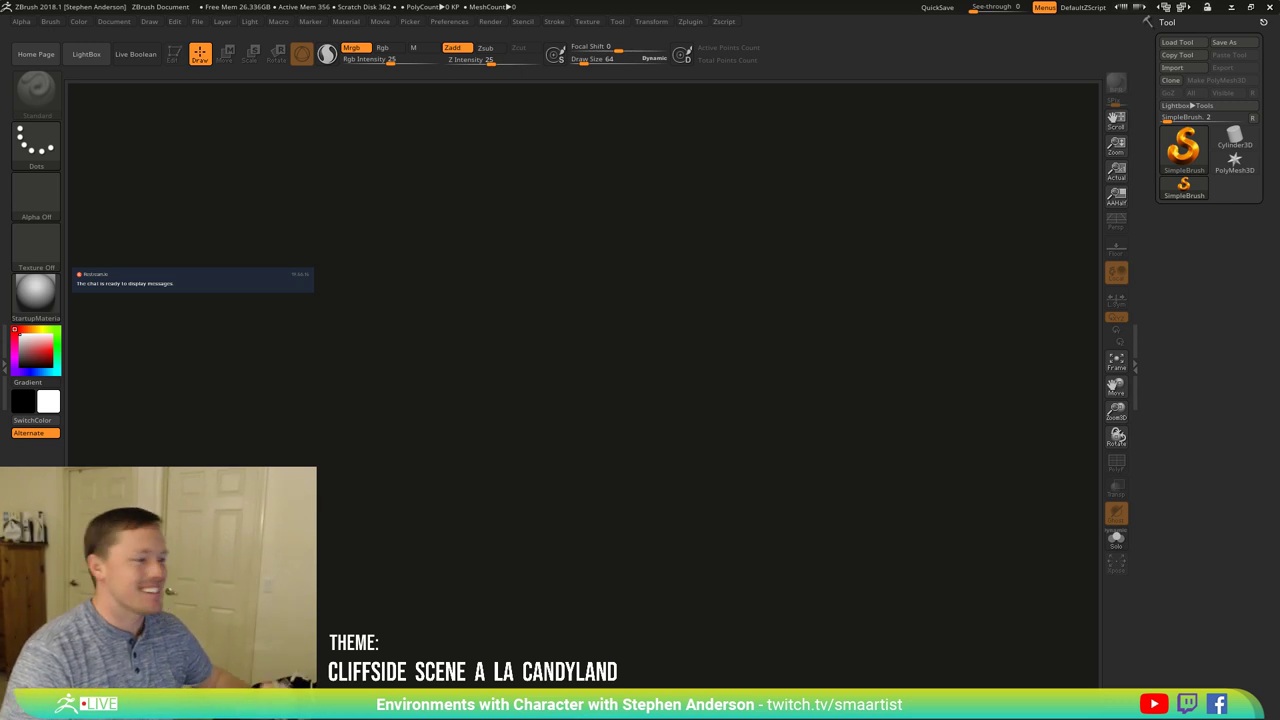
# Step: Load the candy cliffside dragon scene ZTool, draw it onto the canvas and enter Edit mode
pyautogui.click(1180, 42)
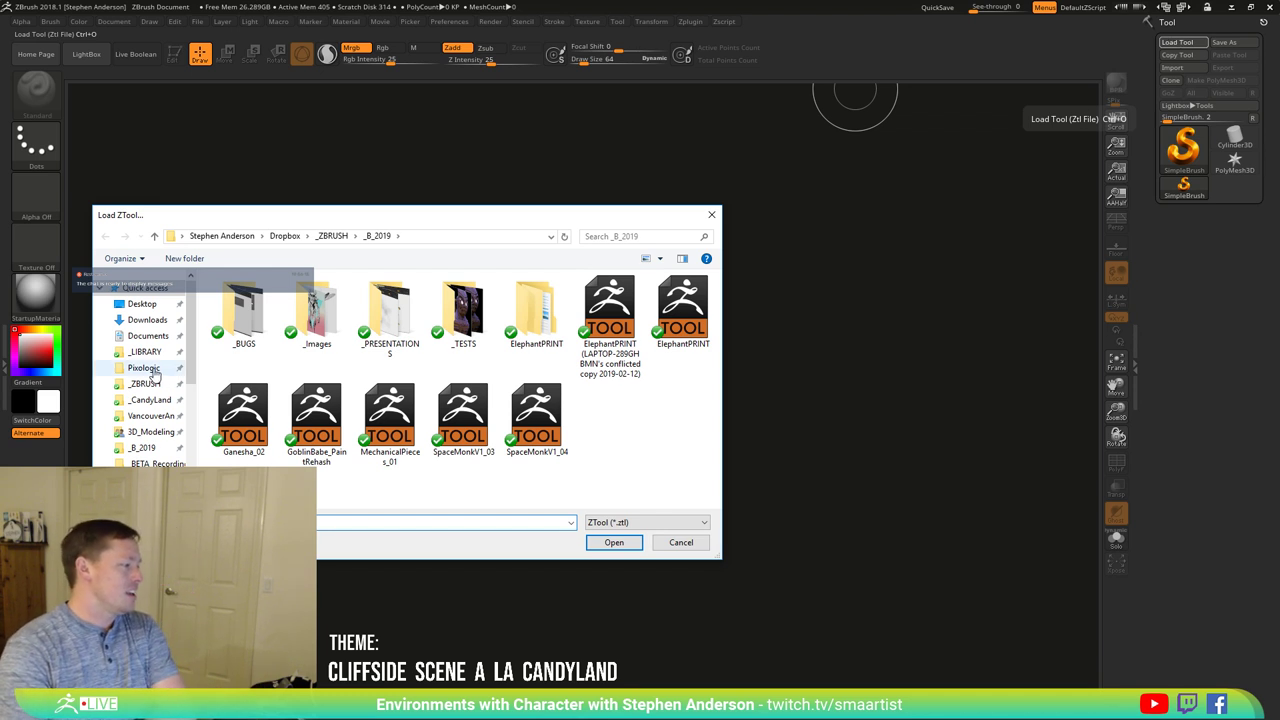
pyautogui.click(152, 370)
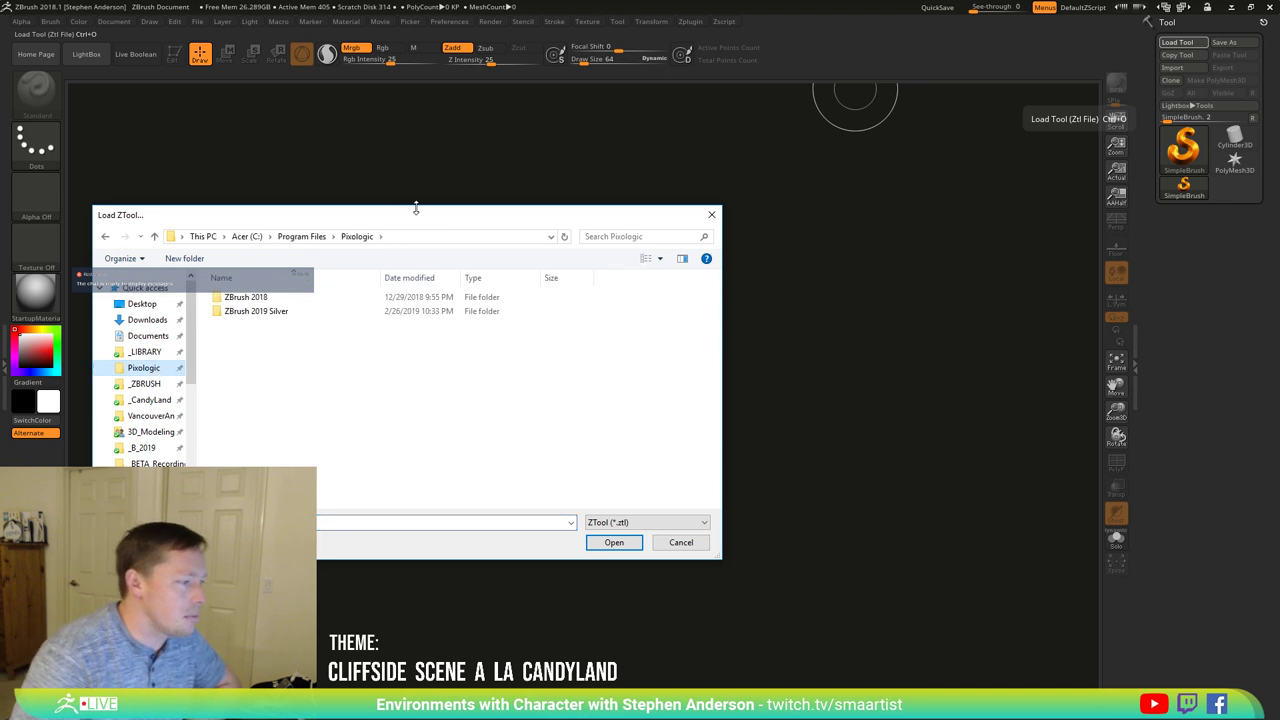
pyautogui.moveTo(426, 217); pyautogui.dragTo(0, 244)
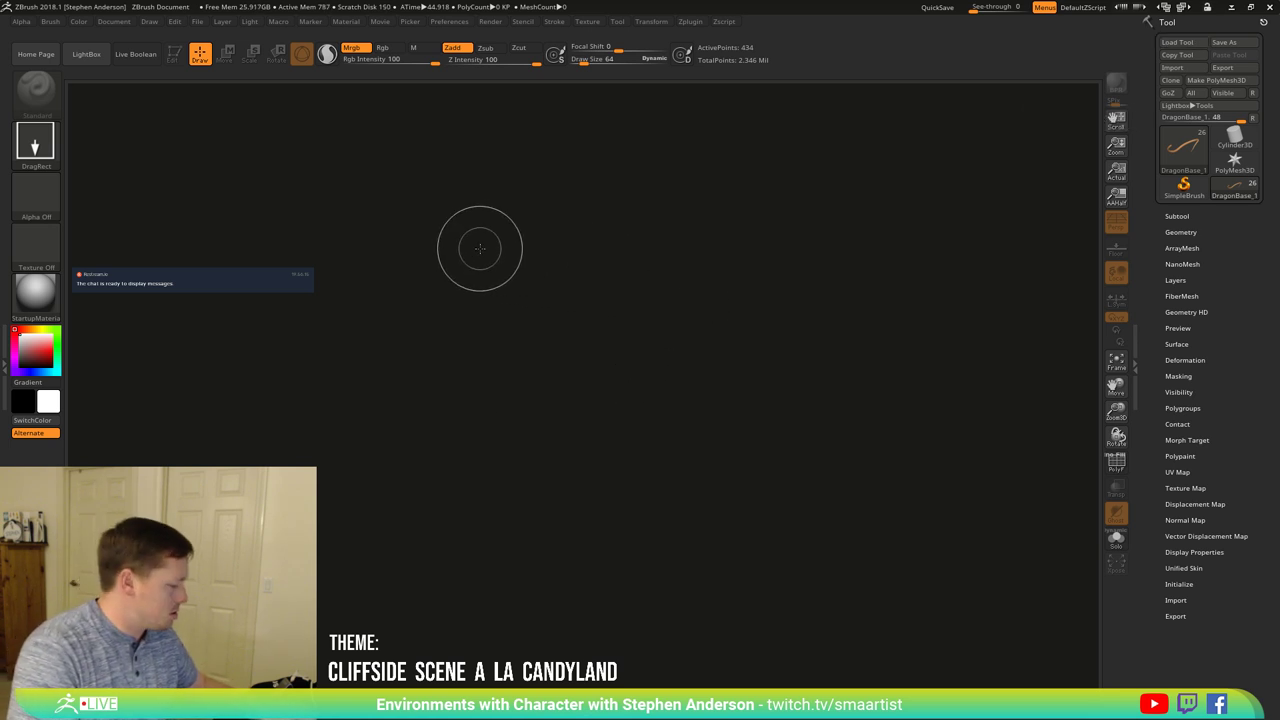
pyautogui.moveTo(480, 248); pyautogui.dragTo(477, 302)
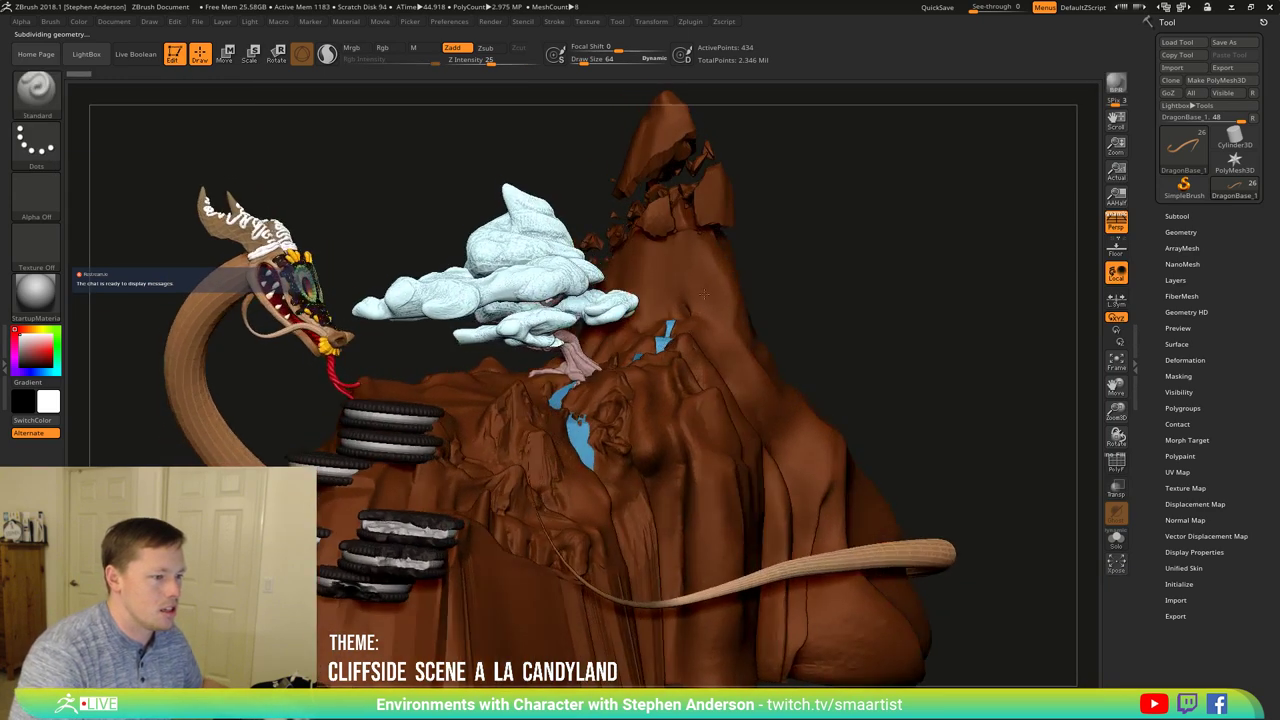
# Step: Select the mountain subtool and examine its shattered peak and loose rock pieces from several sides
pyautogui.moveTo(655, 322)
pyautogui.keyDown('alt'); pyautogui.mouseDown(button='right')
pyautogui.moveTo(604, 432)
pyautogui.moveTo(670, 300)
pyautogui.mouseUp(button='right'); pyautogui.keyUp('alt')
pyautogui.keyDown('alt'); pyautogui.click(645, 203); pyautogui.keyUp('alt')
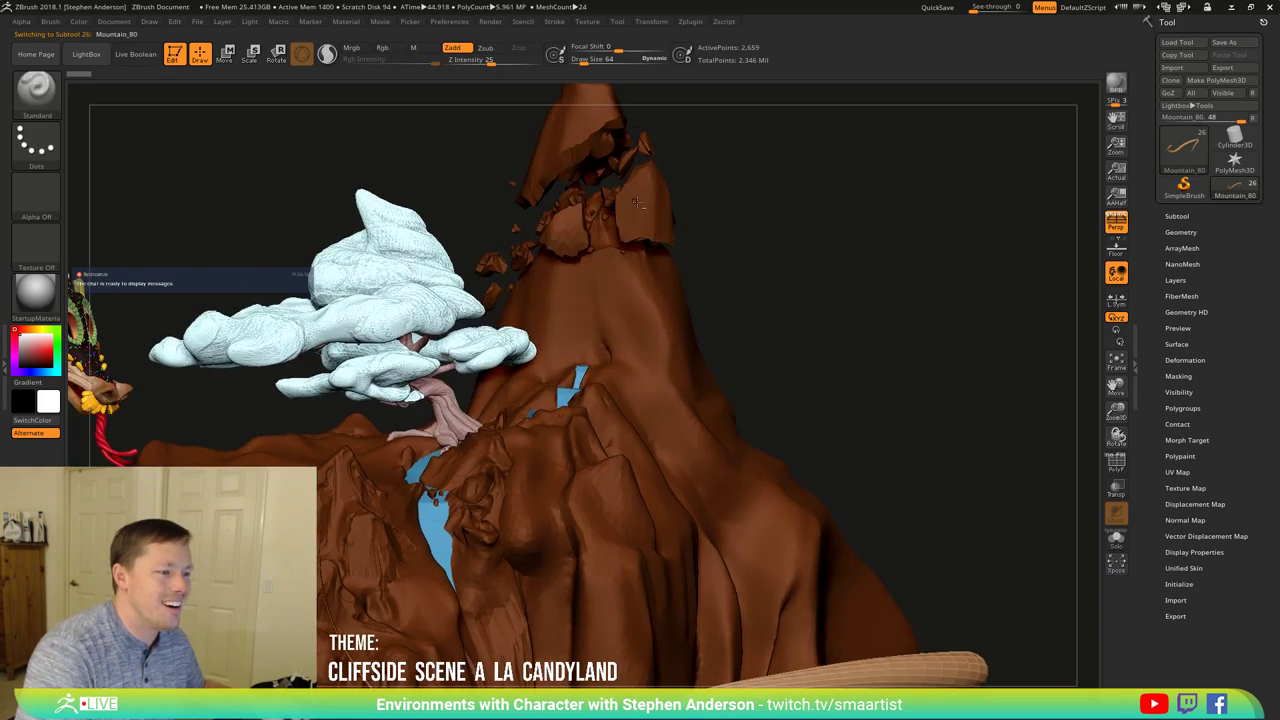
pyautogui.press('f')
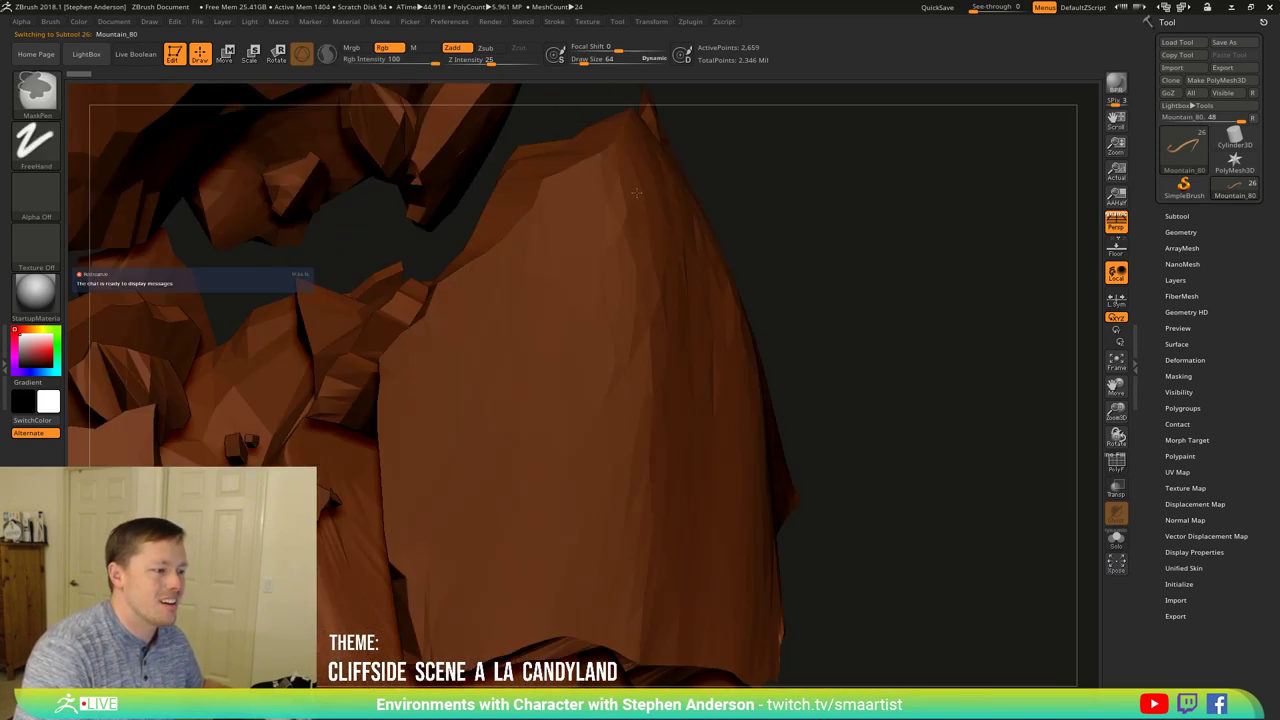
pyautogui.moveTo(672, 243)
pyautogui.keyDown('ctrl'); pyautogui.mouseDown(button='right')
pyautogui.moveTo(611, 231)
pyautogui.moveTo(571, 185)
pyautogui.moveTo(604, 307)
pyautogui.moveTo(547, 303)
pyautogui.moveTo(568, 275)
pyautogui.mouseUp(button='right'); pyautogui.keyUp('ctrl')
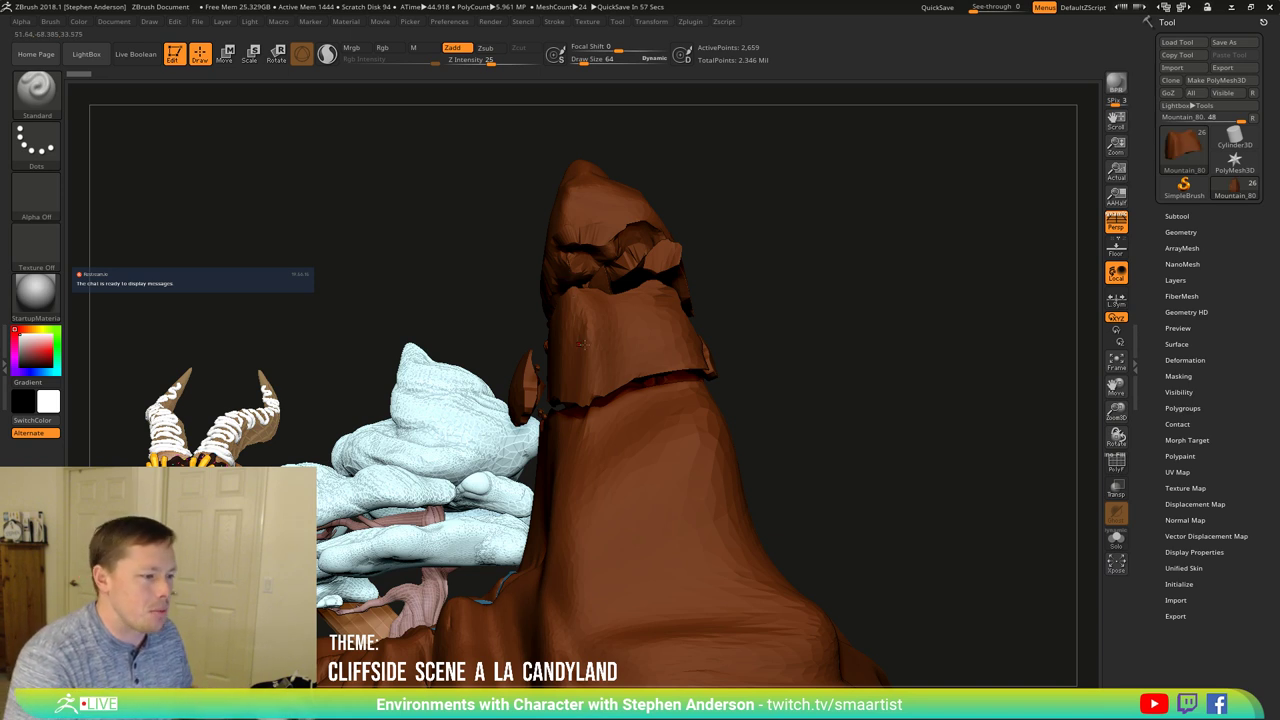
pyautogui.moveTo(617, 338)
pyautogui.mouseDown(button='right')
pyautogui.moveTo(630, 343)
pyautogui.moveTo(590, 354)
pyautogui.moveTo(610, 358)
pyautogui.mouseUp(button='right')
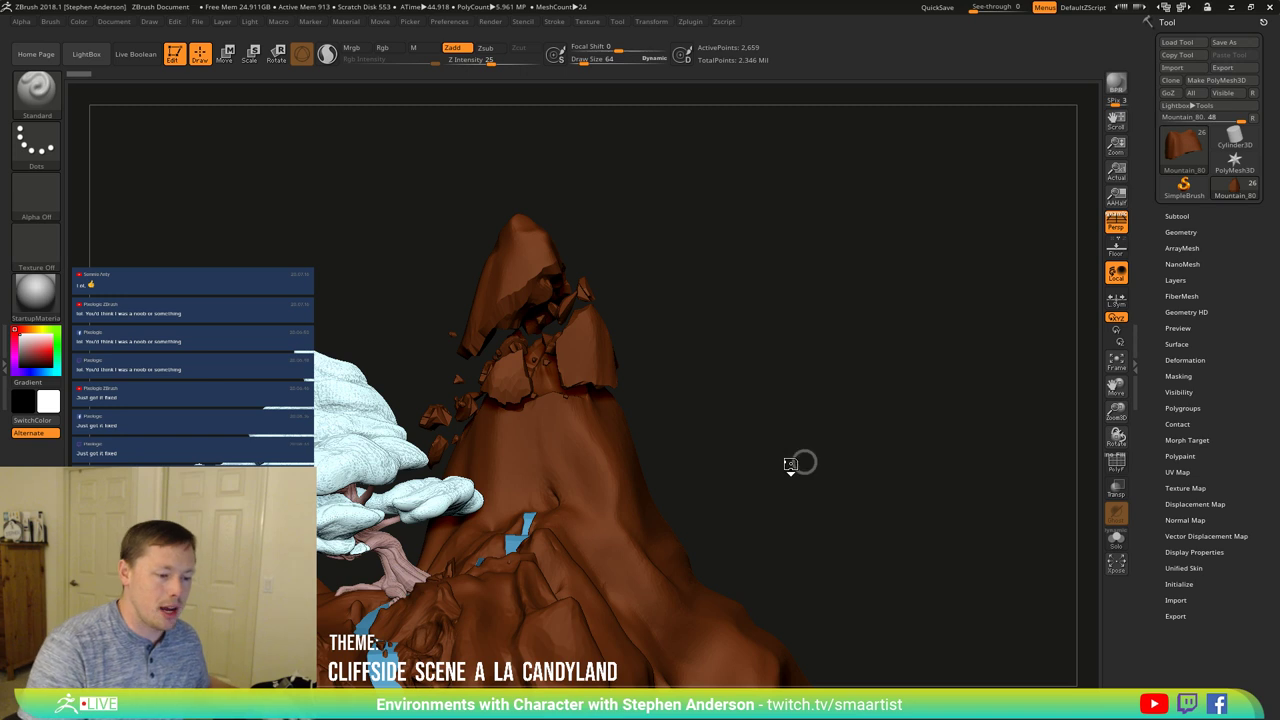
pyautogui.moveTo(720, 403); pyautogui.dragTo(807, 312)
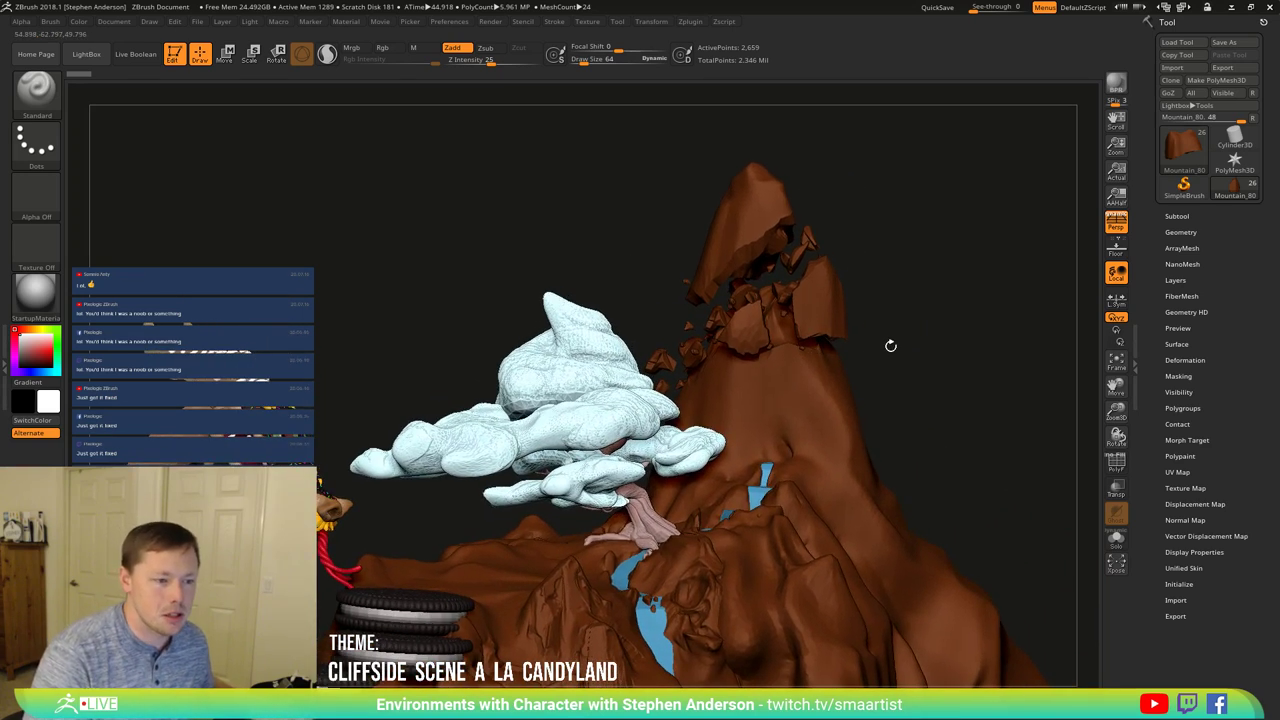
pyautogui.moveTo(891, 346); pyautogui.dragTo(624, 339)
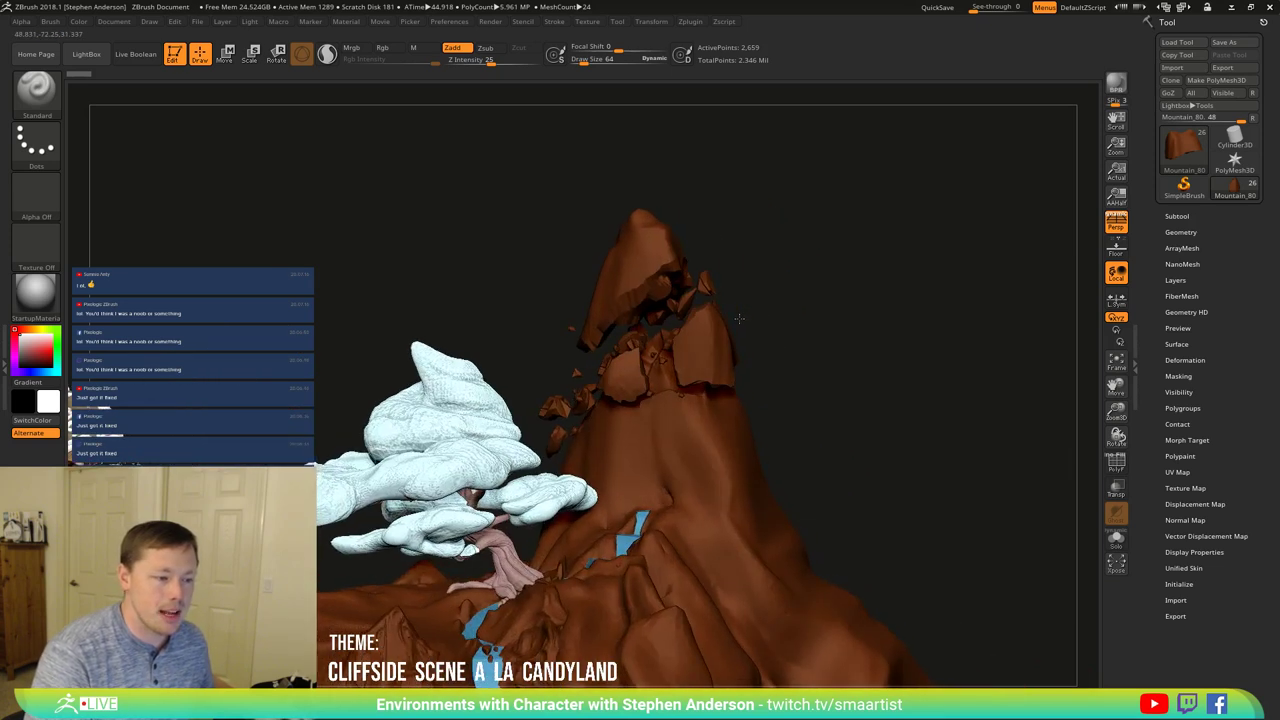
# Step: Change the document background from dark to a flat light grey
pyautogui.click(115, 23)
pyautogui.moveTo(149, 236); pyautogui.dragTo(130, 188)
pyautogui.moveTo(670, 326); pyautogui.dragTo(663, 299, button='right')
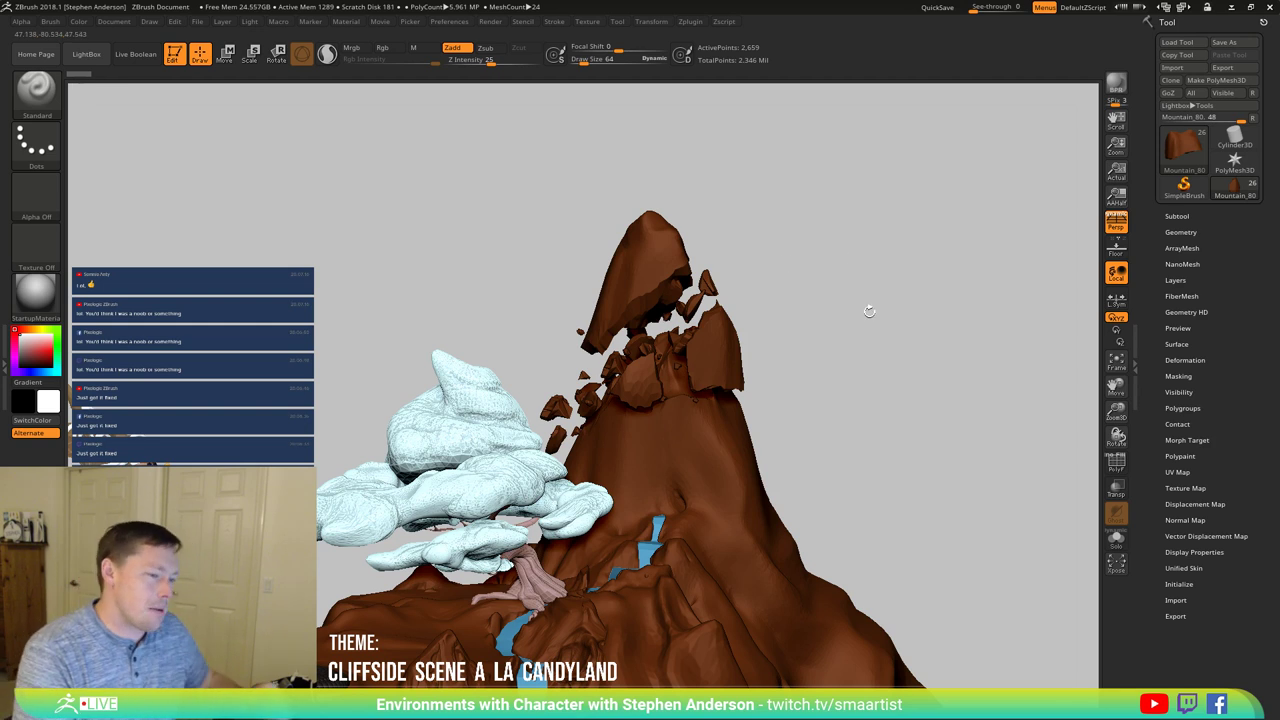
pyautogui.moveTo(835, 307); pyautogui.dragTo(831, 310, button='right')
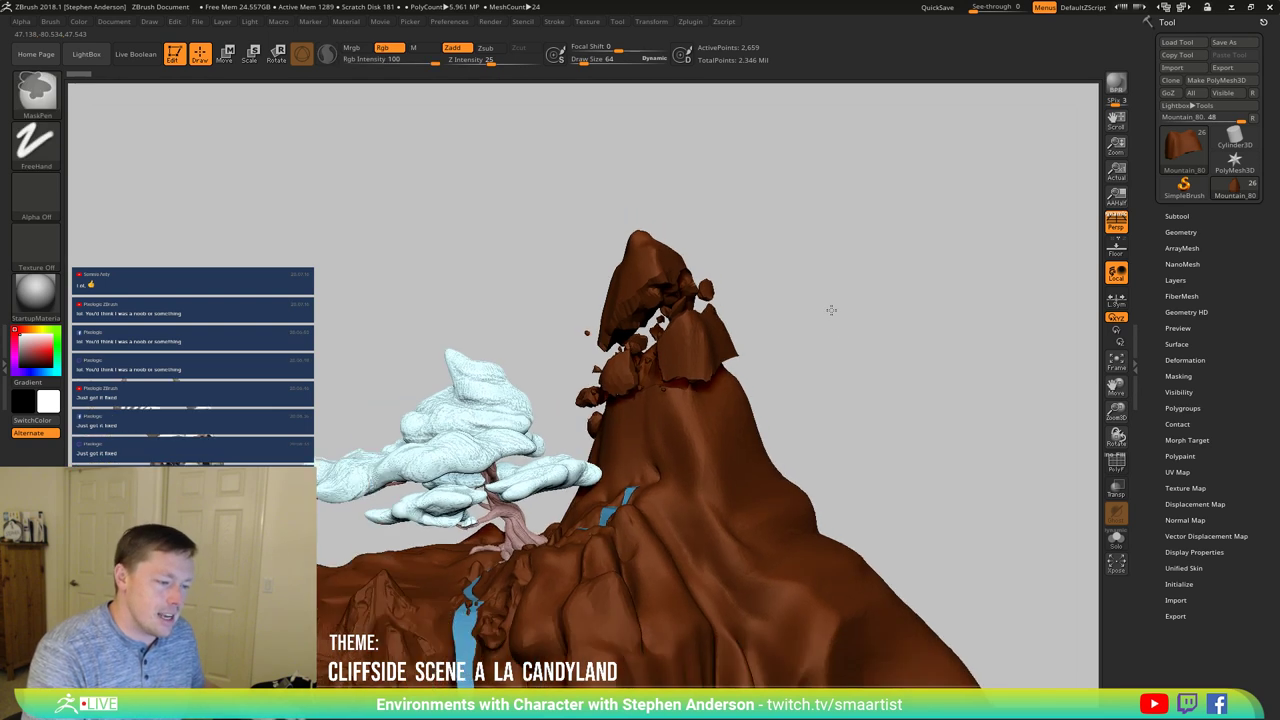
pyautogui.moveTo(831, 310)
pyautogui.mouseDown()
pyautogui.moveTo(817, 331)
pyautogui.moveTo(894, 283)
pyautogui.moveTo(880, 300)
pyautogui.mouseUp()
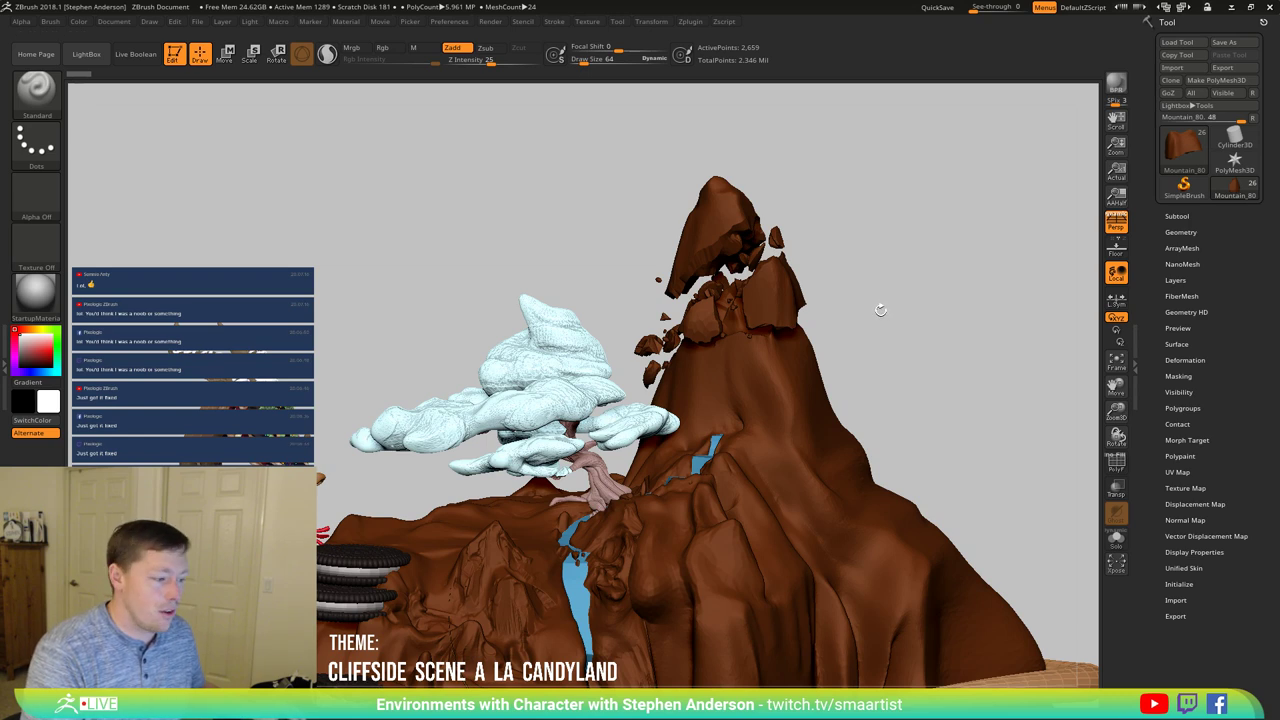
# Step: Select the dragon's body subtool and switch to the IMM Toon insert brush
pyautogui.moveTo(375, 450); pyautogui.dragTo(424, 420)
pyautogui.keyDown('alt'); pyautogui.click(500, 435); pyautogui.keyUp('alt')
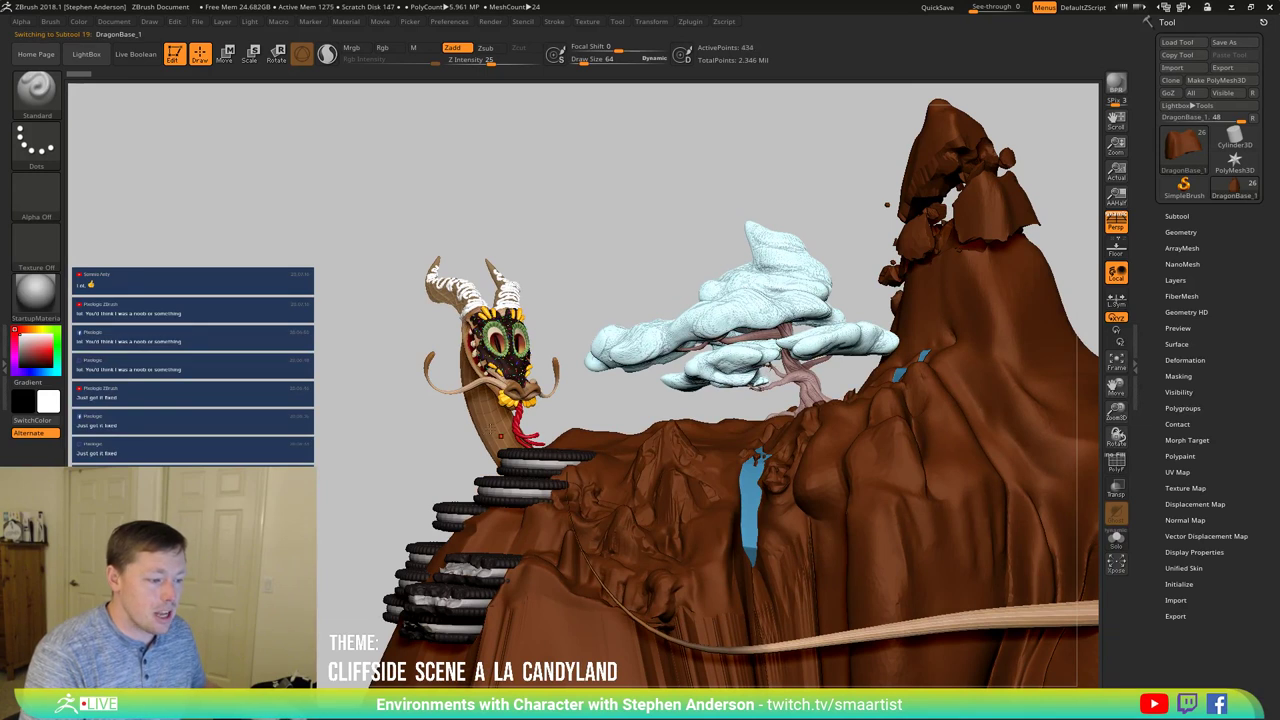
pyautogui.press('b')
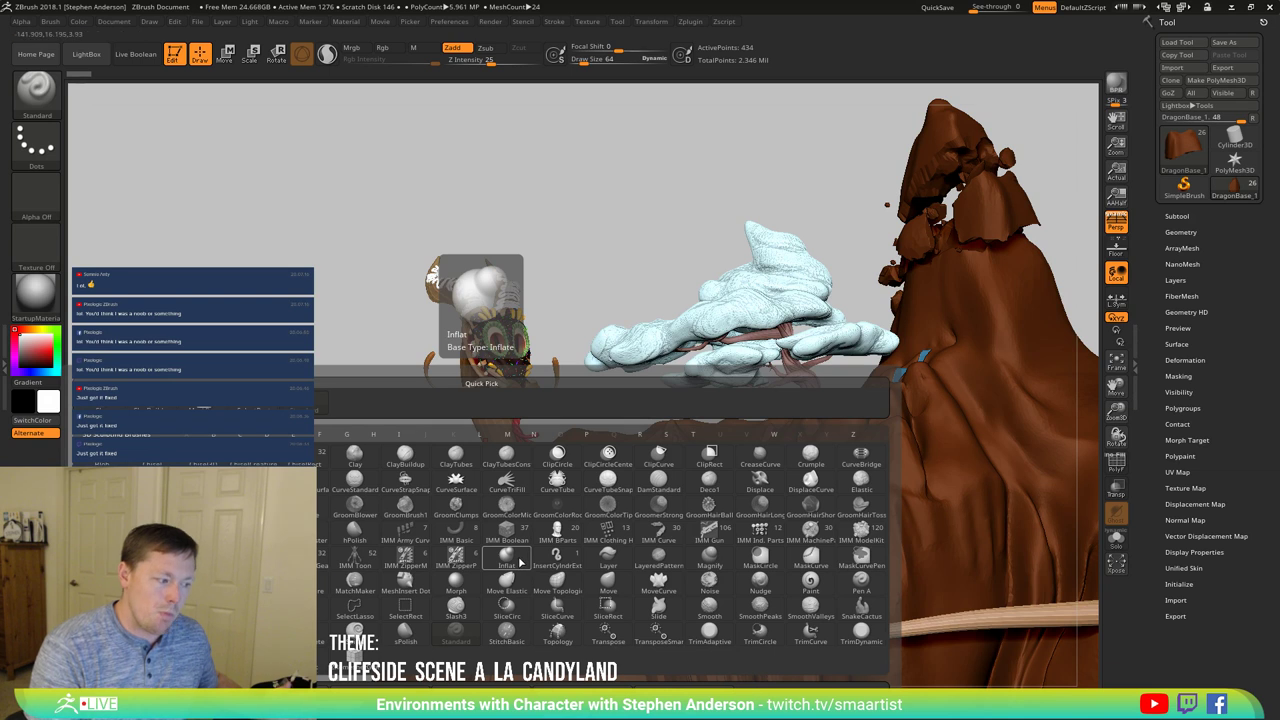
pyautogui.click(355, 560)
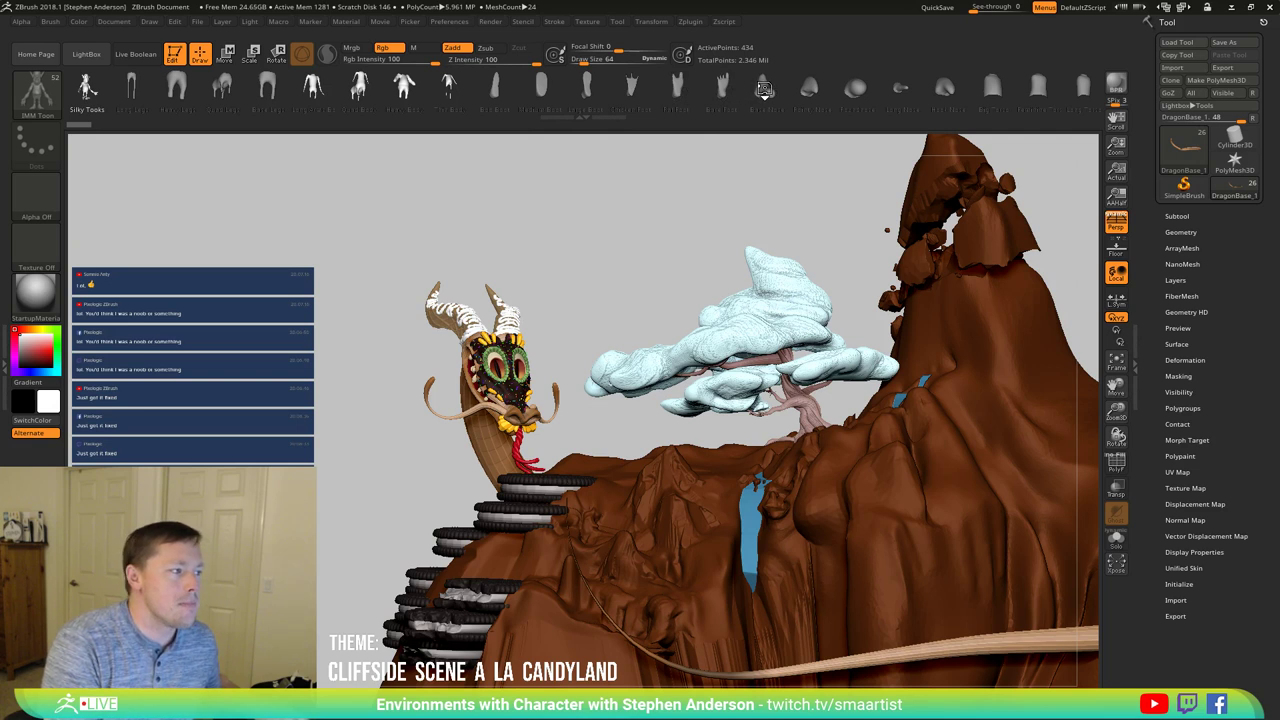
# Step: Find the Big Hand mesh in the IMM Toon set, try inserting it beside the dragon's neck and undo the insertion
pyautogui.moveTo(601, 93); pyautogui.dragTo(652, 95)
pyautogui.hscroll(8, 652, 94)
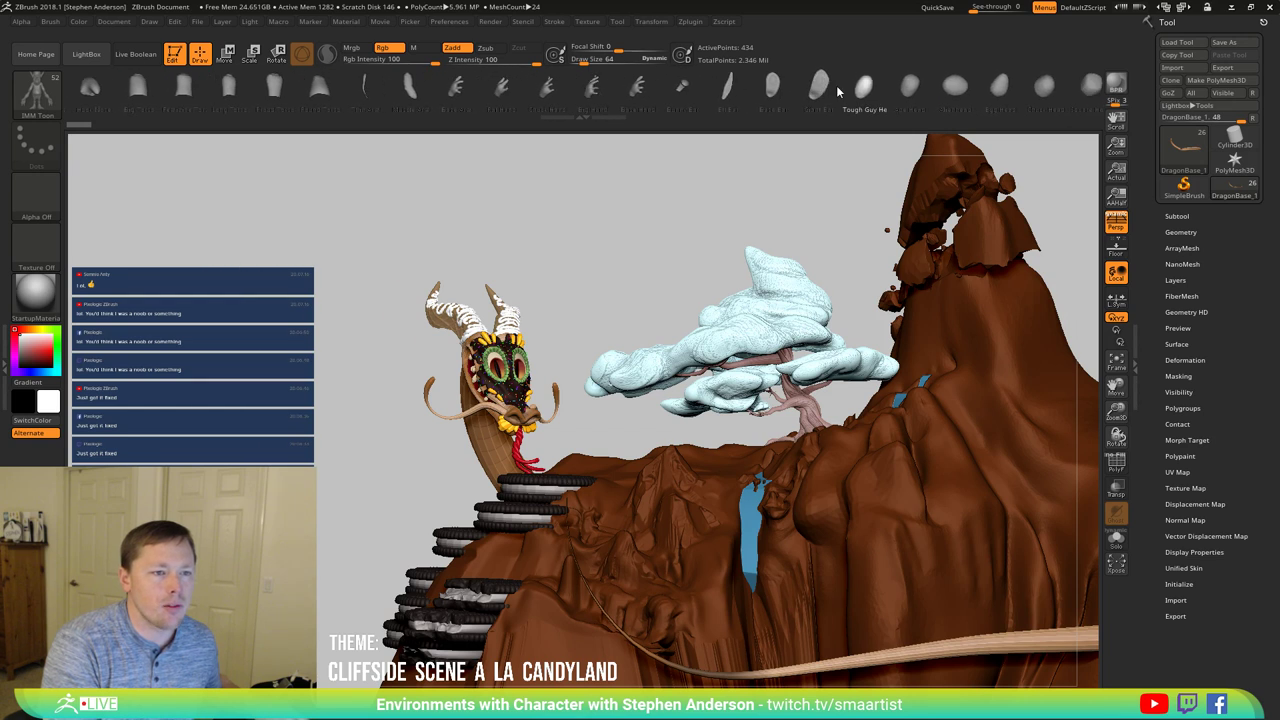
pyautogui.hscroll(4, 740, 90)
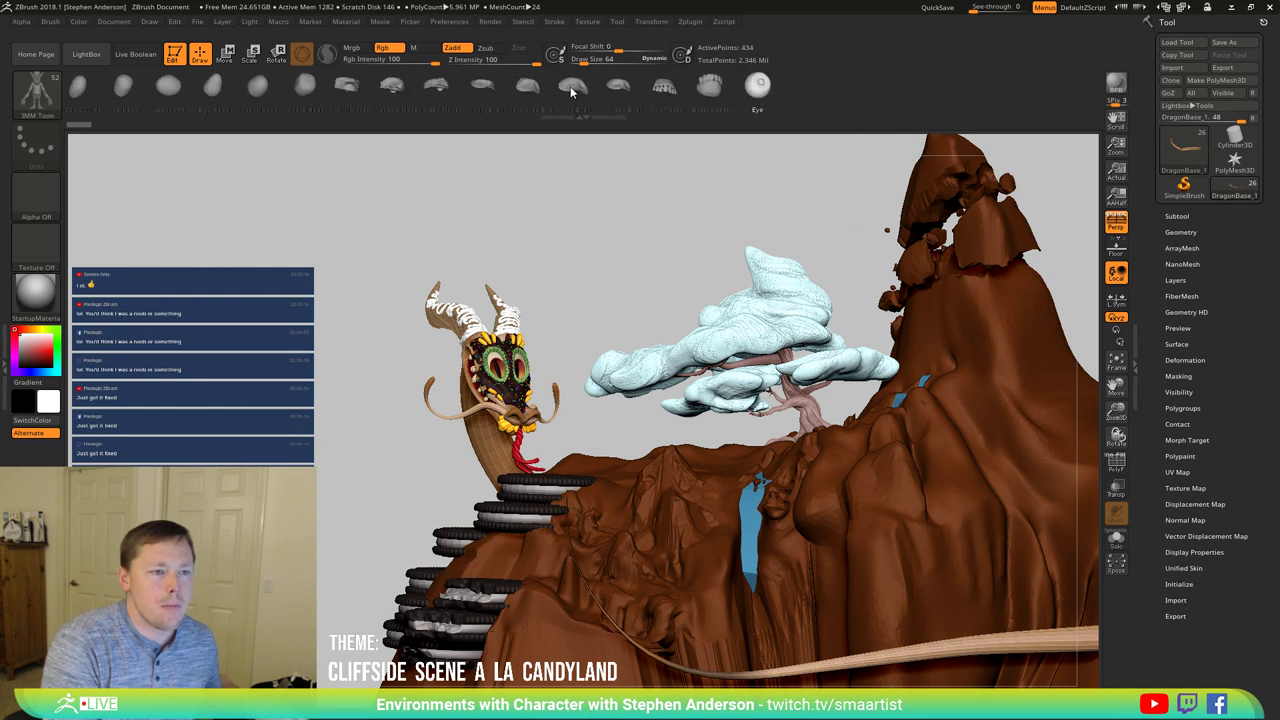
pyautogui.hscroll(-8, 736, 90)
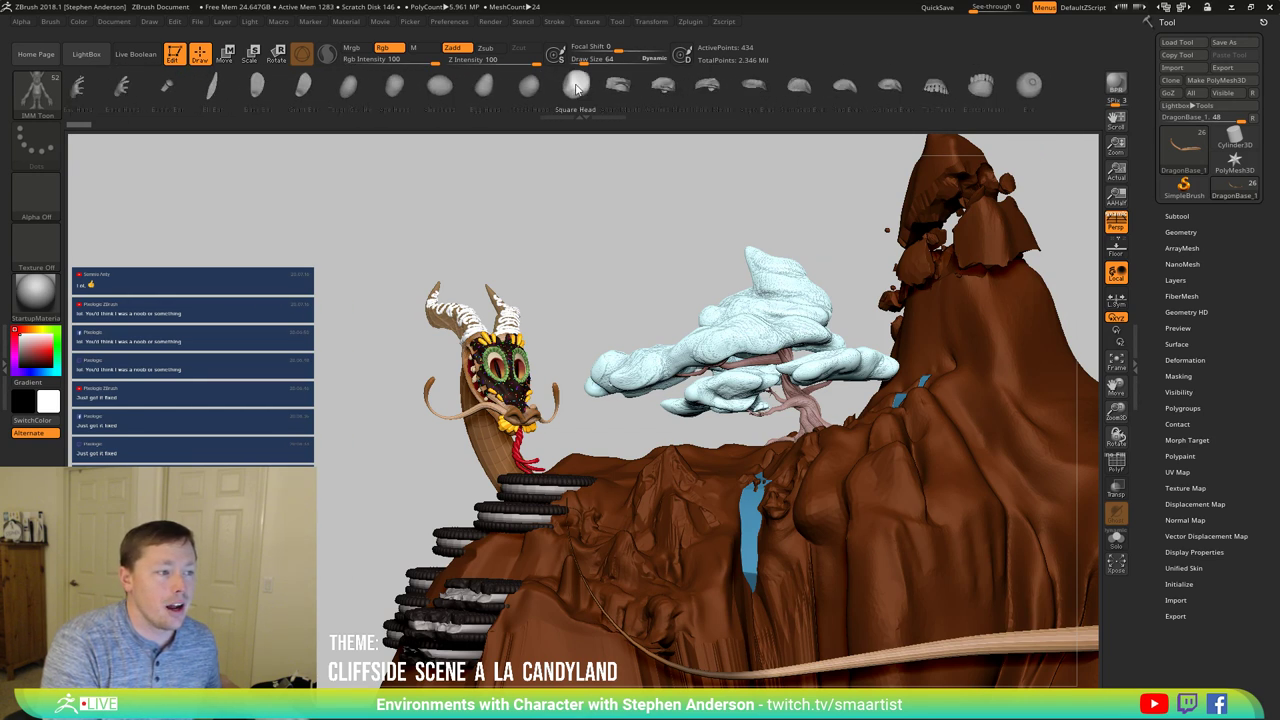
pyautogui.hscroll(-1, 650, 92)
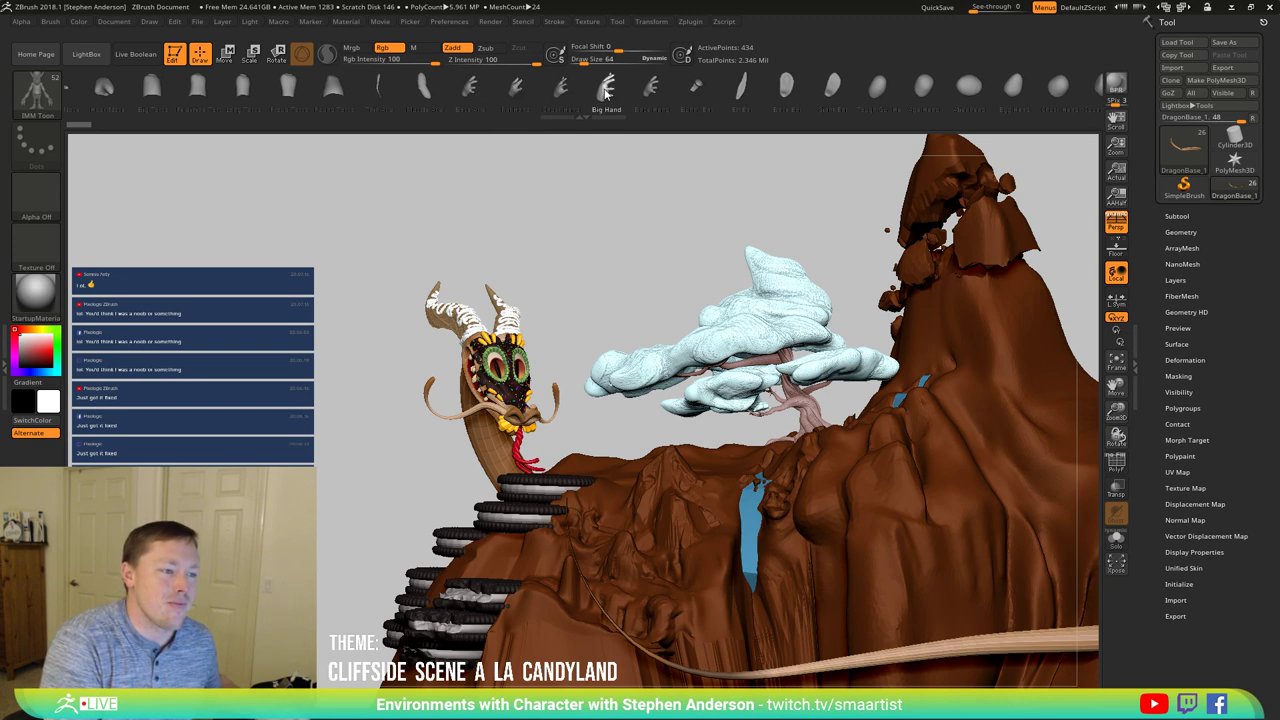
pyautogui.moveTo(420, 435)
pyautogui.mouseDown()
pyautogui.moveTo(528, 420)
pyautogui.moveTo(440, 421)
pyautogui.mouseUp()
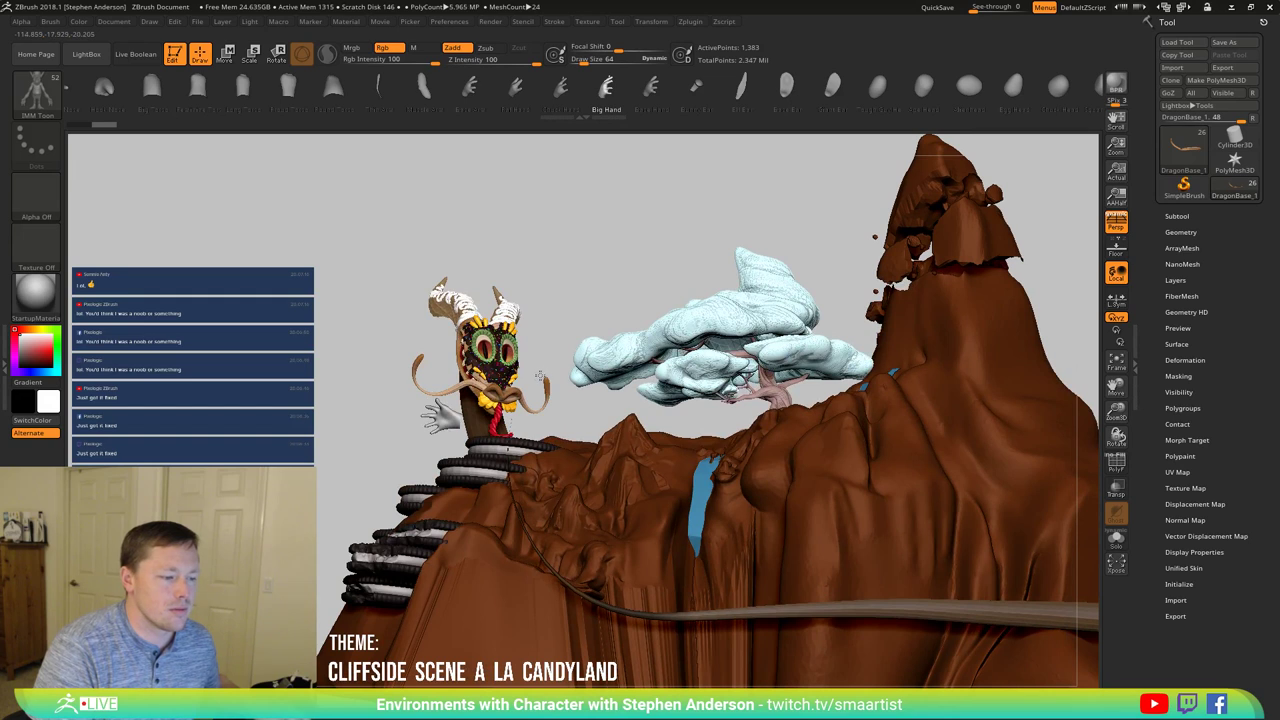
pyautogui.hotkey('ctrl', 'z')
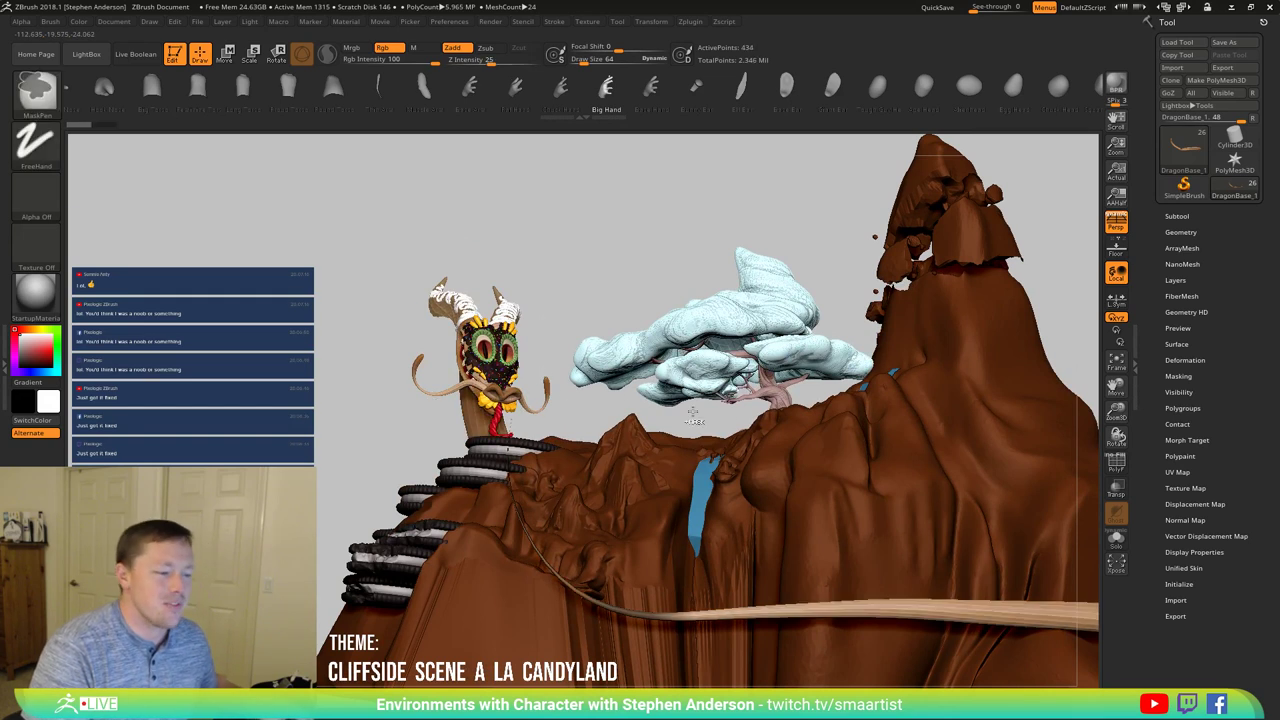
# Step: Load the ZTool of the dragon head with waffle horns and examine the head from the front and side
pyautogui.moveTo(655, 293); pyautogui.dragTo(720, 302)
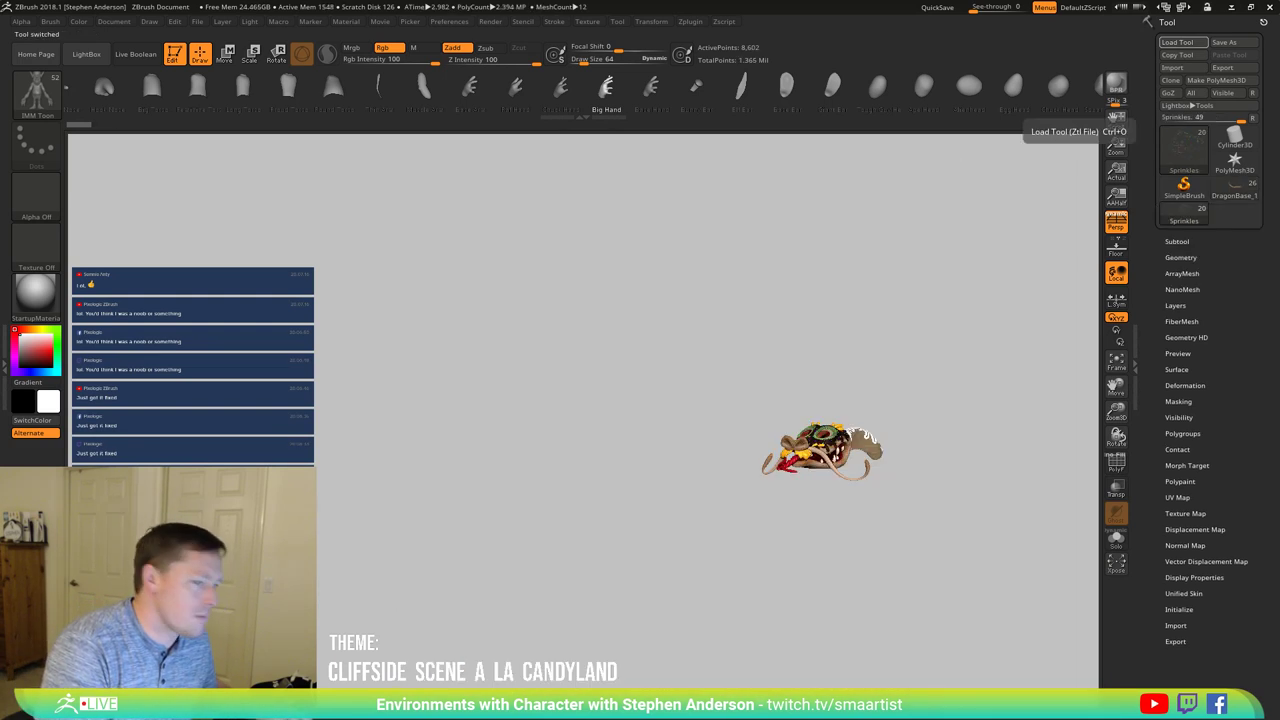
pyautogui.moveTo(677, 423)
pyautogui.mouseDown(button='right')
pyautogui.moveTo(785, 515)
pyautogui.moveTo(800, 600)
pyautogui.mouseUp(button='right')
pyautogui.keyDown('alt'); pyautogui.moveTo(908, 577); pyautogui.dragTo(648, 496, button='right'); pyautogui.keyUp('alt')
pyautogui.moveTo(635, 395); pyautogui.dragTo(705, 400)
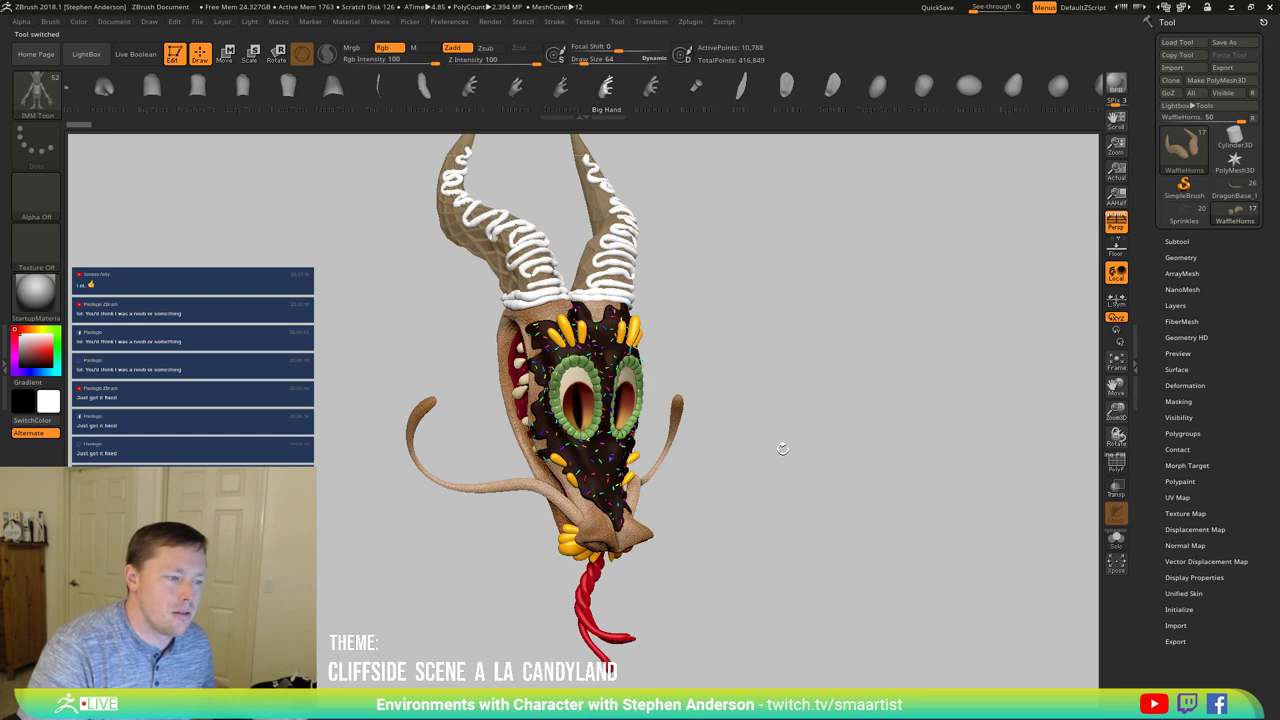
pyautogui.moveTo(769, 476)
pyautogui.mouseDown()
pyautogui.moveTo(786, 426)
pyautogui.moveTo(729, 437)
pyautogui.moveTo(755, 481)
pyautogui.mouseUp()
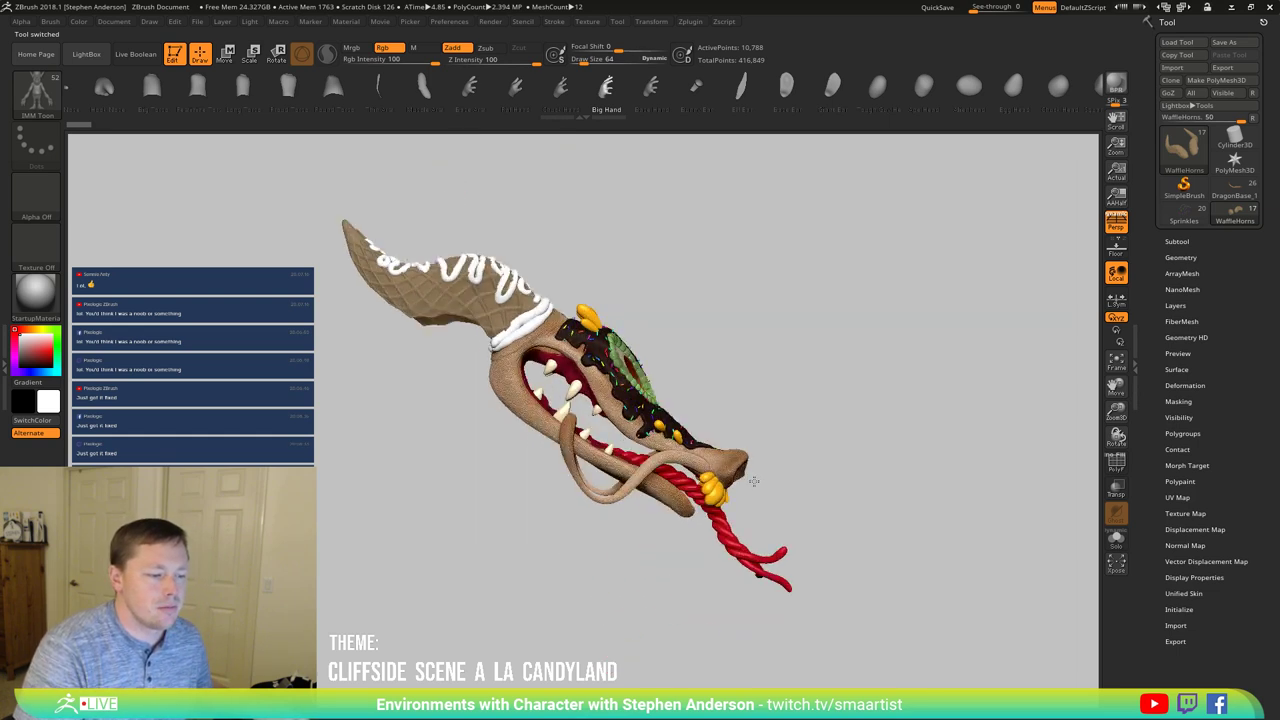
pyautogui.moveTo(857, 393)
pyautogui.mouseDown()
pyautogui.moveTo(800, 417)
pyautogui.moveTo(799, 395)
pyautogui.mouseUp()
pyautogui.keyDown('ctrl'); pyautogui.moveTo(799, 395); pyautogui.dragTo(812, 378, button='right'); pyautogui.keyUp('ctrl')
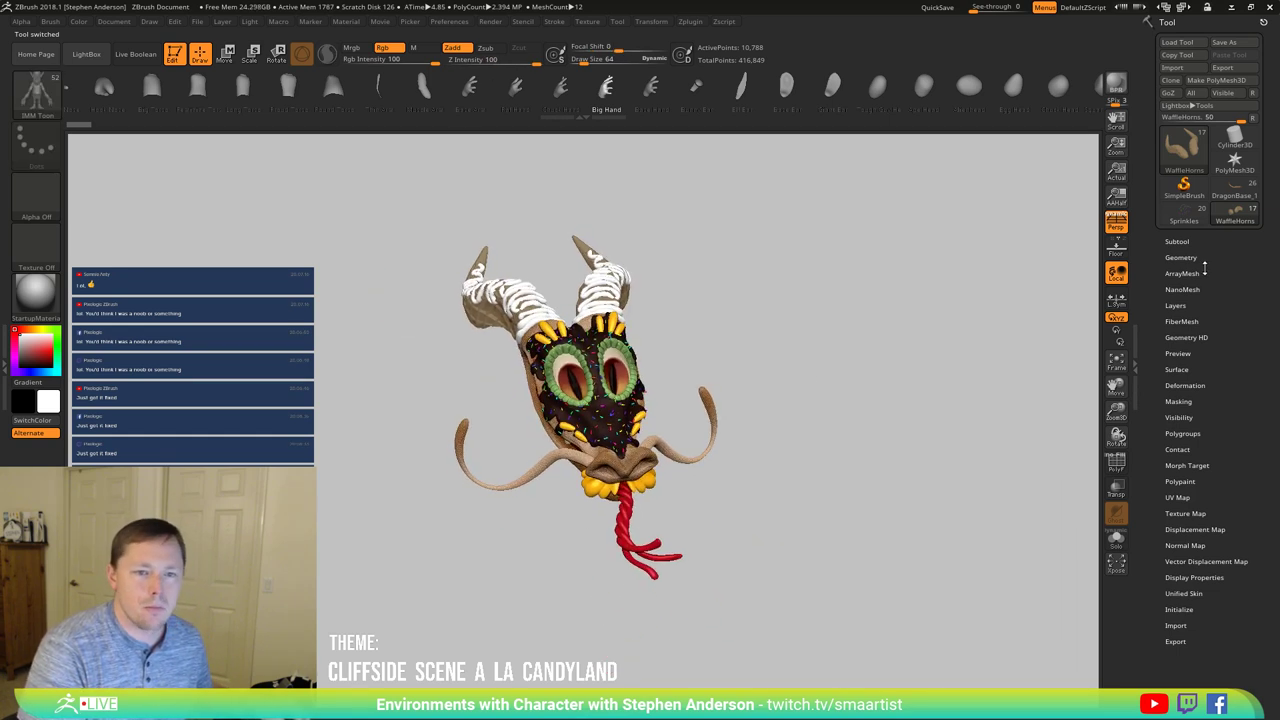
# Step: Turn on the visibility of the PM3D_Cone3D1 hand subtool and inspect the hand beside the dragon head
pyautogui.click(1177, 242)
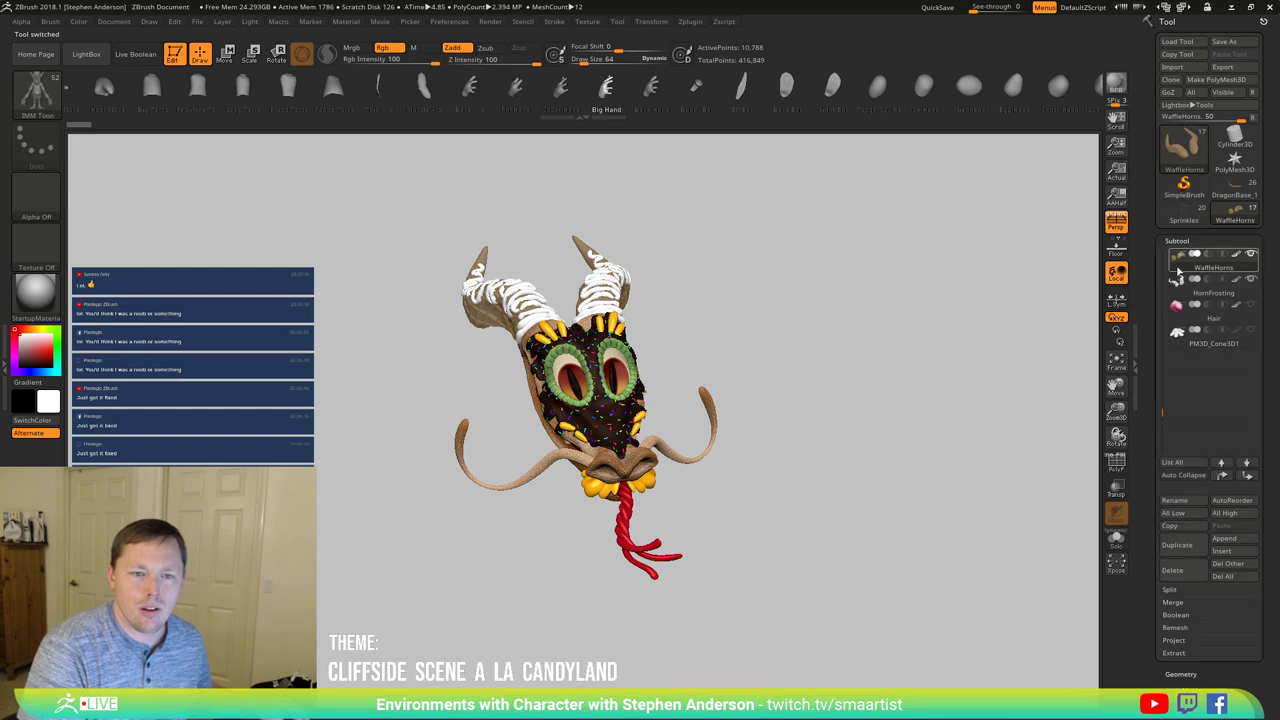
pyautogui.click(1251, 330)
pyautogui.moveTo(814, 424); pyautogui.dragTo(757, 437)
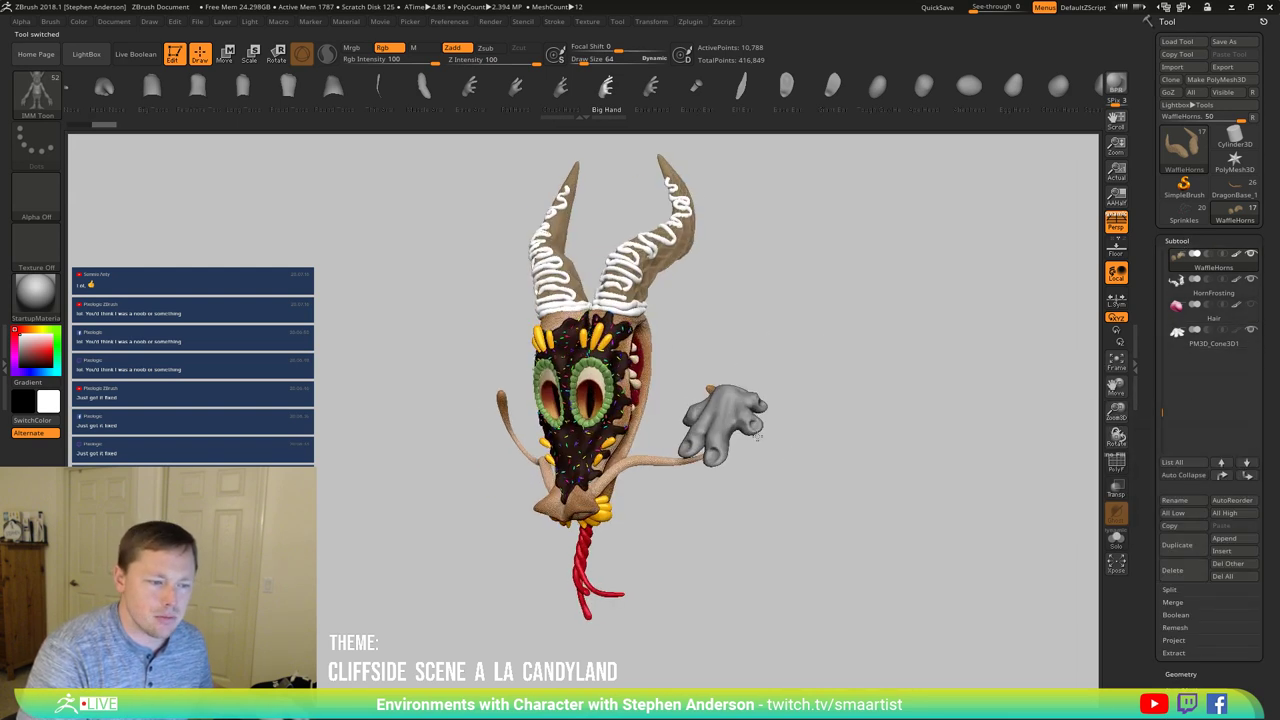
pyautogui.moveTo(757, 437)
pyautogui.mouseDown(button='right')
pyautogui.moveTo(797, 440)
pyautogui.moveTo(766, 486)
pyautogui.mouseUp(button='right')
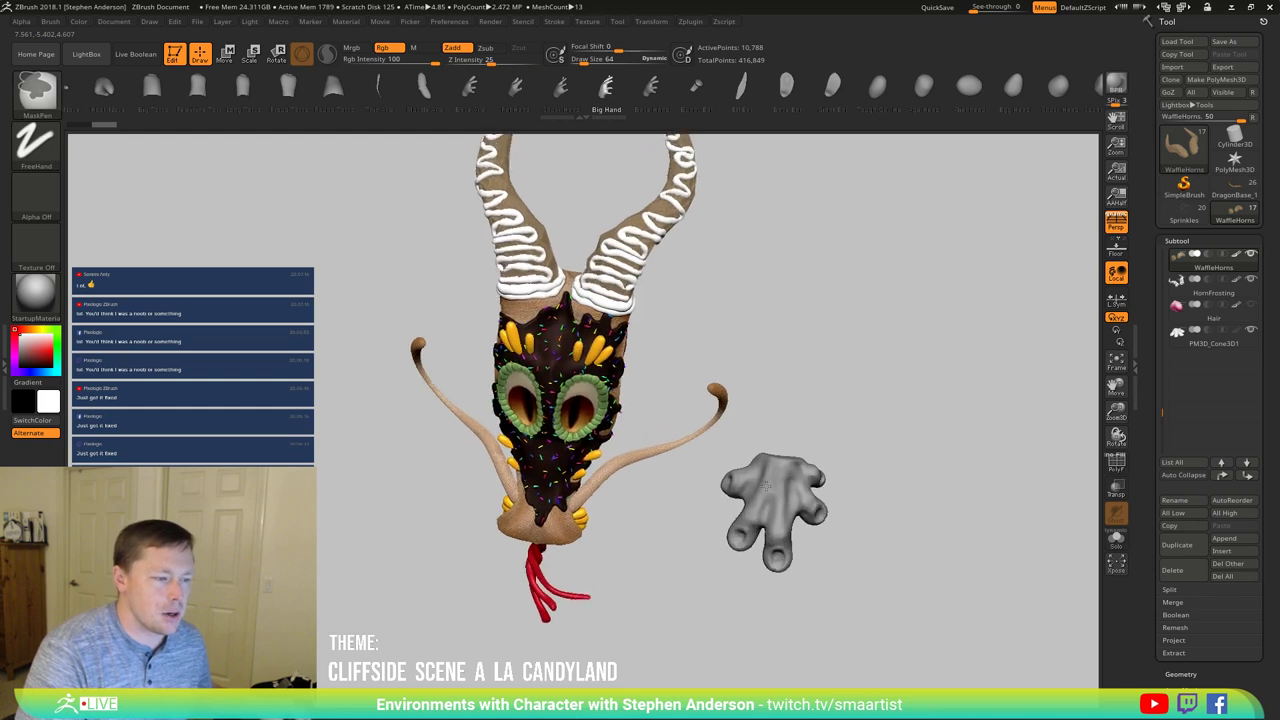
pyautogui.moveTo(766, 486); pyautogui.dragTo(711, 412)
pyautogui.moveTo(930, 454); pyautogui.dragTo(745, 385)
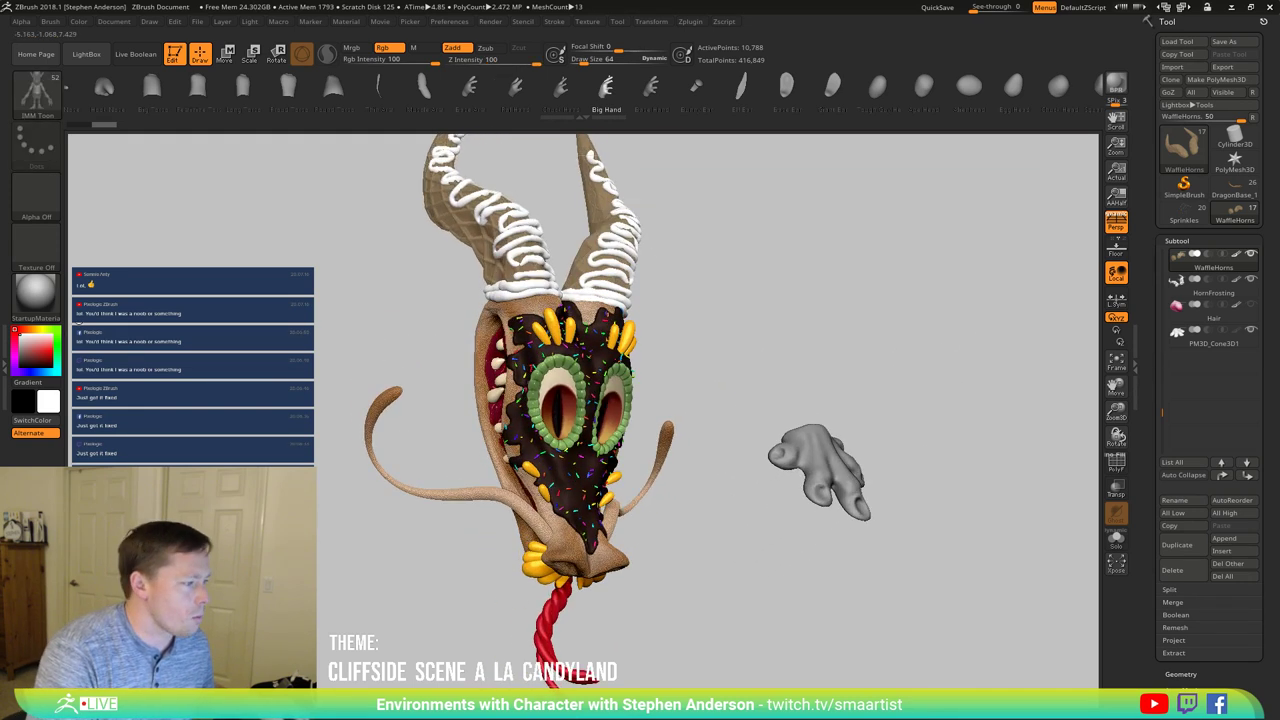
# Step: Set the active material to SketchShaded3 and look closely at the hand's shading
pyautogui.click(36, 297)
pyautogui.click(532, 304)
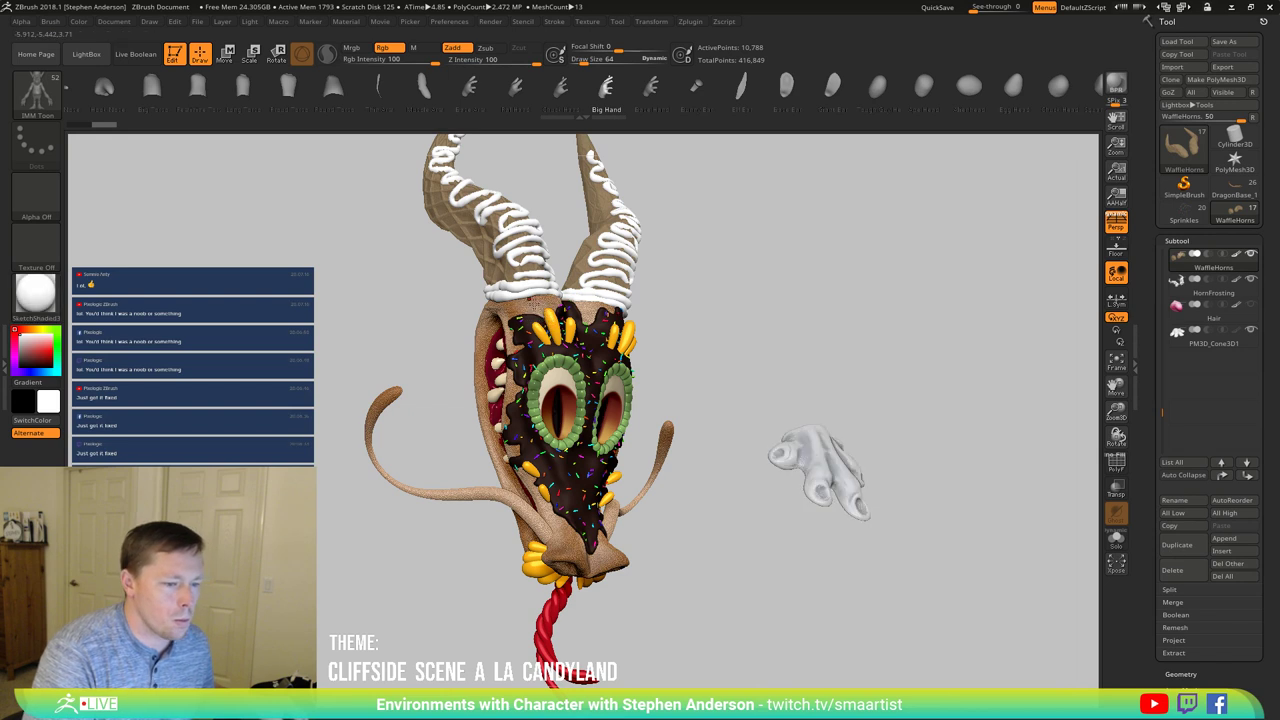
pyautogui.moveTo(697, 323); pyautogui.dragTo(796, 362)
pyautogui.moveTo(796, 363)
pyautogui.keyDown('alt'); pyautogui.mouseDown(button='right')
pyautogui.moveTo(609, 337)
pyautogui.moveTo(657, 391)
pyautogui.moveTo(805, 316)
pyautogui.mouseUp(button='right'); pyautogui.keyUp('alt')
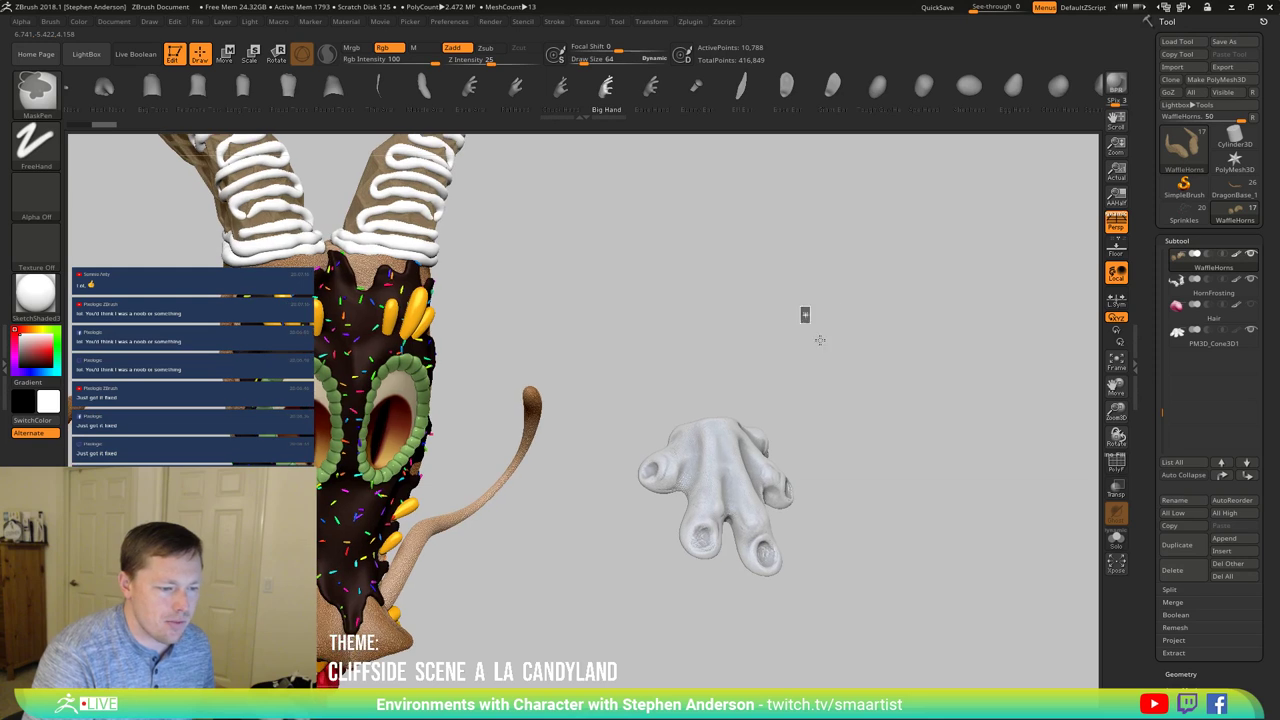
# Step: Make the PM3D_Cone3D1 hand the active subtool
pyautogui.press('ctrl')
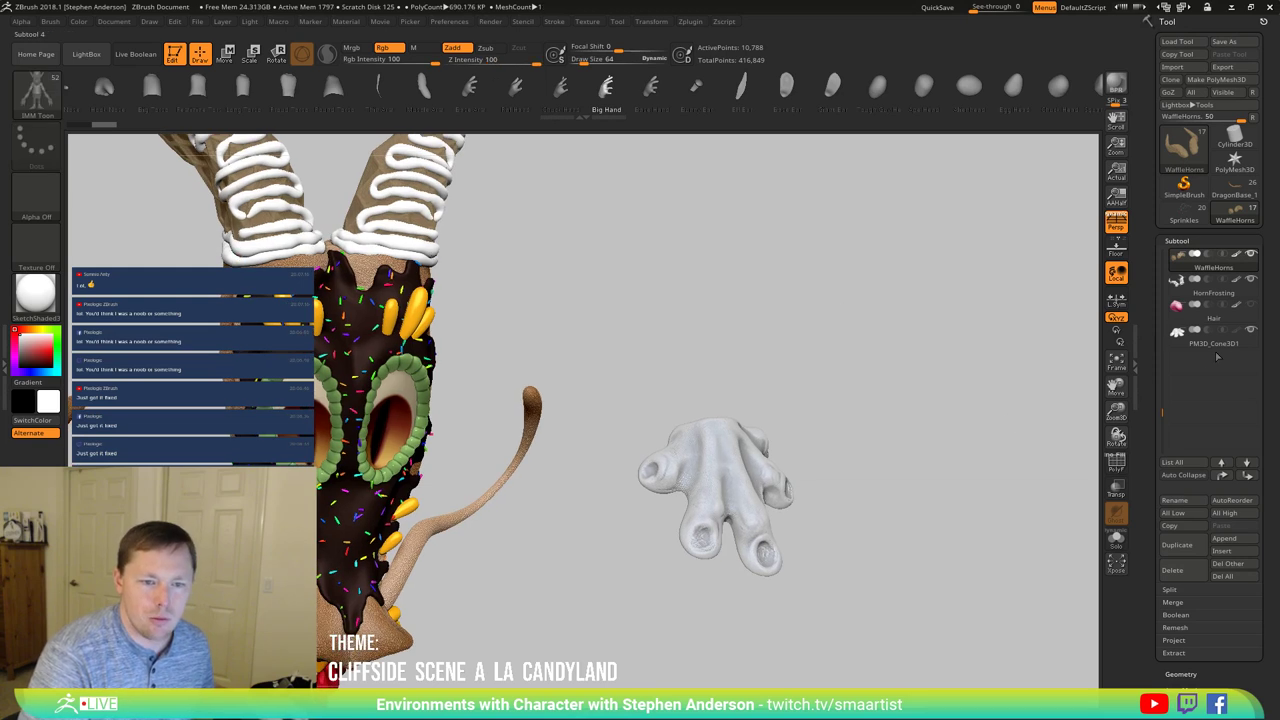
pyautogui.click(1186, 343)
pyautogui.press('ctrl')
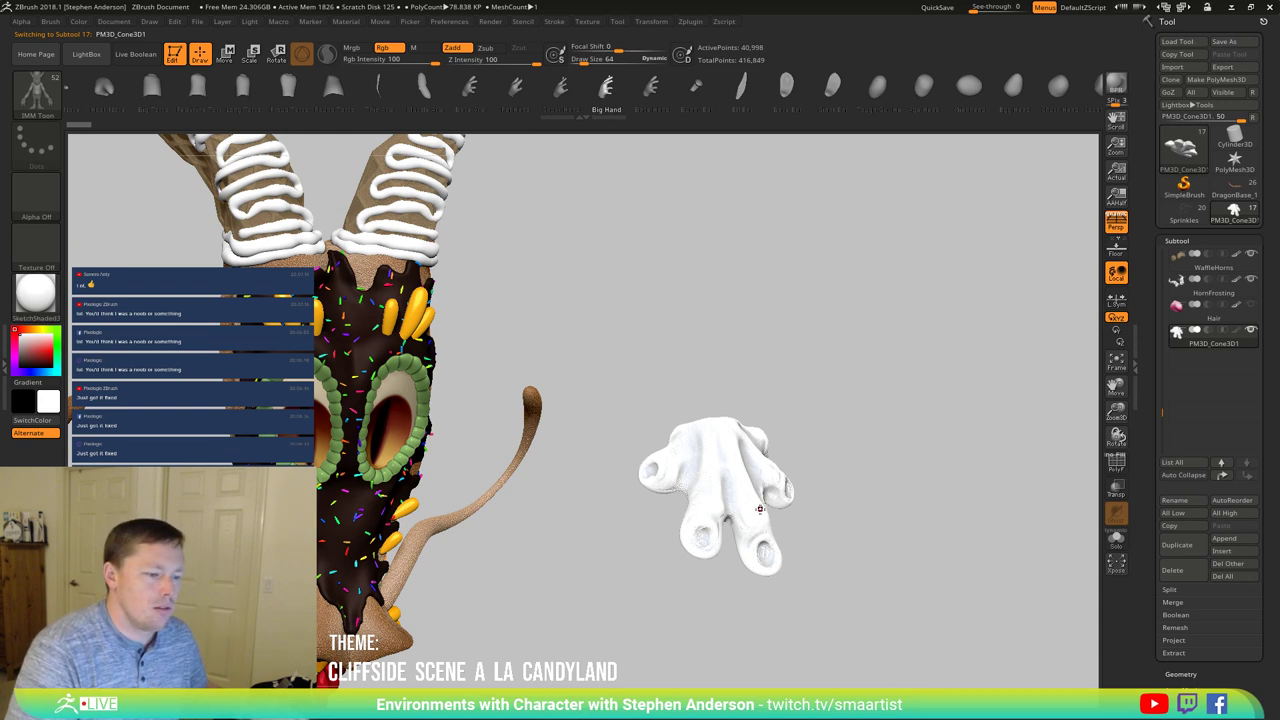
pyautogui.moveTo(28, 294); pyautogui.dragTo(270, 330)
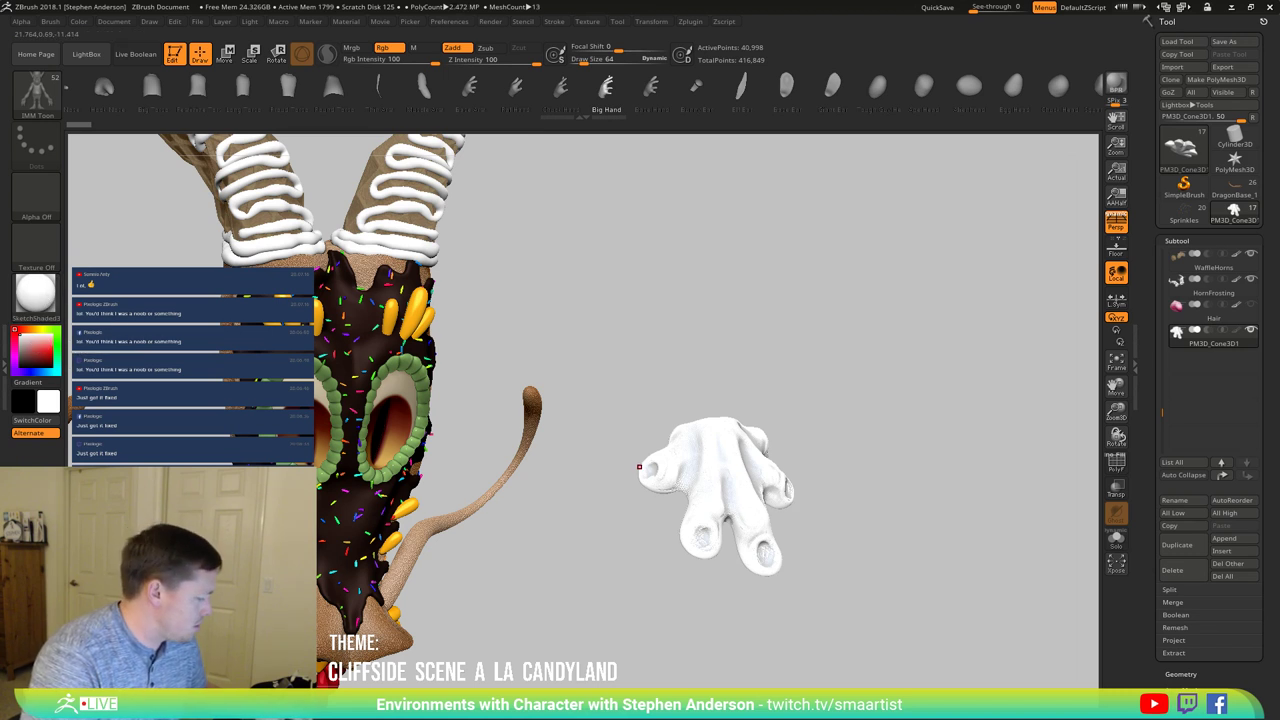
# Step: Sample the dragon's tan skin colour (RGB 177, 134, 95) and fill the hand with it in Mrgb mode
pyautogui.press('c')
pyautogui.moveTo(579, 383); pyautogui.dragTo(594, 323)
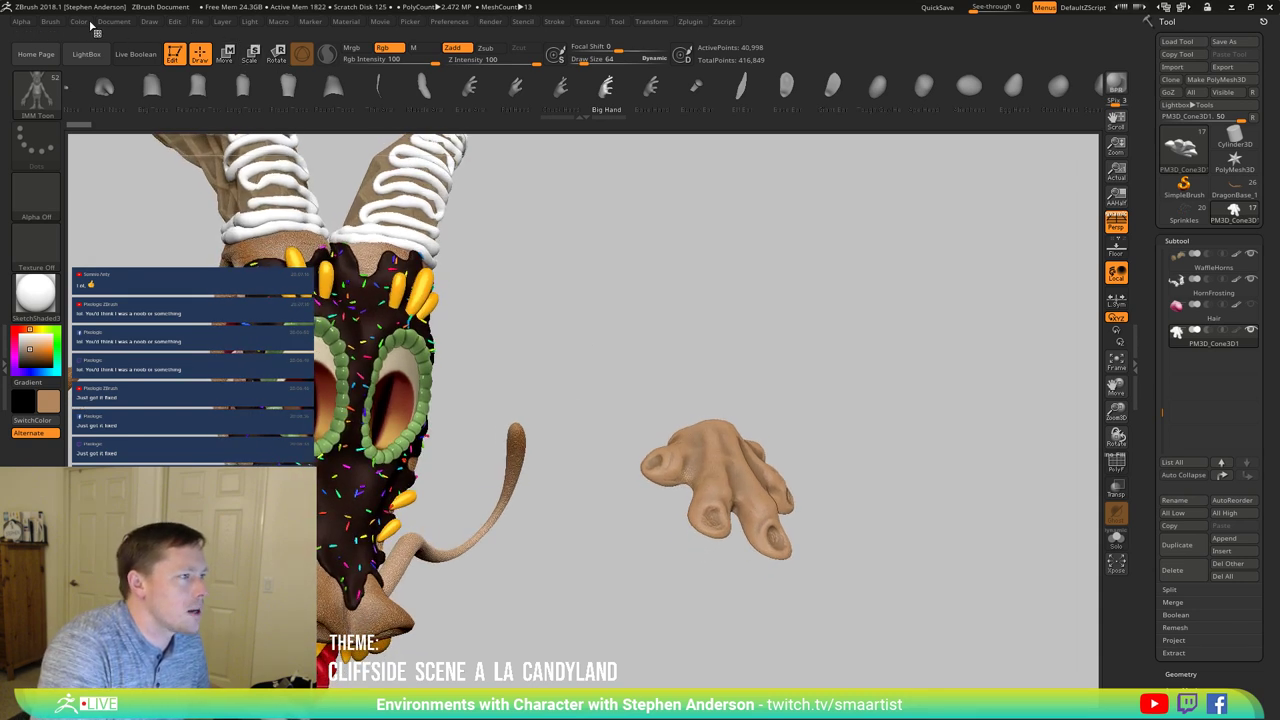
pyautogui.click(358, 48)
pyautogui.click(78, 22)
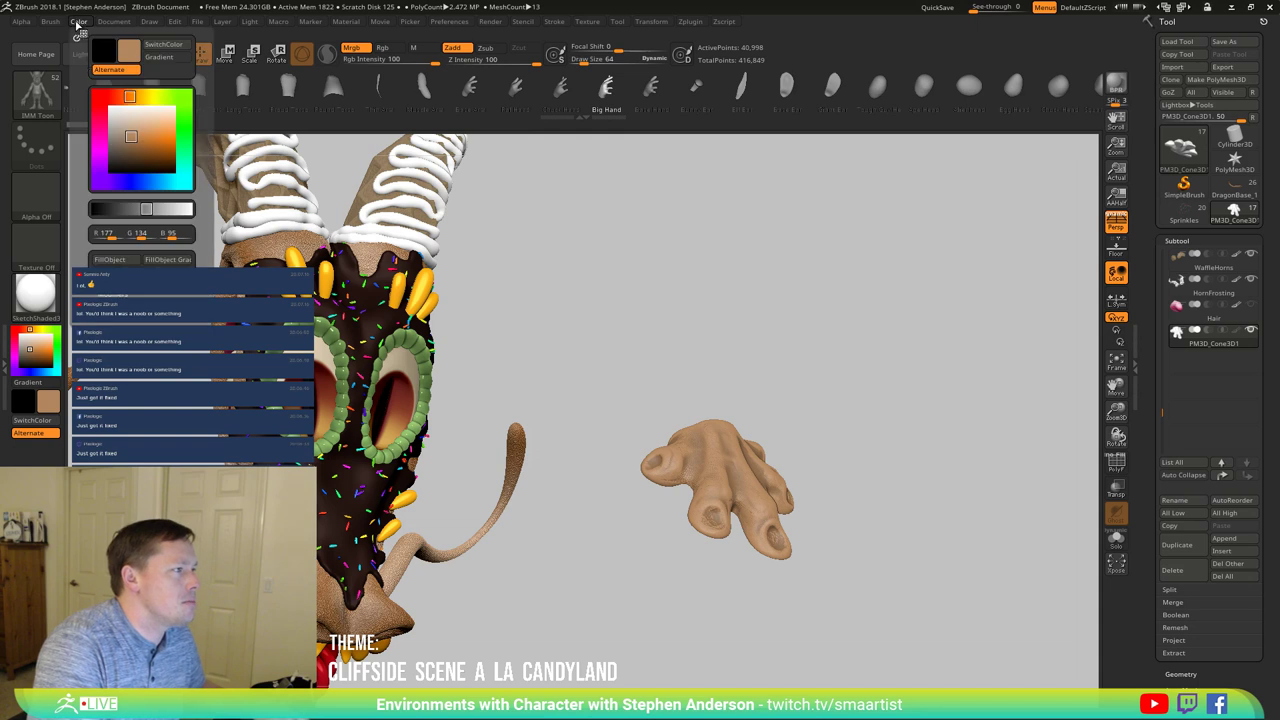
pyautogui.click(110, 260)
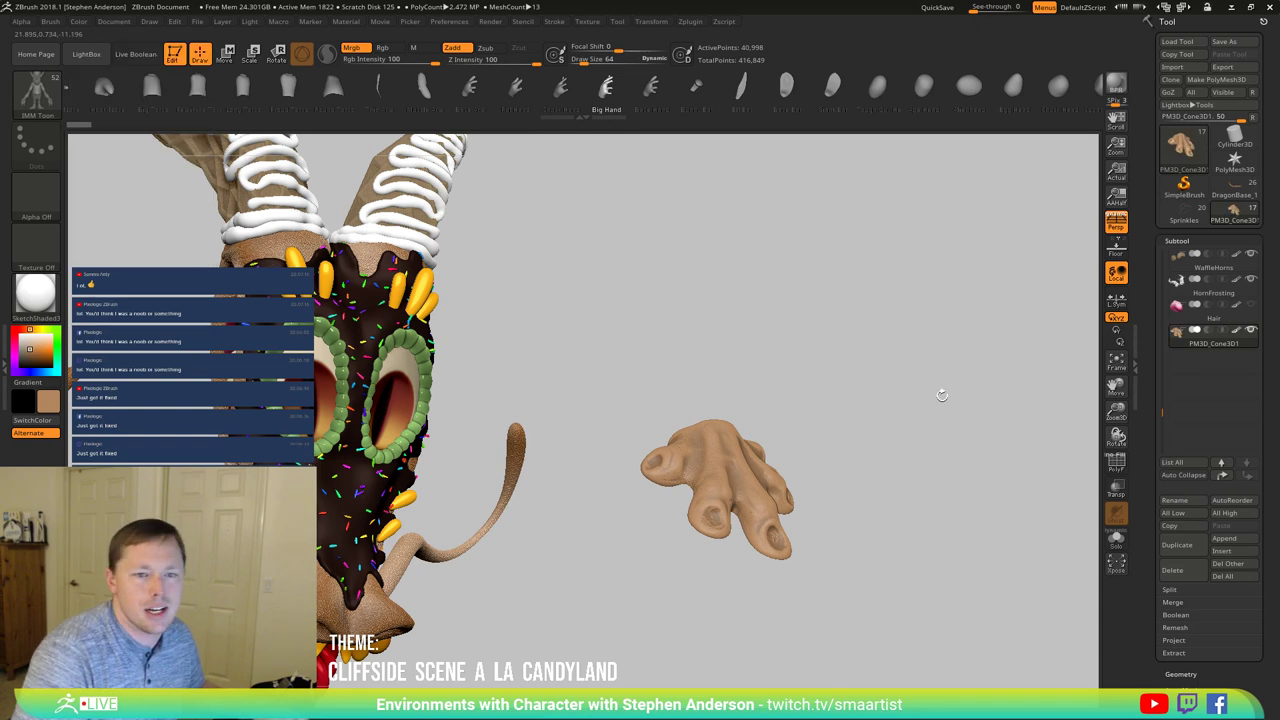
# Step: Assign the whole hand to a single polygroup with the polyframe displayed, and hide the polyframe again
pyautogui.moveTo(903, 425); pyautogui.dragTo(782, 510)
pyautogui.keyDown('ctrl'); pyautogui.moveTo(764, 479); pyautogui.dragTo(753, 540, button='right'); pyautogui.keyUp('ctrl')
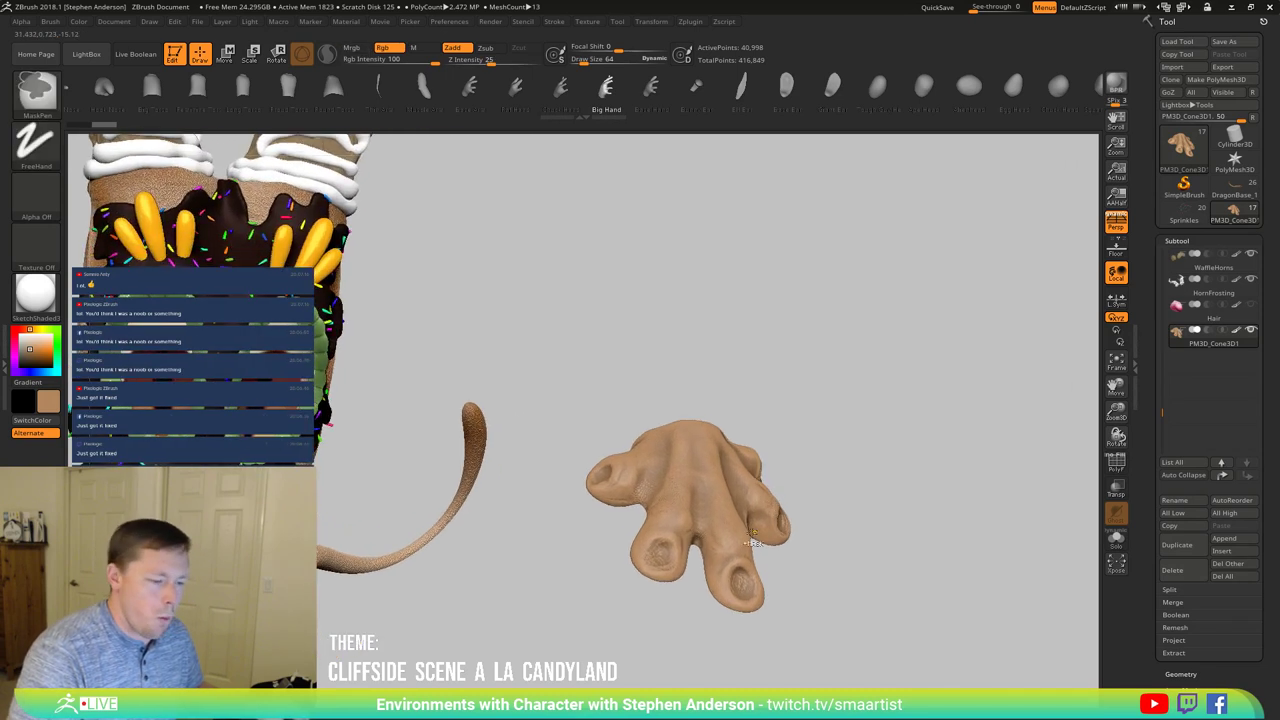
pyautogui.moveTo(682, 505)
pyautogui.mouseDown(button='right')
pyautogui.moveTo(670, 508)
pyautogui.moveTo(662, 442)
pyautogui.mouseUp(button='right')
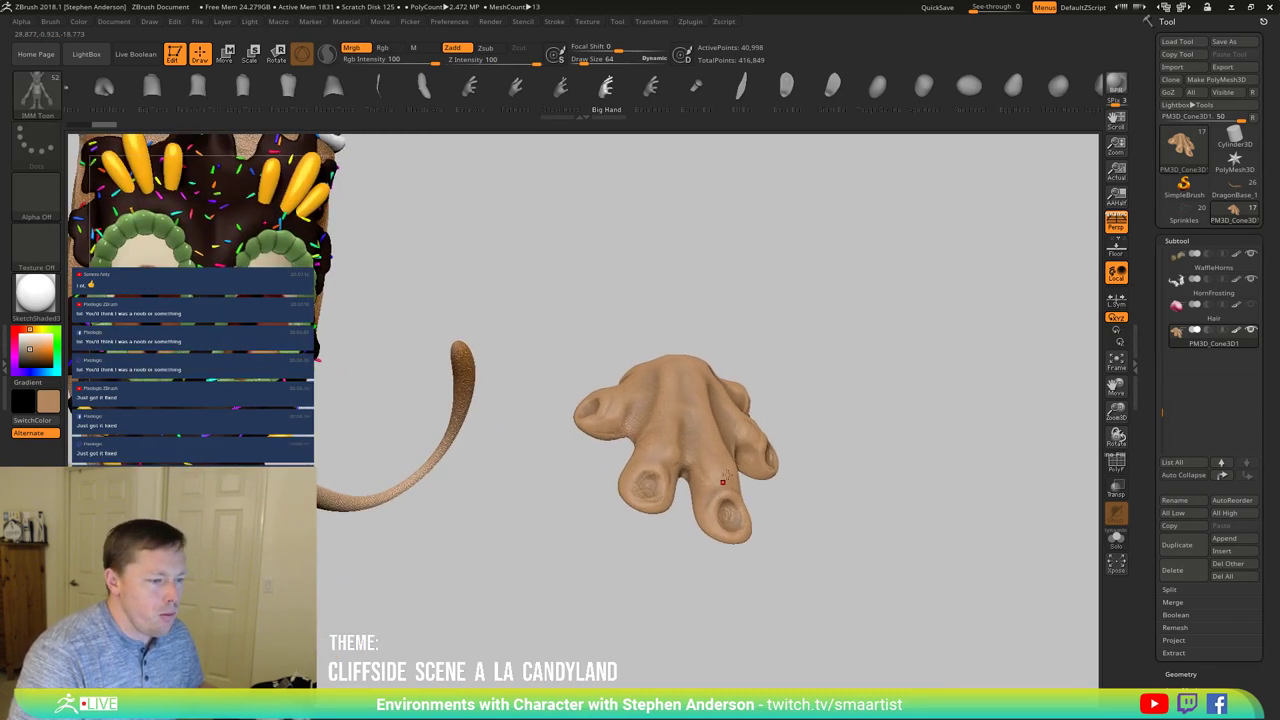
pyautogui.moveTo(712, 497)
pyautogui.mouseDown()
pyautogui.moveTo(725, 507)
pyautogui.moveTo(708, 486)
pyautogui.mouseUp()
pyautogui.moveTo(708, 486)
pyautogui.mouseDown(button='right')
pyautogui.moveTo(695, 489)
pyautogui.moveTo(711, 416)
pyautogui.moveTo(717, 506)
pyautogui.moveTo(545, 484)
pyautogui.mouseUp(button='right')
pyautogui.hotkey('shift', 'f')
pyautogui.hotkey('ctrl', 'w')
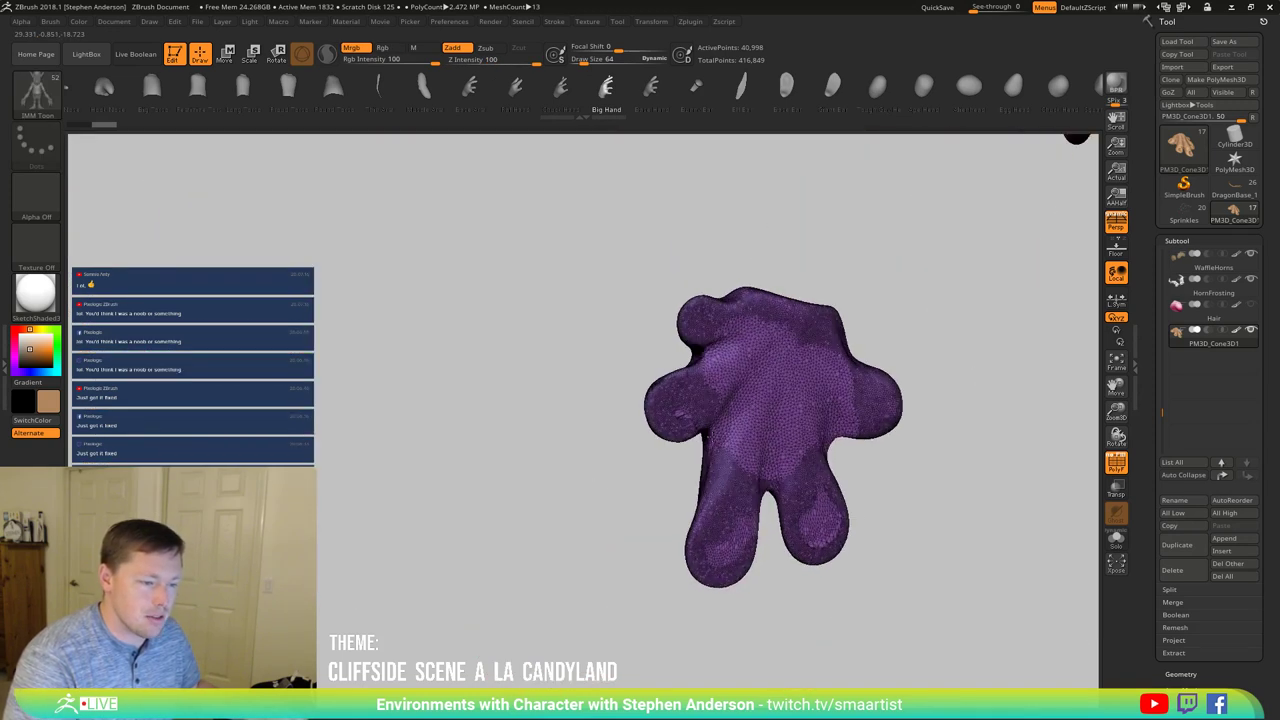
pyautogui.moveTo(690, 434); pyautogui.dragTo(755, 426, button='right')
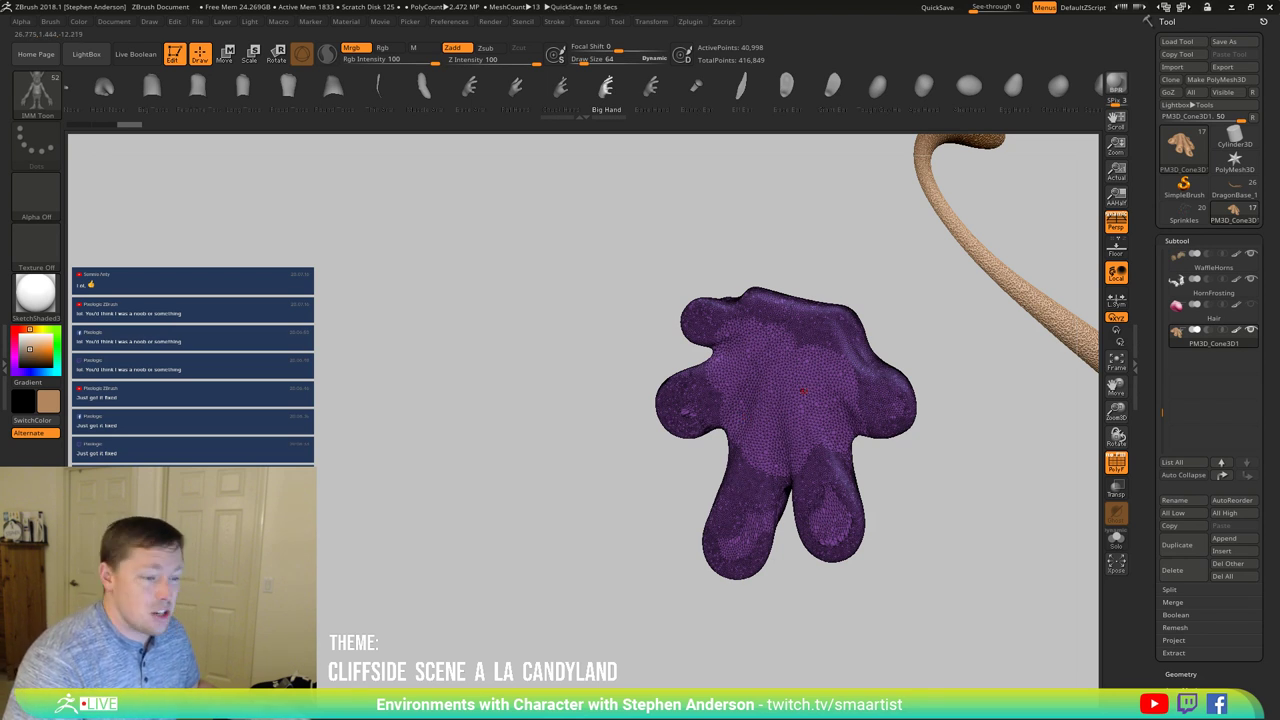
pyautogui.moveTo(780, 412)
pyautogui.mouseDown(button='right')
pyautogui.moveTo(682, 420)
pyautogui.moveTo(858, 440)
pyautogui.mouseUp(button='right')
pyautogui.hotkey('shift', 'f')
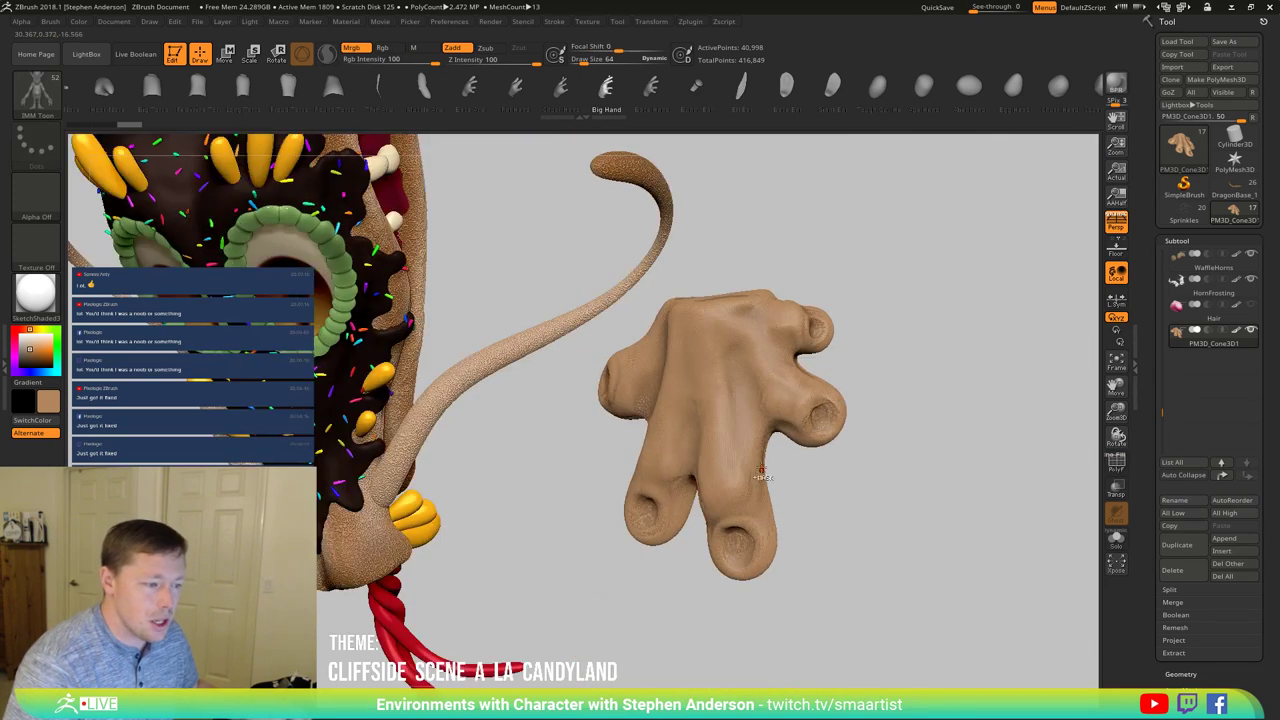
# Step: Switch to the Move brush with a draw size of 77 for reshaping the hand
pyautogui.moveTo(736, 399)
pyautogui.keyDown('ctrl'); pyautogui.mouseDown(button='right')
pyautogui.moveTo(712, 428)
pyautogui.moveTo(741, 415)
pyautogui.mouseUp(button='right'); pyautogui.keyUp('ctrl')
pyautogui.moveTo(750, 436); pyautogui.dragTo(740, 470)
pyautogui.press('shift')
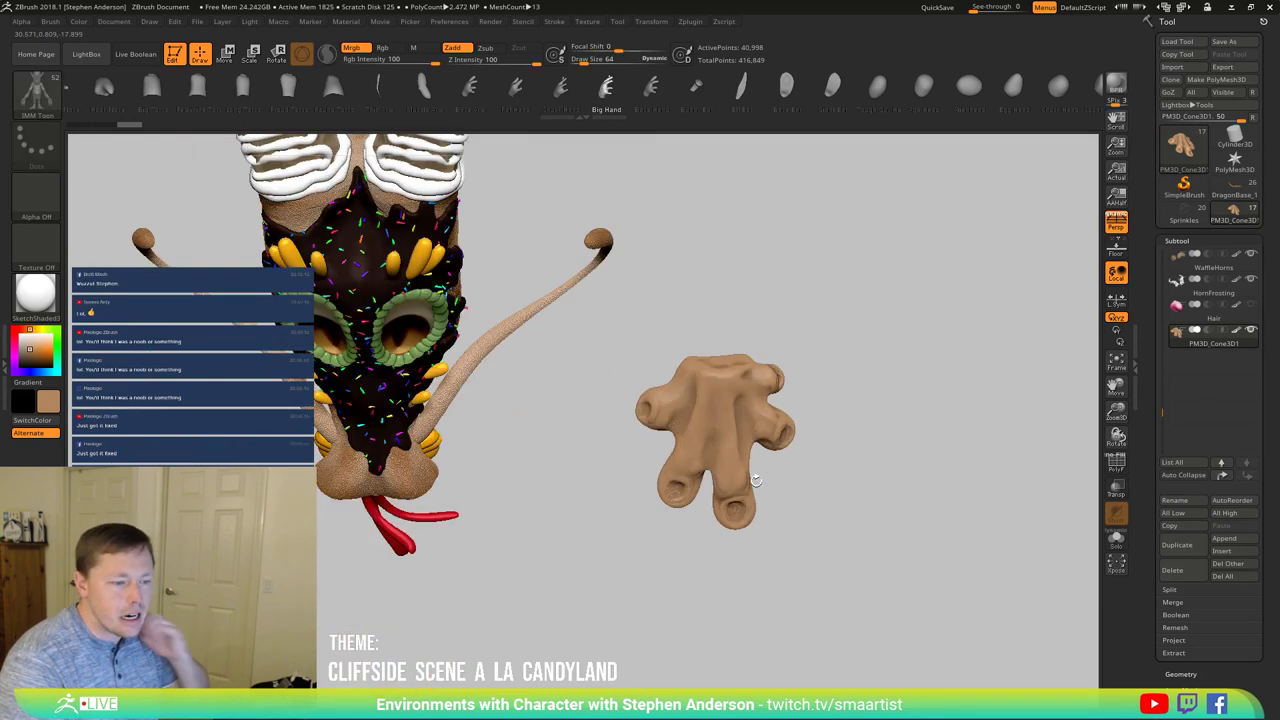
pyautogui.moveTo(741, 475); pyautogui.dragTo(744, 465)
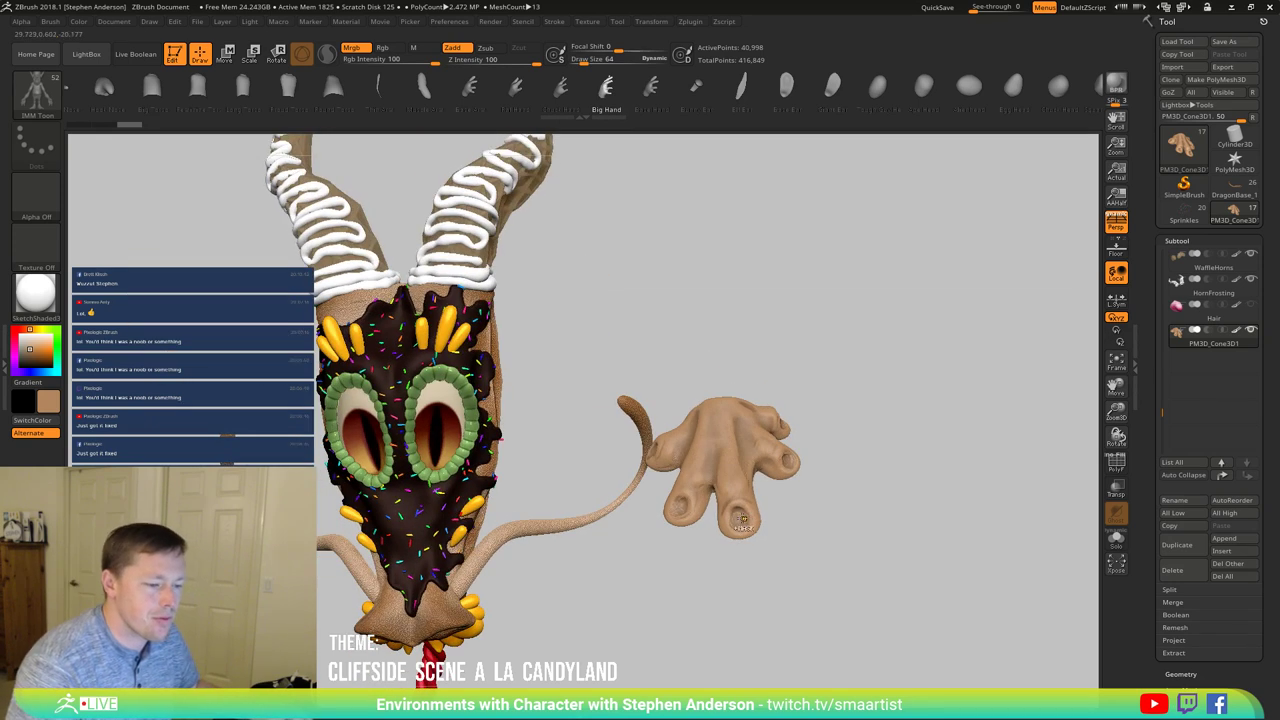
pyautogui.moveTo(743, 518); pyautogui.dragTo(708, 500)
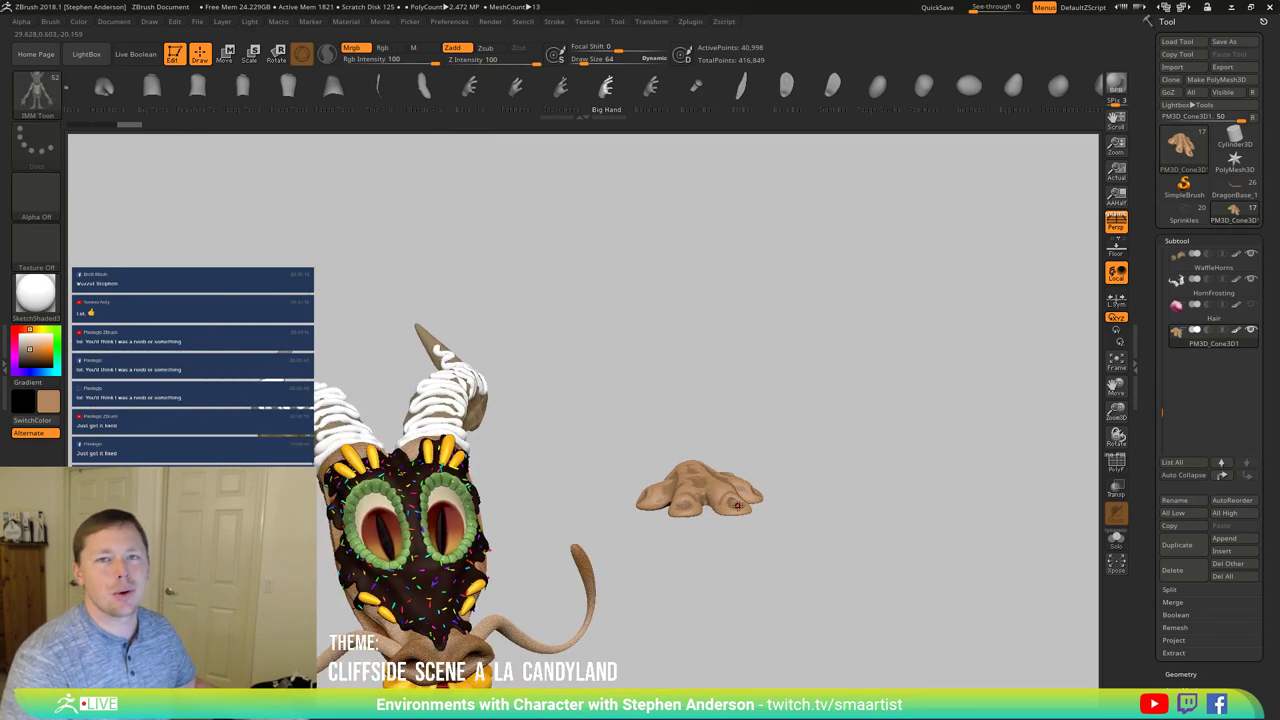
pyautogui.moveTo(739, 492)
pyautogui.mouseDown()
pyautogui.moveTo(756, 529)
pyautogui.moveTo(720, 400)
pyautogui.moveTo(720, 540)
pyautogui.mouseUp()
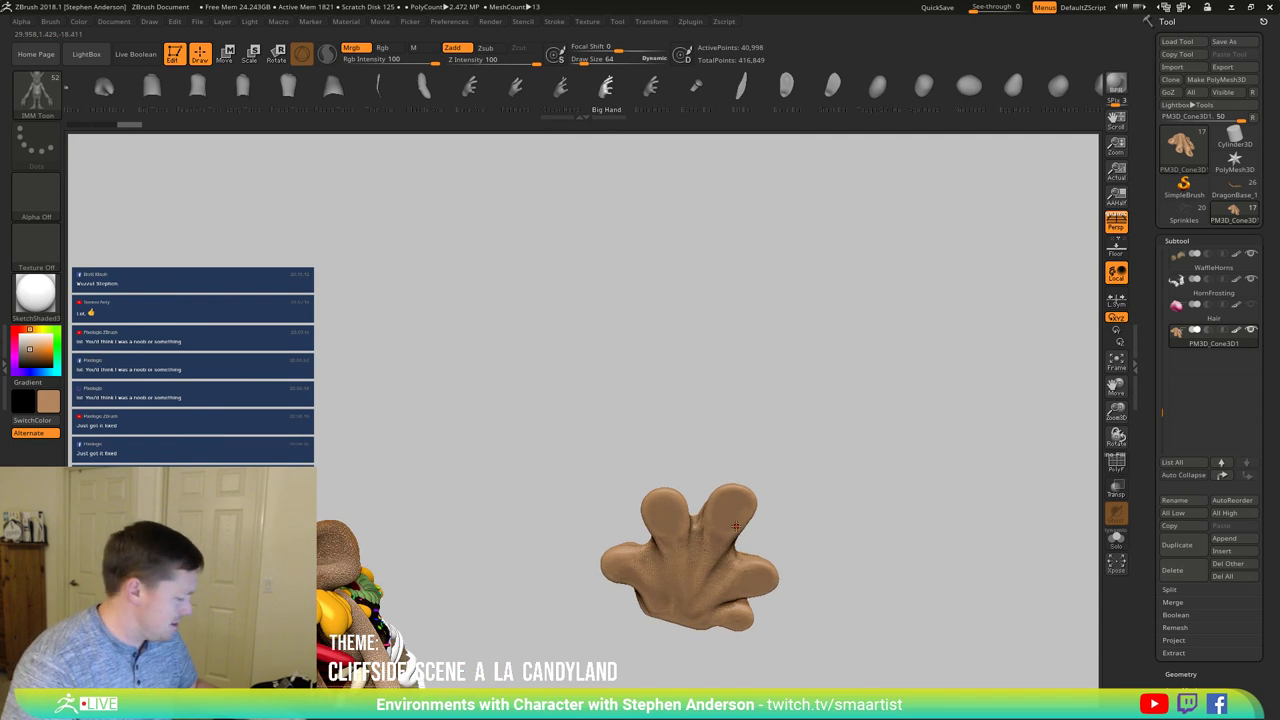
pyautogui.press('s')
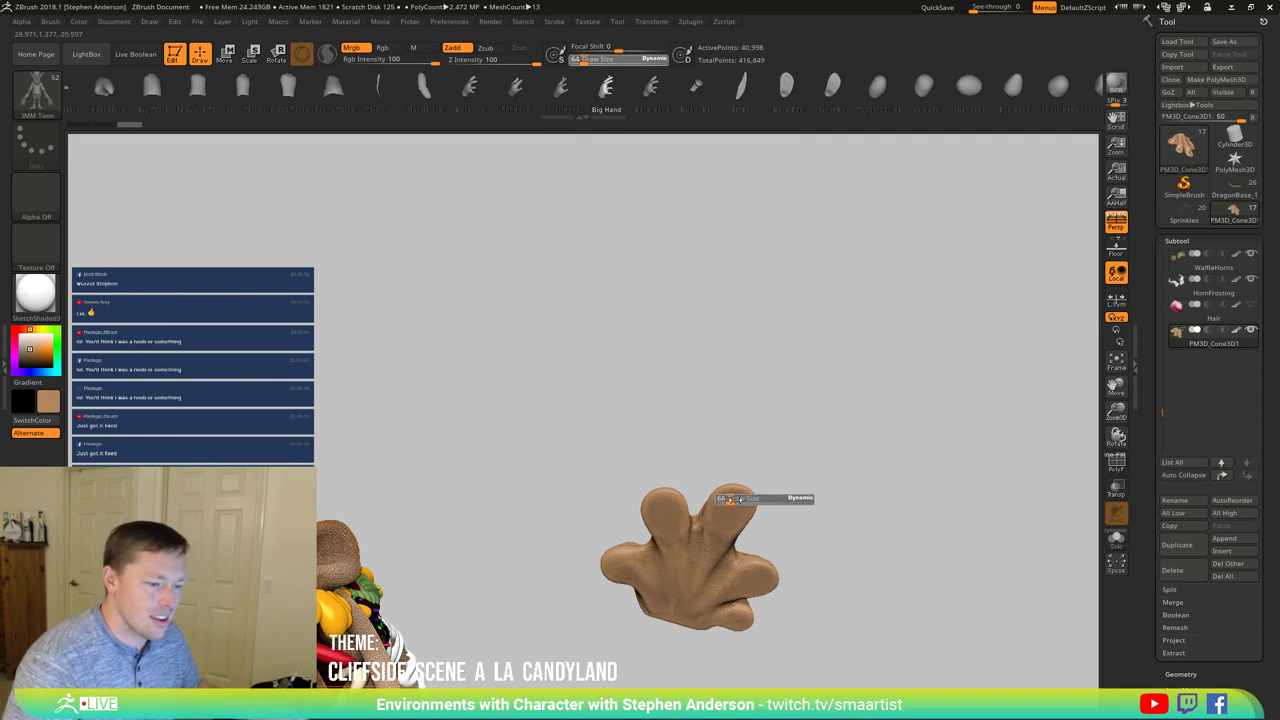
pyautogui.moveTo(746, 501)
pyautogui.mouseDown()
pyautogui.moveTo(770, 565)
pyautogui.moveTo(777, 528)
pyautogui.moveTo(618, 497)
pyautogui.mouseUp()
pyautogui.press('b')
pyautogui.press('m')
pyautogui.press('v')
pyautogui.press('ctrl')
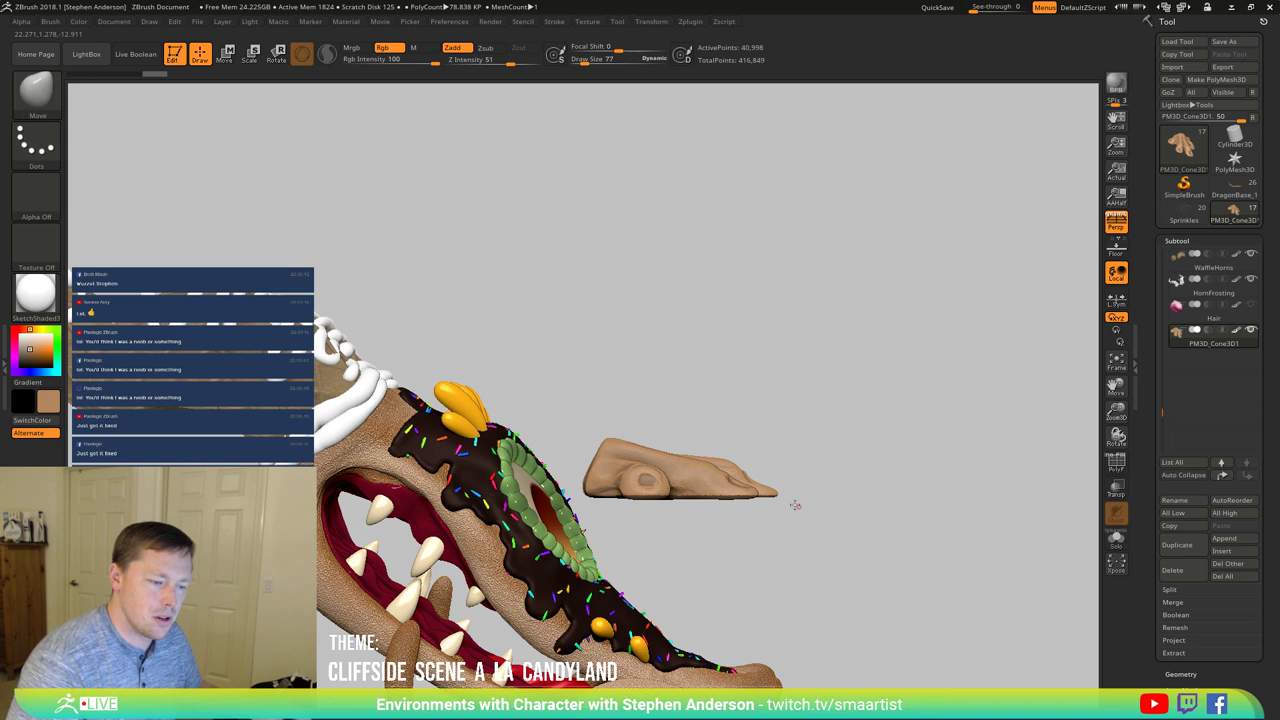
# Step: Mask the hand's flat underside from the side and clear the mask from the palm at draw size 1177
pyautogui.moveTo(794, 506)
pyautogui.mouseDown()
pyautogui.moveTo(763, 357)
pyautogui.moveTo(737, 431)
pyautogui.moveTo(654, 457)
pyautogui.moveTo(674, 468)
pyautogui.mouseUp()
pyautogui.press('shift')
pyautogui.moveTo(1038, 614)
pyautogui.keyDown('ctrl'); pyautogui.mouseDown()
pyautogui.moveTo(808, 503)
pyautogui.moveTo(760, 500)
pyautogui.moveTo(744, 412)
pyautogui.moveTo(706, 429)
pyautogui.moveTo(800, 460)
pyautogui.mouseUp(); pyautogui.keyUp('ctrl')
pyautogui.press('s')
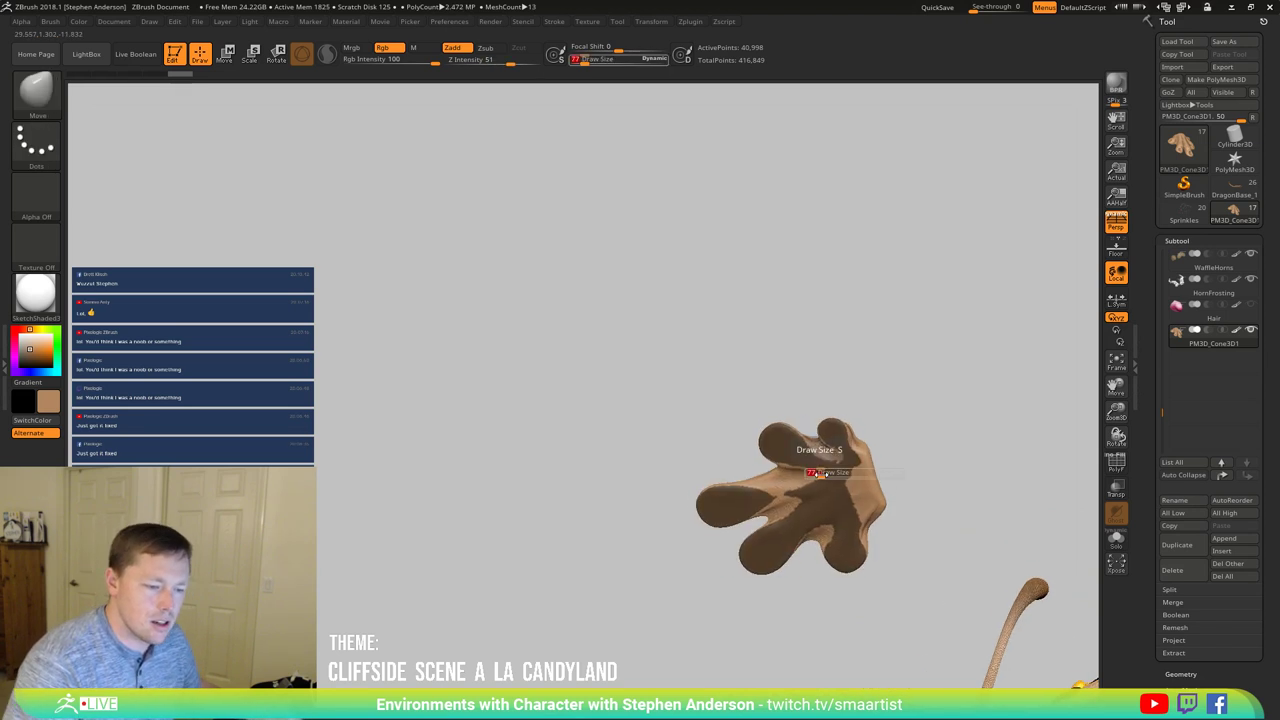
pyautogui.moveTo(860, 477); pyautogui.dragTo(832, 487)
# Step: Blur the mask repeatedly while inverting it, leaving the fingertips softly masked and the palm unmasked
pyautogui.press('ctrl')
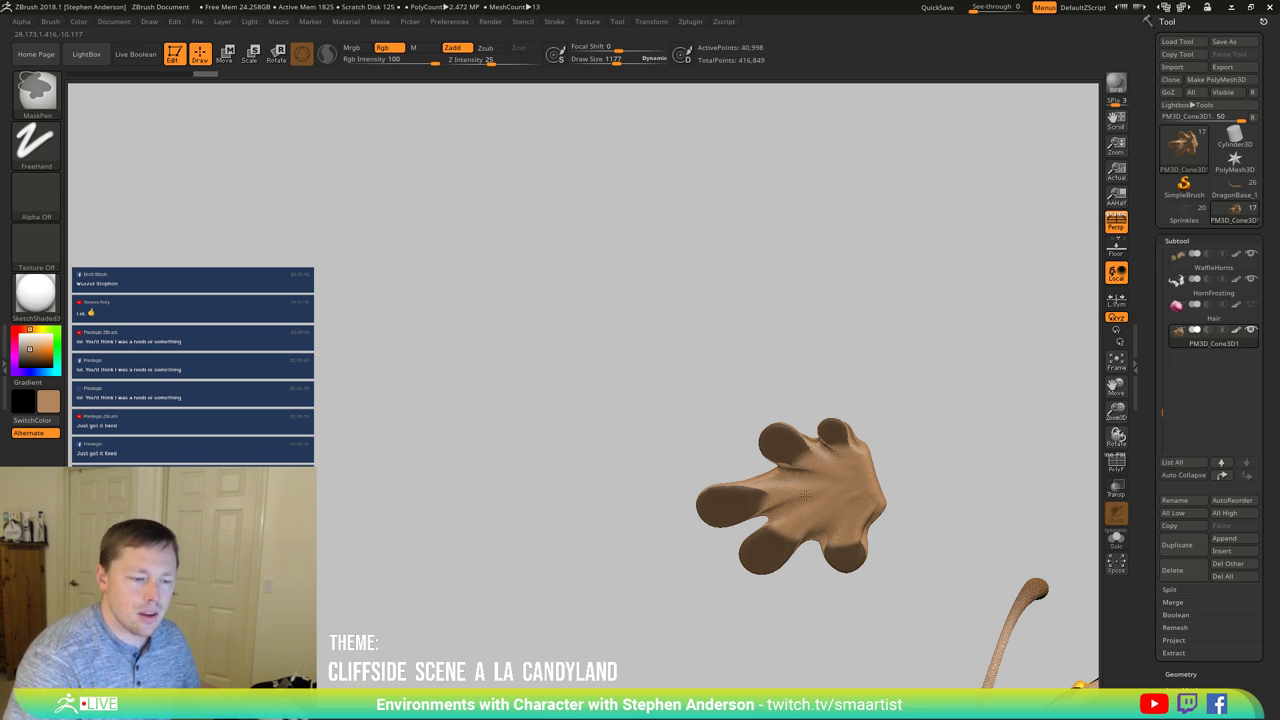
pyautogui.keyDown('ctrl'); pyautogui.click(798, 489); pyautogui.keyUp('ctrl')
pyautogui.keyDown('ctrl'); pyautogui.click(817, 489); pyautogui.keyUp('ctrl')
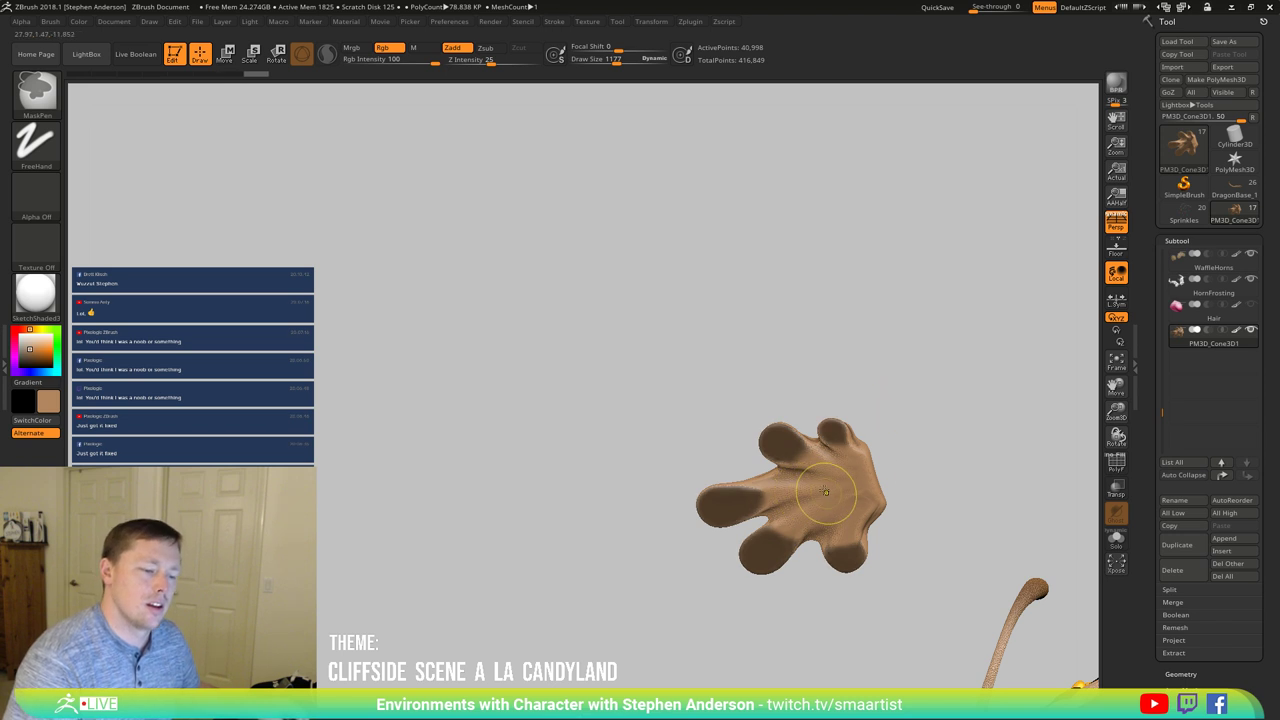
pyautogui.keyDown('ctrl'); pyautogui.click(817, 489); pyautogui.keyUp('ctrl')
pyautogui.keyDown('ctrl'); pyautogui.click(935, 448); pyautogui.keyUp('ctrl')
pyautogui.keyDown('ctrl'); pyautogui.click(827, 492); pyautogui.keyUp('ctrl')
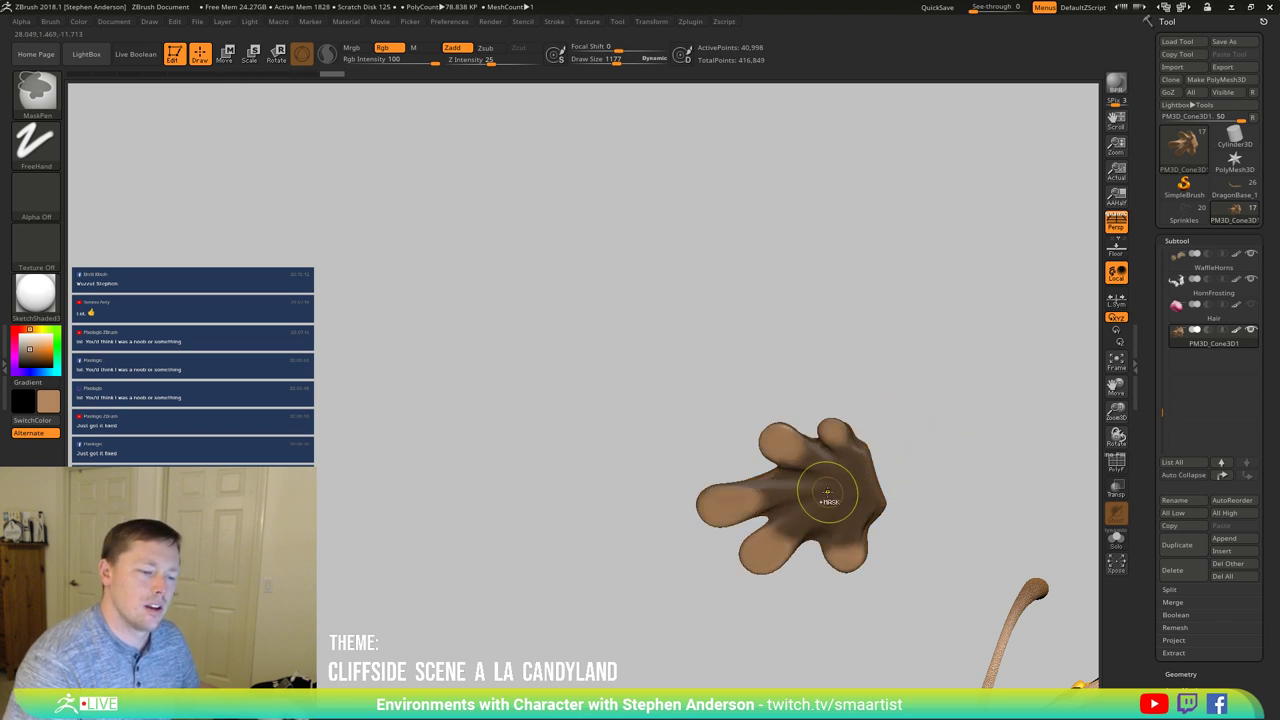
pyautogui.keyDown('ctrl'); pyautogui.click(926, 458); pyautogui.keyUp('ctrl')
pyautogui.keyDown('ctrl'); pyautogui.click(833, 495); pyautogui.keyUp('ctrl')
pyautogui.keyDown('ctrl'); pyautogui.click(833, 495); pyautogui.keyUp('ctrl')
pyautogui.keyDown('ctrl'); pyautogui.click(926, 458); pyautogui.keyUp('ctrl')
pyautogui.keyDown('ctrl'); pyautogui.click(835, 498); pyautogui.keyUp('ctrl')
pyautogui.keyDown('ctrl'); pyautogui.click(835, 498); pyautogui.keyUp('ctrl')
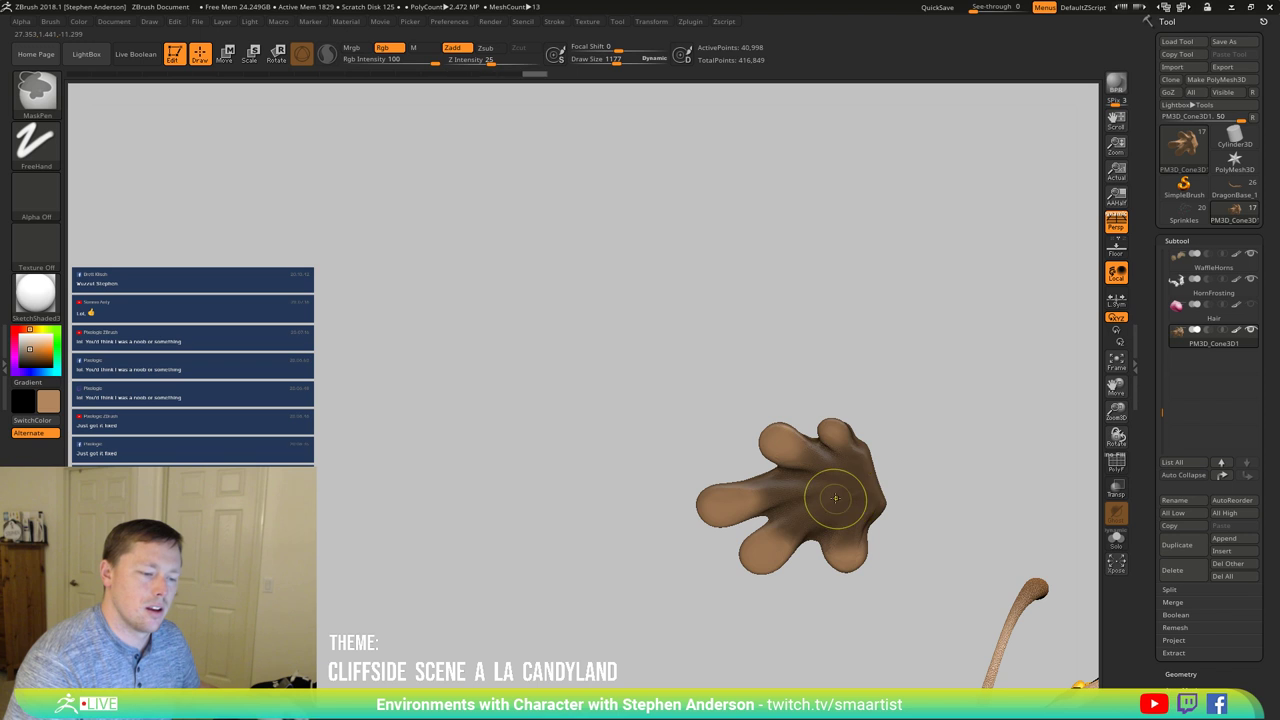
pyautogui.hotkey('ctrl', 'i')
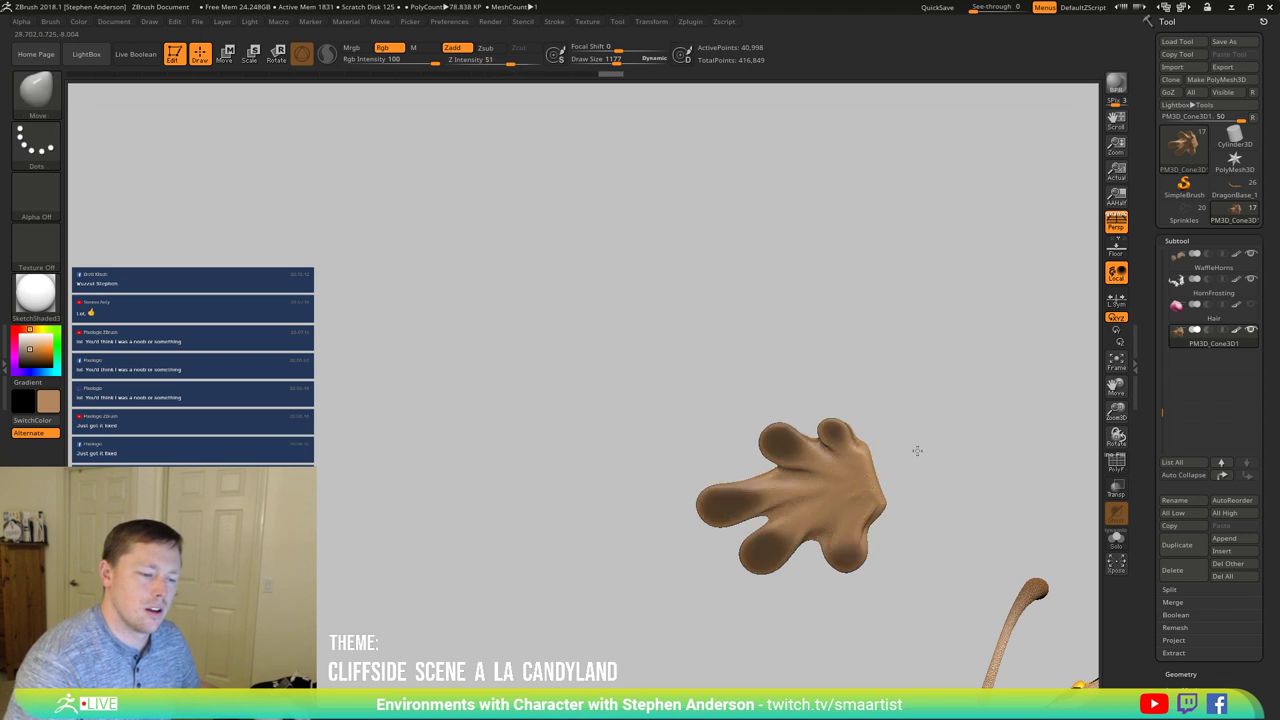
# Step: Shift the unmasked palm area slightly with the transform gizmo in side view and return to drawing
pyautogui.moveTo(914, 449); pyautogui.dragTo(925, 530)
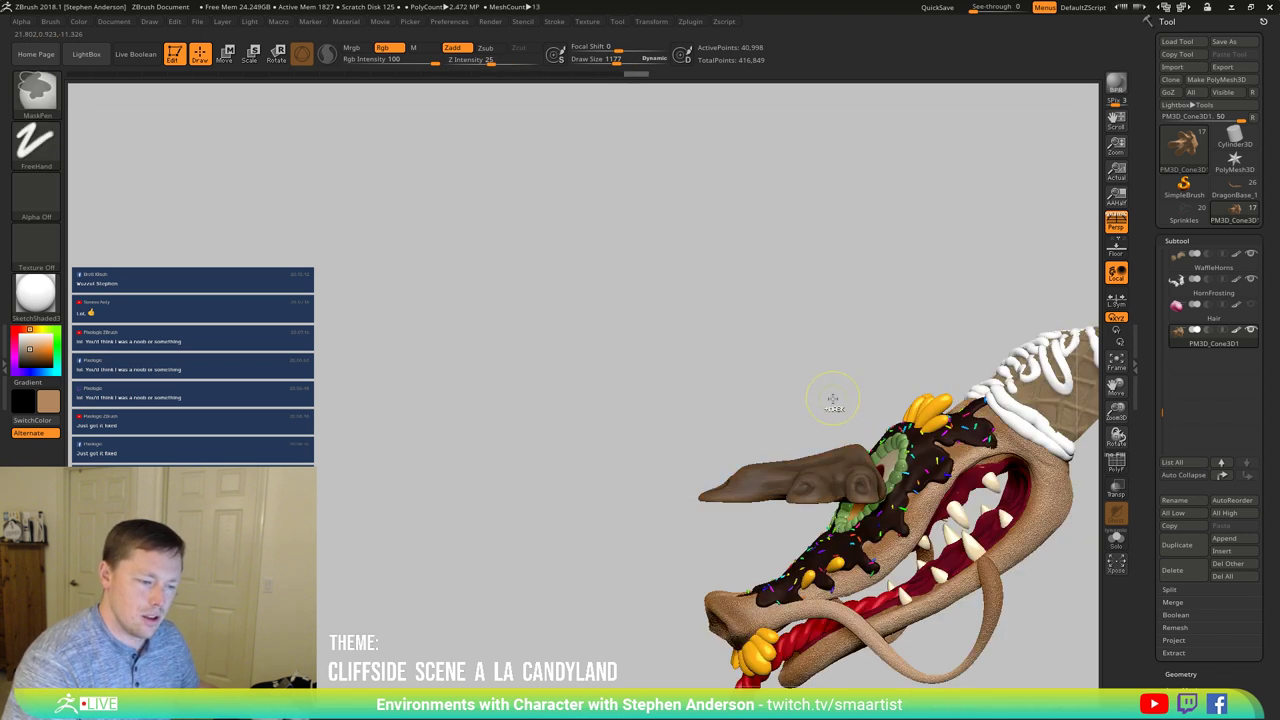
pyautogui.press('w')
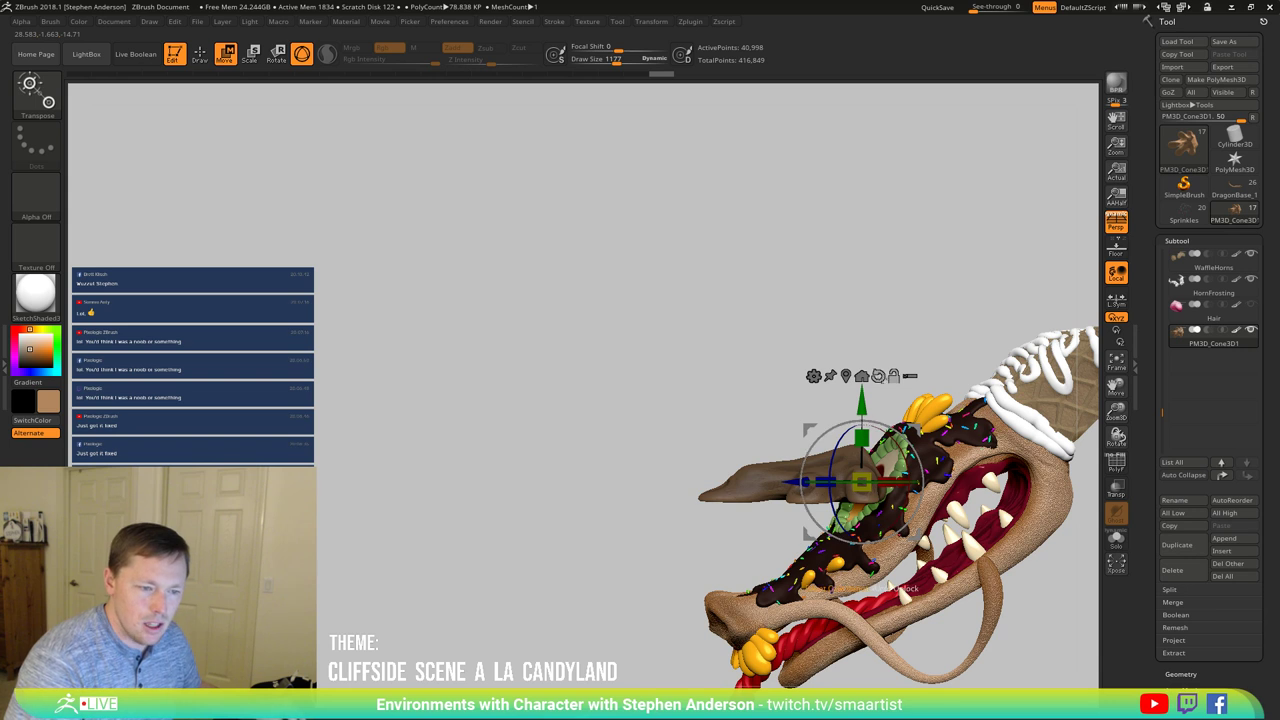
pyautogui.moveTo(862, 405); pyautogui.dragTo(863, 412)
pyautogui.moveTo(862, 489); pyautogui.dragTo(862, 492)
pyautogui.moveTo(710, 469); pyautogui.dragTo(863, 455)
pyautogui.press('q')
# Step: Add volume across the base of the palm with ClayBuildup strokes
pyautogui.moveTo(811, 497)
pyautogui.mouseDown()
pyautogui.moveTo(678, 435)
pyautogui.moveTo(677, 566)
pyautogui.moveTo(672, 420)
pyautogui.moveTo(663, 497)
pyautogui.mouseUp()
pyautogui.press('b')
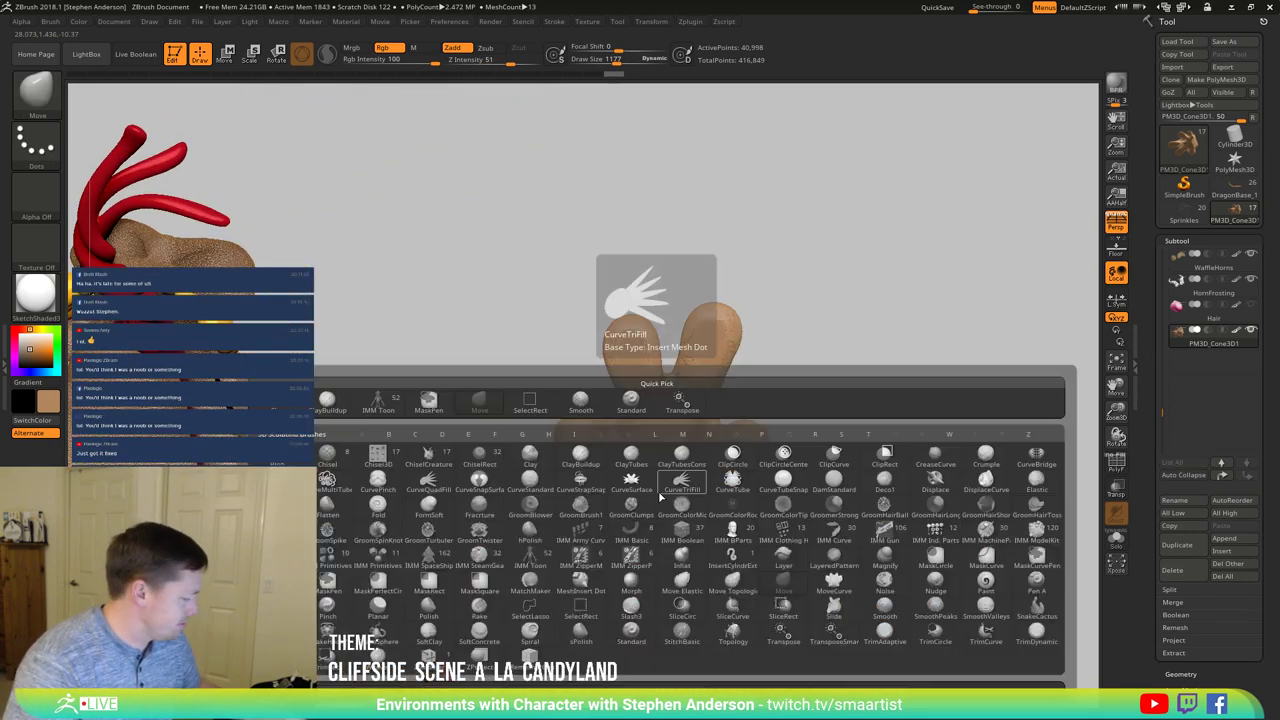
pyautogui.press('c')
pyautogui.press('b')
pyautogui.moveTo(644, 477); pyautogui.dragTo(649, 521)
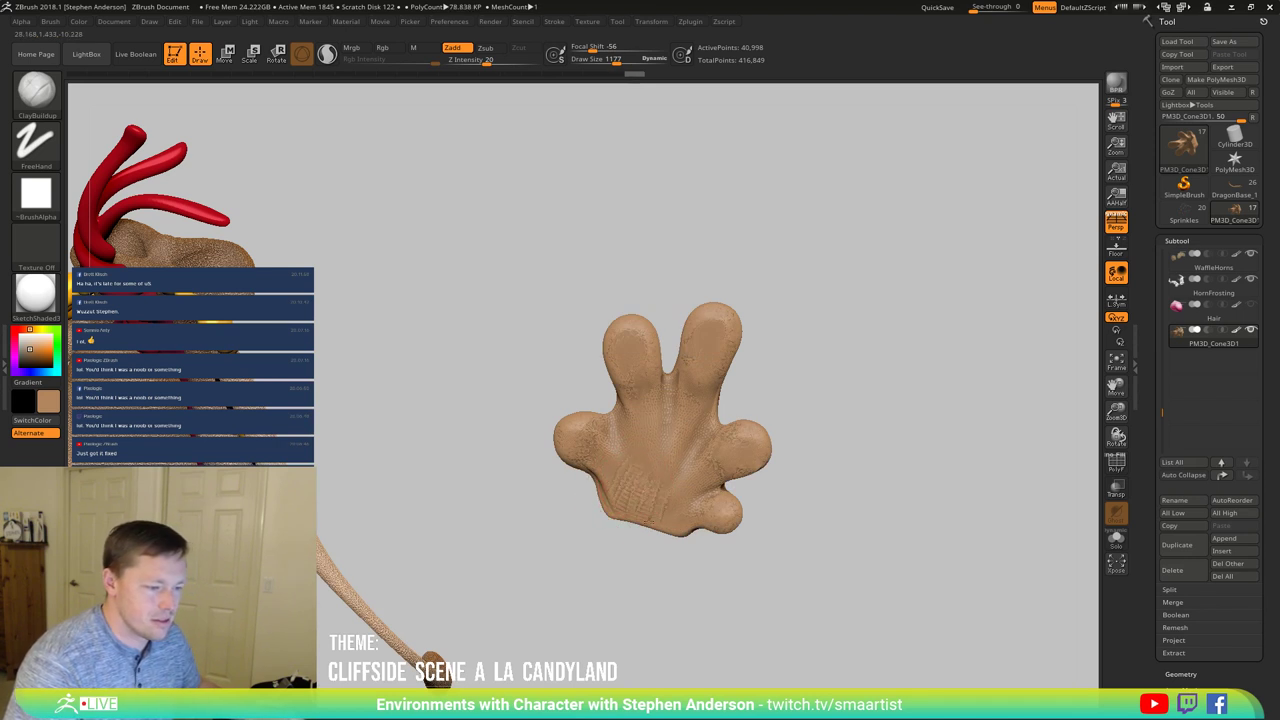
pyautogui.moveTo(620, 472); pyautogui.dragTo(677, 511)
# Step: Build up the back of the hand and knuckles with ClayBuildup at draw size 783, smoothing the strokes
pyautogui.moveTo(655, 482)
pyautogui.mouseDown(button='right')
pyautogui.moveTo(668, 482)
pyautogui.moveTo(649, 550)
pyautogui.moveTo(676, 436)
pyautogui.moveTo(688, 530)
pyautogui.mouseUp(button='right')
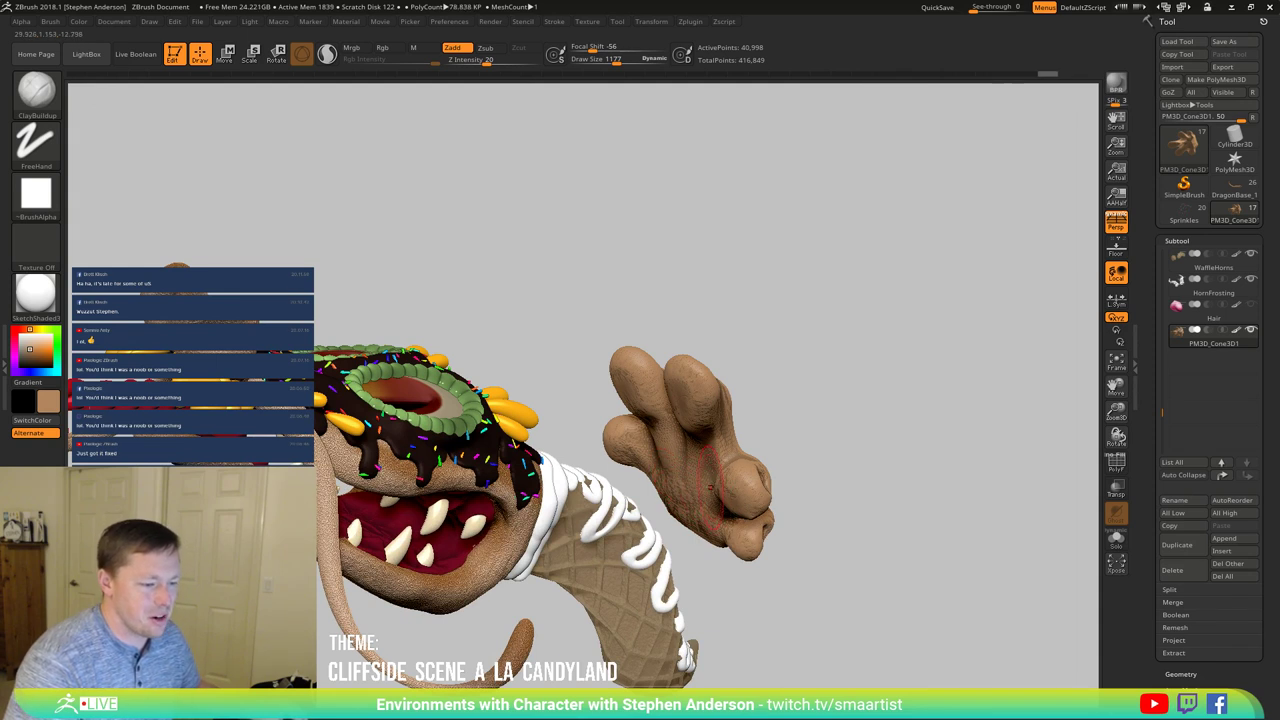
pyautogui.moveTo(708, 487)
pyautogui.mouseDown(button='right')
pyautogui.moveTo(705, 447)
pyautogui.moveTo(684, 523)
pyautogui.moveTo(651, 509)
pyautogui.moveTo(645, 550)
pyautogui.moveTo(666, 594)
pyautogui.moveTo(683, 597)
pyautogui.moveTo(678, 498)
pyautogui.moveTo(710, 476)
pyautogui.moveTo(738, 407)
pyautogui.moveTo(708, 410)
pyautogui.moveTo(748, 403)
pyautogui.mouseUp(button='right')
pyautogui.press('space')
pyautogui.press('s')
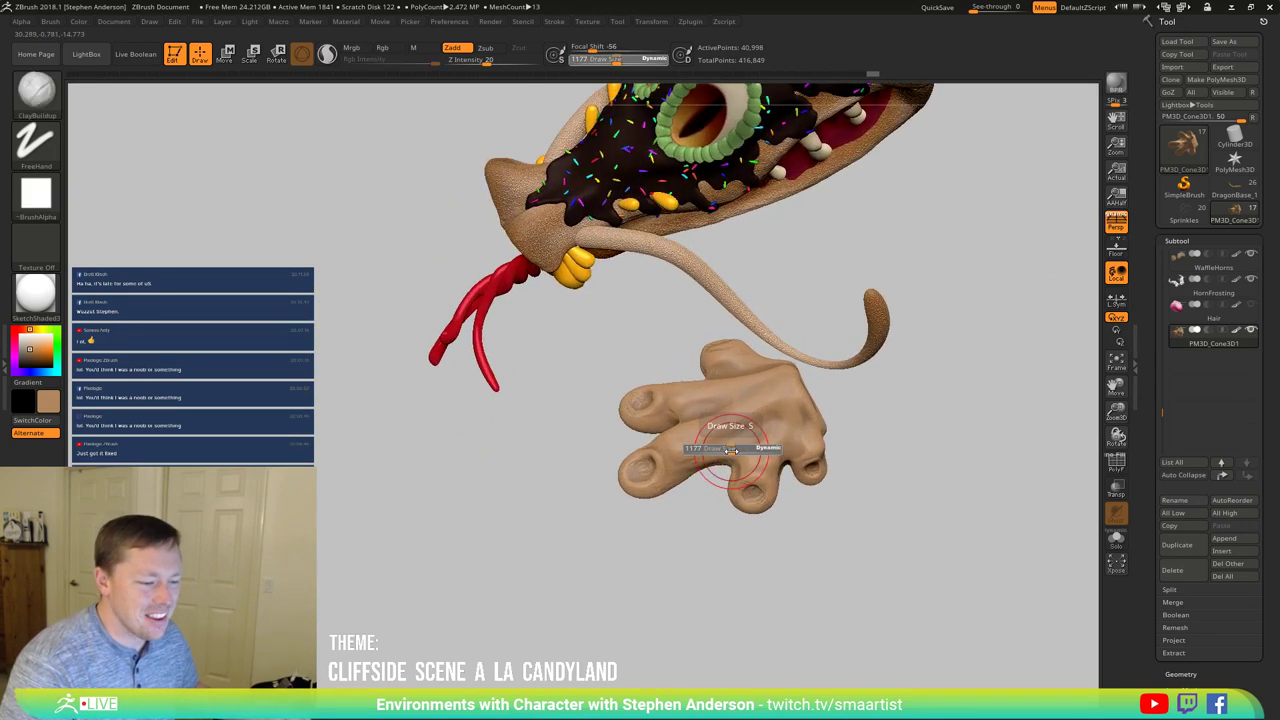
pyautogui.click(725, 450)
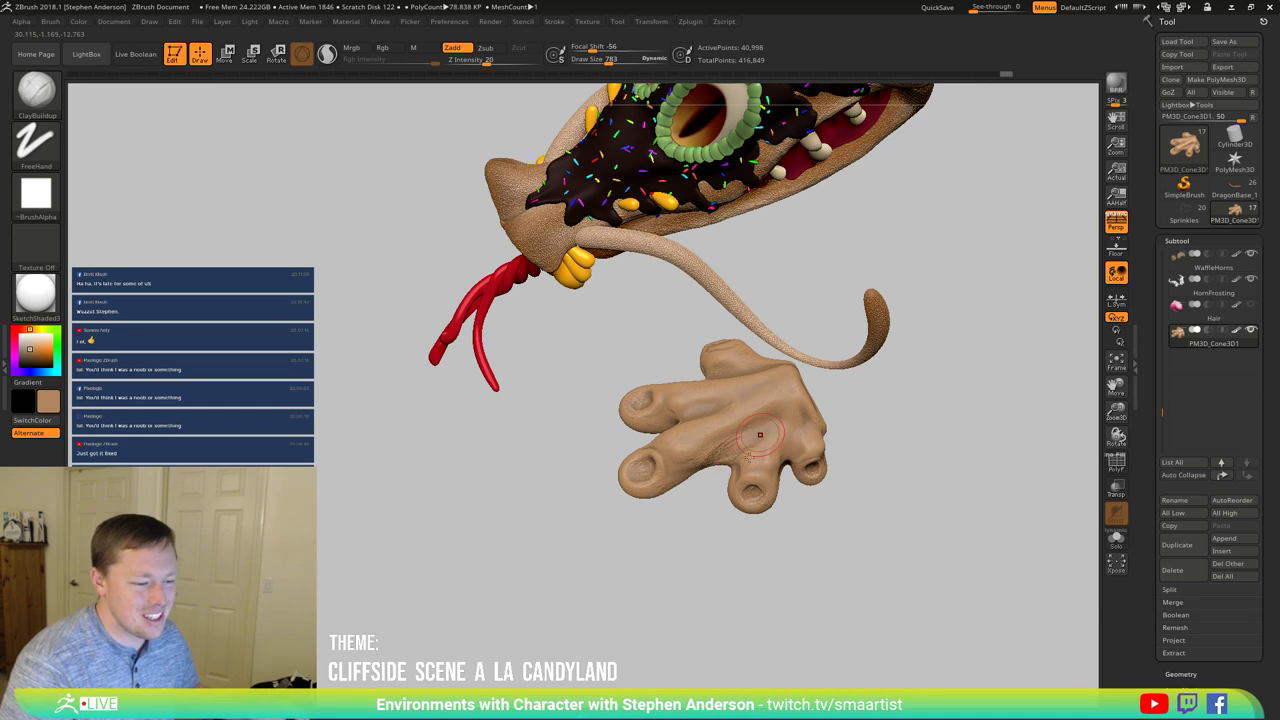
pyautogui.moveTo(760, 434); pyautogui.dragTo(705, 366, button='right')
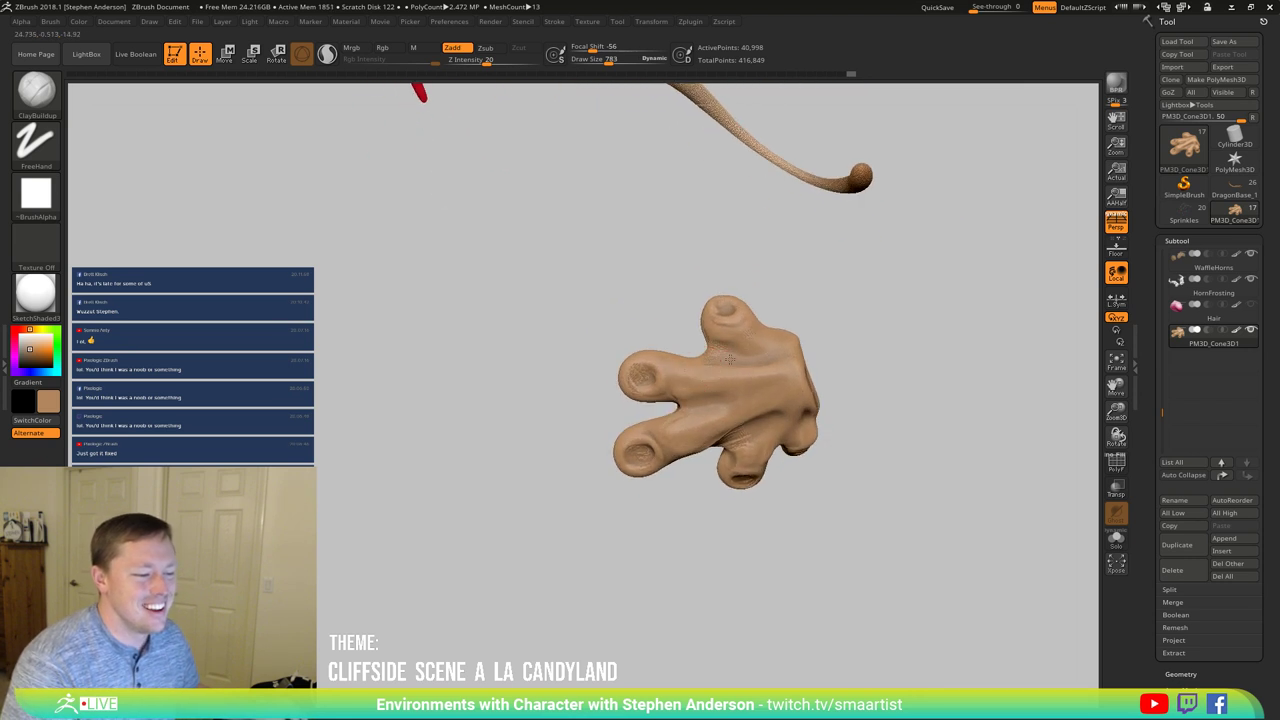
pyautogui.moveTo(784, 414); pyautogui.dragTo(766, 371, button='right')
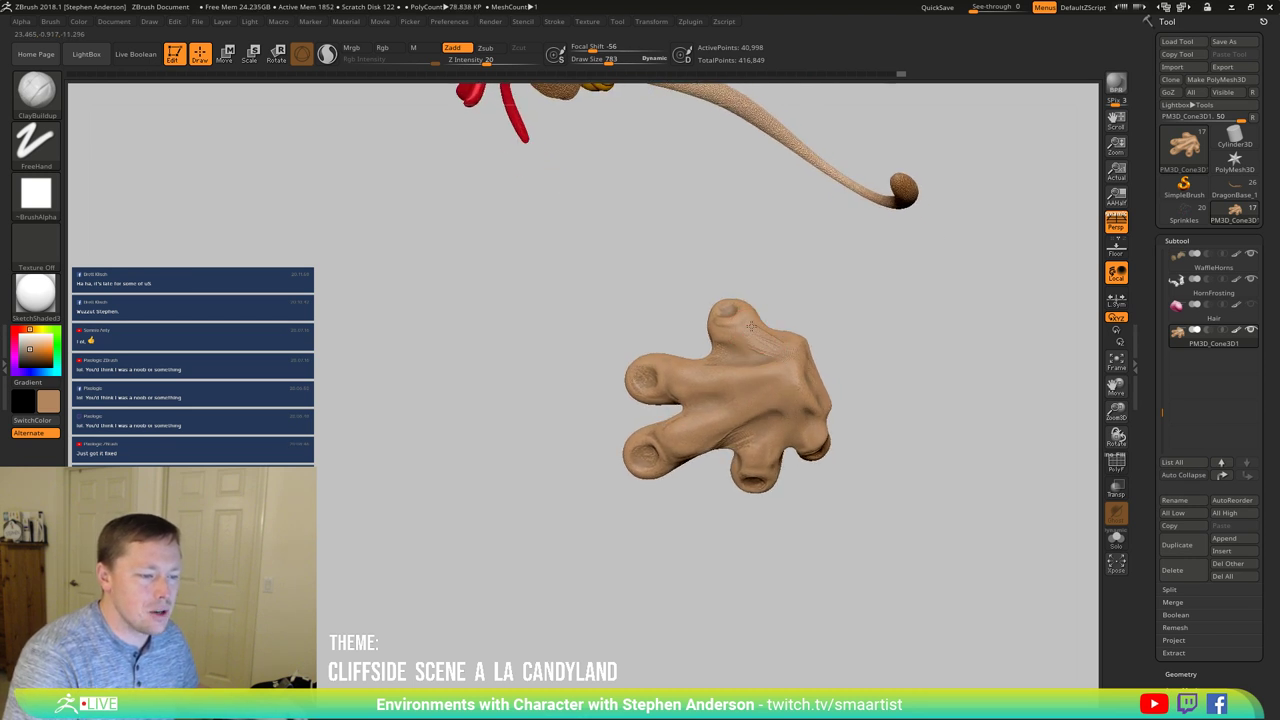
pyautogui.moveTo(793, 371)
pyautogui.mouseDown()
pyautogui.moveTo(768, 346)
pyautogui.moveTo(792, 362)
pyautogui.mouseUp()
pyautogui.moveTo(758, 403); pyautogui.dragTo(797, 447, button='right')
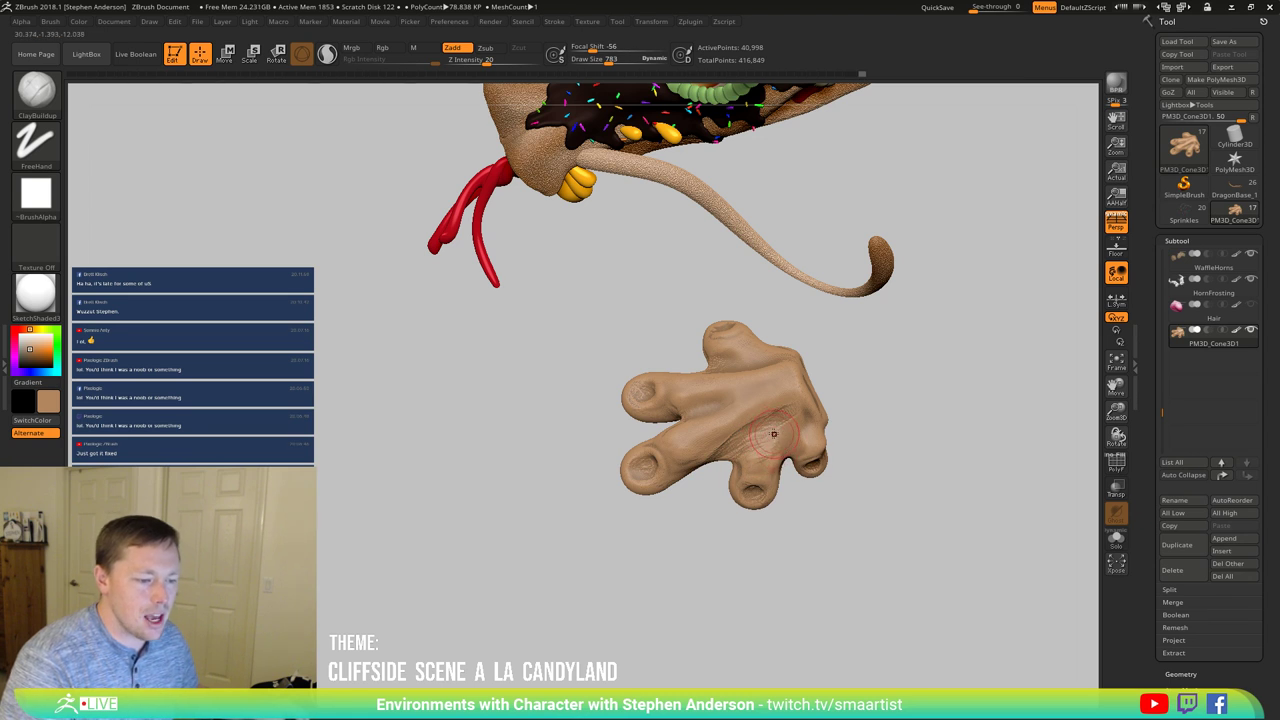
pyautogui.moveTo(772, 434)
pyautogui.keyDown('shift'); pyautogui.mouseDown()
pyautogui.moveTo(752, 440)
pyautogui.moveTo(800, 407)
pyautogui.mouseUp(); pyautogui.keyUp('shift')
pyautogui.moveTo(776, 438)
pyautogui.mouseDown(button='right')
pyautogui.moveTo(774, 403)
pyautogui.moveTo(772, 447)
pyautogui.mouseUp(button='right')
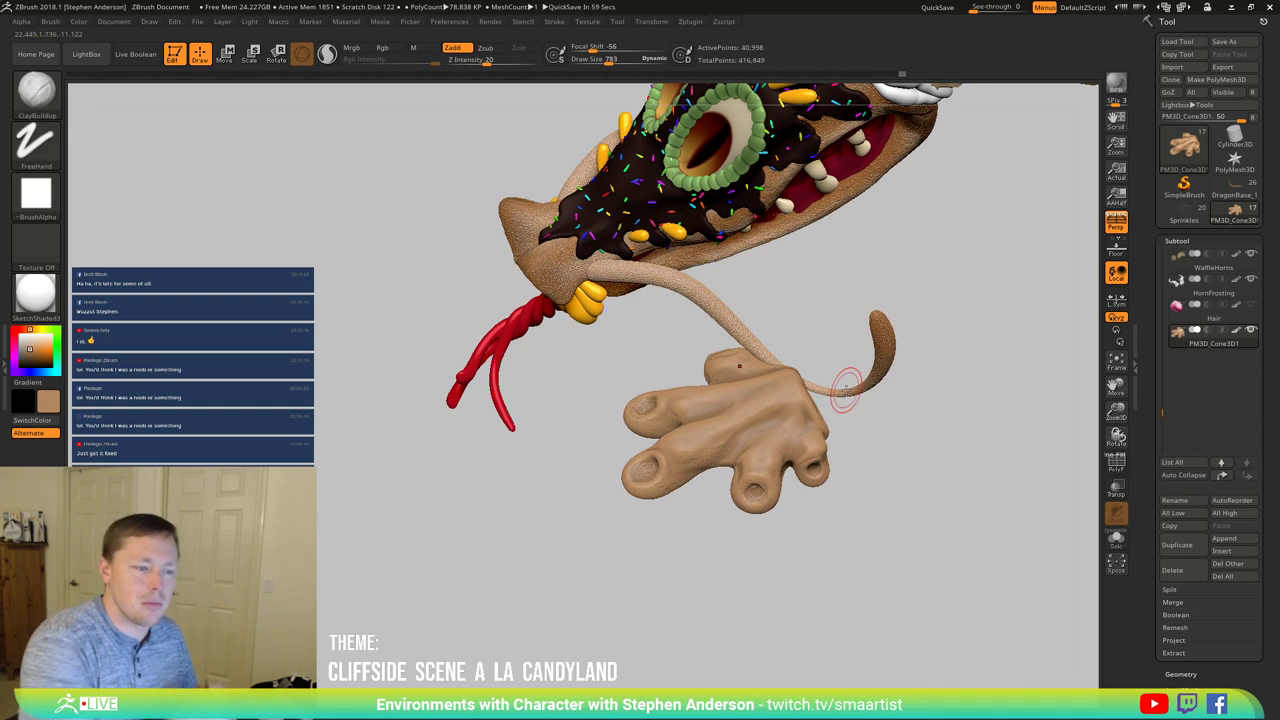
# Step: Reshape the side of the longest finger from the palm side using Move Topological at draw size 1218
pyautogui.moveTo(748, 463)
pyautogui.mouseDown(button='right')
pyautogui.moveTo(723, 488)
pyautogui.moveTo(645, 485)
pyautogui.moveTo(672, 478)
pyautogui.mouseUp(button='right')
pyautogui.press('shift')
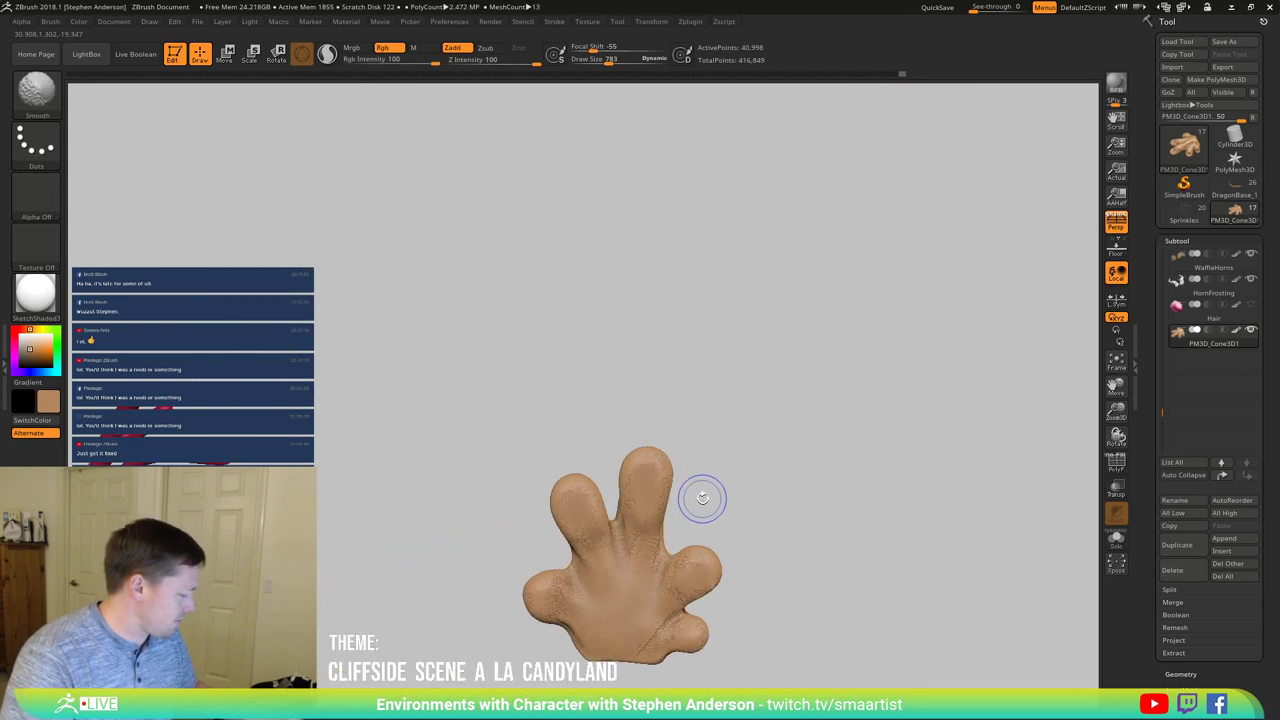
pyautogui.press('b')
pyautogui.press('m')
pyautogui.press('t')
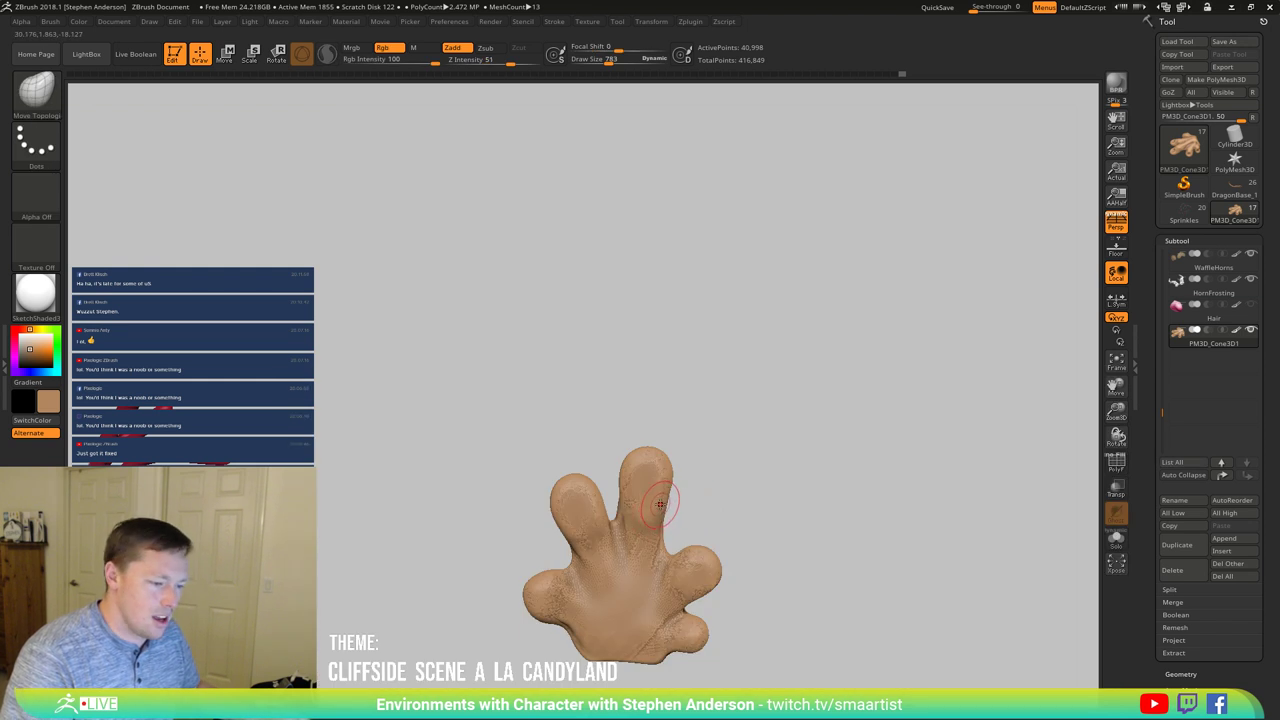
pyautogui.press('s')
pyautogui.moveTo(660, 504); pyautogui.dragTo(874, 526)
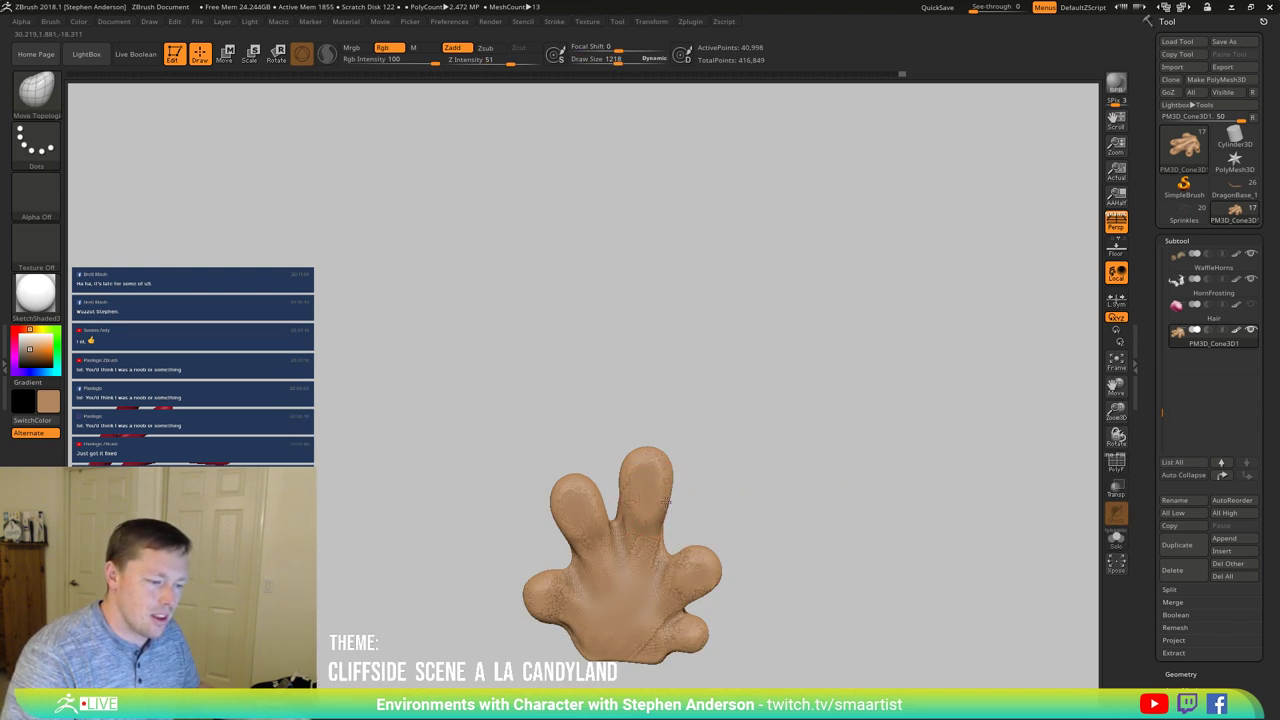
pyautogui.moveTo(632, 494); pyautogui.dragTo(624, 496)
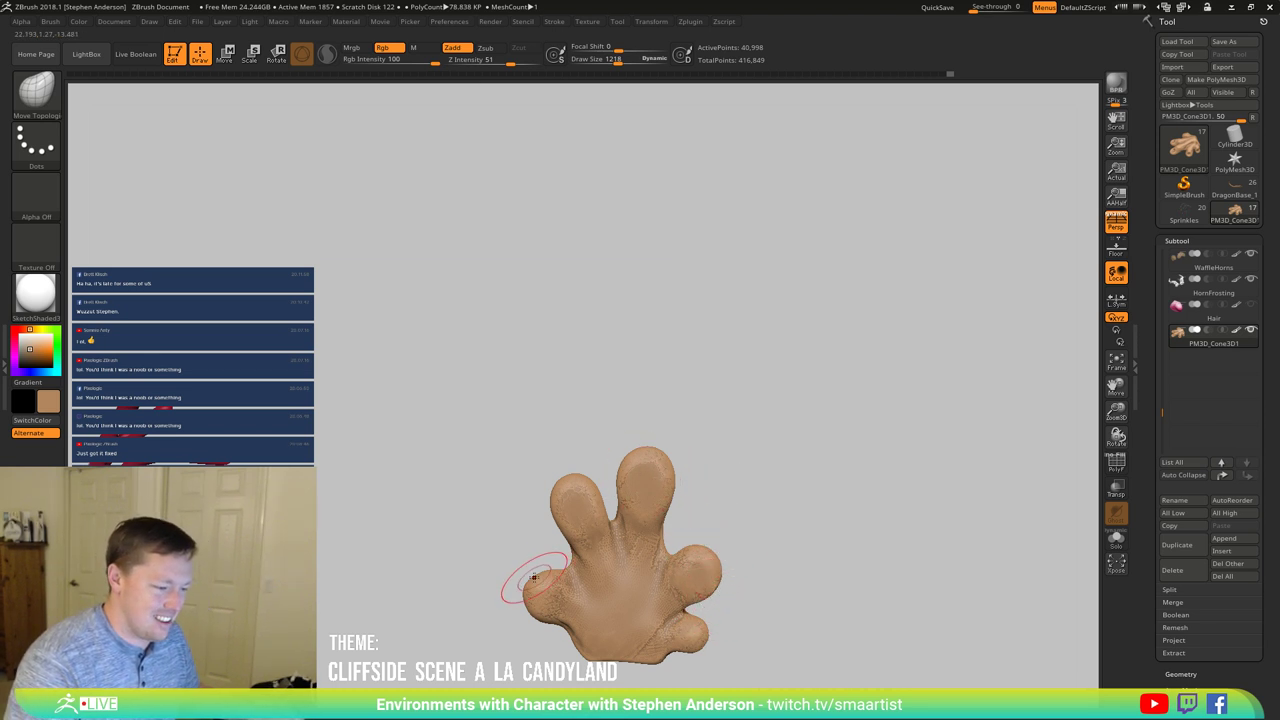
# Step: Insert a PolySphere from the IMM Primitives brush at the tip of one of the hand's long fingers
pyautogui.moveTo(624, 538)
pyautogui.mouseDown(button='right')
pyautogui.moveTo(636, 600)
pyautogui.moveTo(645, 478)
pyautogui.moveTo(645, 494)
pyautogui.moveTo(668, 500)
pyautogui.mouseUp(button='right')
pyautogui.press('b')
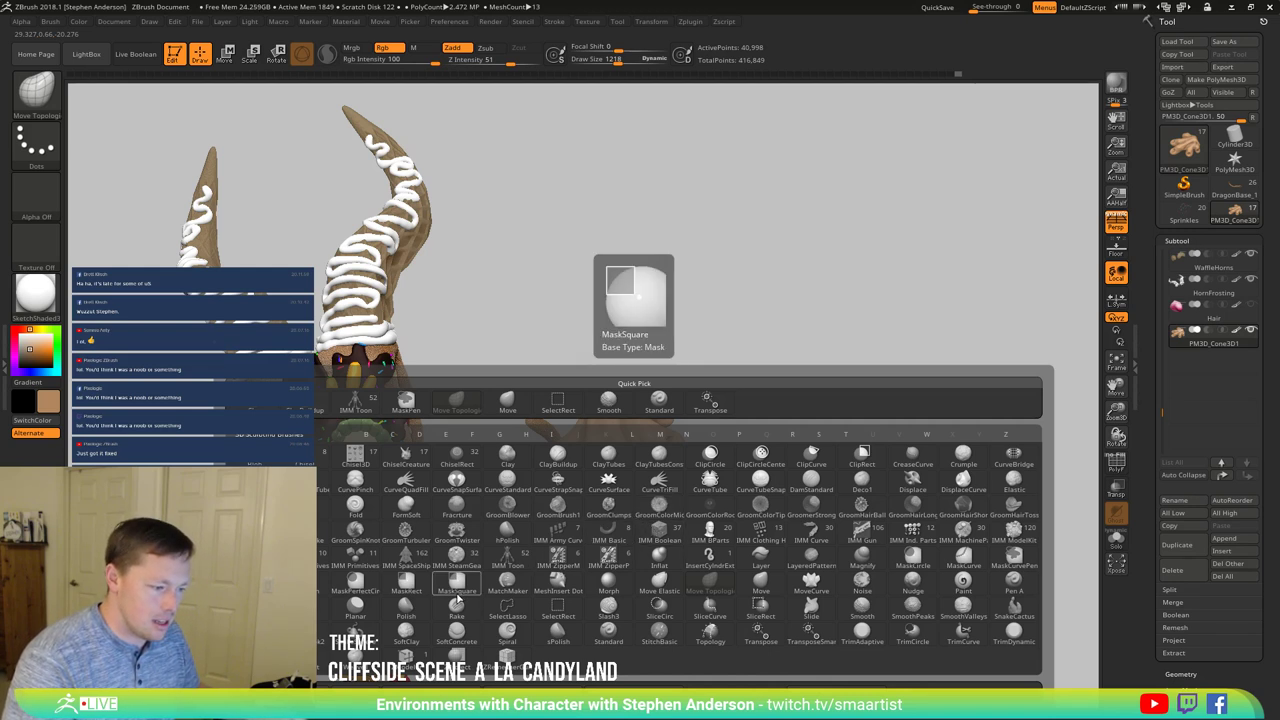
pyautogui.click(356, 555)
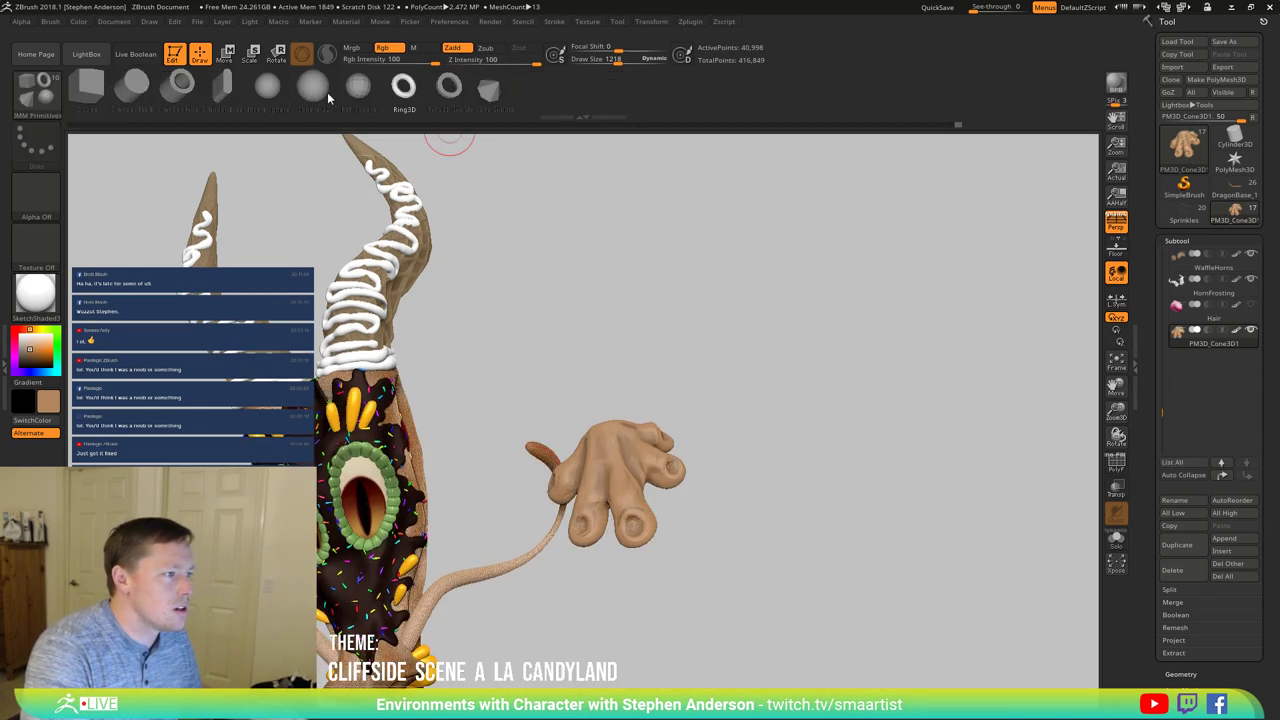
pyautogui.click(357, 88)
pyautogui.moveTo(621, 551)
pyautogui.mouseDown()
pyautogui.moveTo(648, 535)
pyautogui.moveTo(655, 552)
pyautogui.moveTo(628, 540)
pyautogui.mouseUp()
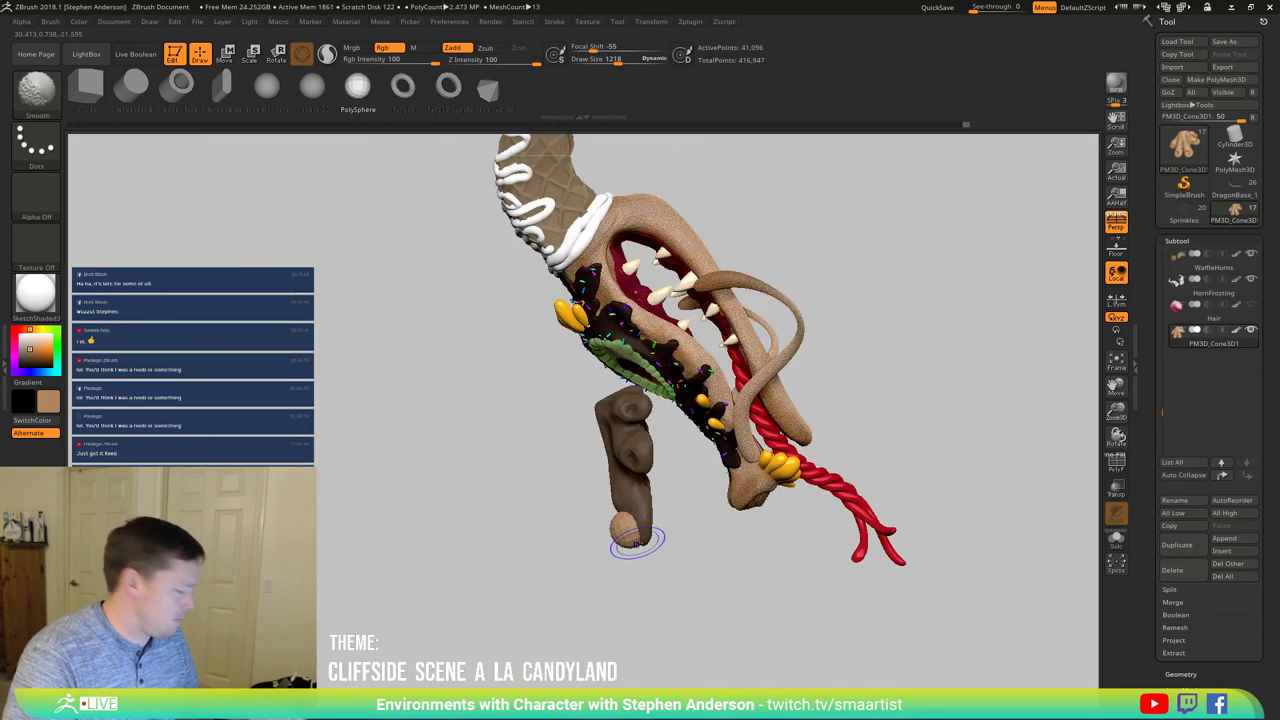
# Step: Stretch the inserted sphere into a long claw with the transform gizmo and rotate it to extend from the fingertip
pyautogui.press('w')
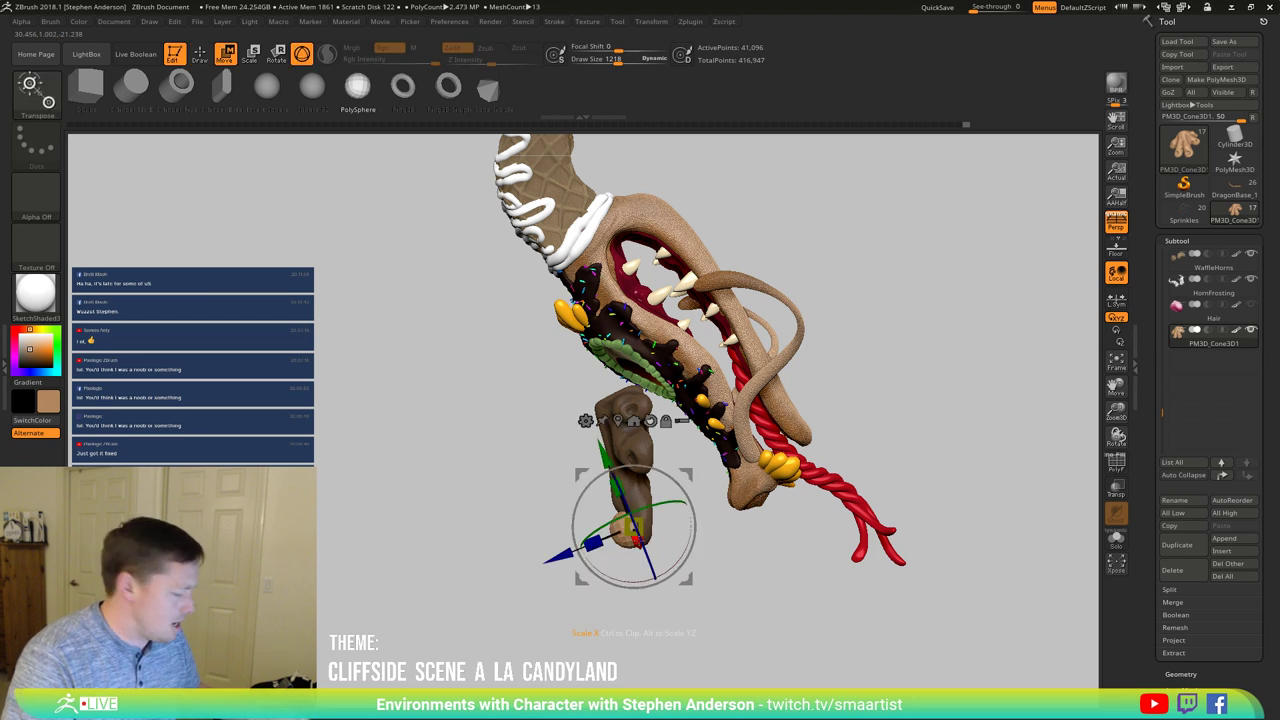
pyautogui.moveTo(596, 543); pyautogui.dragTo(562, 545)
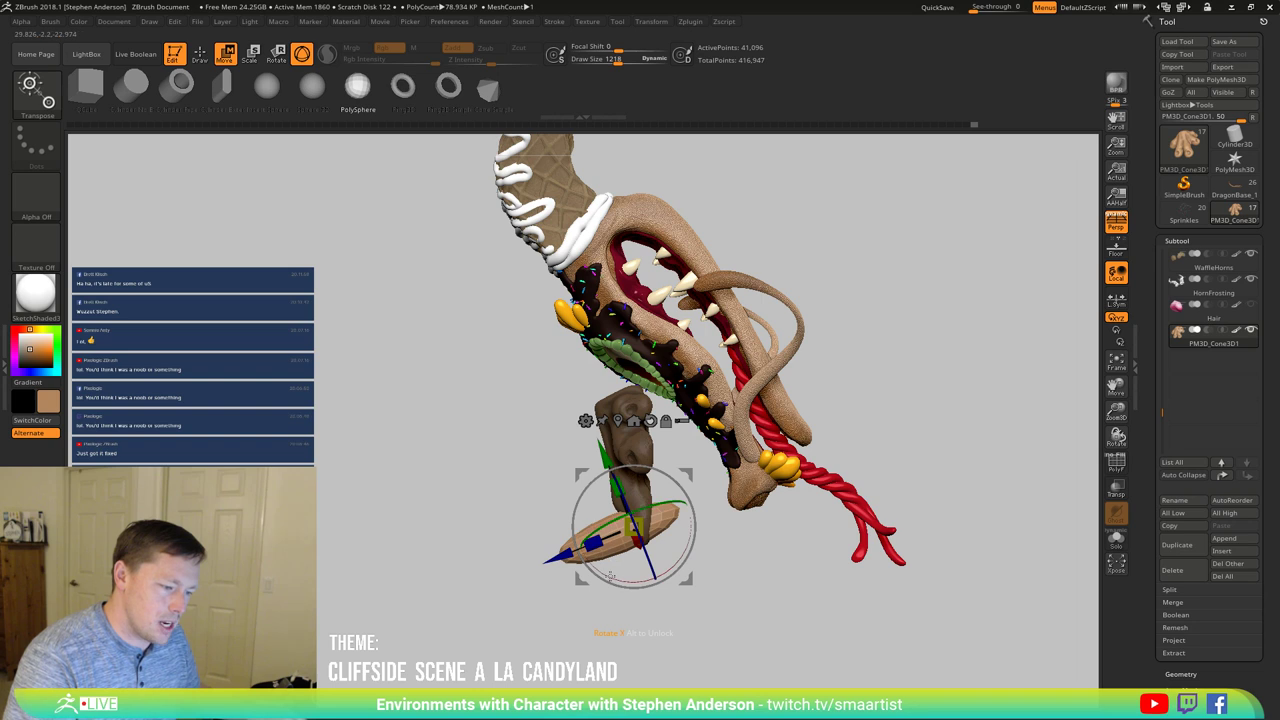
pyautogui.moveTo(609, 581); pyautogui.dragTo(668, 574)
pyautogui.moveTo(945, 490); pyautogui.dragTo(905, 398)
pyautogui.press('b')
pyautogui.press('m')
pyautogui.press('v')
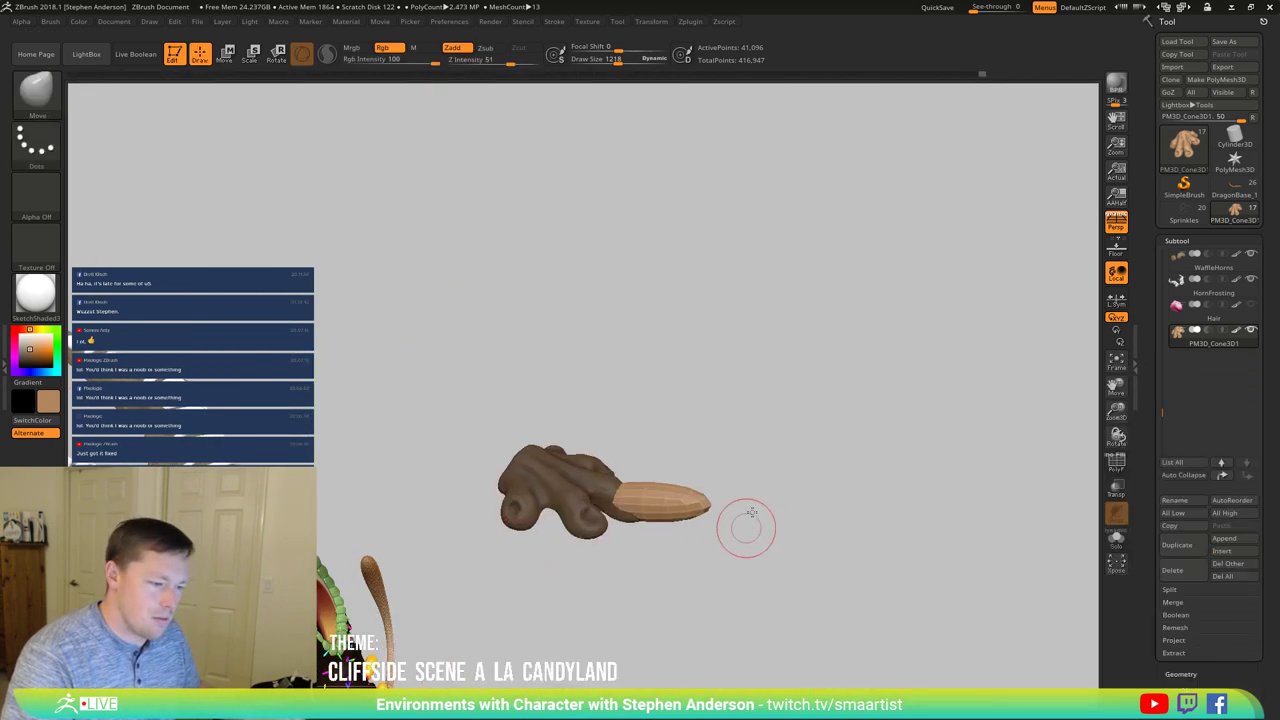
# Step: Apply a bend deformer along the claw's length and raise its middle control point to arch the claw upward
pyautogui.press('w')
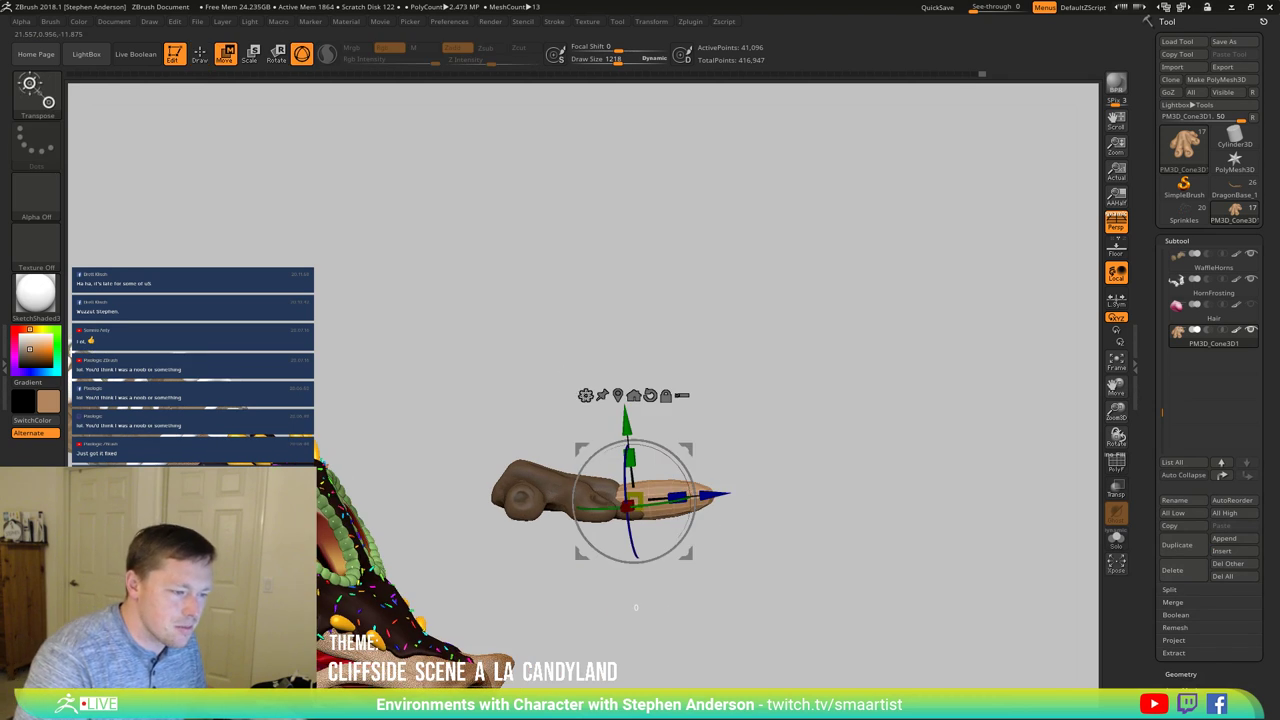
pyautogui.click(585, 395)
pyautogui.click(714, 429)
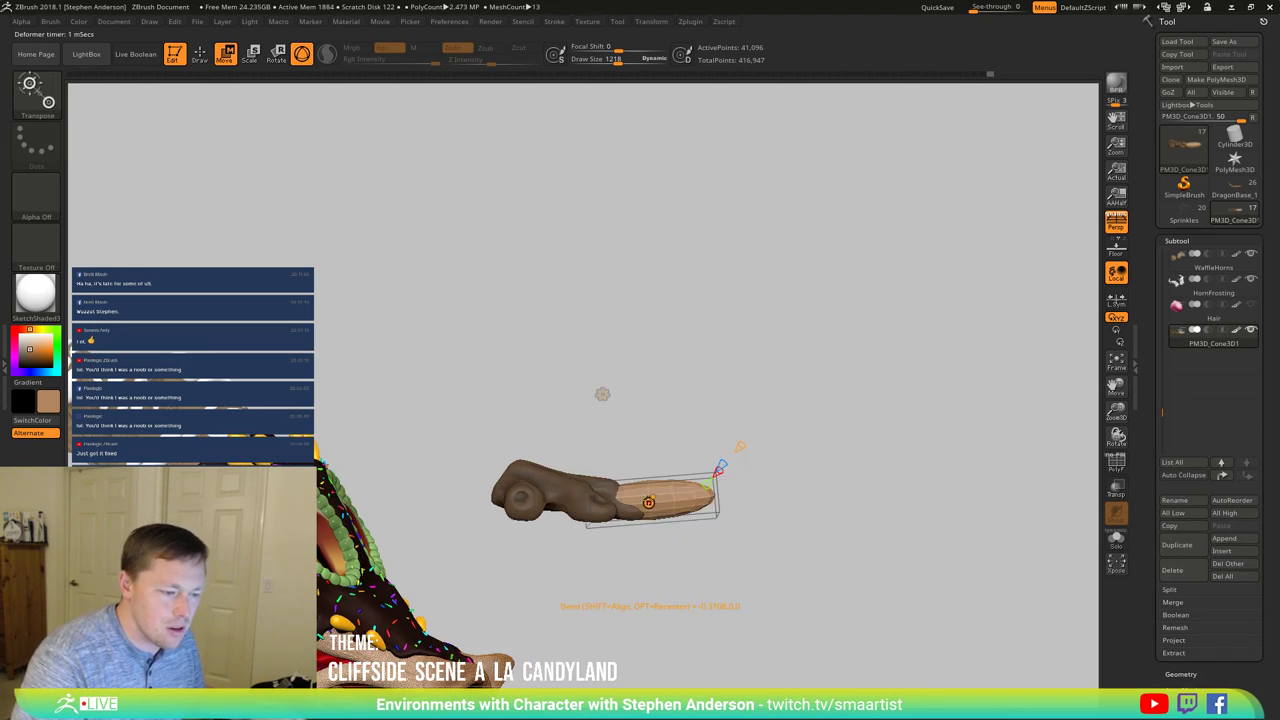
pyautogui.moveTo(781, 454); pyautogui.dragTo(734, 472)
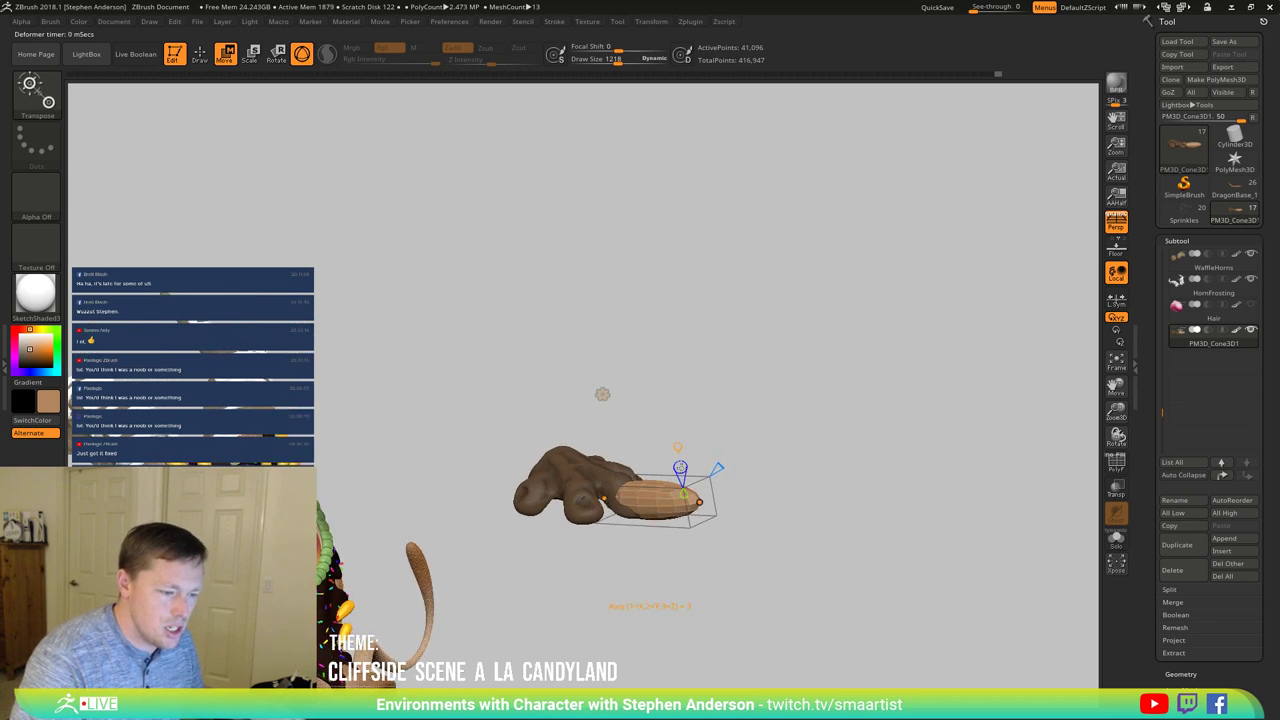
pyautogui.moveTo(815, 466)
pyautogui.mouseDown()
pyautogui.moveTo(846, 443)
pyautogui.moveTo(810, 455)
pyautogui.mouseUp()
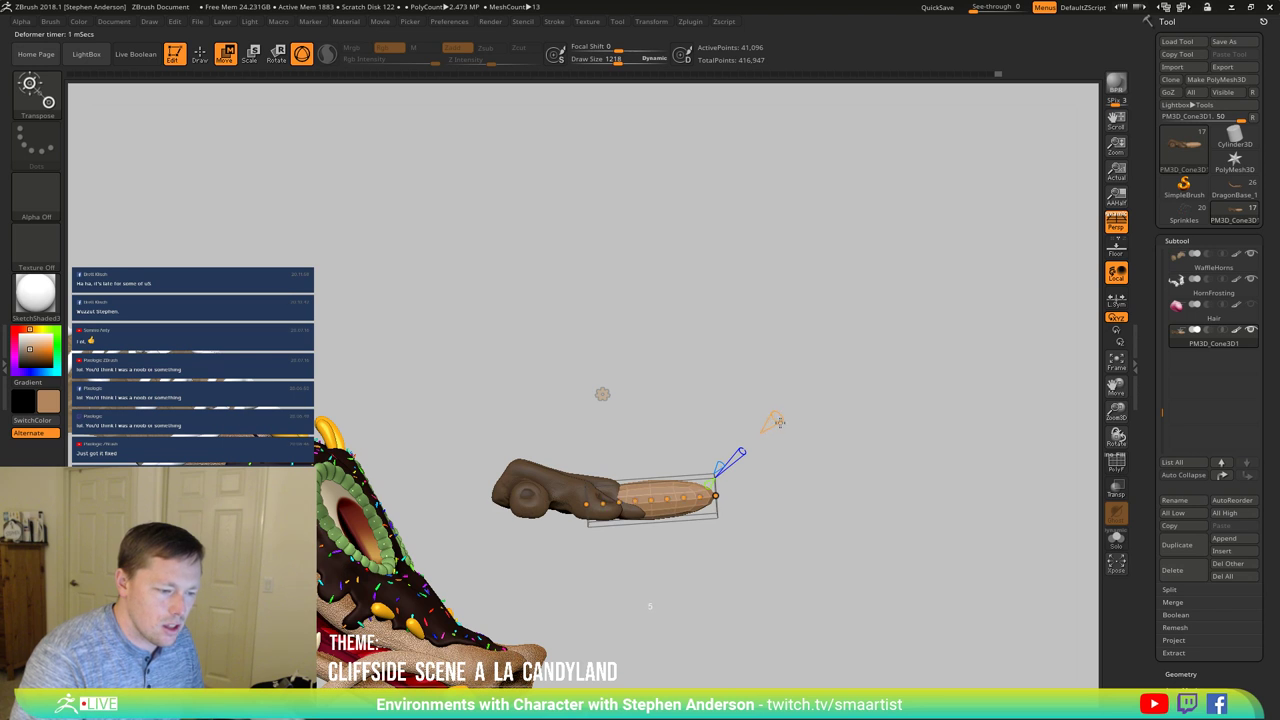
pyautogui.moveTo(651, 499); pyautogui.dragTo(651, 478)
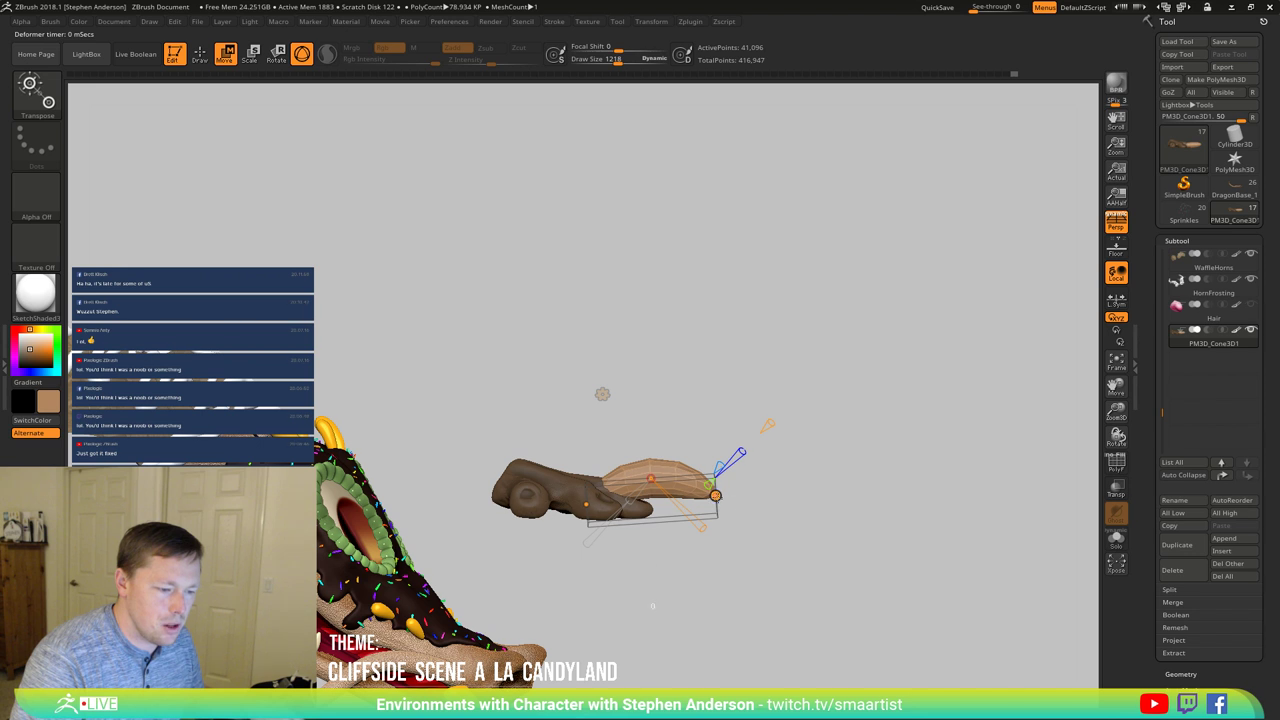
# Step: Adjust the bend deformer's end points and taper the claw's tip to a narrow point
pyautogui.click(715, 496)
pyautogui.moveTo(780, 478); pyautogui.dragTo(720, 510)
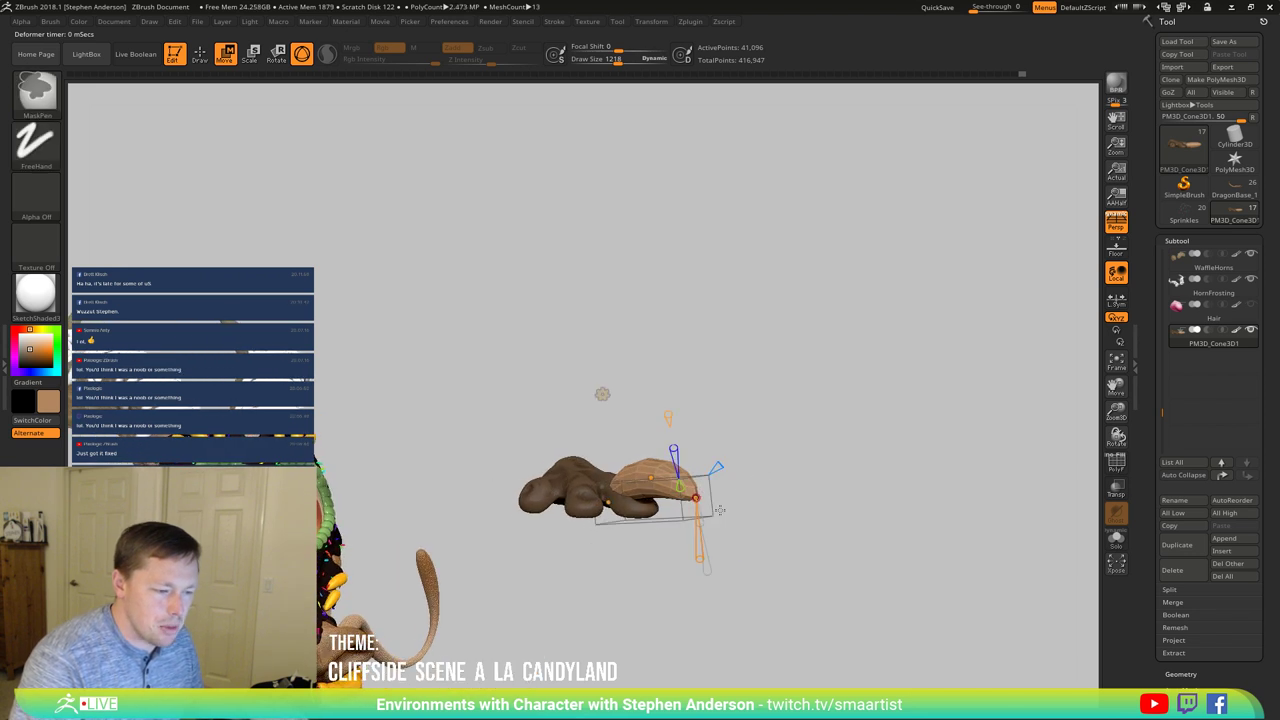
pyautogui.keyDown('ctrl'); pyautogui.moveTo(720, 510); pyautogui.dragTo(740, 490, button='right'); pyautogui.keyUp('ctrl')
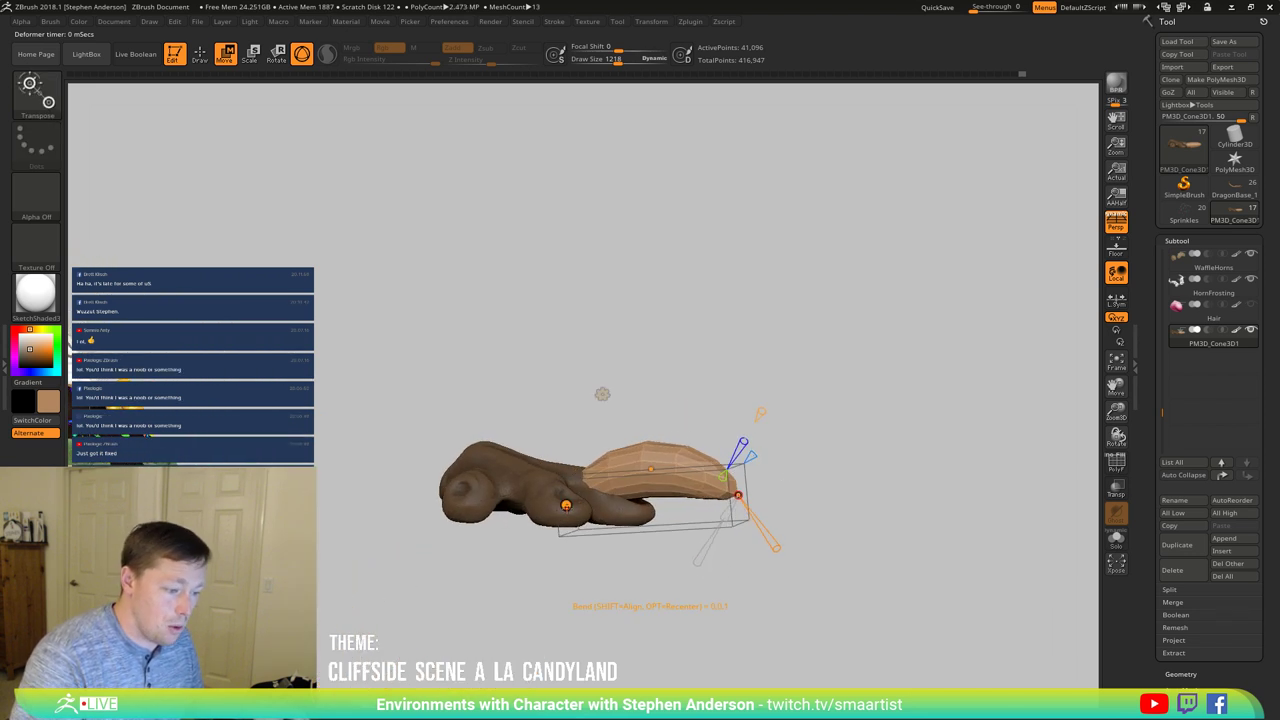
pyautogui.moveTo(566, 505); pyautogui.dragTo(677, 500)
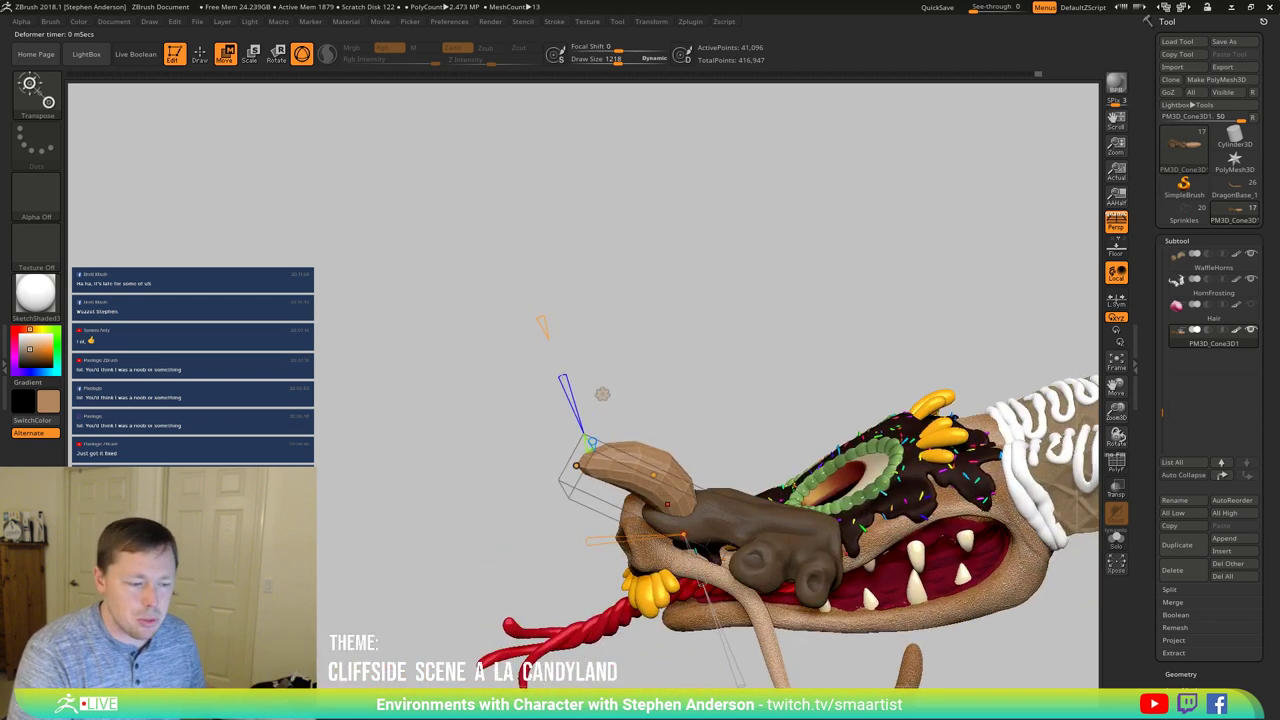
pyautogui.moveTo(744, 490); pyautogui.dragTo(662, 494, button='right')
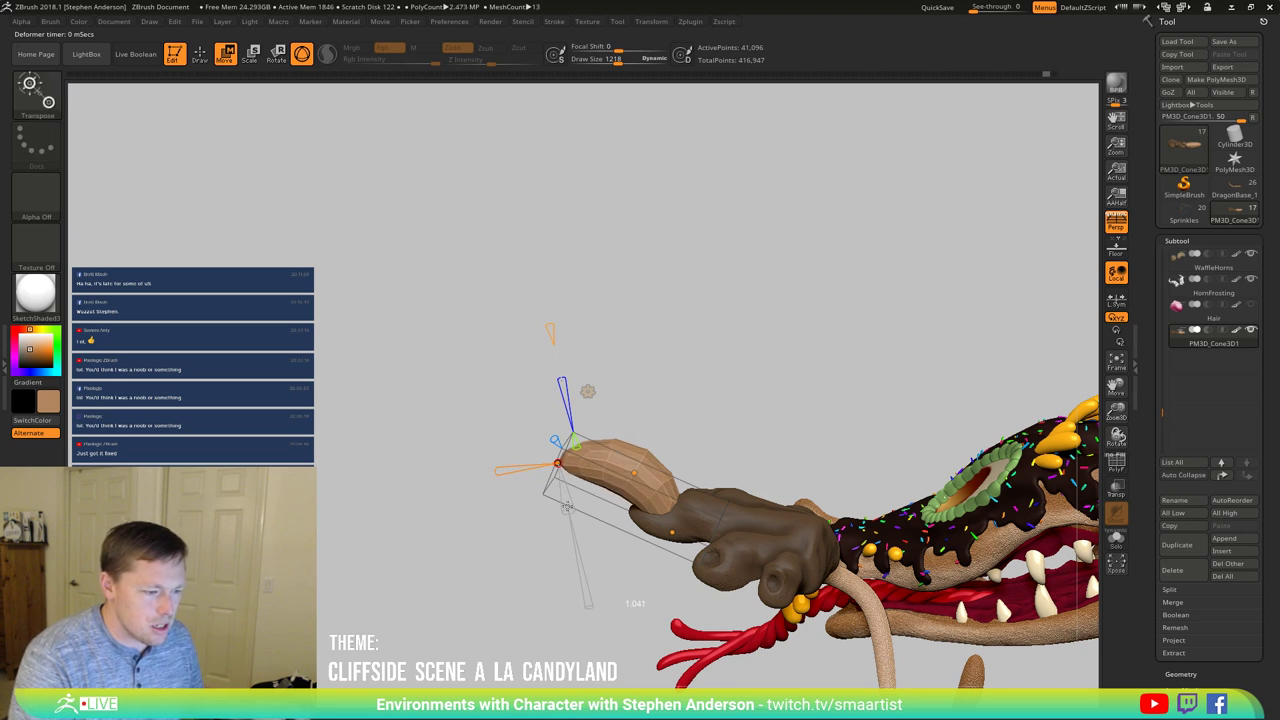
pyautogui.moveTo(567, 507); pyautogui.dragTo(551, 487)
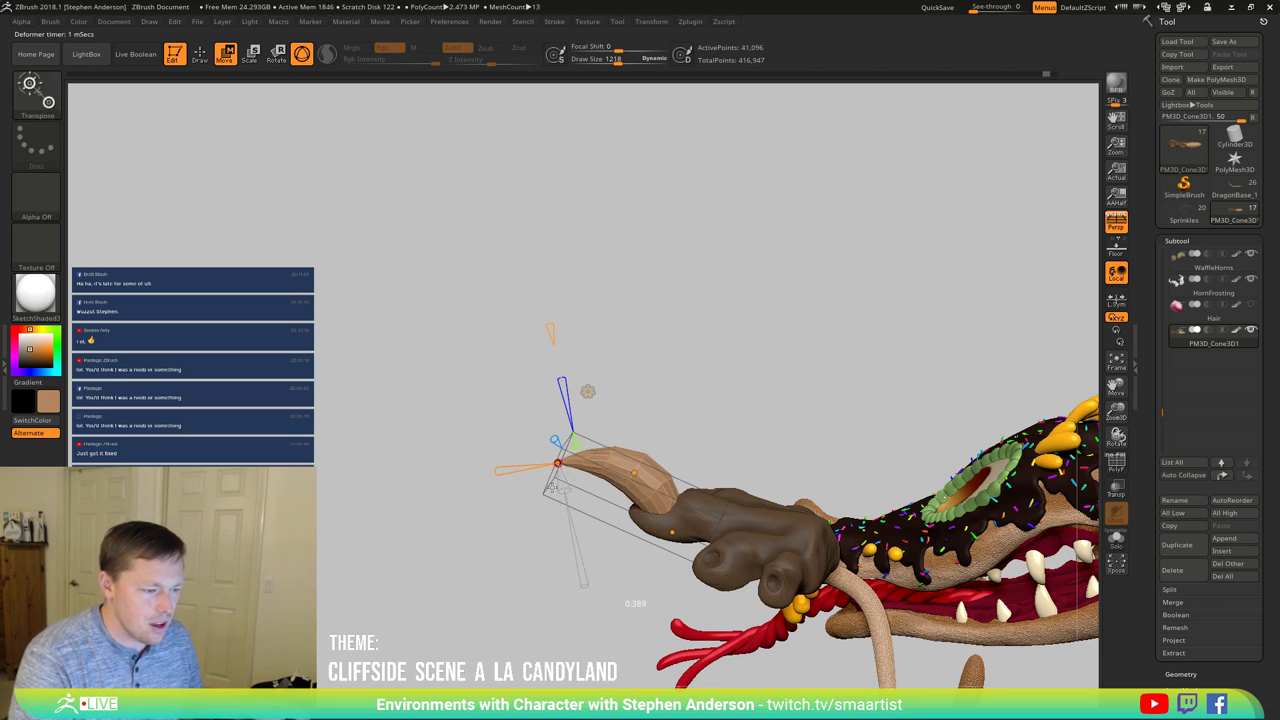
pyautogui.moveTo(612, 455)
pyautogui.mouseDown(button='right')
pyautogui.moveTo(570, 462)
pyautogui.moveTo(592, 468)
pyautogui.mouseUp(button='right')
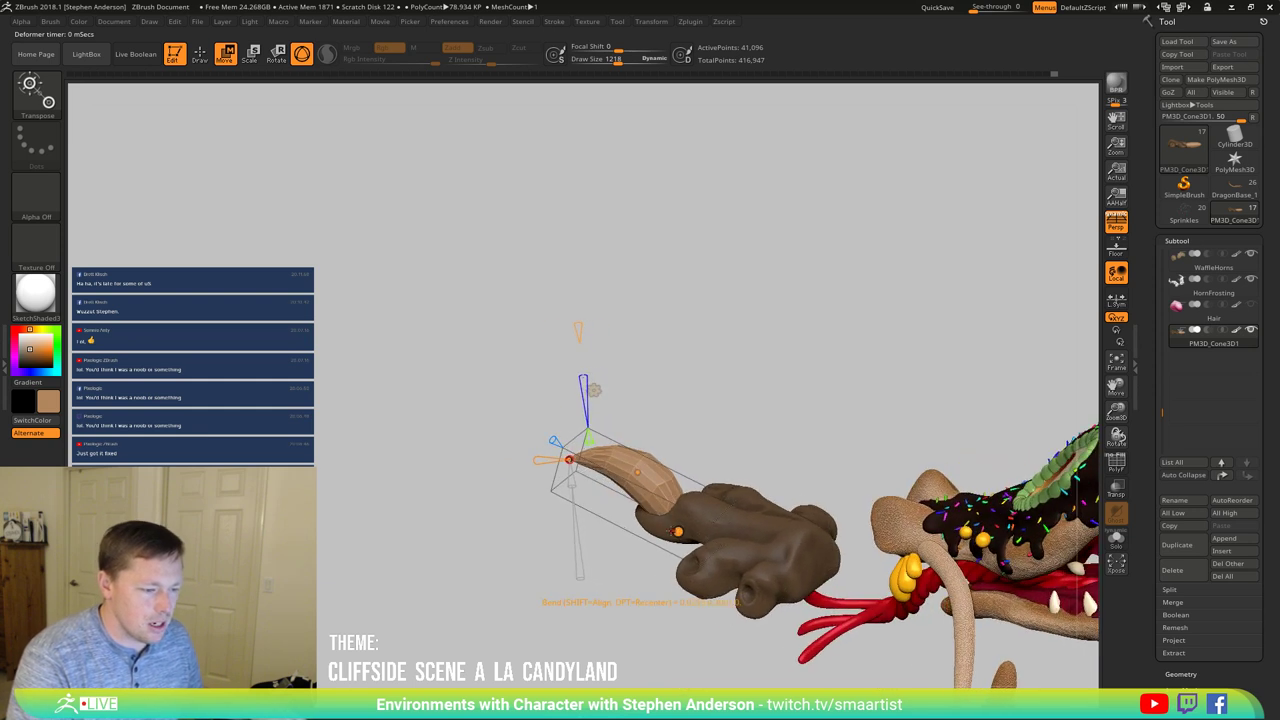
# Step: Narrow the claw's base and shift the middle control point toward the tip to refine the curve
pyautogui.moveTo(677, 531); pyautogui.dragTo(680, 537)
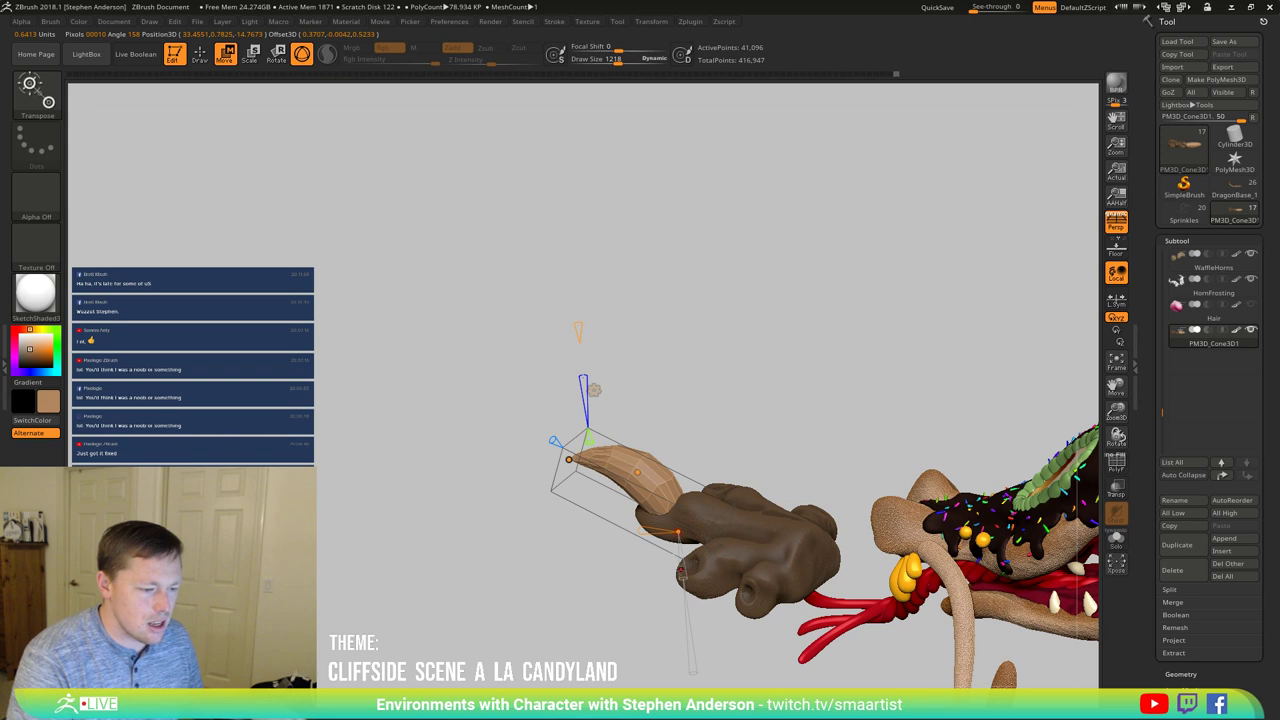
pyautogui.moveTo(681, 571); pyautogui.dragTo(683, 559)
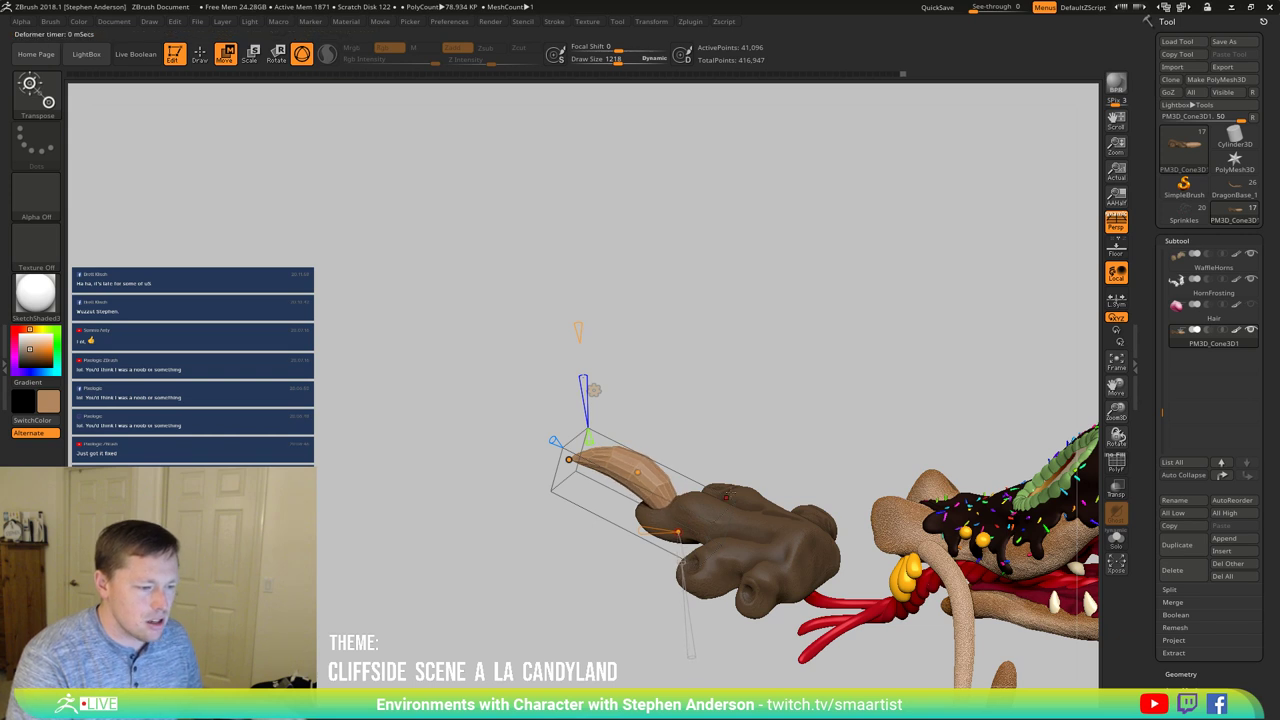
pyautogui.moveTo(722, 483); pyautogui.dragTo(737, 459)
pyautogui.moveTo(638, 472); pyautogui.dragTo(645, 475)
pyautogui.moveTo(695, 456); pyautogui.dragTo(728, 453)
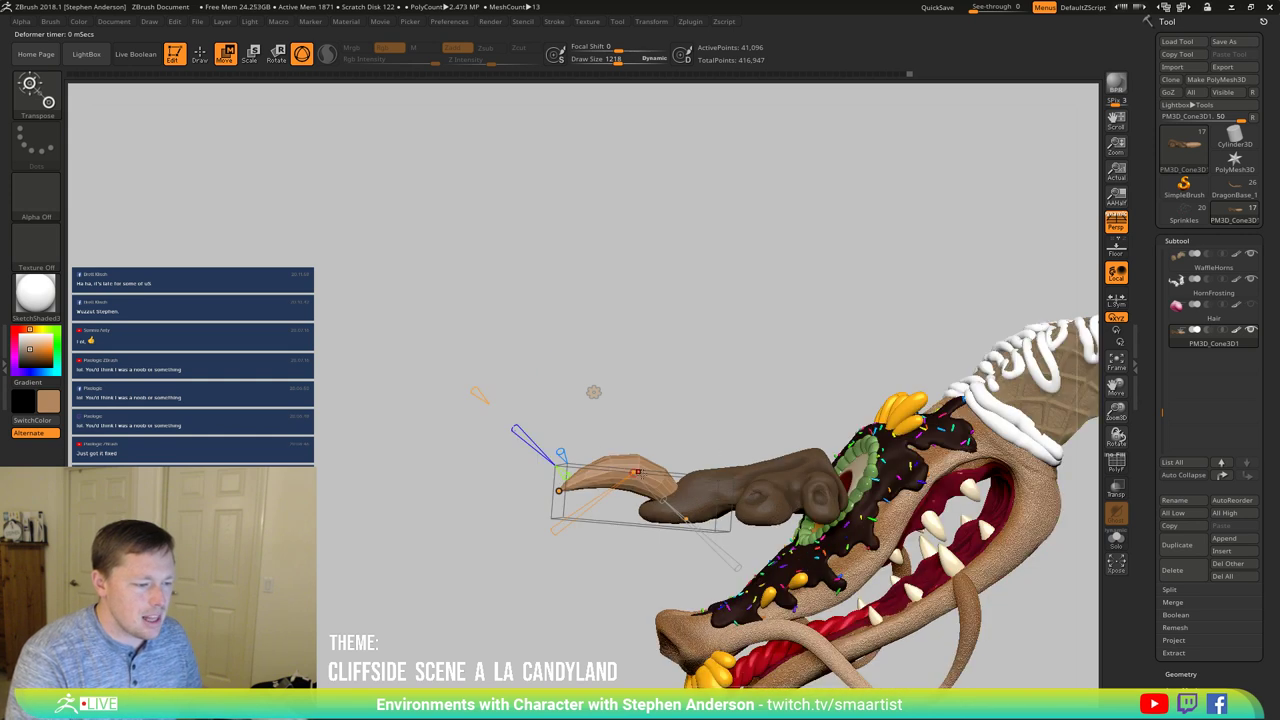
pyautogui.moveTo(638, 472); pyautogui.dragTo(615, 472)
pyautogui.moveTo(610, 545); pyautogui.dragTo(678, 520)
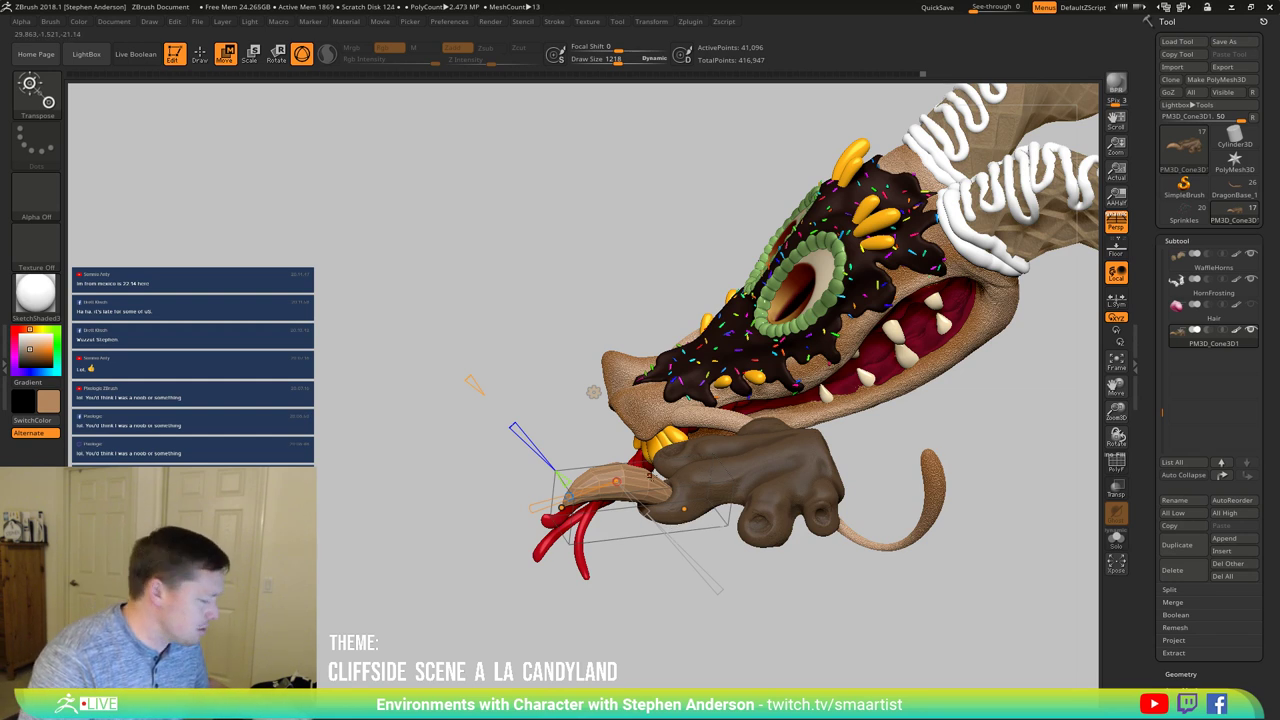
# Step: Check the curved claw in side view and accept the bend deformation
pyautogui.press('q')
pyautogui.moveTo(652, 450)
pyautogui.mouseDown(button='right')
pyautogui.moveTo(662, 500)
pyautogui.moveTo(636, 438)
pyautogui.mouseUp(button='right')
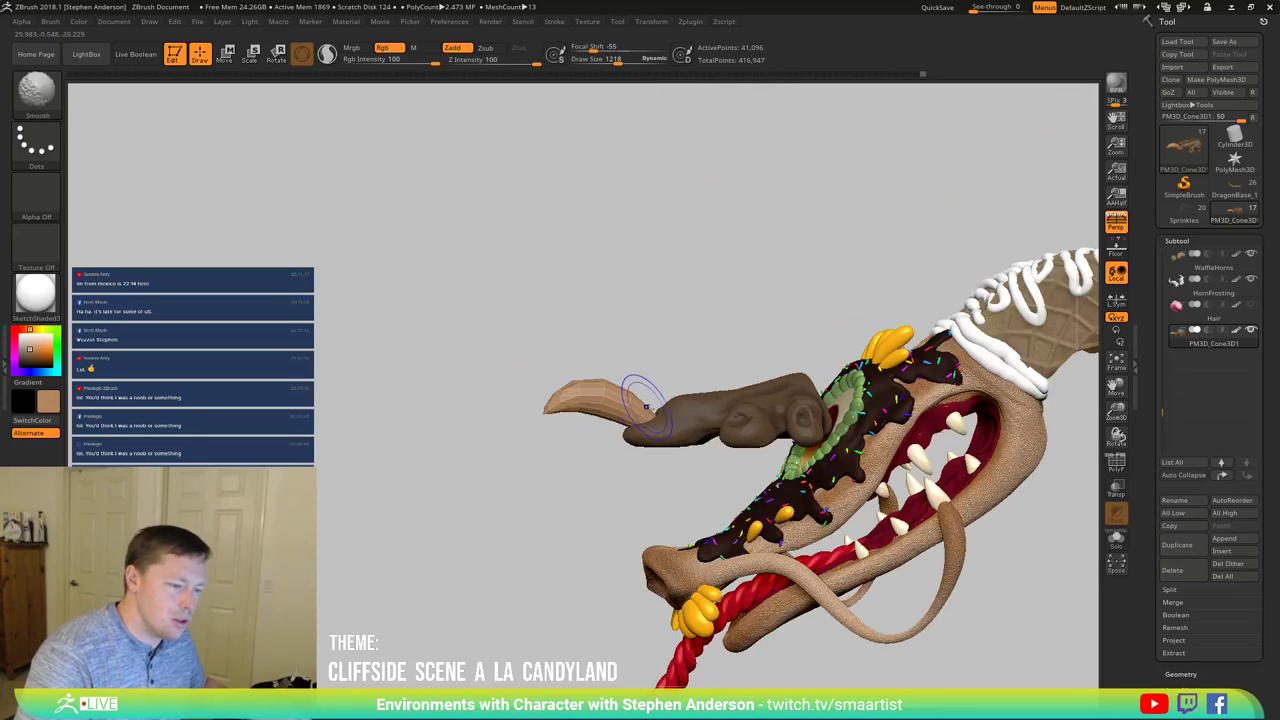
pyautogui.press('w')
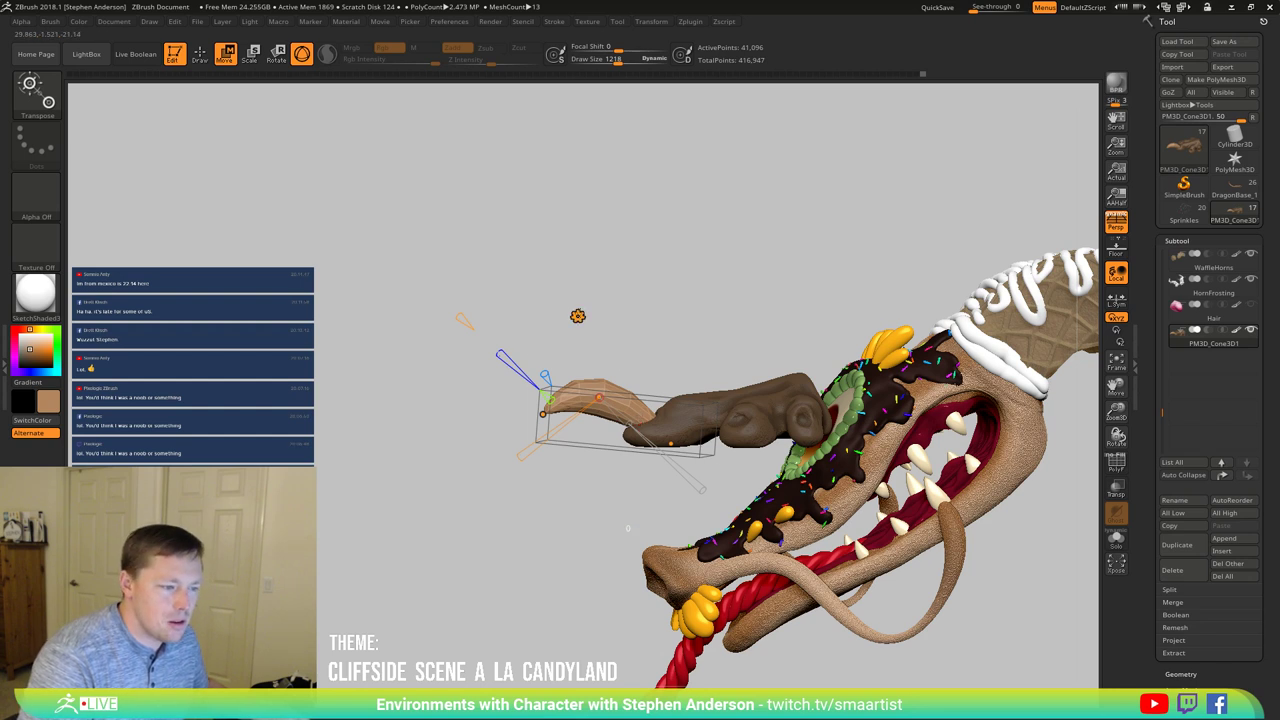
pyautogui.click(578, 316)
pyautogui.click(757, 315)
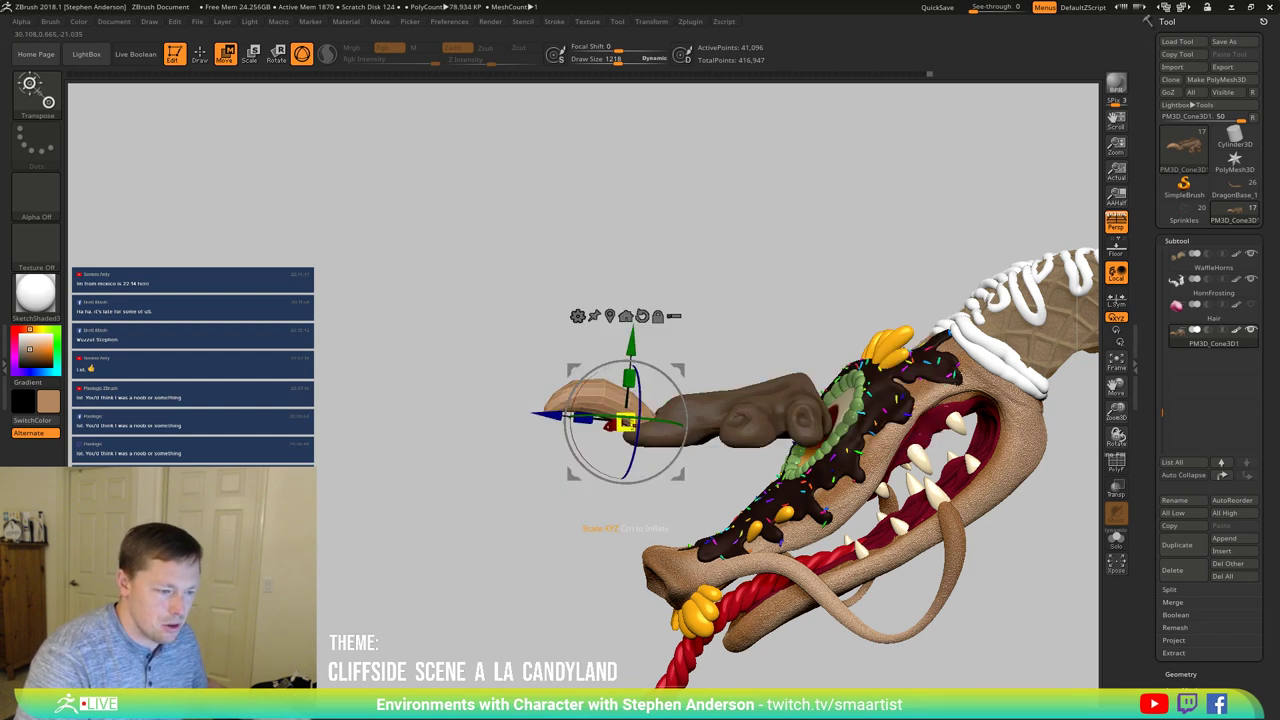
# Step: Scale the claw uniformly to about 0.73 and move it into place on the fingertip from side and top views
pyautogui.moveTo(625, 422); pyautogui.dragTo(622, 424)
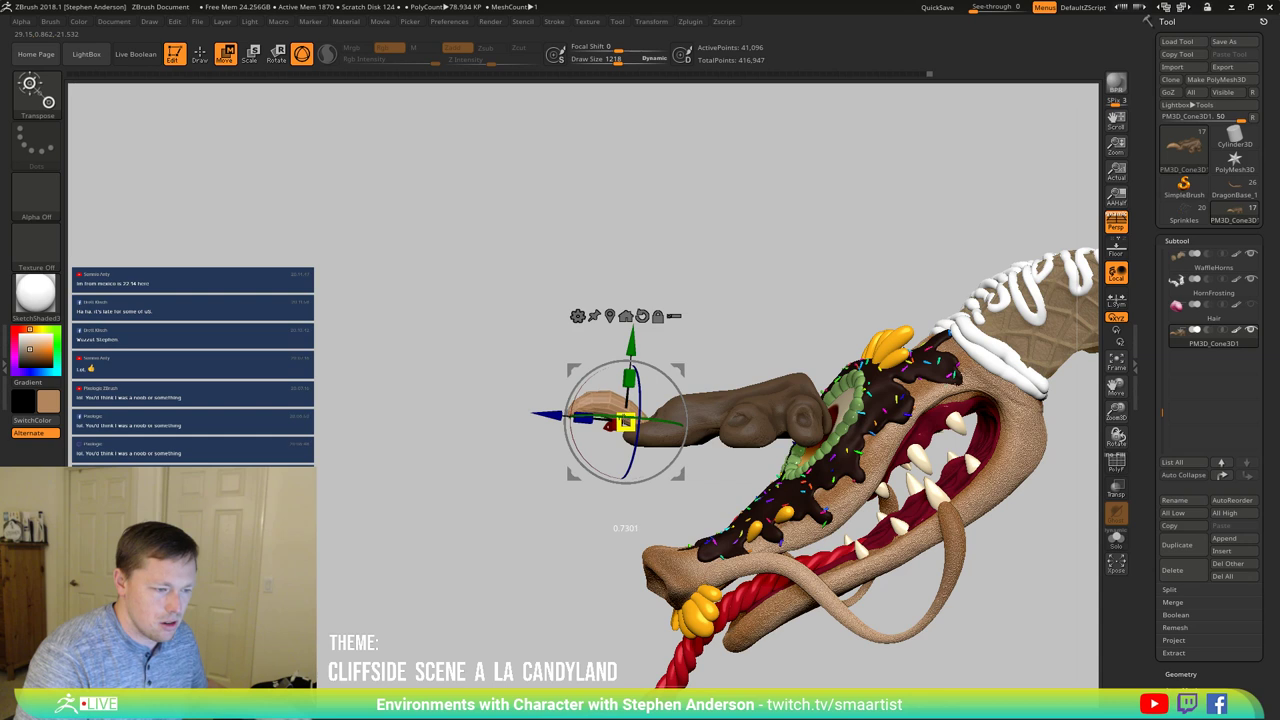
pyautogui.moveTo(684, 370); pyautogui.dragTo(693, 375)
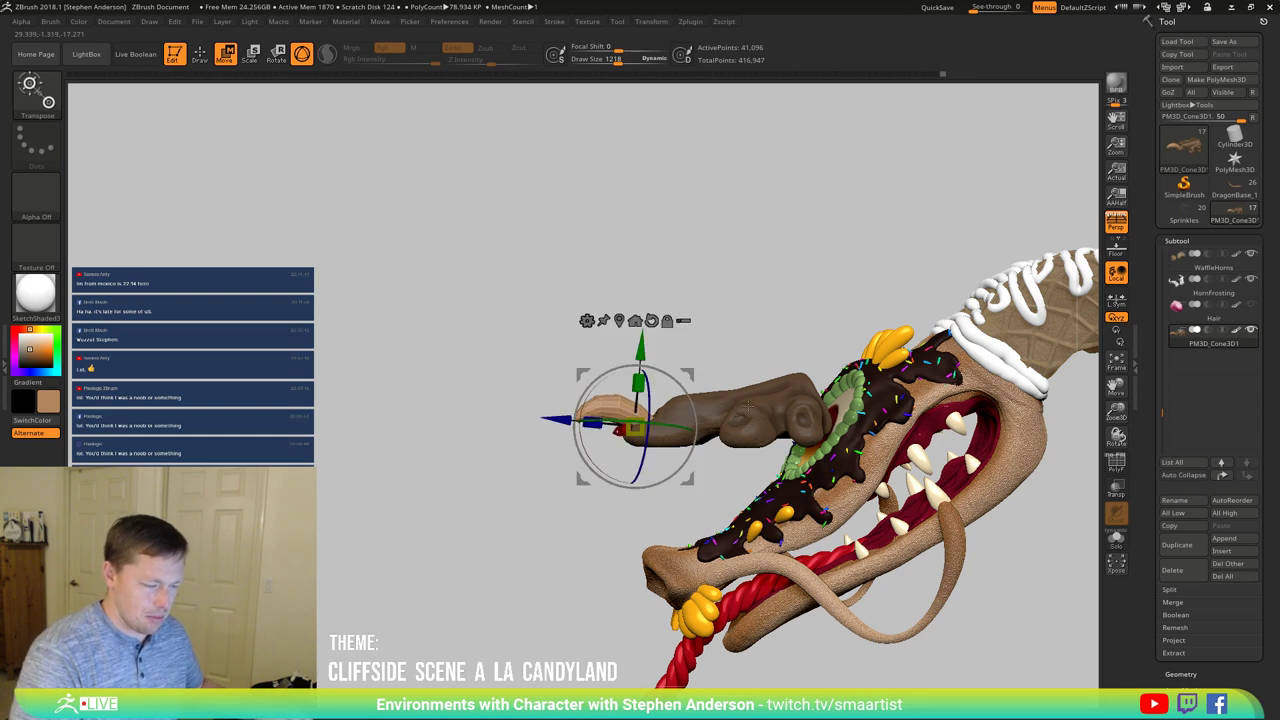
pyautogui.moveTo(766, 348); pyautogui.dragTo(768, 495)
pyautogui.moveTo(688, 391); pyautogui.dragTo(692, 380, button='right')
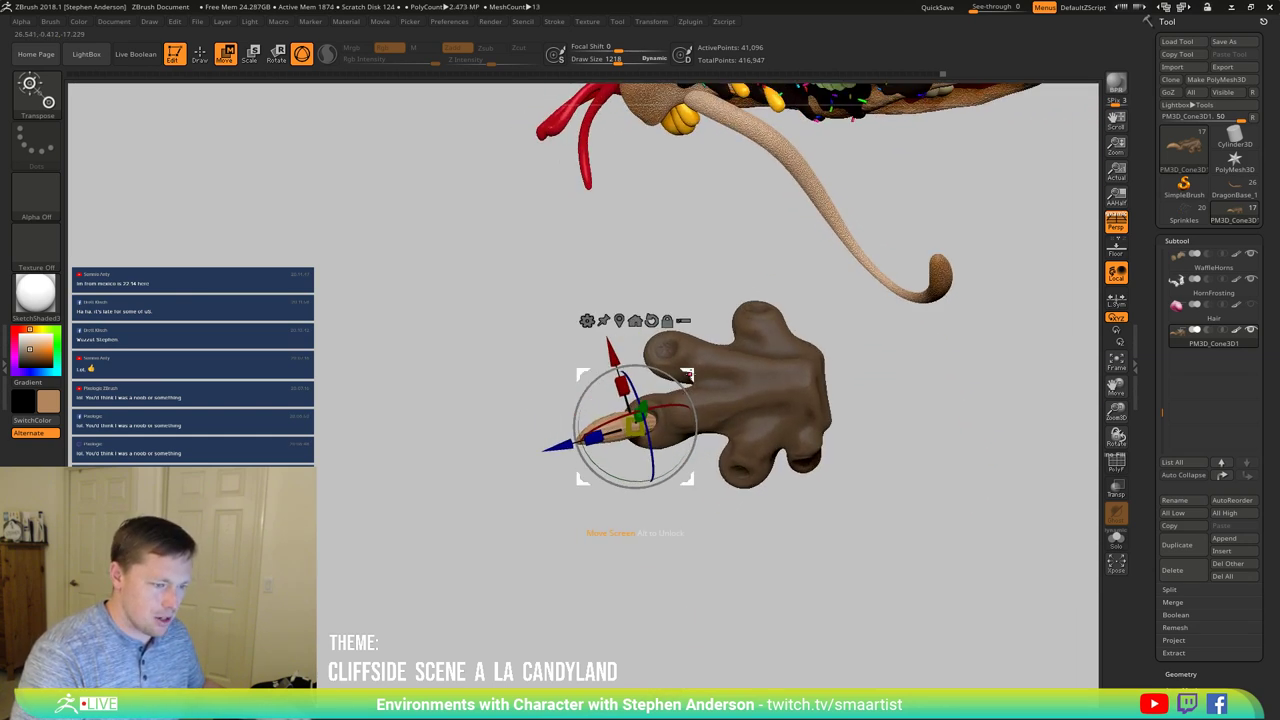
pyautogui.moveTo(690, 373); pyautogui.dragTo(702, 370)
# Step: Rotate the claw by about 17 degrees in side view to follow the angle of the finger
pyautogui.moveTo(774, 390); pyautogui.dragTo(766, 235, button='right')
pyautogui.press('q')
pyautogui.moveTo(680, 438)
pyautogui.mouseDown(button='right')
pyautogui.moveTo(663, 366)
pyautogui.moveTo(677, 397)
pyautogui.mouseUp(button='right')
pyautogui.press('w')
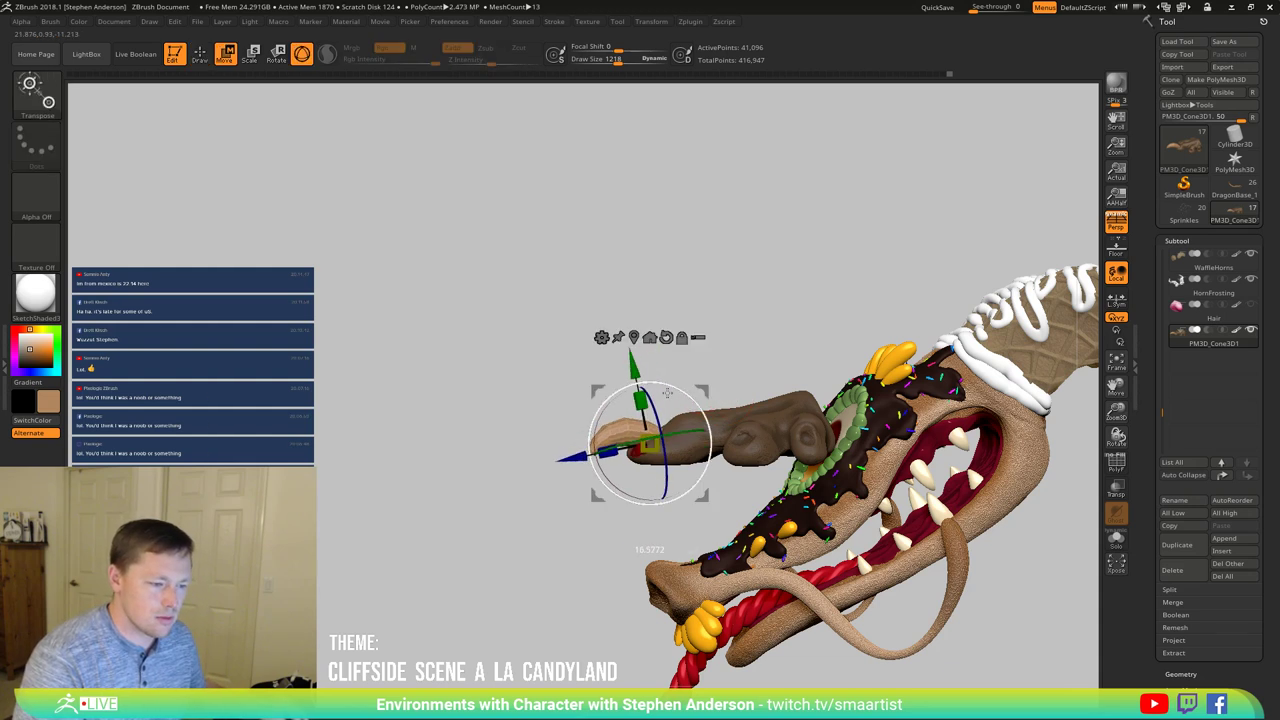
pyautogui.moveTo(732, 393); pyautogui.dragTo(794, 450, button='right')
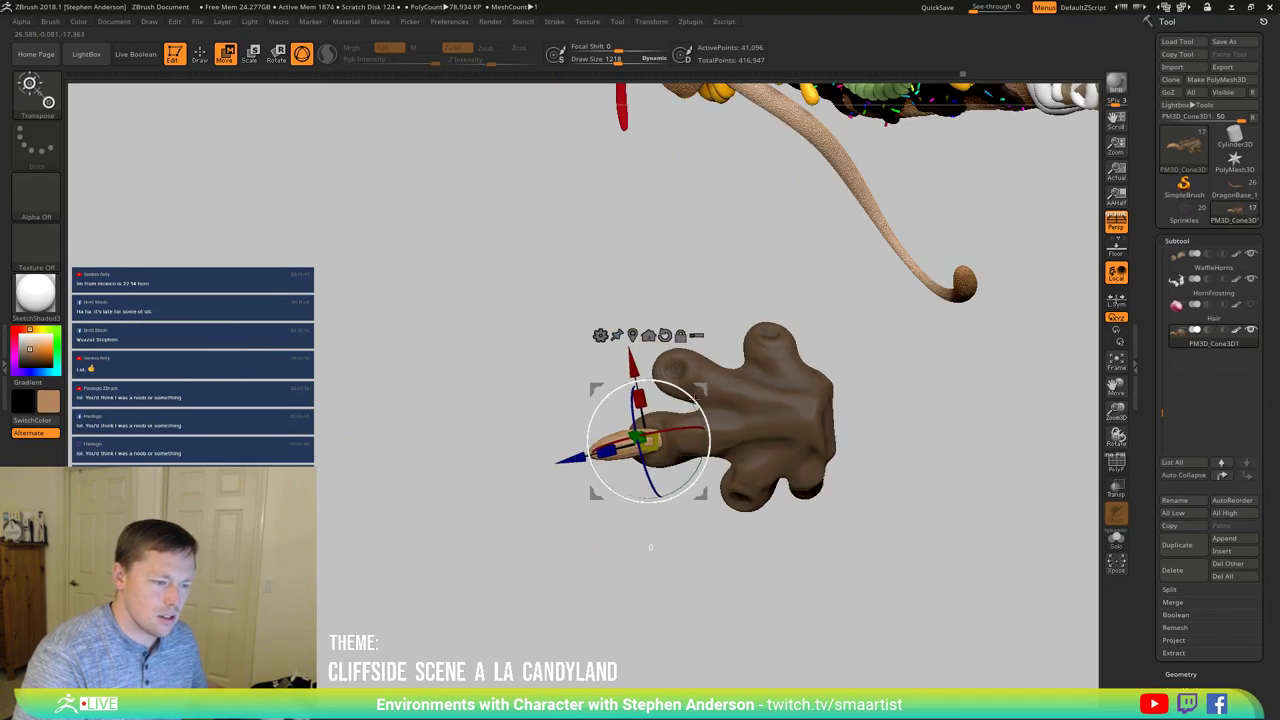
# Step: Duplicate the claw onto the adjacent fingertip and align it with that finger
pyautogui.moveTo(704, 390); pyautogui.dragTo(734, 320)
pyautogui.moveTo(740, 406); pyautogui.dragTo(712, 298, button='right')
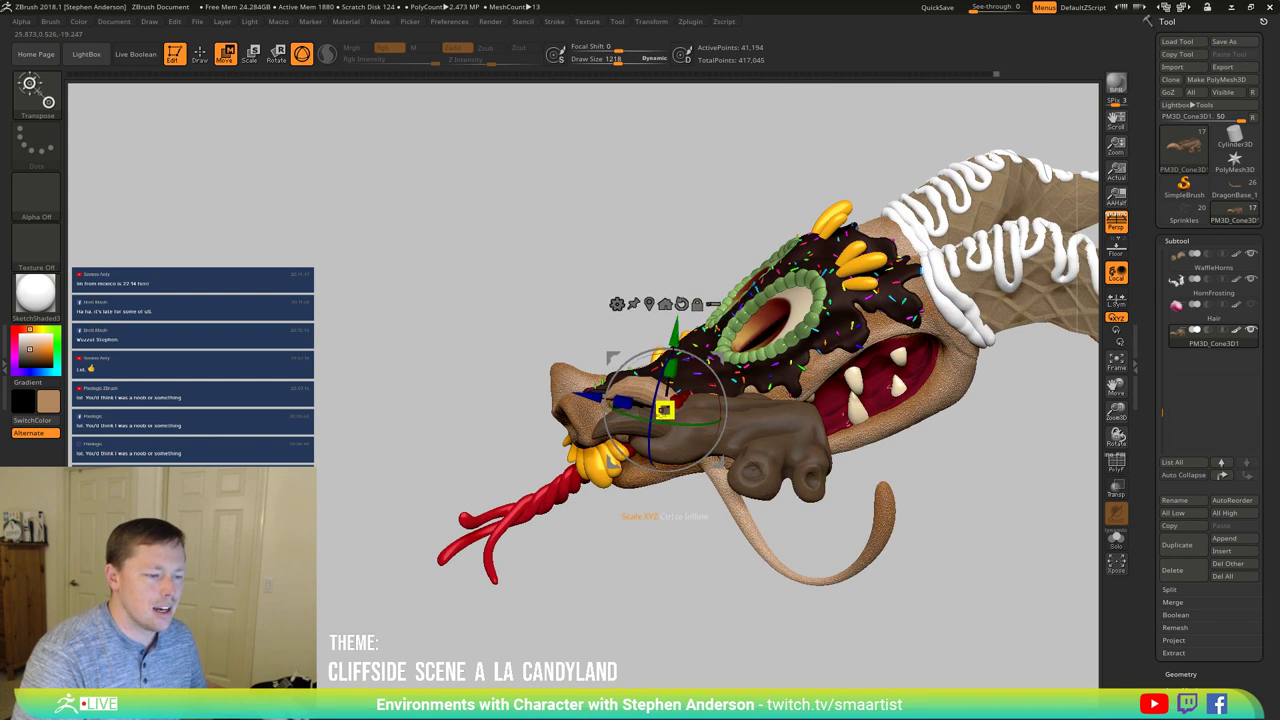
pyautogui.moveTo(736, 385); pyautogui.dragTo(771, 490, button='right')
pyautogui.press('ctrl')
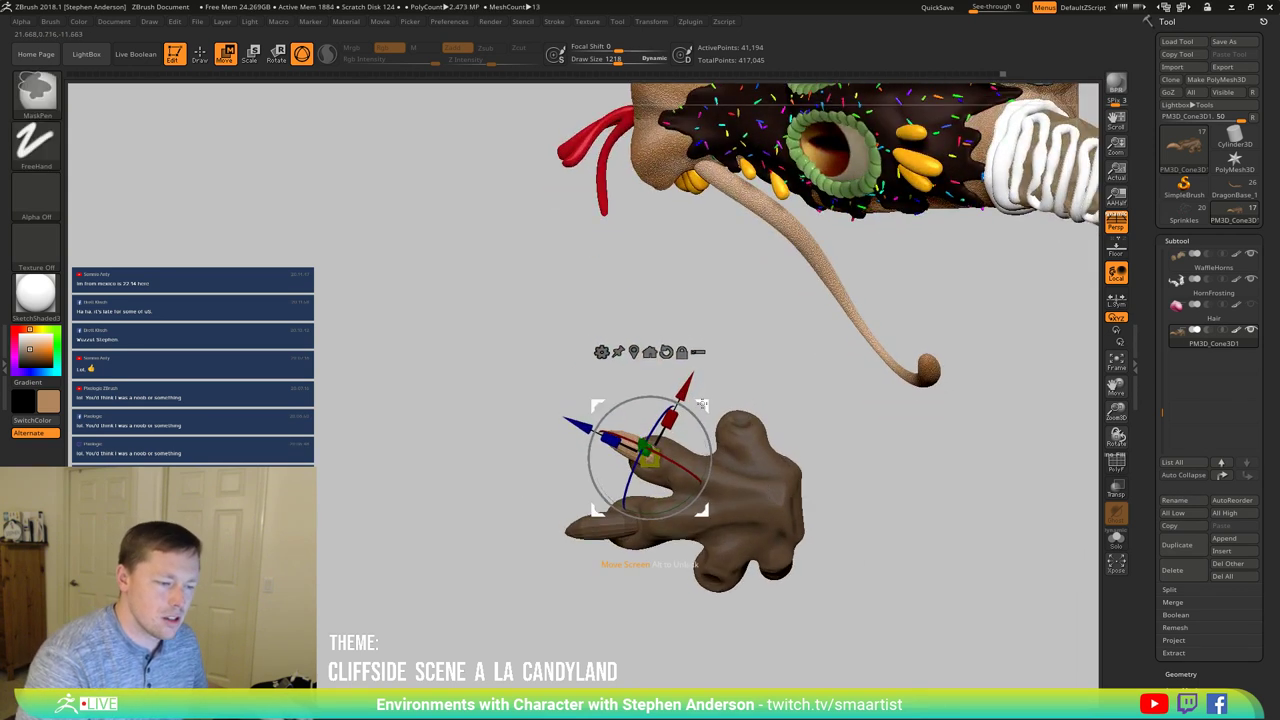
# Step: Duplicate the claw onto the third fingertip, scale it to about 0.88 and shorten its length to about 0.92
pyautogui.moveTo(703, 403)
pyautogui.keyDown('ctrl'); pyautogui.mouseDown()
pyautogui.moveTo(785, 372)
pyautogui.moveTo(857, 421)
pyautogui.moveTo(812, 448)
pyautogui.mouseUp(); pyautogui.keyUp('ctrl')
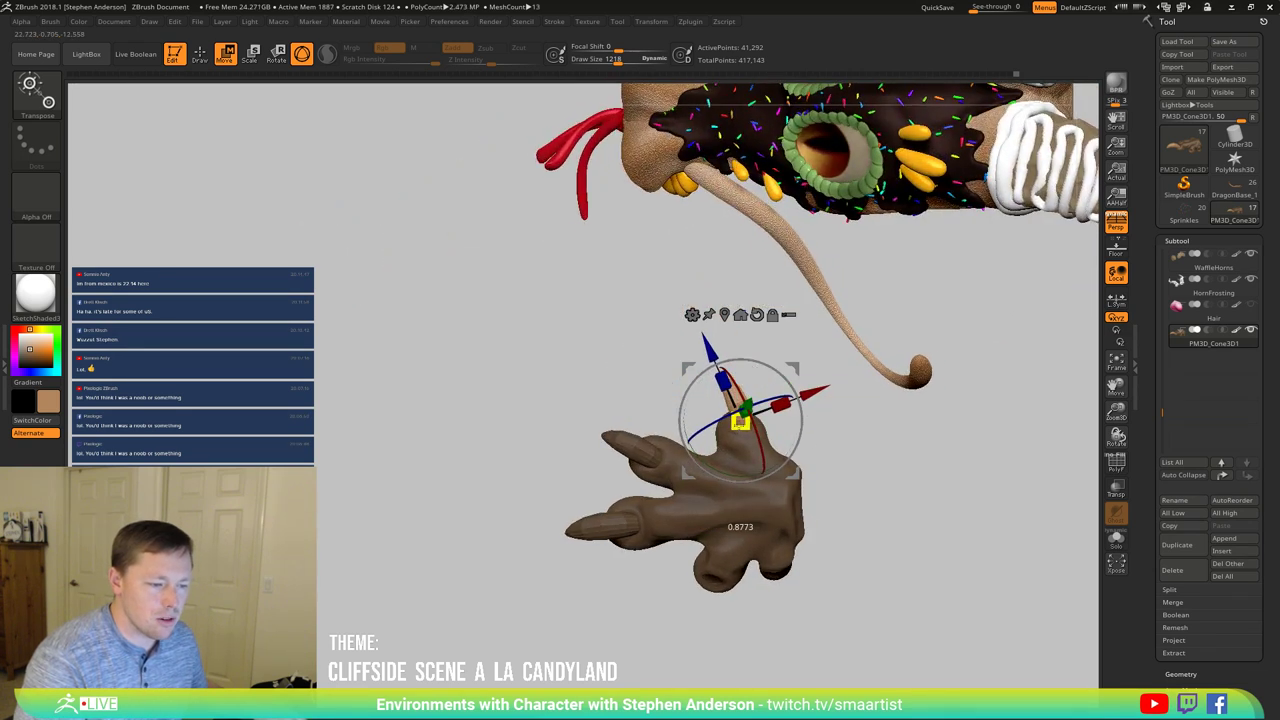
pyautogui.moveTo(740, 424); pyautogui.dragTo(739, 427)
pyautogui.moveTo(722, 380); pyautogui.dragTo(724, 386)
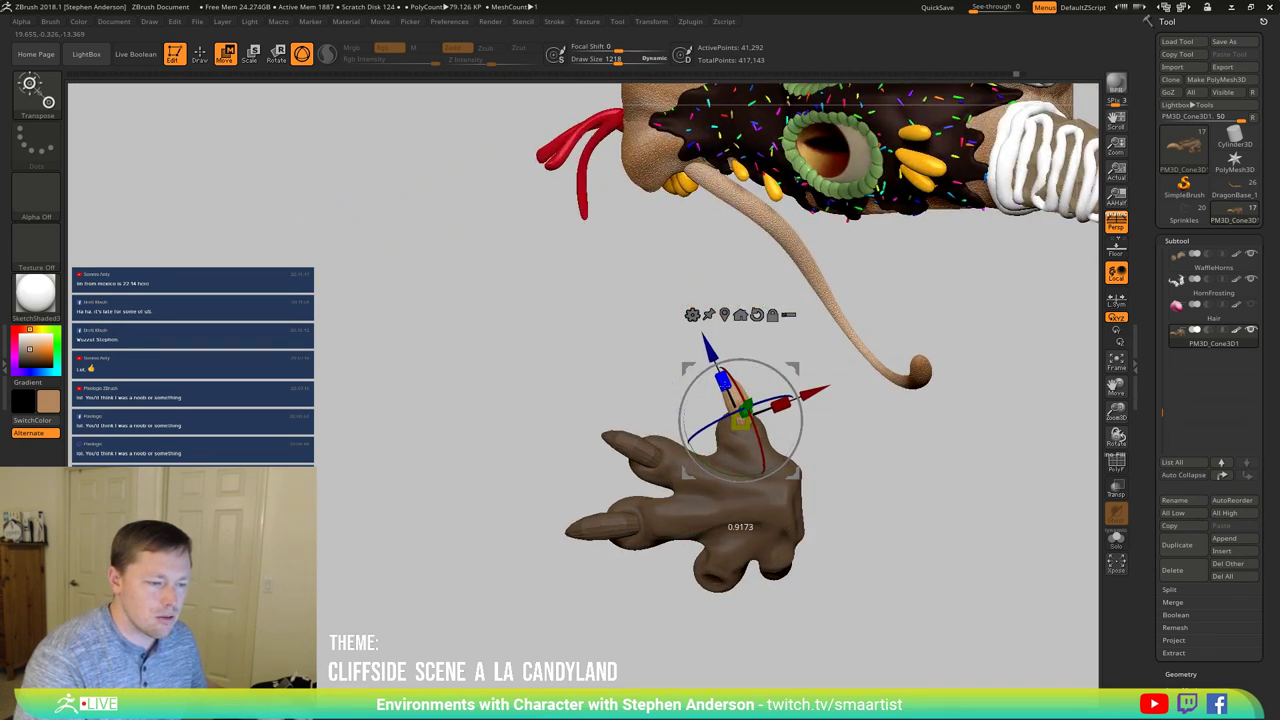
pyautogui.moveTo(814, 437)
pyautogui.mouseDown()
pyautogui.moveTo(854, 417)
pyautogui.moveTo(806, 444)
pyautogui.mouseUp()
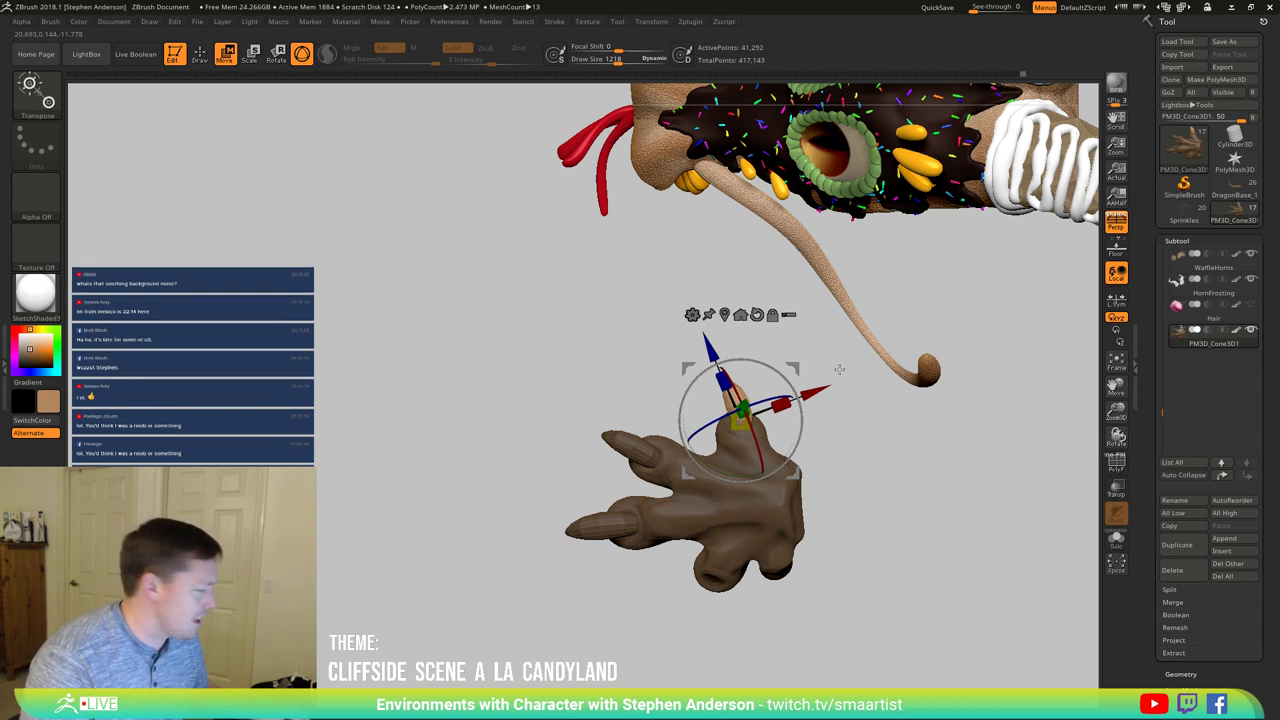
pyautogui.moveTo(860, 396); pyautogui.dragTo(847, 401)
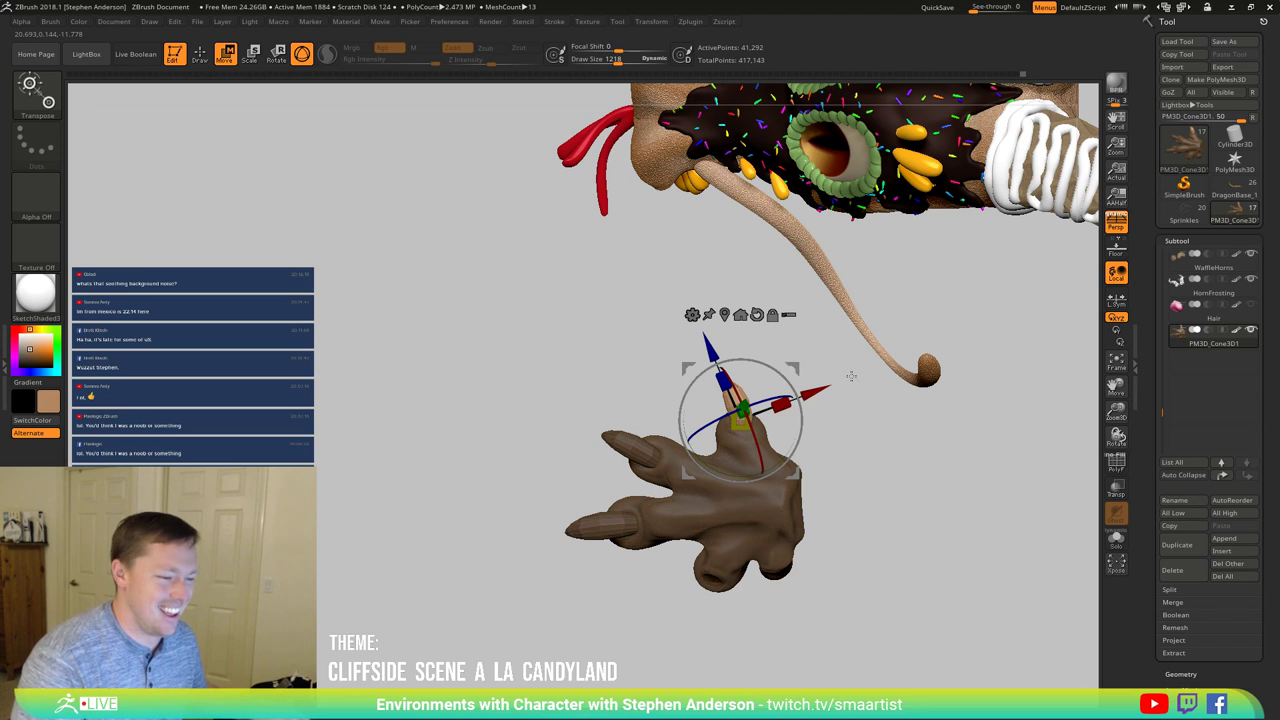
# Step: Duplicate the claw onto the two remaining fingertips, rotating and scaling the copies to follow the direction of each finger
pyautogui.keyDown('ctrl'); pyautogui.moveTo(740, 424); pyautogui.dragTo(698, 587); pyautogui.keyUp('ctrl')
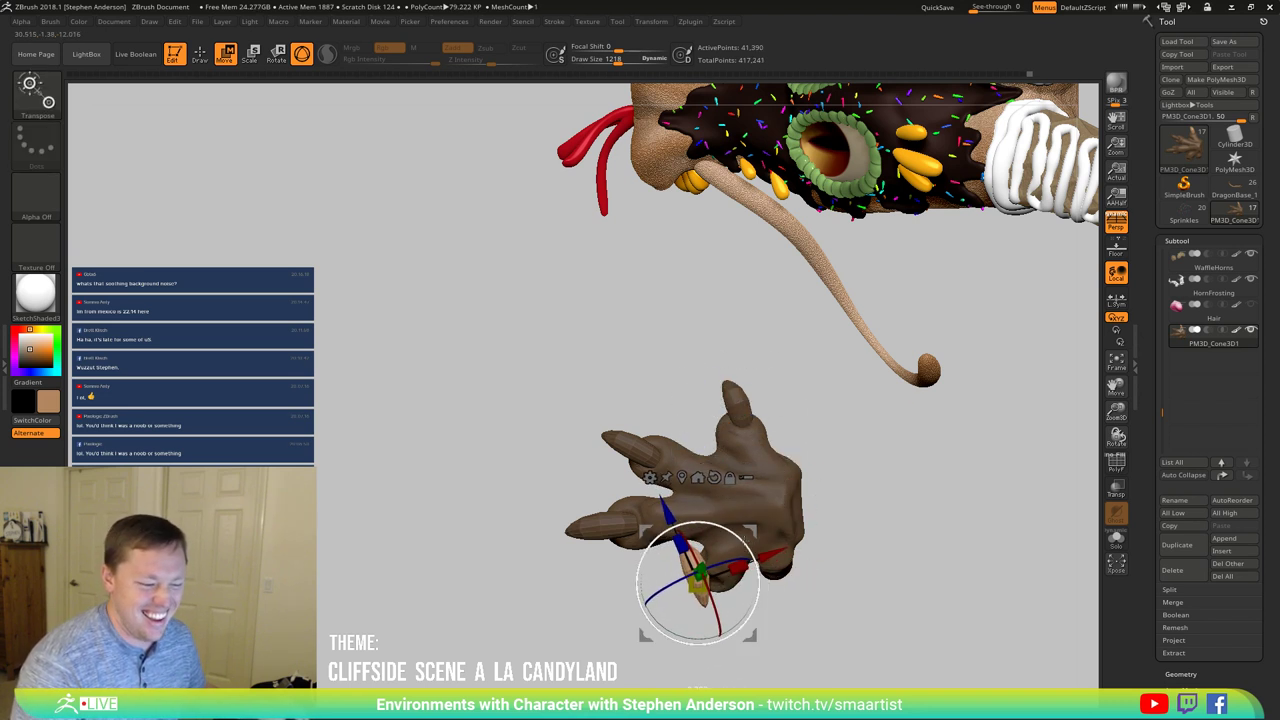
pyautogui.moveTo(704, 643); pyautogui.dragTo(821, 515)
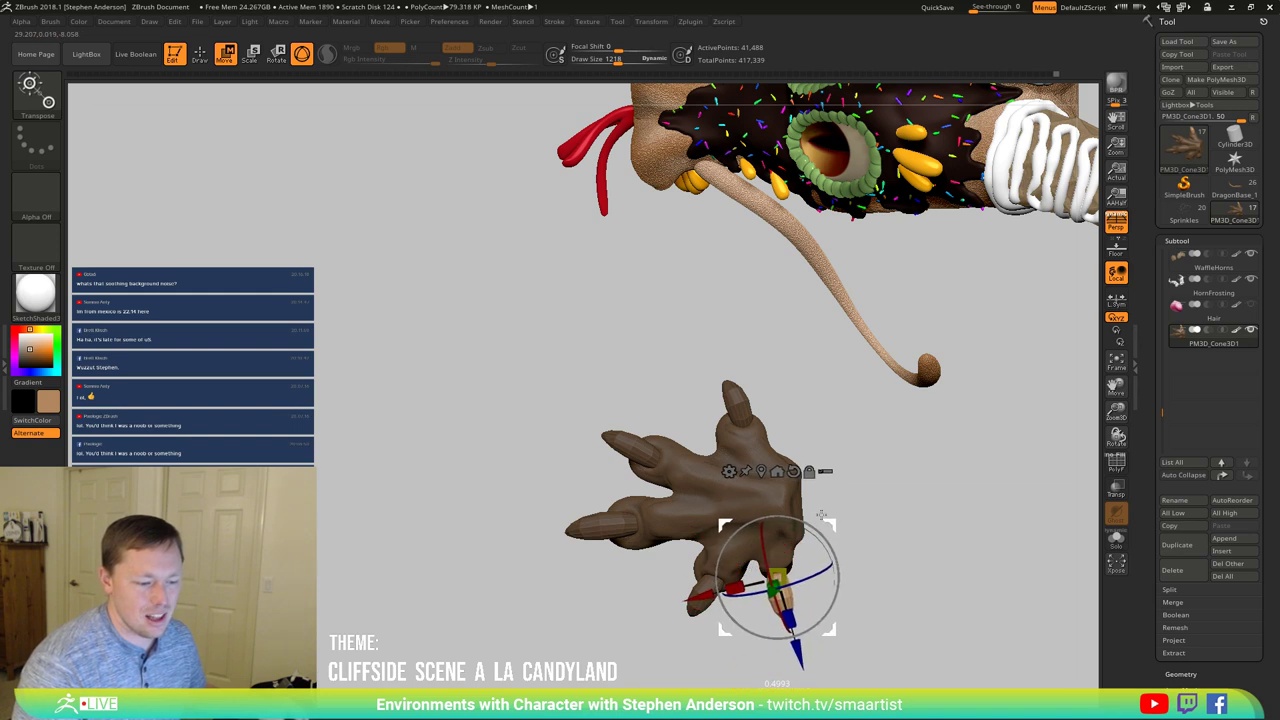
pyautogui.moveTo(903, 571); pyautogui.dragTo(860, 529)
pyautogui.moveTo(695, 361); pyautogui.dragTo(692, 365)
pyautogui.moveTo(806, 303); pyautogui.dragTo(769, 310)
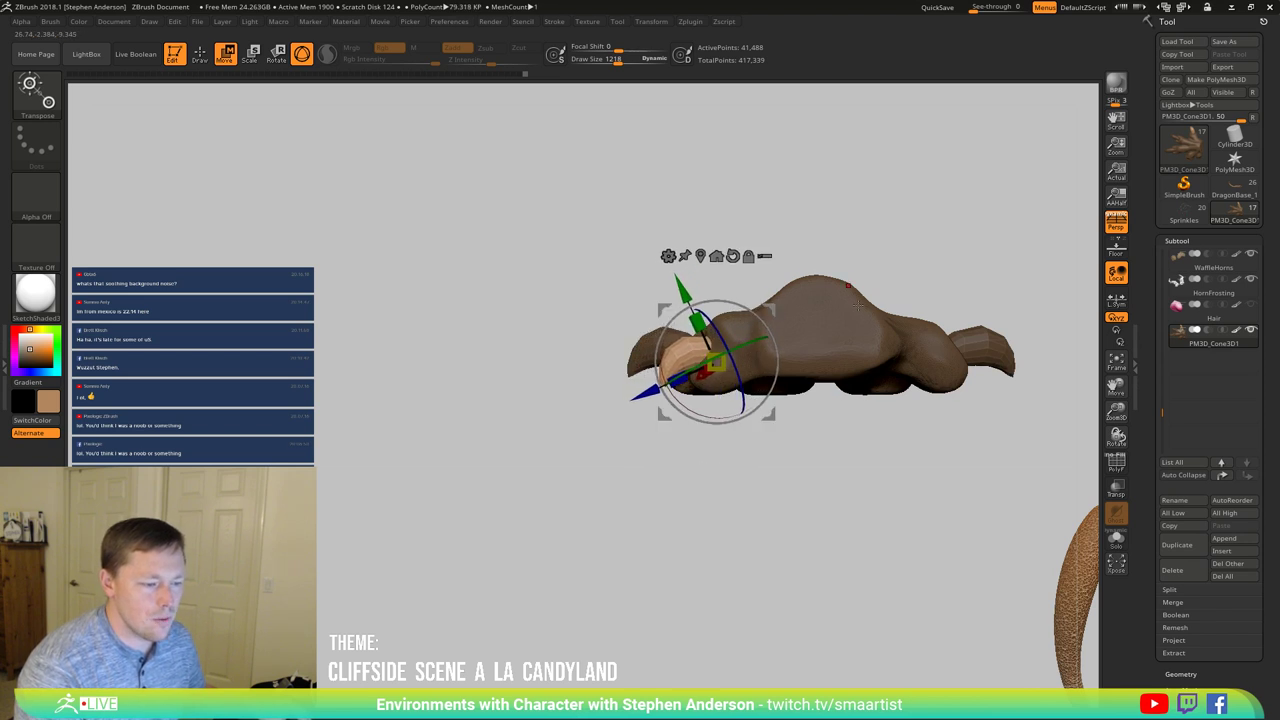
pyautogui.moveTo(858, 306); pyautogui.dragTo(915, 374)
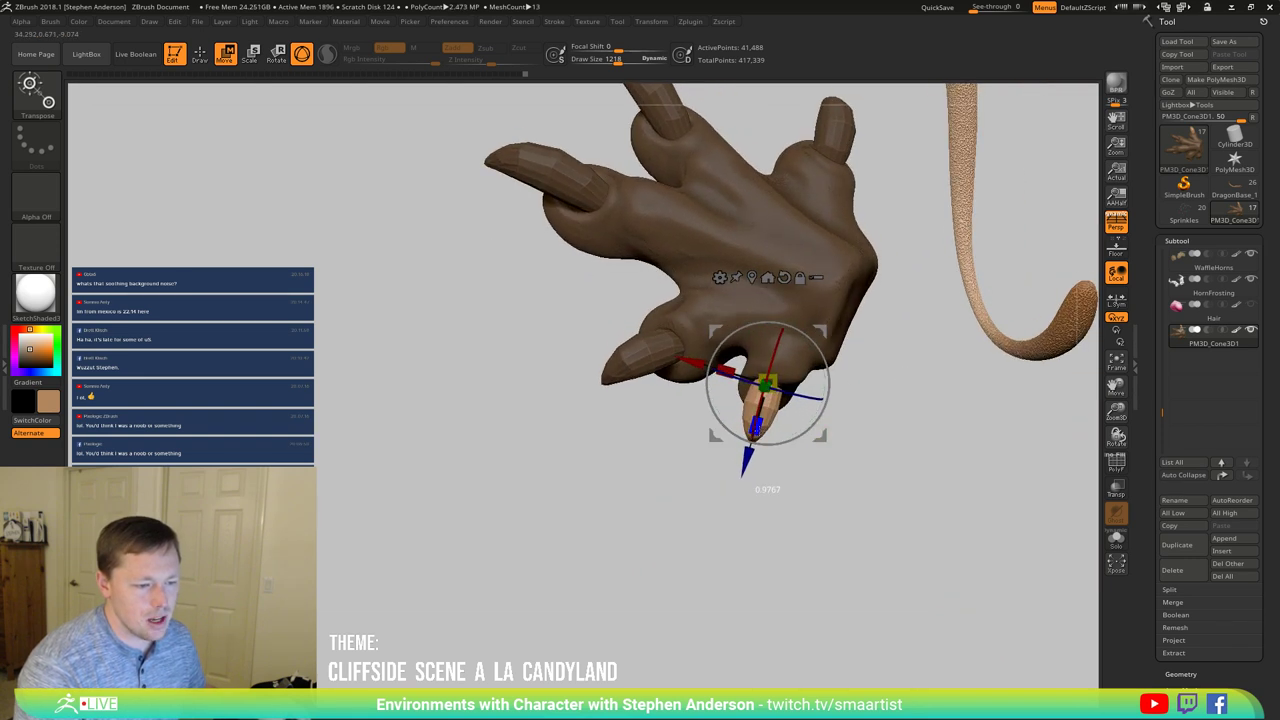
pyautogui.moveTo(866, 420); pyautogui.dragTo(896, 415)
pyautogui.moveTo(820, 393)
pyautogui.mouseDown()
pyautogui.moveTo(794, 466)
pyautogui.moveTo(777, 446)
pyautogui.moveTo(798, 338)
pyautogui.moveTo(782, 388)
pyautogui.moveTo(744, 386)
pyautogui.mouseUp()
# Step: Unmask the whole hand by inverting the mask and clearing what remains on the last claw
pyautogui.press('q')
pyautogui.press('s')
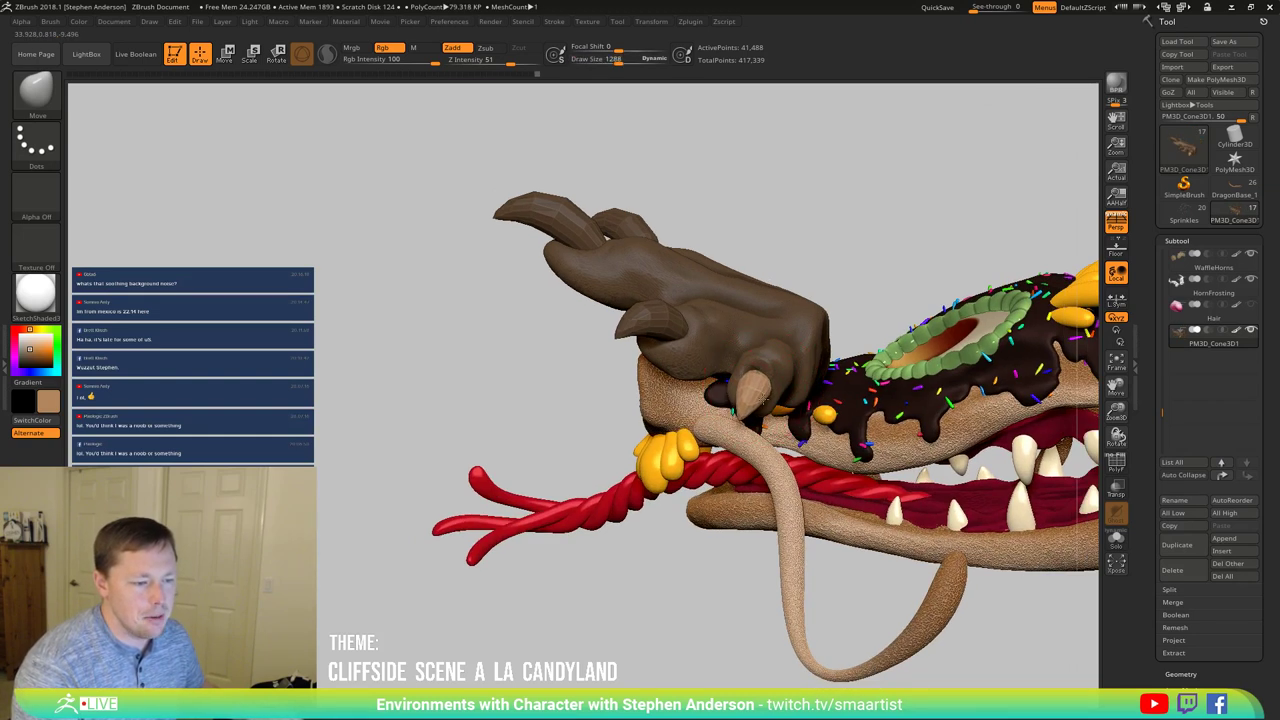
pyautogui.hotkey('ctrl', 'i')
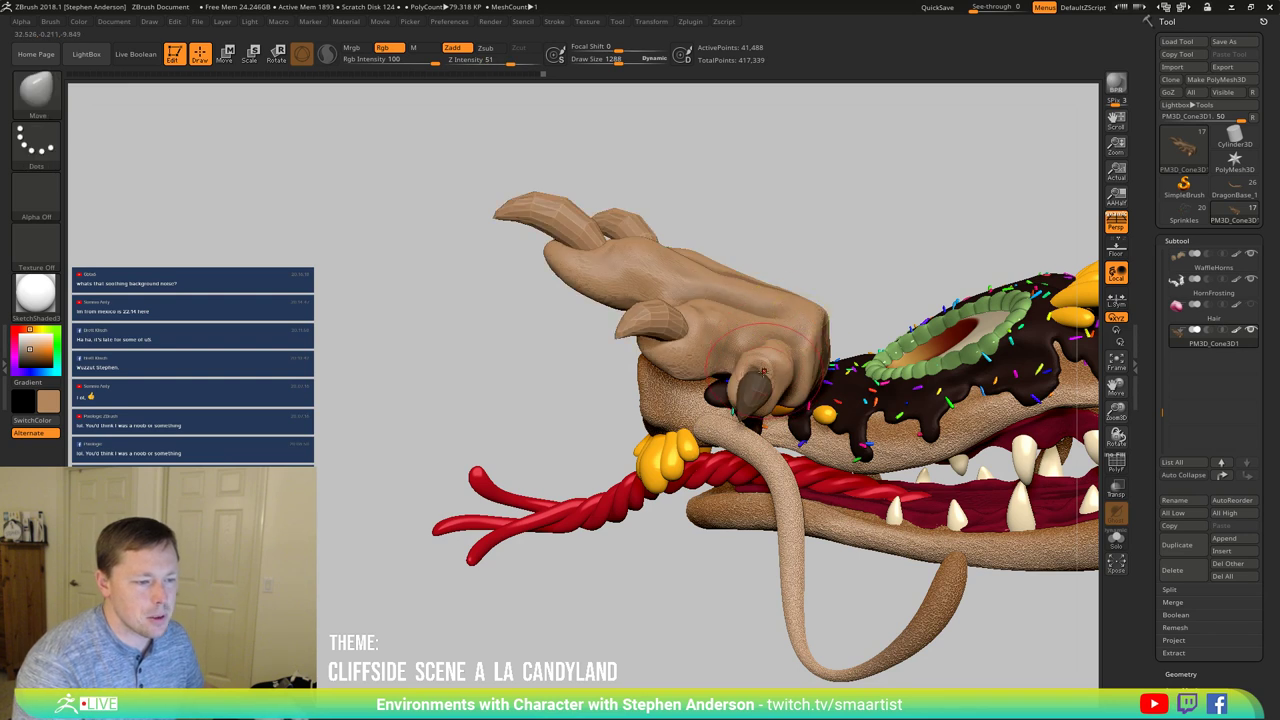
pyautogui.moveTo(748, 408); pyautogui.dragTo(802, 389, button='right')
pyautogui.moveTo(768, 432)
pyautogui.keyDown('ctrl'); pyautogui.mouseDown(button='right')
pyautogui.moveTo(690, 453)
pyautogui.moveTo(711, 497)
pyautogui.moveTo(711, 377)
pyautogui.moveTo(769, 354)
pyautogui.moveTo(840, 360)
pyautogui.moveTo(746, 451)
pyautogui.moveTo(777, 368)
pyautogui.moveTo(761, 250)
pyautogui.moveTo(751, 323)
pyautogui.moveTo(808, 289)
pyautogui.moveTo(716, 432)
pyautogui.mouseUp(button='right'); pyautogui.keyUp('ctrl')
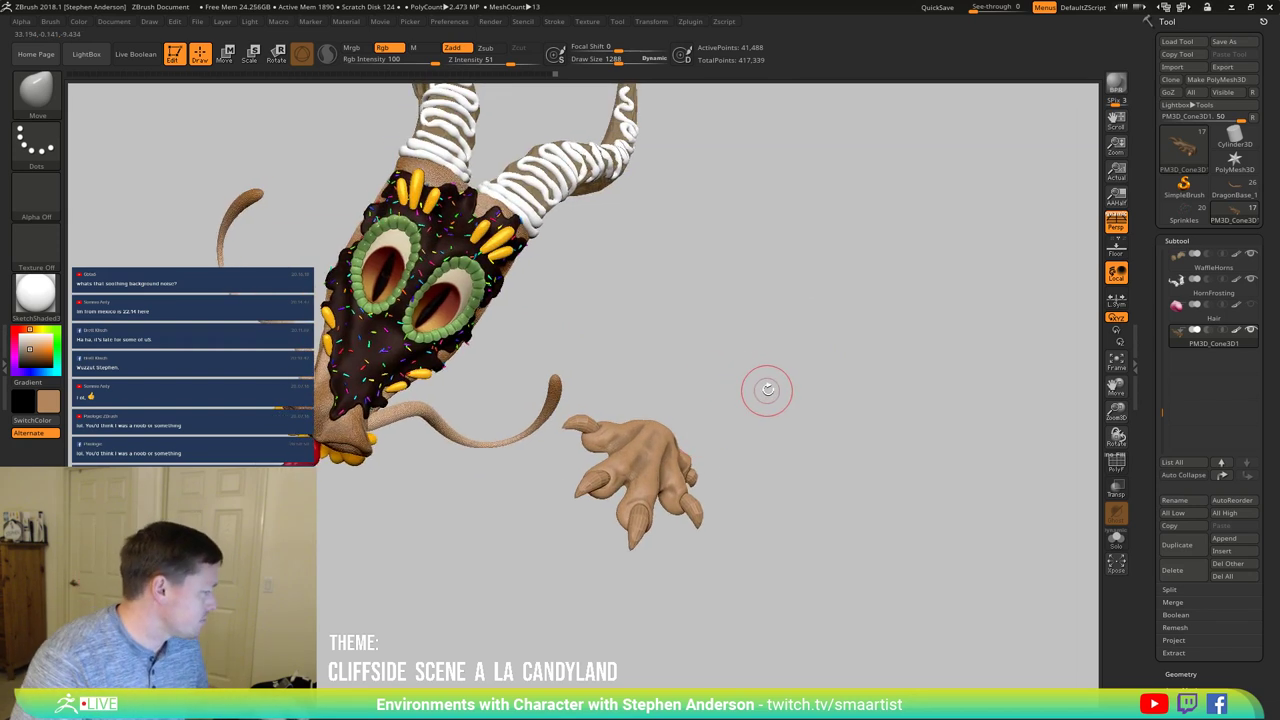
pyautogui.moveTo(757, 380); pyautogui.dragTo(725, 423, button='right')
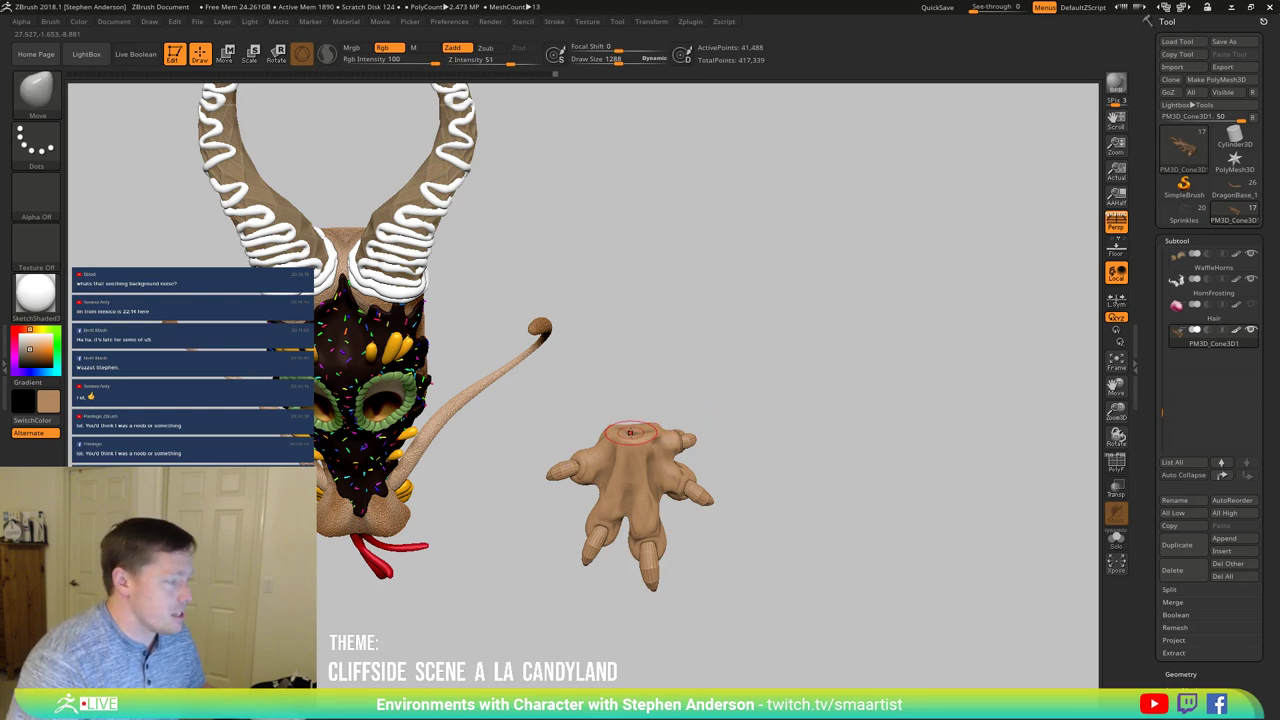
# Step: Insert a cylinder at the wrist end of the hand with the IMM Primitives brush as the start of the forearm
pyautogui.press('b')
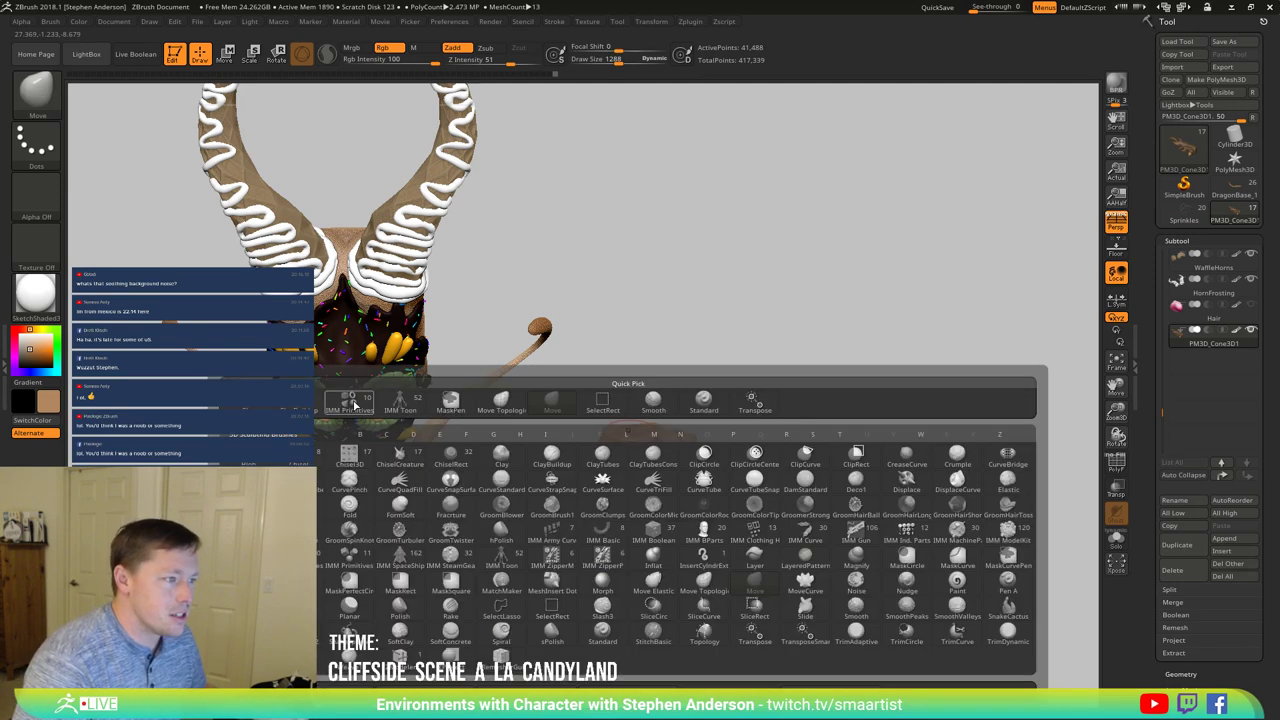
pyautogui.click(351, 403)
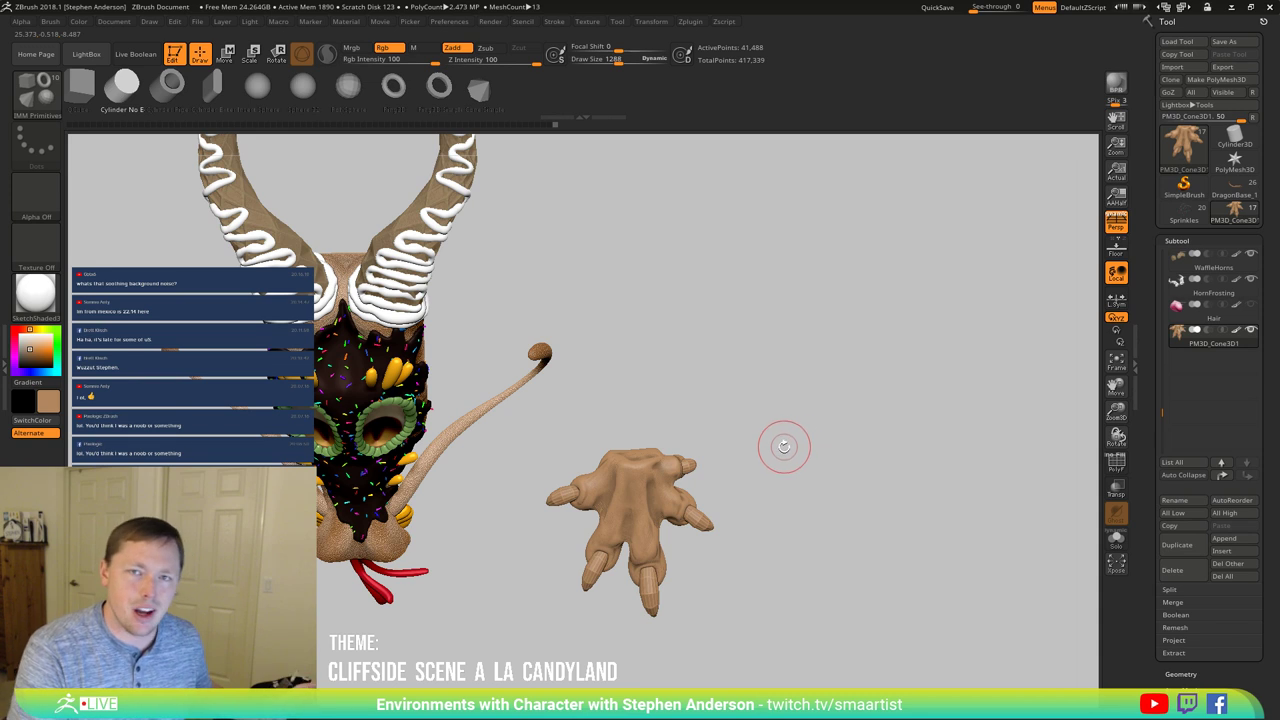
pyautogui.moveTo(633, 457); pyautogui.dragTo(634, 552, button='right')
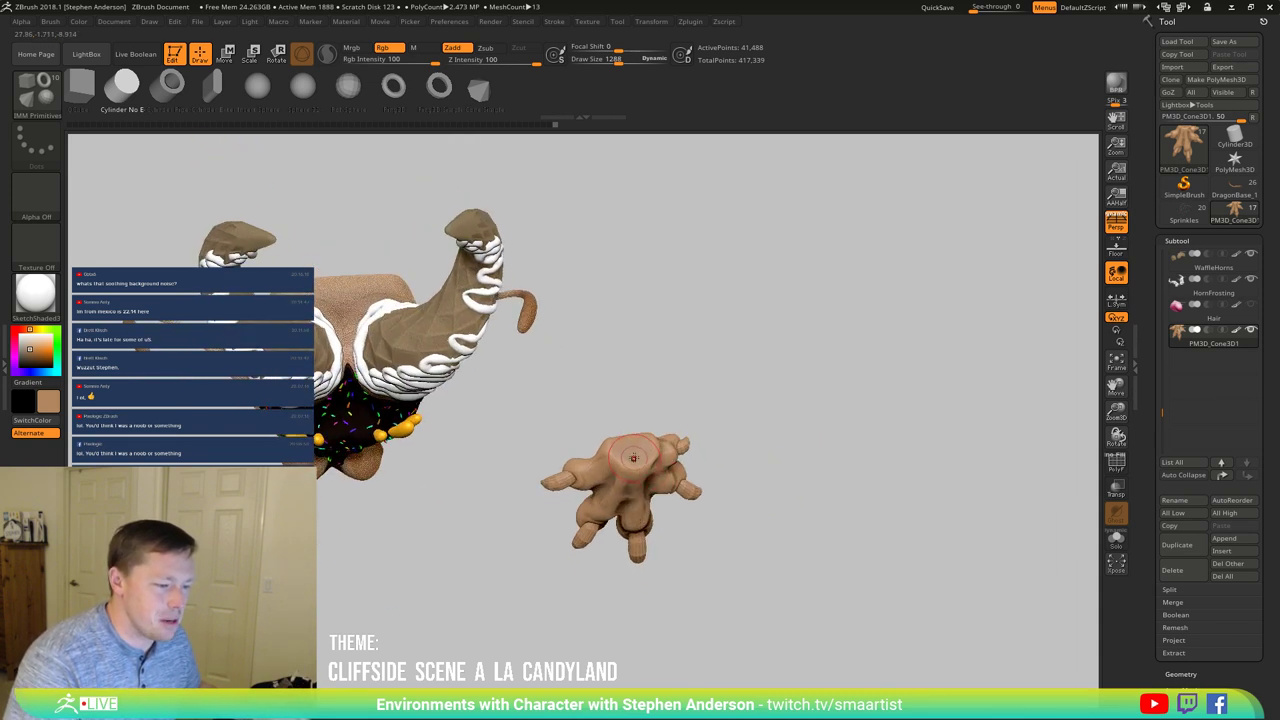
pyautogui.moveTo(765, 485)
pyautogui.mouseDown()
pyautogui.moveTo(786, 491)
pyautogui.moveTo(771, 380)
pyautogui.moveTo(773, 428)
pyautogui.moveTo(771, 400)
pyautogui.moveTo(699, 402)
pyautogui.mouseUp()
pyautogui.press('shift')
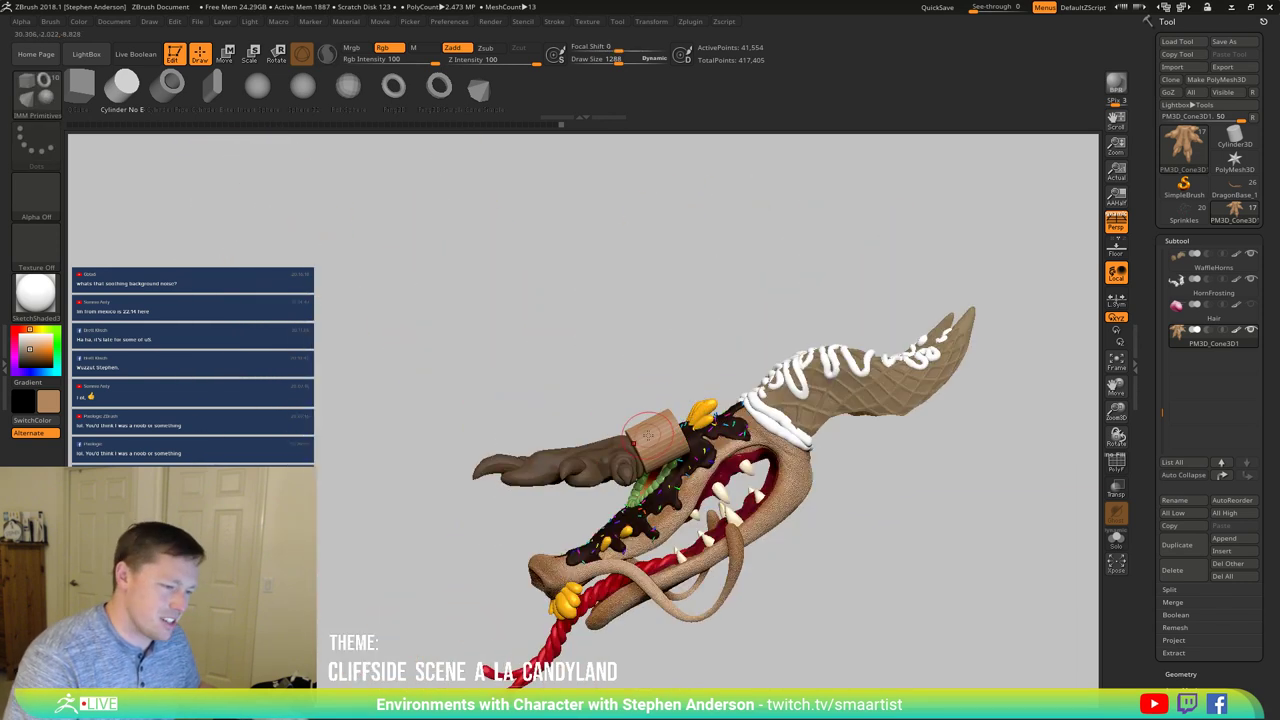
# Step: Switch to the Move brush and apply the Bend Curve deformer to the forearm cylinder
pyautogui.press('b')
pyautogui.press('m')
pyautogui.press('v')
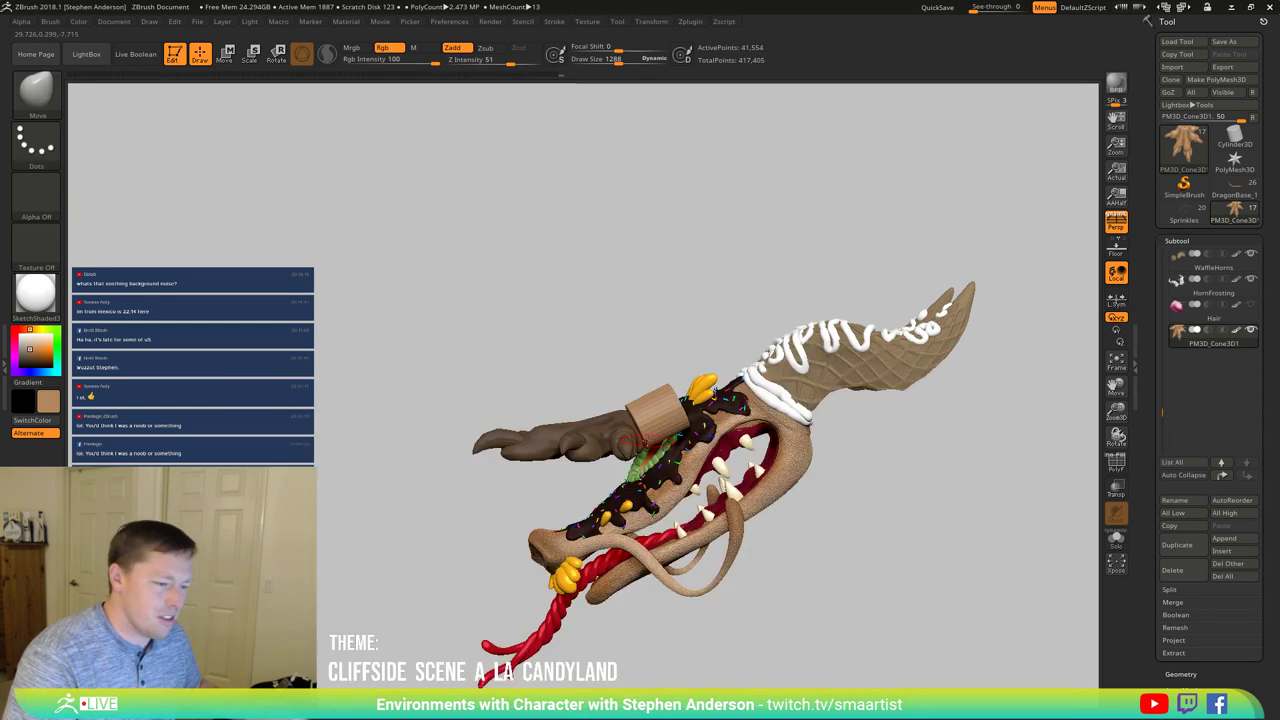
pyautogui.press('w')
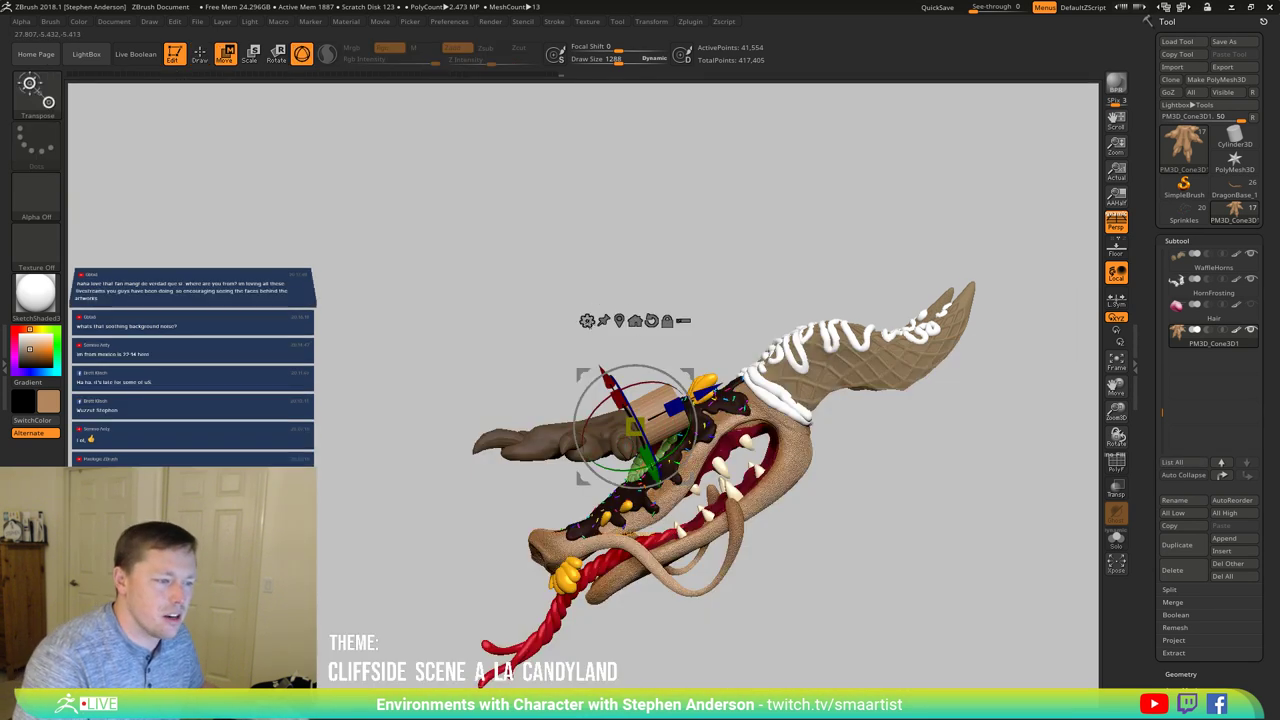
pyautogui.click(588, 321)
pyautogui.click(703, 354)
# Step: Stretch the forearm cylinder away from the hand, narrow its wrist end and undo the shift of its midpoint
pyautogui.moveTo(684, 294)
pyautogui.mouseDown()
pyautogui.moveTo(688, 338)
pyautogui.moveTo(686, 304)
pyautogui.mouseUp()
pyautogui.moveTo(679, 404); pyautogui.dragTo(763, 363)
pyautogui.moveTo(866, 409); pyautogui.dragTo(730, 416)
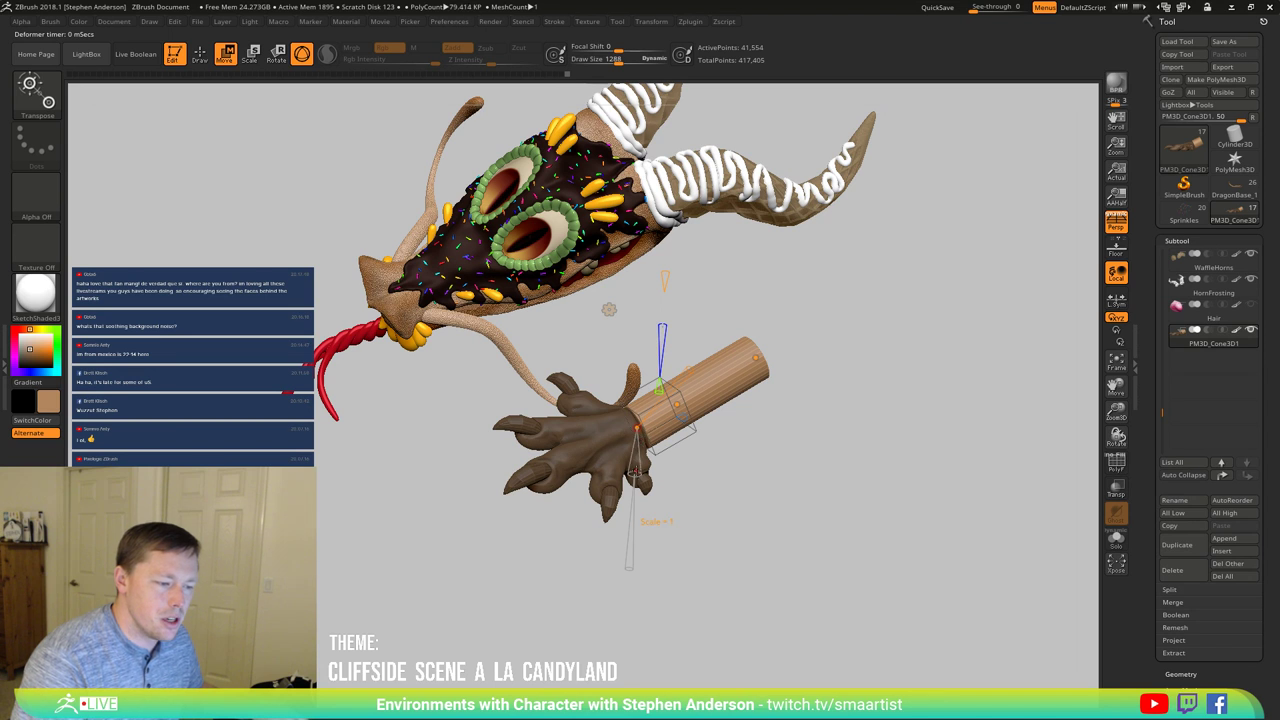
pyautogui.moveTo(633, 470); pyautogui.dragTo(634, 463)
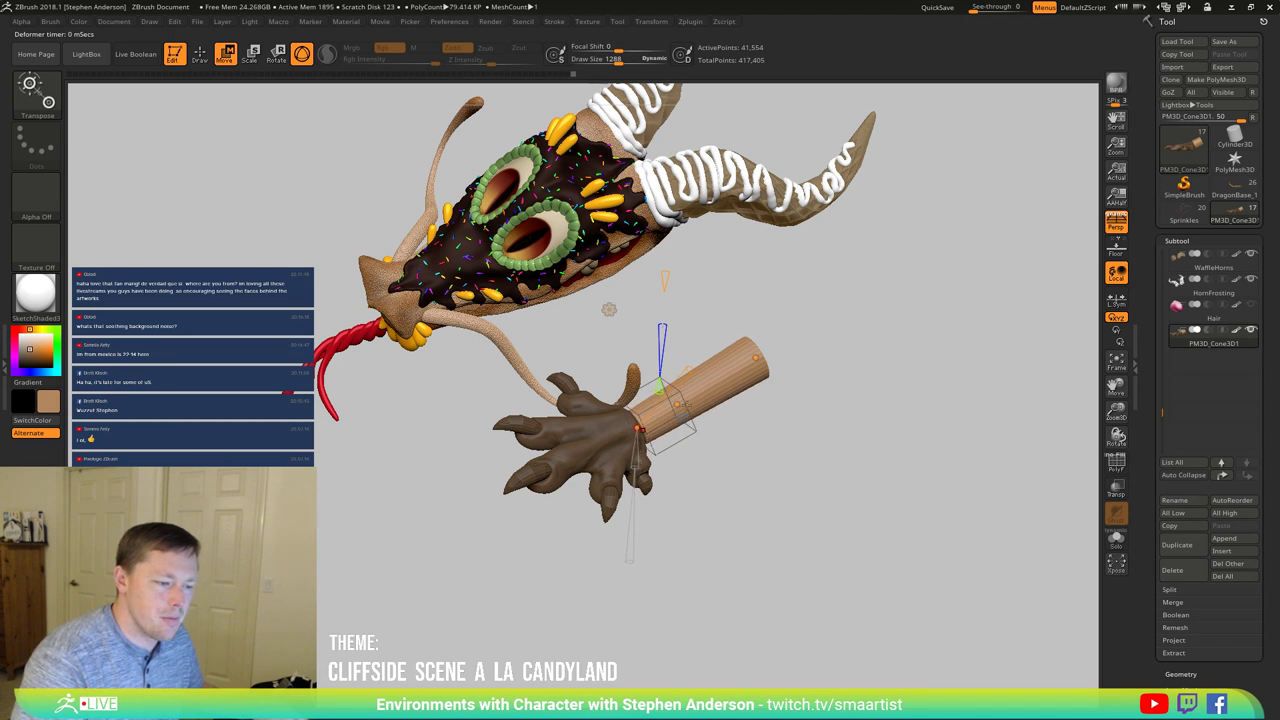
pyautogui.moveTo(680, 403)
pyautogui.mouseDown()
pyautogui.moveTo(742, 408)
pyautogui.moveTo(677, 402)
pyautogui.mouseUp()
pyautogui.hotkey('ctrl', 'z')
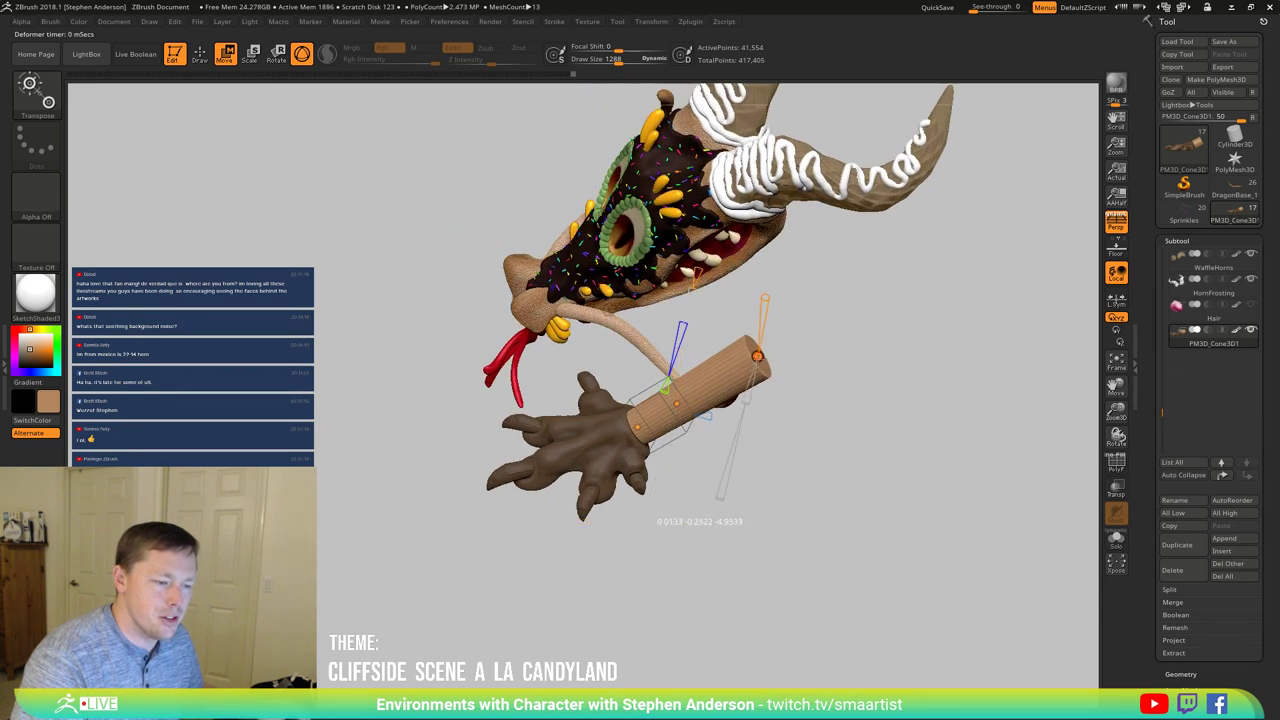
# Step: Reposition the elbow end of the tapered forearm to line it up with the hand from several angles
pyautogui.moveTo(757, 356); pyautogui.dragTo(842, 414)
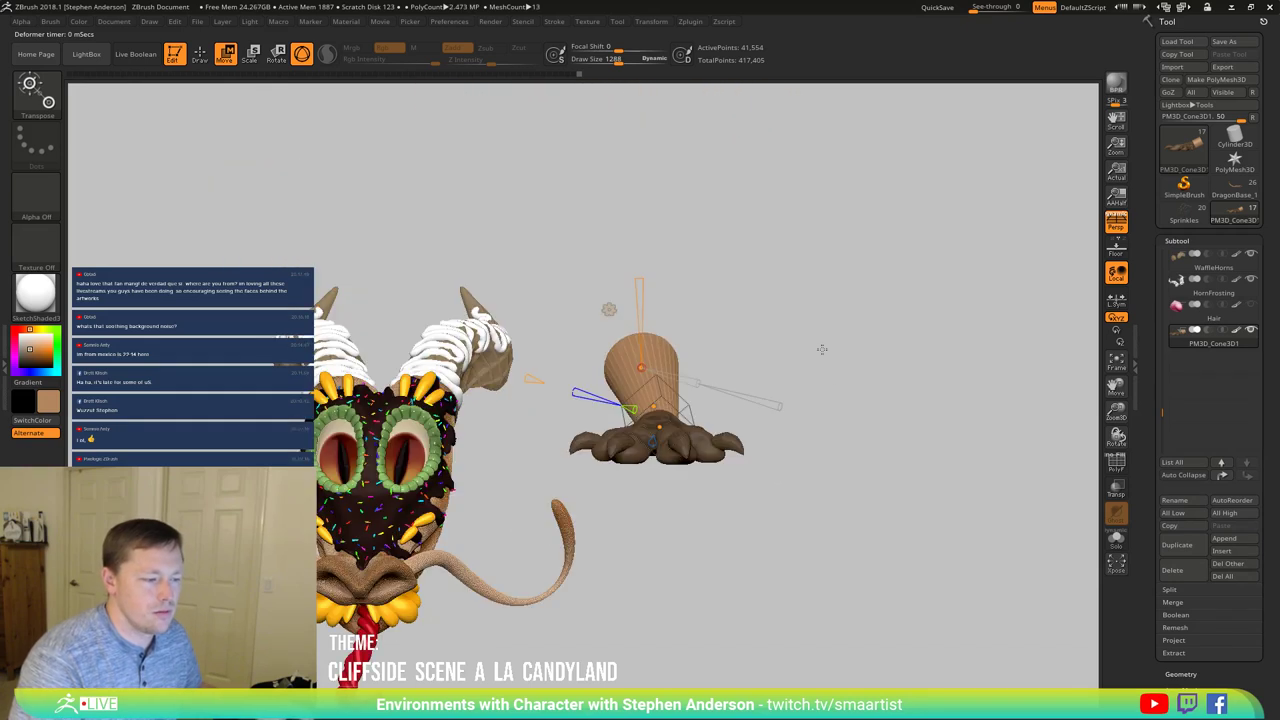
pyautogui.moveTo(822, 349); pyautogui.dragTo(797, 390)
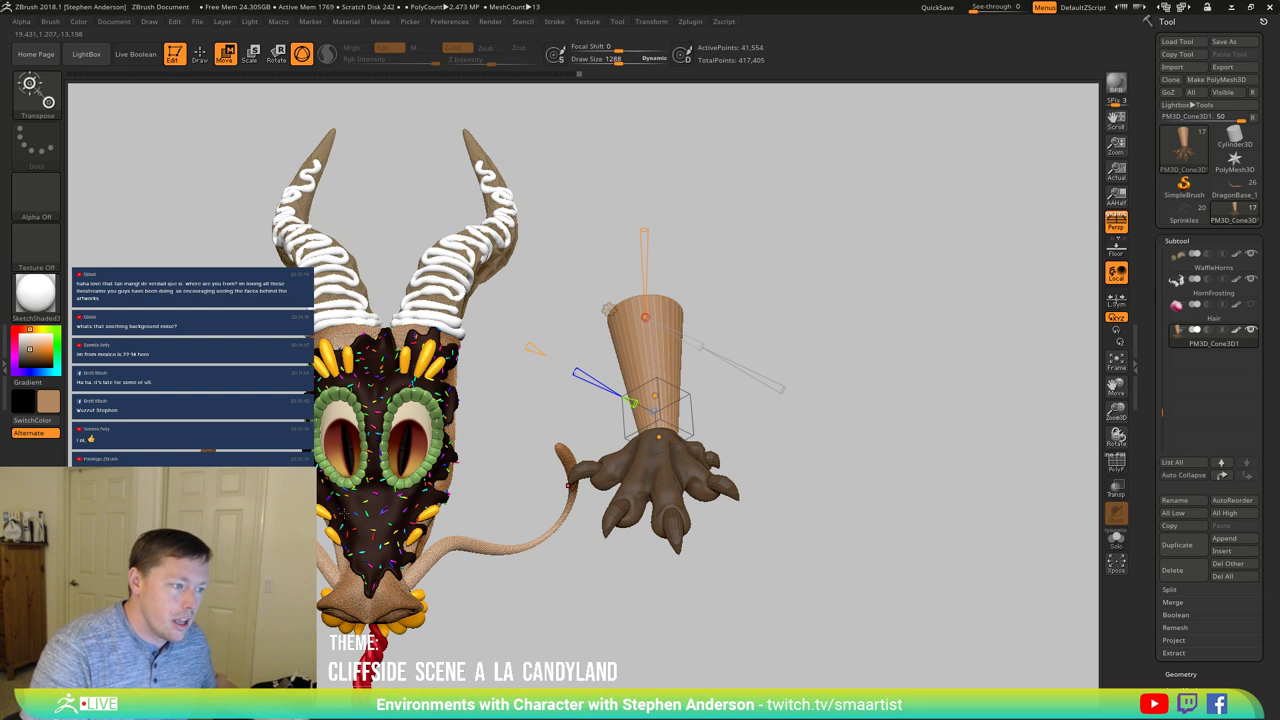
pyautogui.moveTo(343, 514); pyautogui.dragTo(380, 537, button='right')
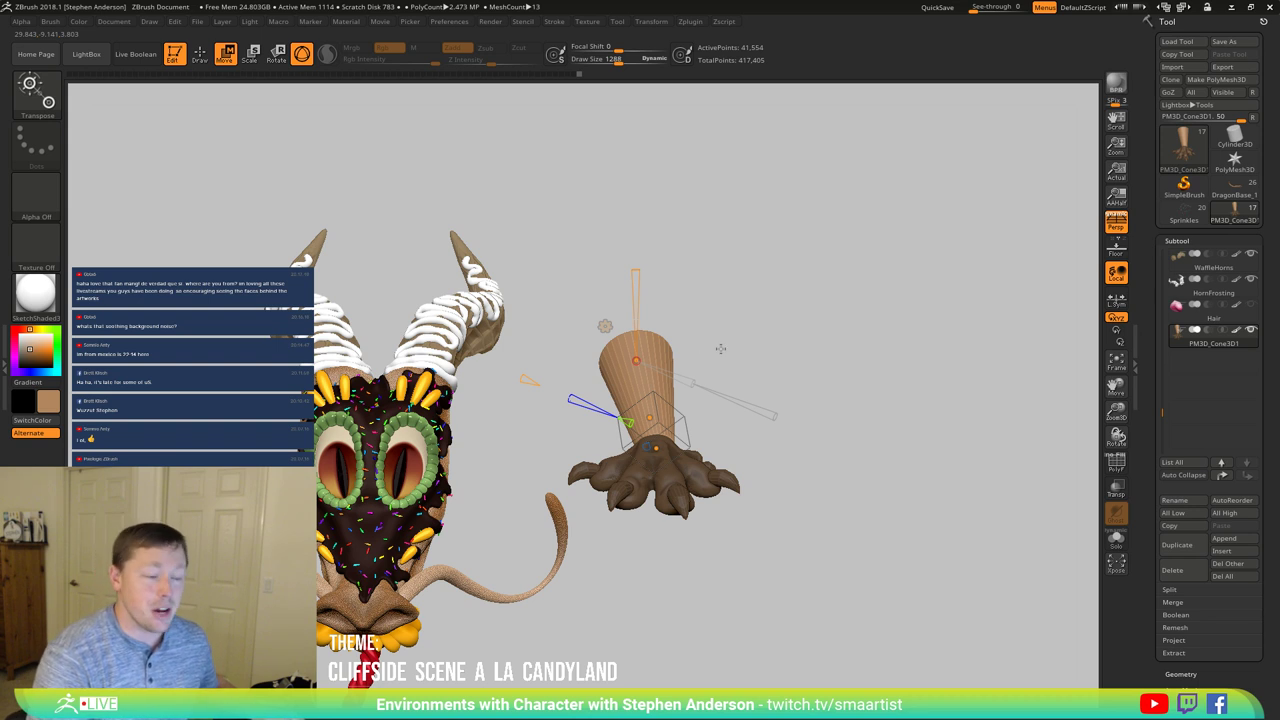
pyautogui.moveTo(738, 342); pyautogui.dragTo(724, 423)
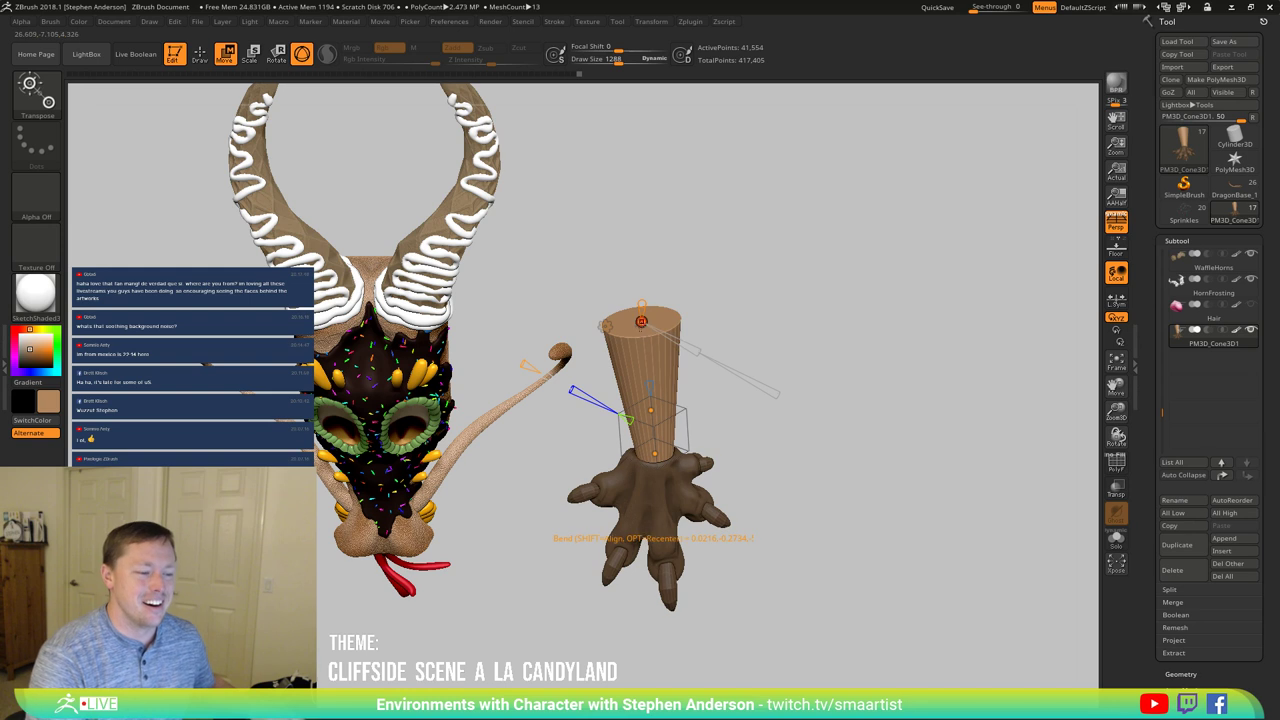
pyautogui.moveTo(641, 321); pyautogui.dragTo(656, 319)
pyautogui.moveTo(722, 405); pyautogui.dragTo(764, 398)
pyautogui.moveTo(714, 449); pyautogui.dragTo(668, 452)
pyautogui.moveTo(750, 436); pyautogui.dragTo(728, 400)
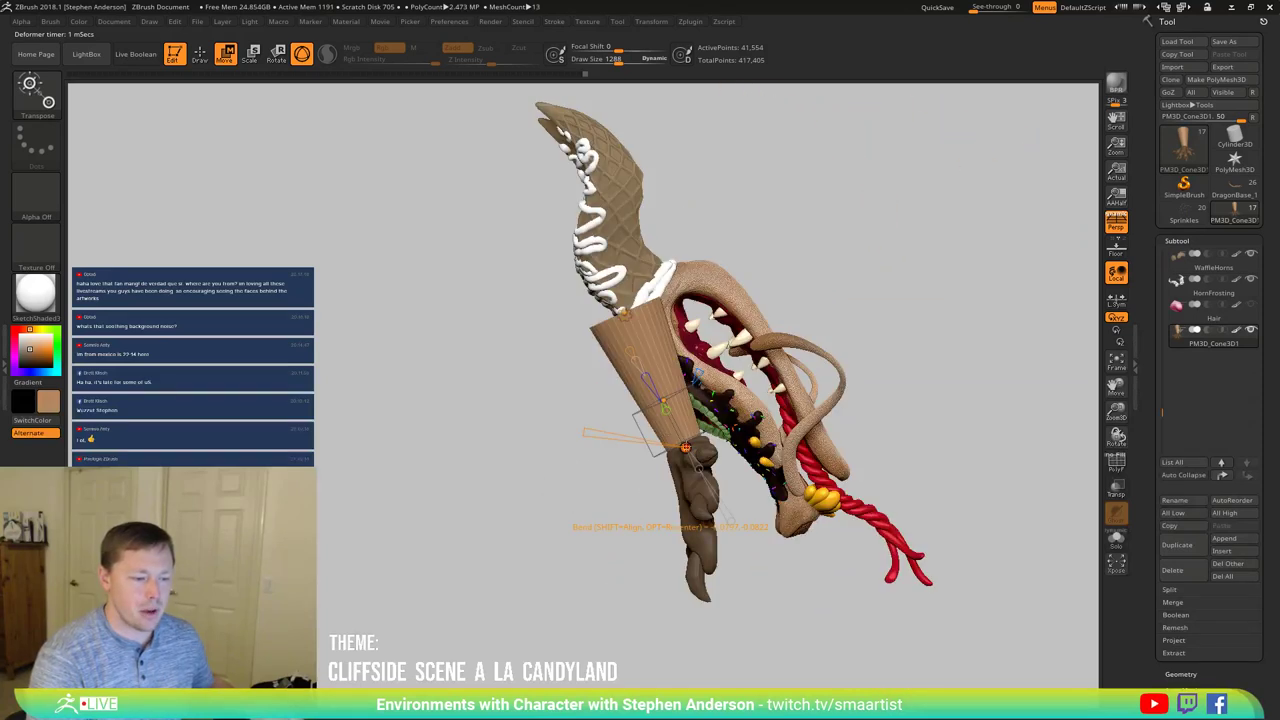
# Step: Fine-tune the forearm's wrist and elbow ends in side view and accept the Bend Curve deformation
pyautogui.moveTo(685, 447); pyautogui.dragTo(688, 444)
pyautogui.moveTo(603, 454); pyautogui.dragTo(729, 372, button='right')
pyautogui.moveTo(730, 372)
pyautogui.mouseDown()
pyautogui.moveTo(600, 375)
pyautogui.moveTo(615, 358)
pyautogui.mouseUp()
pyautogui.press('q')
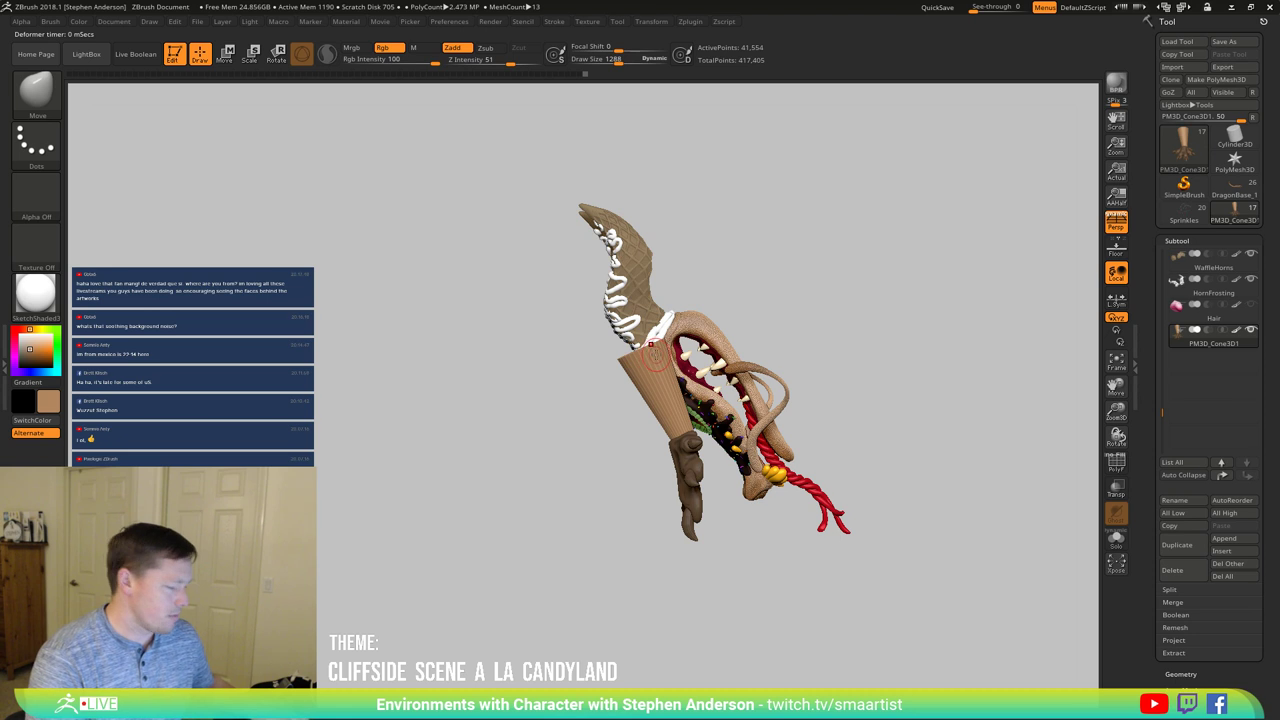
pyautogui.press('w')
pyautogui.moveTo(588, 425); pyautogui.dragTo(585, 328)
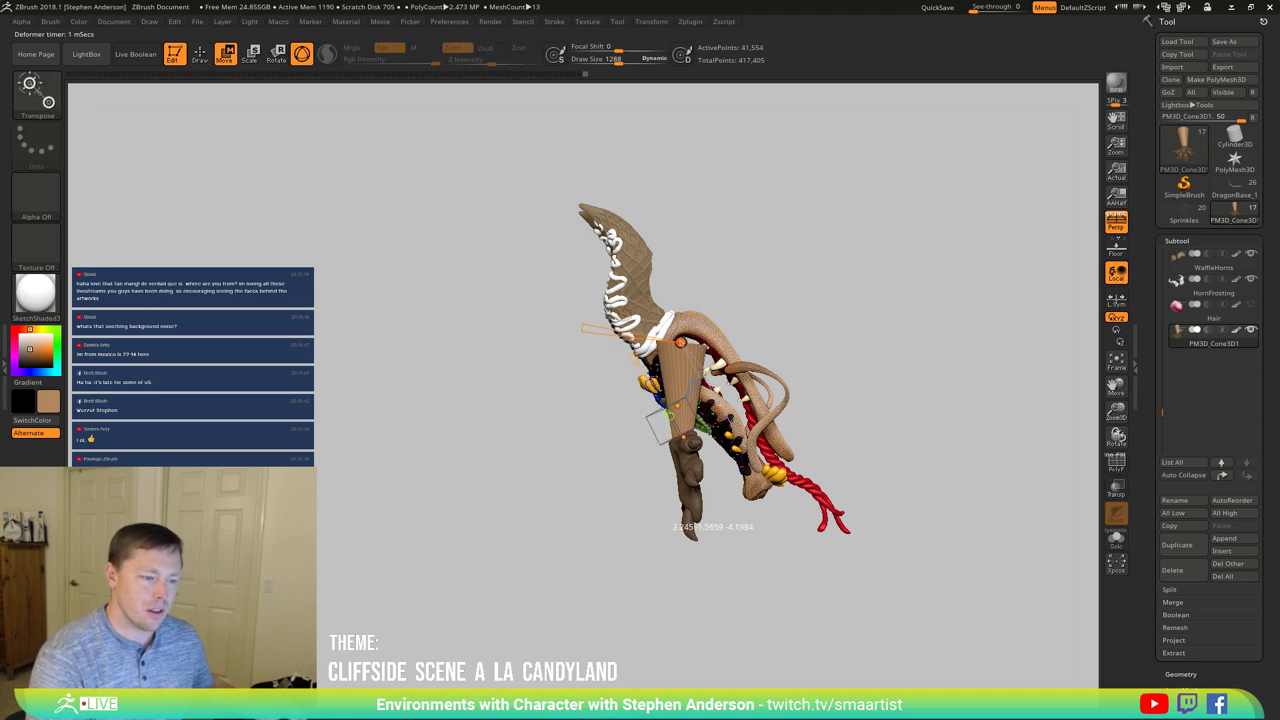
pyautogui.moveTo(660, 341); pyautogui.dragTo(669, 339)
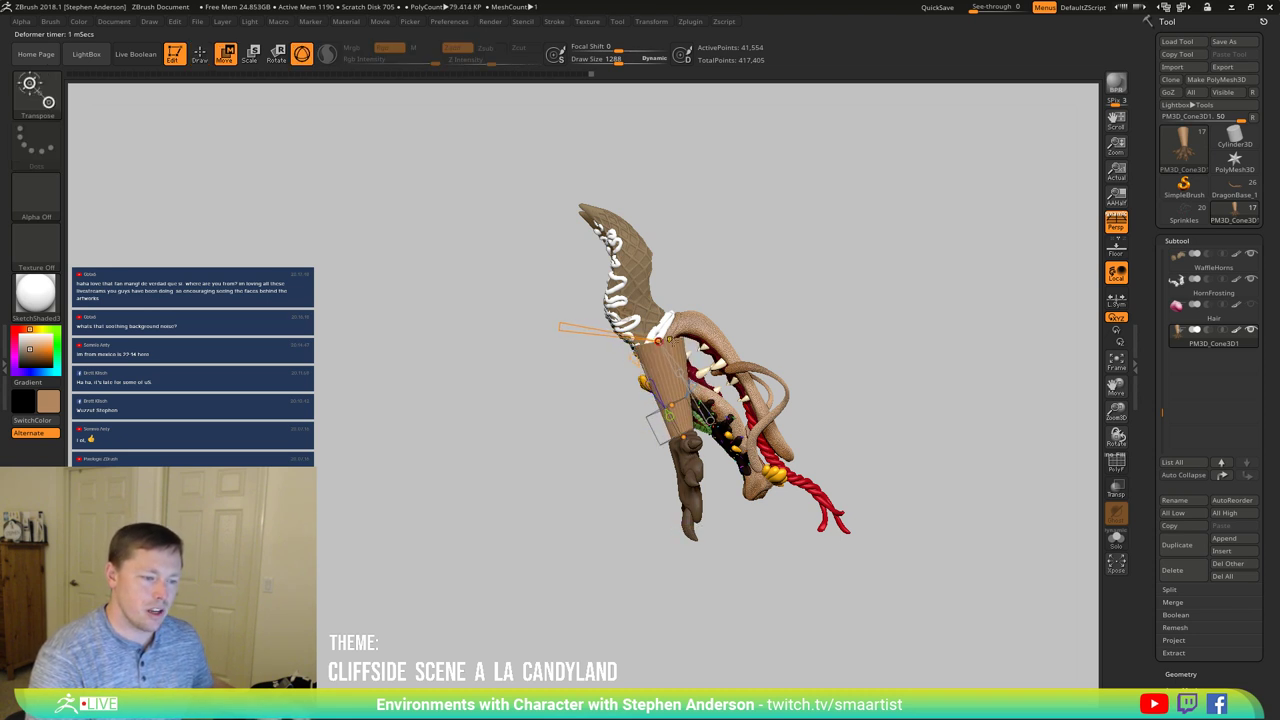
pyautogui.moveTo(750, 334); pyautogui.dragTo(786, 330)
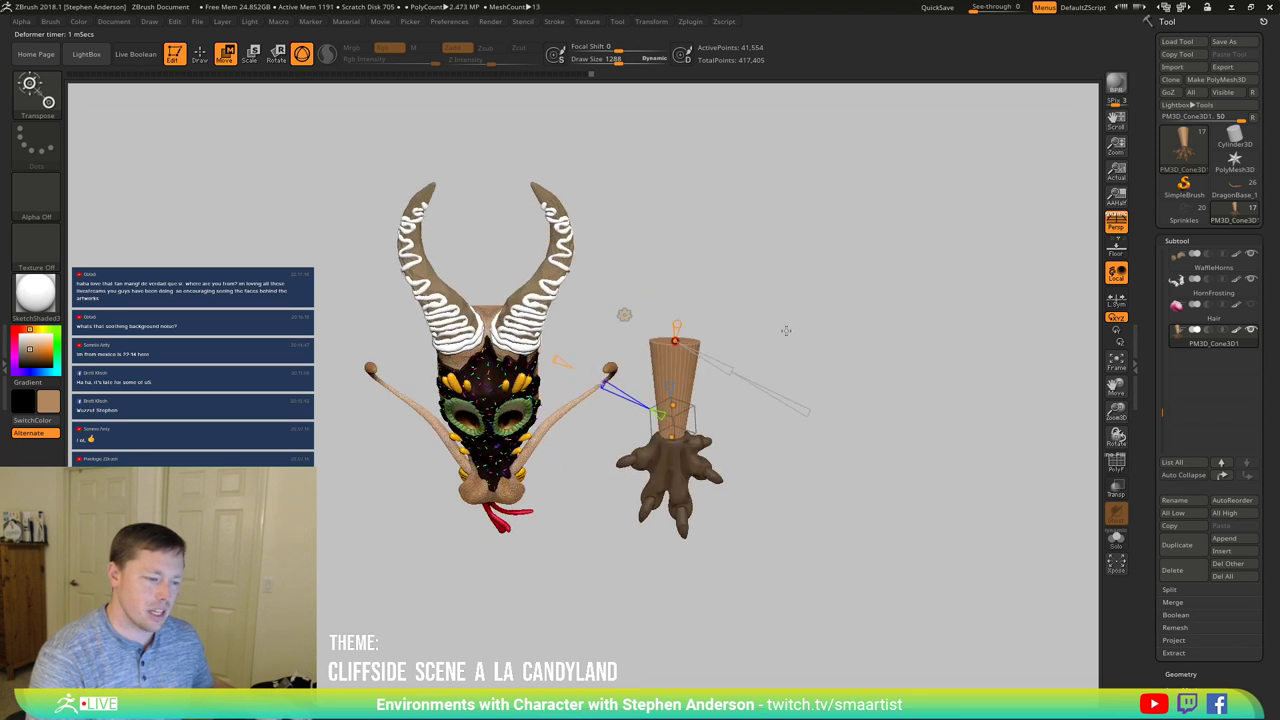
pyautogui.click(627, 316)
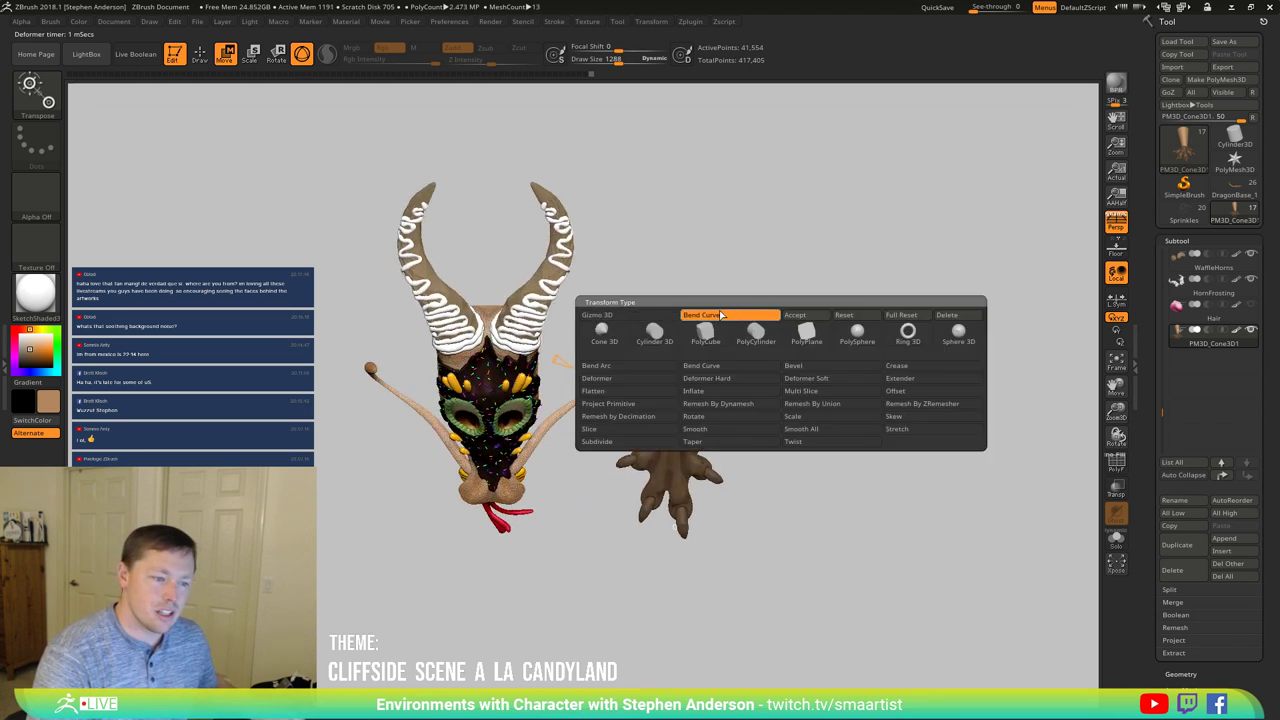
pyautogui.click(801, 317)
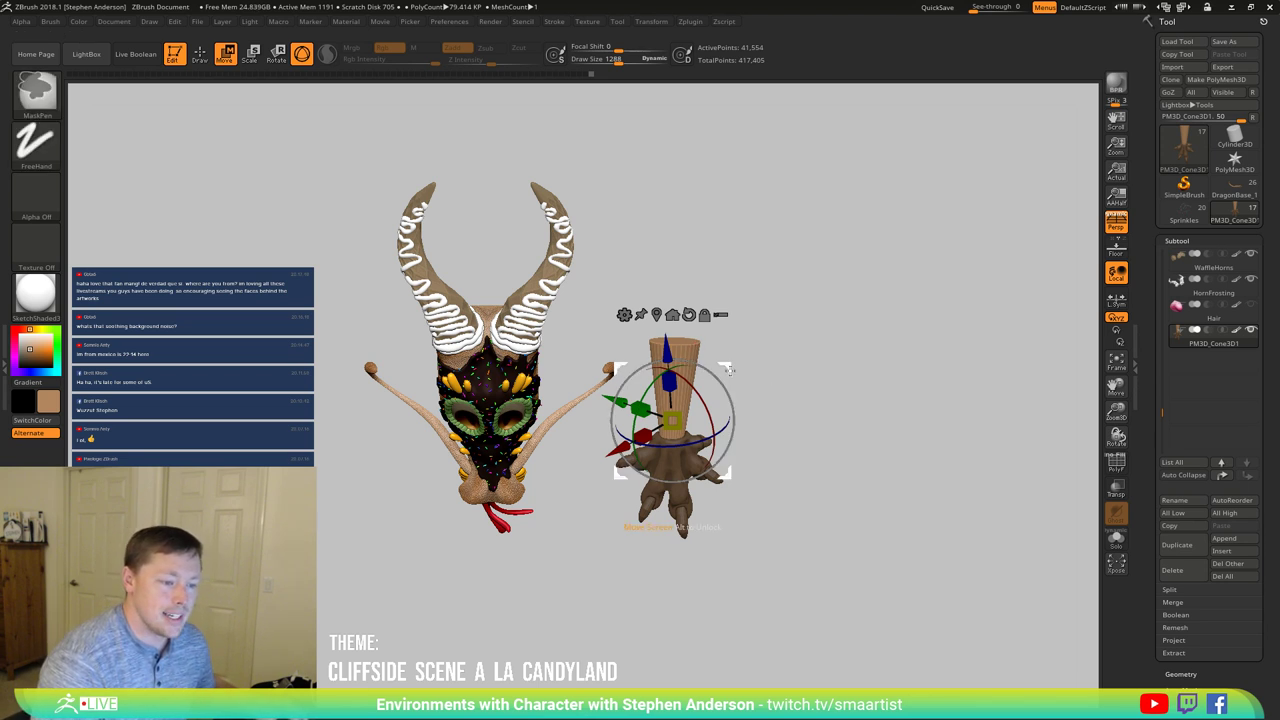
# Step: Duplicate the forearm upward as the upper arm and apply the Bend Curve deformer to the copy
pyautogui.moveTo(728, 370)
pyautogui.keyDown('ctrl'); pyautogui.mouseDown()
pyautogui.moveTo(734, 282)
pyautogui.moveTo(850, 325)
pyautogui.moveTo(935, 318)
pyautogui.mouseUp(); pyautogui.keyUp('ctrl')
pyautogui.moveTo(729, 284); pyautogui.dragTo(706, 283)
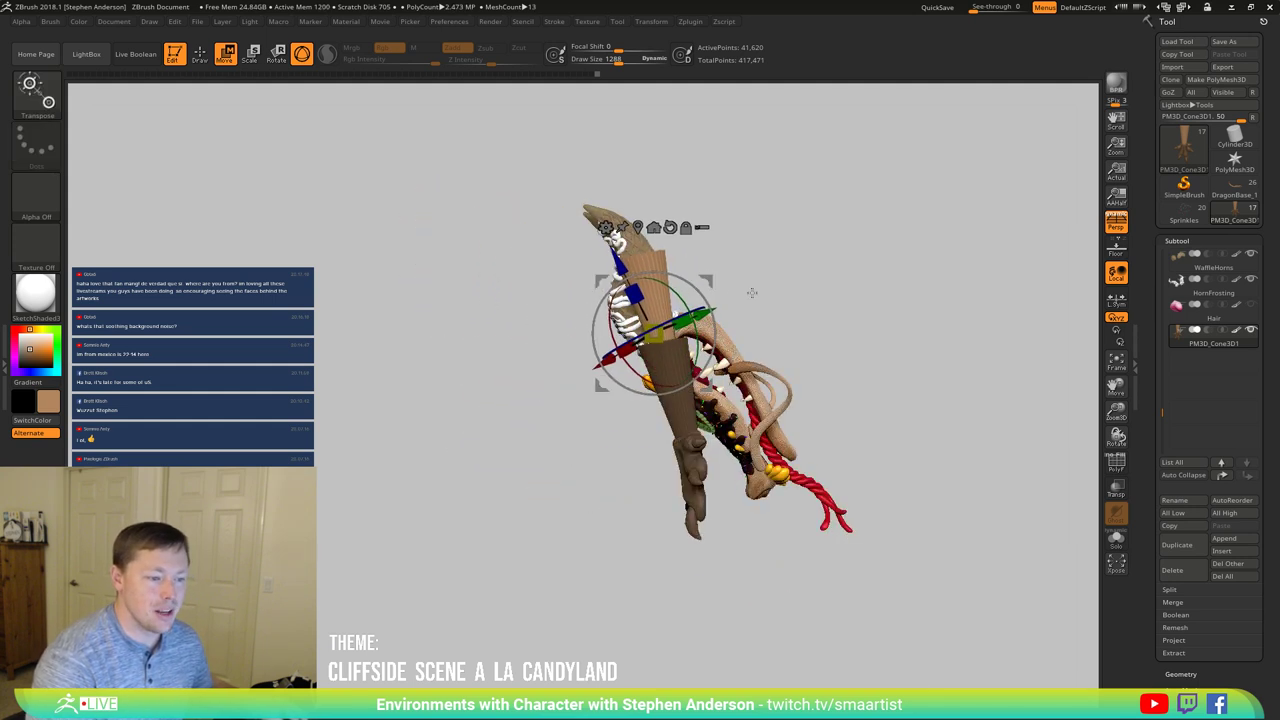
pyautogui.click(605, 227)
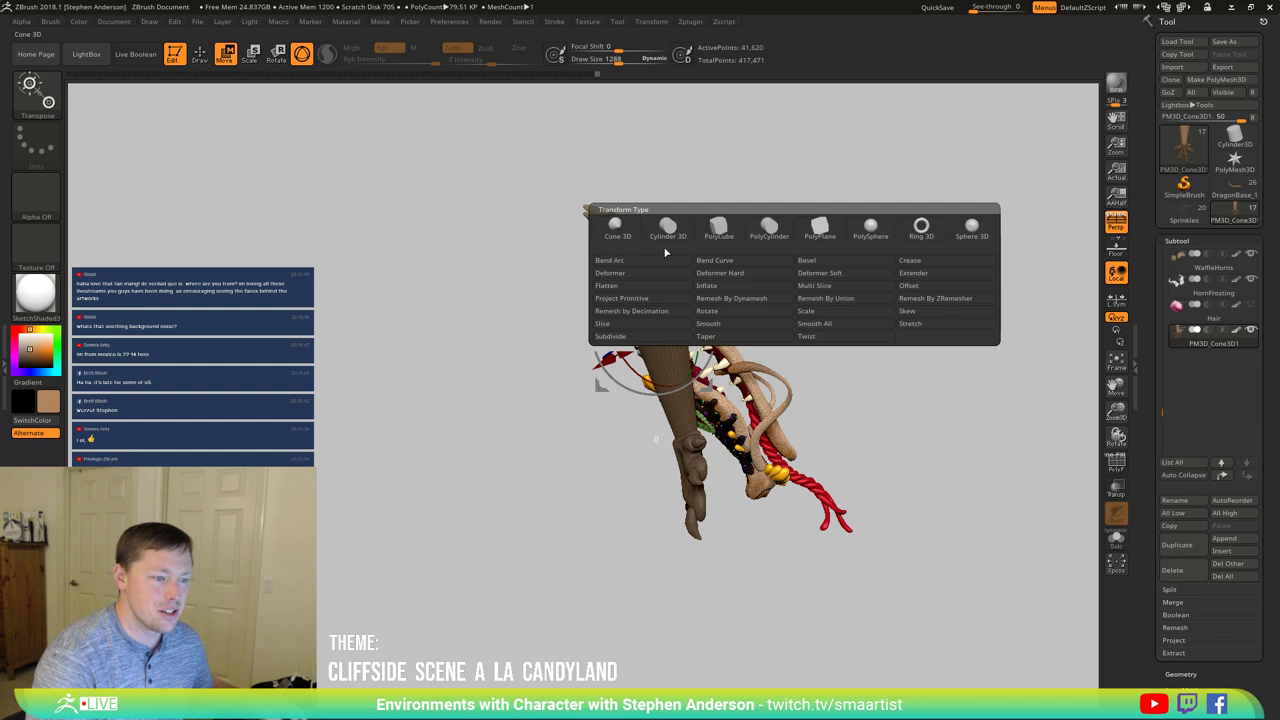
pyautogui.click(721, 262)
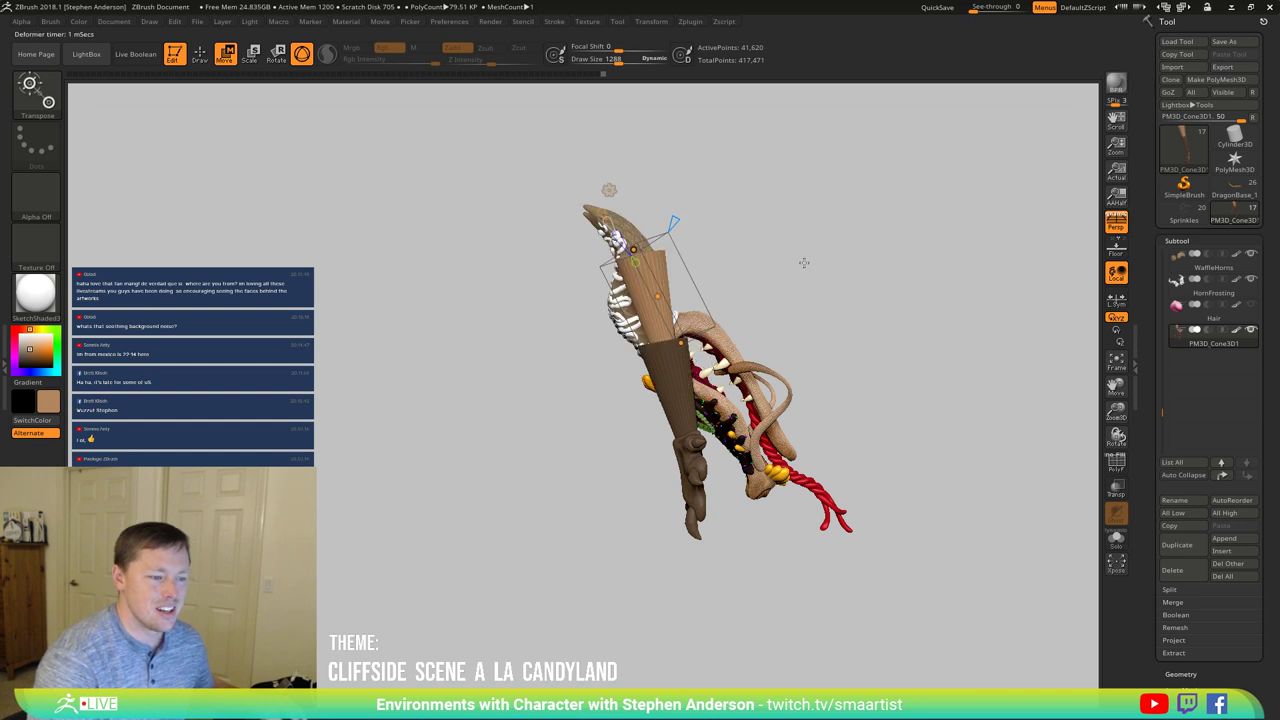
# Step: Line up the lower end of the upper arm with the forearm's elbow end in side and front views
pyautogui.moveTo(789, 274); pyautogui.dragTo(745, 286)
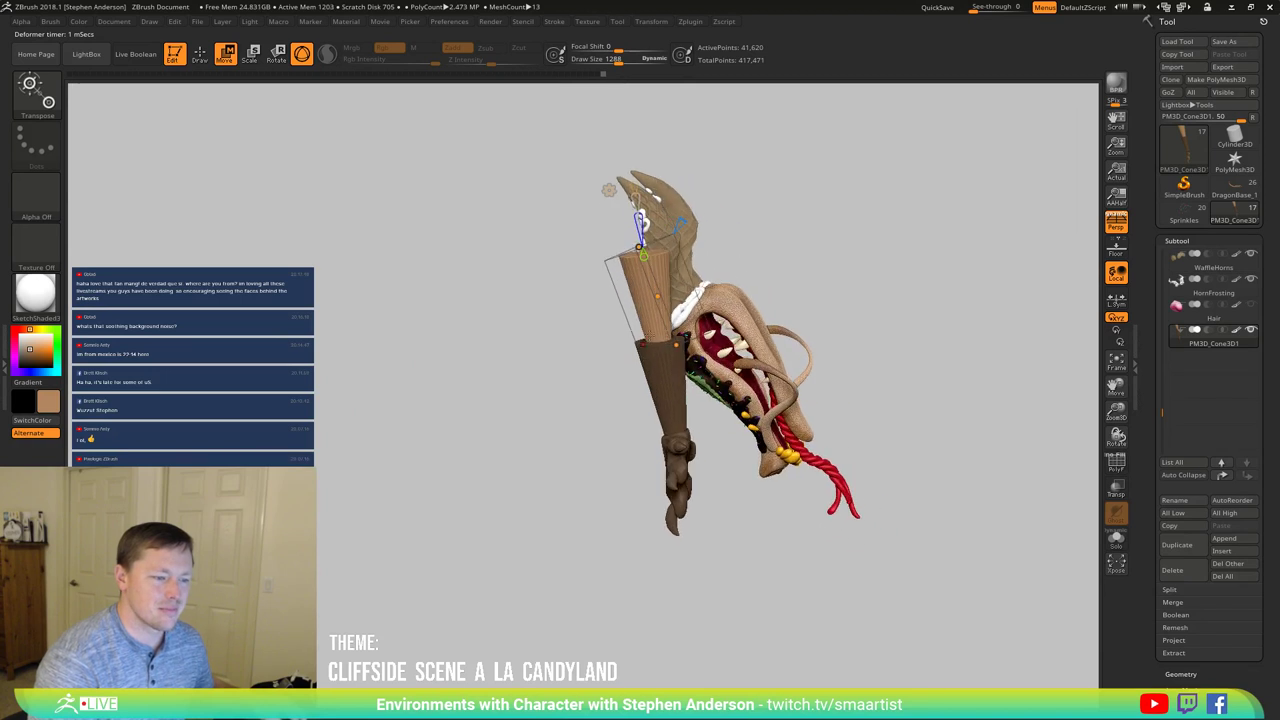
pyautogui.click(675, 345)
pyautogui.moveTo(679, 376); pyautogui.dragTo(684, 399)
pyautogui.moveTo(677, 344); pyautogui.dragTo(697, 345)
pyautogui.moveTo(778, 310); pyautogui.dragTo(851, 297)
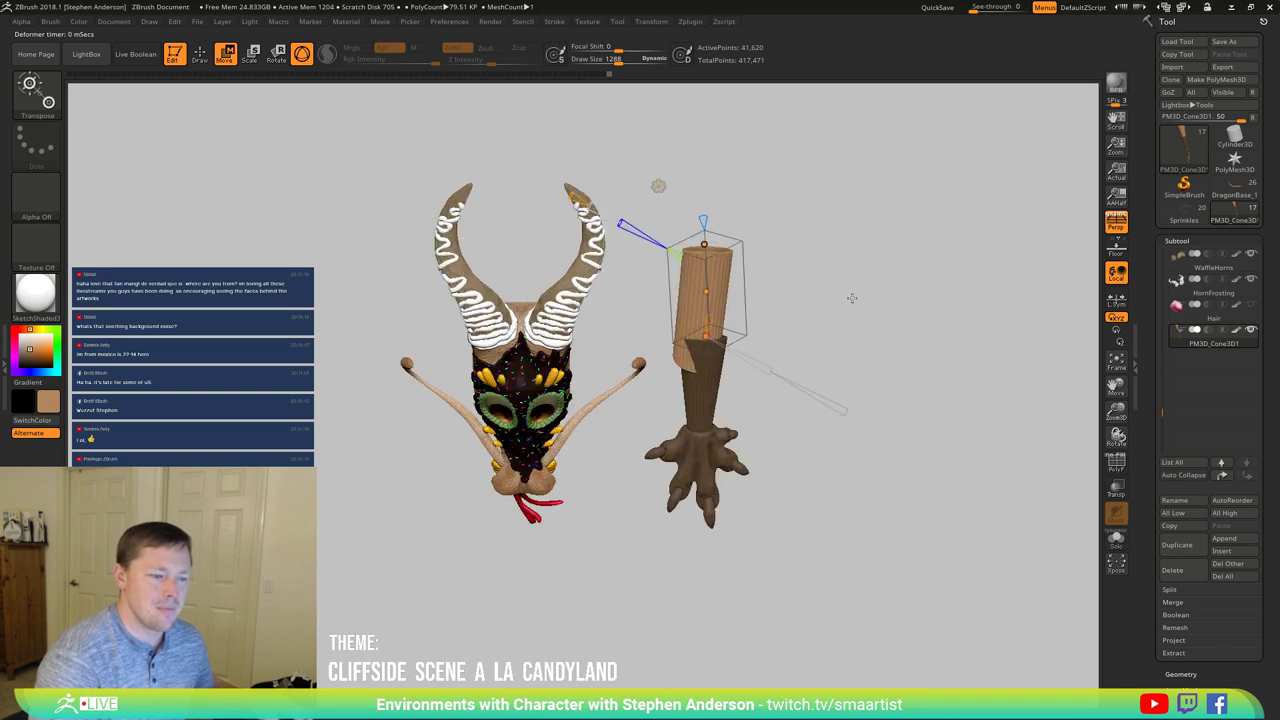
pyautogui.moveTo(705, 336); pyautogui.dragTo(714, 336)
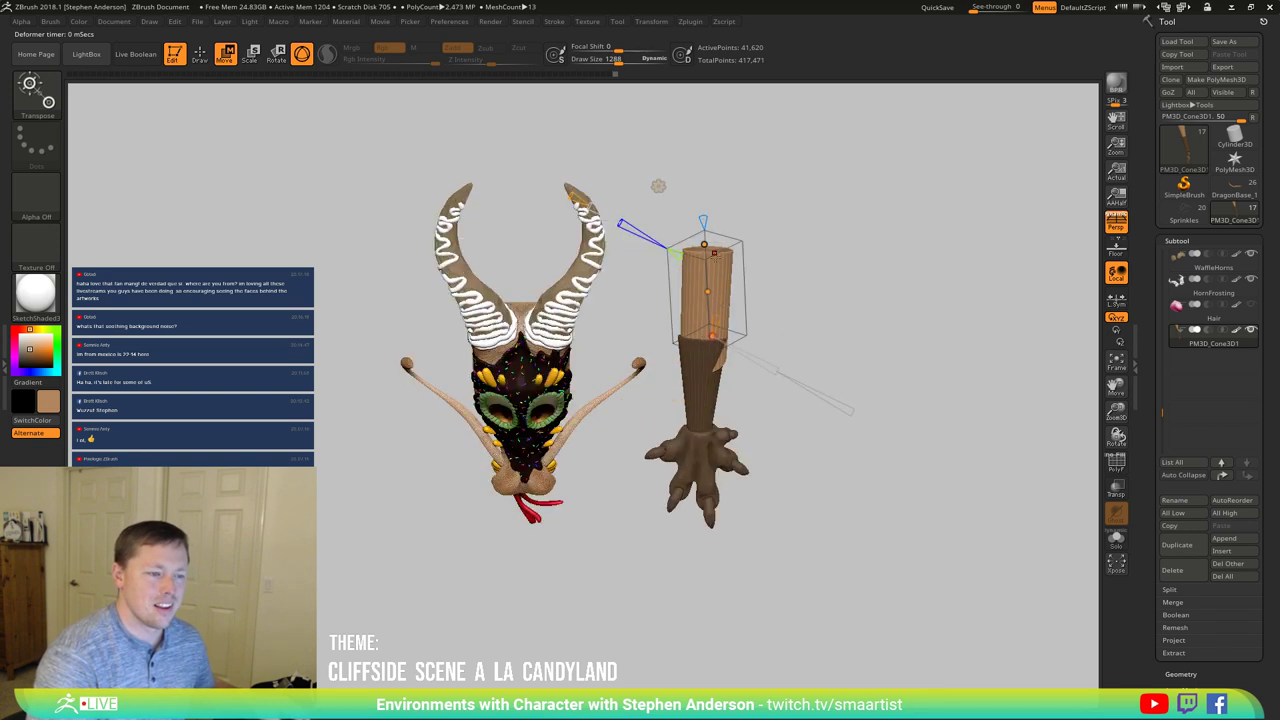
# Step: Tilt the upper arm's shoulder end inward toward the dragon's head and fine-tune its Bend Curve in side view
pyautogui.moveTo(705, 245); pyautogui.dragTo(650, 253)
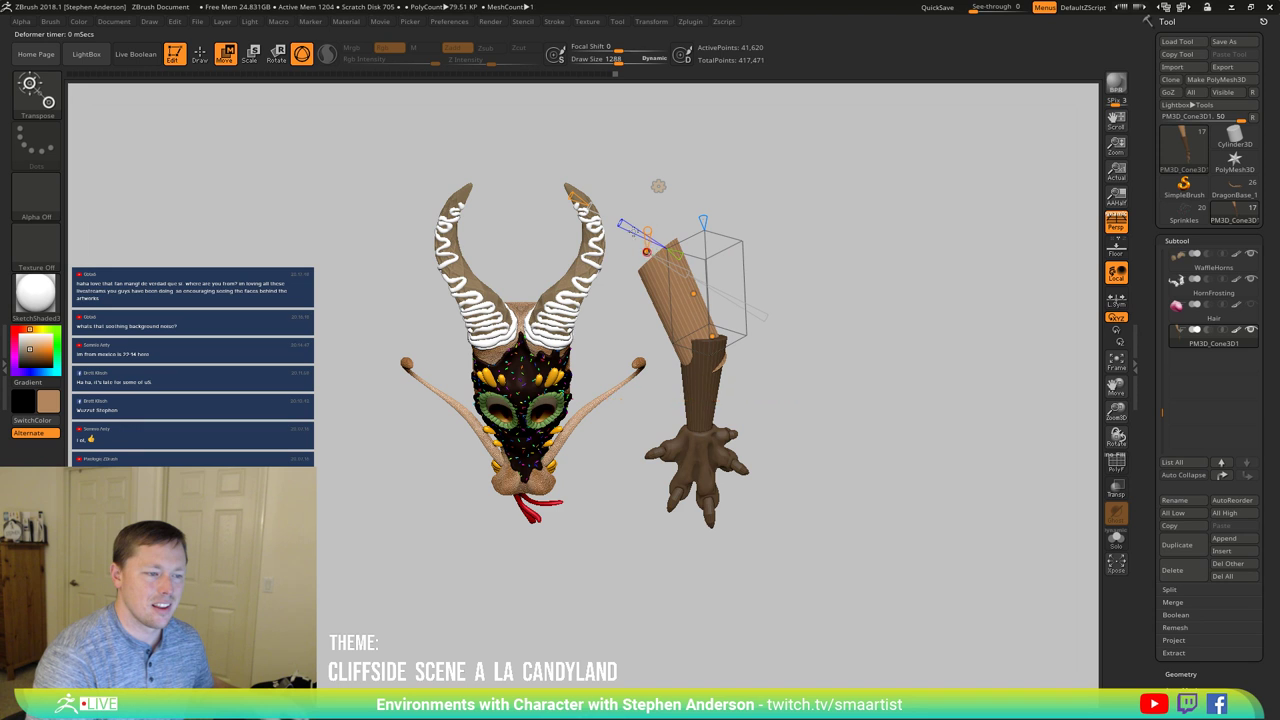
pyautogui.hotkey('ctrl', 'z')
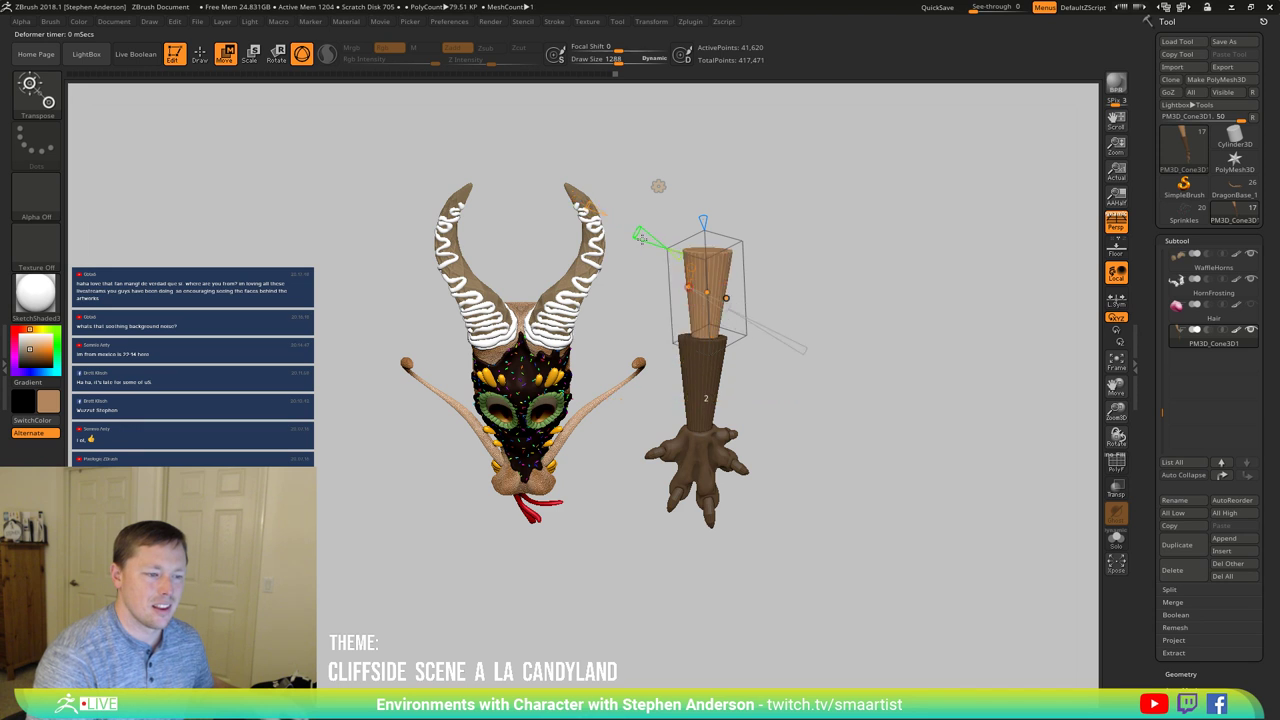
pyautogui.hotkey('ctrl', 'z')
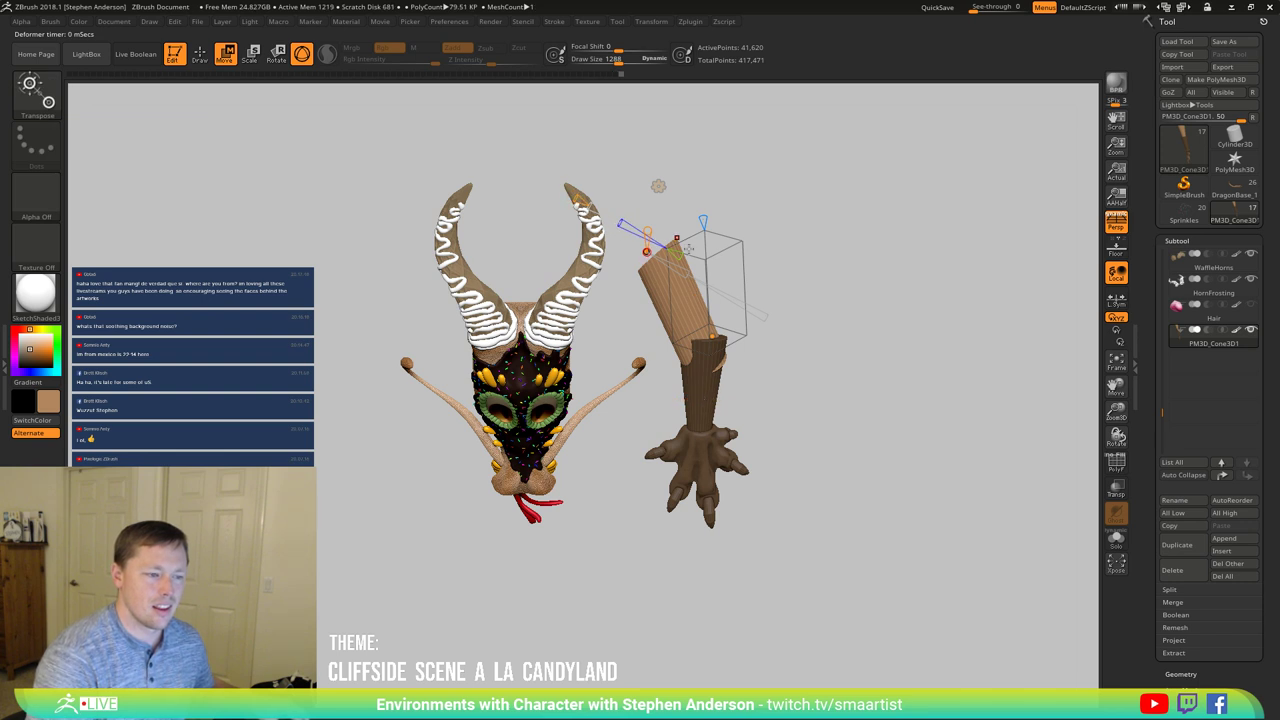
pyautogui.moveTo(700, 270); pyautogui.dragTo(720, 220)
pyautogui.moveTo(718, 352); pyautogui.dragTo(753, 328)
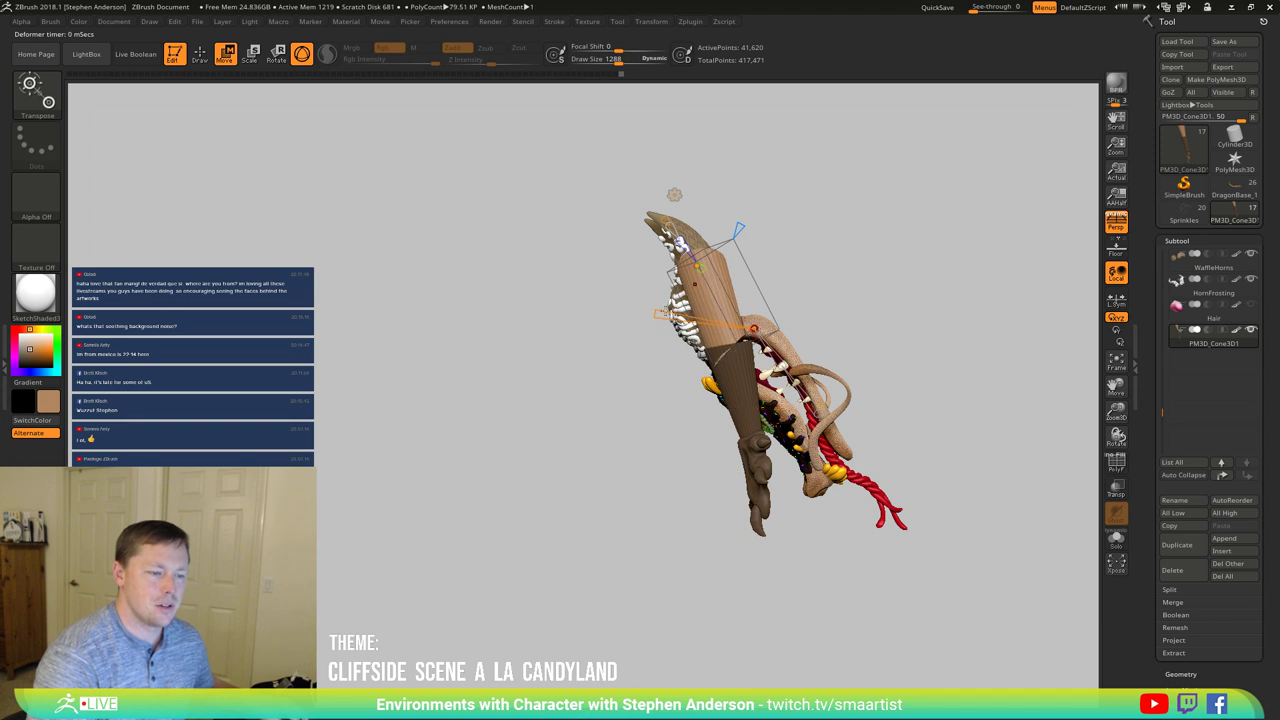
pyautogui.moveTo(658, 315); pyautogui.dragTo(665, 317)
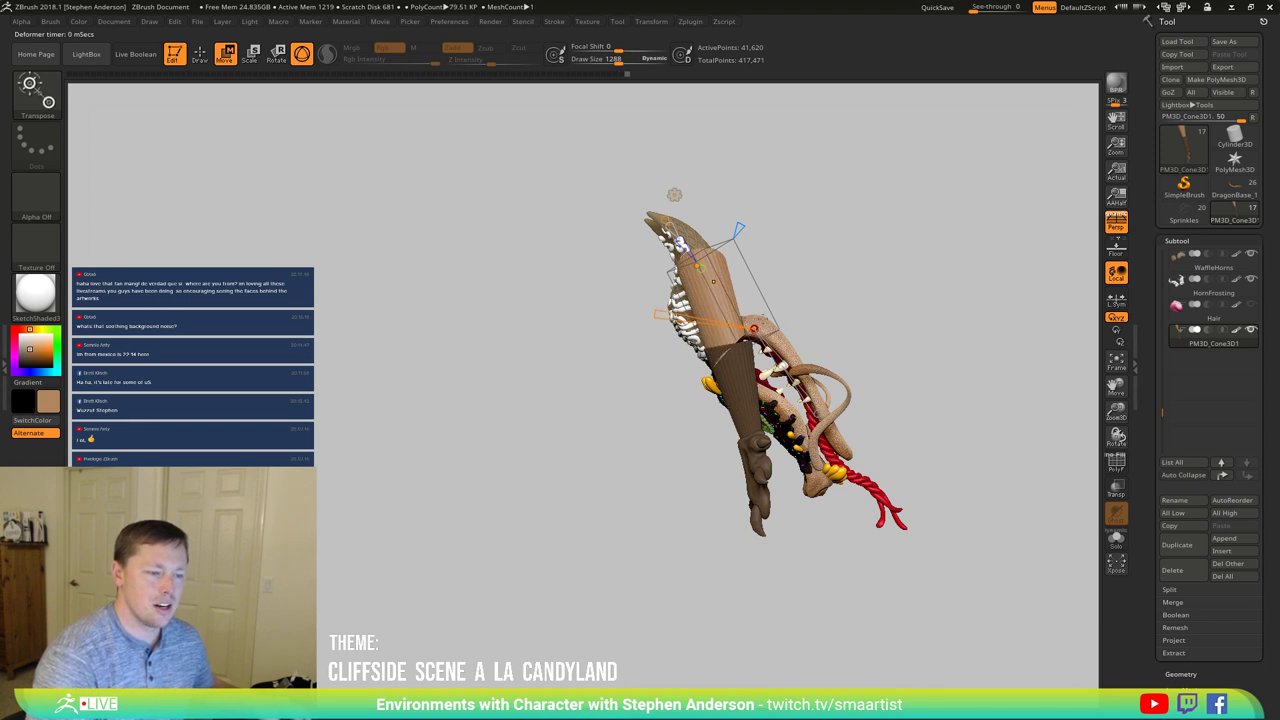
pyautogui.moveTo(775, 300)
pyautogui.mouseDown()
pyautogui.moveTo(823, 287)
pyautogui.moveTo(811, 297)
pyautogui.mouseUp()
# Step: Use the Move brush at draw size 5000 to blend the upper arm into the forearm at the elbow
pyautogui.press('b')
pyautogui.press('m')
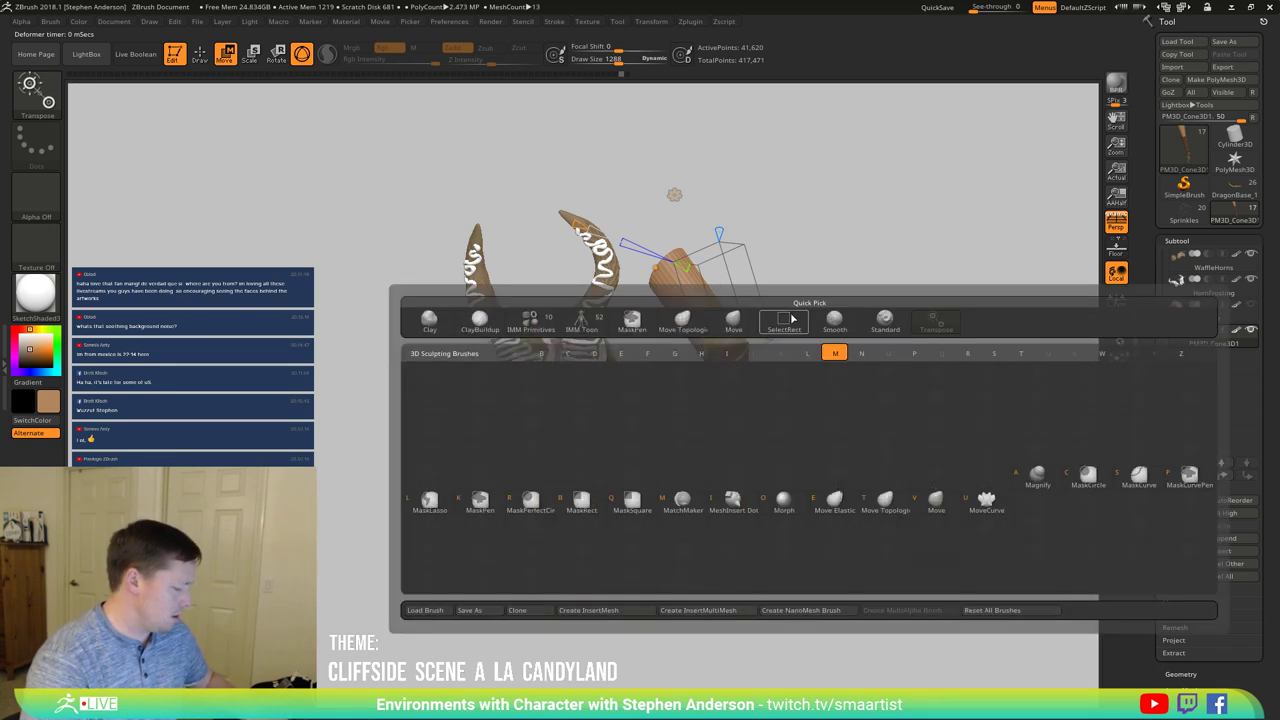
pyautogui.press('v')
pyautogui.moveTo(748, 337)
pyautogui.mouseDown()
pyautogui.moveTo(685, 388)
pyautogui.moveTo(775, 364)
pyautogui.moveTo(730, 340)
pyautogui.moveTo(763, 364)
pyautogui.mouseUp()
pyautogui.press('s')
pyautogui.moveTo(868, 318); pyautogui.dragTo(778, 306)
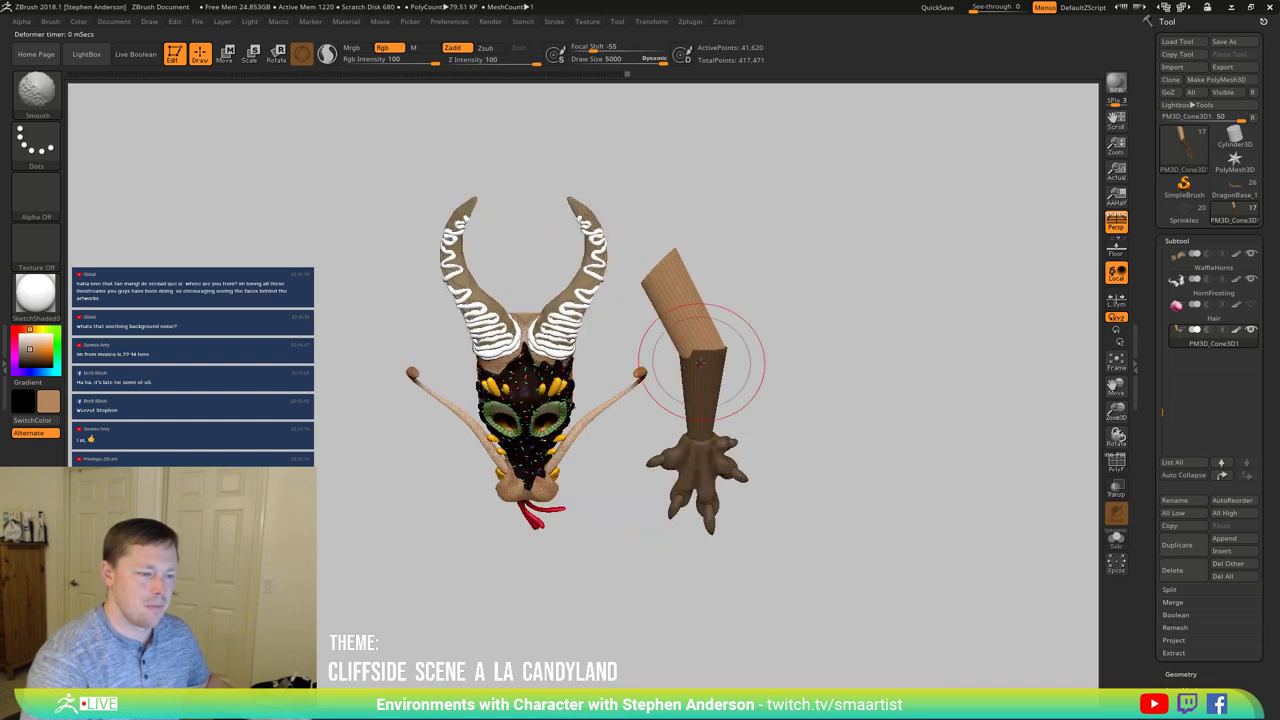
pyautogui.moveTo(703, 361)
pyautogui.mouseDown()
pyautogui.moveTo(686, 339)
pyautogui.moveTo(720, 329)
pyautogui.moveTo(748, 348)
pyautogui.moveTo(641, 410)
pyautogui.moveTo(616, 403)
pyautogui.mouseUp()
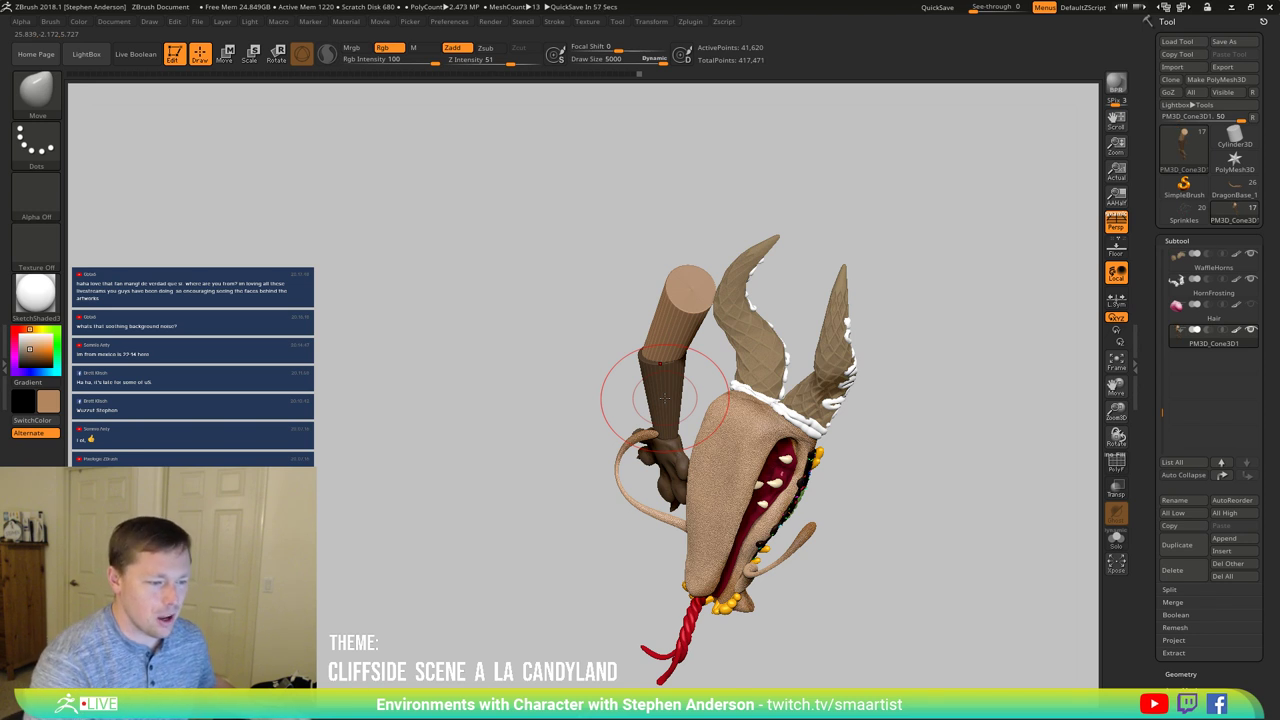
# Step: Refine the bend of the upper arm and elbow with the Move brush from several angles
pyautogui.moveTo(648, 329)
pyautogui.mouseDown()
pyautogui.moveTo(686, 371)
pyautogui.moveTo(800, 390)
pyautogui.mouseUp()
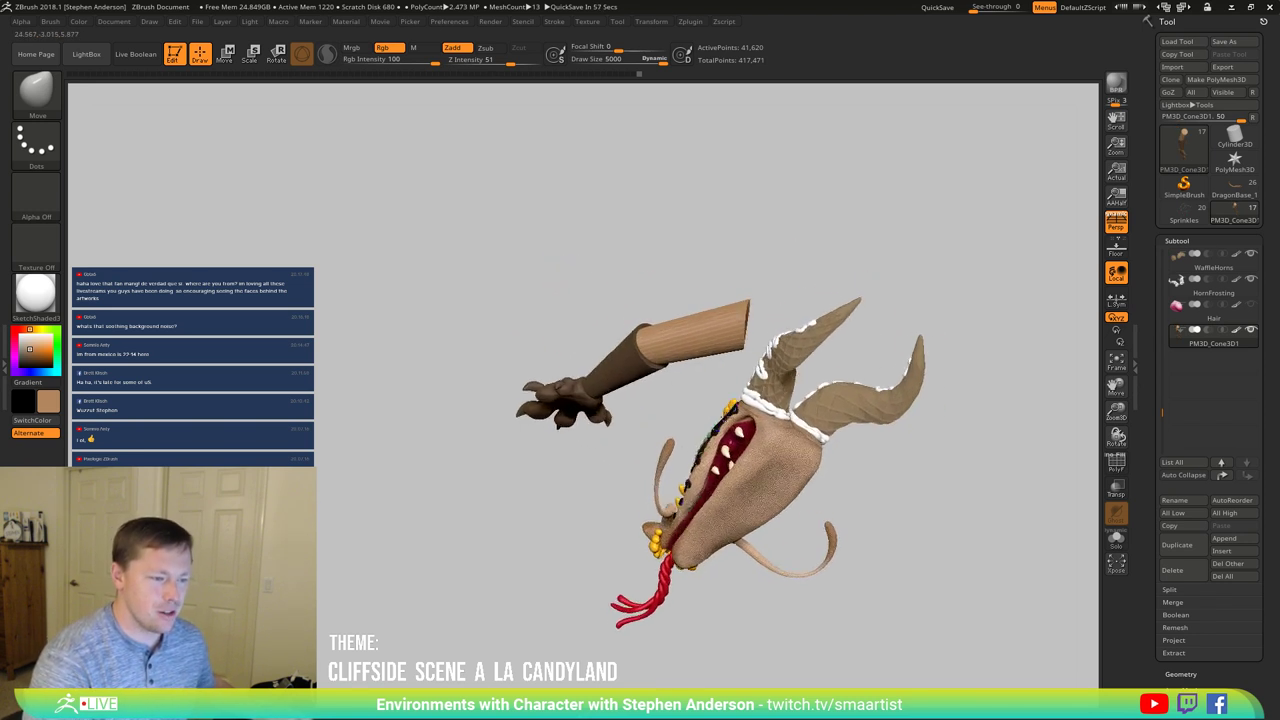
pyautogui.moveTo(570, 360); pyautogui.dragTo(697, 353)
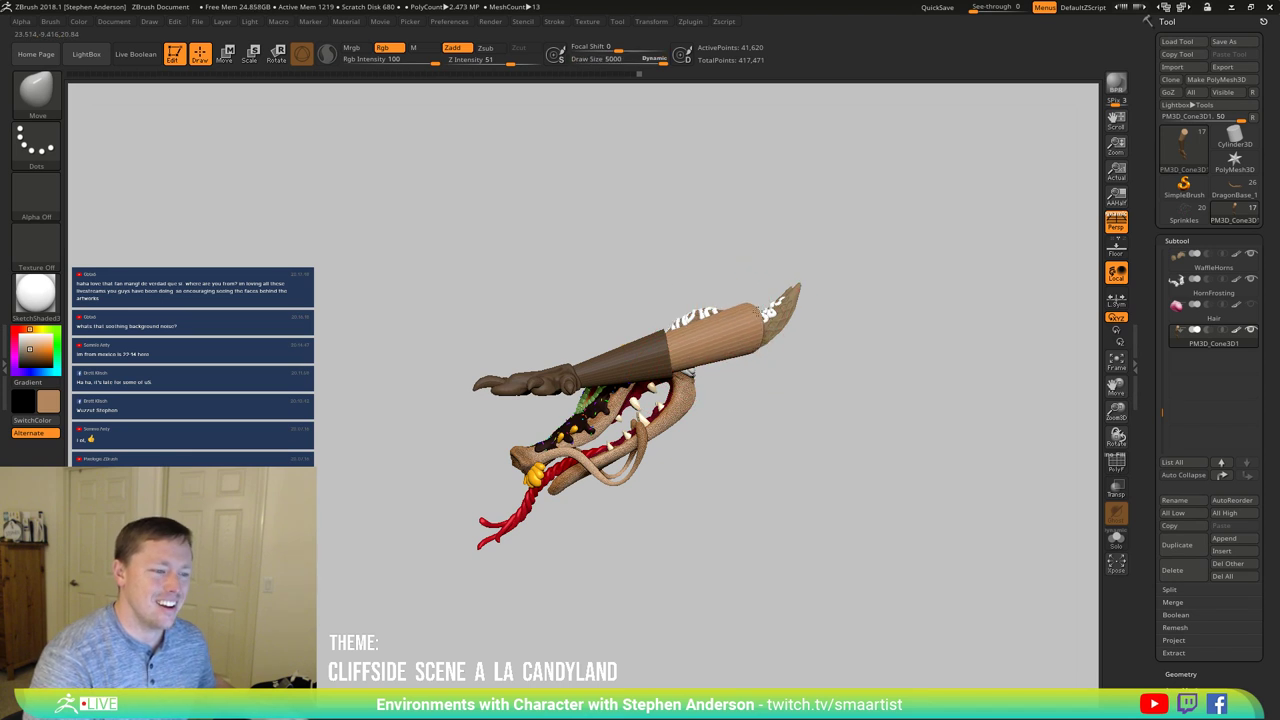
pyautogui.moveTo(755, 351); pyautogui.dragTo(748, 297)
pyautogui.moveTo(750, 296); pyautogui.dragTo(736, 289, button='right')
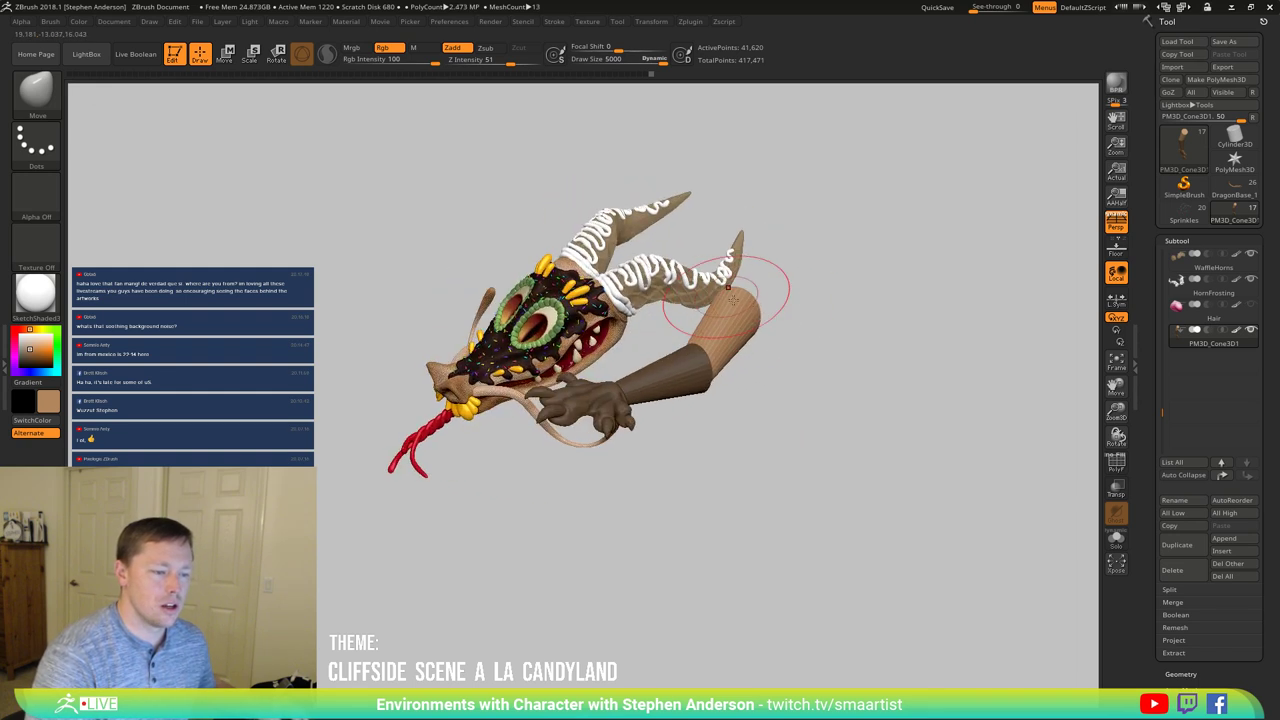
pyautogui.moveTo(765, 315); pyautogui.dragTo(746, 404)
pyautogui.keyDown('ctrl'); pyautogui.moveTo(695, 352); pyautogui.dragTo(732, 394, button='right'); pyautogui.keyUp('ctrl')
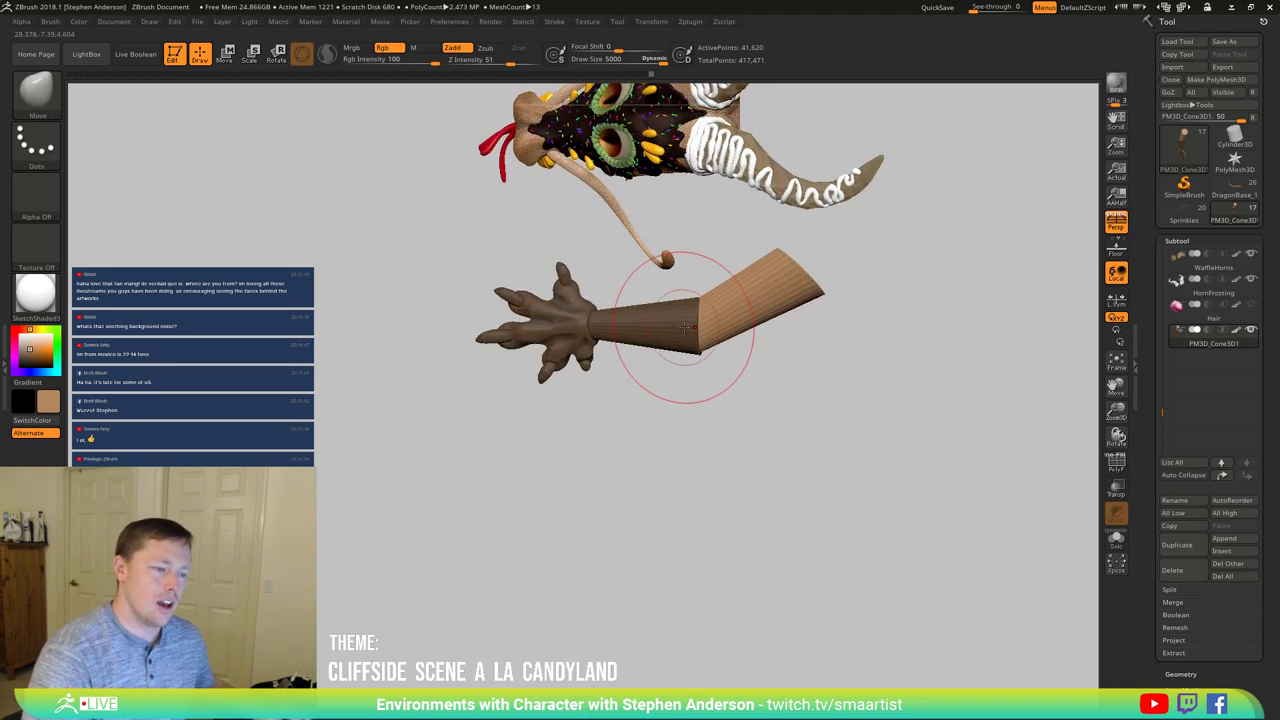
# Step: Clear the mask from the hand and forearm, and mask only the clawed hand
pyautogui.keyDown('ctrl'); pyautogui.moveTo(676, 389); pyautogui.dragTo(717, 406); pyautogui.keyUp('ctrl')
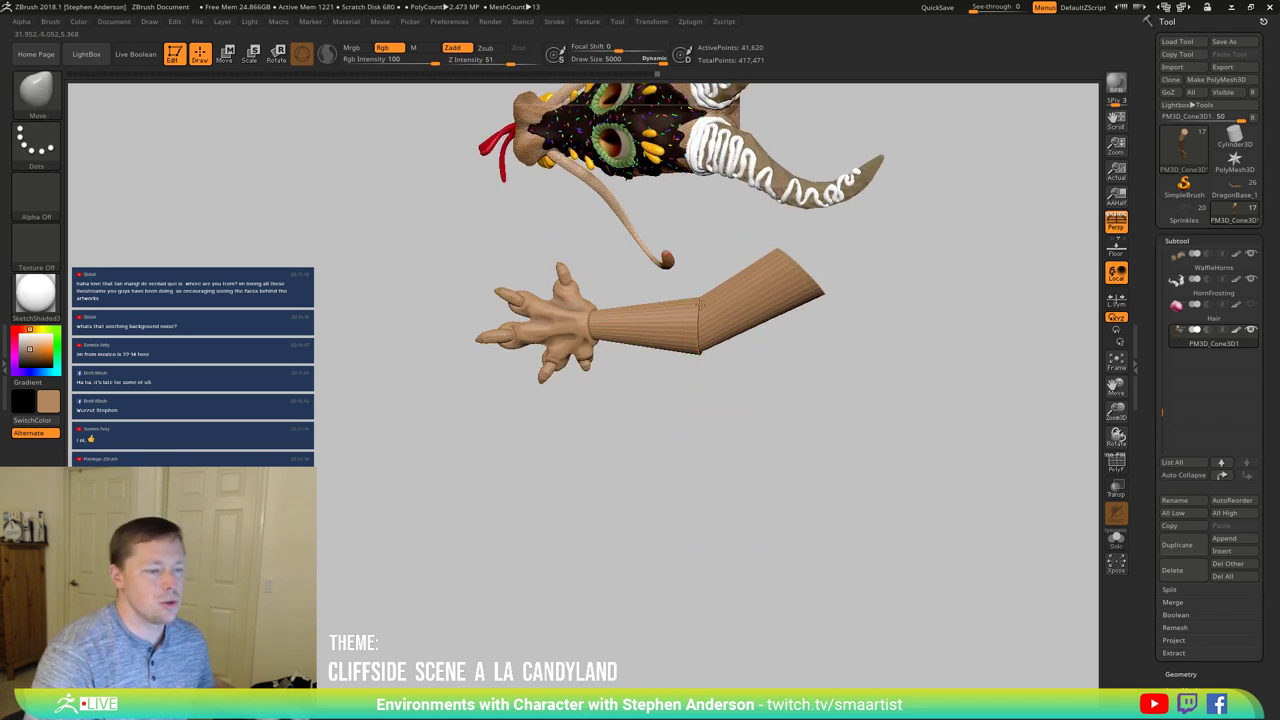
pyautogui.moveTo(658, 398); pyautogui.dragTo(653, 352, button='right')
pyautogui.moveTo(652, 352); pyautogui.dragTo(703, 461)
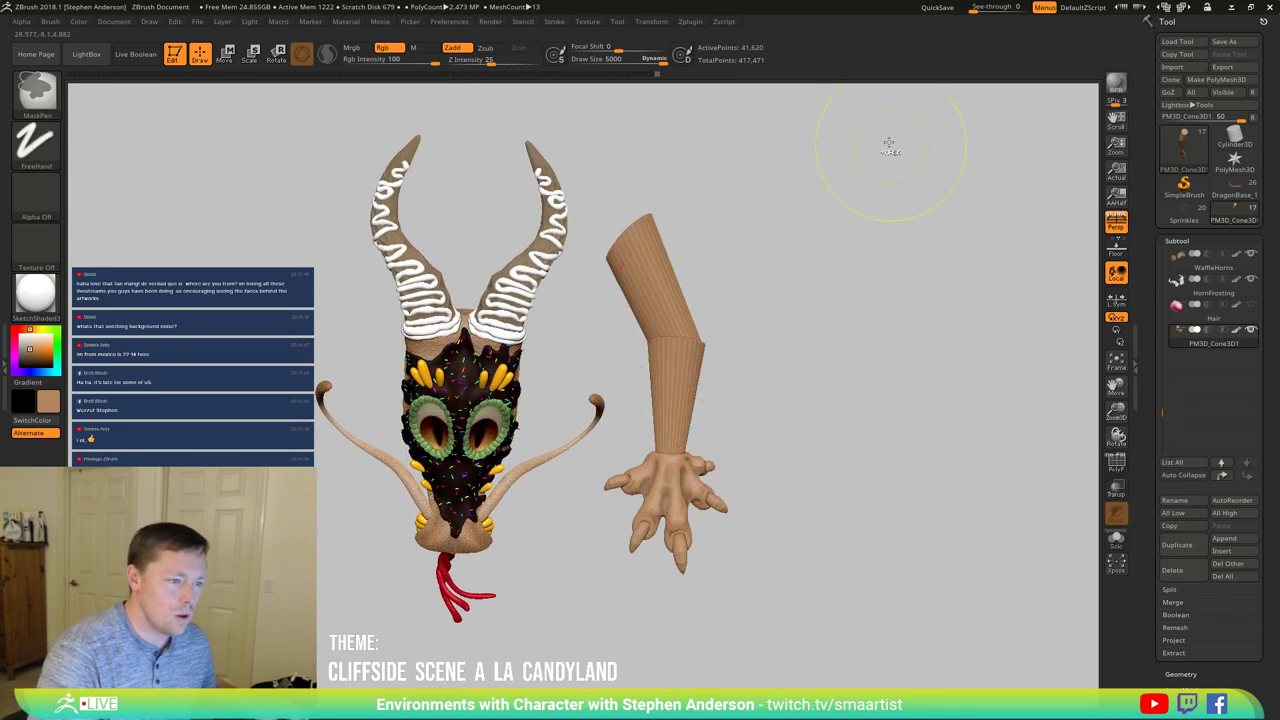
pyautogui.moveTo(873, 142)
pyautogui.keyDown('ctrl'); pyautogui.mouseDown()
pyautogui.moveTo(555, 357)
pyautogui.moveTo(528, 405)
pyautogui.mouseUp(); pyautogui.keyUp('ctrl')
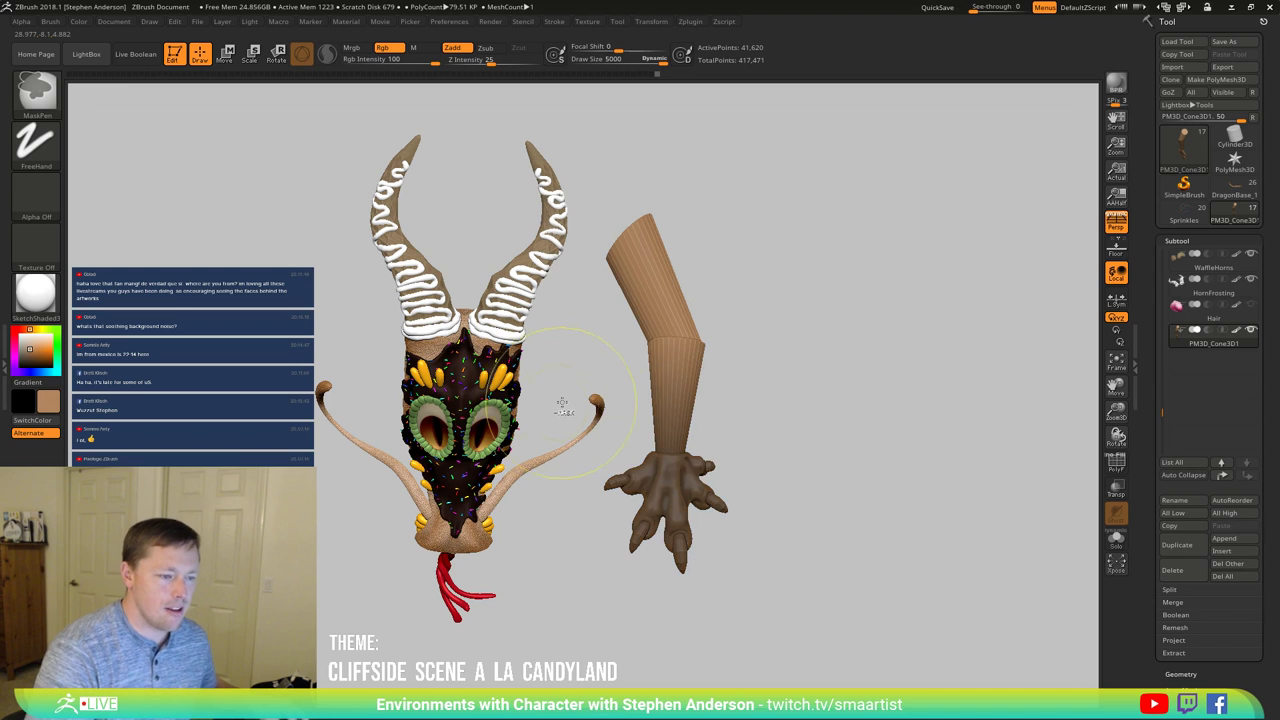
# Step: Accept the Bend Curve deformation and scale the unmasked forearm and upper arm down to about 0.86
pyautogui.press('w')
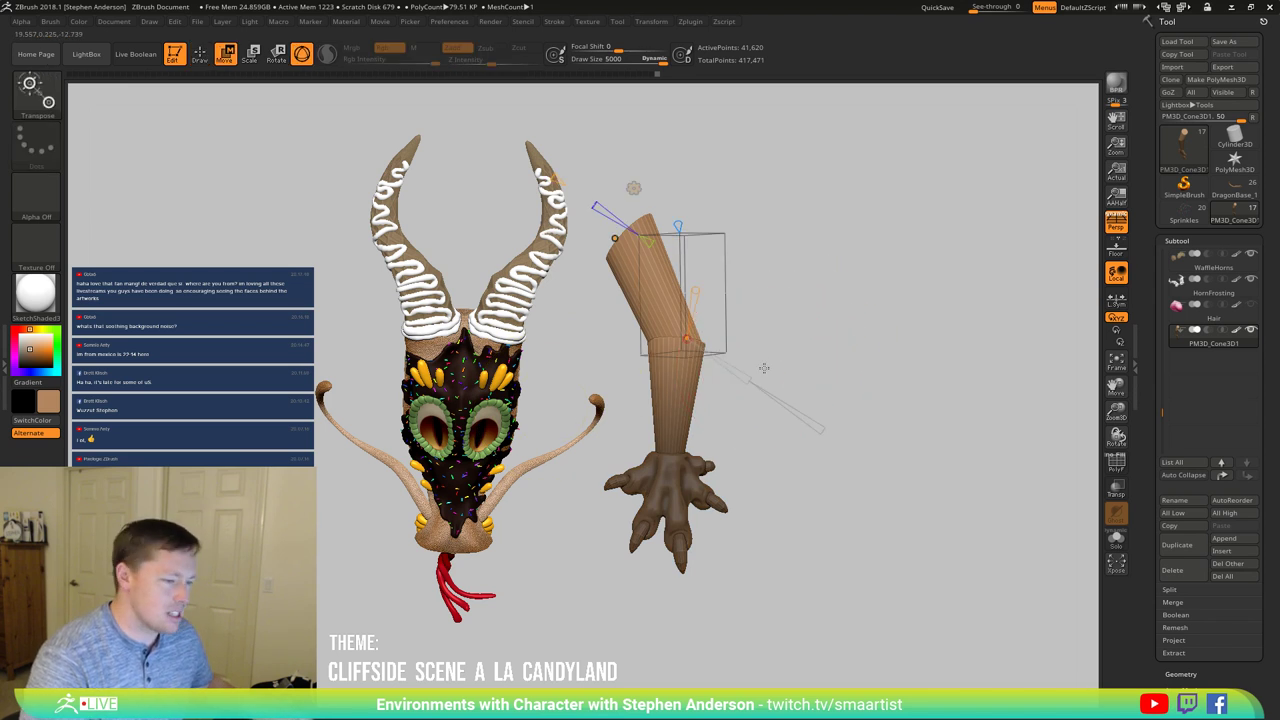
pyautogui.click(634, 188)
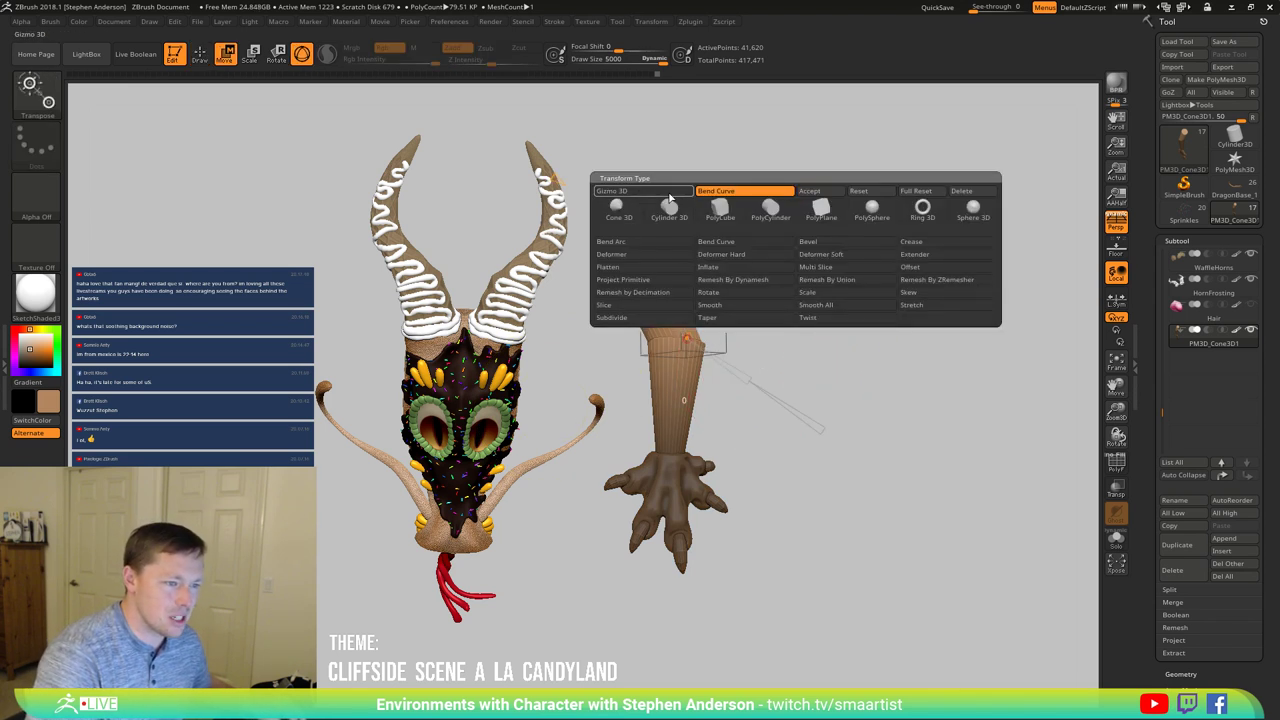
pyautogui.click(823, 192)
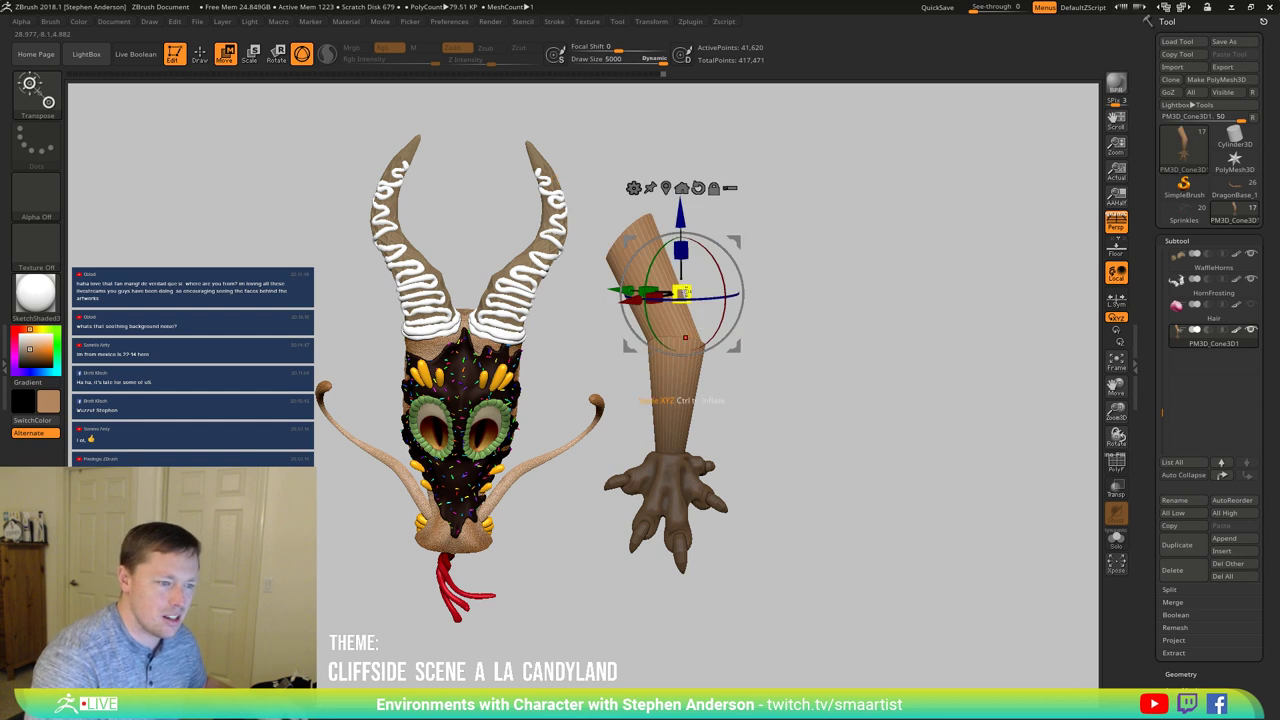
pyautogui.moveTo(688, 288); pyautogui.dragTo(678, 291)
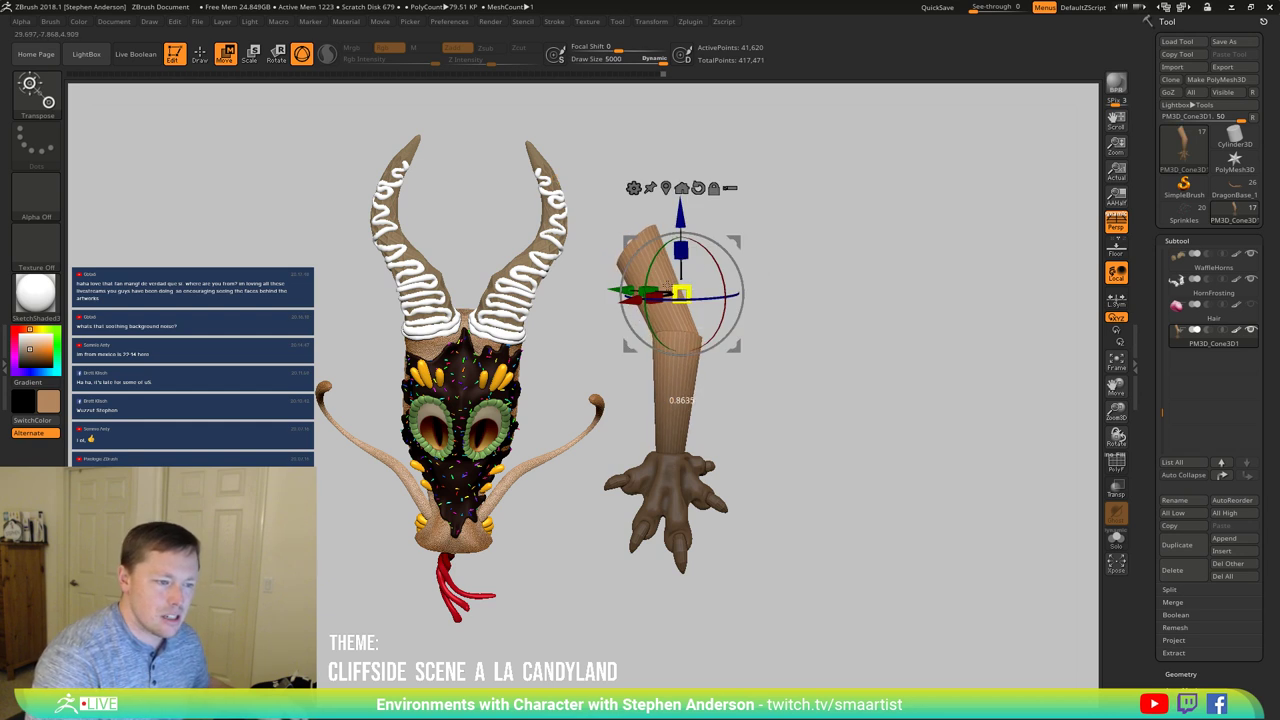
pyautogui.moveTo(736, 241); pyautogui.dragTo(749, 303)
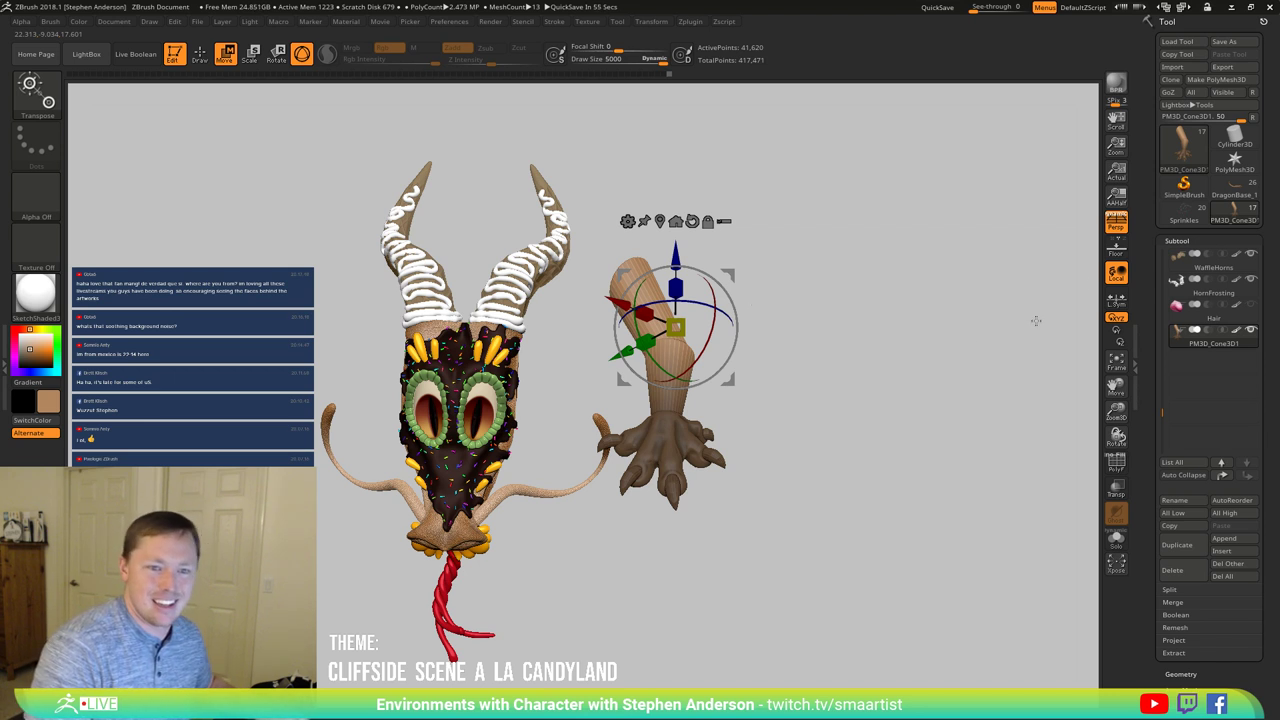
# Step: Switch to the DragonBase_1 tool and frame the candyland mountain scene with the dragon's body
pyautogui.moveTo(1236, 191)
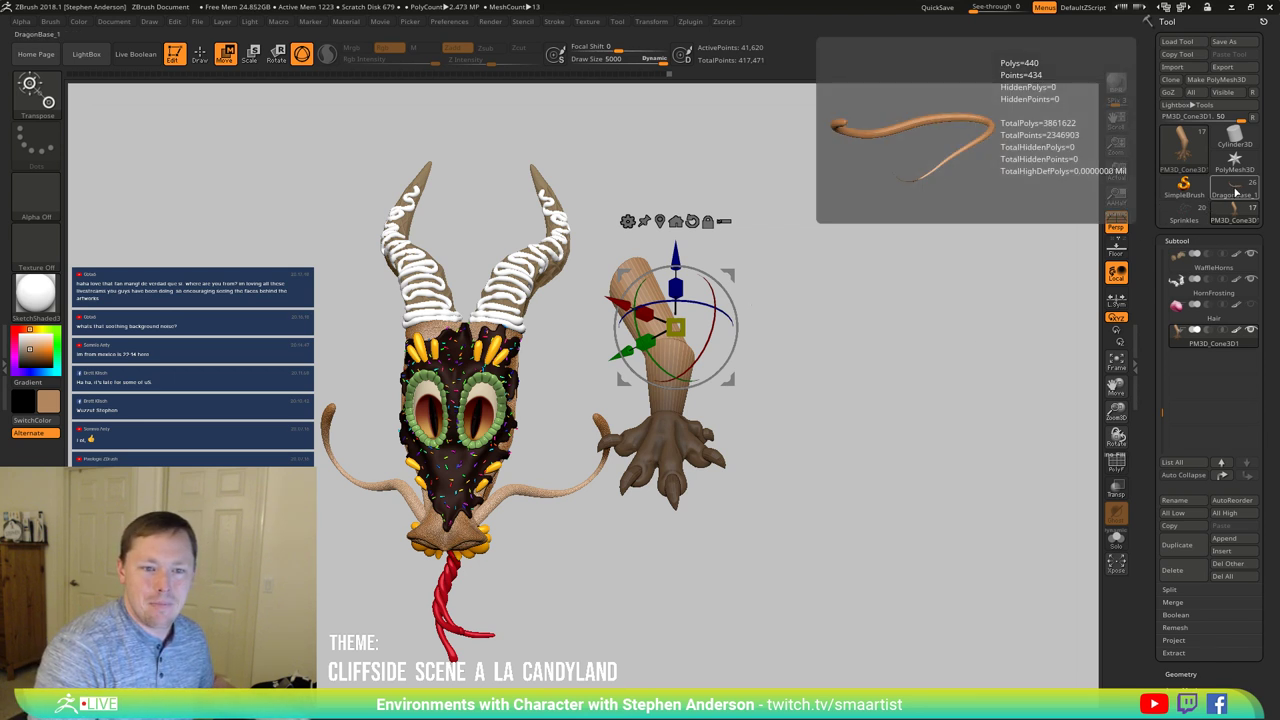
pyautogui.click(1221, 192)
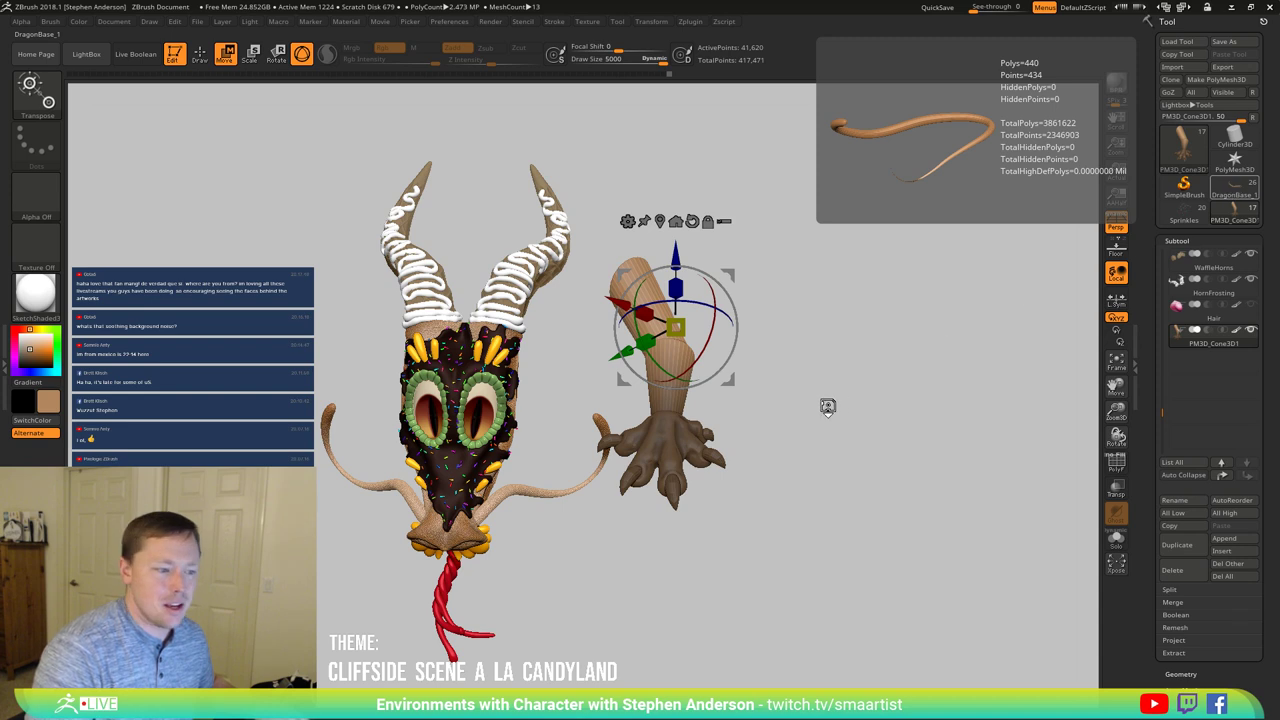
pyautogui.press('f')
pyautogui.moveTo(930, 450); pyautogui.dragTo(785, 400)
pyautogui.moveTo(281, 263)
pyautogui.mouseDown()
pyautogui.moveTo(290, 245)
pyautogui.moveTo(262, 266)
pyautogui.mouseUp()
pyautogui.keyDown('ctrl'); pyautogui.moveTo(640, 360); pyautogui.dragTo(655, 425, button='right'); pyautogui.keyUp('ctrl')
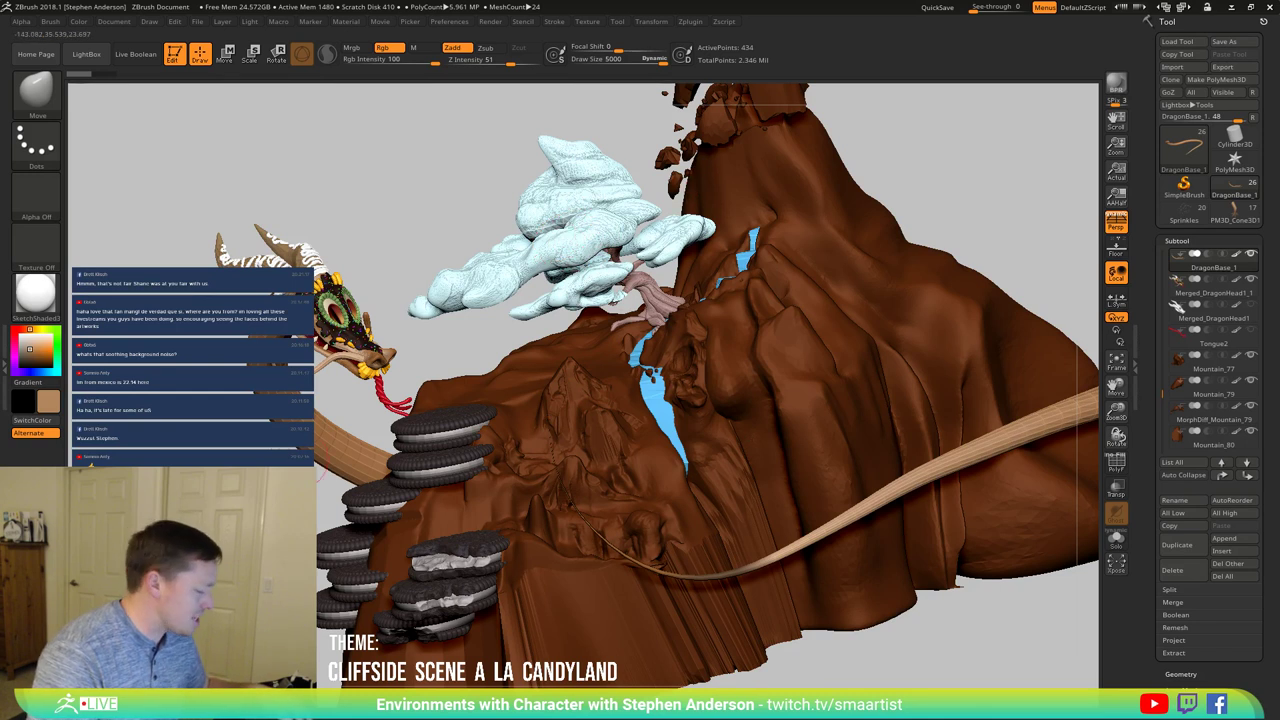
# Step: Insert the finished dragon arm as a new subtool below DragonBase_1 in the mountain scene
pyautogui.keyDown('alt'); pyautogui.moveTo(502, 346); pyautogui.dragTo(432, 464); pyautogui.keyUp('alt')
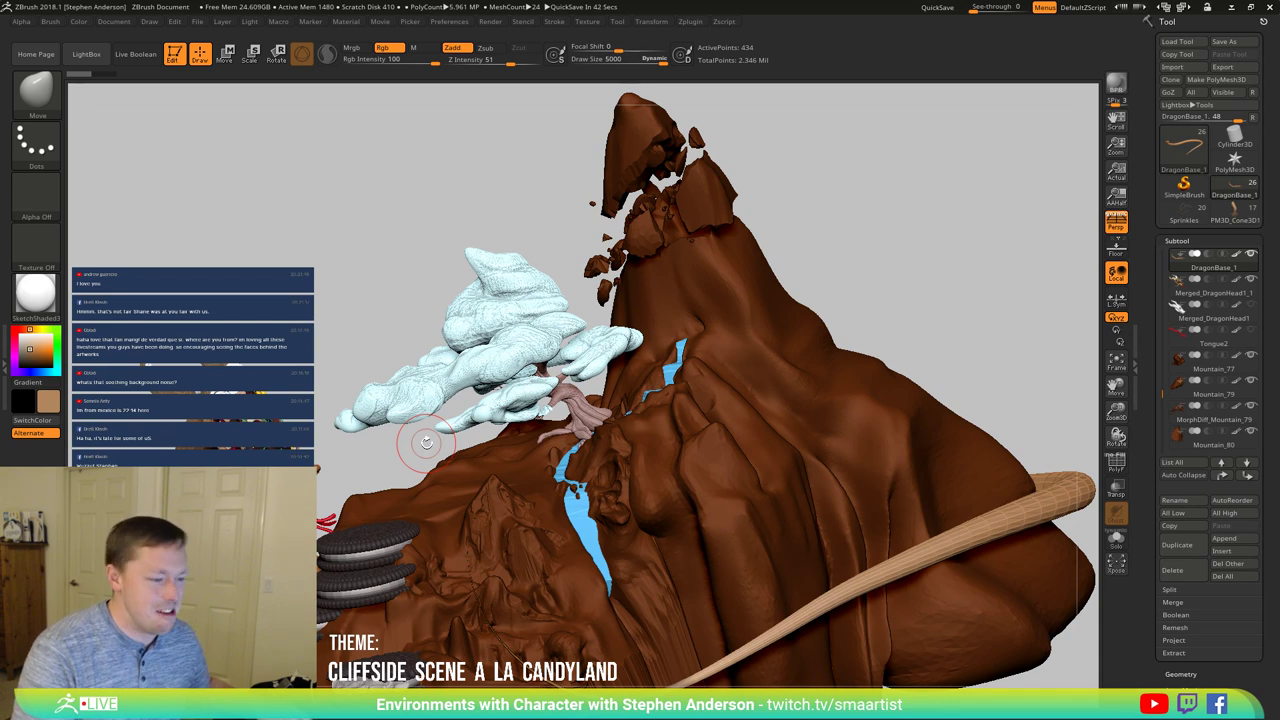
pyautogui.moveTo(855, 292); pyautogui.dragTo(828, 303)
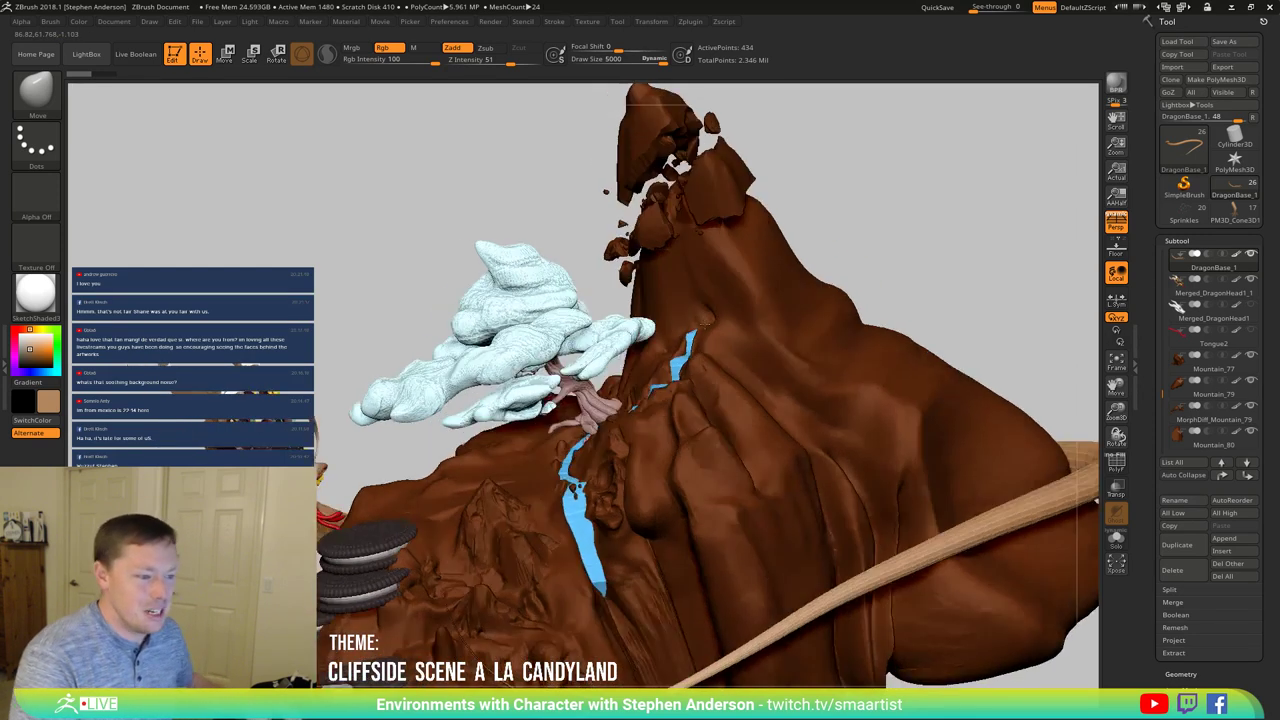
pyautogui.moveTo(1097, 500); pyautogui.dragTo(777, 313)
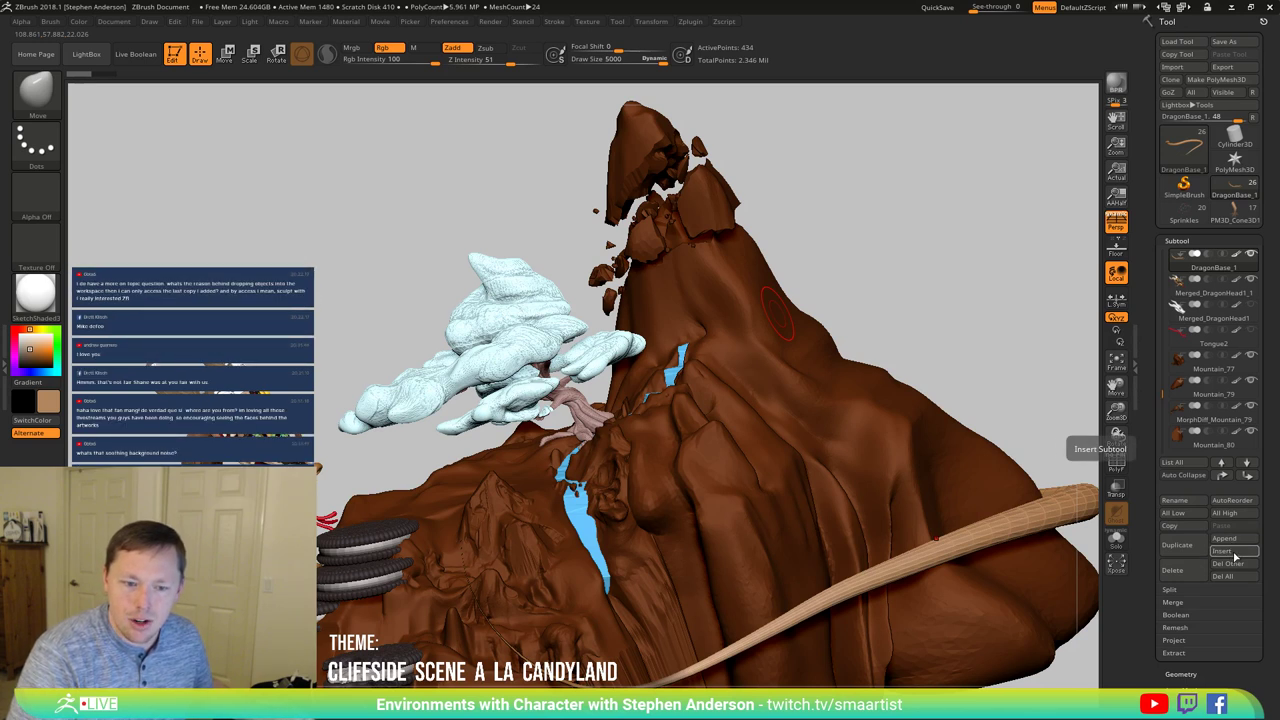
pyautogui.click(1237, 555)
pyautogui.click(1017, 462)
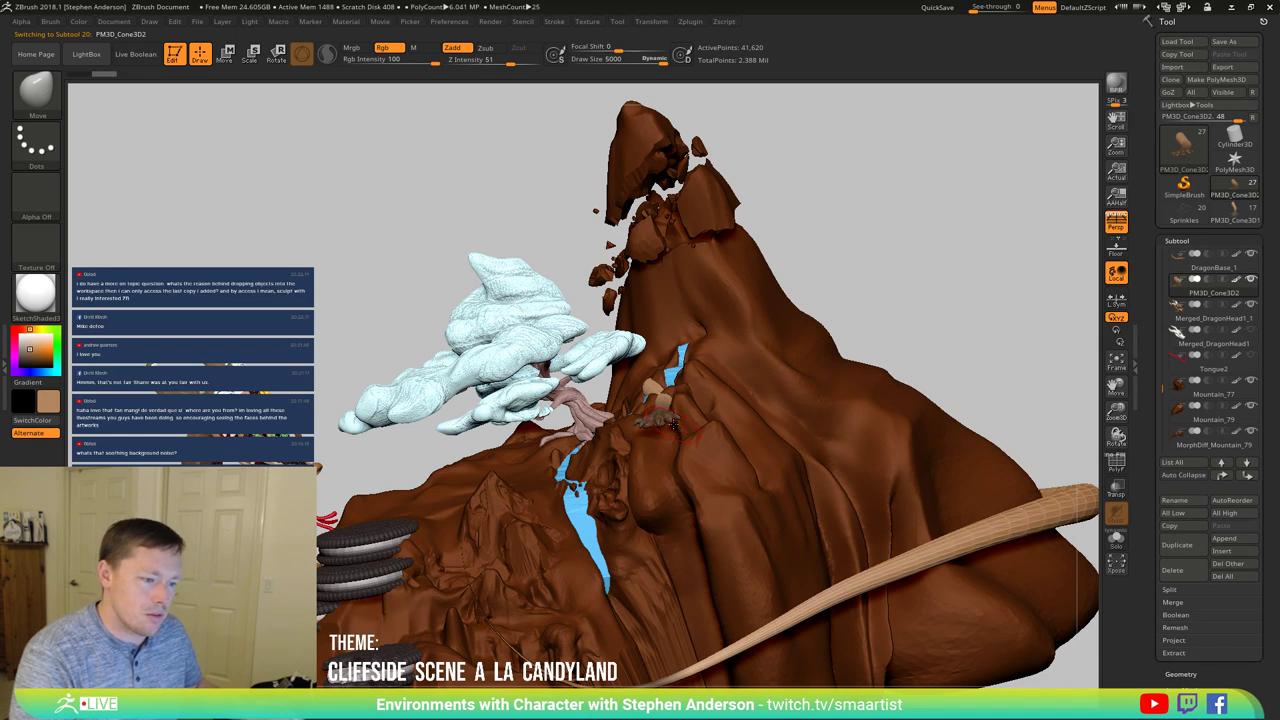
# Step: Try to move the inserted arm across the scene toward the dragon's head
pyautogui.press('w')
pyautogui.moveTo(676, 420); pyautogui.dragTo(715, 390, button='right')
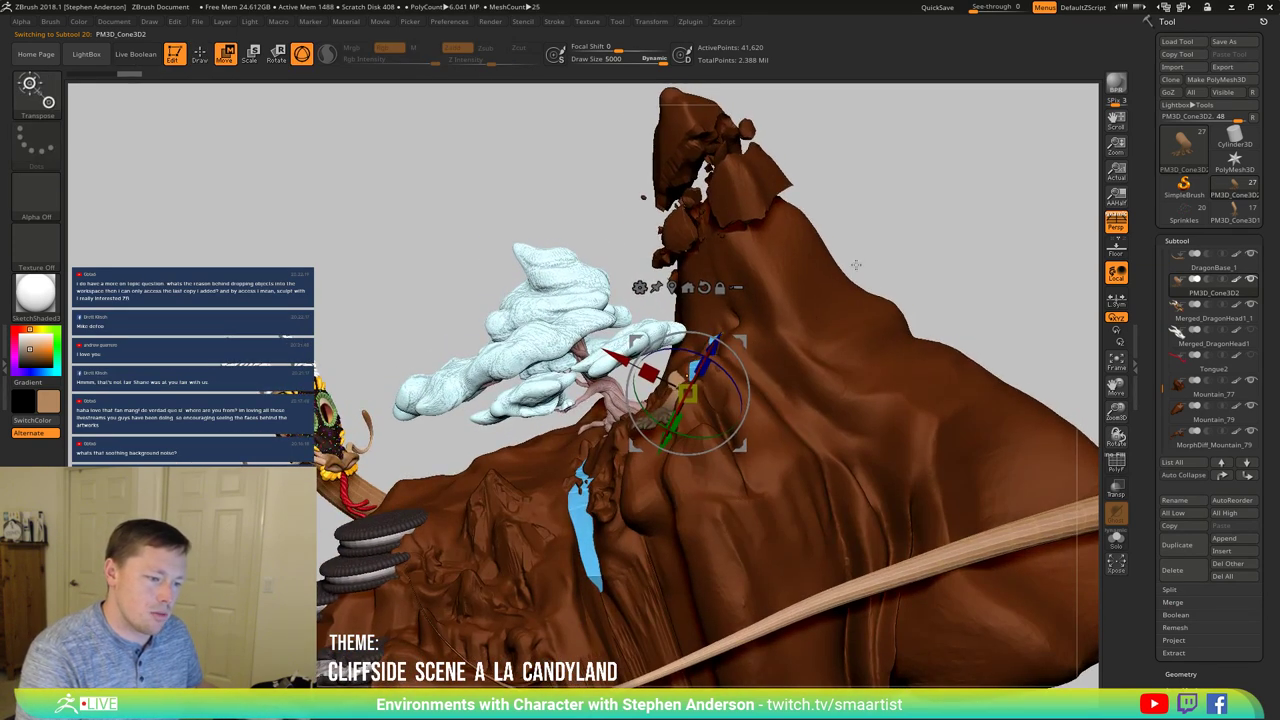
pyautogui.moveTo(740, 343); pyautogui.dragTo(411, 415)
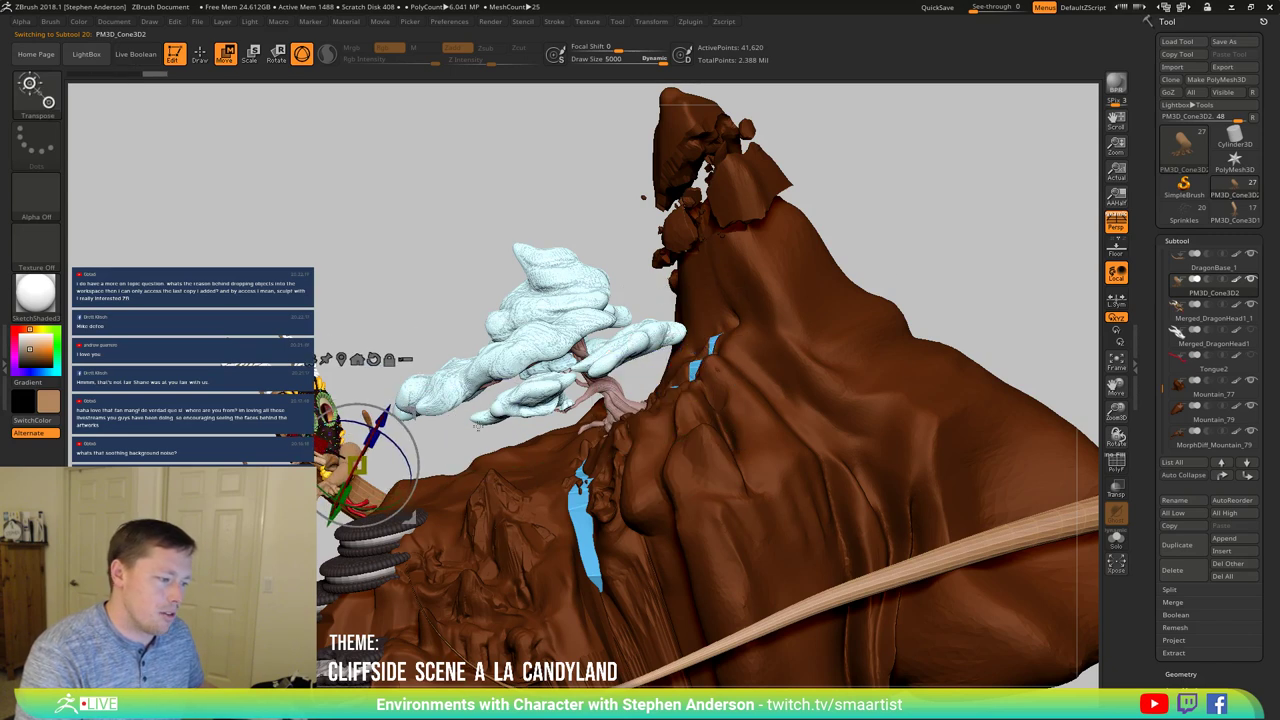
# Step: Isolate the inserted arm in Solo mode and view it from the front
pyautogui.moveTo(477, 426); pyautogui.dragTo(808, 405, button='right')
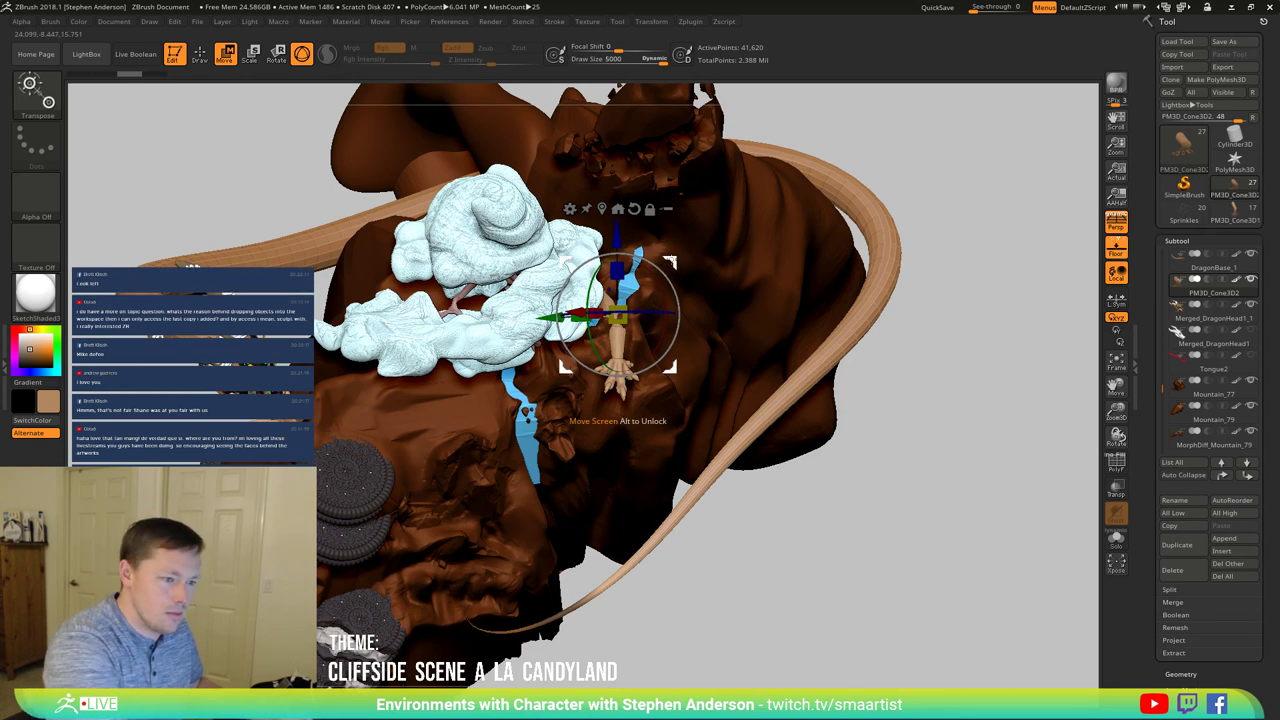
pyautogui.click(1116, 538)
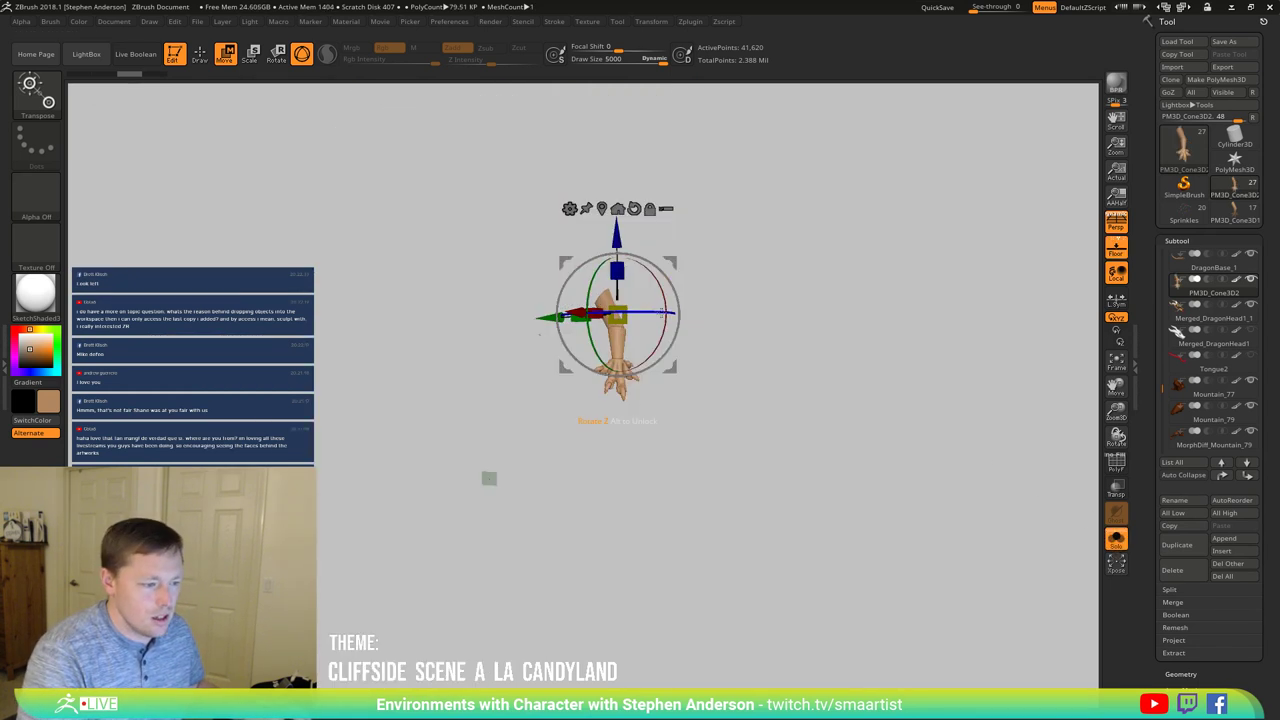
pyautogui.moveTo(661, 313); pyautogui.dragTo(620, 423, button='right')
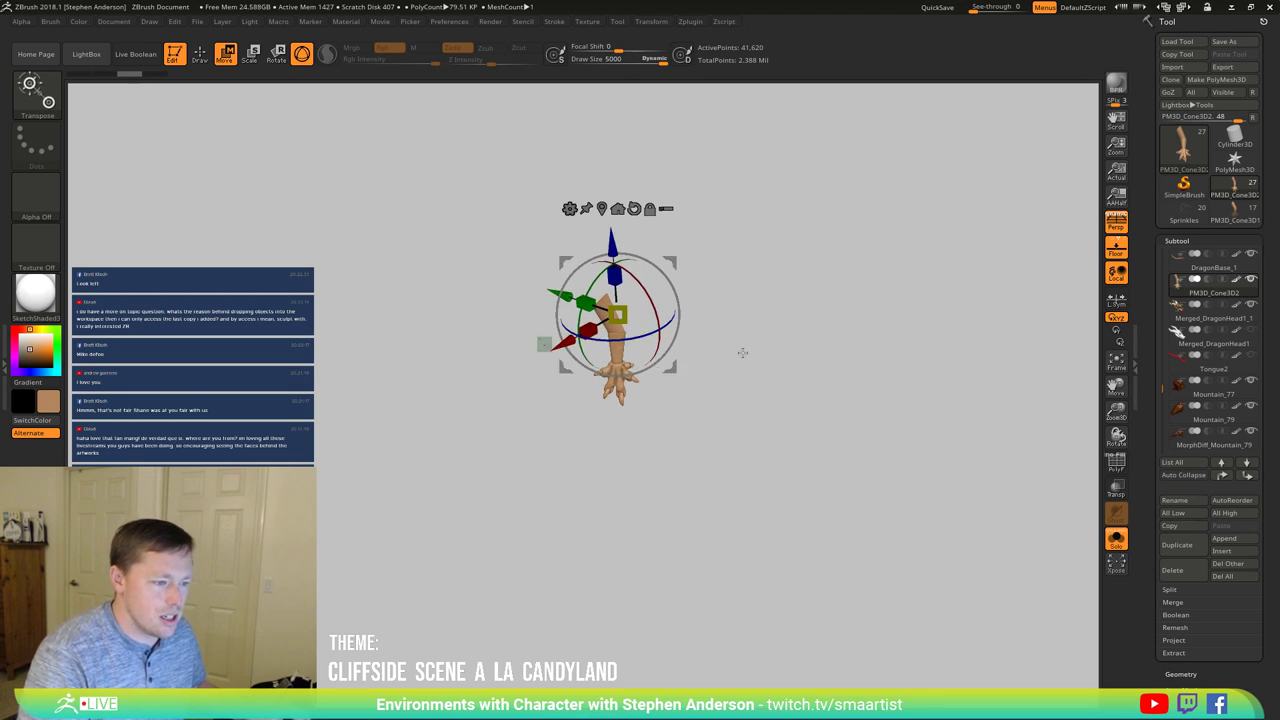
# Step: Flip the arm to the opposite side with the Mirror deformation and apply Mirror And Weld to produce a matching pair
pyautogui.scroll(-2, 1185, 645)
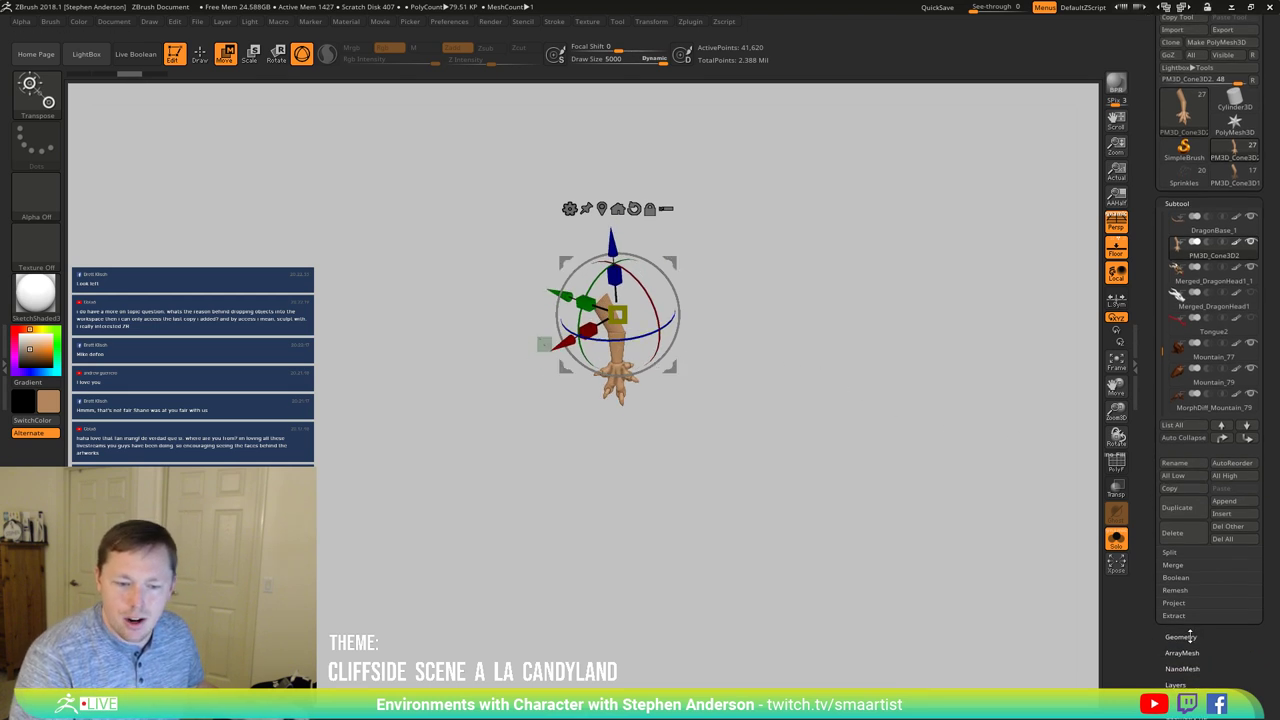
pyautogui.click(1181, 637)
pyautogui.click(1189, 486)
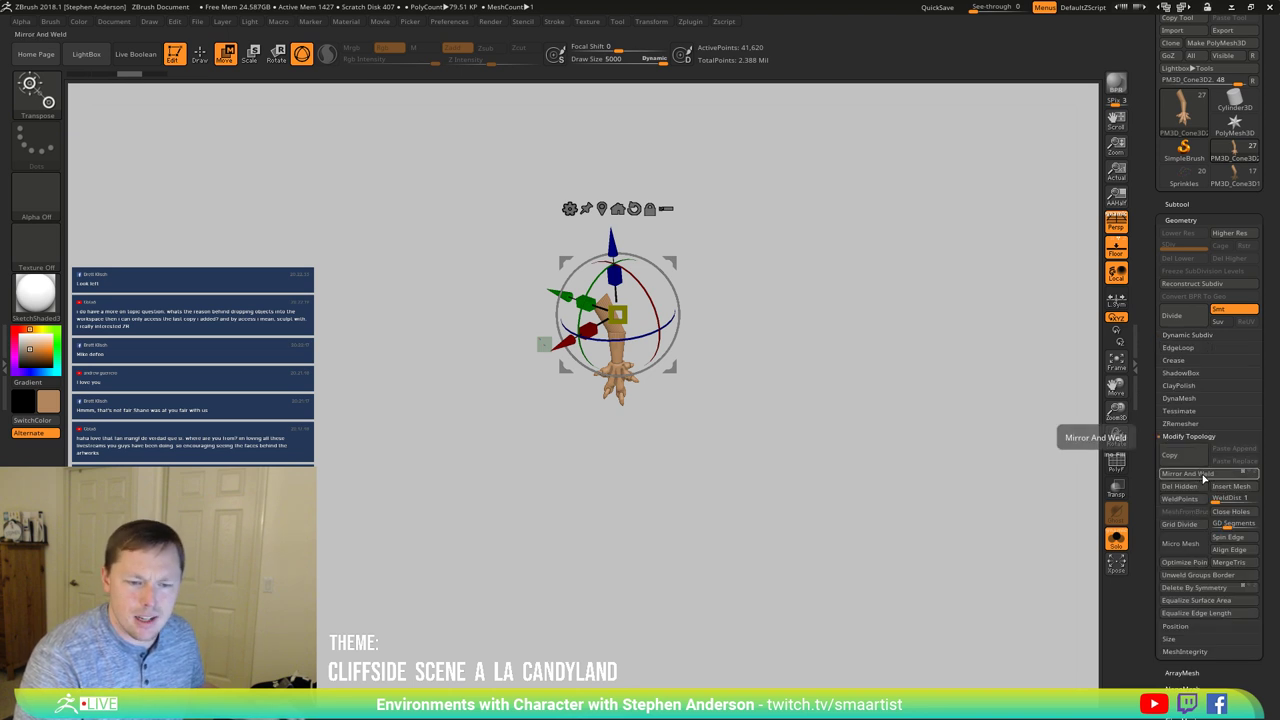
pyautogui.scroll(-4, 1200, 520)
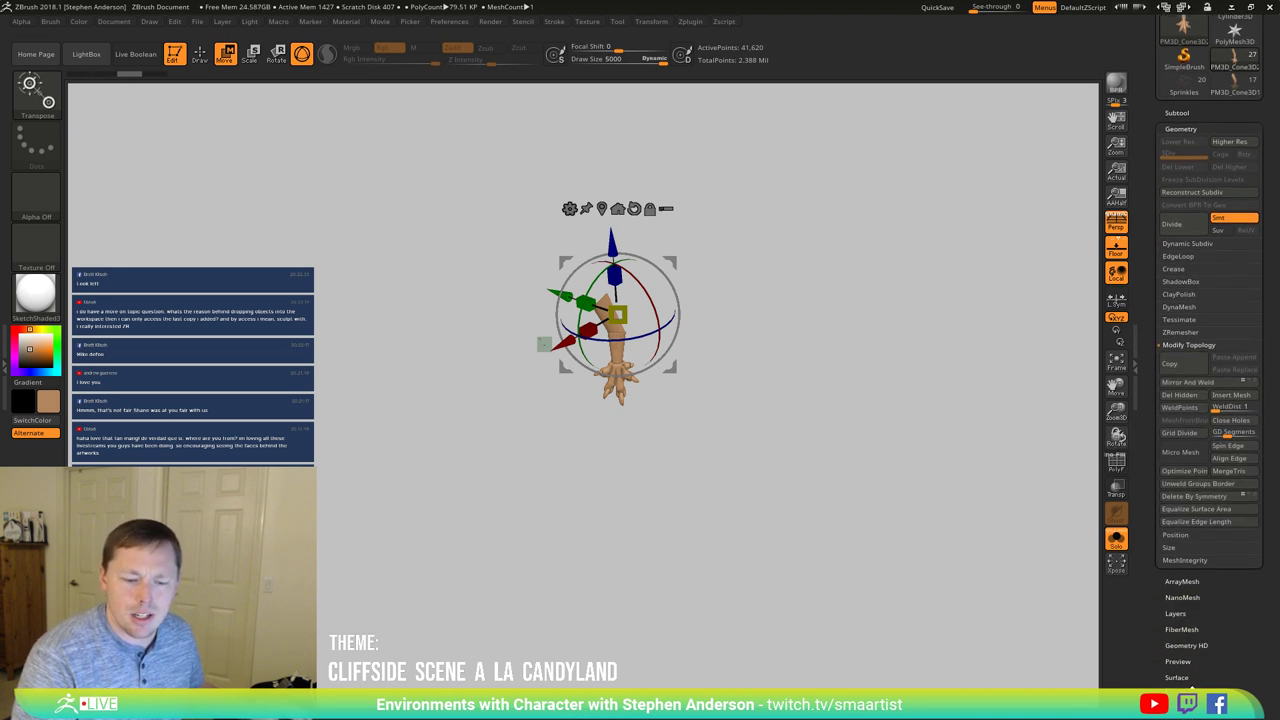
pyautogui.scroll(-1, 1206, 670)
pyautogui.click(1190, 696)
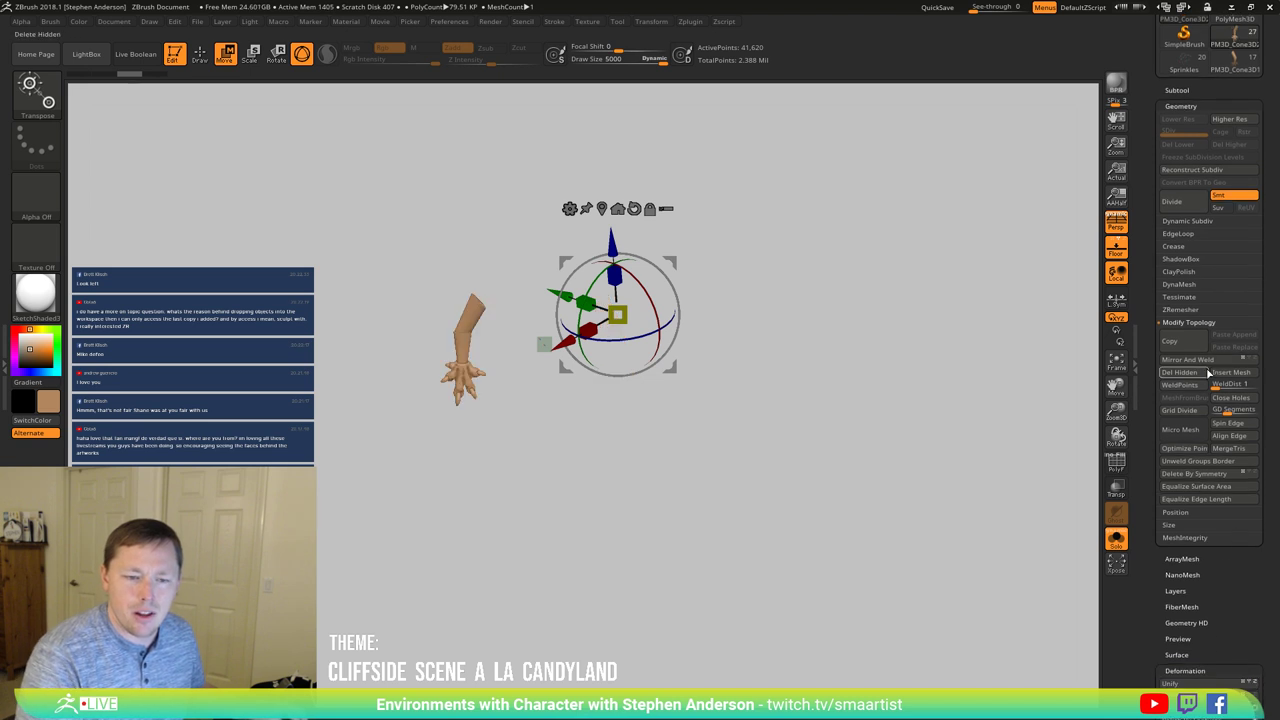
pyautogui.click(1199, 361)
pyautogui.moveTo(692, 382)
pyautogui.mouseDown()
pyautogui.moveTo(699, 333)
pyautogui.moveTo(751, 290)
pyautogui.mouseUp()
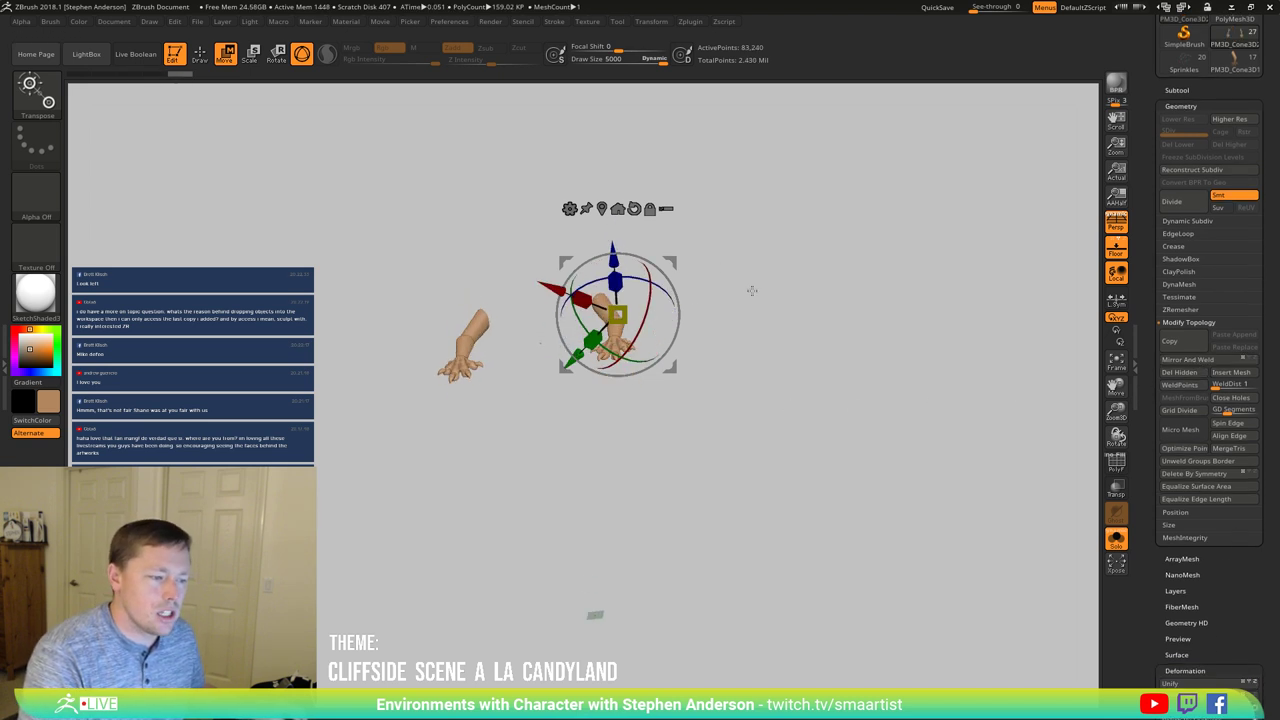
# Step: Exit Solo mode and move the pair of arms across the scene to the dragon's head and neck
pyautogui.click(1115, 541)
pyautogui.moveTo(1028, 512); pyautogui.dragTo(688, 401)
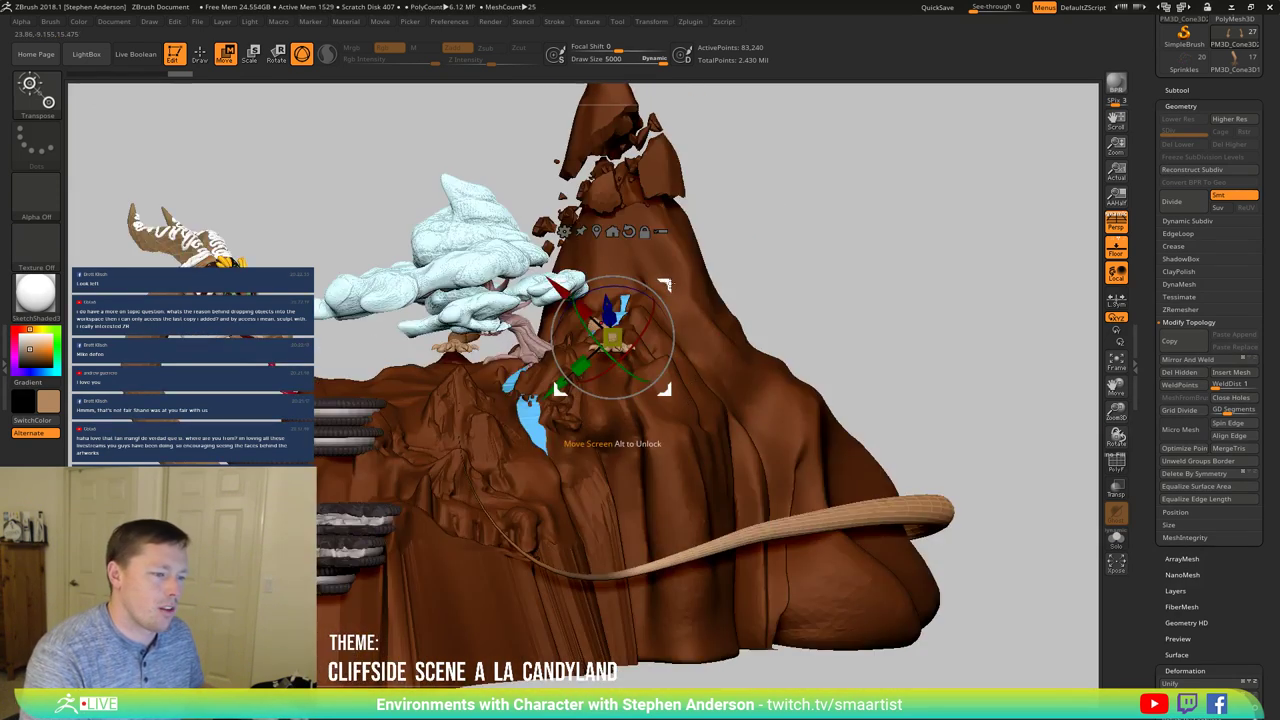
pyautogui.moveTo(663, 285); pyautogui.dragTo(255, 212)
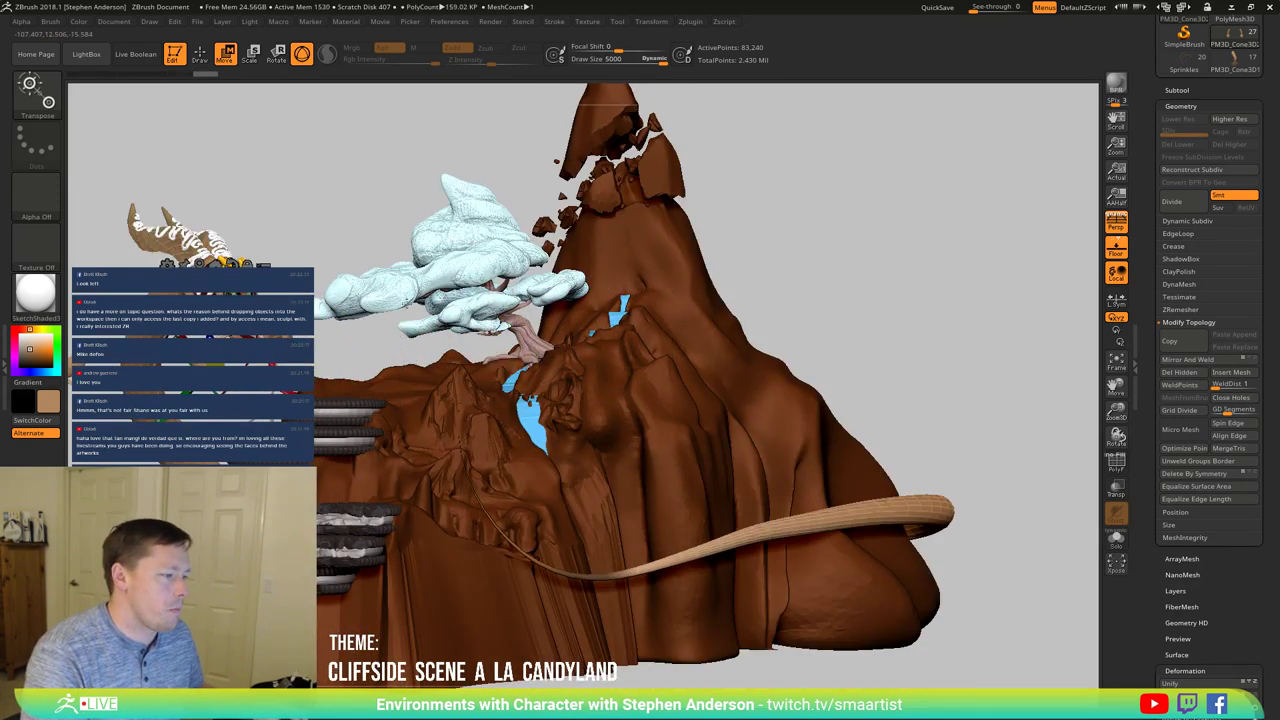
pyautogui.moveTo(770, 240); pyautogui.dragTo(357, 293)
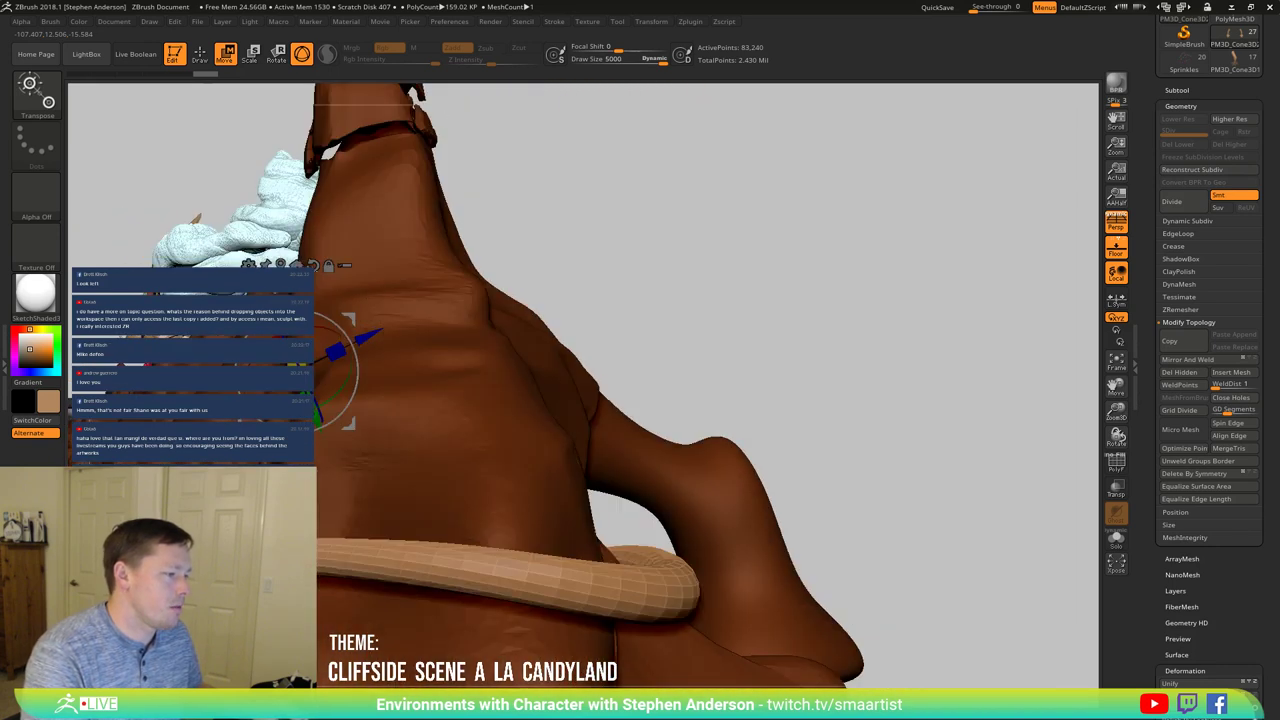
pyautogui.moveTo(288, 224); pyautogui.dragTo(355, 437)
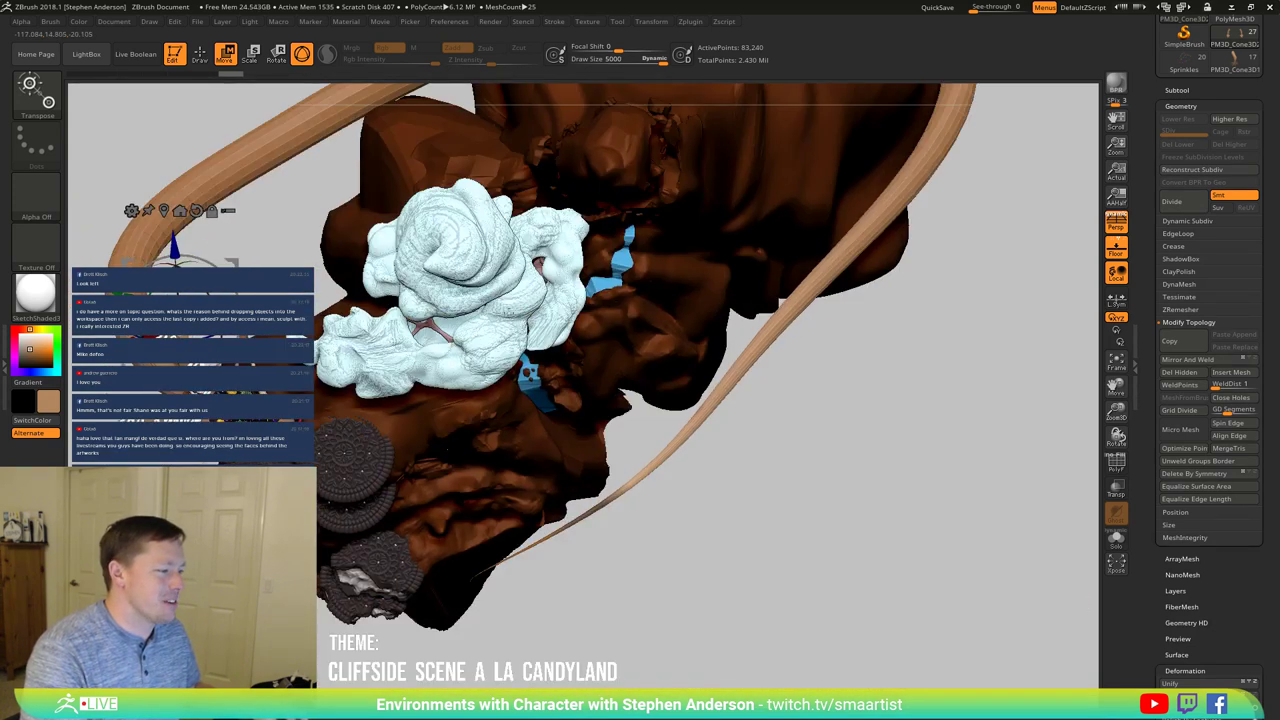
pyautogui.keyDown('alt'); pyautogui.moveTo(231, 263); pyautogui.dragTo(417, 300); pyautogui.keyUp('alt')
pyautogui.moveTo(497, 302); pyautogui.dragTo(515, 222)
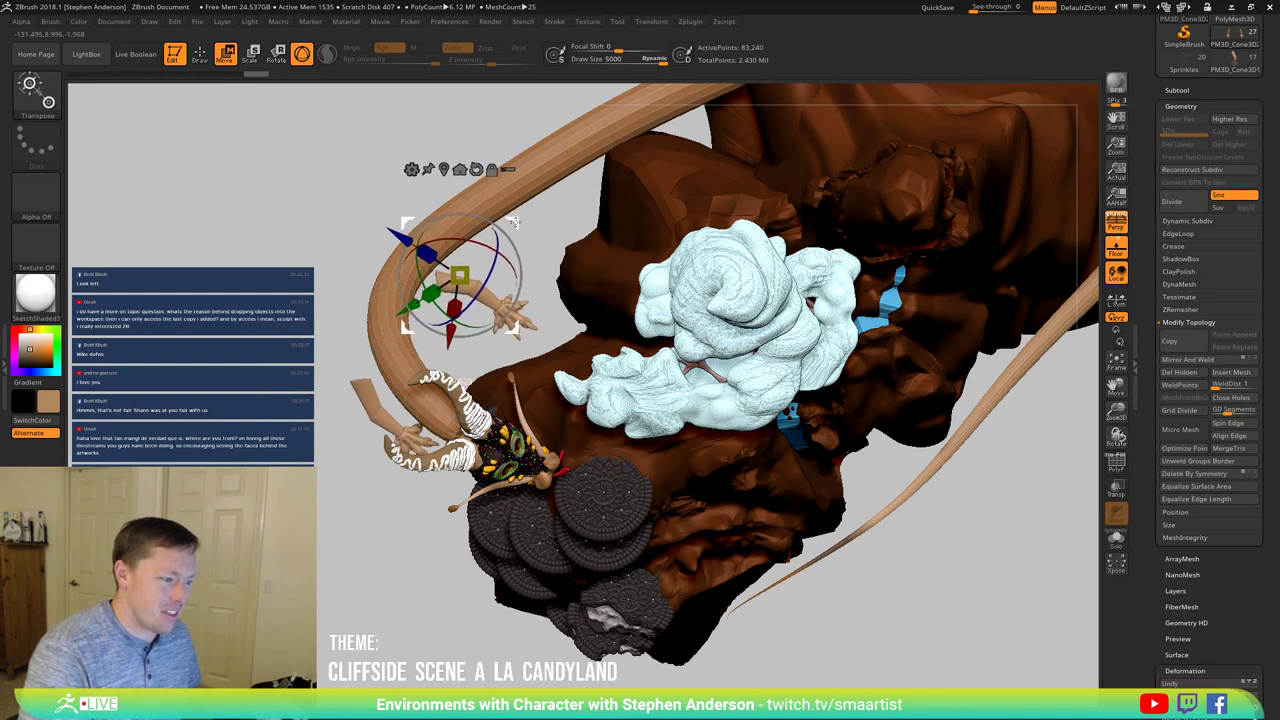
# Step: Turn and position the pair of arms so they sit on either side of the dragon's neck
pyautogui.moveTo(436, 411); pyautogui.dragTo(457, 240)
pyautogui.moveTo(360, 394); pyautogui.dragTo(340, 398)
pyautogui.moveTo(519, 228); pyautogui.dragTo(485, 273)
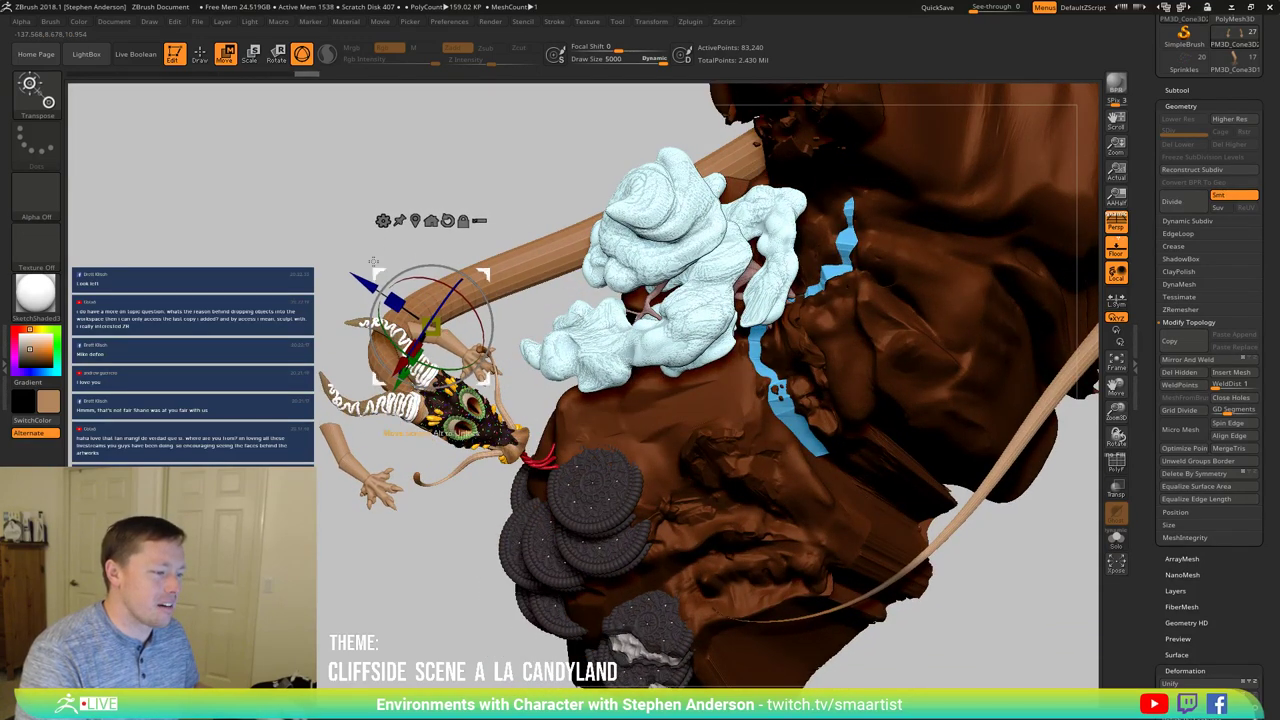
# Step: Mask one arm, center the gizmo on the unmasked arm, and move that arm in toward the neck
pyautogui.moveTo(362, 176)
pyautogui.keyDown('ctrl'); pyautogui.mouseDown()
pyautogui.moveTo(450, 255)
pyautogui.moveTo(560, 415)
pyautogui.mouseUp(); pyautogui.keyUp('ctrl')
pyautogui.moveTo(446, 526); pyautogui.dragTo(620, 490)
pyautogui.moveTo(860, 480); pyautogui.dragTo(614, 373)
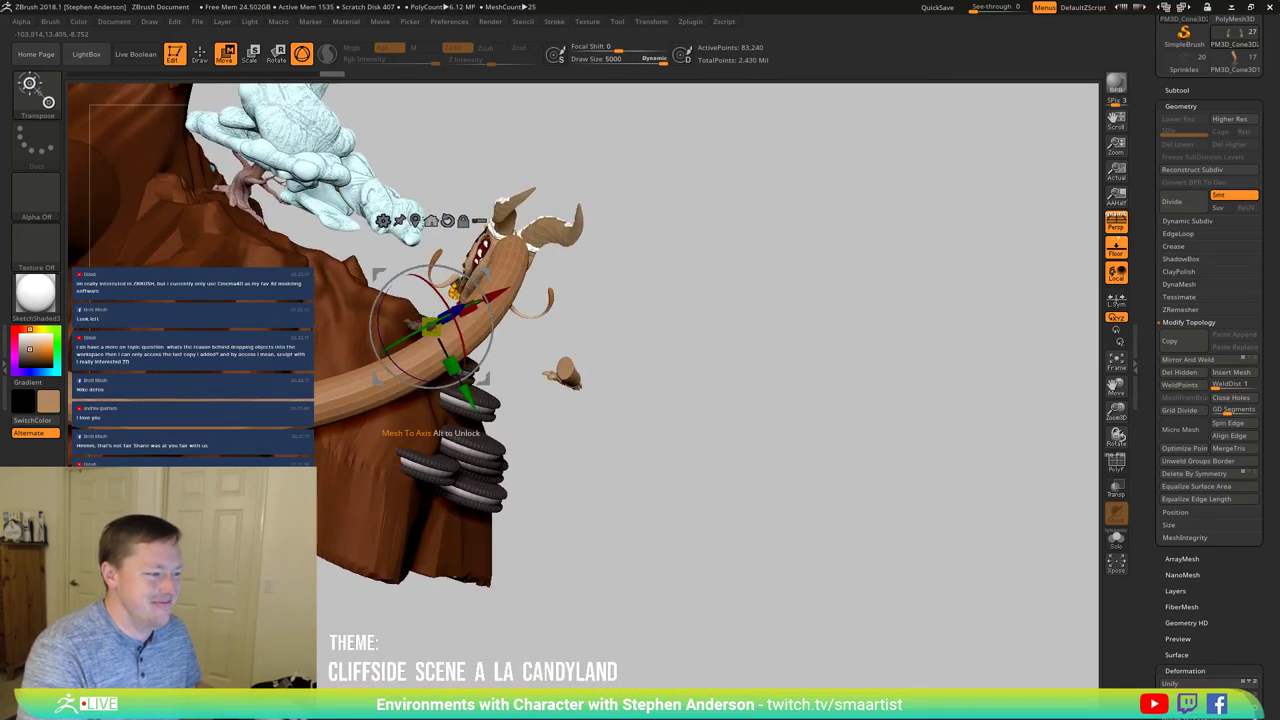
pyautogui.click(415, 221)
pyautogui.moveTo(712, 370); pyautogui.dragTo(686, 381)
pyautogui.moveTo(626, 316); pyautogui.dragTo(561, 323)
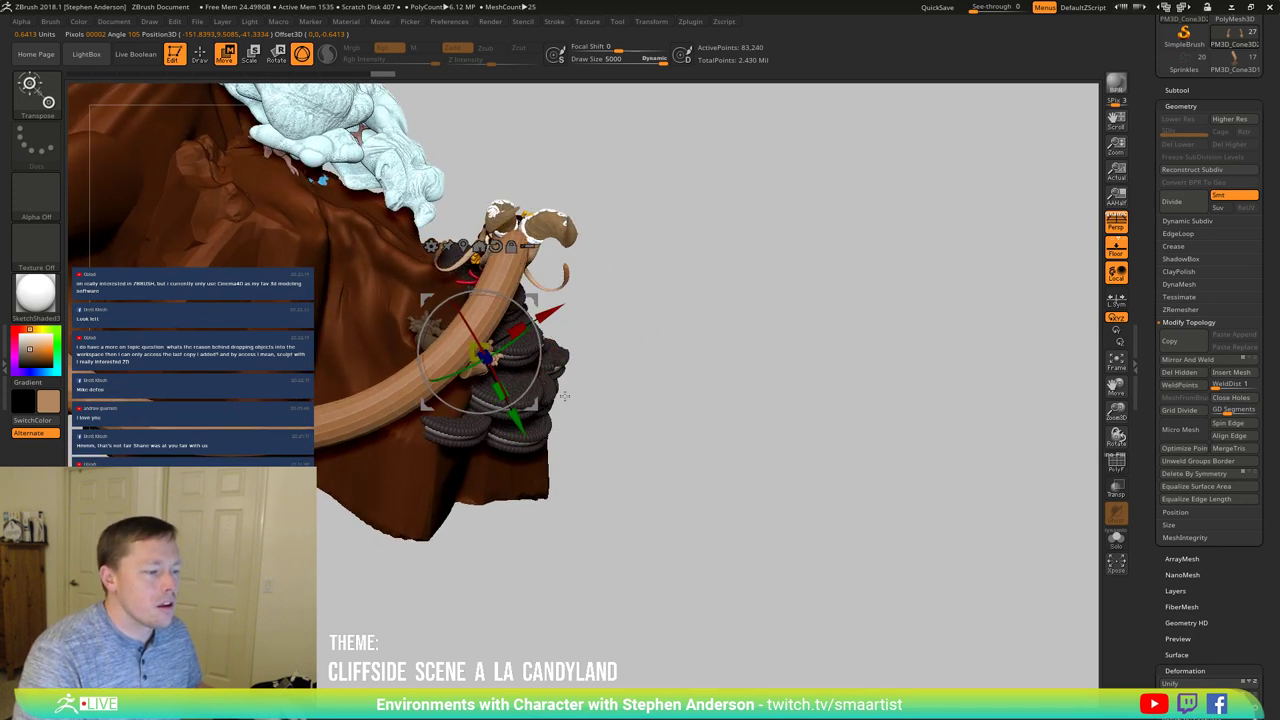
# Step: Adjust the unmasked arm's angle and position so its shoulder end meets the side of the dragon's neck
pyautogui.moveTo(566, 398); pyautogui.dragTo(474, 384)
pyautogui.moveTo(527, 295); pyautogui.dragTo(464, 306)
pyautogui.moveTo(400, 440); pyautogui.dragTo(512, 455)
pyautogui.moveTo(850, 300); pyautogui.dragTo(555, 320)
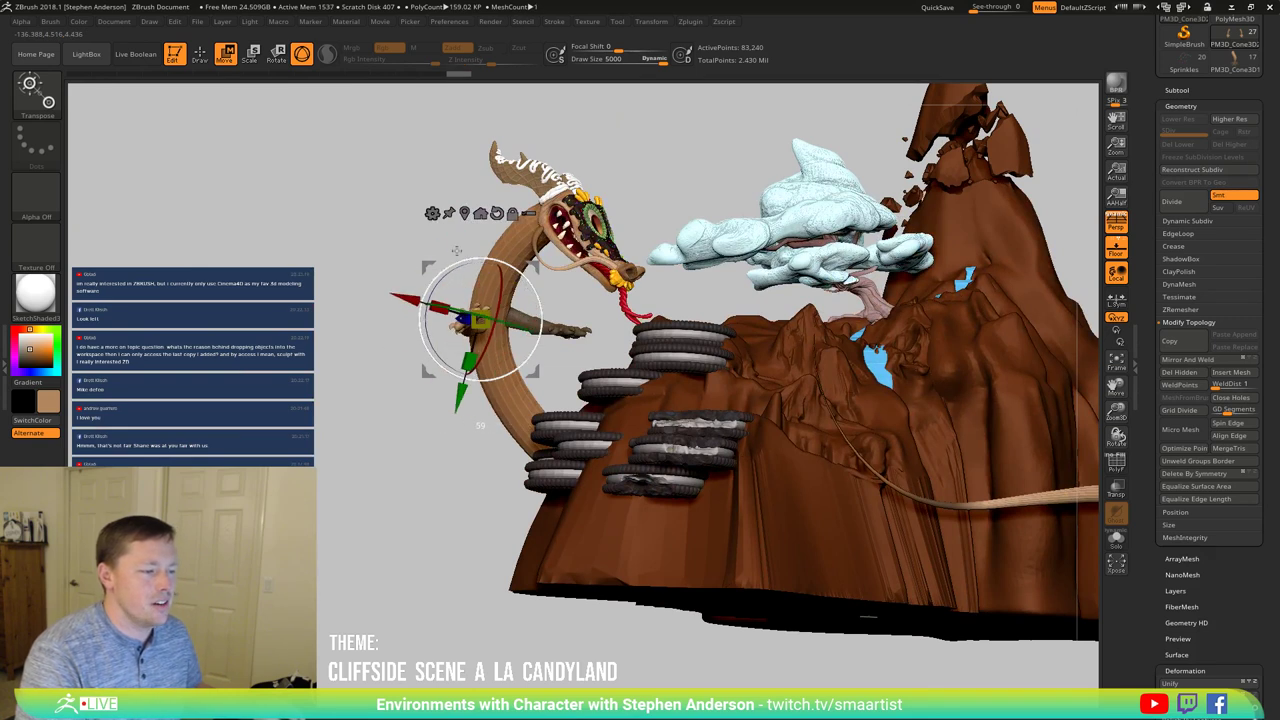
pyautogui.moveTo(457, 251); pyautogui.dragTo(523, 254)
pyautogui.moveTo(492, 316); pyautogui.dragTo(490, 316)
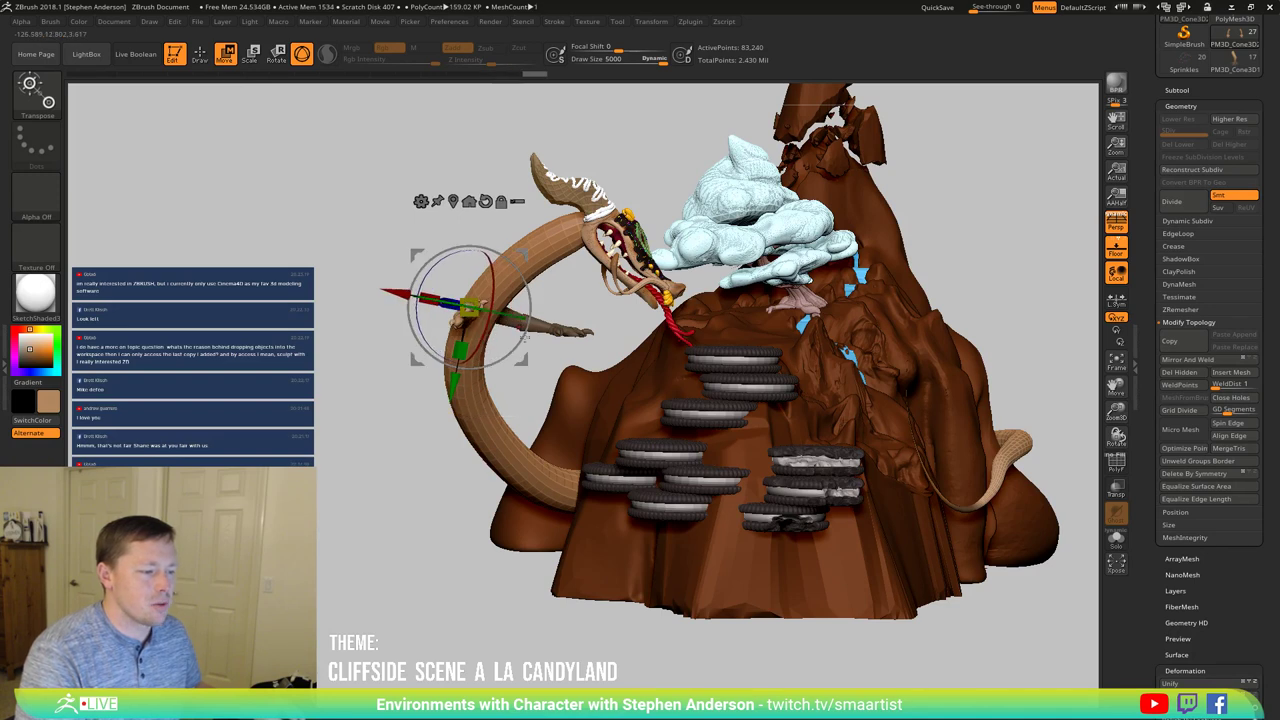
pyautogui.moveTo(580, 365); pyautogui.dragTo(440, 352)
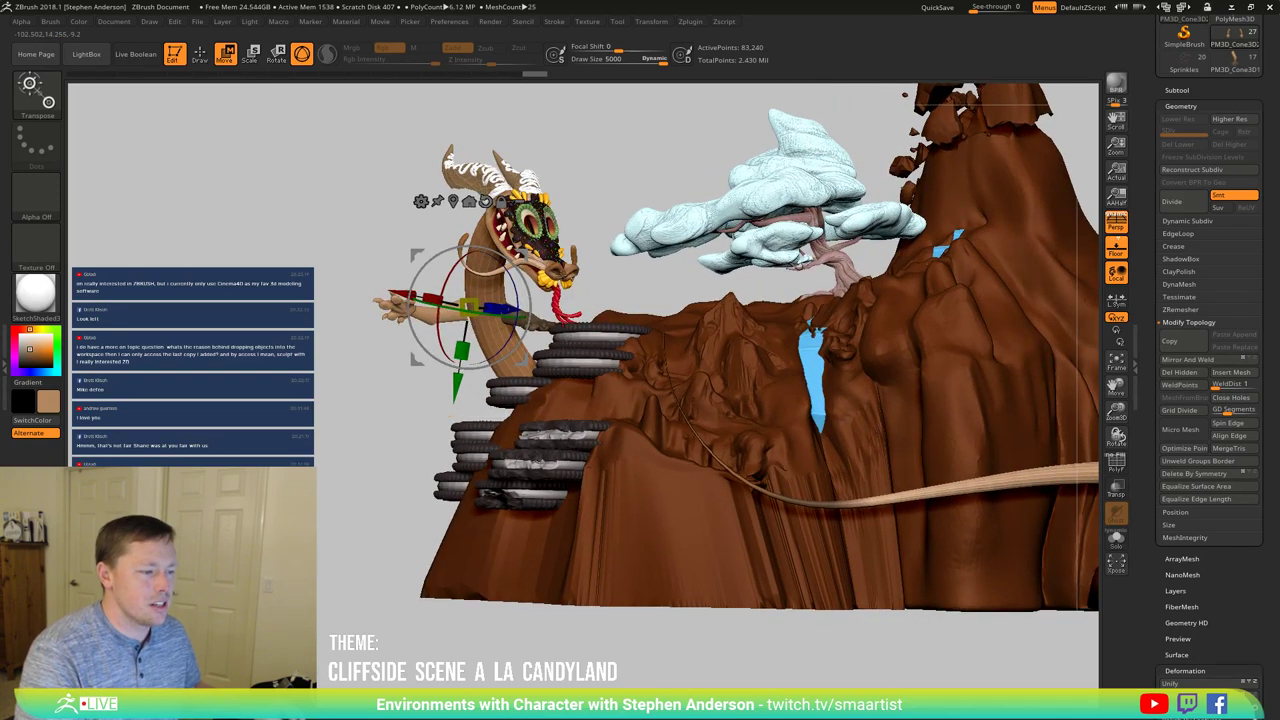
pyautogui.moveTo(595, 228); pyautogui.dragTo(553, 248)
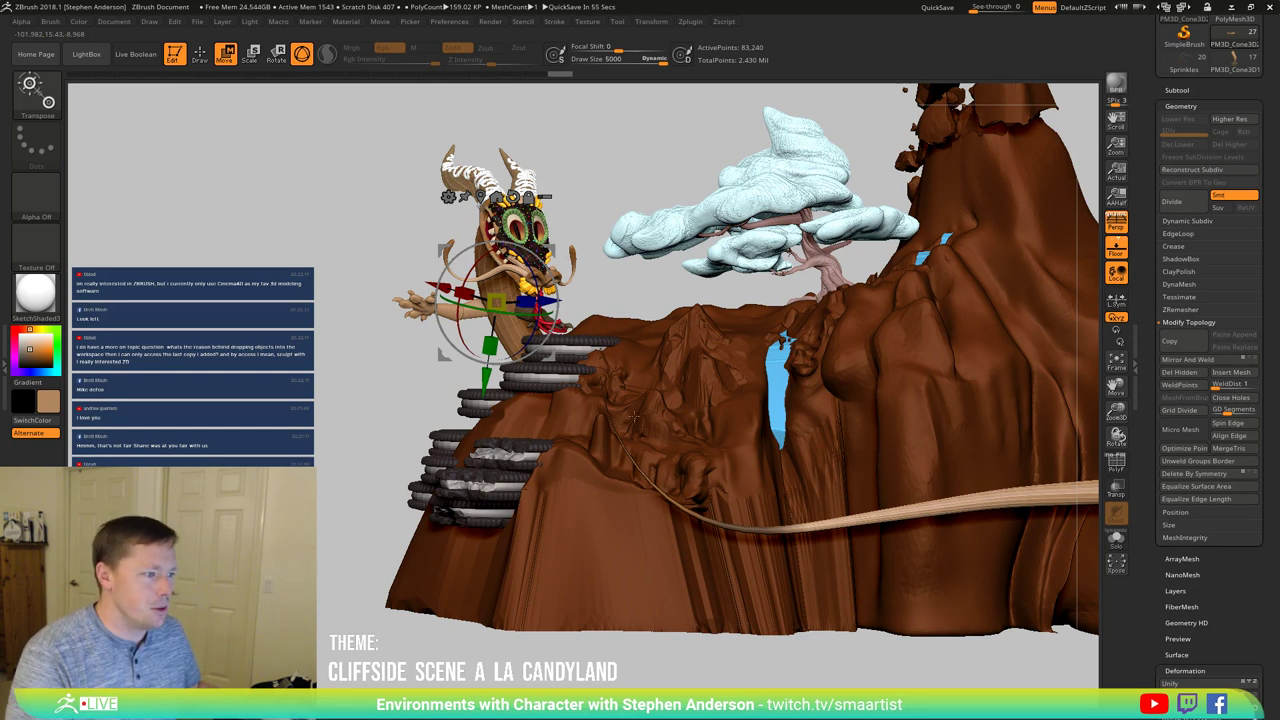
pyautogui.moveTo(494, 286); pyautogui.dragTo(592, 313, button='right')
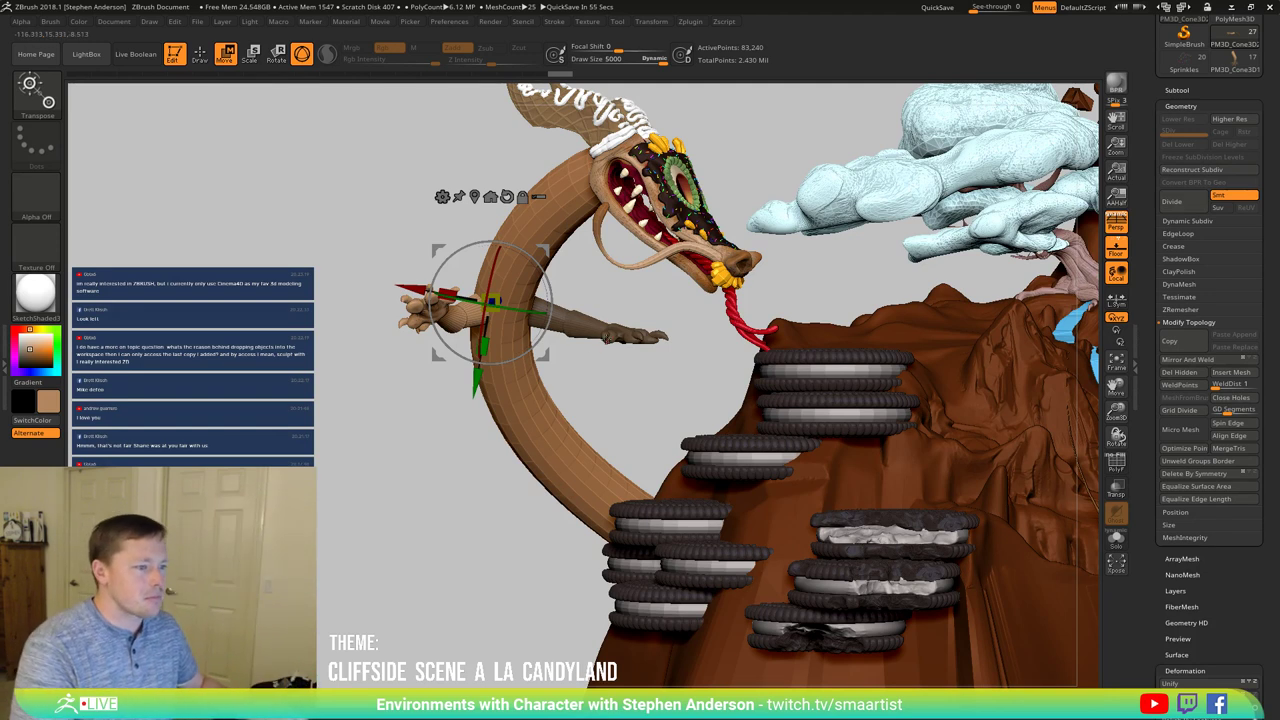
pyautogui.moveTo(532, 220); pyautogui.dragTo(482, 261, button='right')
pyautogui.moveTo(481, 260)
pyautogui.mouseDown()
pyautogui.moveTo(439, 260)
pyautogui.moveTo(466, 259)
pyautogui.mouseUp()
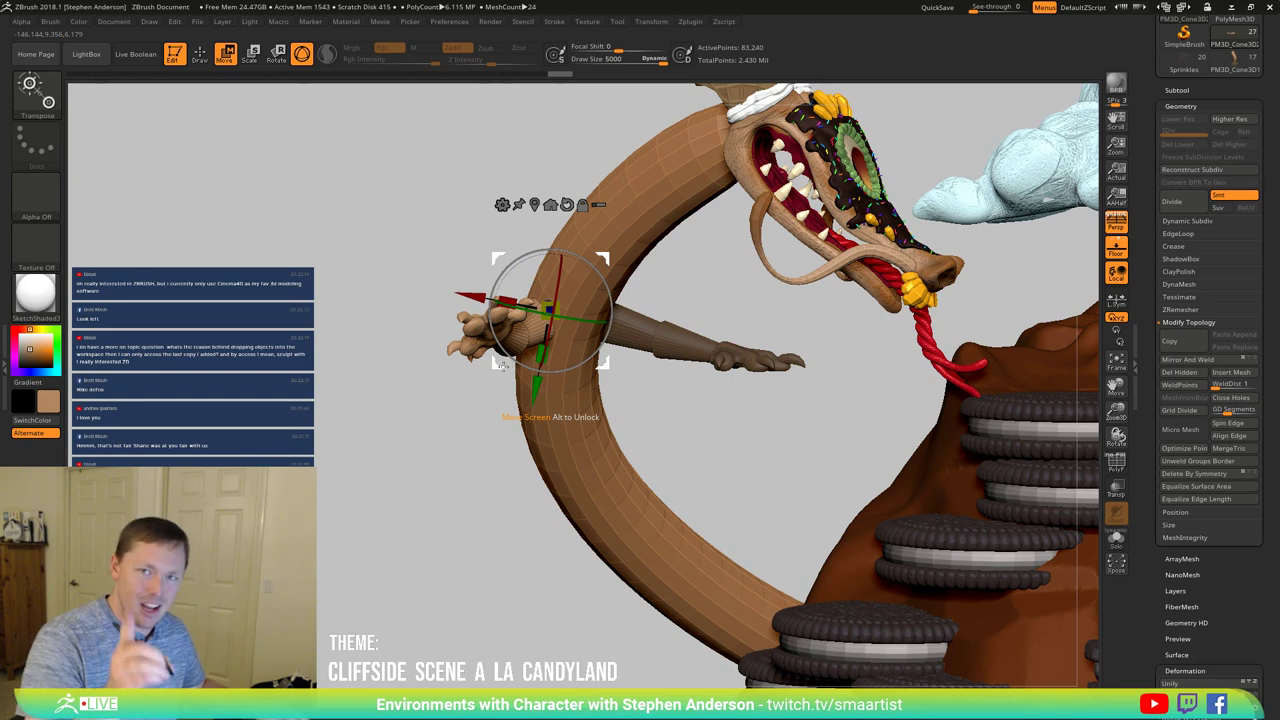
# Step: Mask the upper part of the outstretched arm, relocate the gizmo to the forearm, and repose the forearm and claw
pyautogui.moveTo(630, 379); pyautogui.dragTo(609, 337)
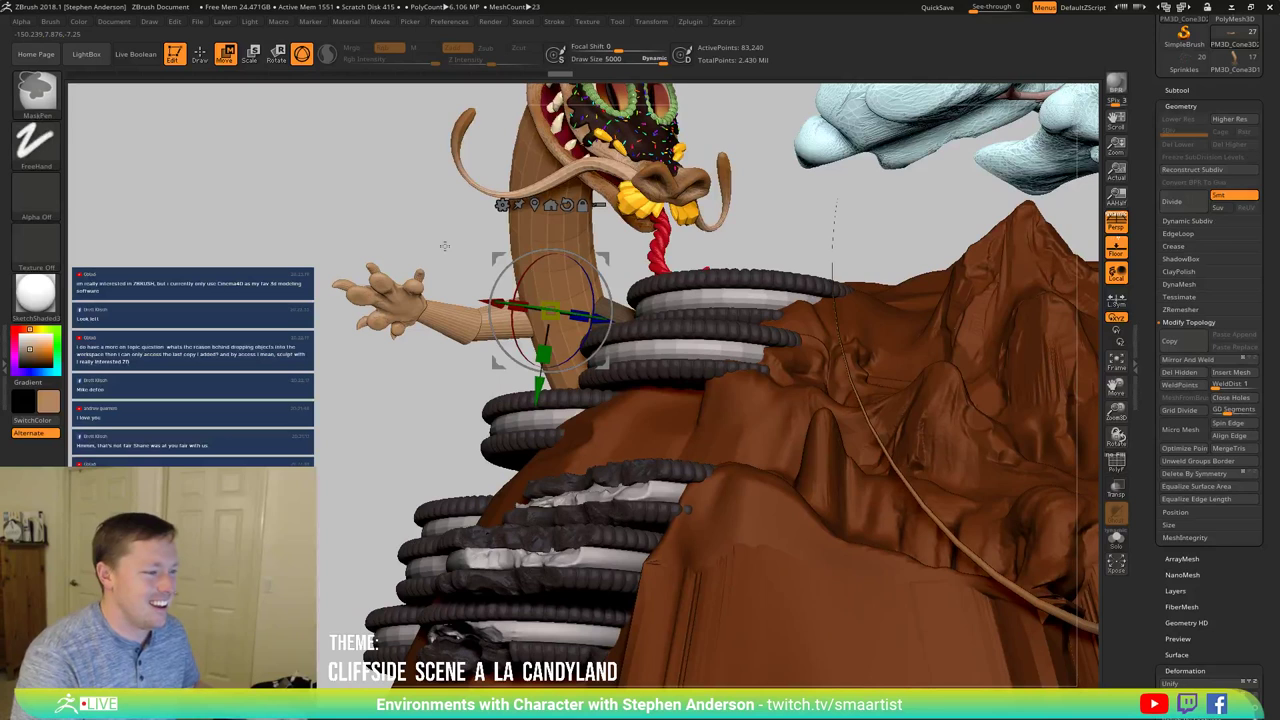
pyautogui.keyDown('ctrl'); pyautogui.moveTo(451, 234); pyautogui.dragTo(728, 460); pyautogui.keyUp('ctrl')
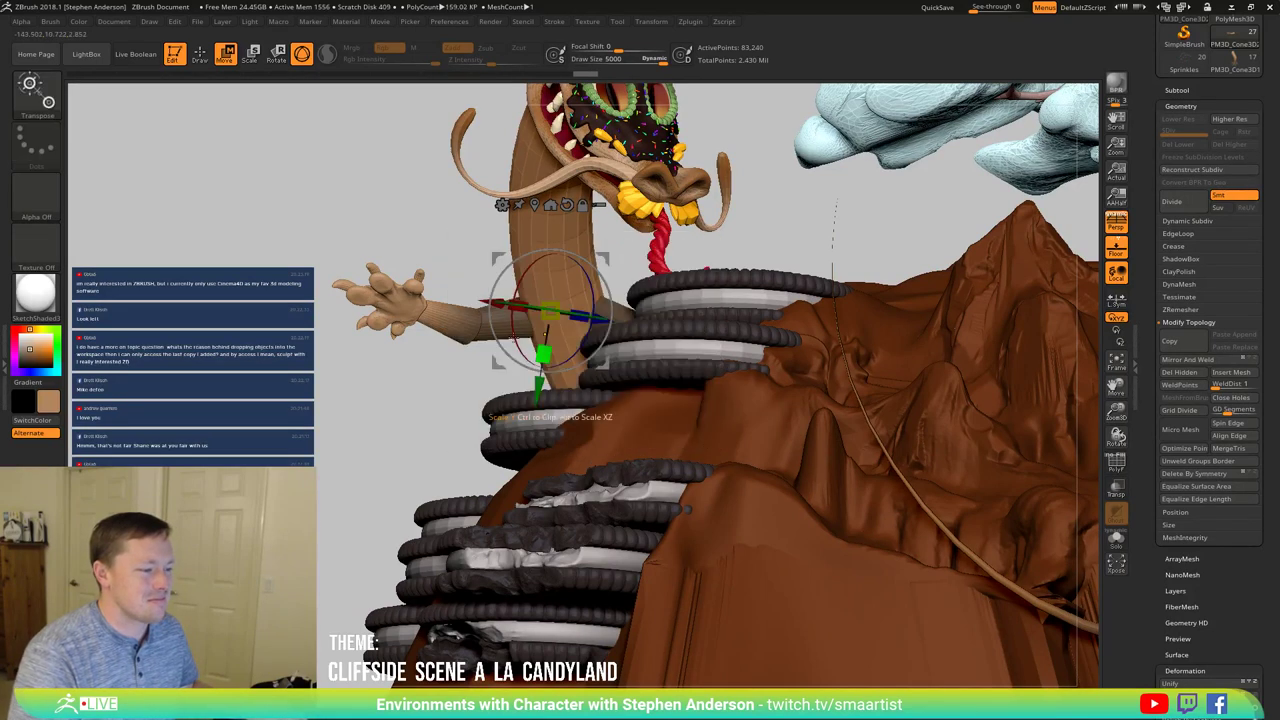
pyautogui.keyDown('alt'); pyautogui.moveTo(550, 310); pyautogui.dragTo(475, 326); pyautogui.keyUp('alt')
pyautogui.moveTo(500, 272); pyautogui.dragTo(610, 205)
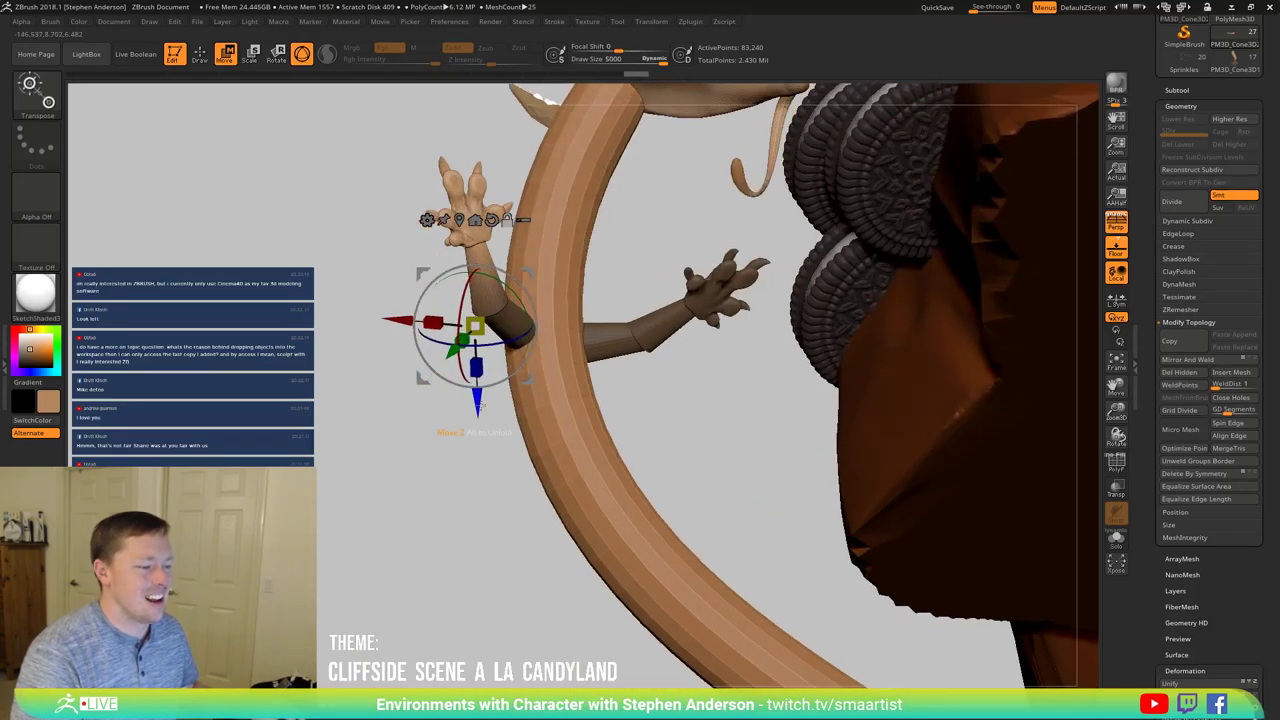
pyautogui.moveTo(477, 403); pyautogui.dragTo(471, 314)
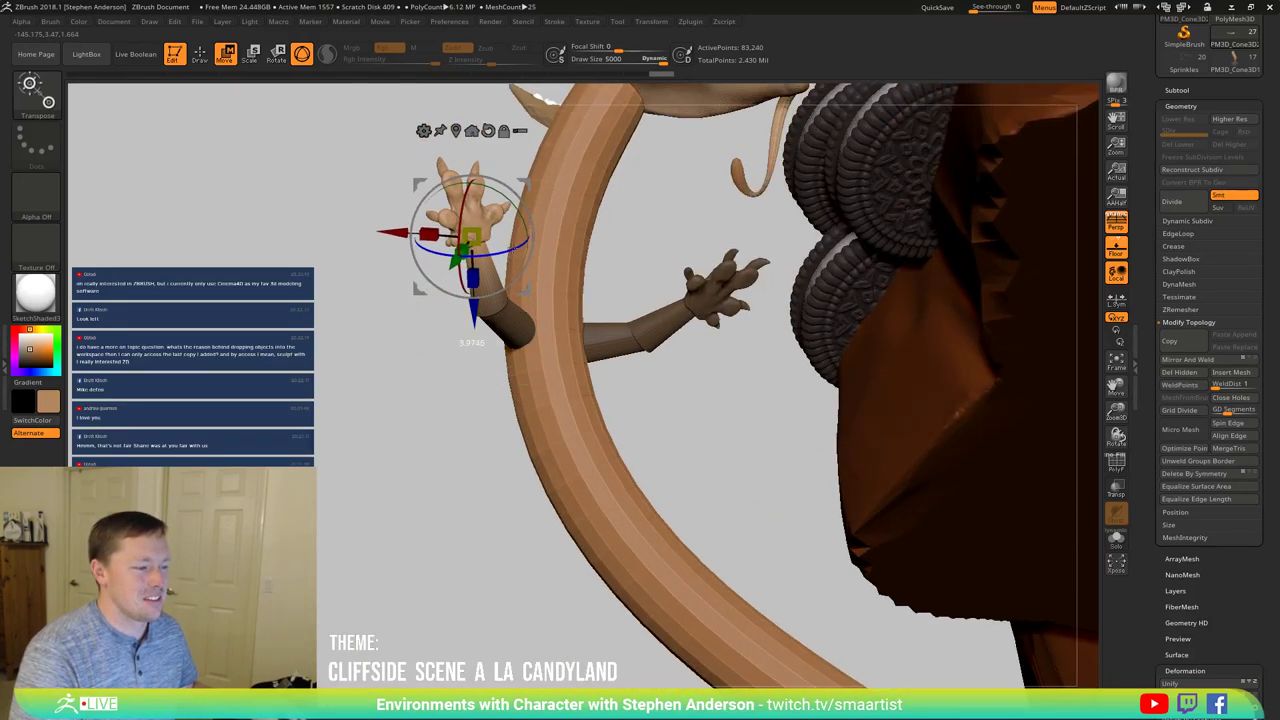
pyautogui.moveTo(474, 257); pyautogui.dragTo(501, 253)
pyautogui.moveTo(516, 197); pyautogui.dragTo(515, 192)
pyautogui.moveTo(612, 193); pyautogui.dragTo(440, 182)
pyautogui.moveTo(583, 247)
pyautogui.mouseDown()
pyautogui.moveTo(637, 190)
pyautogui.moveTo(637, 238)
pyautogui.mouseUp()
# Step: Refine the outstretched arm's elbow and forearm with the Move brush and clear the mask
pyautogui.press('q')
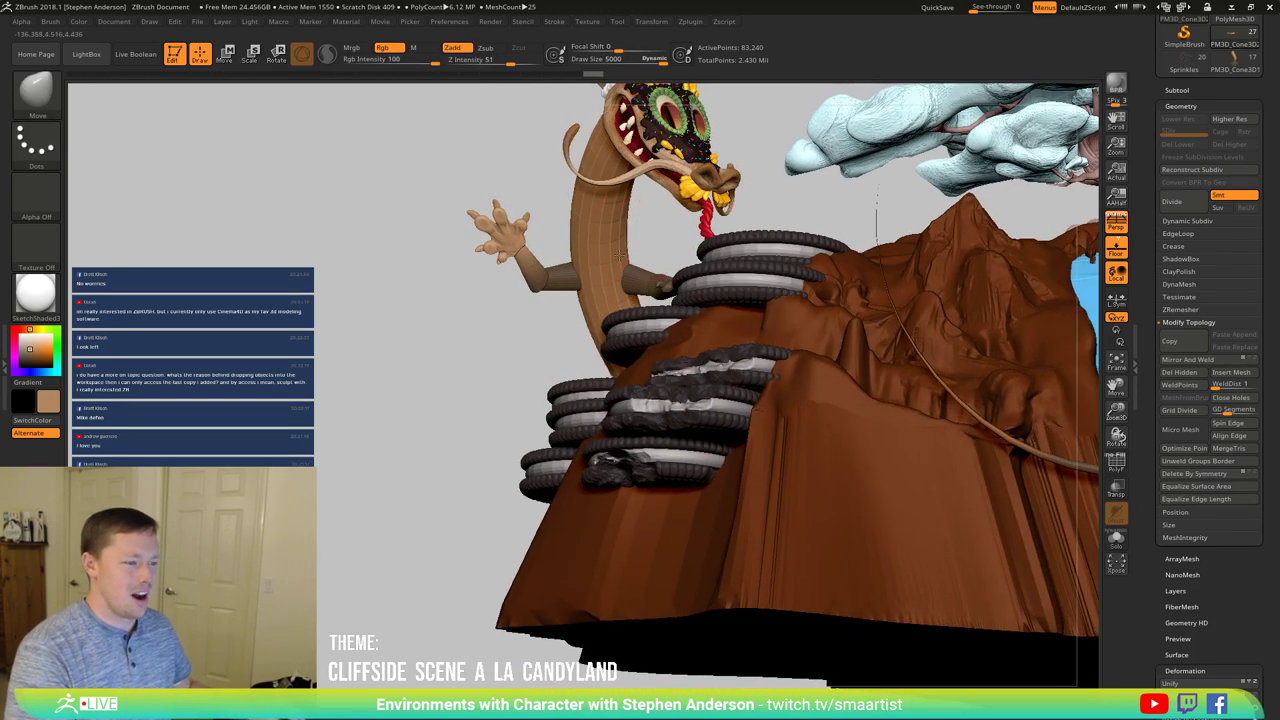
pyautogui.moveTo(495, 225); pyautogui.dragTo(475, 287)
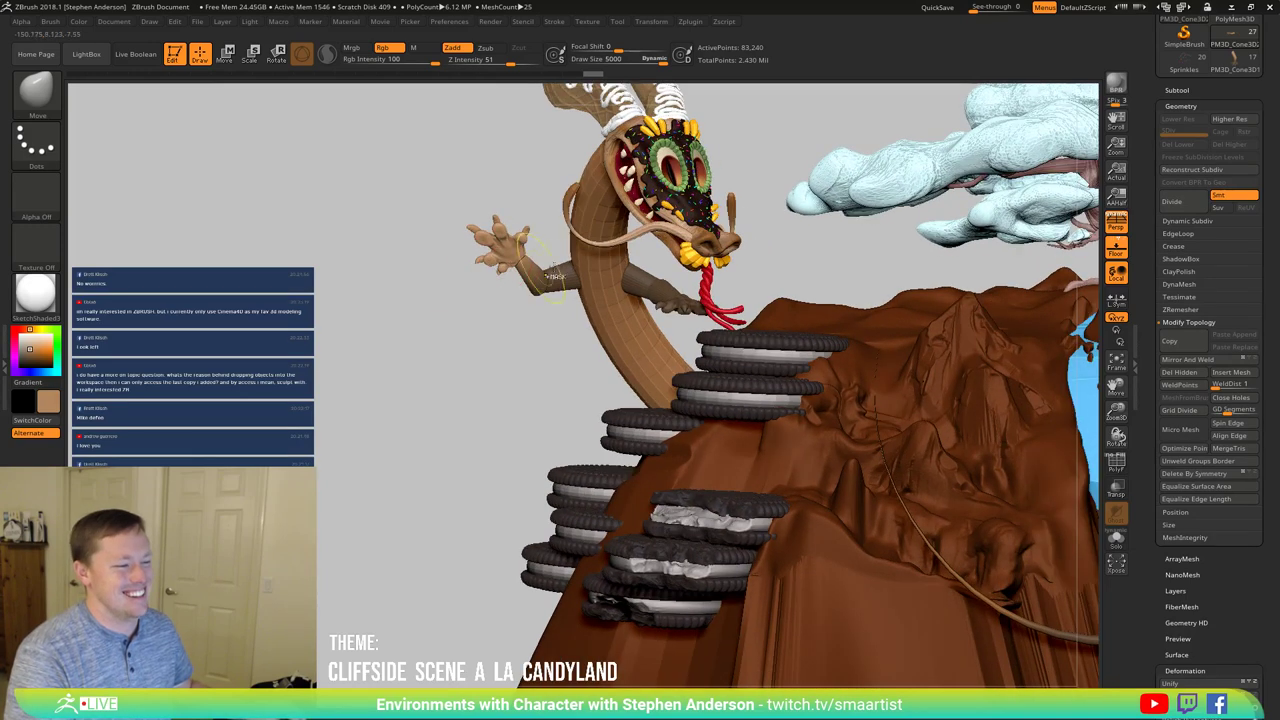
pyautogui.keyDown('alt'); pyautogui.moveTo(647, 283); pyautogui.dragTo(577, 334, button='right'); pyautogui.keyUp('alt')
pyautogui.moveTo(577, 333); pyautogui.dragTo(575, 330)
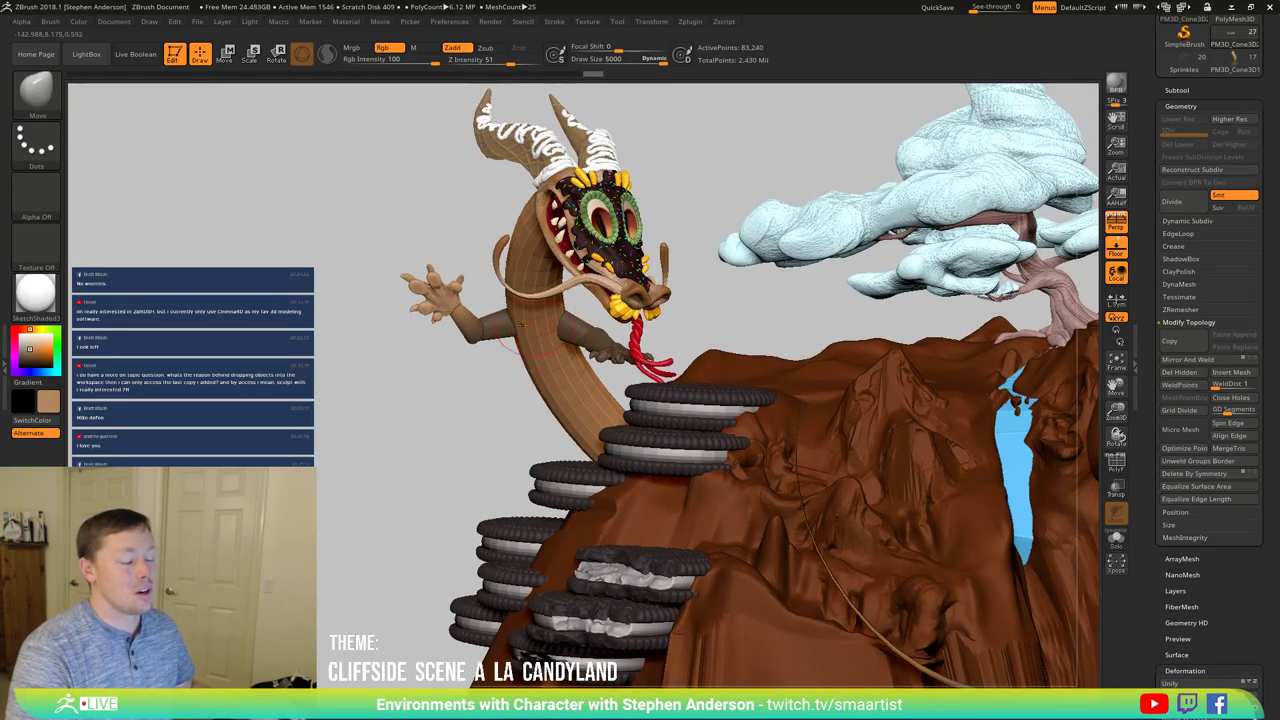
pyautogui.moveTo(498, 350); pyautogui.dragTo(398, 178)
pyautogui.keyDown('ctrl'); pyautogui.moveTo(376, 165); pyautogui.dragTo(389, 210); pyautogui.keyUp('ctrl')
pyautogui.moveTo(601, 338); pyautogui.dragTo(607, 373, button='right')
pyautogui.moveTo(605, 370); pyautogui.dragTo(608, 373)
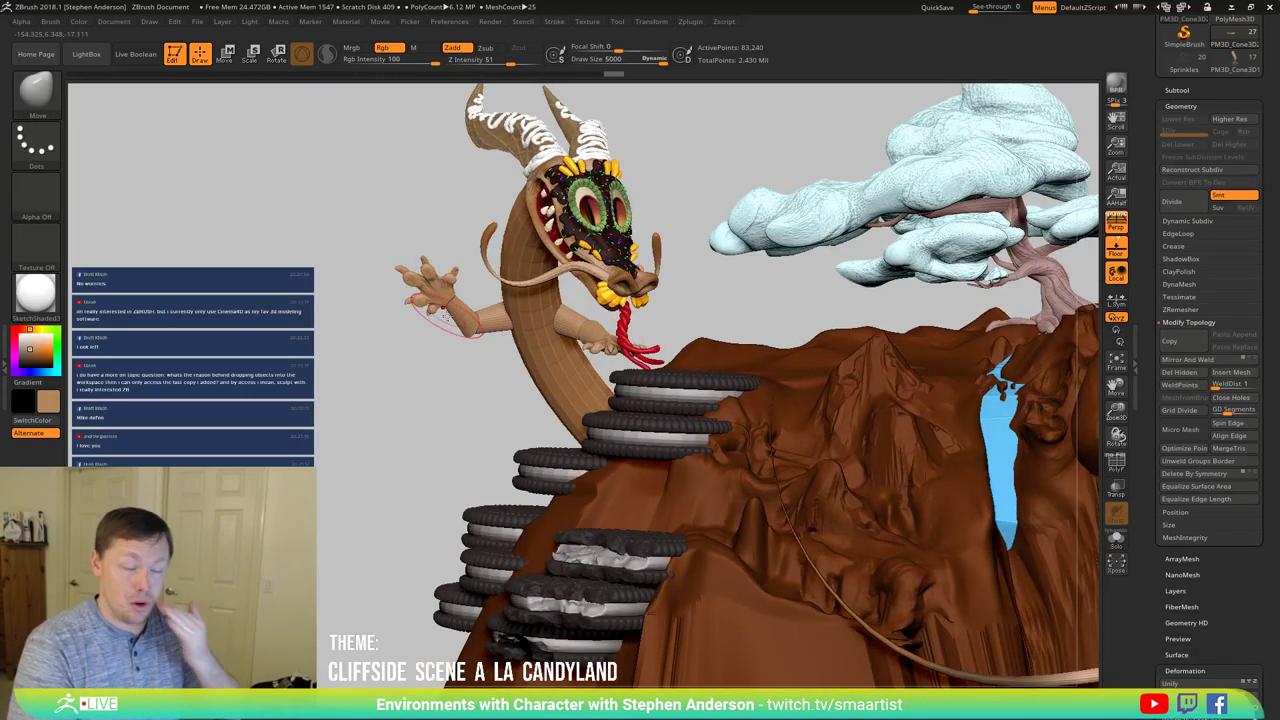
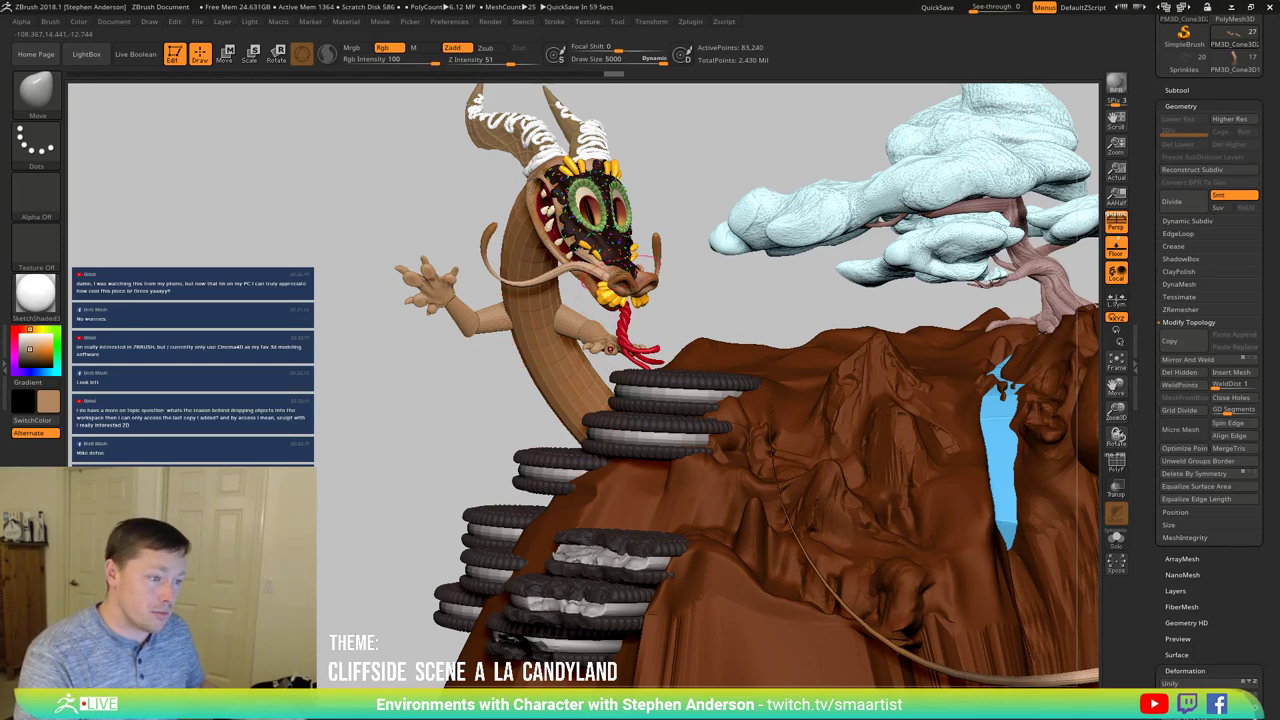
# Step: Select the dragon head subtool and display its polygroups with PolyFrame
pyautogui.moveTo(690, 288)
pyautogui.mouseDown()
pyautogui.moveTo(796, 303)
pyautogui.moveTo(654, 254)
pyautogui.moveTo(623, 352)
pyautogui.moveTo(582, 378)
pyautogui.mouseUp()
pyautogui.moveTo(600, 420); pyautogui.dragTo(637, 375, button='right')
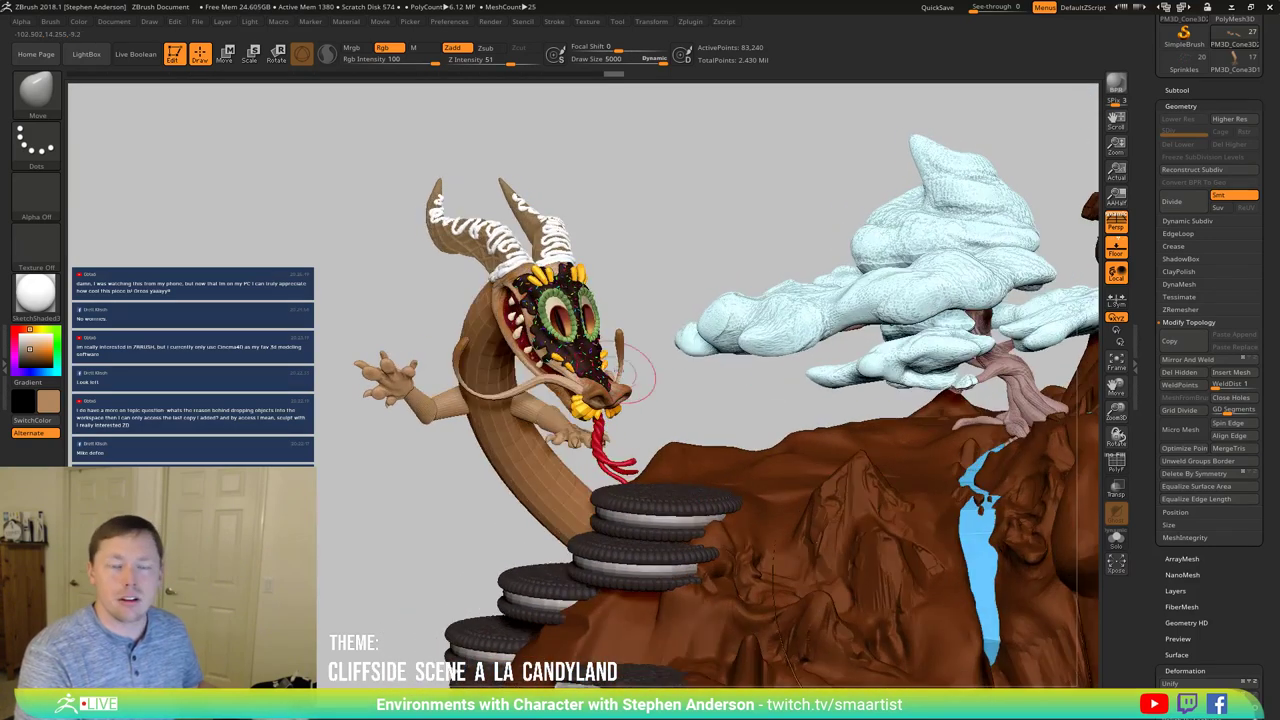
pyautogui.keyDown('alt'); pyautogui.click(590, 315); pyautogui.keyUp('alt')
pyautogui.keyDown('ctrl'); pyautogui.moveTo(542, 278); pyautogui.dragTo(590, 321, button='right'); pyautogui.keyUp('ctrl')
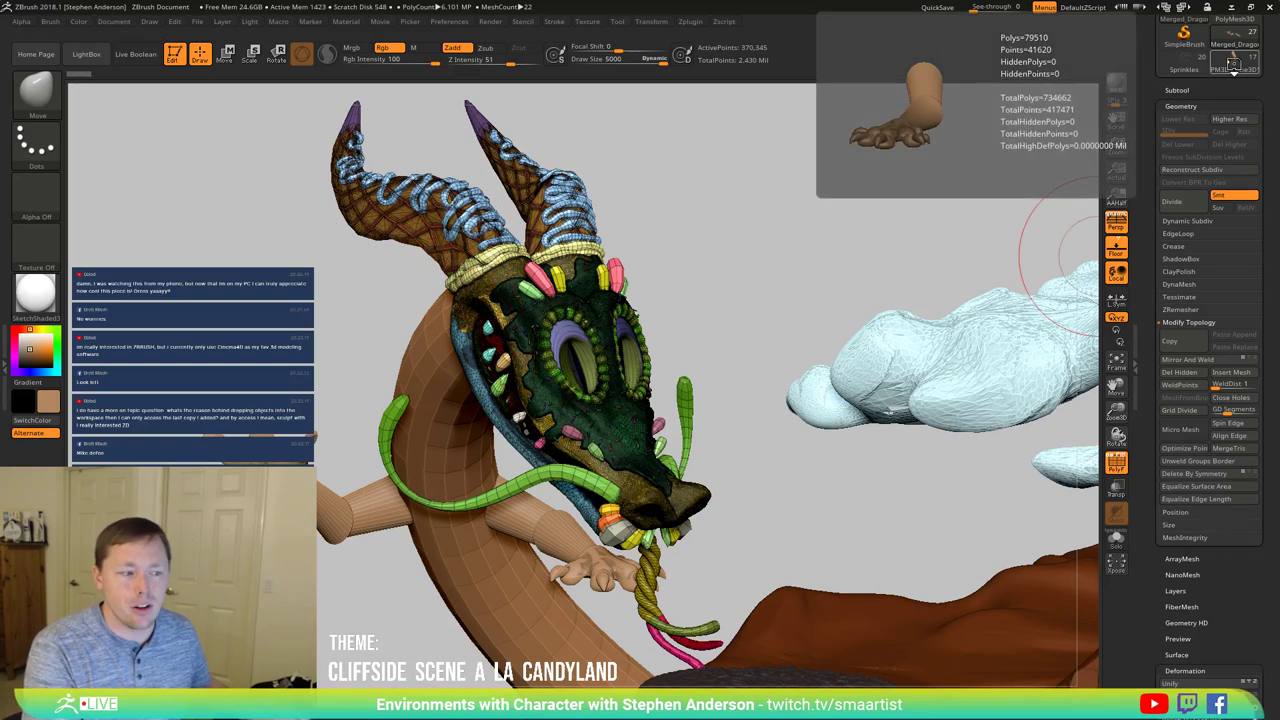
# Step: Switch to the PM3D_Cone3D1 tool, frame its arm beside the dragon head, and open its subtool list
pyautogui.click(1234, 66)
pyautogui.press('f')
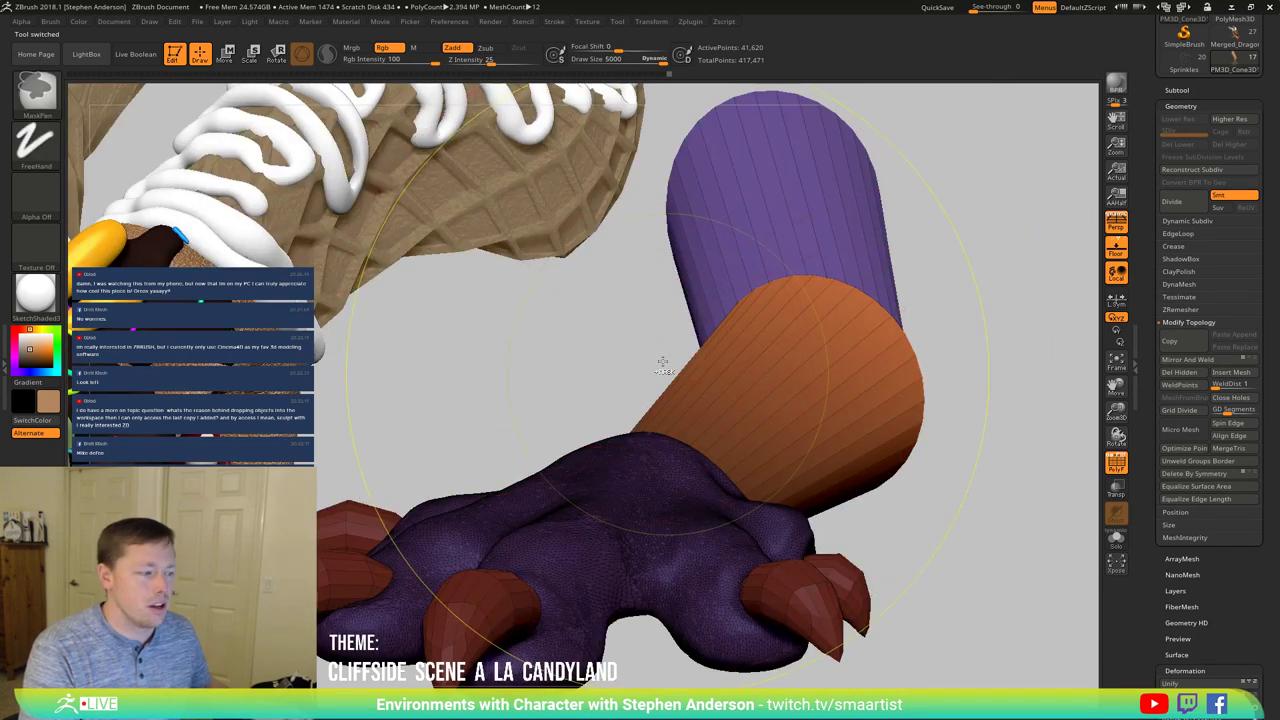
pyautogui.keyDown('ctrl'); pyautogui.moveTo(644, 260); pyautogui.dragTo(629, 163, button='right'); pyautogui.keyUp('ctrl')
pyautogui.moveTo(600, 480); pyautogui.dragTo(771, 280, button='right')
pyautogui.click(1197, 90)
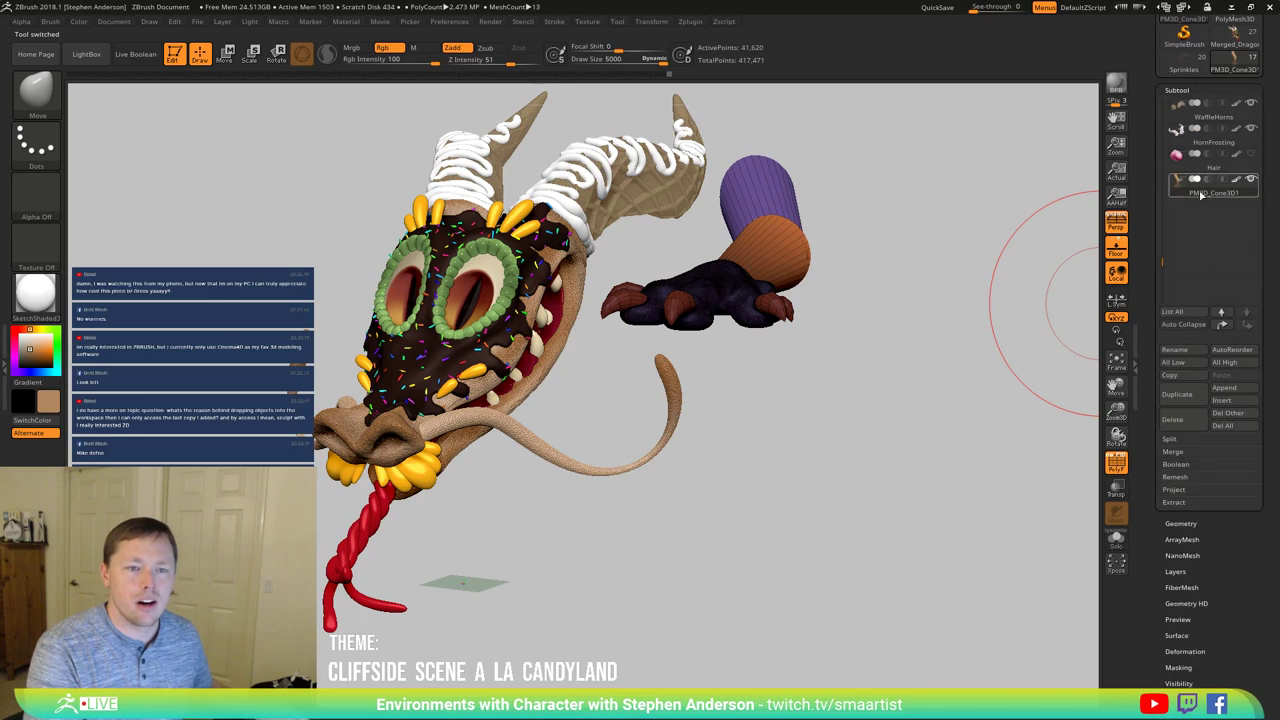
pyautogui.moveTo(1159, 260)
pyautogui.mouseDown()
pyautogui.moveTo(1159, 76)
pyautogui.moveTo(1153, 289)
pyautogui.moveTo(1152, 171)
pyautogui.moveTo(1150, 266)
pyautogui.mouseUp()
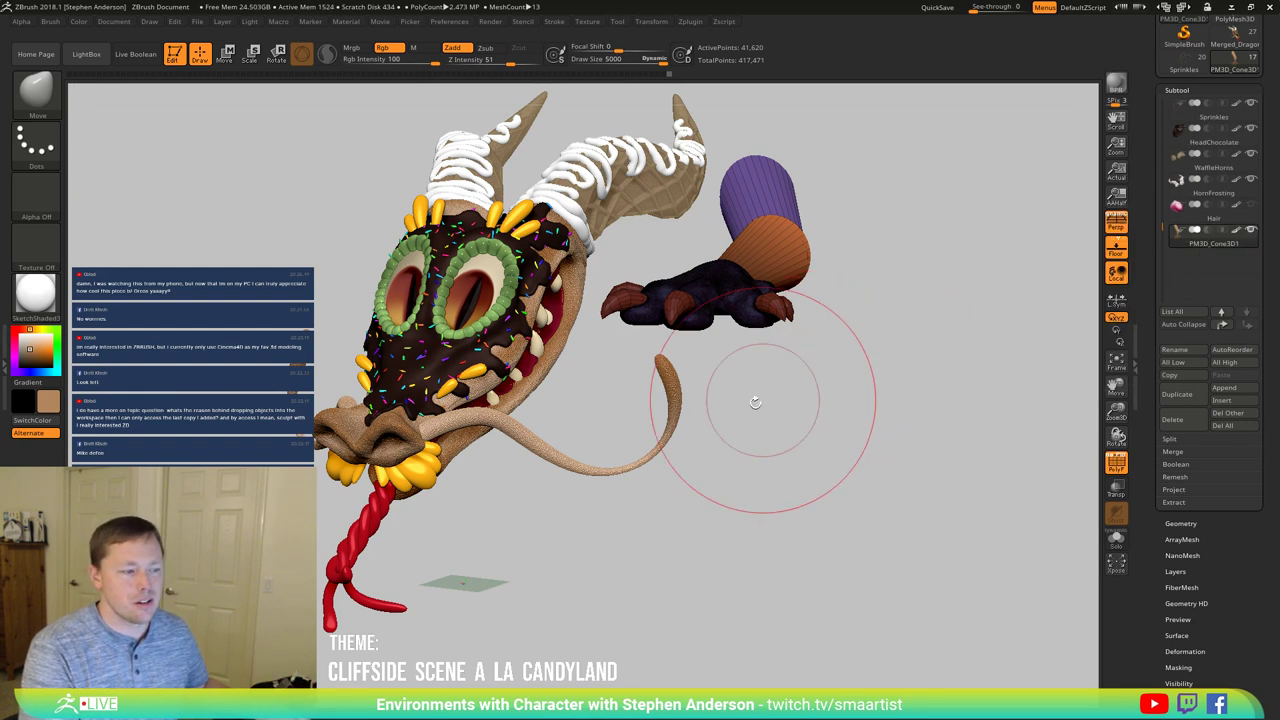
pyautogui.moveTo(754, 400)
pyautogui.mouseDown()
pyautogui.moveTo(766, 397)
pyautogui.moveTo(589, 396)
pyautogui.mouseUp()
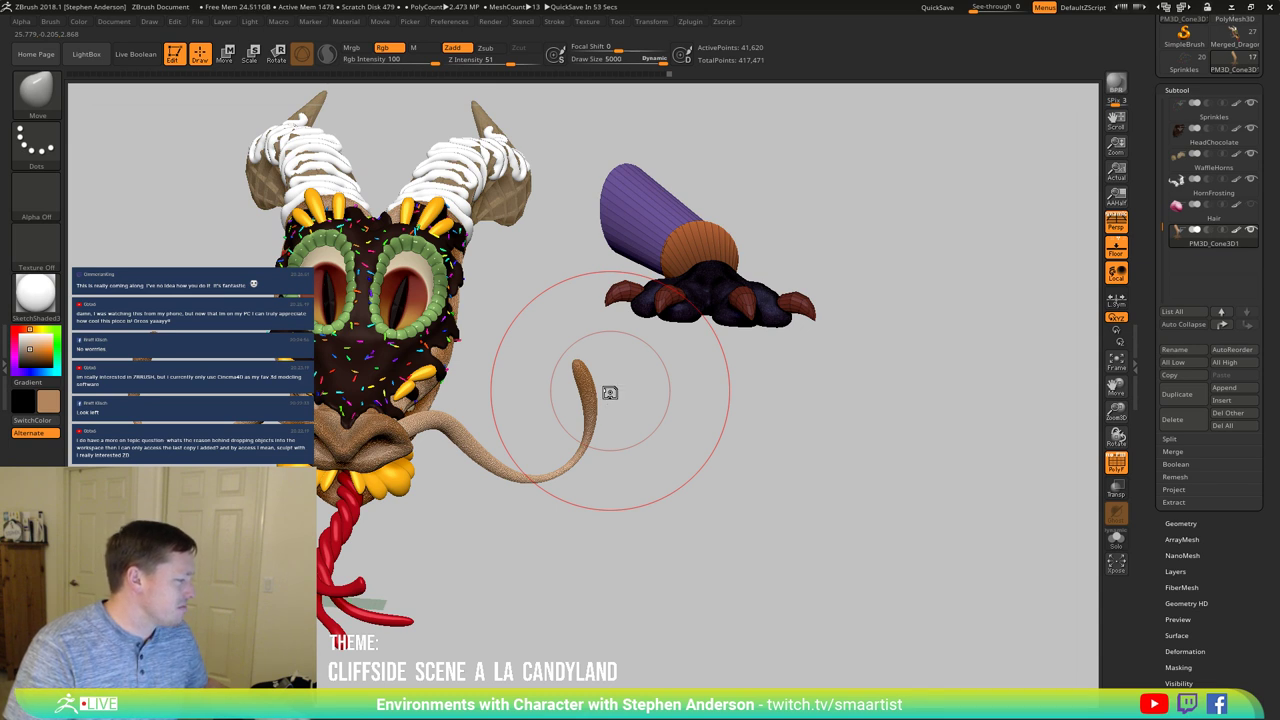
pyautogui.moveTo(806, 403)
pyautogui.mouseDown()
pyautogui.moveTo(857, 380)
pyautogui.moveTo(886, 403)
pyautogui.moveTo(834, 334)
pyautogui.mouseUp()
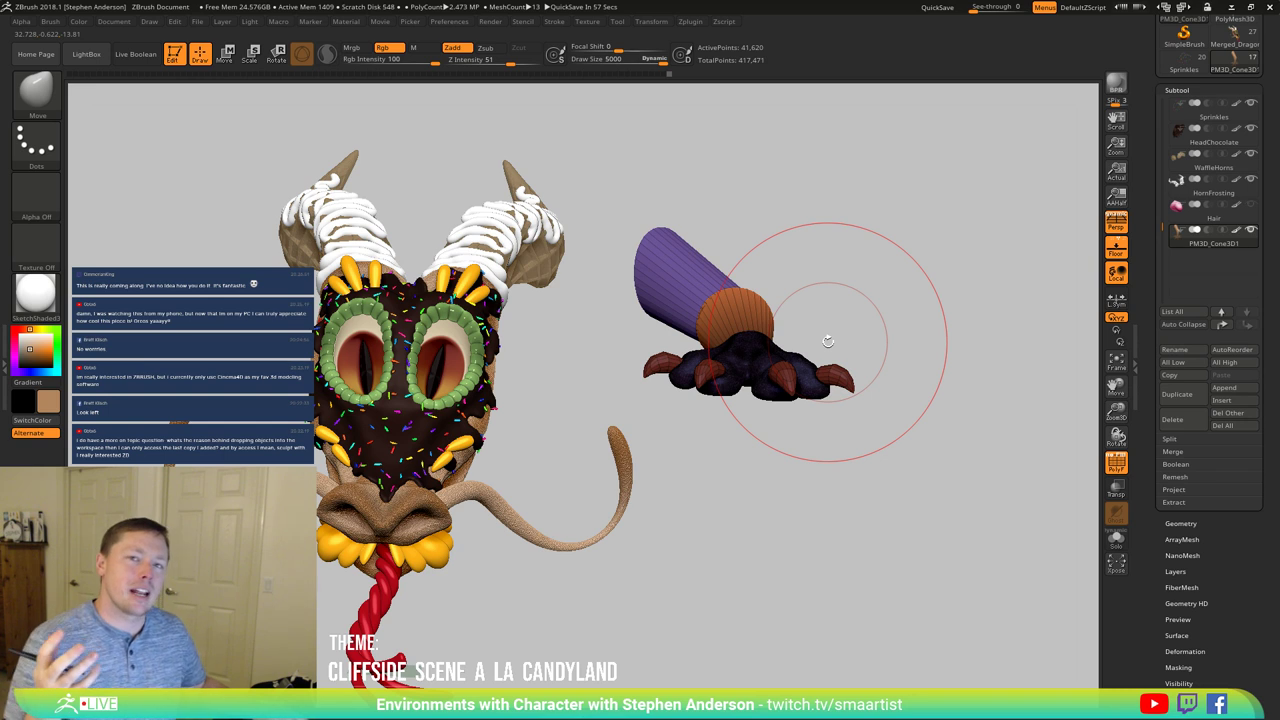
# Step: Switch to the merged dragon scene tool, frame the full cliffside scene, and turn off PolyFrame
pyautogui.click(1236, 36)
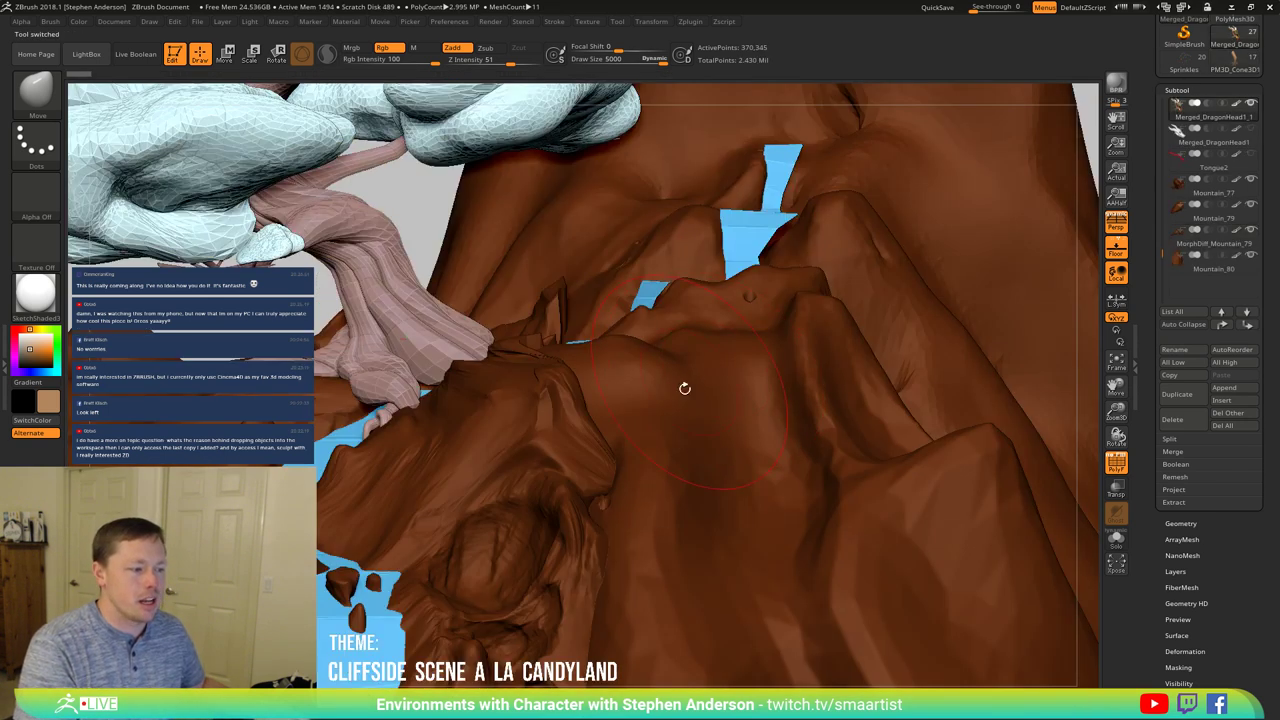
pyautogui.press('f')
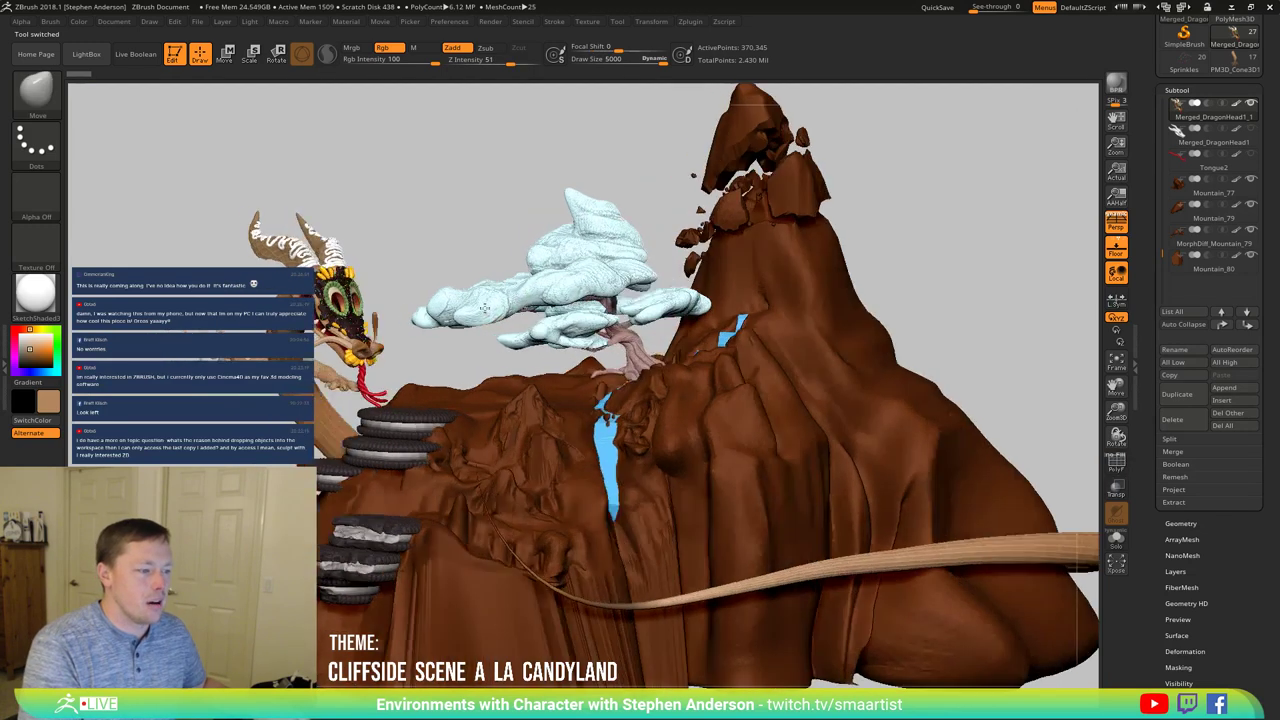
pyautogui.moveTo(485, 308); pyautogui.dragTo(478, 305, button='right')
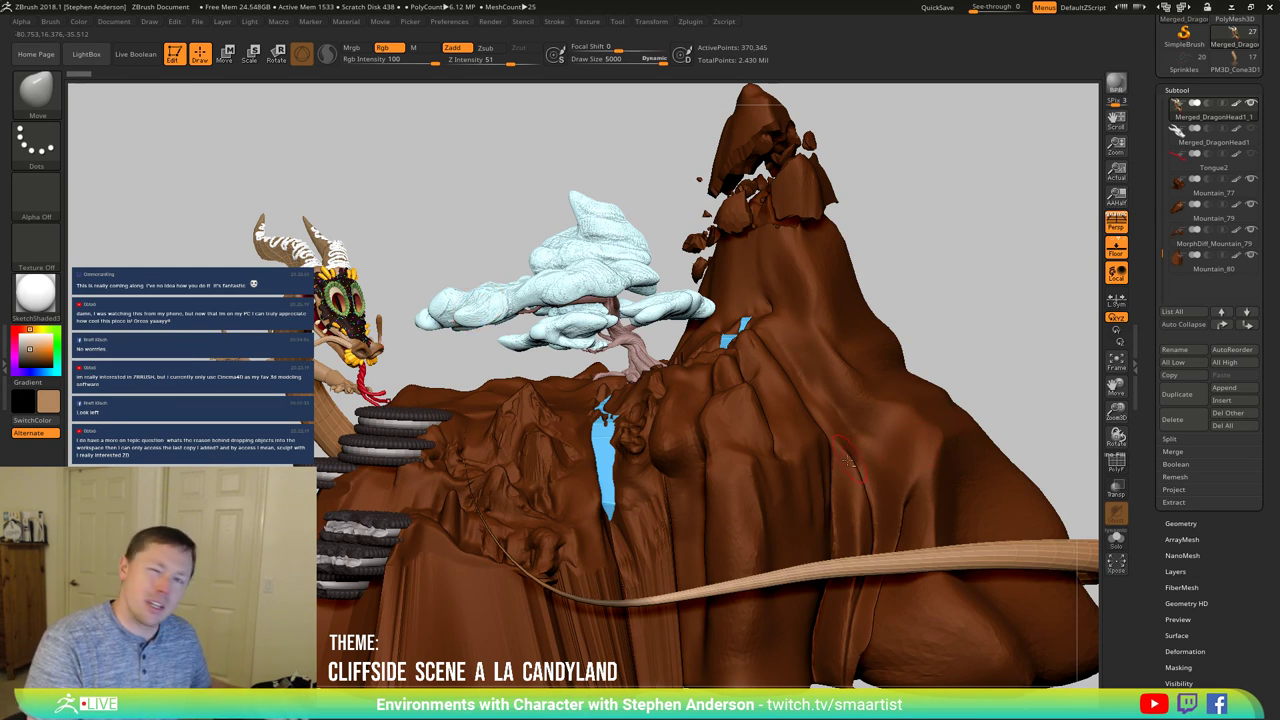
pyautogui.moveTo(808, 467); pyautogui.dragTo(769, 473, button='right')
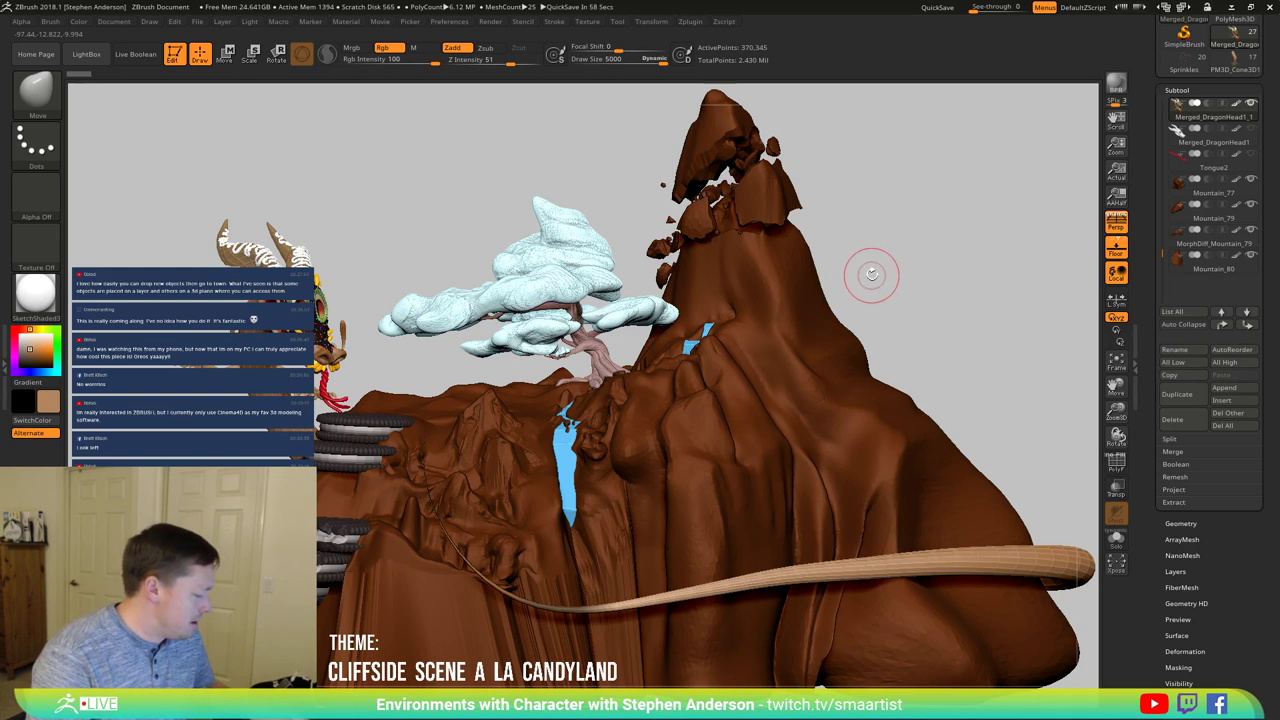
# Step: Make the Waterfall subtool active and display the rest of the scene as transparent ghosts
pyautogui.press('n')
pyautogui.click(836, 320)
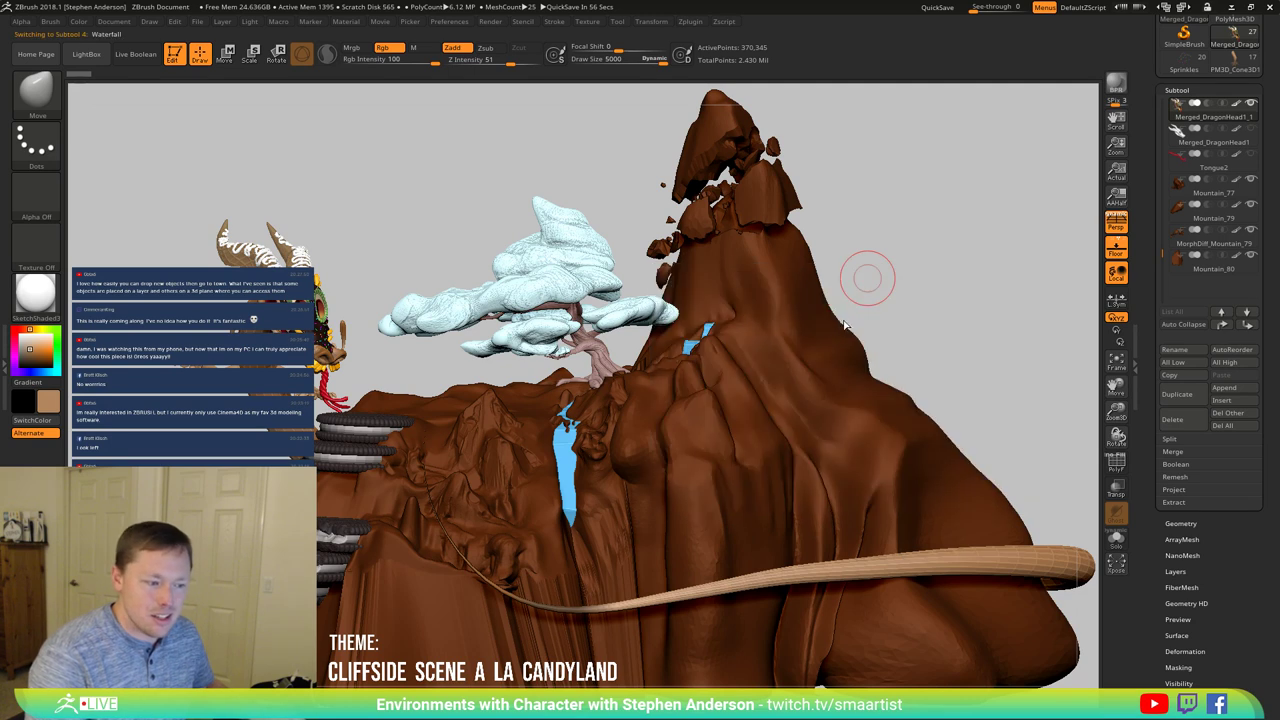
pyautogui.click(1116, 488)
pyautogui.moveTo(640, 518)
pyautogui.mouseDown()
pyautogui.moveTo(715, 532)
pyautogui.moveTo(653, 525)
pyautogui.mouseUp()
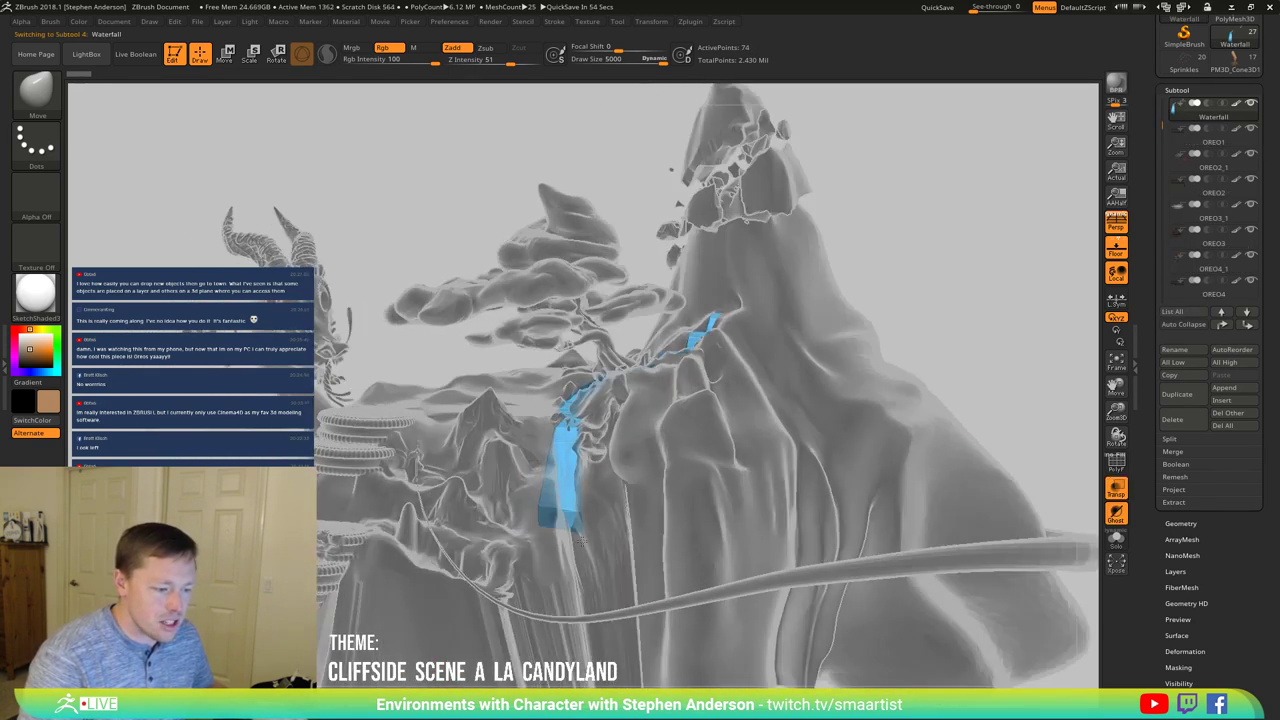
pyautogui.moveTo(903, 300)
pyautogui.mouseDown()
pyautogui.moveTo(890, 305)
pyautogui.moveTo(908, 300)
pyautogui.mouseUp()
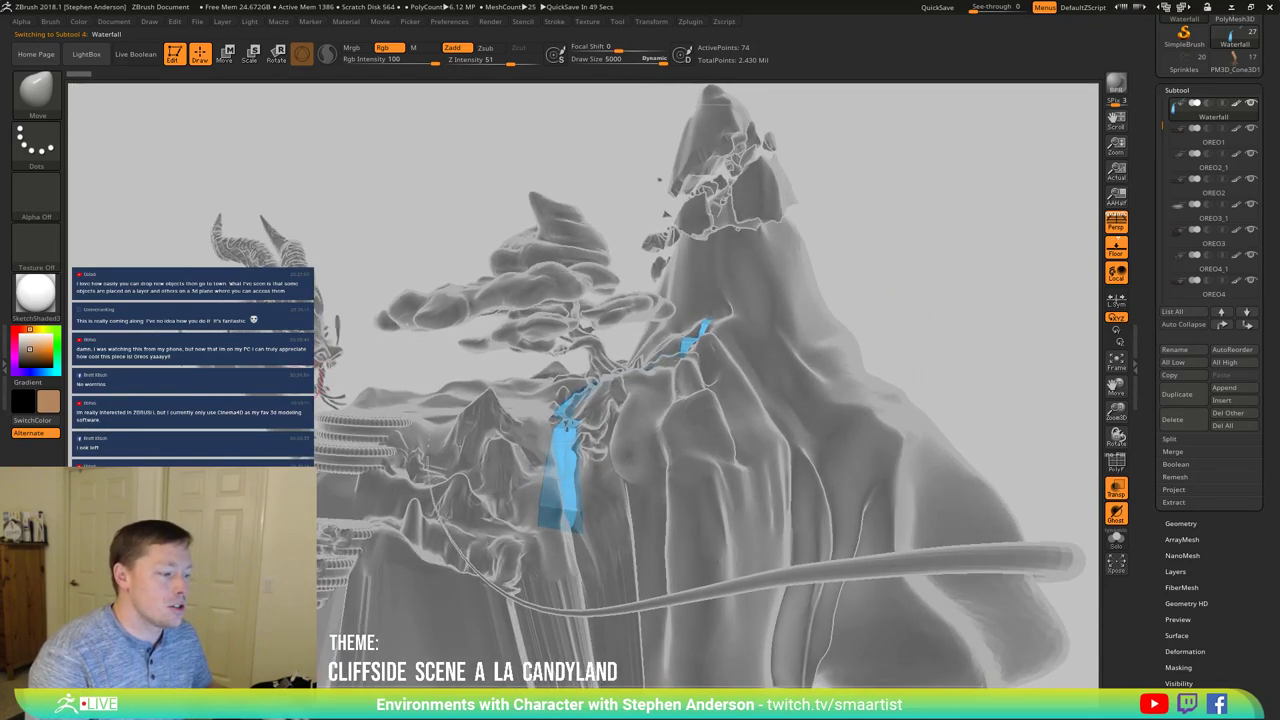
# Step: Select the dragon's arm subtool PM3D_Cone3D2 and inspect it within the scene, restoring the opaque display
pyautogui.keyDown('alt'); pyautogui.click(335, 386); pyautogui.keyUp('alt')
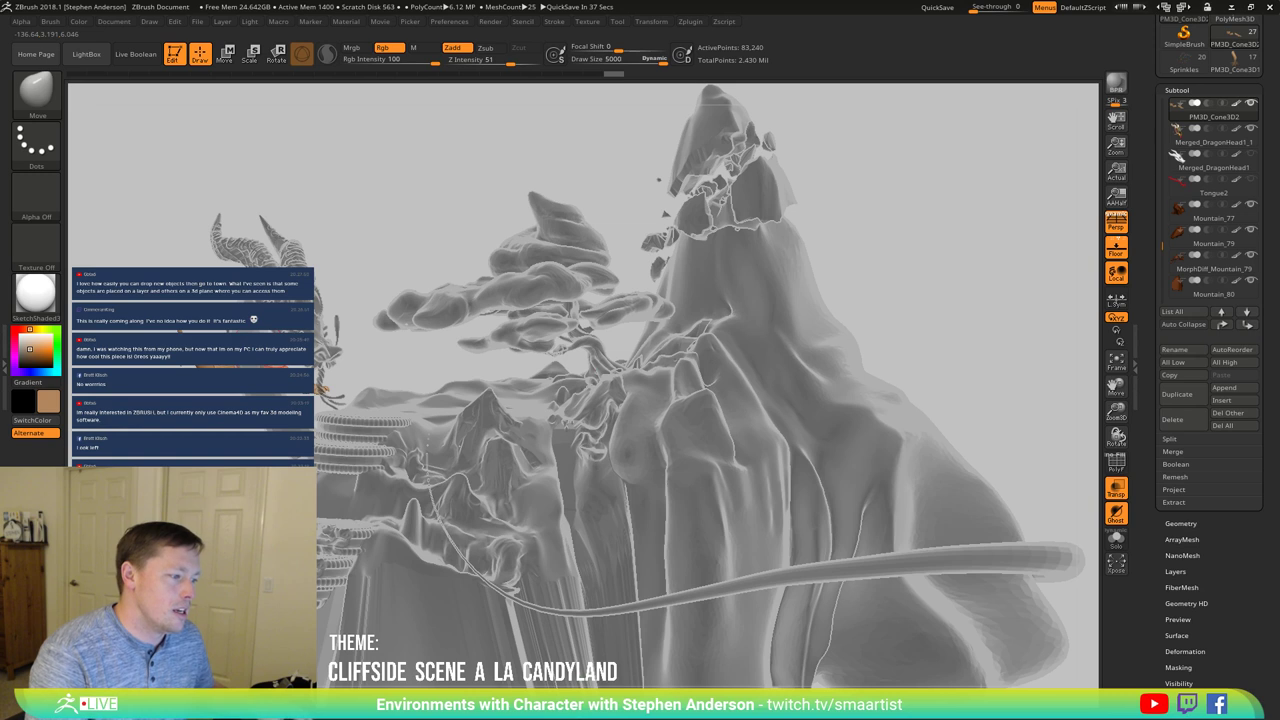
pyautogui.press('ctrl')
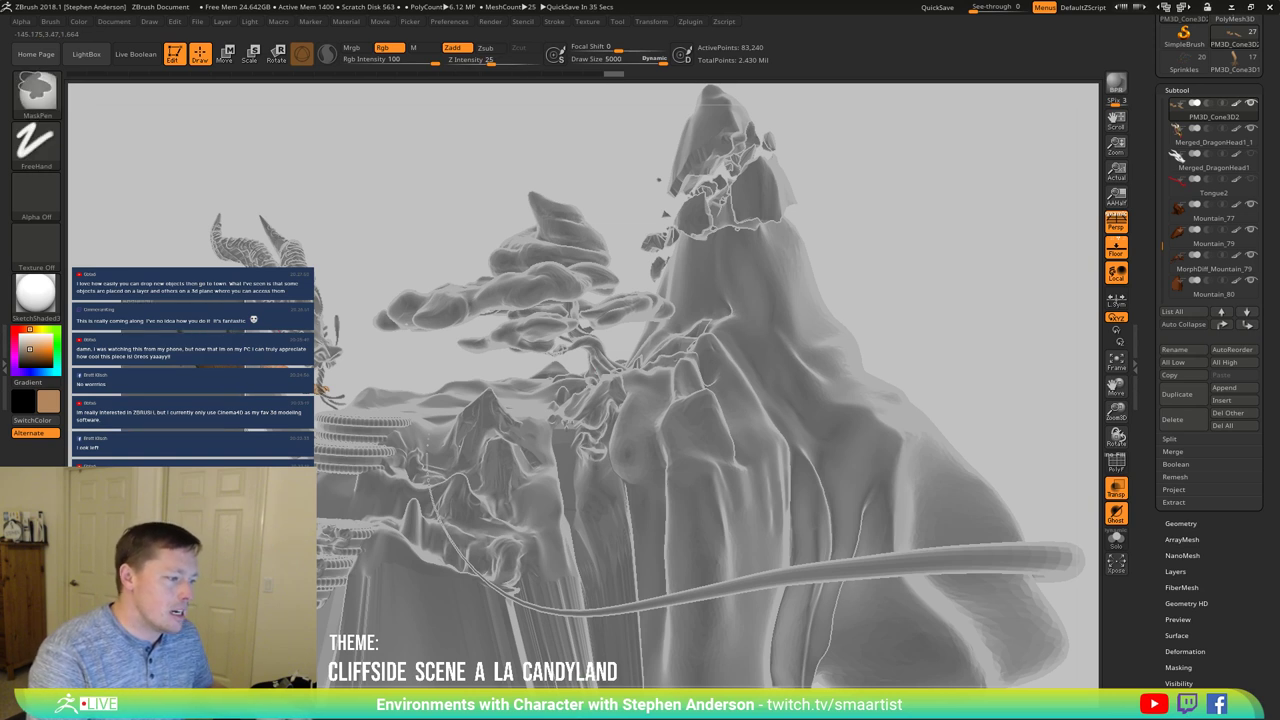
pyautogui.moveTo(375, 272)
pyautogui.keyDown('ctrl'); pyautogui.mouseDown(button='right')
pyautogui.moveTo(379, 335)
pyautogui.moveTo(588, 367)
pyautogui.mouseUp(button='right'); pyautogui.keyUp('ctrl')
pyautogui.keyDown('ctrl'); pyautogui.moveTo(241, 241); pyautogui.dragTo(390, 450); pyautogui.keyUp('ctrl')
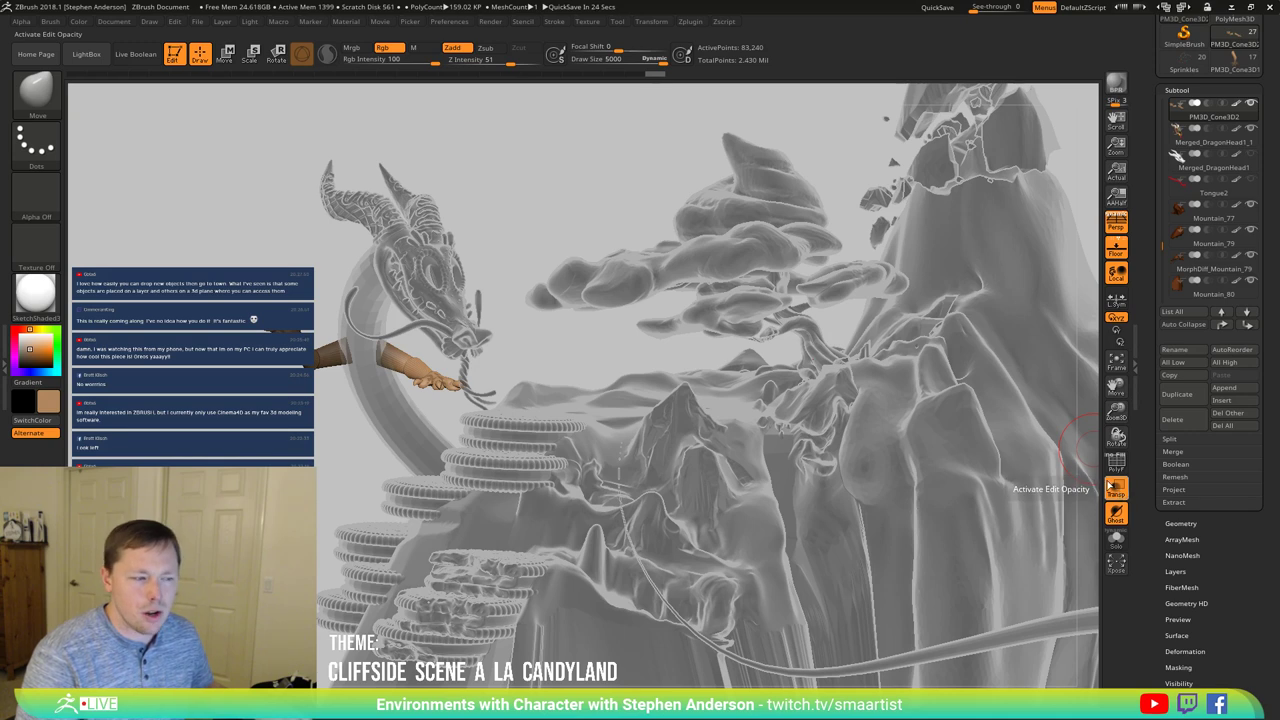
pyautogui.click(1117, 492)
pyautogui.keyDown('ctrl'); pyautogui.moveTo(714, 351); pyautogui.dragTo(700, 345, button='right'); pyautogui.keyUp('ctrl')
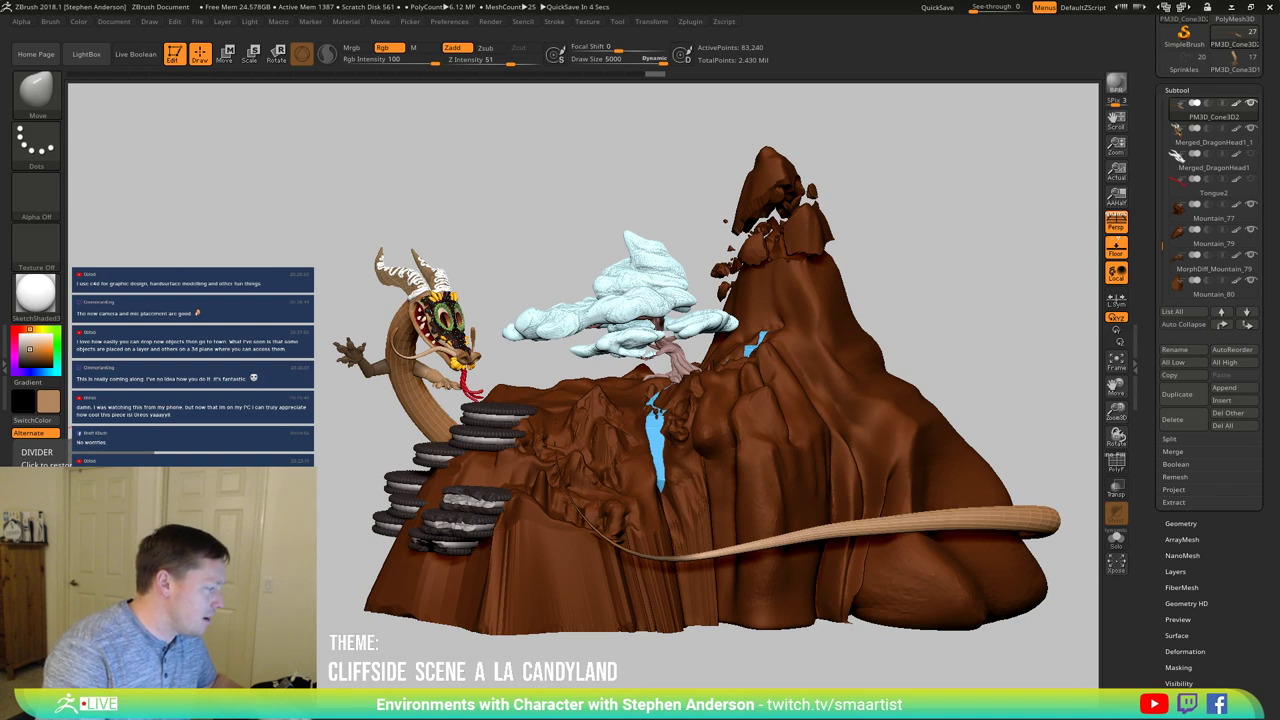
# Step: Switch to Photos to examine the promo image 2019-02-27.jpg as a composition reference, and return to ZBrush
pyautogui.hotkey('alt', 'Tab')
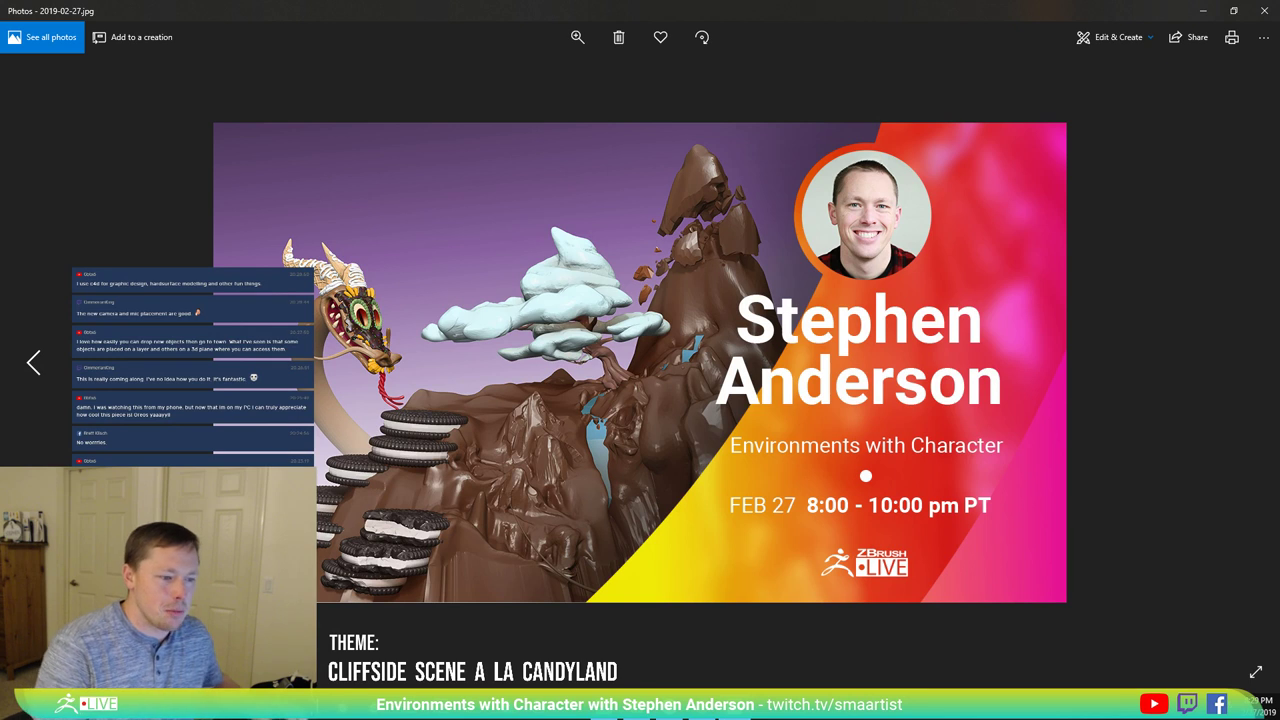
pyautogui.click(597, 407)
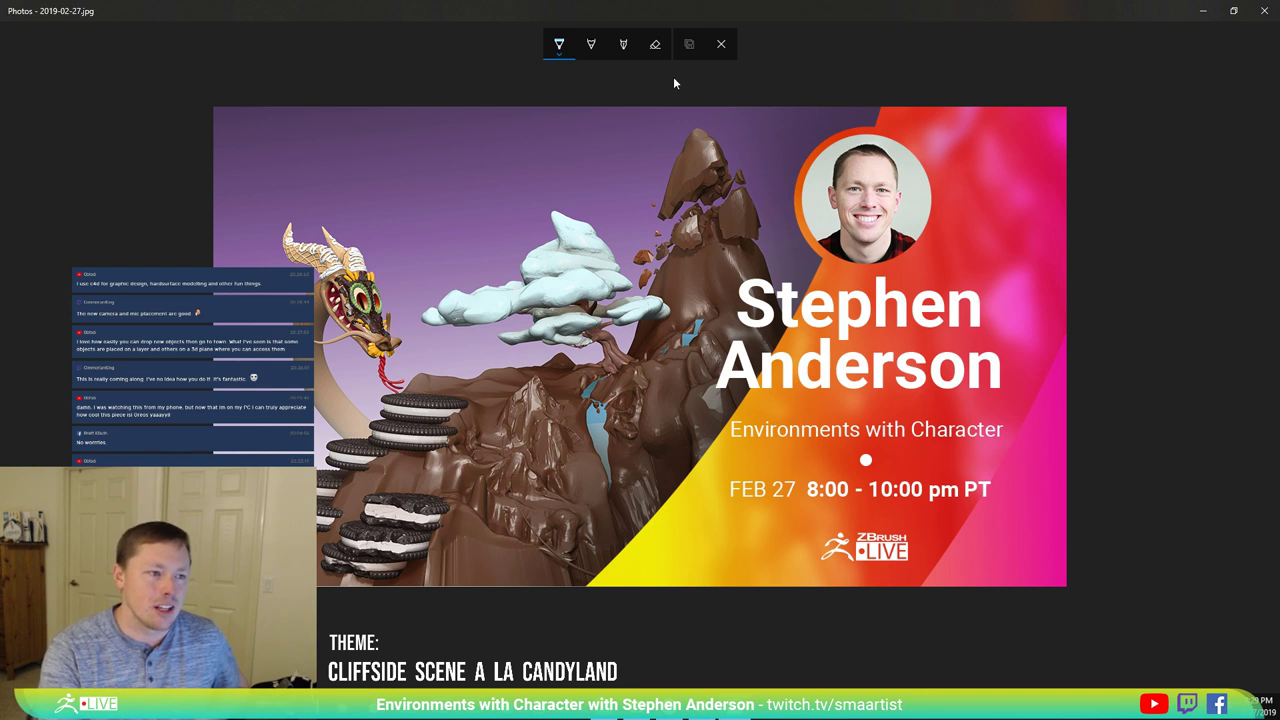
pyautogui.click(721, 44)
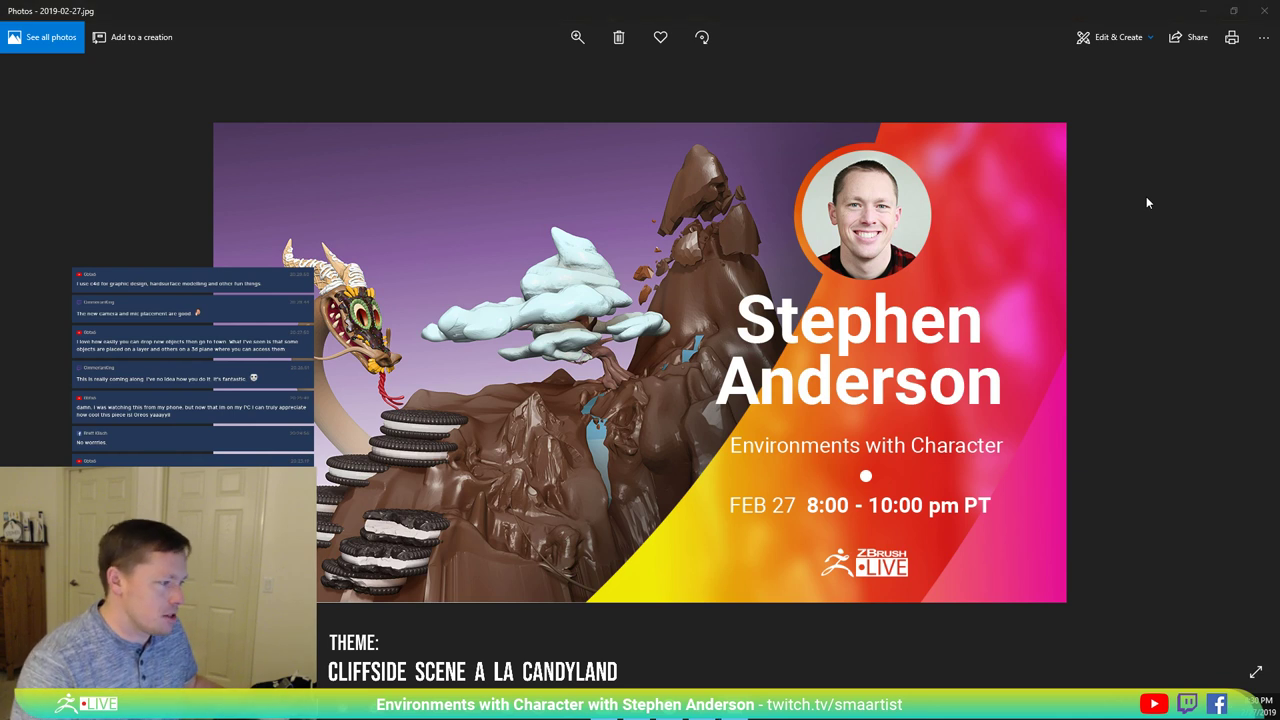
pyautogui.hotkey('alt', 'Tab')
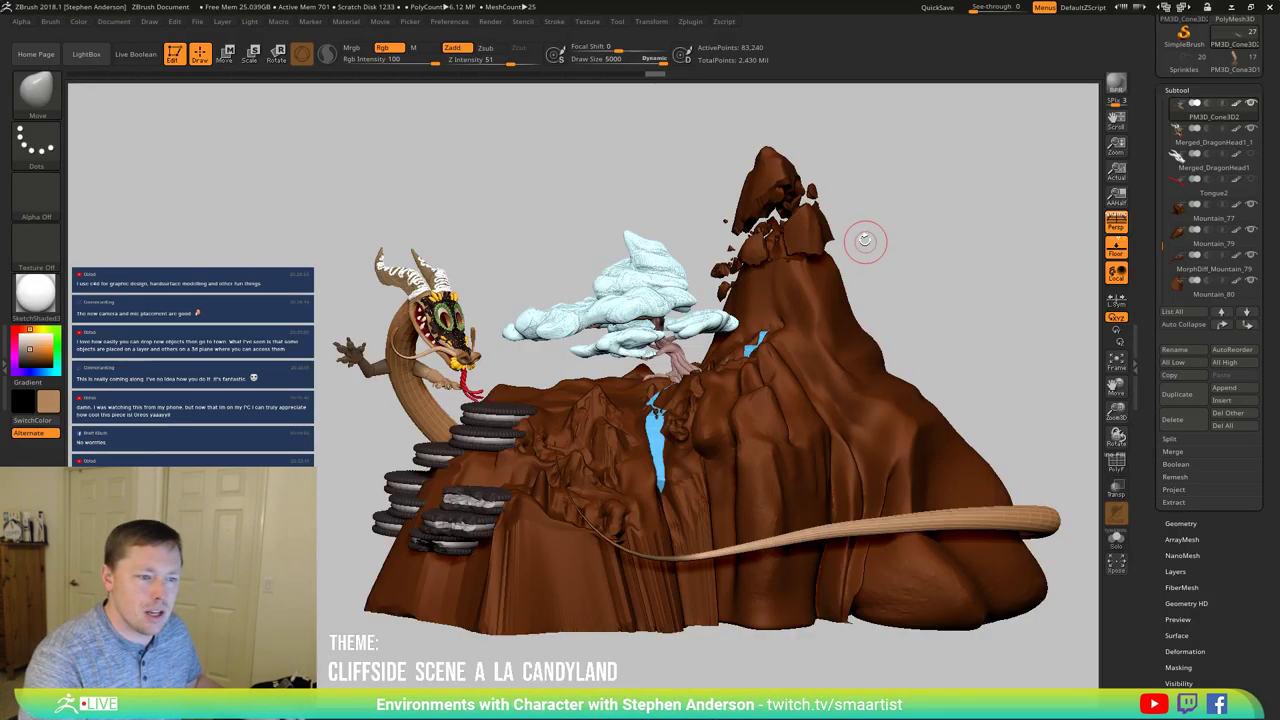
# Step: Display polygroups with PolyFrame and select the mountain's broken peak subtool Mountain_79
pyautogui.keyDown('alt'); pyautogui.moveTo(840, 257); pyautogui.dragTo(821, 292); pyautogui.keyUp('alt')
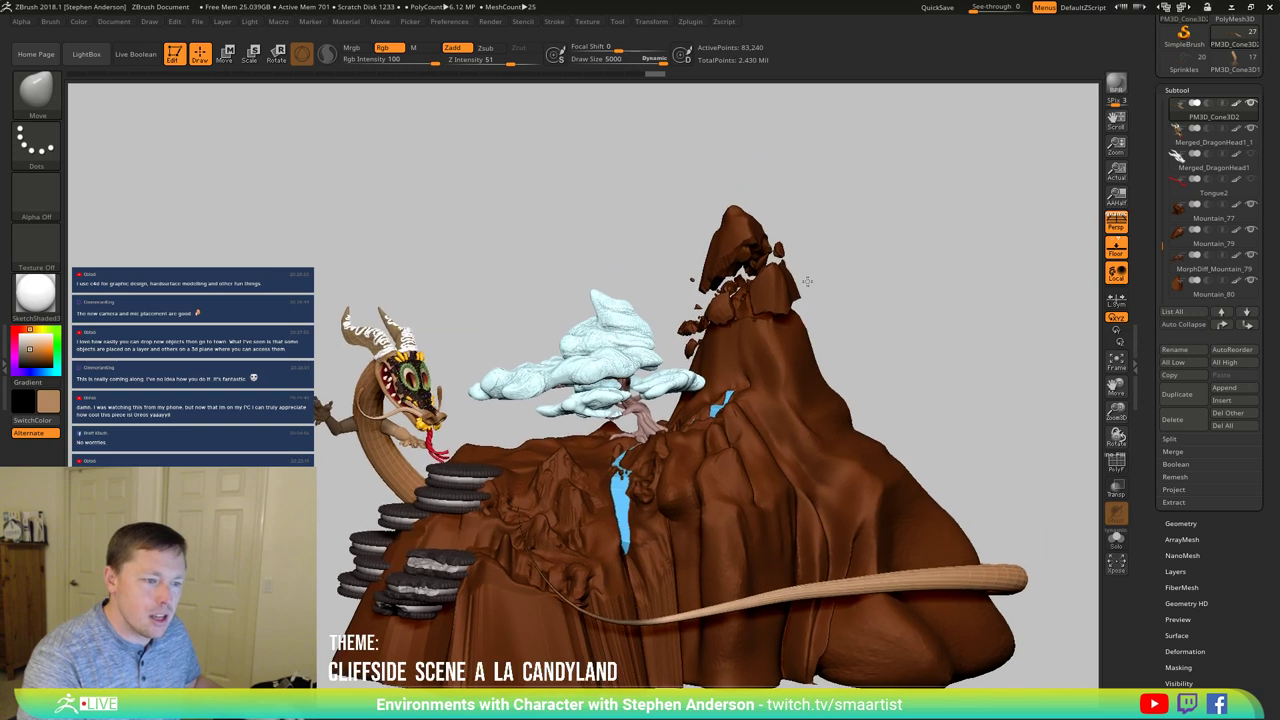
pyautogui.moveTo(746, 241)
pyautogui.mouseDown(button='right')
pyautogui.moveTo(718, 242)
pyautogui.moveTo(742, 240)
pyautogui.mouseUp(button='right')
pyautogui.hotkey('shift', 'f')
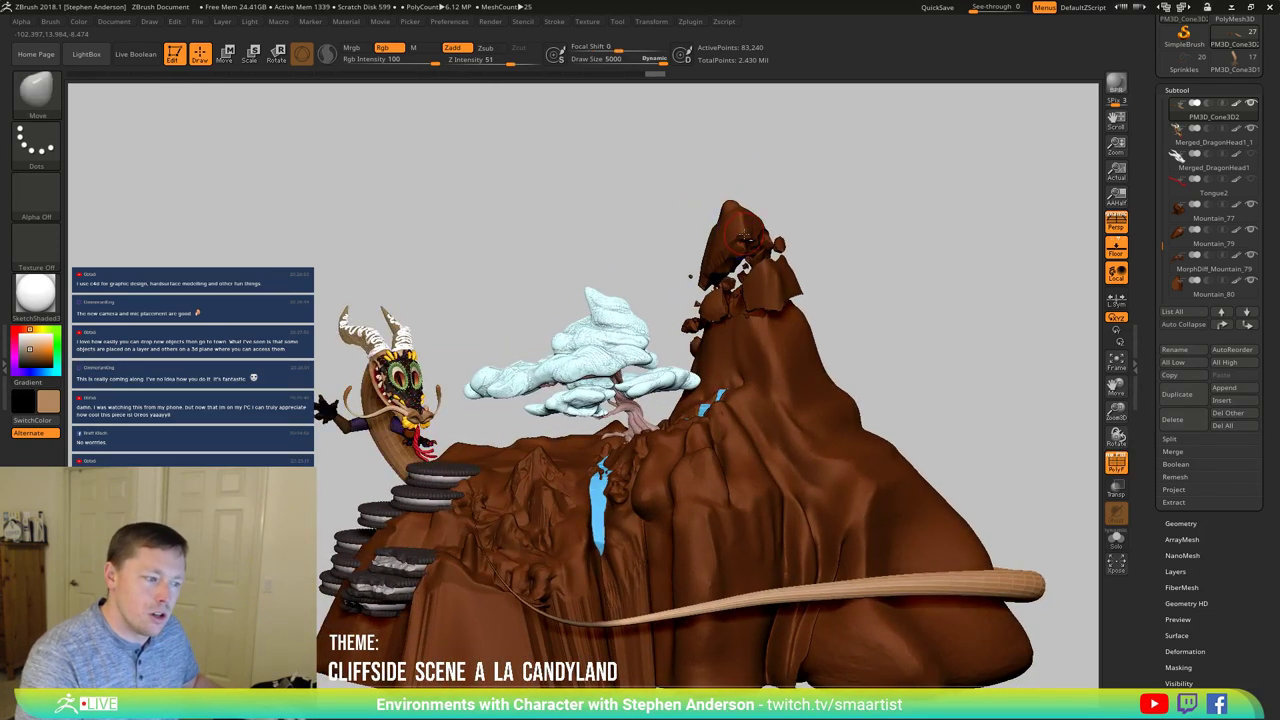
pyautogui.keyDown('alt'); pyautogui.click(740, 238); pyautogui.keyUp('alt')
pyautogui.keyDown('alt'); pyautogui.moveTo(819, 211); pyautogui.dragTo(739, 301); pyautogui.keyUp('alt')
pyautogui.keyDown('ctrl'); pyautogui.moveTo(706, 337); pyautogui.dragTo(671, 362, button='right'); pyautogui.keyUp('ctrl')
pyautogui.moveTo(666, 304)
pyautogui.mouseDown(button='right')
pyautogui.moveTo(696, 320)
pyautogui.moveTo(700, 340)
pyautogui.moveTo(693, 320)
pyautogui.mouseUp(button='right')
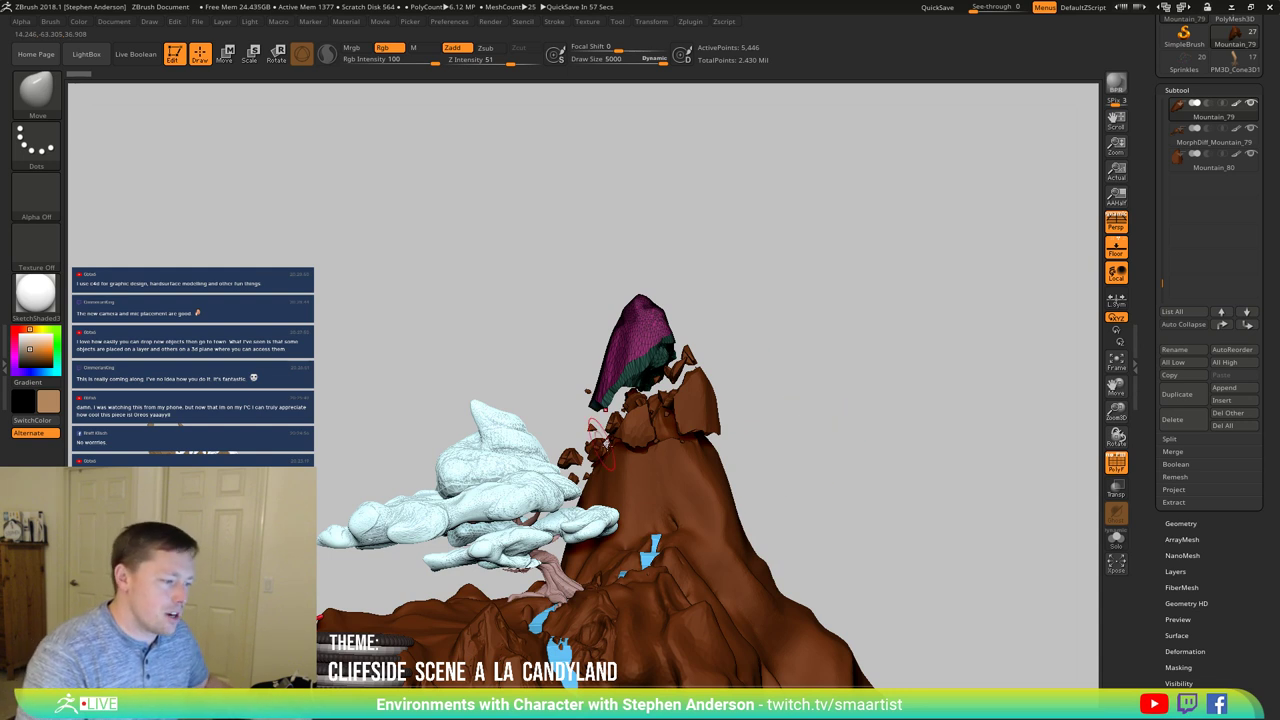
pyautogui.moveTo(660, 511)
pyautogui.keyDown('ctrl'); pyautogui.mouseDown(button='right')
pyautogui.moveTo(668, 534)
pyautogui.moveTo(612, 459)
pyautogui.moveTo(628, 477)
pyautogui.mouseUp(button='right'); pyautogui.keyUp('ctrl')
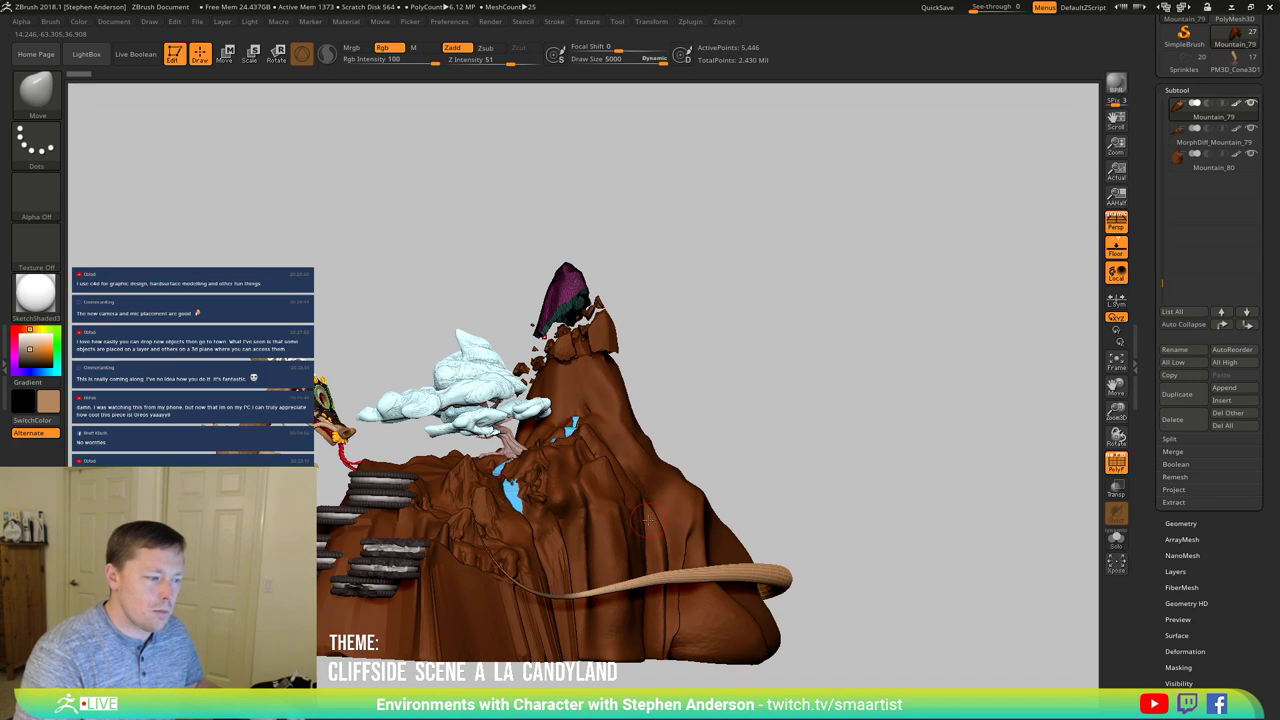
# Step: Select the dragon body subtool DragonBase_1, check how it wraps the mountain, and duplicate it
pyautogui.keyDown('alt'); pyautogui.click(784, 578); pyautogui.keyUp('alt')
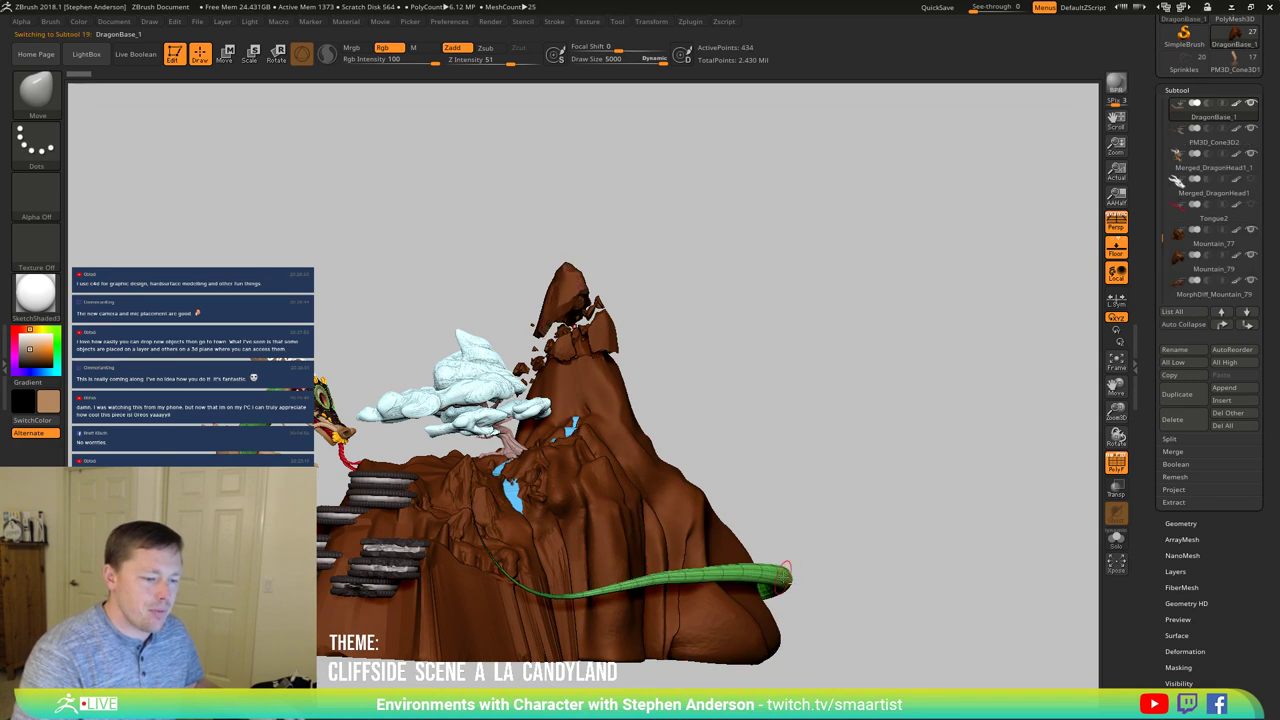
pyautogui.moveTo(766, 434)
pyautogui.mouseDown(button='right')
pyautogui.moveTo(700, 437)
pyautogui.moveTo(766, 449)
pyautogui.moveTo(800, 429)
pyautogui.moveTo(775, 423)
pyautogui.mouseUp(button='right')
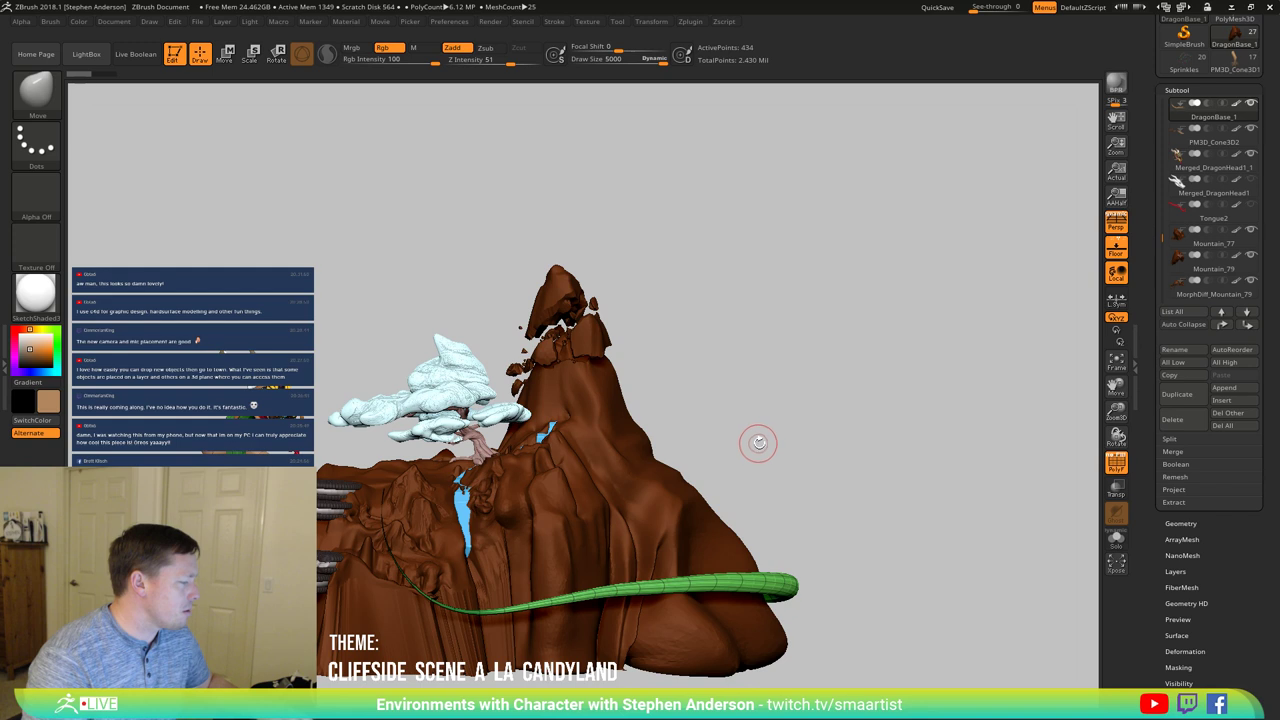
pyautogui.moveTo(774, 440)
pyautogui.mouseDown()
pyautogui.moveTo(704, 460)
pyautogui.moveTo(745, 461)
pyautogui.moveTo(795, 436)
pyautogui.mouseUp()
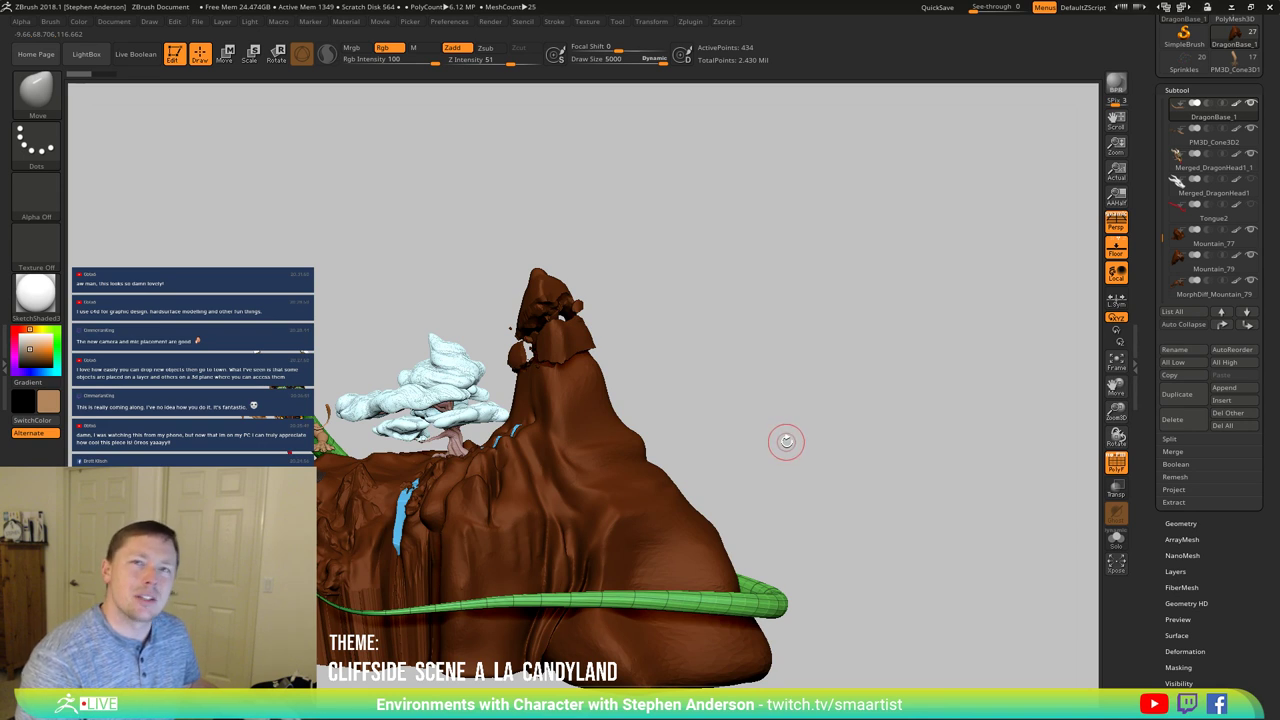
pyautogui.moveTo(735, 429); pyautogui.dragTo(634, 316)
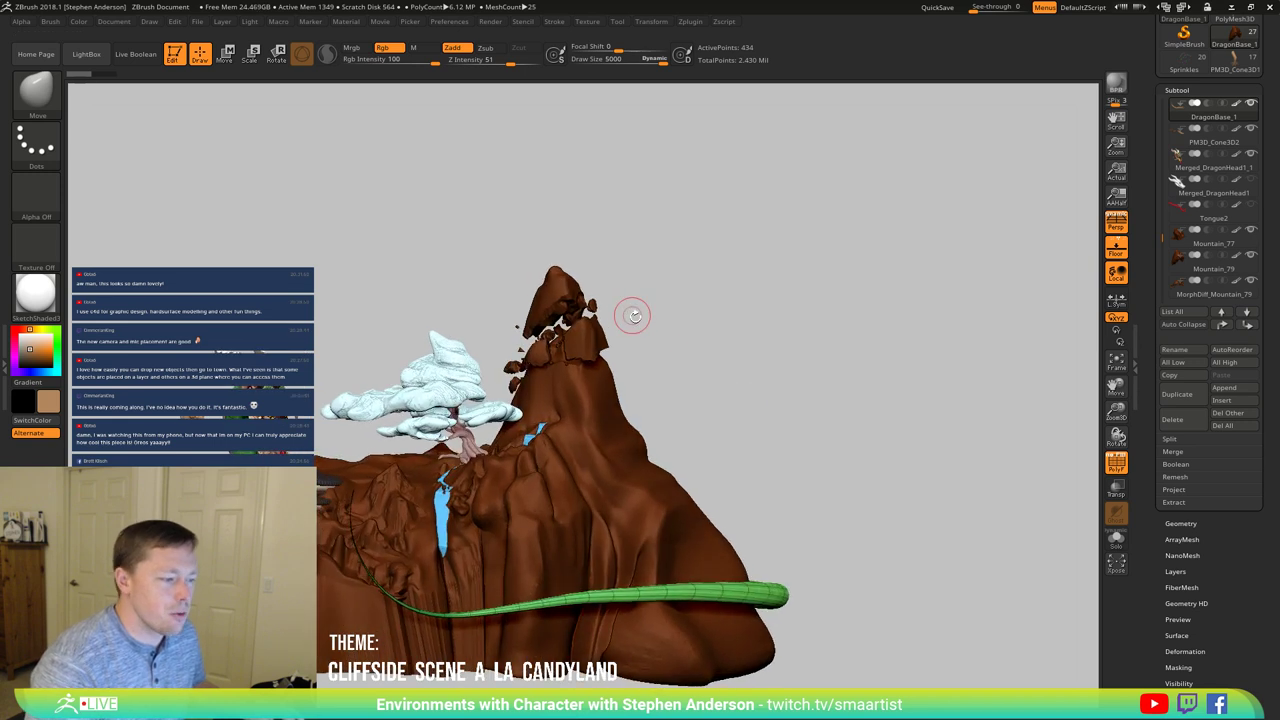
pyautogui.hotkey('ctrl', 'shift')
pyautogui.keyDown('alt'); pyautogui.click(740, 423); pyautogui.keyUp('alt')
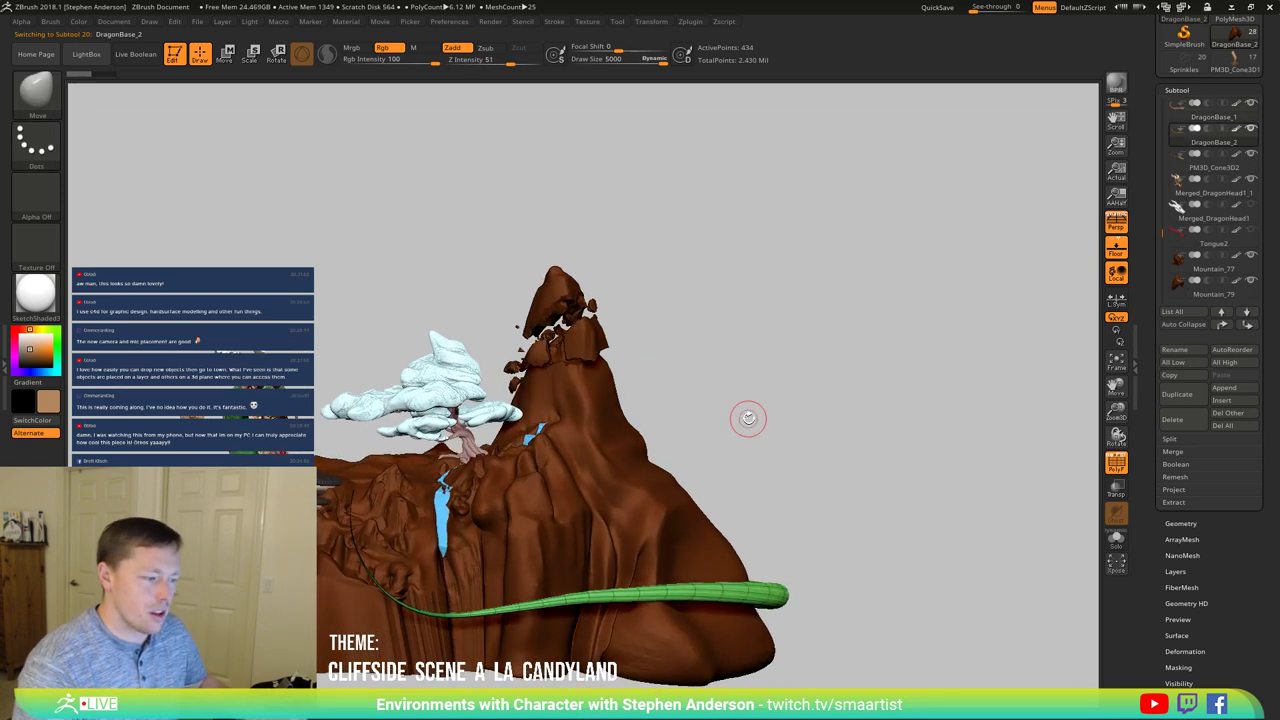
# Step: Rotate the duplicated dragon body upright with the gizmo so it rises beside the mountain
pyautogui.press('e')
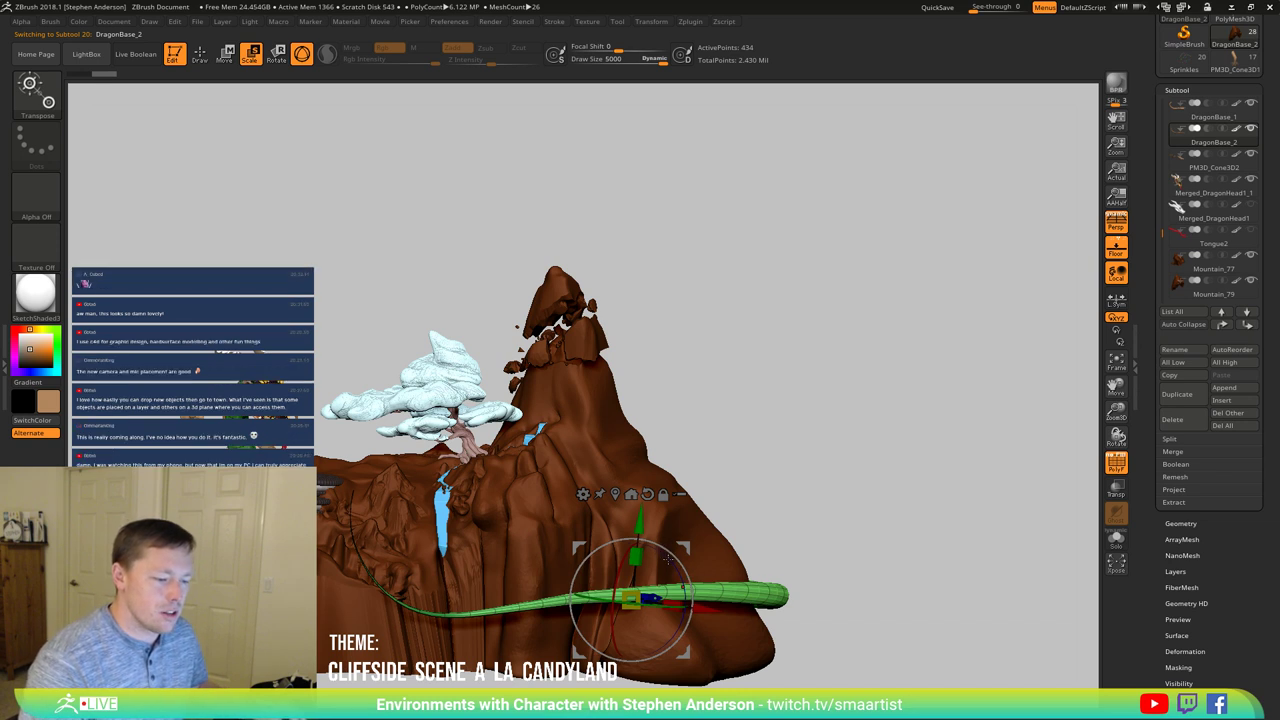
pyautogui.moveTo(675, 557); pyautogui.dragTo(768, 340)
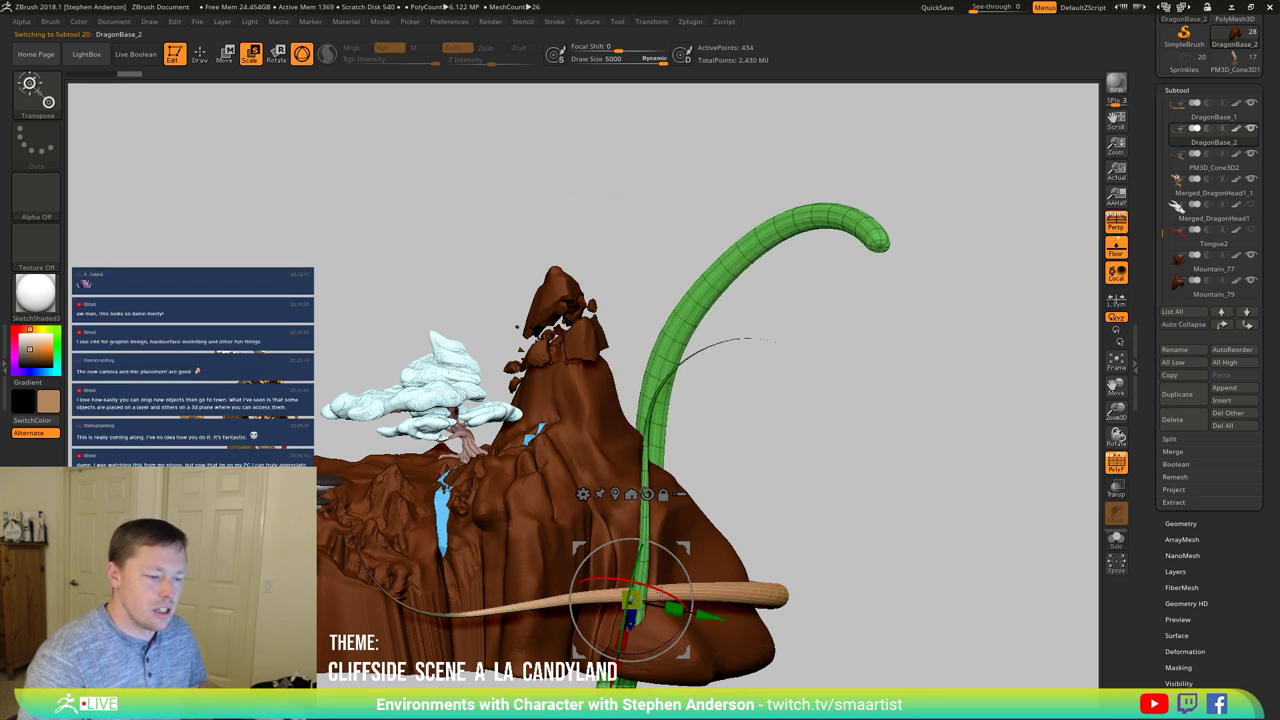
pyautogui.moveTo(660, 592); pyautogui.dragTo(740, 606)
pyautogui.moveTo(762, 488); pyautogui.dragTo(701, 519)
pyautogui.moveTo(875, 475); pyautogui.dragTo(533, 515)
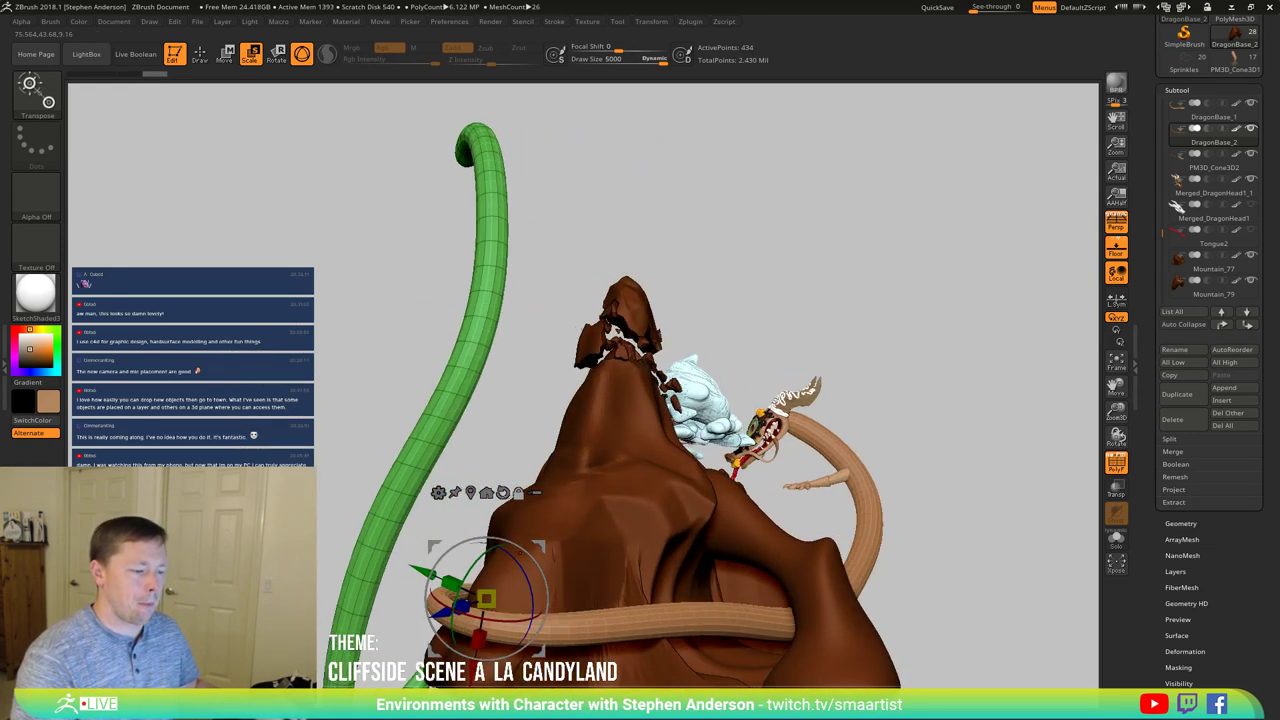
# Step: Center the gizmo on the duplicated body and reposition it so it arches over the mountain peak
pyautogui.click(470, 493)
pyautogui.moveTo(537, 438); pyautogui.dragTo(689, 378)
pyautogui.moveTo(842, 400); pyautogui.dragTo(1060, 392)
pyautogui.keyDown('alt'); pyautogui.moveTo(800, 397); pyautogui.dragTo(361, 328); pyautogui.keyUp('alt')
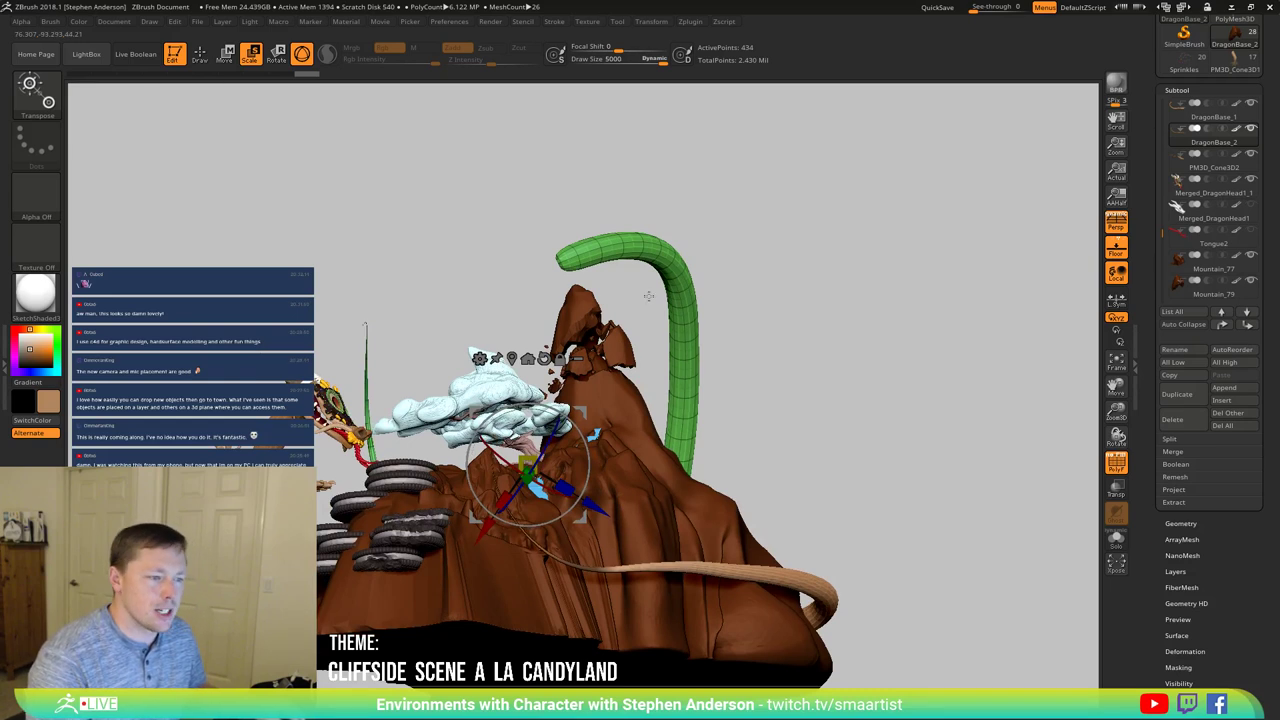
pyautogui.moveTo(648, 296); pyautogui.dragTo(617, 381)
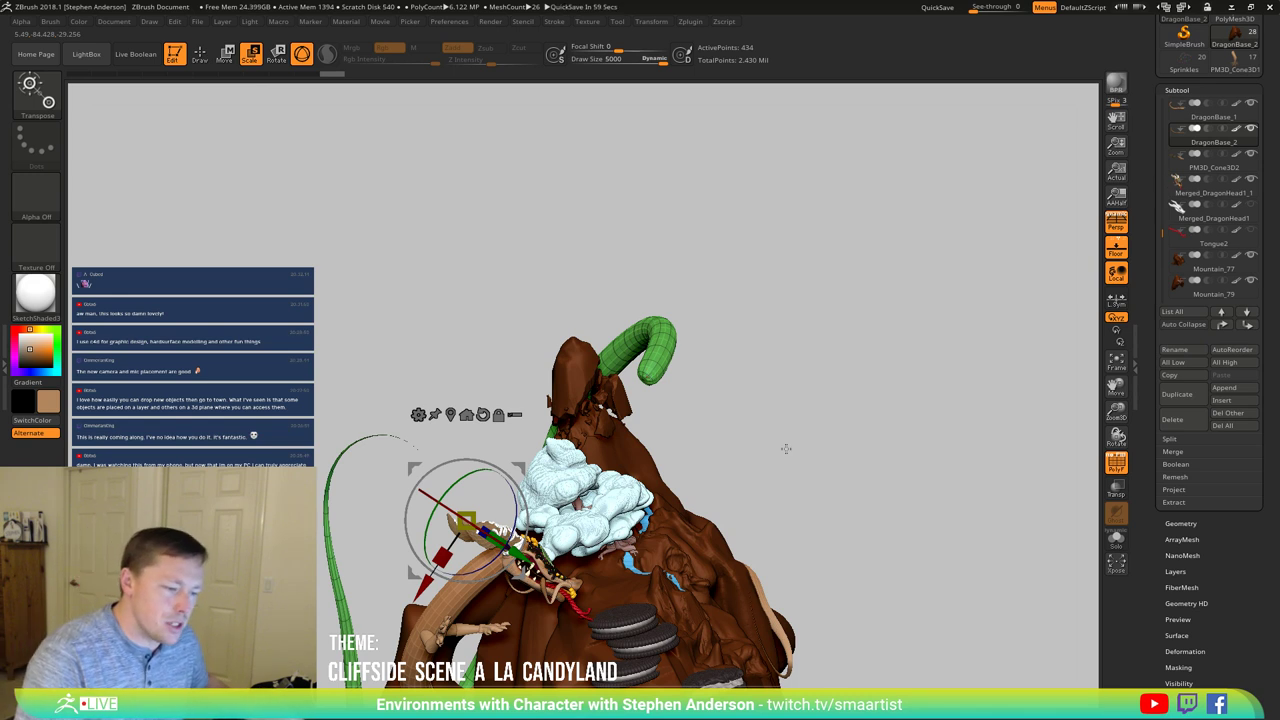
pyautogui.moveTo(786, 448); pyautogui.dragTo(686, 463)
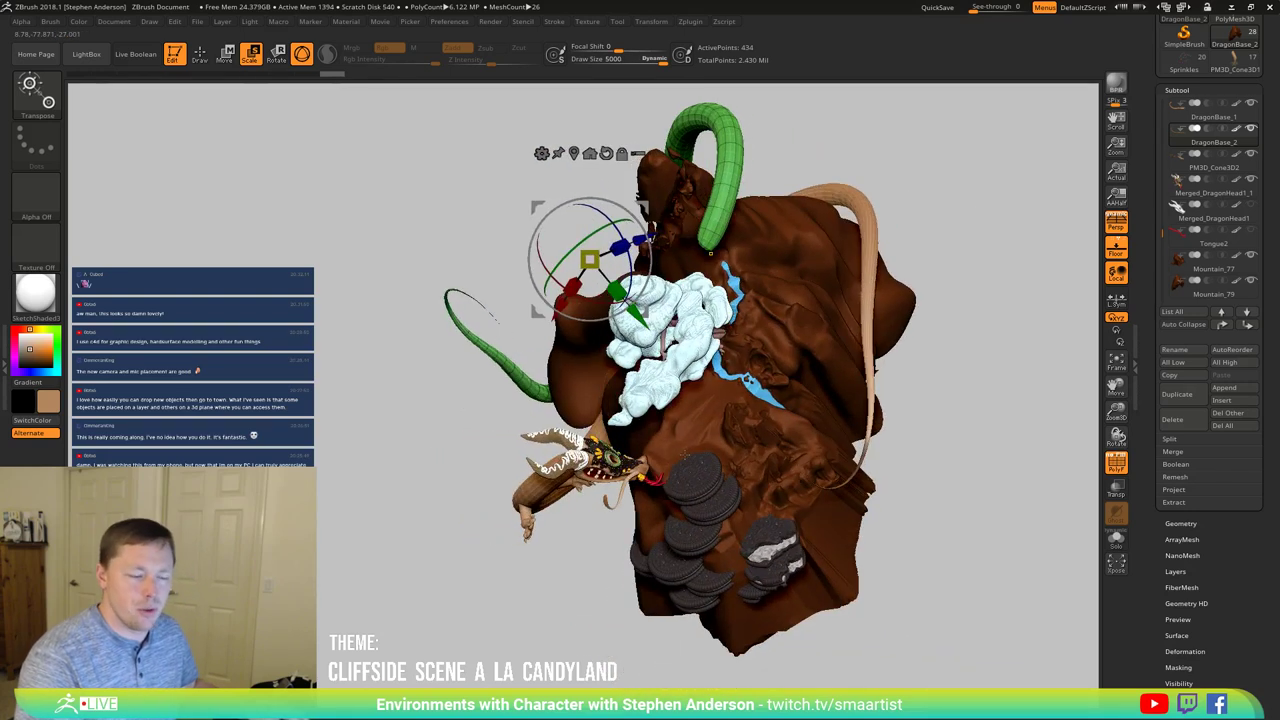
pyautogui.keyDown('ctrl'); pyautogui.moveTo(685, 455); pyautogui.dragTo(678, 603, button='right'); pyautogui.keyUp('ctrl')
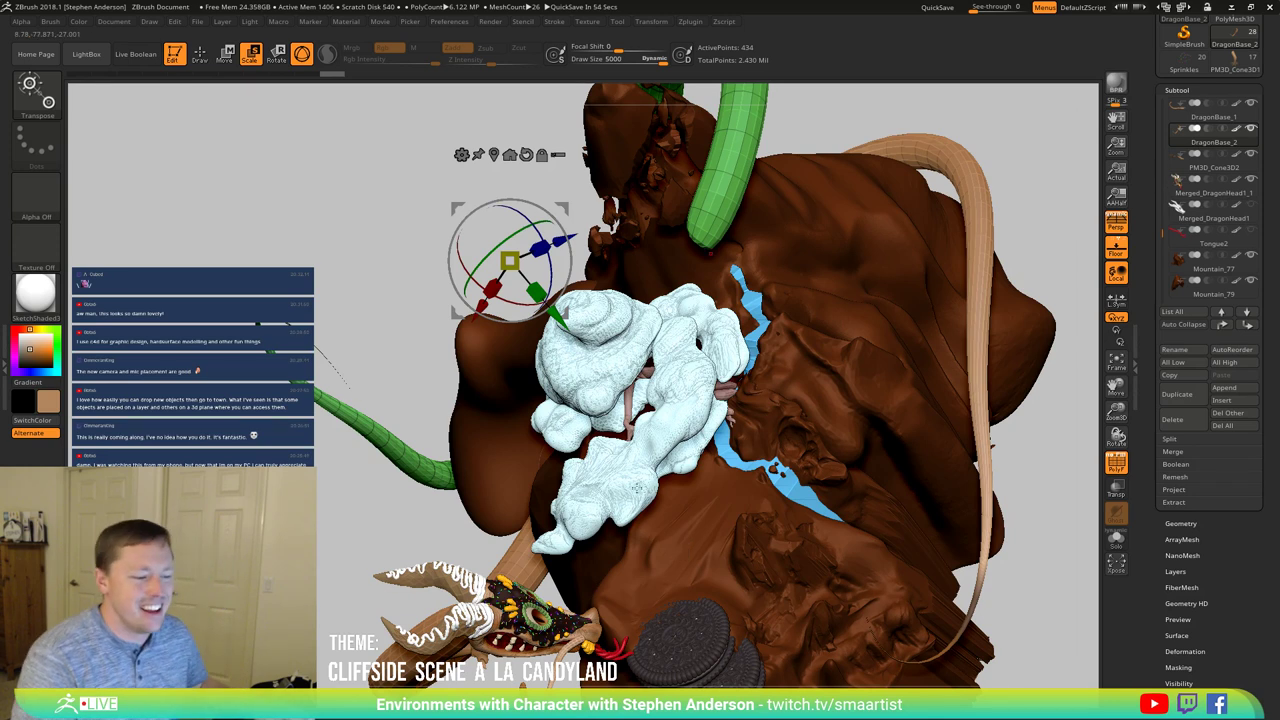
pyautogui.moveTo(643, 520); pyautogui.dragTo(690, 425, button='right')
pyautogui.moveTo(334, 208)
pyautogui.mouseDown(button='right')
pyautogui.moveTo(346, 214)
pyautogui.moveTo(298, 304)
pyautogui.moveTo(286, 256)
pyautogui.mouseUp(button='right')
# Step: Mask a section of the duplicated body with the MaskLasso brush and invert the mask
pyautogui.keyDown('ctrl'); pyautogui.click(36, 90); pyautogui.keyUp('ctrl')
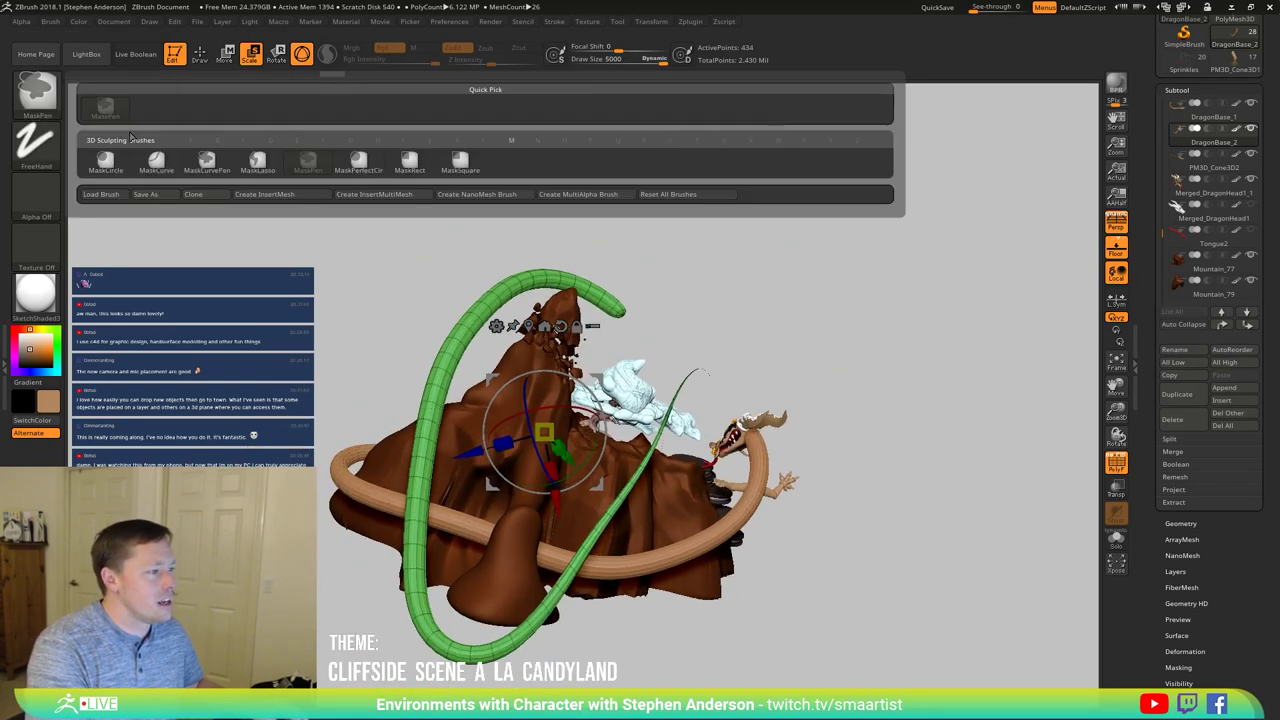
pyautogui.keyDown('ctrl'); pyautogui.click(258, 164); pyautogui.keyUp('ctrl')
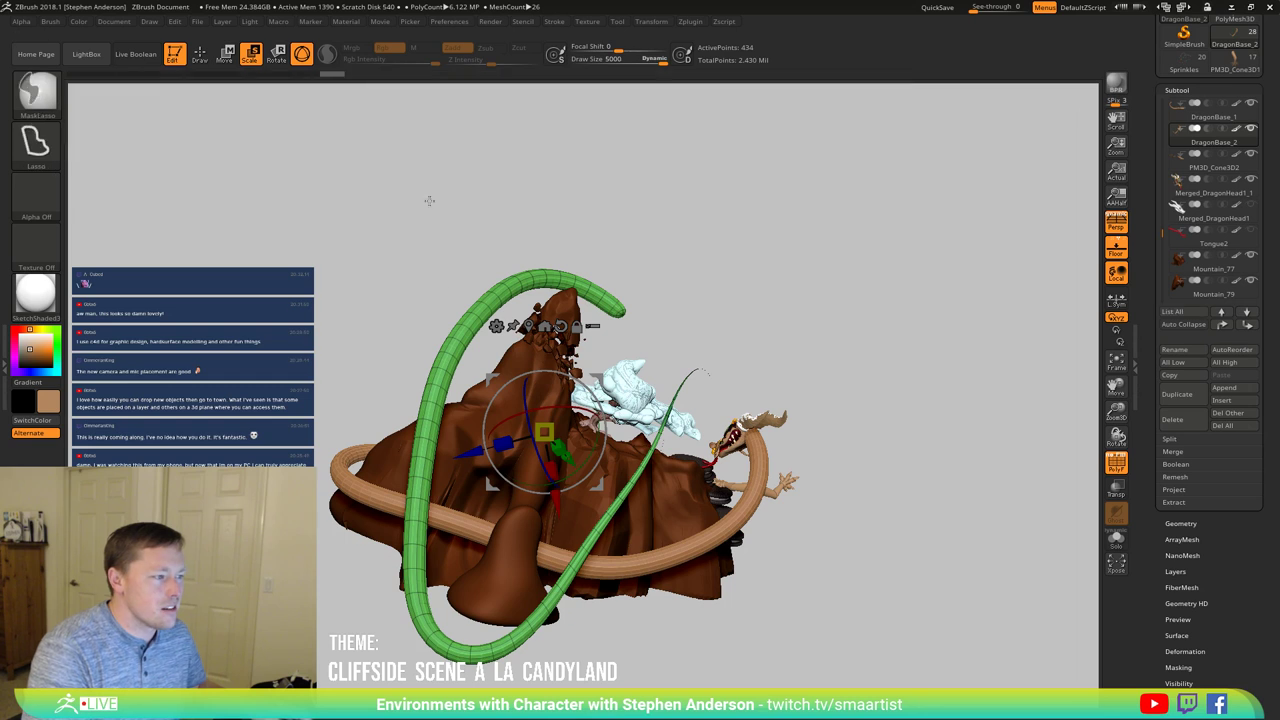
pyautogui.moveTo(583, 372)
pyautogui.keyDown('ctrl'); pyautogui.mouseDown()
pyautogui.moveTo(452, 540)
pyautogui.moveTo(318, 470)
pyautogui.moveTo(712, 216)
pyautogui.mouseUp(); pyautogui.keyUp('ctrl')
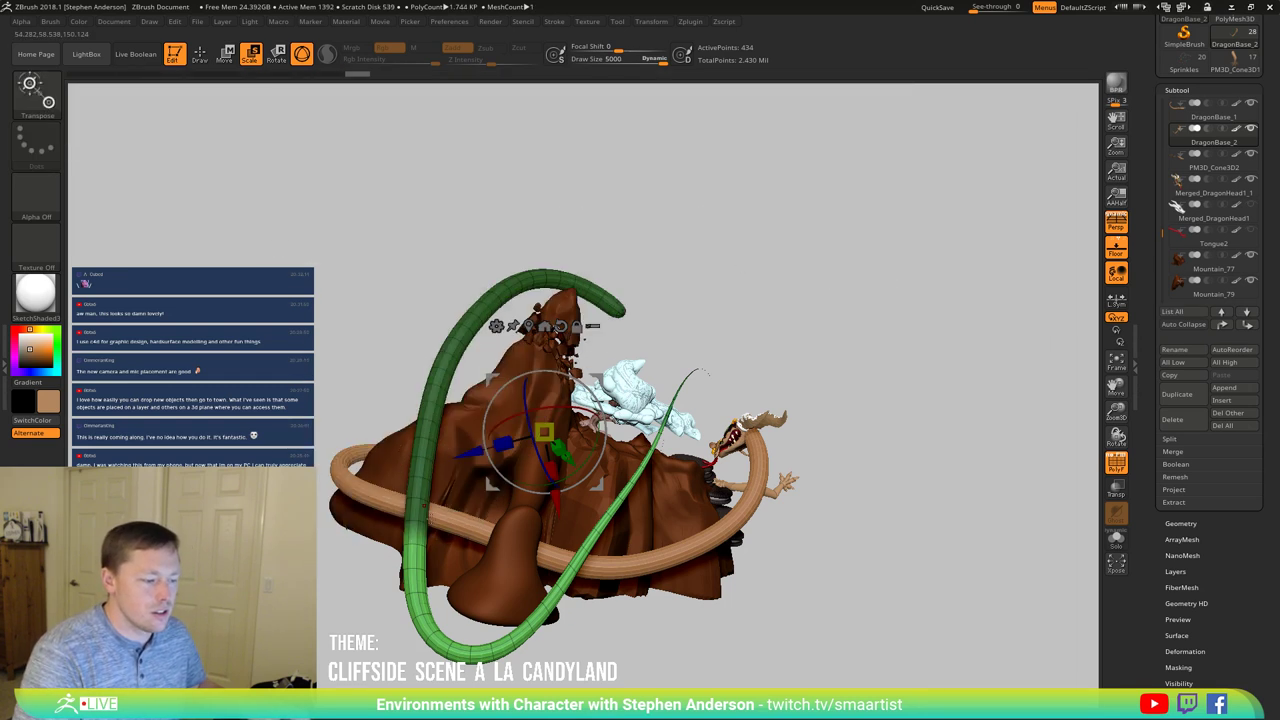
pyautogui.keyDown('ctrl'); pyautogui.click(828, 250); pyautogui.keyUp('ctrl')
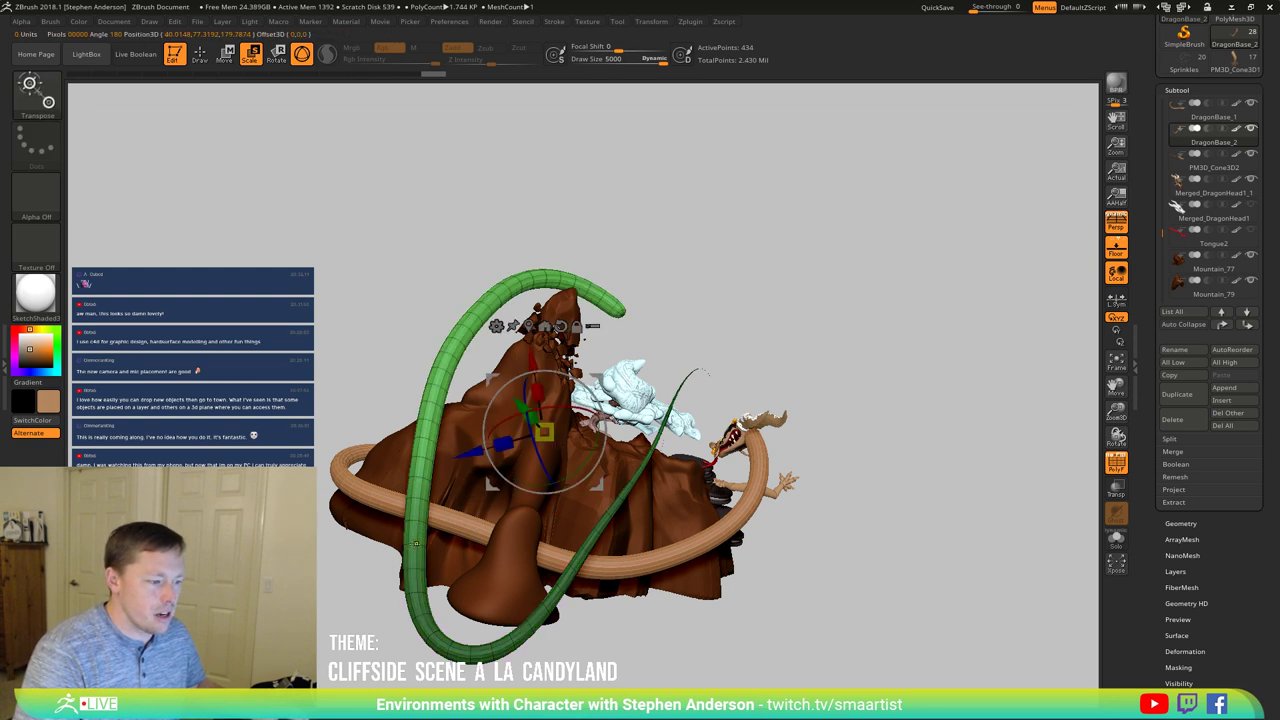
# Step: Invert the mask on the duplicated body and rotate its free lower loop and tail around the mountain's foot with the gizmo
pyautogui.moveTo(650, 352); pyautogui.dragTo(724, 360)
pyautogui.keyDown('ctrl'); pyautogui.click(720, 220); pyautogui.keyUp('ctrl')
pyautogui.moveTo(514, 566); pyautogui.dragTo(466, 518)
pyautogui.keyDown('alt'); pyautogui.click(432, 502); pyautogui.keyUp('alt')
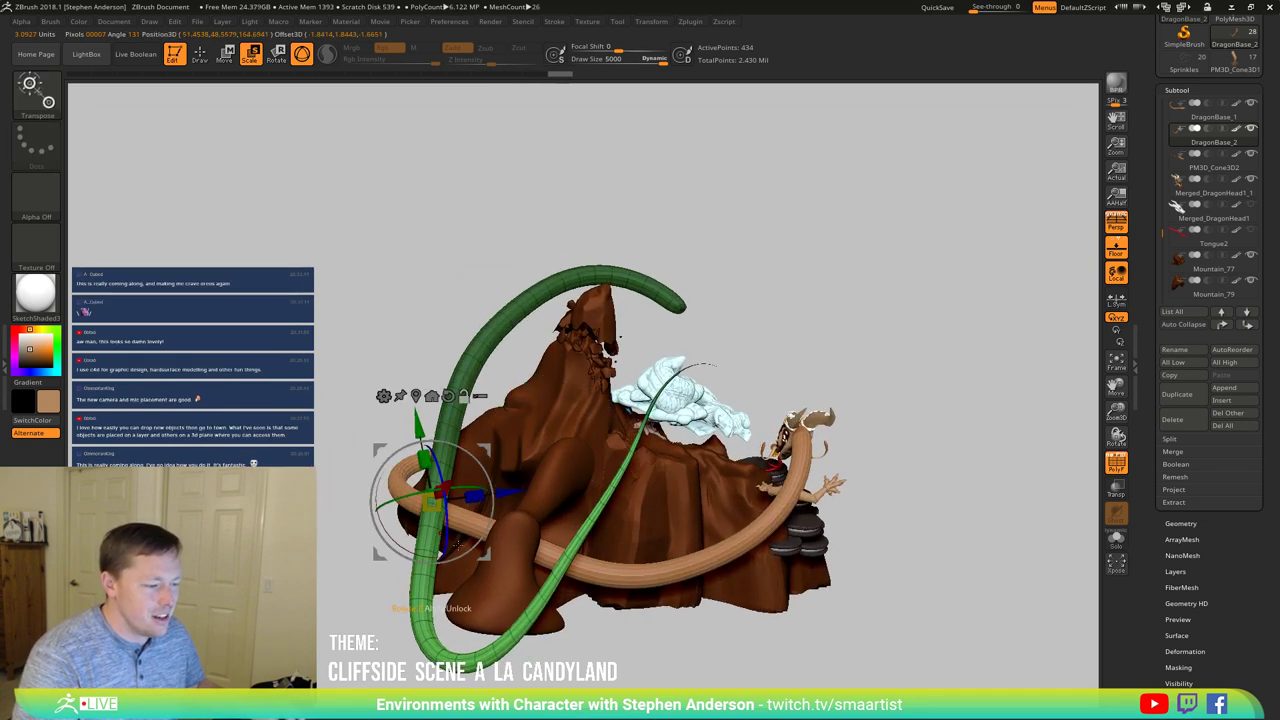
pyautogui.moveTo(384, 562); pyautogui.dragTo(334, 544)
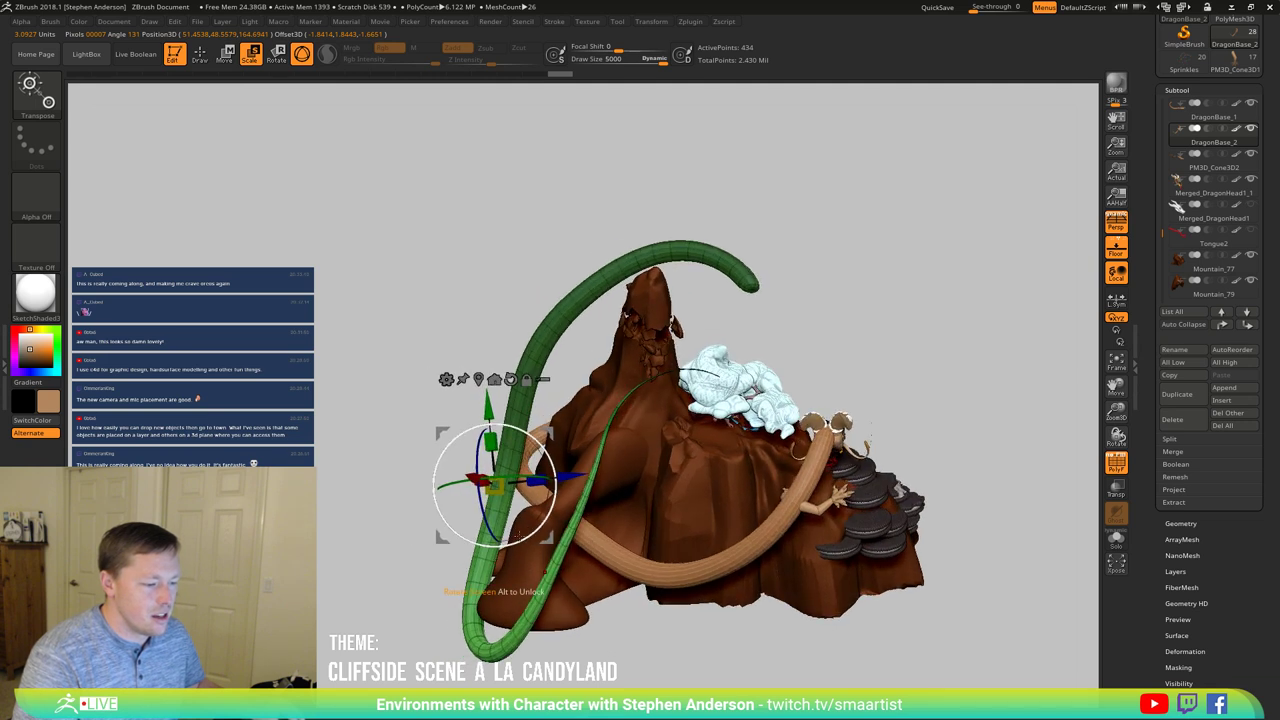
pyautogui.moveTo(546, 456); pyautogui.dragTo(484, 436)
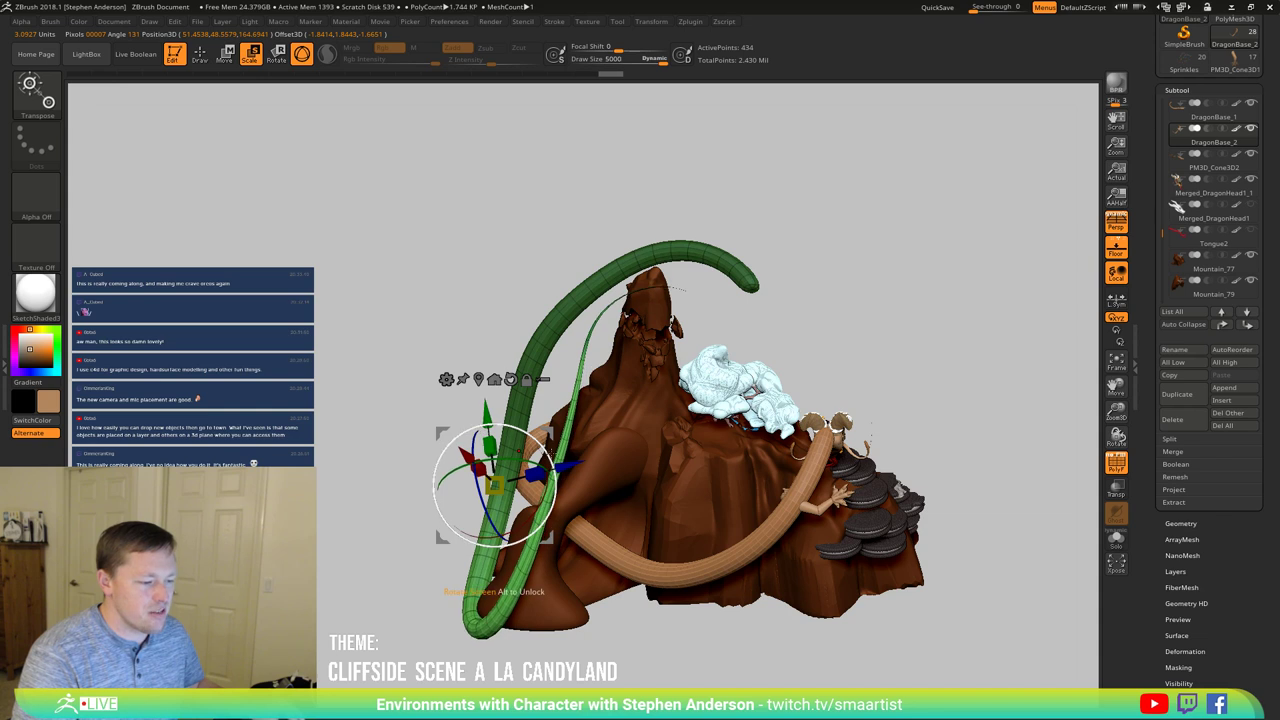
pyautogui.moveTo(551, 461); pyautogui.dragTo(518, 482)
pyautogui.moveTo(425, 505); pyautogui.dragTo(645, 475)
# Step: Select the Move brush with dynamic brush sizing turned off and set its draw size to 148
pyautogui.press('b')
pyautogui.press('m')
pyautogui.press('v')
pyautogui.press('s')
pyautogui.click(636, 543)
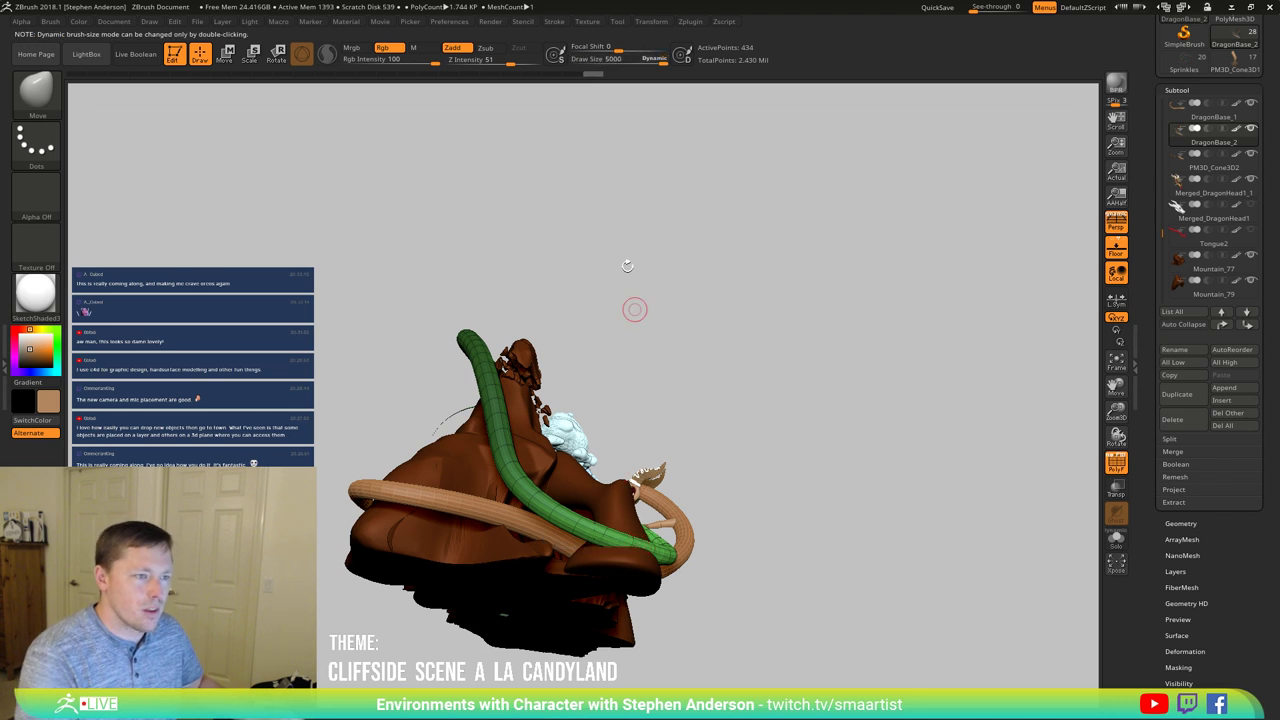
pyautogui.doubleClick(655, 61)
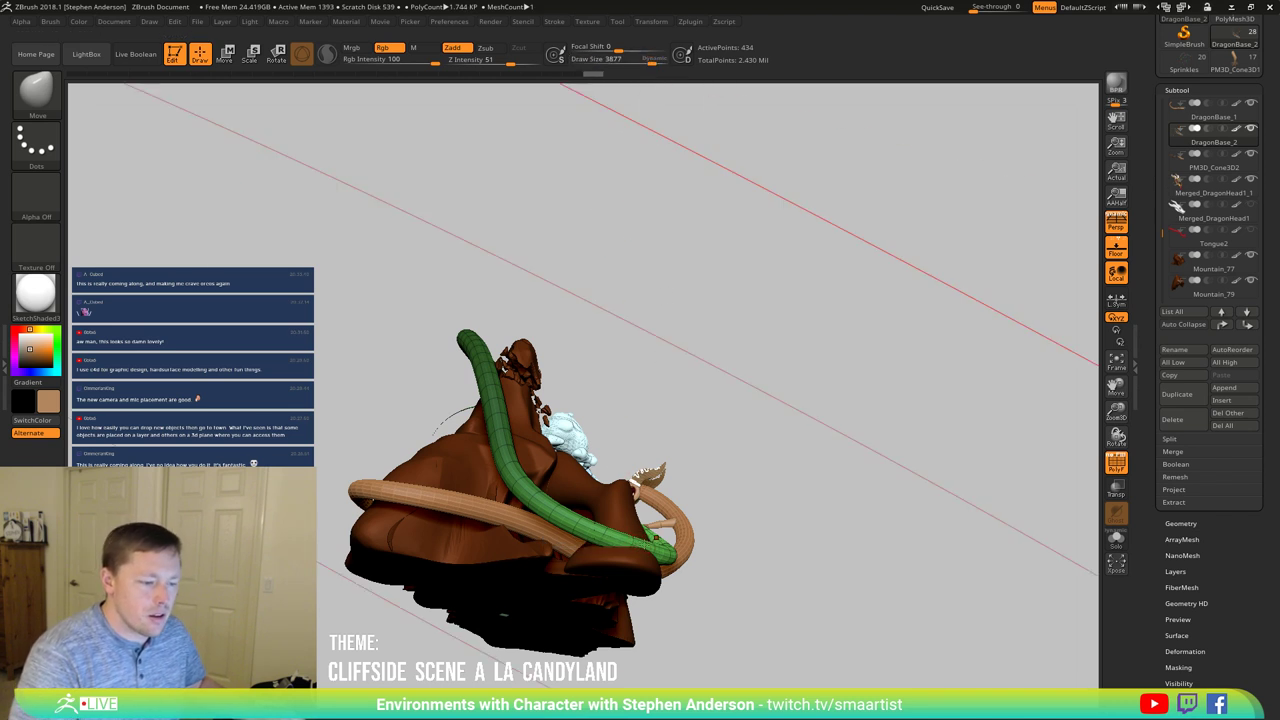
pyautogui.press('s')
pyautogui.moveTo(648, 547)
pyautogui.mouseDown()
pyautogui.moveTo(577, 547)
pyautogui.moveTo(651, 535)
pyautogui.mouseUp()
# Step: Mask the duplicated body's arch and lower loop with the MaskLasso brush, leaving only the tail unmasked
pyautogui.moveTo(652, 540); pyautogui.dragTo(480, 562, button='right')
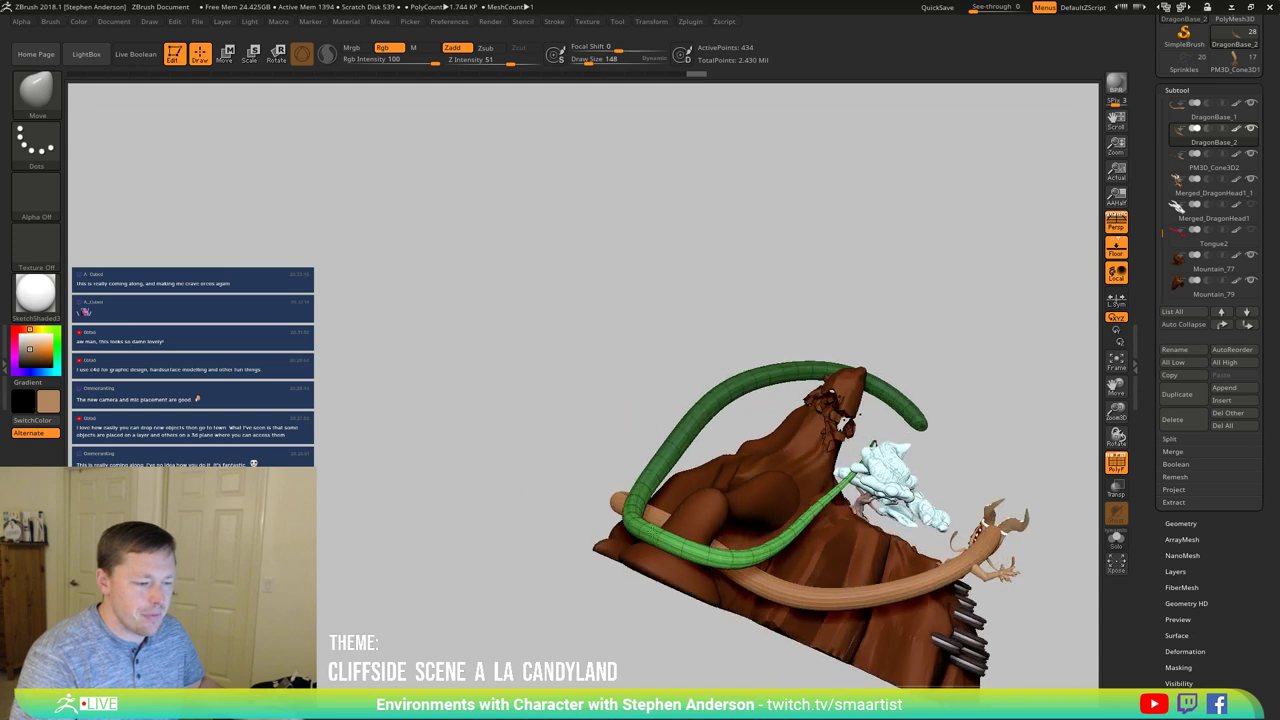
pyautogui.moveTo(523, 492)
pyautogui.mouseDown(button='right')
pyautogui.moveTo(628, 523)
pyautogui.moveTo(620, 568)
pyautogui.mouseUp(button='right')
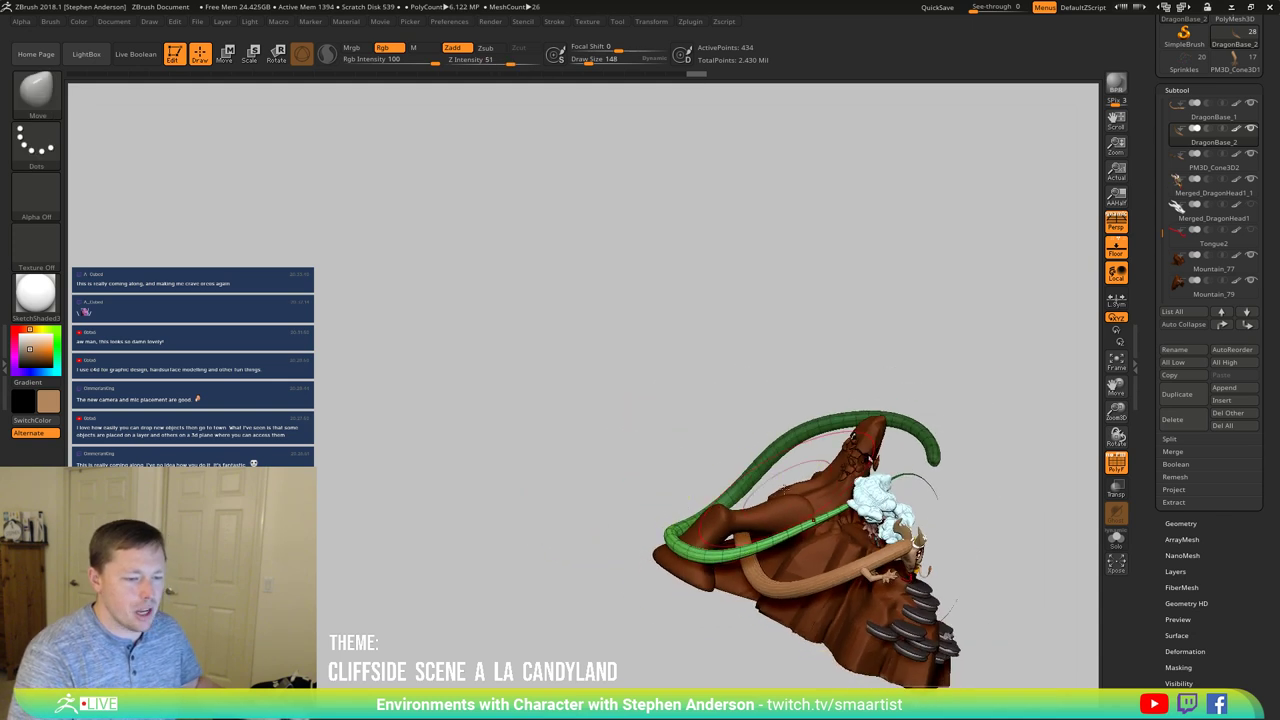
pyautogui.moveTo(640, 520); pyautogui.dragTo(737, 486, button='right')
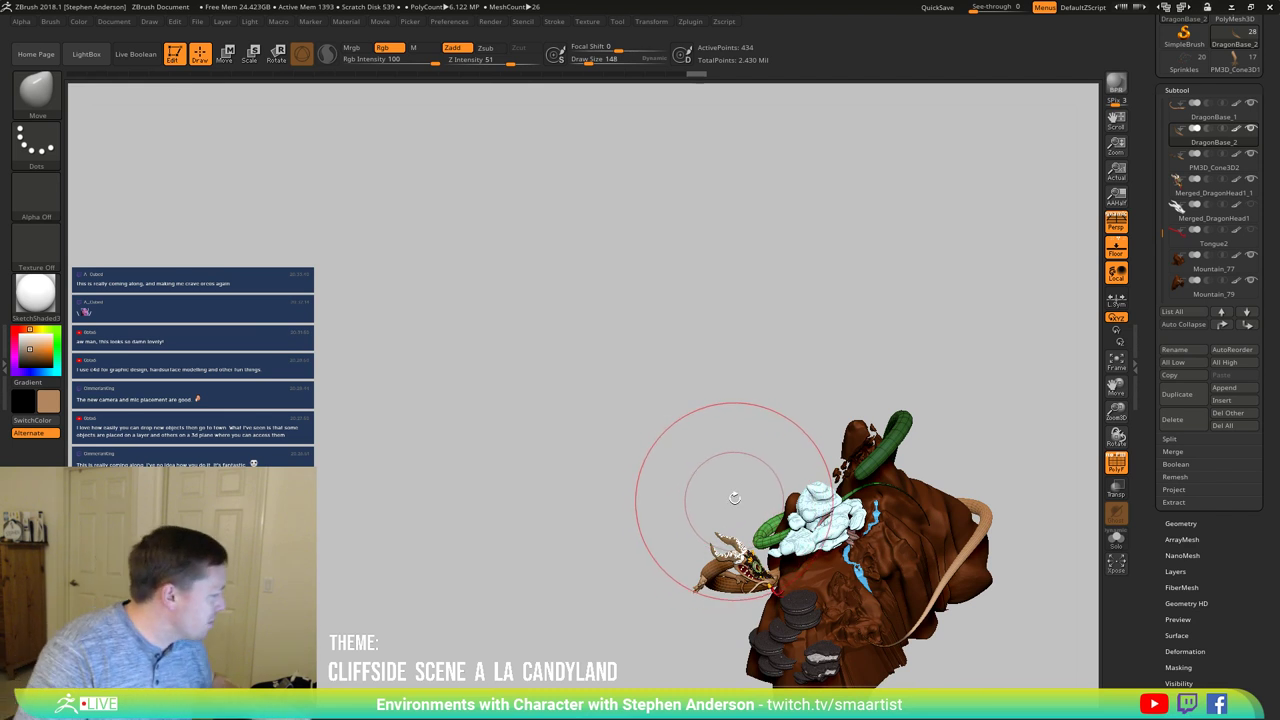
pyautogui.moveTo(731, 493)
pyautogui.mouseDown(button='right')
pyautogui.moveTo(744, 460)
pyautogui.moveTo(726, 335)
pyautogui.moveTo(690, 300)
pyautogui.mouseUp(button='right')
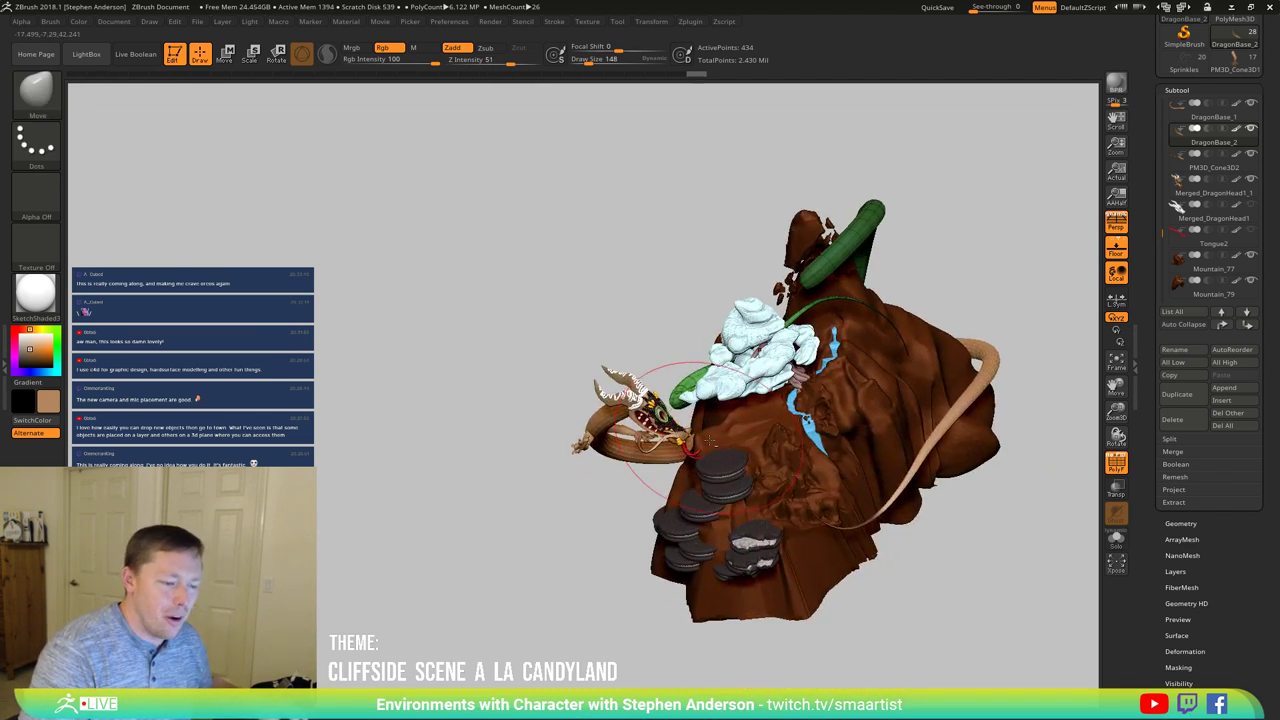
pyautogui.keyDown('ctrl'); pyautogui.moveTo(688, 405); pyautogui.dragTo(725, 482, button='right'); pyautogui.keyUp('ctrl')
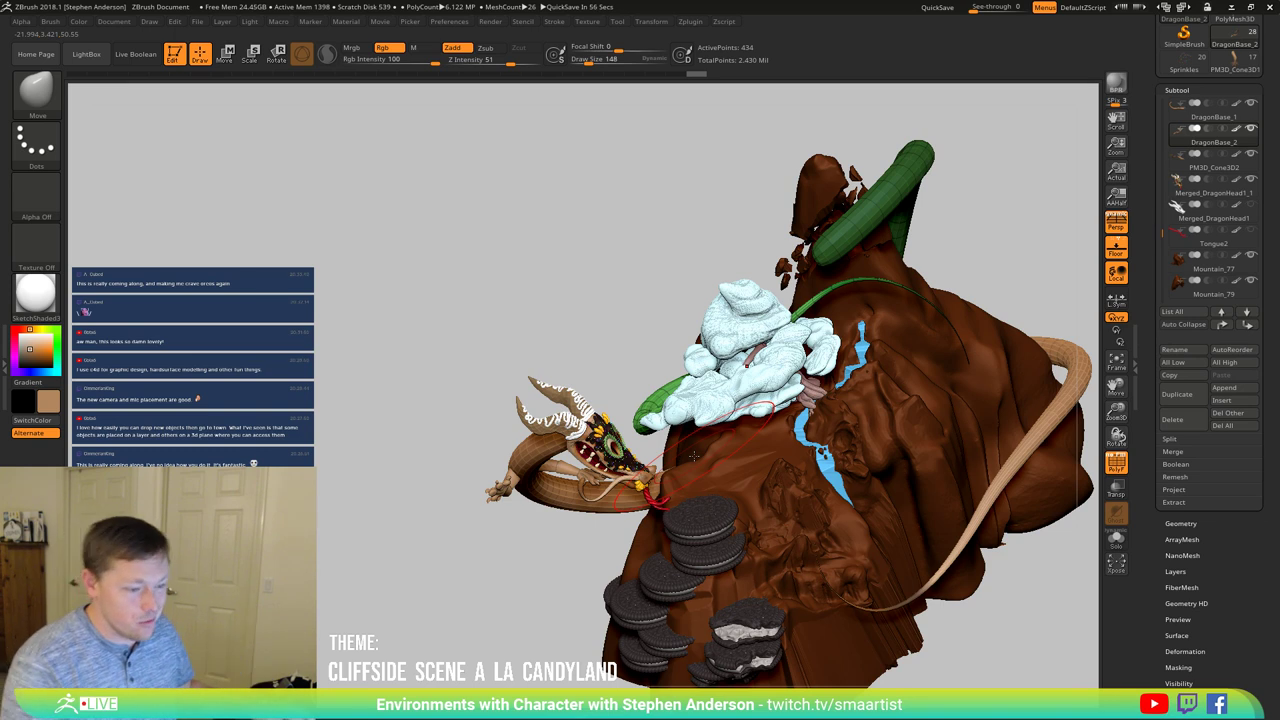
pyautogui.moveTo(725, 405)
pyautogui.mouseDown(button='right')
pyautogui.moveTo(875, 395)
pyautogui.moveTo(750, 403)
pyautogui.mouseUp(button='right')
pyautogui.moveTo(640, 440)
pyautogui.mouseDown(button='right')
pyautogui.moveTo(666, 418)
pyautogui.moveTo(813, 449)
pyautogui.moveTo(742, 408)
pyautogui.moveTo(673, 401)
pyautogui.moveTo(553, 453)
pyautogui.moveTo(672, 565)
pyautogui.mouseUp(button='right')
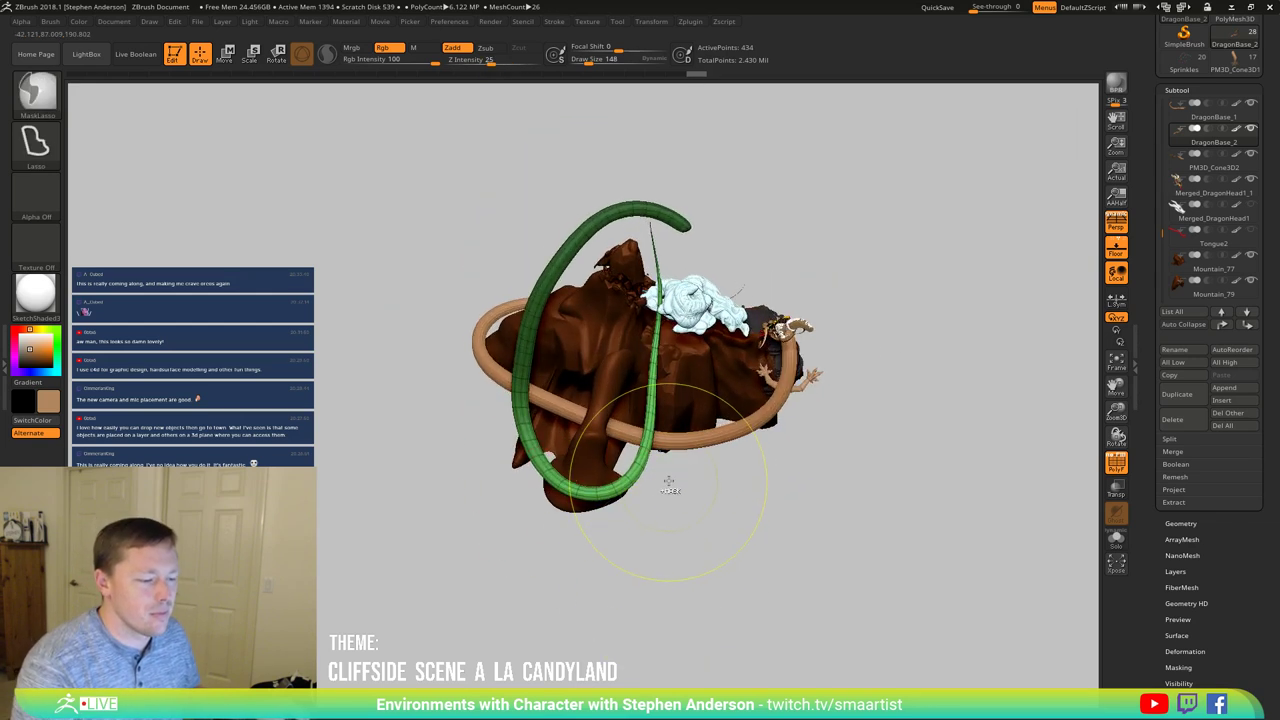
pyautogui.moveTo(658, 467)
pyautogui.keyDown('ctrl'); pyautogui.mouseDown()
pyautogui.moveTo(555, 578)
pyautogui.moveTo(460, 420)
pyautogui.moveTo(552, 315)
pyautogui.mouseUp(); pyautogui.keyUp('ctrl')
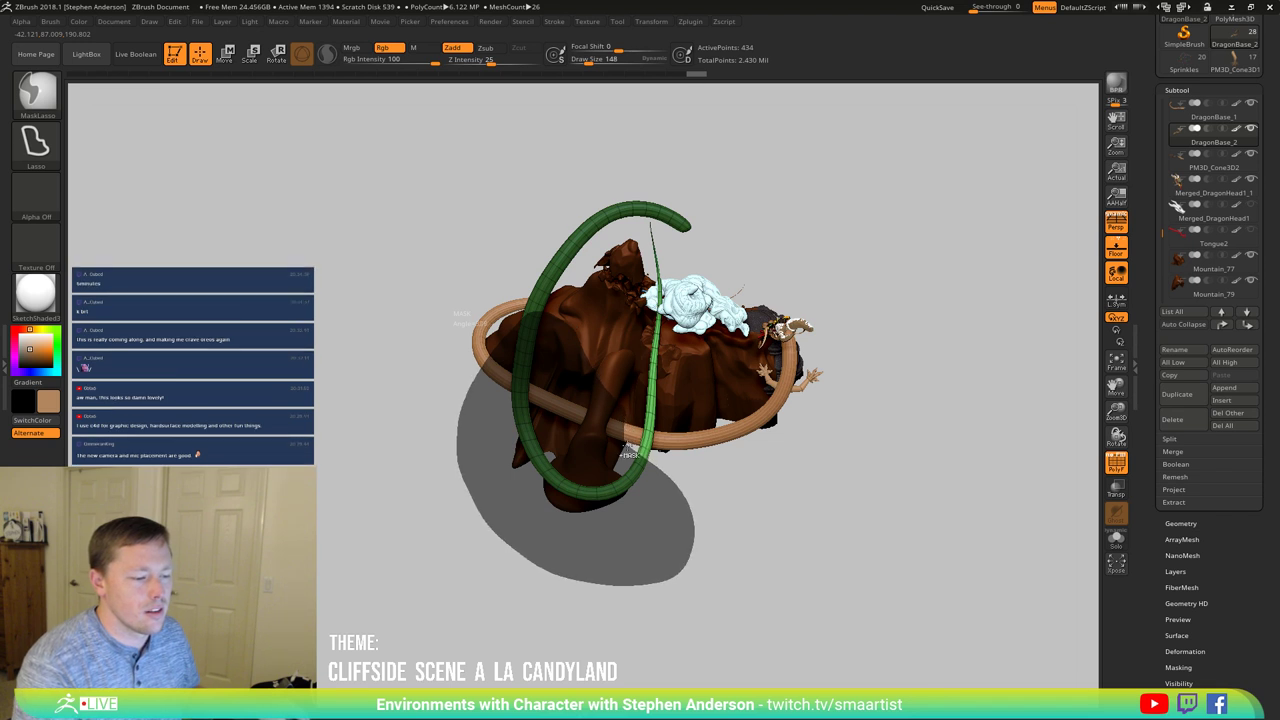
pyautogui.keyDown('ctrl'); pyautogui.moveTo(628, 452); pyautogui.dragTo(660, 464); pyautogui.keyUp('ctrl')
pyautogui.keyDown('ctrl'); pyautogui.click(648, 477); pyautogui.keyUp('ctrl')
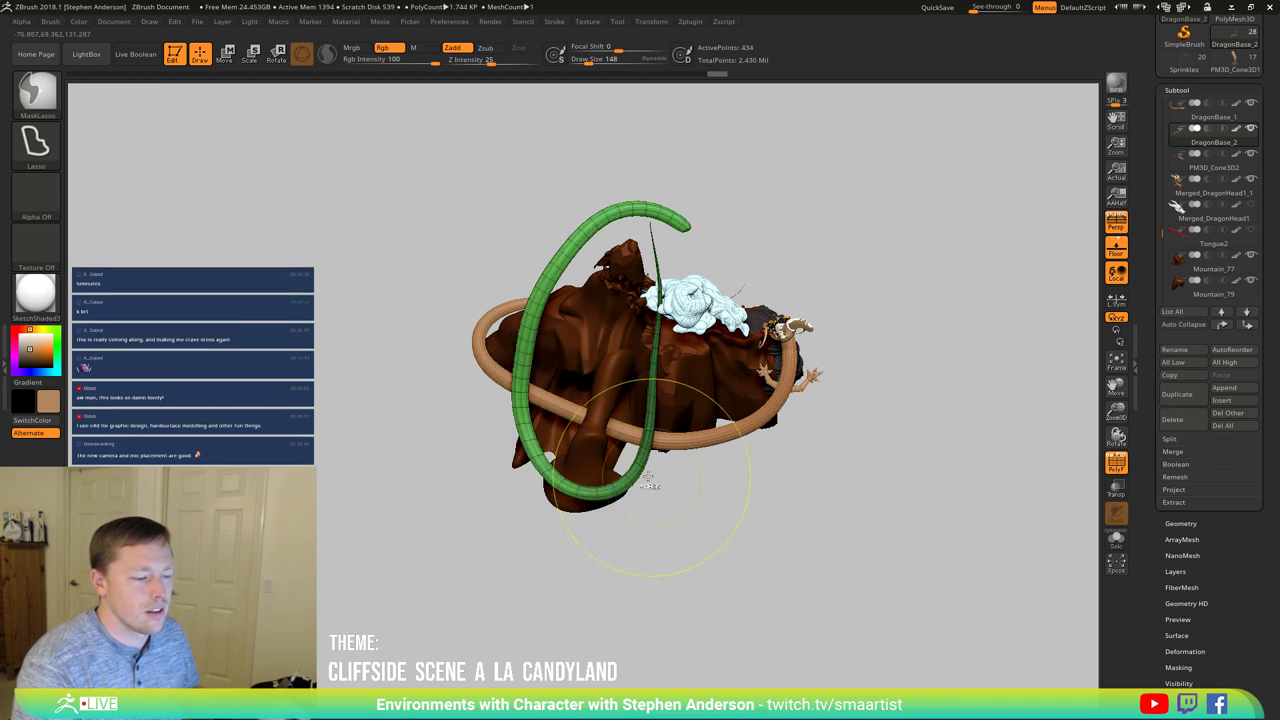
pyautogui.keyDown('ctrl'); pyautogui.click(661, 502); pyautogui.keyUp('ctrl')
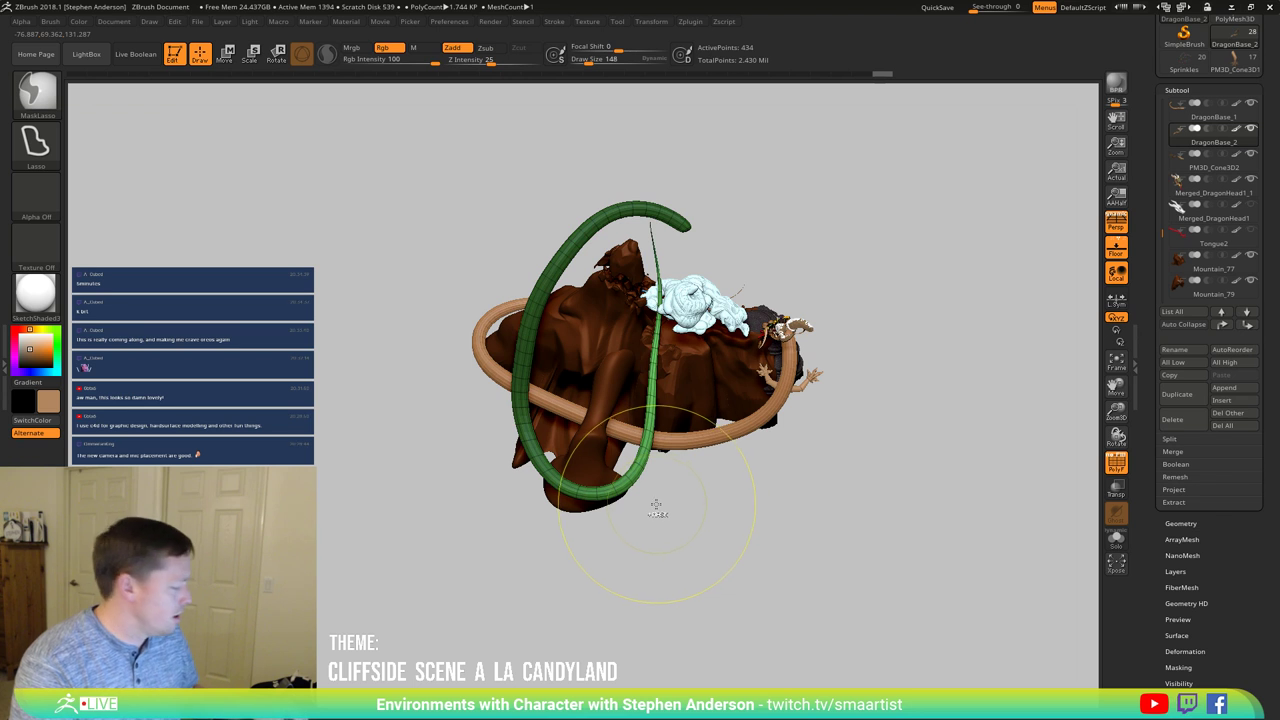
# Step: Center the gizmo where the tail leaves the lower bend and rotate the tail so it runs low along the mountain's side
pyautogui.press('w')
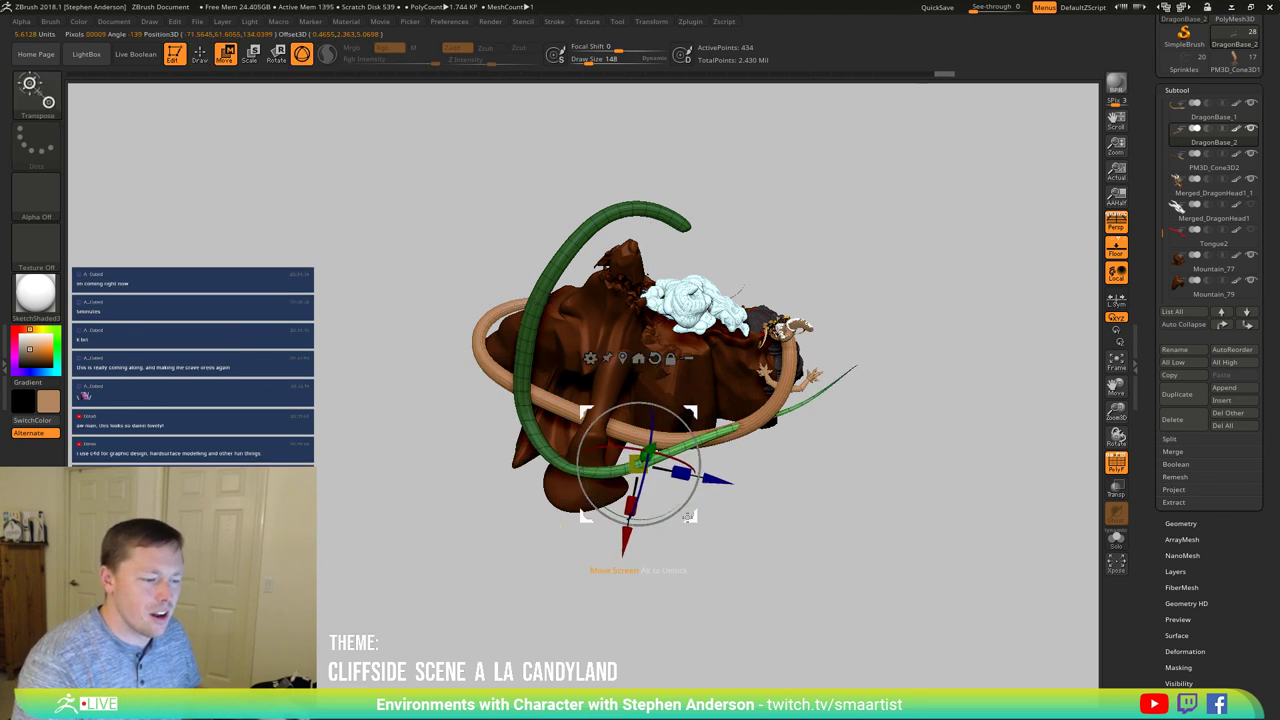
pyautogui.moveTo(688, 516)
pyautogui.mouseDown()
pyautogui.moveTo(470, 578)
pyautogui.moveTo(402, 418)
pyautogui.moveTo(556, 316)
pyautogui.moveTo(566, 341)
pyautogui.mouseUp()
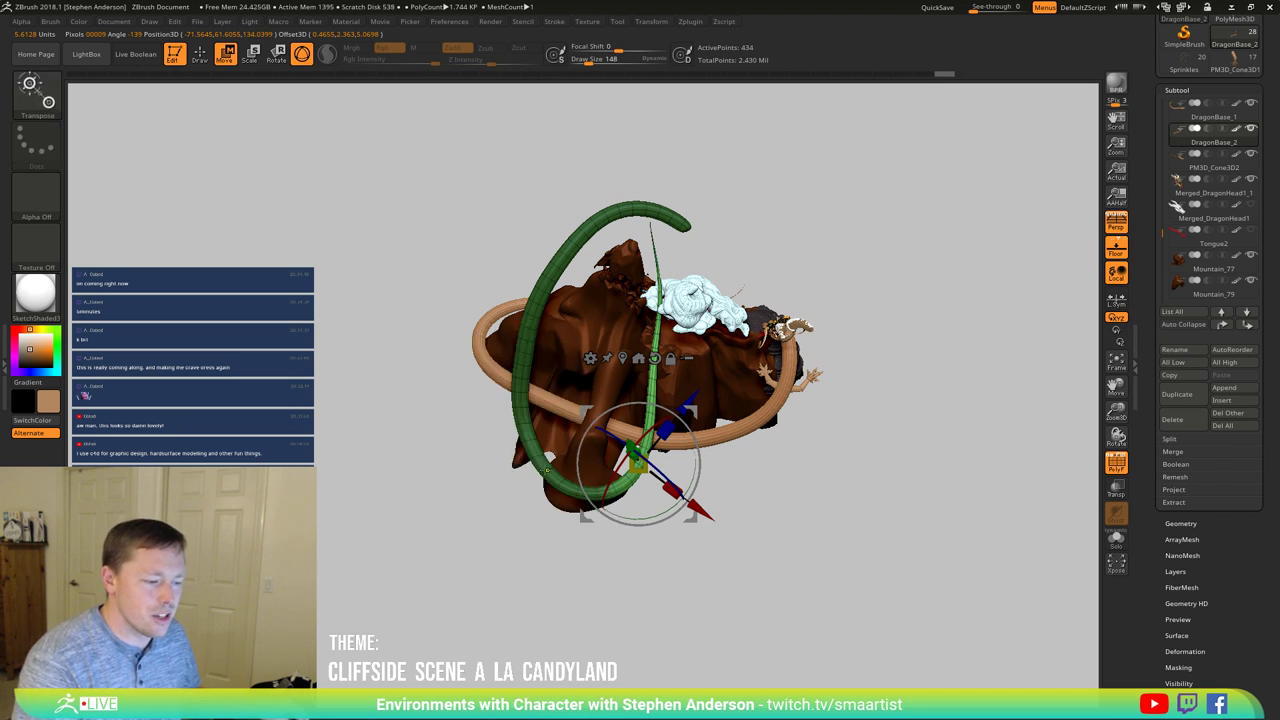
pyautogui.keyDown('ctrl'); pyautogui.click(544, 507); pyautogui.keyUp('ctrl')
pyautogui.click(560, 487)
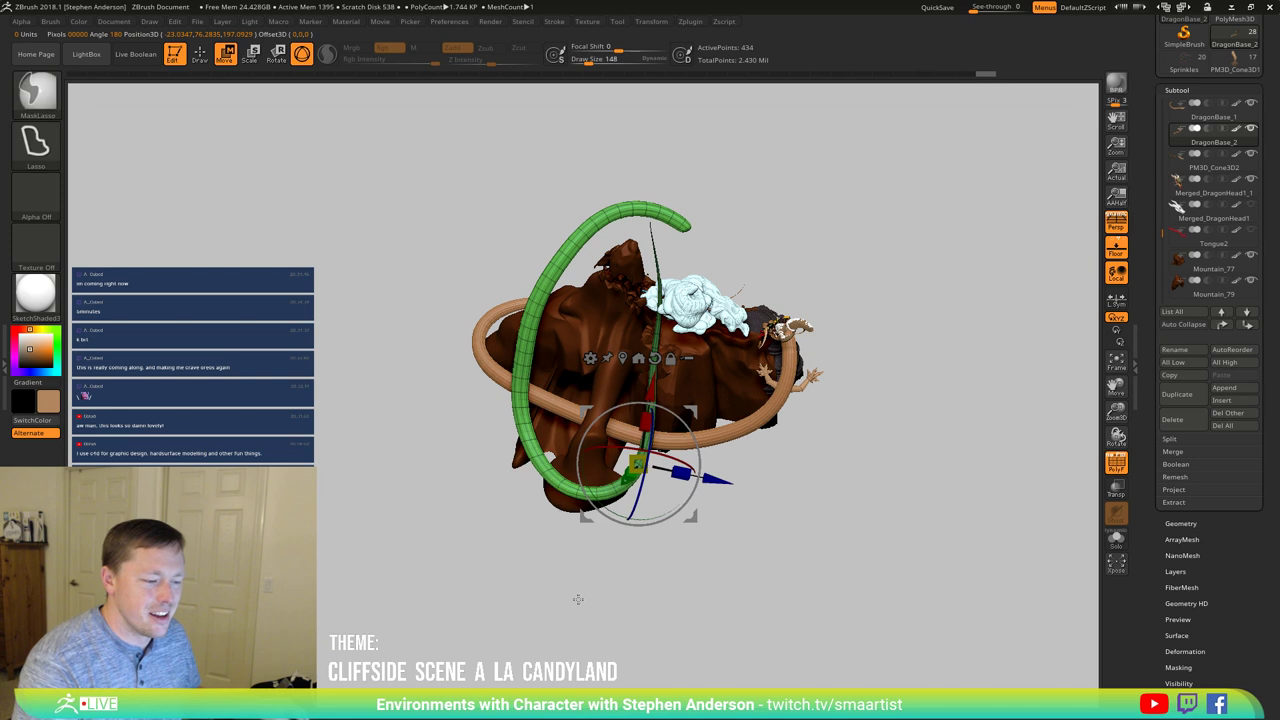
pyautogui.keyDown('ctrl'); pyautogui.click(577, 600); pyautogui.keyUp('ctrl')
pyautogui.moveTo(742, 481)
pyautogui.mouseDown()
pyautogui.moveTo(703, 524)
pyautogui.moveTo(730, 531)
pyautogui.moveTo(750, 507)
pyautogui.mouseUp()
pyautogui.moveTo(751, 507)
pyautogui.mouseDown(button='right')
pyautogui.moveTo(756, 524)
pyautogui.moveTo(748, 515)
pyautogui.mouseUp(button='right')
pyautogui.moveTo(695, 412); pyautogui.dragTo(709, 436)
pyautogui.moveTo(709, 436); pyautogui.dragTo(915, 464, button='right')
pyautogui.keyDown('ctrl'); pyautogui.moveTo(915, 464); pyautogui.dragTo(916, 481, button='right'); pyautogui.keyUp('ctrl')
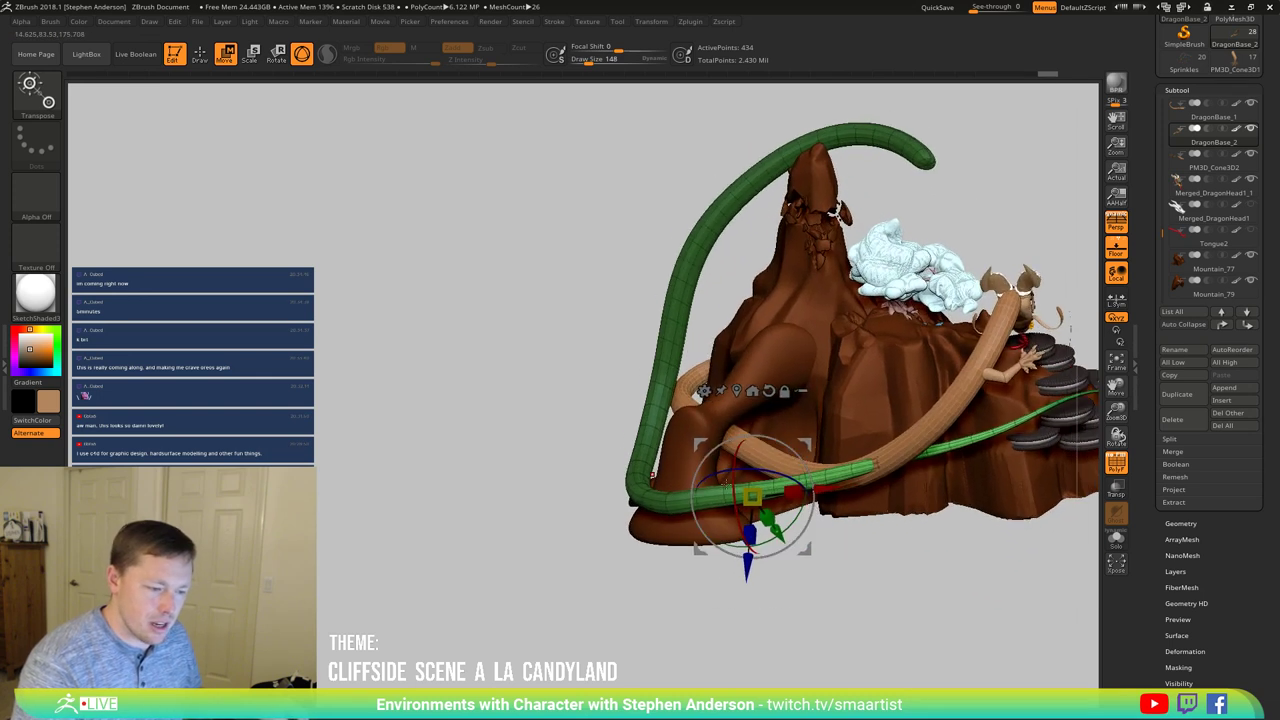
pyautogui.moveTo(735, 496); pyautogui.dragTo(746, 538)
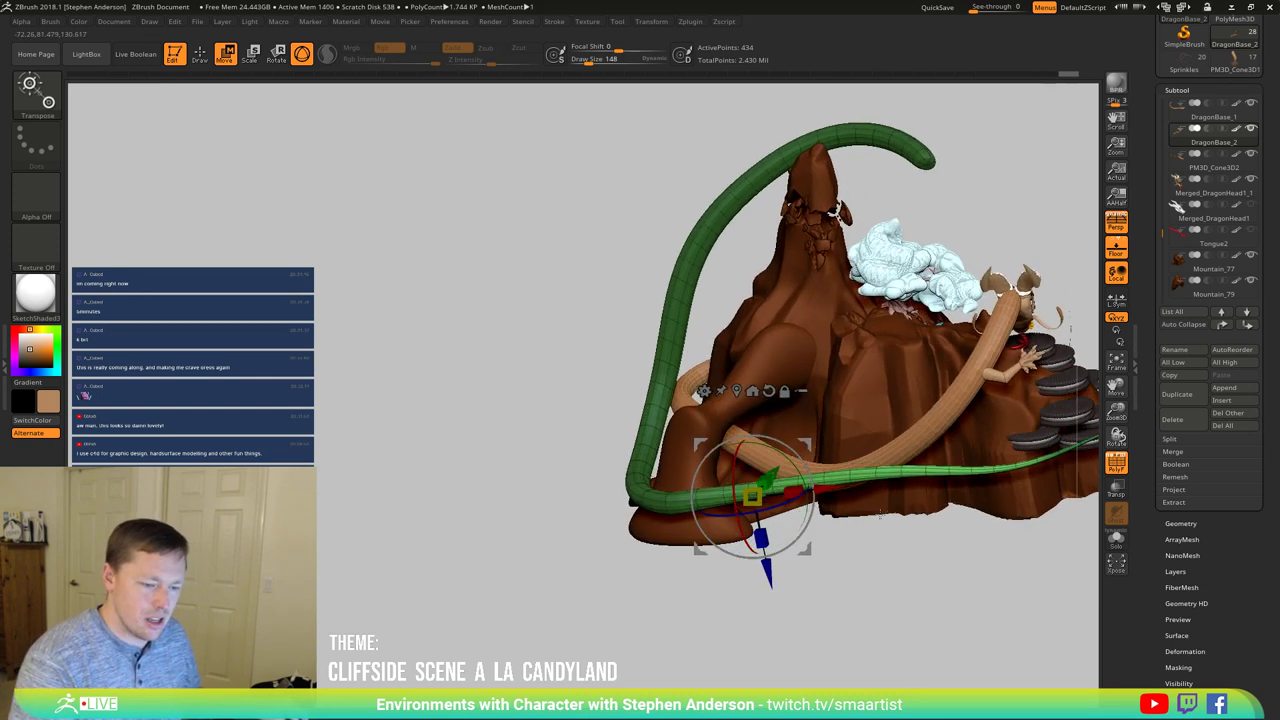
# Step: Adjust the mask on the duplicated body so only the outer stretch of its tail is free to bend
pyautogui.keyDown('alt'); pyautogui.moveTo(990, 506); pyautogui.dragTo(843, 507, button='right'); pyautogui.keyUp('alt')
pyautogui.moveTo(843, 507); pyautogui.dragTo(855, 513)
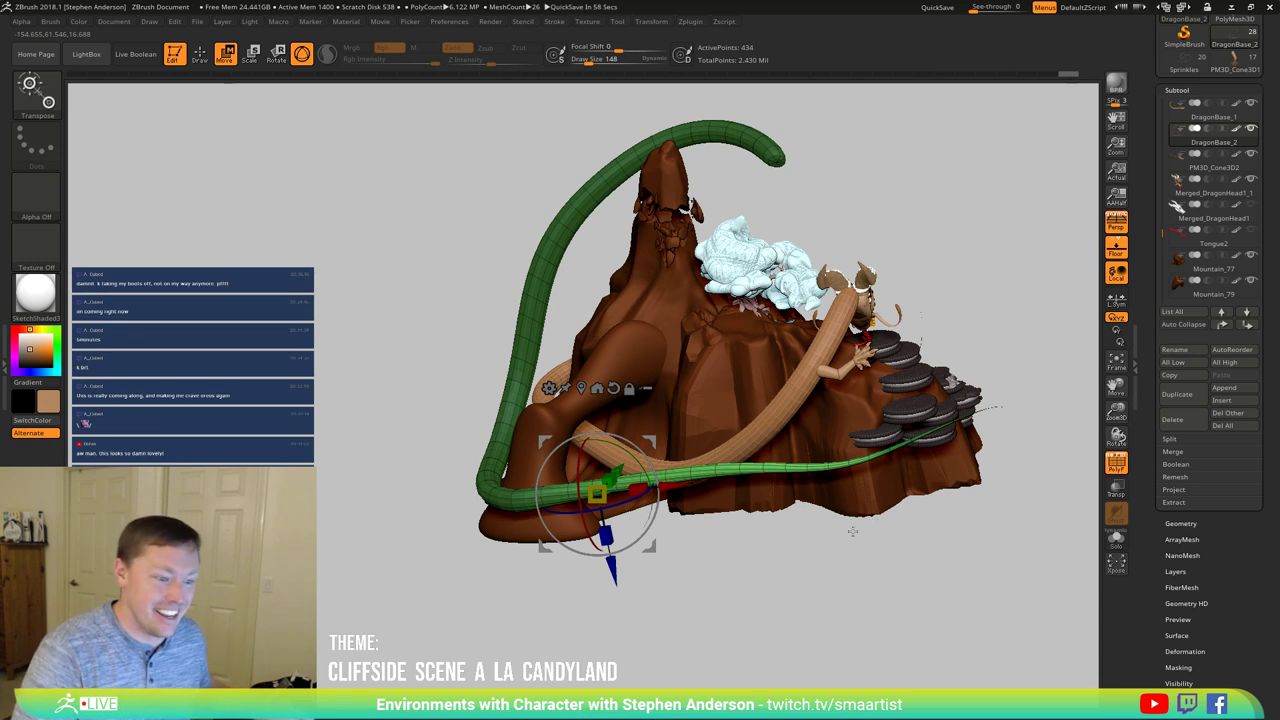
pyautogui.moveTo(852, 531); pyautogui.dragTo(728, 494)
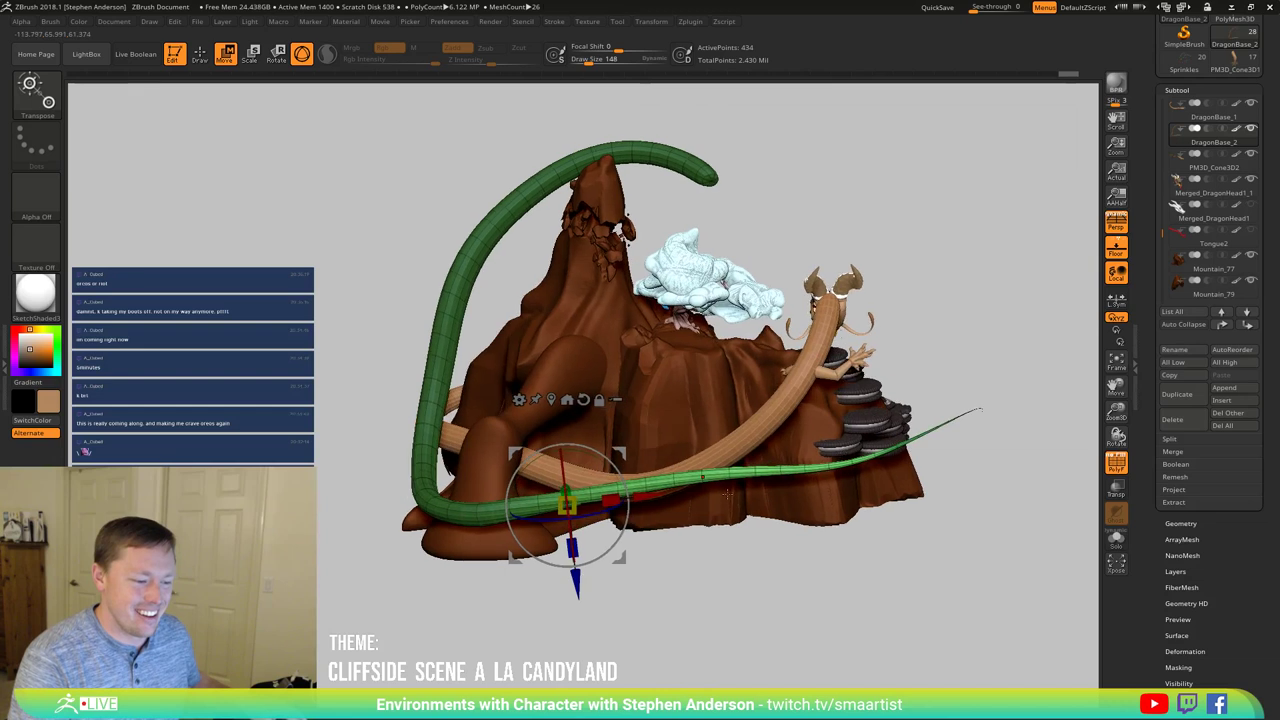
pyautogui.moveTo(626, 490); pyautogui.dragTo(622, 484)
pyautogui.moveTo(770, 560)
pyautogui.mouseDown()
pyautogui.moveTo(640, 510)
pyautogui.moveTo(736, 540)
pyautogui.moveTo(753, 532)
pyautogui.moveTo(460, 650)
pyautogui.moveTo(398, 346)
pyautogui.moveTo(645, 345)
pyautogui.moveTo(641, 376)
pyautogui.mouseUp()
pyautogui.press('ctrl')
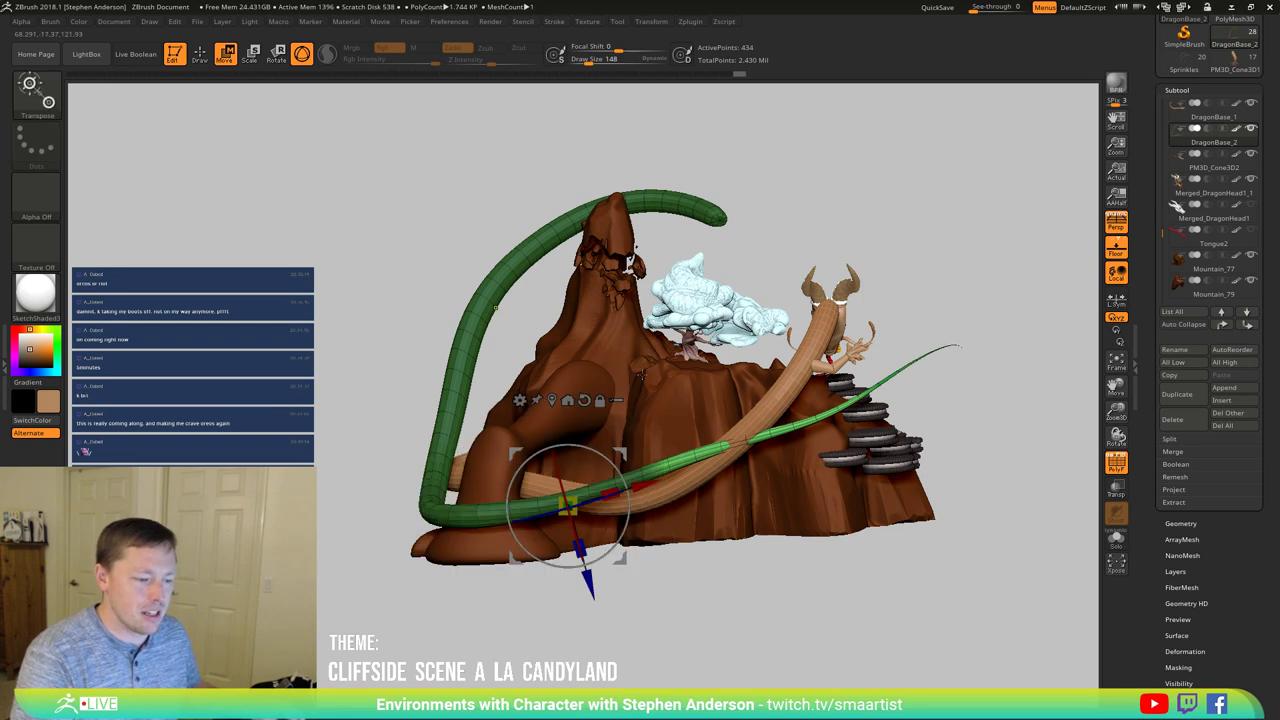
pyautogui.keyDown('ctrl'); pyautogui.click(740, 590); pyautogui.keyUp('ctrl')
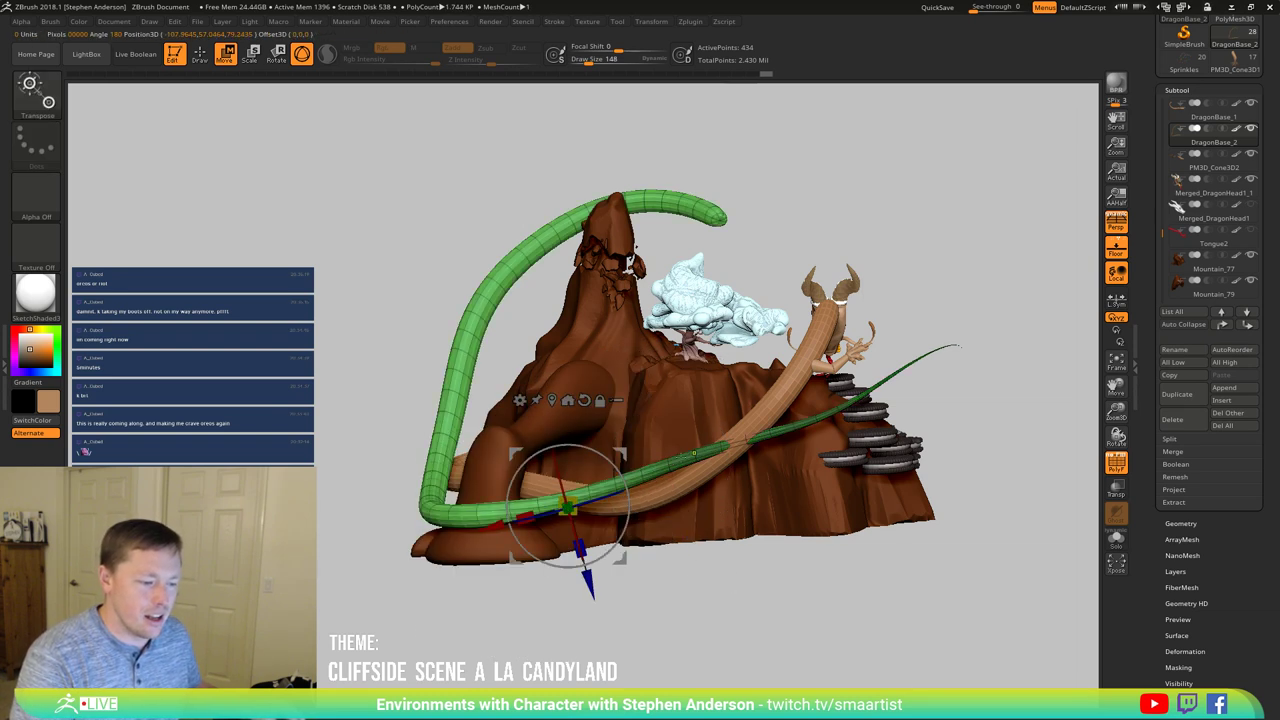
pyautogui.keyDown('ctrl'); pyautogui.click(720, 574); pyautogui.keyUp('ctrl')
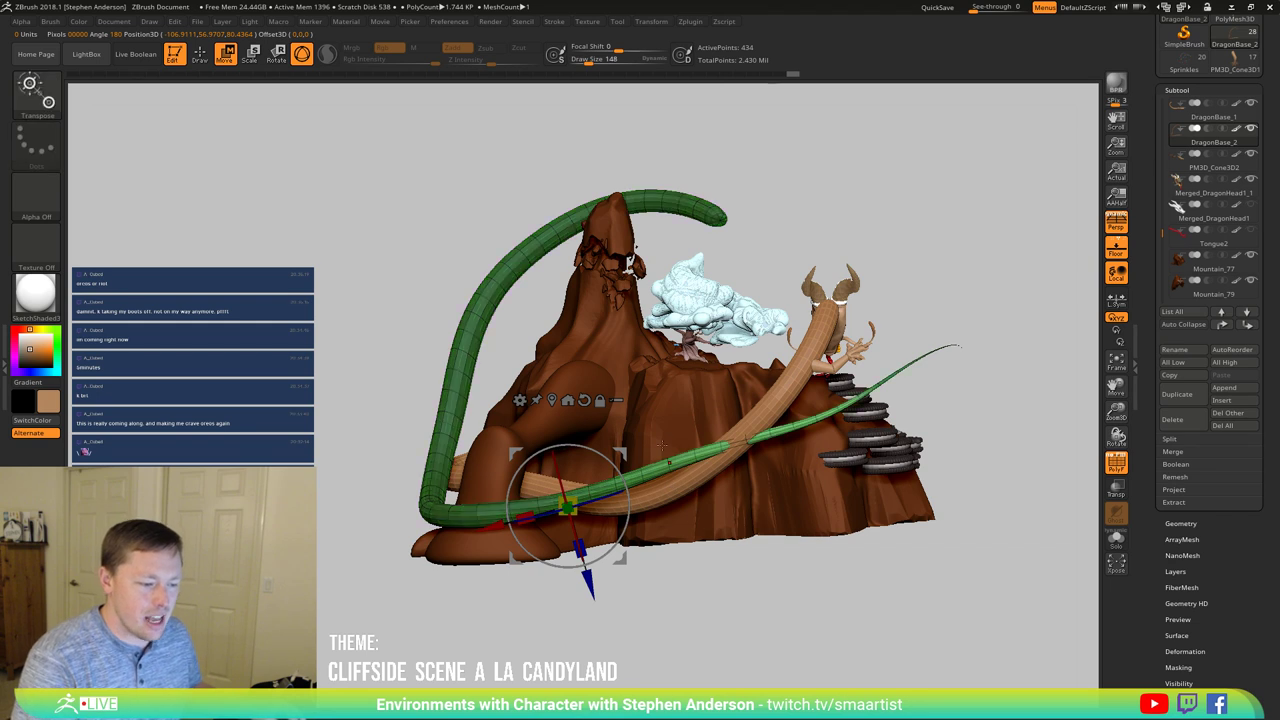
# Step: Place the gizmo midway along the tail and rotate the tail's outer stretch in toward the mountain
pyautogui.keyDown('alt'); pyautogui.click(694, 453); pyautogui.keyUp('alt')
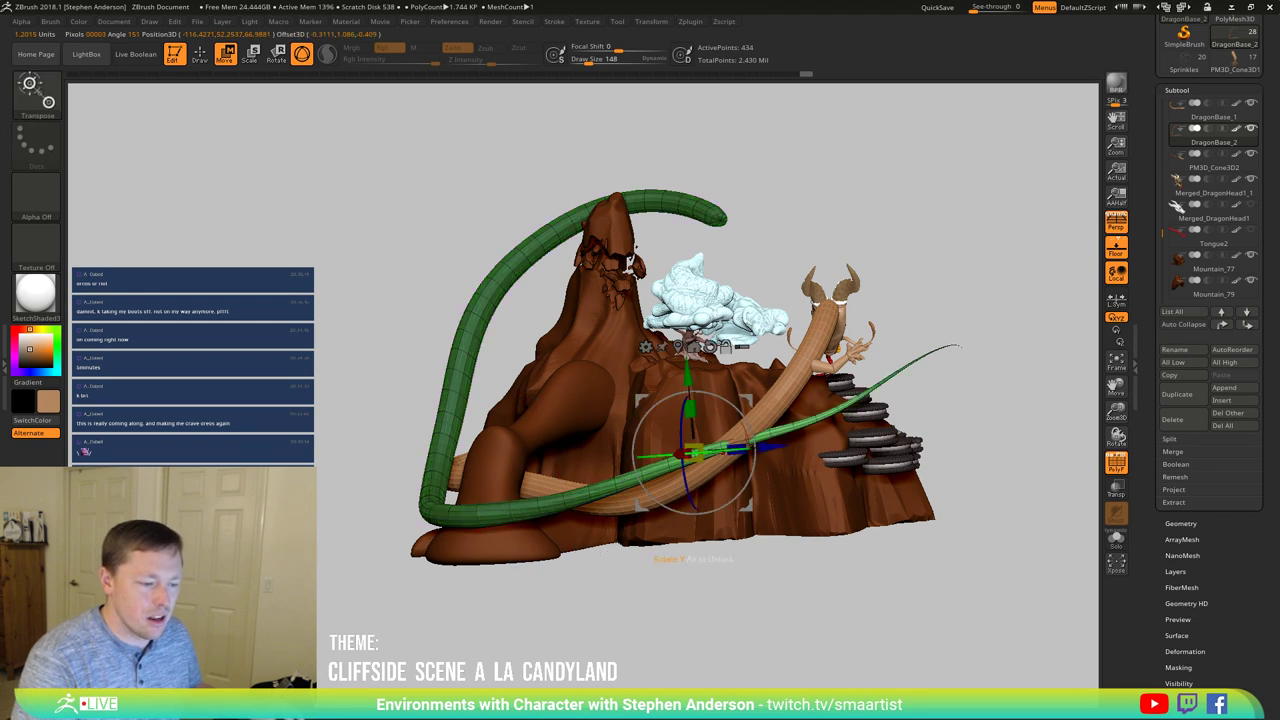
pyautogui.moveTo(741, 411); pyautogui.dragTo(745, 446)
pyautogui.moveTo(745, 446); pyautogui.dragTo(670, 505, button='right')
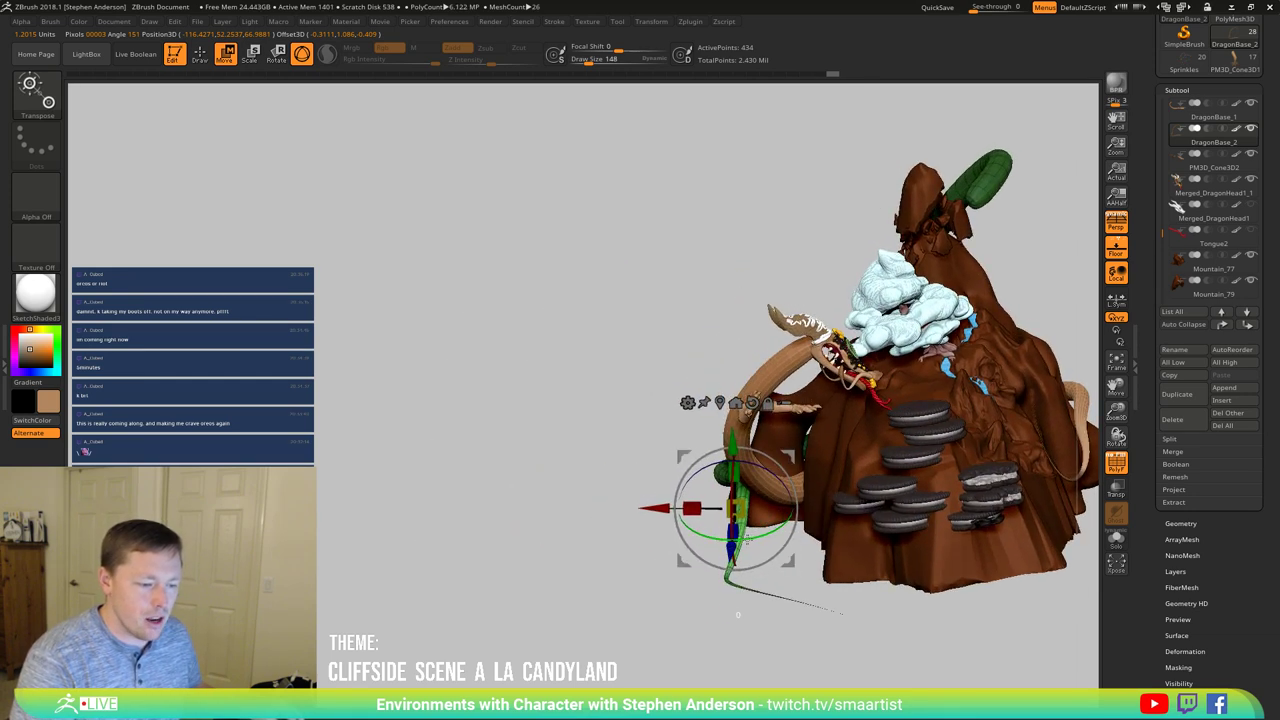
pyautogui.moveTo(747, 540); pyautogui.dragTo(776, 534)
pyautogui.moveTo(776, 534); pyautogui.dragTo(841, 492, button='right')
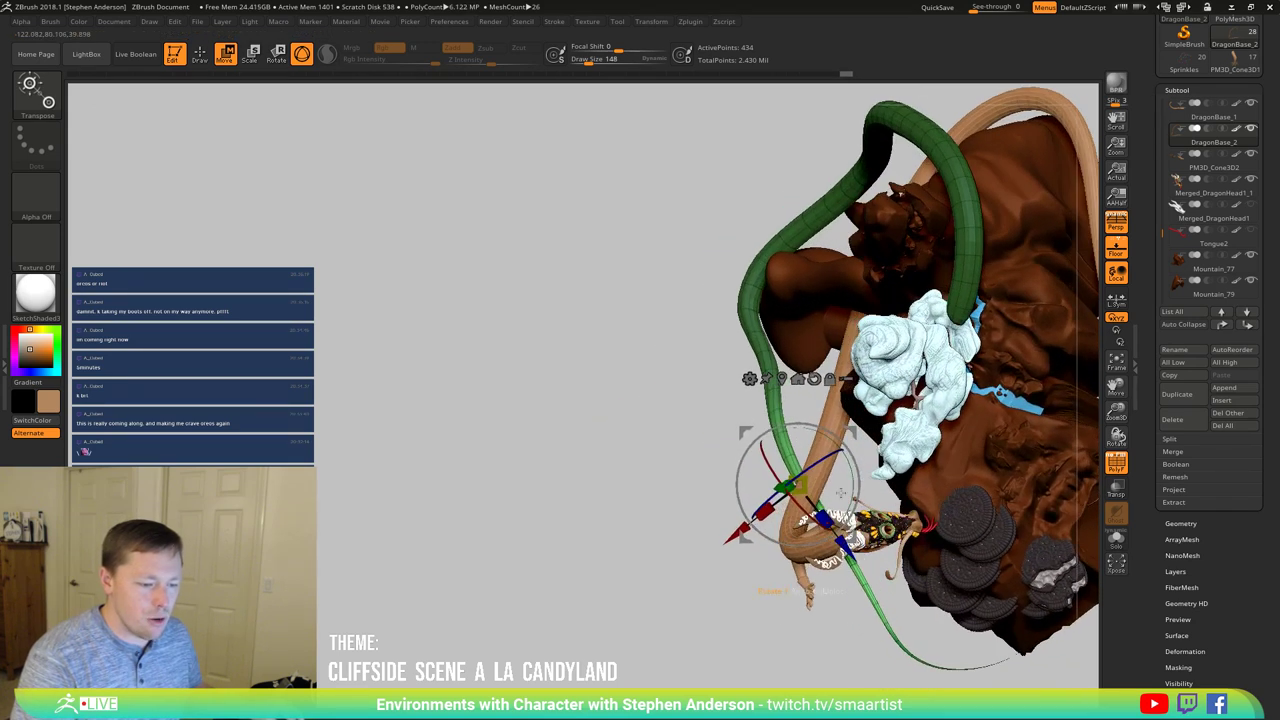
# Step: Mask more of the tail and rotate its remaining free end to follow the mountain's base
pyautogui.moveTo(694, 531)
pyautogui.keyDown('ctrl'); pyautogui.mouseDown()
pyautogui.moveTo(598, 547)
pyautogui.moveTo(933, 322)
pyautogui.moveTo(905, 410)
pyautogui.mouseUp(); pyautogui.keyUp('ctrl')
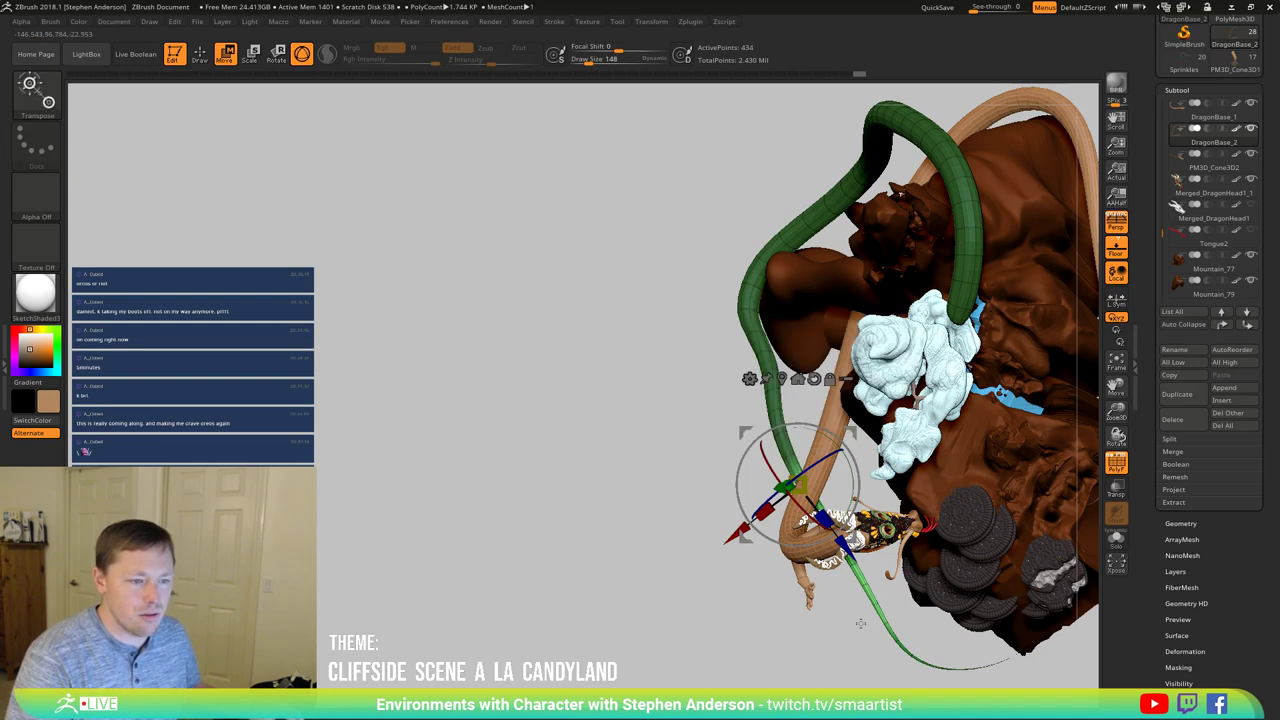
pyautogui.moveTo(860, 623); pyautogui.dragTo(838, 577)
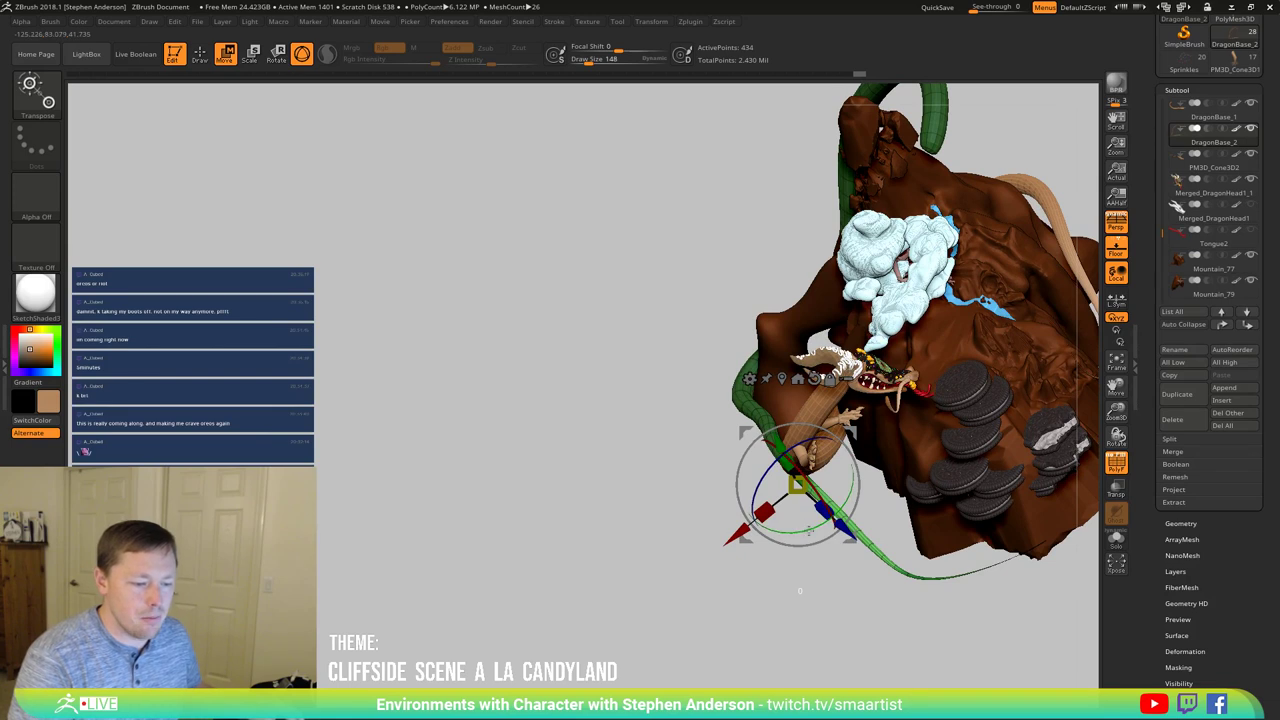
pyautogui.moveTo(817, 526); pyautogui.dragTo(820, 525)
pyautogui.moveTo(795, 595); pyautogui.dragTo(895, 486)
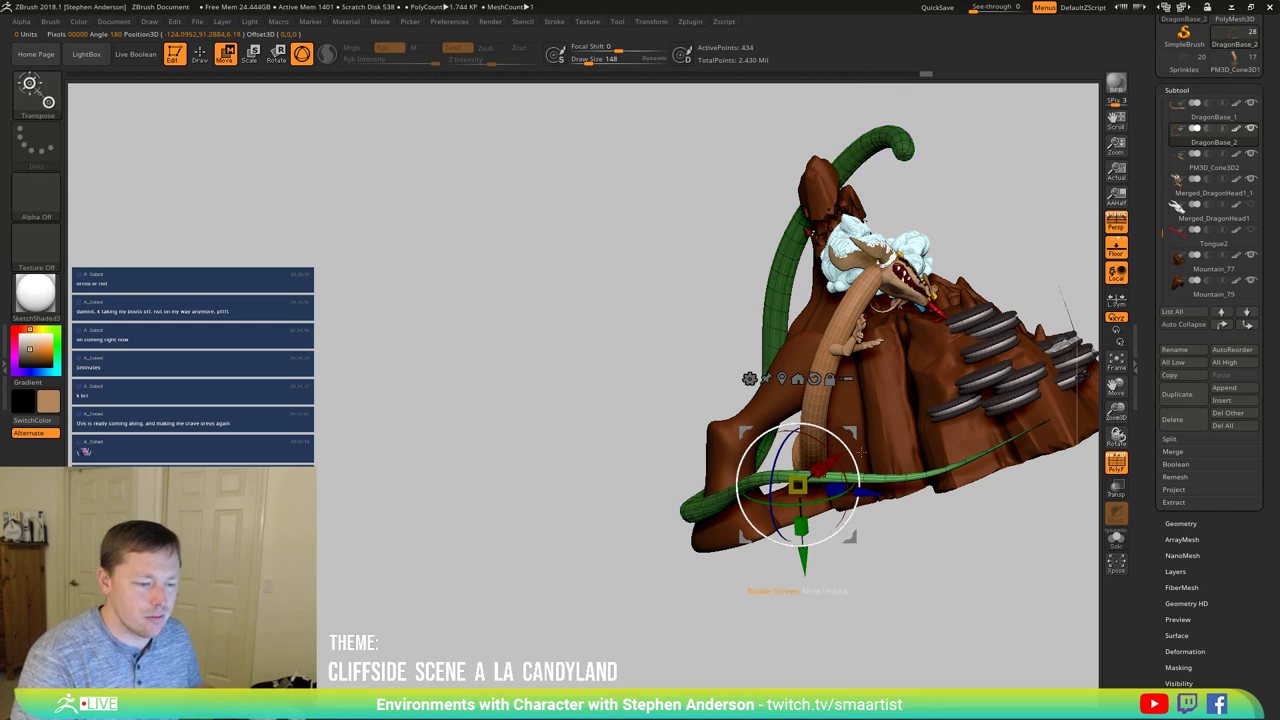
pyautogui.moveTo(861, 452); pyautogui.dragTo(863, 450, button='right')
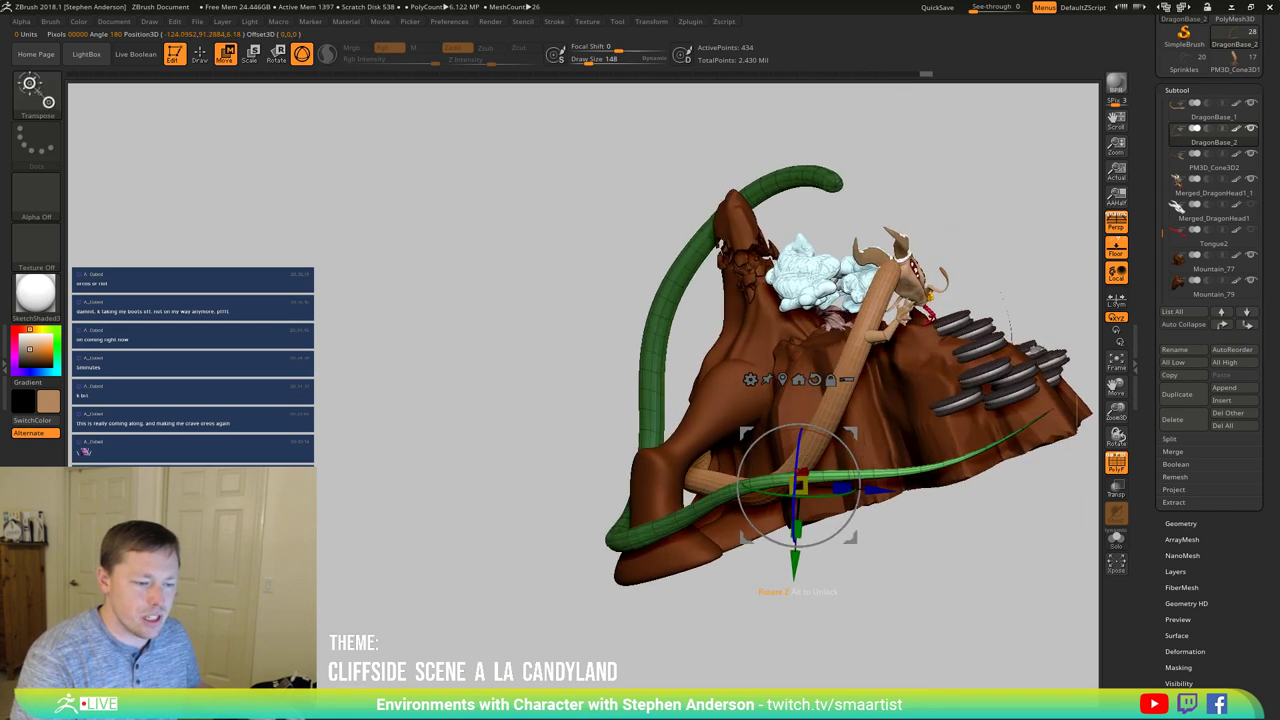
pyautogui.moveTo(797, 500); pyautogui.dragTo(828, 530)
pyautogui.moveTo(859, 472); pyautogui.dragTo(856, 467)
# Step: Pull the green duplicated body's tail with the Move brush to smooth its sweep around the mountain's base
pyautogui.press('q')
pyautogui.moveTo(908, 537)
pyautogui.keyDown('ctrl'); pyautogui.mouseDown(button='right')
pyautogui.moveTo(903, 490)
pyautogui.moveTo(812, 443)
pyautogui.mouseUp(button='right'); pyautogui.keyUp('ctrl')
pyautogui.moveTo(812, 442)
pyautogui.mouseDown()
pyautogui.moveTo(851, 371)
pyautogui.moveTo(820, 430)
pyautogui.mouseUp()
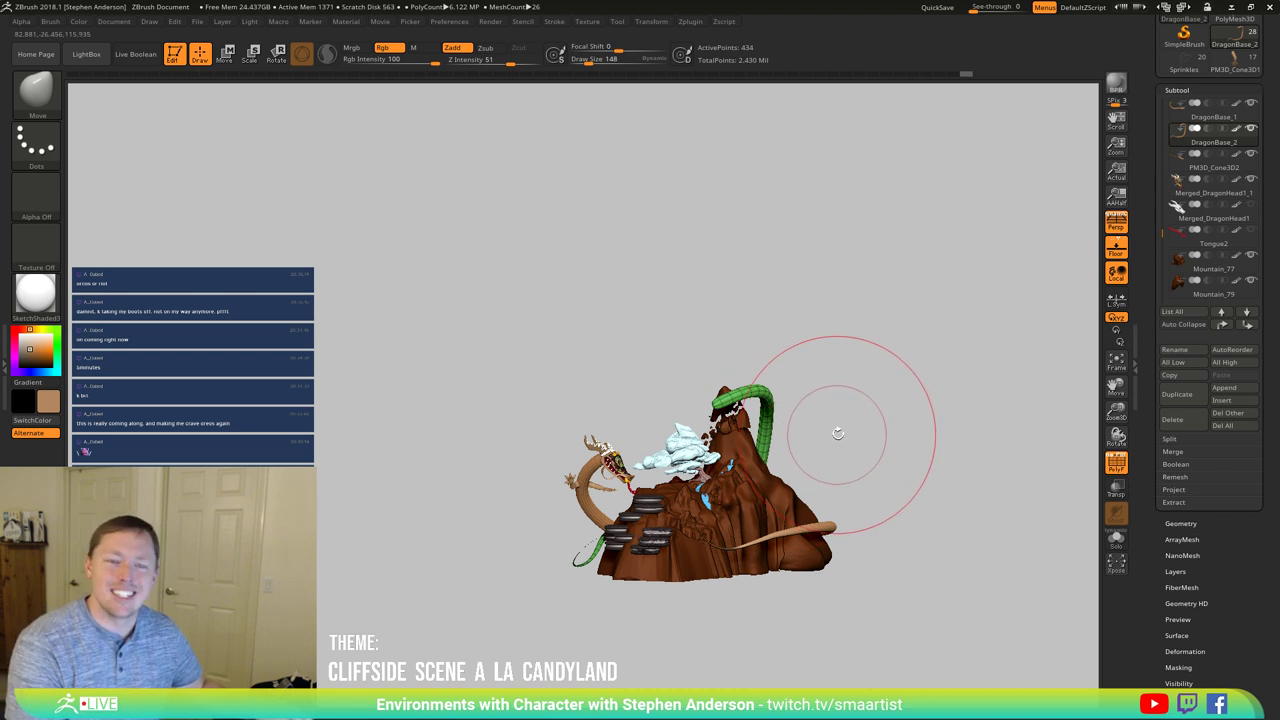
pyautogui.moveTo(846, 424)
pyautogui.mouseDown()
pyautogui.moveTo(857, 437)
pyautogui.moveTo(880, 423)
pyautogui.moveTo(846, 420)
pyautogui.moveTo(705, 480)
pyautogui.mouseUp()
pyautogui.moveTo(690, 490)
pyautogui.keyDown('ctrl'); pyautogui.mouseDown(button='right')
pyautogui.moveTo(690, 550)
pyautogui.moveTo(825, 535)
pyautogui.mouseUp(button='right'); pyautogui.keyUp('ctrl')
pyautogui.moveTo(826, 460); pyautogui.dragTo(798, 487)
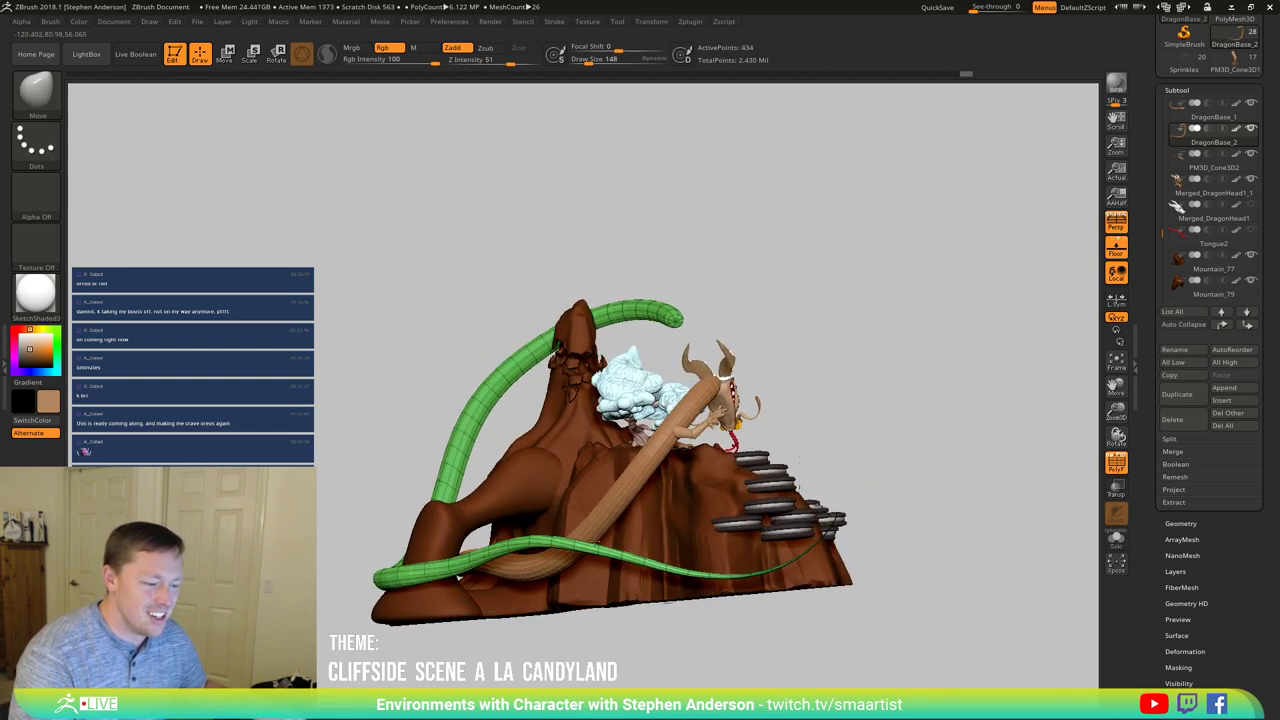
pyautogui.moveTo(601, 531)
pyautogui.mouseDown()
pyautogui.moveTo(591, 600)
pyautogui.moveTo(530, 532)
pyautogui.mouseUp()
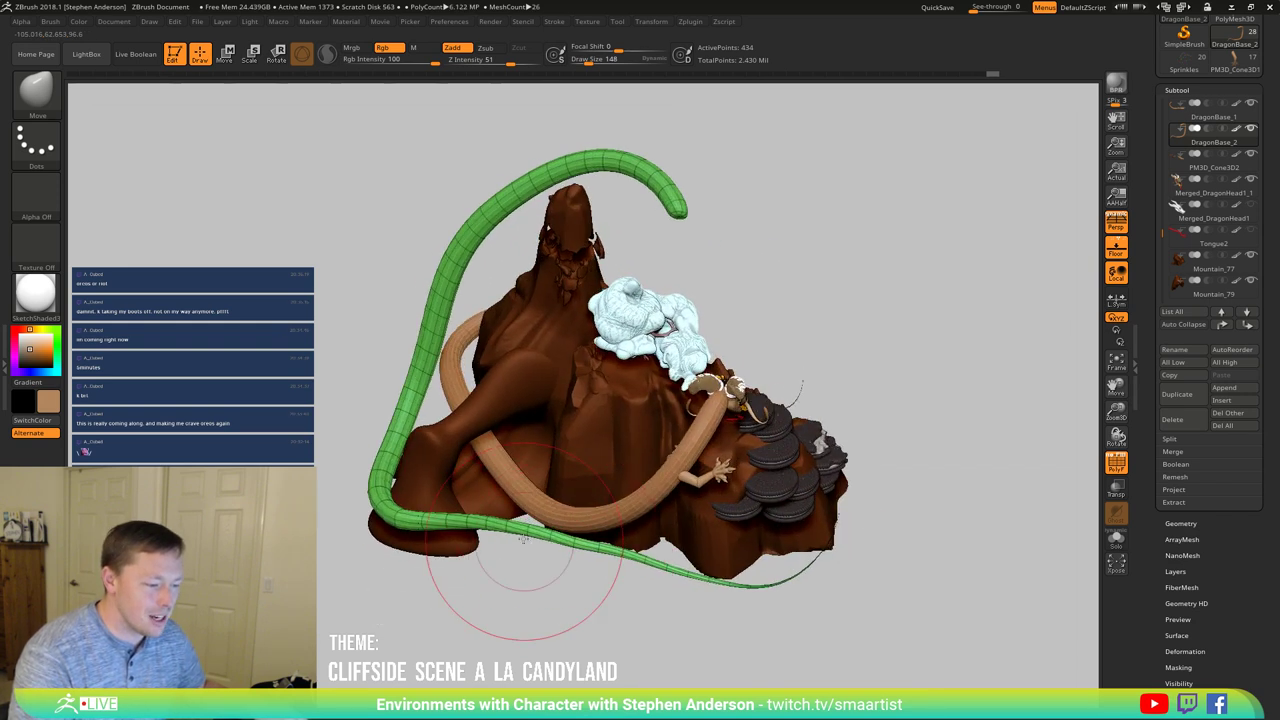
pyautogui.moveTo(611, 565)
pyautogui.mouseDown()
pyautogui.moveTo(551, 549)
pyautogui.moveTo(618, 571)
pyautogui.mouseUp()
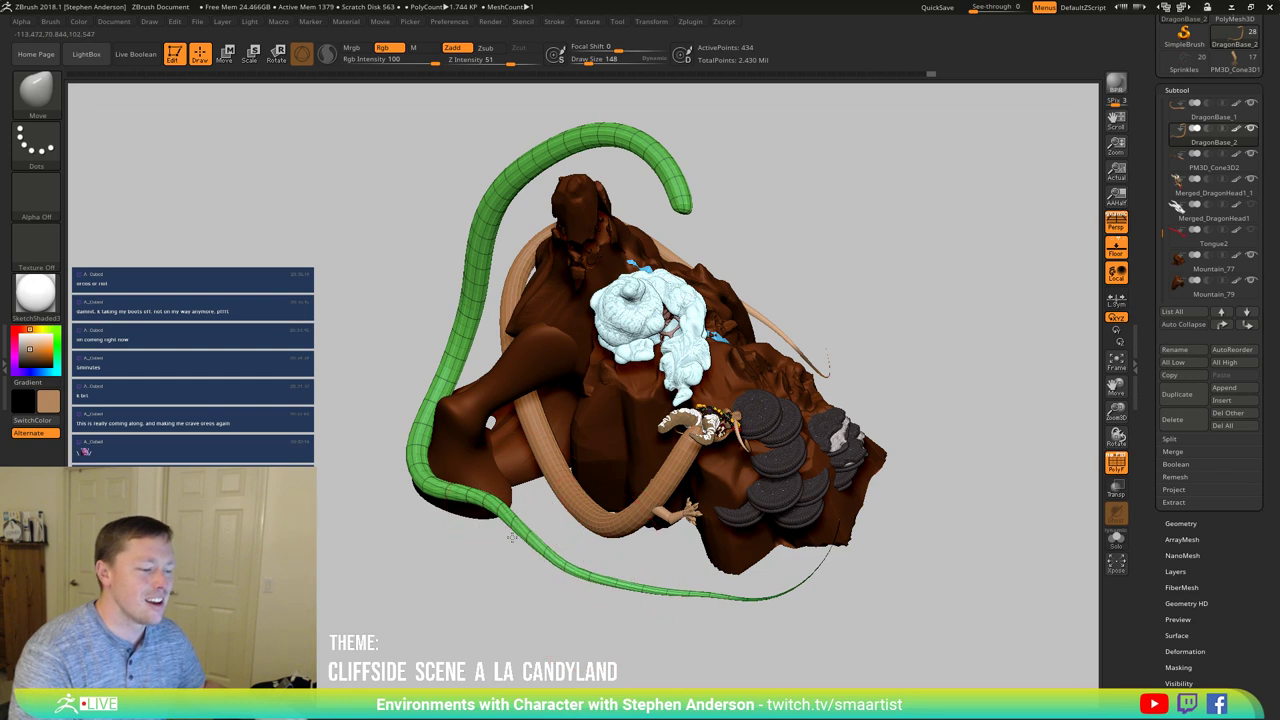
pyautogui.moveTo(589, 520); pyautogui.dragTo(615, 508)
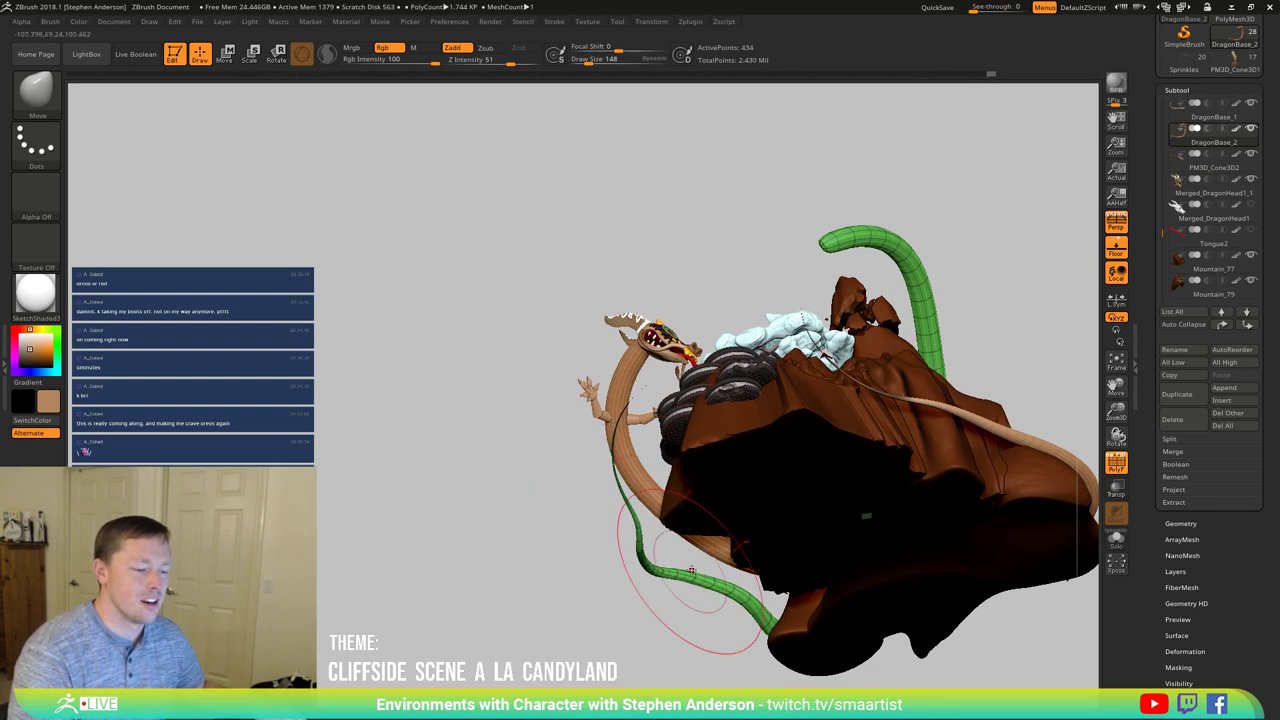
pyautogui.moveTo(690, 570)
pyautogui.mouseDown()
pyautogui.moveTo(675, 551)
pyautogui.moveTo(673, 563)
pyautogui.mouseUp()
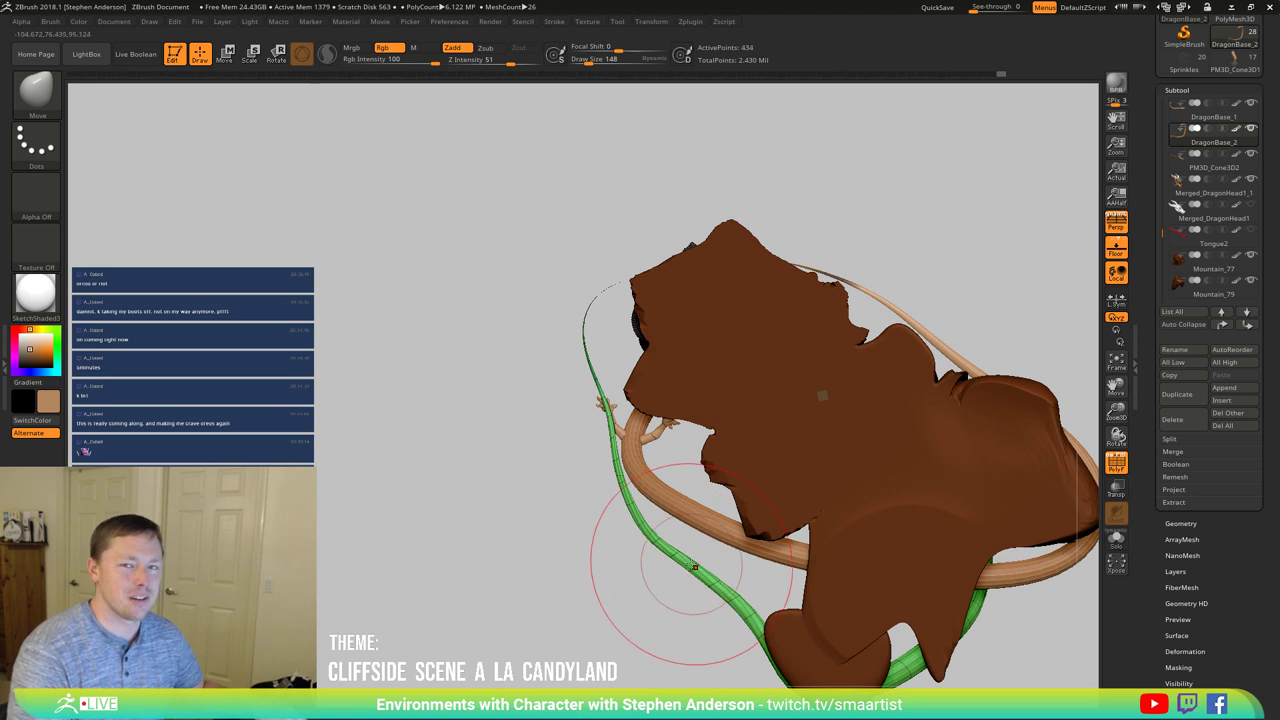
pyautogui.moveTo(663, 535); pyautogui.dragTo(635, 497)
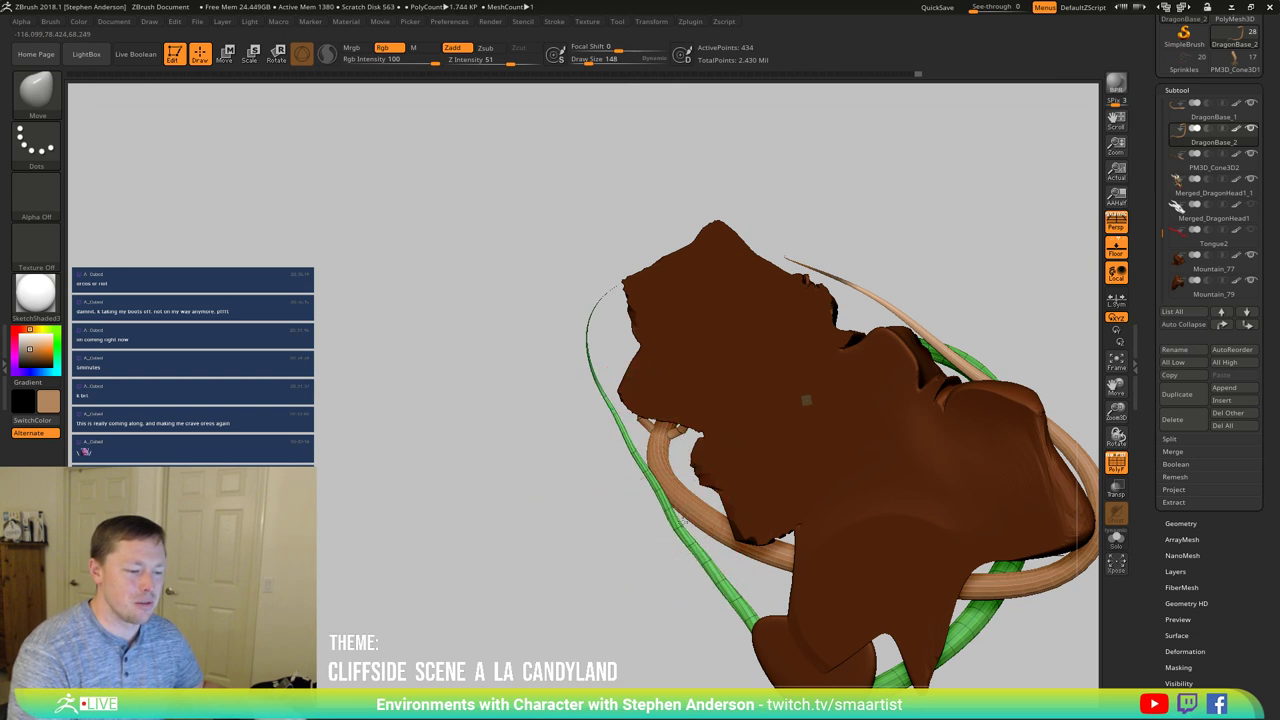
pyautogui.moveTo(690, 494)
pyautogui.mouseDown()
pyautogui.moveTo(768, 530)
pyautogui.moveTo(755, 542)
pyautogui.mouseUp()
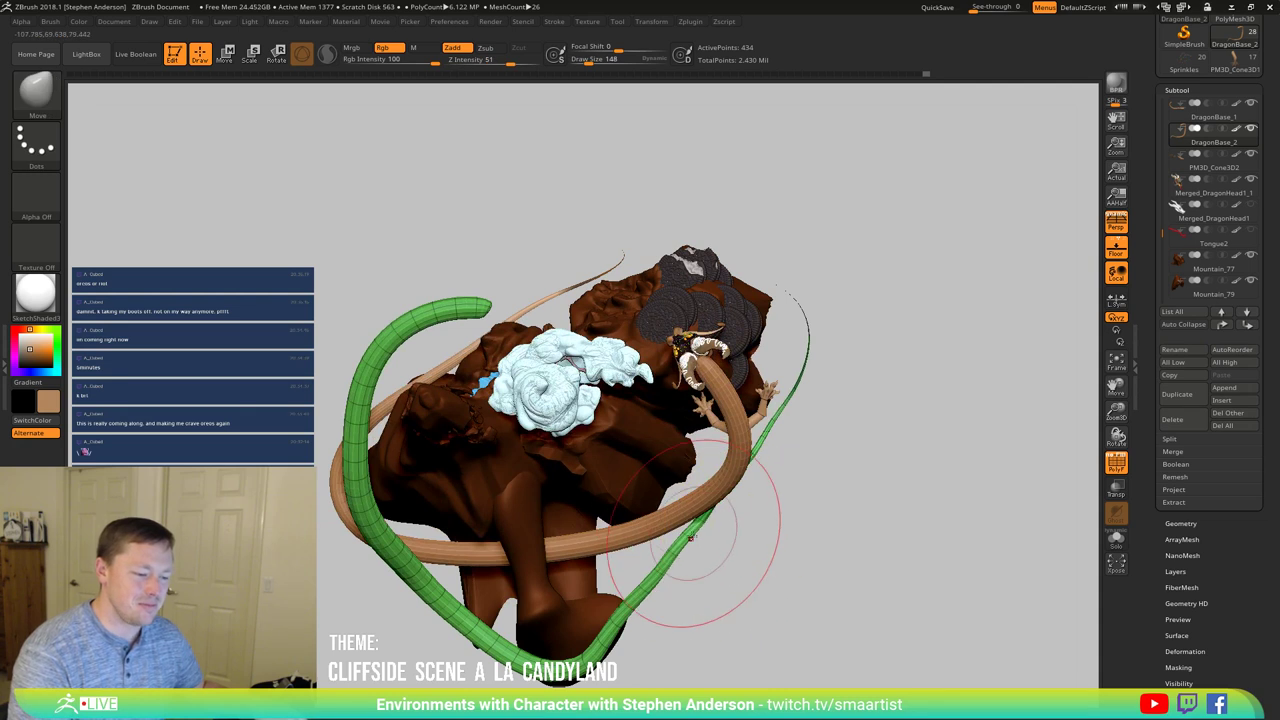
# Step: Set the Move brush to focal shift 46 and draw size 81, refine the duplicated body's lower curves, and hide the polyframe
pyautogui.moveTo(626, 604); pyautogui.dragTo(631, 607, button='right')
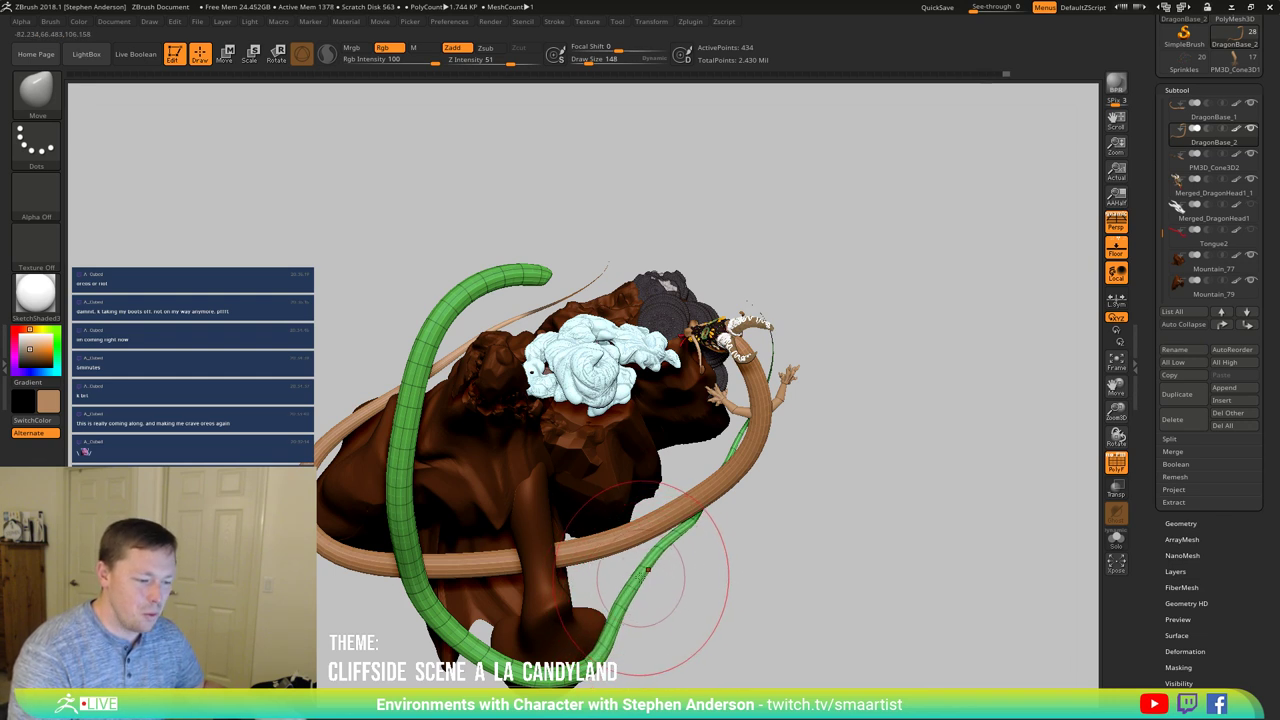
pyautogui.moveTo(643, 567); pyautogui.dragTo(646, 563)
pyautogui.moveTo(620, 48); pyautogui.dragTo(640, 50)
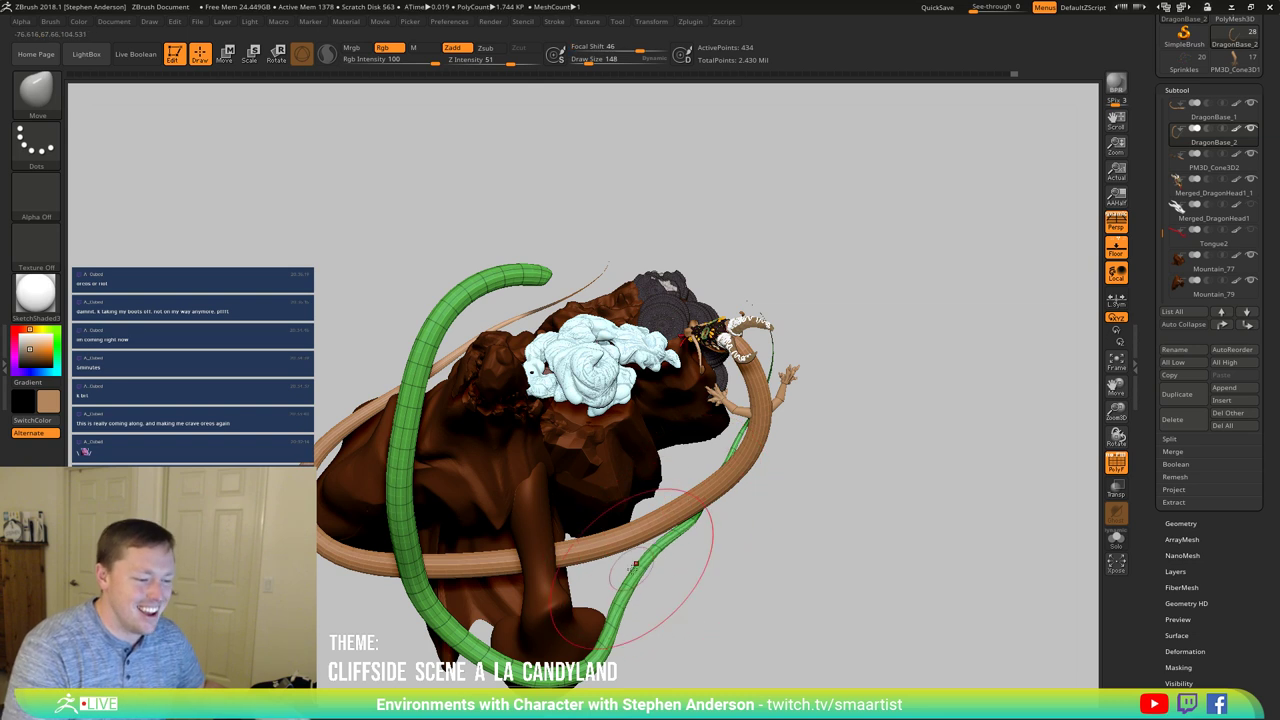
pyautogui.press('s')
pyautogui.moveTo(640, 568)
pyautogui.mouseDown()
pyautogui.moveTo(622, 580)
pyautogui.moveTo(776, 514)
pyautogui.moveTo(760, 516)
pyautogui.mouseUp()
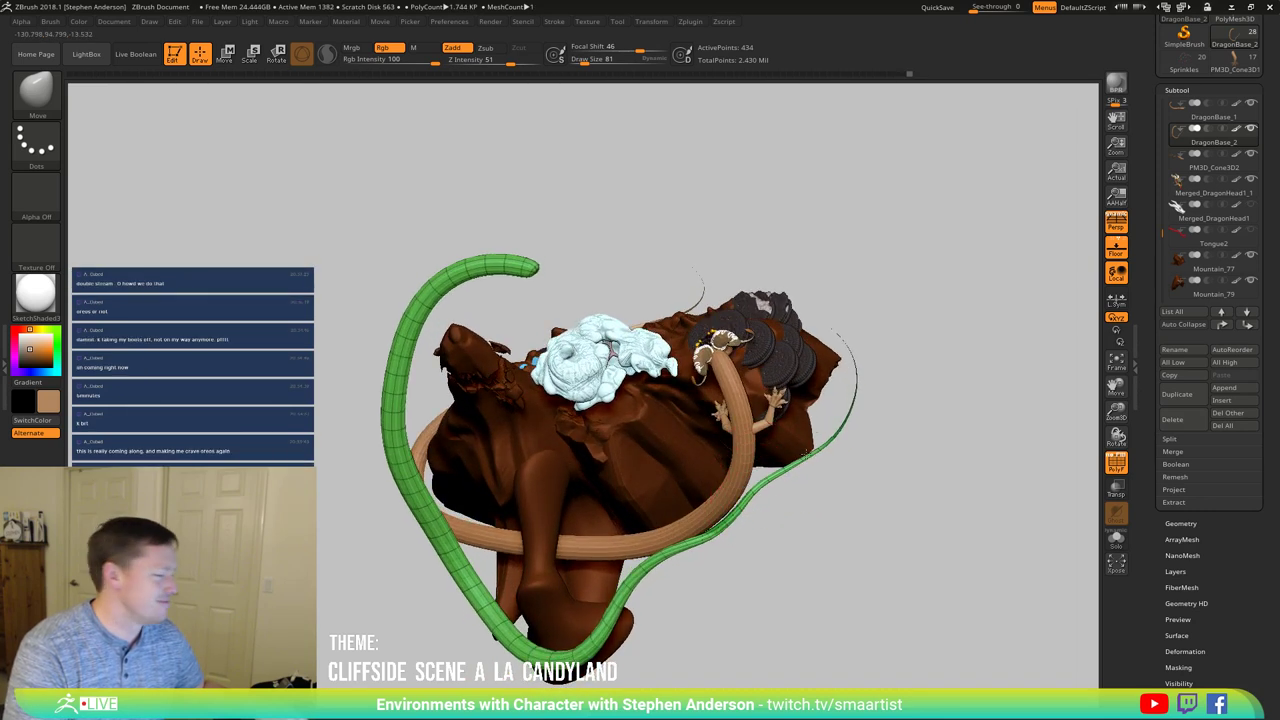
pyautogui.moveTo(829, 471)
pyautogui.mouseDown()
pyautogui.moveTo(815, 447)
pyautogui.moveTo(790, 467)
pyautogui.mouseUp()
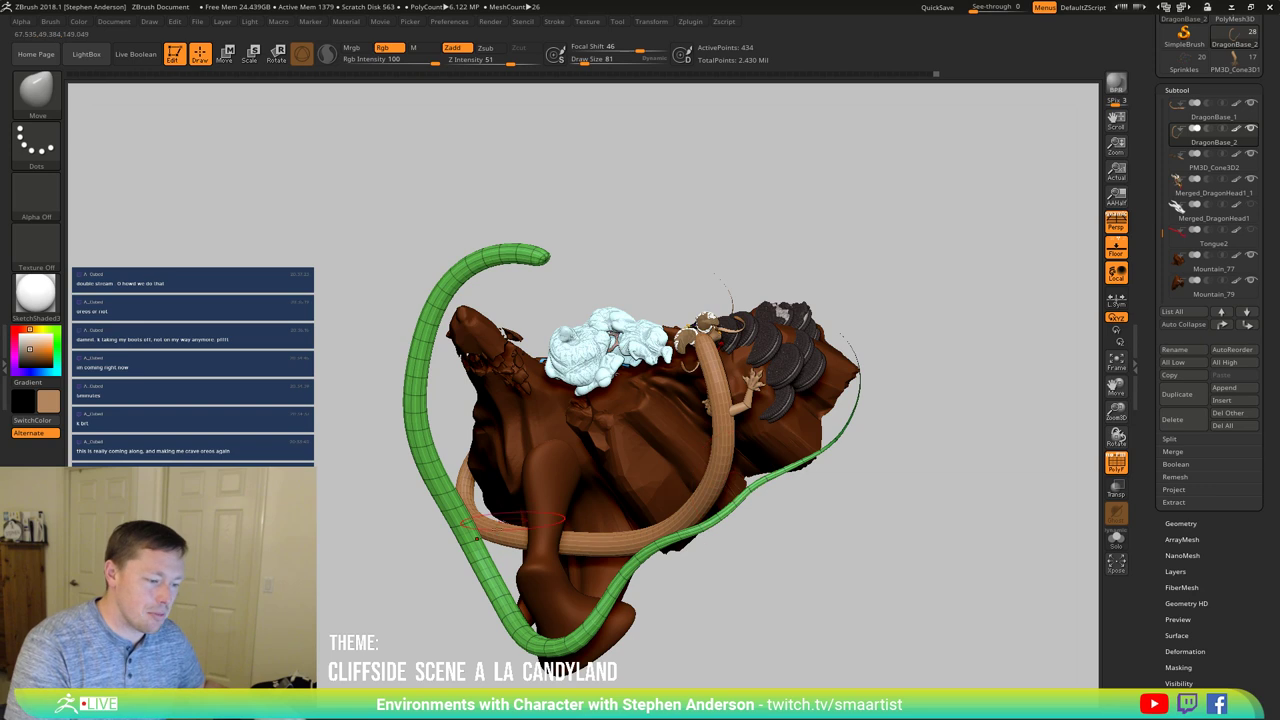
pyautogui.moveTo(520, 517)
pyautogui.mouseDown()
pyautogui.moveTo(519, 469)
pyautogui.moveTo(560, 592)
pyautogui.mouseUp()
pyautogui.hotkey('shift', 'f')
# Step: Switch to the dragon head tool PM3D_Cone3D1 and save the project
pyautogui.moveTo(677, 414); pyautogui.dragTo(663, 428)
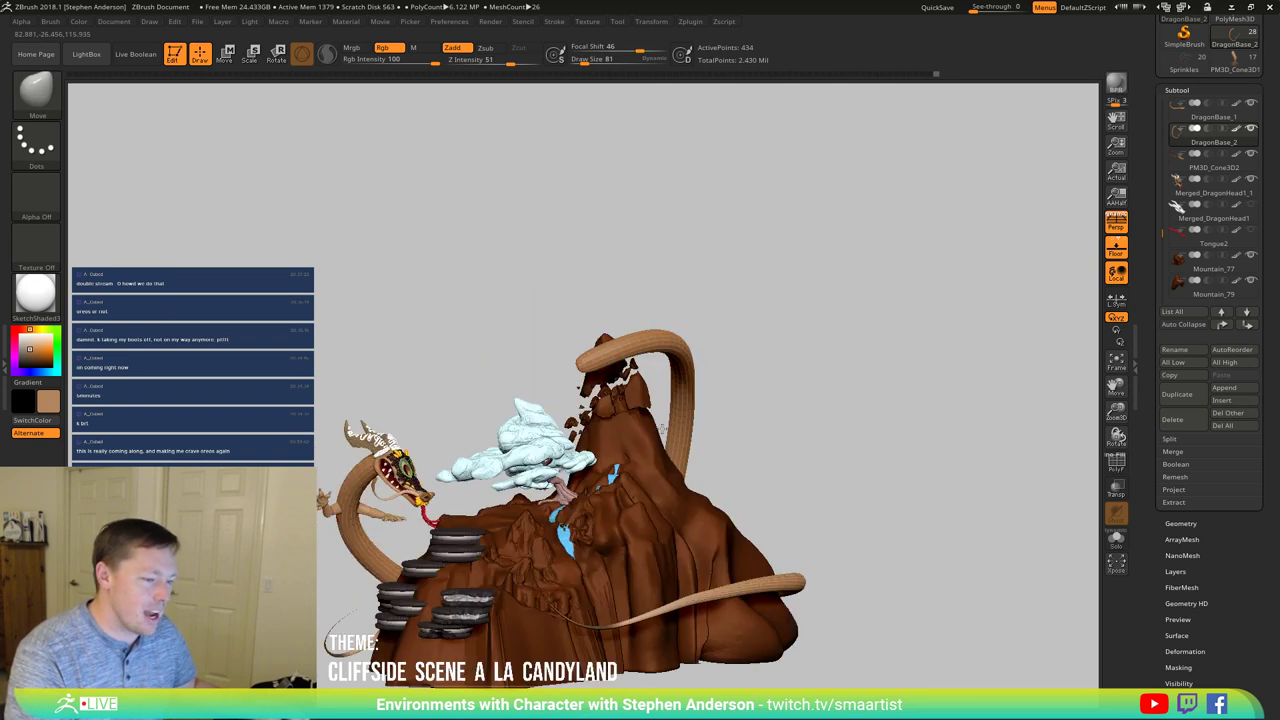
pyautogui.moveTo(737, 414)
pyautogui.mouseDown()
pyautogui.moveTo(664, 411)
pyautogui.moveTo(698, 416)
pyautogui.mouseUp()
pyautogui.moveTo(683, 398)
pyautogui.mouseDown(button='right')
pyautogui.moveTo(670, 368)
pyautogui.moveTo(880, 354)
pyautogui.mouseUp(button='right')
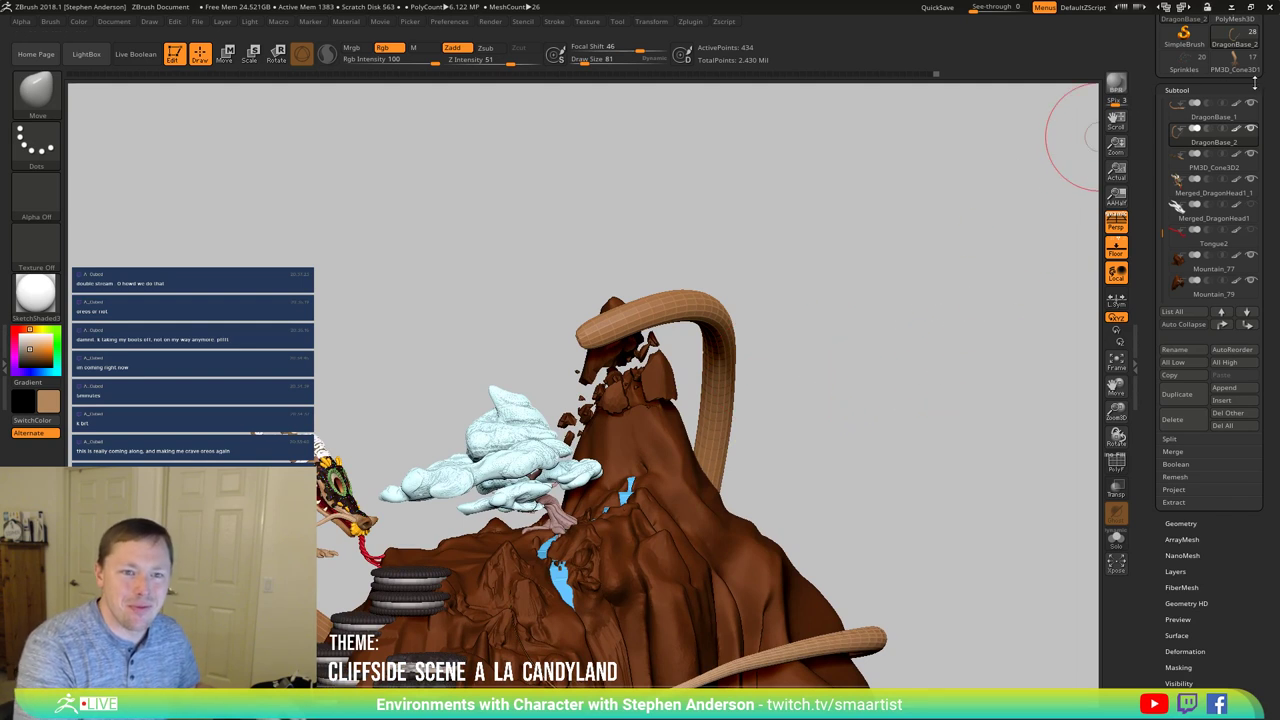
pyautogui.scroll(3, 1276, 122)
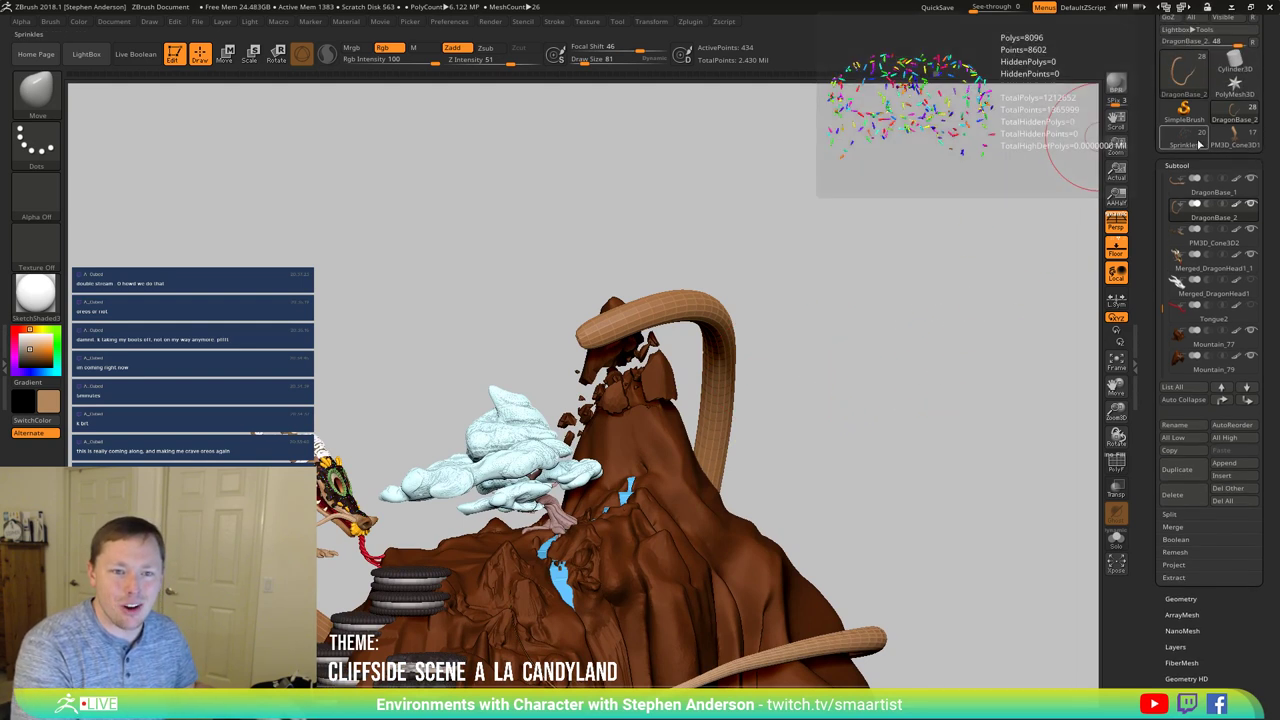
pyautogui.click(1234, 142)
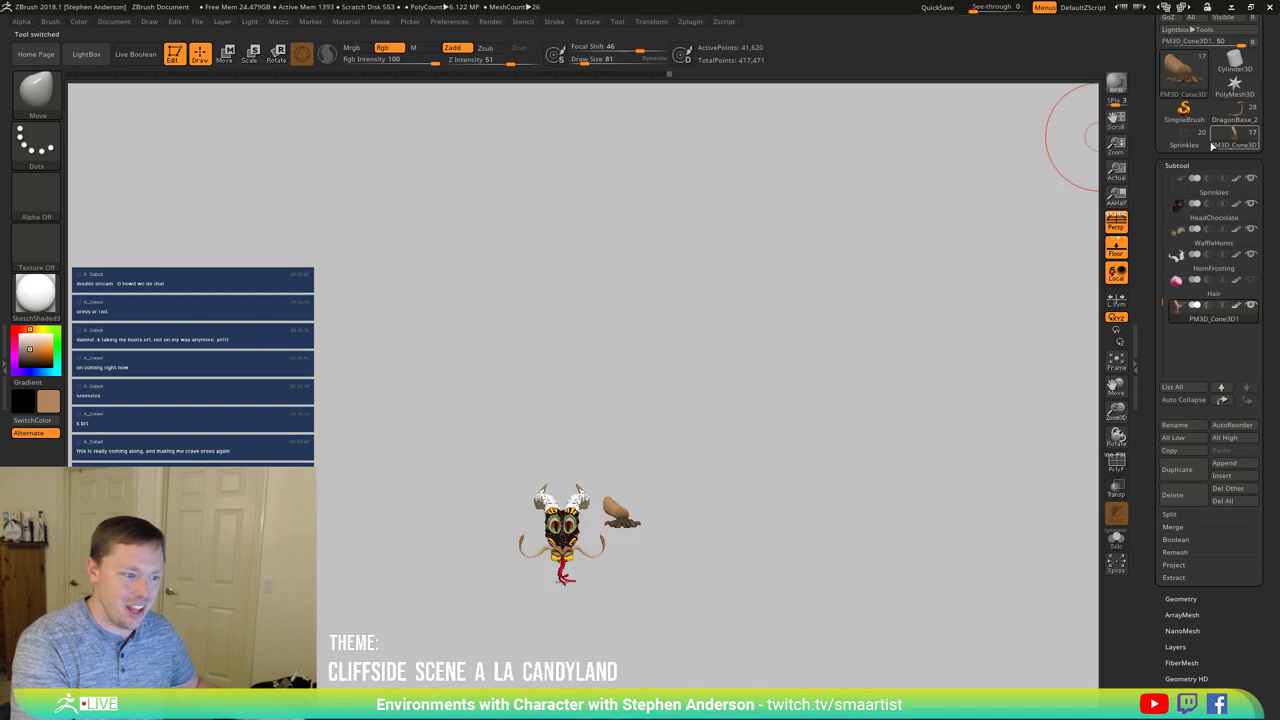
pyautogui.moveTo(675, 481); pyautogui.dragTo(705, 486)
pyautogui.moveTo(705, 487)
pyautogui.mouseDown(button='right')
pyautogui.moveTo(725, 480)
pyautogui.moveTo(620, 620)
pyautogui.moveTo(684, 516)
pyautogui.mouseUp(button='right')
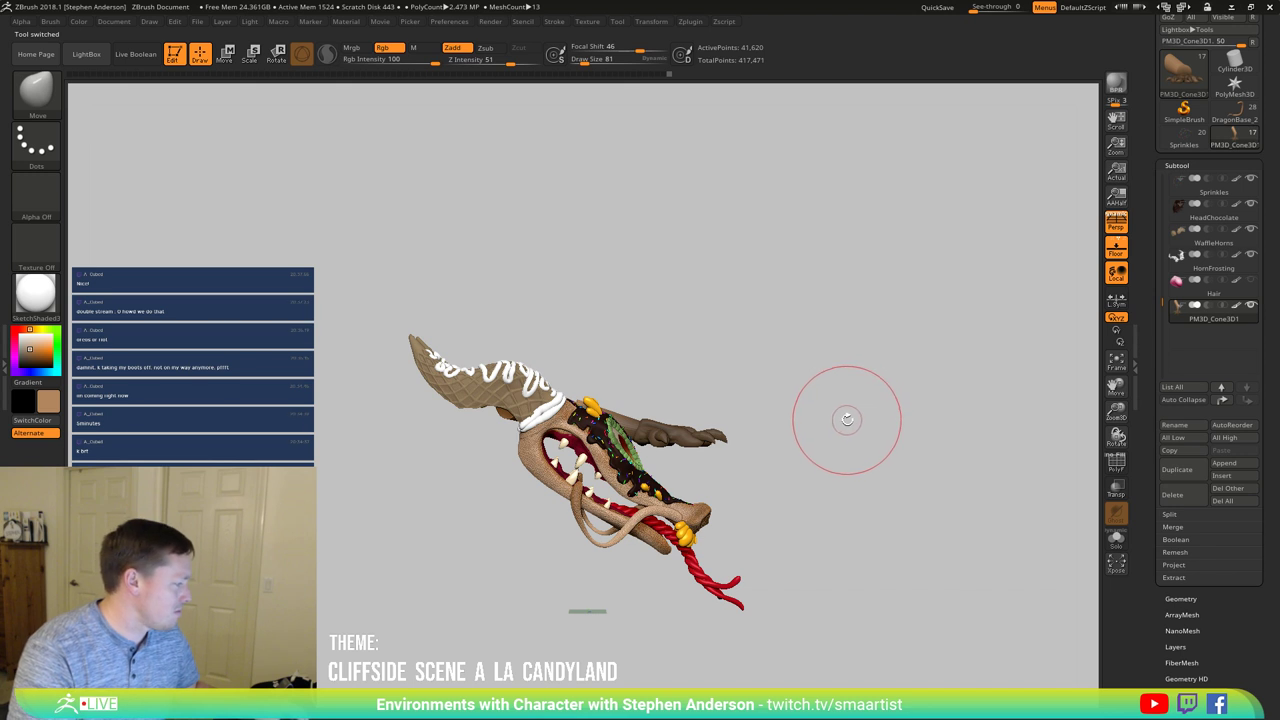
pyautogui.press('ctrl')
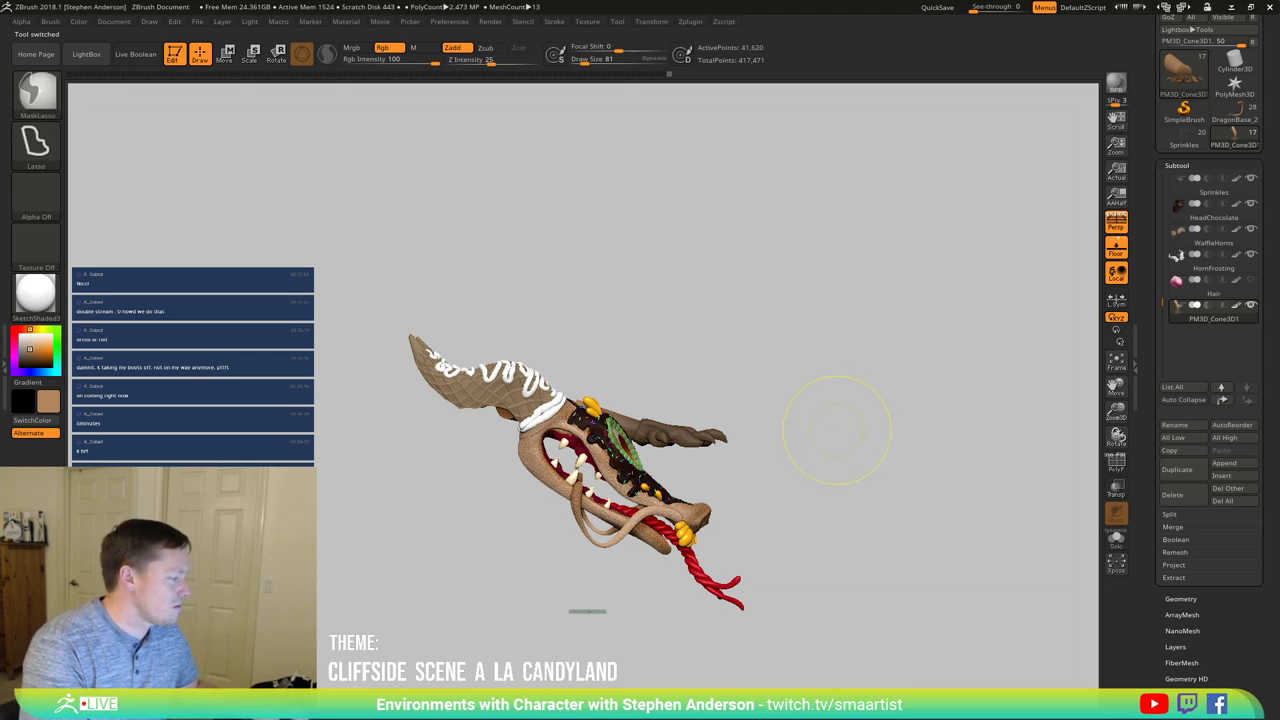
pyautogui.hotkey('ctrl', 's')
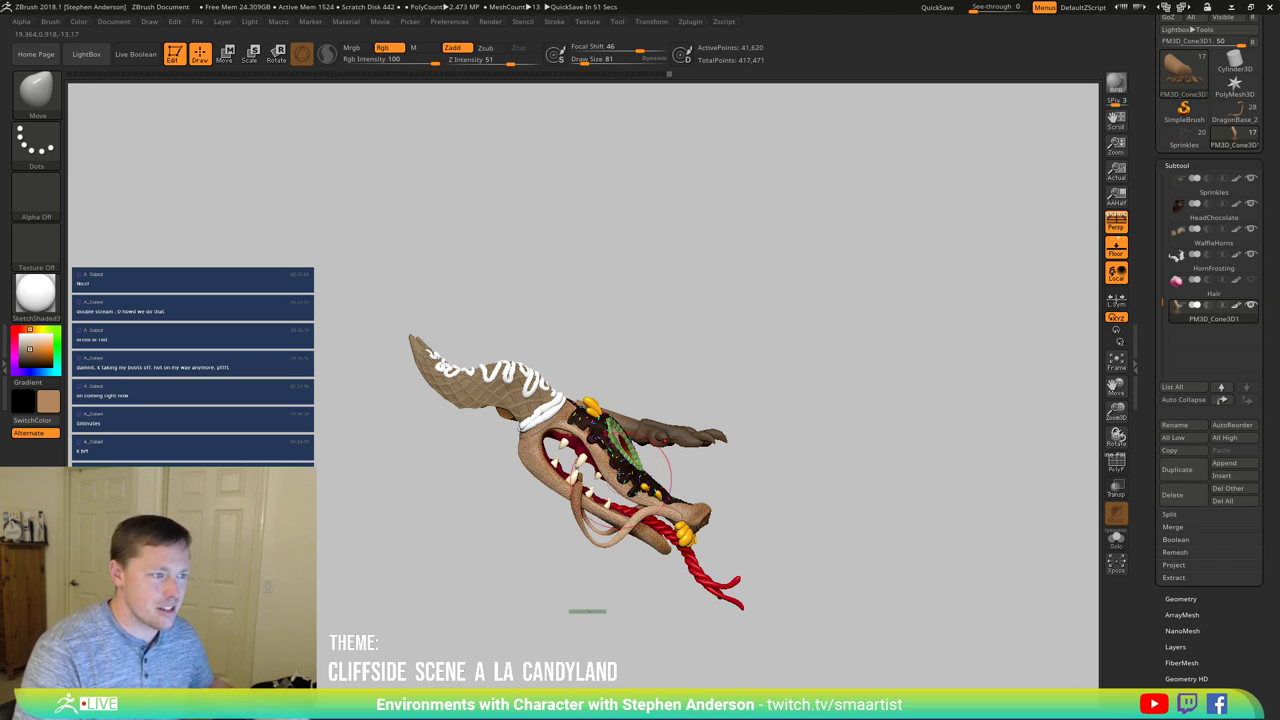
# Step: Hide the dragon head's Antenae subtool, select the Head subtool, and turn off perspective
pyautogui.moveTo(565, 503)
pyautogui.mouseDown(button='right')
pyautogui.moveTo(520, 505)
pyautogui.moveTo(558, 507)
pyautogui.moveTo(560, 570)
pyautogui.mouseUp(button='right')
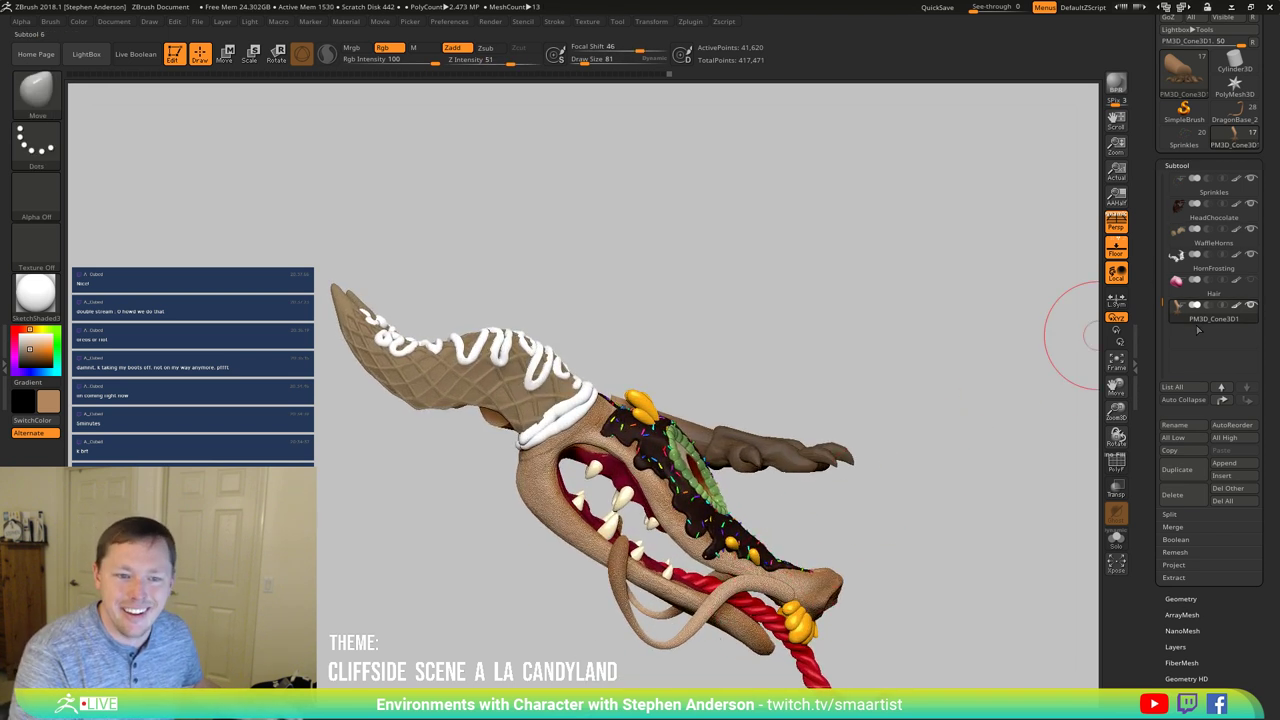
pyautogui.keyDown('alt'); pyautogui.click(726, 592); pyautogui.keyUp('alt')
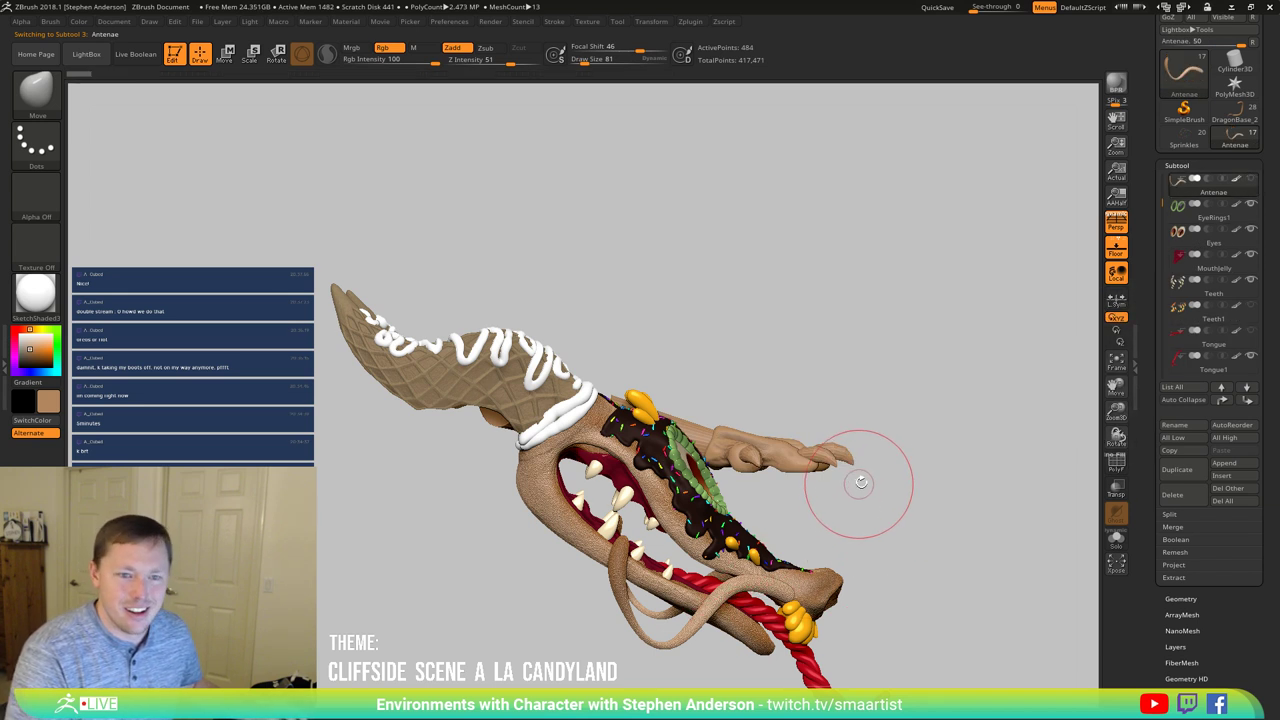
pyautogui.moveTo(851, 480); pyautogui.dragTo(617, 513)
pyautogui.keyDown('alt'); pyautogui.click(529, 471); pyautogui.keyUp('alt')
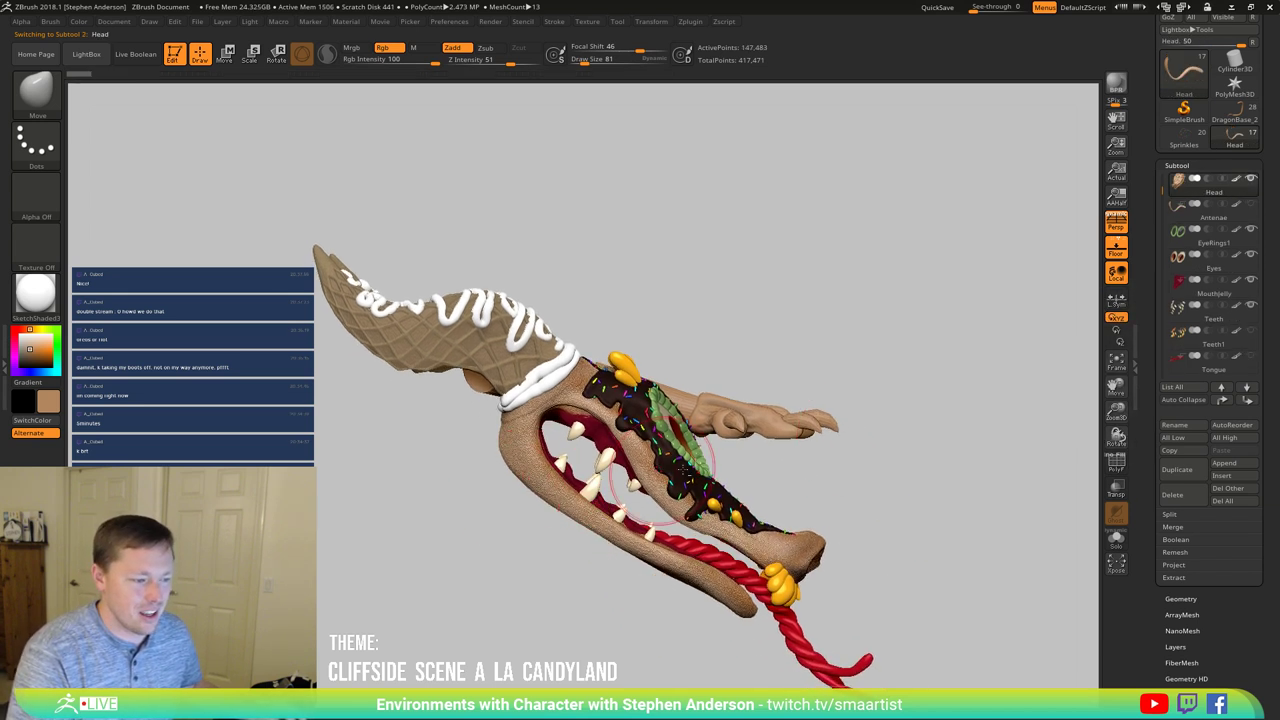
pyautogui.moveTo(870, 440); pyautogui.dragTo(886, 429)
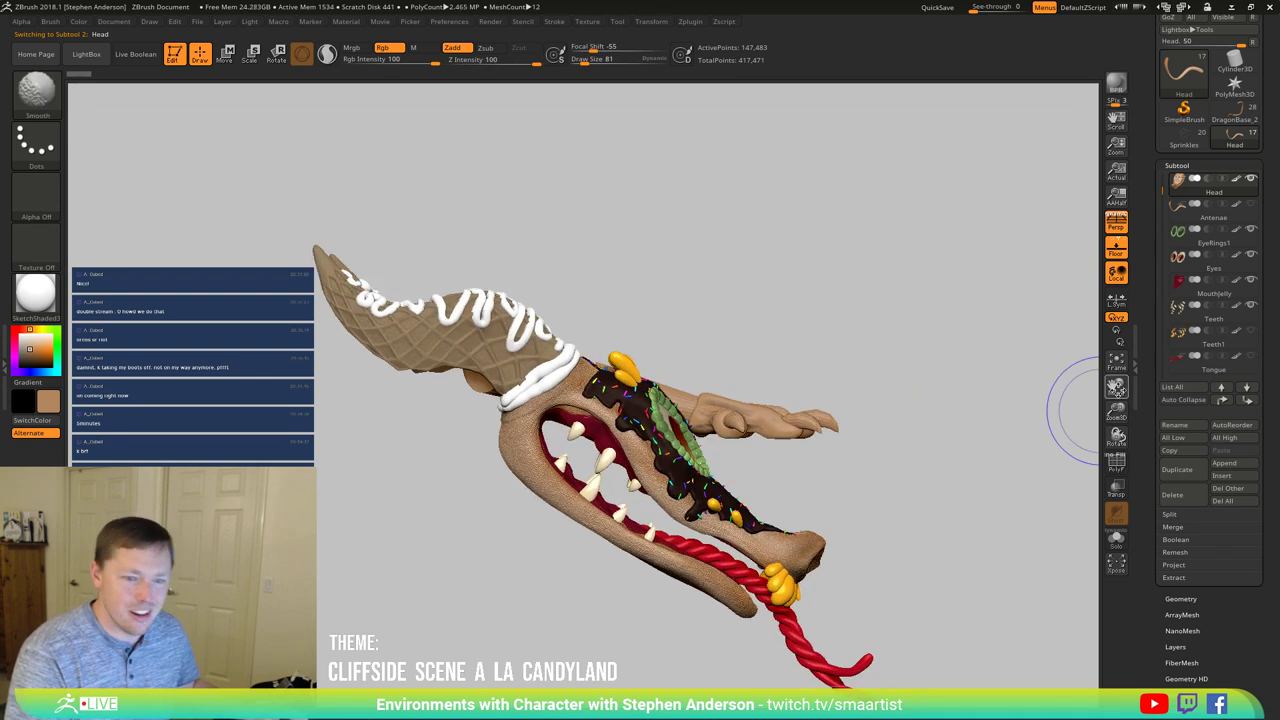
pyautogui.click(1116, 224)
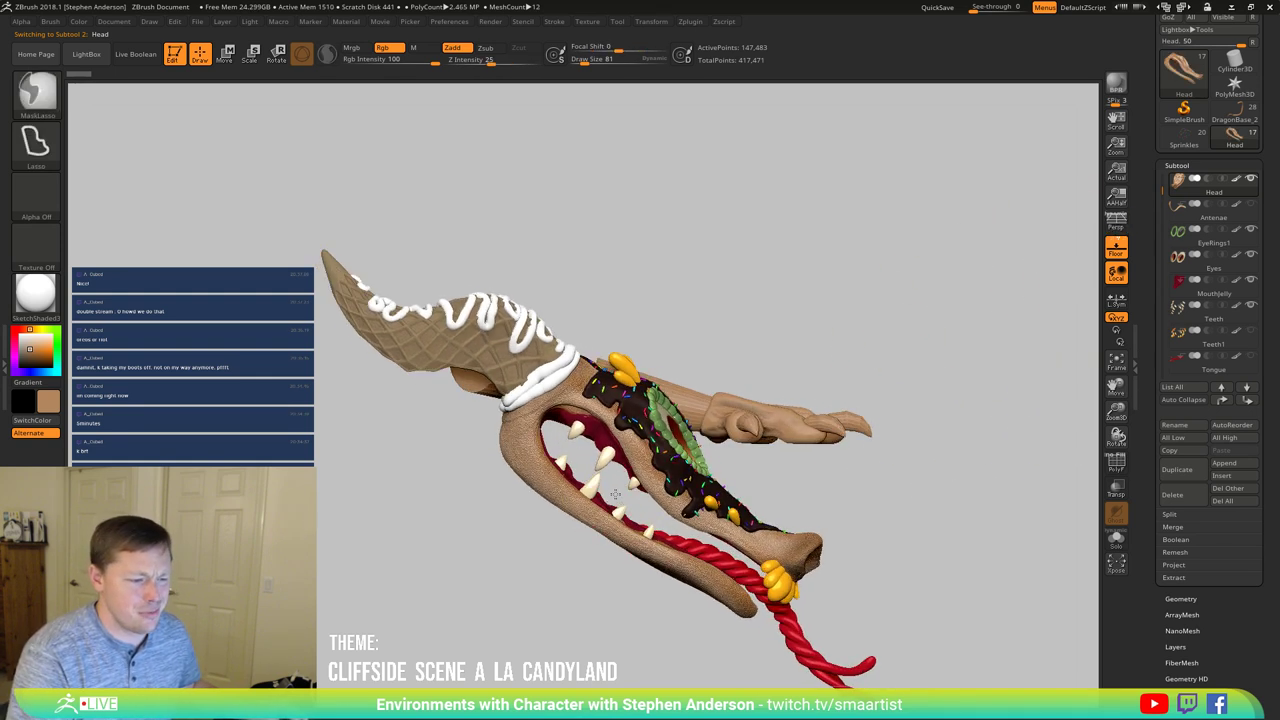
pyautogui.keyDown('ctrl'); pyautogui.moveTo(616, 494); pyautogui.dragTo(626, 528, button='right'); pyautogui.keyUp('ctrl')
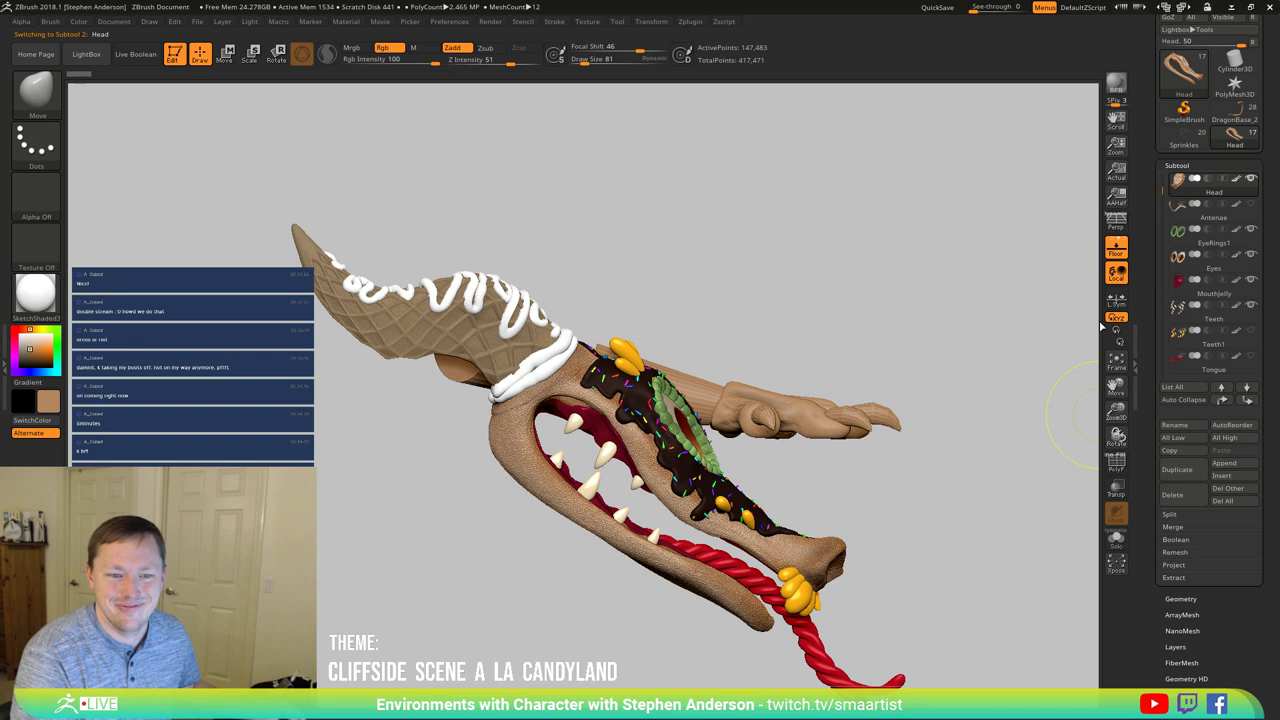
# Step: Hide the arm subtool PM3D_Cone3D1 and reselect the Head with its polygroups displayed
pyautogui.keyDown('alt'); pyautogui.click(814, 390); pyautogui.keyUp('alt')
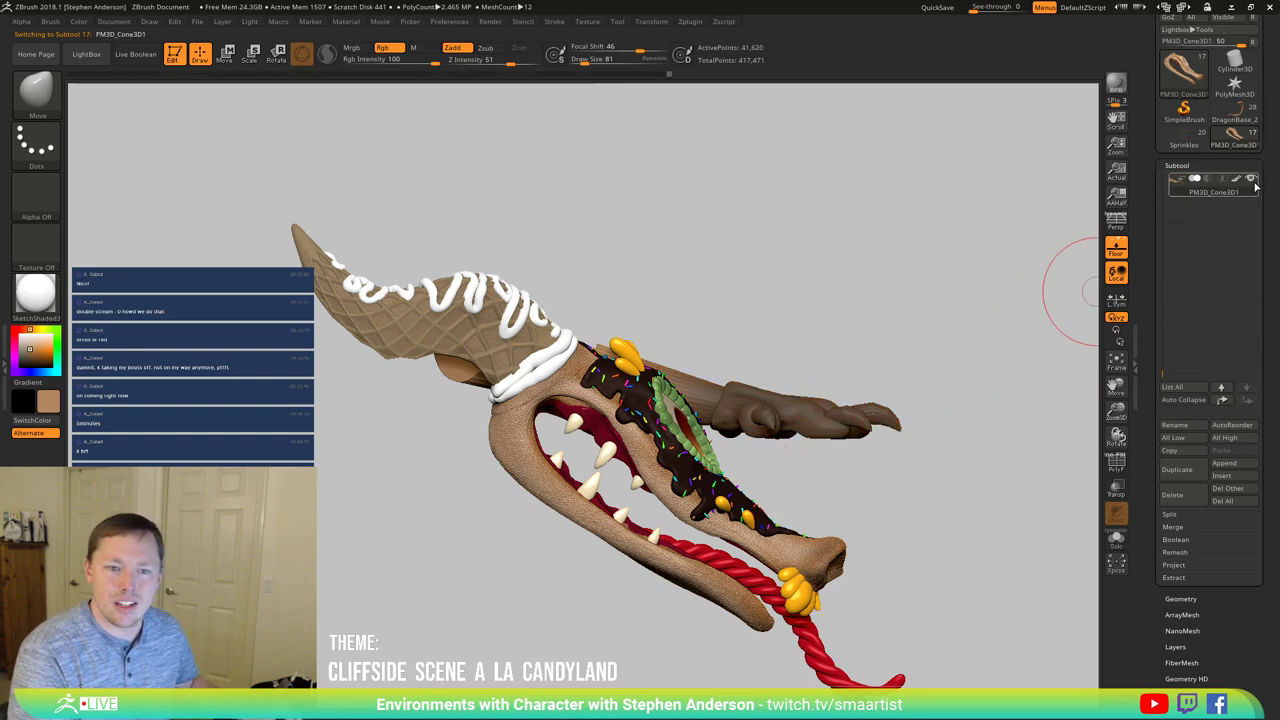
pyautogui.keyDown('alt'); pyautogui.click(529, 487); pyautogui.keyUp('alt')
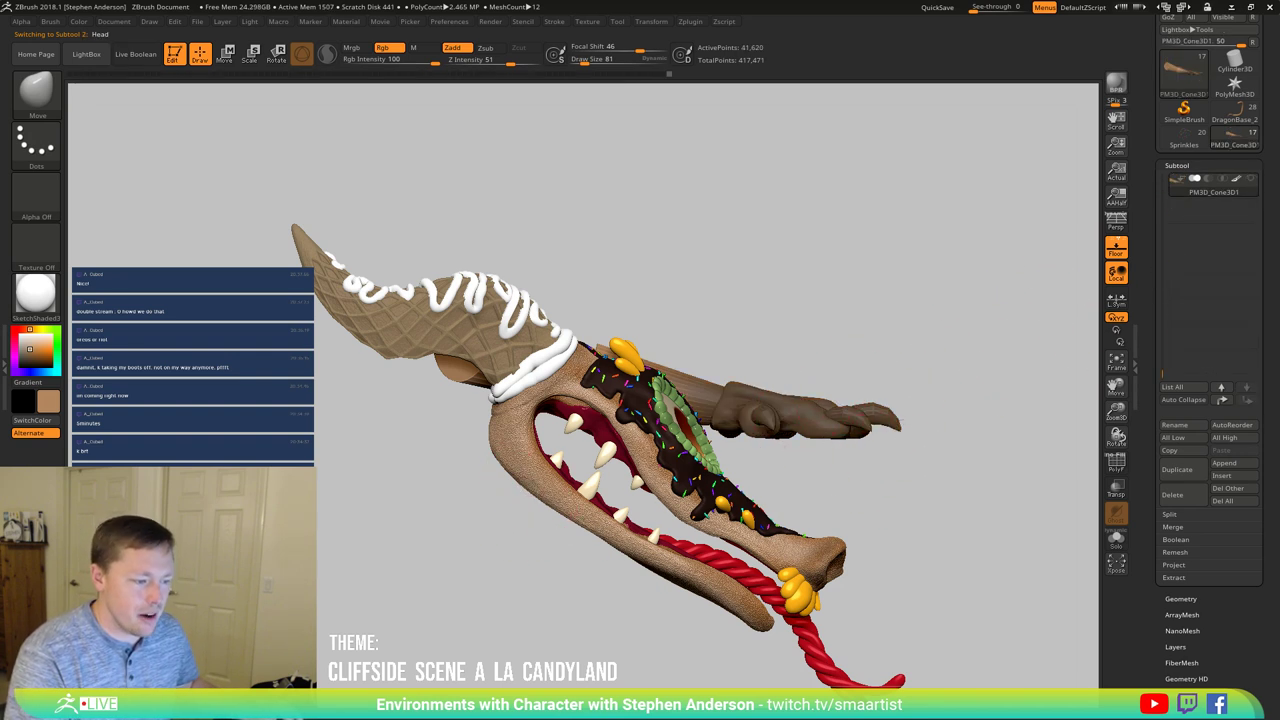
pyautogui.keyDown('shift'); pyautogui.moveTo(577, 505); pyautogui.dragTo(583, 508); pyautogui.keyUp('shift')
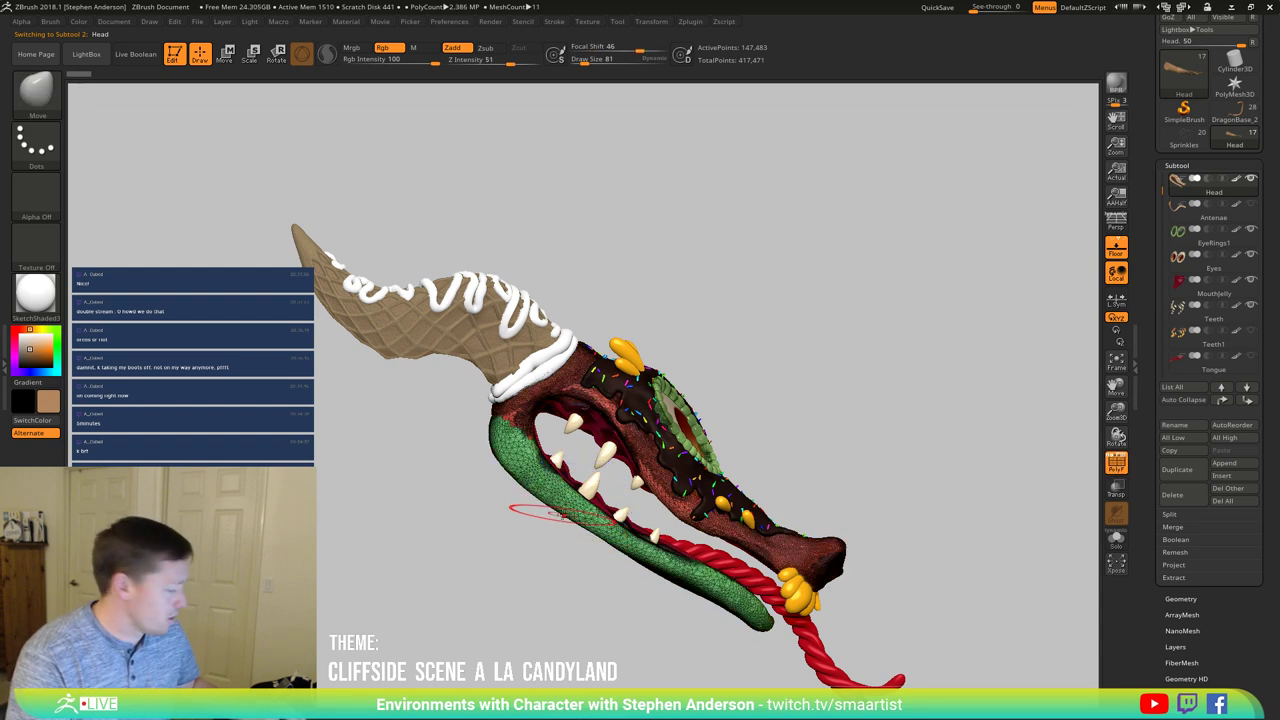
# Step: Mask everything on the Head except the green lower jaw polygroup and isolate the subtool in Solo mode
pyautogui.press('w')
pyautogui.keyDown('ctrl'); pyautogui.click(540, 488); pyautogui.keyUp('ctrl')
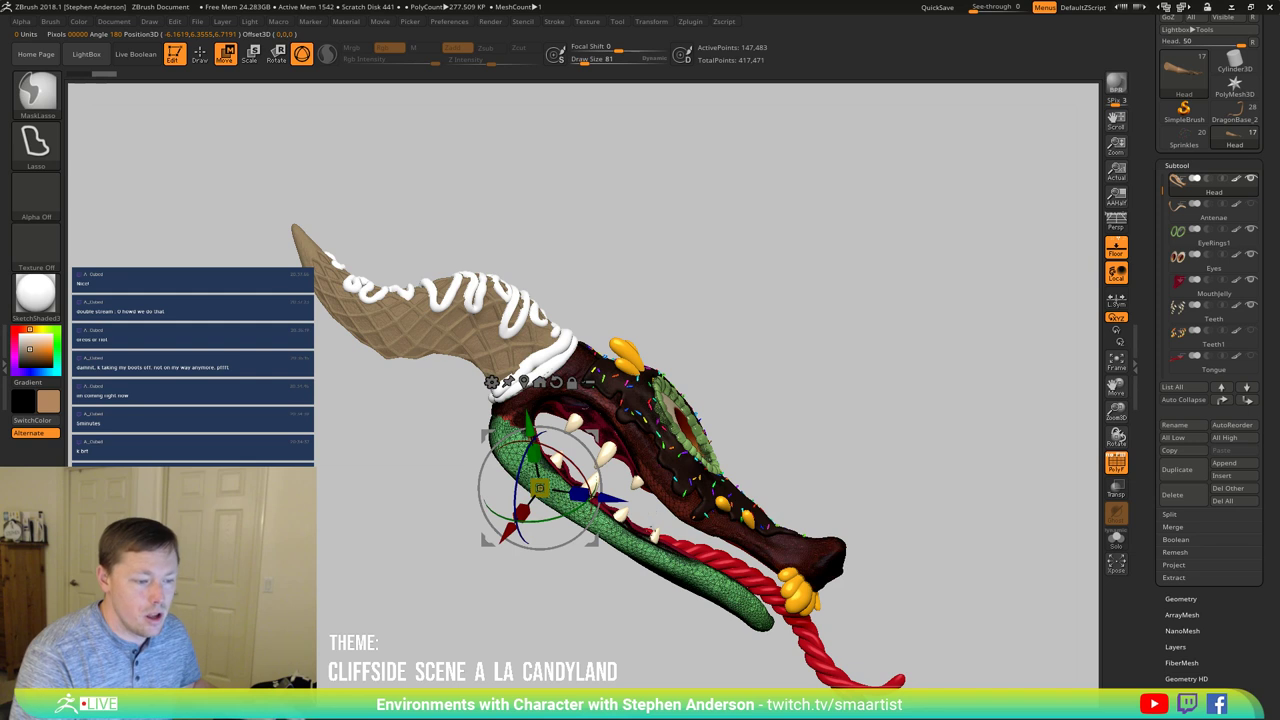
pyautogui.keyDown('ctrl'); pyautogui.moveTo(655, 500); pyautogui.dragTo(678, 580, button='right'); pyautogui.keyUp('ctrl')
pyautogui.click(1117, 539)
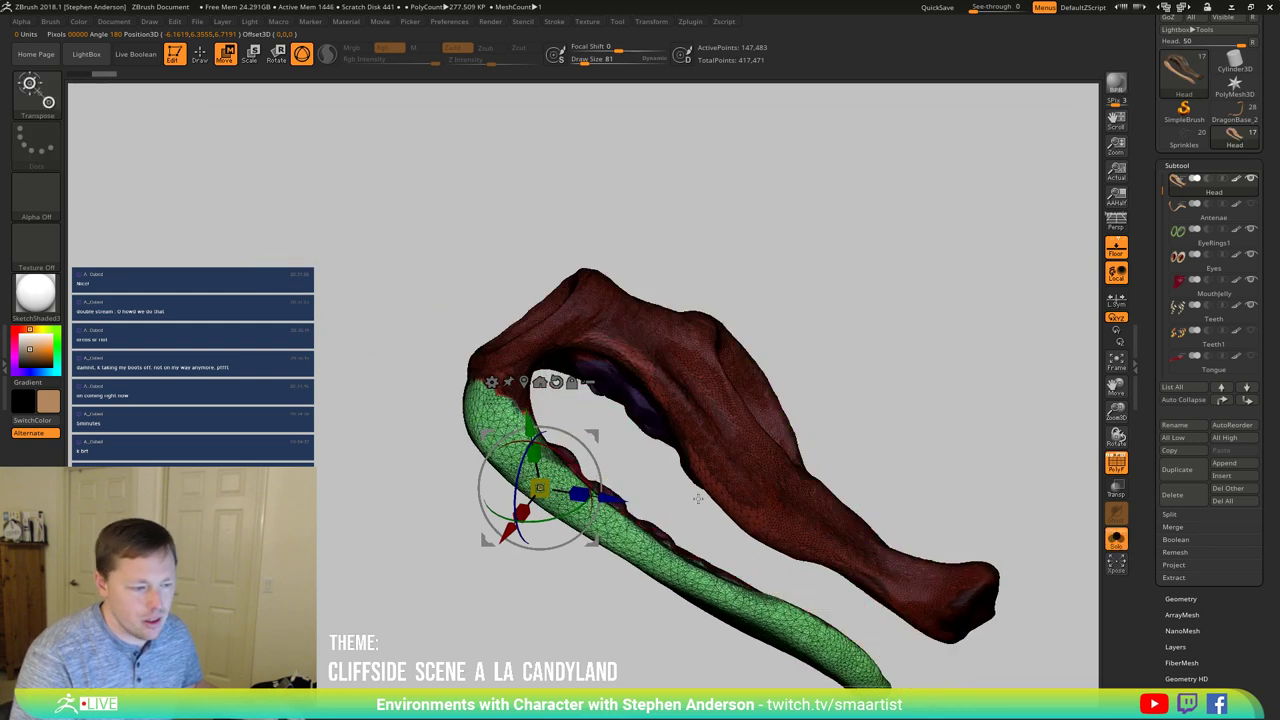
# Step: Clear the current mask, mask the Head's lower jaw instead so the upper part is free, and hide the polyframe
pyautogui.moveTo(699, 498); pyautogui.dragTo(672, 502, button='right')
pyautogui.moveTo(670, 500)
pyautogui.mouseDown()
pyautogui.moveTo(692, 514)
pyautogui.moveTo(617, 430)
pyautogui.mouseUp()
pyautogui.press('ctrl')
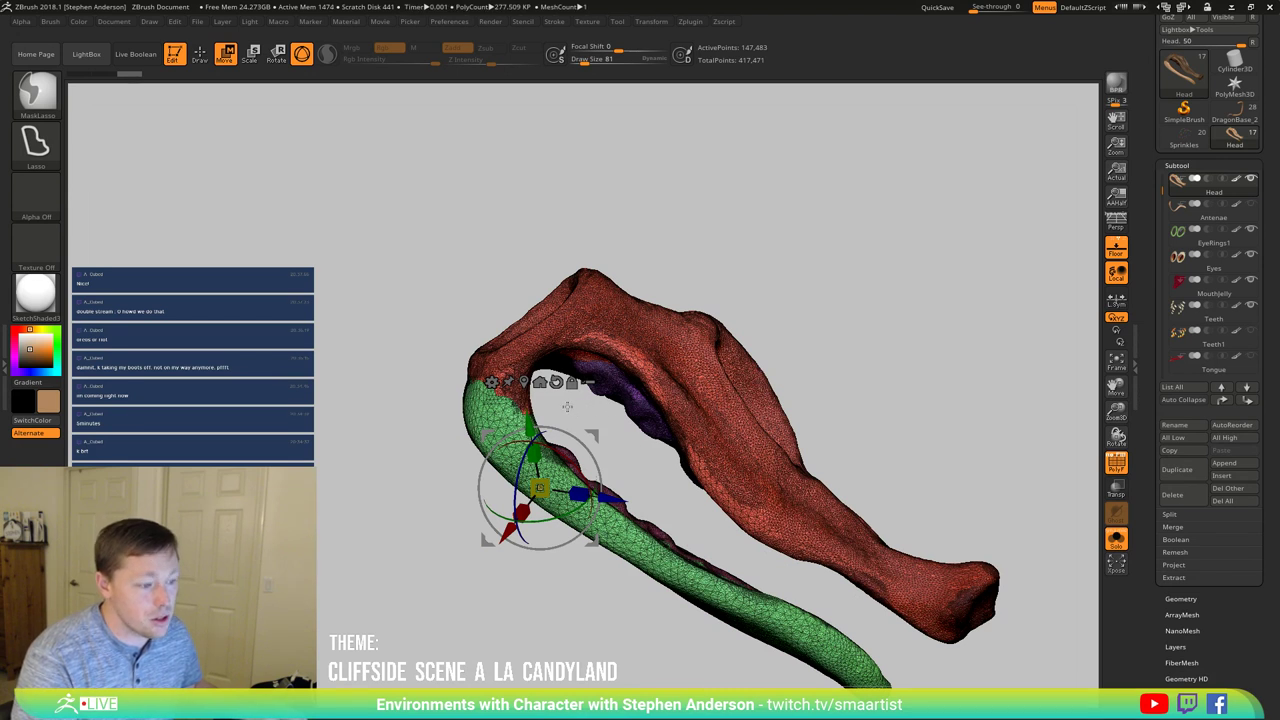
pyautogui.moveTo(544, 397)
pyautogui.keyDown('ctrl'); pyautogui.mouseDown()
pyautogui.moveTo(757, 571)
pyautogui.moveTo(565, 688)
pyautogui.moveTo(479, 528)
pyautogui.moveTo(470, 385)
pyautogui.moveTo(525, 392)
pyautogui.mouseUp(); pyautogui.keyUp('ctrl')
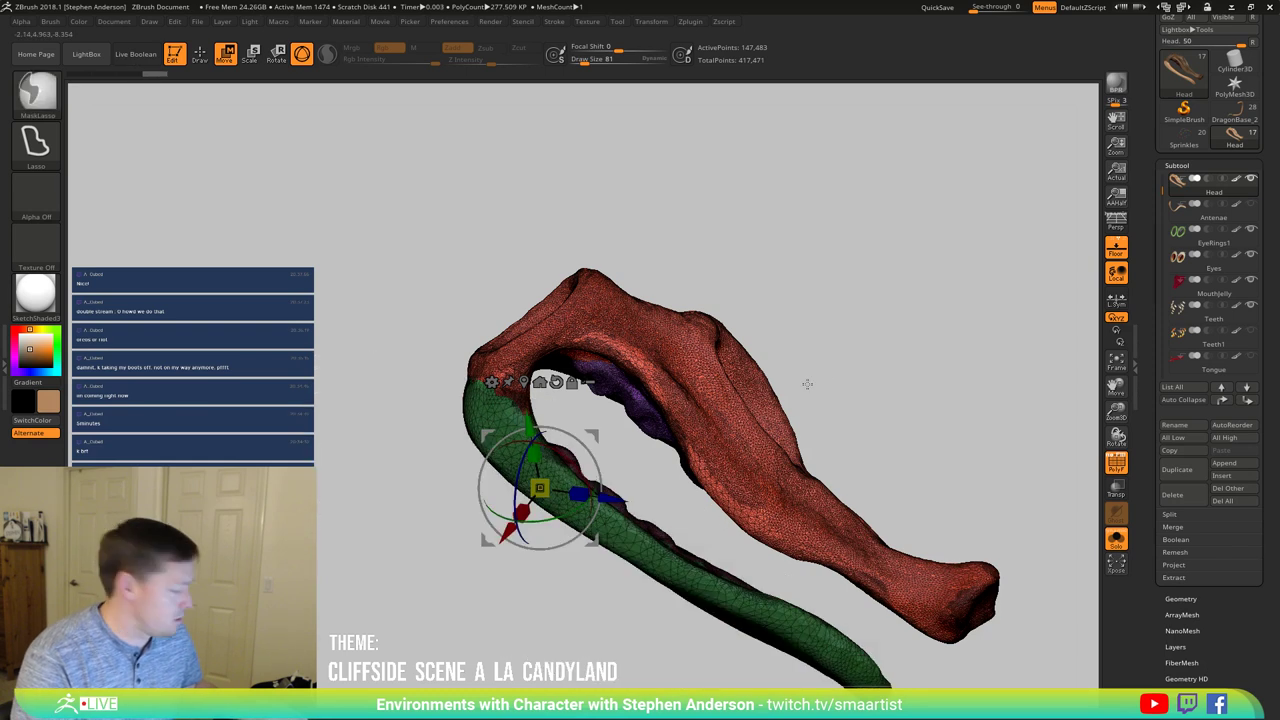
pyautogui.press('q')
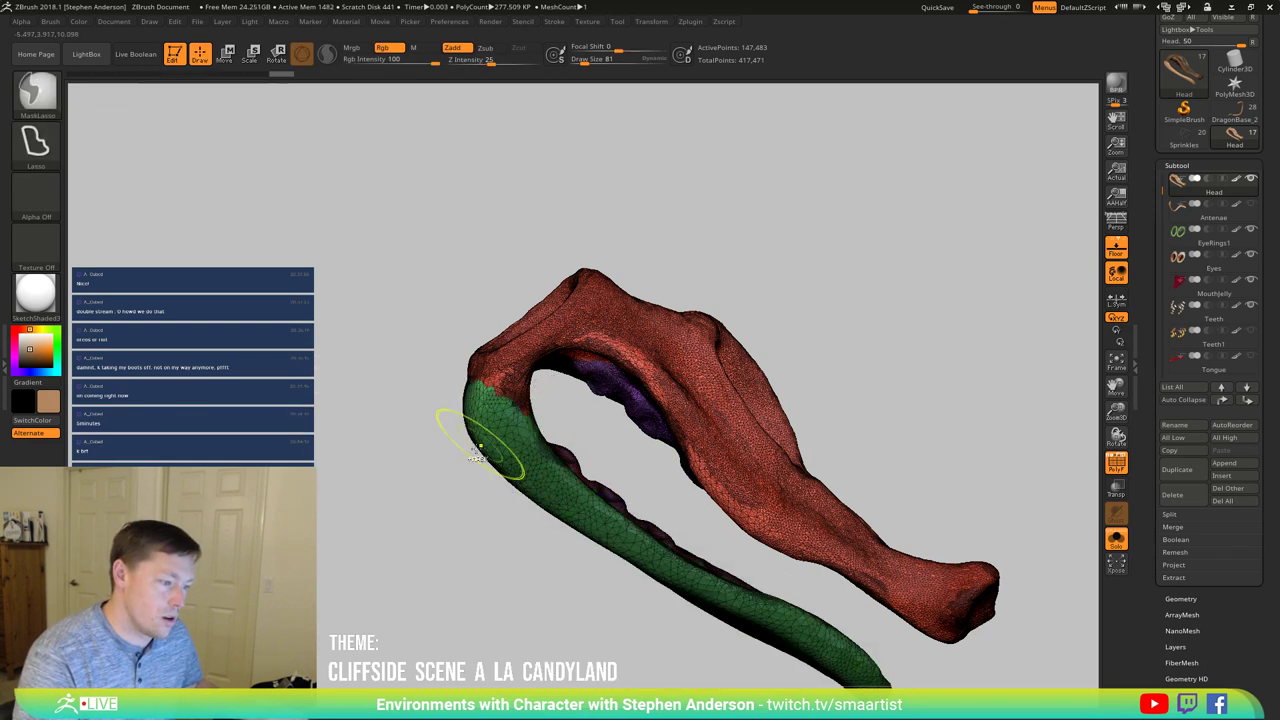
pyautogui.hotkey('ctrl', 'i')
pyautogui.keyDown('ctrl'); pyautogui.click(505, 570); pyautogui.keyUp('ctrl')
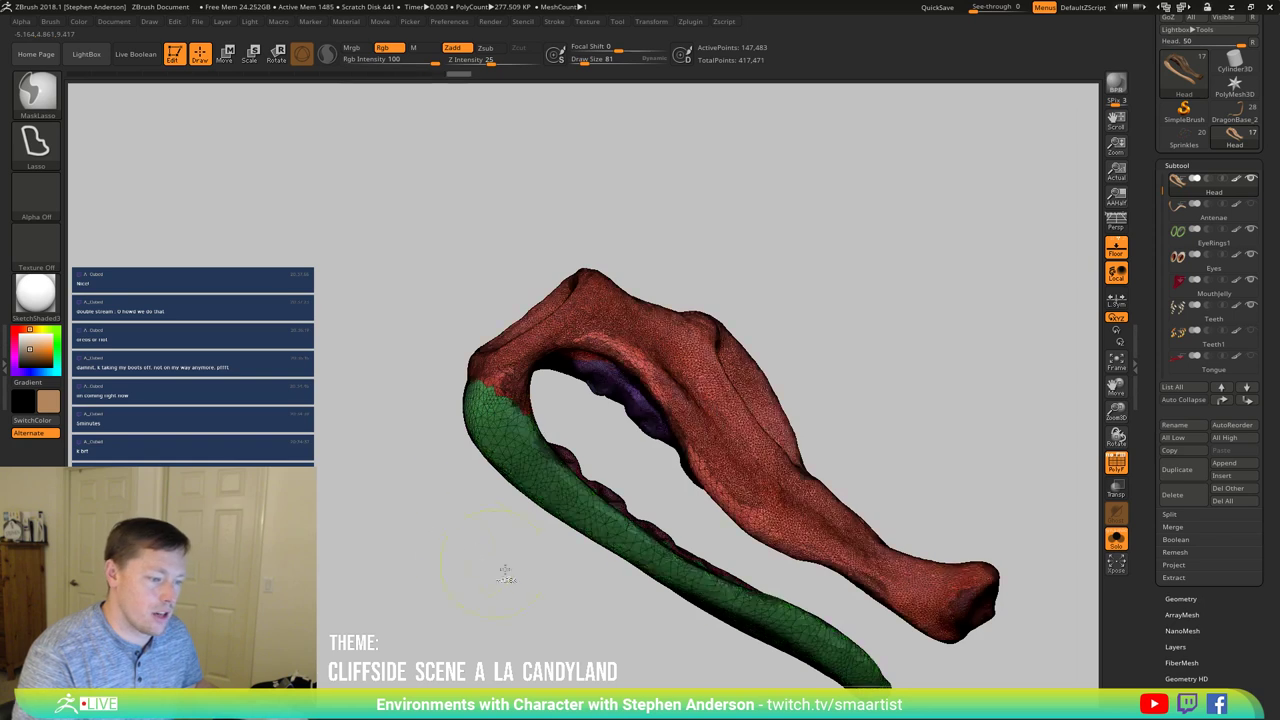
pyautogui.hotkey('shift', 'f')
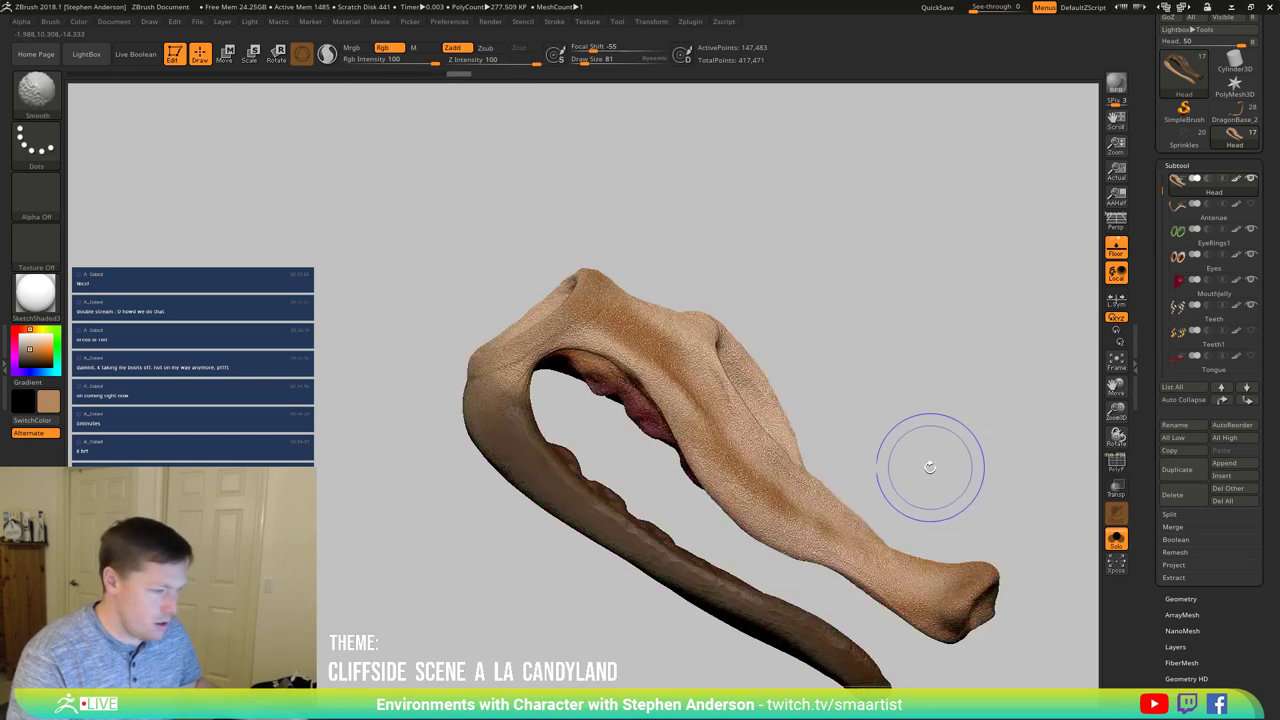
# Step: Invert the Head's mask so only the lower jaw is free, and bring the other subtools back into view
pyautogui.keyDown('ctrl'); pyautogui.click(936, 470); pyautogui.keyUp('ctrl')
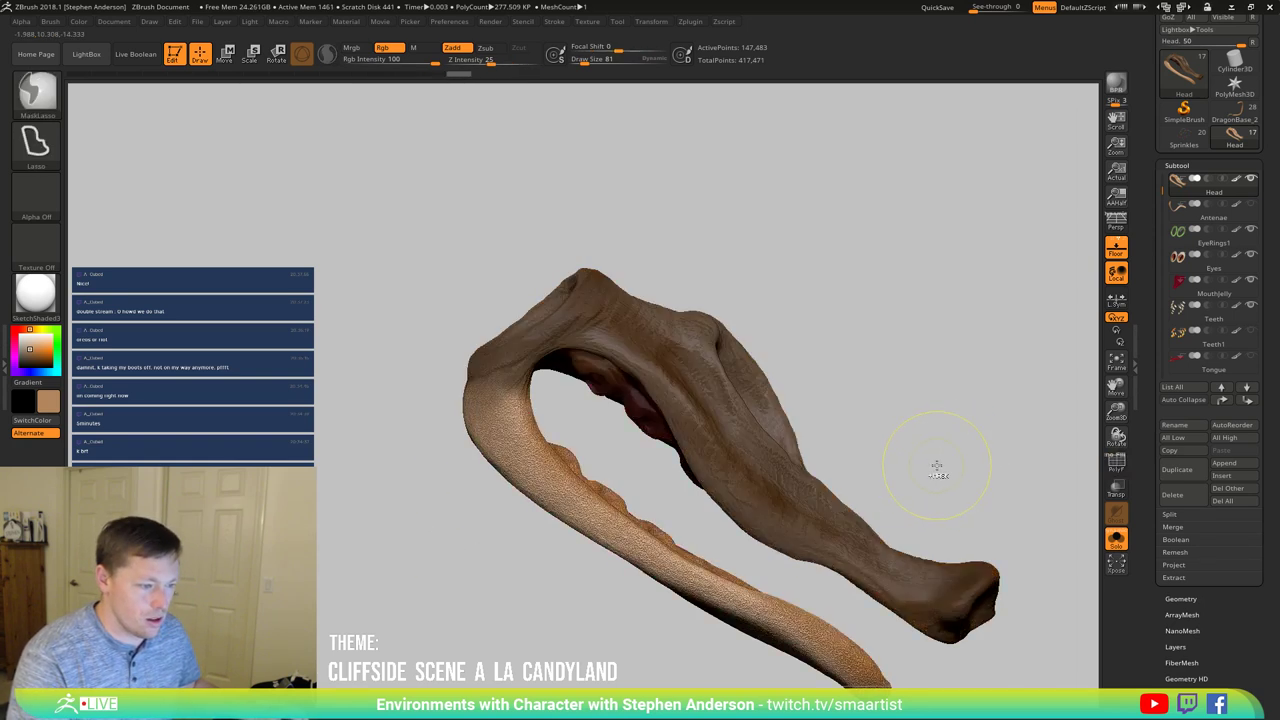
pyautogui.click(1117, 540)
pyautogui.press('ctrl')
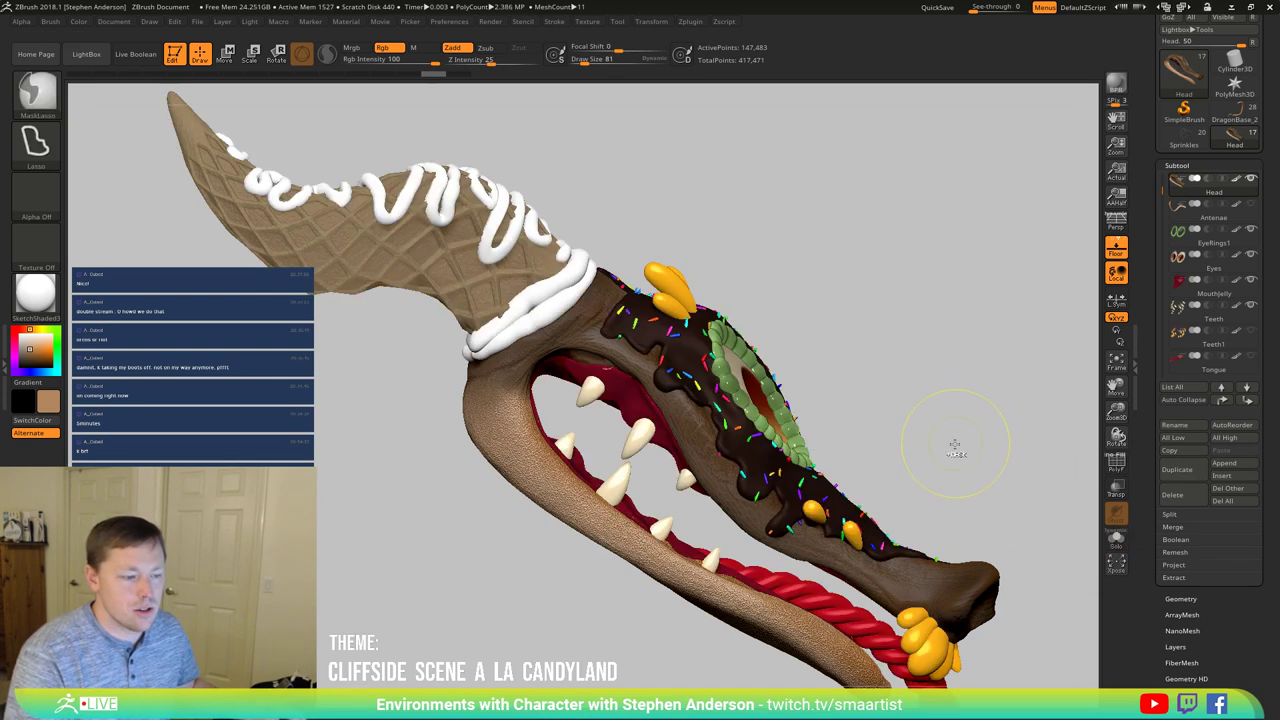
# Step: Select the Teeth subtool, display its polygroups, and hide the upper teeth
pyautogui.keyDown('alt'); pyautogui.click(636, 452); pyautogui.keyUp('alt')
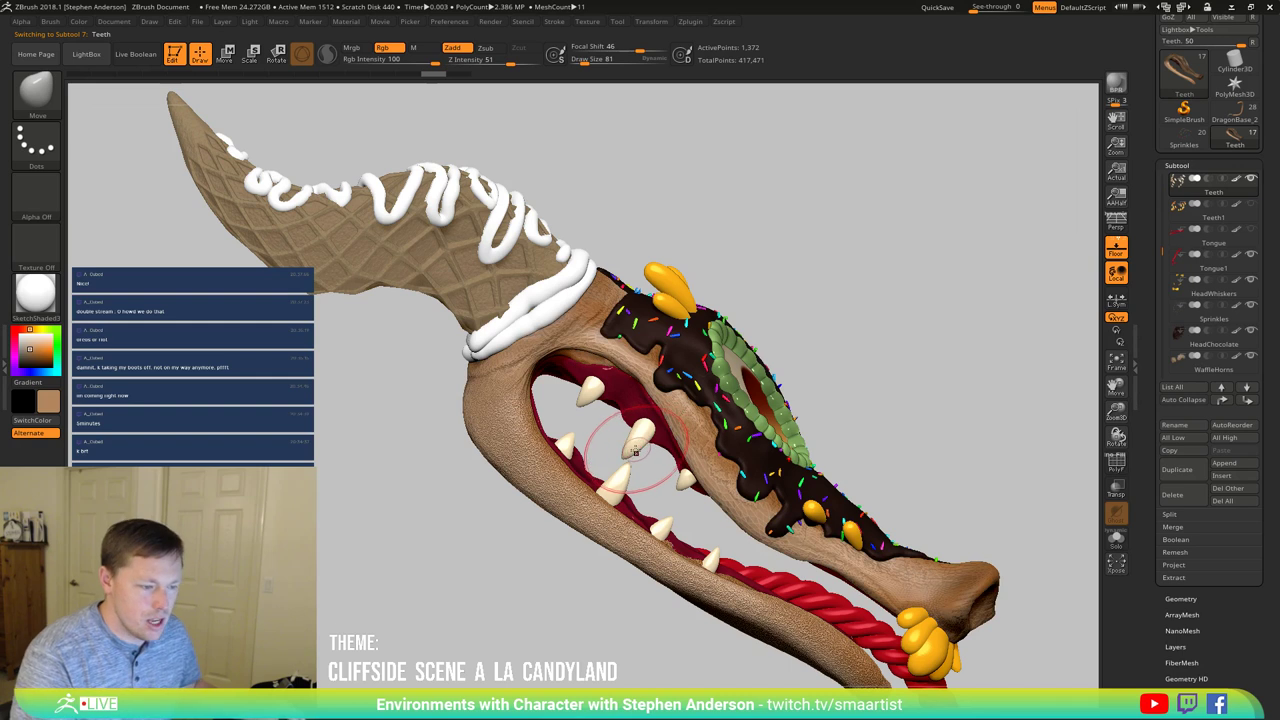
pyautogui.hotkey('shift', 'f')
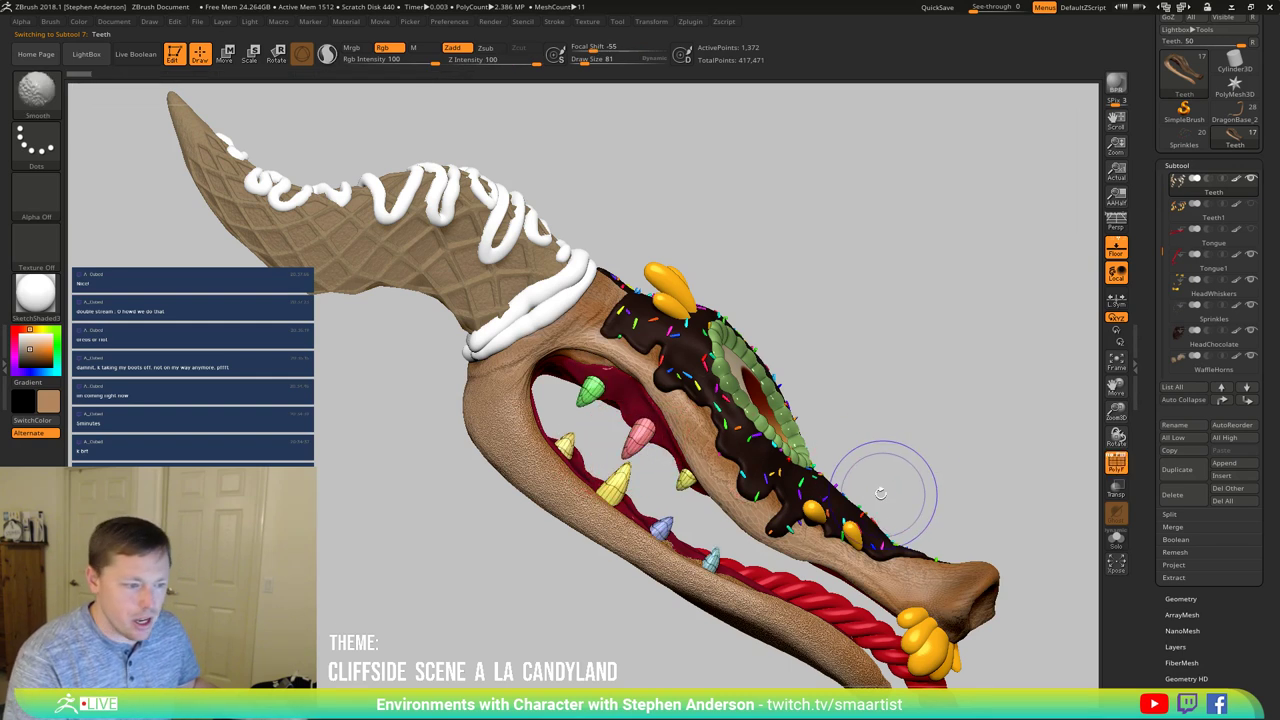
pyautogui.keyDown('ctrl'); pyautogui.keyDown('shift'); pyautogui.click(638, 440); pyautogui.keyUp('shift'); pyautogui.keyUp('ctrl')
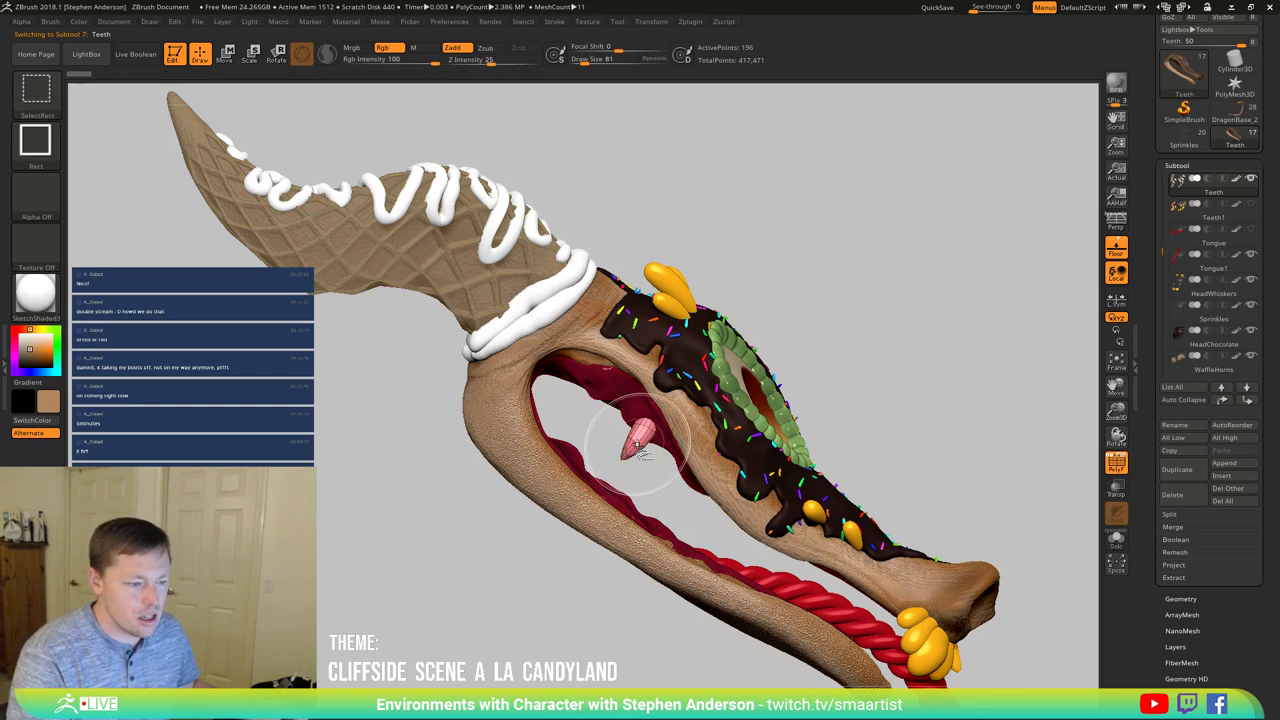
pyautogui.keyDown('ctrl'); pyautogui.keyDown('shift'); pyautogui.click(636, 440); pyautogui.keyUp('shift'); pyautogui.keyUp('ctrl')
pyautogui.keyDown('ctrl'); pyautogui.keyDown('shift'); pyautogui.click(594, 391); pyautogui.keyUp('shift'); pyautogui.keyUp('ctrl')
pyautogui.keyDown('ctrl'); pyautogui.keyDown('shift'); pyautogui.click(684, 482); pyautogui.keyUp('shift'); pyautogui.keyUp('ctrl')
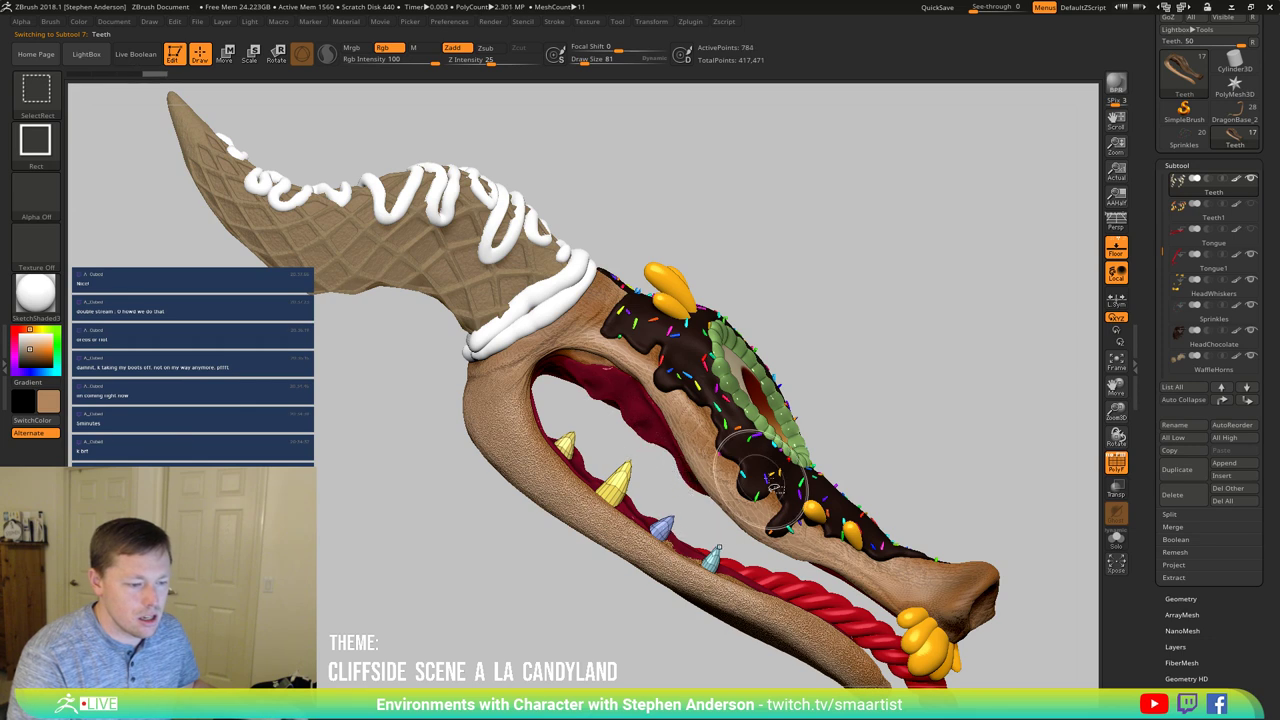
# Step: Invert the teeth's visibility, mask the upper teeth, and unhide the whole Teeth subtool
pyautogui.moveTo(904, 416); pyautogui.dragTo(807, 412)
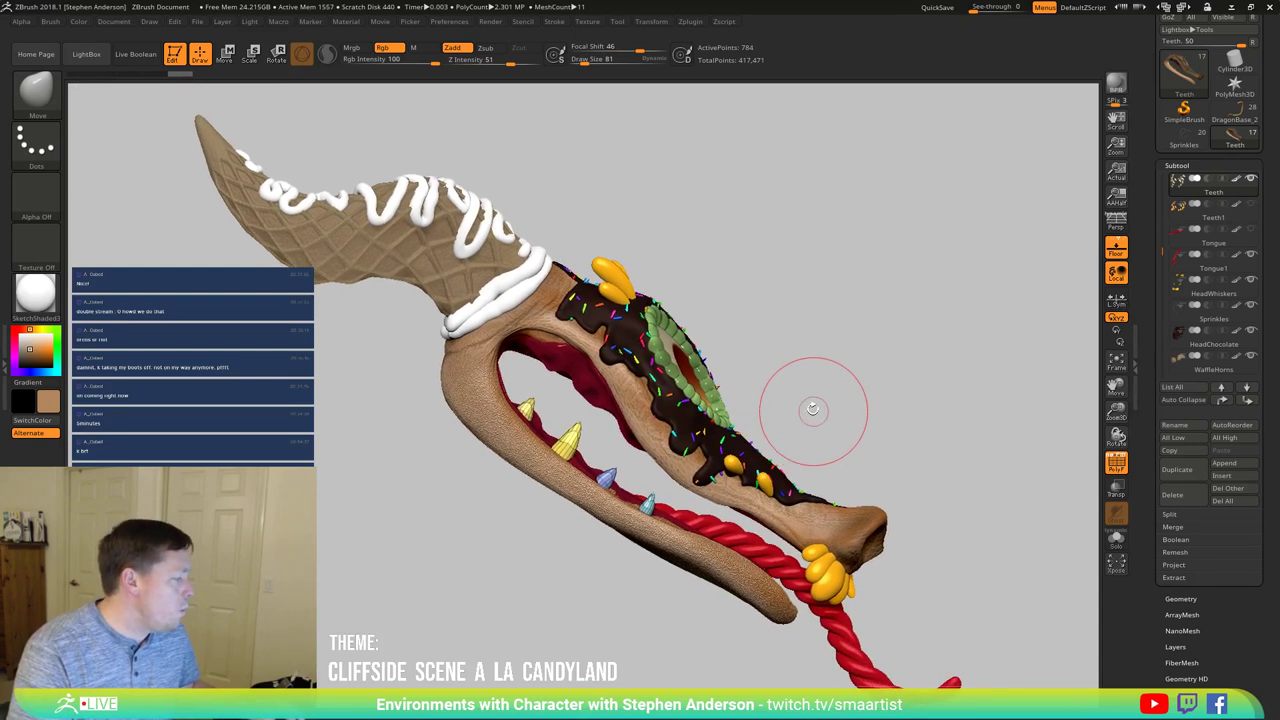
pyautogui.keyDown('ctrl'); pyautogui.keyDown('shift'); pyautogui.click(891, 378); pyautogui.keyUp('shift'); pyautogui.keyUp('ctrl')
pyautogui.keyDown('ctrl'); pyautogui.click(889, 389); pyautogui.keyUp('ctrl')
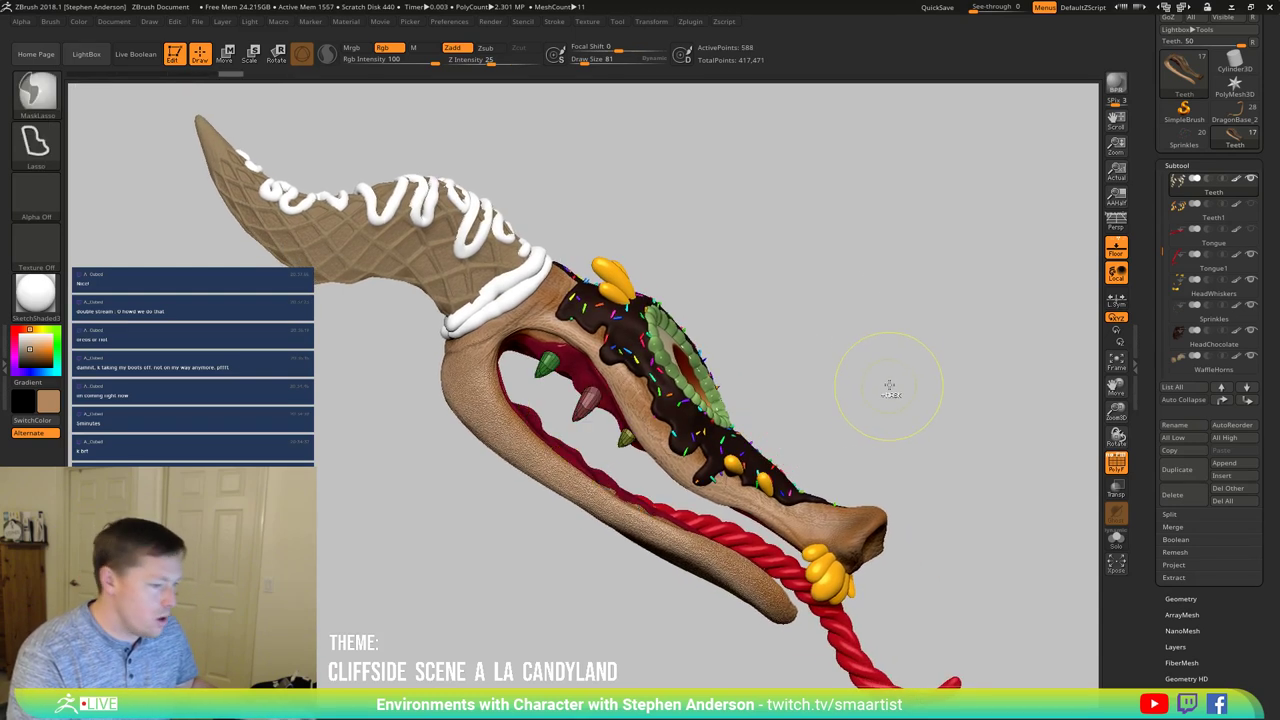
pyautogui.keyDown('ctrl'); pyautogui.keyDown('shift'); pyautogui.click(887, 381); pyautogui.keyUp('shift'); pyautogui.keyUp('ctrl')
pyautogui.keyDown('ctrl'); pyautogui.moveTo(833, 358); pyautogui.dragTo(832, 365, button='right'); pyautogui.keyUp('ctrl')
pyautogui.moveTo(832, 365)
pyautogui.mouseDown()
pyautogui.moveTo(766, 277)
pyautogui.moveTo(763, 348)
pyautogui.moveTo(787, 411)
pyautogui.mouseUp()
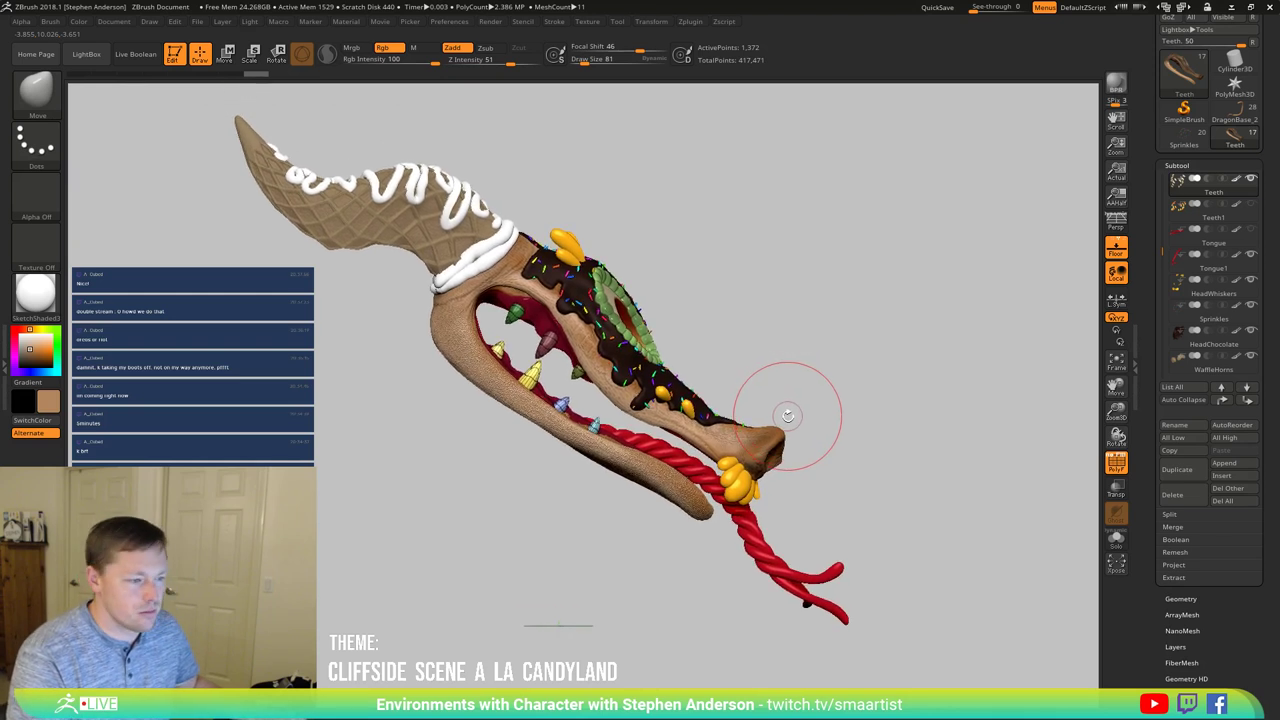
# Step: Reposition the Teeth subtool's transform gizmo at the hinge of the jaw
pyautogui.press('w')
pyautogui.click(667, 273)
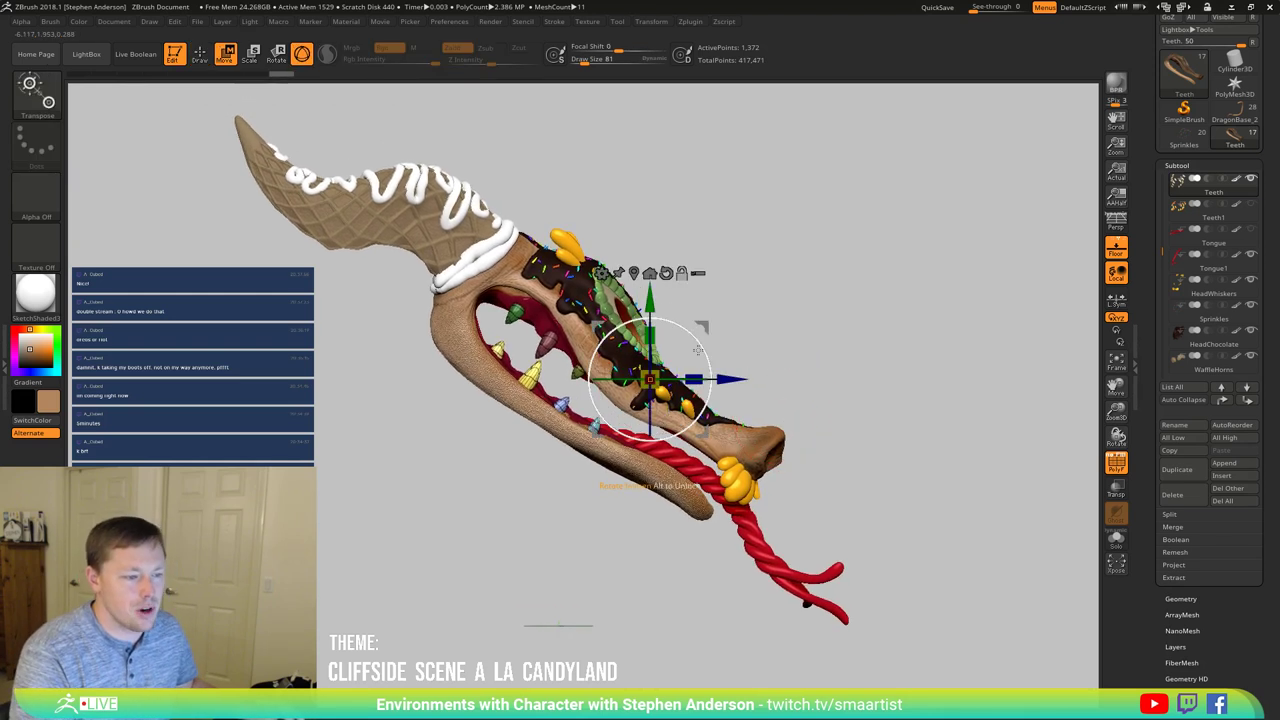
pyautogui.keyDown('alt'); pyautogui.moveTo(702, 327); pyautogui.dragTo(513, 263); pyautogui.keyUp('alt')
pyautogui.moveTo(461, 315)
pyautogui.keyDown('alt'); pyautogui.mouseDown()
pyautogui.moveTo(450, 318)
pyautogui.moveTo(469, 307)
pyautogui.mouseUp(); pyautogui.keyUp('alt')
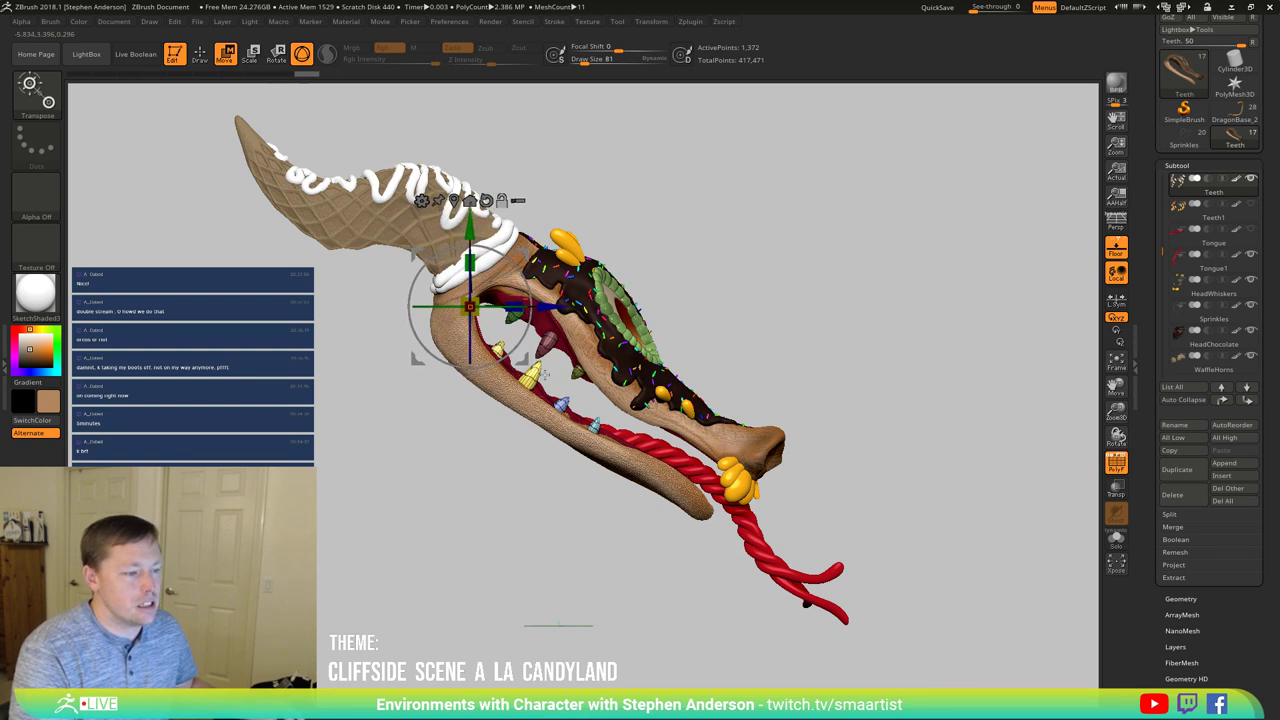
# Step: Select the MouthJelly subtool, isolate it in Solo mode with the polyframe shown, and group it into one polygroup
pyautogui.press('n')
pyautogui.click(621, 432)
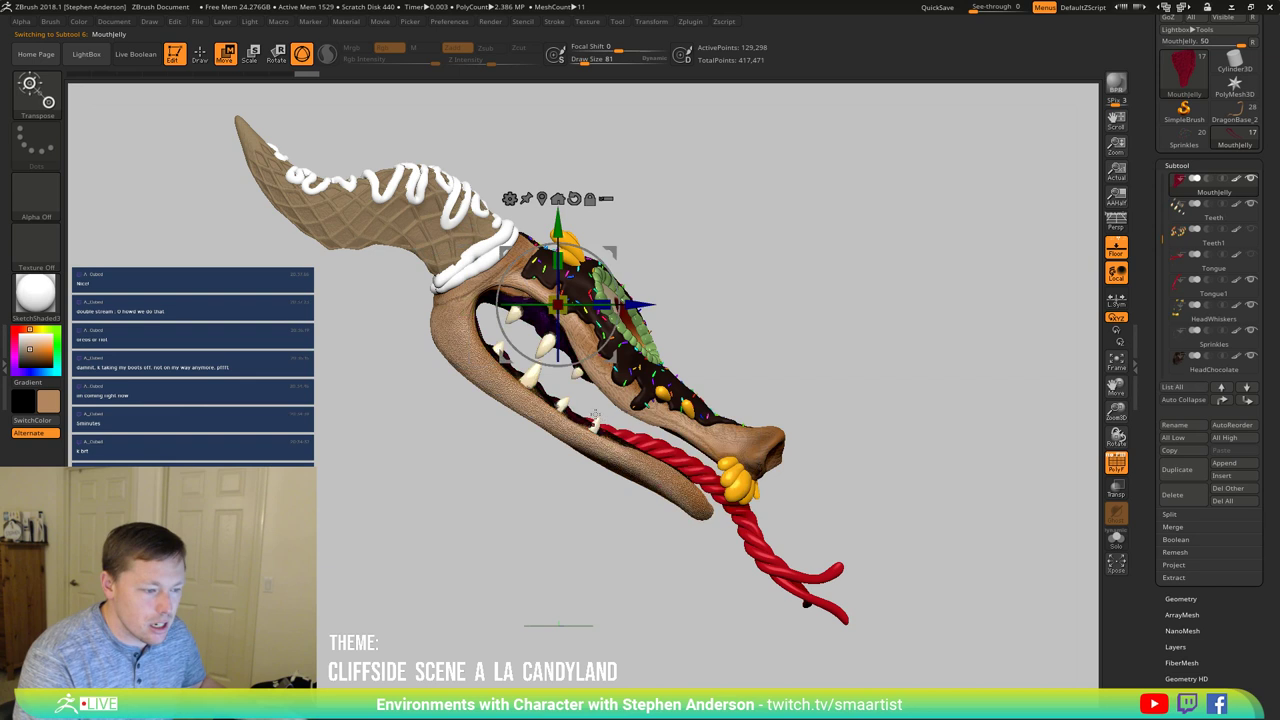
pyautogui.hotkey('shift', 'f')
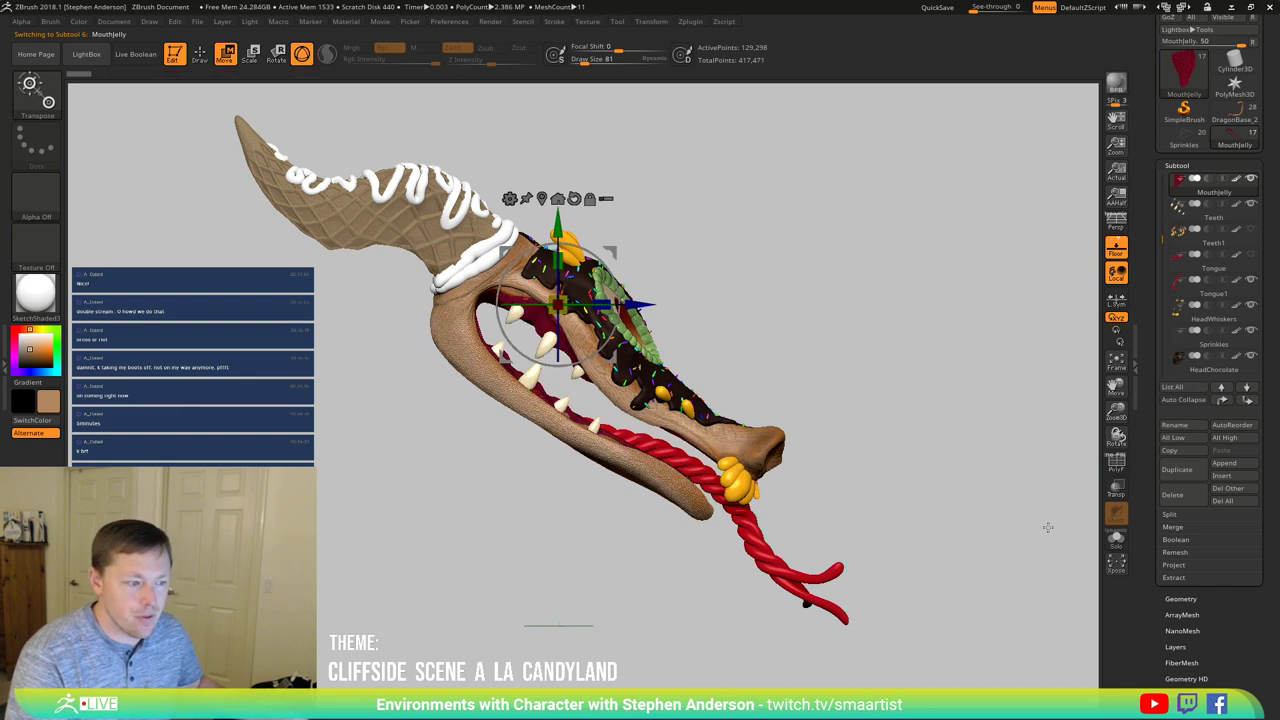
pyautogui.keyDown('ctrl'); pyautogui.moveTo(860, 256); pyautogui.dragTo(894, 350); pyautogui.keyUp('ctrl')
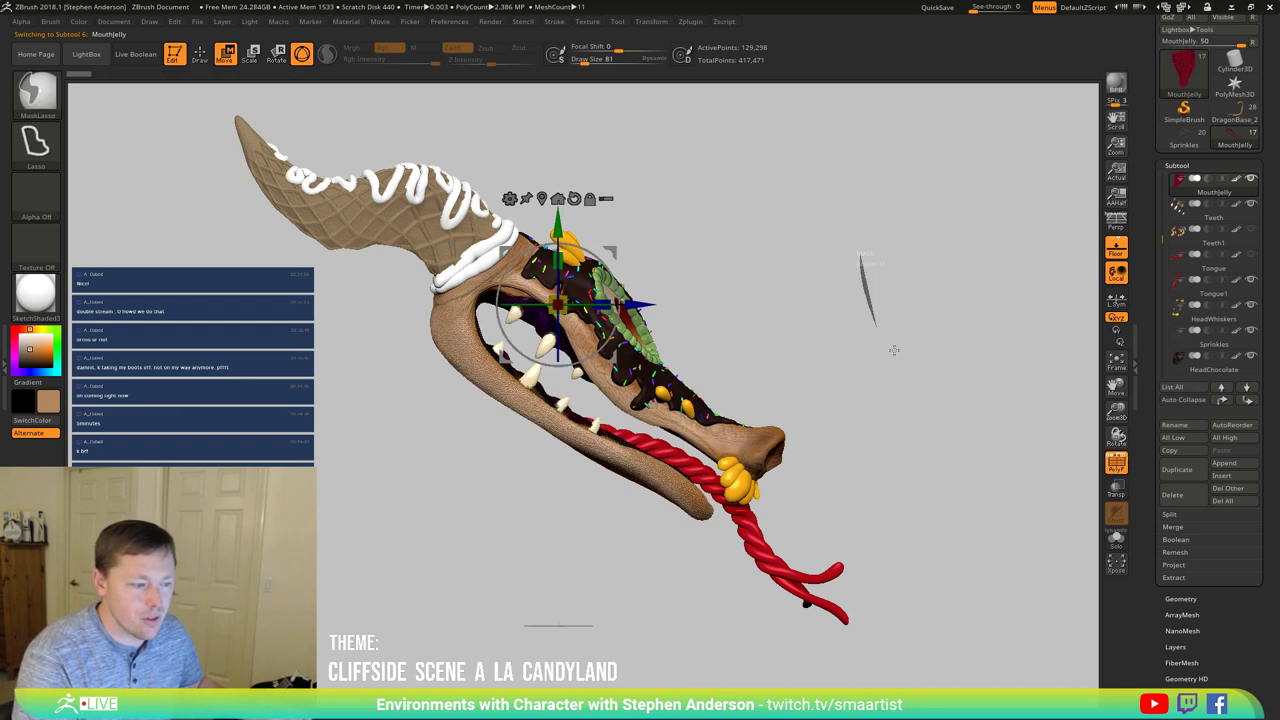
pyautogui.click(1116, 541)
pyautogui.moveTo(911, 437); pyautogui.dragTo(820, 377)
pyautogui.hotkey('ctrl', 'w')
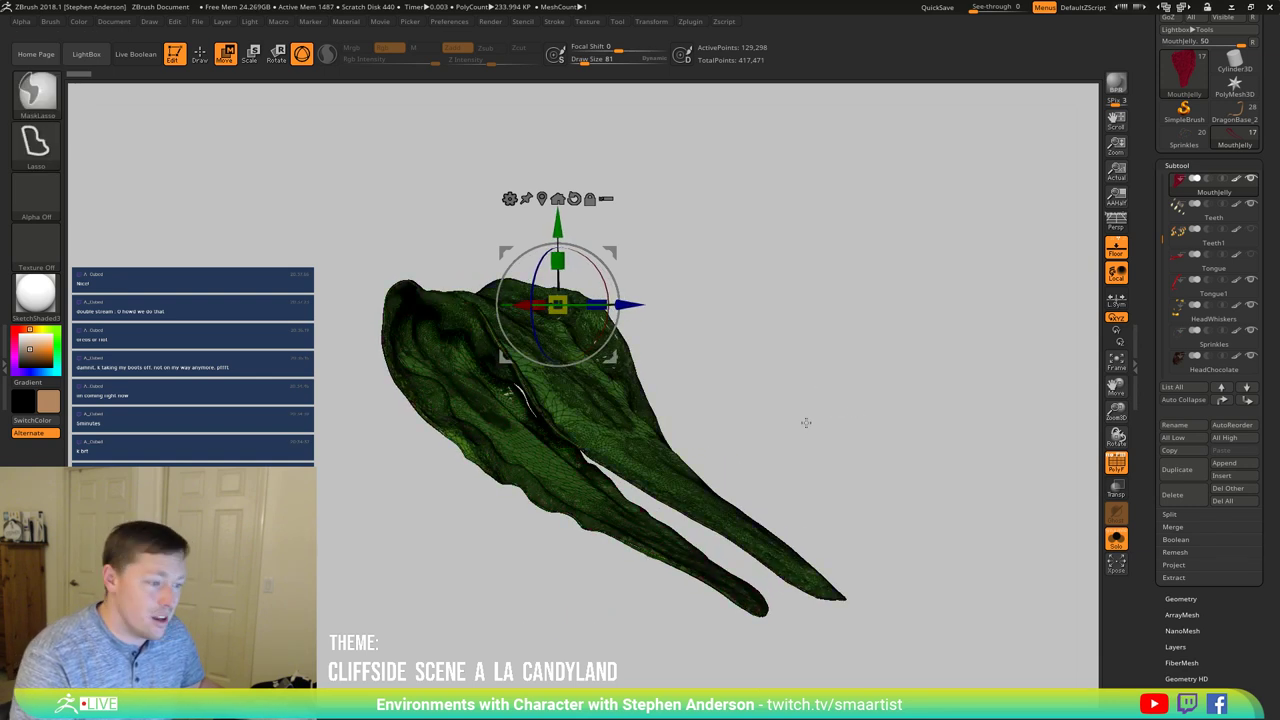
pyautogui.moveTo(806, 423); pyautogui.dragTo(832, 400)
# Step: Mask the upper half of the MouthJelly with a softened edge, leaving its lower jaw half free
pyautogui.press('ctrl')
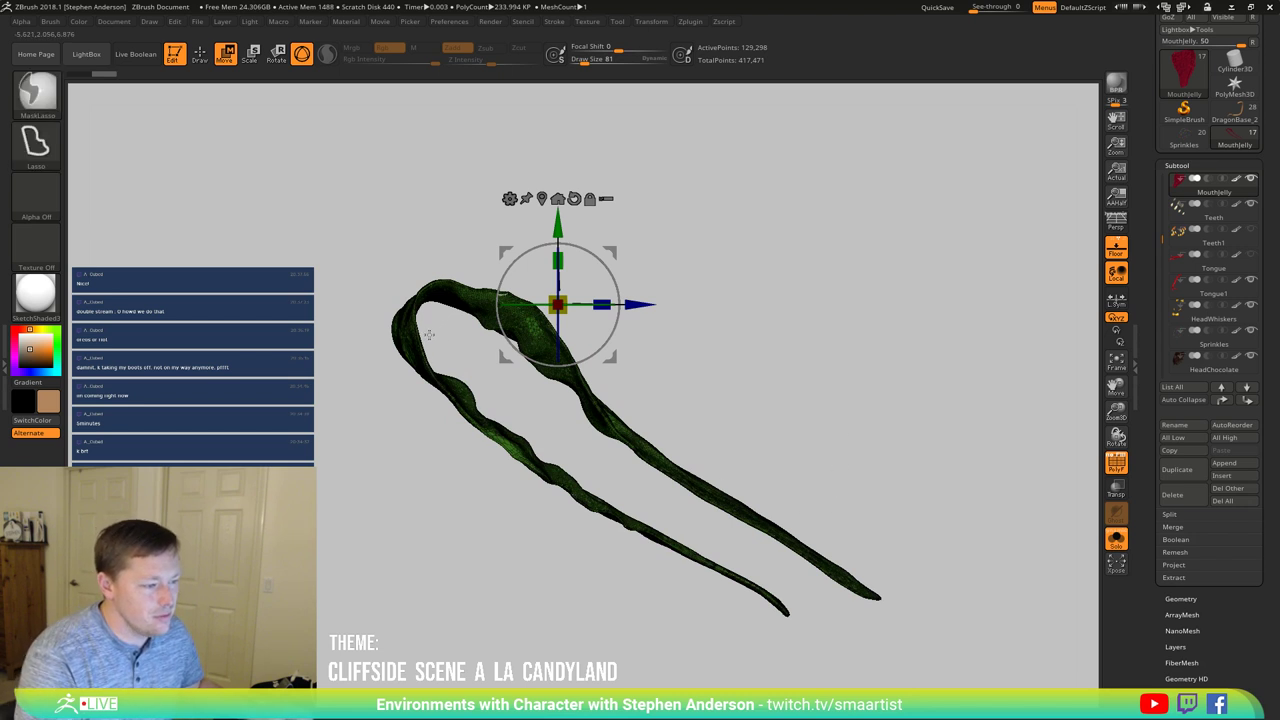
pyautogui.moveTo(683, 520)
pyautogui.keyDown('ctrl'); pyautogui.mouseDown()
pyautogui.moveTo(802, 606)
pyautogui.moveTo(322, 530)
pyautogui.moveTo(346, 354)
pyautogui.moveTo(457, 371)
pyautogui.mouseUp(); pyautogui.keyUp('ctrl')
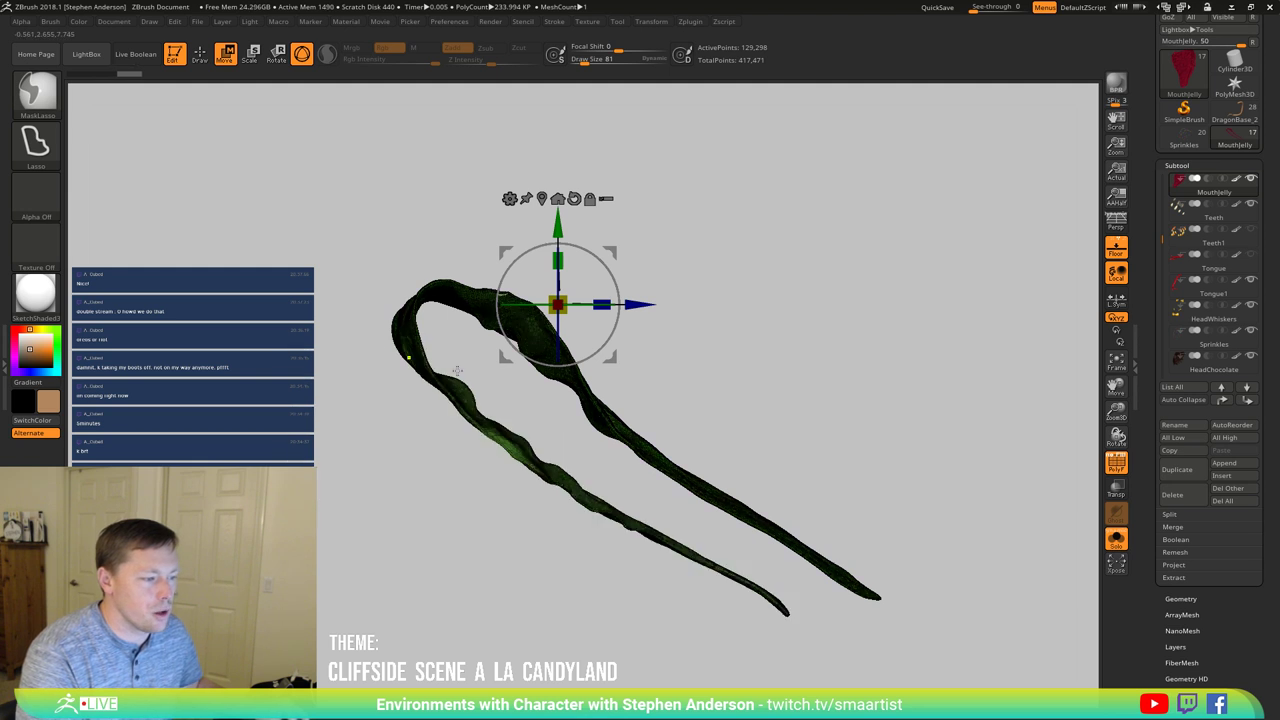
pyautogui.moveTo(847, 352)
pyautogui.mouseDown()
pyautogui.moveTo(789, 323)
pyautogui.moveTo(776, 337)
pyautogui.mouseUp()
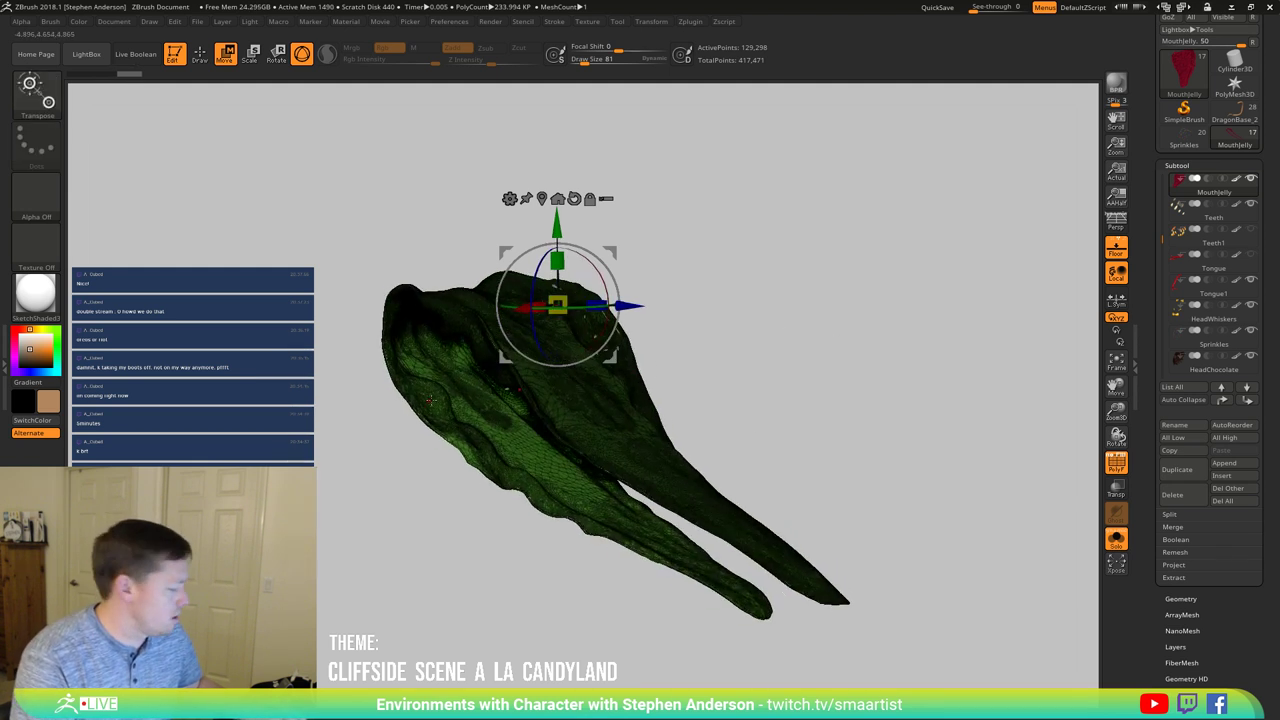
pyautogui.press('q')
pyautogui.keyDown('ctrl'); pyautogui.click(363, 414); pyautogui.keyUp('ctrl')
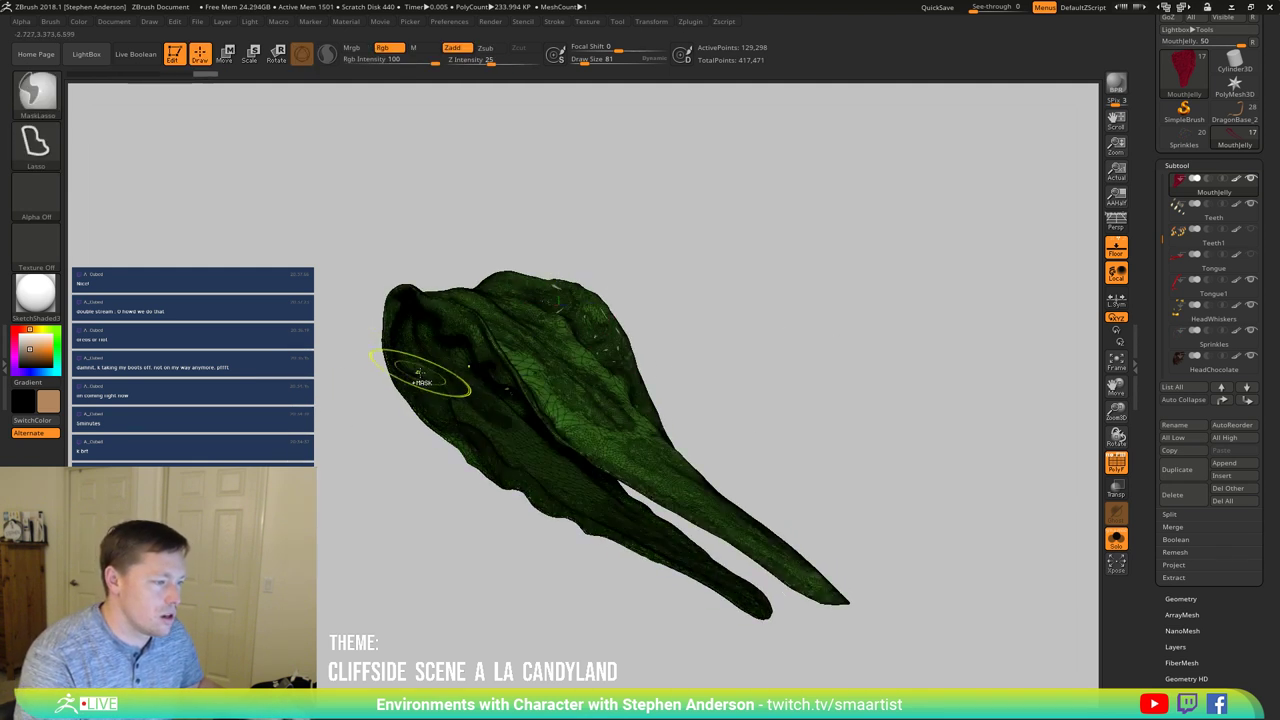
pyautogui.keyDown('ctrl'); pyautogui.click(428, 371); pyautogui.keyUp('ctrl')
pyautogui.keyDown('ctrl'); pyautogui.click(488, 354); pyautogui.keyUp('ctrl')
pyautogui.keyDown('ctrl'); pyautogui.click(847, 373); pyautogui.keyUp('ctrl')
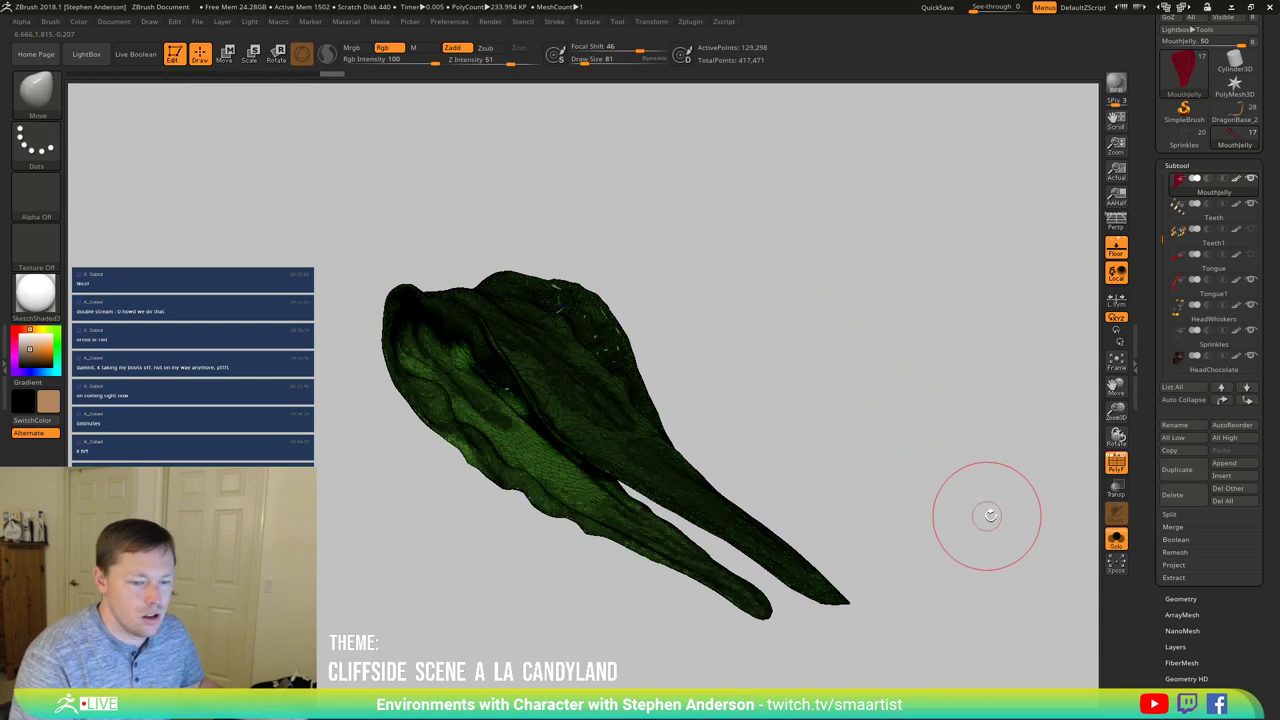
# Step: Hide the polyframe, leave Solo mode, and make the Head the active subtool again
pyautogui.hotkey('shift', 'f')
pyautogui.click(1116, 541)
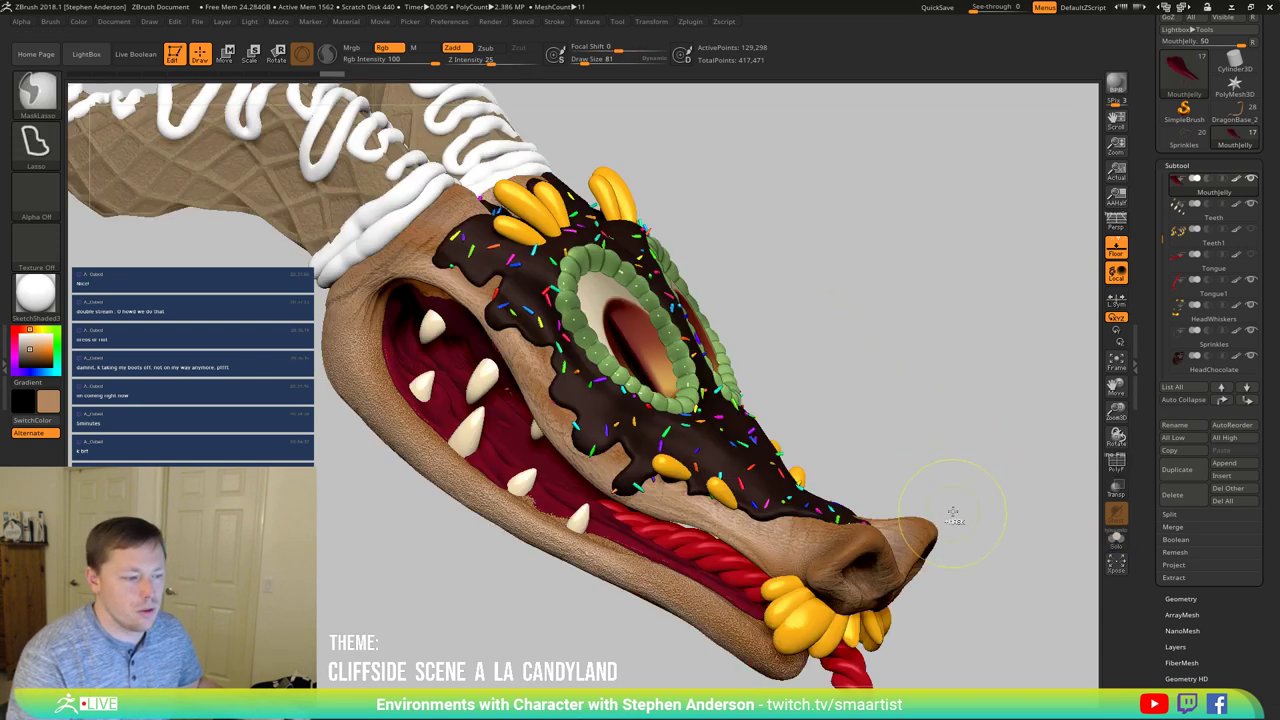
pyautogui.moveTo(957, 517); pyautogui.dragTo(829, 359)
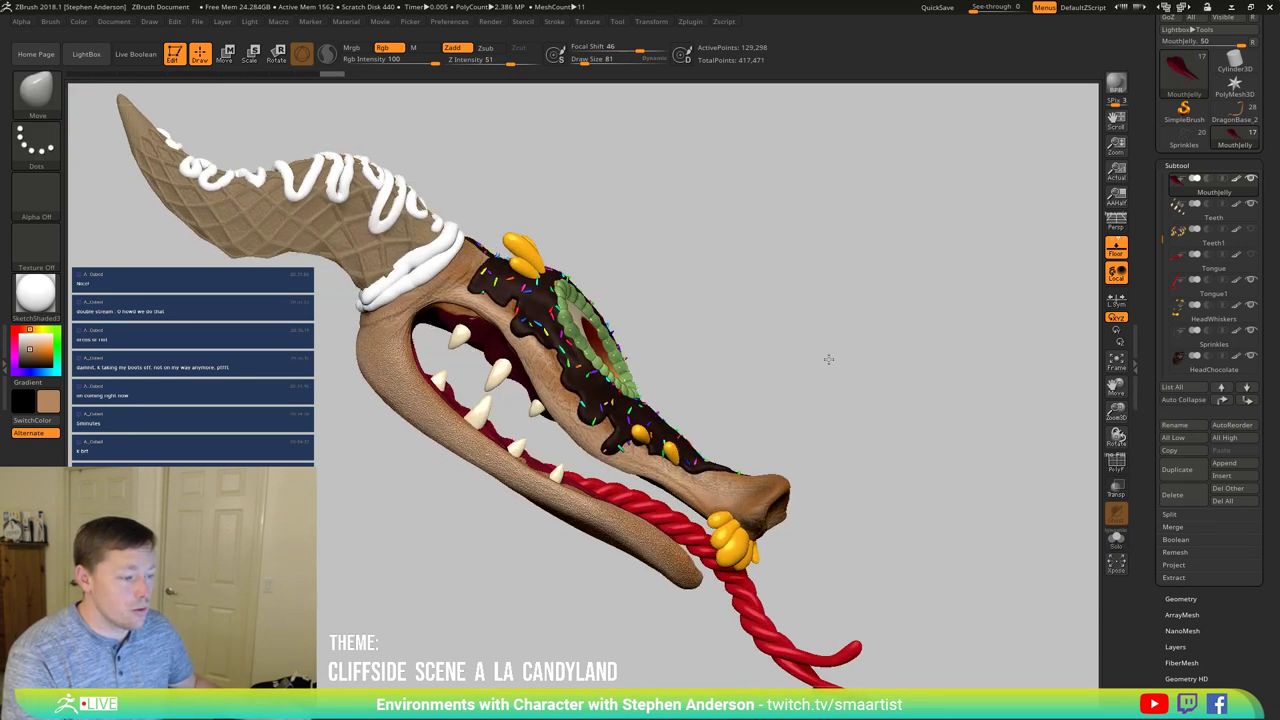
pyautogui.press('n')
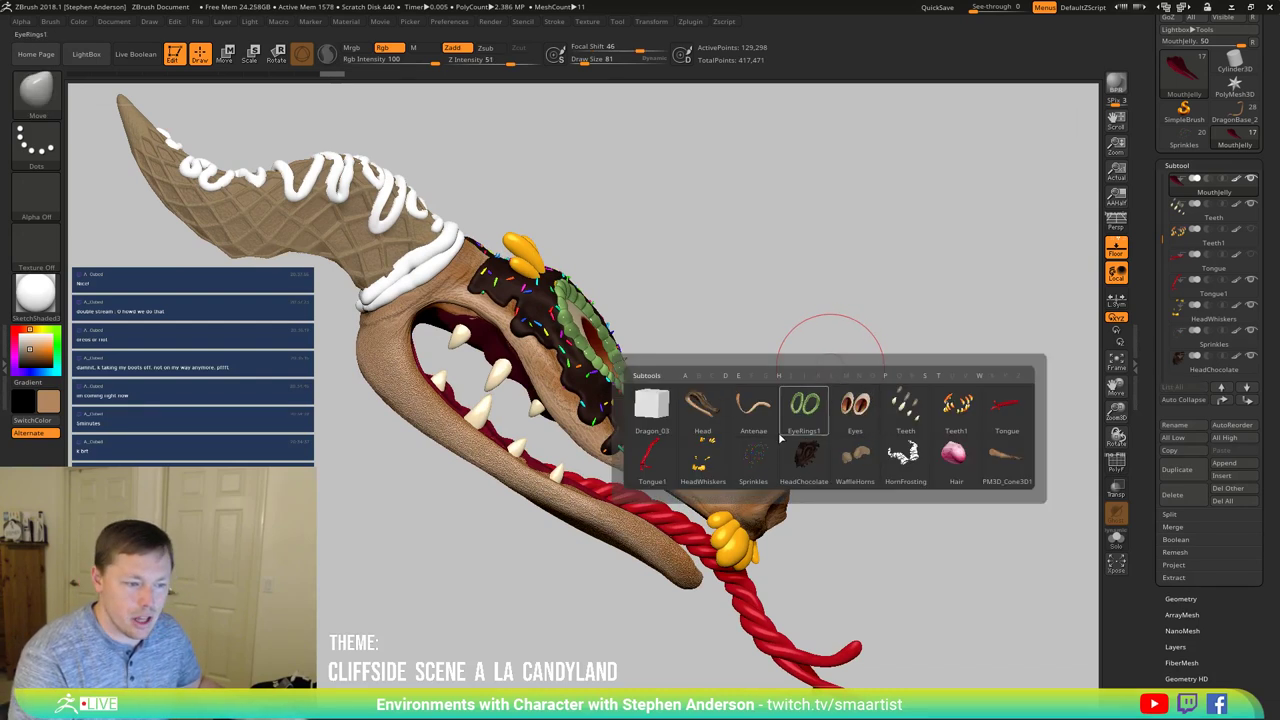
pyautogui.click(702, 412)
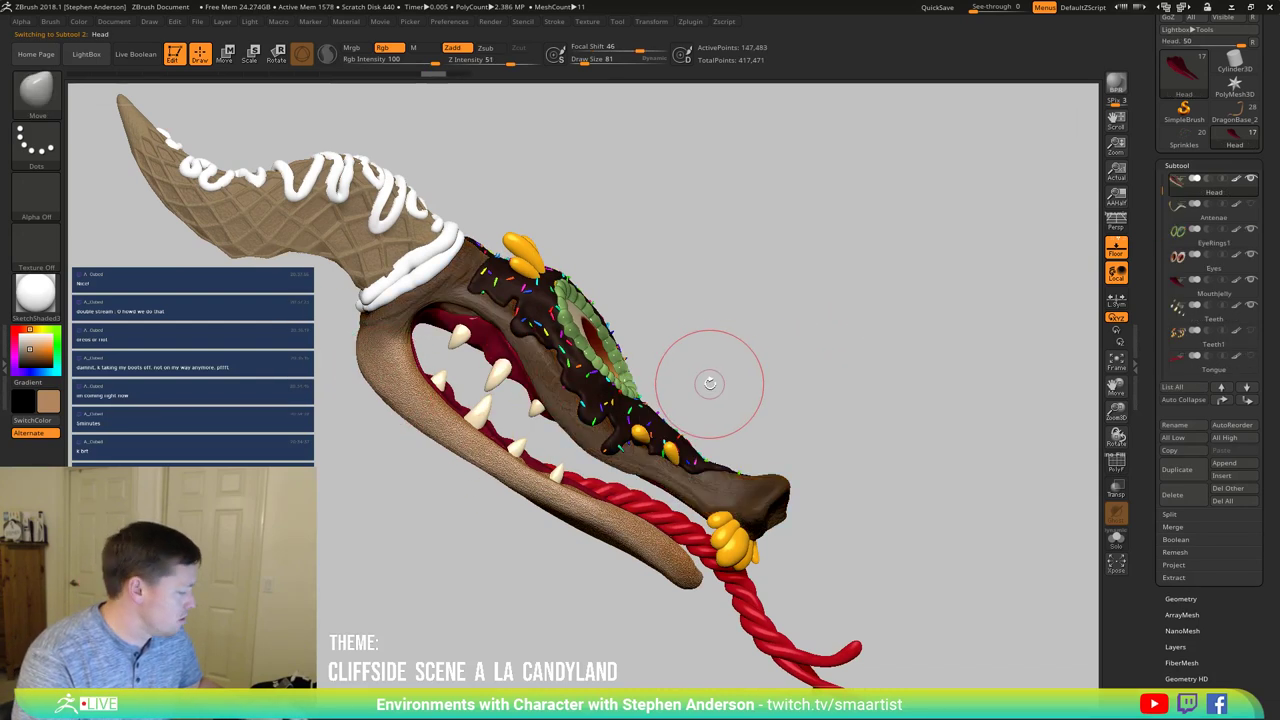
# Step: Place the gizmo at the Head's jaw hinge and include only Head, MouthJelly, Teeth, and Tongue1 in the multi-subtool transform
pyautogui.press('w')
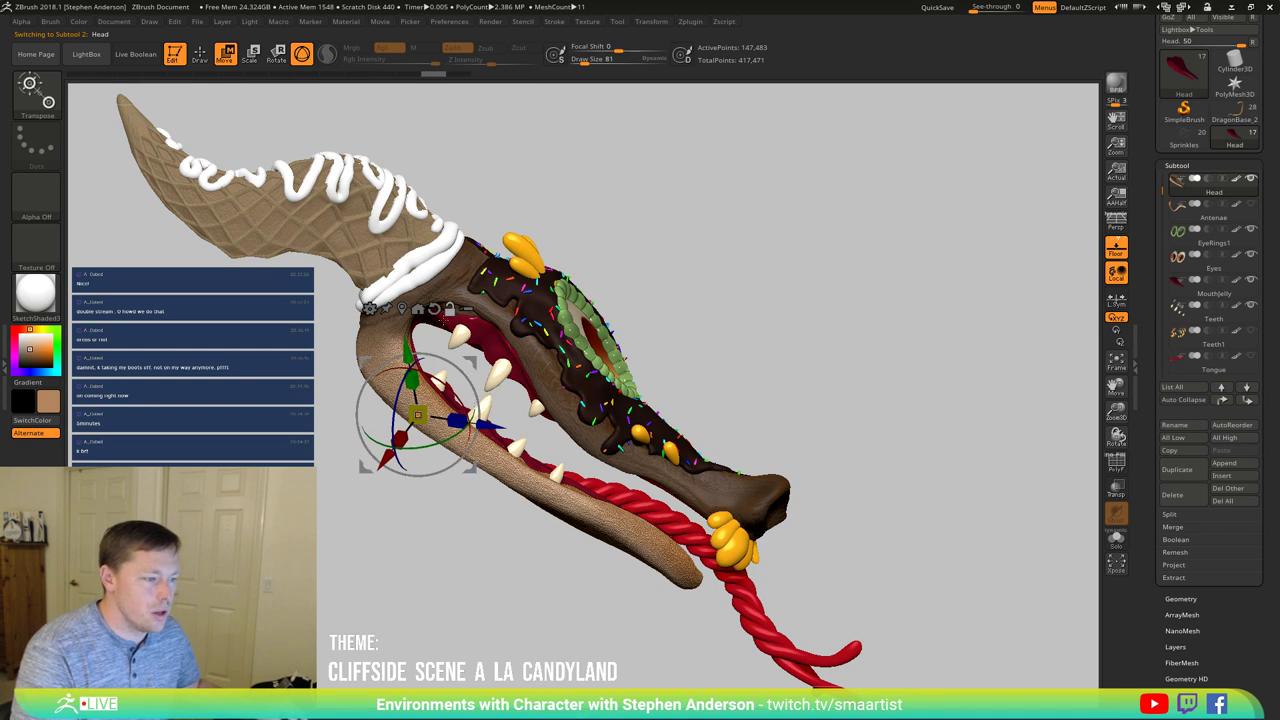
pyautogui.click(397, 345)
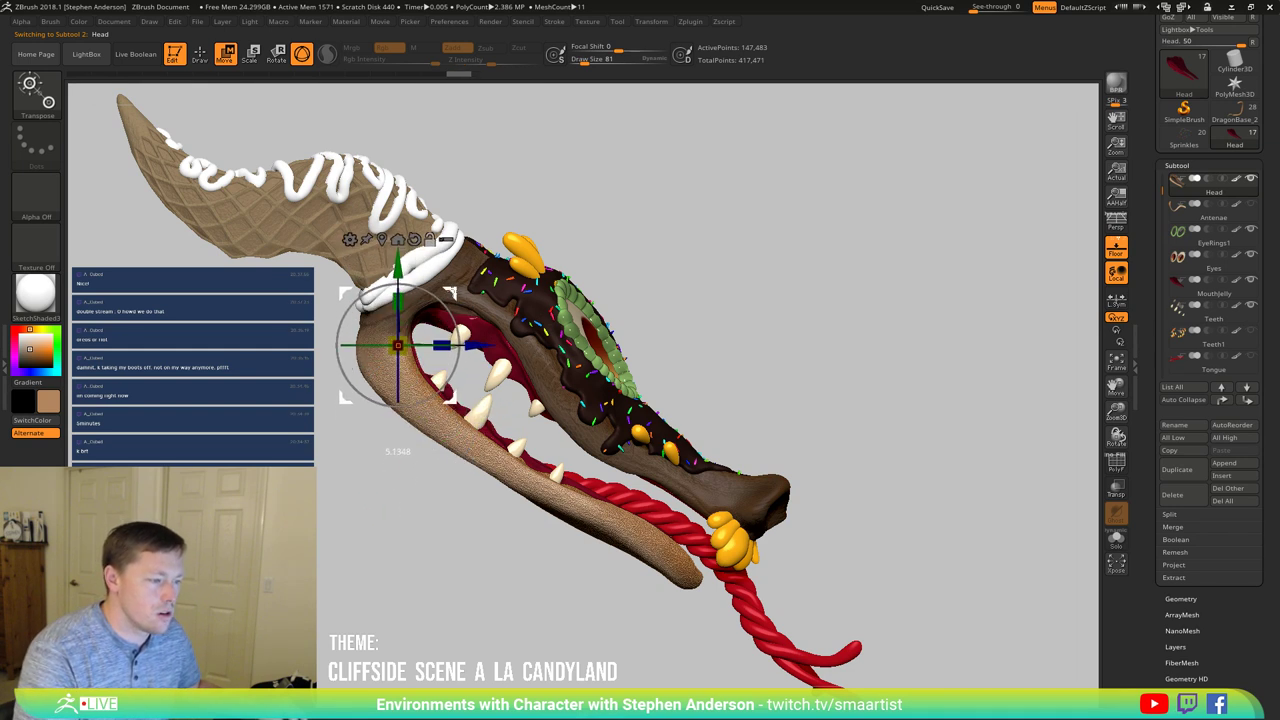
pyautogui.keyDown('alt'); pyautogui.moveTo(449, 293); pyautogui.dragTo(448, 285); pyautogui.keyUp('alt')
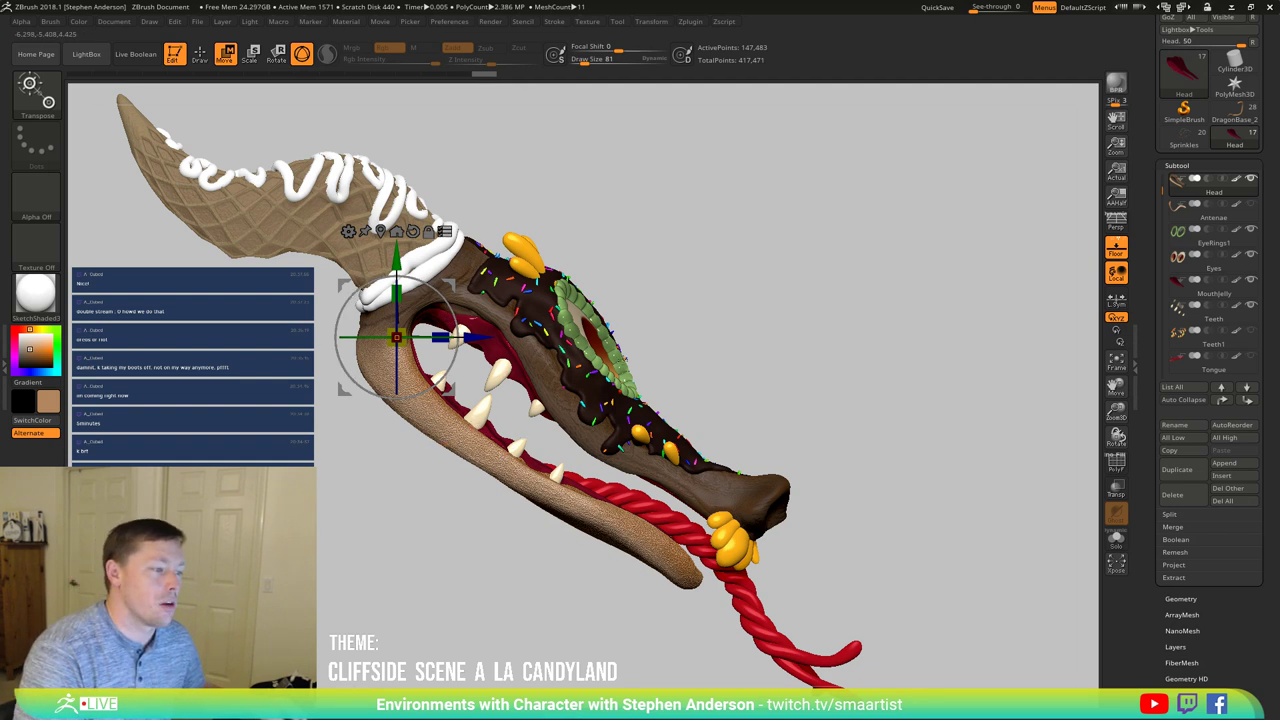
pyautogui.moveTo(491, 517)
pyautogui.keyDown('ctrl'); pyautogui.keyDown('shift'); pyautogui.mouseDown()
pyautogui.moveTo(449, 430)
pyautogui.moveTo(468, 468)
pyautogui.mouseUp(); pyautogui.keyUp('shift'); pyautogui.keyUp('ctrl')
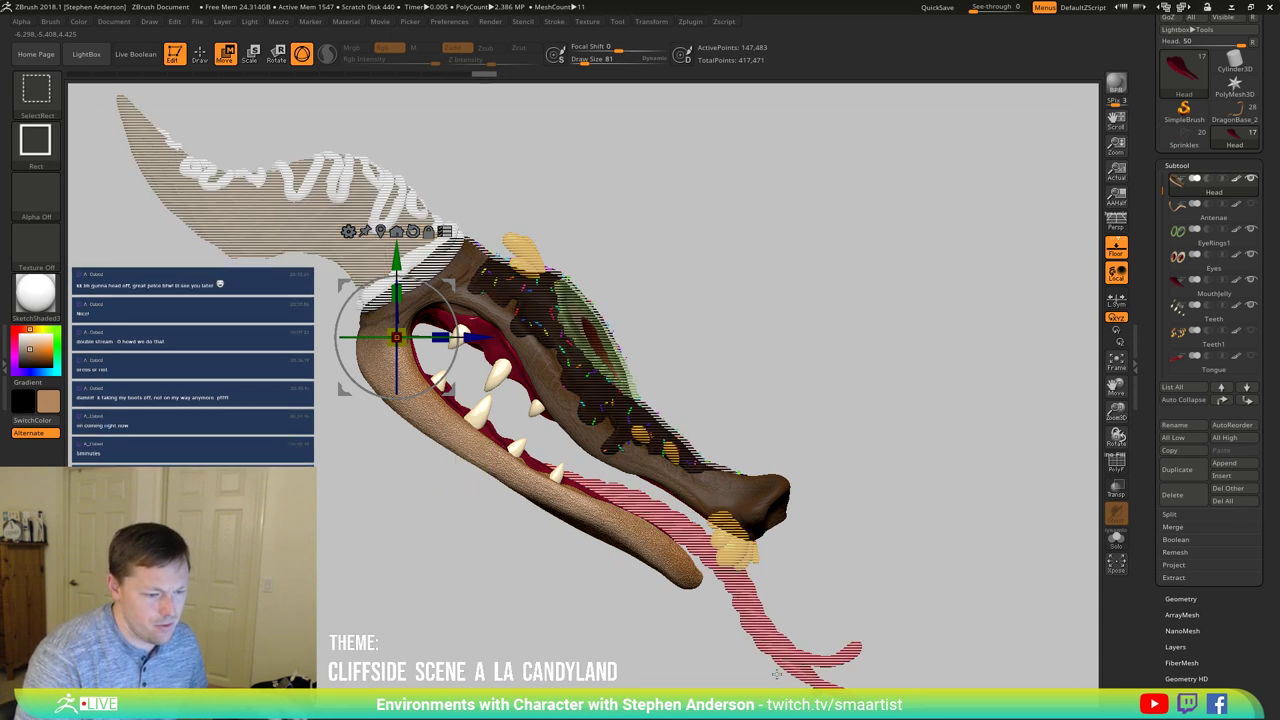
pyautogui.keyDown('ctrl'); pyautogui.keyDown('shift'); pyautogui.moveTo(749, 638); pyautogui.dragTo(725, 647); pyautogui.keyUp('shift'); pyautogui.keyUp('ctrl')
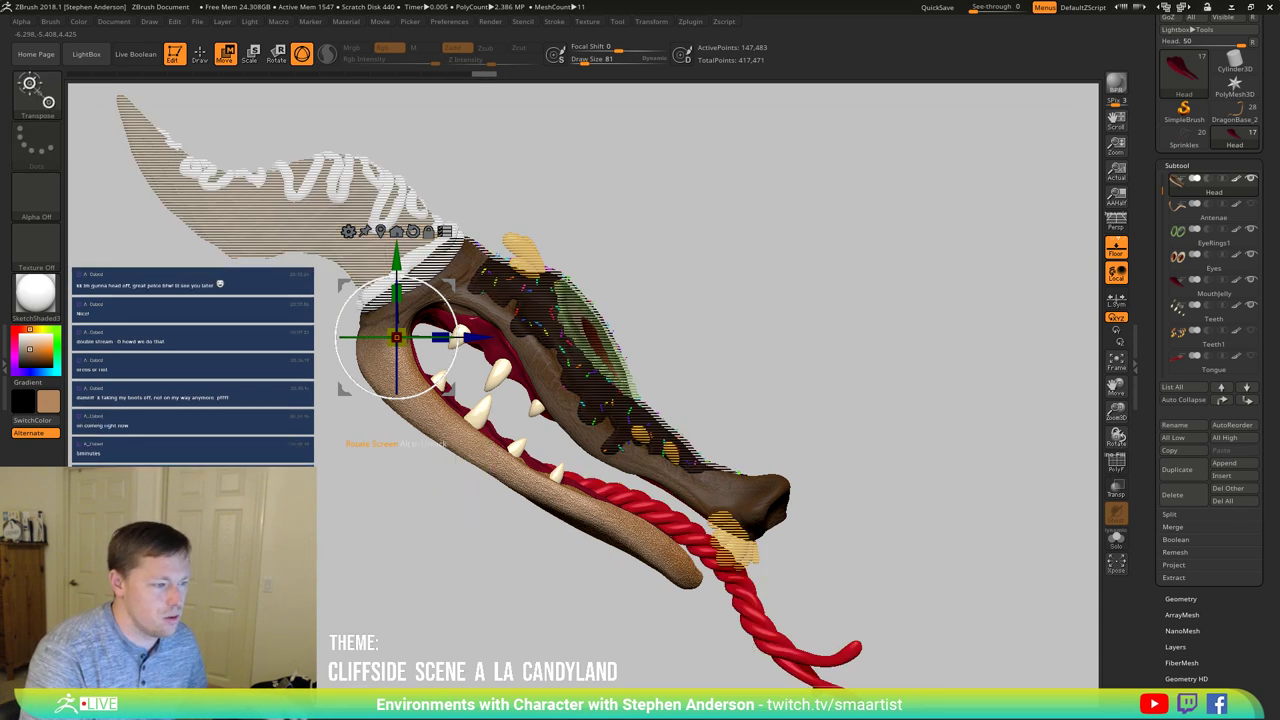
# Step: Rotate the lower jaw wide open around the hinge, together with its teeth, mouth interior, and tongue
pyautogui.moveTo(450, 308); pyautogui.dragTo(430, 341)
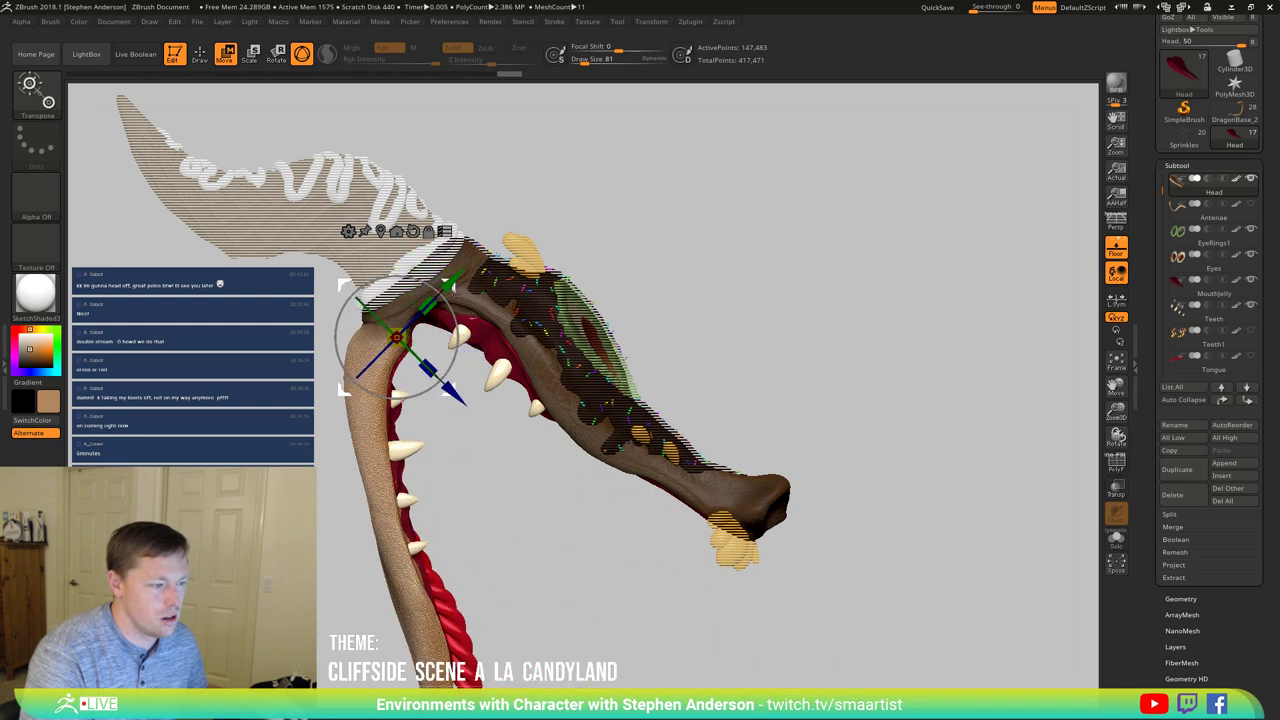
pyautogui.moveTo(448, 388); pyautogui.dragTo(441, 385)
pyautogui.moveTo(661, 264); pyautogui.dragTo(600, 267)
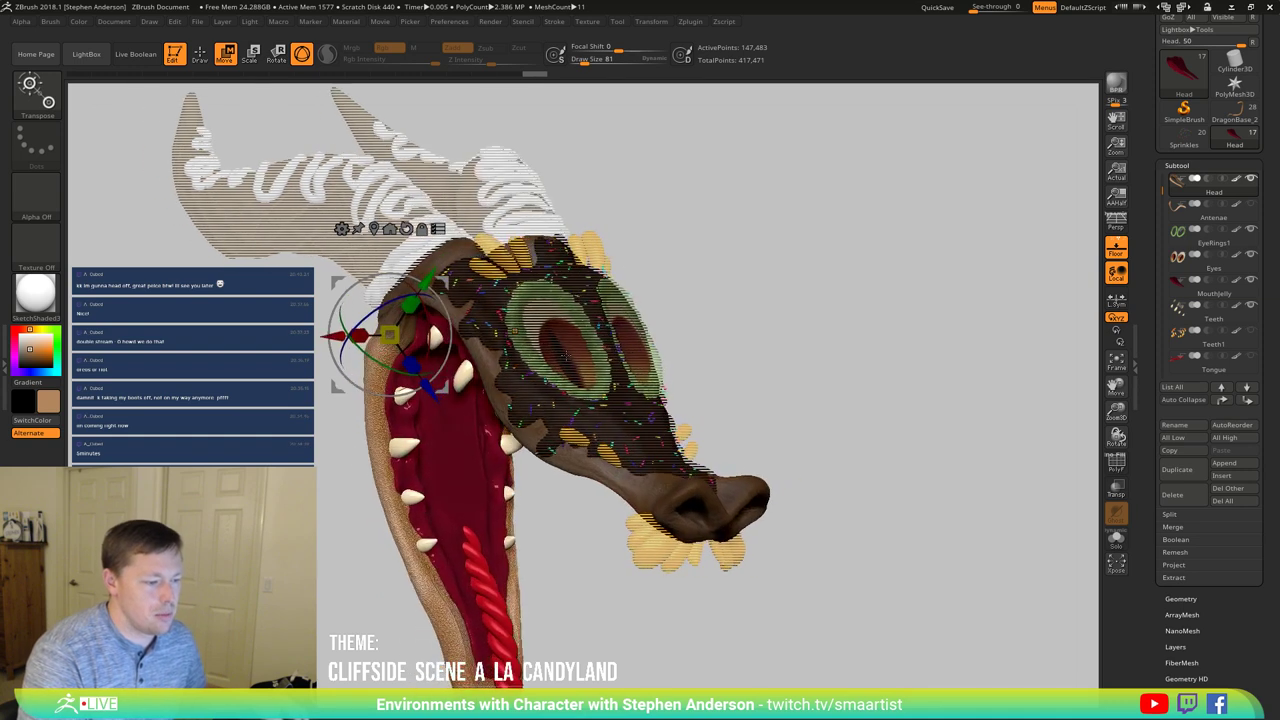
pyautogui.moveTo(563, 357)
pyautogui.mouseDown()
pyautogui.moveTo(540, 300)
pyautogui.moveTo(635, 250)
pyautogui.moveTo(650, 305)
pyautogui.moveTo(681, 323)
pyautogui.moveTo(680, 300)
pyautogui.mouseUp()
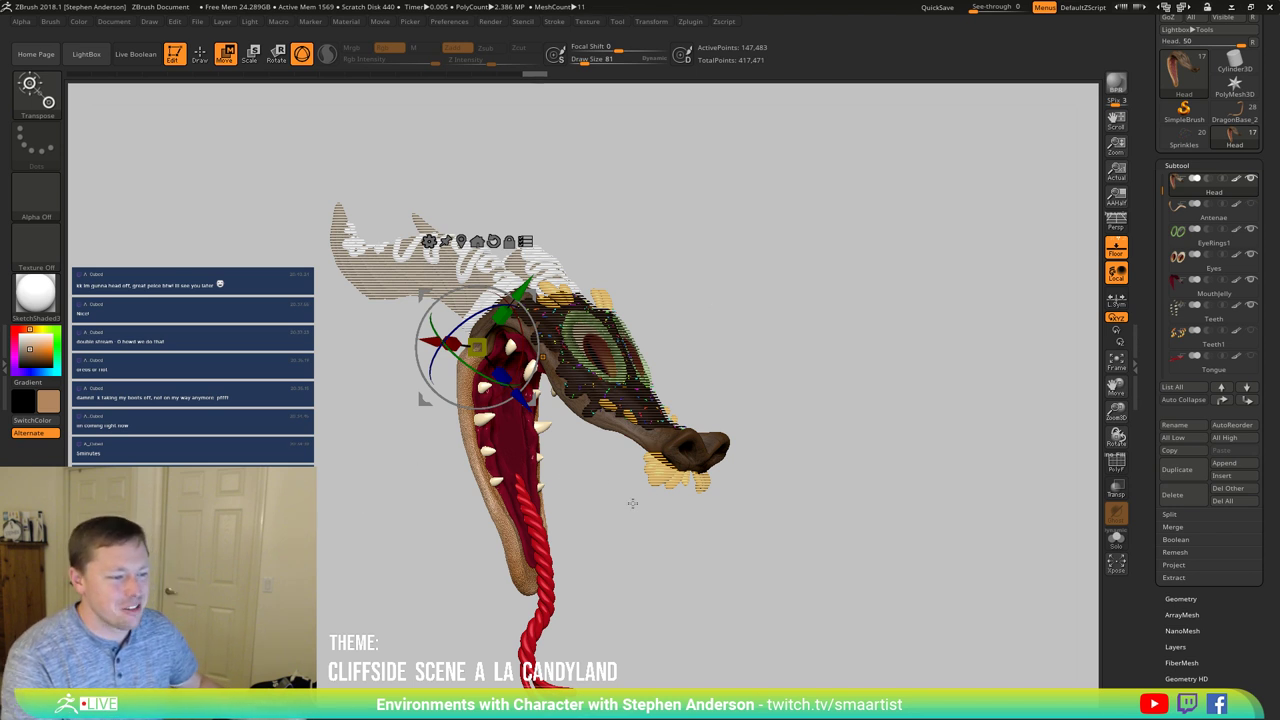
# Step: Move the opened lower jaw assembly slightly up and forward toward the skull
pyautogui.moveTo(599, 517); pyautogui.dragTo(620, 523)
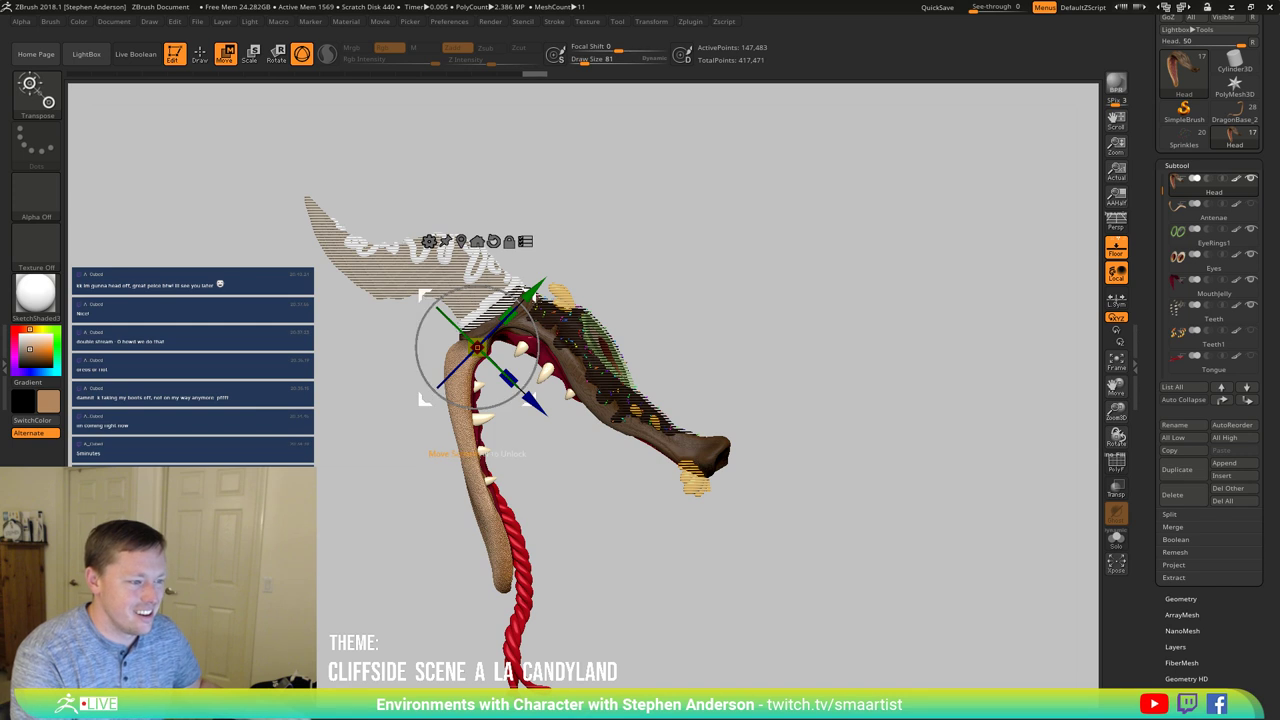
pyautogui.moveTo(536, 301); pyautogui.dragTo(537, 292)
pyautogui.moveTo(472, 446); pyautogui.dragTo(481, 441)
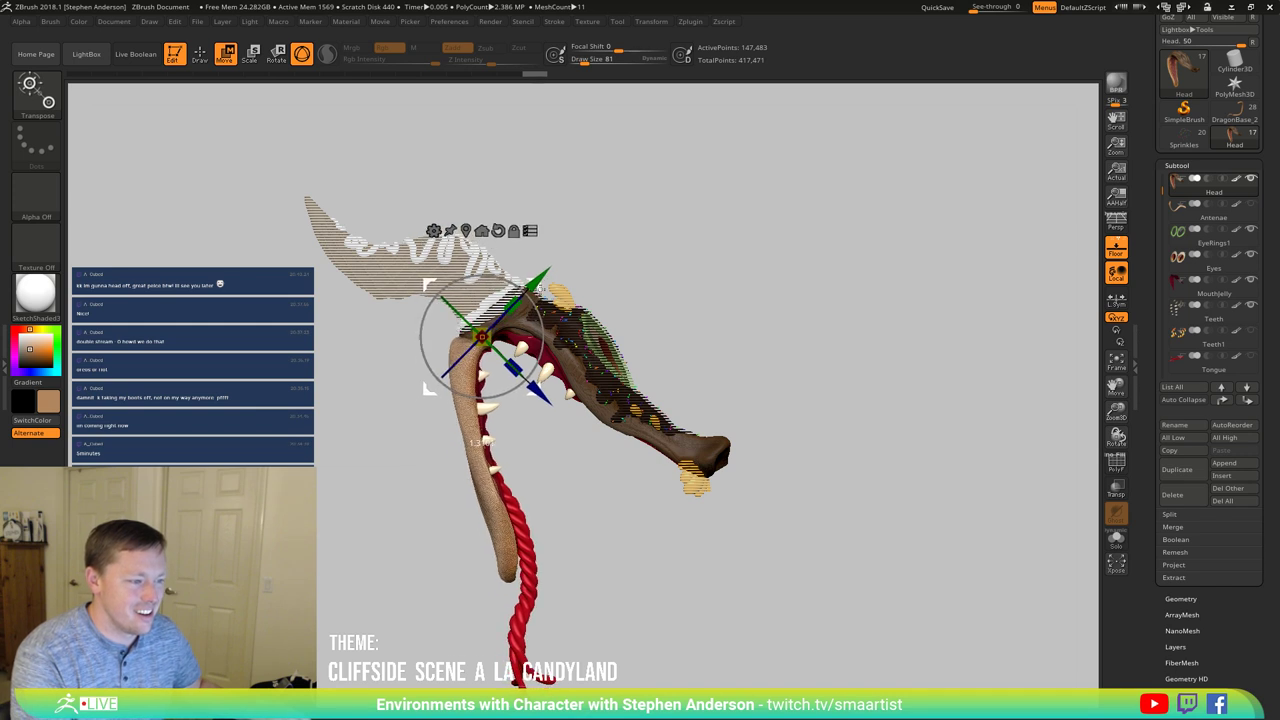
pyautogui.moveTo(514, 437)
pyautogui.mouseDown(button='right')
pyautogui.moveTo(560, 455)
pyautogui.moveTo(590, 512)
pyautogui.moveTo(600, 420)
pyautogui.moveTo(537, 303)
pyautogui.mouseUp(button='right')
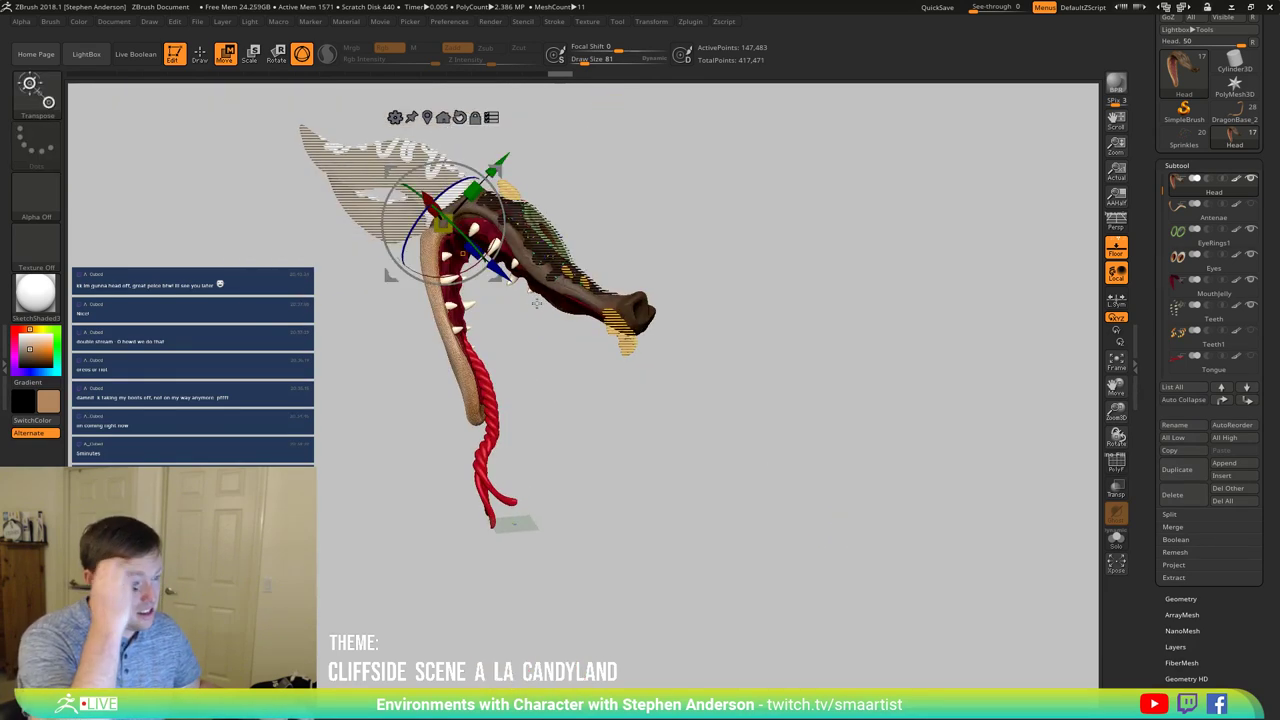
# Step: Mask the upper half of the opened lower jaw on the Head, leaving its front portion free with a soft mask edge
pyautogui.moveTo(564, 367); pyautogui.dragTo(561, 405, button='right')
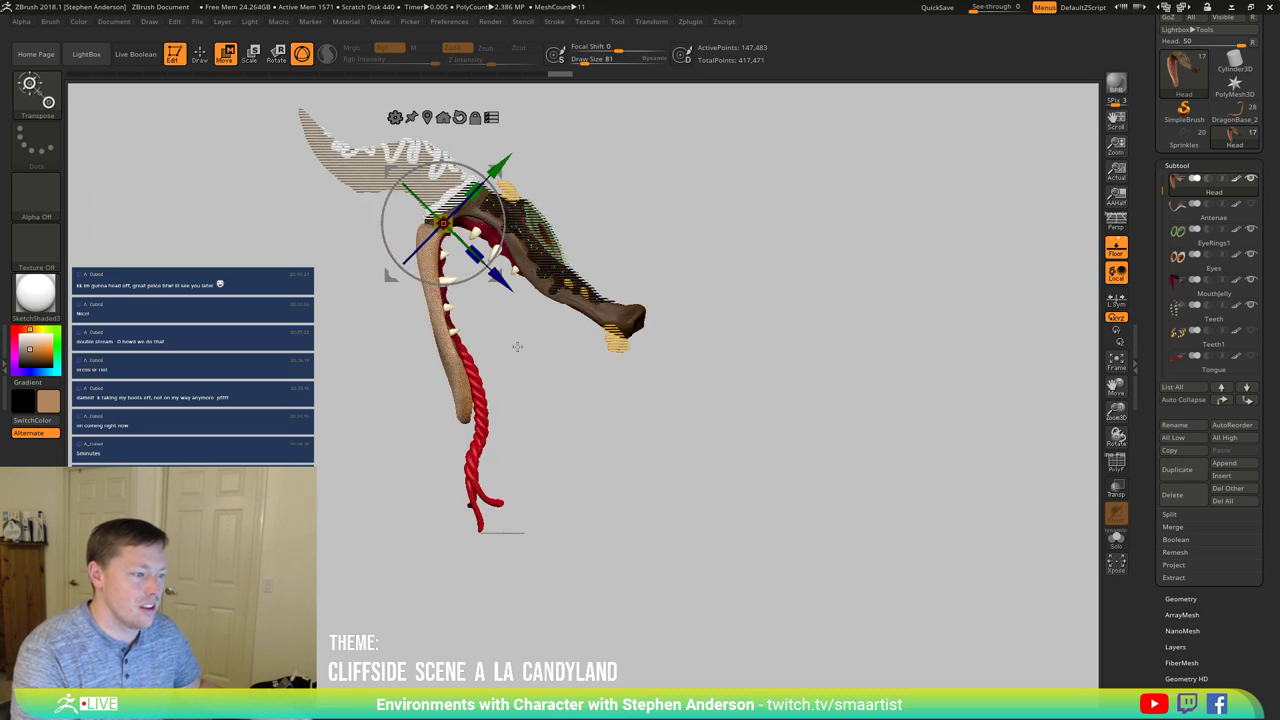
pyautogui.keyDown('alt'); pyautogui.moveTo(516, 351); pyautogui.dragTo(557, 434, button='right'); pyautogui.keyUp('alt')
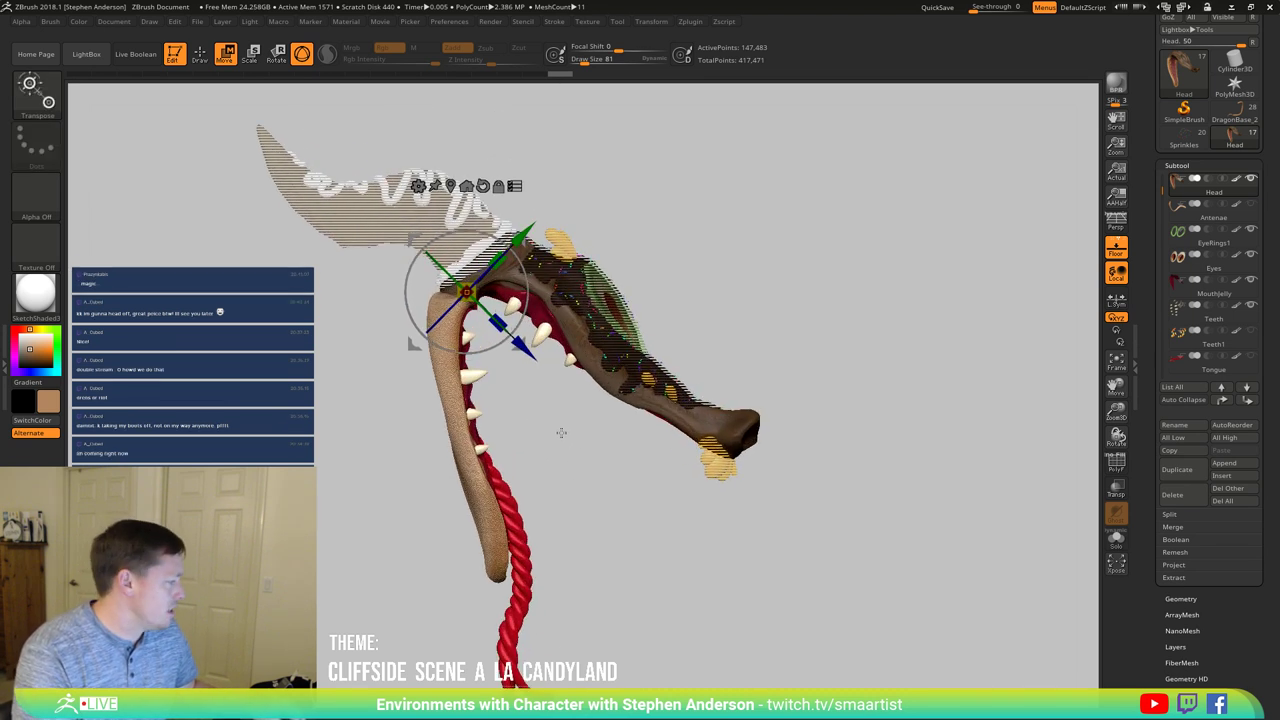
pyautogui.moveTo(559, 429); pyautogui.dragTo(596, 419, button='right')
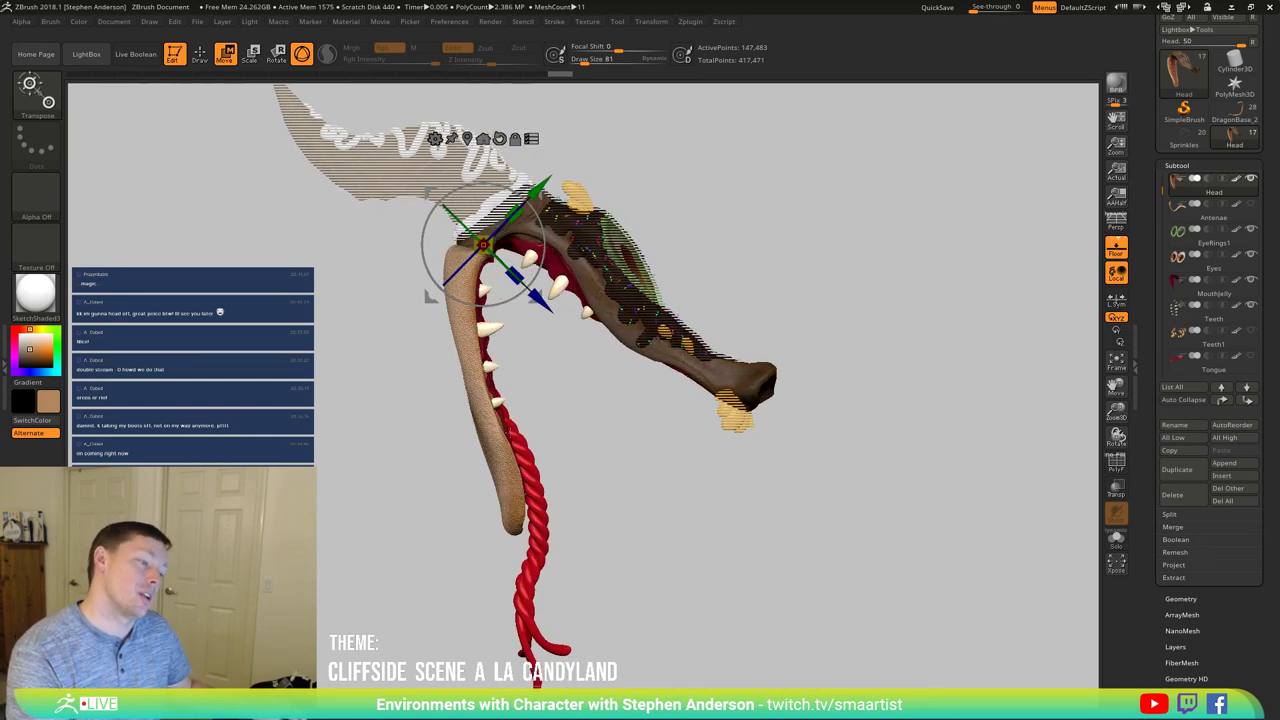
pyautogui.press('ctrl')
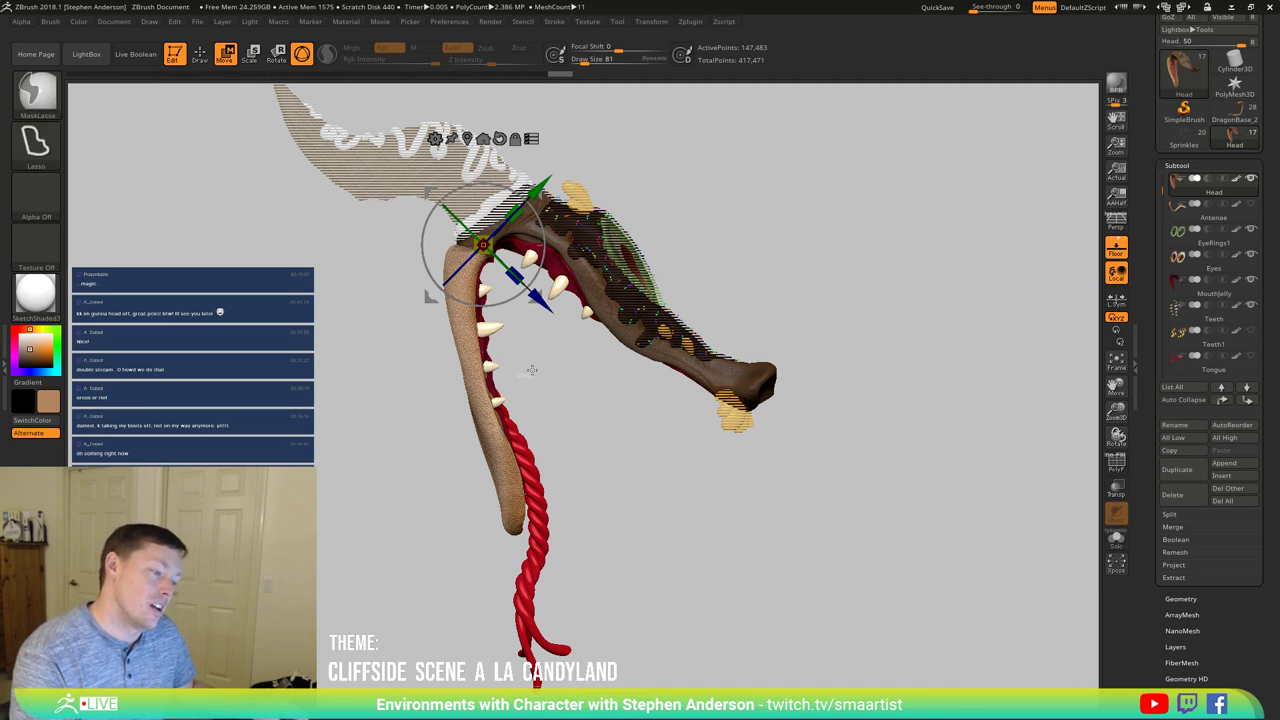
pyautogui.moveTo(520, 212)
pyautogui.keyDown('ctrl'); pyautogui.mouseDown()
pyautogui.moveTo(336, 254)
pyautogui.moveTo(308, 398)
pyautogui.moveTo(330, 426)
pyautogui.moveTo(465, 406)
pyautogui.mouseUp(); pyautogui.keyUp('ctrl')
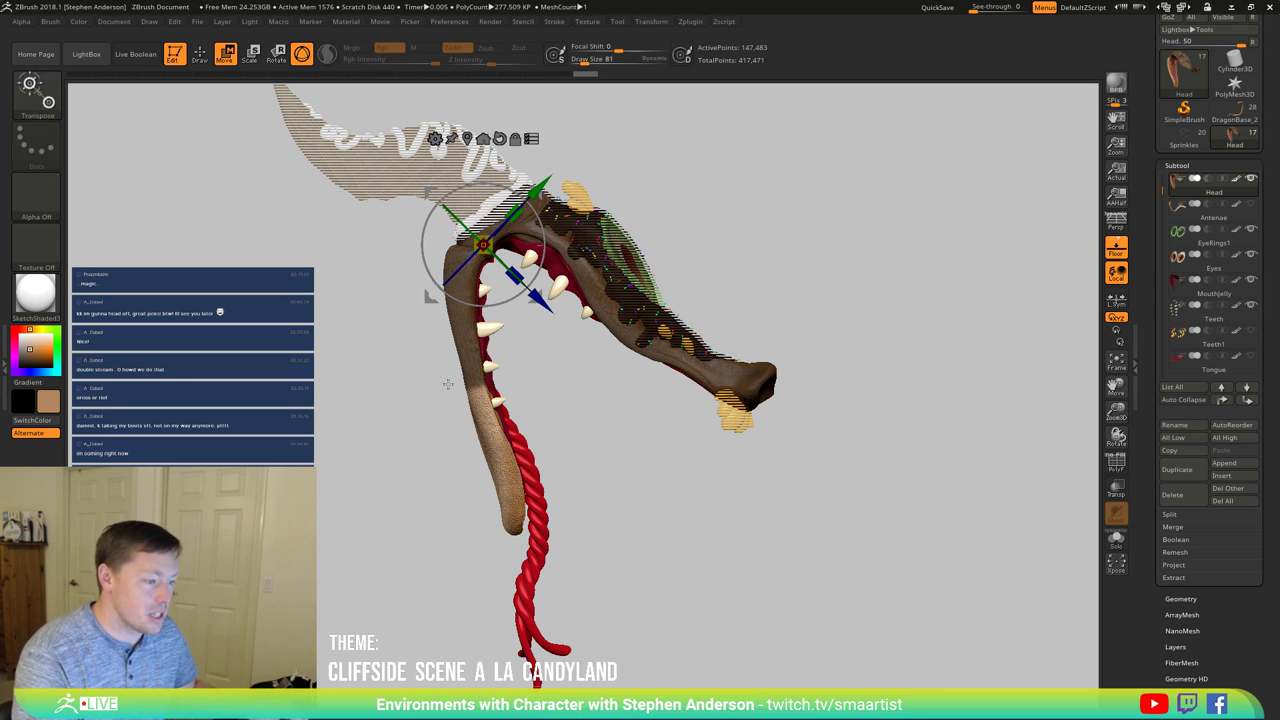
pyautogui.press('q')
pyautogui.press('ctrl')
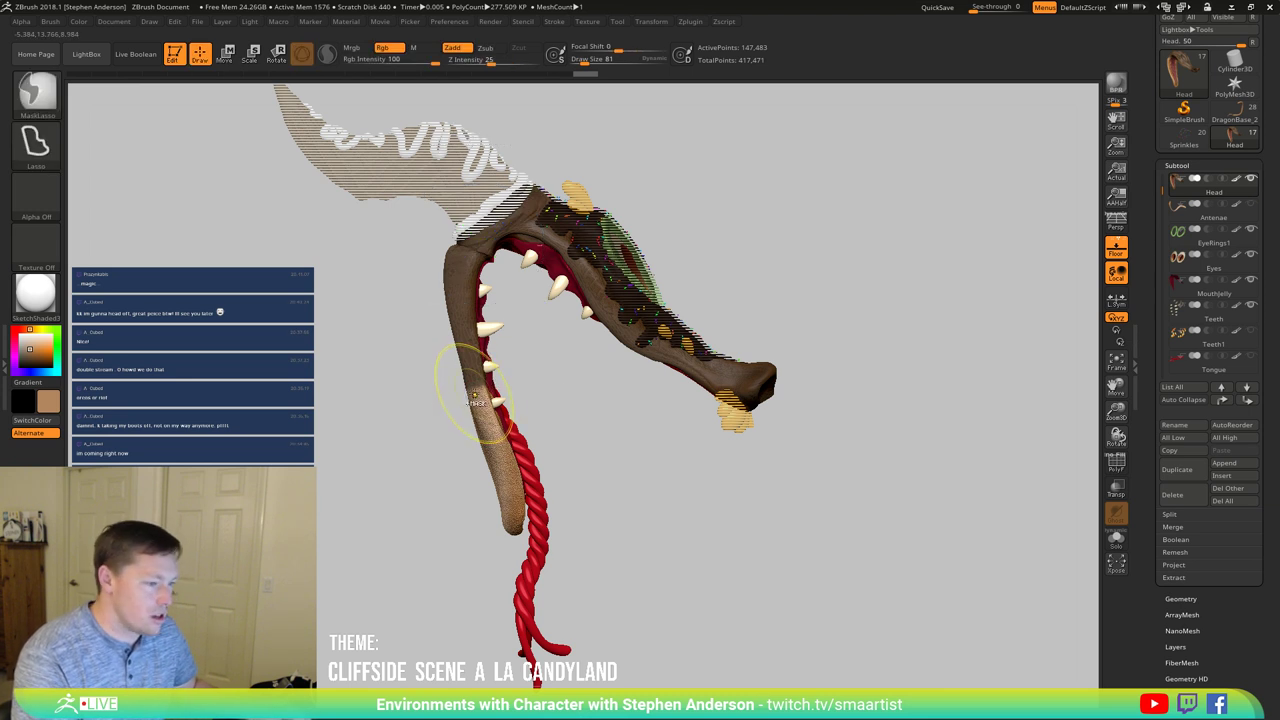
pyautogui.hotkey('ctrl', 'i')
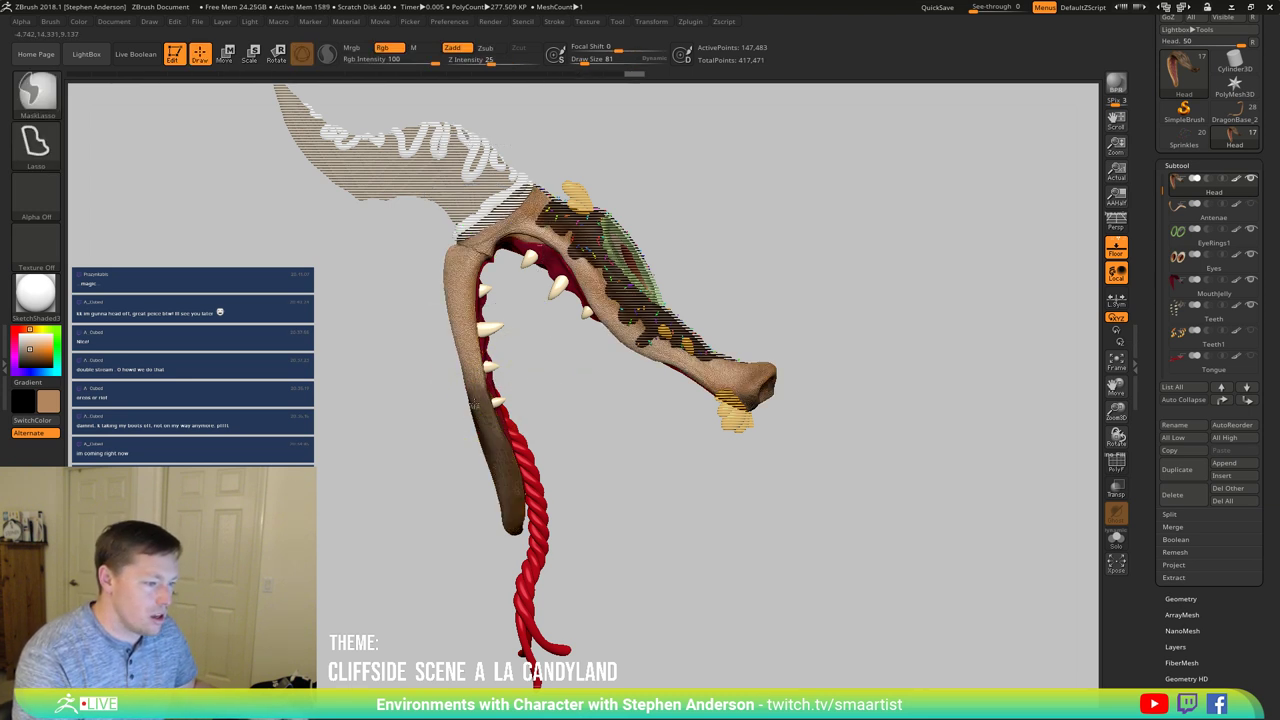
pyautogui.keyDown('ctrl'); pyautogui.click(530, 387); pyautogui.keyUp('ctrl')
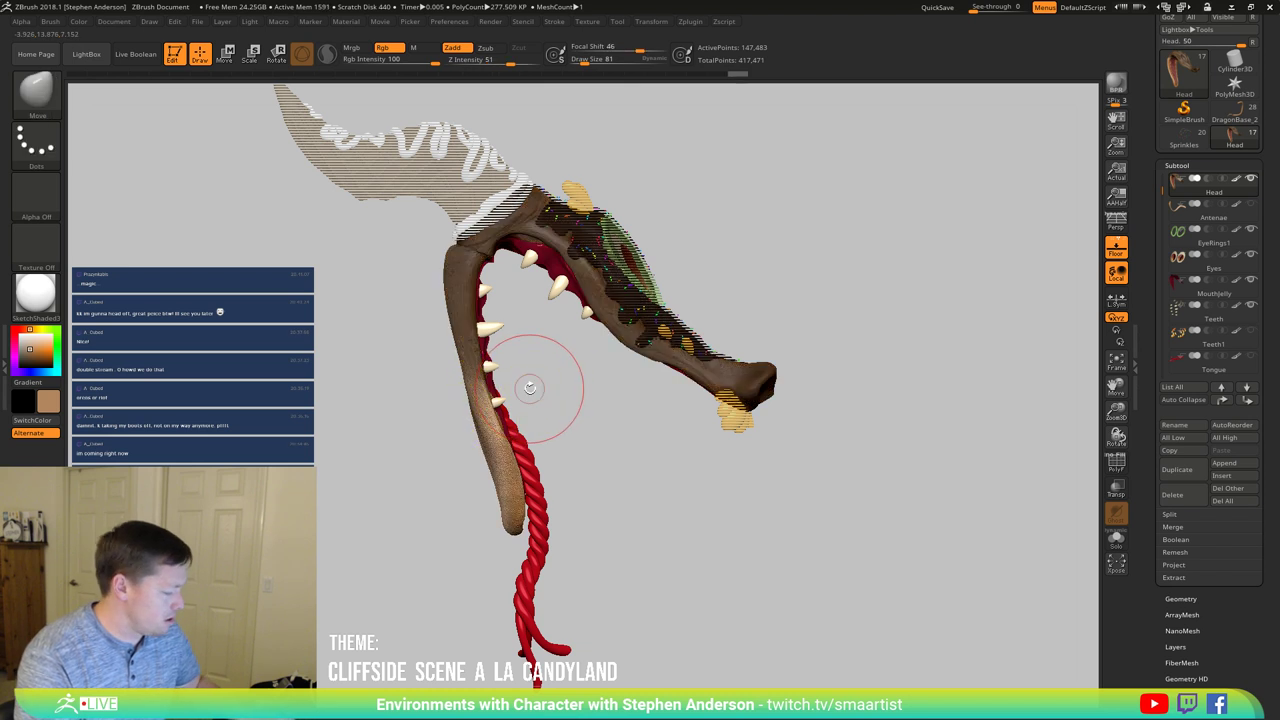
# Step: Make MouthJelly active and mask the mouth interior down to the middle of the lower jaw
pyautogui.press('n')
pyautogui.click(560, 425)
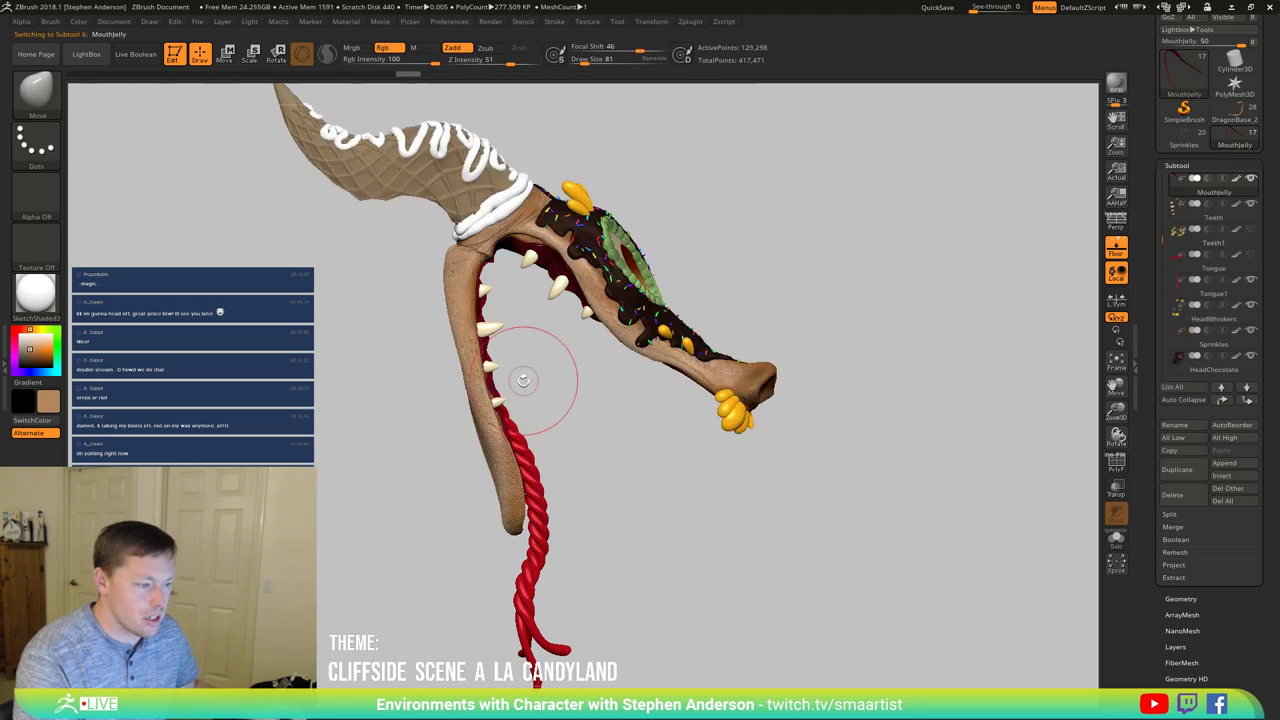
pyautogui.press('ctrl')
pyautogui.moveTo(533, 363)
pyautogui.keyDown('ctrl'); pyautogui.mouseDown()
pyautogui.moveTo(505, 270)
pyautogui.moveTo(318, 262)
pyautogui.moveTo(322, 396)
pyautogui.moveTo(417, 403)
pyautogui.mouseUp(); pyautogui.keyUp('ctrl')
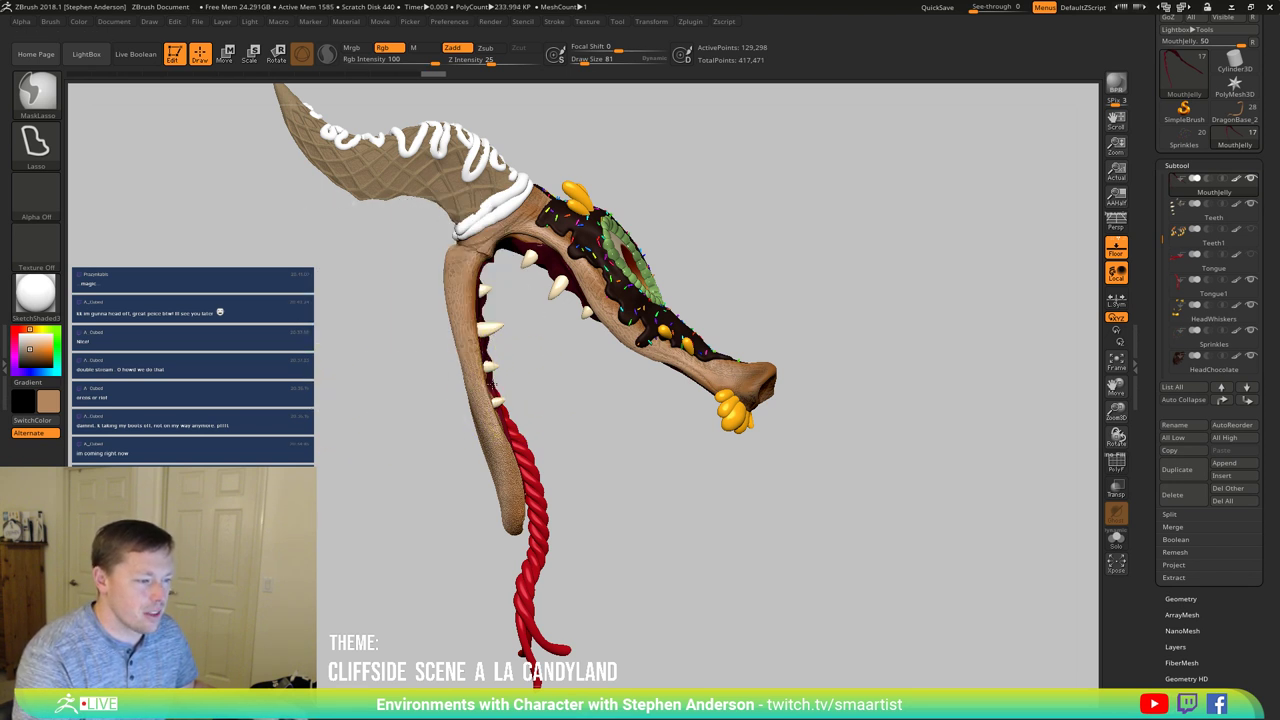
pyautogui.keyDown('ctrl'); pyautogui.click(499, 385); pyautogui.keyUp('ctrl')
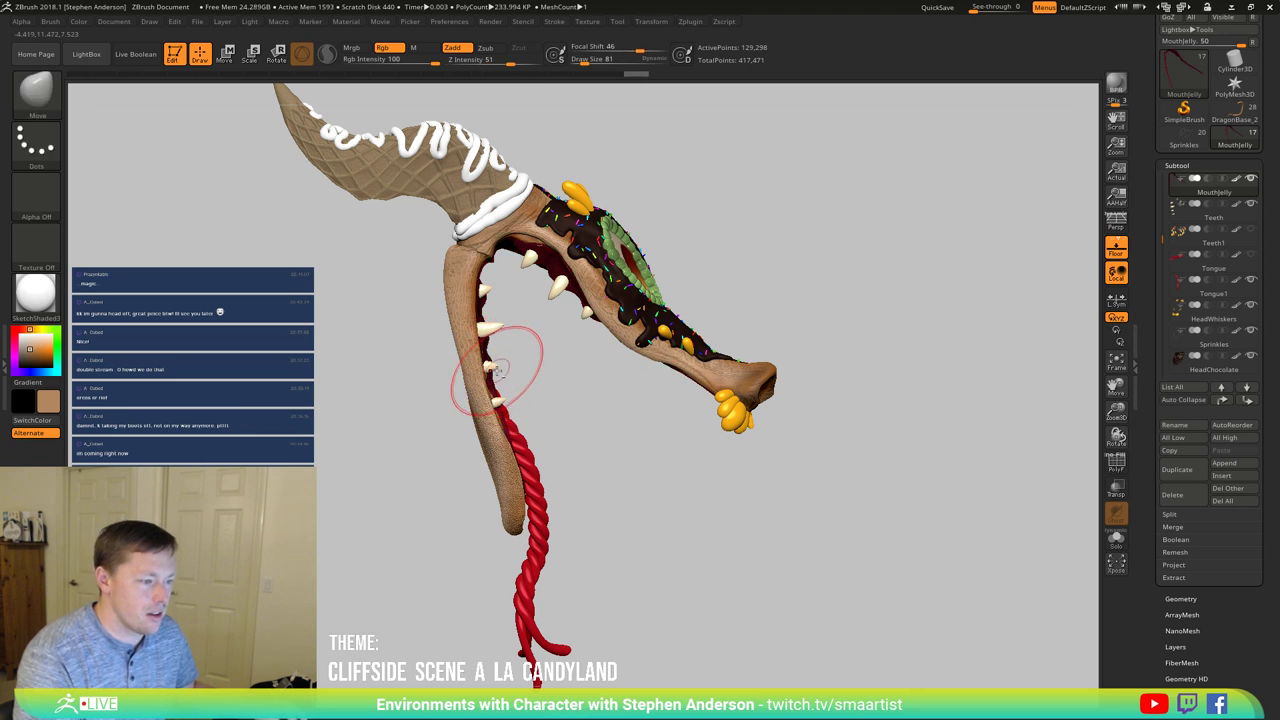
# Step: Make the Teeth active and mask the lower teeth except the one closest to the jaw's tip
pyautogui.keyDown('alt'); pyautogui.click(487, 330); pyautogui.keyUp('alt')
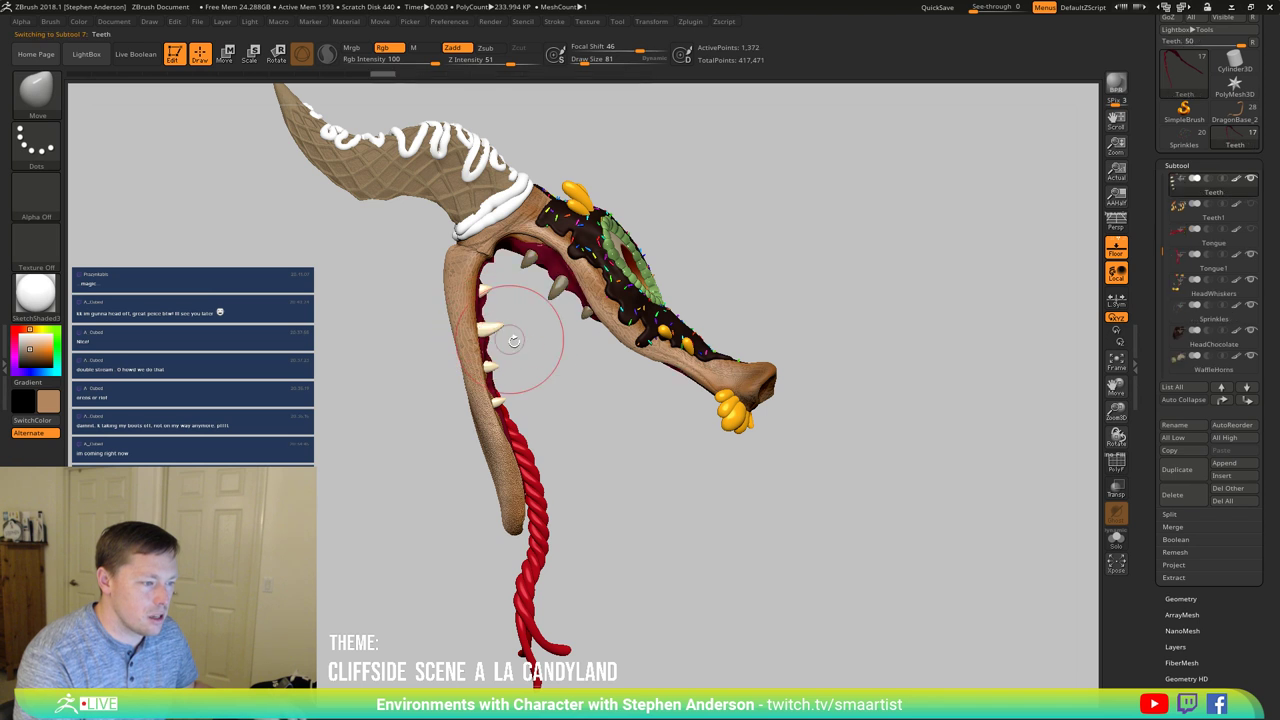
pyautogui.press('ctrl')
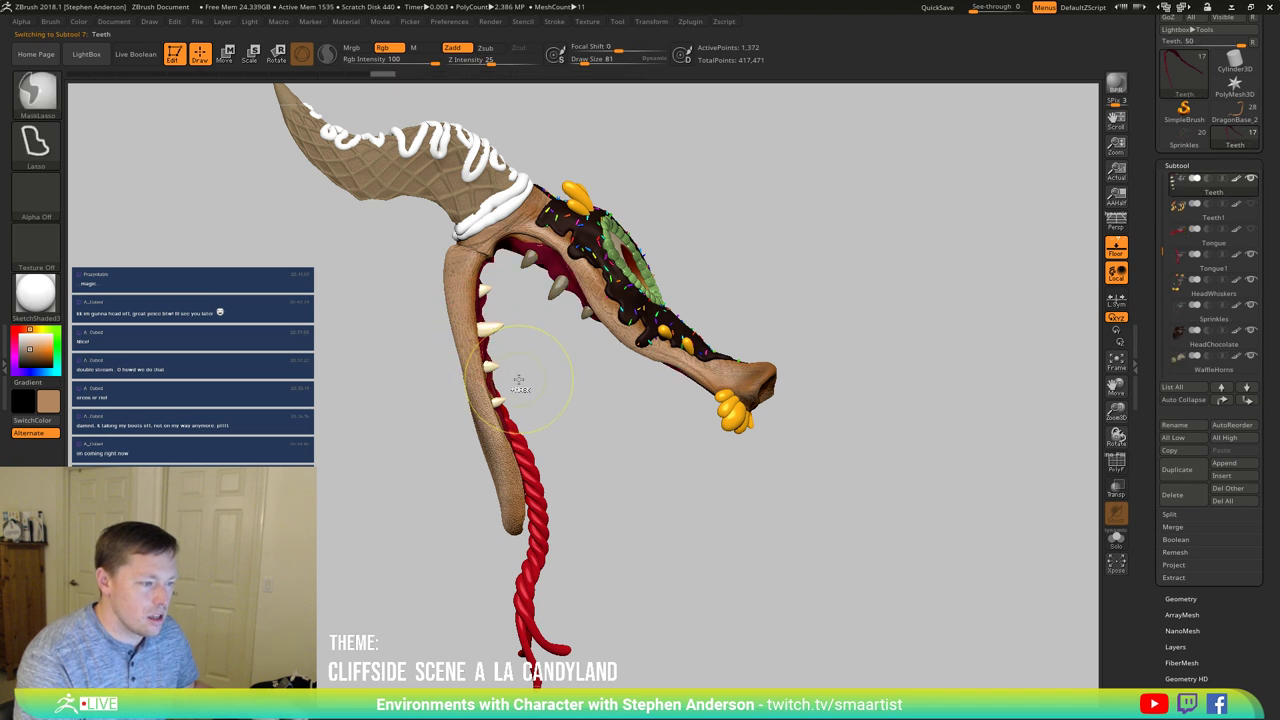
pyautogui.press('n')
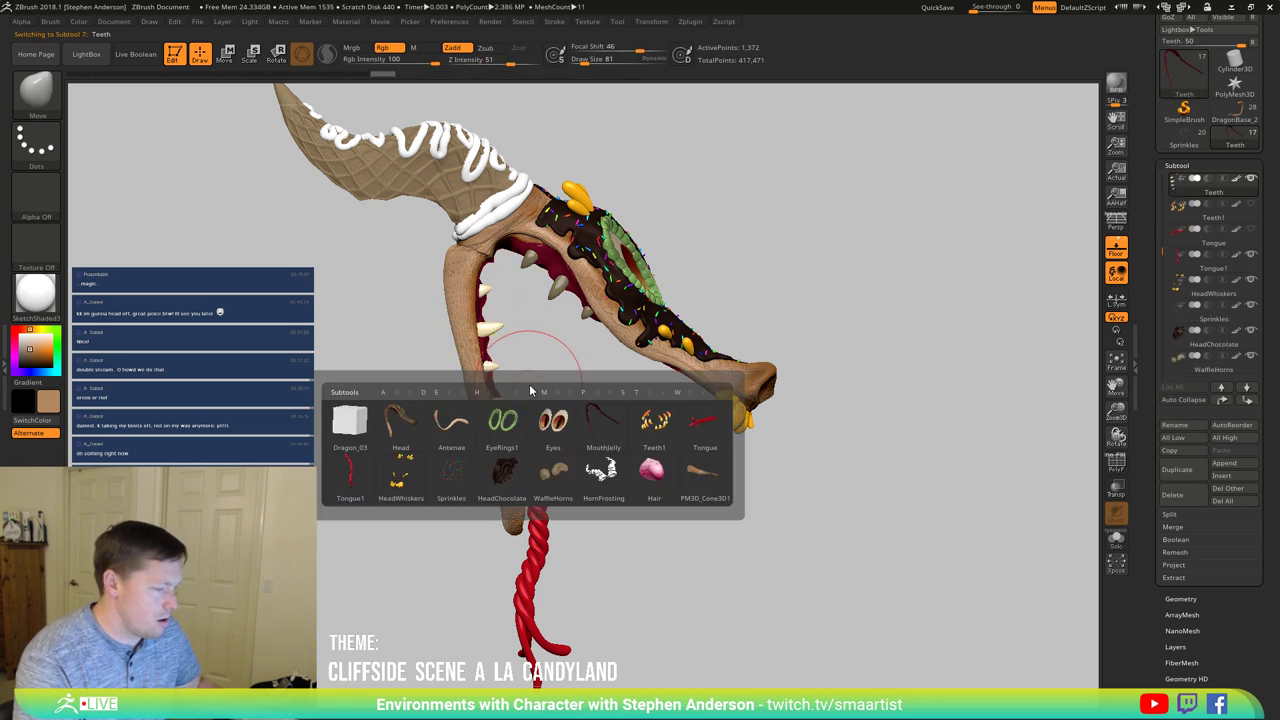
pyautogui.click(400, 428)
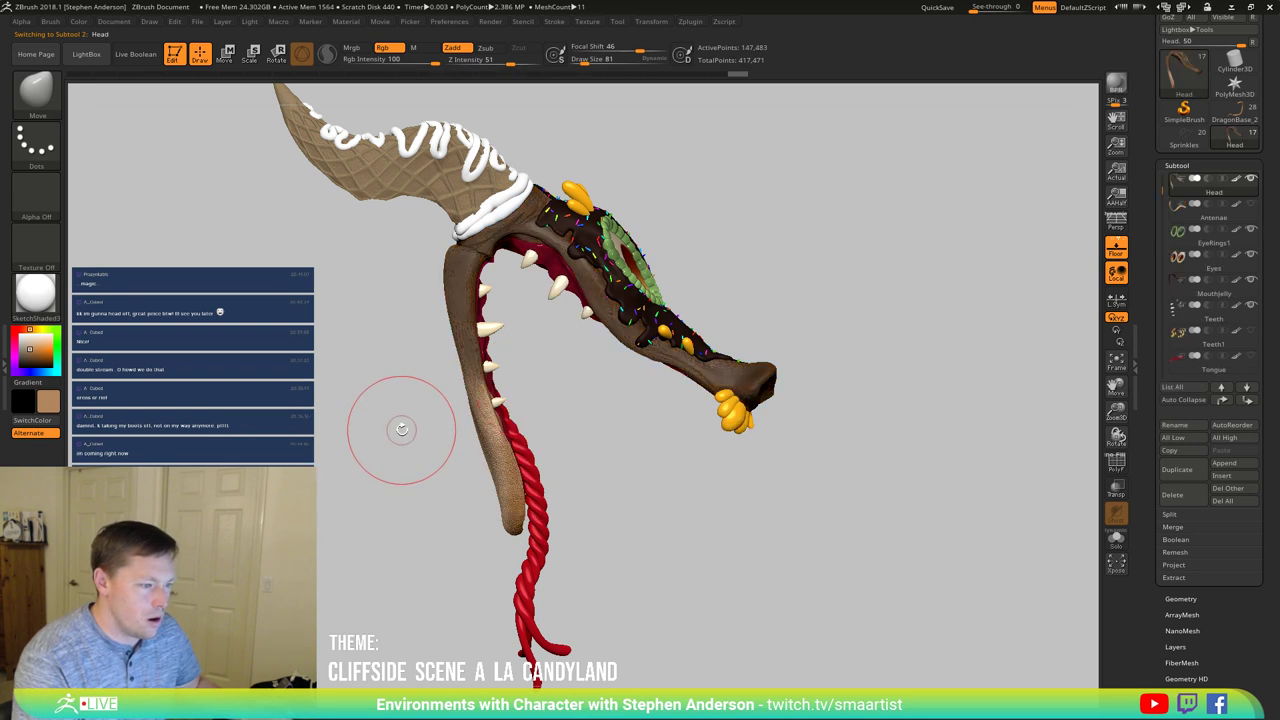
pyautogui.press('n')
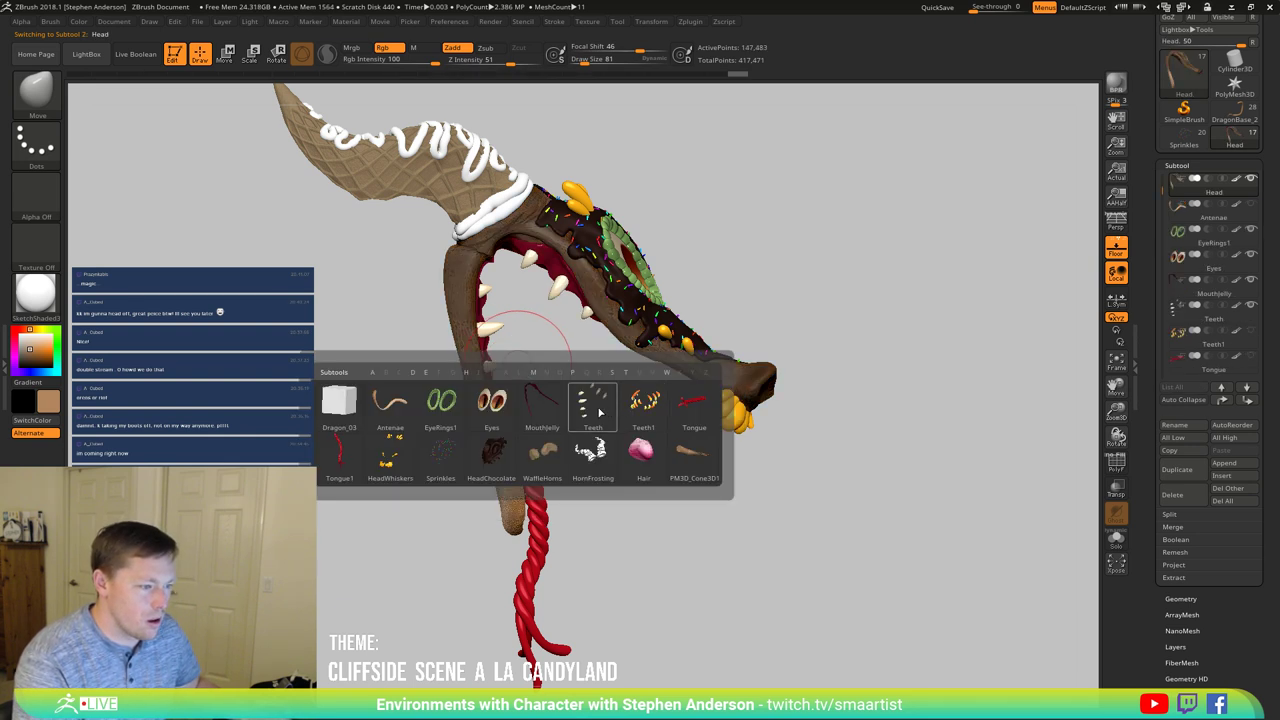
pyautogui.click(600, 412)
pyautogui.moveTo(509, 366)
pyautogui.keyDown('ctrl'); pyautogui.mouseDown()
pyautogui.moveTo(521, 305)
pyautogui.moveTo(397, 286)
pyautogui.moveTo(382, 393)
pyautogui.mouseUp(); pyautogui.keyUp('ctrl')
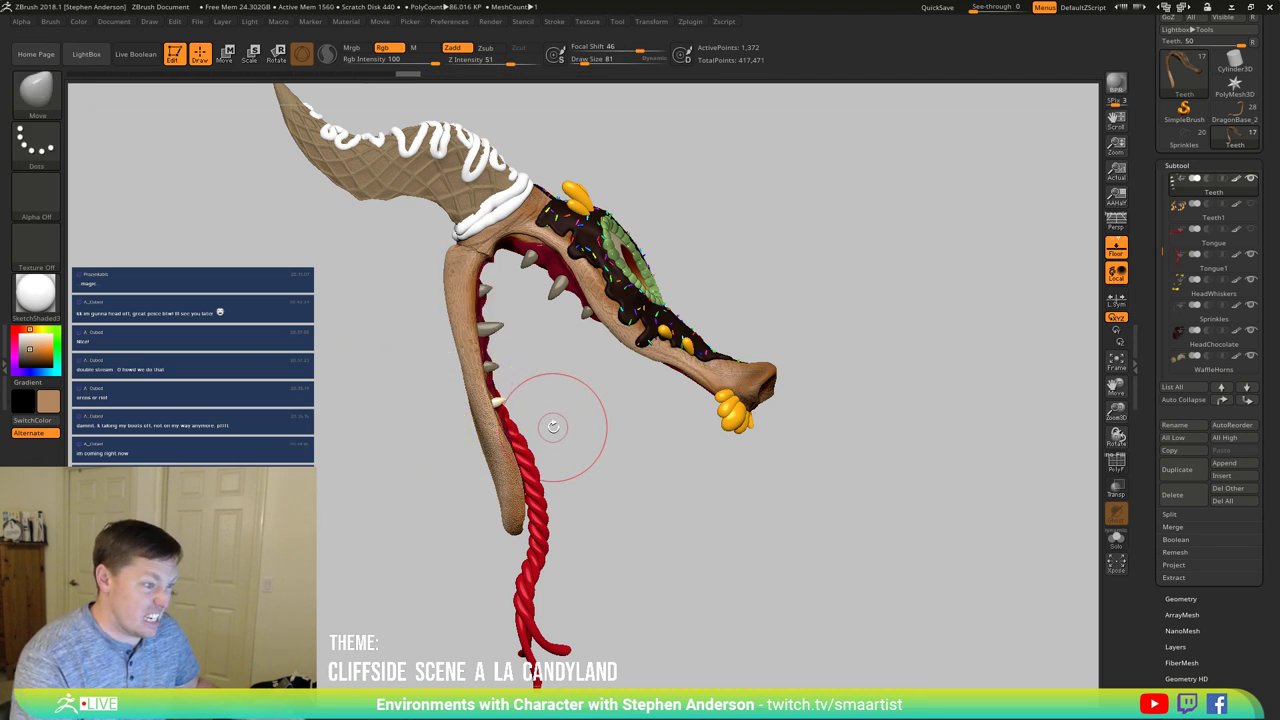
# Step: Try rotating the unmasked front of the lower jaw with the gizmo
pyautogui.press('w')
pyautogui.moveTo(446, 296); pyautogui.dragTo(437, 285)
pyautogui.hotkey('ctrl', 'z')
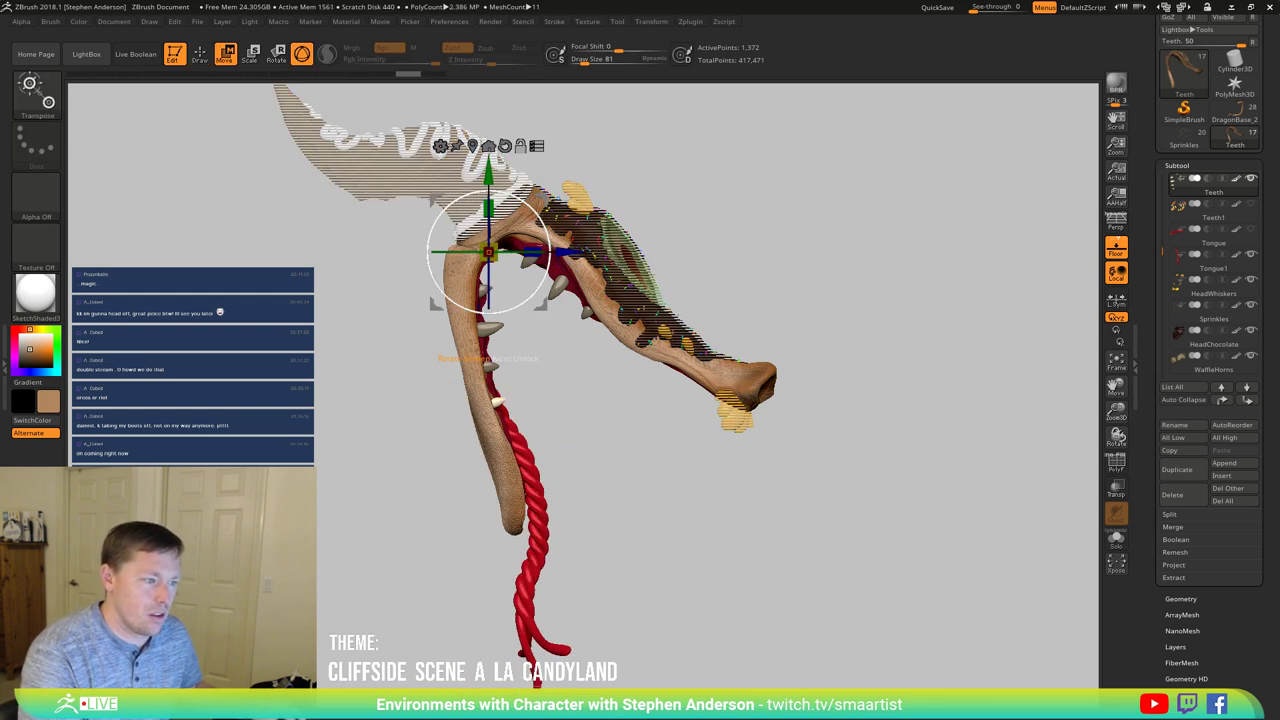
# Step: Place the gizmo halfway along the lower jaw and try a gizmo deformer on the Teeth
pyautogui.moveTo(540, 196)
pyautogui.keyDown('alt'); pyautogui.mouseDown()
pyautogui.moveTo(509, 320)
pyautogui.moveTo(537, 331)
pyautogui.moveTo(539, 370)
pyautogui.moveTo(535, 357)
pyautogui.moveTo(560, 377)
pyautogui.moveTo(533, 366)
pyautogui.moveTo(530, 322)
pyautogui.mouseUp(); pyautogui.keyUp('alt')
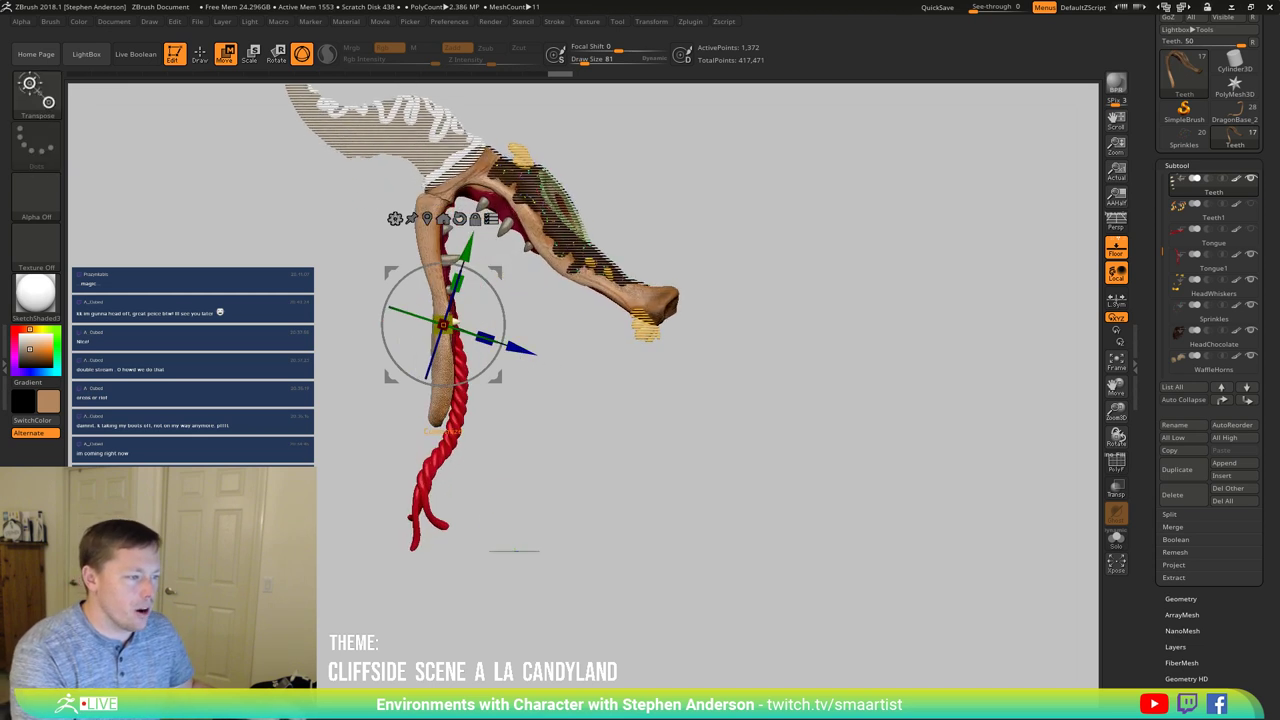
pyautogui.click(395, 218)
pyautogui.click(518, 251)
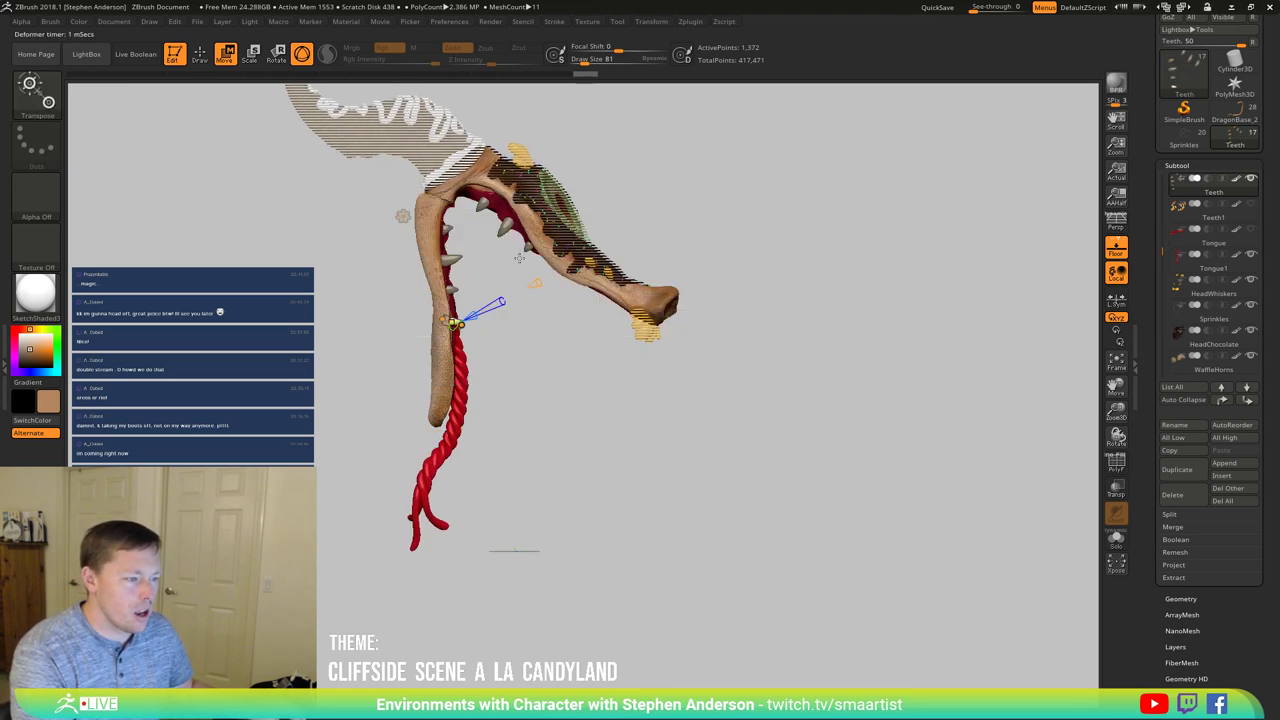
pyautogui.moveTo(582, 436)
pyautogui.mouseDown()
pyautogui.moveTo(552, 432)
pyautogui.moveTo(587, 434)
pyautogui.moveTo(557, 420)
pyautogui.moveTo(577, 417)
pyautogui.moveTo(534, 414)
pyautogui.moveTo(586, 416)
pyautogui.mouseUp()
pyautogui.hotkey('ctrl', 'z')
pyautogui.hotkey('ctrl', 'z')
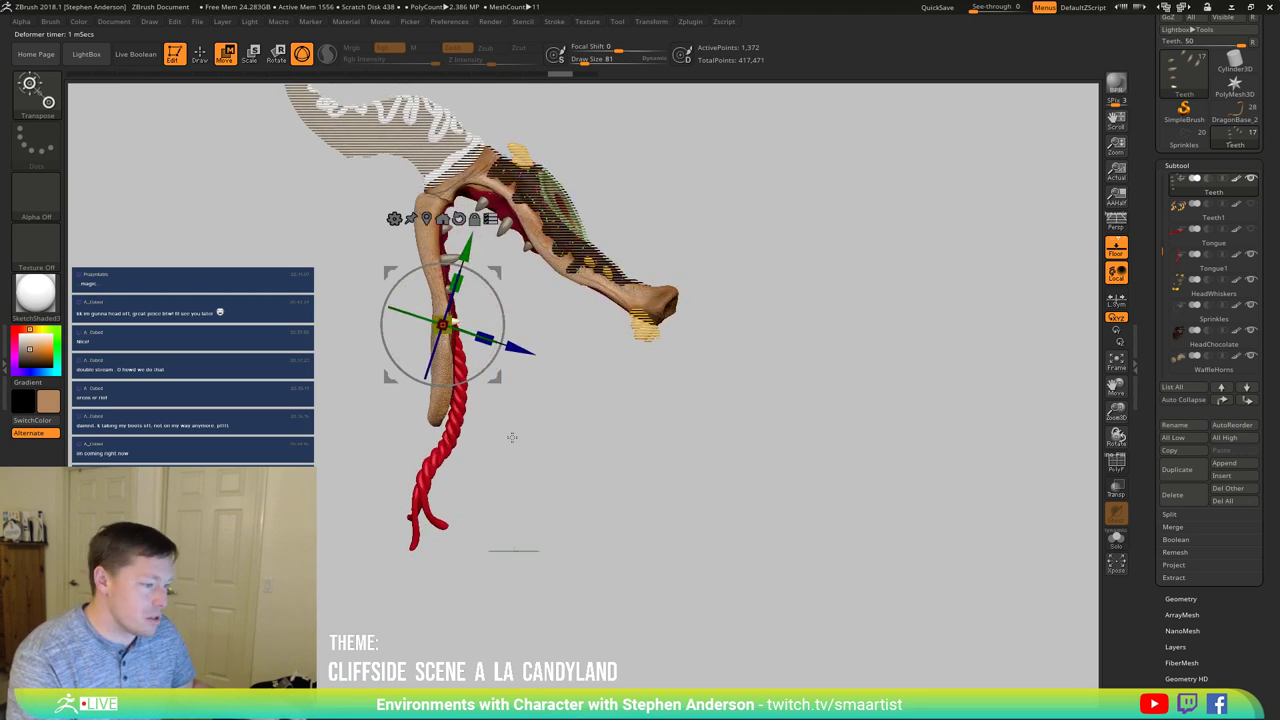
# Step: Clear the mask from the Teeth and return to Draw mode
pyautogui.keyDown('ctrl'); pyautogui.moveTo(586, 471); pyautogui.dragTo(537, 431); pyautogui.keyUp('ctrl')
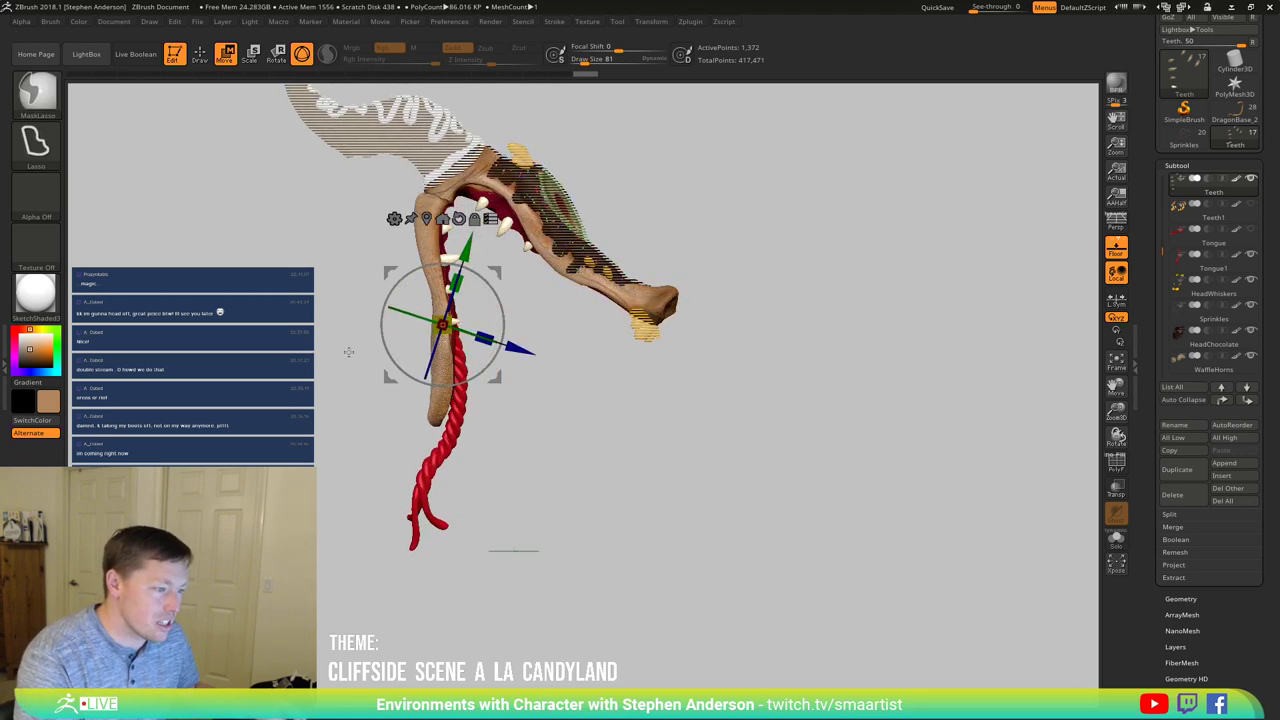
pyautogui.moveTo(289, 436)
pyautogui.keyDown('ctrl'); pyautogui.mouseDown()
pyautogui.moveTo(620, 456)
pyautogui.moveTo(588, 362)
pyautogui.mouseUp(); pyautogui.keyUp('ctrl')
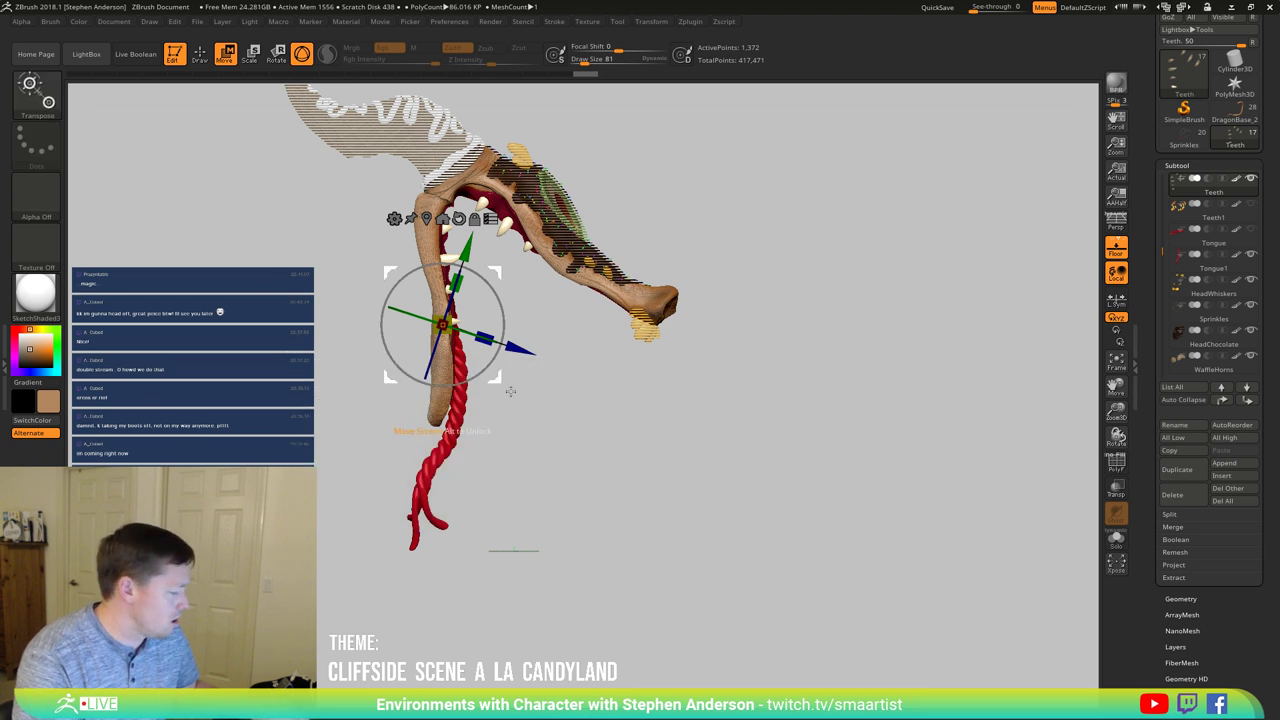
pyautogui.press('q')
# Step: Extend the Head's mask toward the tip of the lower jaw, soften its edge, and invert it
pyautogui.keyDown('alt'); pyautogui.click(443, 380); pyautogui.keyUp('alt')
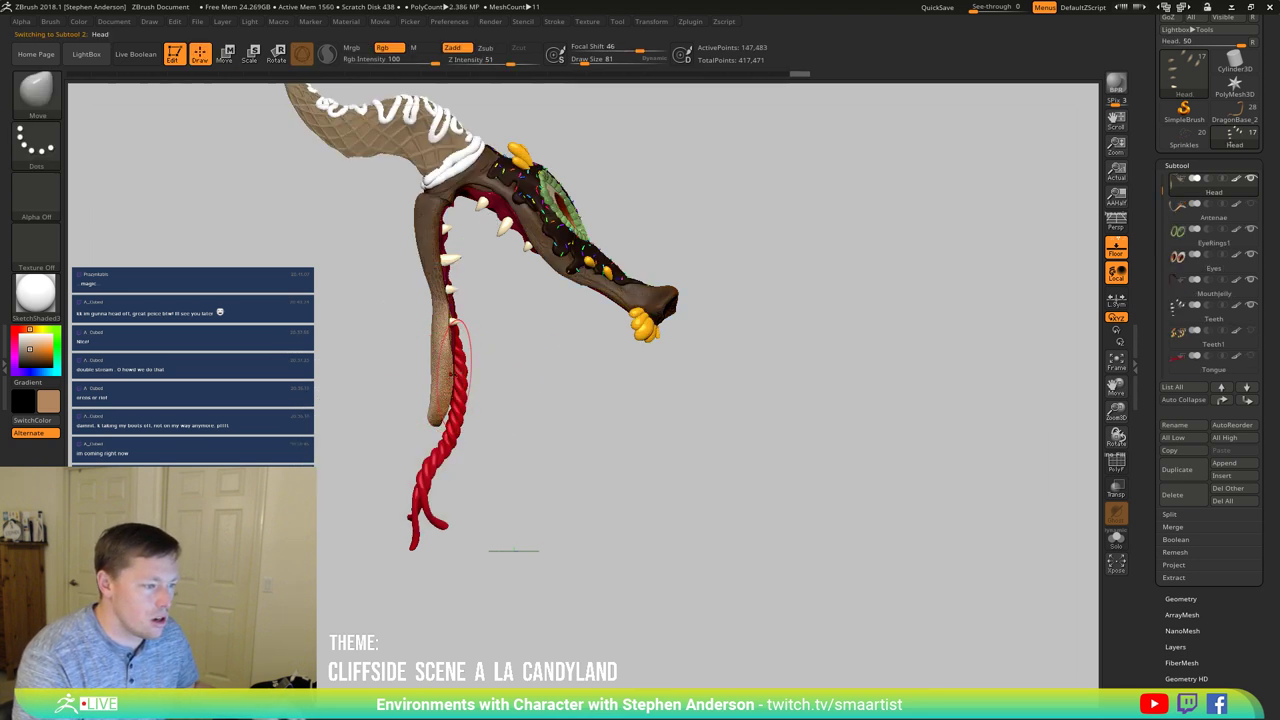
pyautogui.press('ctrl')
pyautogui.moveTo(483, 369)
pyautogui.keyDown('ctrl'); pyautogui.mouseDown()
pyautogui.moveTo(378, 232)
pyautogui.moveTo(323, 371)
pyautogui.mouseUp(); pyautogui.keyUp('ctrl')
pyautogui.keyDown('ctrl'); pyautogui.click(434, 380); pyautogui.keyUp('ctrl')
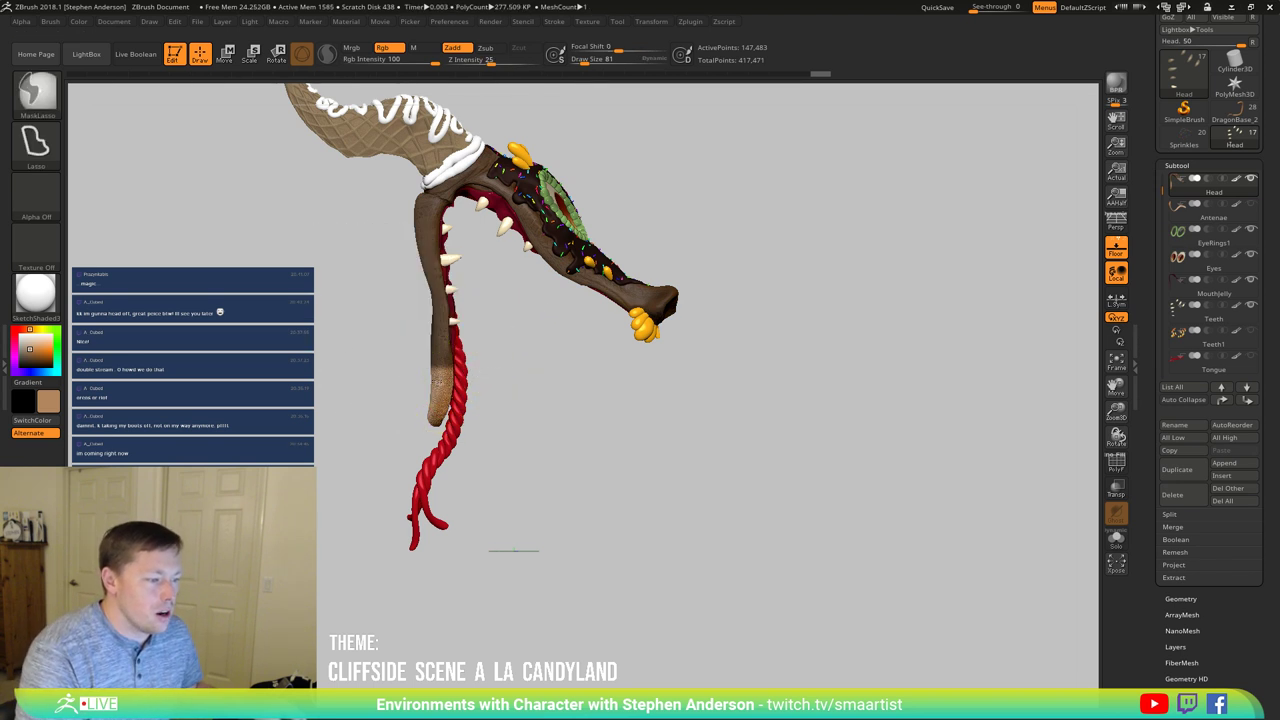
pyautogui.keyDown('ctrl'); pyautogui.click(434, 380); pyautogui.keyUp('ctrl')
pyautogui.keyDown('ctrl'); pyautogui.click(510, 380); pyautogui.keyUp('ctrl')
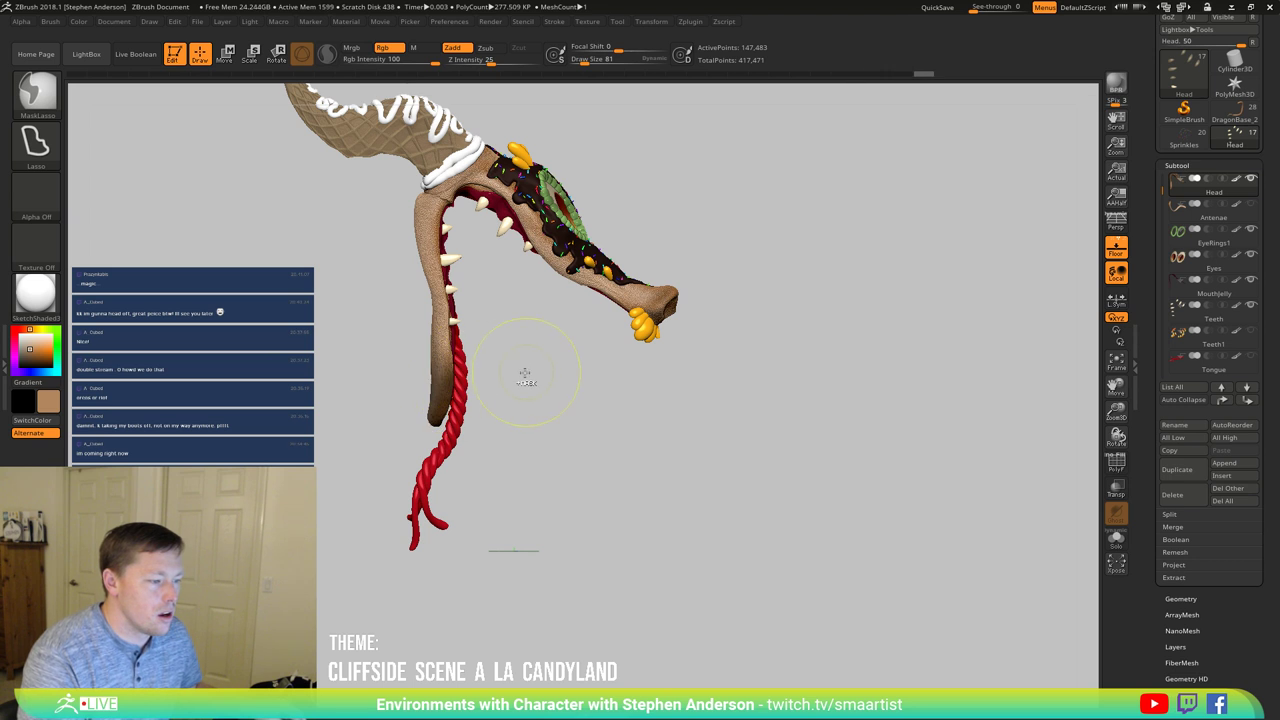
# Step: Make Tongue1 active and mask the base of the tongue alongside the lower jaw
pyautogui.press('n')
pyautogui.click(588, 410)
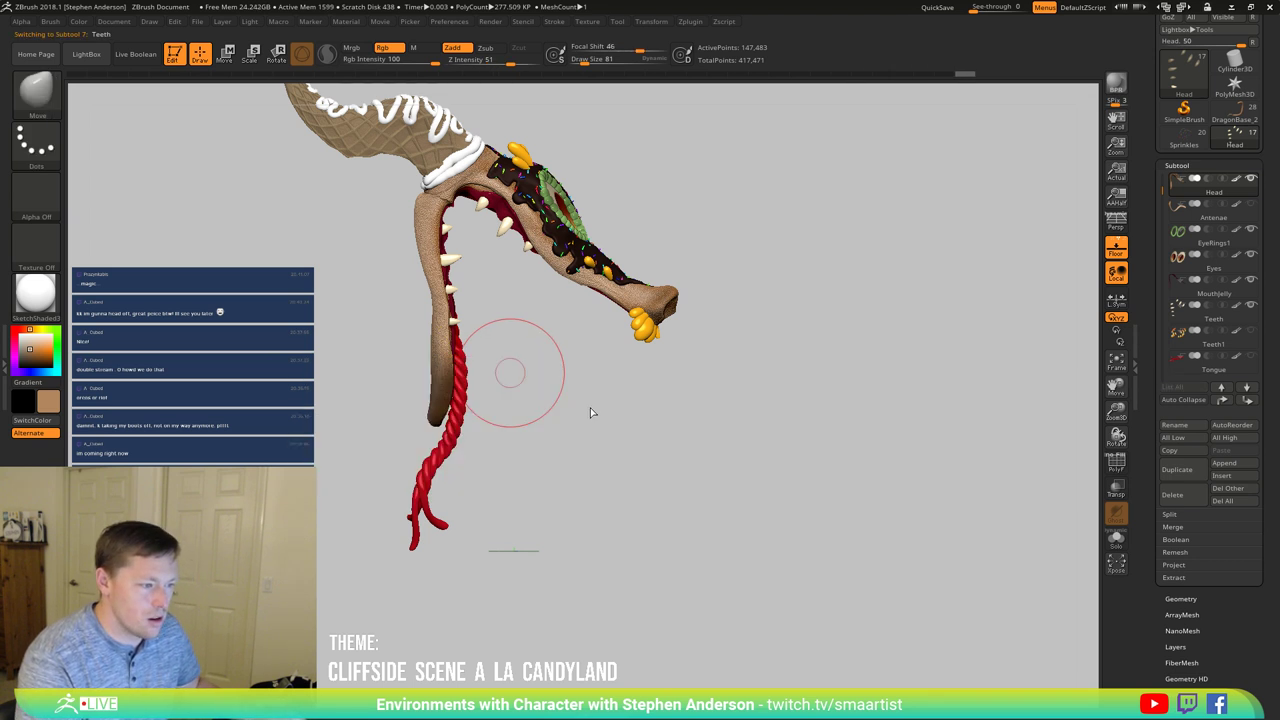
pyautogui.press('ctrl')
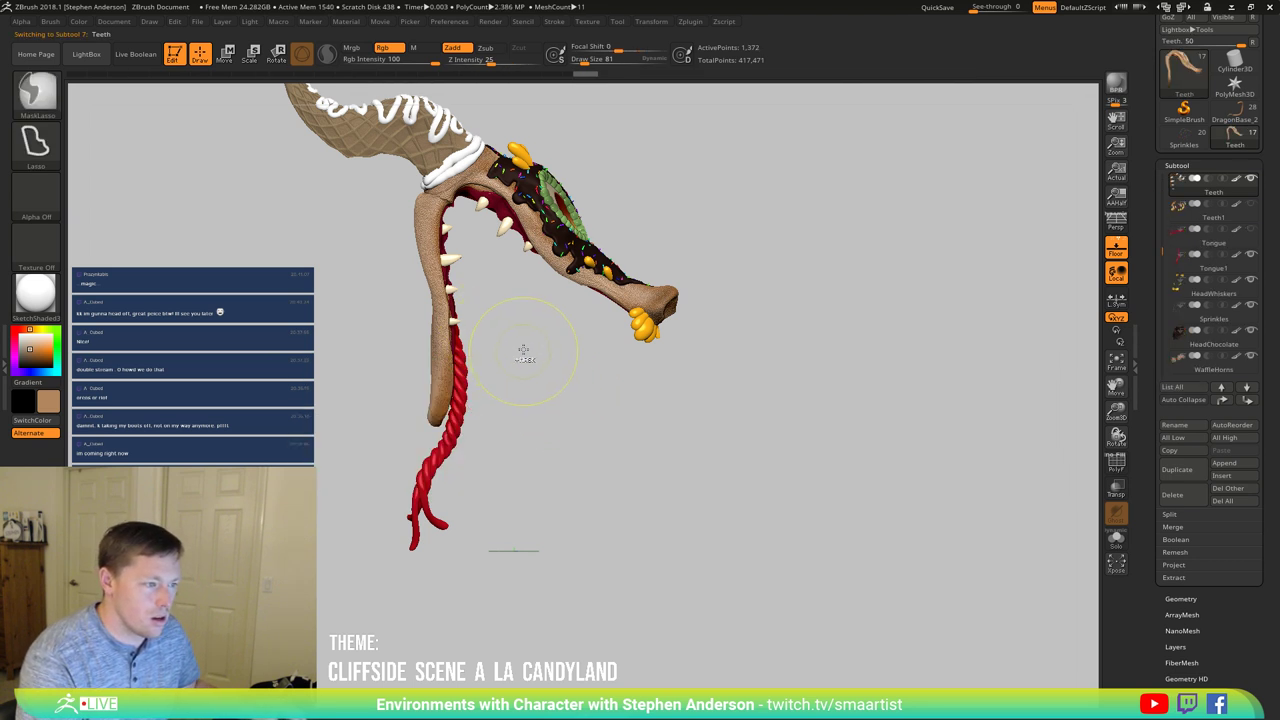
pyautogui.keyDown('alt'); pyautogui.click(468, 382); pyautogui.keyUp('alt')
pyautogui.press('ctrl')
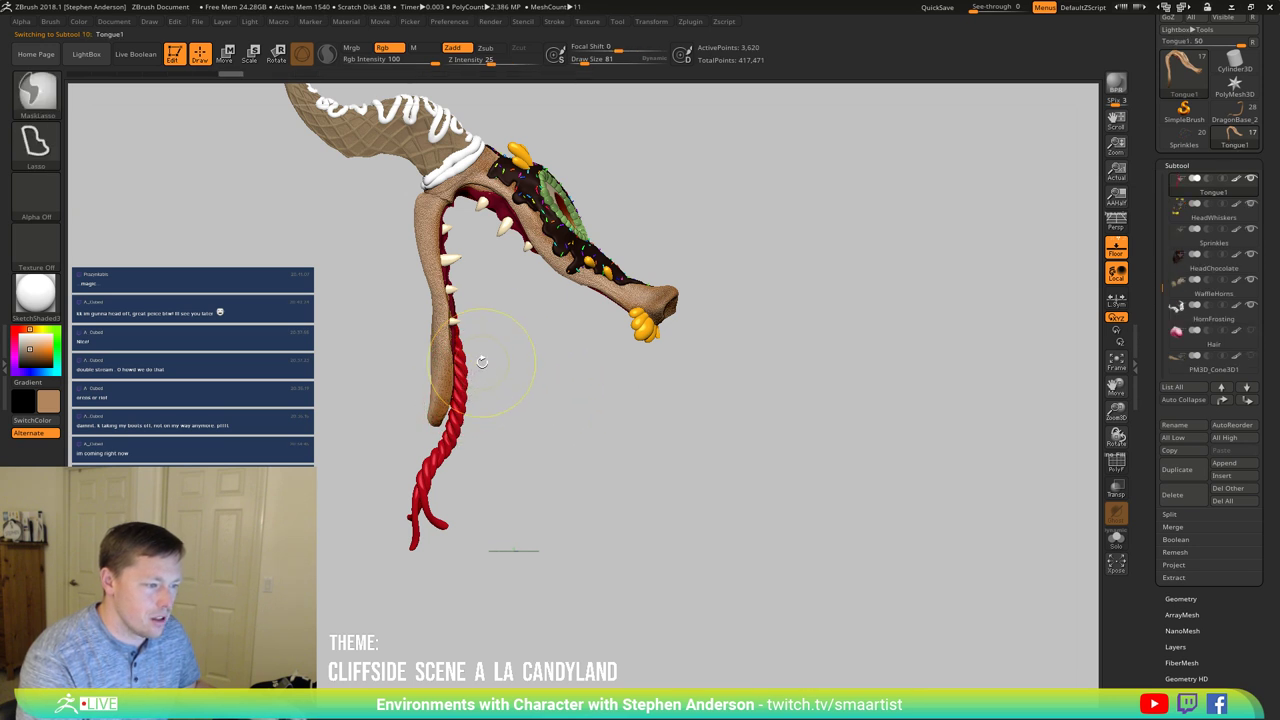
pyautogui.moveTo(480, 357)
pyautogui.keyDown('ctrl'); pyautogui.mouseDown()
pyautogui.moveTo(505, 305)
pyautogui.moveTo(310, 350)
pyautogui.moveTo(446, 390)
pyautogui.moveTo(478, 380)
pyautogui.mouseUp(); pyautogui.keyUp('ctrl')
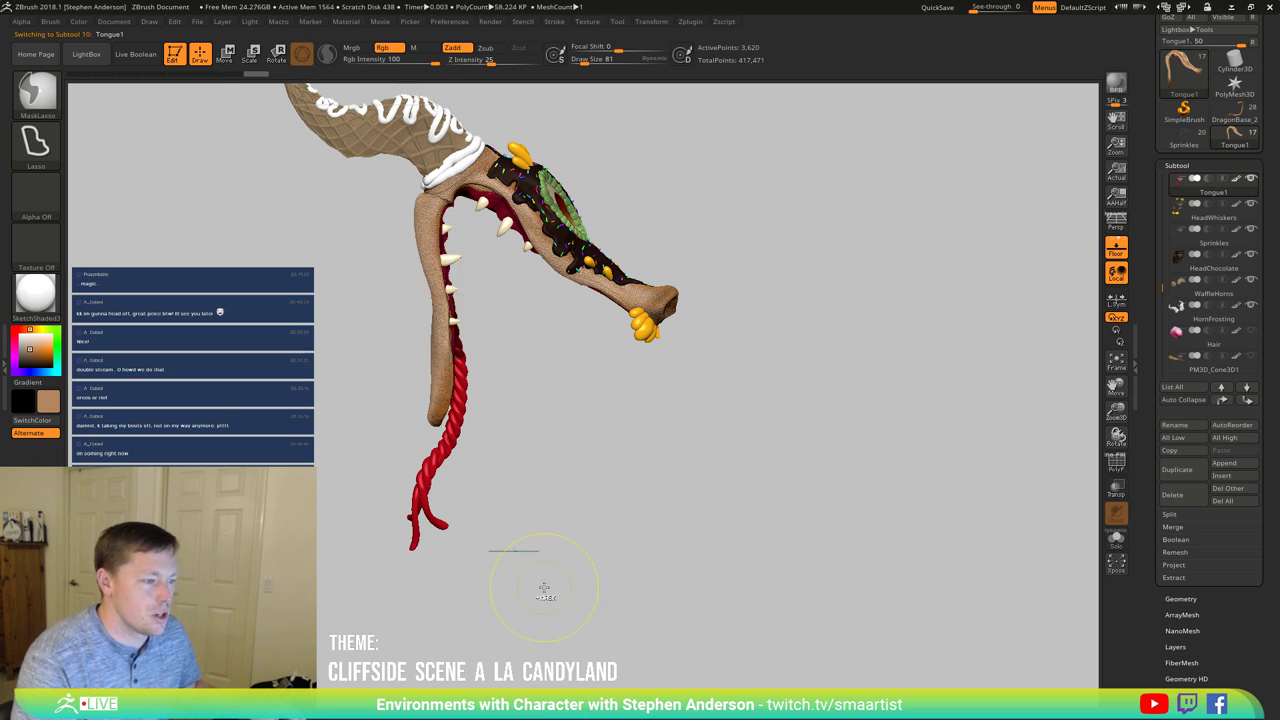
pyautogui.keyDown('ctrl'); pyautogui.click(507, 395); pyautogui.keyUp('ctrl')
pyautogui.keyDown('ctrl'); pyautogui.click(553, 420); pyautogui.keyUp('ctrl')
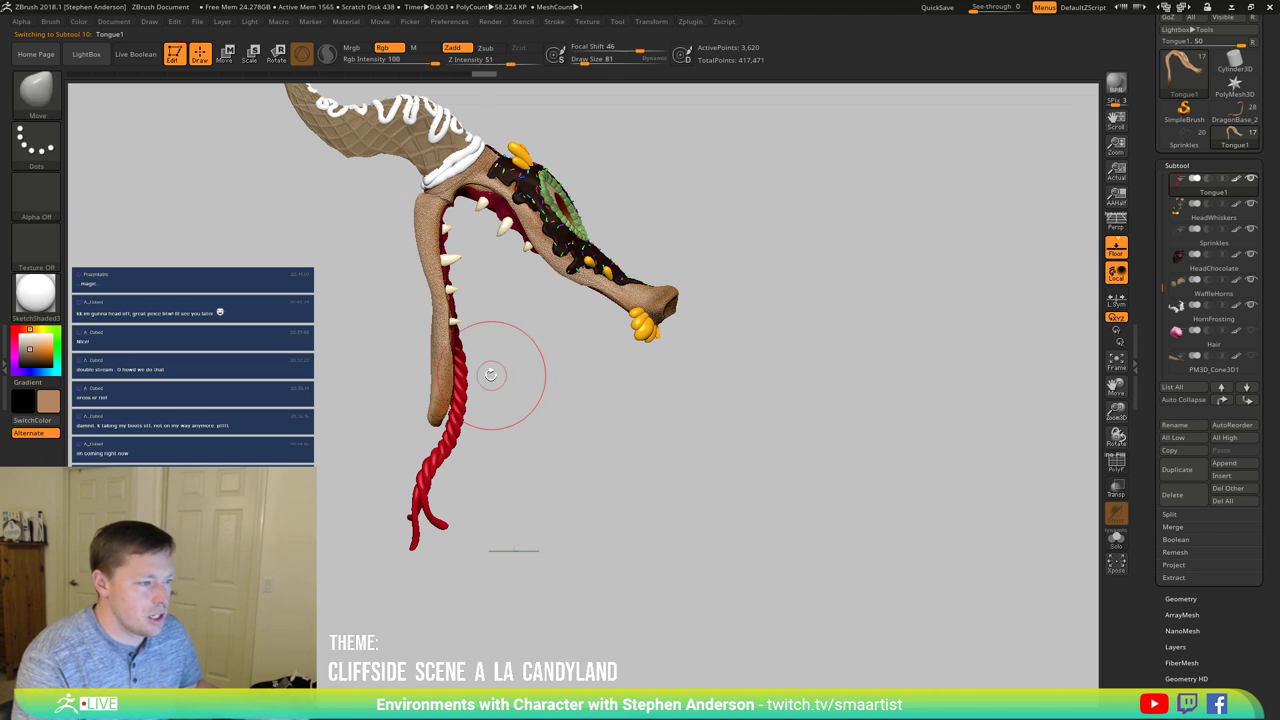
# Step: Make the MouthJelly subtool active and mask part of it along the lower jaw with the lasso mask
pyautogui.press('n')
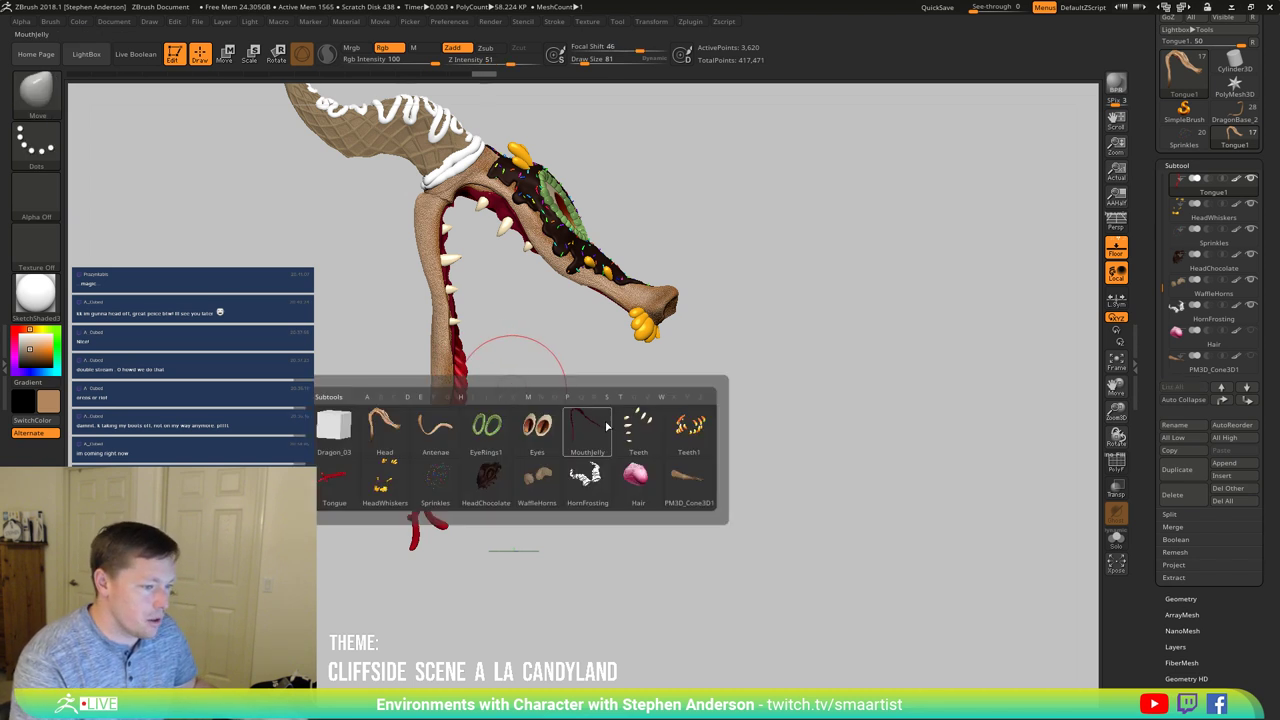
pyautogui.click(605, 427)
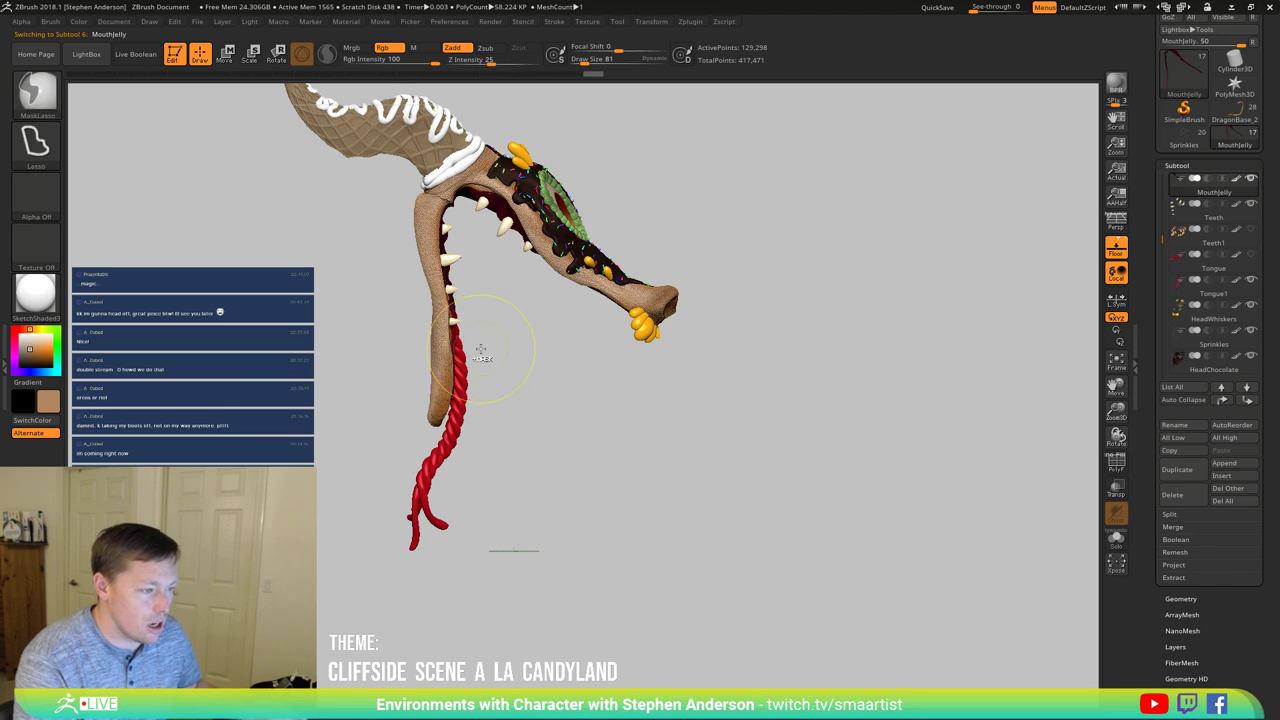
pyautogui.moveTo(481, 350)
pyautogui.keyDown('ctrl'); pyautogui.mouseDown()
pyautogui.moveTo(482, 252)
pyautogui.moveTo(320, 330)
pyautogui.moveTo(470, 352)
pyautogui.mouseUp(); pyautogui.keyUp('ctrl')
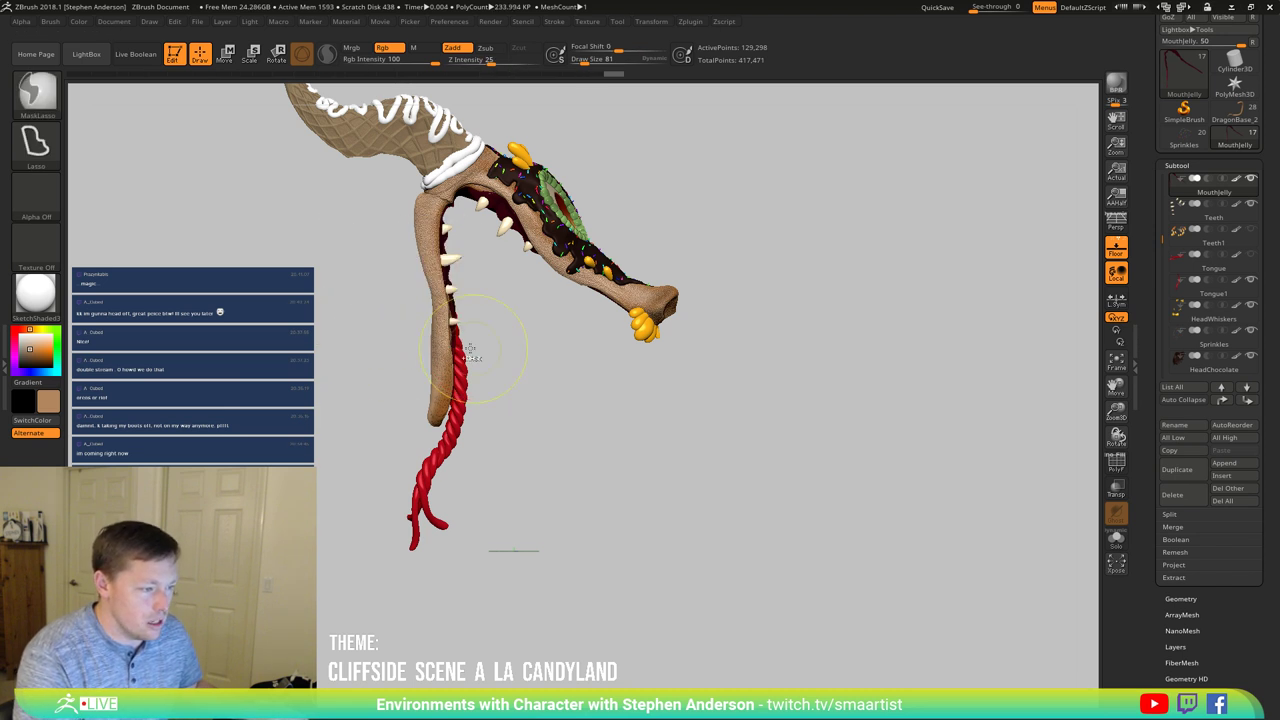
pyautogui.keyDown('ctrl'); pyautogui.click(515, 357); pyautogui.keyUp('ctrl')
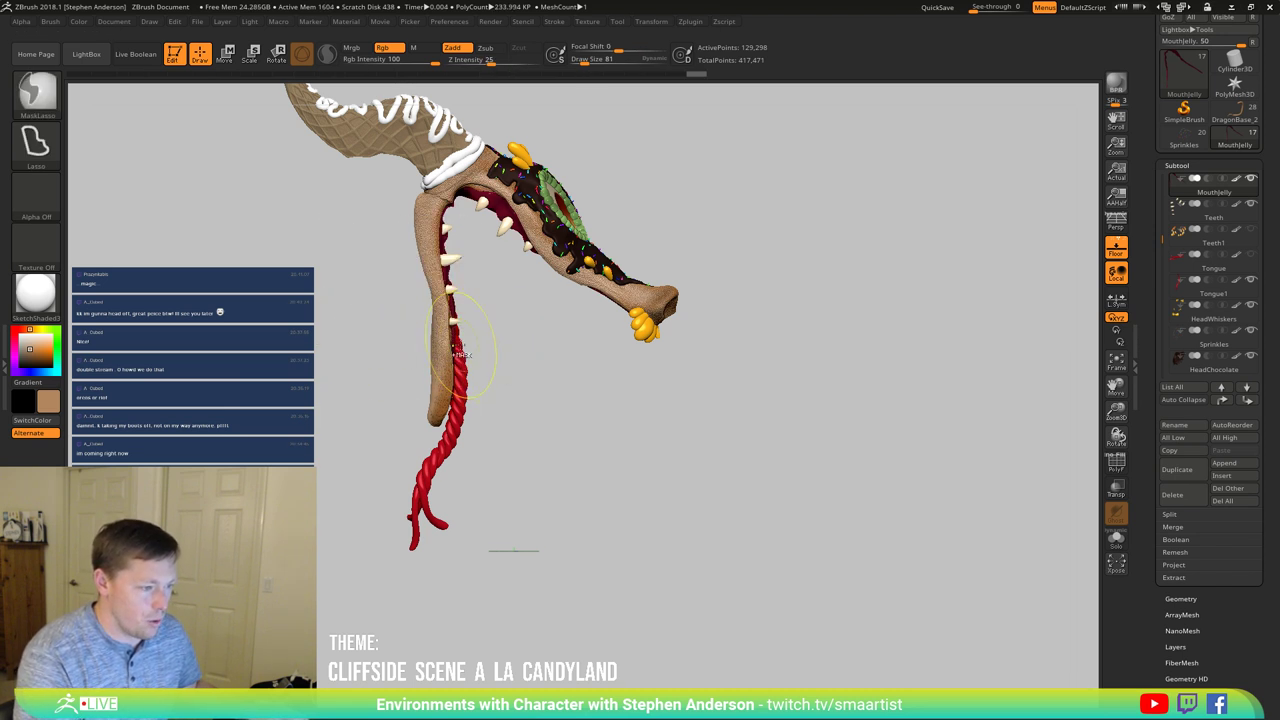
pyautogui.keyDown('ctrl'); pyautogui.click(454, 345); pyautogui.keyUp('ctrl')
pyautogui.keyDown('ctrl'); pyautogui.click(454, 345); pyautogui.keyUp('ctrl')
pyautogui.keyDown('ctrl'); pyautogui.click(508, 352); pyautogui.keyUp('ctrl')
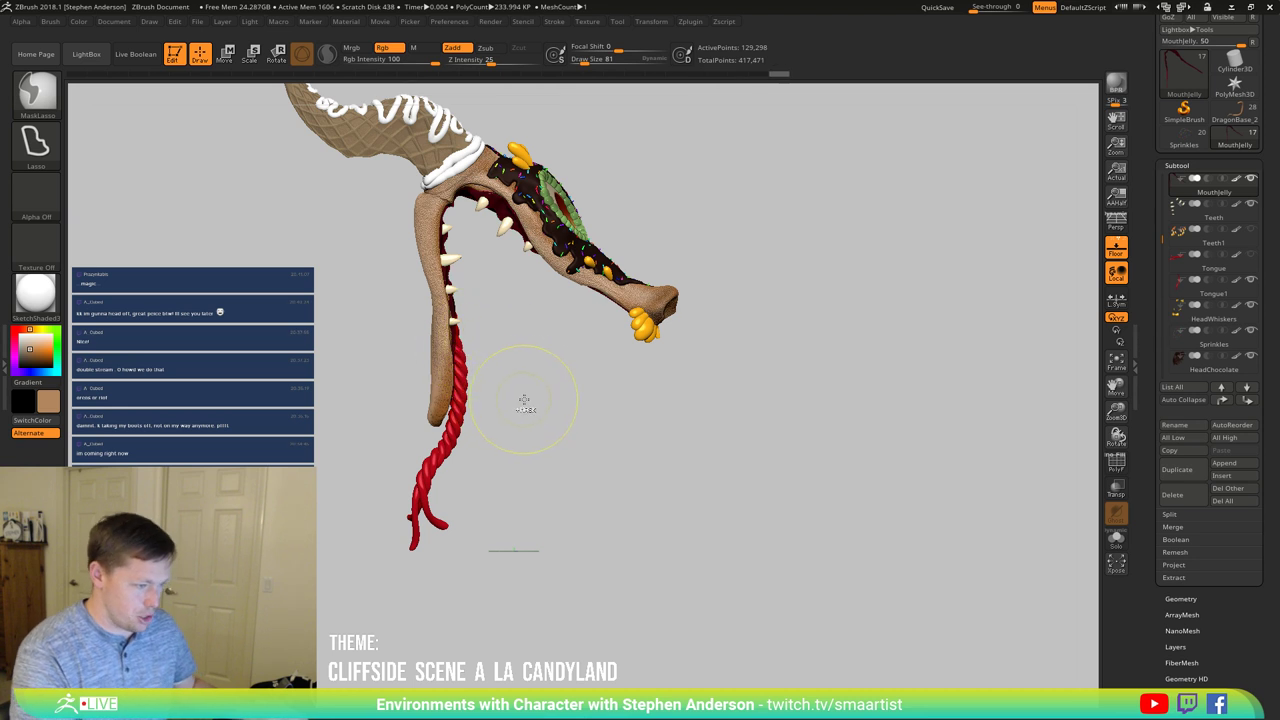
# Step: Place the transform gizmo on the lower jaw, try to rotate the MouthJelly there and undo the rotation
pyautogui.press('w')
pyautogui.keyDown('alt'); pyautogui.moveTo(566, 145); pyautogui.dragTo(496, 296); pyautogui.keyUp('alt')
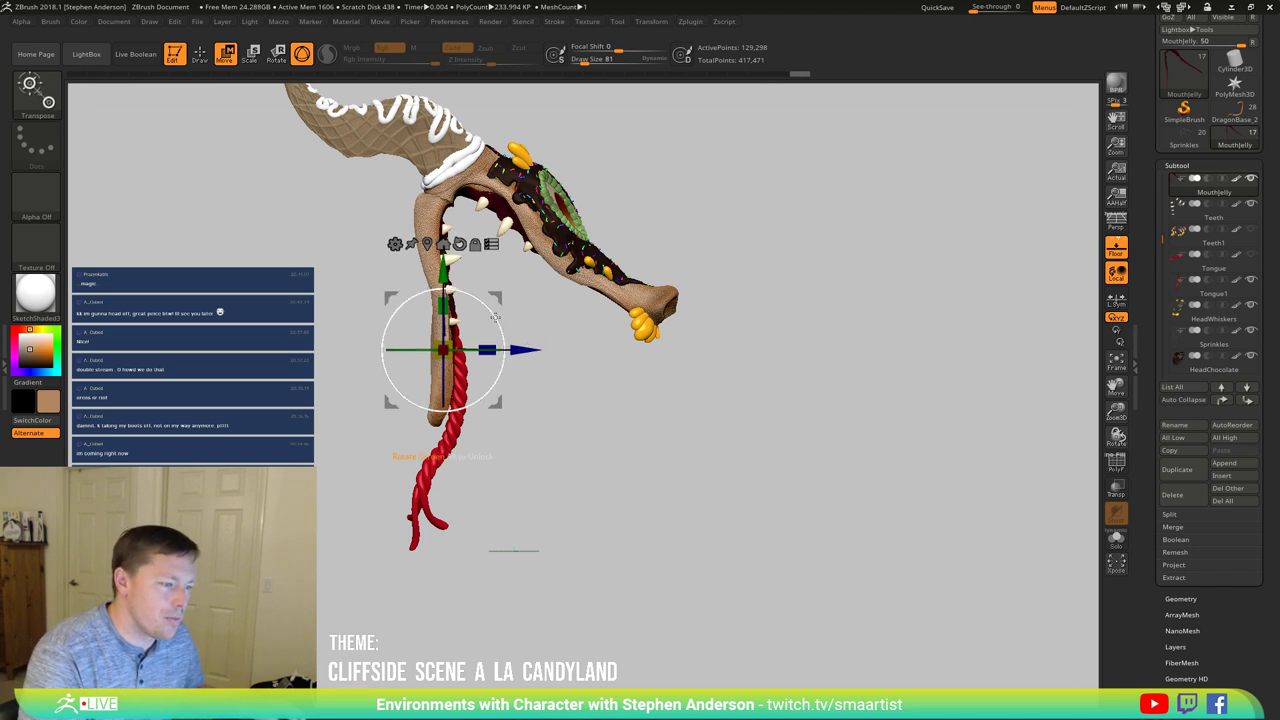
pyautogui.moveTo(499, 320); pyautogui.dragTo(535, 331)
pyautogui.hotkey('ctrl', 'z')
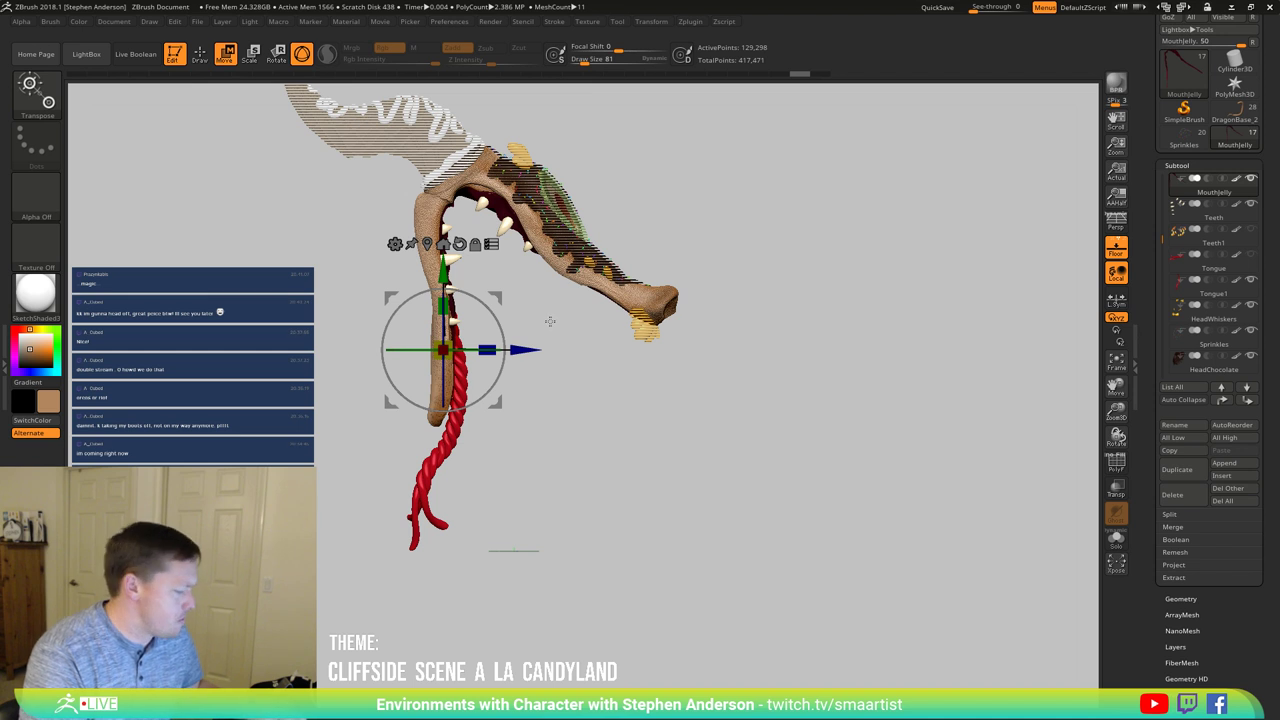
# Step: Make the Head subtool active, mask all of it except the lower jaw's end and place the gizmo's pivot there
pyautogui.press('n')
pyautogui.click(420, 357)
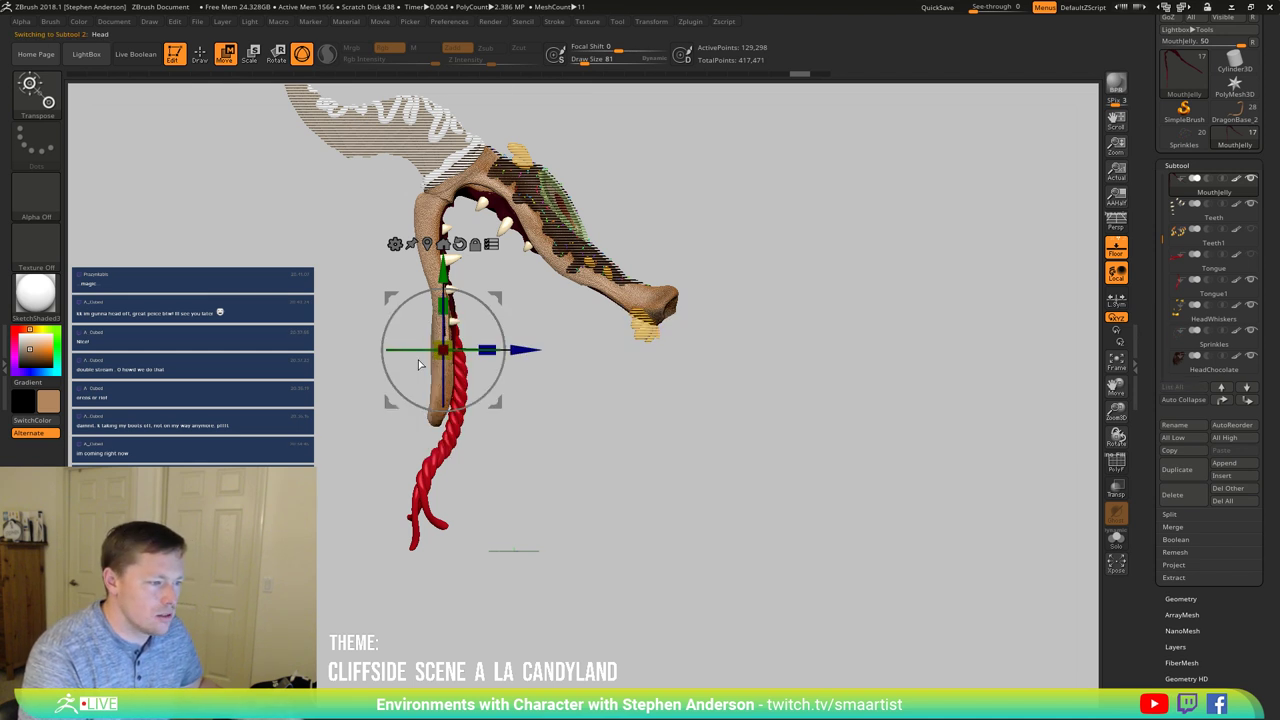
pyautogui.press('ctrl')
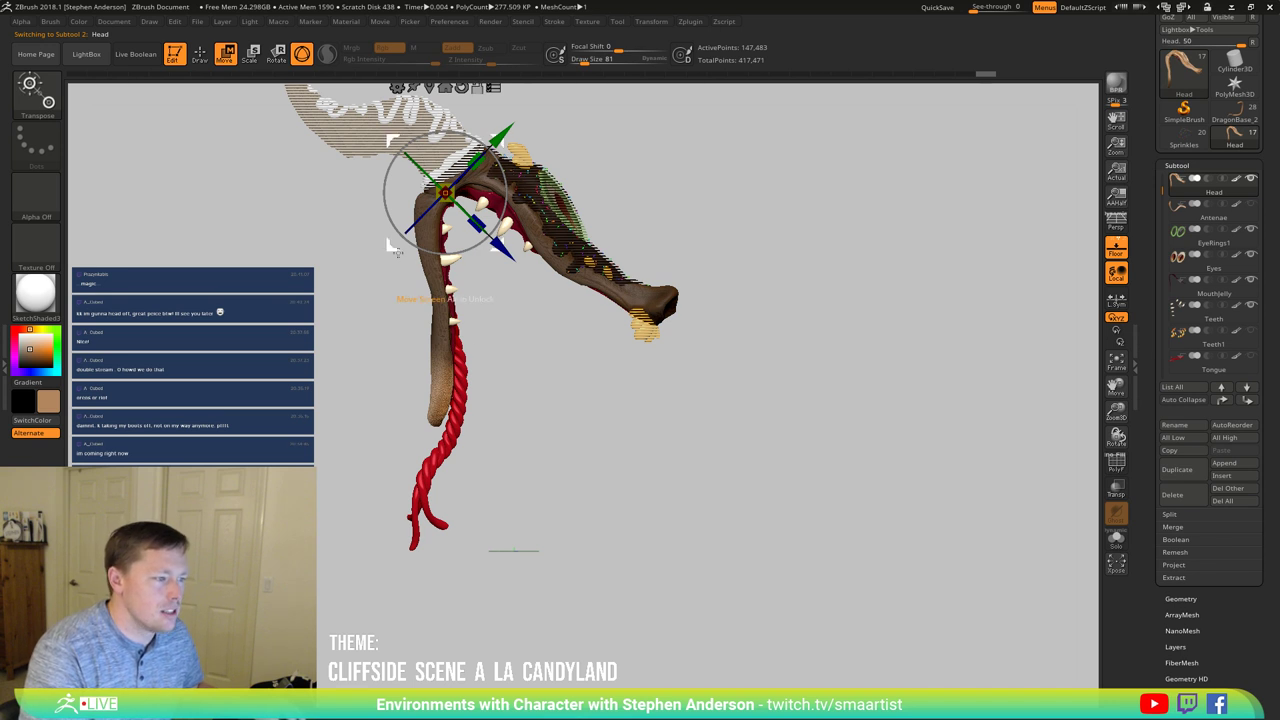
pyautogui.keyDown('alt'); pyautogui.moveTo(391, 246); pyautogui.dragTo(387, 422); pyautogui.keyUp('alt')
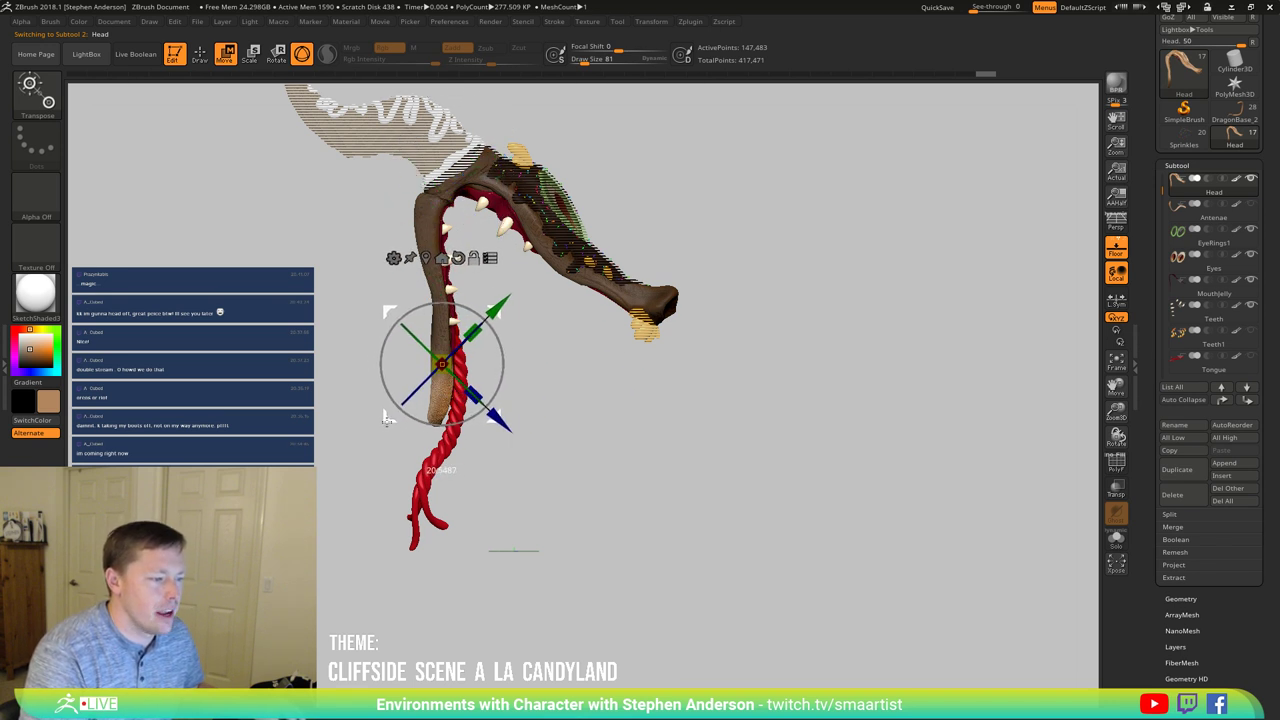
pyautogui.keyDown('alt'); pyautogui.moveTo(390, 314); pyautogui.dragTo(393, 307); pyautogui.keyUp('alt')
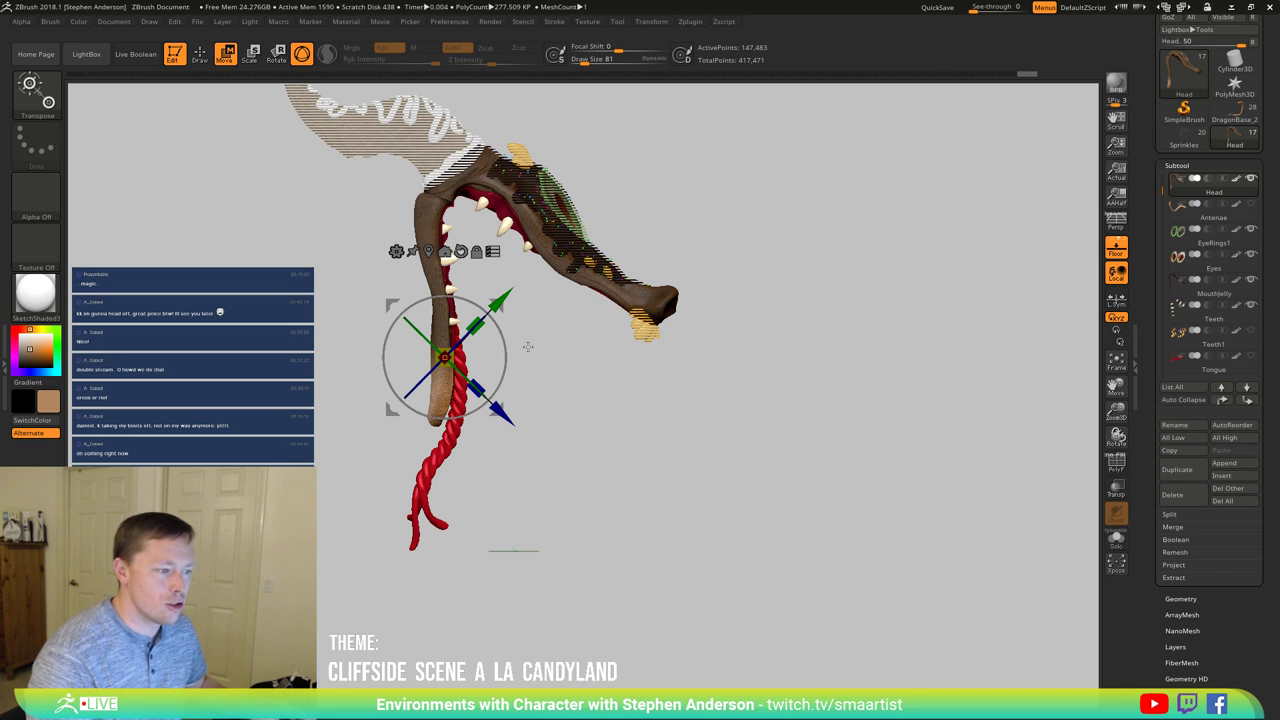
pyautogui.hotkey('ctrl', 'shift')
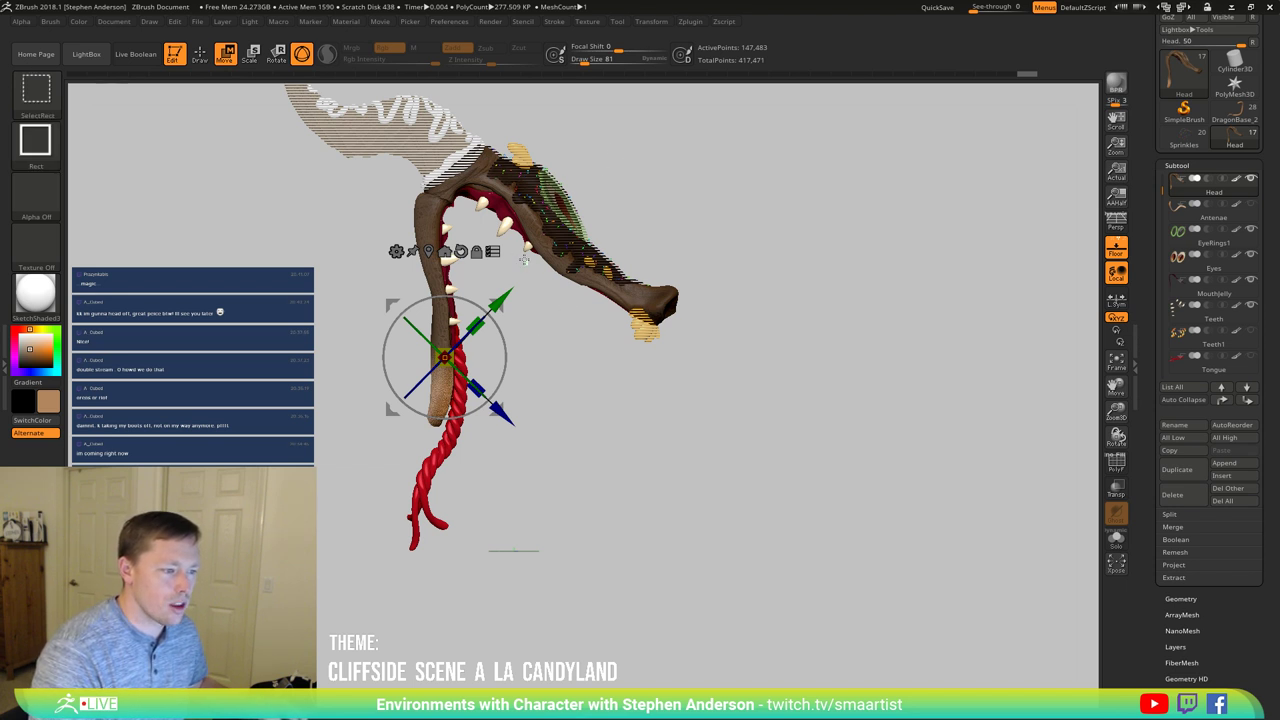
pyautogui.keyDown('ctrl'); pyautogui.keyDown('alt'); pyautogui.keyDown('shift'); pyautogui.moveTo(519, 251); pyautogui.dragTo(511, 247); pyautogui.keyUp('shift'); pyautogui.keyUp('alt'); pyautogui.keyUp('ctrl')
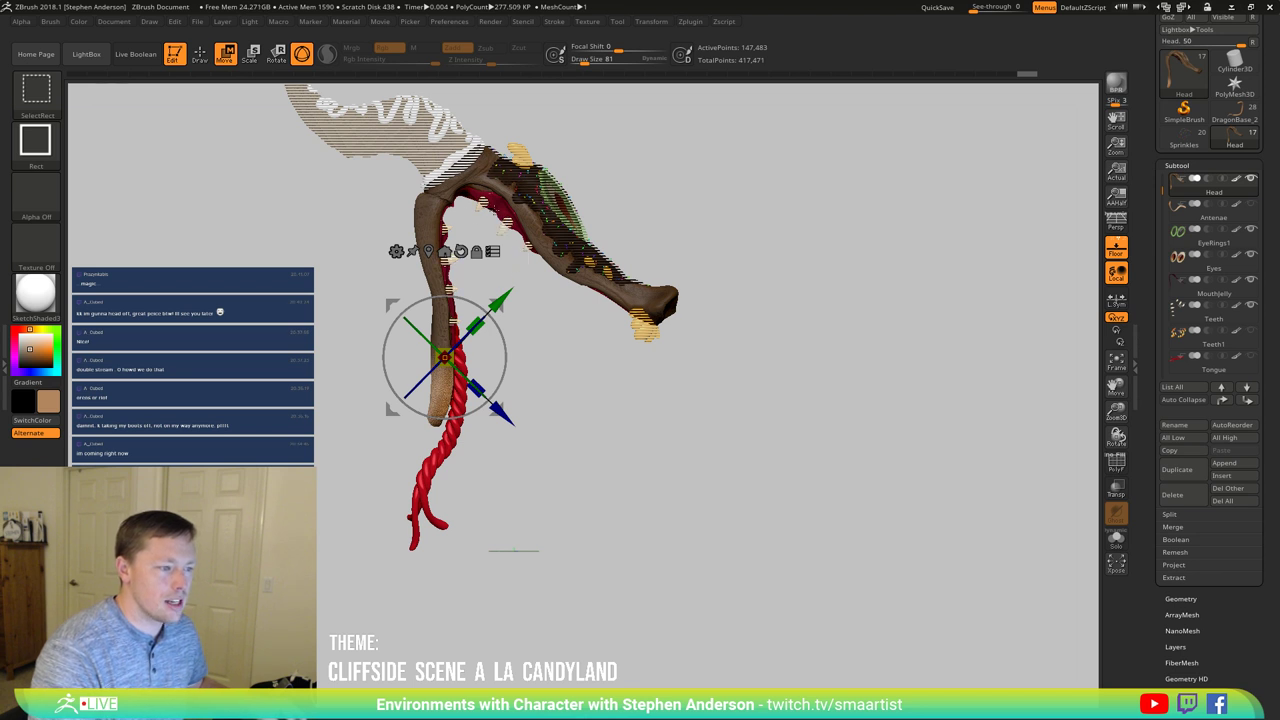
# Step: Return to draw mode and clear the mask on the head
pyautogui.moveTo(500, 335); pyautogui.dragTo(505, 346)
pyautogui.moveTo(507, 357)
pyautogui.mouseDown(button='right')
pyautogui.moveTo(549, 363)
pyautogui.moveTo(508, 357)
pyautogui.mouseUp(button='right')
pyautogui.press('q')
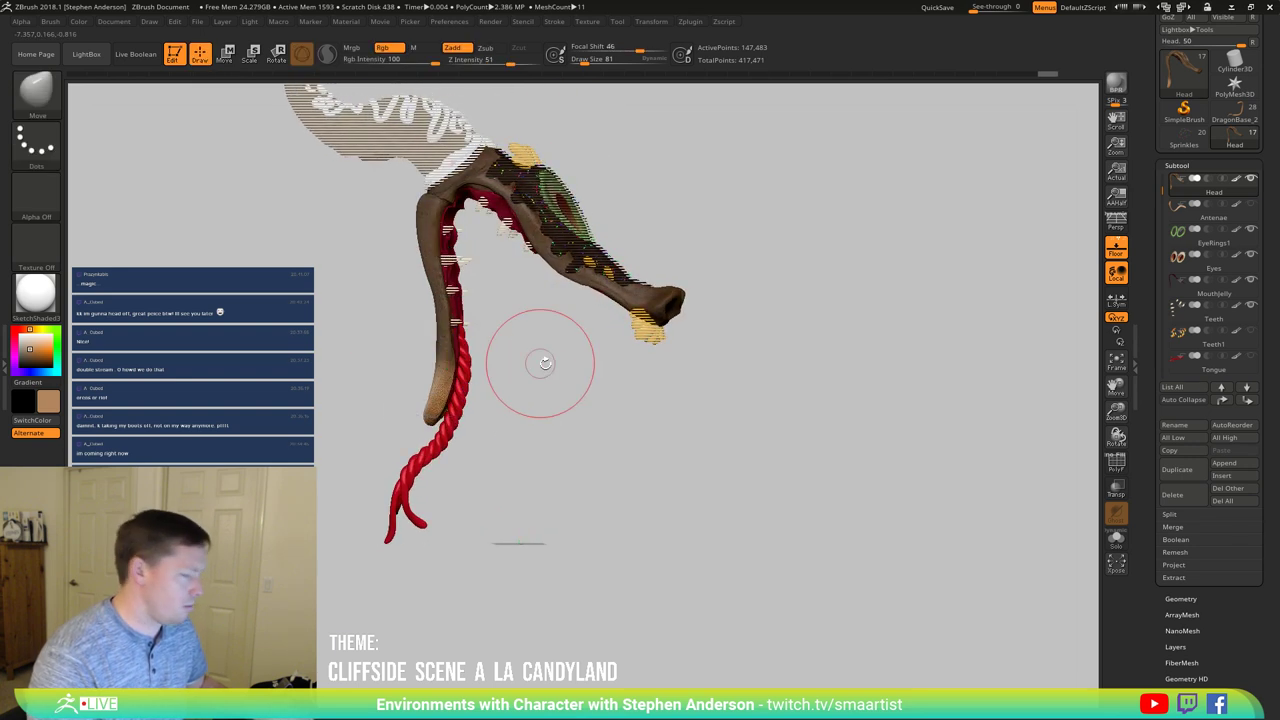
pyautogui.moveTo(620, 434)
pyautogui.mouseDown()
pyautogui.moveTo(606, 434)
pyautogui.moveTo(634, 443)
pyautogui.moveTo(666, 597)
pyautogui.moveTo(560, 420)
pyautogui.mouseUp()
pyautogui.moveTo(525, 358)
pyautogui.keyDown('ctrl'); pyautogui.mouseDown(button='right')
pyautogui.moveTo(562, 444)
pyautogui.moveTo(549, 491)
pyautogui.moveTo(553, 355)
pyautogui.moveTo(522, 274)
pyautogui.mouseUp(button='right'); pyautogui.keyUp('ctrl')
pyautogui.moveTo(615, 445)
pyautogui.mouseDown(button='right')
pyautogui.moveTo(580, 448)
pyautogui.moveTo(525, 420)
pyautogui.moveTo(510, 450)
pyautogui.moveTo(535, 474)
pyautogui.mouseUp(button='right')
pyautogui.moveTo(534, 472)
pyautogui.mouseDown()
pyautogui.moveTo(548, 566)
pyautogui.moveTo(575, 620)
pyautogui.moveTo(466, 487)
pyautogui.mouseUp()
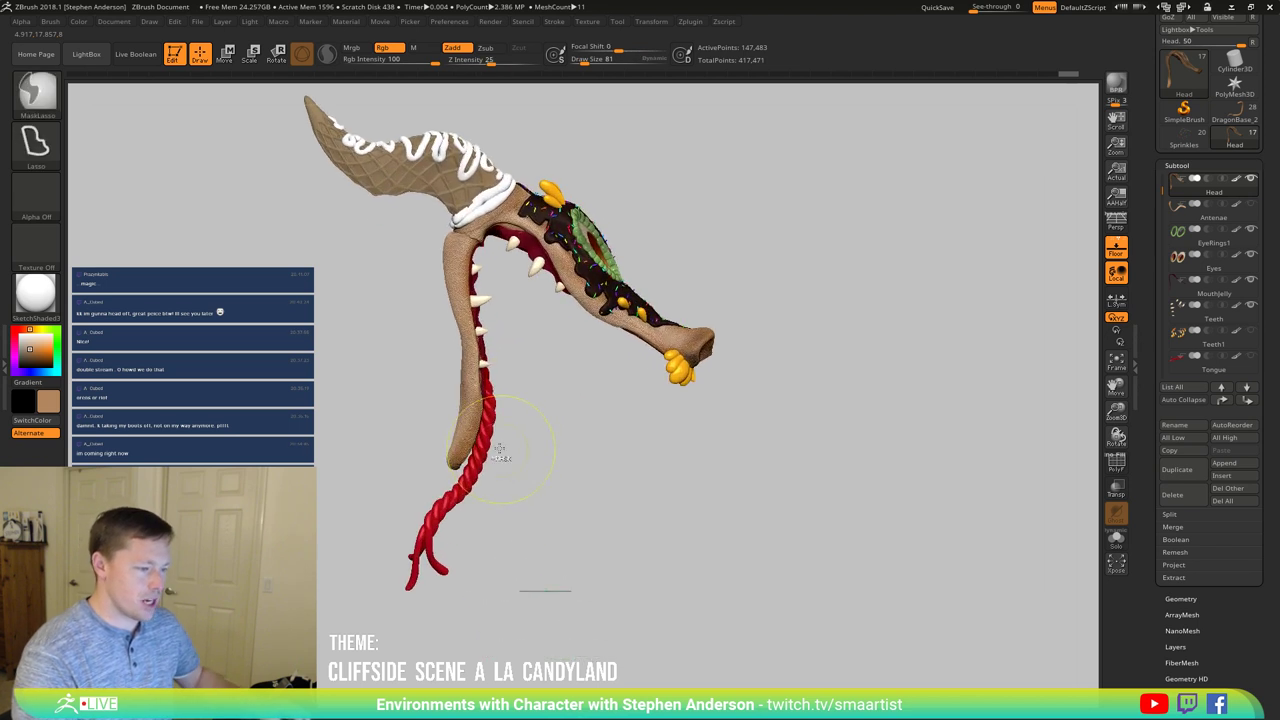
# Step: Make the Tongue1 subtool active and centre the transform gizmo on the upper part of the red licorice tongue
pyautogui.keyDown('alt'); pyautogui.click(440, 518); pyautogui.keyUp('alt')
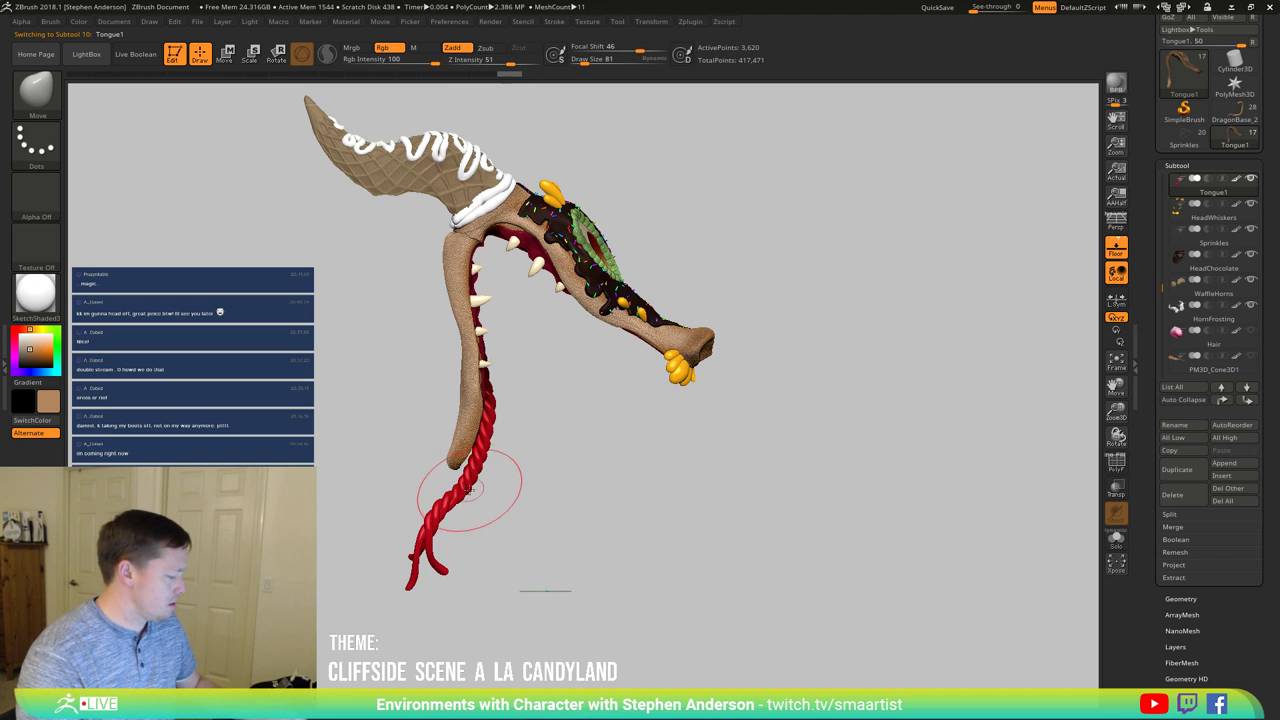
pyautogui.press('w')
pyautogui.moveTo(778, 237)
pyautogui.keyDown('alt'); pyautogui.mouseDown()
pyautogui.moveTo(563, 351)
pyautogui.moveTo(535, 348)
pyautogui.moveTo(547, 364)
pyautogui.moveTo(547, 351)
pyautogui.moveTo(545, 377)
pyautogui.moveTo(548, 367)
pyautogui.mouseUp(); pyautogui.keyUp('alt')
pyautogui.hotkey('ctrl', 'z')
pyautogui.click(536, 287)
pyautogui.hotkey('ctrl', 'z')
pyautogui.moveTo(527, 482)
pyautogui.keyDown('ctrl'); pyautogui.mouseDown(button='right')
pyautogui.moveTo(526, 506)
pyautogui.moveTo(542, 499)
pyautogui.mouseUp(button='right'); pyautogui.keyUp('ctrl')
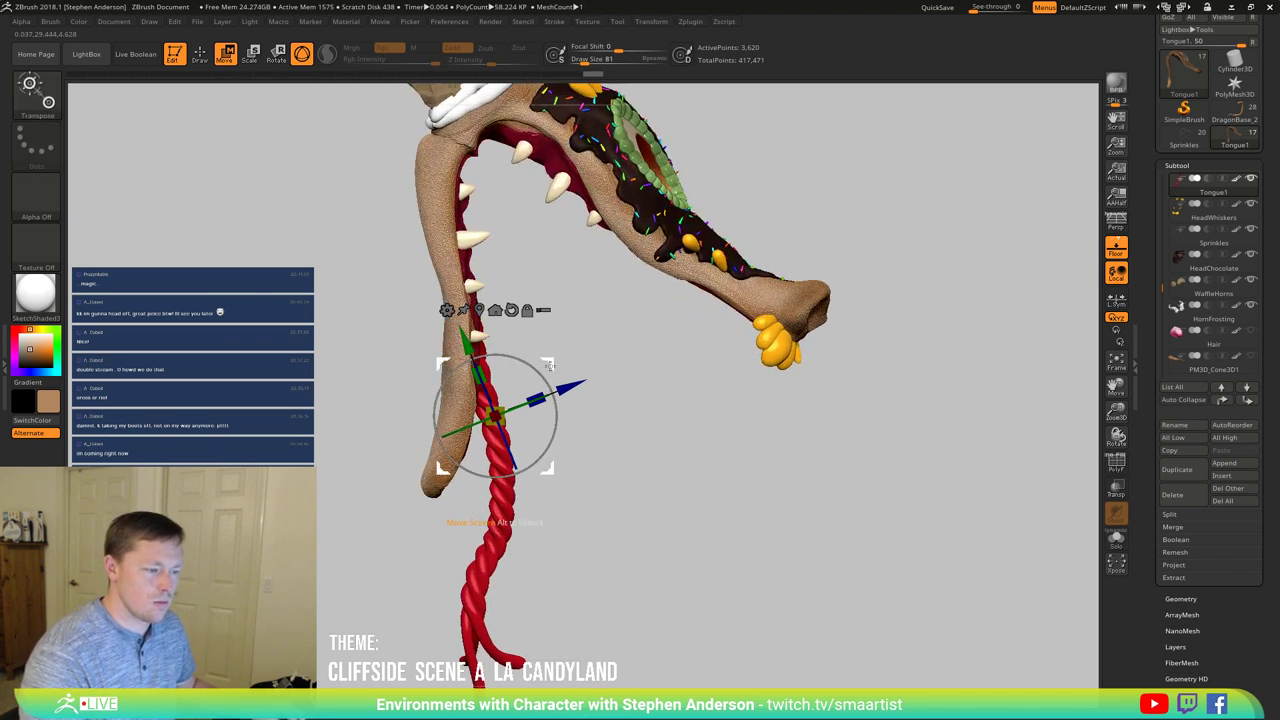
# Step: Rotate only the gizmo on the tongue until its axes stand upright
pyautogui.click(447, 310)
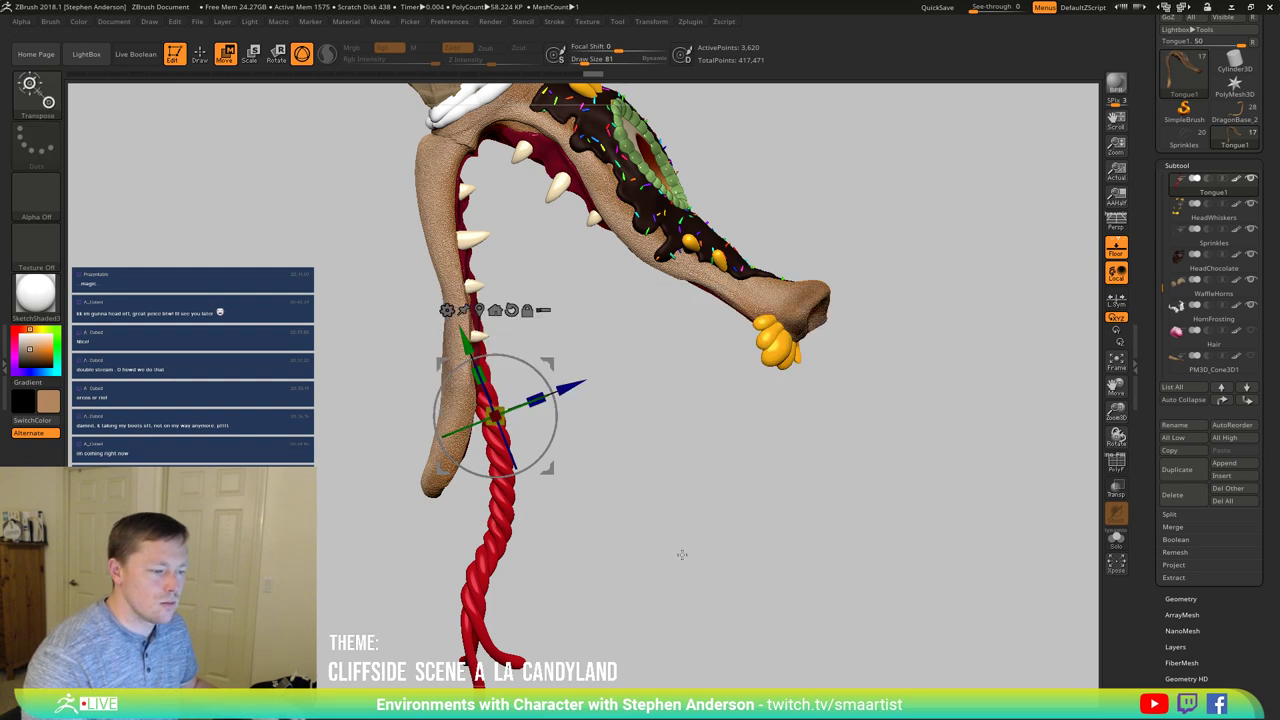
pyautogui.moveTo(602, 503); pyautogui.dragTo(661, 507)
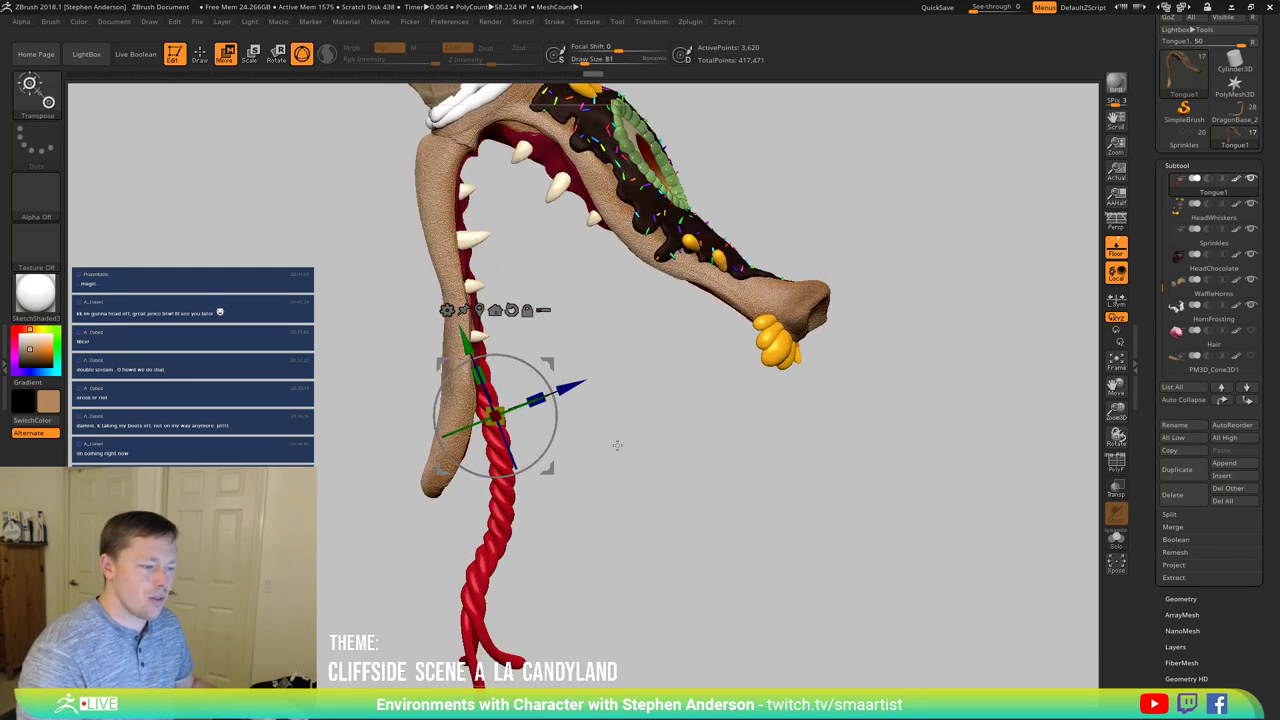
pyautogui.keyDown('alt'); pyautogui.moveTo(538, 371); pyautogui.dragTo(546, 390); pyautogui.keyUp('alt')
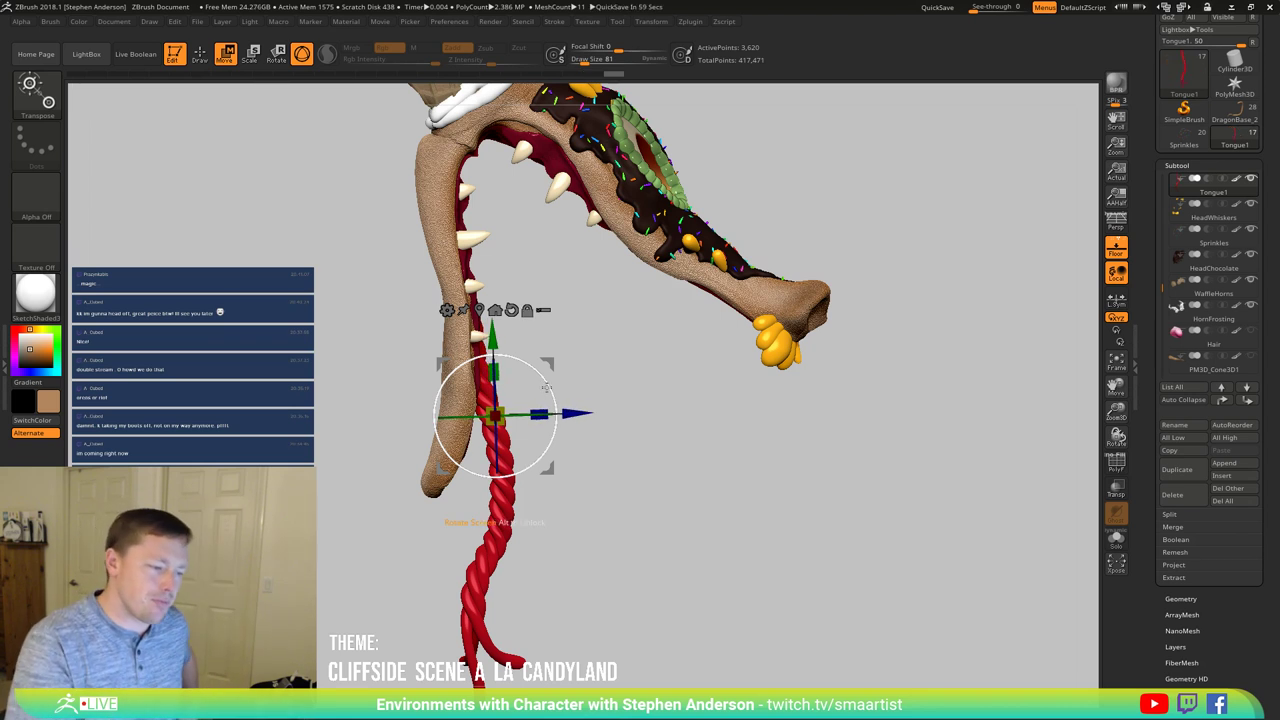
pyautogui.moveTo(737, 449); pyautogui.dragTo(602, 479)
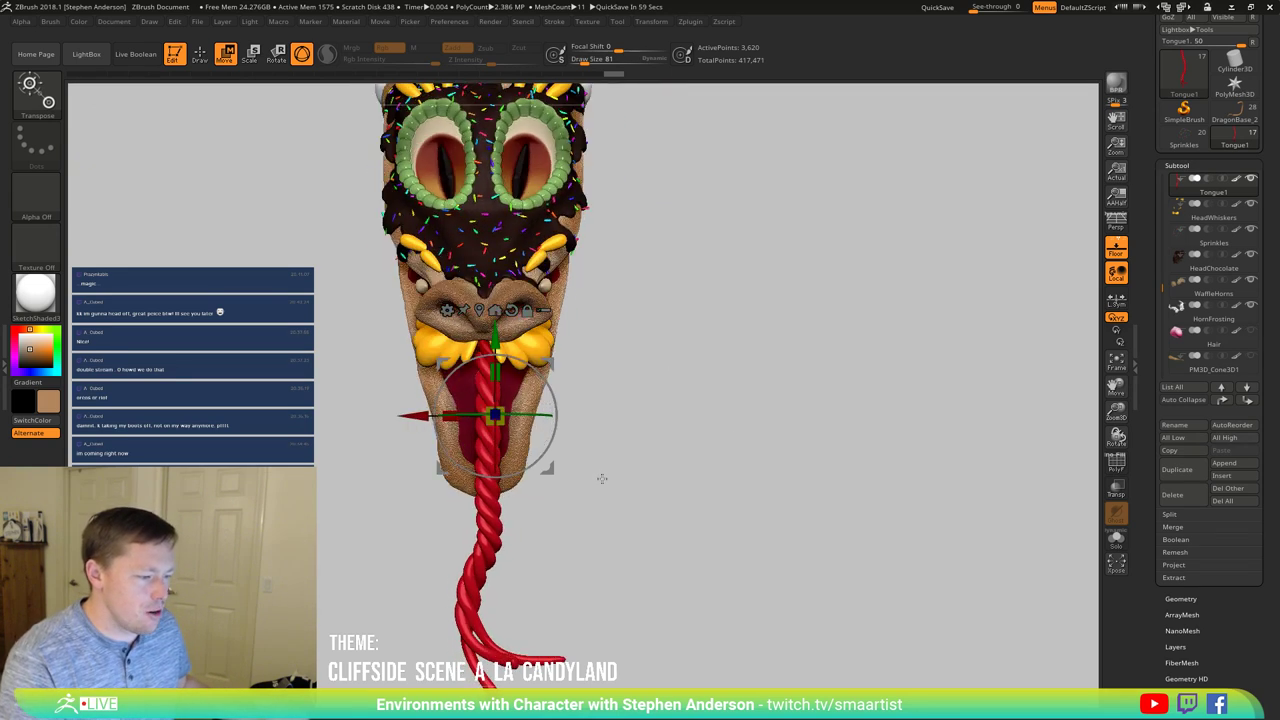
pyautogui.moveTo(672, 504); pyautogui.dragTo(702, 500)
# Step: Apply the Bend Curve deformer to the licorice tongue
pyautogui.click(446, 310)
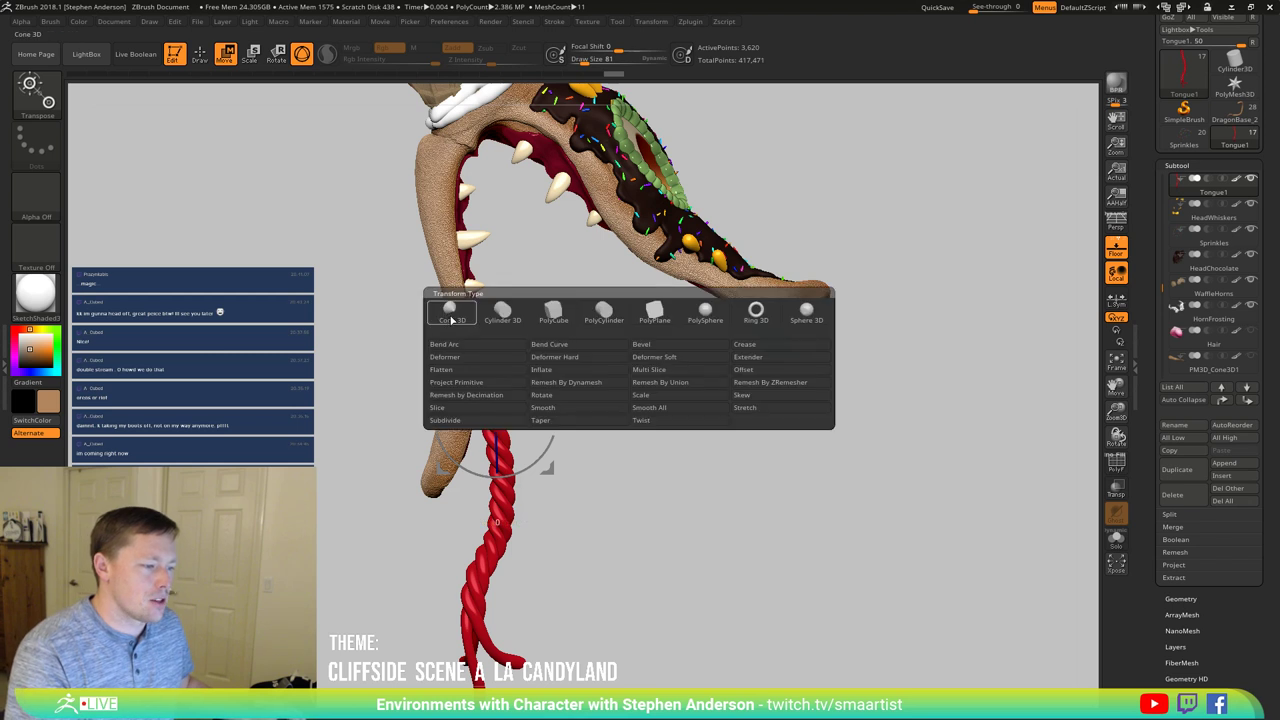
pyautogui.click(566, 346)
pyautogui.keyDown('alt'); pyautogui.moveTo(625, 428); pyautogui.dragTo(611, 392); pyautogui.keyUp('alt')
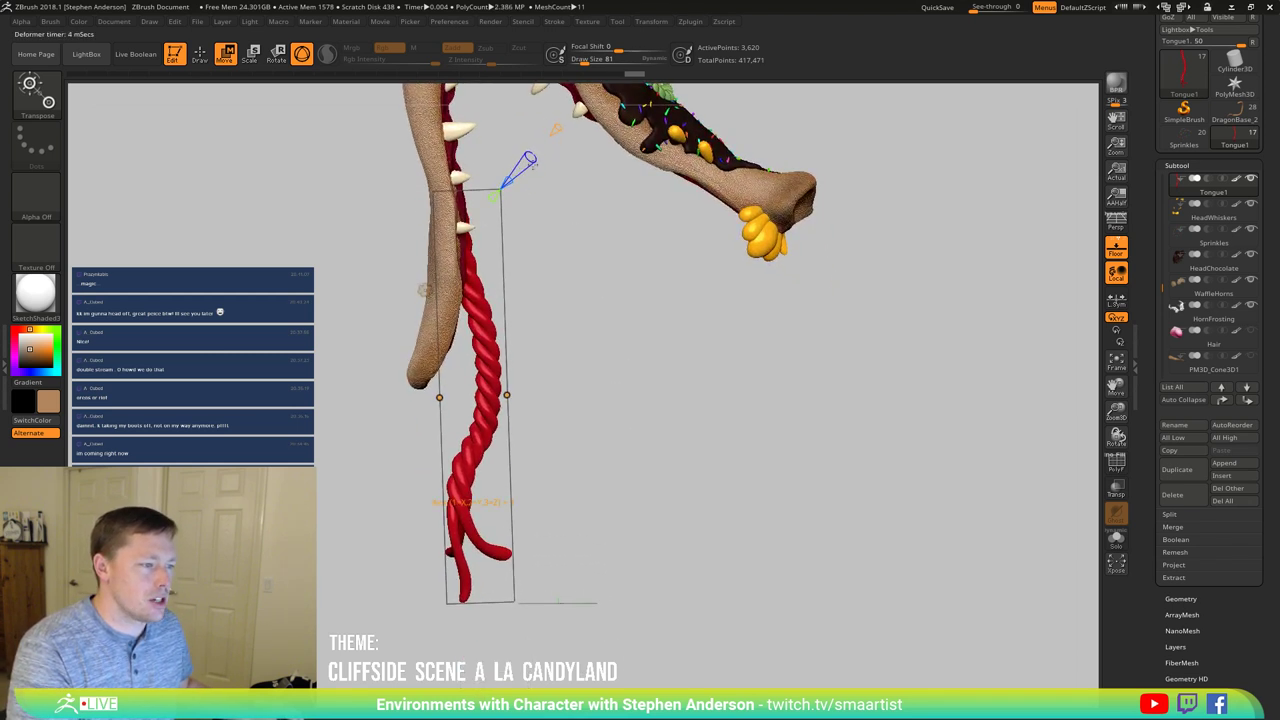
pyautogui.moveTo(517, 170); pyautogui.dragTo(522, 172)
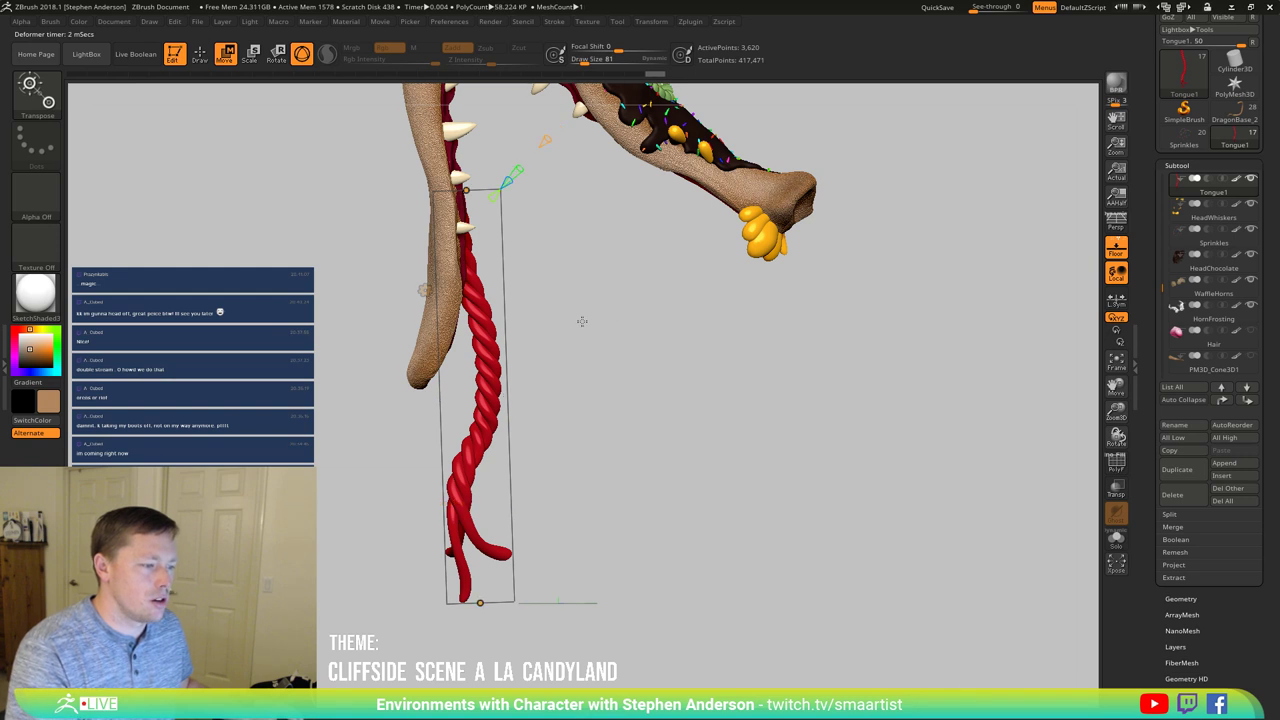
pyautogui.moveTo(582, 321); pyautogui.dragTo(580, 212)
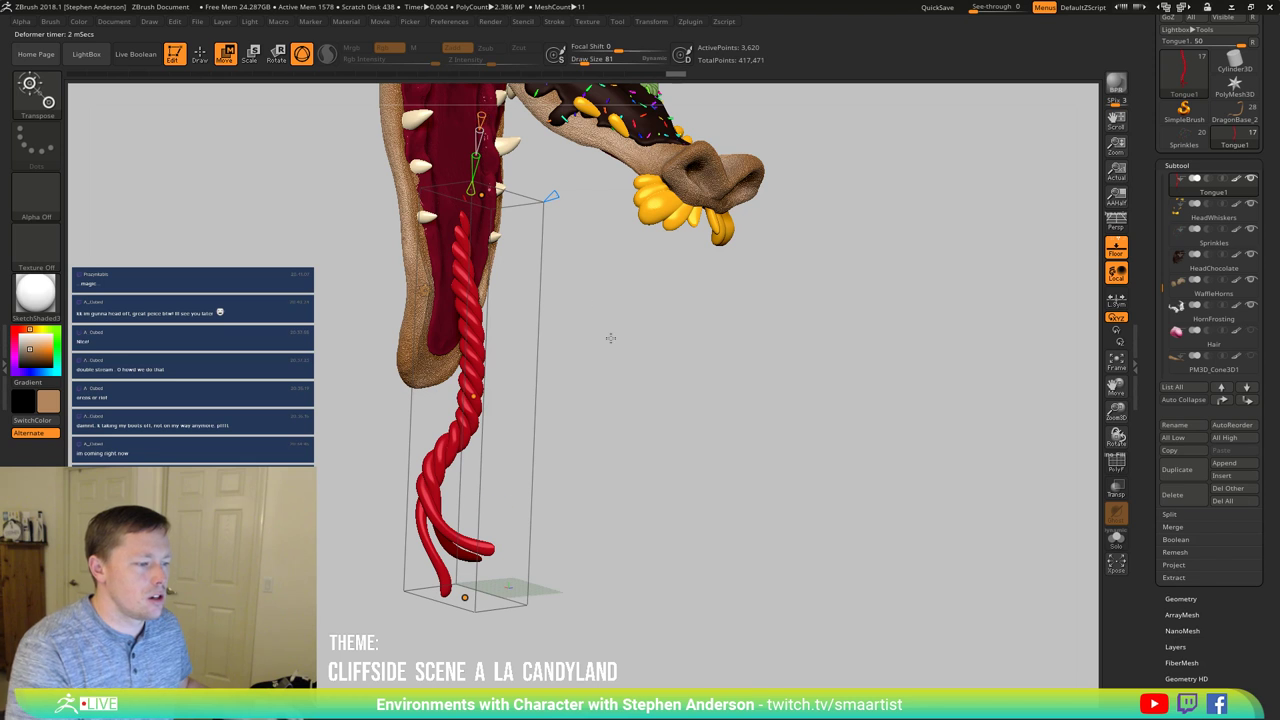
pyautogui.moveTo(610, 338); pyautogui.dragTo(518, 402)
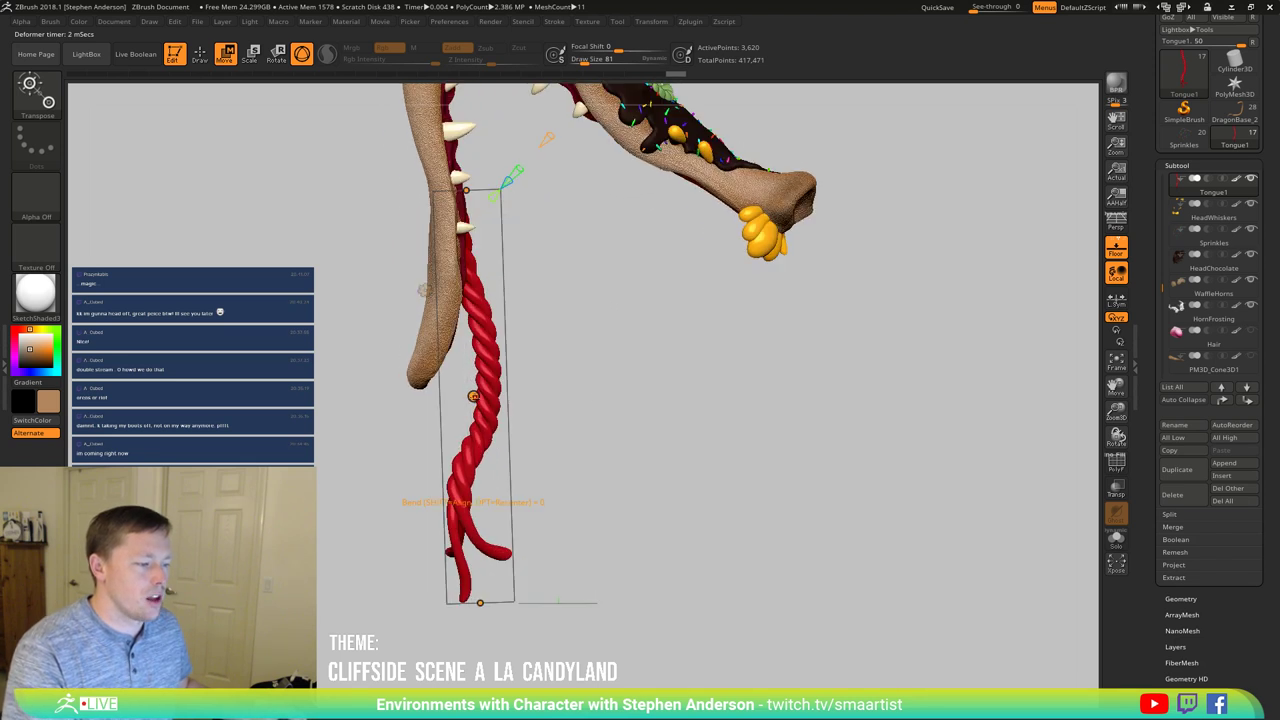
# Step: Pull the bend curve's middle and end points forward to bend the tongue away from the lower jaw
pyautogui.moveTo(474, 500); pyautogui.dragTo(528, 502)
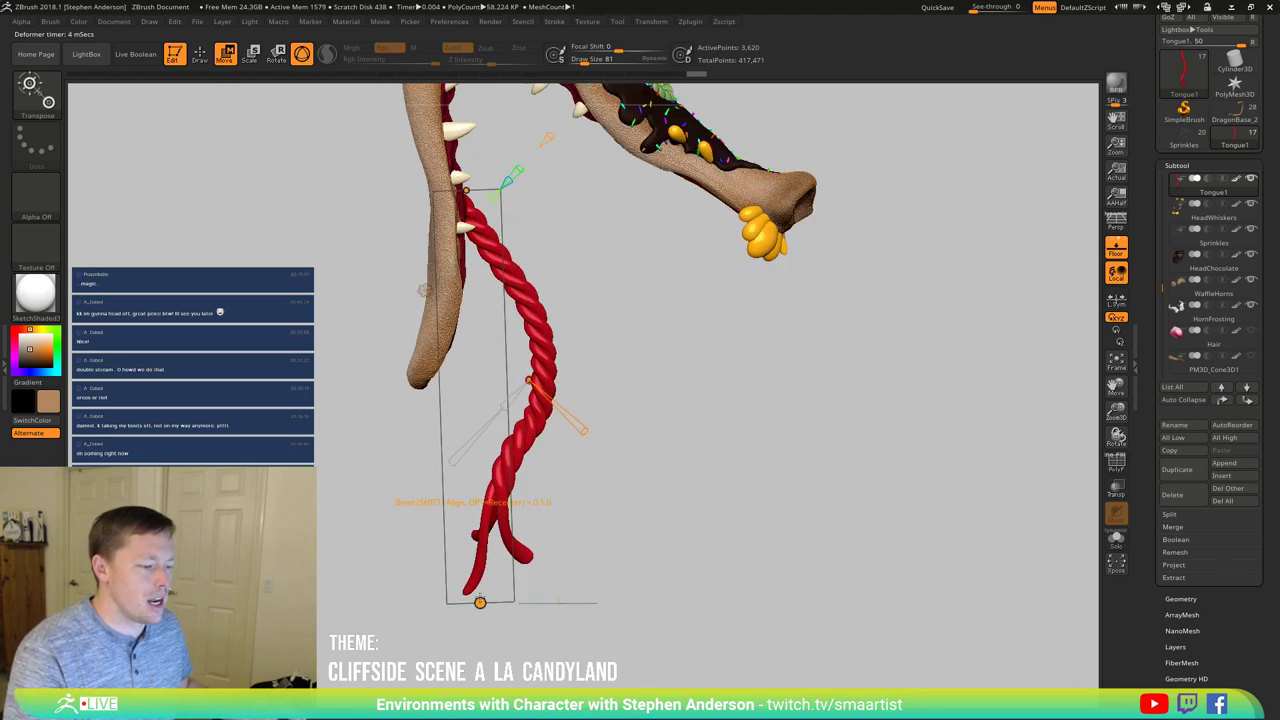
pyautogui.moveTo(480, 602); pyautogui.dragTo(629, 546)
pyautogui.moveTo(846, 435)
pyautogui.mouseDown()
pyautogui.moveTo(771, 429)
pyautogui.moveTo(830, 438)
pyautogui.mouseUp()
pyautogui.moveTo(566, 366); pyautogui.dragTo(579, 332)
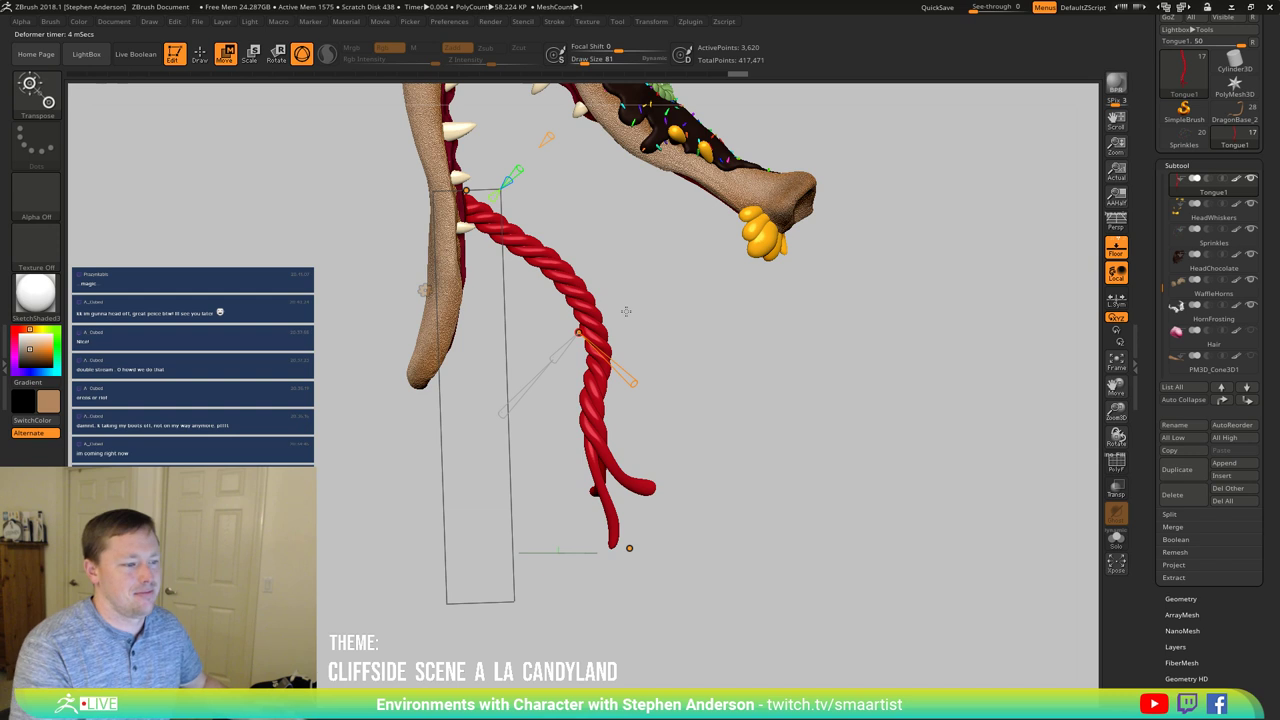
# Step: Refine the bend curve to five control points and shape the tongue into an S-curve with its tip swung forward
pyautogui.moveTo(715, 370); pyautogui.dragTo(678, 349)
pyautogui.moveTo(676, 350); pyautogui.dragTo(626, 338)
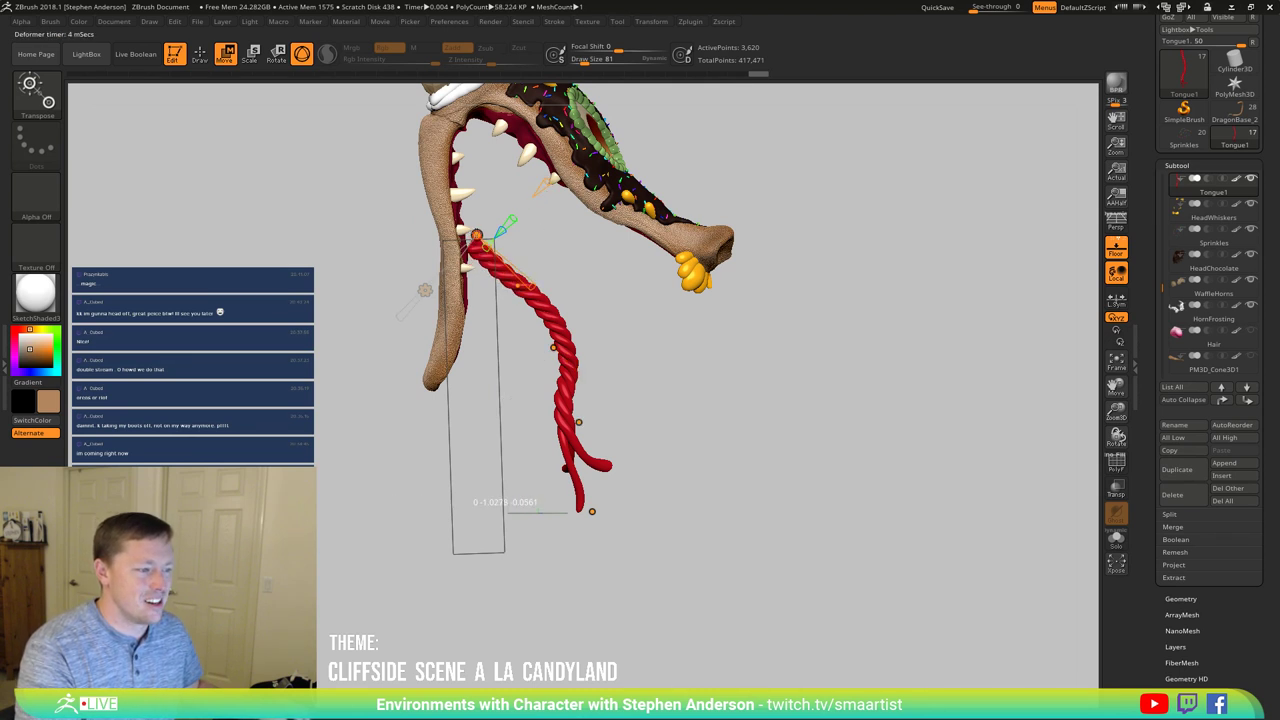
pyautogui.moveTo(515, 286); pyautogui.dragTo(486, 301)
pyautogui.moveTo(551, 355); pyautogui.dragTo(549, 359)
pyautogui.moveTo(577, 425); pyautogui.dragTo(566, 426)
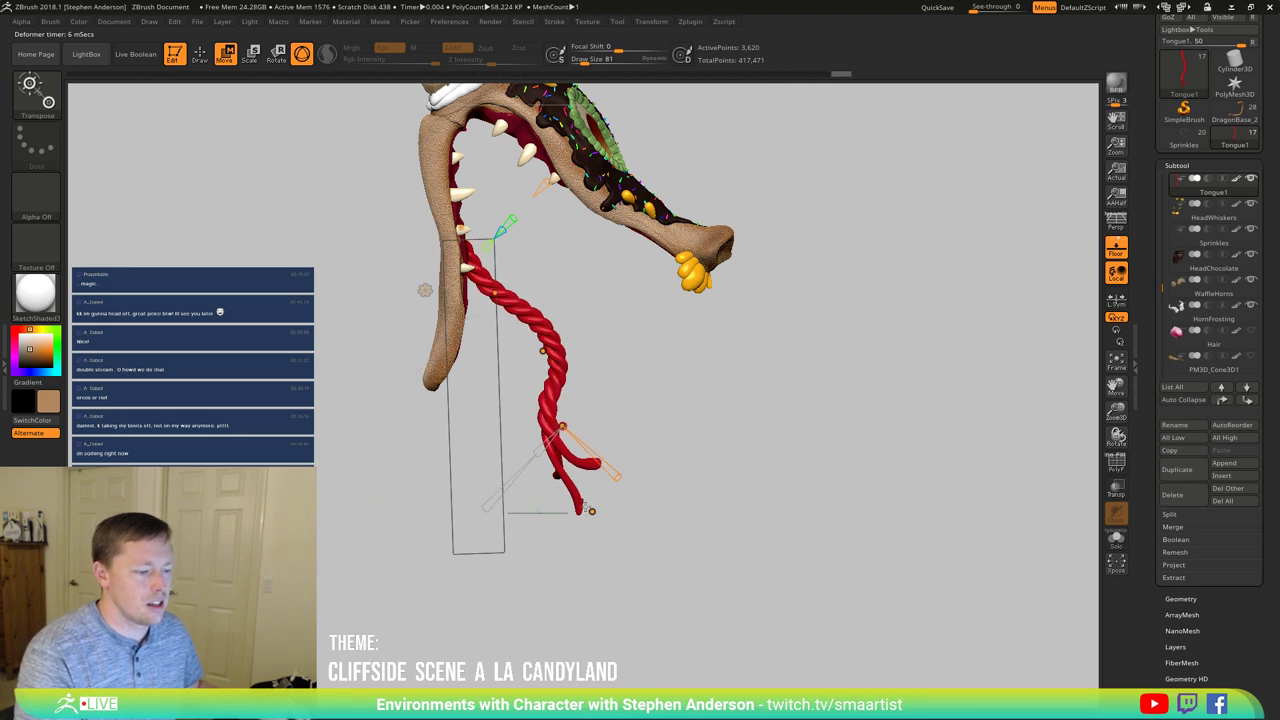
pyautogui.moveTo(592, 512); pyautogui.dragTo(627, 490)
# Step: Shift the bend curve's points sideways in the front view to give the tongue a sideways bend
pyautogui.moveTo(660, 417); pyautogui.dragTo(580, 363)
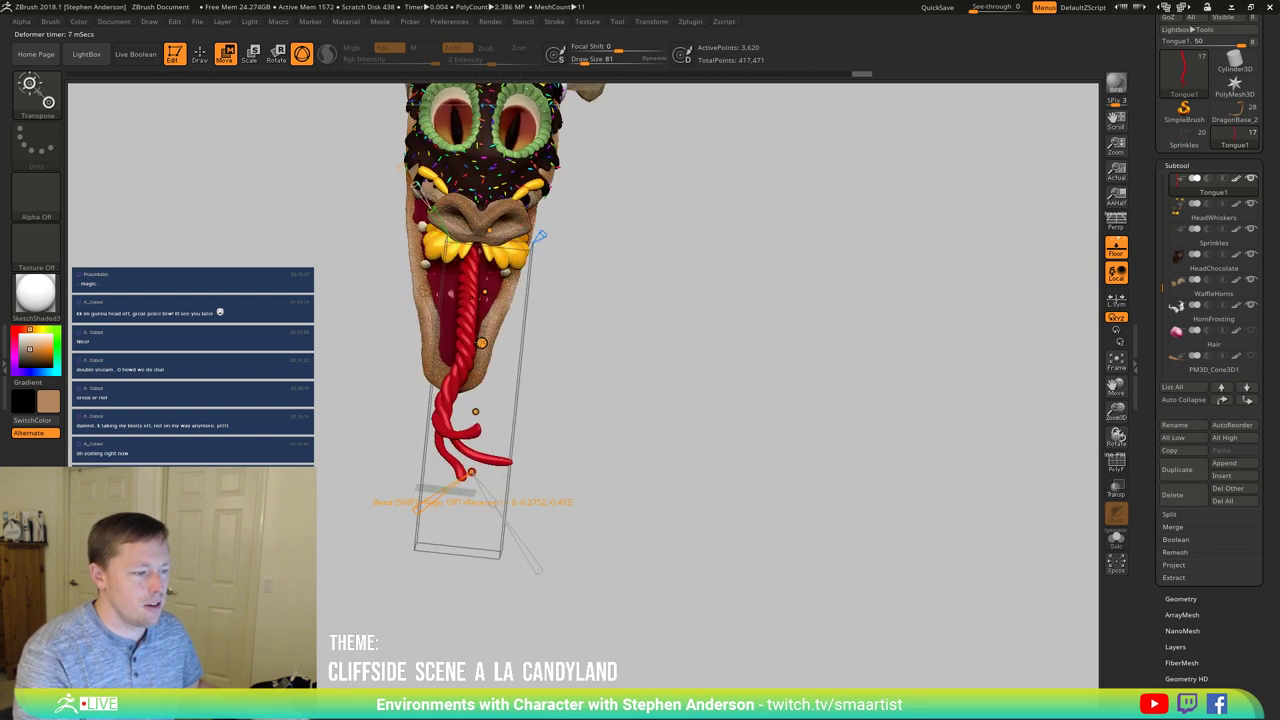
pyautogui.moveTo(636, 296); pyautogui.dragTo(636, 284)
pyautogui.moveTo(469, 287); pyautogui.dragTo(470, 288)
pyautogui.moveTo(609, 297); pyautogui.dragTo(606, 298)
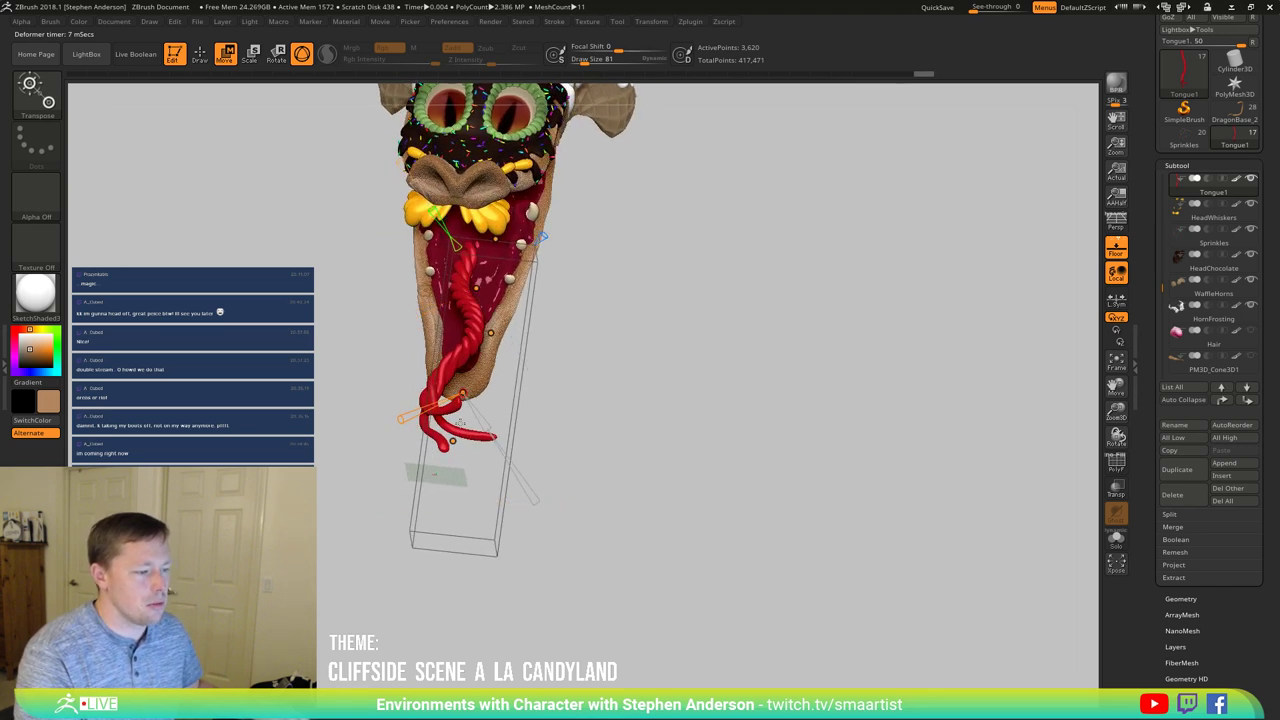
pyautogui.keyDown('ctrl'); pyautogui.moveTo(553, 460); pyautogui.dragTo(553, 394, button='right'); pyautogui.keyUp('ctrl')
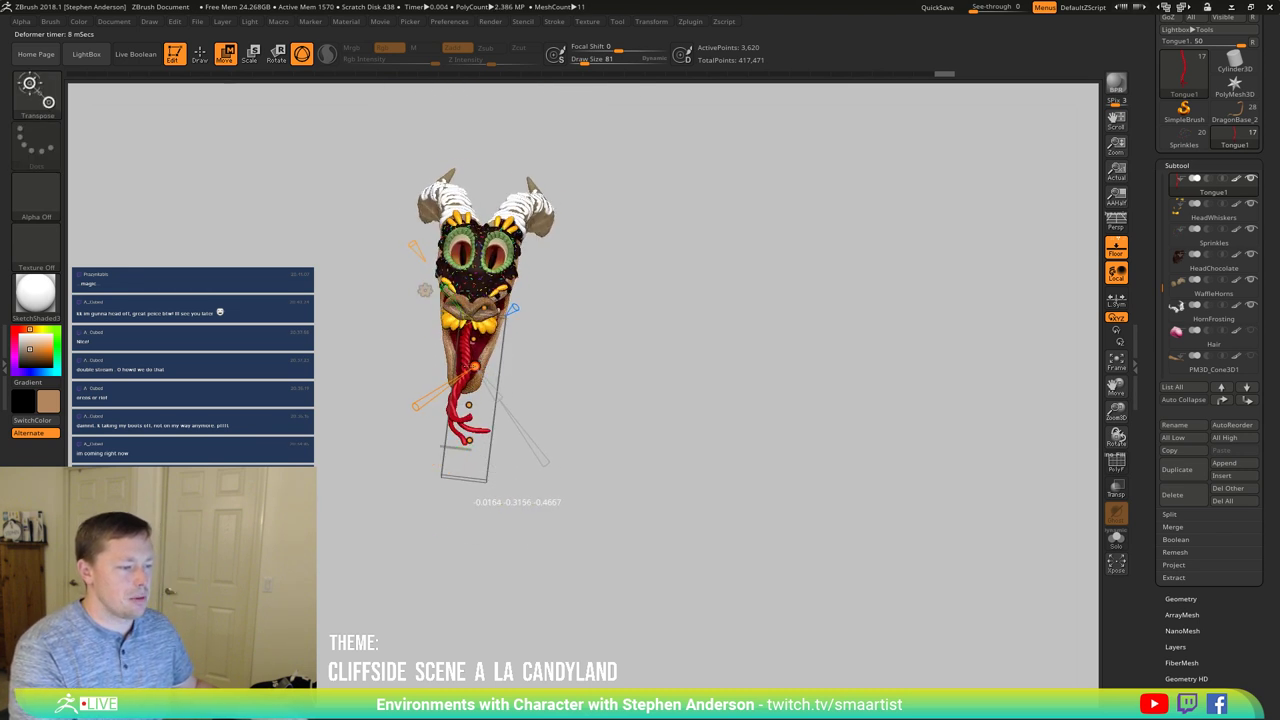
pyautogui.moveTo(478, 368); pyautogui.dragTo(479, 369)
# Step: Rotate and reposition the bend curve's lower points to swing and curl the tongue's forked tip
pyautogui.moveTo(562, 354)
pyautogui.mouseDown()
pyautogui.moveTo(570, 334)
pyautogui.moveTo(549, 320)
pyautogui.moveTo(543, 336)
pyautogui.moveTo(552, 366)
pyautogui.moveTo(572, 320)
pyautogui.mouseUp()
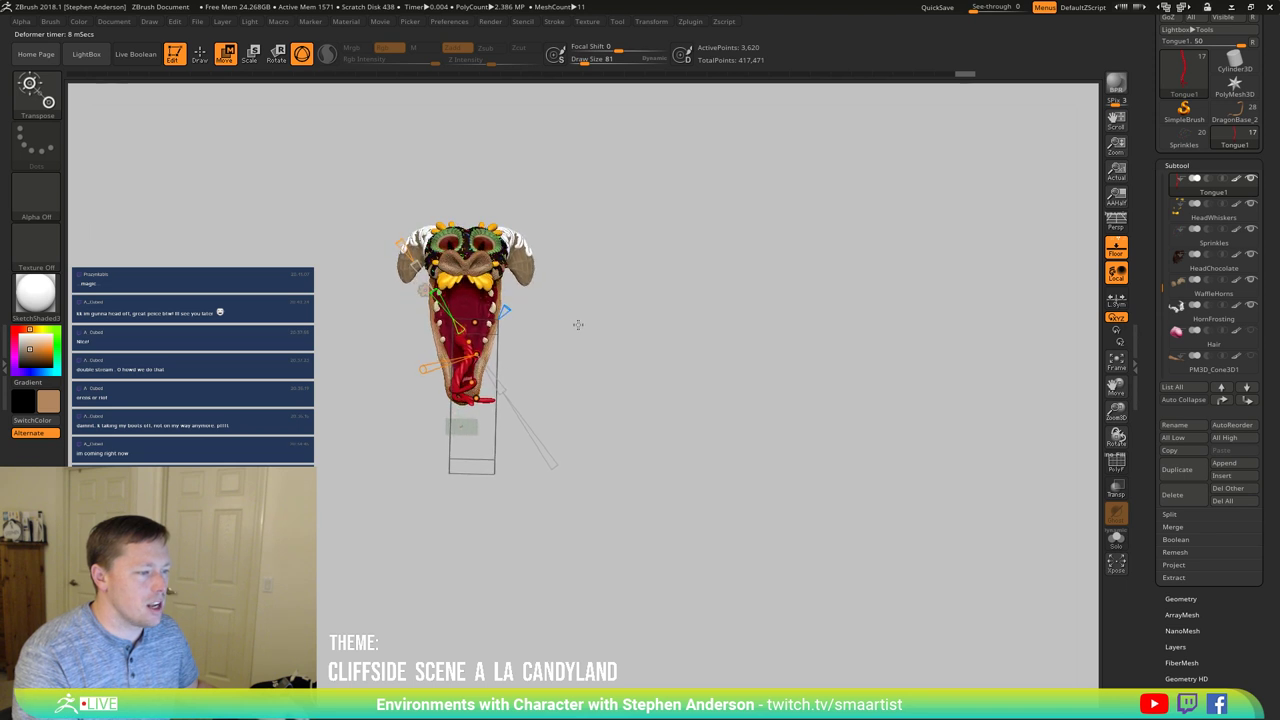
pyautogui.moveTo(577, 325); pyautogui.dragTo(547, 339)
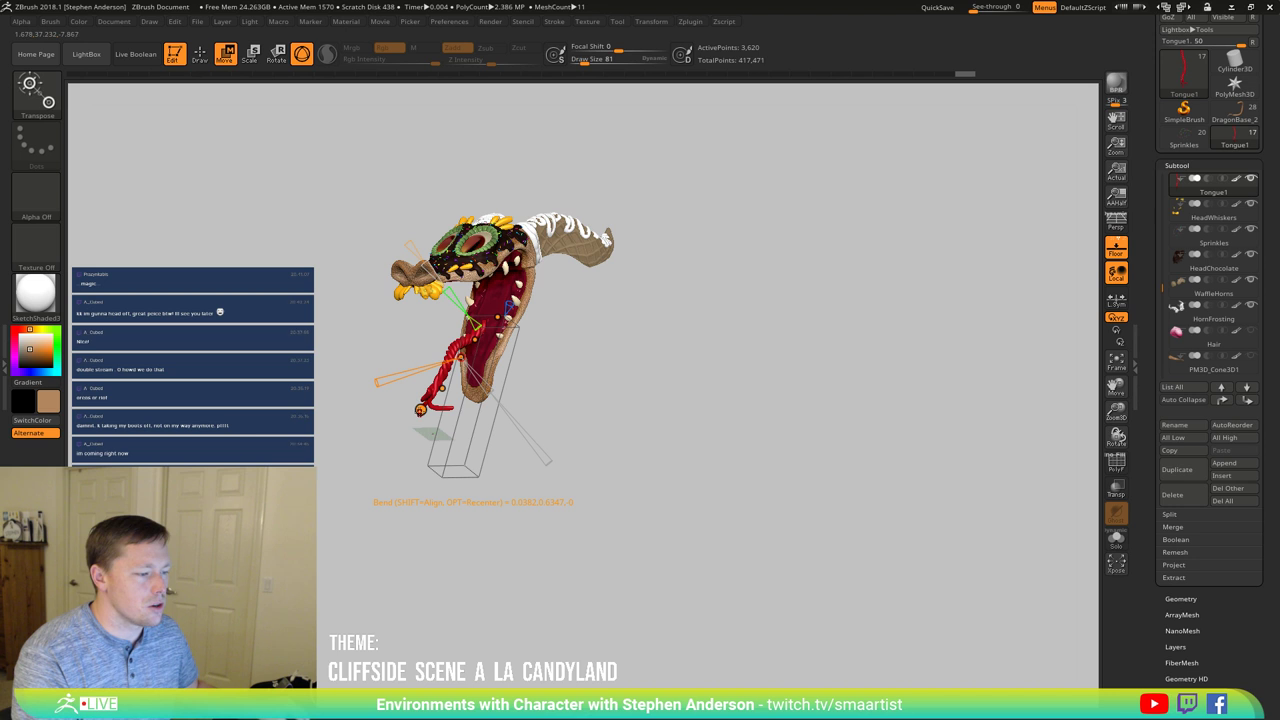
pyautogui.moveTo(528, 394); pyautogui.dragTo(528, 404)
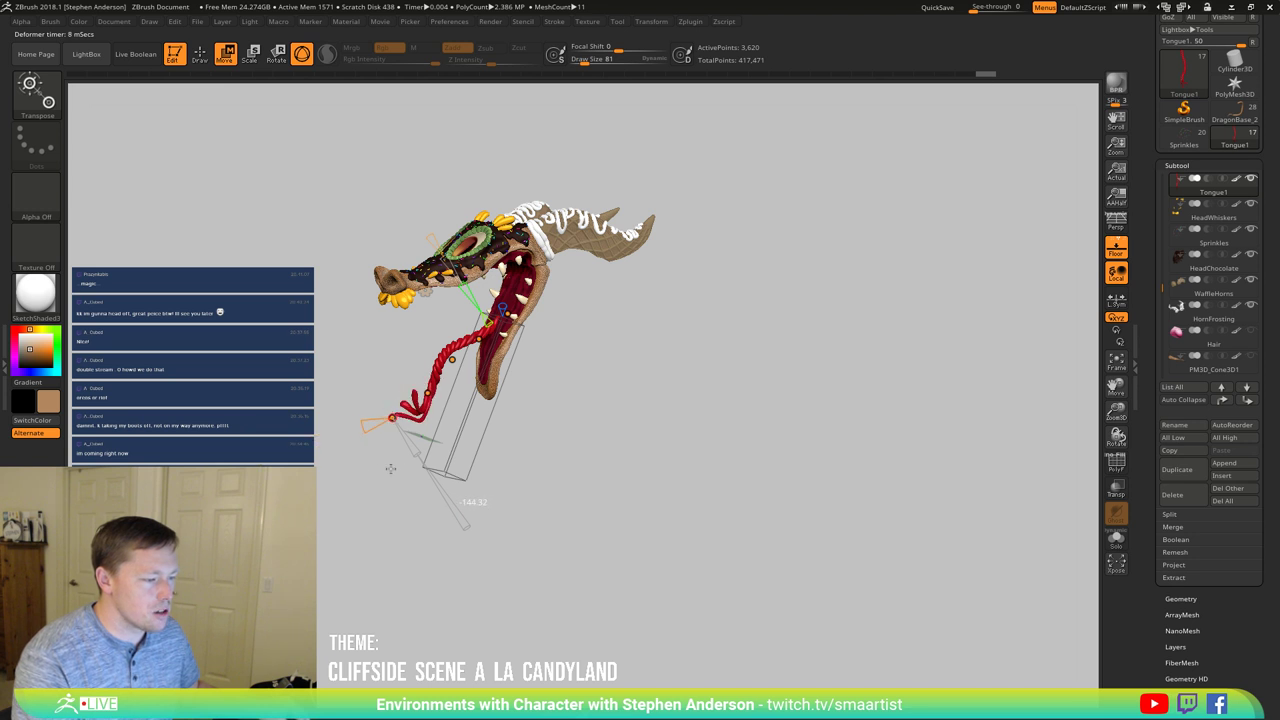
pyautogui.moveTo(378, 467); pyautogui.dragTo(376, 465)
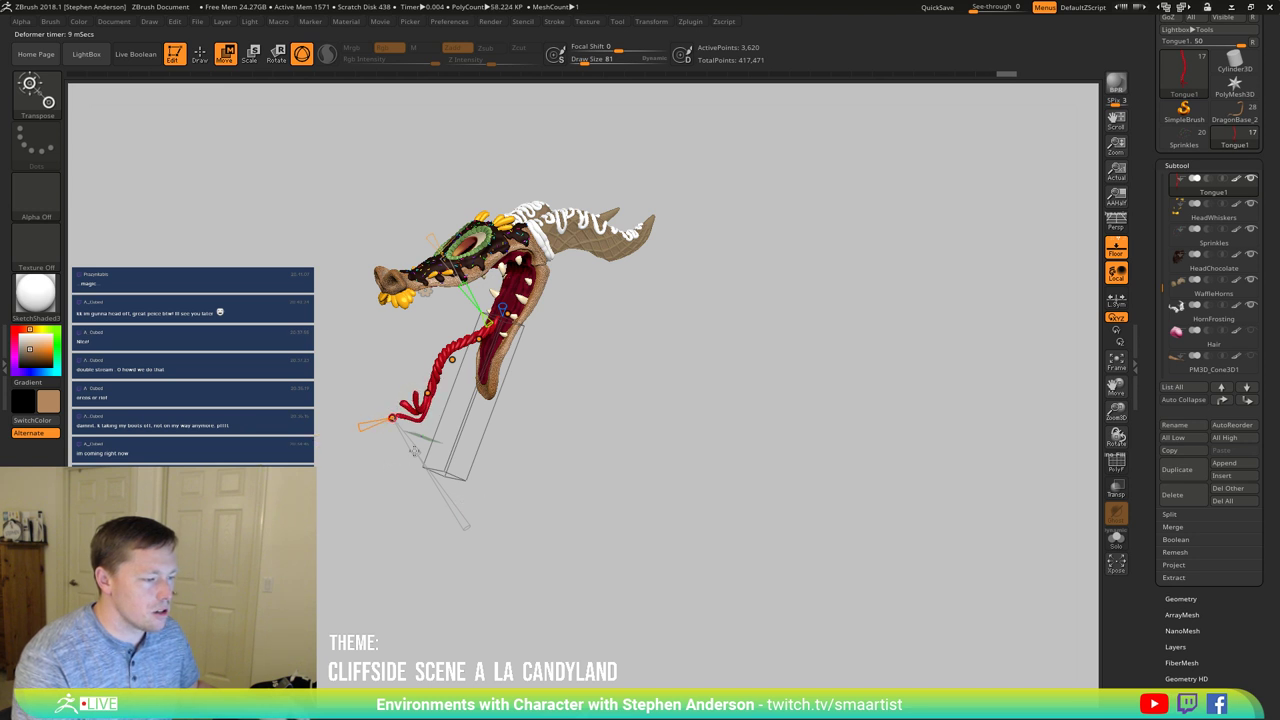
pyautogui.moveTo(516, 413)
pyautogui.mouseDown()
pyautogui.moveTo(503, 414)
pyautogui.moveTo(533, 415)
pyautogui.moveTo(480, 413)
pyautogui.mouseUp()
pyautogui.moveTo(532, 404)
pyautogui.mouseDown()
pyautogui.moveTo(638, 397)
pyautogui.moveTo(520, 402)
pyautogui.moveTo(600, 390)
pyautogui.moveTo(563, 417)
pyautogui.moveTo(495, 420)
pyautogui.moveTo(527, 403)
pyautogui.moveTo(490, 411)
pyautogui.moveTo(447, 441)
pyautogui.mouseUp()
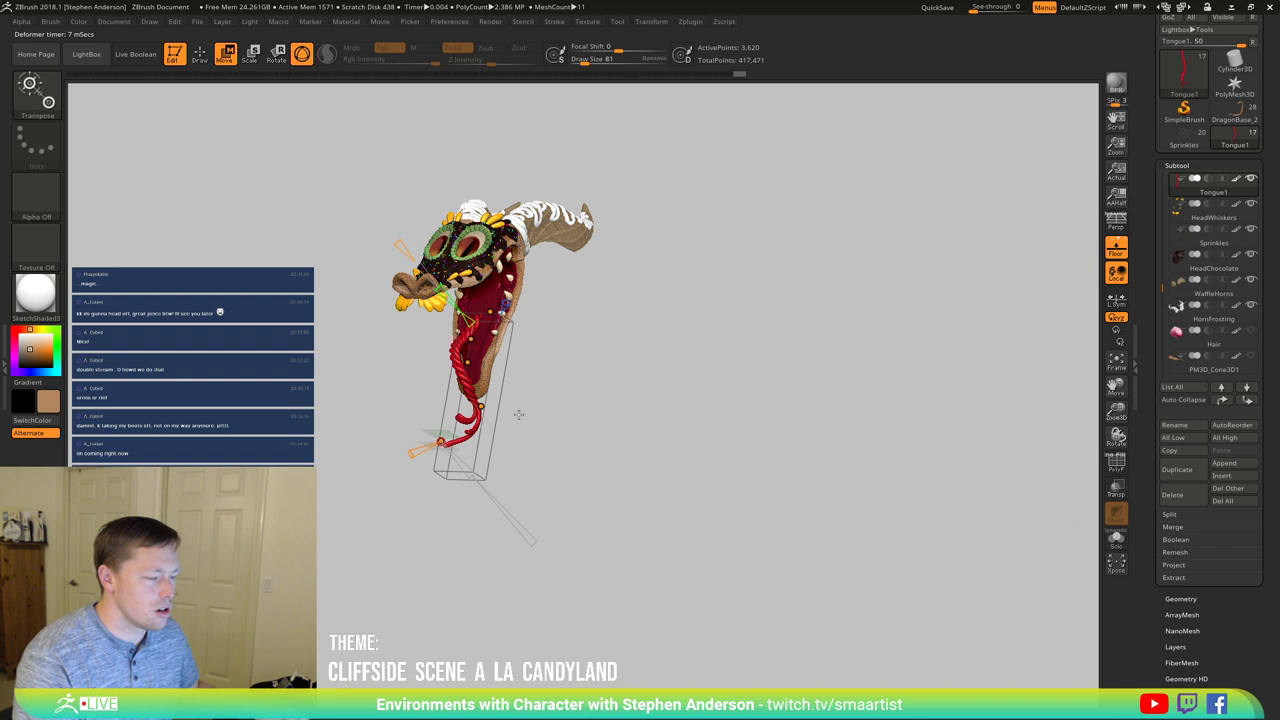
pyautogui.moveTo(519, 414); pyautogui.dragTo(560, 389)
pyautogui.moveTo(558, 441); pyautogui.dragTo(591, 432)
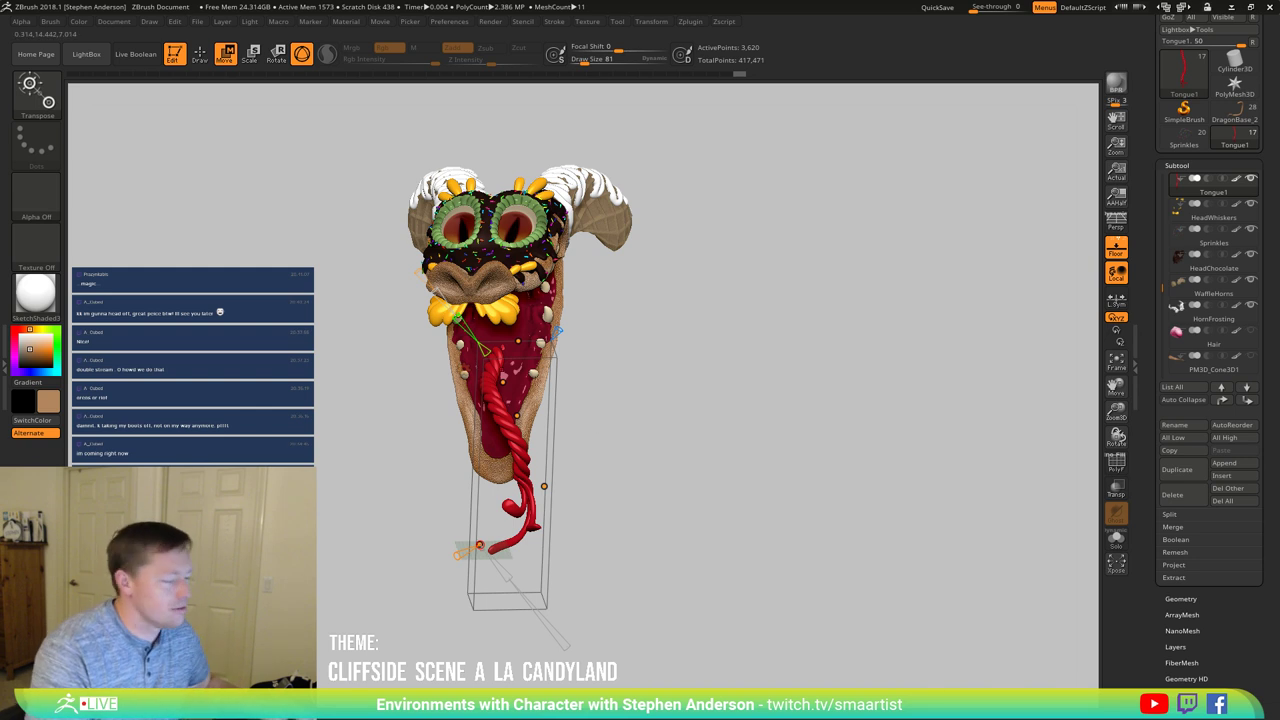
# Step: Check the bent tongue from below and the side, and accept the Bend Curve deformation
pyautogui.moveTo(651, 374); pyautogui.dragTo(570, 300)
pyautogui.moveTo(458, 293)
pyautogui.mouseDown(button='right')
pyautogui.moveTo(570, 330)
pyautogui.moveTo(597, 345)
pyautogui.moveTo(592, 362)
pyautogui.moveTo(579, 231)
pyautogui.moveTo(600, 254)
pyautogui.moveTo(589, 290)
pyautogui.moveTo(651, 310)
pyautogui.moveTo(560, 294)
pyautogui.mouseUp(button='right')
pyautogui.moveTo(560, 295); pyautogui.dragTo(566, 321)
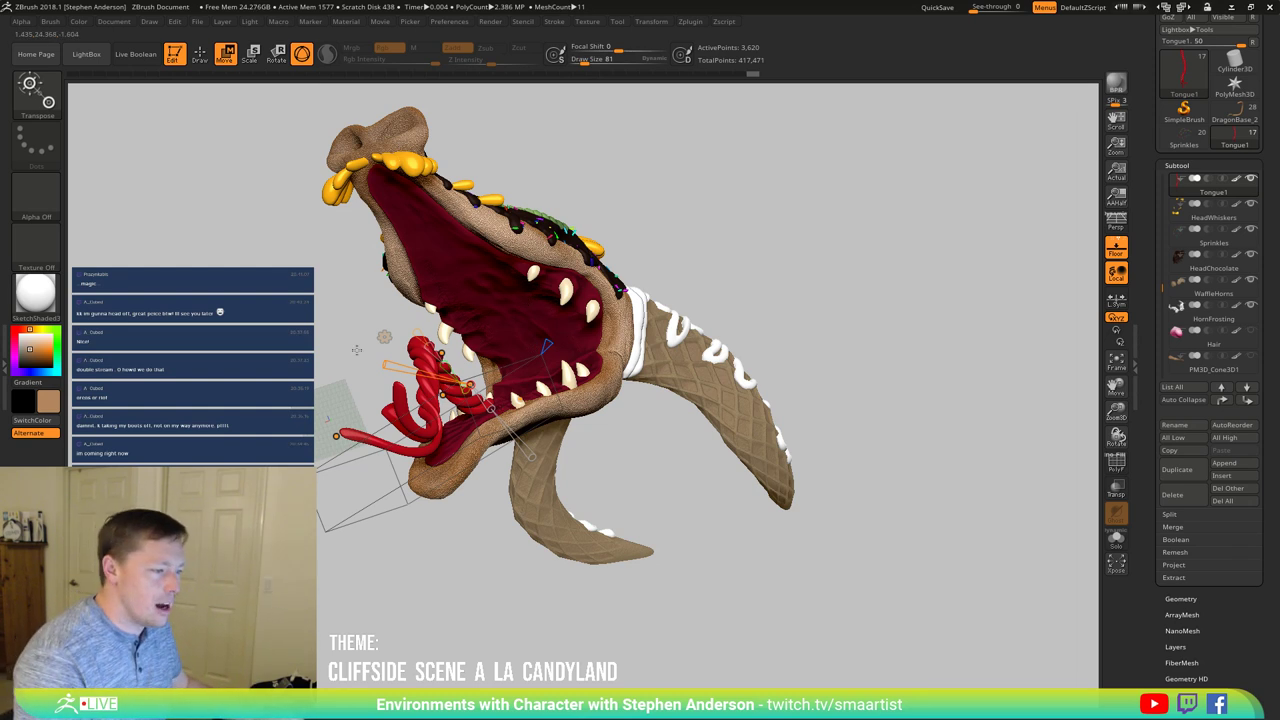
pyautogui.click(380, 343)
pyautogui.click(543, 343)
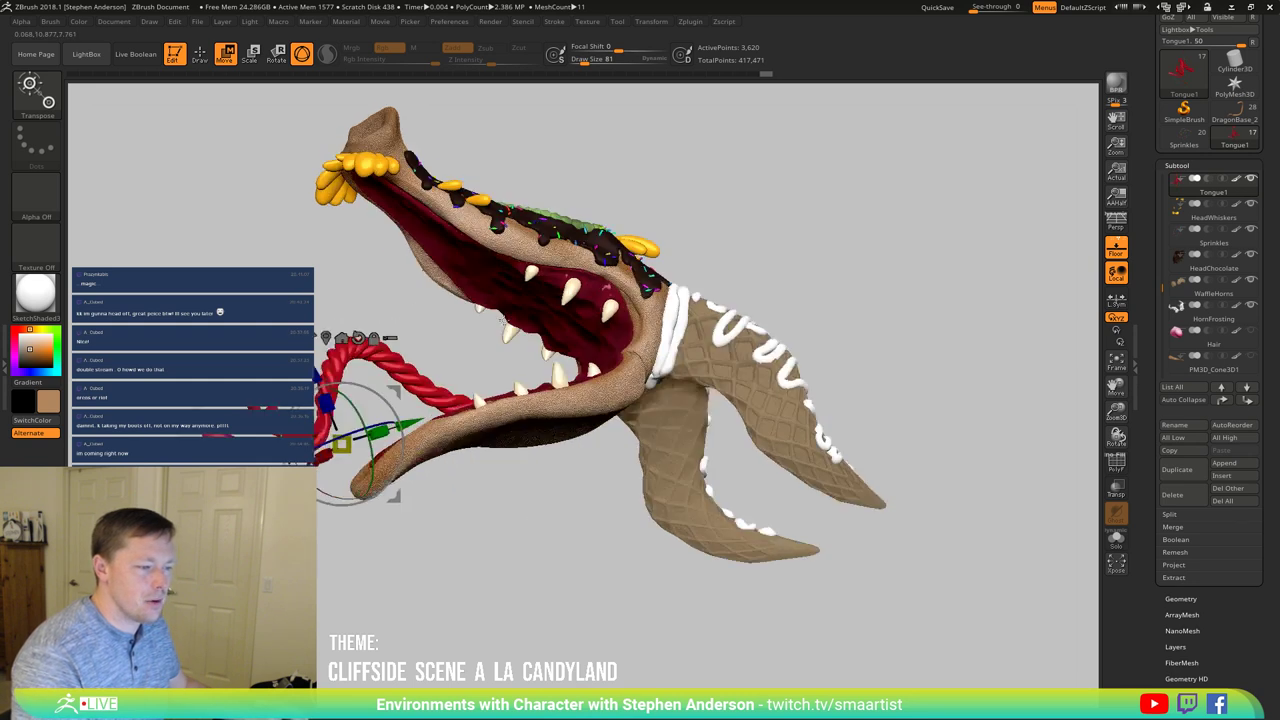
# Step: Isolate an upper tooth of the Teeth subtool with a mask and duplicate it toward the snout
pyautogui.keyDown('alt'); pyautogui.click(558, 297); pyautogui.keyUp('alt')
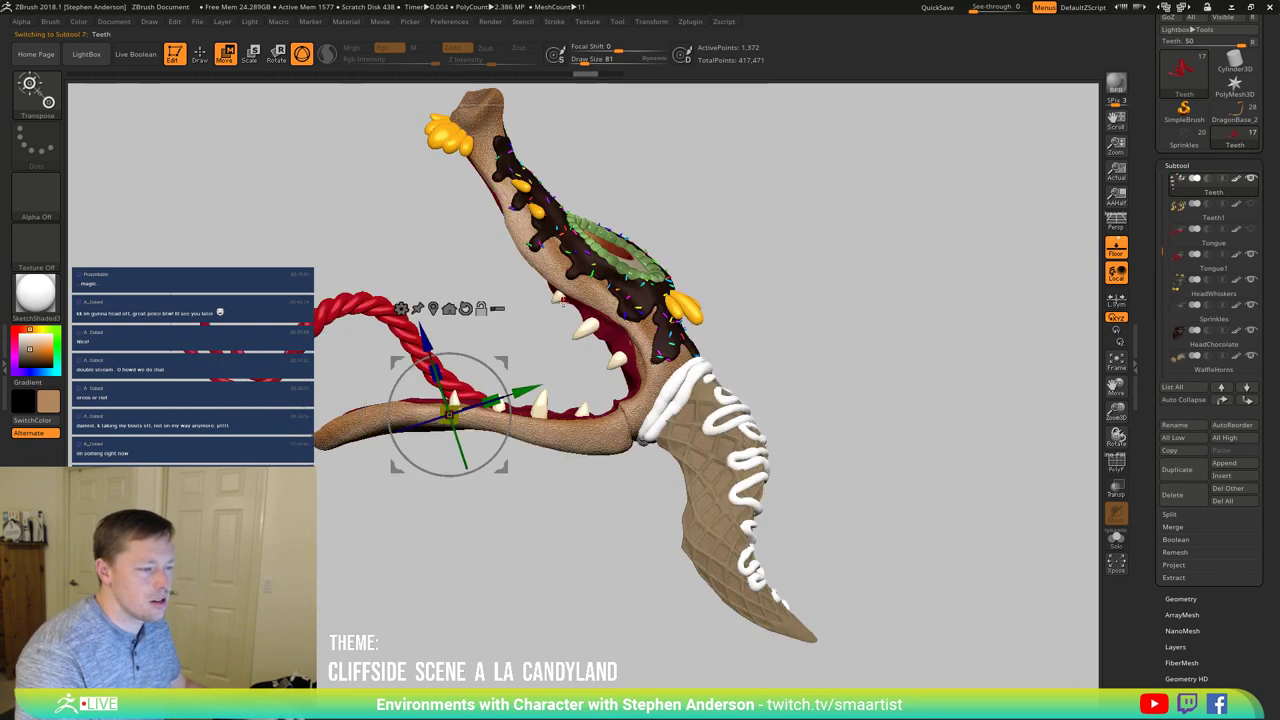
pyautogui.hotkey('shift', 'f')
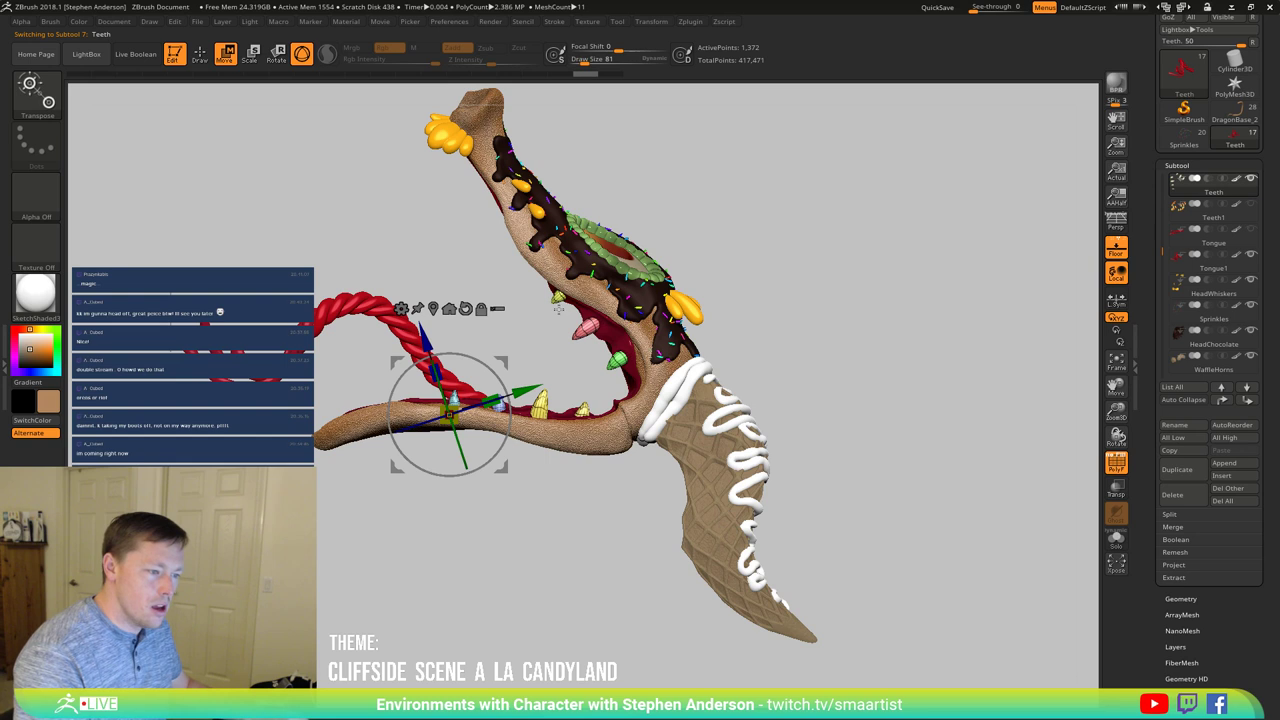
pyautogui.hotkey('shift', 'f')
pyautogui.keyDown('ctrl'); pyautogui.click(584, 330); pyautogui.keyUp('ctrl')
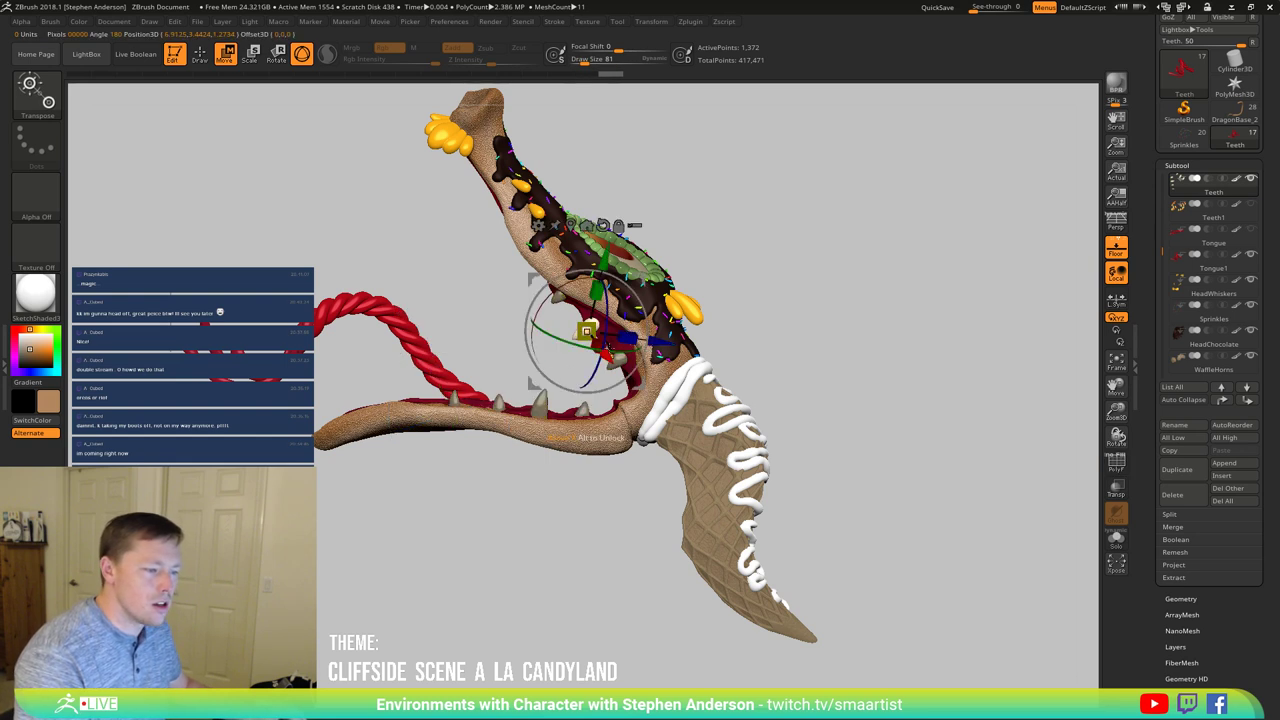
pyautogui.keyDown('ctrl'); pyautogui.moveTo(587, 331); pyautogui.dragTo(479, 202); pyautogui.keyUp('ctrl')
# Step: Move the duplicated pair of teeth inward onto the upper jaw's edges behind the snout and angle them to fit
pyautogui.moveTo(620, 177); pyautogui.dragTo(681, 175)
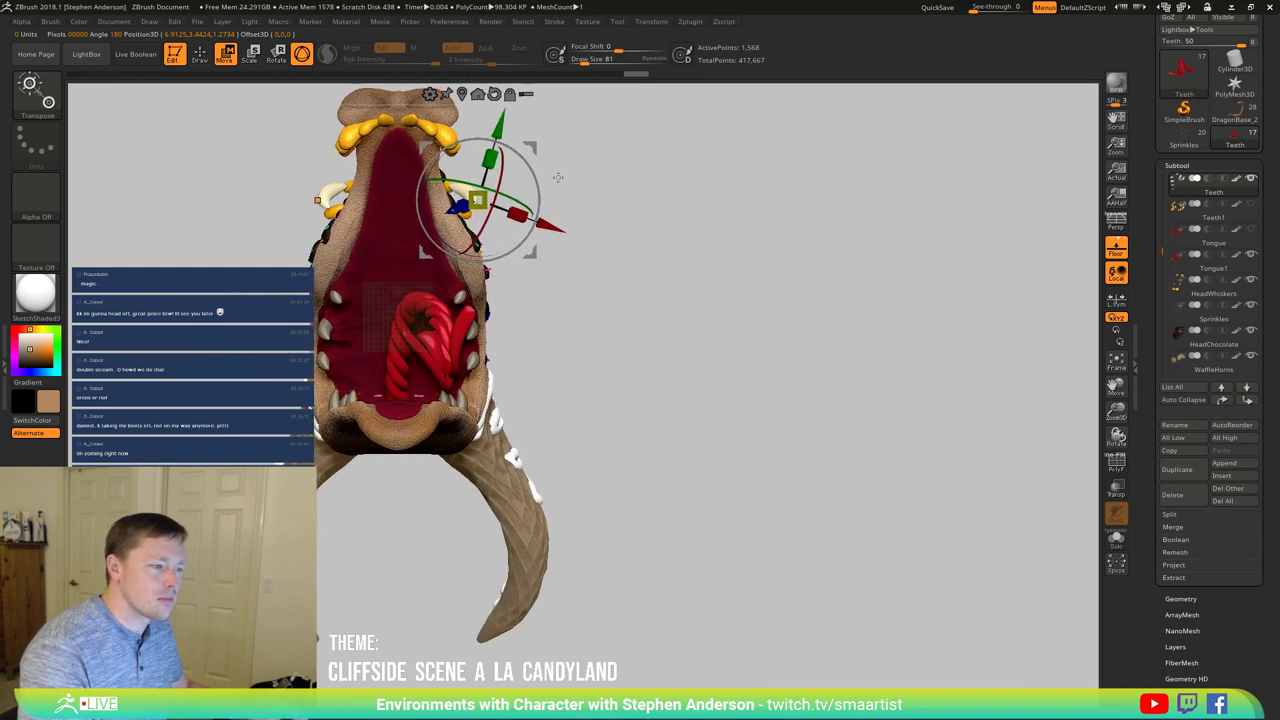
pyautogui.moveTo(534, 147); pyautogui.dragTo(505, 145)
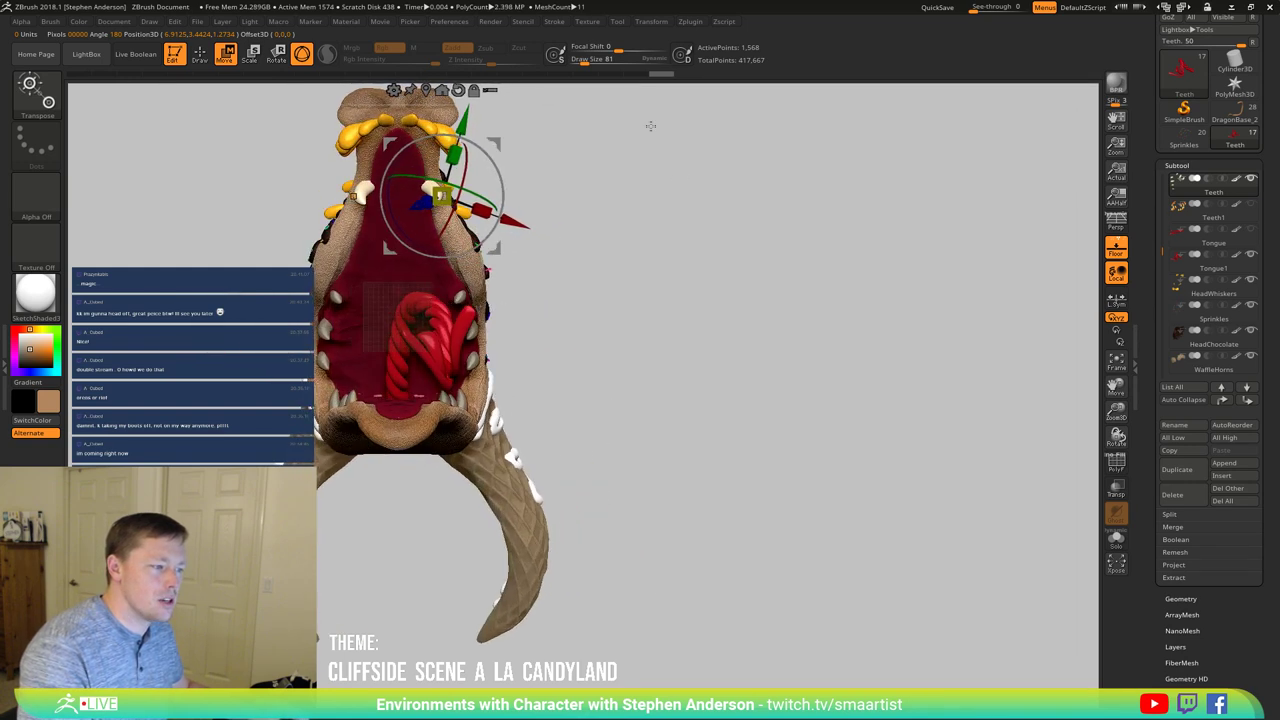
pyautogui.moveTo(651, 126); pyautogui.dragTo(597, 208)
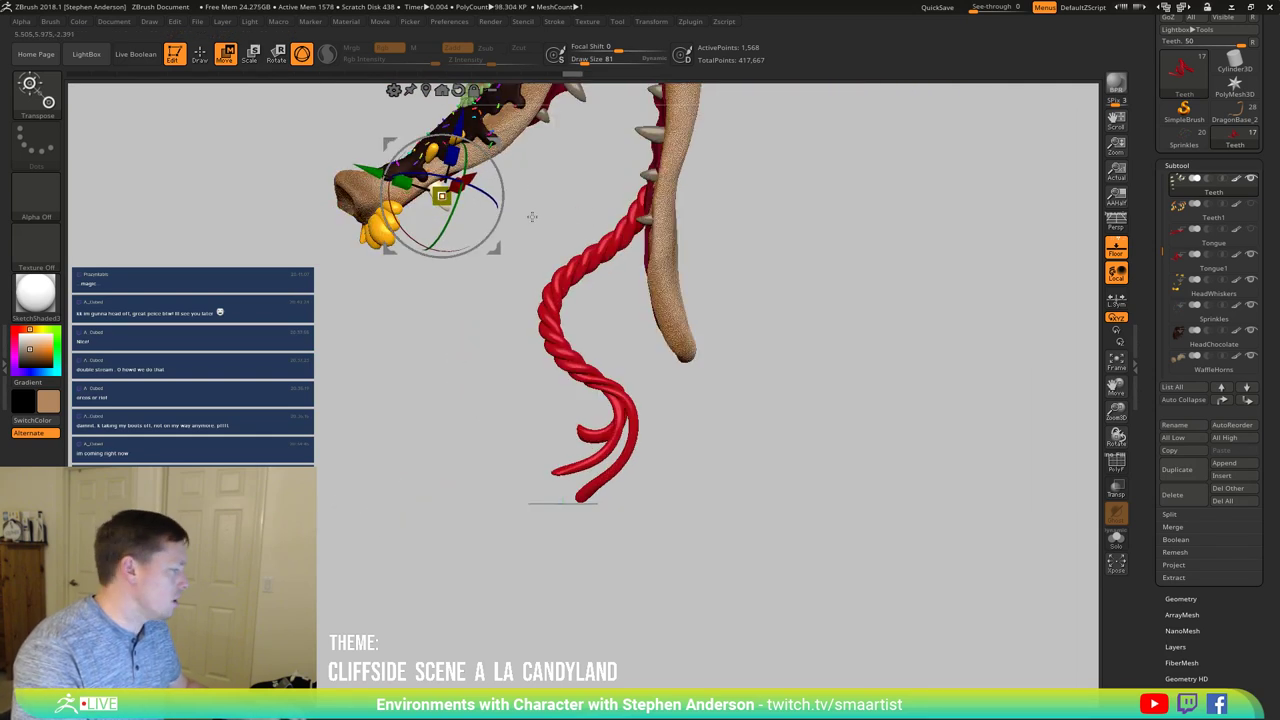
pyautogui.moveTo(536, 223); pyautogui.dragTo(520, 83)
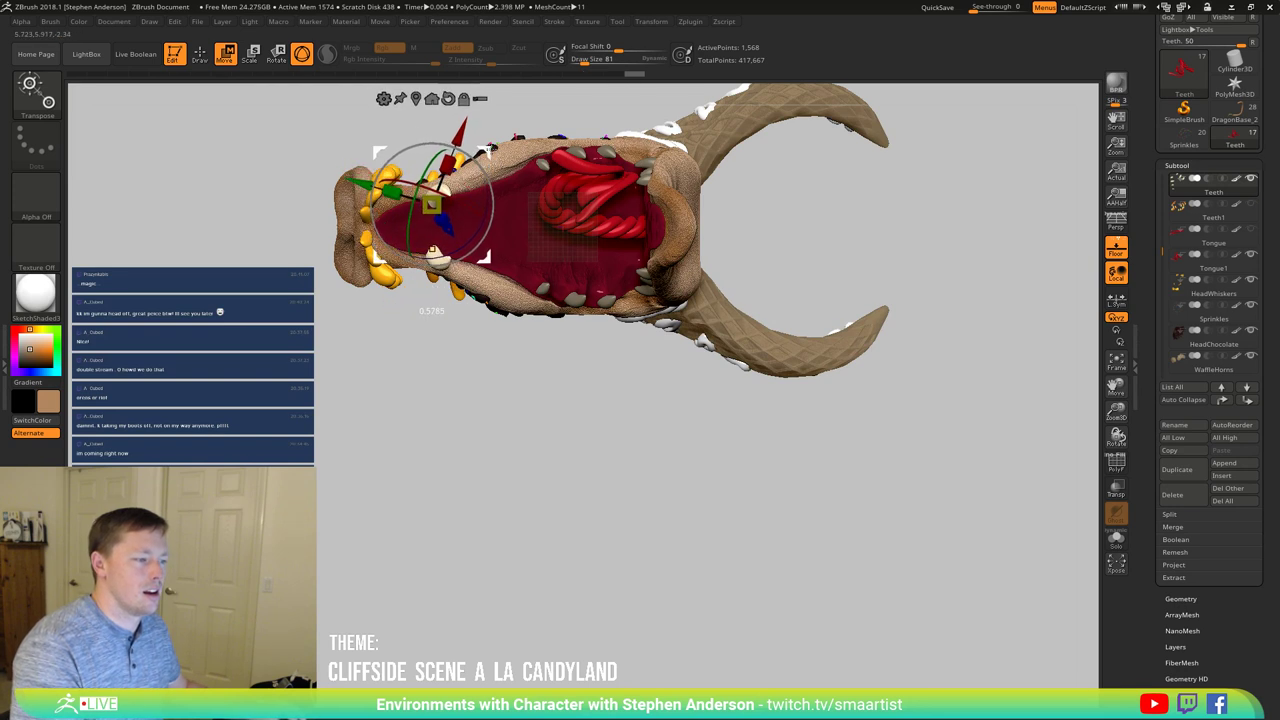
pyautogui.moveTo(515, 181); pyautogui.dragTo(499, 288)
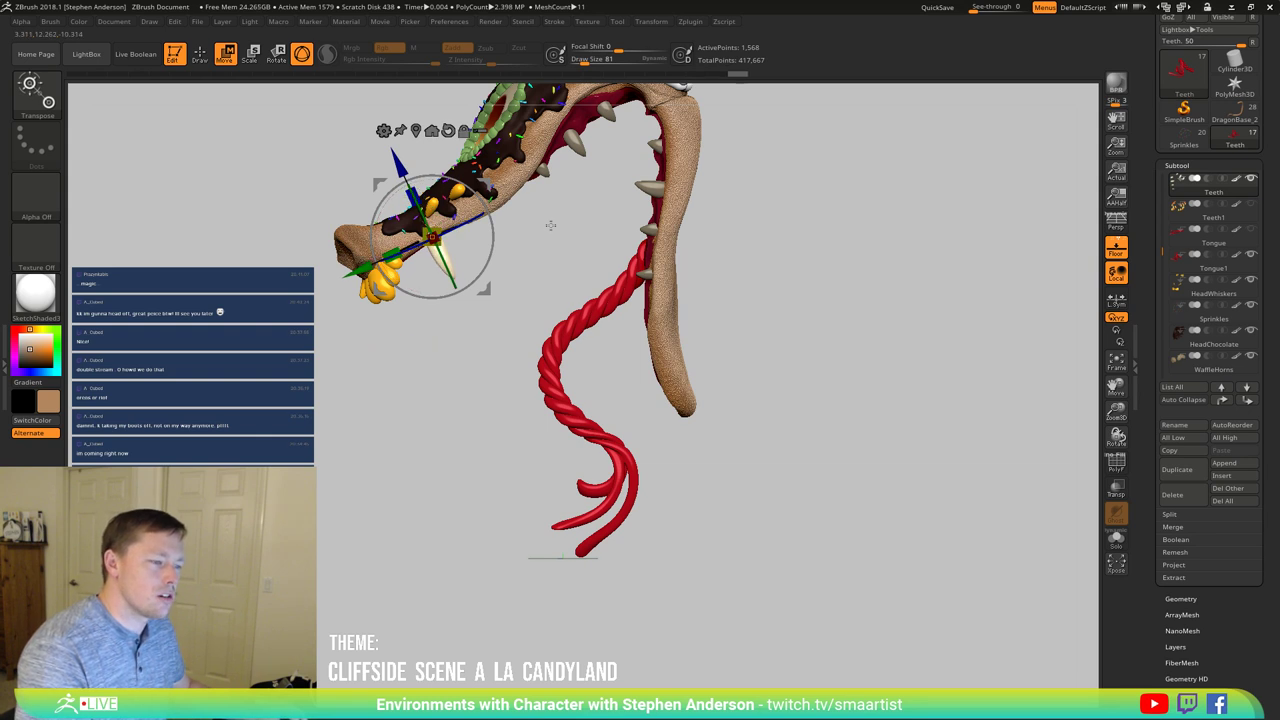
pyautogui.moveTo(550, 225)
pyautogui.mouseDown()
pyautogui.moveTo(661, 212)
pyautogui.moveTo(652, 281)
pyautogui.mouseUp()
pyautogui.press('q')
pyautogui.moveTo(620, 345)
pyautogui.mouseDown()
pyautogui.moveTo(600, 350)
pyautogui.moveTo(660, 243)
pyautogui.moveTo(660, 317)
pyautogui.moveTo(623, 251)
pyautogui.mouseUp()
pyautogui.moveTo(600, 366); pyautogui.dragTo(694, 249)
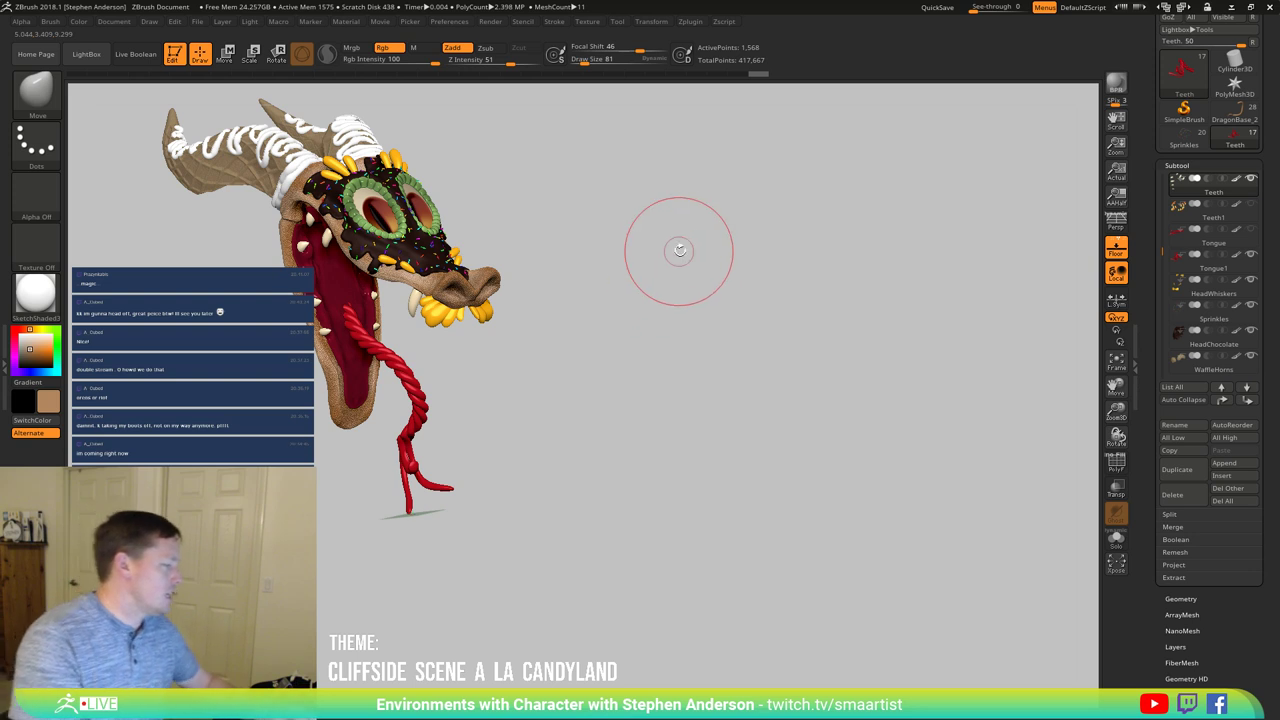
# Step: Make the tongue the active subtool, display its polygroups and choose the Inflat brush
pyautogui.moveTo(569, 280)
pyautogui.mouseDown()
pyautogui.moveTo(537, 272)
pyautogui.moveTo(560, 280)
pyautogui.moveTo(540, 285)
pyautogui.moveTo(540, 503)
pyautogui.moveTo(503, 366)
pyautogui.moveTo(475, 400)
pyautogui.moveTo(449, 361)
pyautogui.moveTo(442, 372)
pyautogui.moveTo(522, 380)
pyautogui.mouseUp()
pyautogui.keyDown('alt'); pyautogui.click(417, 346); pyautogui.keyUp('alt')
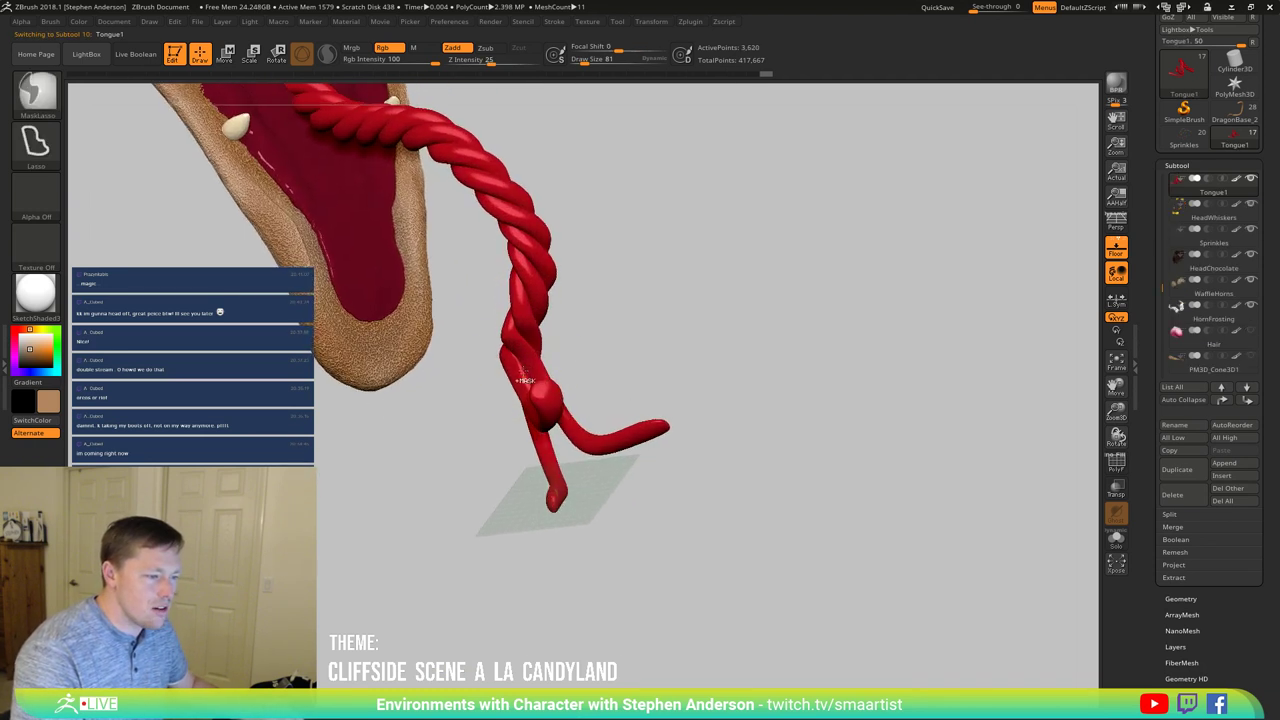
pyautogui.moveTo(529, 351); pyautogui.dragTo(506, 368, button='right')
pyautogui.hotkey('shift', 'f')
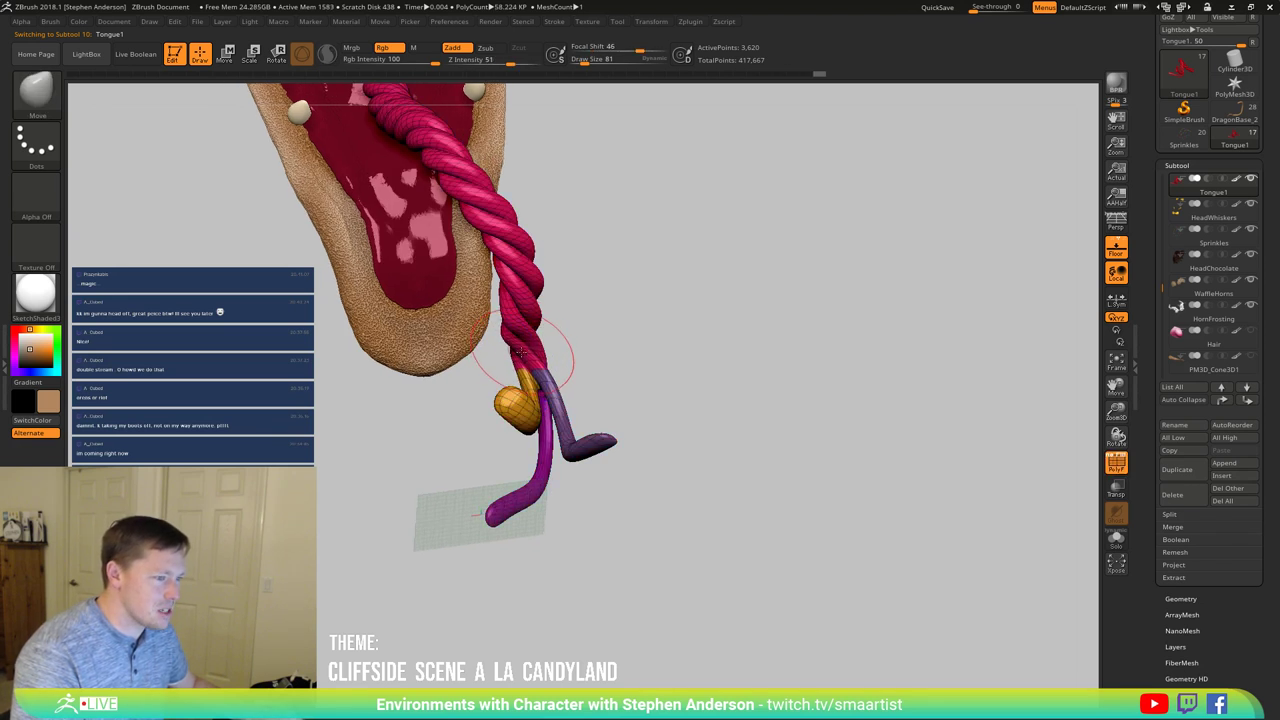
pyautogui.press('b')
pyautogui.press('i')
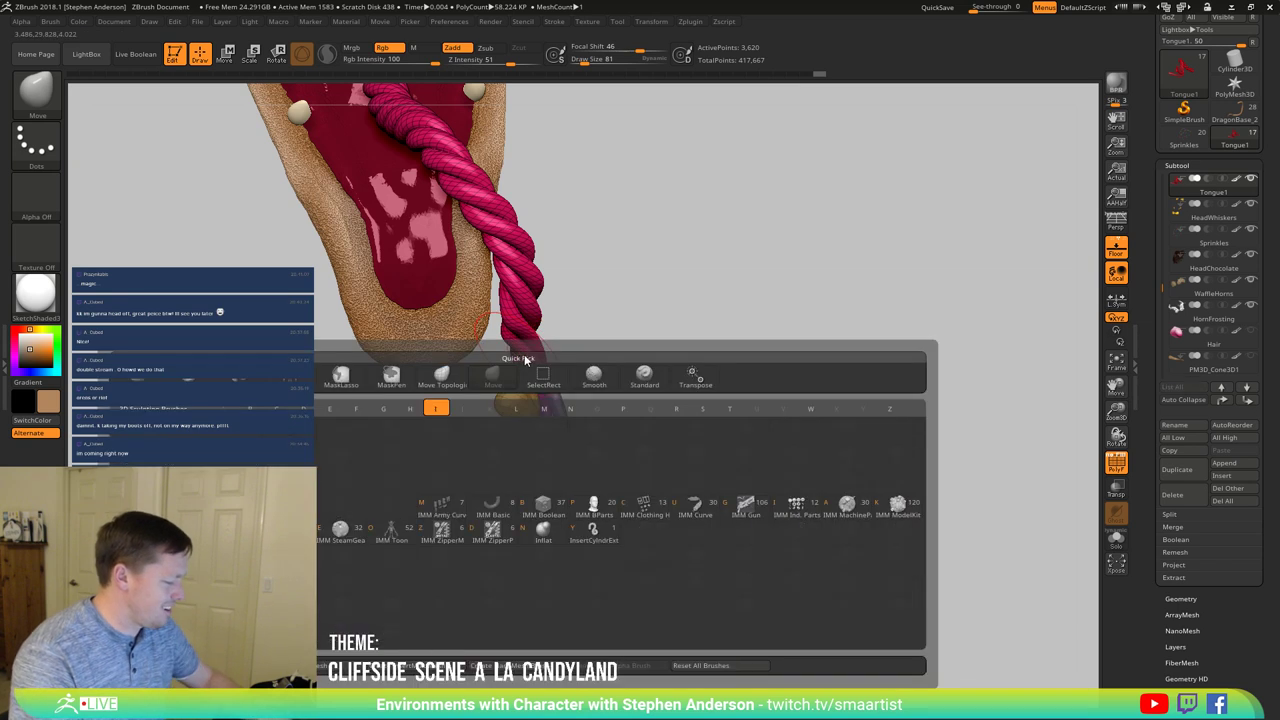
pyautogui.press('n')
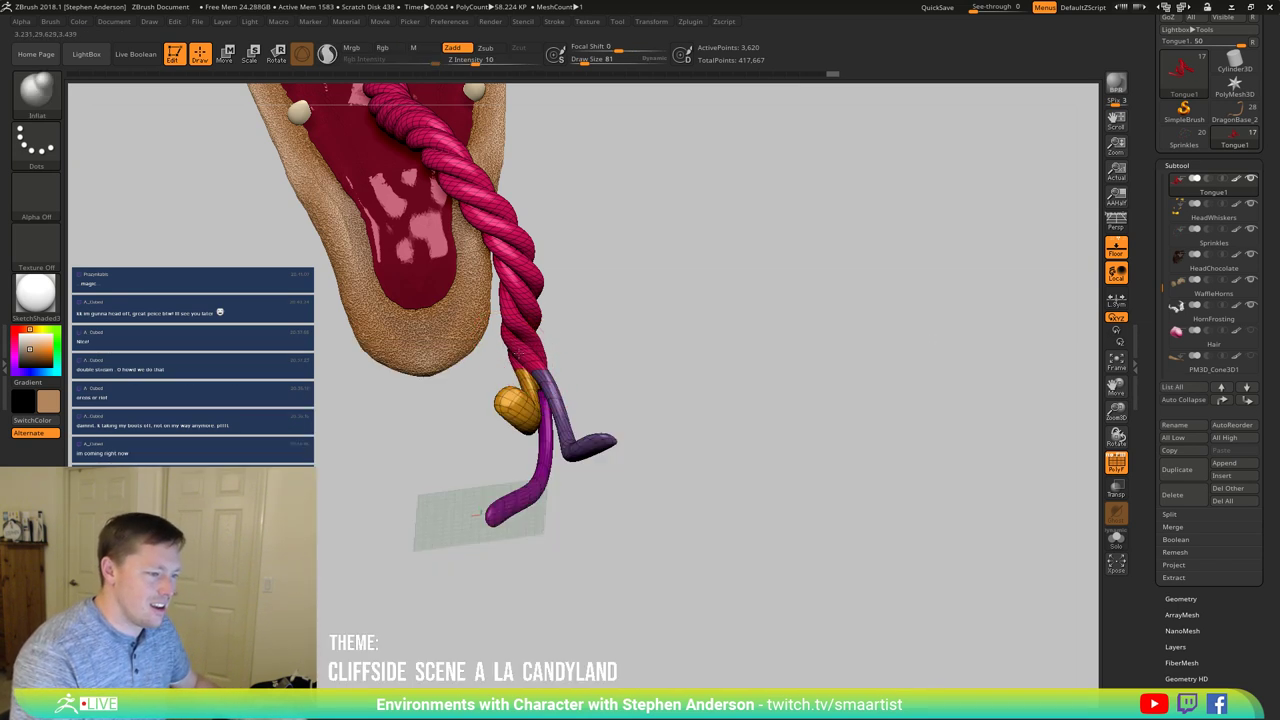
# Step: Inflate and smooth the tongue where its twisted strands split into the three tips
pyautogui.moveTo(591, 343)
pyautogui.mouseDown()
pyautogui.moveTo(603, 343)
pyautogui.moveTo(506, 346)
pyautogui.mouseUp()
pyautogui.press('shift')
pyautogui.moveTo(654, 334); pyautogui.dragTo(511, 365)
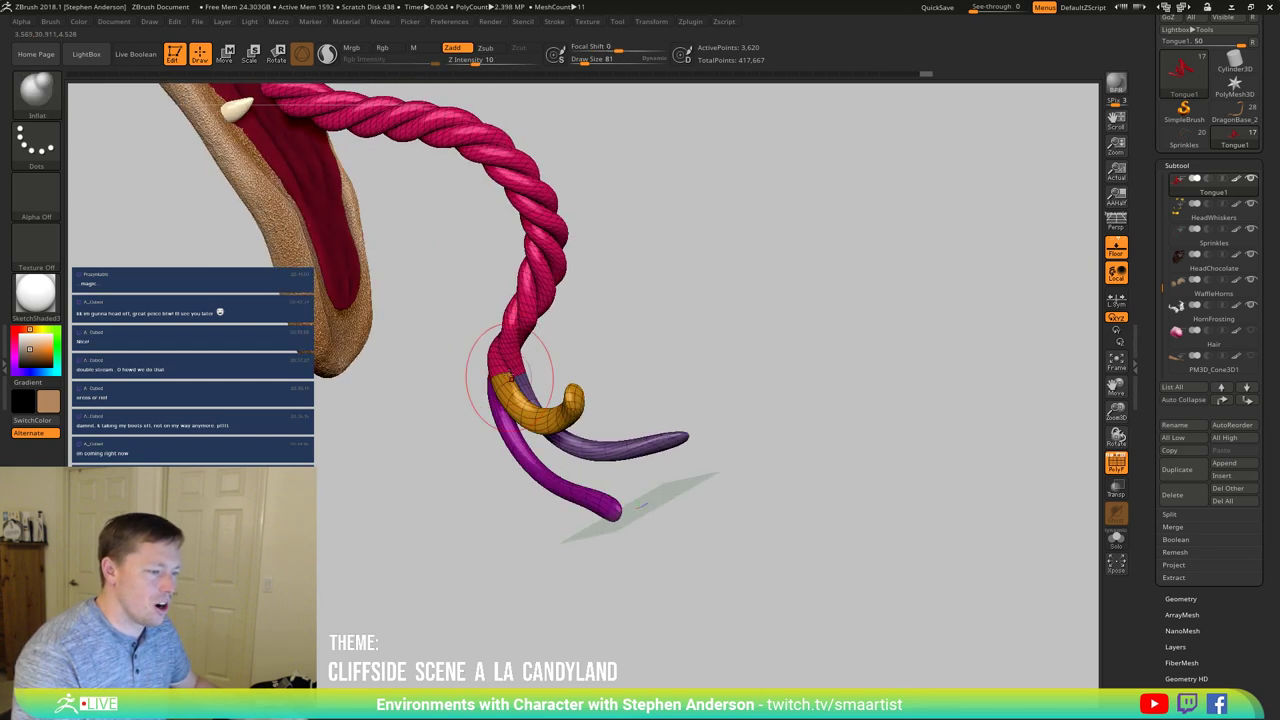
pyautogui.moveTo(628, 332); pyautogui.dragTo(535, 357)
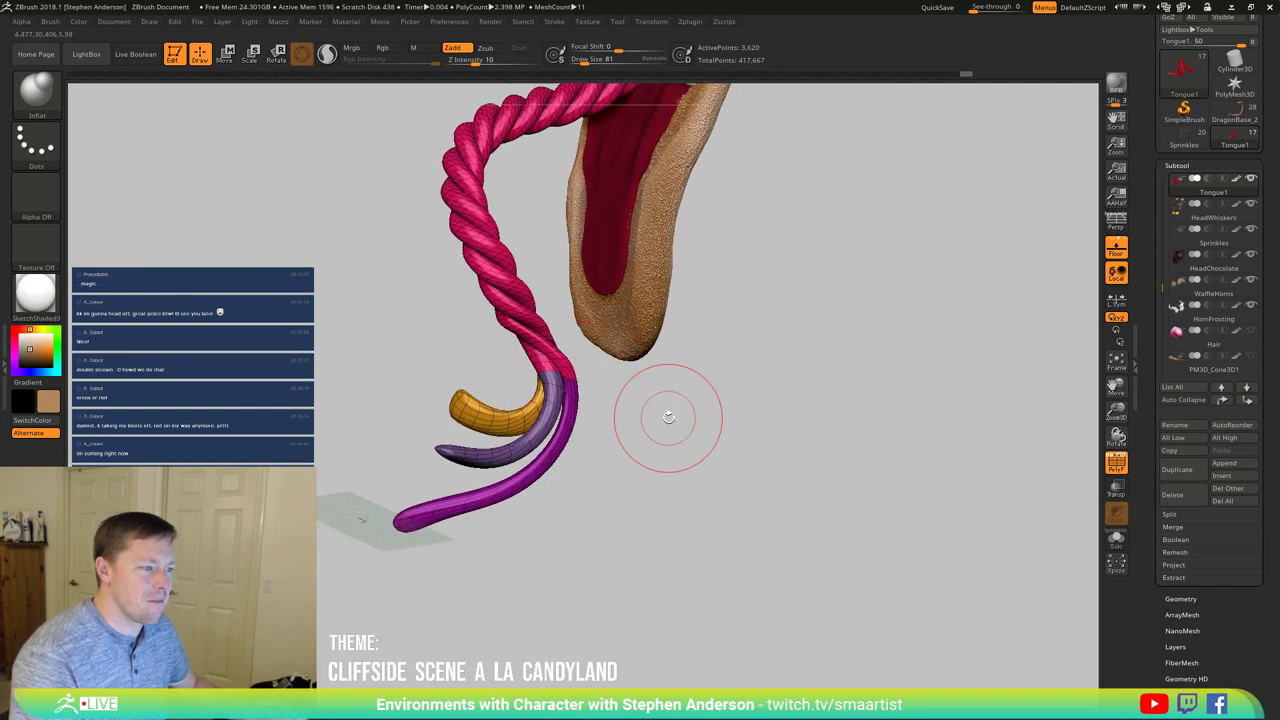
pyautogui.moveTo(680, 414); pyautogui.dragTo(689, 423)
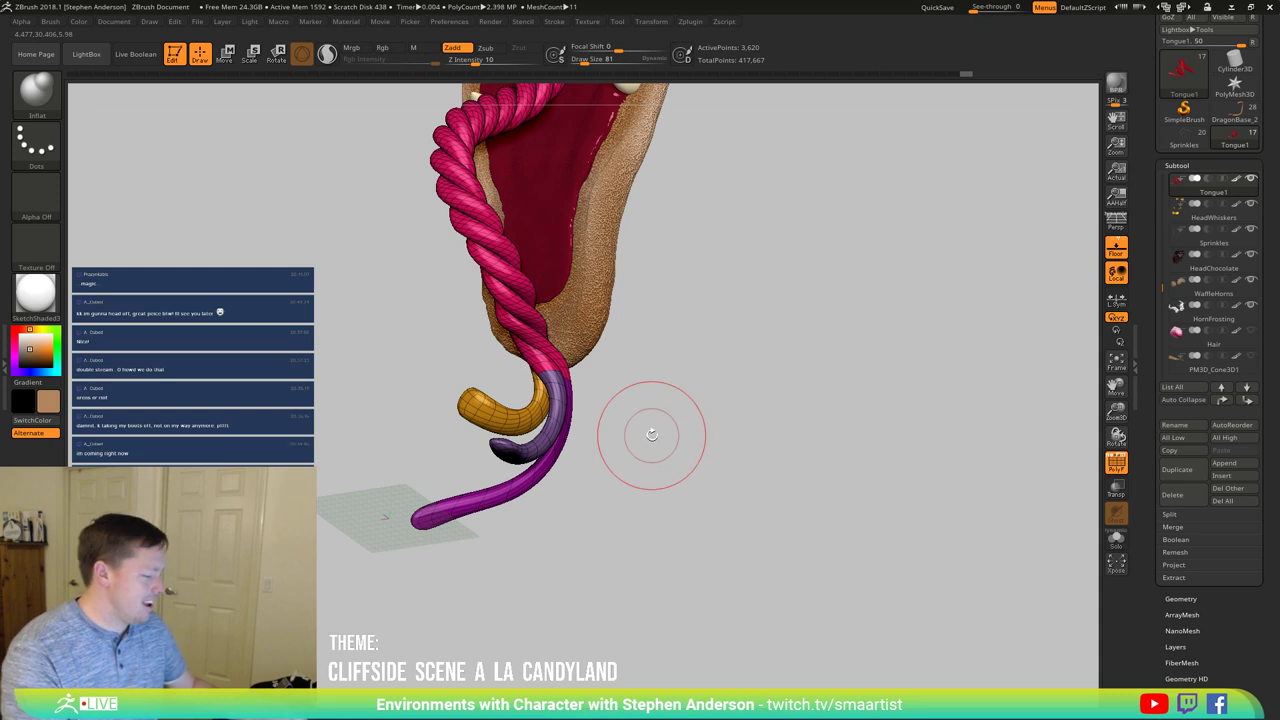
# Step: Hide the floor grid, then inflate and smooth the longest strand of the tongue tip
pyautogui.hotkey('shift', 'p')
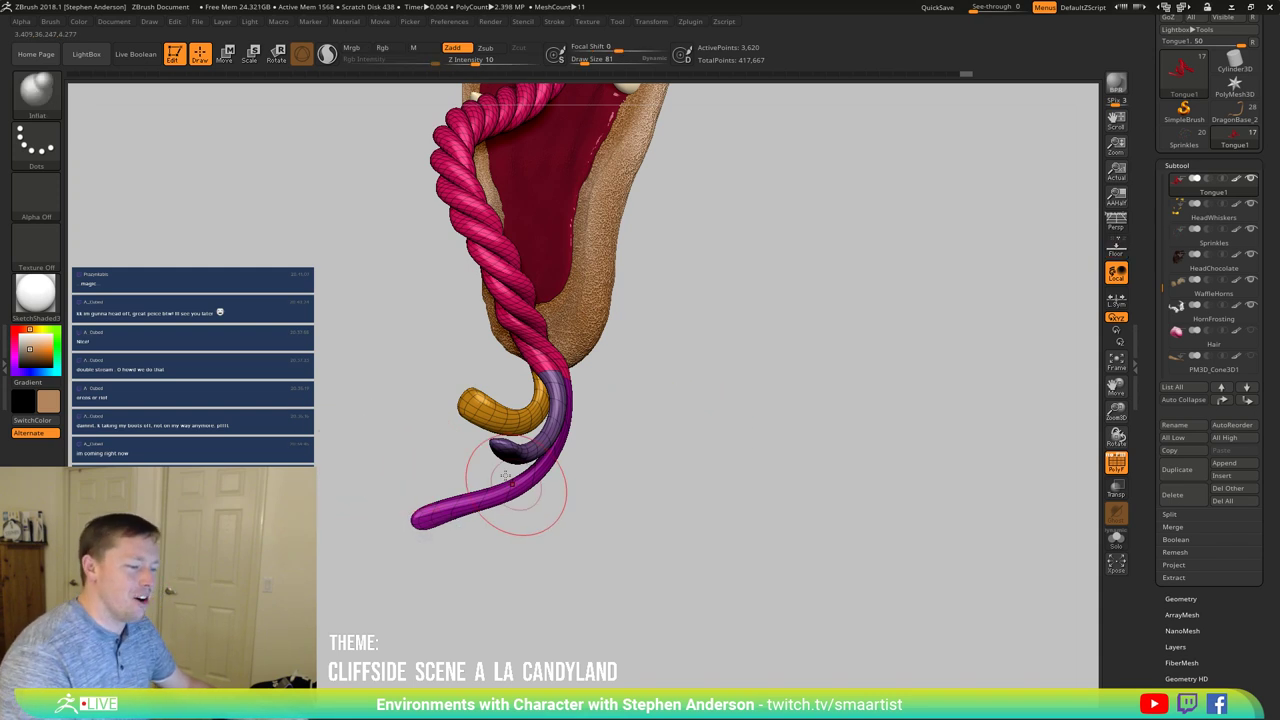
pyautogui.moveTo(514, 491)
pyautogui.mouseDown()
pyautogui.moveTo(496, 456)
pyautogui.moveTo(437, 514)
pyautogui.mouseUp()
pyautogui.press('shift')
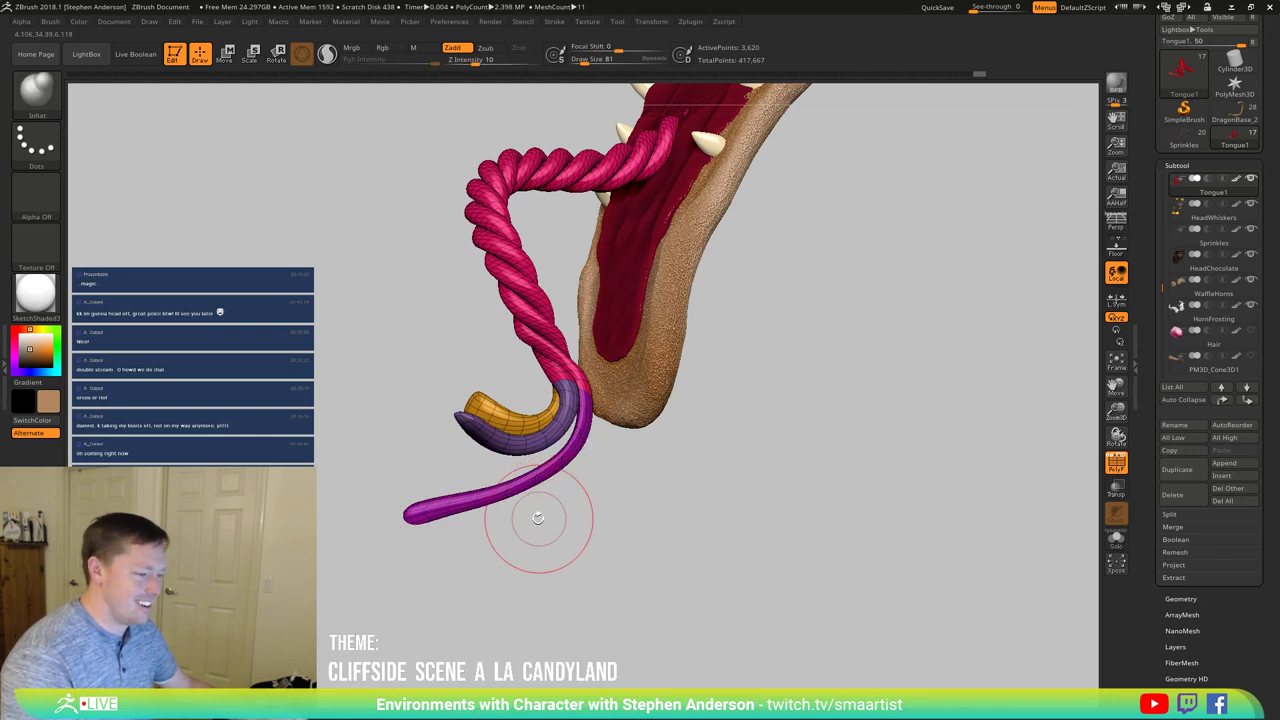
# Step: Mask everything except the longest tongue strand, shorten it with the Move brush and smooth its shape
pyautogui.press('w')
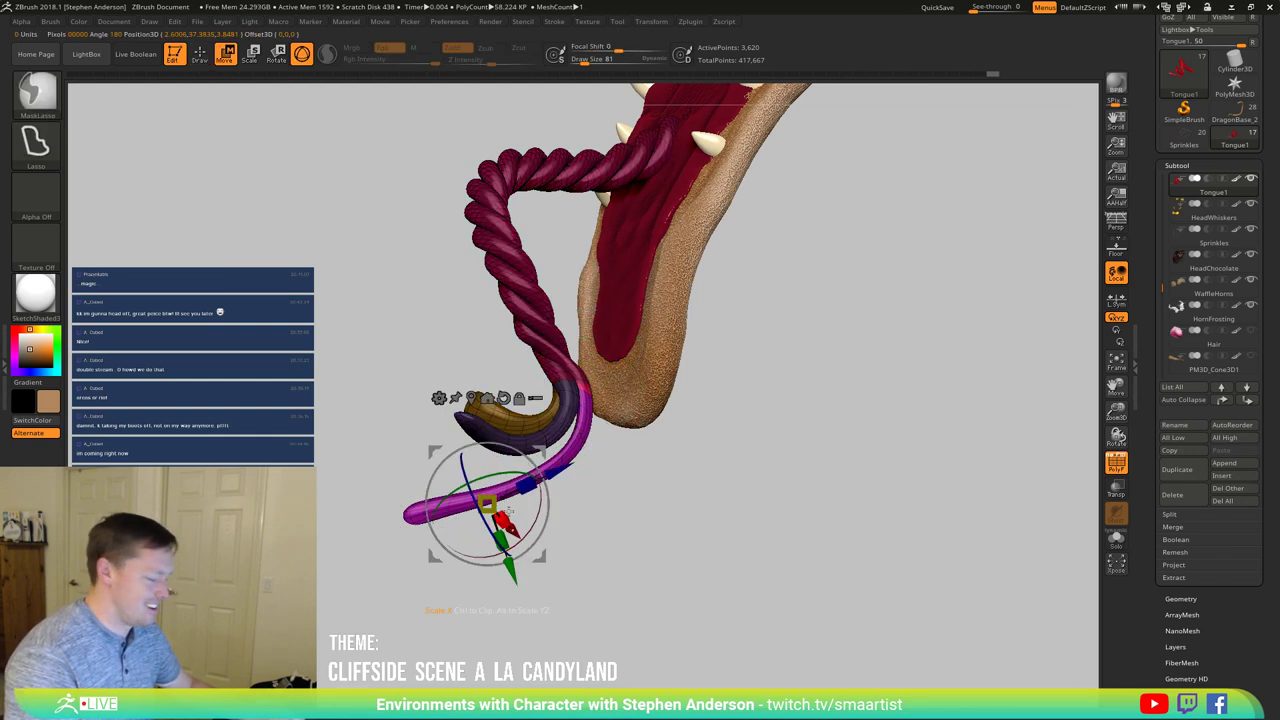
pyautogui.press('b')
pyautogui.press('m')
pyautogui.press('v')
pyautogui.moveTo(455, 506)
pyautogui.mouseDown()
pyautogui.moveTo(517, 493)
pyautogui.moveTo(427, 516)
pyautogui.mouseUp()
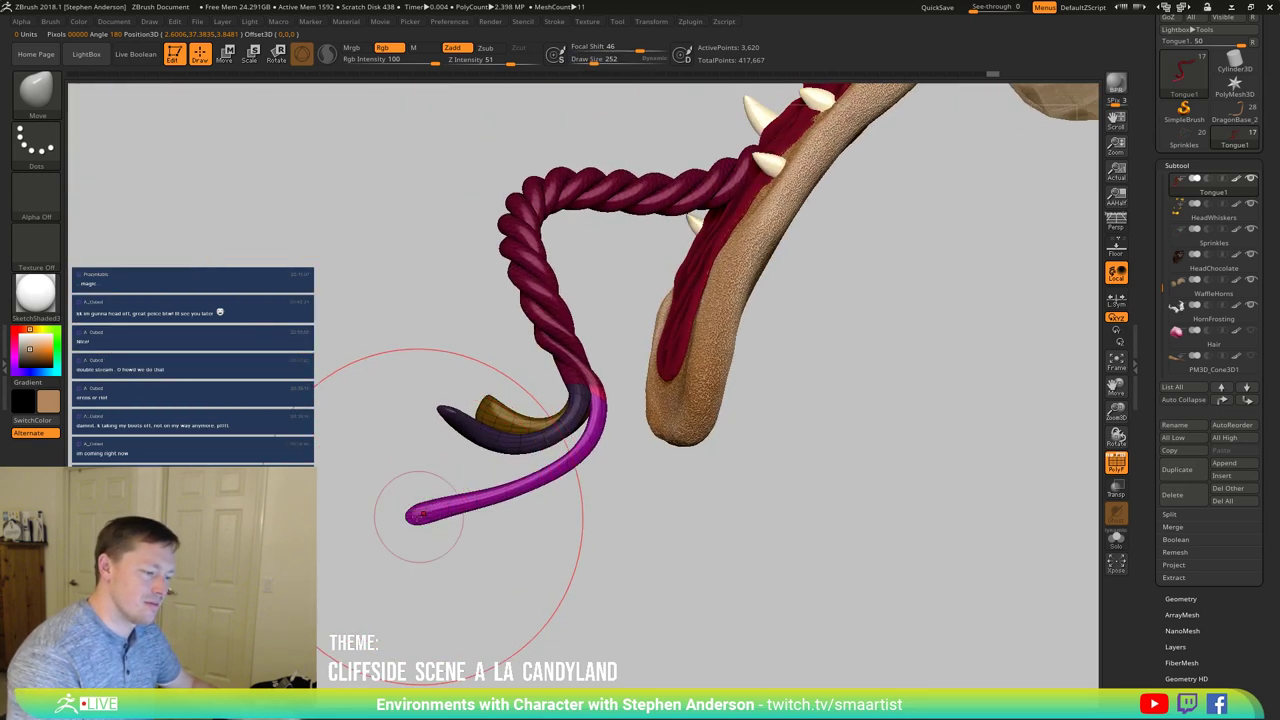
pyautogui.moveTo(501, 498); pyautogui.dragTo(538, 481)
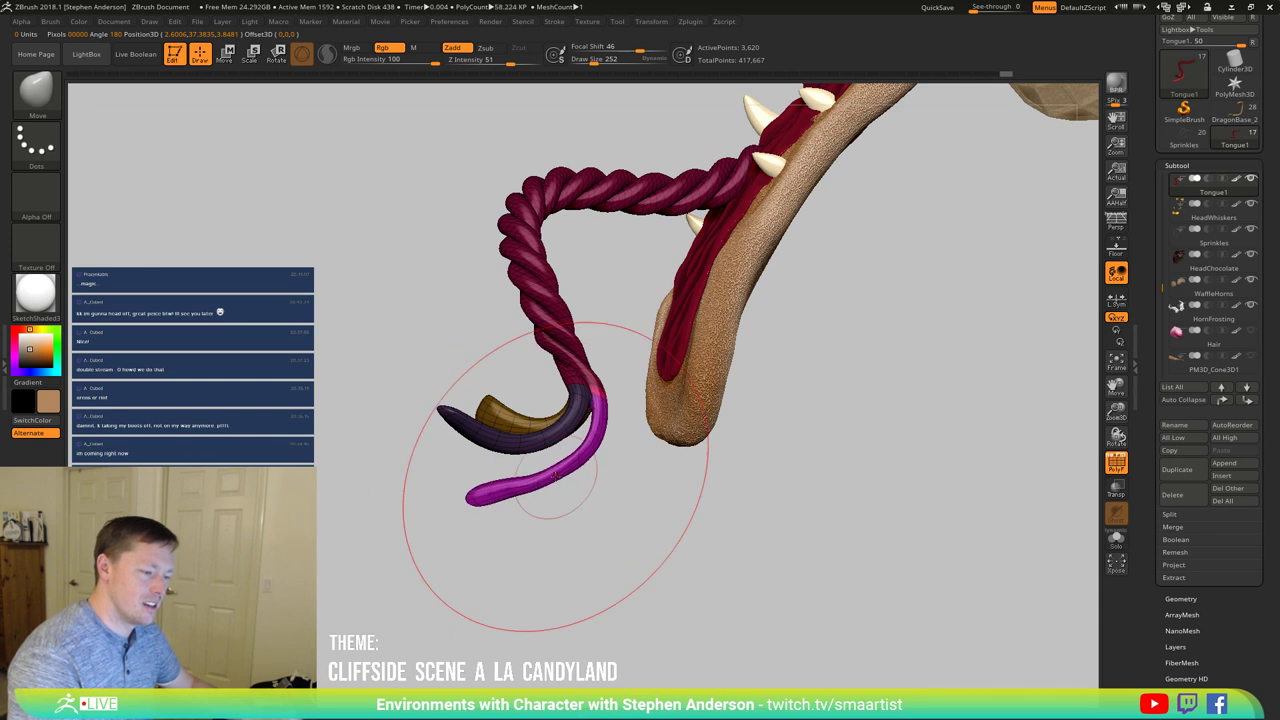
pyautogui.keyDown('shift'); pyautogui.moveTo(537, 487); pyautogui.dragTo(544, 481); pyautogui.keyUp('shift')
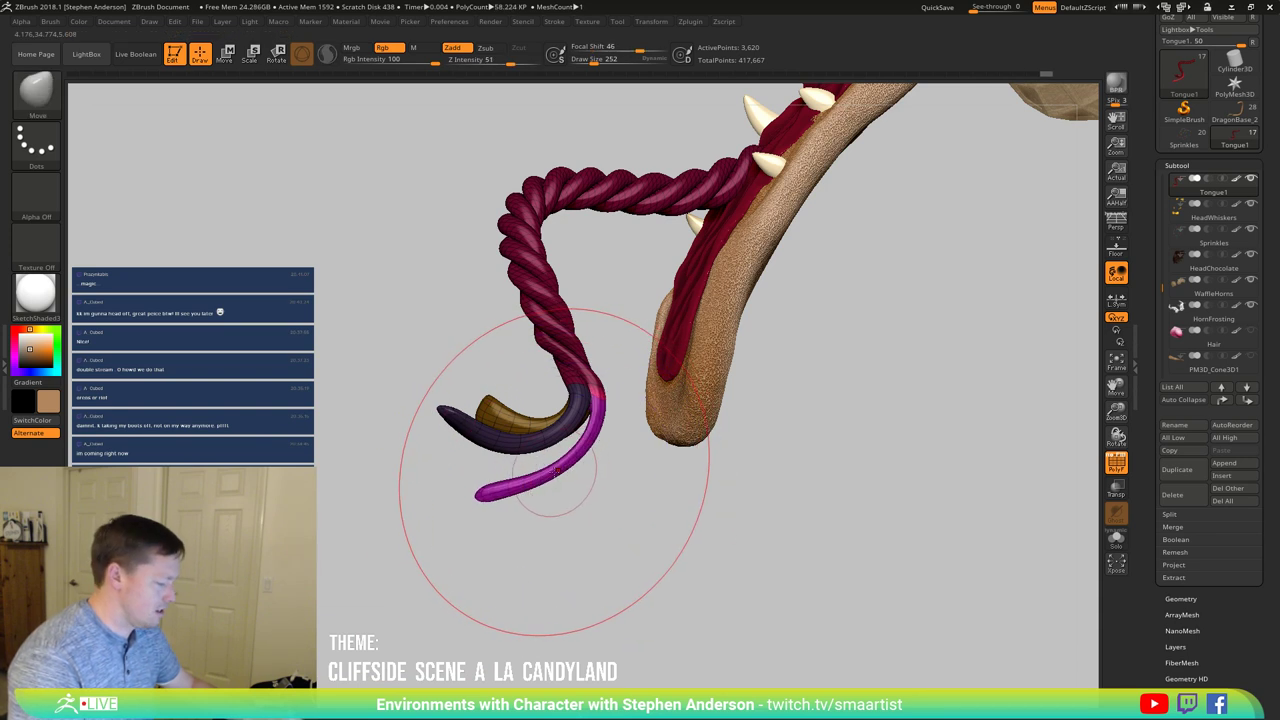
# Step: Thicken the unmasked tongue strand with the Inflat brush
pyautogui.press('b')
pyautogui.press('i')
pyautogui.press('n')
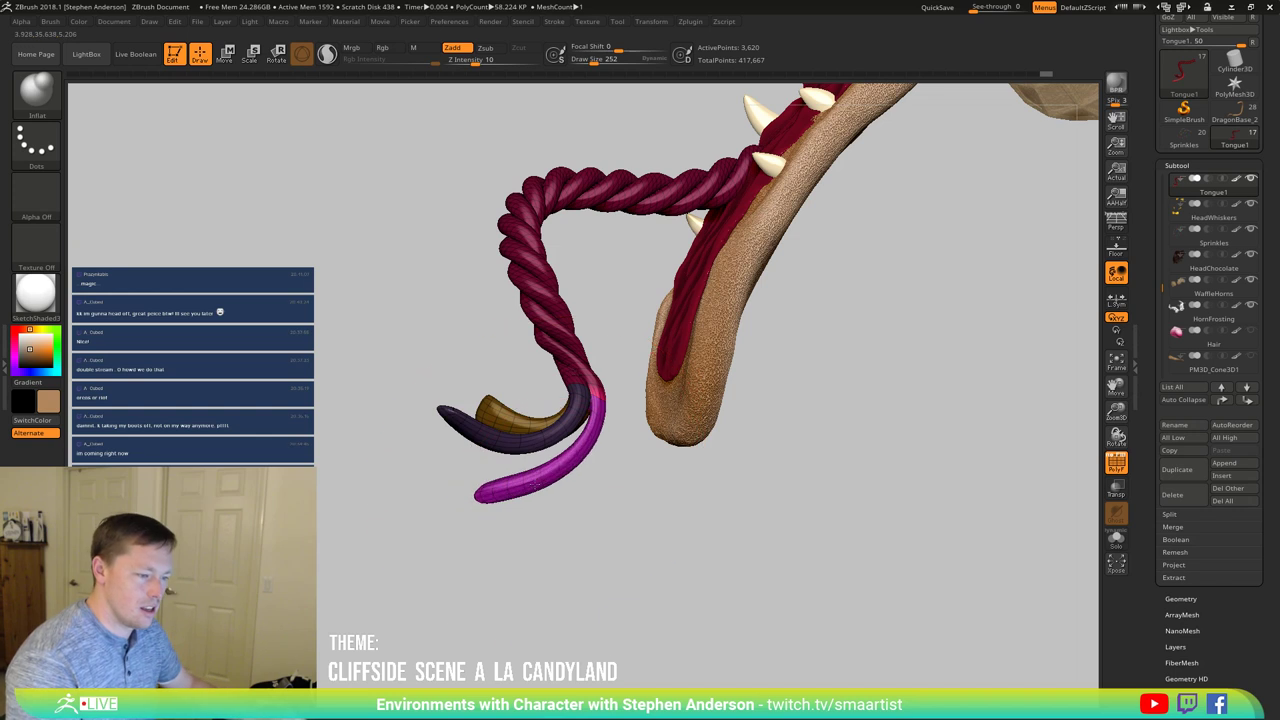
pyautogui.moveTo(598, 478); pyautogui.dragTo(668, 484)
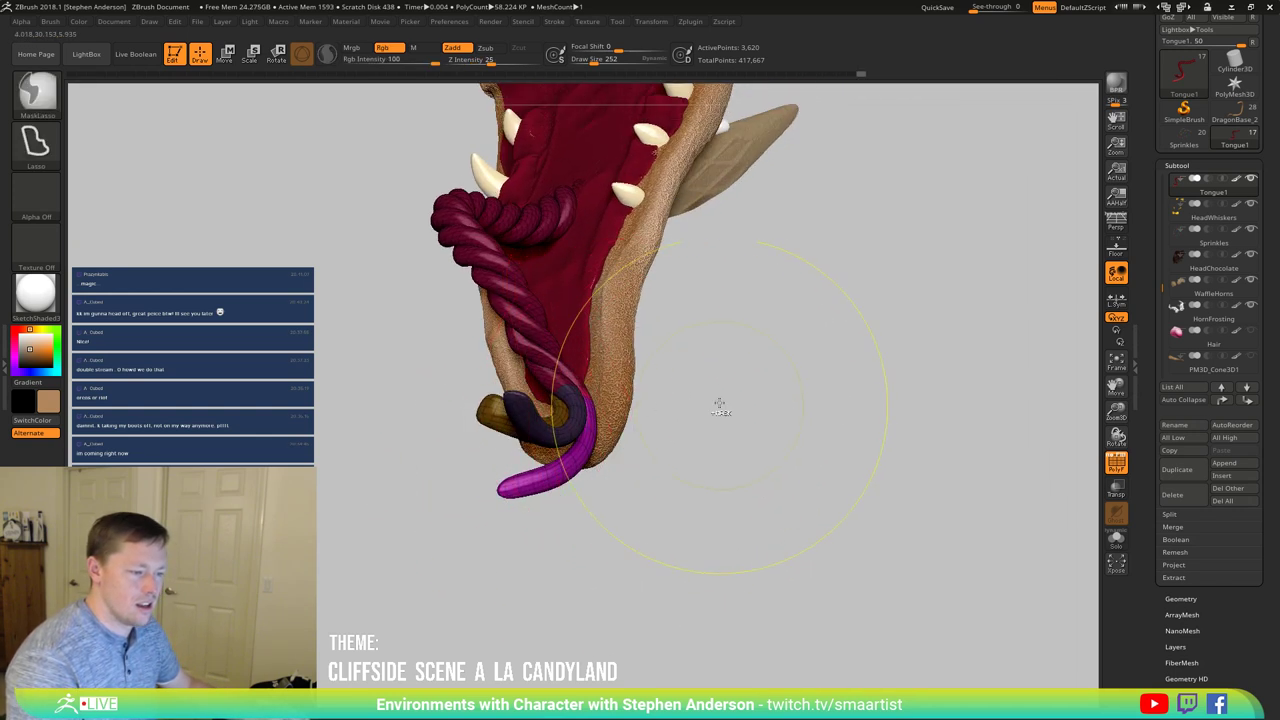
# Step: Clear the mask on the tongue and turn off the polygroup wireframe display
pyautogui.keyDown('ctrl'); pyautogui.moveTo(720, 403); pyautogui.dragTo(725, 415); pyautogui.keyUp('ctrl')
pyautogui.hotkey('shift', 'f')
pyautogui.moveTo(565, 421)
pyautogui.keyDown('ctrl'); pyautogui.mouseDown(button='right')
pyautogui.moveTo(563, 385)
pyautogui.moveTo(589, 456)
pyautogui.mouseUp(button='right'); pyautogui.keyUp('ctrl')
pyautogui.moveTo(588, 456); pyautogui.dragTo(586, 458)
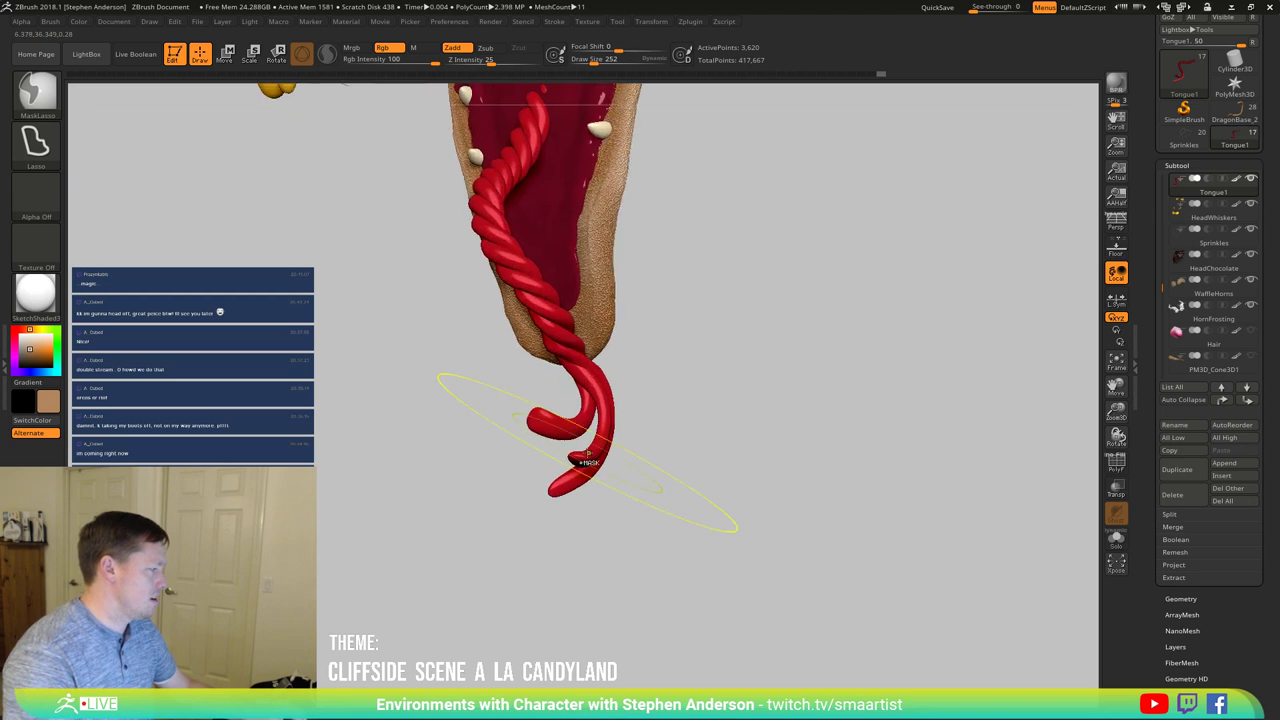
pyautogui.moveTo(660, 405); pyautogui.dragTo(554, 328, button='right')
pyautogui.moveTo(554, 328); pyautogui.dragTo(537, 420)
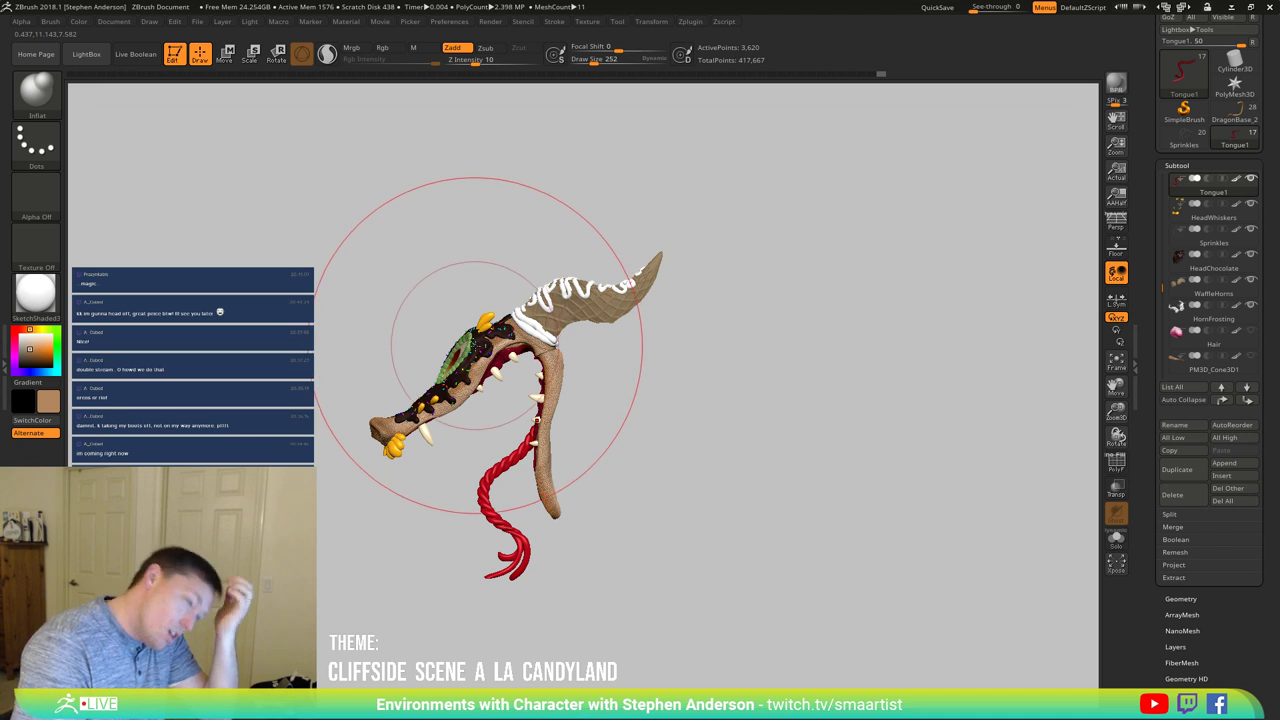
pyautogui.moveTo(477, 343)
pyautogui.mouseDown(button='right')
pyautogui.moveTo(540, 340)
pyautogui.moveTo(505, 338)
pyautogui.moveTo(580, 392)
pyautogui.moveTo(547, 381)
pyautogui.moveTo(600, 386)
pyautogui.moveTo(606, 364)
pyautogui.mouseUp(button='right')
# Step: Make the Head subtool active
pyautogui.press('n')
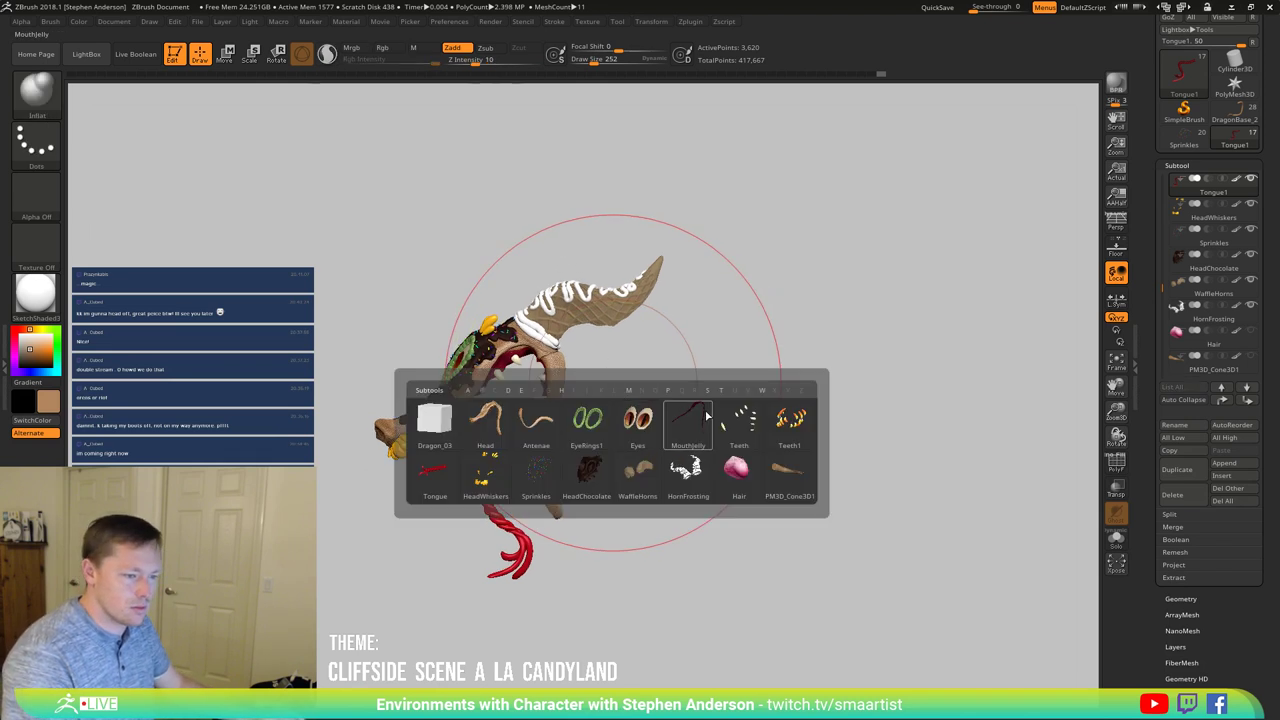
pyautogui.click(705, 417)
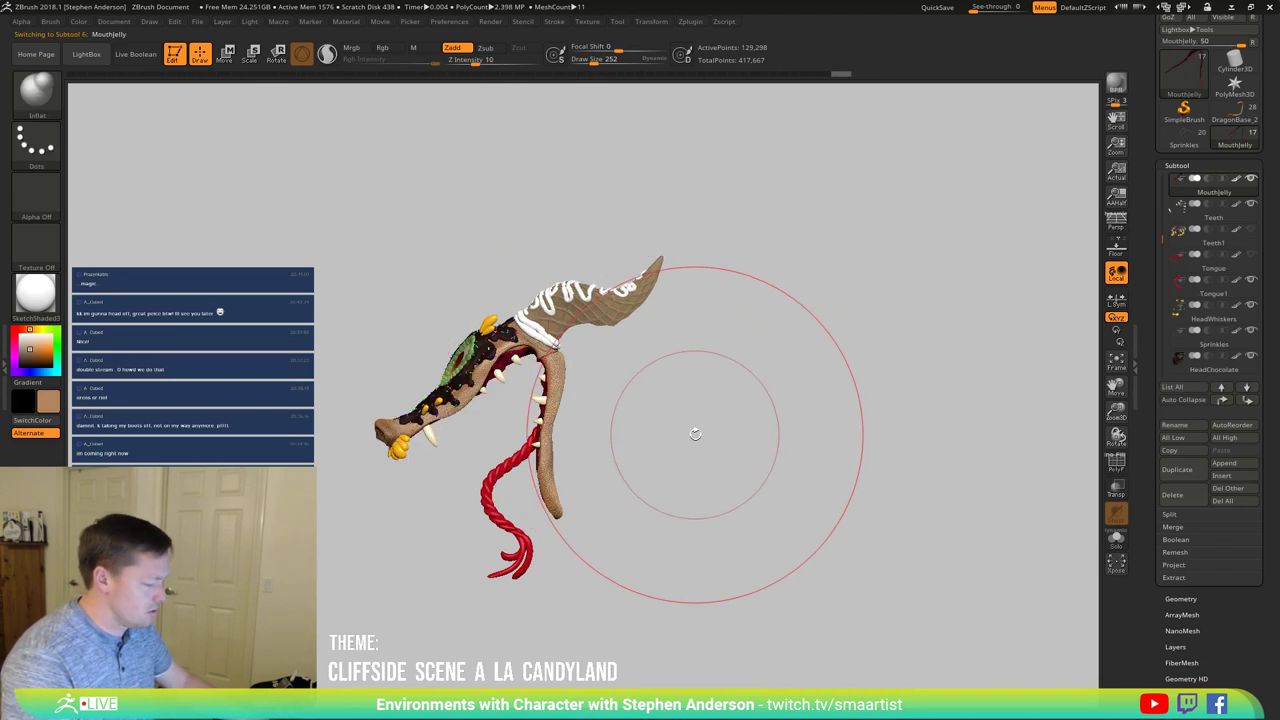
pyautogui.press('n')
pyautogui.moveTo(684, 466)
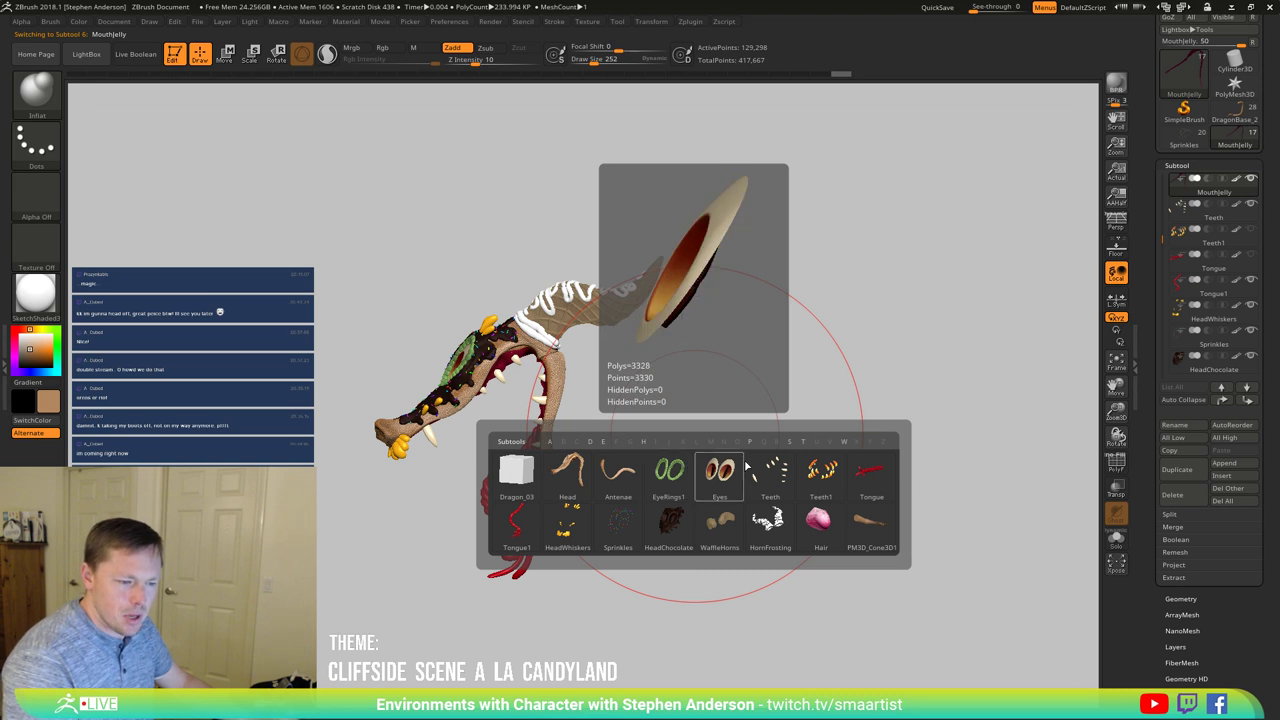
pyautogui.click(789, 471)
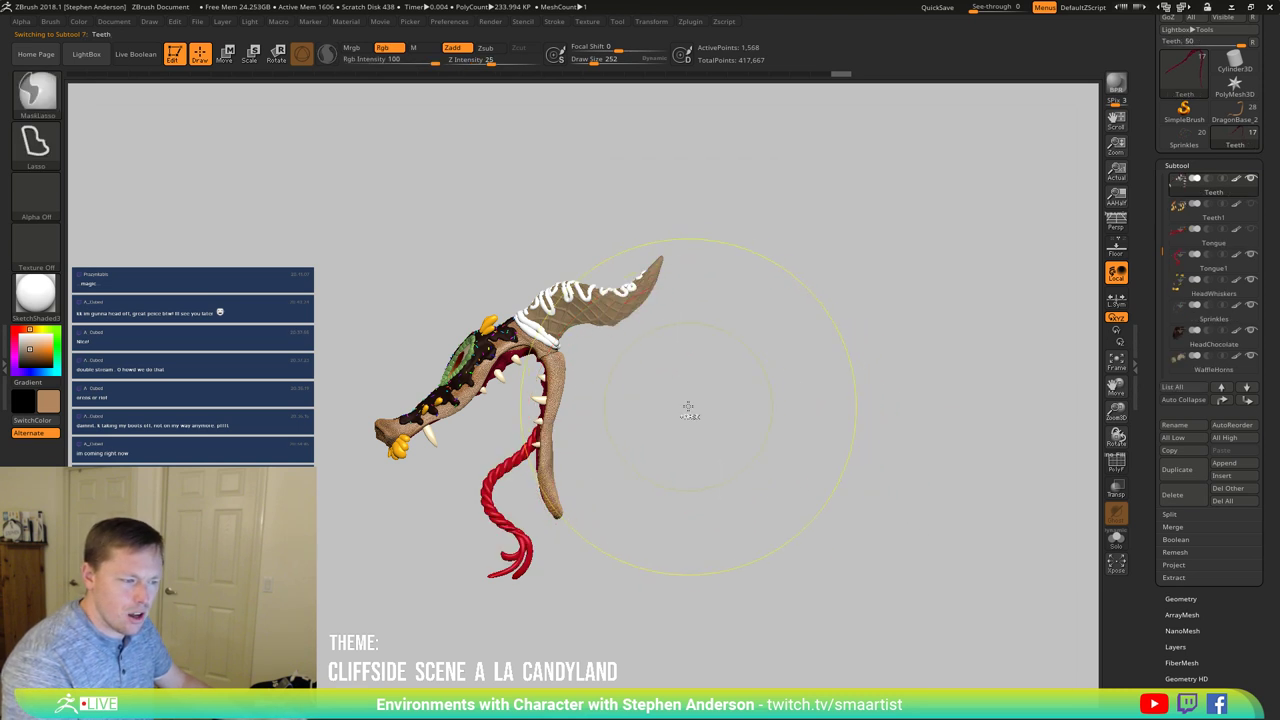
pyautogui.press('n')
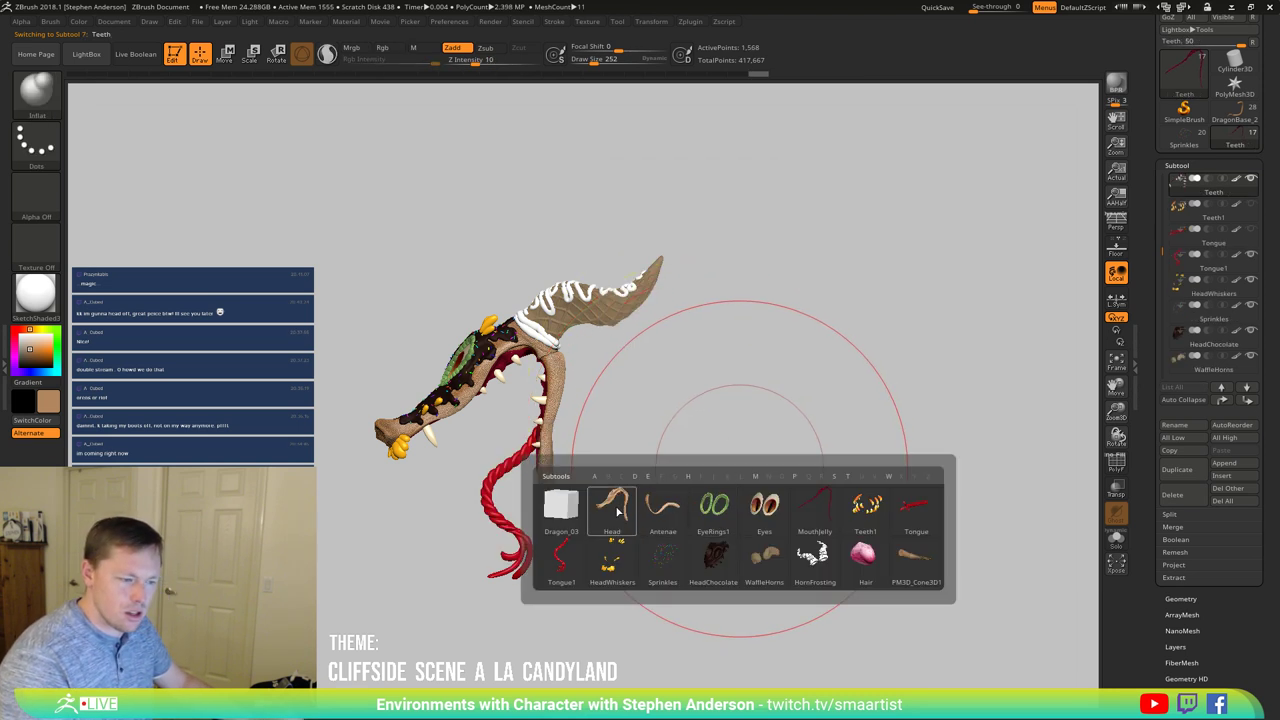
pyautogui.click(617, 511)
pyautogui.press('n')
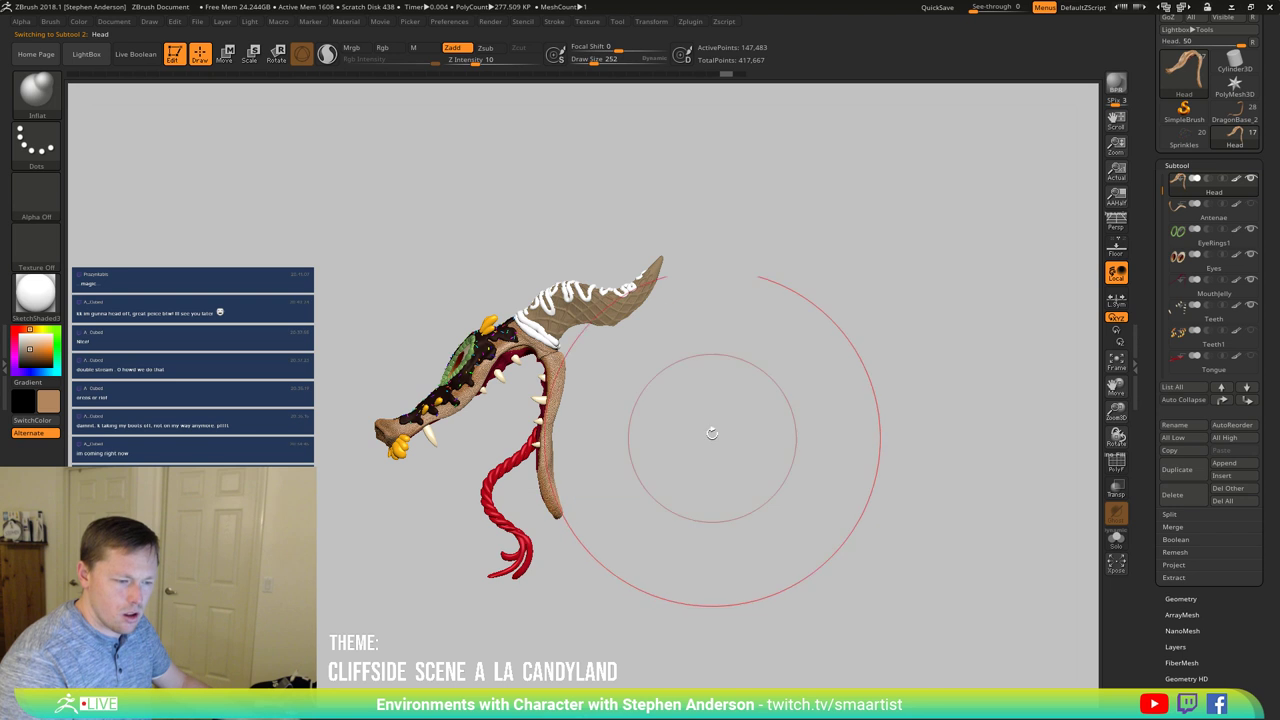
# Step: Adjust the sides of the dragon's open mouth using the Move brush at a draw size of 48
pyautogui.moveTo(671, 423); pyautogui.dragTo(809, 434)
pyautogui.moveTo(720, 457)
pyautogui.mouseDown()
pyautogui.moveTo(777, 437)
pyautogui.moveTo(786, 409)
pyautogui.mouseUp()
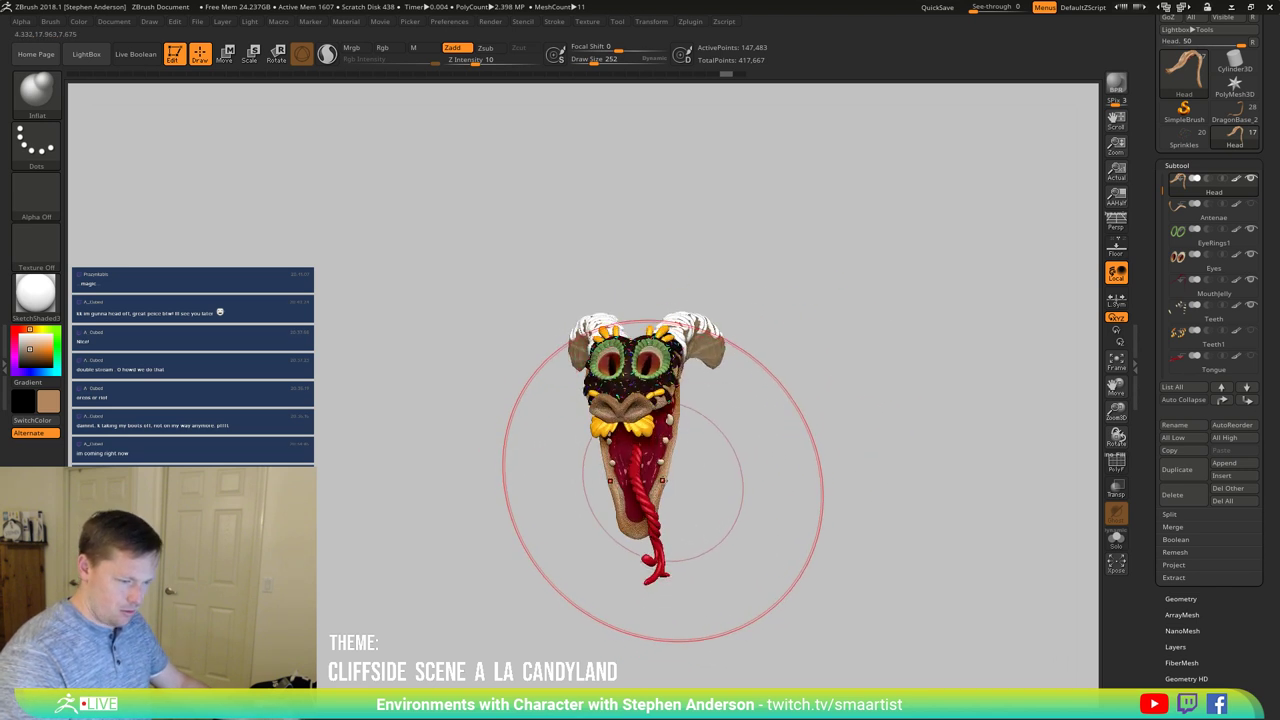
pyautogui.press('s')
pyautogui.moveTo(662, 483); pyautogui.dragTo(650, 483)
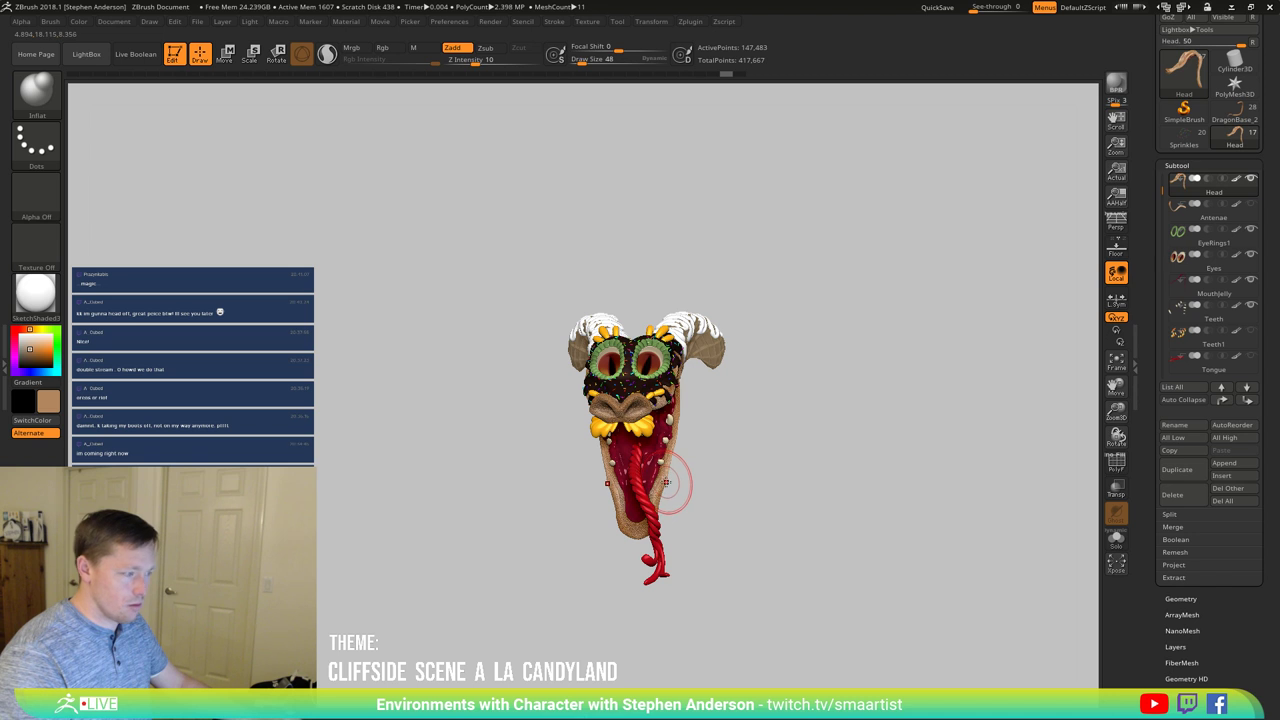
pyautogui.press('b')
pyautogui.press('m')
pyautogui.press('v')
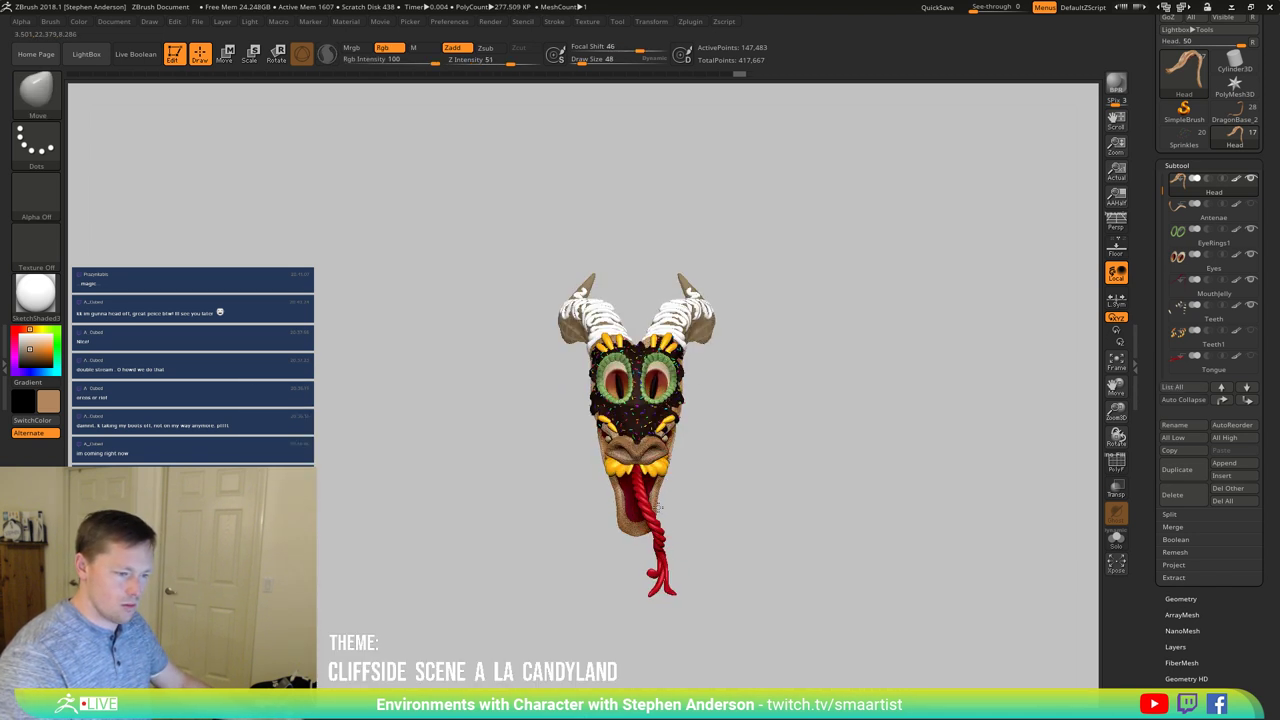
pyautogui.moveTo(658, 519); pyautogui.dragTo(662, 464, button='right')
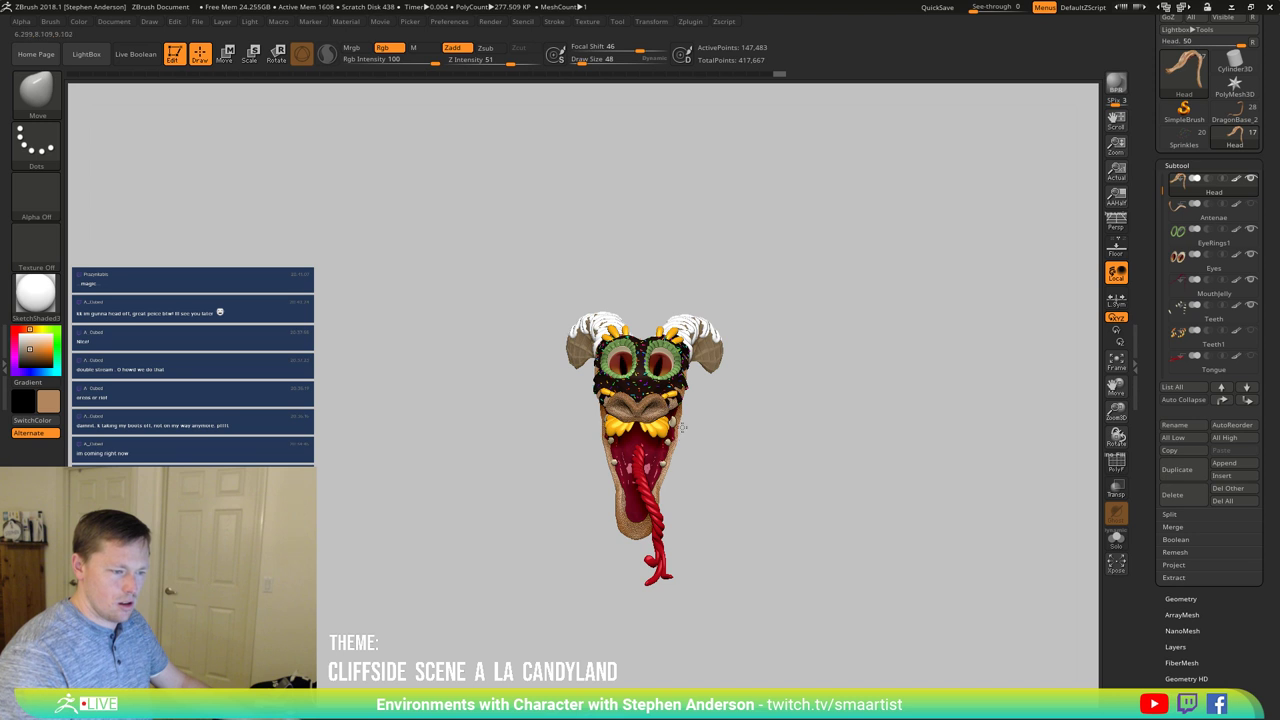
pyautogui.scroll(4, 674, 438)
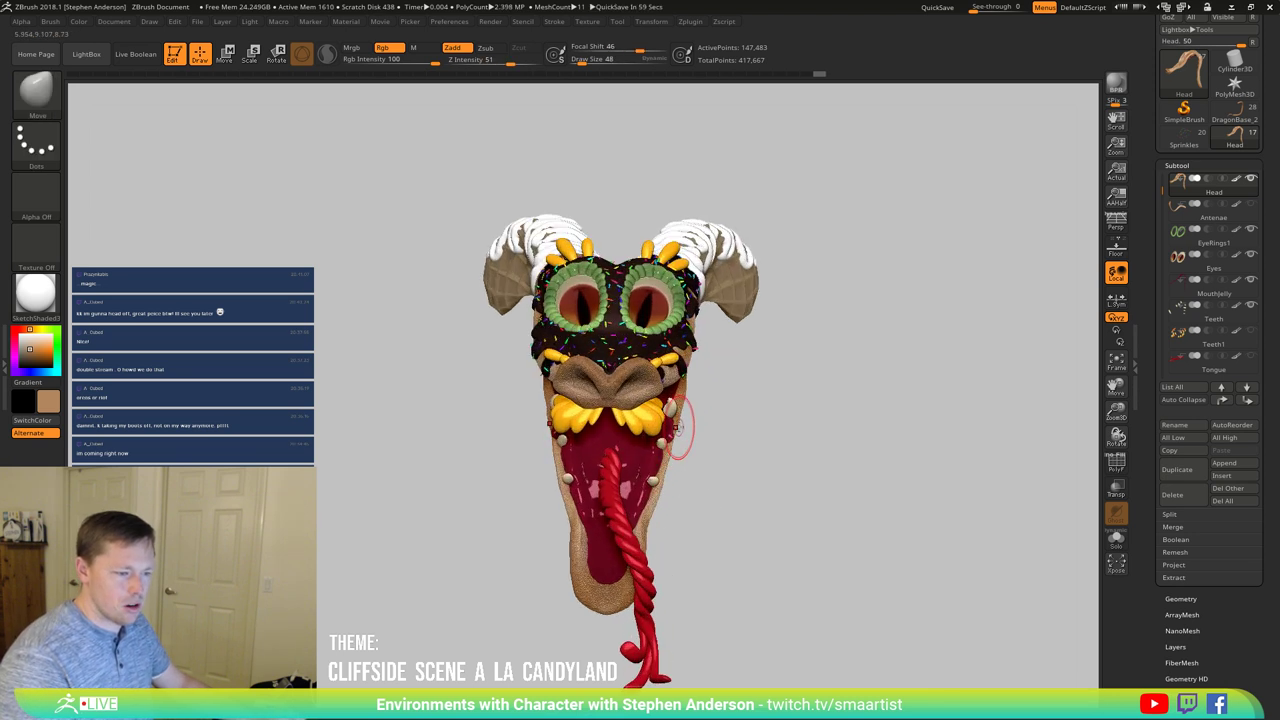
pyautogui.moveTo(703, 443); pyautogui.dragTo(640, 398, button='right')
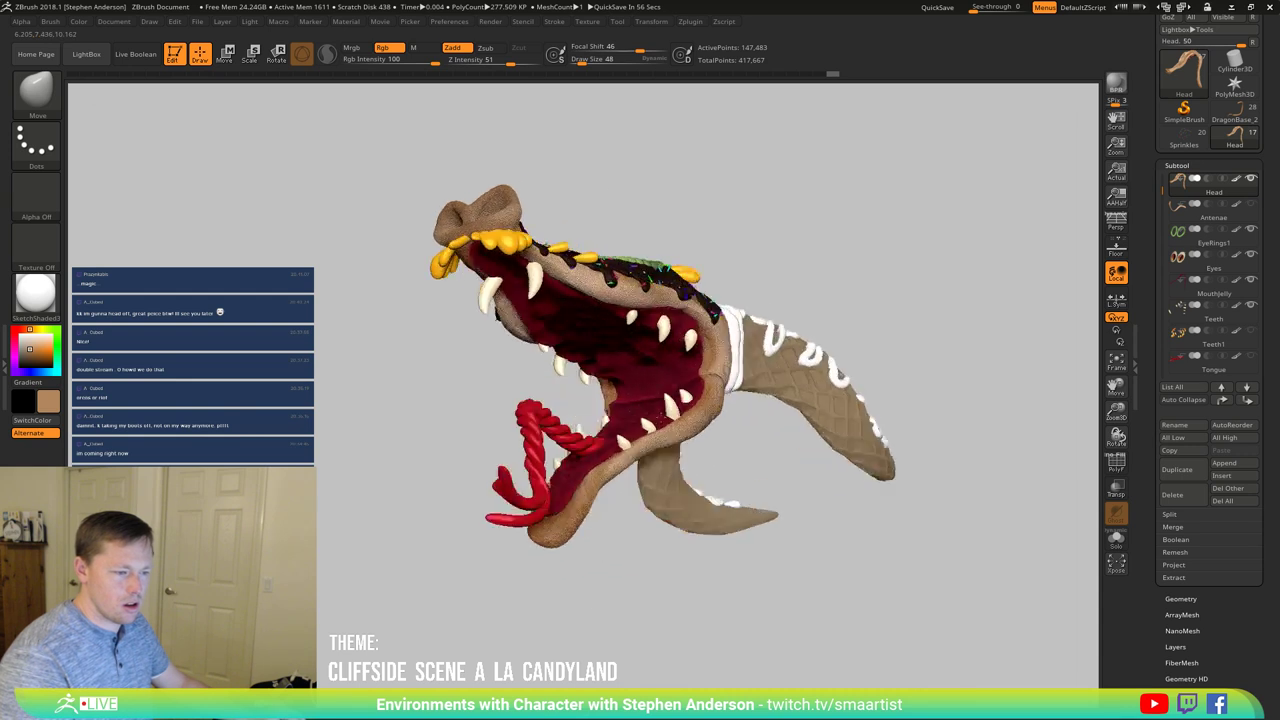
# Step: Reshape the lower jaw toward its tip with the Move brush, using draw sizes of 64 and 102
pyautogui.moveTo(570, 432)
pyautogui.mouseDown(button='right')
pyautogui.moveTo(609, 449)
pyautogui.moveTo(580, 429)
pyautogui.mouseUp(button='right')
pyautogui.press('s')
pyautogui.moveTo(519, 436); pyautogui.dragTo(521, 436)
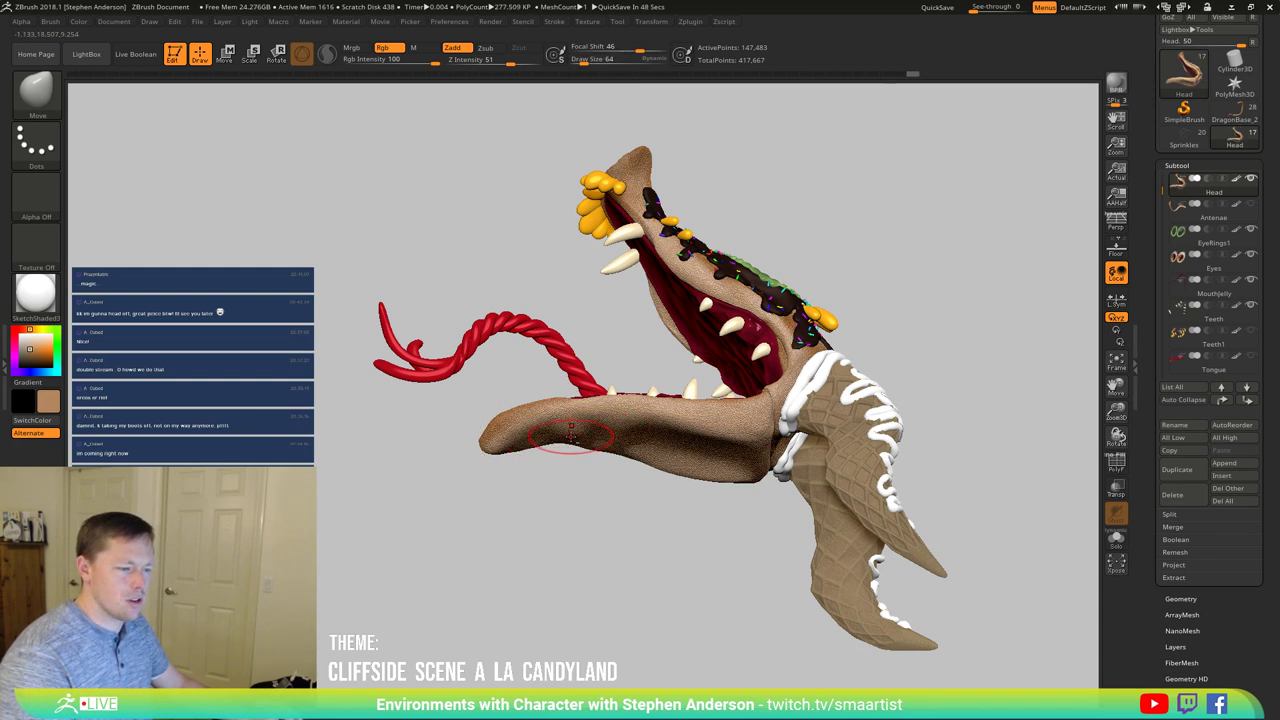
pyautogui.moveTo(560, 432)
pyautogui.mouseDown(button='right')
pyautogui.moveTo(562, 405)
pyautogui.moveTo(566, 432)
pyautogui.mouseUp(button='right')
pyautogui.moveTo(472, 455); pyautogui.dragTo(465, 412, button='right')
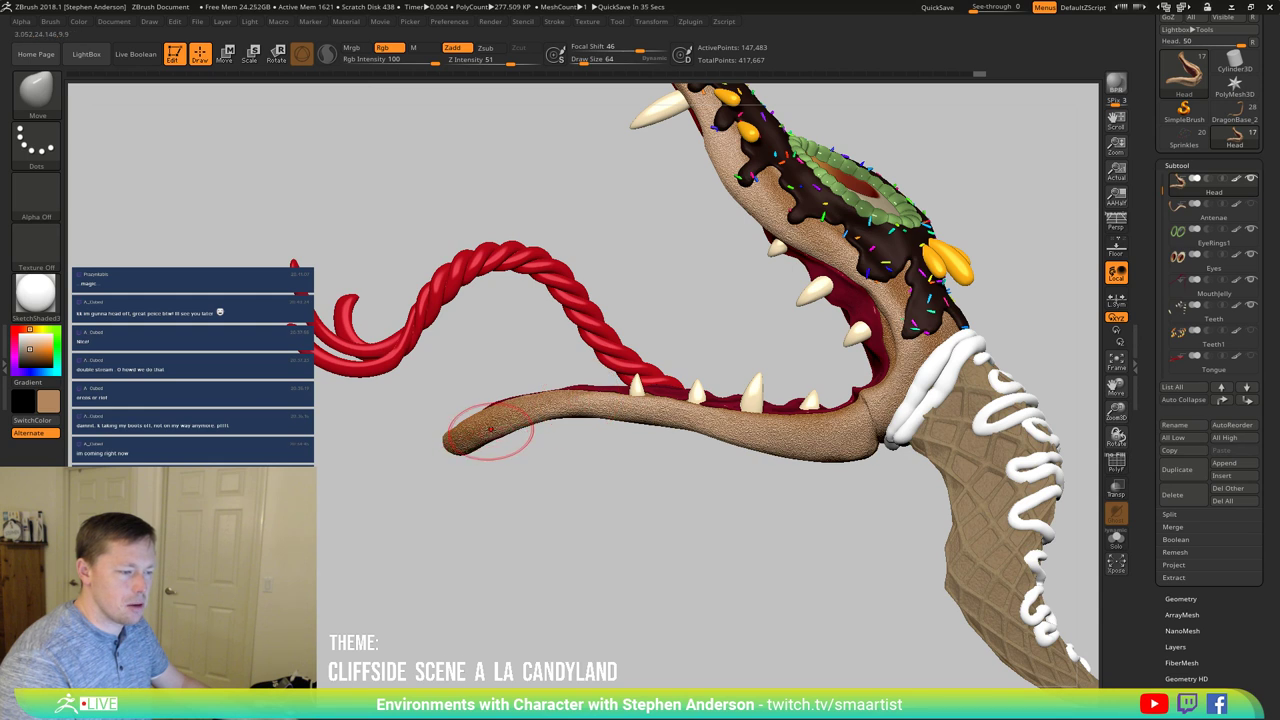
pyautogui.press('s')
pyautogui.moveTo(490, 430); pyautogui.dragTo(495, 431)
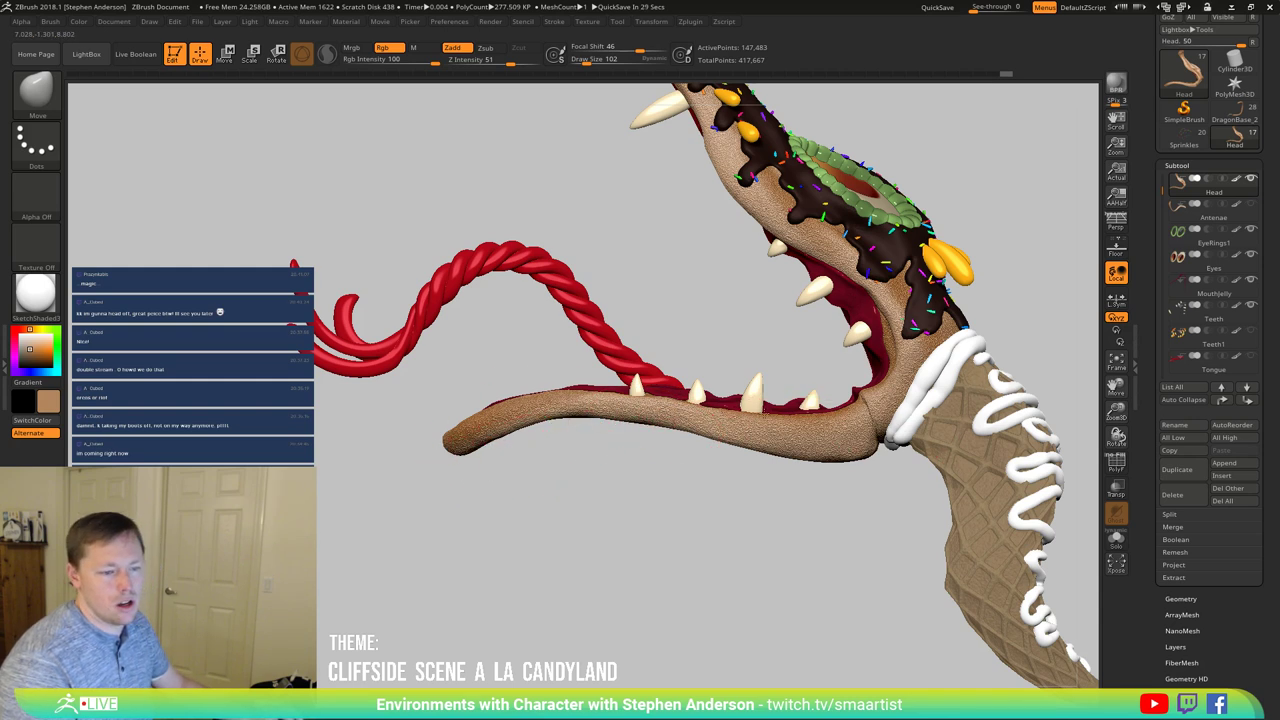
# Step: Refine and smooth the rear corner of the lower jaw beside the horn frosting at a draw size of 56
pyautogui.keyDown('alt'); pyautogui.moveTo(1010, 425); pyautogui.dragTo(776, 429); pyautogui.keyUp('alt')
pyautogui.moveTo(648, 440)
pyautogui.keyDown('ctrl'); pyautogui.mouseDown(button='right')
pyautogui.moveTo(680, 480)
pyautogui.moveTo(685, 560)
pyautogui.mouseUp(button='right'); pyautogui.keyUp('ctrl')
pyautogui.press('s')
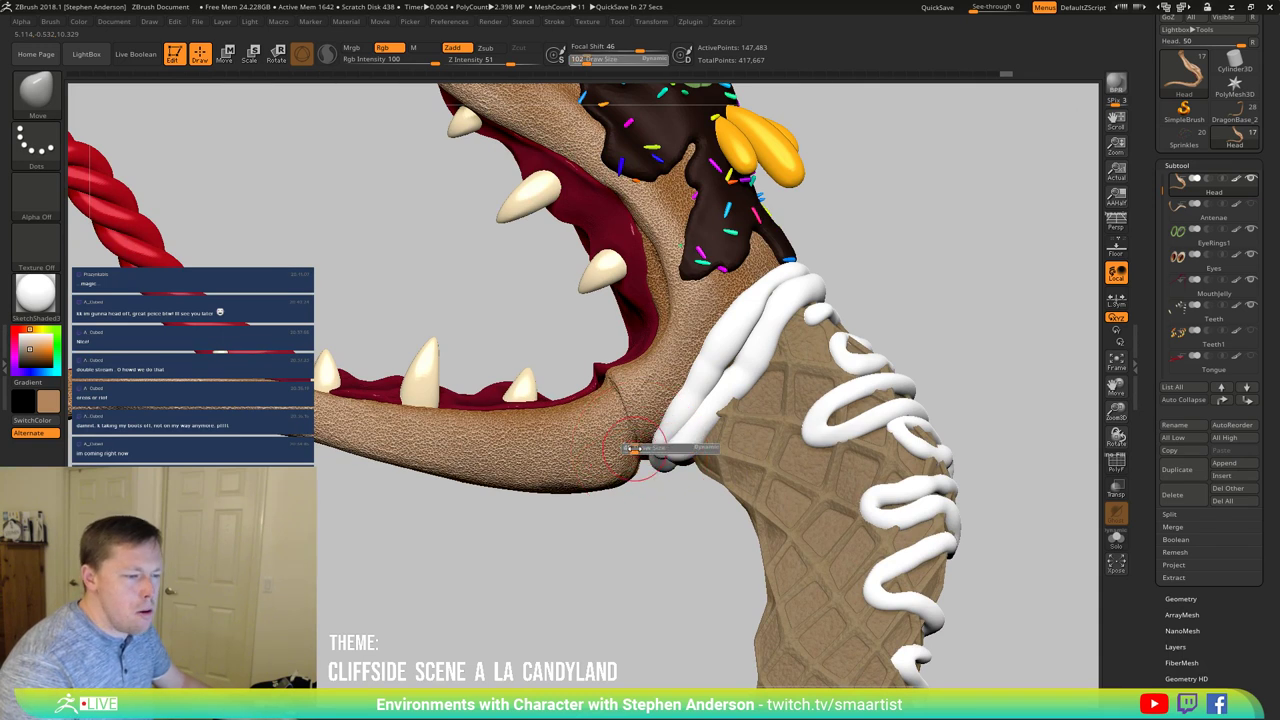
pyautogui.moveTo(634, 449); pyautogui.dragTo(630, 449)
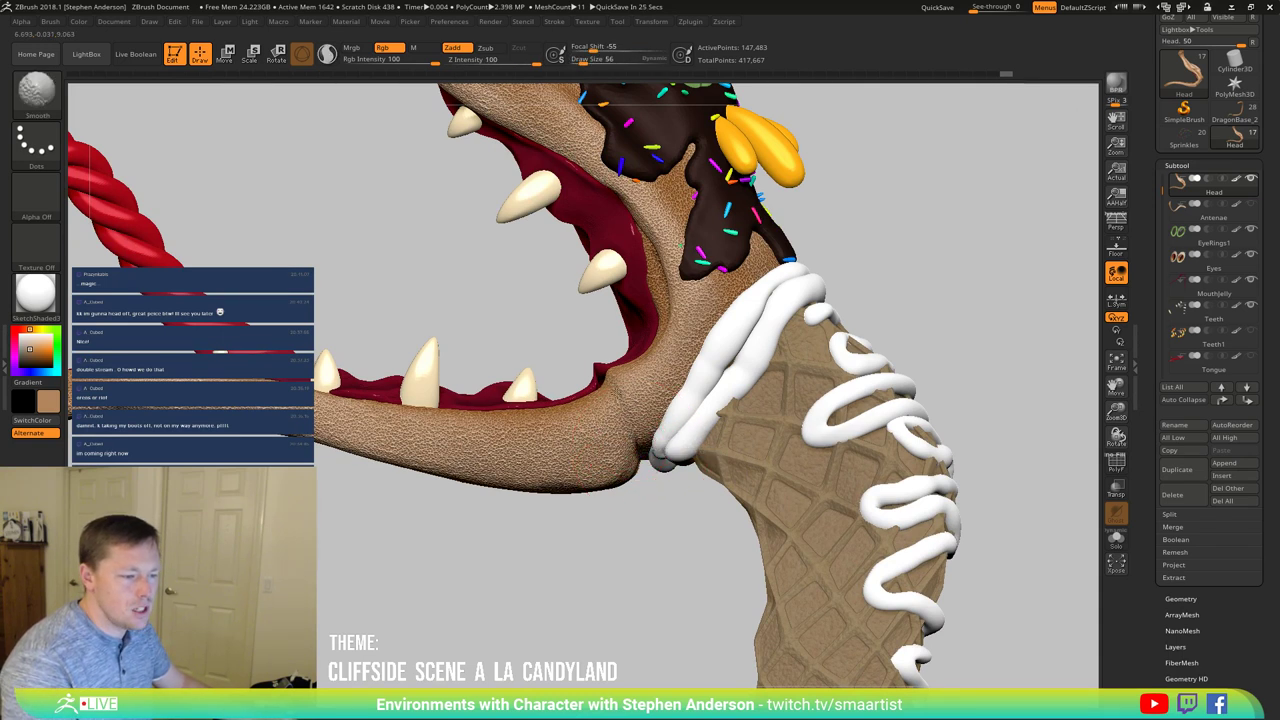
pyautogui.moveTo(645, 455); pyautogui.dragTo(641, 450)
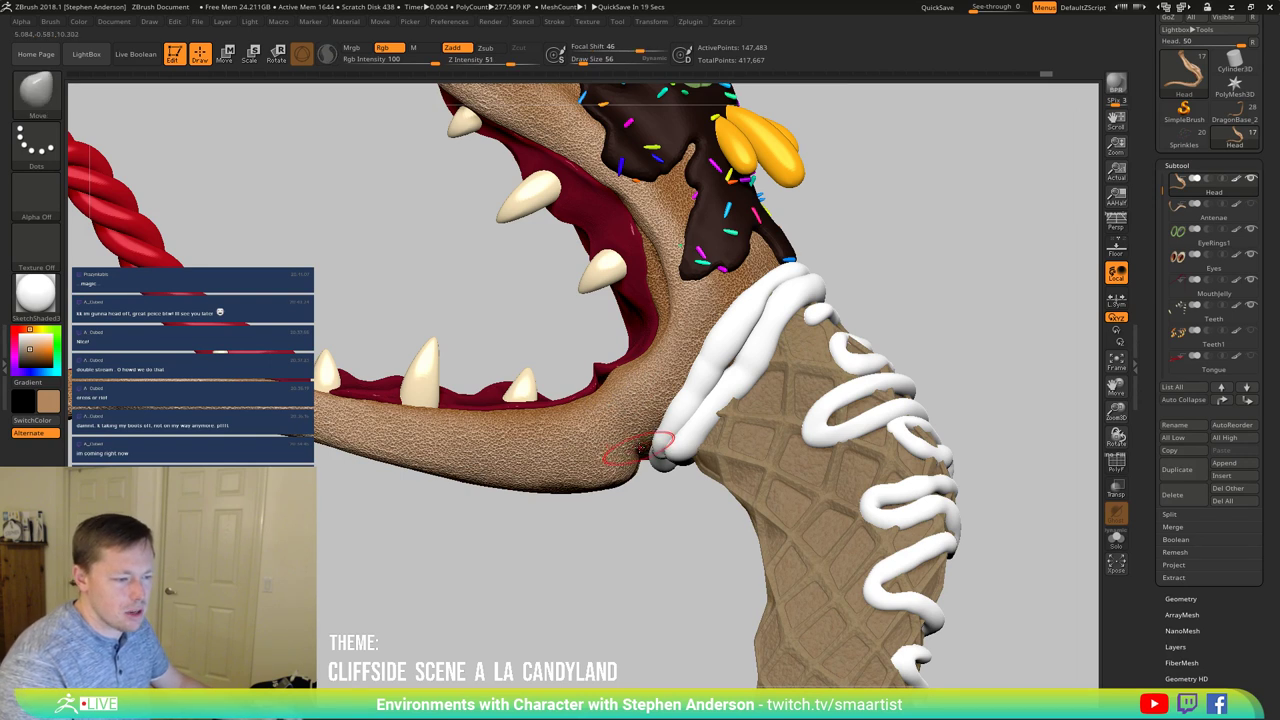
pyautogui.moveTo(674, 500); pyautogui.dragTo(752, 503)
# Step: Fit the jaw's rear corner around the frosting with the Move brush at a draw size of 84
pyautogui.press('s')
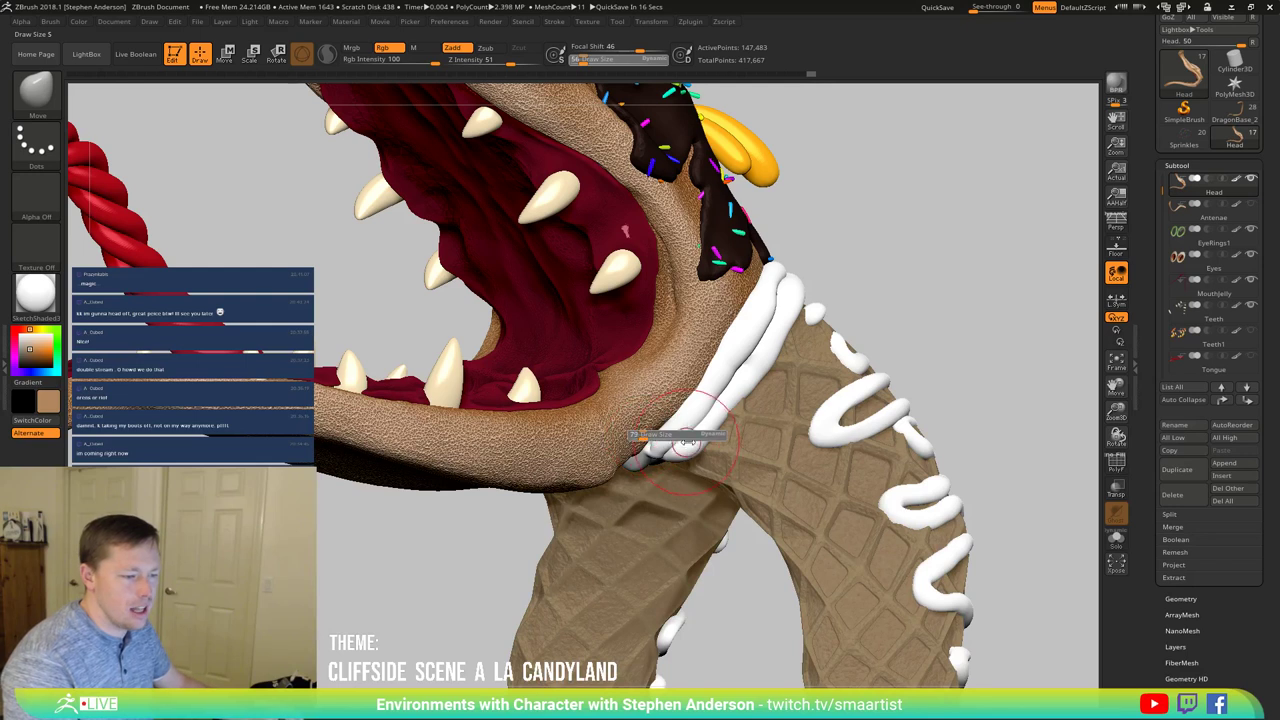
pyautogui.moveTo(686, 441); pyautogui.dragTo(657, 440)
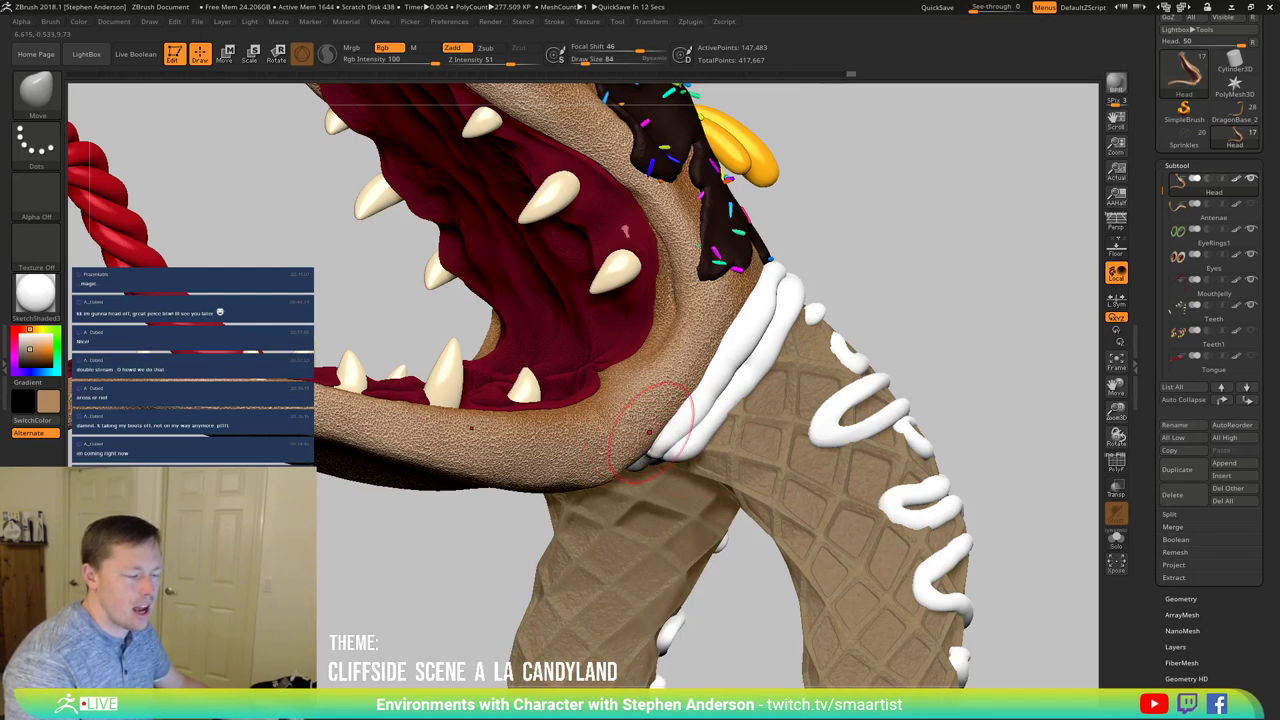
pyautogui.moveTo(649, 432); pyautogui.dragTo(622, 483, button='right')
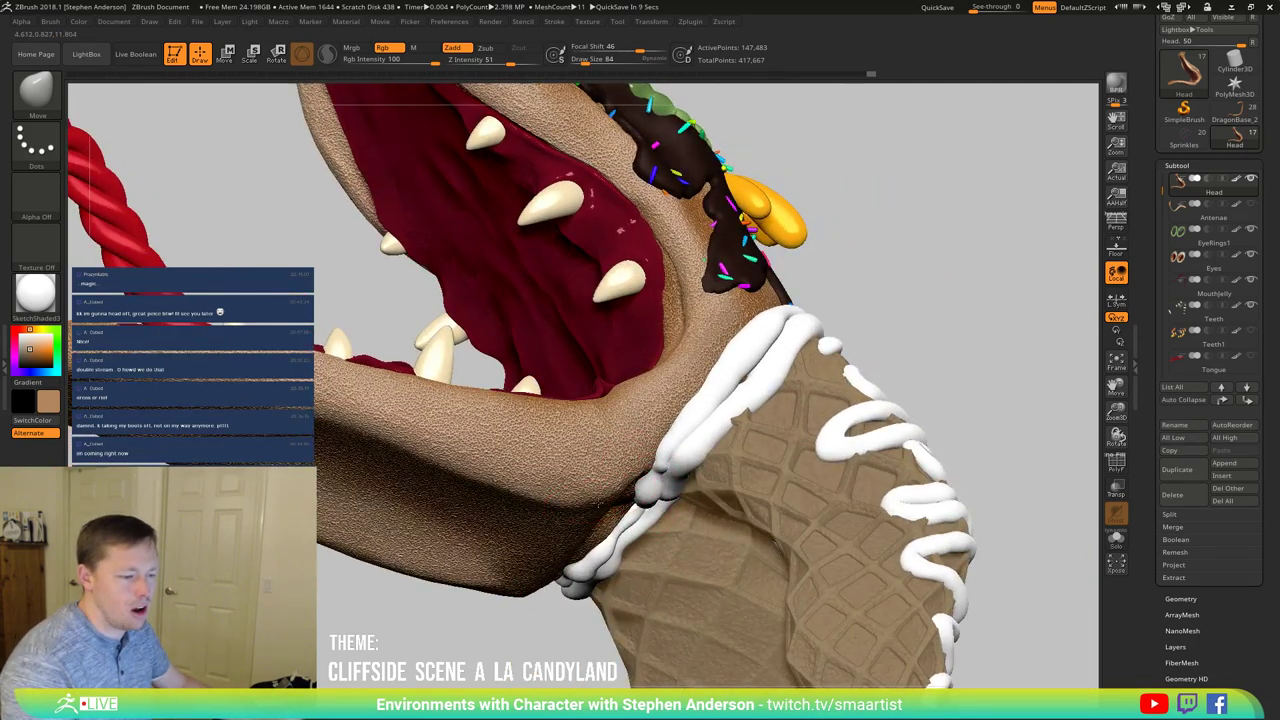
pyautogui.moveTo(651, 397); pyautogui.dragTo(660, 464, button='right')
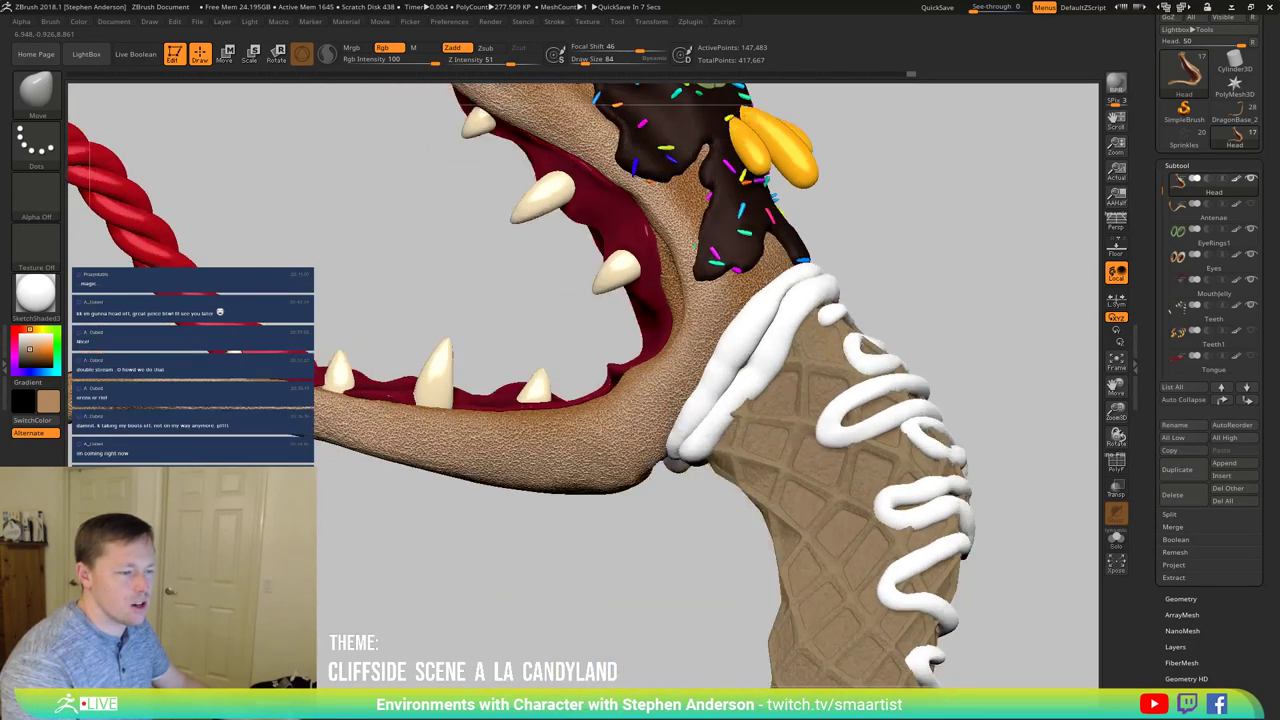
pyautogui.keyDown('alt'); pyautogui.click(628, 370); pyautogui.keyUp('alt')
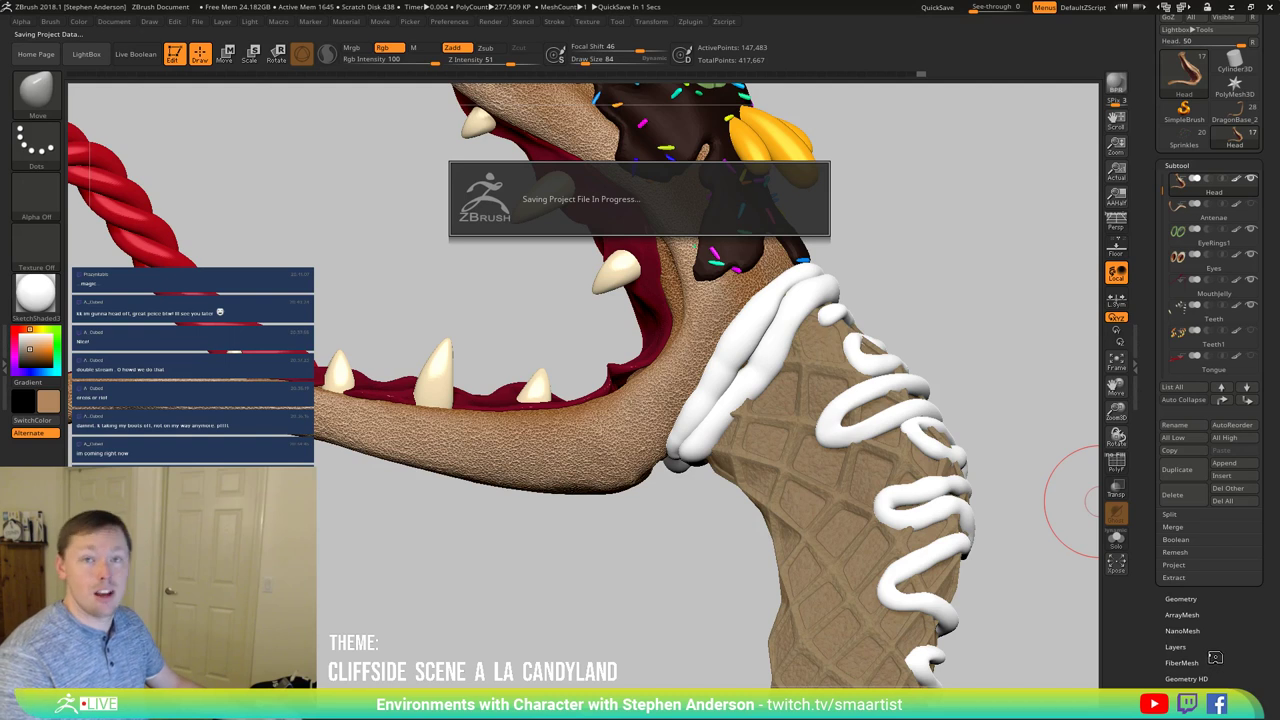
# Step: Open the head's Surface noise settings and examine the noise texture around the mouth corner
pyautogui.moveTo(1232, 667); pyautogui.dragTo(1239, 634)
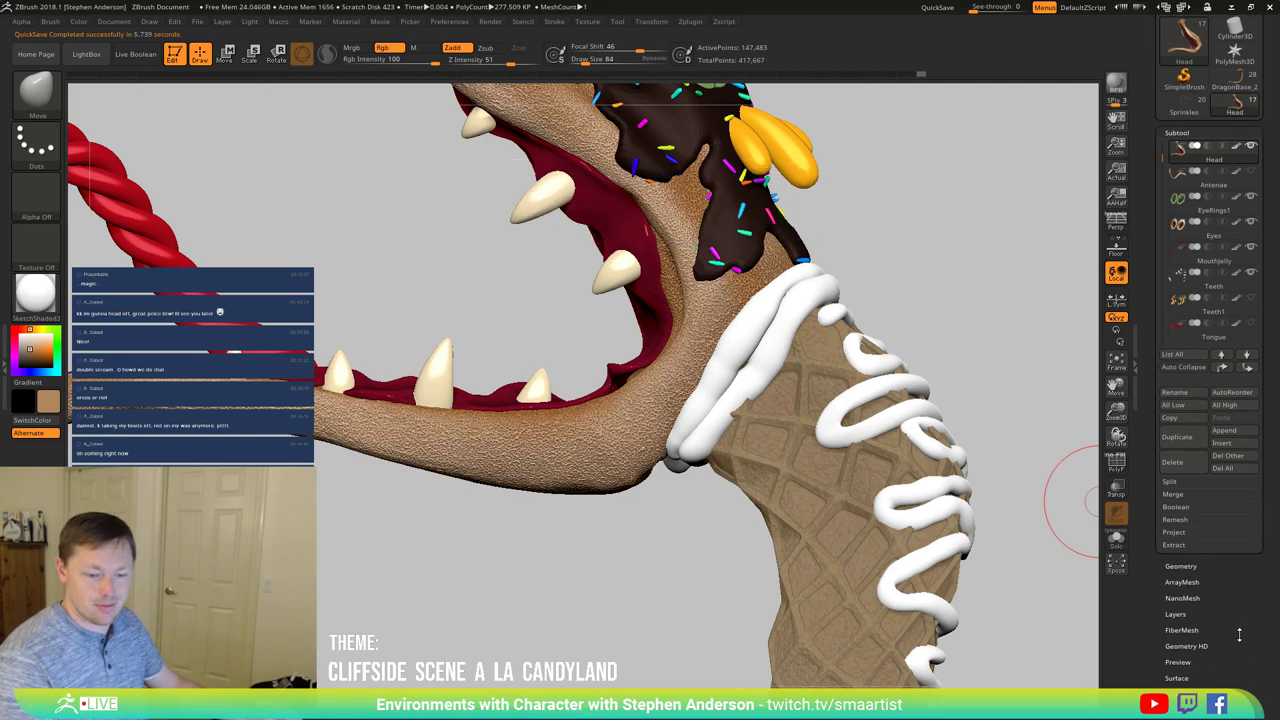
pyautogui.click(1178, 677)
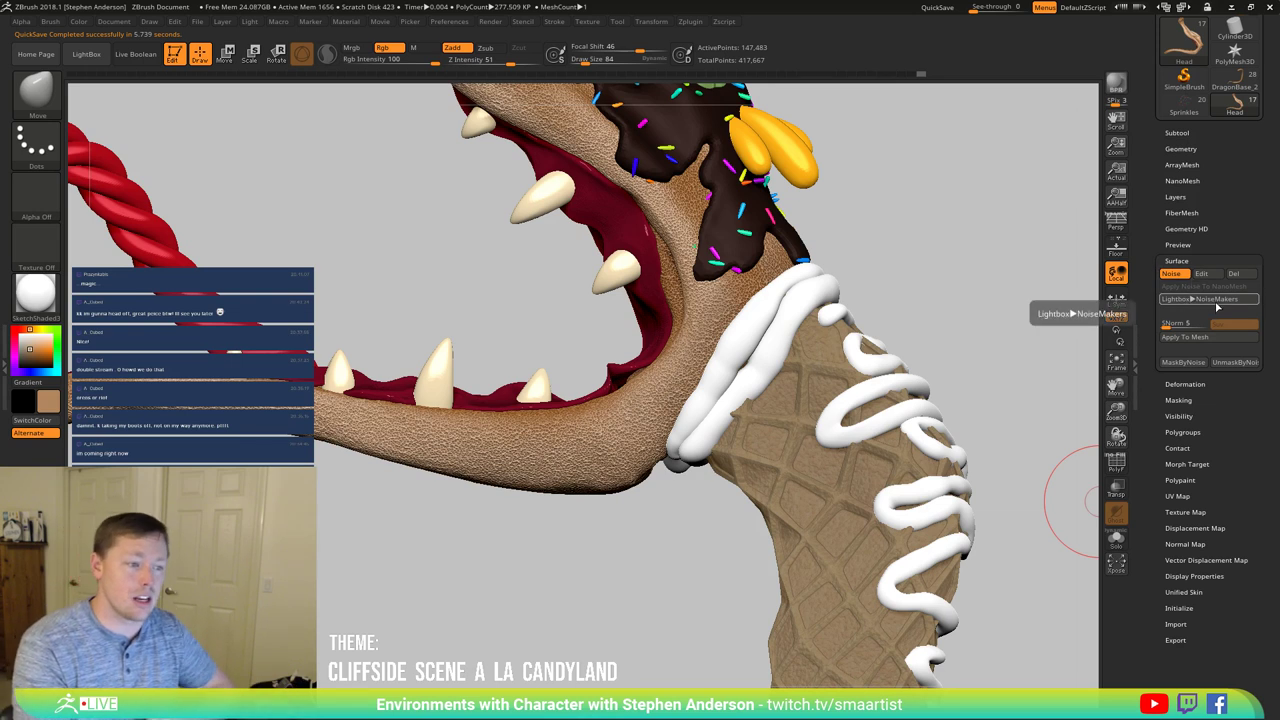
pyautogui.press('x')
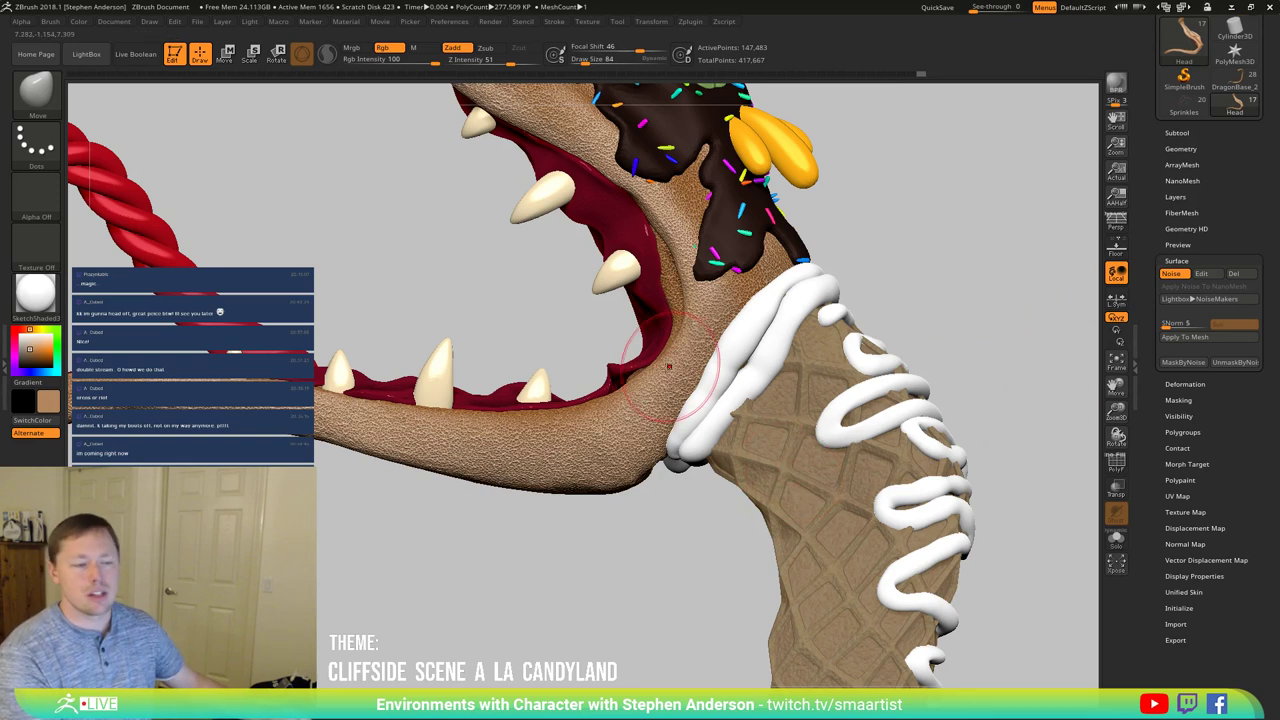
pyautogui.moveTo(652, 372)
pyautogui.mouseDown(button='right')
pyautogui.moveTo(745, 410)
pyautogui.moveTo(1020, 472)
pyautogui.mouseUp(button='right')
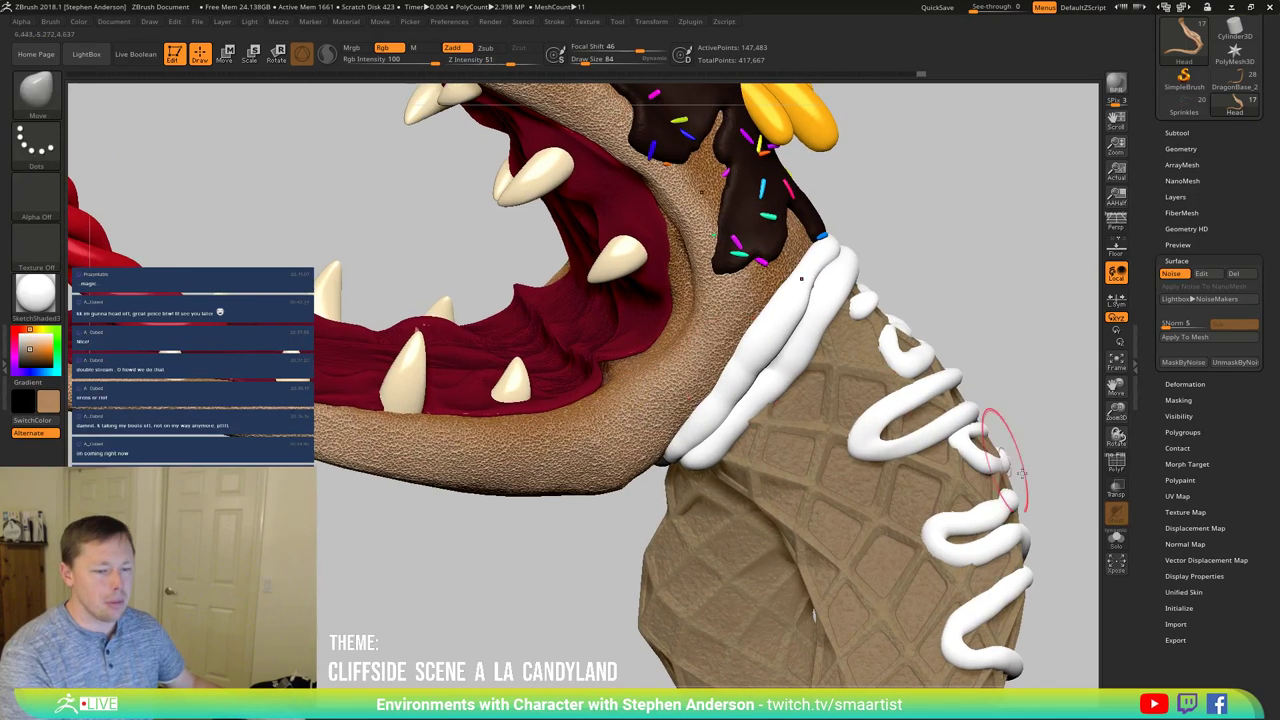
# Step: Isolate the head and rework the inside corner of the mouth with the Move and Smooth brushes
pyautogui.click(1116, 541)
pyautogui.moveTo(622, 360); pyautogui.dragTo(678, 388, button='right')
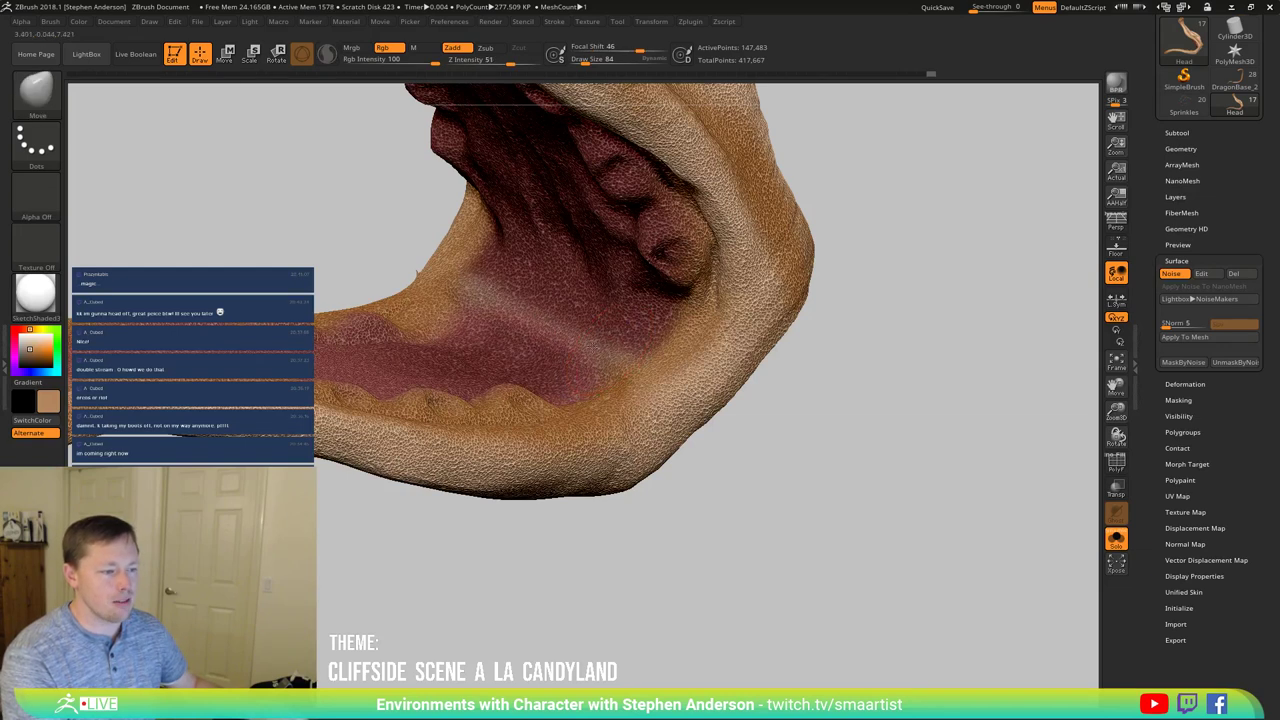
pyautogui.moveTo(603, 351)
pyautogui.mouseDown(button='right')
pyautogui.moveTo(588, 347)
pyautogui.moveTo(610, 368)
pyautogui.mouseUp(button='right')
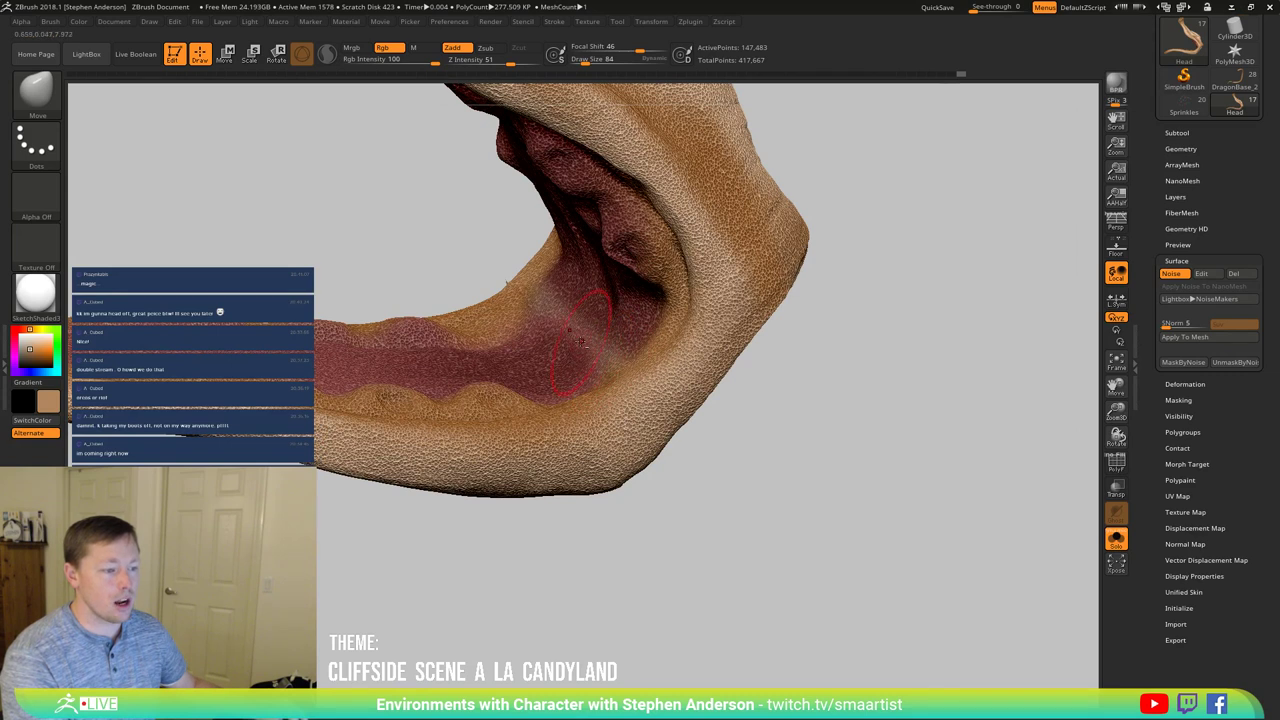
pyautogui.moveTo(610, 373); pyautogui.dragTo(602, 335, button='right')
pyautogui.moveTo(618, 418); pyautogui.dragTo(612, 370, button='right')
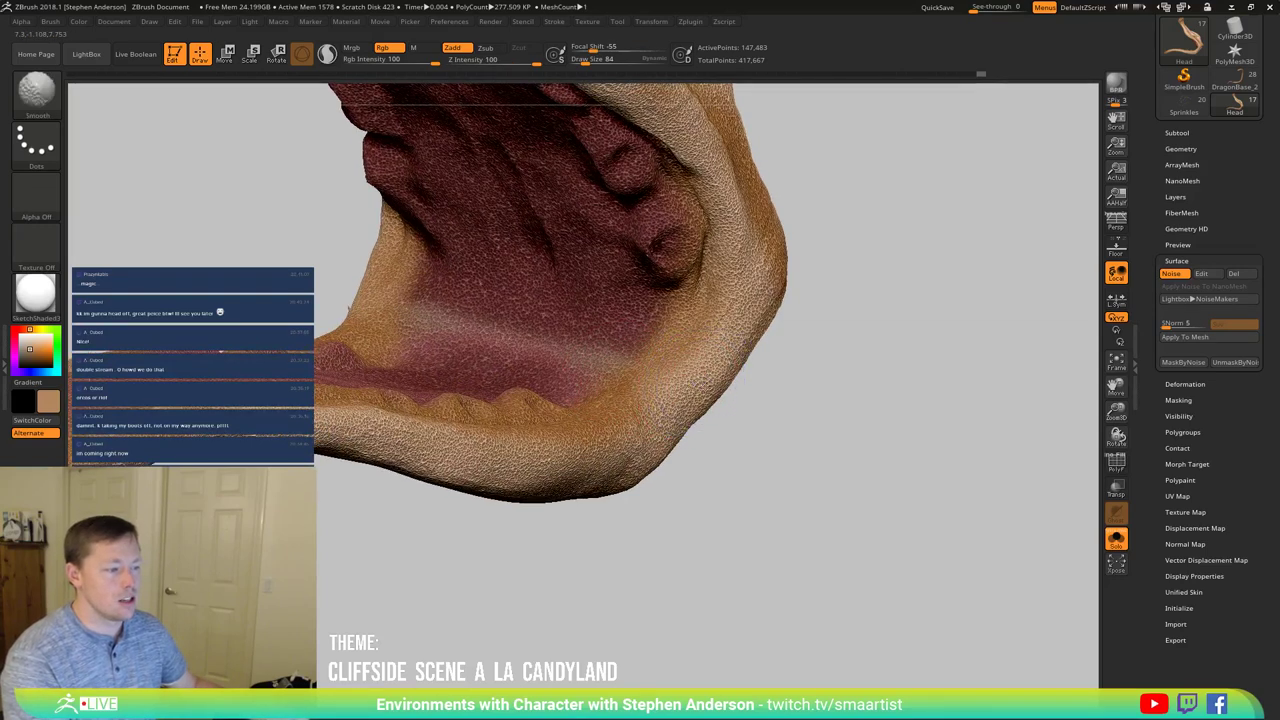
pyautogui.moveTo(700, 386)
pyautogui.mouseDown(button='right')
pyautogui.moveTo(692, 376)
pyautogui.moveTo(776, 396)
pyautogui.moveTo(632, 366)
pyautogui.mouseUp(button='right')
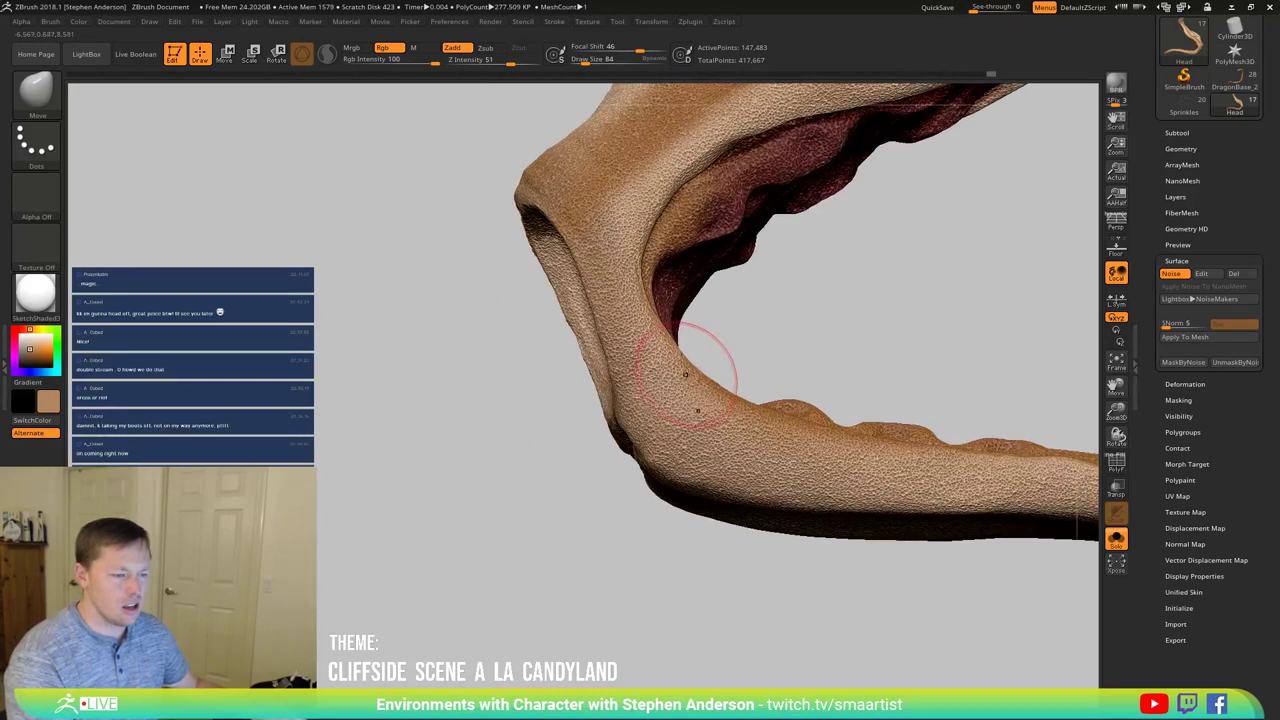
# Step: Try to smooth the head's mouth corner at a draw size of 45 and undo the stroke
pyautogui.press('s')
pyautogui.moveTo(627, 354); pyautogui.dragTo(607, 355)
pyautogui.press('shift')
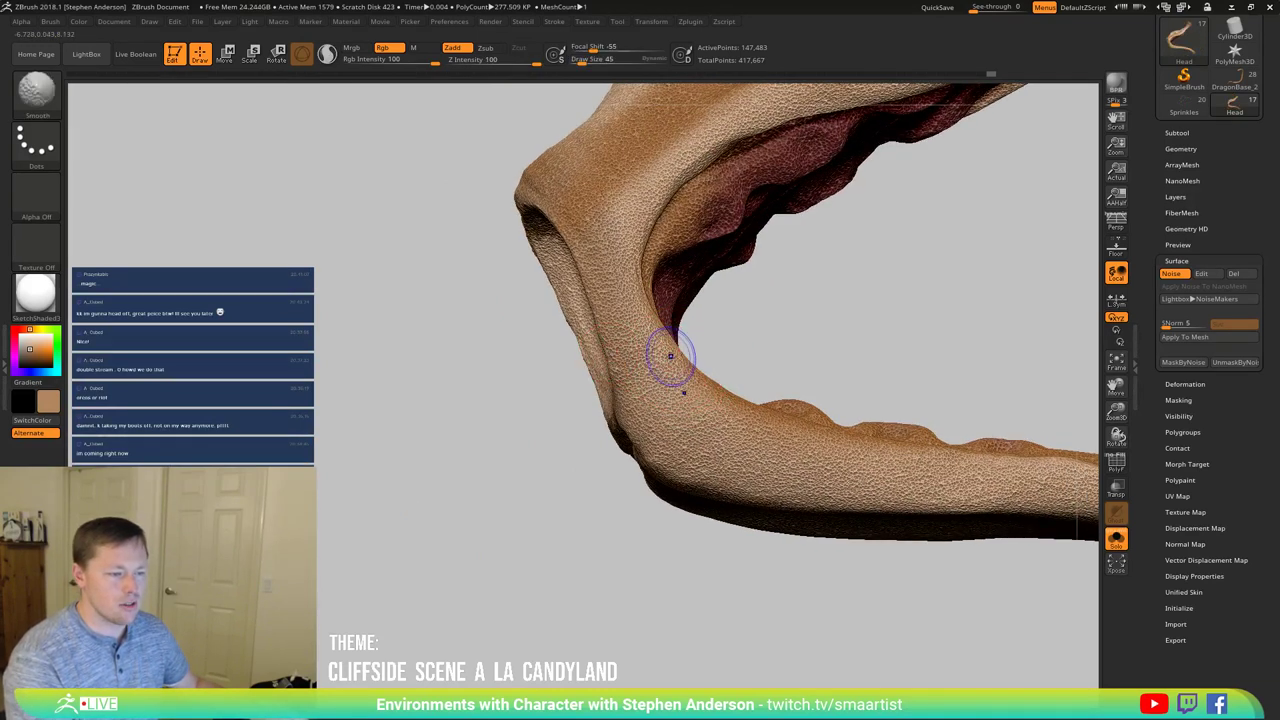
pyautogui.keyDown('shift'); pyautogui.moveTo(686, 353); pyautogui.dragTo(689, 360); pyautogui.keyUp('shift')
pyautogui.hotkey('ctrl', 'z')
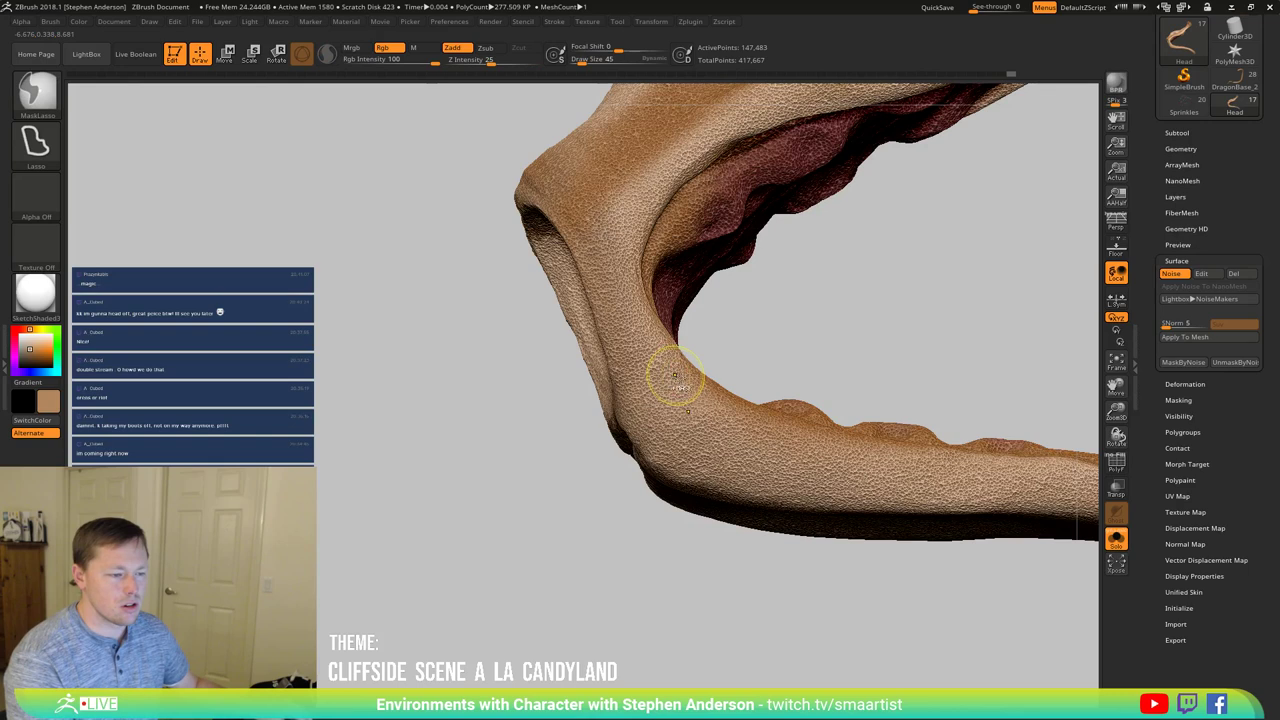
# Step: Turn off the head's Surface noise and enable Sculptris Pro for sculpting the inner mouth corner
pyautogui.moveTo(691, 364)
pyautogui.mouseDown(button='right')
pyautogui.moveTo(600, 386)
pyautogui.moveTo(690, 355)
pyautogui.mouseUp(button='right')
pyautogui.press('ctrl')
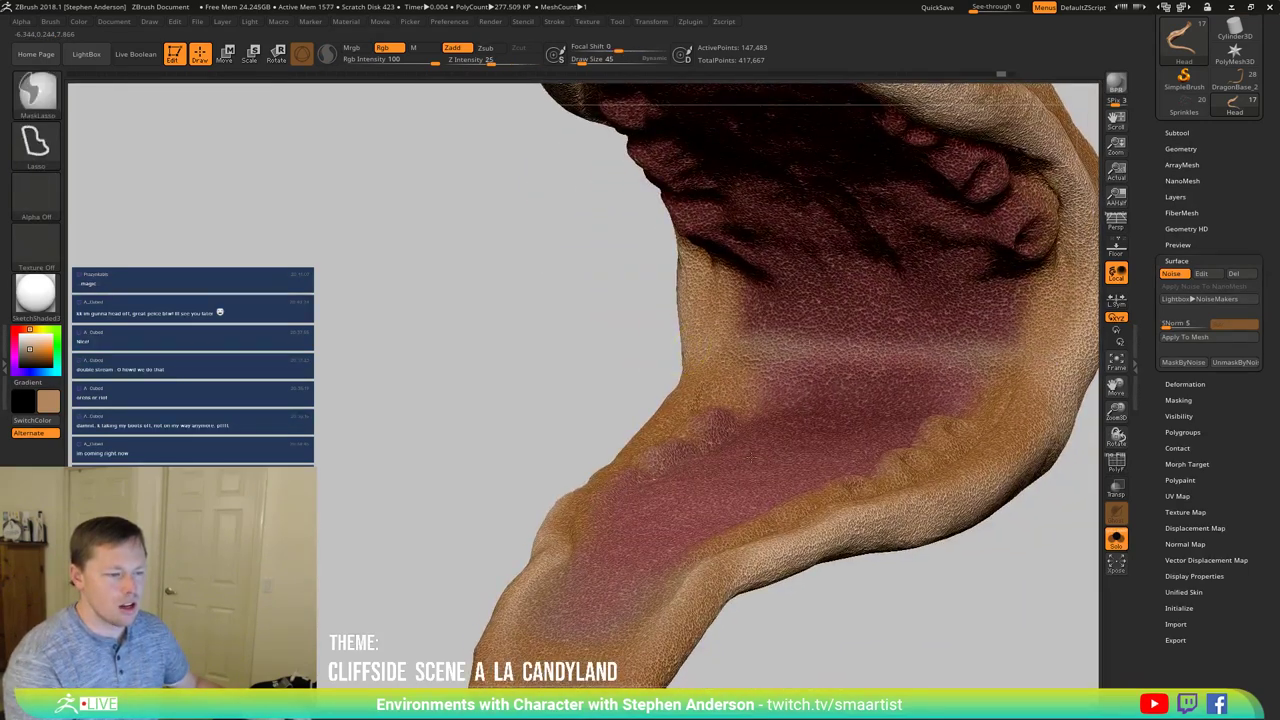
pyautogui.keyDown('ctrl'); pyautogui.moveTo(654, 462); pyautogui.dragTo(755, 462, button='right'); pyautogui.keyUp('ctrl')
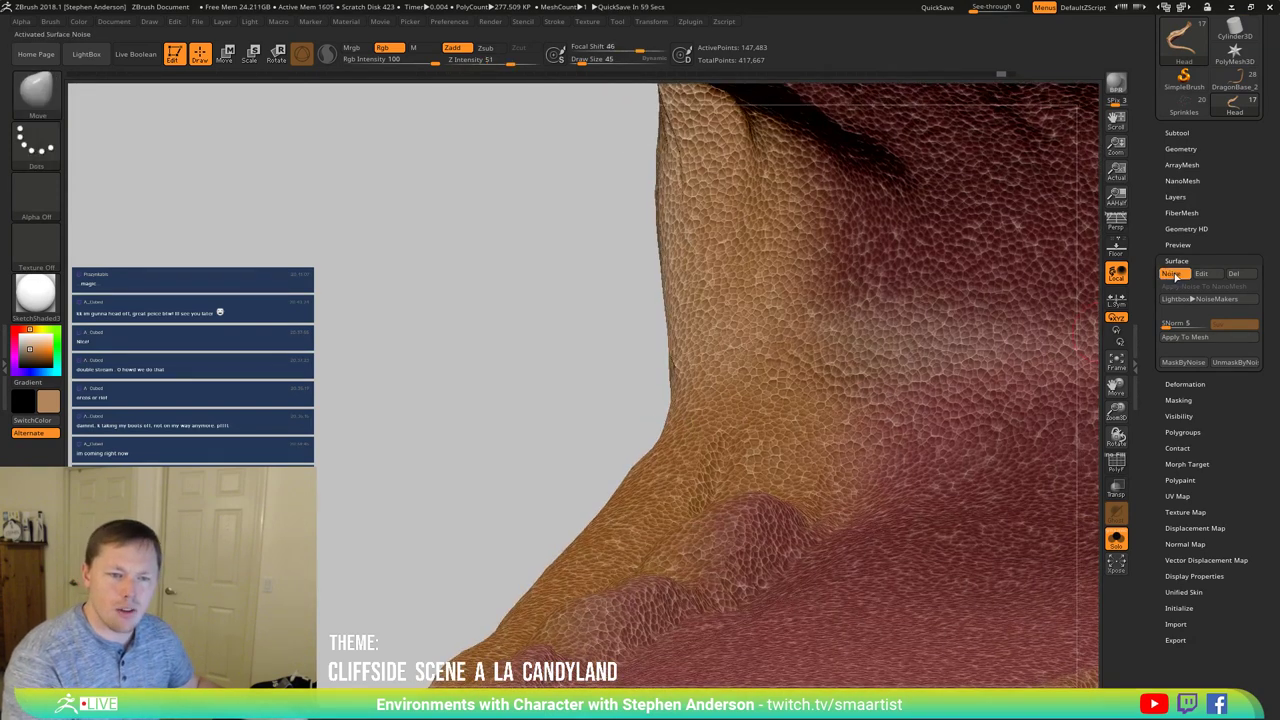
pyautogui.click(1170, 274)
pyautogui.moveTo(685, 381)
pyautogui.mouseDown(button='right')
pyautogui.moveTo(832, 384)
pyautogui.moveTo(672, 381)
pyautogui.moveTo(651, 363)
pyautogui.moveTo(664, 368)
pyautogui.mouseUp(button='right')
pyautogui.click(327, 55)
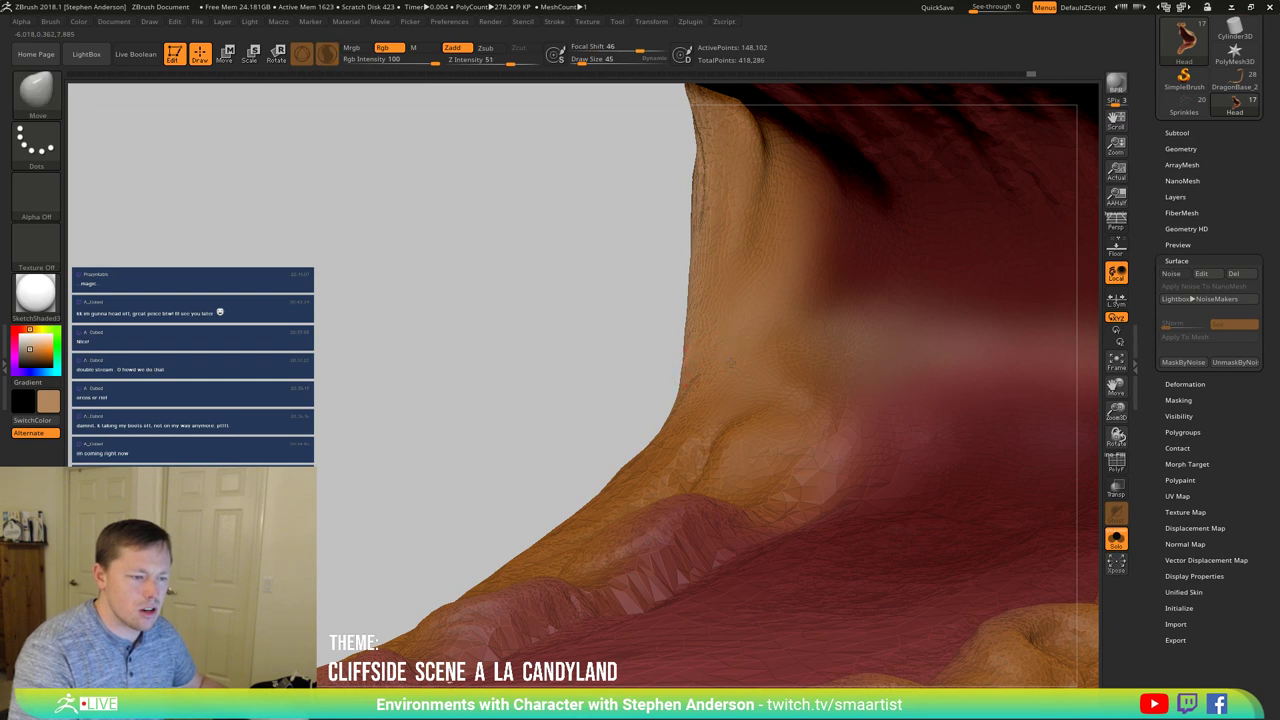
# Step: Smooth the head's mouth corner with the Smooth brush at a draw size of 81
pyautogui.moveTo(688, 362); pyautogui.dragTo(663, 354, button='right')
pyautogui.press('s')
pyautogui.press('shift')
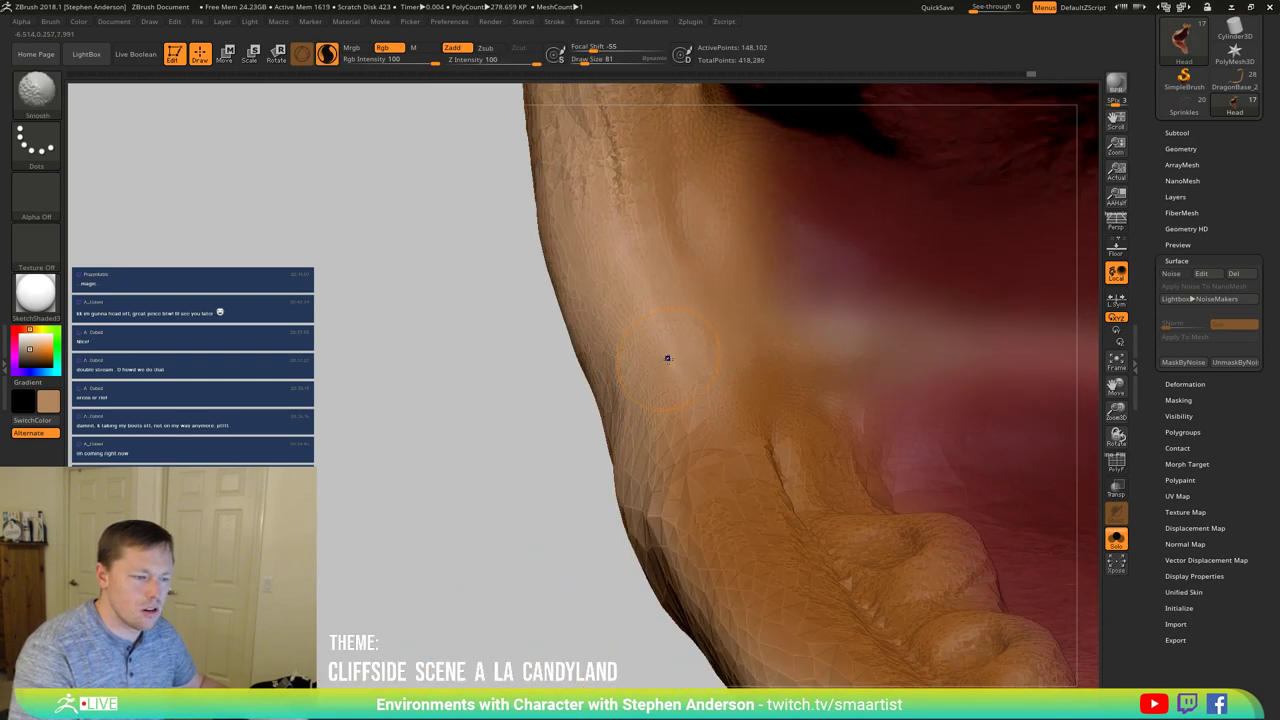
pyautogui.keyDown('shift'); pyautogui.moveTo(672, 361); pyautogui.dragTo(688, 392); pyautogui.keyUp('shift')
pyautogui.moveTo(745, 390)
pyautogui.keyDown('ctrl'); pyautogui.mouseDown(button='right')
pyautogui.moveTo(557, 390)
pyautogui.moveTo(728, 416)
pyautogui.moveTo(666, 423)
pyautogui.moveTo(741, 401)
pyautogui.moveTo(704, 462)
pyautogui.moveTo(668, 486)
pyautogui.mouseUp(button='right'); pyautogui.keyUp('ctrl')
pyautogui.press('shift')
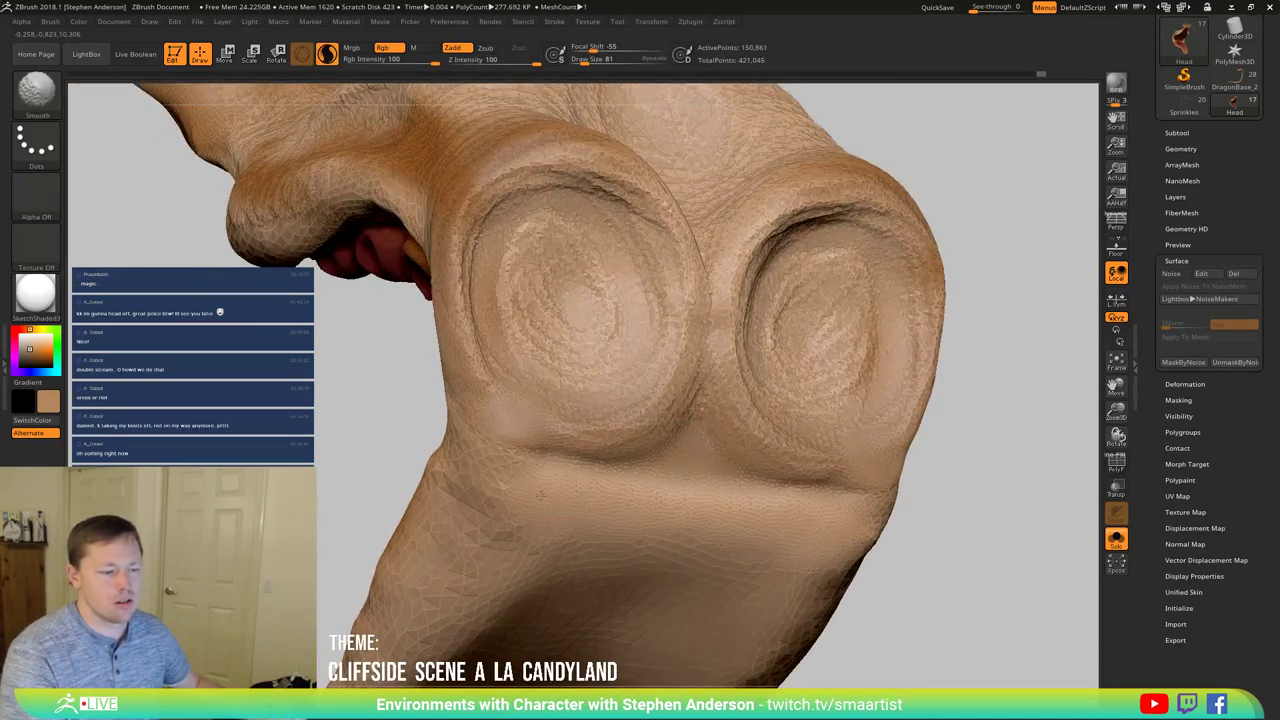
pyautogui.moveTo(643, 518)
pyautogui.mouseDown(button='right')
pyautogui.moveTo(640, 430)
pyautogui.moveTo(675, 457)
pyautogui.moveTo(651, 391)
pyautogui.moveTo(760, 470)
pyautogui.moveTo(851, 509)
pyautogui.mouseUp(button='right')
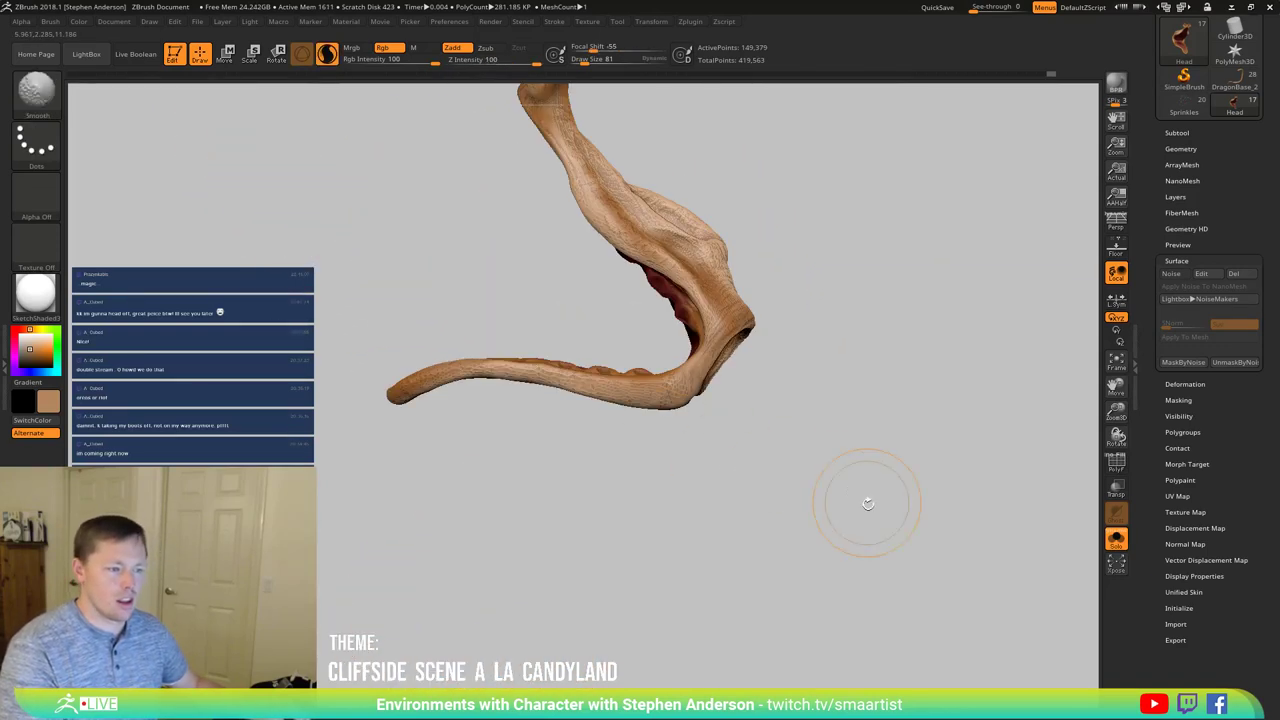
# Step: Show all subtools again and select every part of the dragon head for a joint gizmo transform
pyautogui.click(1116, 538)
pyautogui.moveTo(831, 374)
pyautogui.mouseDown(button='right')
pyautogui.moveTo(737, 337)
pyautogui.moveTo(842, 352)
pyautogui.moveTo(857, 389)
pyautogui.moveTo(814, 380)
pyautogui.mouseUp(button='right')
pyautogui.press('w')
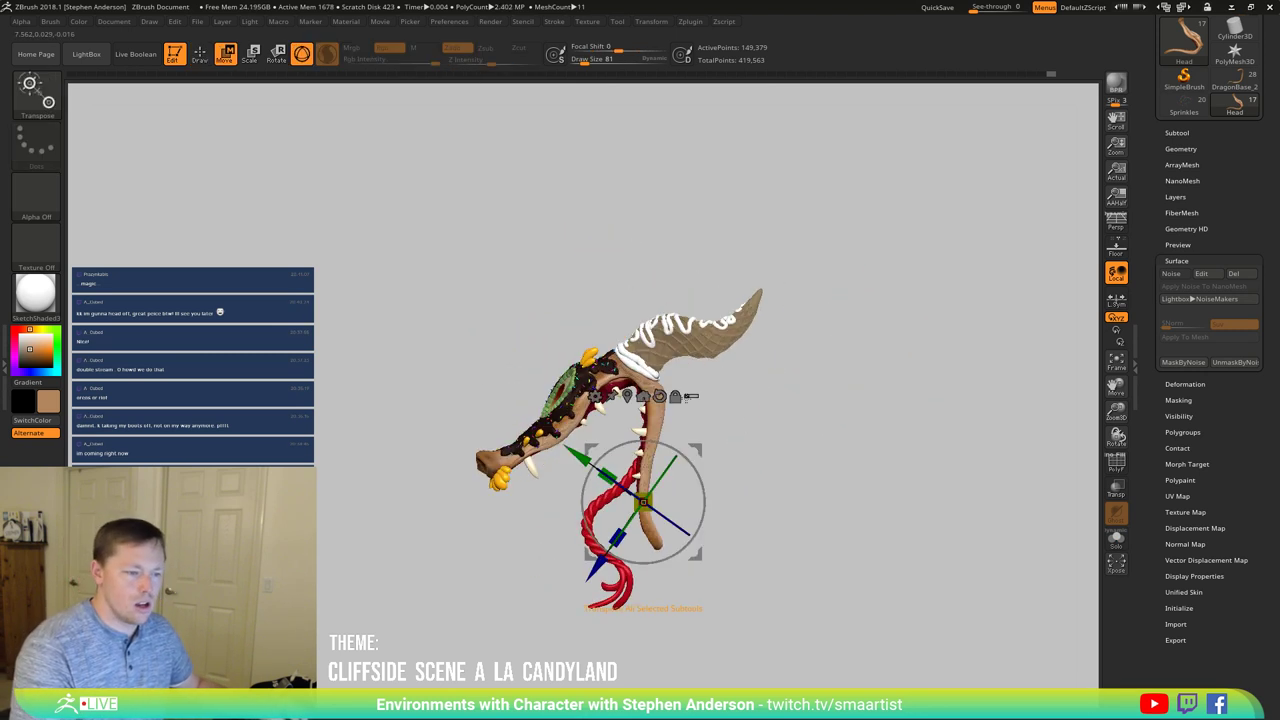
pyautogui.click(691, 396)
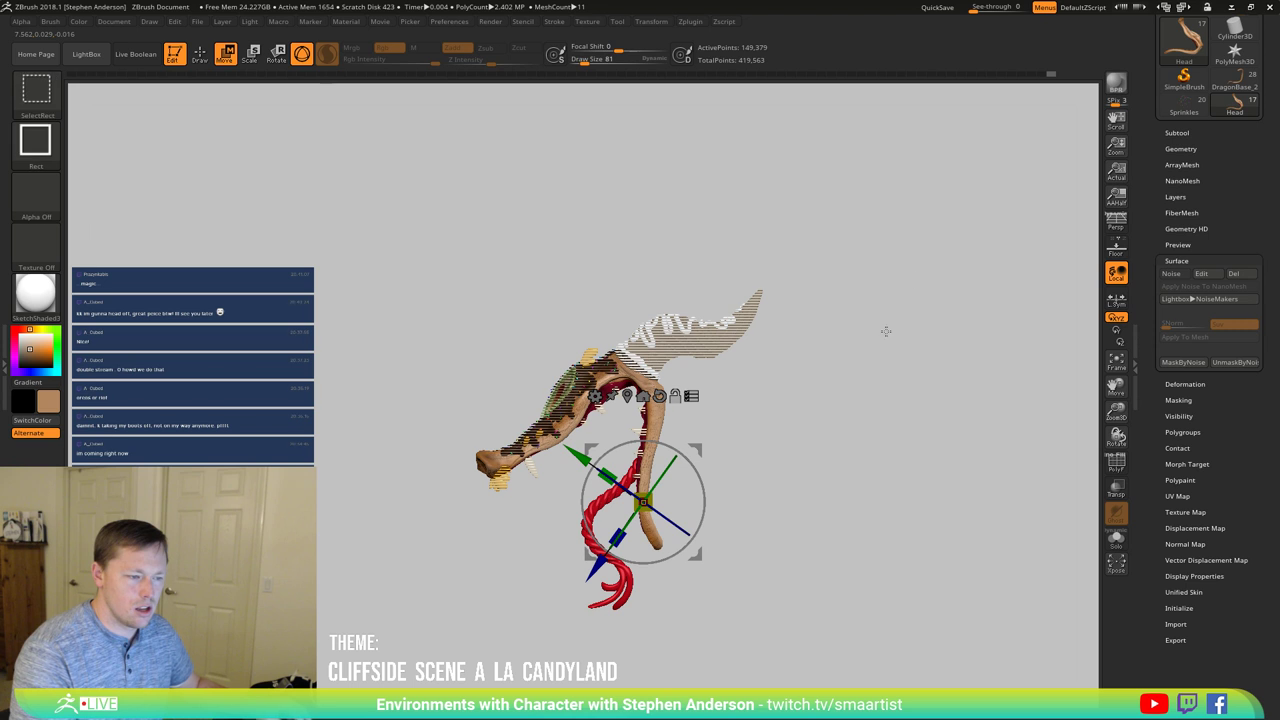
pyautogui.keyDown('ctrl'); pyautogui.keyDown('shift'); pyautogui.moveTo(905, 277); pyautogui.dragTo(328, 611); pyautogui.keyUp('shift'); pyautogui.keyUp('ctrl')
# Step: Rotate the whole dragon head about 25 degrees around the jaw hinge and check its pose from several sides
pyautogui.keyDown('alt'); pyautogui.moveTo(700, 455); pyautogui.dragTo(717, 370); pyautogui.keyUp('alt')
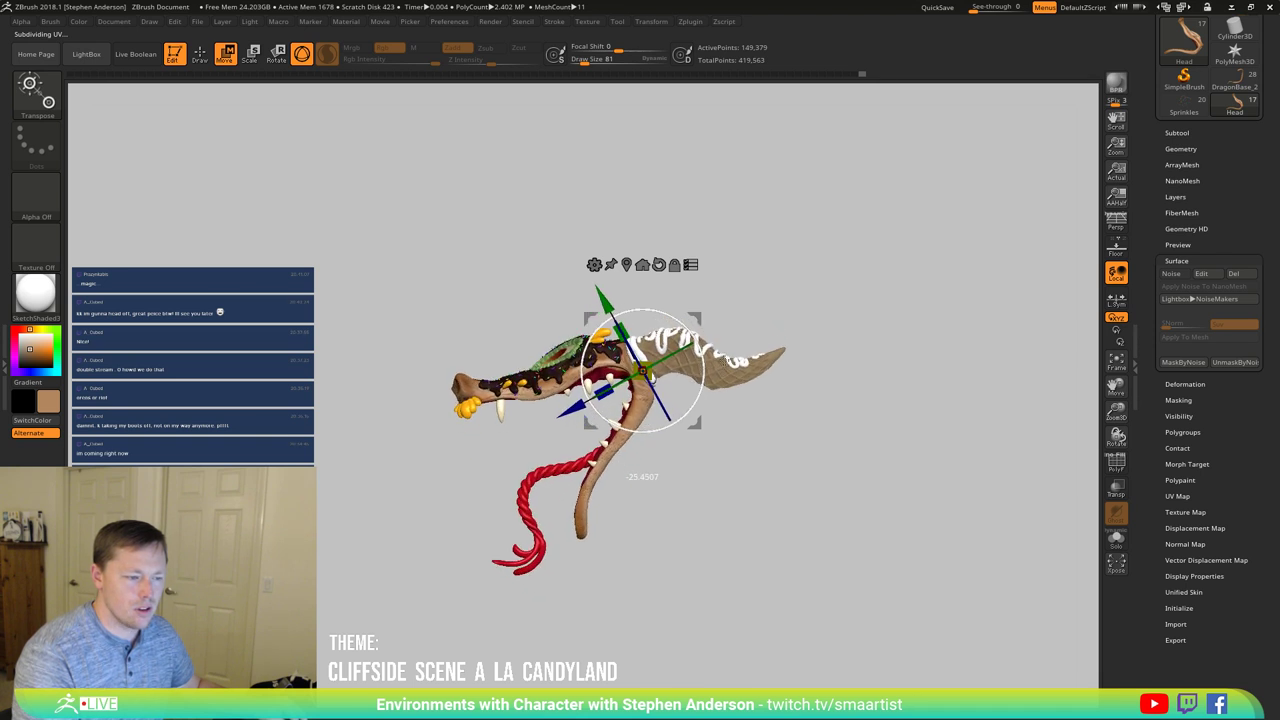
pyautogui.moveTo(582, 411); pyautogui.dragTo(809, 436)
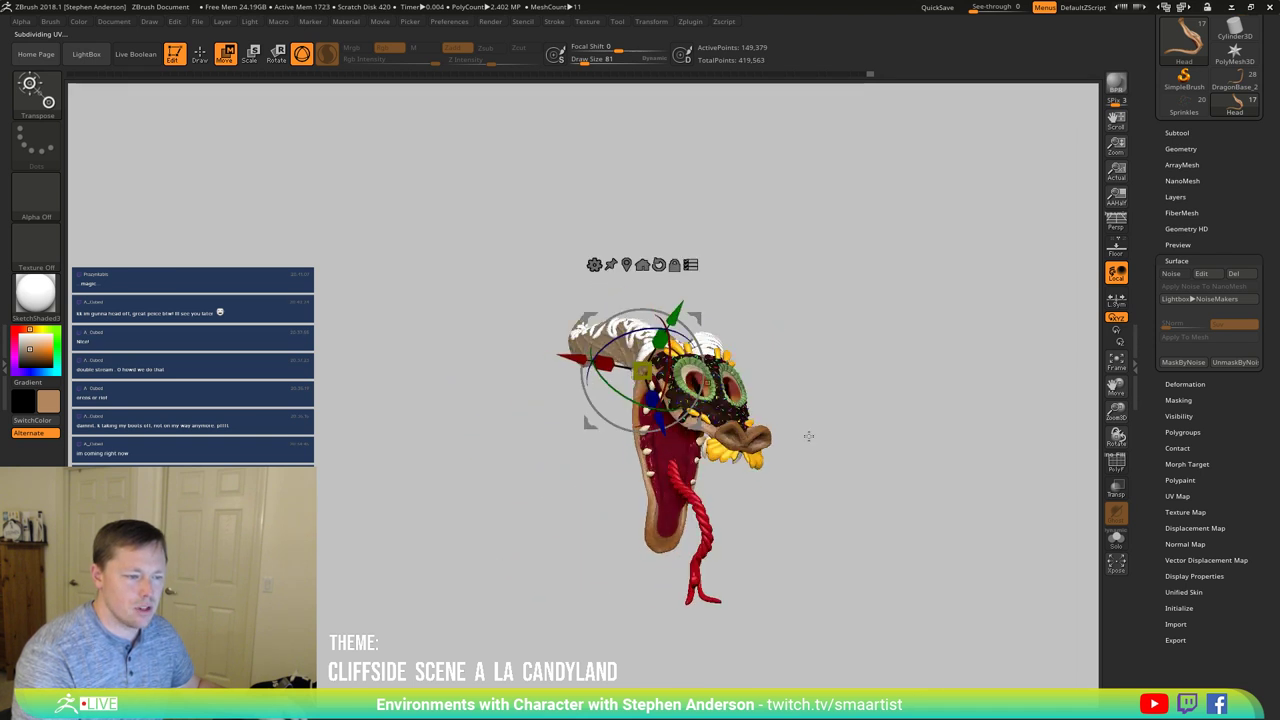
pyautogui.keyDown('shift'); pyautogui.moveTo(809, 436); pyautogui.dragTo(699, 431, button='right'); pyautogui.keyUp('shift')
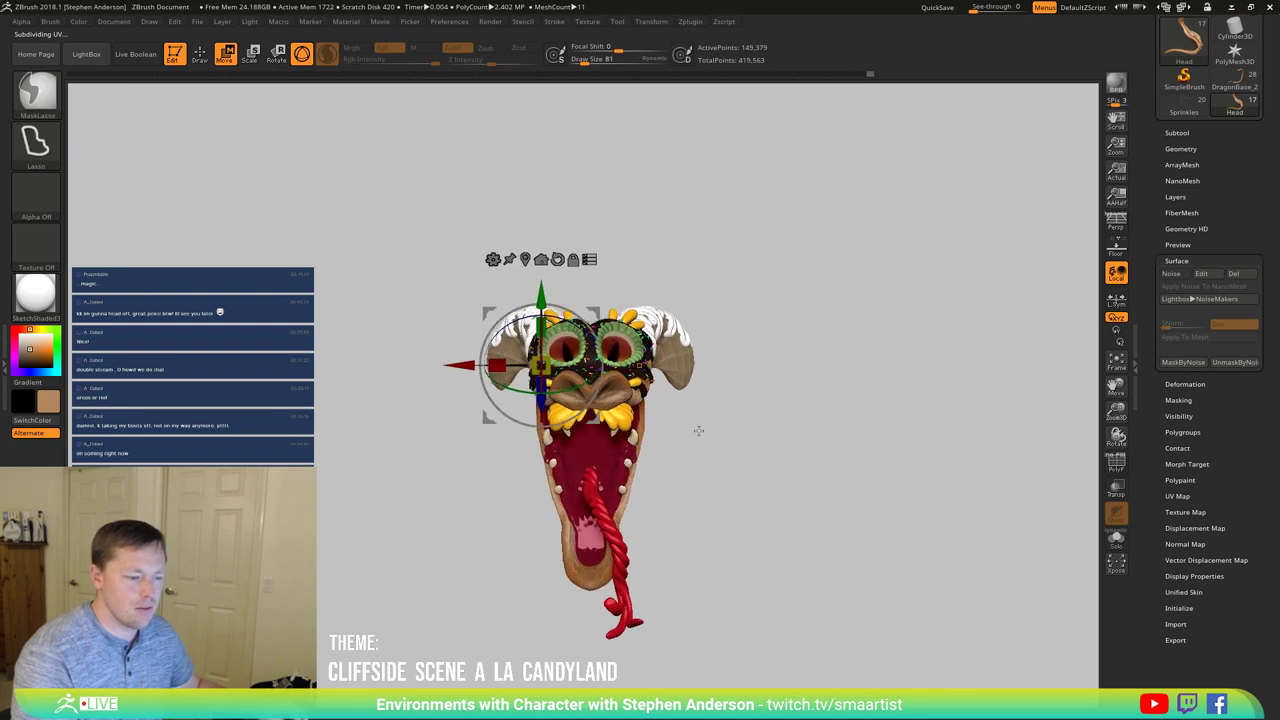
pyautogui.moveTo(698, 430); pyautogui.dragTo(663, 455)
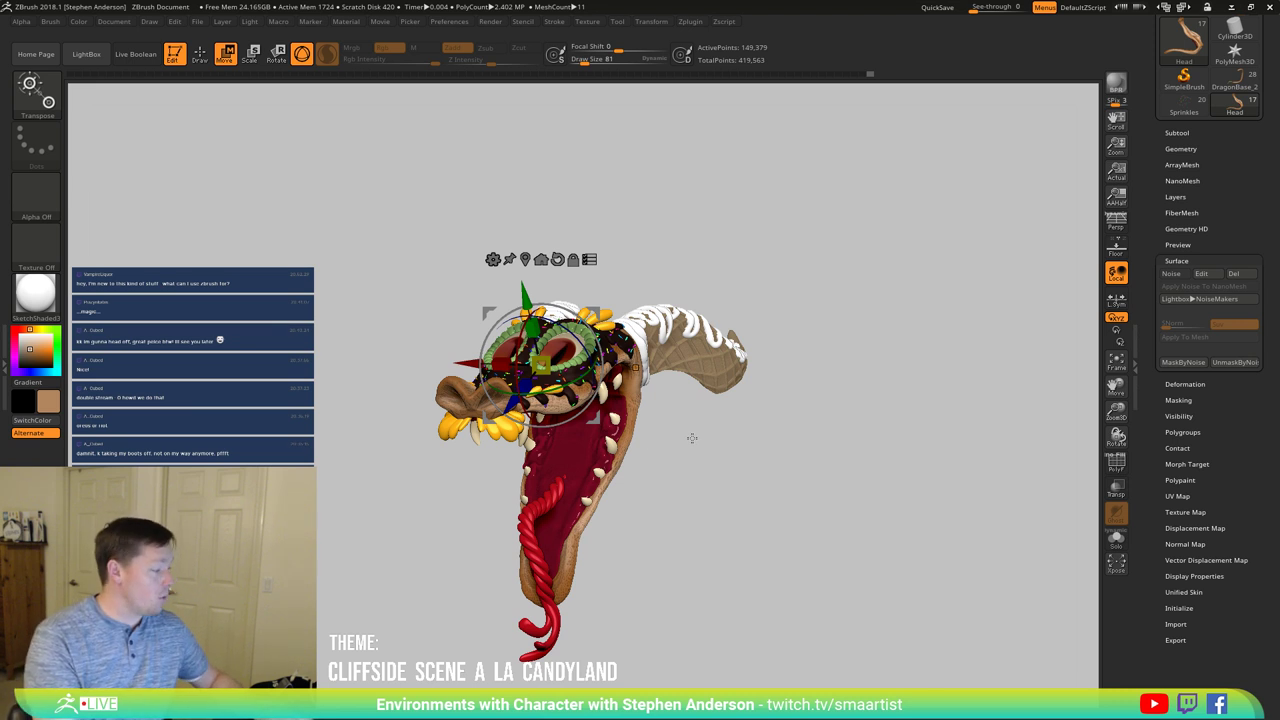
pyautogui.moveTo(688, 433)
pyautogui.mouseDown()
pyautogui.moveTo(683, 451)
pyautogui.moveTo(651, 442)
pyautogui.moveTo(696, 450)
pyautogui.mouseUp()
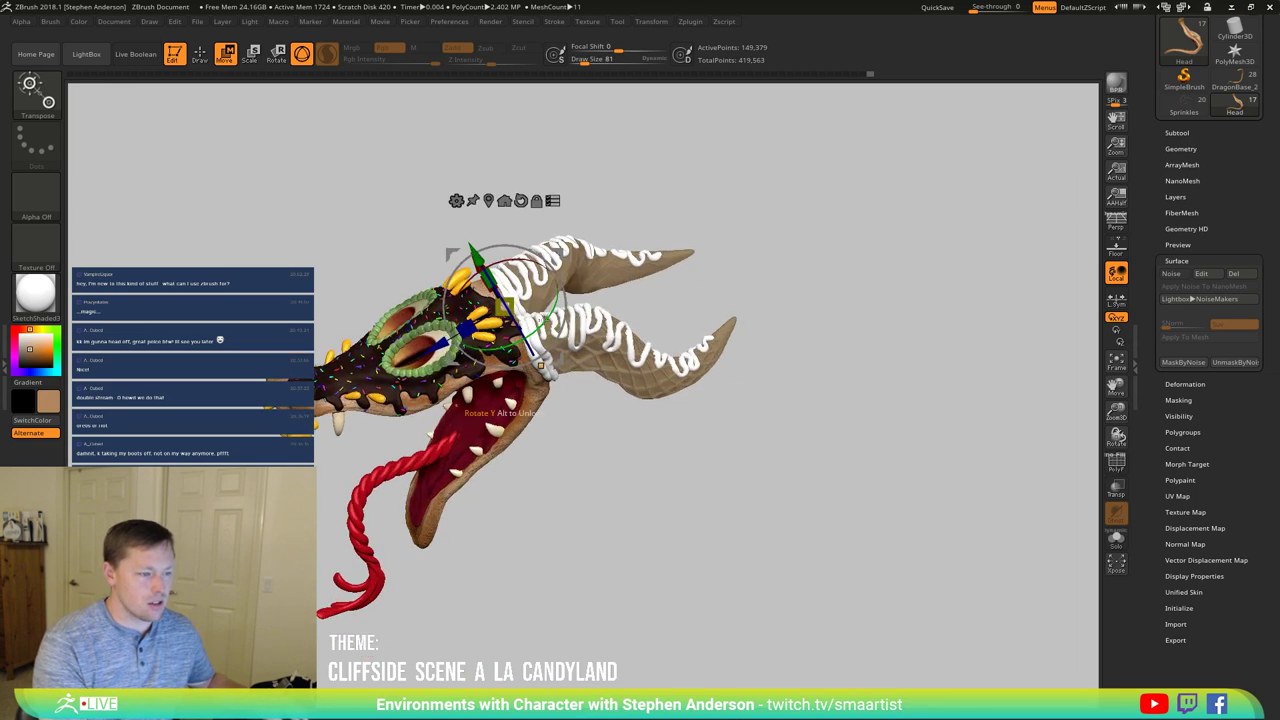
# Step: Undo the whole-head rotation, including the transform on the Teeth subtool
pyautogui.moveTo(506, 306); pyautogui.dragTo(470, 305)
pyautogui.hotkey('ctrl', 'z')
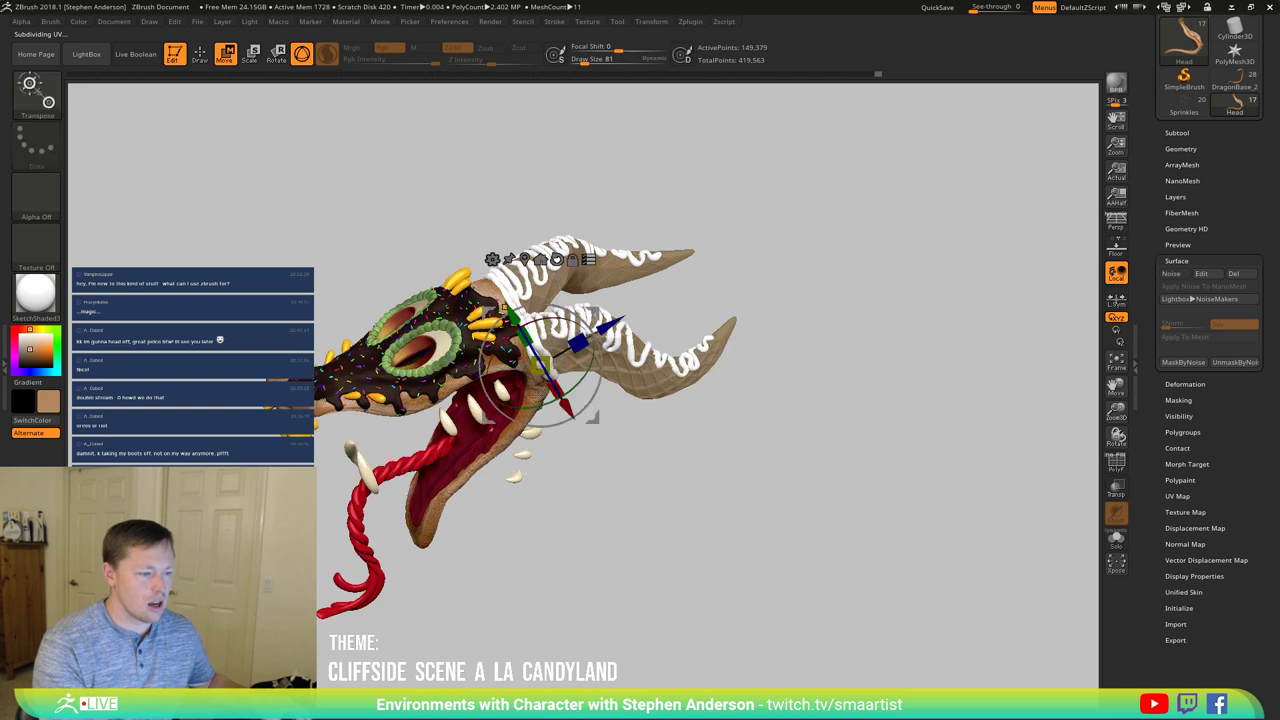
pyautogui.moveTo(600, 492); pyautogui.dragTo(575, 475)
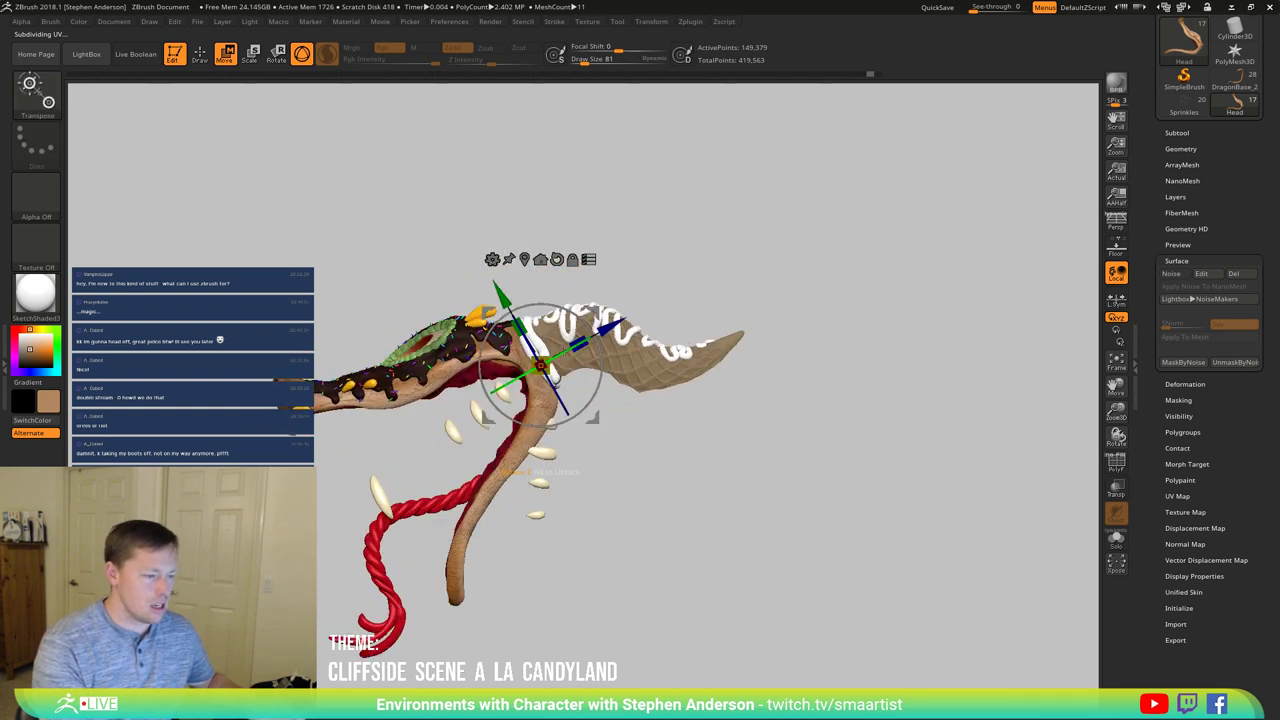
pyautogui.keyDown('alt'); pyautogui.click(454, 438); pyautogui.keyUp('alt')
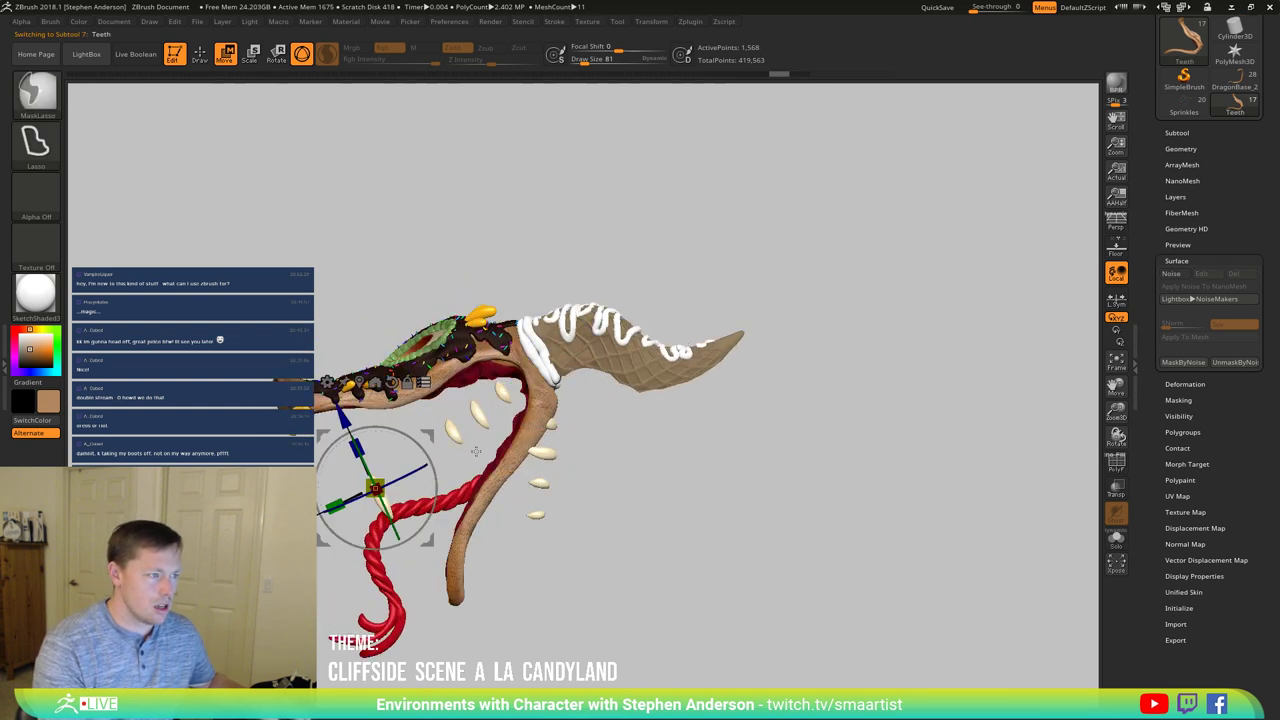
pyautogui.hotkey('ctrl', 'shift', 'z')
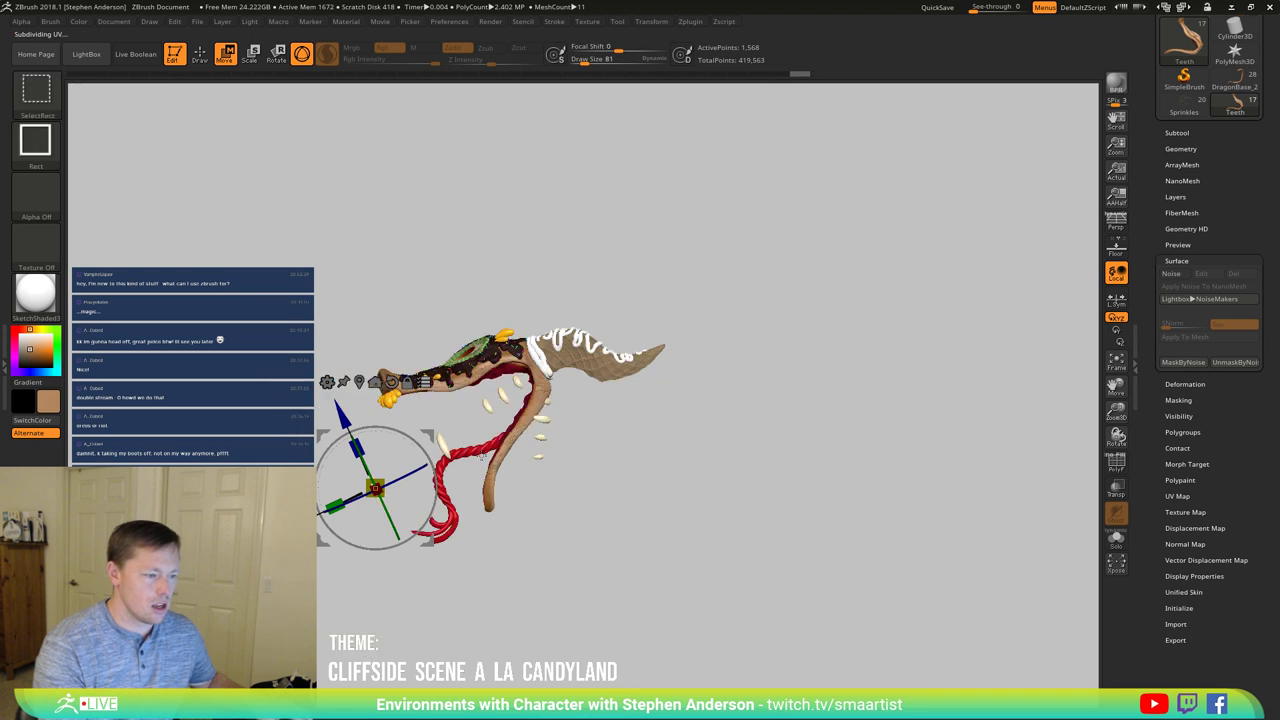
pyautogui.hotkey('ctrl', 'z')
pyautogui.hotkey('ctrl', 'z')
pyautogui.hotkey('ctrl', 'z')
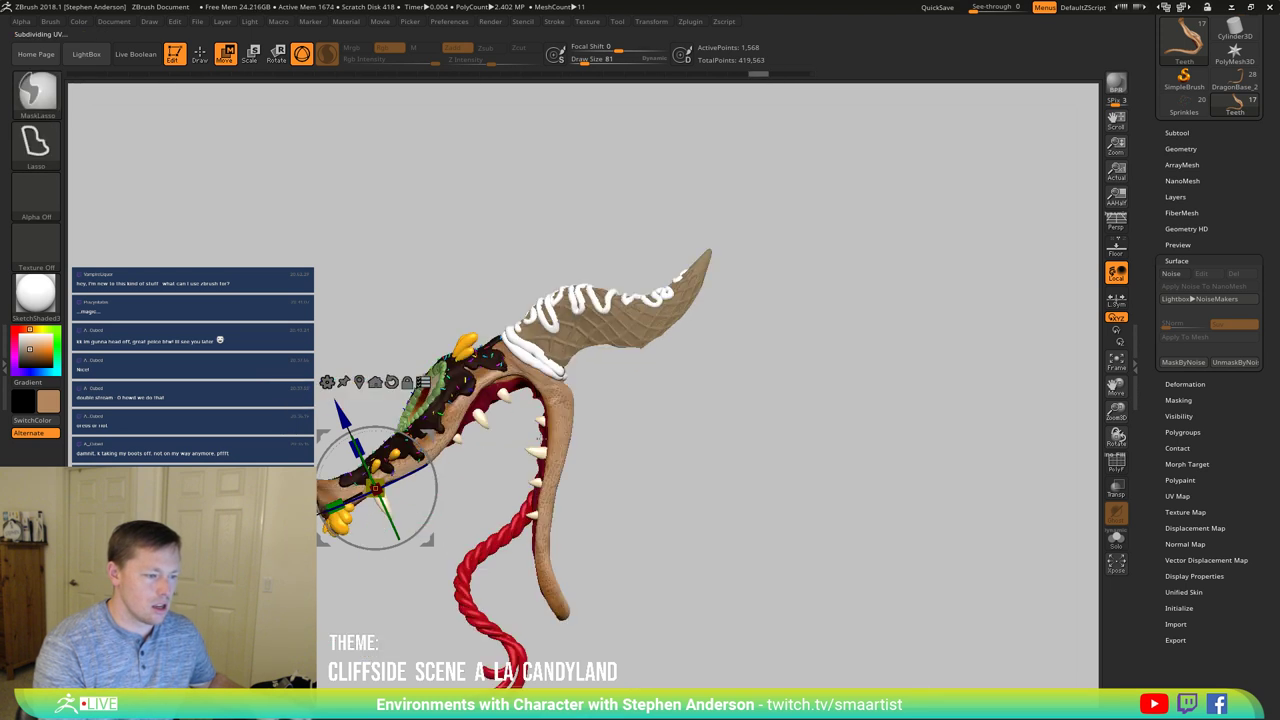
# Step: Place the gizmo at the jaw hinge, reset its orientation, and rotate the whole dragon head about 31 degrees until it is level
pyautogui.keyDown('alt'); pyautogui.moveTo(433, 433); pyautogui.dragTo(592, 302); pyautogui.keyUp('alt')
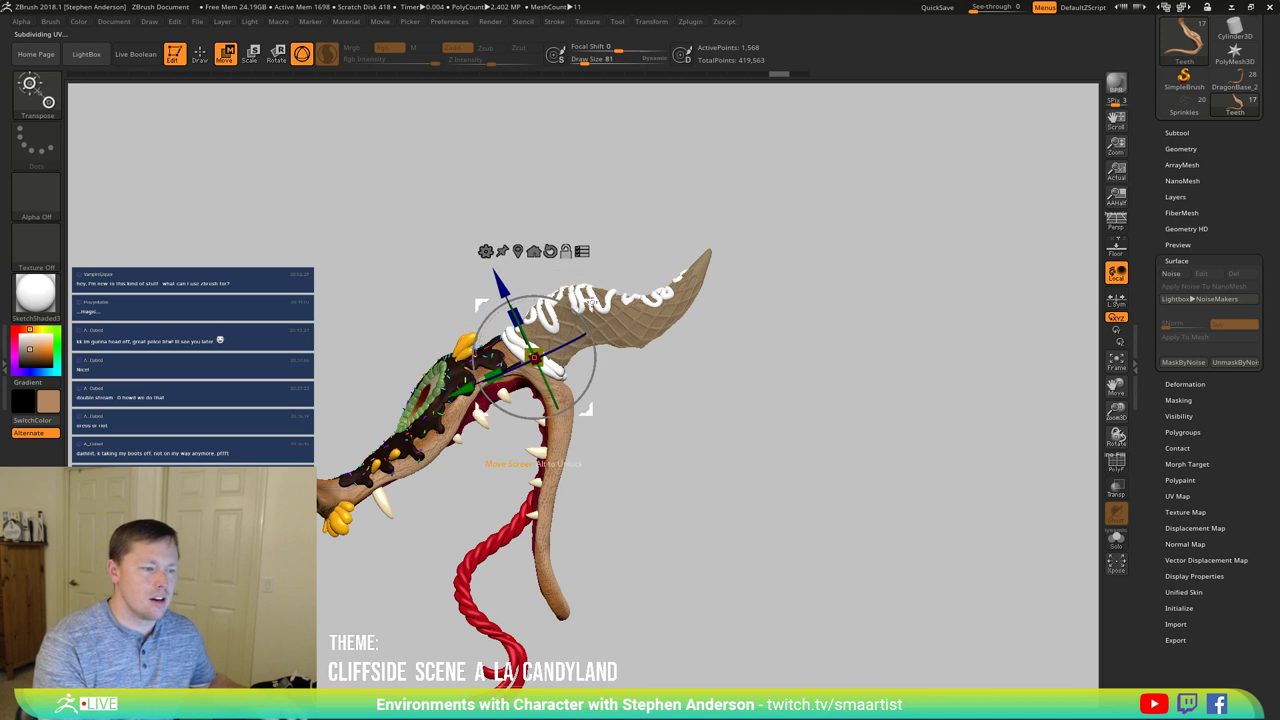
pyautogui.keyDown('alt'); pyautogui.click(551, 252); pyautogui.keyUp('alt')
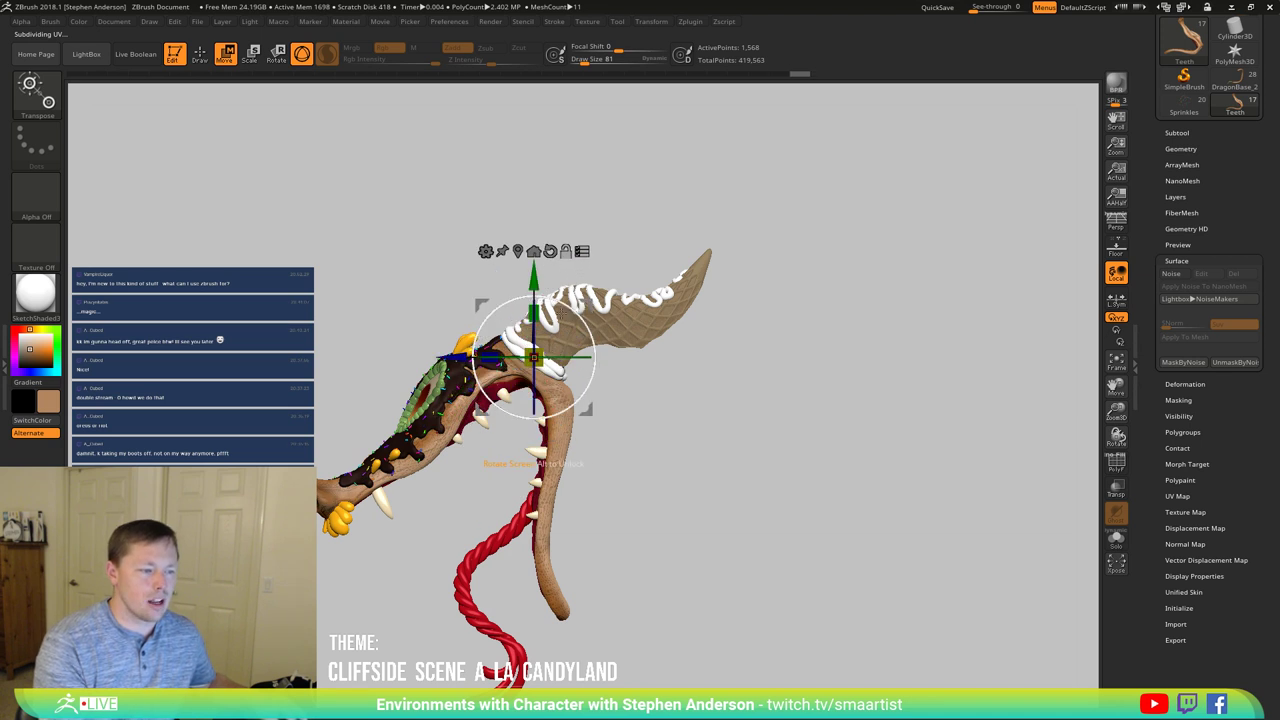
pyautogui.moveTo(578, 312); pyautogui.dragTo(594, 342)
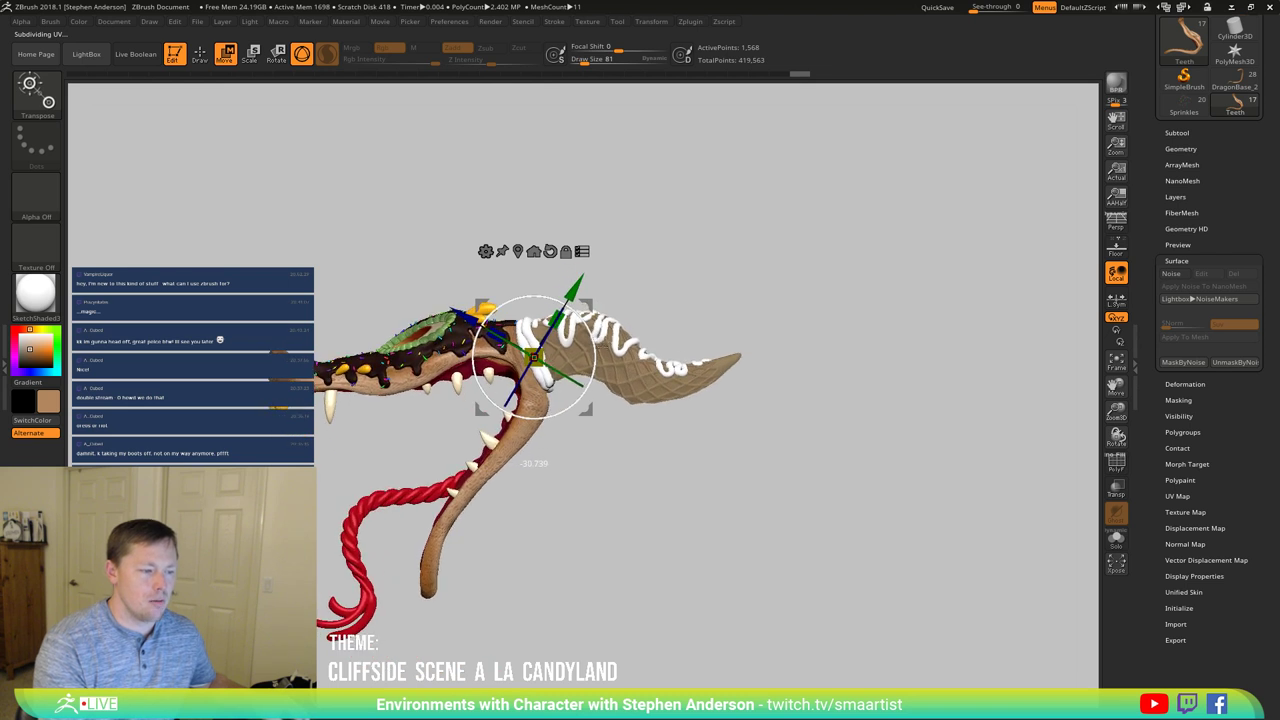
pyautogui.moveTo(563, 466); pyautogui.dragTo(594, 478)
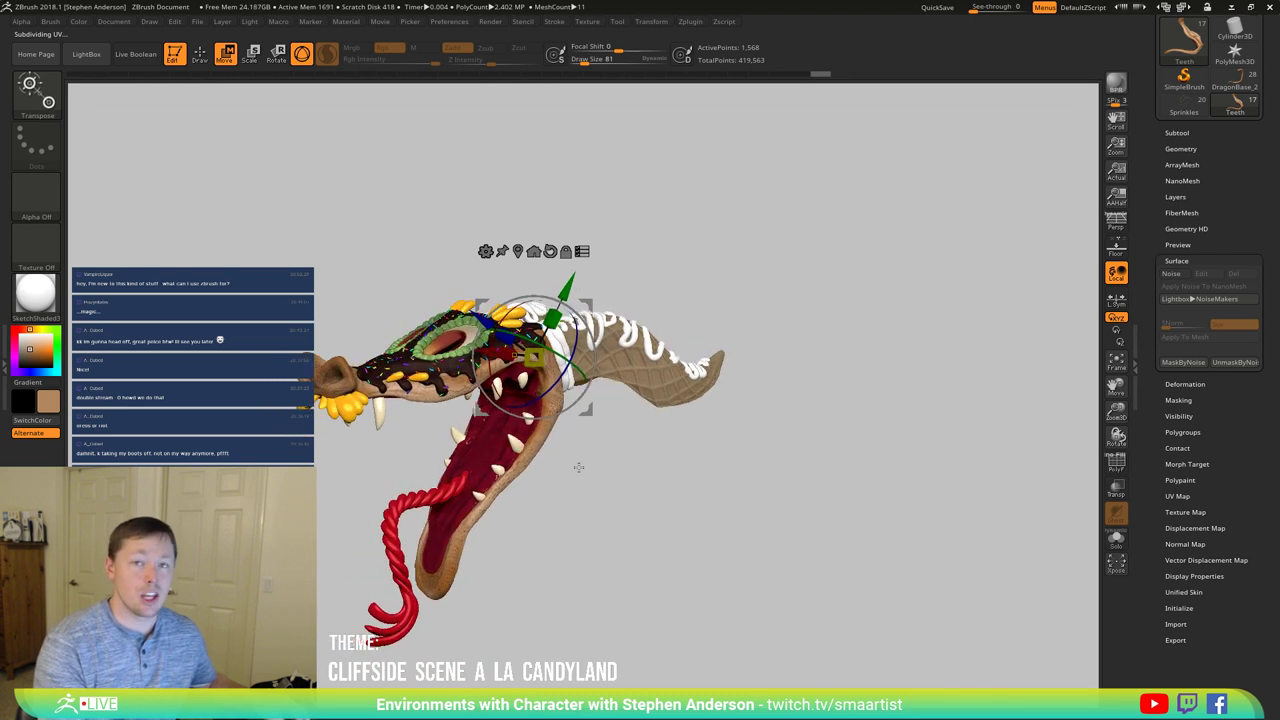
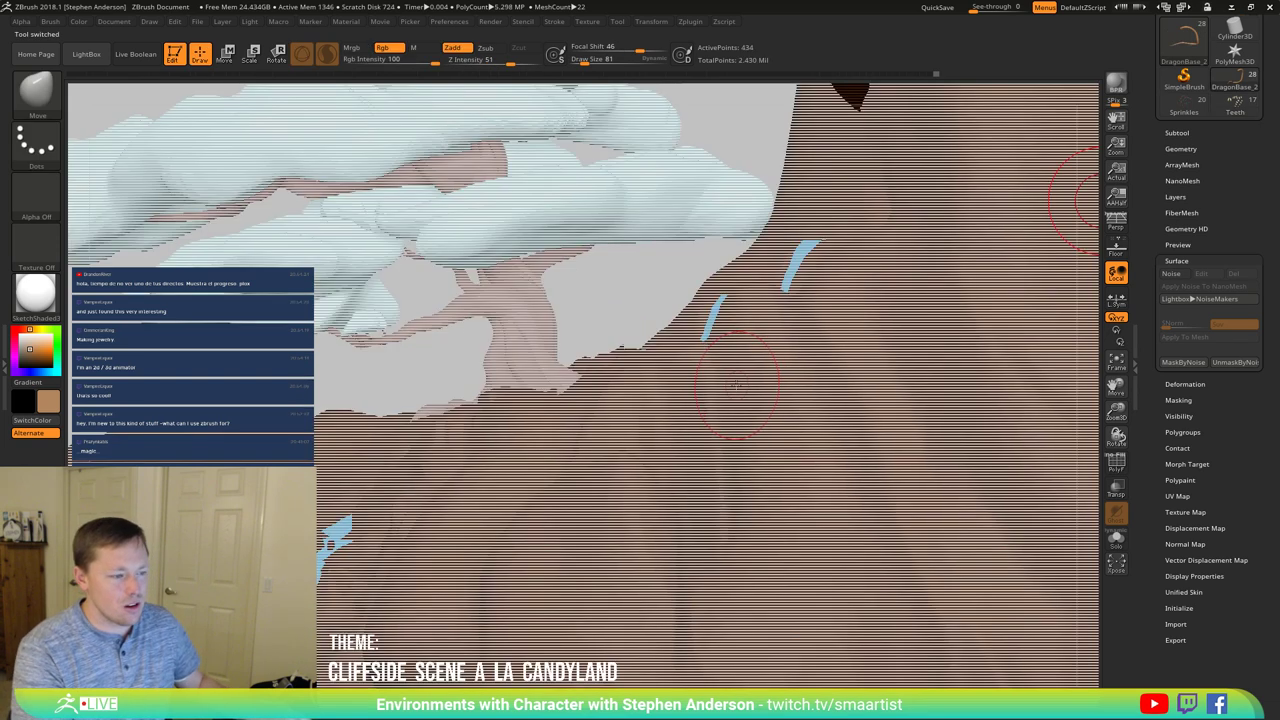
# Step: Duplicate the Merged_DragonHead1_1 head in the cliff scene and place the copy at the free end of the neck arching over the peak
pyautogui.press('f')
pyautogui.moveTo(534, 396); pyautogui.dragTo(681, 400, button='right')
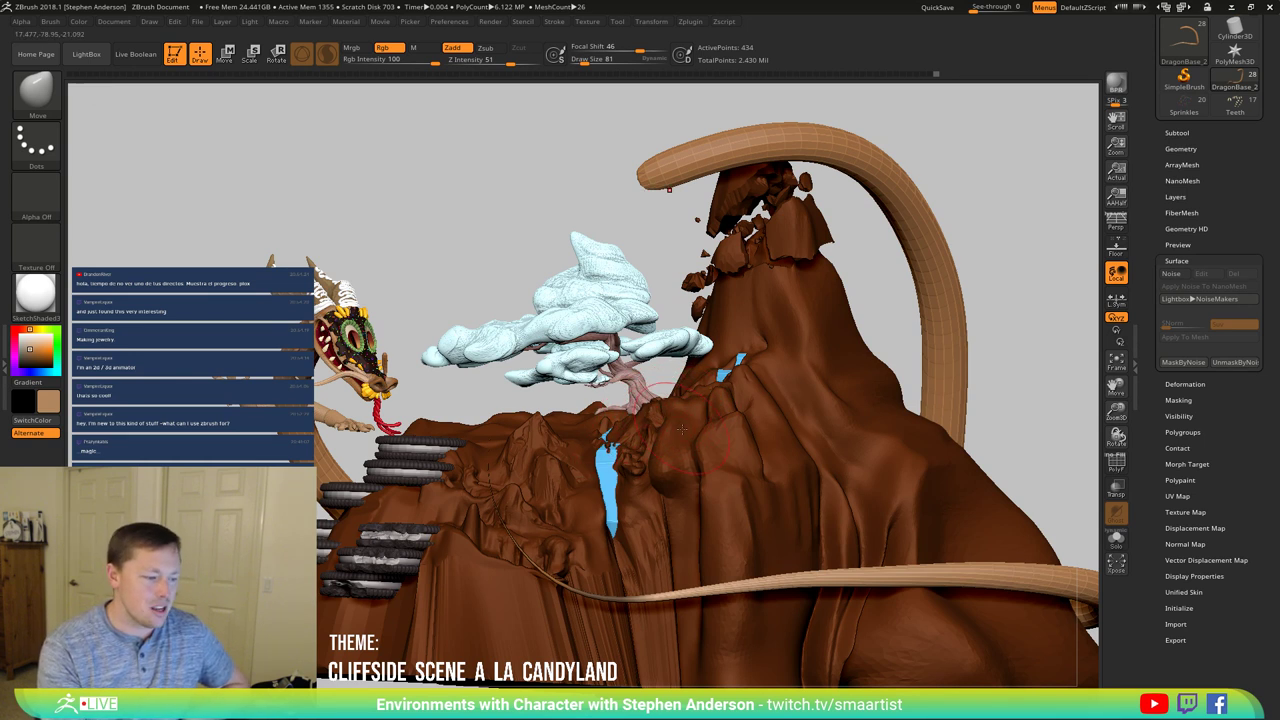
pyautogui.moveTo(698, 427)
pyautogui.mouseDown(button='right')
pyautogui.moveTo(697, 442)
pyautogui.moveTo(748, 420)
pyautogui.mouseUp(button='right')
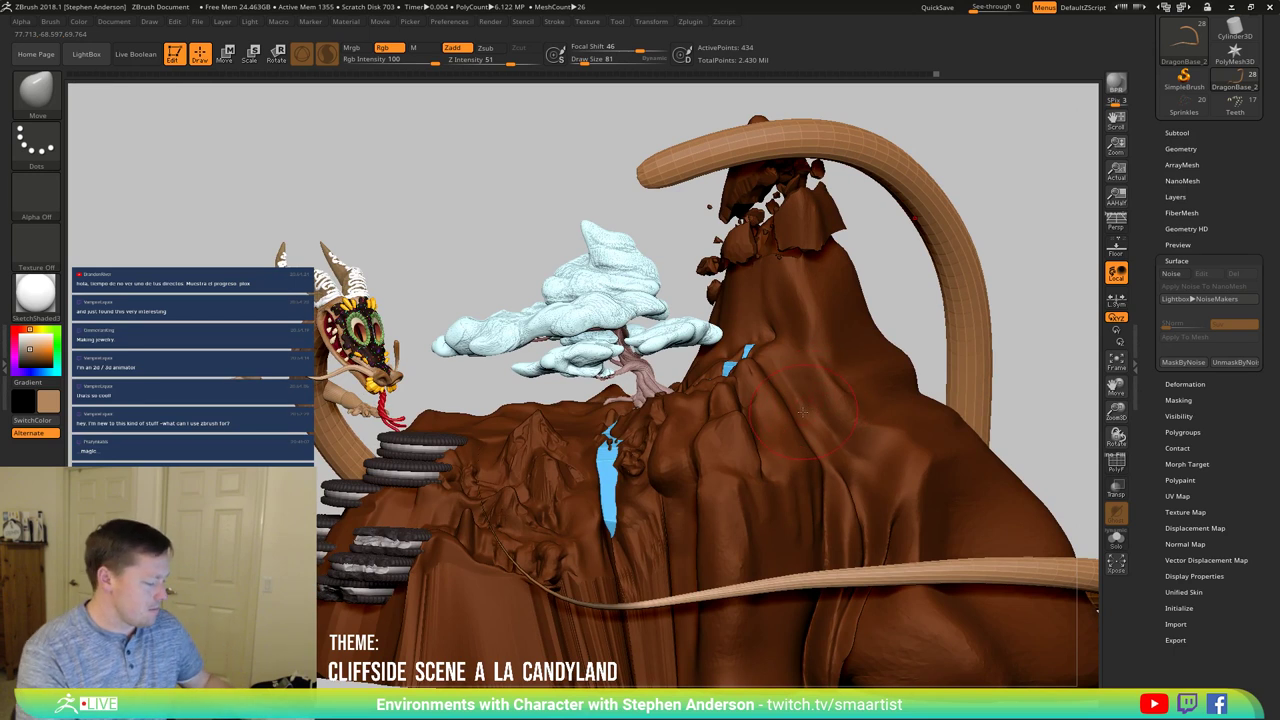
pyautogui.press('n')
pyautogui.click(873, 560)
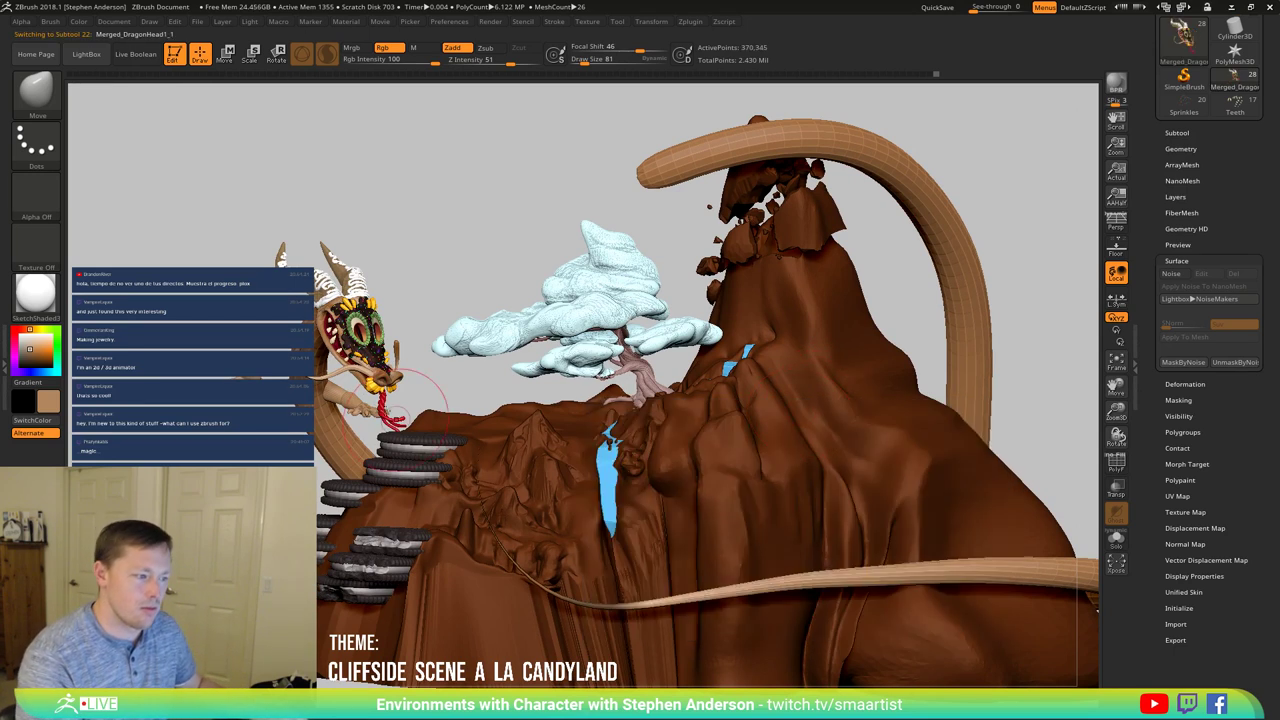
pyautogui.press('w')
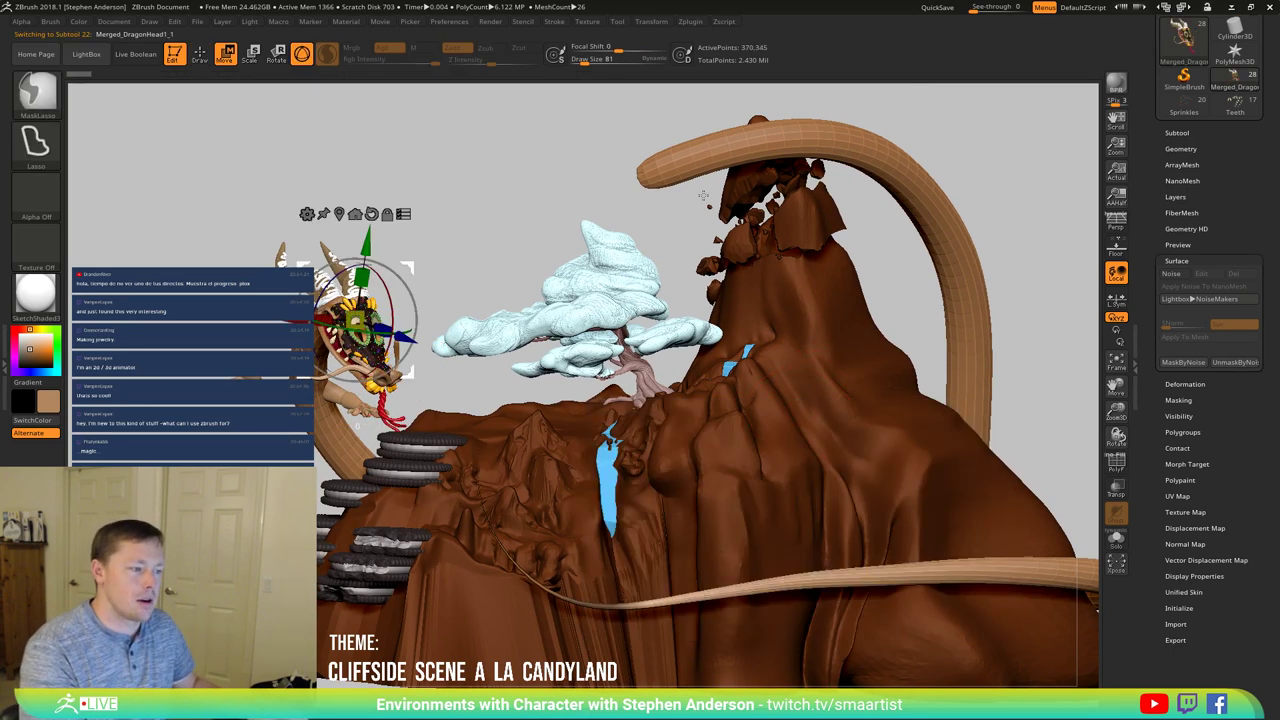
pyautogui.moveTo(410, 267); pyautogui.dragTo(736, 170)
pyautogui.hotkey('ctrl', 'z')
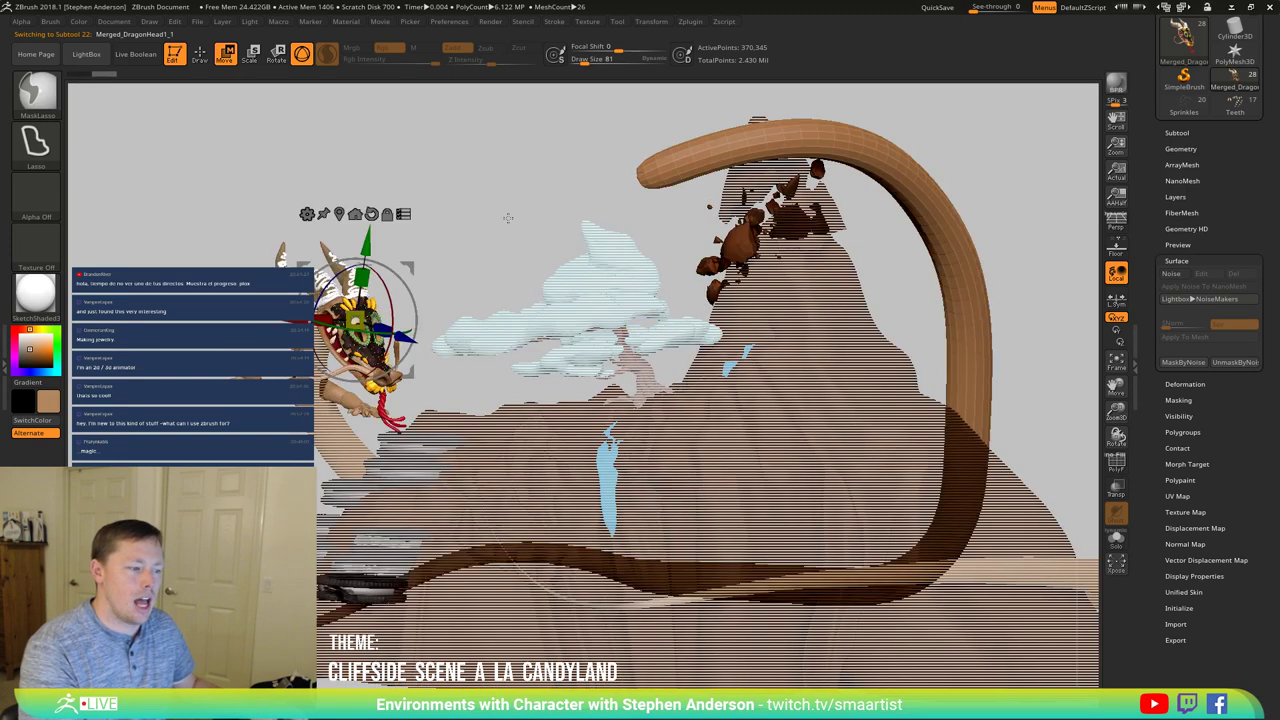
pyautogui.keyDown('ctrl'); pyautogui.moveTo(411, 265); pyautogui.dragTo(666, 165); pyautogui.keyUp('ctrl')
# Step: Move and rotate the copied dragon head so it lines up with the end of the arched neck
pyautogui.moveTo(838, 200); pyautogui.dragTo(933, 93)
pyautogui.moveTo(980, 130); pyautogui.dragTo(490, 165)
pyautogui.moveTo(917, 163); pyautogui.dragTo(836, 150)
pyautogui.moveTo(720, 232); pyautogui.dragTo(372, 622)
pyautogui.moveTo(759, 405); pyautogui.dragTo(701, 404)
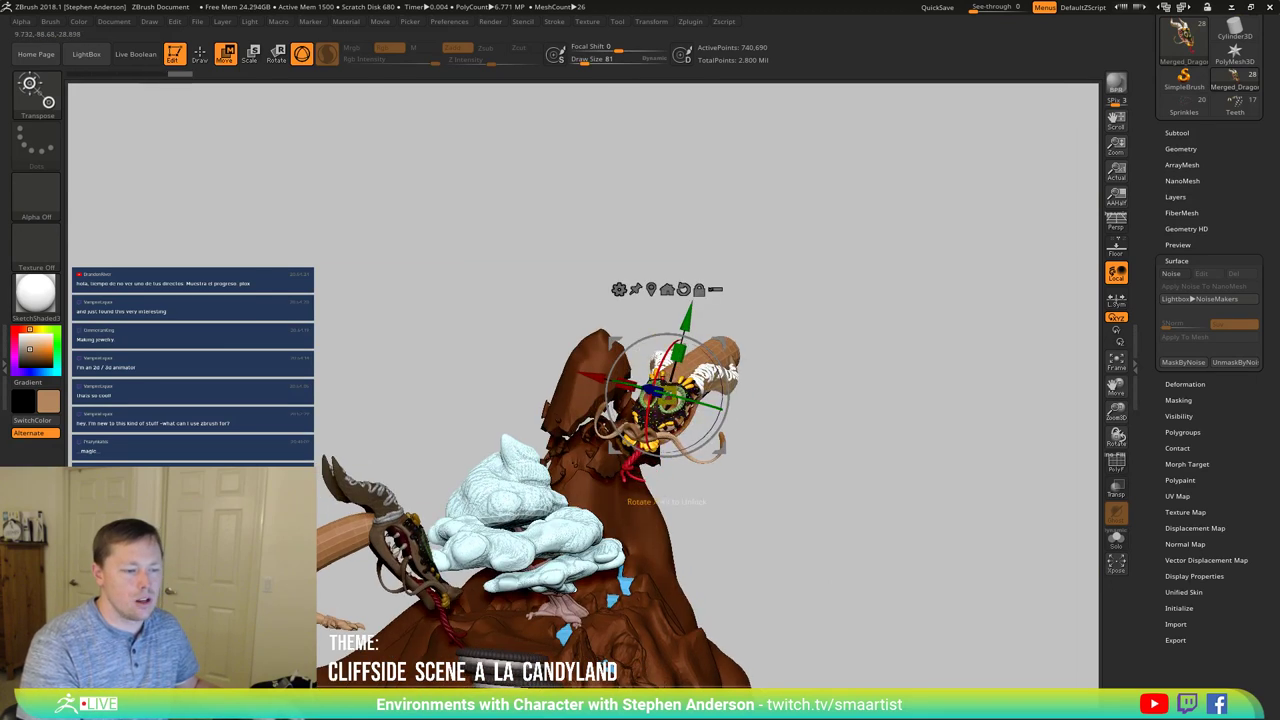
pyautogui.moveTo(720, 400); pyautogui.dragTo(690, 404)
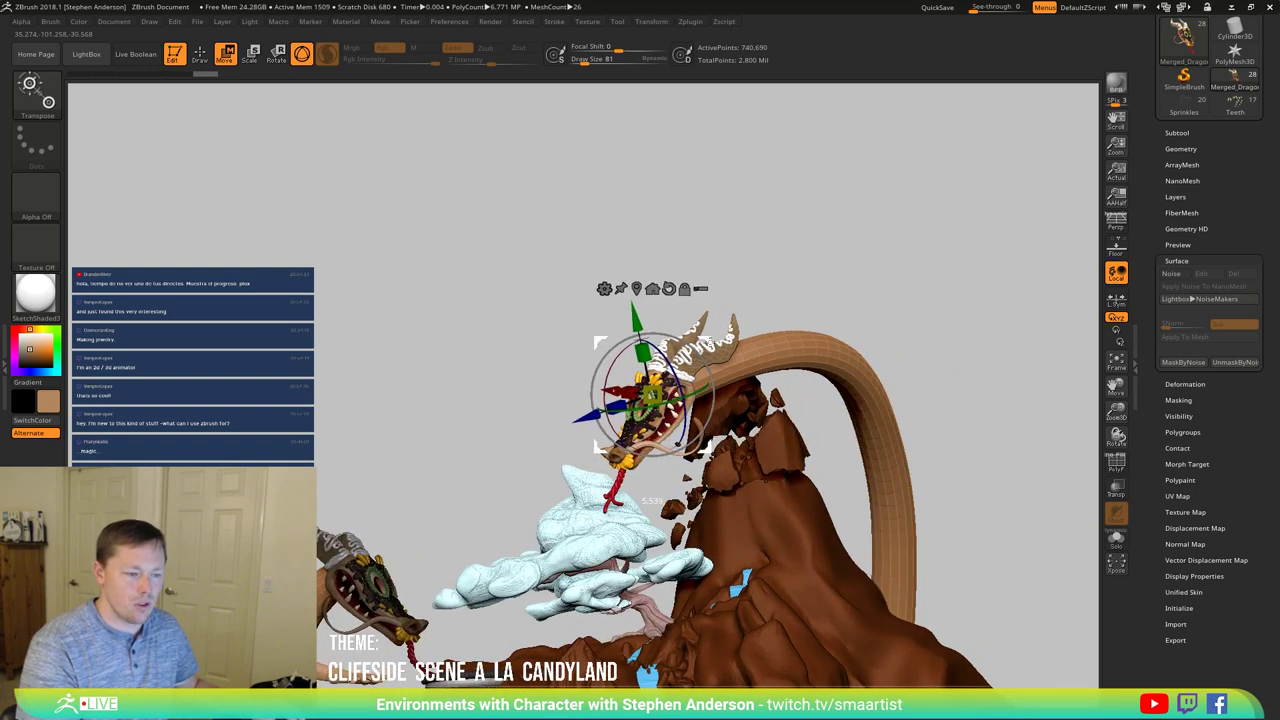
# Step: Examine the placement of both dragon heads on their necks from several angles around the cliff scene
pyautogui.moveTo(767, 385); pyautogui.dragTo(847, 386)
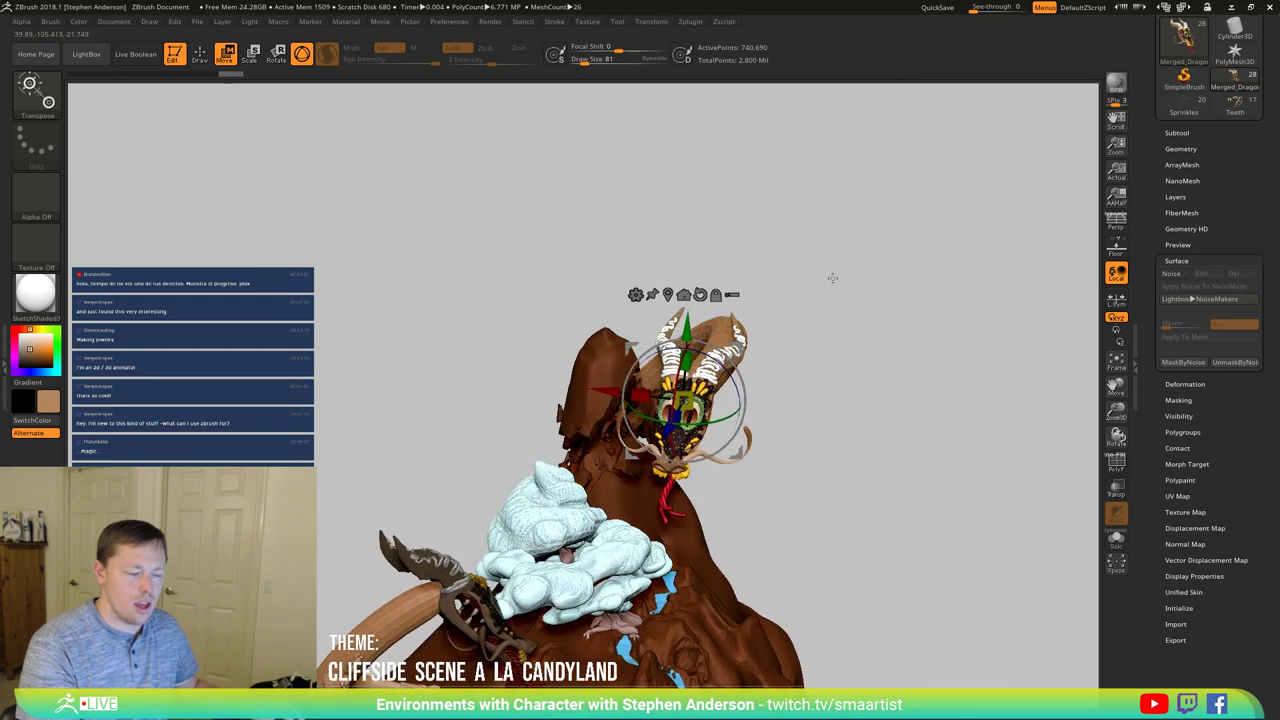
pyautogui.moveTo(832, 278); pyautogui.dragTo(773, 375)
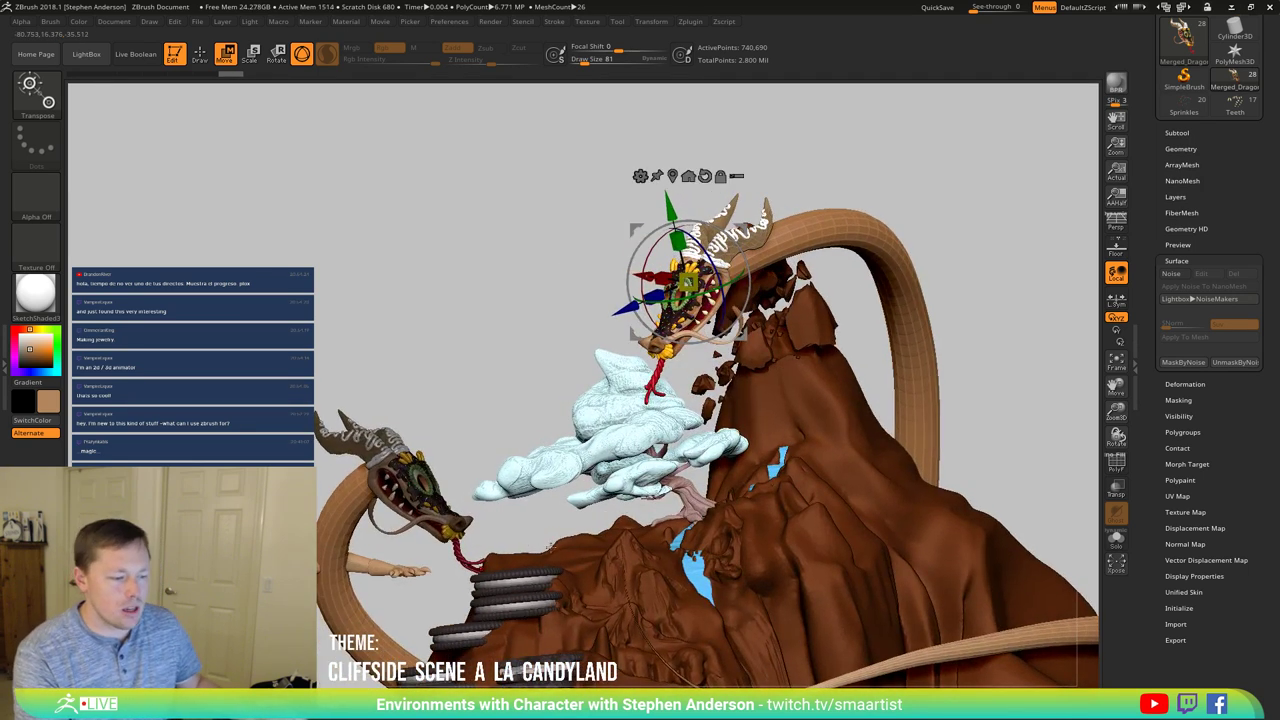
pyautogui.moveTo(551, 547); pyautogui.dragTo(512, 545)
pyautogui.keyDown('alt'); pyautogui.click(858, 349); pyautogui.keyUp('alt')
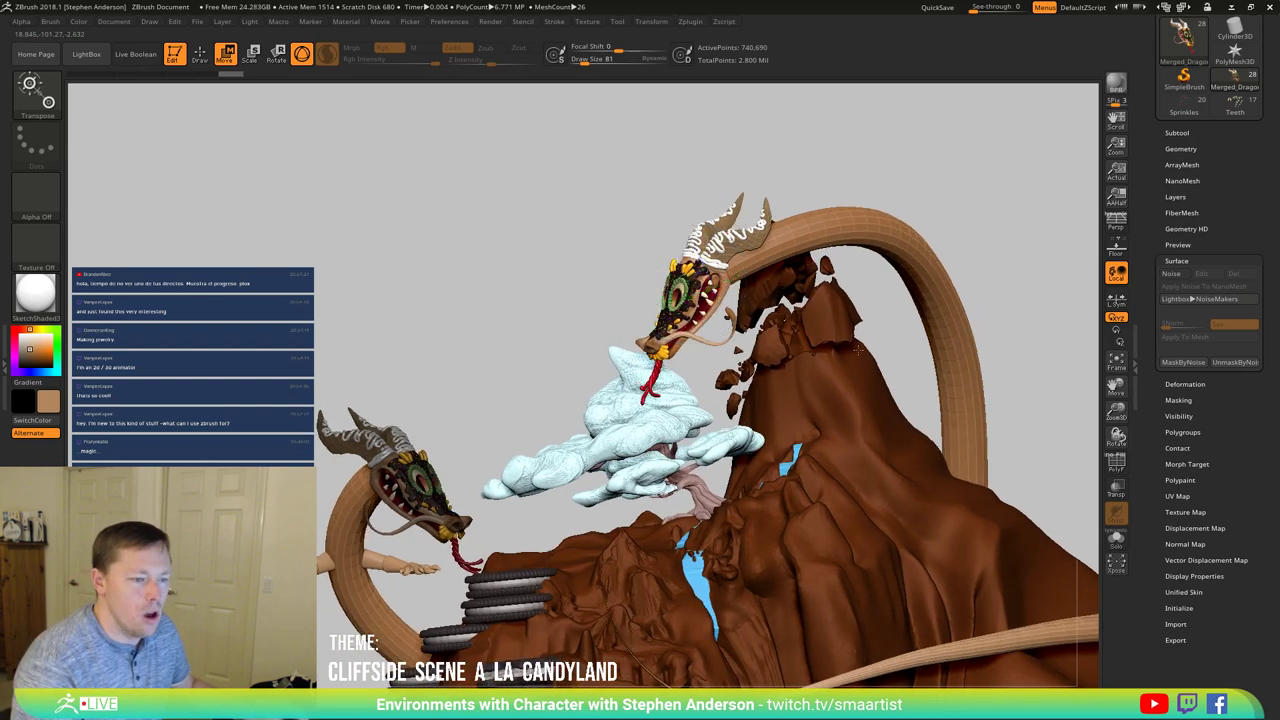
pyautogui.moveTo(858, 348); pyautogui.dragTo(864, 339)
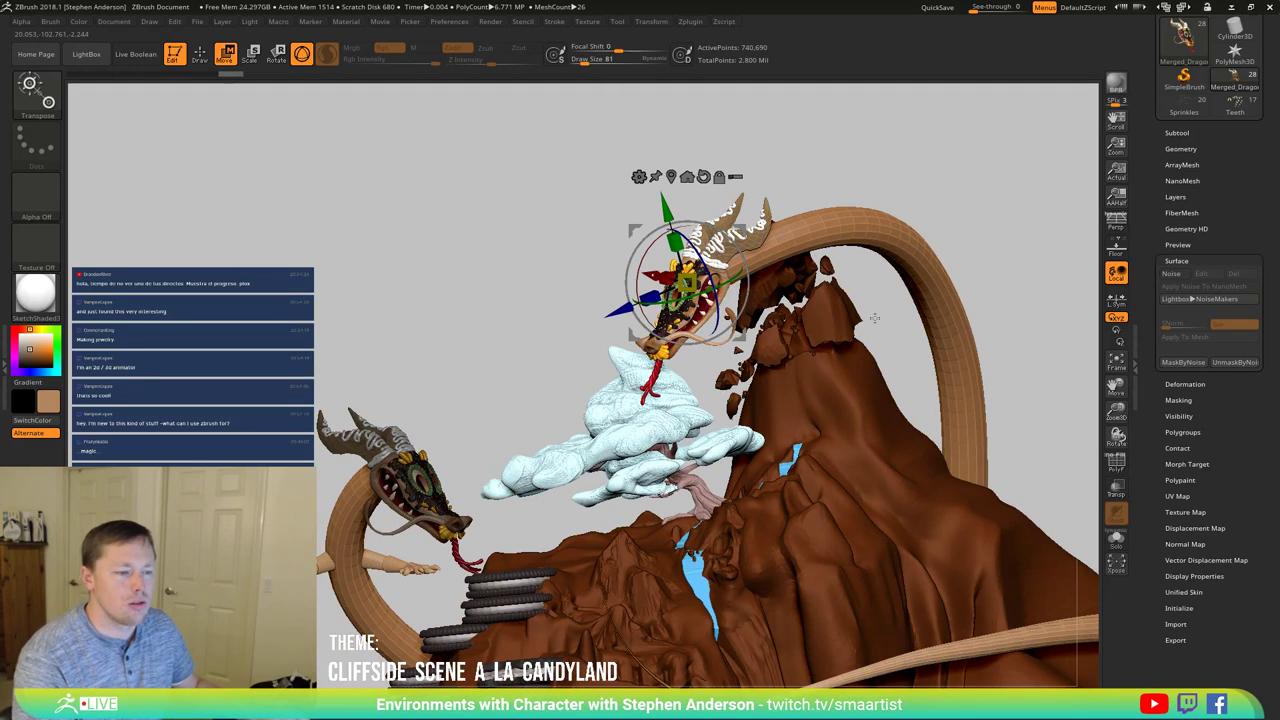
pyautogui.moveTo(855, 257); pyautogui.dragTo(790, 300)
pyautogui.moveTo(716, 330); pyautogui.dragTo(732, 332)
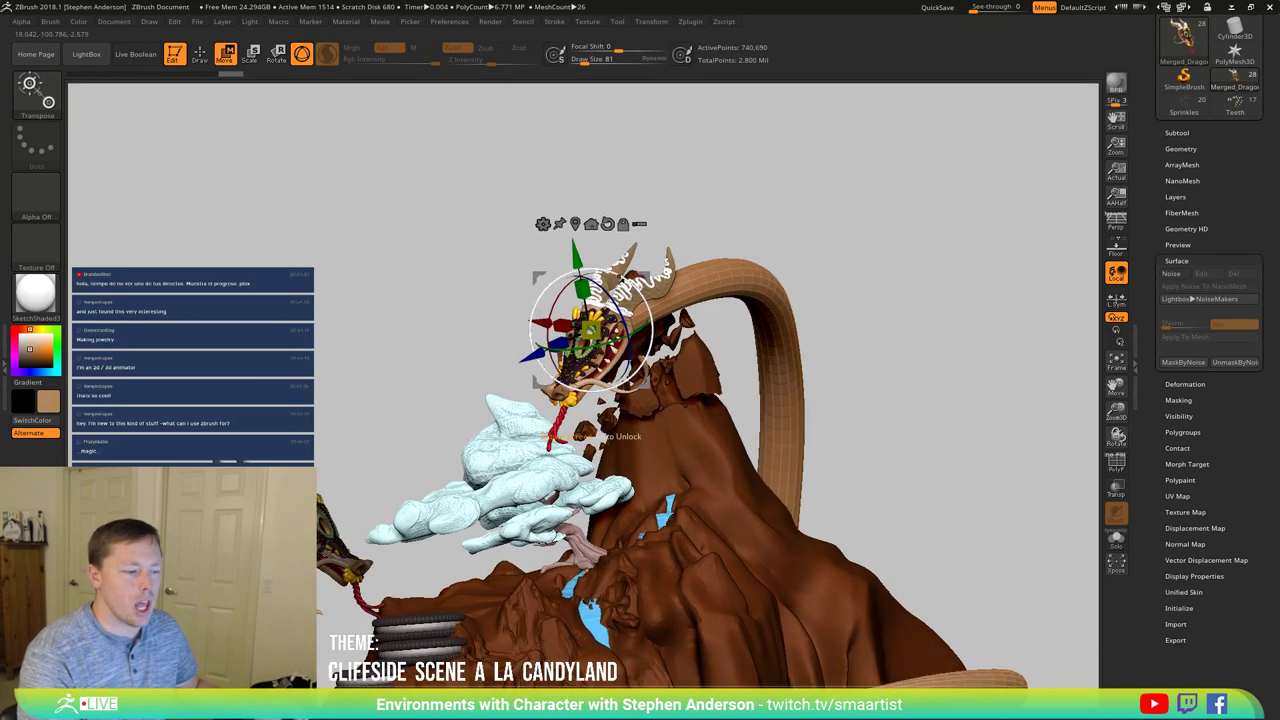
# Step: Check the copied dragon head from several angles and adjust its position on the neck arching over the peak
pyautogui.keyDown('alt'); pyautogui.moveTo(678, 403); pyautogui.dragTo(677, 362, button='right'); pyautogui.keyUp('alt')
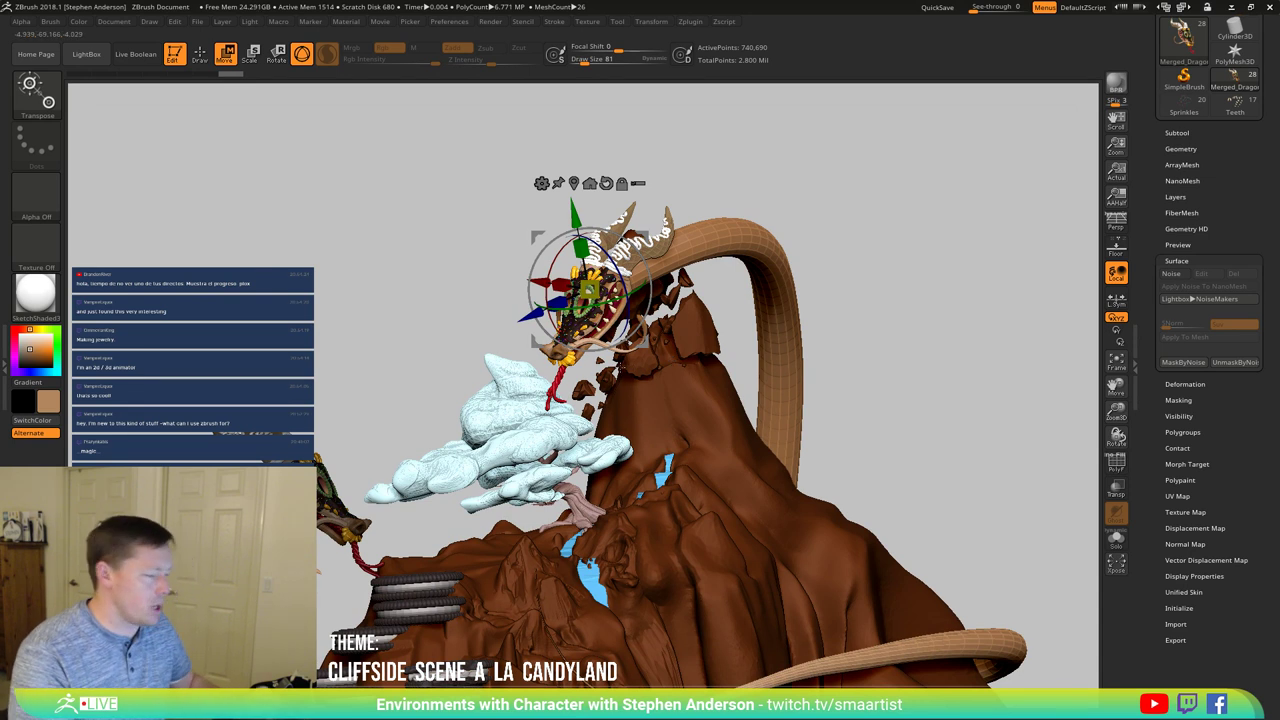
pyautogui.press('q')
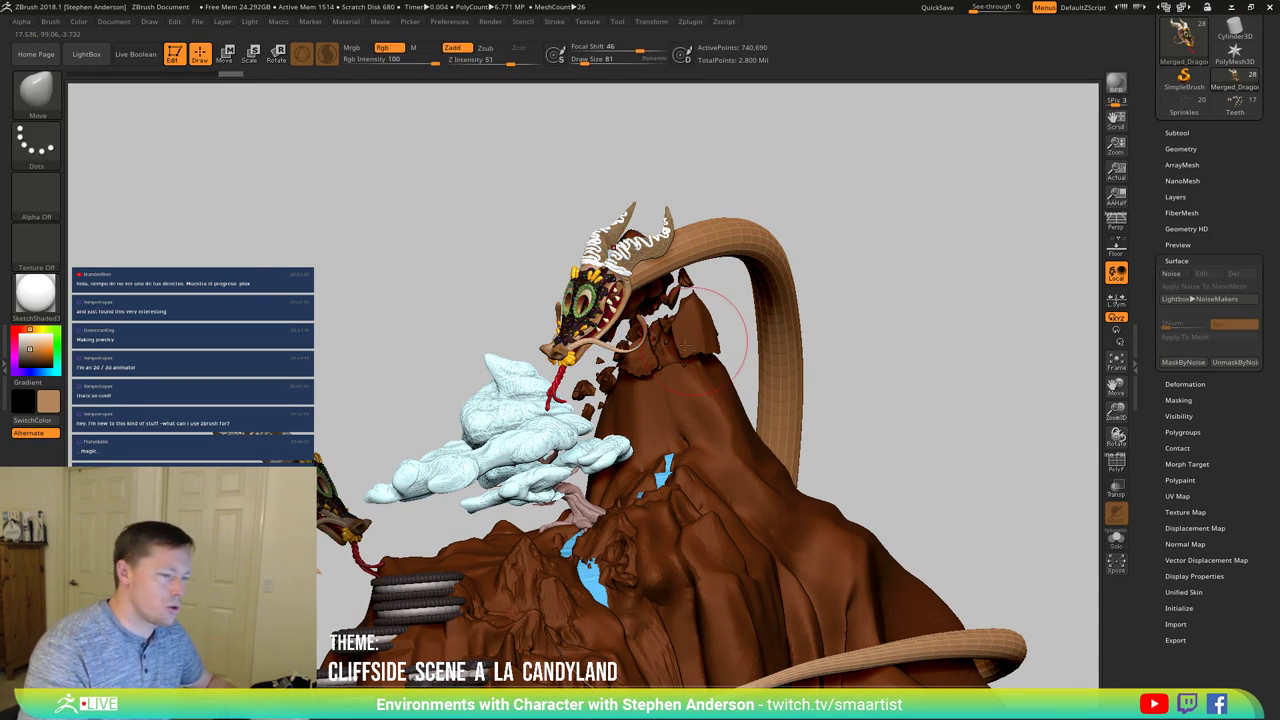
pyautogui.moveTo(600, 345); pyautogui.dragTo(632, 334, button='right')
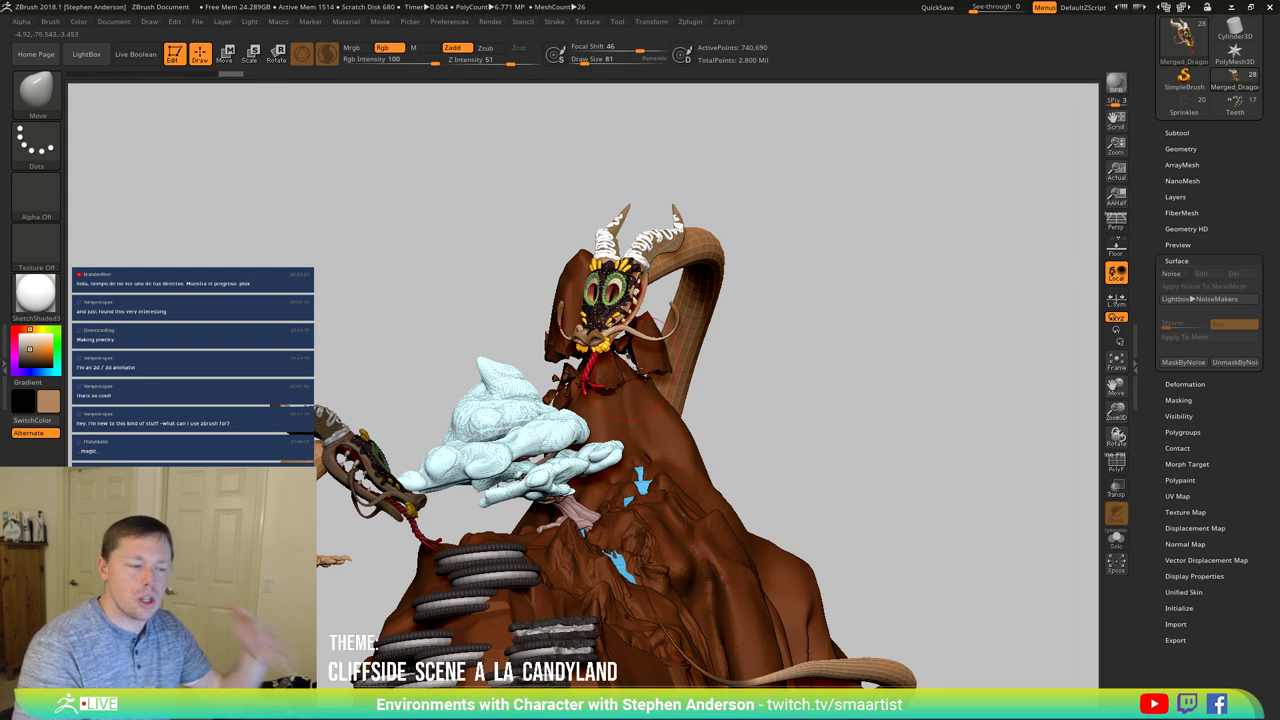
pyautogui.moveTo(633, 375); pyautogui.dragTo(598, 373, button='right')
pyautogui.moveTo(598, 372); pyautogui.dragTo(635, 354)
pyautogui.press('w')
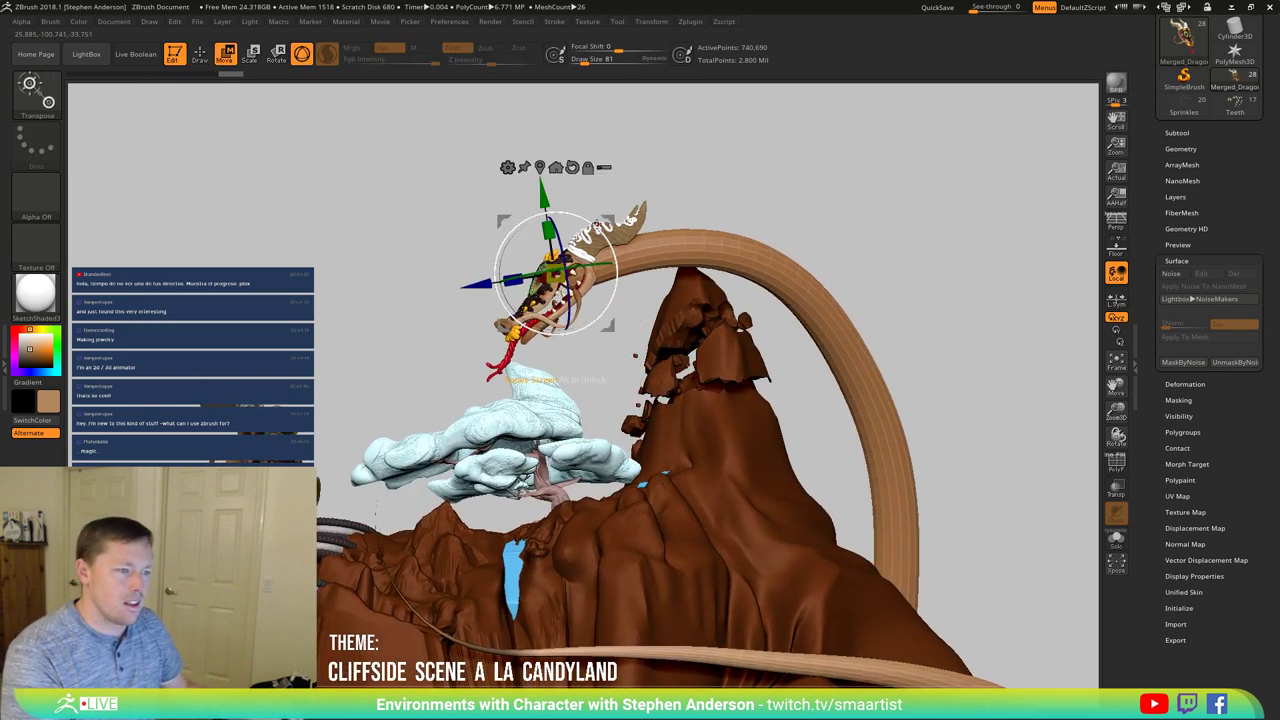
pyautogui.moveTo(608, 221); pyautogui.dragTo(731, 195)
pyautogui.moveTo(794, 223); pyautogui.dragTo(790, 350)
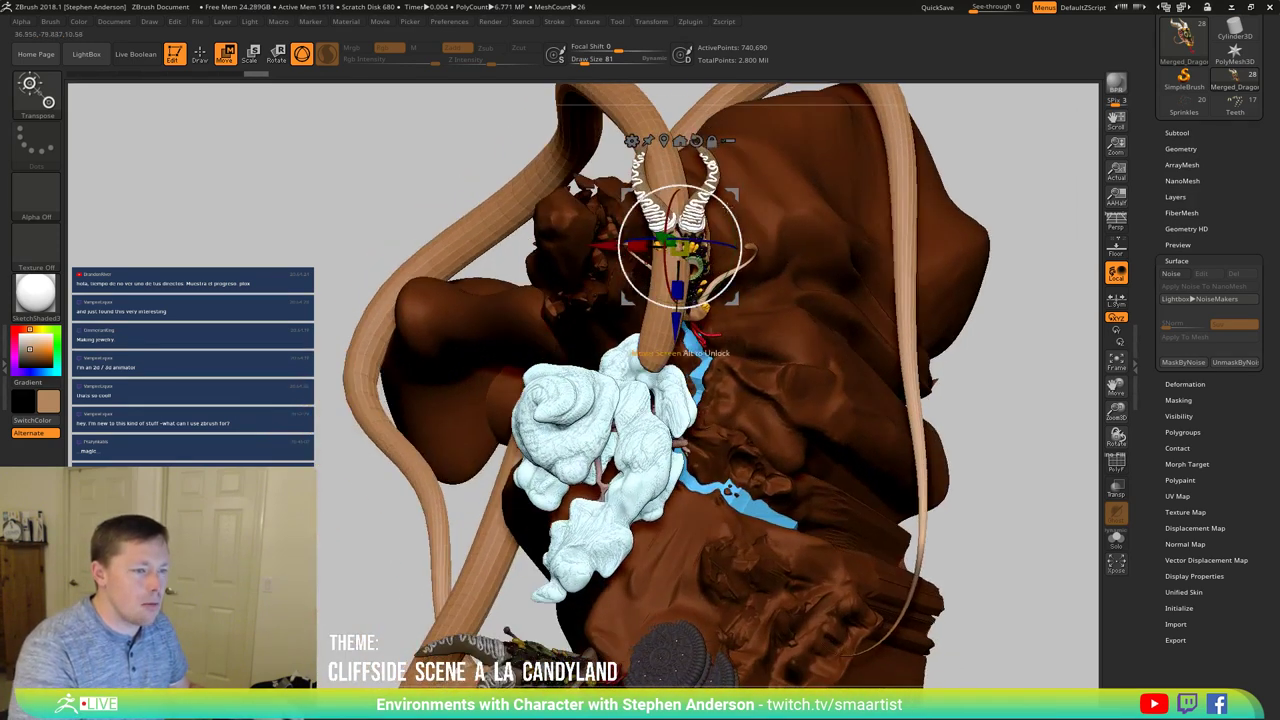
pyautogui.moveTo(733, 195); pyautogui.dragTo(655, 136)
pyautogui.moveTo(642, 270)
pyautogui.mouseDown()
pyautogui.moveTo(640, 138)
pyautogui.moveTo(668, 155)
pyautogui.moveTo(675, 345)
pyautogui.moveTo(636, 272)
pyautogui.moveTo(690, 296)
pyautogui.moveTo(817, 286)
pyautogui.moveTo(730, 337)
pyautogui.mouseUp()
# Step: Isolate the DragonBase_2 neck and hide its drooping free end beyond the dragon head
pyautogui.press('q')
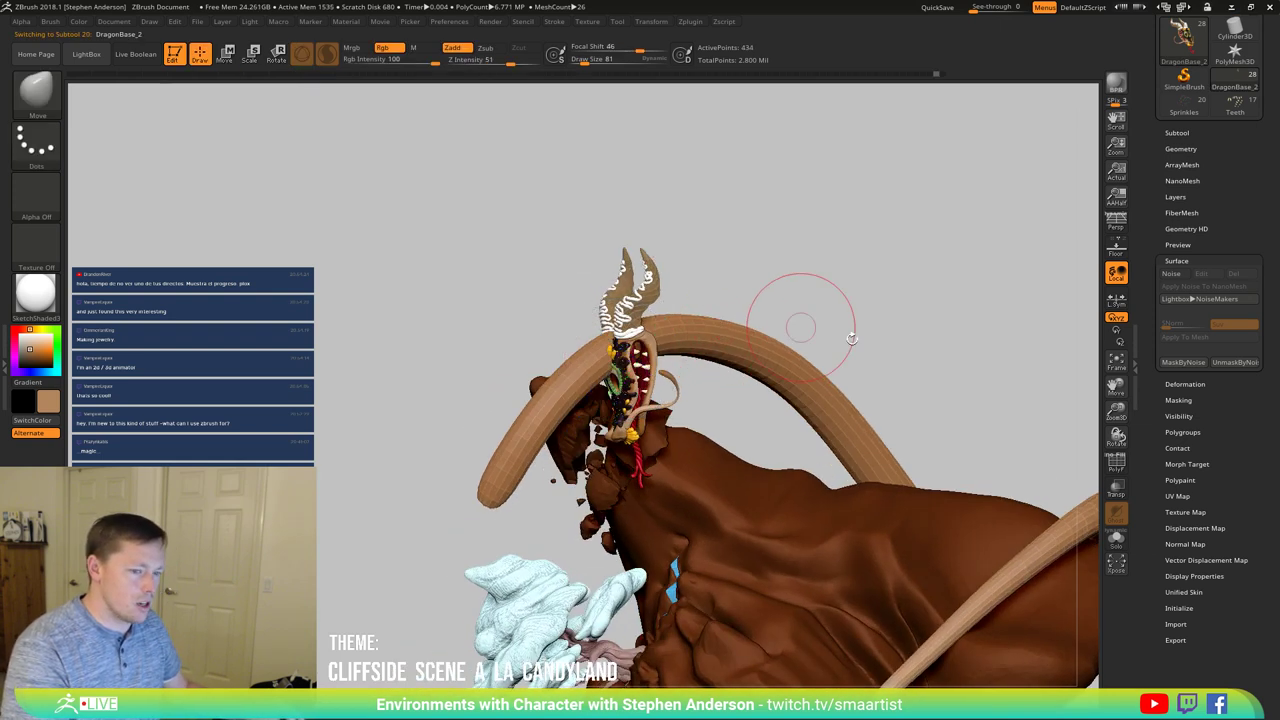
pyautogui.click(1122, 542)
pyautogui.moveTo(936, 434); pyautogui.dragTo(661, 352)
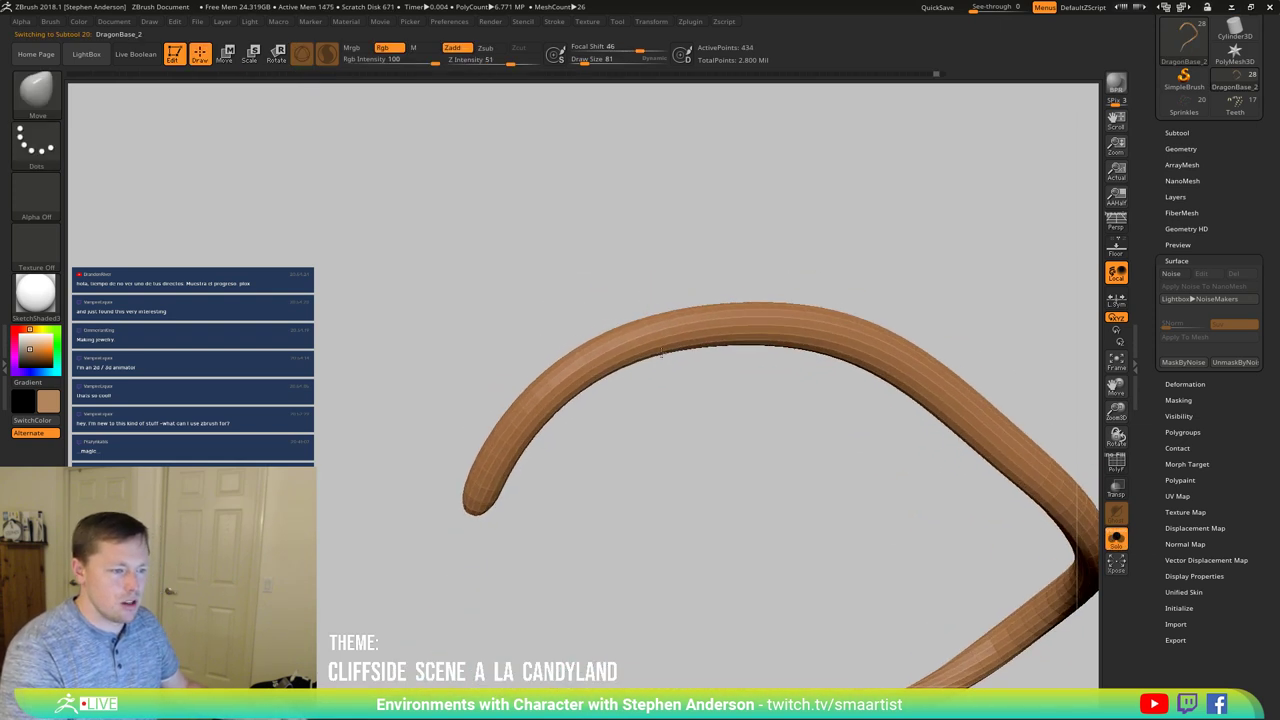
pyautogui.hotkey('ctrl', 'shift')
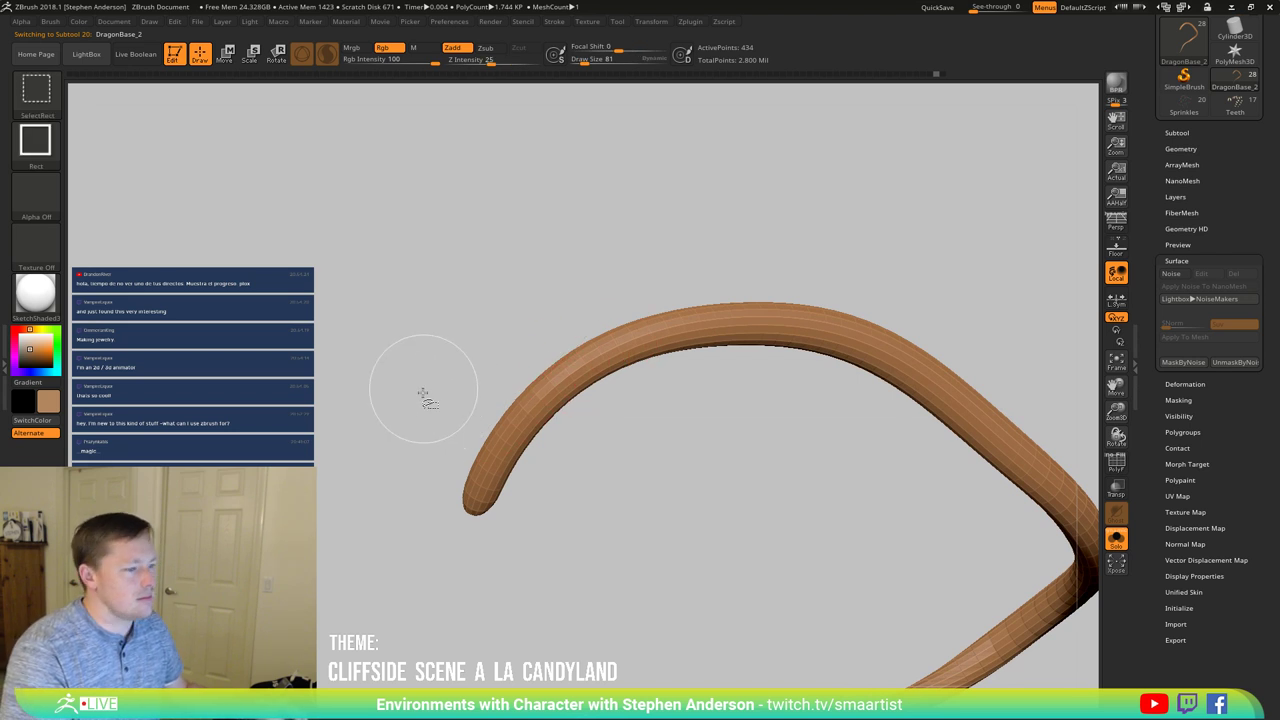
pyautogui.keyDown('ctrl'); pyautogui.keyDown('alt'); pyautogui.keyDown('shift'); pyautogui.moveTo(366, 343); pyautogui.dragTo(491, 457); pyautogui.keyUp('shift'); pyautogui.keyUp('alt'); pyautogui.keyUp('ctrl')
pyautogui.hotkey('ctrl', 'shift')
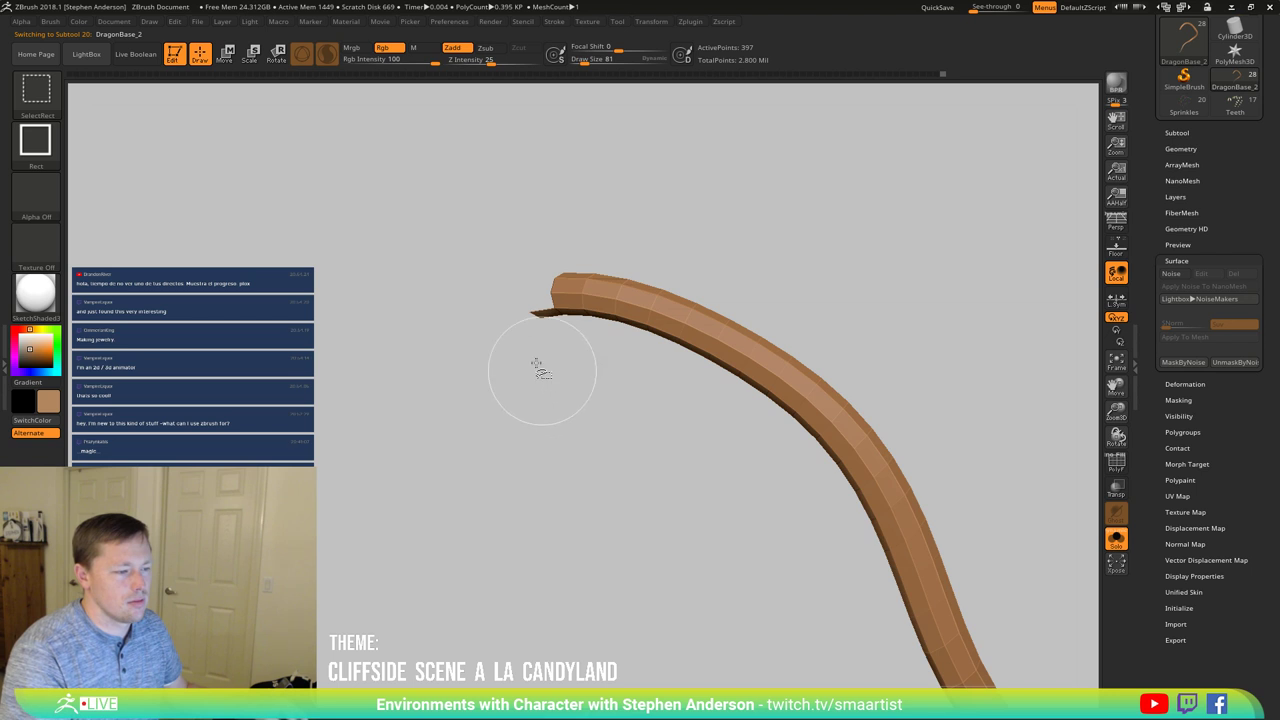
# Step: Hide the stray leftover faces so the isolated neck ends in a clean ring
pyautogui.keyDown('ctrl'); pyautogui.keyDown('alt'); pyautogui.keyDown('shift'); pyautogui.moveTo(505, 289); pyautogui.dragTo(543, 342); pyautogui.keyUp('shift'); pyautogui.keyUp('alt'); pyautogui.keyUp('ctrl')
pyautogui.moveTo(534, 397)
pyautogui.mouseDown()
pyautogui.moveTo(571, 191)
pyautogui.moveTo(543, 230)
pyautogui.mouseUp()
pyautogui.hotkey('ctrl', 'shift')
pyautogui.keyDown('ctrl'); pyautogui.keyDown('alt'); pyautogui.keyDown('shift'); pyautogui.moveTo(520, 401); pyautogui.dragTo(520, 401); pyautogui.keyUp('shift'); pyautogui.keyUp('alt'); pyautogui.keyUp('ctrl')
pyautogui.moveTo(520, 401)
pyautogui.mouseDown()
pyautogui.moveTo(623, 291)
pyautogui.moveTo(557, 417)
pyautogui.moveTo(540, 482)
pyautogui.mouseUp()
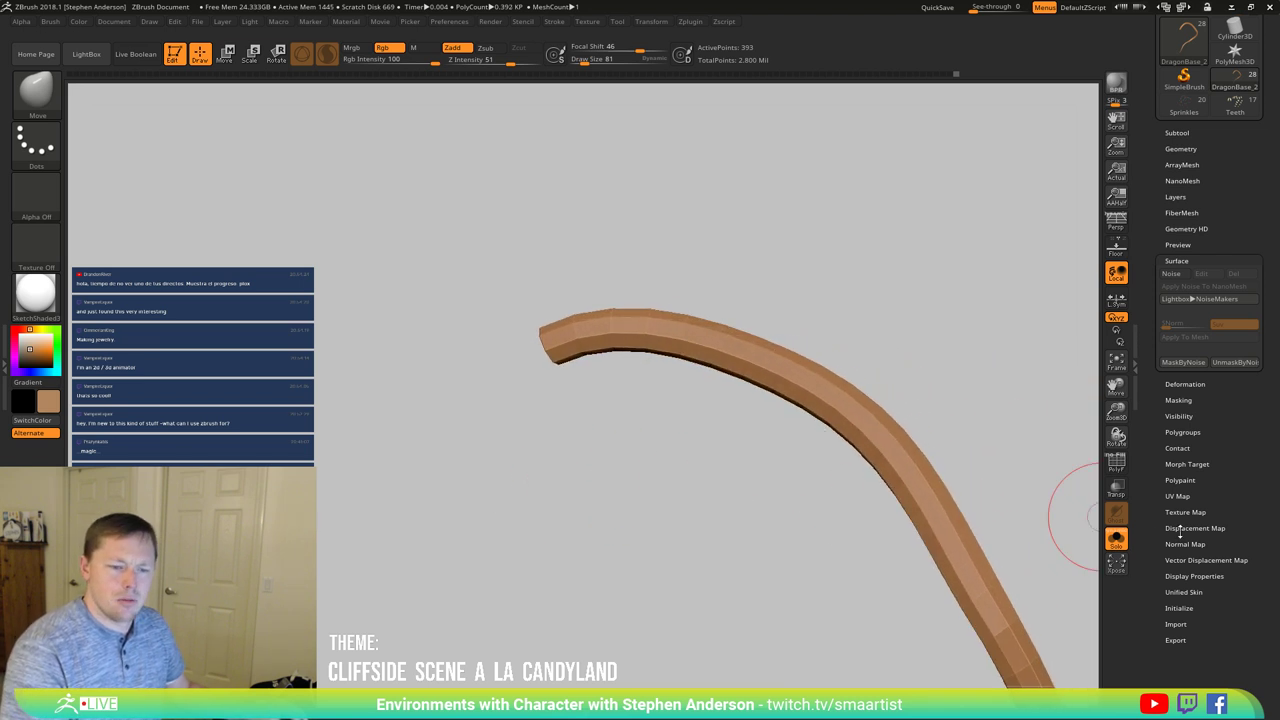
# Step: Show the whole scene again, hide the neck segments protruding past the dragon head, and delete the hidden geometry
pyautogui.click(1116, 541)
pyautogui.moveTo(746, 289)
pyautogui.mouseDown()
pyautogui.moveTo(740, 305)
pyautogui.moveTo(757, 321)
pyautogui.mouseUp()
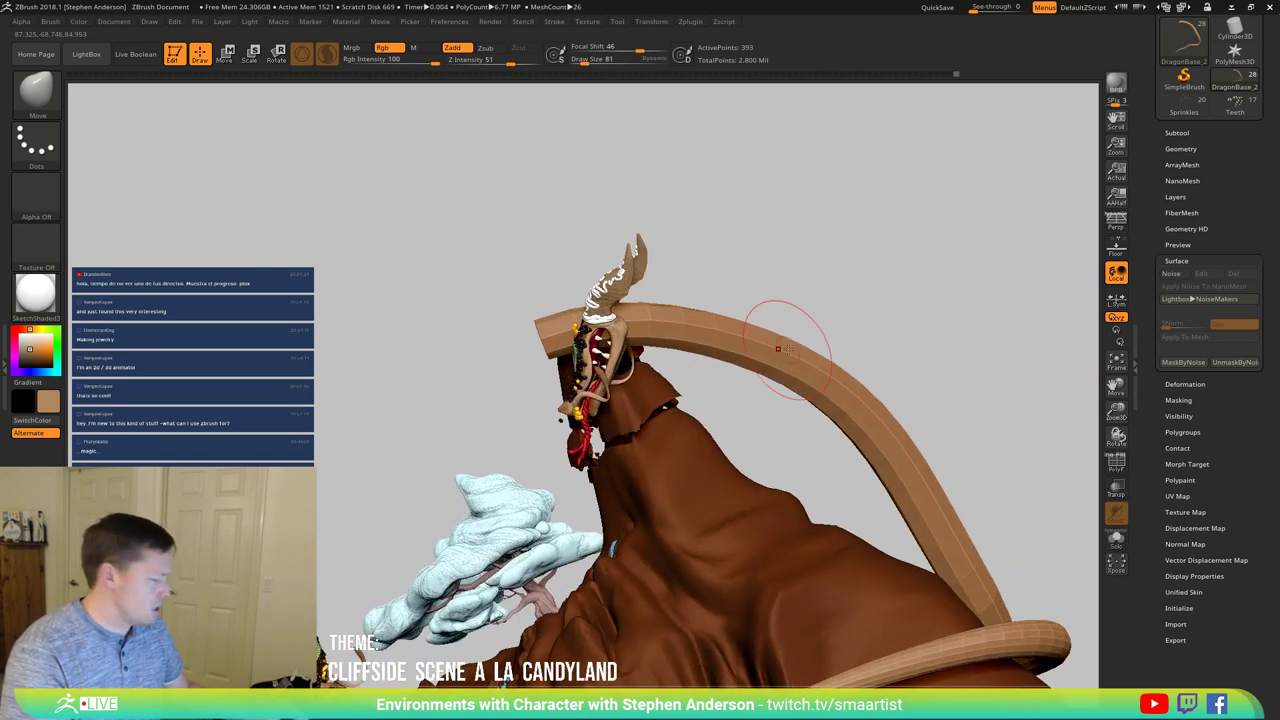
pyautogui.hotkey('ctrl', 'shift')
pyautogui.hotkey('ctrl', 'shift', 's')
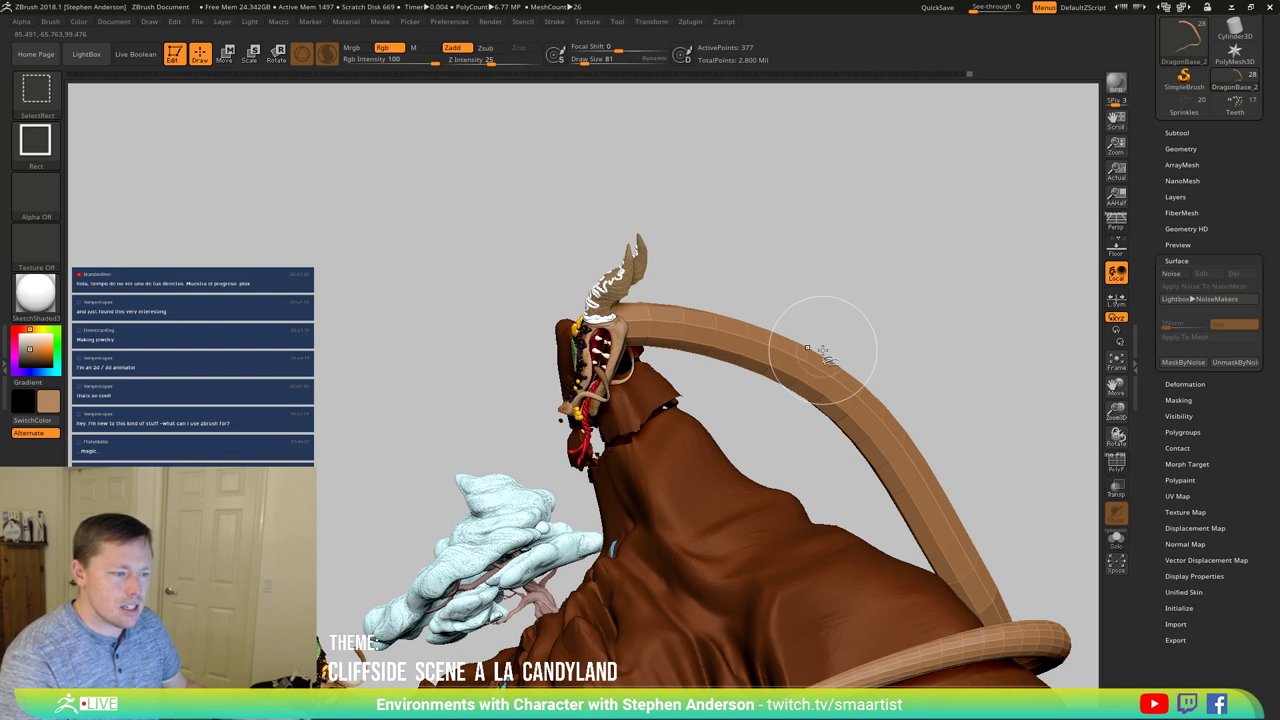
pyautogui.keyDown('ctrl'); pyautogui.keyDown('alt'); pyautogui.keyDown('shift'); pyautogui.click(824, 352); pyautogui.keyUp('shift'); pyautogui.keyUp('alt'); pyautogui.keyUp('ctrl')
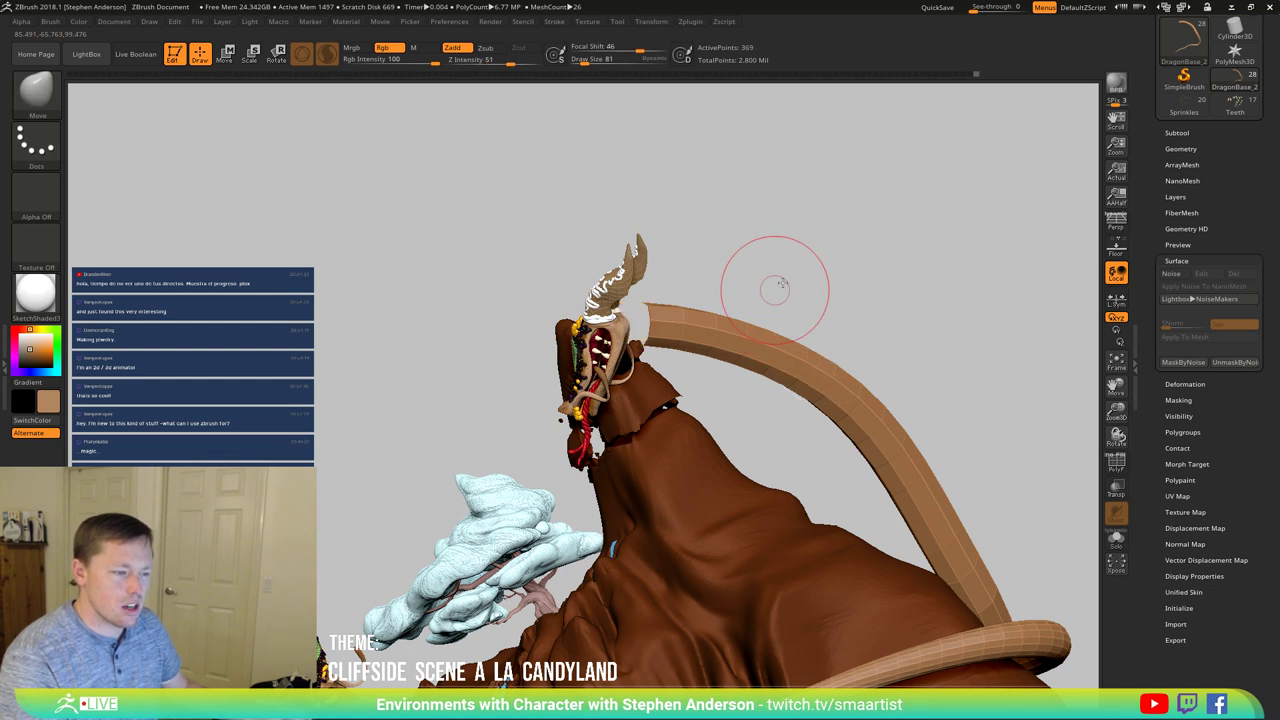
pyautogui.moveTo(771, 277)
pyautogui.mouseDown()
pyautogui.moveTo(820, 270)
pyautogui.moveTo(794, 260)
pyautogui.mouseUp()
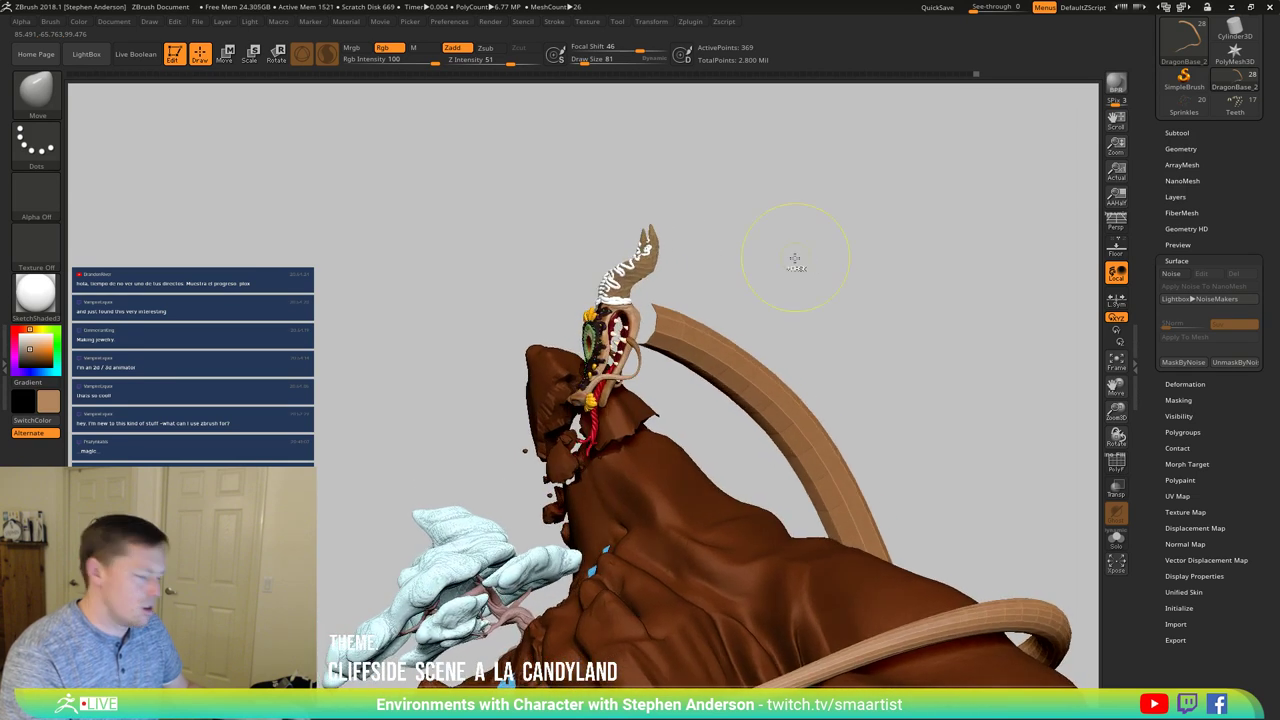
pyautogui.press('ctrl')
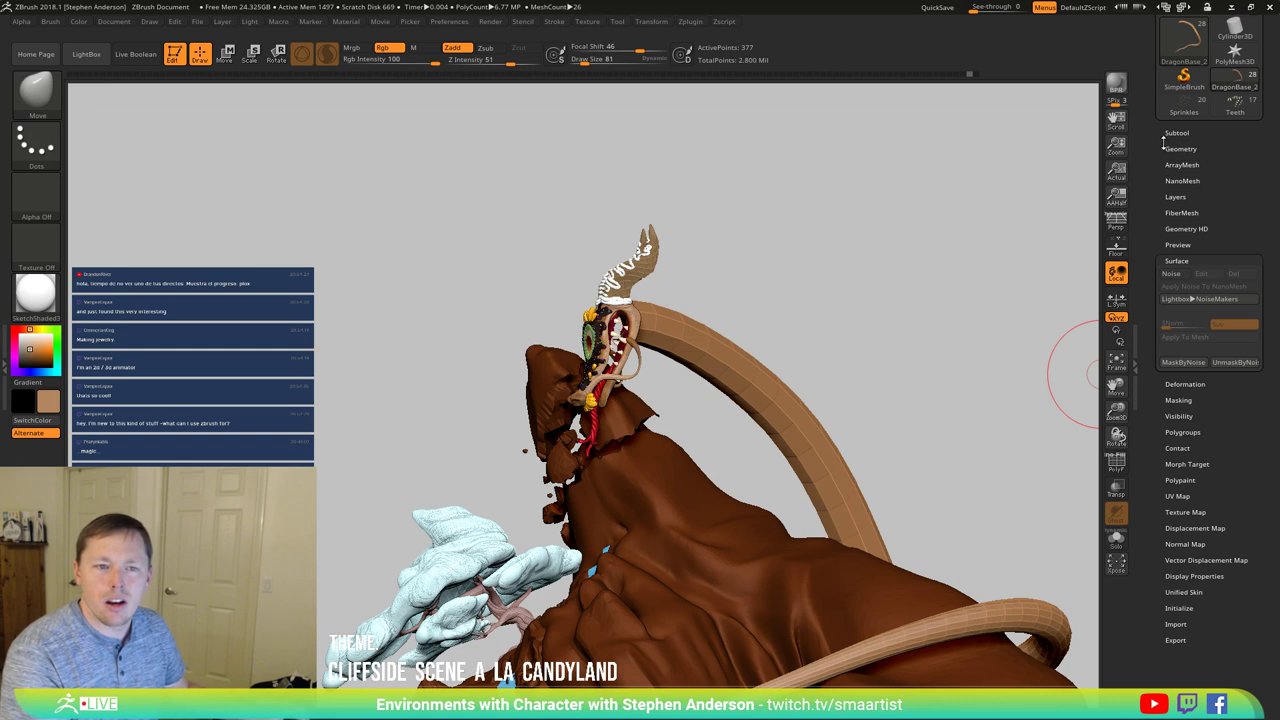
pyautogui.click(1172, 148)
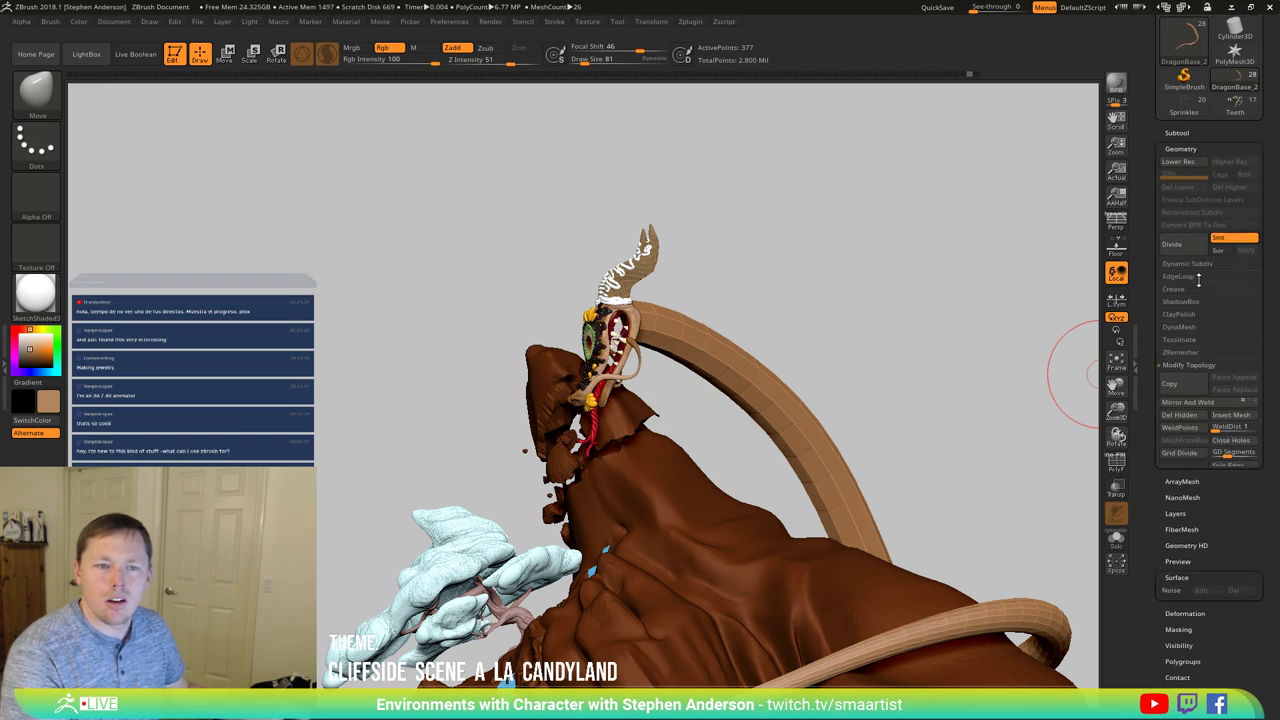
pyautogui.click(1180, 419)
# Step: Move and rotate the copied Merged_DragonHead1_1 head to fit the trimmed end of the neck
pyautogui.moveTo(674, 296); pyautogui.dragTo(683, 293)
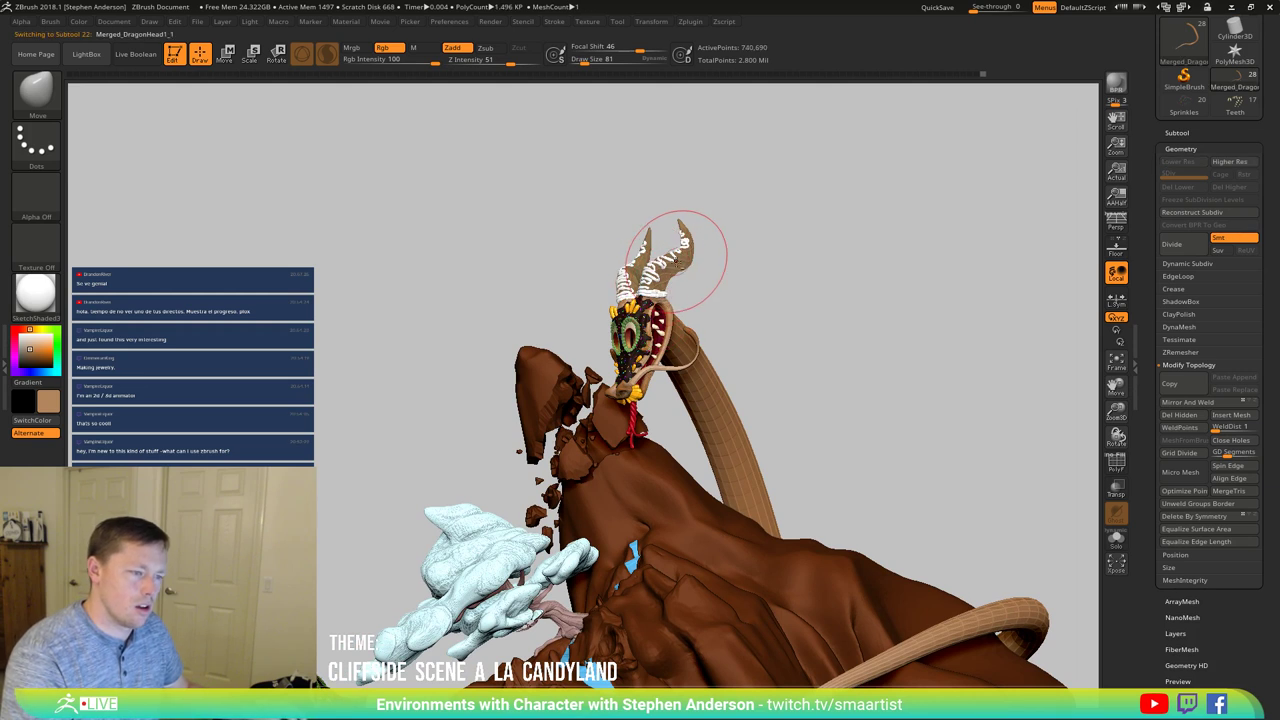
pyautogui.press('w')
pyautogui.moveTo(734, 291); pyautogui.dragTo(800, 330)
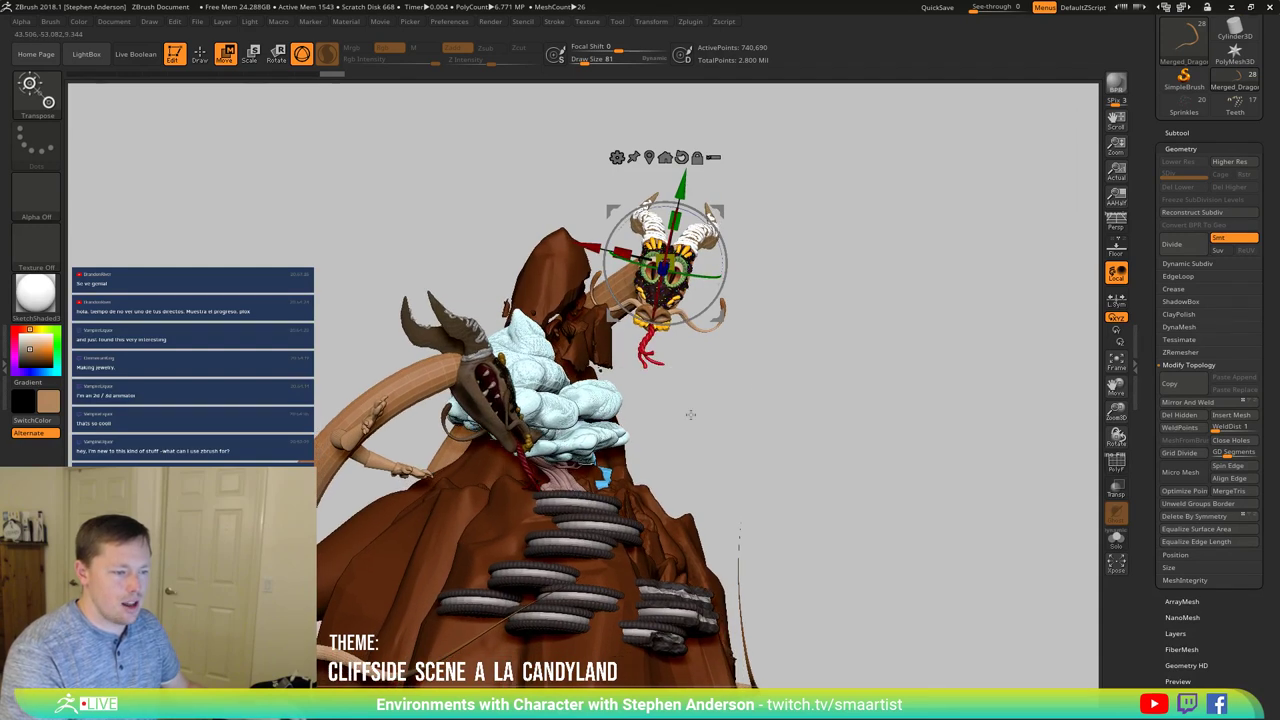
pyautogui.moveTo(690, 414); pyautogui.dragTo(557, 303)
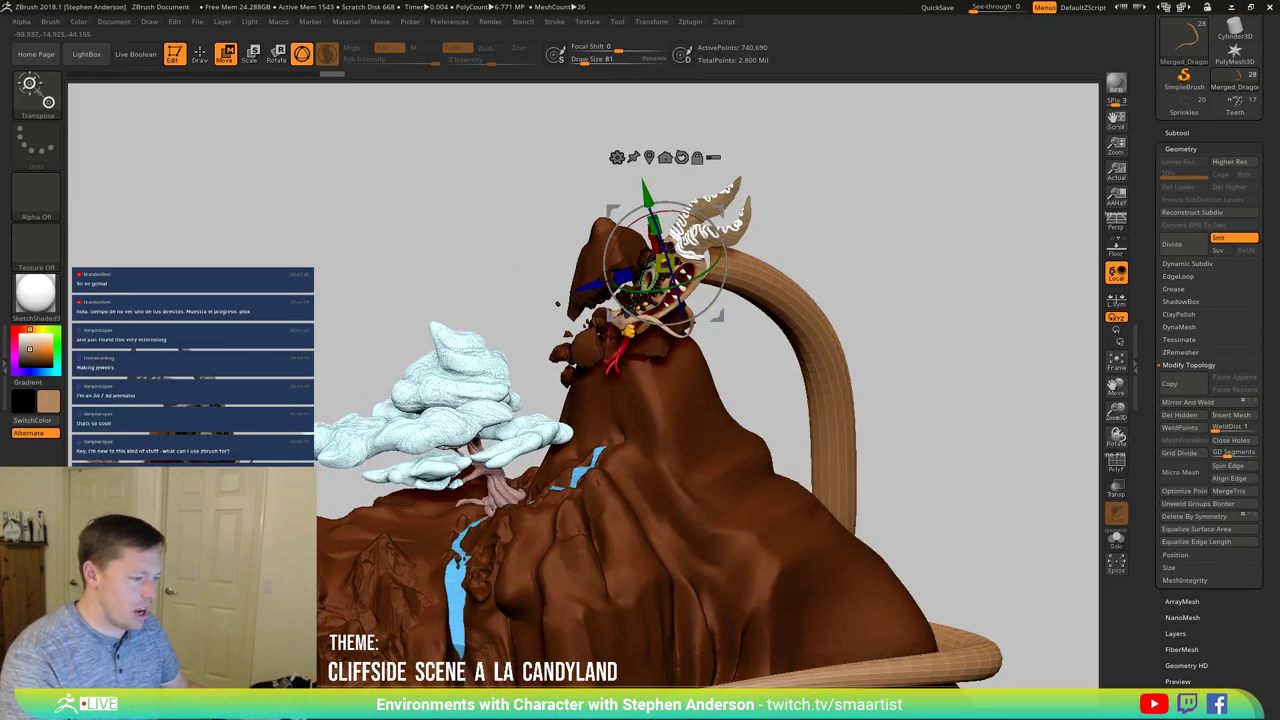
pyautogui.moveTo(334, 533); pyautogui.dragTo(458, 484)
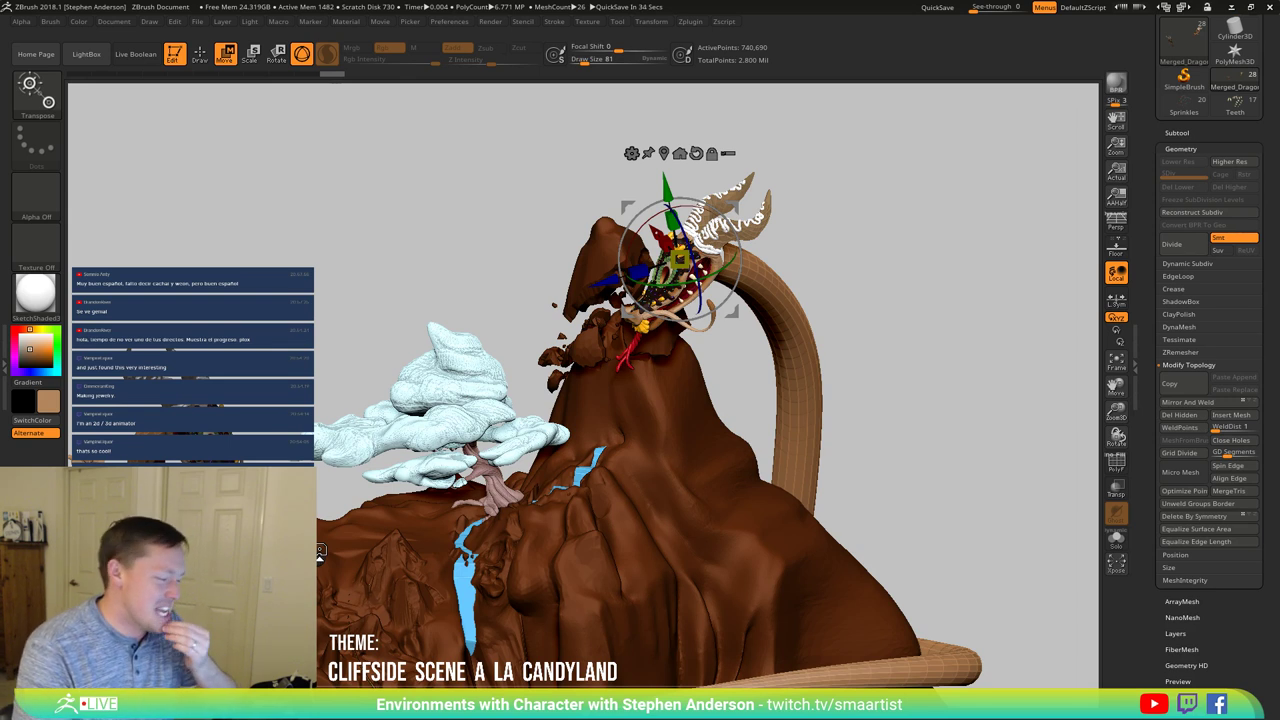
# Step: Reshape the DragonBase_2 neck where it bends around the back of the cliff, using the Move brush at draw size 304
pyautogui.press('q')
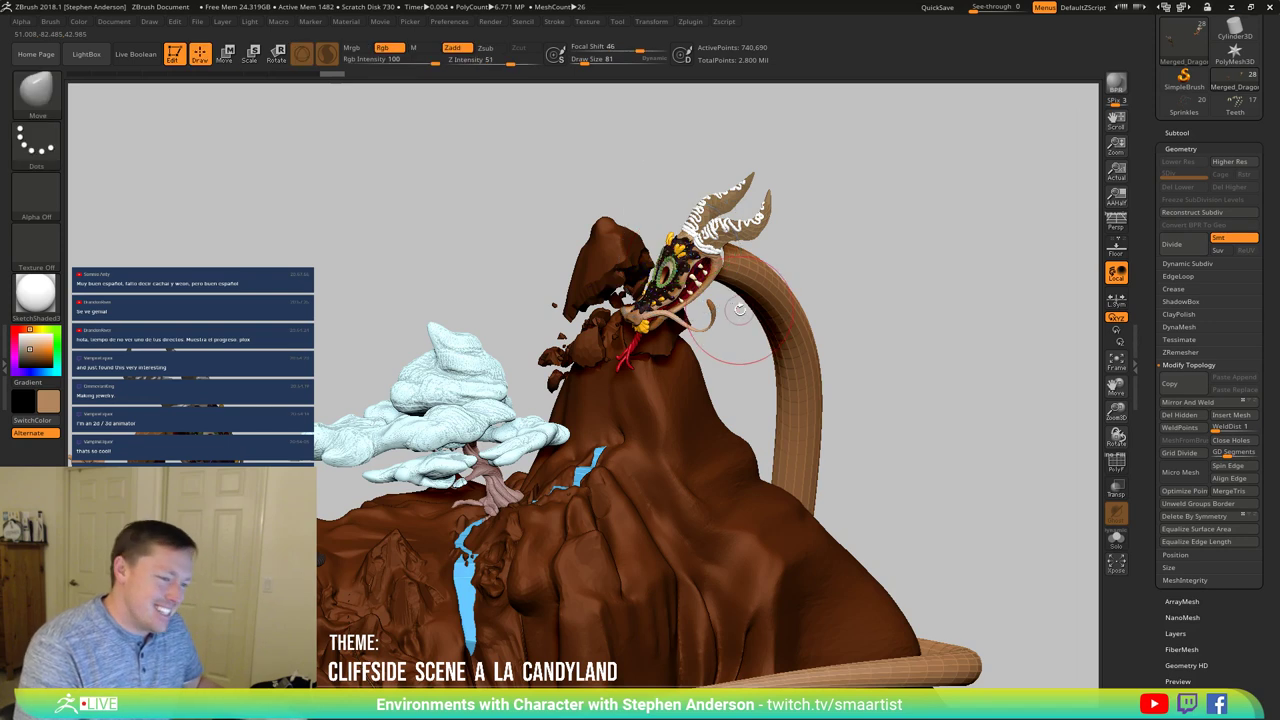
pyautogui.moveTo(733, 338)
pyautogui.mouseDown()
pyautogui.moveTo(698, 295)
pyautogui.moveTo(722, 283)
pyautogui.moveTo(766, 307)
pyautogui.moveTo(800, 279)
pyautogui.moveTo(823, 286)
pyautogui.moveTo(820, 304)
pyautogui.moveTo(840, 280)
pyautogui.moveTo(790, 388)
pyautogui.moveTo(720, 410)
pyautogui.moveTo(672, 493)
pyautogui.mouseUp()
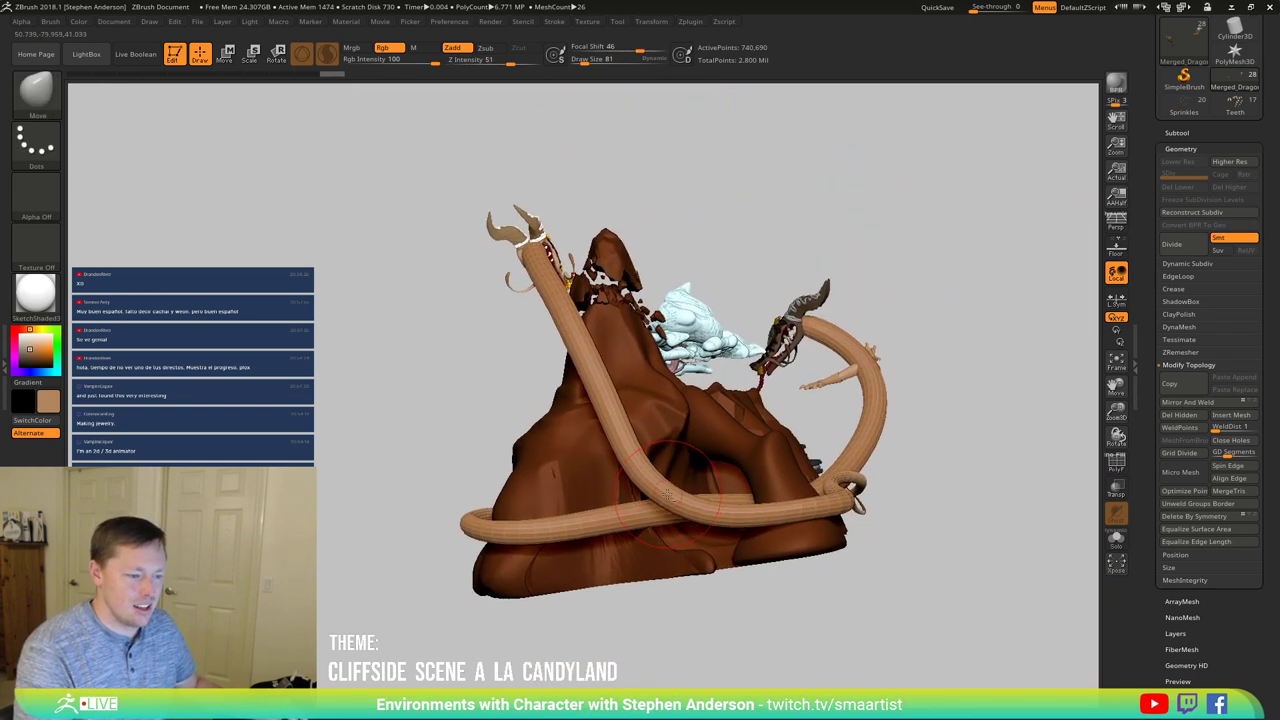
pyautogui.keyDown('alt'); pyautogui.click(674, 505); pyautogui.keyUp('alt')
pyautogui.press('s')
pyautogui.moveTo(674, 504); pyautogui.dragTo(694, 500)
pyautogui.moveTo(686, 494); pyautogui.dragTo(672, 510, button='right')
pyautogui.moveTo(668, 495); pyautogui.dragTo(661, 490, button='right')
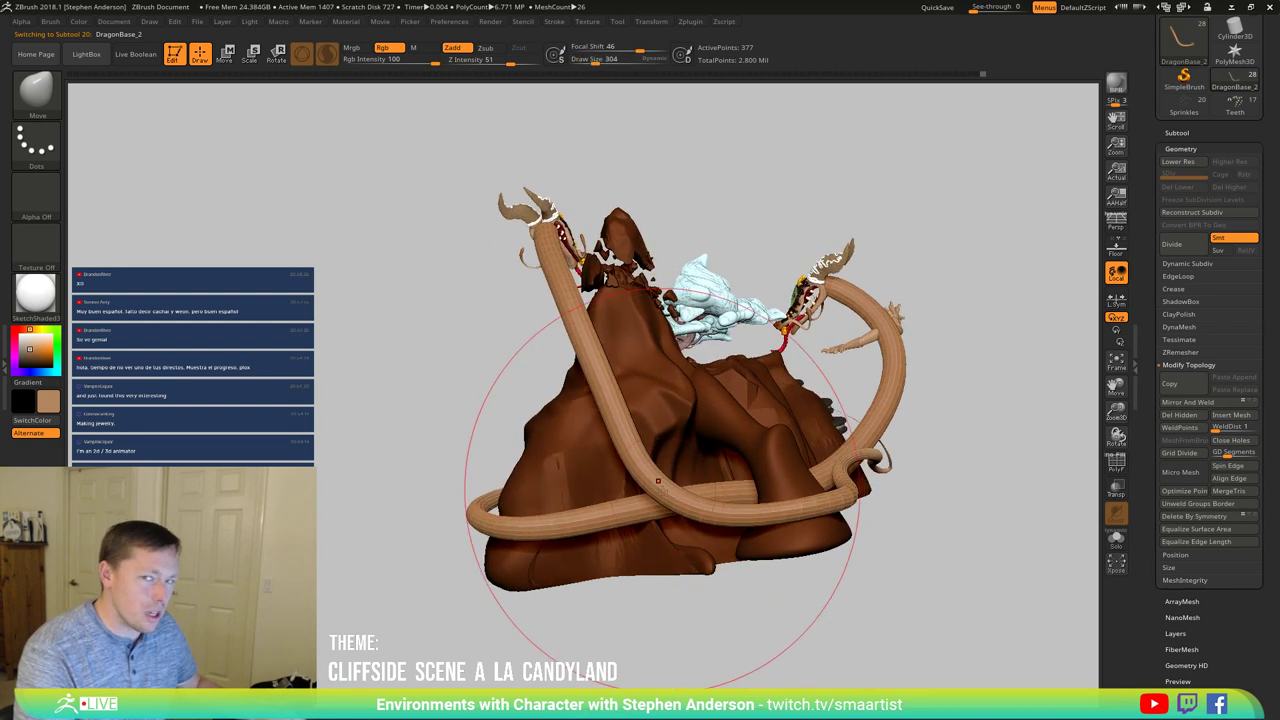
pyautogui.moveTo(642, 473); pyautogui.dragTo(650, 472)
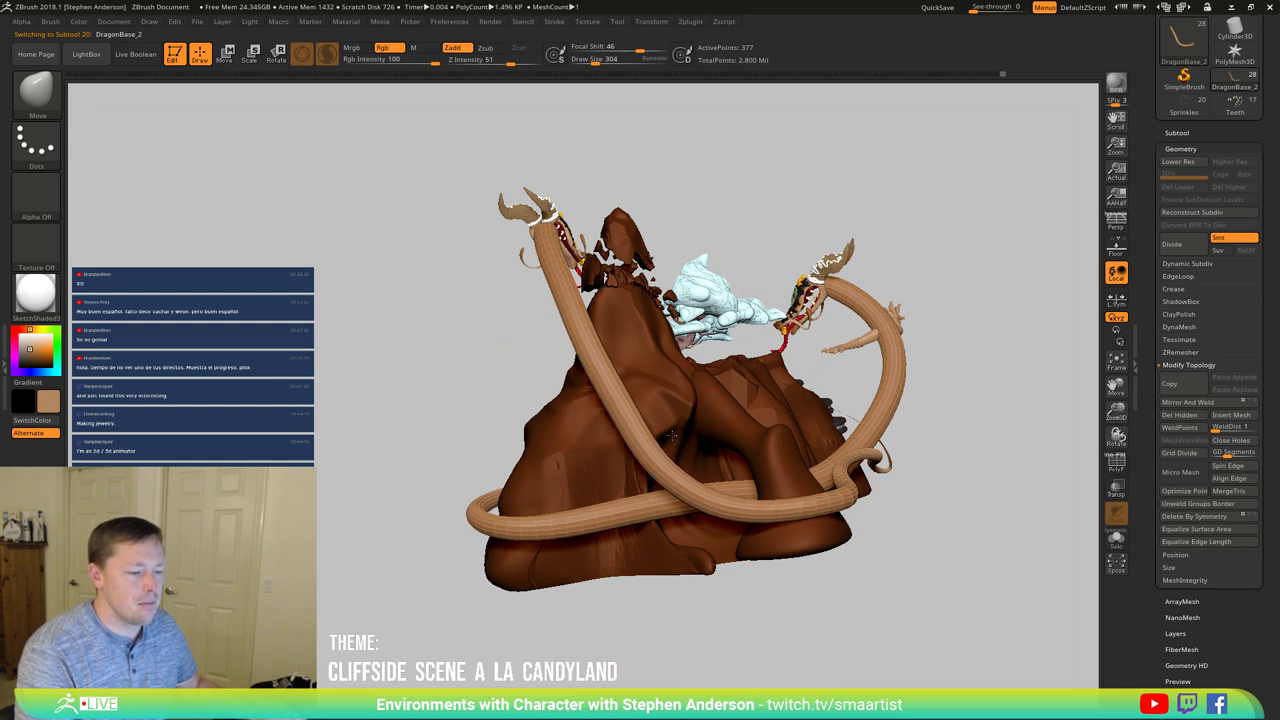
# Step: Reduce the Move brush to draw size 269 and smooth out the neck's lower curve around the cliff base
pyautogui.press('s')
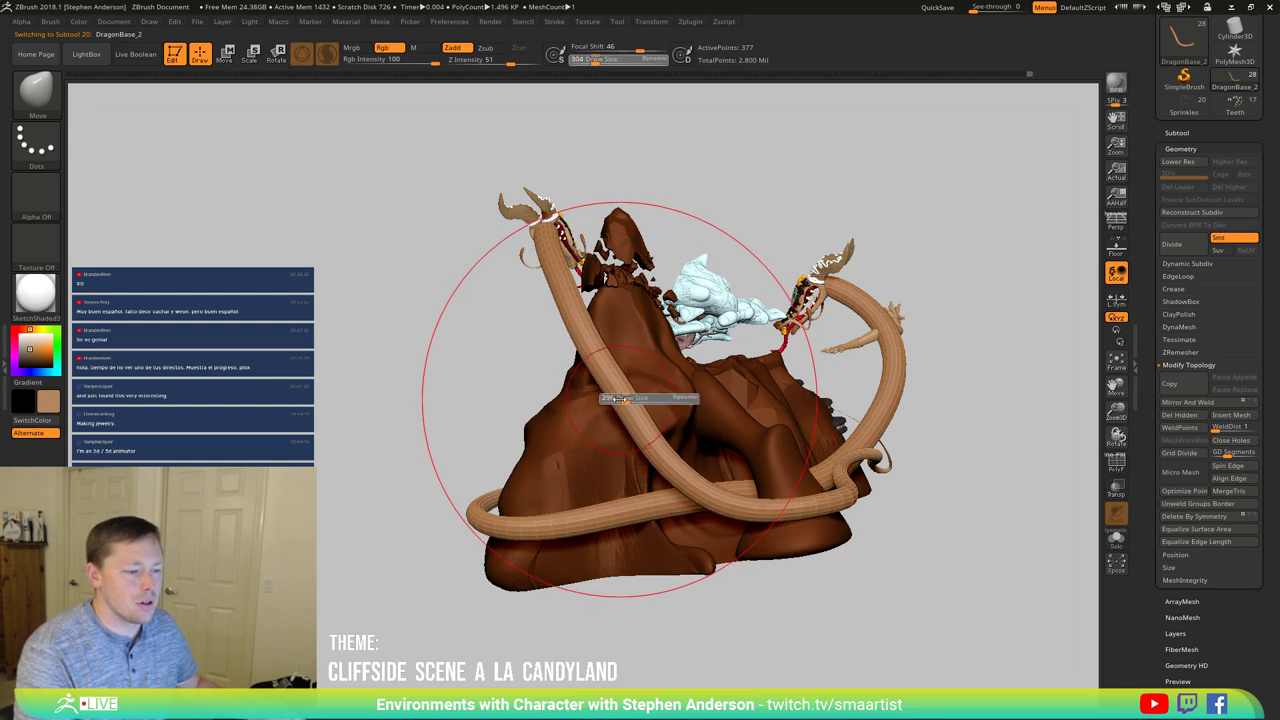
pyautogui.click(626, 398)
pyautogui.press('s')
pyautogui.moveTo(625, 392); pyautogui.dragTo(603, 395)
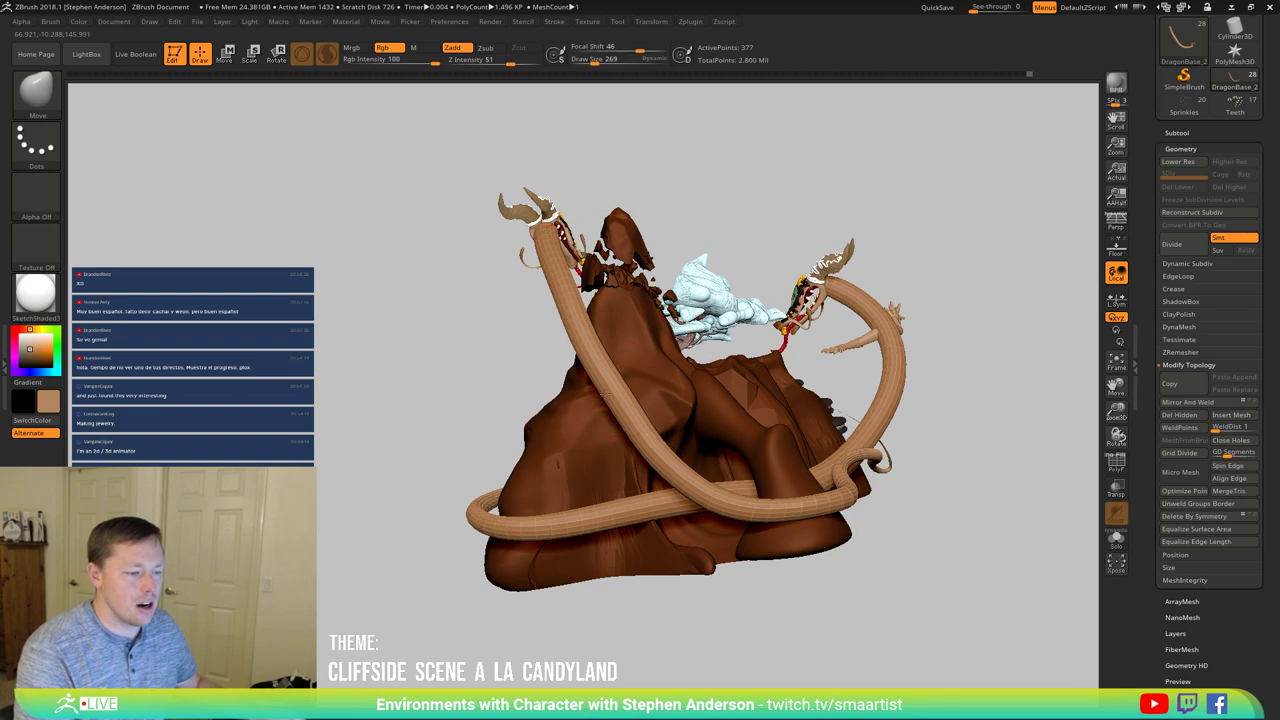
pyautogui.moveTo(768, 516); pyautogui.dragTo(765, 492)
pyautogui.moveTo(741, 497)
pyautogui.mouseDown(button='right')
pyautogui.moveTo(701, 446)
pyautogui.moveTo(730, 484)
pyautogui.moveTo(782, 482)
pyautogui.mouseUp(button='right')
pyautogui.moveTo(696, 468); pyautogui.dragTo(698, 484)
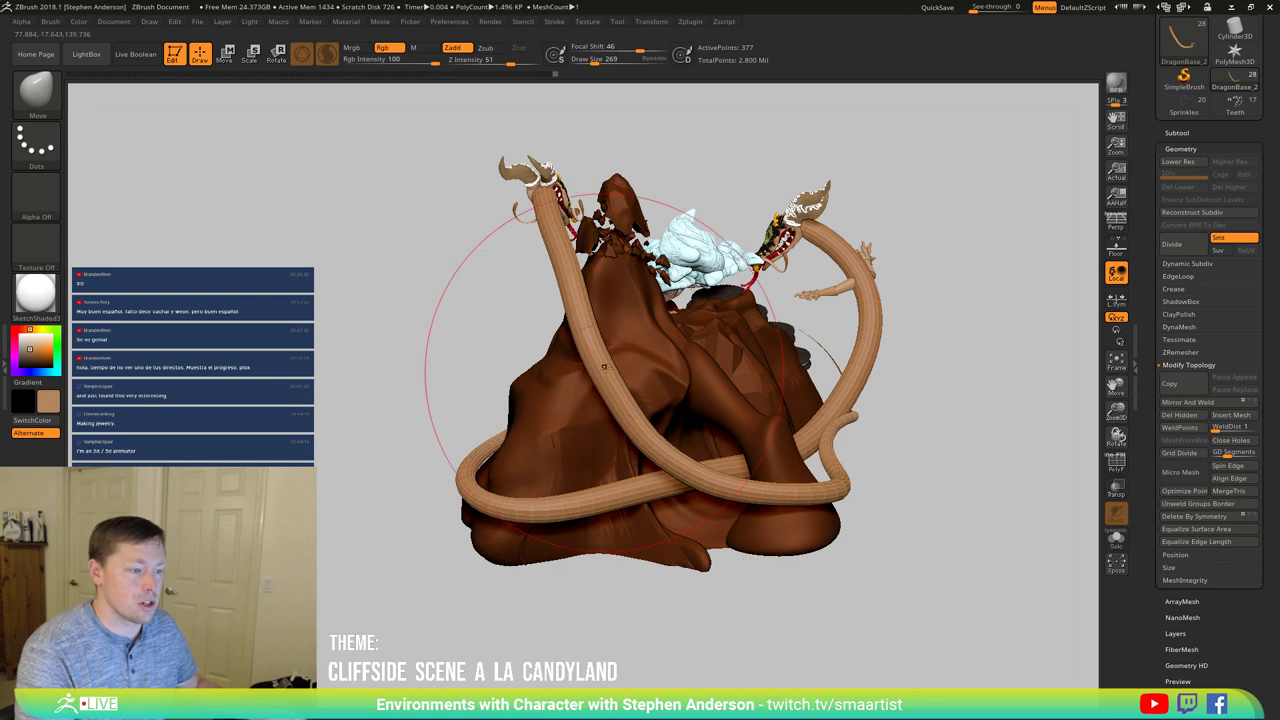
# Step: Pull the middle and upper neck into a smoother sweep up to the dragon head, working from several angles
pyautogui.moveTo(604, 367); pyautogui.dragTo(552, 262, button='right')
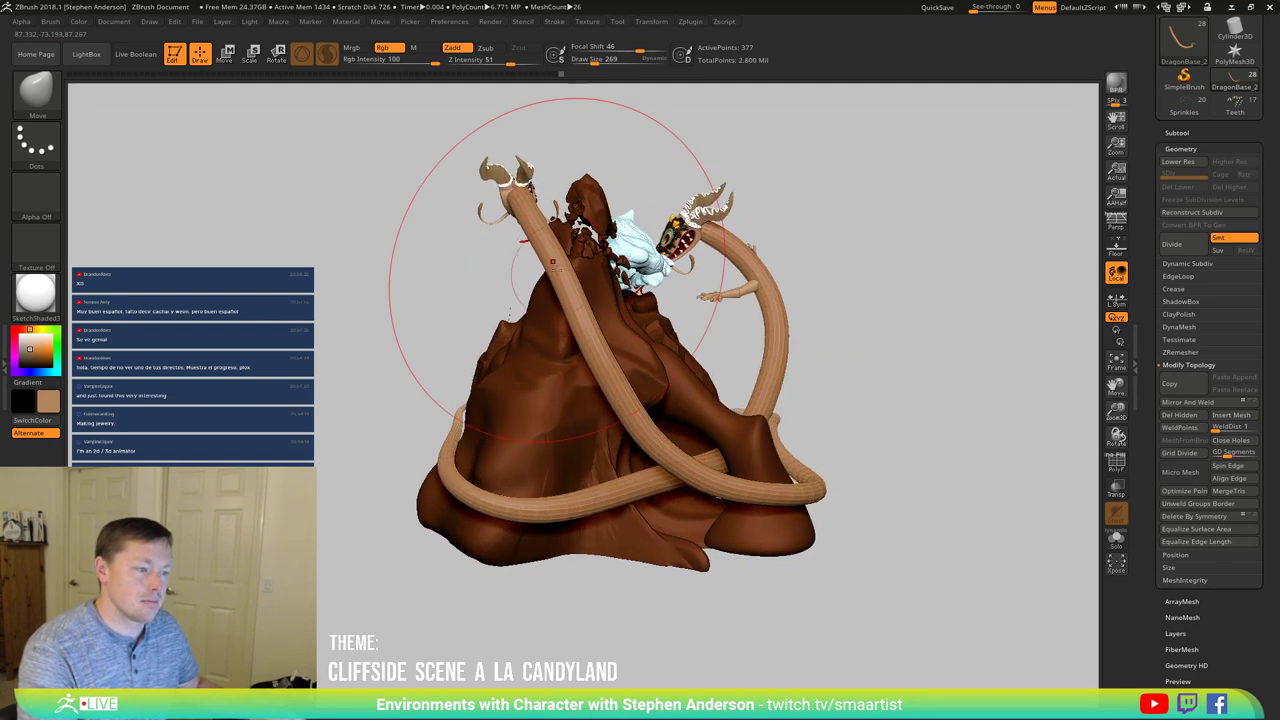
pyautogui.moveTo(553, 262); pyautogui.dragTo(535, 268)
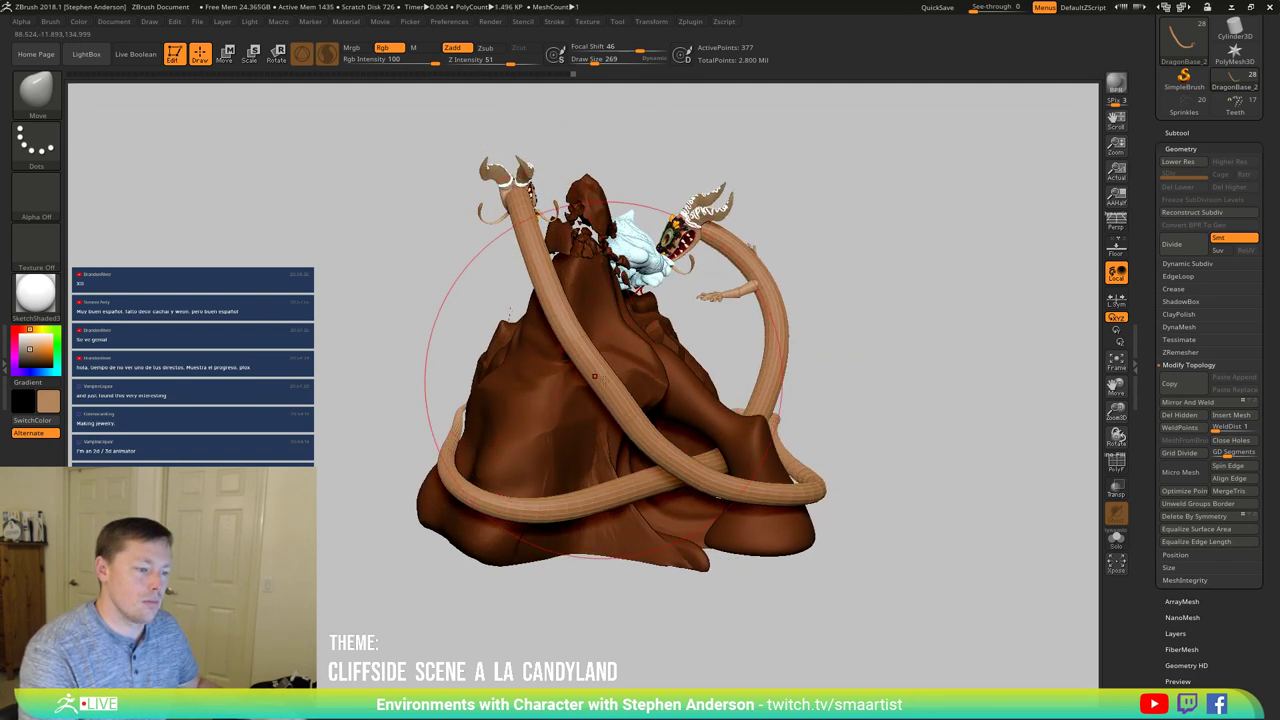
pyautogui.moveTo(594, 376); pyautogui.dragTo(611, 413)
pyautogui.moveTo(615, 373)
pyautogui.mouseDown(button='right')
pyautogui.moveTo(640, 363)
pyautogui.moveTo(643, 386)
pyautogui.moveTo(590, 380)
pyautogui.moveTo(603, 393)
pyautogui.mouseUp(button='right')
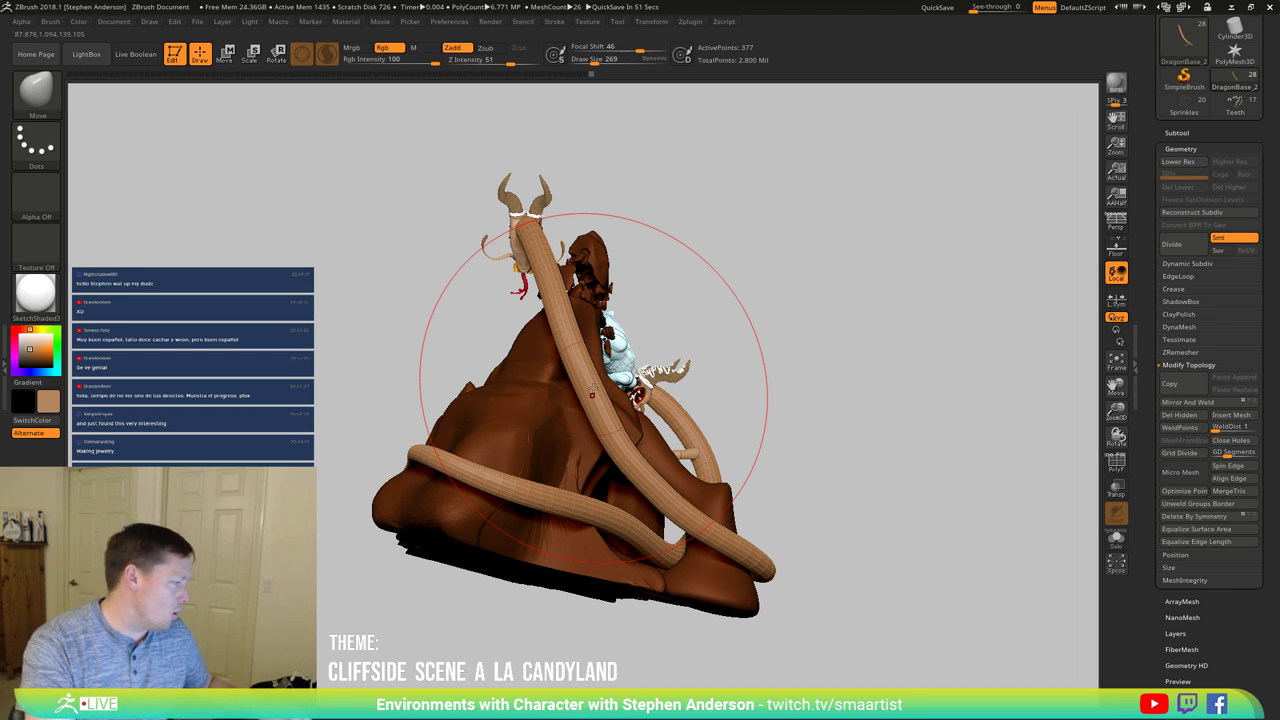
pyautogui.moveTo(608, 415); pyautogui.dragTo(700, 426, button='right')
pyautogui.moveTo(675, 476); pyautogui.dragTo(655, 482, button='right')
# Step: Turn on the polyframe display and refine the neck's curve with the Move brush at draw size 140
pyautogui.hotkey('shift', 'f')
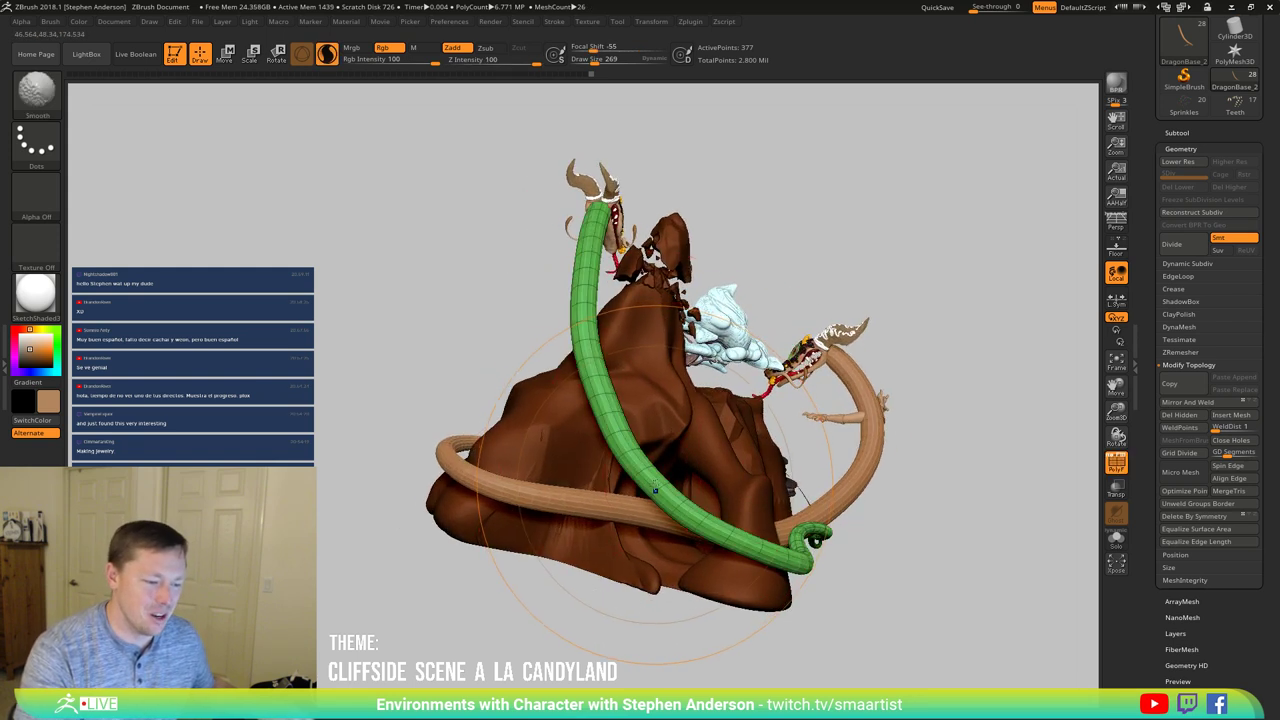
pyautogui.press('s')
pyautogui.moveTo(647, 479); pyautogui.dragTo(505, 483)
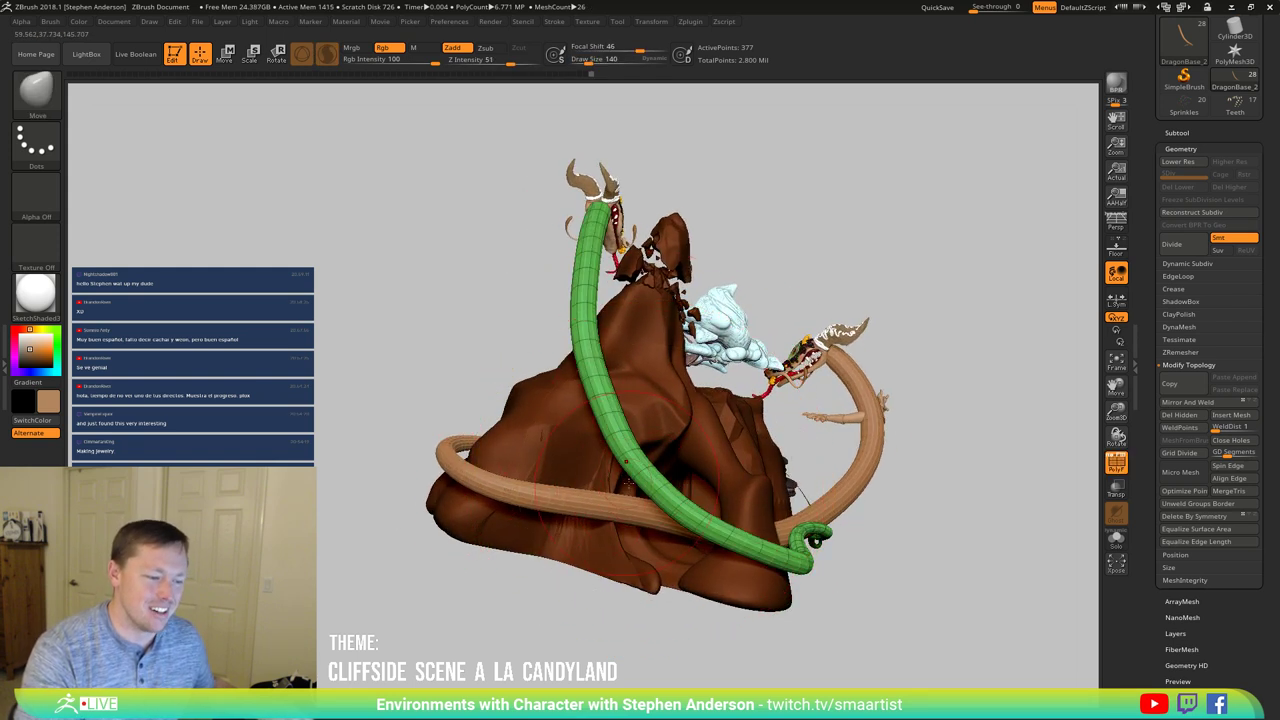
pyautogui.moveTo(615, 430); pyautogui.dragTo(599, 407)
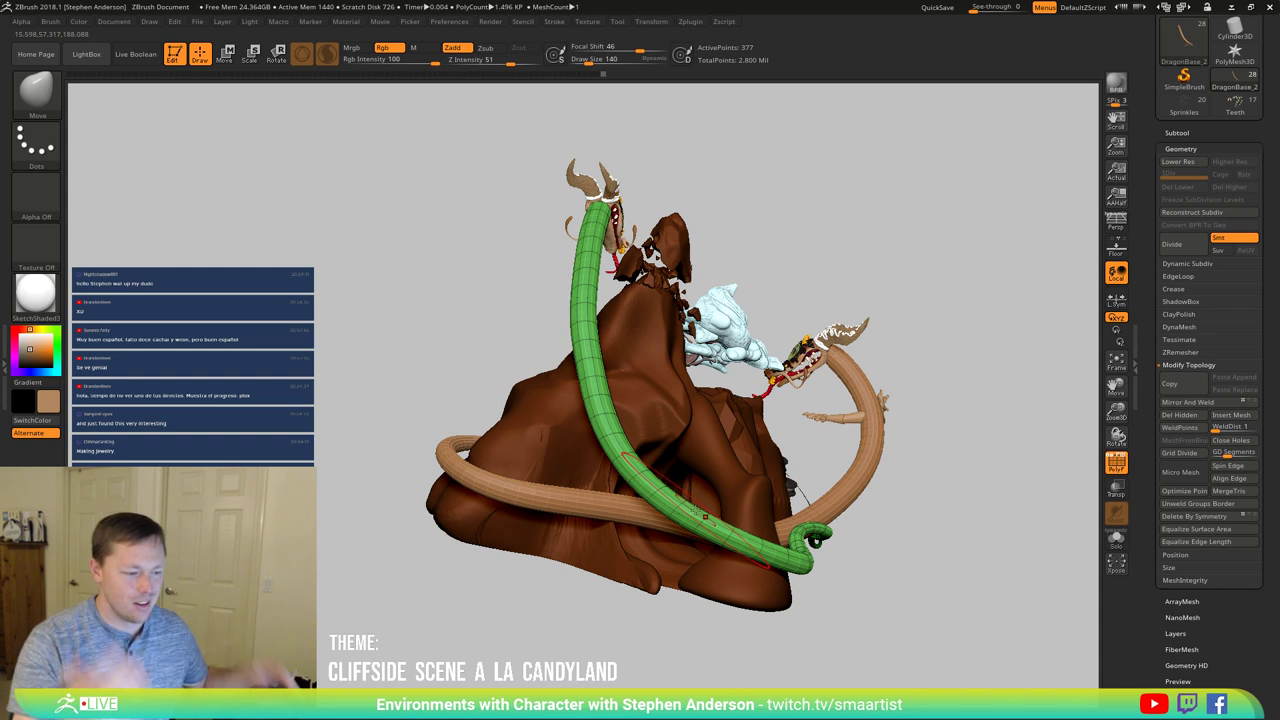
pyautogui.moveTo(823, 528); pyautogui.dragTo(735, 562)
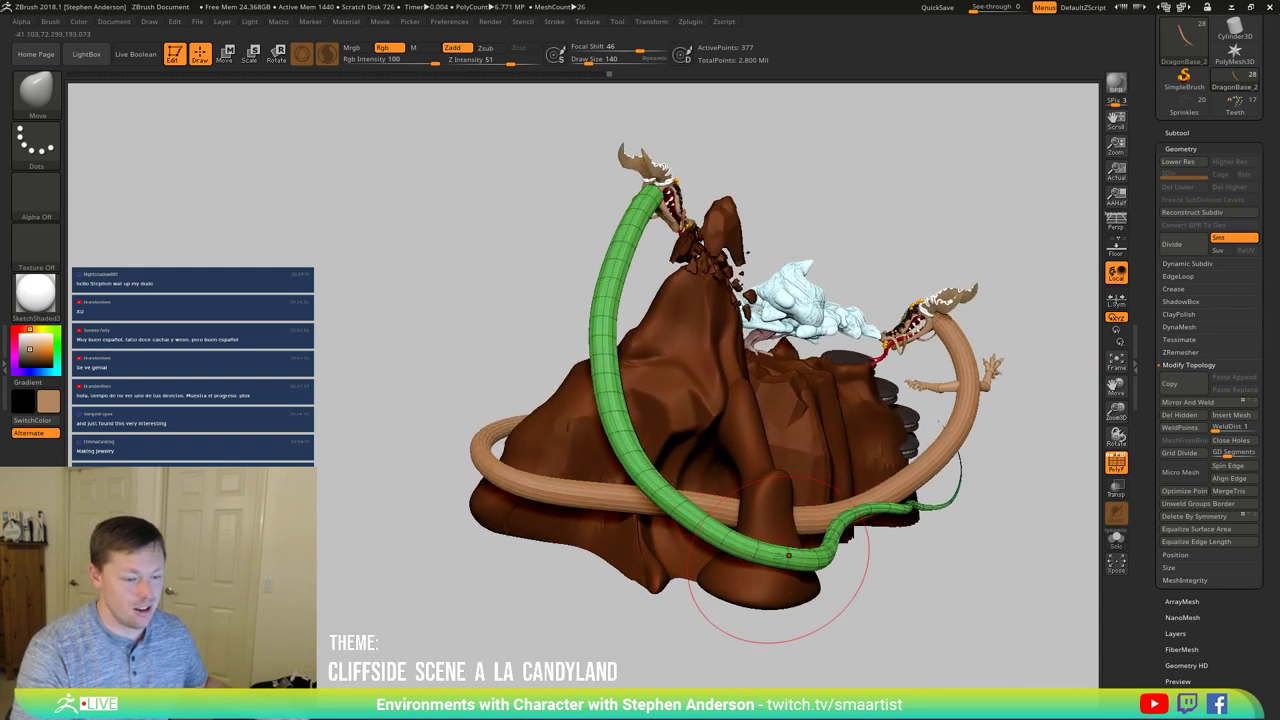
pyautogui.moveTo(788, 555); pyautogui.dragTo(728, 470, button='right')
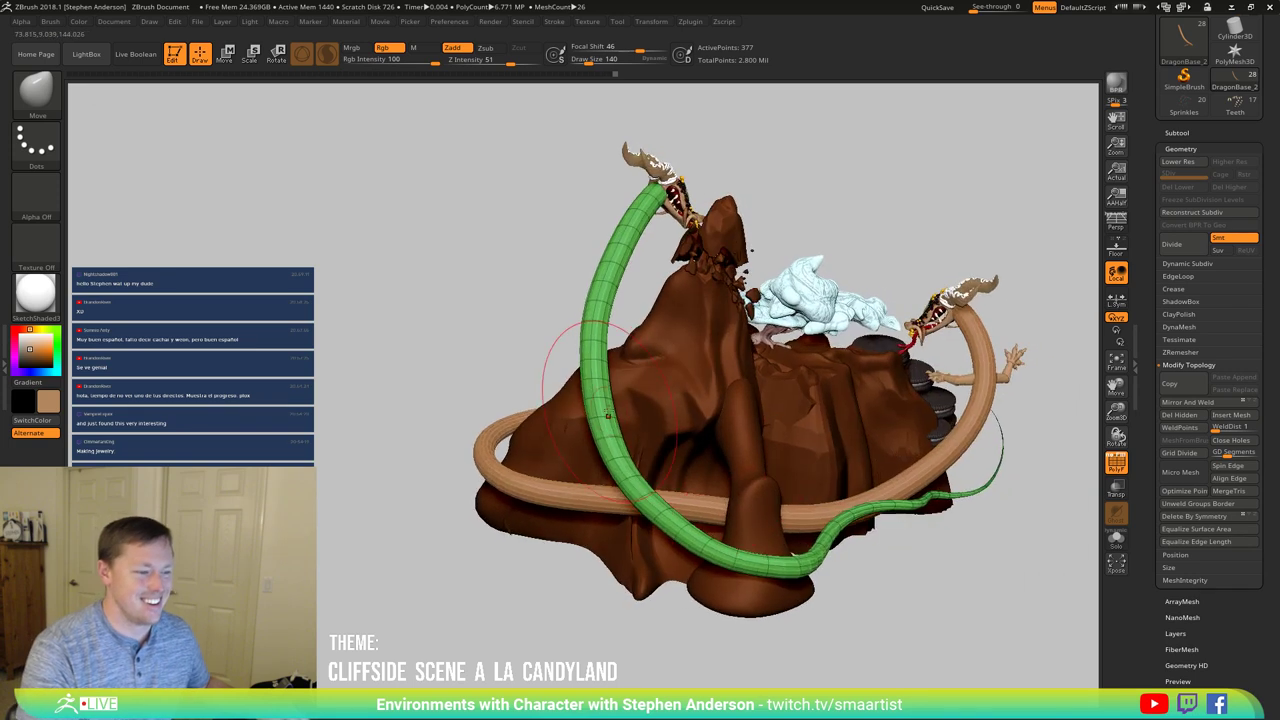
# Step: Switch from the cliff scene to the separate dragon head tool and view the head from the side and back
pyautogui.moveTo(618, 300)
pyautogui.keyDown('alt'); pyautogui.mouseDown(button='right')
pyautogui.moveTo(638, 427)
pyautogui.moveTo(709, 433)
pyautogui.moveTo(680, 409)
pyautogui.moveTo(706, 450)
pyautogui.moveTo(763, 429)
pyautogui.moveTo(748, 431)
pyautogui.moveTo(773, 393)
pyautogui.mouseUp(button='right'); pyautogui.keyUp('alt')
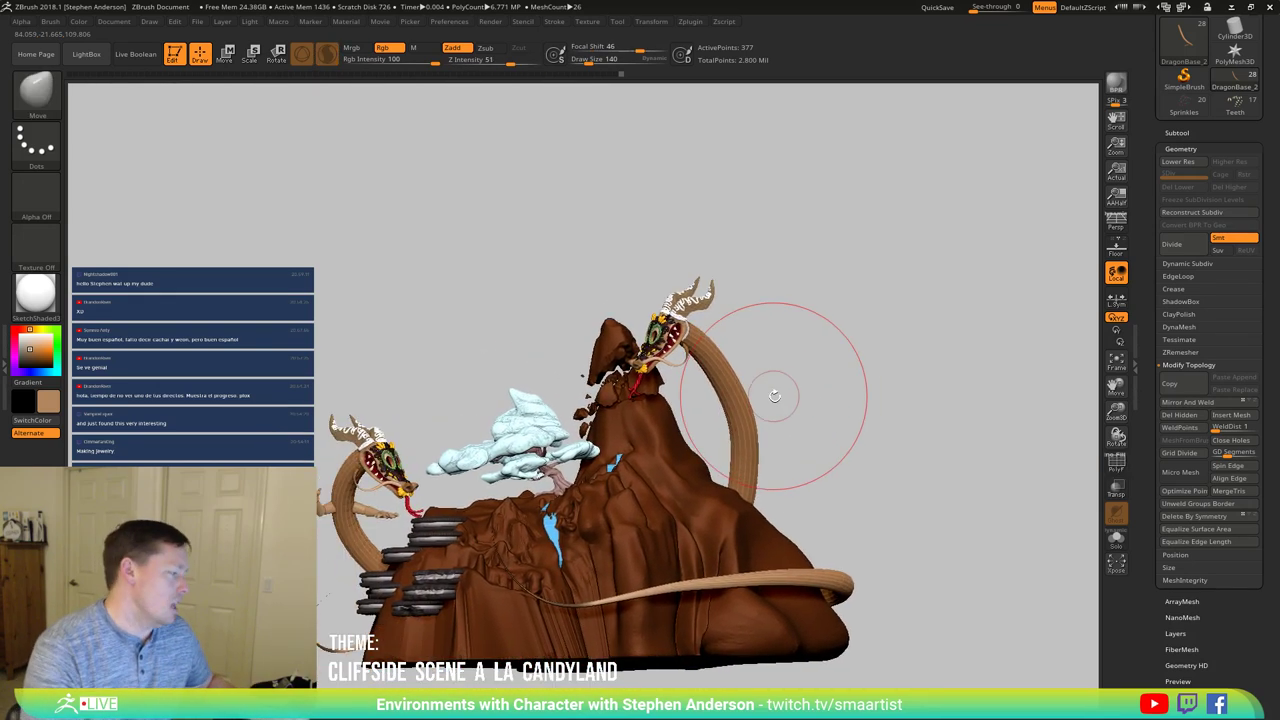
pyautogui.moveTo(444, 404); pyautogui.dragTo(600, 365, button='right')
pyautogui.moveTo(1238, 112)
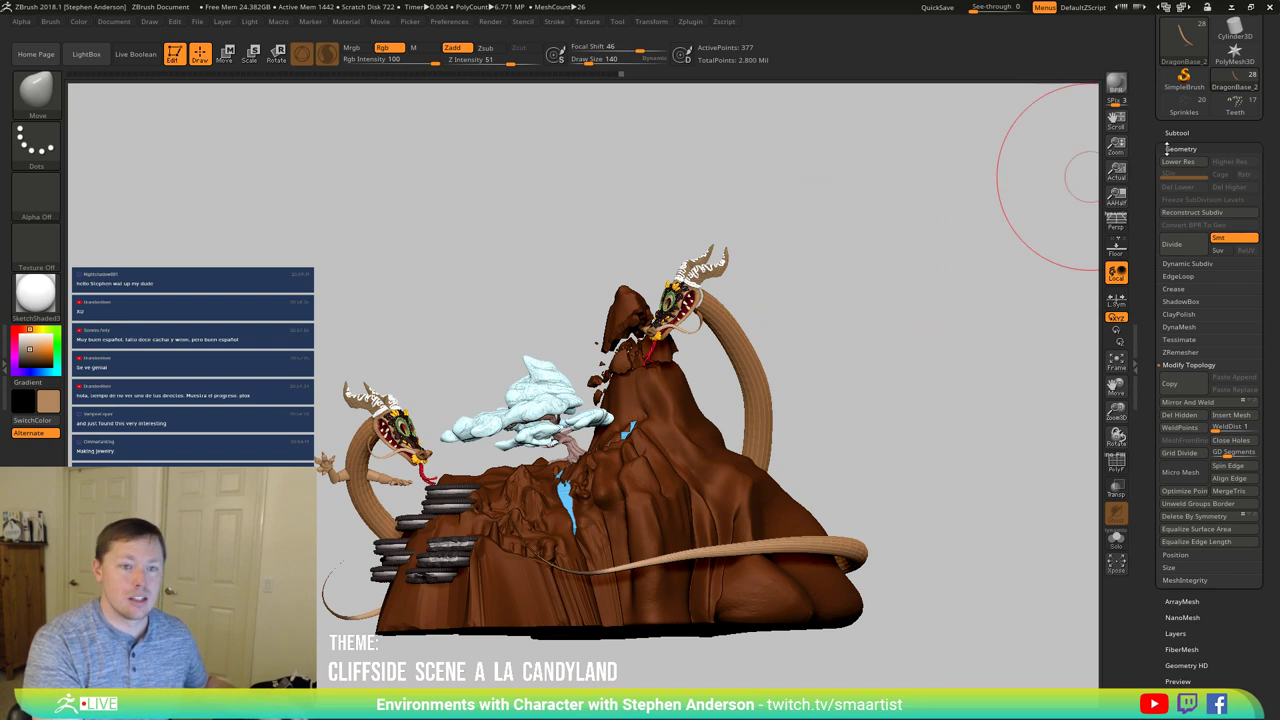
pyautogui.click(1235, 106)
pyautogui.moveTo(731, 357)
pyautogui.mouseDown(button='right')
pyautogui.moveTo(618, 536)
pyautogui.moveTo(677, 486)
pyautogui.moveTo(720, 492)
pyautogui.moveTo(677, 443)
pyautogui.moveTo(630, 460)
pyautogui.moveTo(660, 464)
pyautogui.moveTo(600, 440)
pyautogui.moveTo(690, 460)
pyautogui.mouseUp(button='right')
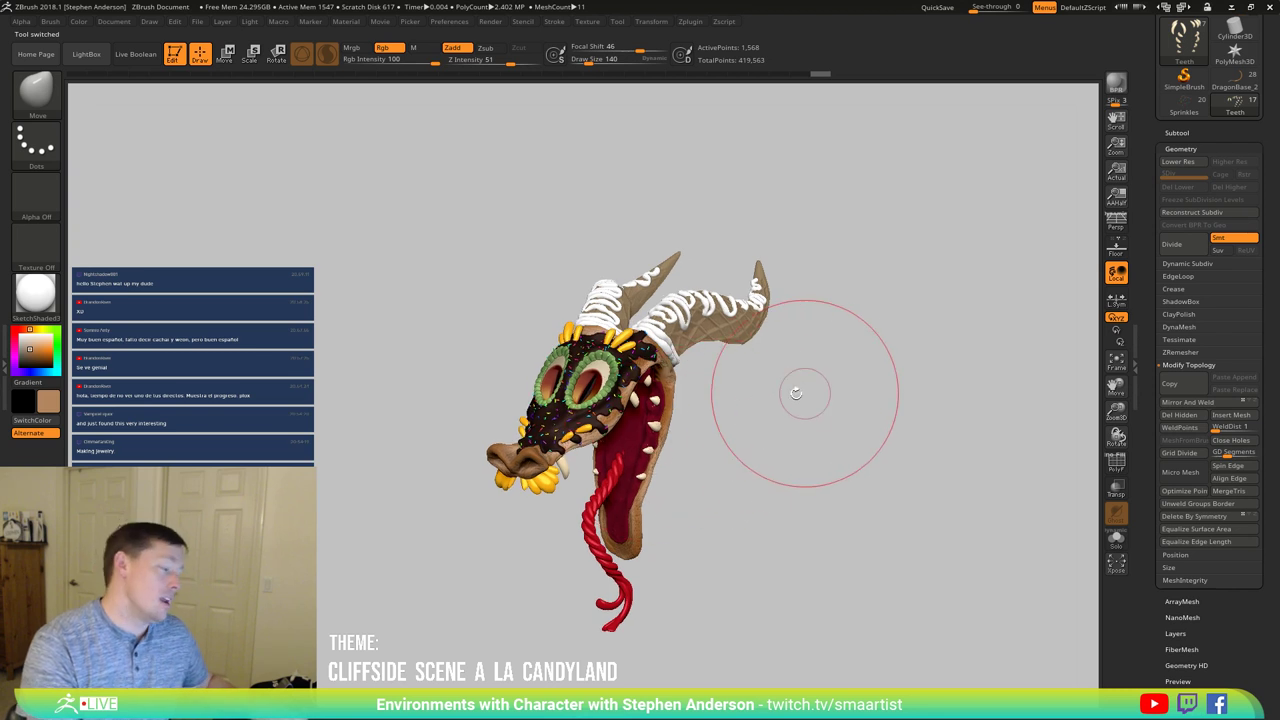
pyautogui.moveTo(760, 380); pyautogui.dragTo(635, 390, button='right')
# Step: Make the pink Hair subtool visible on the dragon head and select it for sculpting
pyautogui.click(1200, 132)
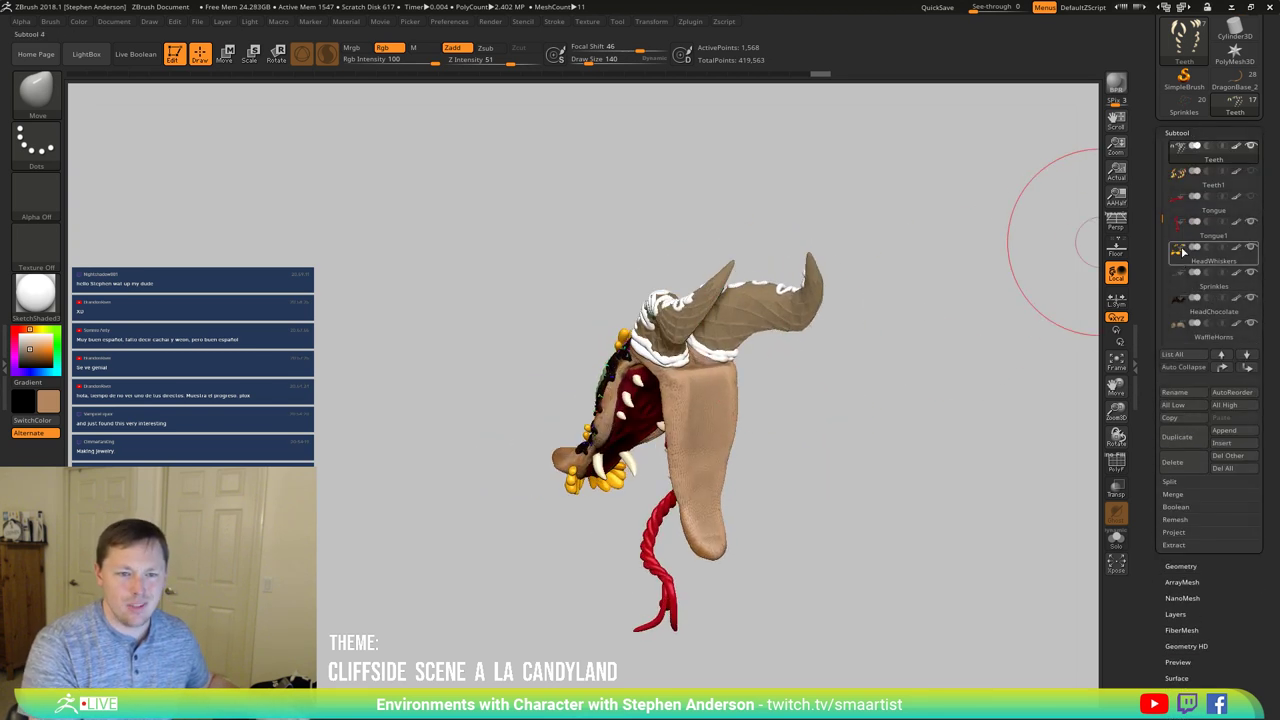
pyautogui.moveTo(1161, 216); pyautogui.dragTo(1153, 282)
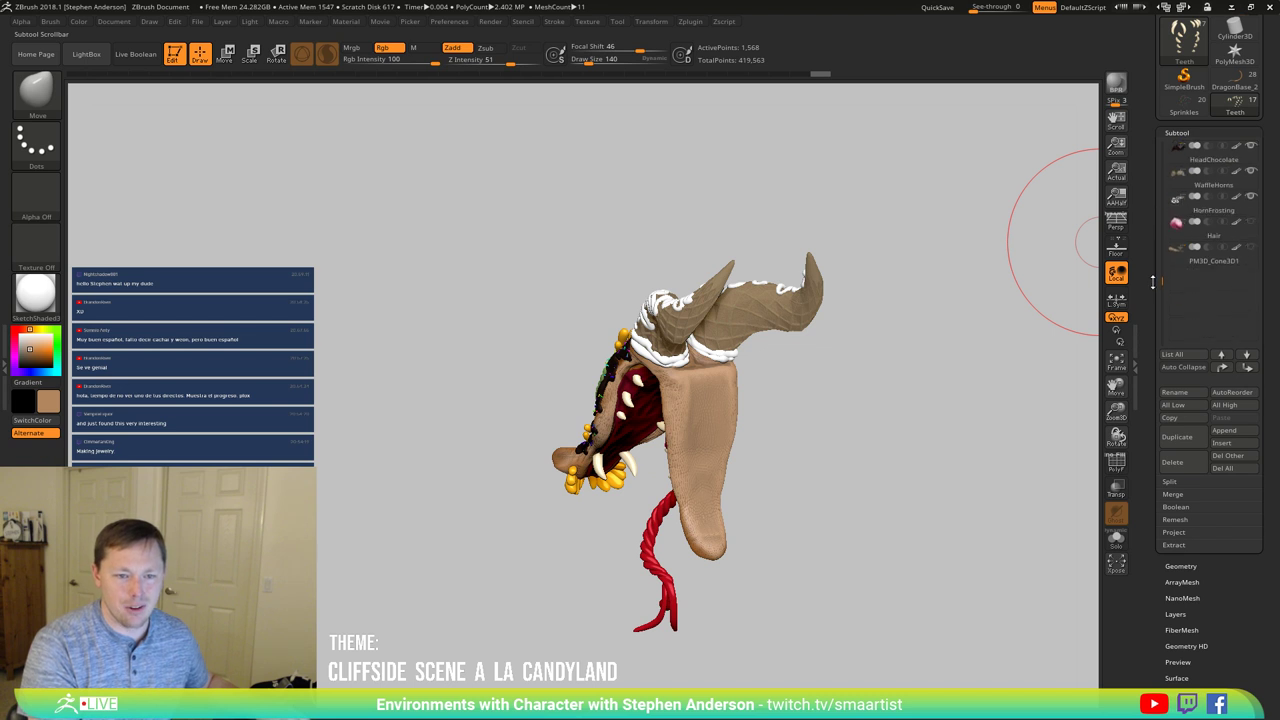
pyautogui.click(1252, 222)
pyautogui.click(1189, 235)
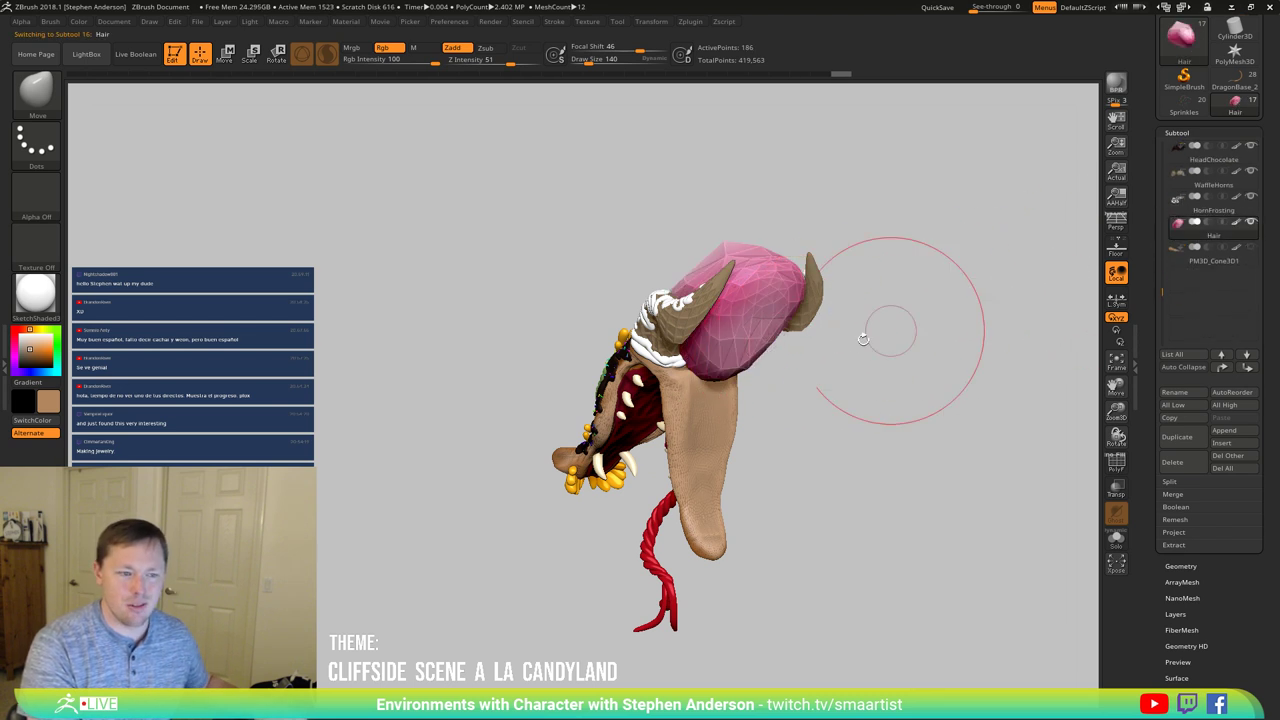
pyautogui.moveTo(863, 339)
pyautogui.mouseDown()
pyautogui.moveTo(771, 323)
pyautogui.moveTo(757, 363)
pyautogui.moveTo(776, 369)
pyautogui.moveTo(765, 370)
pyautogui.mouseUp()
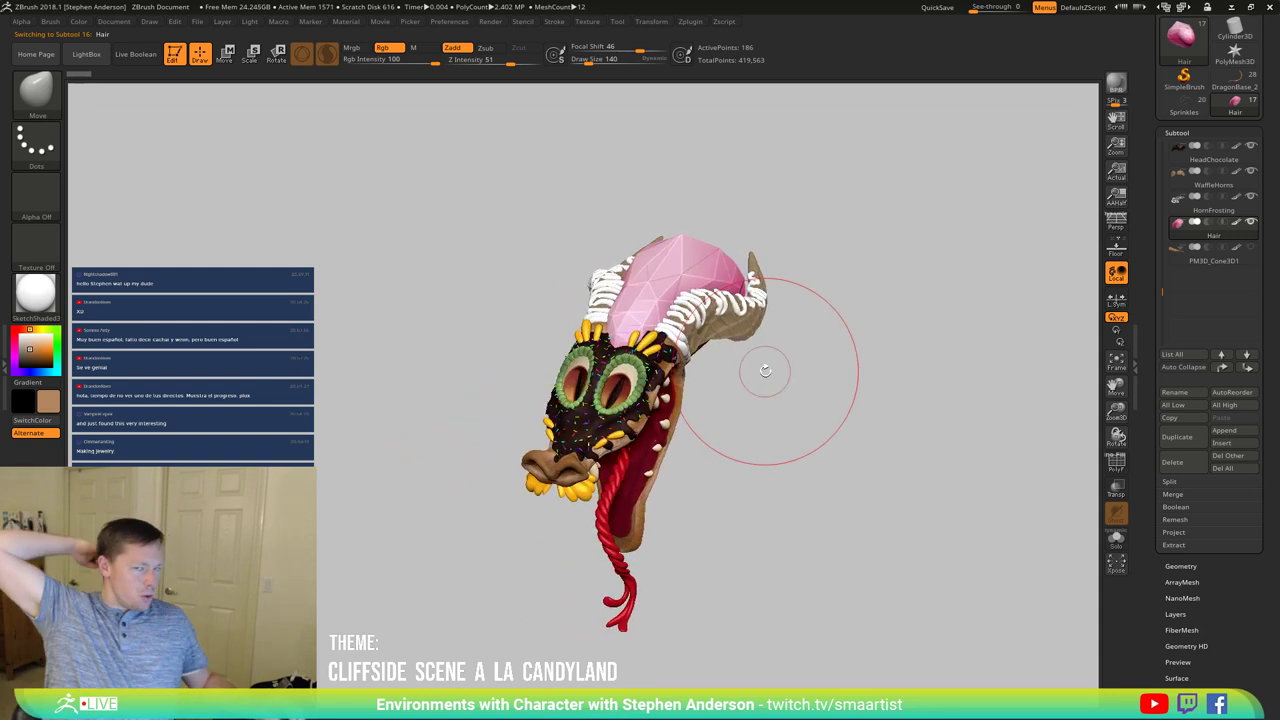
pyautogui.moveTo(883, 380); pyautogui.dragTo(590, 373)
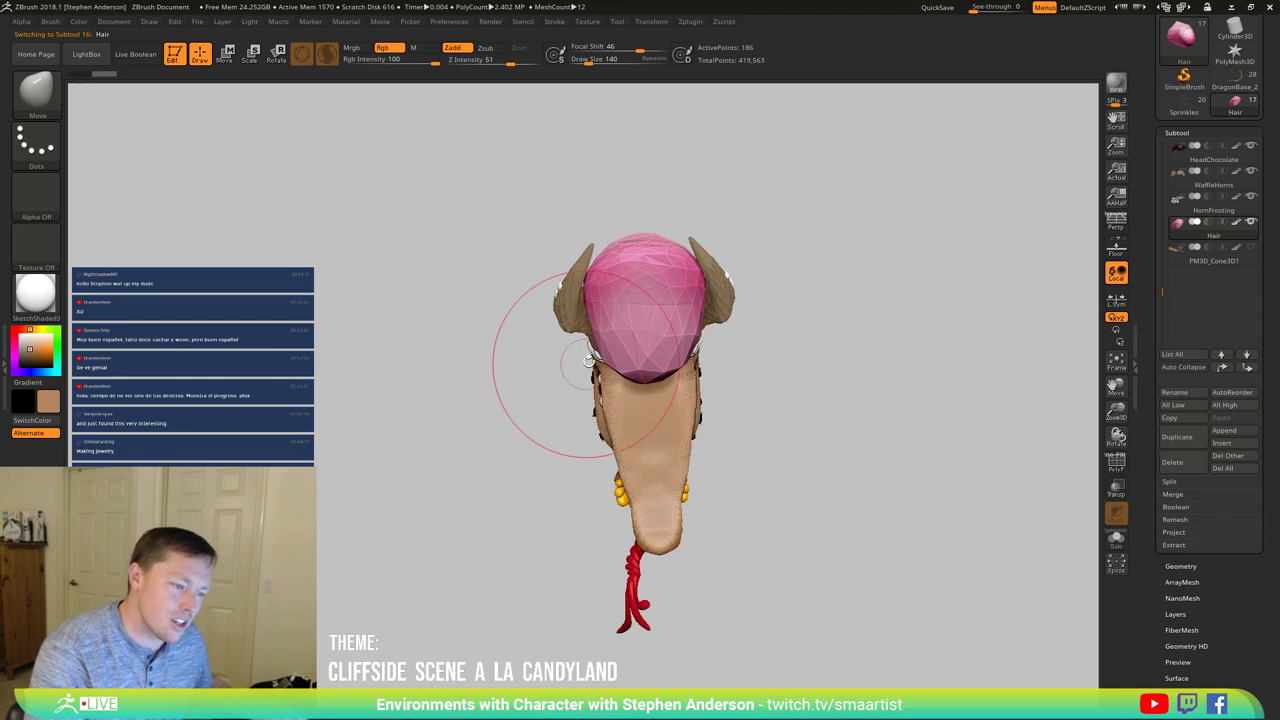
# Step: Pull the hair outward at both sides and back behind the horns with the Move brush at draw size 140
pyautogui.moveTo(612, 434); pyautogui.dragTo(725, 377)
pyautogui.moveTo(632, 394); pyautogui.dragTo(624, 380)
pyautogui.moveTo(567, 287); pyautogui.dragTo(640, 345)
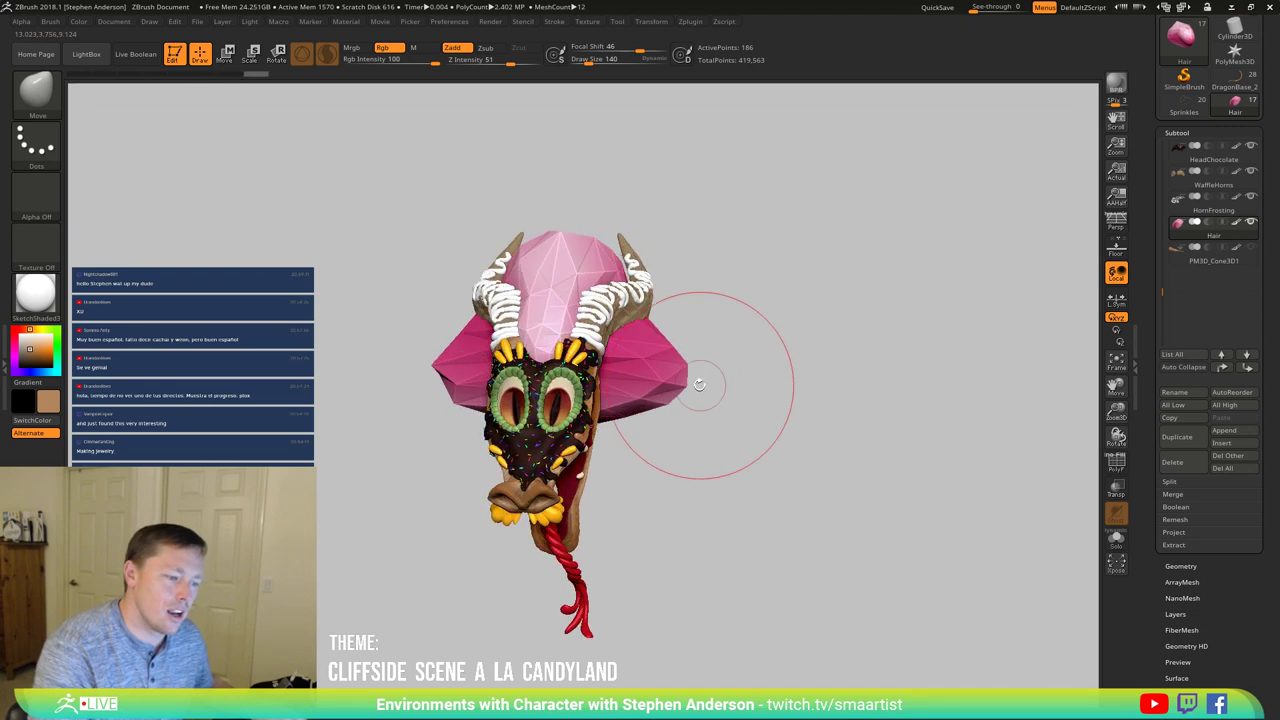
pyautogui.moveTo(700, 300); pyautogui.dragTo(709, 318)
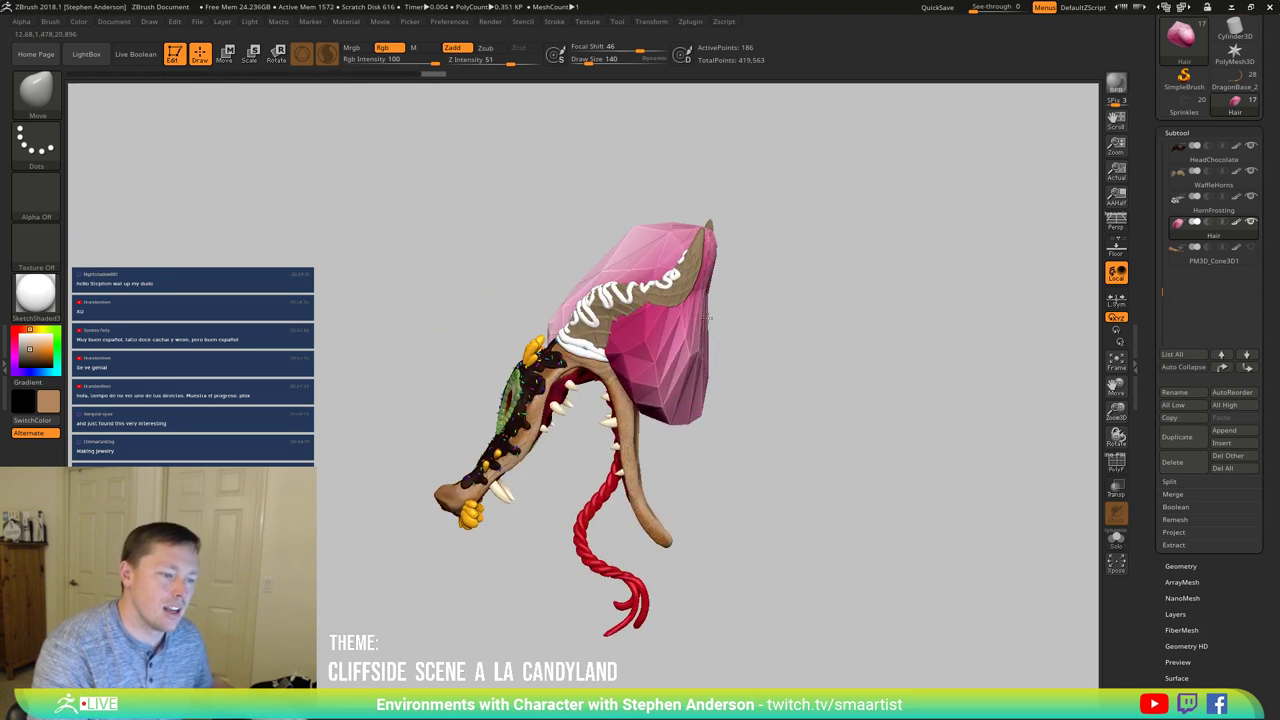
pyautogui.moveTo(703, 257); pyautogui.dragTo(848, 308)
pyautogui.moveTo(880, 306)
pyautogui.mouseDown()
pyautogui.moveTo(820, 288)
pyautogui.moveTo(868, 290)
pyautogui.mouseUp()
pyautogui.moveTo(858, 388)
pyautogui.mouseDown()
pyautogui.moveTo(875, 372)
pyautogui.moveTo(857, 423)
pyautogui.moveTo(891, 437)
pyautogui.moveTo(685, 348)
pyautogui.moveTo(717, 358)
pyautogui.mouseUp()
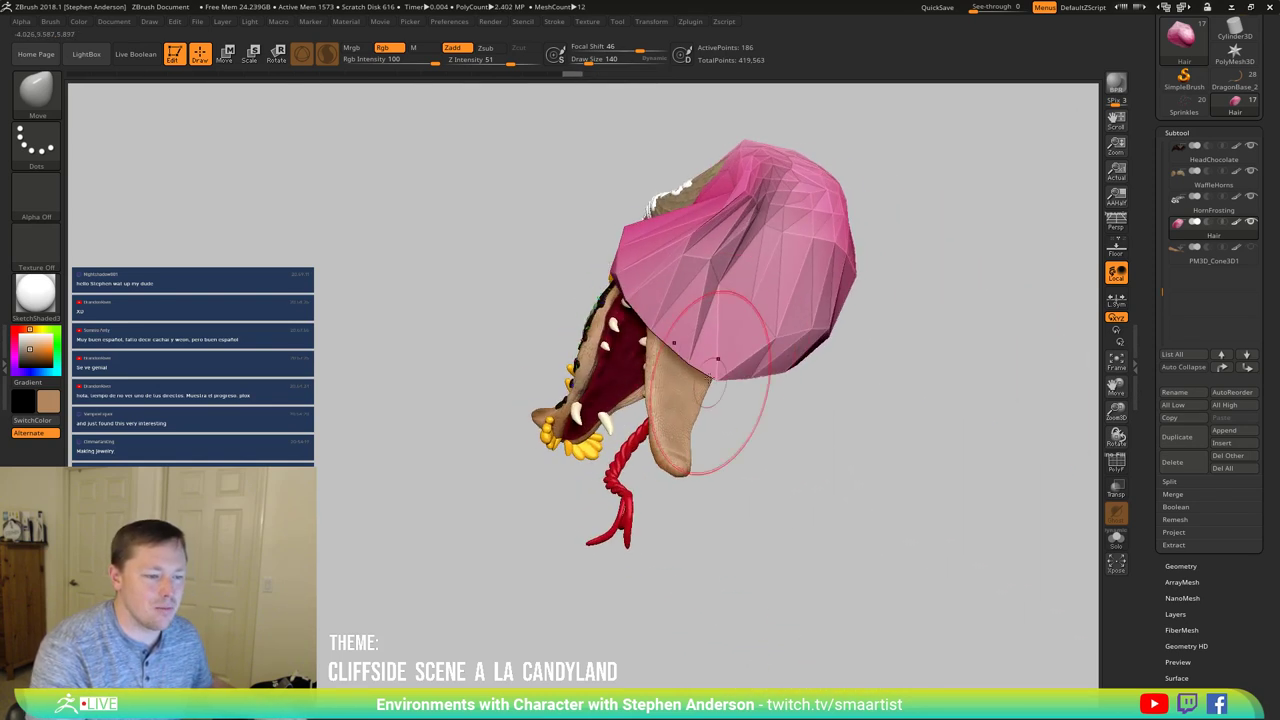
pyautogui.moveTo(790, 440); pyautogui.dragTo(730, 415)
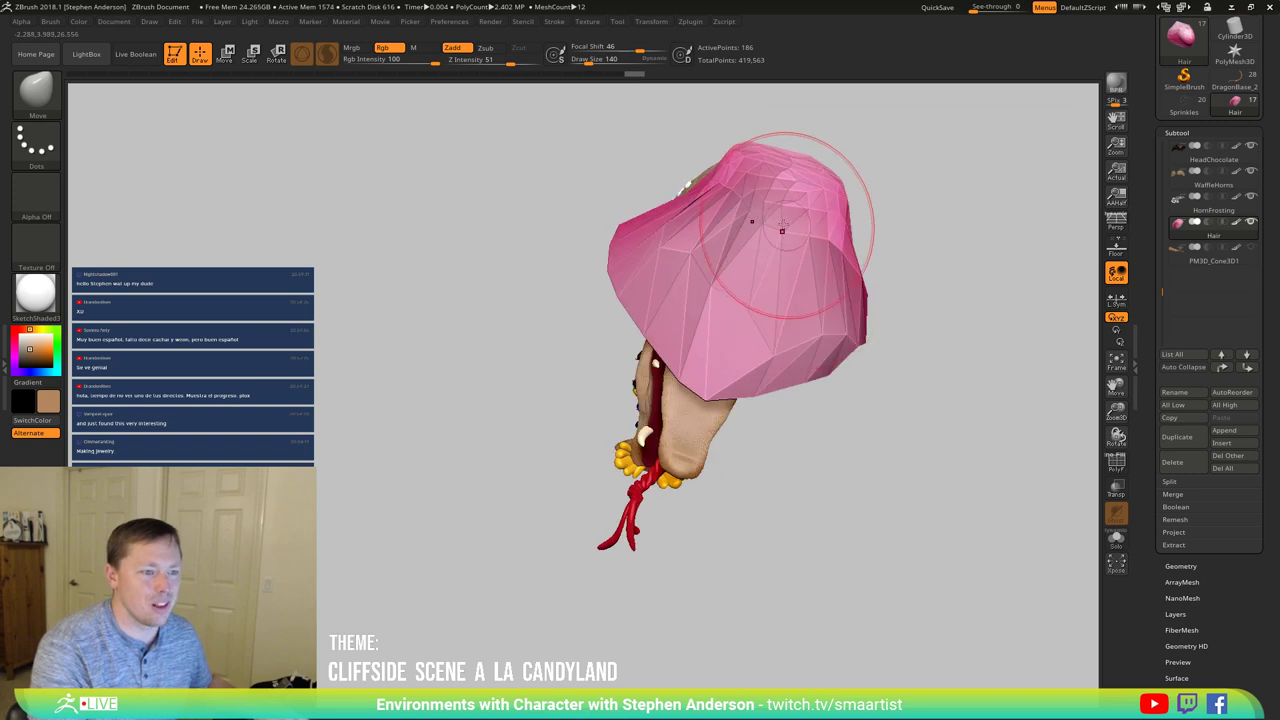
# Step: Smooth the faceted hair surface and move its sides into a fuller, rounded mass behind the horns and jaw
pyautogui.moveTo(743, 207)
pyautogui.keyDown('shift'); pyautogui.mouseDown()
pyautogui.moveTo(791, 274)
pyautogui.moveTo(731, 217)
pyautogui.mouseUp(); pyautogui.keyUp('shift')
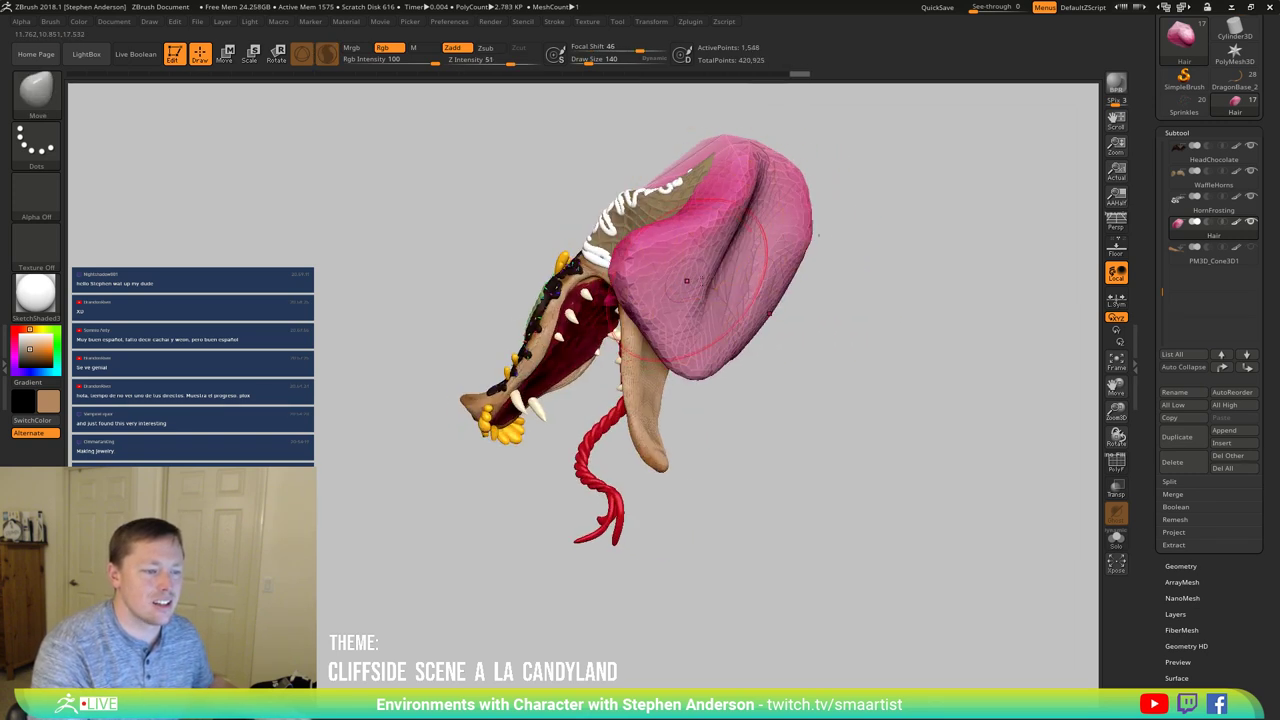
pyautogui.moveTo(686, 281); pyautogui.dragTo(652, 245)
pyautogui.keyDown('shift'); pyautogui.moveTo(632, 172); pyautogui.dragTo(596, 192); pyautogui.keyUp('shift')
pyautogui.moveTo(715, 262); pyautogui.dragTo(784, 308)
pyautogui.moveTo(609, 250); pyautogui.dragTo(671, 322)
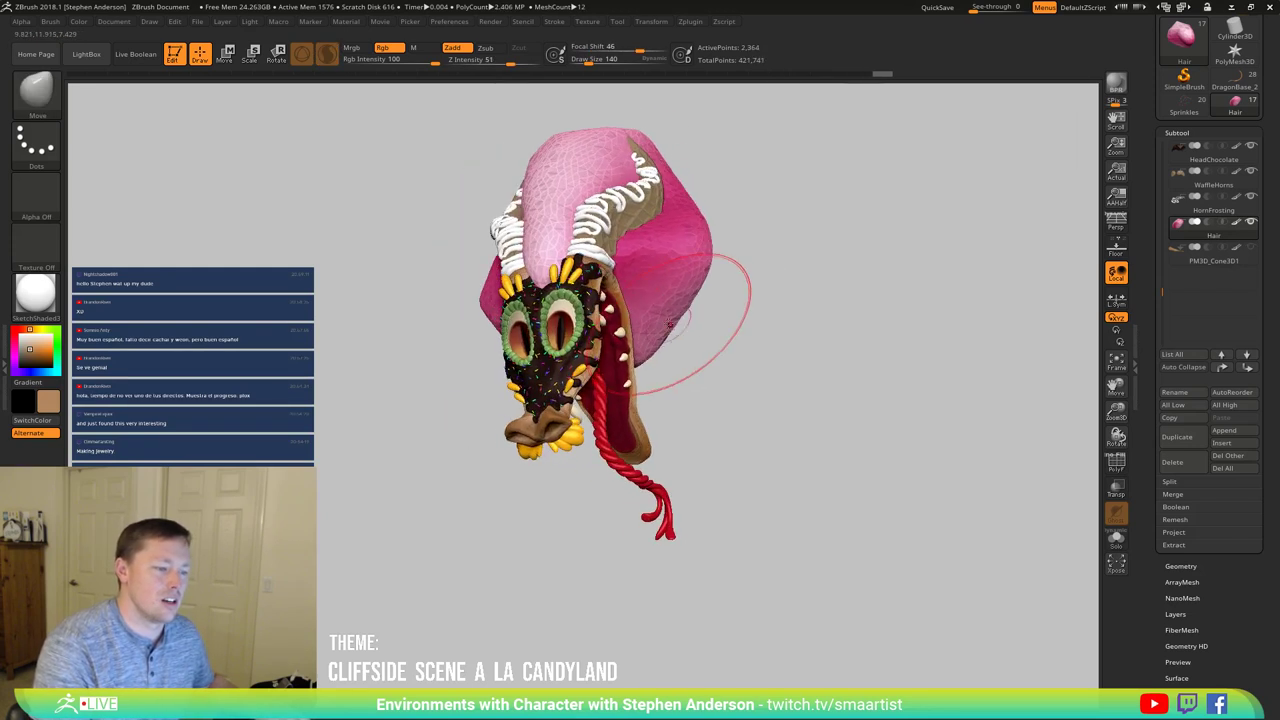
pyautogui.moveTo(708, 301); pyautogui.dragTo(716, 300, button='right')
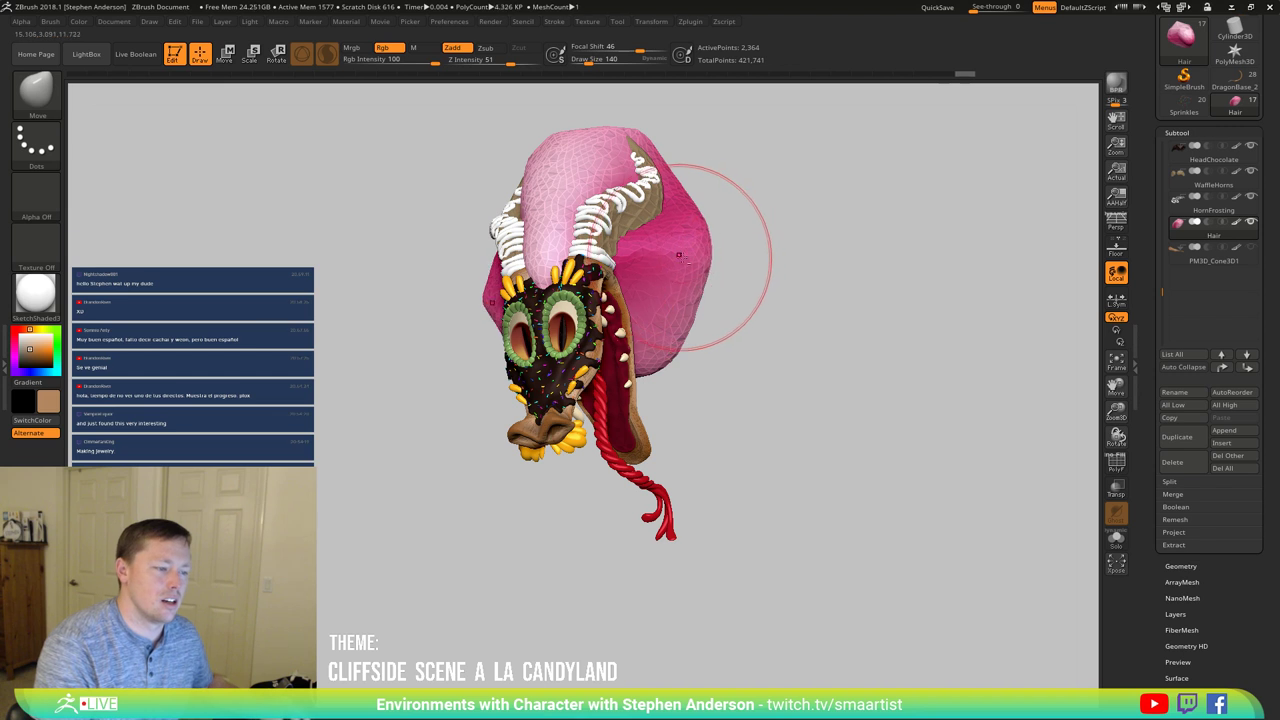
pyautogui.keyDown('shift'); pyautogui.moveTo(679, 255); pyautogui.dragTo(680, 248); pyautogui.keyUp('shift')
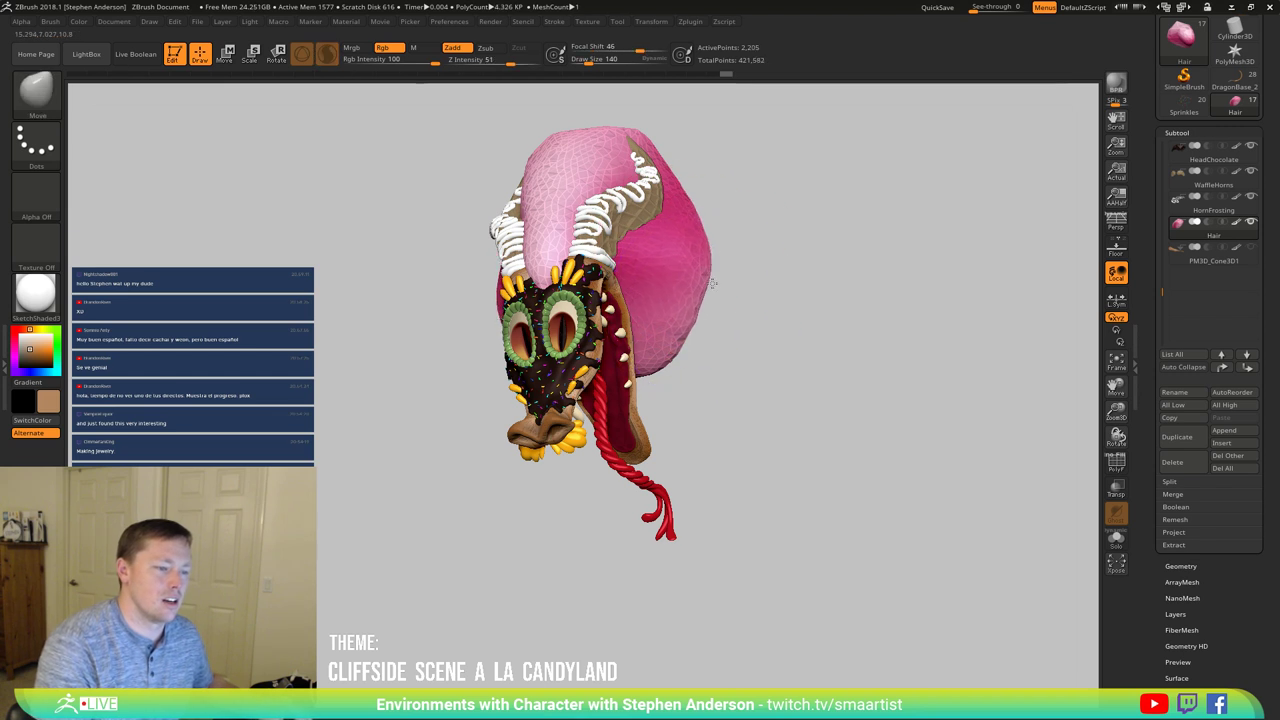
pyautogui.moveTo(756, 250); pyautogui.dragTo(721, 256)
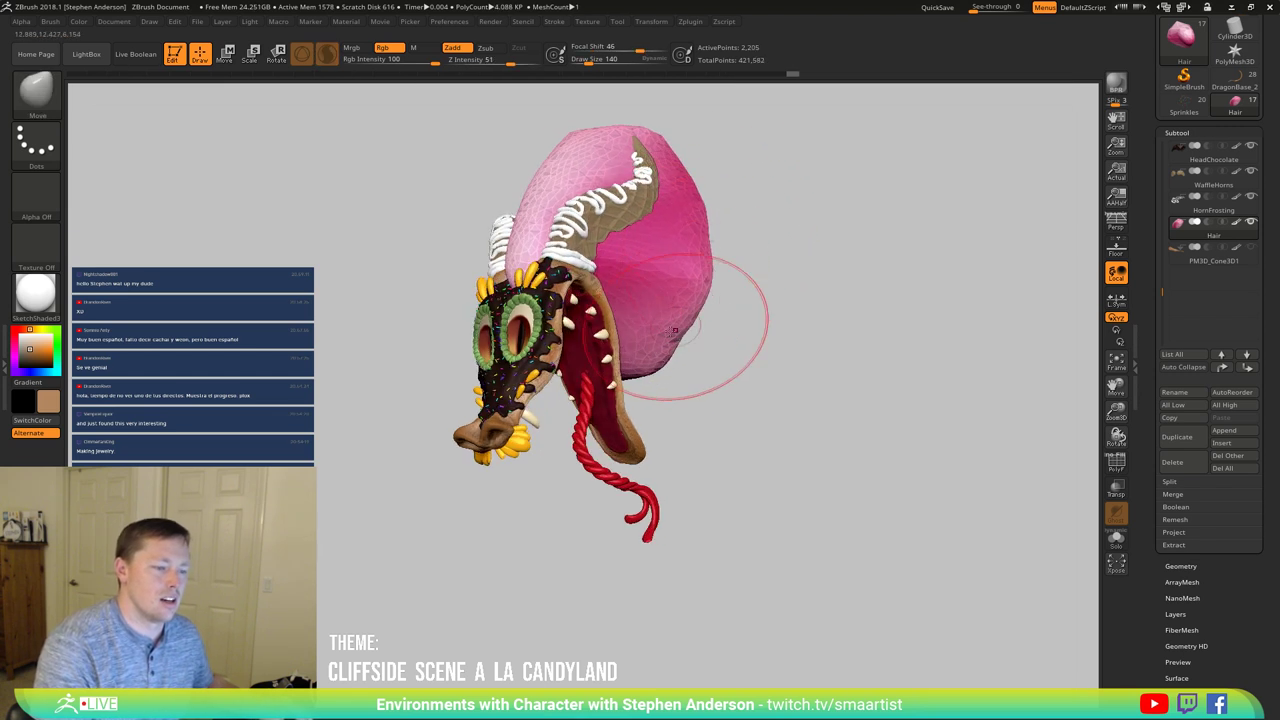
pyautogui.moveTo(708, 310); pyautogui.dragTo(780, 270)
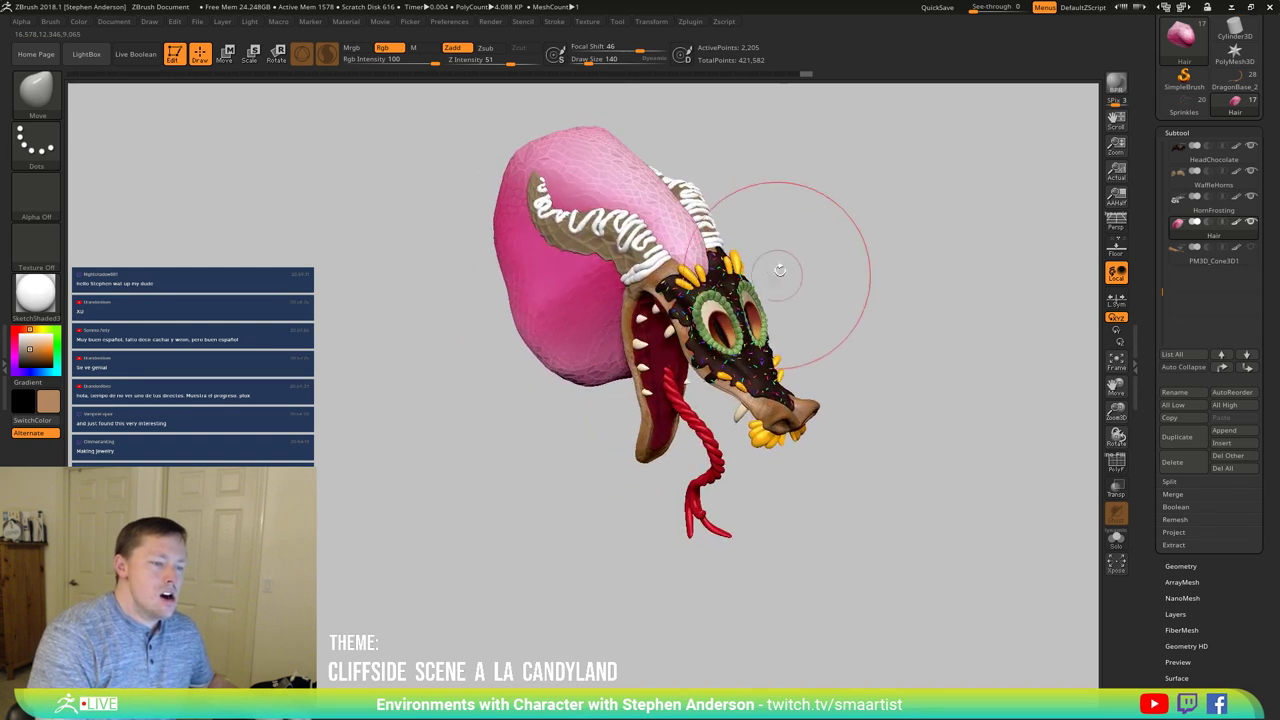
pyautogui.moveTo(820, 218); pyautogui.dragTo(645, 321)
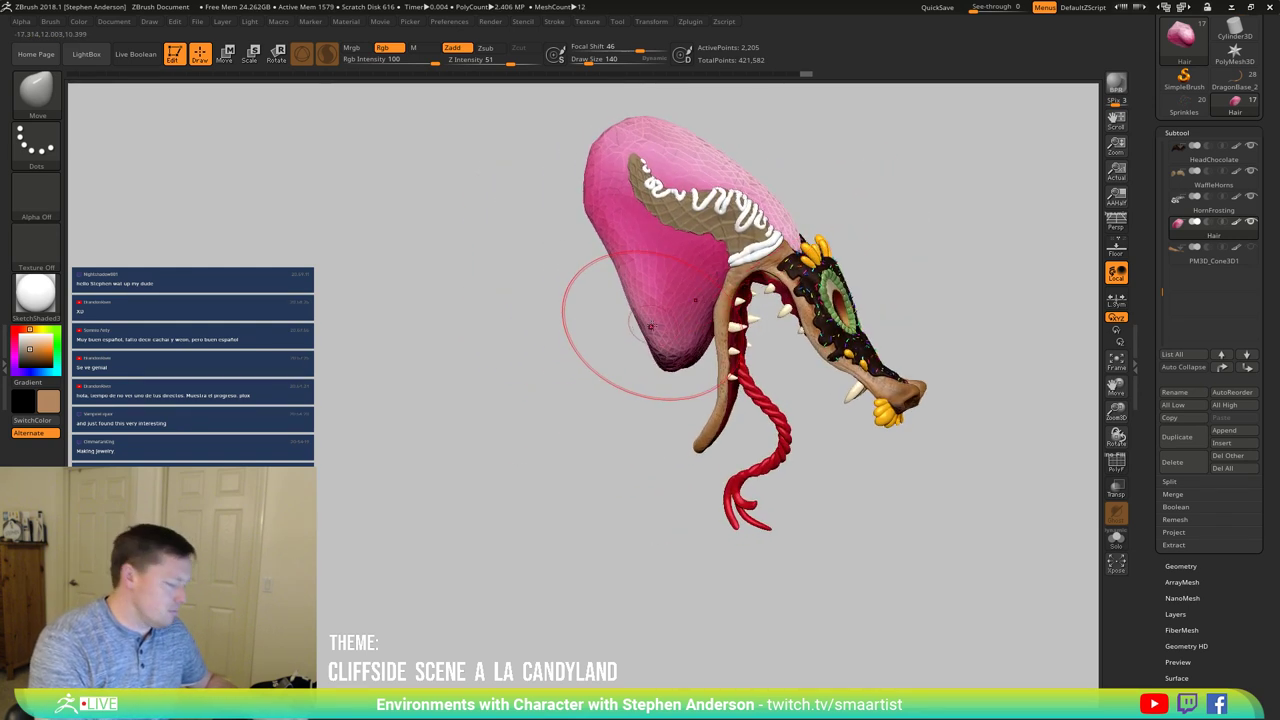
# Step: Swell rounded lumps on the sides and back of the hair using the Inflat brush at draw size 81
pyautogui.press('b')
pyautogui.press('i')
pyautogui.press('n')
pyautogui.moveTo(545, 325); pyautogui.dragTo(636, 314)
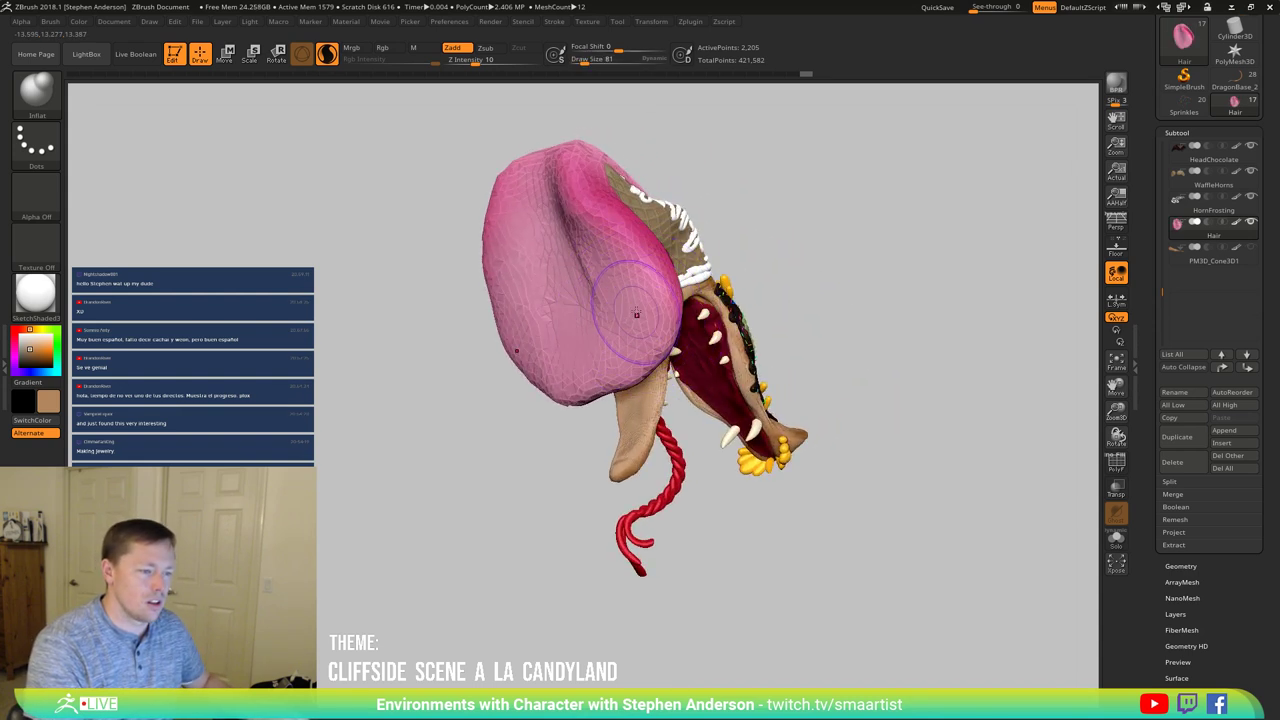
pyautogui.moveTo(659, 318); pyautogui.dragTo(711, 276, button='right')
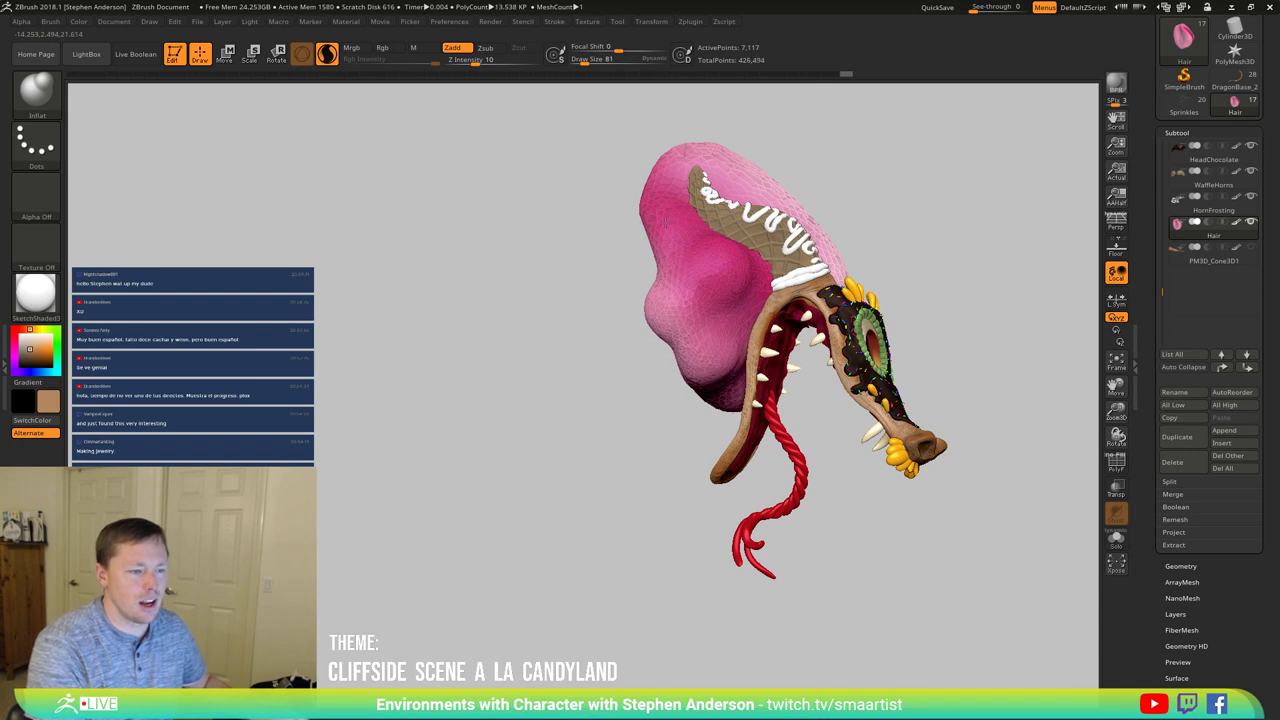
pyautogui.moveTo(785, 211); pyautogui.dragTo(718, 212, button='right')
# Step: Inflate puffy lumps along the top of the hair between the horns and a rounded bump at the crown
pyautogui.moveTo(796, 196); pyautogui.dragTo(825, 182)
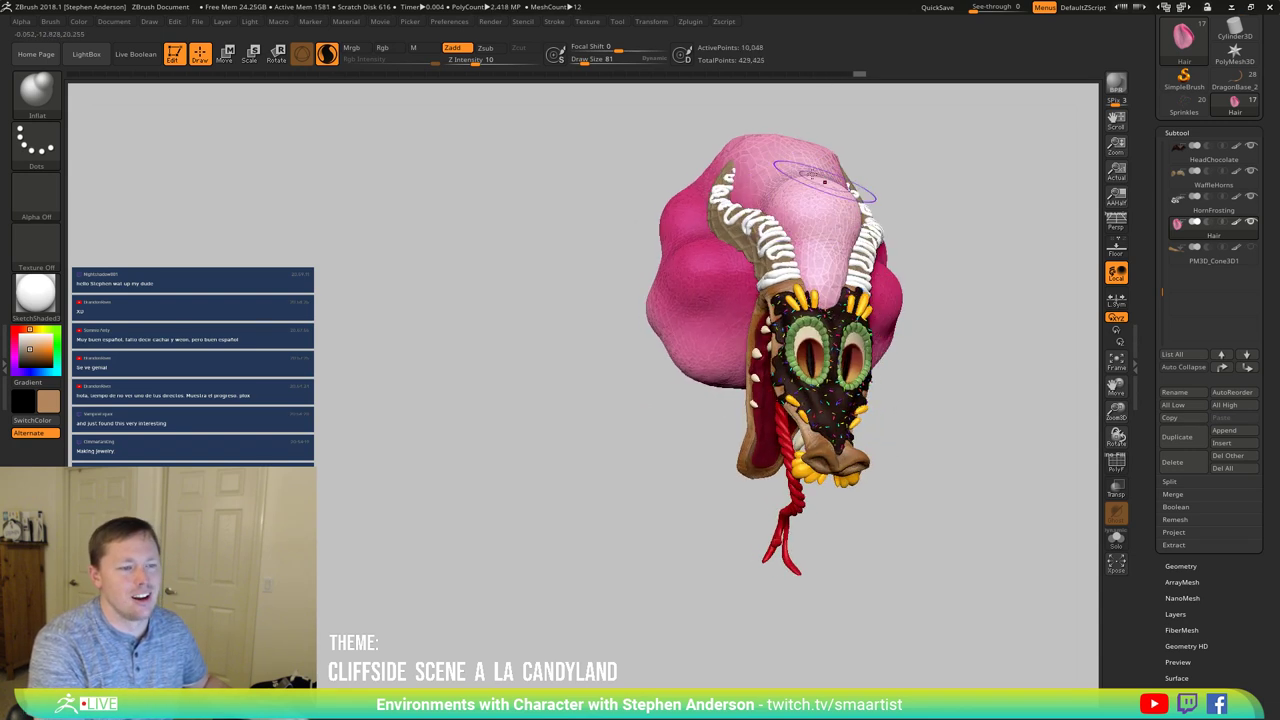
pyautogui.moveTo(747, 165); pyautogui.dragTo(786, 167)
pyautogui.moveTo(786, 168)
pyautogui.mouseDown(button='right')
pyautogui.moveTo(772, 156)
pyautogui.moveTo(786, 153)
pyautogui.mouseUp(button='right')
pyautogui.moveTo(888, 358); pyautogui.dragTo(908, 344)
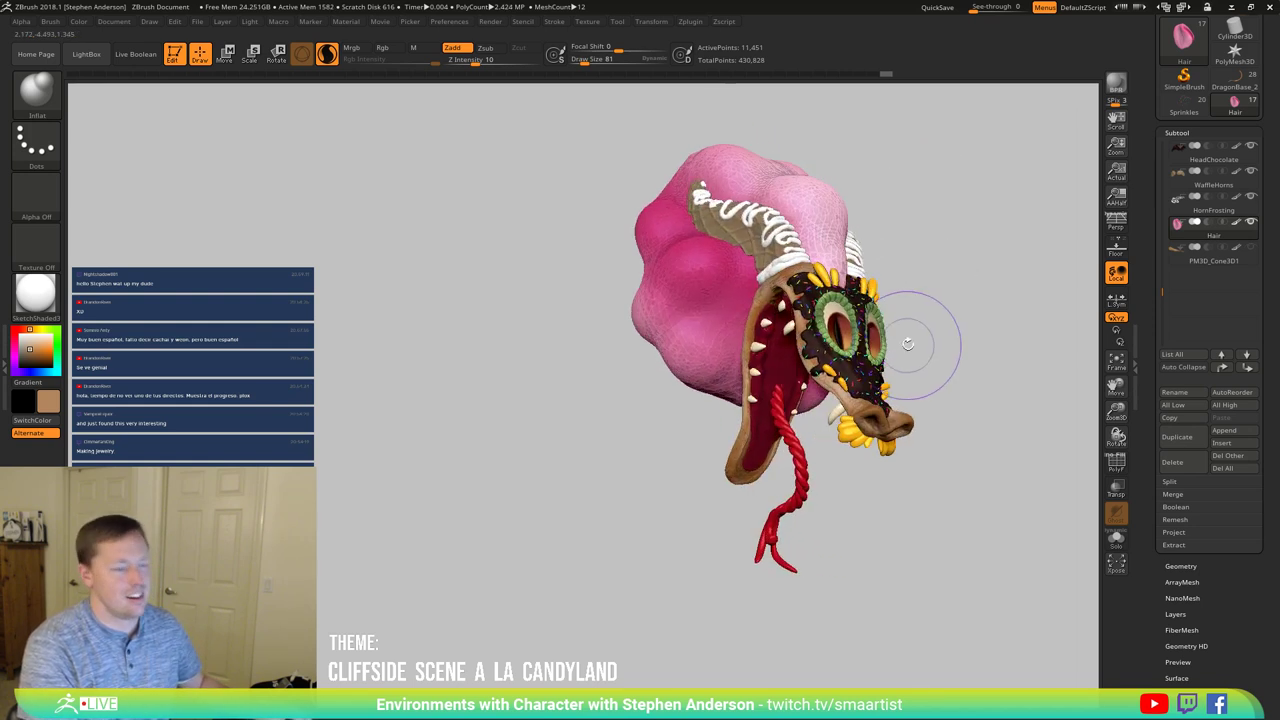
pyautogui.press('b')
pyautogui.moveTo(829, 157)
pyautogui.mouseDown(button='right')
pyautogui.moveTo(848, 114)
pyautogui.moveTo(764, 275)
pyautogui.mouseUp(button='right')
pyautogui.moveTo(737, 250); pyautogui.dragTo(750, 253)
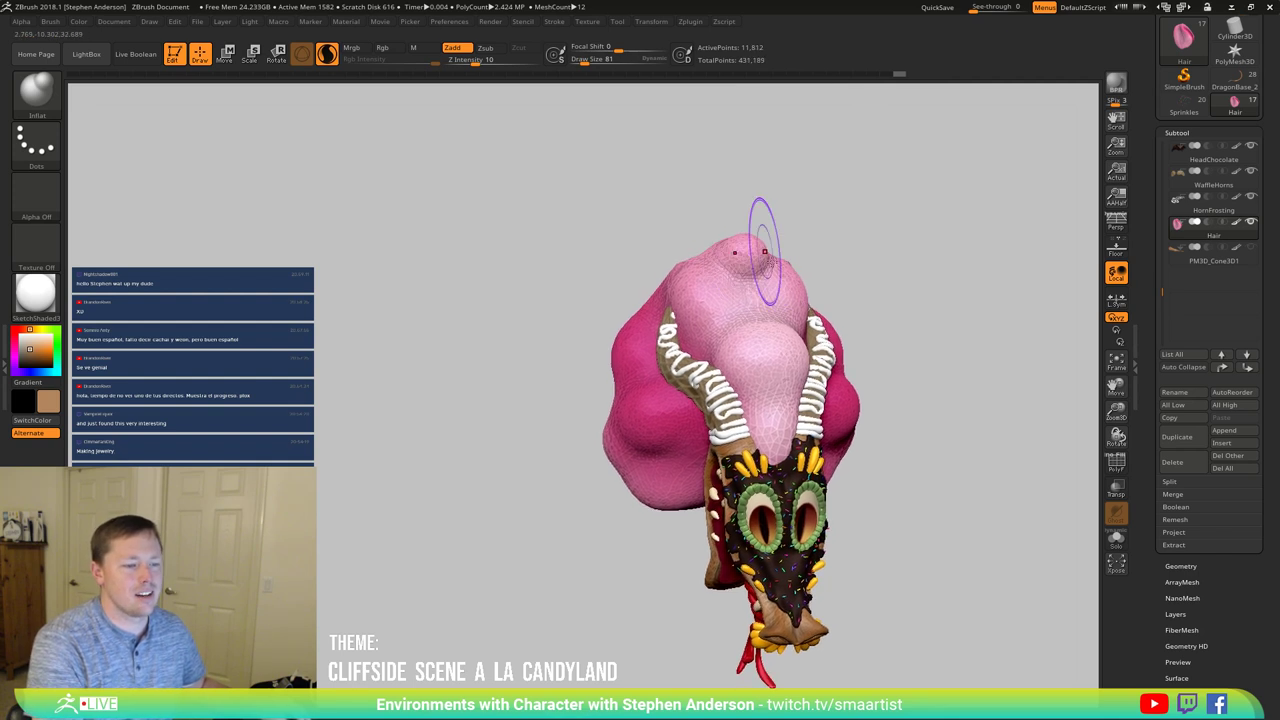
# Step: Reduce the Inflat brush to draw size 35 and build smaller bumps on the top and sides of the hair
pyautogui.press('s')
pyautogui.moveTo(747, 315); pyautogui.dragTo(697, 341)
pyautogui.moveTo(570, 350); pyautogui.dragTo(633, 345, button='right')
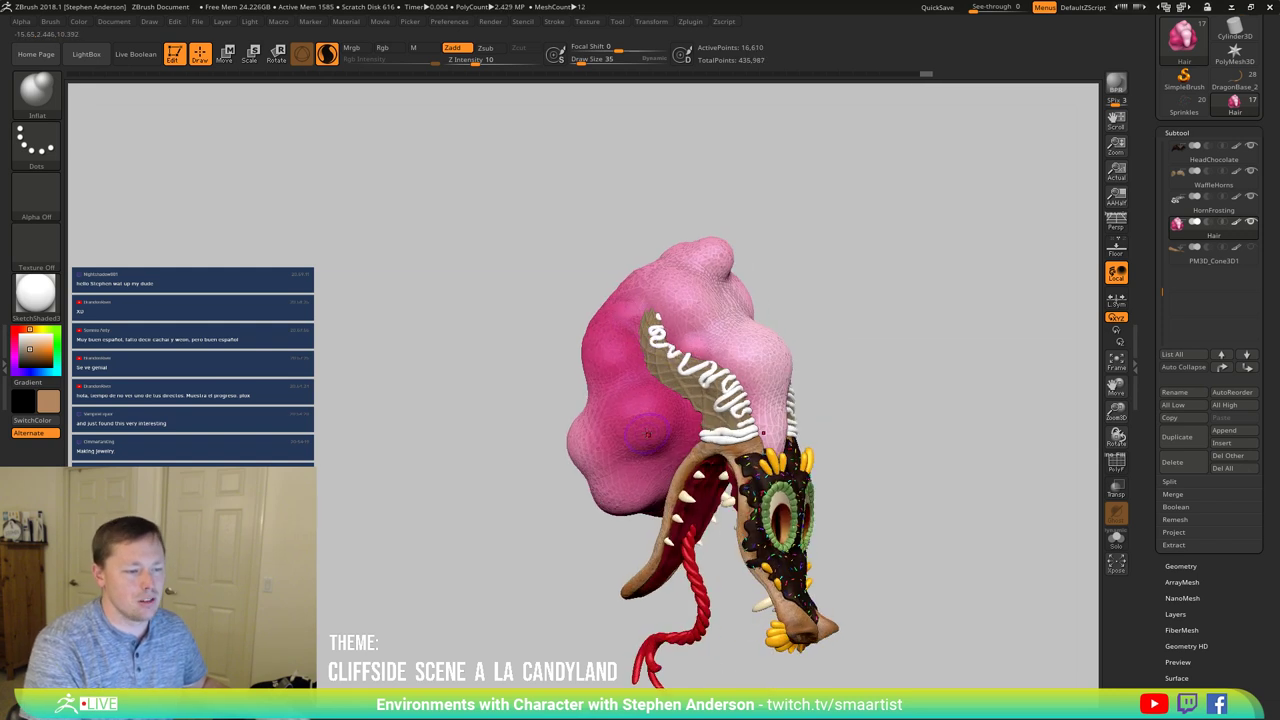
pyautogui.moveTo(650, 388); pyautogui.dragTo(654, 388)
pyautogui.moveTo(654, 388)
pyautogui.mouseDown(button='right')
pyautogui.moveTo(618, 390)
pyautogui.moveTo(634, 314)
pyautogui.moveTo(689, 337)
pyautogui.moveTo(709, 399)
pyautogui.moveTo(765, 410)
pyautogui.moveTo(706, 423)
pyautogui.moveTo(780, 423)
pyautogui.moveTo(764, 408)
pyautogui.mouseUp(button='right')
# Step: Adjust the overall shape of the hair with the Move brush at draw size 148
pyautogui.press('b')
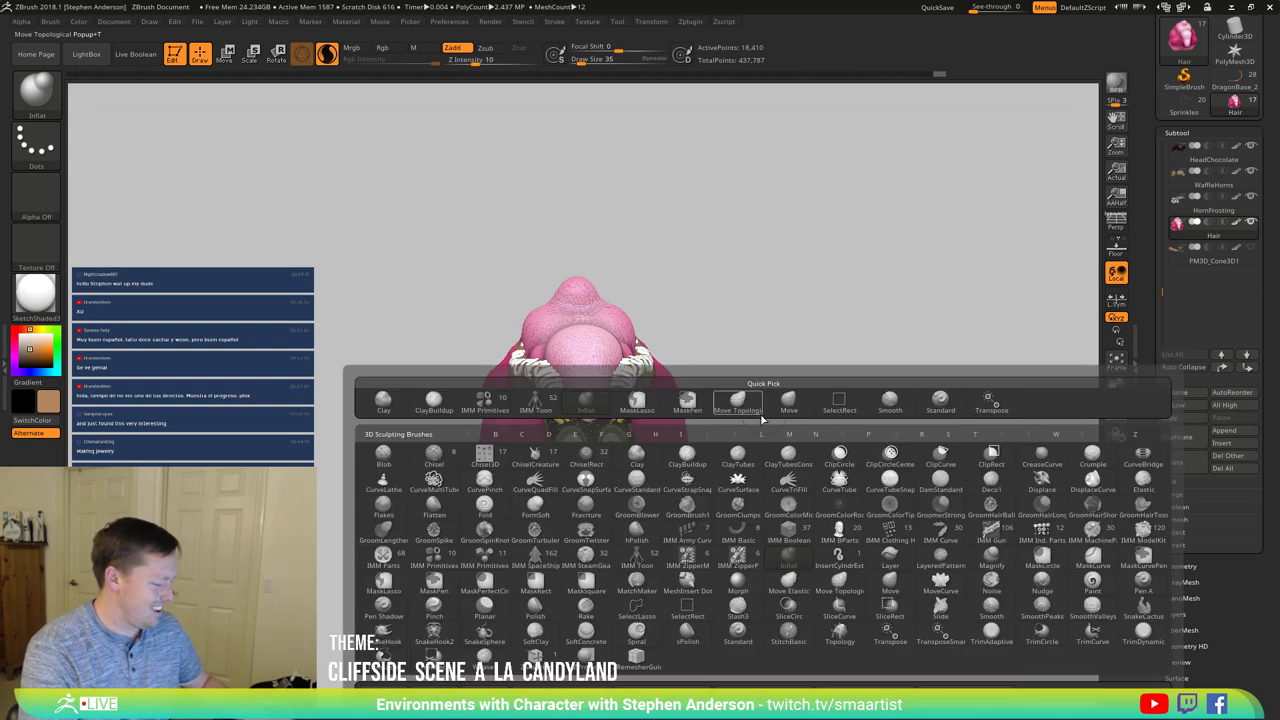
pyautogui.press('m')
pyautogui.press('v')
pyautogui.moveTo(678, 448); pyautogui.dragTo(670, 448)
pyautogui.moveTo(699, 463); pyautogui.dragTo(722, 464, button='right')
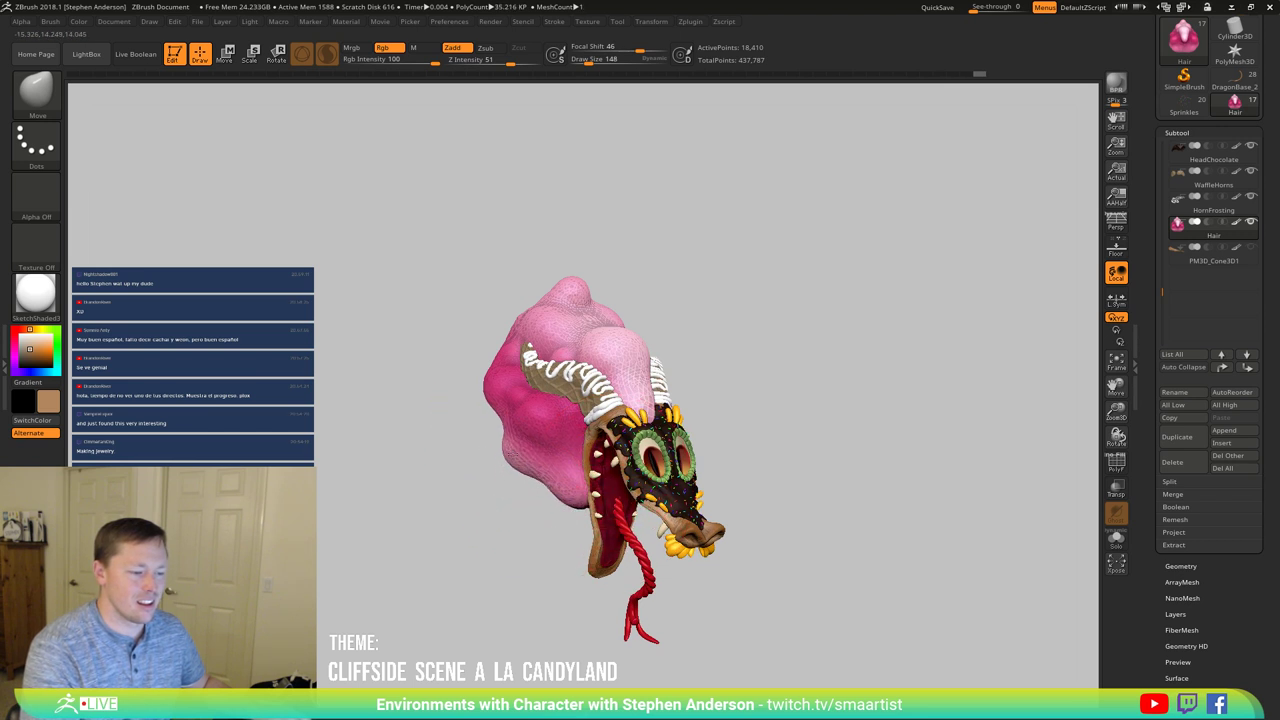
pyautogui.moveTo(571, 418)
pyautogui.mouseDown(button='right')
pyautogui.moveTo(480, 360)
pyautogui.moveTo(540, 400)
pyautogui.moveTo(526, 396)
pyautogui.moveTo(615, 358)
pyautogui.moveTo(483, 332)
pyautogui.mouseUp(button='right')
# Step: Reduce the Move brush to draw size 93 and shift the hair away from the waffle horn's tip to expose it
pyautogui.press('s')
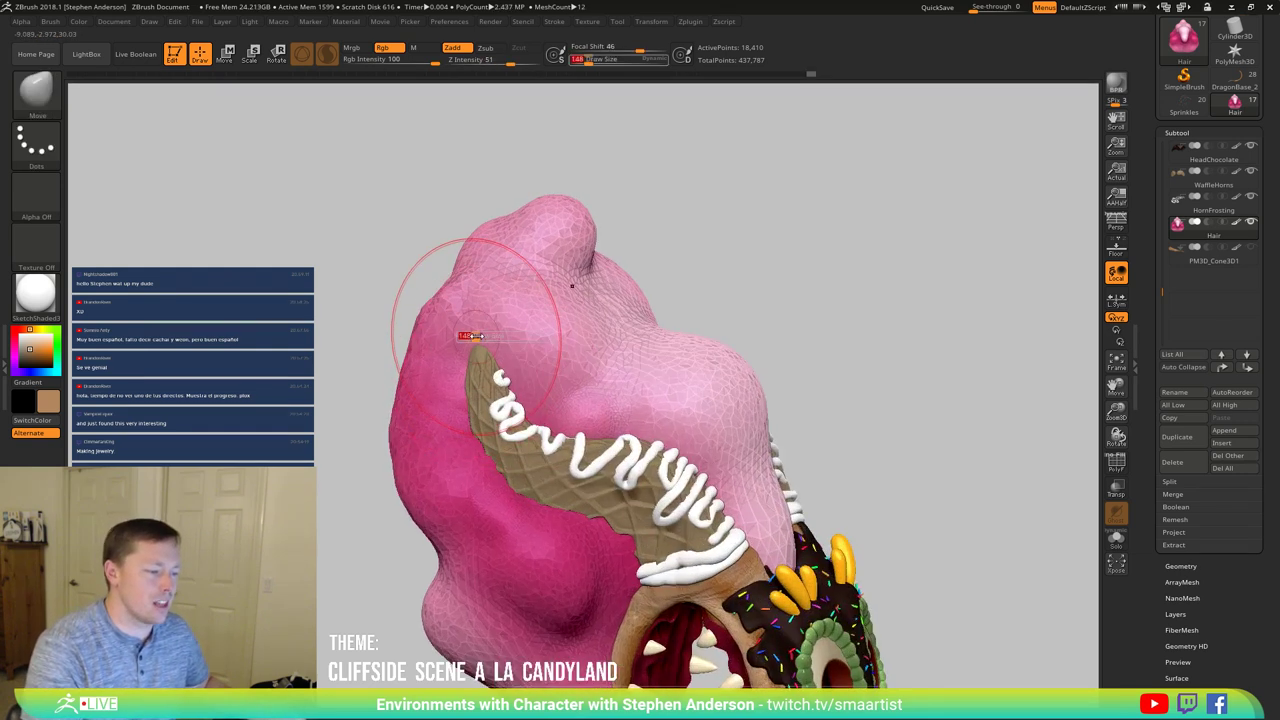
pyautogui.moveTo(470, 336); pyautogui.dragTo(422, 342)
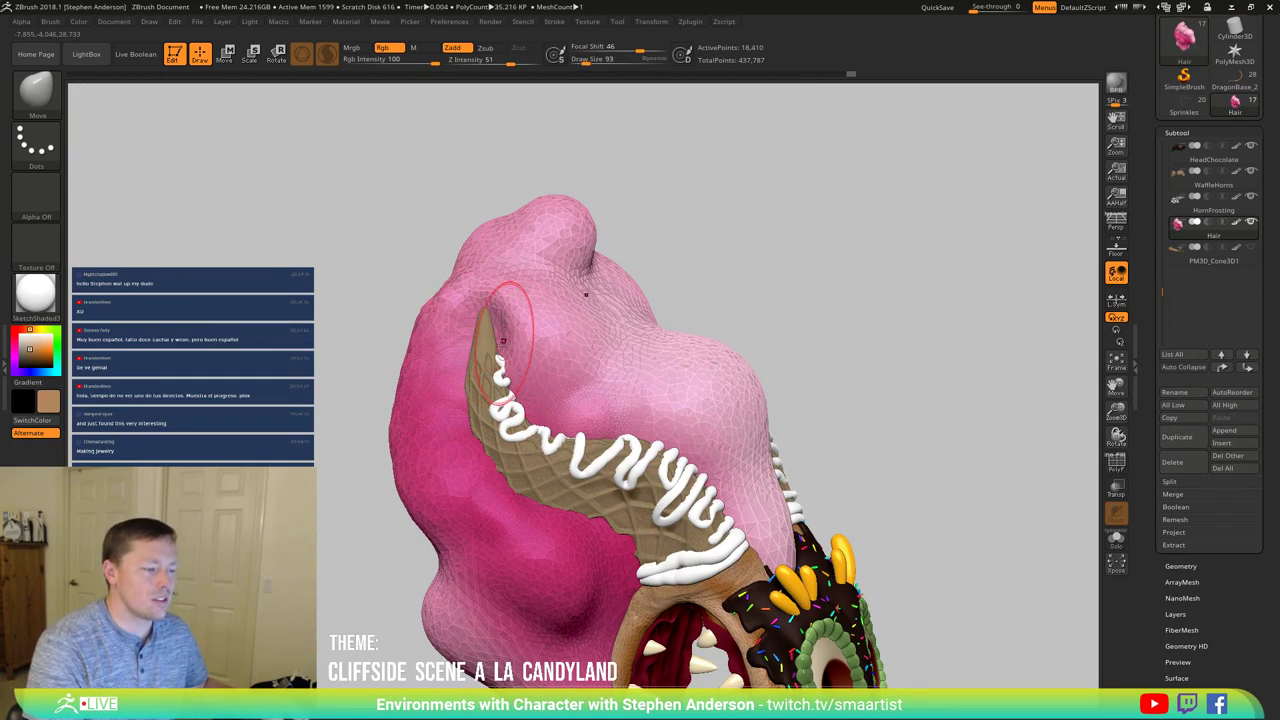
pyautogui.moveTo(503, 340)
pyautogui.mouseDown(button='right')
pyautogui.moveTo(493, 376)
pyautogui.moveTo(505, 387)
pyautogui.moveTo(503, 368)
pyautogui.moveTo(537, 397)
pyautogui.moveTo(527, 424)
pyautogui.moveTo(507, 428)
pyautogui.mouseUp(button='right')
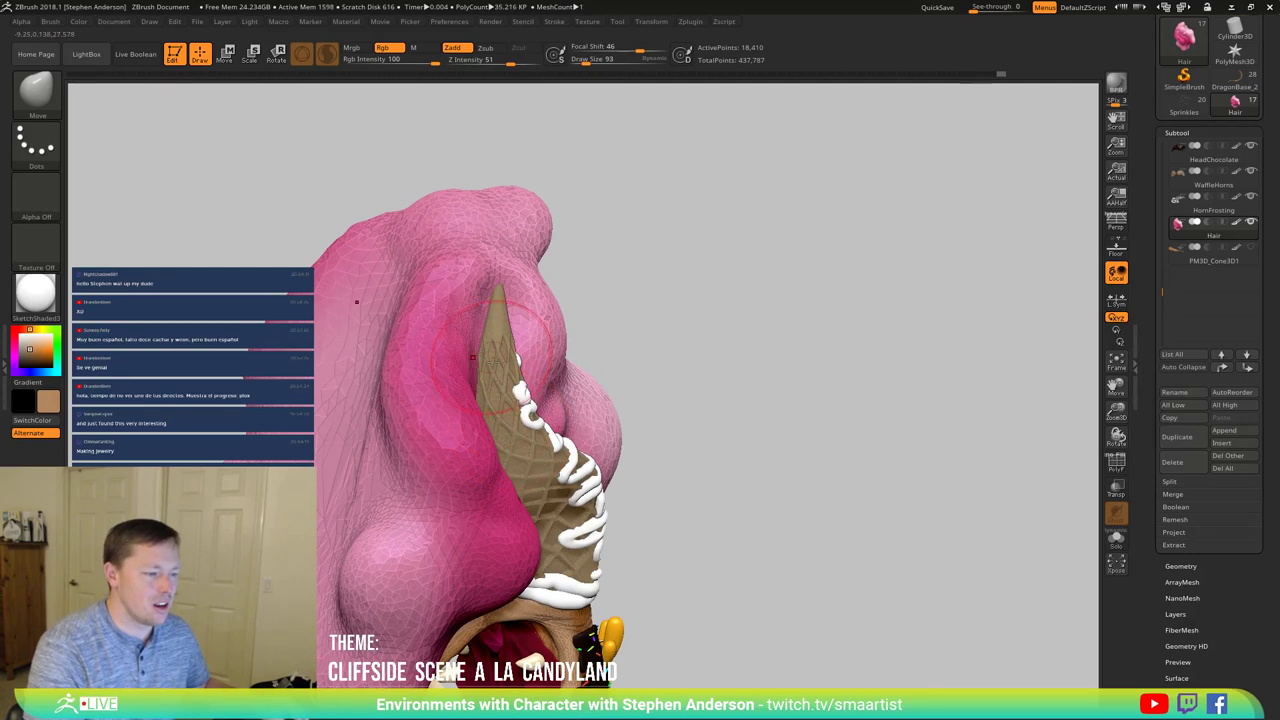
pyautogui.moveTo(507, 428); pyautogui.dragTo(486, 380, button='right')
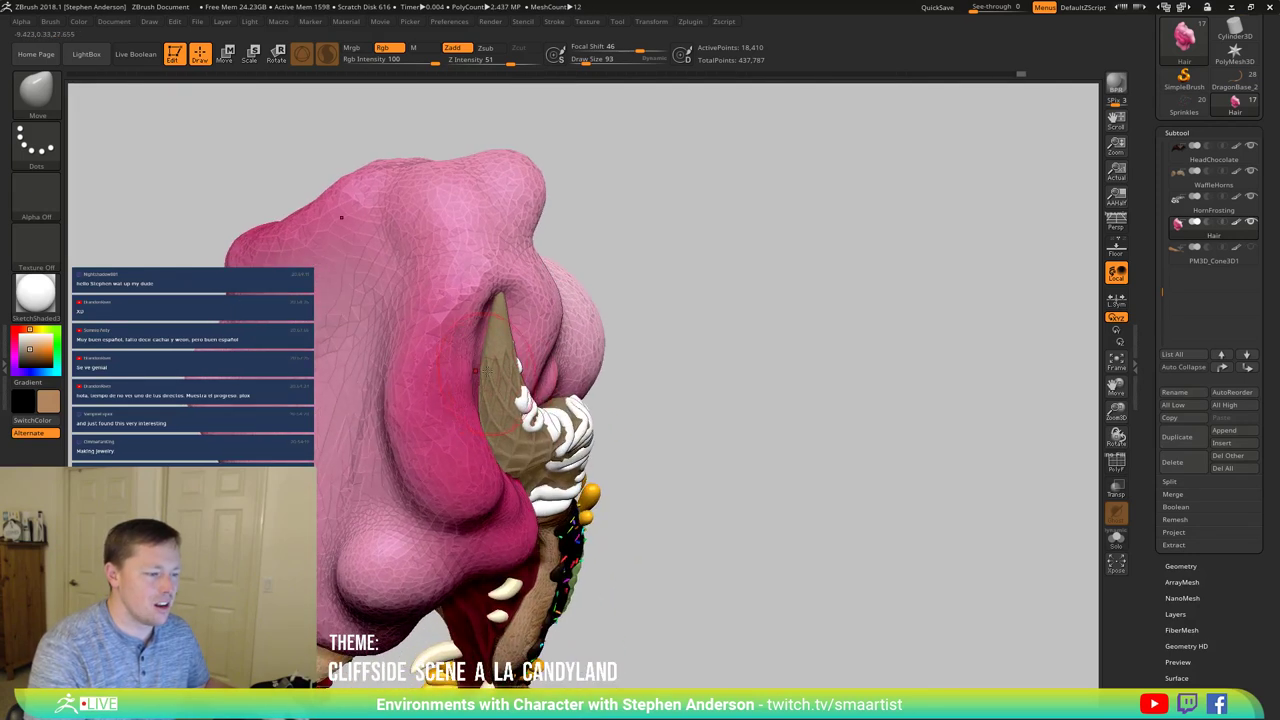
# Step: Fit the hair along the waffle horns, then narrow and smooth its front tip above the chocolate forehead
pyautogui.moveTo(820, 330); pyautogui.dragTo(560, 432)
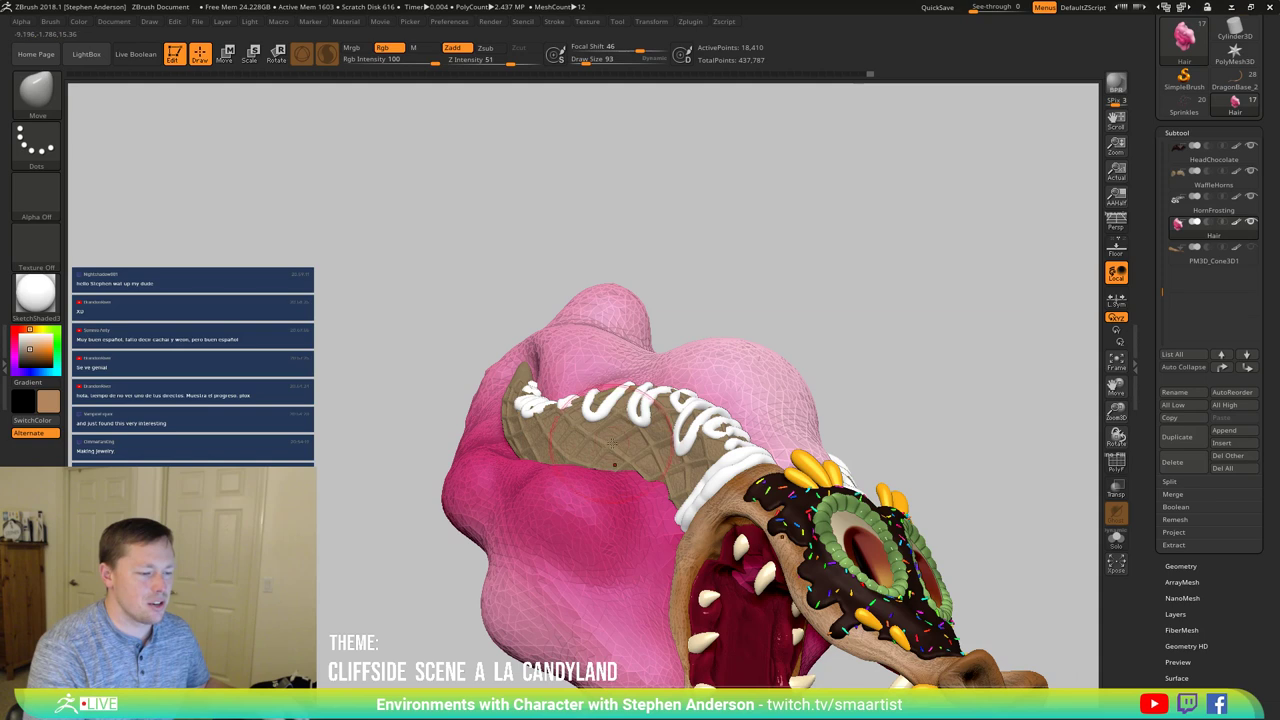
pyautogui.moveTo(557, 440)
pyautogui.mouseDown(button='right')
pyautogui.moveTo(565, 425)
pyautogui.moveTo(500, 445)
pyautogui.moveTo(480, 510)
pyautogui.moveTo(505, 498)
pyautogui.mouseUp(button='right')
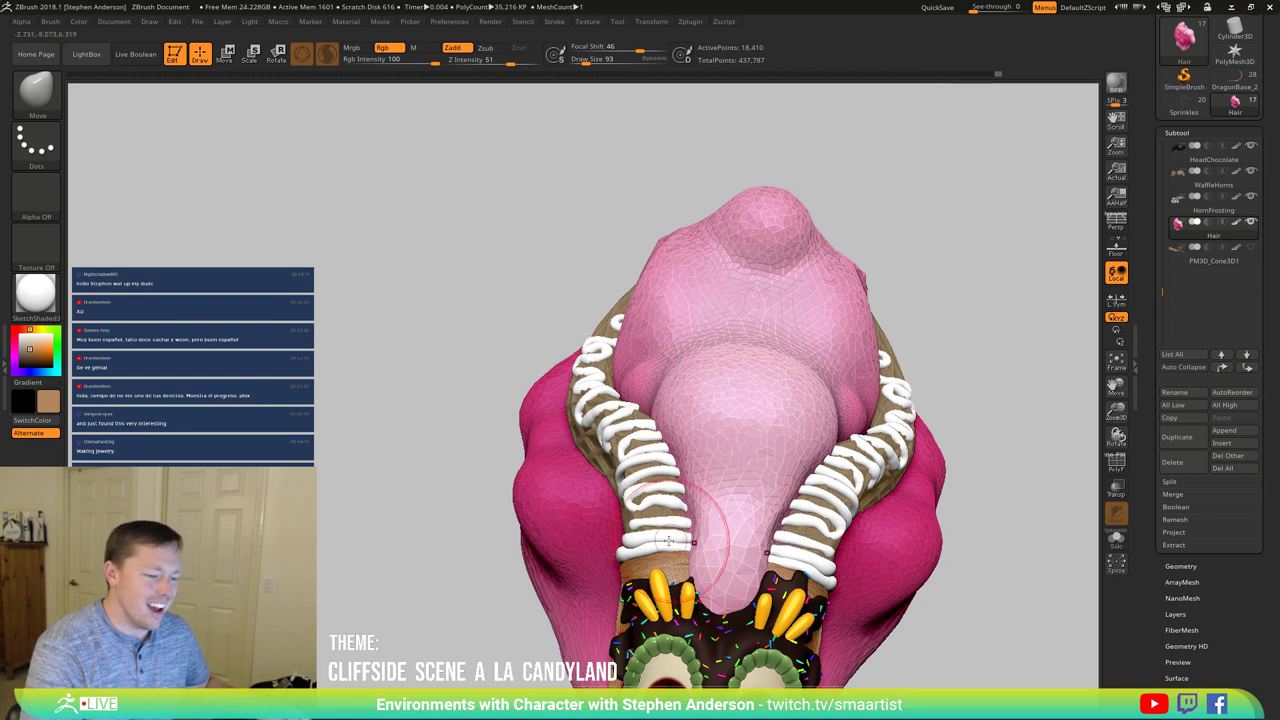
pyautogui.moveTo(704, 583); pyautogui.dragTo(712, 568)
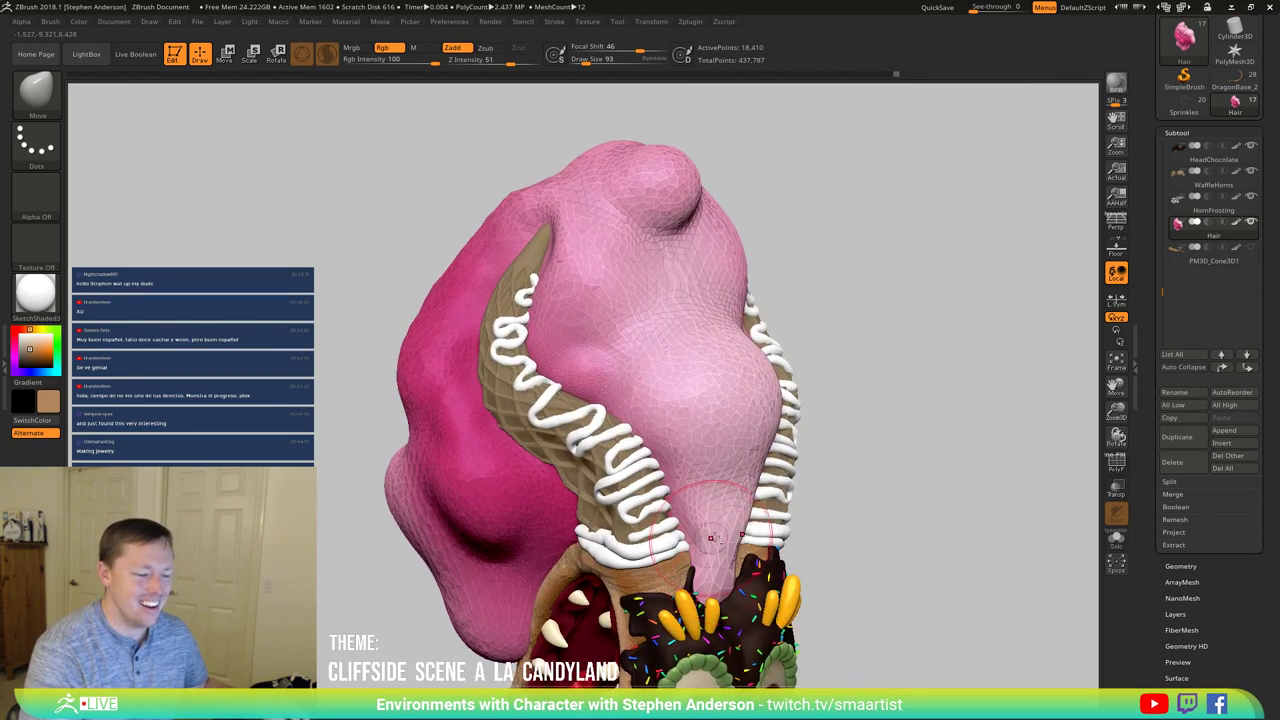
pyautogui.press('shift')
pyautogui.keyDown('shift'); pyautogui.moveTo(700, 520); pyautogui.dragTo(704, 535); pyautogui.keyUp('shift')
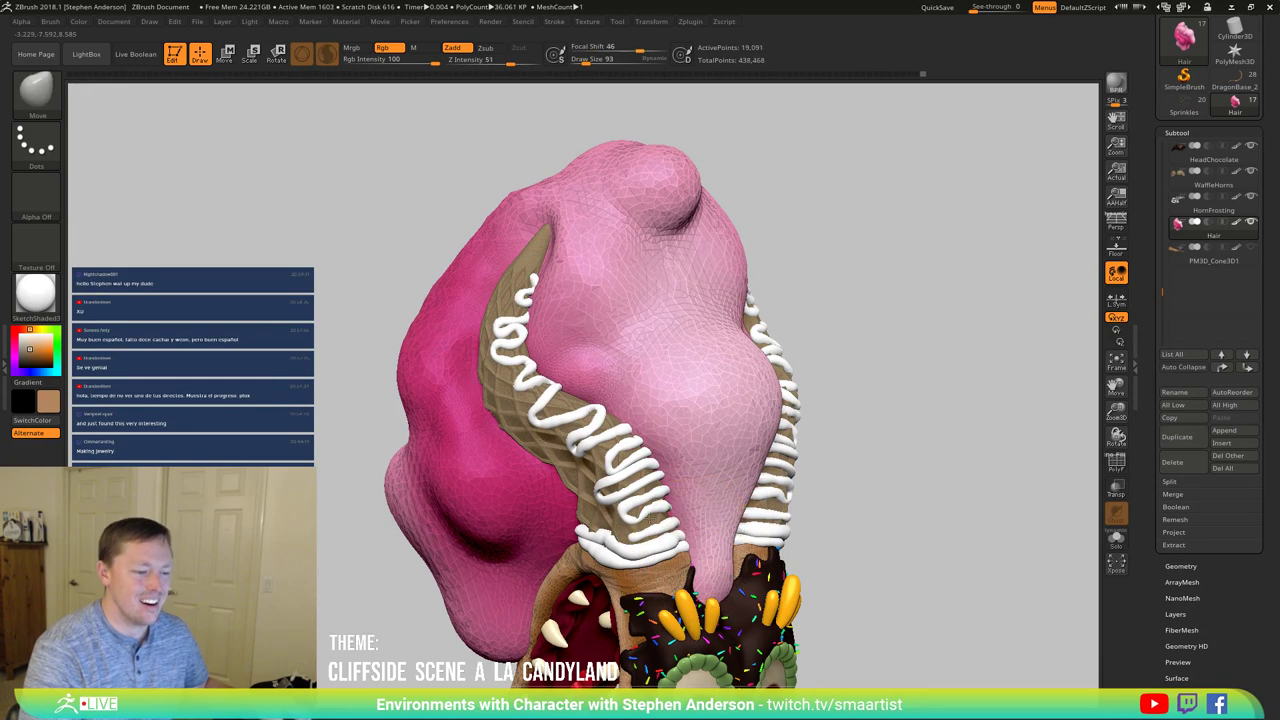
# Step: Adjust the hair's front tip above the chocolate forehead and define its edge with the DamStandard brush
pyautogui.moveTo(704, 535)
pyautogui.mouseDown(button='right')
pyautogui.moveTo(640, 540)
pyautogui.moveTo(645, 400)
pyautogui.moveTo(690, 490)
pyautogui.moveTo(715, 430)
pyautogui.moveTo(680, 440)
pyautogui.moveTo(685, 495)
pyautogui.moveTo(655, 480)
pyautogui.mouseUp(button='right')
pyautogui.moveTo(750, 430); pyautogui.dragTo(765, 420)
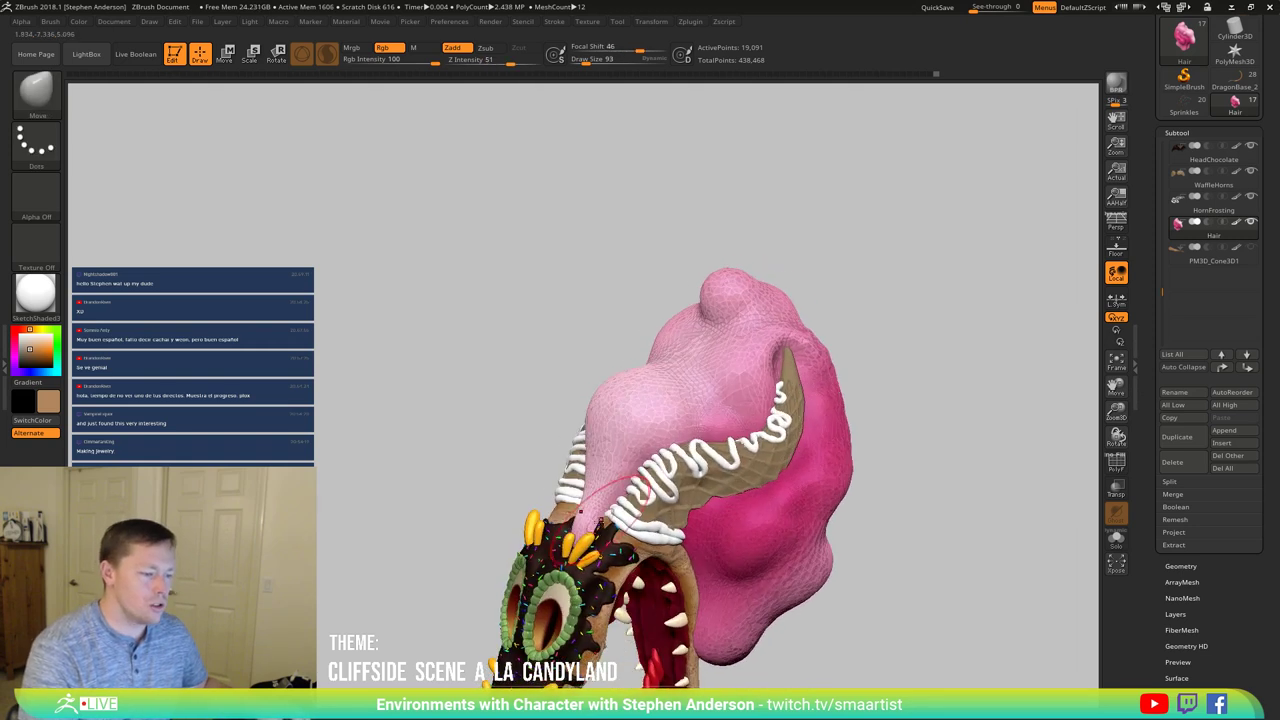
pyautogui.moveTo(582, 520); pyautogui.dragTo(580, 490)
pyautogui.press('b')
pyautogui.press('d')
pyautogui.press('s')
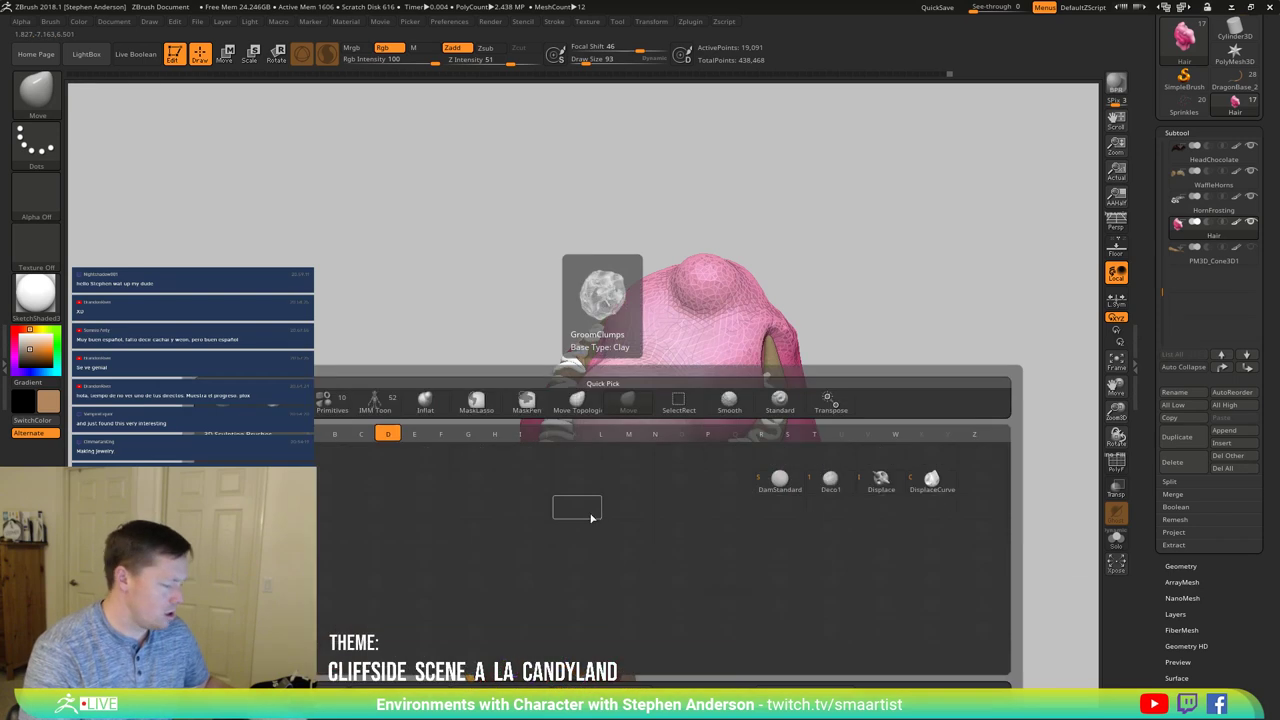
pyautogui.moveTo(573, 502); pyautogui.dragTo(660, 470)
pyautogui.moveTo(660, 470)
pyautogui.mouseDown(button='right')
pyautogui.moveTo(702, 468)
pyautogui.moveTo(638, 485)
pyautogui.moveTo(612, 450)
pyautogui.moveTo(656, 458)
pyautogui.moveTo(634, 510)
pyautogui.moveTo(636, 488)
pyautogui.mouseUp(button='right')
# Step: Reshape the large front bump of the hair above the forehead tip with the Move brush
pyautogui.press('b')
pyautogui.press('m')
pyautogui.press('v')
pyautogui.moveTo(604, 478); pyautogui.dragTo(606, 505)
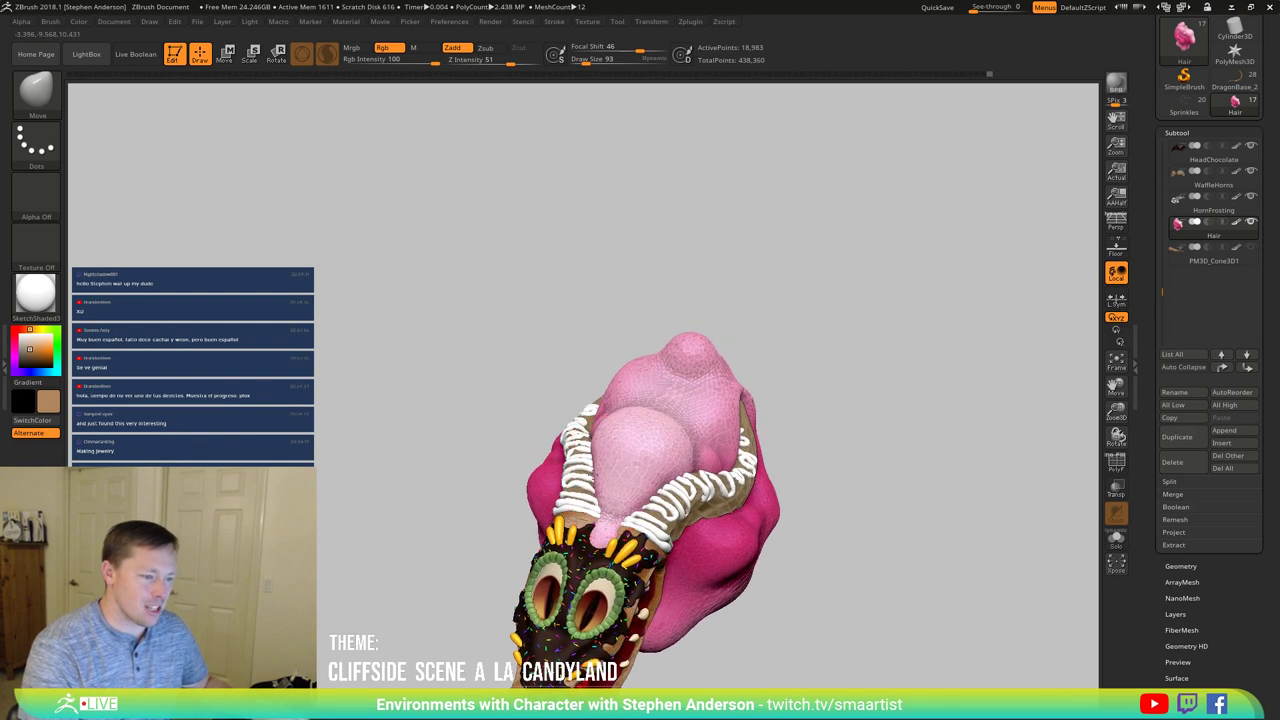
pyautogui.moveTo(598, 460); pyautogui.dragTo(593, 463)
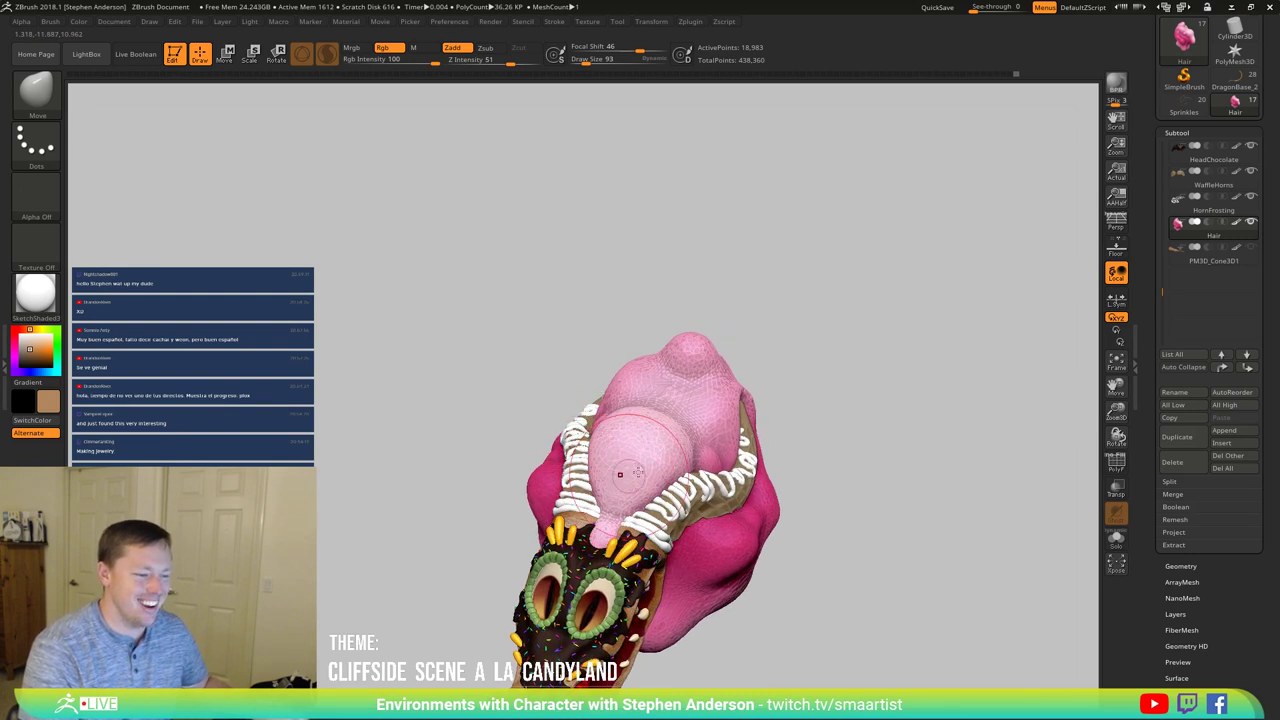
pyautogui.moveTo(638, 472); pyautogui.dragTo(714, 502, button='right')
pyautogui.moveTo(642, 463); pyautogui.dragTo(643, 480)
pyautogui.moveTo(665, 467); pyautogui.dragTo(634, 482, button='right')
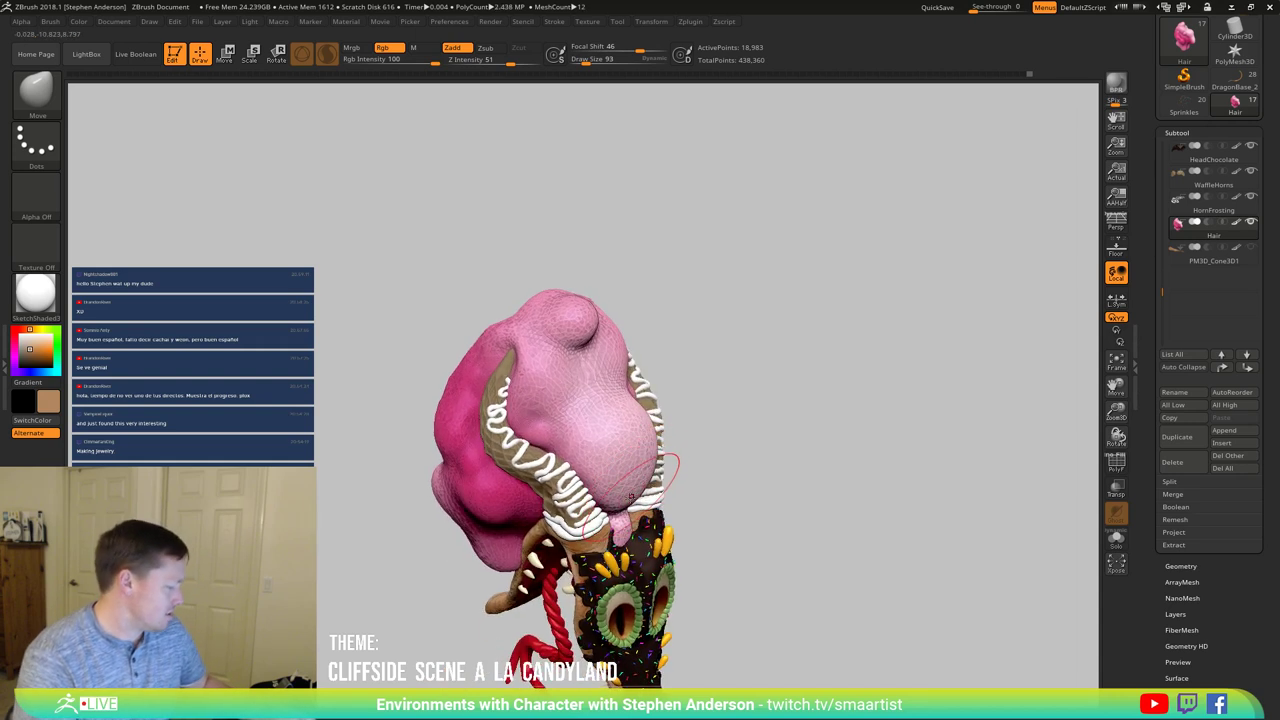
# Step: Use the Pinch brush with Rgb off and draw size 35 to tighten the creases between the hair's front and upper bumps
pyautogui.press('b')
pyautogui.press('p')
pyautogui.press('i')
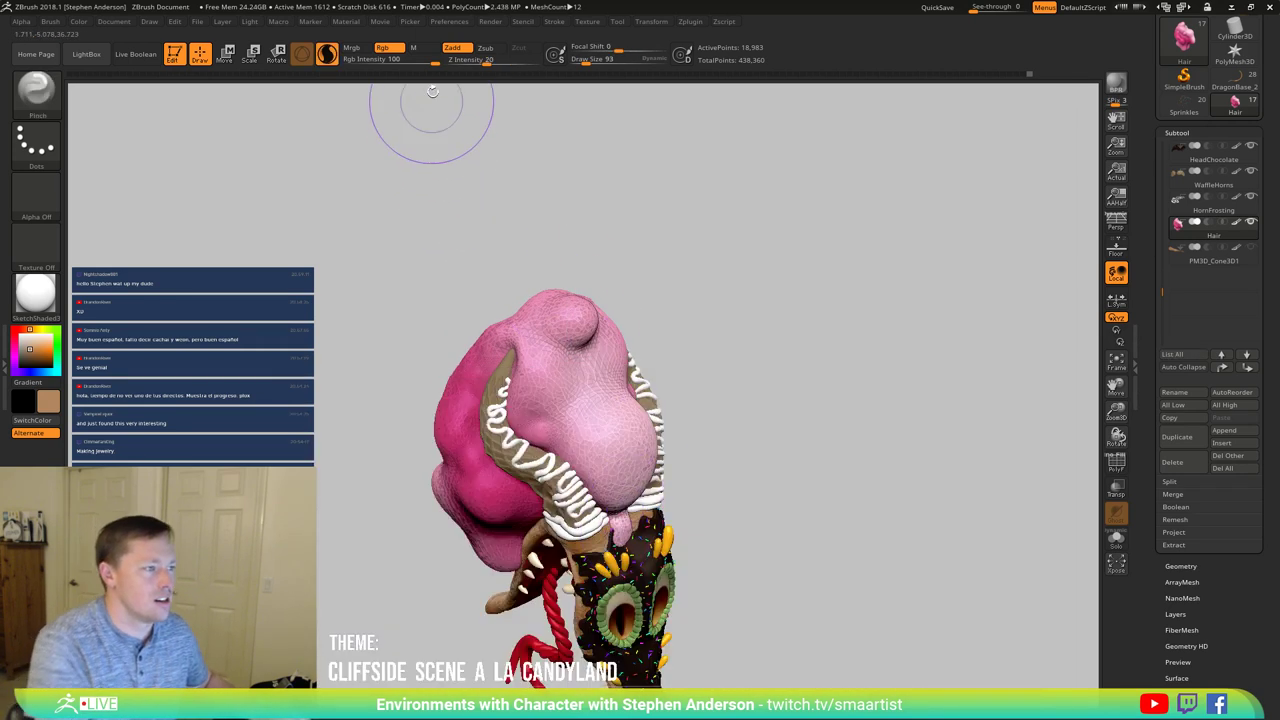
pyautogui.click(385, 48)
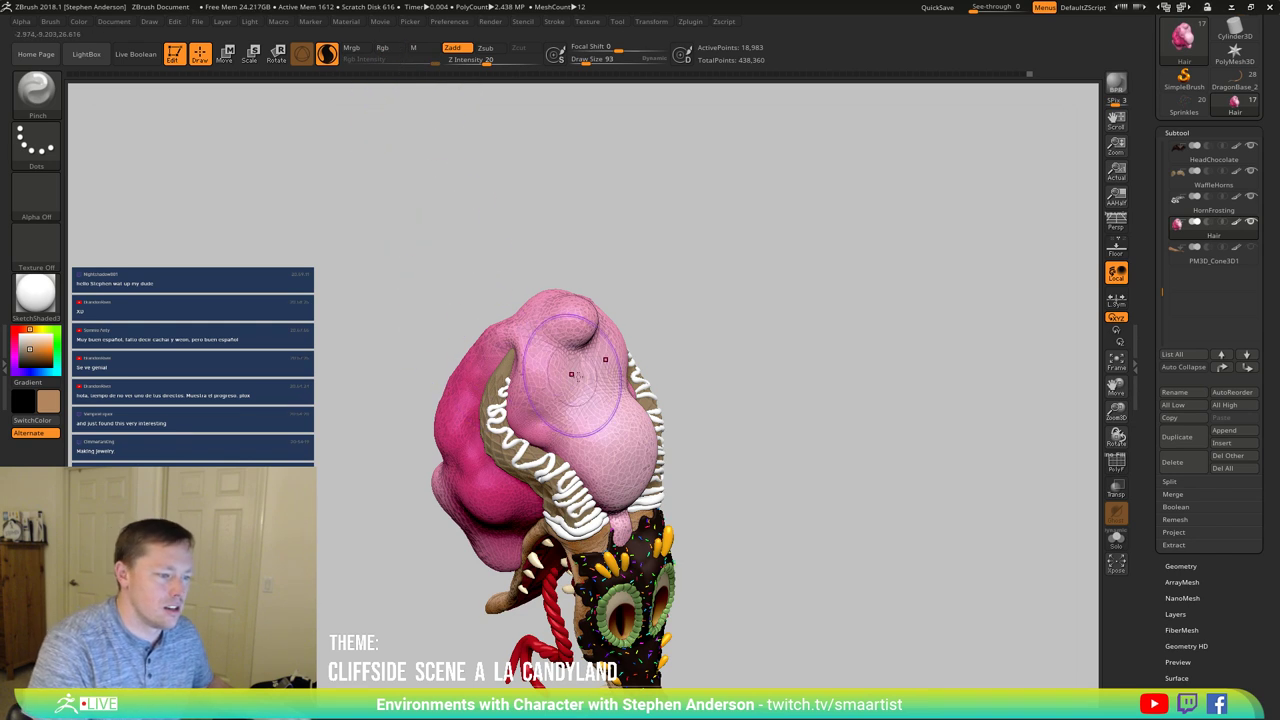
pyautogui.moveTo(596, 384)
pyautogui.mouseDown()
pyautogui.moveTo(586, 387)
pyautogui.moveTo(598, 387)
pyautogui.mouseUp()
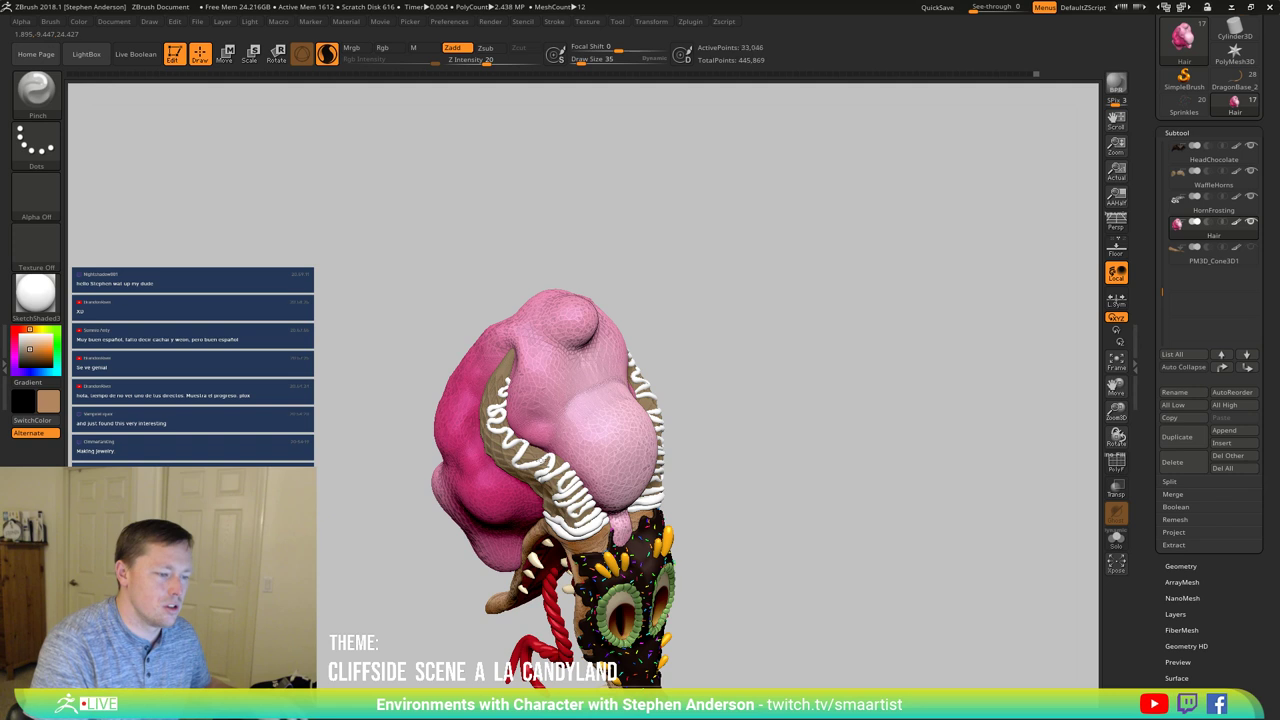
pyautogui.hotkey('ctrl', 'z')
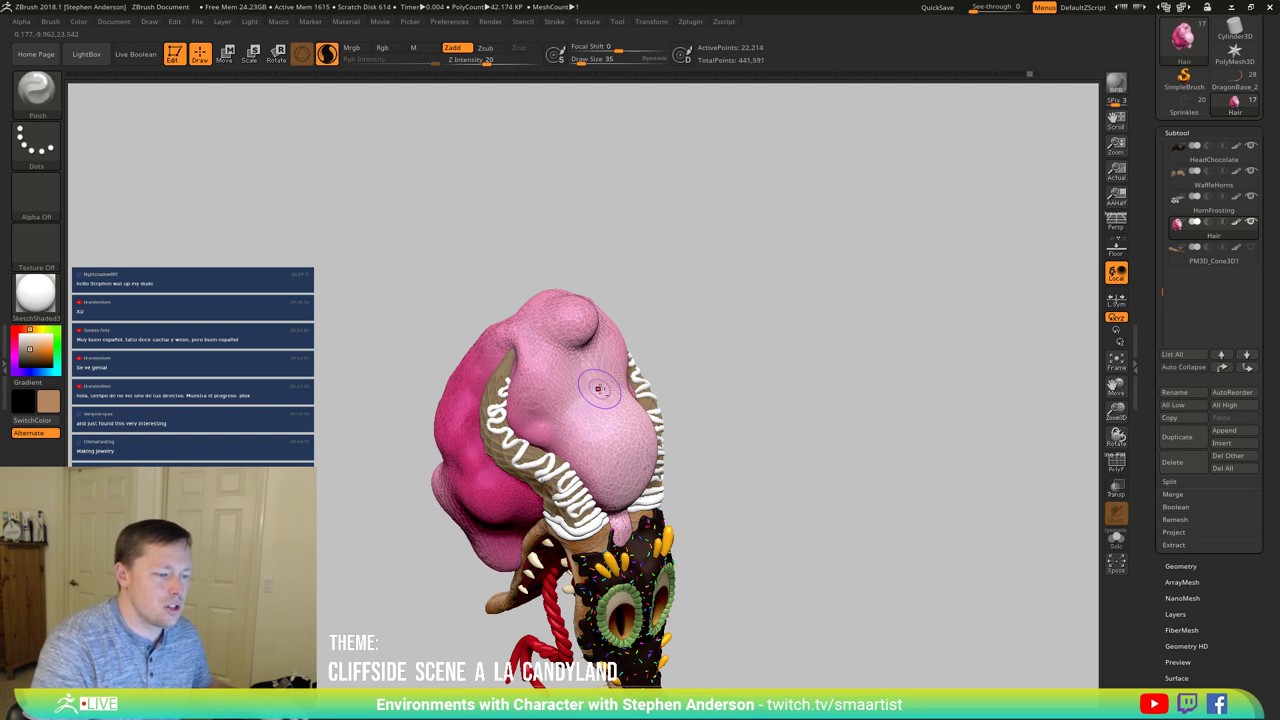
pyautogui.moveTo(599, 389); pyautogui.dragTo(594, 382)
pyautogui.moveTo(594, 382); pyautogui.dragTo(556, 348, button='right')
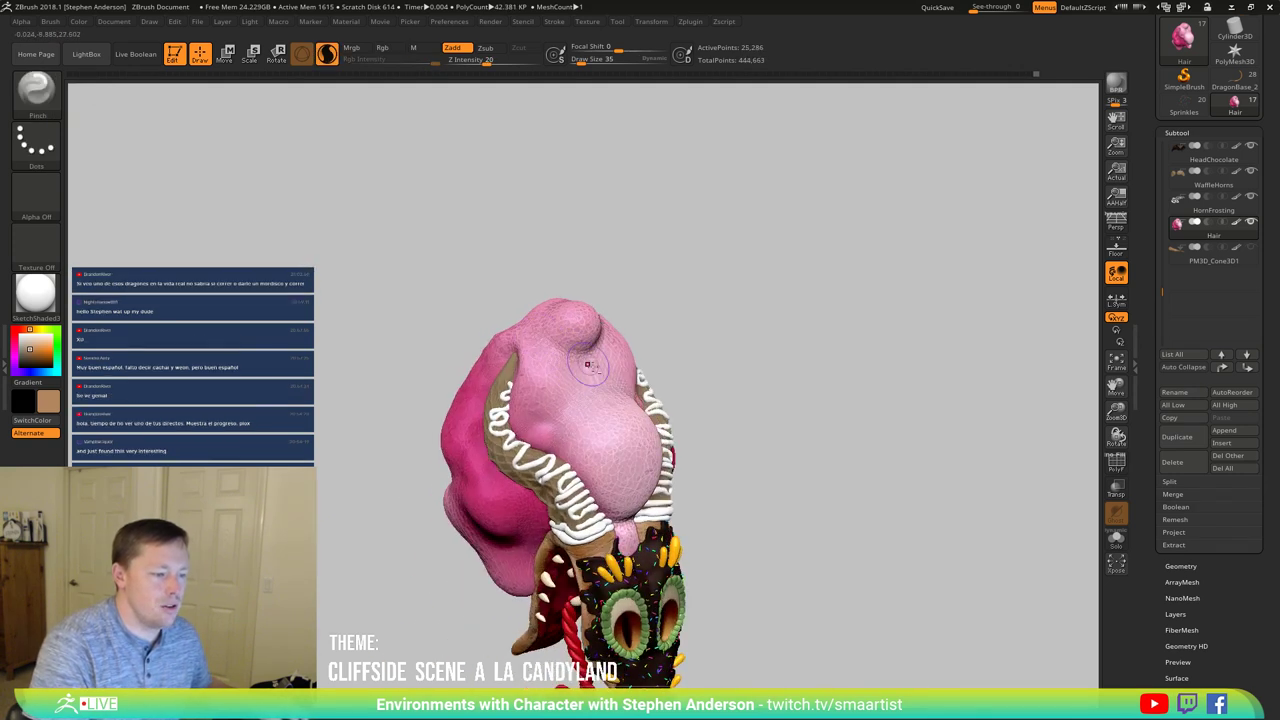
pyautogui.moveTo(633, 358)
pyautogui.mouseDown(button='right')
pyautogui.moveTo(601, 387)
pyautogui.moveTo(618, 414)
pyautogui.moveTo(602, 393)
pyautogui.moveTo(490, 397)
pyautogui.moveTo(535, 410)
pyautogui.moveTo(577, 381)
pyautogui.mouseUp(button='right')
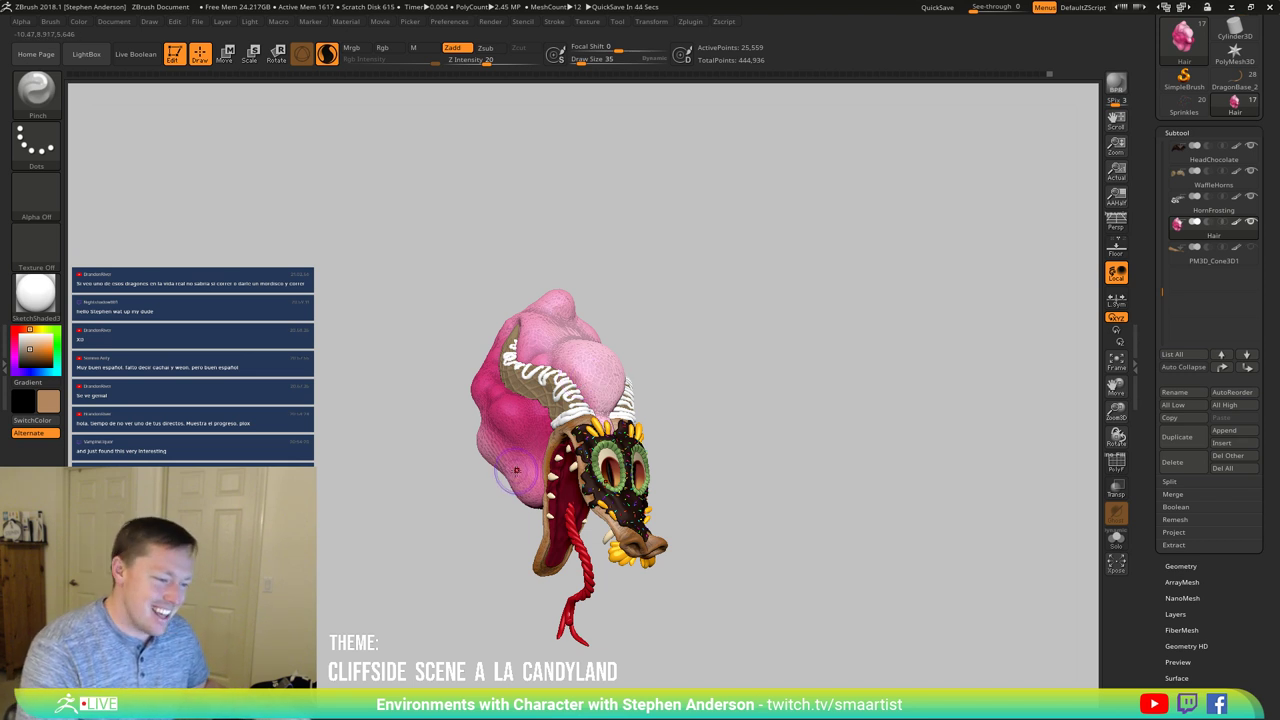
# Step: Select the MouthJelly subtool inside the dragon's mouth and isolate it in Solo mode
pyautogui.moveTo(530, 473)
pyautogui.mouseDown(button='right')
pyautogui.moveTo(572, 438)
pyautogui.moveTo(582, 486)
pyautogui.moveTo(560, 490)
pyautogui.moveTo(570, 525)
pyautogui.moveTo(588, 462)
pyautogui.moveTo(491, 362)
pyautogui.mouseUp(button='right')
pyautogui.keyDown('alt'); pyautogui.click(562, 474); pyautogui.keyUp('alt')
pyautogui.moveTo(562, 458)
pyautogui.keyDown('ctrl'); pyautogui.mouseDown(button='right')
pyautogui.moveTo(568, 502)
pyautogui.moveTo(578, 494)
pyautogui.moveTo(543, 500)
pyautogui.moveTo(557, 486)
pyautogui.mouseUp(button='right'); pyautogui.keyUp('ctrl')
pyautogui.moveTo(557, 487)
pyautogui.mouseDown()
pyautogui.moveTo(581, 468)
pyautogui.moveTo(576, 484)
pyautogui.mouseUp()
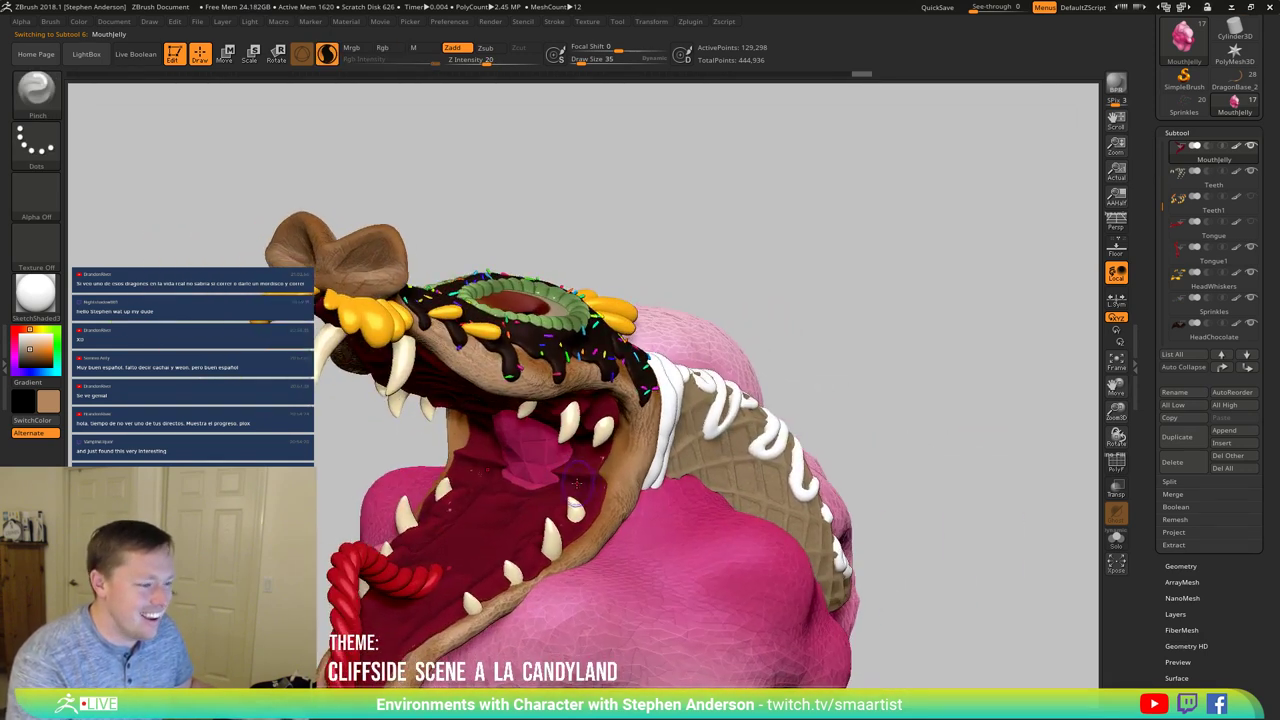
pyautogui.press('shift')
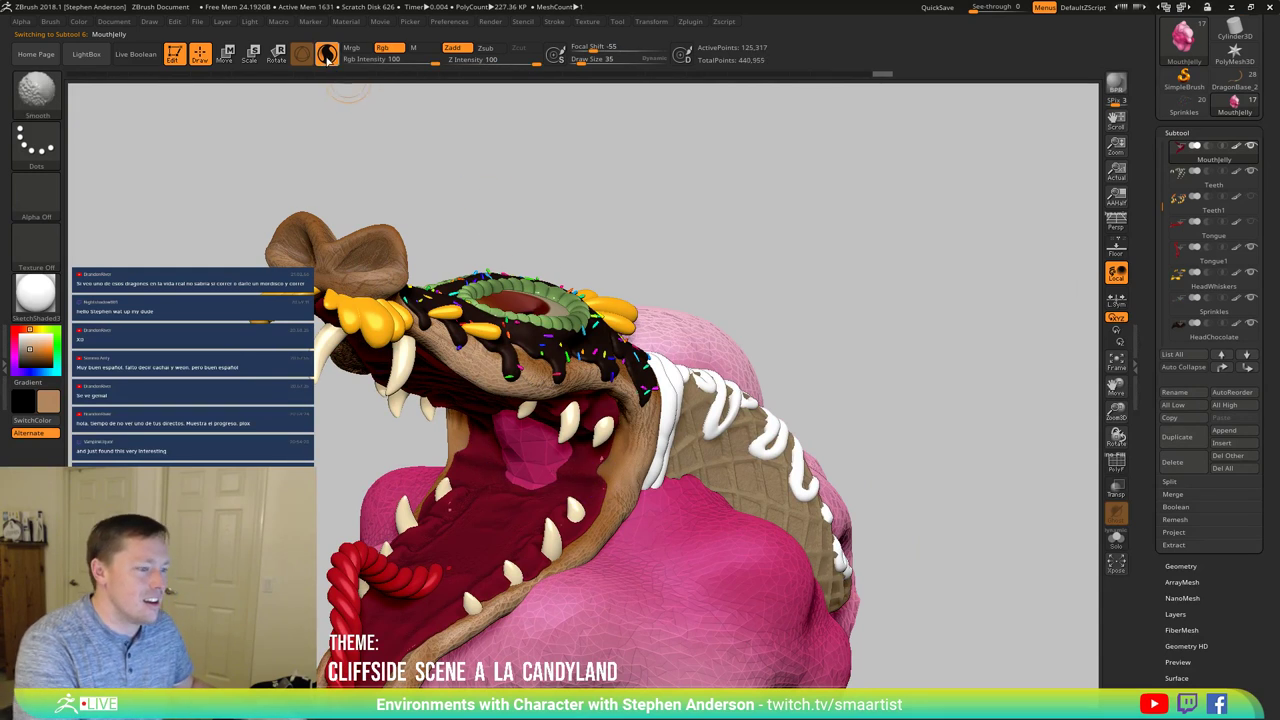
pyautogui.click(1116, 539)
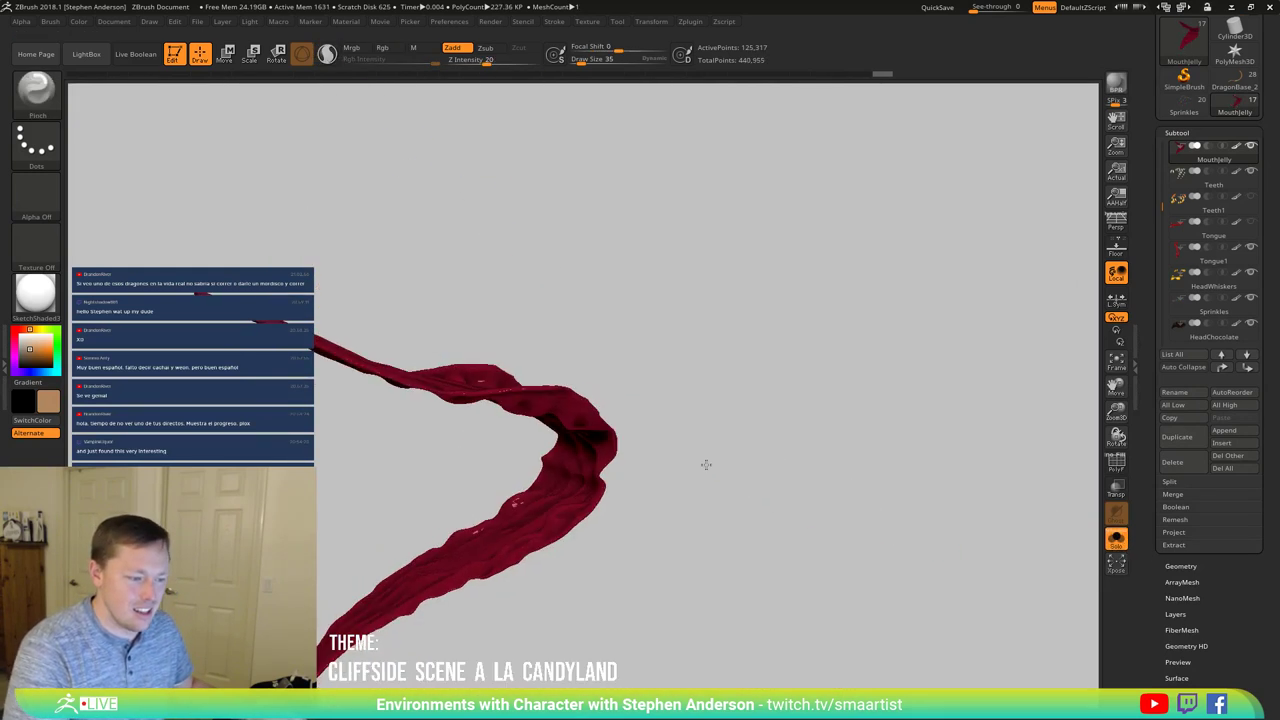
pyautogui.moveTo(706, 464)
pyautogui.mouseDown()
pyautogui.moveTo(594, 476)
pyautogui.moveTo(703, 491)
pyautogui.moveTo(545, 467)
pyautogui.mouseUp()
pyautogui.press('shift')
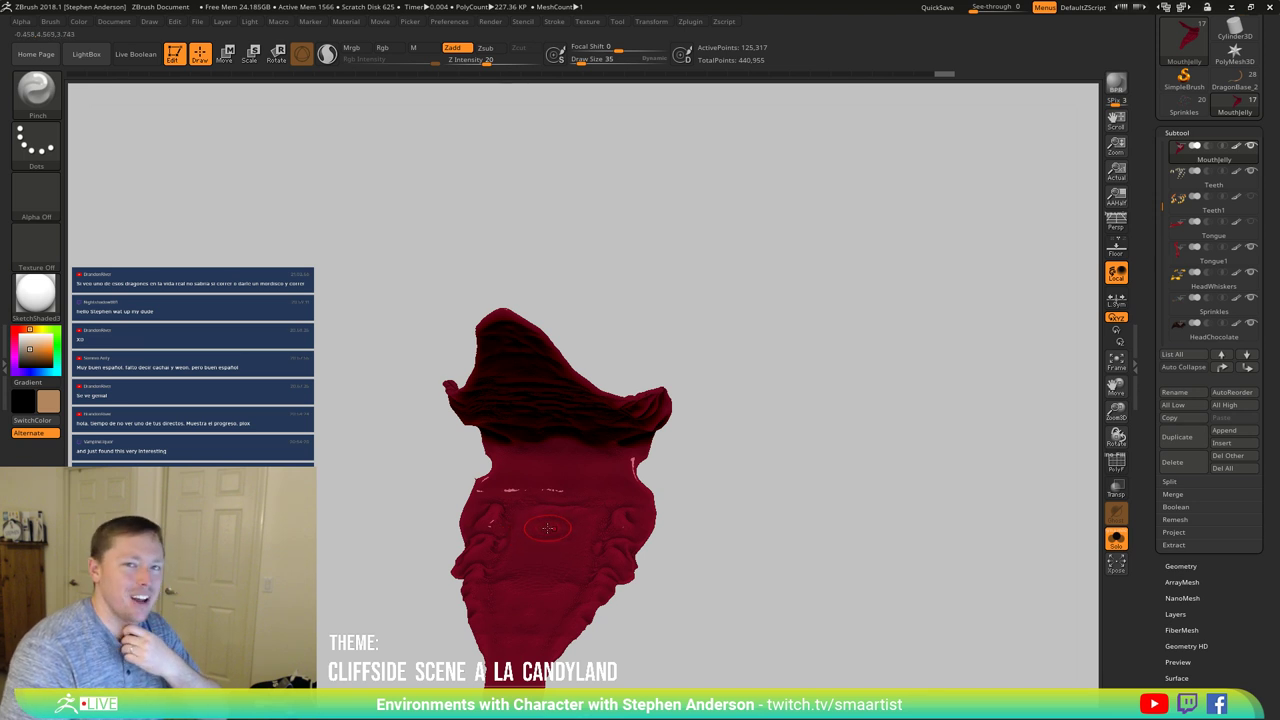
# Step: Smooth the isolated MouthJelly's side edges near the jaw hinge and turn off Solo mode
pyautogui.moveTo(667, 487); pyautogui.dragTo(648, 458)
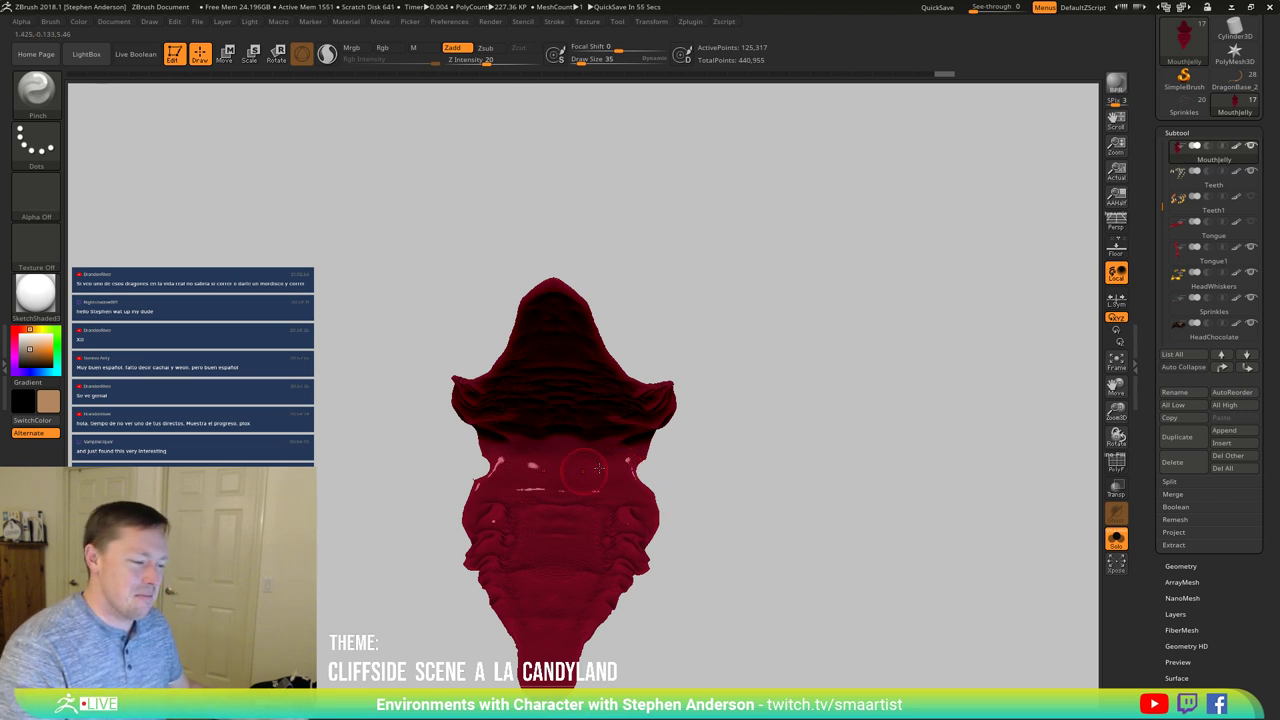
pyautogui.keyDown('ctrl'); pyautogui.moveTo(640, 453); pyautogui.dragTo(662, 492, button='right'); pyautogui.keyUp('ctrl')
pyautogui.press('b')
pyautogui.press('m')
pyautogui.press('v')
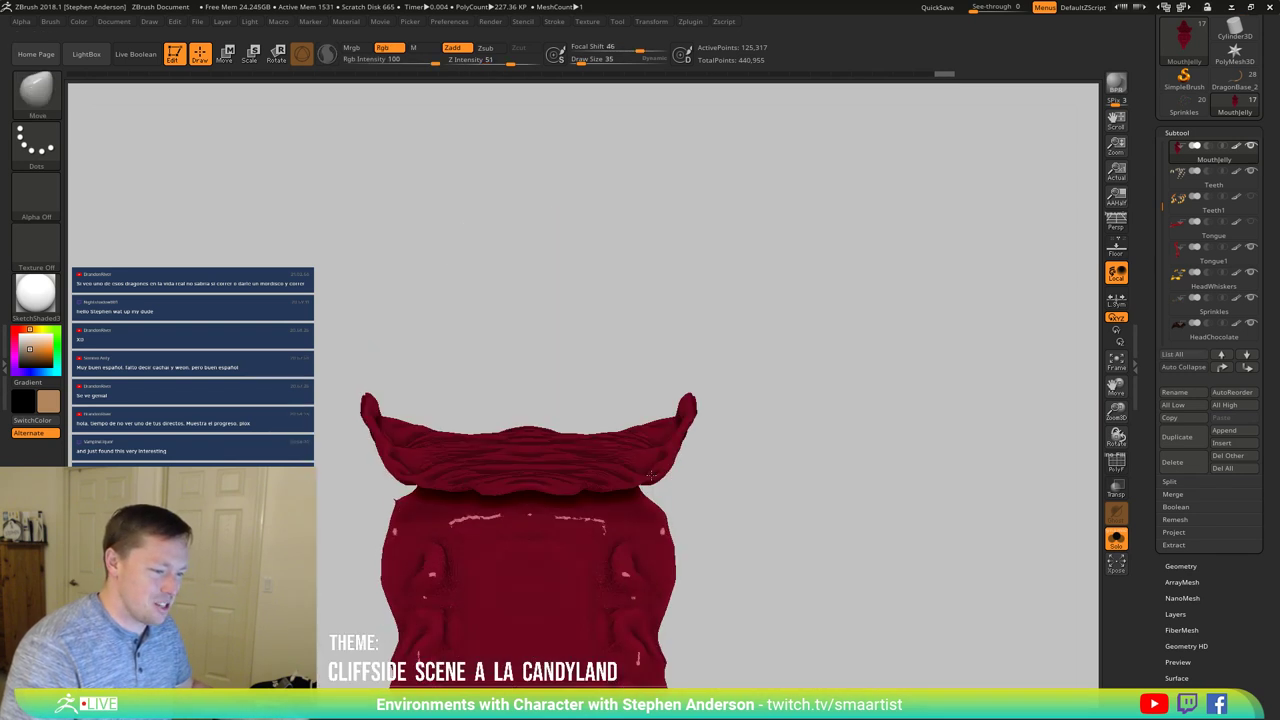
pyautogui.moveTo(760, 474); pyautogui.dragTo(622, 466, button='right')
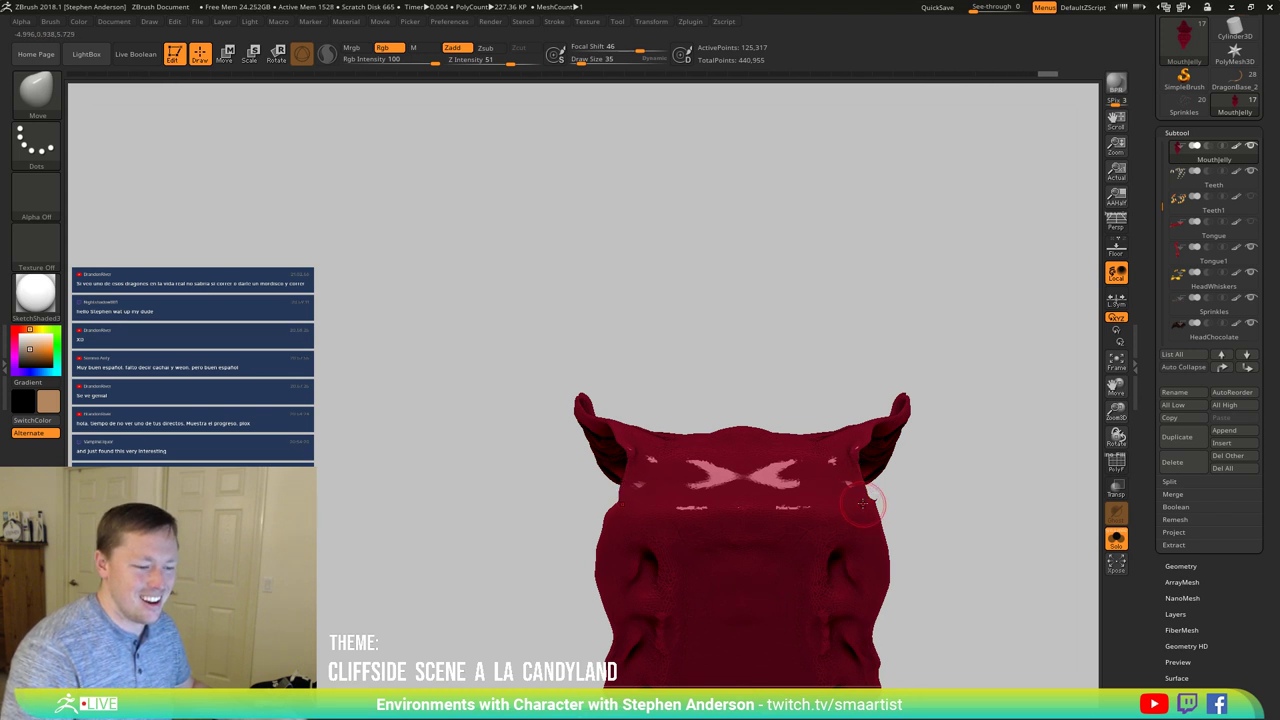
pyautogui.press('shift')
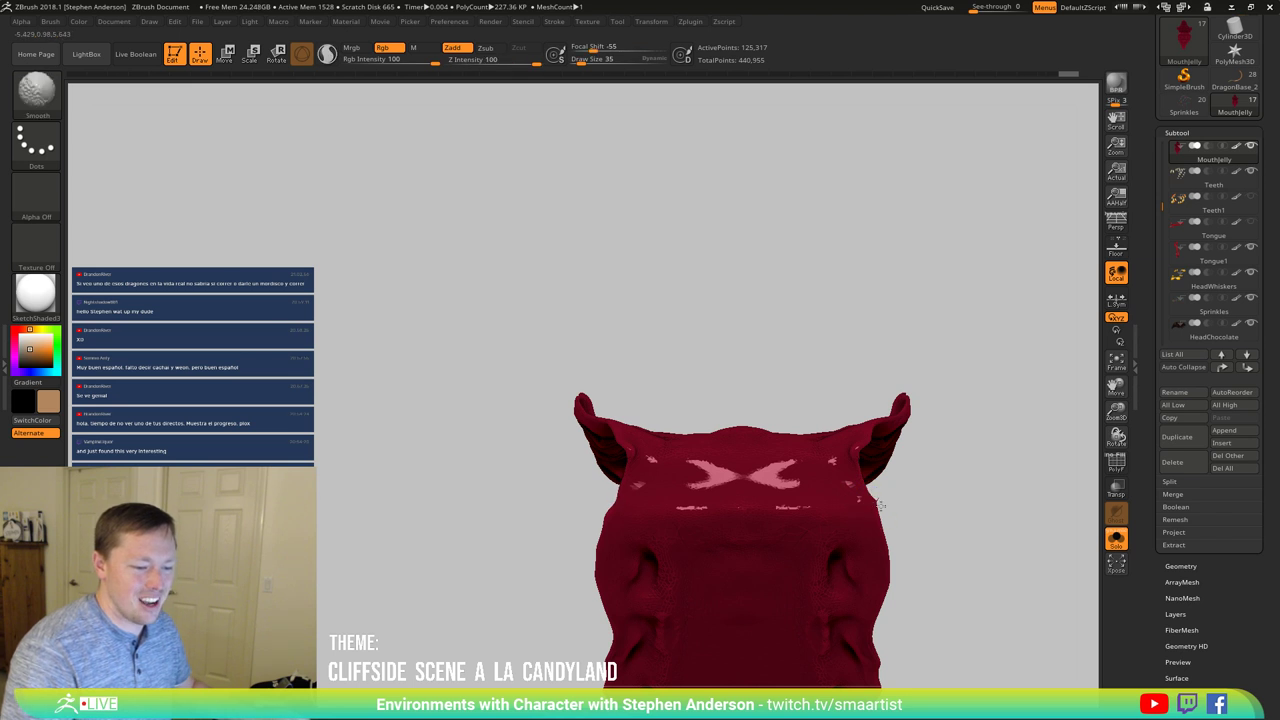
pyautogui.moveTo(878, 513)
pyautogui.mouseDown()
pyautogui.moveTo(794, 503)
pyautogui.moveTo(897, 511)
pyautogui.moveTo(857, 486)
pyautogui.mouseUp()
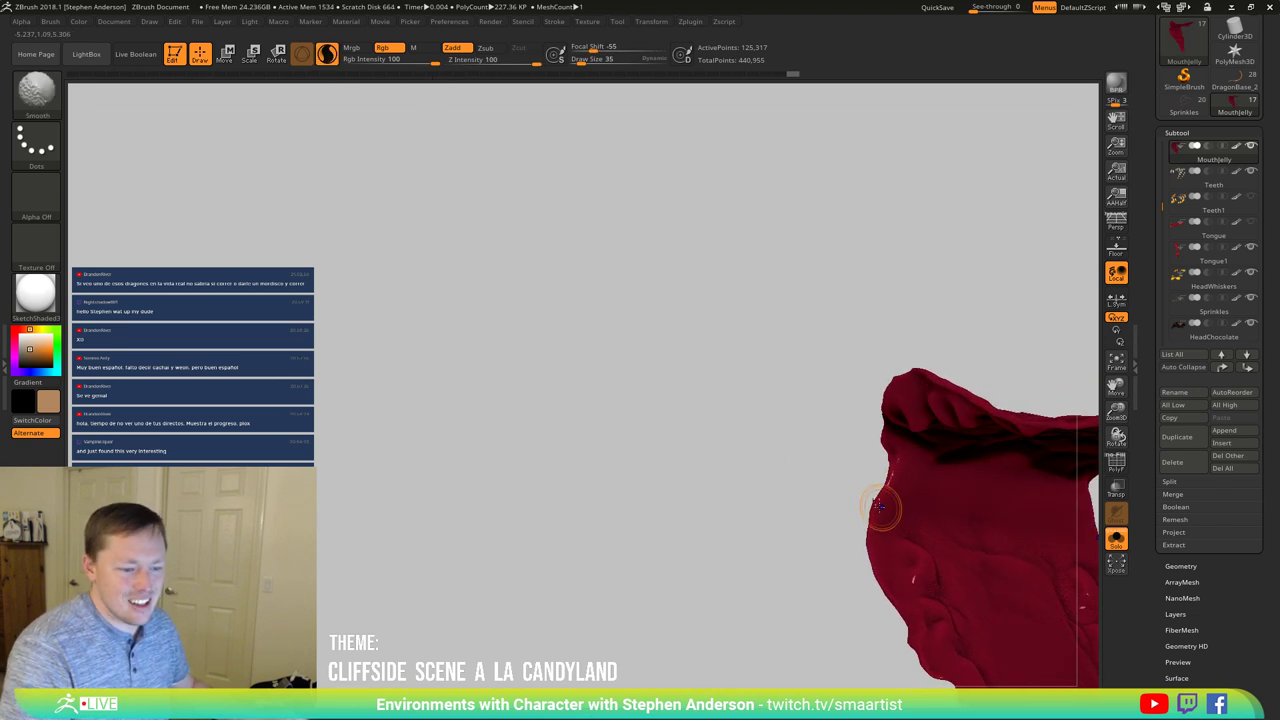
pyautogui.moveTo(887, 540); pyautogui.dragTo(985, 510)
pyautogui.keyDown('shift'); pyautogui.moveTo(865, 452); pyautogui.dragTo(846, 455); pyautogui.keyUp('shift')
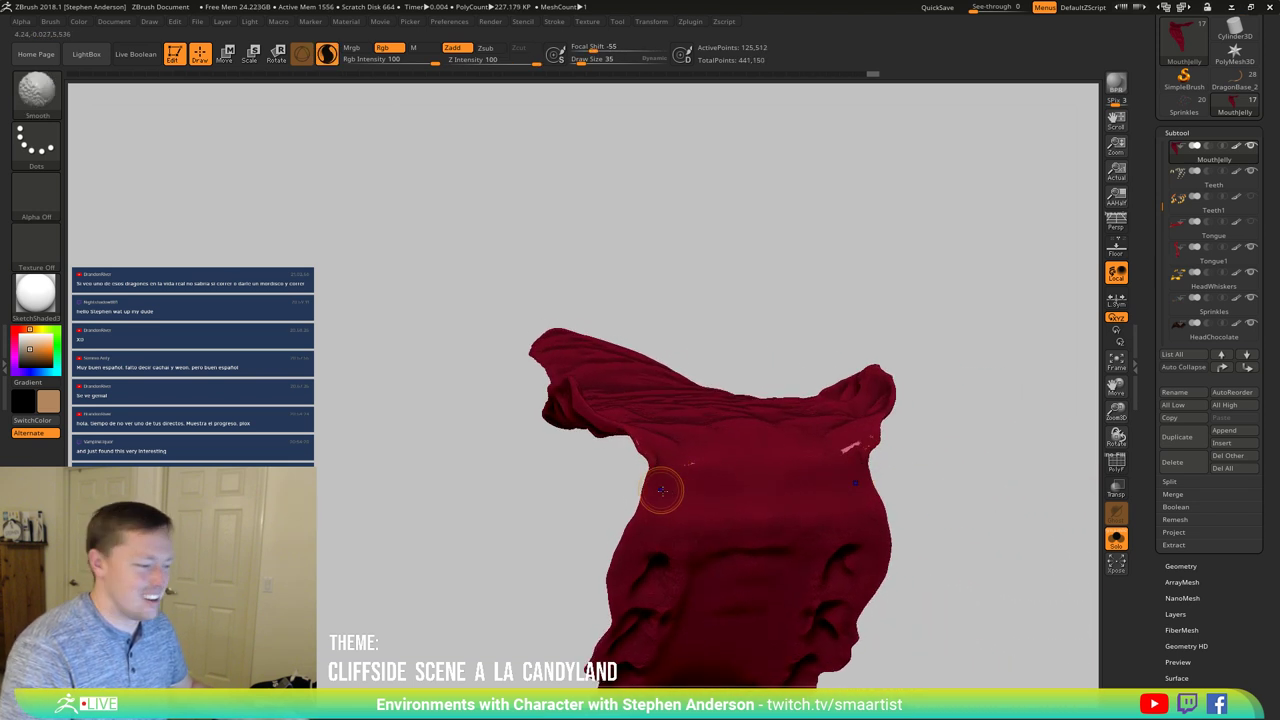
pyautogui.moveTo(585, 491)
pyautogui.mouseDown()
pyautogui.moveTo(751, 490)
pyautogui.moveTo(780, 497)
pyautogui.moveTo(726, 509)
pyautogui.moveTo(820, 523)
pyautogui.moveTo(1095, 472)
pyautogui.mouseUp()
pyautogui.click(1117, 540)
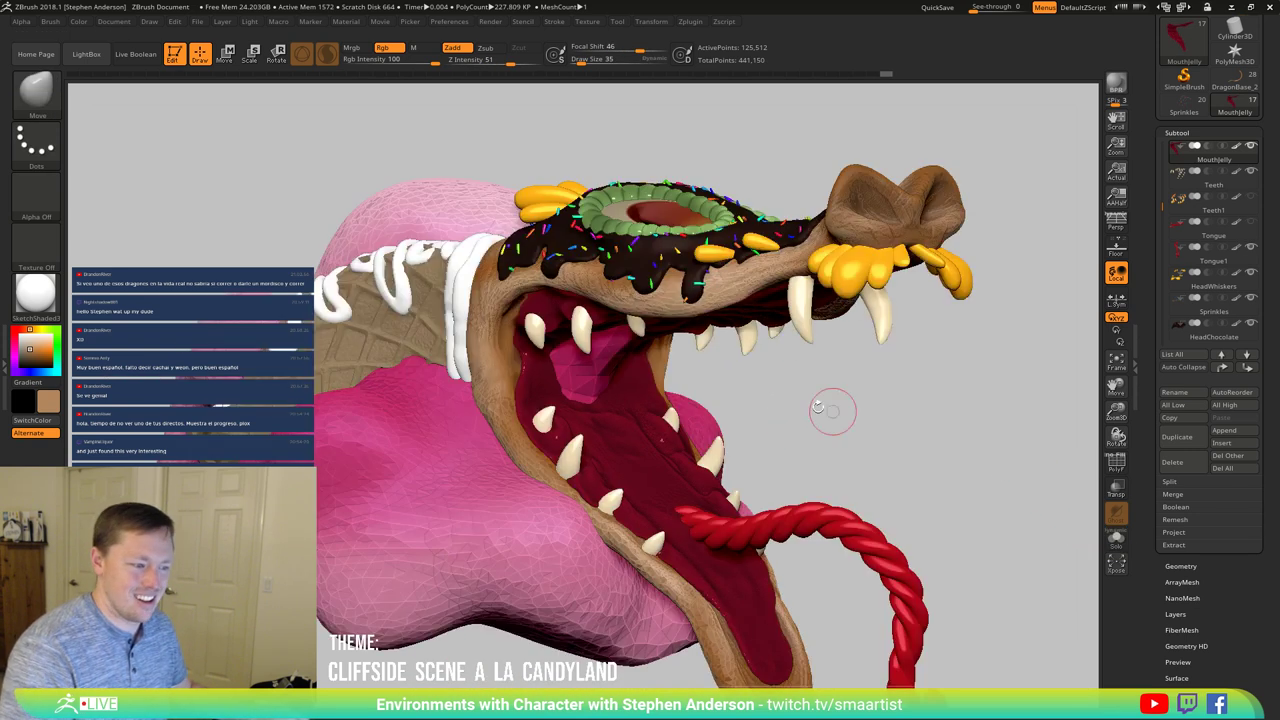
# Step: Enlarge the Move brush to draw size 146 and pull the MouthJelly's rear edge toward the corner of the mouth
pyautogui.moveTo(829, 409)
pyautogui.mouseDown()
pyautogui.moveTo(596, 325)
pyautogui.moveTo(708, 357)
pyautogui.mouseUp()
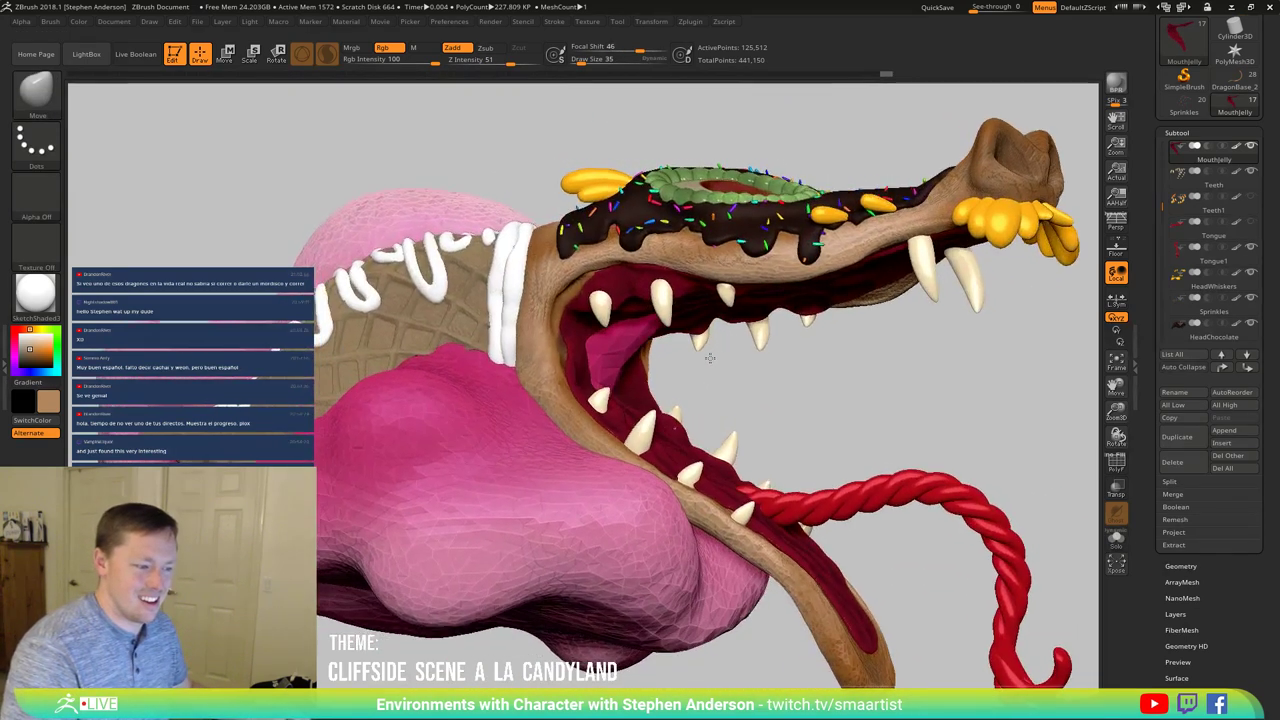
pyautogui.moveTo(570, 358)
pyautogui.keyDown('ctrl'); pyautogui.mouseDown(button='right')
pyautogui.moveTo(600, 395)
pyautogui.moveTo(566, 367)
pyautogui.mouseUp(button='right'); pyautogui.keyUp('ctrl')
pyautogui.press('b')
pyautogui.press('m')
pyautogui.press('v')
pyautogui.moveTo(566, 368); pyautogui.dragTo(570, 350)
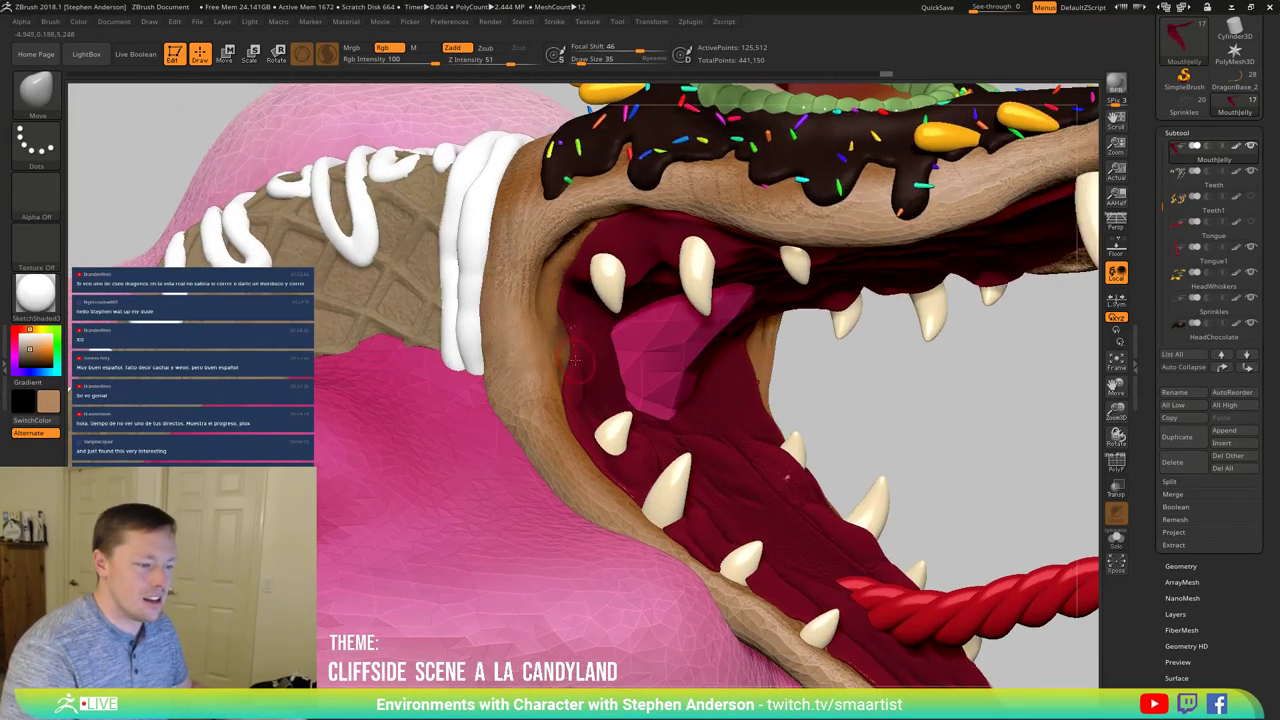
pyautogui.press('s')
pyautogui.moveTo(706, 374); pyautogui.dragTo(778, 368)
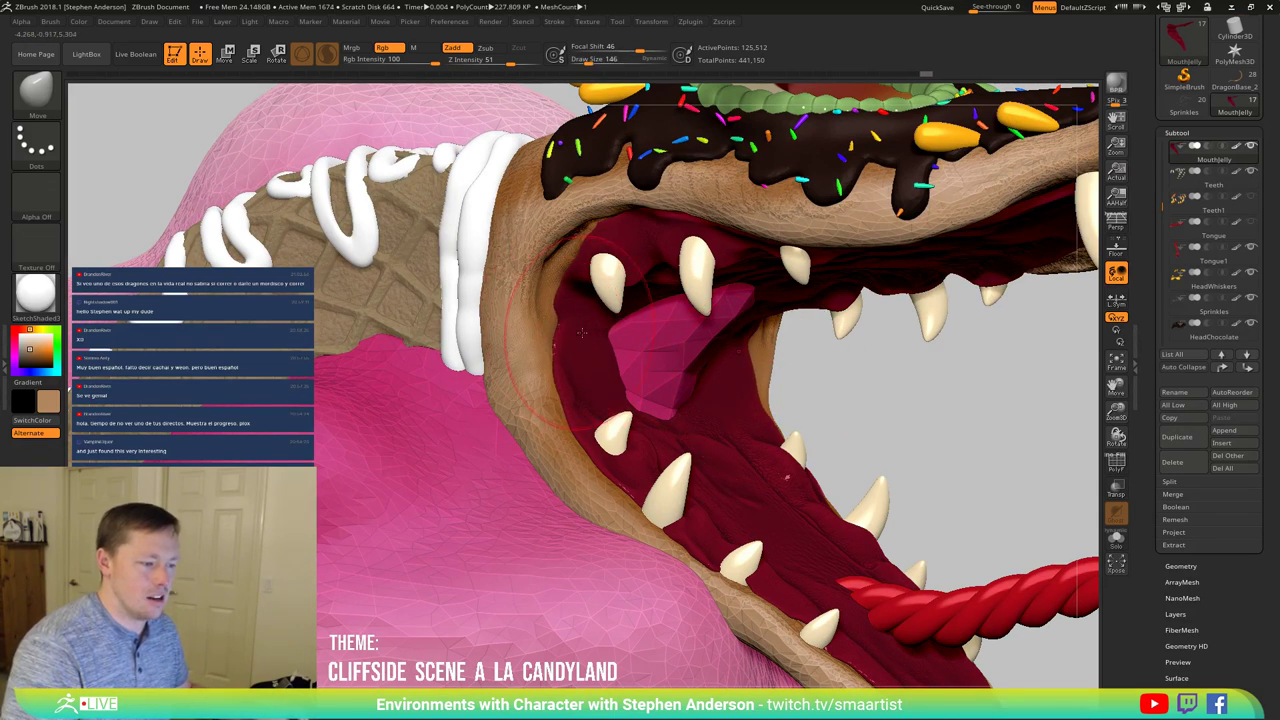
pyautogui.moveTo(582, 333); pyautogui.dragTo(500, 345, button='right')
pyautogui.moveTo(612, 385)
pyautogui.keyDown('ctrl'); pyautogui.mouseDown(button='right')
pyautogui.moveTo(622, 293)
pyautogui.moveTo(729, 391)
pyautogui.moveTo(746, 426)
pyautogui.moveTo(728, 336)
pyautogui.mouseUp(button='right'); pyautogui.keyUp('ctrl')
pyautogui.moveTo(962, 328); pyautogui.dragTo(950, 405, button='right')
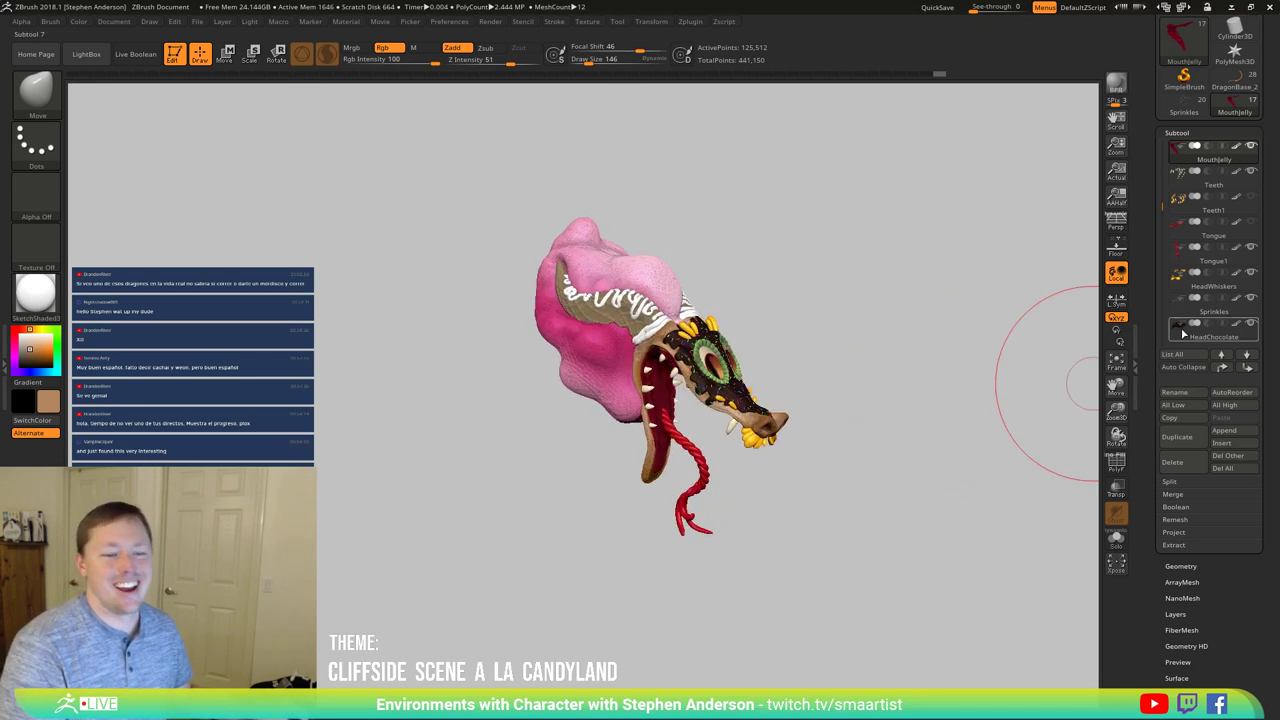
# Step: Hide the Hair subtool and make the PM3D_Cone3D1 arm visible
pyautogui.press('n')
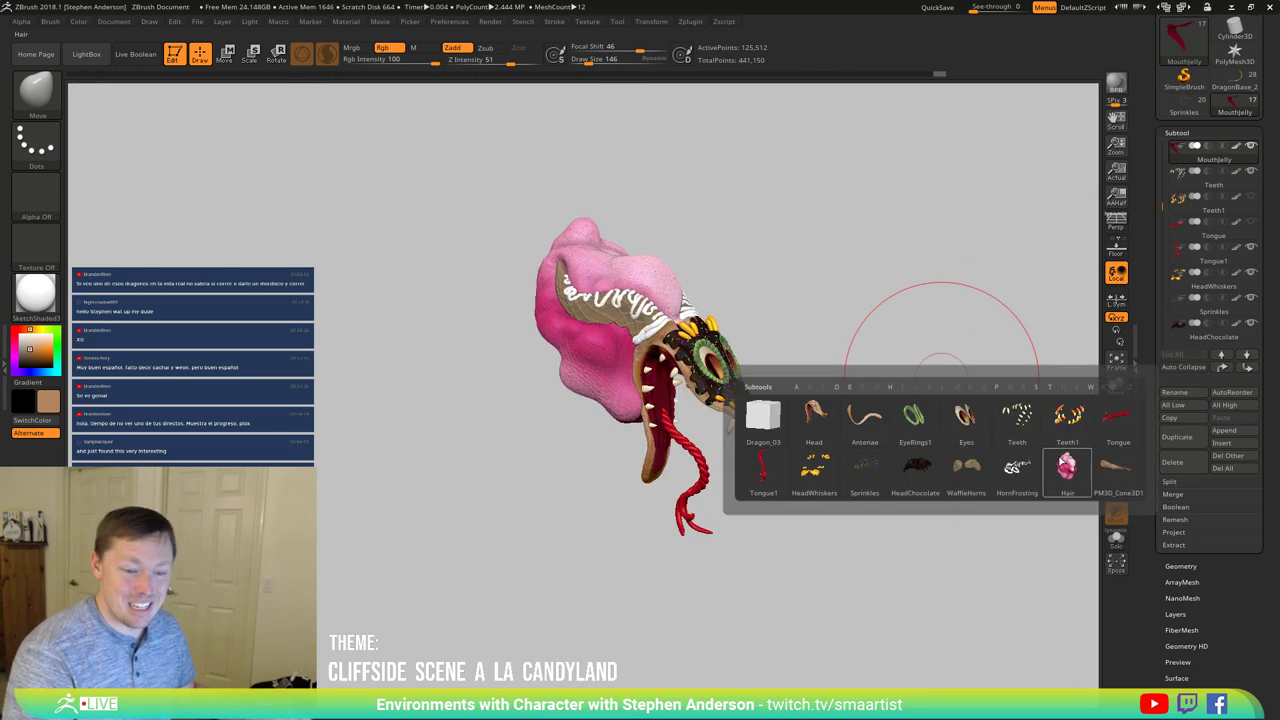
pyautogui.click(1066, 468)
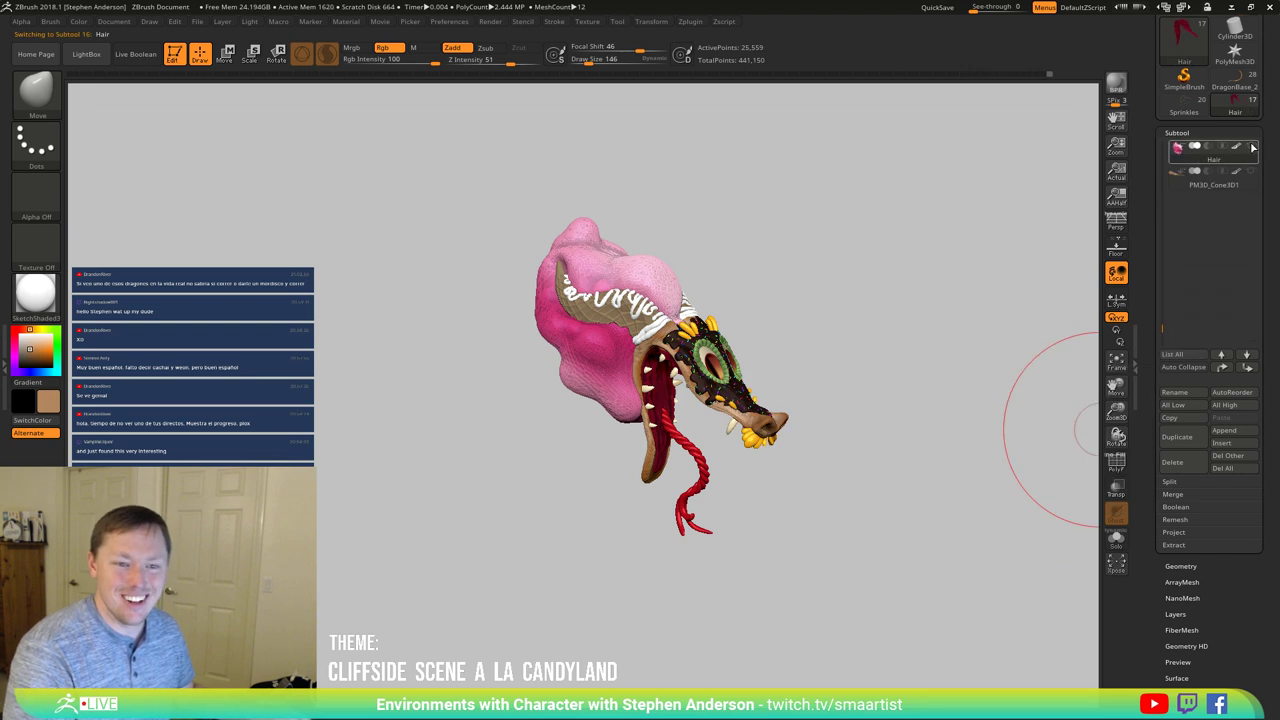
pyautogui.moveTo(1207, 186)
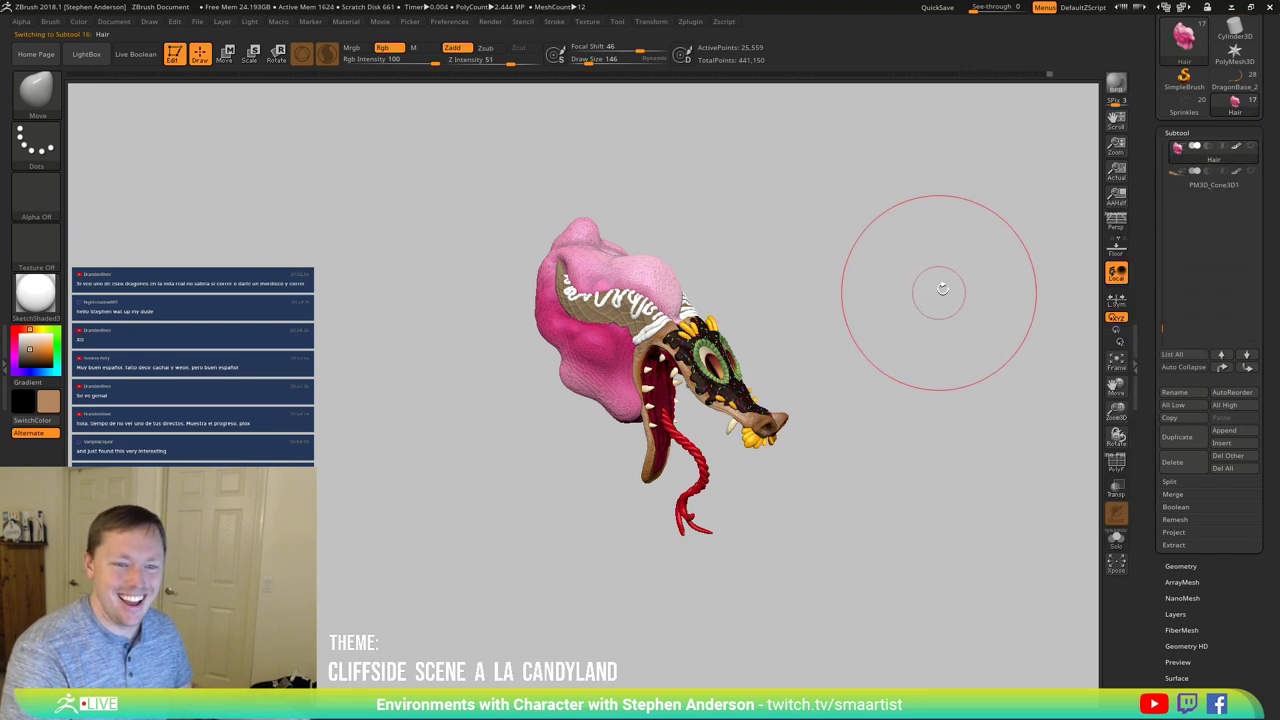
pyautogui.click(1250, 172)
# Step: Rename the PM3D_Cone3D1 subtool as Arm
pyautogui.click(1203, 186)
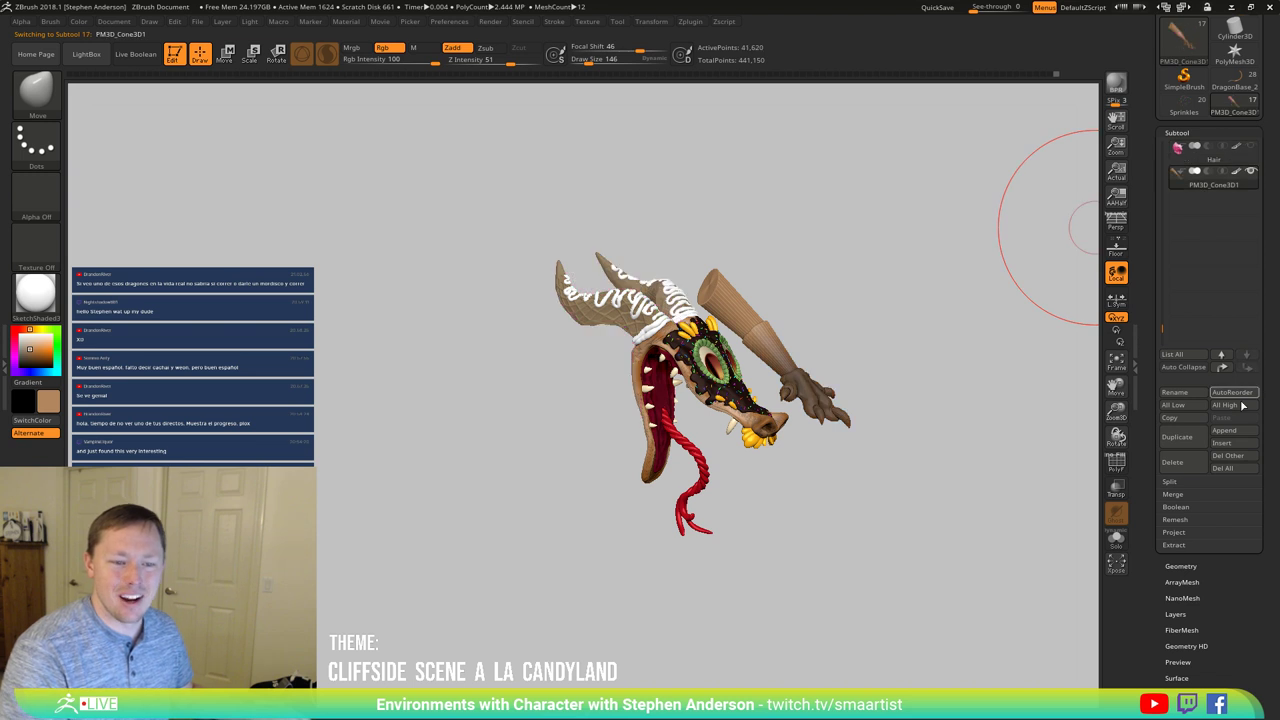
pyautogui.click(1176, 392)
pyautogui.write('A')
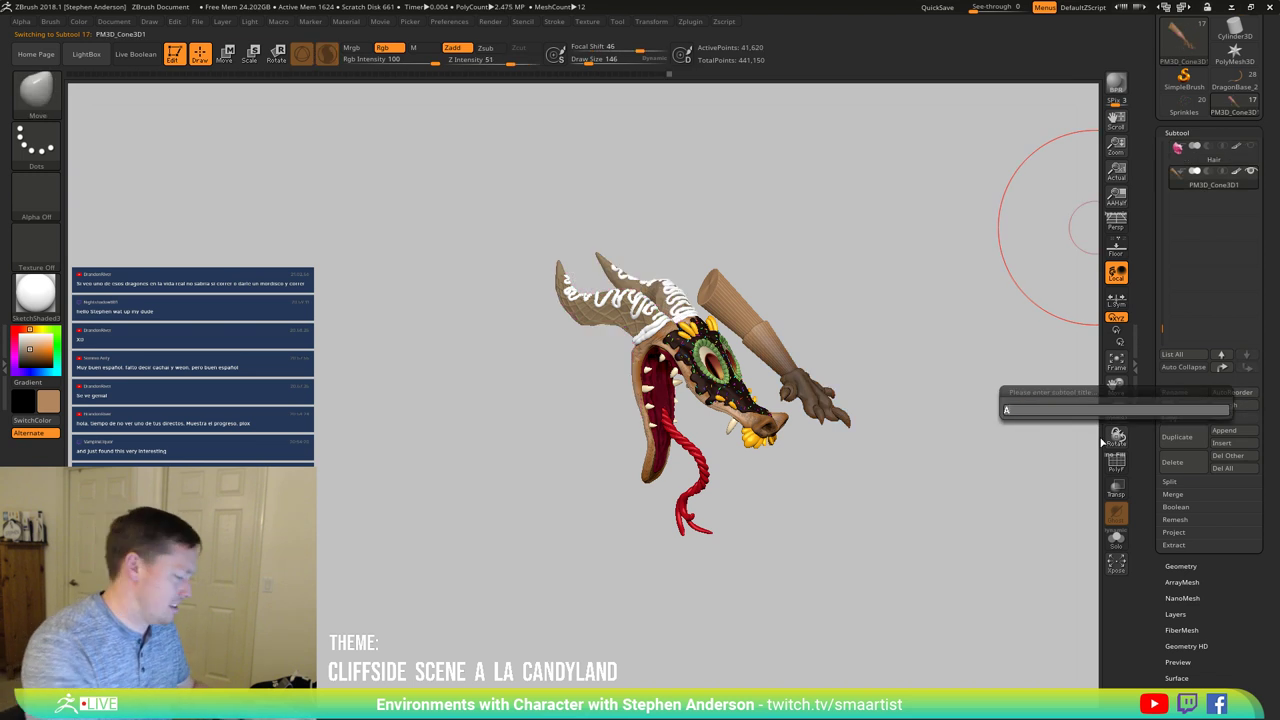
pyautogui.write('rm')
pyautogui.press('Return')
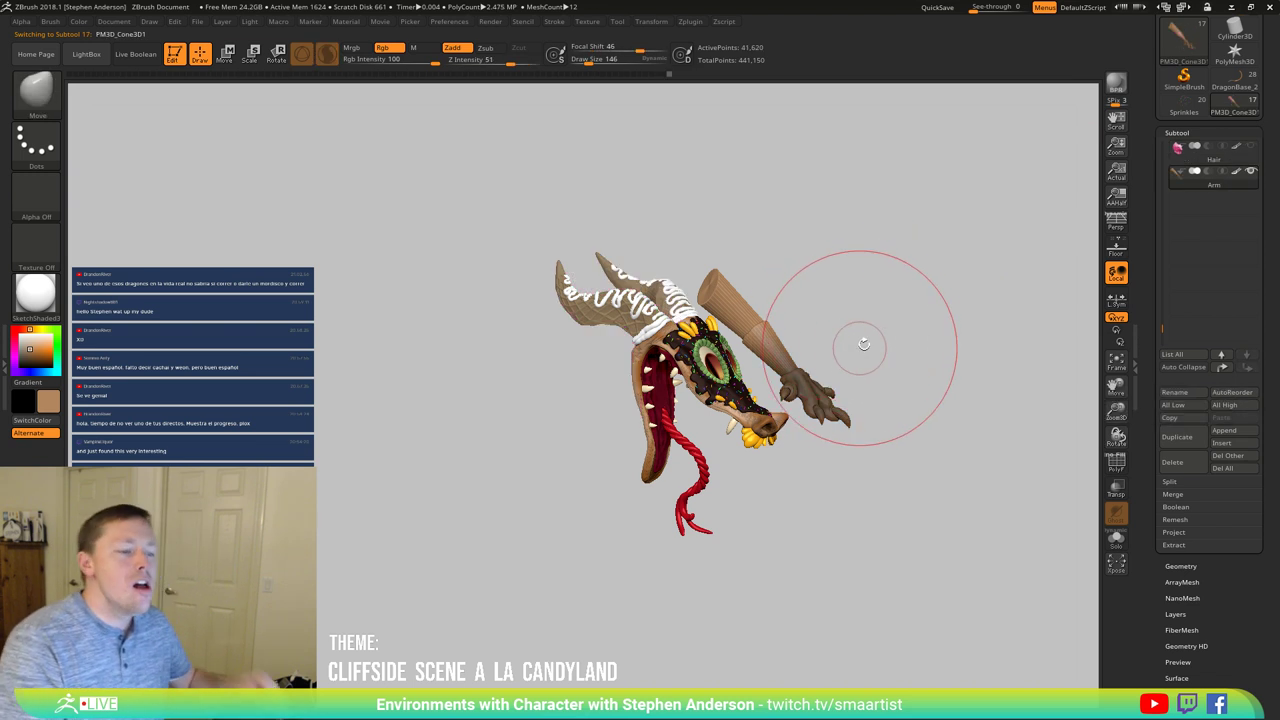
# Step: Select the Head subtool and examine the dragon's open mouth, jaw, horns and arm from several sides
pyautogui.moveTo(857, 343)
pyautogui.mouseDown()
pyautogui.moveTo(822, 318)
pyautogui.moveTo(889, 289)
pyautogui.moveTo(917, 380)
pyautogui.moveTo(950, 376)
pyautogui.moveTo(903, 377)
pyautogui.moveTo(906, 366)
pyautogui.moveTo(886, 420)
pyautogui.moveTo(922, 395)
pyautogui.moveTo(891, 386)
pyautogui.moveTo(929, 371)
pyautogui.moveTo(900, 451)
pyautogui.moveTo(820, 449)
pyautogui.moveTo(709, 480)
pyautogui.moveTo(748, 470)
pyautogui.mouseUp()
pyautogui.press('ctrl')
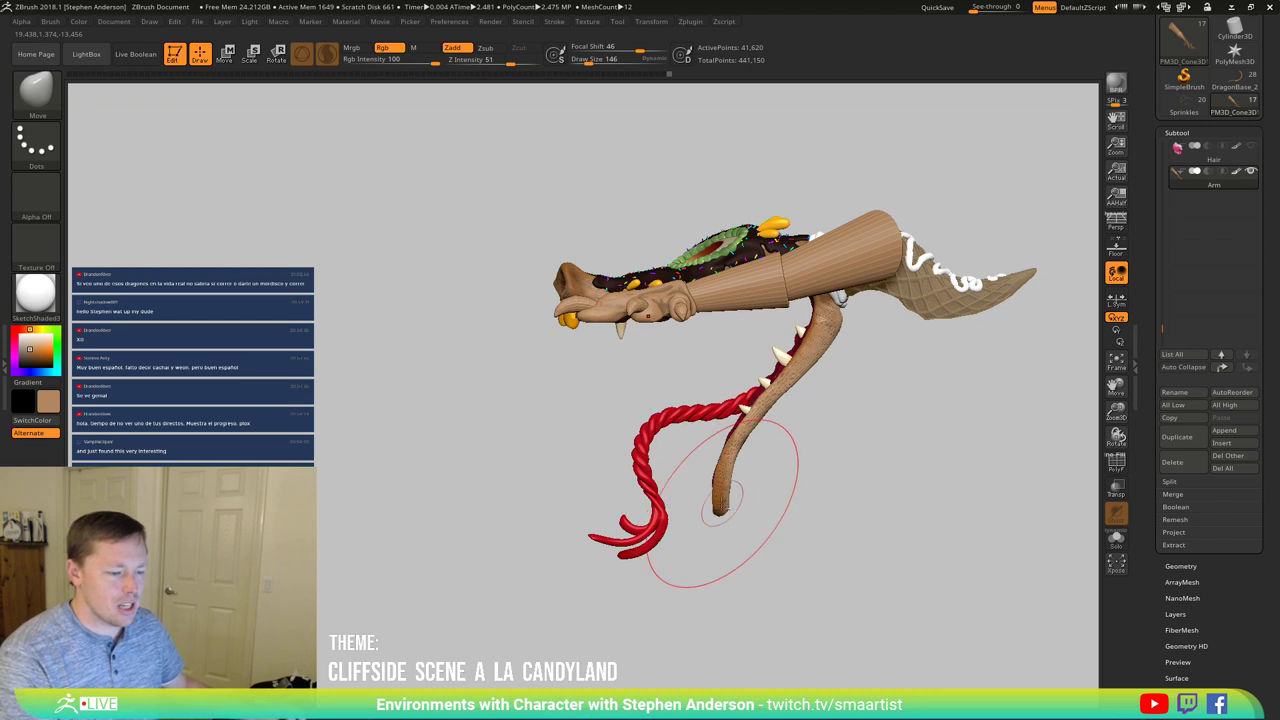
pyautogui.keyDown('alt'); pyautogui.click(718, 507); pyautogui.keyUp('alt')
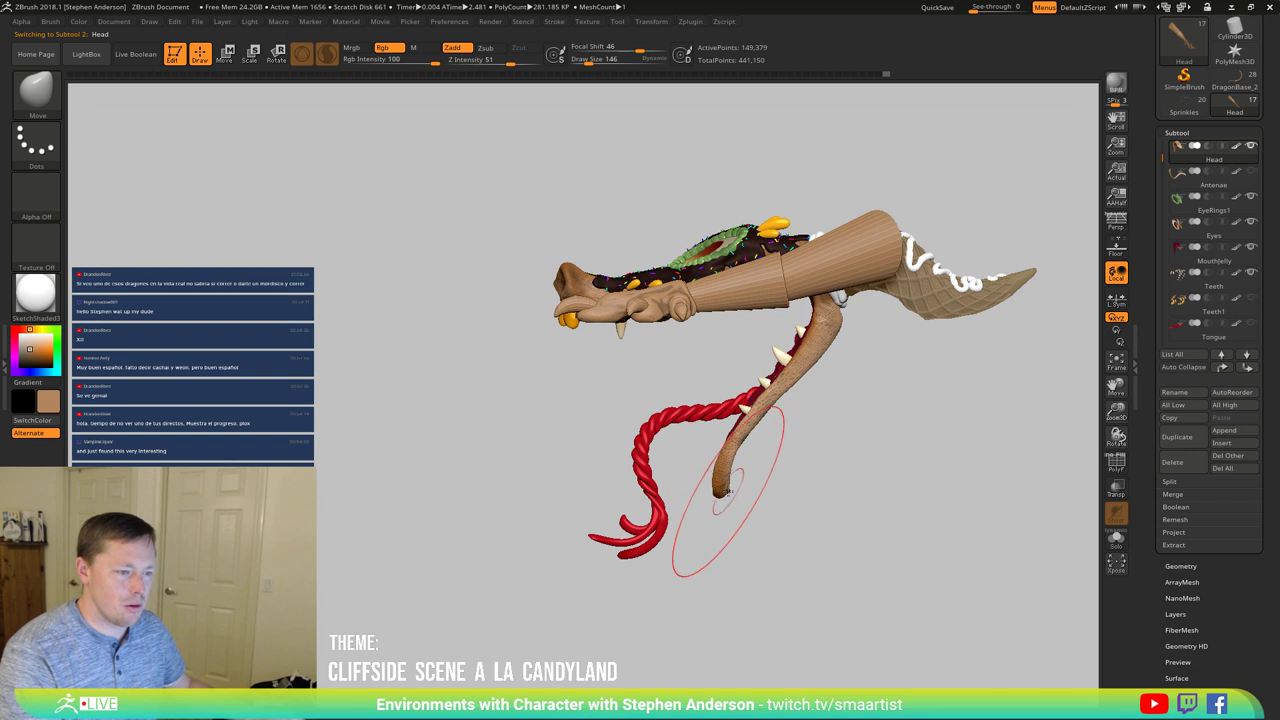
pyautogui.moveTo(769, 492)
pyautogui.mouseDown()
pyautogui.moveTo(759, 436)
pyautogui.moveTo(758, 506)
pyautogui.moveTo(740, 500)
pyautogui.mouseUp()
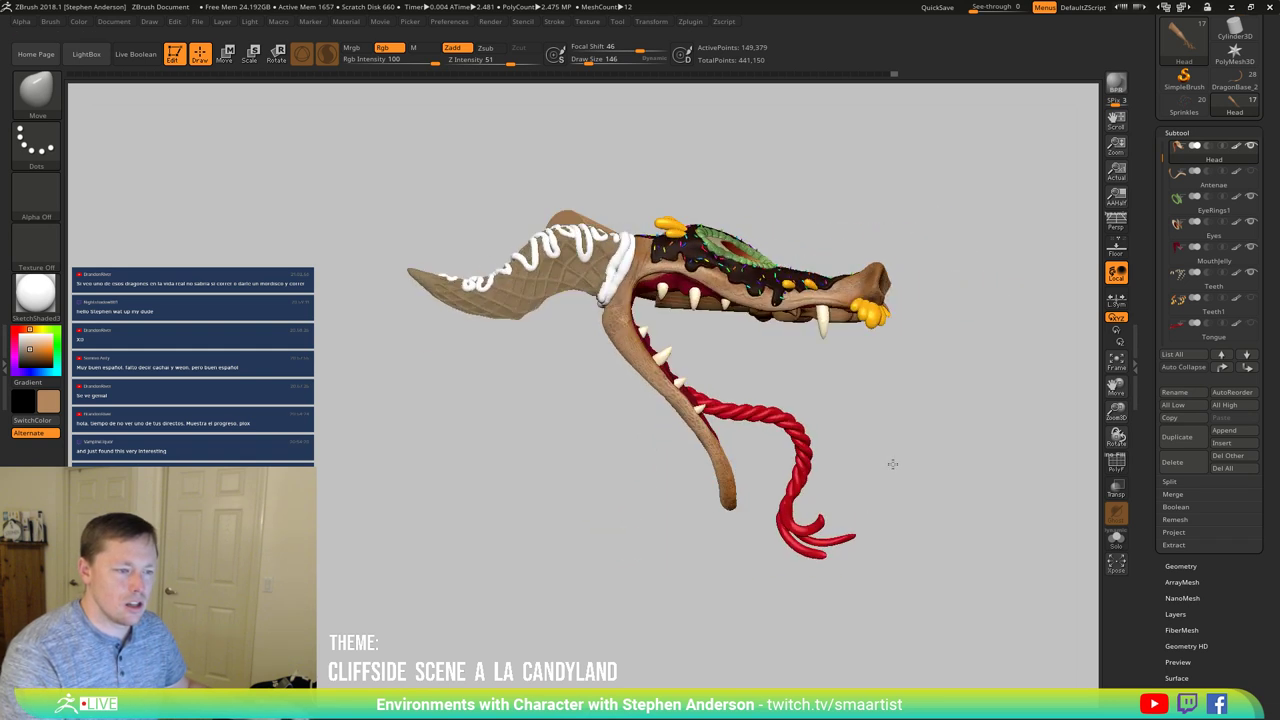
pyautogui.press('shift')
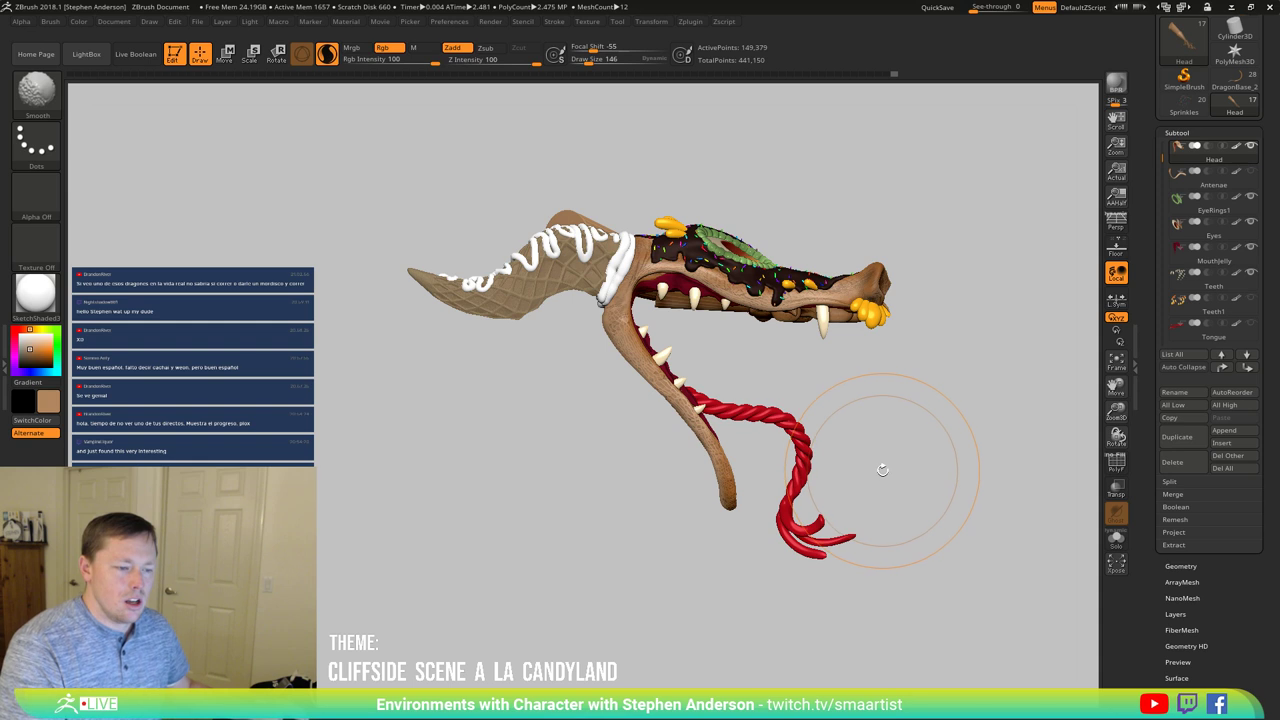
pyautogui.moveTo(908, 407); pyautogui.dragTo(908, 388)
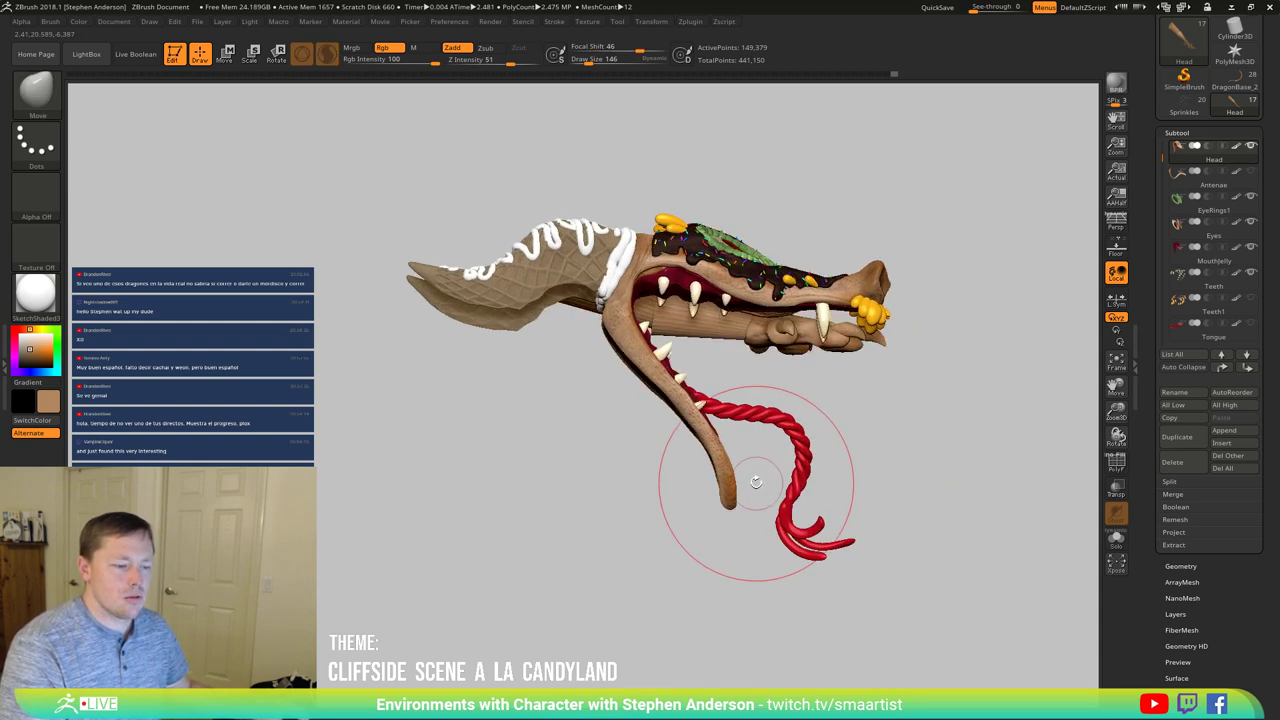
pyautogui.moveTo(712, 432)
pyautogui.mouseDown(button='right')
pyautogui.moveTo(701, 469)
pyautogui.moveTo(716, 492)
pyautogui.moveTo(729, 470)
pyautogui.moveTo(793, 556)
pyautogui.mouseUp(button='right')
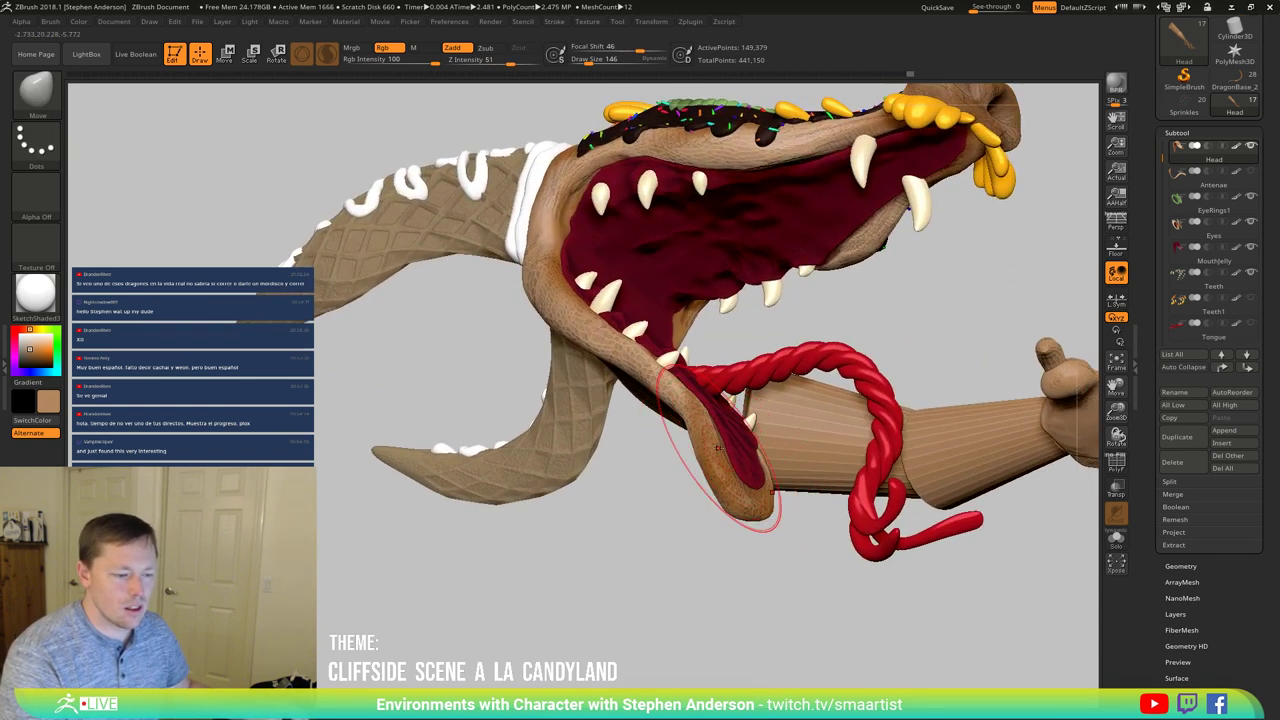
pyautogui.keyDown('ctrl'); pyautogui.moveTo(777, 506); pyautogui.dragTo(650, 450, button='right'); pyautogui.keyUp('ctrl')
pyautogui.moveTo(872, 425)
pyautogui.mouseDown(button='right')
pyautogui.moveTo(832, 408)
pyautogui.moveTo(875, 419)
pyautogui.moveTo(760, 434)
pyautogui.moveTo(769, 446)
pyautogui.moveTo(812, 434)
pyautogui.mouseUp(button='right')
pyautogui.moveTo(814, 403); pyautogui.dragTo(807, 420)
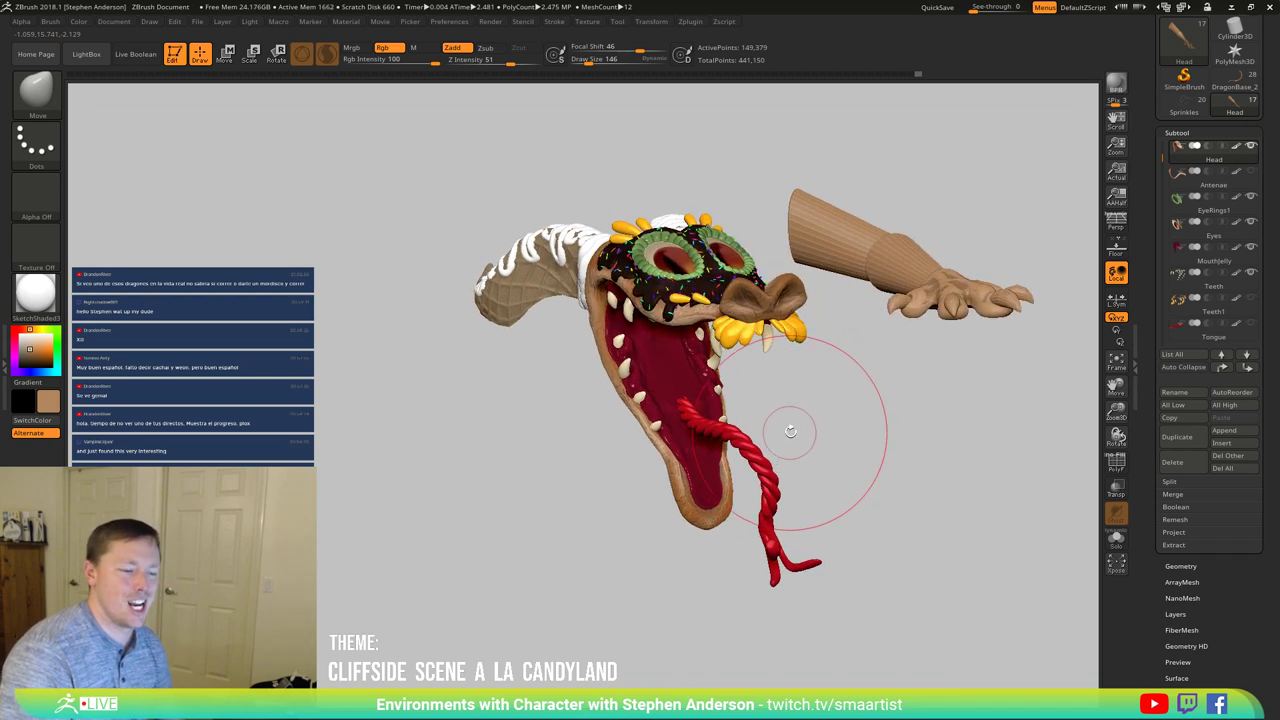
pyautogui.moveTo(849, 409)
pyautogui.mouseDown()
pyautogui.moveTo(826, 400)
pyautogui.moveTo(831, 417)
pyautogui.moveTo(859, 422)
pyautogui.moveTo(914, 406)
pyautogui.moveTo(903, 437)
pyautogui.mouseUp()
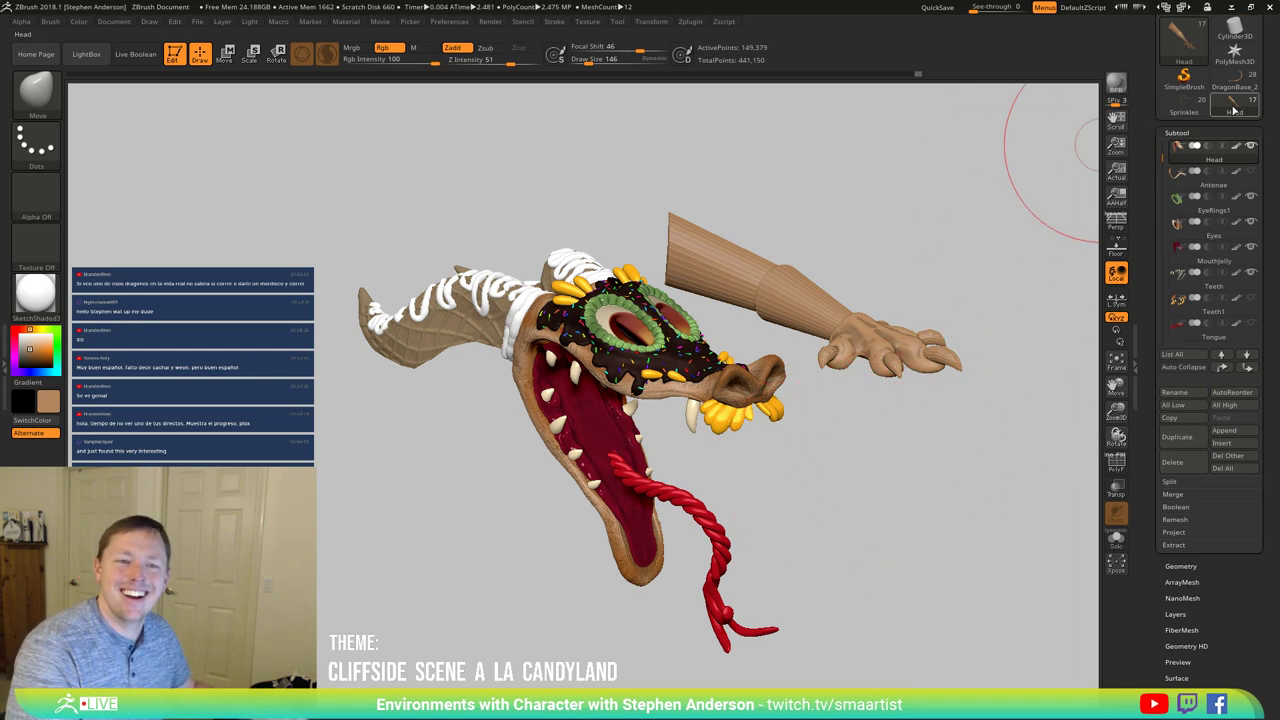
# Step: Save the file and switch to the DragonBase_2 tool to check the dragons around the mountain
pyautogui.press('ctrl')
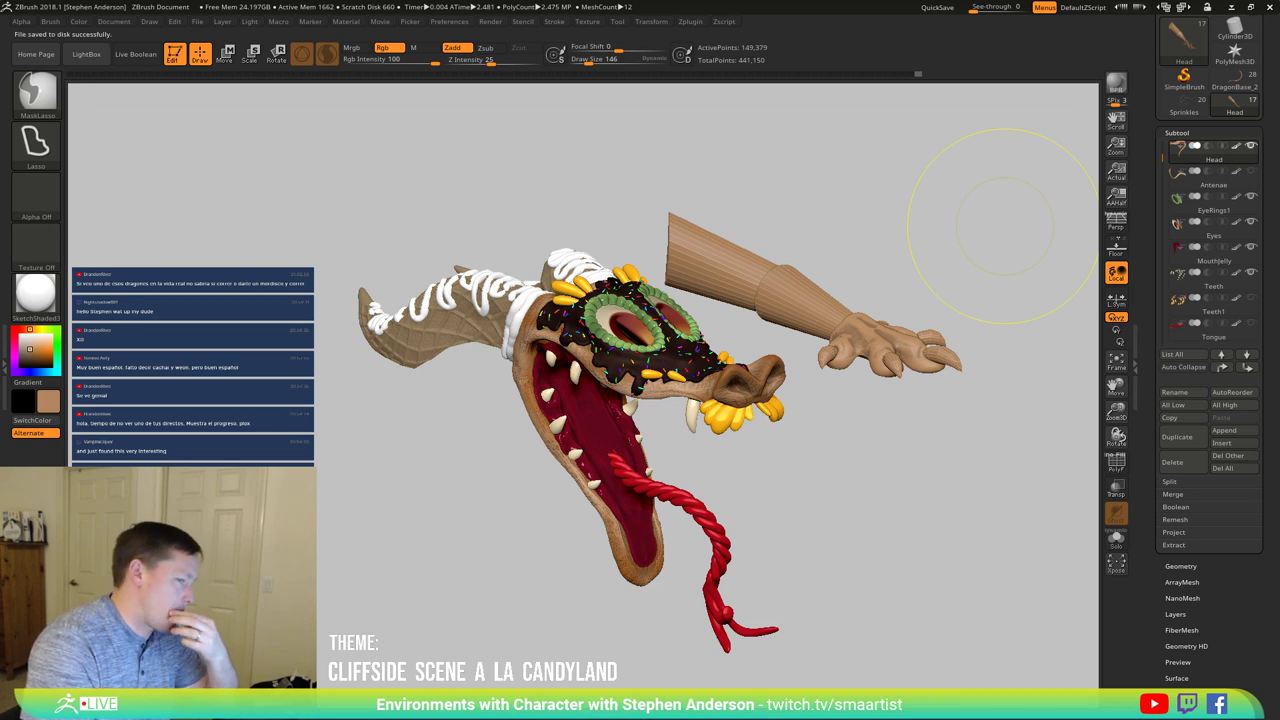
pyautogui.press('ctrl')
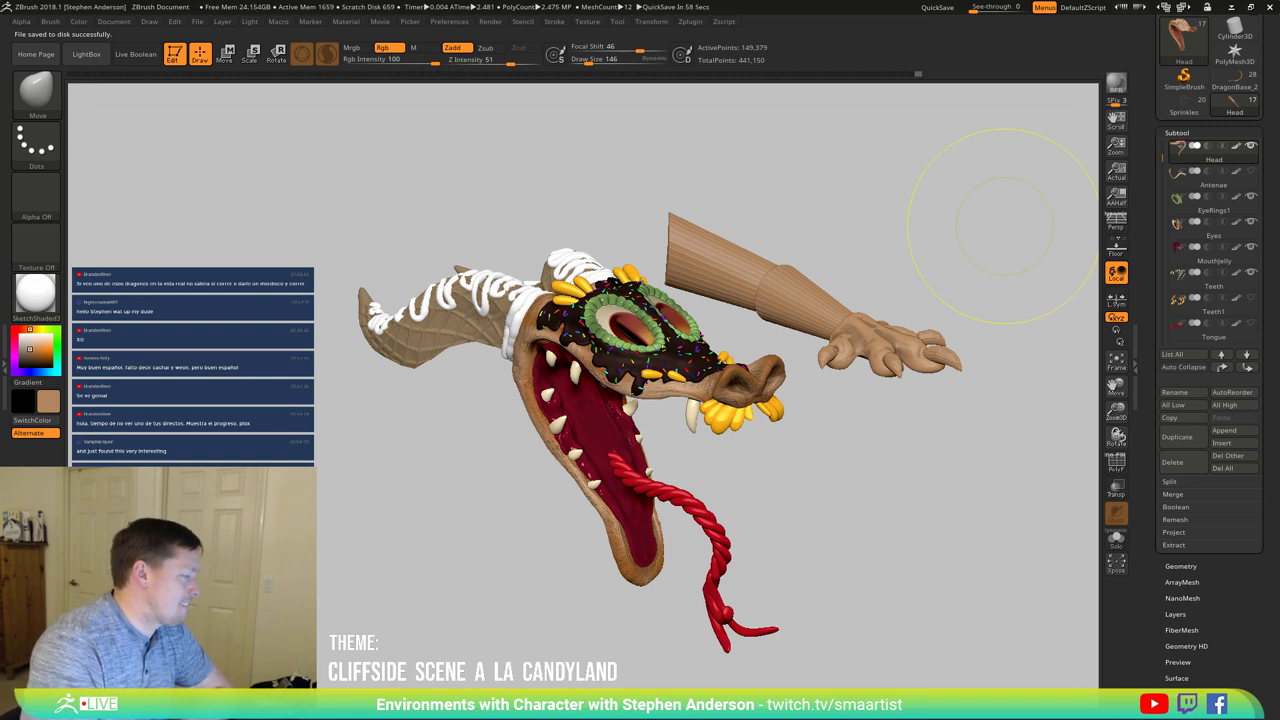
pyautogui.click(1235, 80)
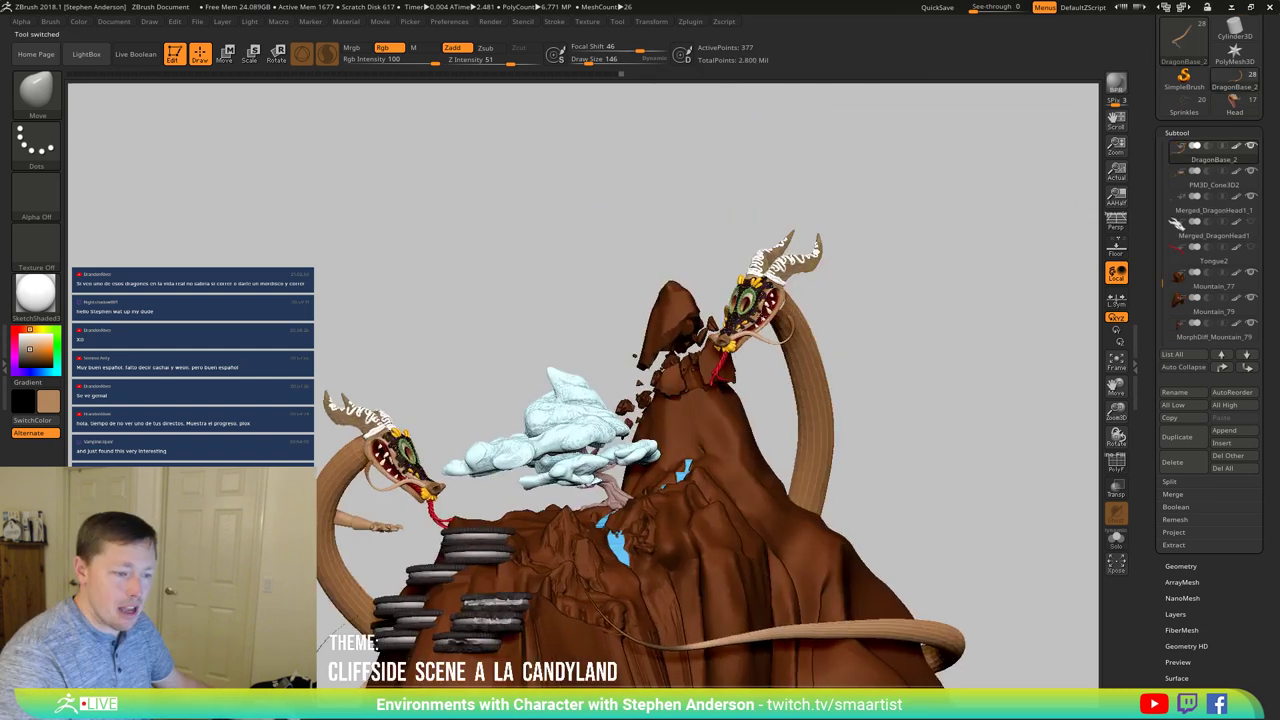
pyautogui.moveTo(640, 280)
pyautogui.mouseDown()
pyautogui.moveTo(760, 292)
pyautogui.moveTo(778, 338)
pyautogui.moveTo(845, 372)
pyautogui.moveTo(798, 358)
pyautogui.mouseUp()
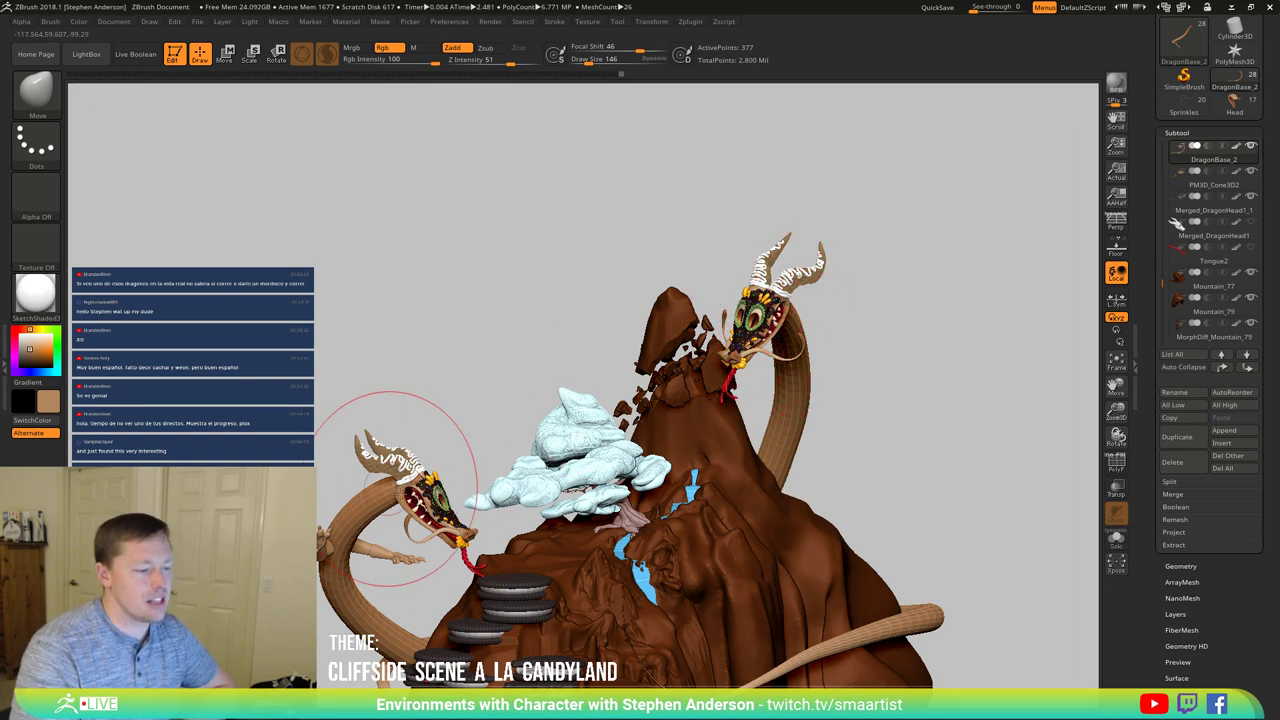
# Step: Return to the dragon head tool, hide its Arm subtool, and make the Head subtool active
pyautogui.click(1235, 104)
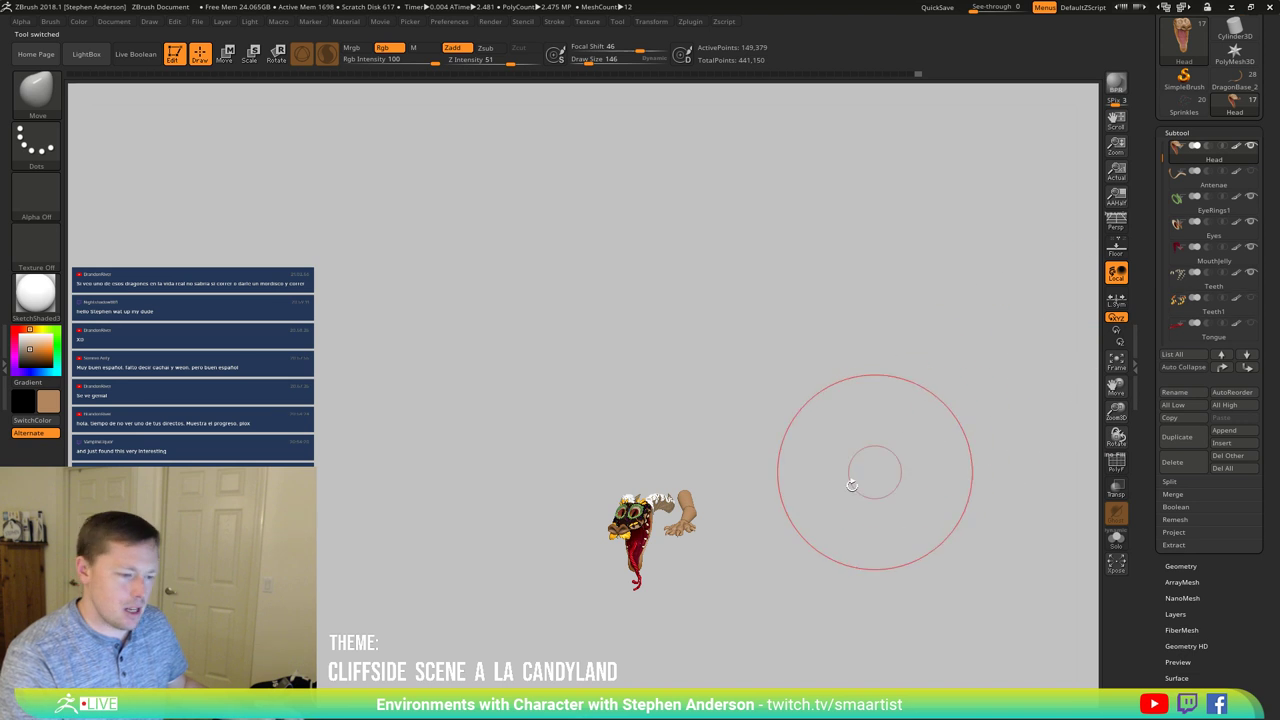
pyautogui.press('n')
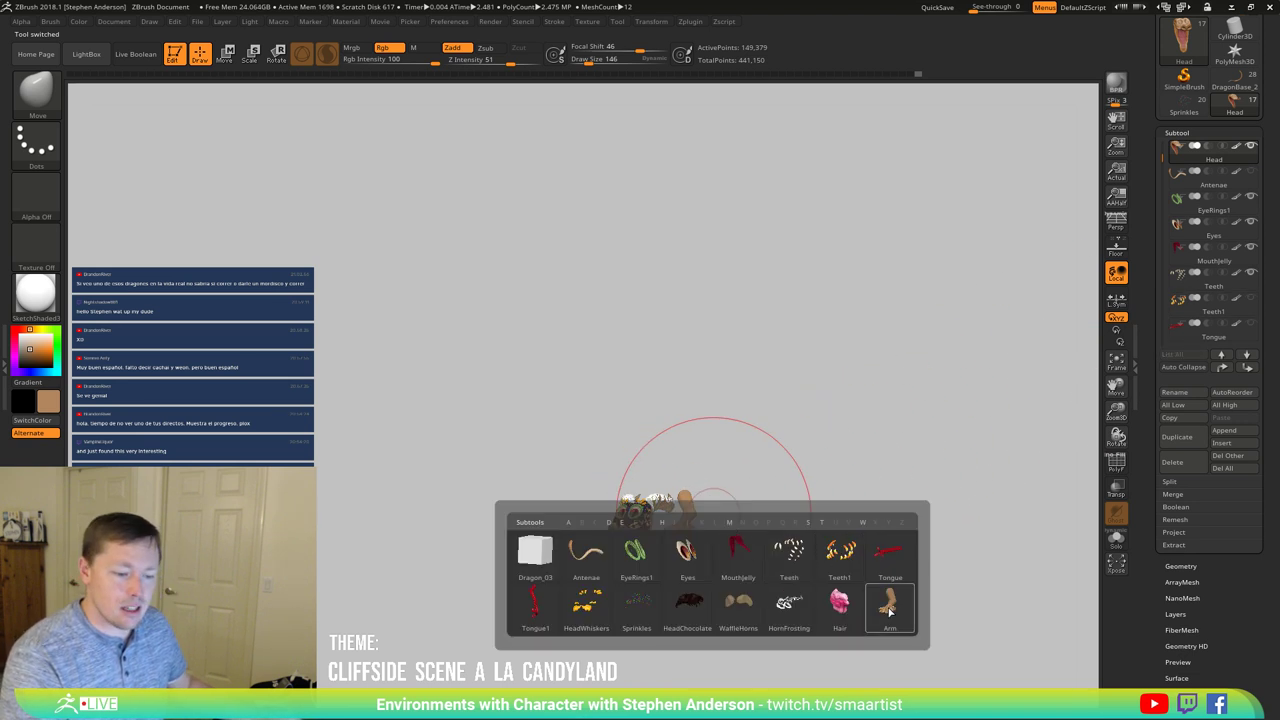
pyautogui.click(889, 608)
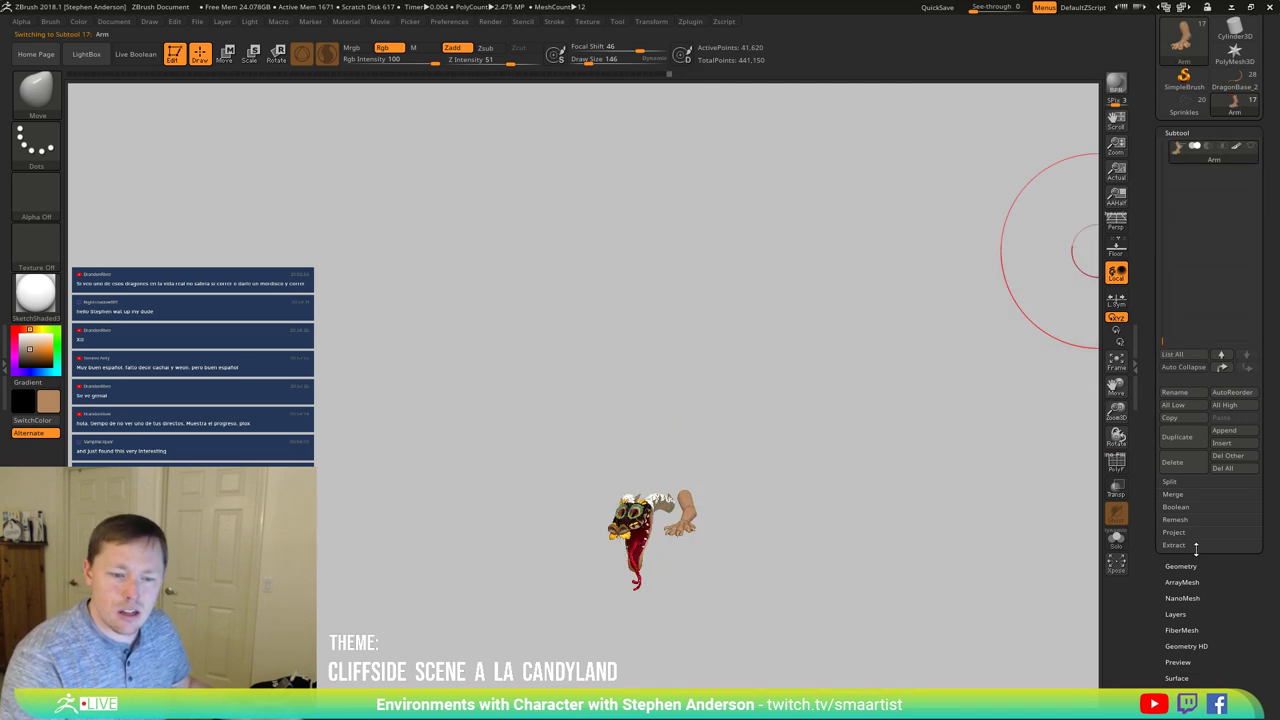
pyautogui.press('n')
pyautogui.click(790, 592)
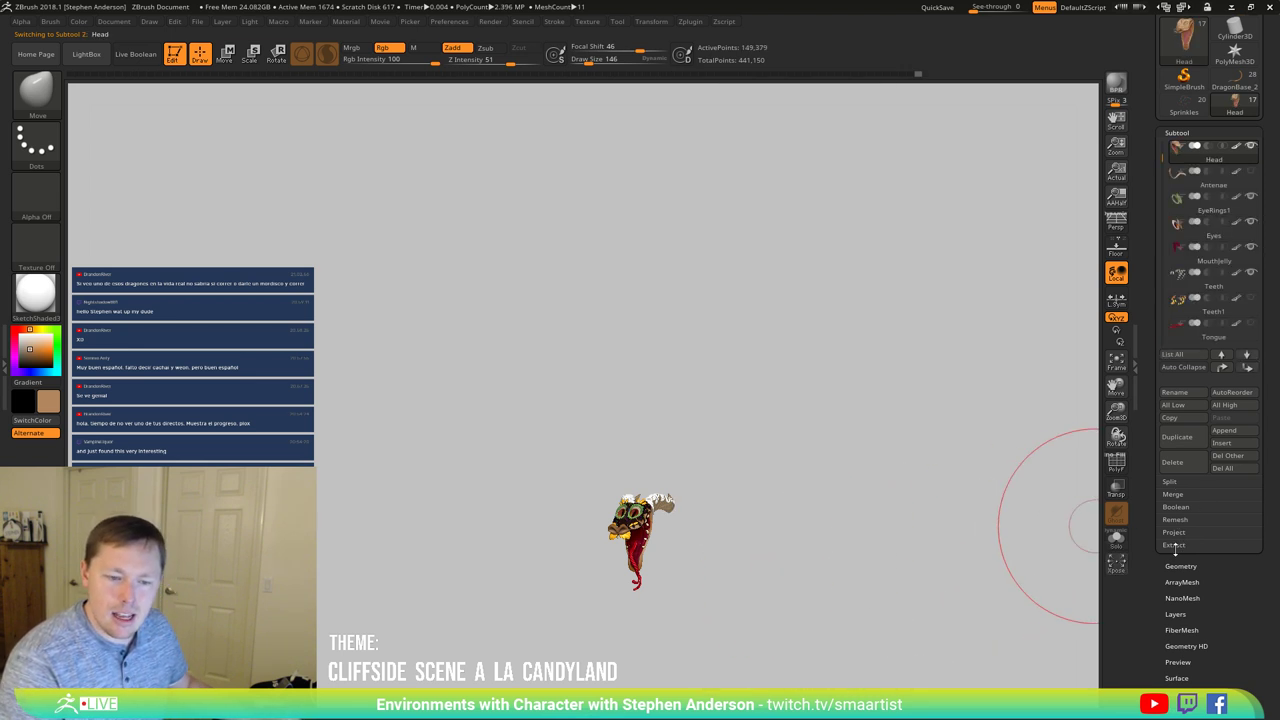
# Step: Merge the visible head subtools into a separate tool and open Merged_Head for inspection
pyautogui.click(1176, 493)
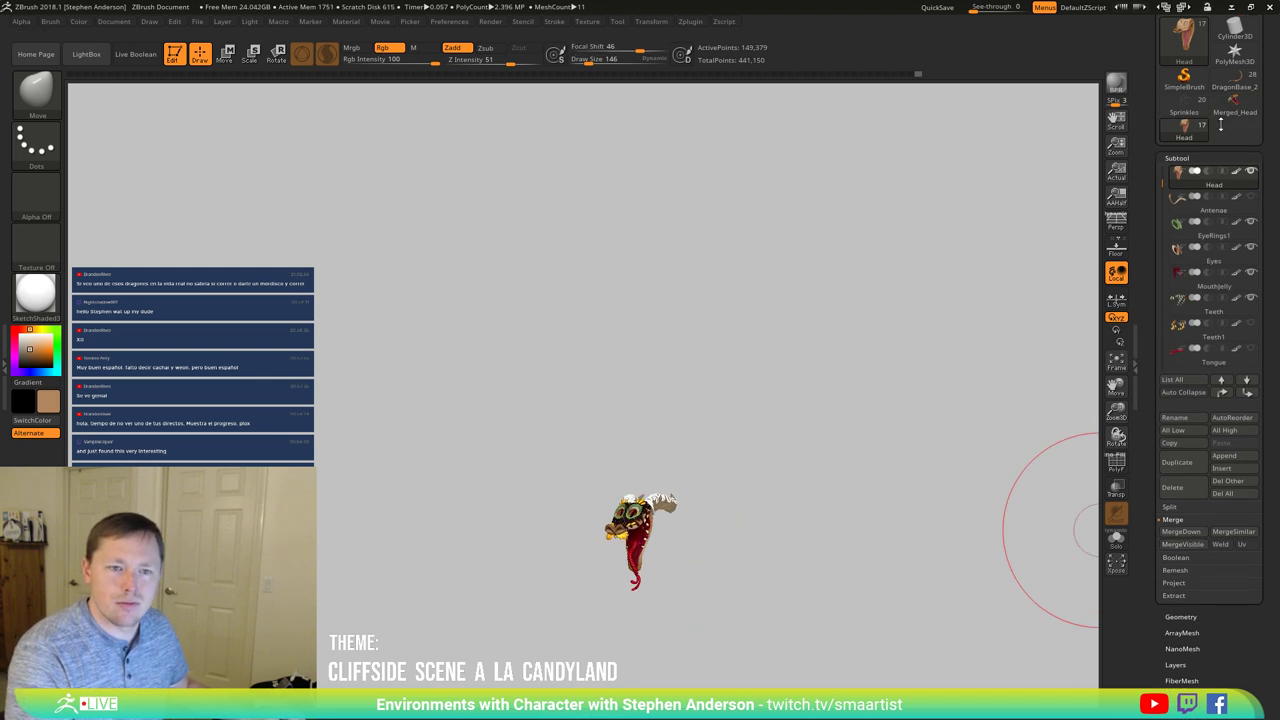
pyautogui.click(1235, 112)
pyautogui.press('f')
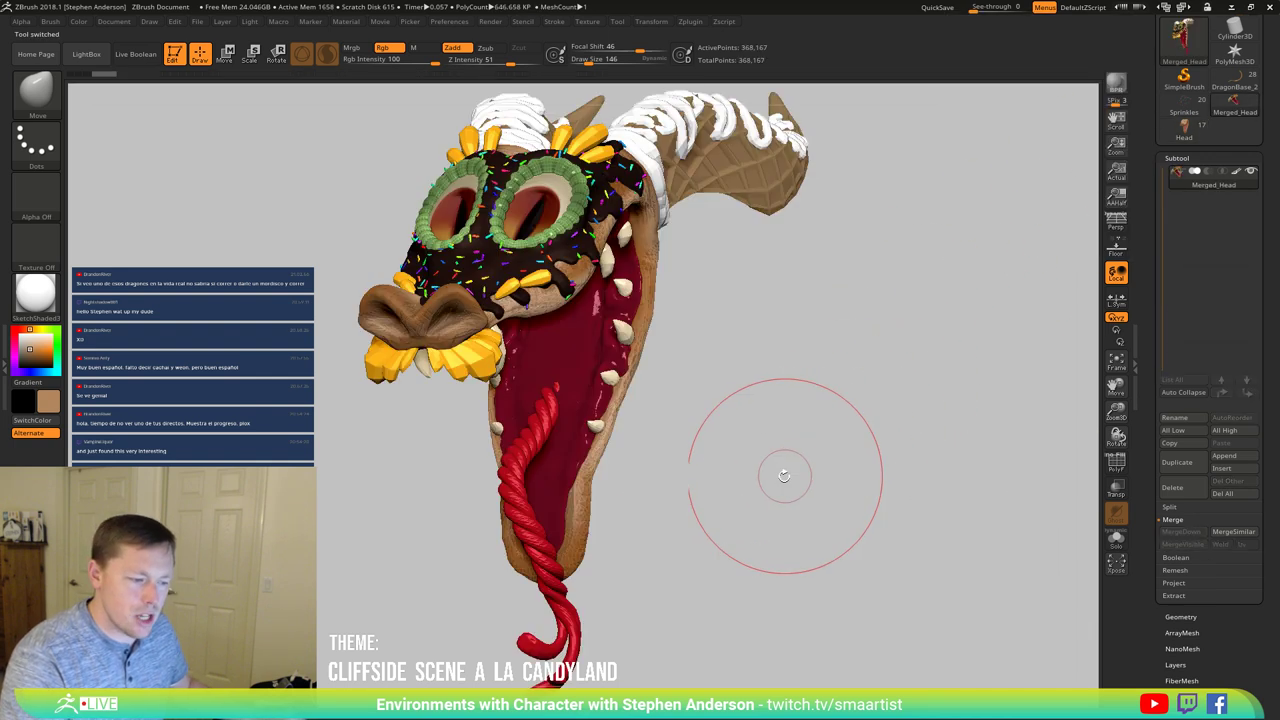
pyautogui.moveTo(778, 394)
pyautogui.mouseDown()
pyautogui.moveTo(788, 386)
pyautogui.moveTo(780, 406)
pyautogui.moveTo(766, 366)
pyautogui.moveTo(783, 433)
pyautogui.moveTo(871, 386)
pyautogui.mouseUp()
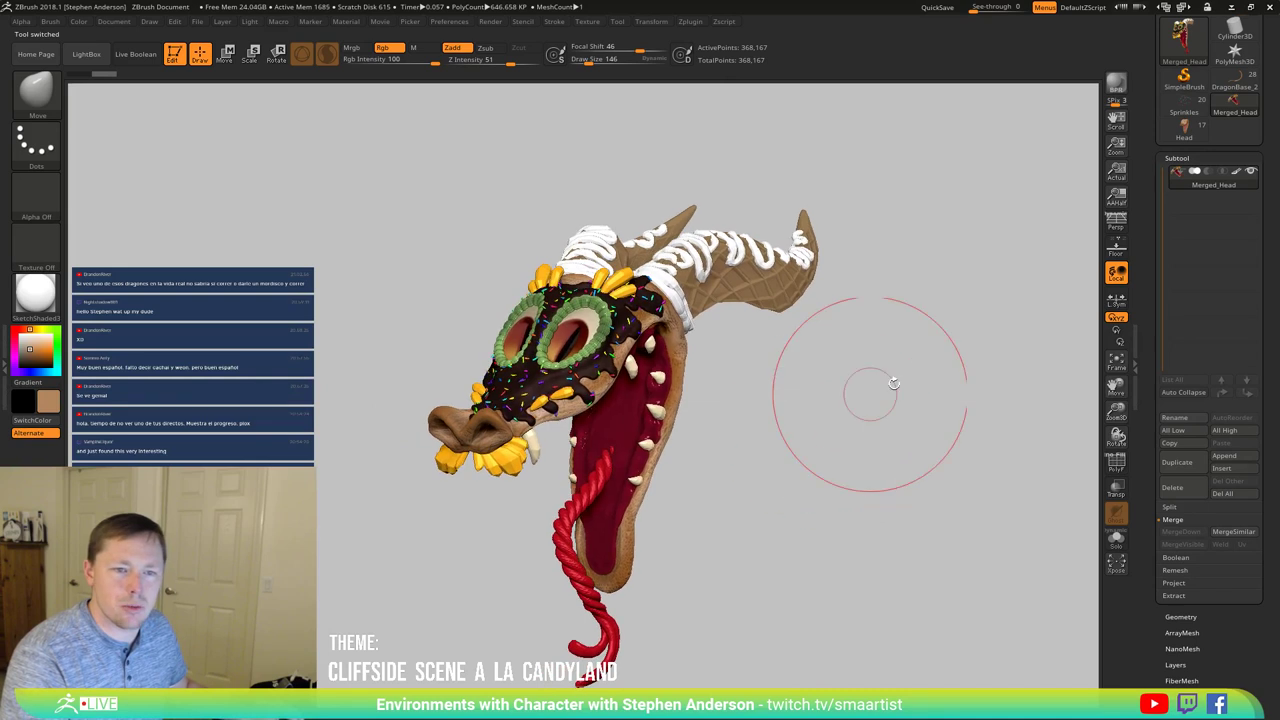
# Step: Return to the unmerged Head tool and make its Antenae subtool visible
pyautogui.click(1188, 128)
pyautogui.click(1180, 543)
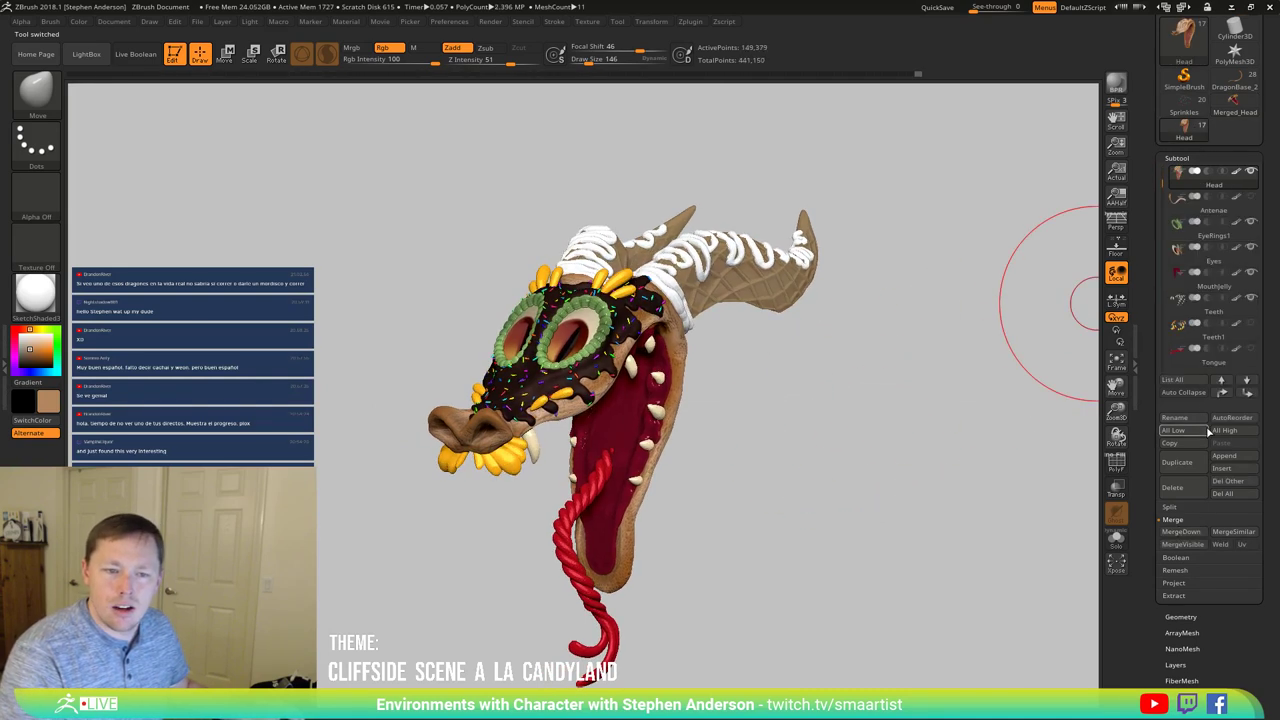
pyautogui.moveTo(862, 352); pyautogui.dragTo(836, 365)
# Step: Select the Antenae subtool and reposition the antennae from the lower jaw to the sides of the snout
pyautogui.press('w')
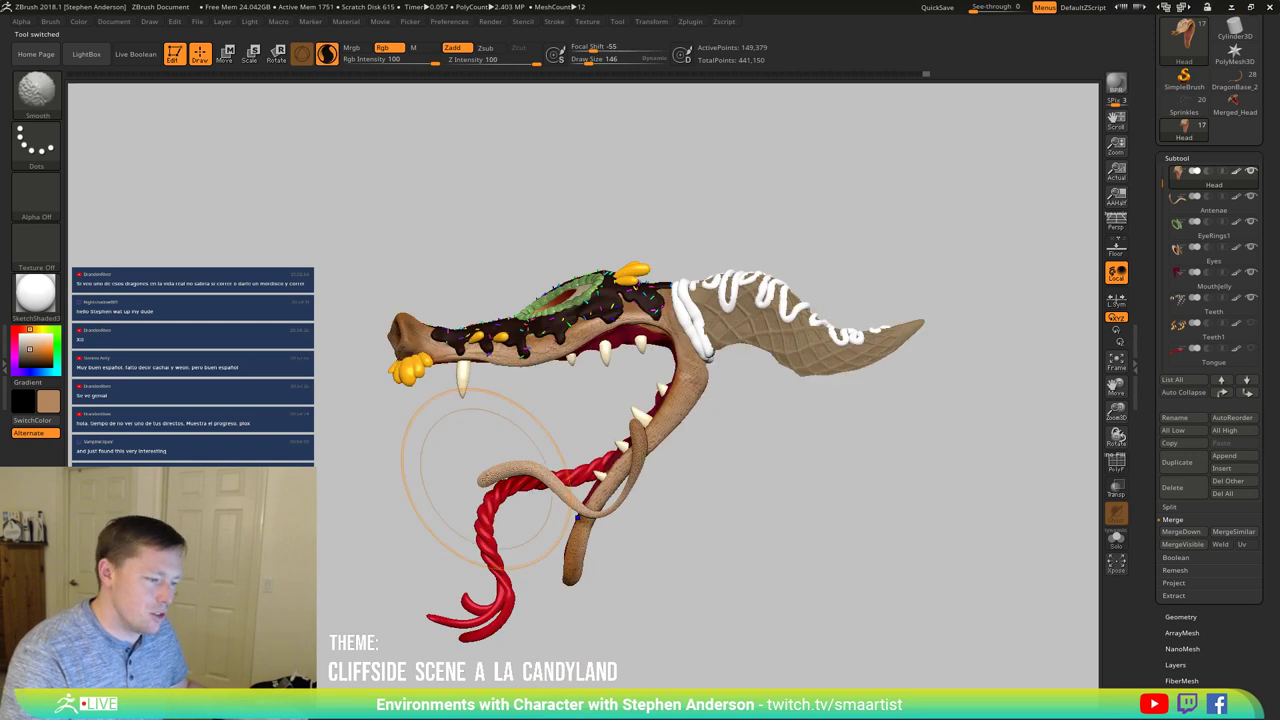
pyautogui.click(698, 330)
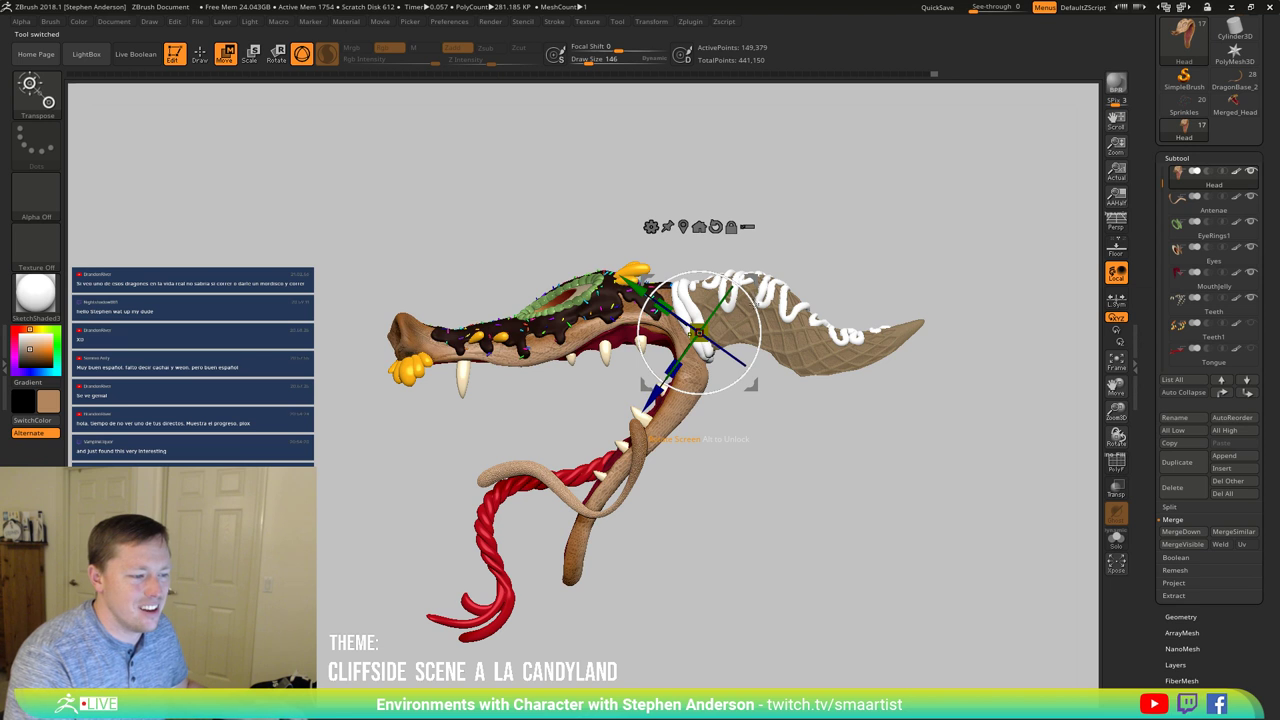
pyautogui.press('n')
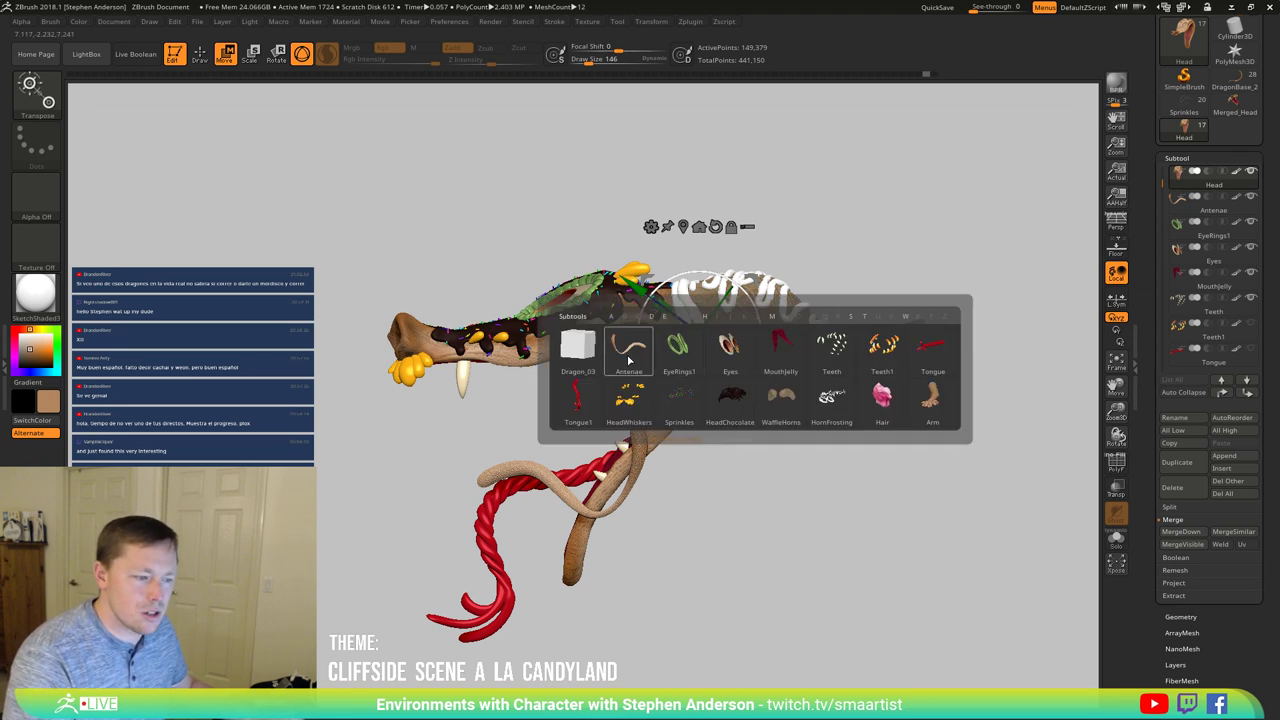
pyautogui.click(628, 350)
pyautogui.keyDown('alt'); pyautogui.moveTo(488, 333); pyautogui.dragTo(742, 331); pyautogui.keyUp('alt')
pyautogui.moveTo(606, 388); pyautogui.dragTo(664, 394)
pyautogui.moveTo(680, 447); pyautogui.dragTo(762, 426, button='right')
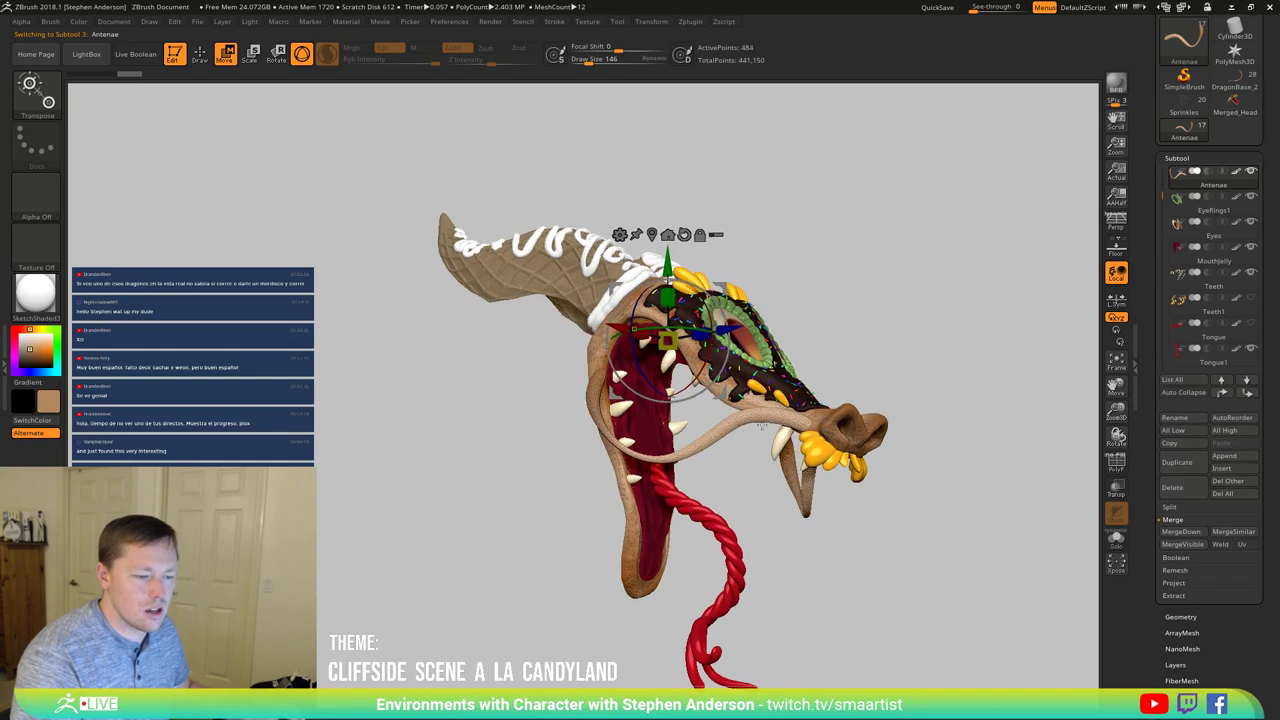
pyautogui.keyDown('alt'); pyautogui.moveTo(880, 402); pyautogui.dragTo(768, 399, button='right'); pyautogui.keyUp('alt')
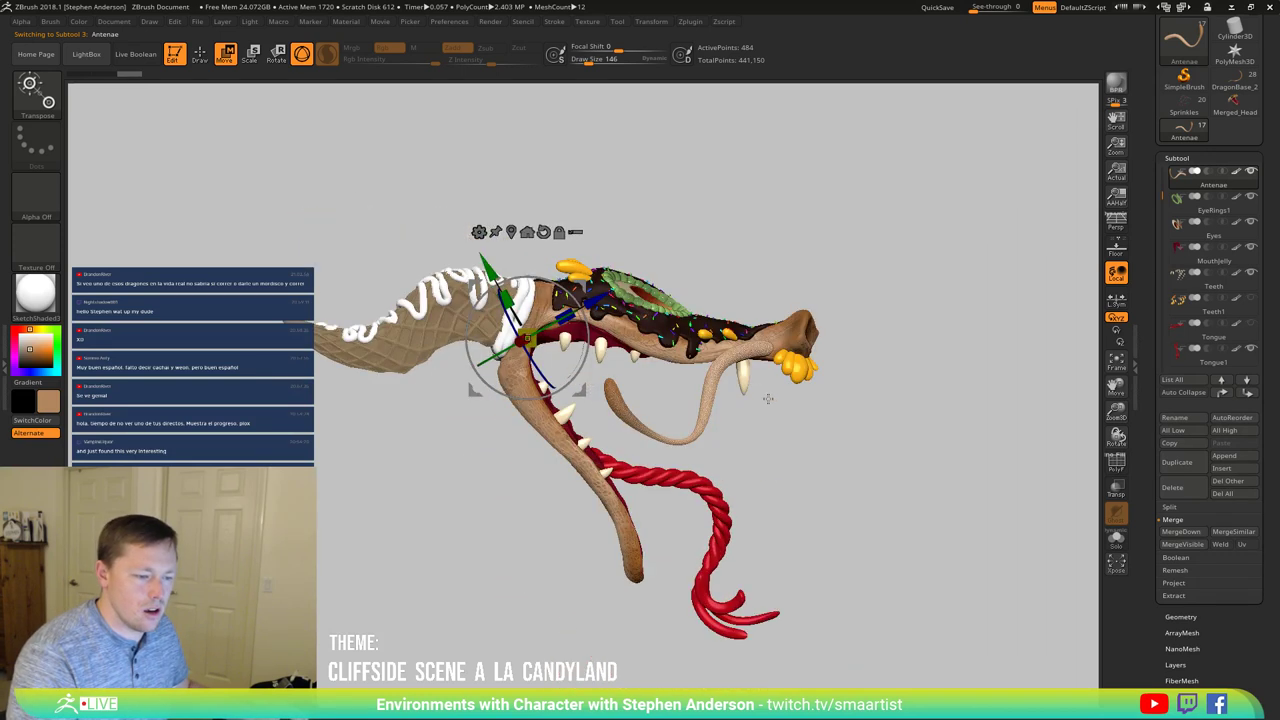
pyautogui.moveTo(580, 390); pyautogui.dragTo(585, 391)
# Step: Select the Teeth subtool and mask all teeth except the large front upper fangs
pyautogui.moveTo(840, 350); pyautogui.dragTo(605, 319, button='right')
pyautogui.press('q')
pyautogui.moveTo(619, 401)
pyautogui.mouseDown(button='right')
pyautogui.moveTo(574, 411)
pyautogui.moveTo(385, 372)
pyautogui.mouseUp(button='right')
pyautogui.moveTo(620, 506); pyautogui.dragTo(594, 495, button='right')
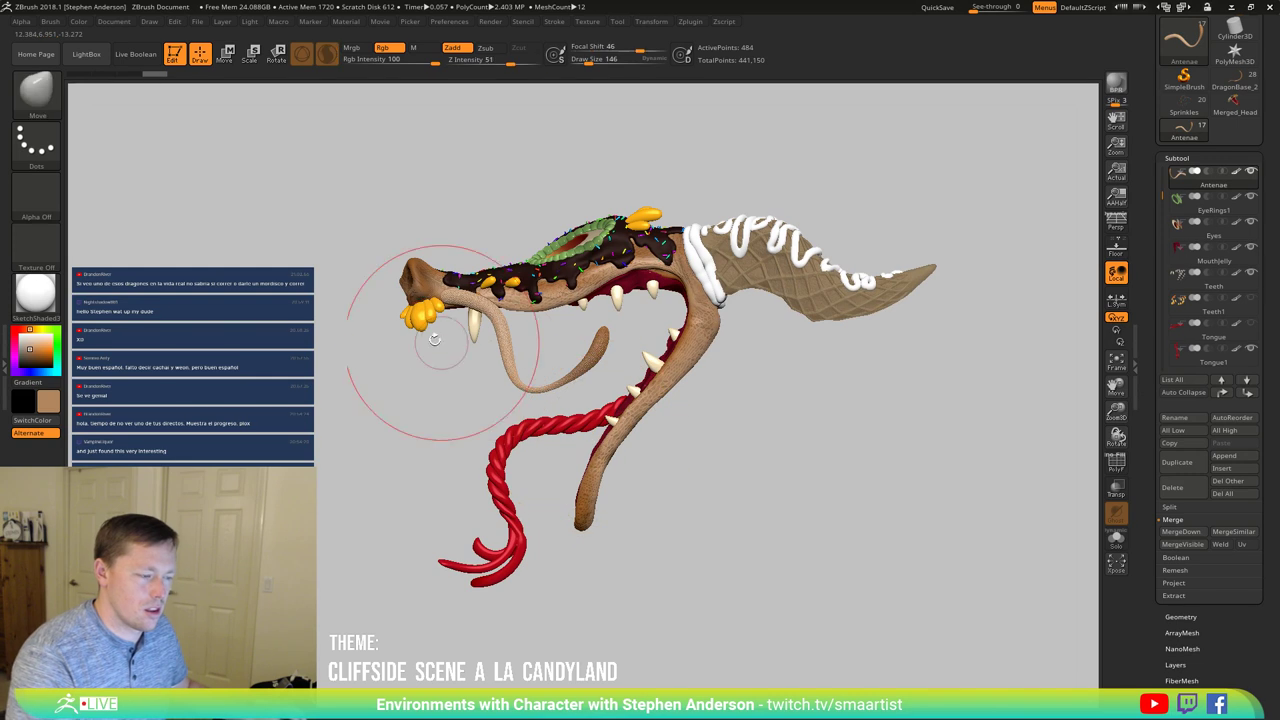
pyautogui.moveTo(440, 328); pyautogui.dragTo(457, 300, button='right')
pyautogui.keyDown('alt'); pyautogui.click(472, 326); pyautogui.keyUp('alt')
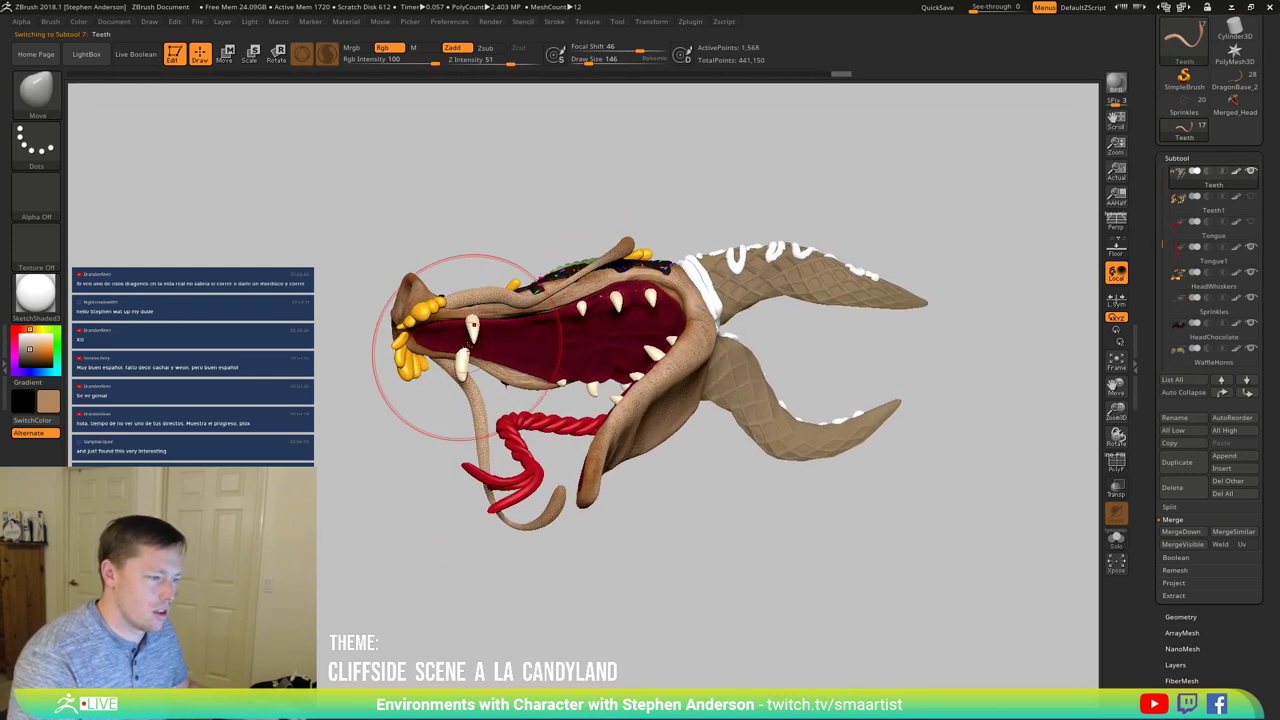
pyautogui.press('w')
pyautogui.moveTo(474, 337)
pyautogui.mouseDown(button='right')
pyautogui.moveTo(517, 486)
pyautogui.moveTo(500, 534)
pyautogui.moveTo(443, 457)
pyautogui.mouseUp(button='right')
pyautogui.moveTo(391, 448)
pyautogui.keyDown('ctrl'); pyautogui.mouseDown()
pyautogui.moveTo(490, 427)
pyautogui.moveTo(415, 230)
pyautogui.moveTo(344, 406)
pyautogui.mouseUp(); pyautogui.keyUp('ctrl')
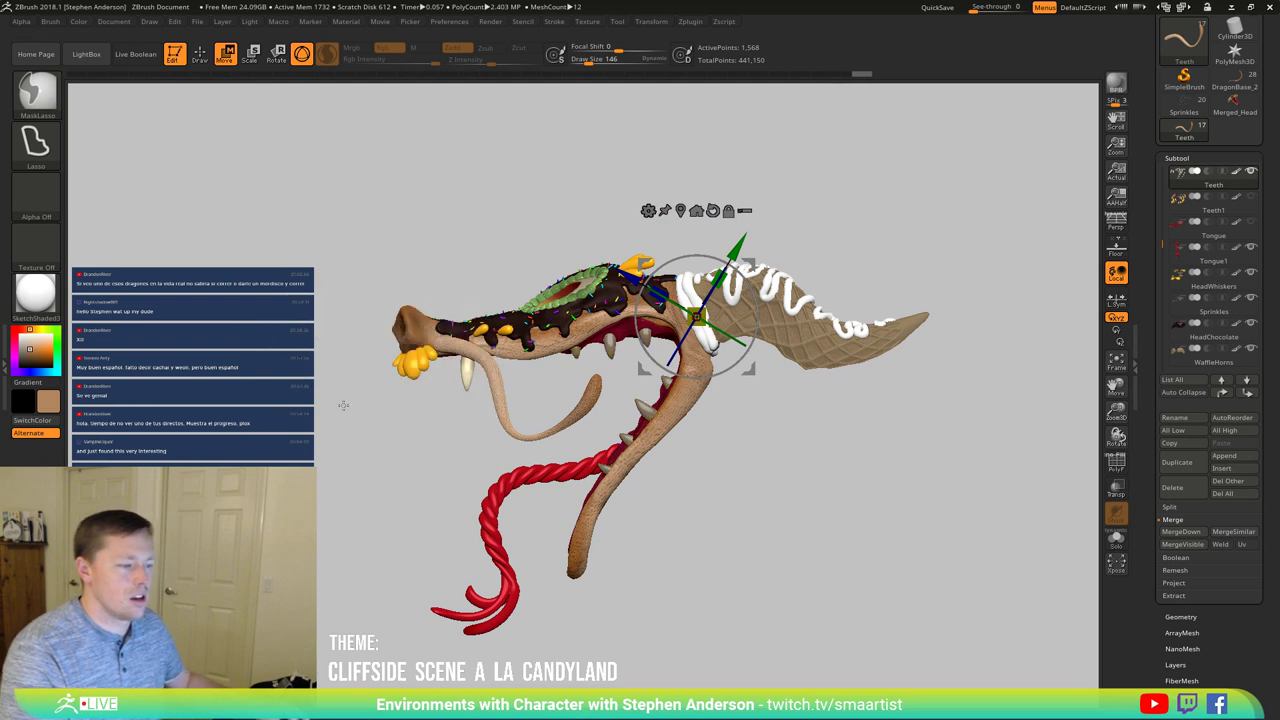
# Step: Centre the gizmo on the unmasked front fang and duplicate the fang toward the tip of the upper jaw
pyautogui.click(681, 211)
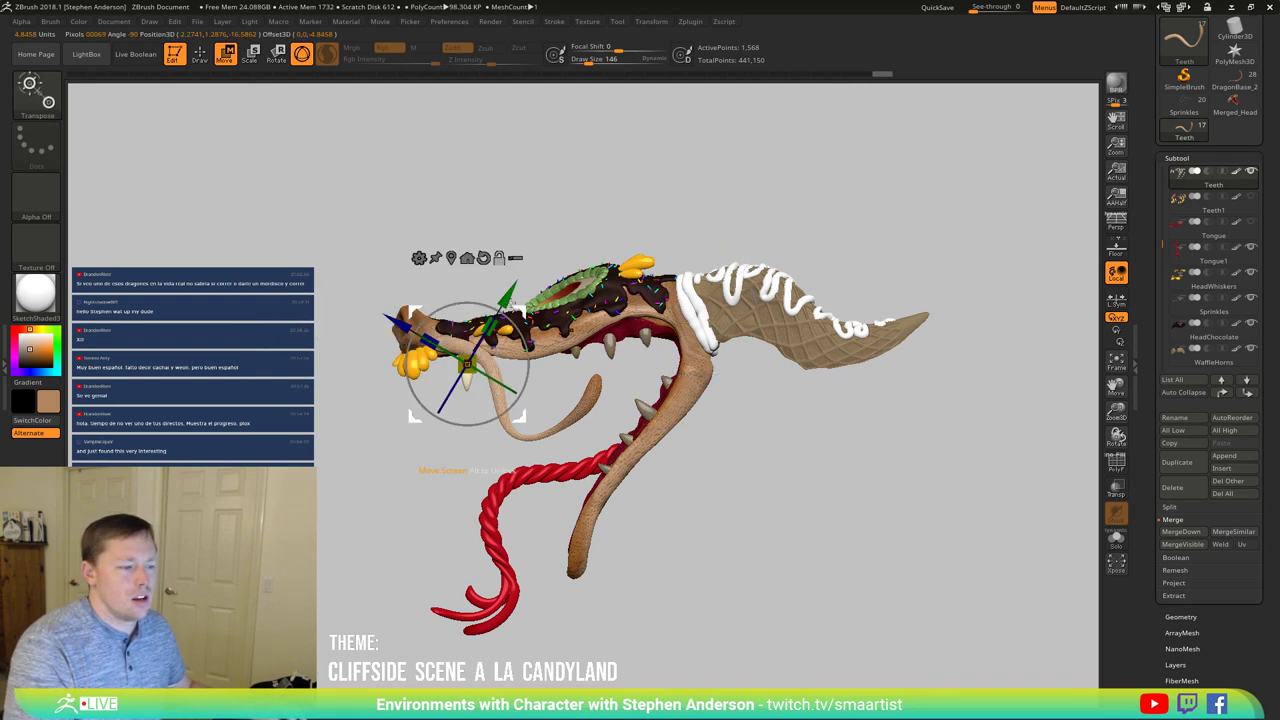
pyautogui.moveTo(530, 383); pyautogui.dragTo(562, 205, button='right')
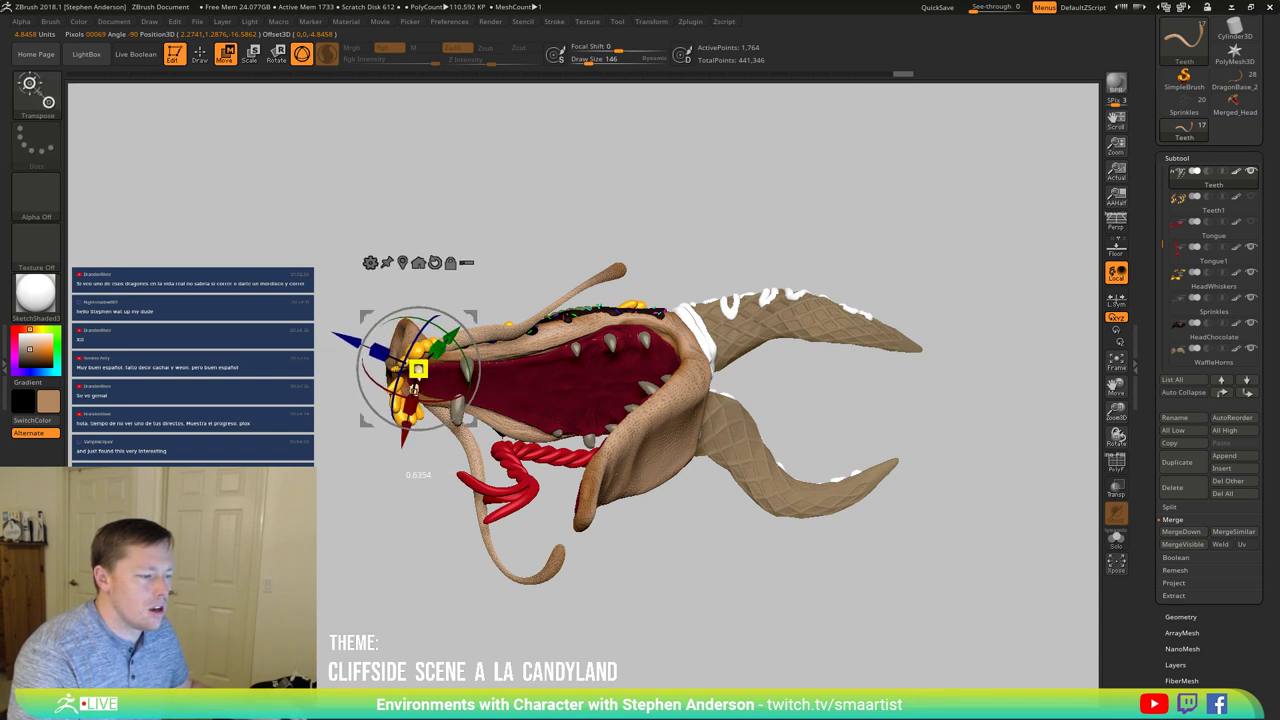
pyautogui.moveTo(360, 474); pyautogui.dragTo(557, 357, button='right')
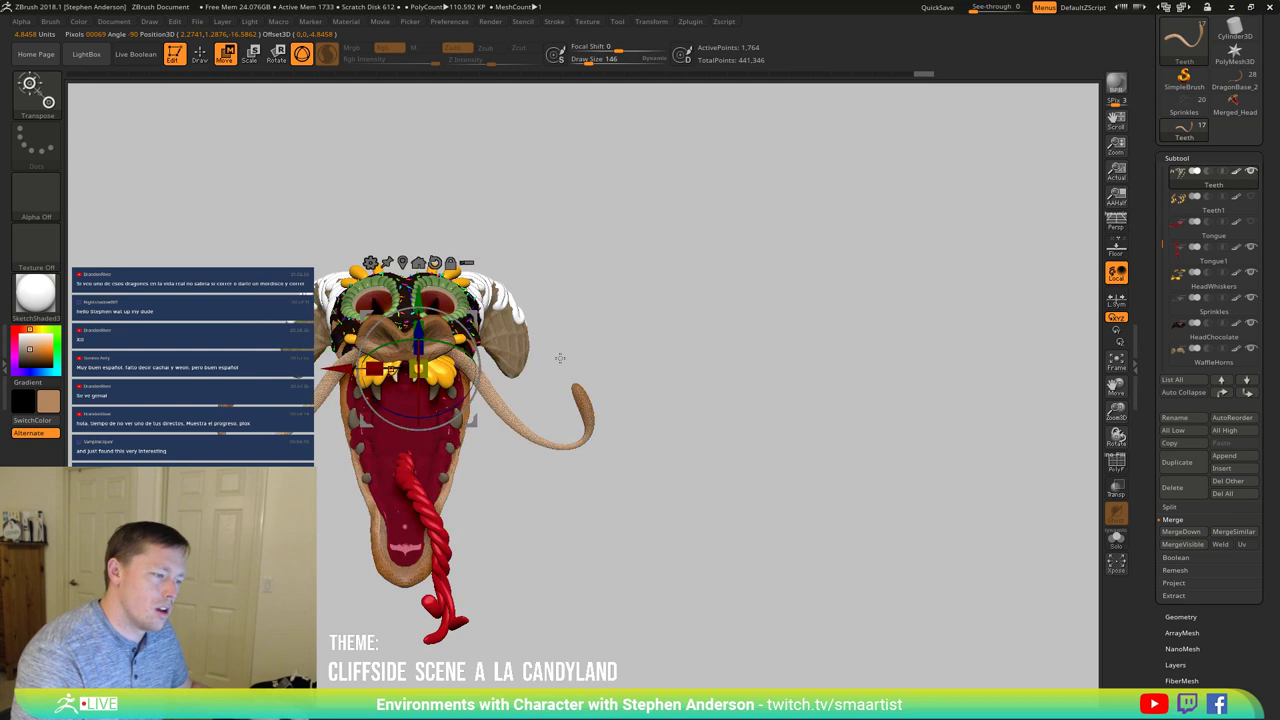
pyautogui.moveTo(594, 283); pyautogui.dragTo(603, 236, button='right')
# Step: Rotate and reposition the duplicated small fangs so they curve inward along the rim near the tip of the upper jaw
pyautogui.moveTo(456, 319); pyautogui.dragTo(457, 320)
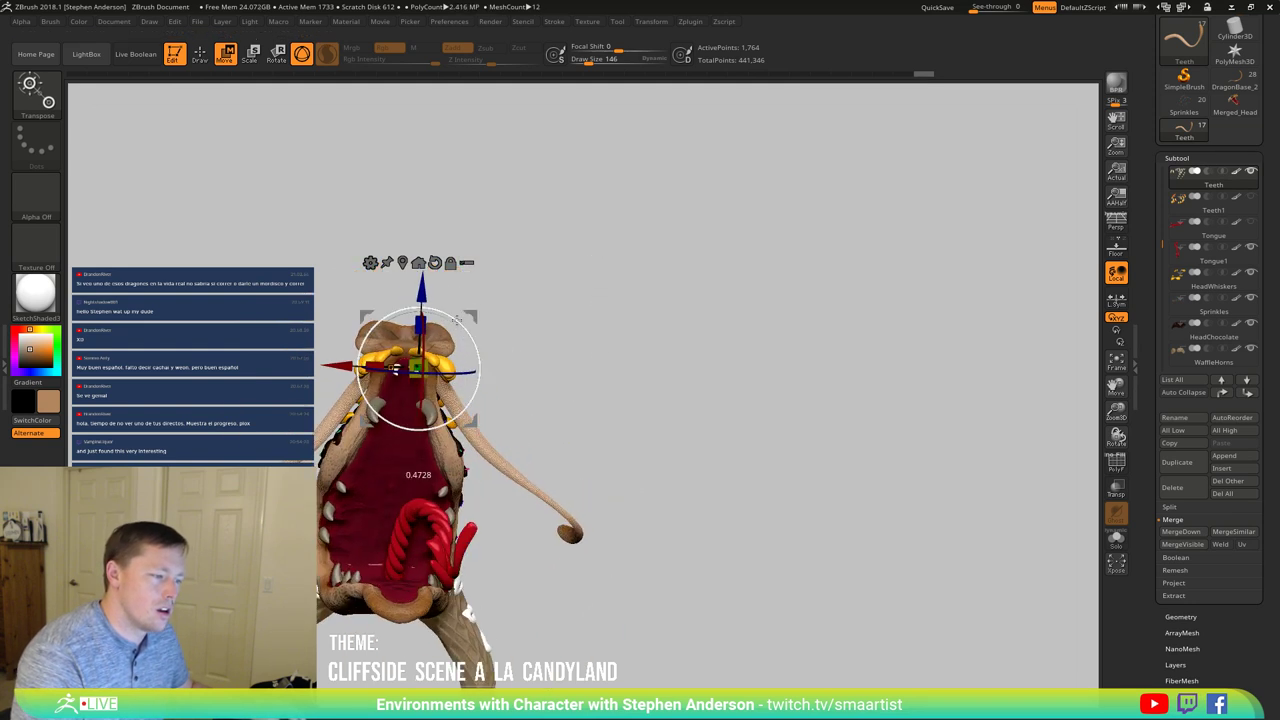
pyautogui.hotkey('ctrl', 'z')
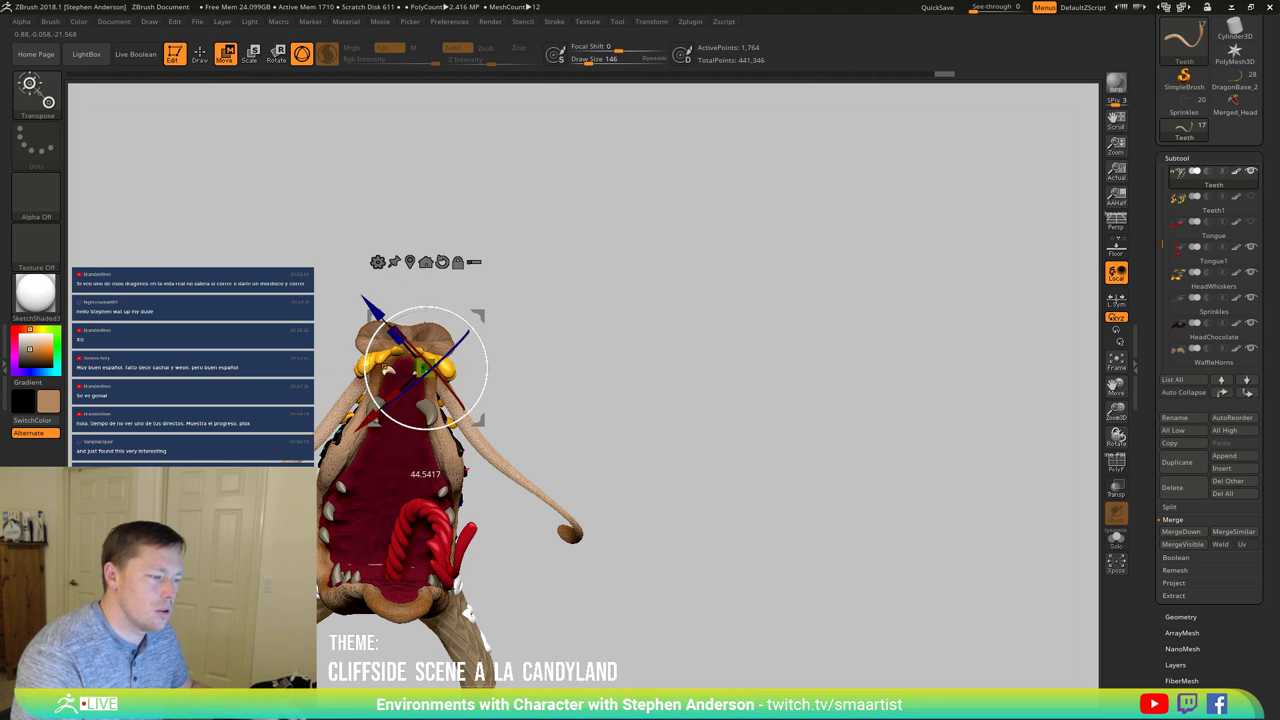
pyautogui.click(408, 265)
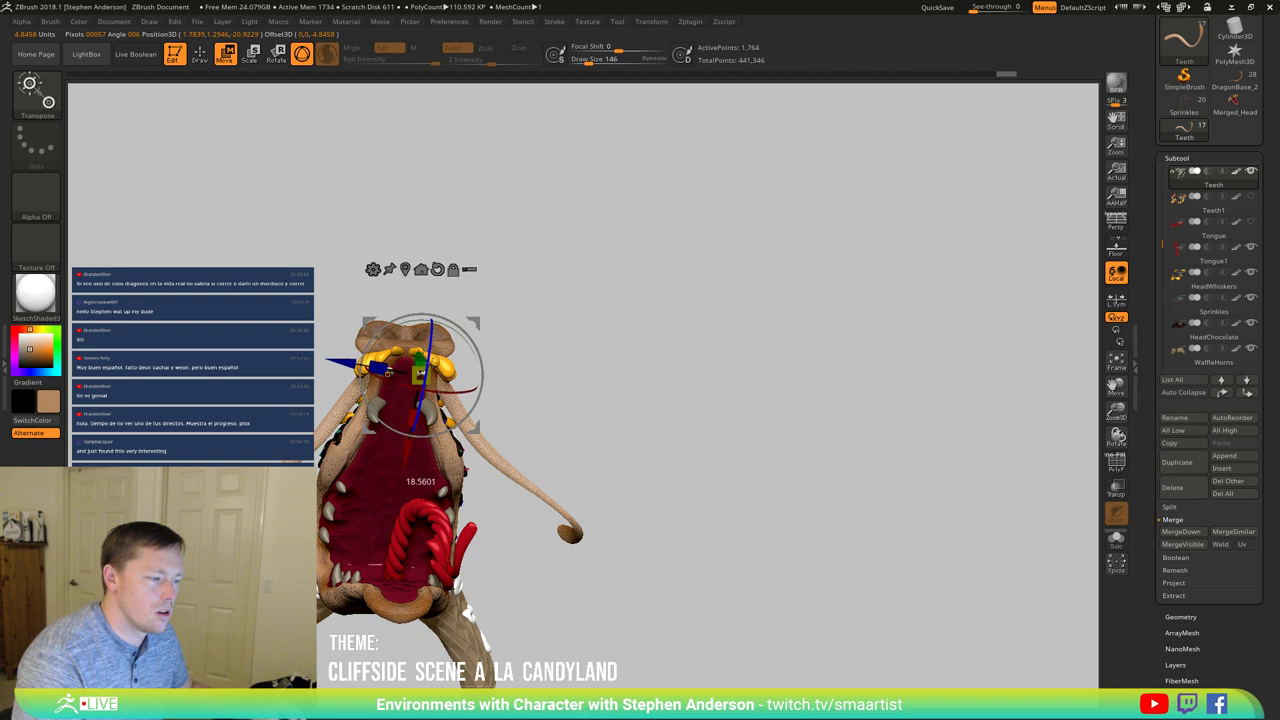
pyautogui.moveTo(580, 313); pyautogui.dragTo(565, 288)
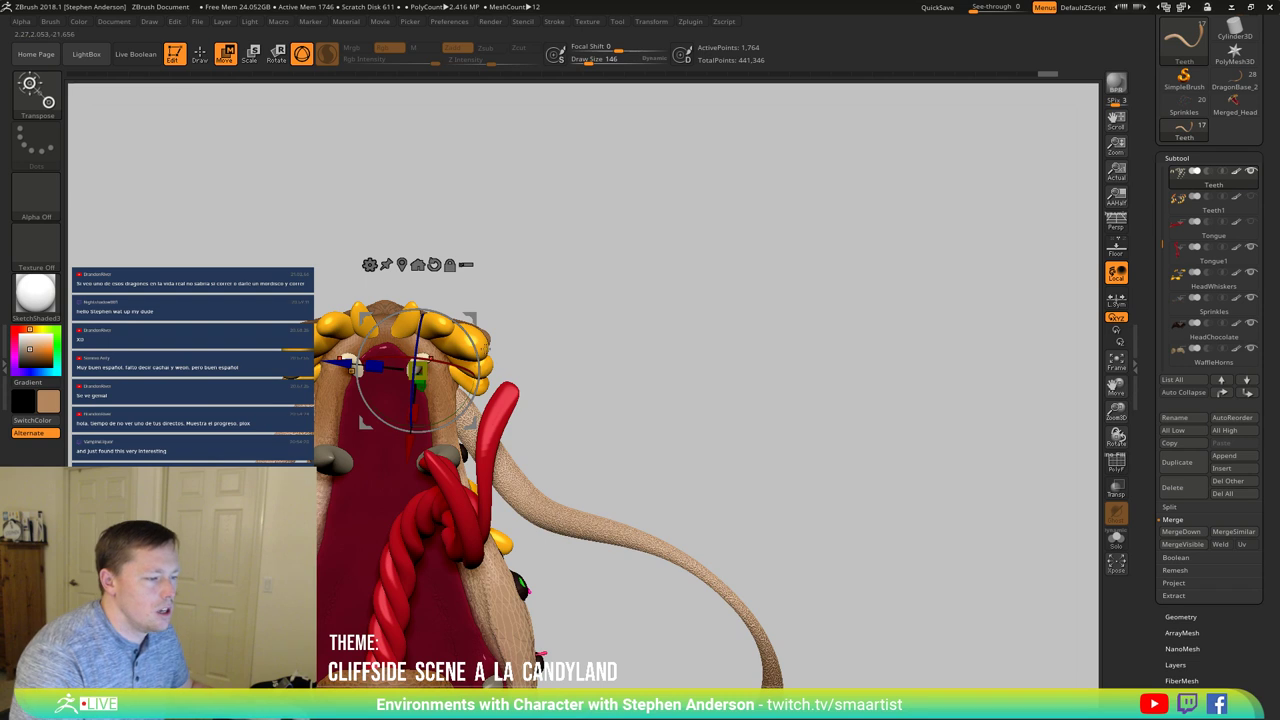
pyautogui.moveTo(472, 324); pyautogui.dragTo(479, 342)
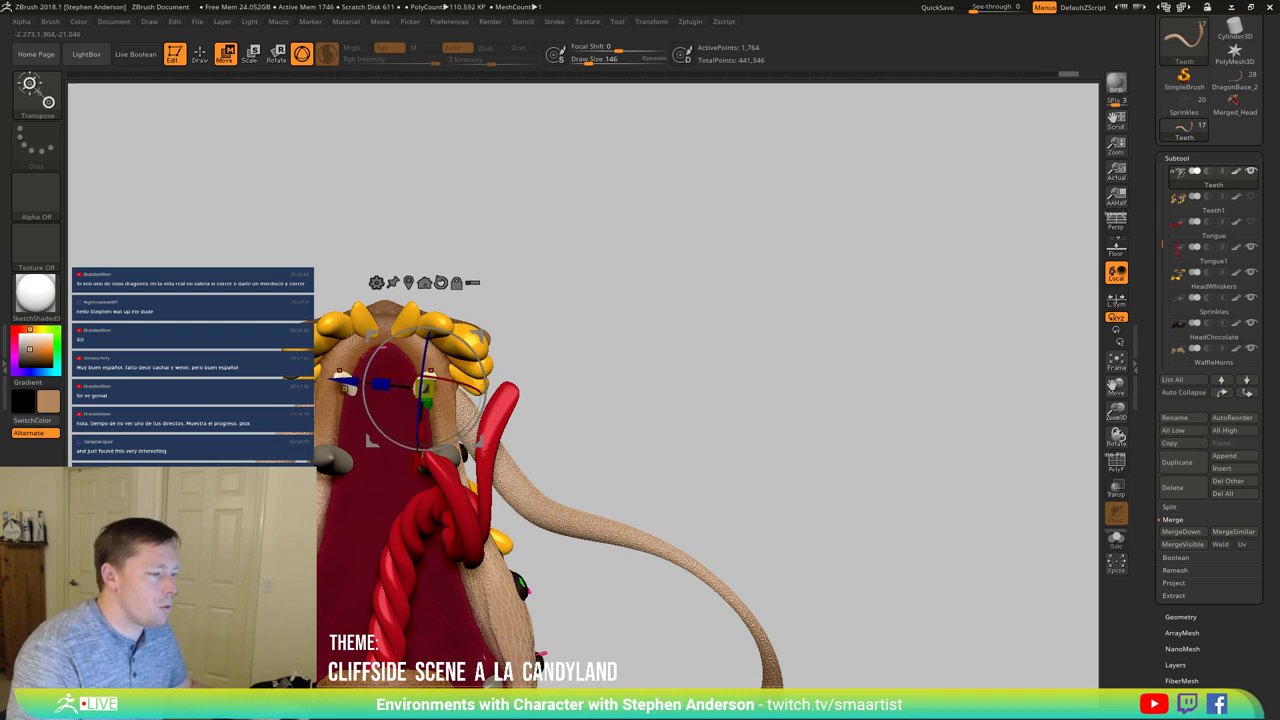
pyautogui.moveTo(660, 280); pyautogui.dragTo(673, 295)
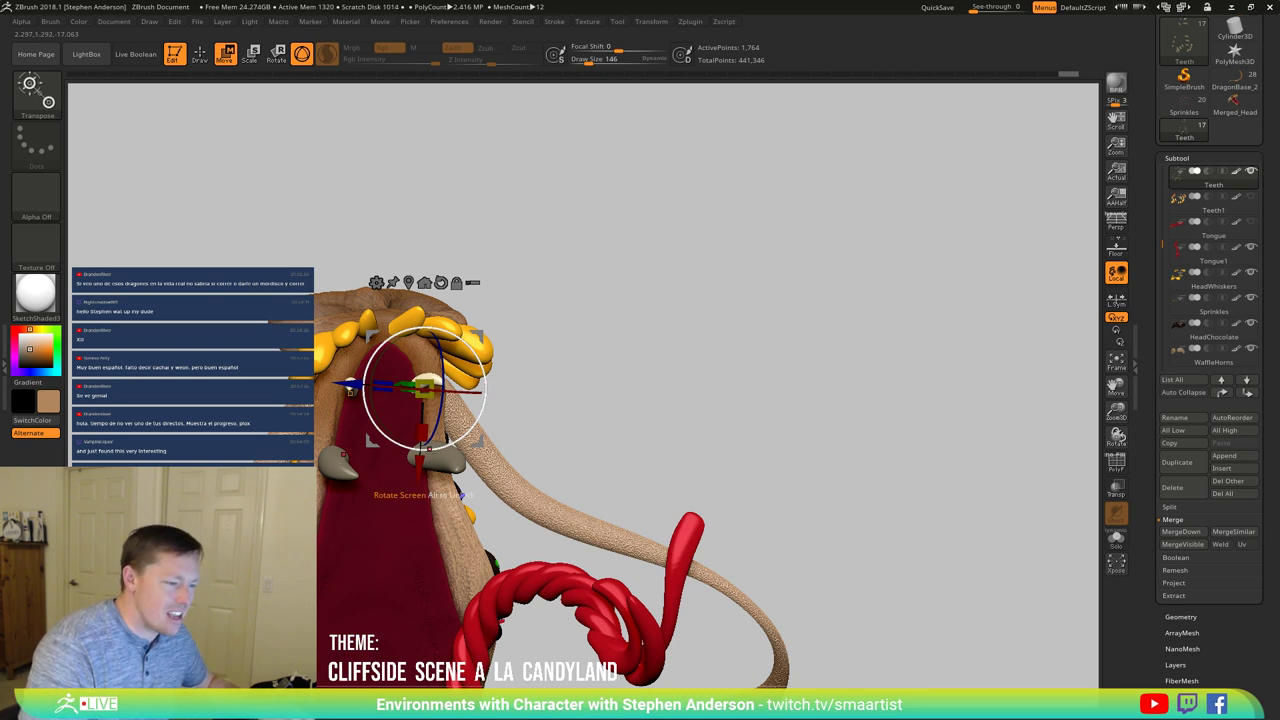
# Step: Return to draw mode and clear the mask from the Teeth subtool
pyautogui.press('q')
pyautogui.moveTo(511, 352)
pyautogui.mouseDown()
pyautogui.moveTo(478, 345)
pyautogui.moveTo(494, 343)
pyautogui.moveTo(529, 386)
pyautogui.moveTo(523, 357)
pyautogui.moveTo(491, 366)
pyautogui.moveTo(512, 335)
pyautogui.moveTo(494, 360)
pyautogui.moveTo(474, 318)
pyautogui.moveTo(492, 370)
pyautogui.moveTo(490, 315)
pyautogui.moveTo(534, 343)
pyautogui.moveTo(549, 326)
pyautogui.moveTo(538, 368)
pyautogui.mouseUp()
pyautogui.press('ctrl')
pyautogui.moveTo(530, 371)
pyautogui.mouseDown()
pyautogui.moveTo(517, 394)
pyautogui.moveTo(569, 309)
pyautogui.moveTo(554, 334)
pyautogui.moveTo(385, 372)
pyautogui.mouseUp()
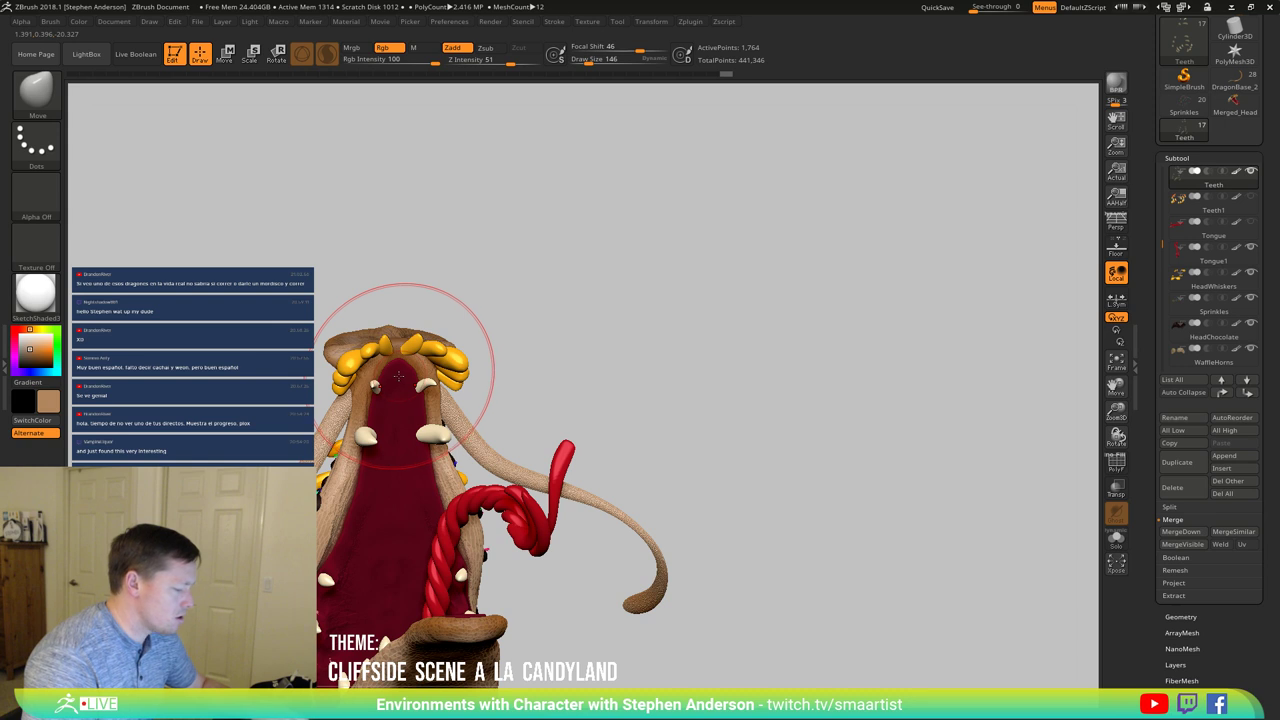
# Step: Choose the QCube mesh from the IMM Primitives brush and set the draw size to 29
pyautogui.press('b')
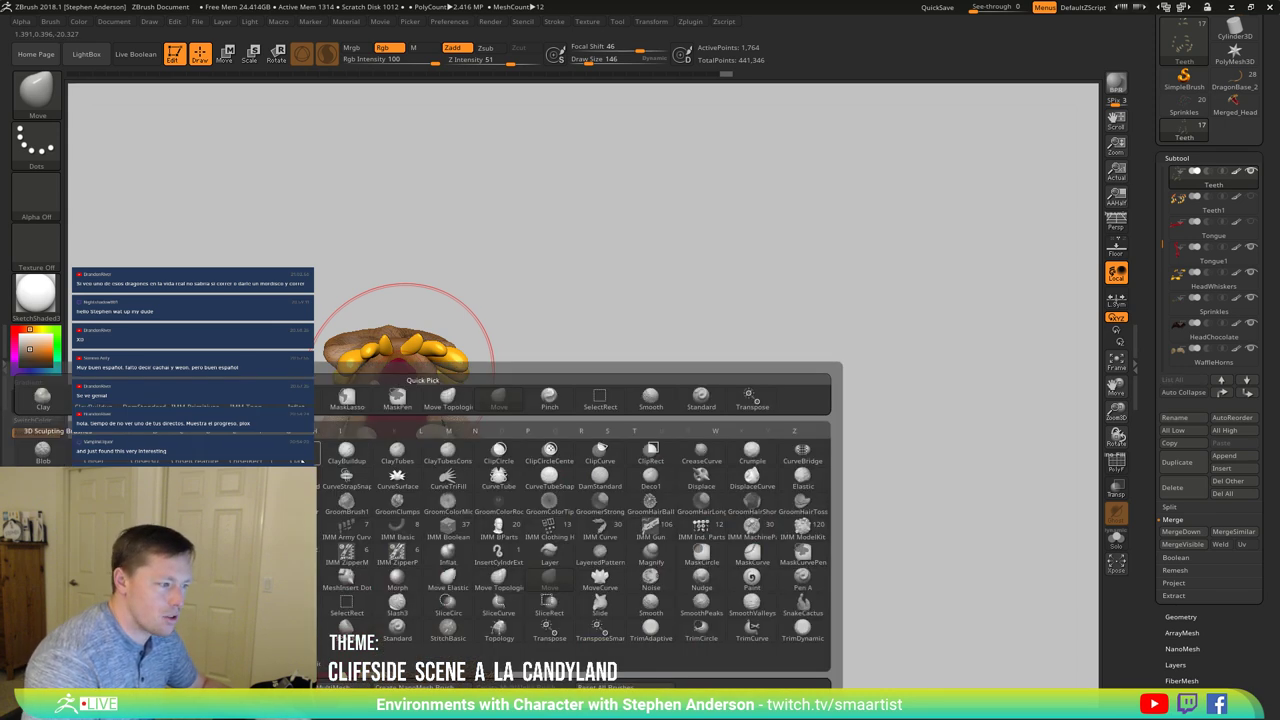
pyautogui.click(197, 404)
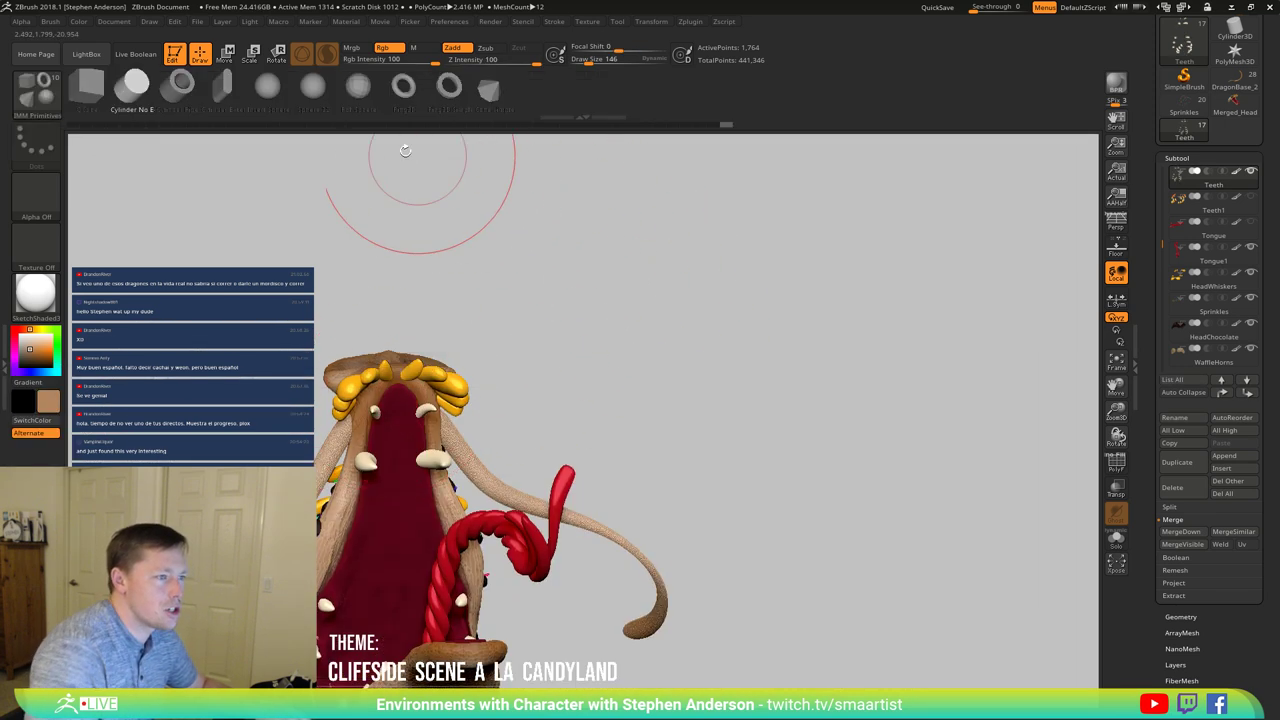
pyautogui.click(172, 91)
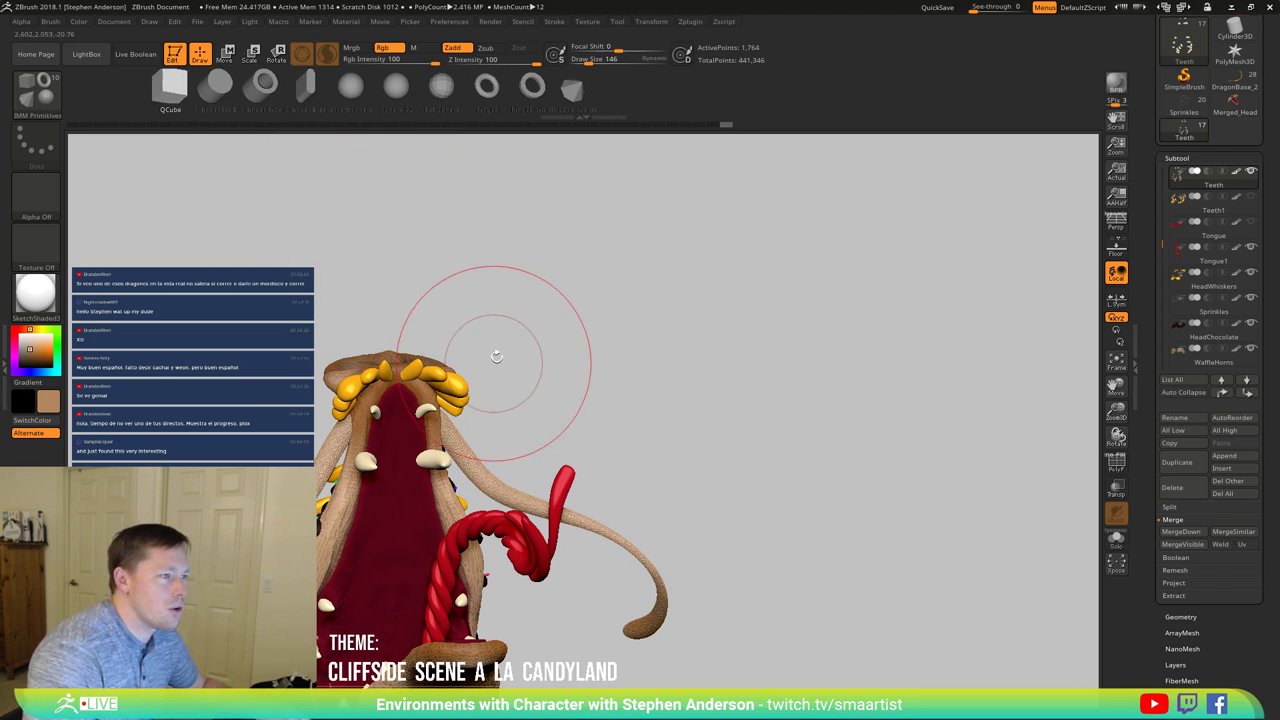
pyautogui.moveTo(525, 309); pyautogui.dragTo(523, 306)
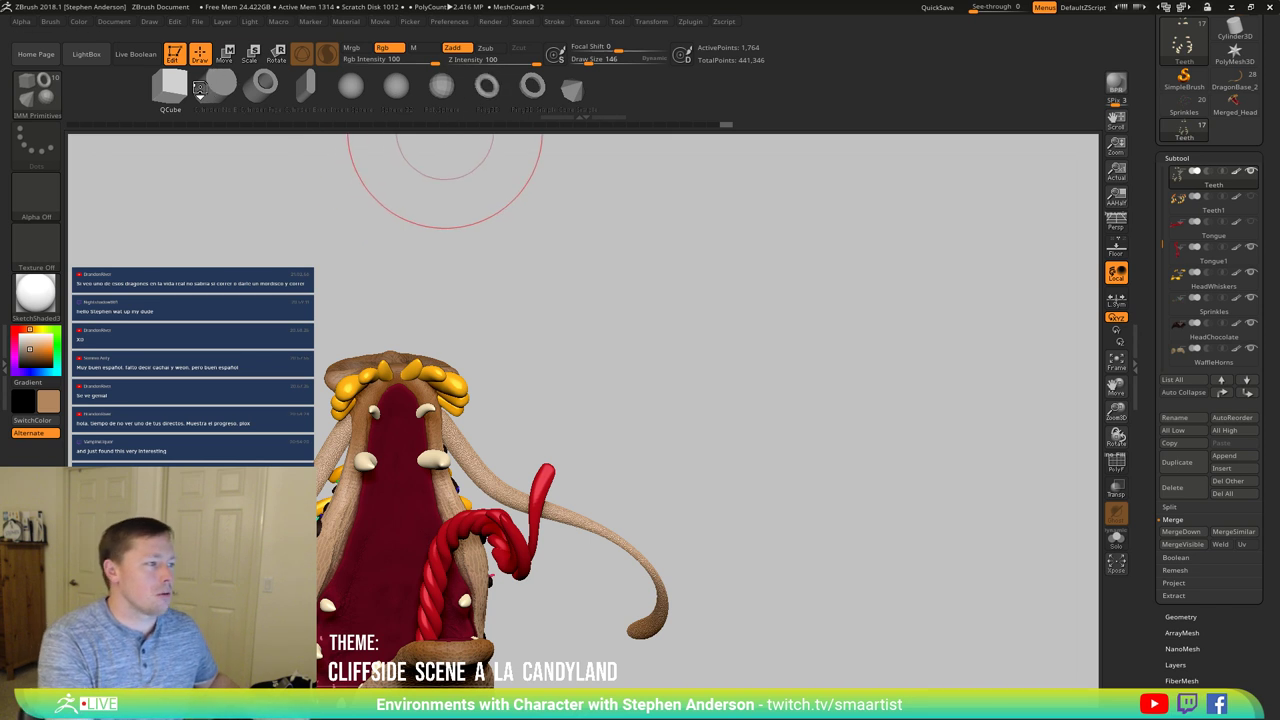
pyautogui.moveTo(400, 396); pyautogui.dragTo(414, 379, button='right')
pyautogui.press('ctrl')
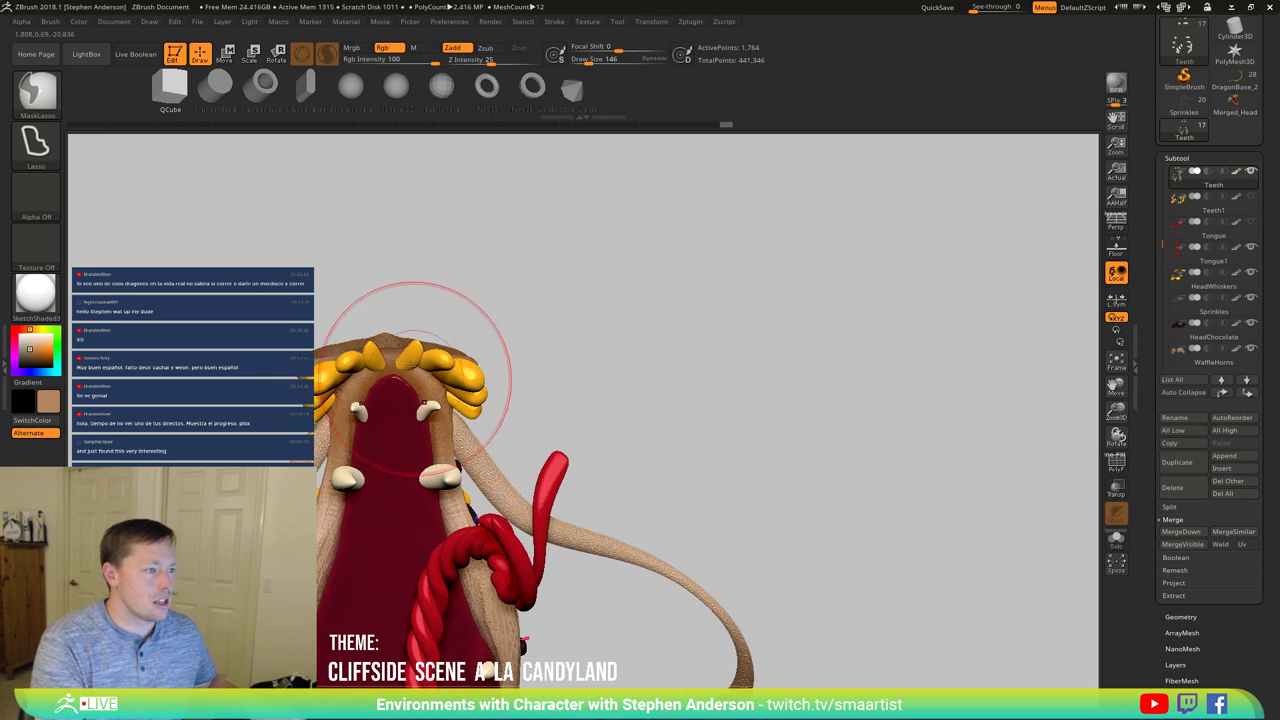
pyautogui.moveTo(522, 63); pyautogui.dragTo(515, 63)
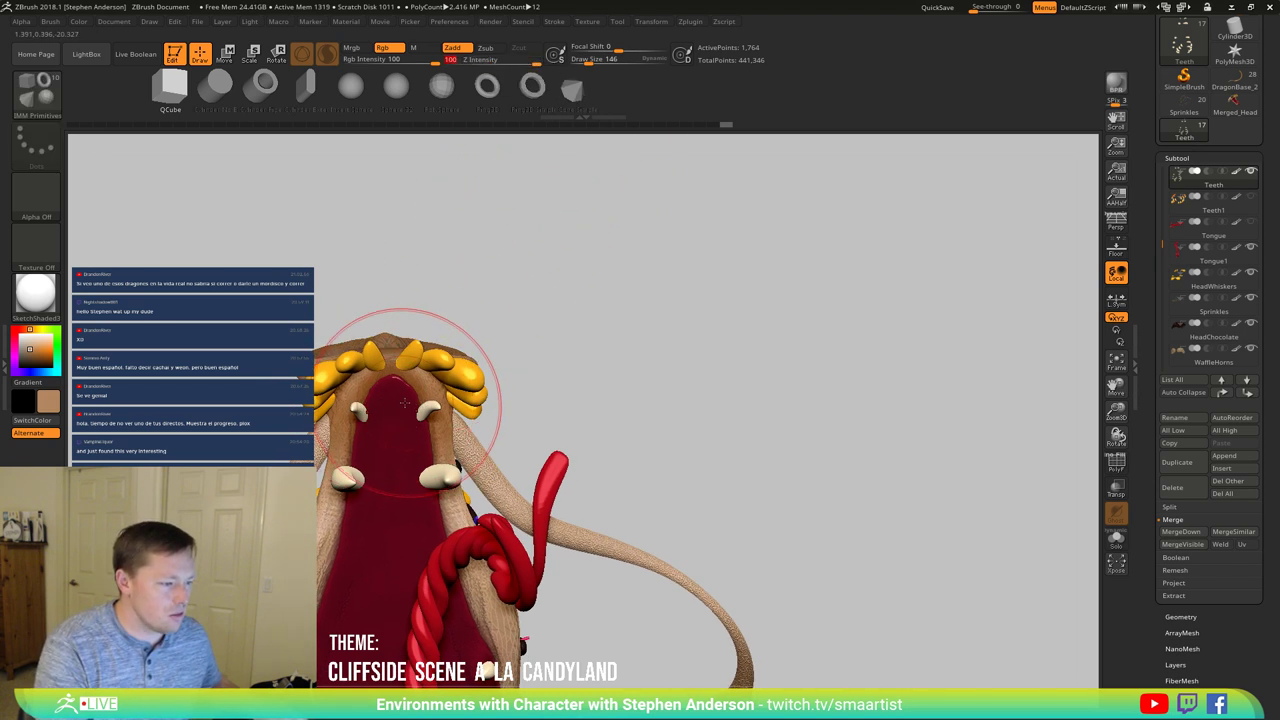
pyautogui.write('s29')
pyautogui.press('Return')
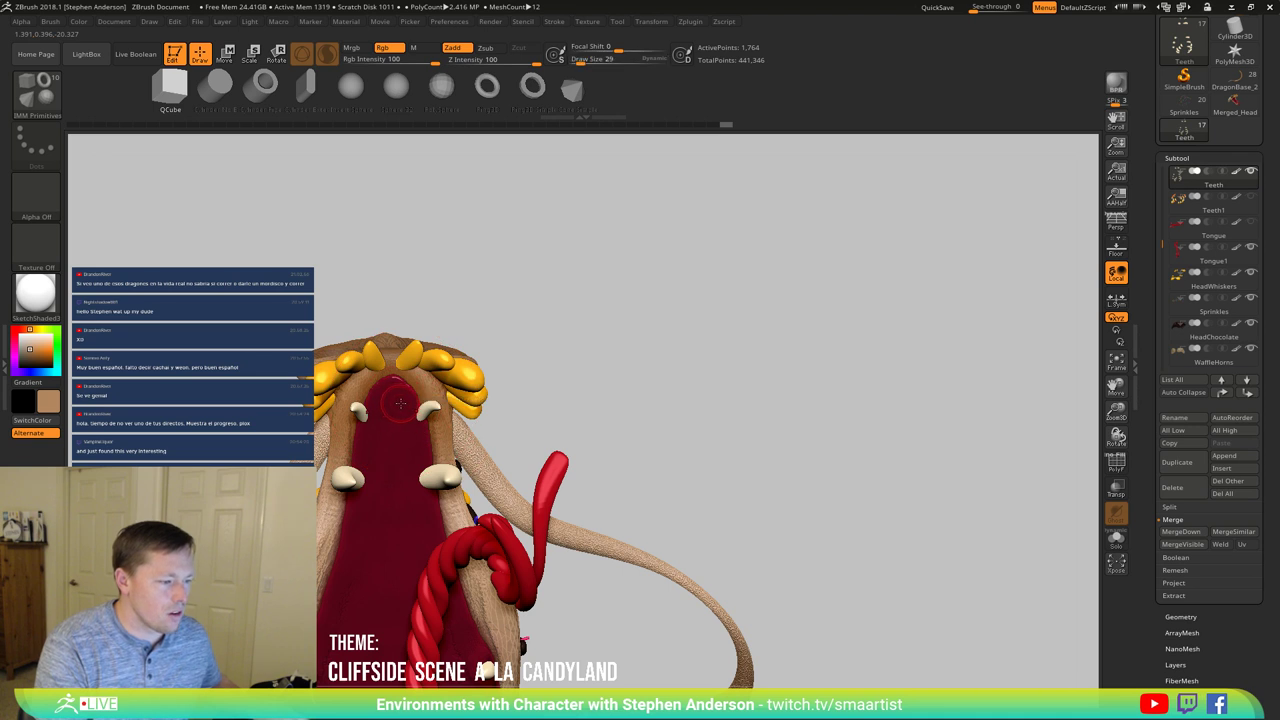
# Step: Reset the gizmo's orientation on the small front fang and check the fangs from the front and from below
pyautogui.moveTo(421, 402); pyautogui.dragTo(396, 415, button='right')
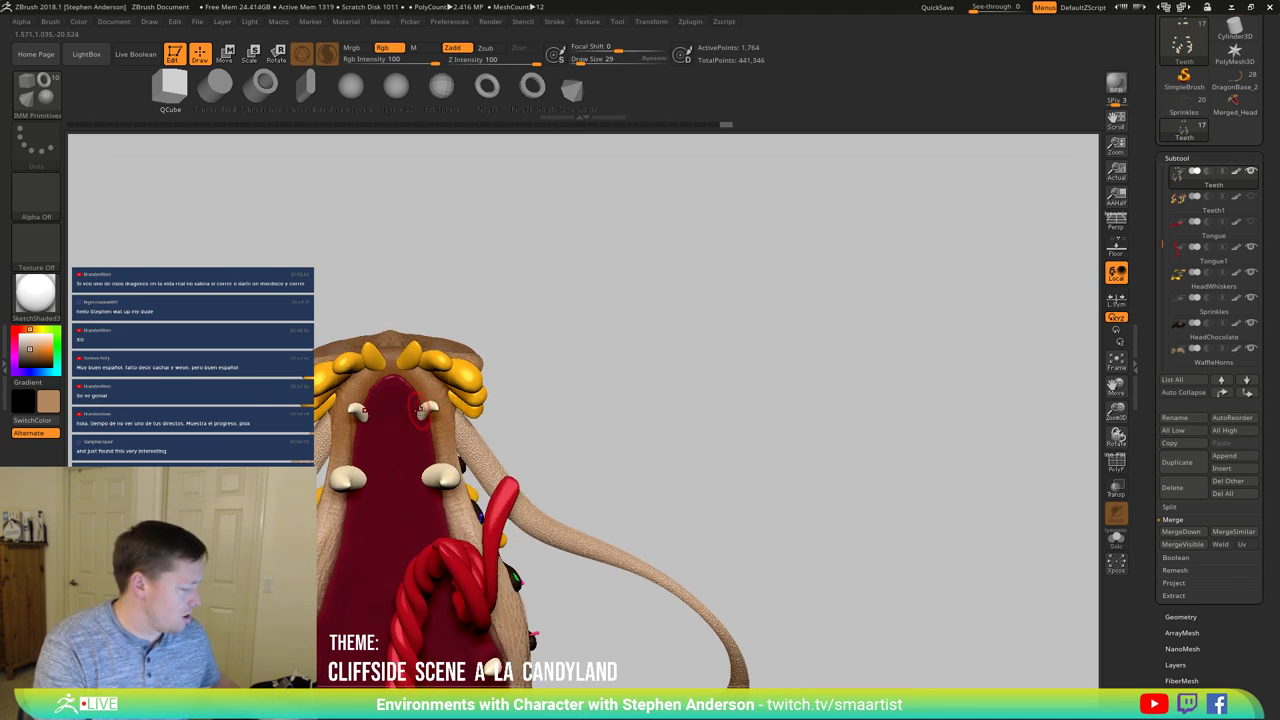
pyautogui.press('w')
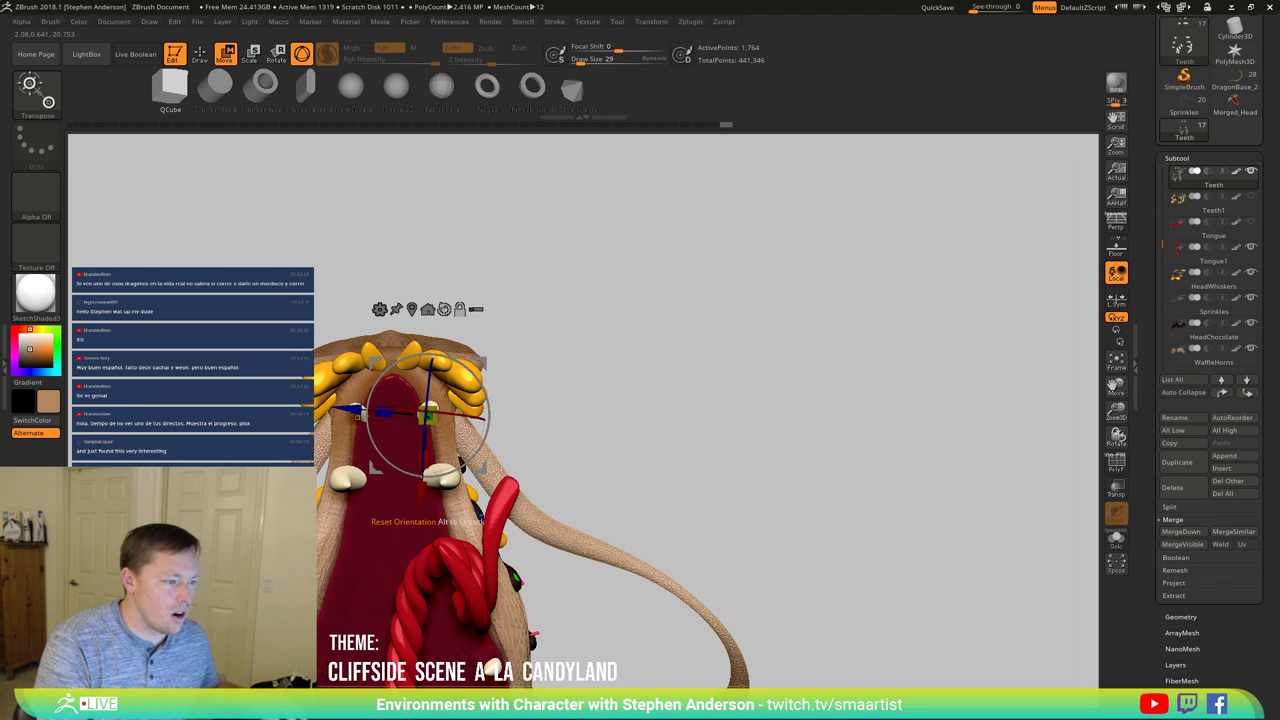
pyautogui.click(444, 310)
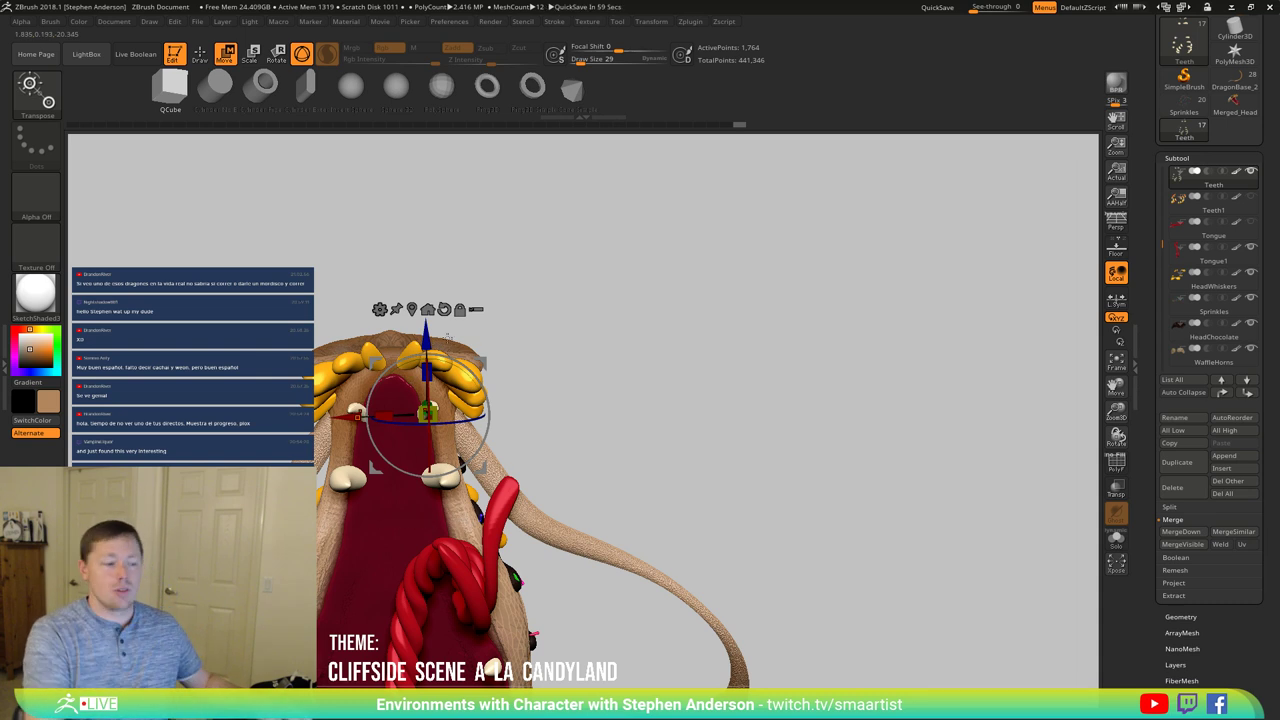
pyautogui.moveTo(631, 478); pyautogui.dragTo(618, 565)
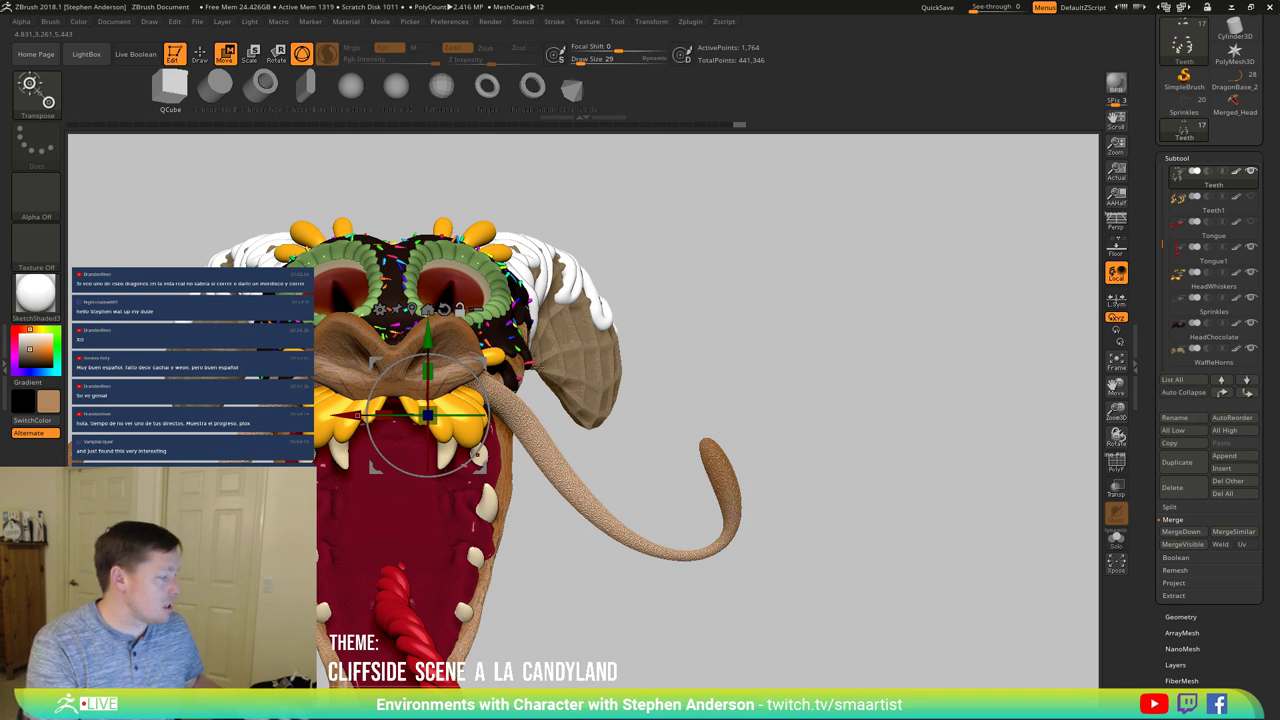
pyautogui.moveTo(701, 383)
pyautogui.mouseDown()
pyautogui.moveTo(706, 280)
pyautogui.moveTo(686, 246)
pyautogui.mouseUp()
pyautogui.press('q')
pyautogui.moveTo(590, 334)
pyautogui.mouseDown()
pyautogui.moveTo(600, 317)
pyautogui.moveTo(586, 317)
pyautogui.mouseUp()
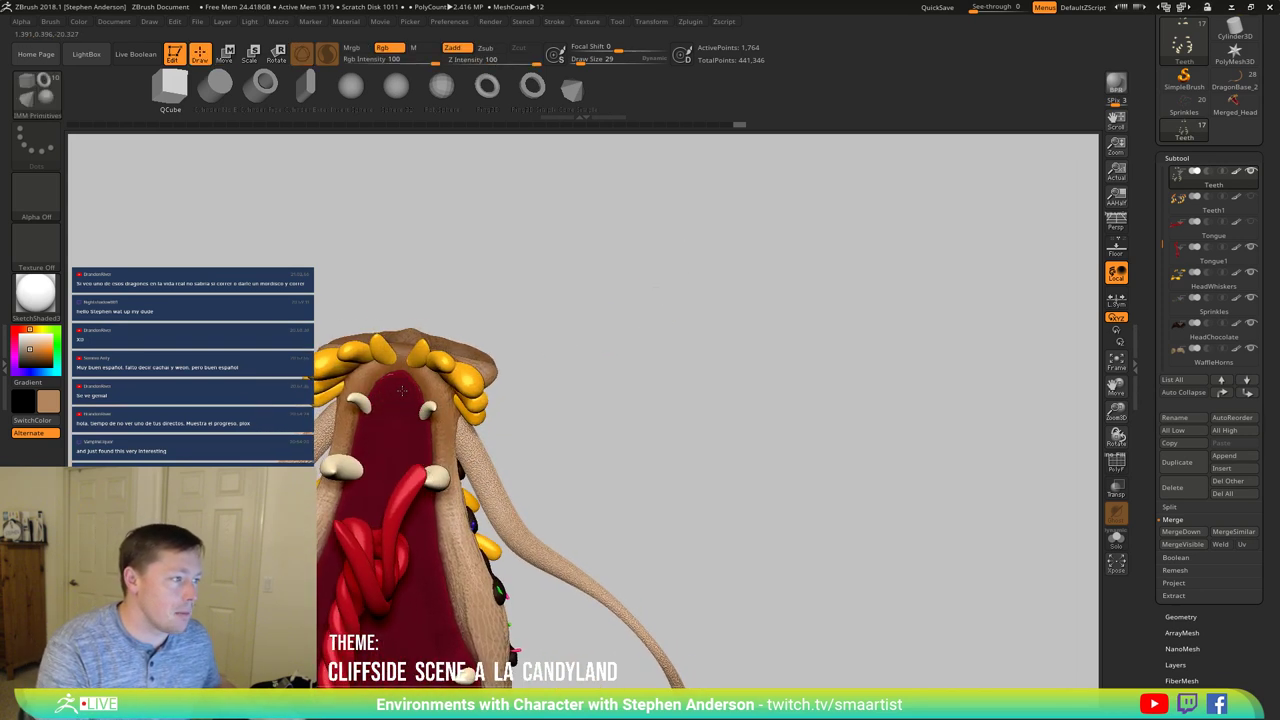
# Step: Try to insert a mirrored pair of QCube teeth between the small front fangs in the current tan colour
pyautogui.moveTo(401, 390); pyautogui.dragTo(406, 401)
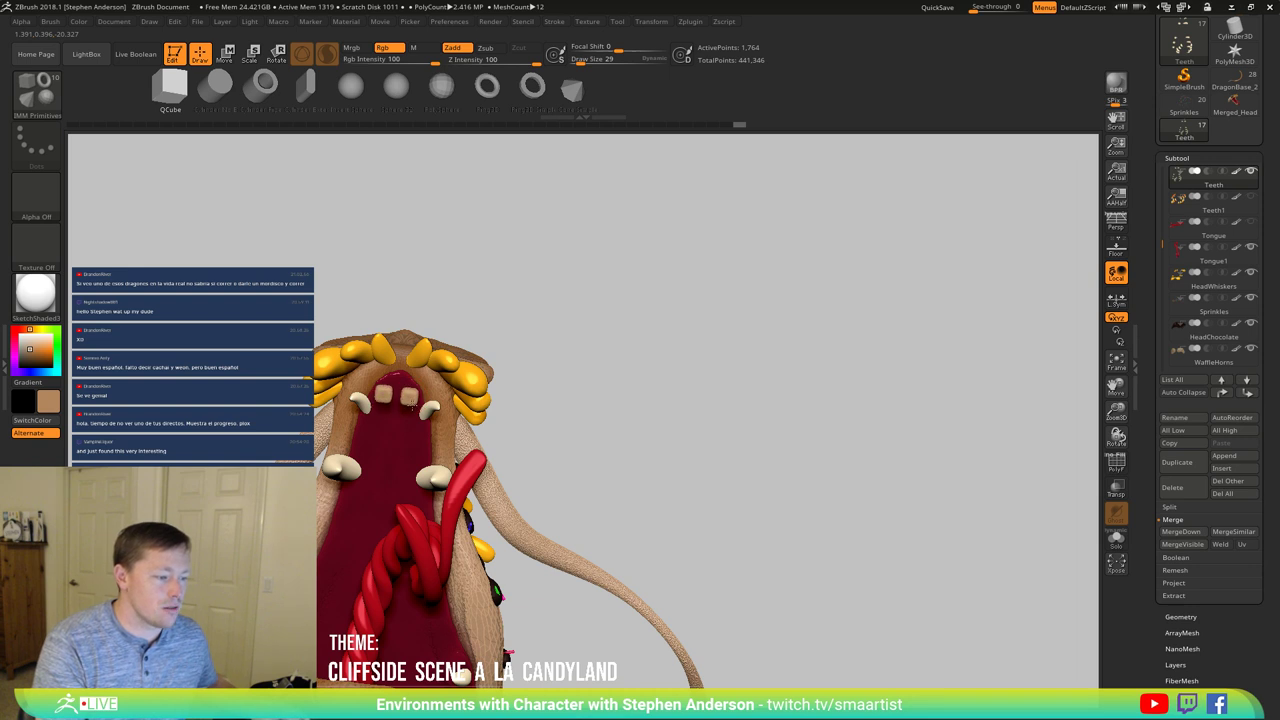
pyautogui.moveTo(412, 407); pyautogui.dragTo(434, 518)
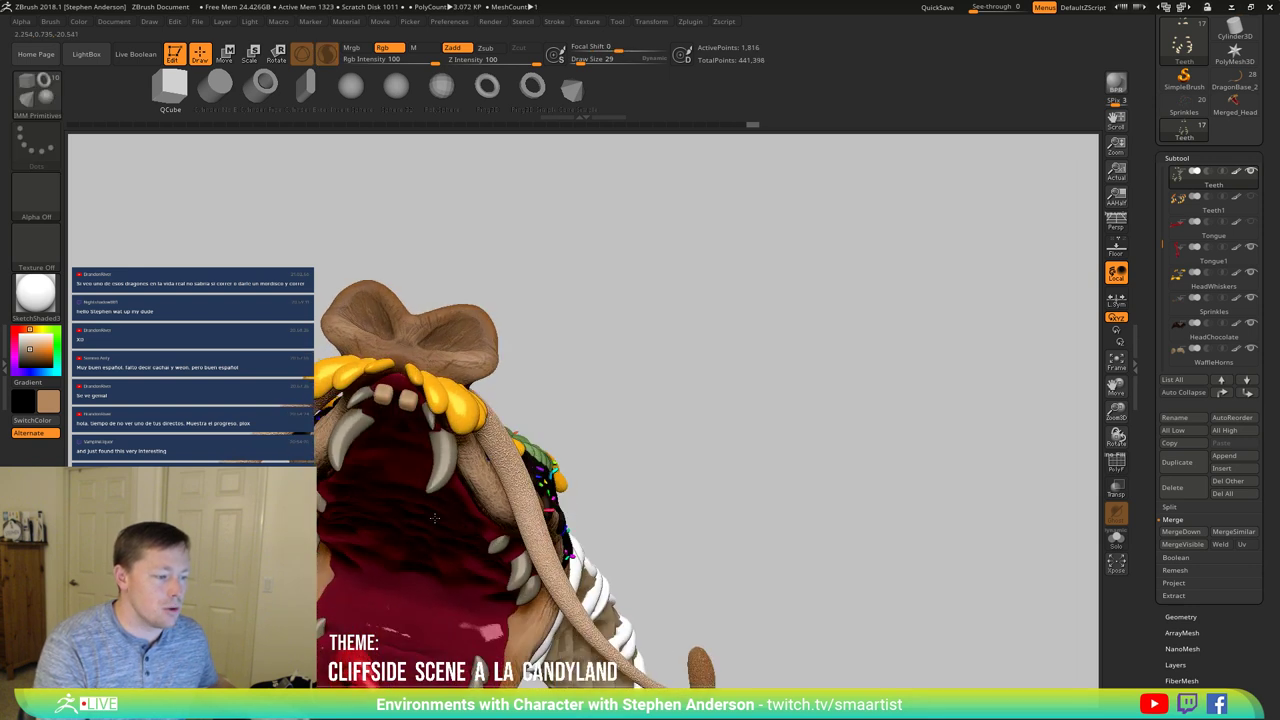
pyautogui.moveTo(434, 518)
pyautogui.mouseDown(button='right')
pyautogui.moveTo(435, 412)
pyautogui.moveTo(450, 478)
pyautogui.mouseUp(button='right')
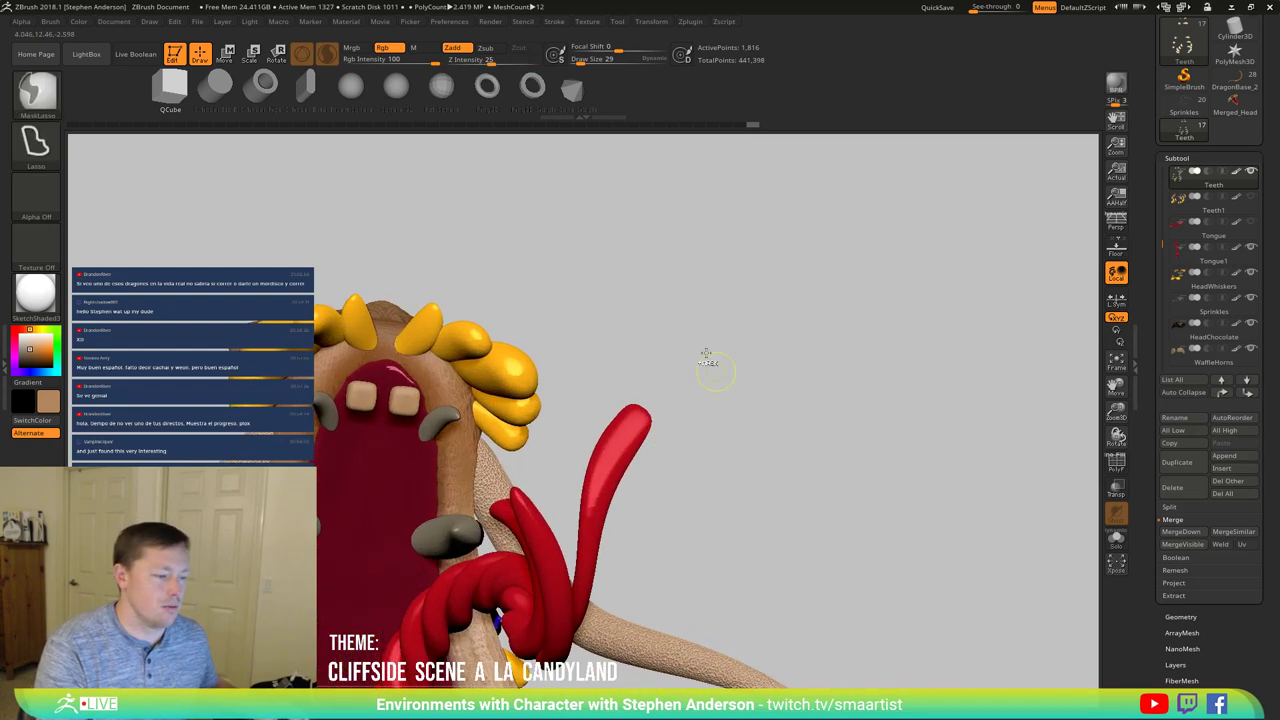
pyautogui.hotkey('ctrl', 'z')
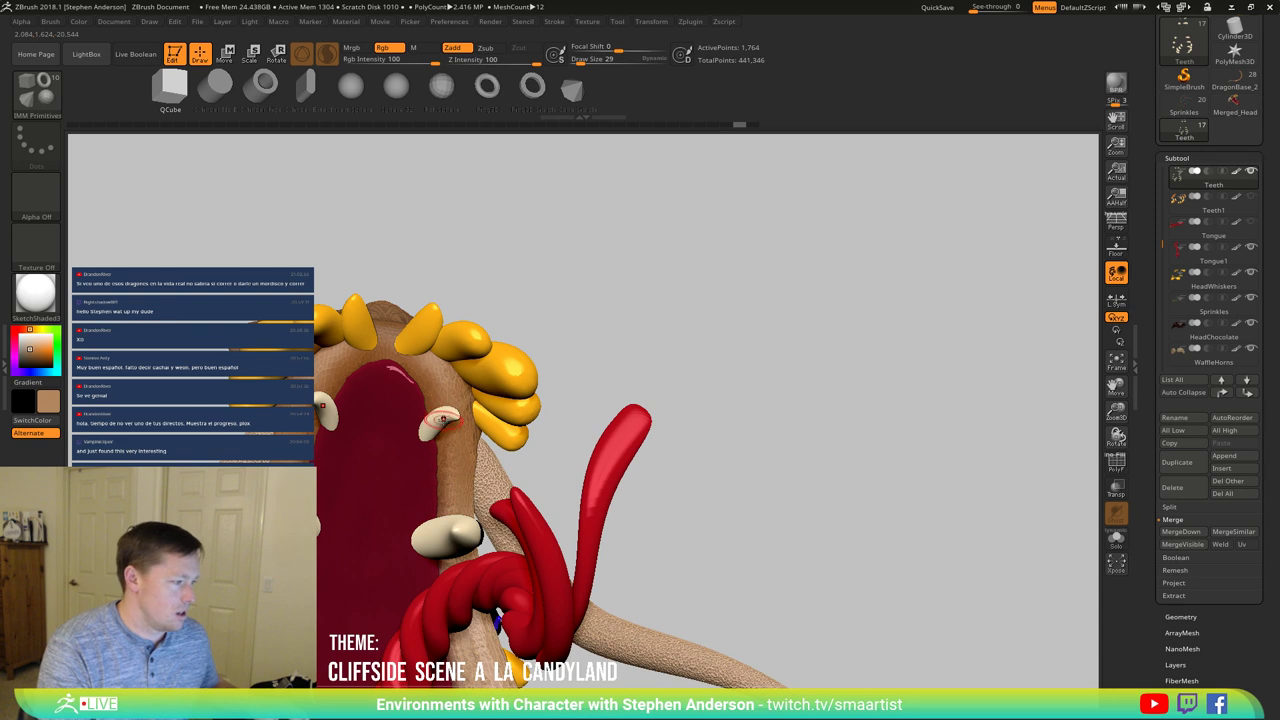
# Step: Sample the fangs' cream colour and insert an upright, mirrored pair of QCube front teeth between the small fangs
pyautogui.press('c')
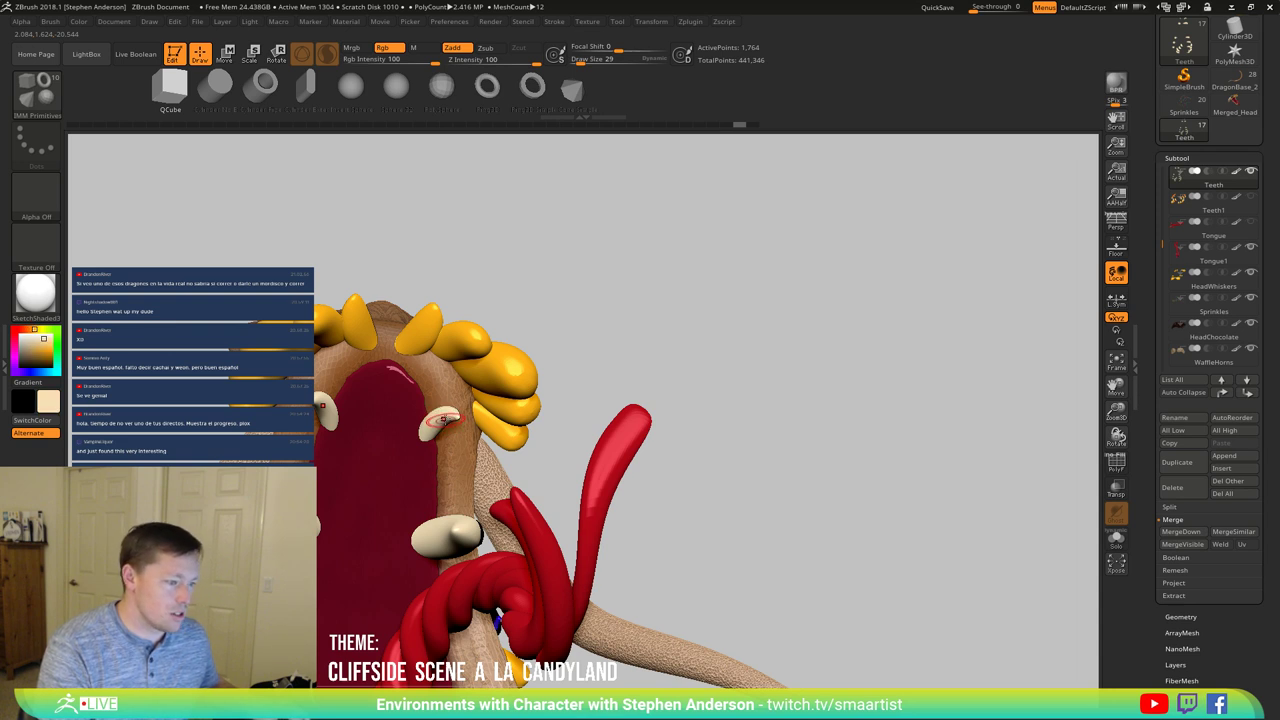
pyautogui.moveTo(417, 403)
pyautogui.mouseDown(button='right')
pyautogui.moveTo(374, 412)
pyautogui.moveTo(397, 411)
pyautogui.mouseUp(button='right')
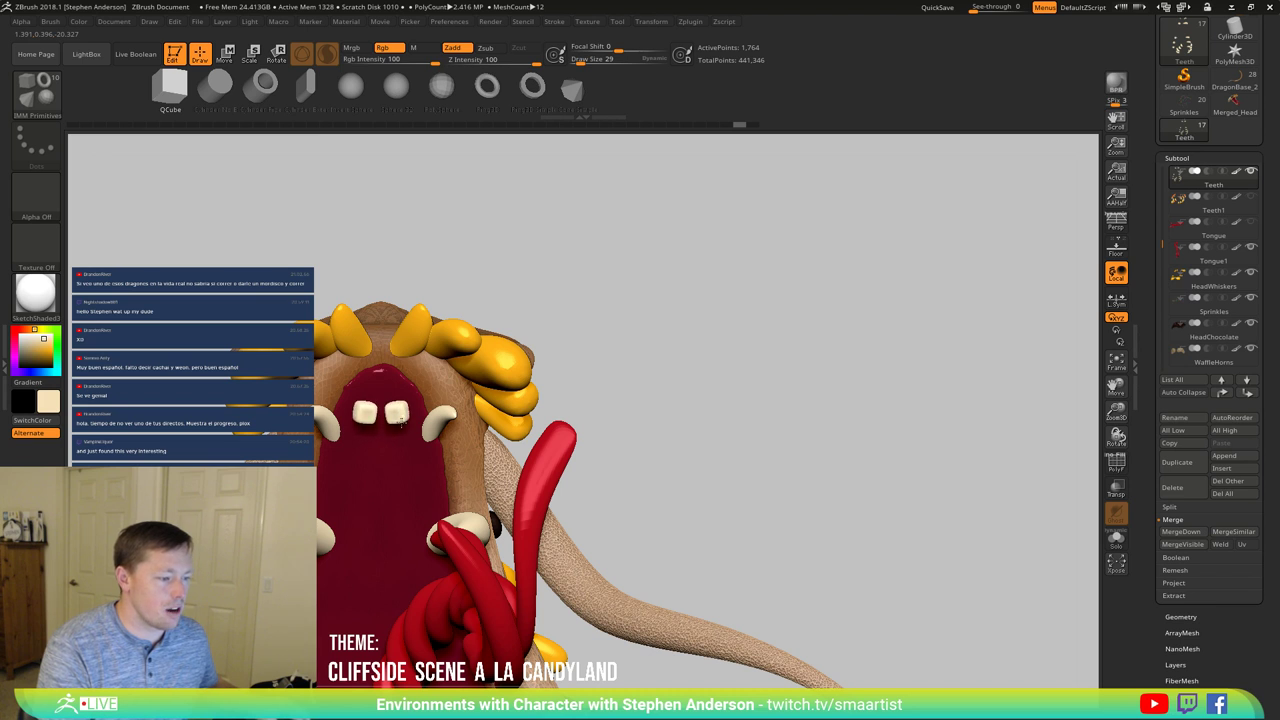
pyautogui.keyDown('shift'); pyautogui.moveTo(401, 423); pyautogui.dragTo(401, 423); pyautogui.keyUp('shift')
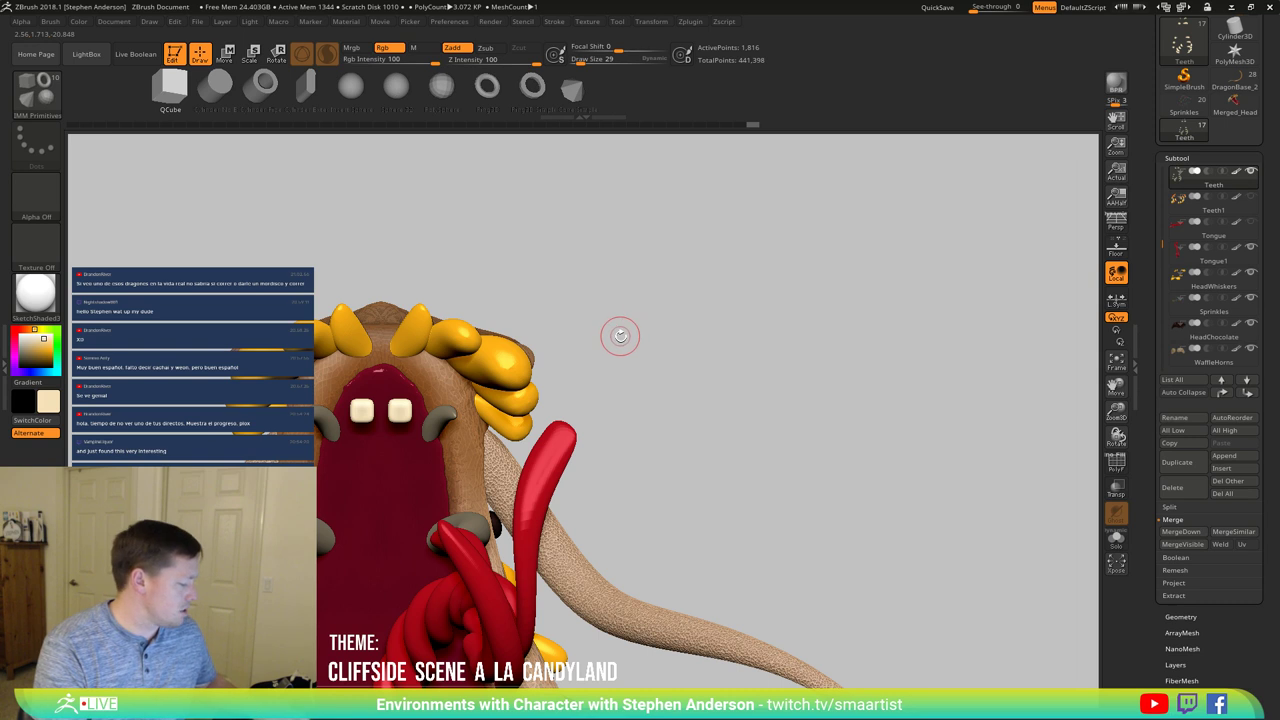
pyautogui.press('r')
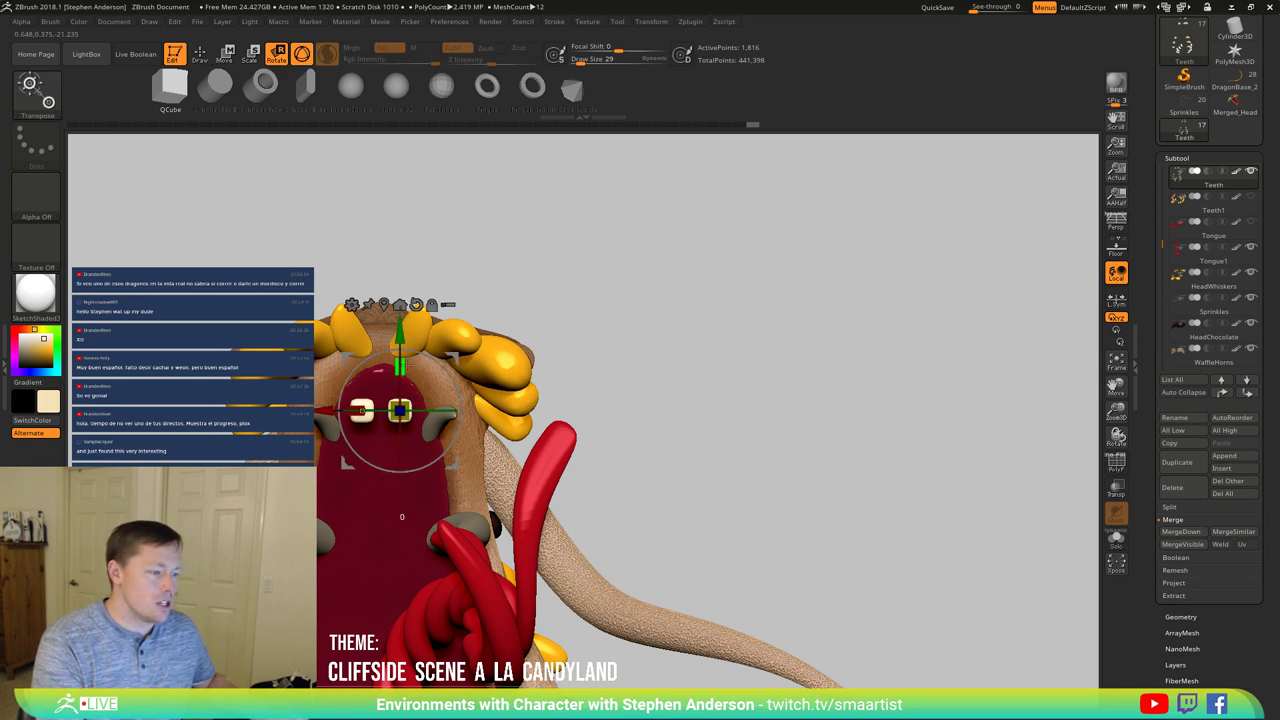
pyautogui.moveTo(402, 508); pyautogui.dragTo(399, 508)
pyautogui.moveTo(403, 373); pyautogui.dragTo(403, 373)
pyautogui.moveTo(594, 342); pyautogui.dragTo(620, 372)
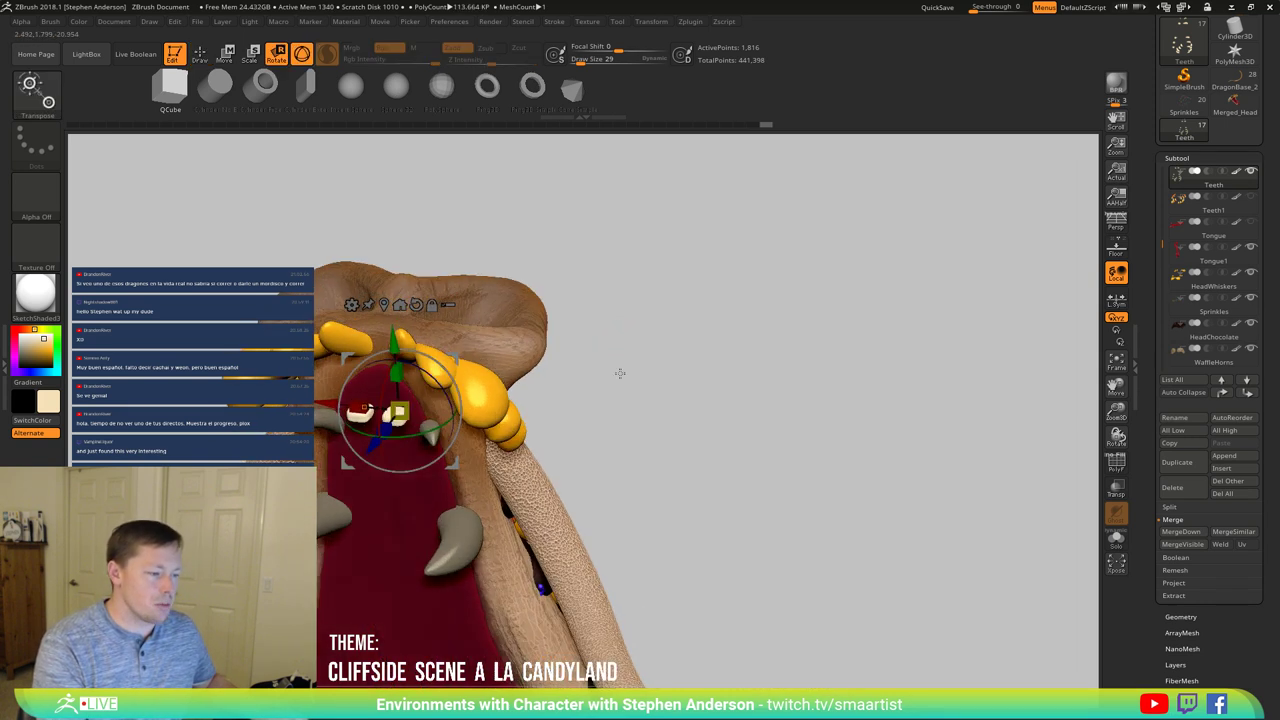
# Step: Isolate the Teeth subtool and lengthen the two square front teeth upward with the Move brush at draw size 136
pyautogui.click(1116, 545)
pyautogui.moveTo(746, 420); pyautogui.dragTo(600, 395)
pyautogui.press('b')
pyautogui.press('m')
pyautogui.press('v')
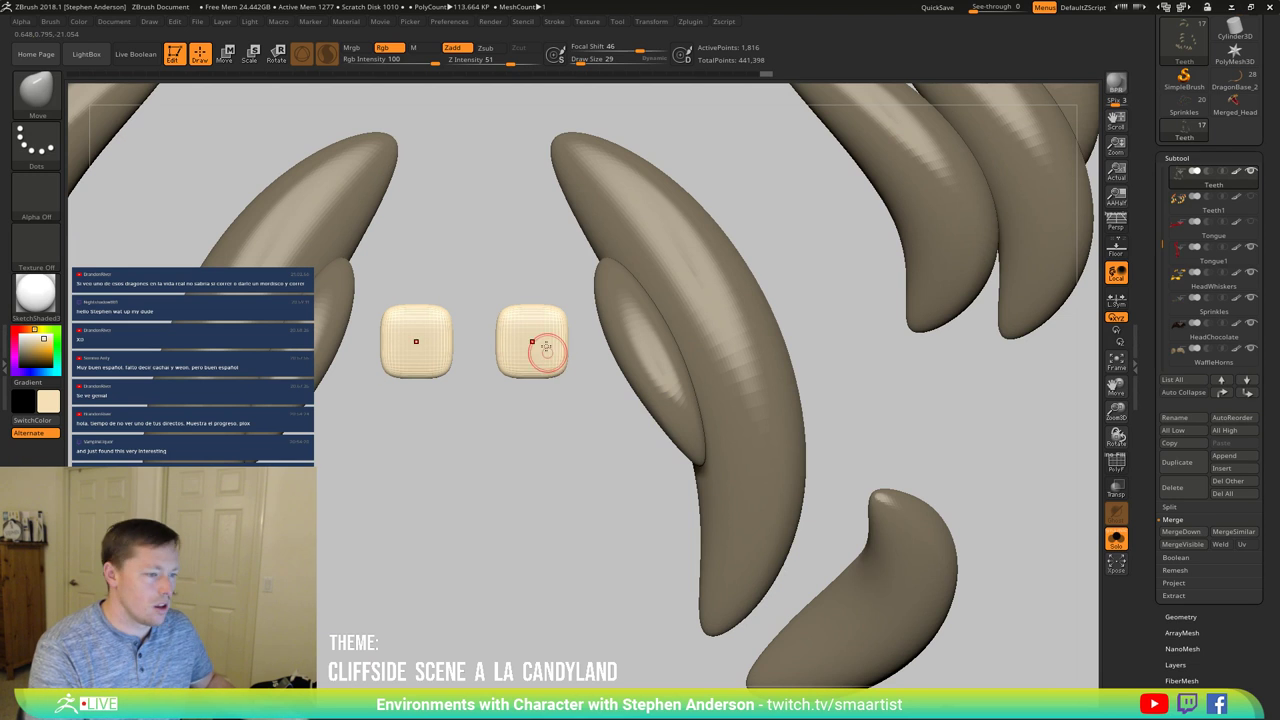
pyautogui.press('s')
pyautogui.moveTo(542, 303); pyautogui.dragTo(527, 229)
pyautogui.moveTo(527, 286); pyautogui.dragTo(526, 265)
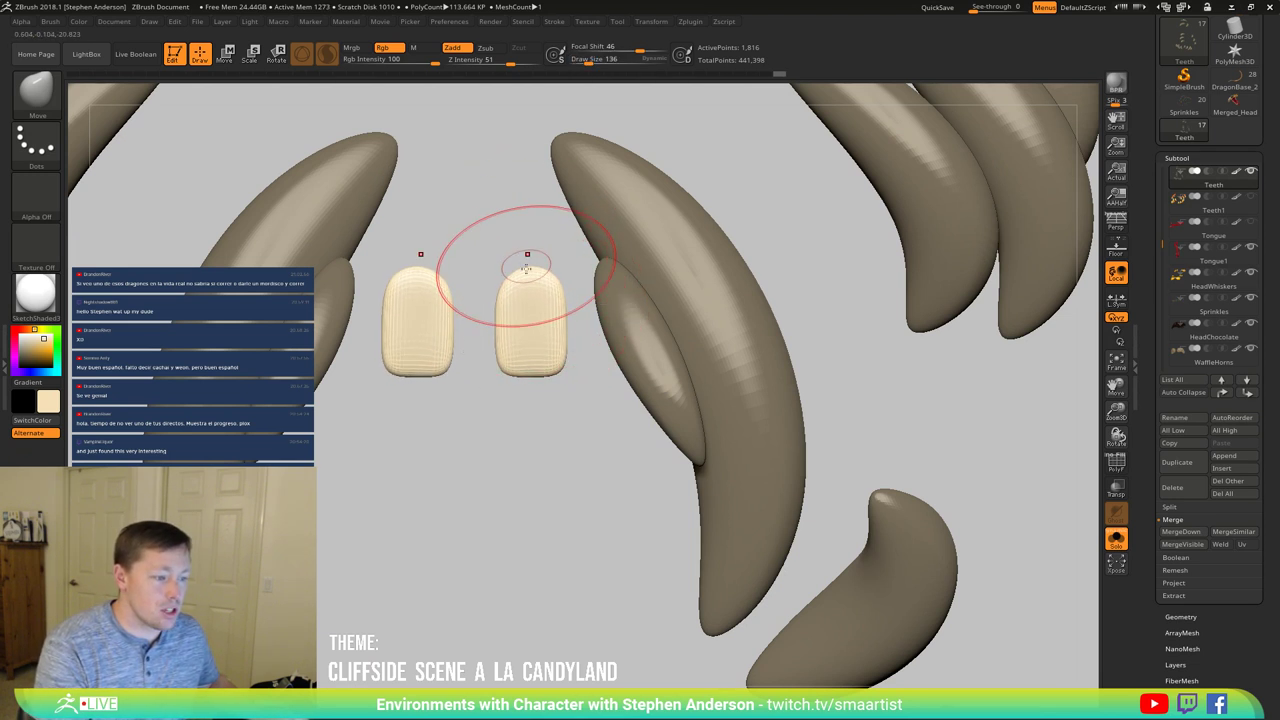
# Step: Show the wireframe, turn off smooth subdivision on the Teeth, and bend the two square front teeth from below with the Move brush at draw size 102
pyautogui.hotkey('shift', 'f')
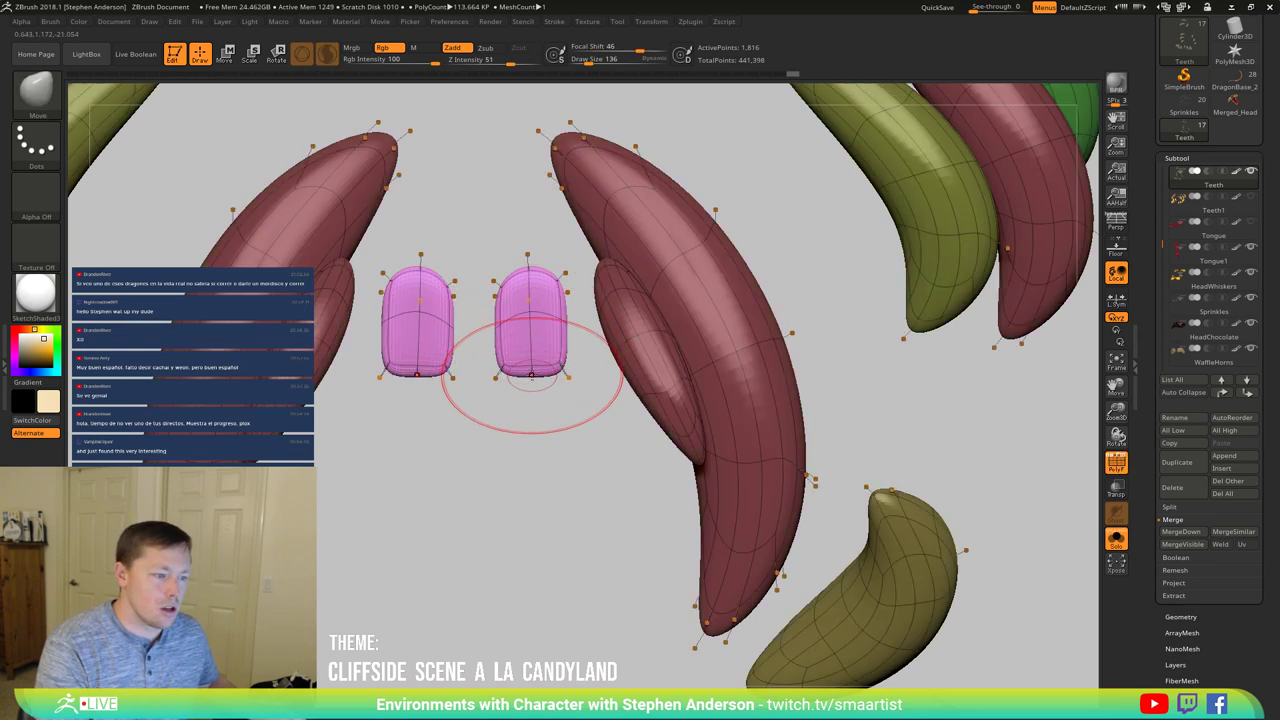
pyautogui.hotkey('shift', 'd')
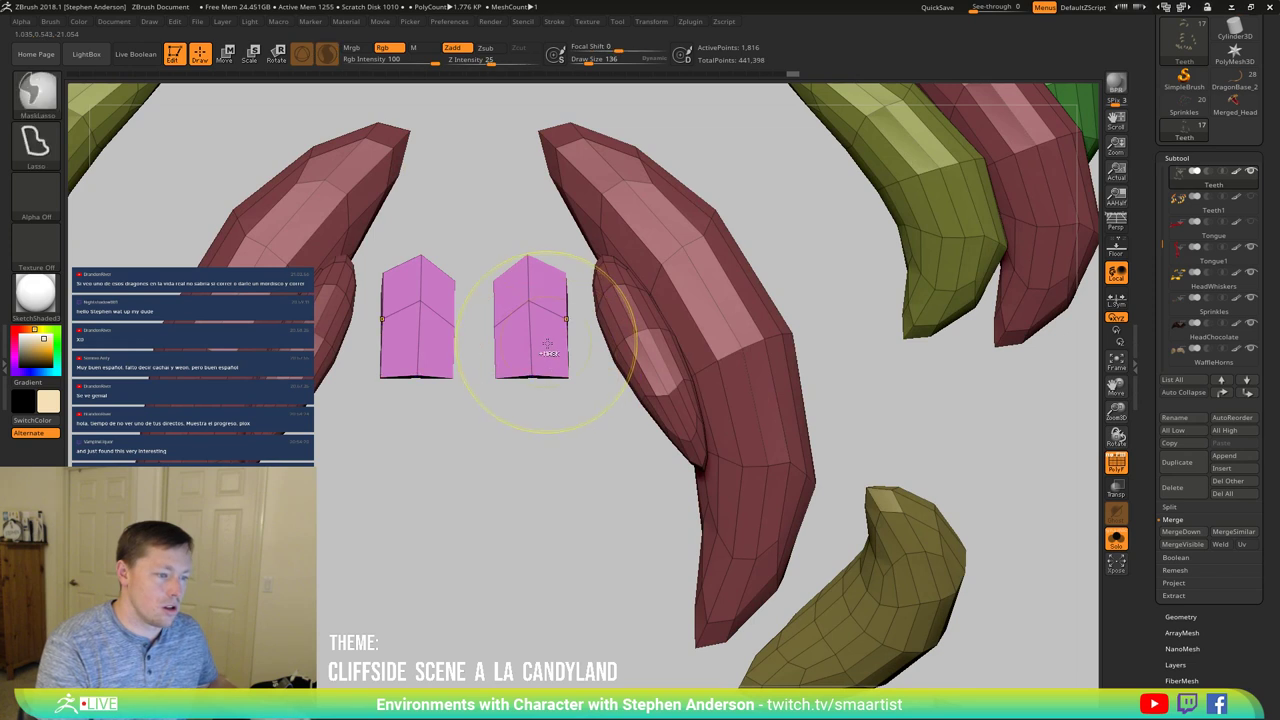
pyautogui.press('s')
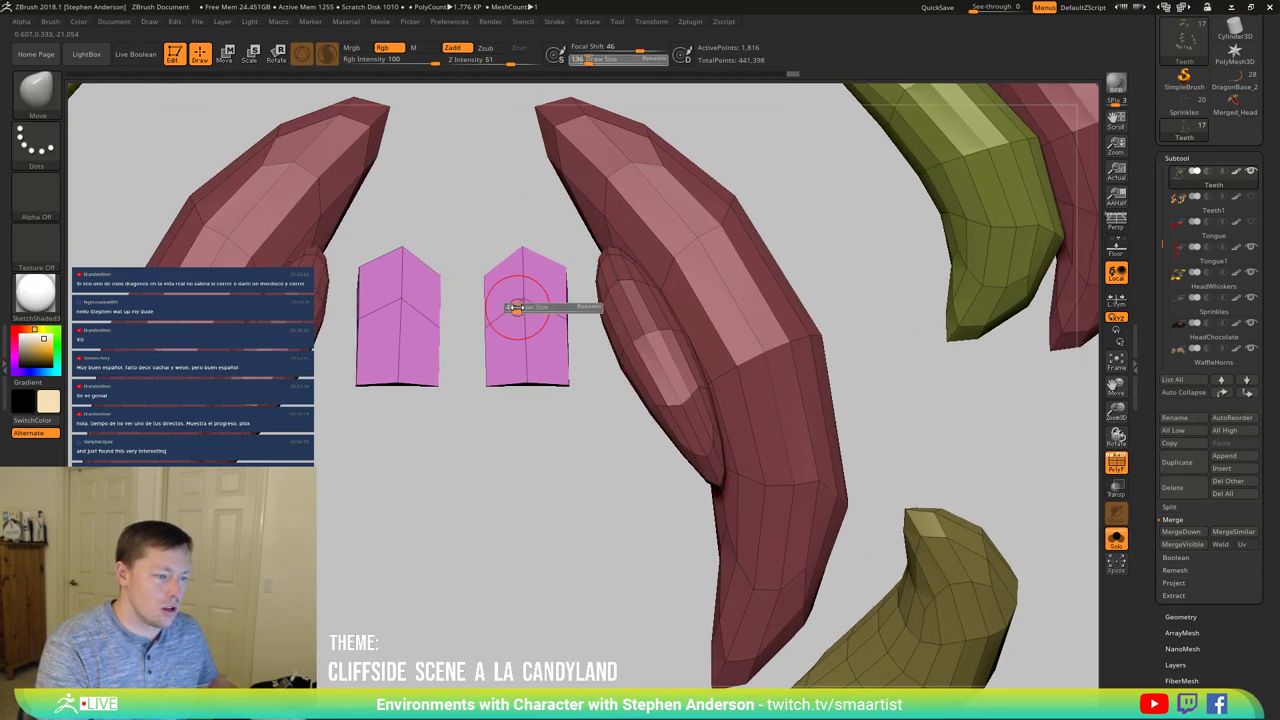
pyautogui.click(517, 308)
pyautogui.moveTo(523, 308); pyautogui.dragTo(523, 314)
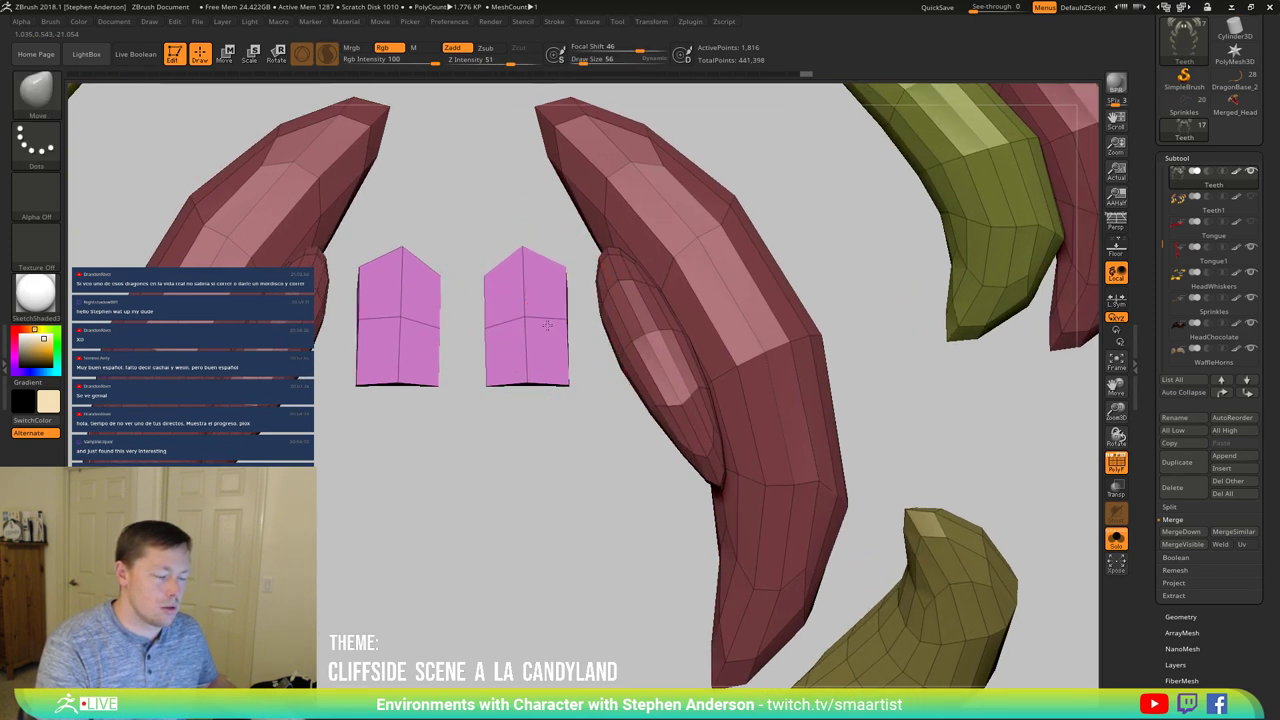
pyautogui.moveTo(546, 398); pyautogui.dragTo(531, 341)
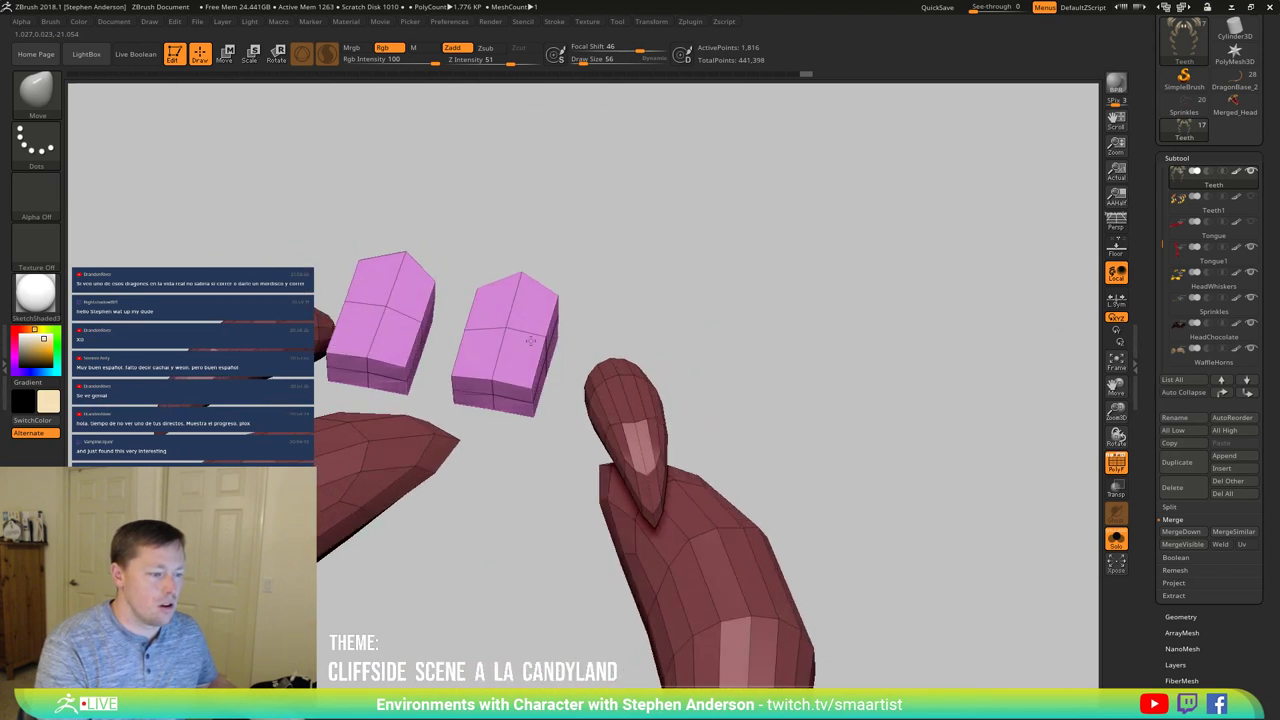
pyautogui.keyDown('shift'); pyautogui.moveTo(530, 341); pyautogui.dragTo(551, 257, button='right'); pyautogui.keyUp('shift')
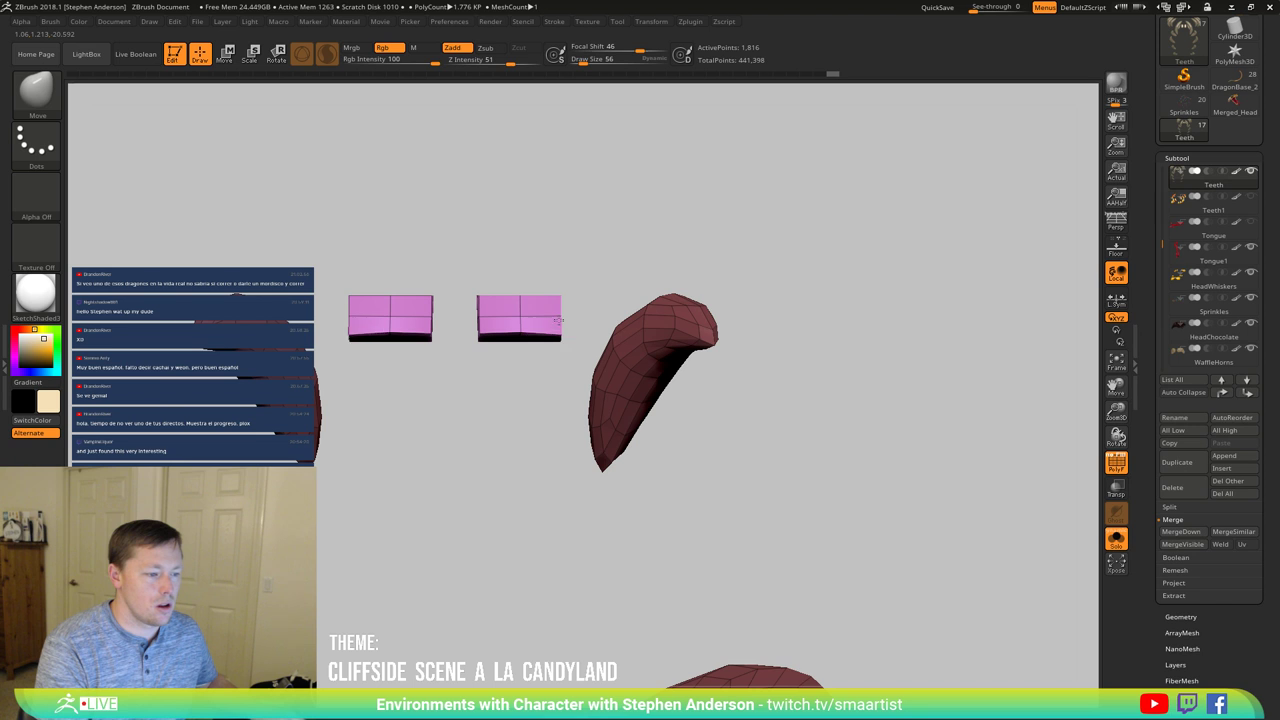
pyautogui.press('s')
pyautogui.moveTo(521, 309); pyautogui.dragTo(526, 311)
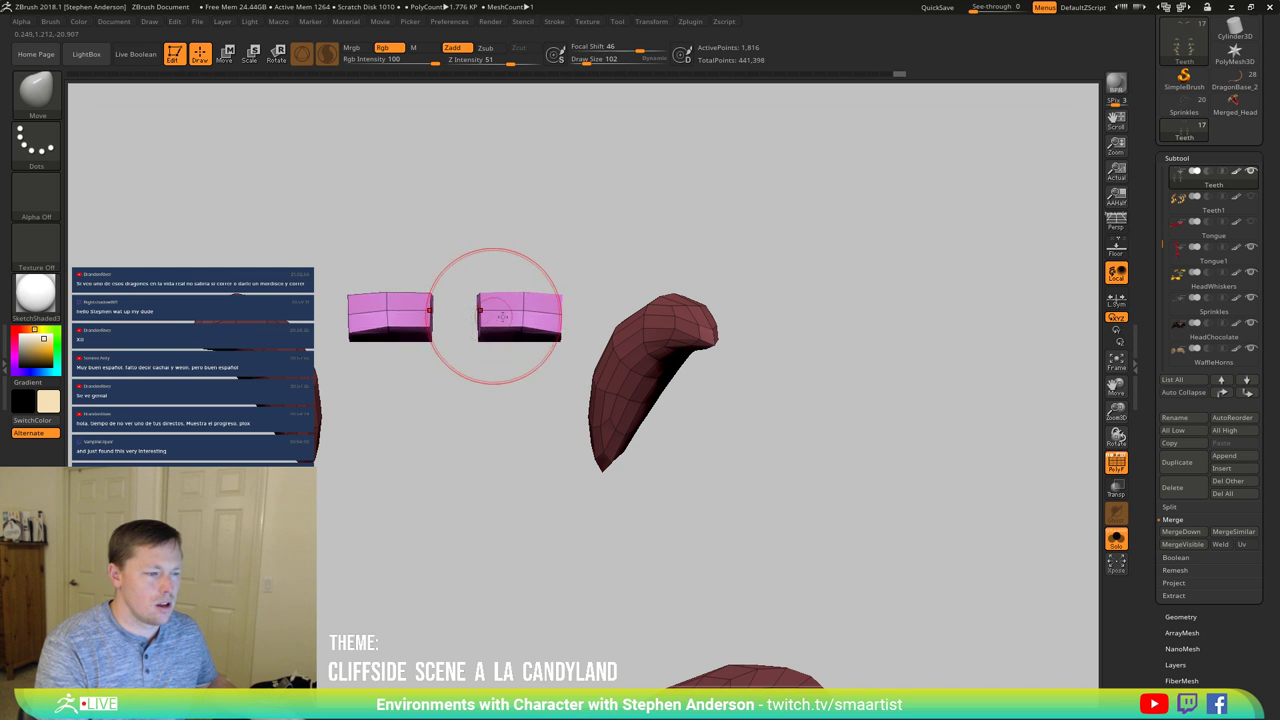
# Step: Refine the outline of the two square front teeth from the front with the Move brush
pyautogui.moveTo(516, 333)
pyautogui.mouseDown(button='right')
pyautogui.moveTo(534, 346)
pyautogui.moveTo(530, 330)
pyautogui.moveTo(517, 351)
pyautogui.moveTo(540, 285)
pyautogui.moveTo(564, 301)
pyautogui.moveTo(571, 285)
pyautogui.moveTo(572, 322)
pyautogui.mouseUp(button='right')
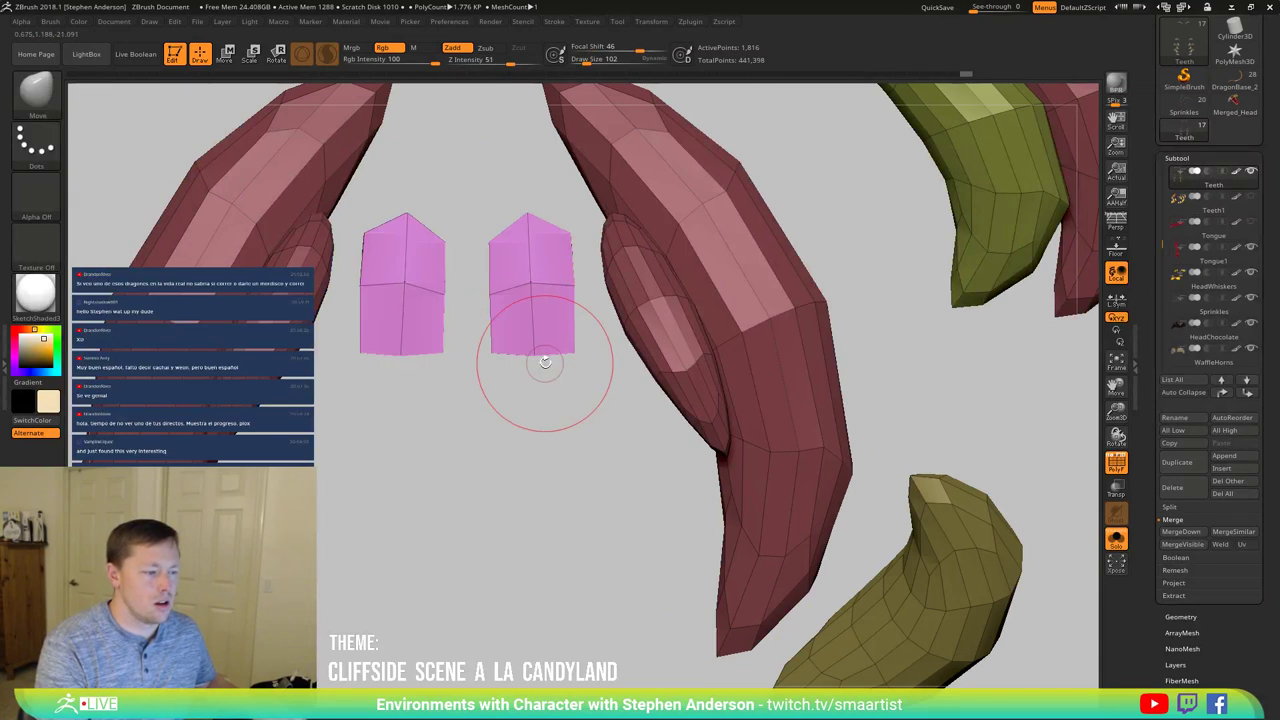
pyautogui.moveTo(545, 363)
pyautogui.mouseDown(button='right')
pyautogui.moveTo(551, 344)
pyautogui.moveTo(537, 349)
pyautogui.mouseUp(button='right')
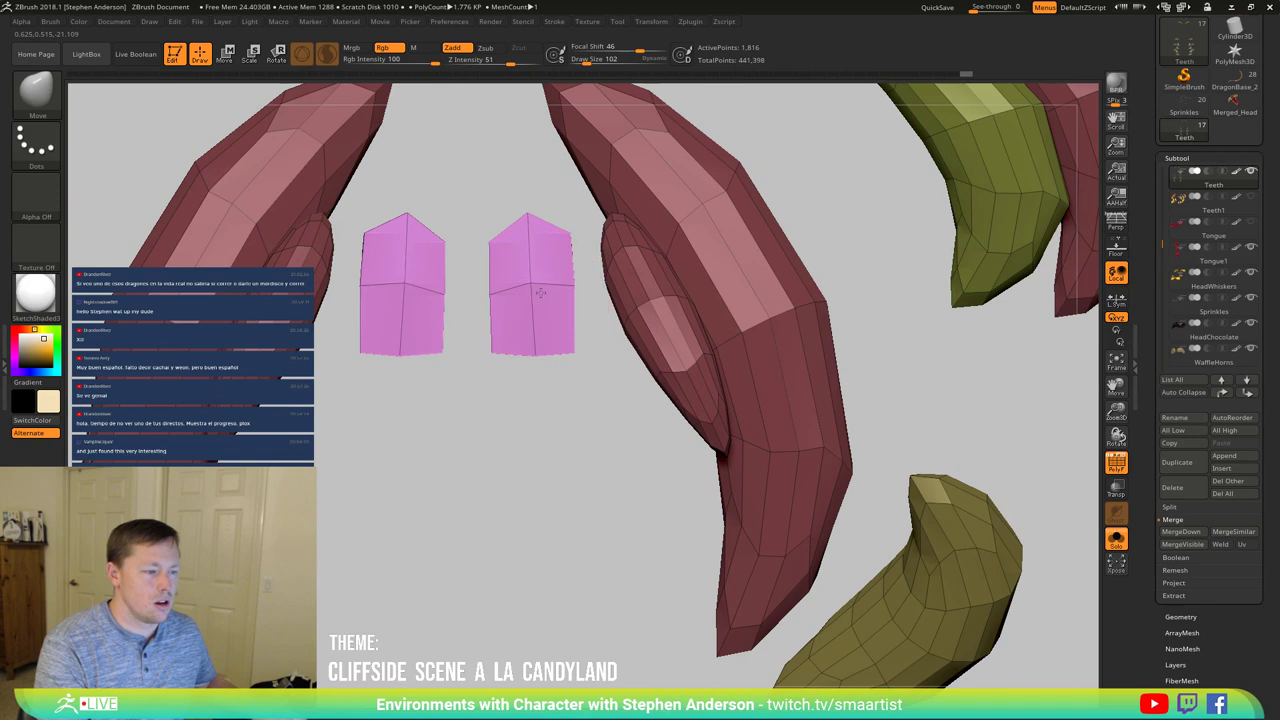
pyautogui.moveTo(529, 300)
pyautogui.mouseDown(button='right')
pyautogui.moveTo(486, 294)
pyautogui.moveTo(598, 308)
pyautogui.mouseUp(button='right')
pyautogui.moveTo(698, 293); pyautogui.dragTo(686, 295)
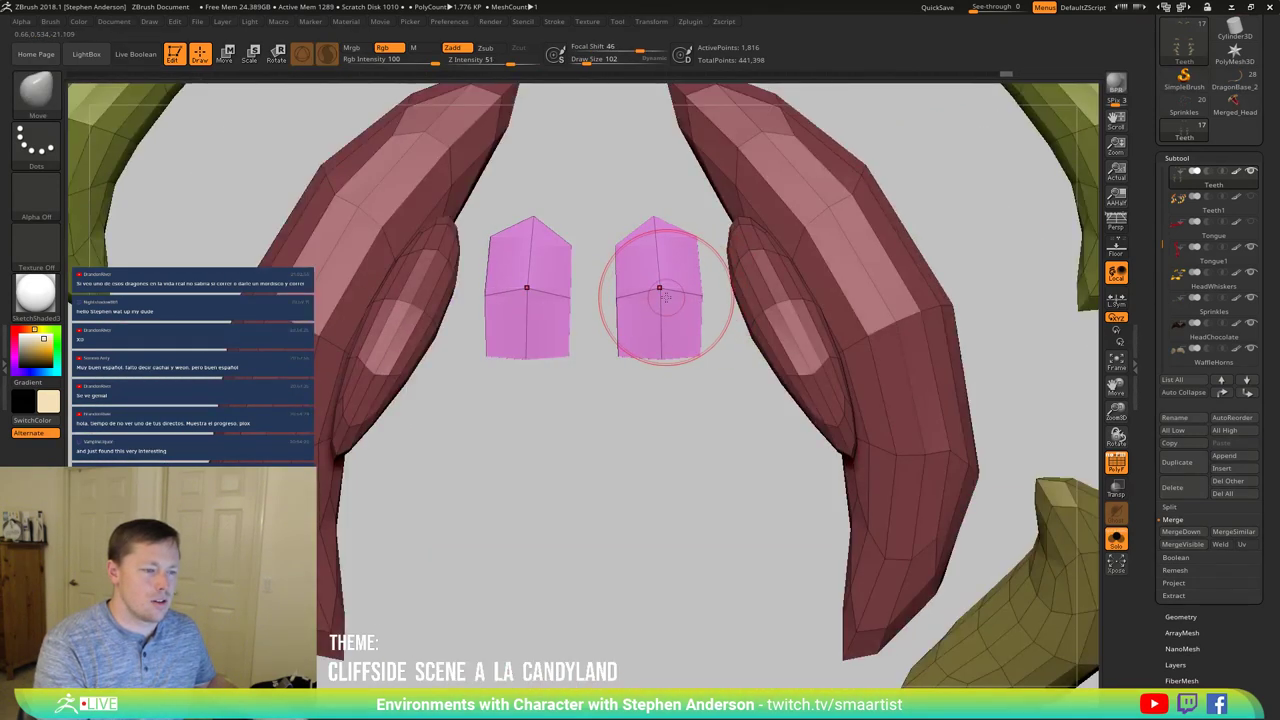
pyautogui.moveTo(656, 326)
pyautogui.keyDown('ctrl'); pyautogui.mouseDown(button='right')
pyautogui.moveTo(667, 207)
pyautogui.moveTo(668, 285)
pyautogui.moveTo(685, 322)
pyautogui.moveTo(672, 356)
pyautogui.mouseUp(button='right'); pyautogui.keyUp('ctrl')
# Step: Scale down the two square front teeth and shift them outward with the gizmo
pyautogui.press('w')
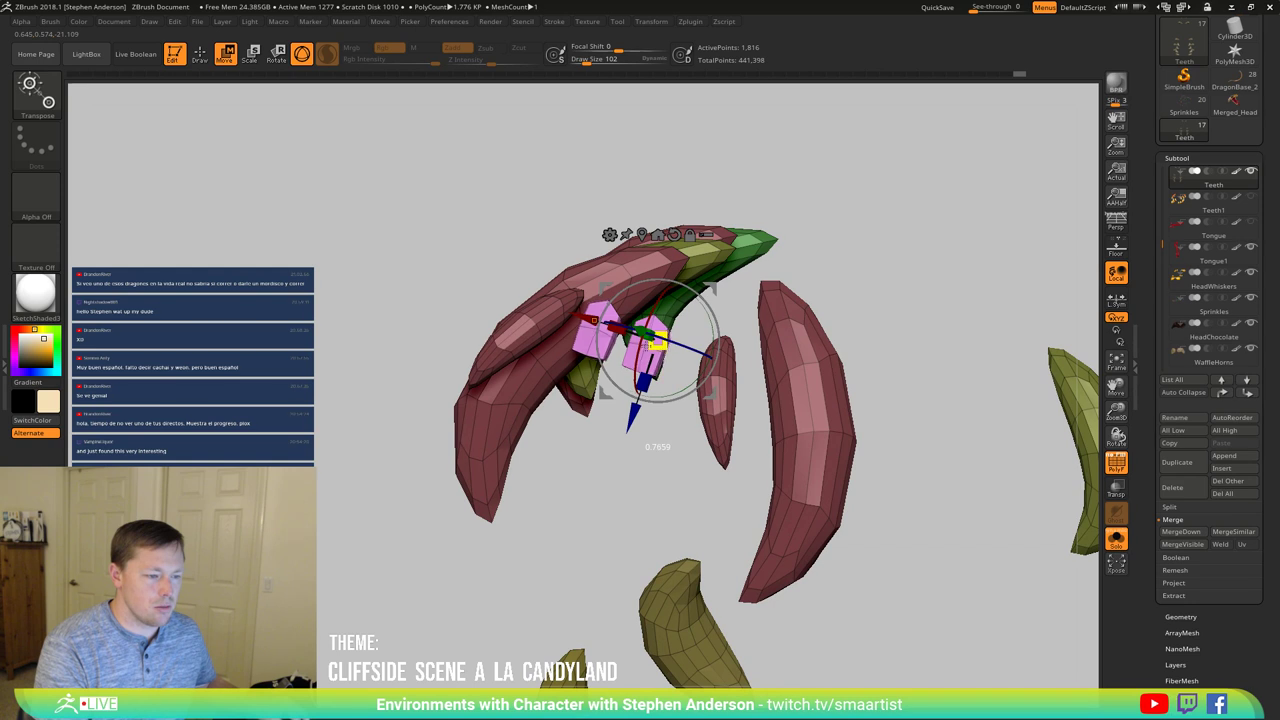
pyautogui.moveTo(657, 341); pyautogui.dragTo(654, 347)
pyautogui.moveTo(654, 347); pyautogui.dragTo(420, 425, button='right')
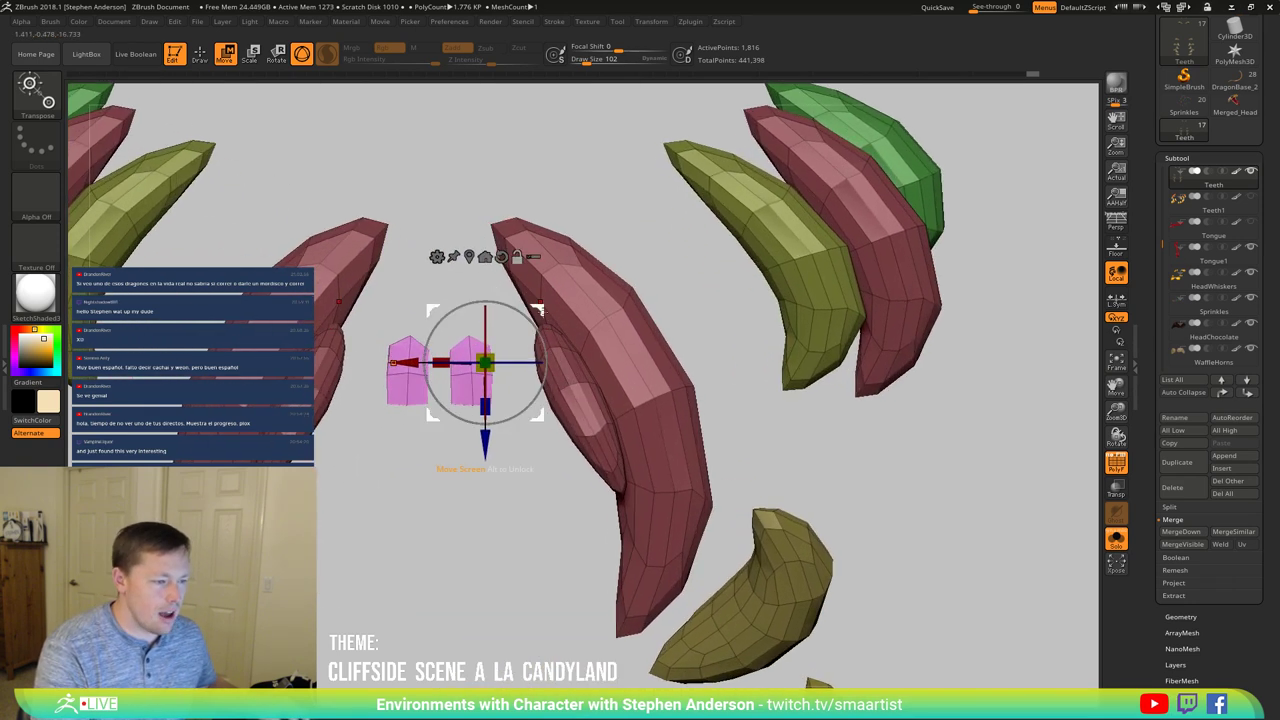
pyautogui.moveTo(540, 306); pyautogui.dragTo(570, 308)
# Step: Angle the square teeth from below and duplicate the mirrored pair alongside them, forming a curved row of four
pyautogui.moveTo(592, 325); pyautogui.dragTo(614, 220, button='right')
pyautogui.keyDown('alt'); pyautogui.moveTo(604, 278); pyautogui.dragTo(558, 590, button='right'); pyautogui.keyUp('alt')
pyautogui.moveTo(533, 411); pyautogui.dragTo(521, 376)
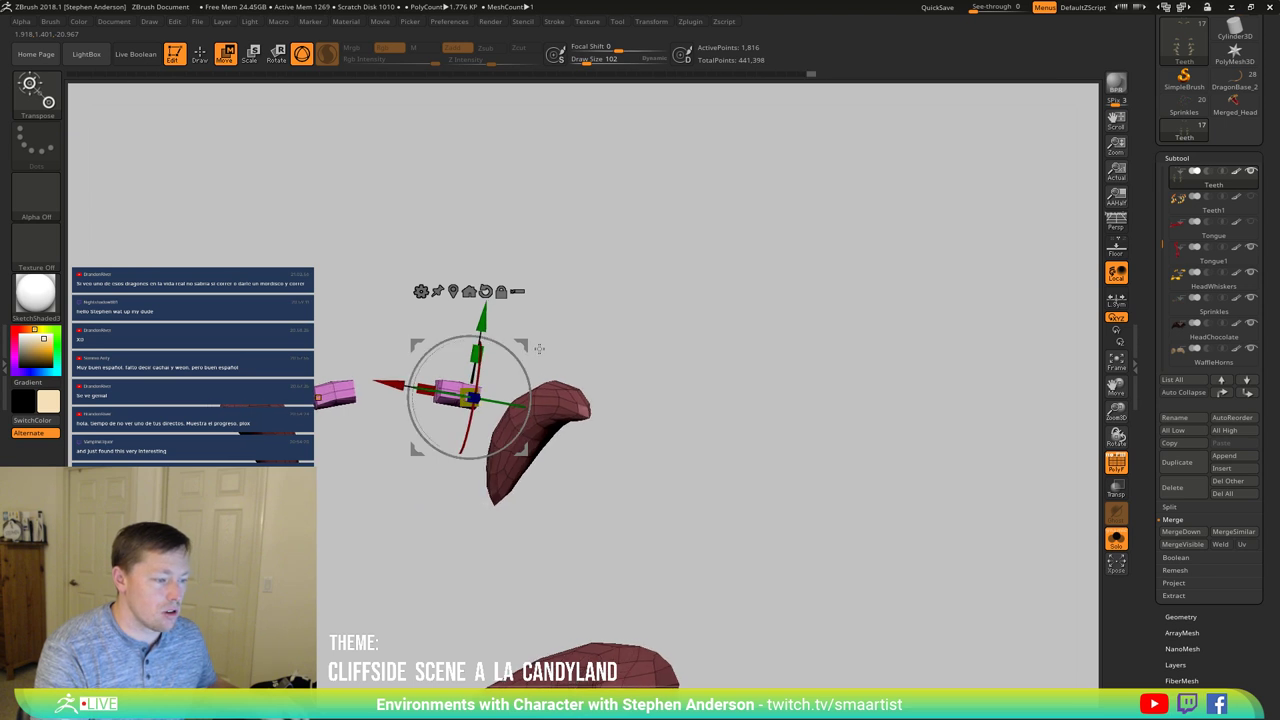
pyautogui.moveTo(519, 346)
pyautogui.mouseDown()
pyautogui.moveTo(488, 344)
pyautogui.moveTo(532, 350)
pyautogui.mouseUp()
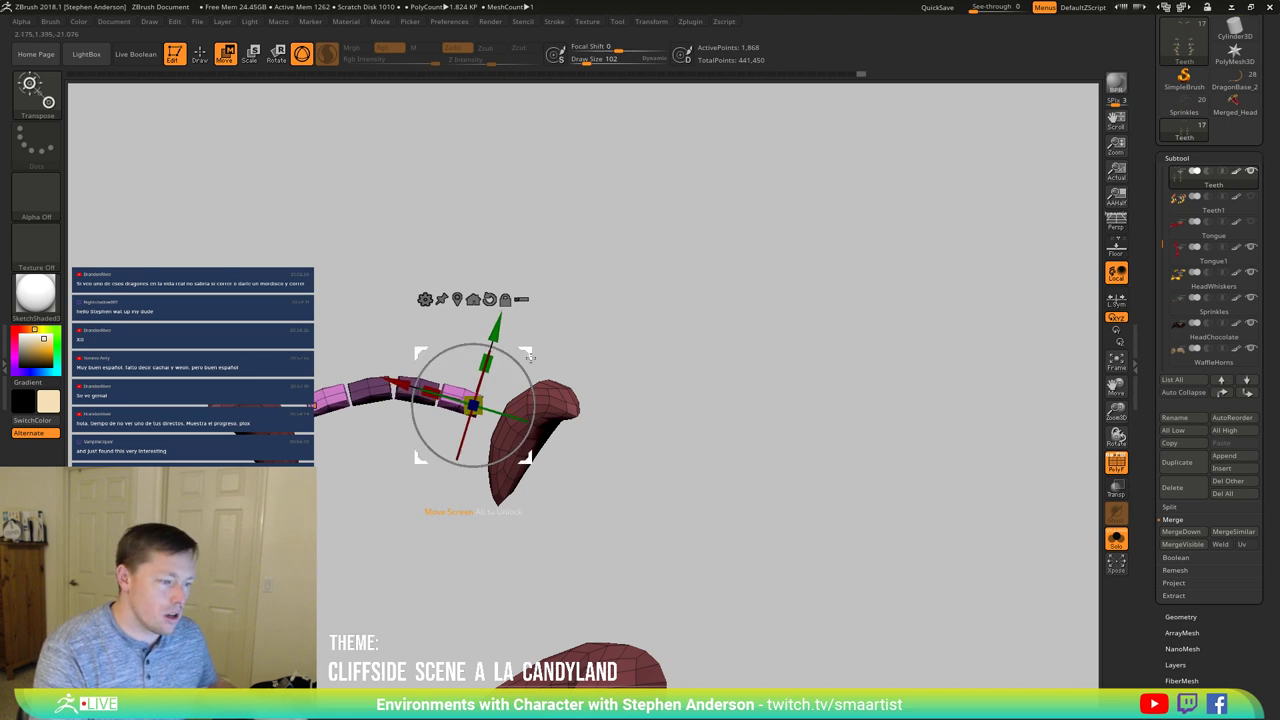
pyautogui.moveTo(530, 356); pyautogui.dragTo(533, 352)
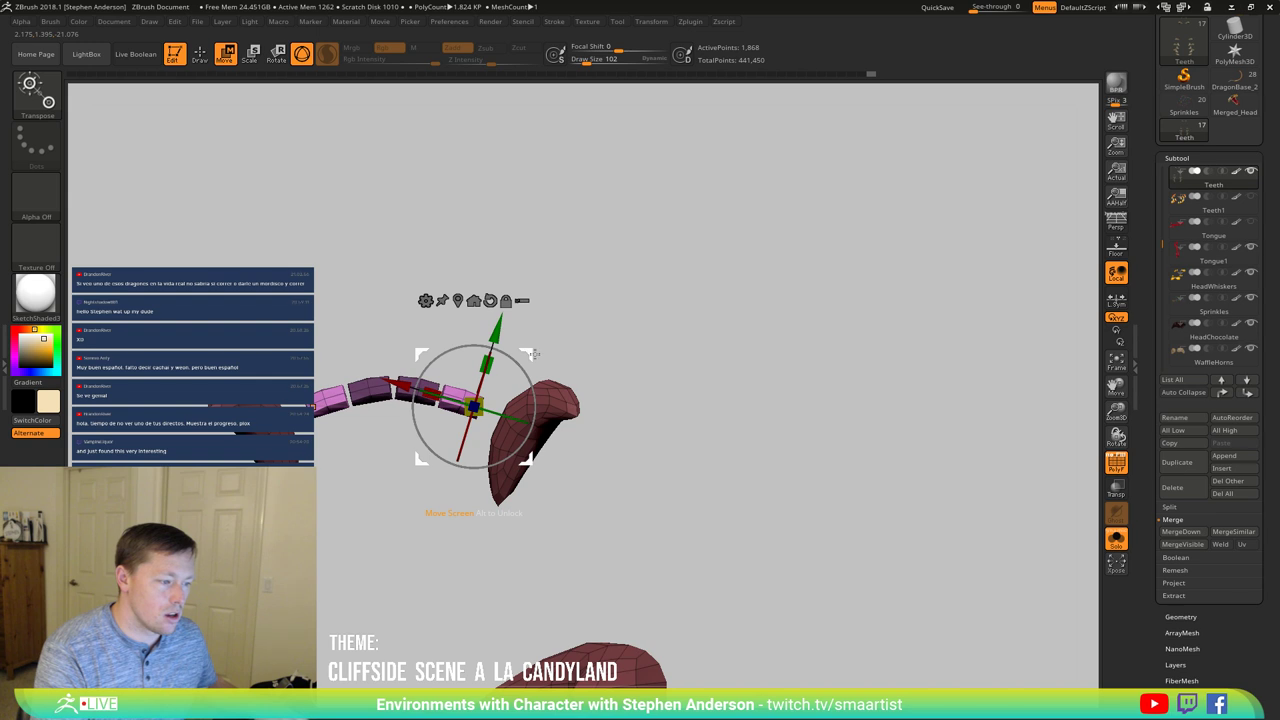
pyautogui.moveTo(539, 350); pyautogui.dragTo(660, 420)
# Step: Show the whole head again and mask all teeth except the upper front set
pyautogui.press('q')
pyautogui.click(1116, 538)
pyautogui.moveTo(778, 408); pyautogui.dragTo(496, 465)
pyautogui.keyDown('ctrl'); pyautogui.keyDown('shift'); pyautogui.moveTo(430, 504); pyautogui.dragTo(420, 531); pyautogui.keyUp('shift'); pyautogui.keyUp('ctrl')
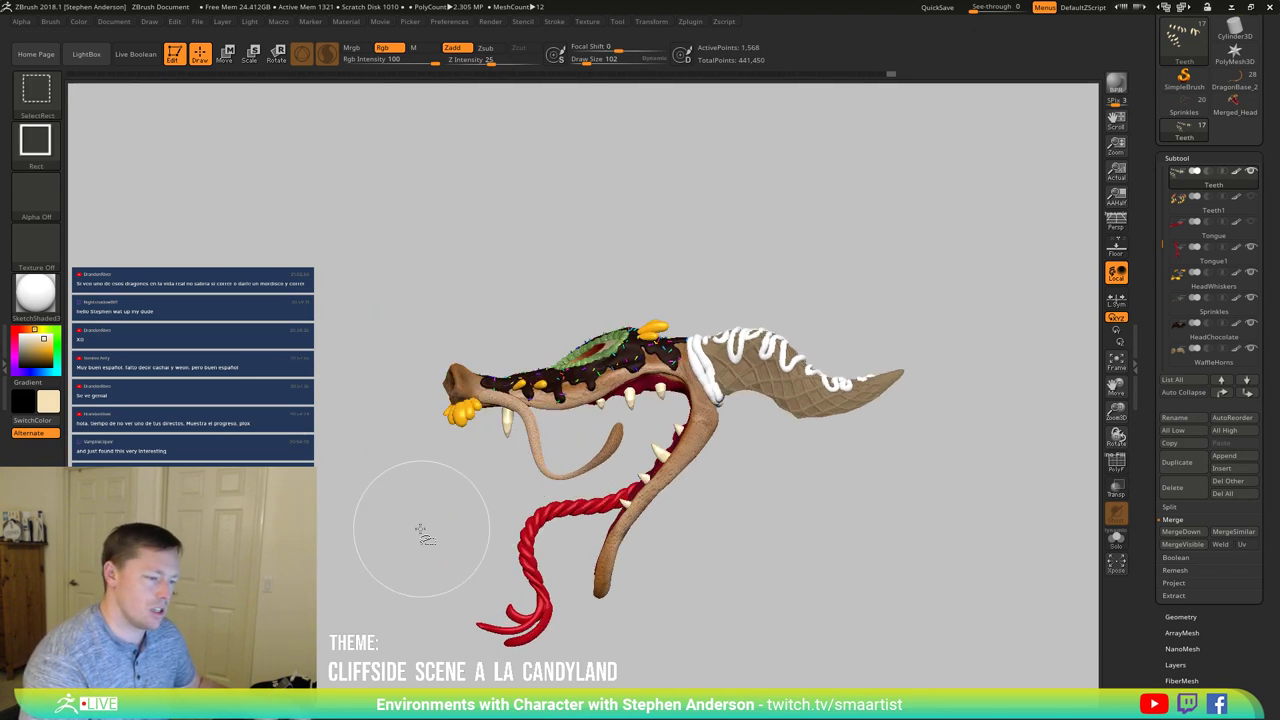
pyautogui.keyDown('ctrl'); pyautogui.keyDown('shift'); pyautogui.click(374, 511); pyautogui.keyUp('shift'); pyautogui.keyUp('ctrl')
# Step: Reset the gizmo's orientation and place a duplicate of the unmasked front teeth at the lower jaw's tip
pyautogui.press('w')
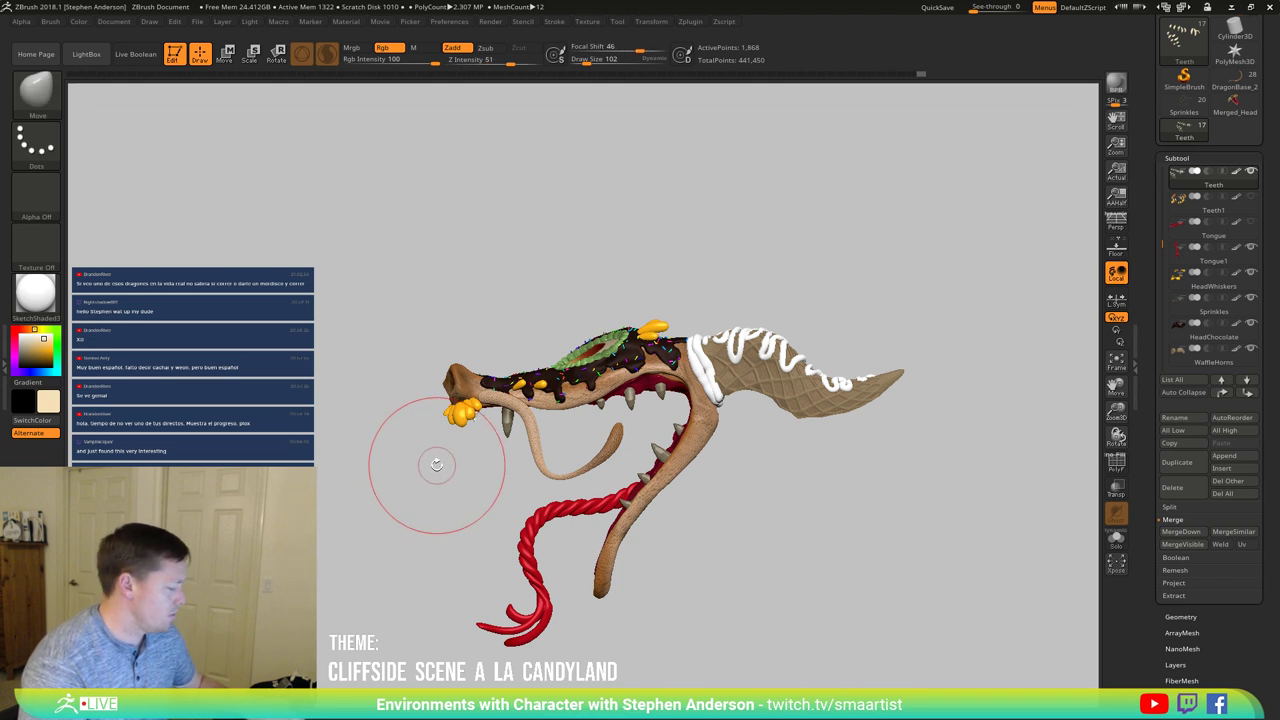
pyautogui.click(490, 300)
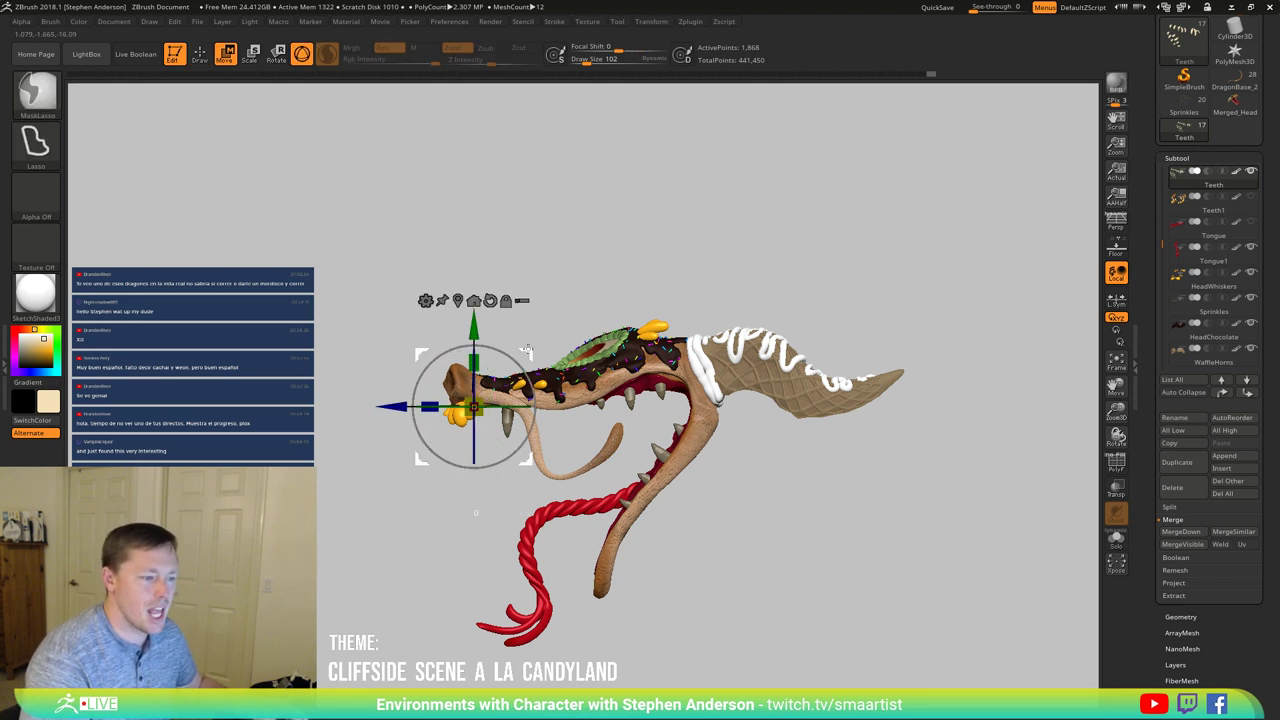
pyautogui.keyDown('ctrl'); pyautogui.moveTo(531, 350); pyautogui.dragTo(637, 525); pyautogui.keyUp('ctrl')
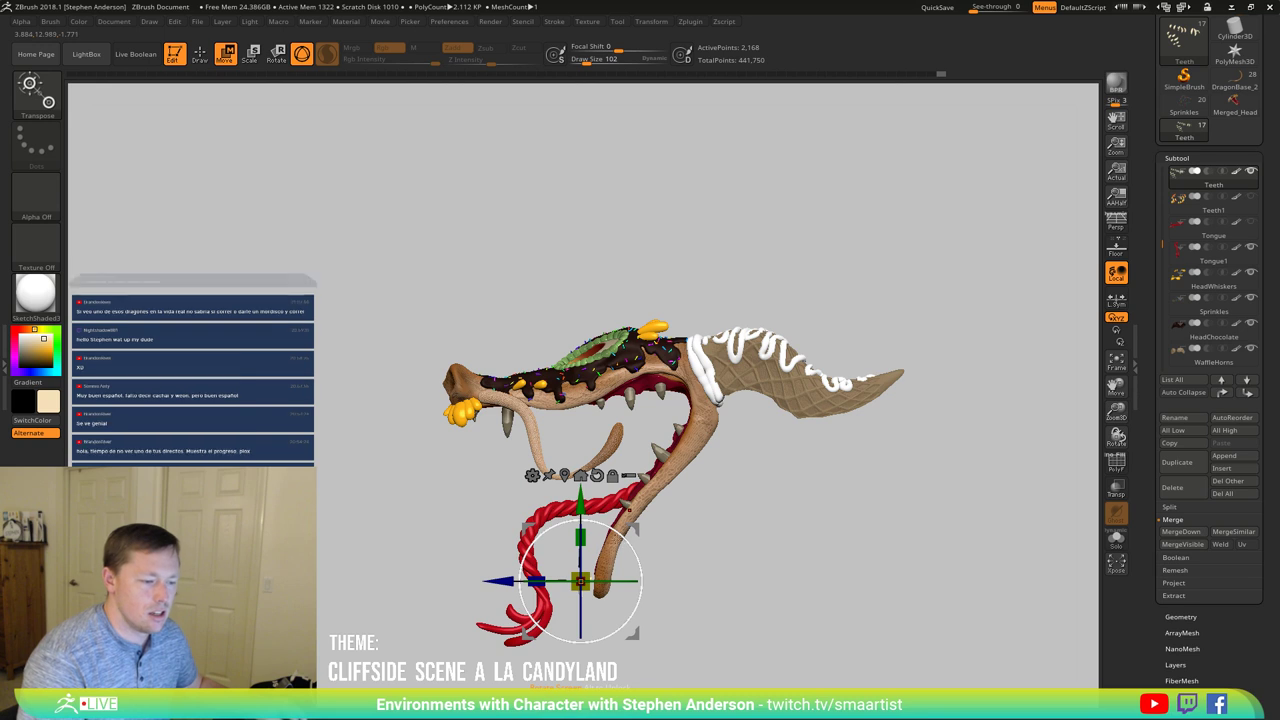
pyautogui.moveTo(690, 575)
pyautogui.mouseDown()
pyautogui.moveTo(749, 574)
pyautogui.moveTo(774, 556)
pyautogui.moveTo(734, 517)
pyautogui.moveTo(757, 491)
pyautogui.moveTo(803, 540)
pyautogui.moveTo(797, 580)
pyautogui.moveTo(752, 525)
pyautogui.moveTo(765, 536)
pyautogui.mouseUp()
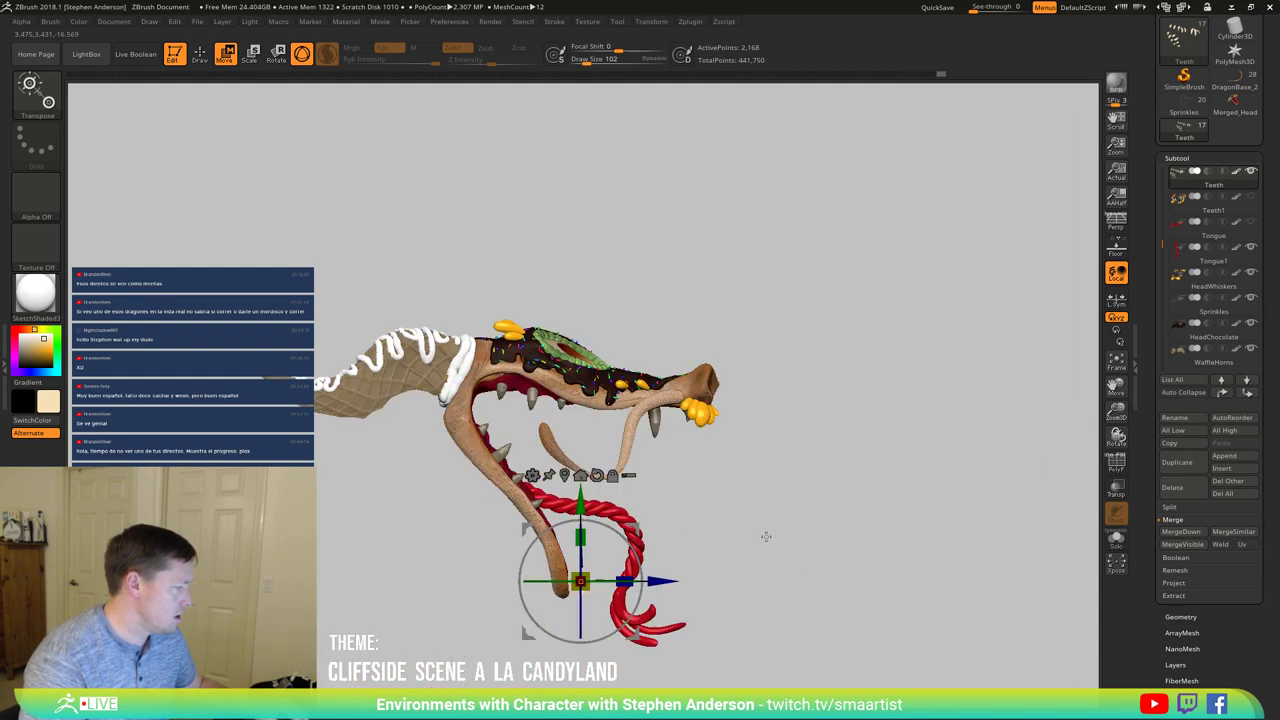
# Step: Rotate the duplicated front teeth so they point upward from the lower jaw
pyautogui.moveTo(727, 520)
pyautogui.keyDown('ctrl'); pyautogui.mouseDown(button='right')
pyautogui.moveTo(786, 591)
pyautogui.moveTo(805, 551)
pyautogui.mouseUp(button='right'); pyautogui.keyUp('ctrl')
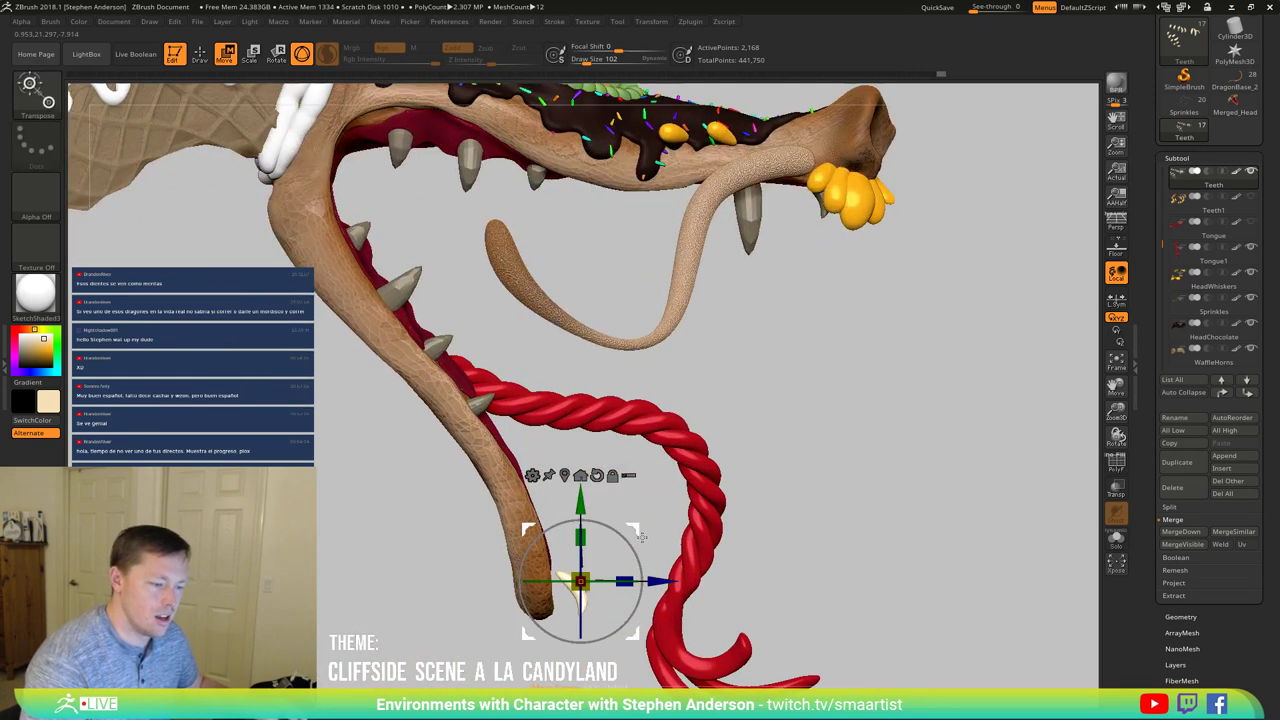
pyautogui.keyDown('alt'); pyautogui.moveTo(631, 547); pyautogui.dragTo(598, 495); pyautogui.keyUp('alt')
pyautogui.hotkey('ctrl', 'z')
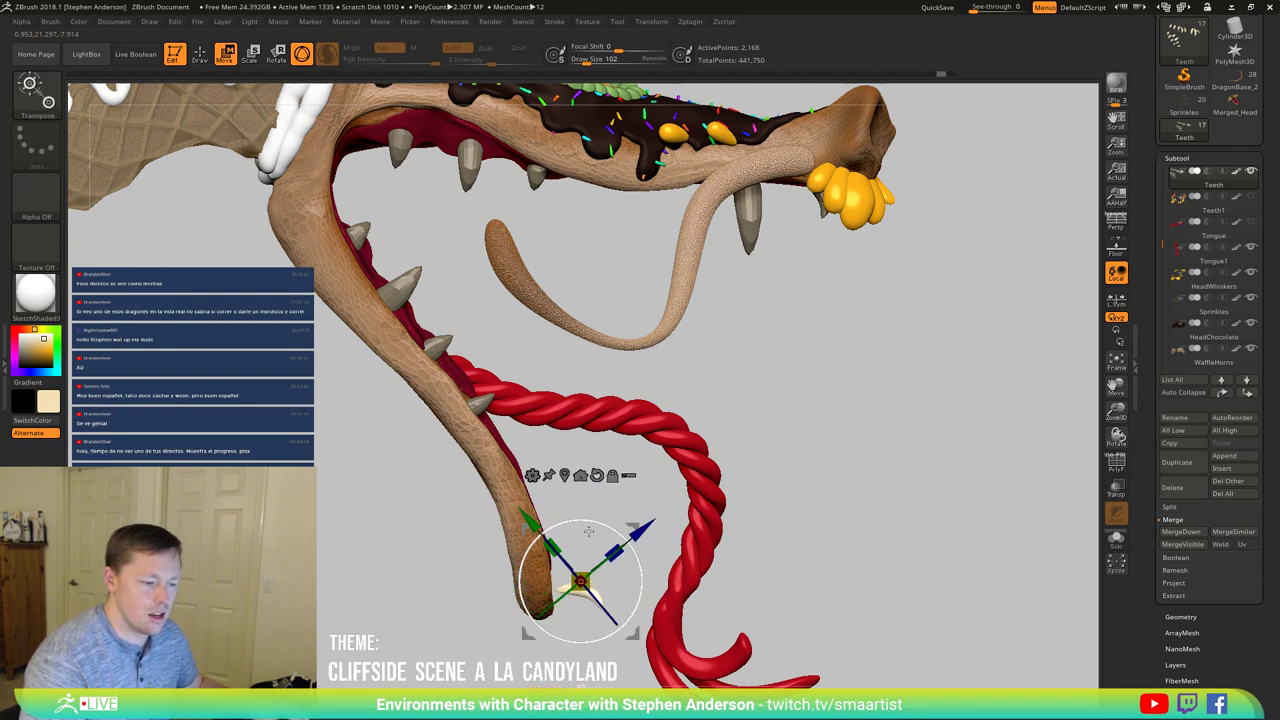
pyautogui.moveTo(857, 499)
pyautogui.mouseDown()
pyautogui.moveTo(808, 474)
pyautogui.moveTo(831, 523)
pyautogui.moveTo(880, 523)
pyautogui.moveTo(846, 521)
pyautogui.mouseUp()
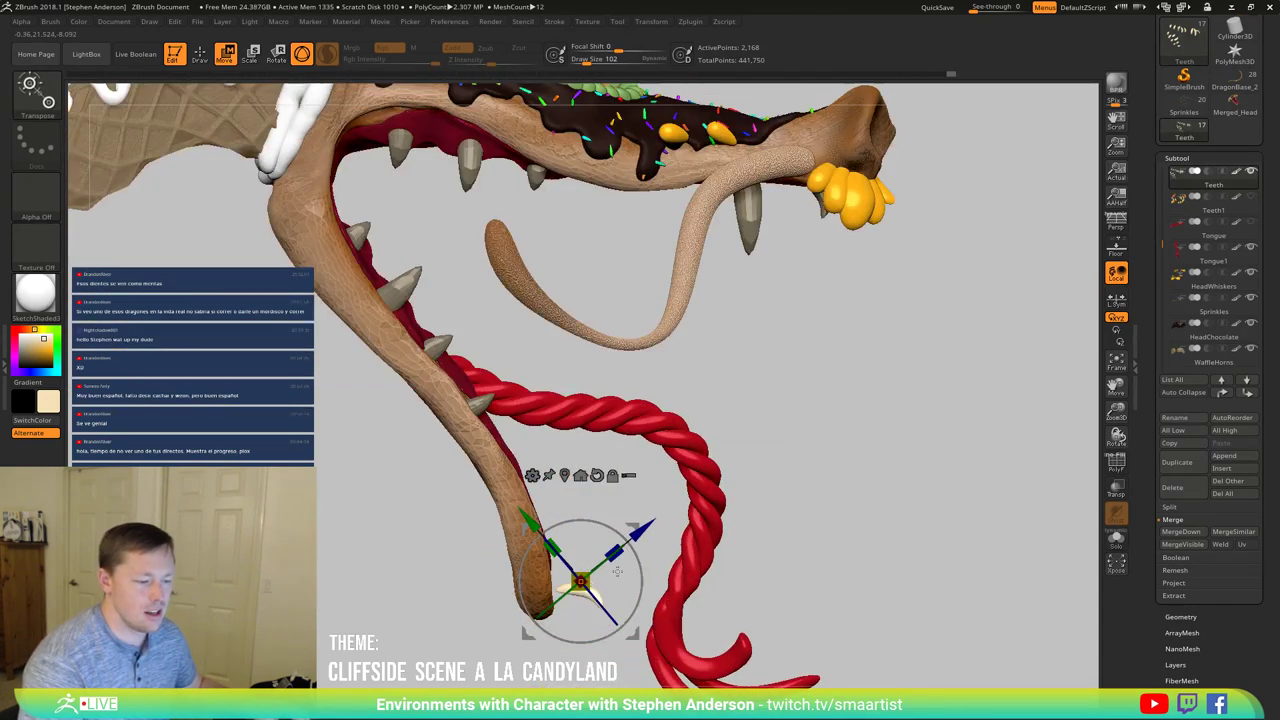
pyautogui.moveTo(636, 558); pyautogui.dragTo(642, 596)
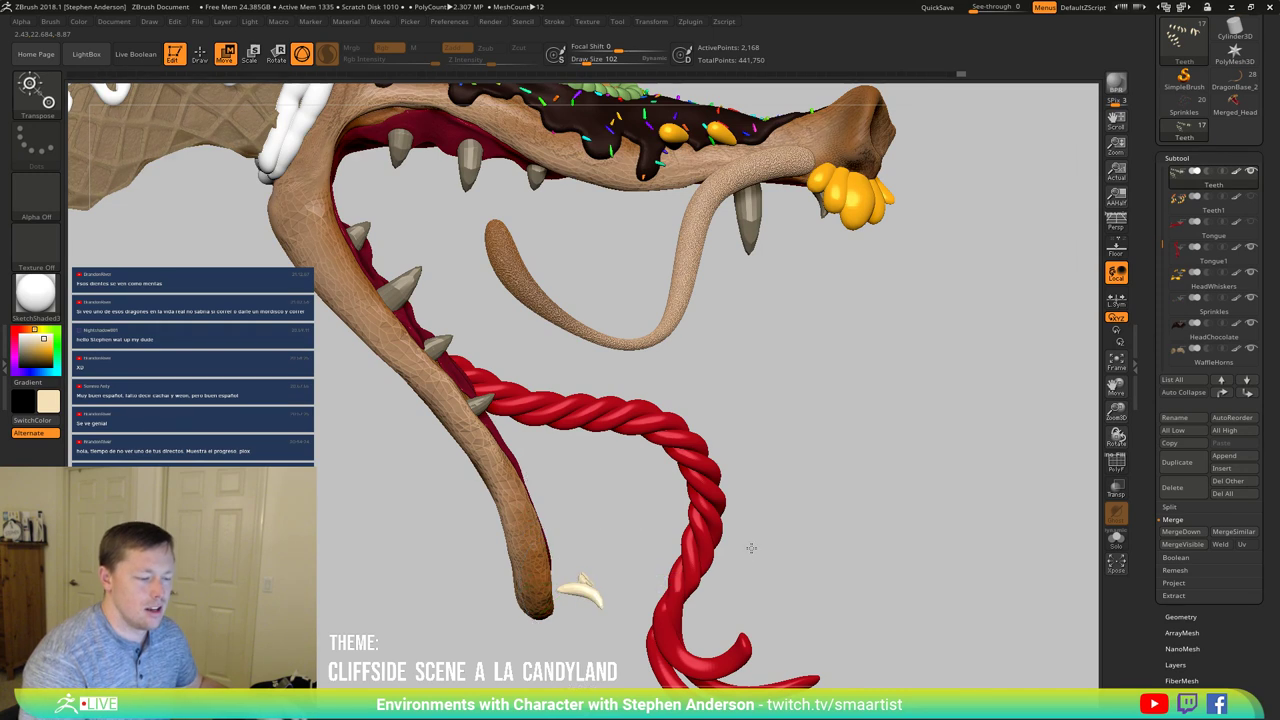
pyautogui.moveTo(749, 546); pyautogui.dragTo(588, 590)
# Step: Center the lower front teeth on the jaw tip from the front and check their placement from the side
pyautogui.moveTo(720, 381); pyautogui.dragTo(710, 517)
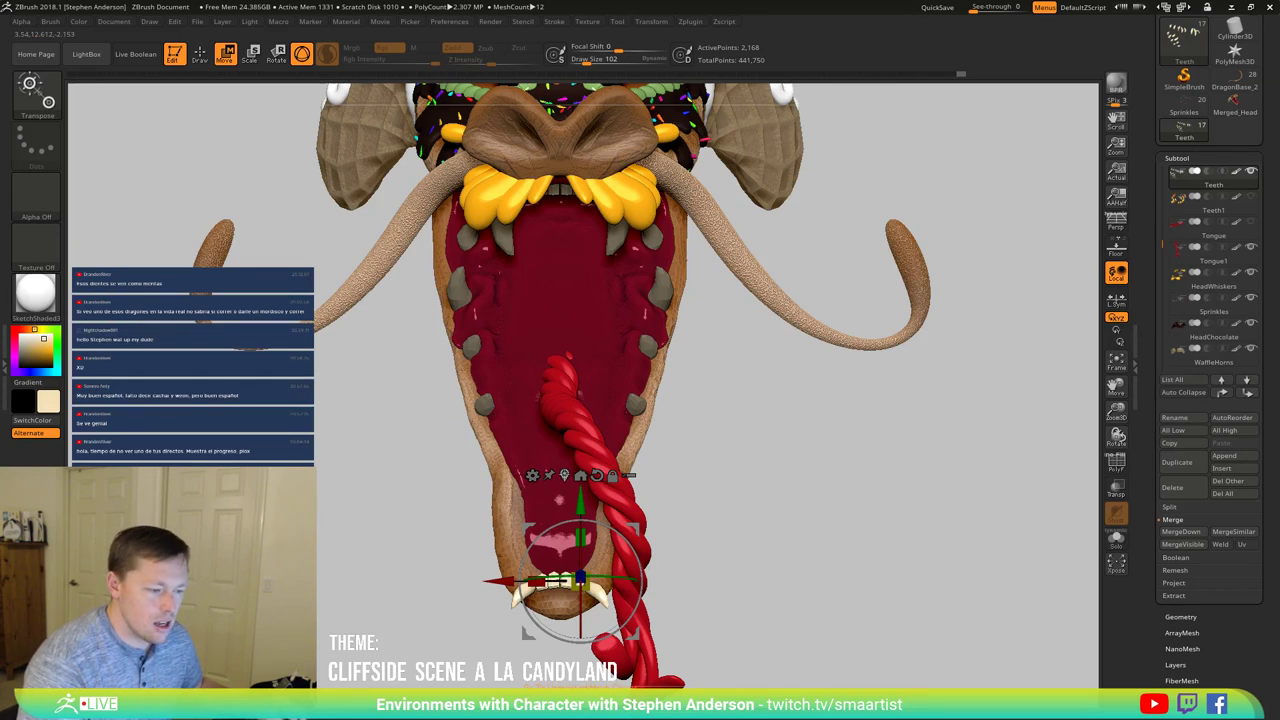
pyautogui.moveTo(580, 577); pyautogui.dragTo(560, 586)
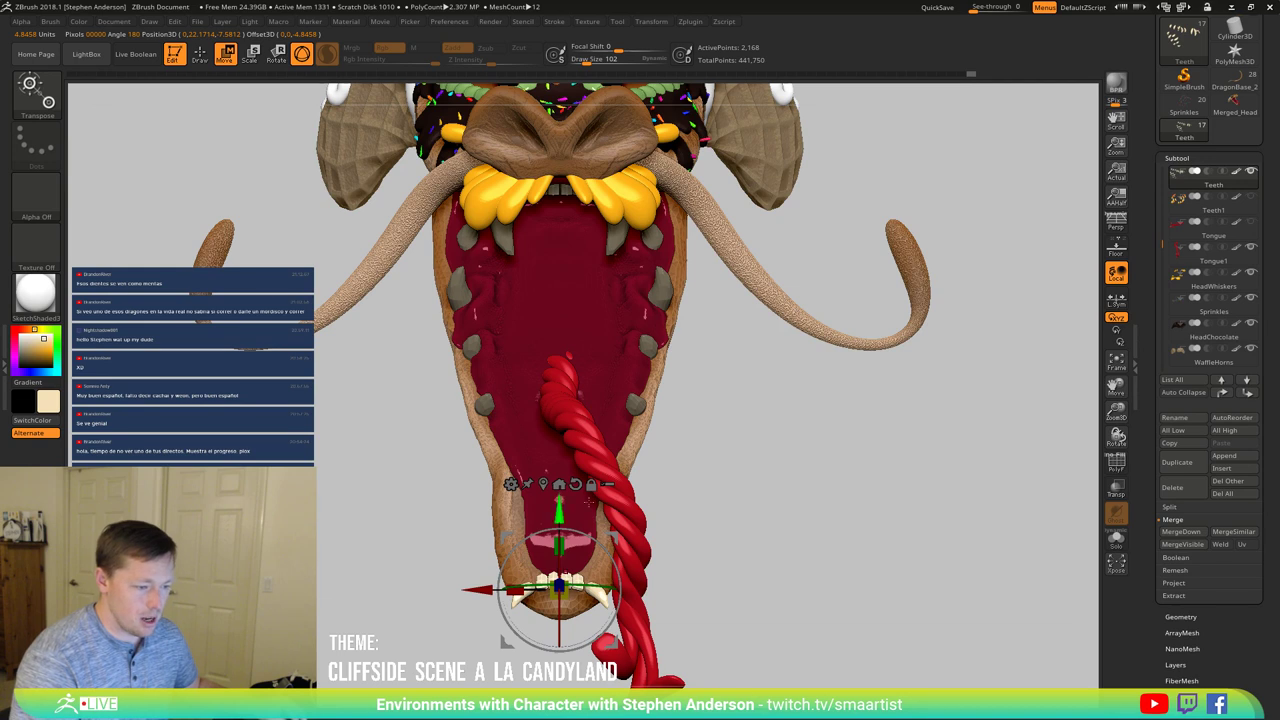
pyautogui.moveTo(737, 514); pyautogui.dragTo(772, 524)
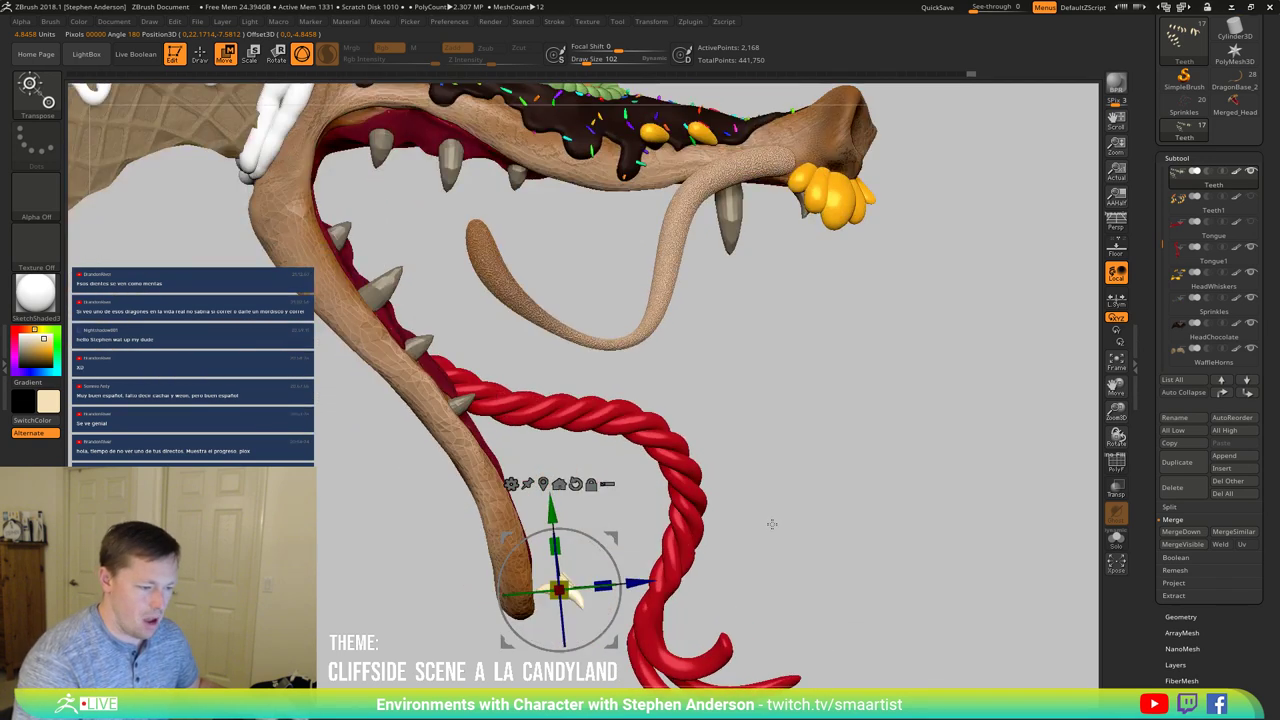
pyautogui.moveTo(764, 645); pyautogui.dragTo(973, 593)
# Step: Isolate the Teeth subtool, adjust the tilt of the lower front set, and show the full head again
pyautogui.click(1116, 538)
pyautogui.moveTo(846, 560); pyautogui.dragTo(521, 614)
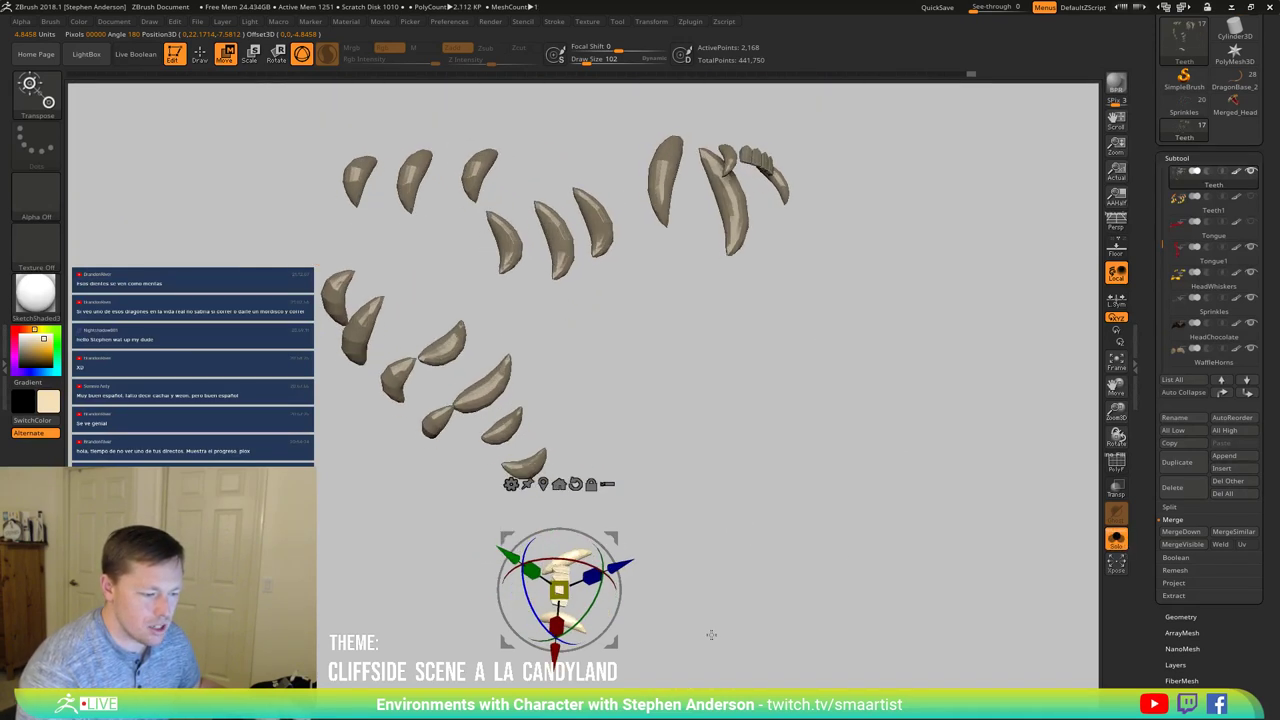
pyautogui.moveTo(711, 635); pyautogui.dragTo(755, 647)
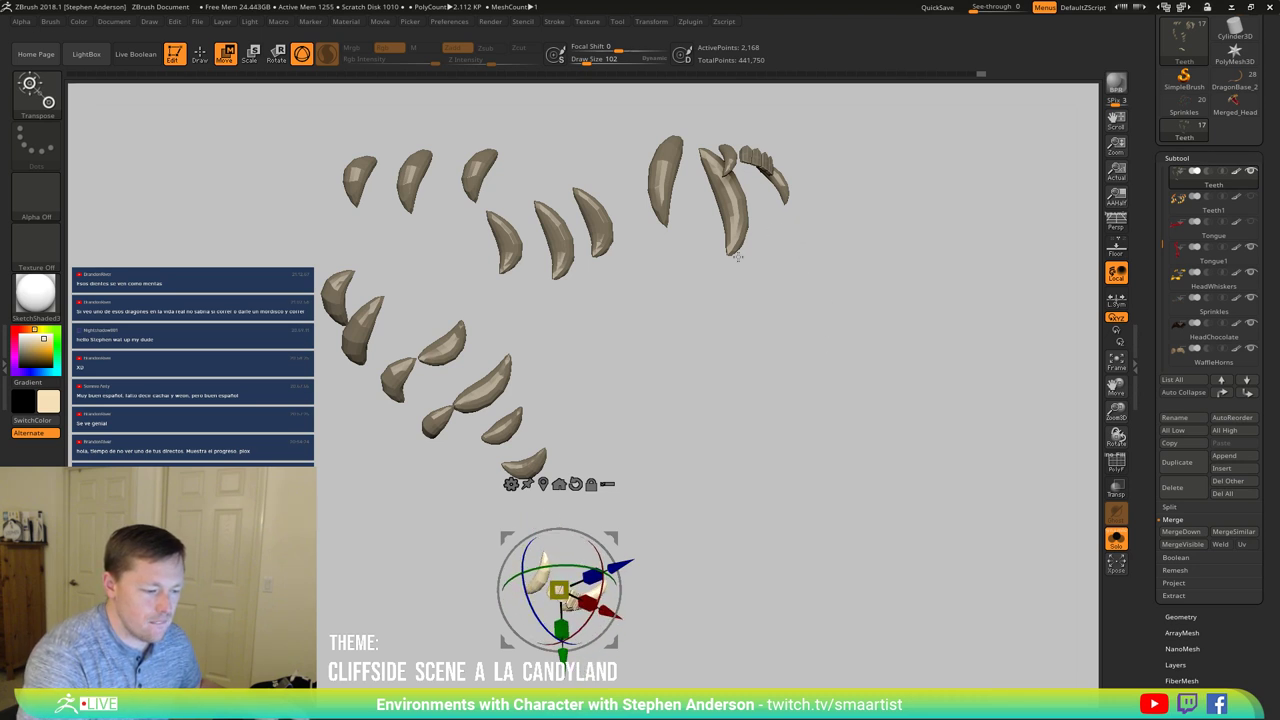
pyautogui.moveTo(757, 456); pyautogui.dragTo(897, 577)
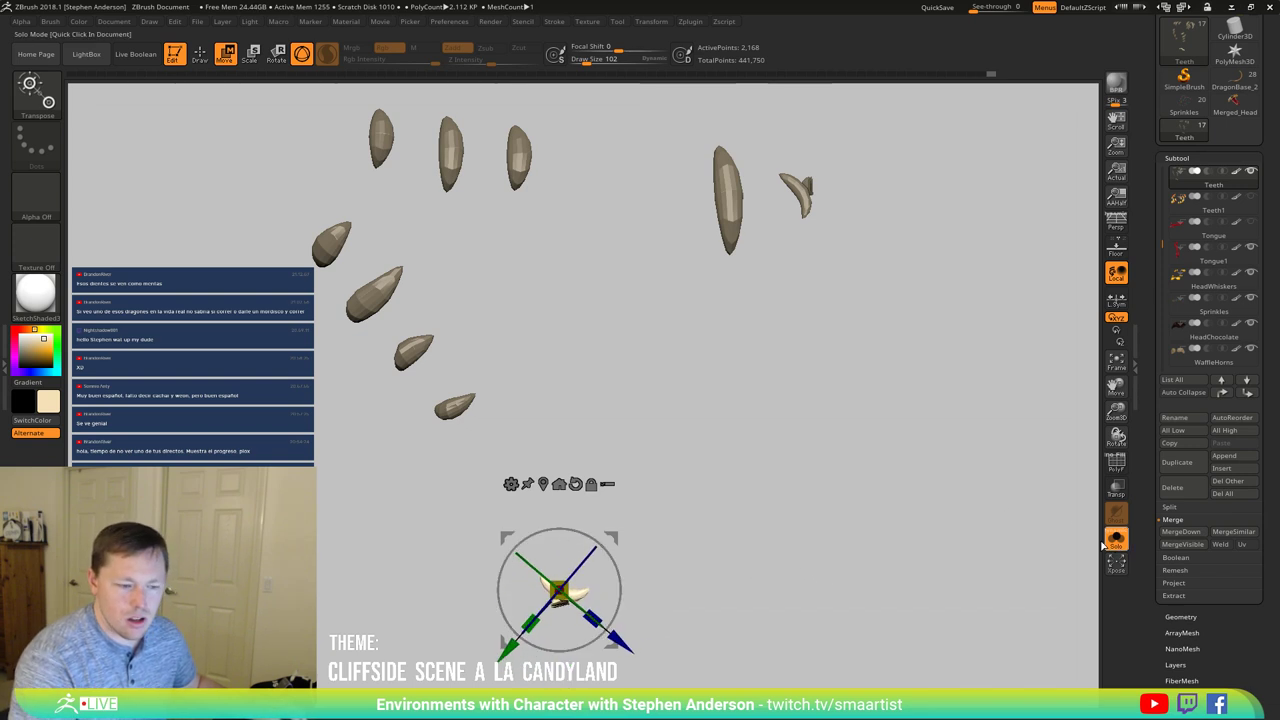
pyautogui.click(1116, 540)
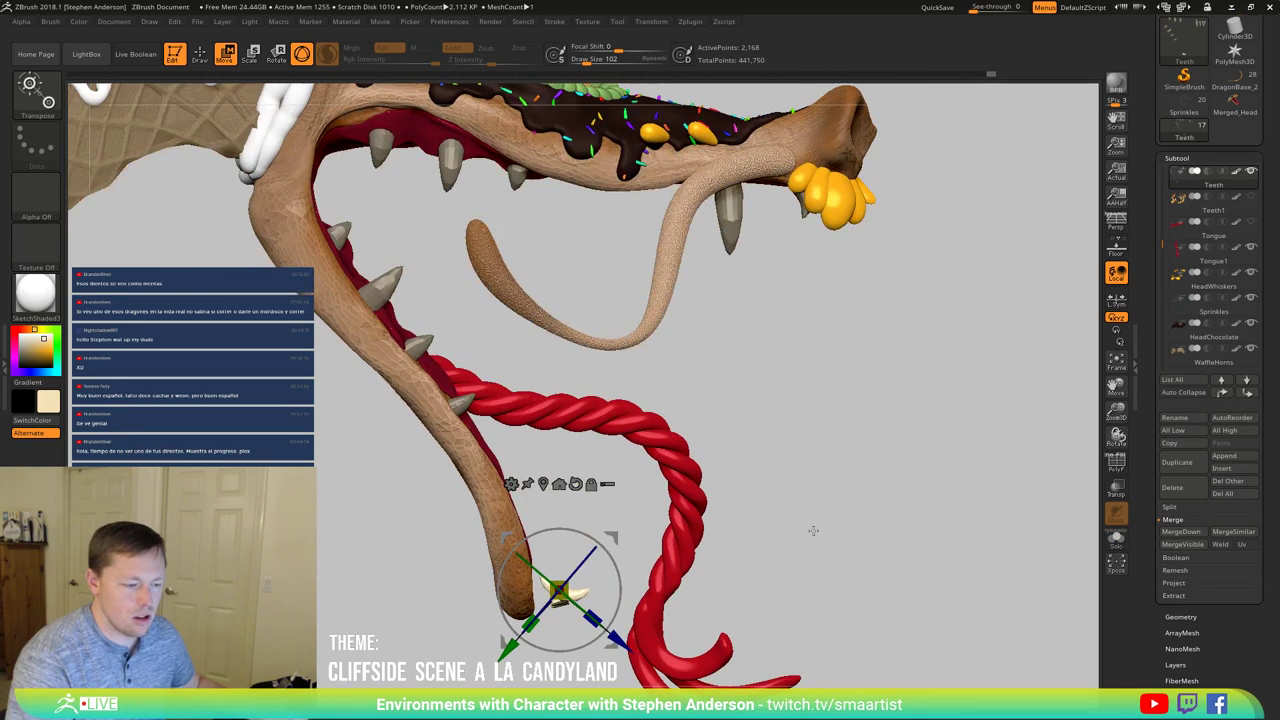
# Step: Inspect the fit of the lower front teeth on the jaw tip from the side, front and three-quarter views
pyautogui.moveTo(611, 537)
pyautogui.mouseDown()
pyautogui.moveTo(583, 522)
pyautogui.moveTo(618, 517)
pyautogui.moveTo(594, 522)
pyautogui.moveTo(672, 545)
pyautogui.moveTo(743, 517)
pyautogui.moveTo(712, 568)
pyautogui.moveTo(740, 606)
pyautogui.moveTo(729, 608)
pyautogui.moveTo(768, 568)
pyautogui.moveTo(792, 570)
pyautogui.mouseUp()
pyautogui.press('q')
pyautogui.press('w')
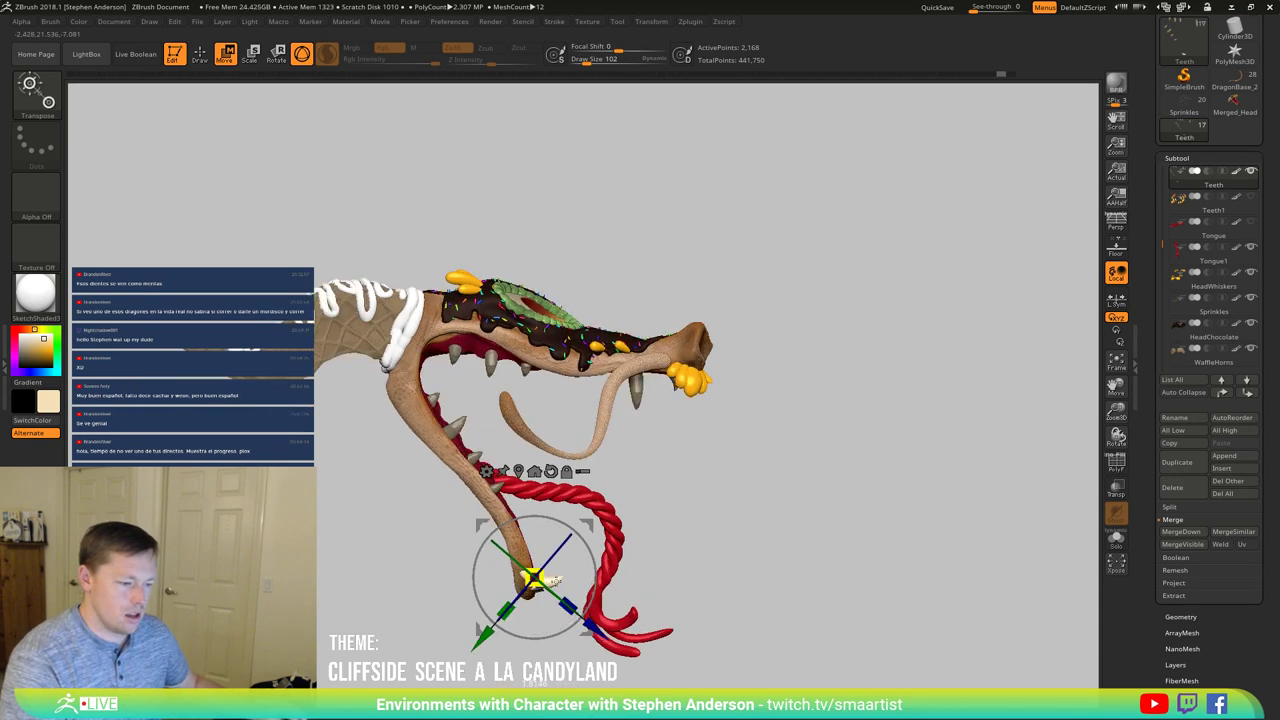
pyautogui.moveTo(595, 523)
pyautogui.mouseDown()
pyautogui.moveTo(729, 517)
pyautogui.moveTo(737, 541)
pyautogui.moveTo(731, 523)
pyautogui.moveTo(666, 571)
pyautogui.mouseUp()
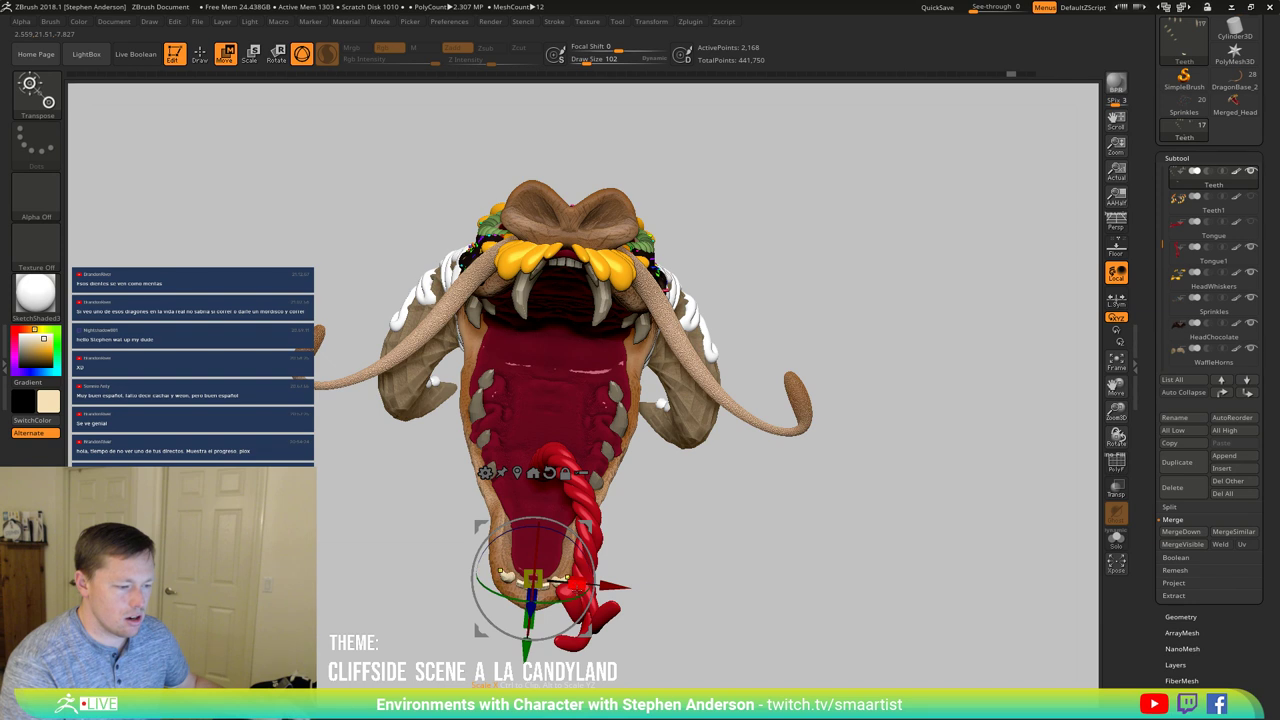
pyautogui.moveTo(691, 580); pyautogui.dragTo(691, 601)
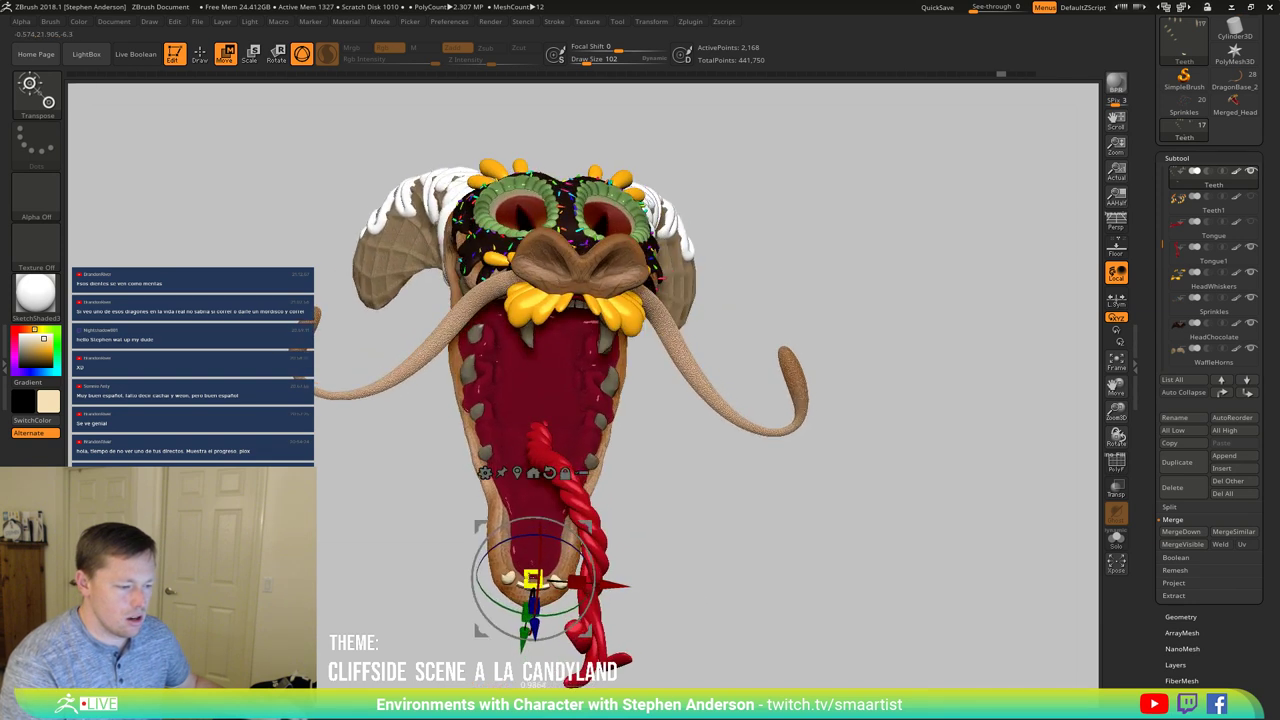
pyautogui.moveTo(672, 572); pyautogui.dragTo(722, 575)
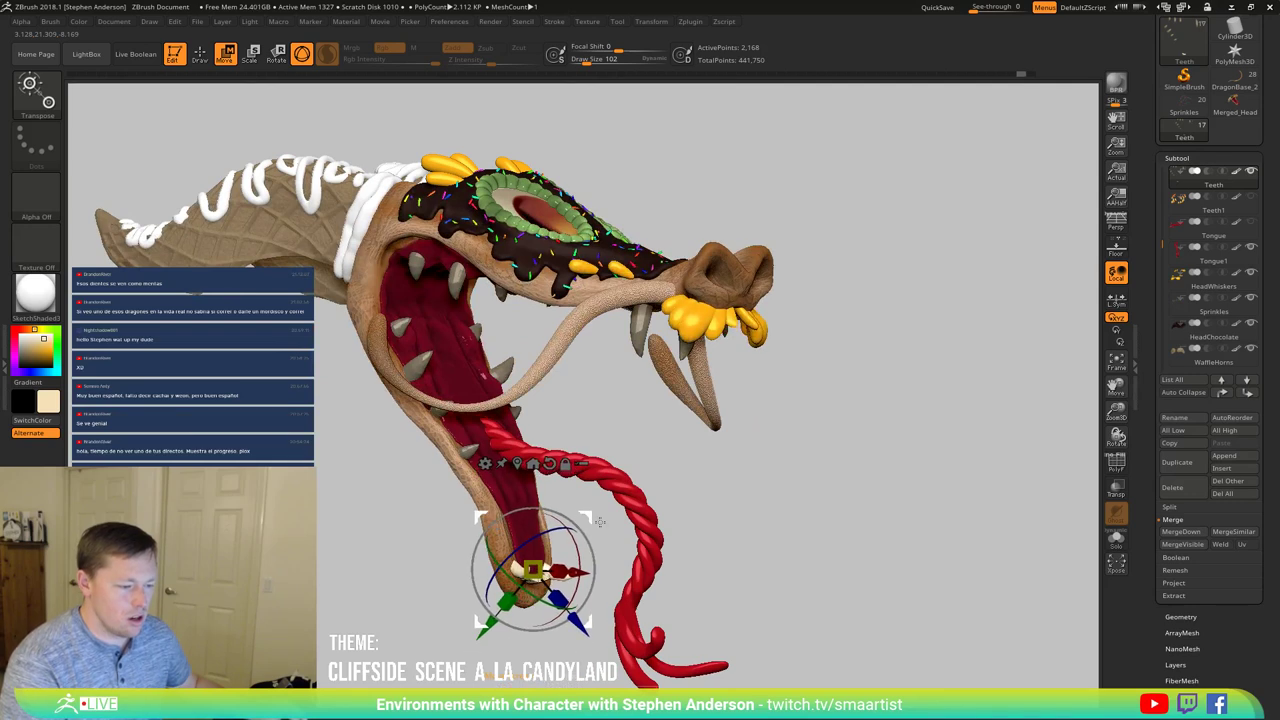
pyautogui.moveTo(599, 521); pyautogui.dragTo(586, 579)
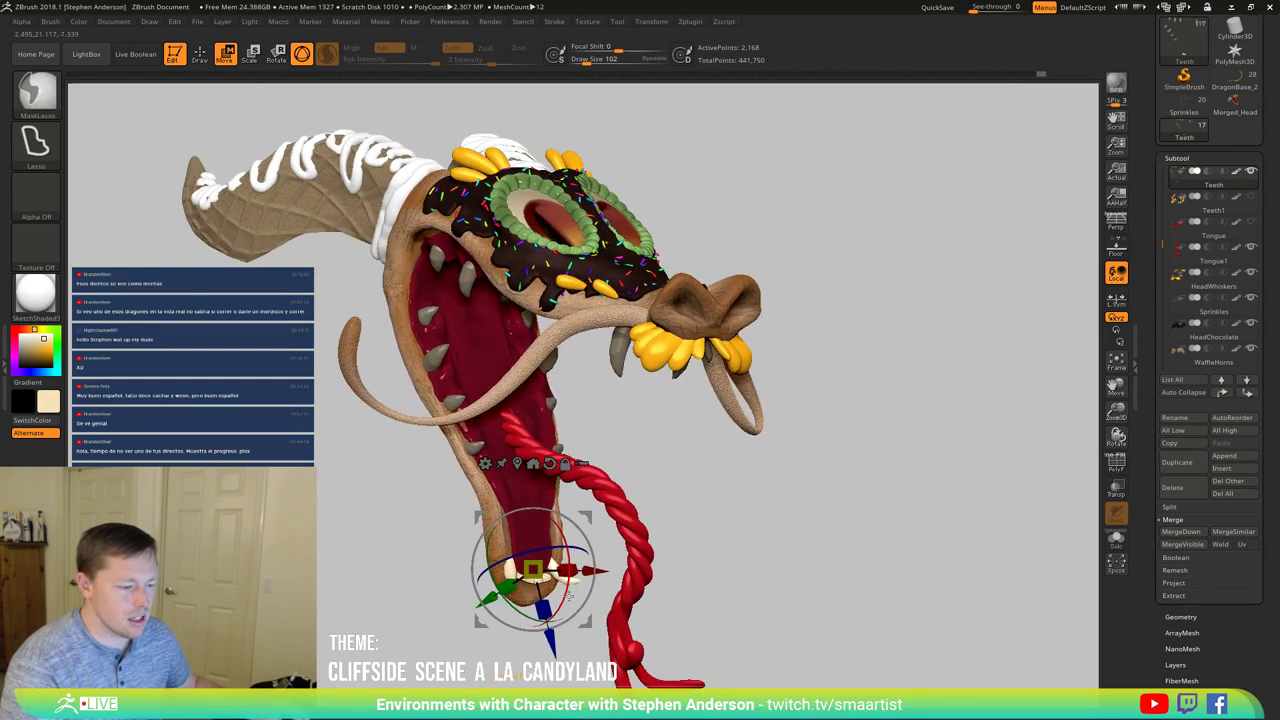
# Step: Adjust the outer tips of the lower front teeth with the Move brush and check them from the side
pyautogui.moveTo(563, 612); pyautogui.dragTo(576, 584)
pyautogui.press('q')
pyautogui.moveTo(656, 604)
pyautogui.mouseDown()
pyautogui.moveTo(648, 584)
pyautogui.moveTo(677, 532)
pyautogui.moveTo(650, 564)
pyautogui.mouseUp()
pyautogui.moveTo(710, 600); pyautogui.dragTo(664, 583)
# Step: Turn on Dynamic Subdiv for the Teeth subtool, always accepting it, and clear the mask from all teeth
pyautogui.press('d')
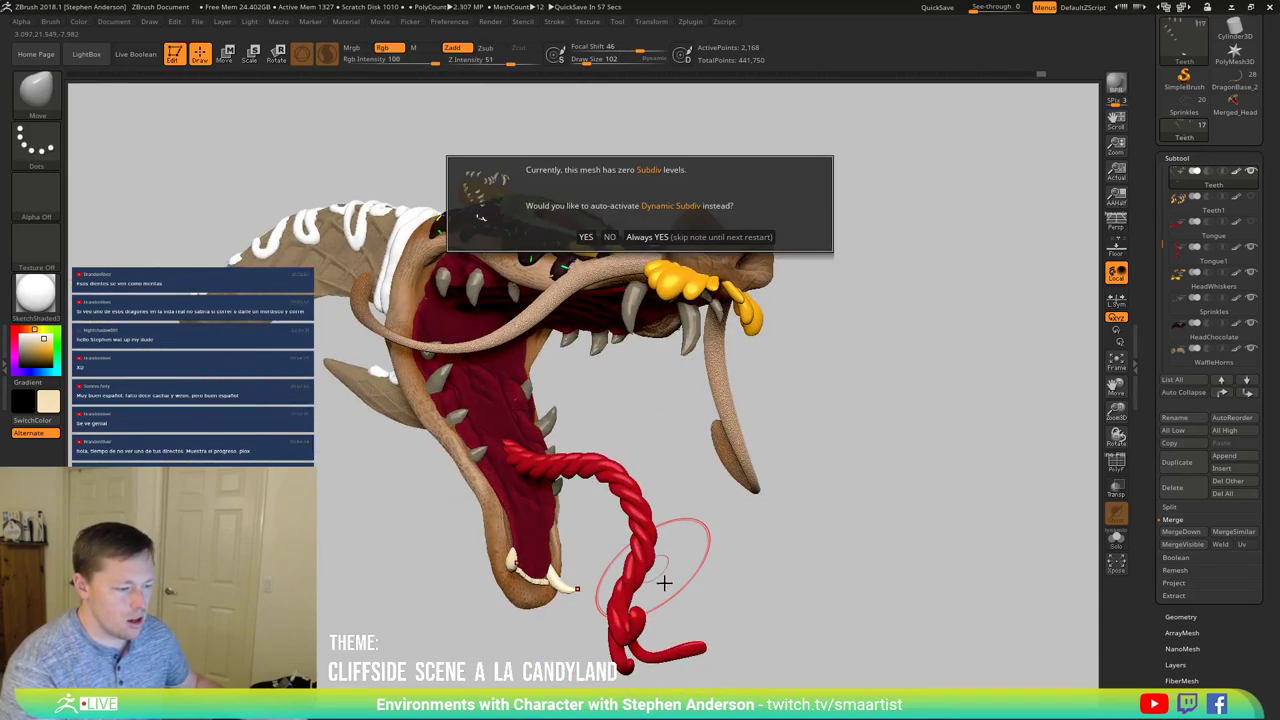
pyautogui.click(731, 237)
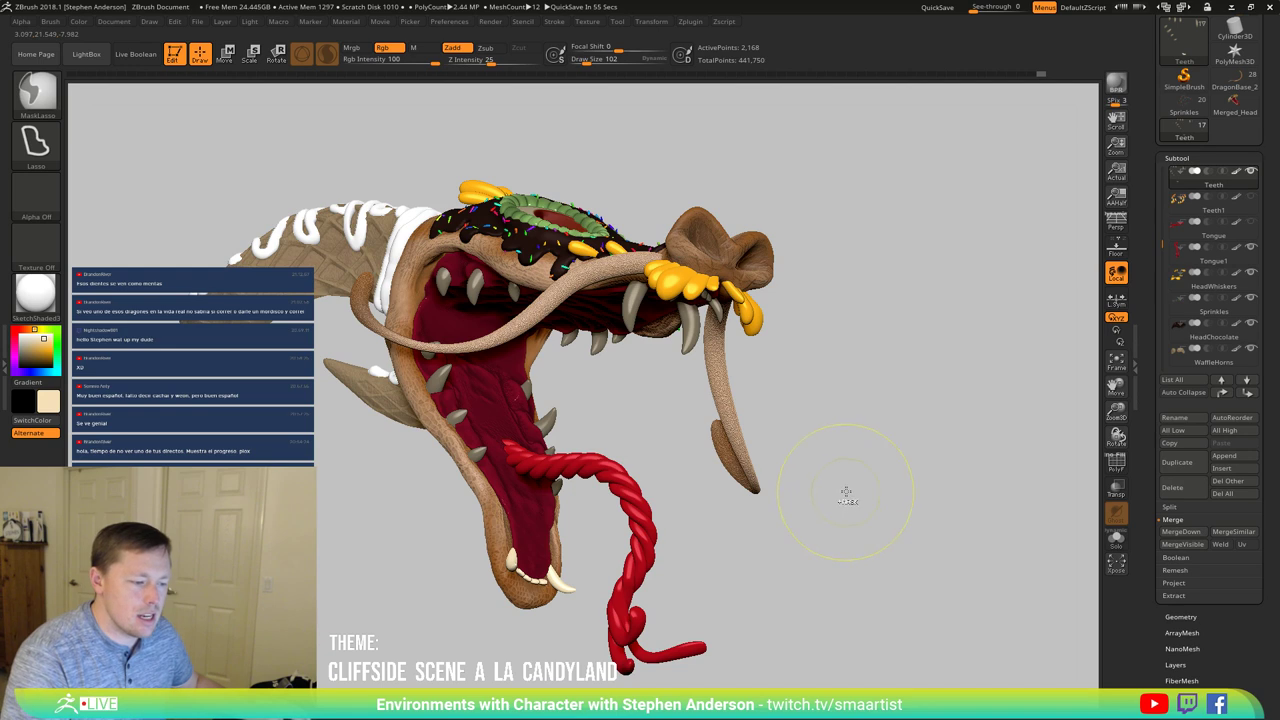
pyautogui.moveTo(851, 551); pyautogui.dragTo(712, 537)
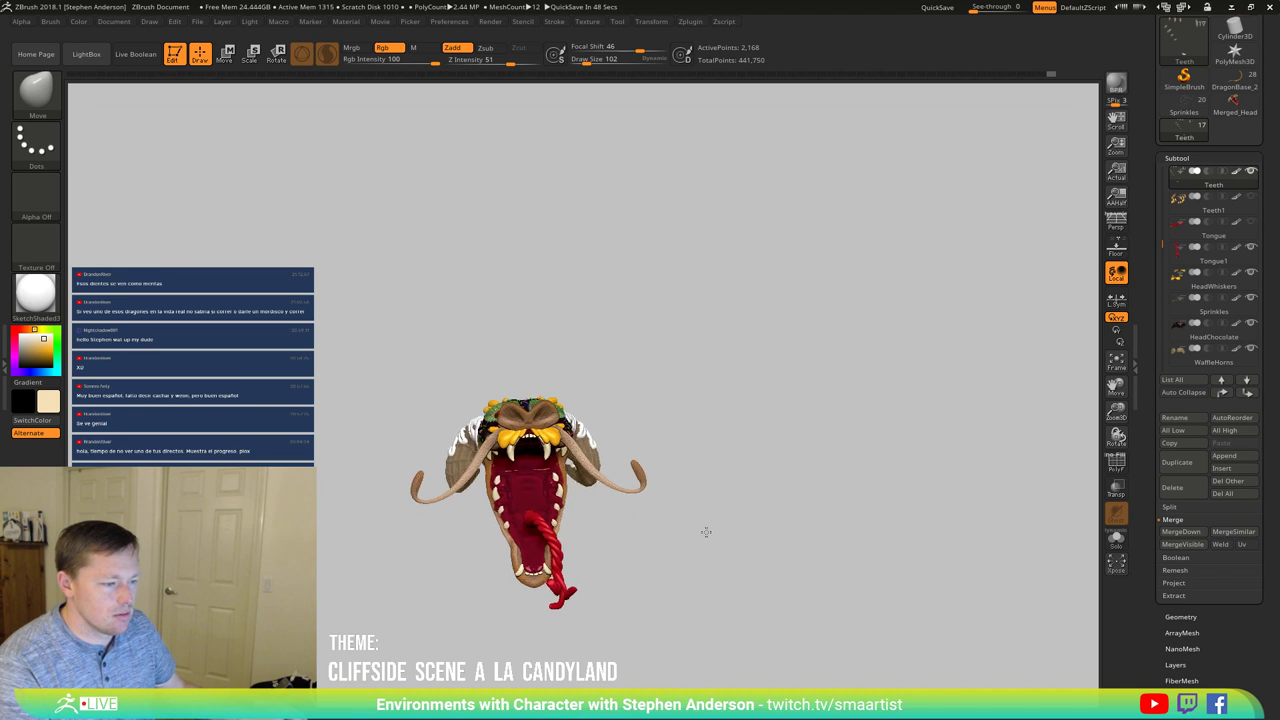
# Step: Reshape the large upper fangs symmetrically with the Move Topological brush, reducing the draw size to 85
pyautogui.keyDown('ctrl'); pyautogui.moveTo(706, 532); pyautogui.dragTo(700, 606, button='right'); pyautogui.keyUp('ctrl')
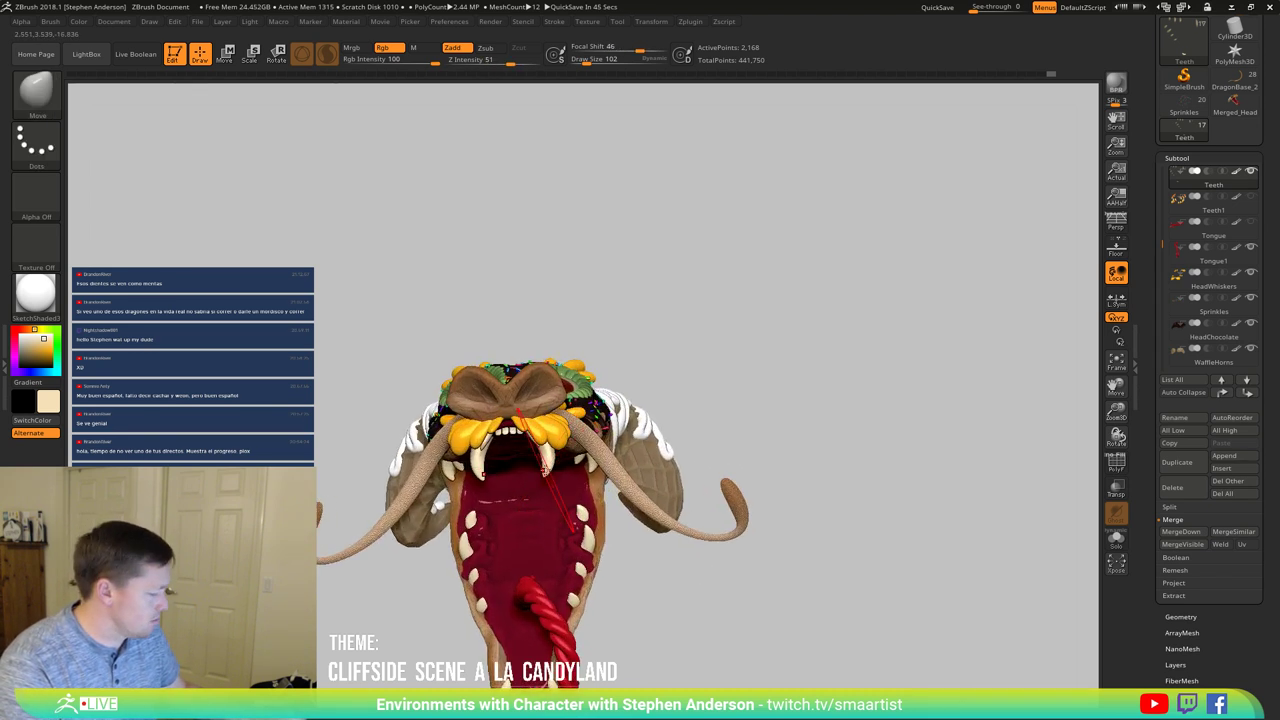
pyautogui.press('b')
pyautogui.press('m')
pyautogui.press('t')
pyautogui.moveTo(543, 478); pyautogui.dragTo(549, 477)
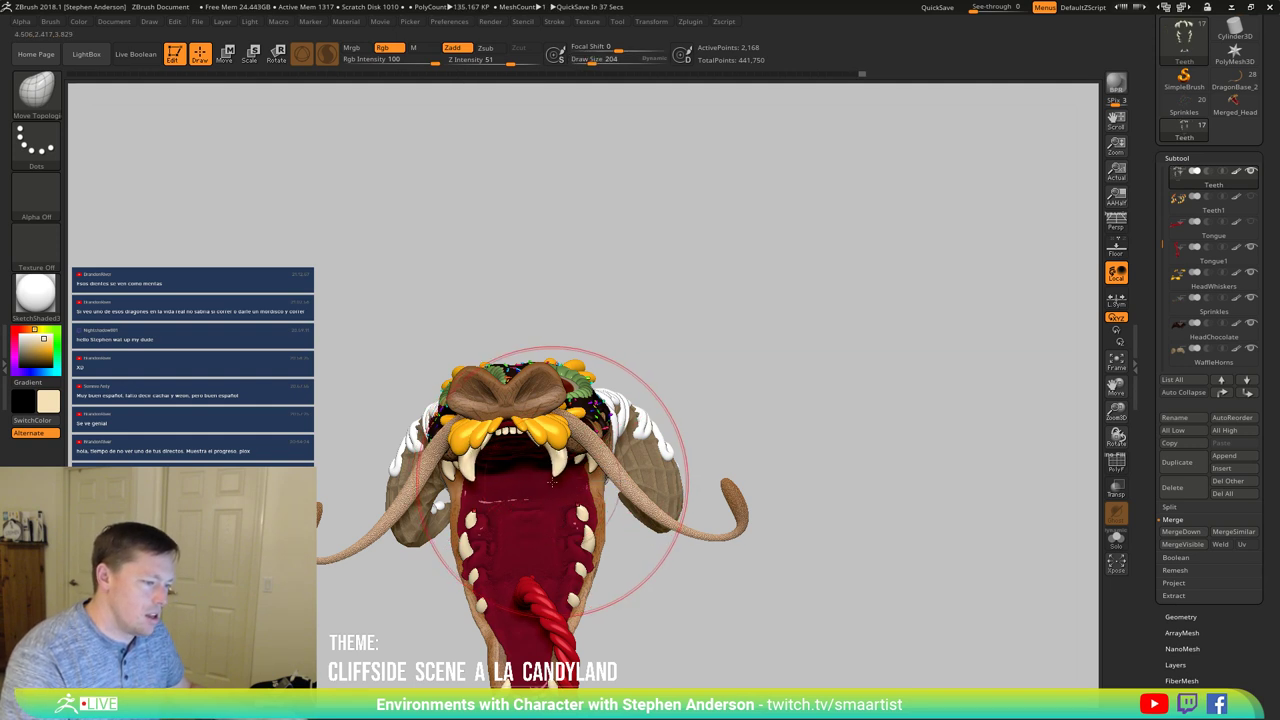
pyautogui.moveTo(554, 482)
pyautogui.mouseDown(button='right')
pyautogui.moveTo(650, 462)
pyautogui.moveTo(550, 389)
pyautogui.mouseUp(button='right')
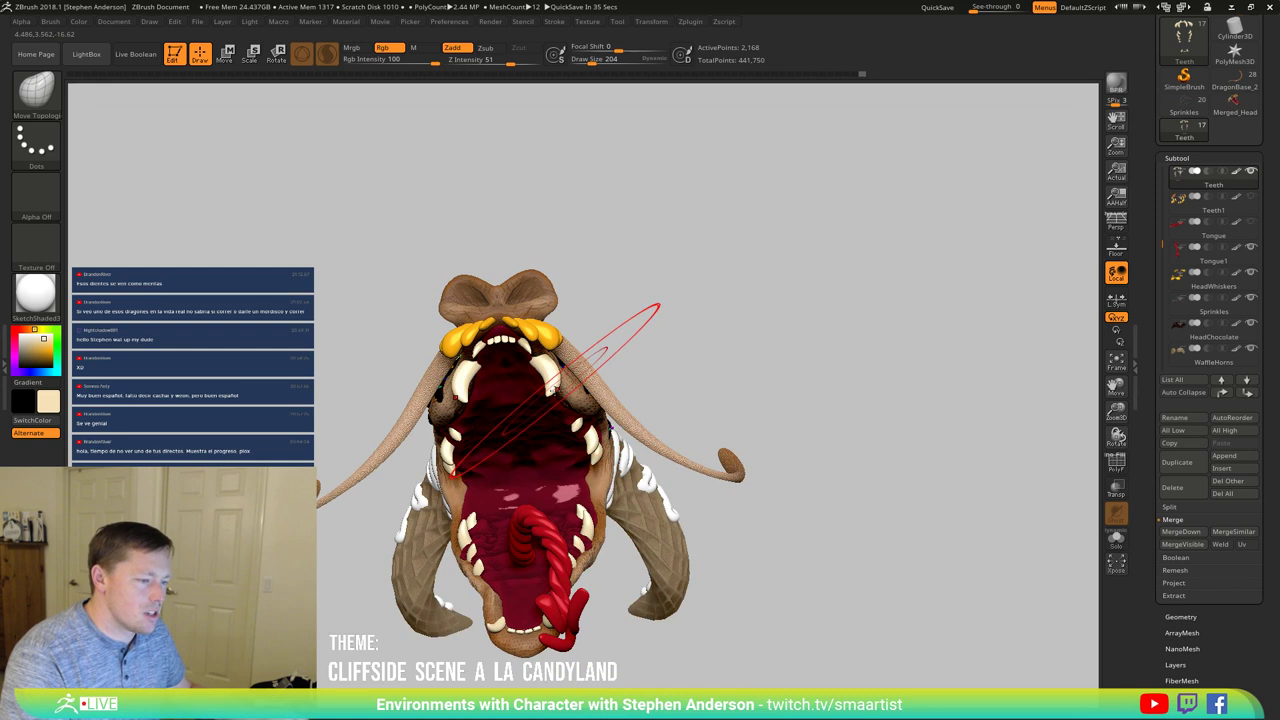
pyautogui.press('s')
pyautogui.moveTo(557, 388)
pyautogui.mouseDown()
pyautogui.moveTo(449, 400)
pyautogui.moveTo(532, 392)
pyautogui.mouseUp()
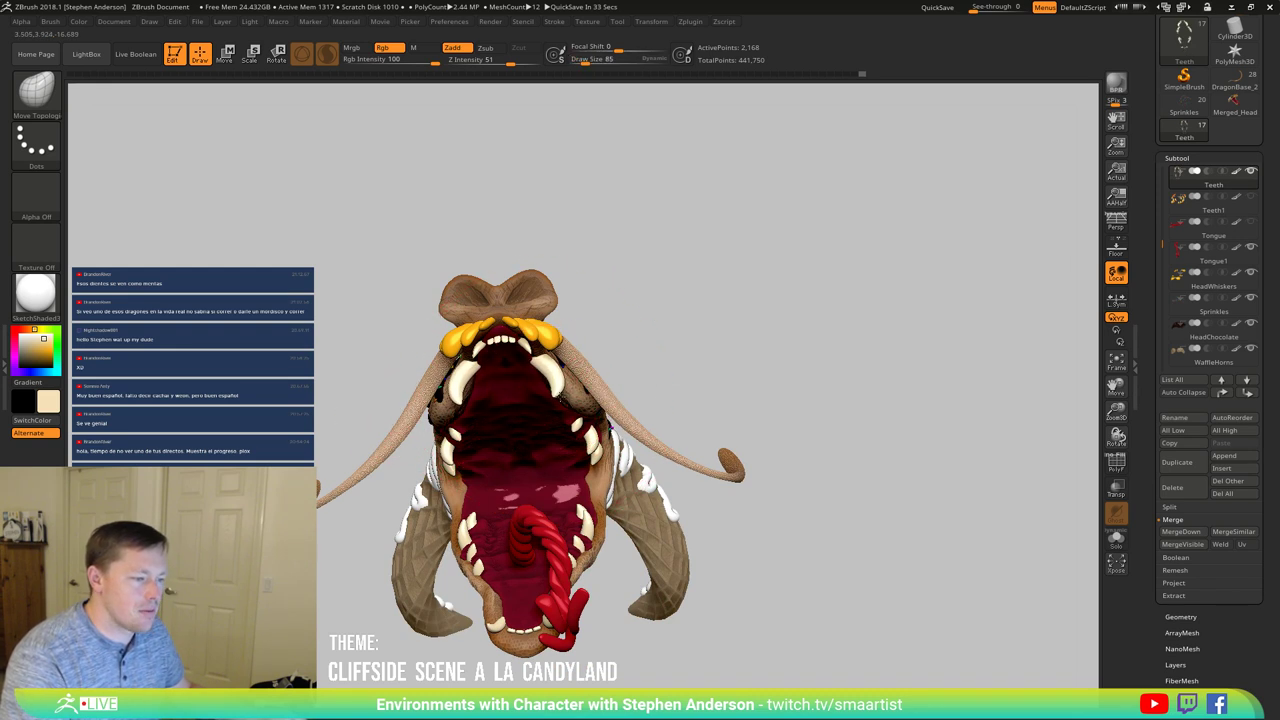
# Step: Examine the reshaped fangs and the whole head from below, both sides and the front
pyautogui.moveTo(521, 392); pyautogui.dragTo(574, 410, button='right')
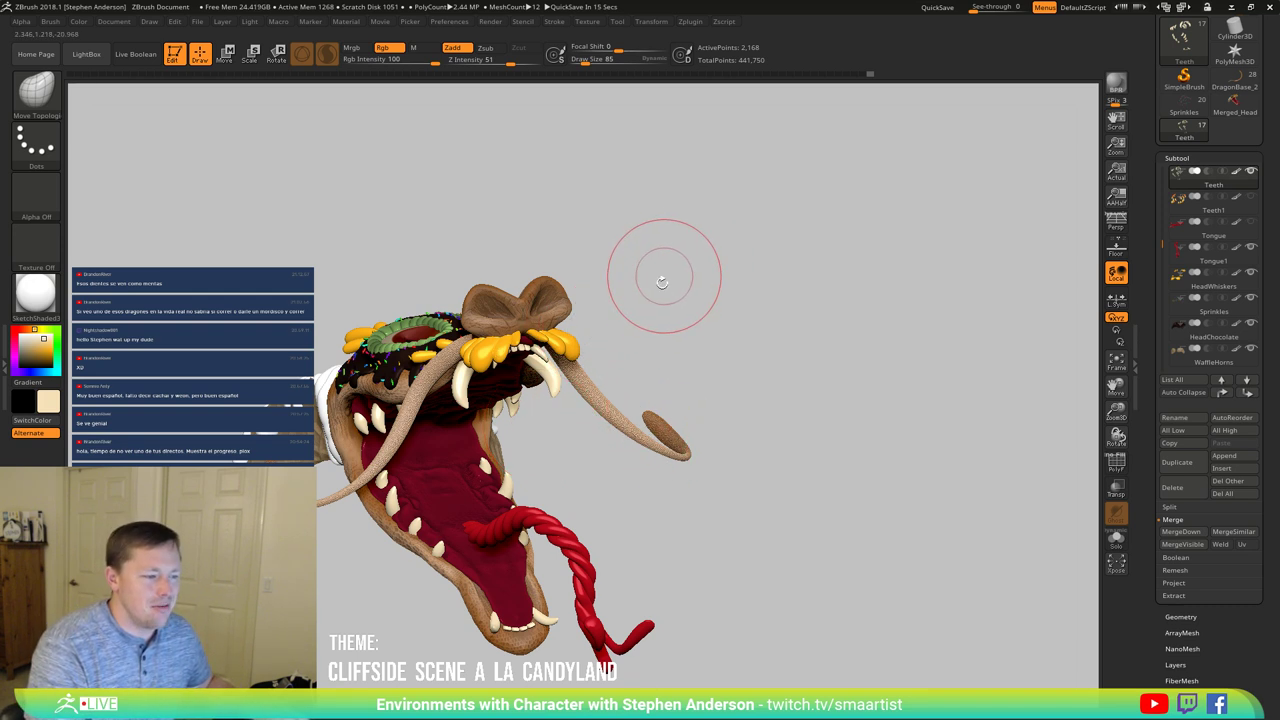
pyautogui.moveTo(654, 332)
pyautogui.mouseDown()
pyautogui.moveTo(520, 385)
pyautogui.moveTo(438, 458)
pyautogui.moveTo(572, 480)
pyautogui.moveTo(585, 344)
pyautogui.moveTo(646, 366)
pyautogui.moveTo(640, 400)
pyautogui.moveTo(646, 368)
pyautogui.moveTo(606, 406)
pyautogui.moveTo(618, 420)
pyautogui.mouseUp()
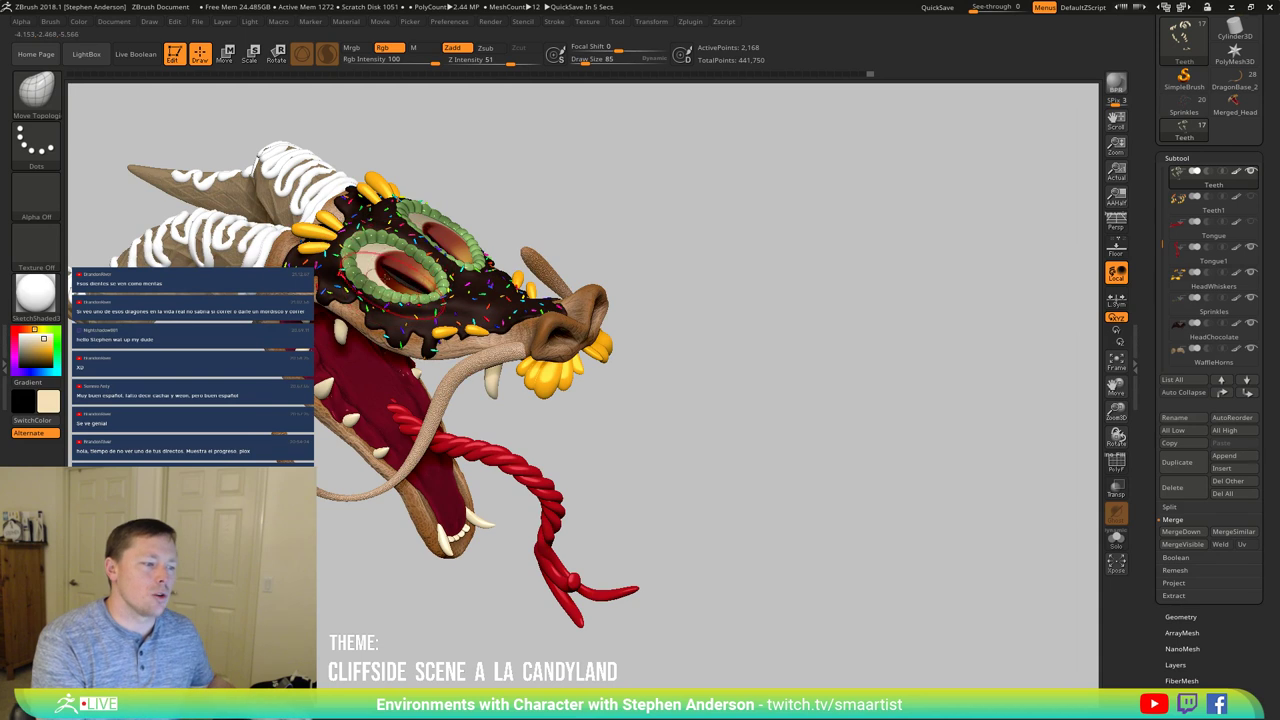
pyautogui.moveTo(689, 291)
pyautogui.mouseDown()
pyautogui.moveTo(711, 283)
pyautogui.moveTo(771, 326)
pyautogui.moveTo(789, 466)
pyautogui.mouseUp()
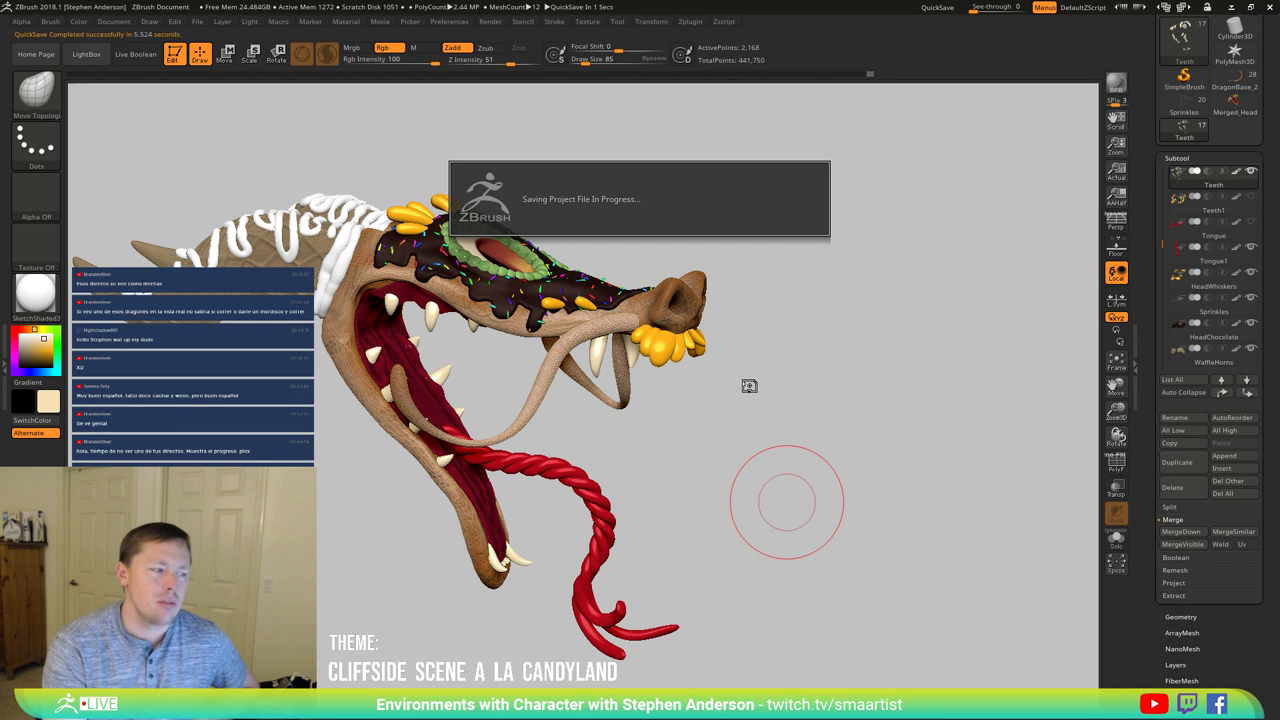
pyautogui.moveTo(756, 394)
pyautogui.mouseDown()
pyautogui.moveTo(715, 399)
pyautogui.moveTo(638, 444)
pyautogui.moveTo(622, 480)
pyautogui.mouseUp()
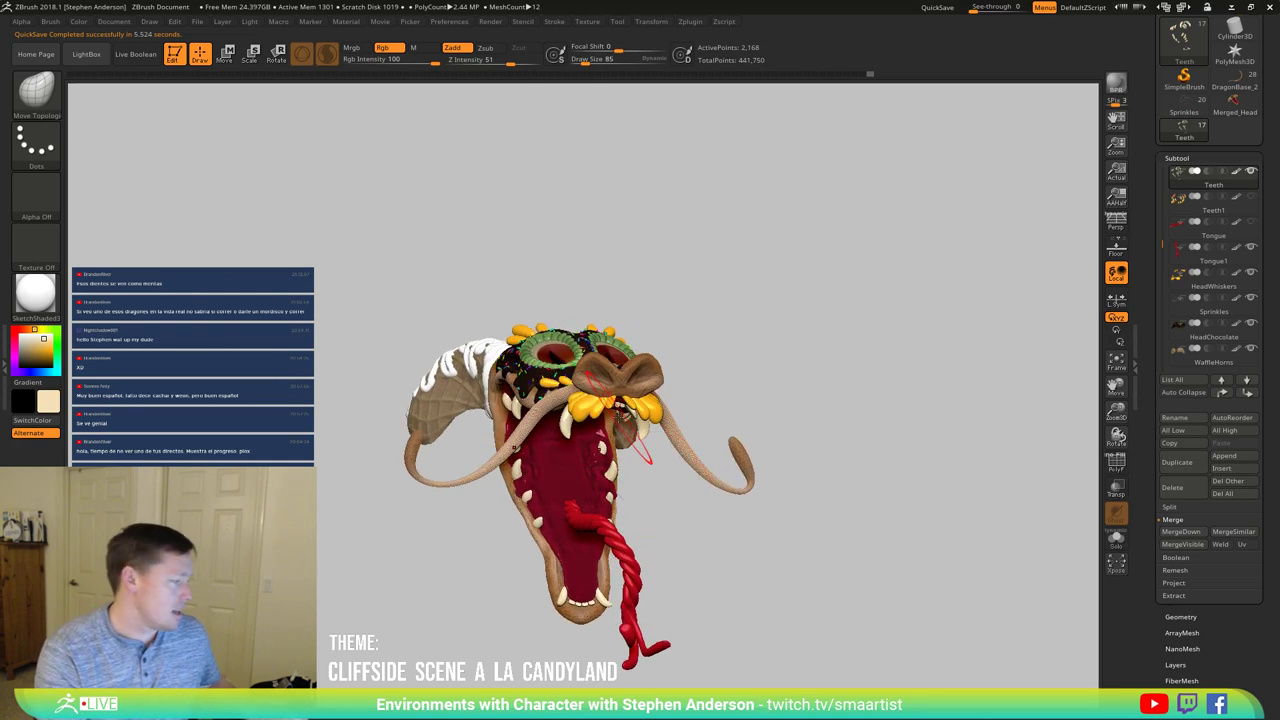
pyautogui.moveTo(749, 423); pyautogui.dragTo(820, 437)
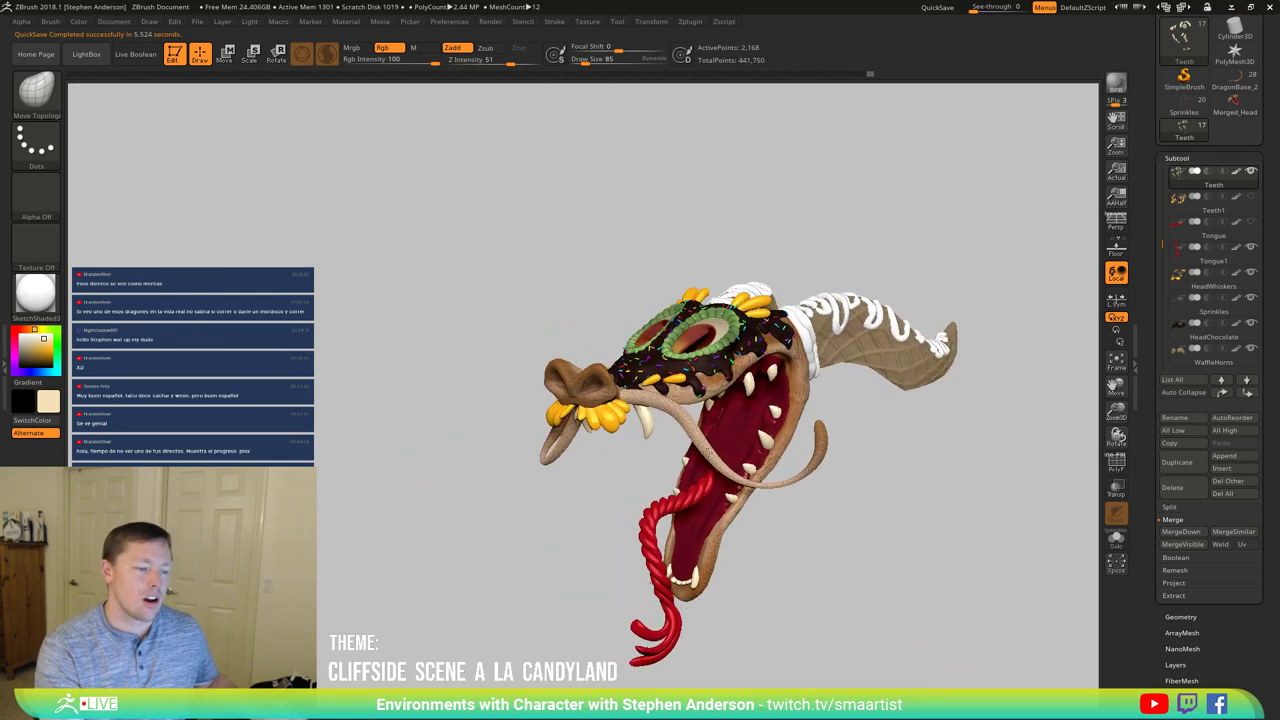
pyautogui.moveTo(873, 341); pyautogui.dragTo(656, 540)
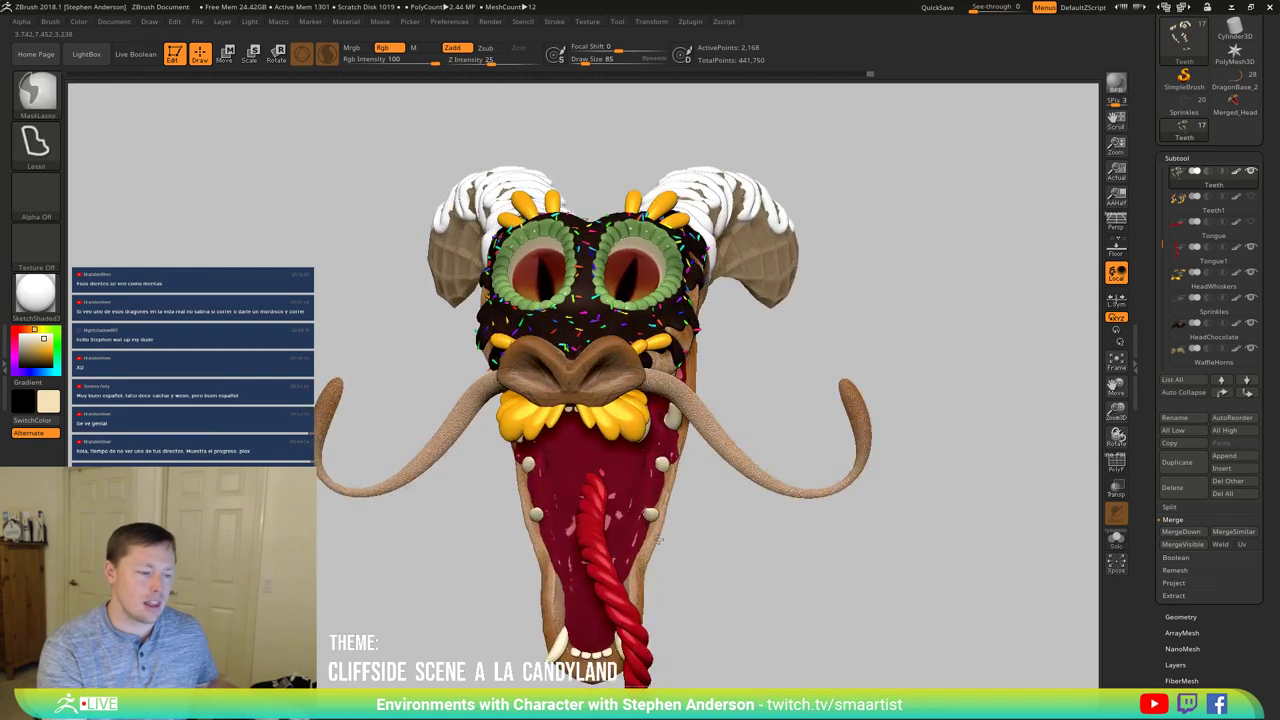
# Step: Make the yellow HeadWhiskers under the nose the active subtool and choose the Inflat brush
pyautogui.keyDown('ctrl'); pyautogui.moveTo(658, 540); pyautogui.dragTo(660, 610, button='right'); pyautogui.keyUp('ctrl')
pyautogui.keyDown('alt'); pyautogui.click(567, 417); pyautogui.keyUp('alt')
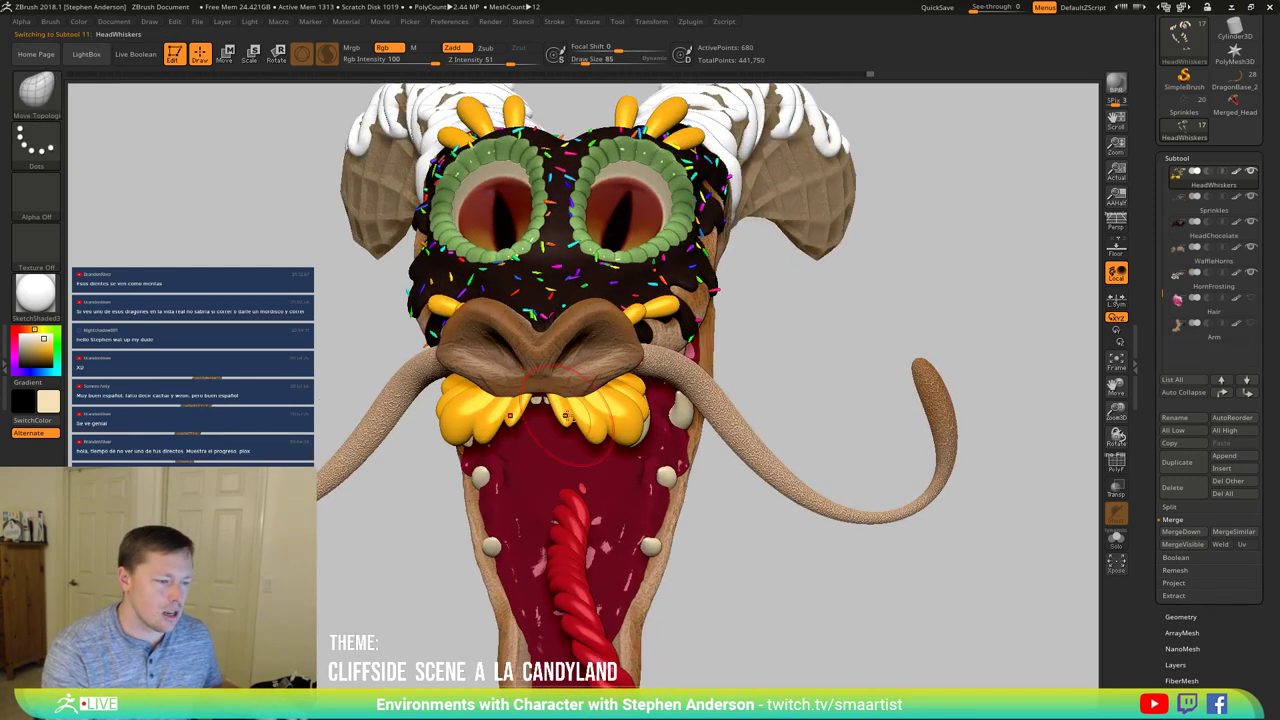
pyautogui.press('b')
pyautogui.press('m')
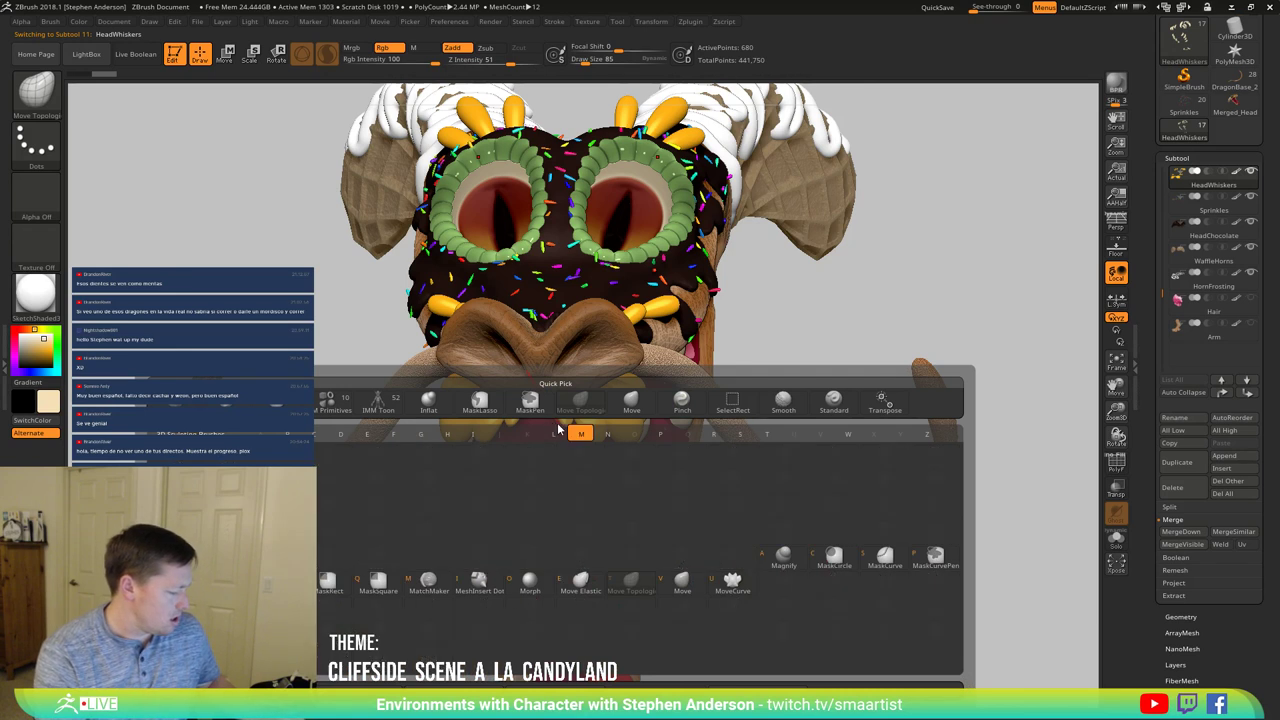
pyautogui.press('t')
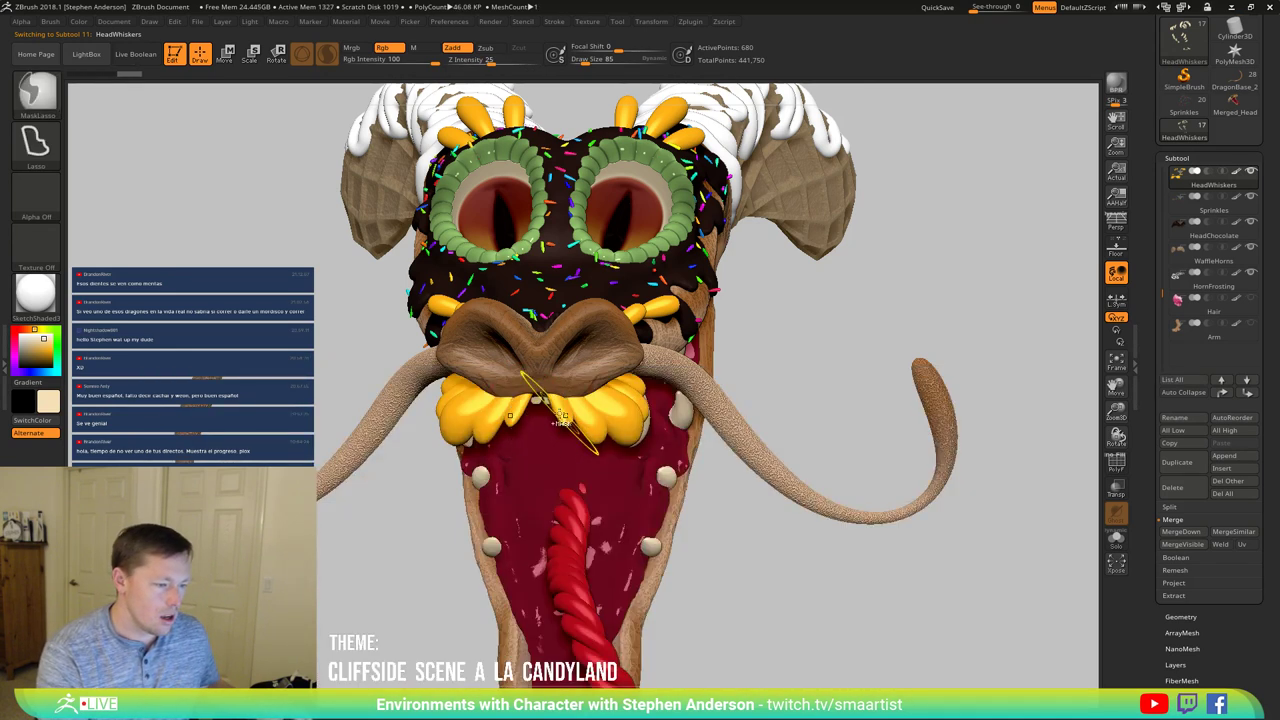
pyautogui.press('b')
pyautogui.press('i')
pyautogui.press('n')
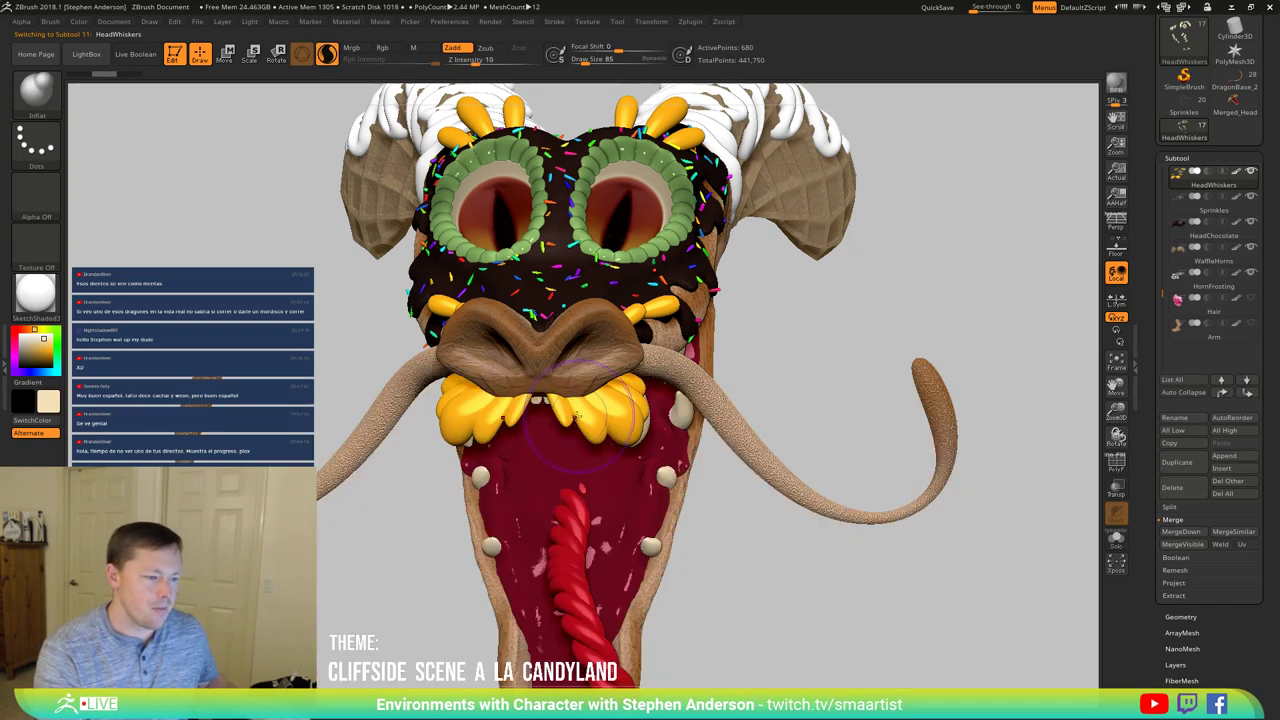
# Step: Undo the trial strokes on the inner whiskers and turn off Sculptris Pro mode
pyautogui.moveTo(557, 404)
pyautogui.keyDown('shift'); pyautogui.mouseDown()
pyautogui.moveTo(598, 418)
pyautogui.moveTo(566, 417)
pyautogui.mouseUp(); pyautogui.keyUp('shift')
pyautogui.hotkey('ctrl', 'z')
pyautogui.click(332, 65)
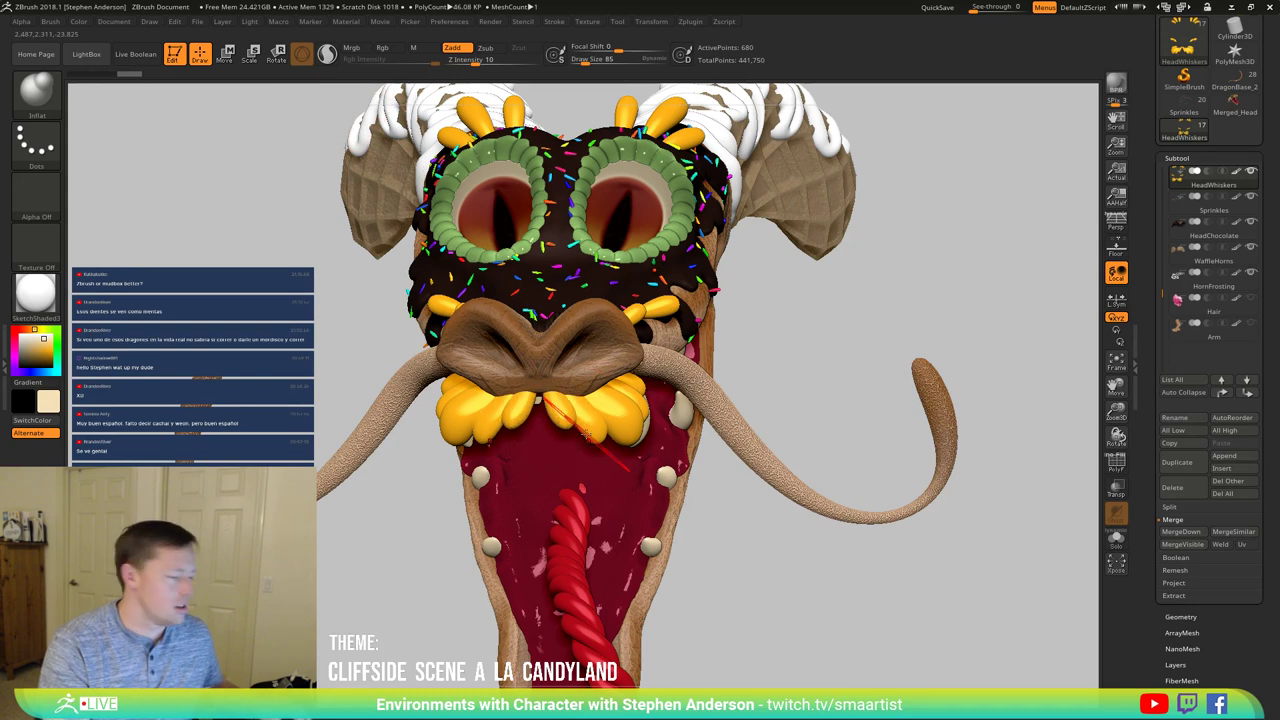
pyautogui.hotkey('ctrl', 'z')
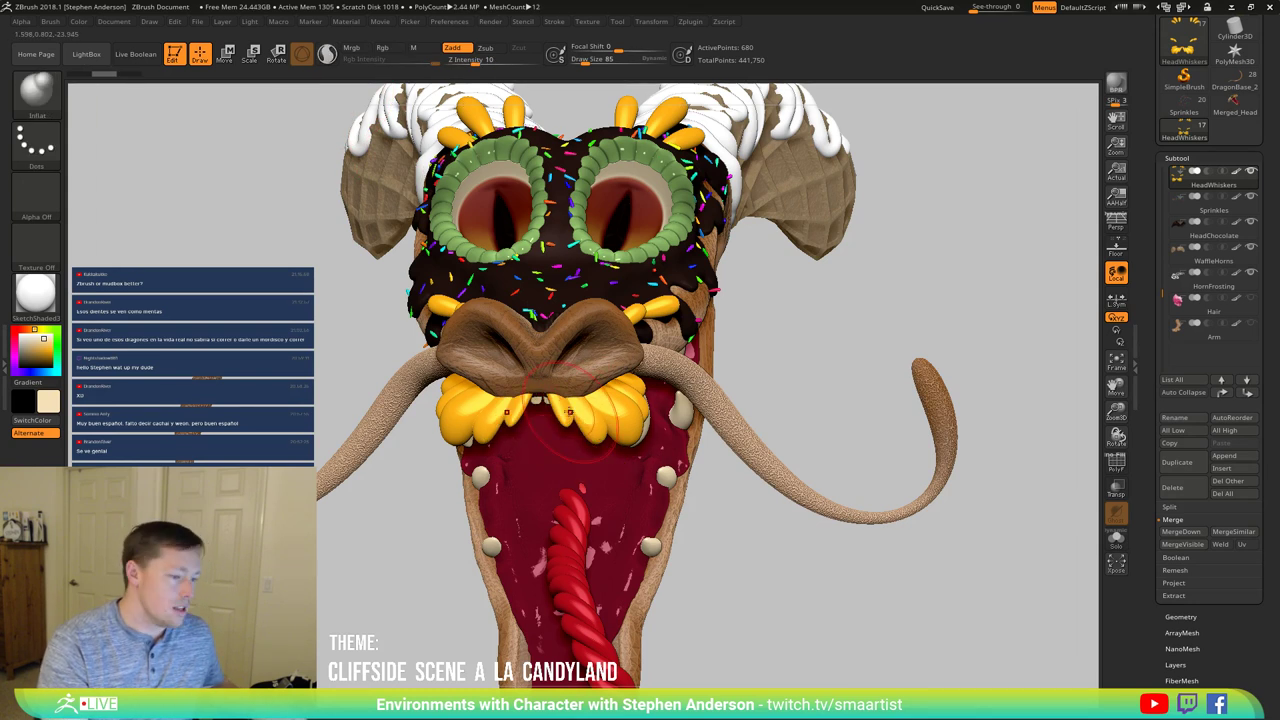
# Step: Inflate the thin yellow whiskers beneath the nose to make them fuller, working from the front and side
pyautogui.moveTo(582, 411)
pyautogui.mouseDown(button='right')
pyautogui.moveTo(630, 410)
pyautogui.moveTo(597, 432)
pyautogui.moveTo(590, 460)
pyautogui.mouseUp(button='right')
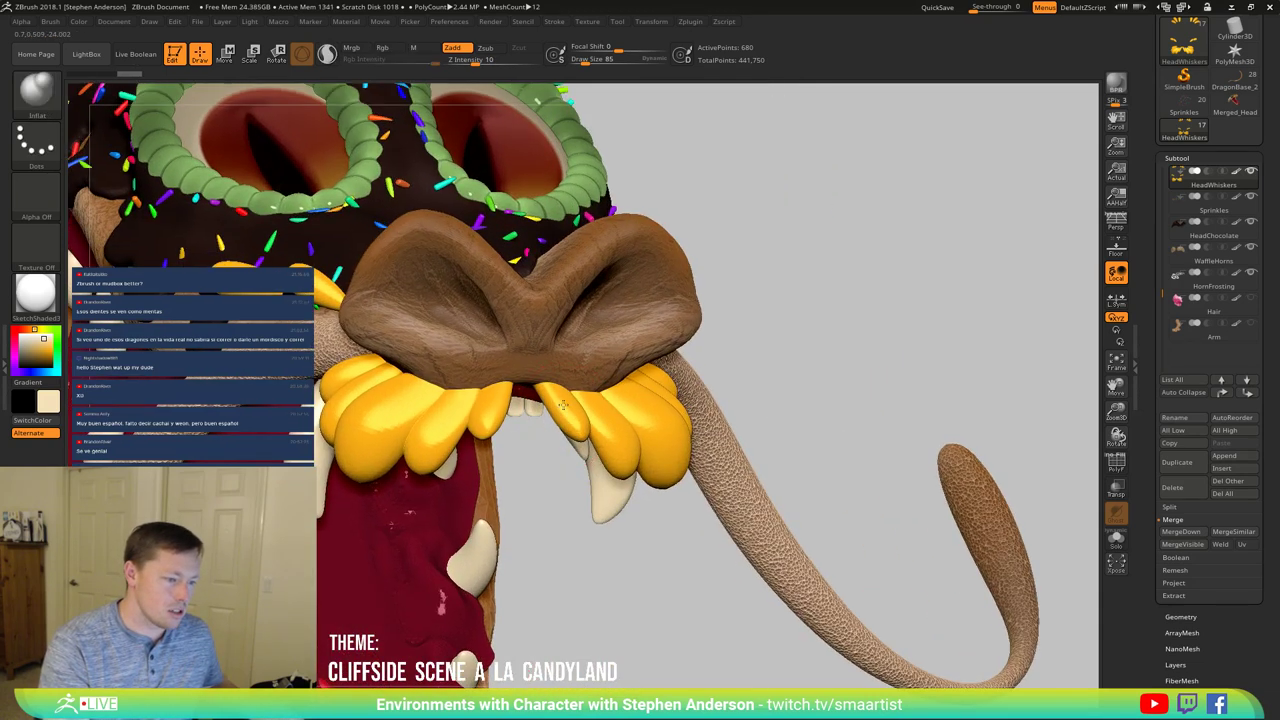
pyautogui.moveTo(563, 405); pyautogui.dragTo(576, 429)
pyautogui.moveTo(624, 428)
pyautogui.mouseDown(button='right')
pyautogui.moveTo(590, 407)
pyautogui.moveTo(612, 412)
pyautogui.moveTo(620, 436)
pyautogui.moveTo(616, 420)
pyautogui.mouseUp(button='right')
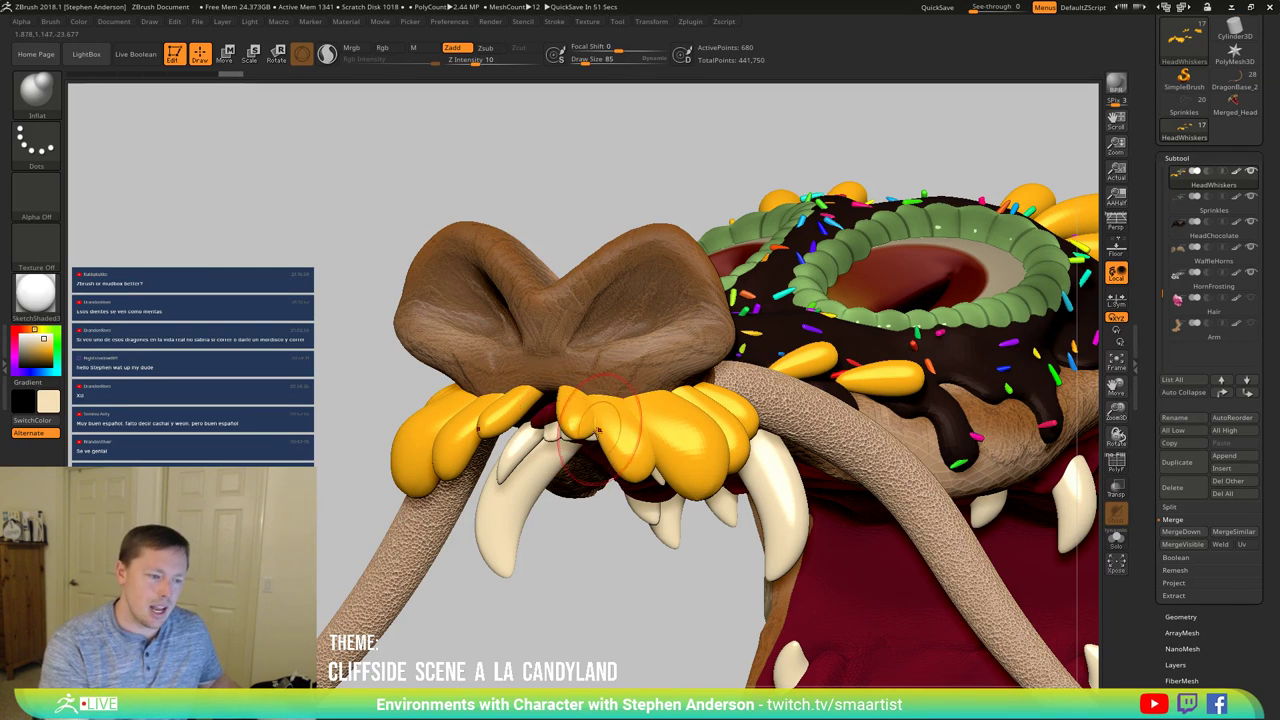
pyautogui.moveTo(641, 397)
pyautogui.mouseDown(button='right')
pyautogui.moveTo(575, 392)
pyautogui.moveTo(653, 402)
pyautogui.moveTo(666, 420)
pyautogui.moveTo(641, 404)
pyautogui.moveTo(653, 404)
pyautogui.mouseUp(button='right')
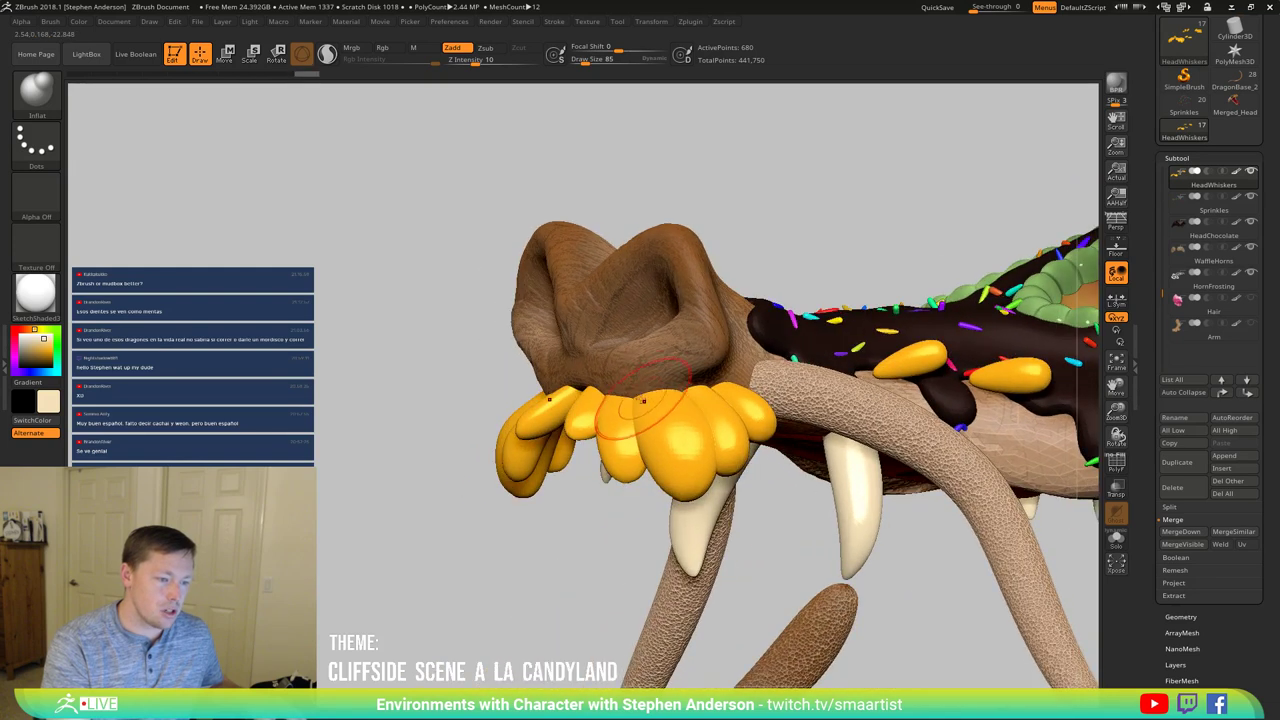
pyautogui.moveTo(623, 415); pyautogui.dragTo(603, 438)
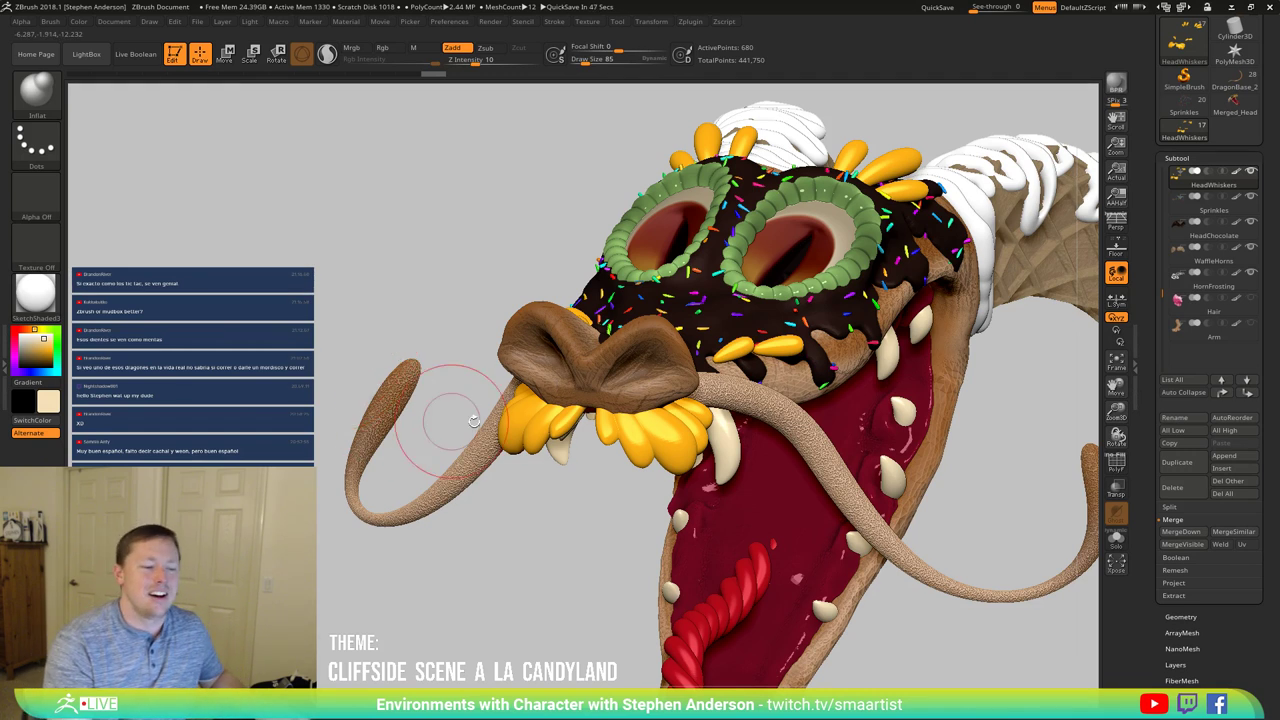
pyautogui.moveTo(640, 434); pyautogui.dragTo(880, 438, button='right')
pyautogui.moveTo(582, 424)
pyautogui.mouseDown(button='right')
pyautogui.moveTo(668, 406)
pyautogui.moveTo(666, 423)
pyautogui.moveTo(709, 389)
pyautogui.moveTo(701, 351)
pyautogui.moveTo(634, 346)
pyautogui.moveTo(652, 357)
pyautogui.moveTo(677, 331)
pyautogui.moveTo(660, 514)
pyautogui.moveTo(716, 443)
pyautogui.moveTo(737, 357)
pyautogui.moveTo(691, 431)
pyautogui.moveTo(686, 486)
pyautogui.moveTo(709, 443)
pyautogui.moveTo(702, 463)
pyautogui.mouseUp(button='right')
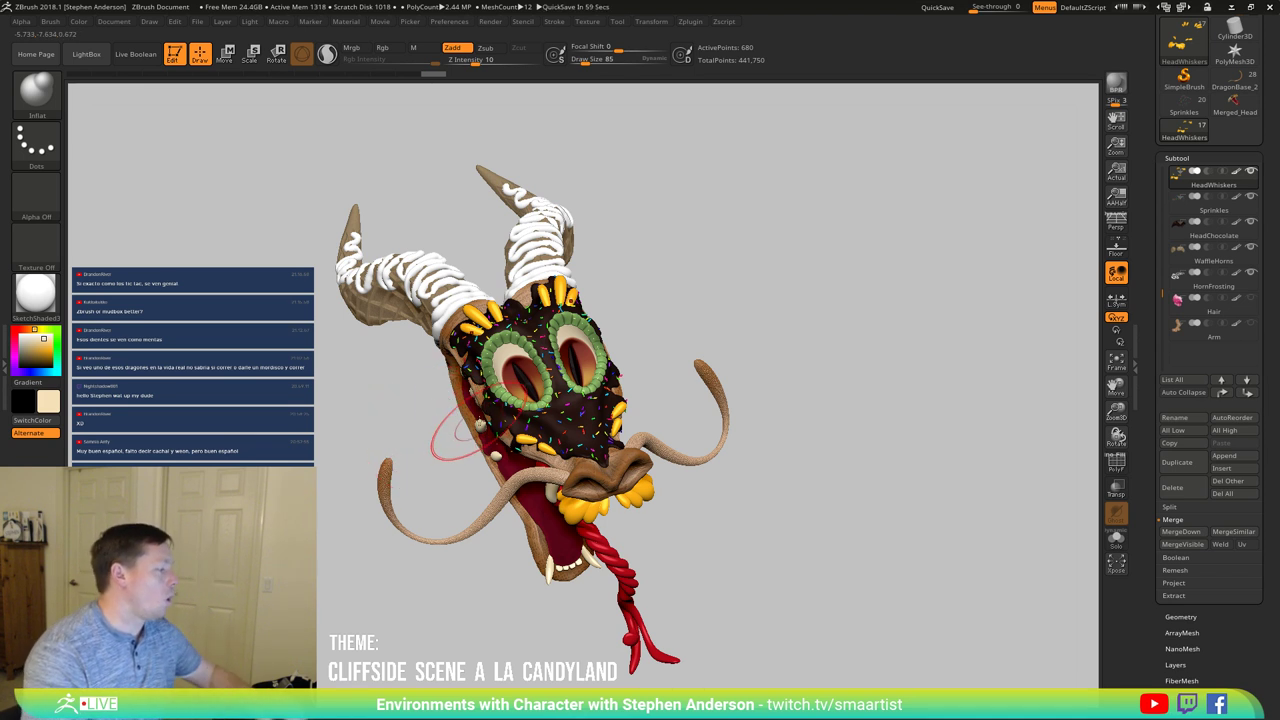
pyautogui.moveTo(604, 416)
pyautogui.mouseDown(button='right')
pyautogui.moveTo(645, 418)
pyautogui.moveTo(582, 432)
pyautogui.moveTo(592, 440)
pyautogui.moveTo(575, 451)
pyautogui.moveTo(605, 470)
pyautogui.moveTo(611, 538)
pyautogui.mouseUp(button='right')
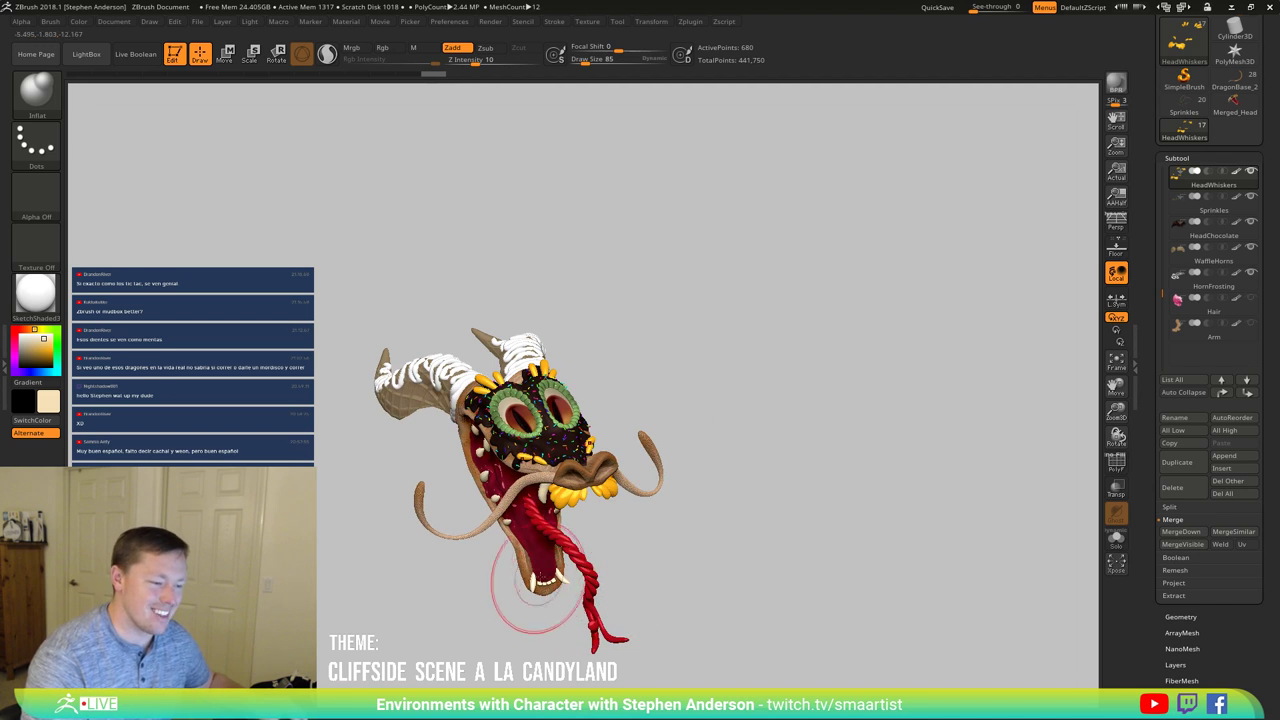
# Step: Select the Teeth subtool and isolate the polygroup of the large upper fangs, hiding the lower teeth
pyautogui.moveTo(535, 583)
pyautogui.mouseDown(button='right')
pyautogui.moveTo(512, 430)
pyautogui.moveTo(516, 530)
pyautogui.moveTo(535, 542)
pyautogui.moveTo(545, 450)
pyautogui.moveTo(535, 540)
pyautogui.mouseUp(button='right')
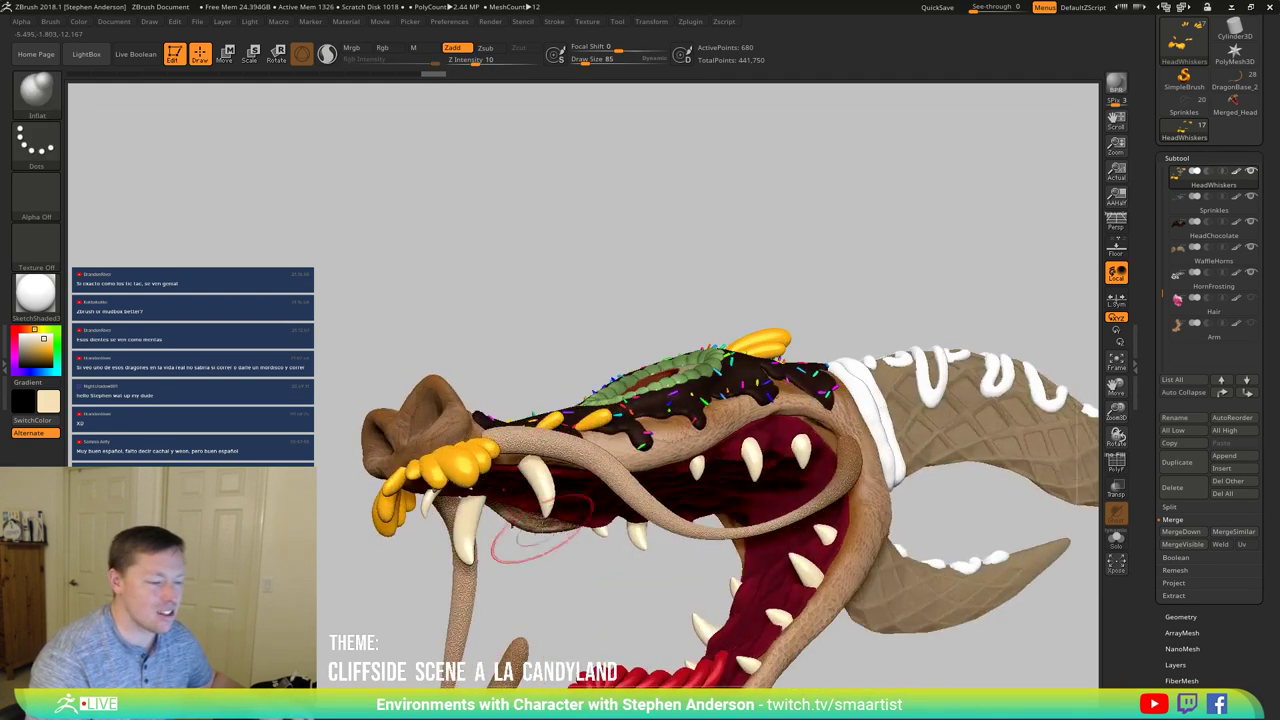
pyautogui.keyDown('alt'); pyautogui.click(545, 490); pyautogui.keyUp('alt')
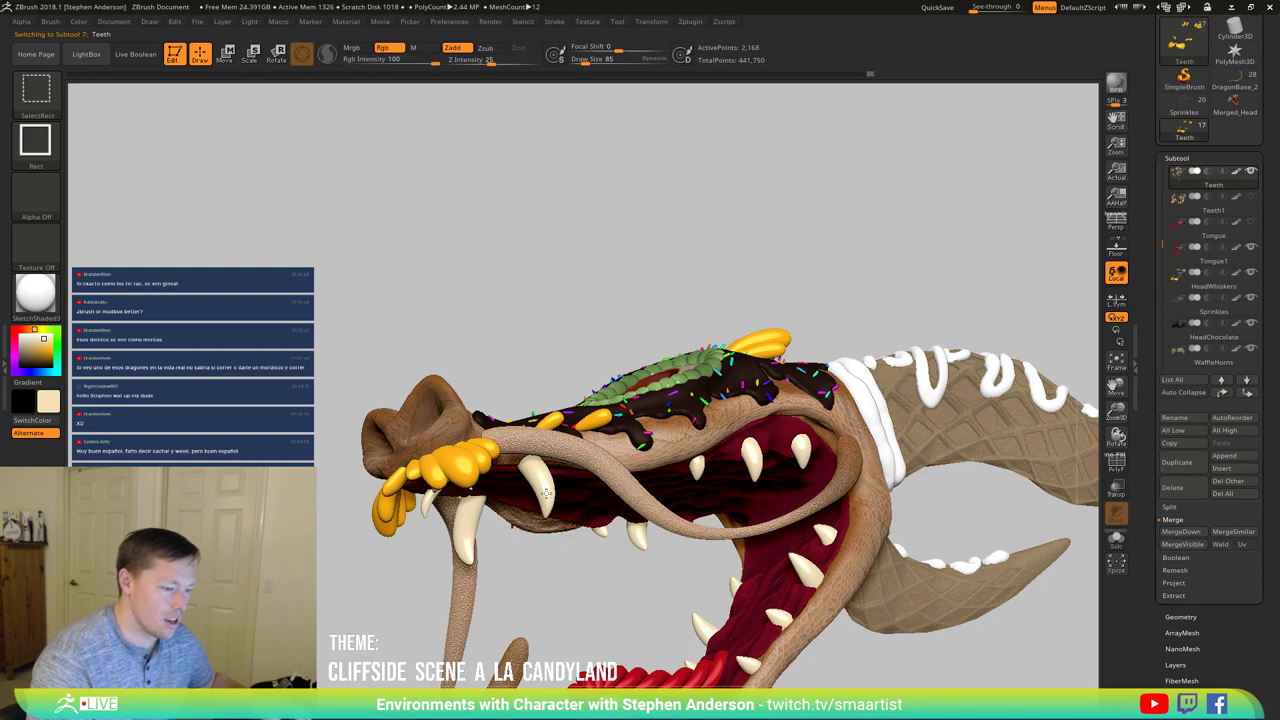
pyautogui.keyDown('ctrl'); pyautogui.keyDown('shift'); pyautogui.click(546, 493); pyautogui.keyUp('shift'); pyautogui.keyUp('ctrl')
pyautogui.keyDown('ctrl'); pyautogui.keyDown('shift'); pyautogui.click(546, 493); pyautogui.keyUp('shift'); pyautogui.keyUp('ctrl')
pyautogui.keyDown('ctrl'); pyautogui.moveTo(560, 531); pyautogui.dragTo(851, 532, button='right'); pyautogui.keyUp('ctrl')
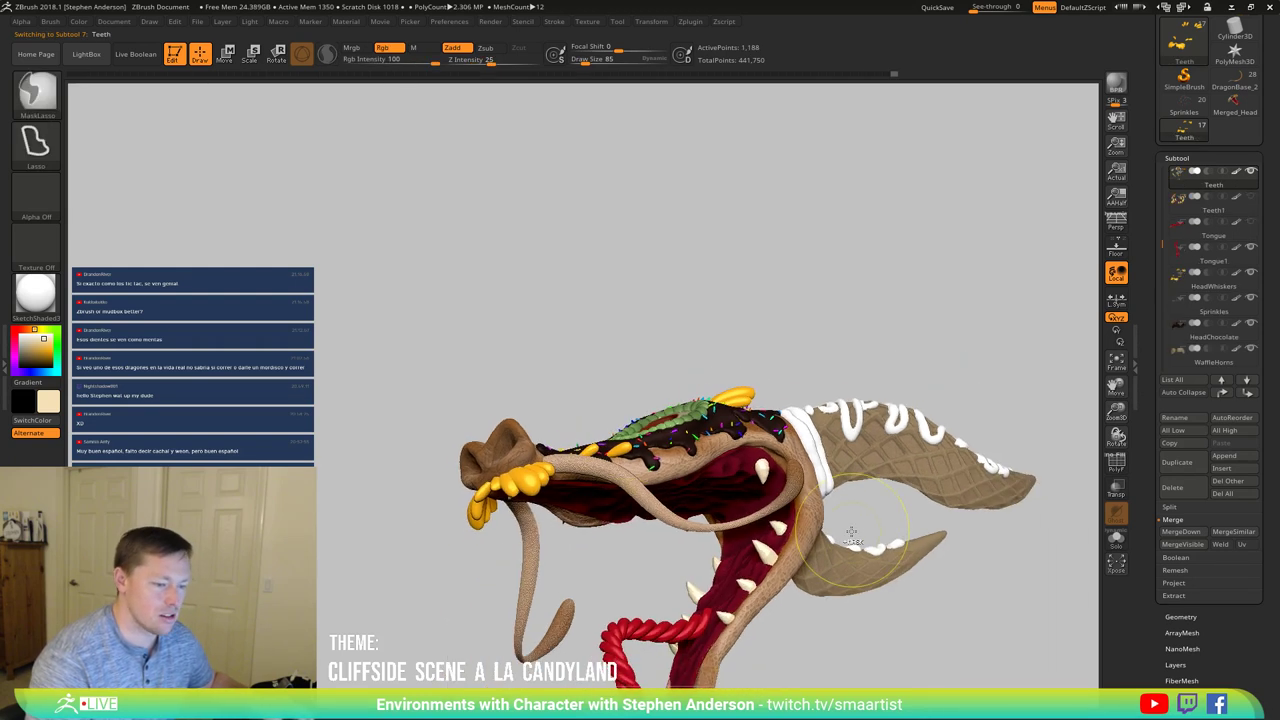
pyautogui.keyDown('ctrl'); pyautogui.keyDown('shift'); pyautogui.moveTo(880, 300); pyautogui.dragTo(922, 352); pyautogui.keyUp('shift'); pyautogui.keyUp('ctrl')
pyautogui.moveTo(903, 366)
pyautogui.mouseDown(button='right')
pyautogui.moveTo(842, 367)
pyautogui.moveTo(820, 322)
pyautogui.mouseUp(button='right')
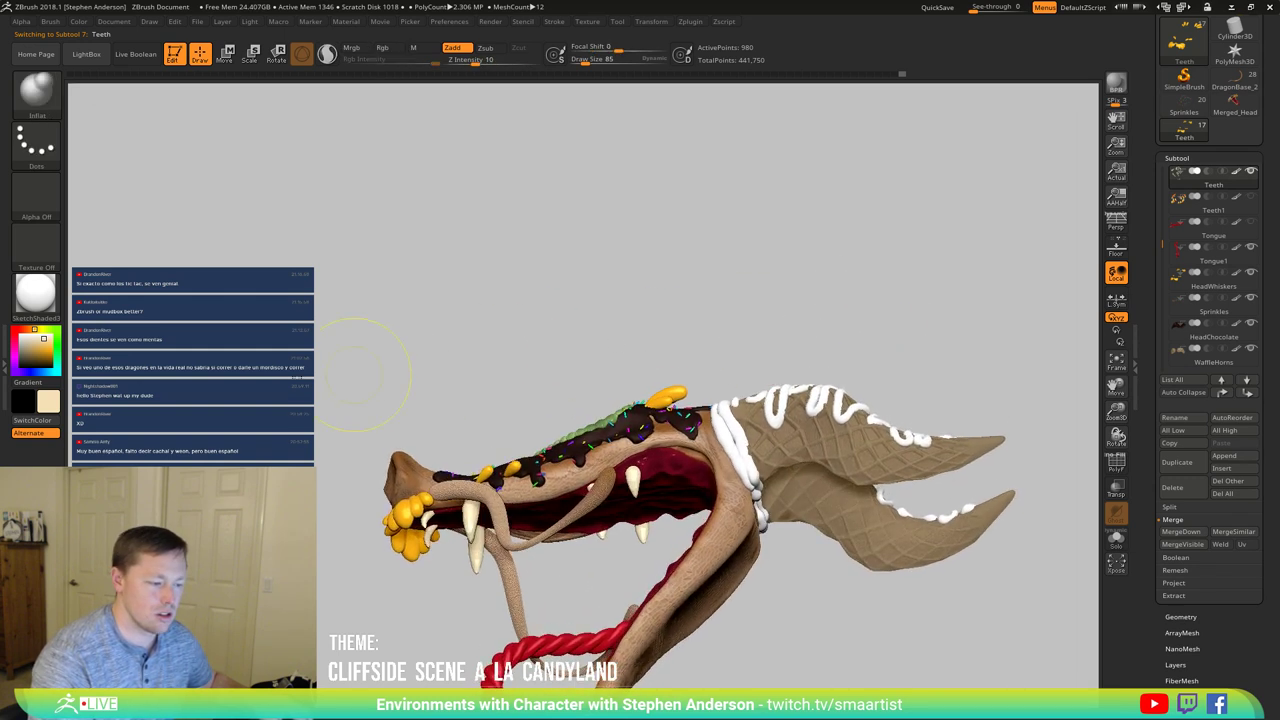
pyautogui.moveTo(340, 465)
pyautogui.keyDown('ctrl'); pyautogui.mouseDown()
pyautogui.moveTo(375, 535)
pyautogui.moveTo(445, 585)
pyautogui.moveTo(310, 402)
pyautogui.moveTo(450, 412)
pyautogui.mouseUp(); pyautogui.keyUp('ctrl')
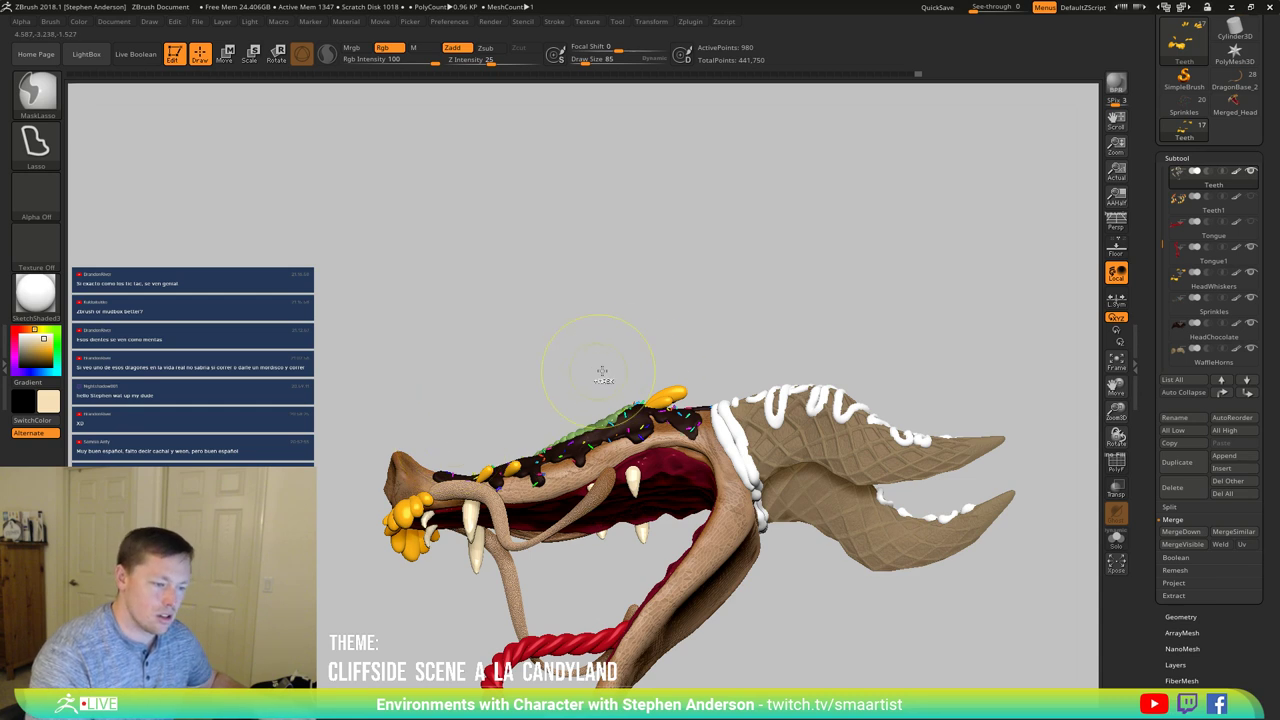
pyautogui.moveTo(645, 351)
pyautogui.keyDown('ctrl'); pyautogui.mouseDown()
pyautogui.moveTo(720, 640)
pyautogui.moveTo(640, 688)
pyautogui.moveTo(650, 685)
pyautogui.mouseUp(); pyautogui.keyUp('ctrl')
pyautogui.hotkey('ctrl', 'z')
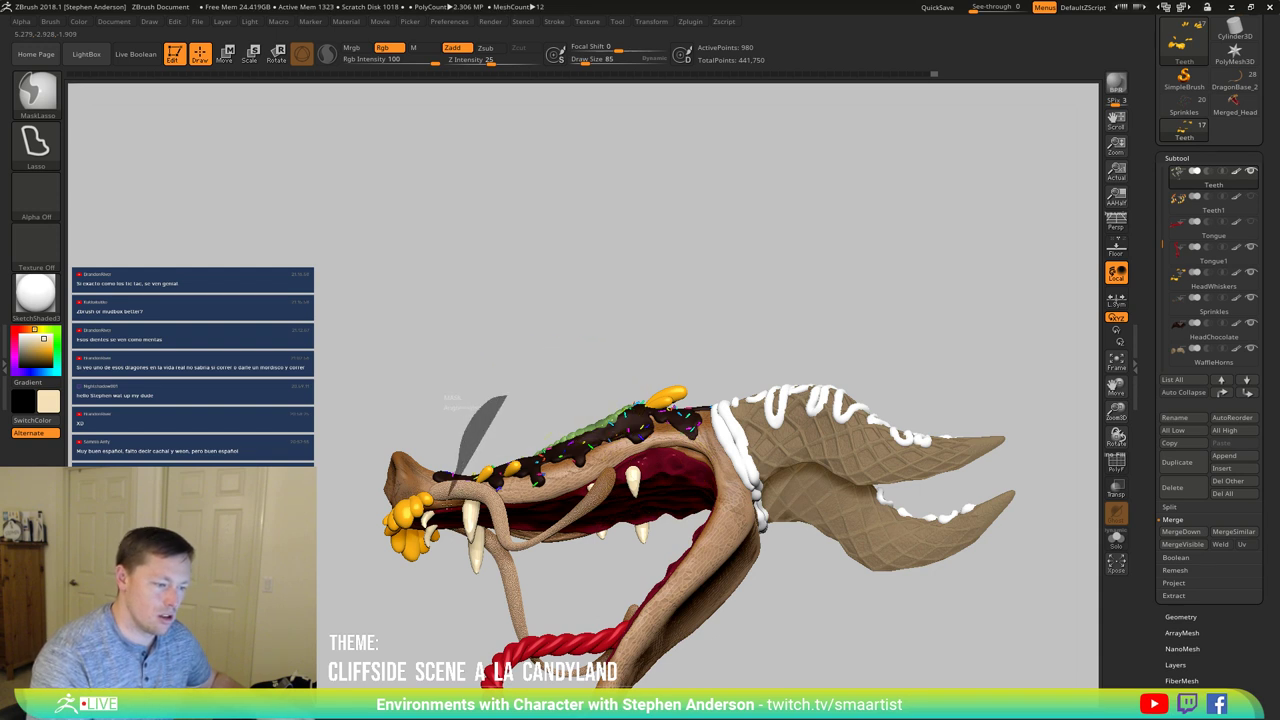
pyautogui.moveTo(505, 396)
pyautogui.keyDown('ctrl'); pyautogui.mouseDown()
pyautogui.moveTo(507, 614)
pyautogui.moveTo(530, 420)
pyautogui.mouseUp(); pyautogui.keyUp('ctrl')
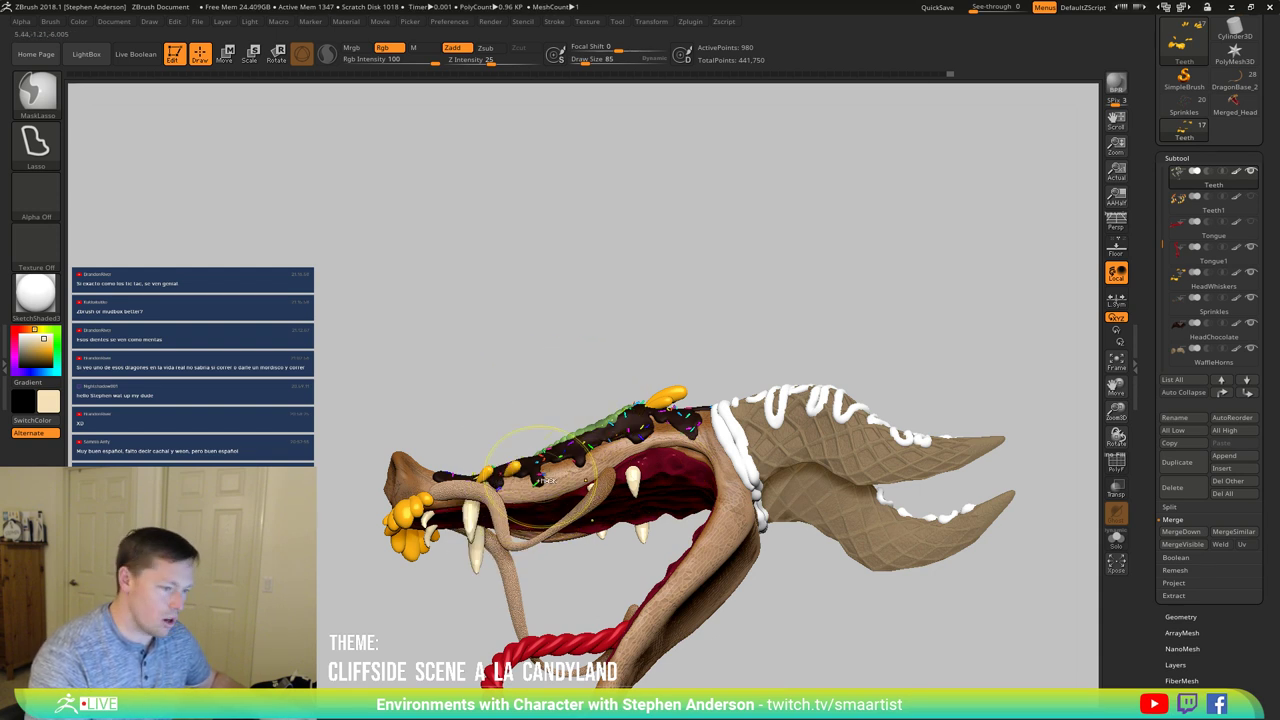
# Step: Display the polygroups on the Teeth subtool and hide the group of the large front upper fangs
pyautogui.hotkey('shift', 'f')
pyautogui.moveTo(614, 563); pyautogui.dragTo(640, 497)
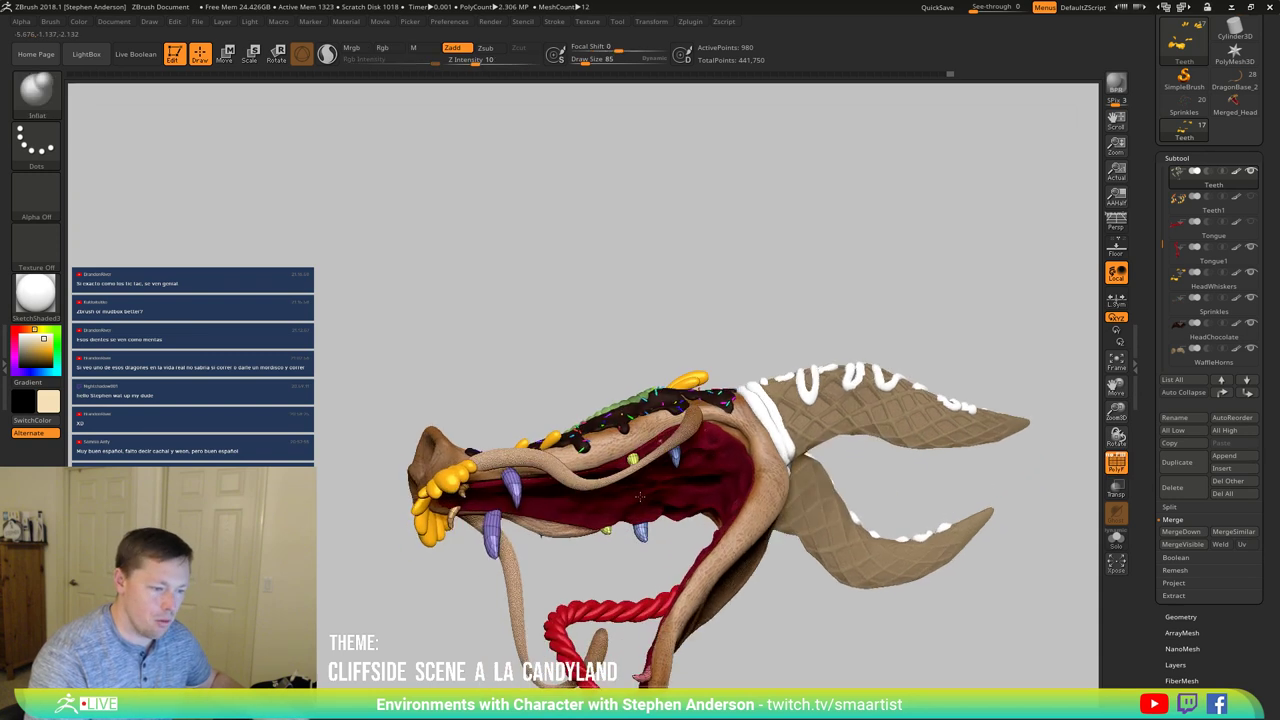
pyautogui.moveTo(640, 497); pyautogui.dragTo(767, 583, button='right')
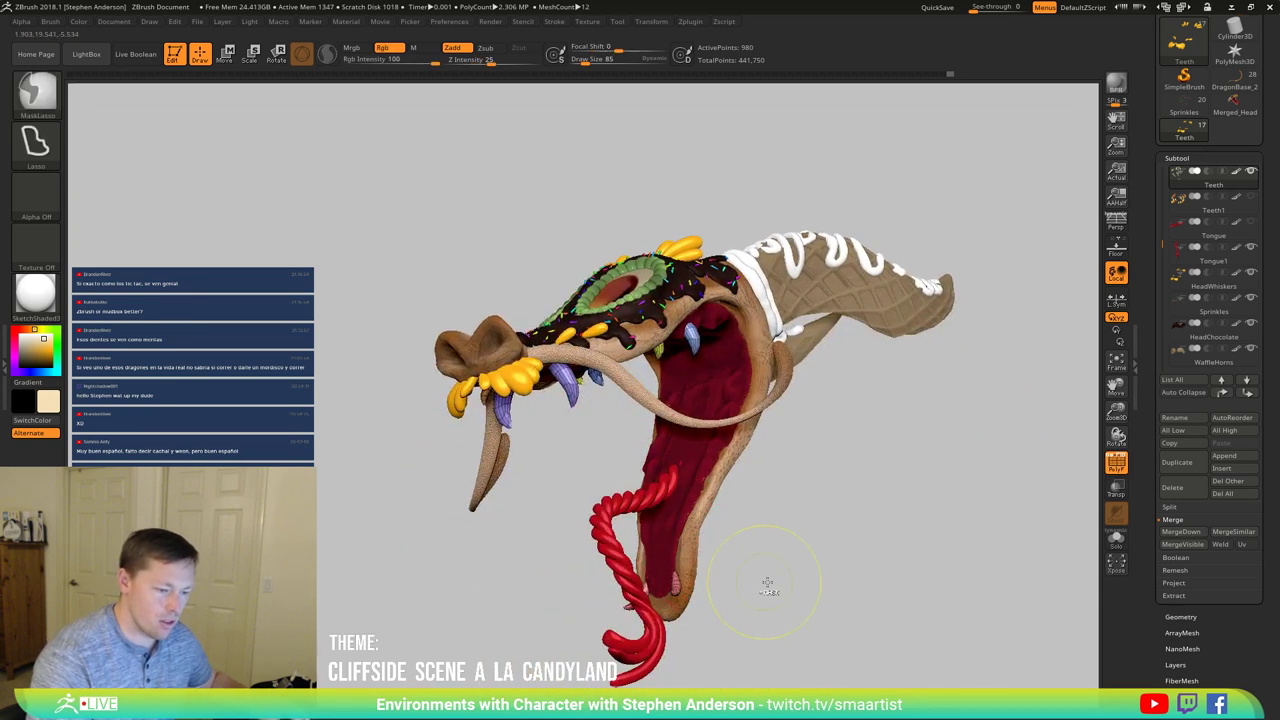
pyautogui.moveTo(767, 583)
pyautogui.keyDown('ctrl'); pyautogui.mouseDown()
pyautogui.moveTo(520, 528)
pyautogui.moveTo(790, 640)
pyautogui.moveTo(845, 622)
pyautogui.mouseUp(); pyautogui.keyUp('ctrl')
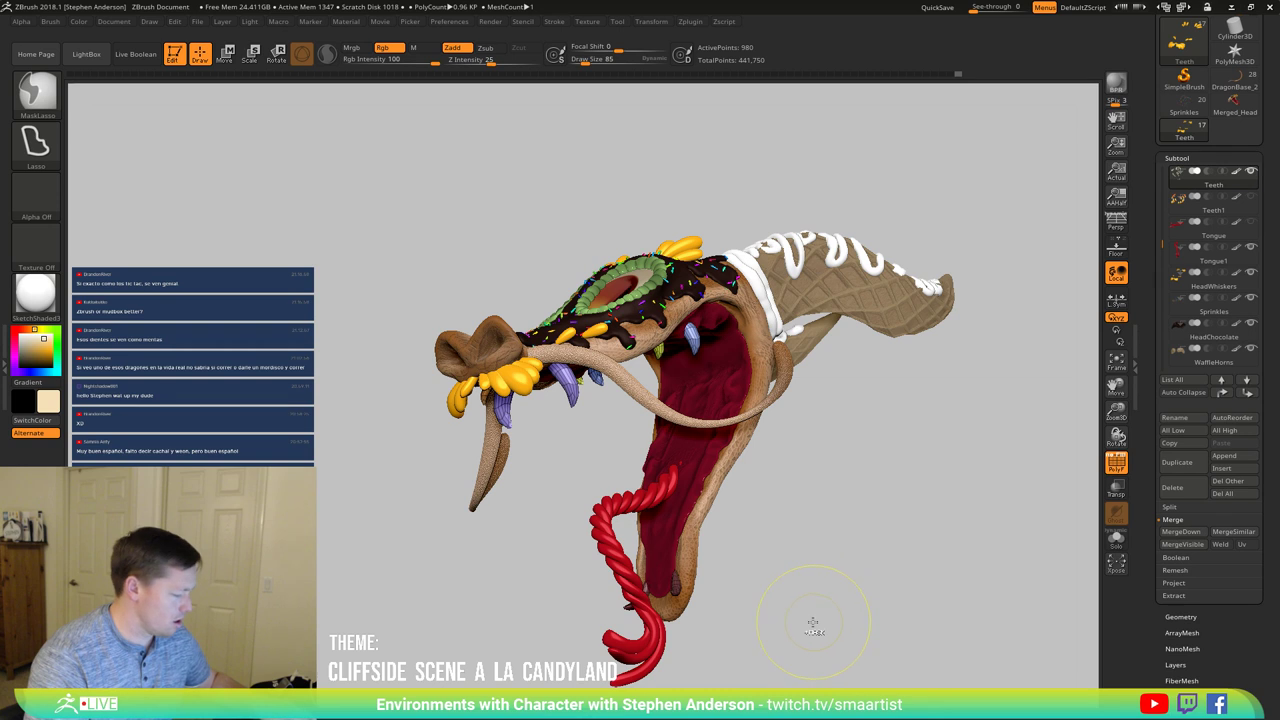
pyautogui.moveTo(788, 625); pyautogui.dragTo(737, 594, button='right')
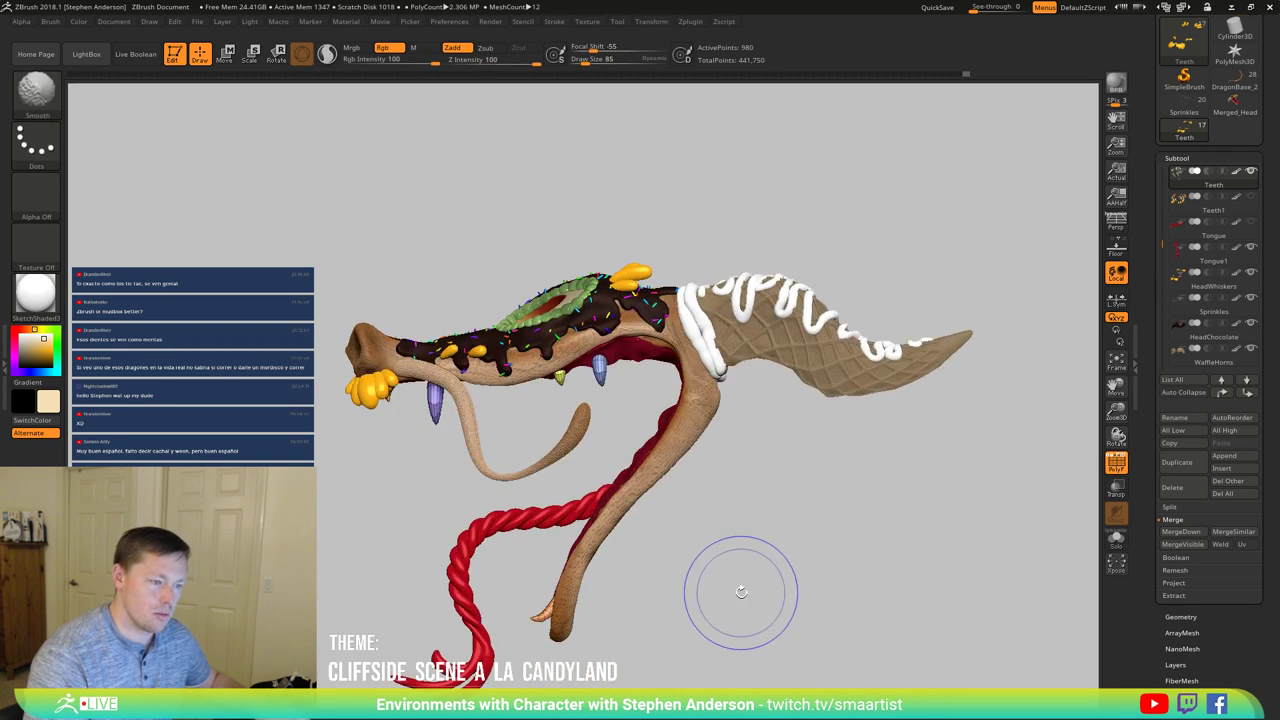
pyautogui.moveTo(719, 541)
pyautogui.mouseDown(button='right')
pyautogui.moveTo(746, 543)
pyautogui.moveTo(700, 556)
pyautogui.moveTo(677, 533)
pyautogui.moveTo(694, 523)
pyautogui.moveTo(683, 531)
pyautogui.moveTo(704, 540)
pyautogui.moveTo(686, 551)
pyautogui.moveTo(646, 537)
pyautogui.moveTo(637, 514)
pyautogui.moveTo(664, 499)
pyautogui.moveTo(651, 537)
pyautogui.moveTo(704, 518)
pyautogui.moveTo(660, 517)
pyautogui.moveTo(654, 474)
pyautogui.moveTo(640, 468)
pyautogui.mouseUp(button='right')
pyautogui.press('shift')
pyautogui.keyDown('ctrl'); pyautogui.keyDown('shift'); pyautogui.click(433, 412); pyautogui.keyUp('shift'); pyautogui.keyUp('ctrl')
pyautogui.keyDown('ctrl'); pyautogui.keyDown('shift'); pyautogui.click(433, 412); pyautogui.keyUp('shift'); pyautogui.keyUp('ctrl')
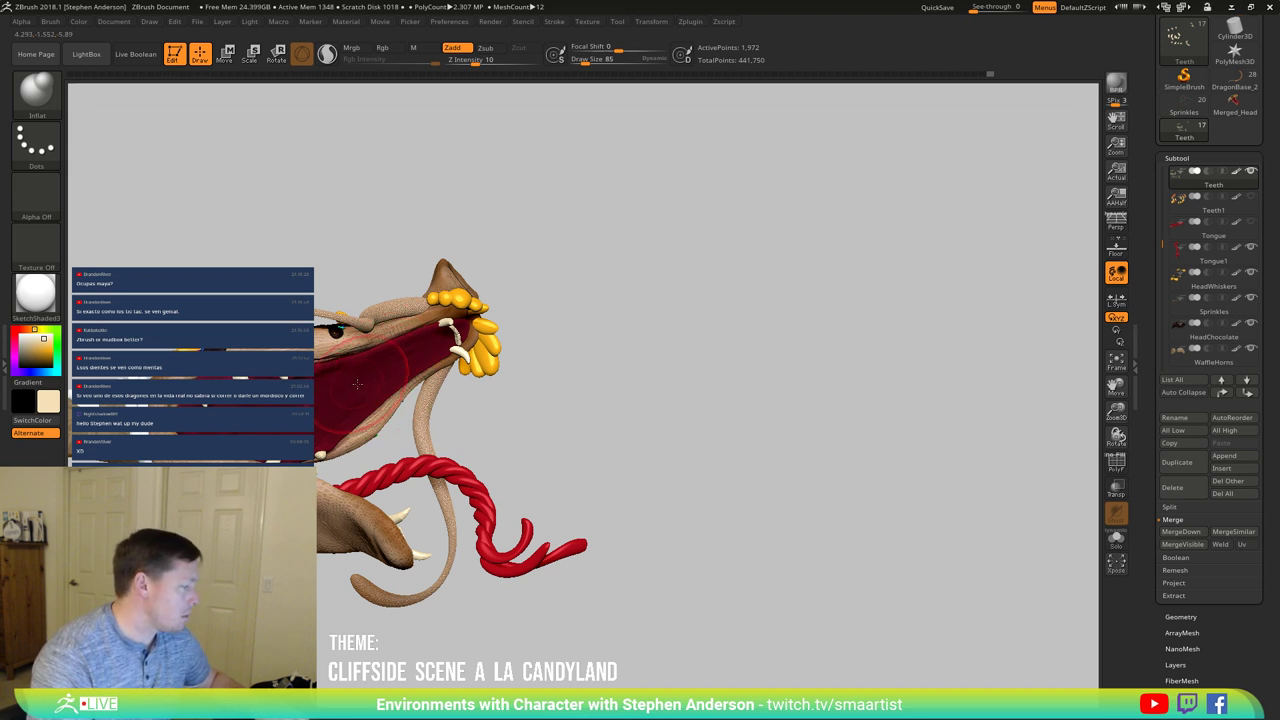
# Step: Unhide all parts of the Teeth subtool, bringing back the large front upper fangs behind the yellow whiskers
pyautogui.moveTo(372, 401); pyautogui.dragTo(307, 446, button='right')
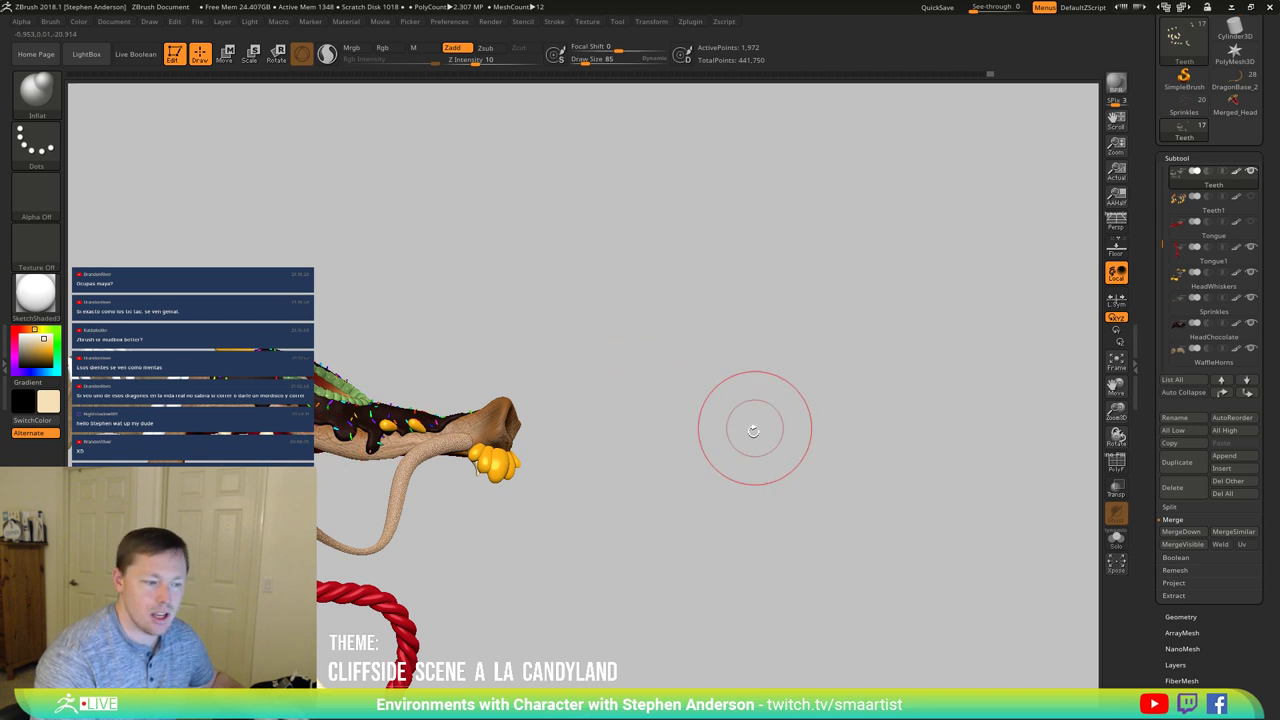
pyautogui.press('ctrl')
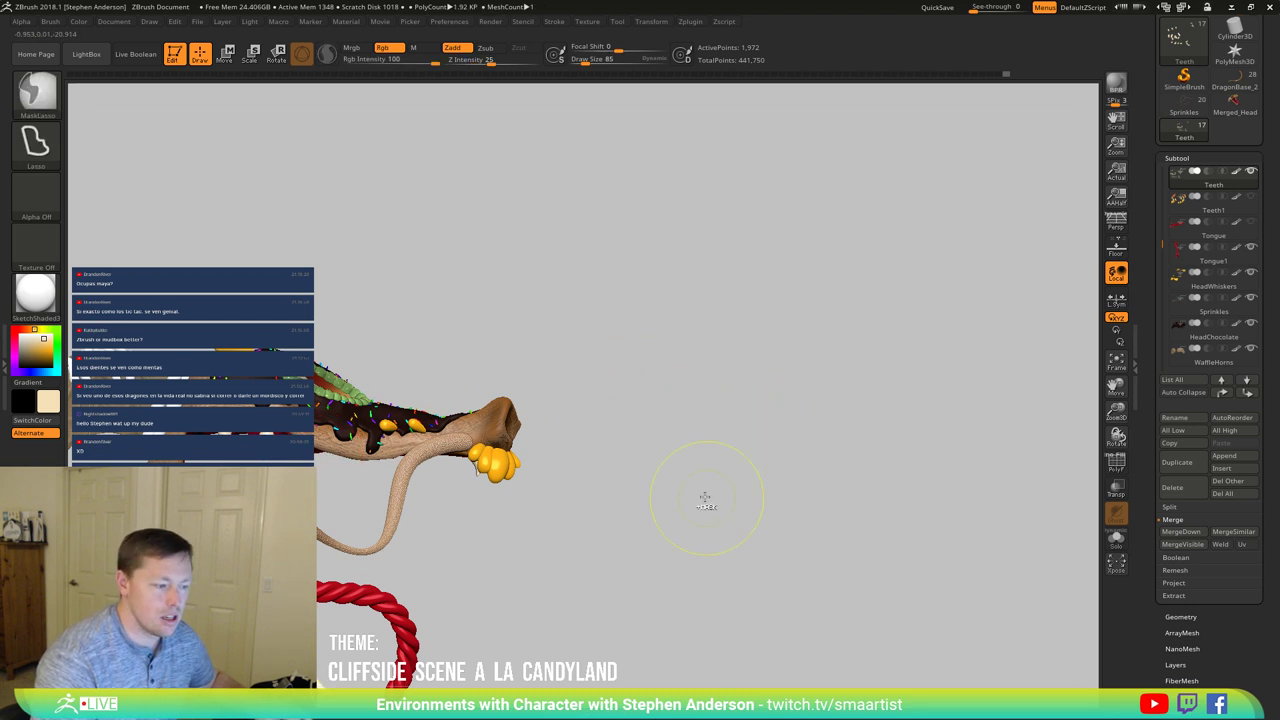
pyautogui.hotkey('ctrl', 'shift')
pyautogui.moveTo(565, 525); pyautogui.dragTo(571, 490, button='right')
pyautogui.moveTo(459, 504); pyautogui.dragTo(463, 503, button='right')
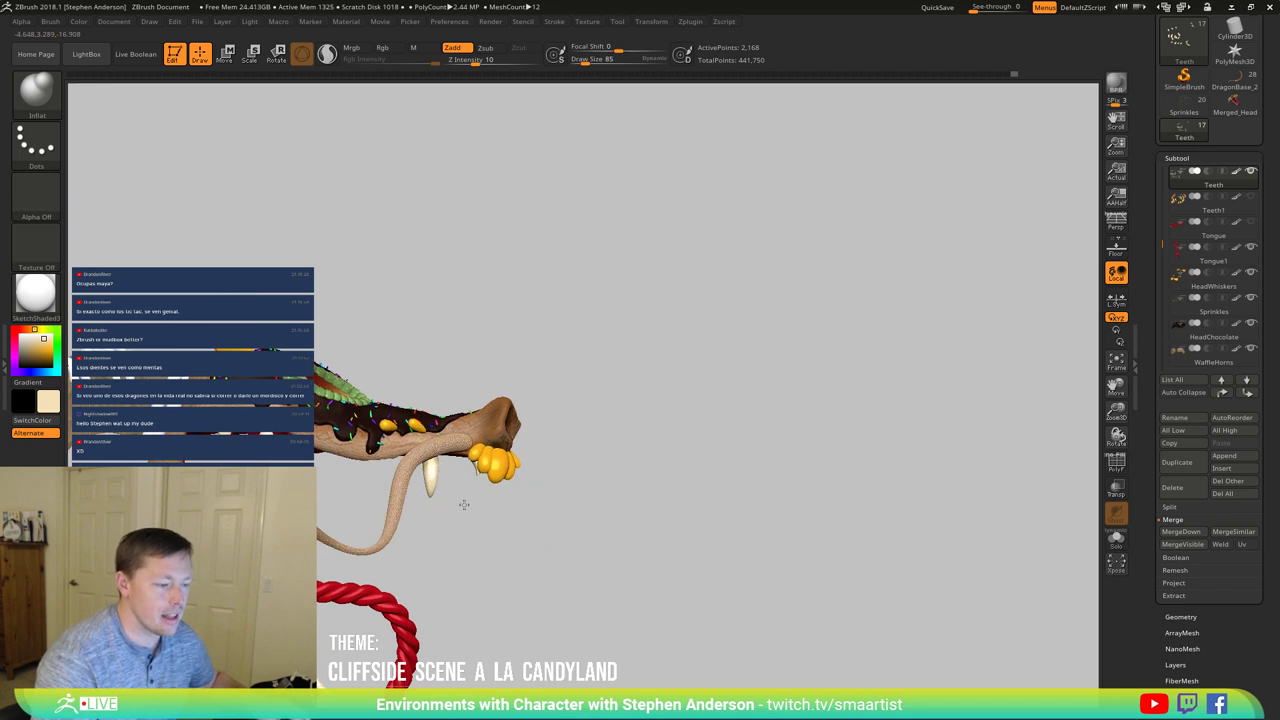
# Step: Reset the gizmo orientation on the unmasked upper tooth, undo a trial duplicate and move the tooth back along the jaw
pyautogui.press('w')
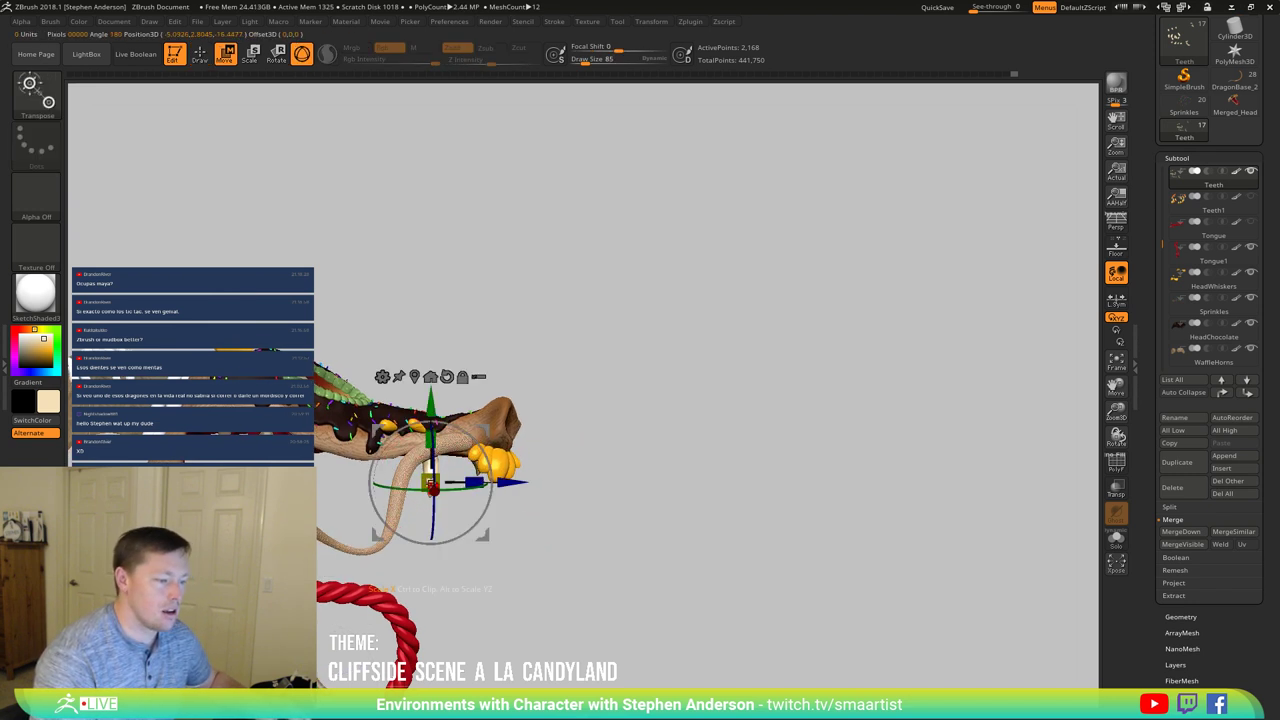
pyautogui.click(447, 377)
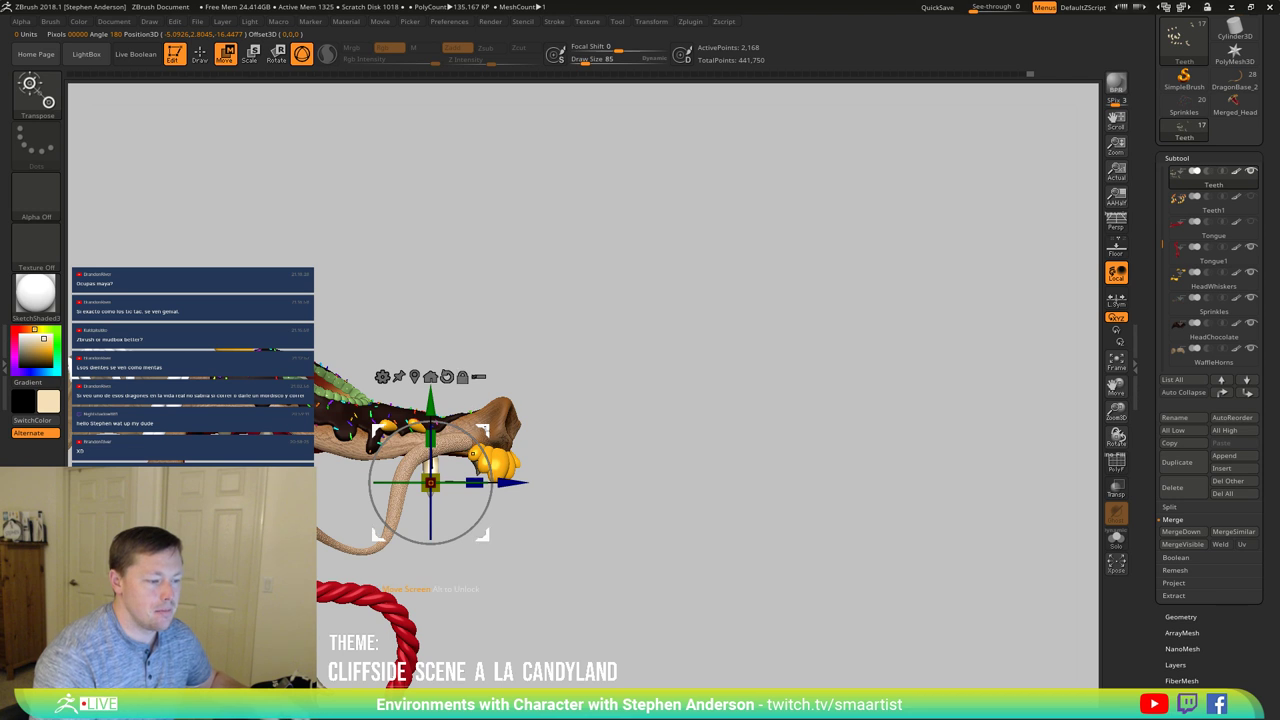
pyautogui.keyDown('ctrl'); pyautogui.moveTo(484, 429); pyautogui.dragTo(485, 399); pyautogui.keyUp('ctrl')
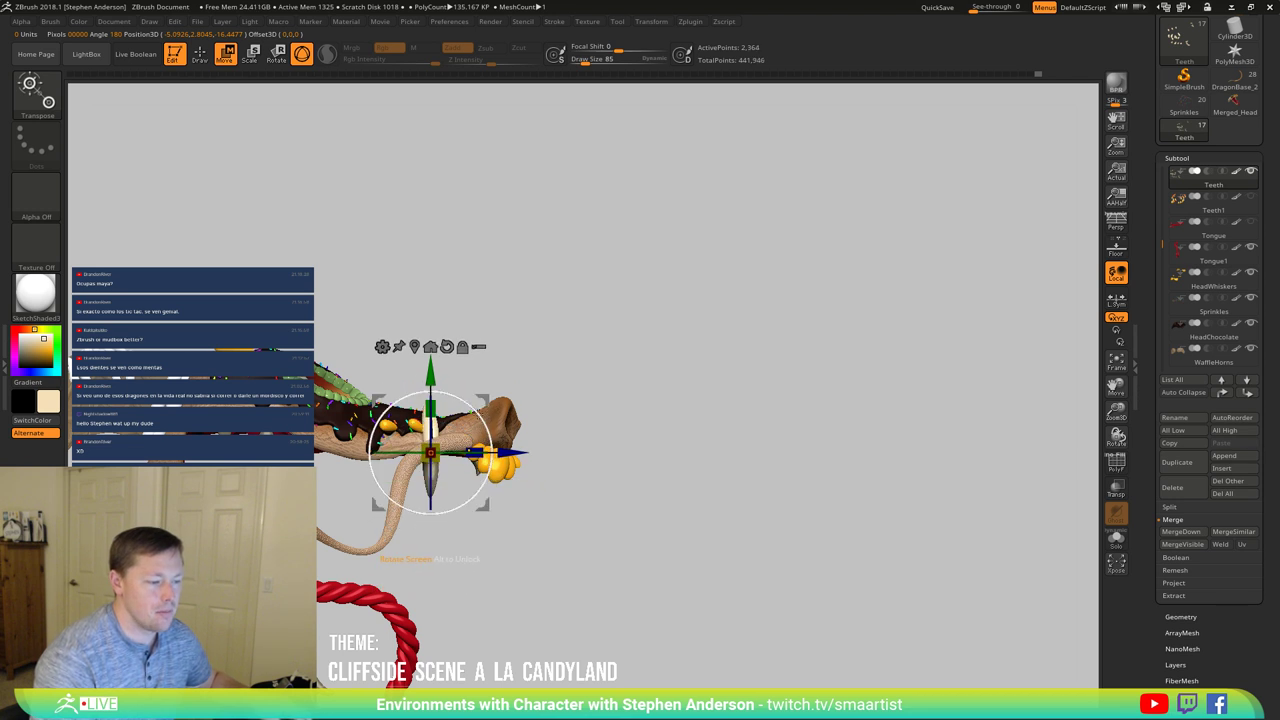
pyautogui.moveTo(485, 403); pyautogui.dragTo(415, 425)
pyautogui.hotkey('ctrl', 'z')
pyautogui.hotkey('ctrl', 'z')
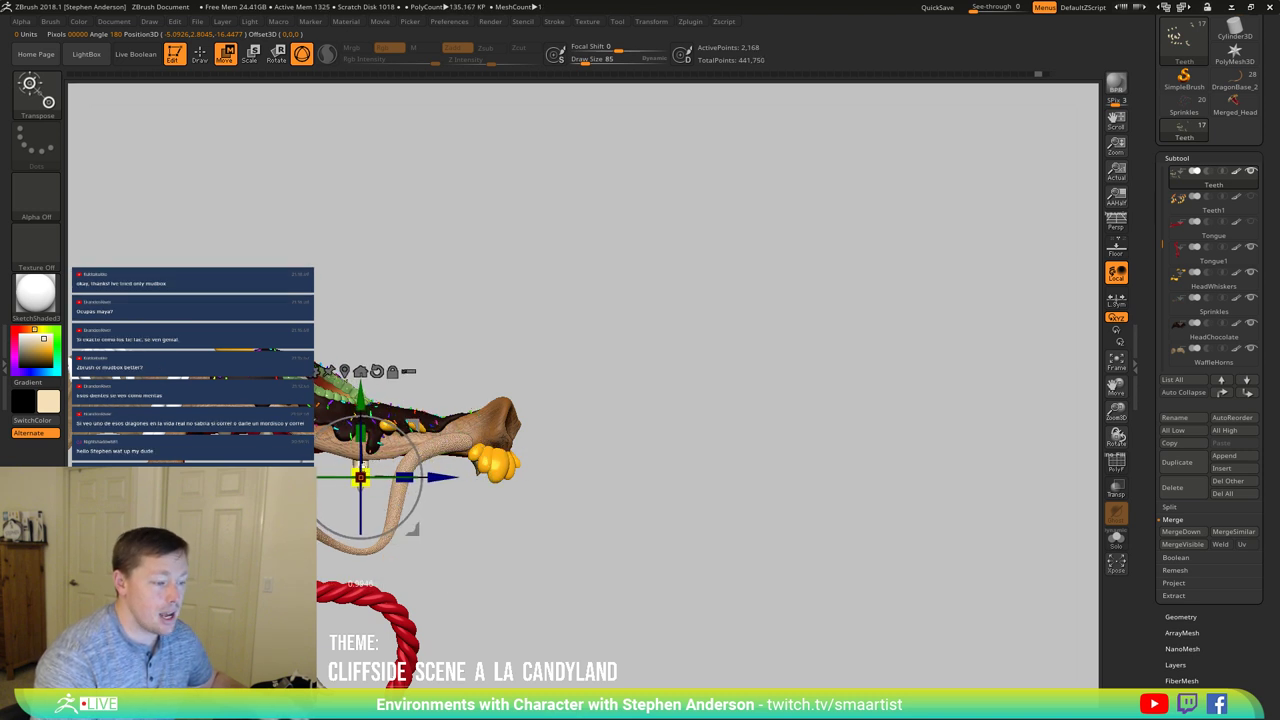
# Step: Centre the gizmo on the unmasked tooth, enable Local Symmetry, and resize and nudge the tooth pair in the upper jaw
pyautogui.moveTo(570, 548); pyautogui.dragTo(420, 575)
pyautogui.moveTo(526, 514); pyautogui.dragTo(514, 488)
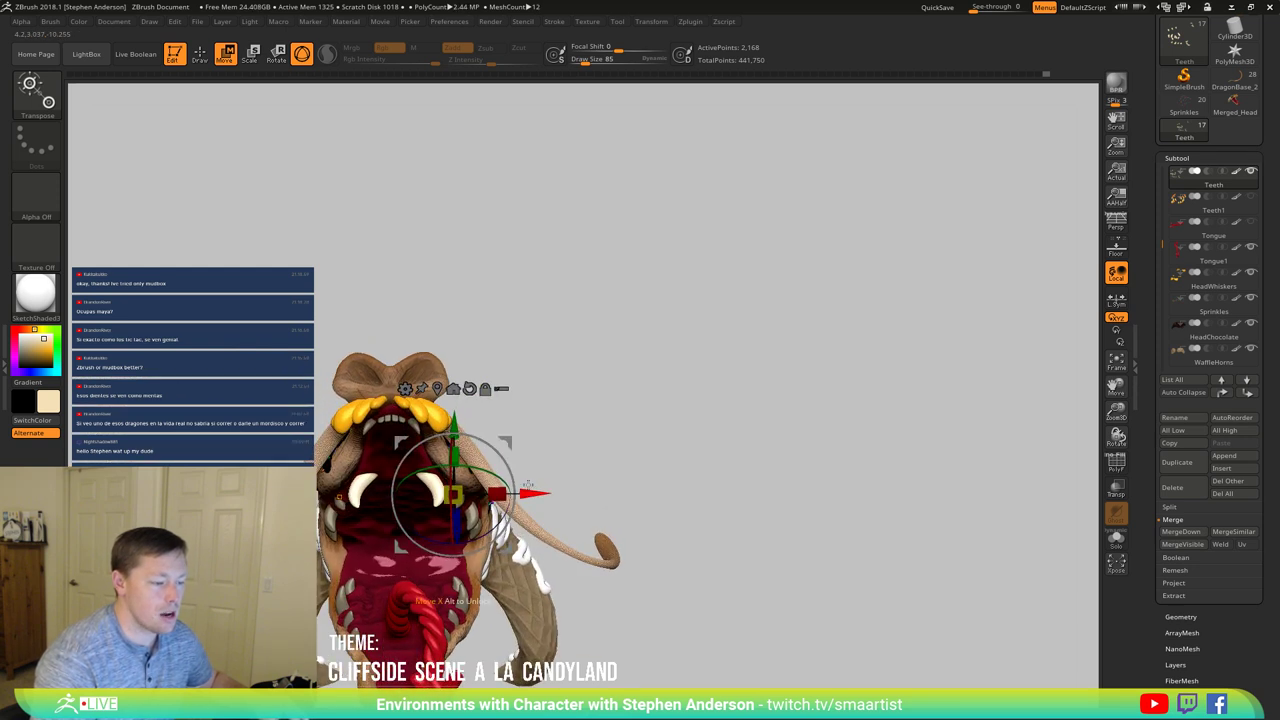
pyautogui.click(437, 388)
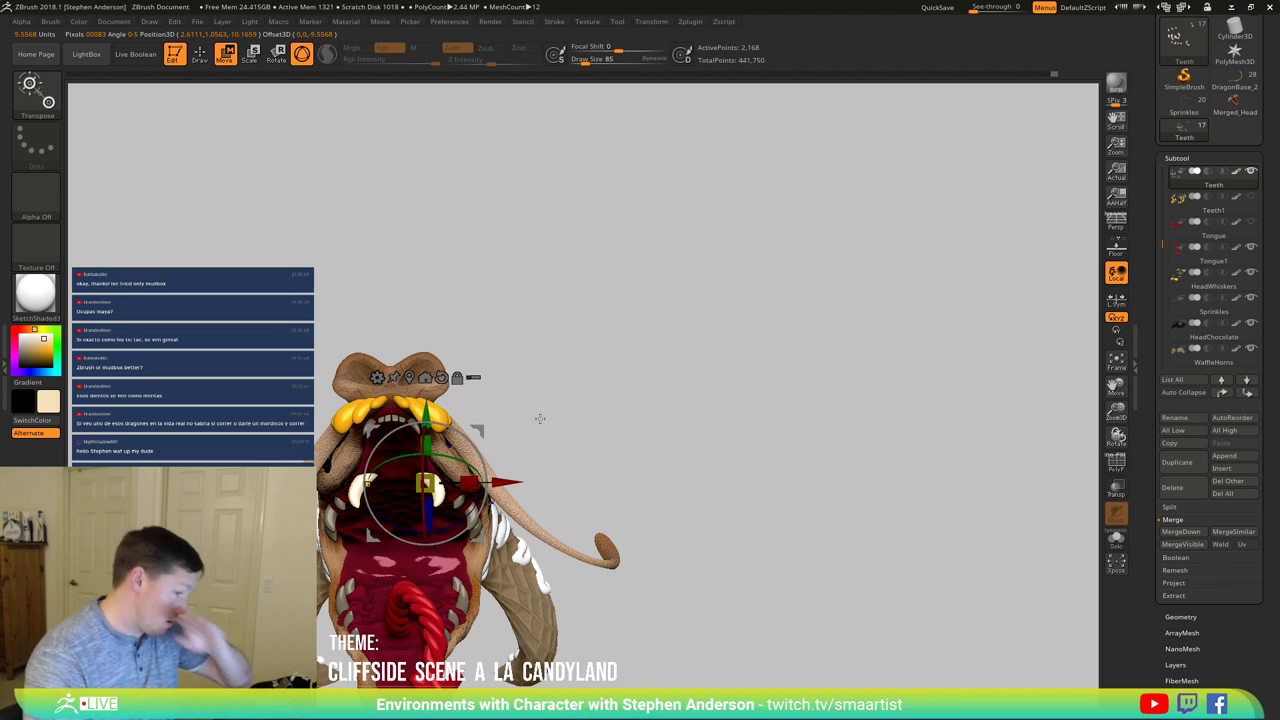
pyautogui.click(1116, 298)
pyautogui.moveTo(427, 485); pyautogui.dragTo(467, 483)
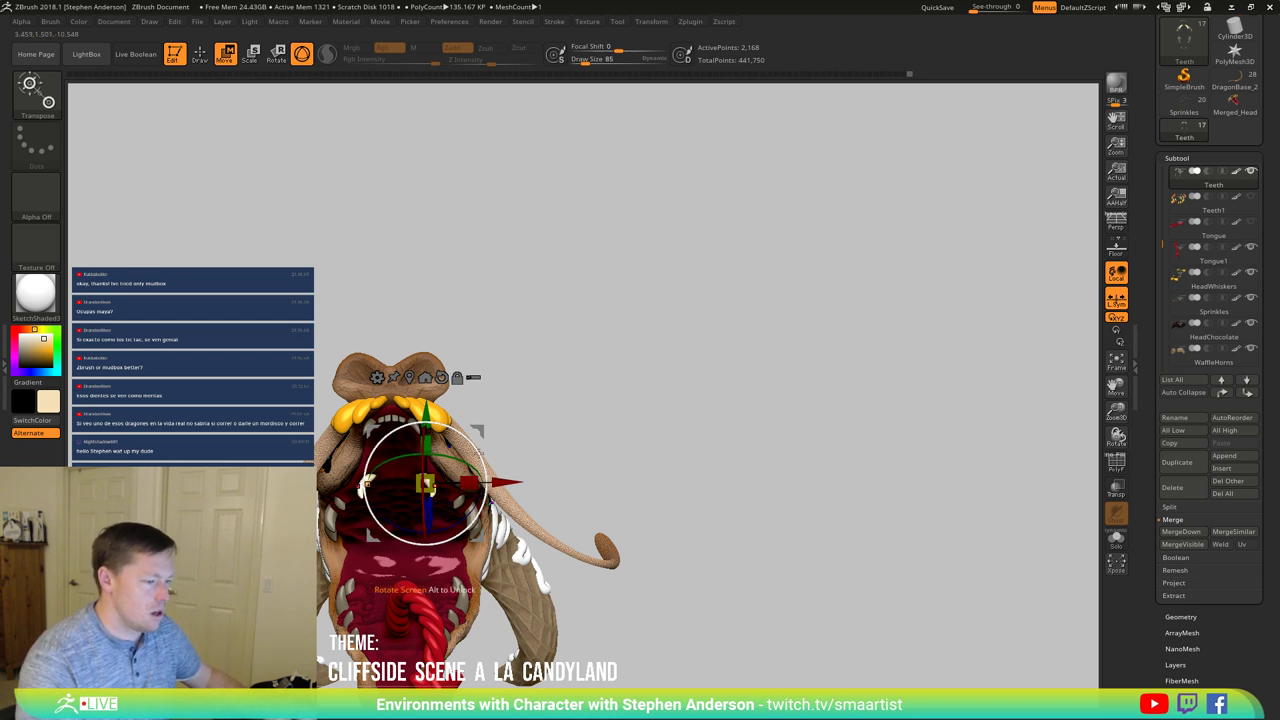
pyautogui.moveTo(476, 430); pyautogui.dragTo(485, 427)
pyautogui.moveTo(560, 415)
pyautogui.mouseDown()
pyautogui.moveTo(609, 394)
pyautogui.moveTo(640, 417)
pyautogui.moveTo(562, 478)
pyautogui.mouseUp()
# Step: Hide the reworked upper tooth pair and remove it from the Teeth subtool with Del Hidden
pyautogui.press('q')
pyautogui.moveTo(436, 514)
pyautogui.keyDown('ctrl'); pyautogui.mouseDown(button='right')
pyautogui.moveTo(466, 540)
pyautogui.moveTo(488, 506)
pyautogui.moveTo(452, 497)
pyautogui.mouseUp(button='right'); pyautogui.keyUp('ctrl')
pyautogui.moveTo(452, 497); pyautogui.dragTo(429, 529)
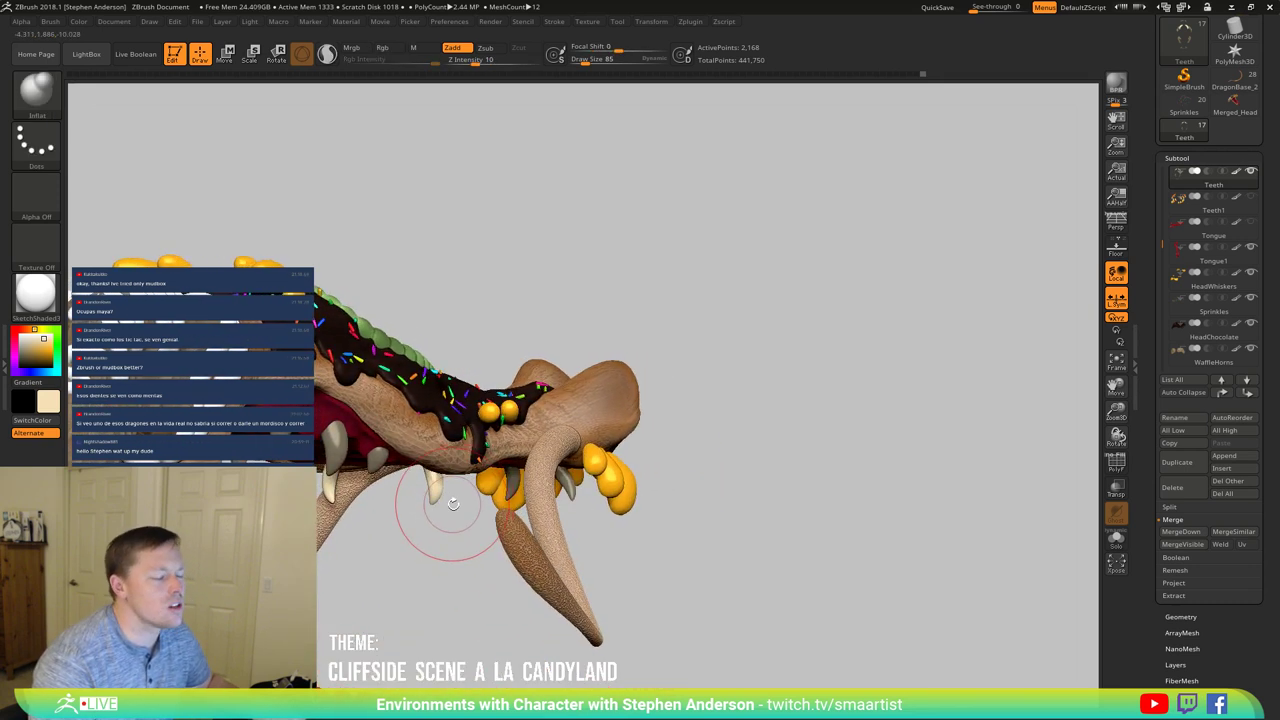
pyautogui.keyDown('ctrl'); pyautogui.keyDown('shift'); pyautogui.click(435, 495); pyautogui.keyUp('shift'); pyautogui.keyUp('ctrl')
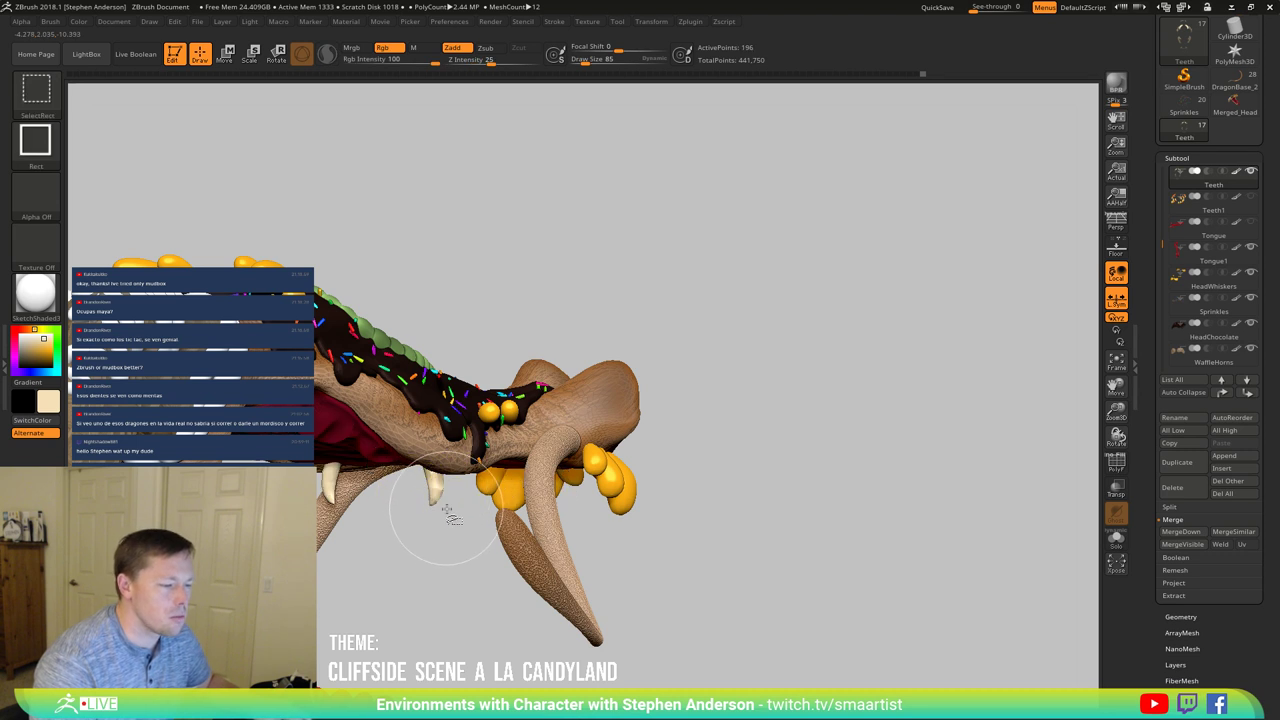
pyautogui.keyDown('ctrl'); pyautogui.keyDown('shift'); pyautogui.click(429, 497); pyautogui.keyUp('shift'); pyautogui.keyUp('ctrl')
pyautogui.keyDown('ctrl'); pyautogui.moveTo(429, 522); pyautogui.dragTo(436, 490, button='right'); pyautogui.keyUp('ctrl')
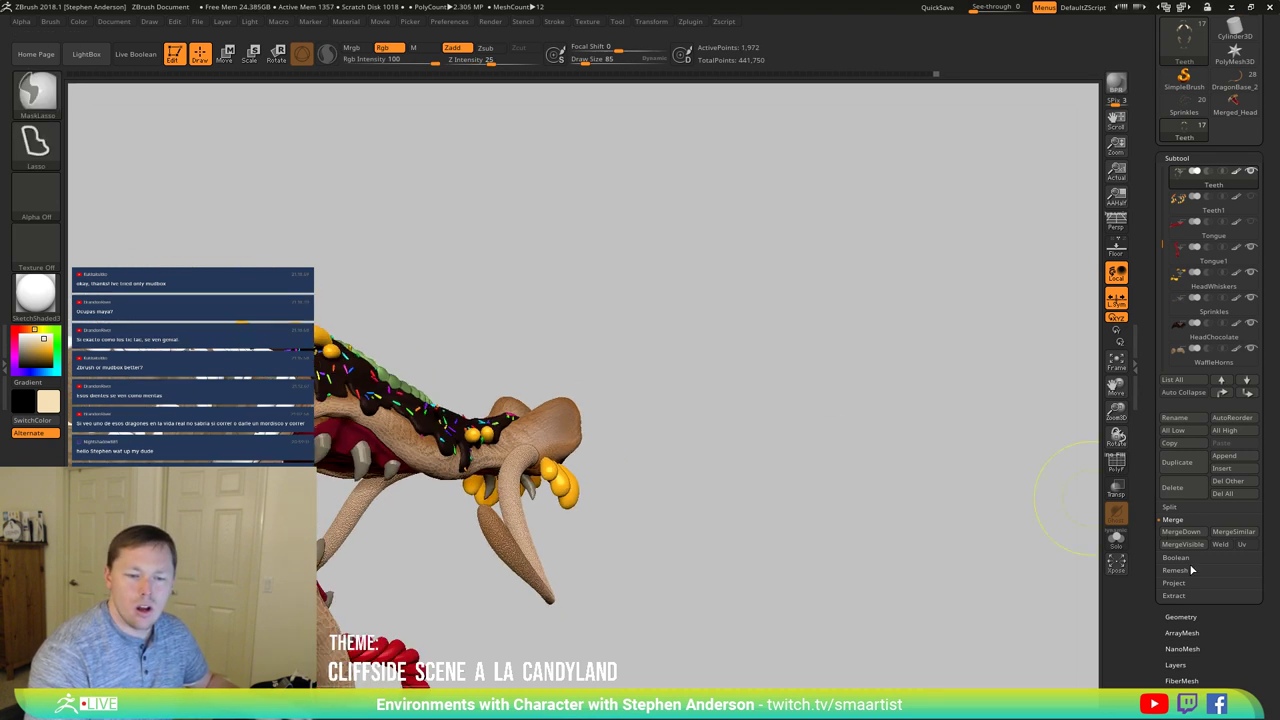
pyautogui.click(1180, 616)
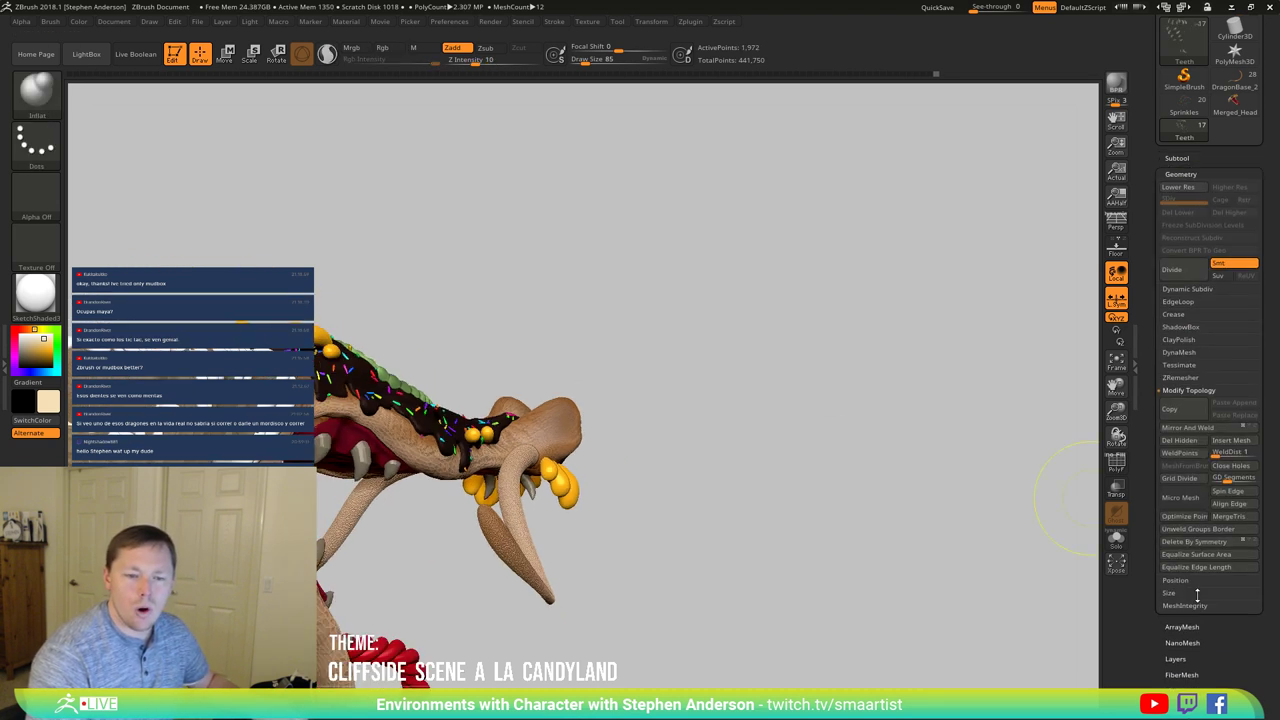
pyautogui.click(1188, 443)
# Step: Mask everything except the neighbouring upper tooth pair and place a duplicate of it further forward along the jaw
pyautogui.moveTo(606, 457)
pyautogui.mouseDown()
pyautogui.moveTo(655, 543)
pyautogui.moveTo(663, 592)
pyautogui.mouseUp()
pyautogui.keyDown('ctrl'); pyautogui.moveTo(380, 456); pyautogui.dragTo(351, 494, button='right'); pyautogui.keyUp('ctrl')
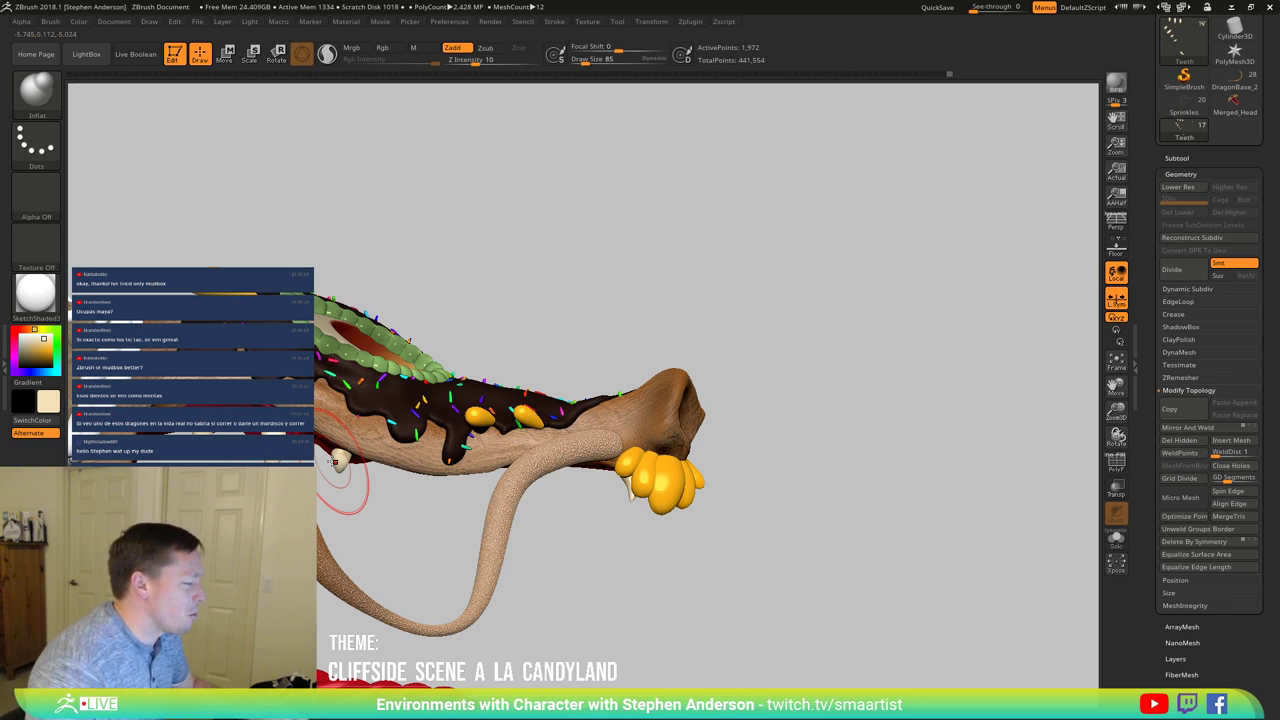
pyautogui.press('w')
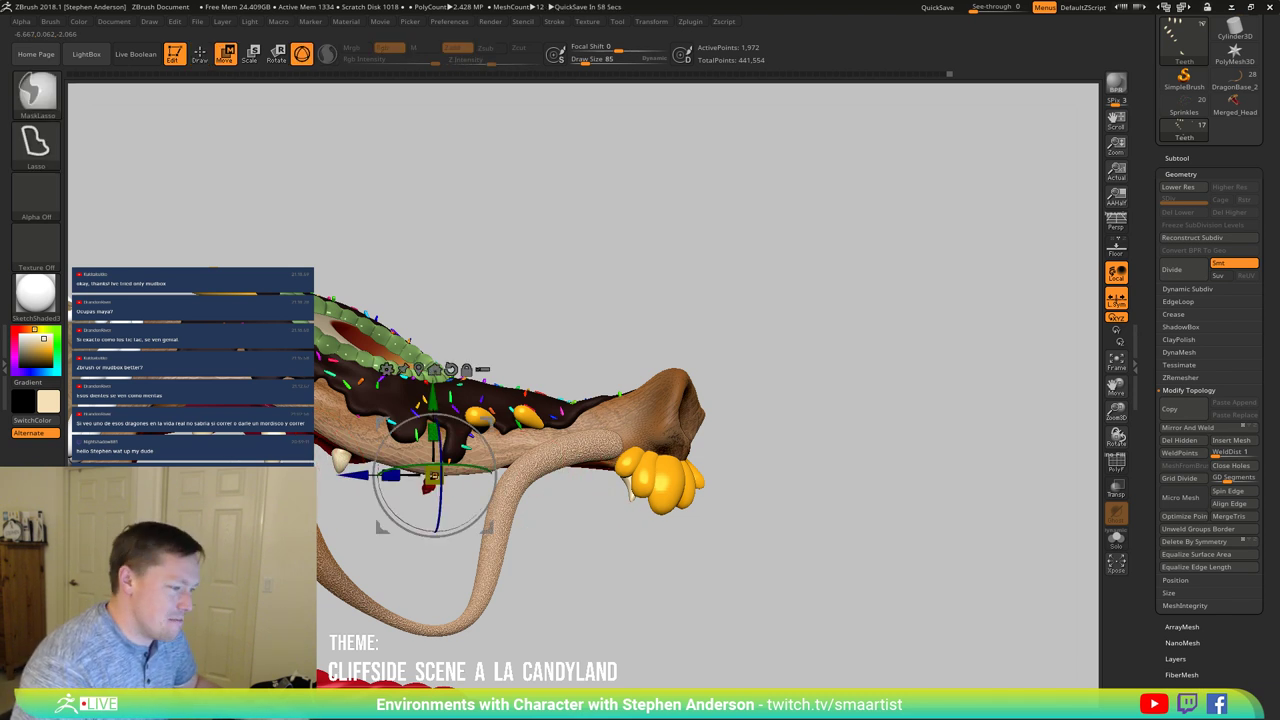
pyautogui.keyDown('ctrl'); pyautogui.click(340, 466); pyautogui.keyUp('ctrl')
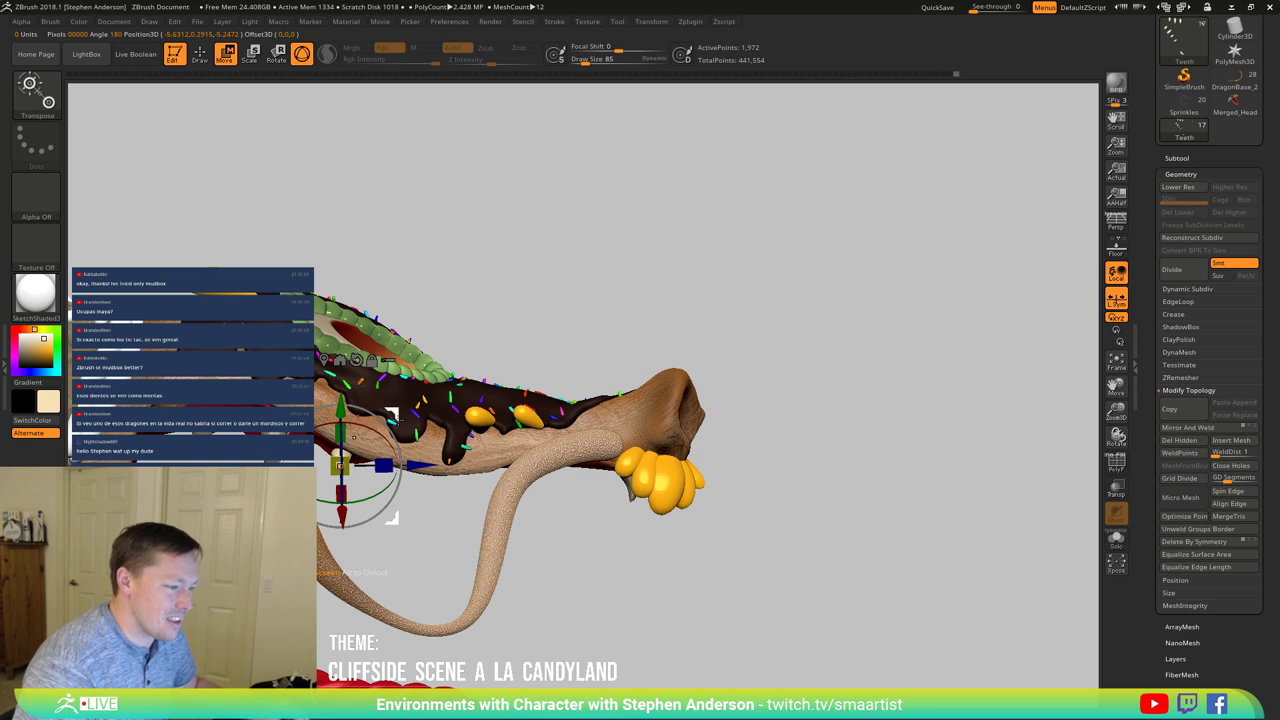
pyautogui.moveTo(340, 463); pyautogui.dragTo(412, 481)
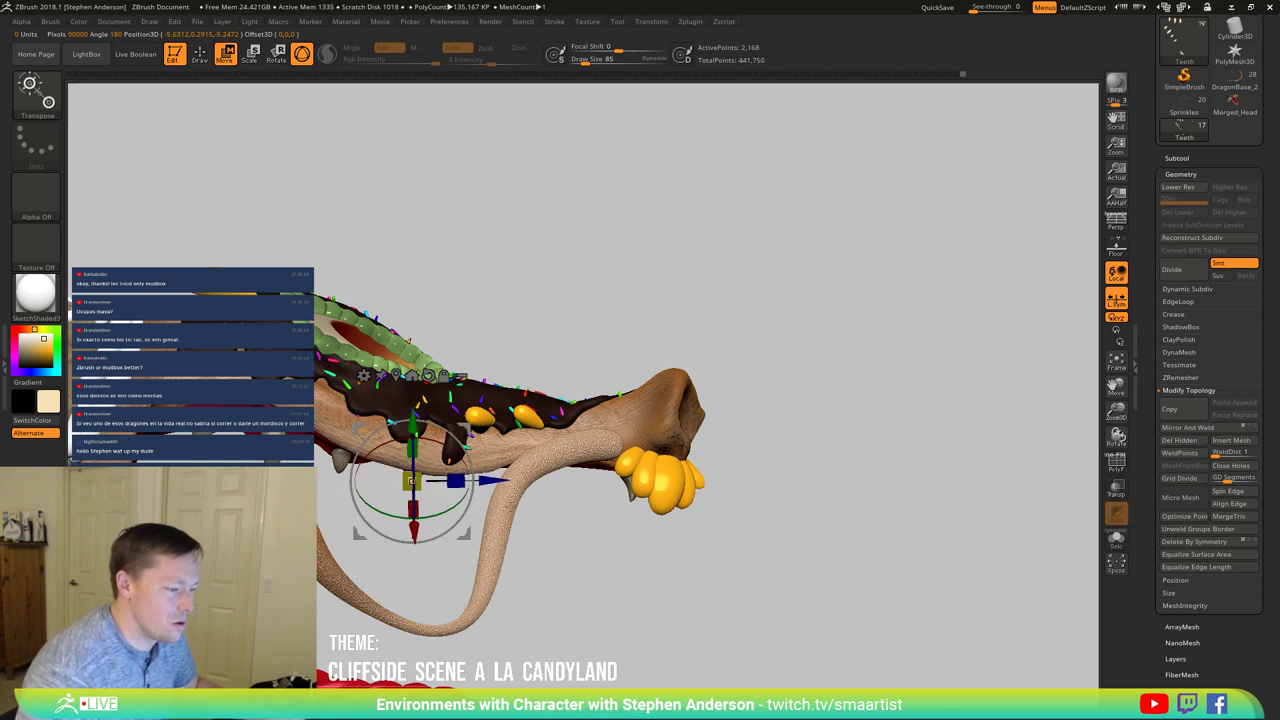
# Step: Move the duplicated tooth pair inward to the mouth edge and adjust its scale
pyautogui.moveTo(700, 600); pyautogui.dragTo(470, 530)
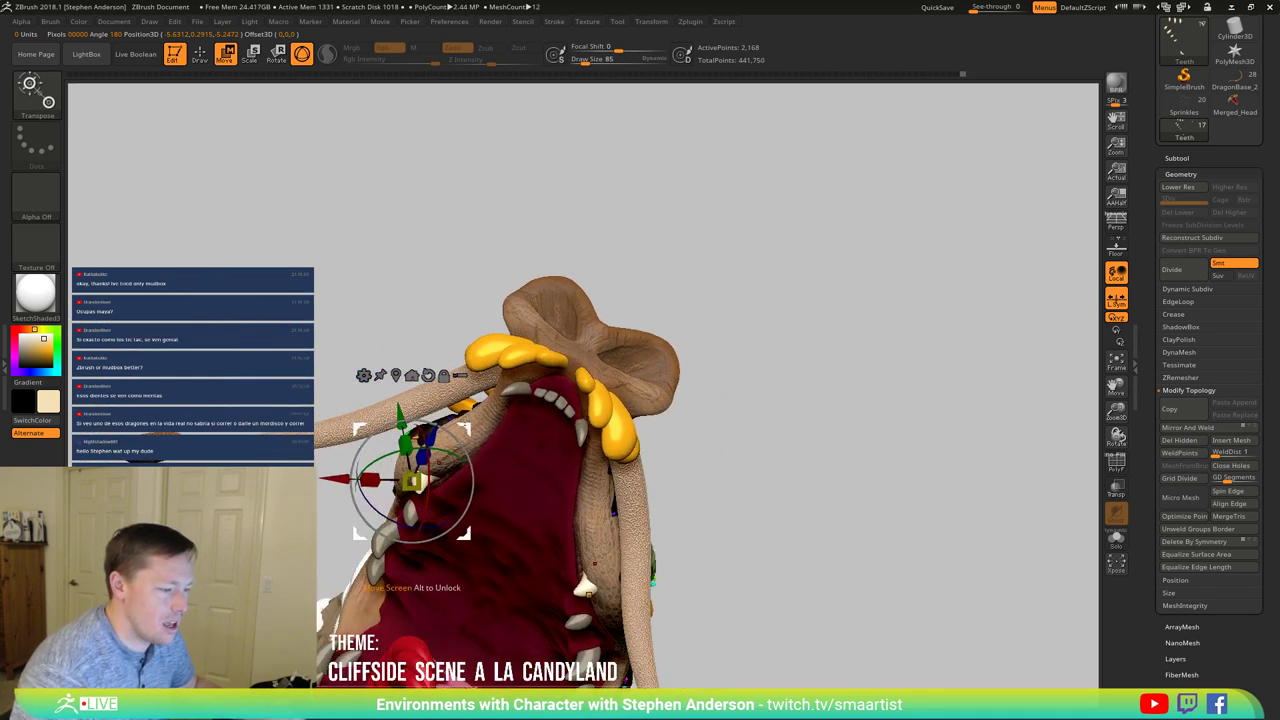
pyautogui.moveTo(467, 428); pyautogui.dragTo(499, 430)
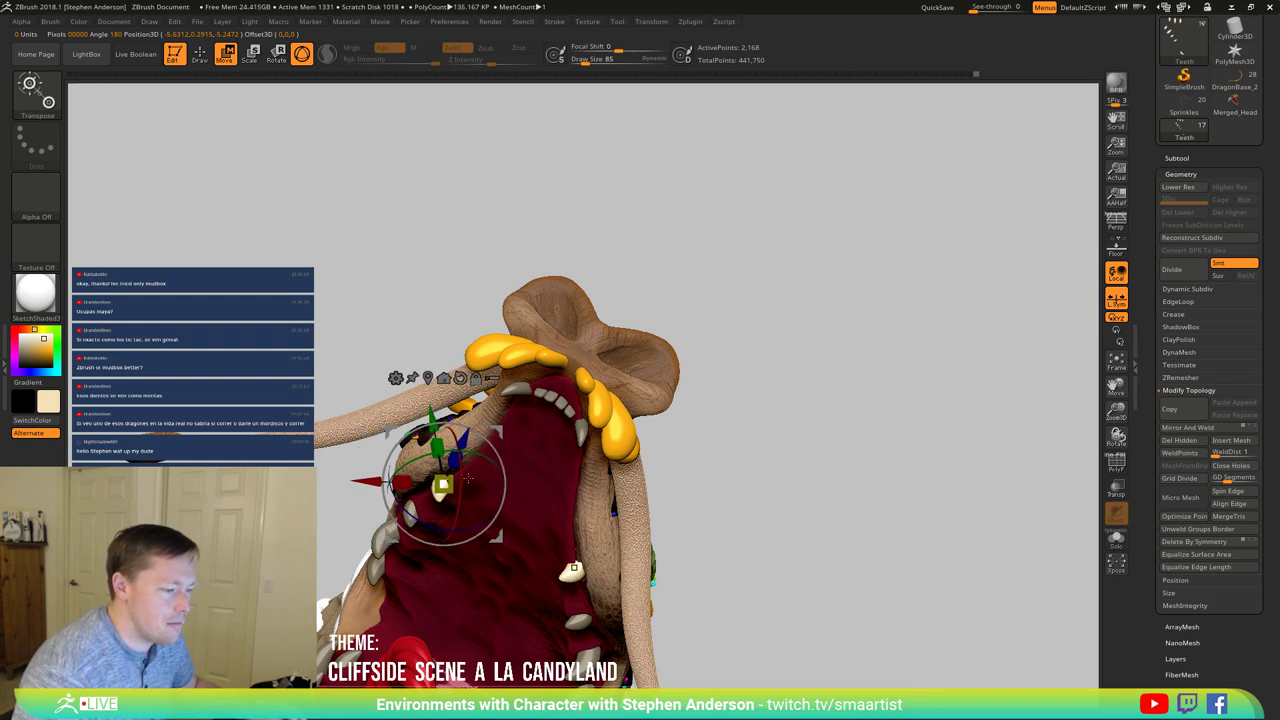
pyautogui.moveTo(443, 485); pyautogui.dragTo(443, 487)
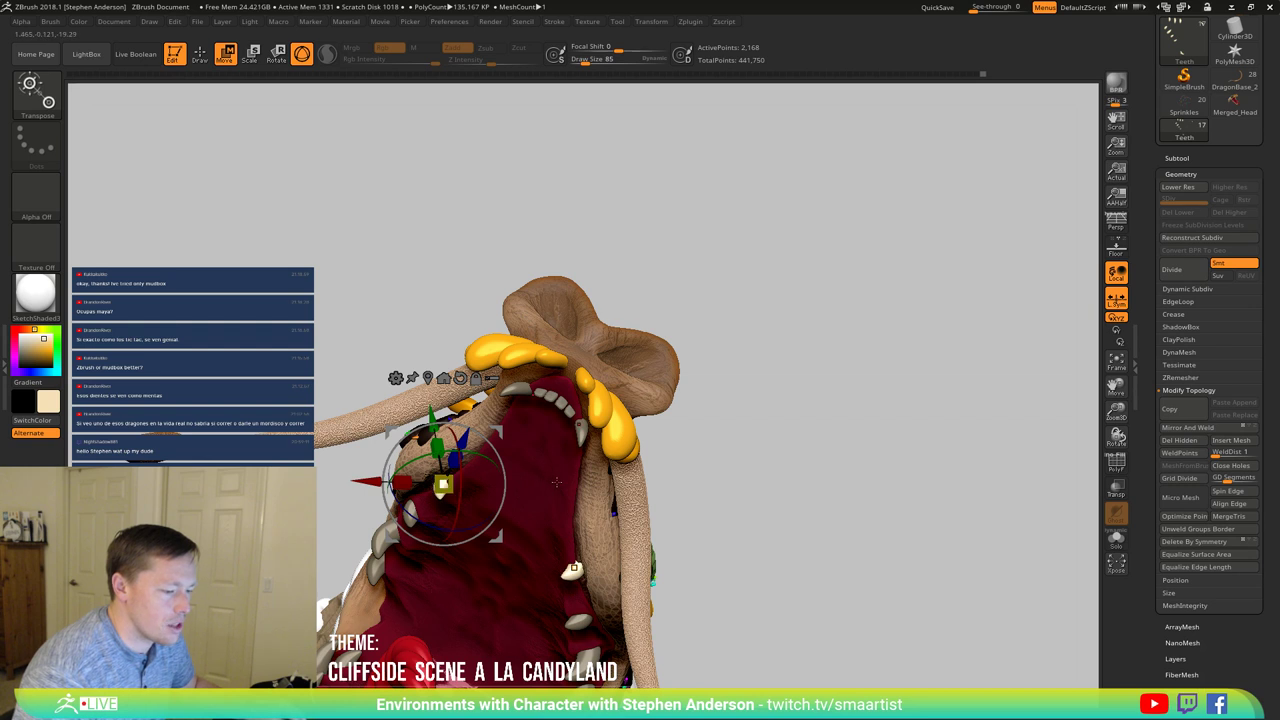
pyautogui.moveTo(443, 487); pyautogui.dragTo(611, 524, button='right')
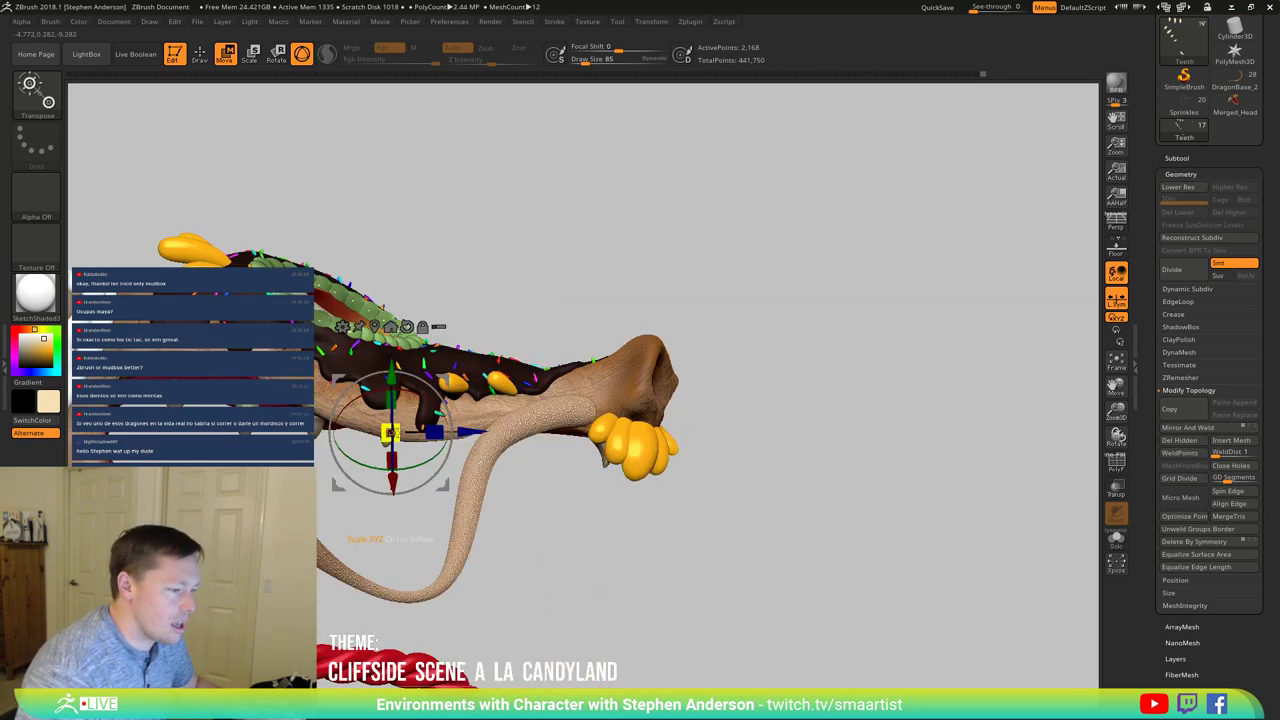
pyautogui.moveTo(443, 486); pyautogui.dragTo(441, 482)
# Step: Fine-tune the duplicated tooth pair's position so it sits slightly further inside the upper gum line
pyautogui.press('q')
pyautogui.moveTo(677, 577)
pyautogui.mouseDown()
pyautogui.moveTo(676, 507)
pyautogui.moveTo(629, 438)
pyautogui.moveTo(638, 444)
pyautogui.mouseUp()
pyautogui.press('w')
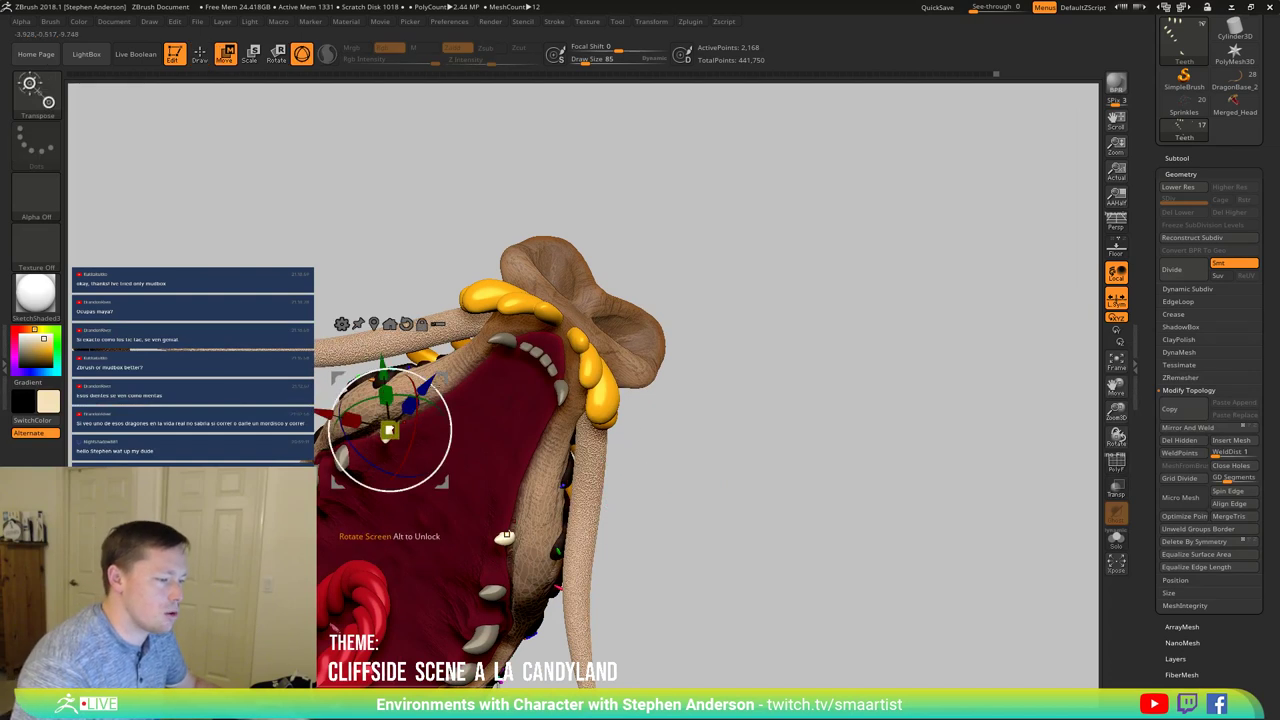
pyautogui.moveTo(443, 484); pyautogui.dragTo(447, 491)
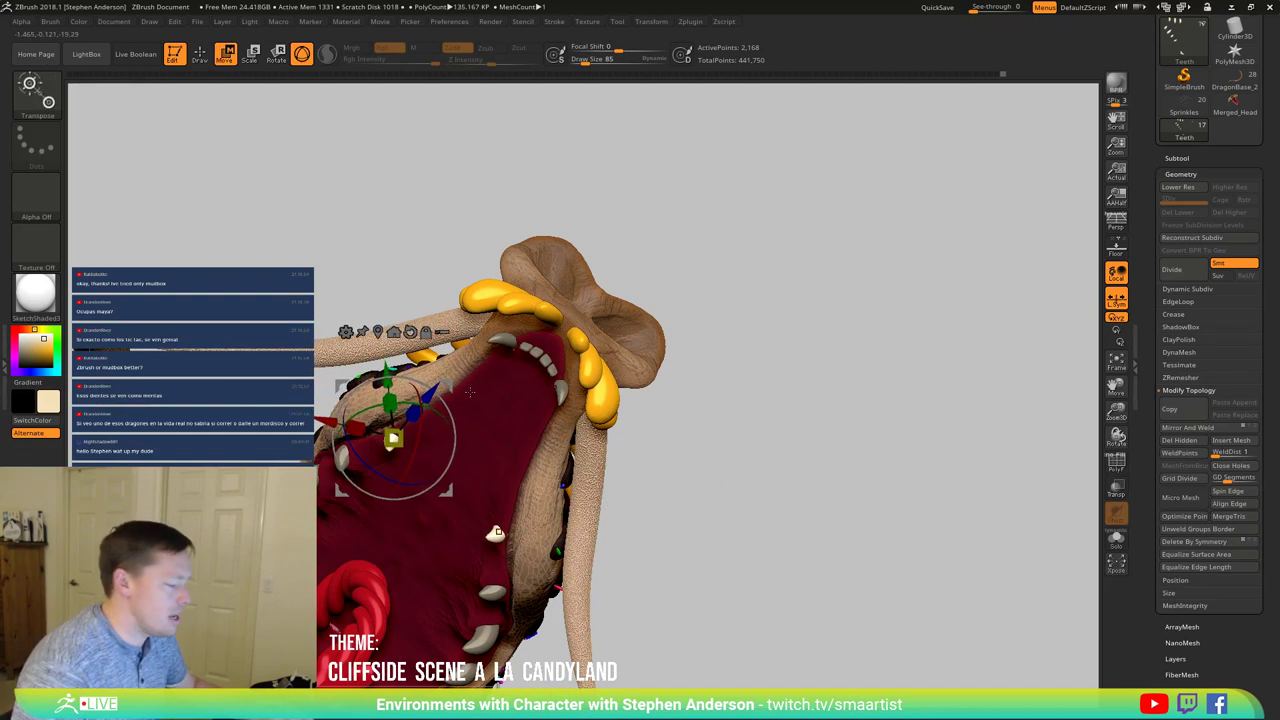
# Step: Make the MouthJelly subtool active and choose the Move brush
pyautogui.press('q')
pyautogui.moveTo(677, 540)
pyautogui.mouseDown()
pyautogui.moveTo(725, 510)
pyautogui.moveTo(712, 450)
pyautogui.moveTo(742, 470)
pyautogui.moveTo(712, 450)
pyautogui.mouseUp()
pyautogui.moveTo(401, 440); pyautogui.dragTo(453, 413)
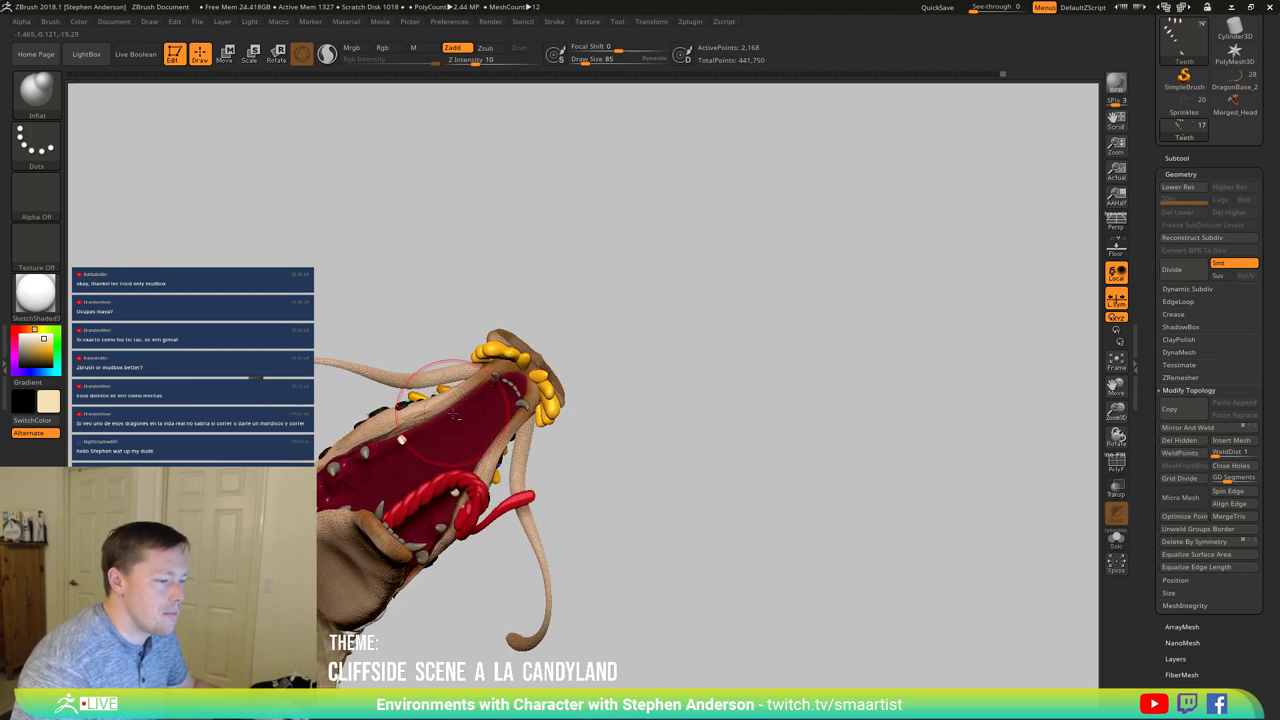
pyautogui.keyDown('alt'); pyautogui.click(476, 415); pyautogui.keyUp('alt')
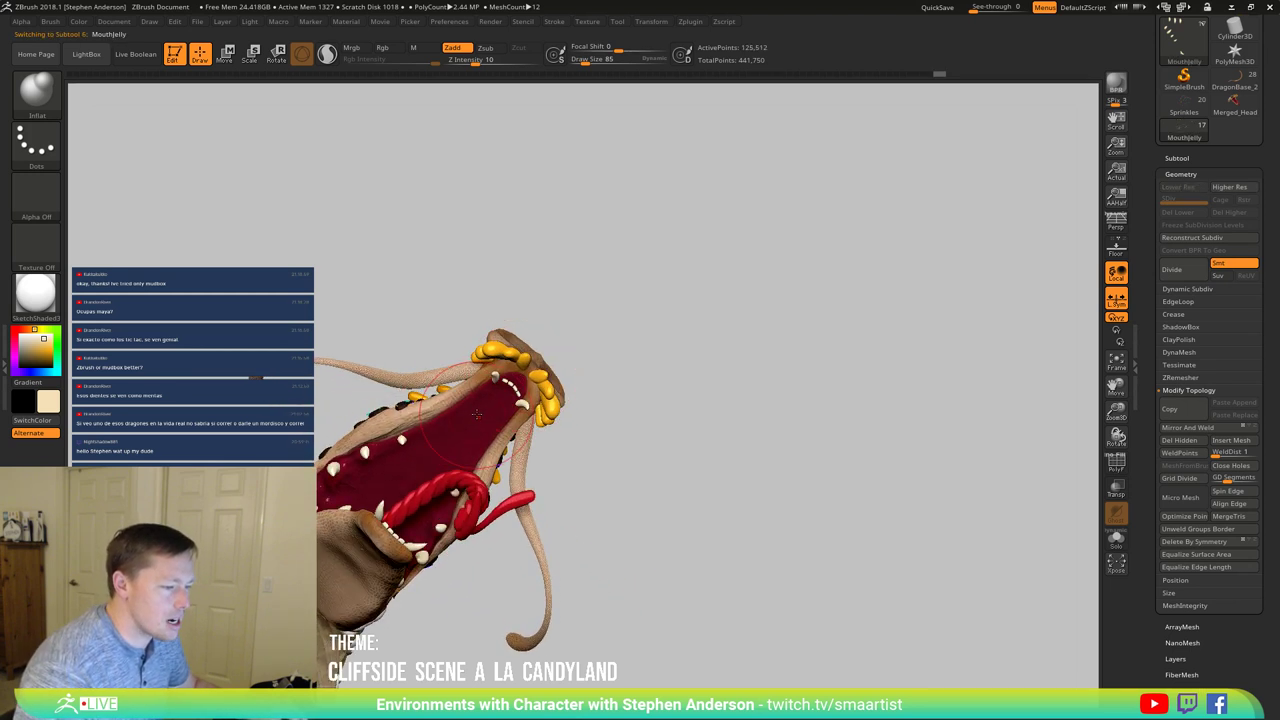
pyautogui.press('b')
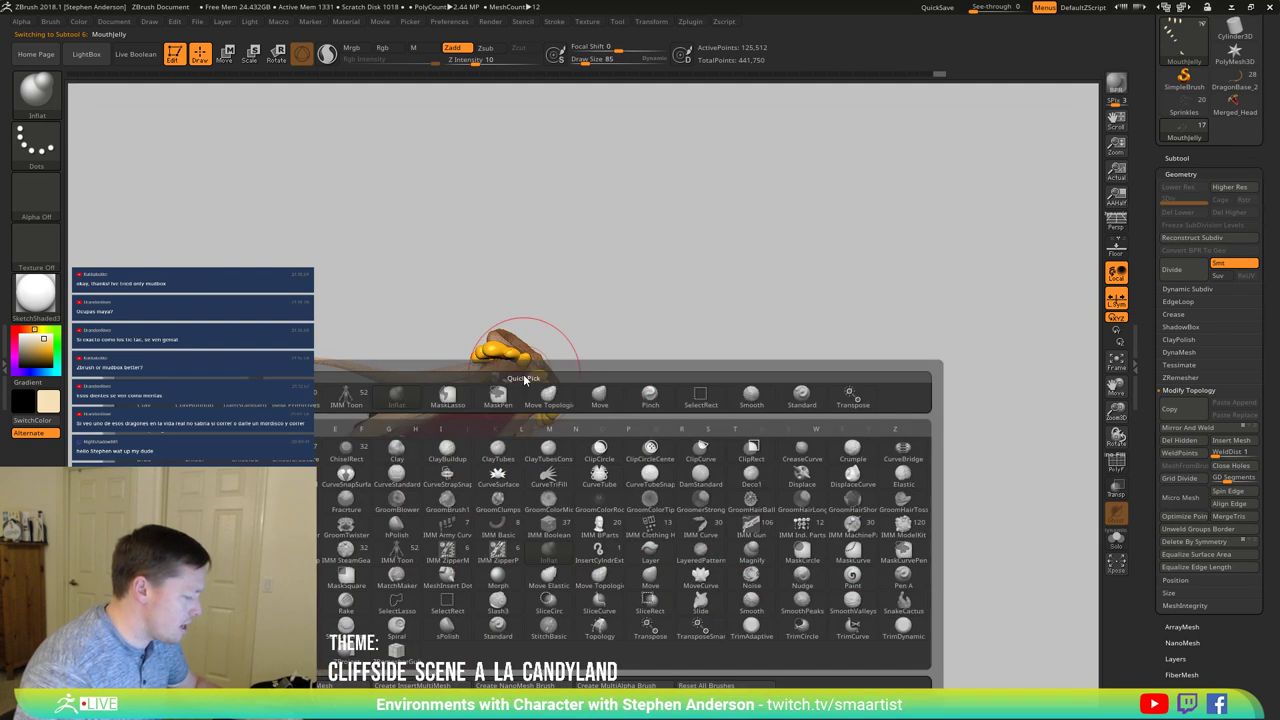
pyautogui.press('m')
pyautogui.press('v')
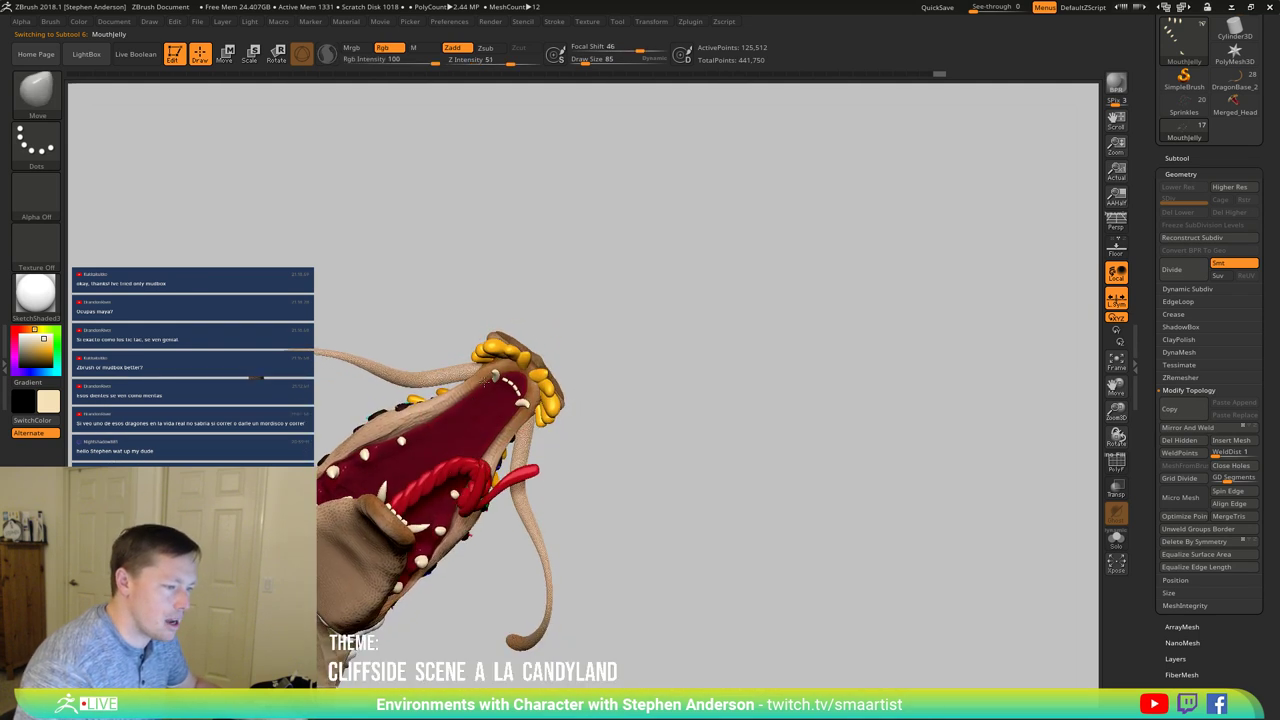
# Step: Set the draw size to 72 and adjust the mouth jelly's edge near the front of the upper jaw
pyautogui.moveTo(486, 383); pyautogui.dragTo(519, 371, button='right')
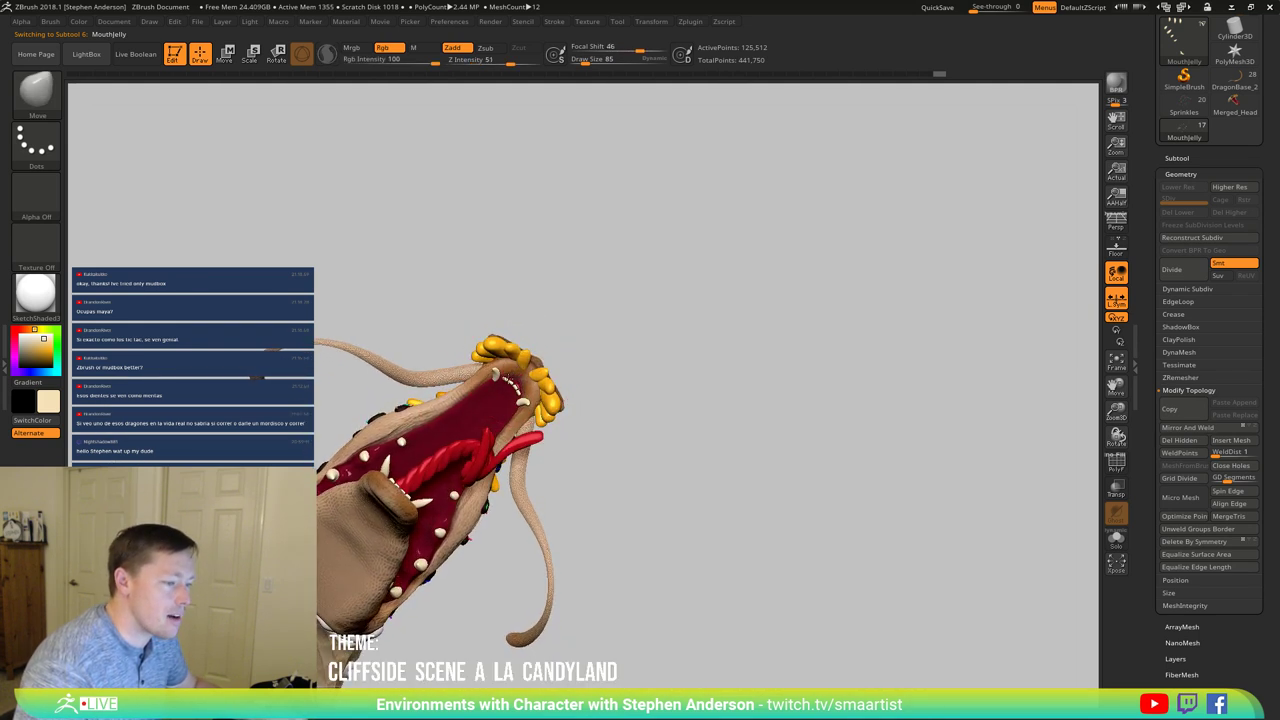
pyautogui.press('s')
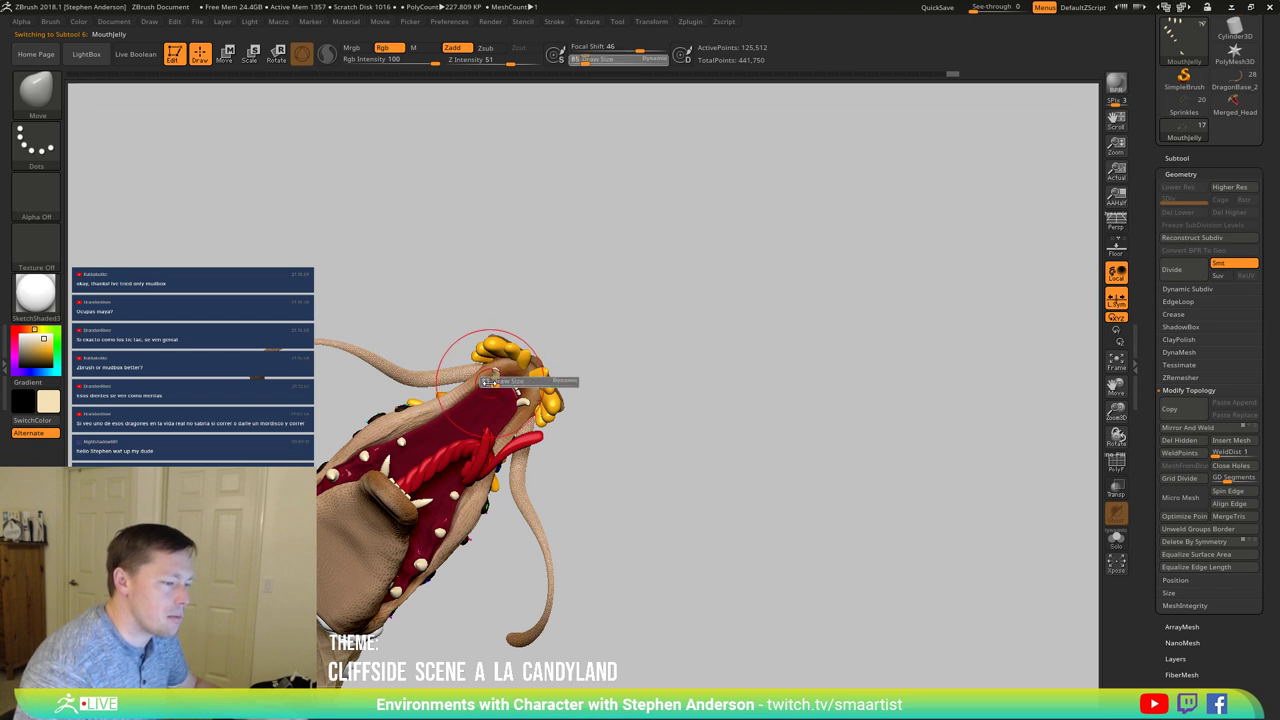
pyautogui.moveTo(470, 383); pyautogui.dragTo(467, 398)
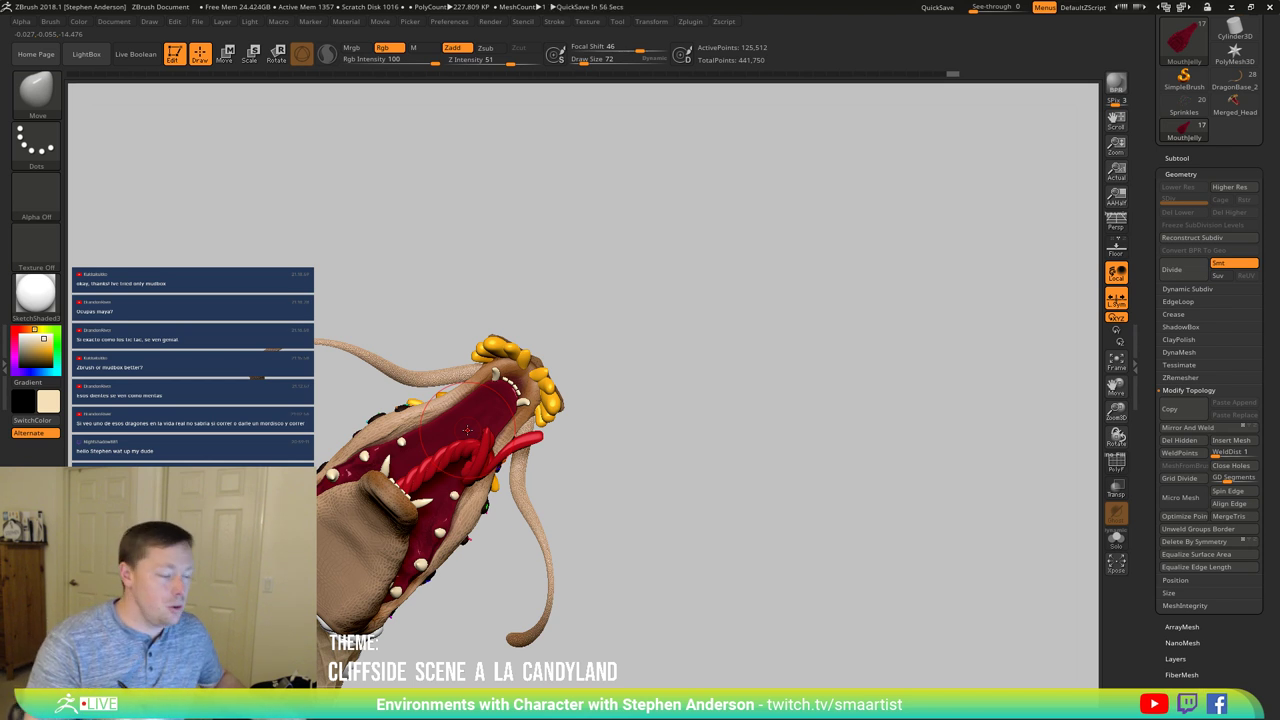
# Step: Make the Head subtool active for sculpting around the mouth
pyautogui.moveTo(467, 430)
pyautogui.mouseDown(button='right')
pyautogui.moveTo(498, 514)
pyautogui.moveTo(490, 455)
pyautogui.moveTo(421, 486)
pyautogui.moveTo(458, 456)
pyautogui.moveTo(335, 598)
pyautogui.mouseUp(button='right')
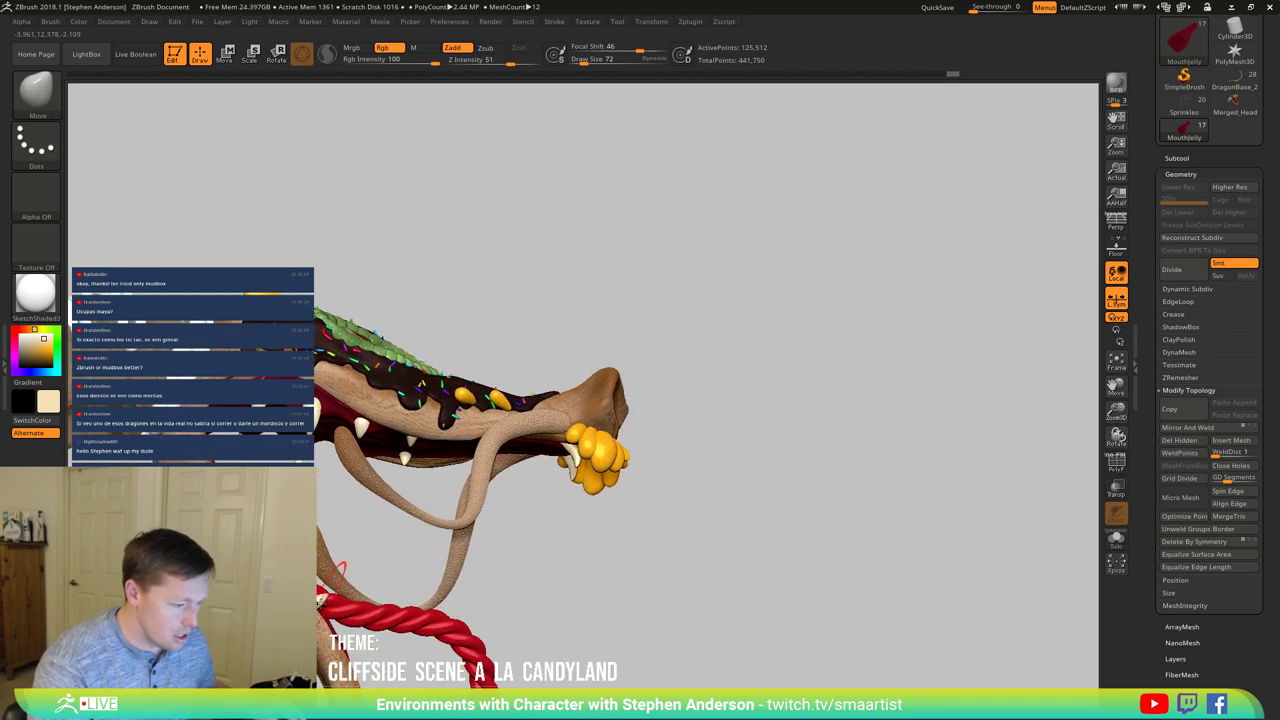
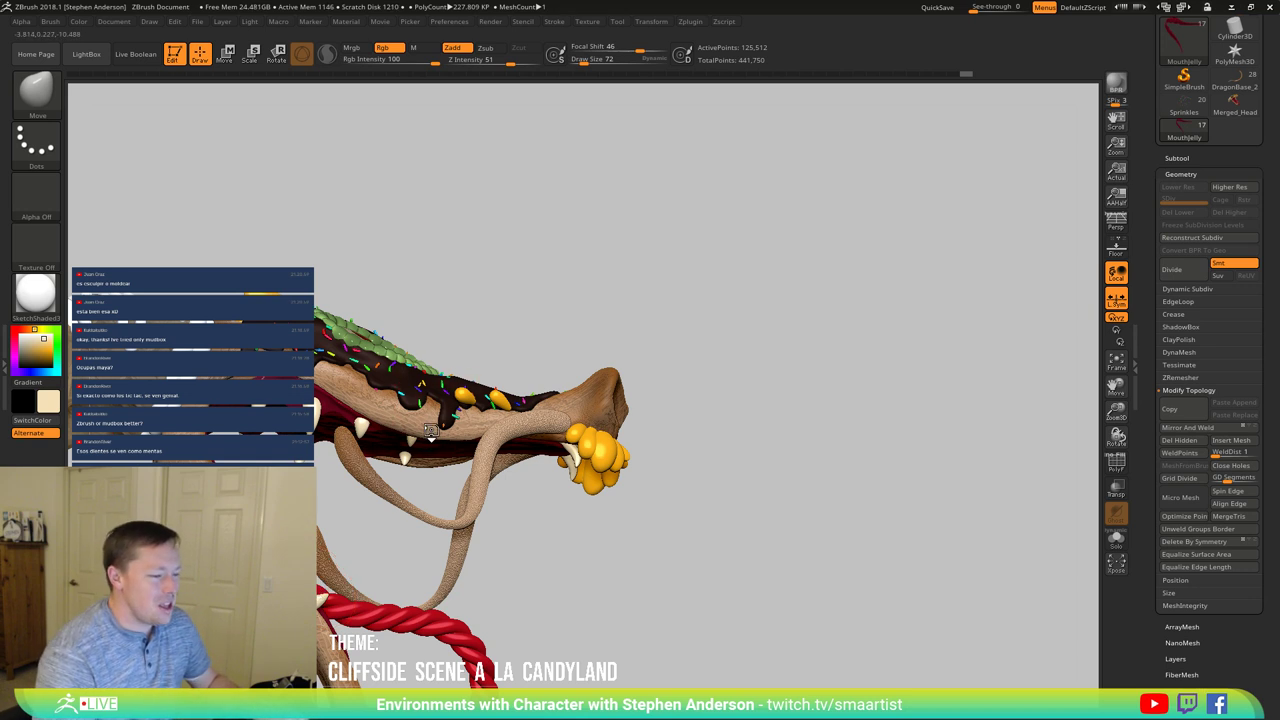
pyautogui.moveTo(429, 428)
pyautogui.mouseDown()
pyautogui.moveTo(427, 450)
pyautogui.moveTo(484, 437)
pyautogui.moveTo(420, 436)
pyautogui.moveTo(427, 450)
pyautogui.moveTo(329, 515)
pyautogui.mouseUp()
pyautogui.keyDown('alt'); pyautogui.moveTo(325, 463); pyautogui.dragTo(318, 500); pyautogui.keyUp('alt')
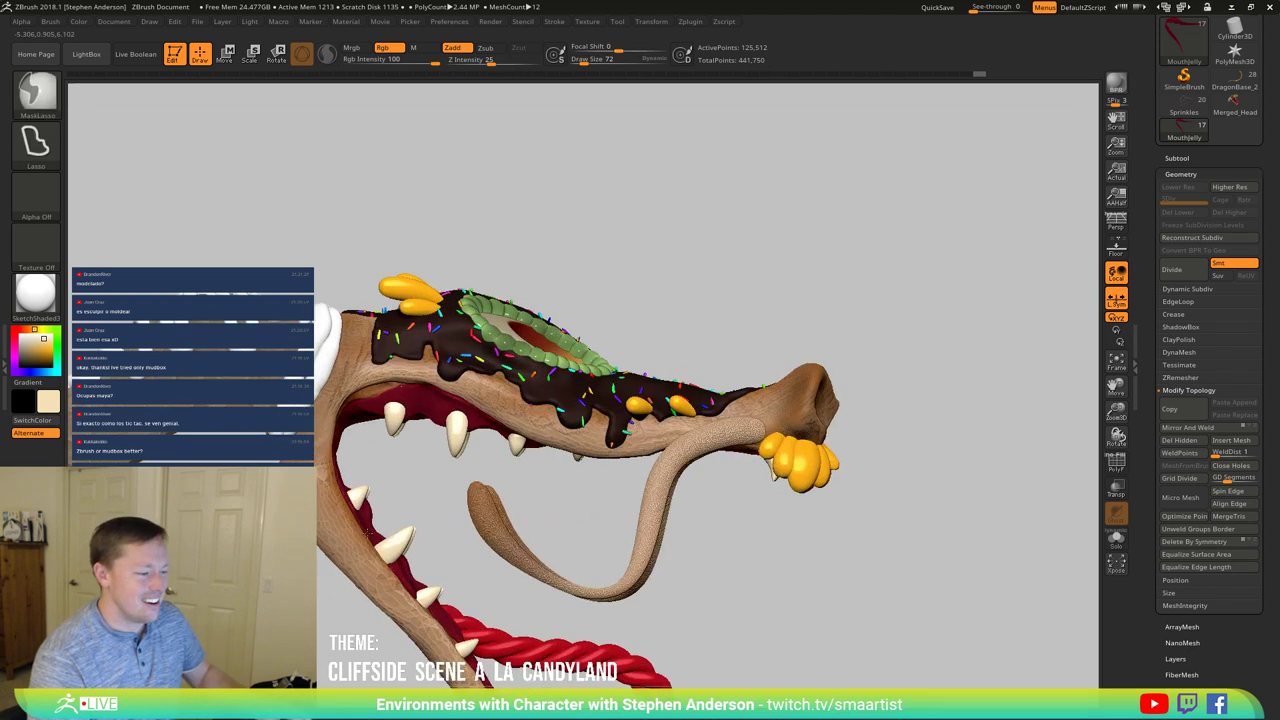
pyautogui.press('n')
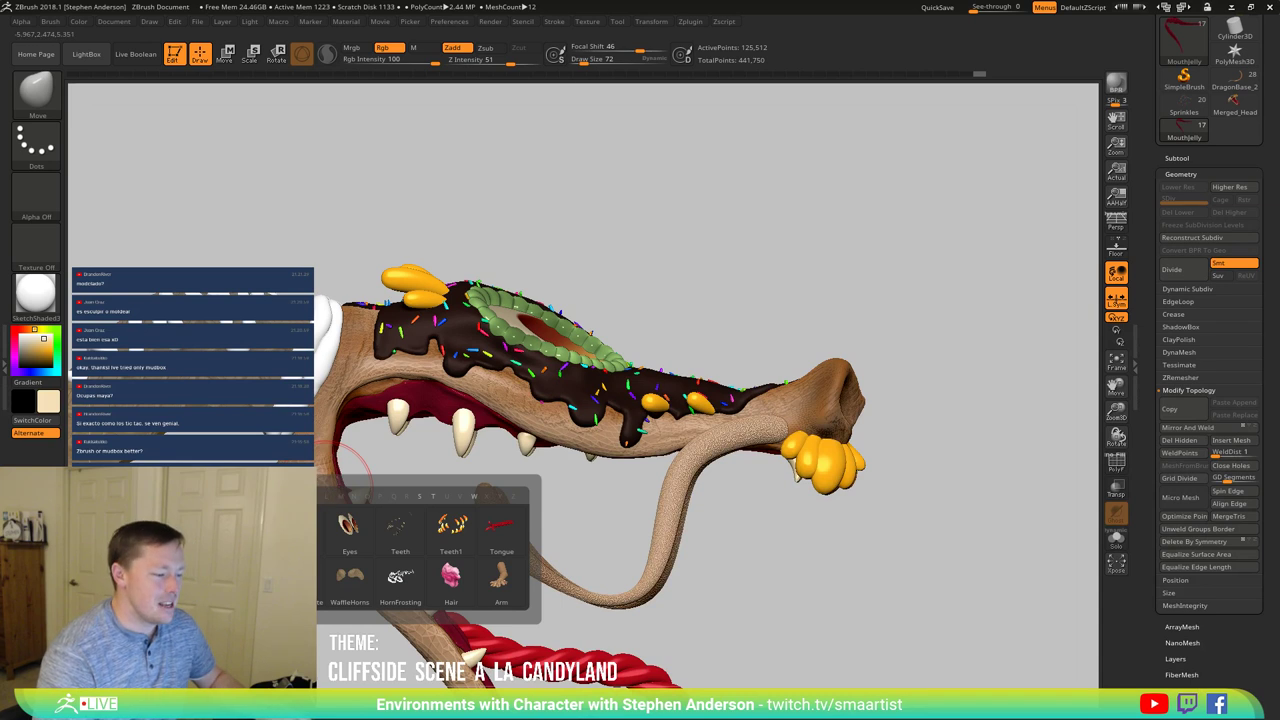
pyautogui.click(298, 517)
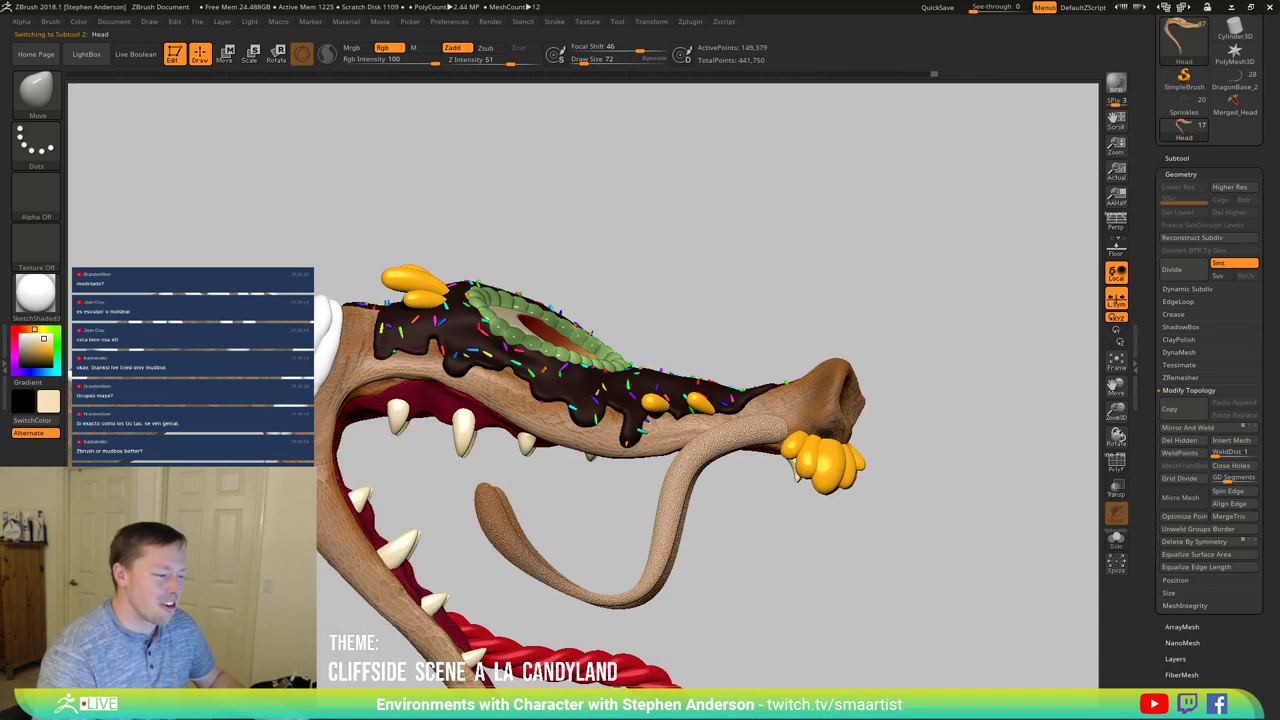
pyautogui.moveTo(850, 560); pyautogui.dragTo(955, 540)
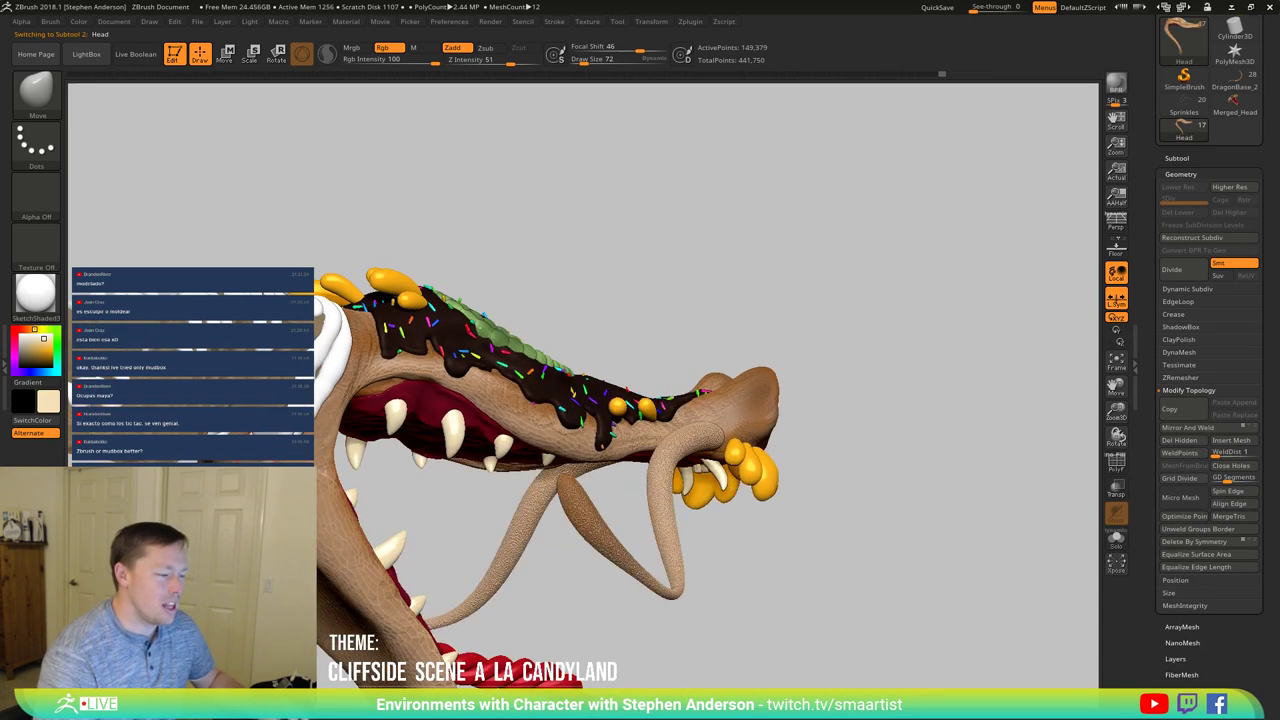
# Step: Choose the ClayBuildup brush and build up the outer cheek behind the corner of the mouth
pyautogui.press('shift')
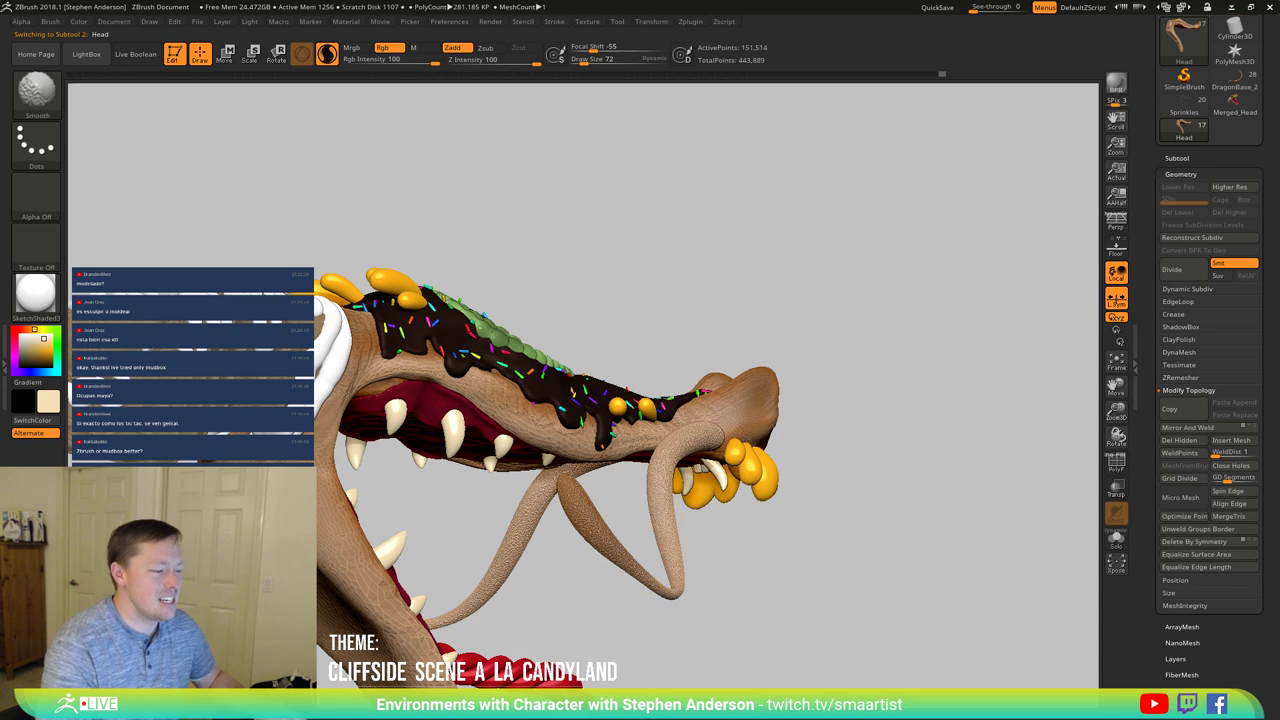
pyautogui.moveTo(880, 560)
pyautogui.mouseDown()
pyautogui.moveTo(910, 545)
pyautogui.moveTo(850, 580)
pyautogui.moveTo(790, 575)
pyautogui.mouseUp()
pyautogui.press('b')
pyautogui.press('c')
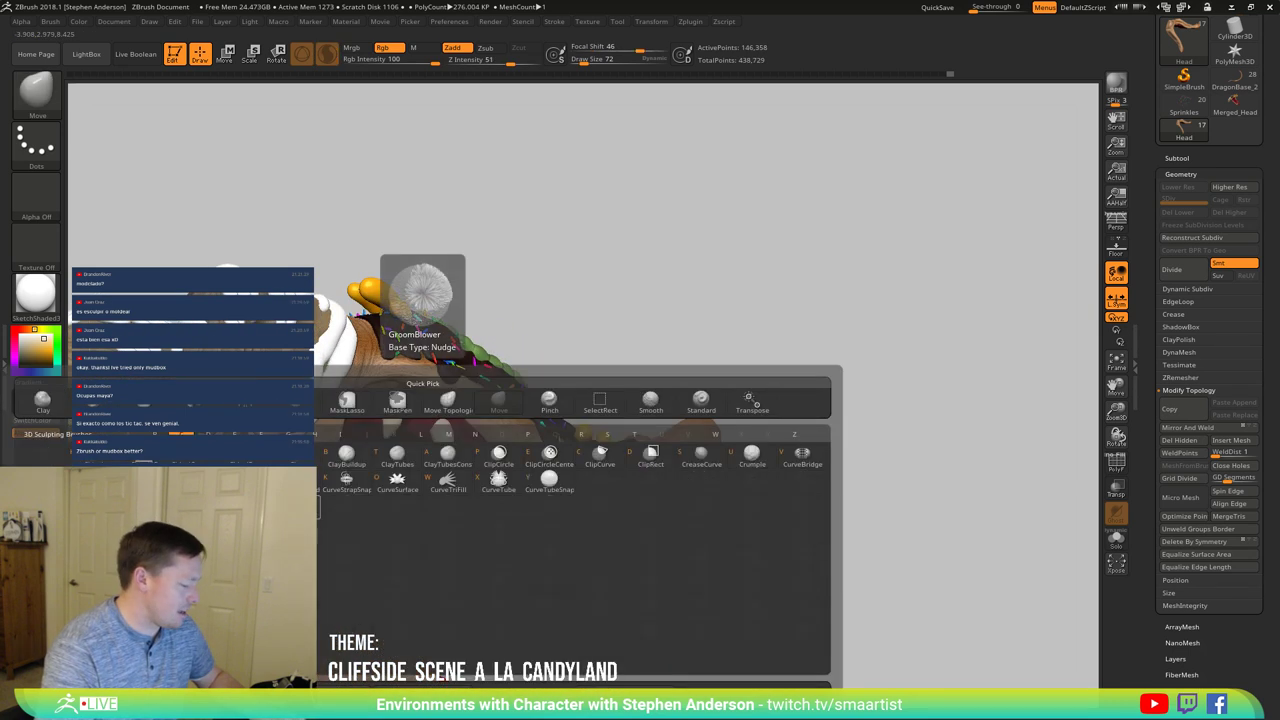
pyautogui.press('b')
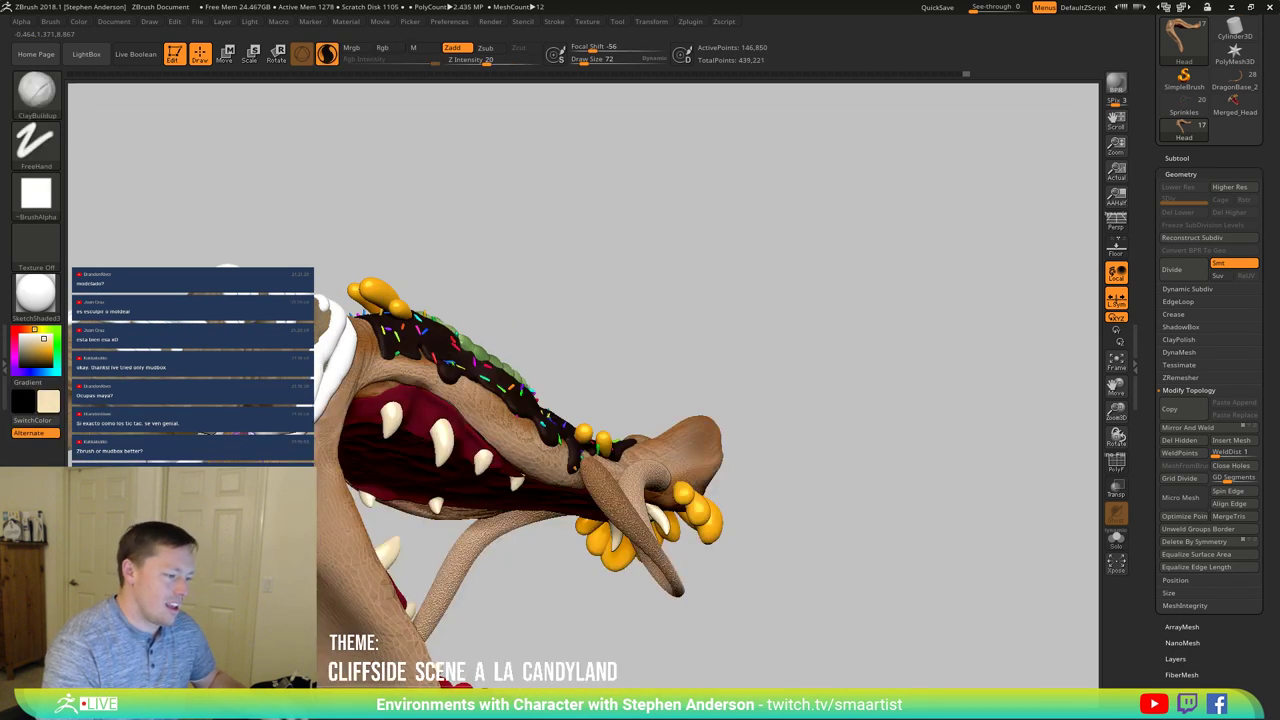
pyautogui.moveTo(545, 412); pyautogui.dragTo(562, 426)
pyautogui.press('shift')
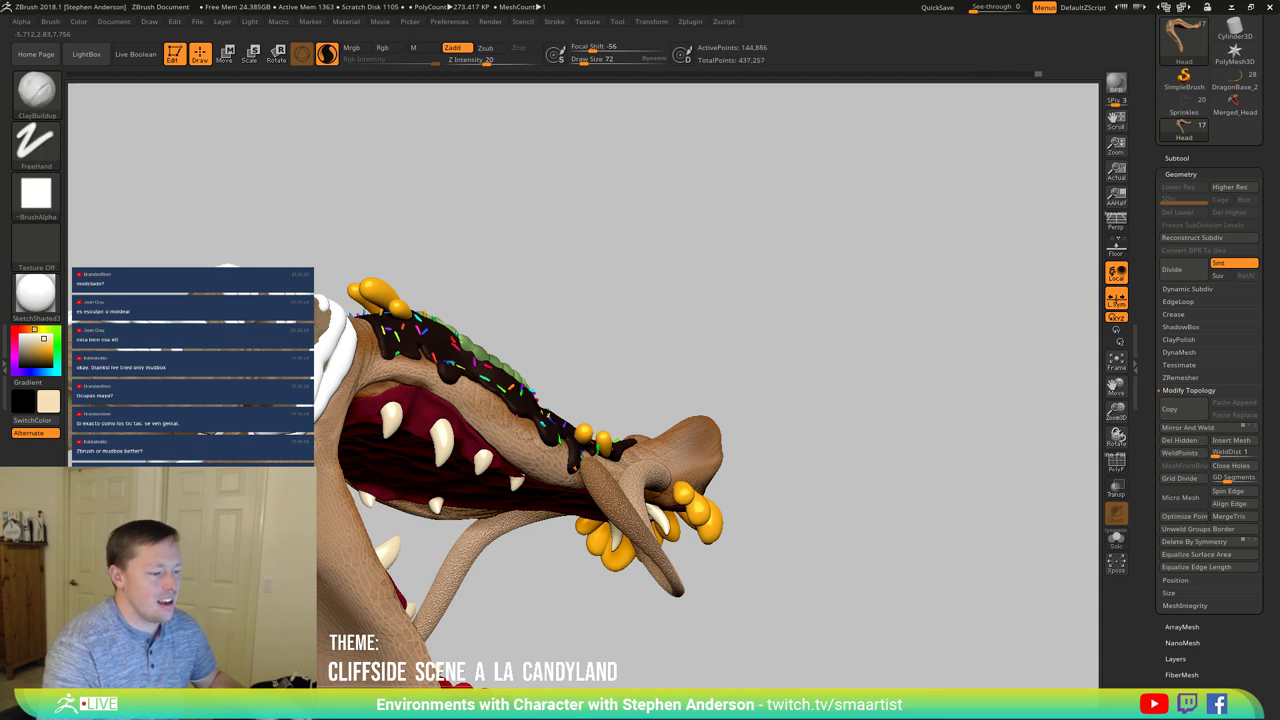
pyautogui.moveTo(790, 320); pyautogui.dragTo(860, 330)
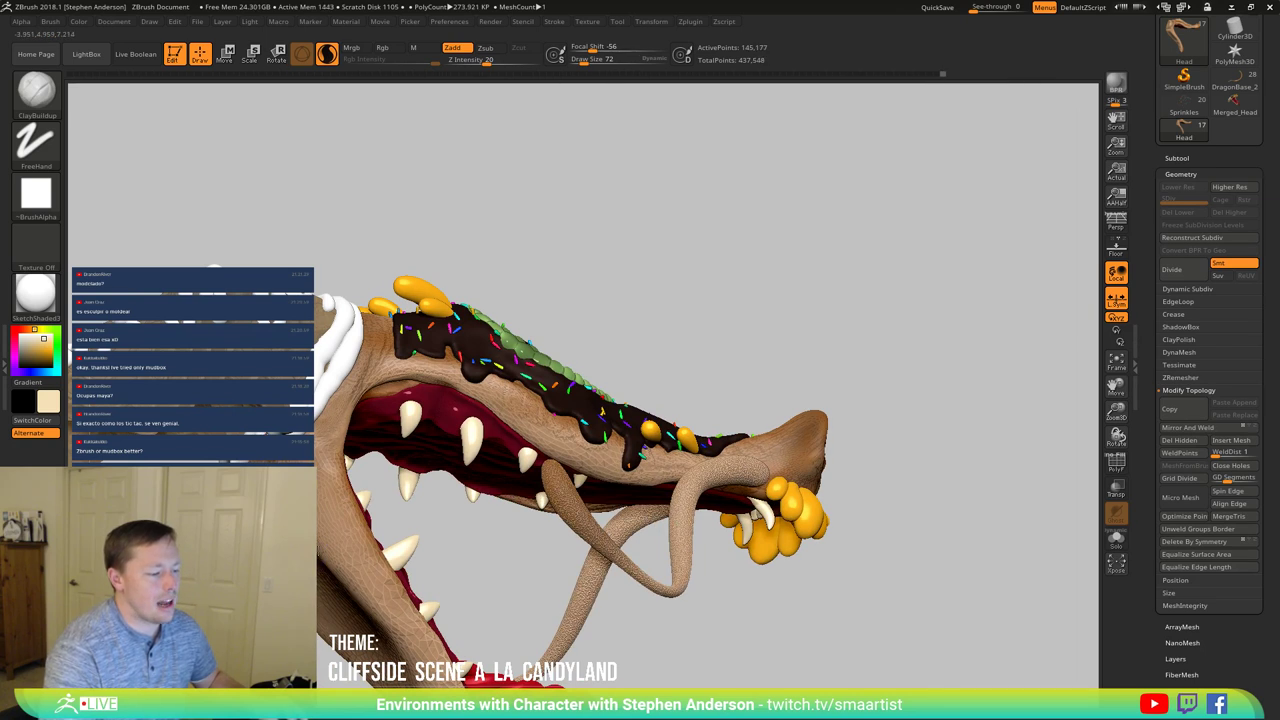
pyautogui.moveTo(290, 525); pyautogui.dragTo(325, 510)
pyautogui.moveTo(400, 495)
pyautogui.mouseDown()
pyautogui.moveTo(375, 555)
pyautogui.moveTo(470, 462)
pyautogui.mouseUp()
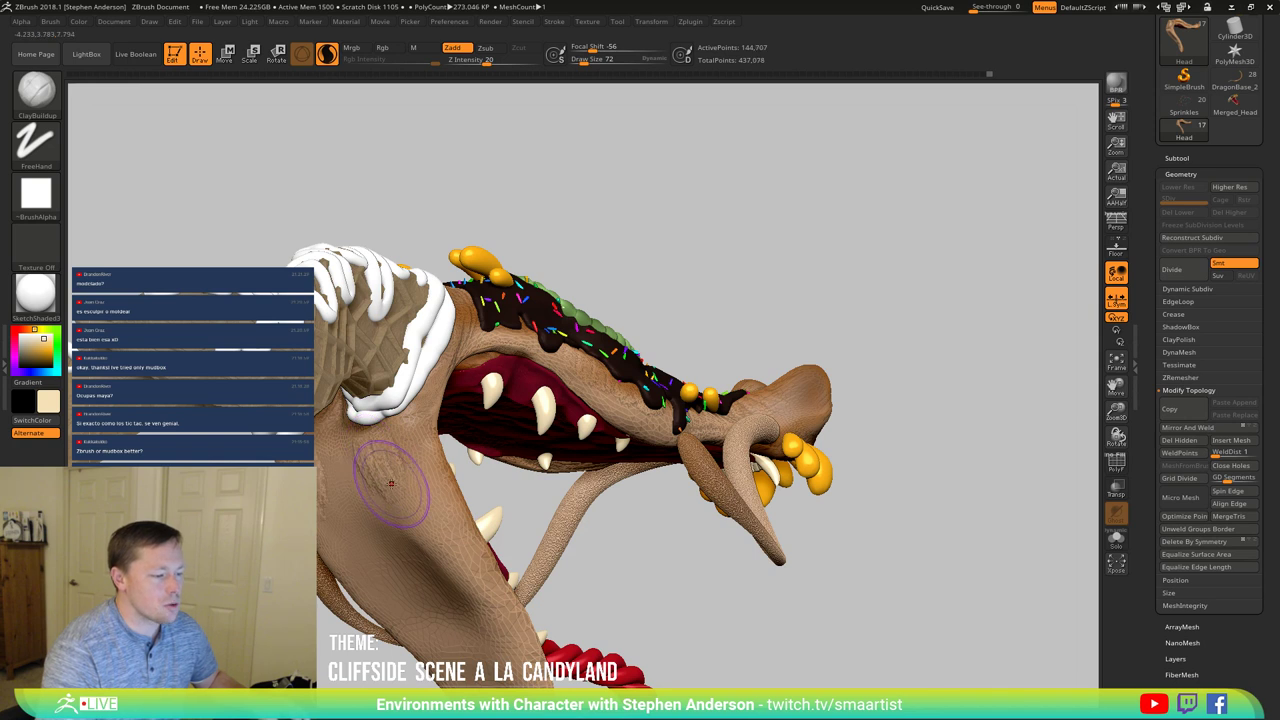
# Step: Smooth the added clay on the cheek and build up the jaw hinge below the waffle horn, blending its surface
pyautogui.press('shift')
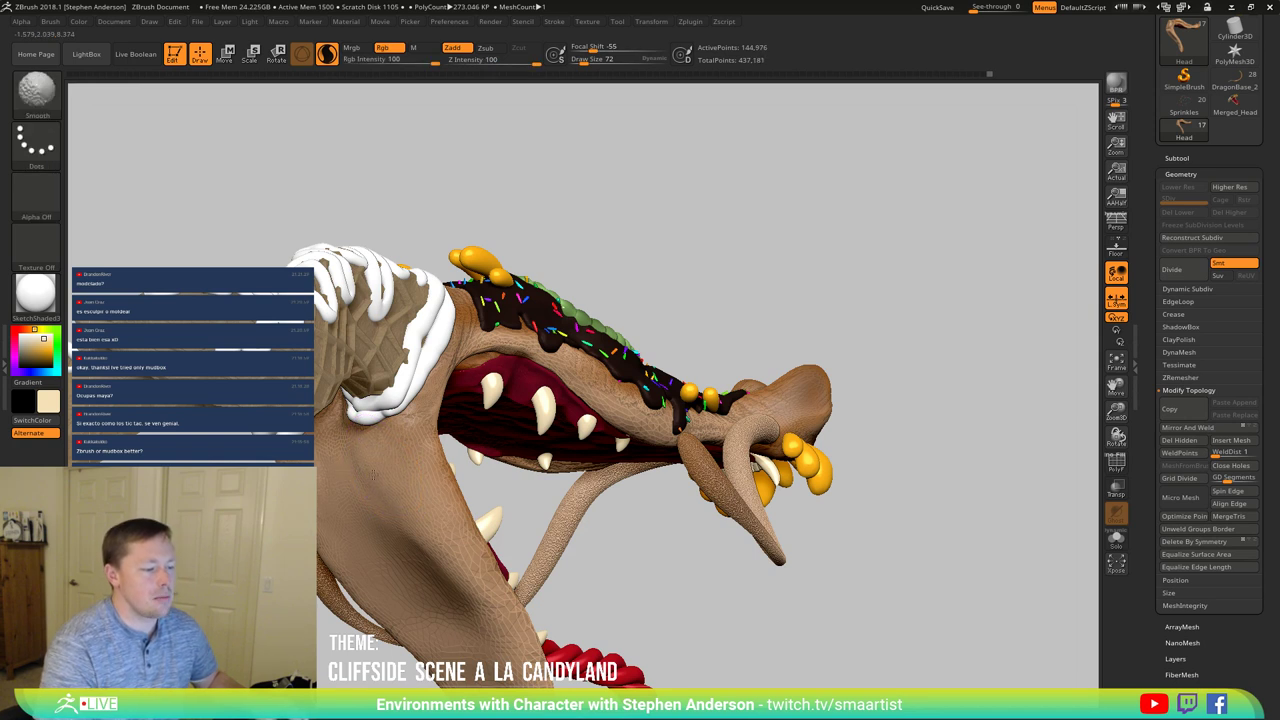
pyautogui.keyDown('shift'); pyautogui.moveTo(373, 476); pyautogui.dragTo(376, 478); pyautogui.keyUp('shift')
pyautogui.moveTo(376, 478); pyautogui.dragTo(421, 503, button='right')
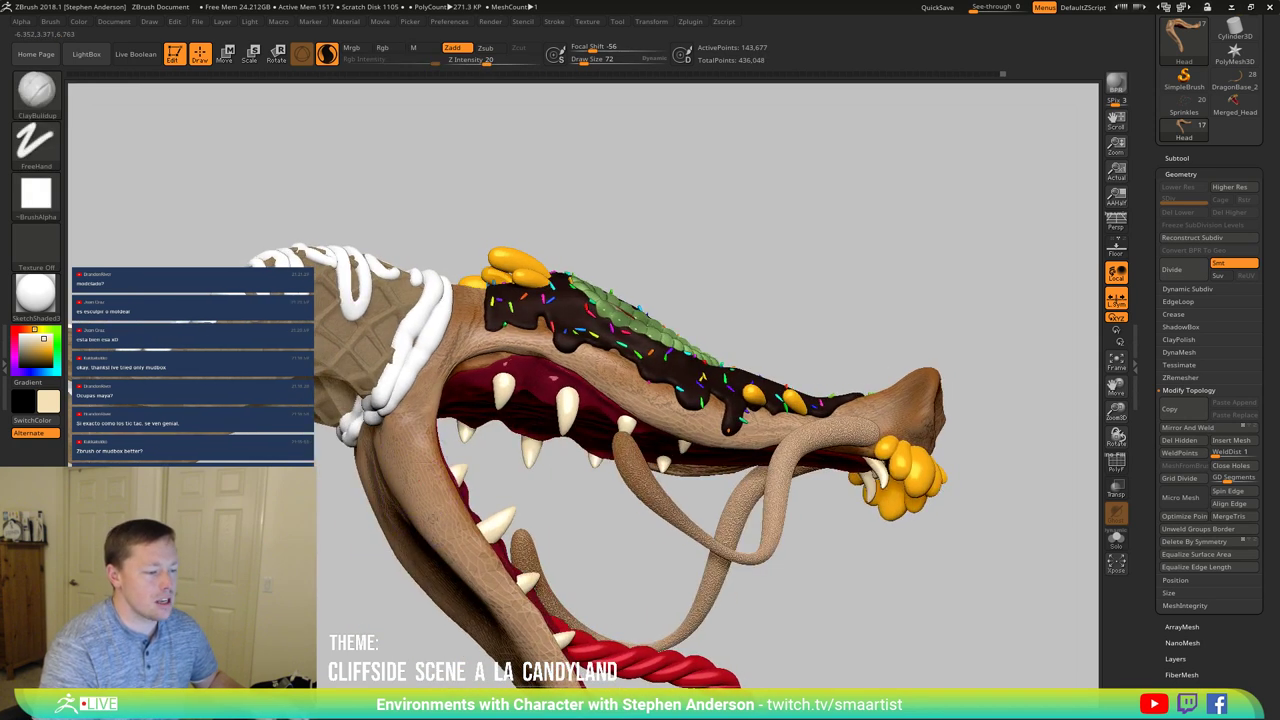
pyautogui.moveTo(423, 498); pyautogui.dragTo(402, 430)
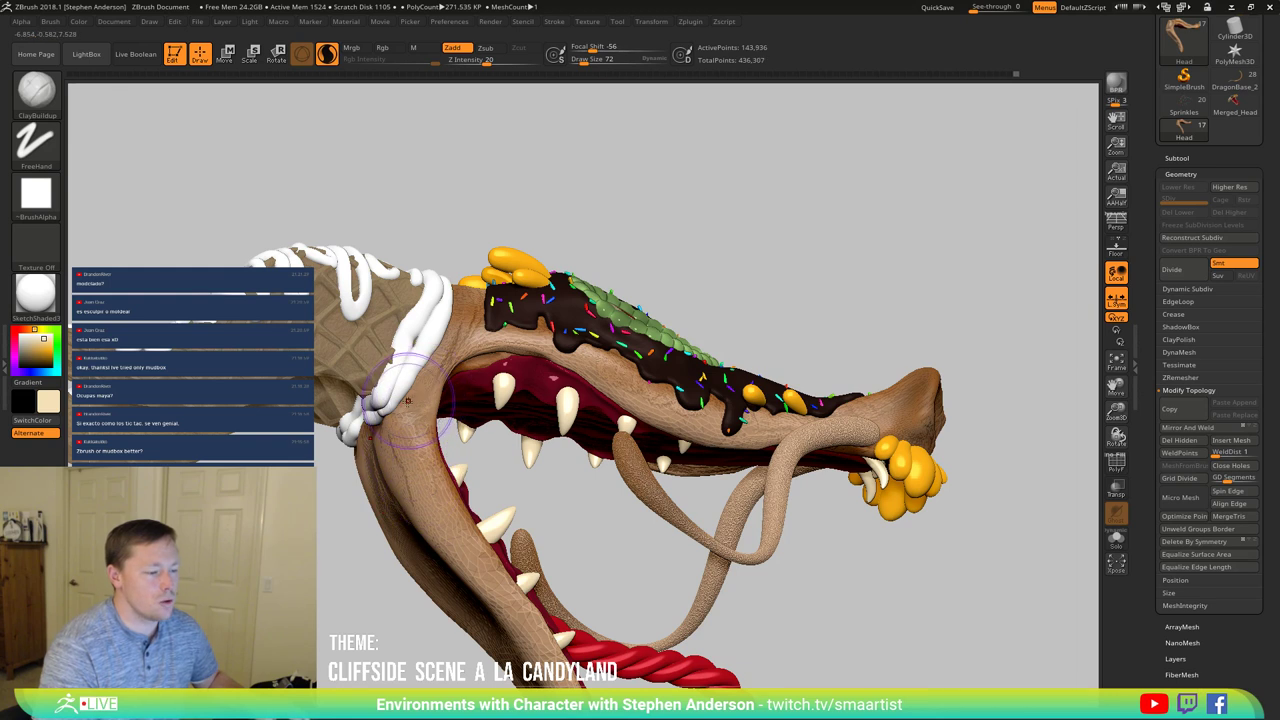
pyautogui.moveTo(424, 482); pyautogui.dragTo(412, 422)
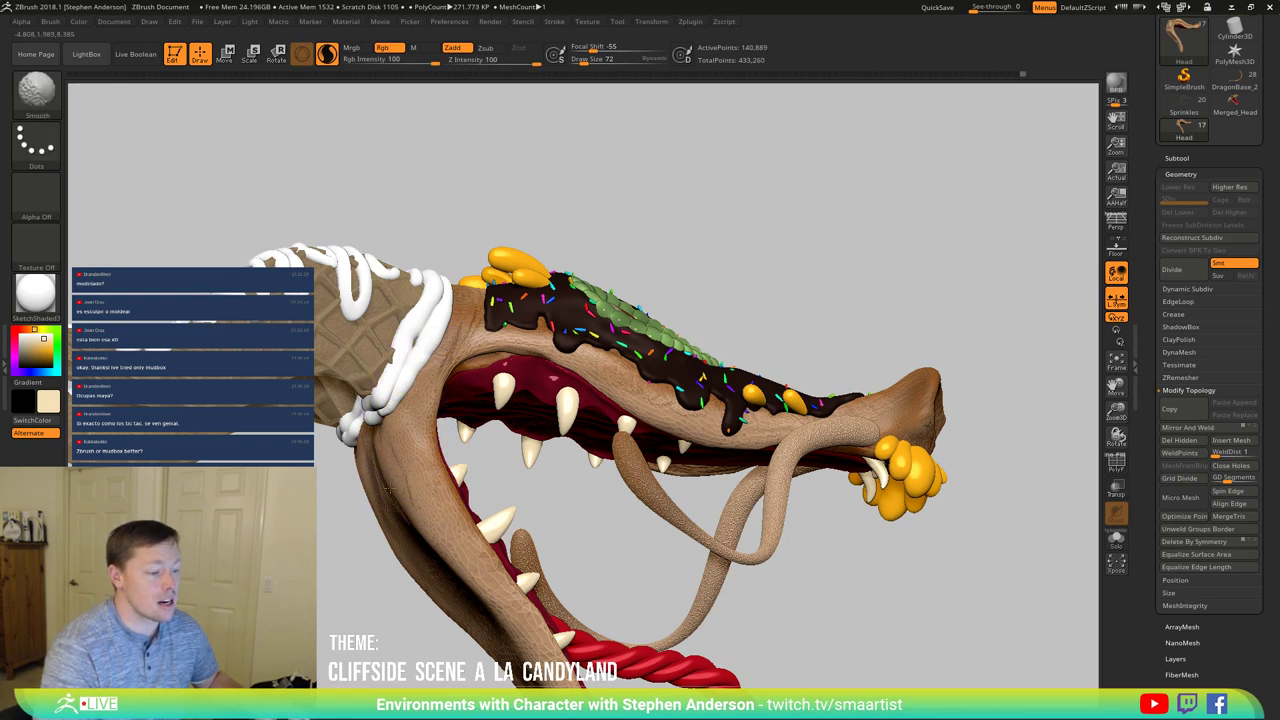
pyautogui.keyDown('shift'); pyautogui.moveTo(432, 520); pyautogui.dragTo(424, 531); pyautogui.keyUp('shift')
pyautogui.moveTo(512, 498)
pyautogui.mouseDown()
pyautogui.moveTo(455, 486)
pyautogui.moveTo(466, 492)
pyautogui.mouseUp()
pyautogui.keyDown('shift'); pyautogui.moveTo(456, 440); pyautogui.dragTo(458, 412); pyautogui.keyUp('shift')
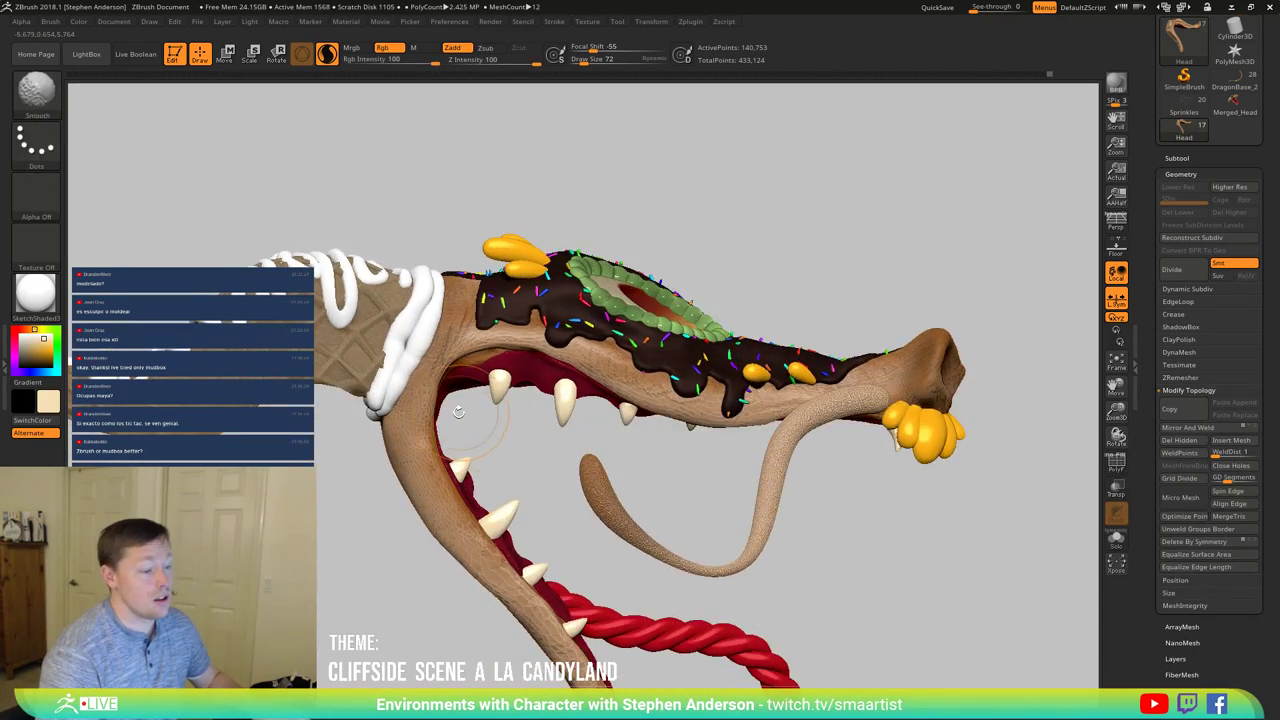
# Step: Choose the Move brush, set the draw size to 108, and reshape the back edge of the jaw hinge
pyautogui.press('b')
pyautogui.press('m')
pyautogui.press('v')
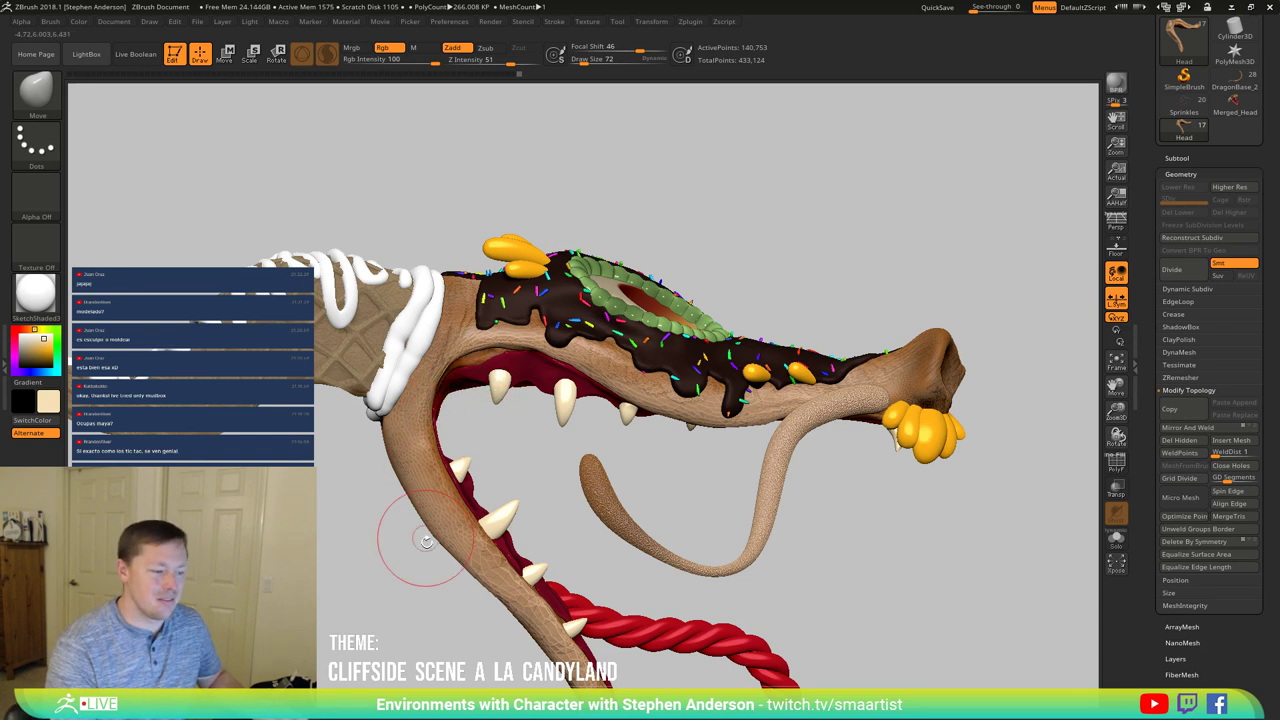
pyautogui.press('s')
pyautogui.moveTo(455, 540); pyautogui.dragTo(498, 543)
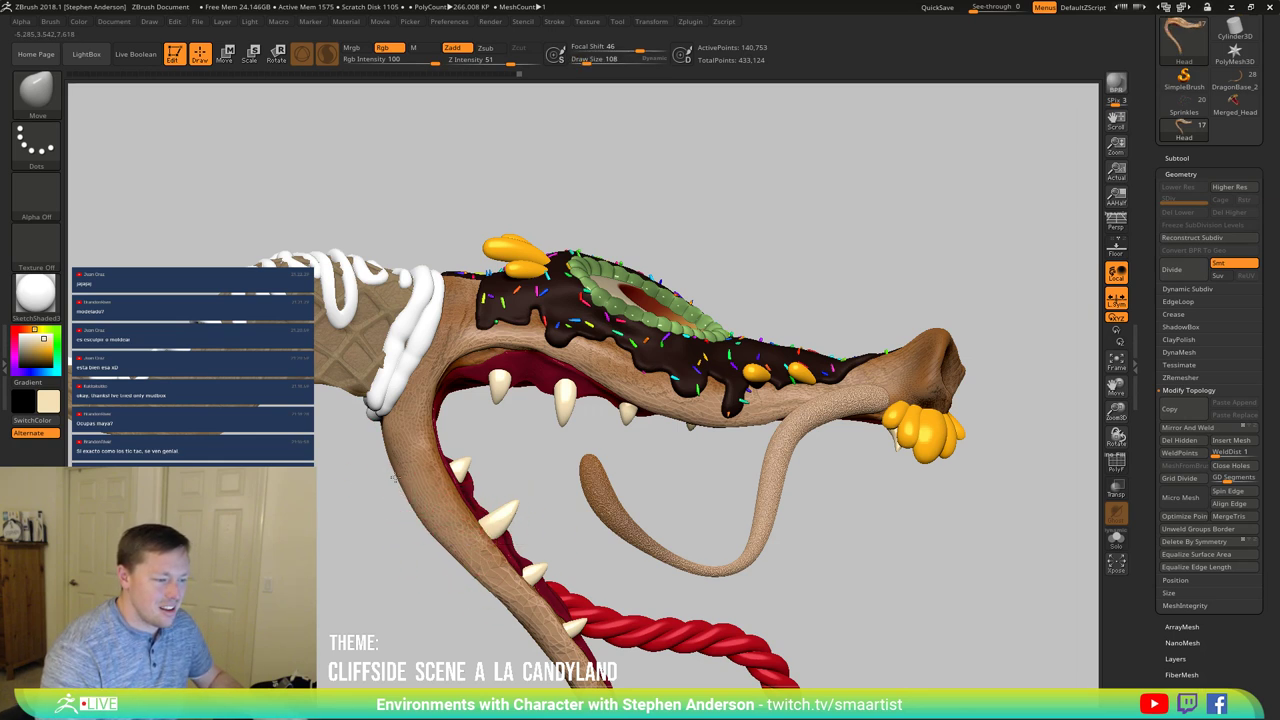
pyautogui.moveTo(371, 486)
pyautogui.mouseDown()
pyautogui.moveTo(443, 440)
pyautogui.moveTo(383, 472)
pyautogui.mouseUp()
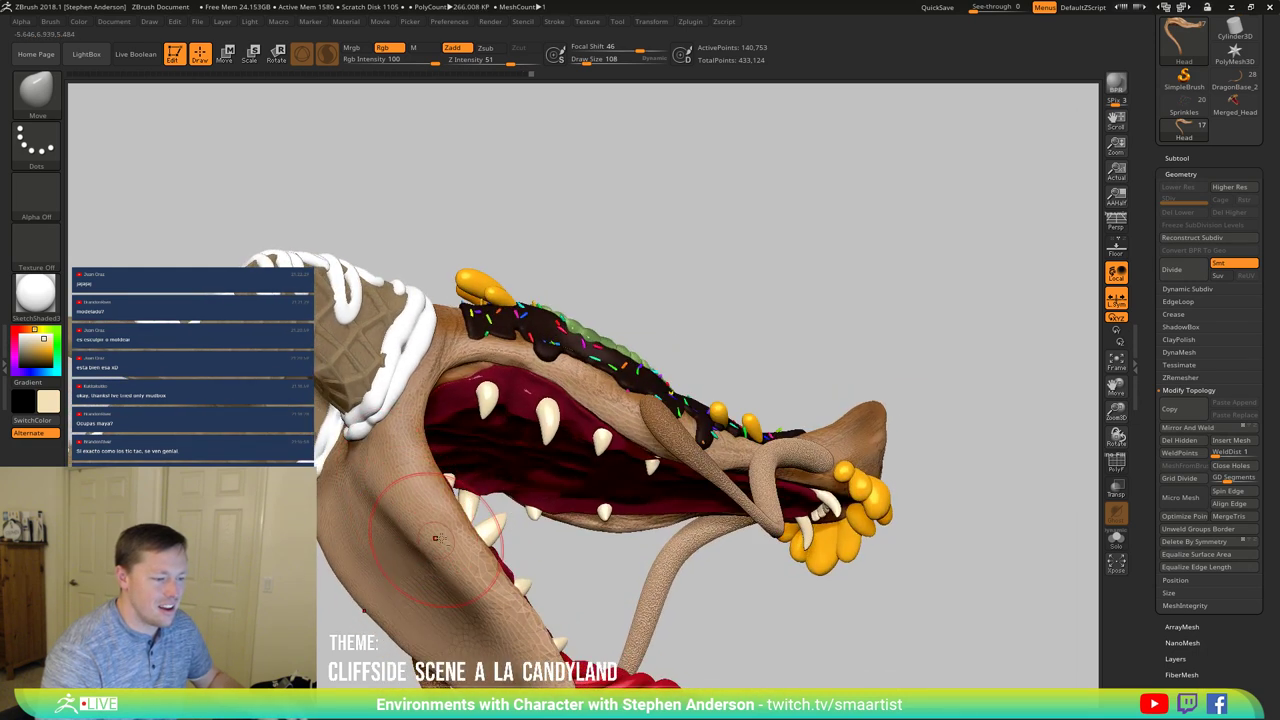
pyautogui.moveTo(434, 520); pyautogui.dragTo(415, 589, button='right')
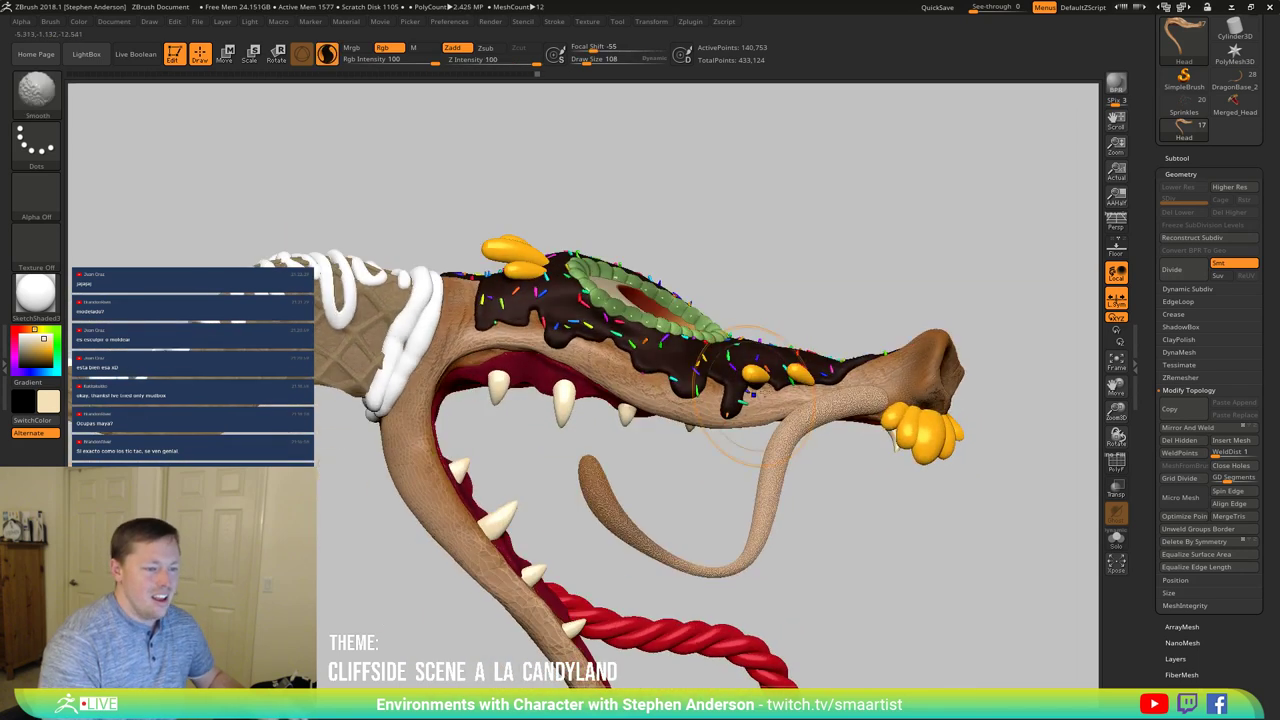
# Step: Set the draw size to 72 and refine the snout's shape around the nostrils with the Move brush
pyautogui.keyDown('alt'); pyautogui.moveTo(750, 398); pyautogui.dragTo(660, 429, button='right'); pyautogui.keyUp('alt')
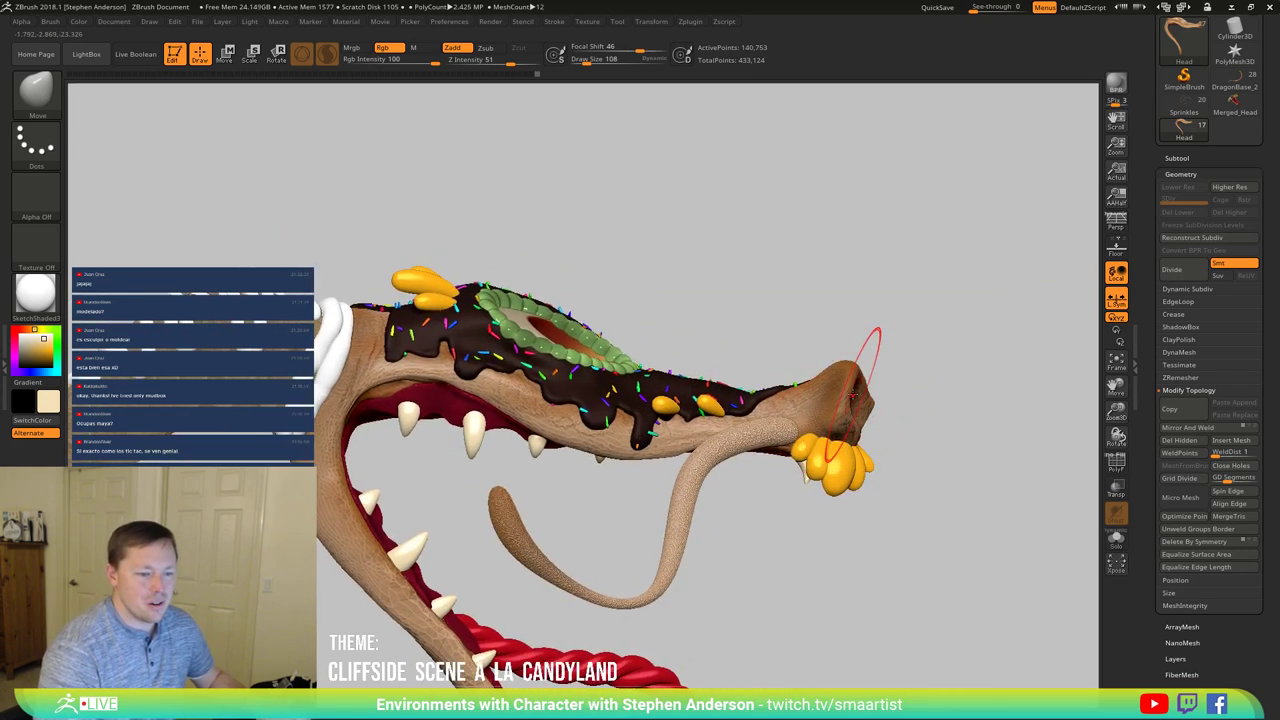
pyautogui.keyDown('ctrl'); pyautogui.moveTo(840, 364); pyautogui.dragTo(840, 526, button='right'); pyautogui.keyUp('ctrl')
pyautogui.press('s')
pyautogui.moveTo(890, 421); pyautogui.dragTo(886, 421)
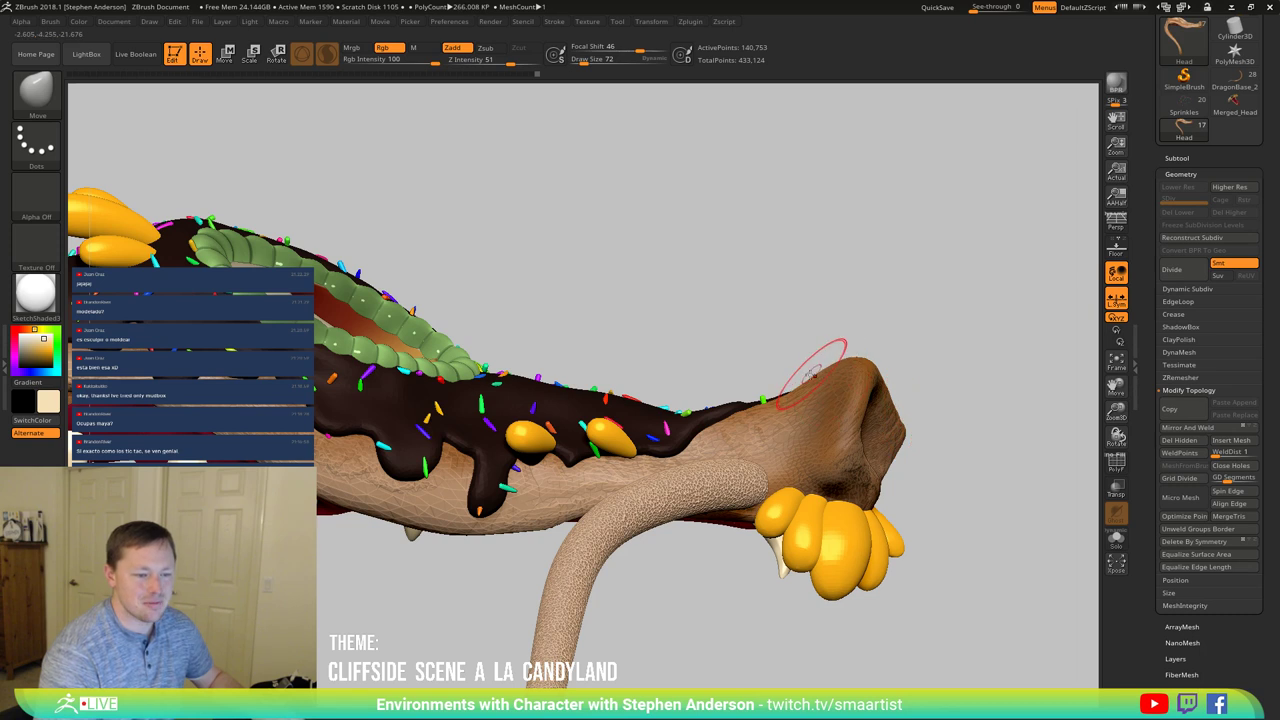
pyautogui.moveTo(814, 371)
pyautogui.mouseDown(button='right')
pyautogui.moveTo(818, 463)
pyautogui.moveTo(833, 440)
pyautogui.mouseUp(button='right')
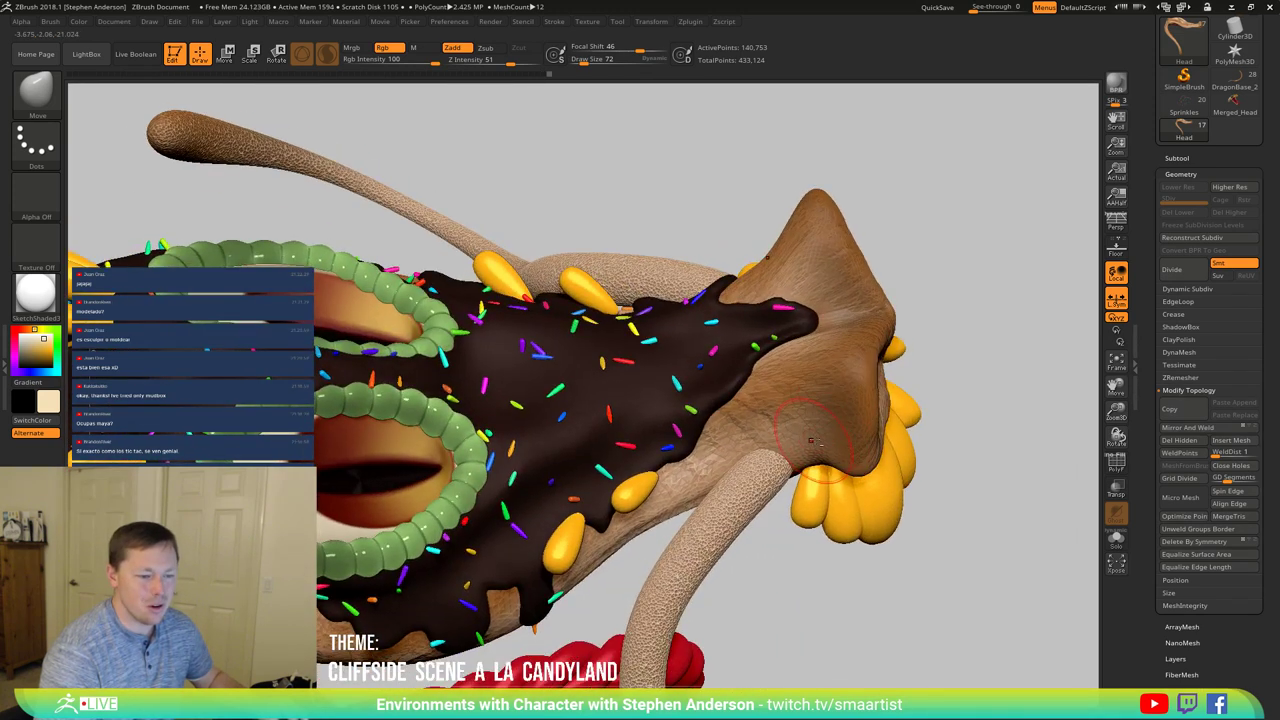
pyautogui.moveTo(836, 419); pyautogui.dragTo(803, 398, button='right')
pyautogui.moveTo(905, 423)
pyautogui.mouseDown(button='right')
pyautogui.moveTo(925, 385)
pyautogui.moveTo(922, 345)
pyautogui.mouseUp(button='right')
# Step: Save the dragon head file to disk
pyautogui.moveTo(700, 523)
pyautogui.mouseDown(button='right')
pyautogui.moveTo(735, 463)
pyautogui.moveTo(685, 432)
pyautogui.mouseUp(button='right')
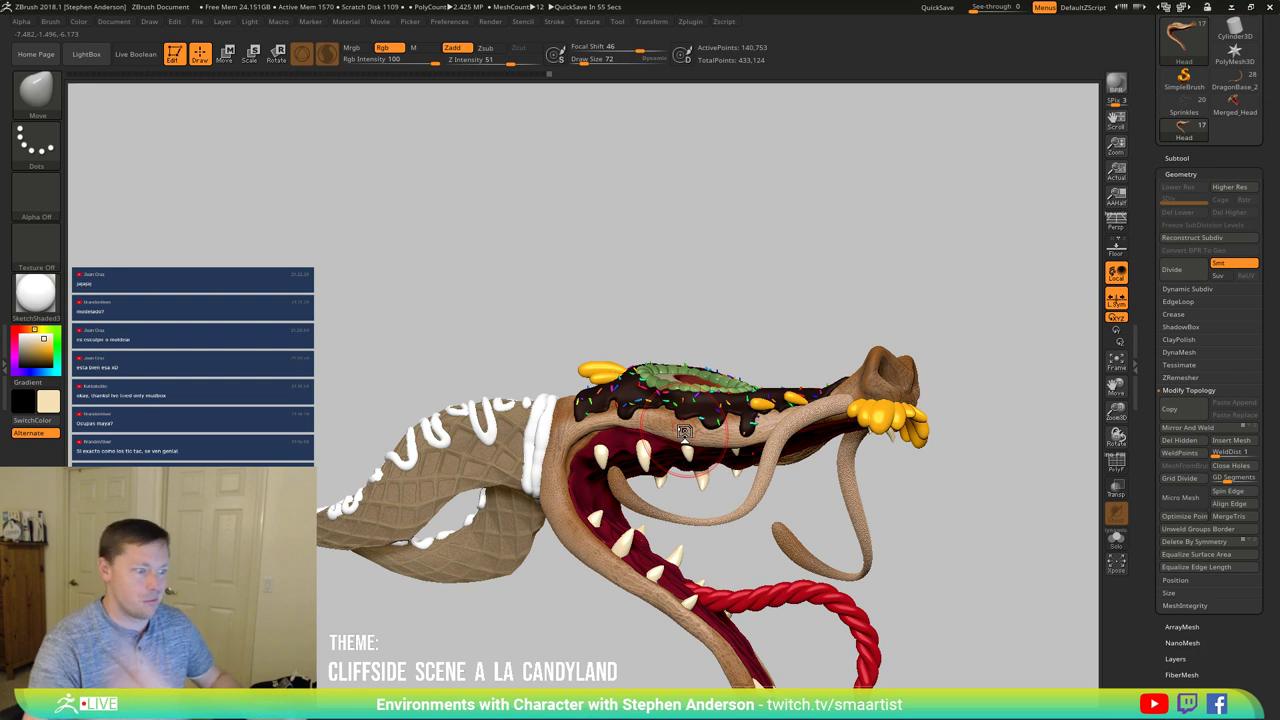
pyautogui.moveTo(656, 445)
pyautogui.mouseDown(button='right')
pyautogui.moveTo(555, 460)
pyautogui.moveTo(565, 430)
pyautogui.mouseUp(button='right')
pyautogui.moveTo(738, 531)
pyautogui.mouseDown(button='right')
pyautogui.moveTo(672, 520)
pyautogui.moveTo(682, 462)
pyautogui.moveTo(866, 343)
pyautogui.moveTo(797, 446)
pyautogui.moveTo(847, 420)
pyautogui.moveTo(851, 394)
pyautogui.moveTo(934, 368)
pyautogui.mouseUp(button='right')
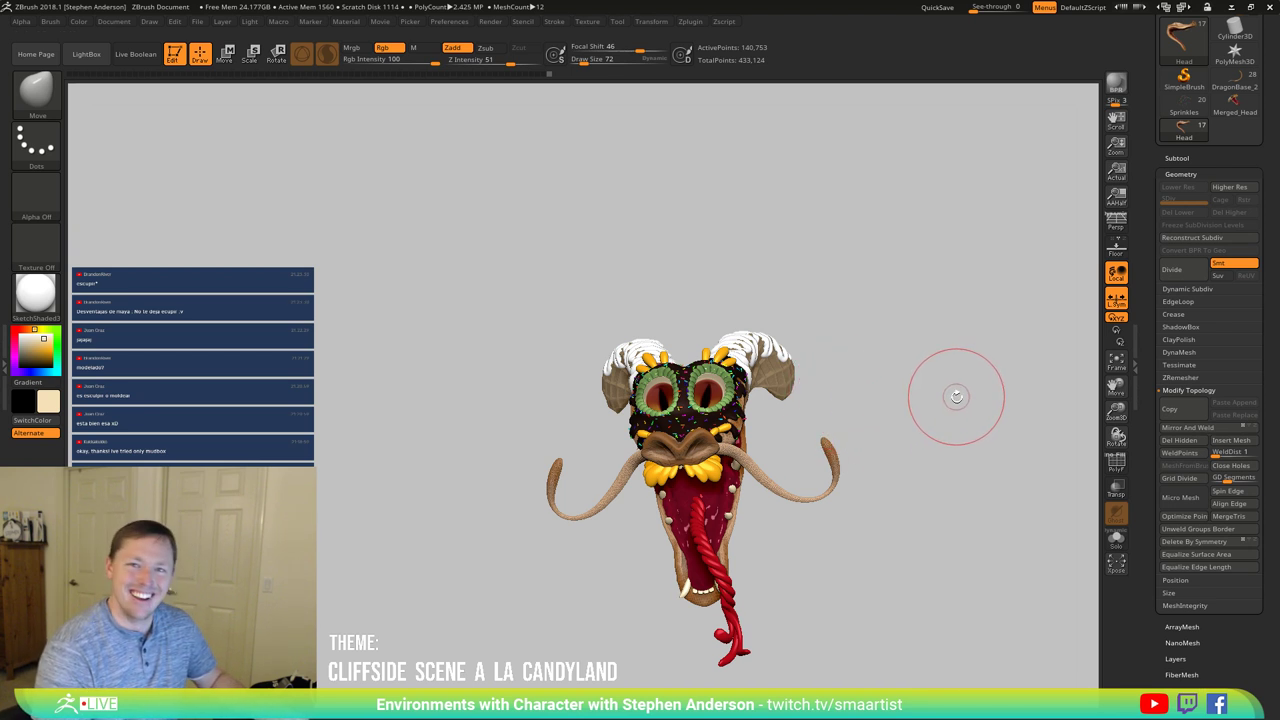
pyautogui.press('ctrl')
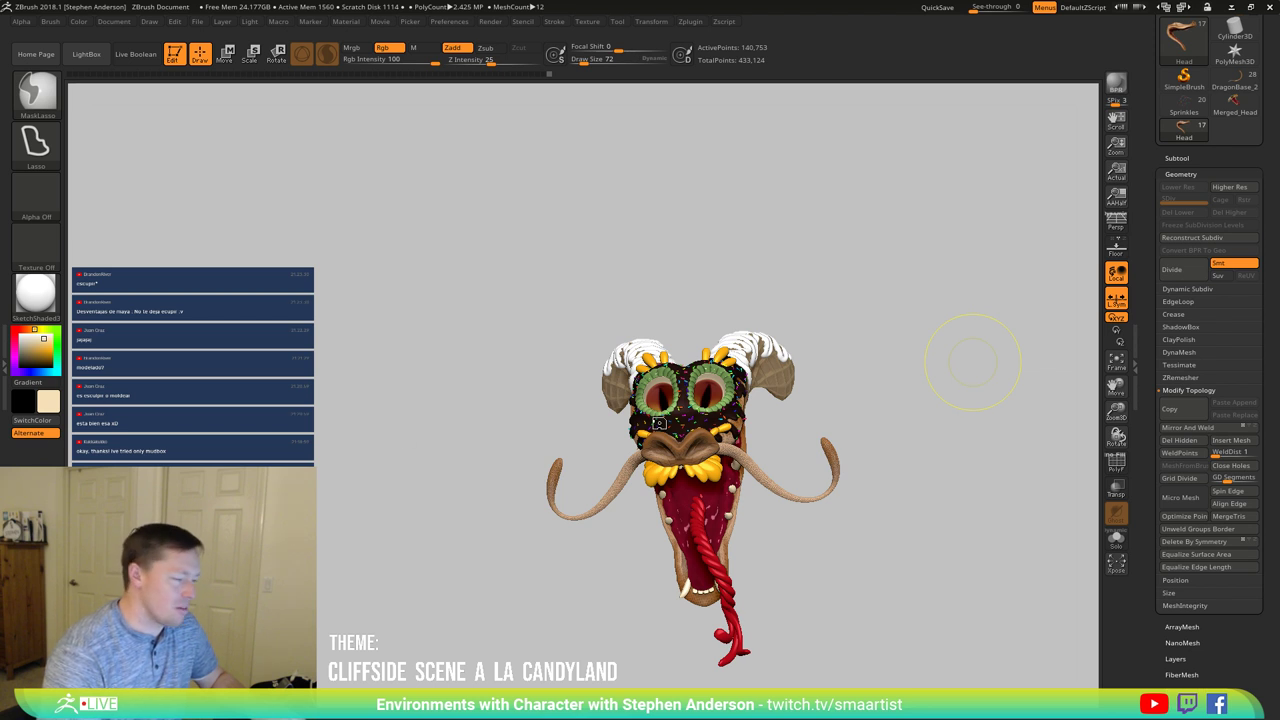
pyautogui.hotkey('ctrl', 's')
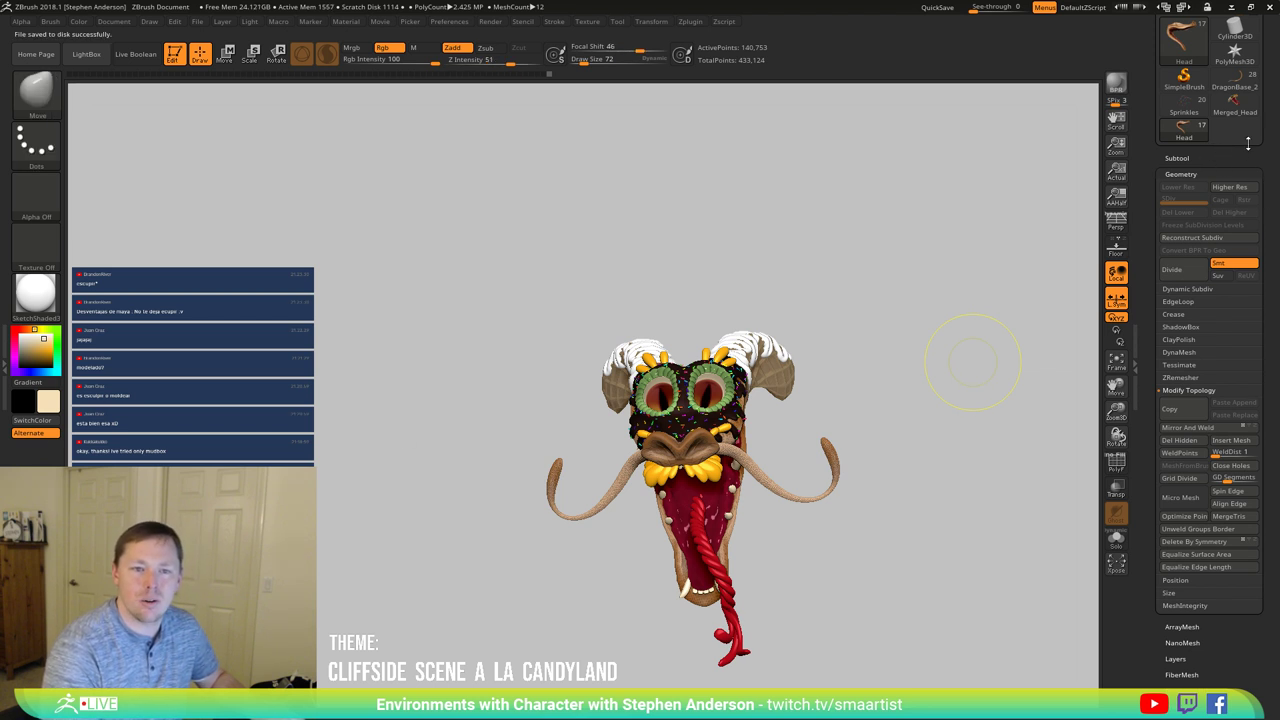
pyautogui.scroll(1, 1271, 128)
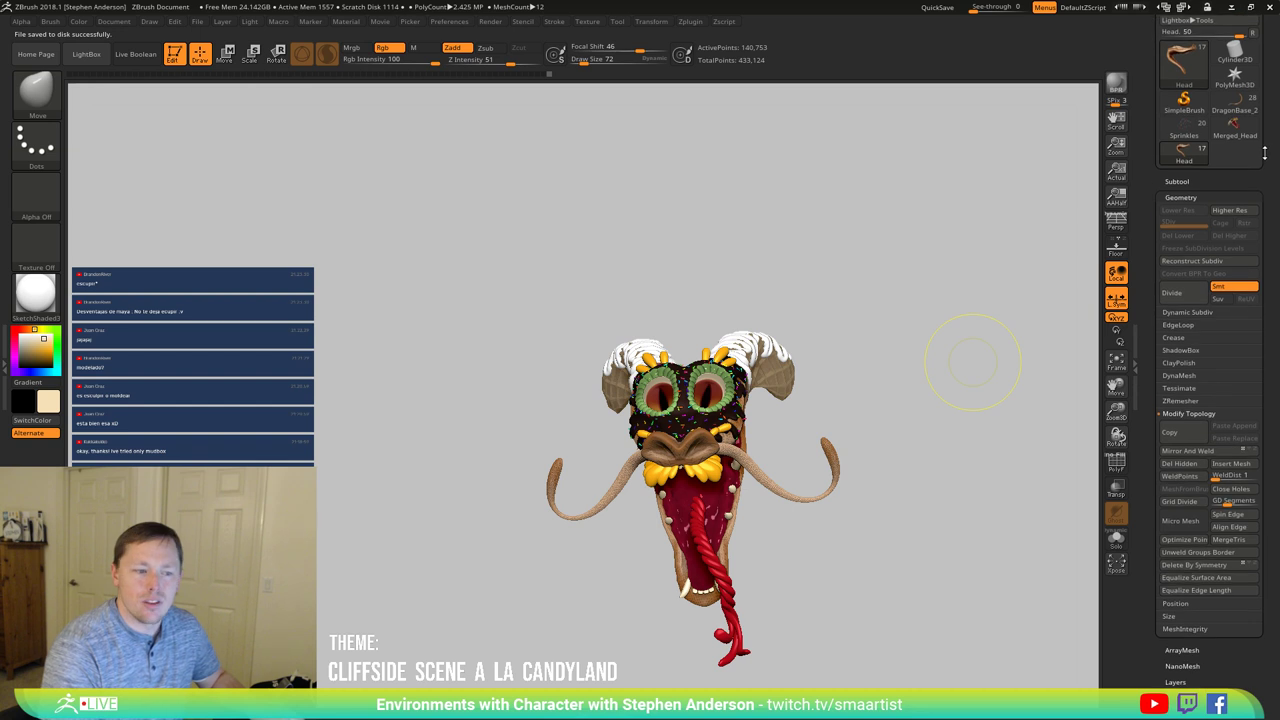
# Step: Make the MouthJelly subtool active and choose the Inflat brush
pyautogui.moveTo(943, 400); pyautogui.dragTo(706, 496)
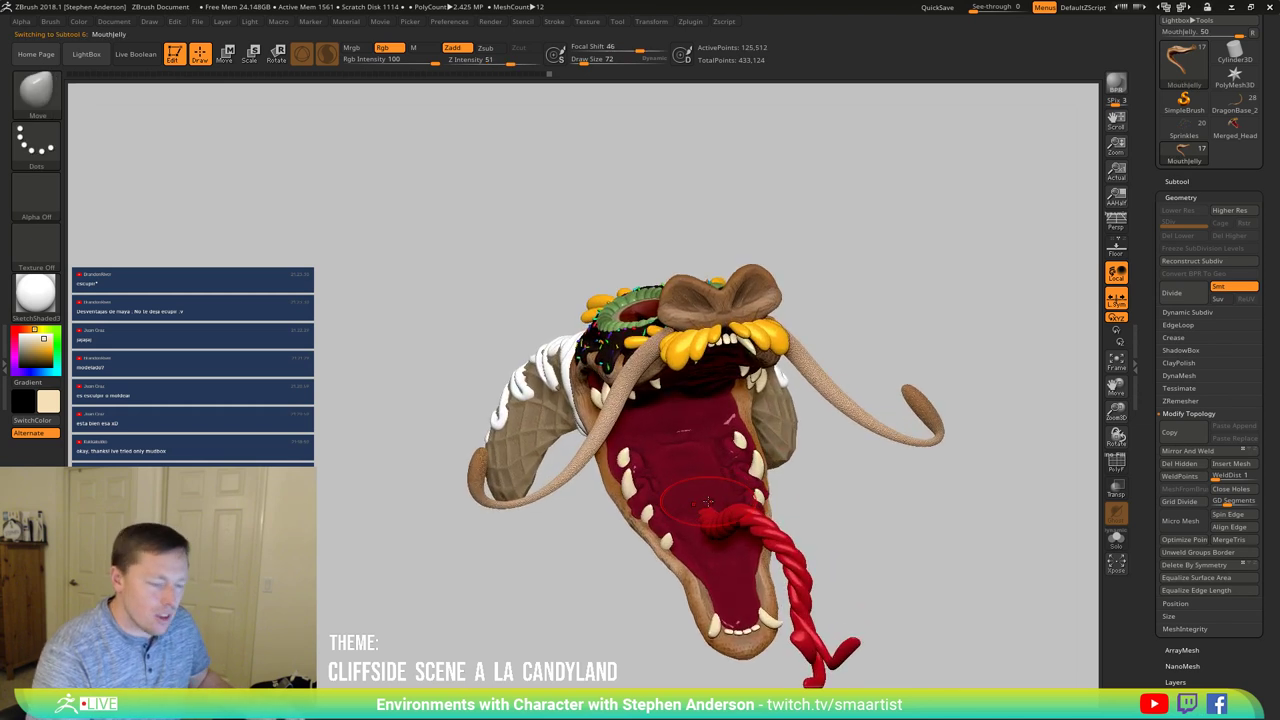
pyautogui.press('b')
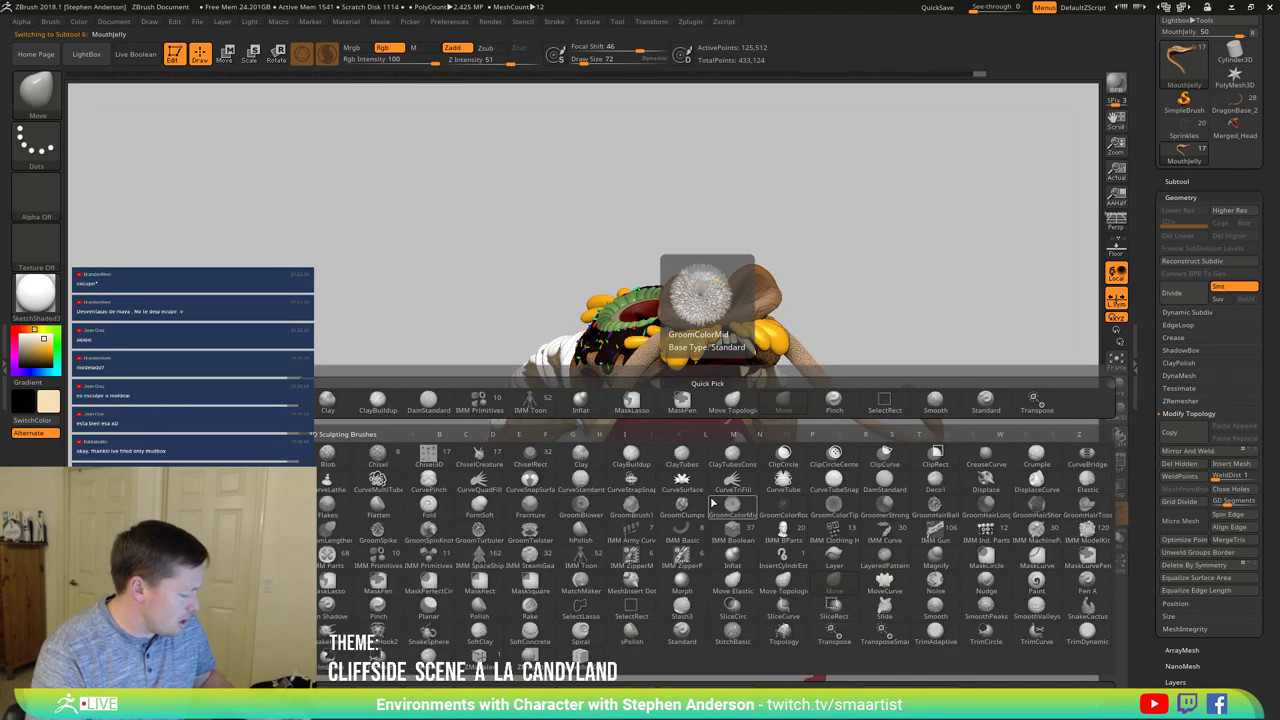
pyautogui.press('i')
pyautogui.press('n')
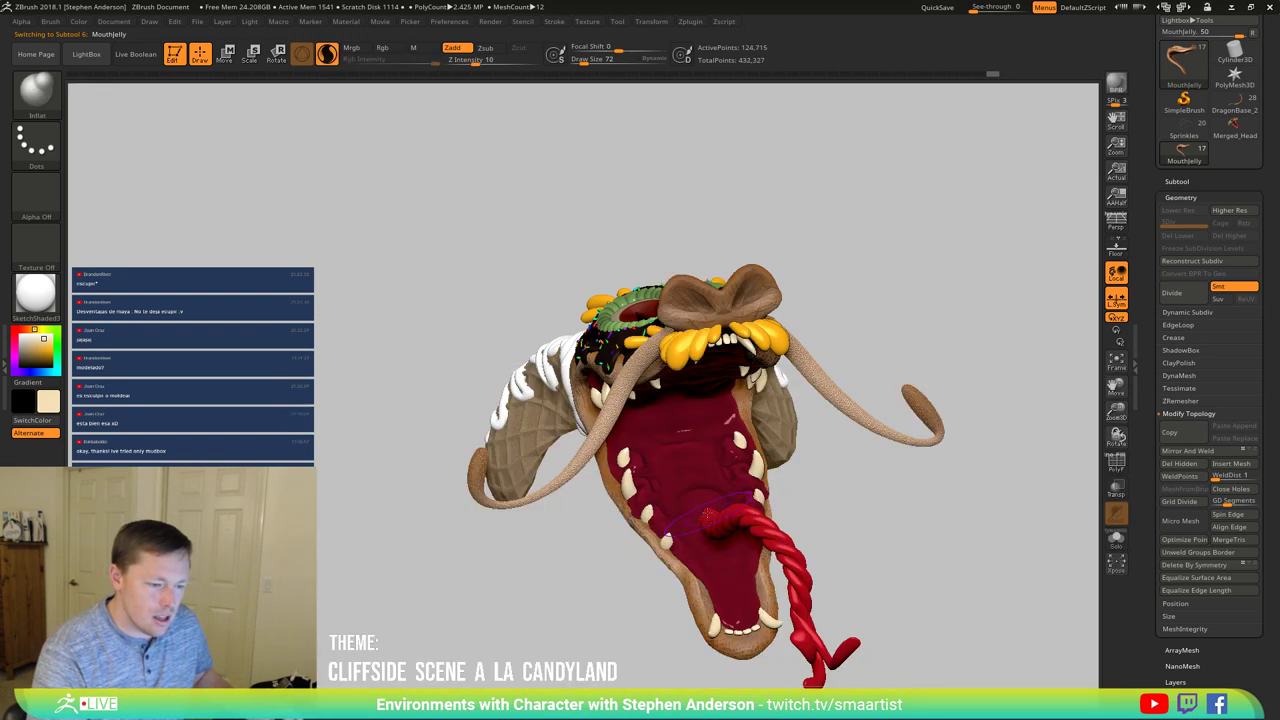
# Step: Make the lower jaw's jelly piece active and work the area around the tongue's base with the Inflat brush at draw size 41
pyautogui.moveTo(706, 515); pyautogui.dragTo(690, 482)
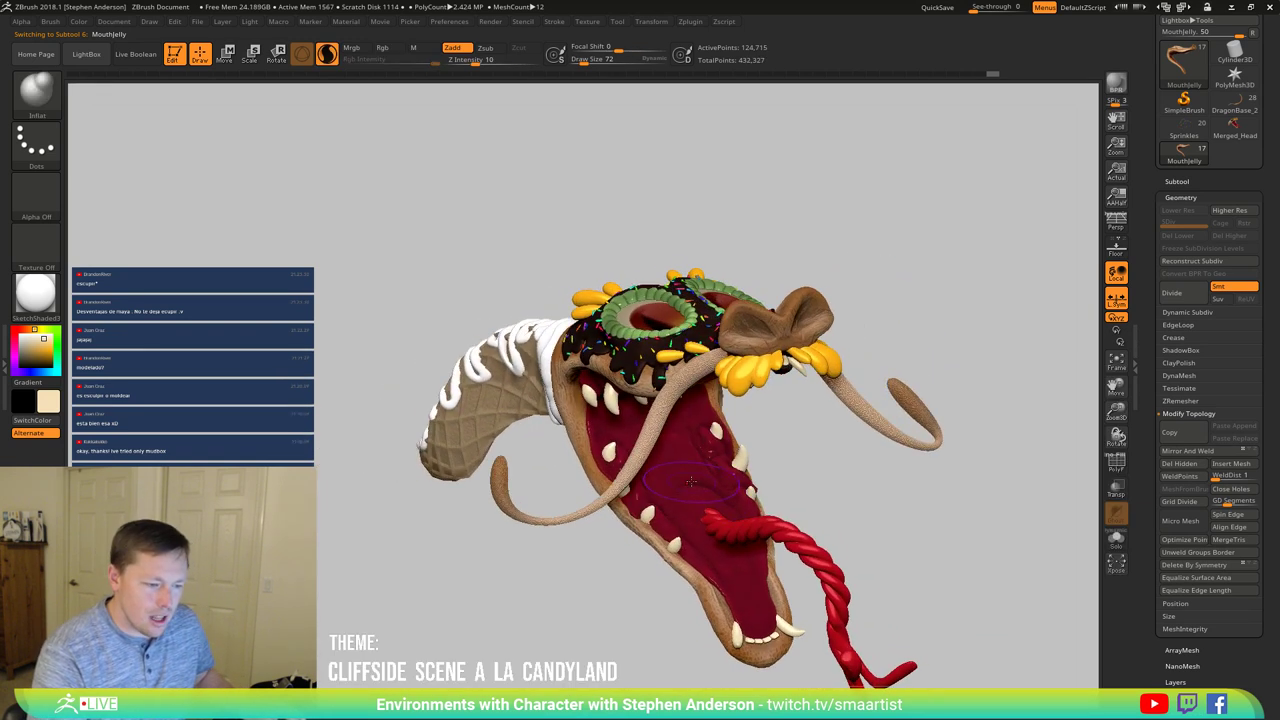
pyautogui.moveTo(846, 480); pyautogui.dragTo(686, 481)
pyautogui.press('s')
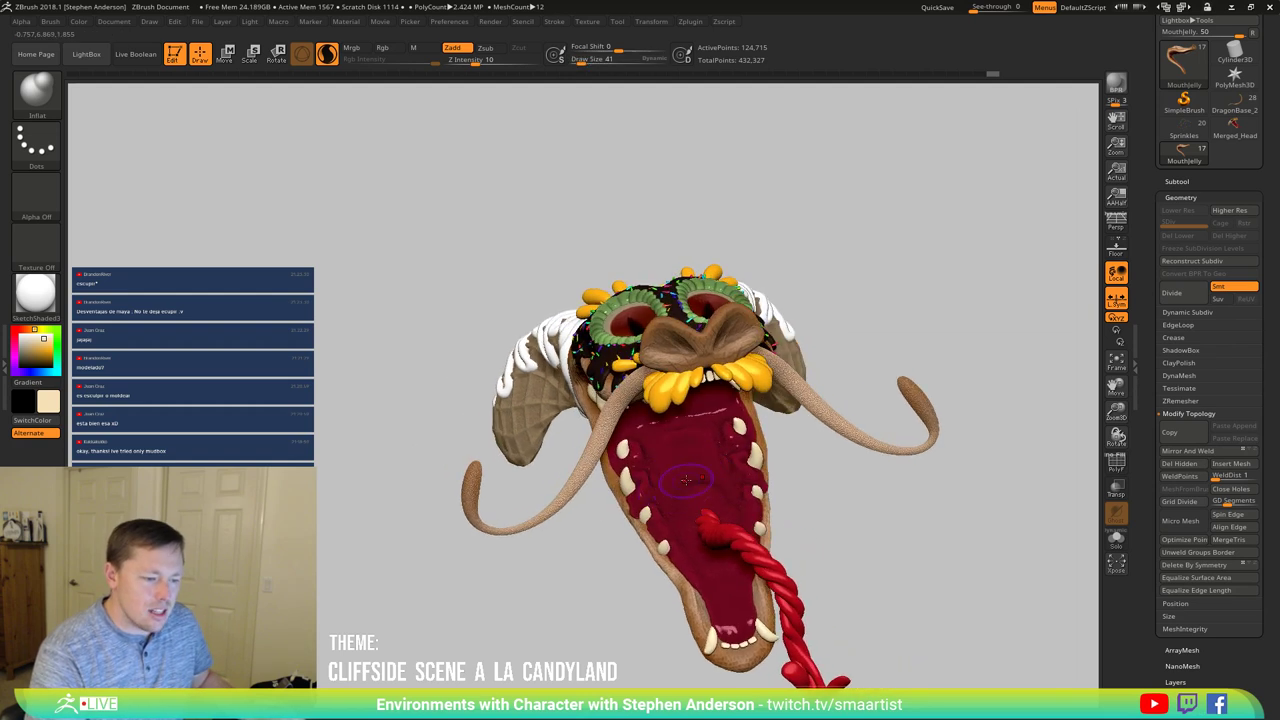
pyautogui.keyDown('alt'); pyautogui.click(686, 481); pyautogui.keyUp('alt')
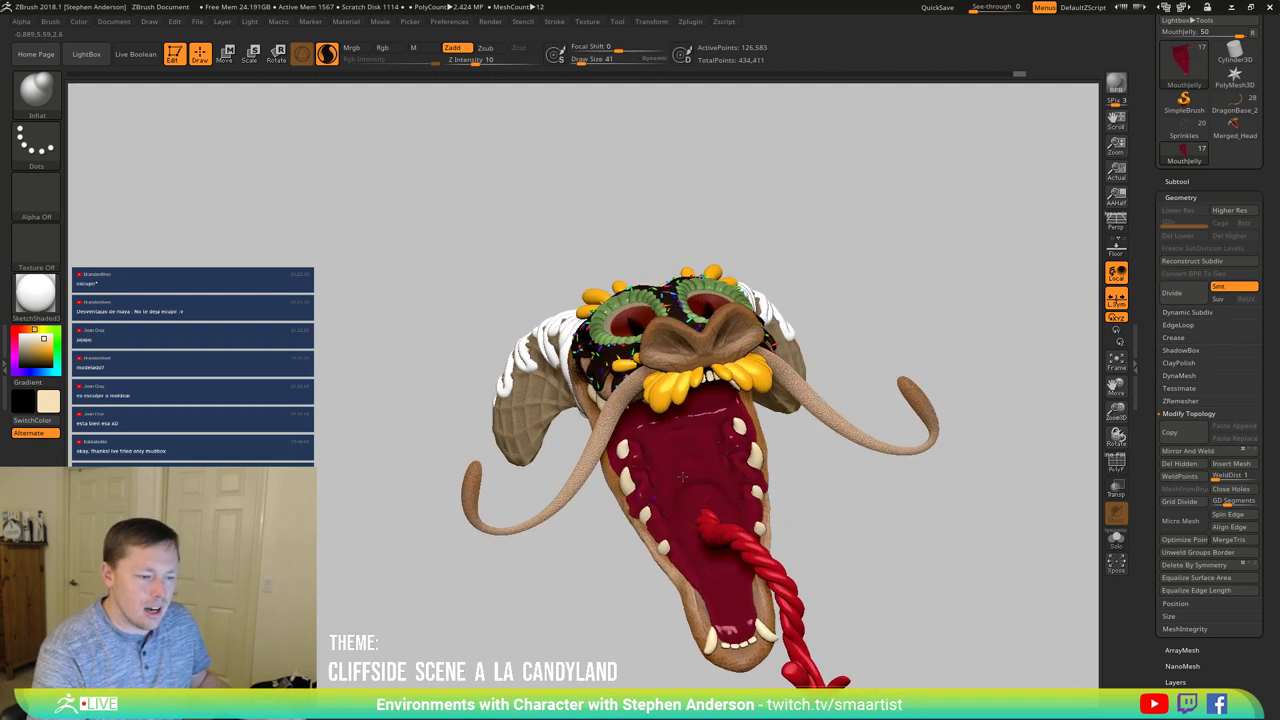
pyautogui.moveTo(690, 508); pyautogui.dragTo(986, 549)
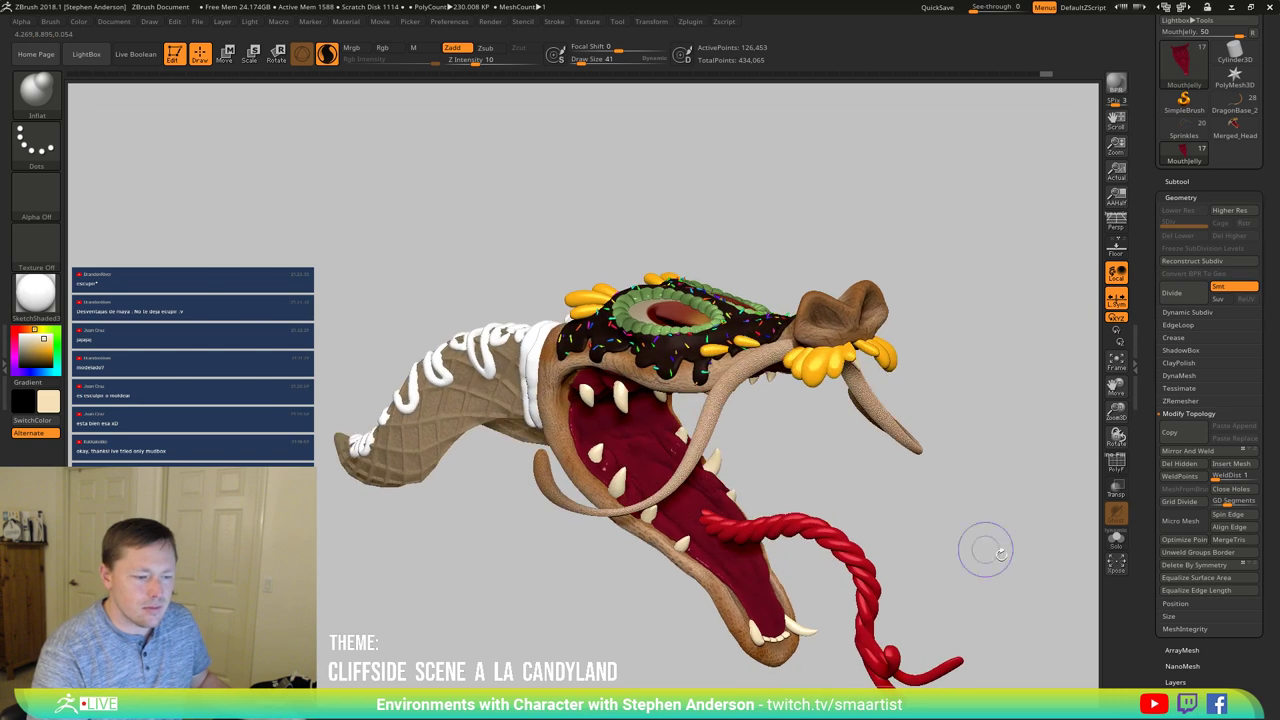
# Step: Isolate the lower mouth jelly and sculpt a raised rim around the tongue opening with the ClayBuildup brush
pyautogui.click(1116, 539)
pyautogui.moveTo(845, 533)
pyautogui.keyDown('ctrl'); pyautogui.mouseDown(button='right')
pyautogui.moveTo(850, 600)
pyautogui.moveTo(725, 530)
pyautogui.moveTo(755, 514)
pyautogui.mouseUp(button='right'); pyautogui.keyUp('ctrl')
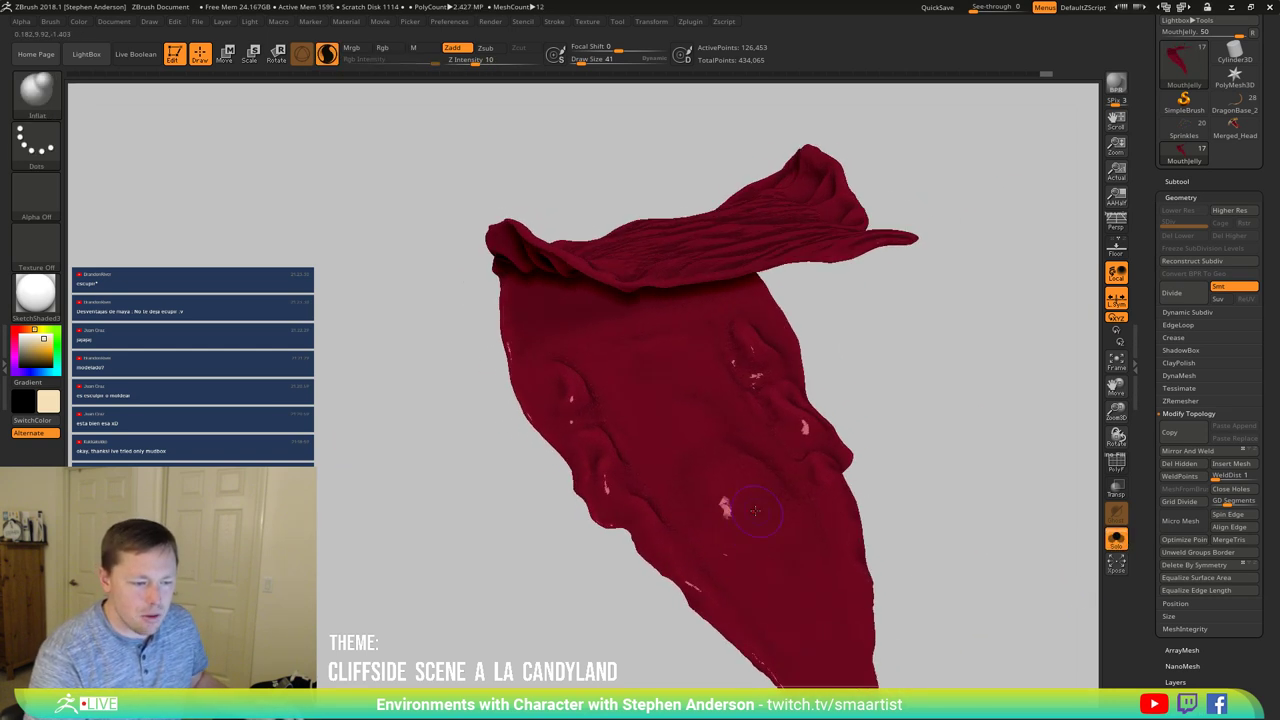
pyautogui.moveTo(755, 514); pyautogui.dragTo(746, 505)
pyautogui.moveTo(750, 517)
pyautogui.mouseDown(button='right')
pyautogui.moveTo(682, 520)
pyautogui.moveTo(749, 535)
pyautogui.mouseUp(button='right')
pyautogui.press('b')
pyautogui.press('c')
pyautogui.press('b')
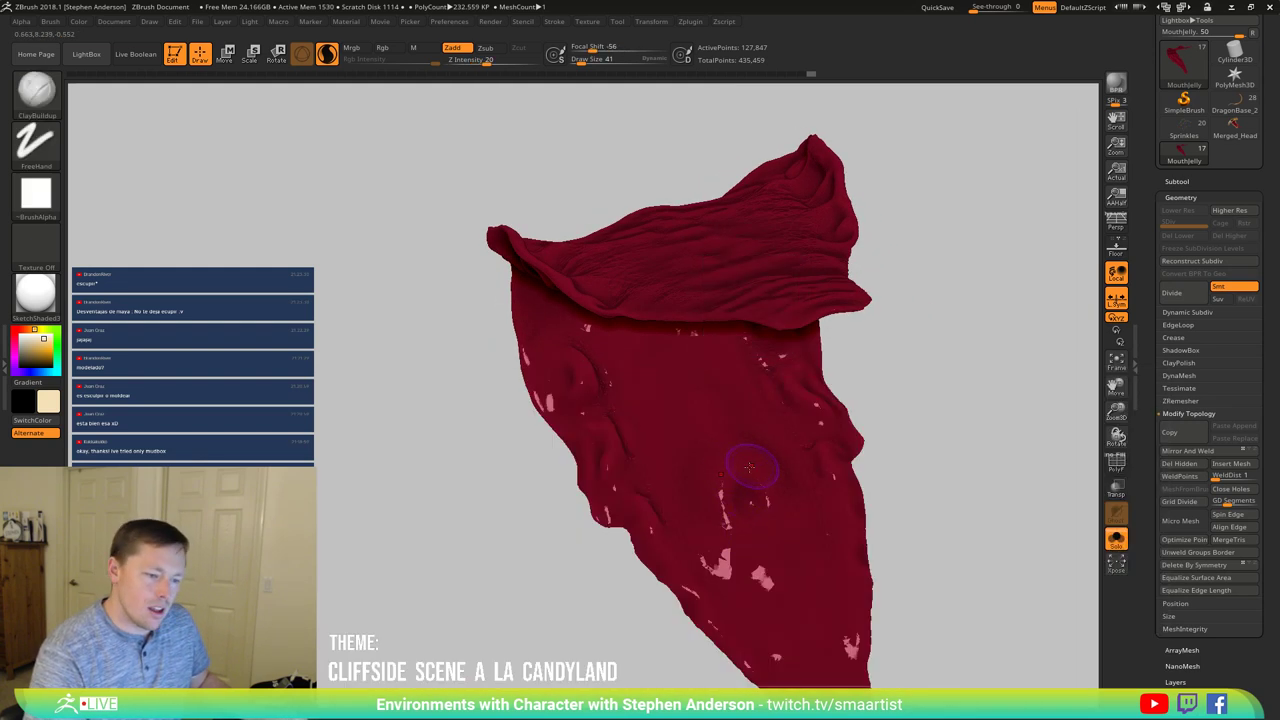
pyautogui.moveTo(730, 497); pyautogui.dragTo(746, 537)
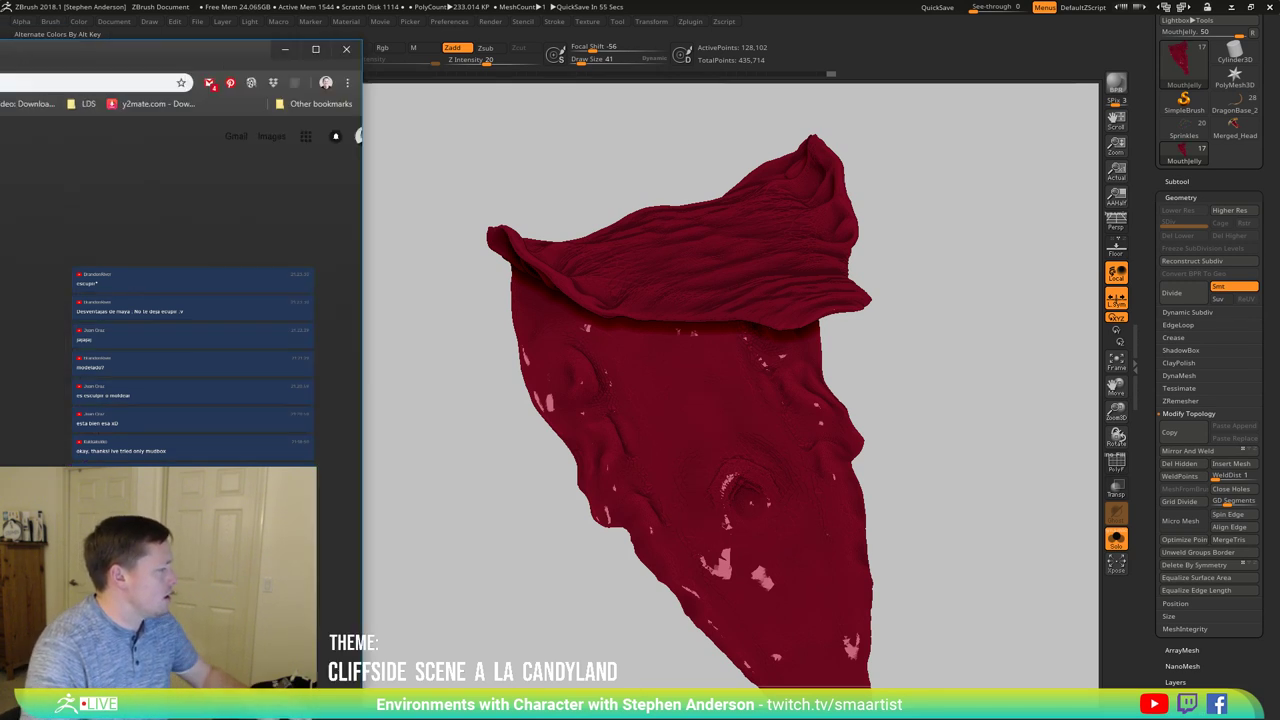
# Step: Switch to the Chrome browser, close the extra blank page and search Google Images for "inside of snake mouth"
pyautogui.moveTo(0, 22); pyautogui.dragTo(150, 2)
pyautogui.click(181, 13)
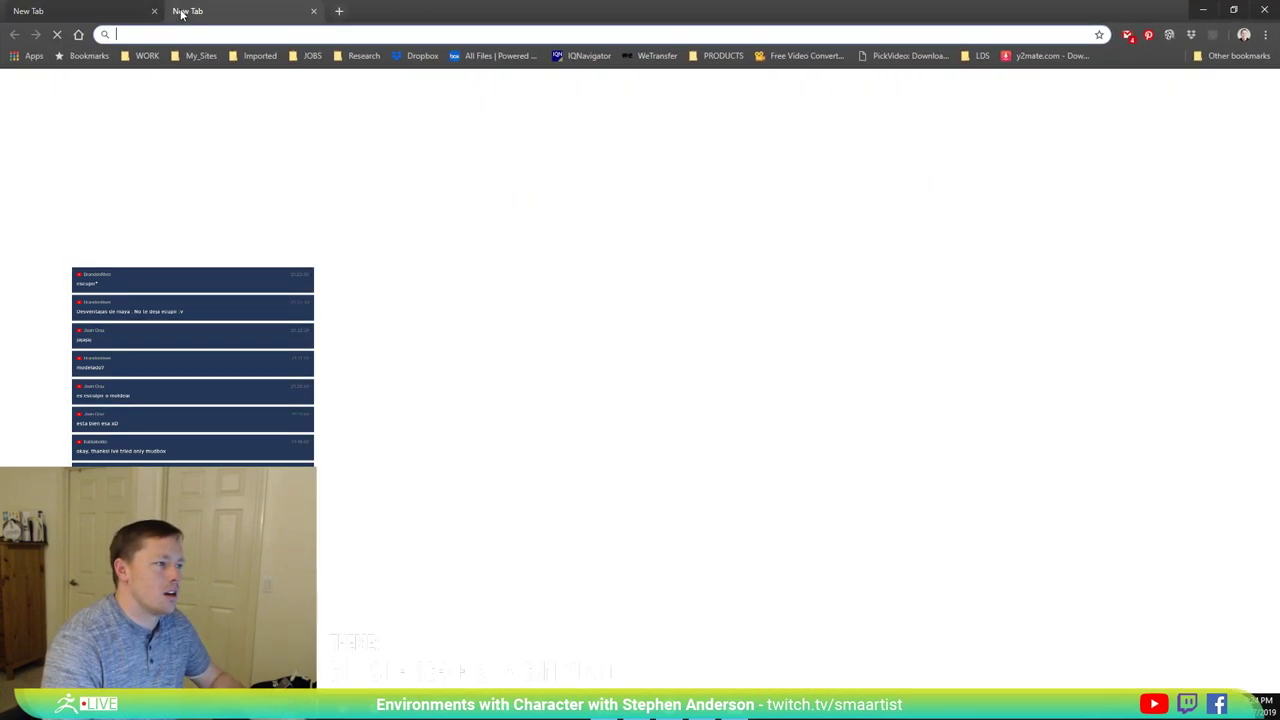
pyautogui.click(150, 11)
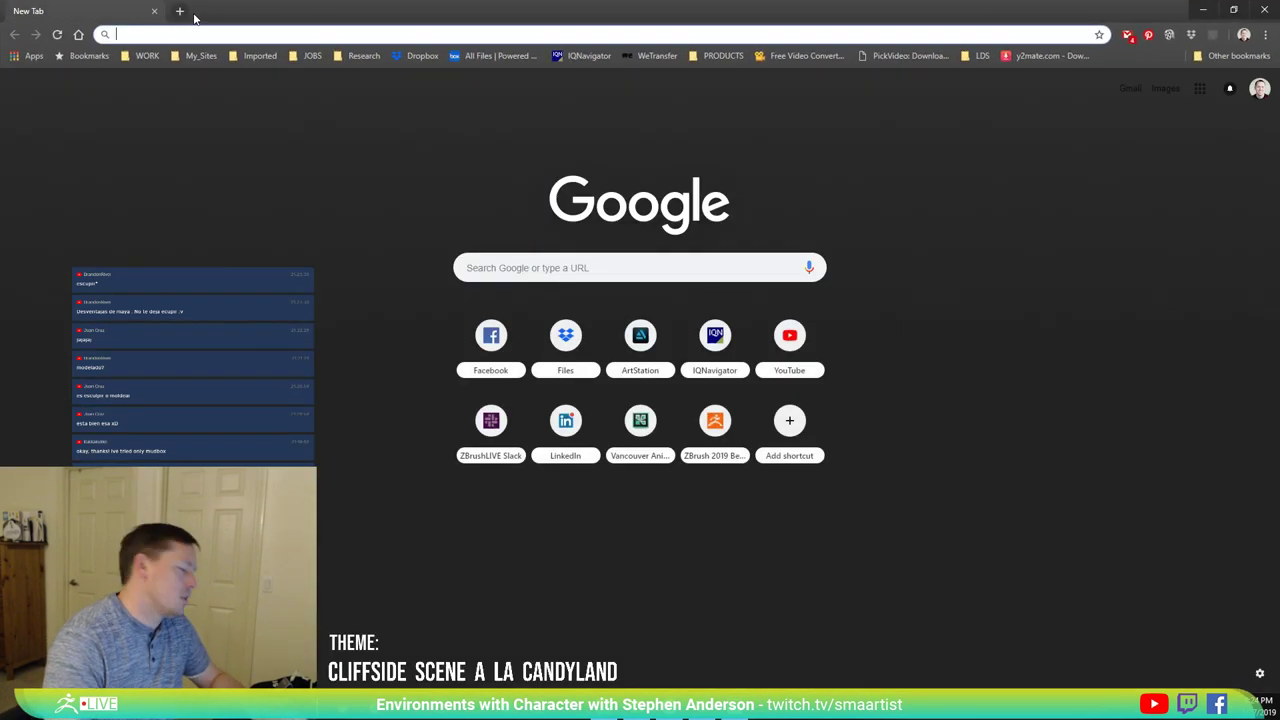
pyautogui.write('inside')
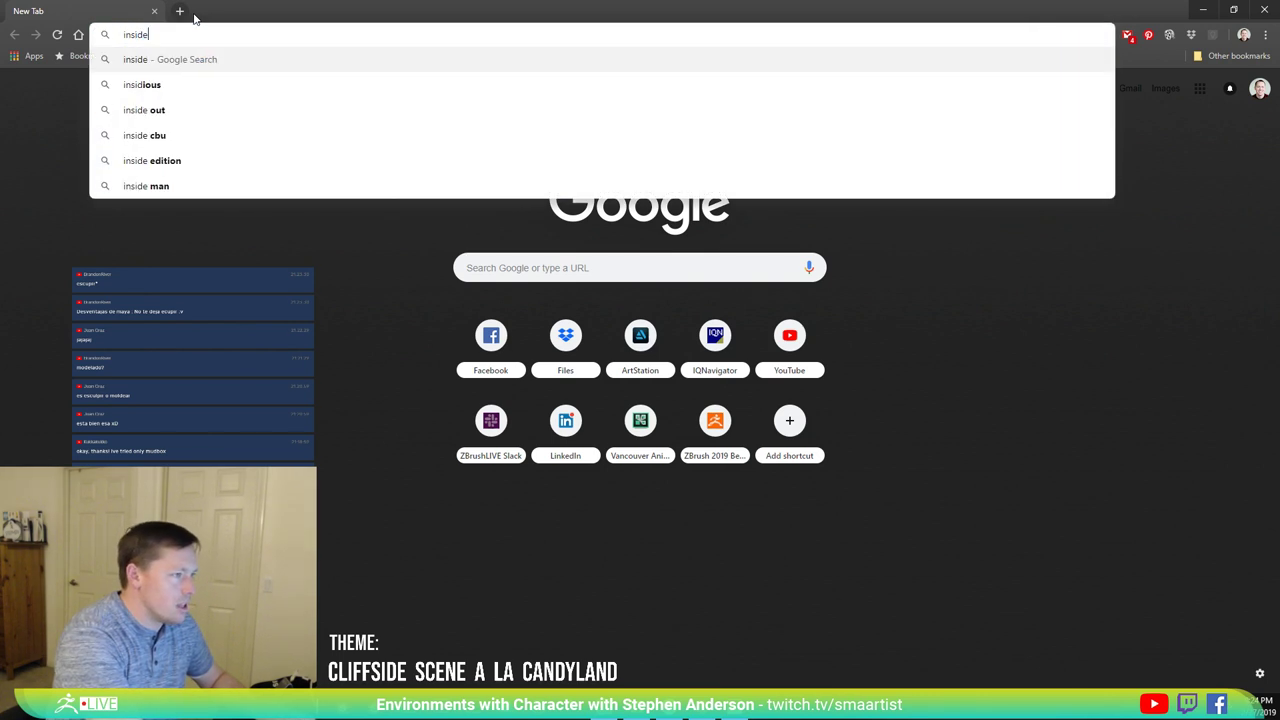
pyautogui.write(' of snake mouth')
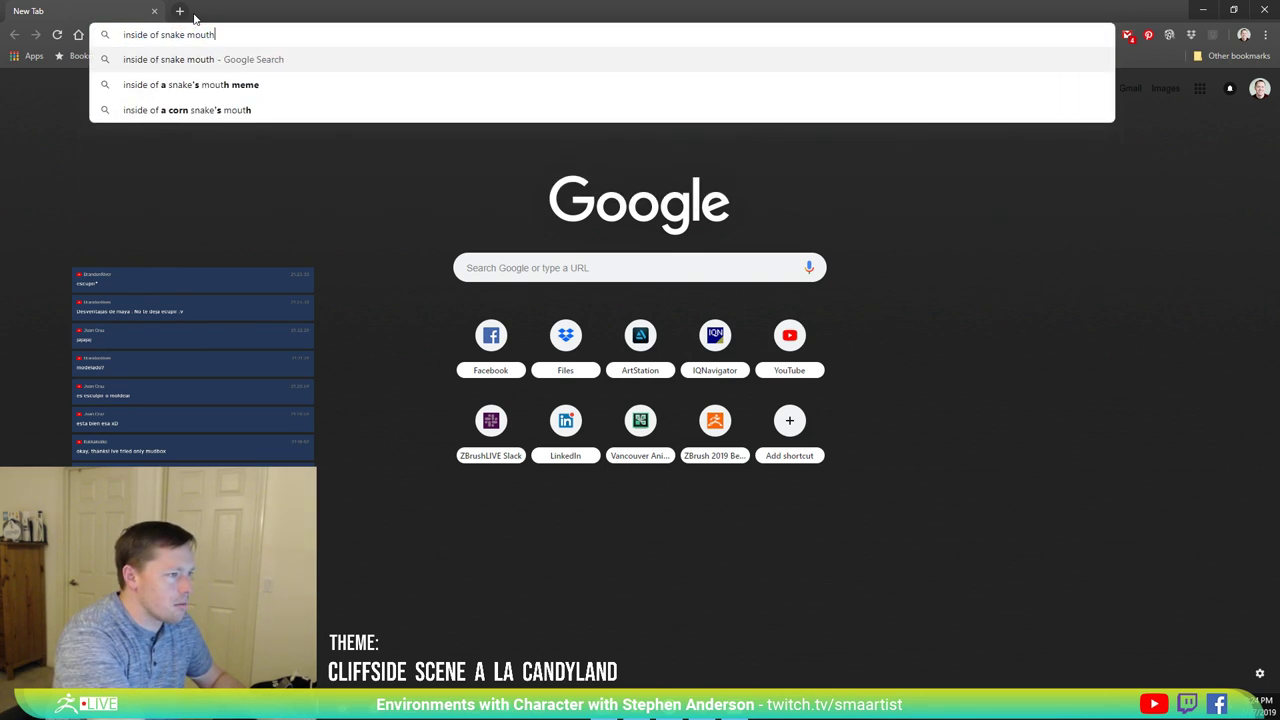
pyautogui.press('Return')
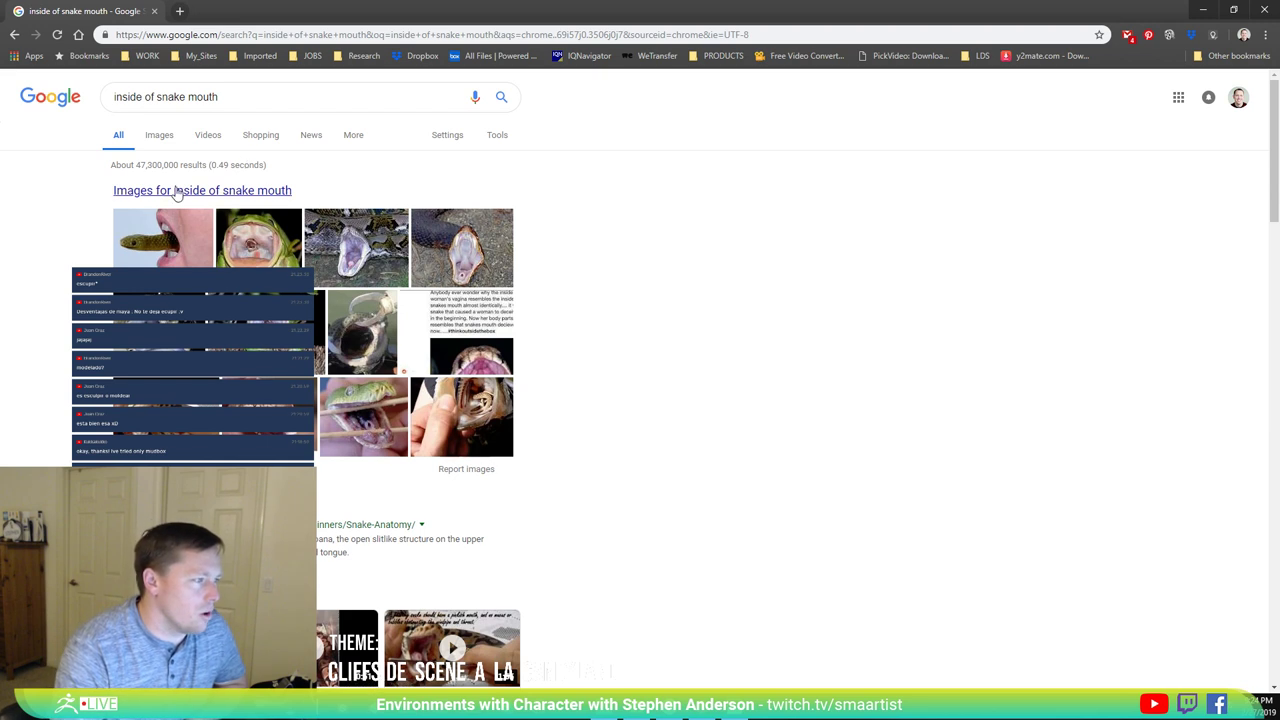
pyautogui.click(156, 136)
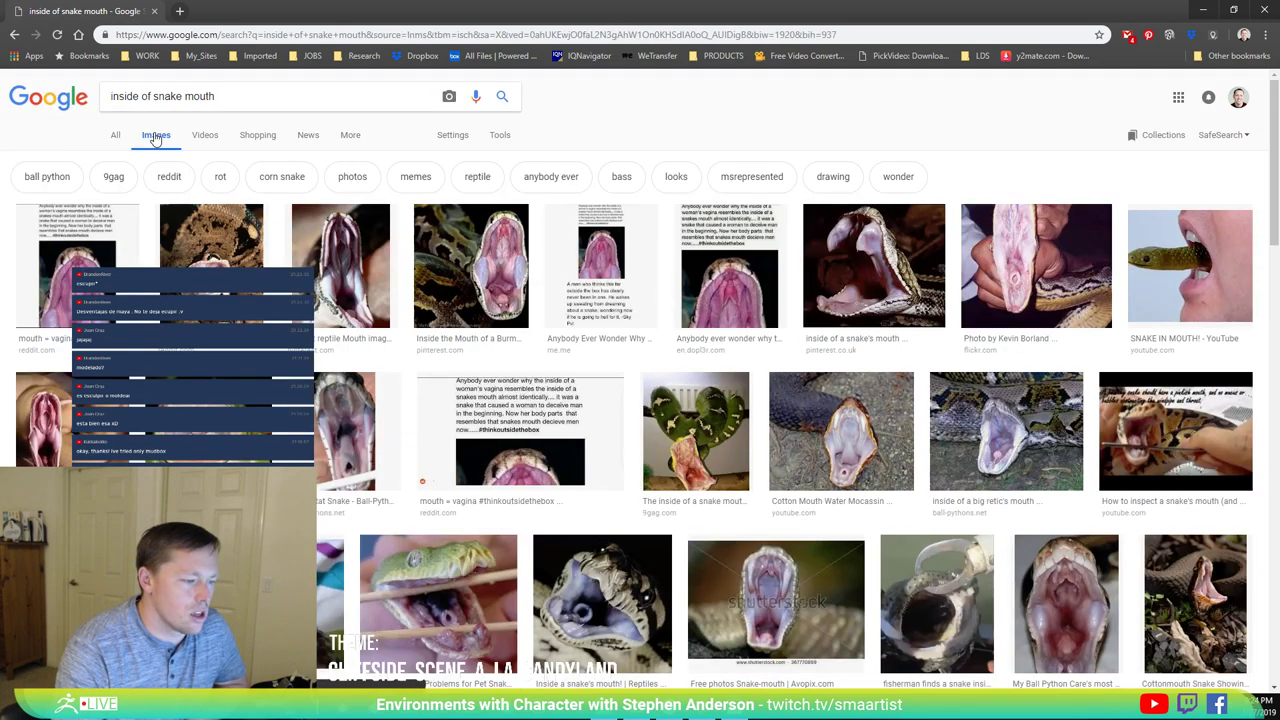
# Step: Examine the black rat snake, cottonmouth and hognose photos for the anatomy inside an open snake mouth
pyautogui.click(358, 435)
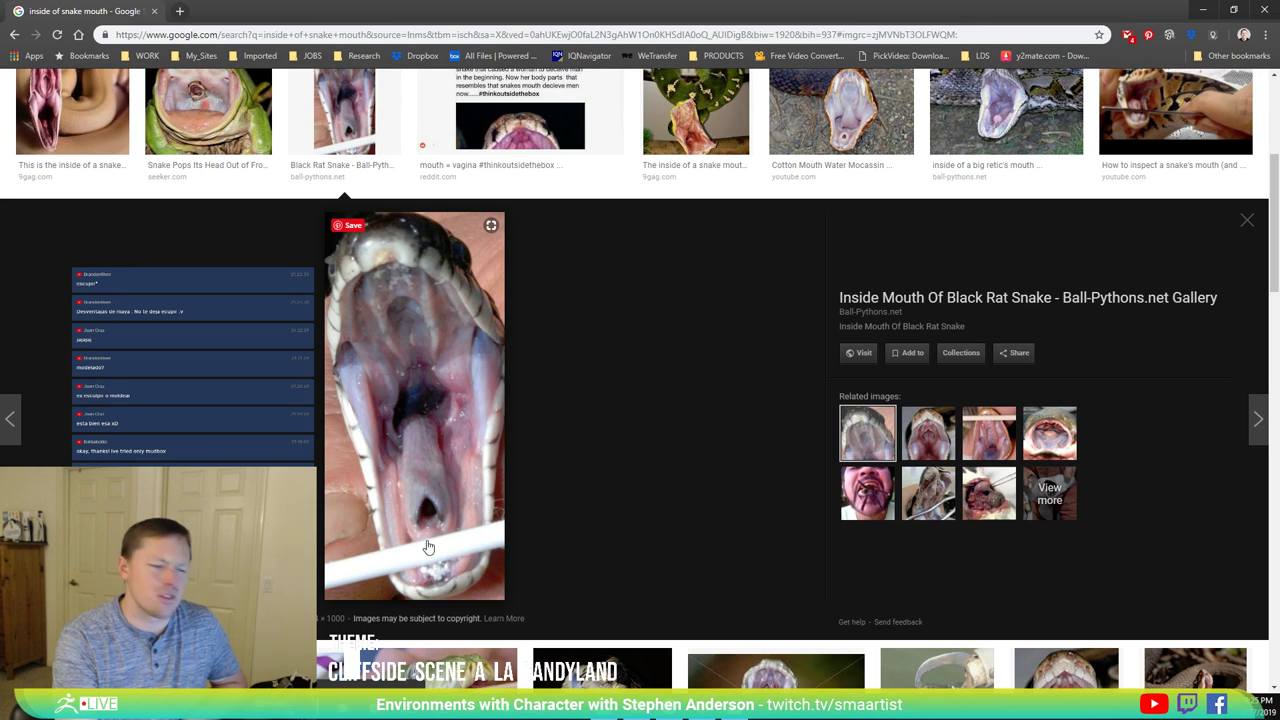
pyautogui.scroll(-3, 532, 505)
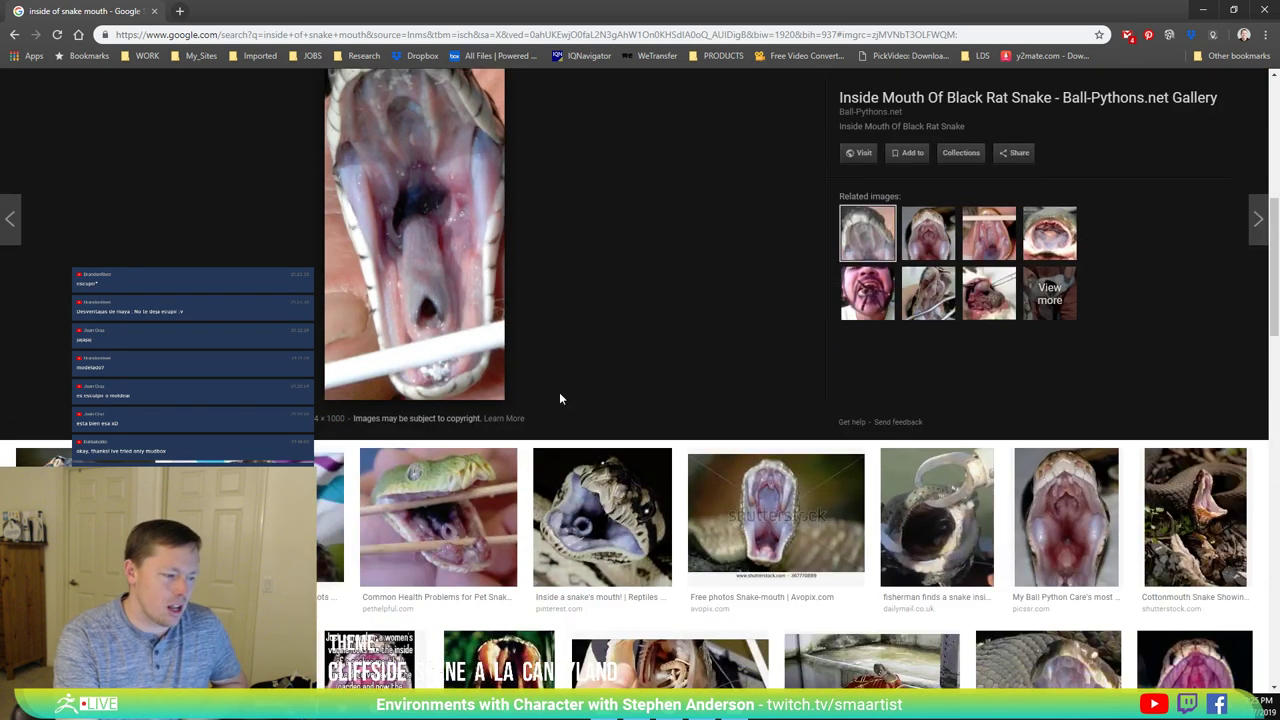
pyautogui.scroll(-3, 558, 398)
pyautogui.scroll(5, 558, 398)
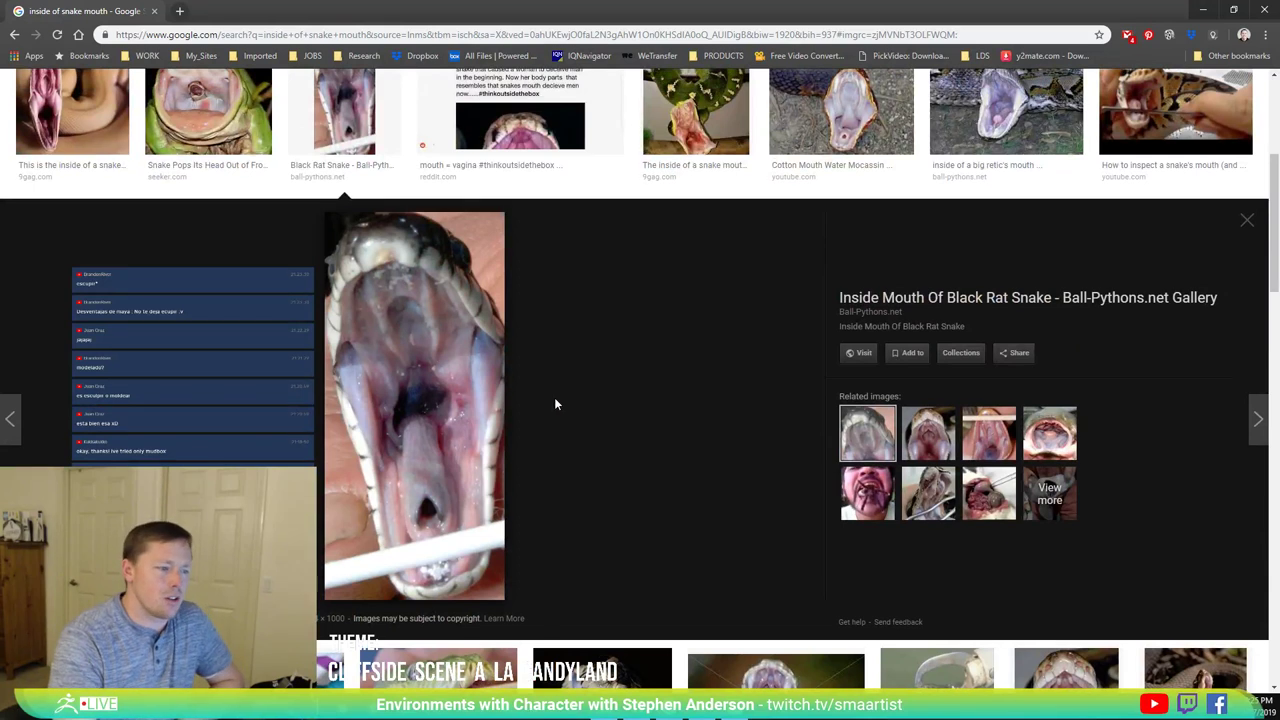
pyautogui.click(857, 80)
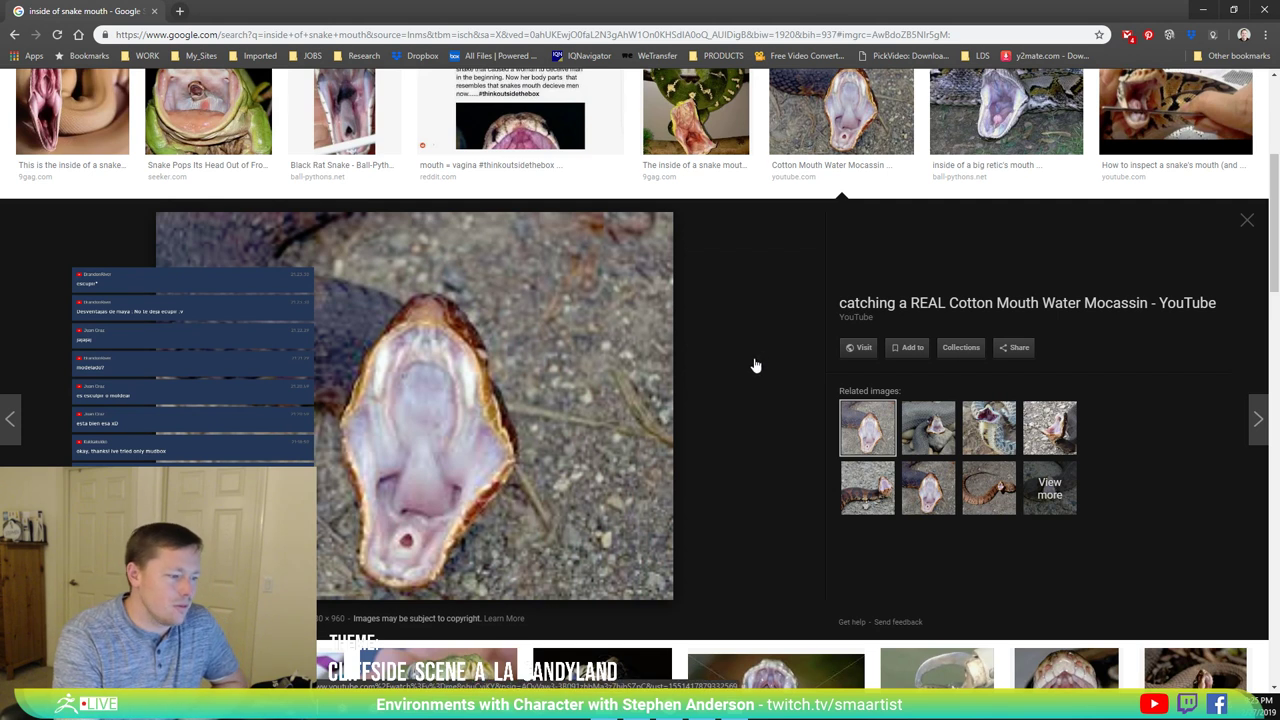
pyautogui.click(985, 440)
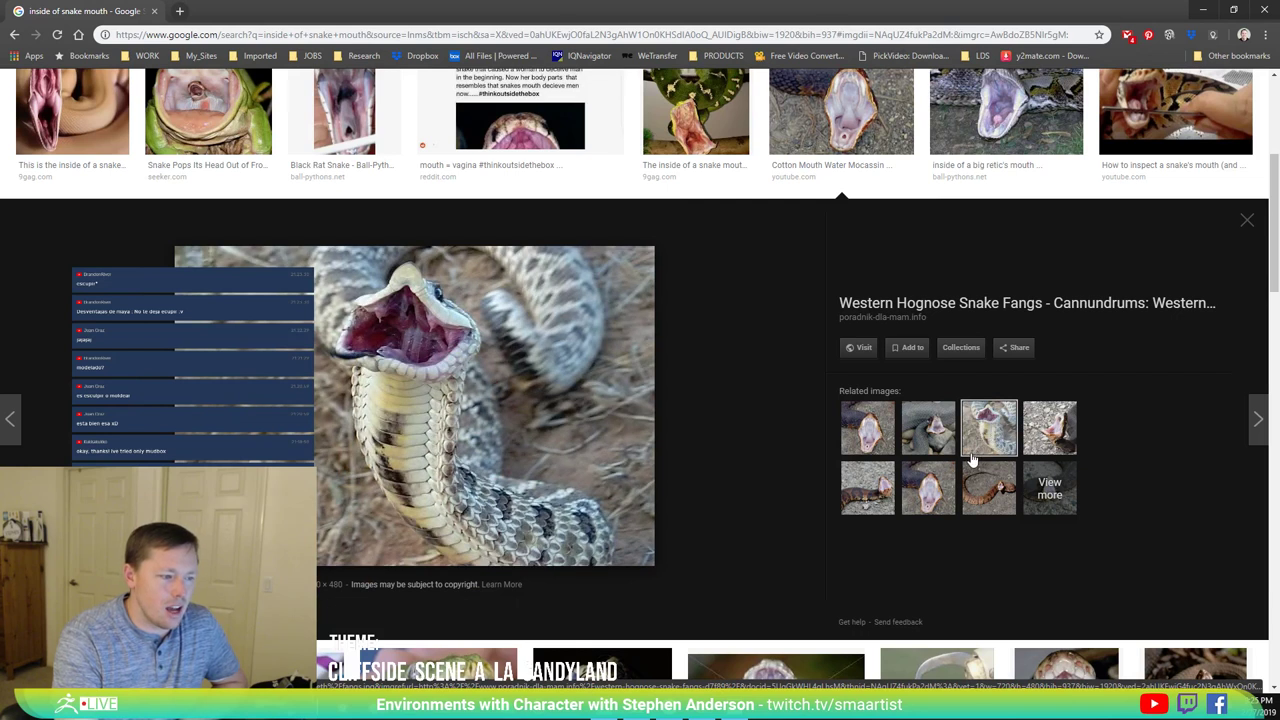
pyautogui.click(932, 440)
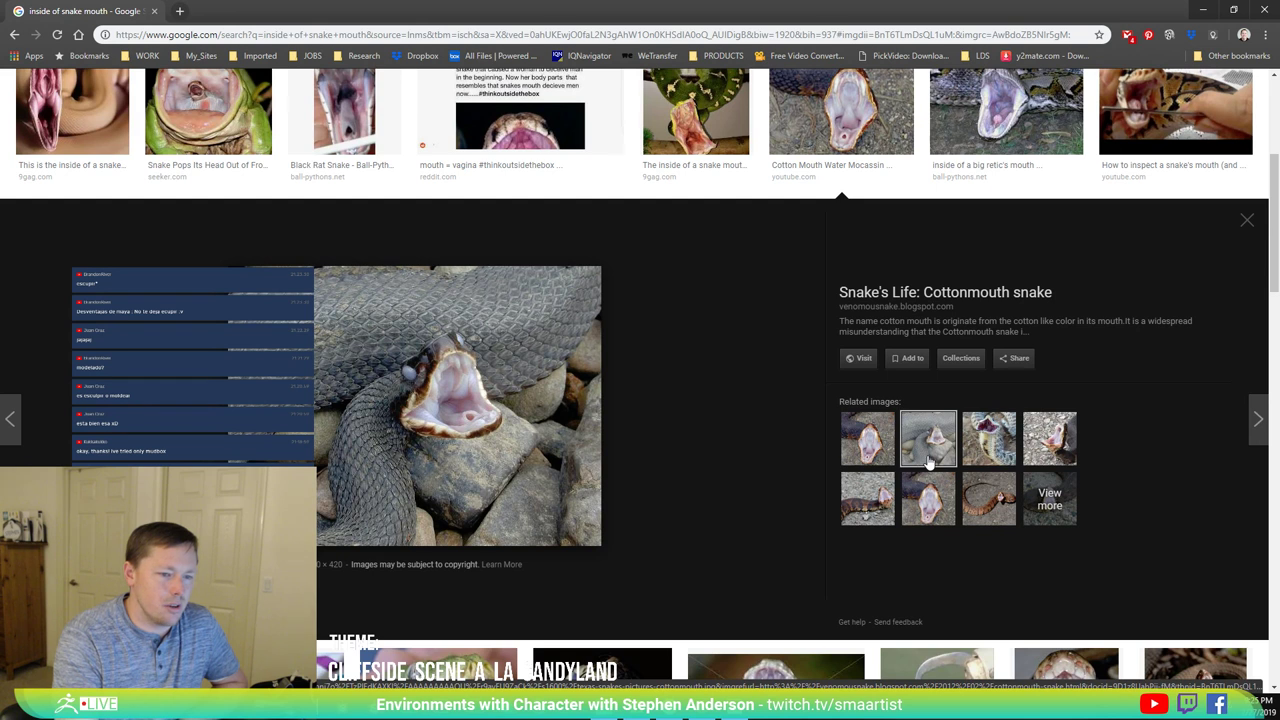
pyautogui.click(920, 505)
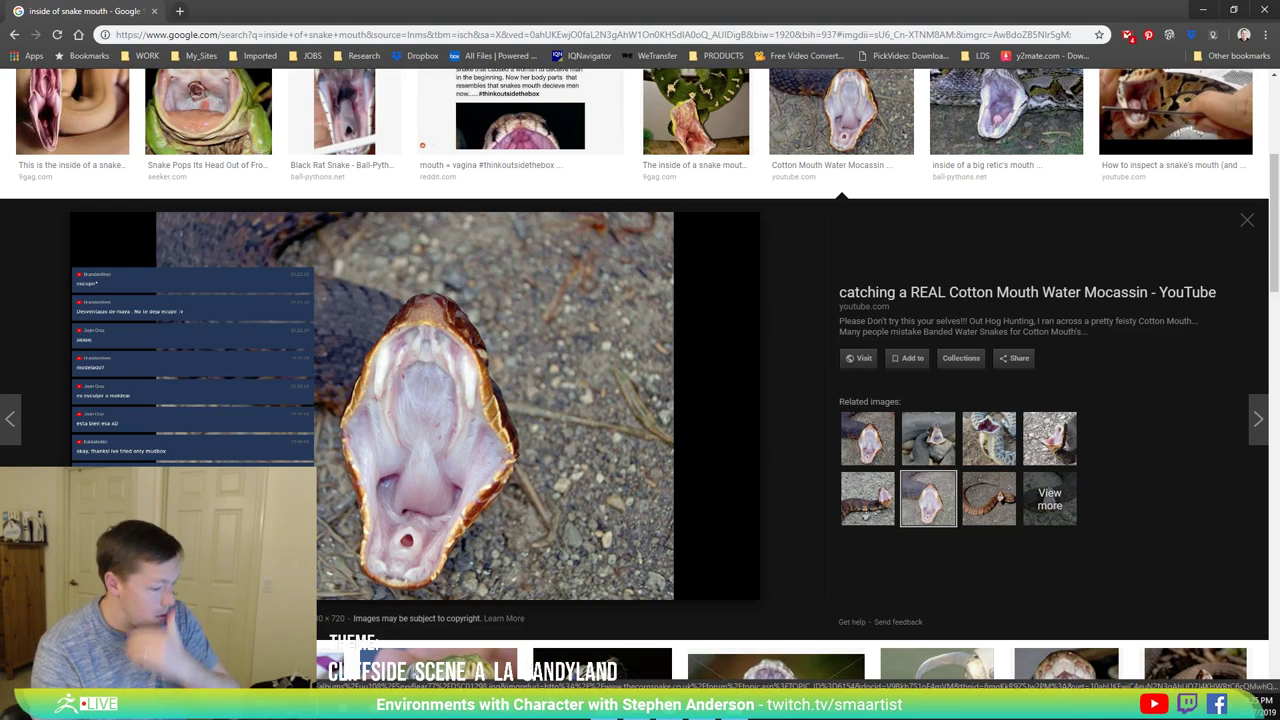
# Step: Return to ZBrush and build up rounded folds above and around the tongue opening with the ClayBuildup brush
pyautogui.hotkey('alt', 'Tab')
pyautogui.moveTo(780, 496)
pyautogui.mouseDown(button='right')
pyautogui.moveTo(765, 482)
pyautogui.moveTo(750, 496)
pyautogui.moveTo(761, 486)
pyautogui.mouseUp(button='right')
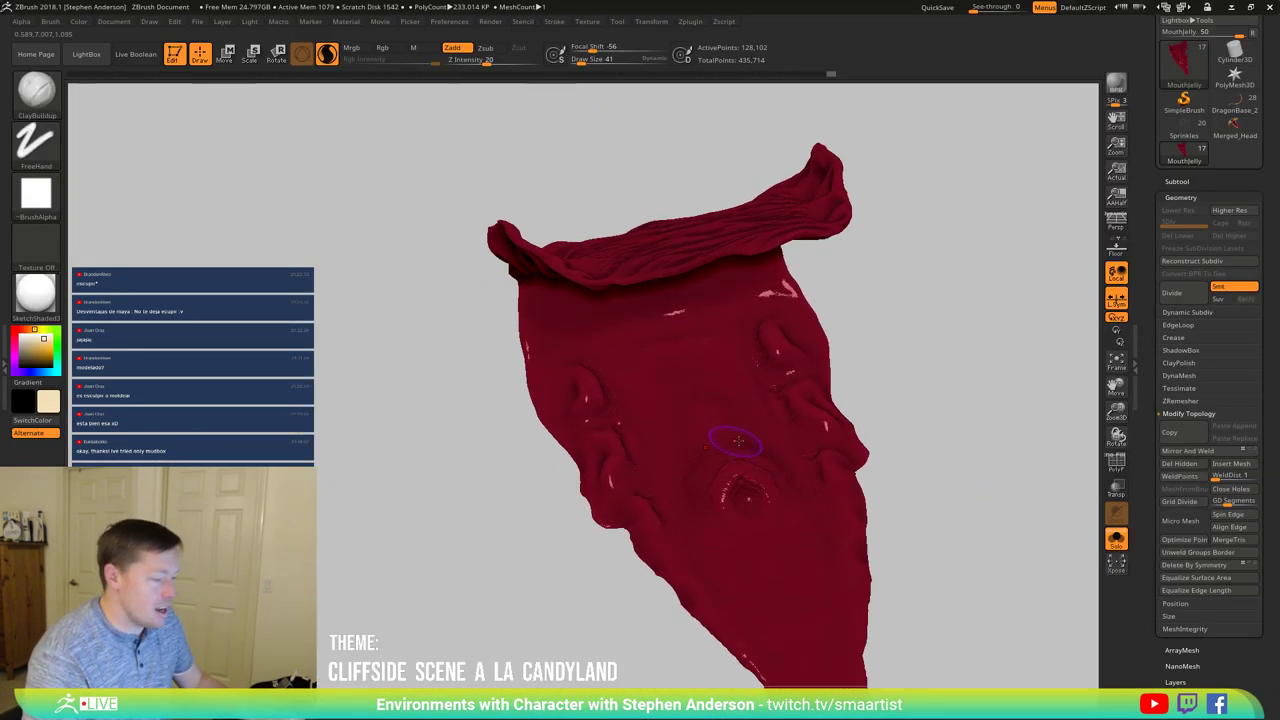
pyautogui.moveTo(752, 442)
pyautogui.mouseDown()
pyautogui.moveTo(702, 488)
pyautogui.moveTo(718, 490)
pyautogui.moveTo(737, 457)
pyautogui.moveTo(716, 471)
pyautogui.mouseUp()
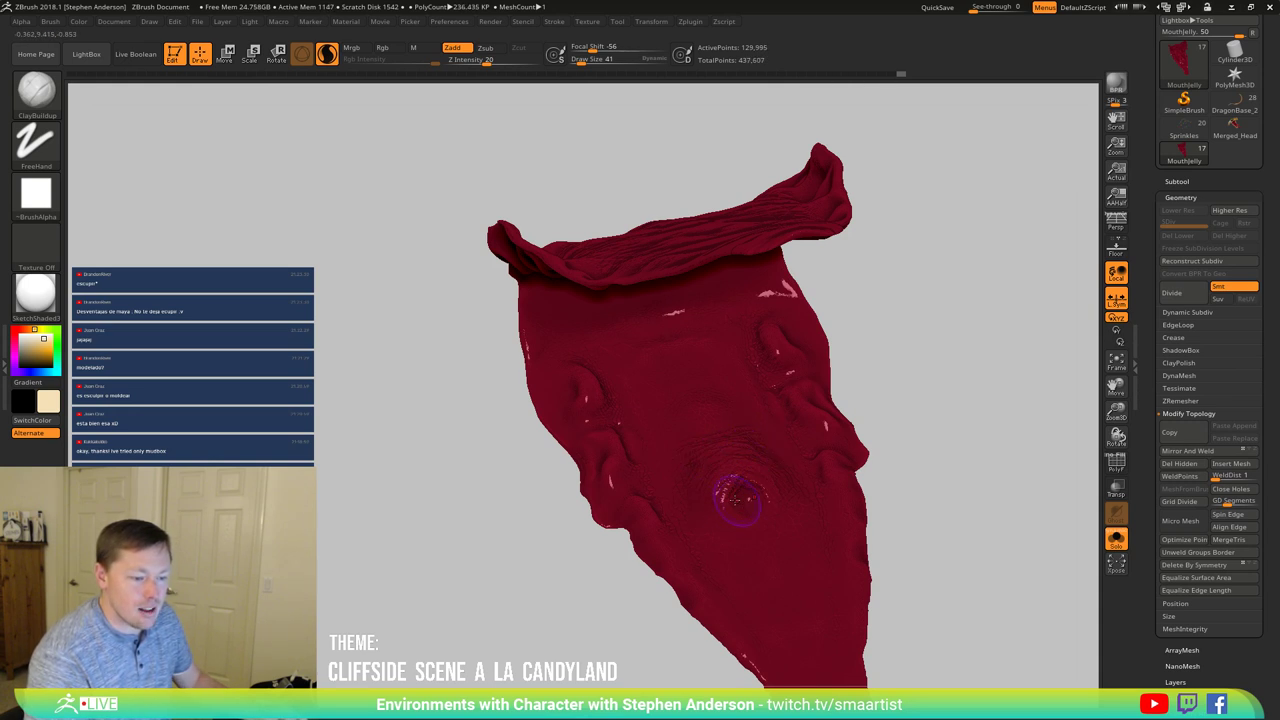
pyautogui.moveTo(735, 497); pyautogui.dragTo(738, 517, button='right')
pyautogui.moveTo(741, 497); pyautogui.dragTo(744, 517)
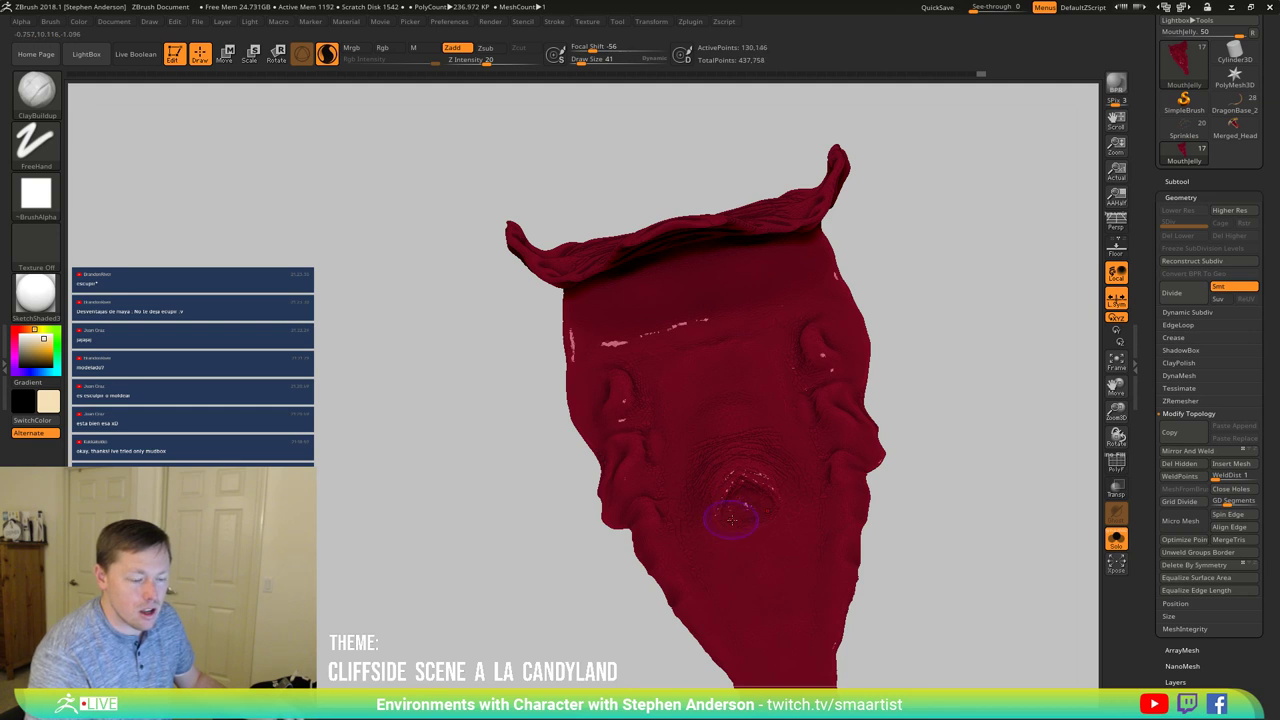
pyautogui.moveTo(731, 518); pyautogui.dragTo(746, 491, button='right')
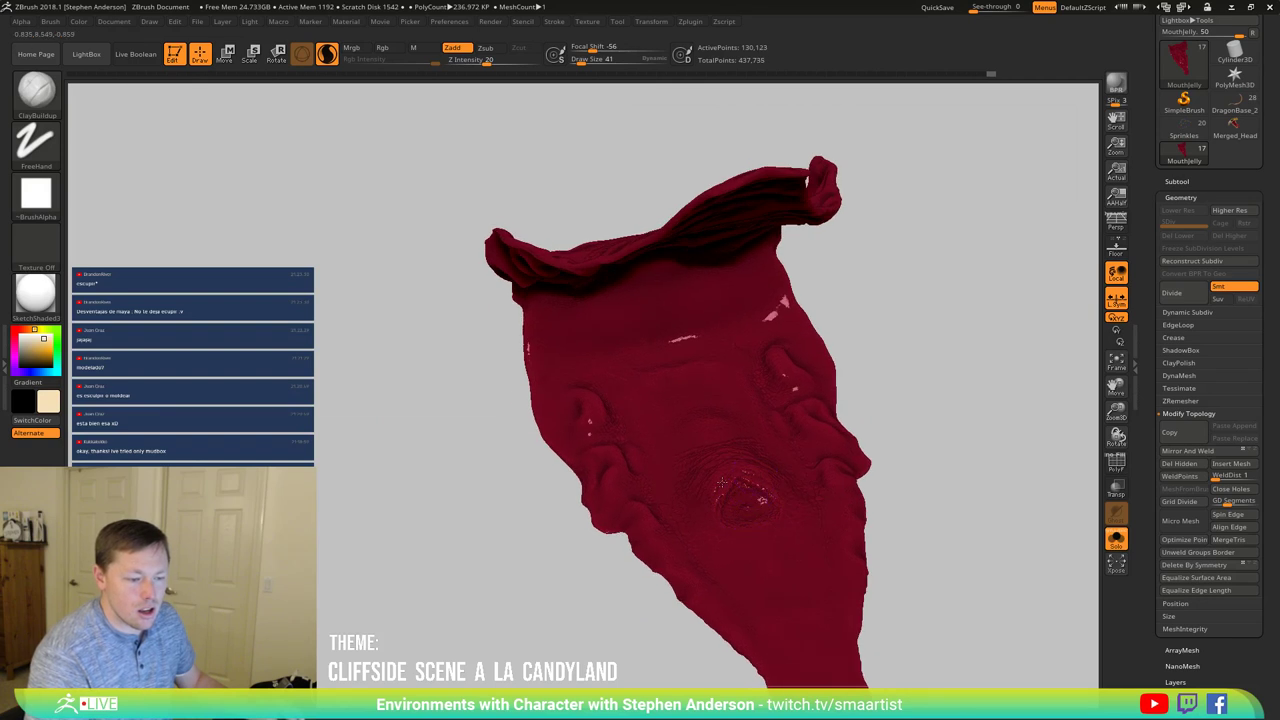
pyautogui.moveTo(714, 517); pyautogui.dragTo(745, 505)
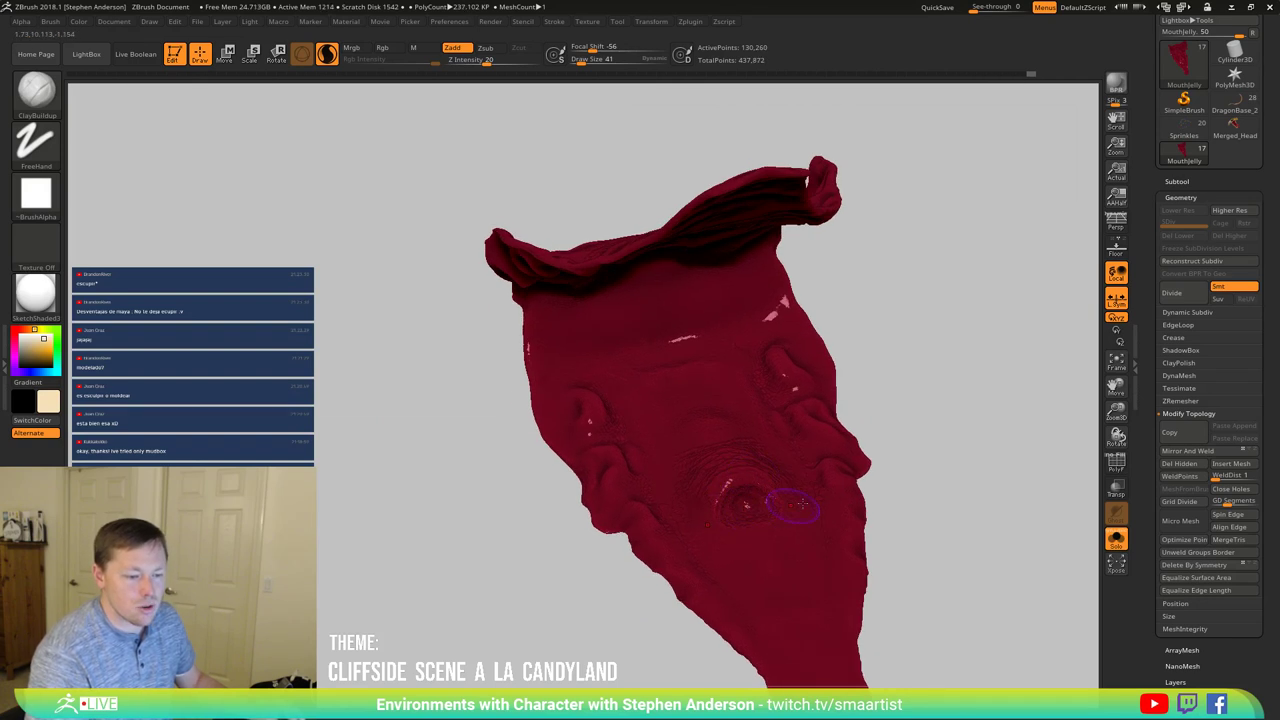
# Step: Check the jelly against the full head, isolate it again and swell its folds near the back with the Inflat brush at draw size 62
pyautogui.click(1116, 540)
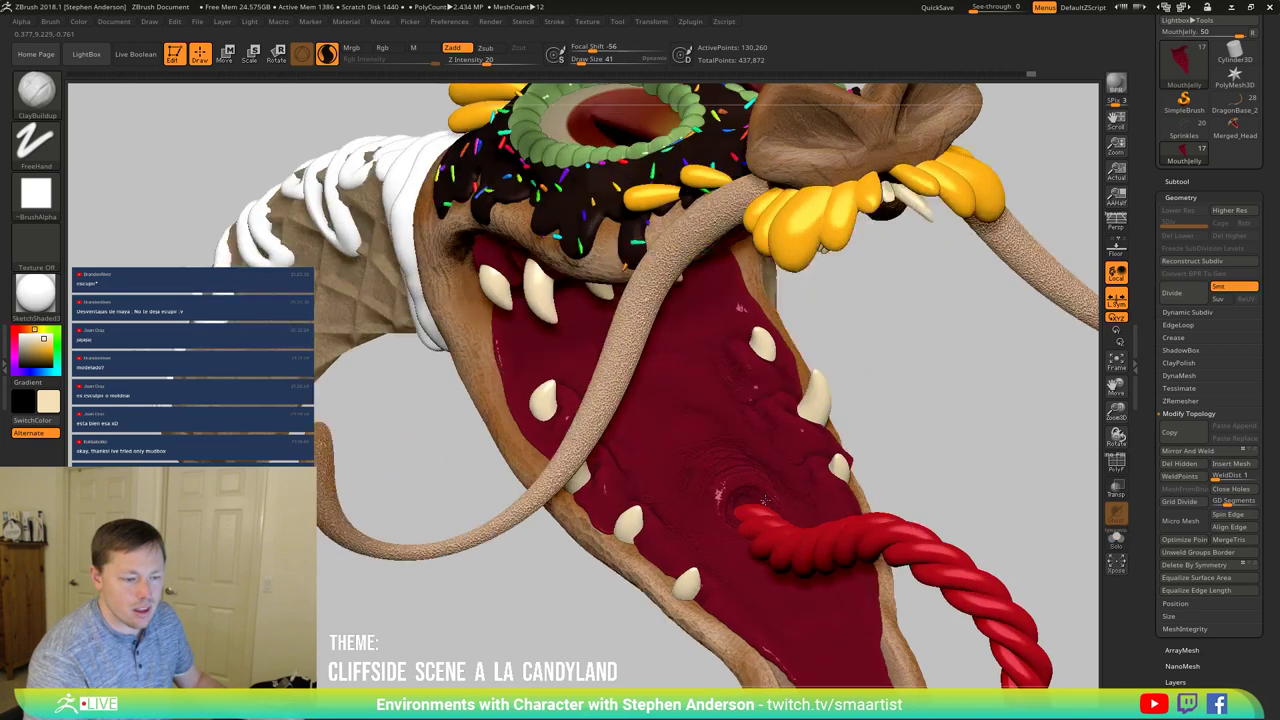
pyautogui.moveTo(765, 500)
pyautogui.mouseDown(button='right')
pyautogui.moveTo(748, 506)
pyautogui.moveTo(762, 510)
pyautogui.moveTo(751, 507)
pyautogui.moveTo(757, 523)
pyautogui.moveTo(790, 520)
pyautogui.moveTo(789, 422)
pyautogui.moveTo(777, 508)
pyautogui.mouseUp(button='right')
pyautogui.click(1112, 544)
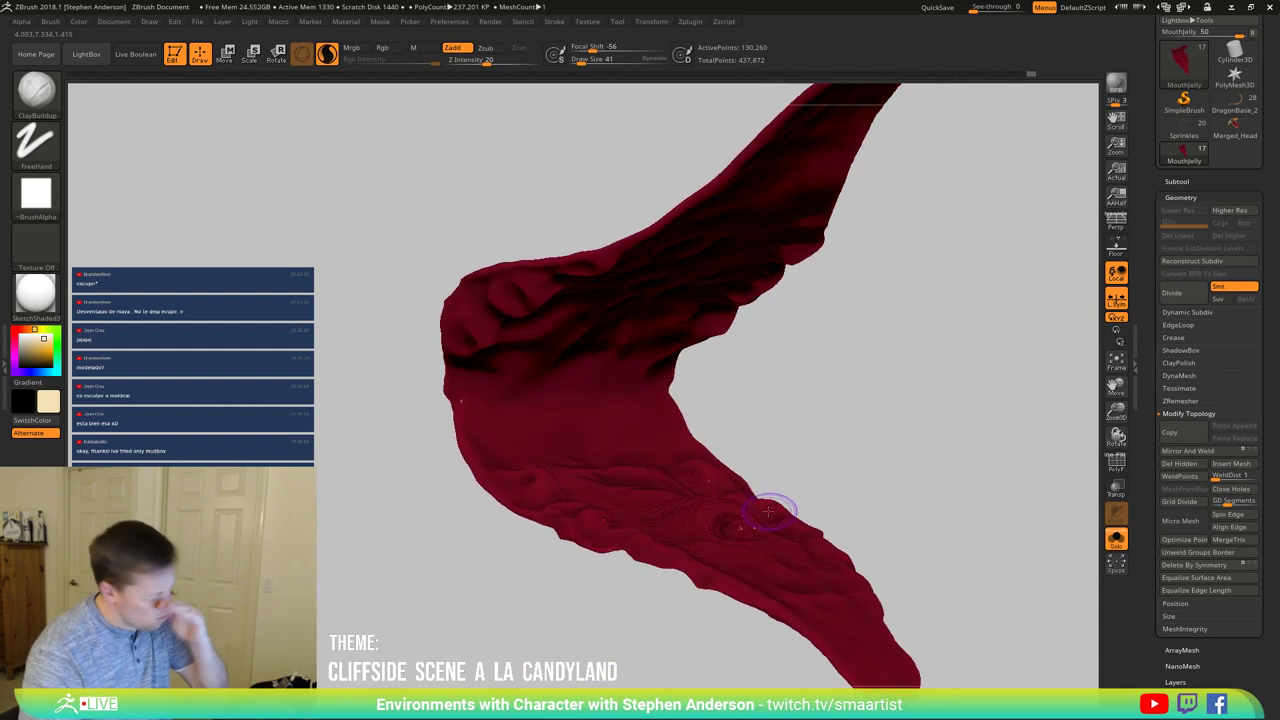
pyautogui.press('b')
pyautogui.press('i')
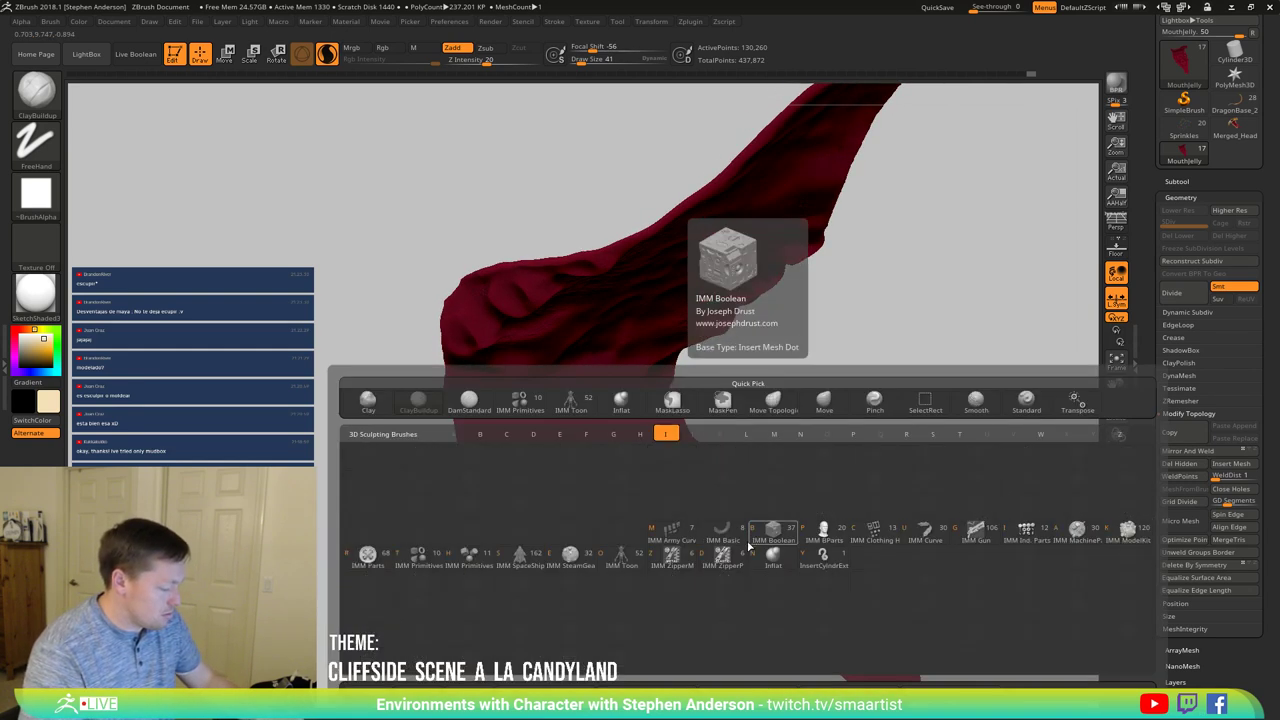
pyautogui.press('n')
pyautogui.moveTo(749, 545)
pyautogui.mouseDown(button='right')
pyautogui.moveTo(757, 466)
pyautogui.moveTo(700, 508)
pyautogui.mouseUp(button='right')
pyautogui.press('s')
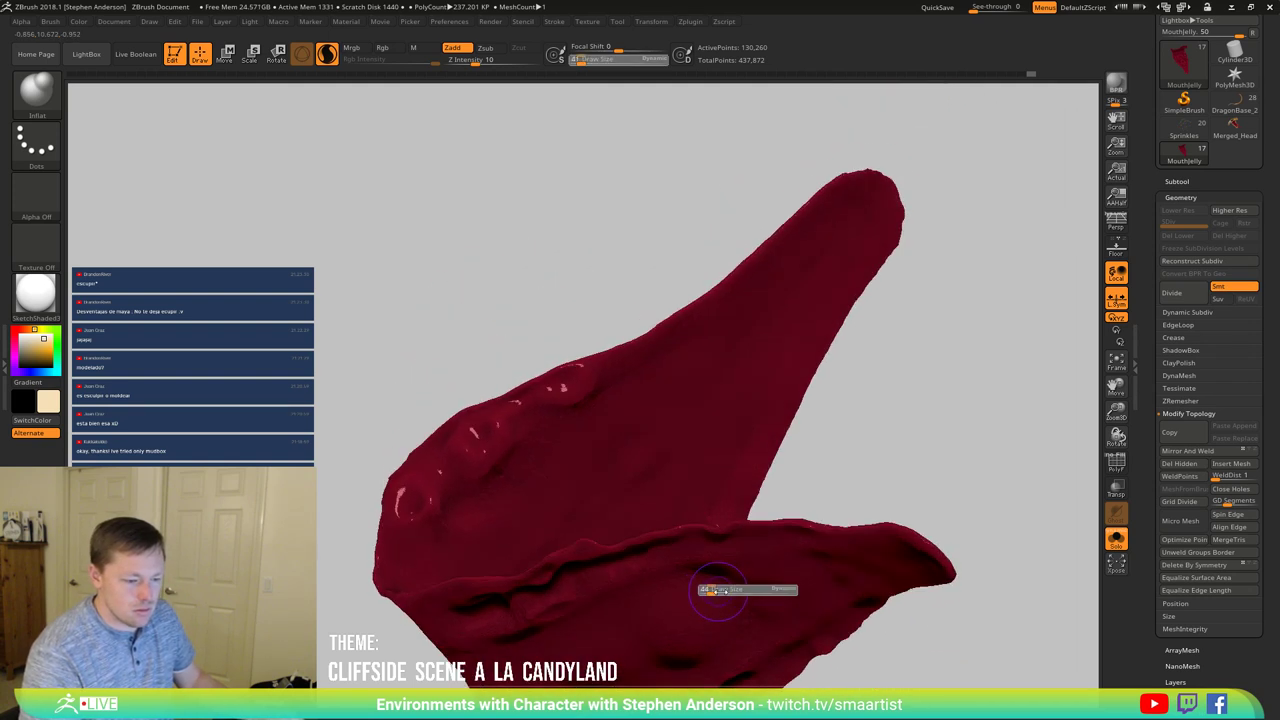
pyautogui.moveTo(720, 591)
pyautogui.mouseDown()
pyautogui.moveTo(700, 583)
pyautogui.moveTo(714, 570)
pyautogui.moveTo(691, 588)
pyautogui.mouseUp()
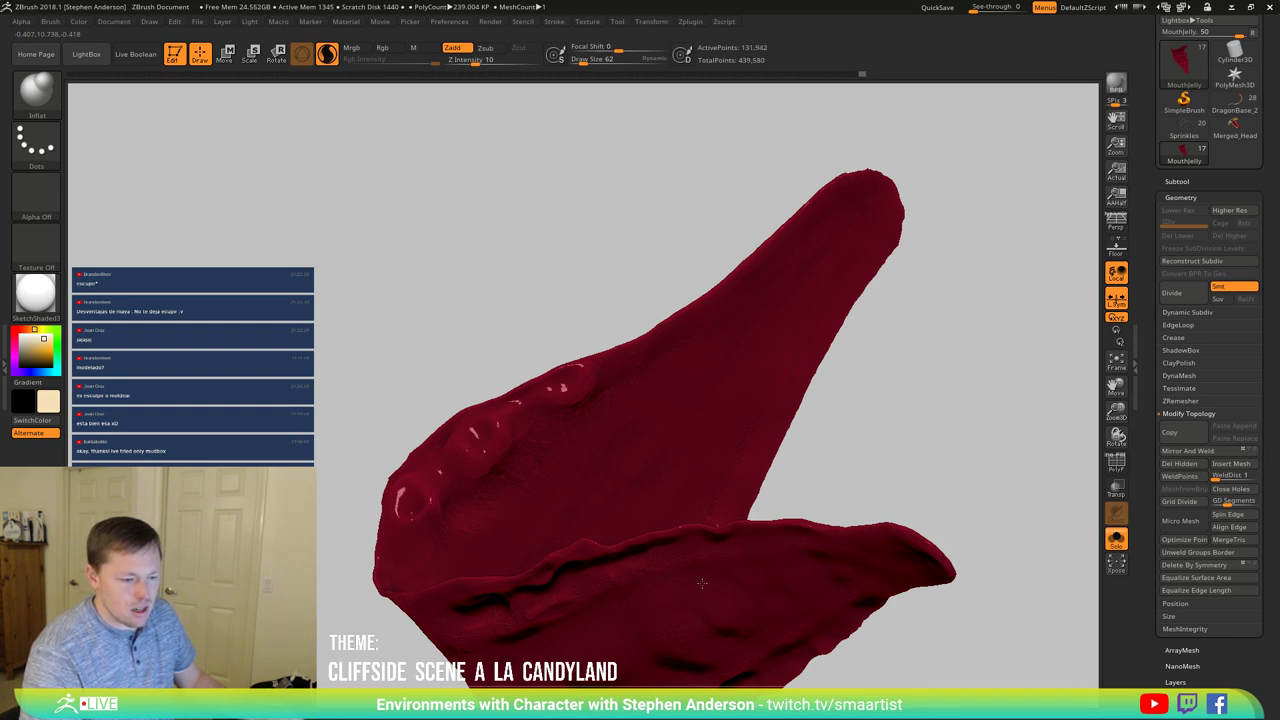
# Step: Choose the ClayBuildup brush, set the draw size to 29 and sculpt the lower rim of the tongue opening
pyautogui.moveTo(729, 594); pyautogui.dragTo(722, 692, button='right')
pyautogui.moveTo(729, 430); pyautogui.dragTo(758, 589, button='right')
pyautogui.press('b')
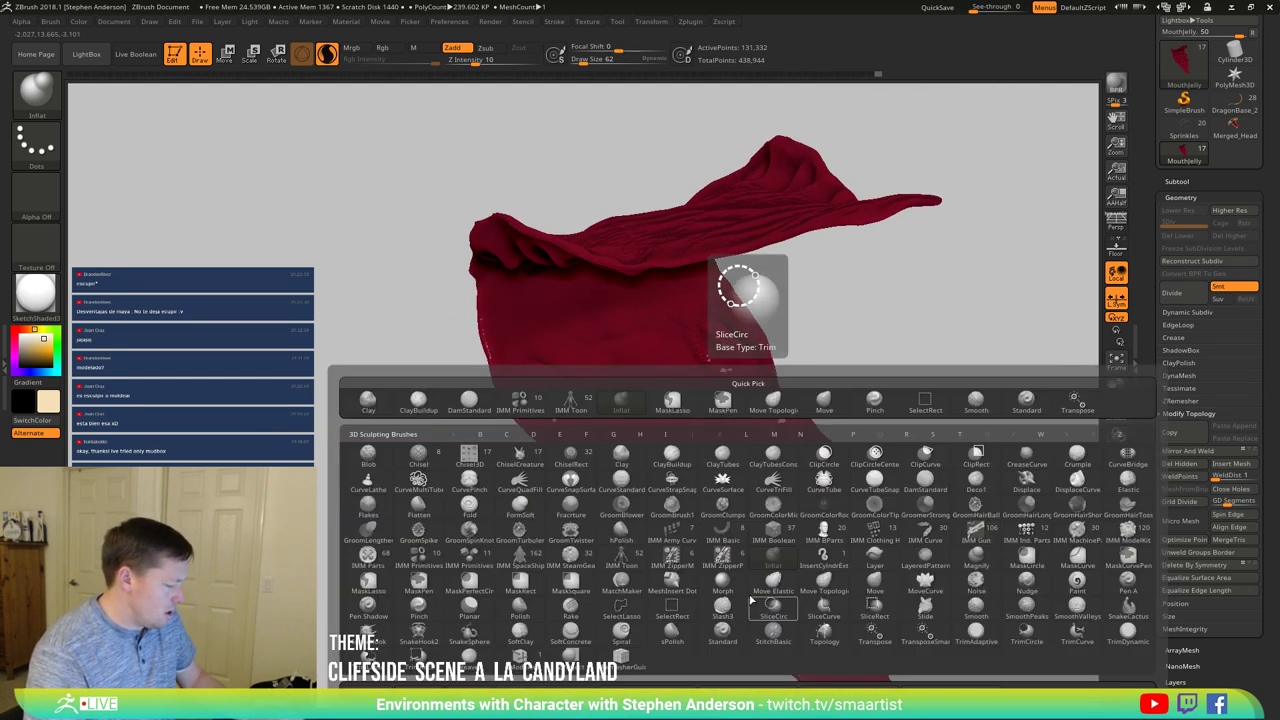
pyautogui.press('c')
pyautogui.press('b')
pyautogui.press('s')
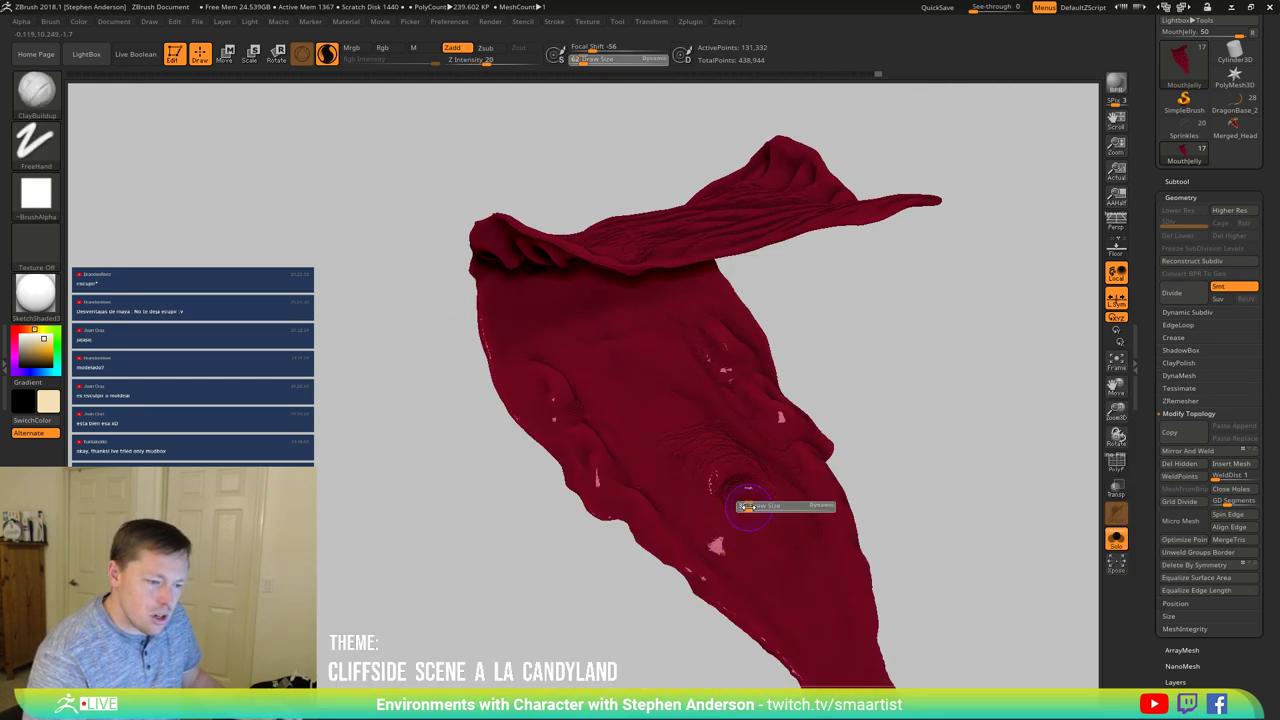
pyautogui.moveTo(748, 507); pyautogui.dragTo(746, 507)
pyautogui.moveTo(742, 498); pyautogui.dragTo(762, 530)
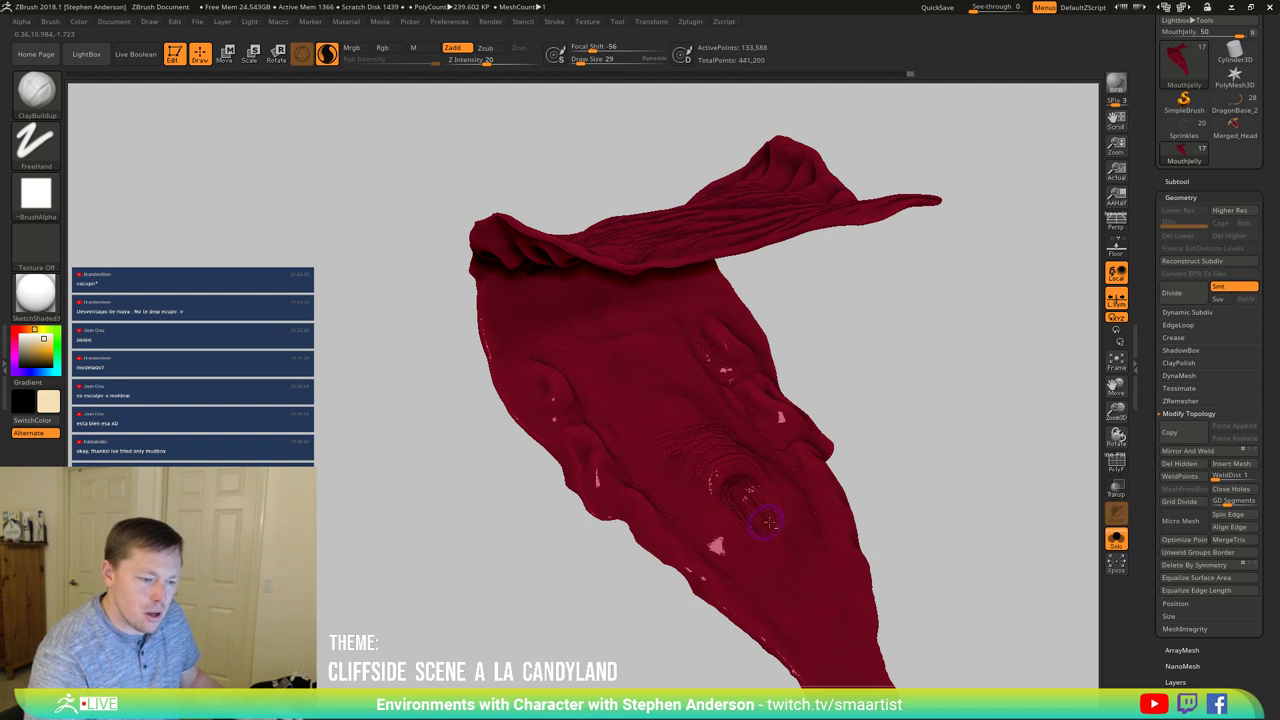
# Step: Set the draw size to 48 and widen the hollow of the tongue opening with the ClayBuildup brush
pyautogui.moveTo(767, 521)
pyautogui.mouseDown(button='right')
pyautogui.moveTo(800, 470)
pyautogui.moveTo(750, 497)
pyautogui.mouseUp(button='right')
pyautogui.write('s')
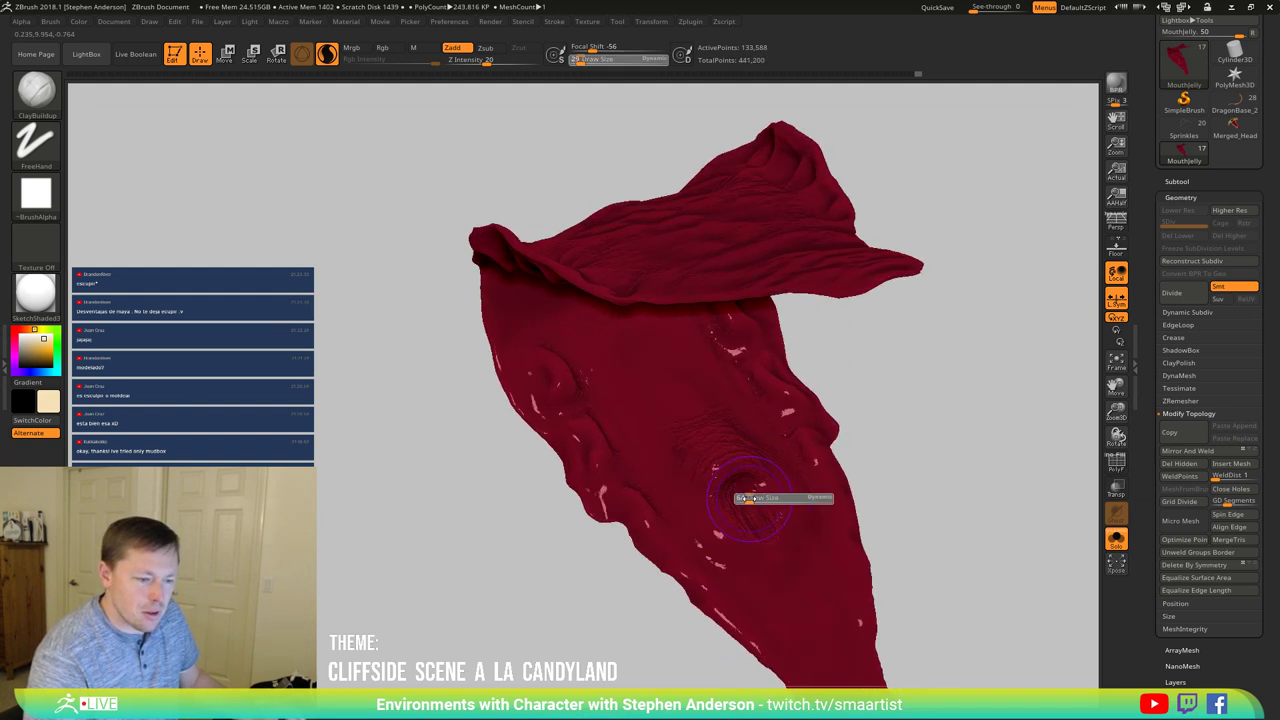
pyautogui.write('48')
pyautogui.press('Return')
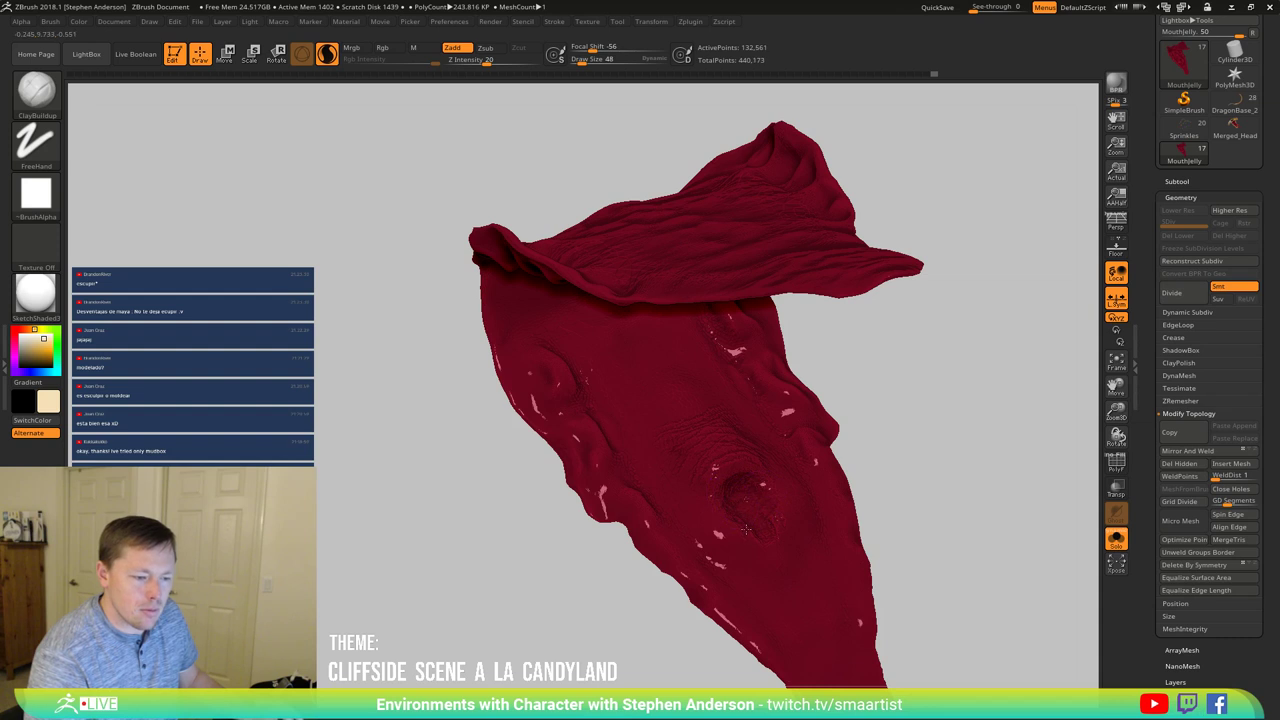
# Step: Carve the tongue opening's hollow deeper and build up its surrounding rim with the ClayBuildup brush
pyautogui.moveTo(745, 530); pyautogui.dragTo(738, 520)
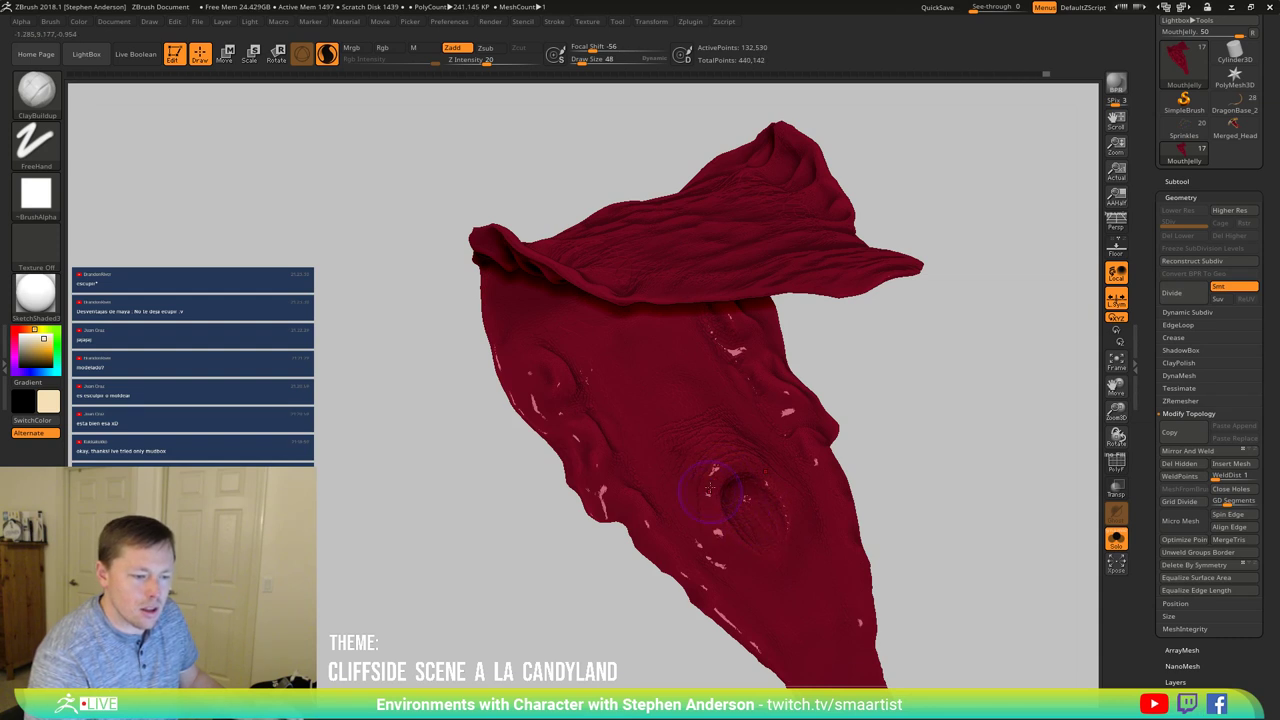
pyautogui.moveTo(708, 489)
pyautogui.mouseDown()
pyautogui.moveTo(707, 471)
pyautogui.moveTo(706, 484)
pyautogui.mouseUp()
pyautogui.moveTo(716, 531)
pyautogui.mouseDown(button='right')
pyautogui.moveTo(611, 389)
pyautogui.moveTo(719, 508)
pyautogui.mouseUp(button='right')
pyautogui.moveTo(718, 526); pyautogui.dragTo(719, 514)
pyautogui.moveTo(731, 515)
pyautogui.mouseDown(button='right')
pyautogui.moveTo(770, 573)
pyautogui.moveTo(885, 592)
pyautogui.mouseUp(button='right')
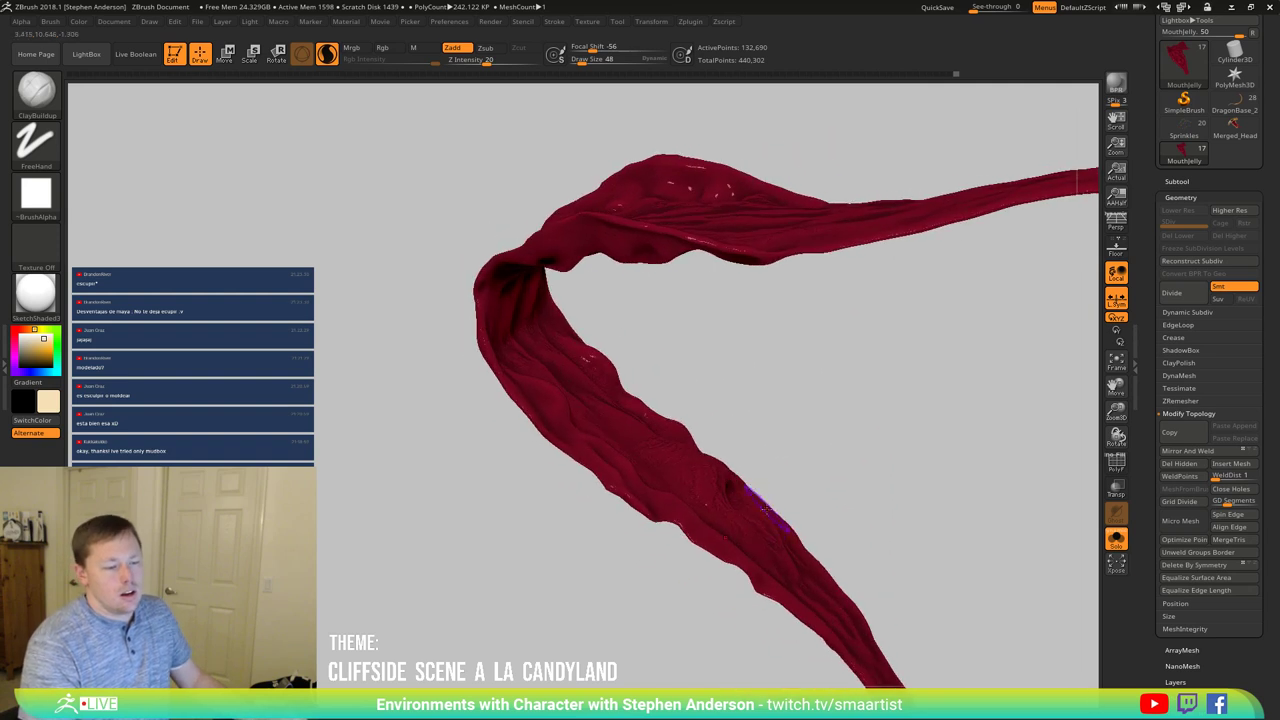
# Step: Choose the Move brush, set the draw size to 102 and reshape the jelly's profile around the tongue opening
pyautogui.press('b')
pyautogui.press('m')
pyautogui.press('v')
pyautogui.moveTo(755, 520); pyautogui.dragTo(766, 520, button='right')
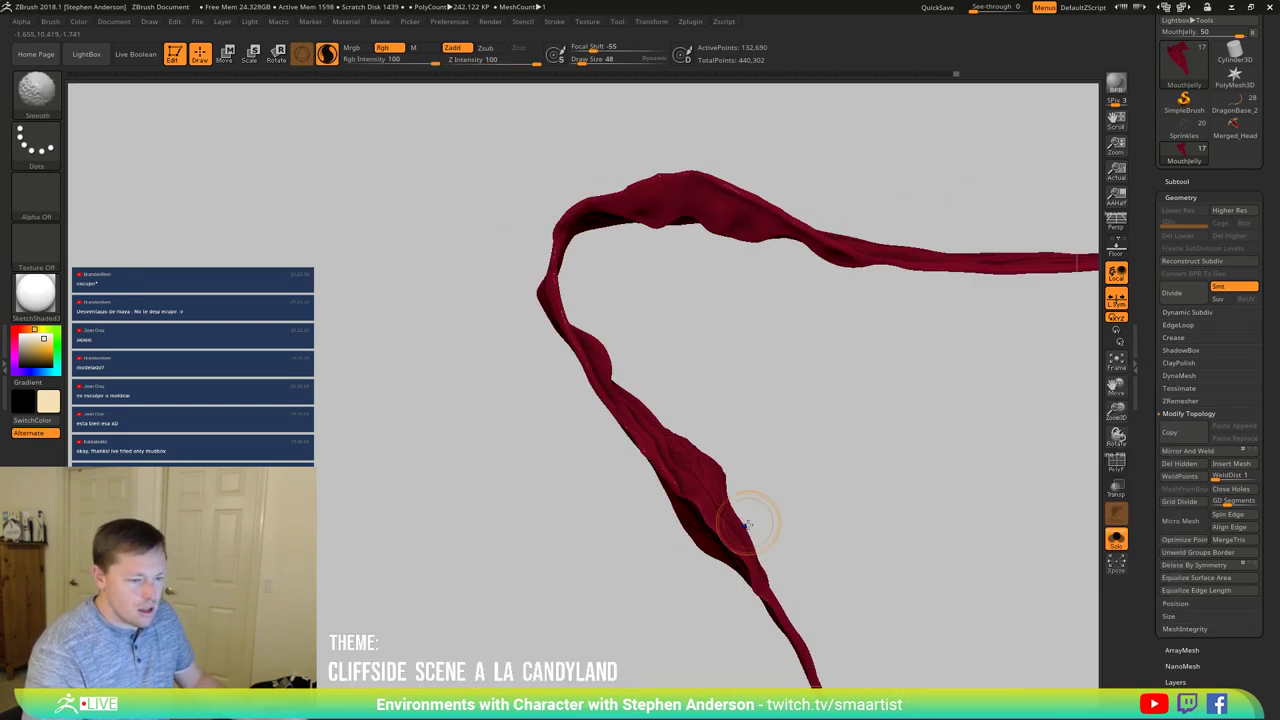
pyautogui.press('s')
pyautogui.moveTo(746, 525); pyautogui.dragTo(742, 535)
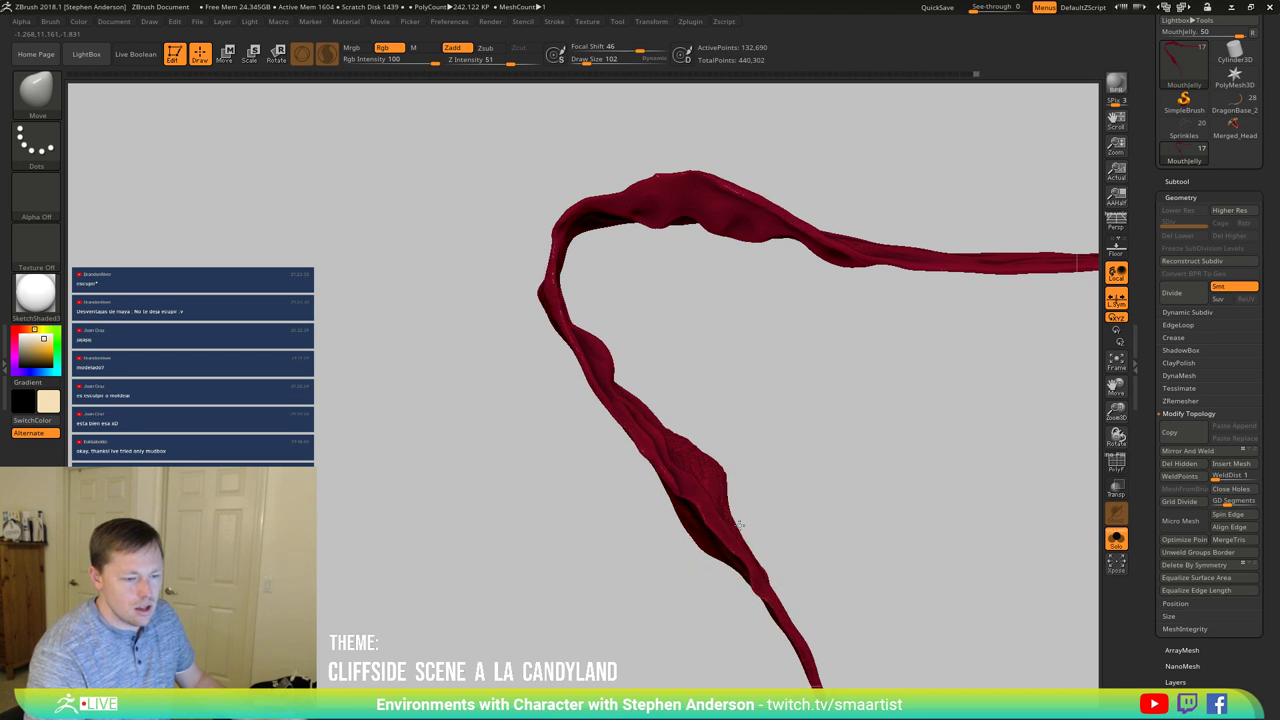
pyautogui.moveTo(737, 532); pyautogui.dragTo(742, 527, button='right')
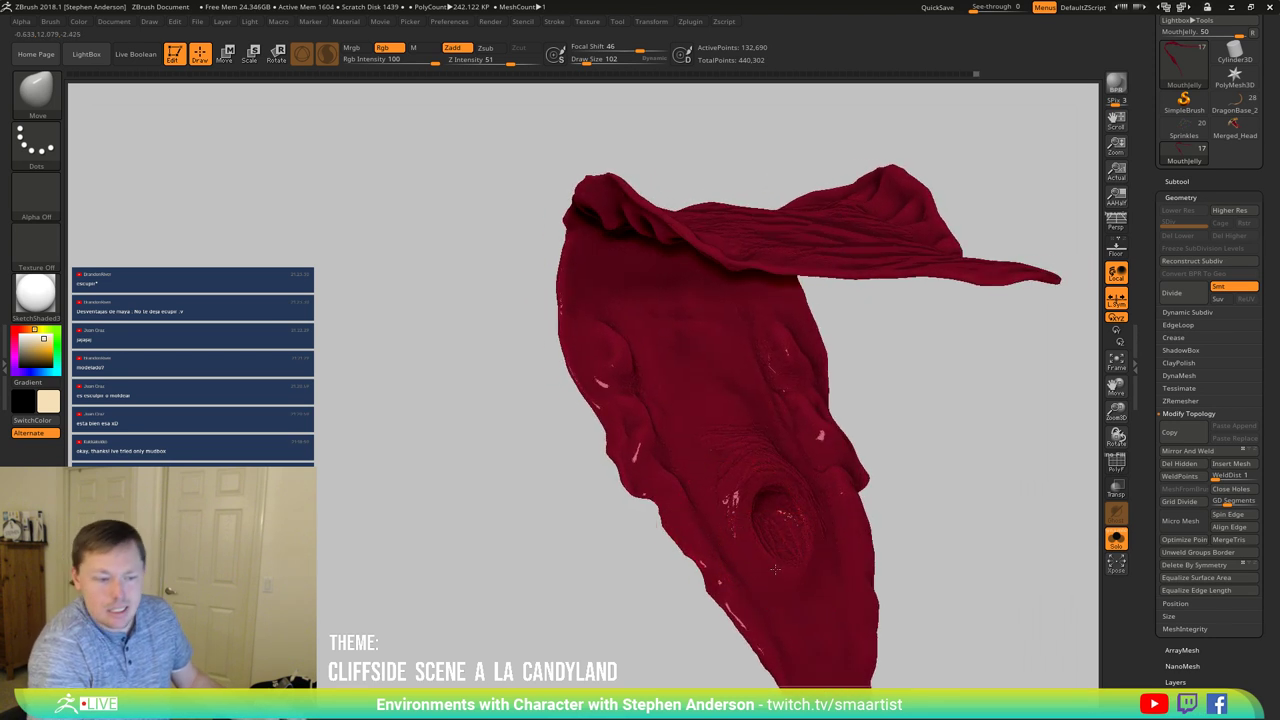
pyautogui.moveTo(778, 572)
pyautogui.mouseDown(button='right')
pyautogui.moveTo(797, 573)
pyautogui.moveTo(717, 458)
pyautogui.mouseUp(button='right')
pyautogui.moveTo(717, 460); pyautogui.dragTo(728, 469)
pyautogui.moveTo(728, 469)
pyautogui.mouseDown(button='right')
pyautogui.moveTo(710, 480)
pyautogui.moveTo(720, 465)
pyautogui.mouseUp(button='right')
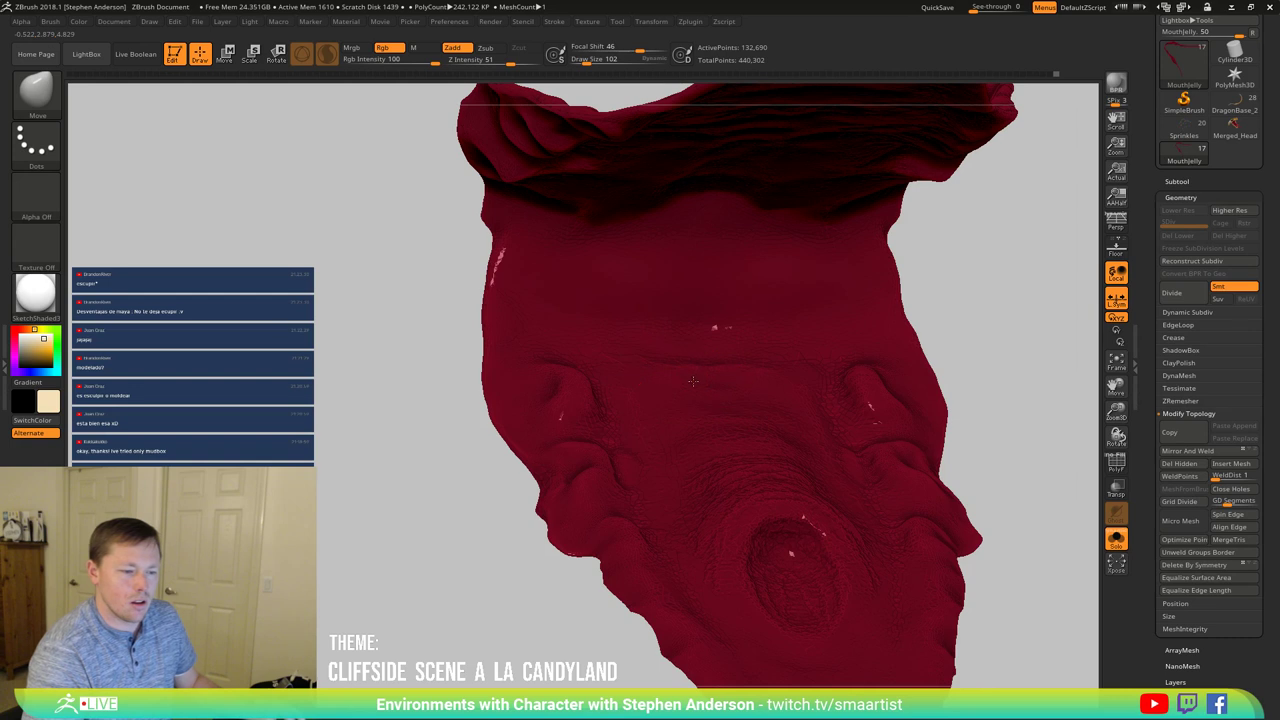
# Step: Build up folds on the central jelly behind the tongue opening using the ClayBuildup brush at draw size 70
pyautogui.press('b')
pyautogui.press('c')
pyautogui.press('b')
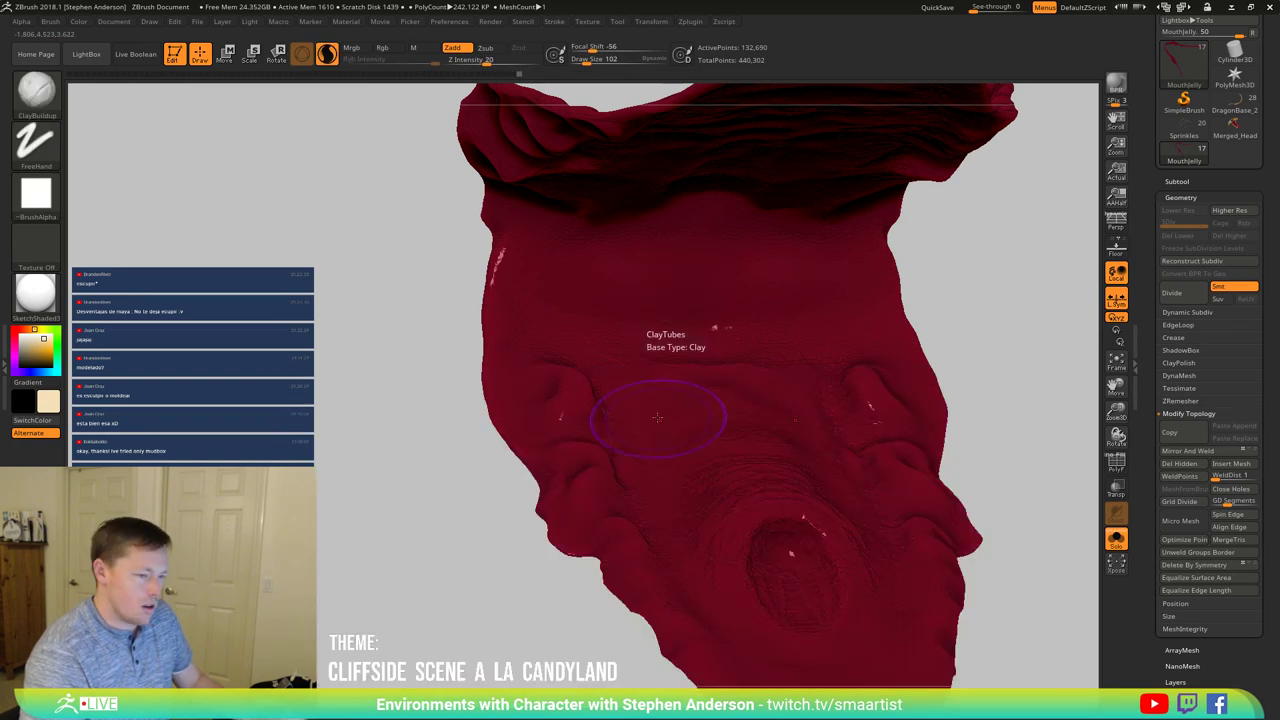
pyautogui.moveTo(651, 423); pyautogui.dragTo(664, 457, button='right')
pyautogui.press('s')
pyautogui.moveTo(696, 357); pyautogui.dragTo(690, 355)
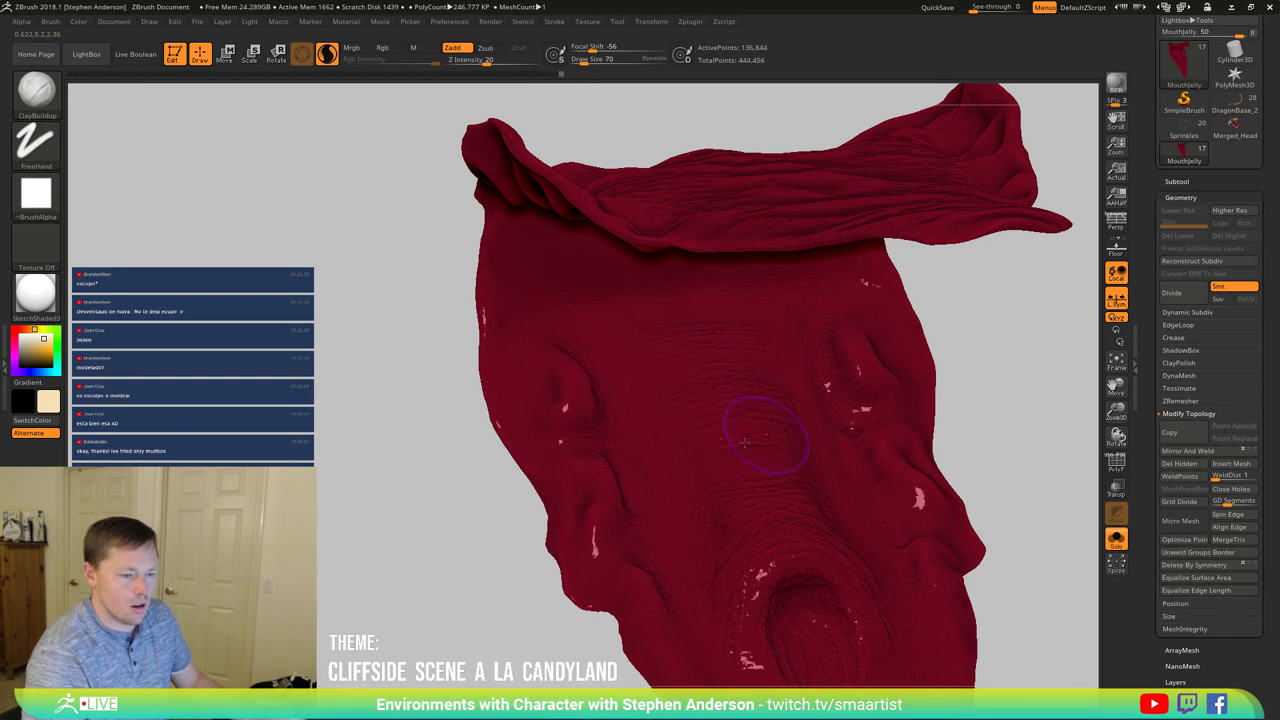
pyautogui.moveTo(681, 519); pyautogui.dragTo(789, 437, button='right')
# Step: Smooth the jelly surface between the central folds and the side gums
pyautogui.moveTo(602, 453)
pyautogui.keyDown('shift'); pyautogui.mouseDown()
pyautogui.moveTo(520, 416)
pyautogui.moveTo(566, 428)
pyautogui.mouseUp(); pyautogui.keyUp('shift')
pyautogui.moveTo(606, 440)
pyautogui.mouseDown(button='right')
pyautogui.moveTo(570, 452)
pyautogui.moveTo(640, 460)
pyautogui.moveTo(598, 440)
pyautogui.moveTo(560, 370)
pyautogui.moveTo(597, 440)
pyautogui.mouseUp(button='right')
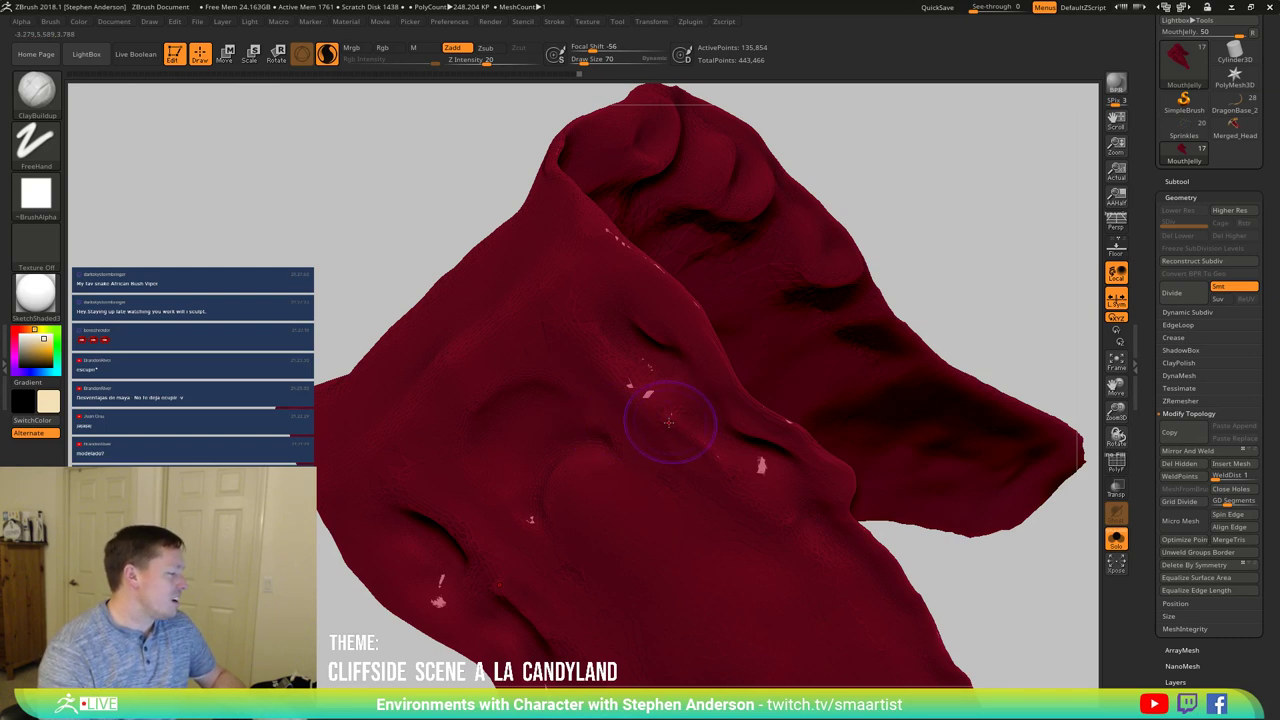
pyautogui.moveTo(675, 423)
pyautogui.mouseDown(button='right')
pyautogui.moveTo(630, 463)
pyautogui.moveTo(631, 500)
pyautogui.moveTo(671, 457)
pyautogui.moveTo(845, 425)
pyautogui.mouseUp(button='right')
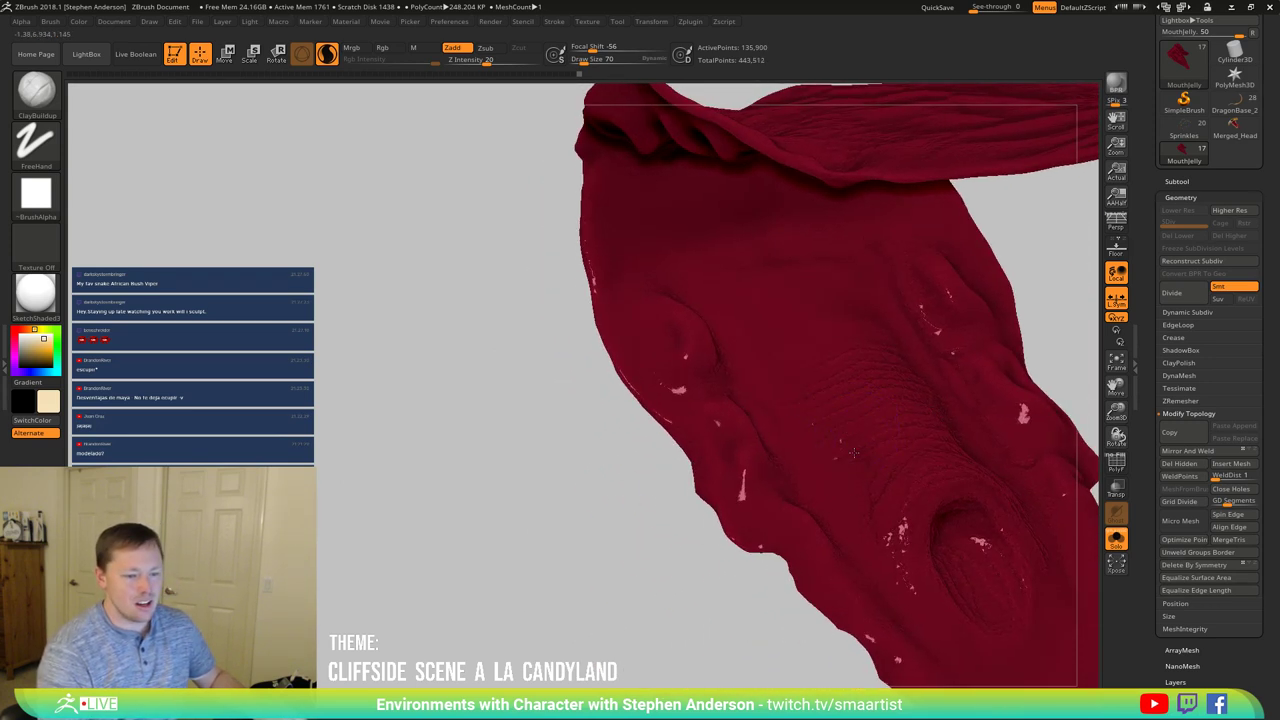
pyautogui.moveTo(808, 485)
pyautogui.mouseDown(button='right')
pyautogui.moveTo(774, 338)
pyautogui.moveTo(780, 377)
pyautogui.mouseUp(button='right')
pyautogui.keyDown('shift'); pyautogui.moveTo(812, 334); pyautogui.dragTo(765, 313); pyautogui.keyUp('shift')
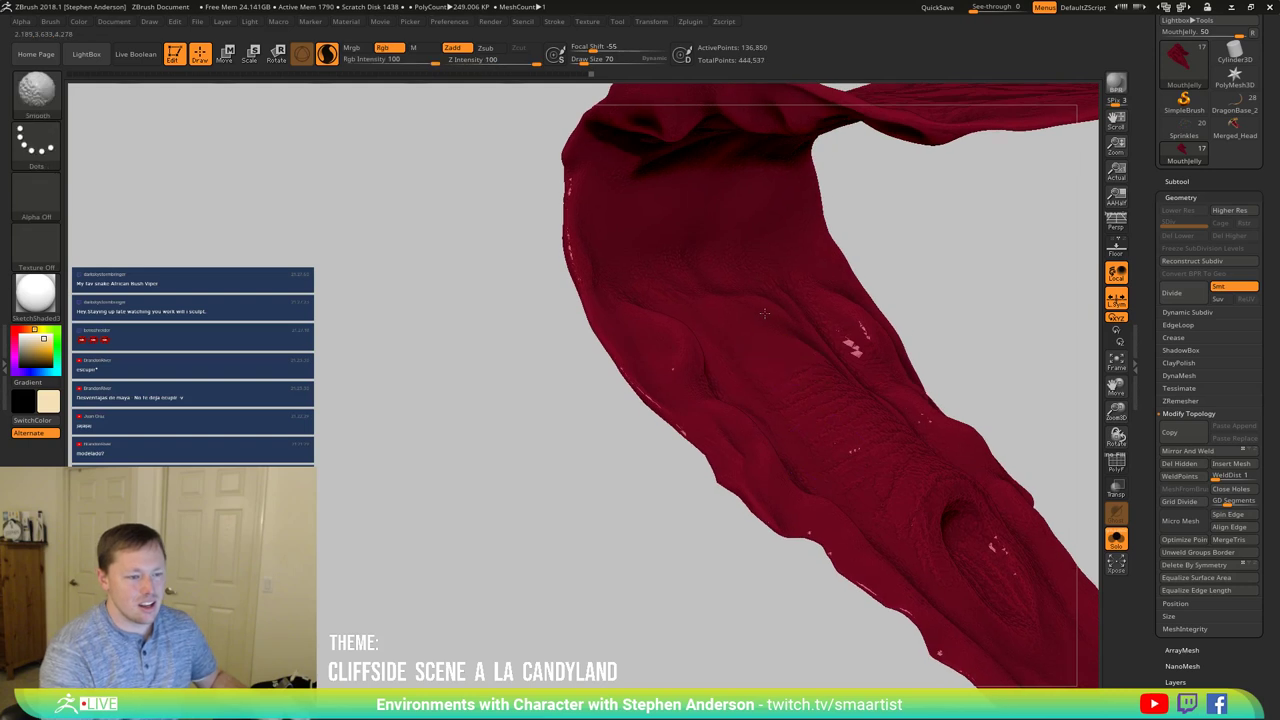
pyautogui.moveTo(729, 266); pyautogui.dragTo(714, 294, button='right')
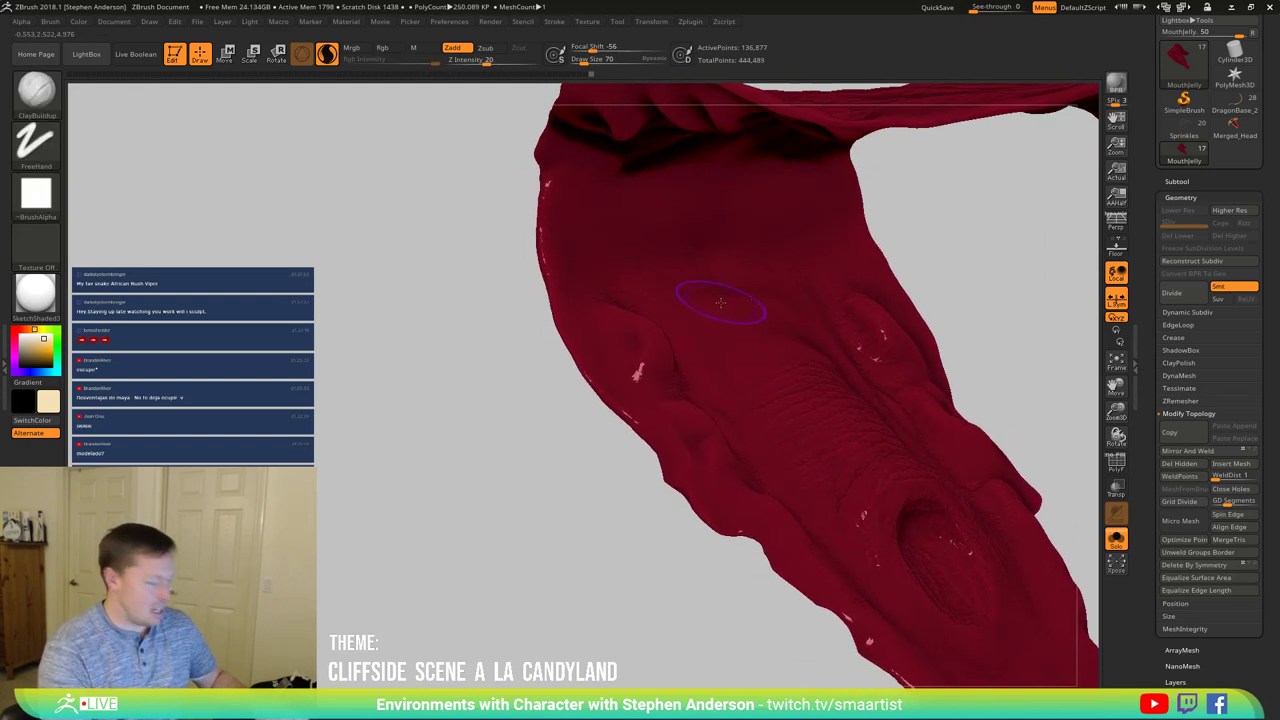
# Step: Swell the central folds behind the tongue opening with the Inflat brush at draw size 70 and smooth them
pyautogui.press('b')
pyautogui.press('i')
pyautogui.press('n')
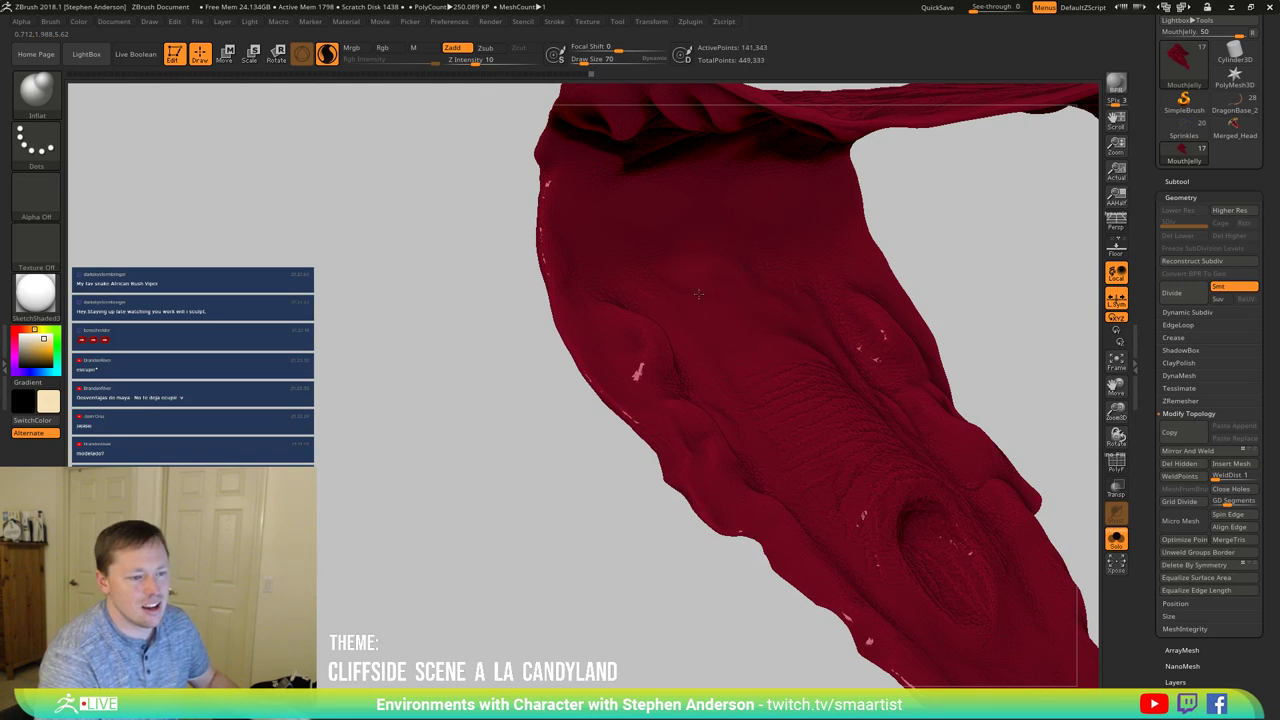
pyautogui.moveTo(700, 300); pyautogui.dragTo(720, 277, button='right')
pyautogui.press('shift')
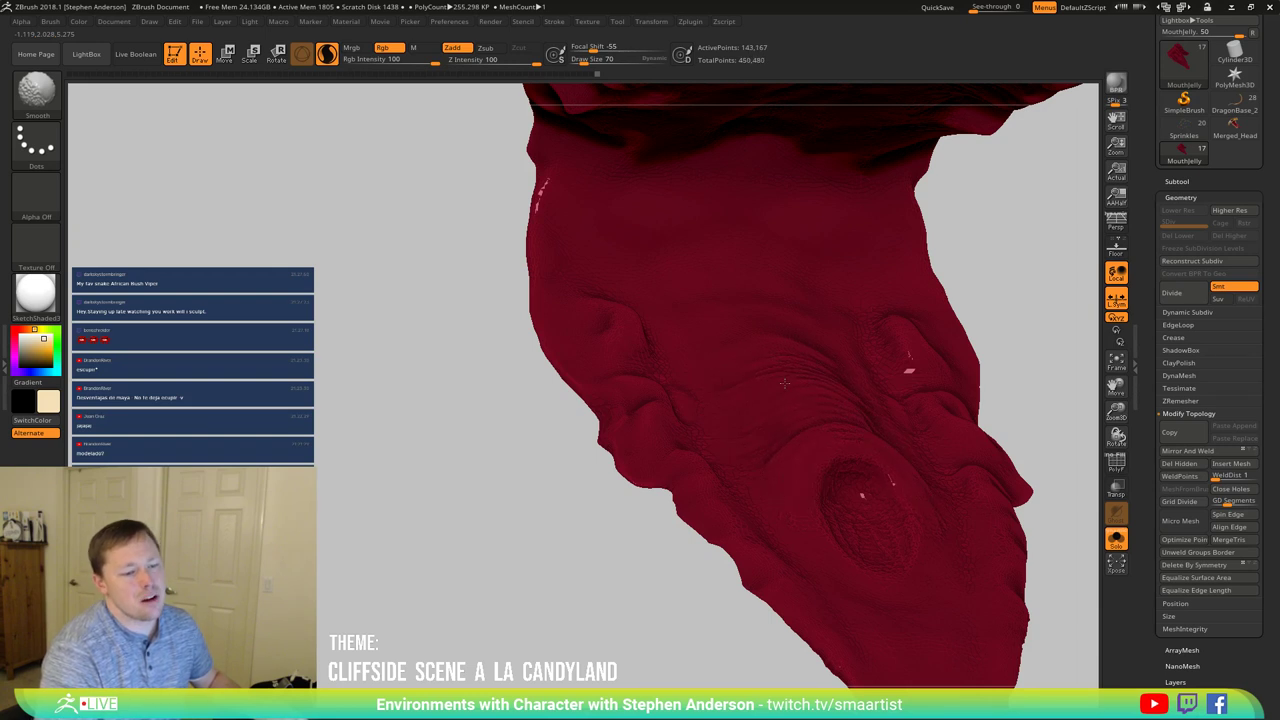
pyautogui.keyDown('shift'); pyautogui.moveTo(800, 359); pyautogui.dragTo(750, 460); pyautogui.keyUp('shift')
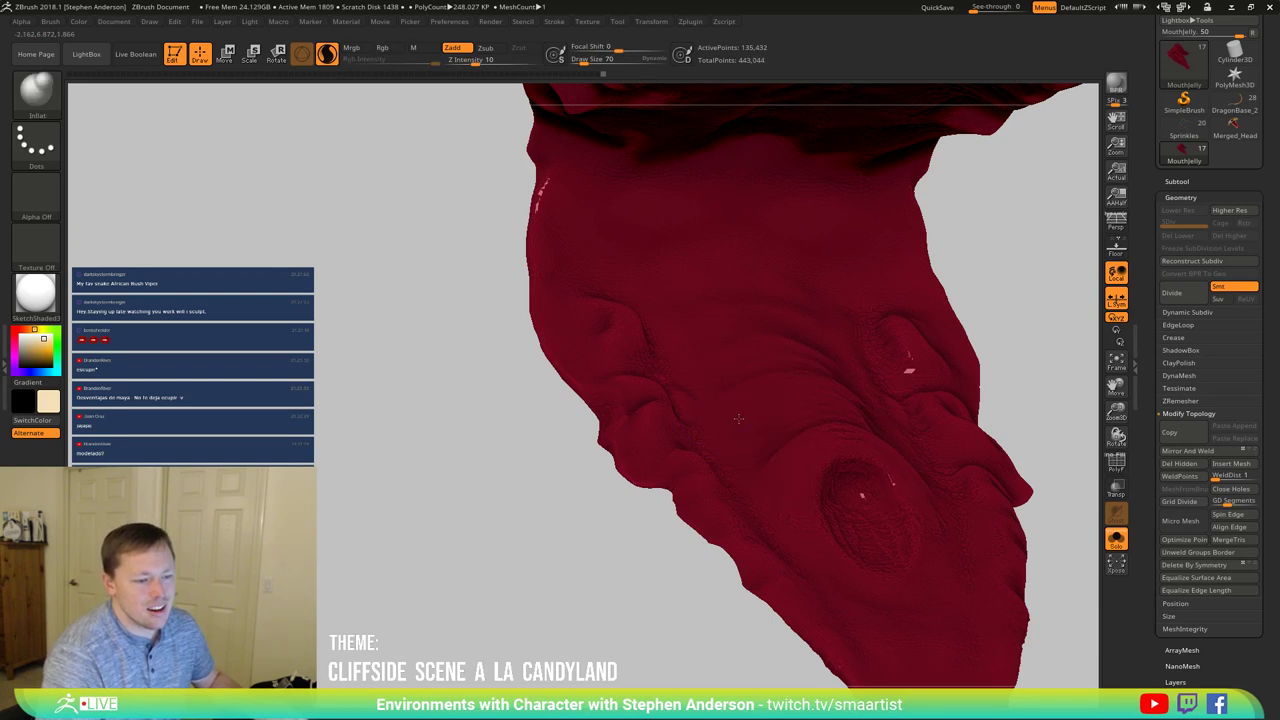
pyautogui.moveTo(752, 458)
pyautogui.mouseDown(button='right')
pyautogui.moveTo(806, 399)
pyautogui.moveTo(612, 390)
pyautogui.mouseUp(button='right')
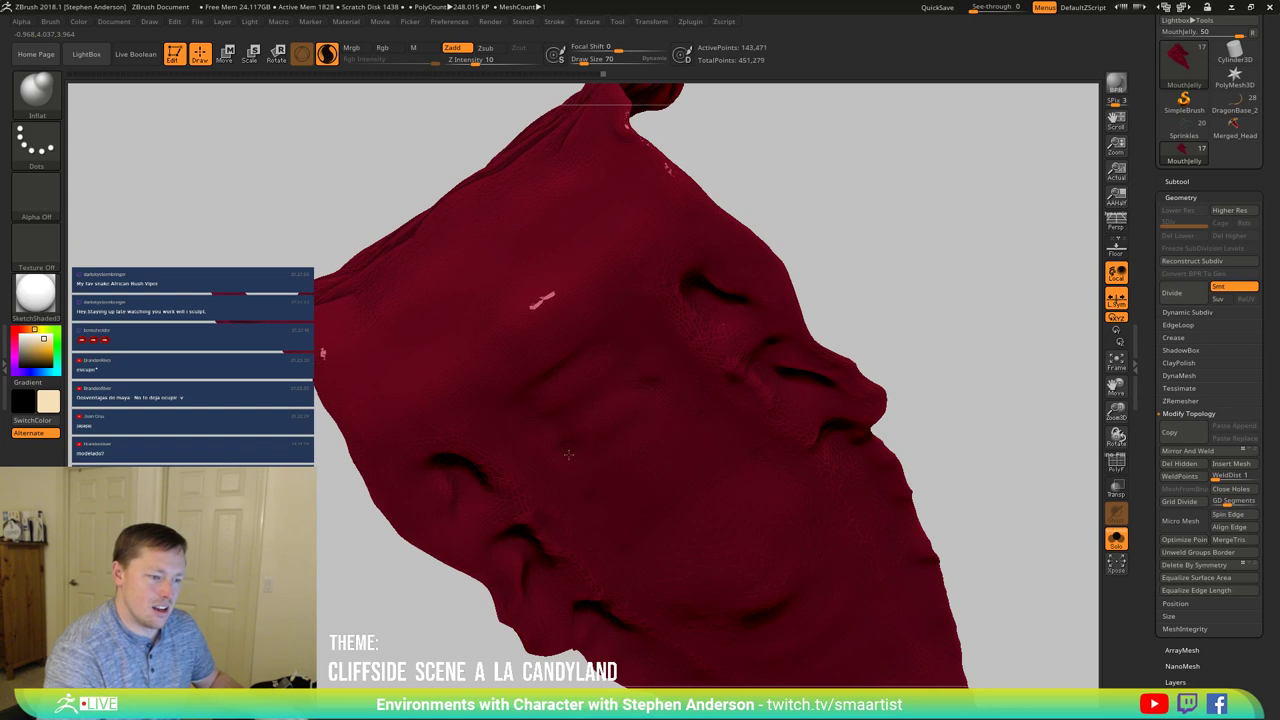
pyautogui.moveTo(568, 454)
pyautogui.mouseDown()
pyautogui.moveTo(565, 429)
pyautogui.moveTo(607, 362)
pyautogui.mouseUp()
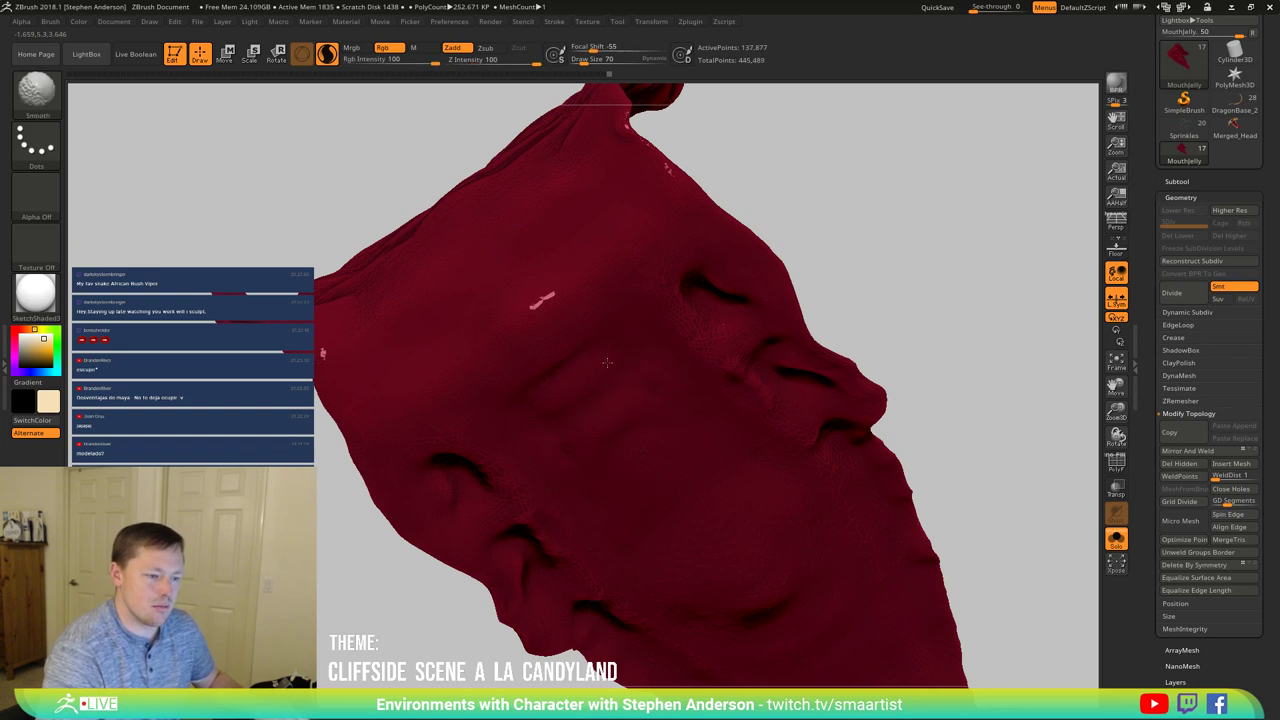
pyautogui.moveTo(930, 372); pyautogui.dragTo(532, 412, button='right')
pyautogui.keyDown('shift'); pyautogui.moveTo(716, 304); pyautogui.dragTo(738, 279); pyautogui.keyUp('shift')
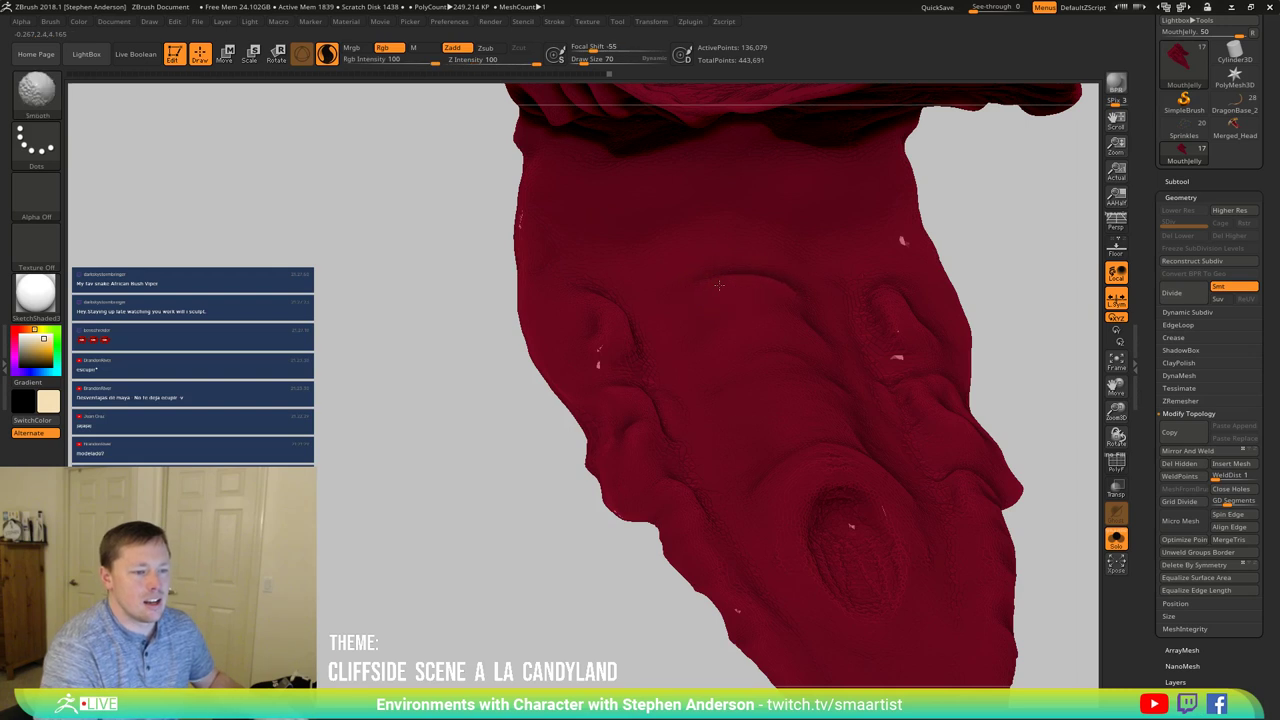
# Step: Flatten the raised central fold behind the tongue opening with the TrimDynamic brush
pyautogui.press('b')
pyautogui.press('t')
pyautogui.press('d')
pyautogui.moveTo(719, 285); pyautogui.dragTo(763, 270, button='right')
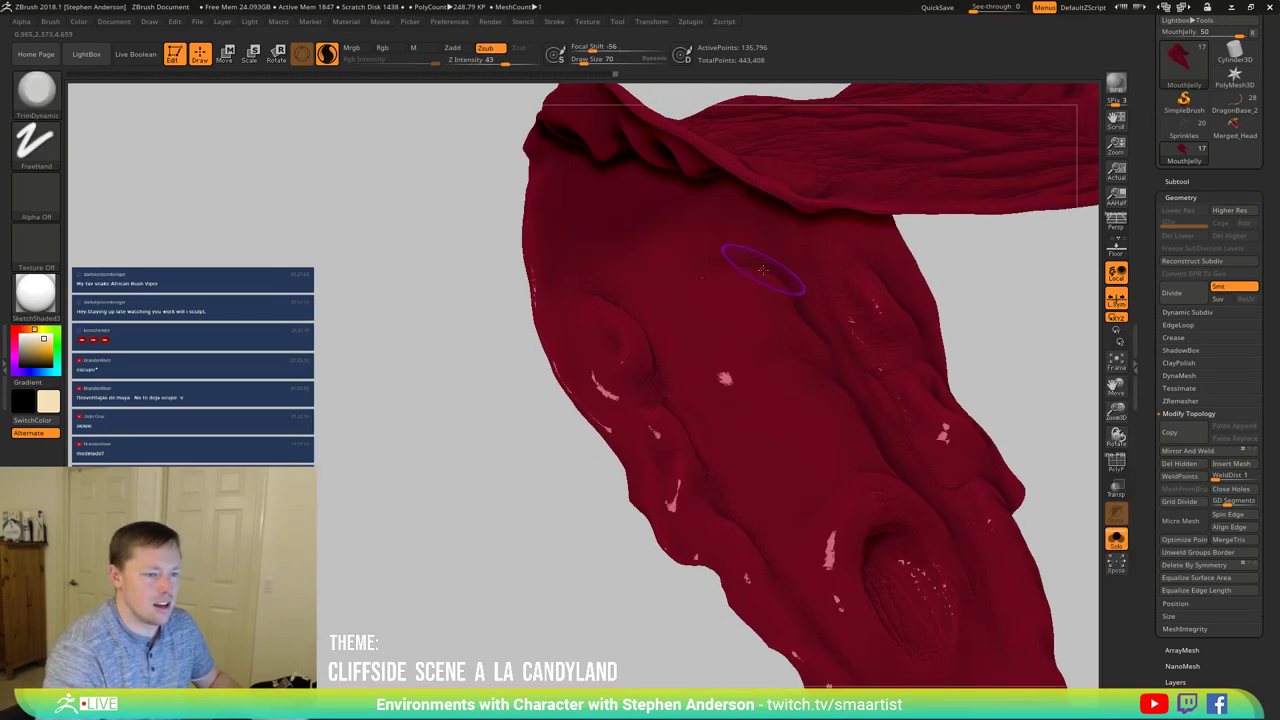
pyautogui.moveTo(763, 270); pyautogui.dragTo(761, 287)
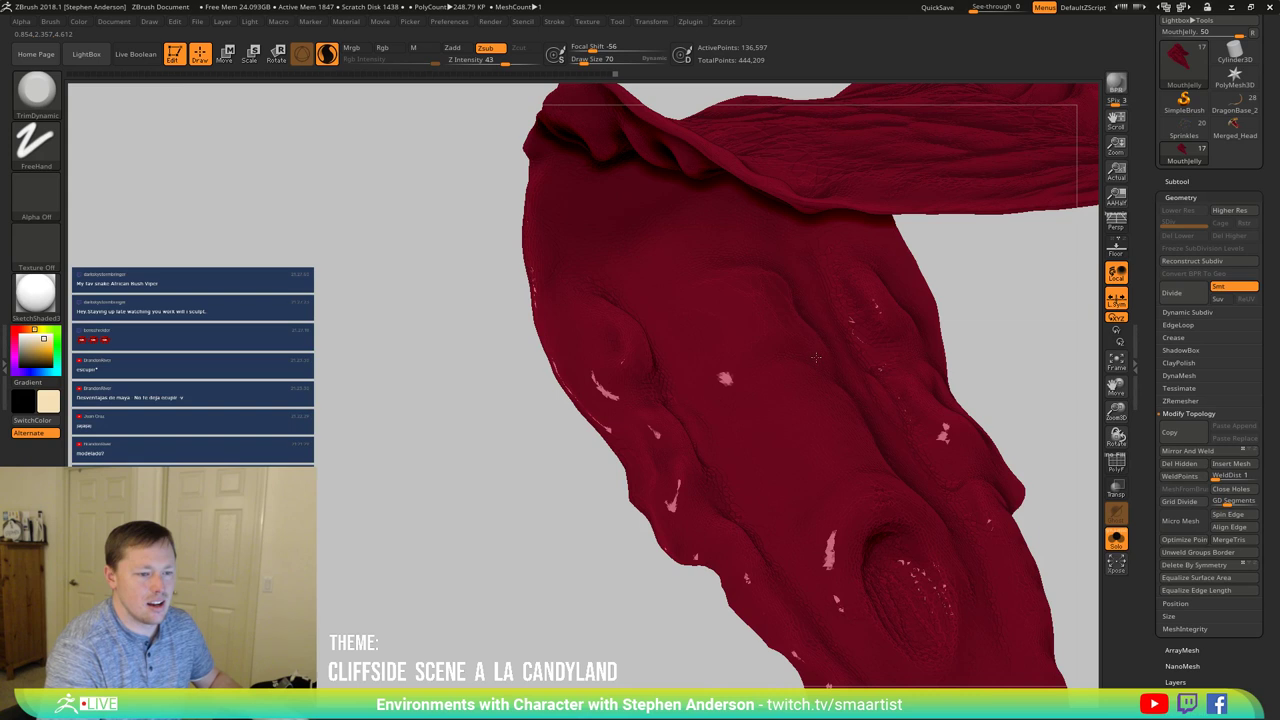
pyautogui.moveTo(827, 370)
pyautogui.mouseDown()
pyautogui.moveTo(711, 366)
pyautogui.moveTo(672, 336)
pyautogui.mouseUp()
pyautogui.moveTo(748, 277)
pyautogui.mouseDown()
pyautogui.moveTo(702, 288)
pyautogui.moveTo(722, 310)
pyautogui.moveTo(725, 266)
pyautogui.mouseUp()
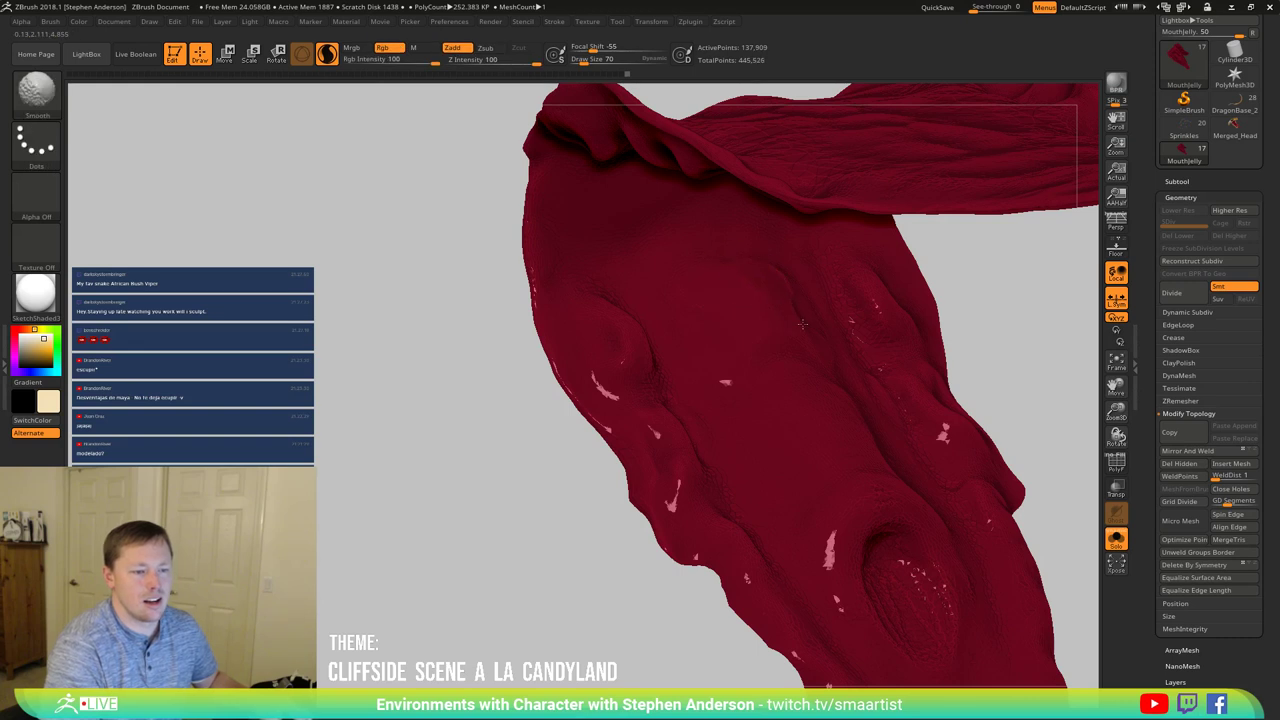
# Step: Smooth and trim the remaining ridges between the central fold and the tongue opening
pyautogui.moveTo(797, 306)
pyautogui.keyDown('shift'); pyautogui.mouseDown()
pyautogui.moveTo(794, 294)
pyautogui.moveTo(792, 332)
pyautogui.mouseUp(); pyautogui.keyUp('shift')
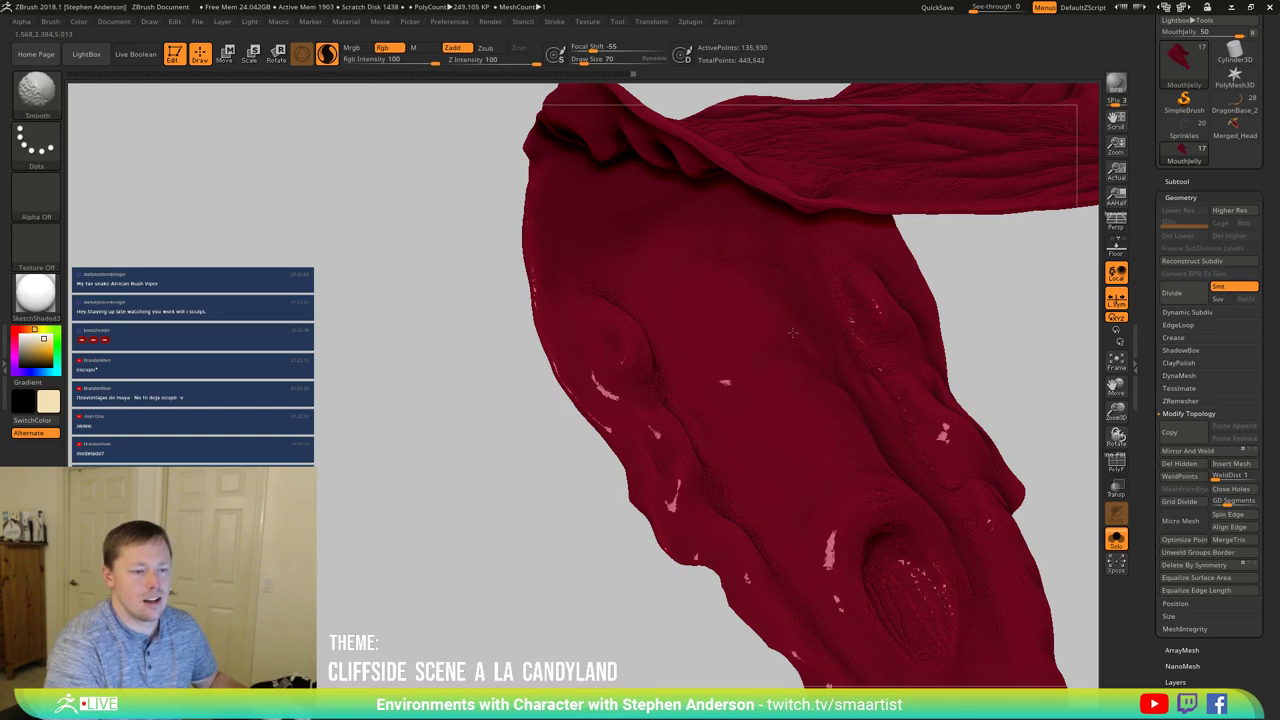
pyautogui.keyDown('shift'); pyautogui.moveTo(823, 388); pyautogui.dragTo(834, 381); pyautogui.keyUp('shift')
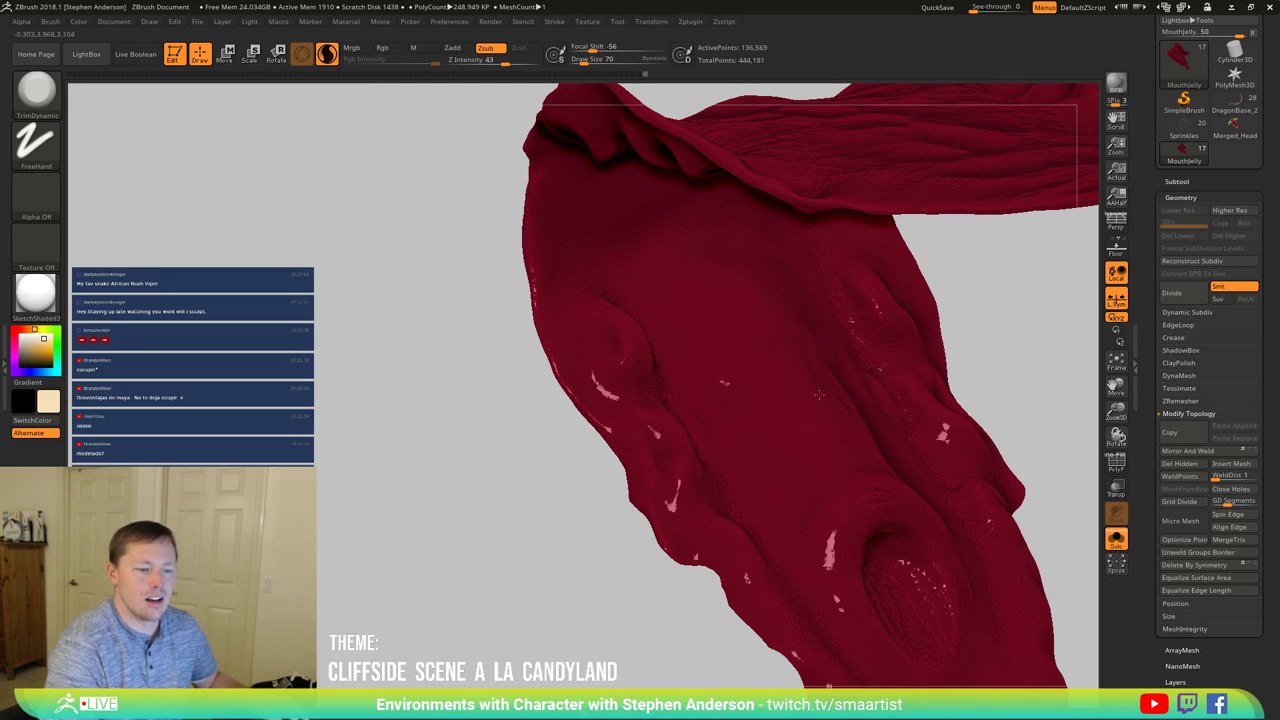
pyautogui.moveTo(819, 394); pyautogui.dragTo(792, 332)
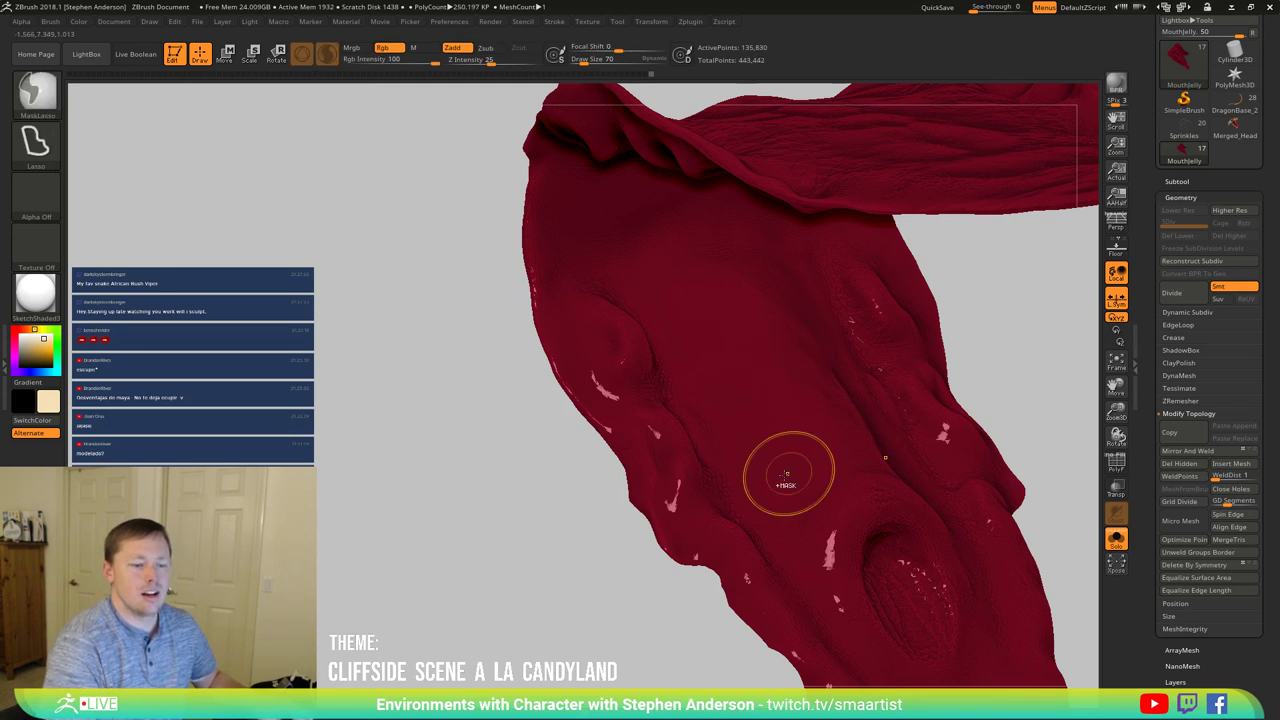
pyautogui.moveTo(788, 480)
pyautogui.keyDown('ctrl'); pyautogui.mouseDown(button='right')
pyautogui.moveTo(717, 420)
pyautogui.moveTo(778, 435)
pyautogui.mouseUp(button='right'); pyautogui.keyUp('ctrl')
pyautogui.moveTo(777, 435)
pyautogui.mouseDown()
pyautogui.moveTo(750, 420)
pyautogui.moveTo(772, 442)
pyautogui.mouseUp()
pyautogui.moveTo(788, 498)
pyautogui.mouseDown()
pyautogui.moveTo(900, 434)
pyautogui.moveTo(897, 391)
pyautogui.moveTo(898, 407)
pyautogui.mouseUp()
pyautogui.moveTo(858, 410)
pyautogui.mouseDown()
pyautogui.moveTo(663, 403)
pyautogui.moveTo(717, 371)
pyautogui.moveTo(716, 401)
pyautogui.moveTo(843, 517)
pyautogui.moveTo(857, 470)
pyautogui.moveTo(1095, 540)
pyautogui.mouseUp()
pyautogui.press('shift')
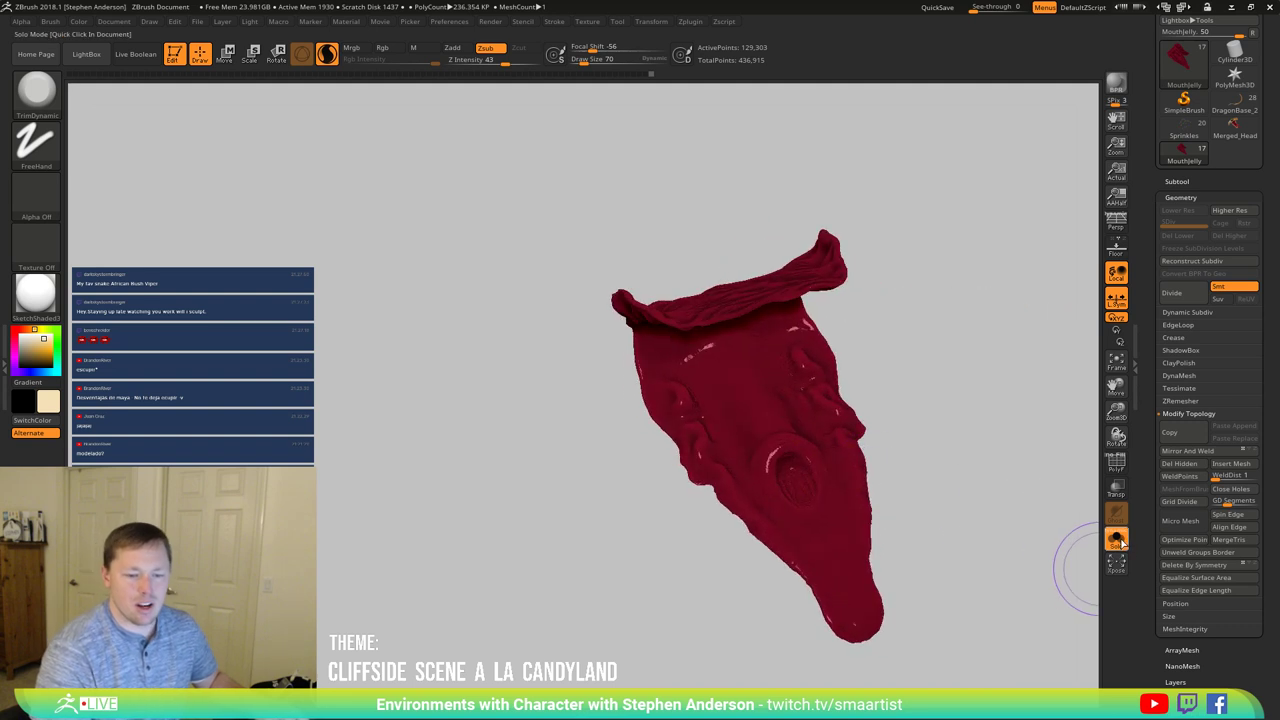
# Step: Show the full head and adjust the jelly around the tongue's base using the Move brush at draw size 189
pyautogui.click(1116, 540)
pyautogui.moveTo(795, 447); pyautogui.dragTo(790, 480, button='right')
pyautogui.press('b')
pyautogui.press('m')
pyautogui.press('v')
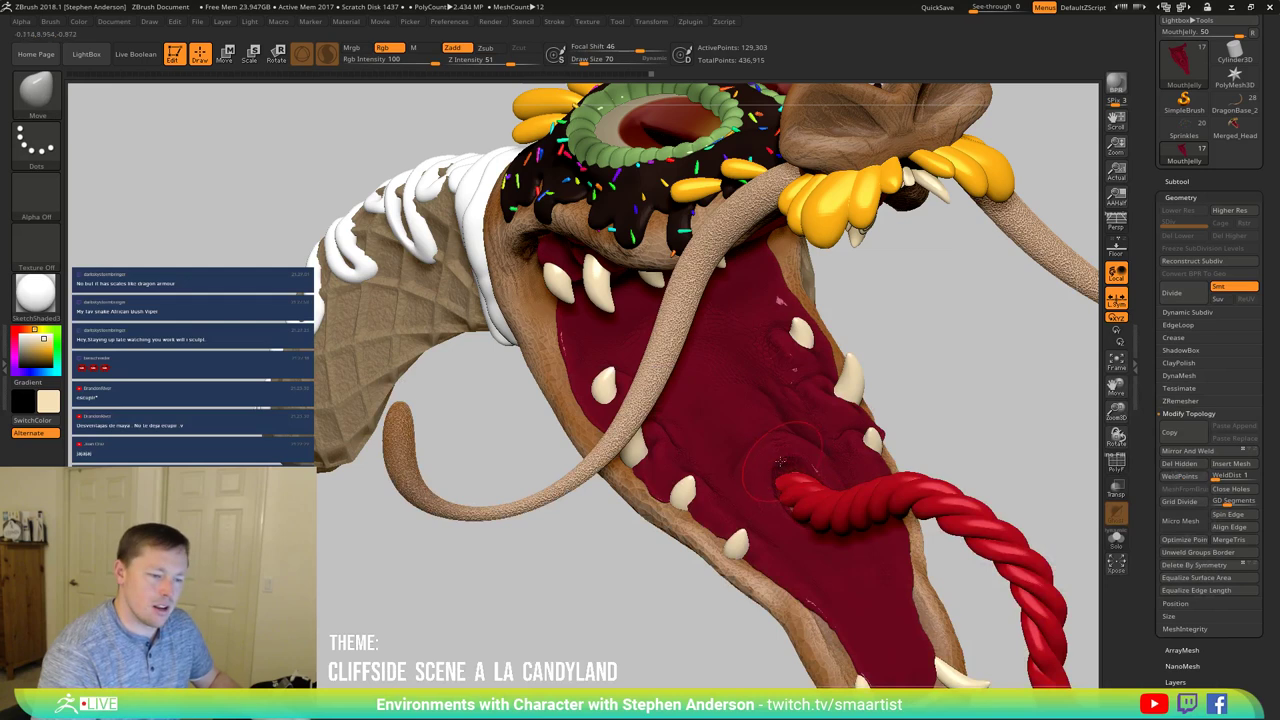
pyautogui.press('s')
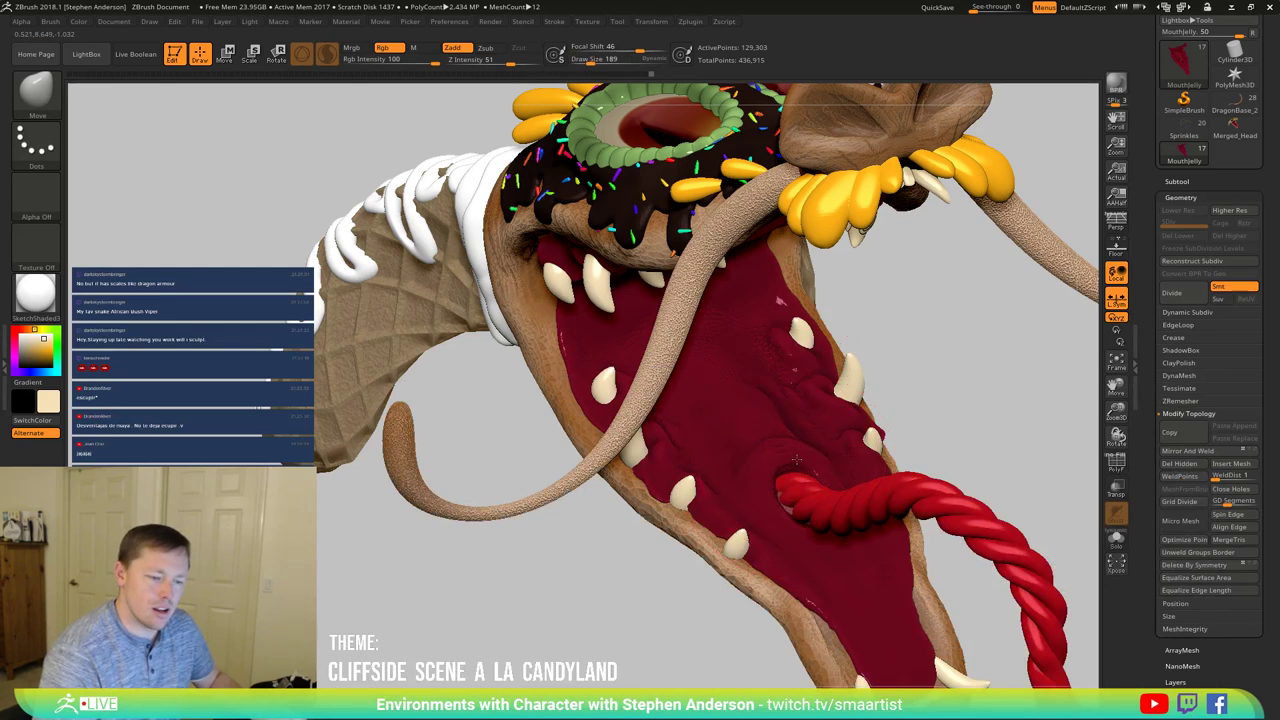
pyautogui.moveTo(798, 461); pyautogui.dragTo(806, 466)
# Step: Make the red twisted tongue the active subtool with the whole head in view
pyautogui.moveTo(822, 450)
pyautogui.mouseDown(button='right')
pyautogui.moveTo(788, 479)
pyautogui.moveTo(812, 513)
pyautogui.moveTo(816, 460)
pyautogui.moveTo(795, 490)
pyautogui.moveTo(835, 522)
pyautogui.mouseUp(button='right')
pyautogui.keyDown('alt'); pyautogui.click(788, 479); pyautogui.keyUp('alt')
pyautogui.press('ctrl')
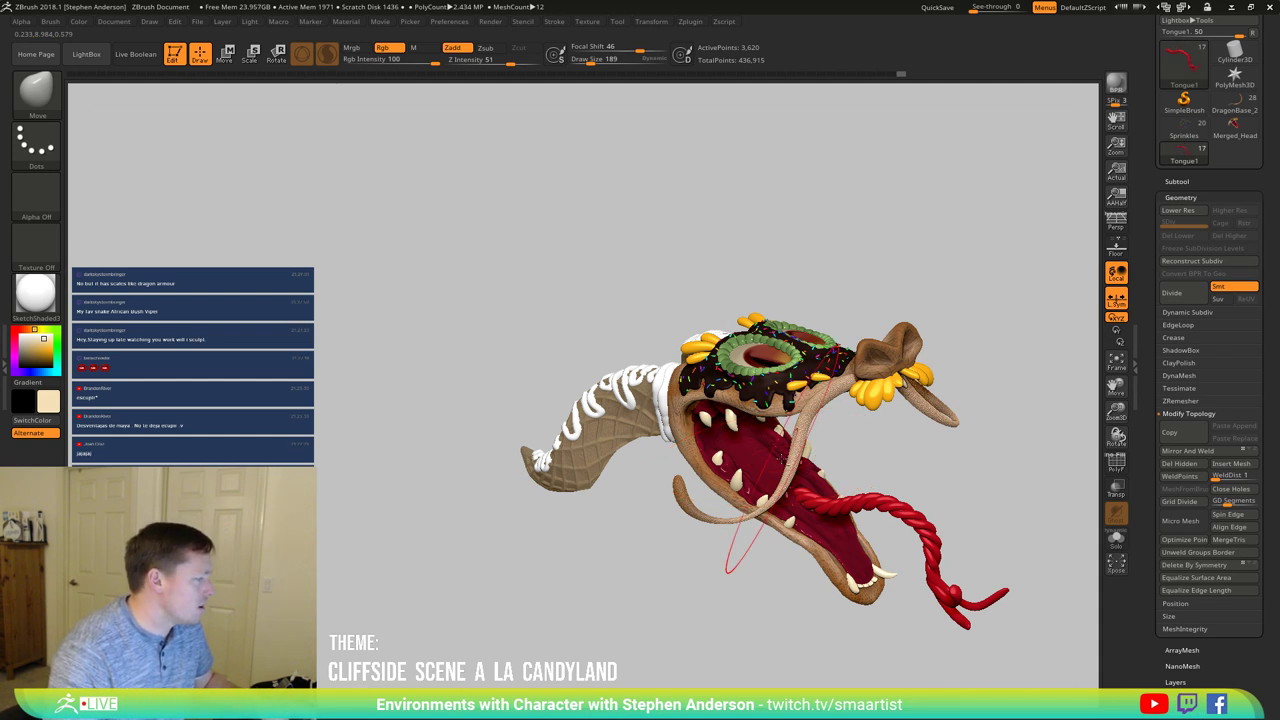
# Step: Switch to the web browser and search Google for "african bush viper"
pyautogui.hotkey('alt', 'Tab')
pyautogui.click(360, 35)
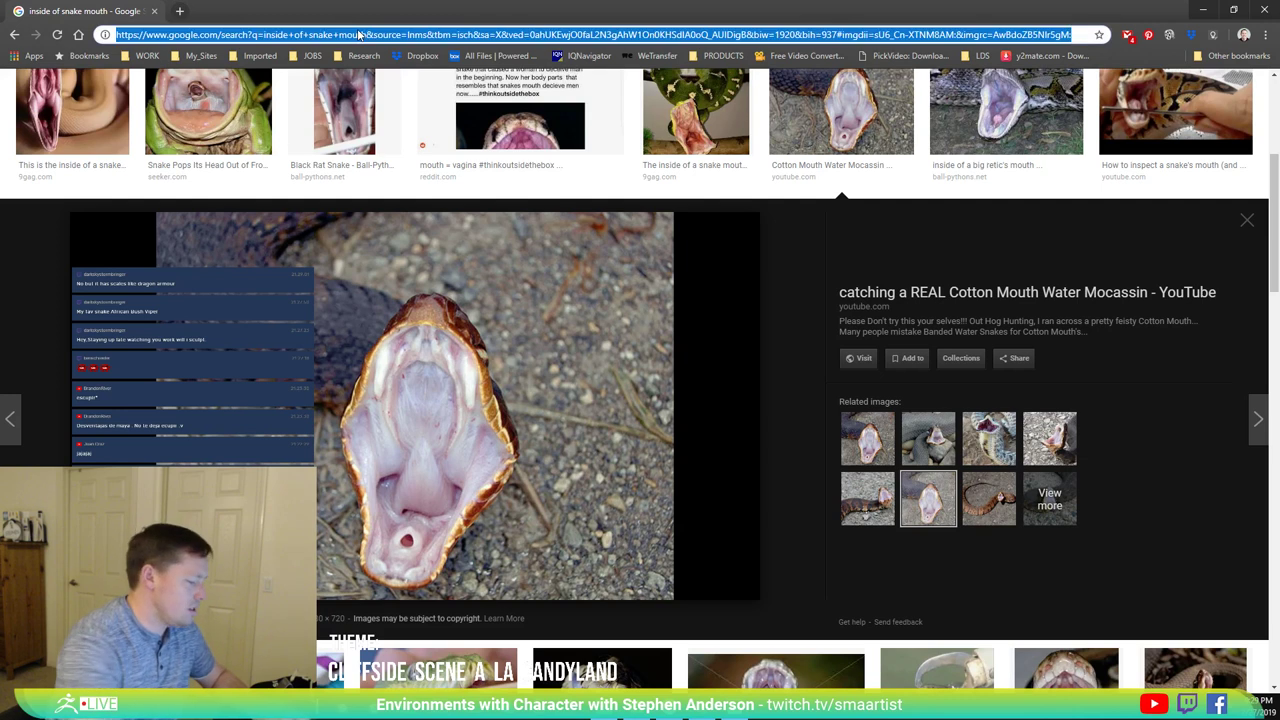
pyautogui.write('African ')
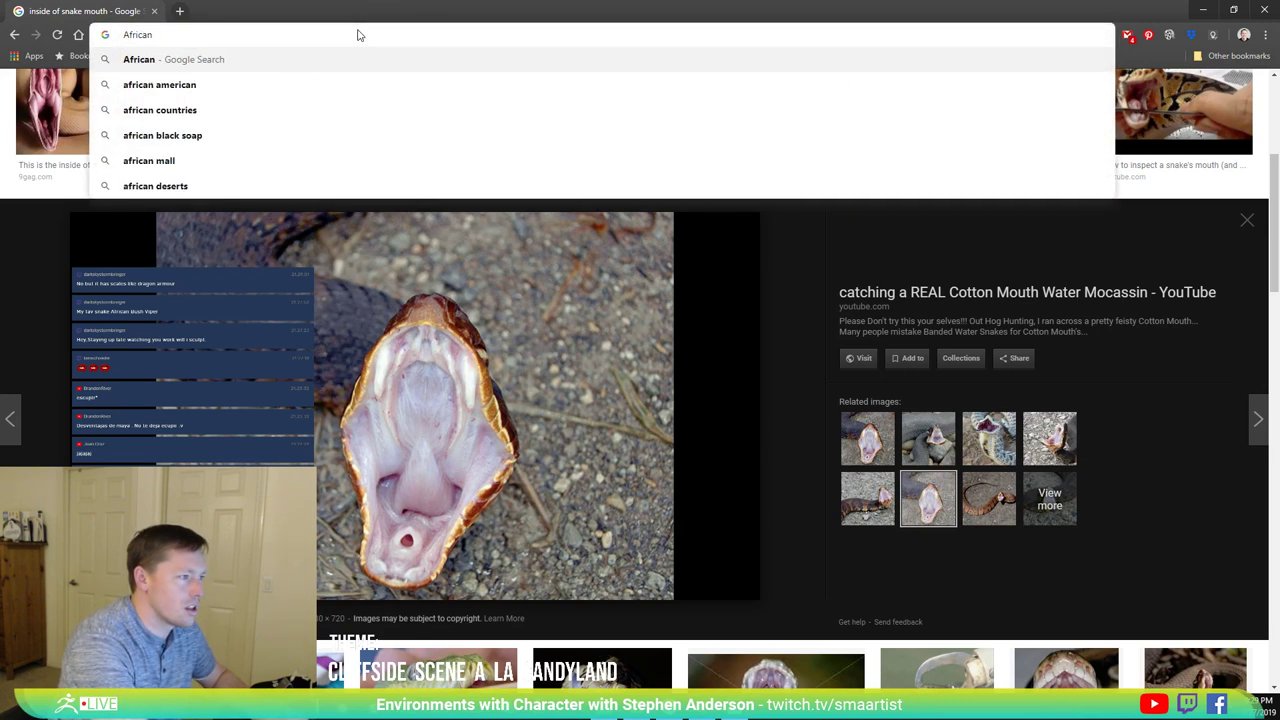
pyautogui.write('Bush')
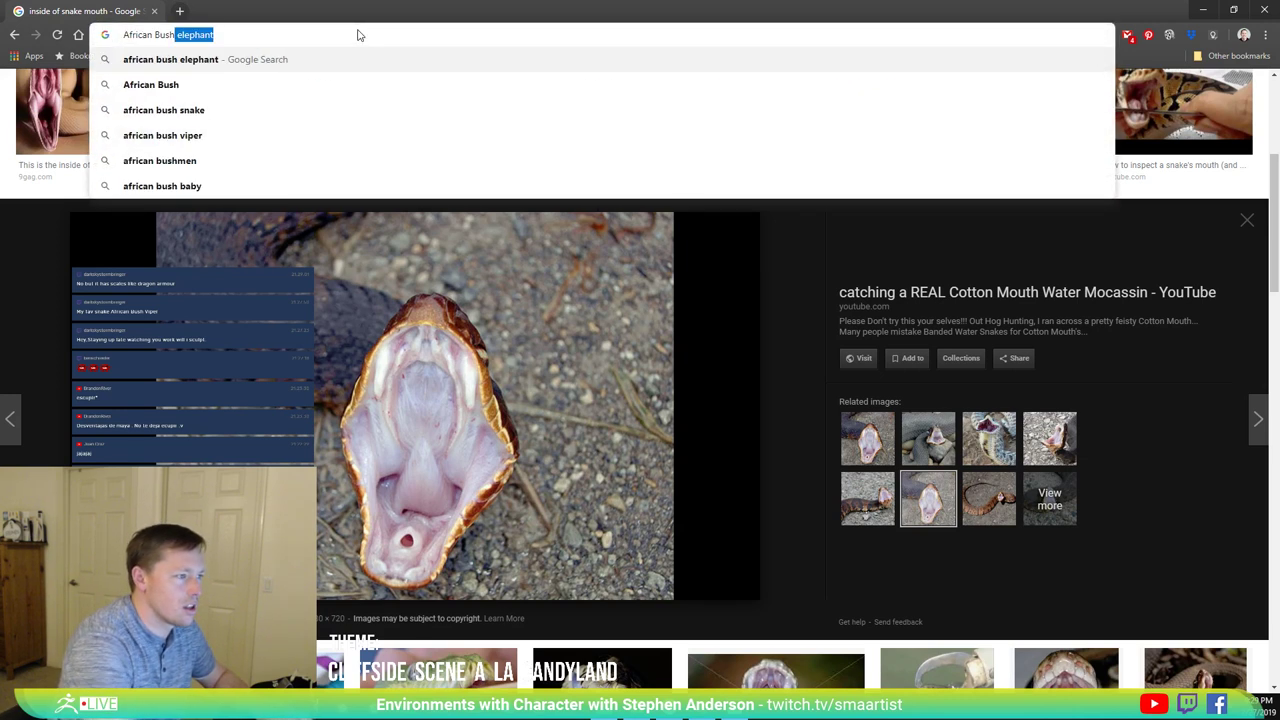
pyautogui.press('Down')
pyautogui.press('Down')
pyautogui.press('Down')
pyautogui.press('Return')
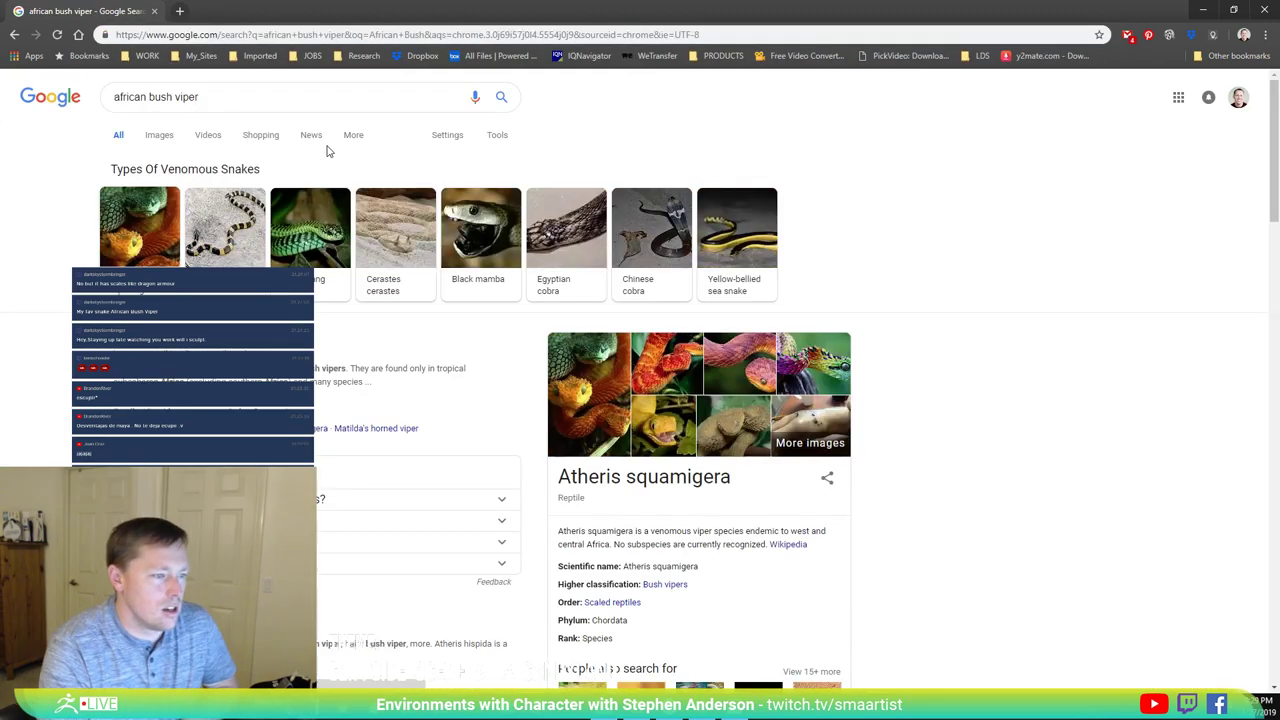
# Step: Browse the African bush viper image results, viewing the red viper from Pinterest and the Wikipedia Atheris squamigera photo
pyautogui.click(164, 141)
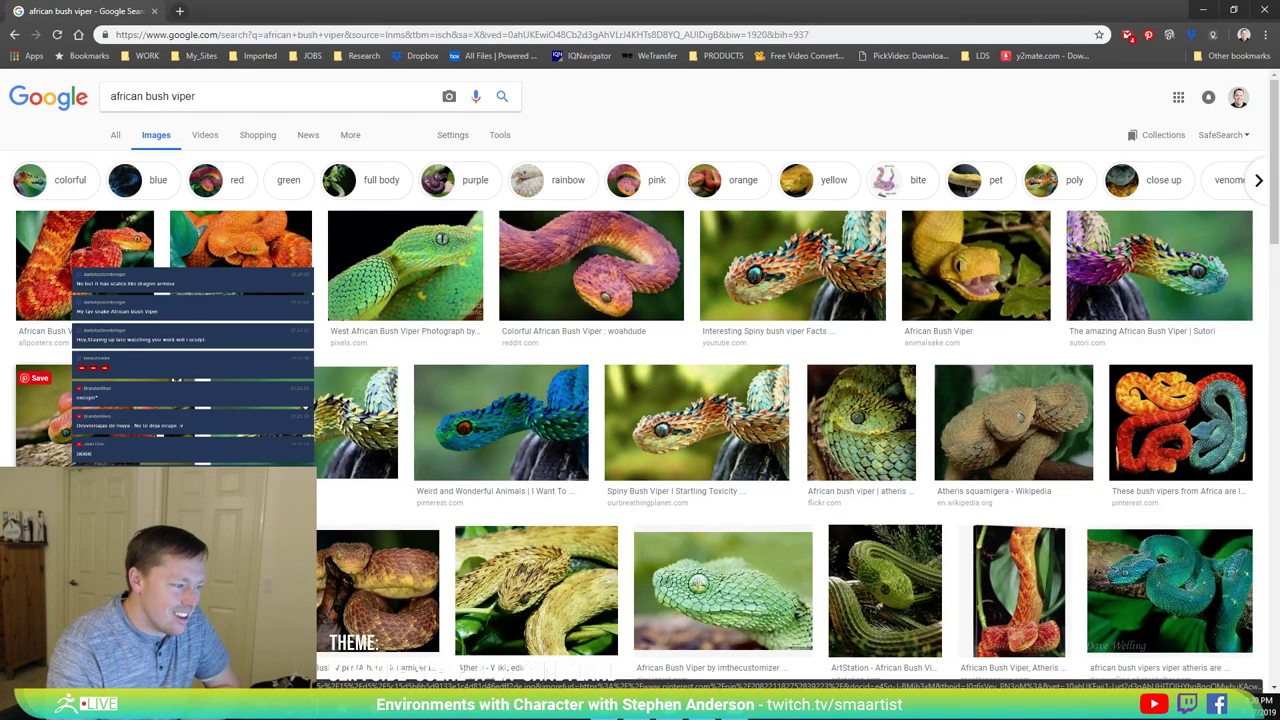
pyautogui.click(45, 420)
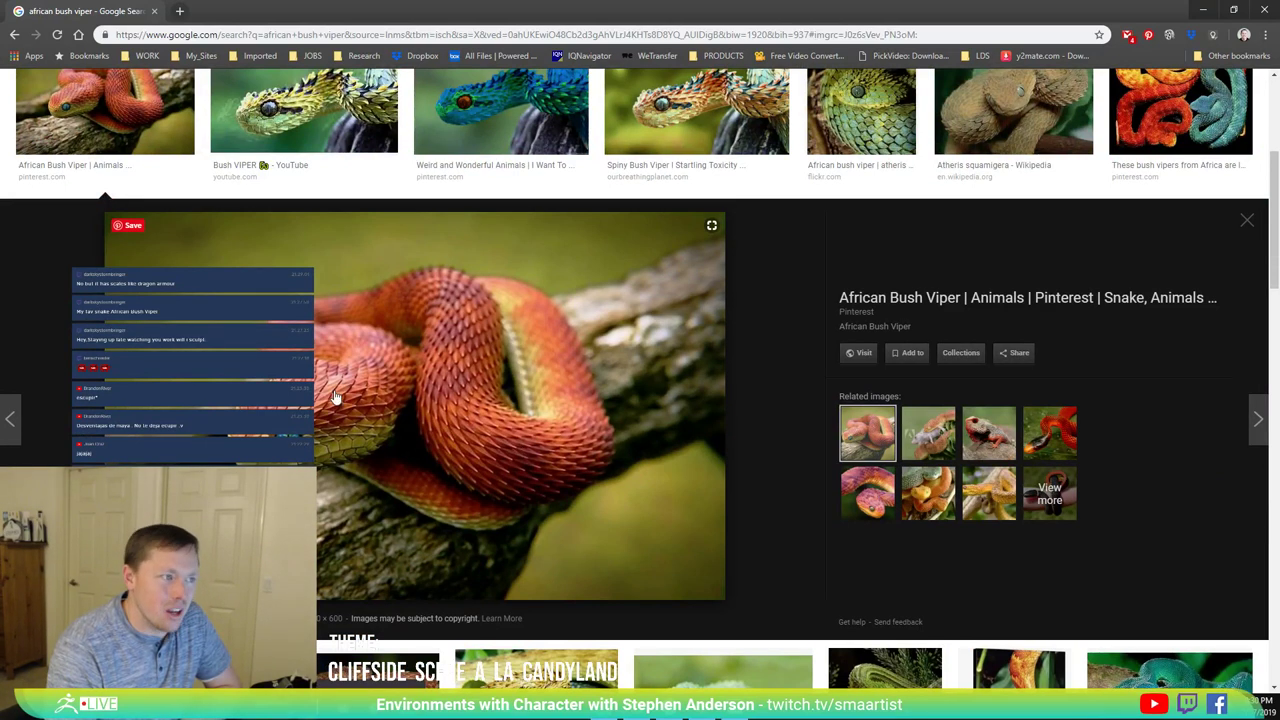
pyautogui.click(1245, 225)
pyautogui.click(1003, 185)
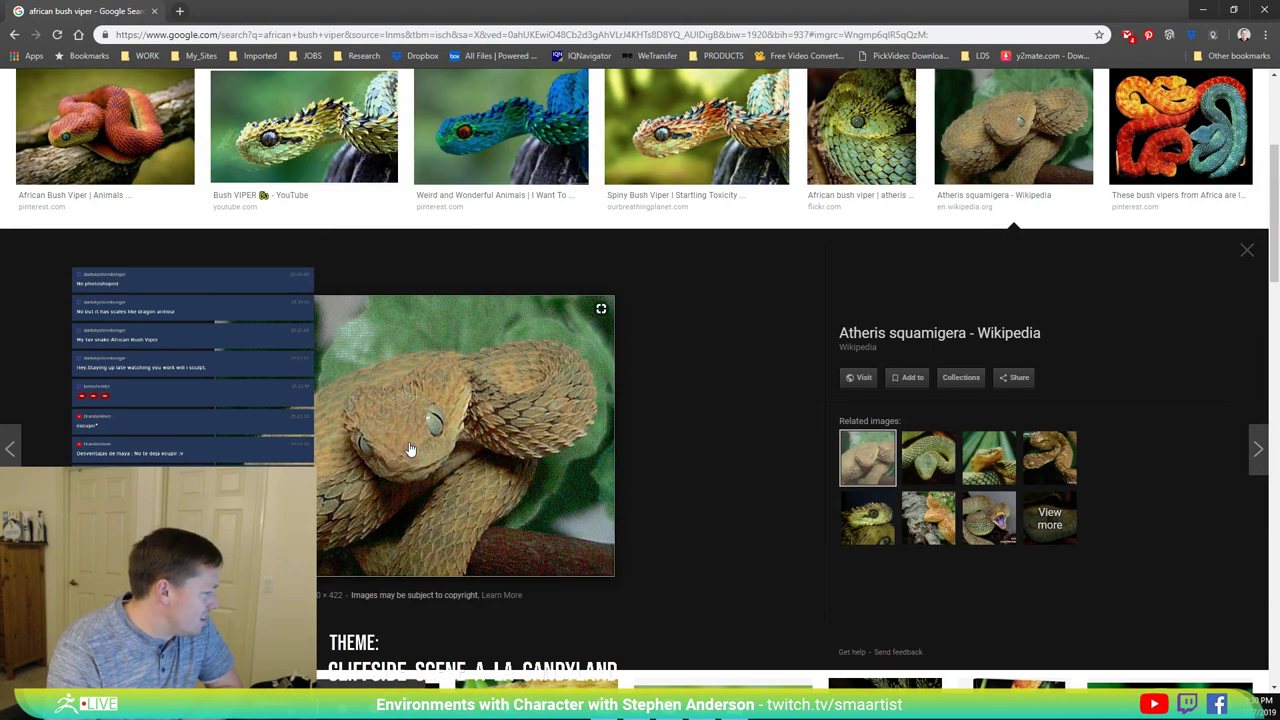
# Step: Look further through the African bush viper image results, including the West African bush viper photo from ALiEM
pyautogui.click(1247, 252)
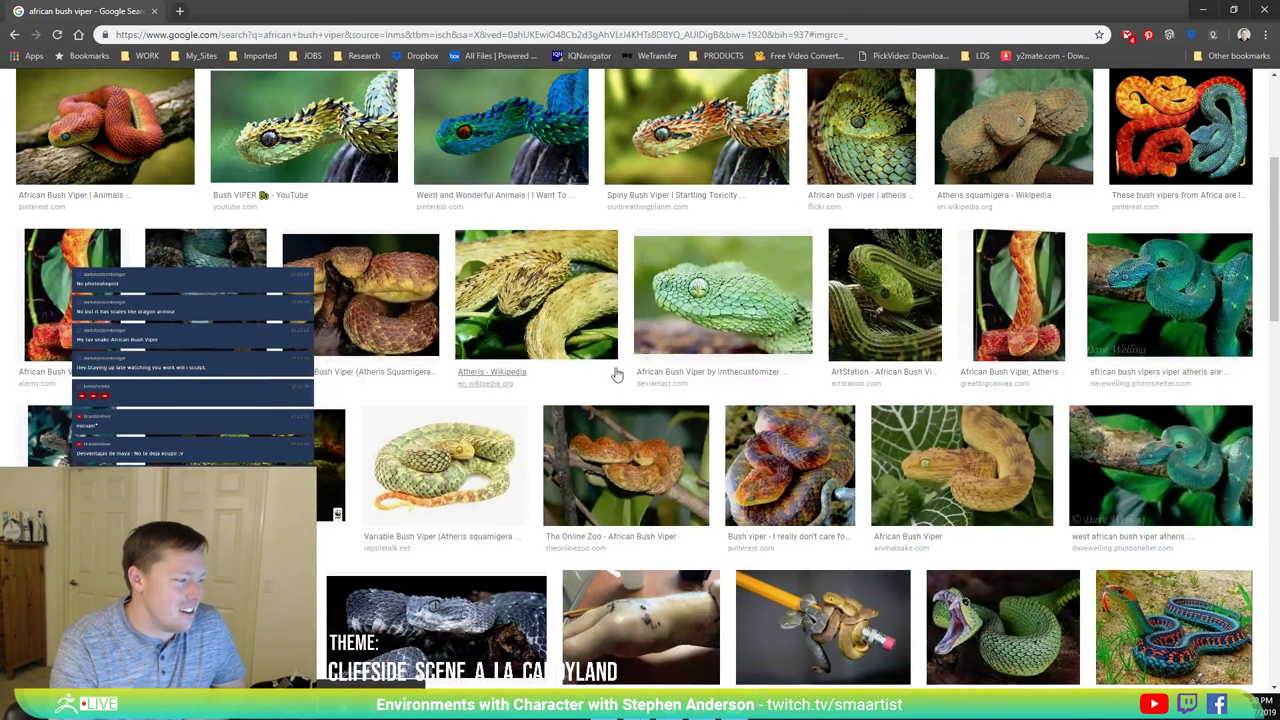
pyautogui.scroll(-1, 613, 374)
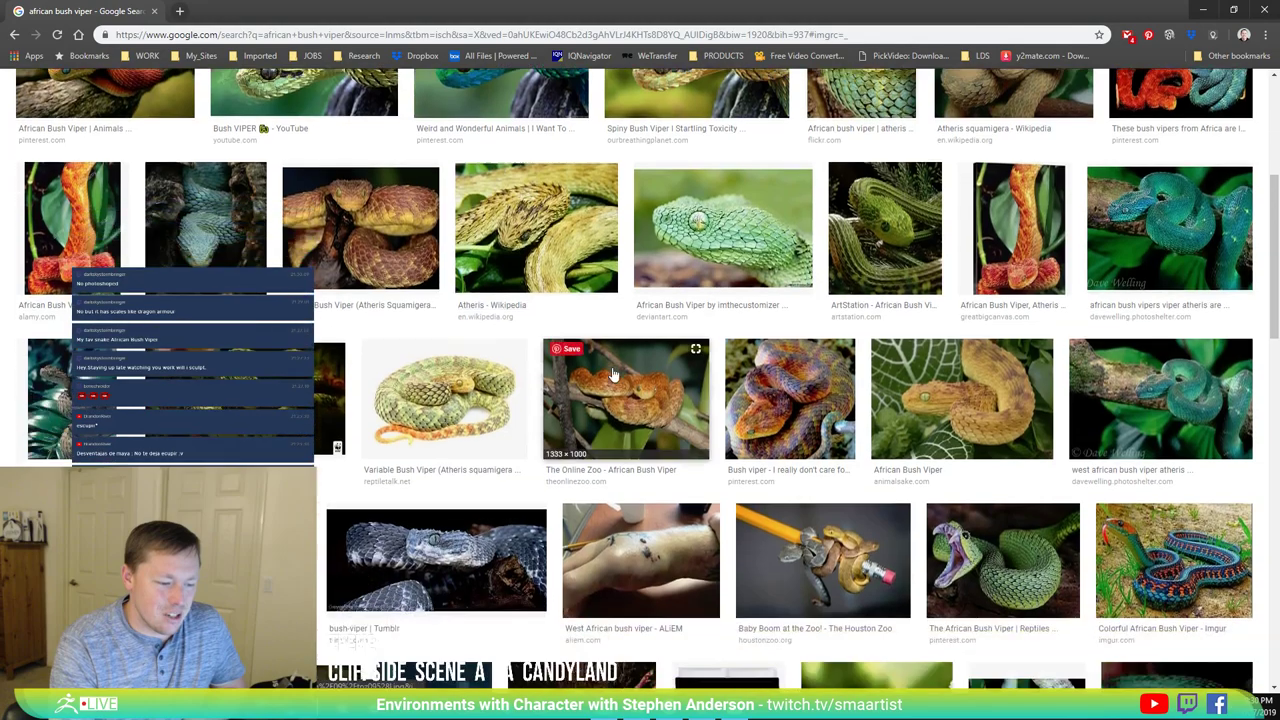
pyautogui.click(662, 535)
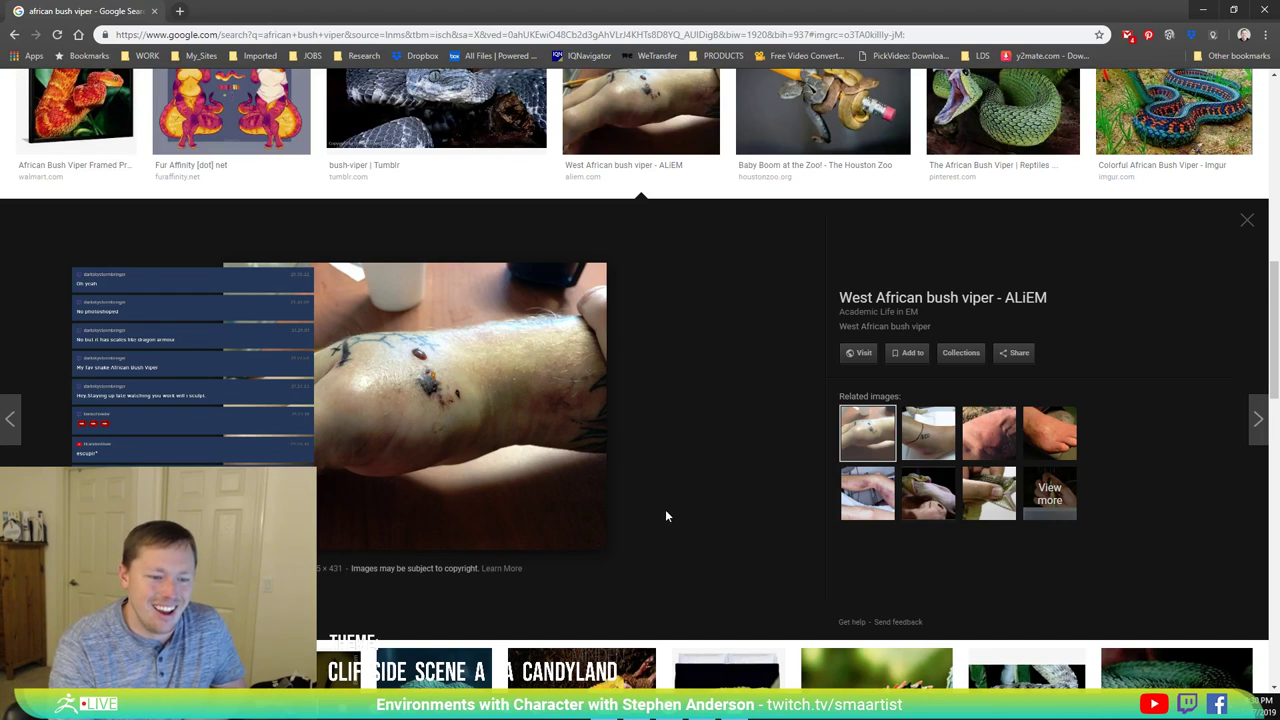
pyautogui.click(1242, 220)
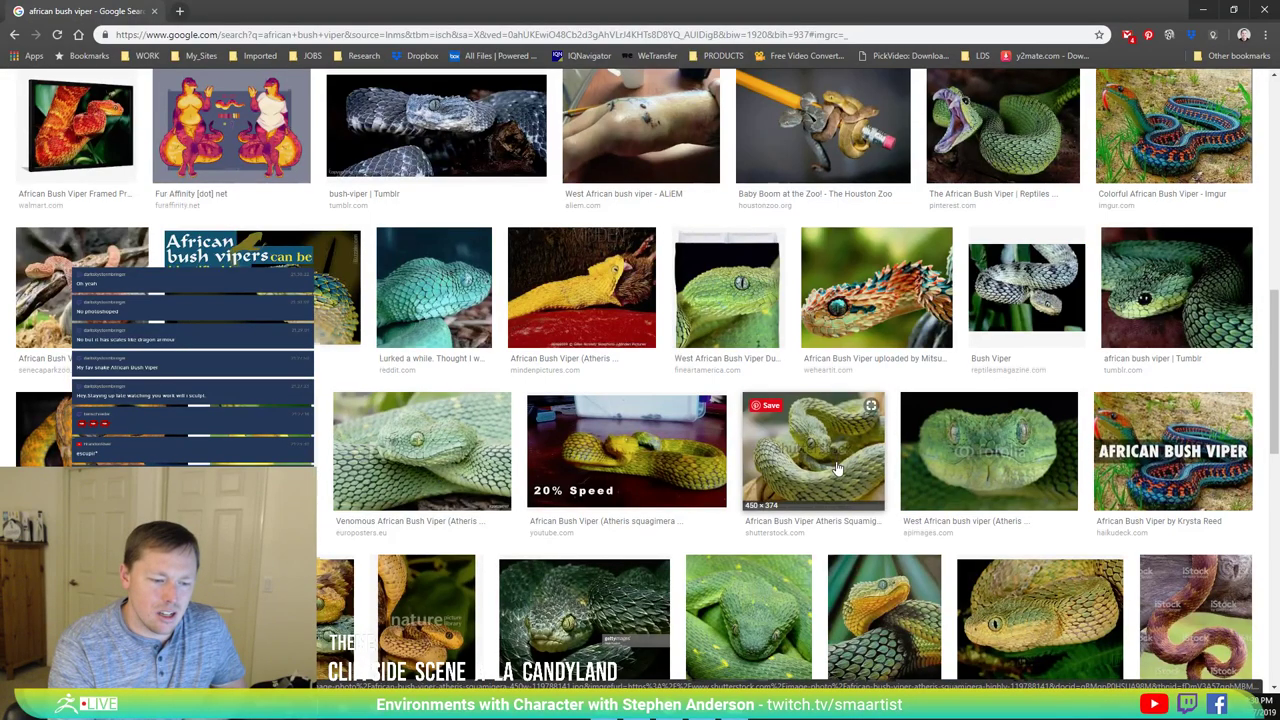
# Step: Open the Pinterest result "Painting of an African bush viper" and add it to the saved images
pyautogui.scroll(-2, 870, 530)
pyautogui.click(870, 530)
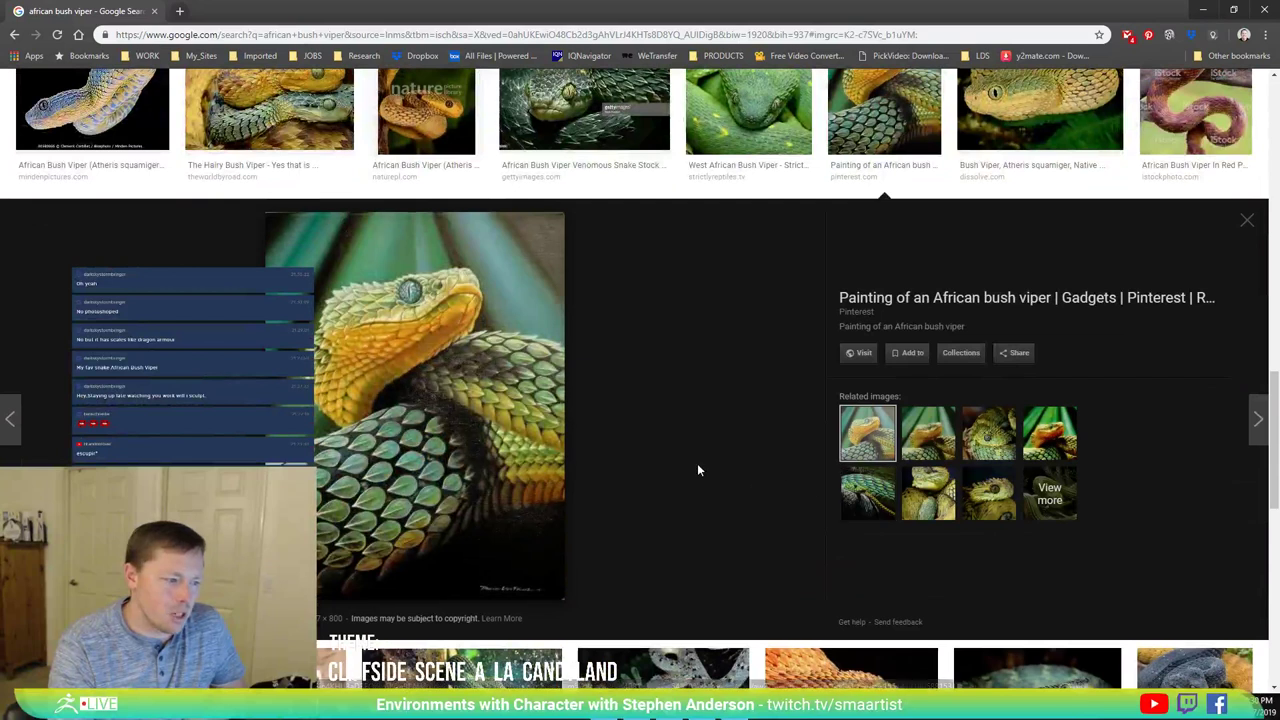
pyautogui.click(914, 355)
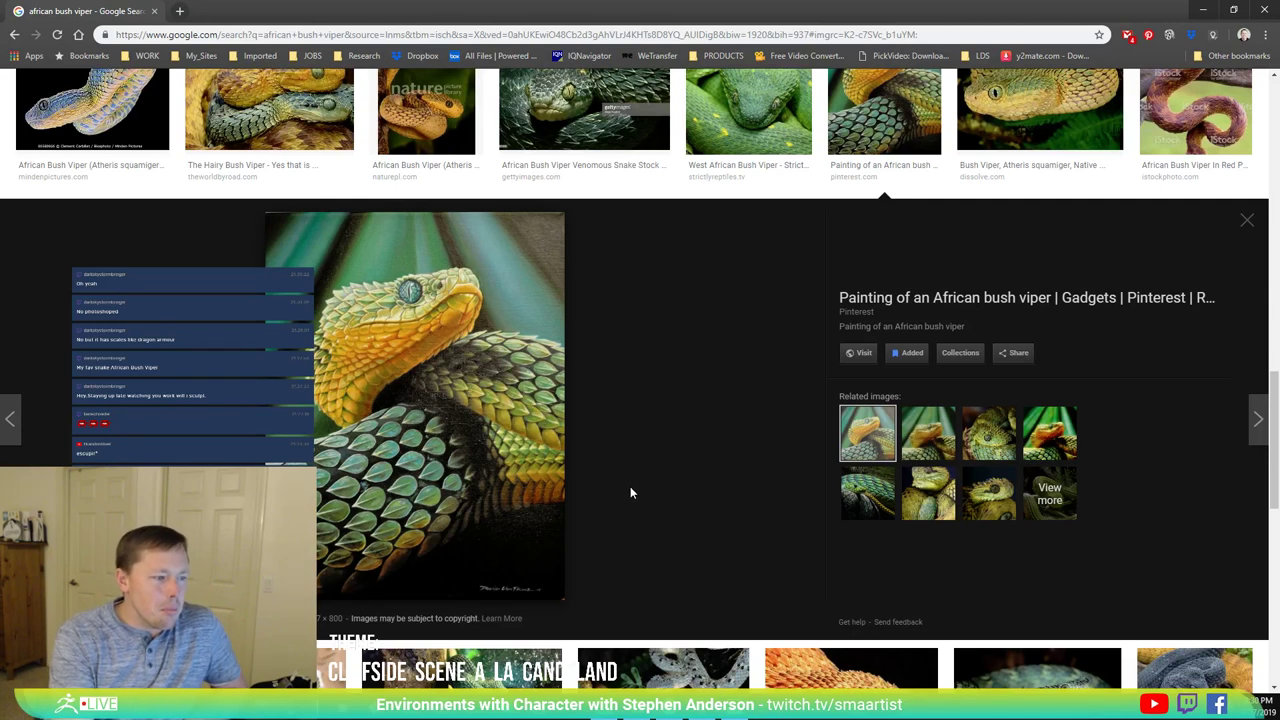
# Step: View the related Hairy Bush Viper poster and save the Getty Images African Bush Viper Venomous Snake photo
pyautogui.click(940, 495)
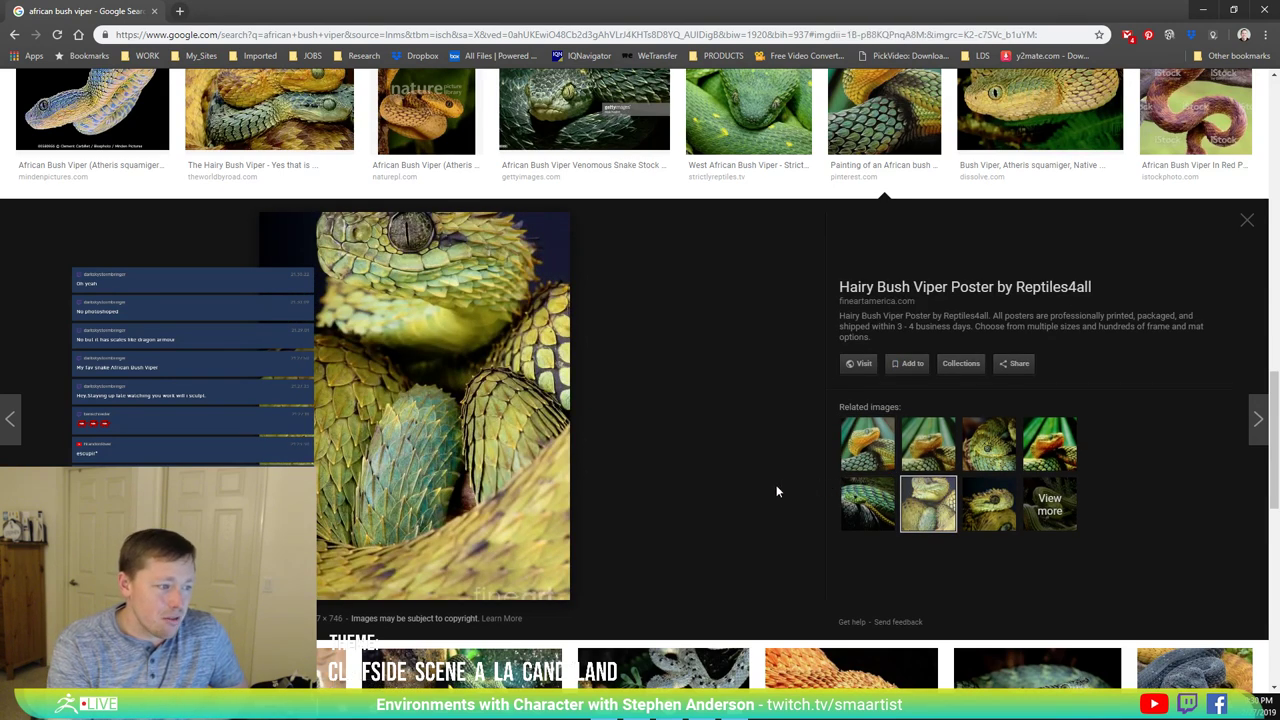
pyautogui.scroll(-3, 776, 491)
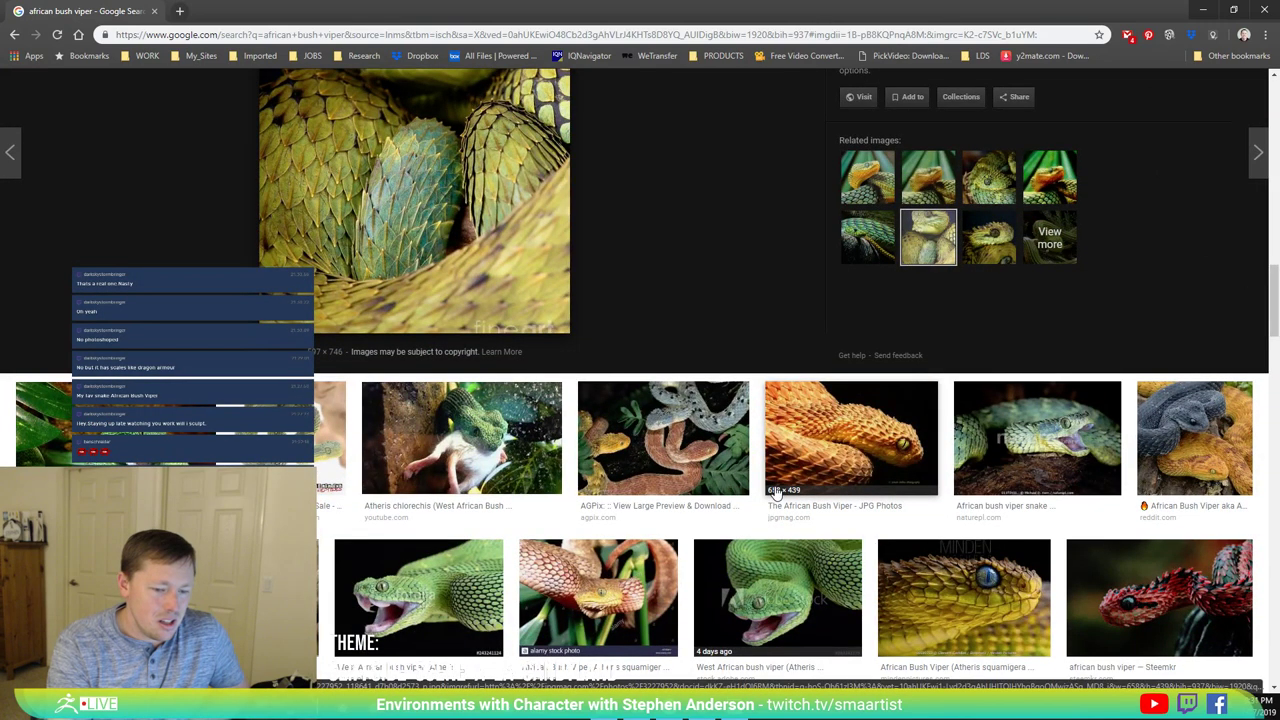
pyautogui.scroll(2, 776, 491)
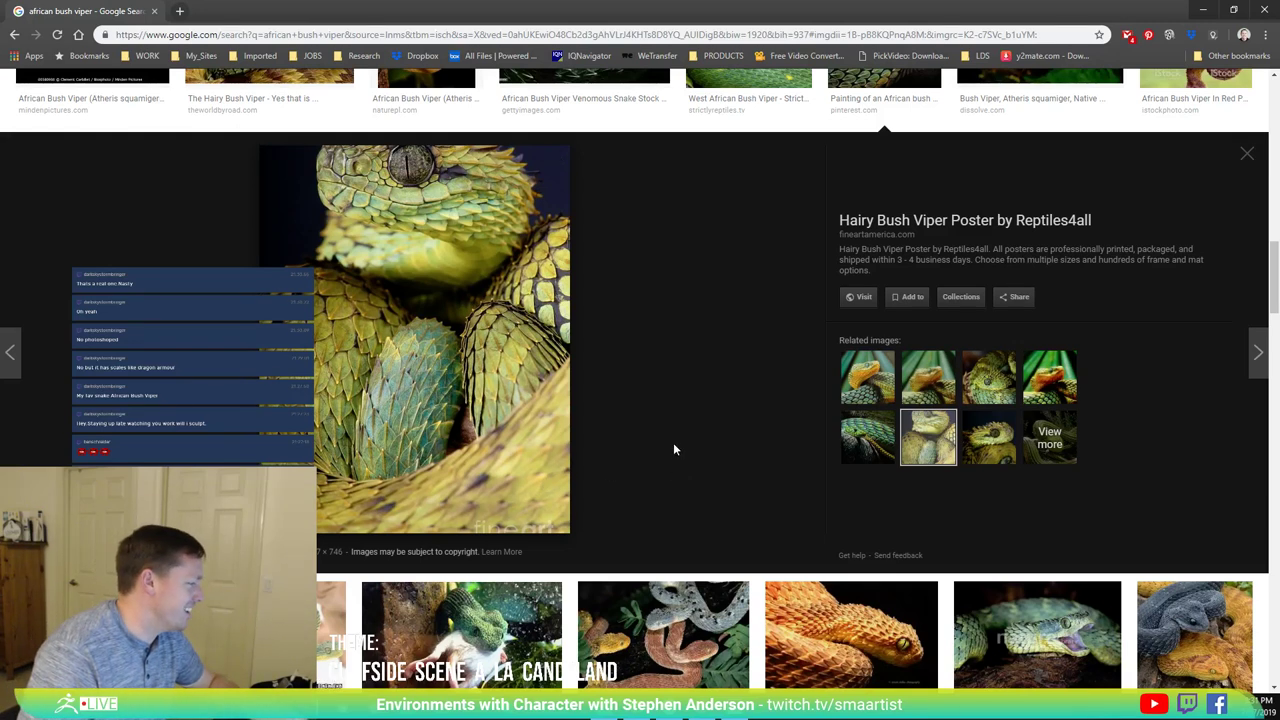
pyautogui.scroll(2, 673, 448)
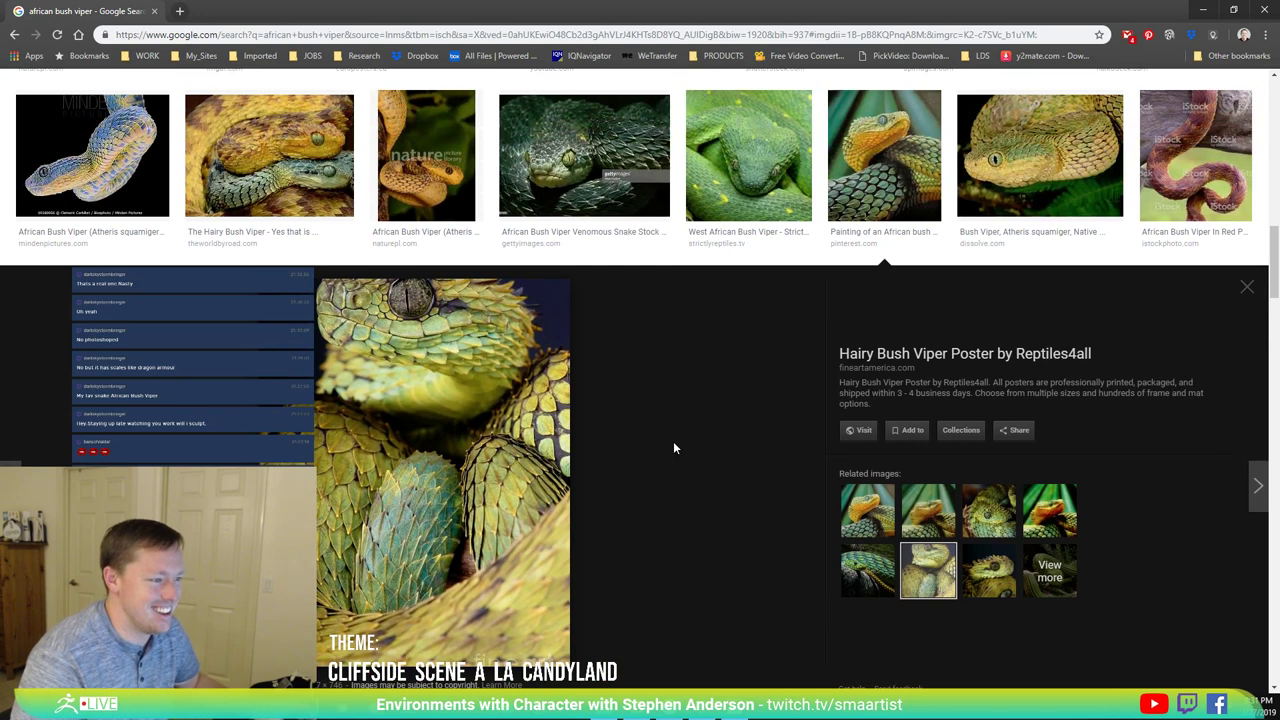
pyautogui.click(584, 160)
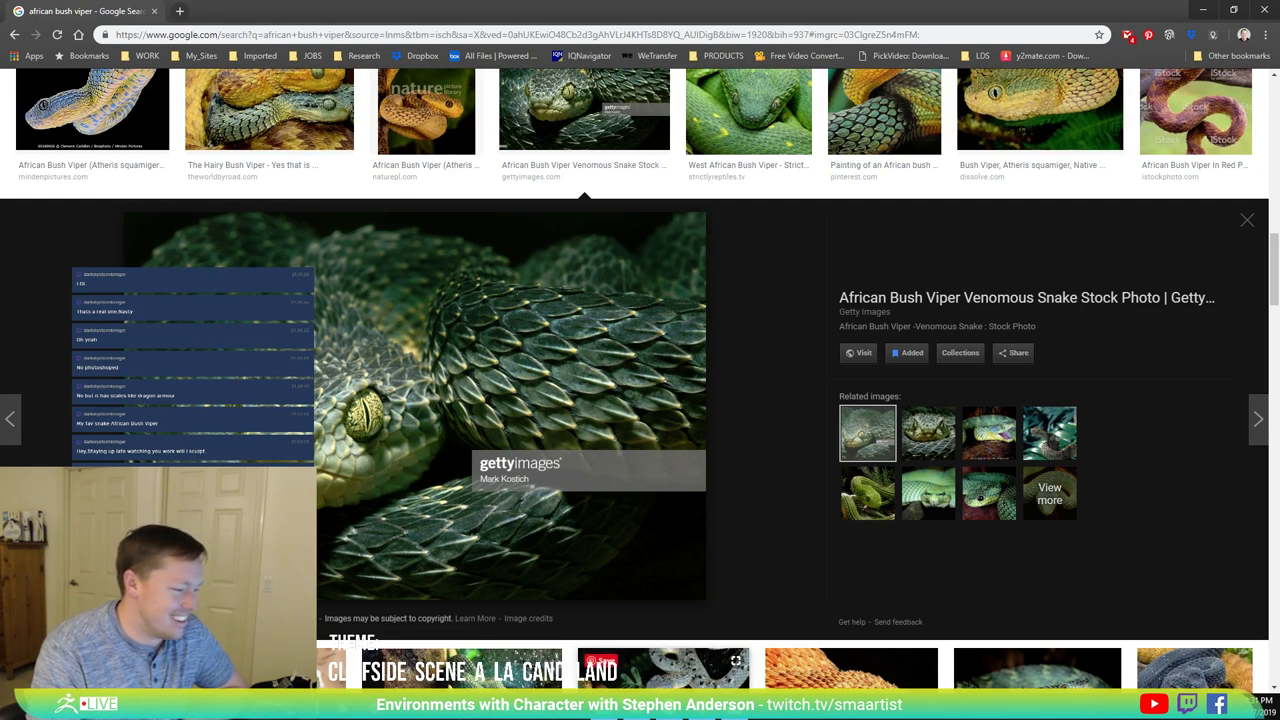
# Step: Switch to ZBrush, merge all visible head subtools into one mesh, and make the merged head the active tool
pyautogui.hotkey('alt', 'Tab')
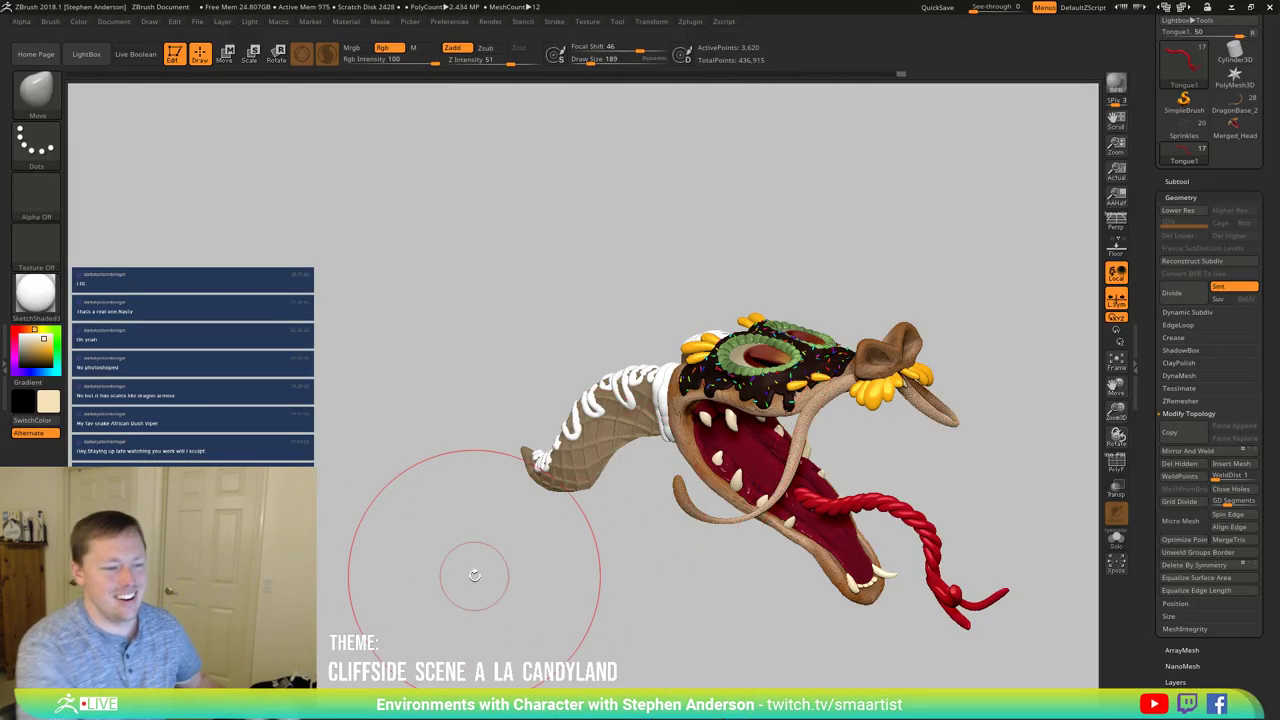
pyautogui.moveTo(957, 371); pyautogui.dragTo(1088, 368)
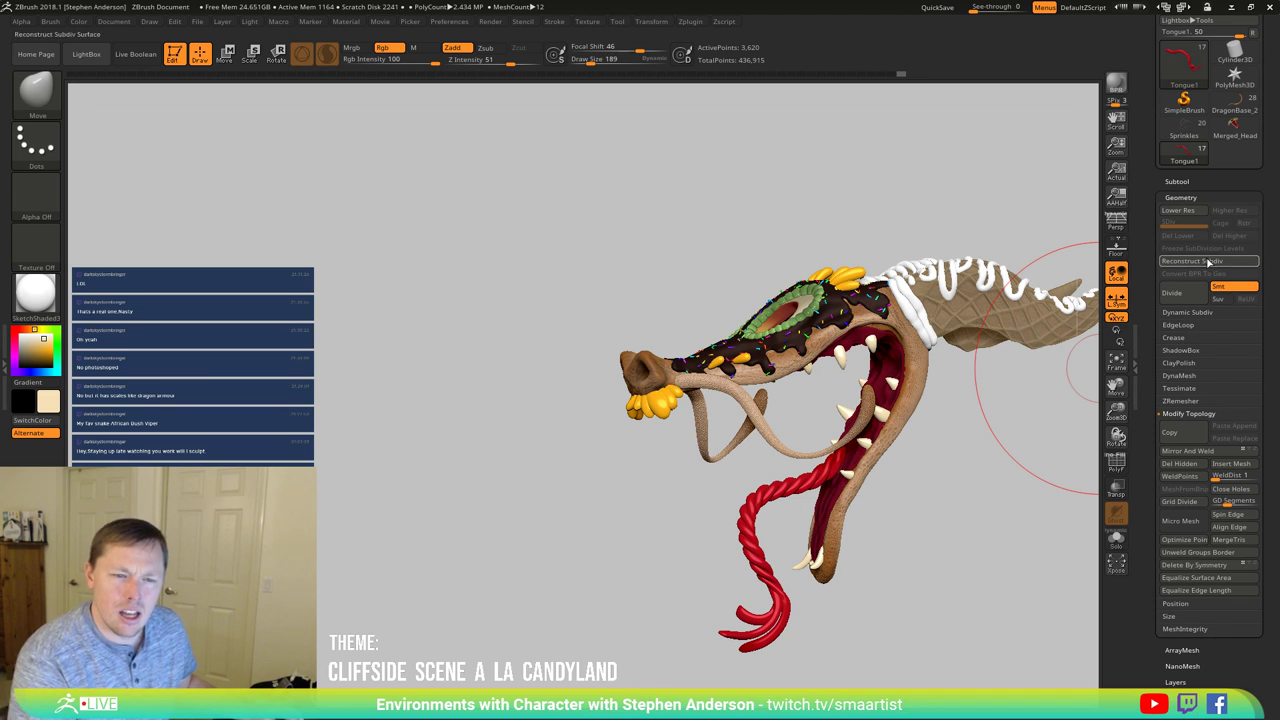
pyautogui.click(1176, 180)
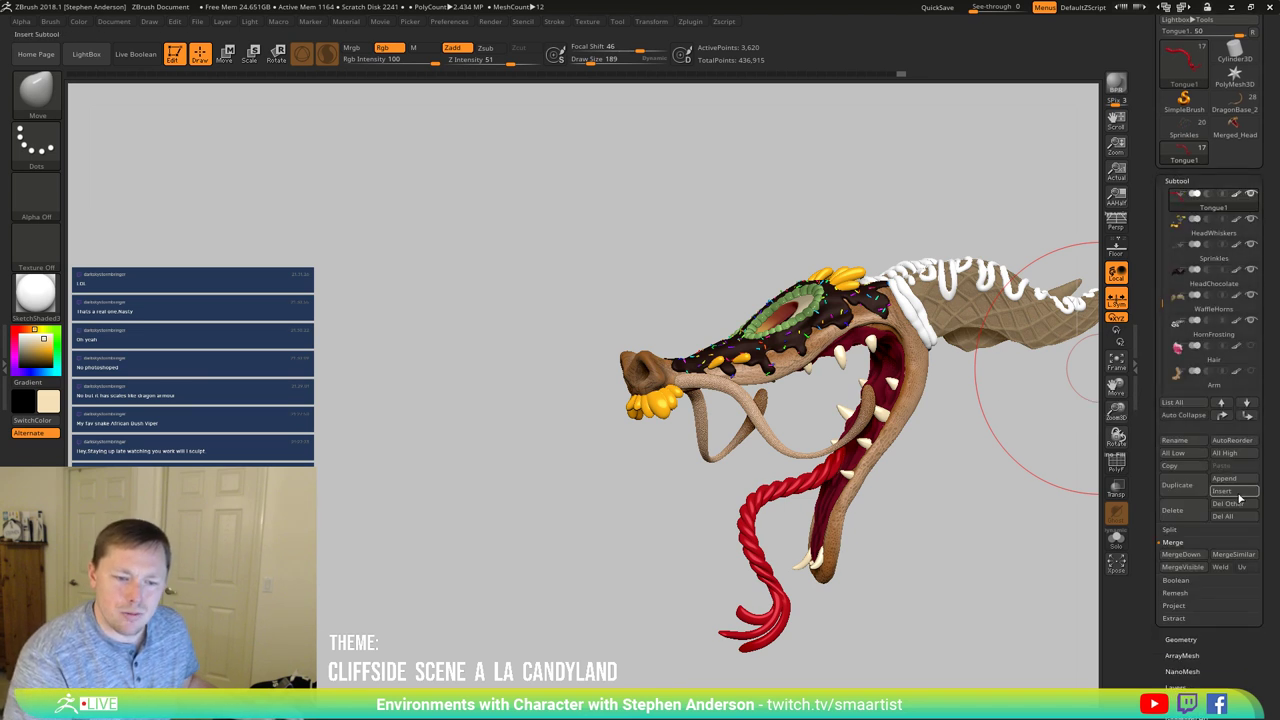
pyautogui.click(1180, 567)
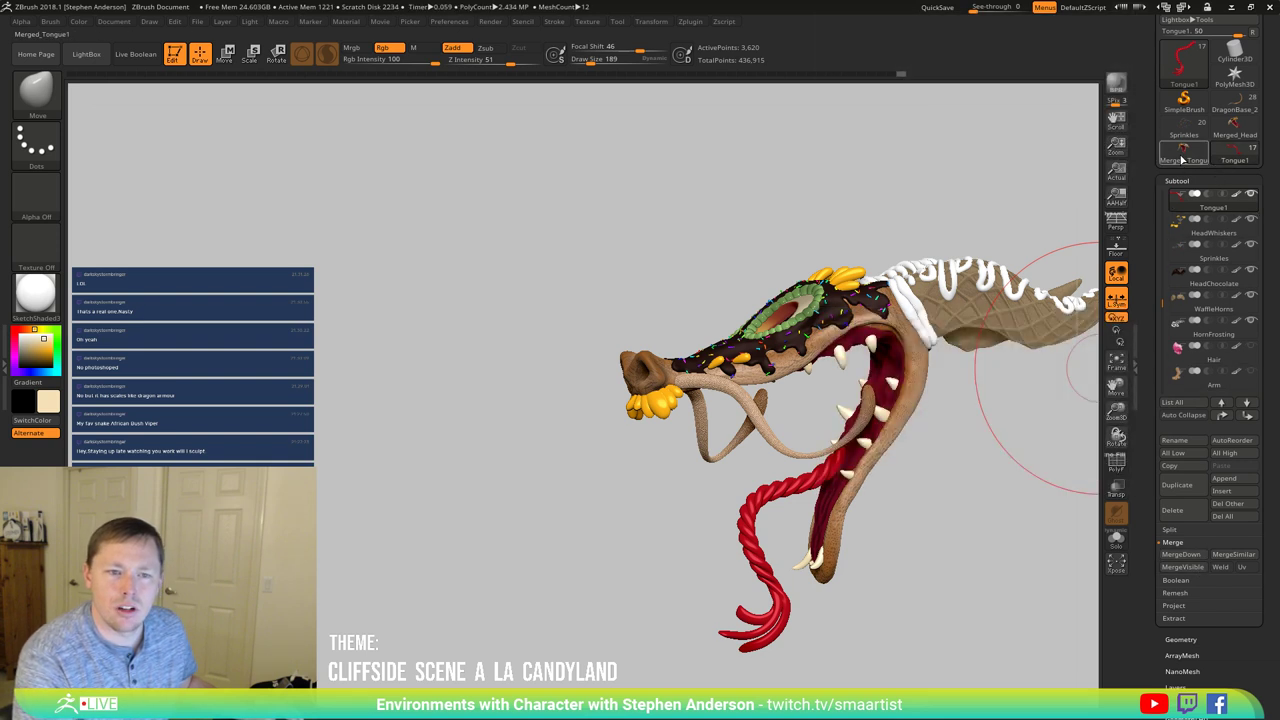
pyautogui.click(1182, 152)
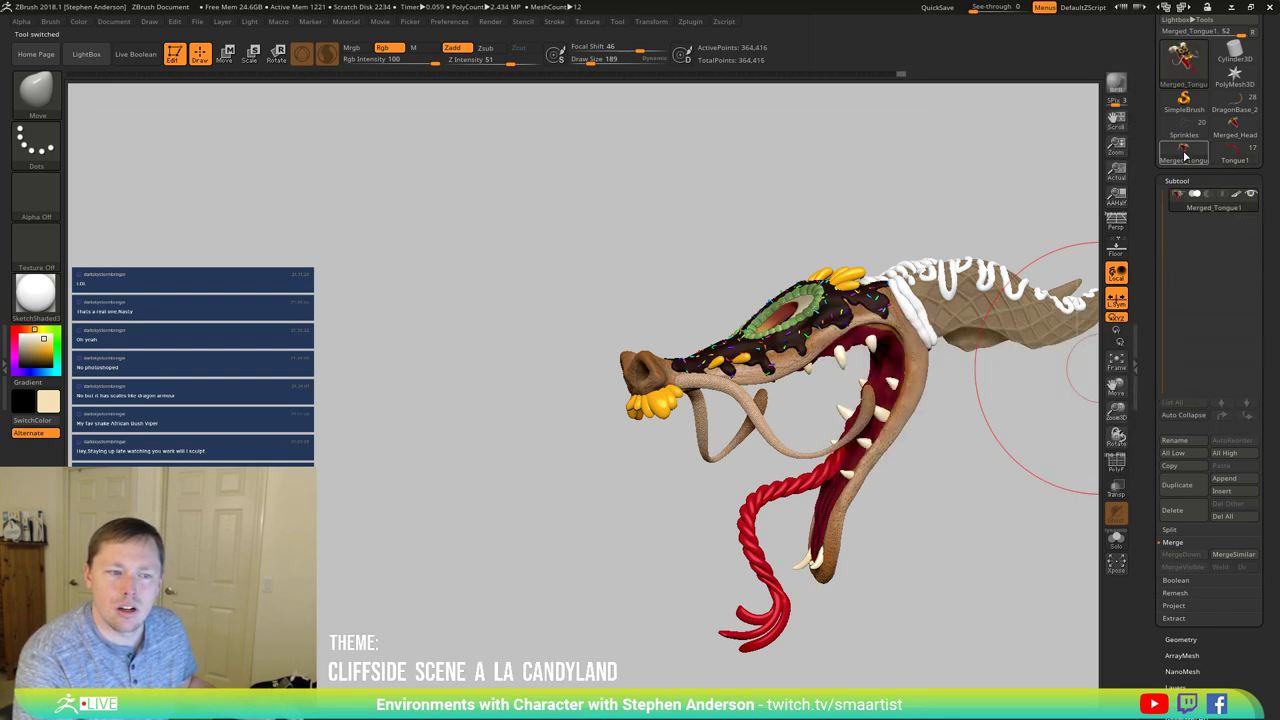
pyautogui.moveTo(945, 229); pyautogui.dragTo(843, 214)
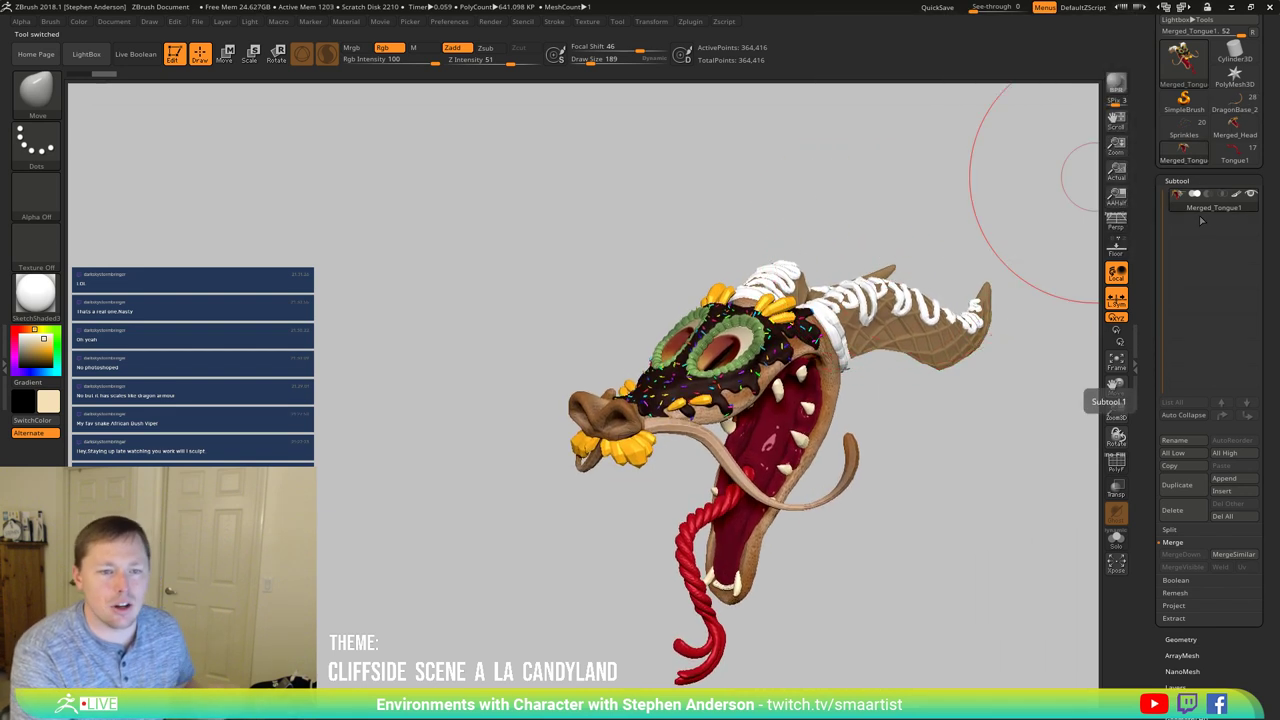
pyautogui.moveTo(1202, 208)
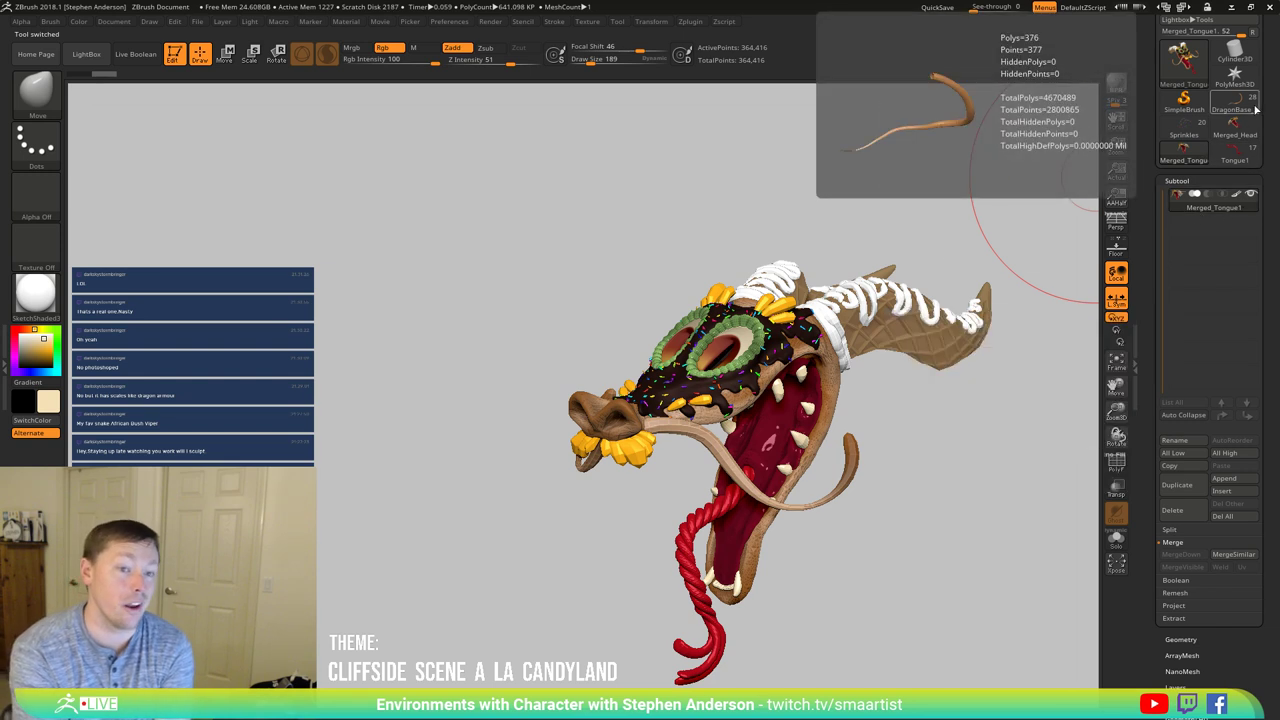
# Step: Load the DragonBase_2 scene and make the Merged_DragonHead1_1 subtool active with the mountain and dragon in view
pyautogui.click(1237, 104)
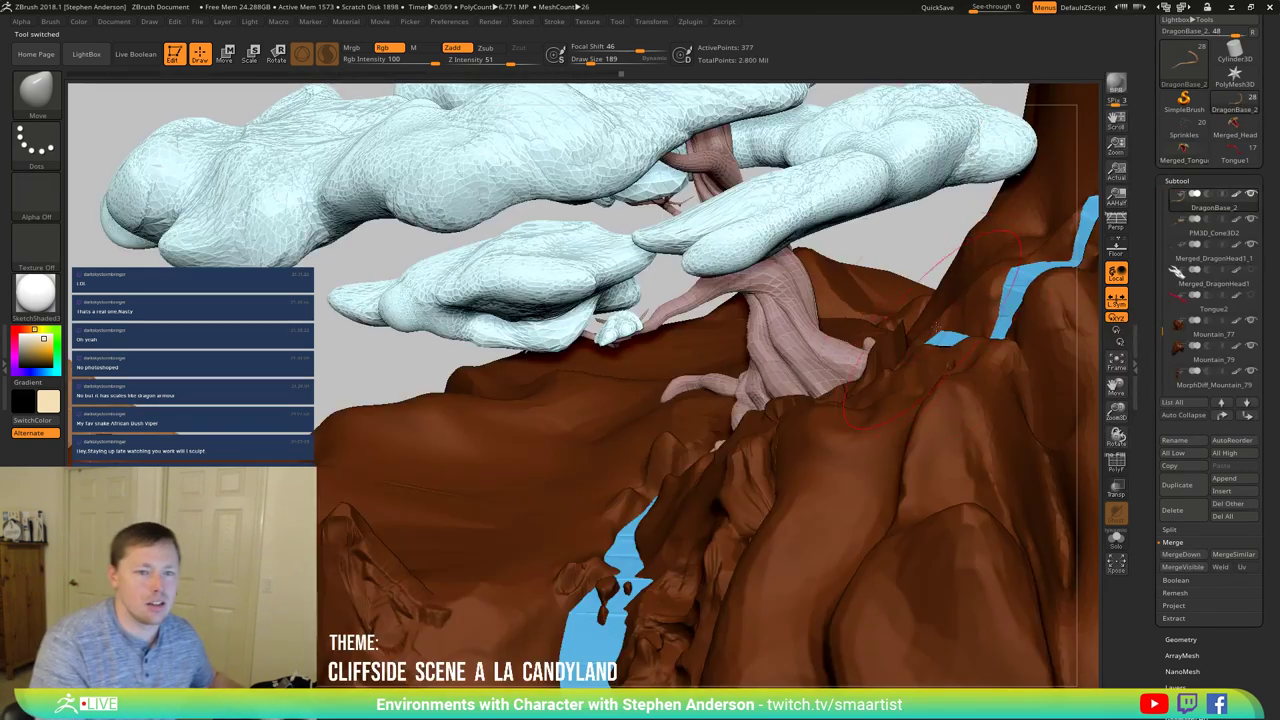
pyautogui.moveTo(872, 408)
pyautogui.keyDown('ctrl'); pyautogui.mouseDown(button='right')
pyautogui.moveTo(817, 258)
pyautogui.moveTo(867, 228)
pyautogui.mouseUp(button='right'); pyautogui.keyUp('ctrl')
pyautogui.moveTo(486, 556); pyautogui.dragTo(690, 470)
pyautogui.moveTo(1184, 232)
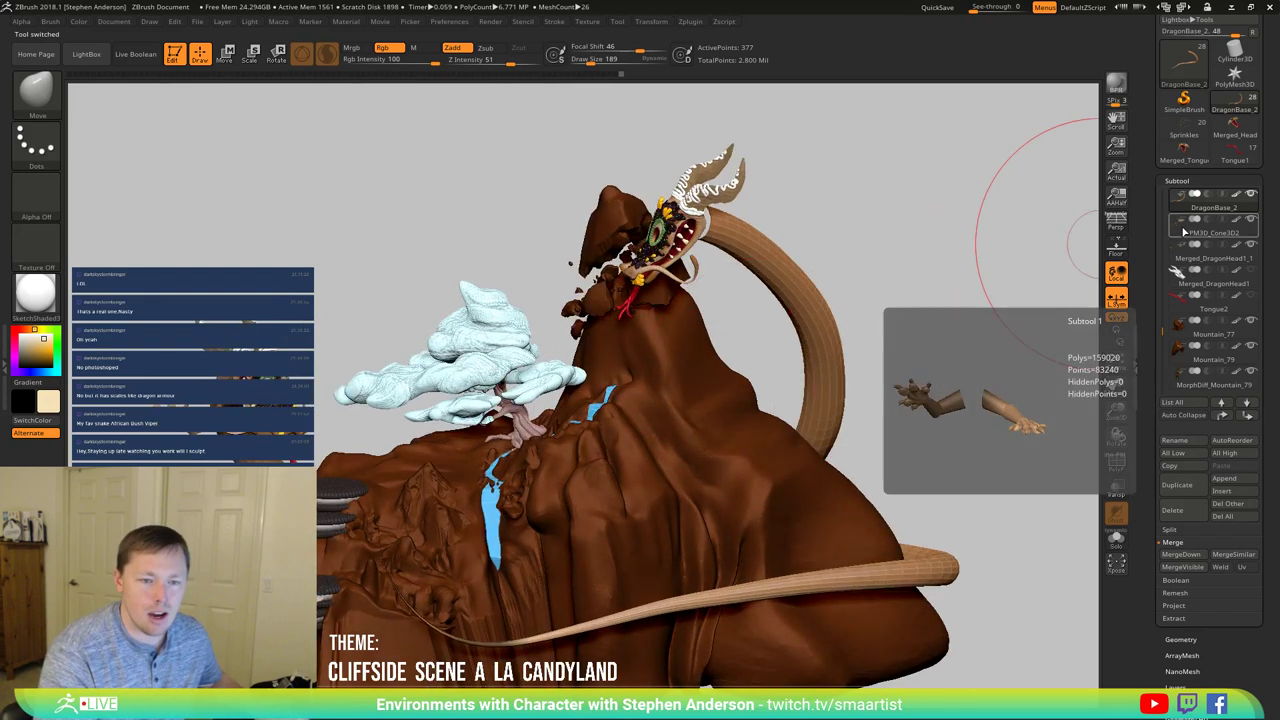
pyautogui.click(1182, 258)
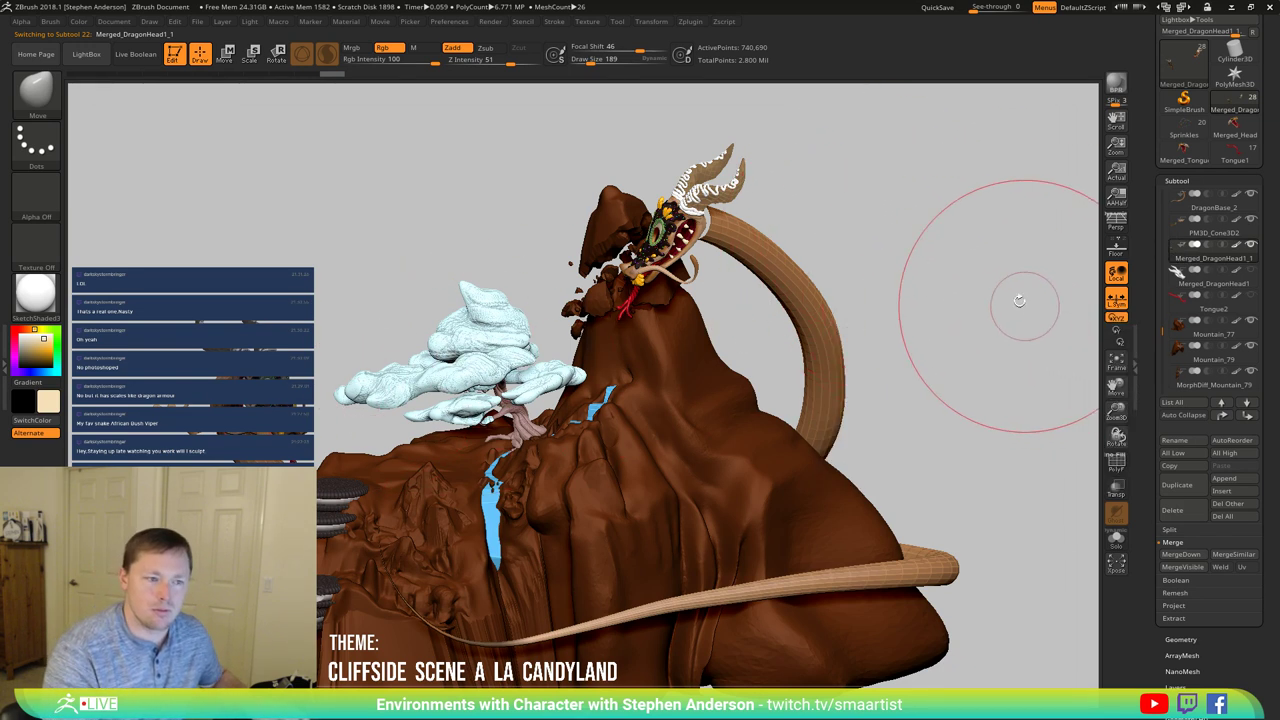
pyautogui.moveTo(826, 171); pyautogui.dragTo(830, 135)
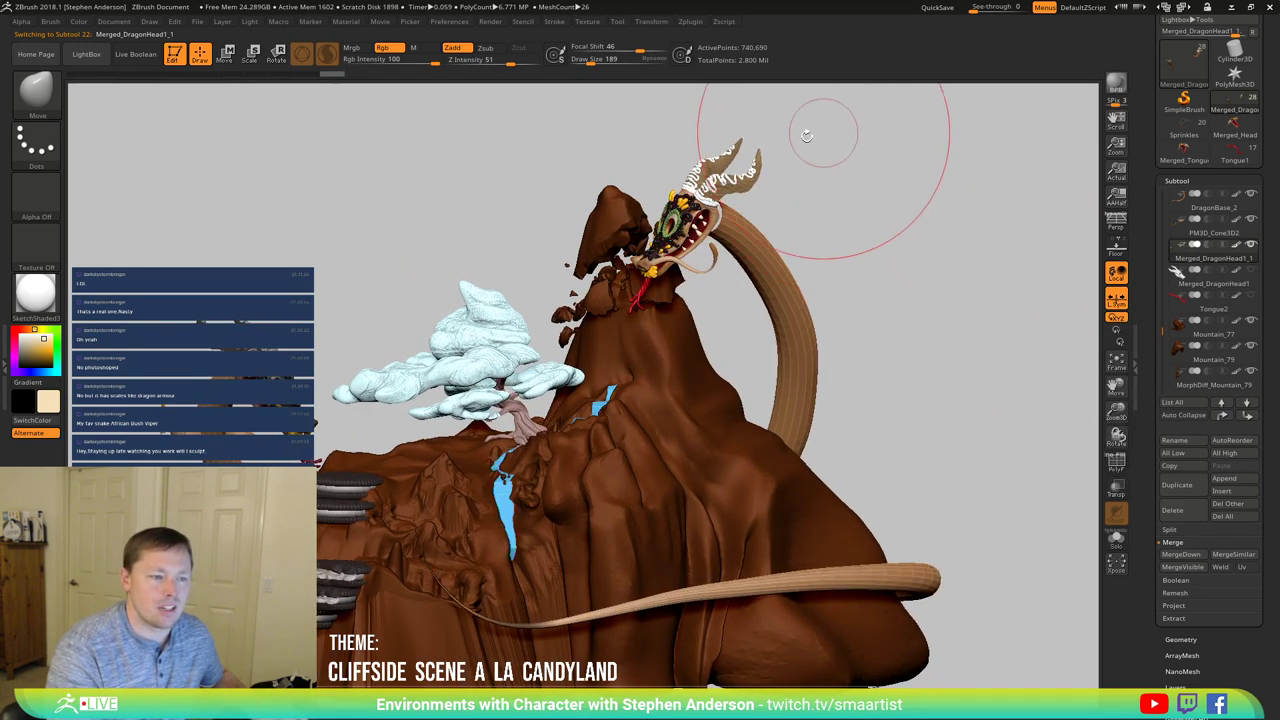
# Step: Hide the old dragon head beside the mountain peak and delete the hidden geometry from its subtool
pyautogui.moveTo(914, 115)
pyautogui.keyDown('ctrl'); pyautogui.keyDown('shift'); pyautogui.mouseDown()
pyautogui.moveTo(669, 274)
pyautogui.moveTo(537, 419)
pyautogui.mouseUp(); pyautogui.keyUp('shift'); pyautogui.keyUp('ctrl')
pyautogui.keyDown('ctrl'); pyautogui.keyDown('shift'); pyautogui.moveTo(591, 499); pyautogui.dragTo(591, 499); pyautogui.keyUp('shift'); pyautogui.keyUp('ctrl')
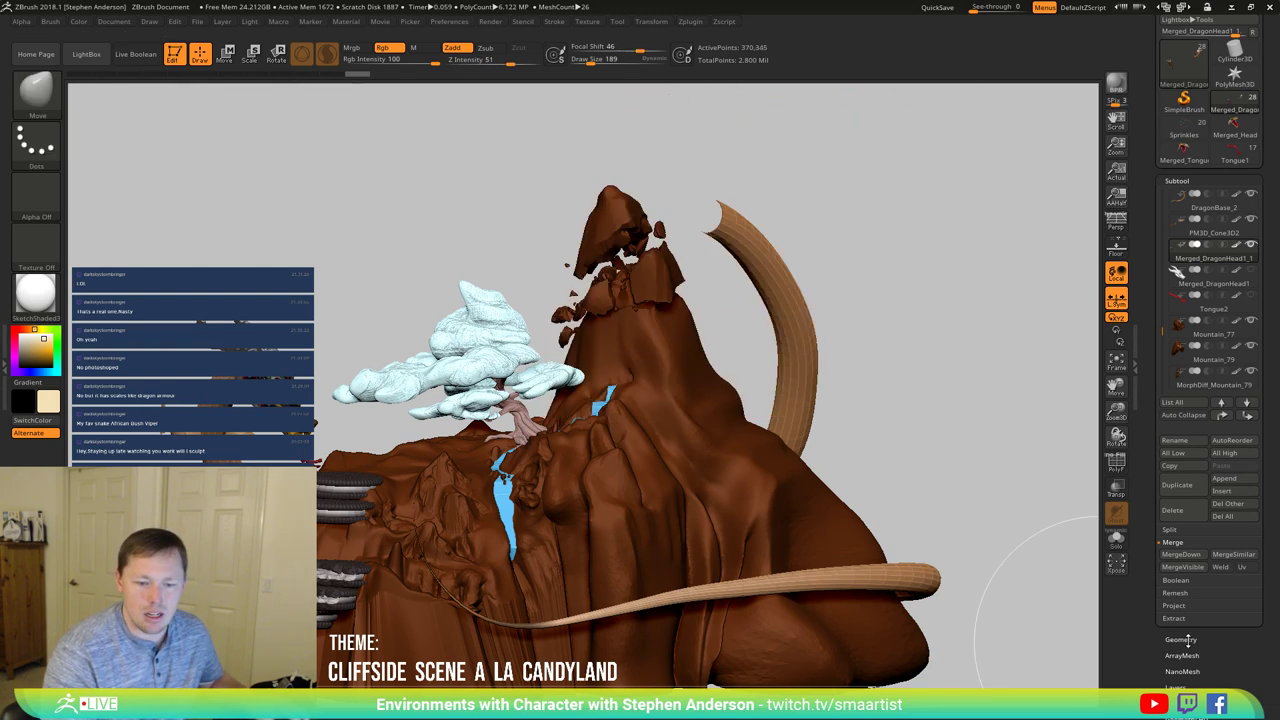
pyautogui.click(1181, 640)
pyautogui.click(1183, 464)
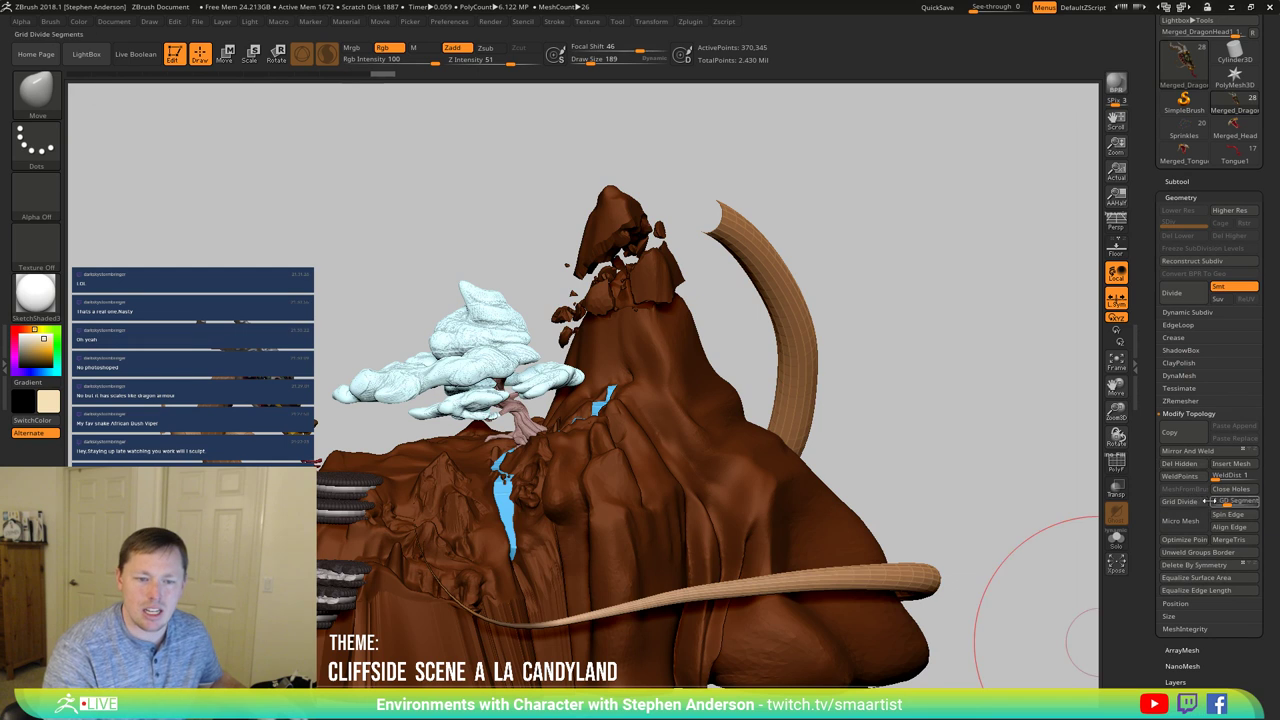
# Step: Insert the Merged_Tongue1 head mesh as a new subtool below Merged_DragonHead1_1
pyautogui.click(1178, 180)
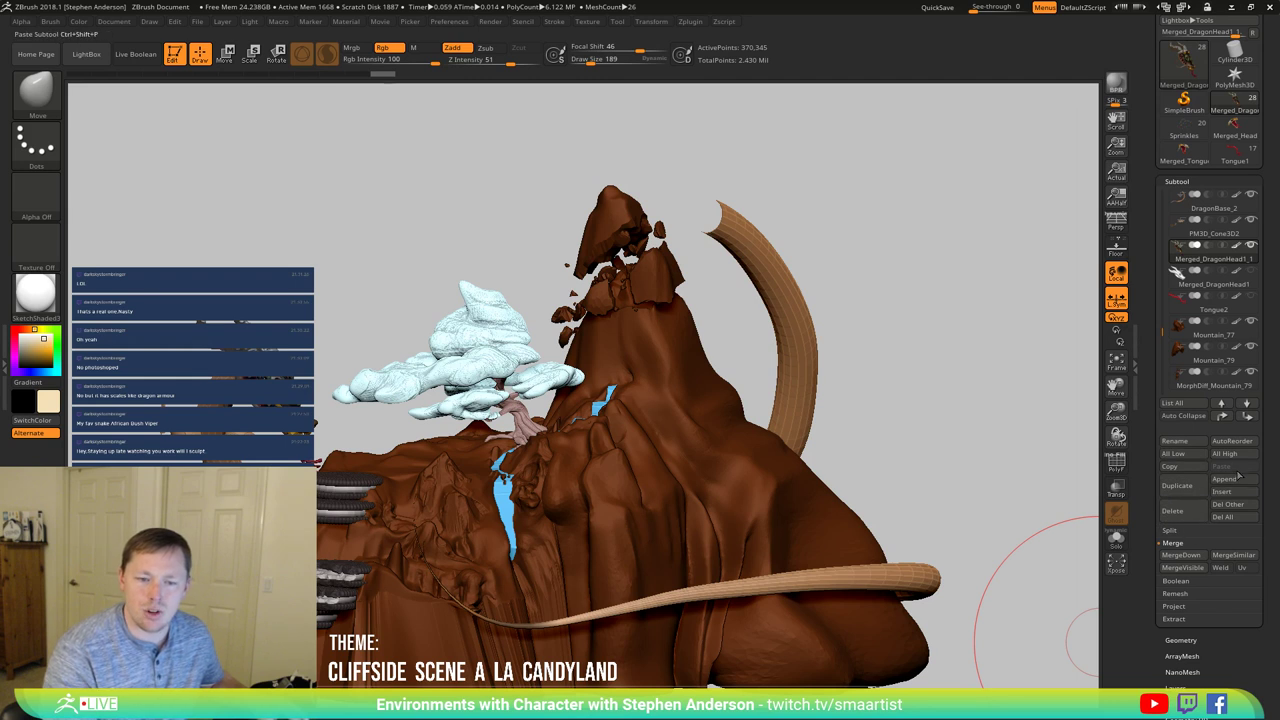
pyautogui.click(1232, 493)
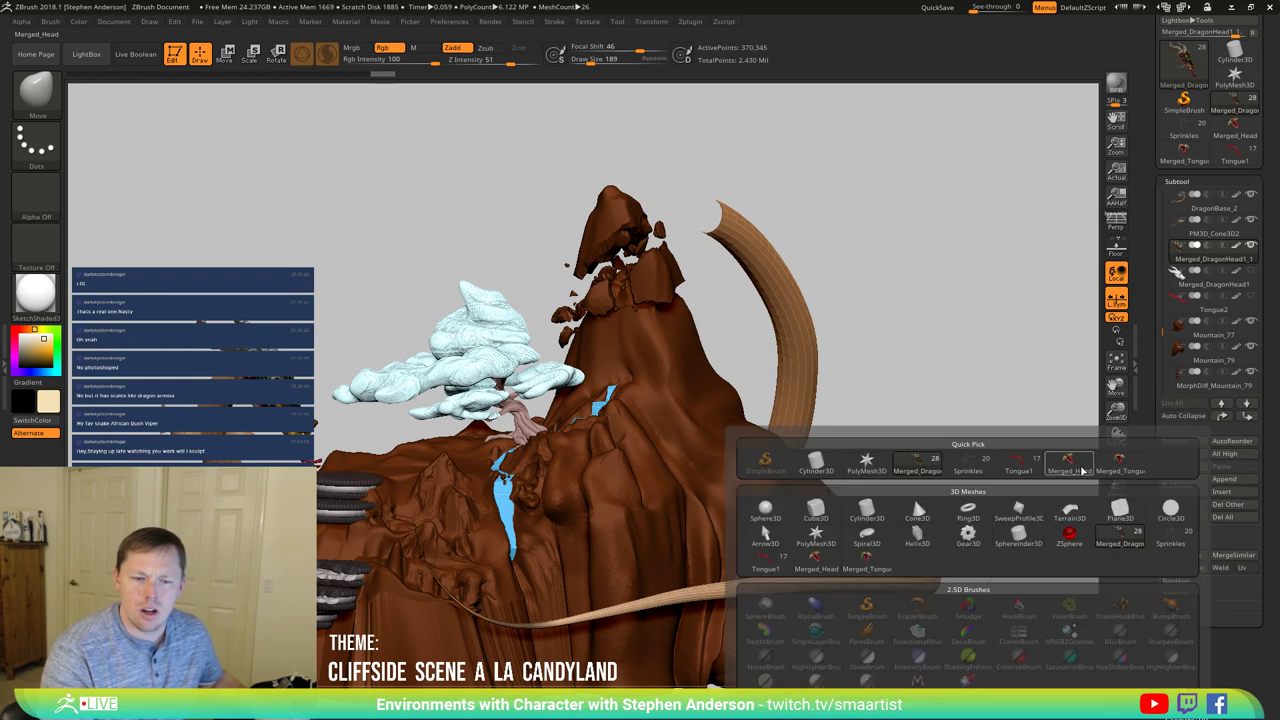
pyautogui.moveTo(1124, 463)
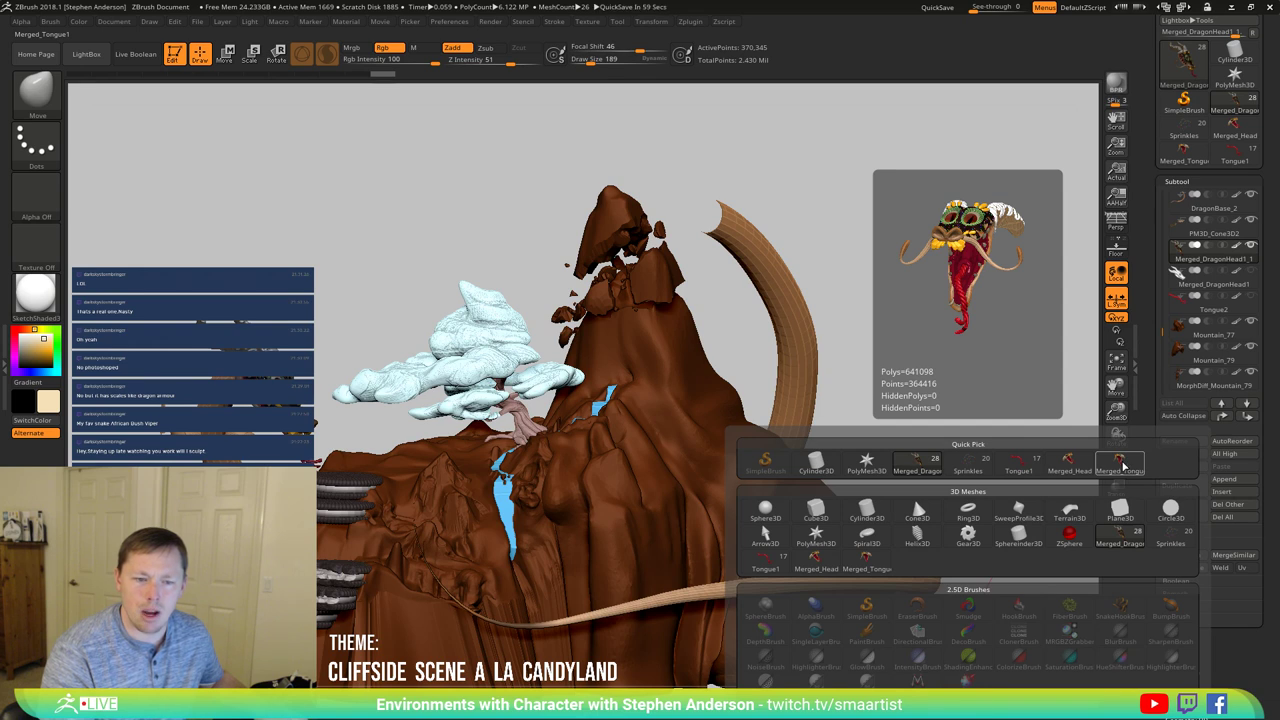
pyautogui.click(1122, 463)
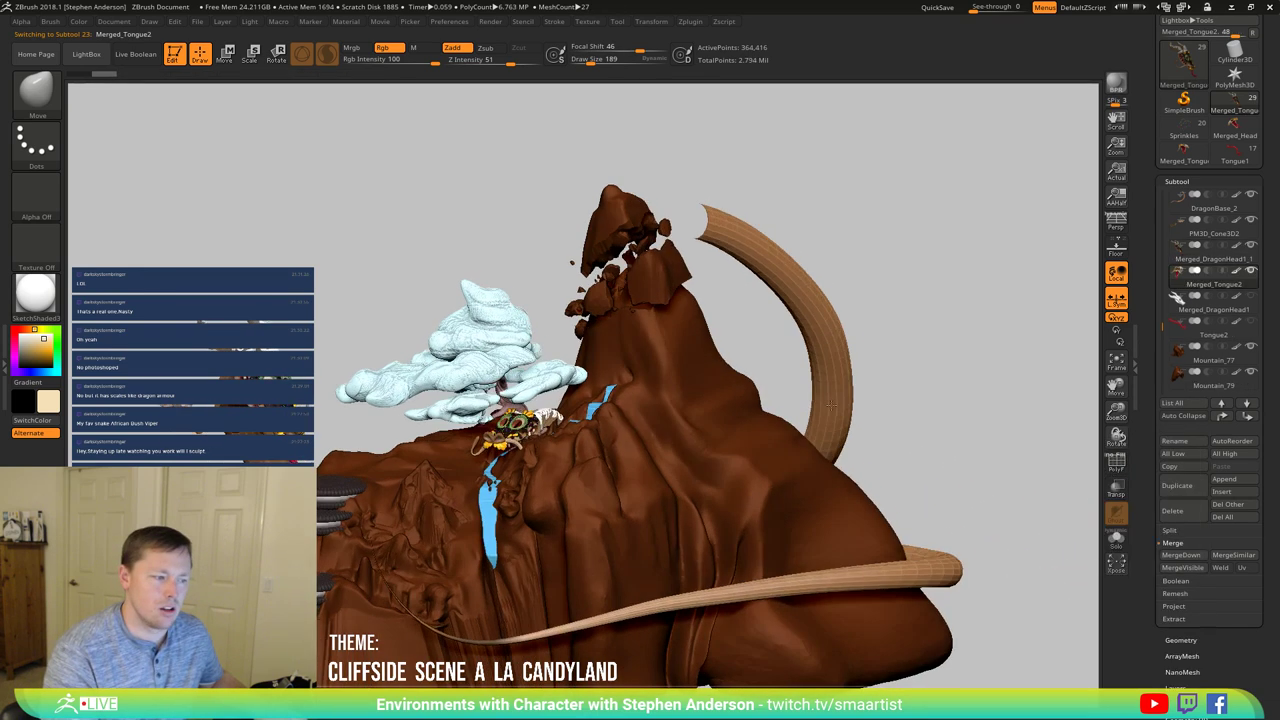
# Step: Try to move and rotate the inserted head onto the open end of the dragon's neck beside the peak
pyautogui.moveTo(831, 403)
pyautogui.mouseDown(button='right')
pyautogui.moveTo(829, 417)
pyautogui.moveTo(848, 375)
pyautogui.moveTo(832, 379)
pyautogui.moveTo(828, 412)
pyautogui.mouseUp(button='right')
pyautogui.press('w')
pyautogui.moveTo(572, 381); pyautogui.dragTo(303, 325)
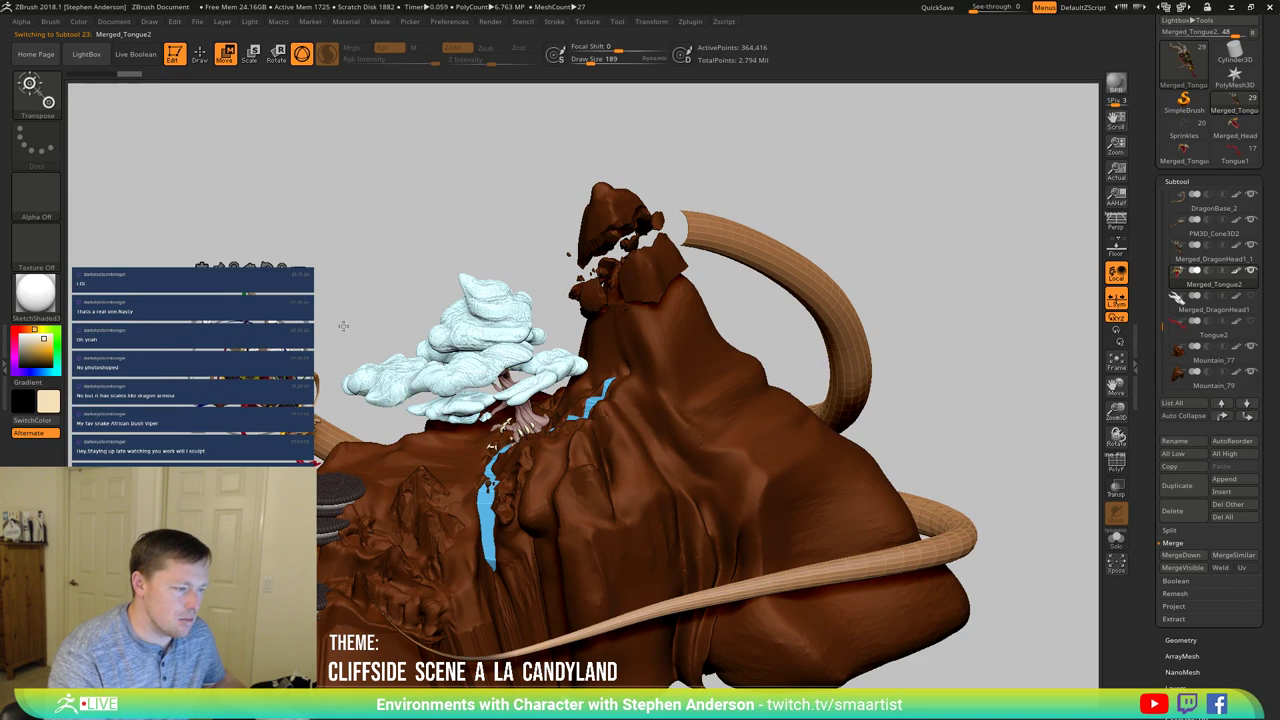
pyautogui.moveTo(343, 326); pyautogui.dragTo(346, 294, button='right')
pyautogui.moveTo(312, 318); pyautogui.dragTo(750, 151)
pyautogui.moveTo(780, 198)
pyautogui.mouseDown(button='right')
pyautogui.moveTo(796, 229)
pyautogui.moveTo(802, 208)
pyautogui.mouseUp(button='right')
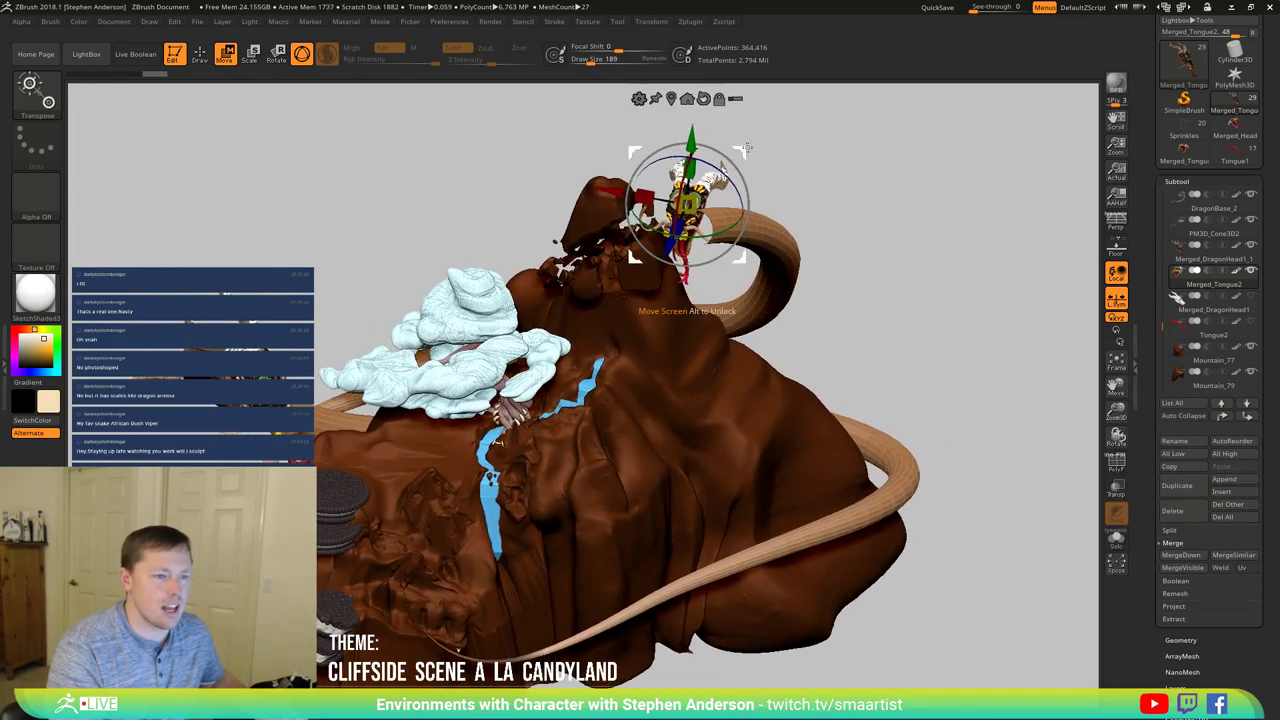
pyautogui.moveTo(733, 158); pyautogui.dragTo(799, 169)
pyautogui.moveTo(798, 168)
pyautogui.mouseDown(button='right')
pyautogui.moveTo(786, 140)
pyautogui.moveTo(831, 129)
pyautogui.moveTo(745, 176)
pyautogui.moveTo(809, 189)
pyautogui.moveTo(782, 160)
pyautogui.mouseUp(button='right')
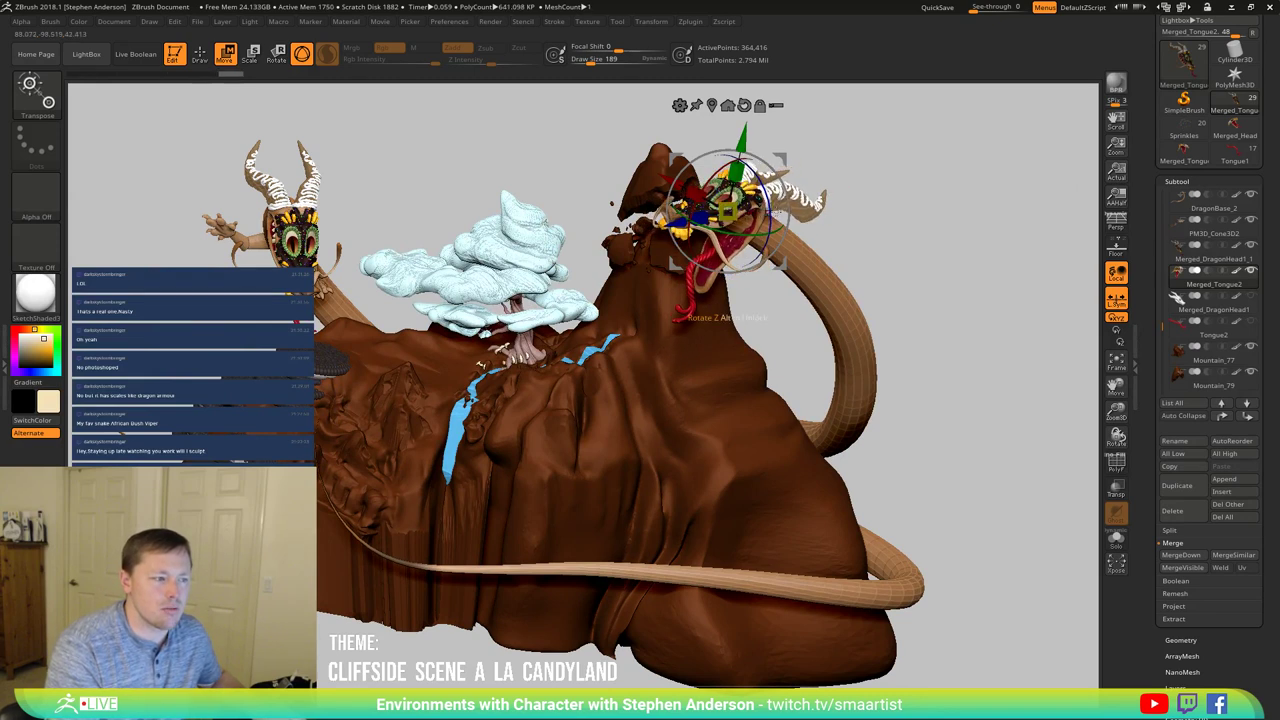
pyautogui.moveTo(775, 213); pyautogui.dragTo(839, 220, button='right')
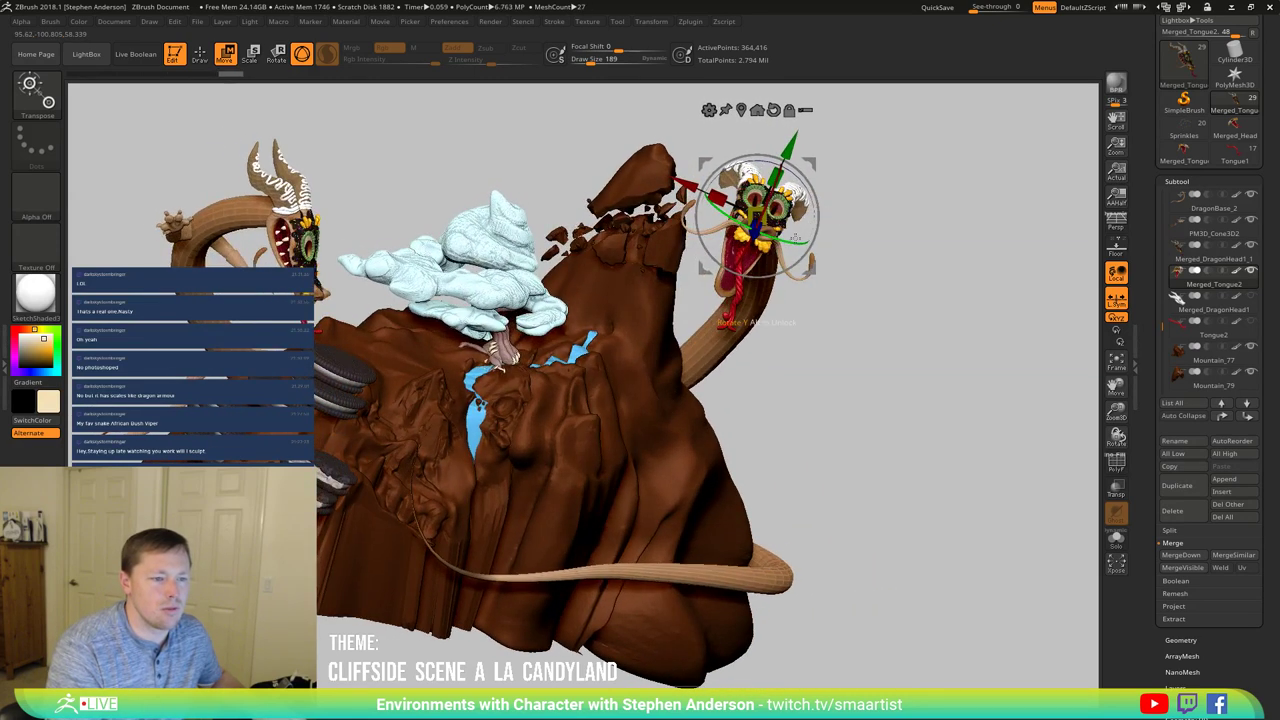
pyautogui.moveTo(750, 322); pyautogui.dragTo(900, 402, button='right')
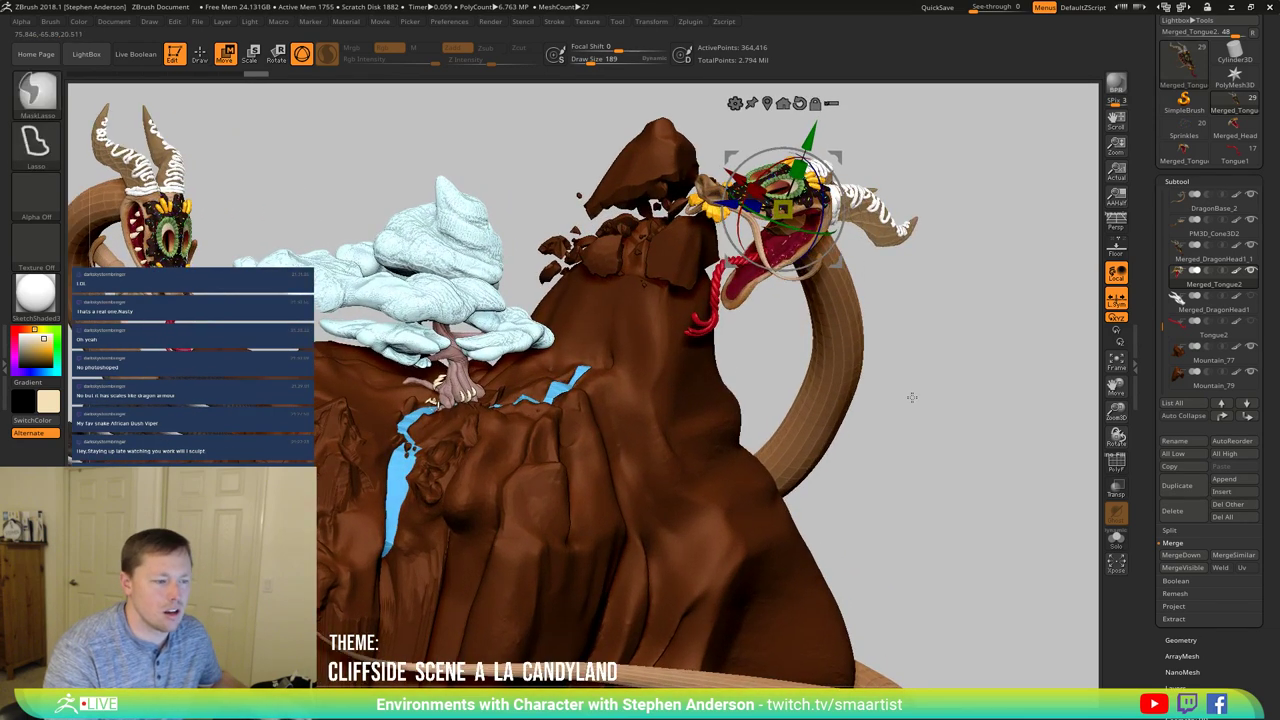
# Step: Undo the moves and rotations applied to the inserted dragon head
pyautogui.hotkey('ctrl', 'z')
pyautogui.hotkey('ctrl', 'z')
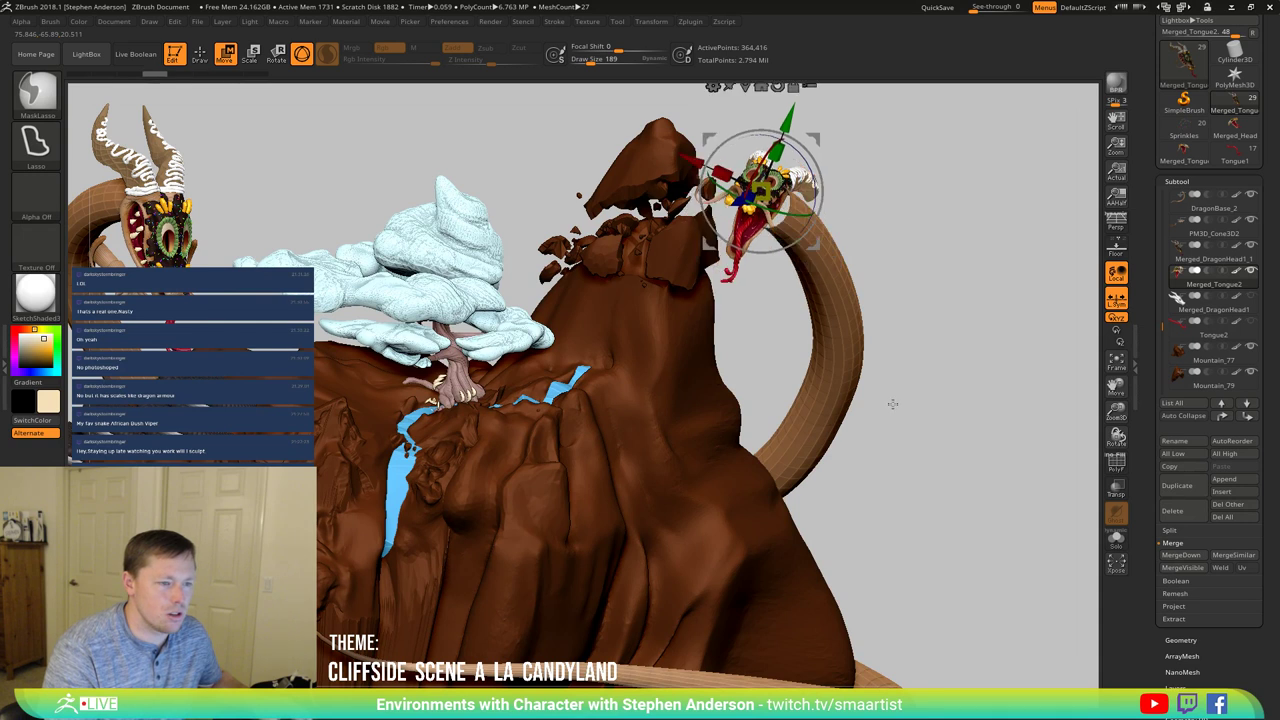
pyautogui.hotkey('ctrl', 'z')
pyautogui.hotkey('ctrl', 'z')
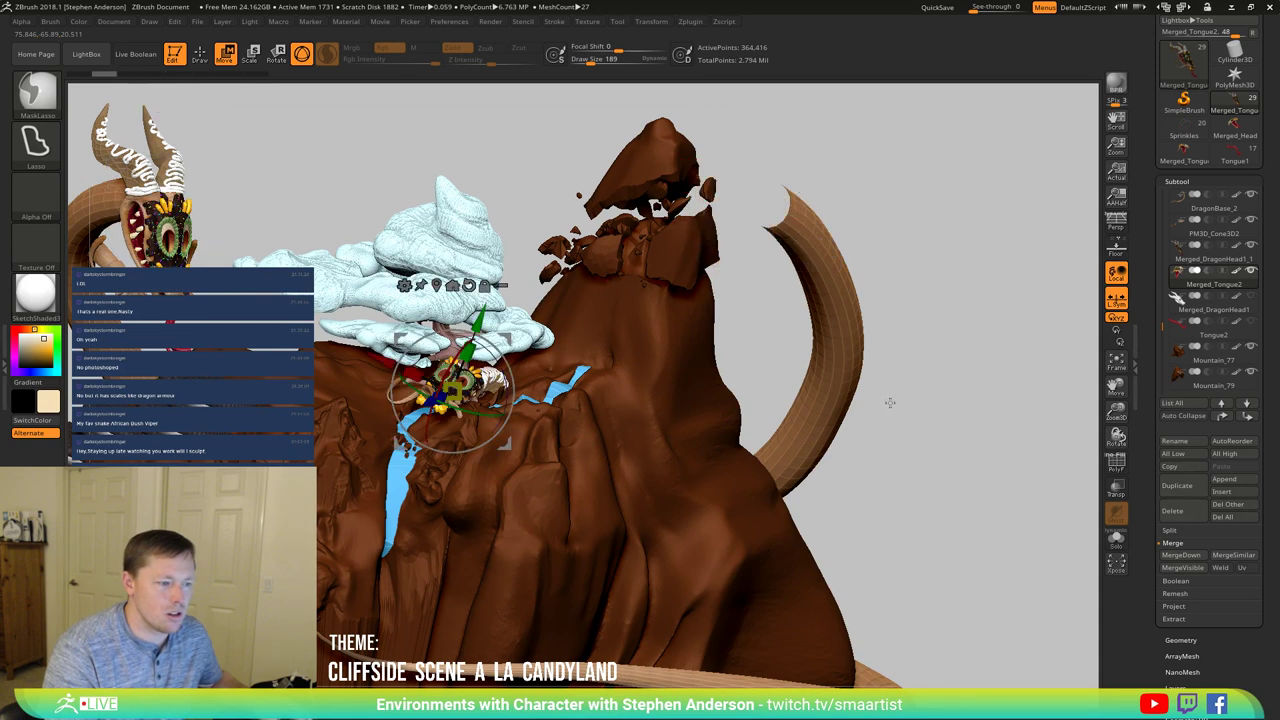
# Step: Isolate the inserted dragon head, adjust its rotation, and show the full mountain scene again
pyautogui.click(1116, 539)
pyautogui.hotkey('ctrl', 'z')
pyautogui.moveTo(811, 470); pyautogui.dragTo(806, 523, button='right')
pyautogui.moveTo(675, 276); pyautogui.dragTo(833, 244)
pyautogui.hotkey('ctrl', 'z')
pyautogui.hotkey('ctrl', 'z')
pyautogui.hotkey('ctrl', 'z')
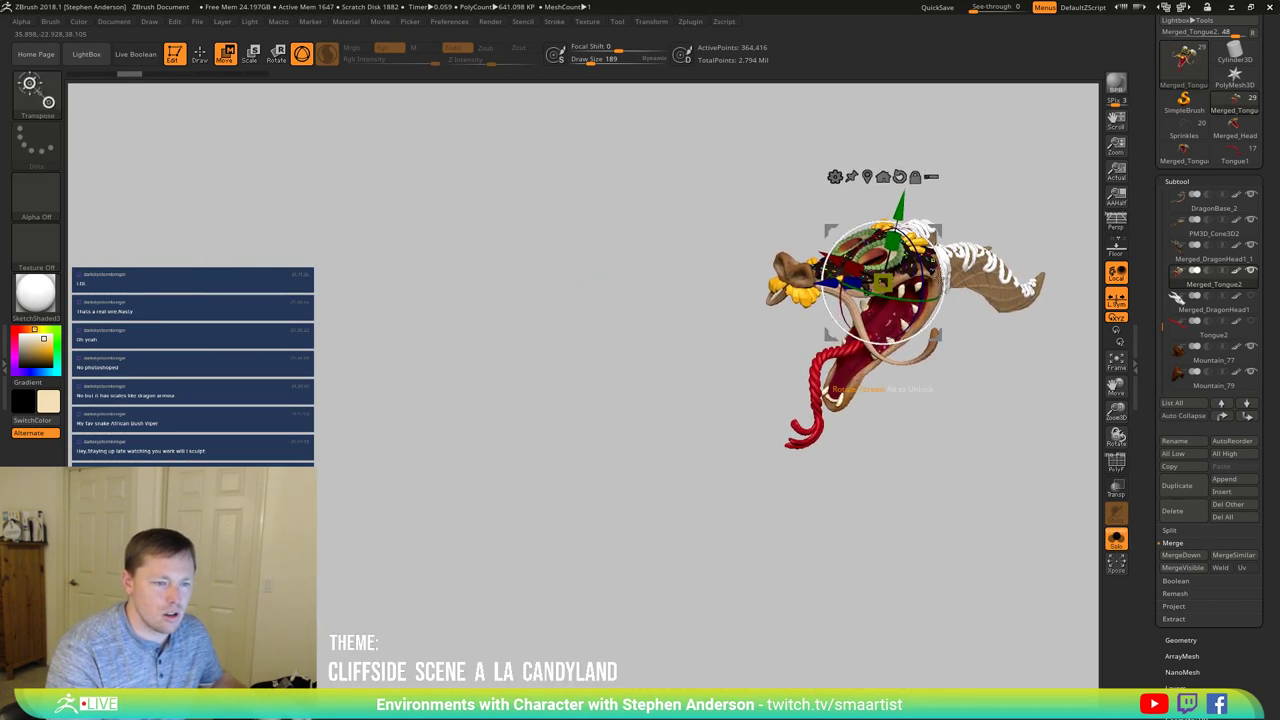
pyautogui.click(1116, 539)
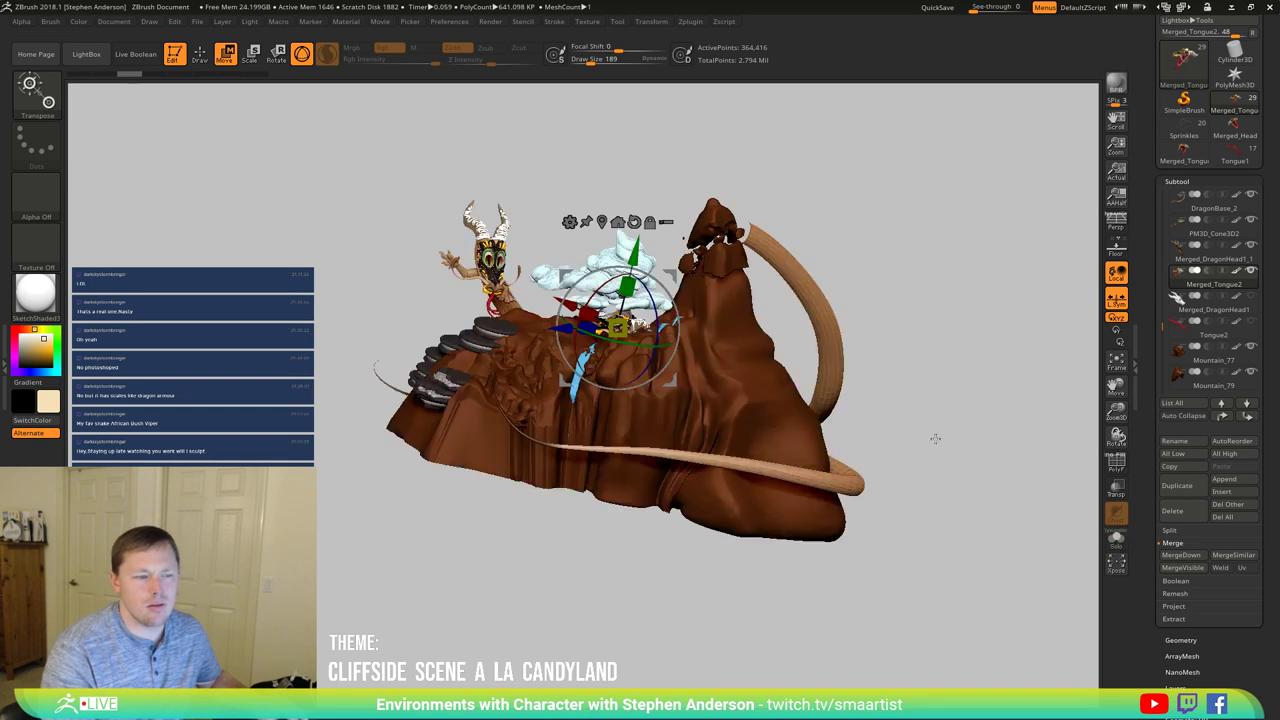
# Step: Move the inserted dragon head from the mountain's centre onto the open end of the neck beside the peak
pyautogui.hotkey('ctrl', 'z')
pyautogui.hotkey('ctrl', 'z')
pyautogui.hotkey('ctrl', 'z')
pyautogui.keyDown('ctrl'); pyautogui.moveTo(769, 463); pyautogui.dragTo(788, 545, button='right'); pyautogui.keyUp('ctrl')
pyautogui.moveTo(660, 365); pyautogui.dragTo(912, 207)
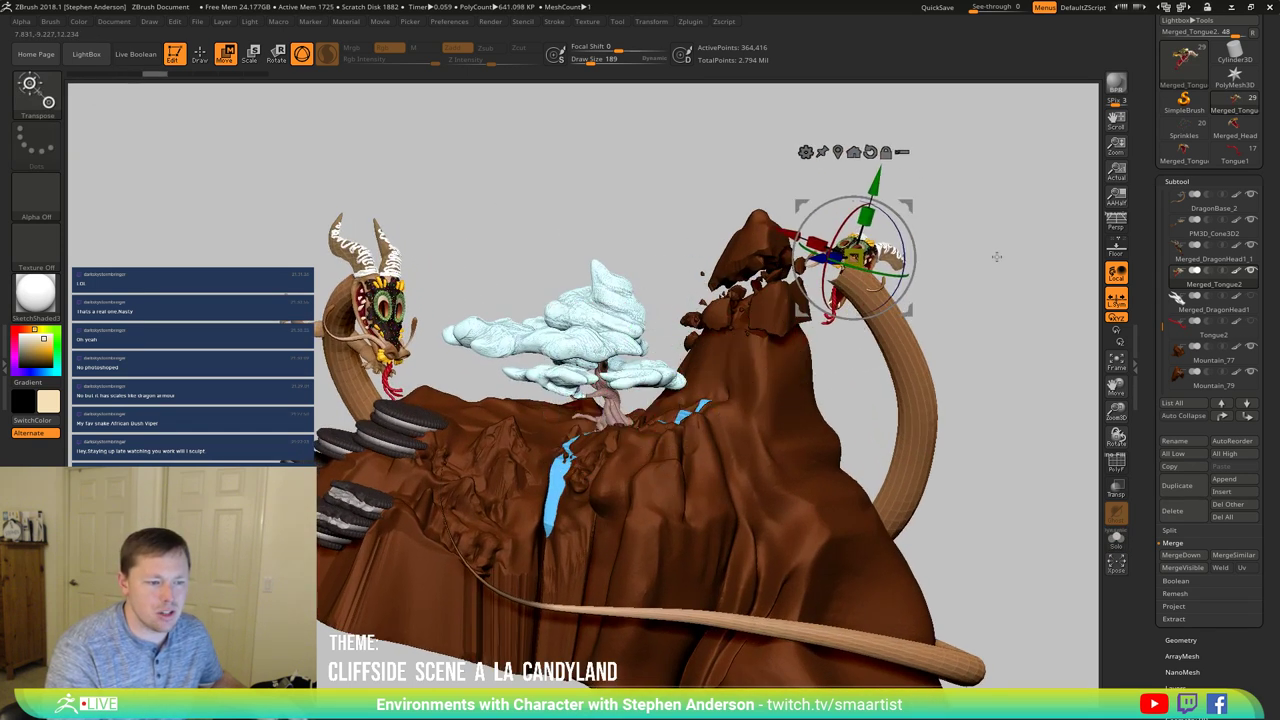
pyautogui.moveTo(997, 257); pyautogui.dragTo(785, 261)
pyautogui.moveTo(916, 207); pyautogui.dragTo(866, 196)
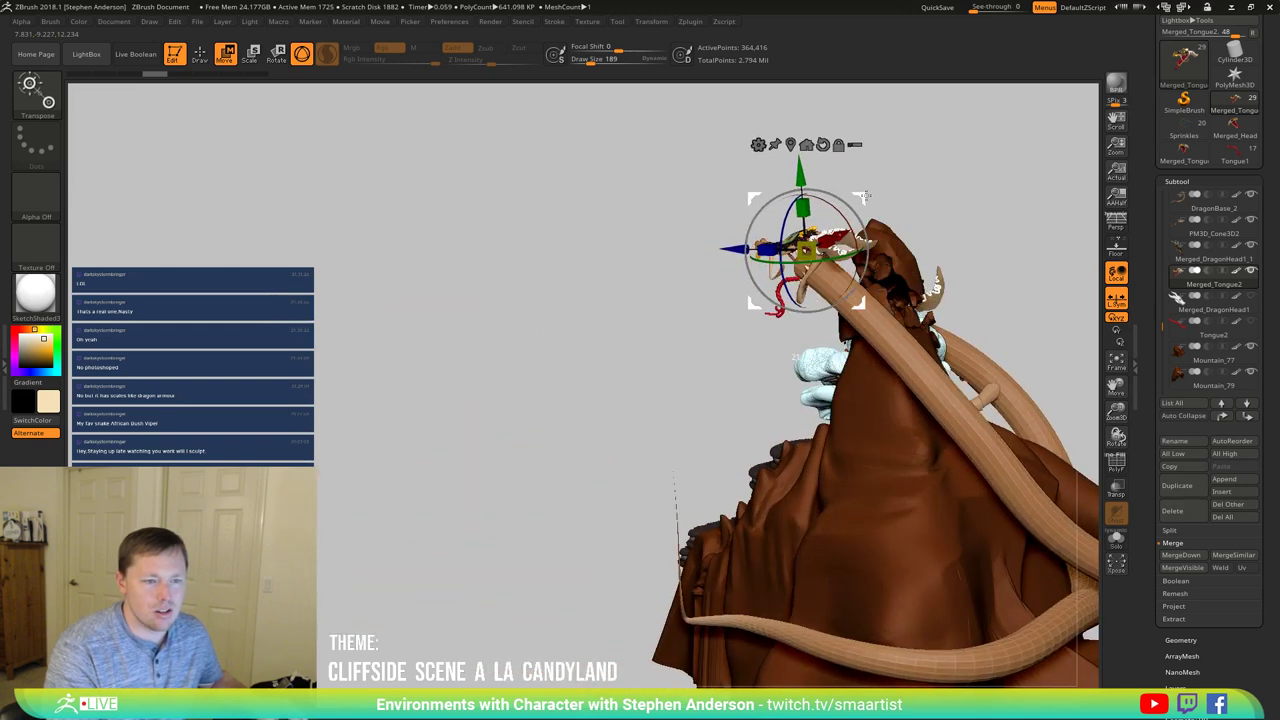
# Step: Scale up the inserted dragon head to suit the thickness of the neck beside the peak
pyautogui.hotkey('ctrl', 'z')
pyautogui.hotkey('ctrl', 'z')
pyautogui.hotkey('ctrl', 'z')
pyautogui.hotkey('ctrl', 'z')
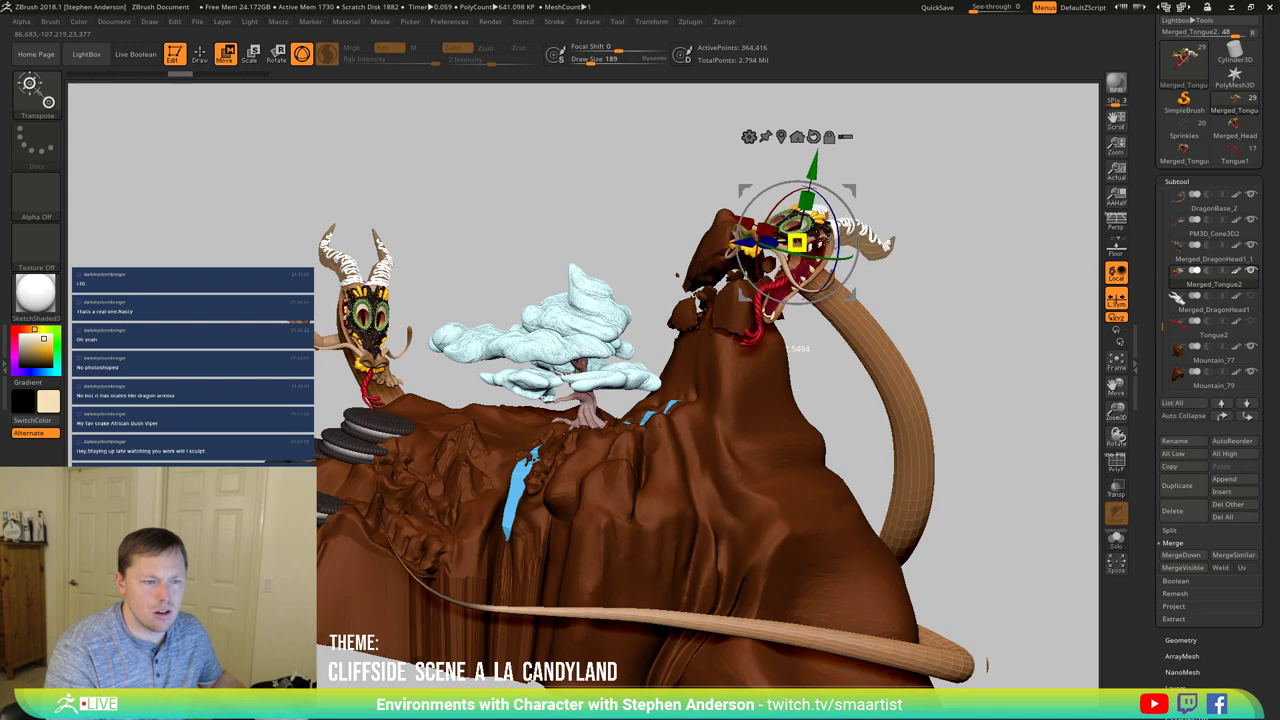
pyautogui.moveTo(915, 247); pyautogui.dragTo(953, 239)
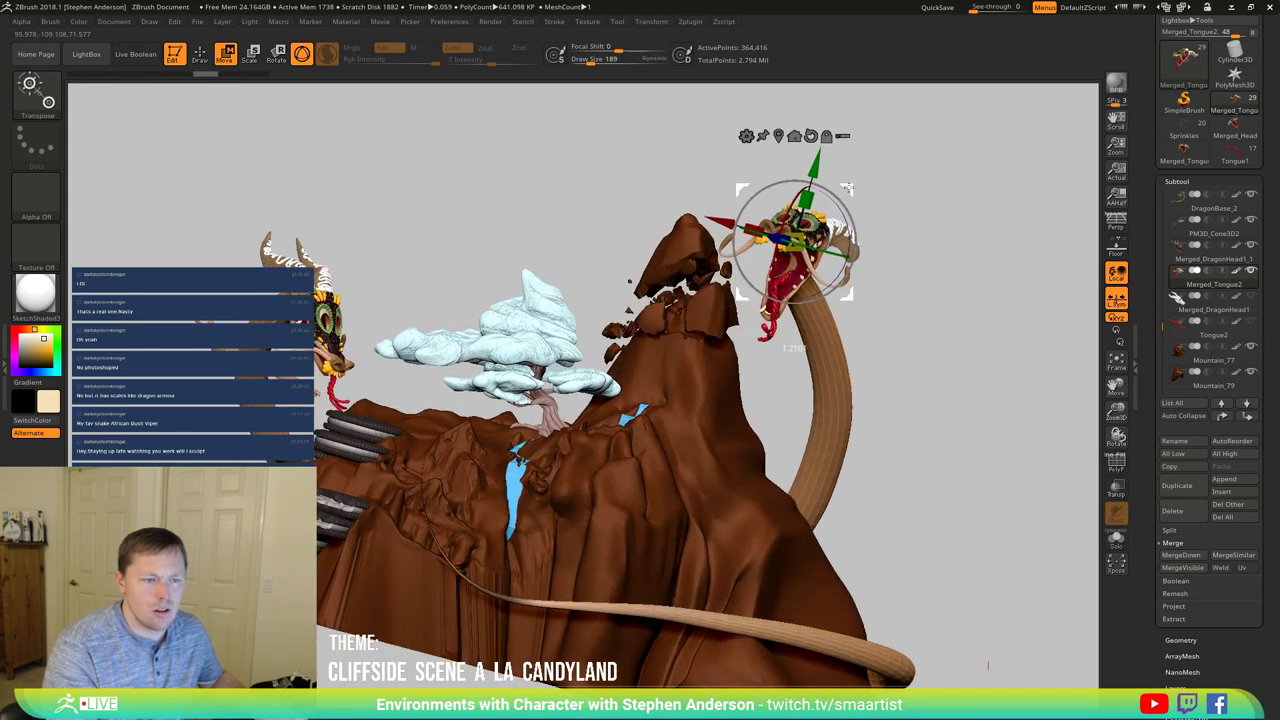
# Step: Rotate the dragon head to line up with the neck from above, its snout pointing toward the blue tree
pyautogui.hotkey('ctrl', 'z')
pyautogui.hotkey('ctrl', 'z')
pyautogui.hotkey('ctrl', 'z')
pyautogui.hotkey('ctrl', 'z')
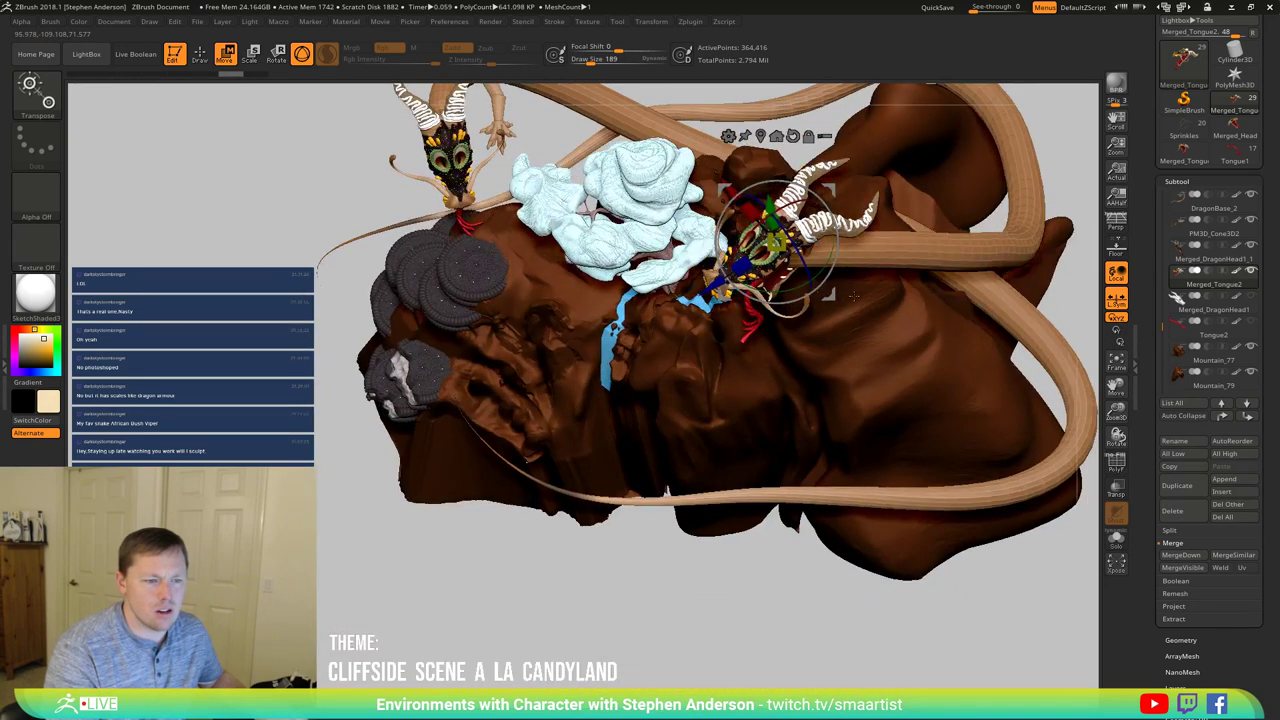
pyautogui.hotkey('ctrl', 'z')
pyautogui.hotkey('ctrl', 'z')
pyautogui.hotkey('ctrl', 'z')
pyautogui.hotkey('ctrl', 'z')
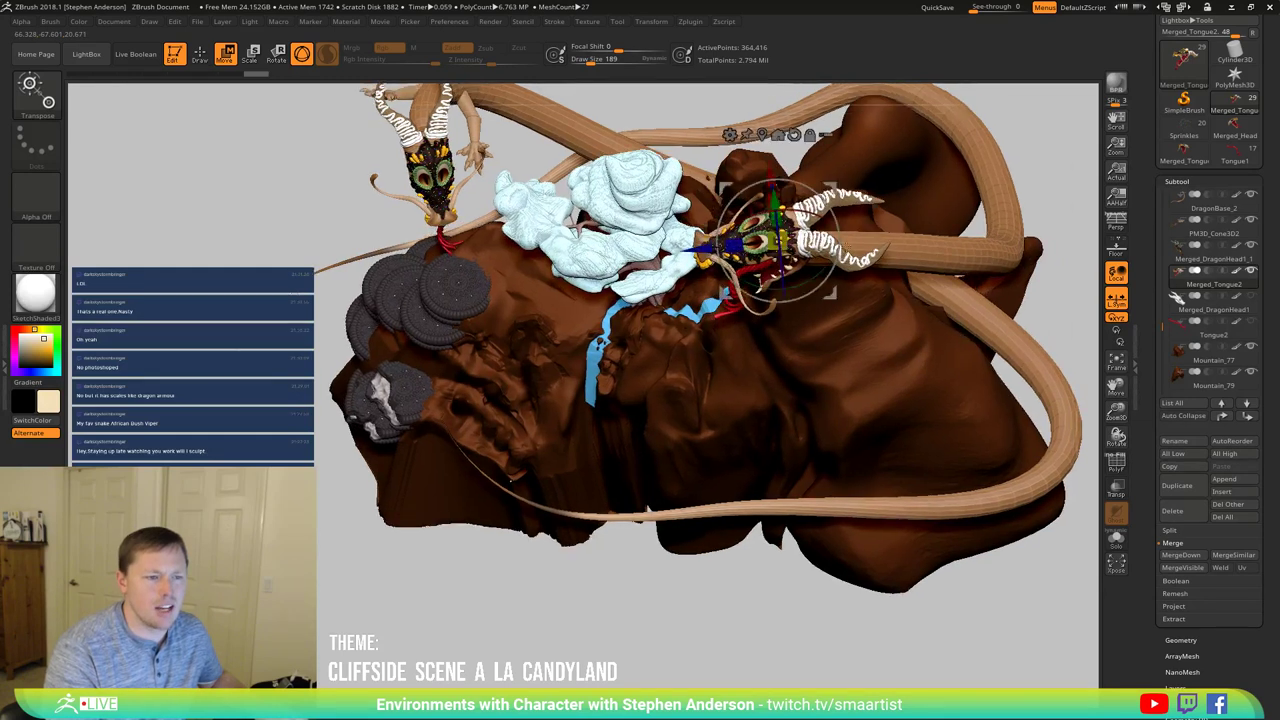
# Step: Reposition the dragon head at the neck's tip and tilt its snout down toward the mountain
pyautogui.hotkey('ctrl', 'z')
pyautogui.hotkey('ctrl', 'z')
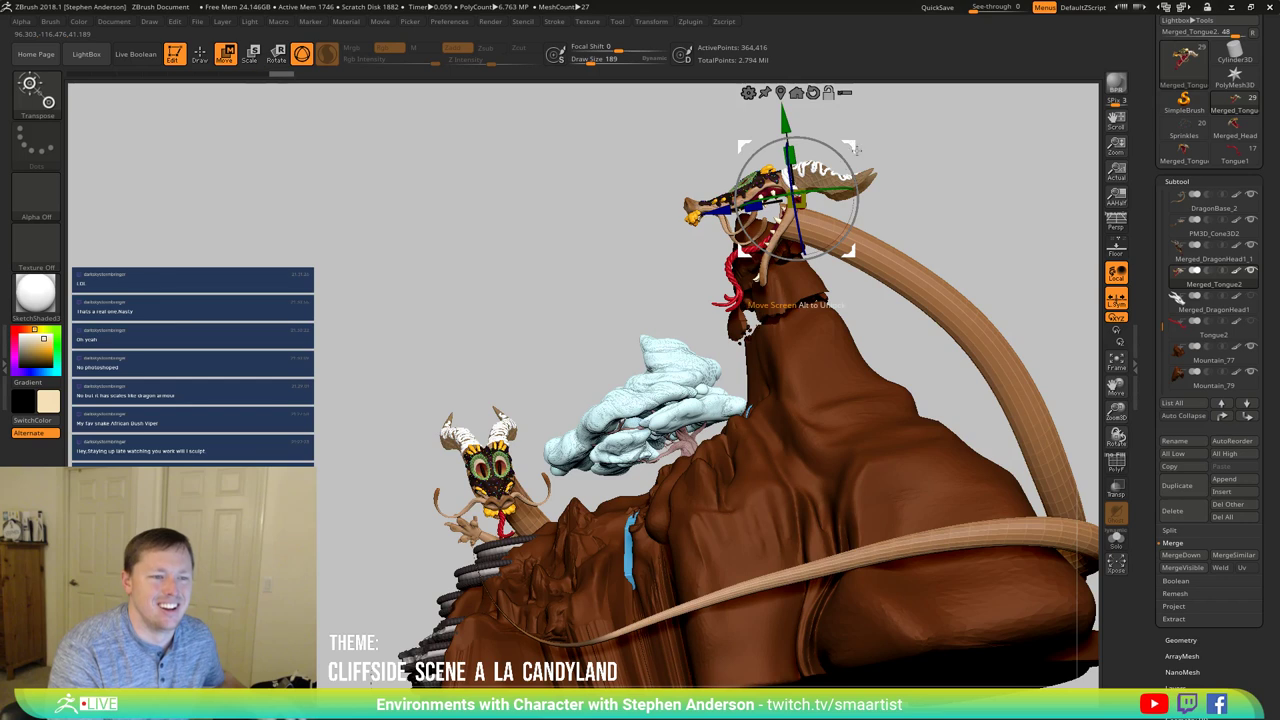
pyautogui.hotkey('ctrl', 'z')
pyautogui.hotkey('ctrl', 'z')
pyautogui.hotkey('ctrl', 'z')
pyautogui.hotkey('ctrl', 'z')
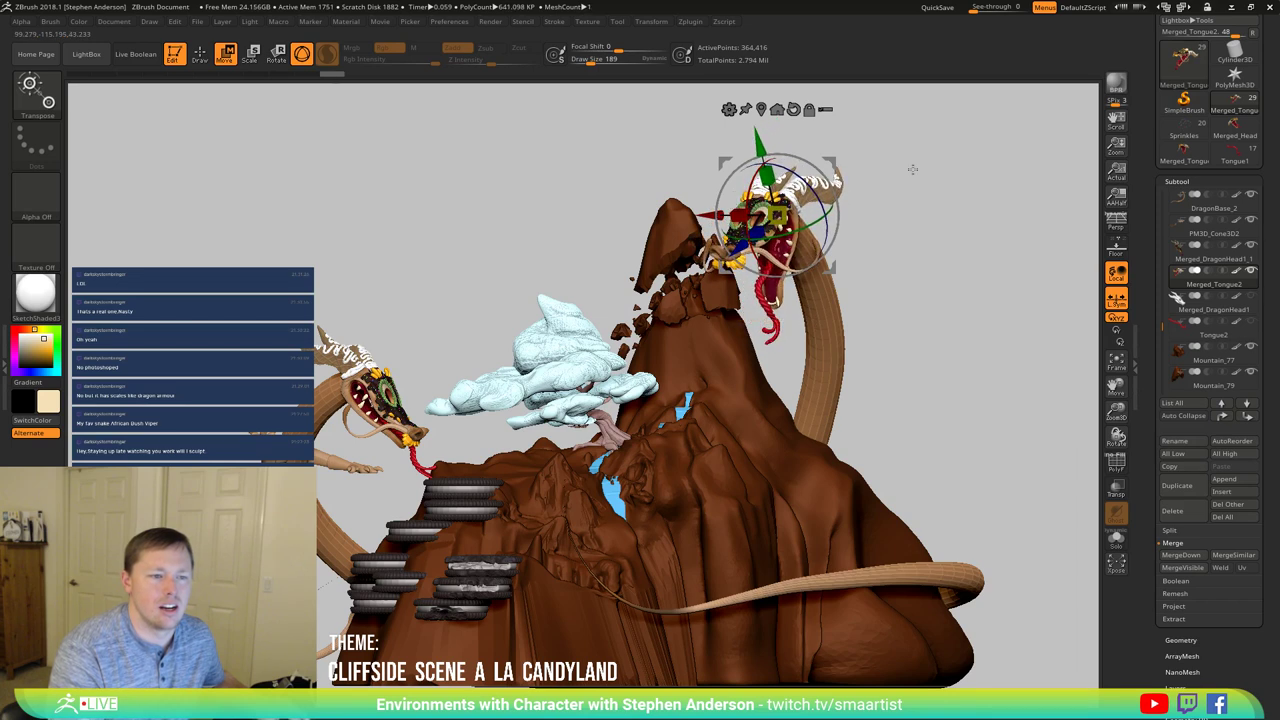
pyautogui.moveTo(913, 170); pyautogui.dragTo(940, 261)
pyautogui.hotkey('ctrl', 'z')
pyautogui.hotkey('ctrl', 'z')
pyautogui.hotkey('ctrl', 'z')
pyautogui.hotkey('ctrl', 'z')
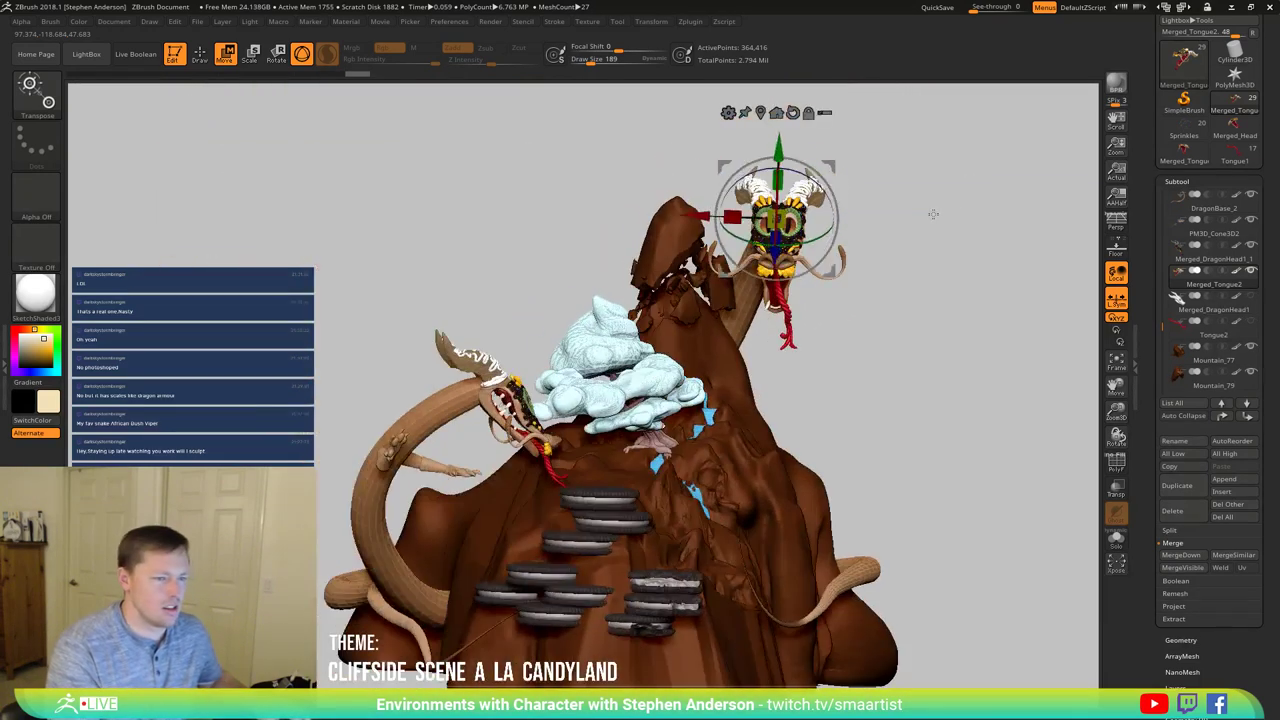
# Step: Turn and slightly roll the dragon head so its face angles across the front of the mountain
pyautogui.hotkey('ctrl', 'z')
pyautogui.hotkey('ctrl', 'z')
pyautogui.hotkey('ctrl', 'z')
pyautogui.hotkey('ctrl', 'z')
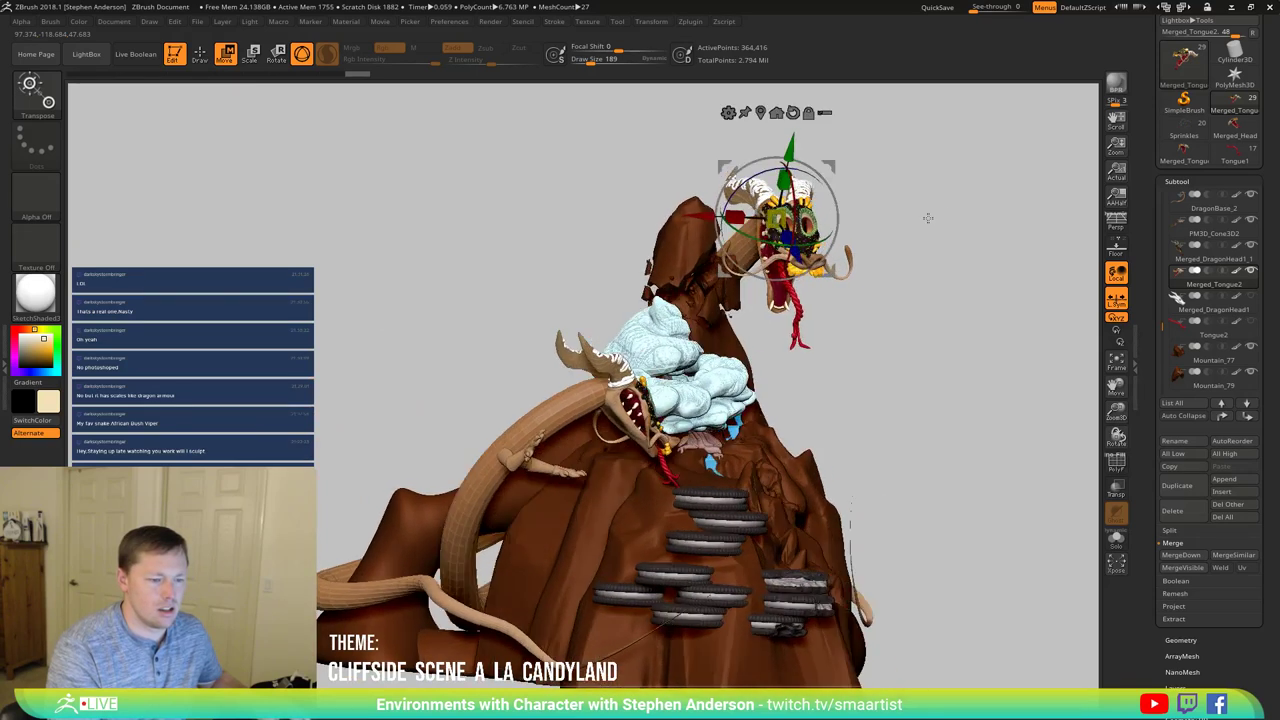
pyautogui.hotkey('ctrl', 'z')
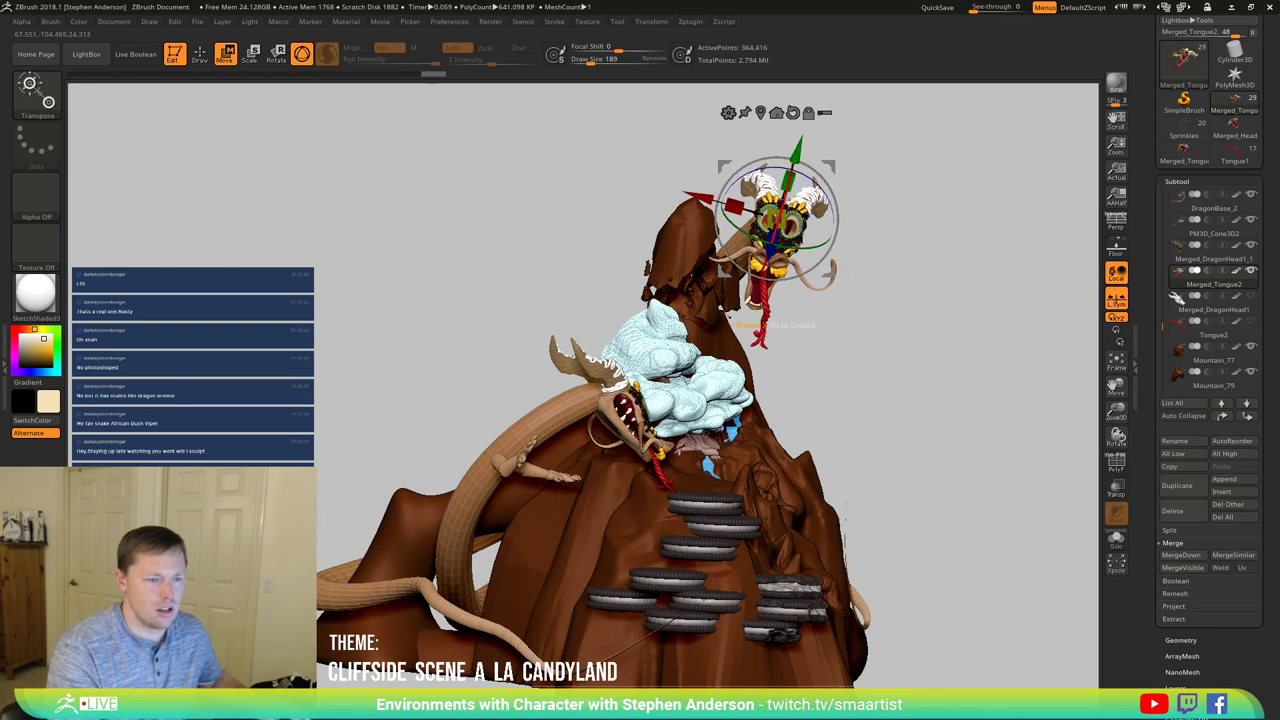
# Step: Scale the dragon head down slightly and nudge it into place on the neck's open end
pyautogui.moveTo(905, 212)
pyautogui.mouseDown()
pyautogui.moveTo(866, 220)
pyautogui.moveTo(898, 295)
pyautogui.moveTo(888, 259)
pyautogui.moveTo(842, 218)
pyautogui.moveTo(865, 185)
pyautogui.moveTo(876, 221)
pyautogui.moveTo(853, 242)
pyautogui.mouseUp()
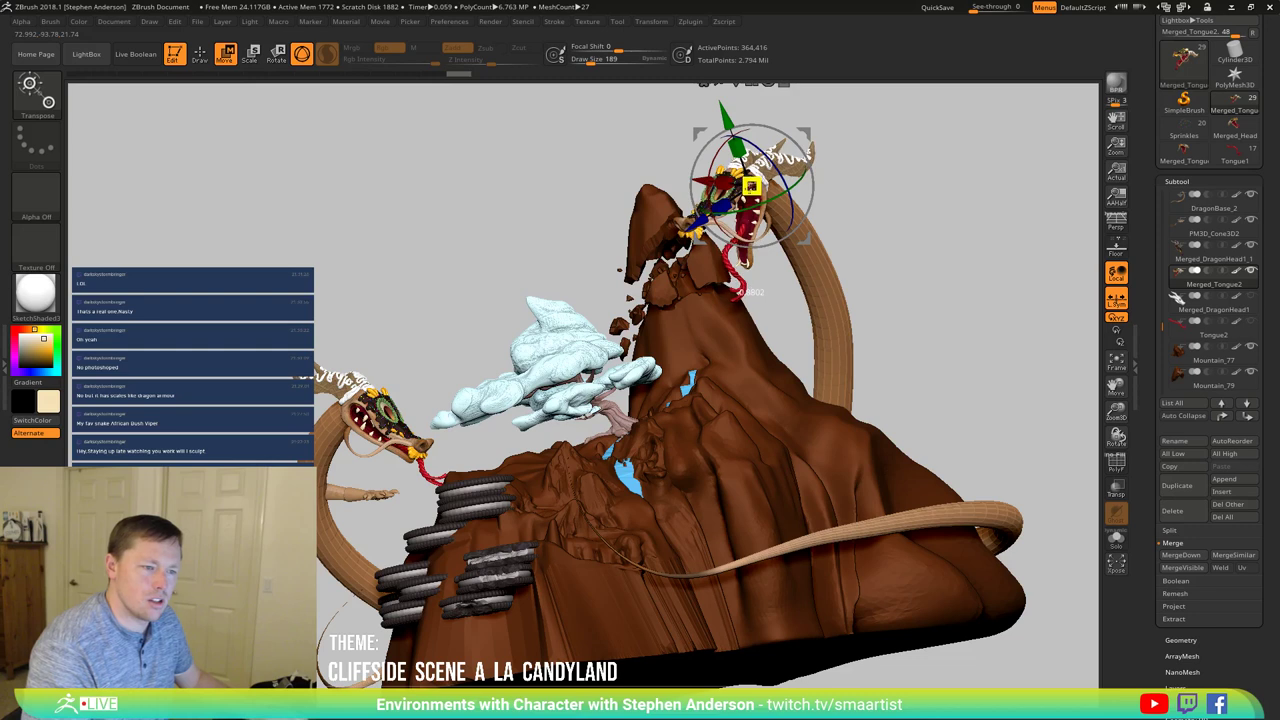
pyautogui.press('q')
pyautogui.moveTo(887, 231)
pyautogui.mouseDown()
pyautogui.moveTo(890, 200)
pyautogui.moveTo(846, 203)
pyautogui.moveTo(869, 158)
pyautogui.mouseUp()
pyautogui.press('w')
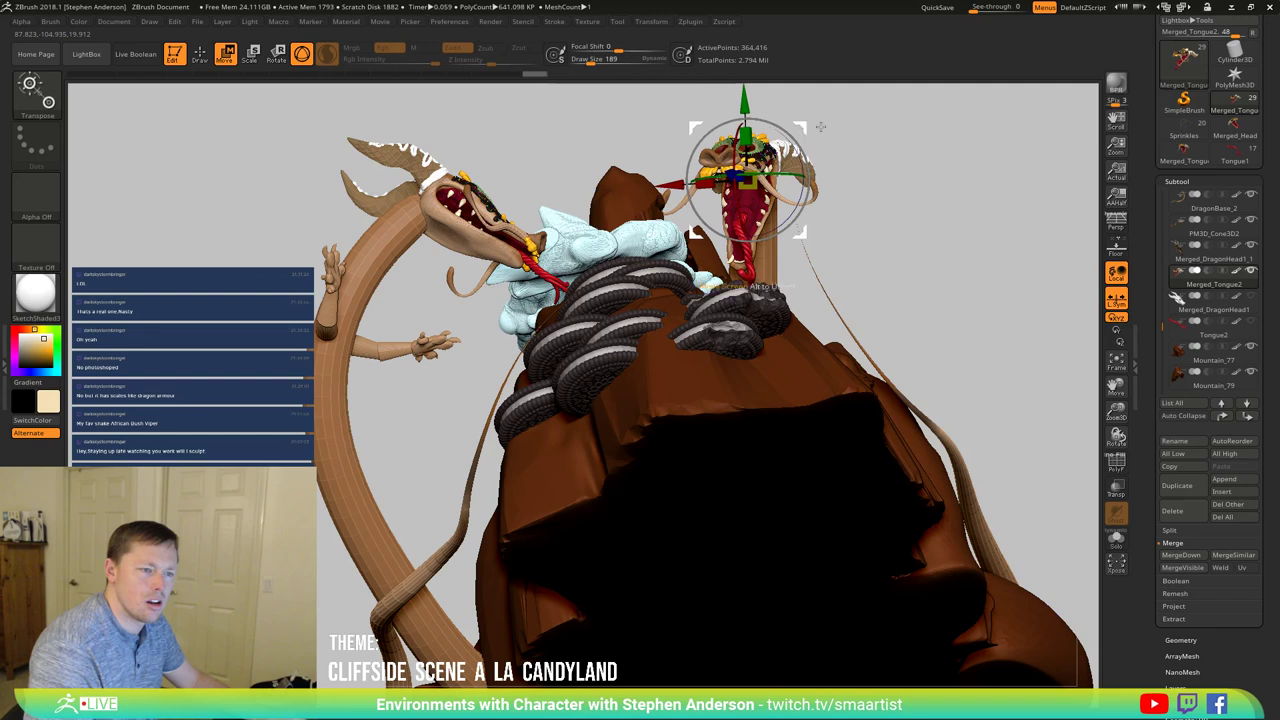
pyautogui.moveTo(820, 126)
pyautogui.mouseDown()
pyautogui.moveTo(852, 143)
pyautogui.moveTo(851, 189)
pyautogui.moveTo(843, 226)
pyautogui.moveTo(806, 229)
pyautogui.moveTo(809, 257)
pyautogui.moveTo(828, 266)
pyautogui.moveTo(811, 260)
pyautogui.mouseUp()
pyautogui.press('q')
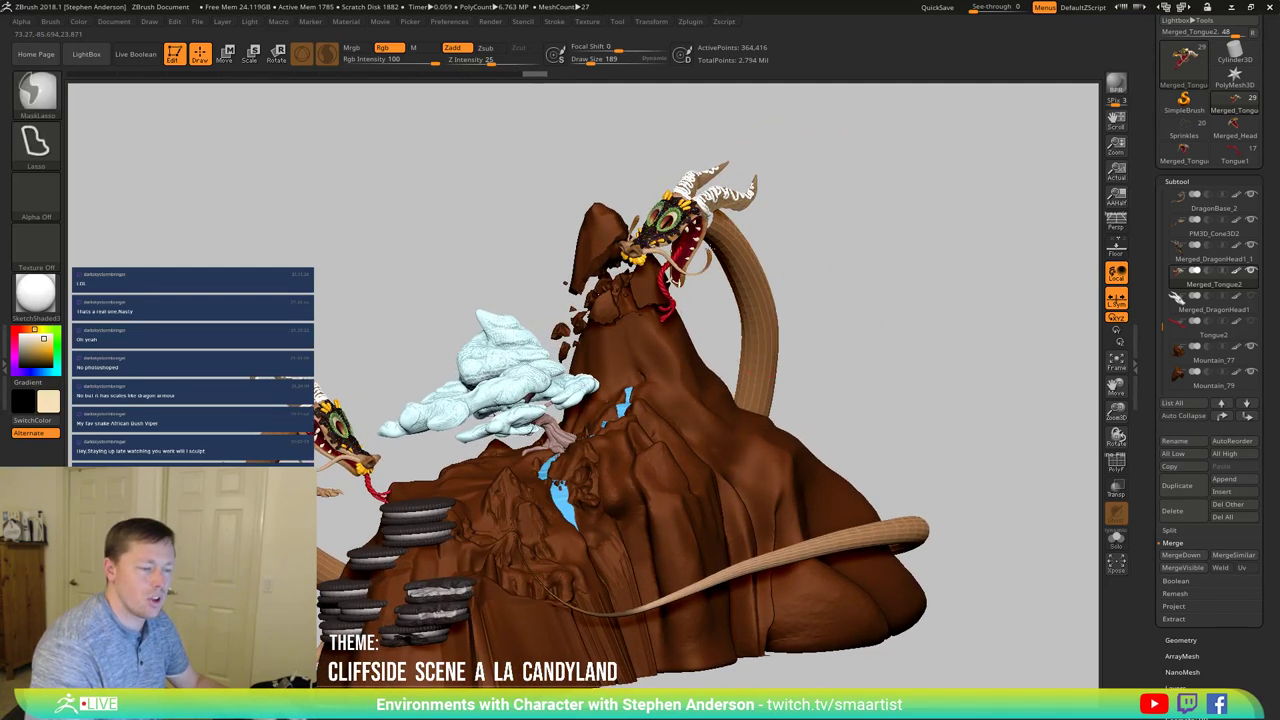
pyautogui.keyDown('ctrl'); pyautogui.moveTo(811, 260); pyautogui.dragTo(750, 271, button='right'); pyautogui.keyUp('ctrl')
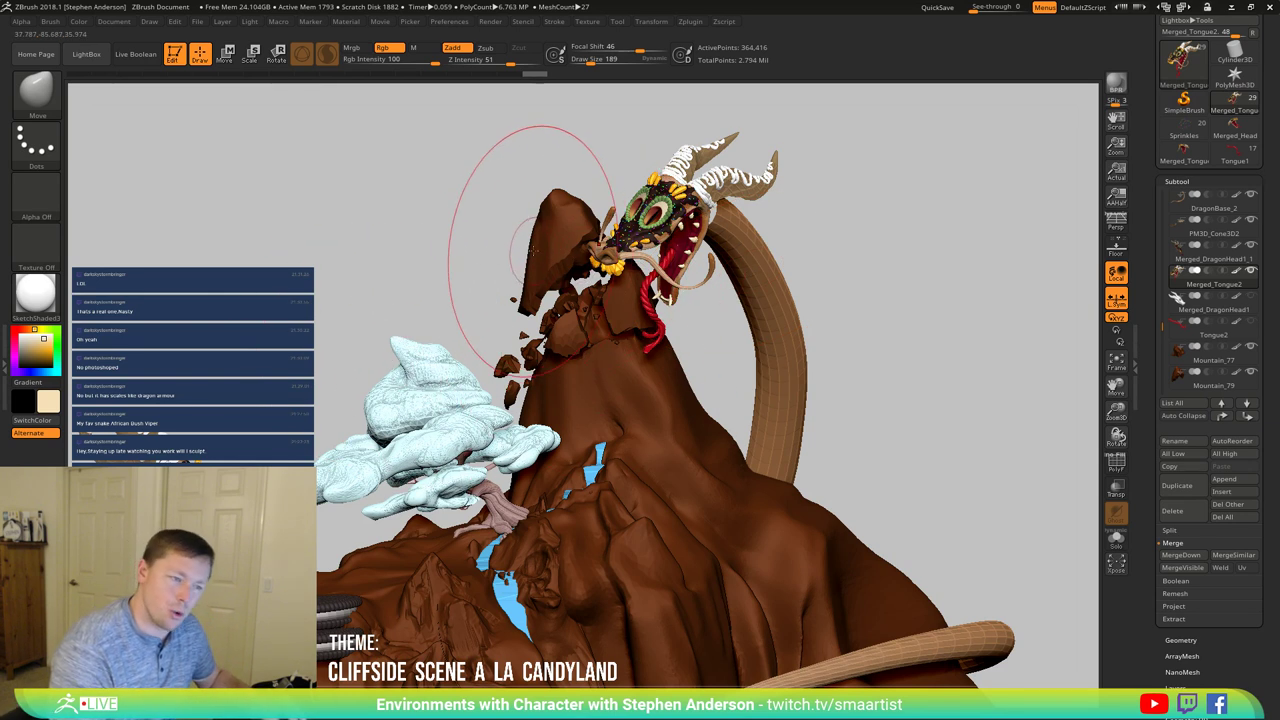
# Step: Select the broken peak rock, Mountain_79, and move and tilt it away from the dragon's snout
pyautogui.press('shift')
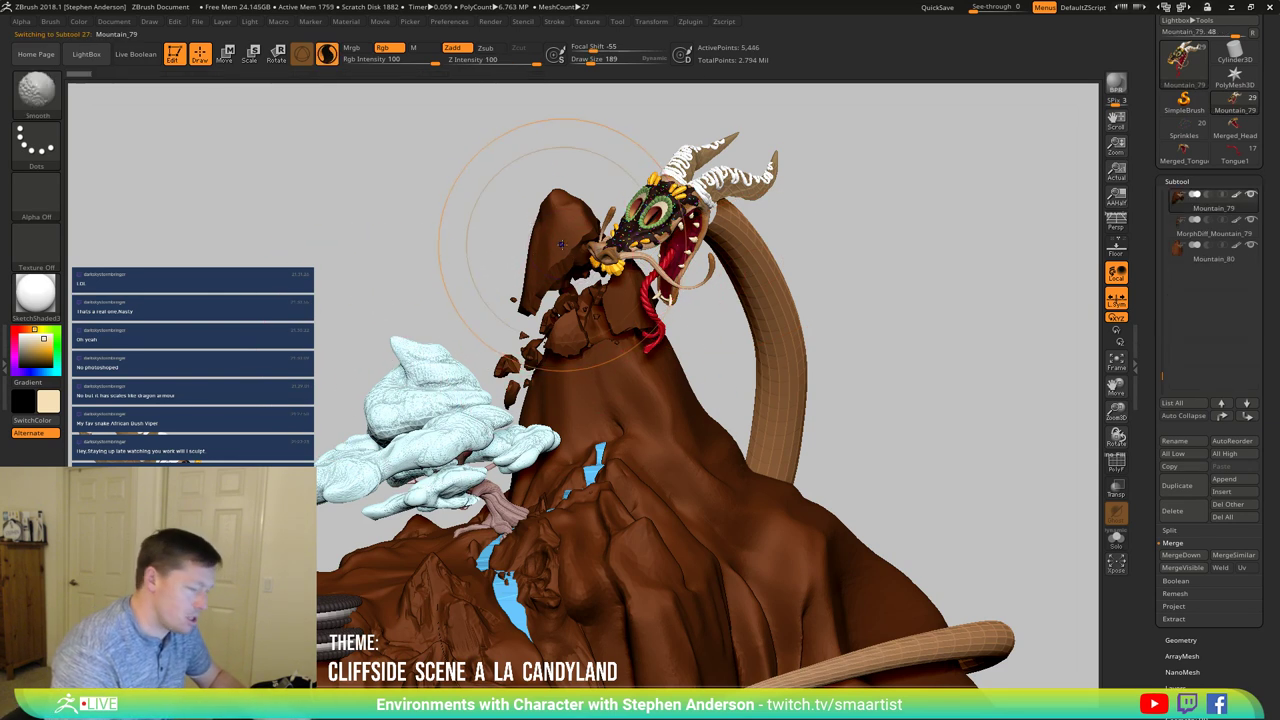
pyautogui.press('ctrl')
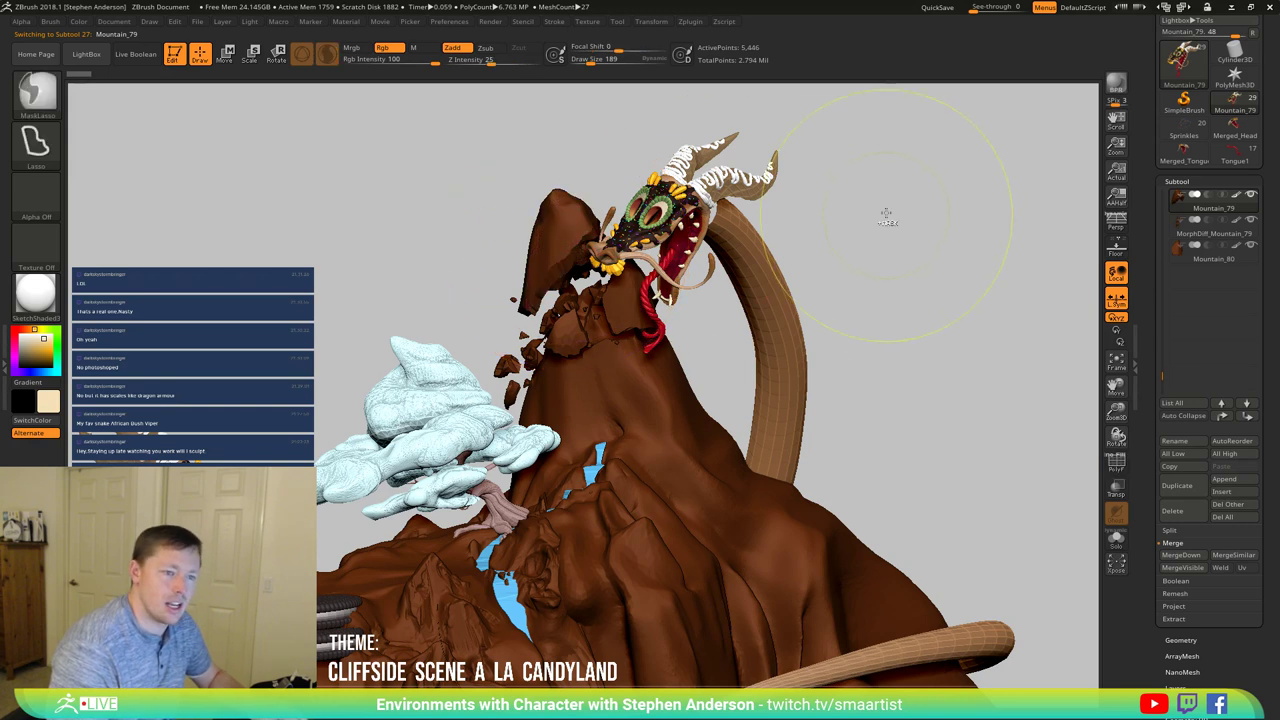
pyautogui.press('w')
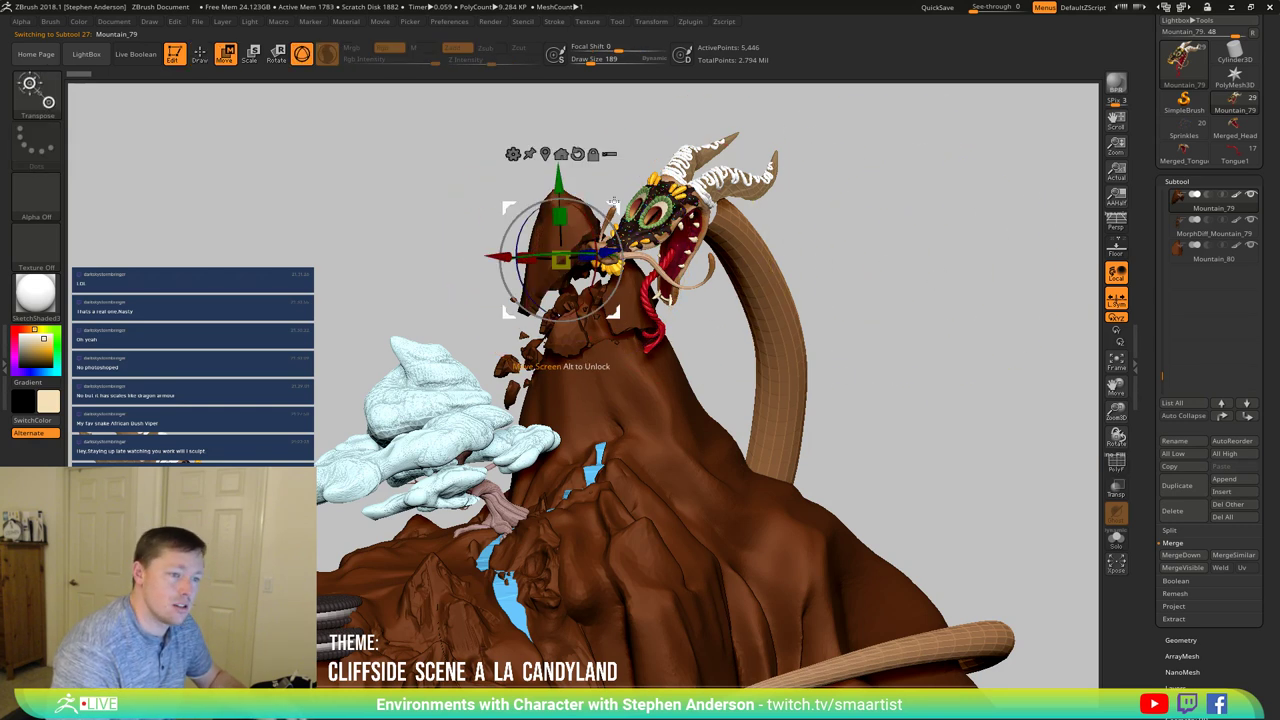
pyautogui.moveTo(612, 203); pyautogui.dragTo(592, 210)
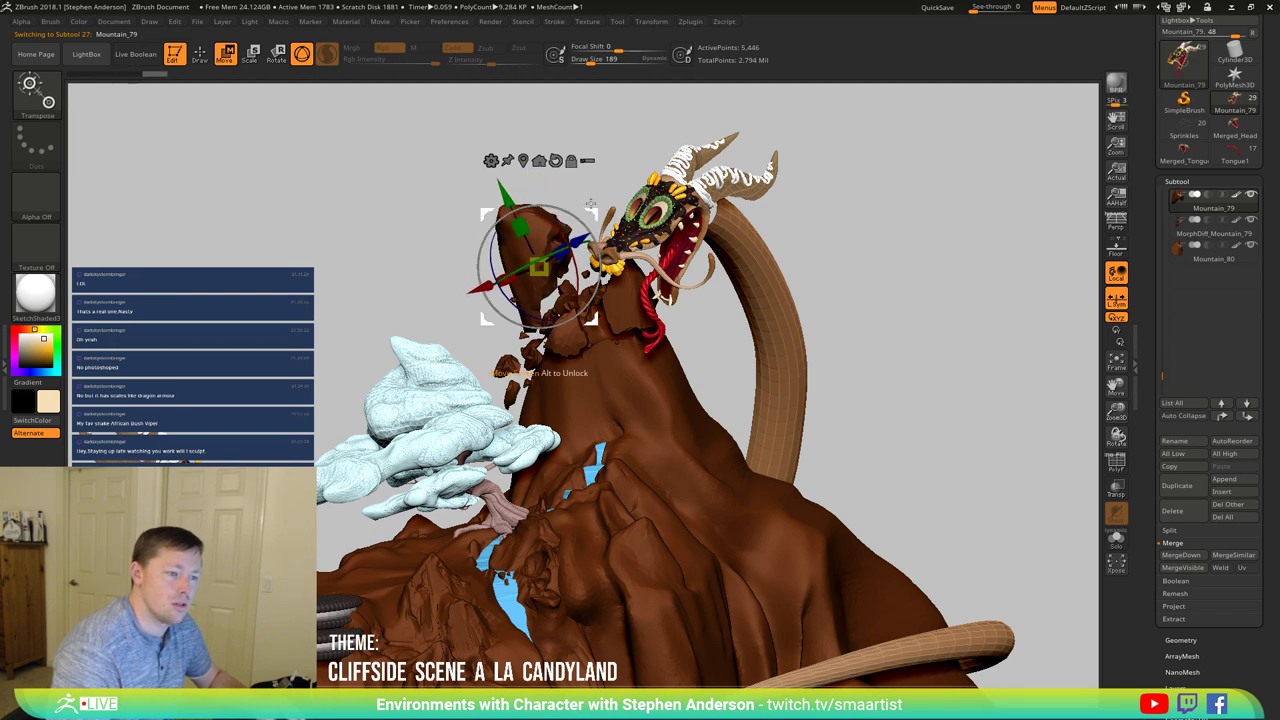
pyautogui.moveTo(578, 214); pyautogui.dragTo(583, 220)
pyautogui.moveTo(590, 195)
pyautogui.mouseDown()
pyautogui.moveTo(745, 195)
pyautogui.moveTo(574, 200)
pyautogui.mouseUp()
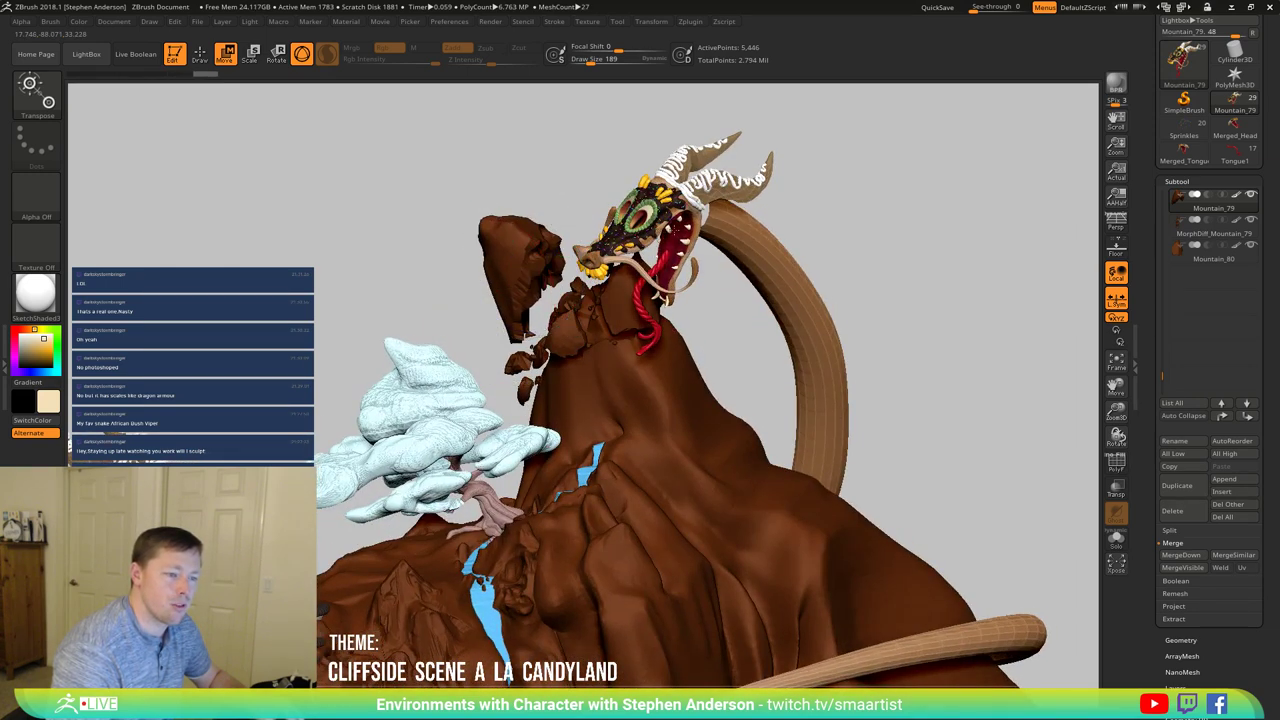
pyautogui.moveTo(676, 231)
pyautogui.mouseDown(button='right')
pyautogui.moveTo(745, 236)
pyautogui.moveTo(657, 236)
pyautogui.moveTo(674, 234)
pyautogui.mouseUp(button='right')
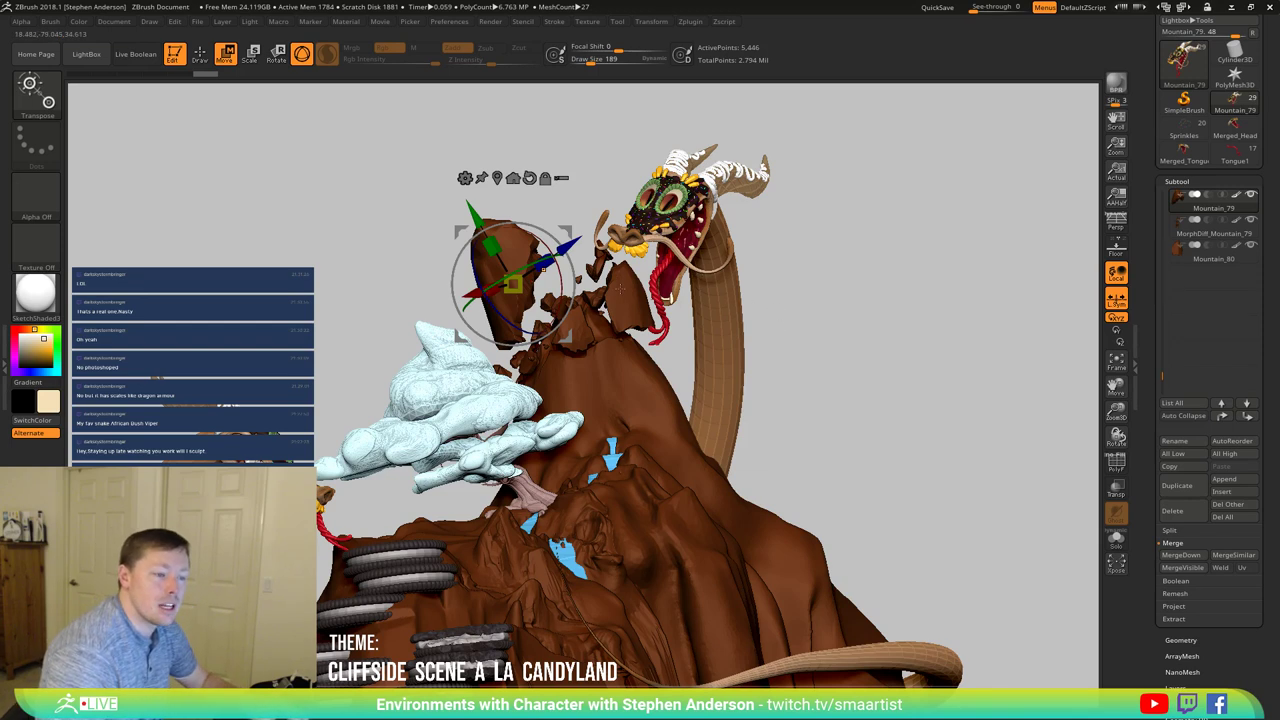
# Step: Select the MorphDiff_Mountain_79 rock debris below the peak and turn on its polygroup wireframe display
pyautogui.keyDown('ctrl'); pyautogui.moveTo(620, 289); pyautogui.dragTo(593, 362, button='right'); pyautogui.keyUp('ctrl')
pyautogui.keyDown('alt'); pyautogui.click(590, 368); pyautogui.keyUp('alt')
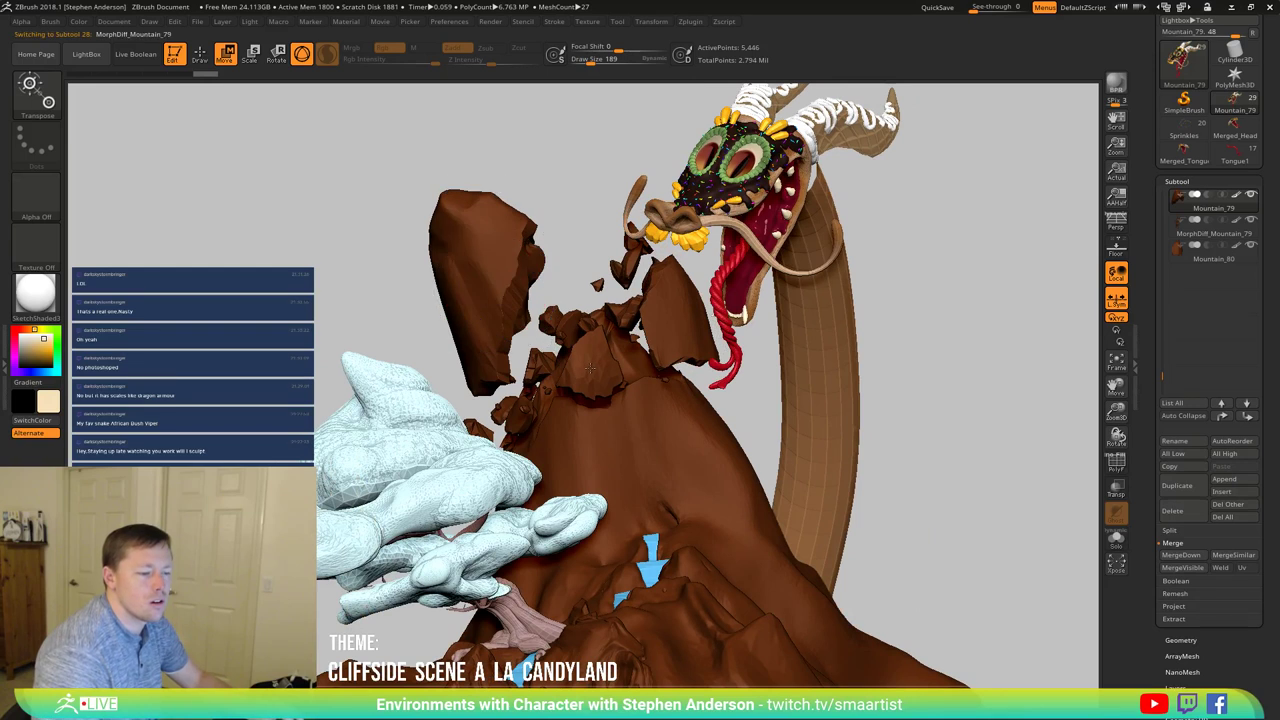
pyautogui.hotkey('shift', 'f')
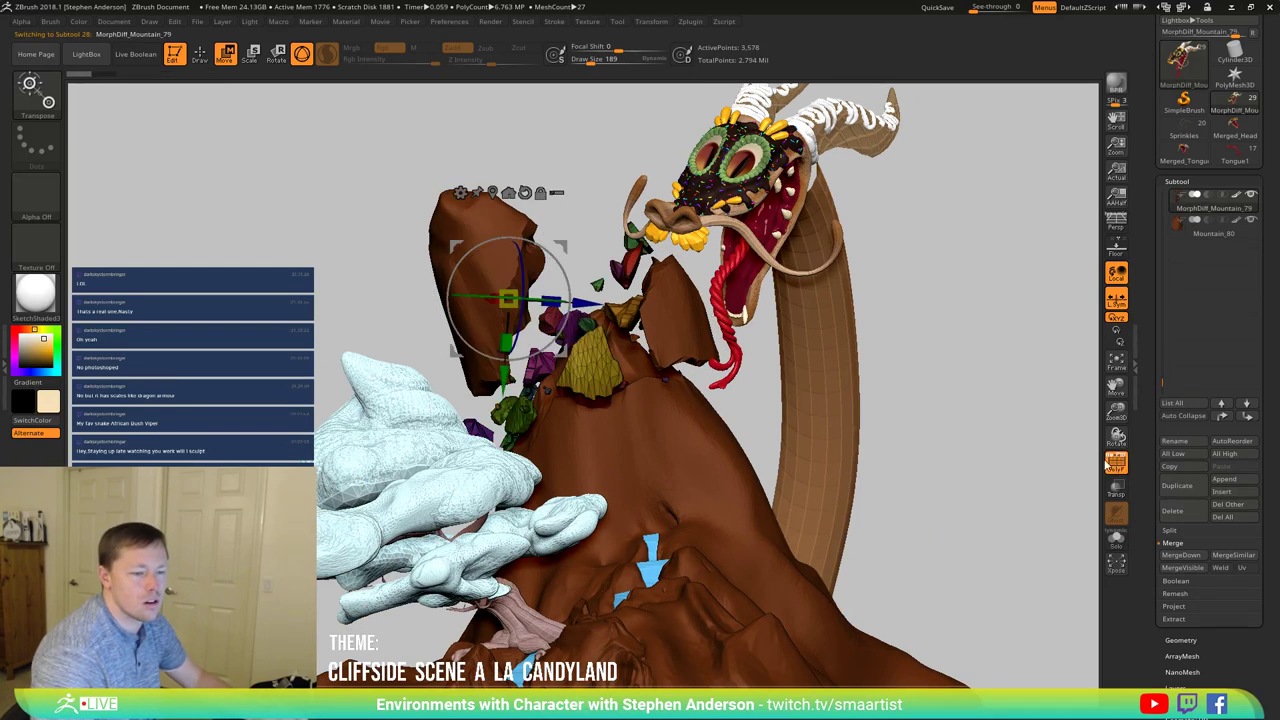
# Step: Store a morph target for the rock debris and create a difference mesh from it
pyautogui.scroll(-3, 1219, 644)
pyautogui.press('ctrl')
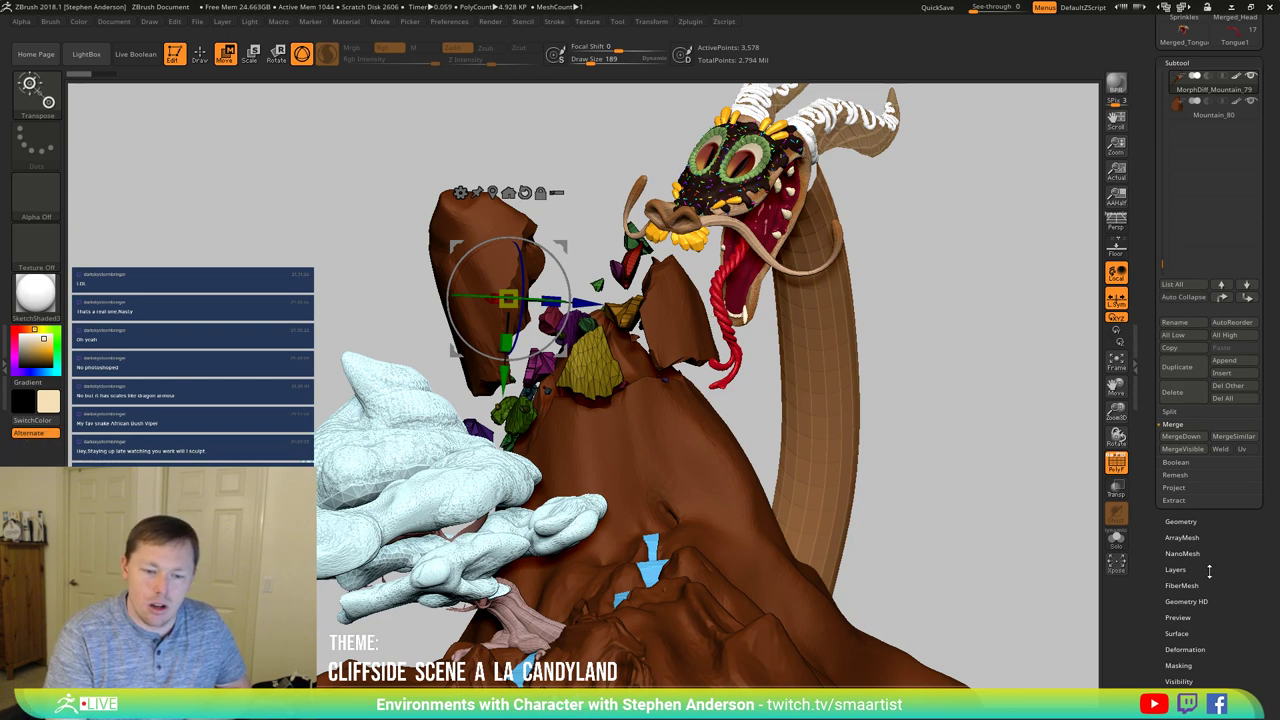
pyautogui.scroll(-1, 1260, 525)
pyautogui.scroll(-3, 1260, 525)
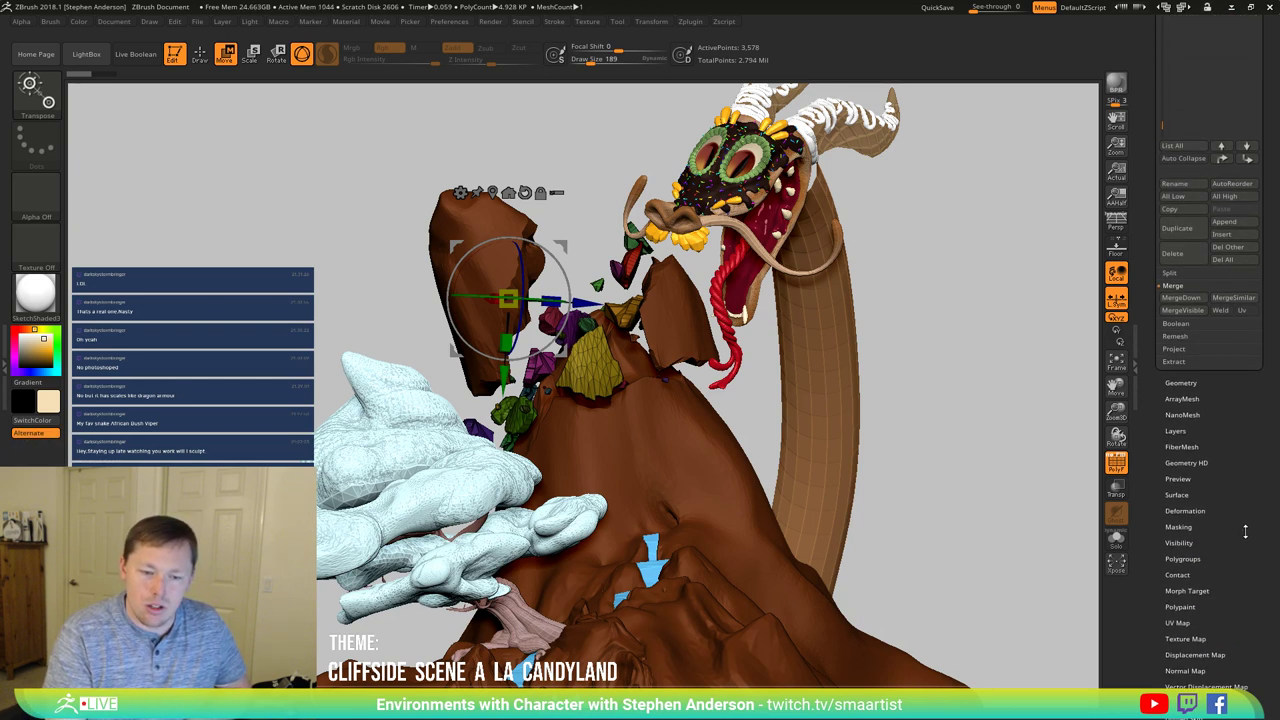
pyautogui.click(1187, 590)
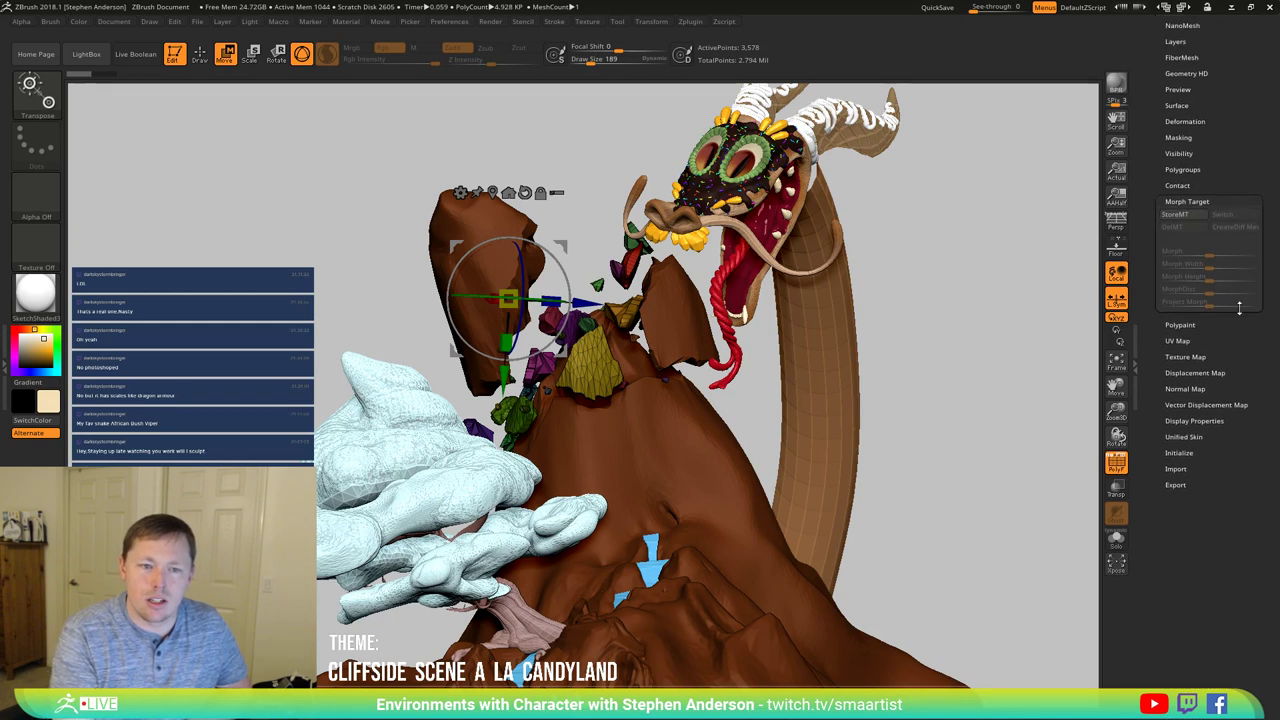
pyautogui.click(1186, 216)
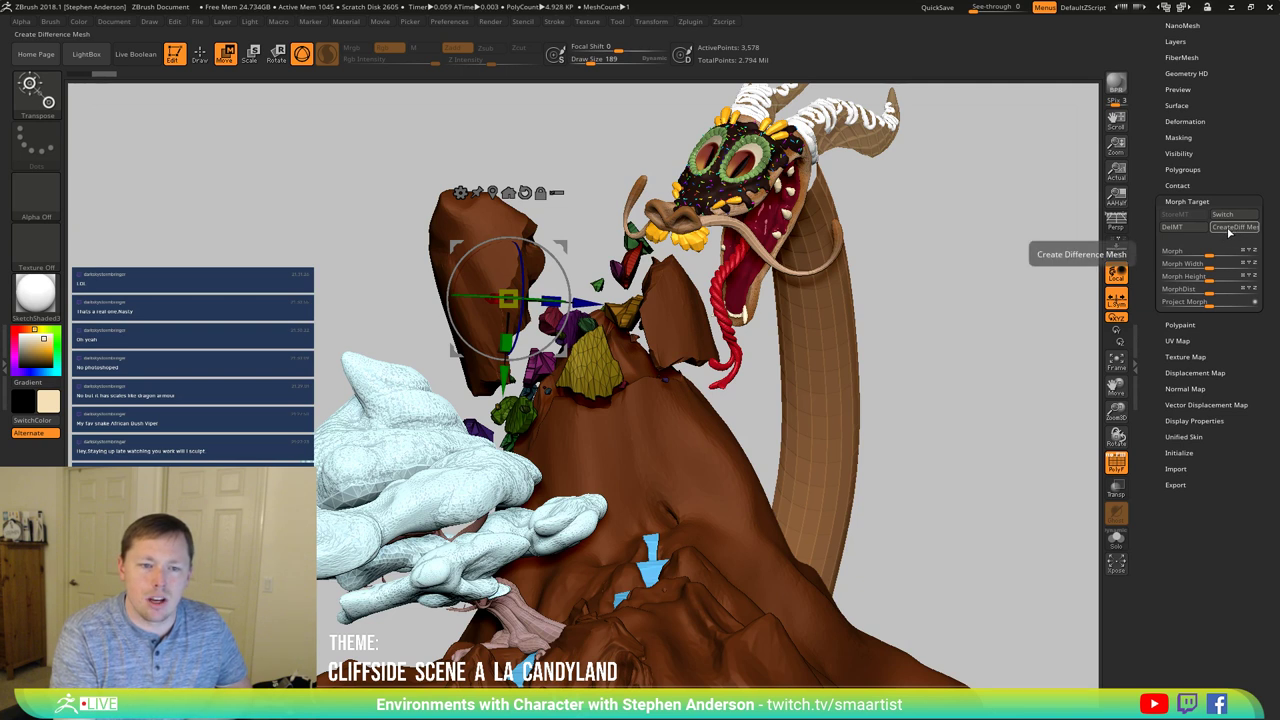
pyautogui.click(1233, 228)
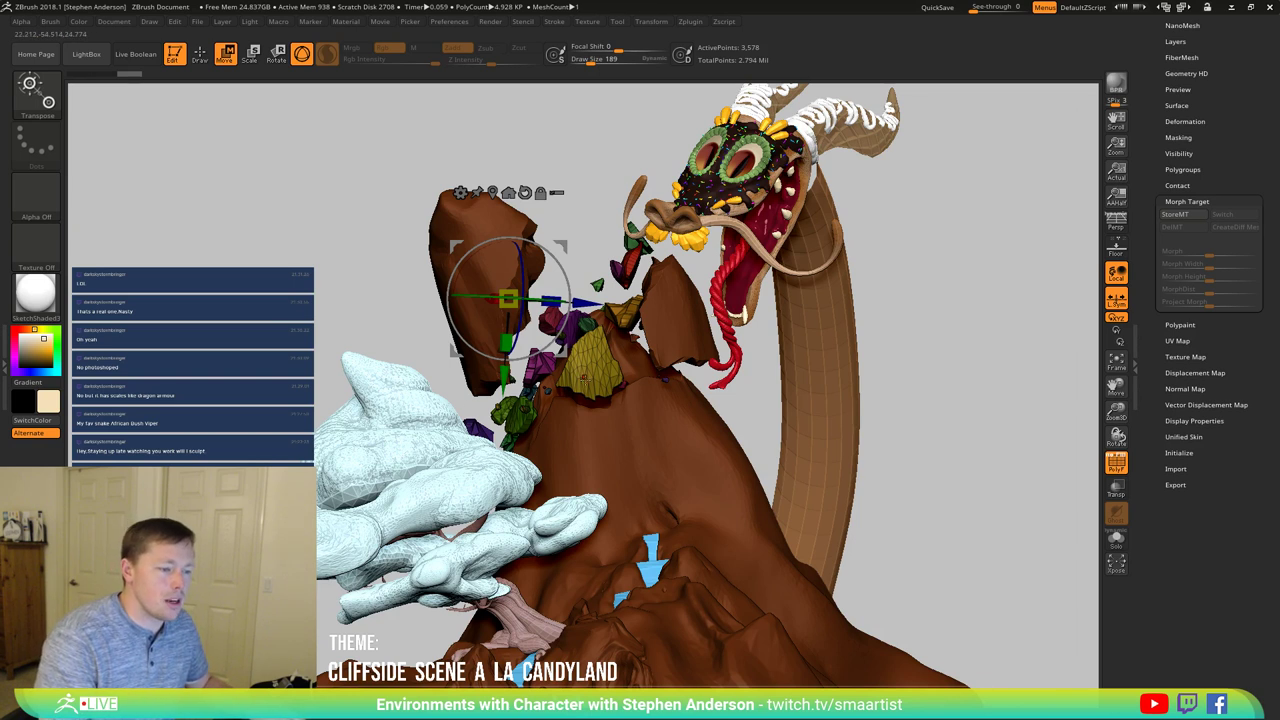
# Step: Regroup the rock debris with Auto Groups and mask everything except the large front chunk
pyautogui.moveTo(939, 197); pyautogui.dragTo(942, 209)
pyautogui.moveTo(1223, 109); pyautogui.dragTo(1223, 125)
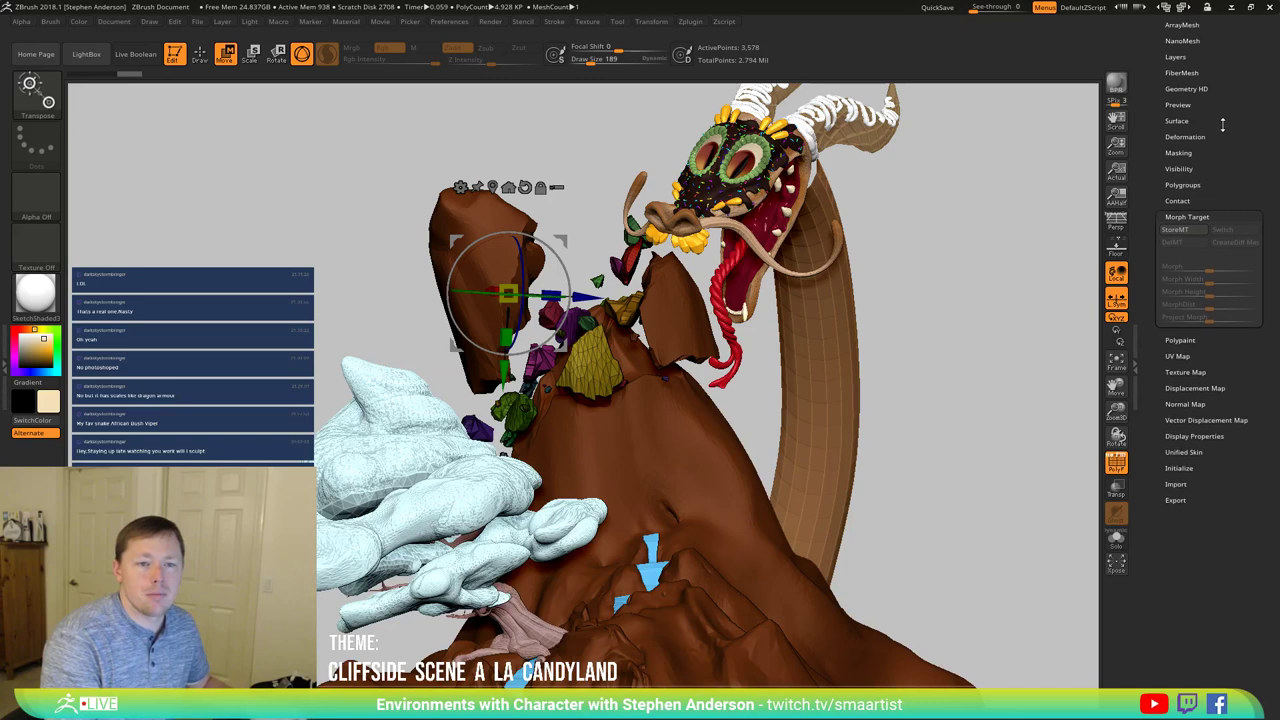
pyautogui.scroll(5, 1222, 123)
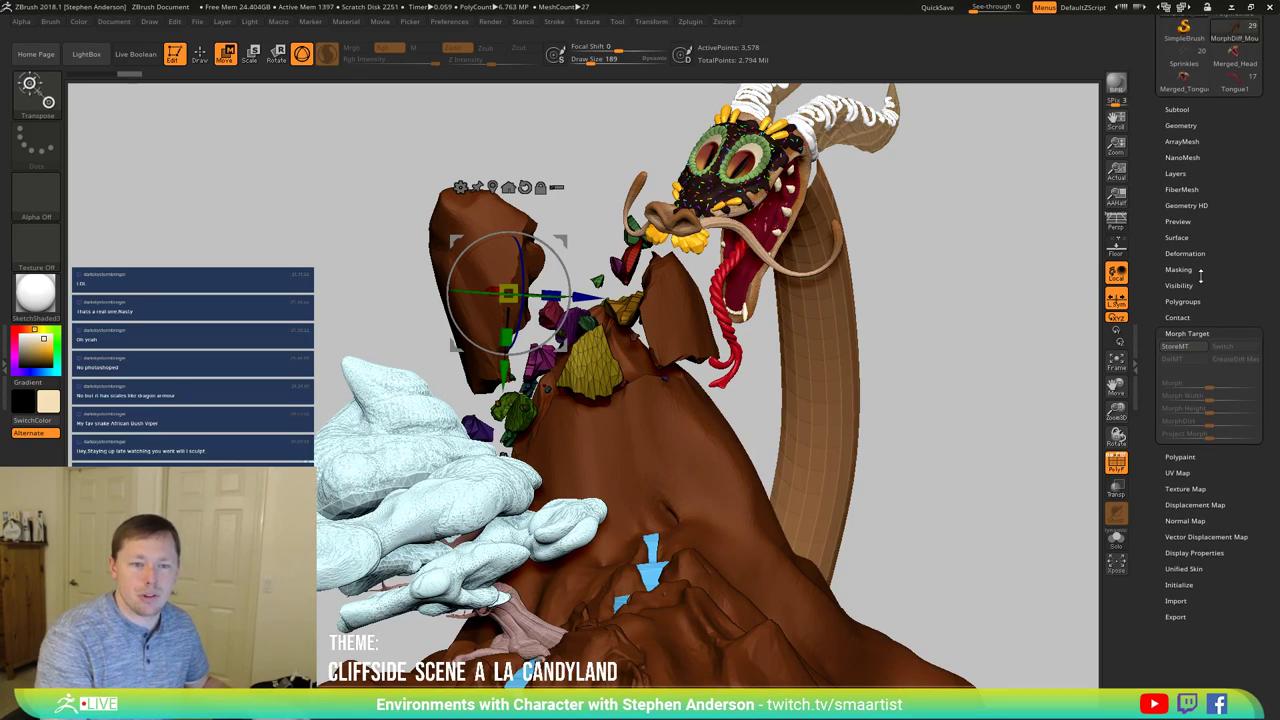
pyautogui.click(1187, 301)
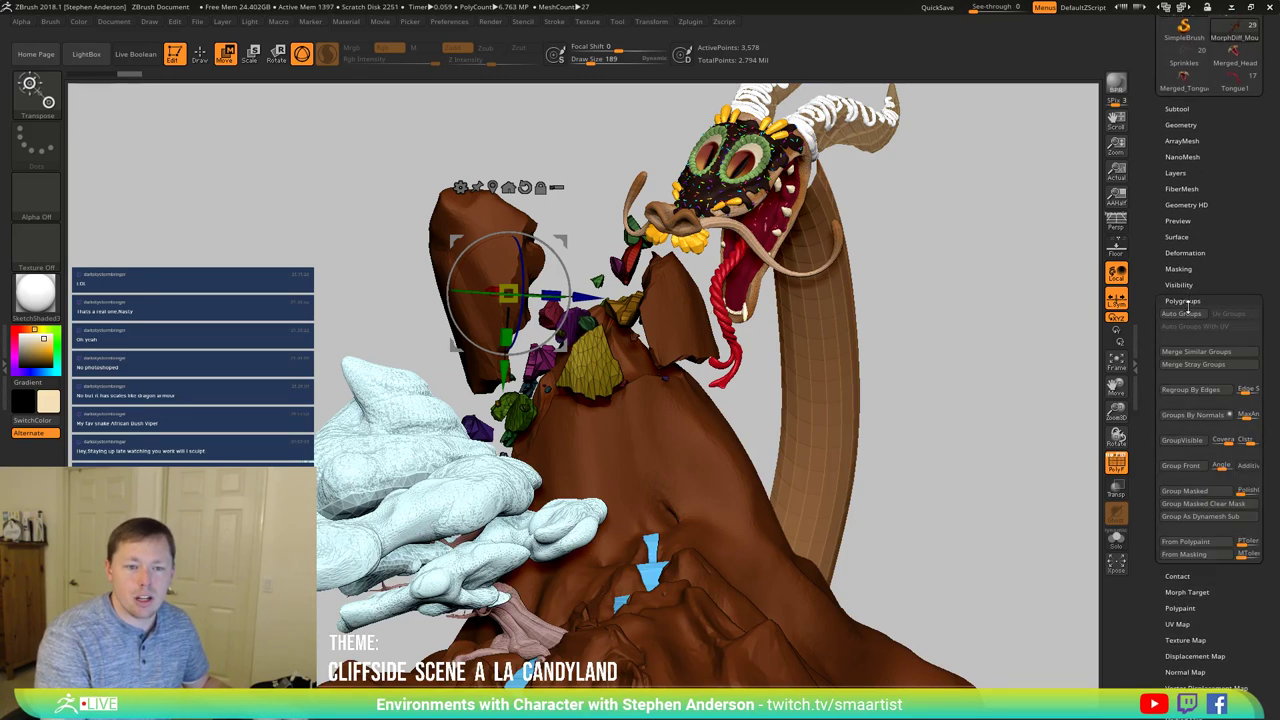
pyautogui.press('ctrl')
pyautogui.click(1181, 313)
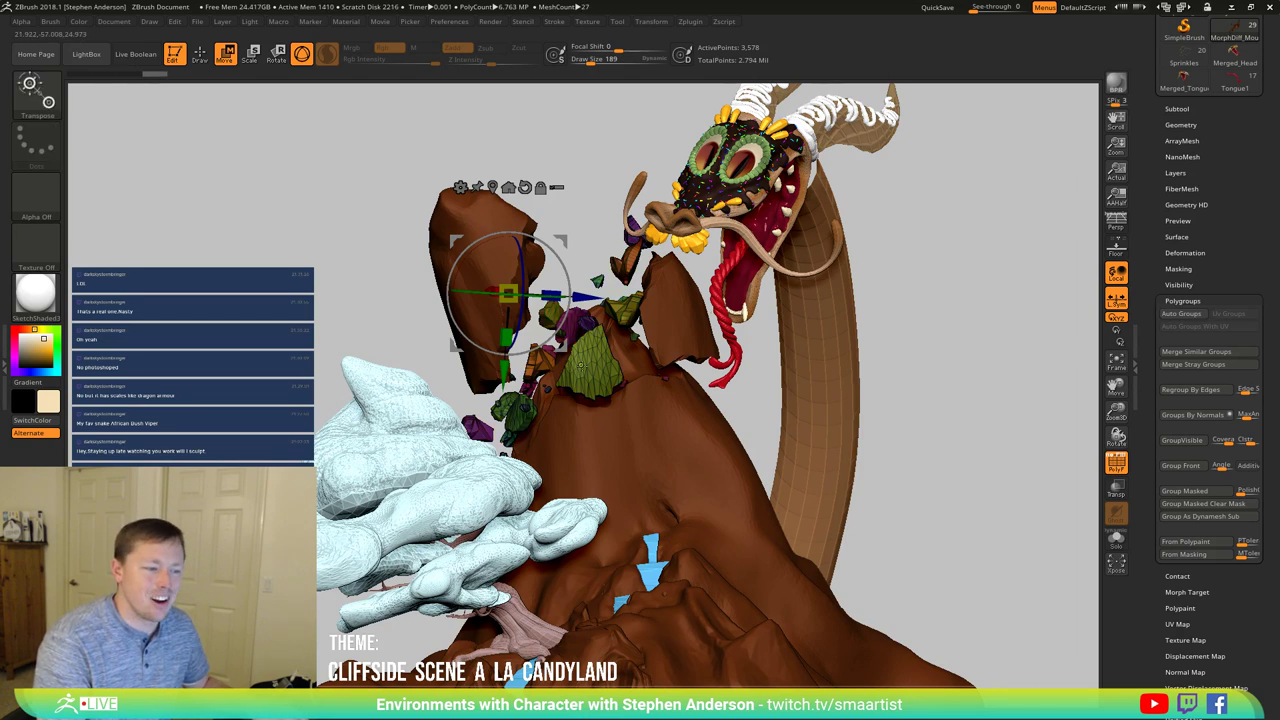
pyautogui.keyDown('ctrl'); pyautogui.click(579, 367); pyautogui.keyUp('ctrl')
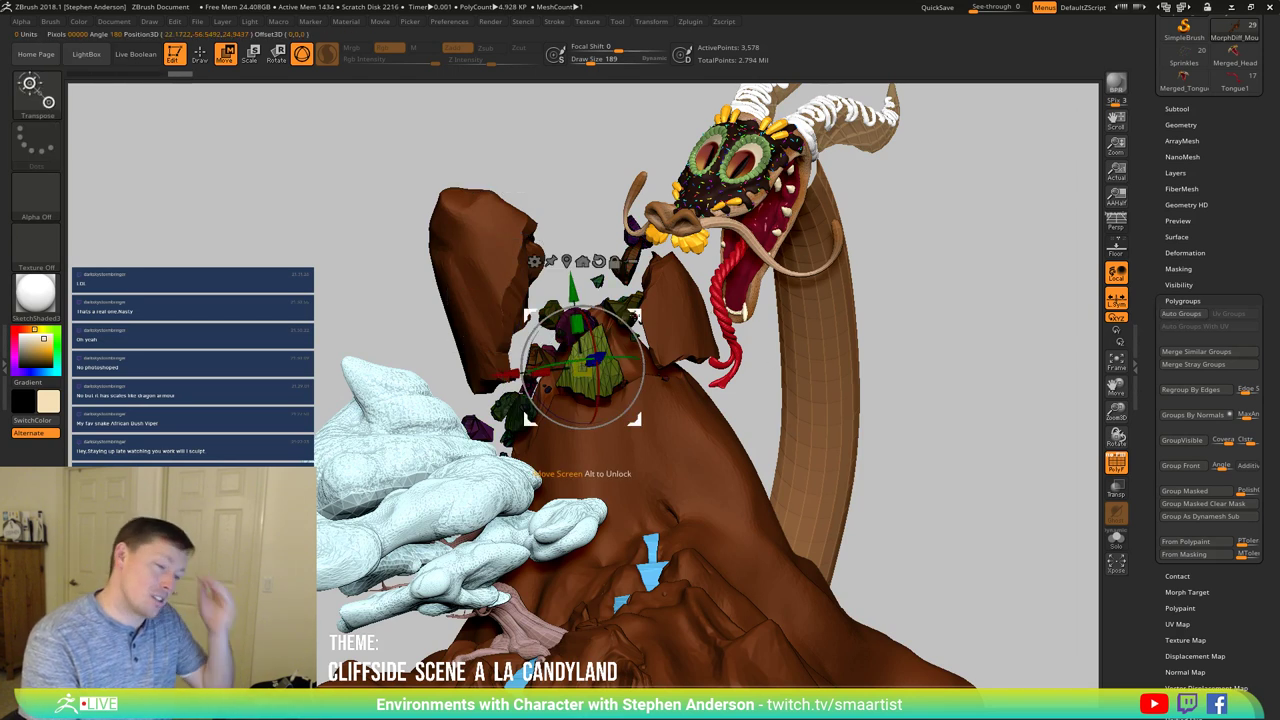
# Step: Rotate the large front rock chunk and shift it toward the mountain's broken edge
pyautogui.moveTo(636, 337)
pyautogui.mouseDown()
pyautogui.moveTo(530, 316)
pyautogui.moveTo(635, 315)
pyautogui.mouseUp()
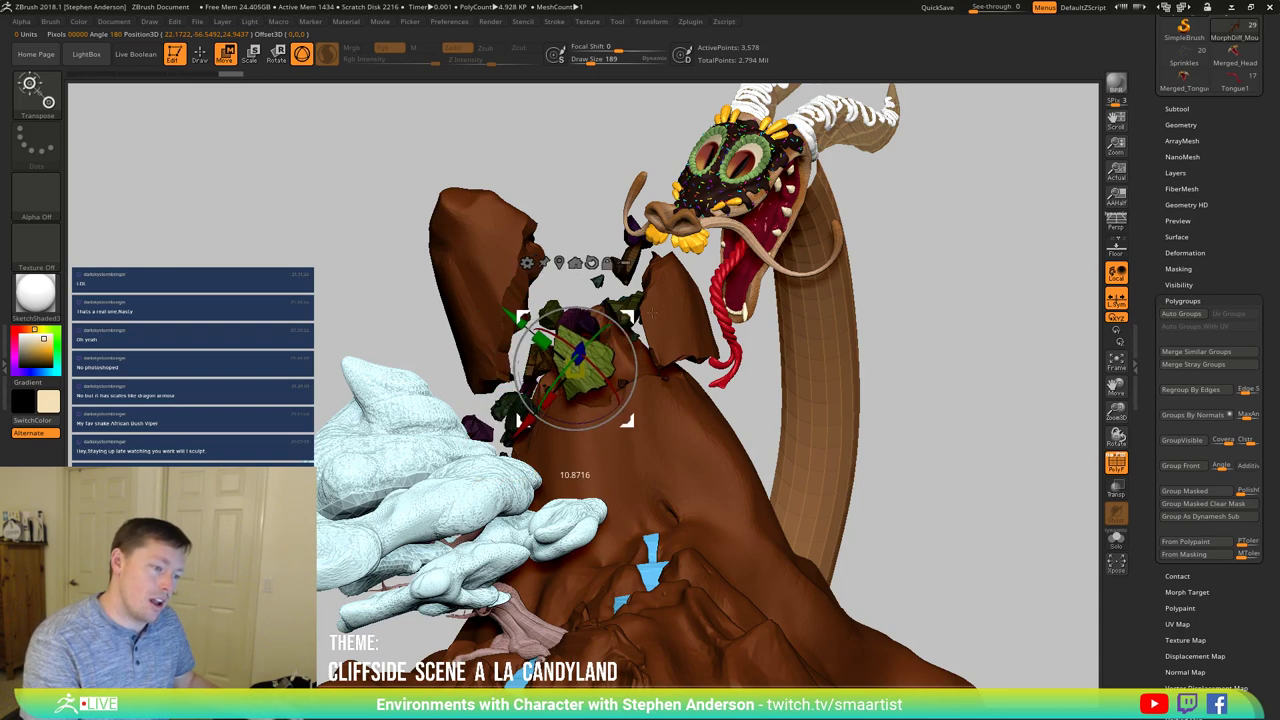
pyautogui.moveTo(637, 314); pyautogui.dragTo(808, 376, button='right')
pyautogui.keyDown('ctrl'); pyautogui.moveTo(682, 412); pyautogui.dragTo(694, 560, button='right'); pyautogui.keyUp('ctrl')
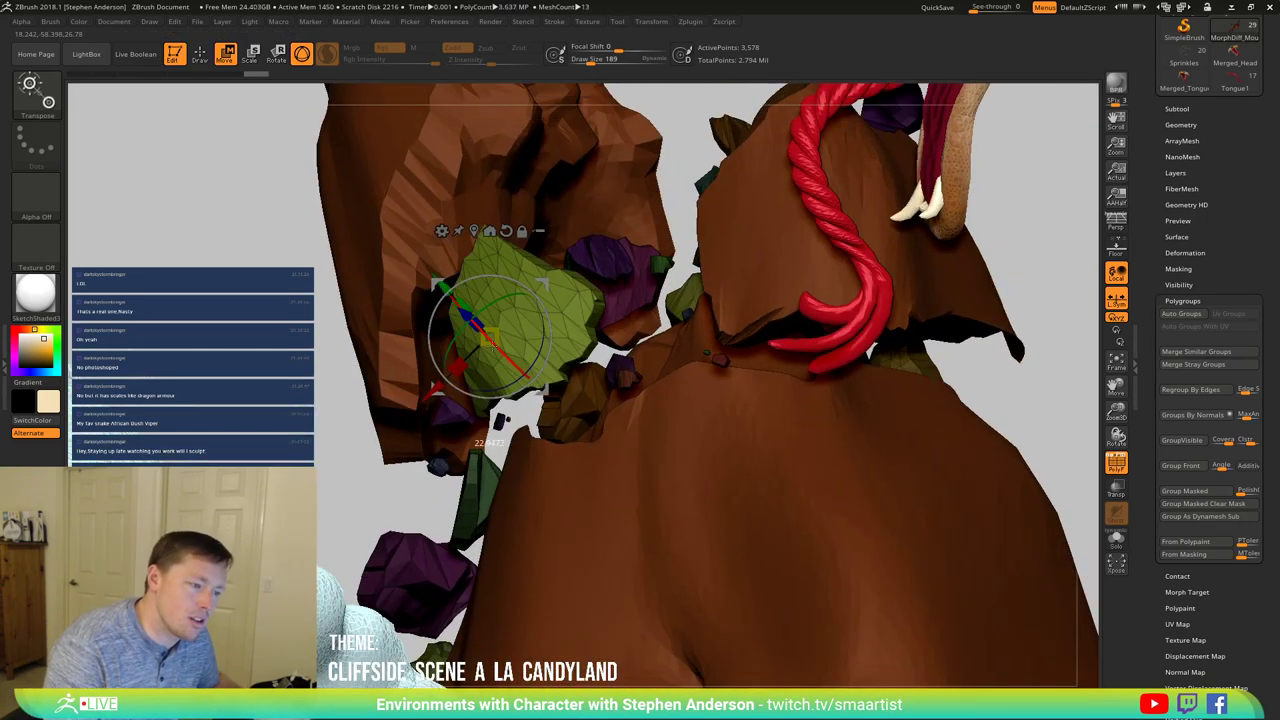
pyautogui.moveTo(443, 288); pyautogui.dragTo(505, 347)
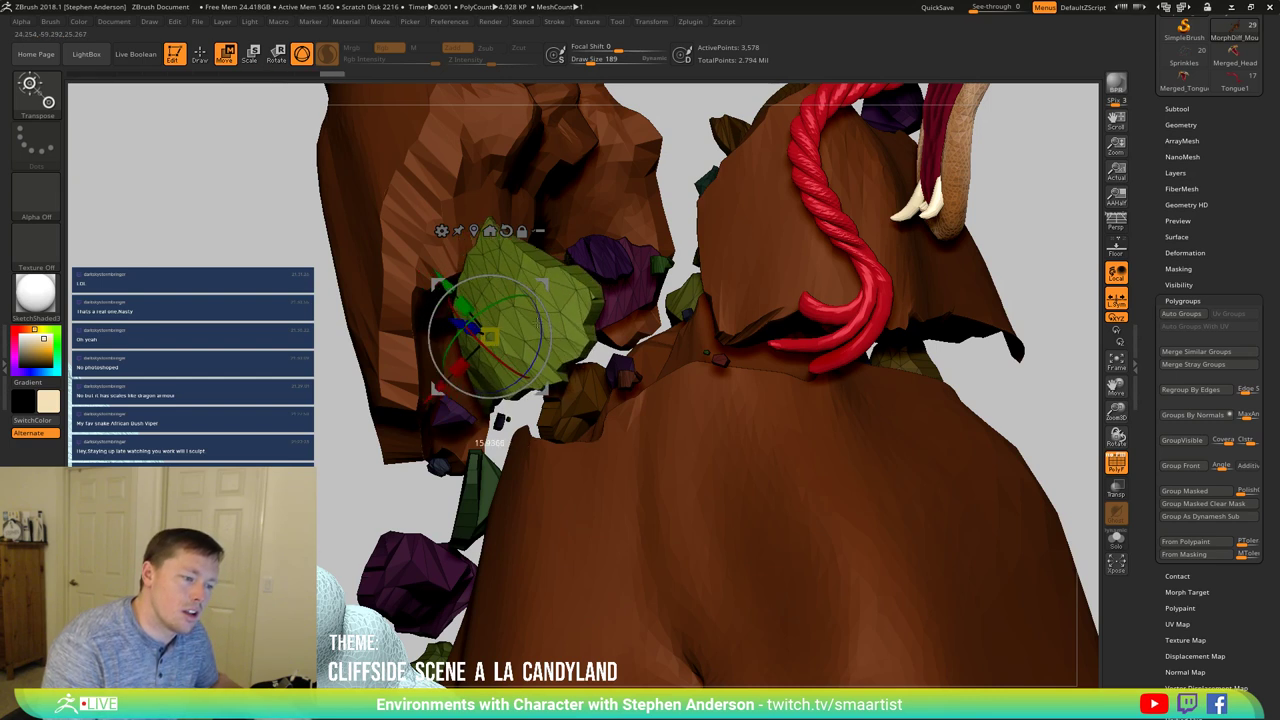
pyautogui.moveTo(545, 284); pyautogui.dragTo(572, 313)
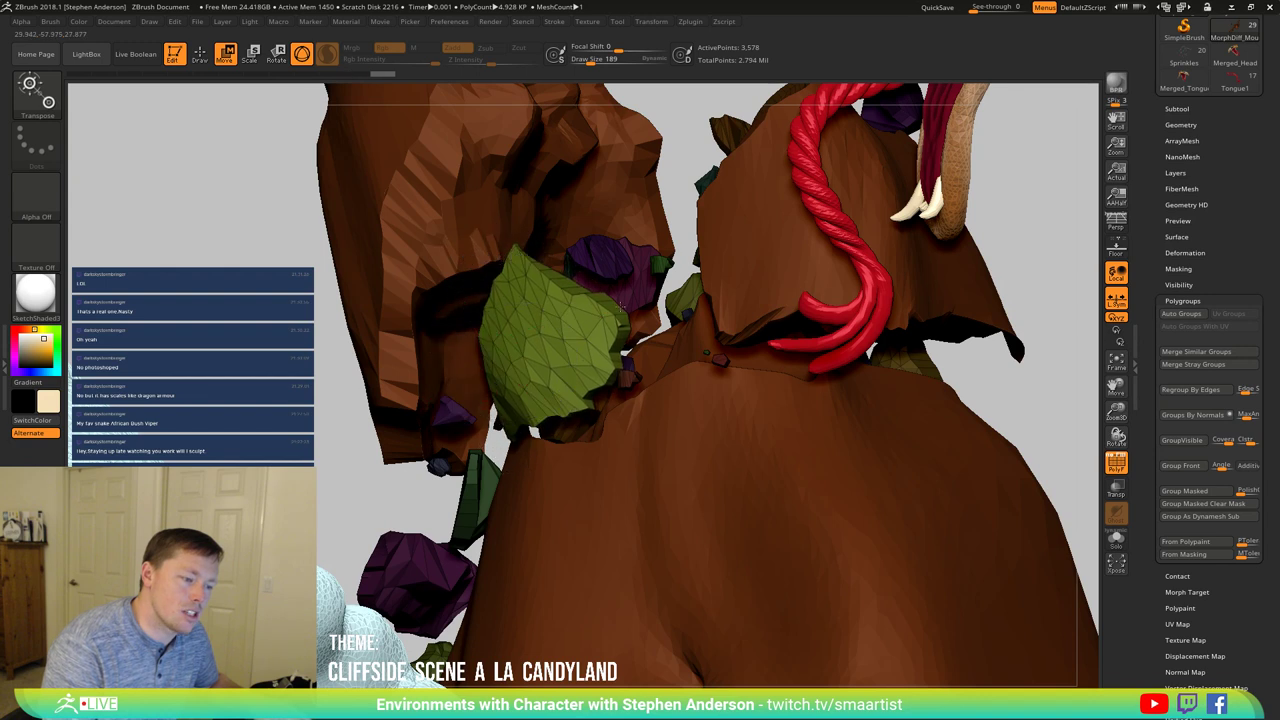
# Step: Adjust the large front chunk's tilt and position so it rests on the mountain just below the broken peak
pyautogui.moveTo(573, 318); pyautogui.dragTo(652, 333, button='right')
pyautogui.moveTo(652, 333); pyautogui.dragTo(548, 399)
pyautogui.moveTo(553, 310); pyautogui.dragTo(625, 326)
pyautogui.moveTo(572, 339); pyautogui.dragTo(579, 348)
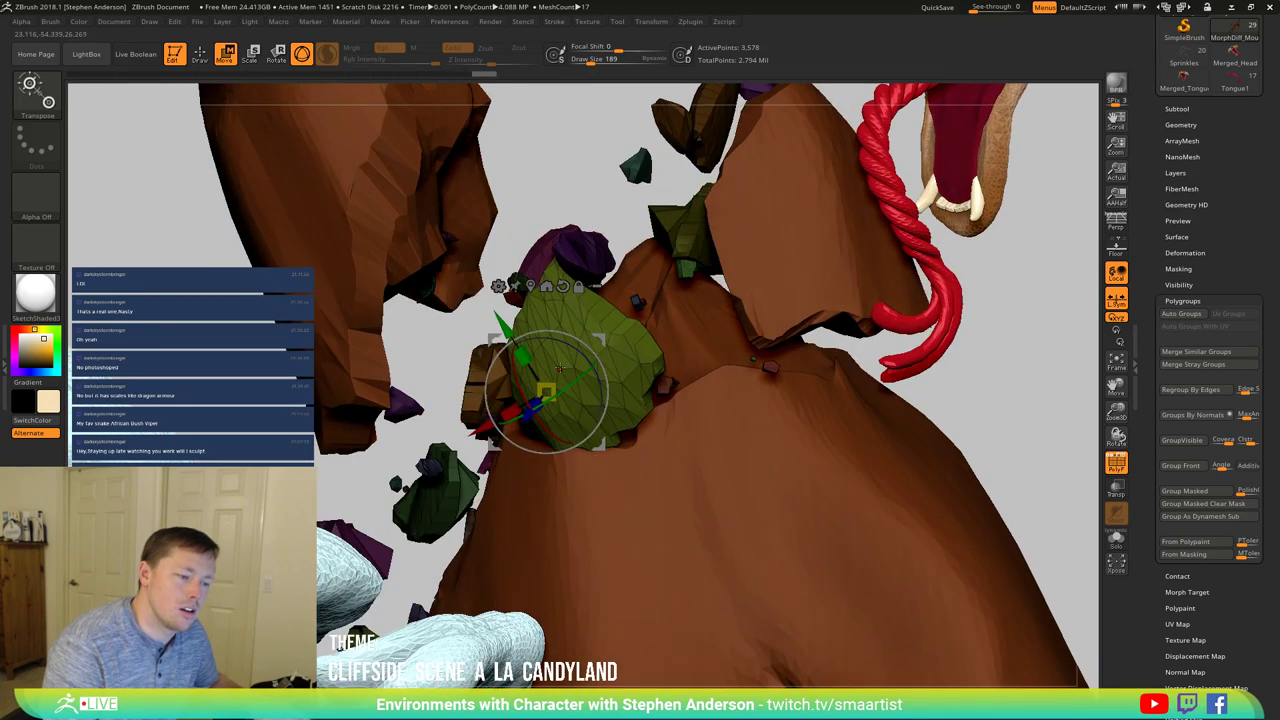
pyautogui.moveTo(570, 392); pyautogui.dragTo(578, 384)
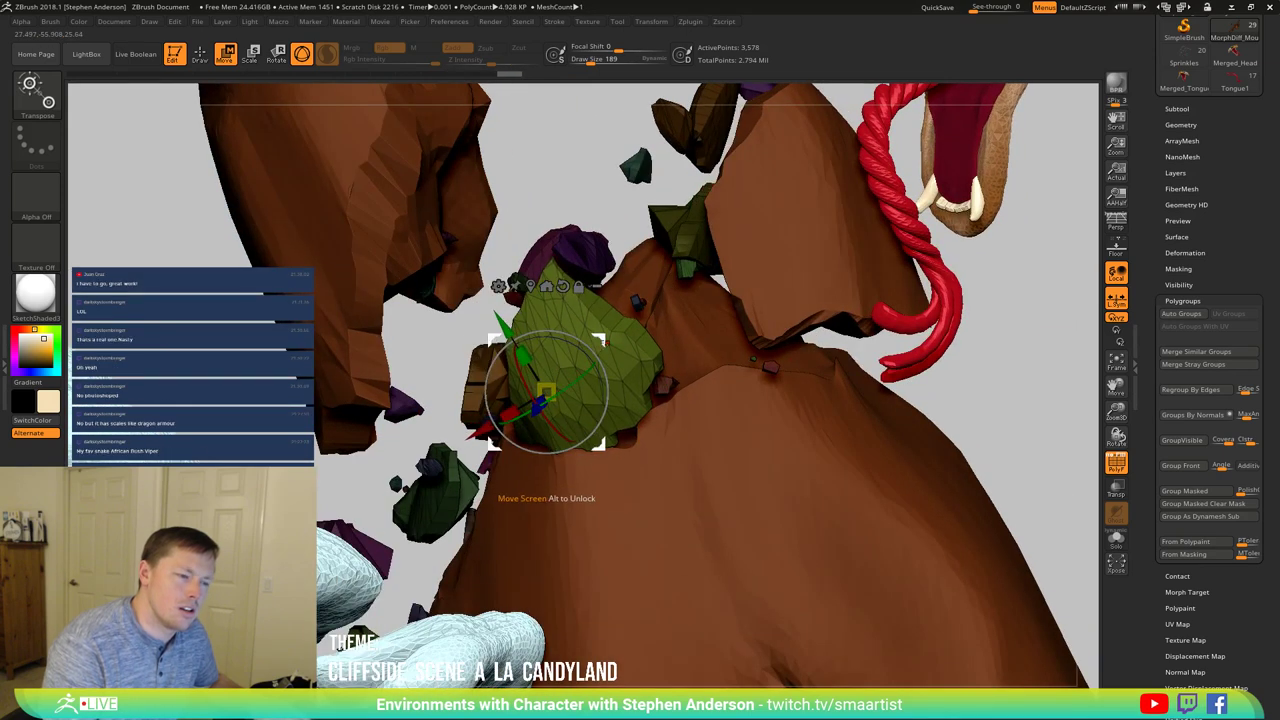
pyautogui.moveTo(606, 343); pyautogui.dragTo(621, 341)
# Step: Select the tall peak rock, Mountain_79, combine its polygroups into one, and clear its mask
pyautogui.moveTo(621, 341); pyautogui.dragTo(343, 243, button='right')
pyautogui.keyDown('alt'); pyautogui.click(360, 246); pyautogui.keyUp('alt')
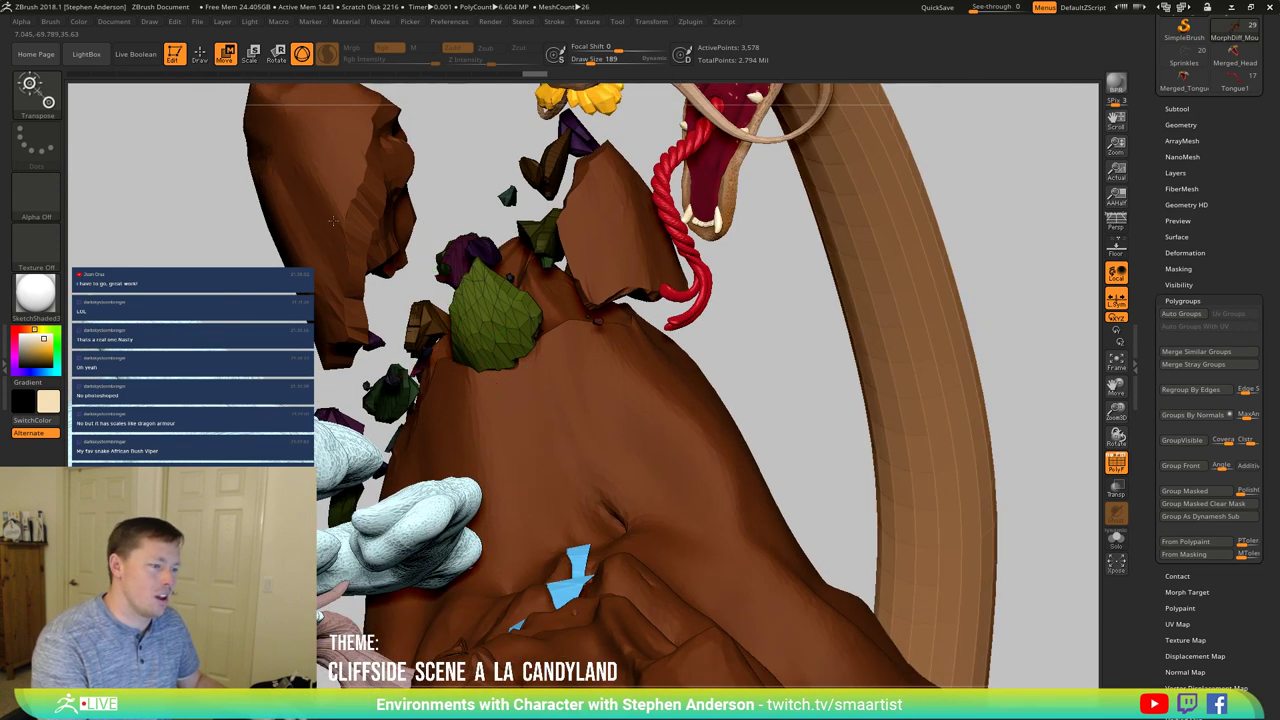
pyautogui.moveTo(340, 195); pyautogui.dragTo(470, 215, button='right')
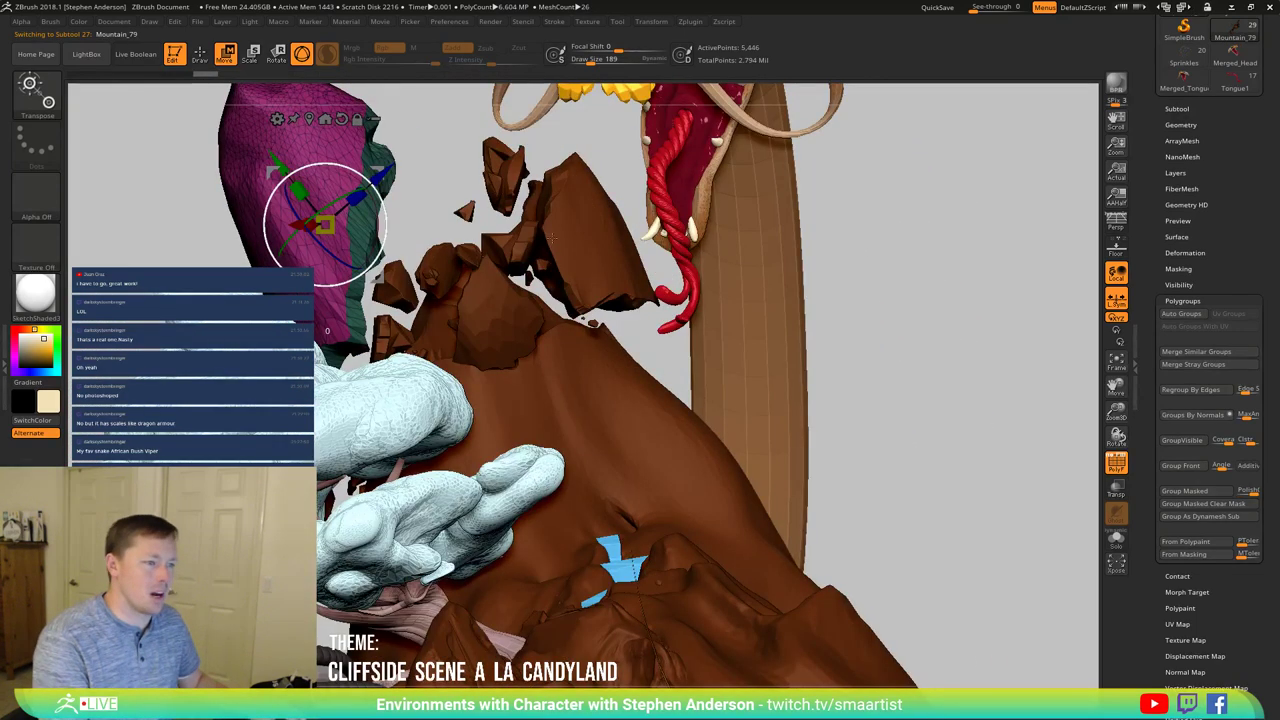
pyautogui.click(1222, 385)
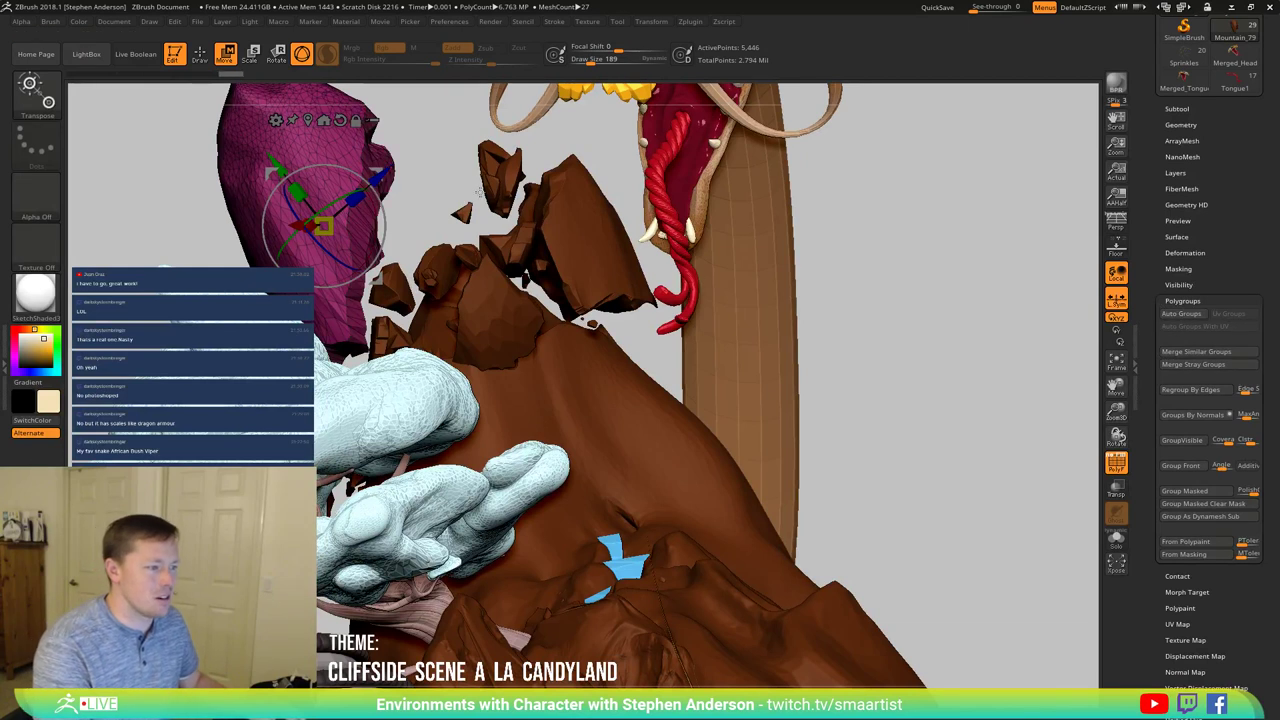
pyautogui.click(386, 179)
pyautogui.keyDown('ctrl'); pyautogui.moveTo(409, 180); pyautogui.dragTo(444, 176); pyautogui.keyUp('ctrl')
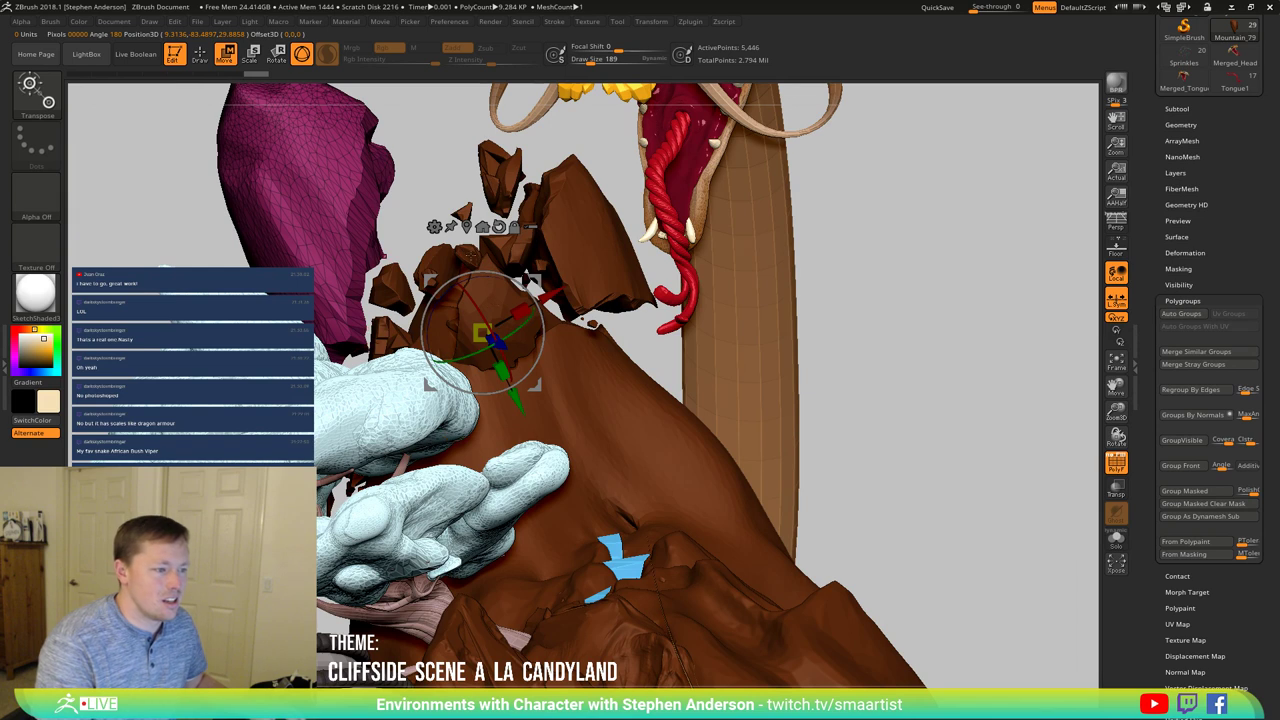
# Step: Place the transform gizmo on the Mountain_79 rock and reposition it beside the debris, checking from the side
pyautogui.keyDown('alt'); pyautogui.click(310, 234); pyautogui.keyUp('alt')
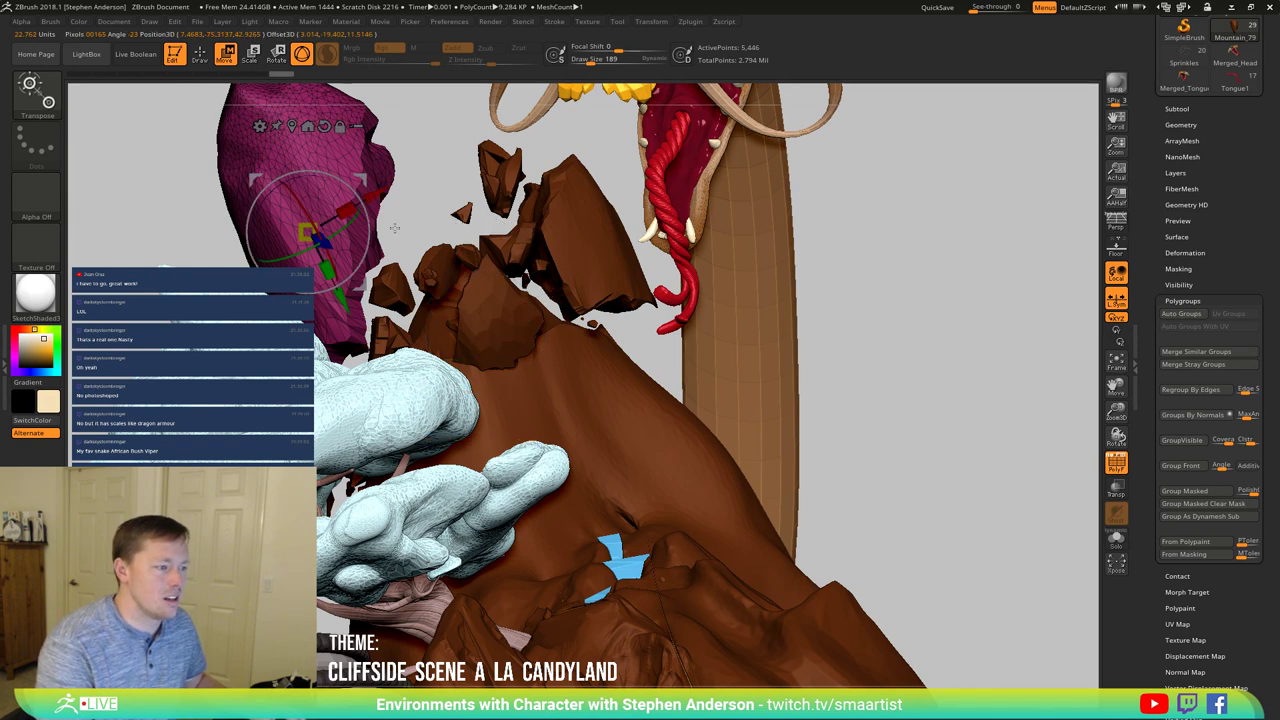
pyautogui.moveTo(353, 180); pyautogui.dragTo(401, 172)
pyautogui.moveTo(490, 193); pyautogui.dragTo(428, 225)
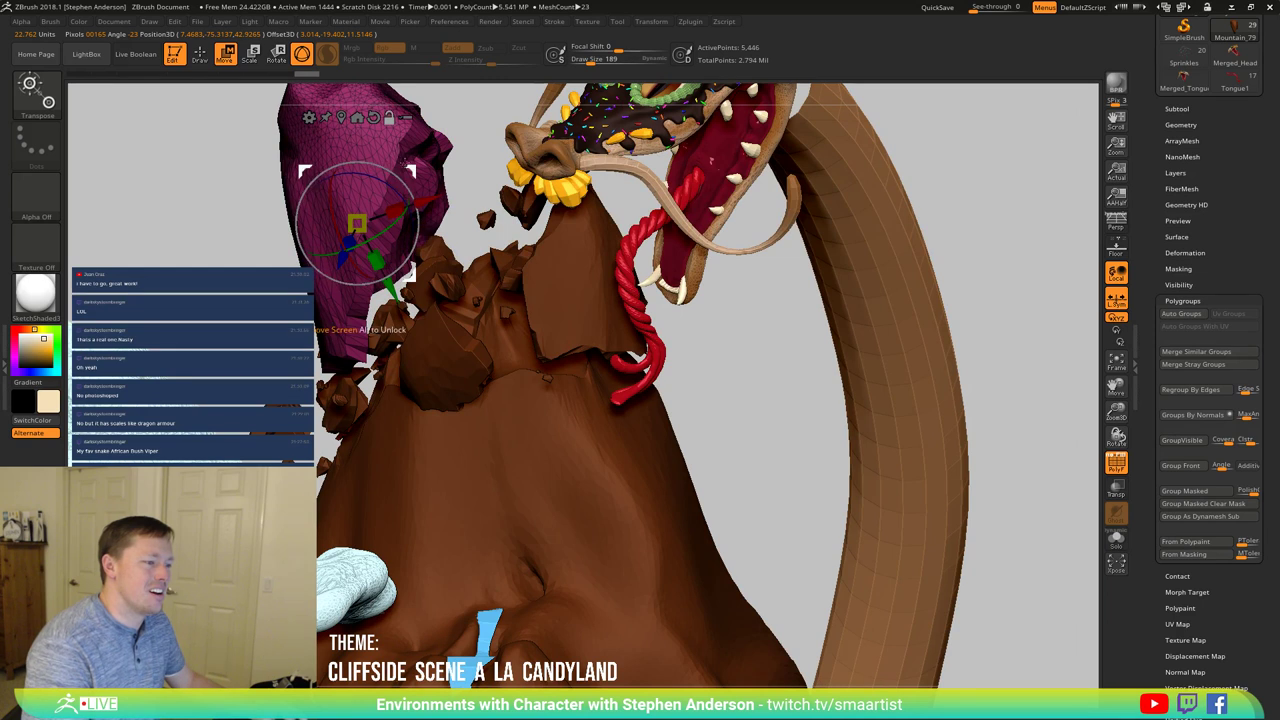
pyautogui.moveTo(410, 274)
pyautogui.keyDown('alt'); pyautogui.mouseDown()
pyautogui.moveTo(409, 304)
pyautogui.moveTo(406, 275)
pyautogui.moveTo(432, 327)
pyautogui.moveTo(425, 290)
pyautogui.moveTo(462, 282)
pyautogui.moveTo(383, 484)
pyautogui.moveTo(473, 240)
pyautogui.moveTo(218, 258)
pyautogui.mouseUp(); pyautogui.keyUp('alt')
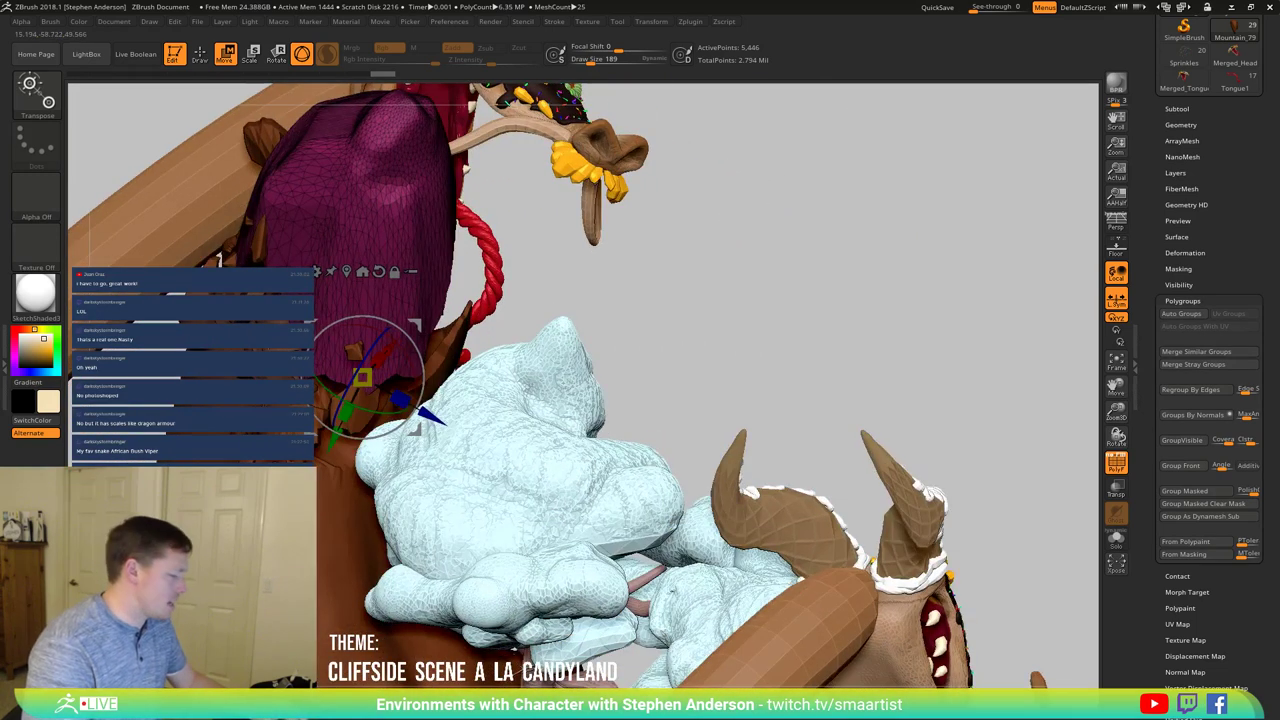
# Step: Switch to draw mode, select the MorphDiff_Mountain_79 rock debris, and clear its mask
pyautogui.press('q')
pyautogui.keyDown('alt'); pyautogui.click(310, 300); pyautogui.keyUp('alt')
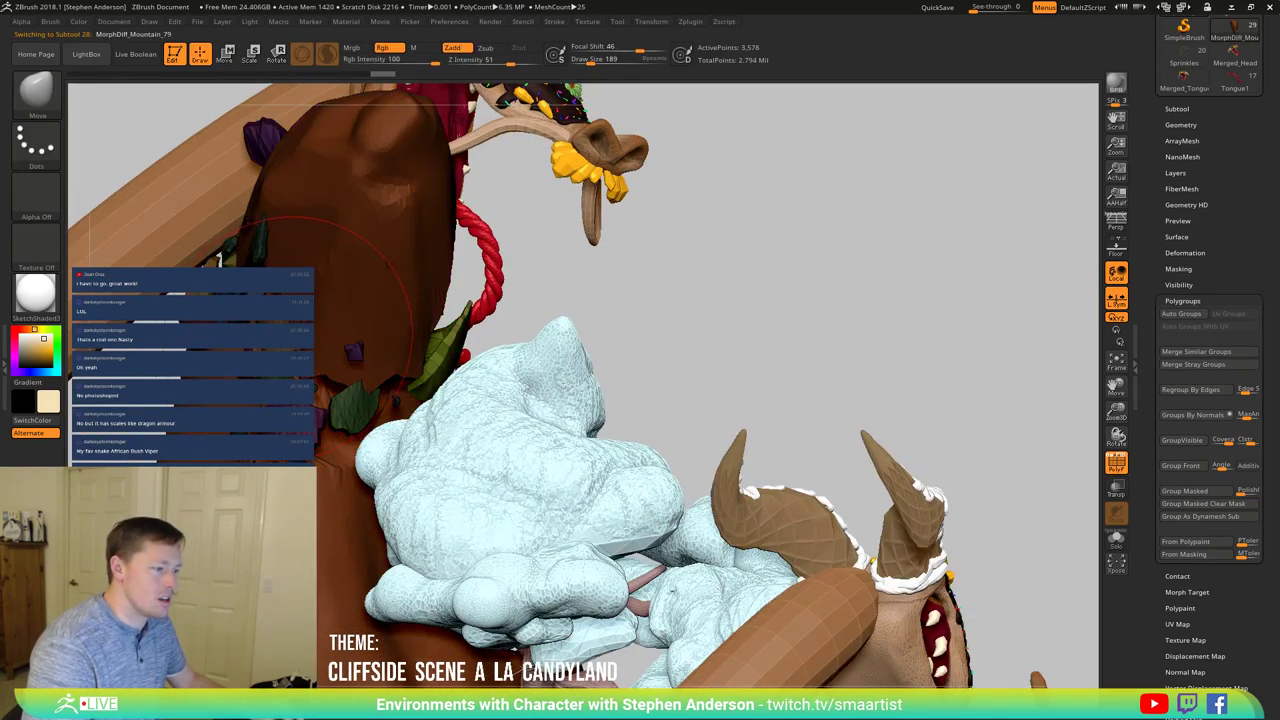
pyautogui.moveTo(290, 318); pyautogui.dragTo(755, 407, button='right')
pyautogui.keyDown('ctrl'); pyautogui.moveTo(760, 408); pyautogui.dragTo(570, 380); pyautogui.keyUp('ctrl')
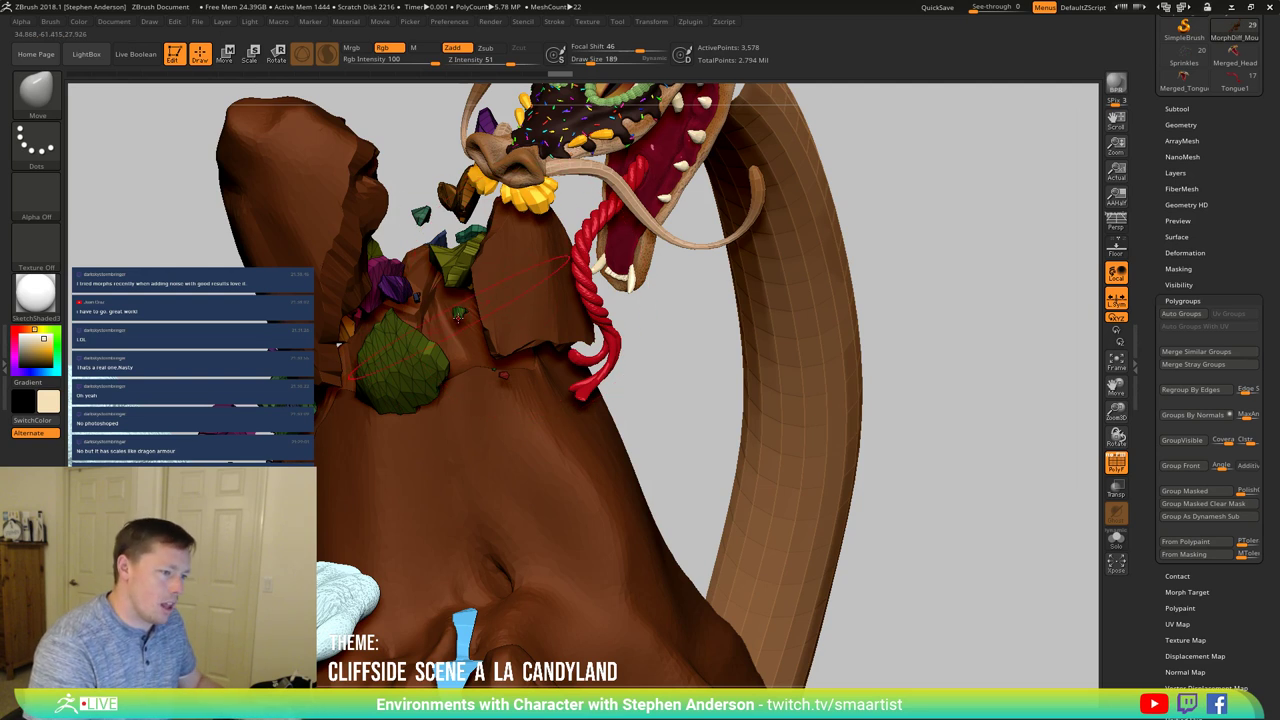
# Step: Choose the Move Topological brush with draw size 374 and pull the small green fragment off the mountain face
pyautogui.press('b')
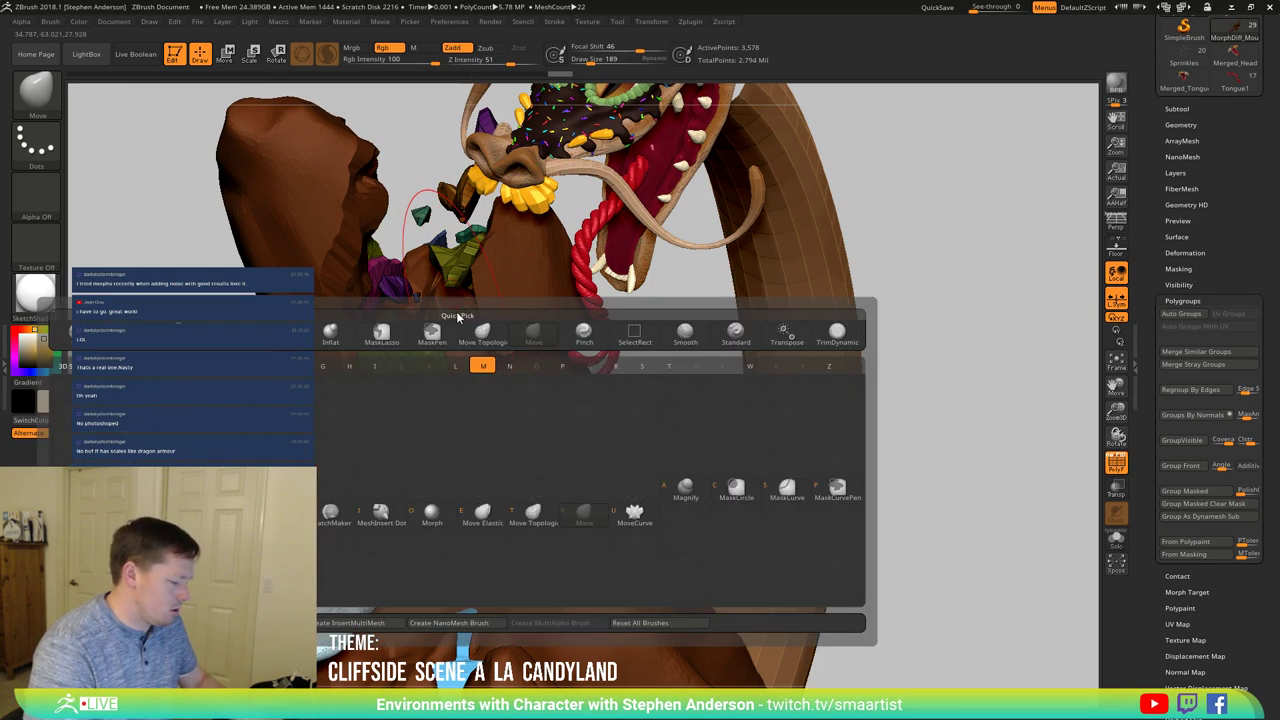
pyautogui.press('m')
pyautogui.press('t')
pyautogui.moveTo(457, 317); pyautogui.dragTo(450, 317, button='right')
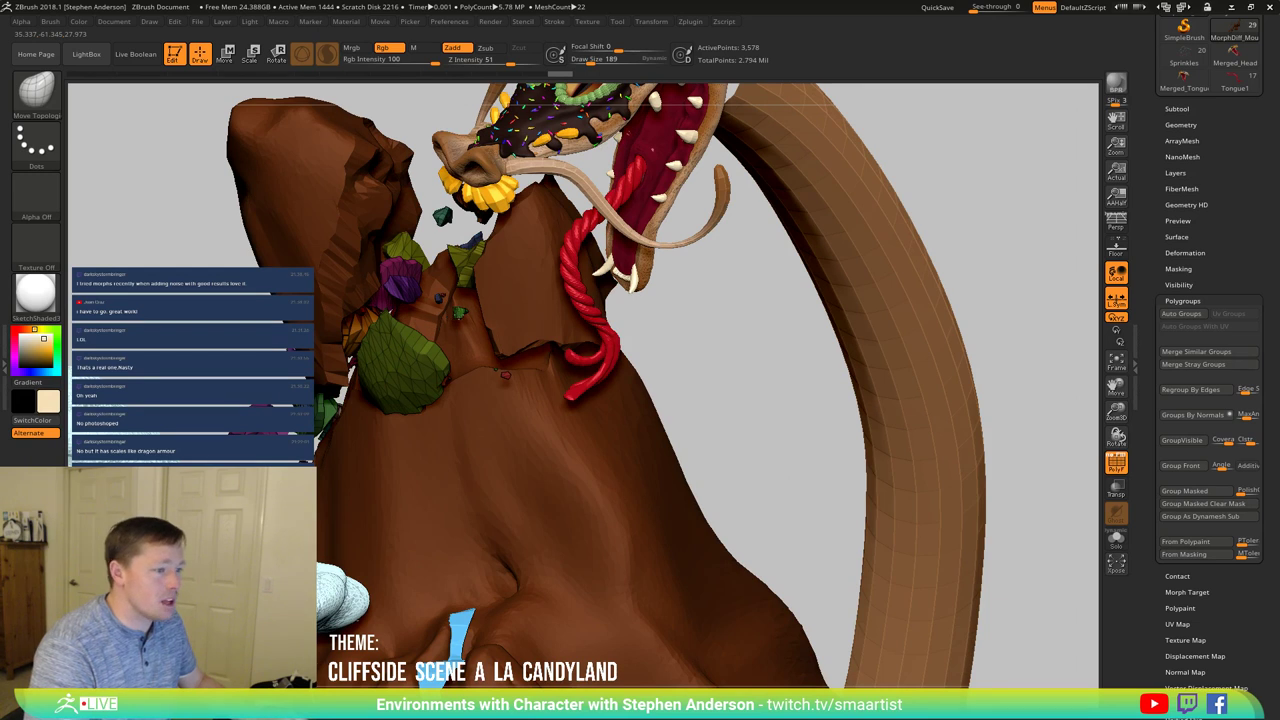
pyautogui.press('s')
pyautogui.moveTo(458, 313); pyautogui.dragTo(635, 322)
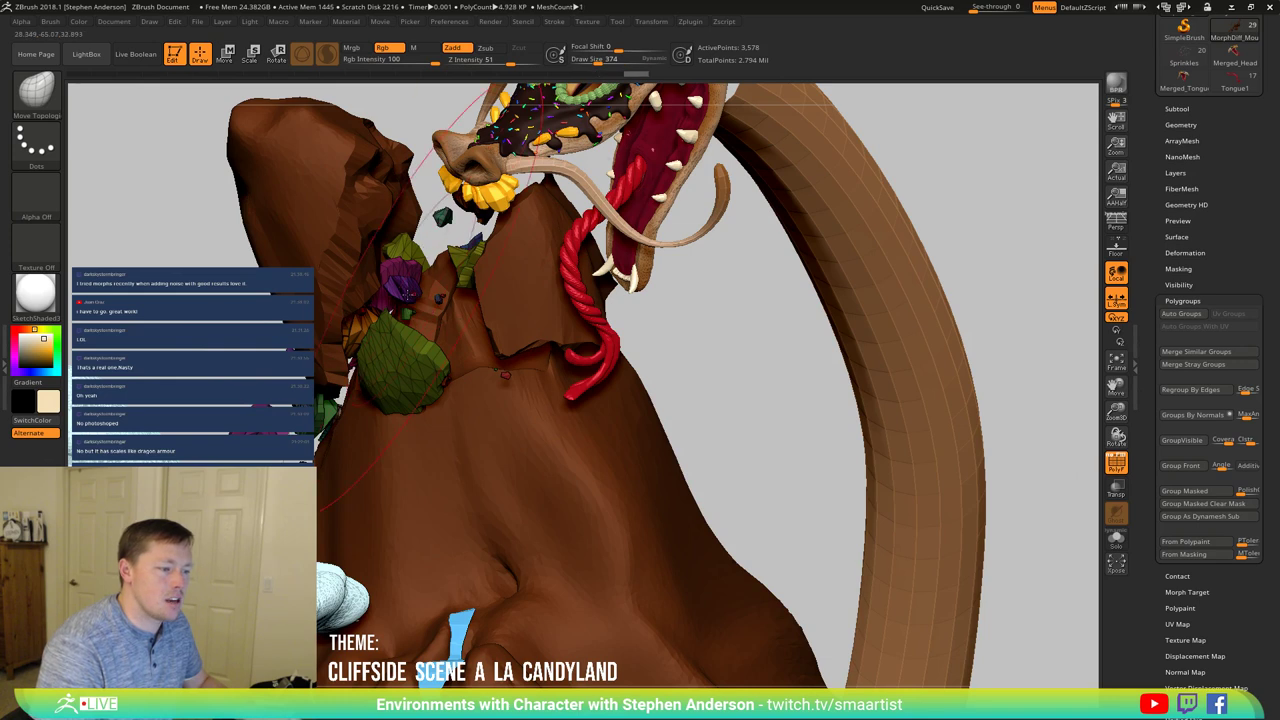
# Step: Isolate the small chunk above the purple debris between the peak rocks and move it with the transform gizmo
pyautogui.moveTo(322, 318)
pyautogui.mouseDown(button='right')
pyautogui.moveTo(427, 320)
pyautogui.moveTo(407, 288)
pyautogui.mouseUp(button='right')
pyautogui.press('w')
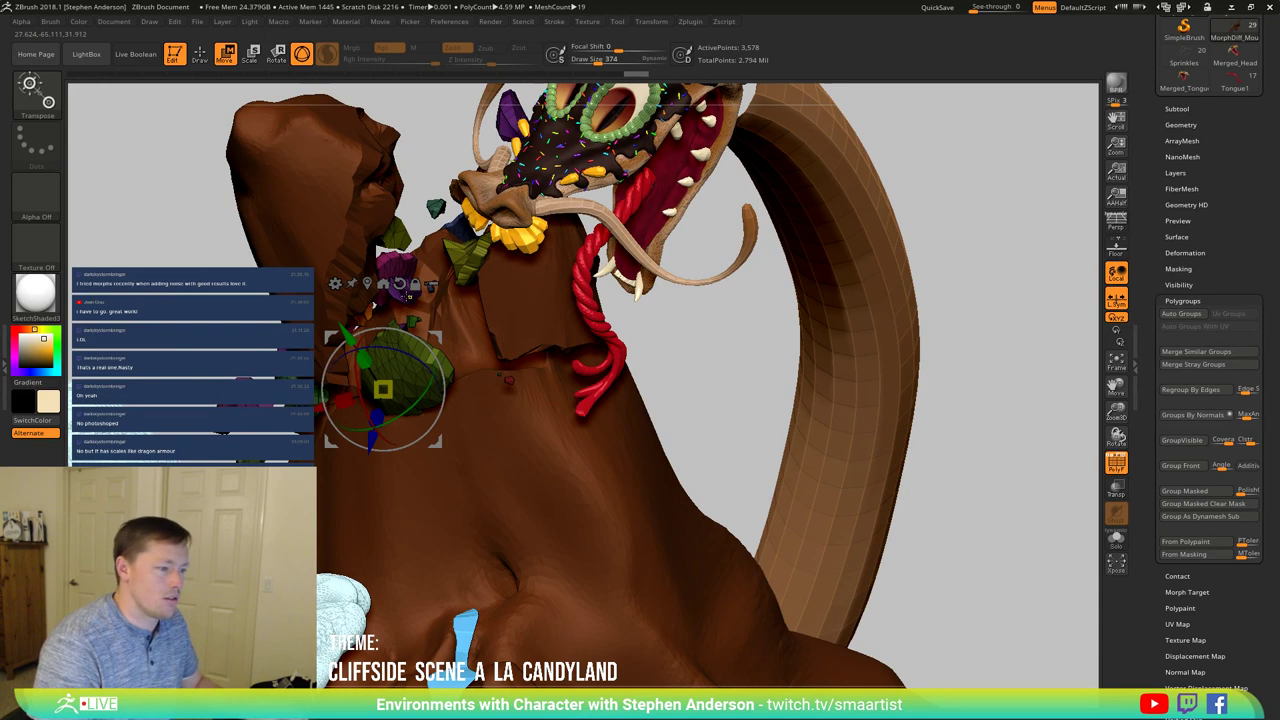
pyautogui.click(404, 290)
pyautogui.moveTo(461, 244); pyautogui.dragTo(424, 277)
pyautogui.moveTo(424, 272); pyautogui.dragTo(384, 256, button='right')
pyautogui.keyDown('alt'); pyautogui.click(384, 254); pyautogui.keyUp('alt')
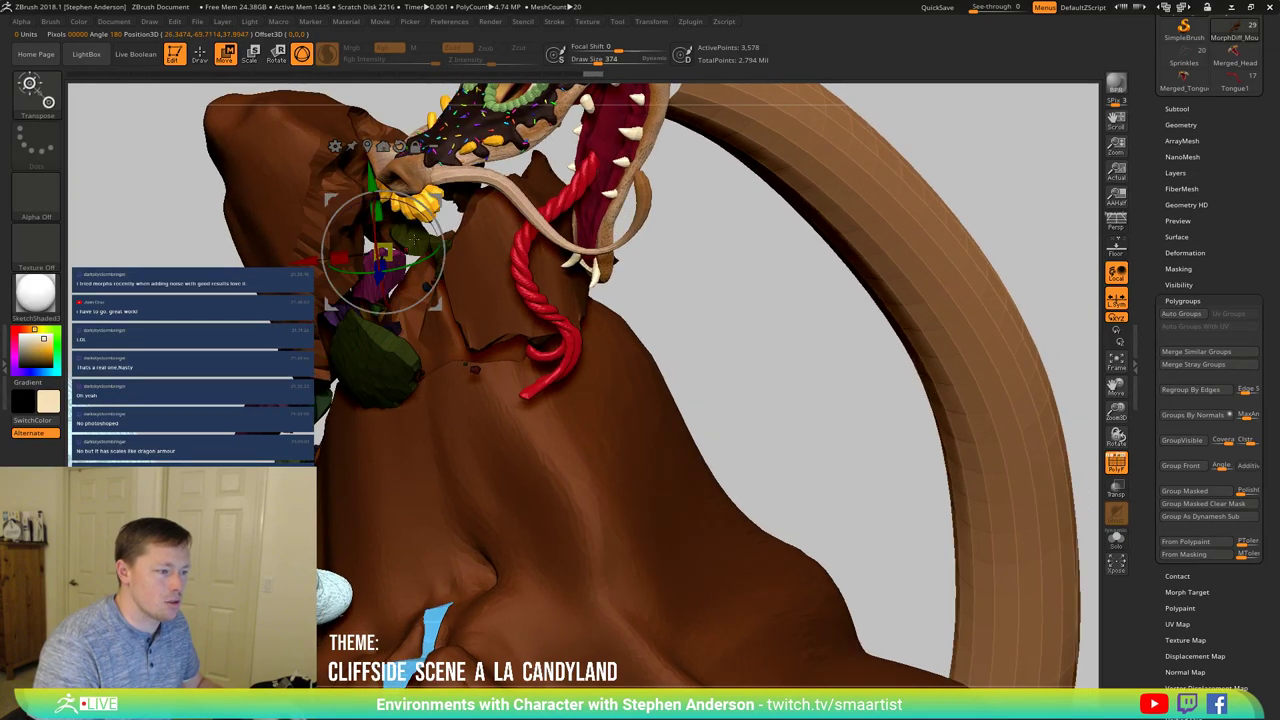
pyautogui.moveTo(439, 199); pyautogui.dragTo(666, 214)
pyautogui.moveTo(437, 218); pyautogui.dragTo(1044, 194)
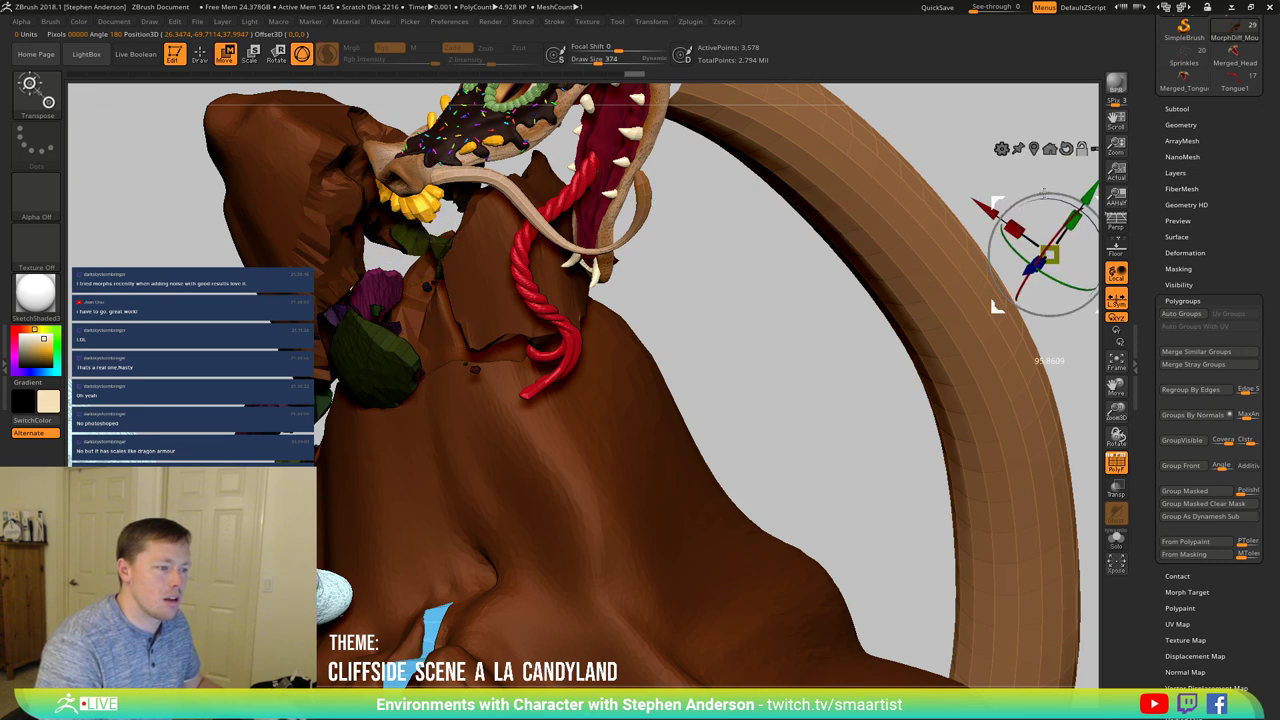
pyautogui.keyDown('alt'); pyautogui.click(411, 242); pyautogui.keyUp('alt')
pyautogui.moveTo(411, 242); pyautogui.dragTo(461, 212, button='right')
pyautogui.moveTo(461, 212); pyautogui.dragTo(422, 239)
pyautogui.moveTo(440, 248); pyautogui.dragTo(411, 186, button='right')
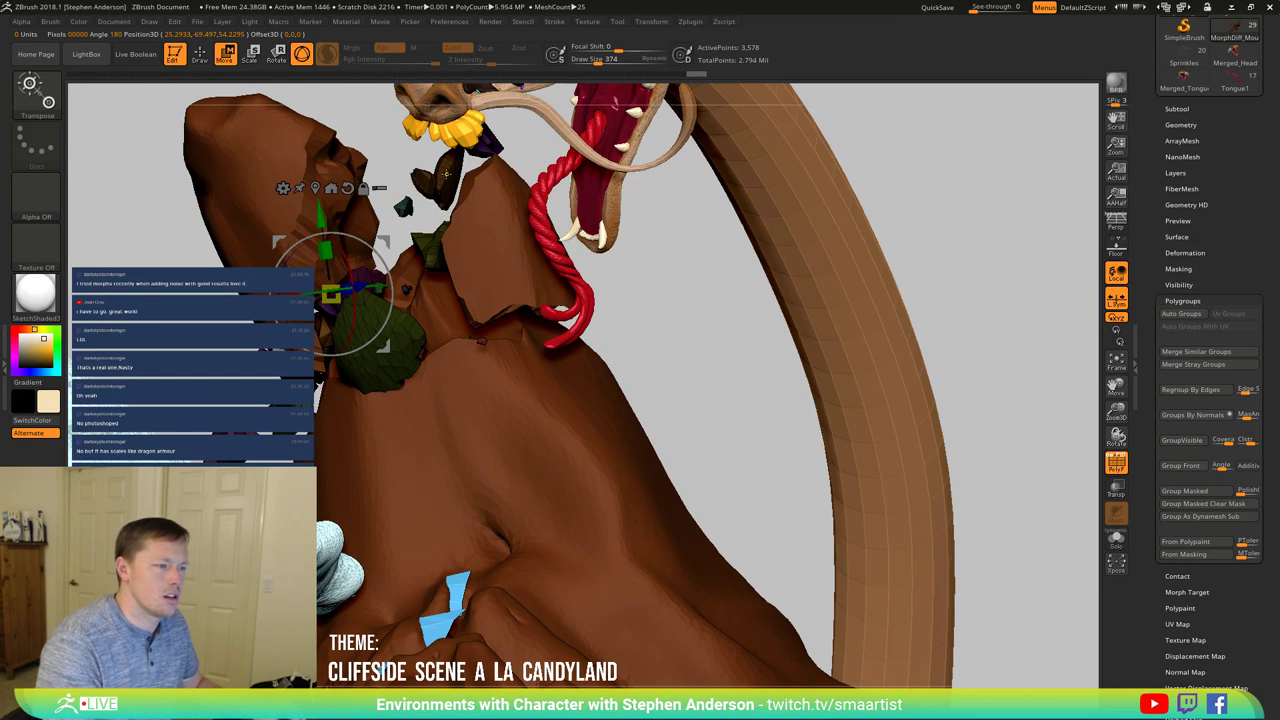
# Step: Isolate the two brown fragments below the dragon's snout one at a time and move them toward the tall rock
pyautogui.keyDown('ctrl'); pyautogui.click(453, 176); pyautogui.keyUp('ctrl')
pyautogui.moveTo(504, 123); pyautogui.dragTo(414, 169)
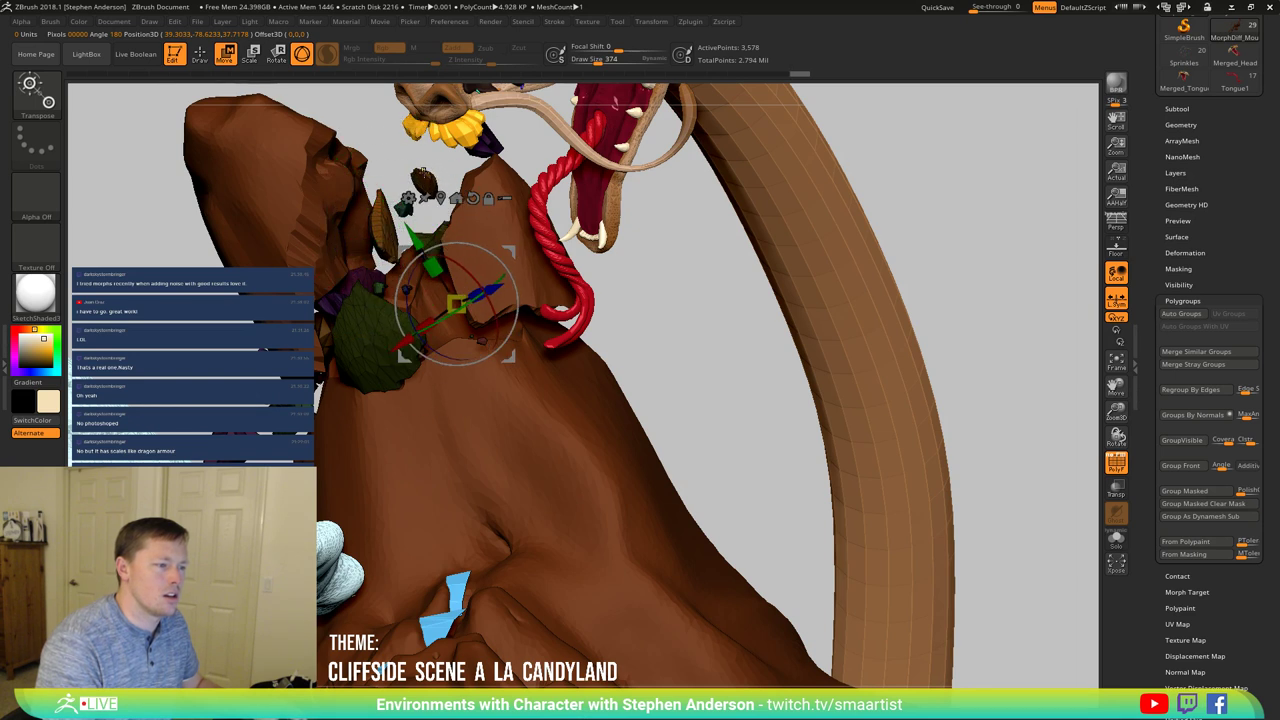
pyautogui.keyDown('ctrl'); pyautogui.click(424, 174); pyautogui.keyUp('ctrl')
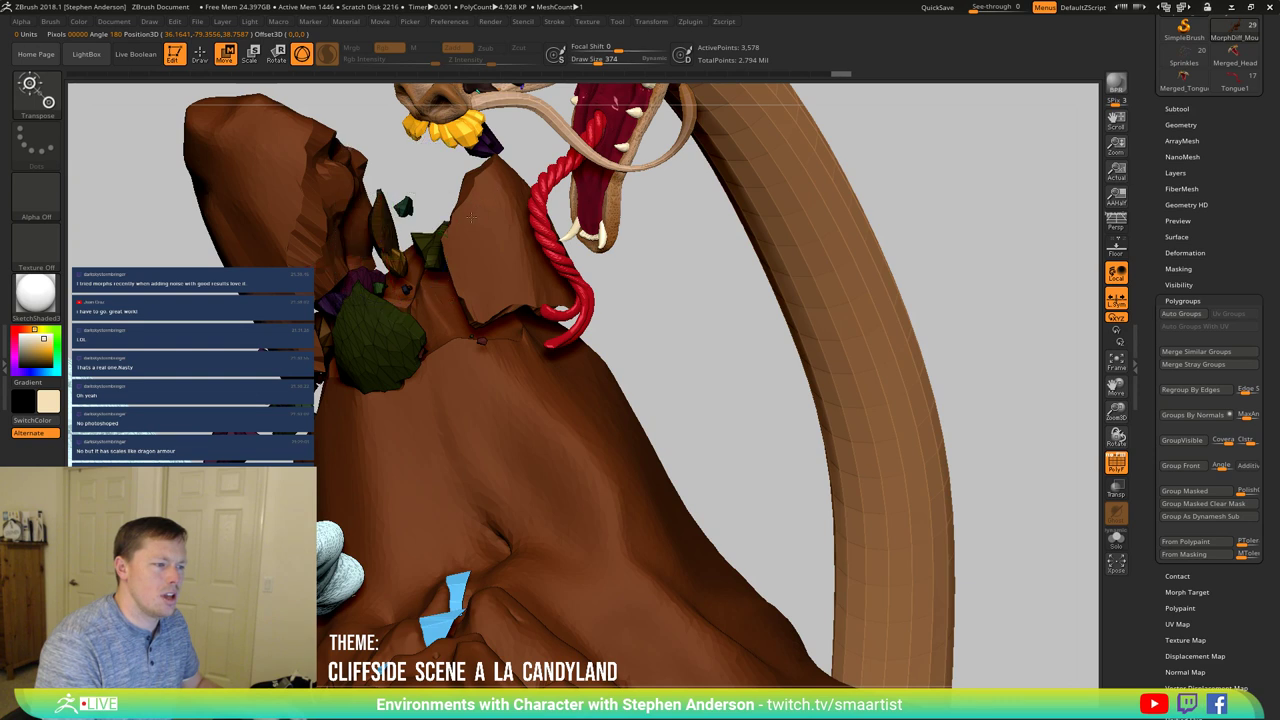
pyautogui.moveTo(471, 217); pyautogui.dragTo(458, 178, button='right')
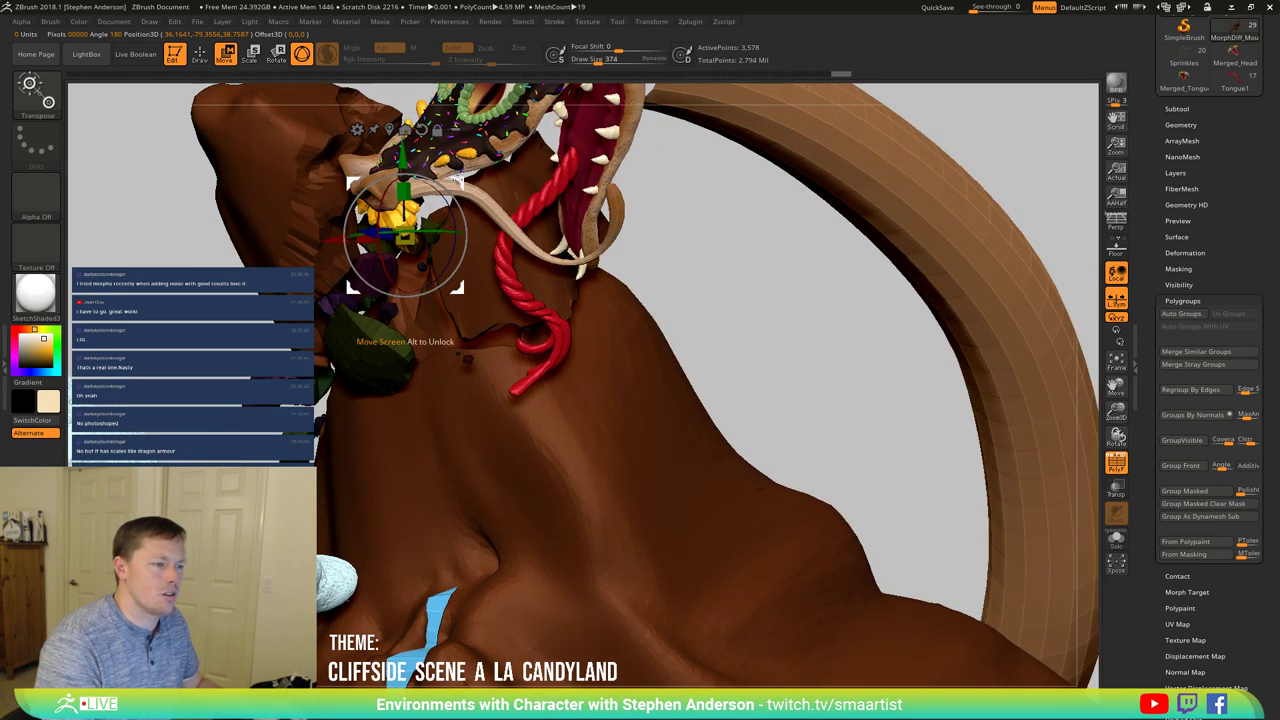
pyautogui.moveTo(714, 317); pyautogui.dragTo(740, 336)
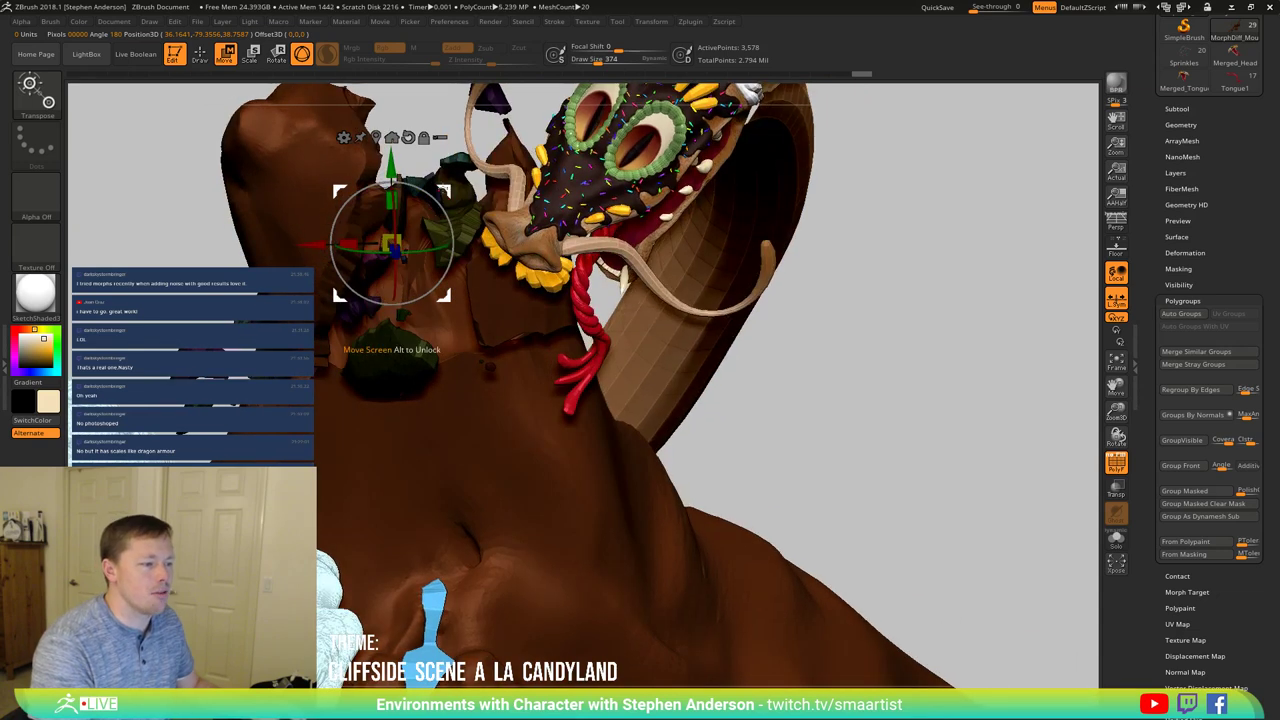
pyautogui.moveTo(445, 190); pyautogui.dragTo(433, 183)
pyautogui.moveTo(540, 345); pyautogui.dragTo(522, 281, button='right')
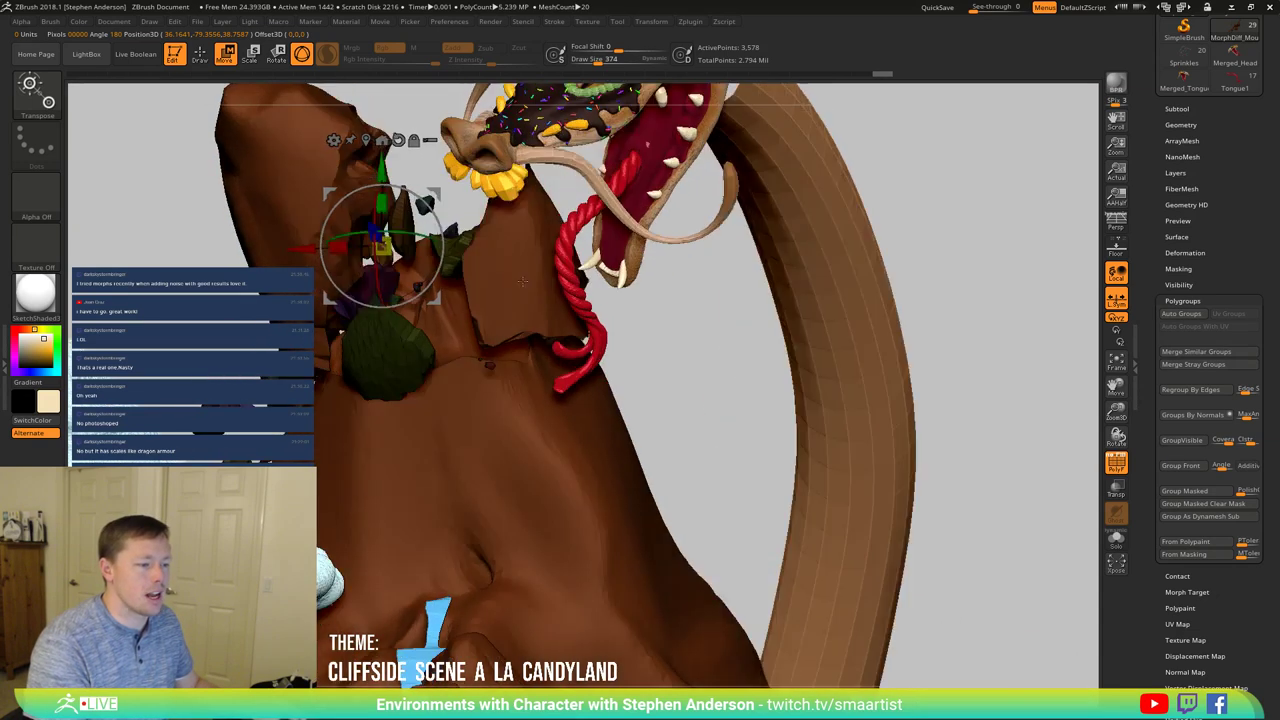
pyautogui.moveTo(522, 281); pyautogui.dragTo(516, 275)
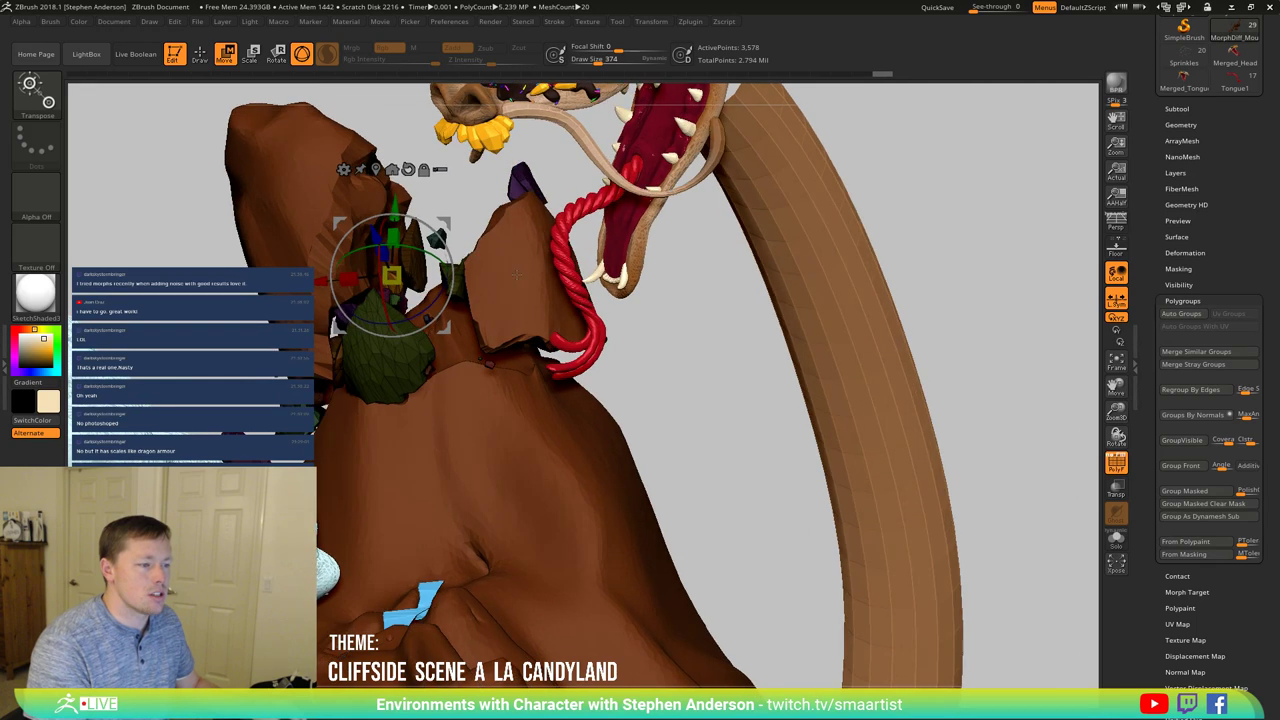
# Step: Isolate the purple fragment at the front peak rock's tip and move it into the gap beside that rock
pyautogui.moveTo(517, 275); pyautogui.dragTo(522, 274, button='right')
pyautogui.keyDown('ctrl'); pyautogui.click(529, 186); pyautogui.keyUp('ctrl')
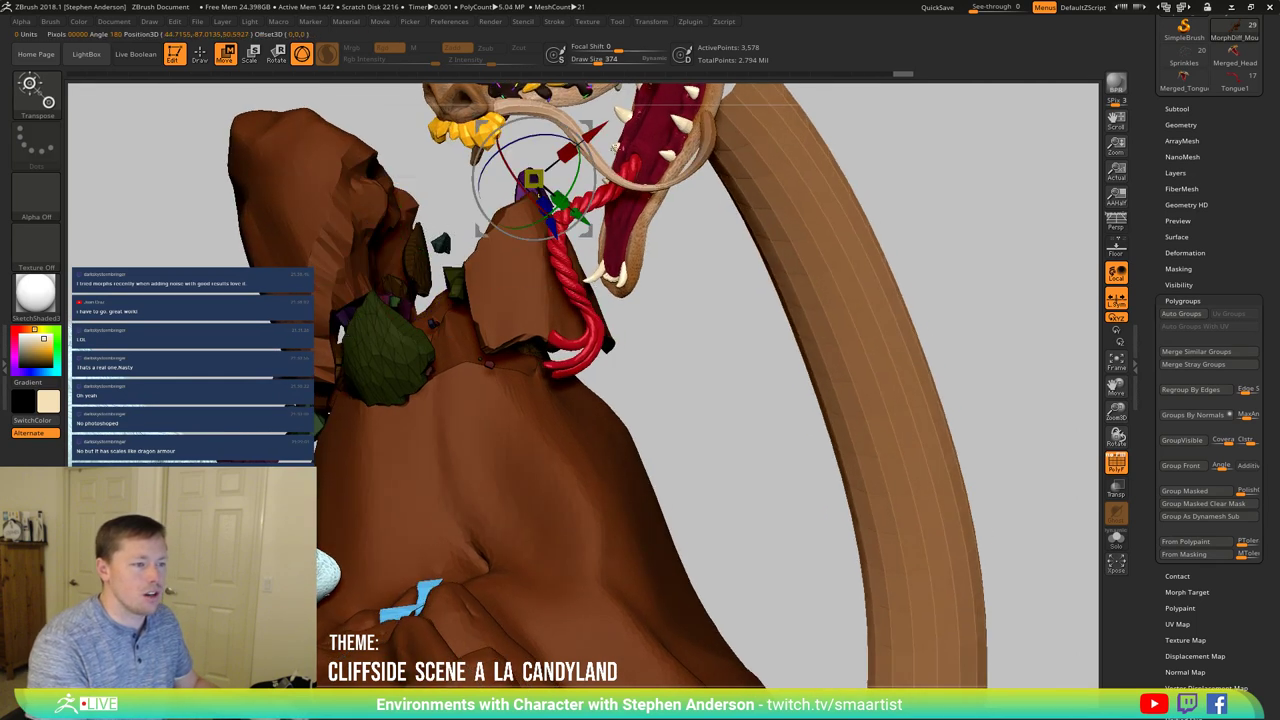
pyautogui.press('ctrl')
pyautogui.keyDown('ctrl'); pyautogui.moveTo(590, 122); pyautogui.dragTo(484, 118); pyautogui.keyUp('ctrl')
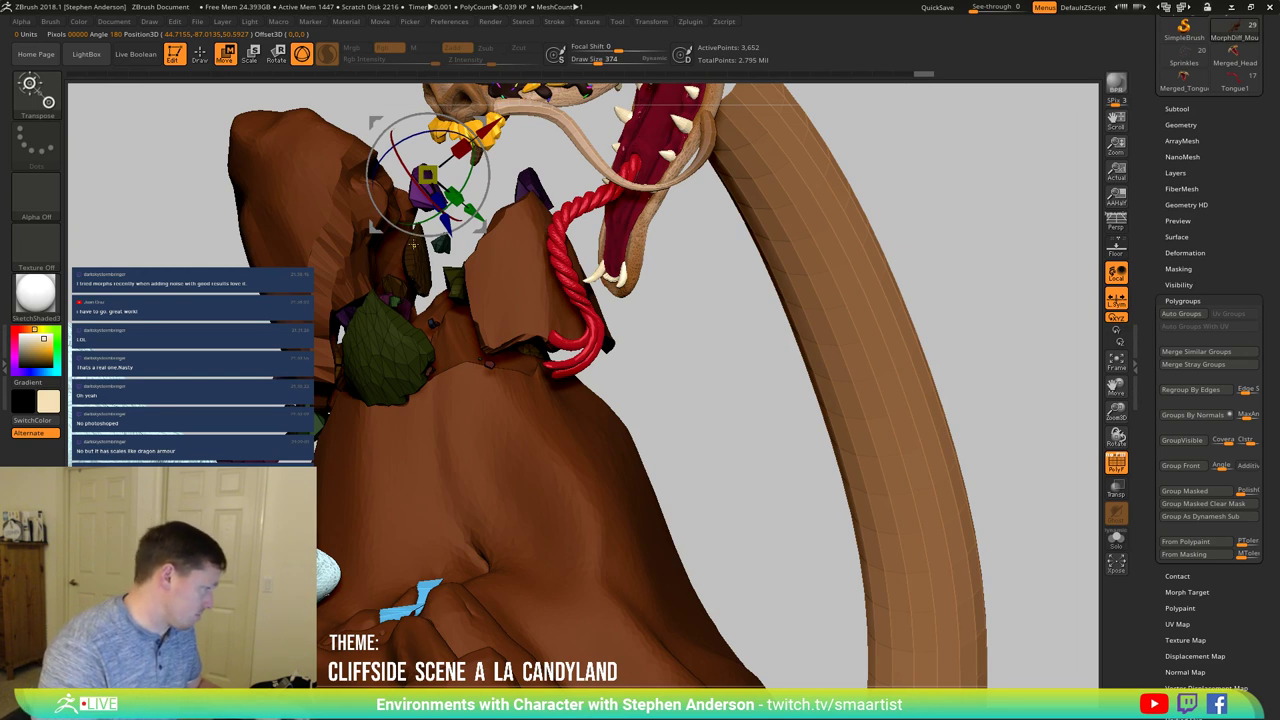
pyautogui.hotkey('ctrl', 'z')
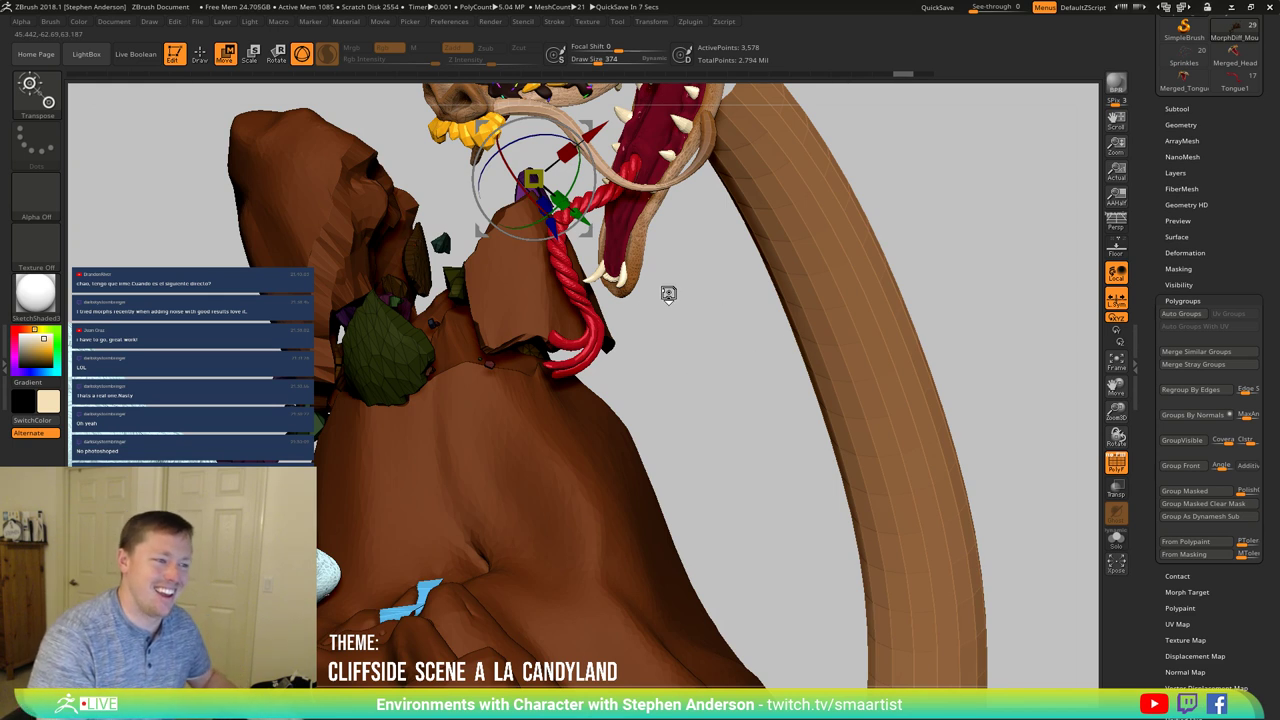
pyautogui.moveTo(677, 277); pyautogui.dragTo(640, 525)
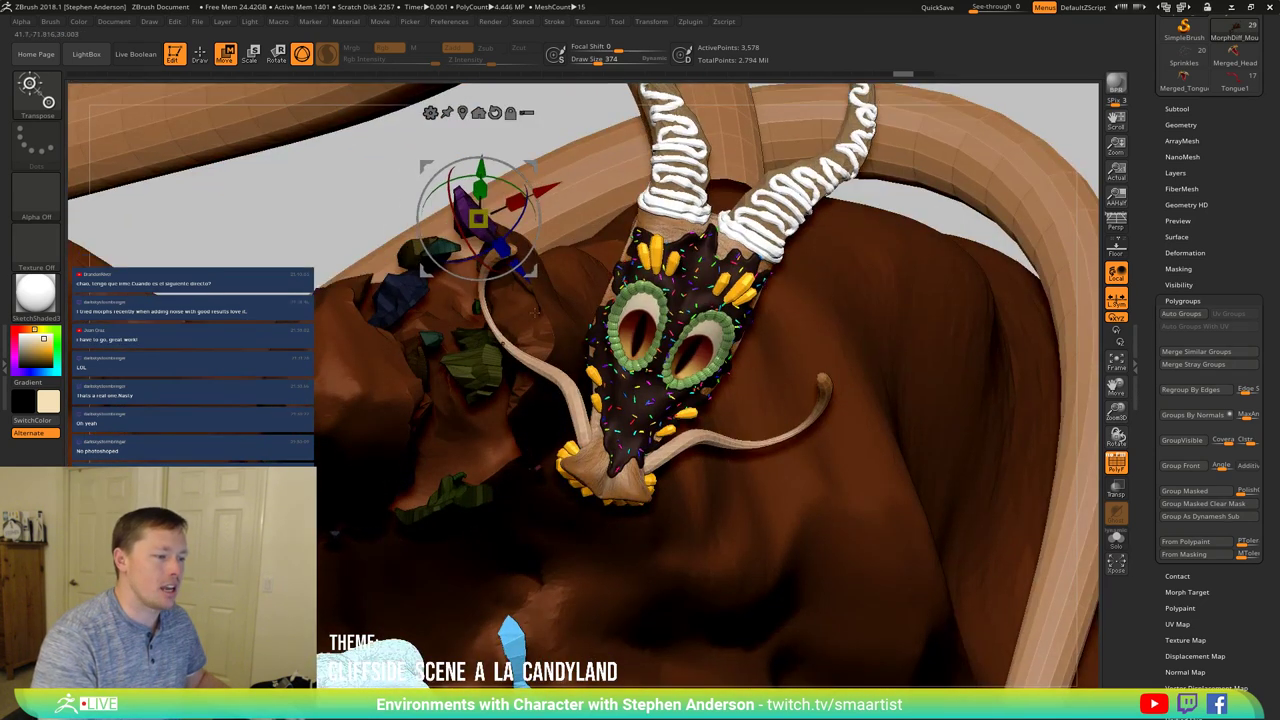
pyautogui.moveTo(478, 213); pyautogui.dragTo(443, 283)
pyautogui.moveTo(535, 385); pyautogui.dragTo(475, 243)
pyautogui.moveTo(480, 291); pyautogui.dragTo(468, 286, button='right')
pyautogui.moveTo(468, 285); pyautogui.dragTo(552, 400)
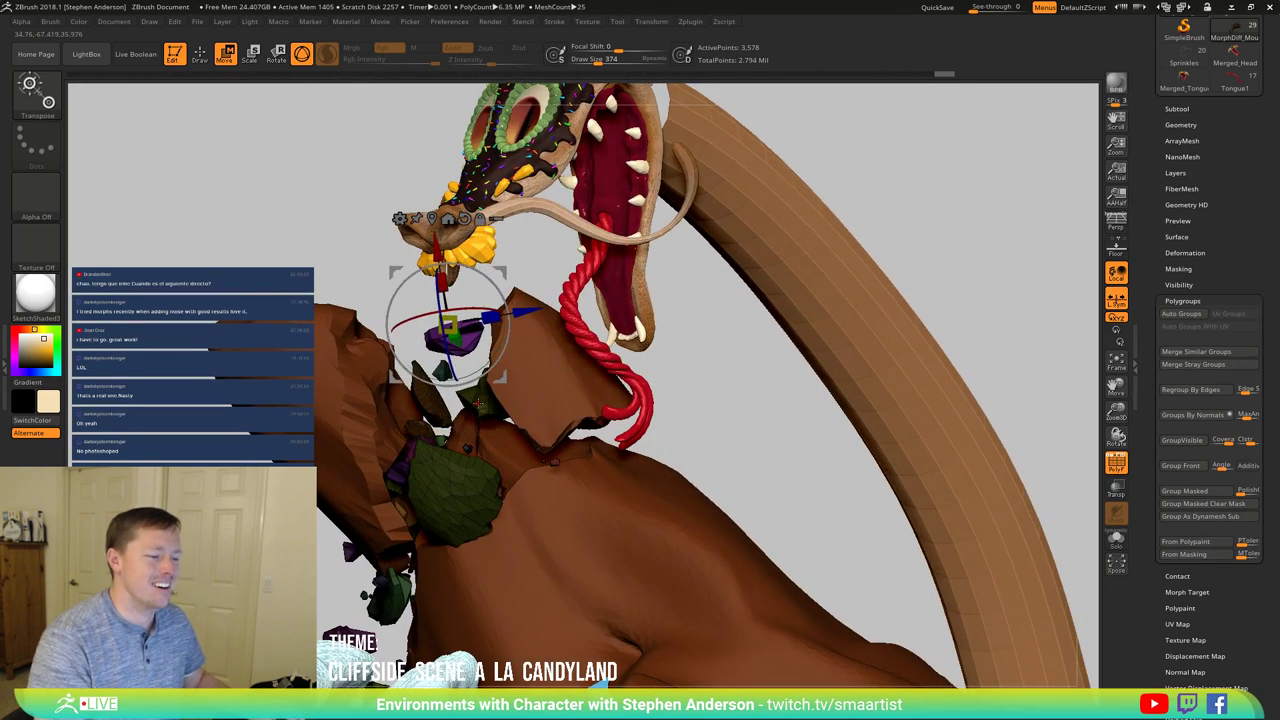
# Step: Rotate the purple fragment and nudge it into place between the two peak rocks below the dragon's snout
pyautogui.moveTo(535, 357); pyautogui.dragTo(509, 367)
pyautogui.moveTo(529, 398); pyautogui.dragTo(492, 357, button='right')
pyautogui.moveTo(492, 357); pyautogui.dragTo(456, 347)
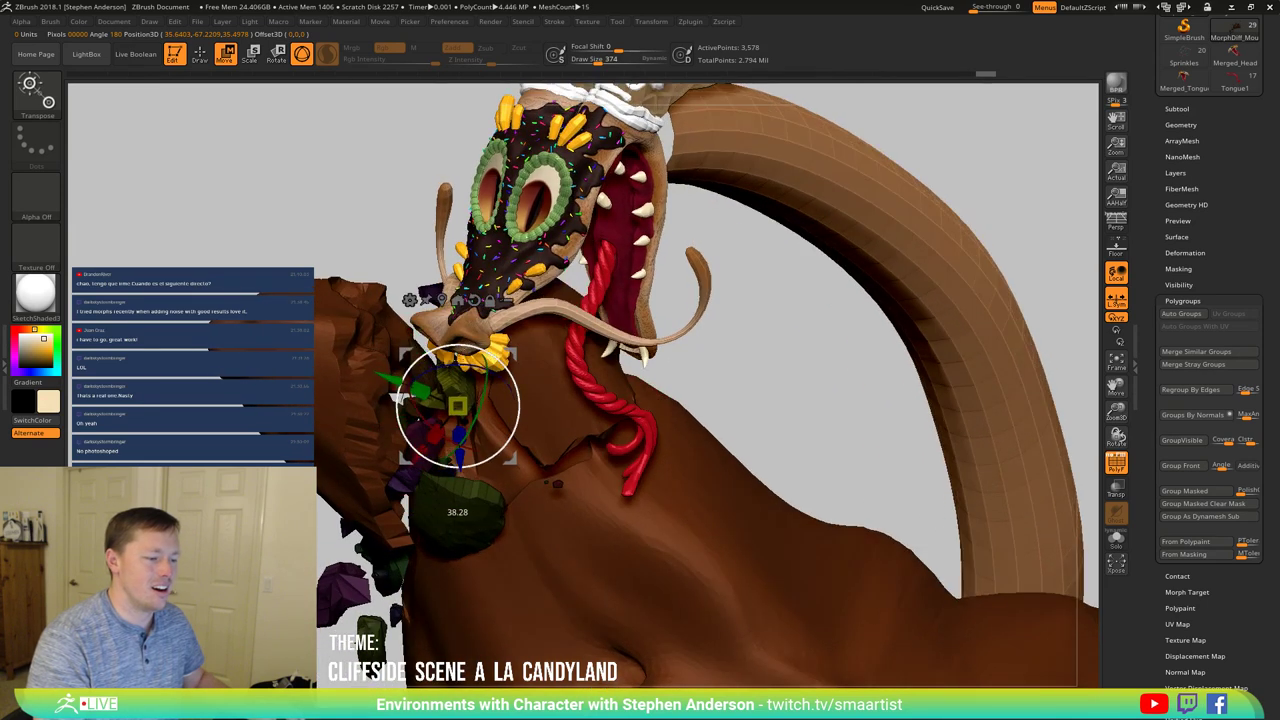
pyautogui.moveTo(485, 395); pyautogui.dragTo(491, 384)
pyautogui.moveTo(492, 384); pyautogui.dragTo(526, 379, button='right')
pyautogui.moveTo(476, 464); pyautogui.dragTo(488, 500)
pyautogui.moveTo(540, 462); pyautogui.dragTo(500, 421, button='right')
pyautogui.moveTo(502, 433); pyautogui.dragTo(467, 420)
# Step: Select the Mountain_80 subtool and rotate its short peak rock into place below the dragon's tongue with the transform gizmo
pyautogui.moveTo(541, 428); pyautogui.dragTo(550, 357, button='right')
pyautogui.keyDown('alt'); pyautogui.click(551, 356); pyautogui.keyUp('alt')
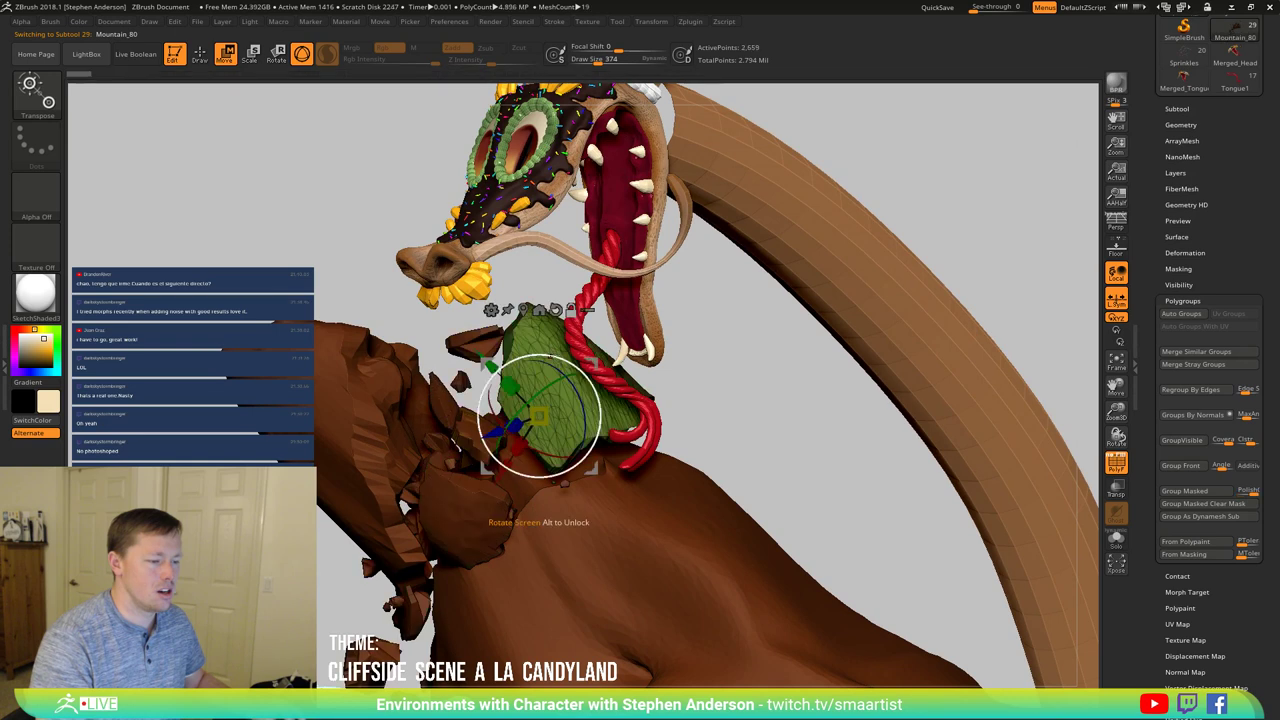
pyautogui.moveTo(590, 365); pyautogui.dragTo(553, 389)
pyautogui.moveTo(580, 394); pyautogui.dragTo(557, 391, button='right')
pyautogui.moveTo(557, 391); pyautogui.dragTo(609, 404)
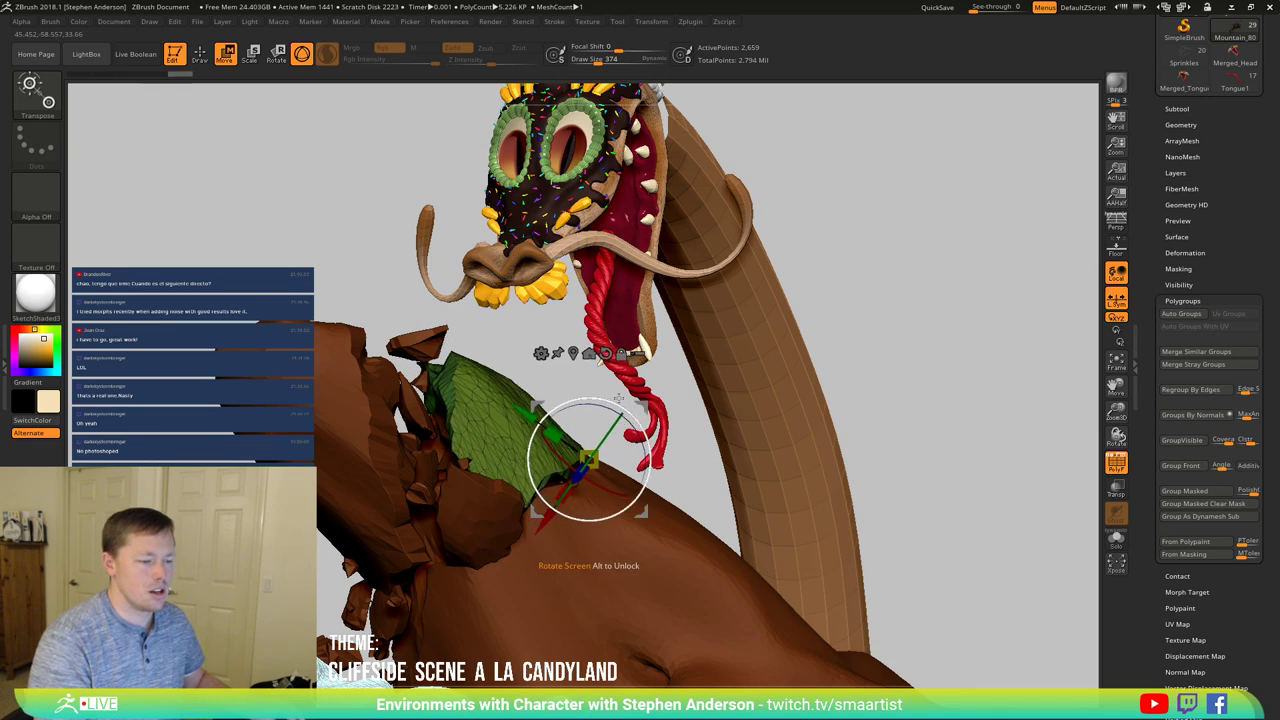
pyautogui.moveTo(609, 404); pyautogui.dragTo(543, 480, button='right')
pyautogui.press('q')
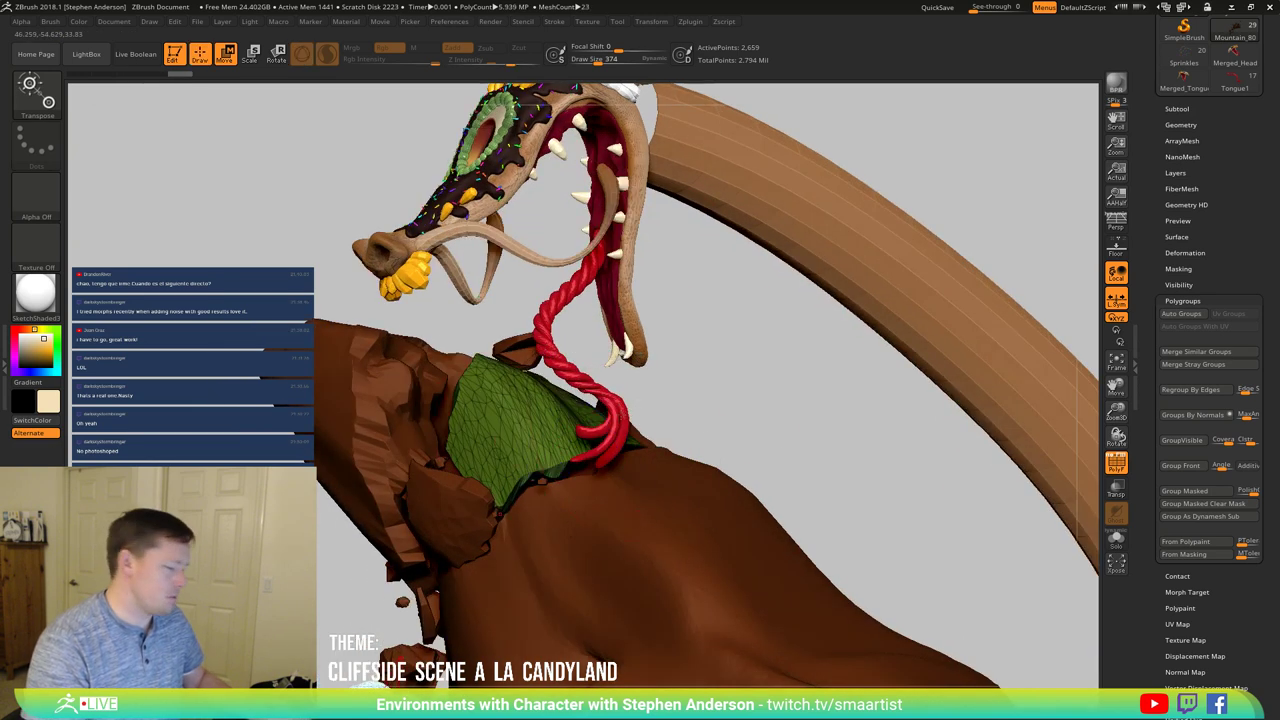
# Step: Clear the mask on the MorphDiff_Mountain_79 debris and shift the fragments below the tall rock with the Move Topological brush
pyautogui.moveTo(637, 430)
pyautogui.keyDown('ctrl'); pyautogui.mouseDown(button='right')
pyautogui.moveTo(640, 397)
pyautogui.moveTo(628, 418)
pyautogui.mouseUp(button='right'); pyautogui.keyUp('ctrl')
pyautogui.moveTo(628, 418)
pyautogui.mouseDown()
pyautogui.moveTo(477, 503)
pyautogui.moveTo(548, 480)
pyautogui.mouseUp()
pyautogui.keyDown('alt'); pyautogui.click(444, 537); pyautogui.keyUp('alt')
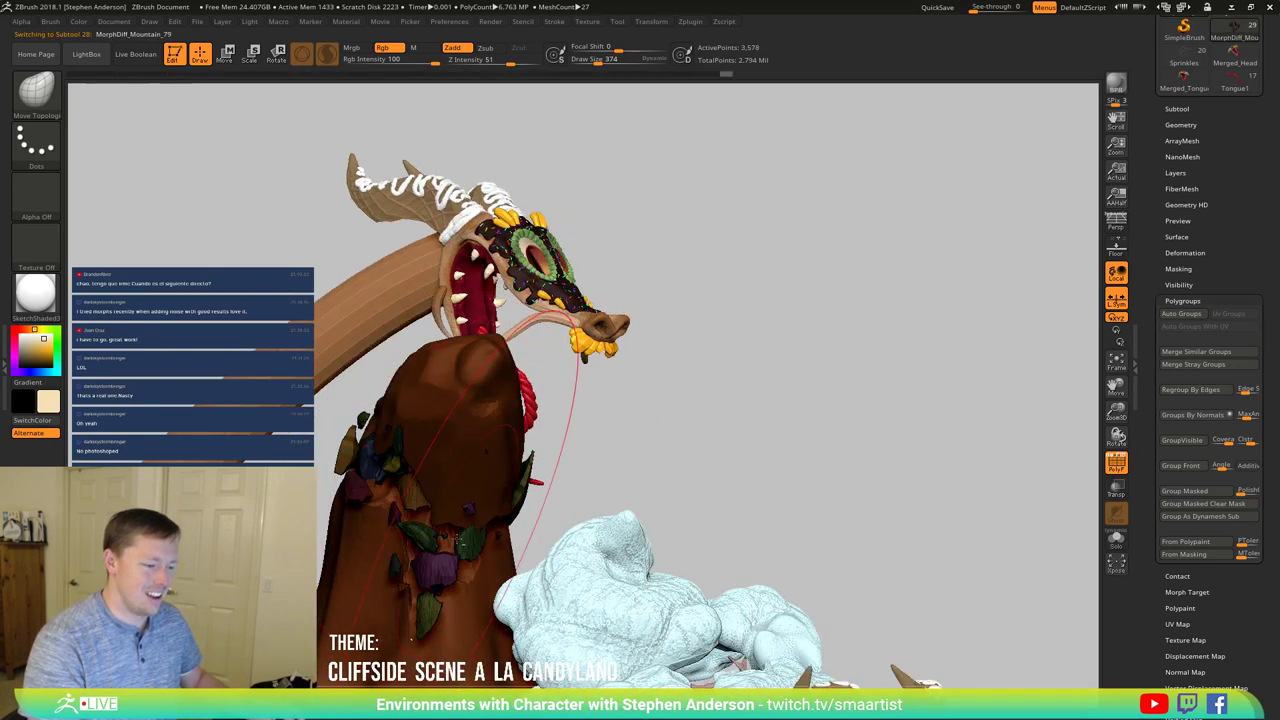
pyautogui.keyDown('ctrl'); pyautogui.moveTo(674, 430); pyautogui.dragTo(690, 446); pyautogui.keyUp('ctrl')
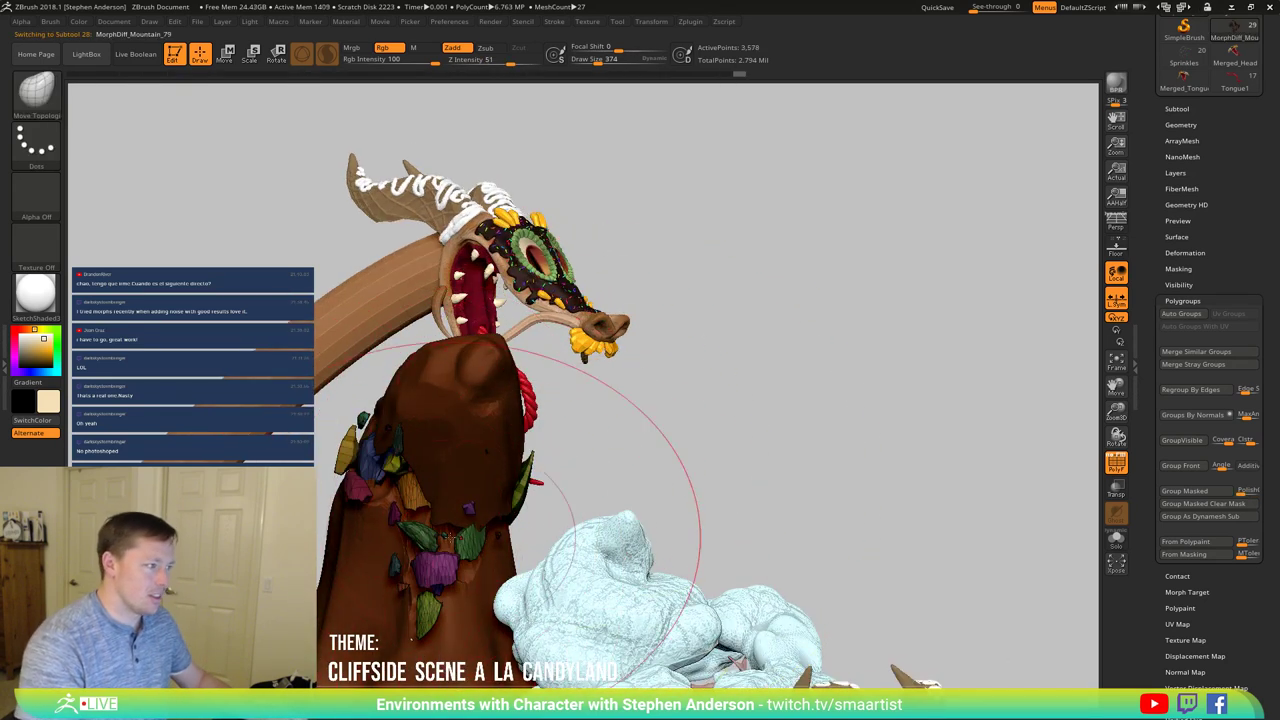
pyautogui.moveTo(480, 562); pyautogui.dragTo(439, 548, button='right')
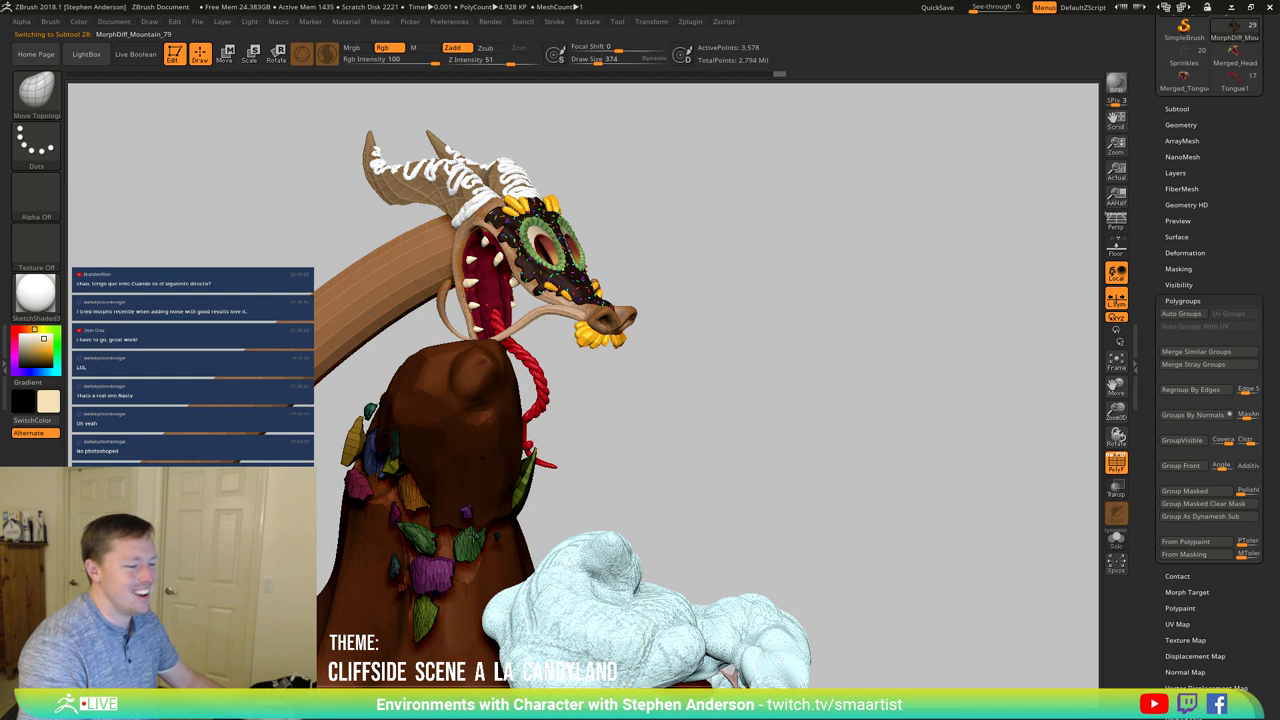
pyautogui.moveTo(475, 535); pyautogui.dragTo(495, 547)
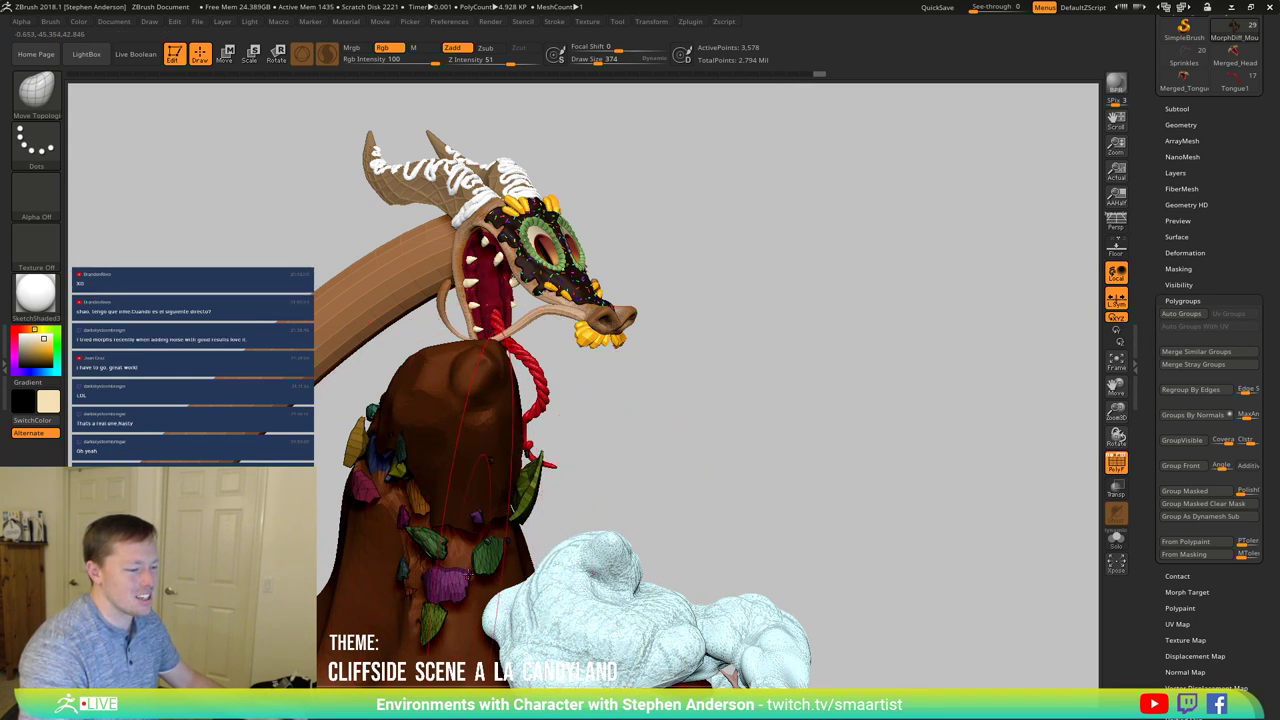
pyautogui.moveTo(476, 571)
pyautogui.mouseDown(button='right')
pyautogui.moveTo(432, 577)
pyautogui.moveTo(450, 585)
pyautogui.mouseUp(button='right')
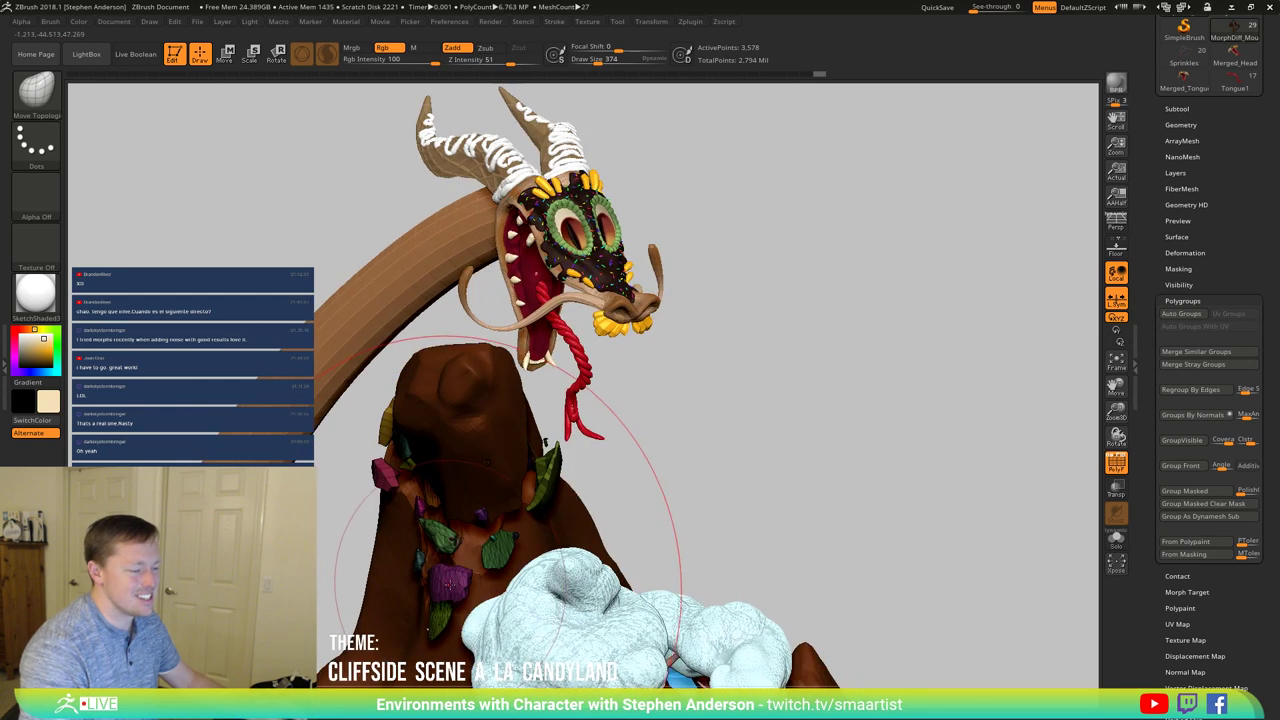
pyautogui.moveTo(488, 515)
pyautogui.mouseDown(button='right')
pyautogui.moveTo(463, 521)
pyautogui.moveTo(482, 519)
pyautogui.mouseUp(button='right')
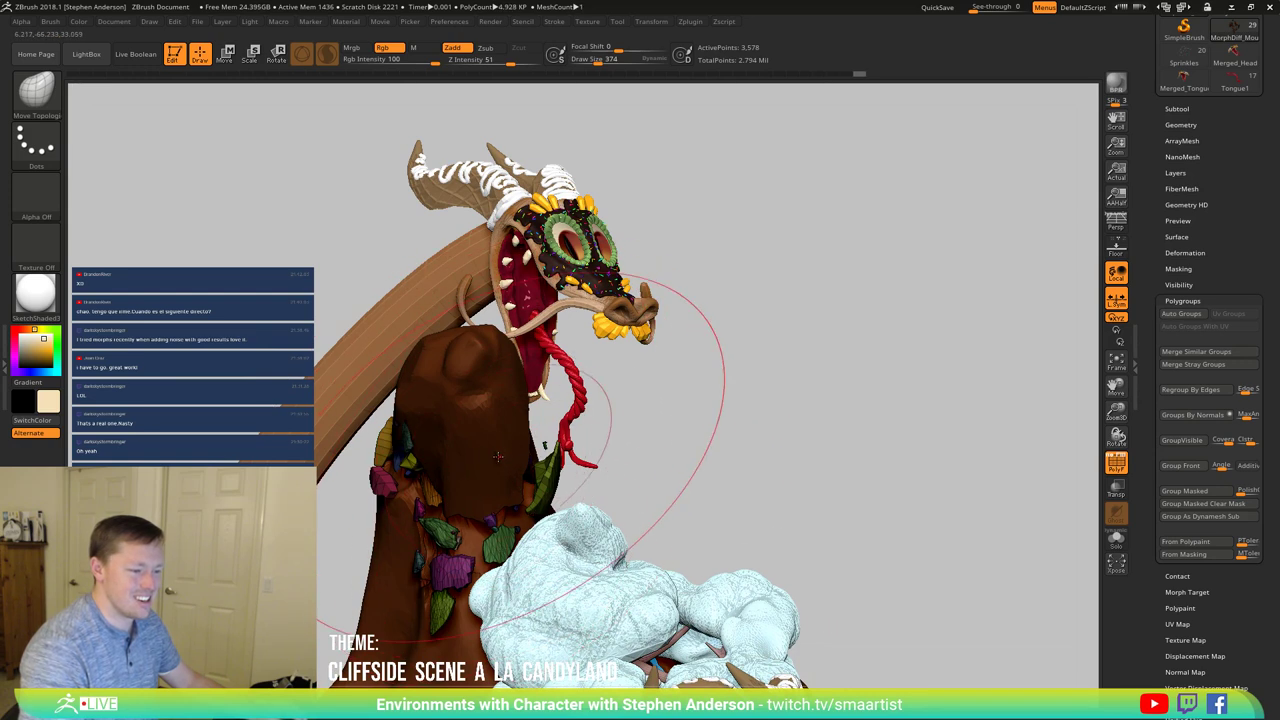
pyautogui.moveTo(497, 456); pyautogui.dragTo(509, 498, button='right')
pyautogui.moveTo(502, 495); pyautogui.dragTo(460, 478, button='right')
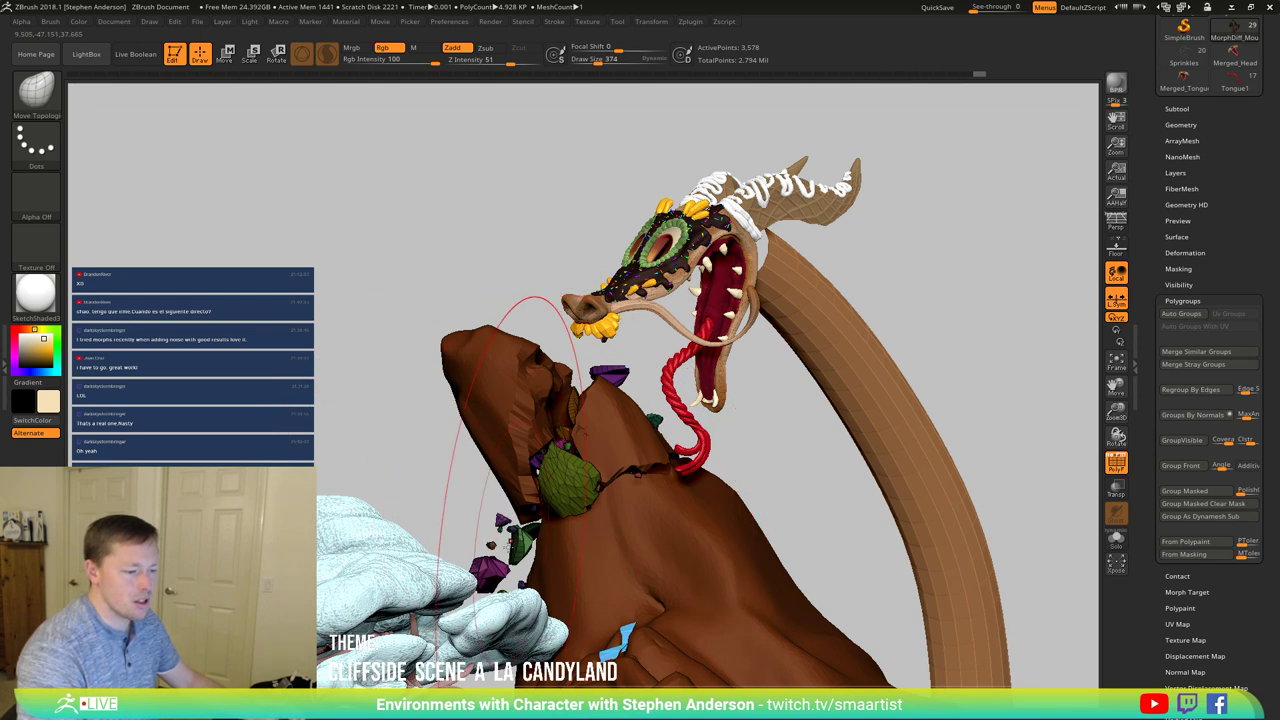
pyautogui.moveTo(545, 545)
pyautogui.mouseDown(button='right')
pyautogui.moveTo(513, 549)
pyautogui.moveTo(545, 492)
pyautogui.mouseUp(button='right')
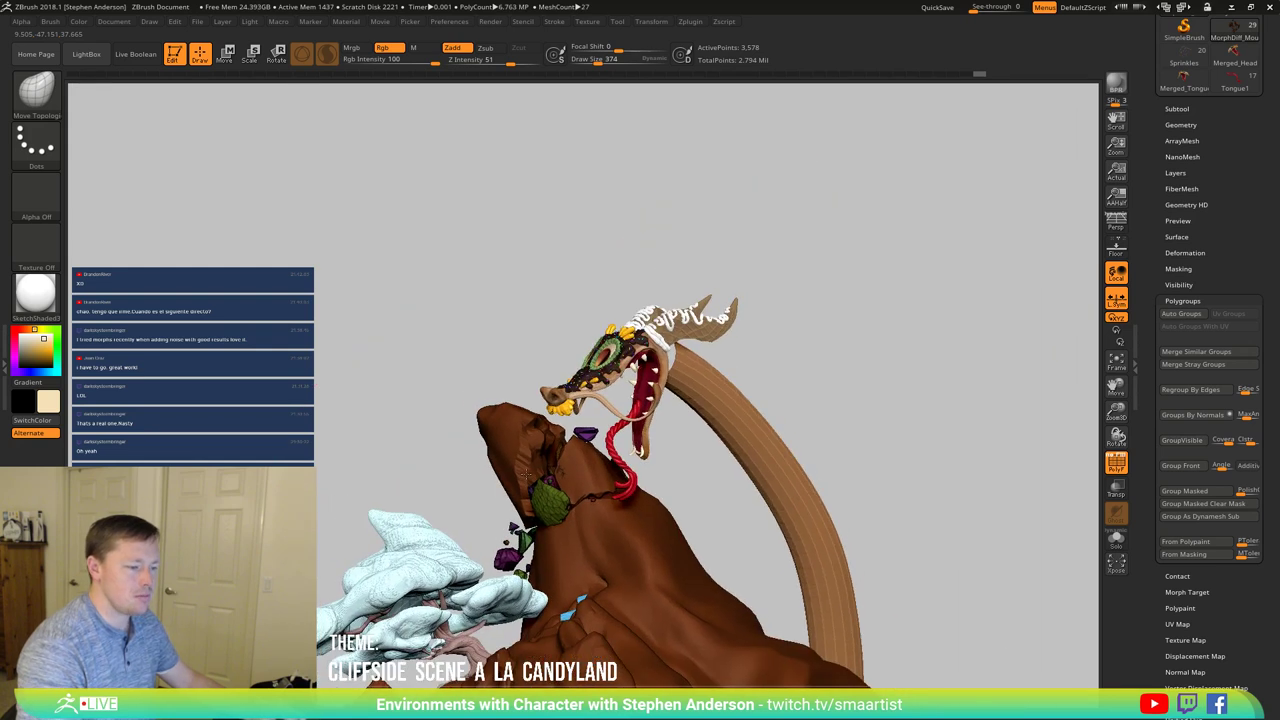
# Step: Hide the polygroup wireframe and nudge the debris around the gap between the two peak rocks
pyautogui.hotkey('shift', 'f')
pyautogui.moveTo(735, 492); pyautogui.dragTo(755, 505)
pyautogui.moveTo(844, 515); pyautogui.dragTo(901, 391)
pyautogui.keyDown('alt'); pyautogui.moveTo(901, 391); pyautogui.dragTo(930, 368, button='right'); pyautogui.keyUp('alt')
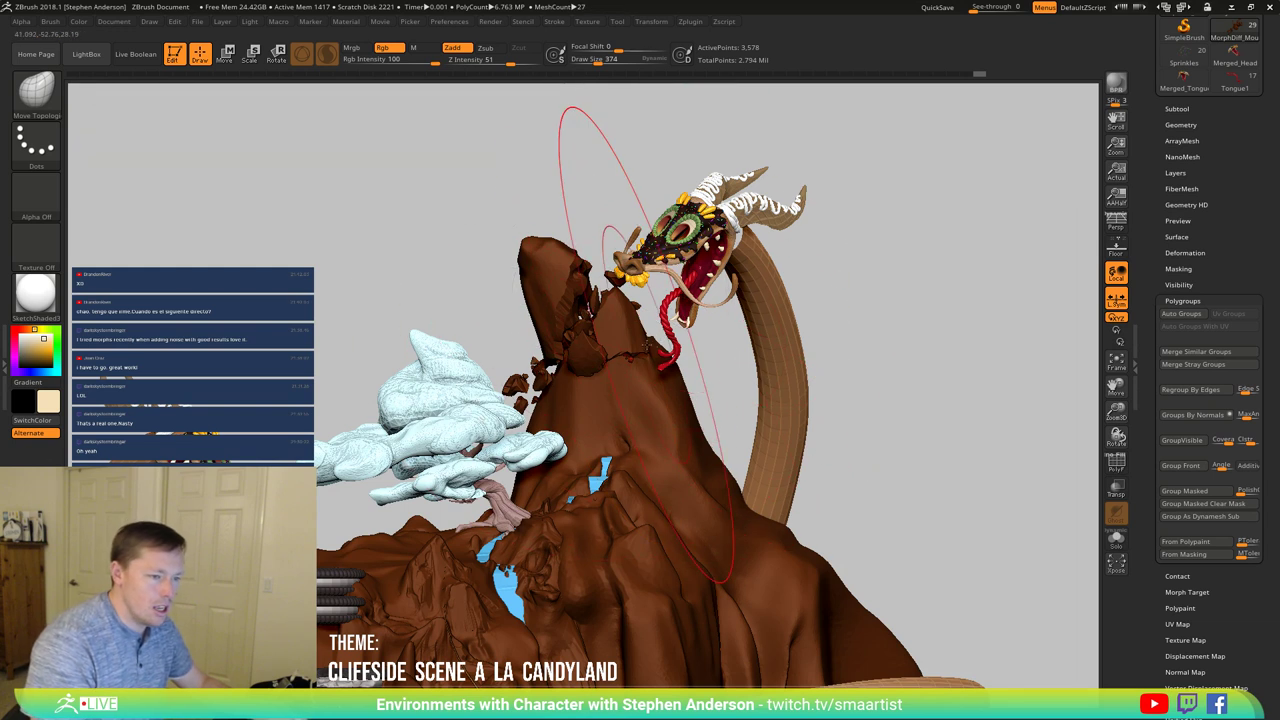
pyautogui.moveTo(632, 338); pyautogui.dragTo(656, 348, button='right')
pyautogui.moveTo(655, 347); pyautogui.dragTo(635, 341)
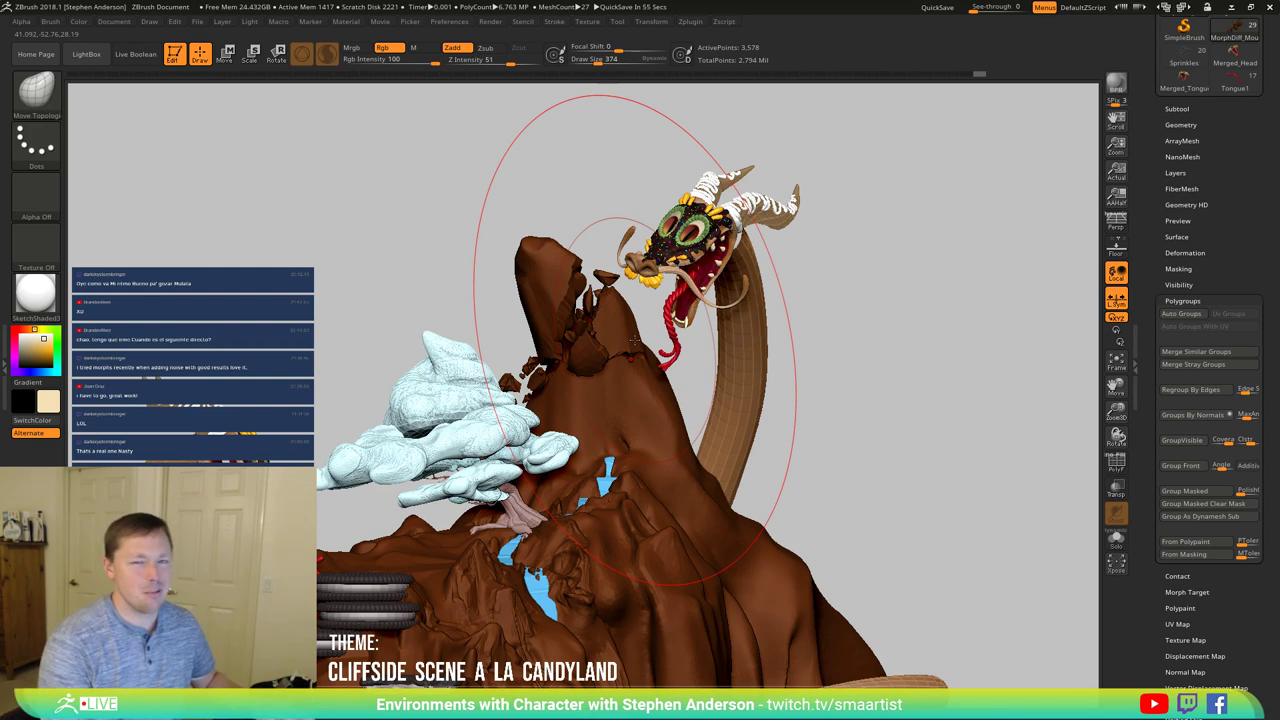
pyautogui.moveTo(560, 320)
pyautogui.mouseDown()
pyautogui.moveTo(547, 365)
pyautogui.moveTo(561, 357)
pyautogui.moveTo(557, 280)
pyautogui.moveTo(571, 295)
pyautogui.mouseUp()
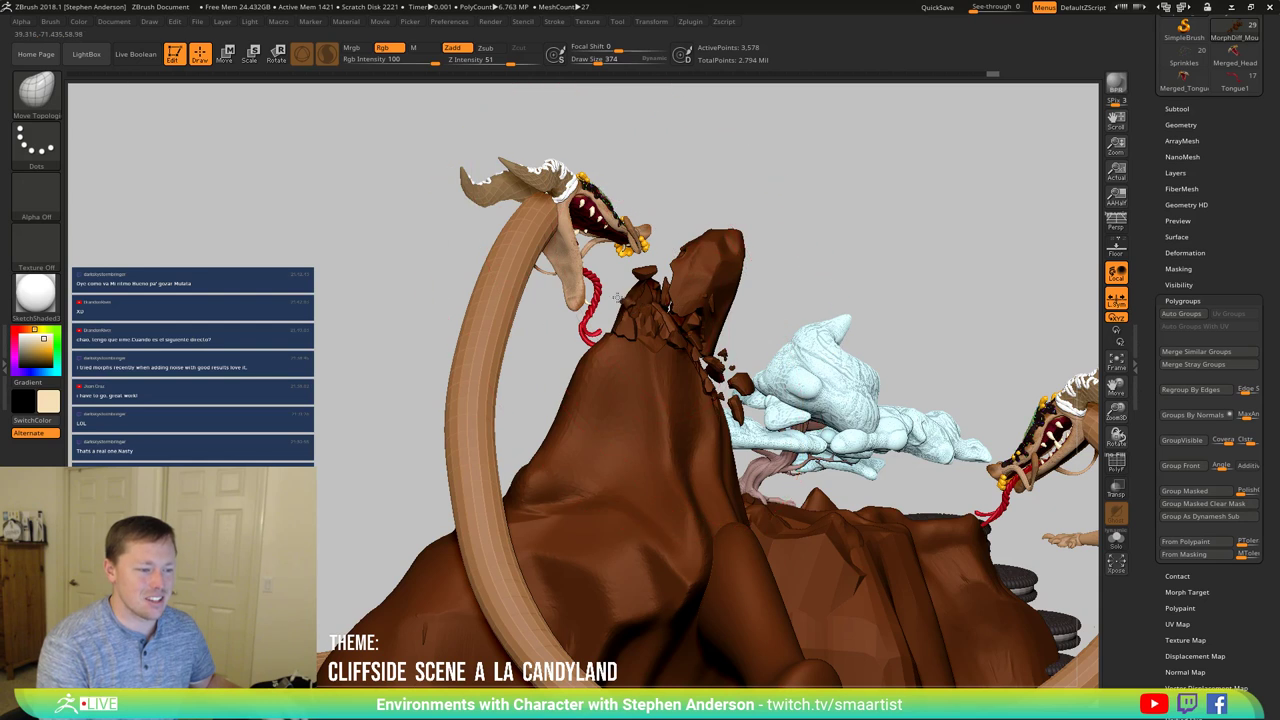
pyautogui.moveTo(622, 296); pyautogui.dragTo(632, 318)
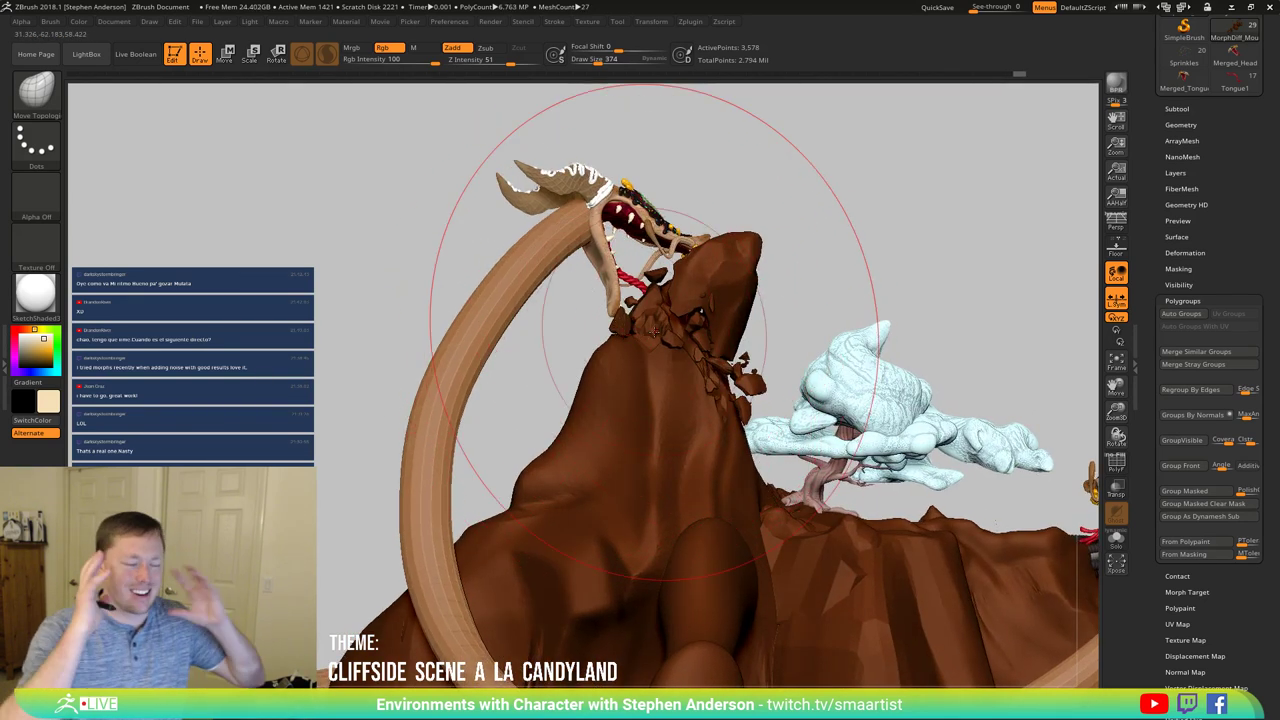
pyautogui.moveTo(654, 331)
pyautogui.mouseDown()
pyautogui.moveTo(778, 330)
pyautogui.moveTo(706, 335)
pyautogui.mouseUp()
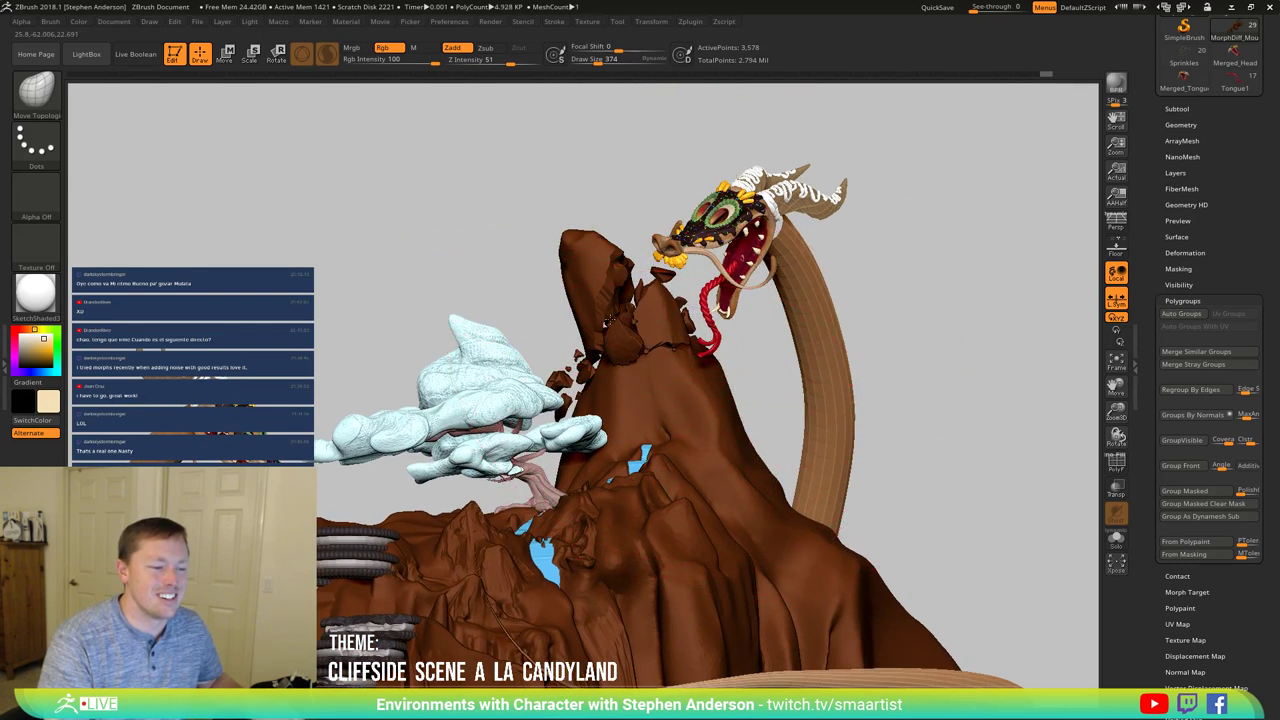
pyautogui.moveTo(580, 357); pyautogui.dragTo(572, 354)
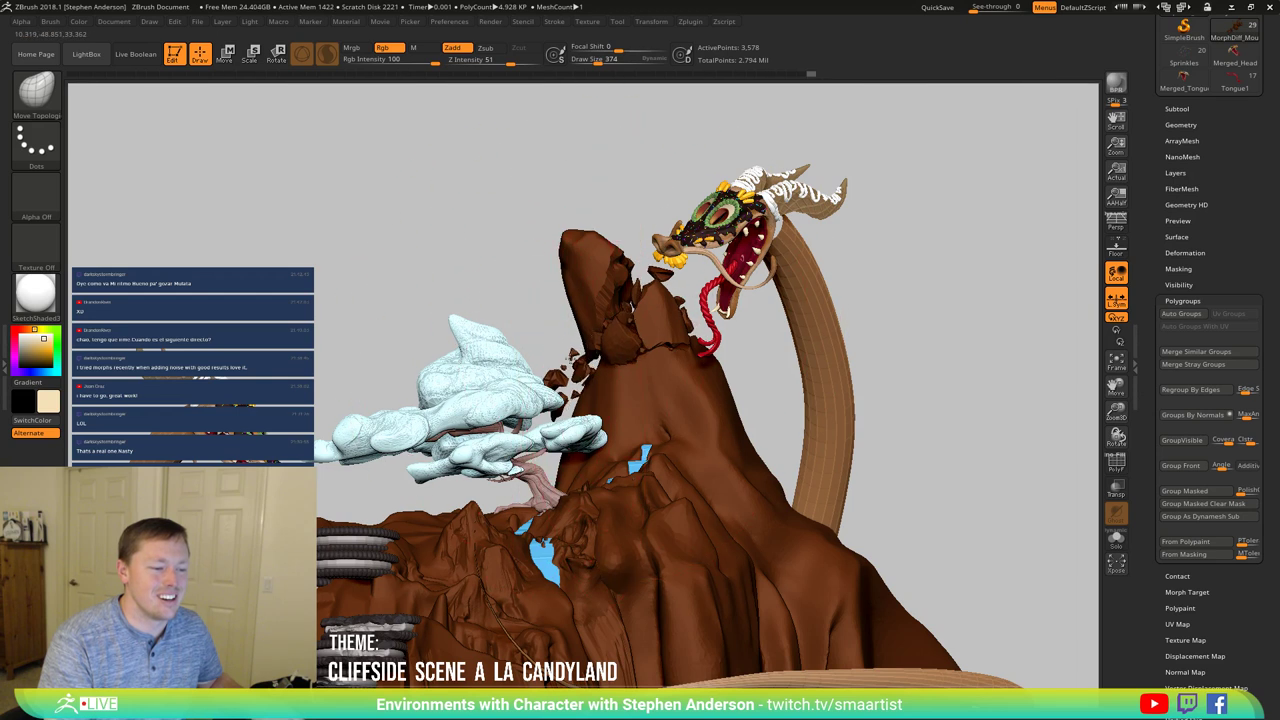
# Step: Examine the whole candy mountain from several angles, including both dragon heads, the tree, the cookies and the waterfall
pyautogui.moveTo(649, 375)
pyautogui.keyDown('ctrl'); pyautogui.mouseDown(button='right')
pyautogui.moveTo(649, 356)
pyautogui.moveTo(722, 344)
pyautogui.moveTo(682, 378)
pyautogui.moveTo(676, 345)
pyautogui.mouseUp(button='right'); pyautogui.keyUp('ctrl')
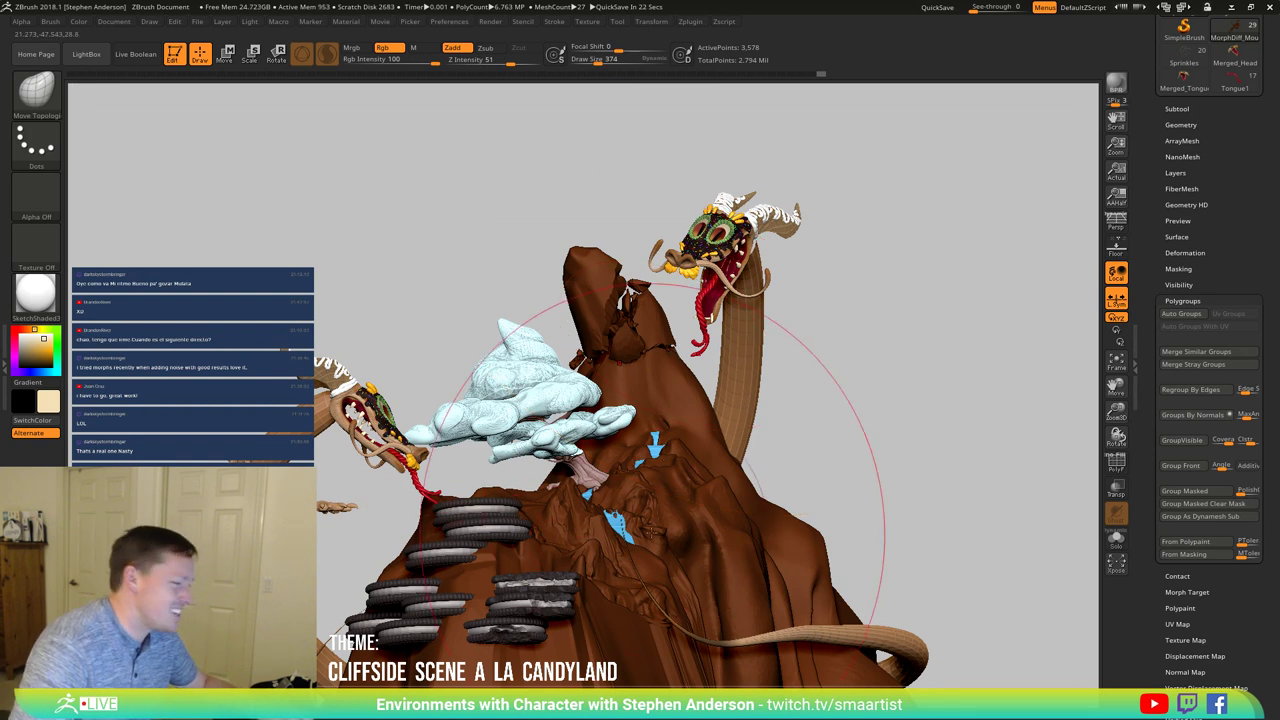
pyautogui.moveTo(660, 395)
pyautogui.mouseDown()
pyautogui.moveTo(679, 393)
pyautogui.moveTo(679, 416)
pyautogui.mouseUp()
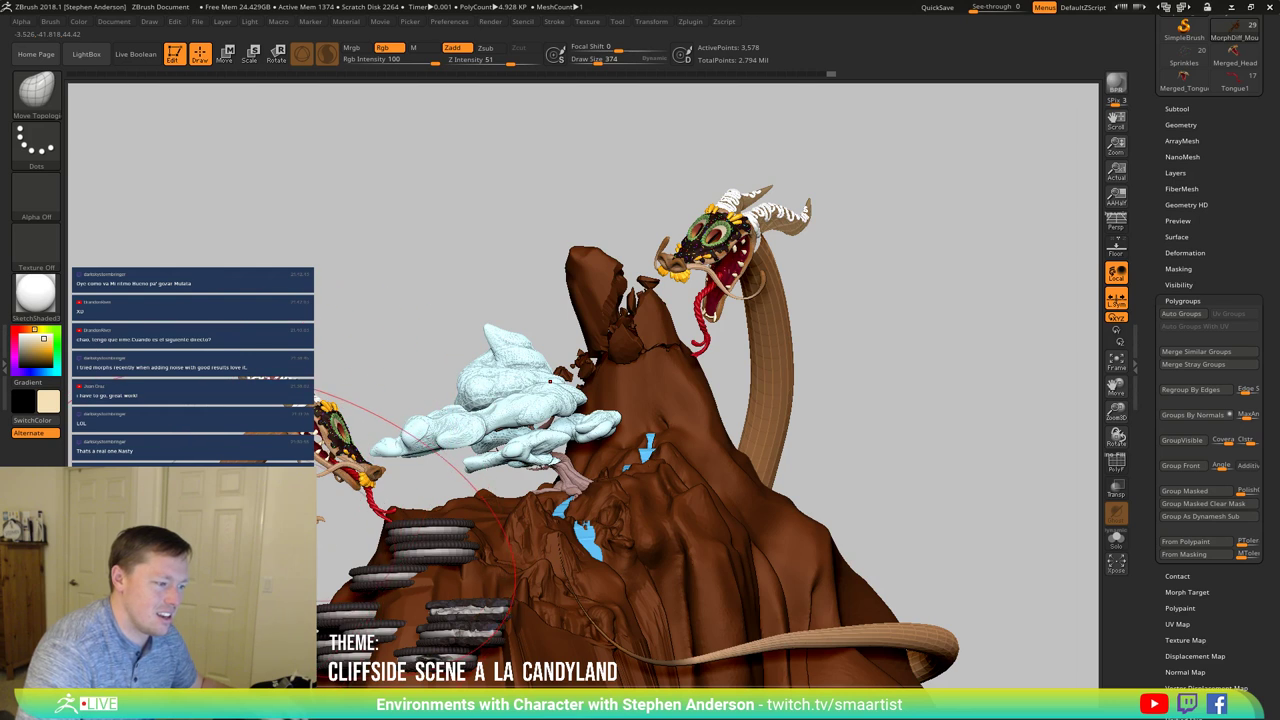
pyautogui.moveTo(302, 597); pyautogui.dragTo(240, 680)
pyautogui.keyDown('alt'); pyautogui.moveTo(240, 600); pyautogui.dragTo(350, 610); pyautogui.keyUp('alt')
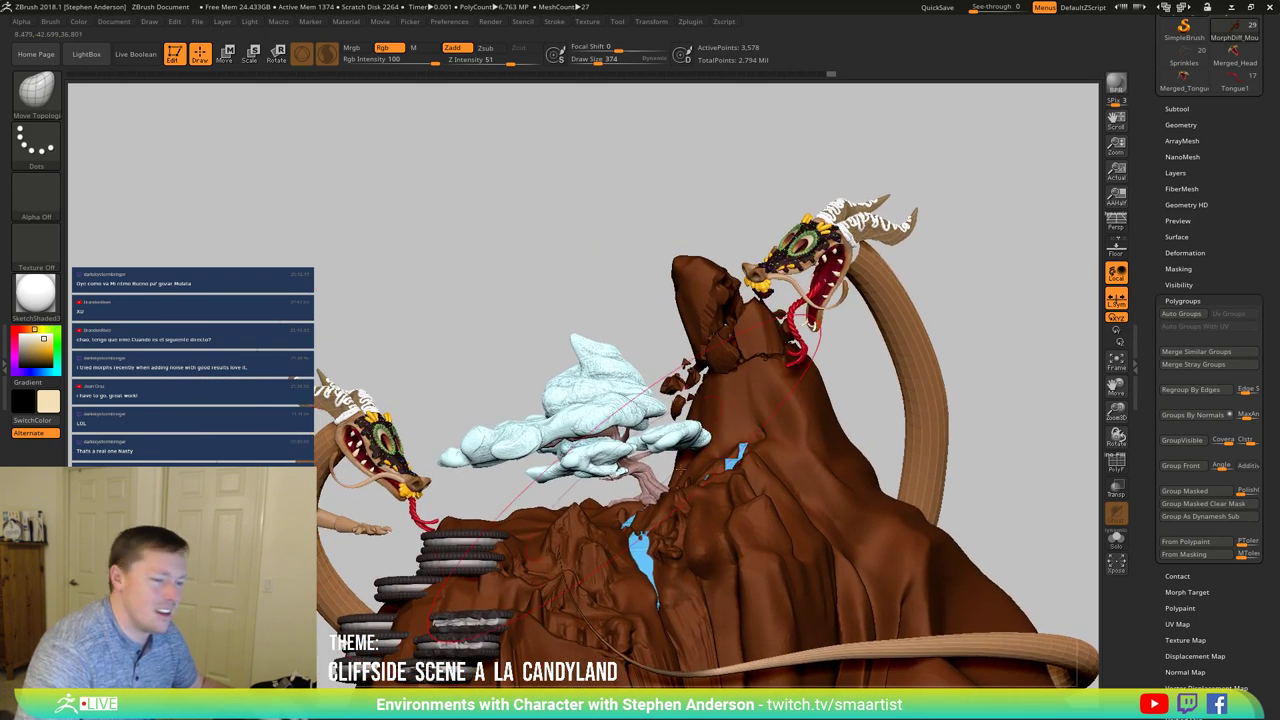
pyautogui.moveTo(781, 432); pyautogui.dragTo(800, 427)
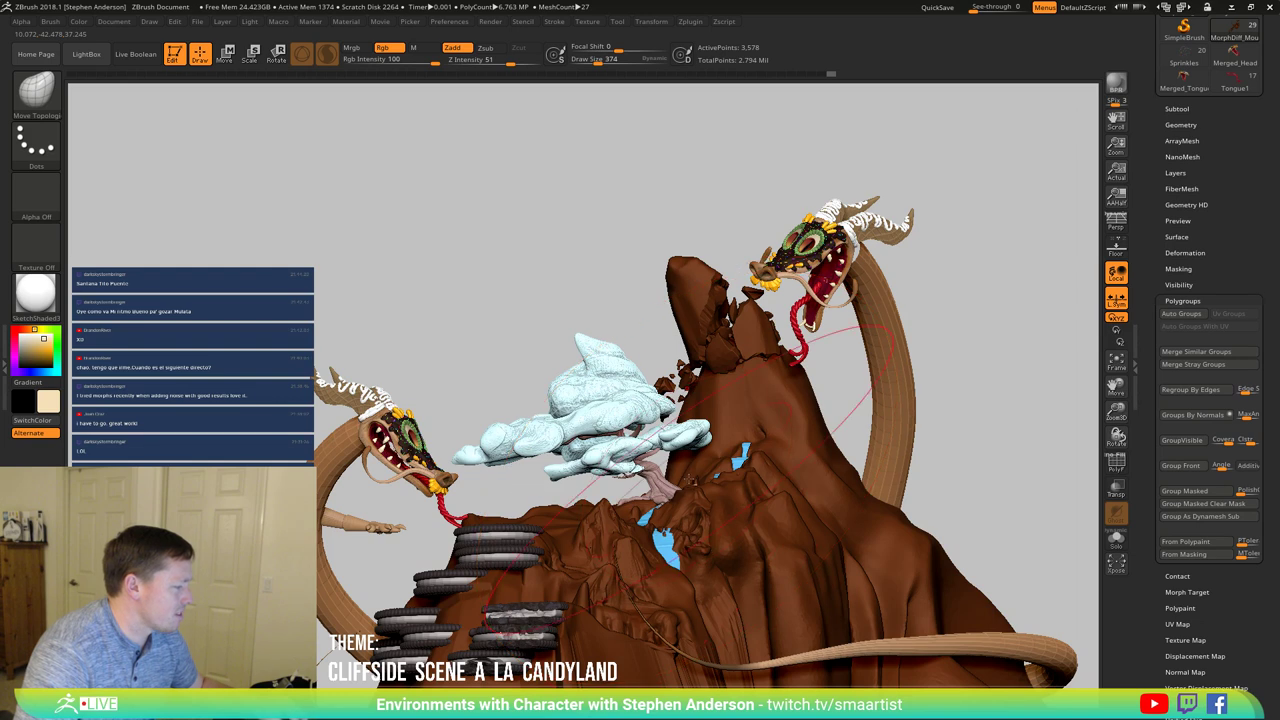
pyautogui.moveTo(690, 478)
pyautogui.keyDown('alt'); pyautogui.mouseDown(button='right')
pyautogui.moveTo(653, 460)
pyautogui.moveTo(672, 456)
pyautogui.mouseUp(button='right'); pyautogui.keyUp('alt')
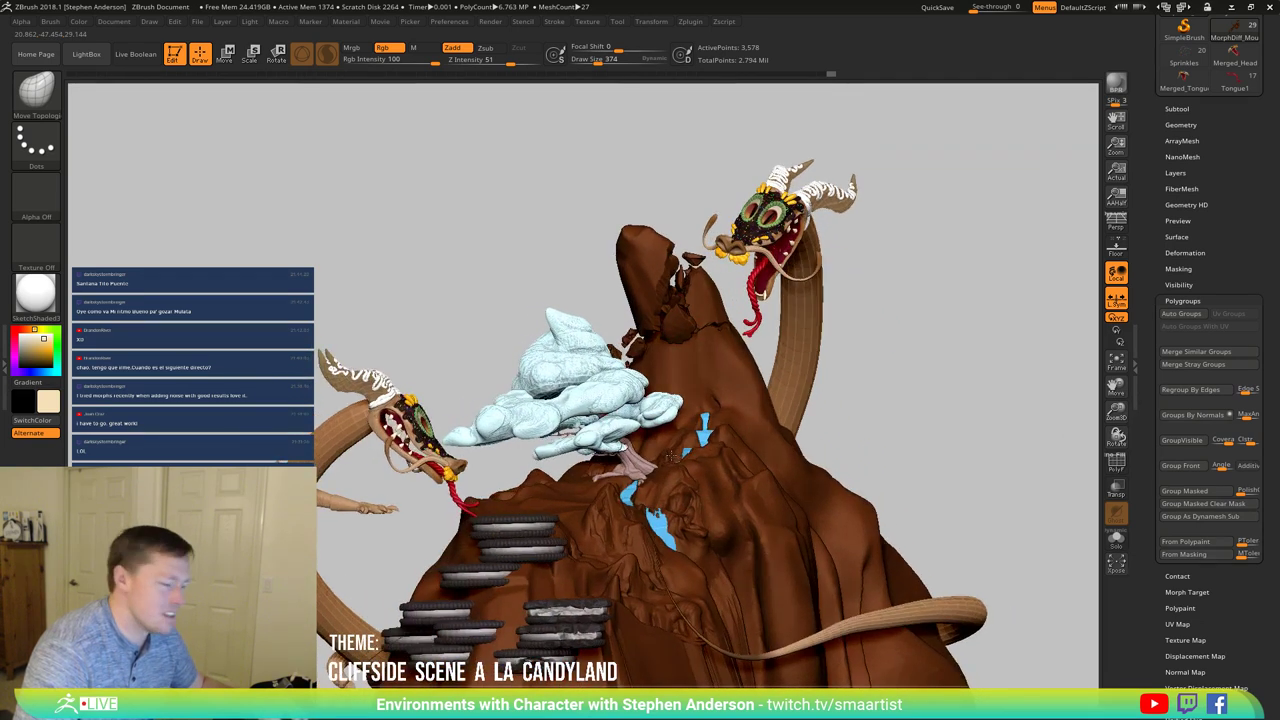
pyautogui.moveTo(670, 456); pyautogui.dragTo(675, 490)
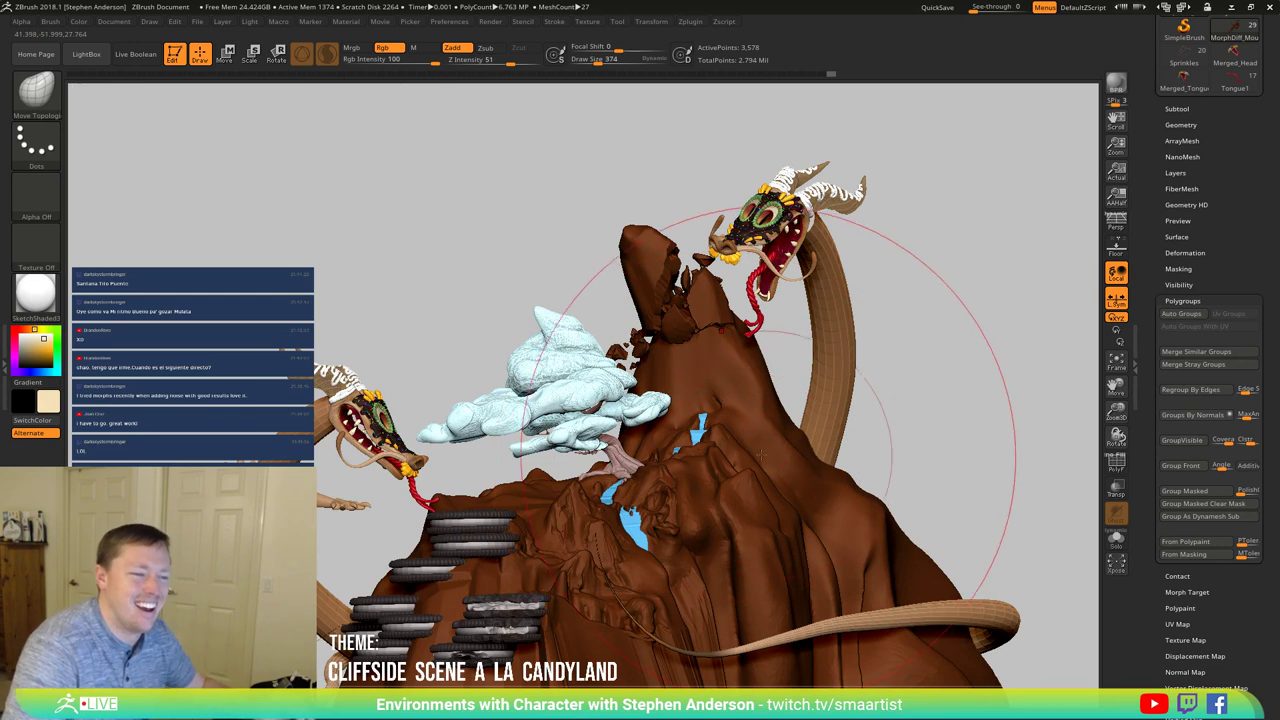
pyautogui.moveTo(760, 445)
pyautogui.mouseDown()
pyautogui.moveTo(770, 458)
pyautogui.moveTo(737, 452)
pyautogui.moveTo(632, 503)
pyautogui.mouseUp()
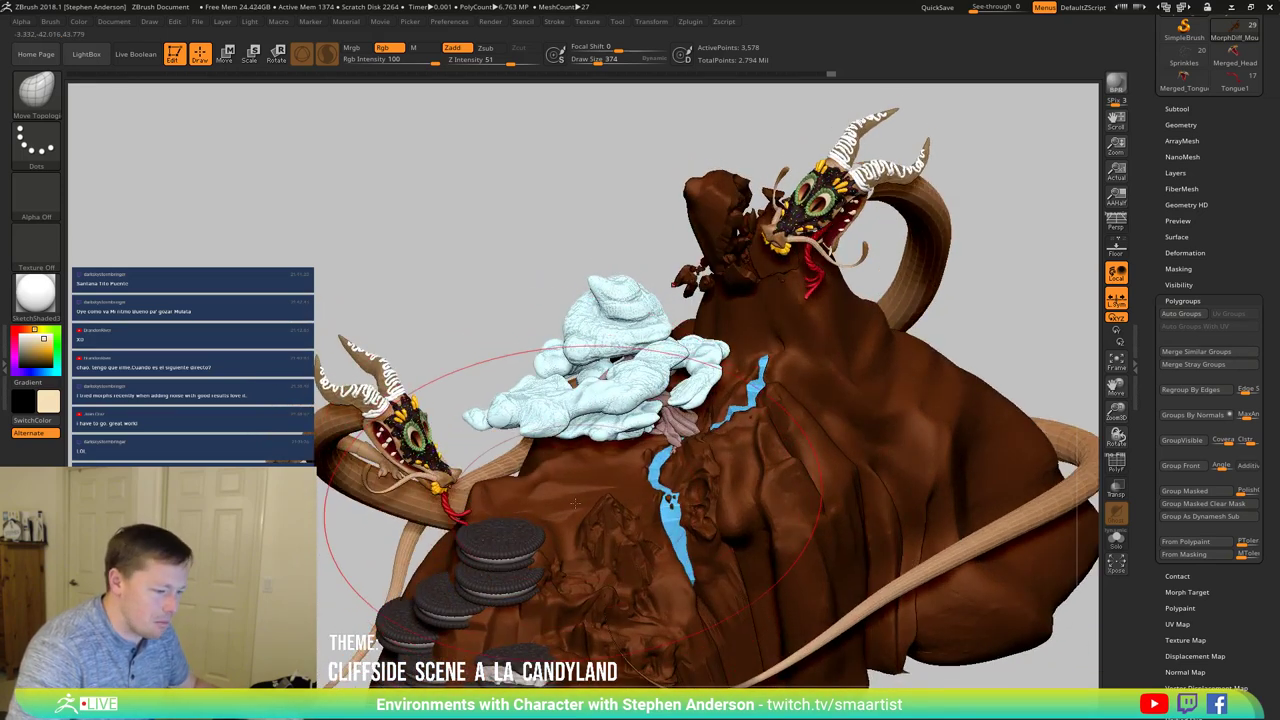
# Step: Expand the subtool list and reset the quick-pick tool thumbnails
pyautogui.click(1177, 109)
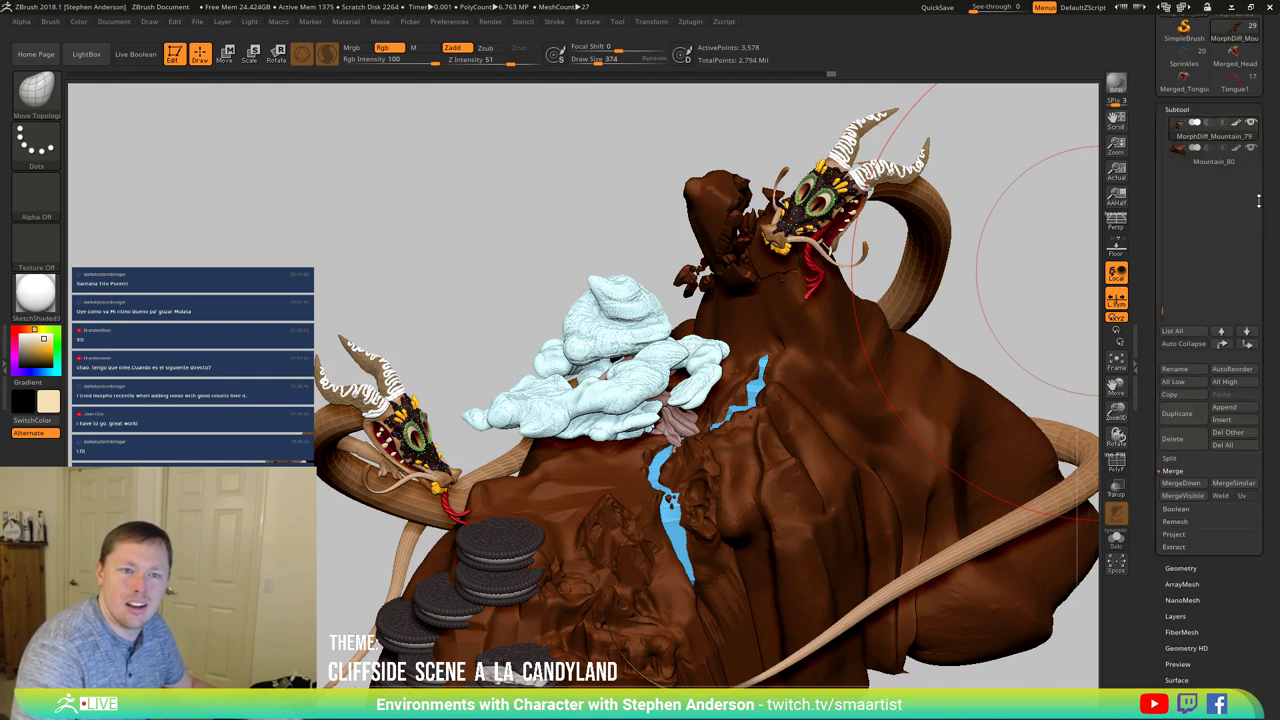
pyautogui.moveTo(1261, 184); pyautogui.dragTo(1274, 268)
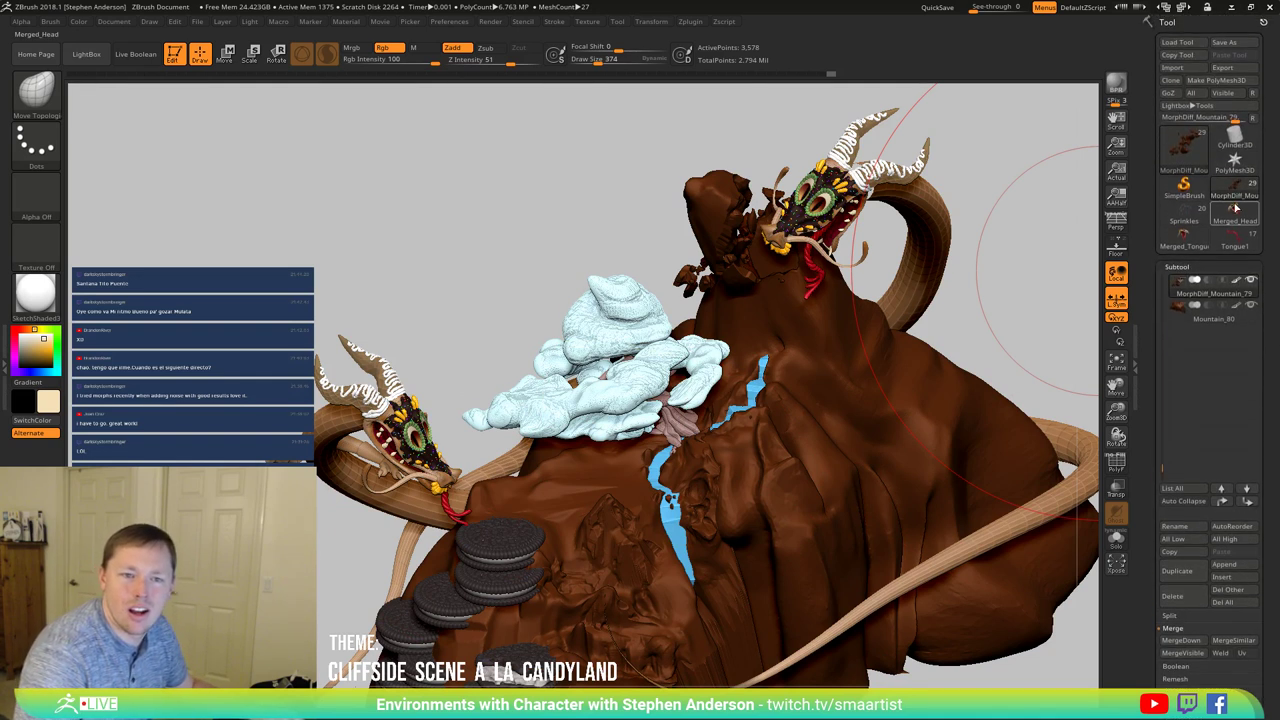
pyautogui.click(1255, 117)
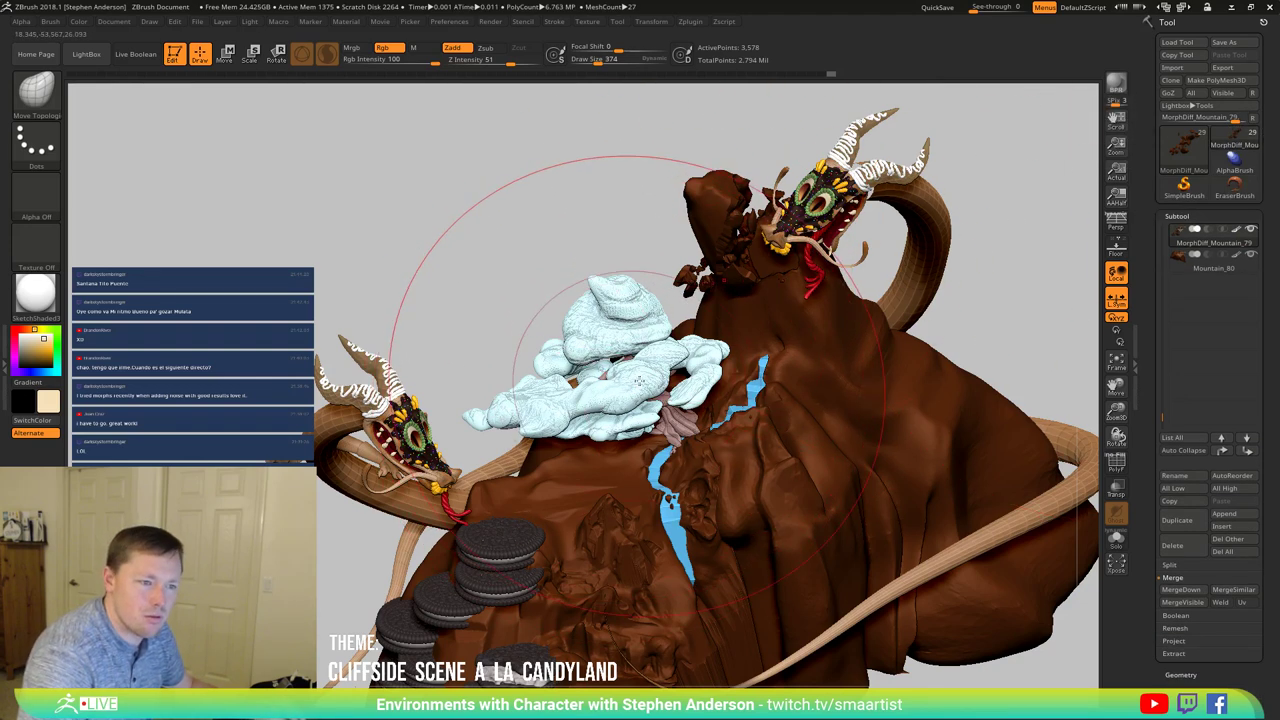
# Step: Select the Waterfall subtool, show it in Solo mode and set the draw size to 56 for lasso masking
pyautogui.moveTo(618, 470); pyautogui.dragTo(604, 402, button='right')
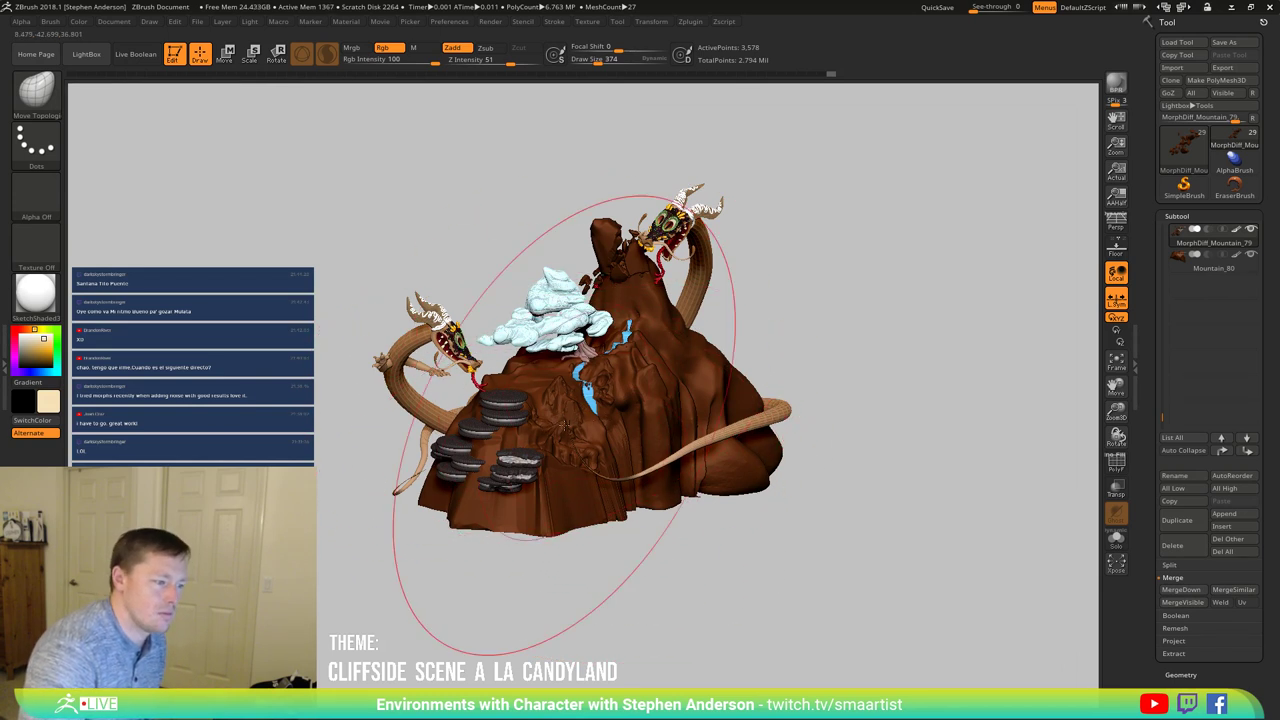
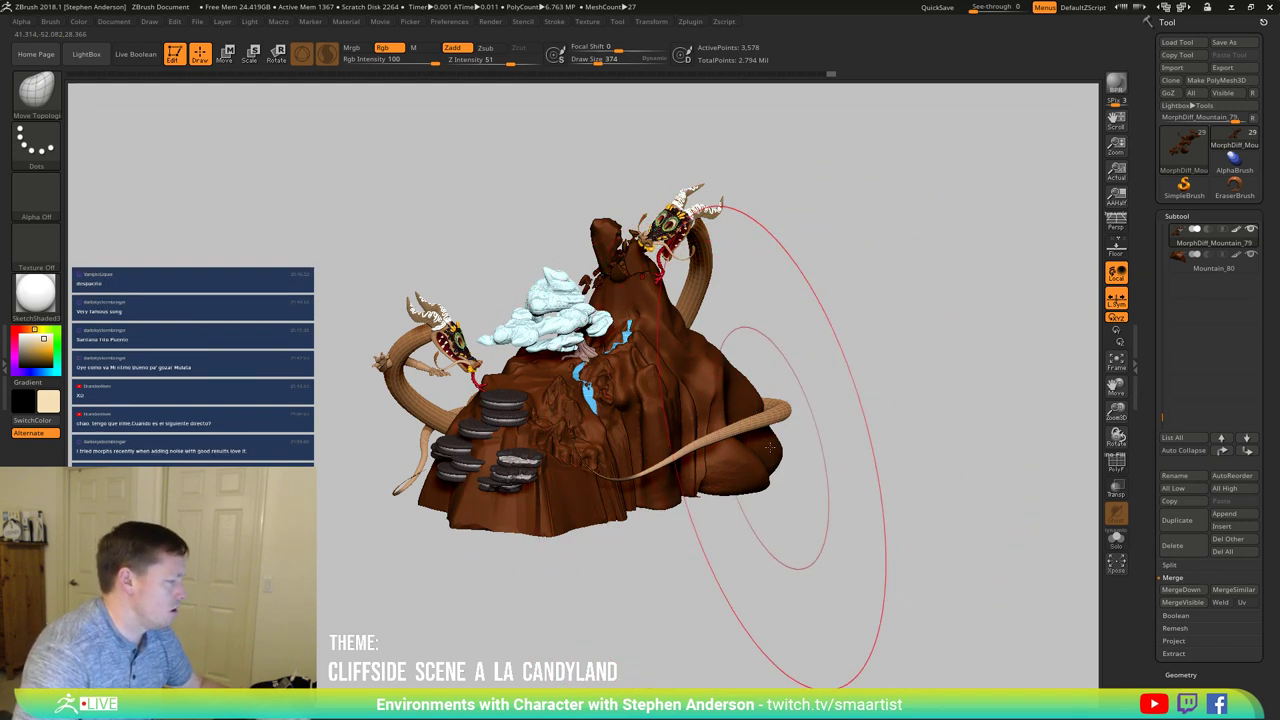
pyautogui.moveTo(795, 451)
pyautogui.mouseDown()
pyautogui.moveTo(775, 450)
pyautogui.moveTo(862, 477)
pyautogui.moveTo(787, 483)
pyautogui.mouseUp()
pyautogui.moveTo(787, 483)
pyautogui.mouseDown(button='right')
pyautogui.moveTo(755, 467)
pyautogui.moveTo(783, 453)
pyautogui.moveTo(794, 480)
pyautogui.mouseUp(button='right')
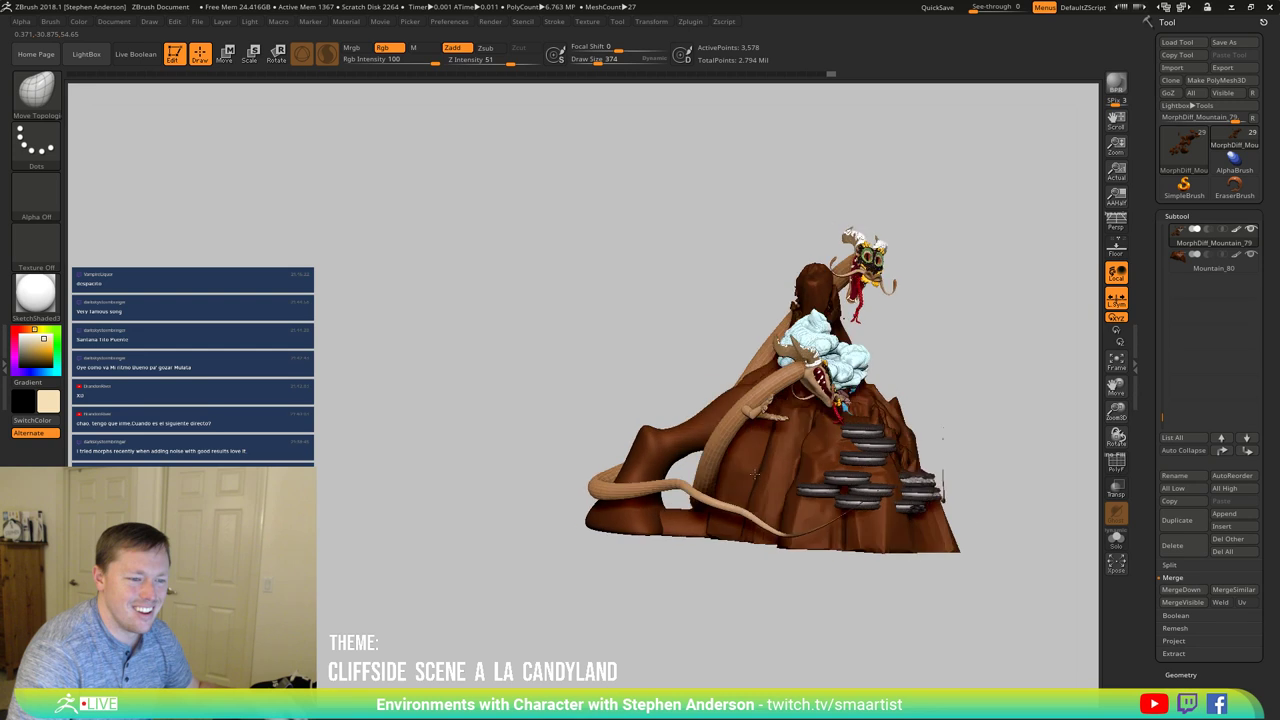
pyautogui.moveTo(737, 475); pyautogui.dragTo(735, 474, button='right')
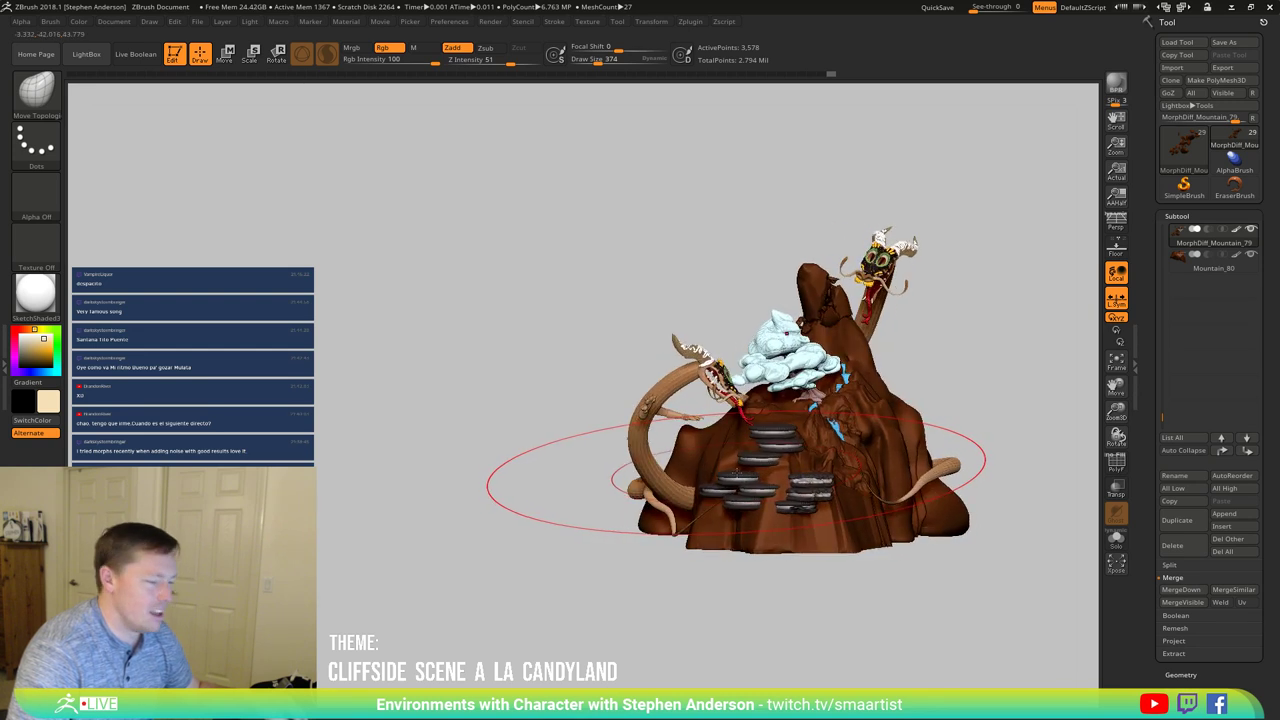
pyautogui.moveTo(733, 472)
pyautogui.mouseDown(button='right')
pyautogui.moveTo(718, 471)
pyautogui.moveTo(796, 449)
pyautogui.moveTo(783, 431)
pyautogui.mouseUp(button='right')
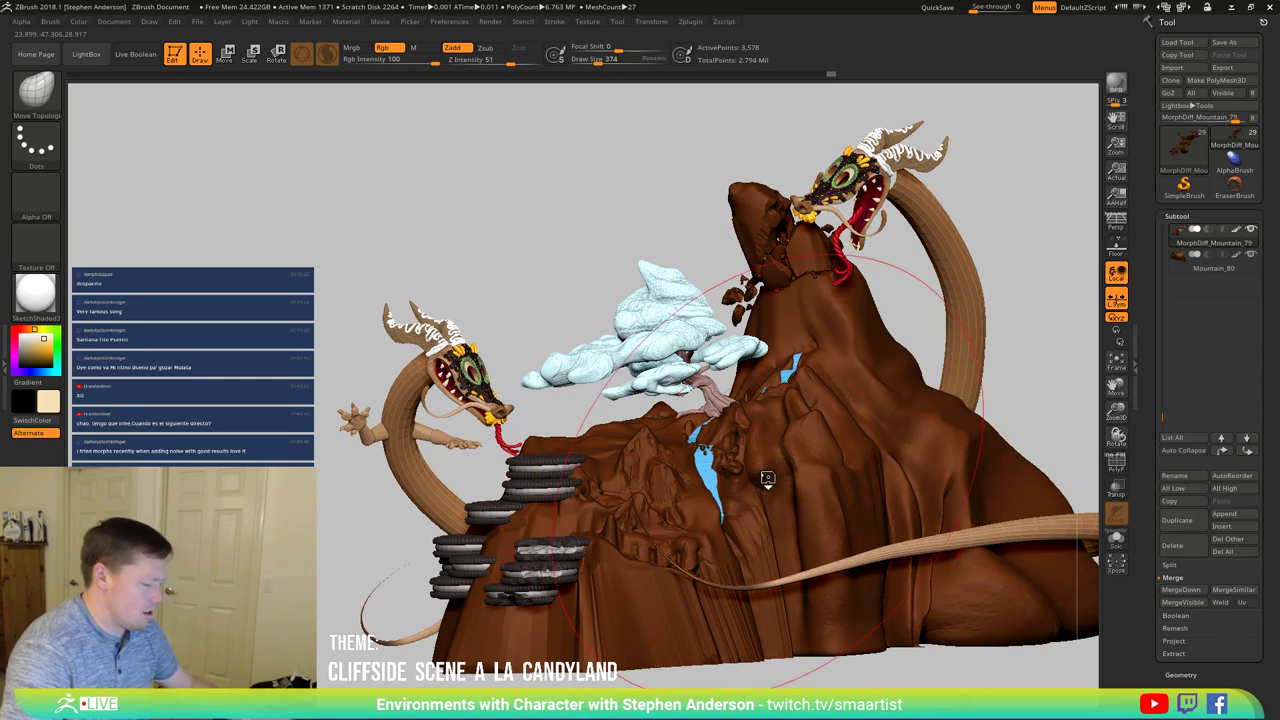
pyautogui.press('n')
pyautogui.click(742, 517)
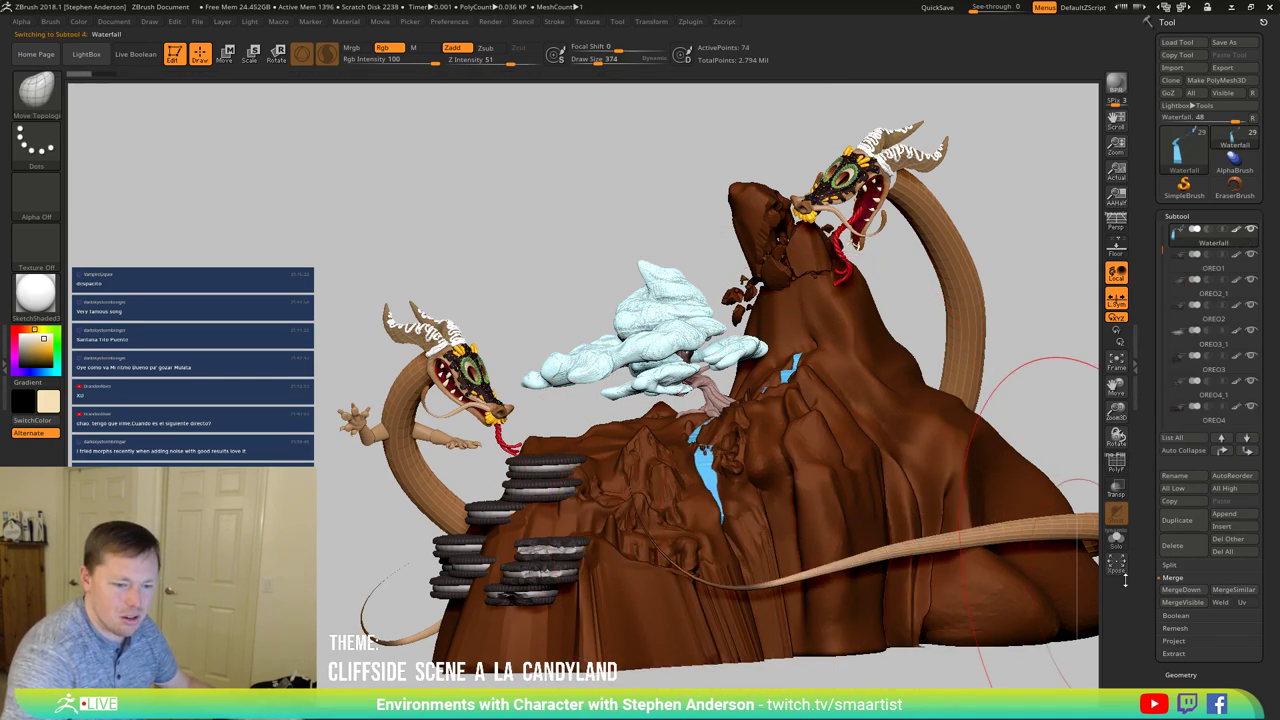
pyautogui.click(1123, 547)
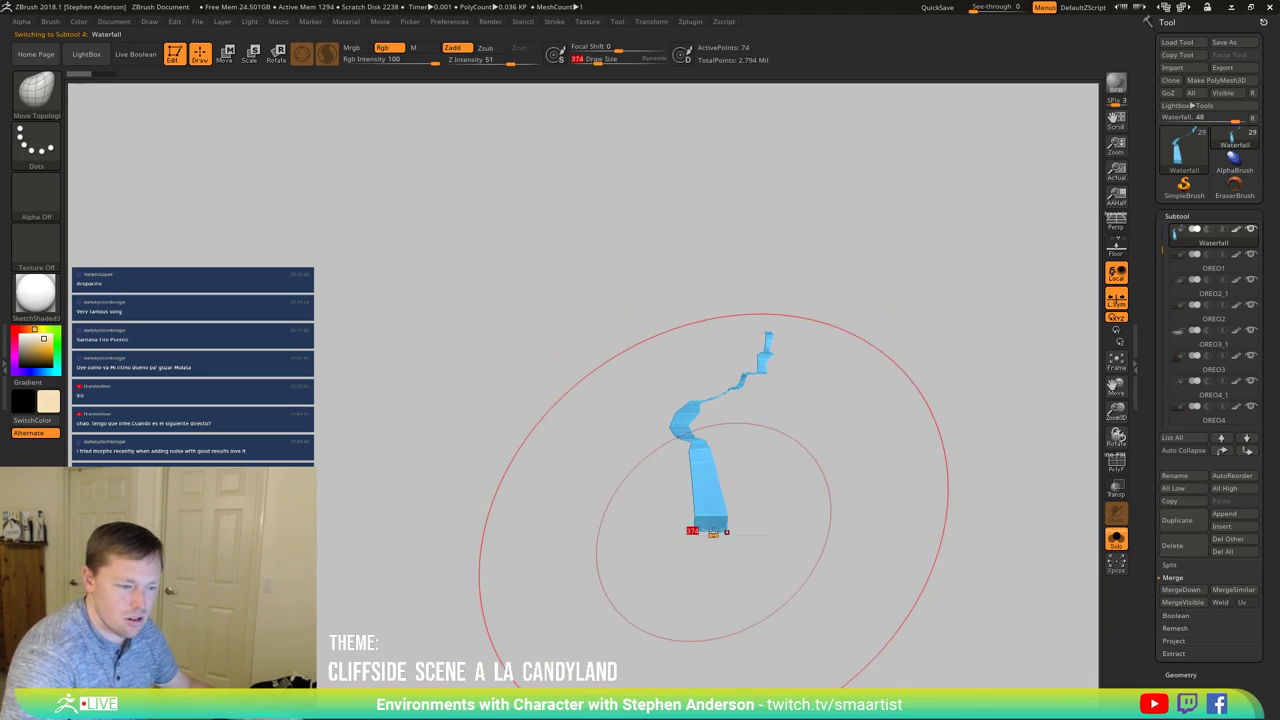
pyautogui.press('s')
pyautogui.press('ctrl')
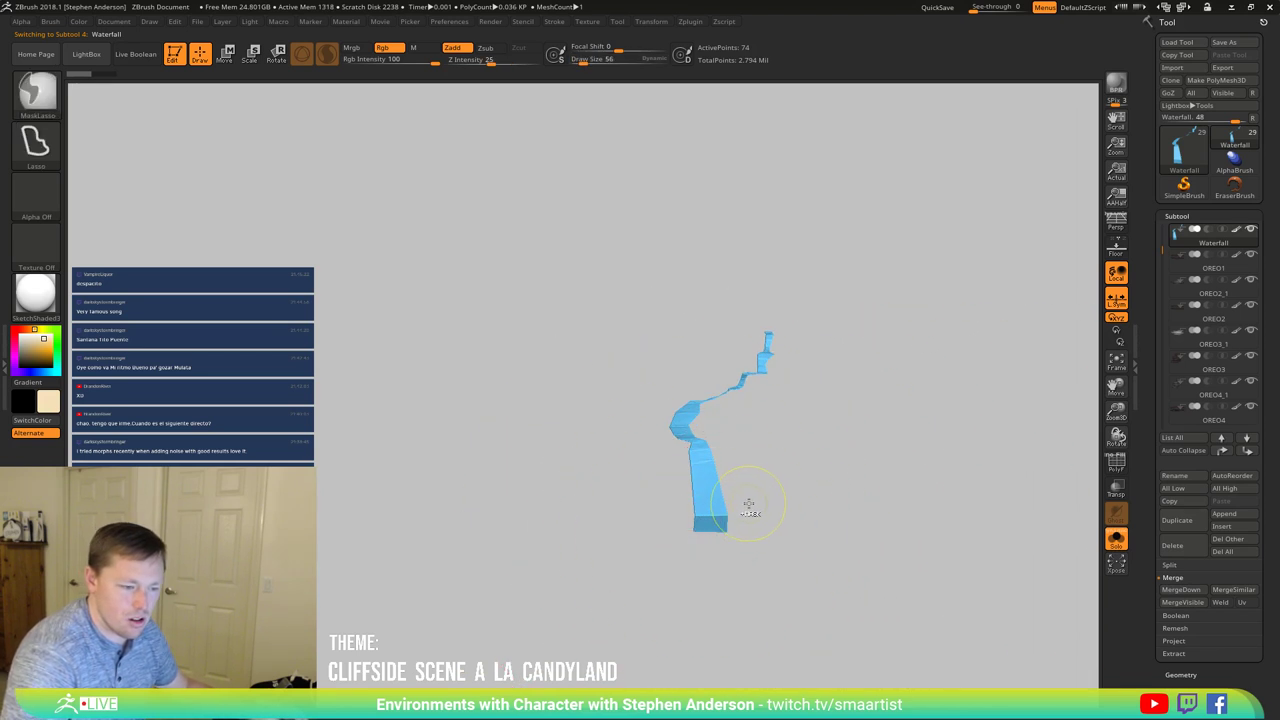
# Step: Leave Solo mode and extrude the waterfall's unmasked lower end down the cliff to the mountain's base in two segments
pyautogui.keyDown('ctrl'); pyautogui.moveTo(642, 507); pyautogui.dragTo(646, 510); pyautogui.keyUp('ctrl')
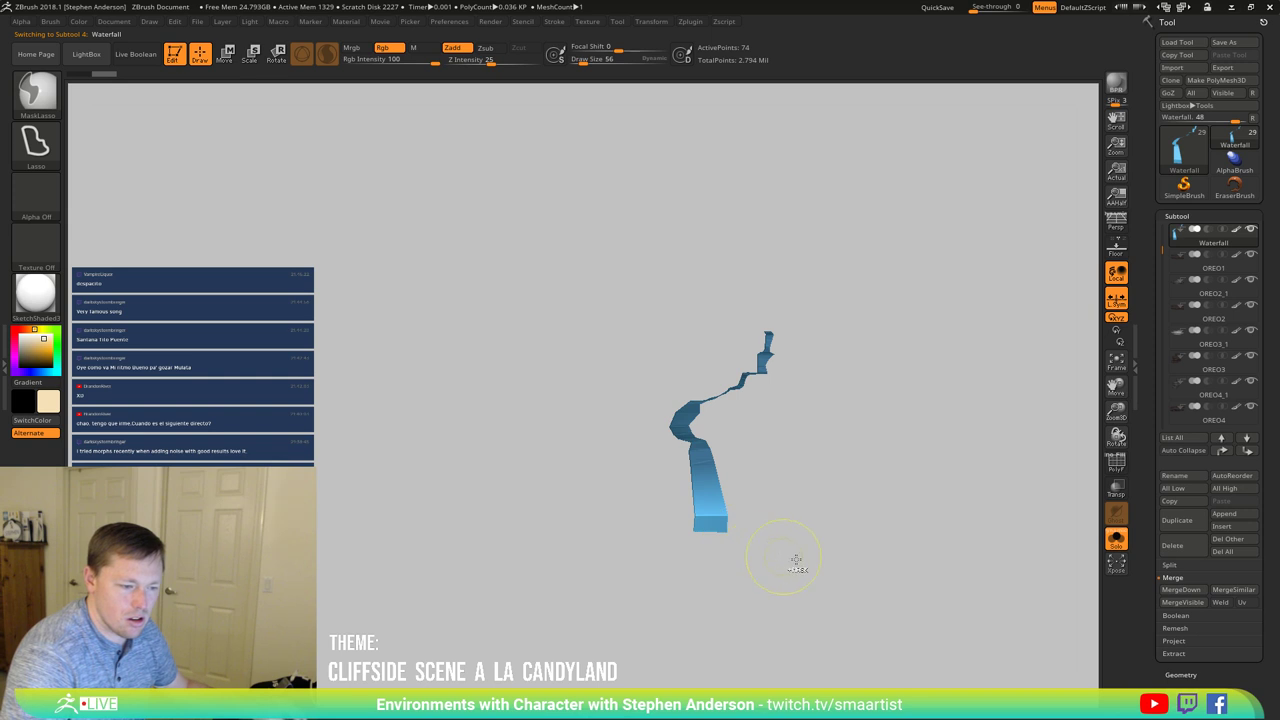
pyautogui.click(1116, 540)
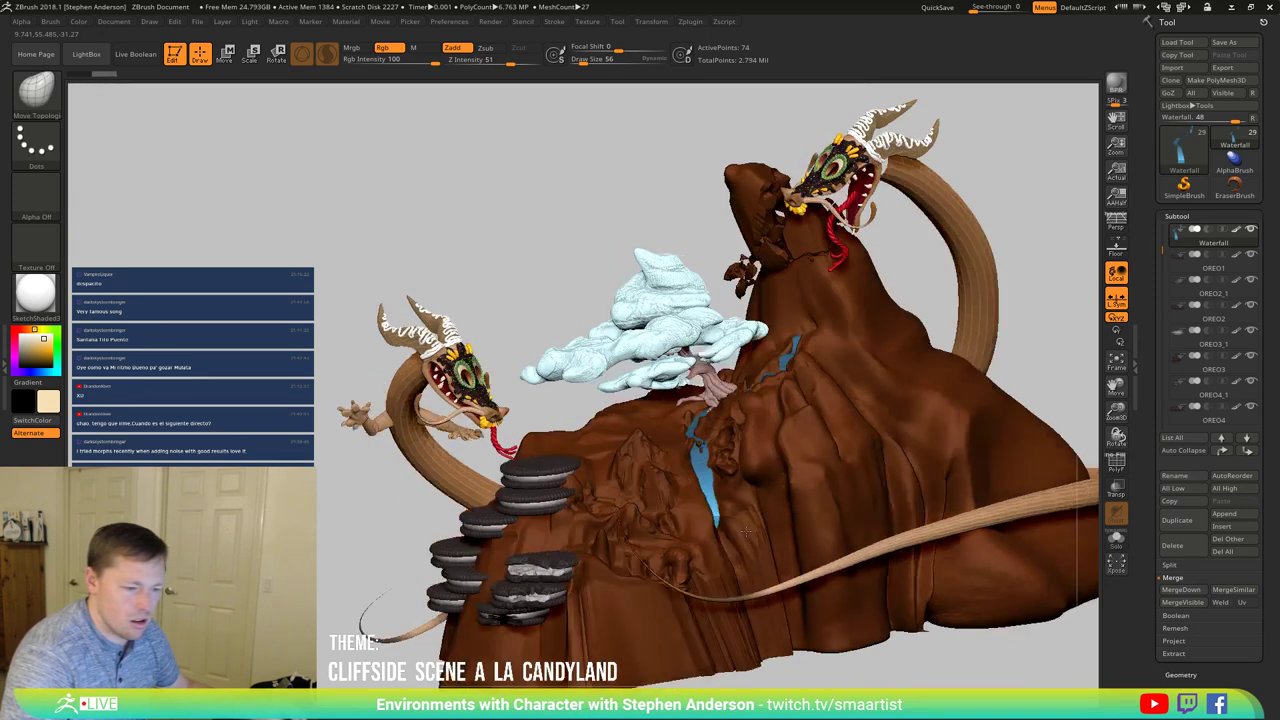
pyautogui.moveTo(746, 531); pyautogui.dragTo(725, 529, button='right')
pyautogui.press('w')
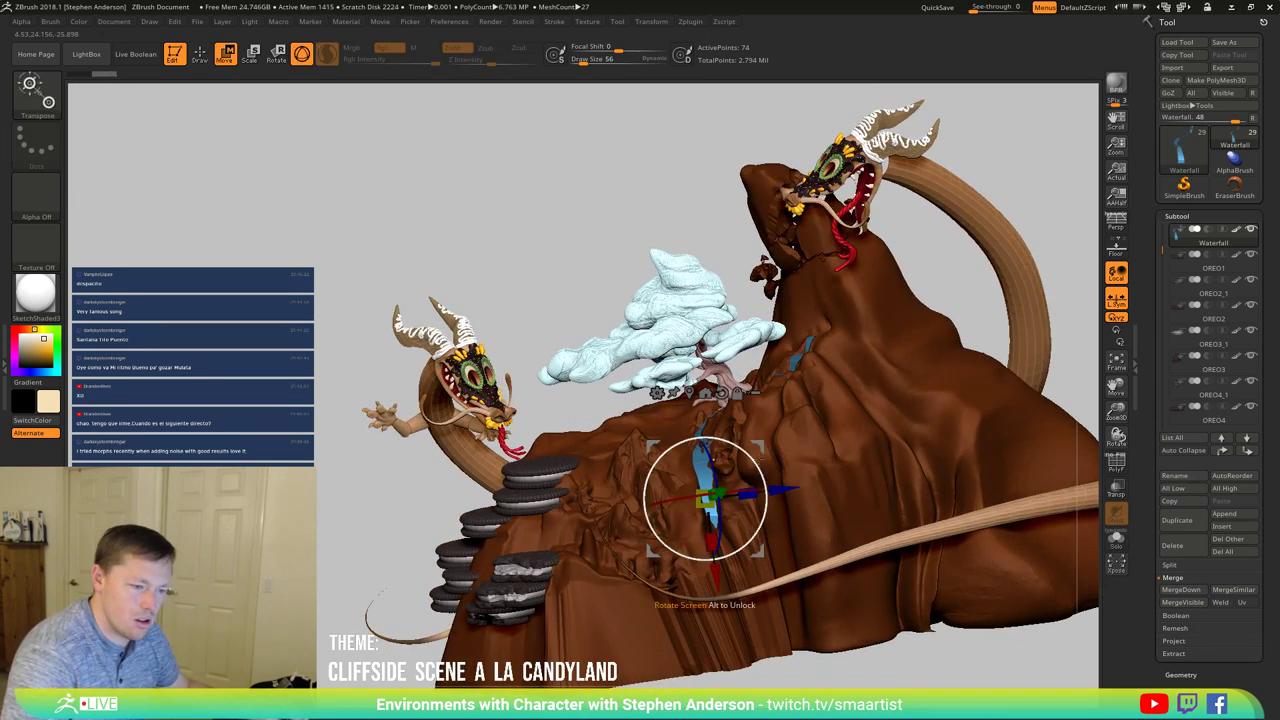
pyautogui.keyDown('ctrl'); pyautogui.moveTo(757, 447); pyautogui.dragTo(791, 524); pyautogui.keyUp('ctrl')
pyautogui.moveTo(843, 536); pyautogui.dragTo(809, 514, button='right')
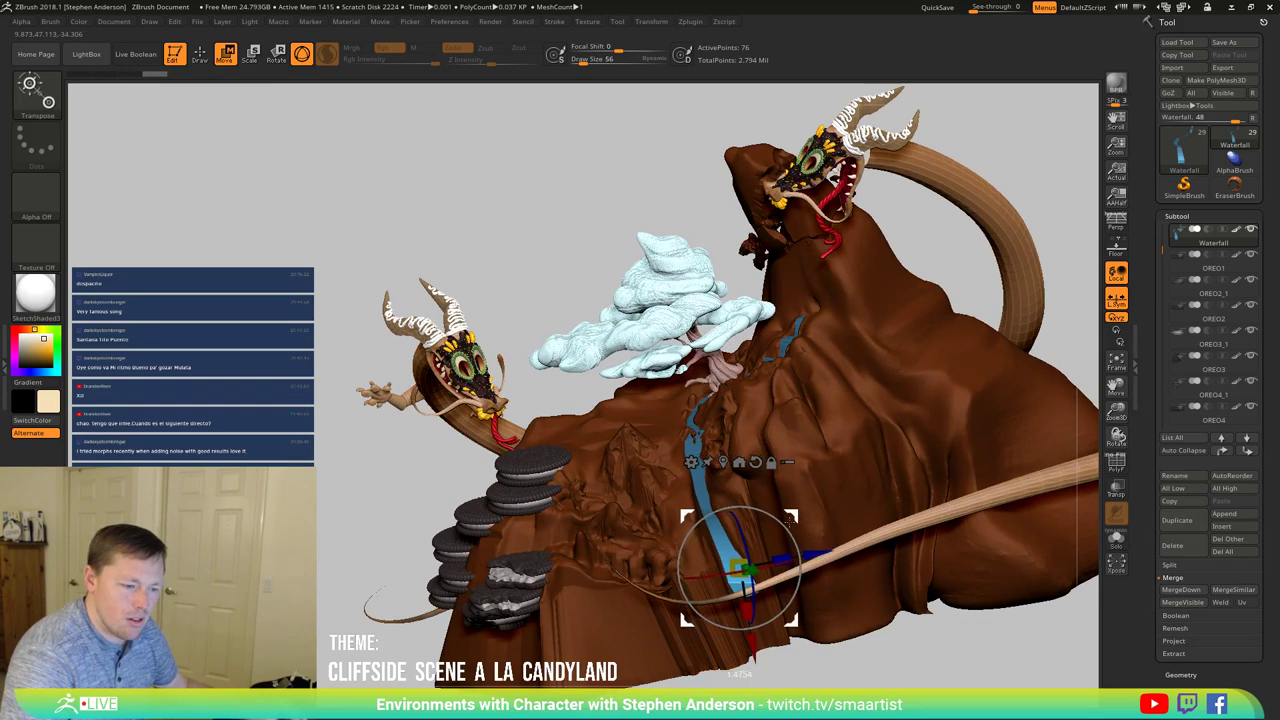
pyautogui.moveTo(815, 590); pyautogui.dragTo(795, 550, button='right')
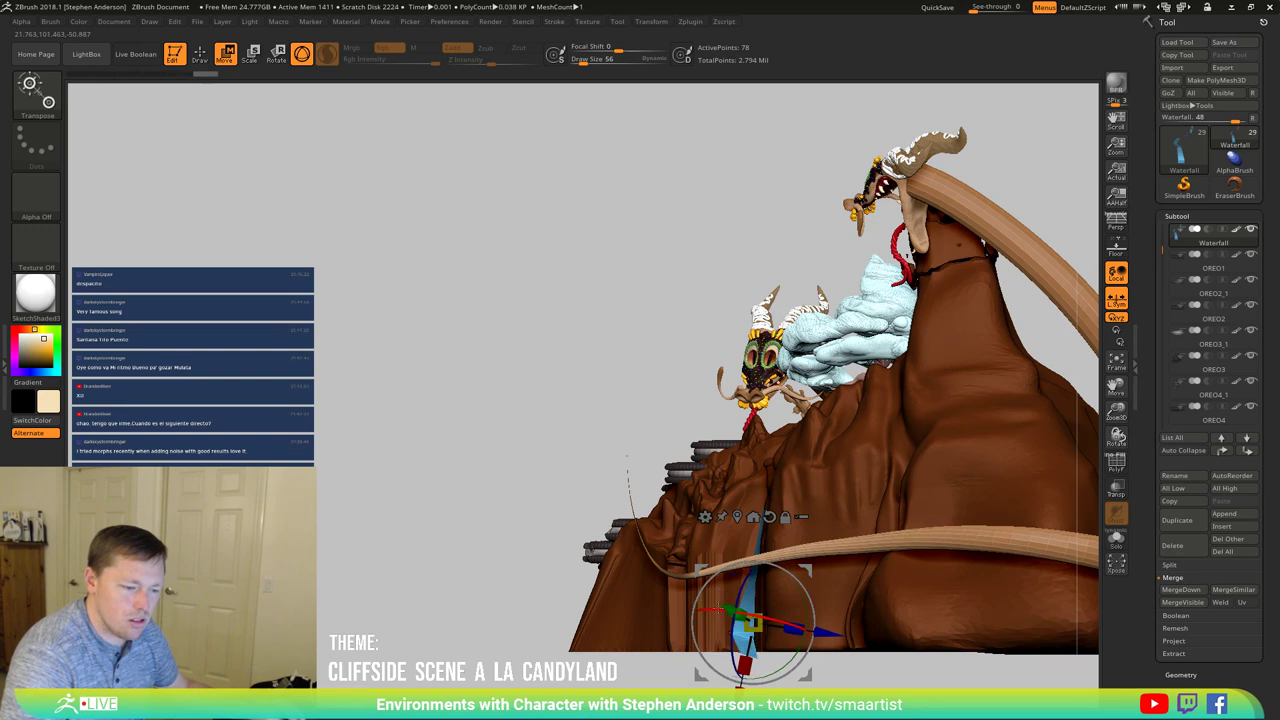
pyautogui.moveTo(742, 625); pyautogui.dragTo(840, 614, button='right')
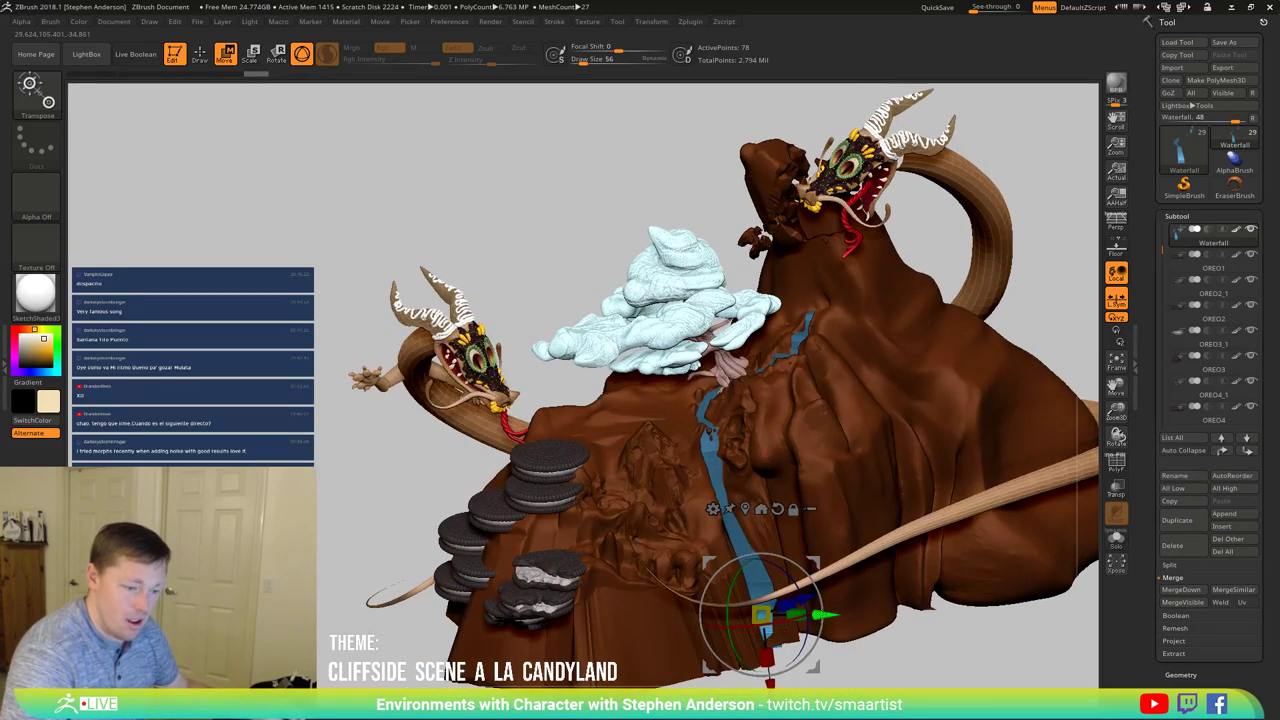
pyautogui.moveTo(832, 615); pyautogui.dragTo(836, 615)
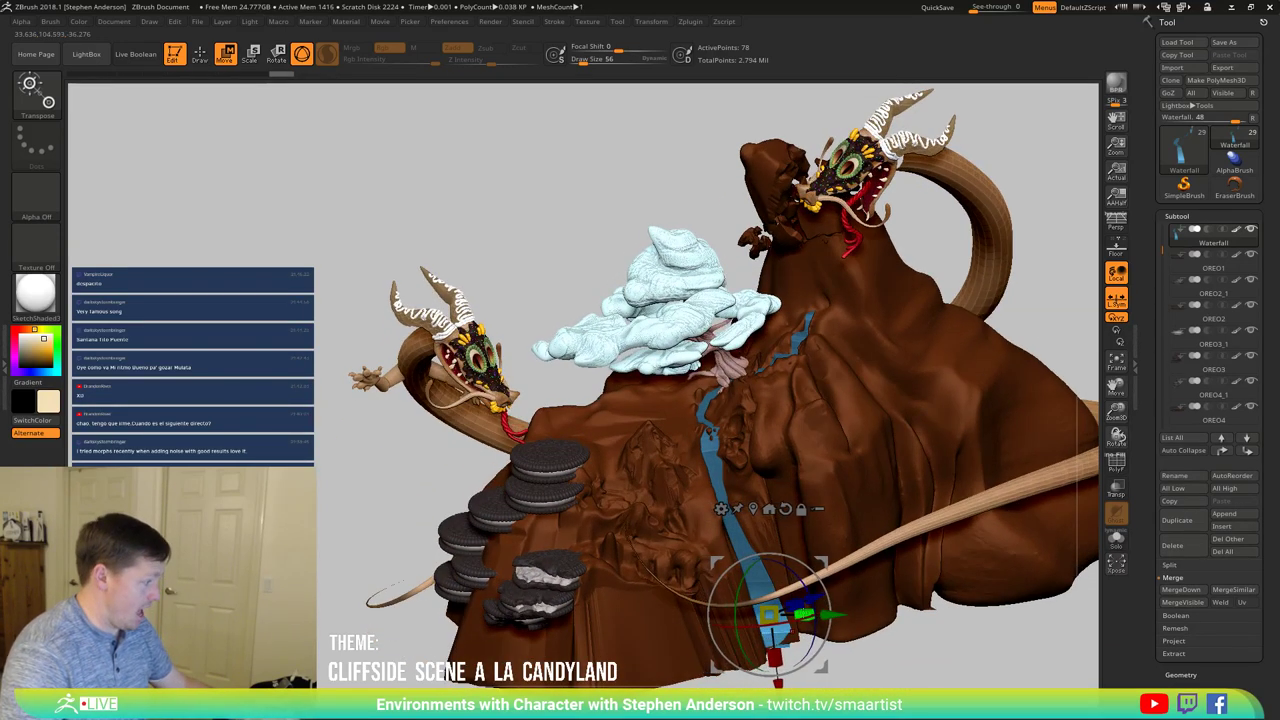
# Step: Switch to the Move brush and check how the extended waterfall sits against the cliff from below
pyautogui.press('b')
pyautogui.press('m')
pyautogui.press('v')
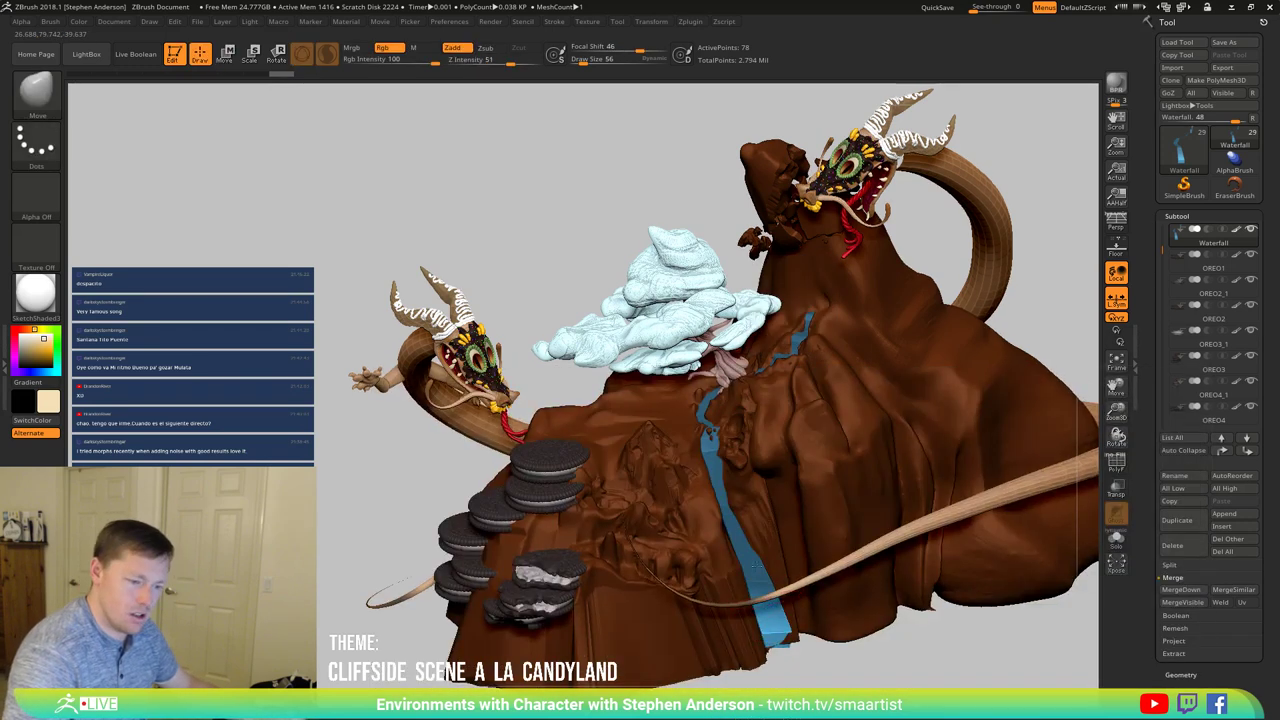
pyautogui.moveTo(793, 606)
pyautogui.mouseDown(button='right')
pyautogui.moveTo(762, 514)
pyautogui.moveTo(748, 530)
pyautogui.mouseUp(button='right')
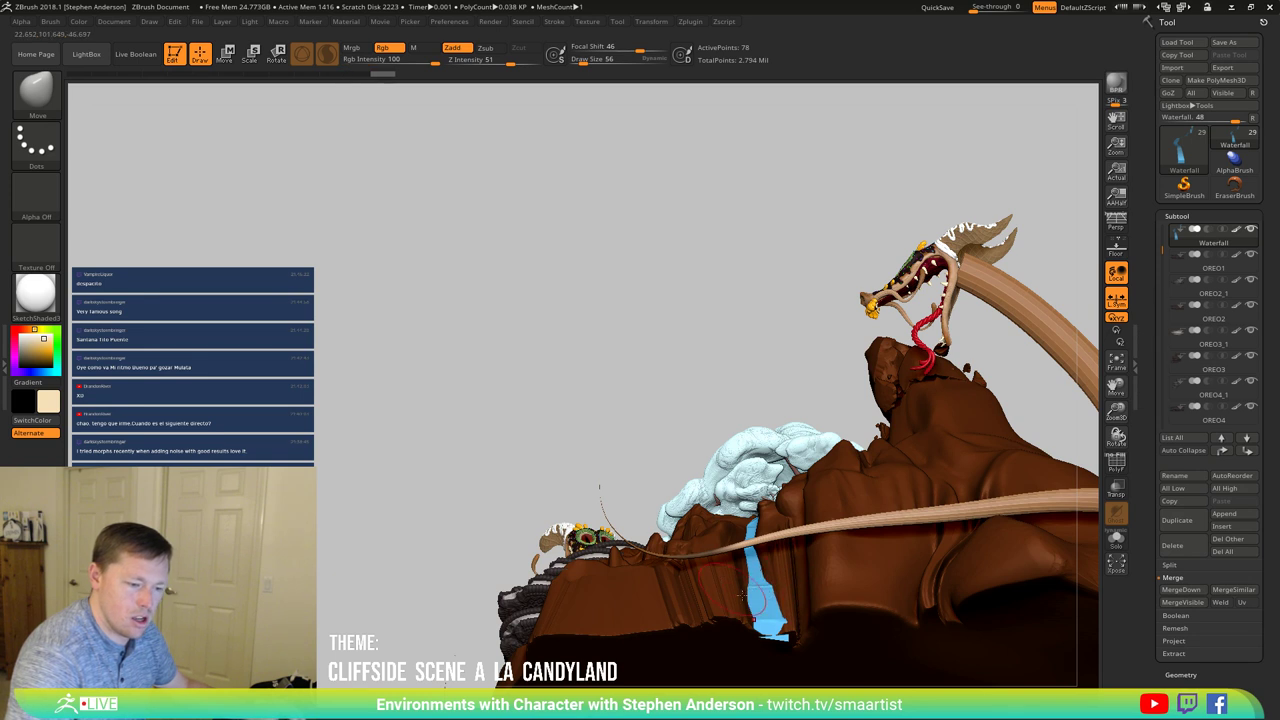
pyautogui.moveTo(780, 622)
pyautogui.mouseDown(button='right')
pyautogui.moveTo(796, 668)
pyautogui.moveTo(790, 570)
pyautogui.moveTo(822, 598)
pyautogui.moveTo(766, 538)
pyautogui.moveTo(790, 636)
pyautogui.moveTo(716, 622)
pyautogui.moveTo(692, 602)
pyautogui.moveTo(718, 644)
pyautogui.moveTo(752, 545)
pyautogui.moveTo(795, 560)
pyautogui.mouseUp(button='right')
# Step: Pick the bitten cookies' subtools, show the polygroup wireframe and examine the cookies from several angles
pyautogui.keyDown('alt'); pyautogui.click(795, 570); pyautogui.keyUp('alt')
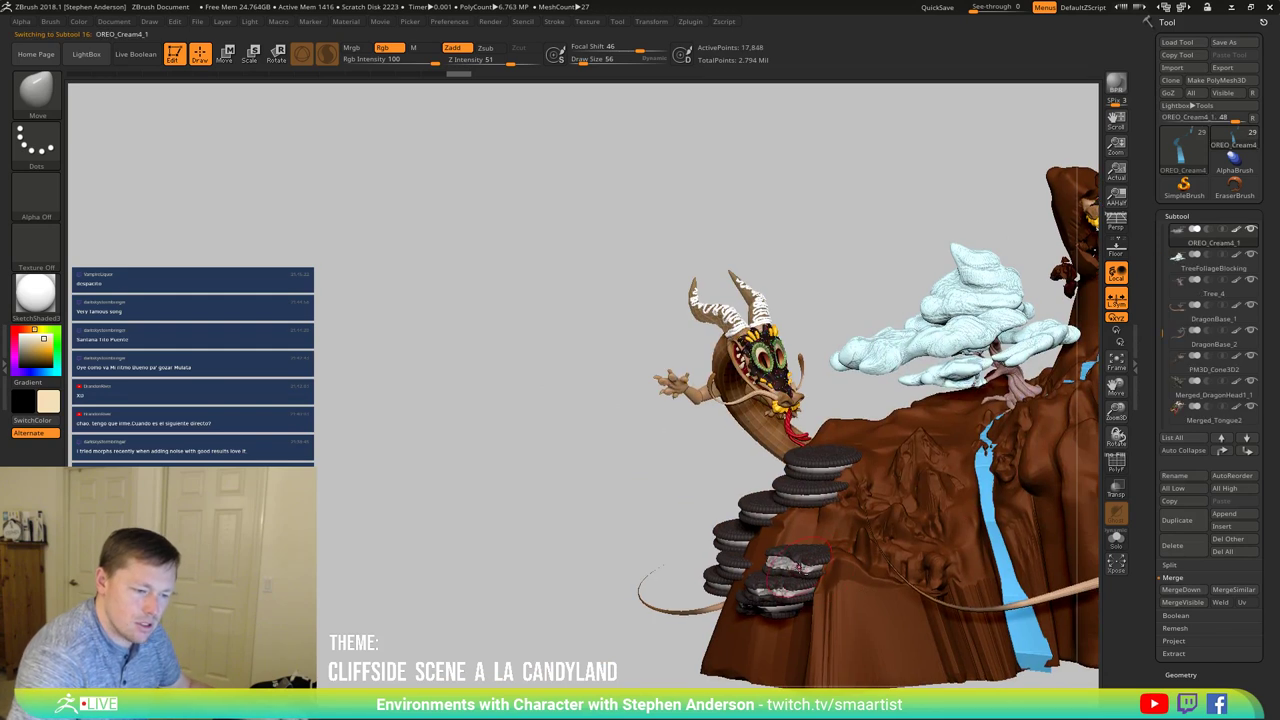
pyautogui.moveTo(795, 580)
pyautogui.mouseDown(button='right')
pyautogui.moveTo(832, 590)
pyautogui.moveTo(808, 607)
pyautogui.mouseUp(button='right')
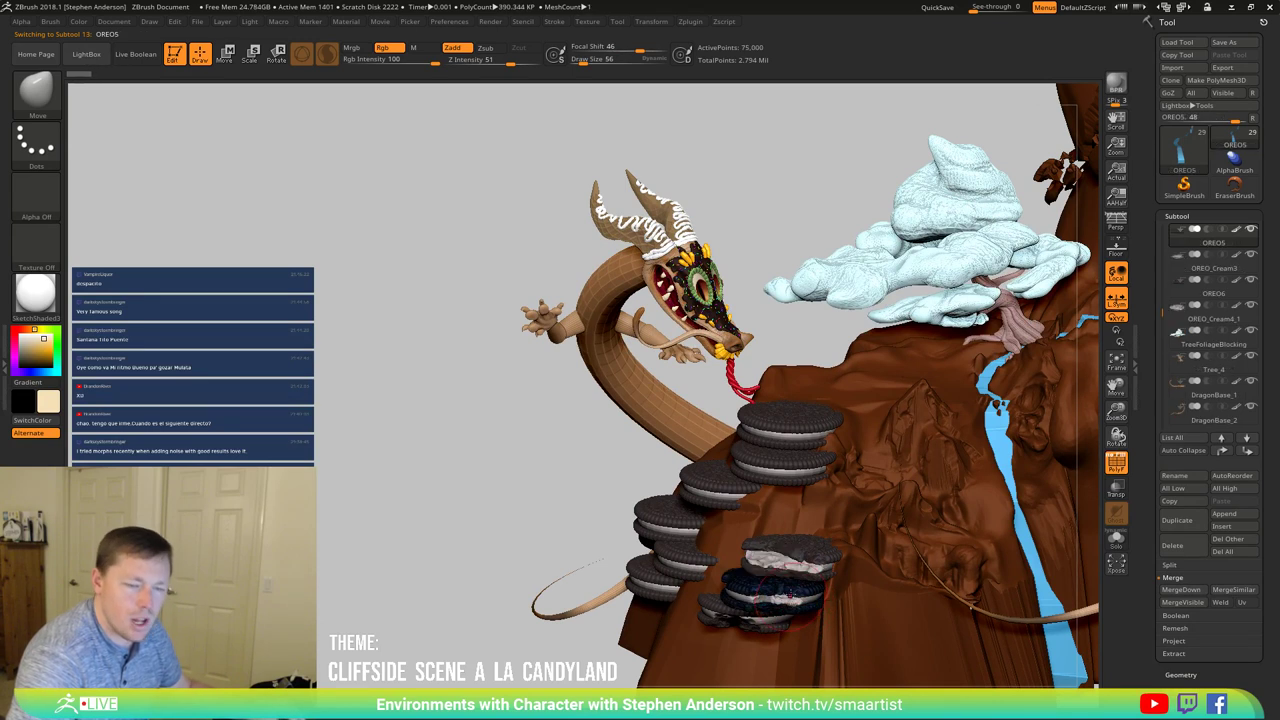
pyautogui.moveTo(1176, 264)
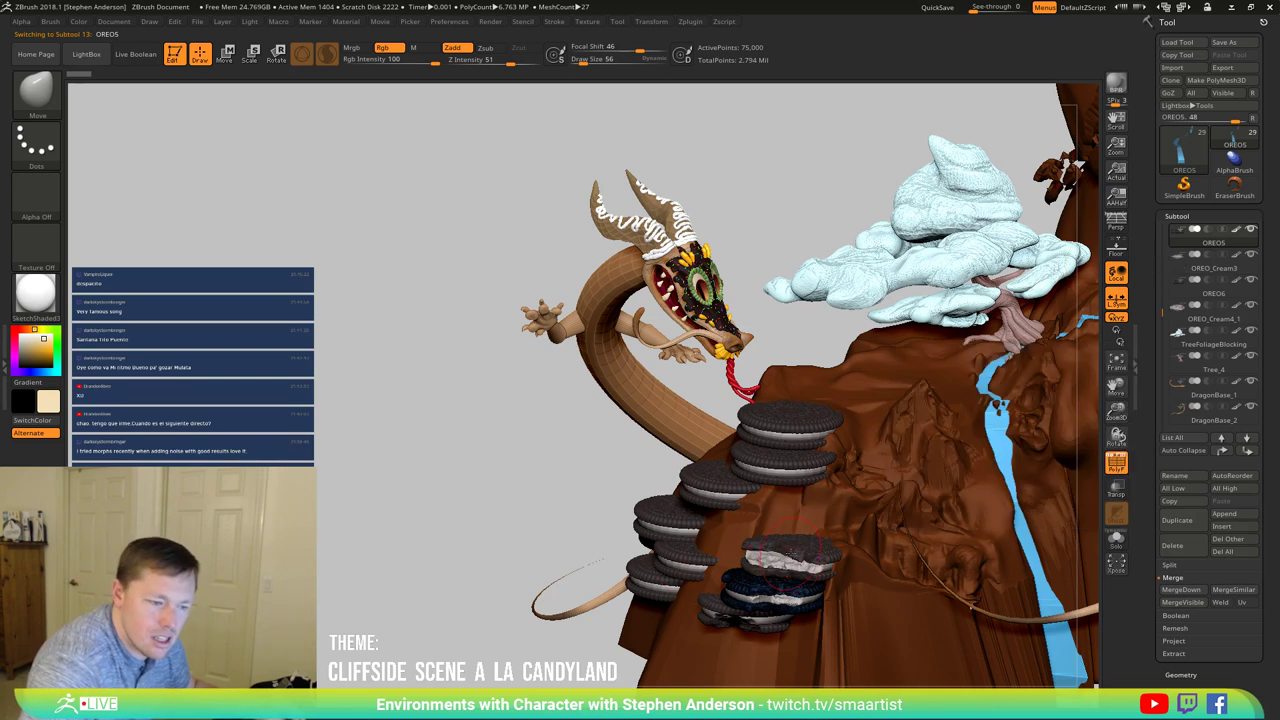
pyautogui.moveTo(790, 552)
pyautogui.mouseDown(button='right')
pyautogui.moveTo(770, 548)
pyautogui.moveTo(797, 484)
pyautogui.mouseUp(button='right')
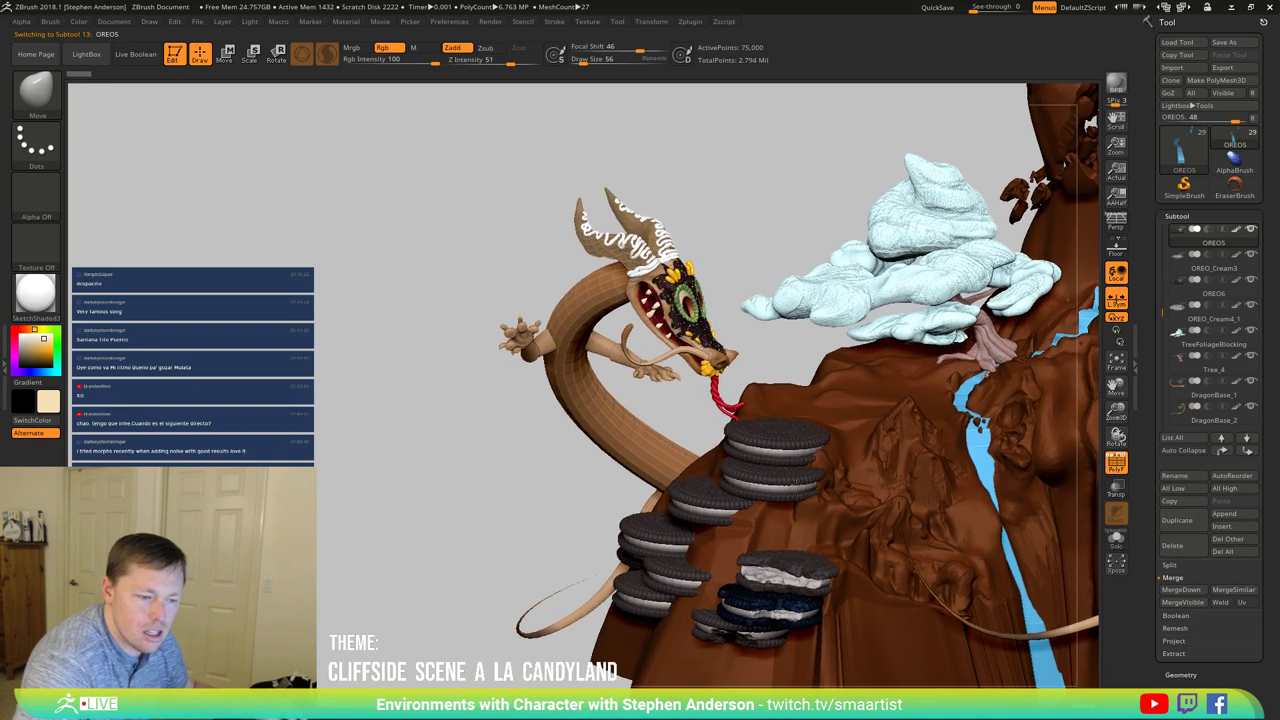
pyautogui.moveTo(742, 559); pyautogui.dragTo(724, 588, button='right')
pyautogui.moveTo(748, 634)
pyautogui.mouseDown(button='right')
pyautogui.moveTo(762, 630)
pyautogui.moveTo(749, 612)
pyautogui.moveTo(760, 640)
pyautogui.mouseUp(button='right')
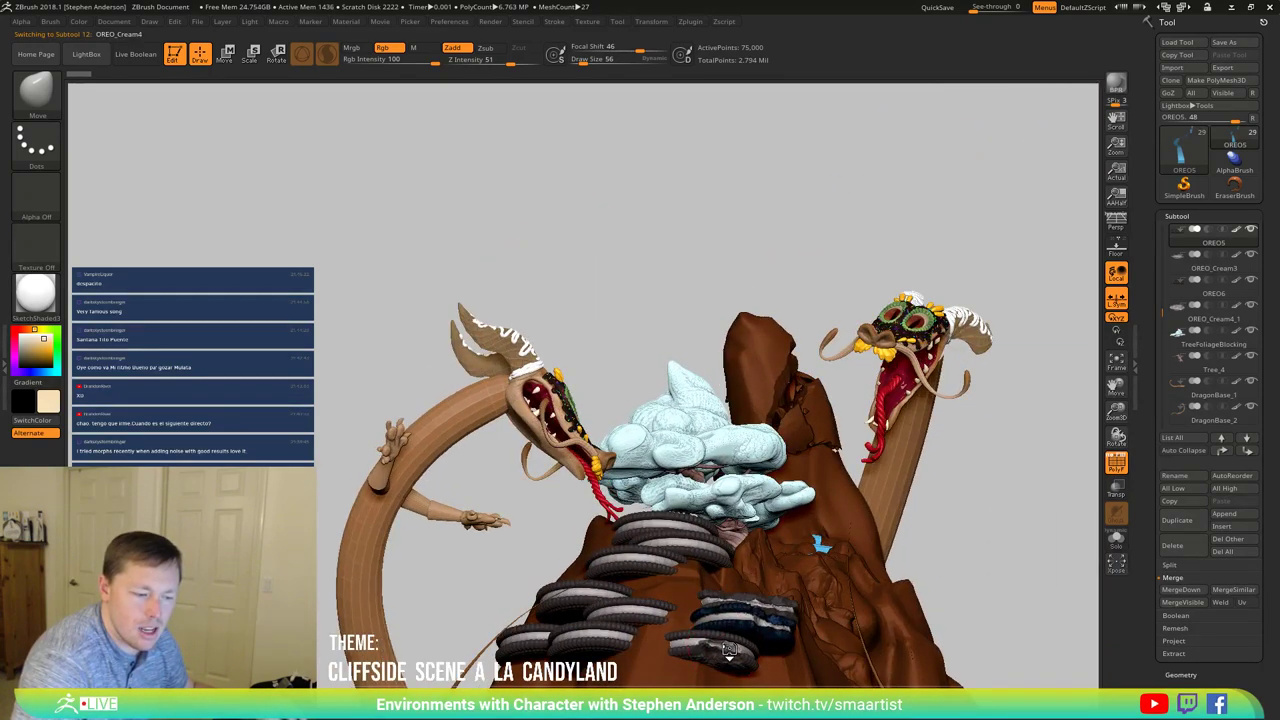
# Step: Merge the OREO4 wafers down with the OREO_Cream4 subtool and accept the non-undoable operation
pyautogui.keyDown('alt'); pyautogui.click(729, 650); pyautogui.keyUp('alt')
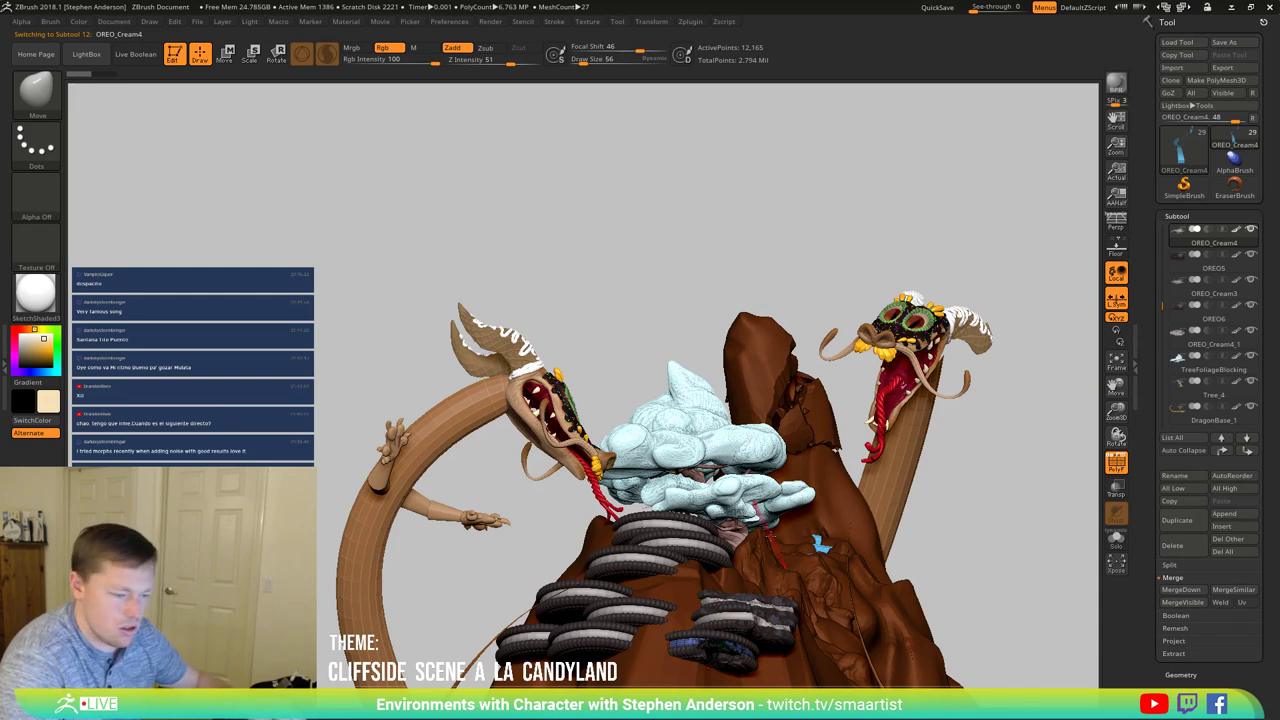
pyautogui.press('Up')
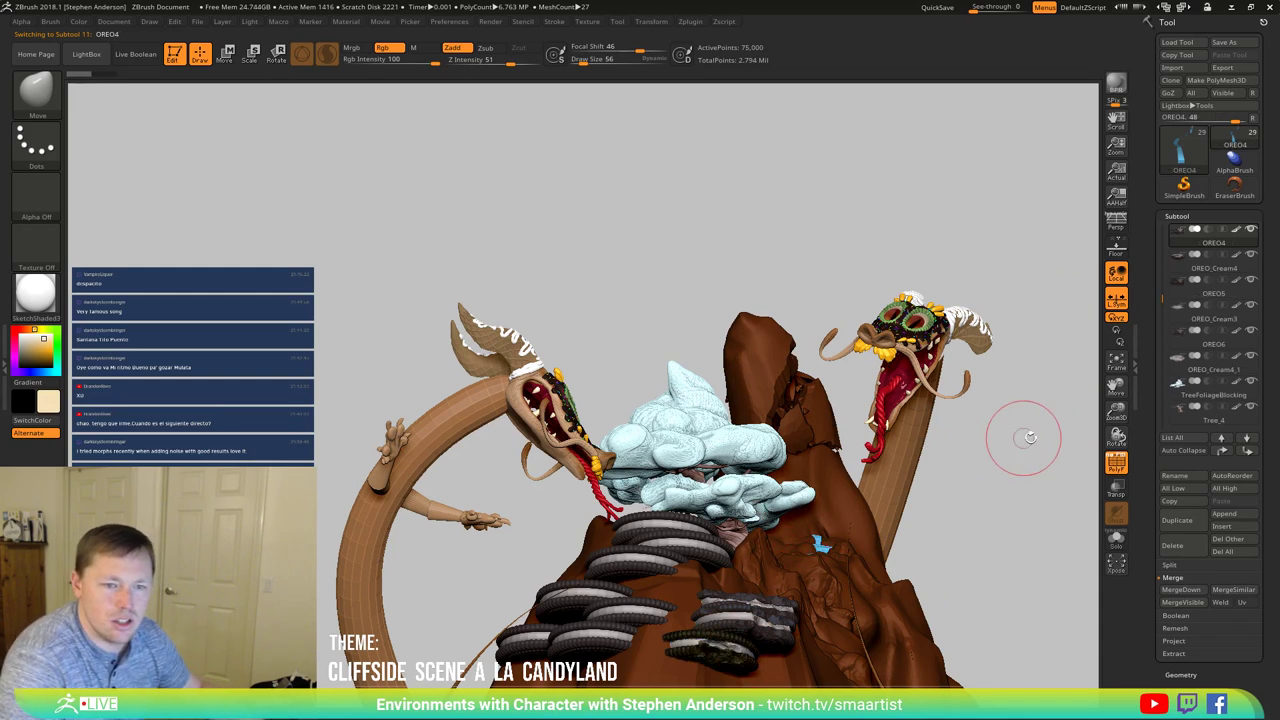
pyautogui.click(1192, 590)
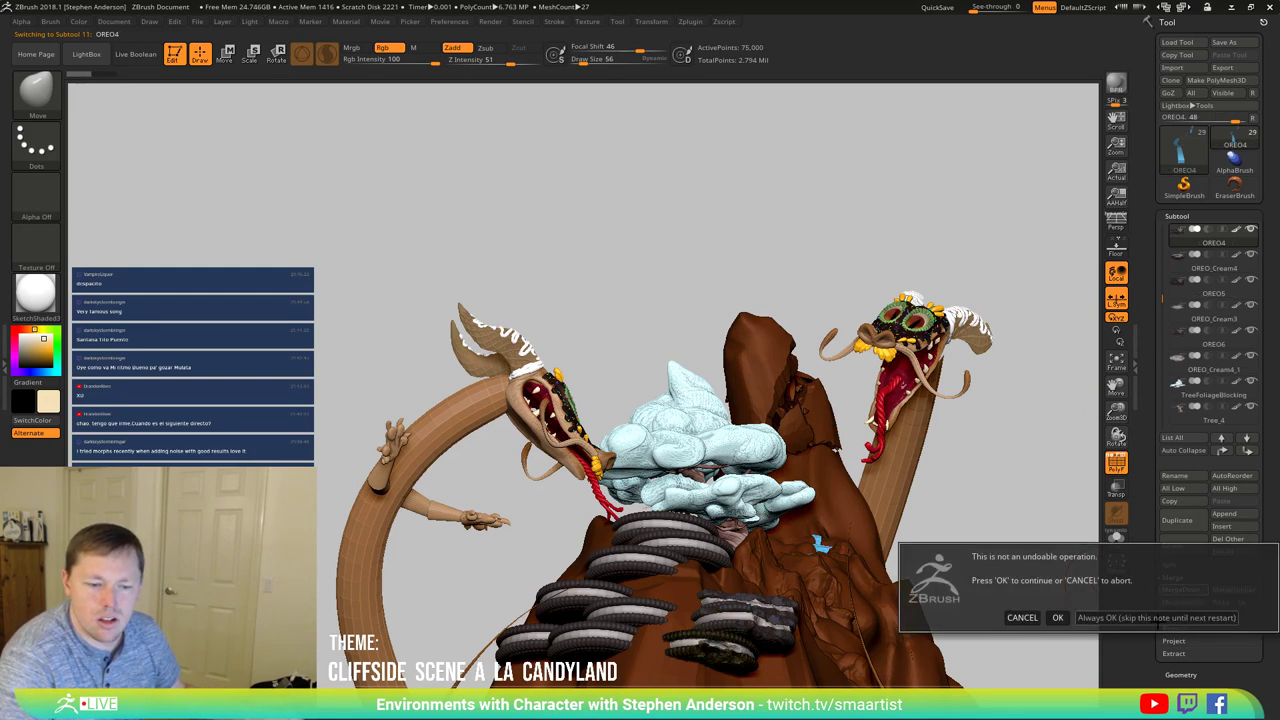
pyautogui.click(1057, 617)
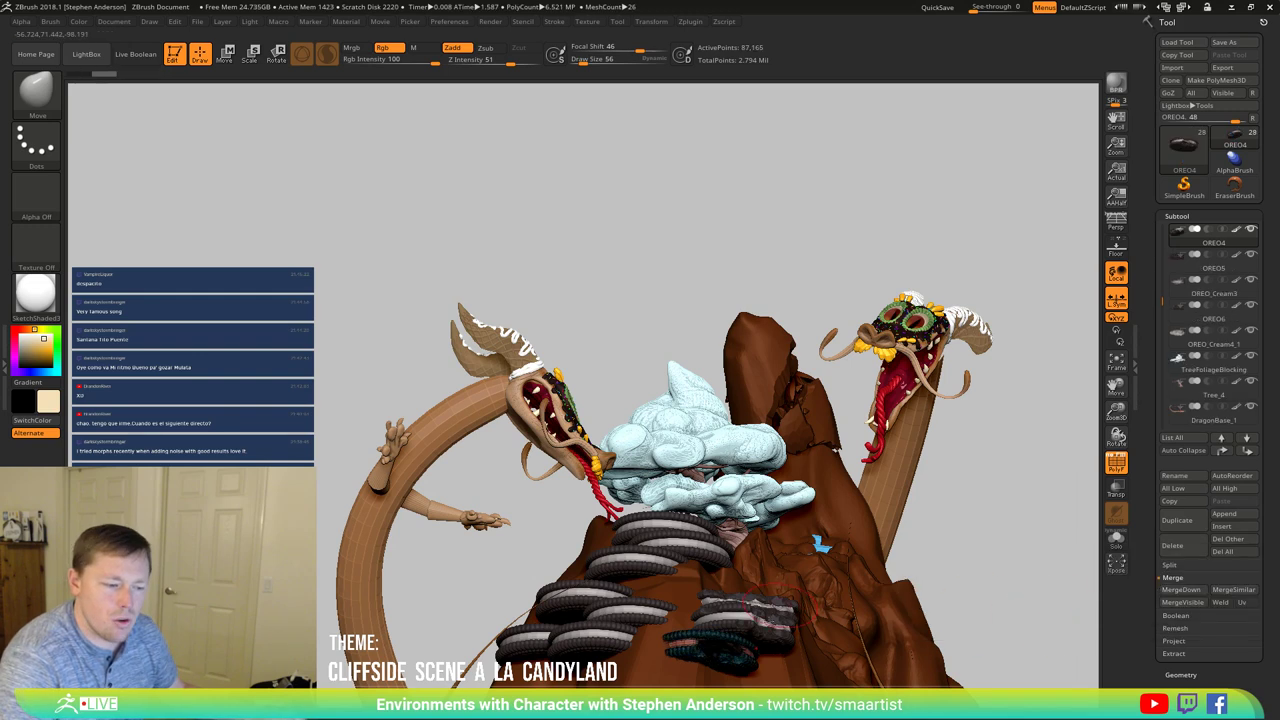
# Step: Copy the merged bitten cookie within its subtool and align the copy with the top cookie beneath the dragon's tongue
pyautogui.moveTo(782, 606); pyautogui.dragTo(685, 622, button='right')
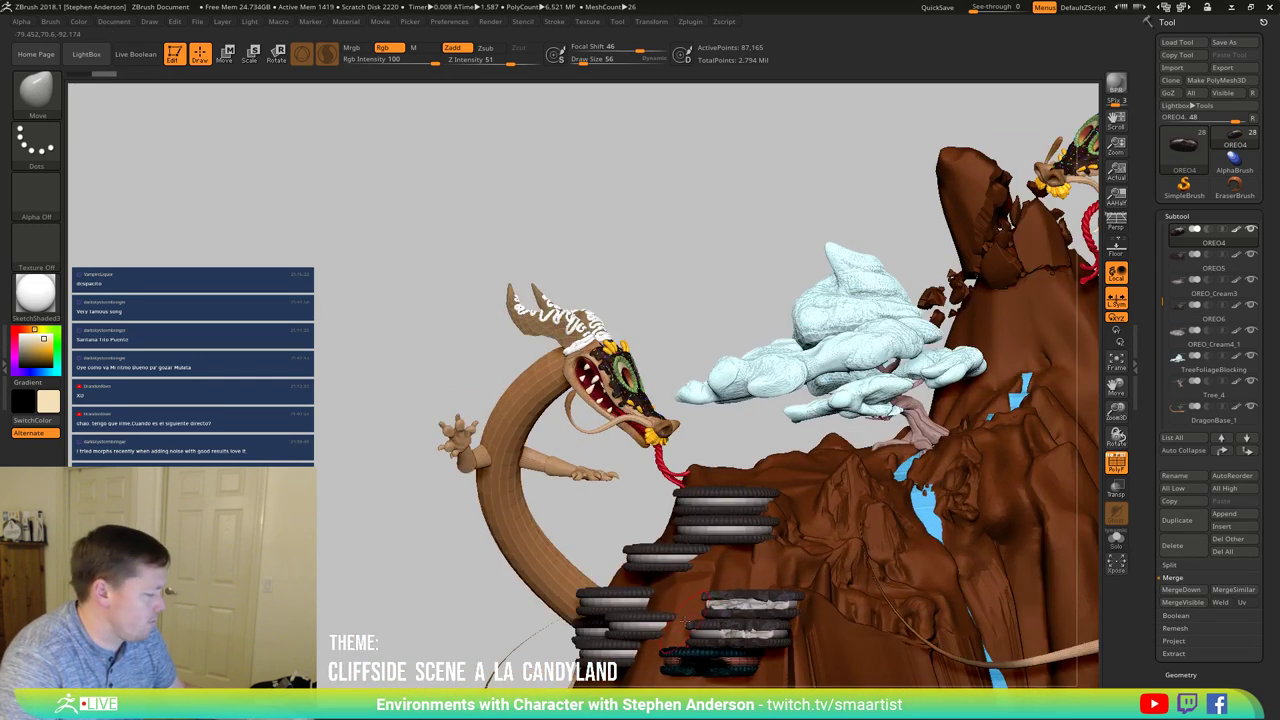
pyautogui.press('w')
pyautogui.keyDown('ctrl'); pyautogui.moveTo(767, 606); pyautogui.dragTo(781, 447); pyautogui.keyUp('ctrl')
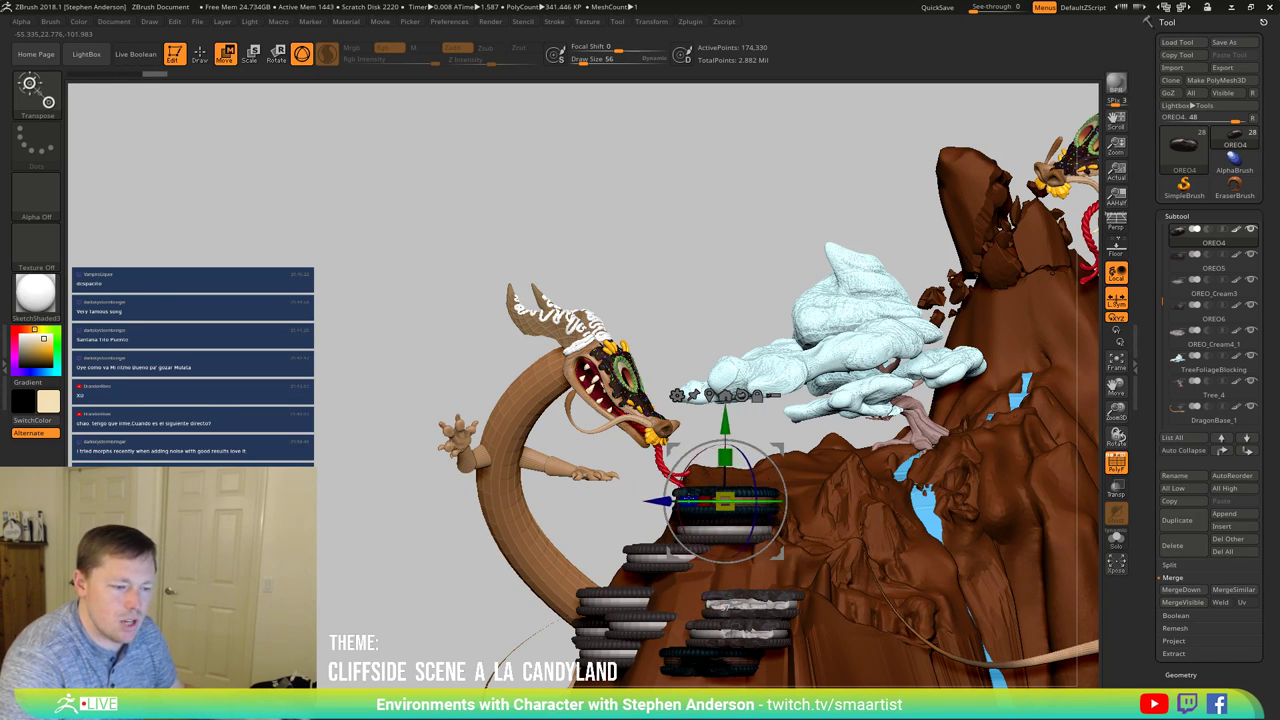
pyautogui.moveTo(858, 527); pyautogui.dragTo(938, 590, button='right')
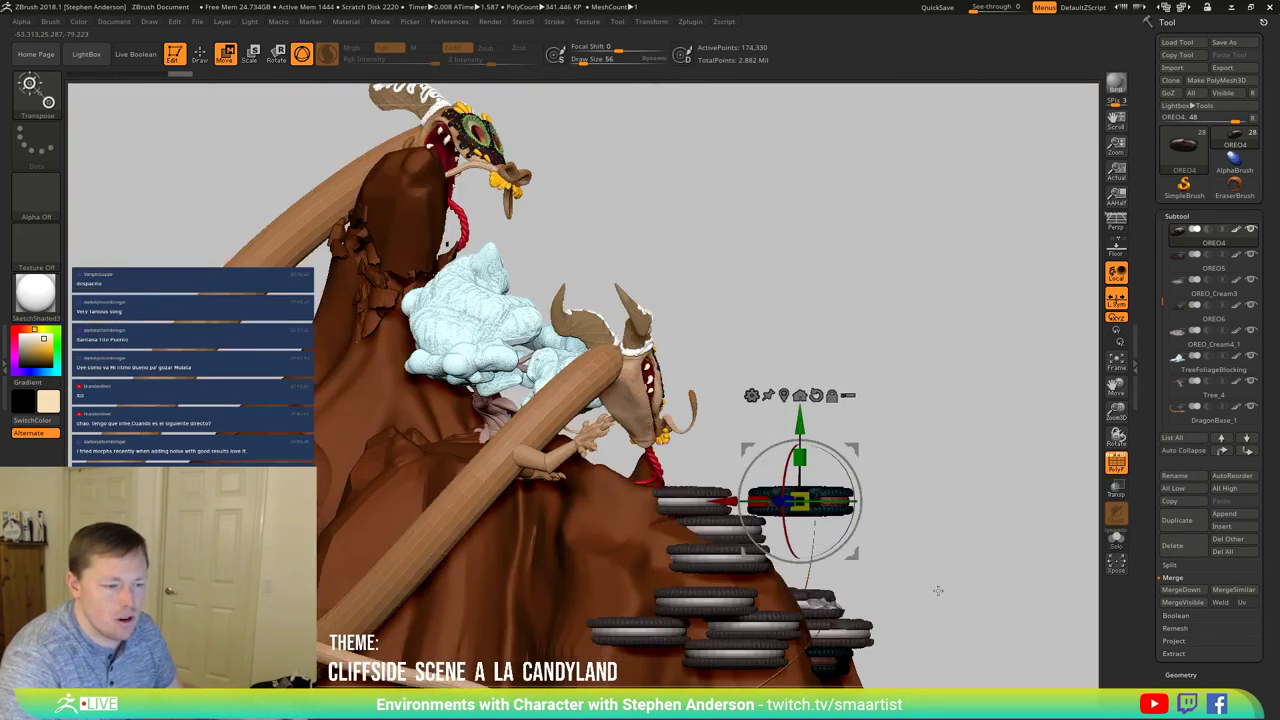
pyautogui.moveTo(841, 452); pyautogui.dragTo(803, 452)
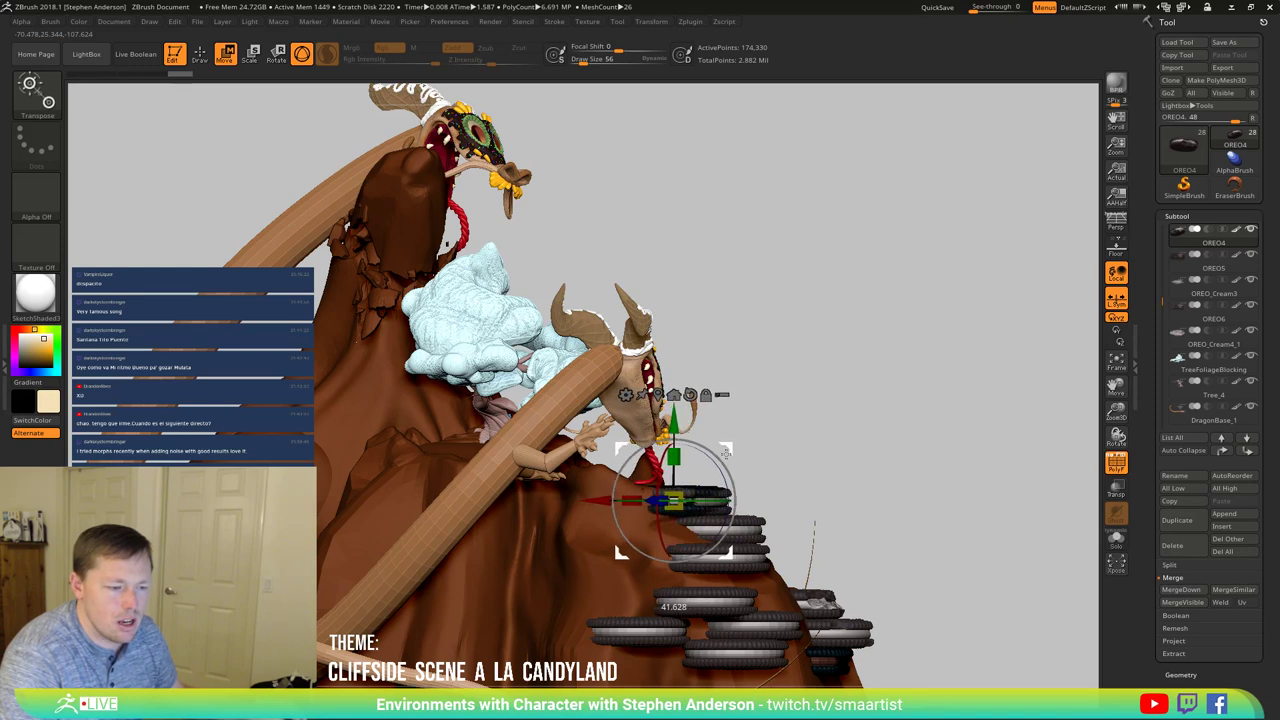
pyautogui.moveTo(728, 455); pyautogui.dragTo(732, 455)
pyautogui.moveTo(925, 449)
pyautogui.mouseDown(button='right')
pyautogui.moveTo(792, 547)
pyautogui.moveTo(752, 532)
pyautogui.mouseUp(button='right')
pyautogui.press('q')
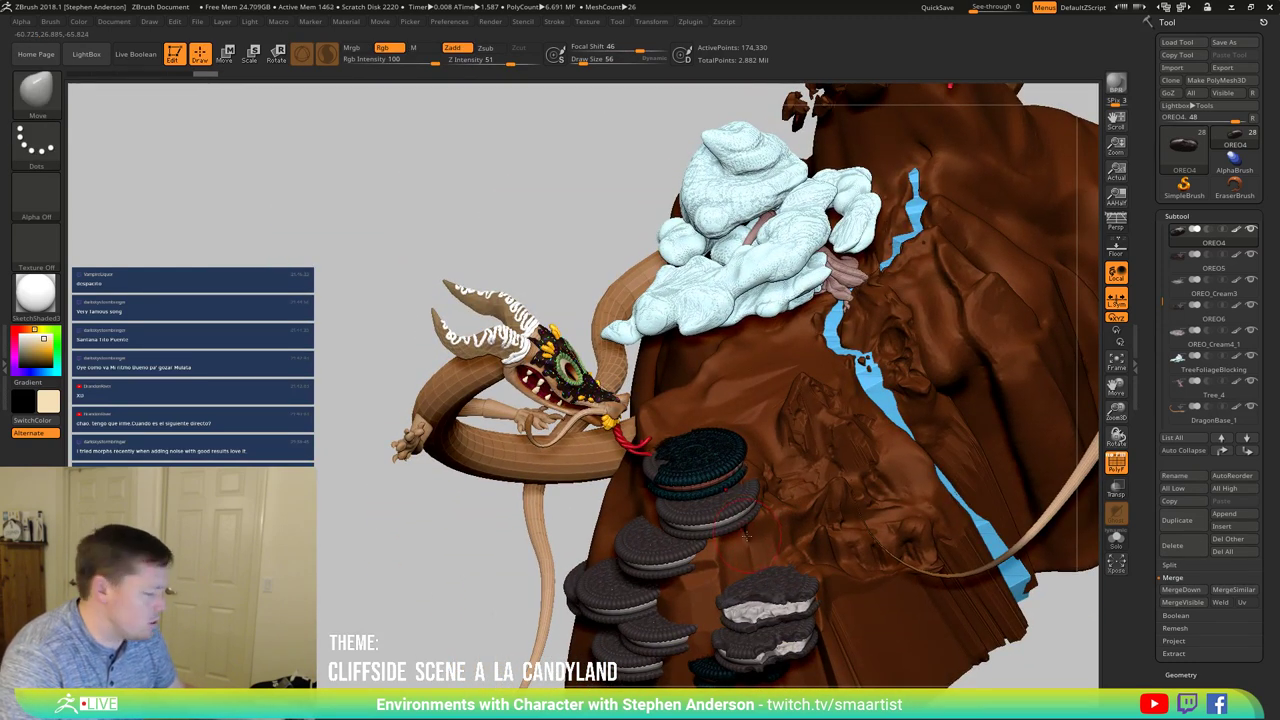
# Step: Move the copied bitten cookie down the steps onto the third cookie and align it from the side
pyautogui.press('w')
pyautogui.moveTo(792, 399)
pyautogui.mouseDown(button='right')
pyautogui.moveTo(764, 416)
pyautogui.moveTo(780, 406)
pyautogui.mouseUp(button='right')
pyautogui.moveTo(695, 560); pyautogui.dragTo(678, 635)
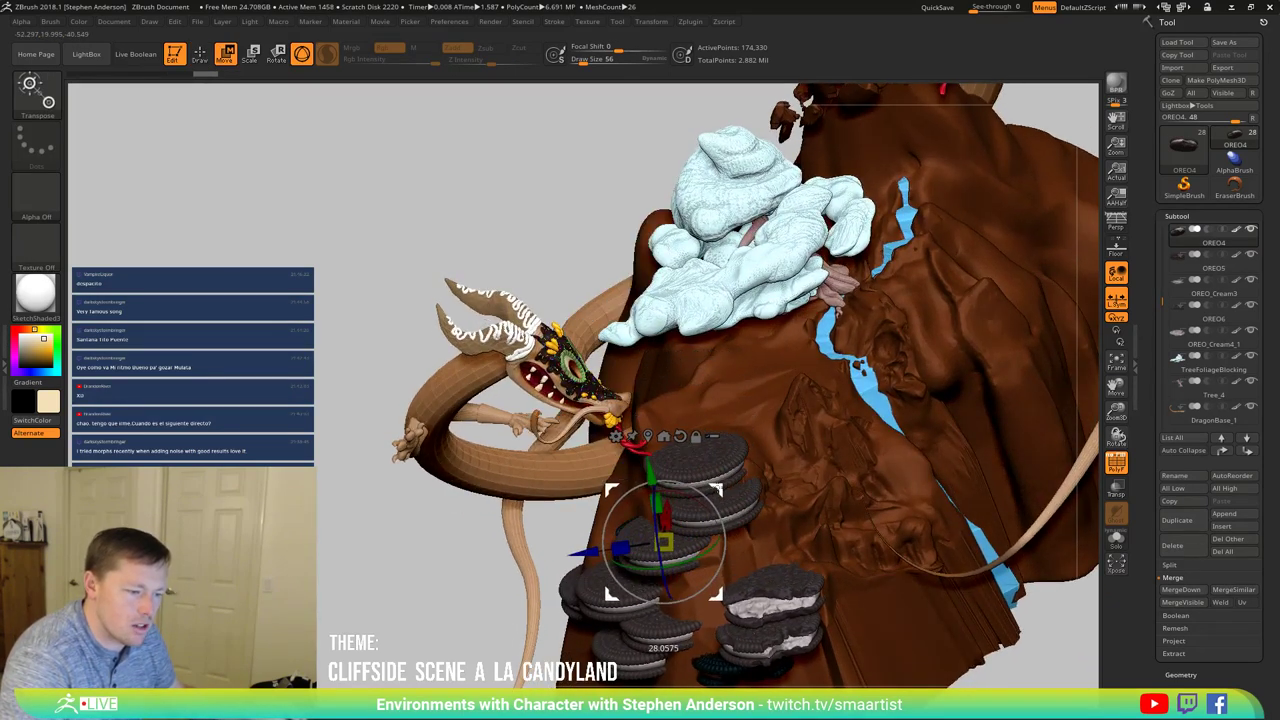
pyautogui.moveTo(720, 489); pyautogui.dragTo(836, 442, button='right')
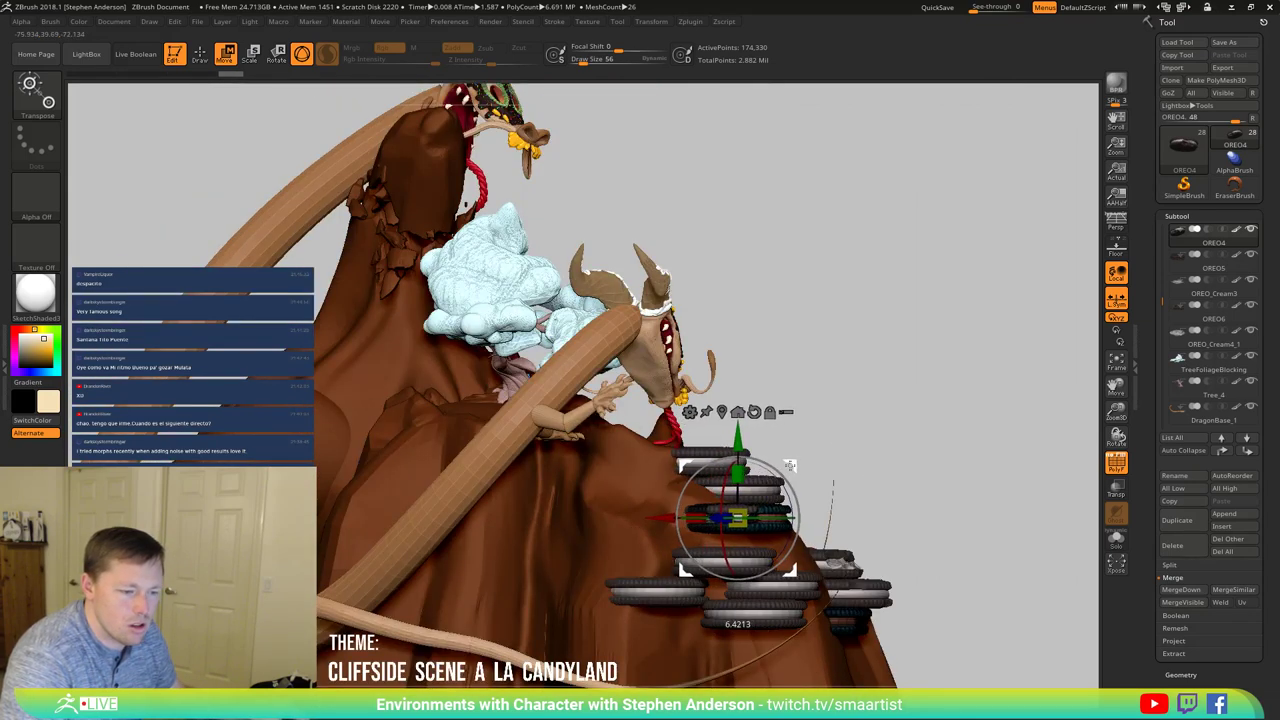
pyautogui.moveTo(787, 465)
pyautogui.mouseDown(button='right')
pyautogui.moveTo(818, 480)
pyautogui.moveTo(768, 510)
pyautogui.moveTo(750, 552)
pyautogui.moveTo(731, 522)
pyautogui.mouseUp(button='right')
pyautogui.press('q')
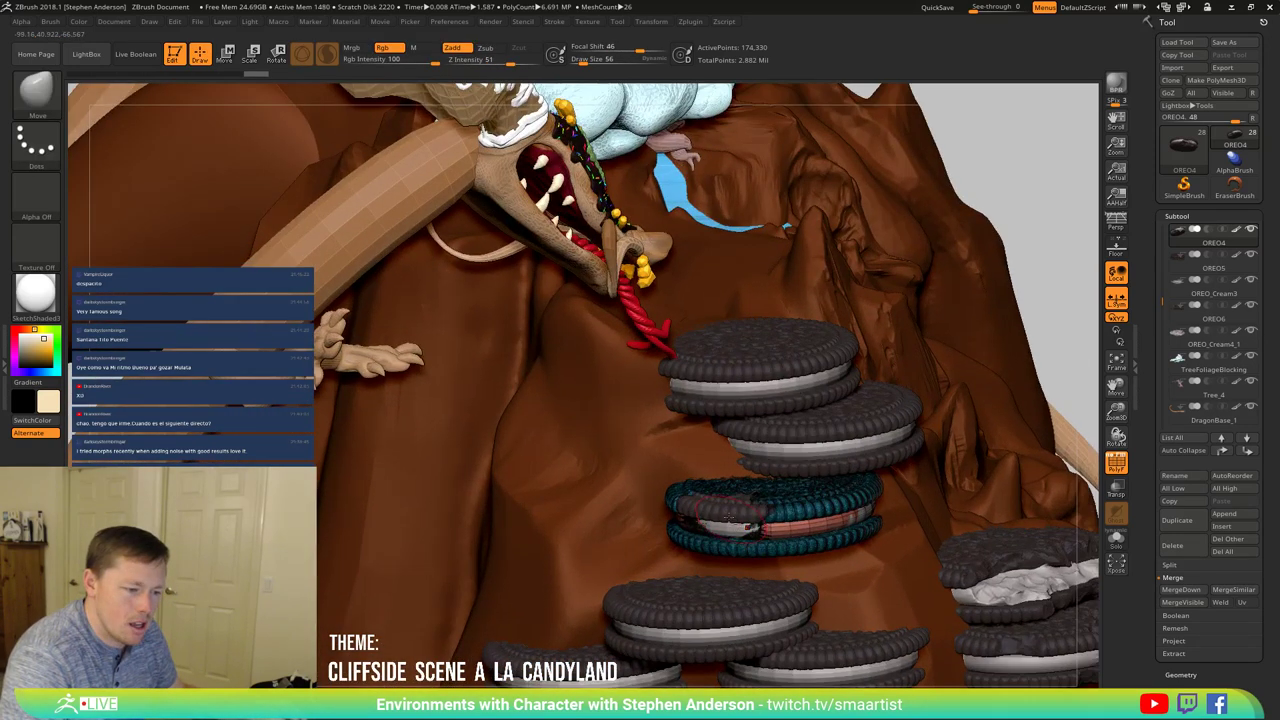
# Step: Isolate the OREO3 subtool in Solo mode and hide the wafers of the cookie overlapping the bitten copy
pyautogui.keyDown('alt'); pyautogui.click(723, 512); pyautogui.keyUp('alt')
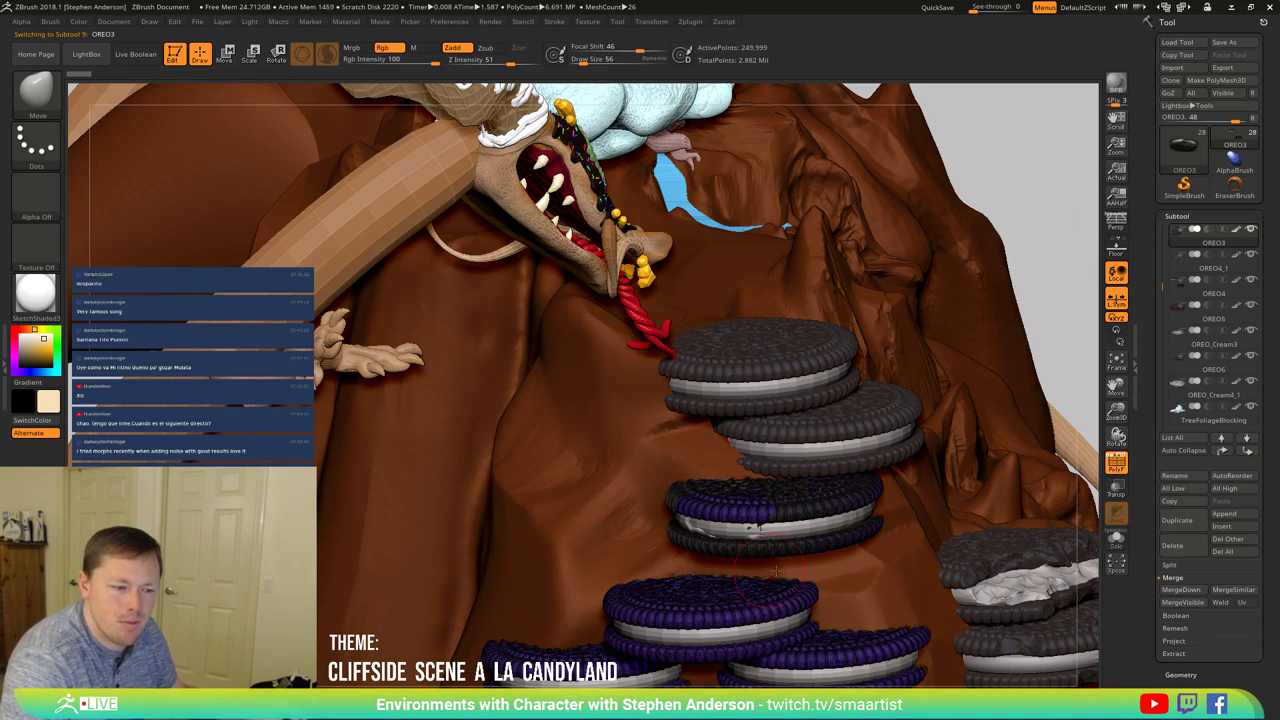
pyautogui.keyDown('ctrl'); pyautogui.moveTo(776, 510); pyautogui.dragTo(786, 475, button='right'); pyautogui.keyUp('ctrl')
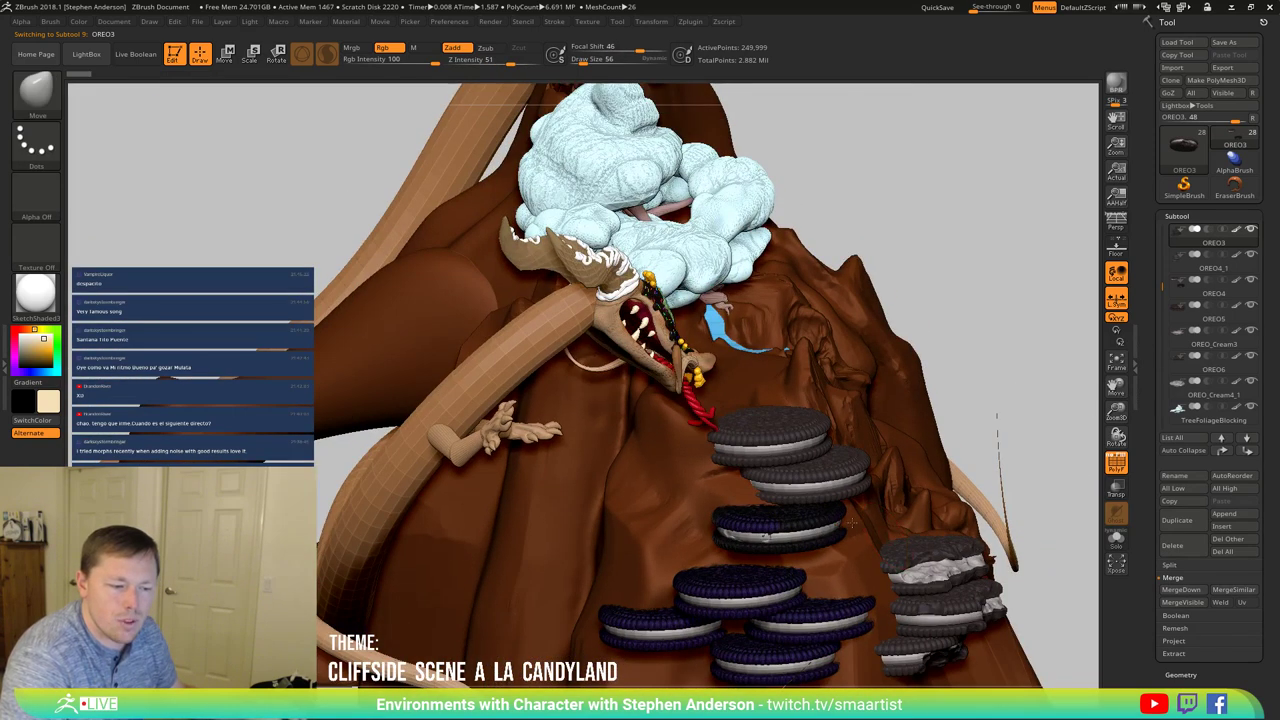
pyautogui.moveTo(815, 552); pyautogui.dragTo(778, 557, button='right')
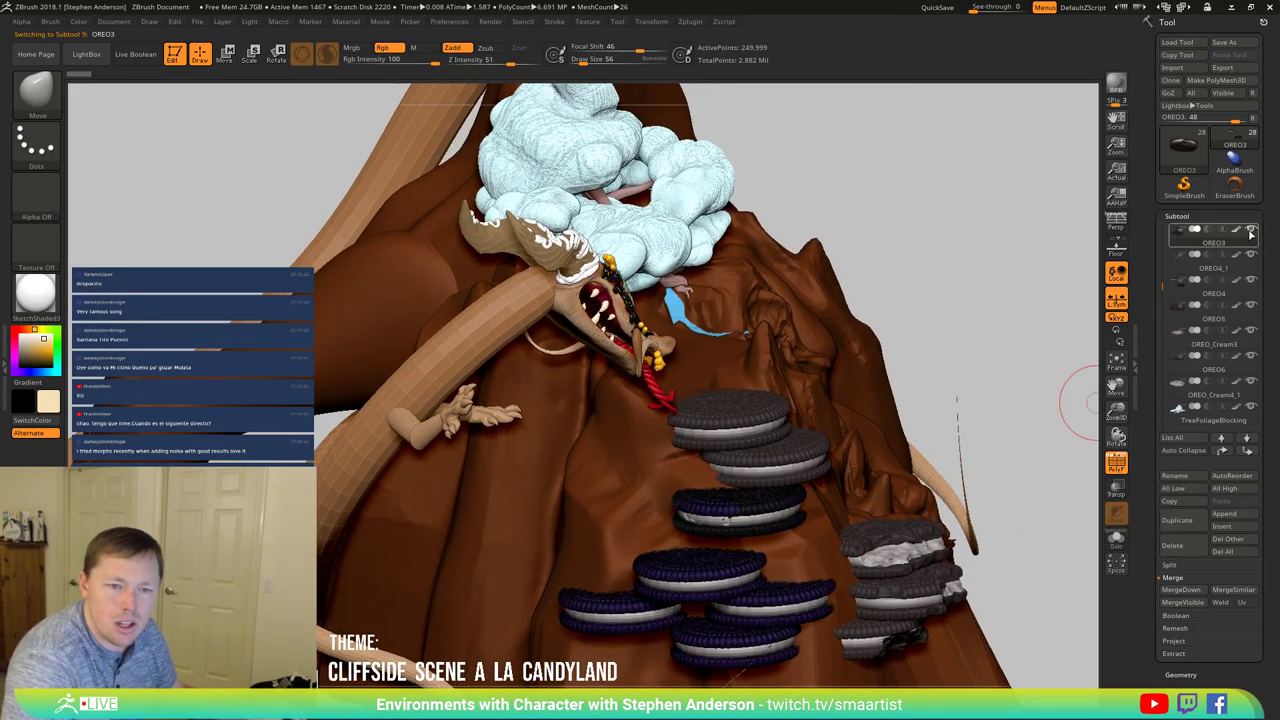
pyautogui.moveTo(1251, 231)
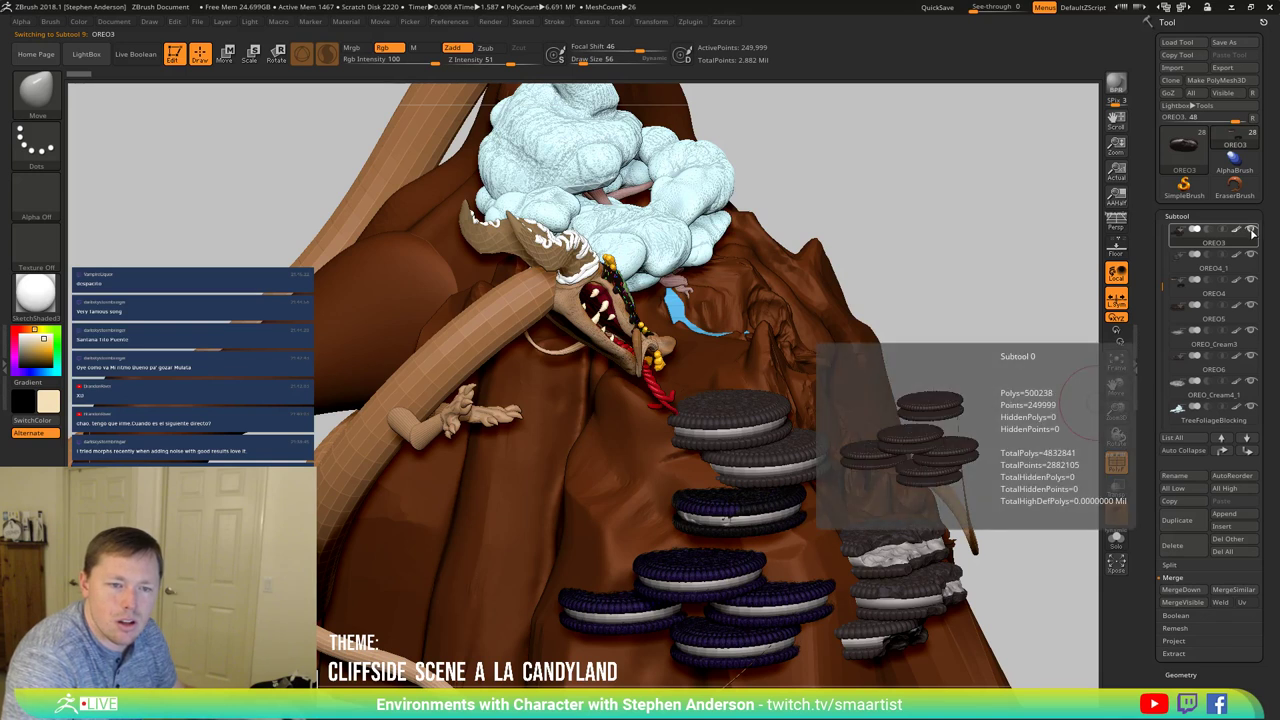
pyautogui.click(1116, 540)
pyautogui.hotkey('shift', 'f')
pyautogui.hotkey('shift', 'f')
pyautogui.moveTo(748, 563); pyautogui.dragTo(730, 499, button='right')
pyautogui.moveTo(730, 497); pyautogui.dragTo(690, 480)
pyautogui.keyDown('ctrl'); pyautogui.keyDown('alt'); pyautogui.keyDown('shift'); pyautogui.moveTo(609, 449); pyautogui.dragTo(824, 540); pyautogui.keyUp('shift'); pyautogui.keyUp('alt'); pyautogui.keyUp('ctrl')
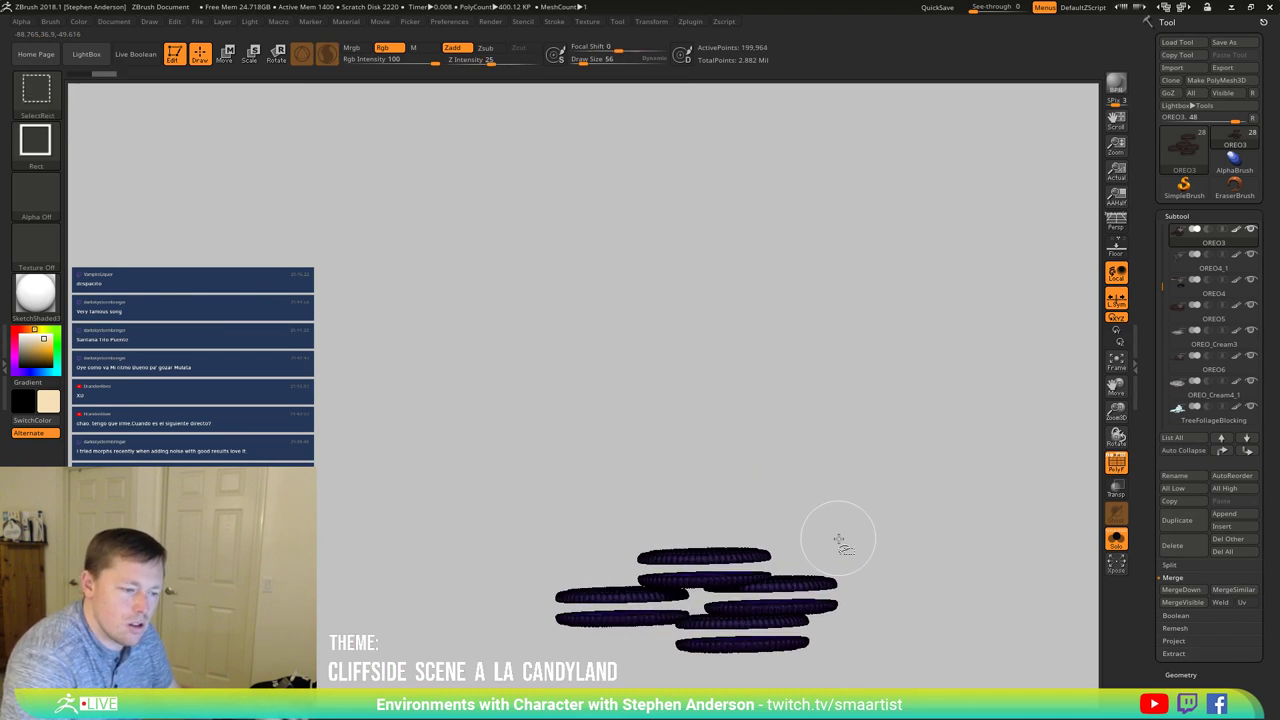
# Step: Hide the matching cookie's cream in the OREO4_1 subtool and leave Solo mode to view the whole mountain
pyautogui.click(1188, 269)
pyautogui.keyDown('ctrl'); pyautogui.keyDown('alt'); pyautogui.keyDown('shift'); pyautogui.moveTo(626, 457); pyautogui.dragTo(845, 540); pyautogui.keyUp('shift'); pyautogui.keyUp('alt'); pyautogui.keyUp('ctrl')
pyautogui.click(1117, 541)
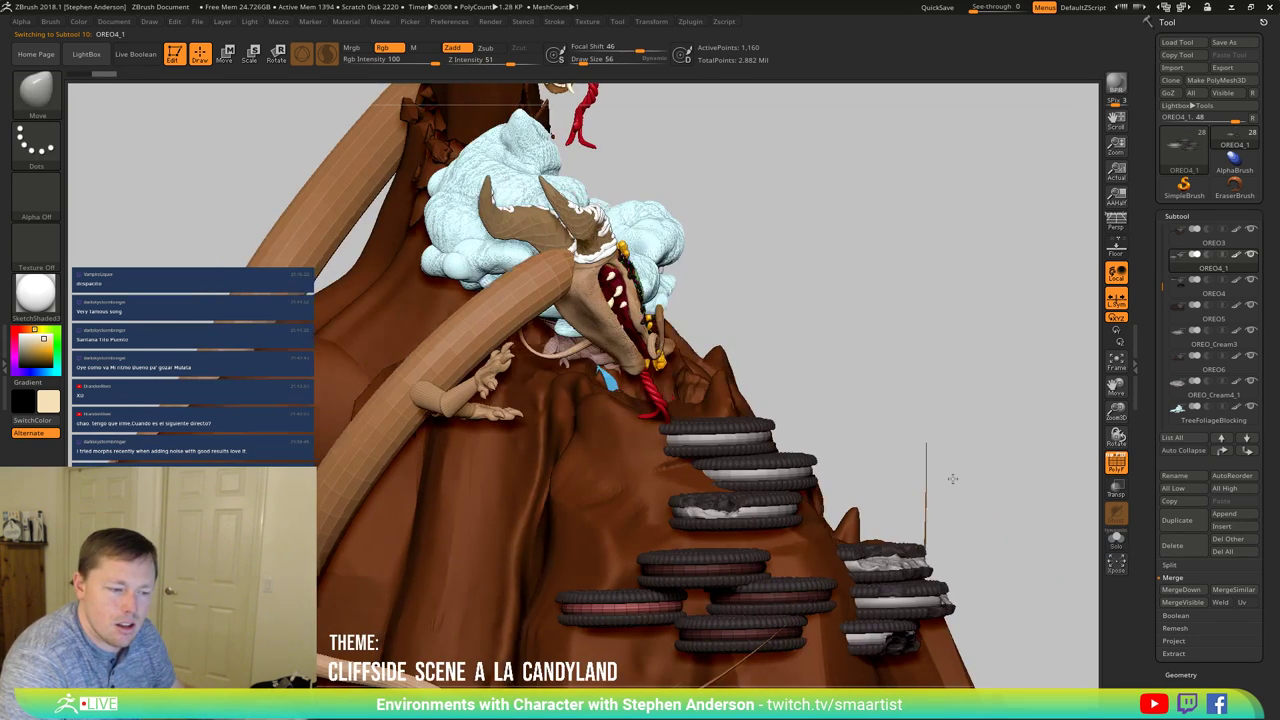
pyautogui.moveTo(971, 486); pyautogui.dragTo(850, 572)
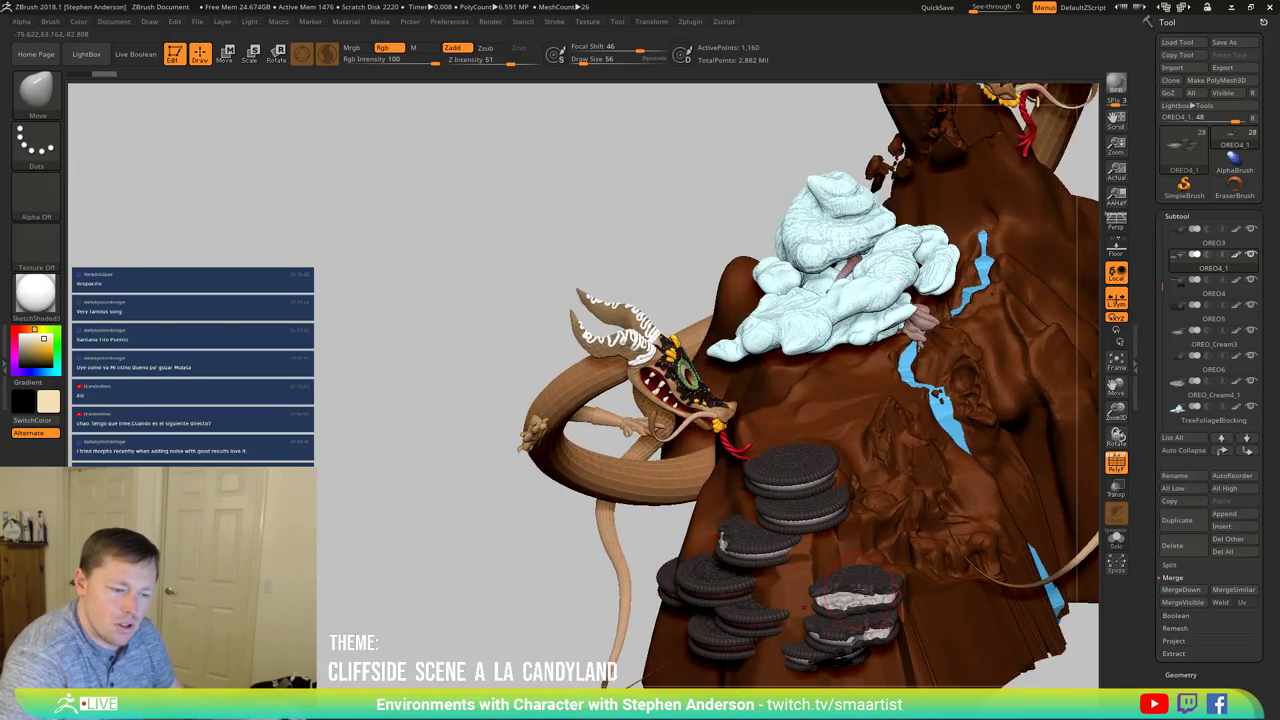
# Step: Merge the OREO6 bitten wafers with the cream subtool below them and duplicate the merged cookie
pyautogui.keyDown('alt'); pyautogui.click(866, 589); pyautogui.keyUp('alt')
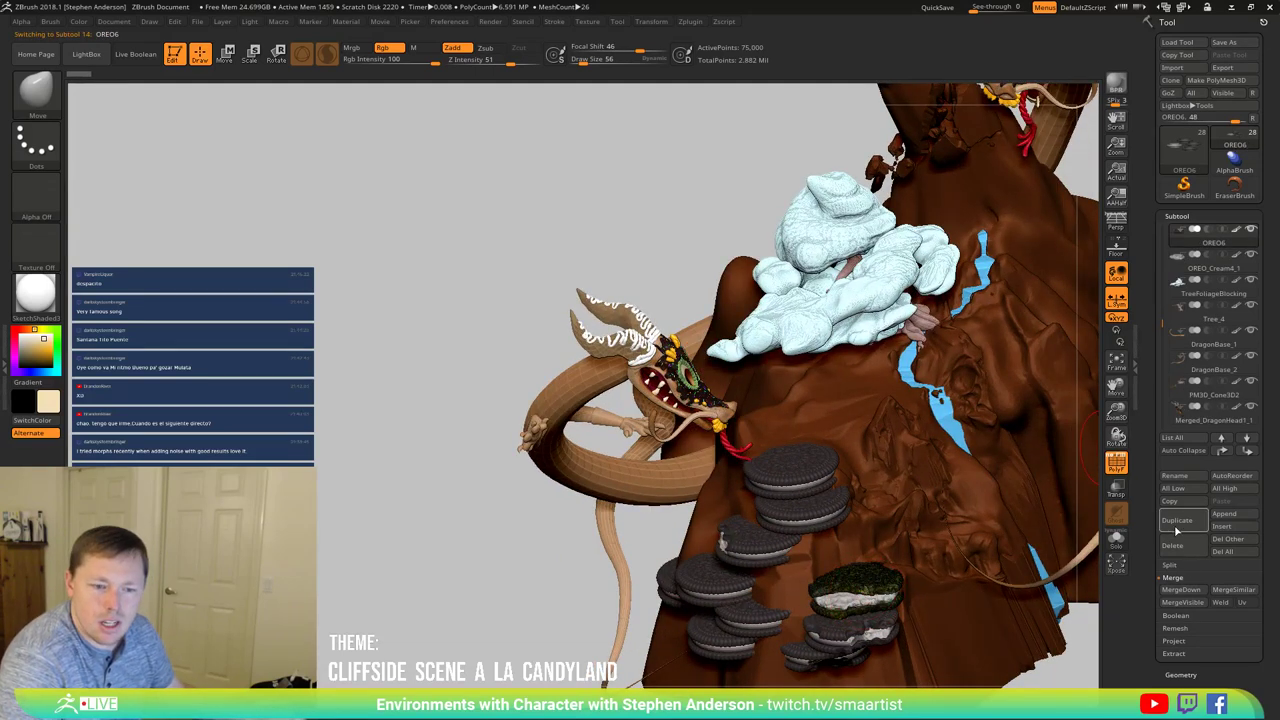
pyautogui.click(1178, 588)
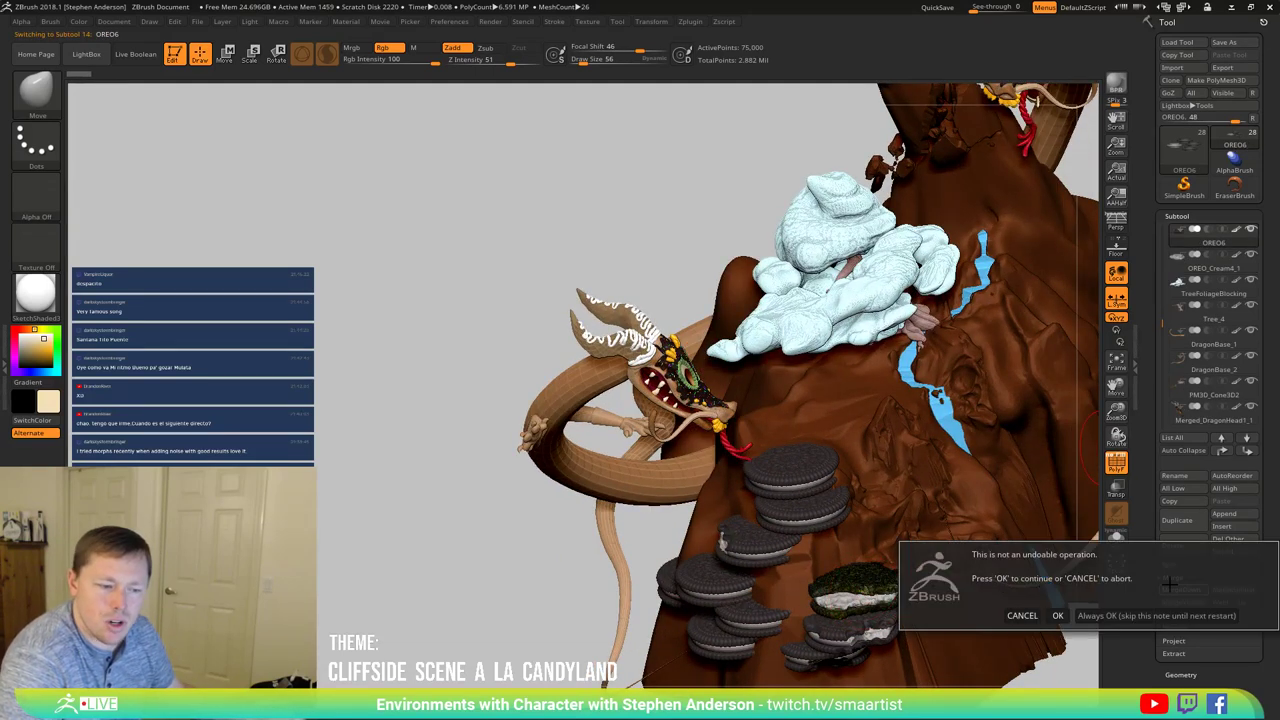
pyautogui.click(1057, 615)
pyautogui.moveTo(931, 574); pyautogui.dragTo(1020, 564)
pyautogui.press('w')
pyautogui.hotkey('ctrl', 'shift', 'd')
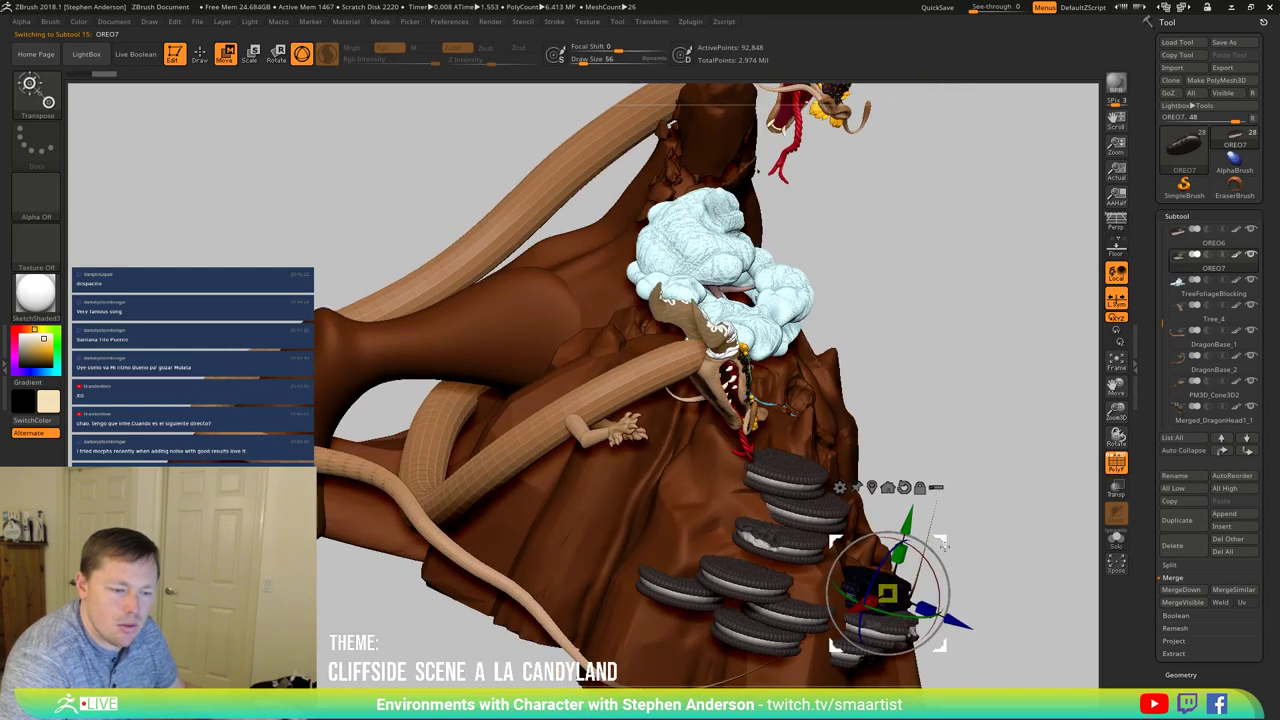
# Step: Move the duplicated bitten cookie onto the top cookie beneath the dragon's tongue, then match its height and turn its bite around the vertical axis
pyautogui.moveTo(944, 545); pyautogui.dragTo(685, 442)
pyautogui.moveTo(858, 426)
pyautogui.mouseDown()
pyautogui.moveTo(805, 500)
pyautogui.moveTo(765, 605)
pyautogui.mouseUp()
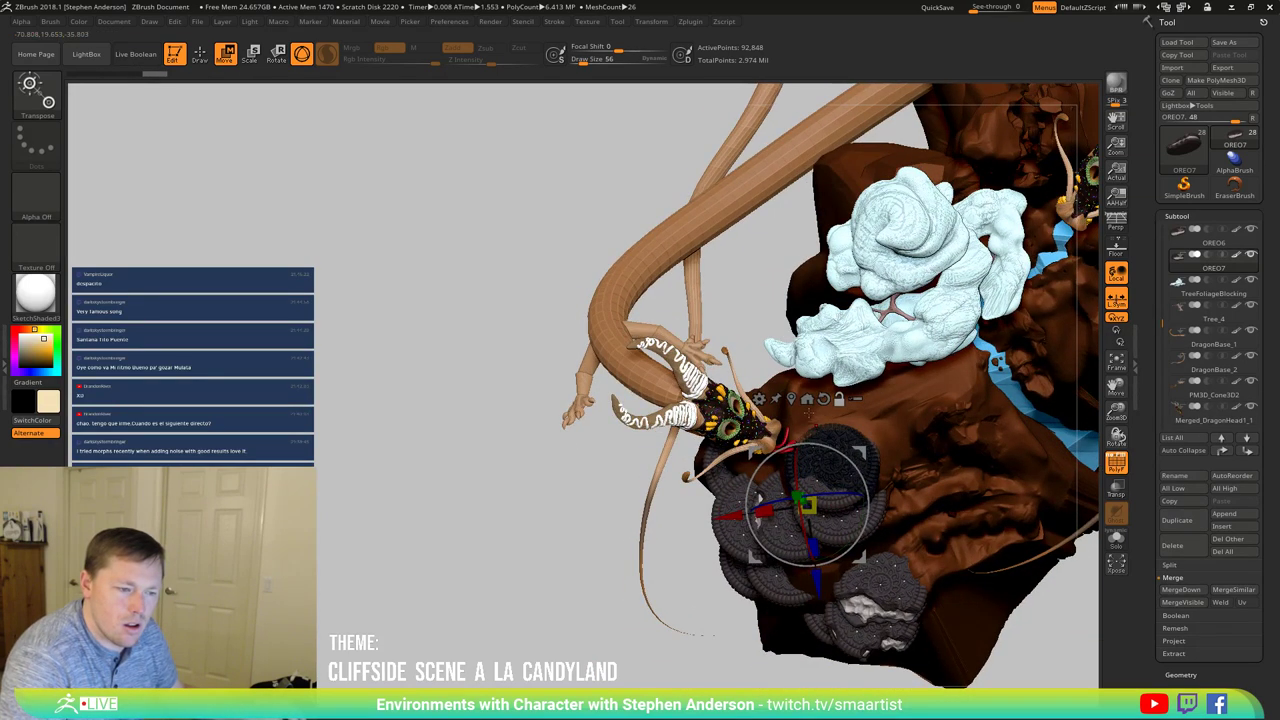
pyautogui.click(791, 399)
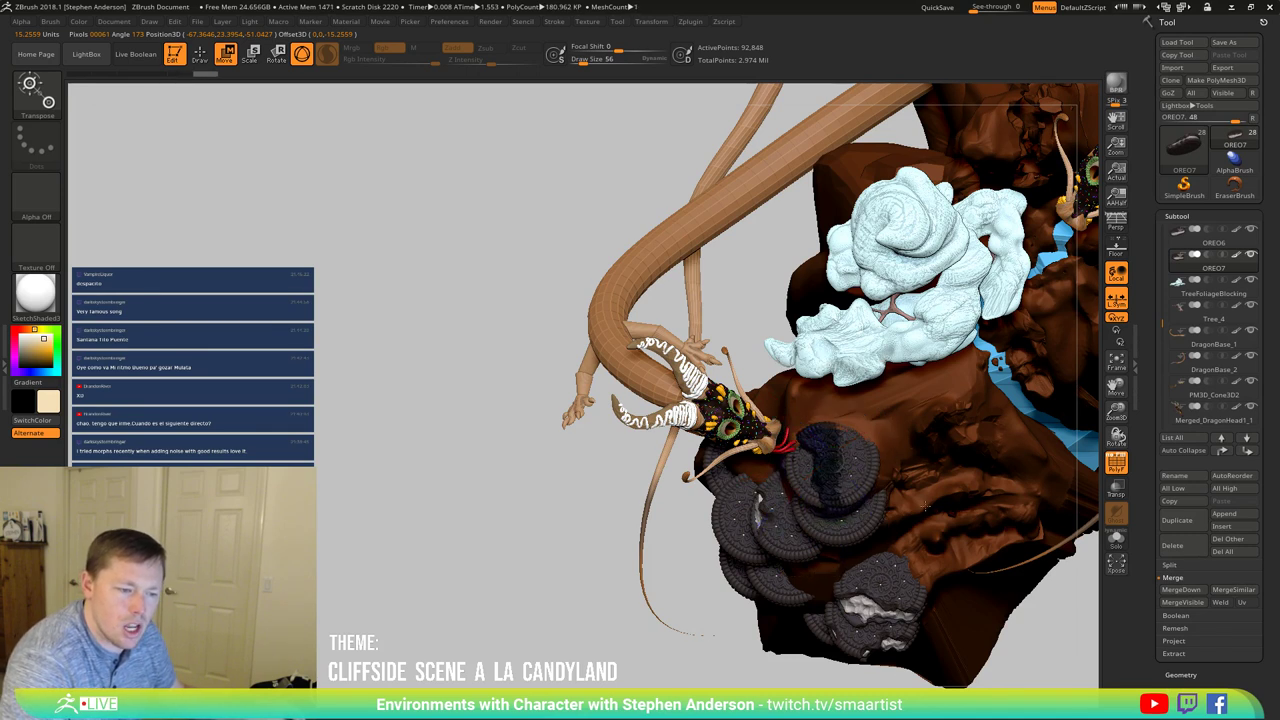
pyautogui.moveTo(817, 510); pyautogui.dragTo(913, 428)
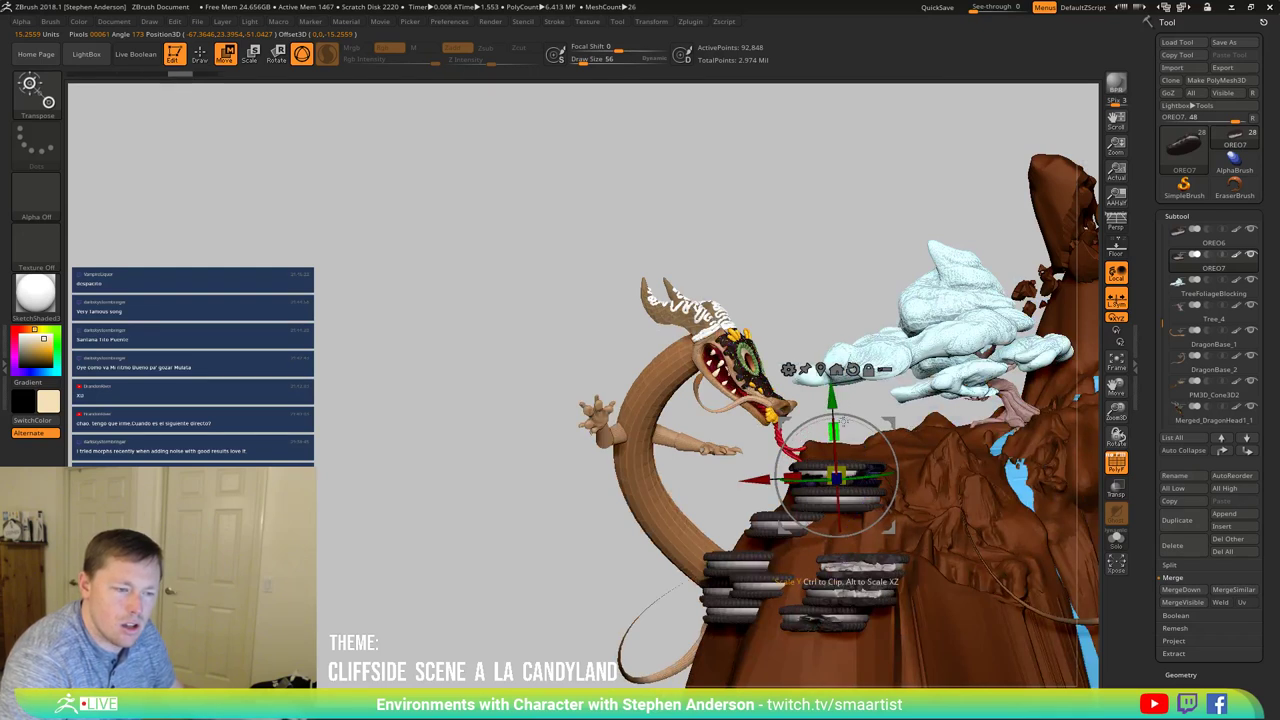
pyautogui.moveTo(878, 468); pyautogui.dragTo(797, 468)
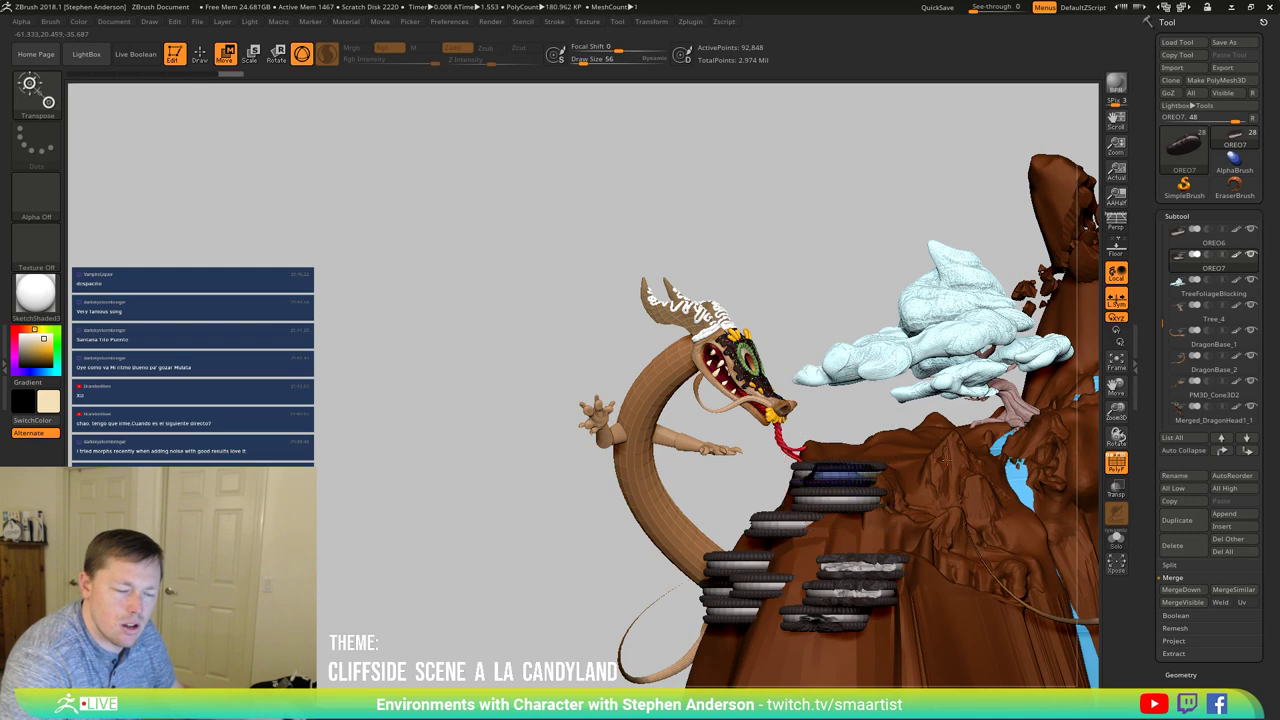
pyautogui.moveTo(800, 472); pyautogui.dragTo(834, 541, button='right')
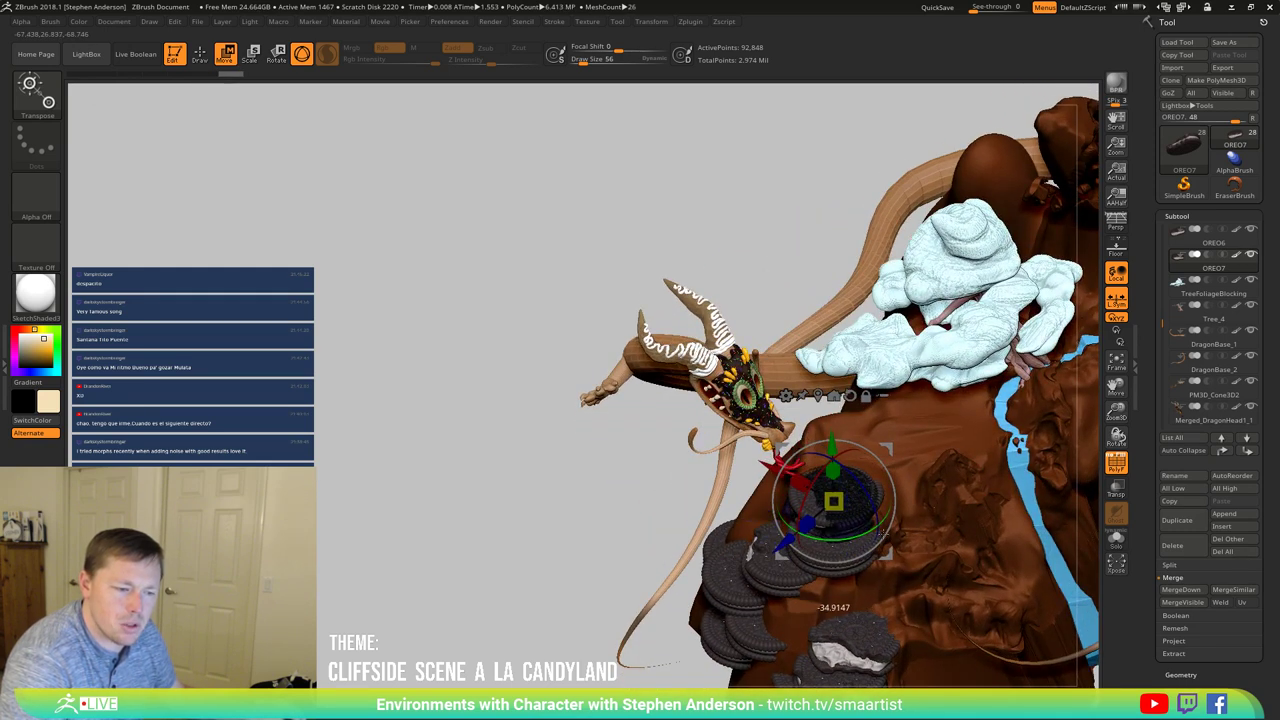
pyautogui.press('q')
pyautogui.moveTo(876, 560)
pyautogui.mouseDown(button='right')
pyautogui.moveTo(938, 560)
pyautogui.moveTo(905, 564)
pyautogui.mouseUp(button='right')
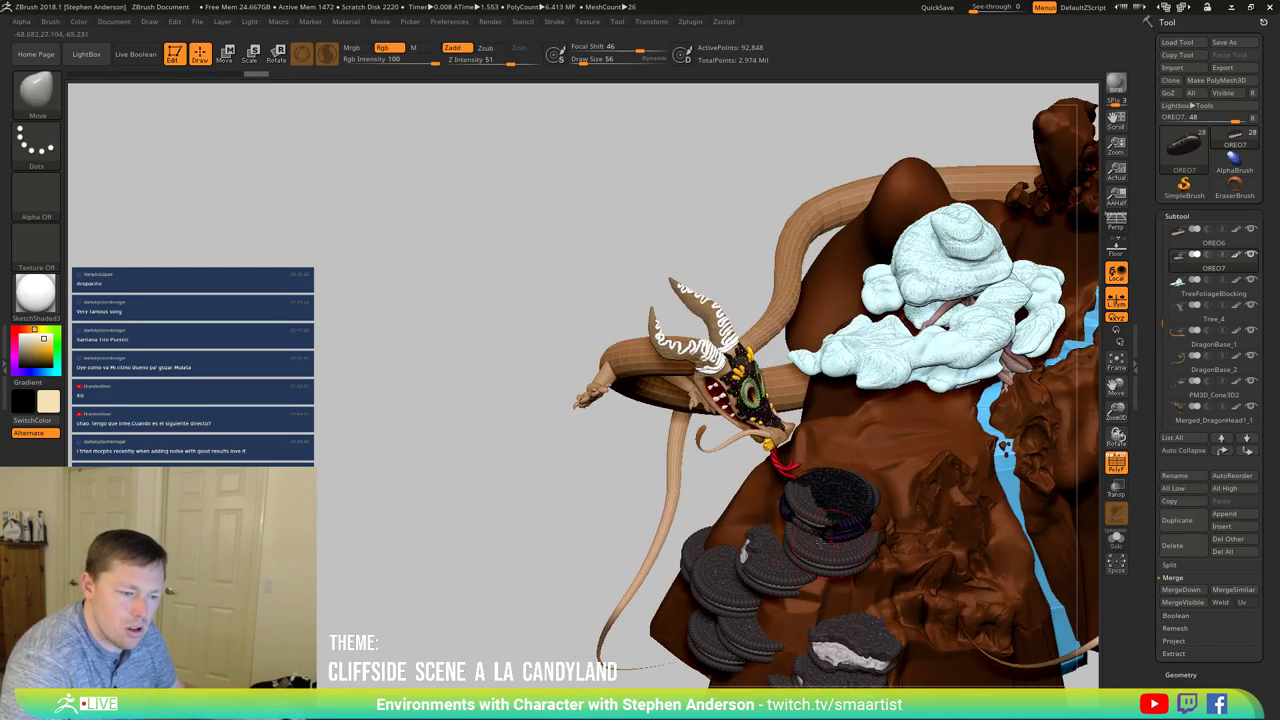
# Step: Hide the intact top cookie's OREO1 wafers and OREO2_1 cream, and select the bitten copy in its place
pyautogui.keyDown('alt'); pyautogui.click(823, 523); pyautogui.keyUp('alt')
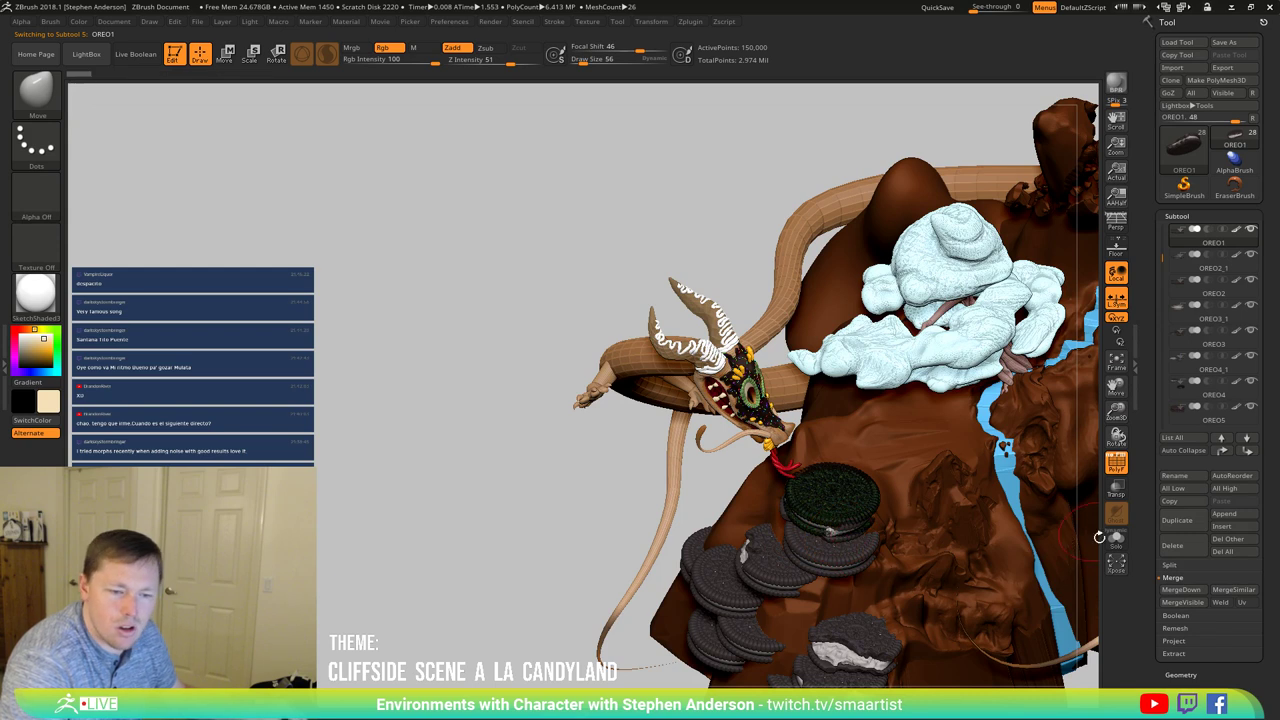
pyautogui.click(1253, 257)
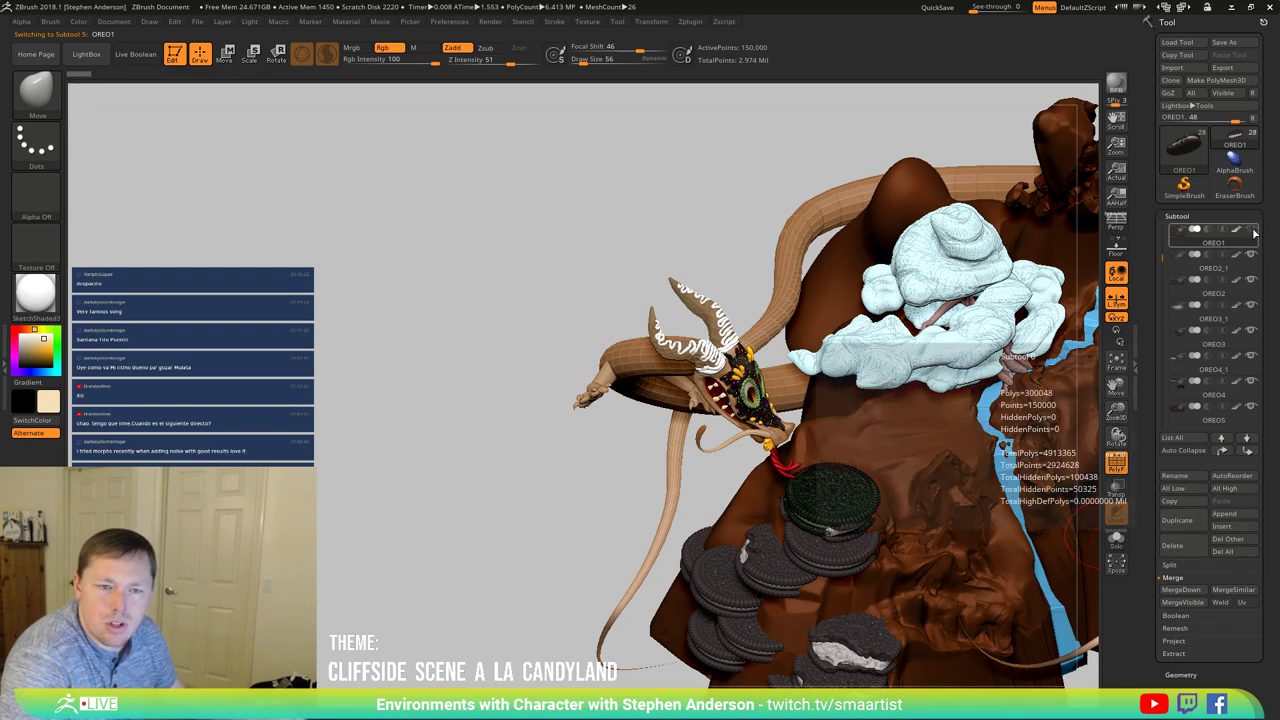
pyautogui.click(1228, 289)
pyautogui.moveTo(792, 527); pyautogui.dragTo(824, 464, button='right')
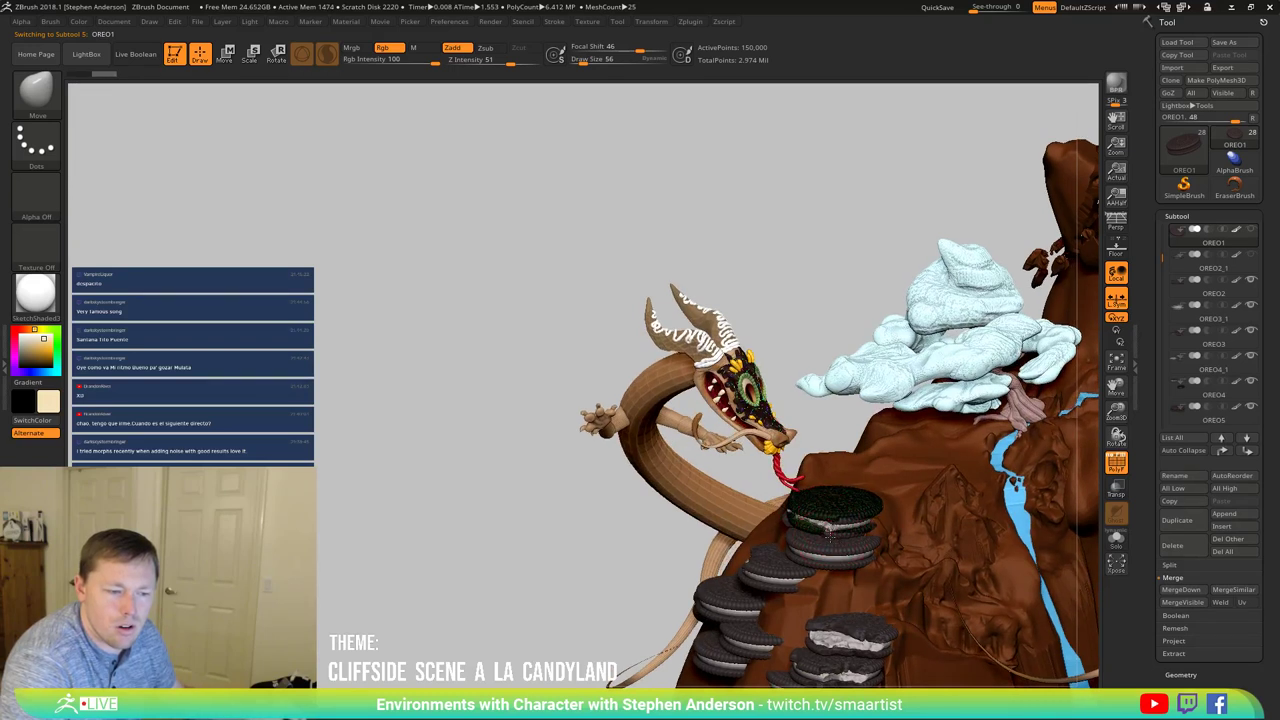
pyautogui.keyDown('alt'); pyautogui.click(830, 538); pyautogui.keyUp('alt')
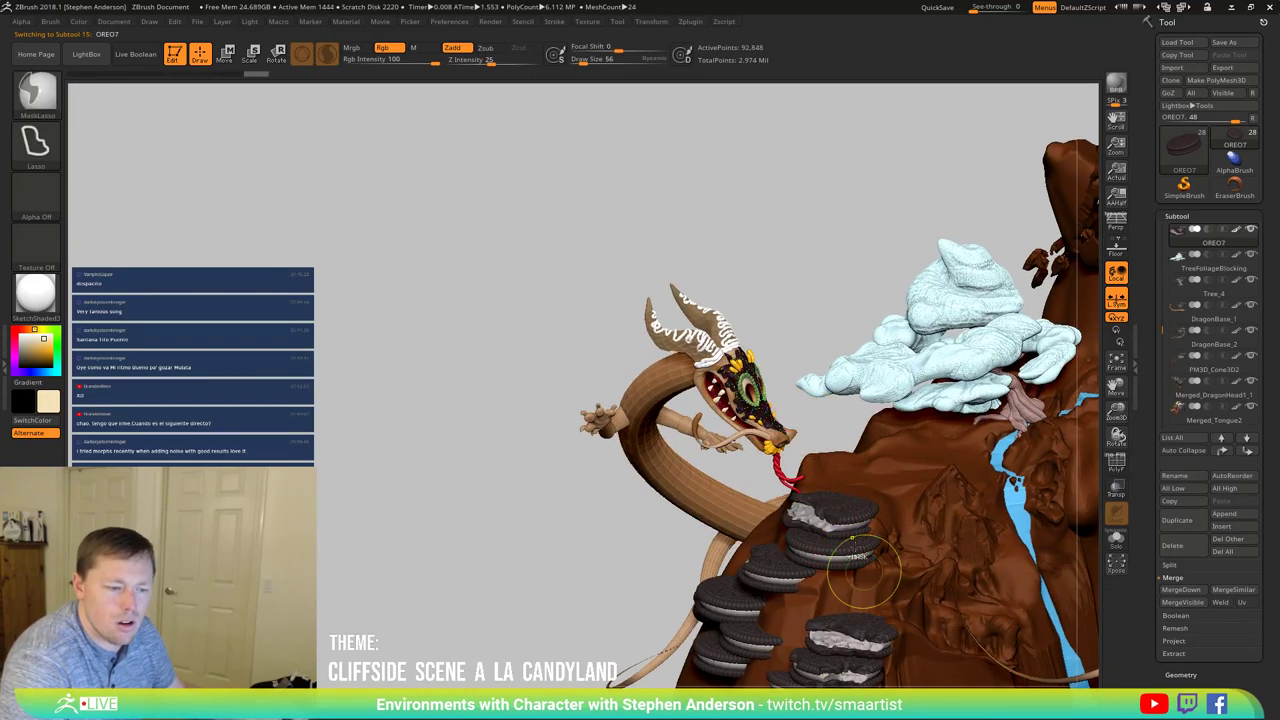
pyautogui.moveTo(830, 430)
pyautogui.mouseDown(button='right')
pyautogui.moveTo(845, 540)
pyautogui.moveTo(803, 592)
pyautogui.moveTo(840, 604)
pyautogui.moveTo(810, 578)
pyautogui.mouseUp(button='right')
# Step: Split the masked points of OREO4 so the bitten cookie on the third step is separate from the lower ones
pyautogui.press('ctrl')
pyautogui.keyDown('ctrl'); pyautogui.moveTo(765, 508); pyautogui.dragTo(711, 540, button='right'); pyautogui.keyUp('ctrl')
pyautogui.keyDown('alt'); pyautogui.click(720, 539); pyautogui.keyUp('alt')
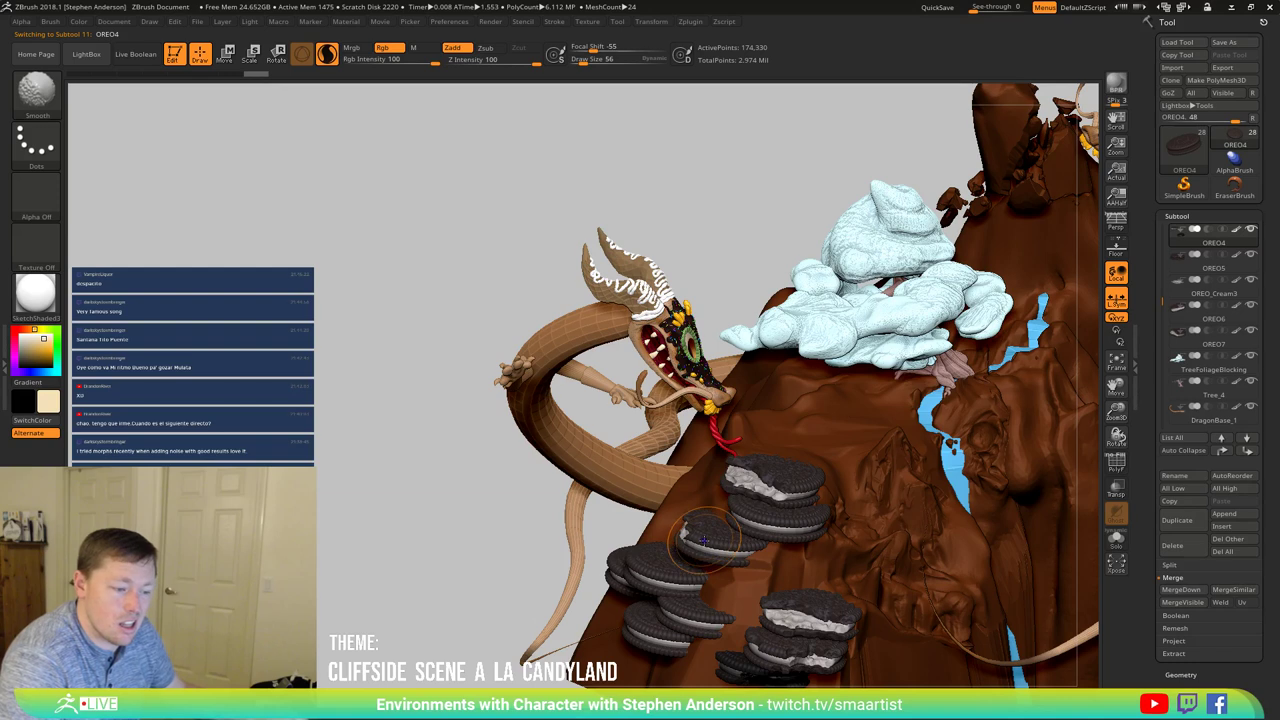
pyautogui.hotkey('shift', 'f')
pyautogui.press('w')
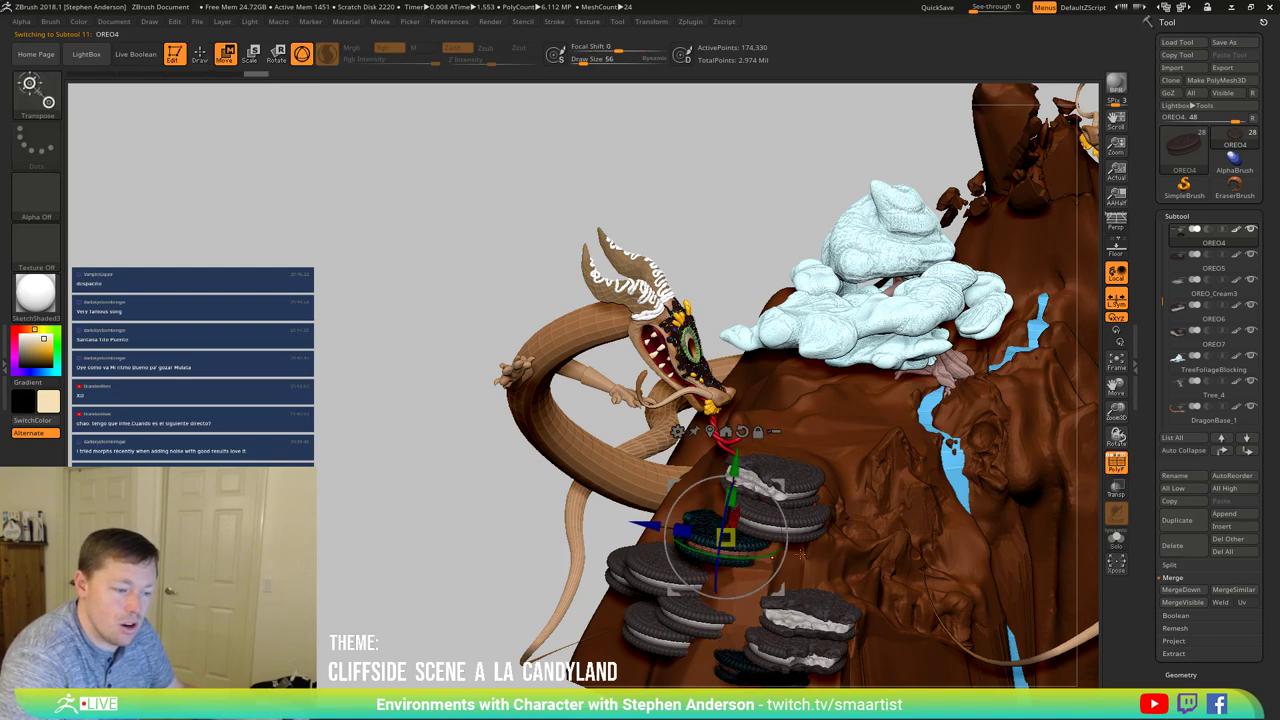
pyautogui.moveTo(801, 554); pyautogui.dragTo(832, 551, button='right')
pyautogui.click(1170, 565)
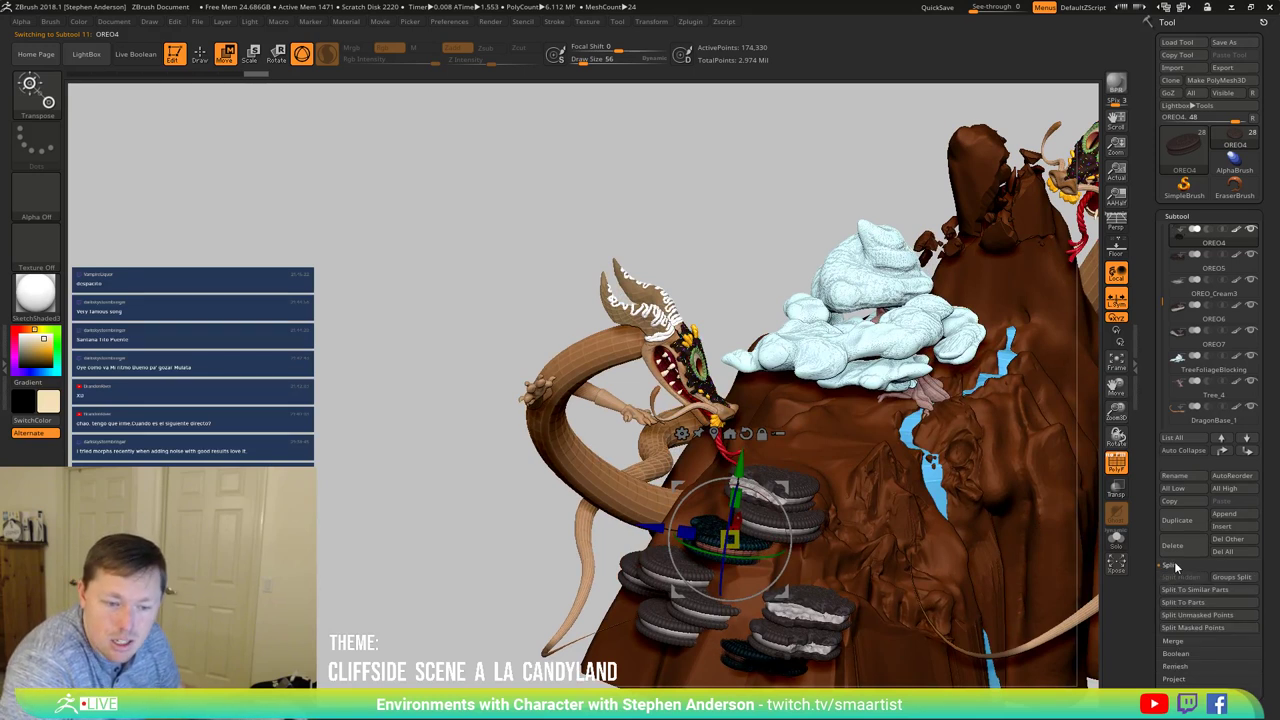
pyautogui.click(1215, 627)
# Step: Duplicate the third step's bitten cookie, move the copy onto the second cookie and rotate it to fit
pyautogui.moveTo(865, 556)
pyautogui.mouseDown(button='right')
pyautogui.moveTo(895, 548)
pyautogui.moveTo(857, 537)
pyautogui.mouseUp(button='right')
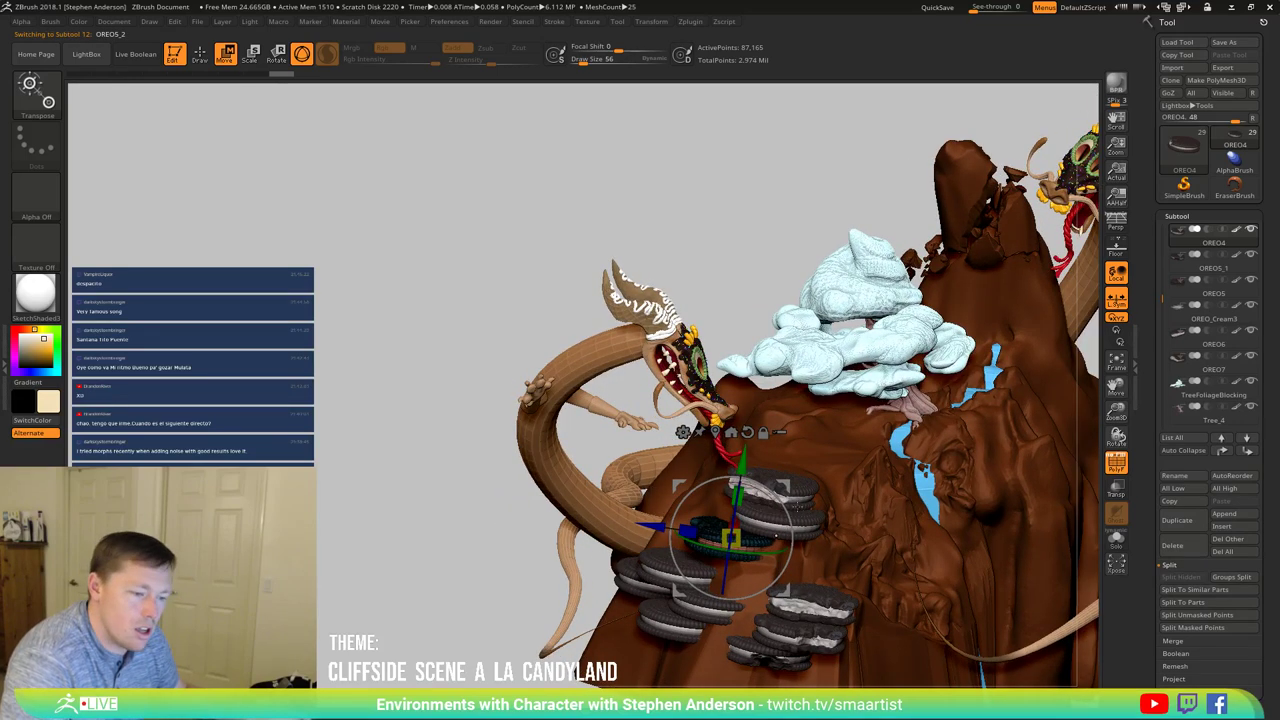
pyautogui.moveTo(783, 487); pyautogui.dragTo(828, 465)
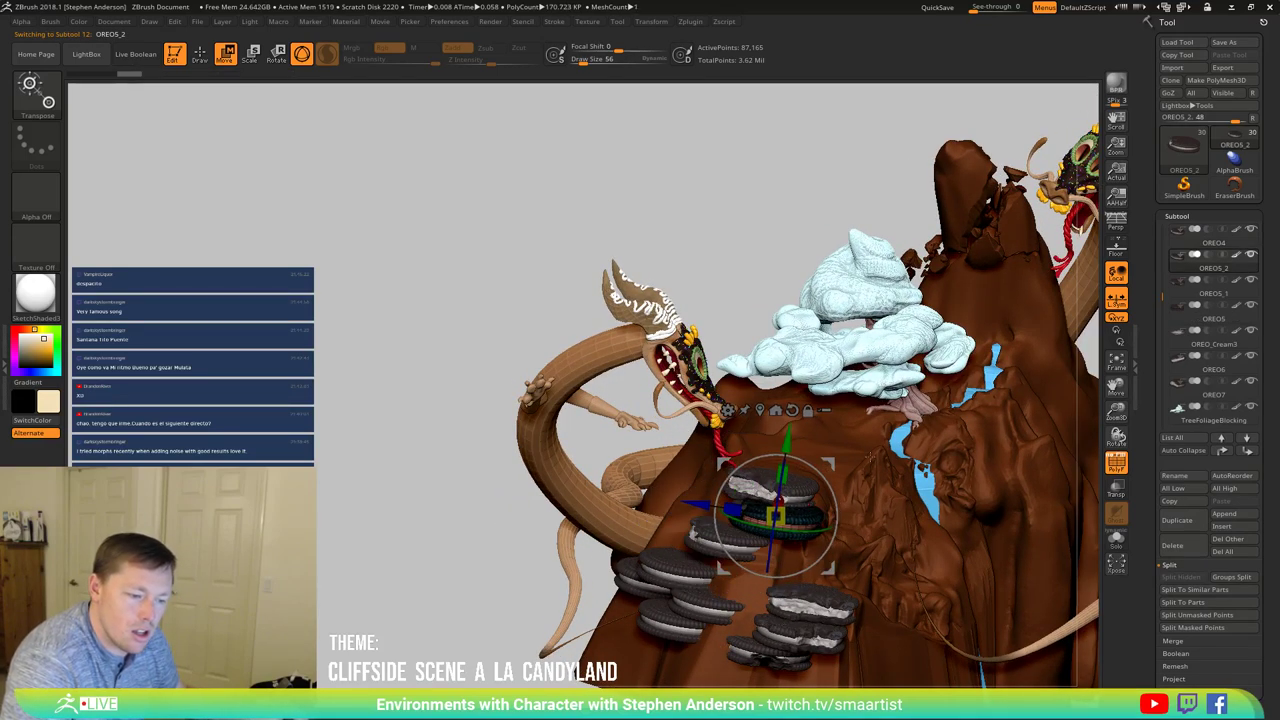
pyautogui.moveTo(869, 457); pyautogui.dragTo(894, 506, button='right')
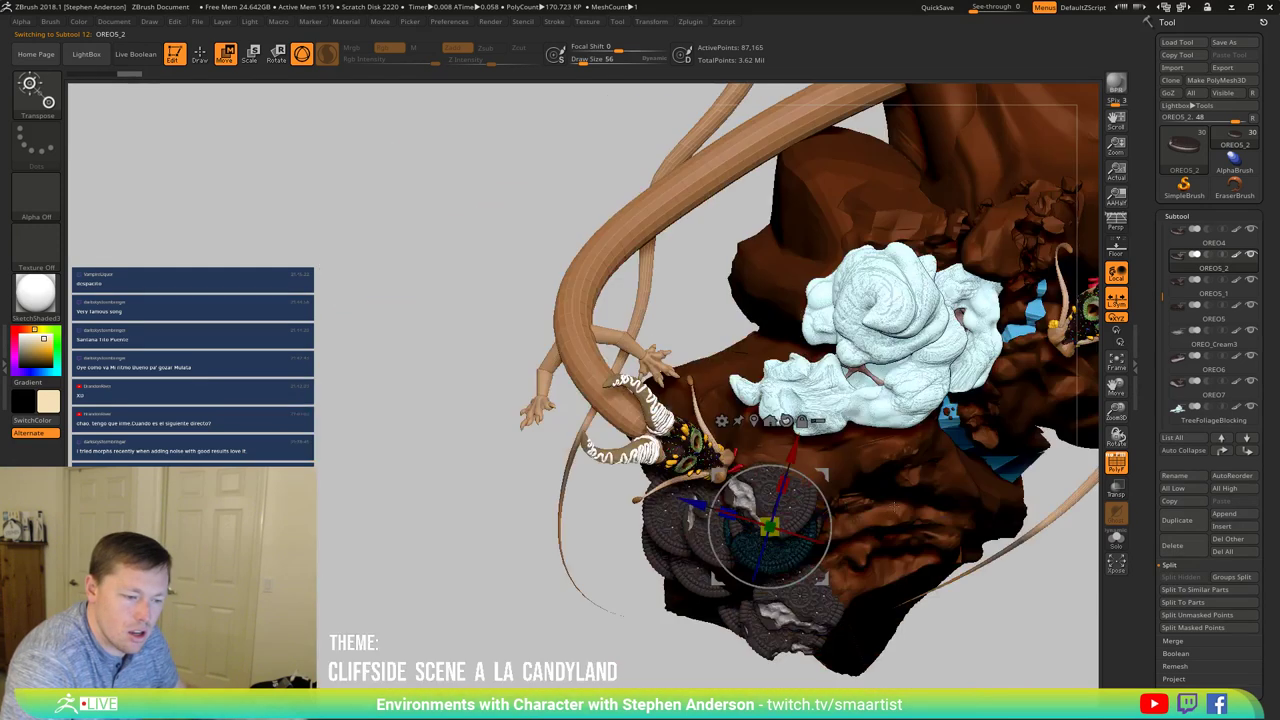
pyautogui.keyDown('ctrl'); pyautogui.moveTo(788, 531); pyautogui.dragTo(793, 507, button='right'); pyautogui.keyUp('ctrl')
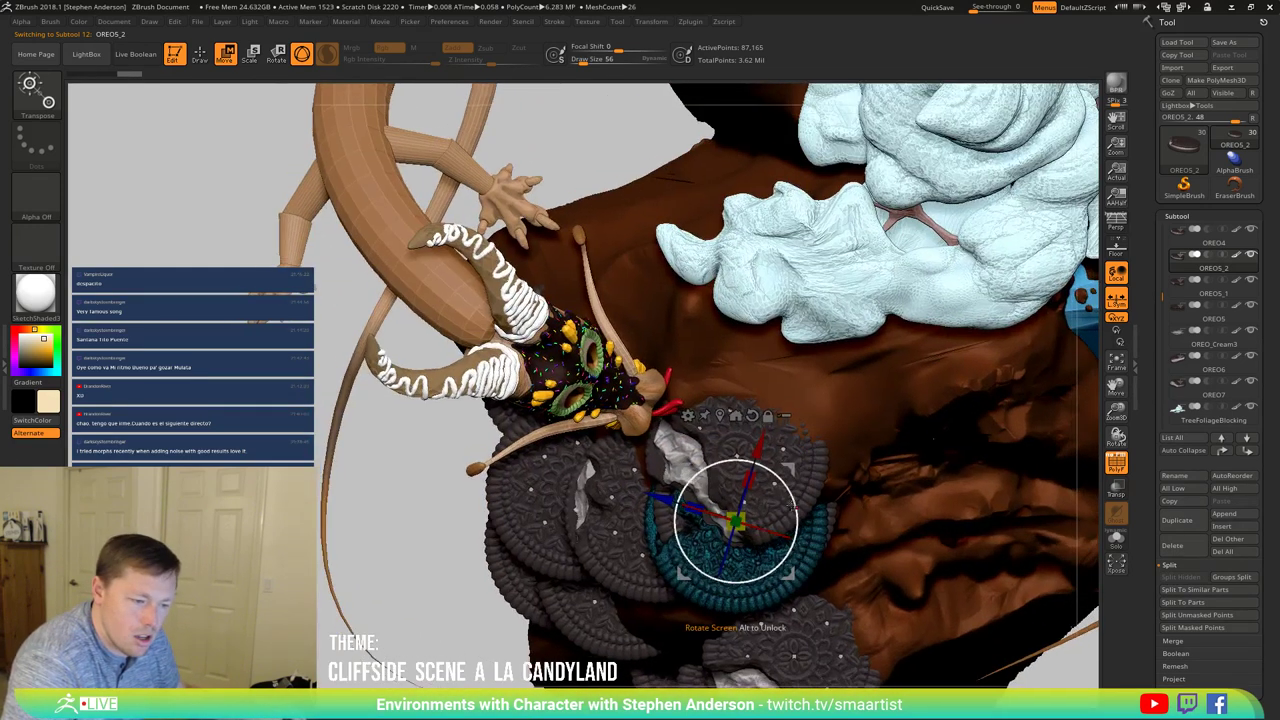
pyautogui.moveTo(792, 470); pyautogui.dragTo(798, 450)
pyautogui.moveTo(740, 500); pyautogui.dragTo(742, 501)
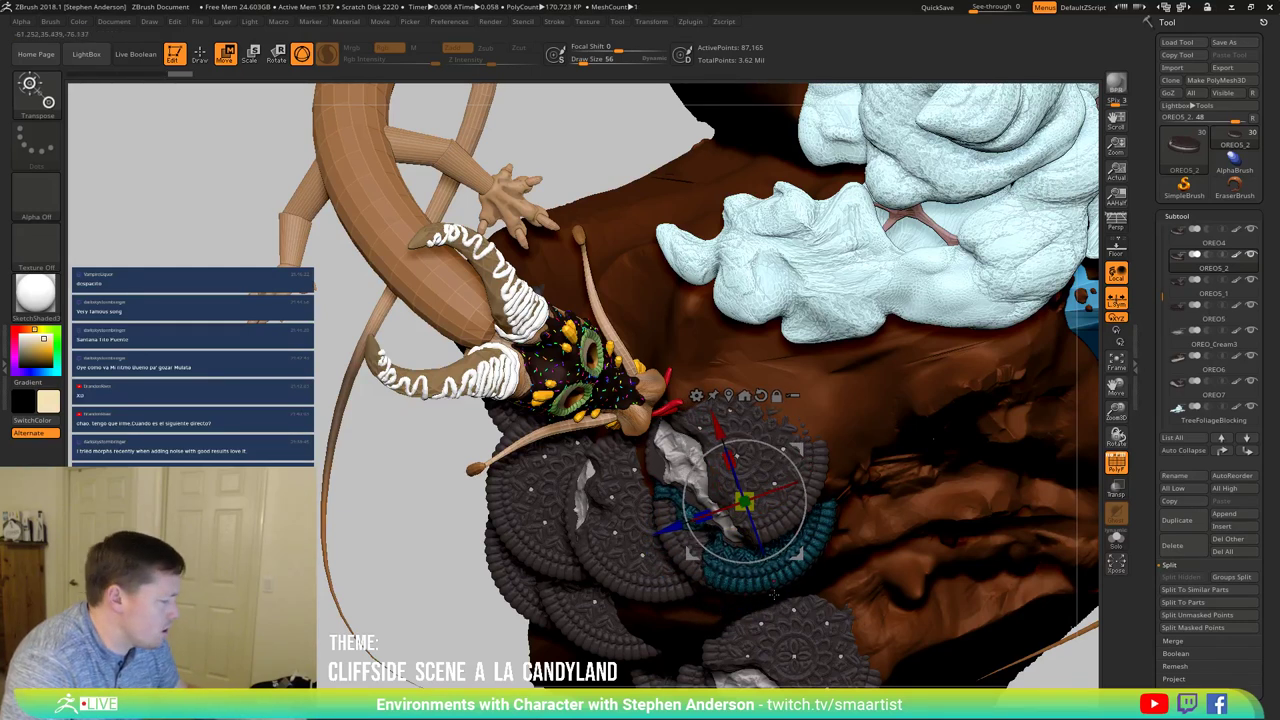
pyautogui.press('q')
pyautogui.moveTo(768, 572); pyautogui.dragTo(683, 542, button='right')
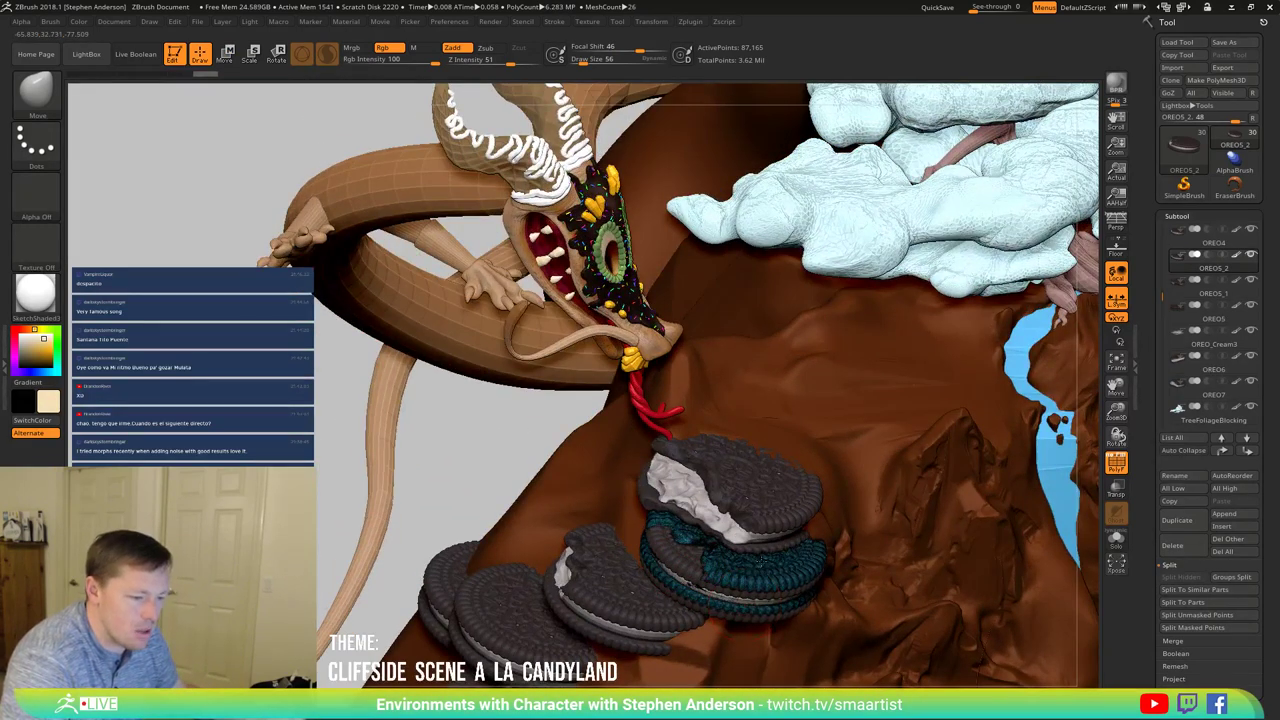
pyautogui.moveTo(760, 562); pyautogui.dragTo(747, 530, button='right')
pyautogui.press('w')
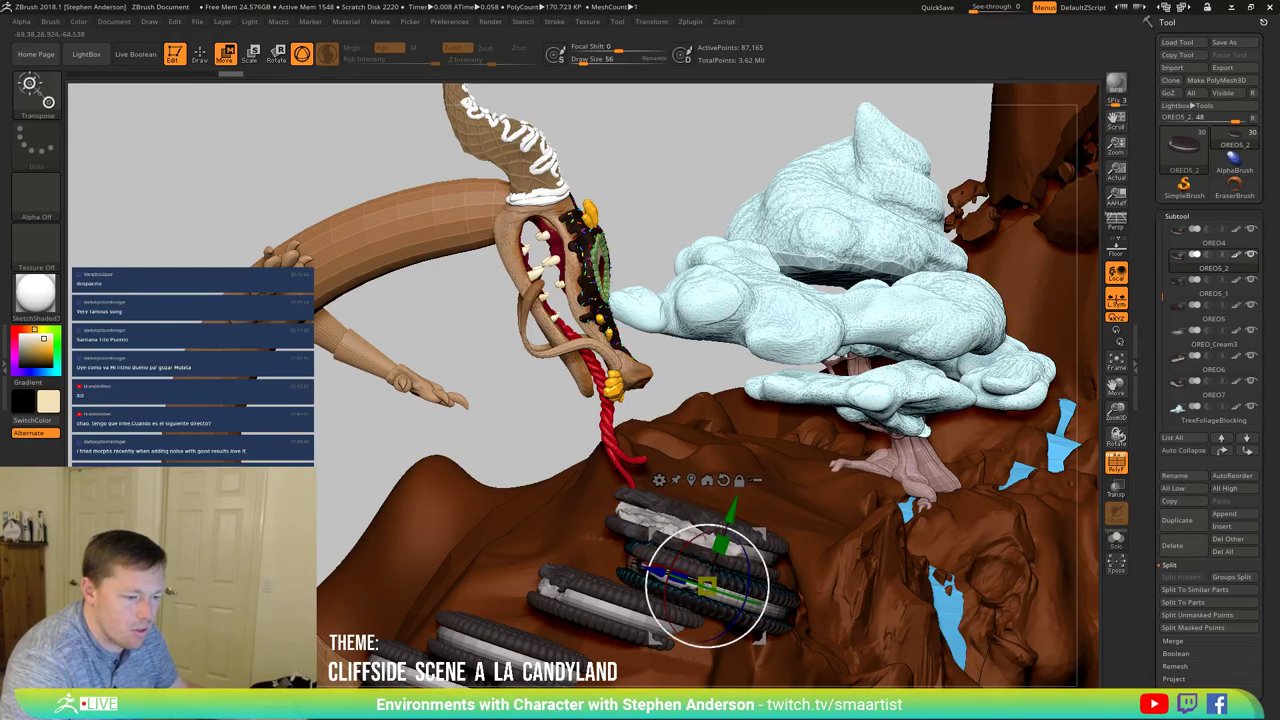
pyautogui.press('q')
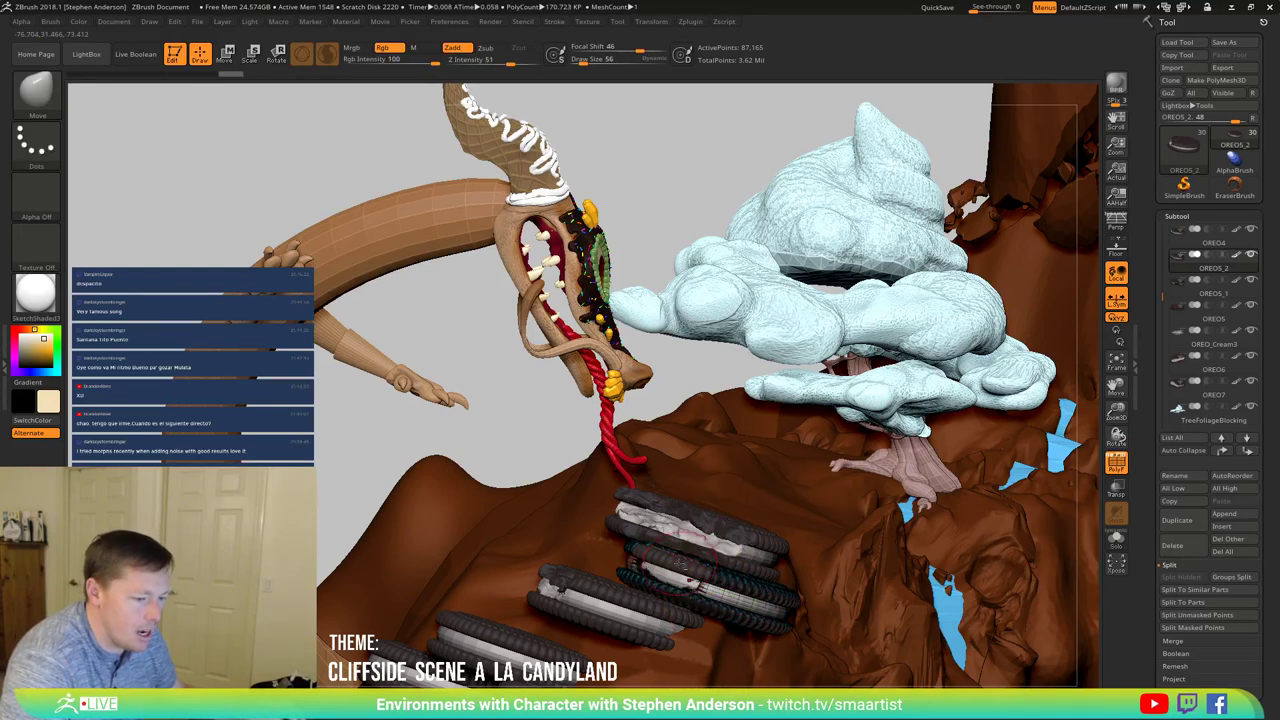
# Step: Hide the intact second cookie's OREO2 wafers and matching cream, and select the top bitten cookie in OREO7
pyautogui.keyDown('alt'); pyautogui.click(675, 561); pyautogui.keyUp('alt')
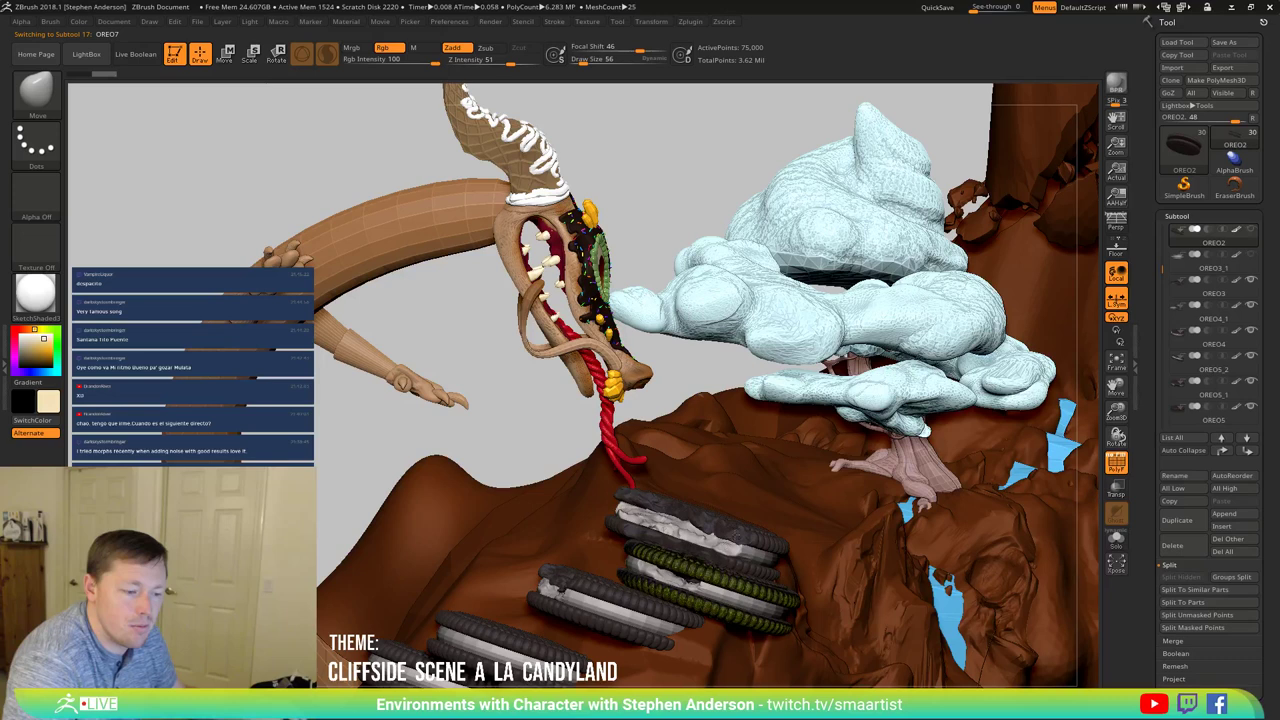
pyautogui.keyDown('alt'); pyautogui.click(738, 540); pyautogui.keyUp('alt')
pyautogui.hotkey('shift', 'f')
pyautogui.moveTo(738, 485); pyautogui.dragTo(693, 538, button='right')
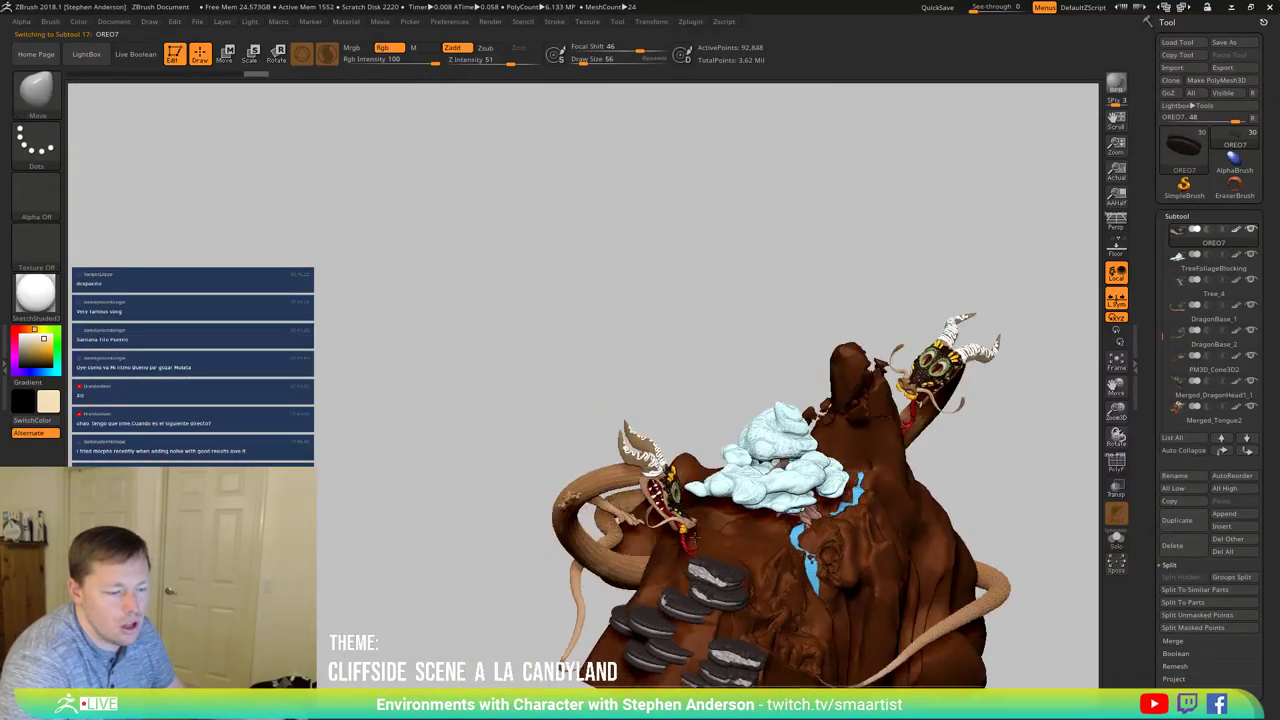
pyautogui.moveTo(697, 540); pyautogui.dragTo(720, 603)
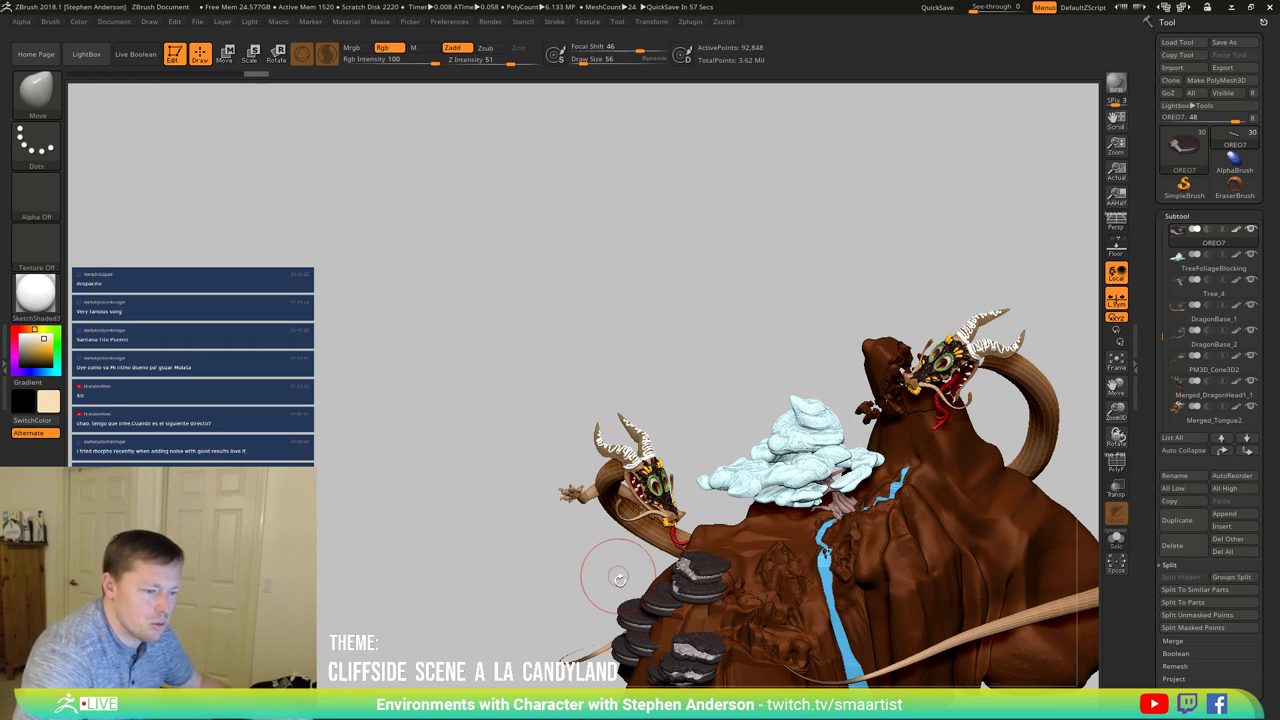
pyautogui.moveTo(736, 626)
pyautogui.mouseDown()
pyautogui.moveTo(668, 558)
pyautogui.moveTo(692, 579)
pyautogui.moveTo(683, 571)
pyautogui.moveTo(676, 587)
pyautogui.moveTo(641, 549)
pyautogui.moveTo(642, 575)
pyautogui.moveTo(630, 563)
pyautogui.moveTo(667, 520)
pyautogui.mouseUp()
# Step: Duplicate the top bitten cookie in OREO7 and move the copy onto the intact fourth cookie of the steps
pyautogui.hotkey('shift', 'f')
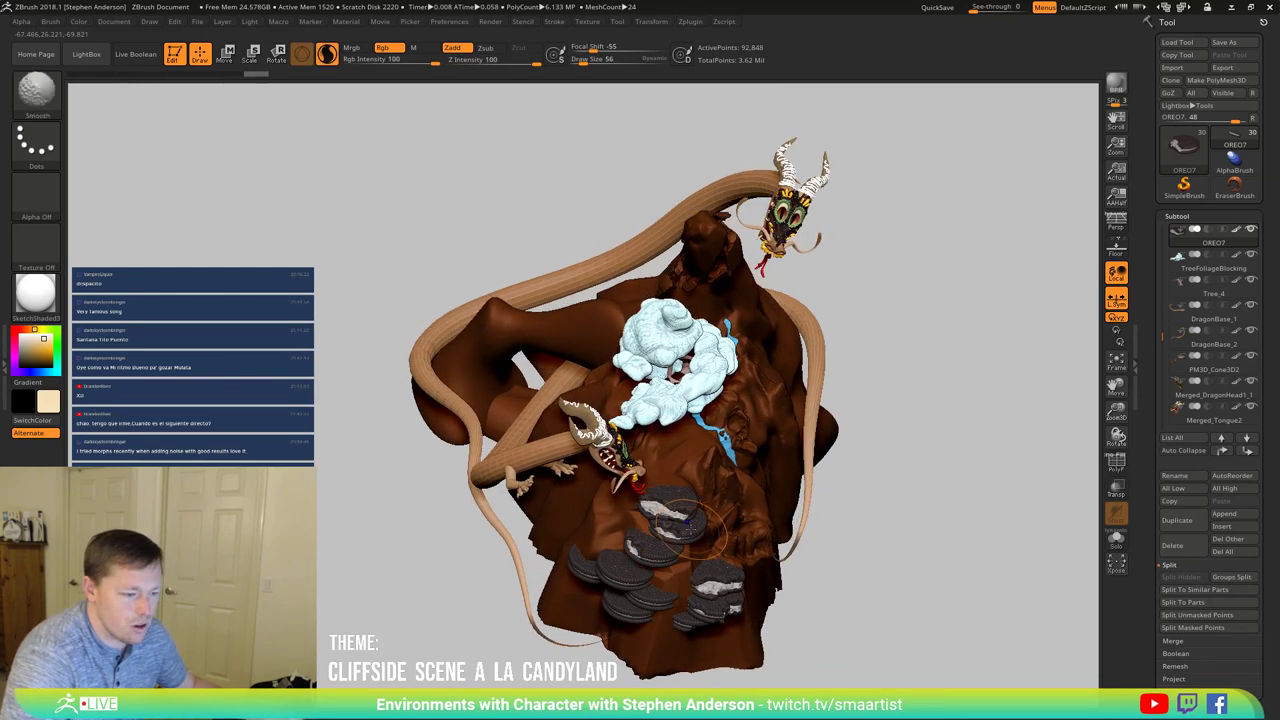
pyautogui.press('w')
pyautogui.keyDown('alt'); pyautogui.click(688, 520); pyautogui.keyUp('alt')
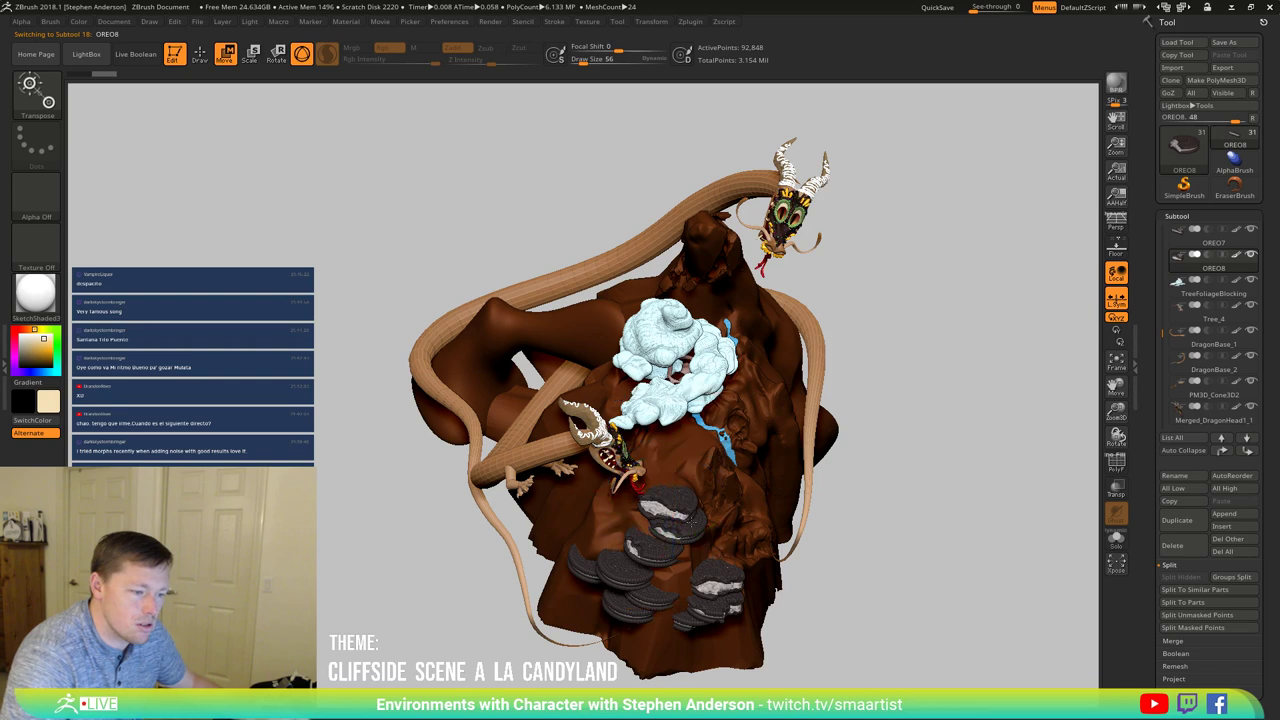
pyautogui.moveTo(690, 521); pyautogui.dragTo(752, 458, button='right')
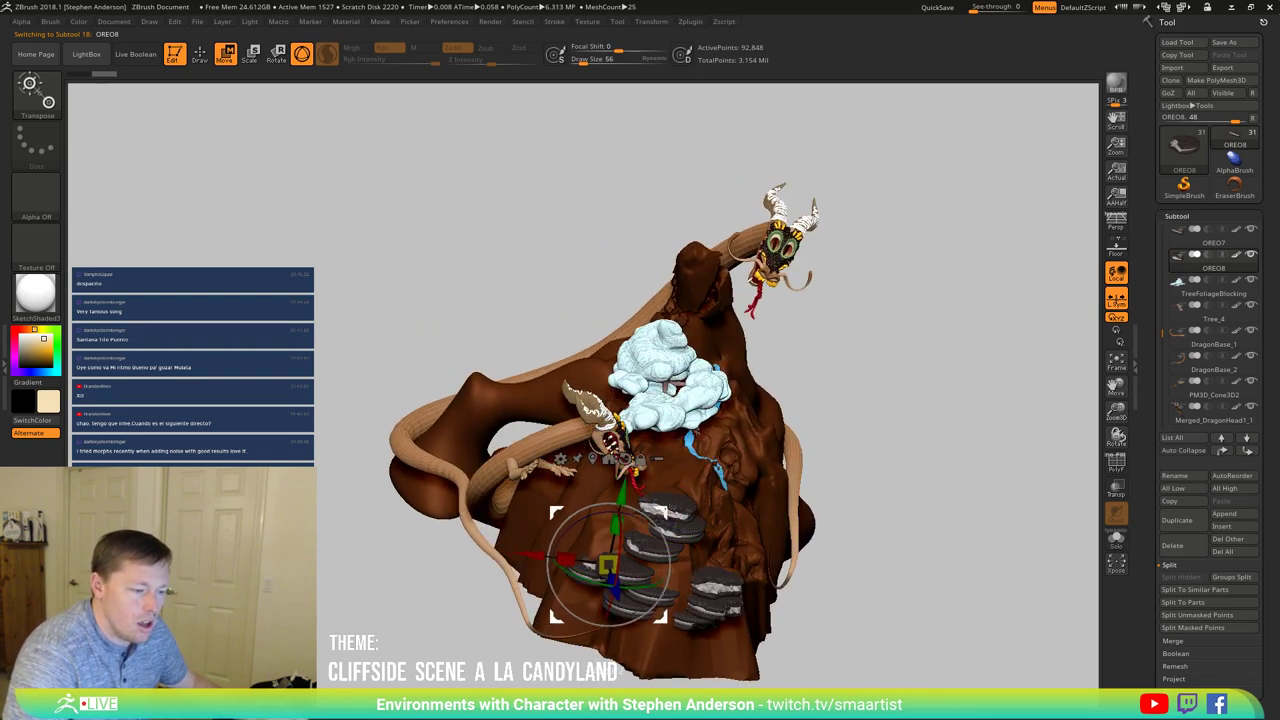
pyautogui.moveTo(690, 508); pyautogui.dragTo(720, 577, button='right')
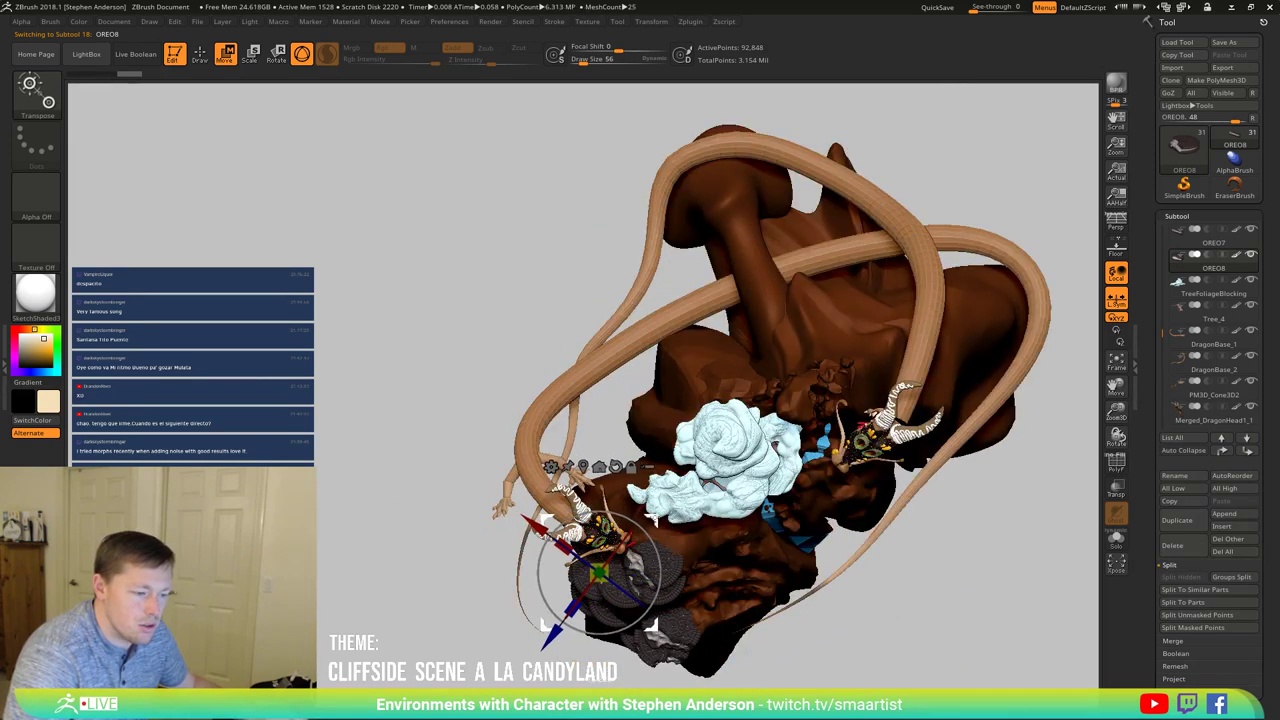
pyautogui.moveTo(712, 560); pyautogui.dragTo(784, 502, button='right')
pyautogui.moveTo(712, 485); pyautogui.dragTo(696, 506)
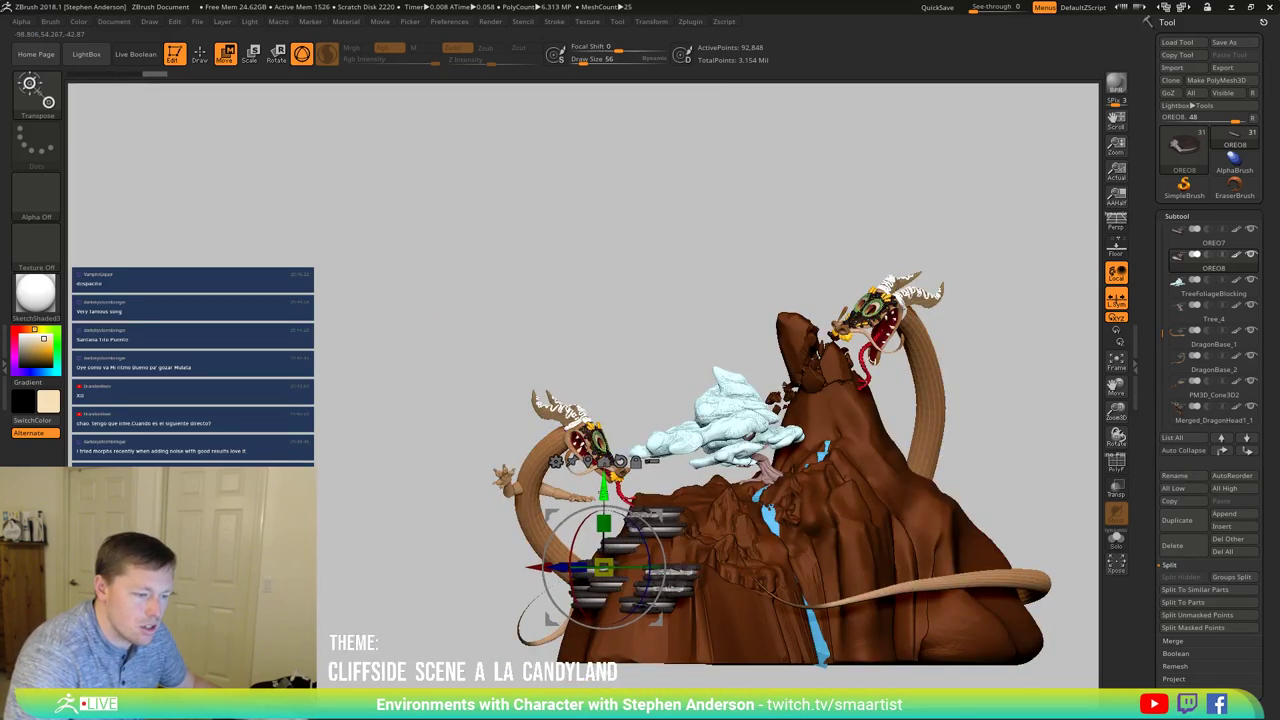
# Step: Fine-tune the placement and rotation of the OREO8 copy over the fourth cookie up close
pyautogui.press('f')
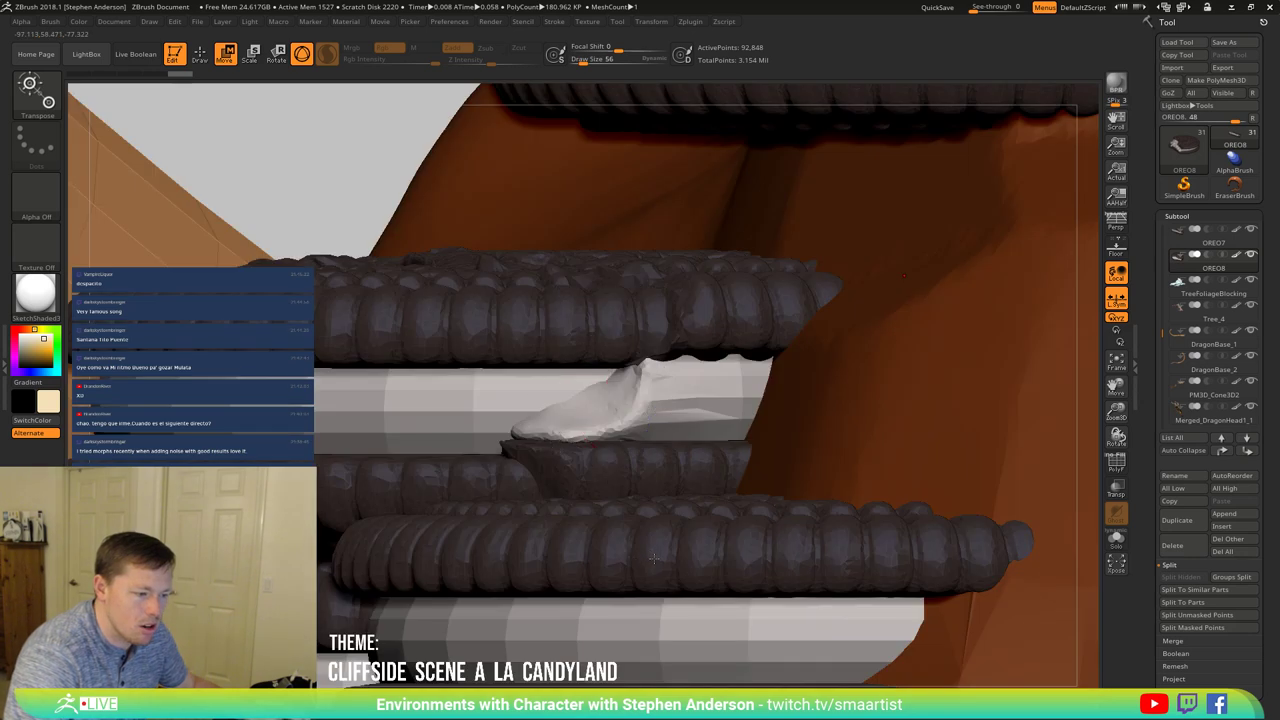
pyautogui.moveTo(659, 563); pyautogui.dragTo(614, 497)
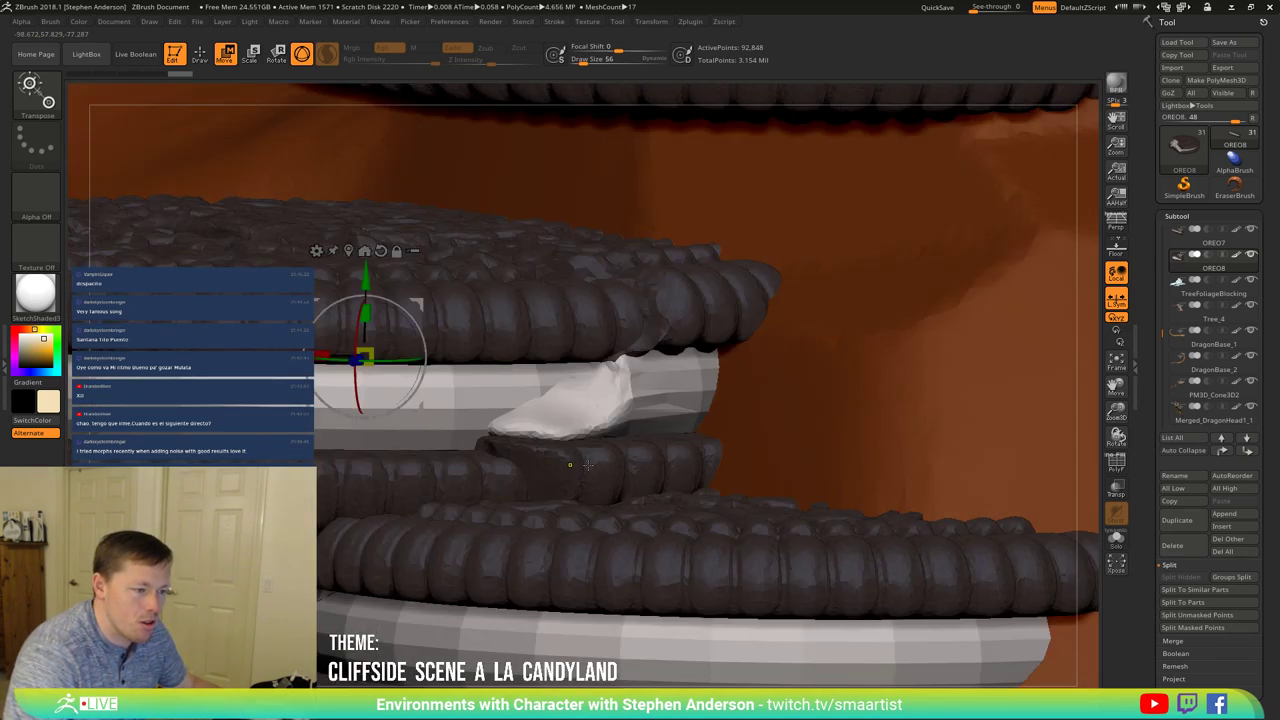
pyautogui.keyDown('ctrl'); pyautogui.moveTo(588, 465); pyautogui.dragTo(640, 530, button='right'); pyautogui.keyUp('ctrl')
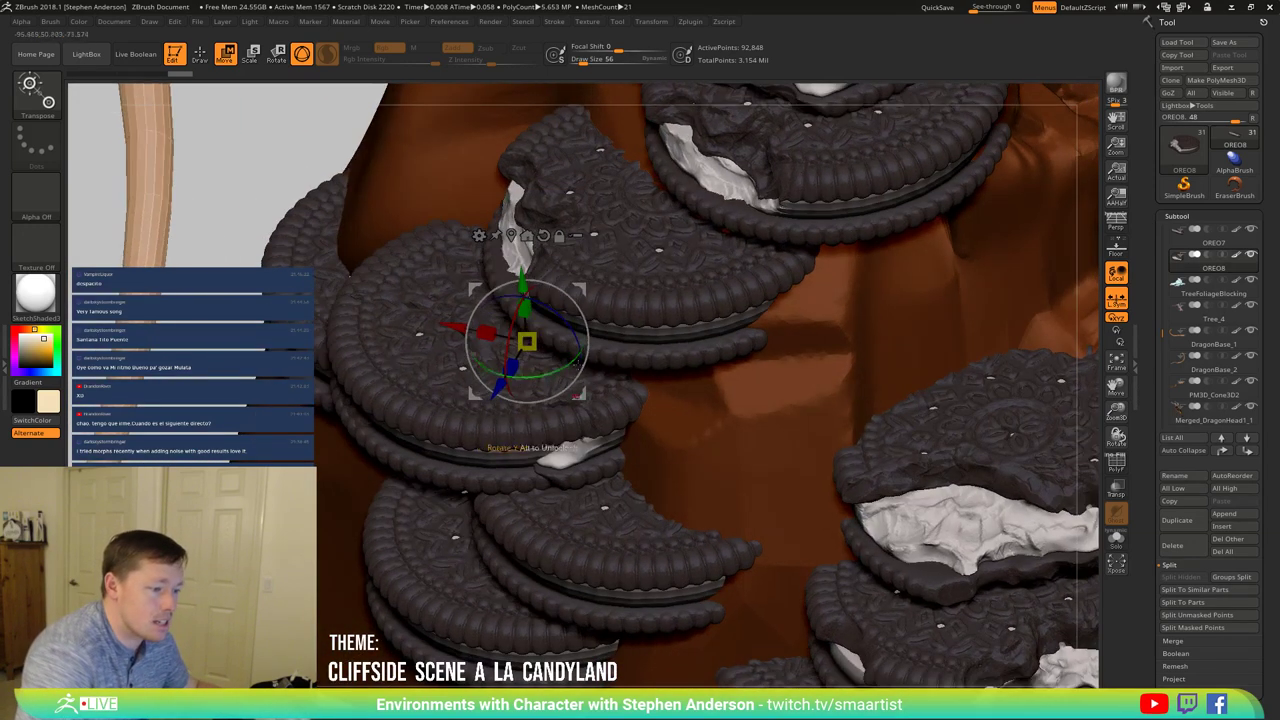
pyautogui.moveTo(527, 341)
pyautogui.mouseDown()
pyautogui.moveTo(506, 338)
pyautogui.moveTo(517, 343)
pyautogui.mouseUp()
pyautogui.moveTo(569, 394); pyautogui.dragTo(570, 394)
pyautogui.press('q')
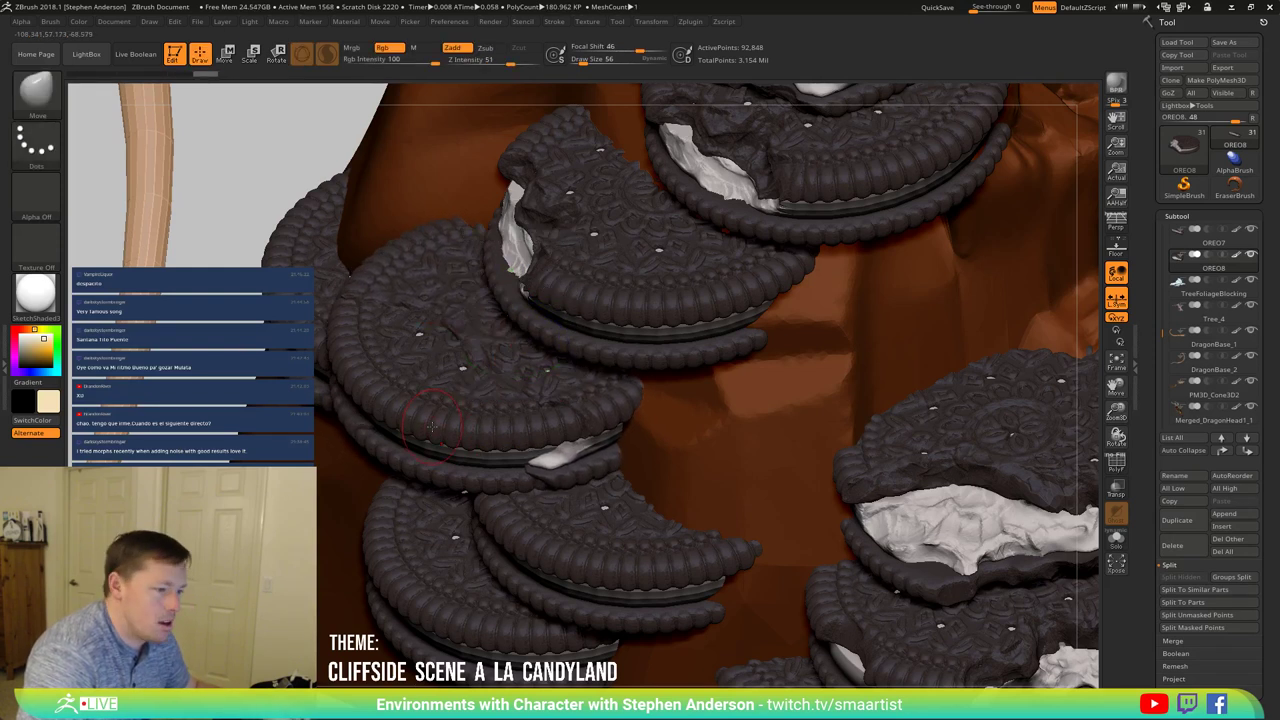
# Step: Select the intact wafers in OREO3 and isolate them in a side view
pyautogui.keyDown('alt'); pyautogui.click(430, 425); pyautogui.keyUp('alt')
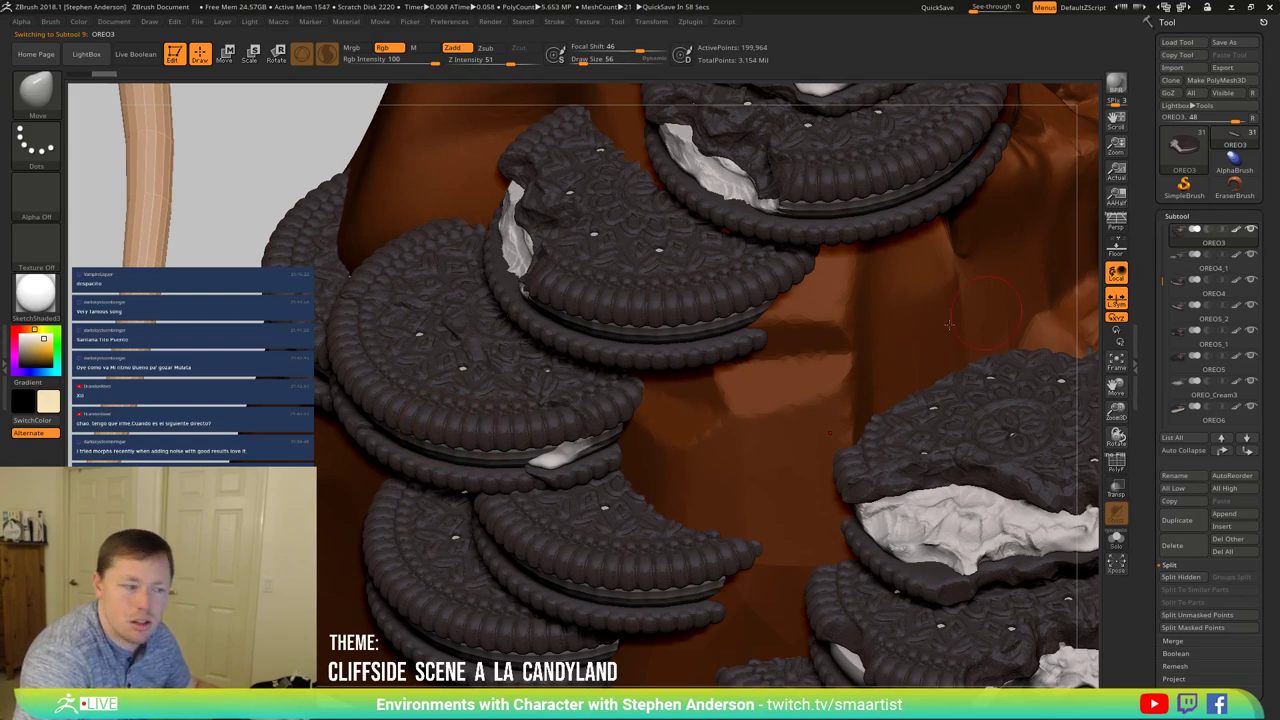
pyautogui.keyDown('ctrl'); pyautogui.keyDown('shift'); pyautogui.click(452, 437); pyautogui.keyUp('shift'); pyautogui.keyUp('ctrl')
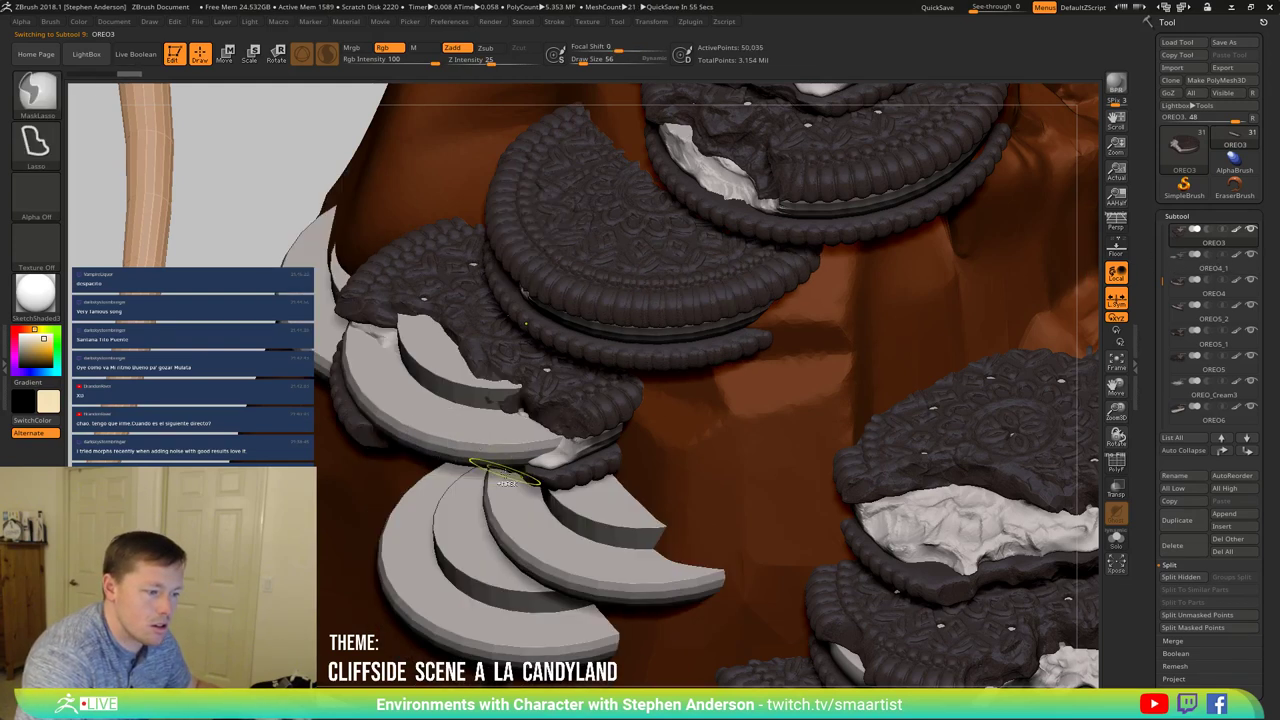
pyautogui.hotkey('ctrl', 'z')
pyautogui.click(1115, 543)
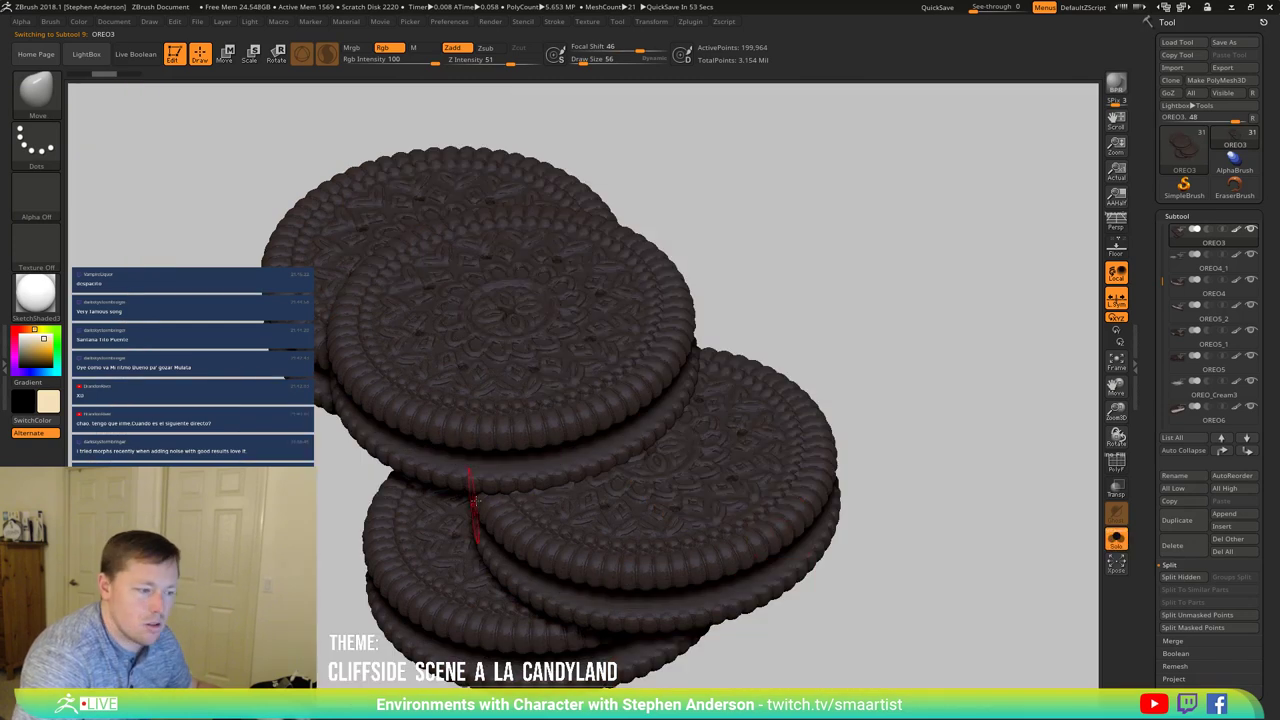
pyautogui.moveTo(474, 518); pyautogui.dragTo(493, 438, button='right')
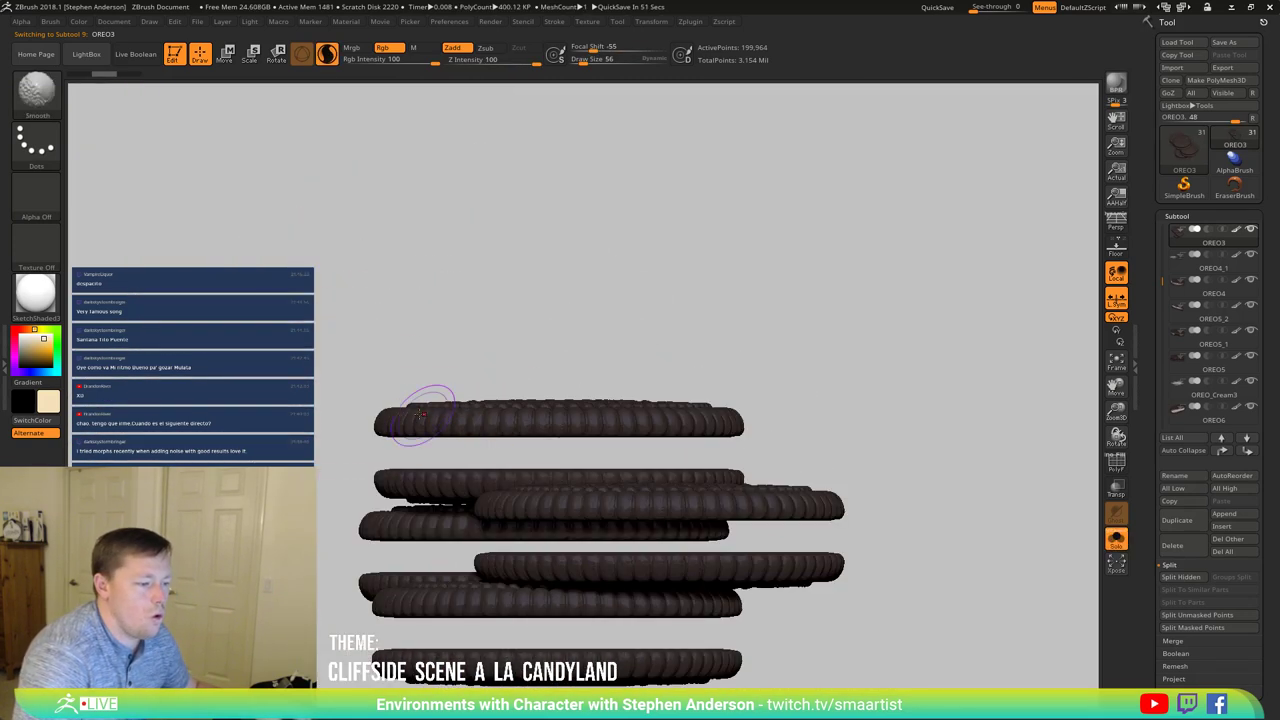
pyautogui.keyDown('ctrl'); pyautogui.keyDown('shift'); pyautogui.moveTo(322, 358); pyautogui.dragTo(452, 482); pyautogui.keyUp('shift'); pyautogui.keyUp('ctrl')
pyautogui.keyDown('ctrl'); pyautogui.keyDown('shift'); pyautogui.moveTo(346, 303); pyautogui.dragTo(416, 358); pyautogui.keyUp('shift'); pyautogui.keyUp('ctrl')
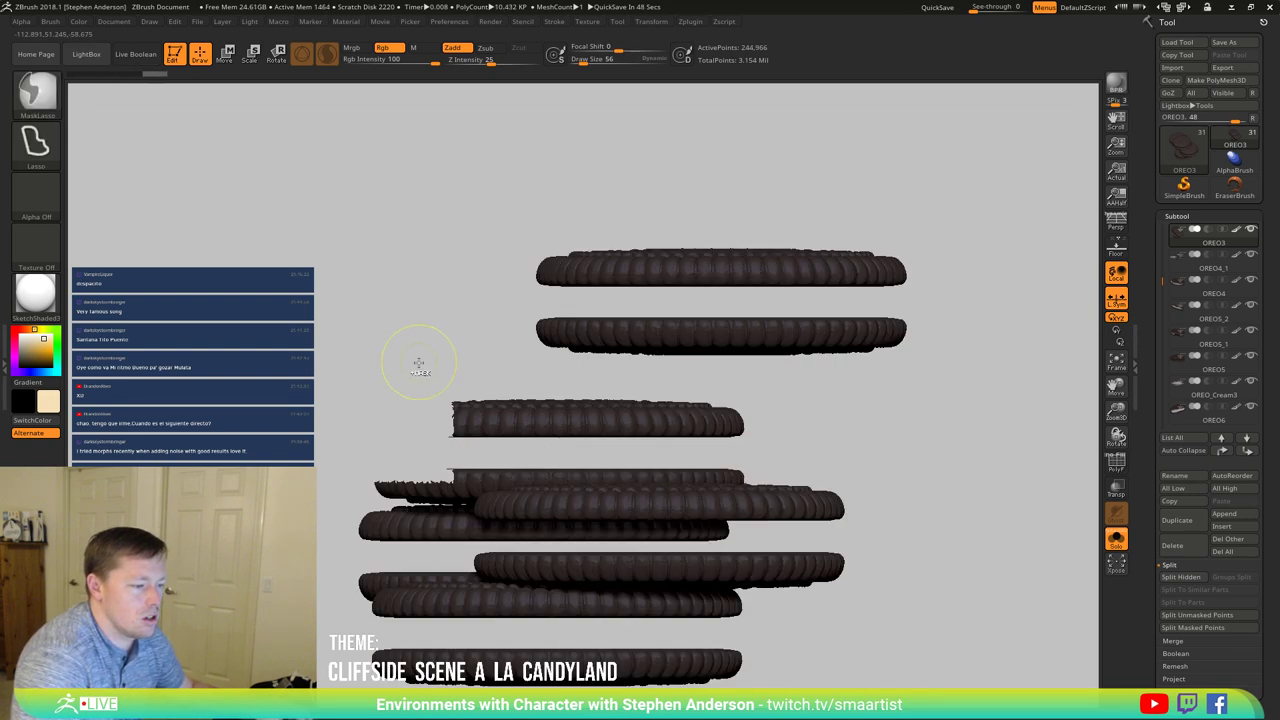
pyautogui.hotkey('ctrl', 'z')
pyautogui.hotkey('ctrl', 'z')
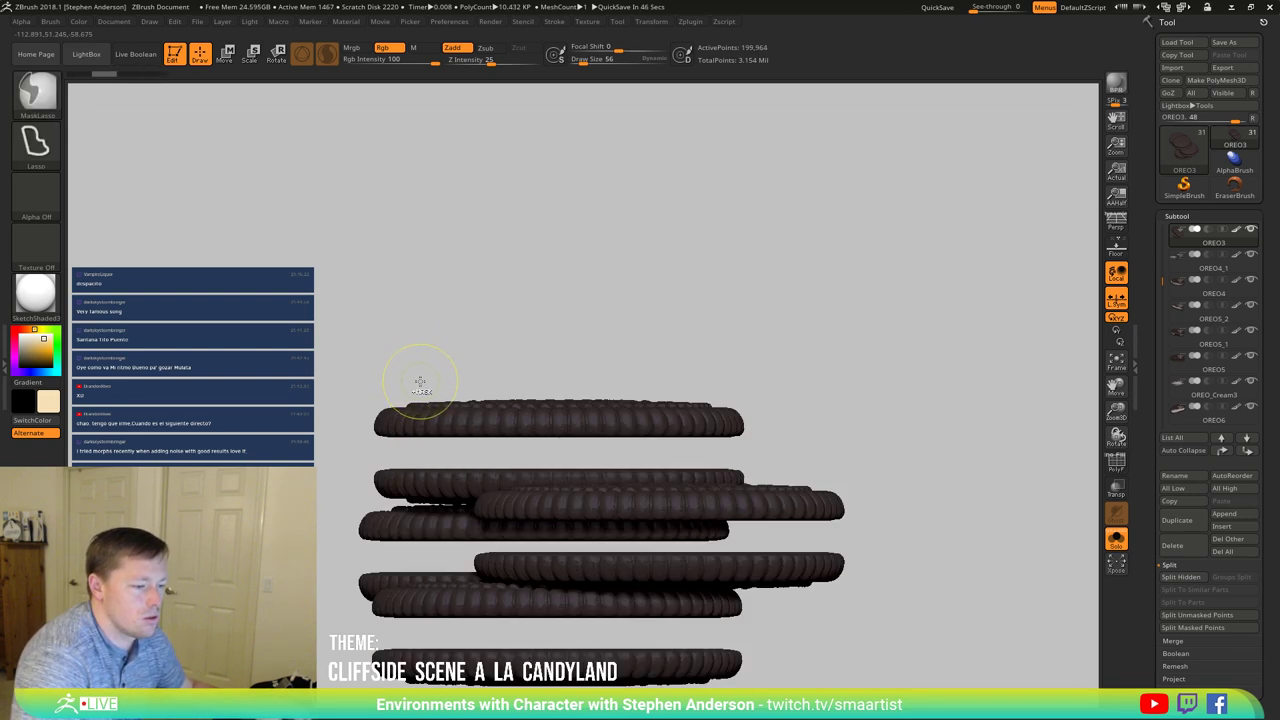
# Step: Unhide all wafers in OREO3 and give each one its own polygroup with Auto Groups
pyautogui.keyDown('ctrl'); pyautogui.keyDown('shift'); pyautogui.click(980, 545); pyautogui.keyUp('shift'); pyautogui.keyUp('ctrl')
pyautogui.scroll(-5, 1188, 608)
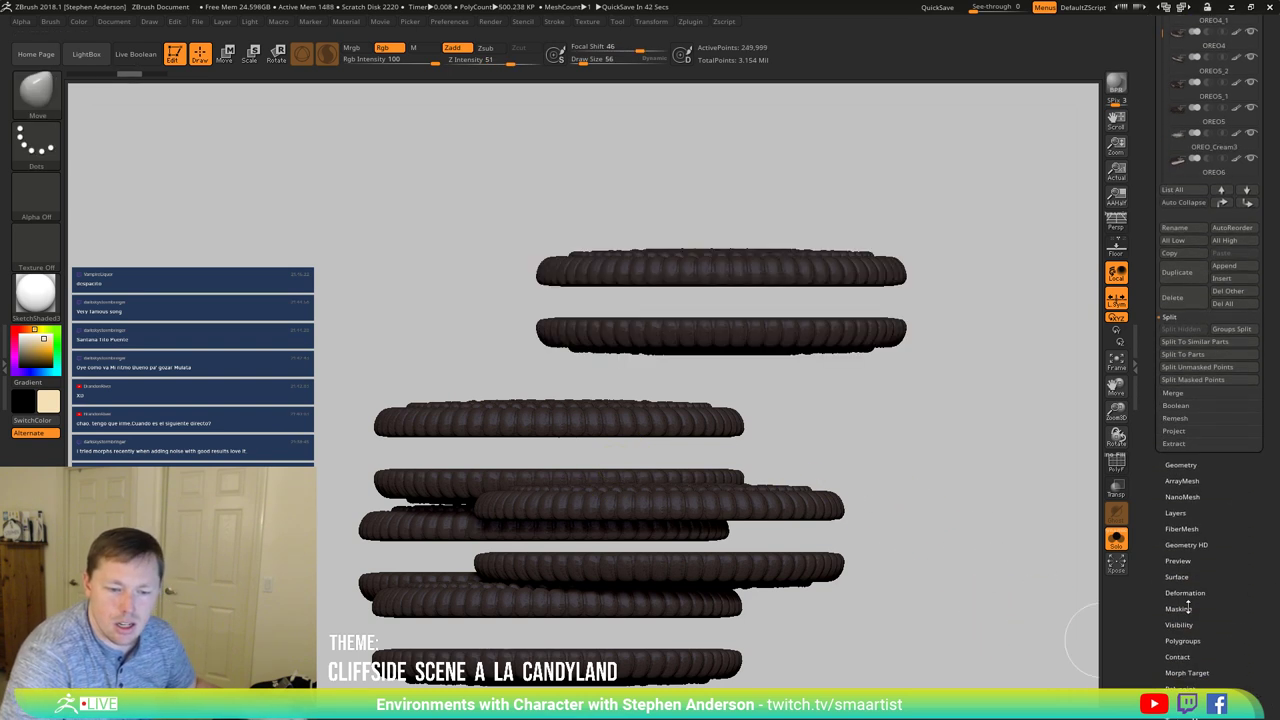
pyautogui.click(1180, 645)
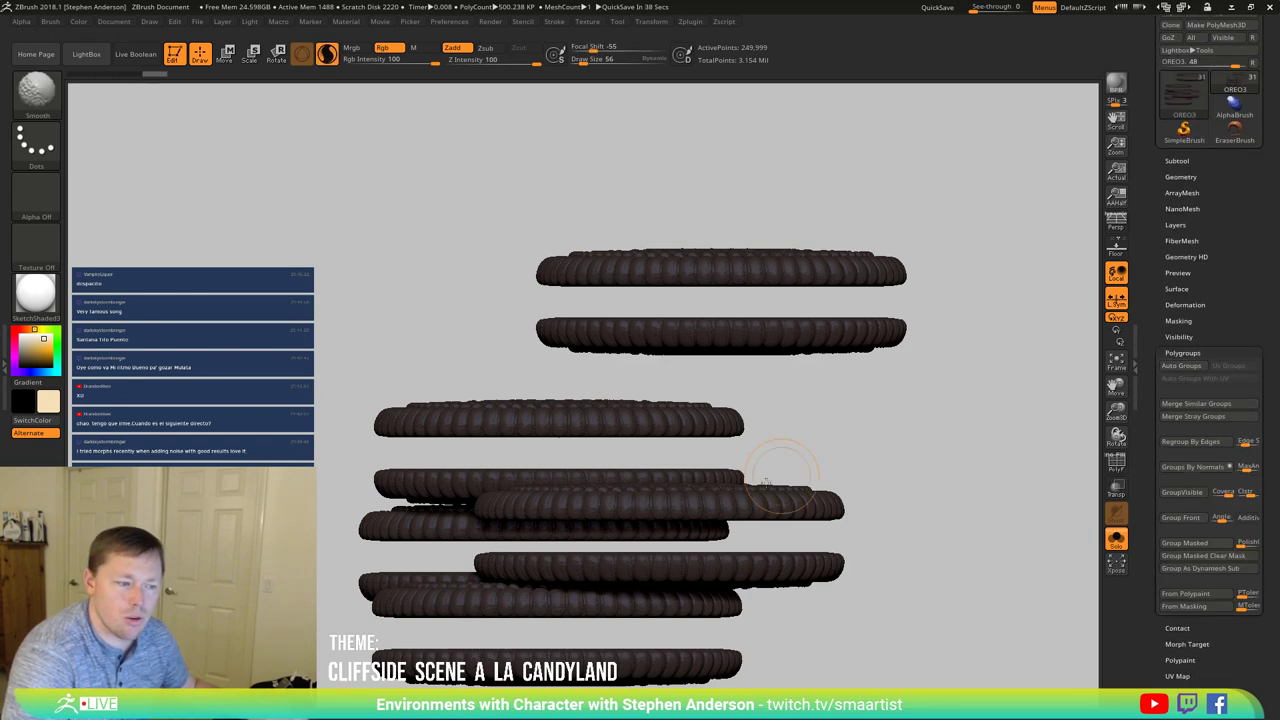
pyautogui.click(1185, 366)
# Step: Hide the third and fourth cookies' intact wafers in OREO3 and bring the rest of the scene back into view
pyautogui.keyDown('ctrl'); pyautogui.keyDown('shift'); pyautogui.click(628, 266); pyautogui.keyUp('shift'); pyautogui.keyUp('ctrl')
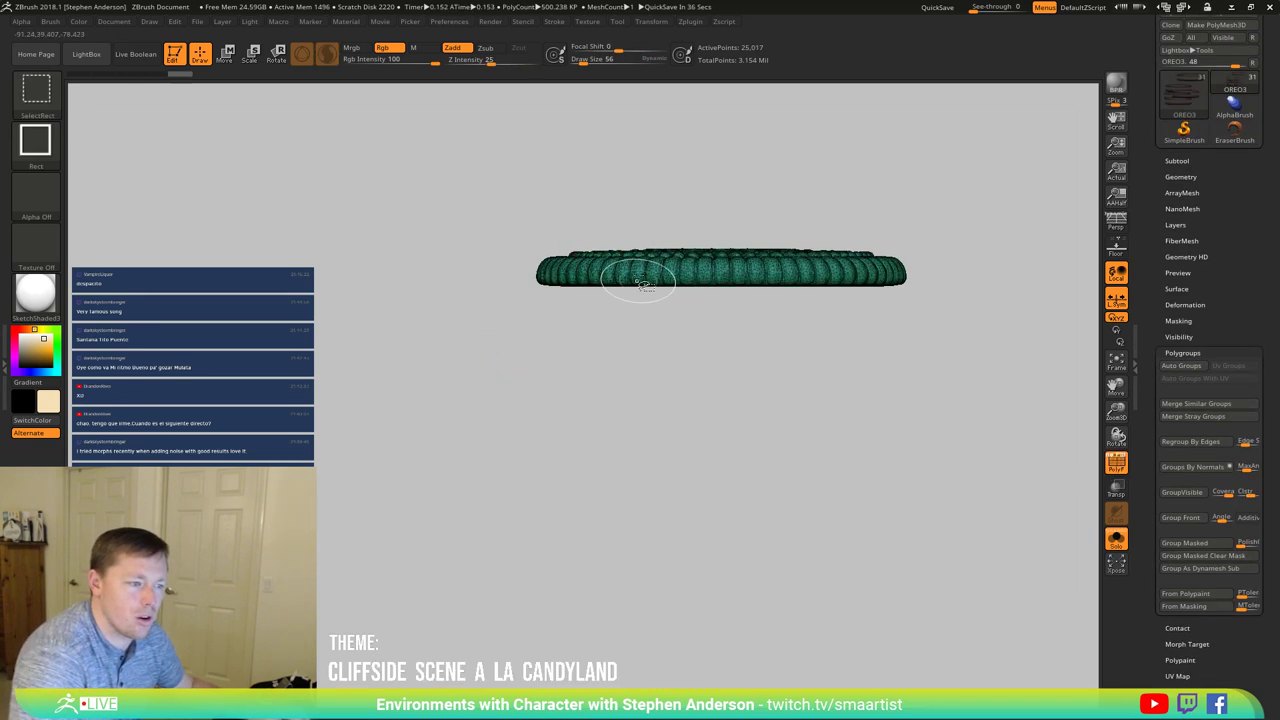
pyautogui.keyDown('ctrl'); pyautogui.keyDown('shift'); pyautogui.click(639, 283); pyautogui.keyUp('shift'); pyautogui.keyUp('ctrl')
pyautogui.keyDown('ctrl'); pyautogui.keyDown('shift'); pyautogui.click(648, 333); pyautogui.keyUp('shift'); pyautogui.keyUp('ctrl')
pyautogui.keyDown('ctrl'); pyautogui.keyDown('alt'); pyautogui.keyDown('shift'); pyautogui.click(490, 425); pyautogui.keyUp('shift'); pyautogui.keyUp('alt'); pyautogui.keyUp('ctrl')
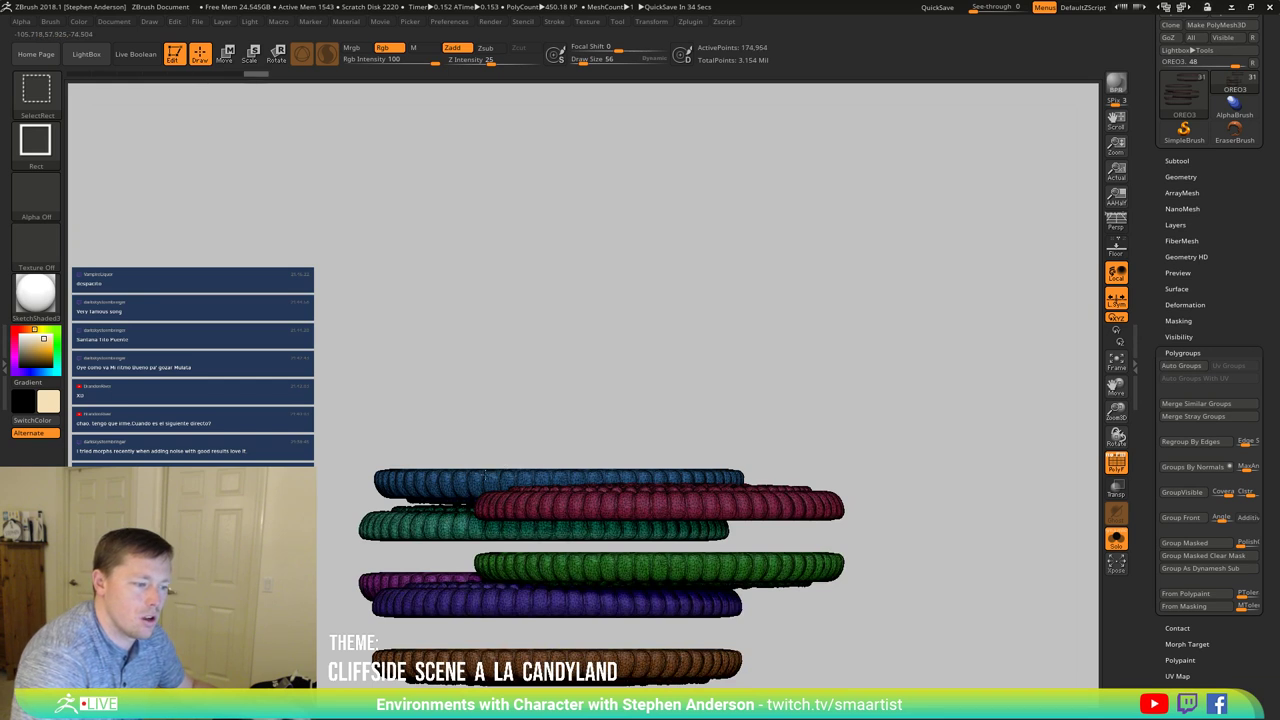
pyautogui.keyDown('ctrl'); pyautogui.keyDown('alt'); pyautogui.keyDown('shift'); pyautogui.click(505, 485); pyautogui.keyUp('shift'); pyautogui.keyUp('alt'); pyautogui.keyUp('ctrl')
pyautogui.click(1117, 545)
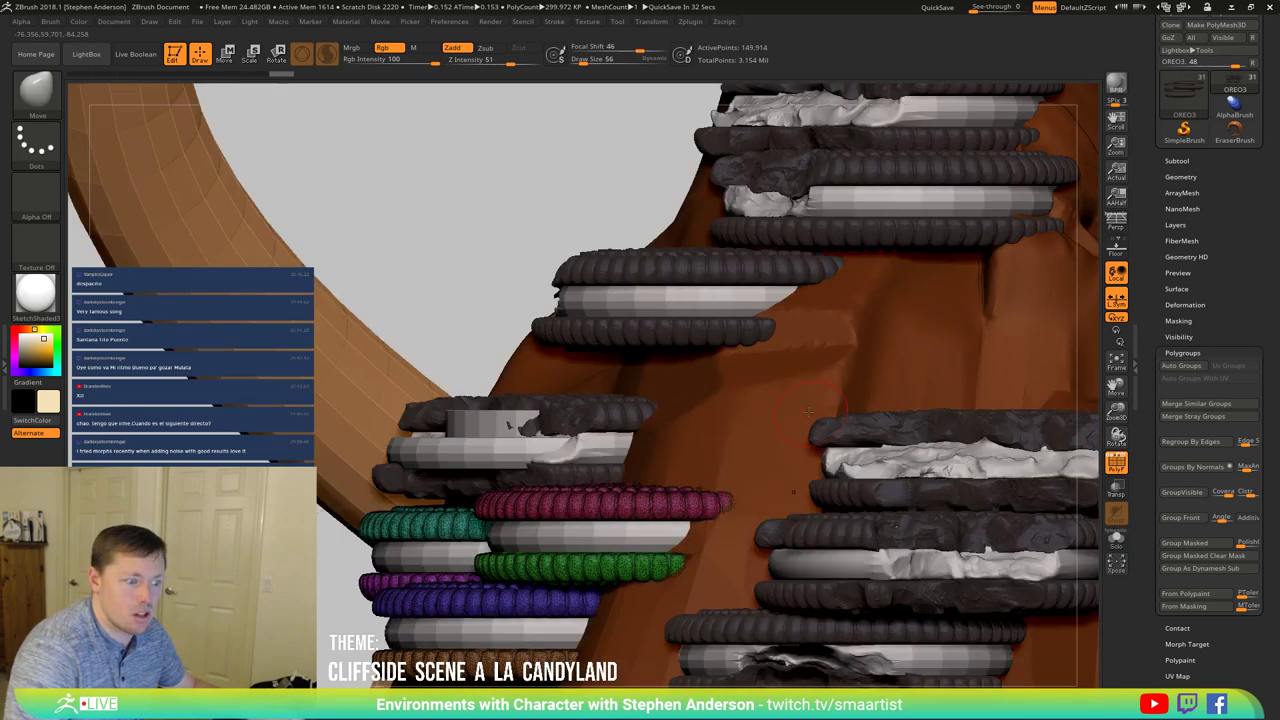
# Step: Isolate the cream discs in OREO4_1, unhide them all and split them into separate polygroups with Auto Groups
pyautogui.moveTo(666, 450); pyautogui.dragTo(488, 443)
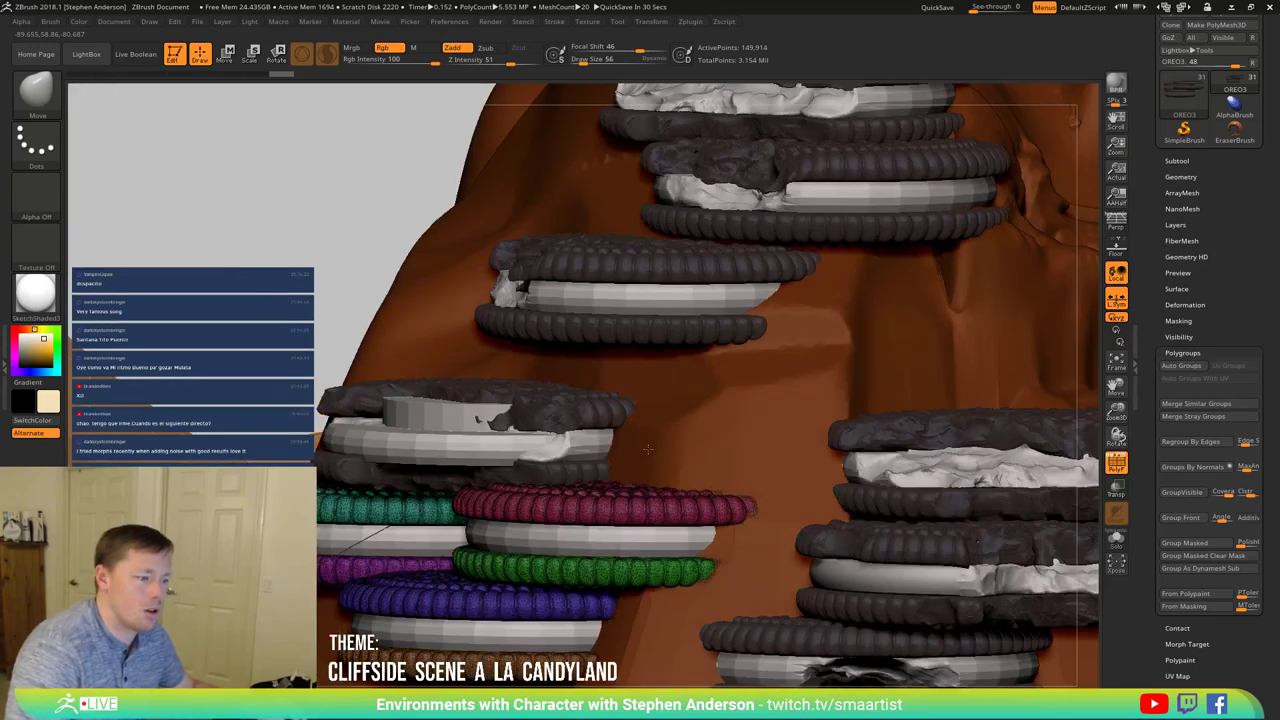
pyautogui.keyDown('alt'); pyautogui.click(426, 444); pyautogui.keyUp('alt')
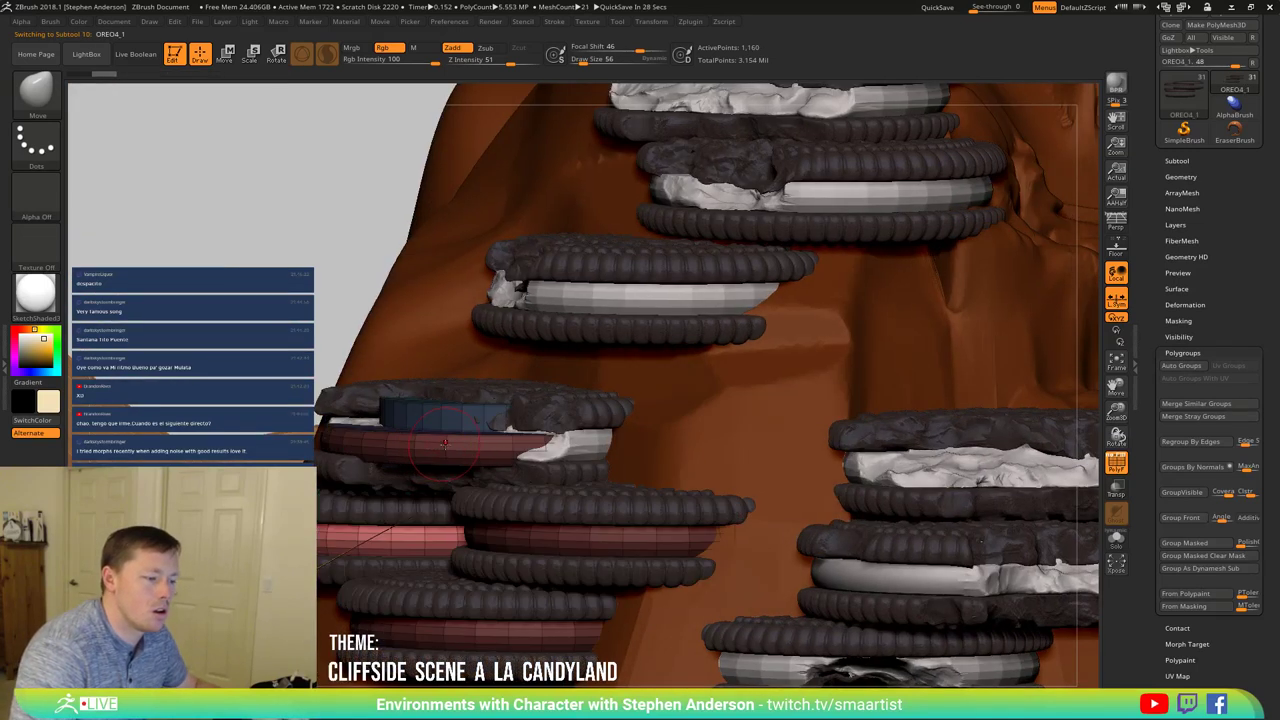
pyautogui.hotkey('shift', 'f')
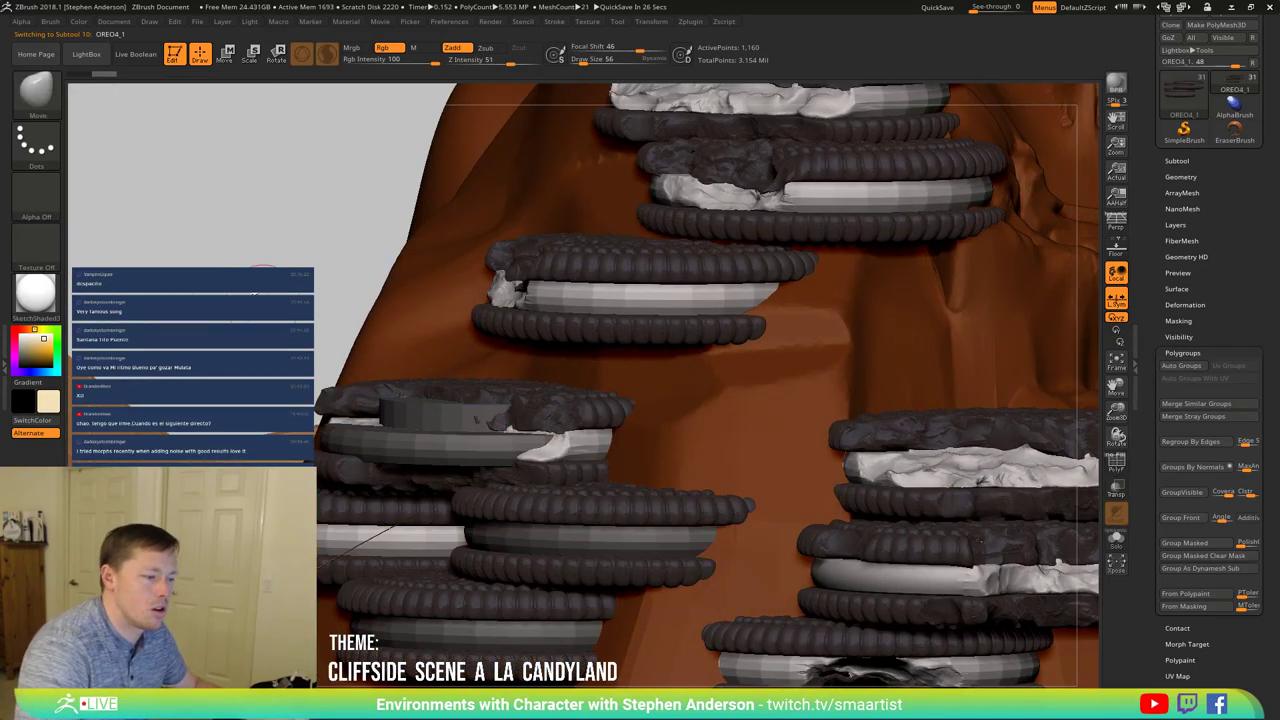
pyautogui.hotkey('shift', 'f')
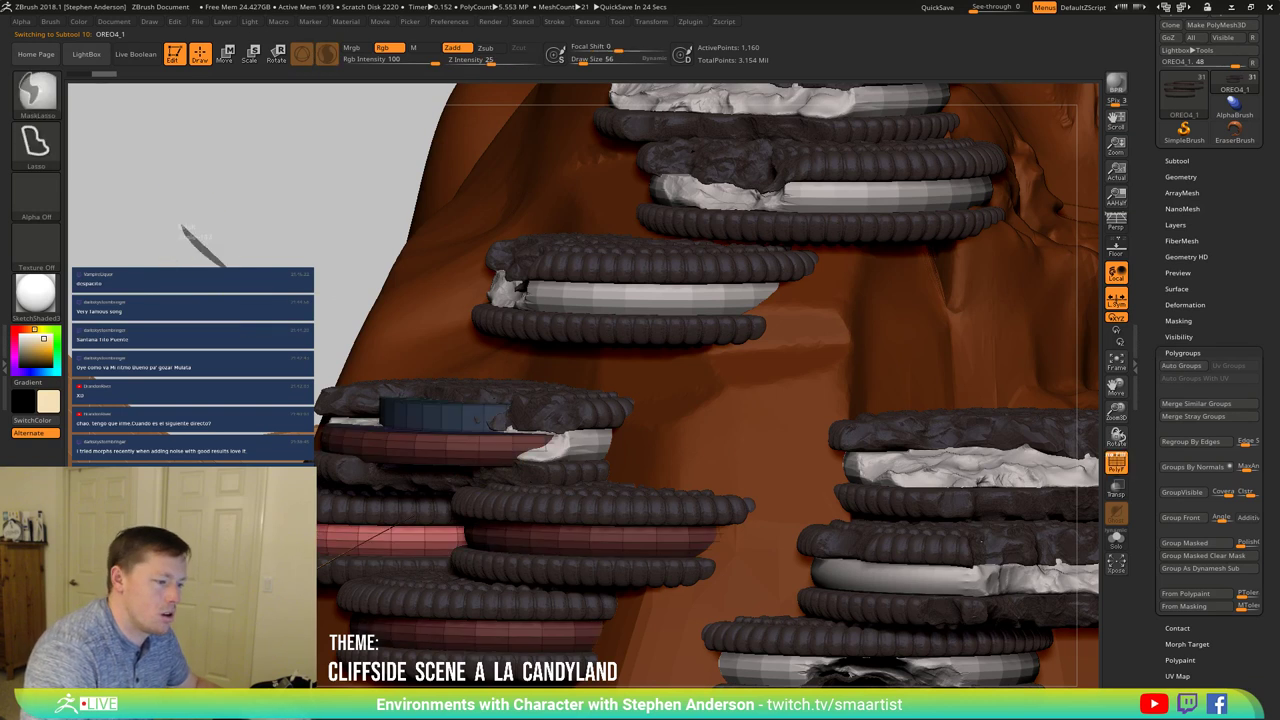
pyautogui.click(1117, 542)
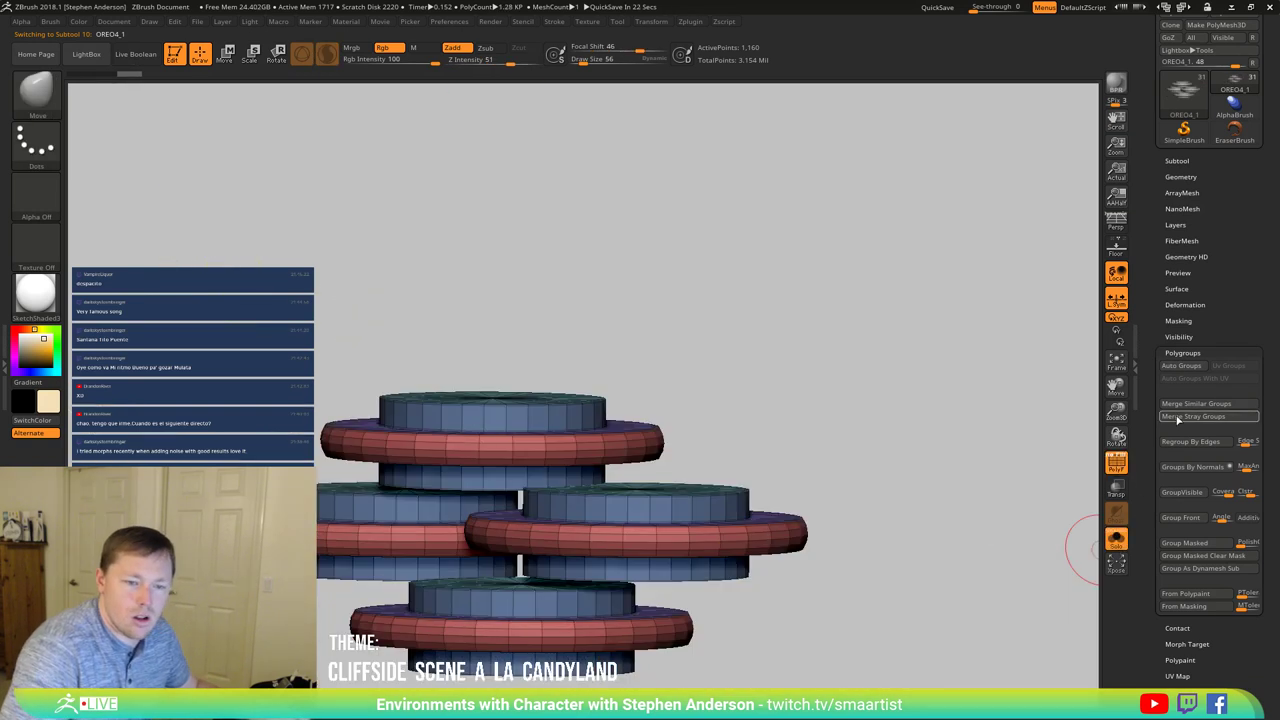
pyautogui.keyDown('ctrl'); pyautogui.keyDown('shift'); pyautogui.click(850, 463); pyautogui.keyUp('shift'); pyautogui.keyUp('ctrl')
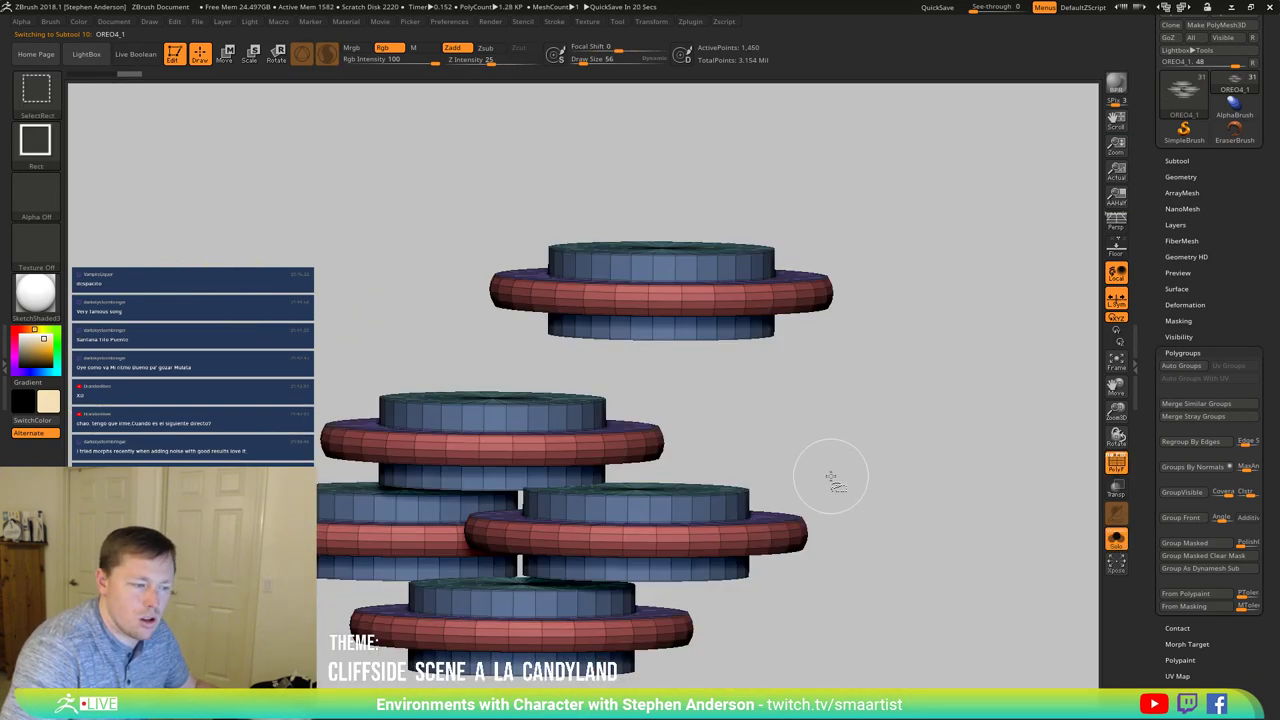
pyautogui.click(1185, 368)
# Step: Hide the third and fourth cookies' intact cream discs in OREO4_1, then show the whole scene without the polyframe
pyautogui.moveTo(722, 392)
pyautogui.mouseDown()
pyautogui.moveTo(711, 388)
pyautogui.moveTo(726, 387)
pyautogui.mouseUp()
pyautogui.keyDown('ctrl'); pyautogui.keyDown('shift'); pyautogui.click(740, 313); pyautogui.keyUp('shift'); pyautogui.keyUp('ctrl')
pyautogui.keyDown('ctrl'); pyautogui.keyDown('shift'); pyautogui.click(623, 320); pyautogui.keyUp('shift'); pyautogui.keyUp('ctrl')
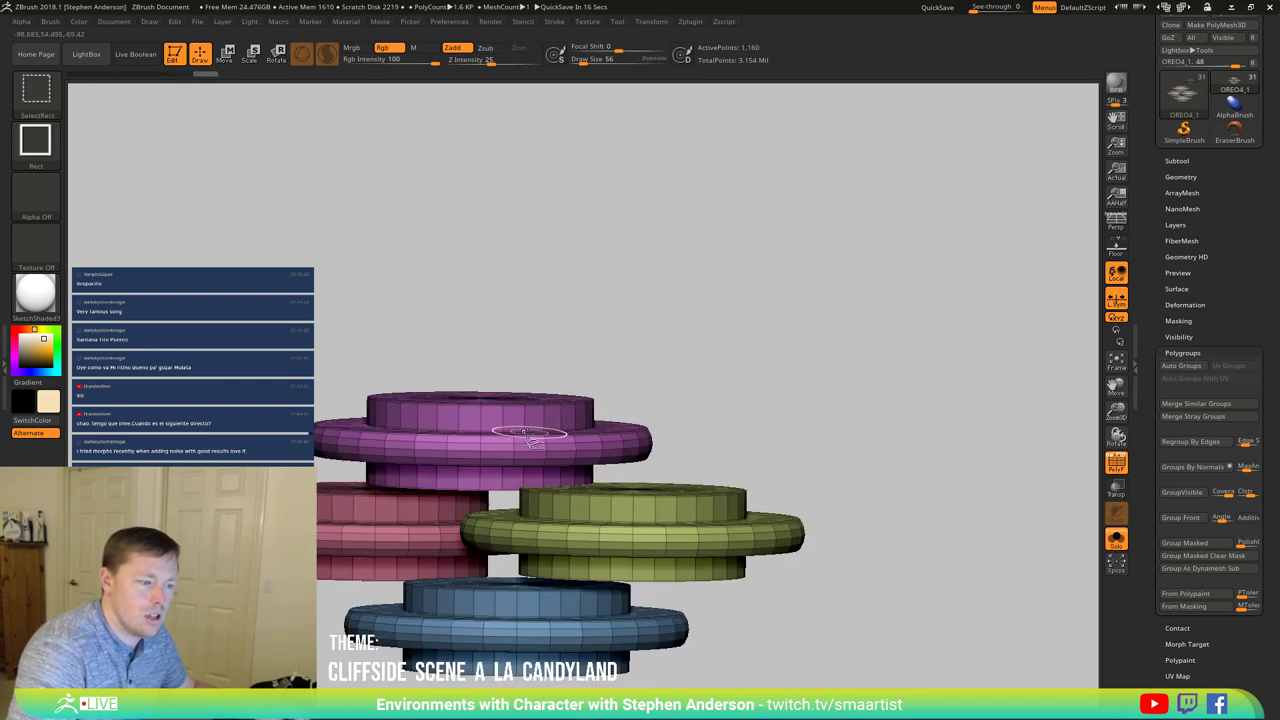
pyautogui.keyDown('ctrl'); pyautogui.keyDown('shift'); pyautogui.click(530, 437); pyautogui.keyUp('shift'); pyautogui.keyUp('ctrl')
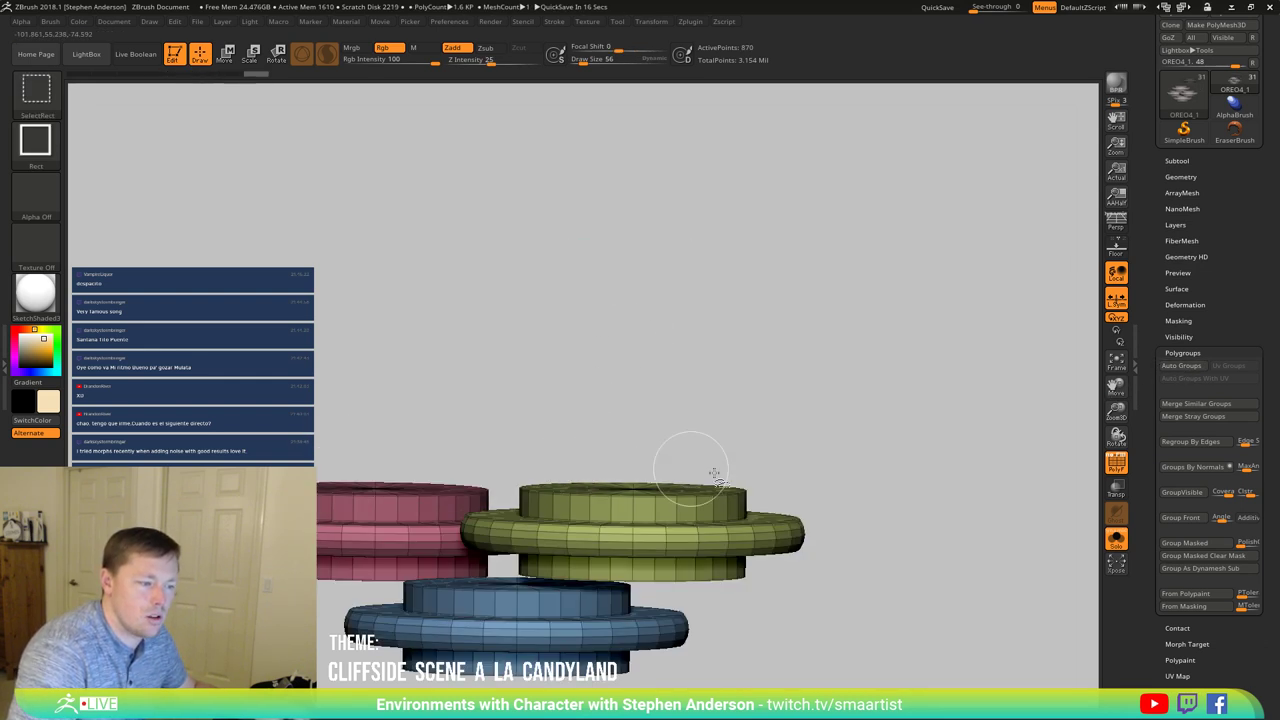
pyautogui.click(1116, 540)
pyautogui.keyDown('ctrl'); pyautogui.moveTo(836, 501); pyautogui.dragTo(811, 466, button='right'); pyautogui.keyUp('ctrl')
pyautogui.hotkey('shift', 'f')
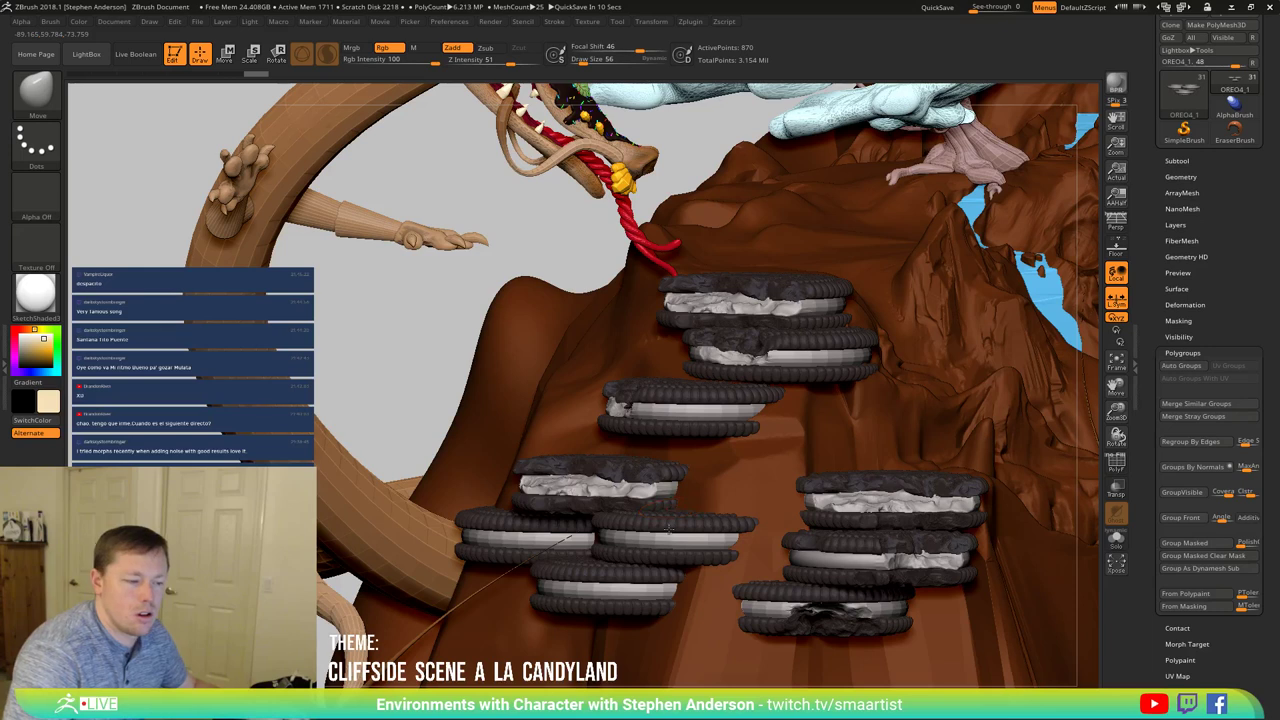
# Step: Select the fourth step's bitten cookie in OREO8 and rotate it in place to vary its bite direction
pyautogui.moveTo(668, 528); pyautogui.dragTo(675, 529, button='right')
pyautogui.keyDown('ctrl'); pyautogui.moveTo(675, 465); pyautogui.dragTo(695, 405, button='right'); pyautogui.keyUp('ctrl')
pyautogui.moveTo(774, 508)
pyautogui.mouseDown(button='right')
pyautogui.moveTo(771, 553)
pyautogui.moveTo(730, 560)
pyautogui.moveTo(770, 545)
pyautogui.mouseUp(button='right')
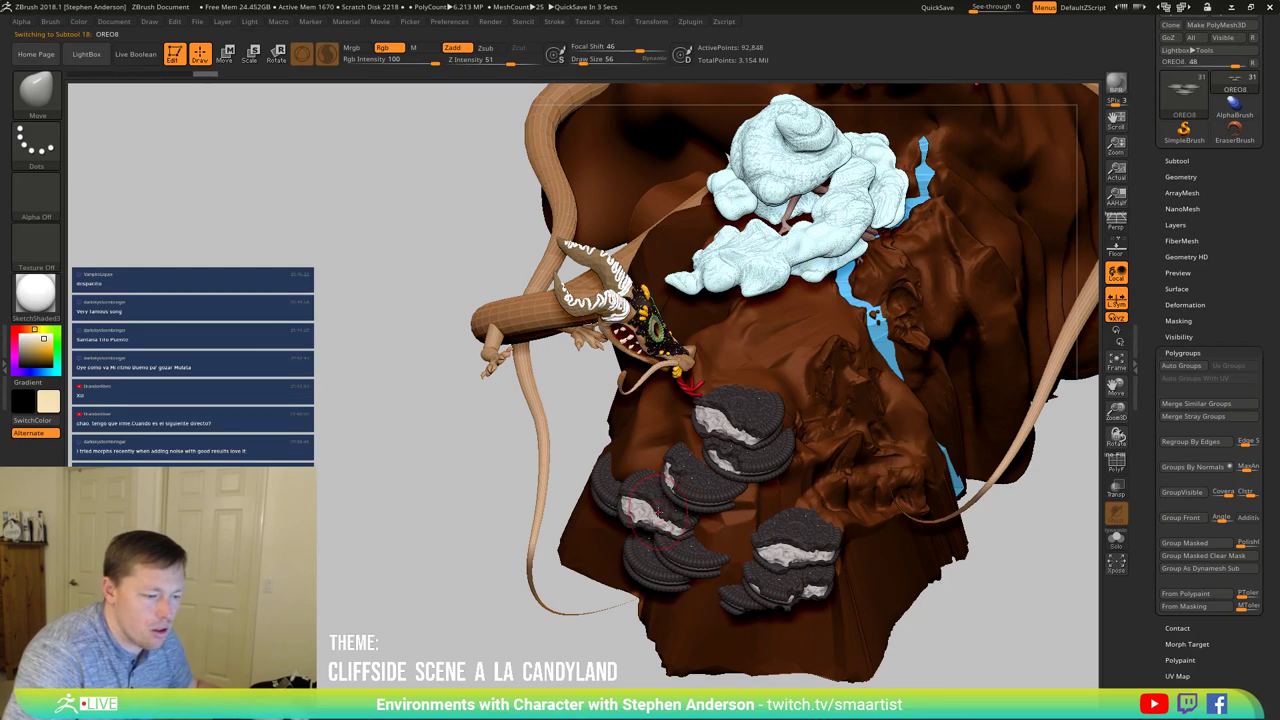
pyautogui.press('e')
pyautogui.moveTo(668, 541); pyautogui.dragTo(630, 538)
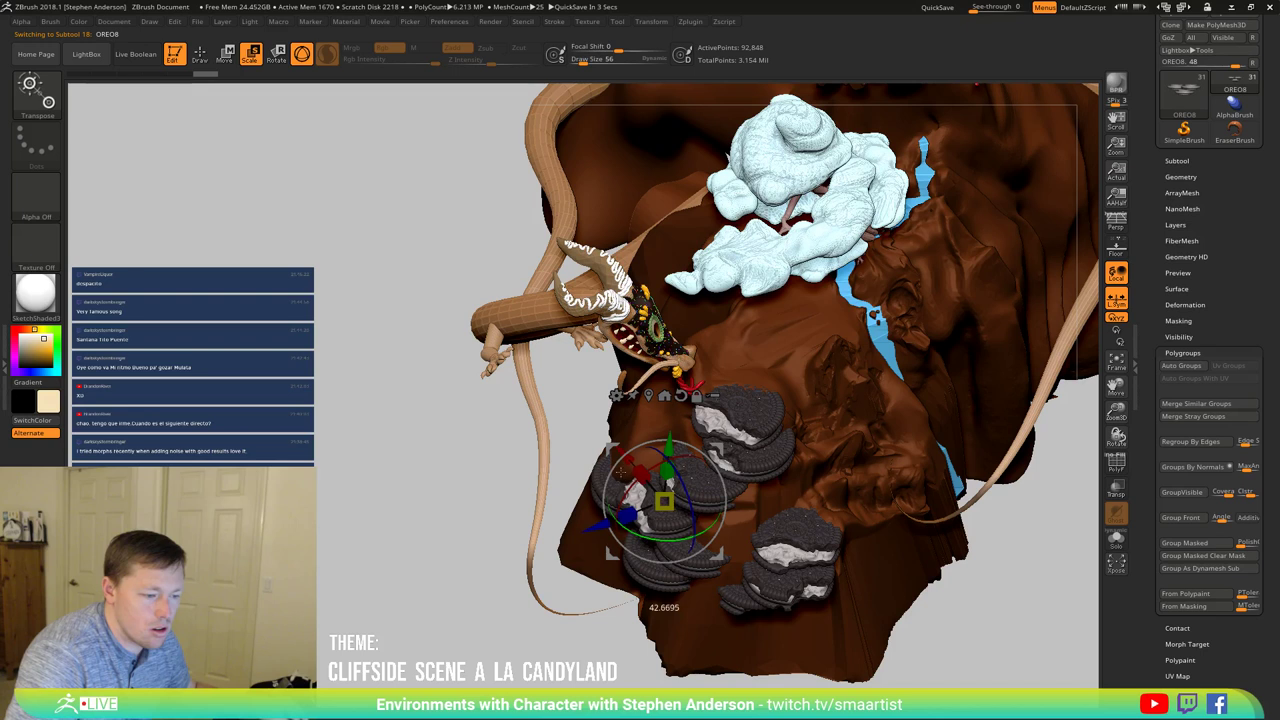
pyautogui.moveTo(625, 472); pyautogui.dragTo(682, 509)
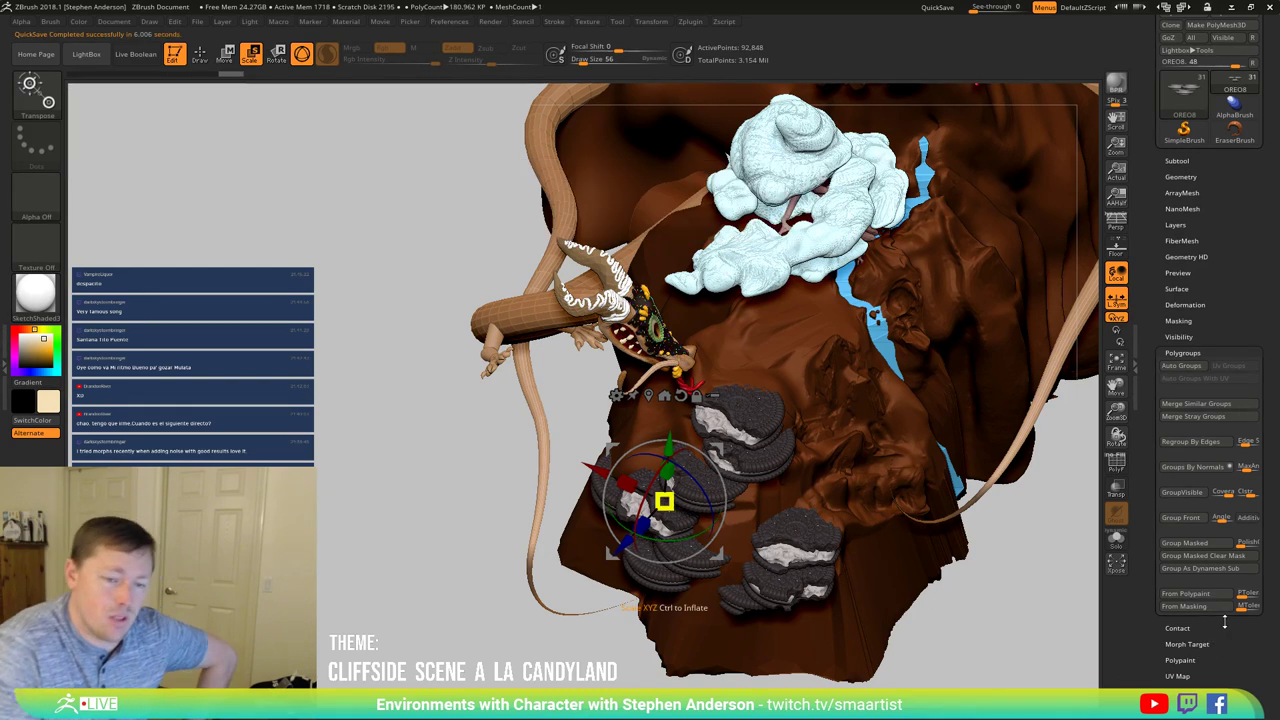
# Step: Mirror the OREO8 cookie with Deformation, then centre the gizmo on the mesh and move it back onto the fourth step
pyautogui.click(1185, 304)
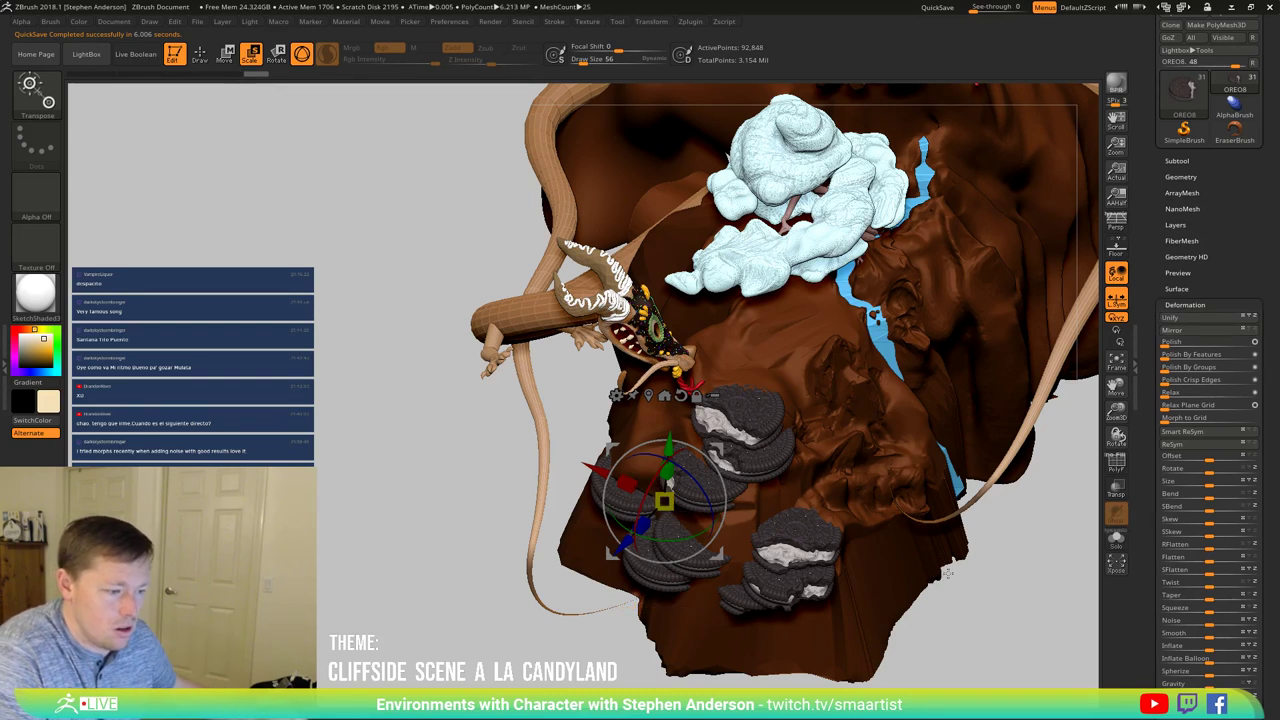
pyautogui.moveTo(591, 470); pyautogui.dragTo(467, 412)
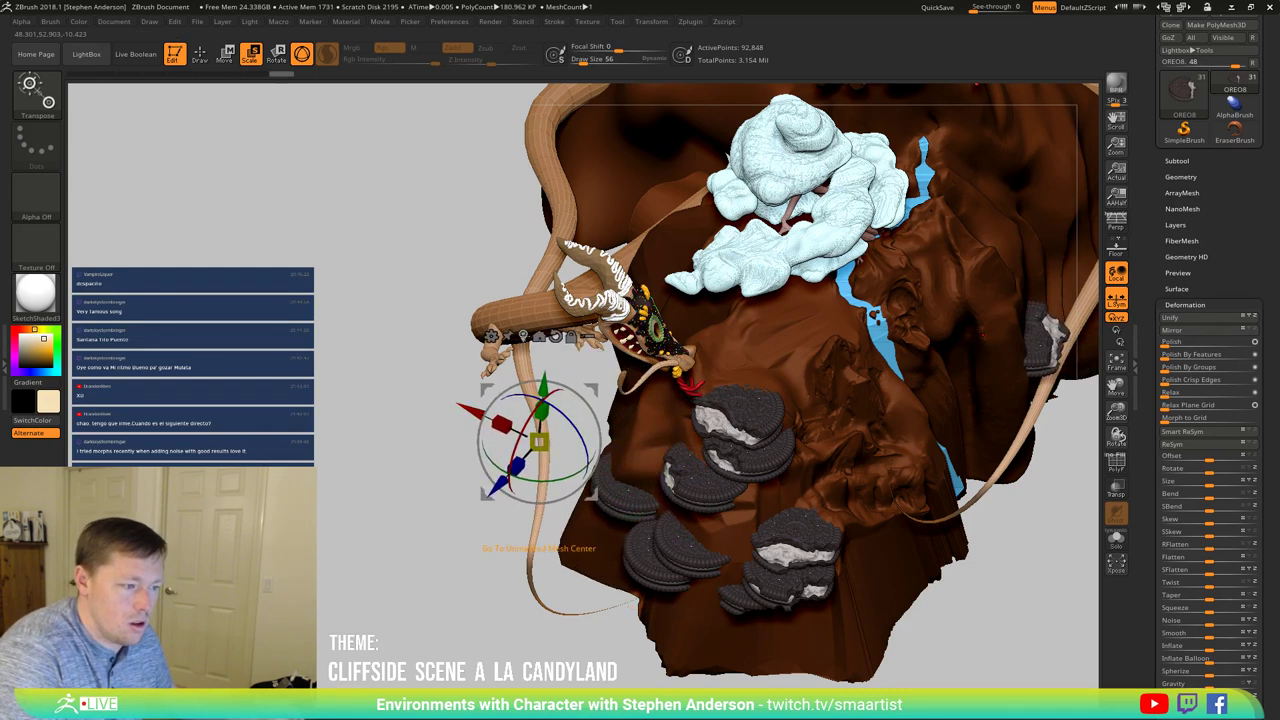
pyautogui.click(523, 337)
pyautogui.moveTo(984, 387); pyautogui.dragTo(626, 470)
pyautogui.moveTo(698, 538); pyautogui.dragTo(741, 492, button='right')
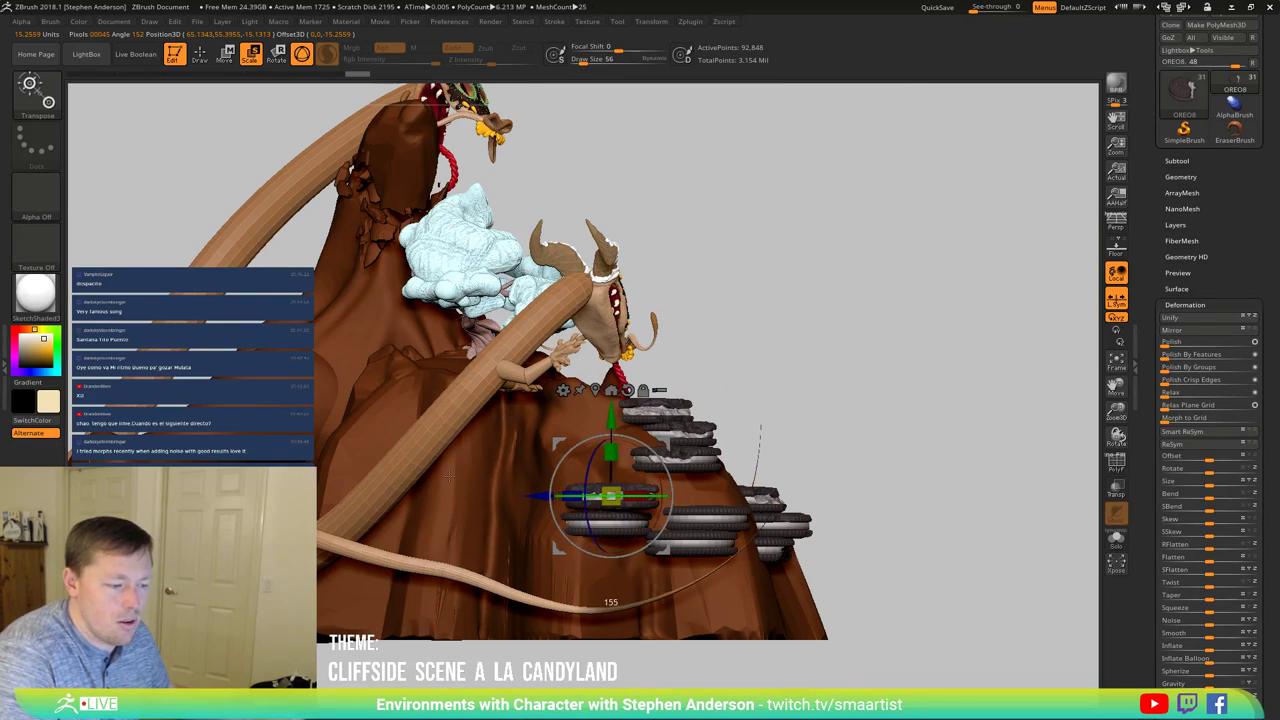
# Step: Fine-tune the position and rotation of the mirrored OREO8 cookie so it sits on the fourth step from above and the side
pyautogui.moveTo(722, 472); pyautogui.dragTo(660, 588, button='right')
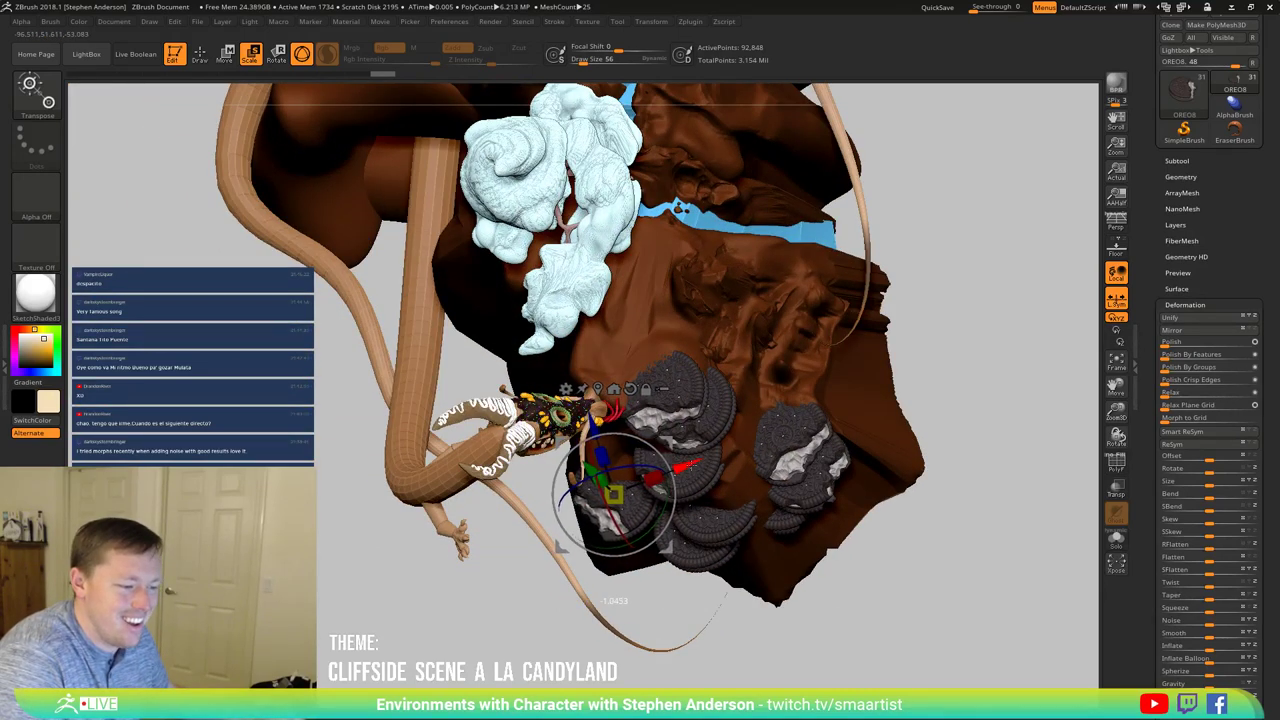
pyautogui.moveTo(594, 419); pyautogui.dragTo(591, 412)
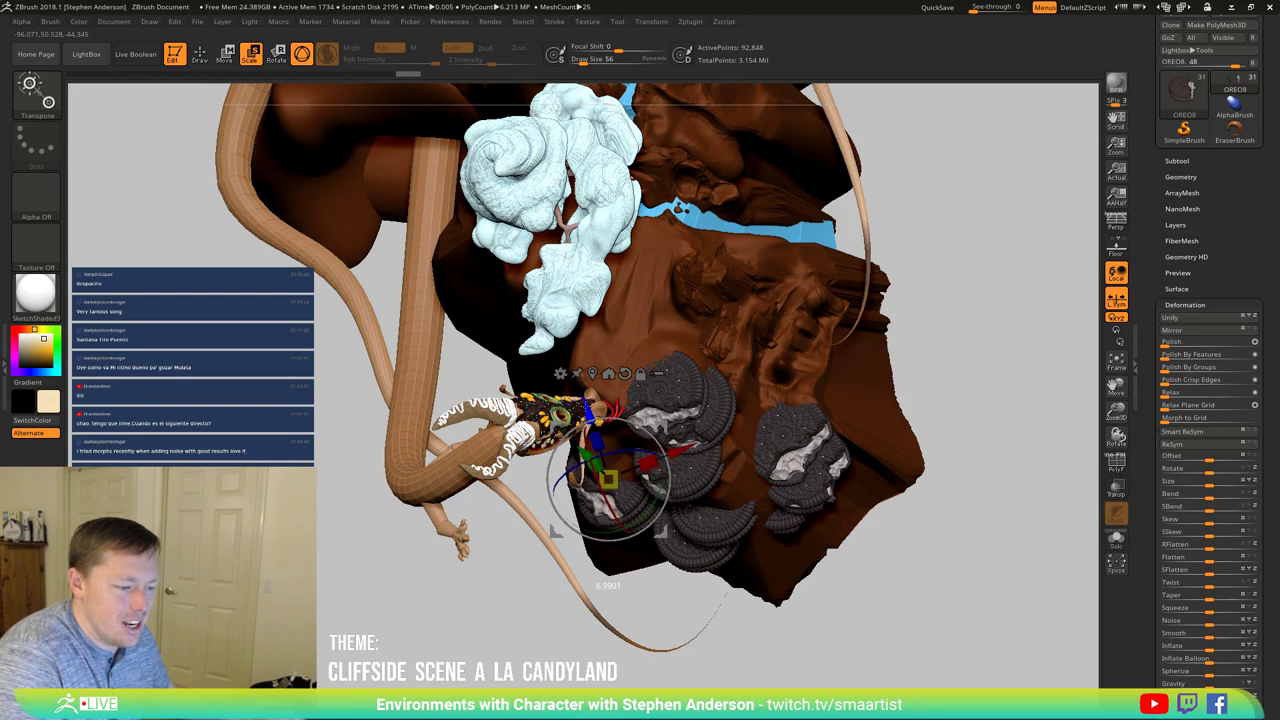
pyautogui.moveTo(722, 474); pyautogui.dragTo(690, 460, button='right')
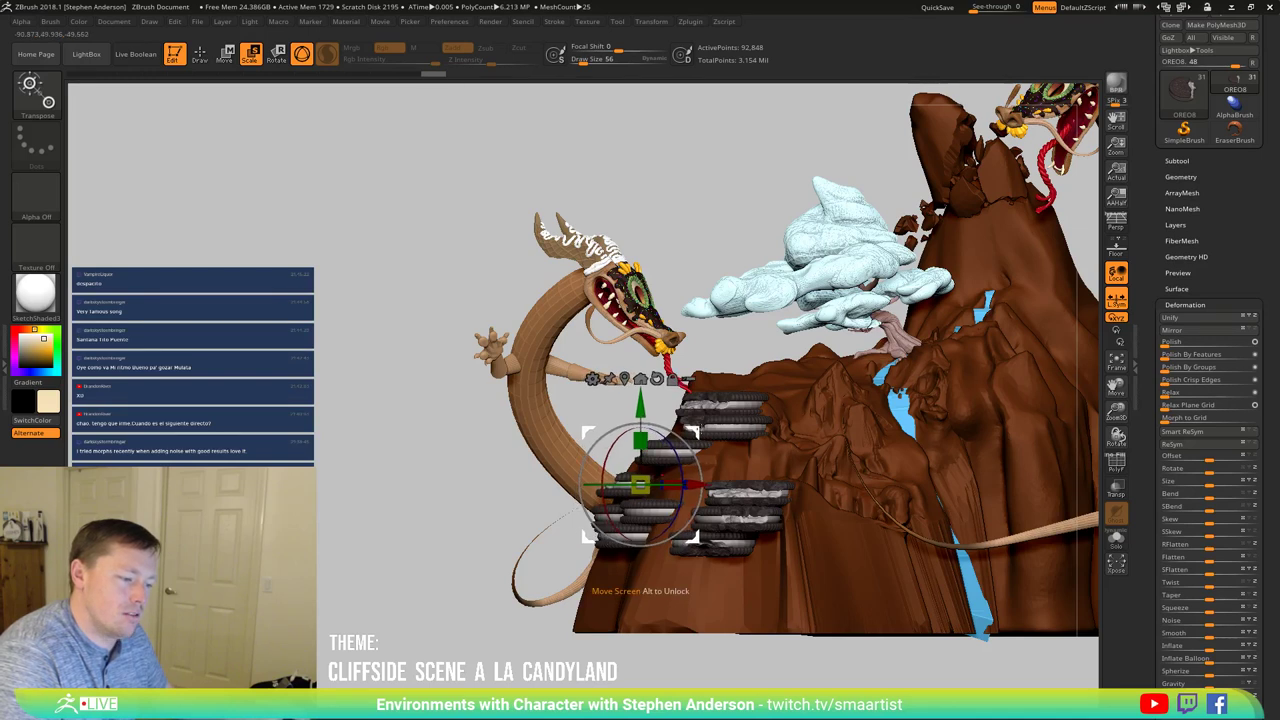
pyautogui.moveTo(640, 580); pyautogui.dragTo(622, 576)
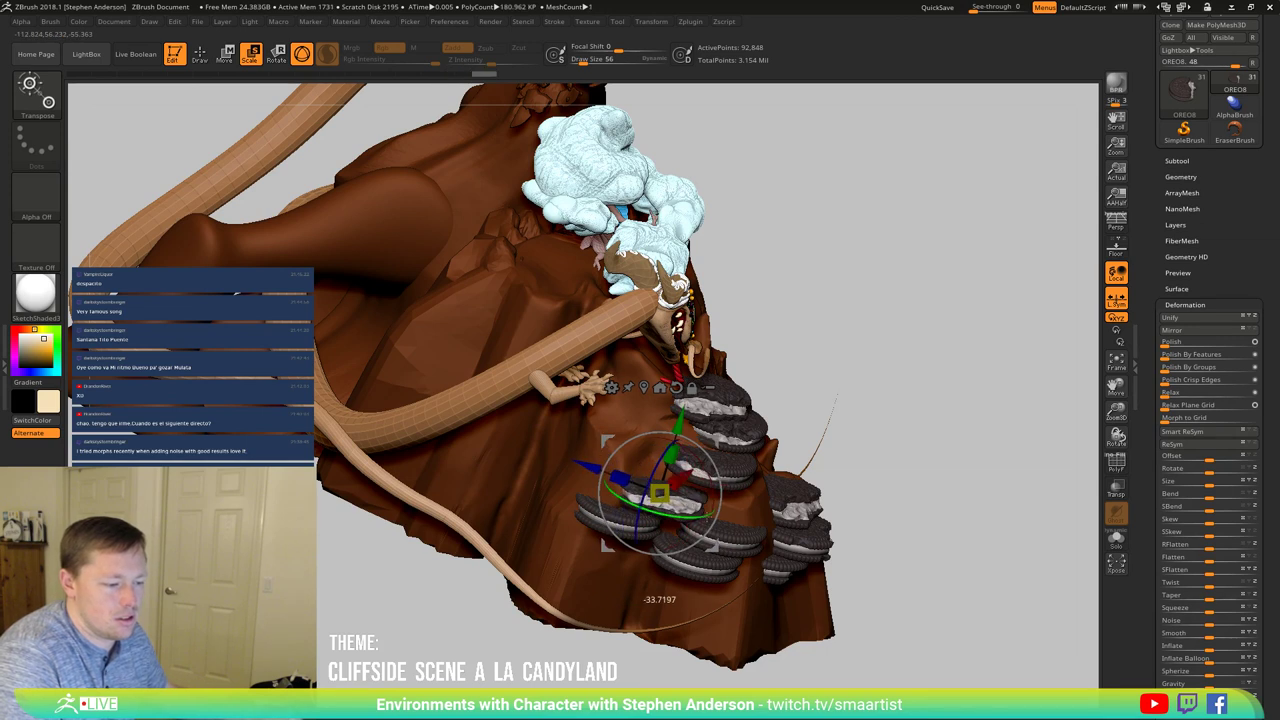
pyautogui.moveTo(710, 516); pyautogui.dragTo(712, 516)
pyautogui.moveTo(900, 490); pyautogui.dragTo(670, 426)
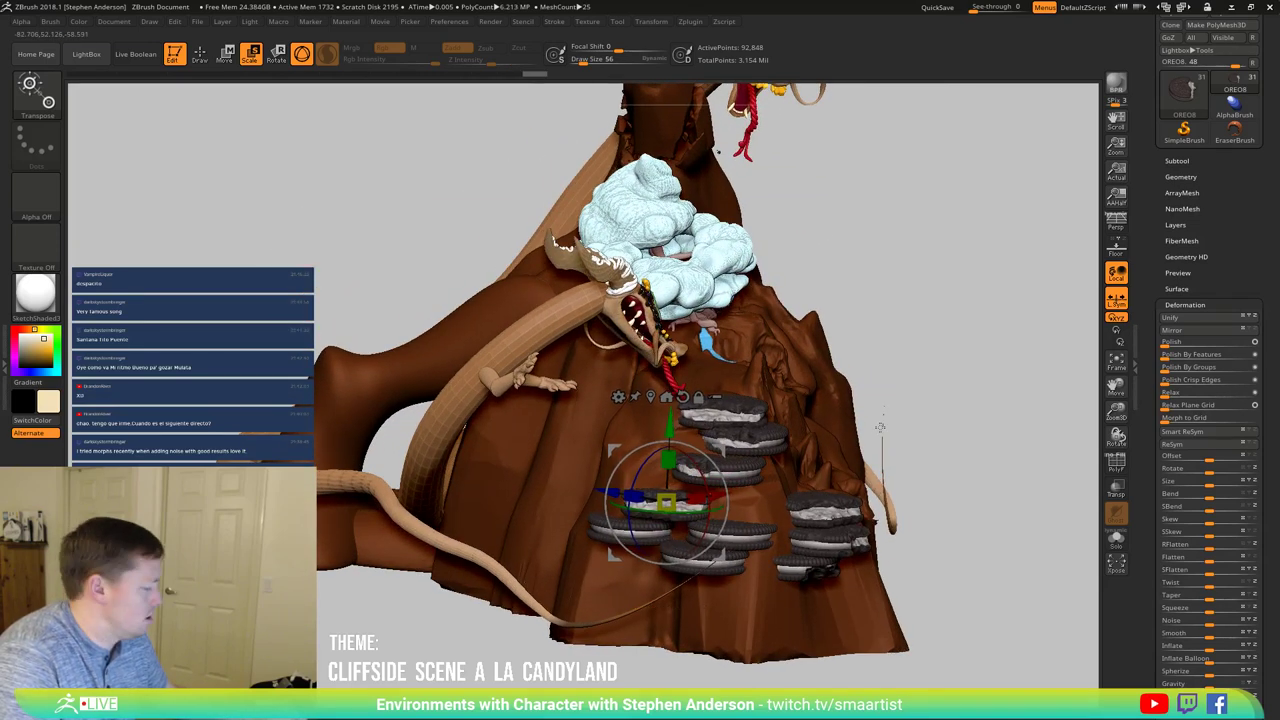
# Step: Return to Draw mode with the Move brush and open the draw size over the OREO8 cookie's bitten cream
pyautogui.press('q')
pyautogui.moveTo(908, 478)
pyautogui.keyDown('ctrl'); pyautogui.mouseDown(button='right')
pyautogui.moveTo(874, 400)
pyautogui.moveTo(670, 412)
pyautogui.mouseUp(button='right'); pyautogui.keyUp('ctrl')
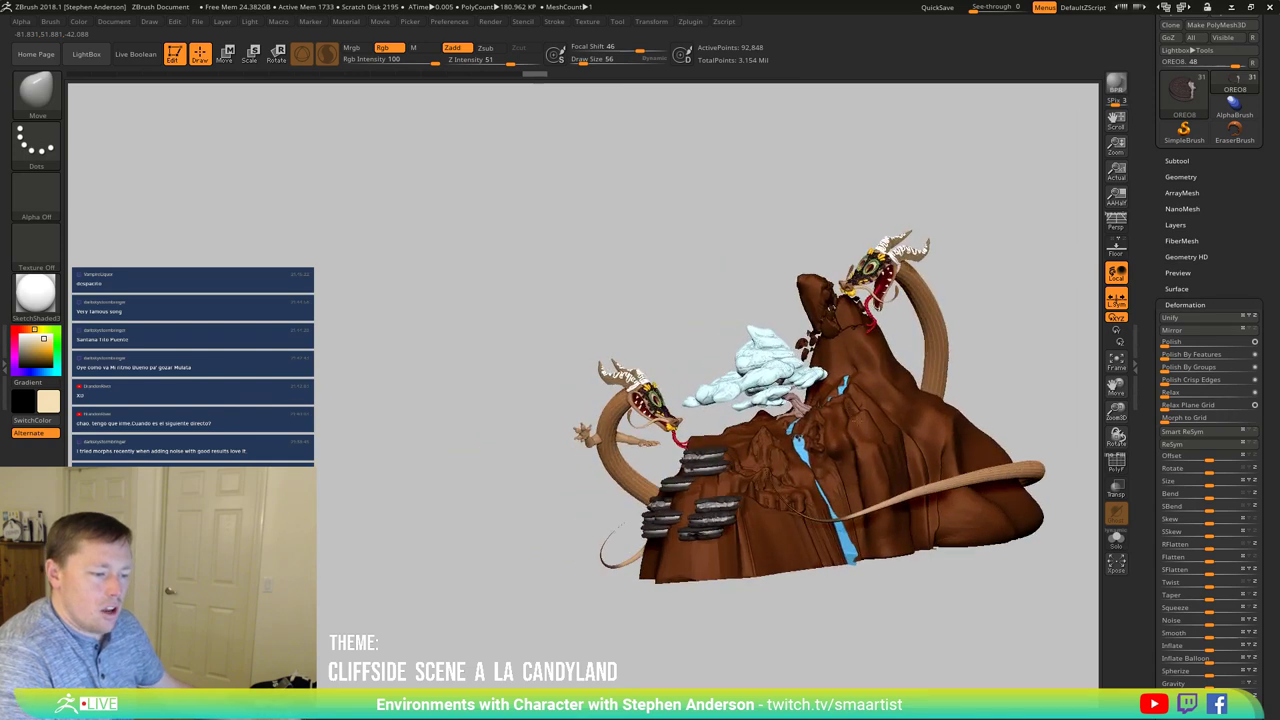
pyautogui.moveTo(900, 400); pyautogui.dragTo(872, 500)
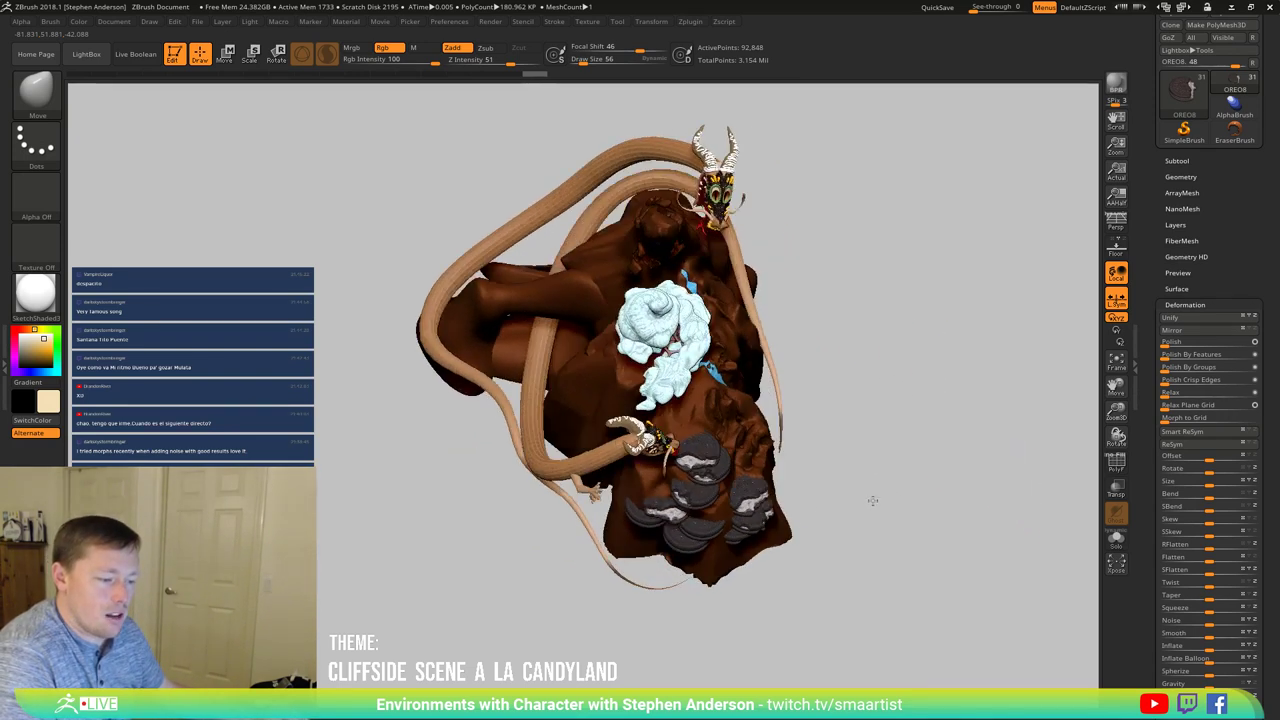
pyautogui.moveTo(873, 501); pyautogui.dragTo(866, 608, button='right')
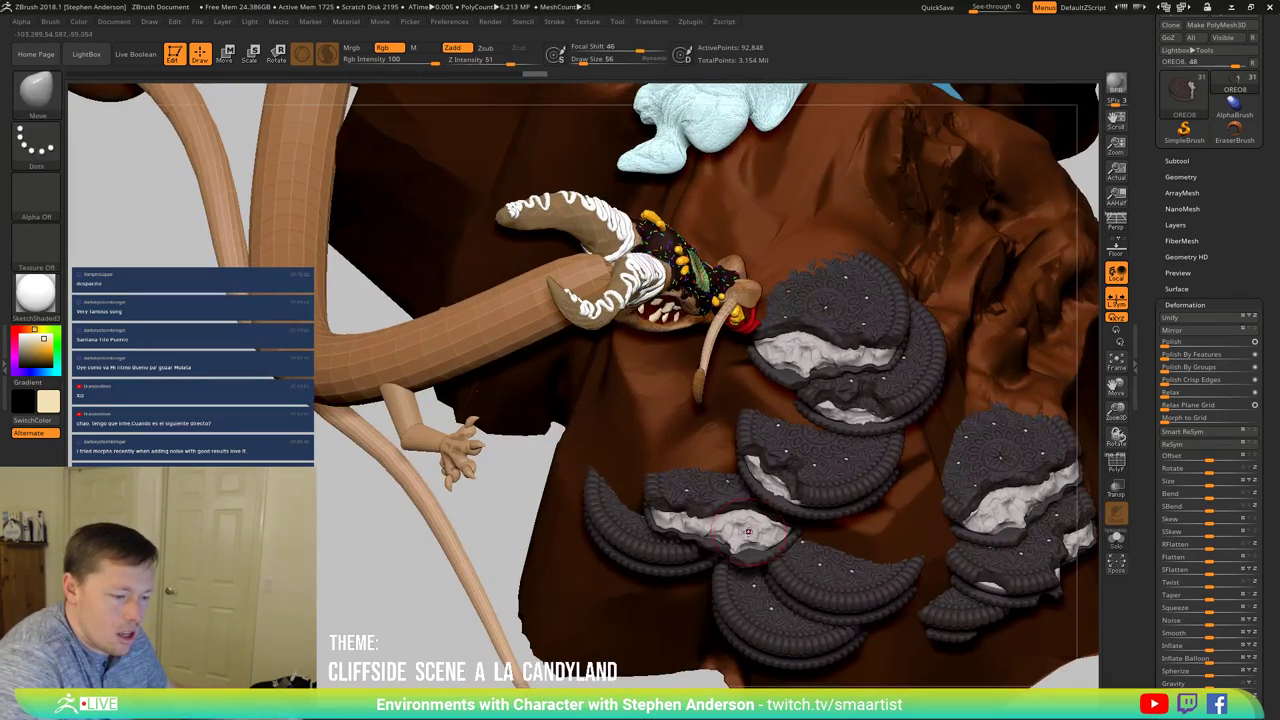
pyautogui.press('s')
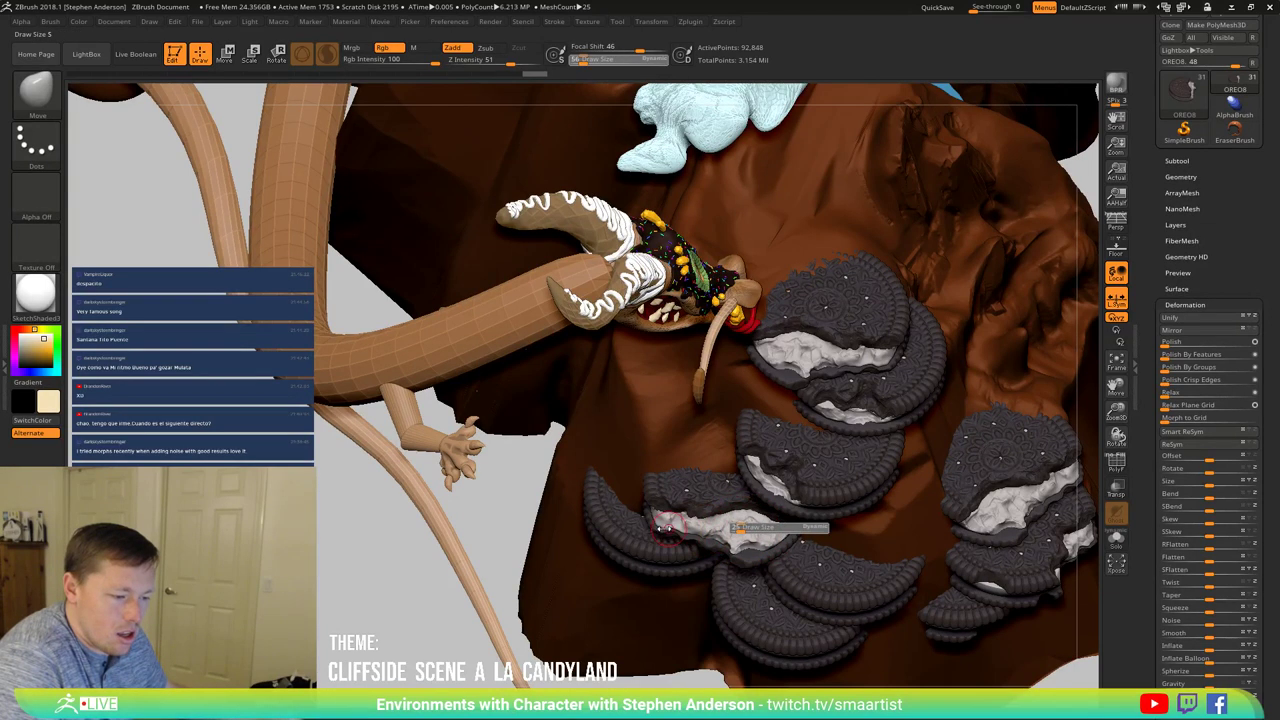
# Step: Build up and smooth the broken edge and cream of the bitten cookie in the lower stack with ClayBuildup
pyautogui.moveTo(638, 530); pyautogui.dragTo(640, 529)
pyautogui.press('b')
pyautogui.press('c')
pyautogui.press('b')
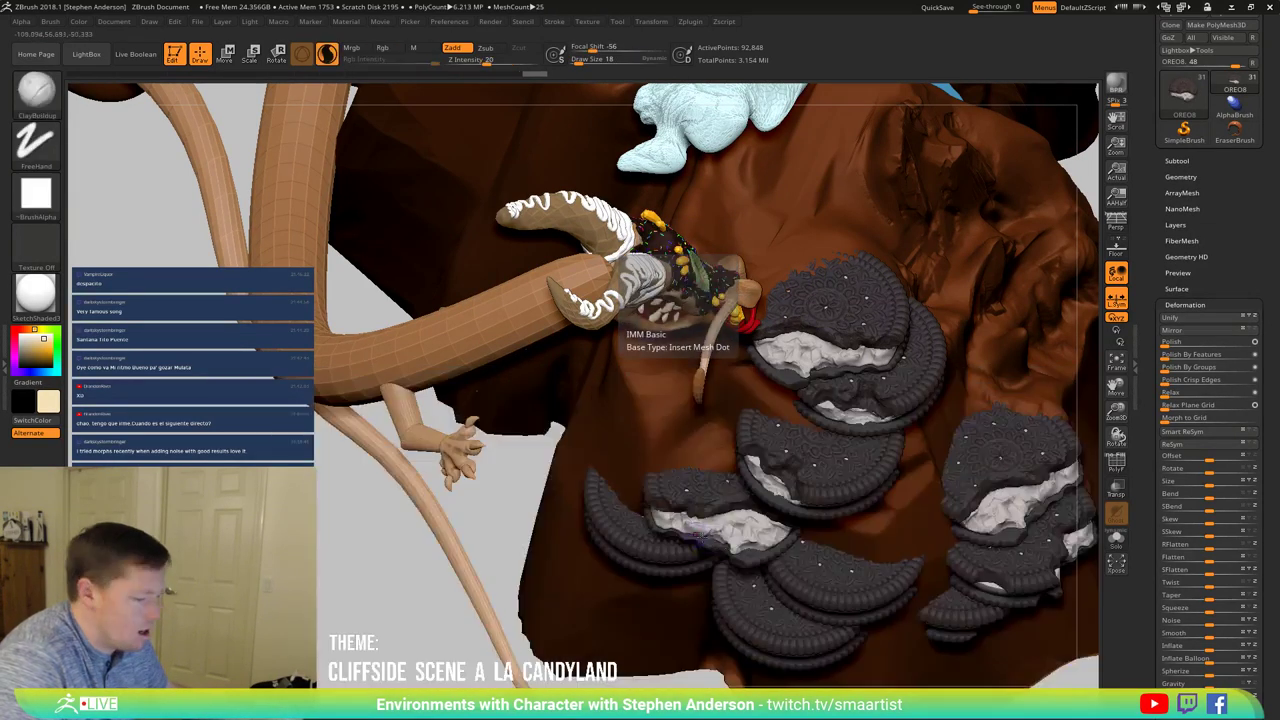
pyautogui.press('shift')
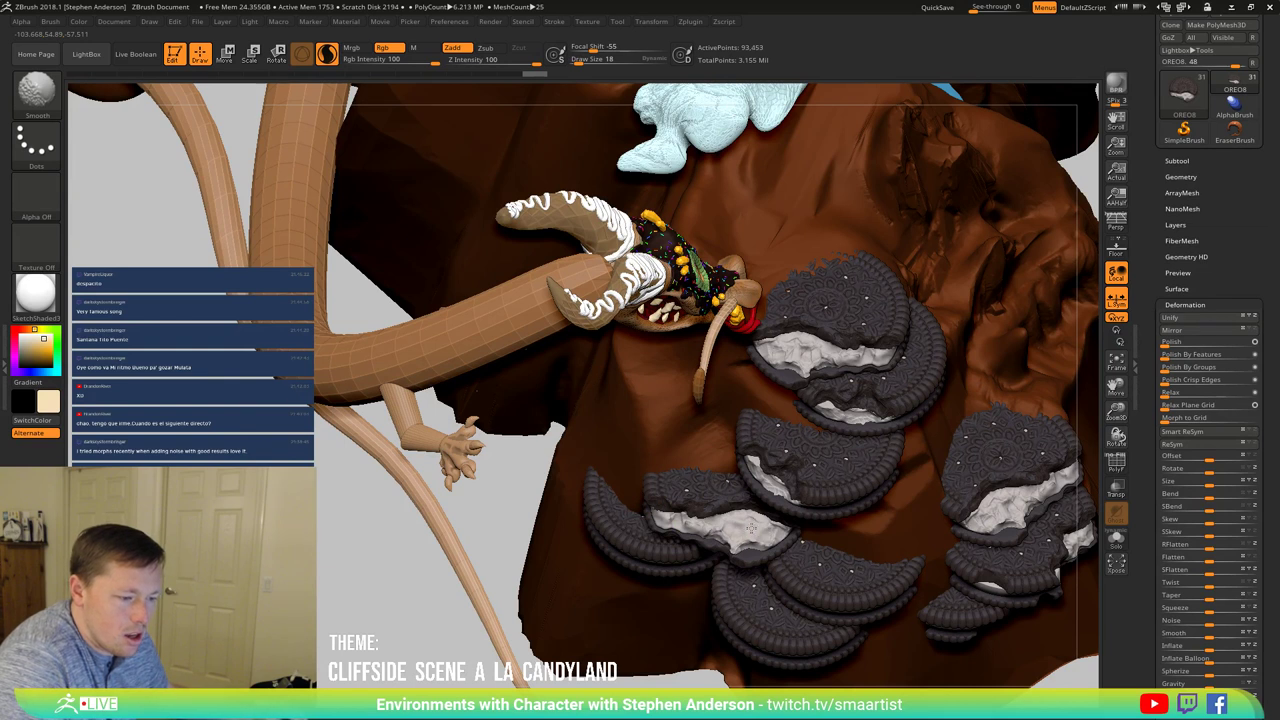
pyautogui.moveTo(748, 529)
pyautogui.mouseDown()
pyautogui.moveTo(733, 525)
pyautogui.moveTo(757, 543)
pyautogui.moveTo(733, 545)
pyautogui.moveTo(775, 537)
pyautogui.mouseUp()
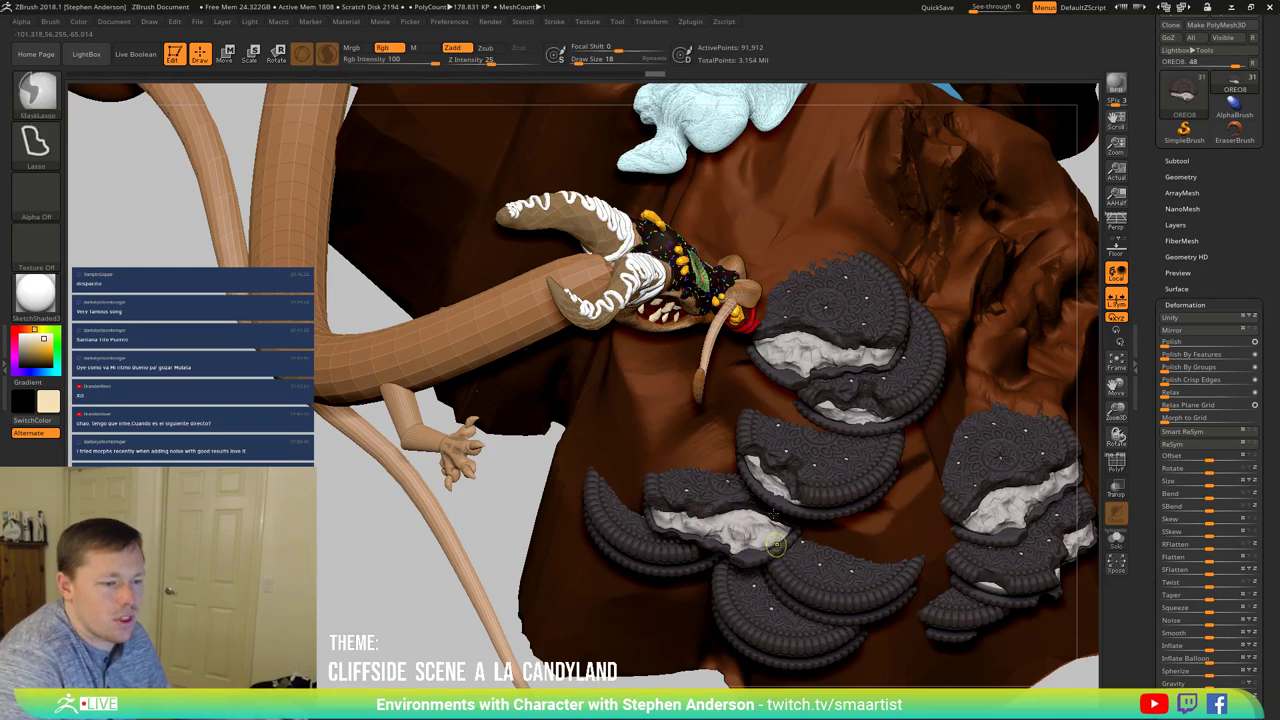
# Step: Refine the end of the same cookie's exposed cream filling and smooth its torn edge
pyautogui.keyDown('ctrl'); pyautogui.moveTo(778, 548); pyautogui.dragTo(863, 551, button='right'); pyautogui.keyUp('ctrl')
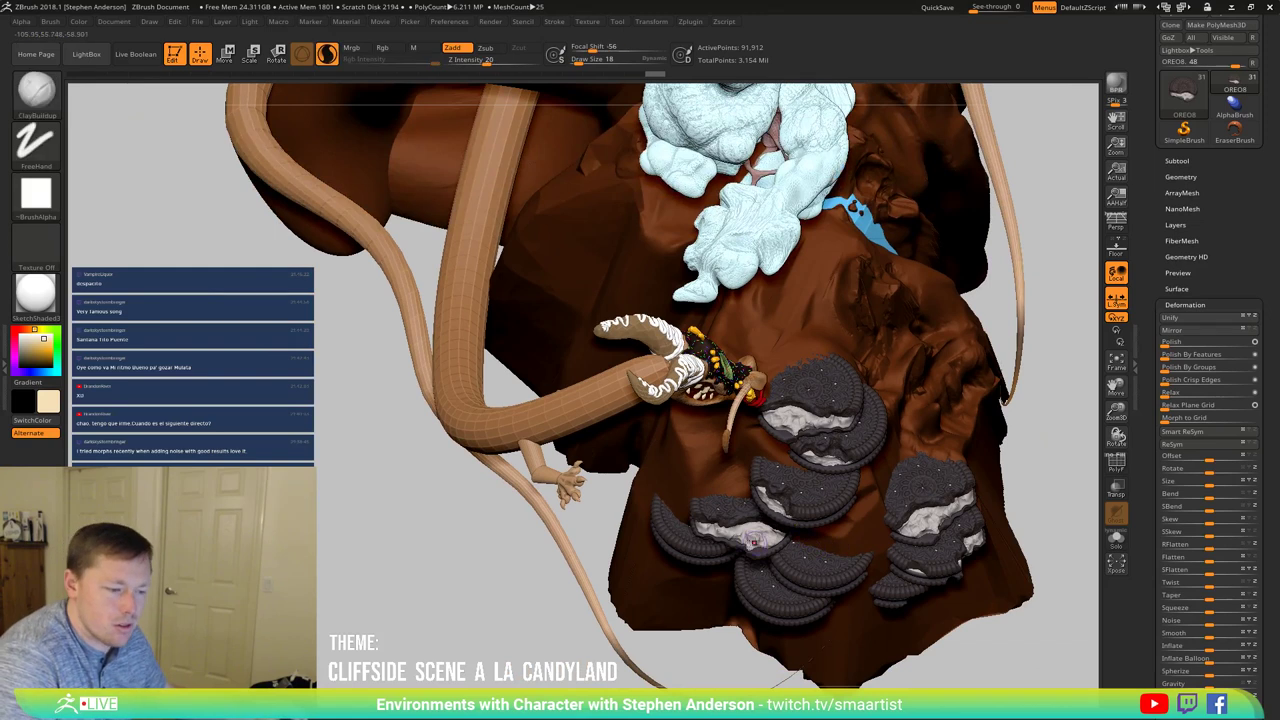
pyautogui.press('shift')
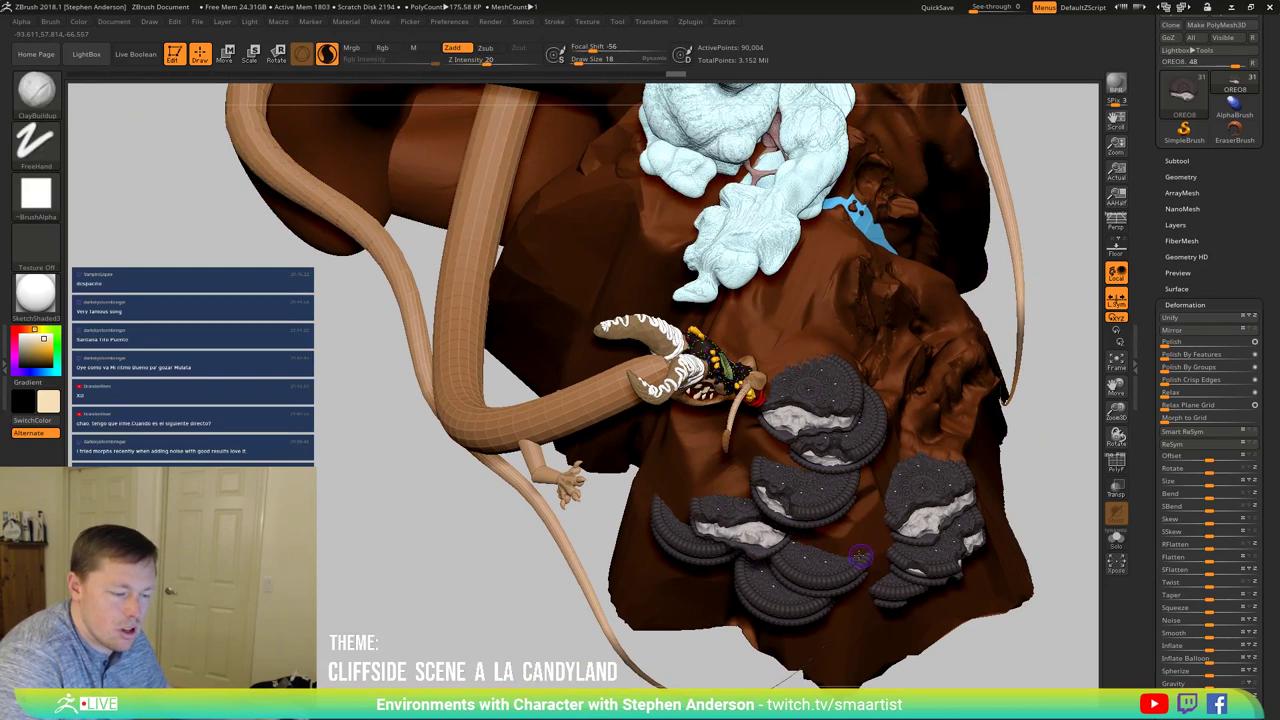
pyautogui.moveTo(824, 545)
pyautogui.mouseDown(button='right')
pyautogui.moveTo(843, 534)
pyautogui.moveTo(765, 533)
pyautogui.moveTo(772, 547)
pyautogui.mouseUp(button='right')
pyautogui.press('ctrl')
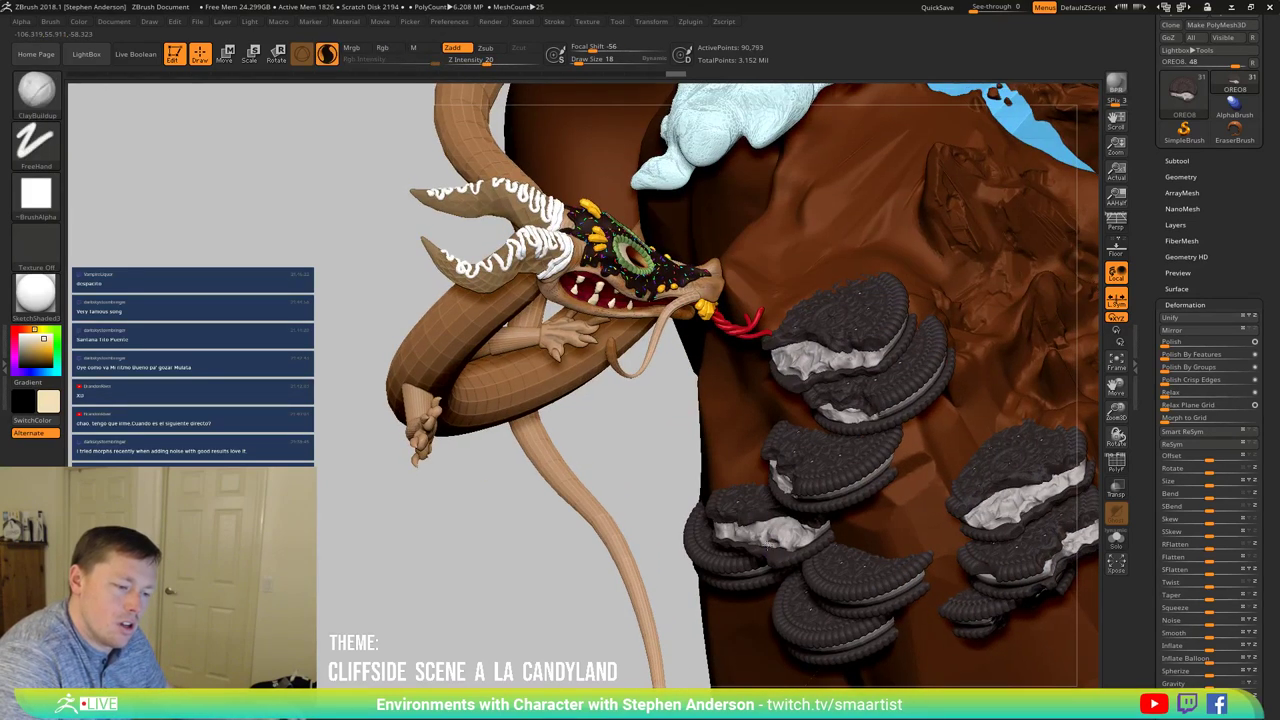
pyautogui.moveTo(782, 538)
pyautogui.keyDown('shift'); pyautogui.mouseDown()
pyautogui.moveTo(777, 551)
pyautogui.moveTo(792, 540)
pyautogui.mouseUp(); pyautogui.keyUp('shift')
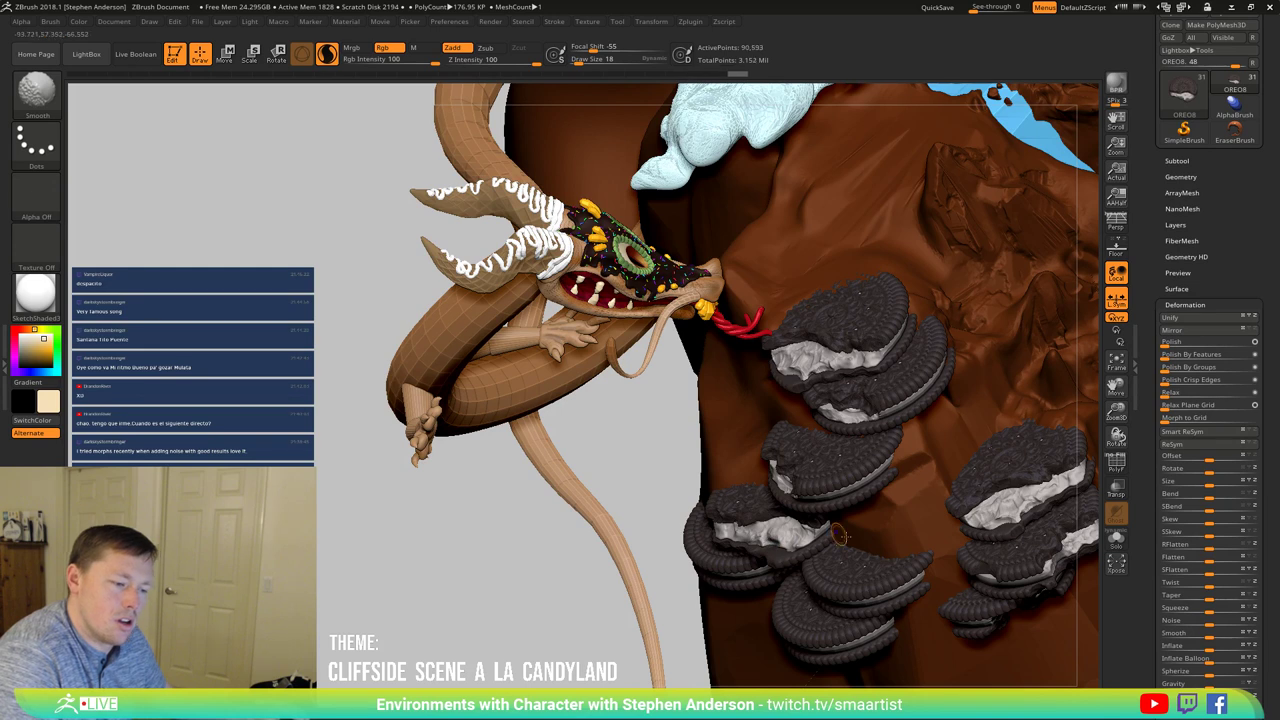
pyautogui.moveTo(872, 558)
pyautogui.keyDown('ctrl'); pyautogui.mouseDown(button='right')
pyautogui.moveTo(856, 522)
pyautogui.moveTo(928, 525)
pyautogui.mouseUp(button='right'); pyautogui.keyUp('ctrl')
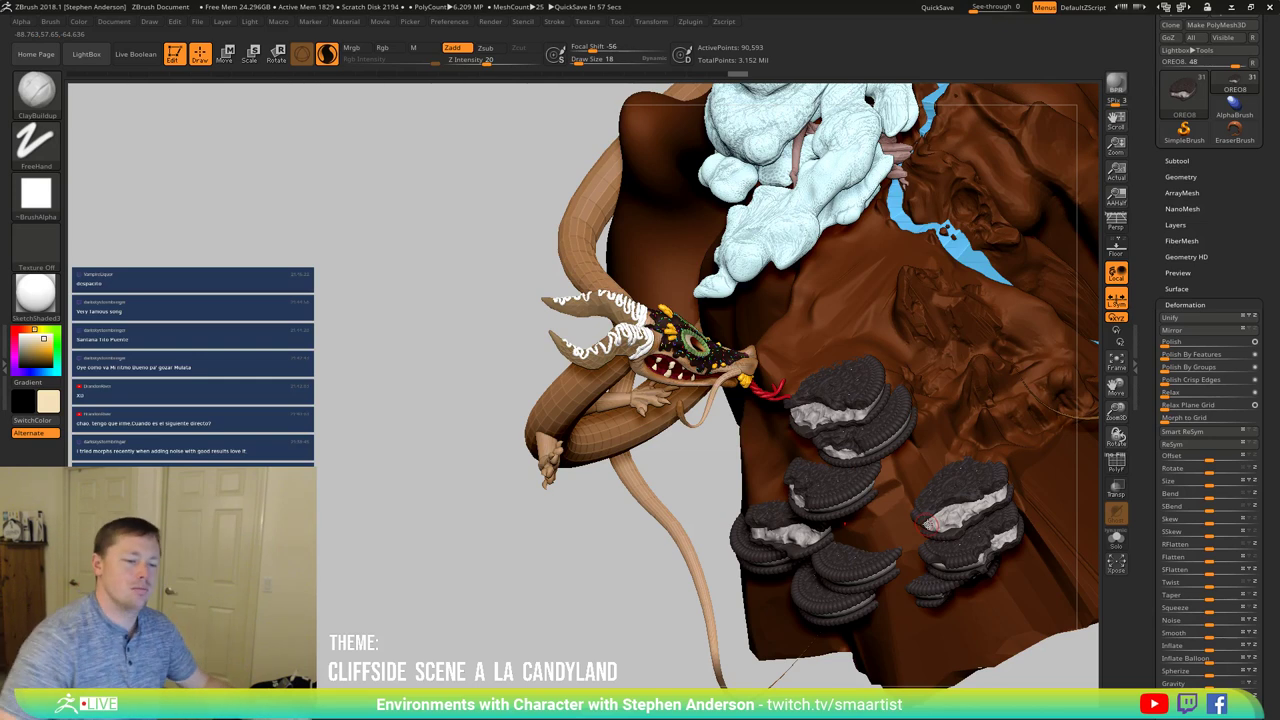
# Step: Select the OREO4 cookie above it and sculpt a second broken bite along its outer edge with ClayBuildup and Smooth
pyautogui.moveTo(848, 453); pyautogui.dragTo(70, 127, button='right')
pyautogui.moveTo(886, 518)
pyautogui.mouseDown(button='right')
pyautogui.moveTo(900, 520)
pyautogui.moveTo(863, 500)
pyautogui.moveTo(901, 531)
pyautogui.mouseUp(button='right')
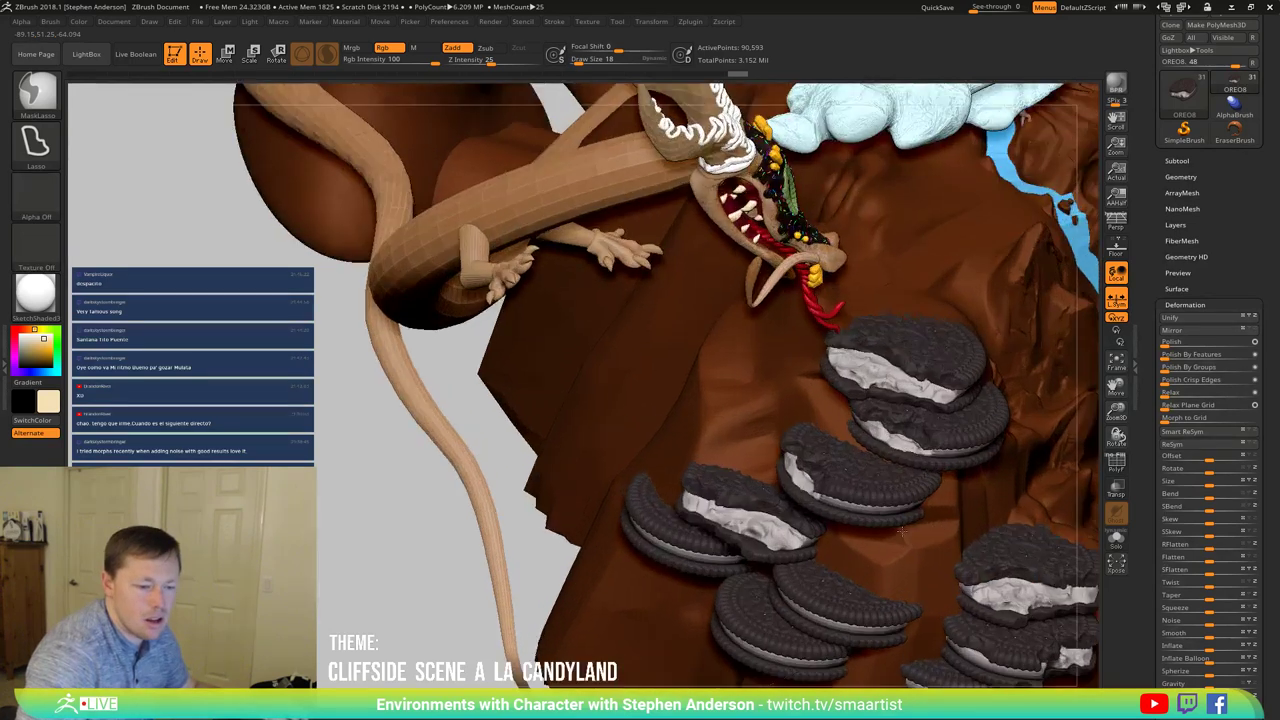
pyautogui.keyDown('ctrl'); pyautogui.moveTo(870, 475); pyautogui.dragTo(887, 490, button='right'); pyautogui.keyUp('ctrl')
pyautogui.keyDown('alt'); pyautogui.click(900, 494); pyautogui.keyUp('alt')
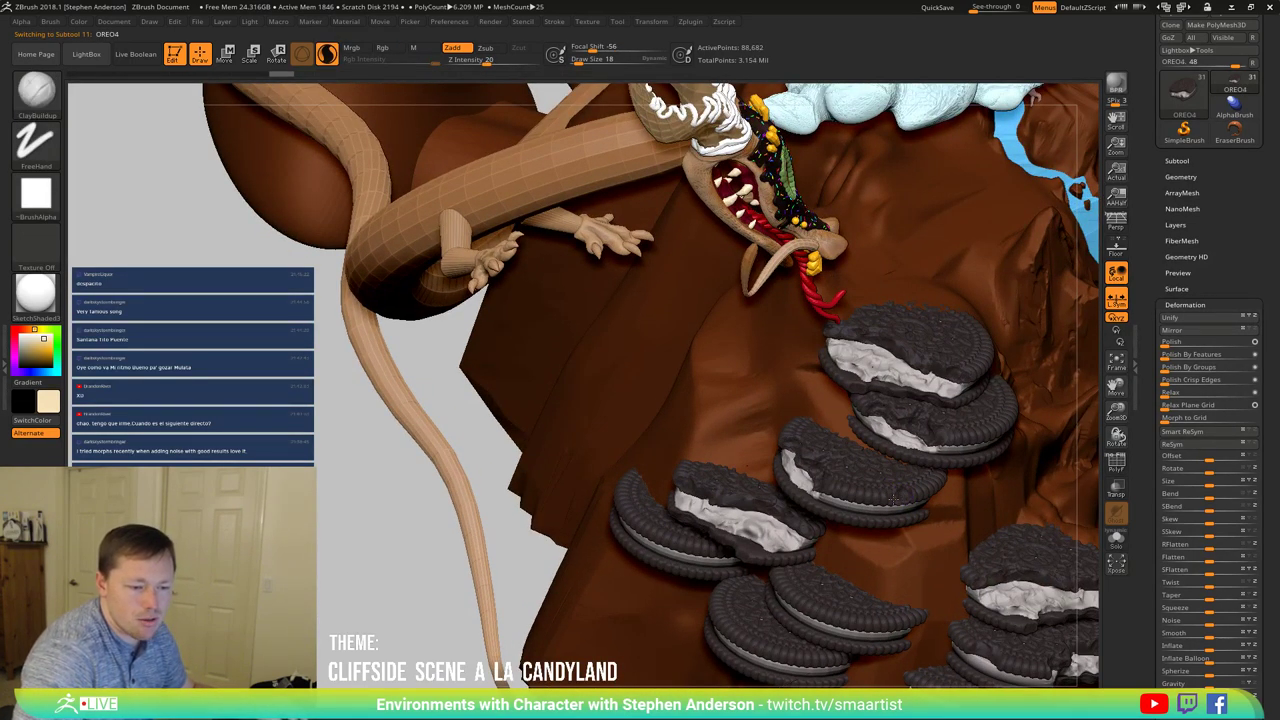
pyautogui.moveTo(893, 499)
pyautogui.mouseDown()
pyautogui.moveTo(905, 489)
pyautogui.moveTo(914, 505)
pyautogui.mouseUp()
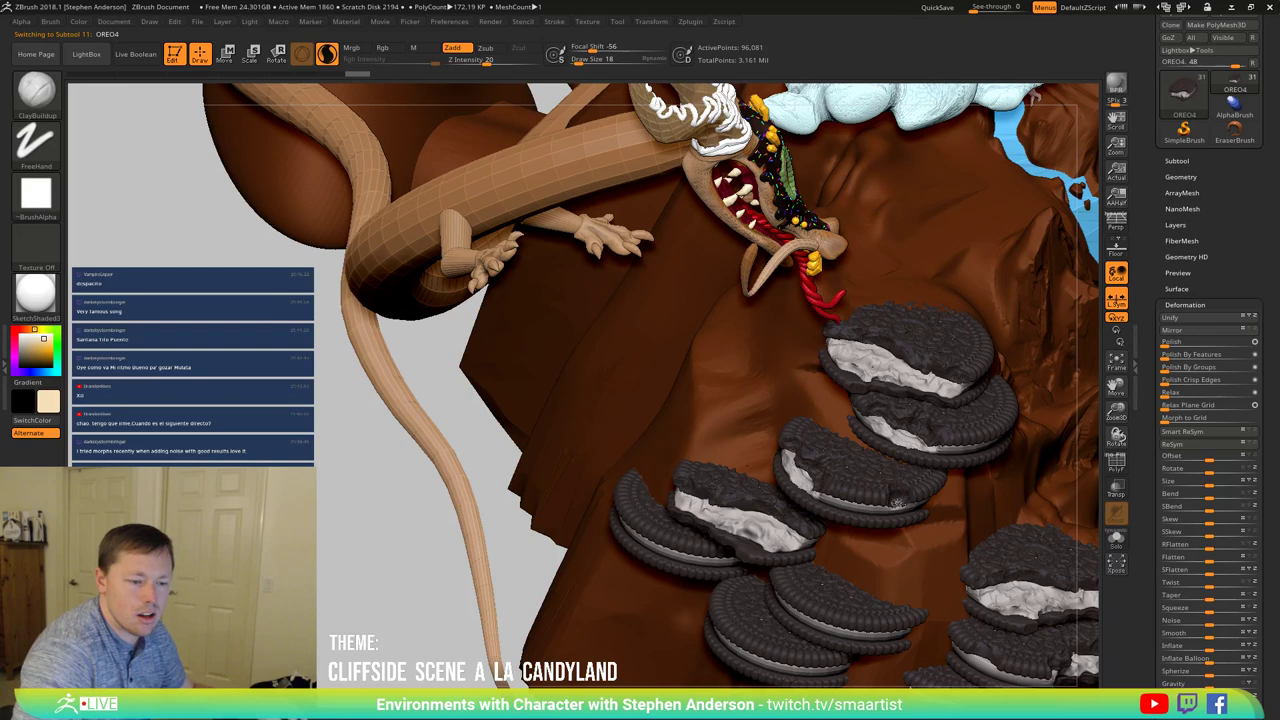
pyautogui.press('shift')
pyautogui.keyDown('shift'); pyautogui.moveTo(898, 505); pyautogui.dragTo(903, 499); pyautogui.keyUp('shift')
pyautogui.moveTo(903, 500)
pyautogui.mouseDown(button='right')
pyautogui.moveTo(935, 505)
pyautogui.moveTo(914, 518)
pyautogui.mouseUp(button='right')
pyautogui.moveTo(910, 510)
pyautogui.keyDown('shift'); pyautogui.mouseDown()
pyautogui.moveTo(896, 509)
pyautogui.moveTo(890, 485)
pyautogui.moveTo(866, 504)
pyautogui.moveTo(880, 498)
pyautogui.moveTo(890, 518)
pyautogui.moveTo(906, 483)
pyautogui.moveTo(905, 520)
pyautogui.moveTo(898, 478)
pyautogui.moveTo(866, 490)
pyautogui.mouseUp(); pyautogui.keyUp('shift')
pyautogui.press('s')
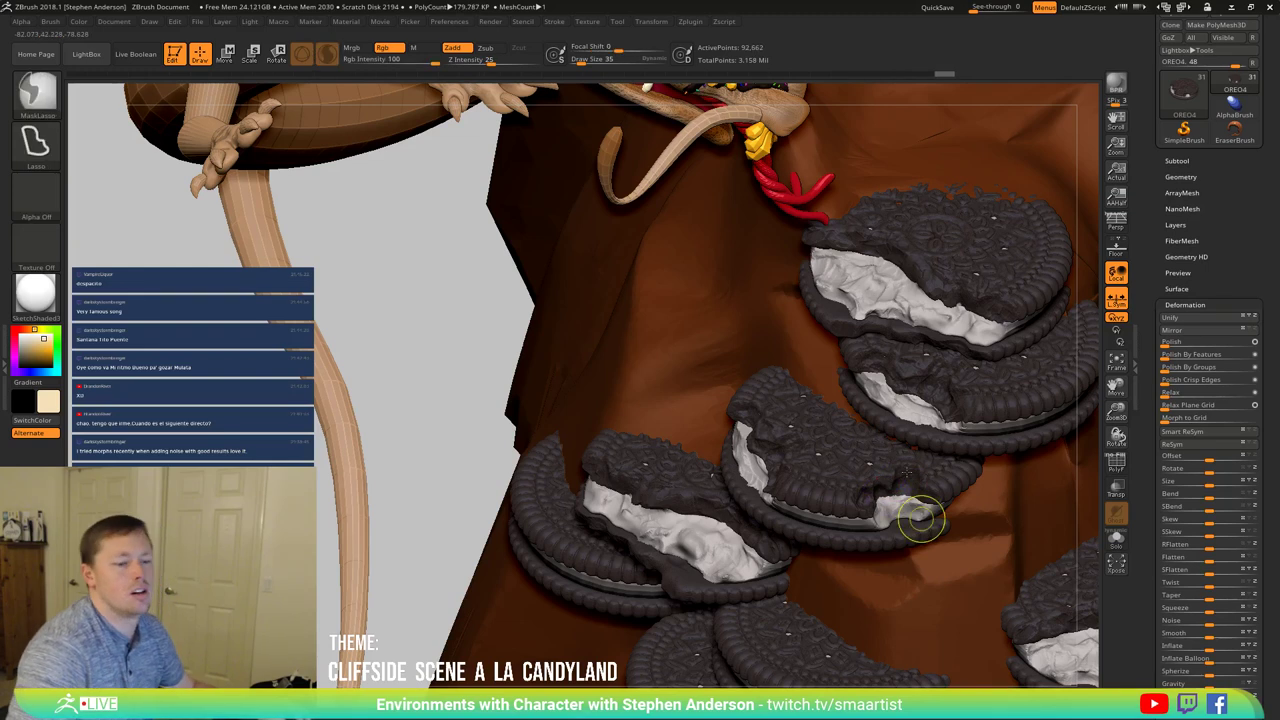
pyautogui.moveTo(921, 519)
pyautogui.keyDown('ctrl'); pyautogui.mouseDown(button='right')
pyautogui.moveTo(886, 478)
pyautogui.moveTo(880, 505)
pyautogui.mouseUp(button='right'); pyautogui.keyUp('ctrl')
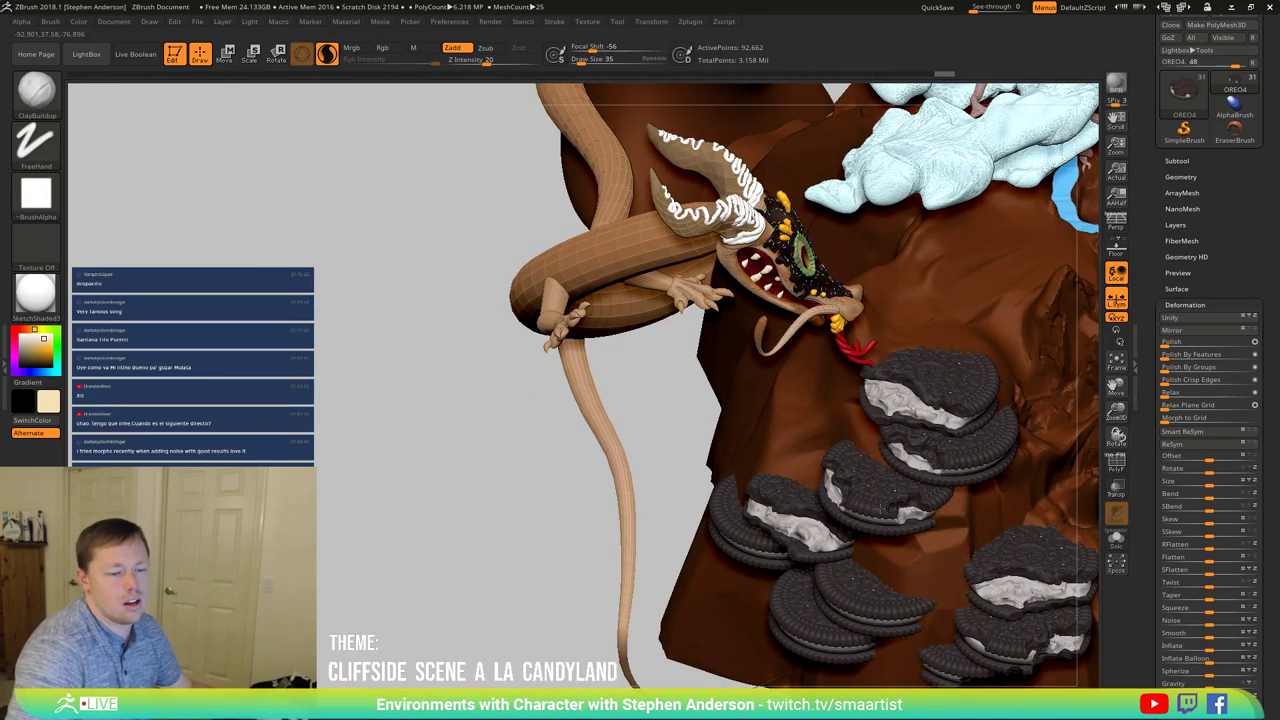
# Step: Reduce the draw size to 19 and refine the new bite and its exposed cream on the OREO4 cookie
pyautogui.moveTo(878, 508)
pyautogui.mouseDown()
pyautogui.moveTo(864, 506)
pyautogui.moveTo(877, 508)
pyautogui.mouseUp()
pyautogui.press('s')
pyautogui.keyDown('ctrl'); pyautogui.moveTo(878, 507); pyautogui.dragTo(880, 532, button='right'); pyautogui.keyUp('ctrl')
pyautogui.moveTo(880, 505)
pyautogui.mouseDown()
pyautogui.moveTo(852, 506)
pyautogui.moveTo(868, 520)
pyautogui.moveTo(846, 510)
pyautogui.moveTo(905, 525)
pyautogui.moveTo(906, 512)
pyautogui.mouseUp()
pyautogui.press('shift')
pyautogui.keyDown('ctrl'); pyautogui.moveTo(923, 533); pyautogui.dragTo(920, 310, button='right'); pyautogui.keyUp('ctrl')
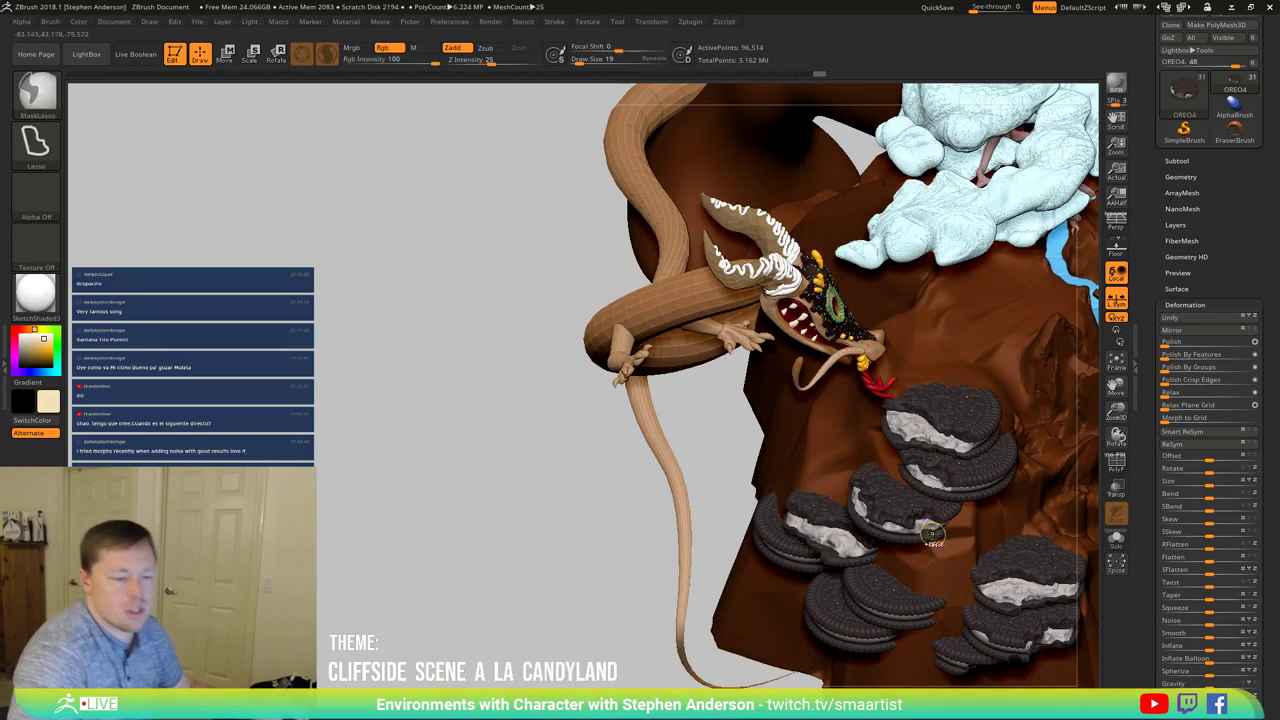
# Step: Examine the whole cliff scene from several angles and look through the subtool list
pyautogui.moveTo(932, 537); pyautogui.dragTo(869, 493, button='right')
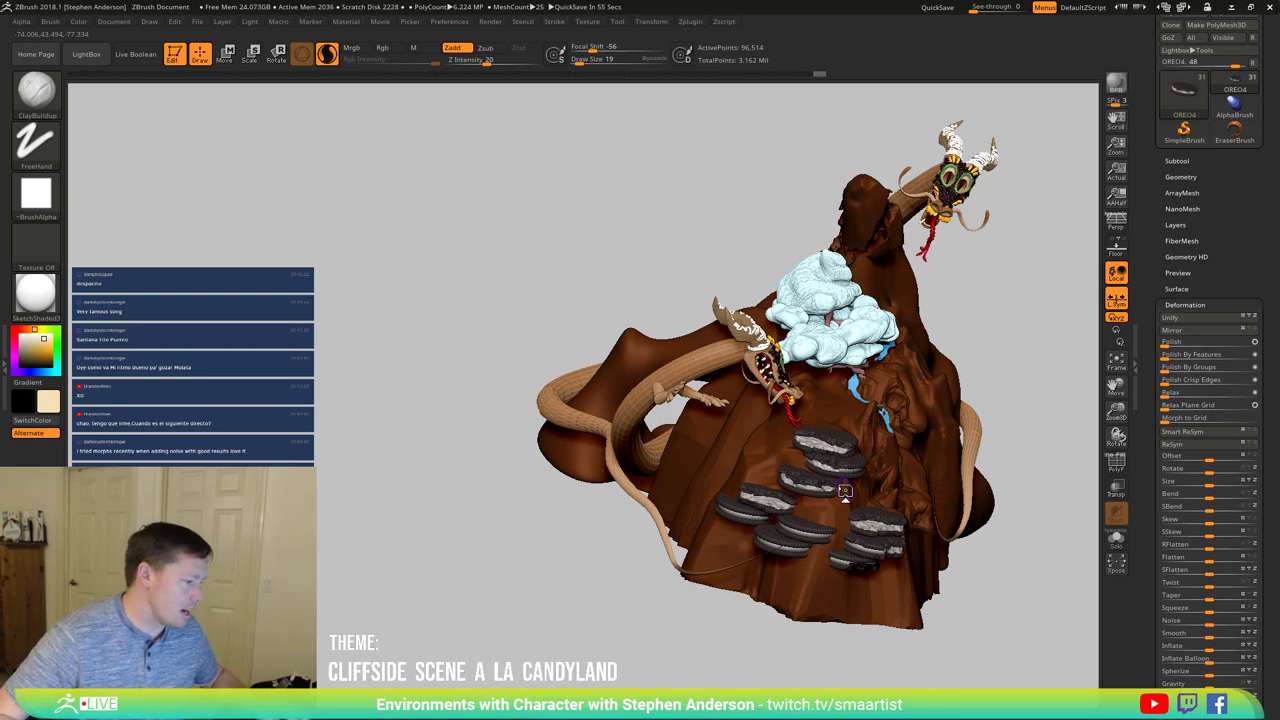
pyautogui.moveTo(795, 482); pyautogui.dragTo(712, 466, button='right')
pyautogui.moveTo(880, 500)
pyautogui.mouseDown(button='right')
pyautogui.moveTo(790, 468)
pyautogui.moveTo(781, 486)
pyautogui.moveTo(814, 486)
pyautogui.moveTo(804, 496)
pyautogui.moveTo(1152, 236)
pyautogui.mouseUp(button='right')
pyautogui.click(1176, 160)
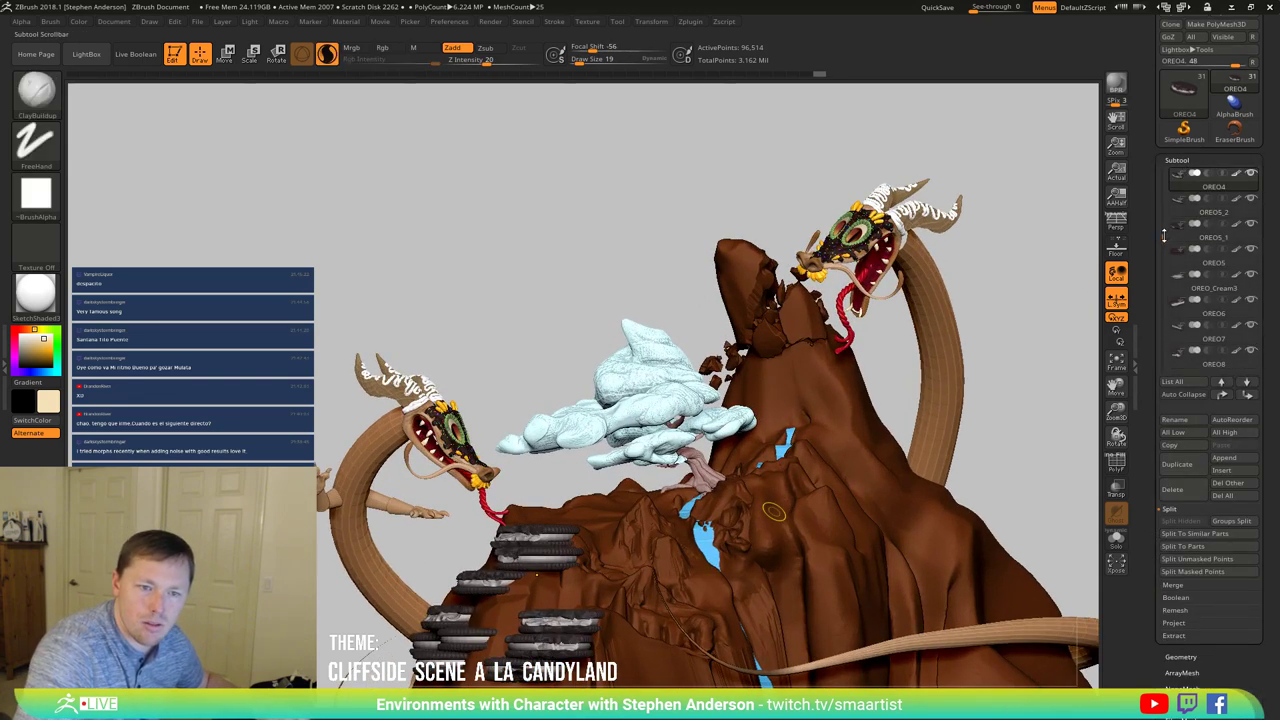
pyautogui.moveTo(1164, 196); pyautogui.dragTo(1165, 170)
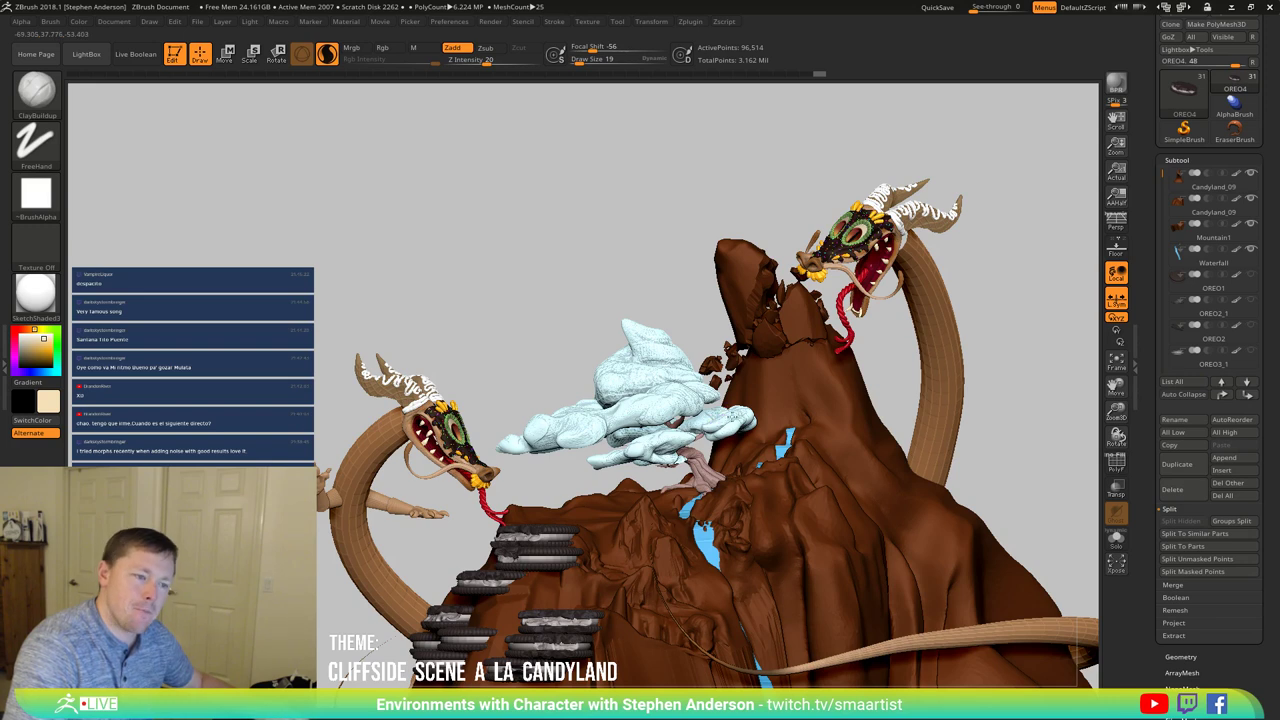
pyautogui.moveTo(722, 417); pyautogui.dragTo(735, 417, button='right')
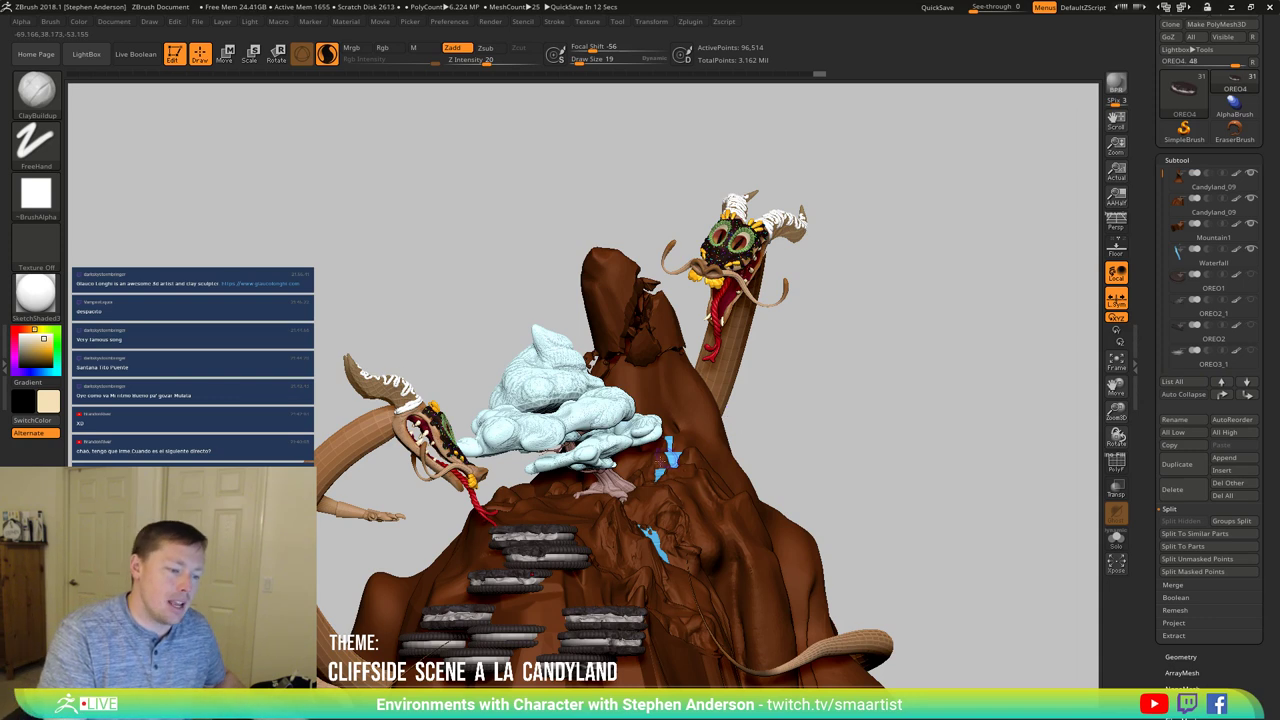
pyautogui.moveTo(660, 460); pyautogui.dragTo(585, 464, button='right')
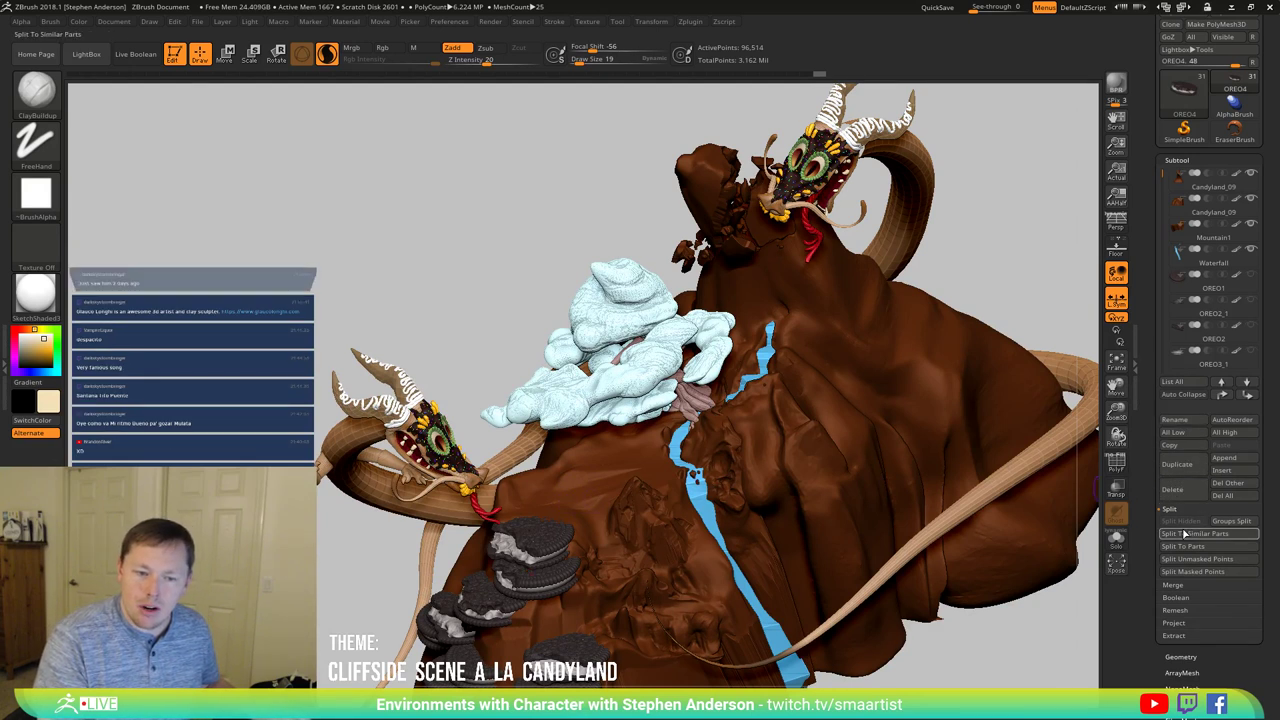
# Step: Insert a Sphere3D as a new subtool and make it the active subtool
pyautogui.click(1233, 471)
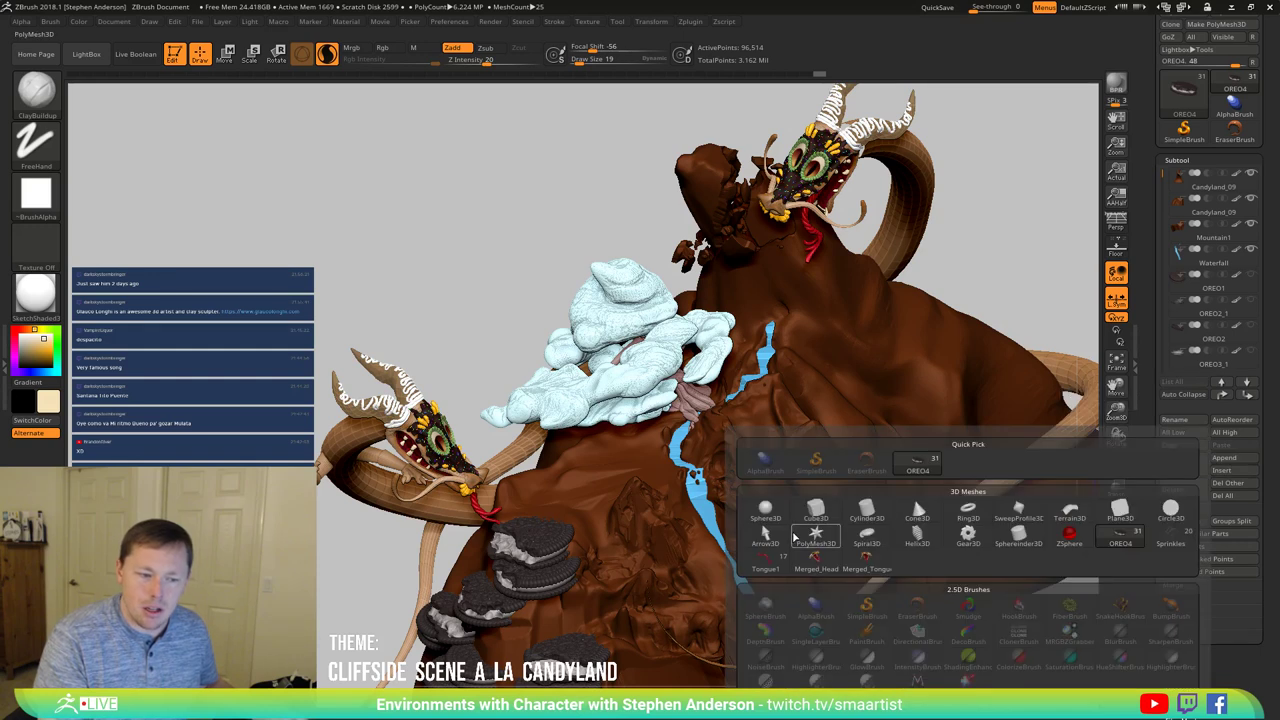
pyautogui.click(768, 514)
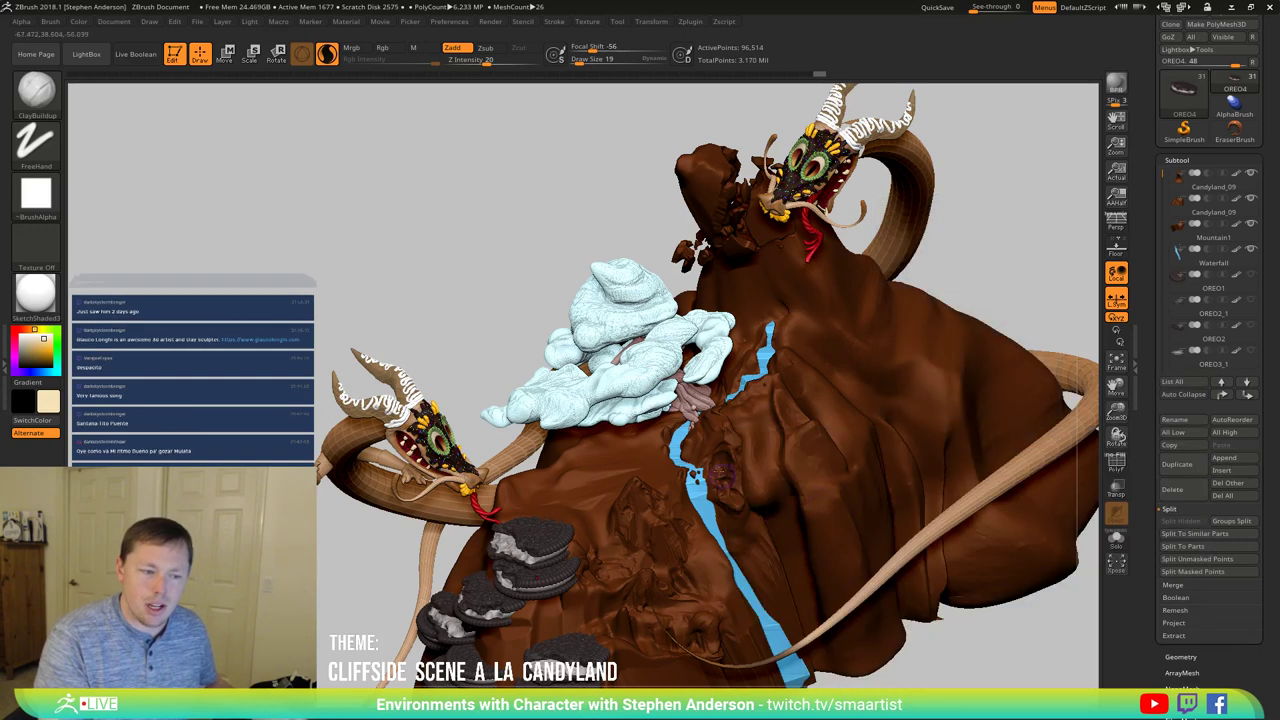
pyautogui.moveTo(802, 499); pyautogui.dragTo(742, 451, button='right')
pyautogui.press('w')
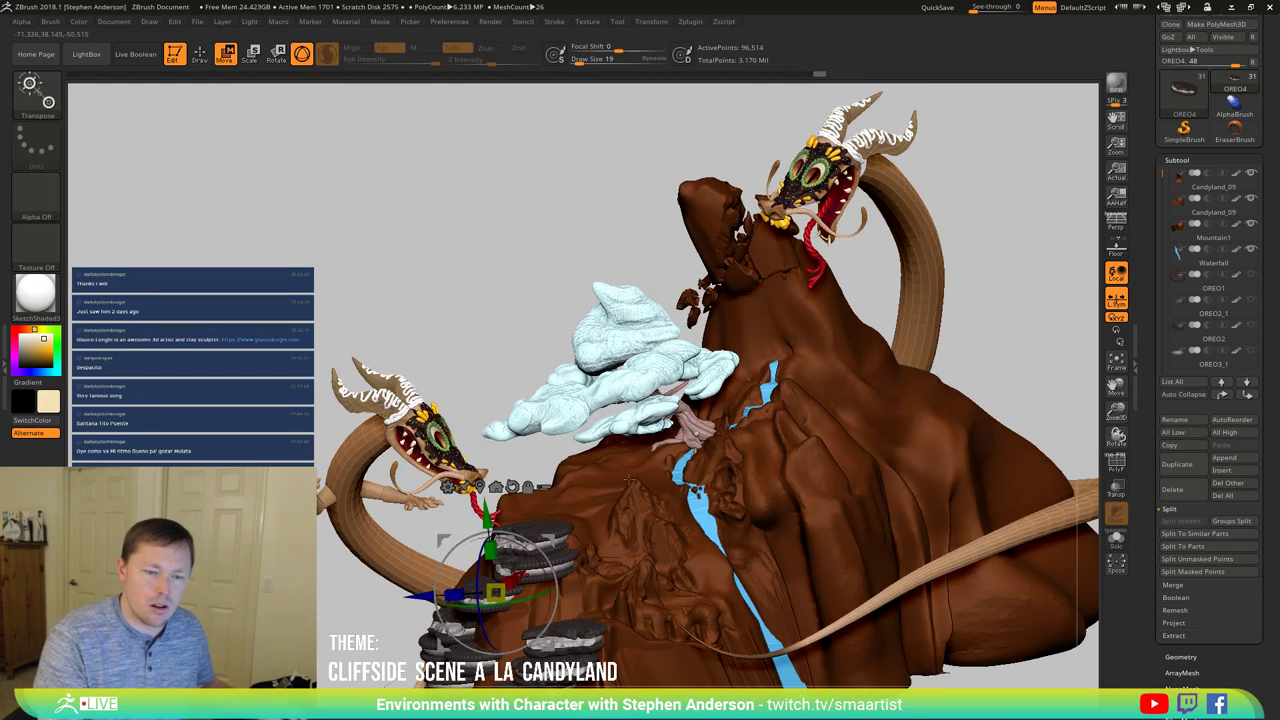
pyautogui.press('n')
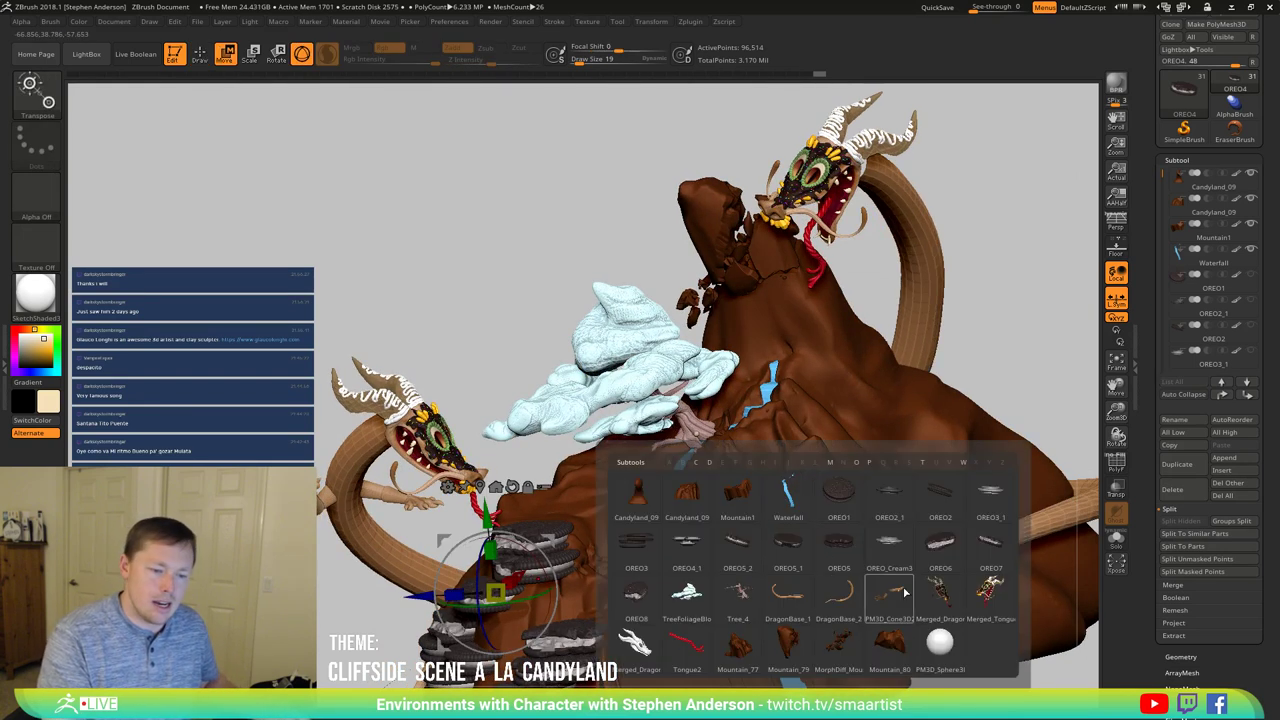
pyautogui.click(940, 643)
pyautogui.moveTo(637, 501)
pyautogui.mouseDown(button='right')
pyautogui.moveTo(607, 490)
pyautogui.moveTo(652, 490)
pyautogui.mouseUp(button='right')
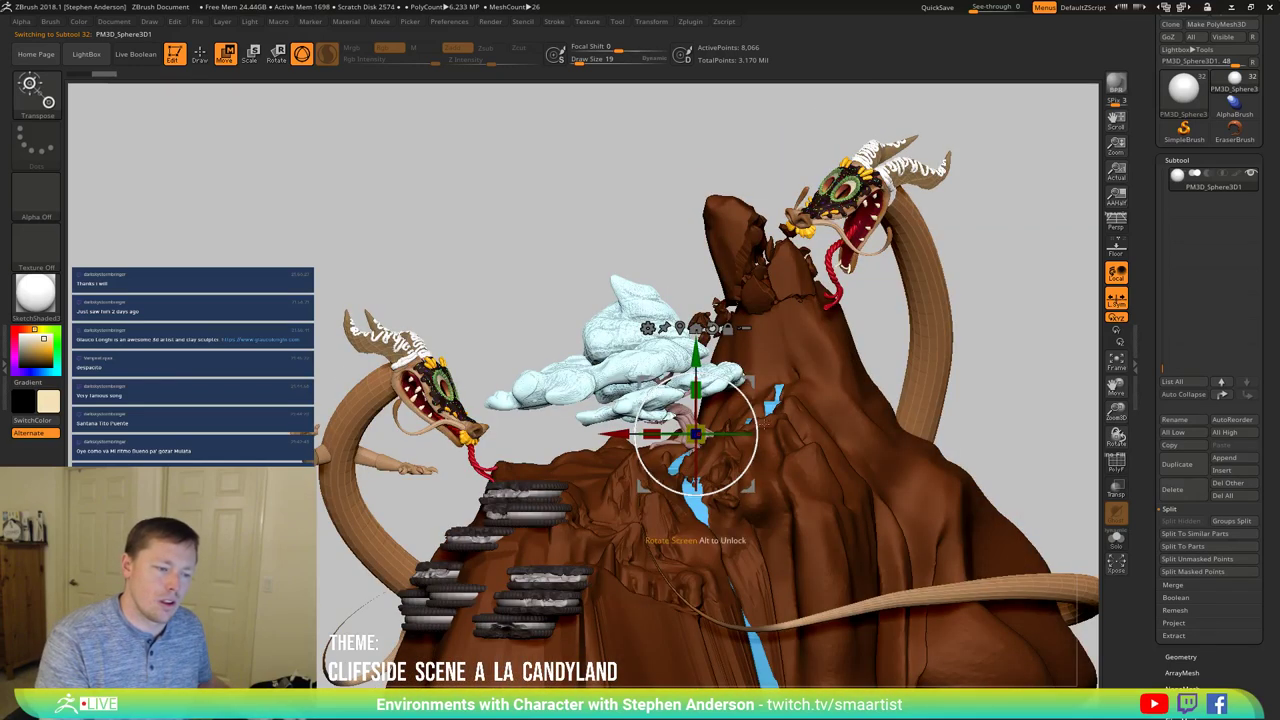
# Step: Move the sphere onto the top of the upper cookie stack beside the lower dragon head
pyautogui.moveTo(645, 486); pyautogui.dragTo(500, 517)
pyautogui.moveTo(635, 470); pyautogui.dragTo(702, 461, button='right')
pyautogui.moveTo(703, 462); pyautogui.dragTo(696, 561)
pyautogui.moveTo(550, 546); pyautogui.dragTo(551, 644)
pyautogui.moveTo(678, 532); pyautogui.dragTo(707, 383)
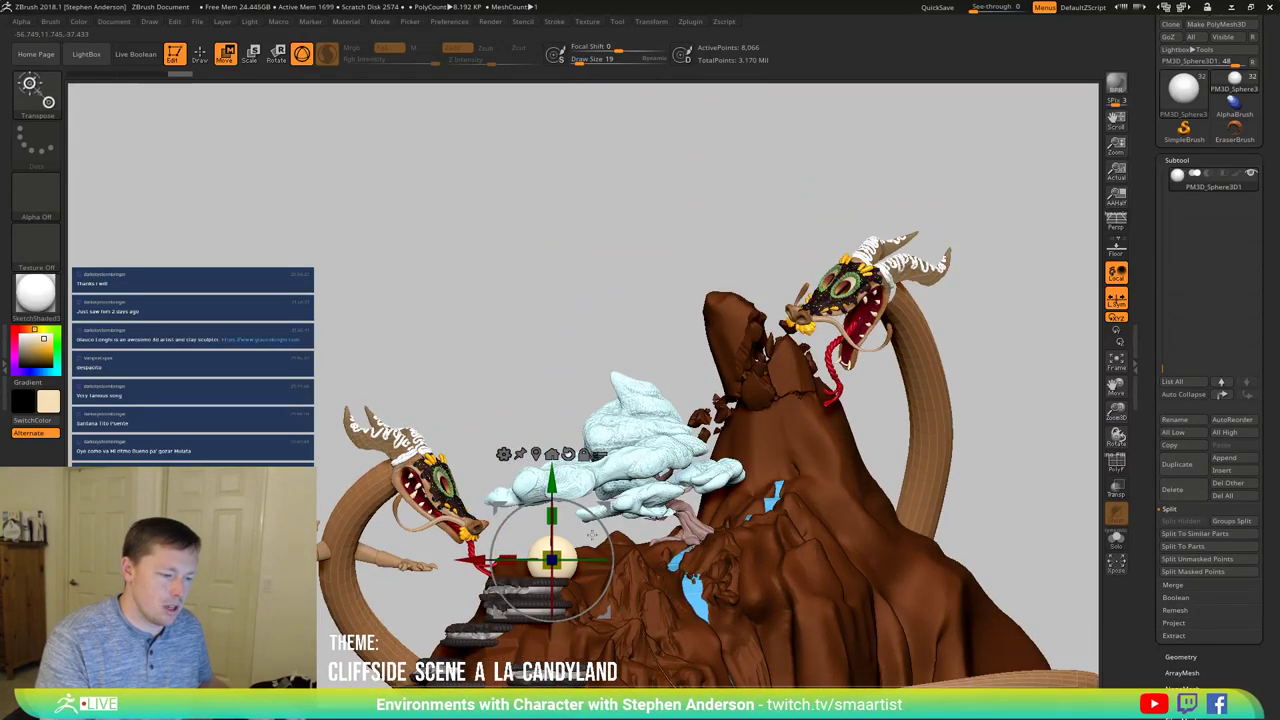
# Step: Reshape the sphere into an upright egg form using the Move brush at draw size 81
pyautogui.press('b')
pyautogui.click(621, 546)
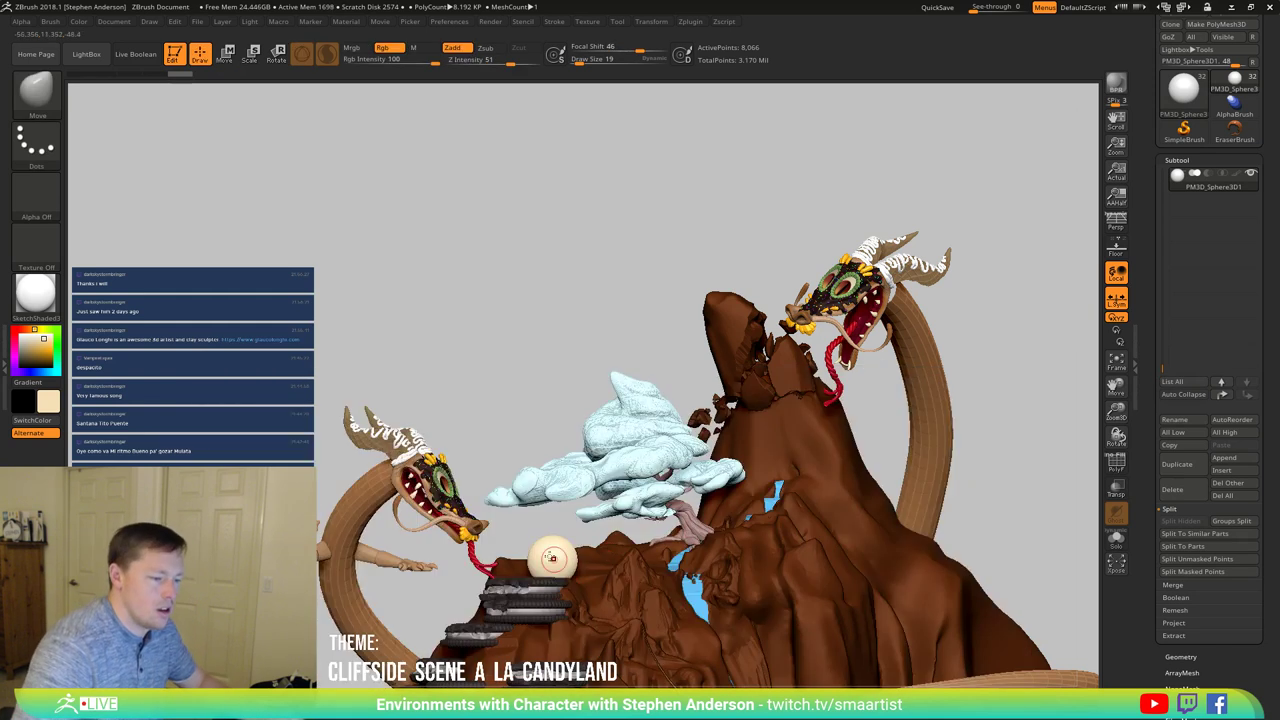
pyautogui.press('s')
pyautogui.moveTo(539, 556); pyautogui.dragTo(557, 558)
pyautogui.press('s')
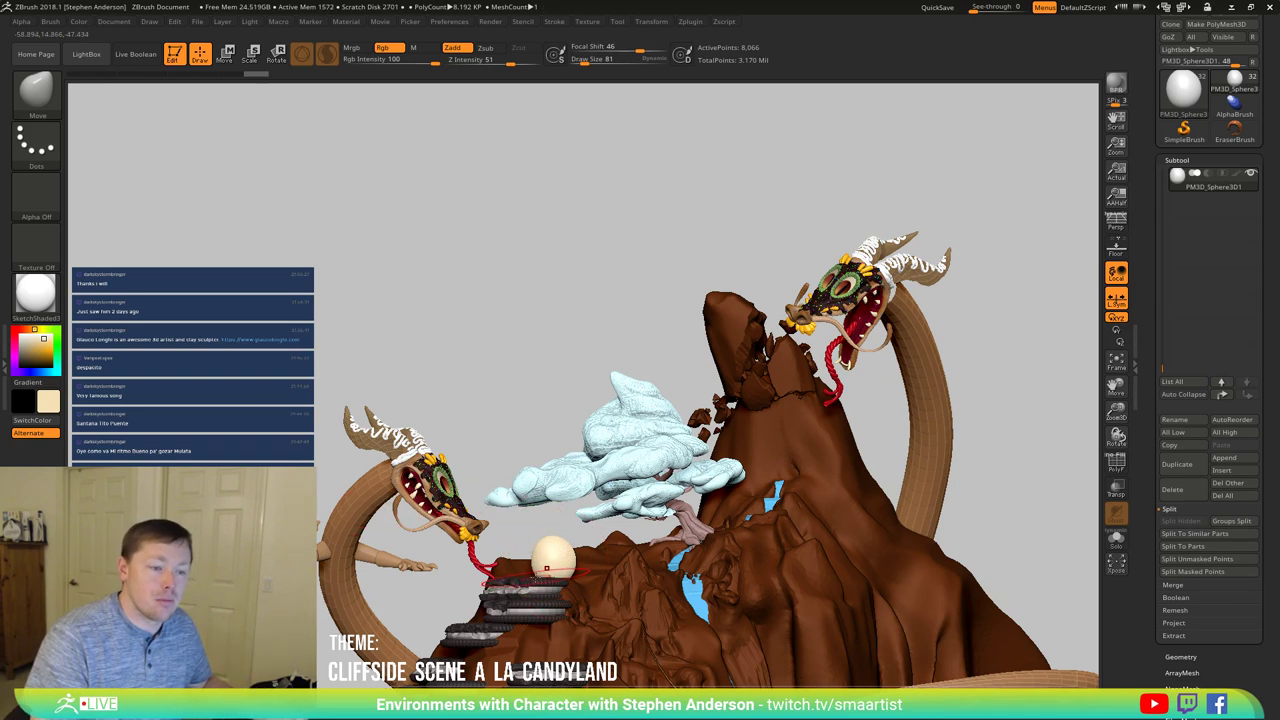
pyautogui.keyDown('ctrl'); pyautogui.moveTo(548, 567); pyautogui.dragTo(527, 569, button='right'); pyautogui.keyUp('ctrl')
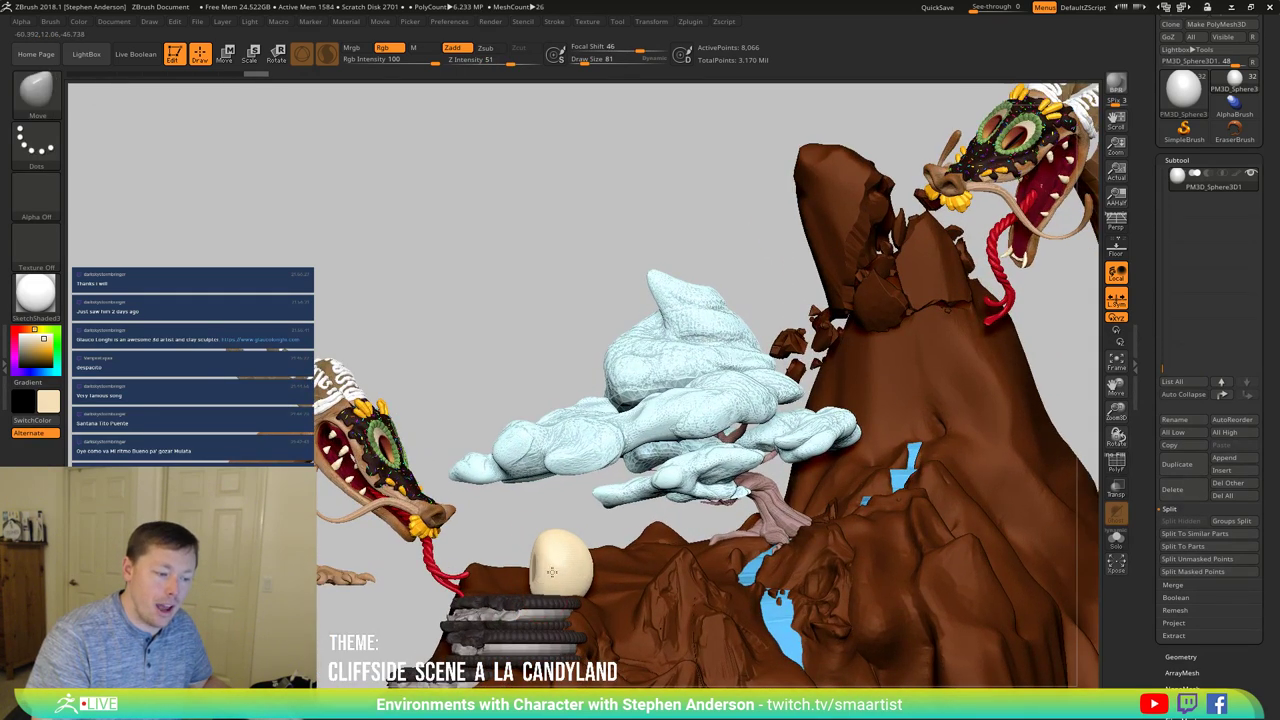
# Step: Bend the egg form and pull its lower back outwards with the Move brush to rough out a seated body
pyautogui.moveTo(551, 571); pyautogui.dragTo(520, 561, button='right')
pyautogui.press('w')
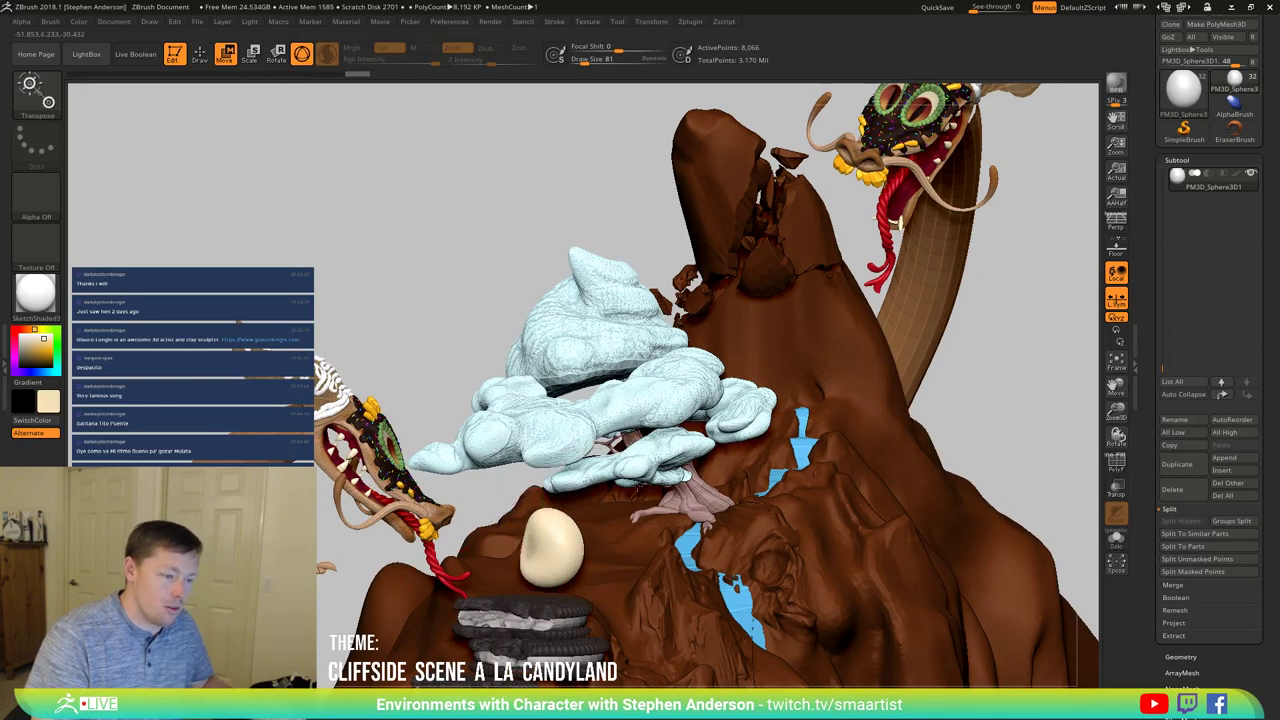
pyautogui.moveTo(557, 524)
pyautogui.mouseDown(button='right')
pyautogui.moveTo(580, 512)
pyautogui.moveTo(517, 582)
pyautogui.mouseUp(button='right')
pyautogui.press('q')
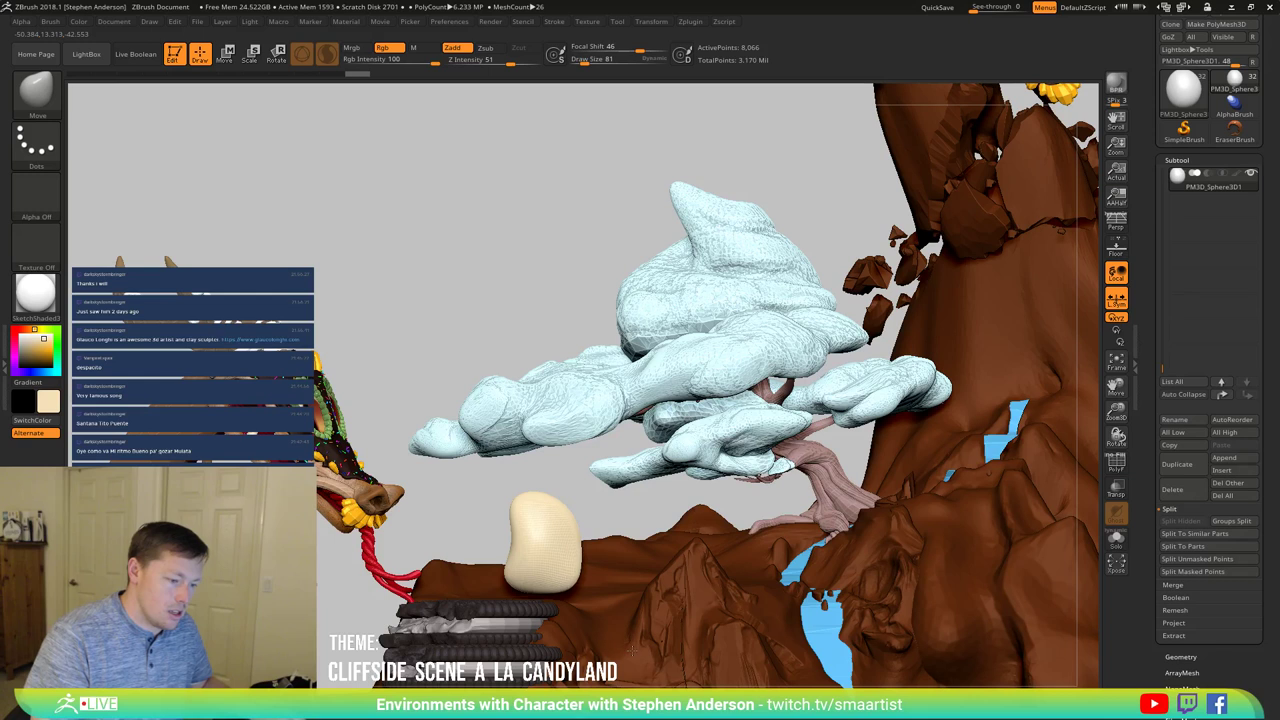
pyautogui.moveTo(629, 633); pyautogui.dragTo(619, 631)
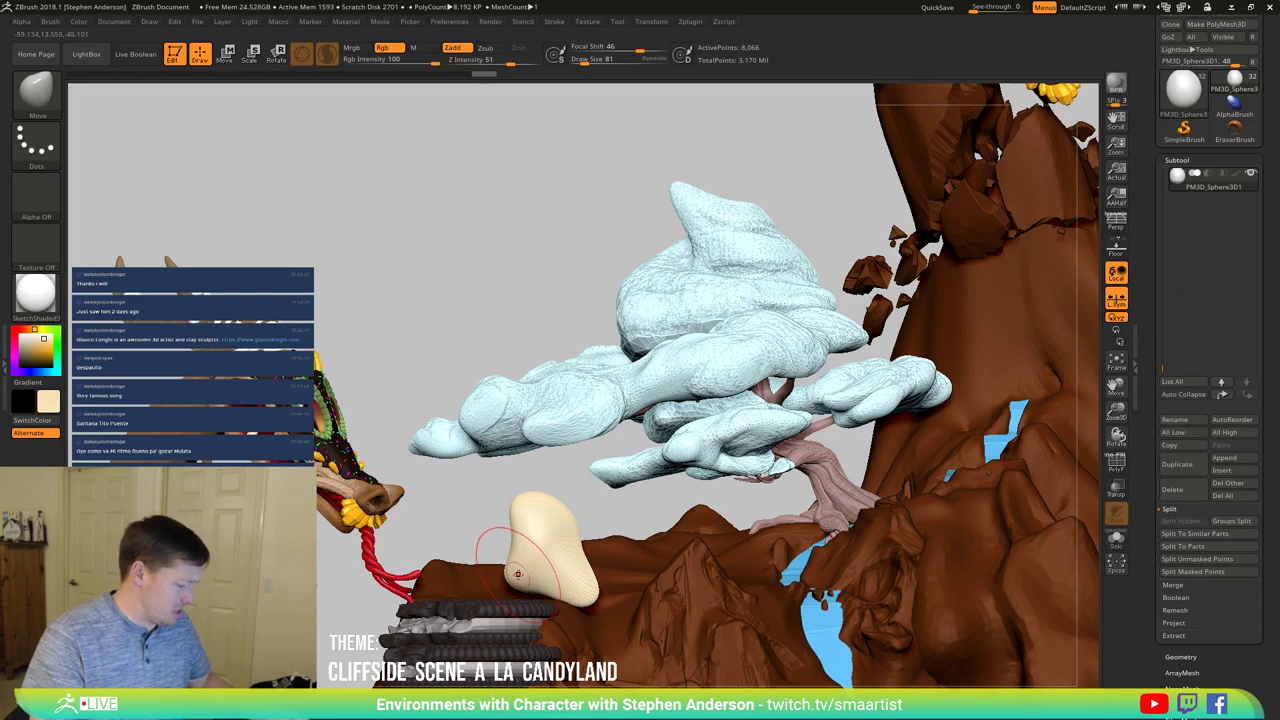
# Step: Isolate the body mesh and insert a PolySphere from the IMM Primitives brush at its lower front
pyautogui.press('b')
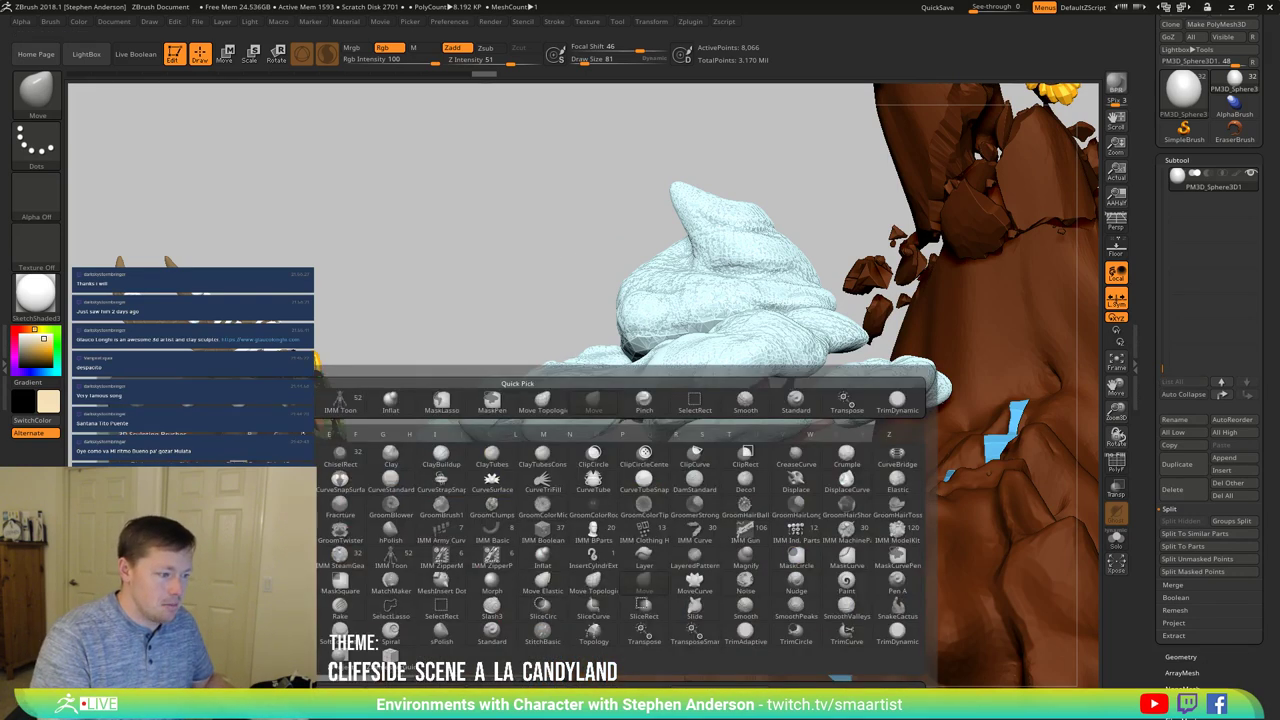
pyautogui.click(188, 556)
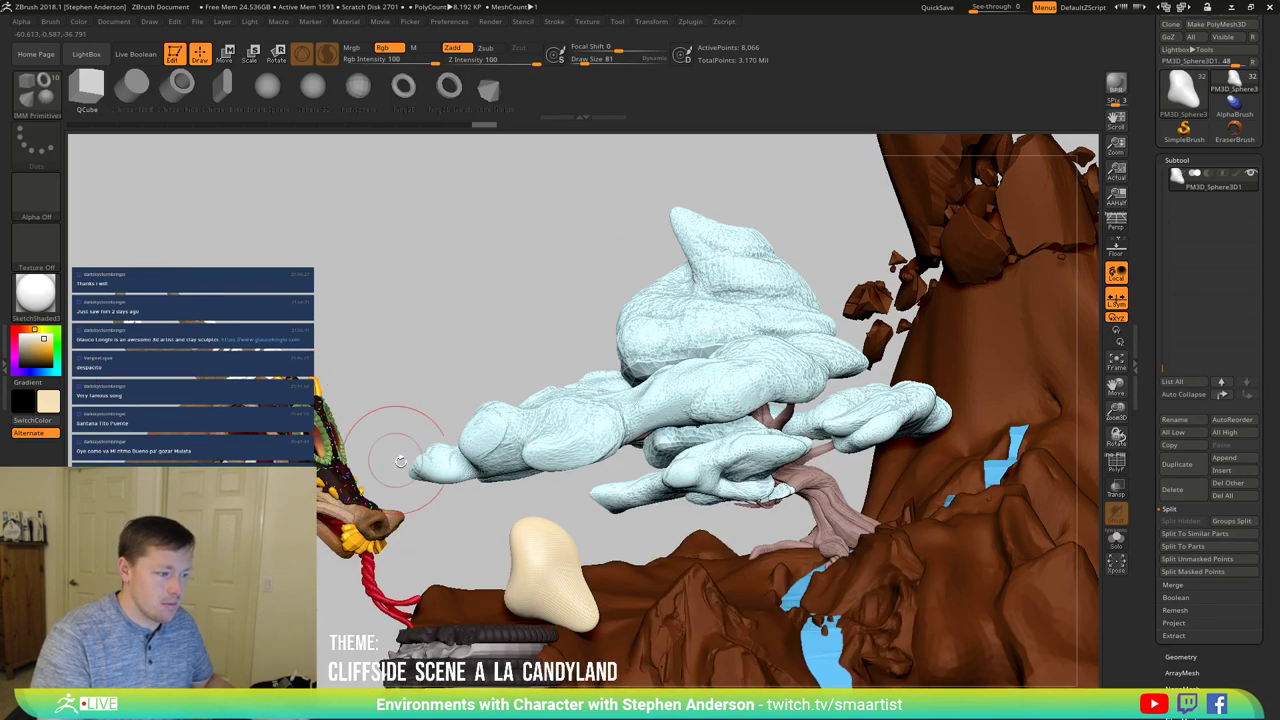
pyautogui.click(1114, 541)
pyautogui.moveTo(491, 591); pyautogui.dragTo(500, 541, button='right')
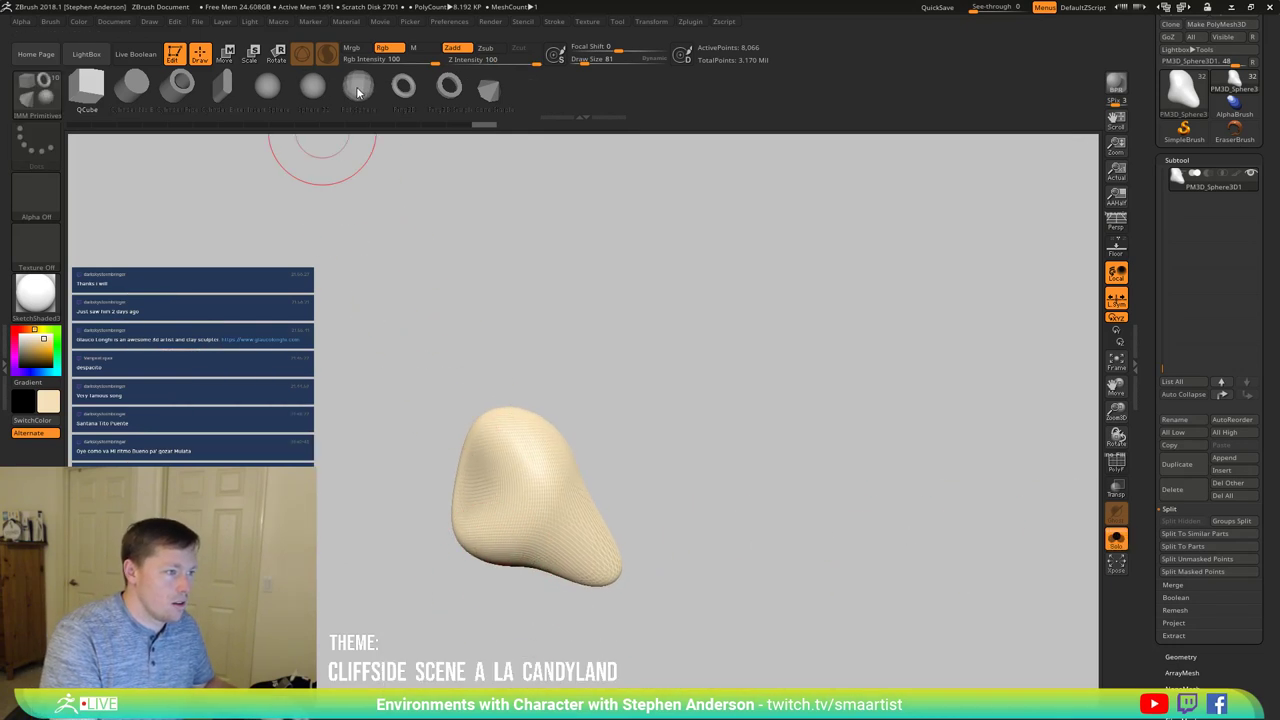
pyautogui.click(357, 86)
pyautogui.moveTo(485, 536); pyautogui.dragTo(487, 568)
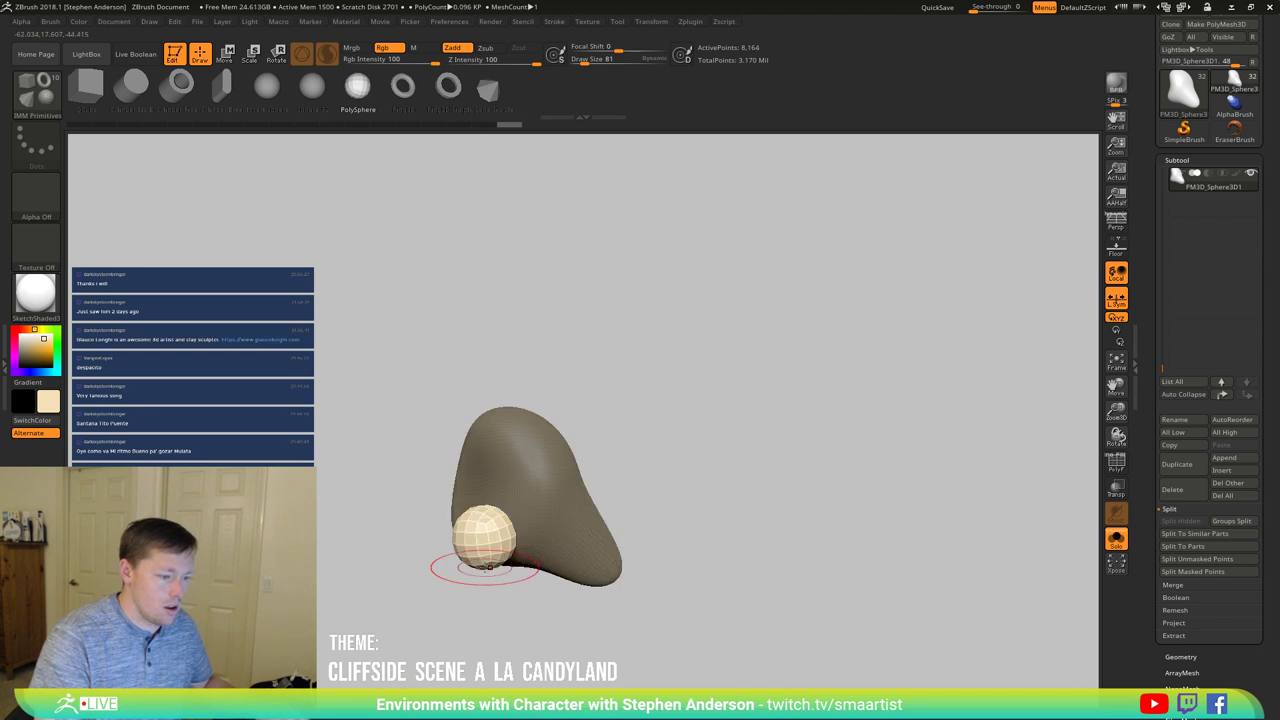
# Step: Pull the inserted sphere downward into a tapered leg with the Move brush and clear the mask from the body
pyautogui.press('b')
pyautogui.press('m')
pyautogui.press('v')
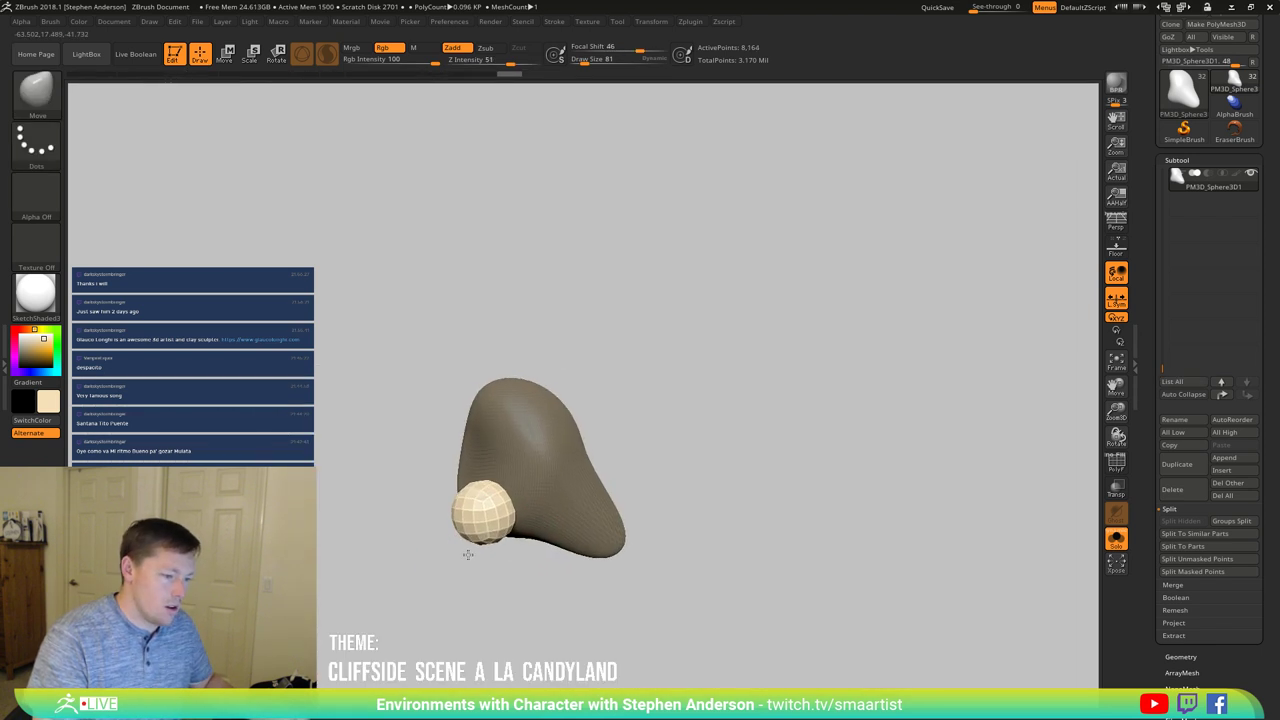
pyautogui.moveTo(473, 541)
pyautogui.mouseDown()
pyautogui.moveTo(477, 605)
pyautogui.moveTo(486, 572)
pyautogui.mouseUp()
pyautogui.moveTo(430, 600); pyautogui.dragTo(560, 598)
pyautogui.keyDown('ctrl'); pyautogui.moveTo(500, 513); pyautogui.dragTo(518, 516); pyautogui.keyUp('ctrl')
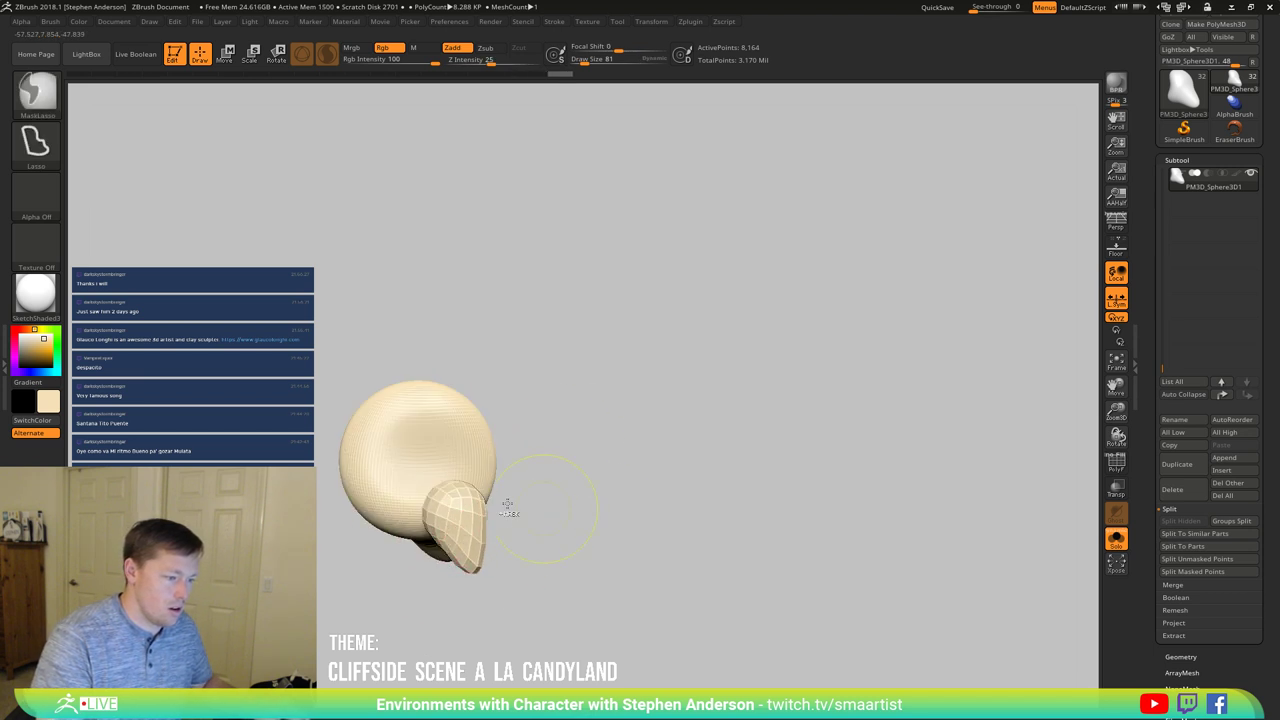
# Step: Push in the body's front and reshape its upper part with the Move brush at draw size 148
pyautogui.press('s')
pyautogui.moveTo(342, 441); pyautogui.dragTo(400, 443)
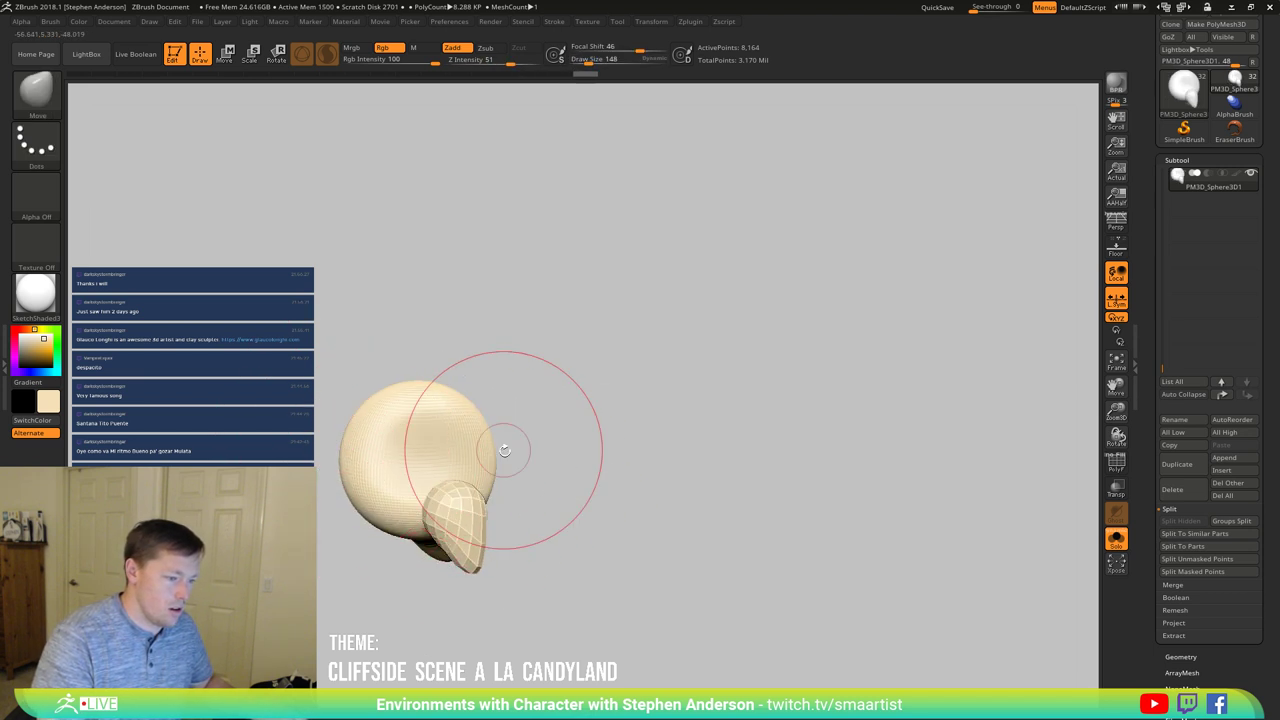
pyautogui.moveTo(482, 450); pyautogui.dragTo(458, 449)
pyautogui.moveTo(347, 445); pyautogui.dragTo(366, 446)
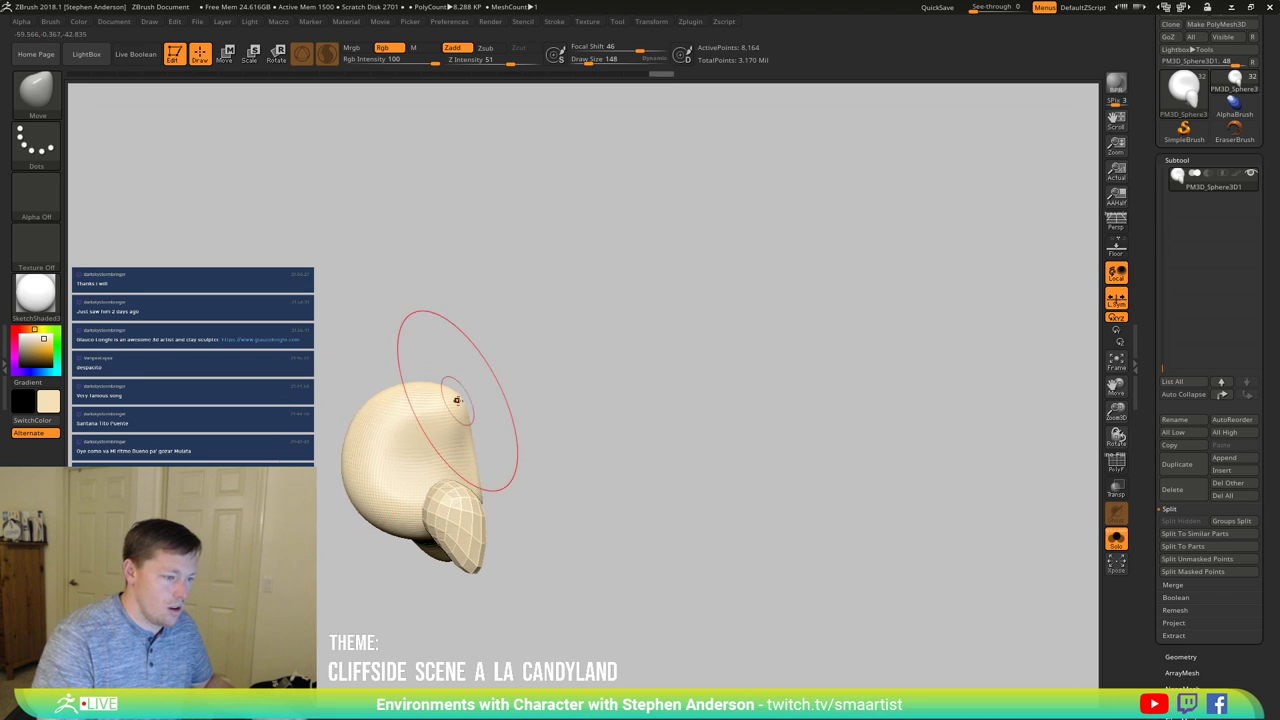
pyautogui.moveTo(457, 399)
pyautogui.mouseDown()
pyautogui.moveTo(486, 406)
pyautogui.moveTo(434, 389)
pyautogui.moveTo(411, 462)
pyautogui.mouseUp()
pyautogui.moveTo(365, 531); pyautogui.dragTo(378, 536)
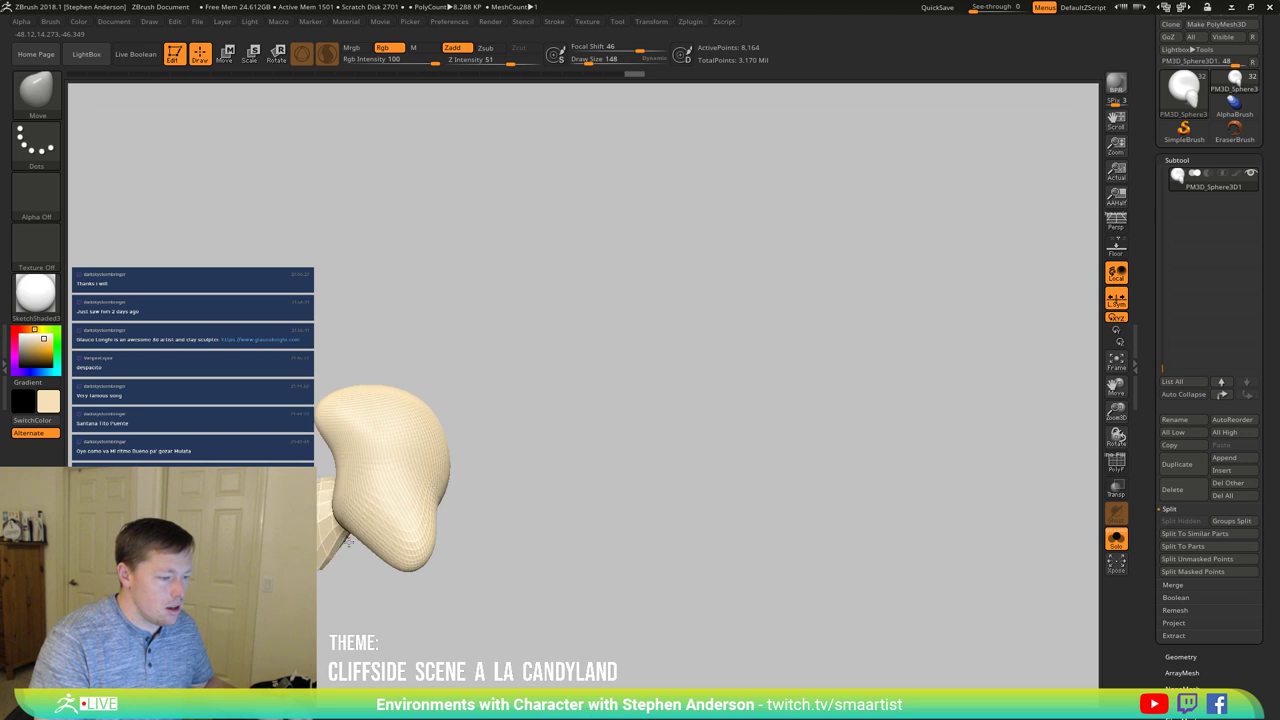
# Step: Refine the body's sides and lower back with the Move brush at draw size 112
pyautogui.press('s')
pyautogui.click(369, 531)
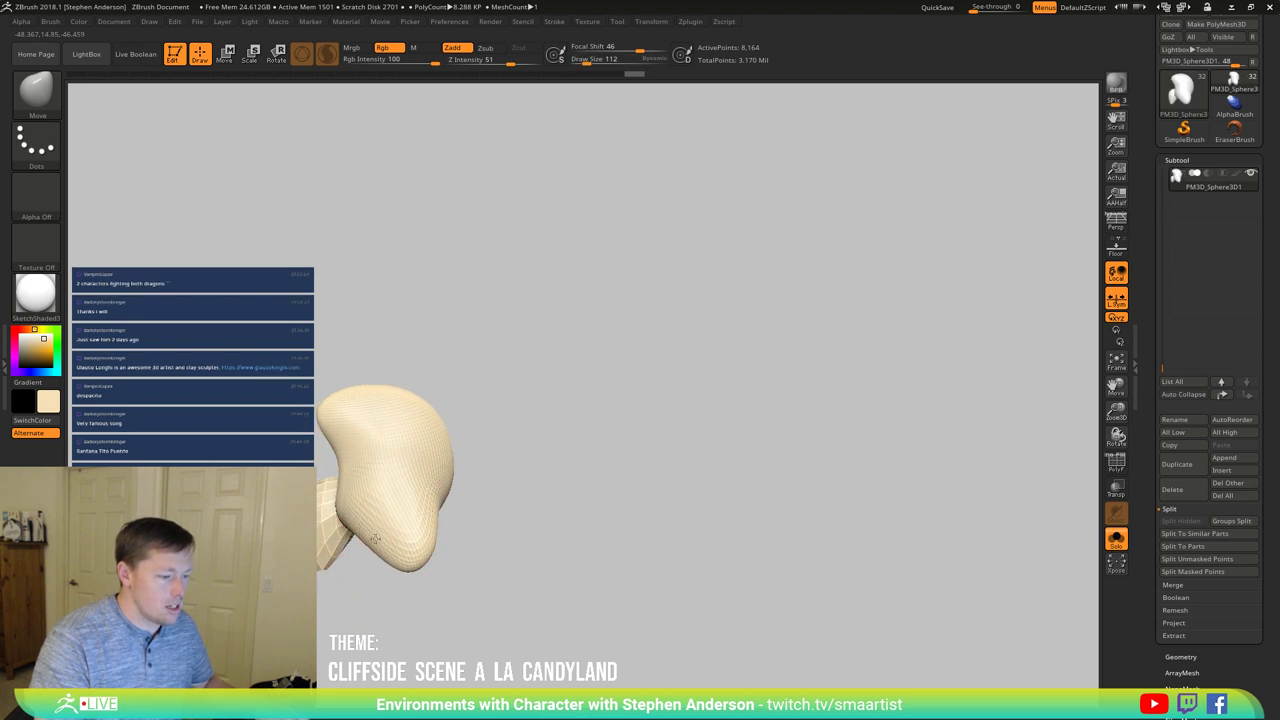
pyautogui.moveTo(358, 551)
pyautogui.mouseDown()
pyautogui.moveTo(414, 543)
pyautogui.moveTo(368, 543)
pyautogui.mouseUp()
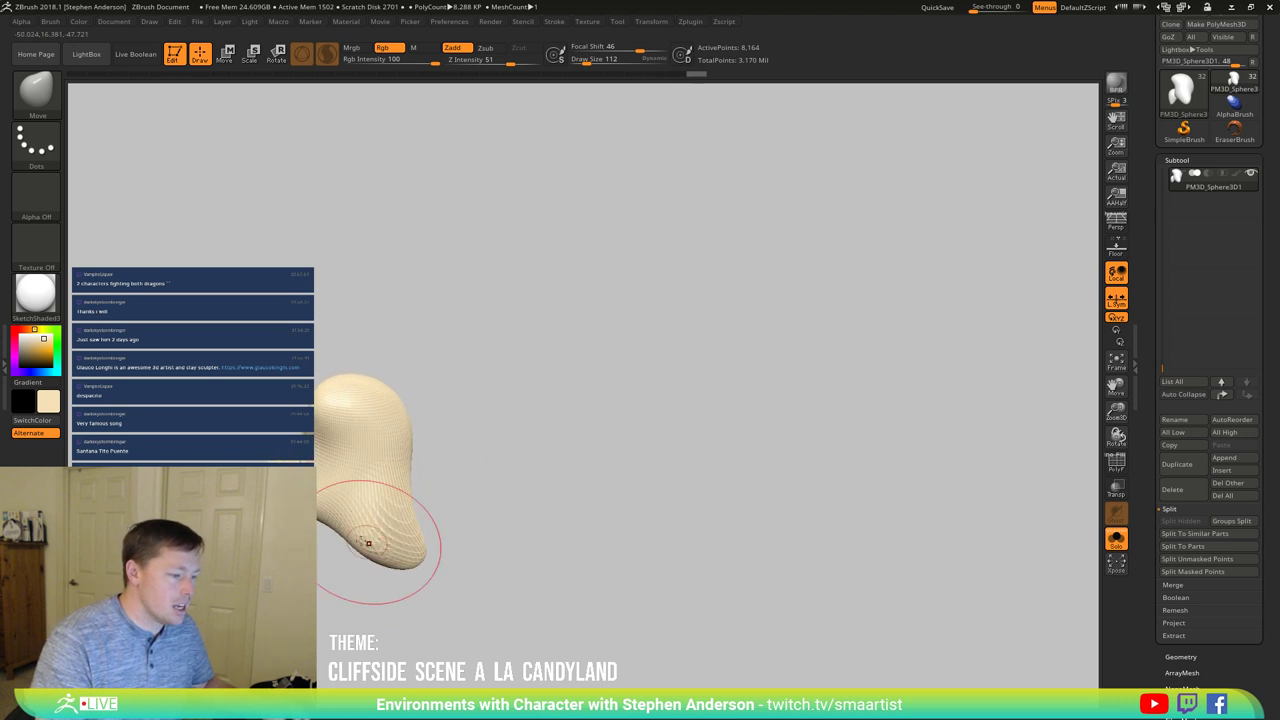
pyautogui.moveTo(300, 486)
pyautogui.mouseDown()
pyautogui.moveTo(284, 472)
pyautogui.moveTo(370, 470)
pyautogui.moveTo(318, 475)
pyautogui.mouseUp()
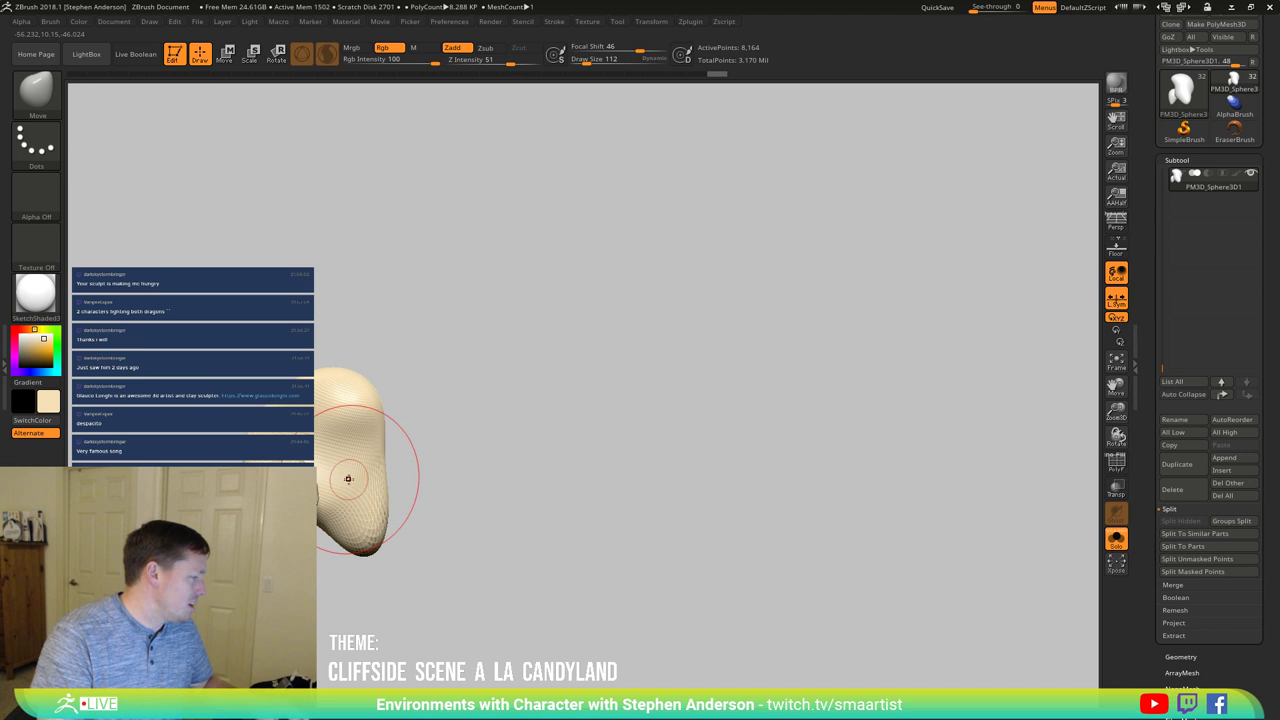
pyautogui.keyDown('alt'); pyautogui.moveTo(358, 470); pyautogui.dragTo(457, 471, button='right'); pyautogui.keyUp('alt')
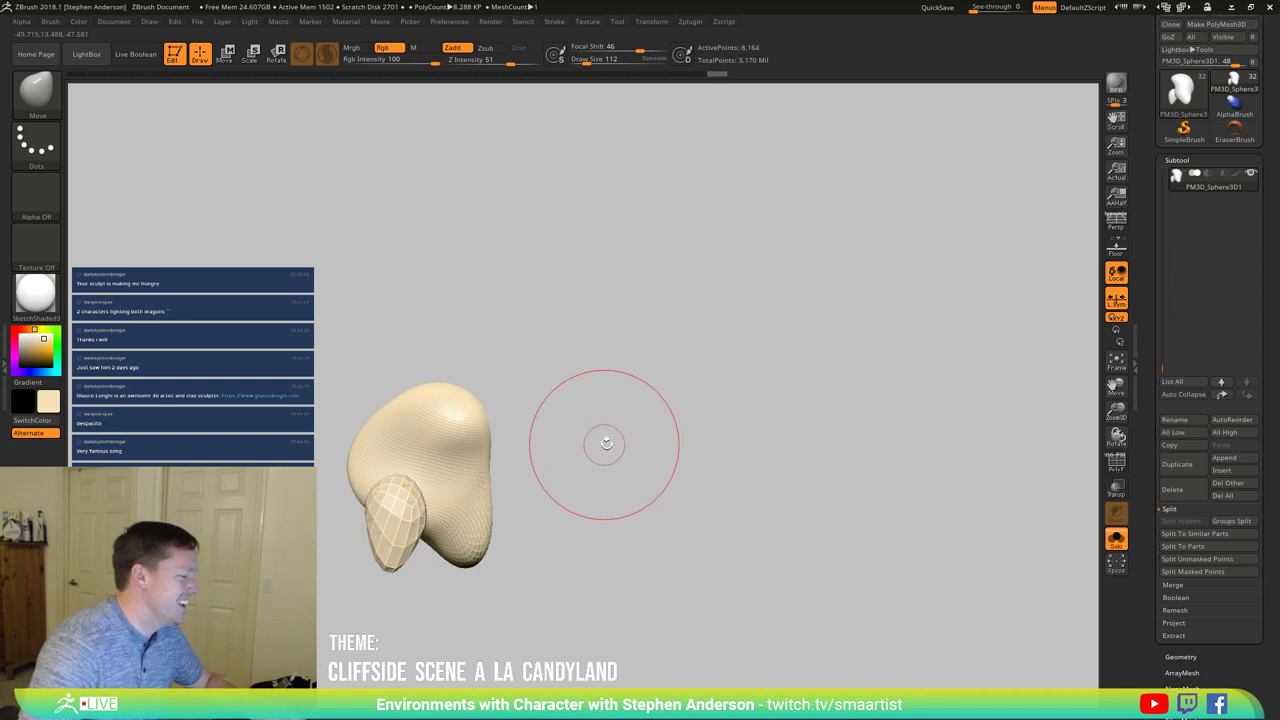
pyautogui.moveTo(603, 449); pyautogui.dragTo(628, 450)
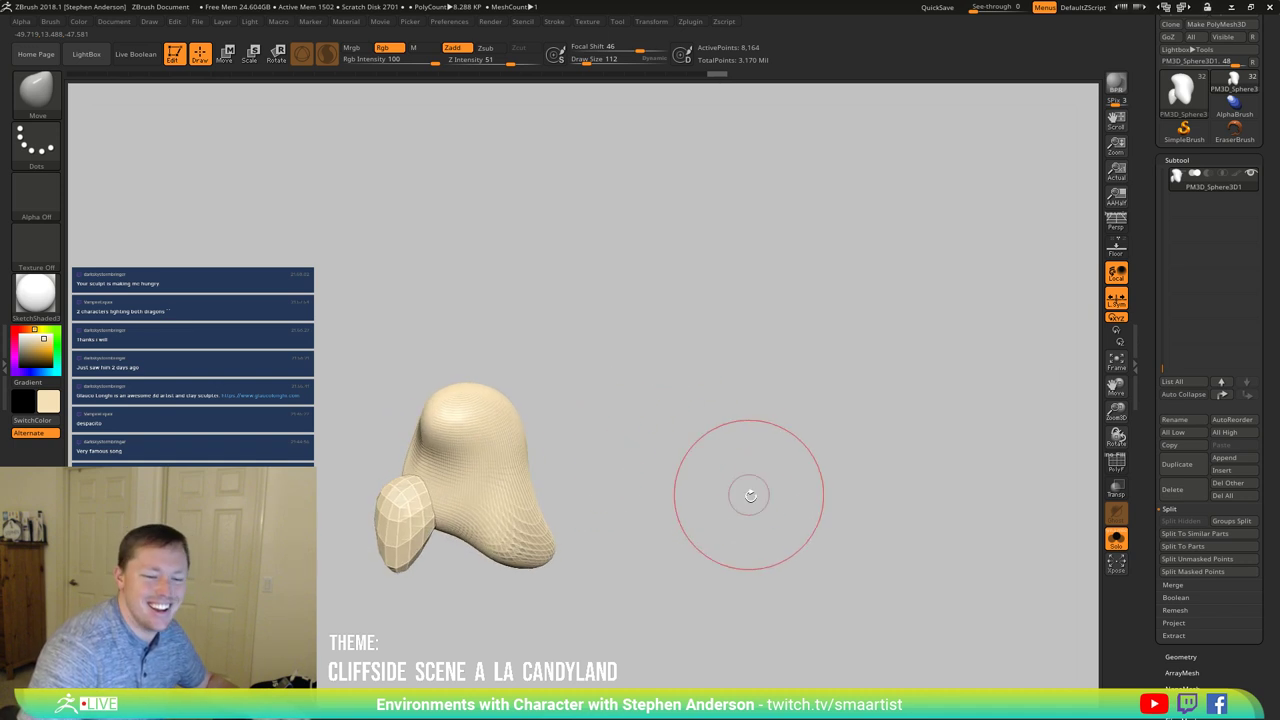
# Step: Show the full scene again and slim the body into a curved, tapering form with the Move brush, reducing the draw size to 48
pyautogui.click(1116, 540)
pyautogui.moveTo(788, 505)
pyautogui.keyDown('ctrl'); pyautogui.mouseDown(button='right')
pyautogui.moveTo(527, 516)
pyautogui.moveTo(488, 492)
pyautogui.mouseUp(button='right'); pyautogui.keyUp('ctrl')
pyautogui.moveTo(487, 492)
pyautogui.mouseDown()
pyautogui.moveTo(522, 519)
pyautogui.moveTo(483, 458)
pyautogui.moveTo(524, 494)
pyautogui.moveTo(514, 528)
pyautogui.moveTo(490, 542)
pyautogui.mouseUp()
pyautogui.press('b')
pyautogui.press('m')
pyautogui.press('v')
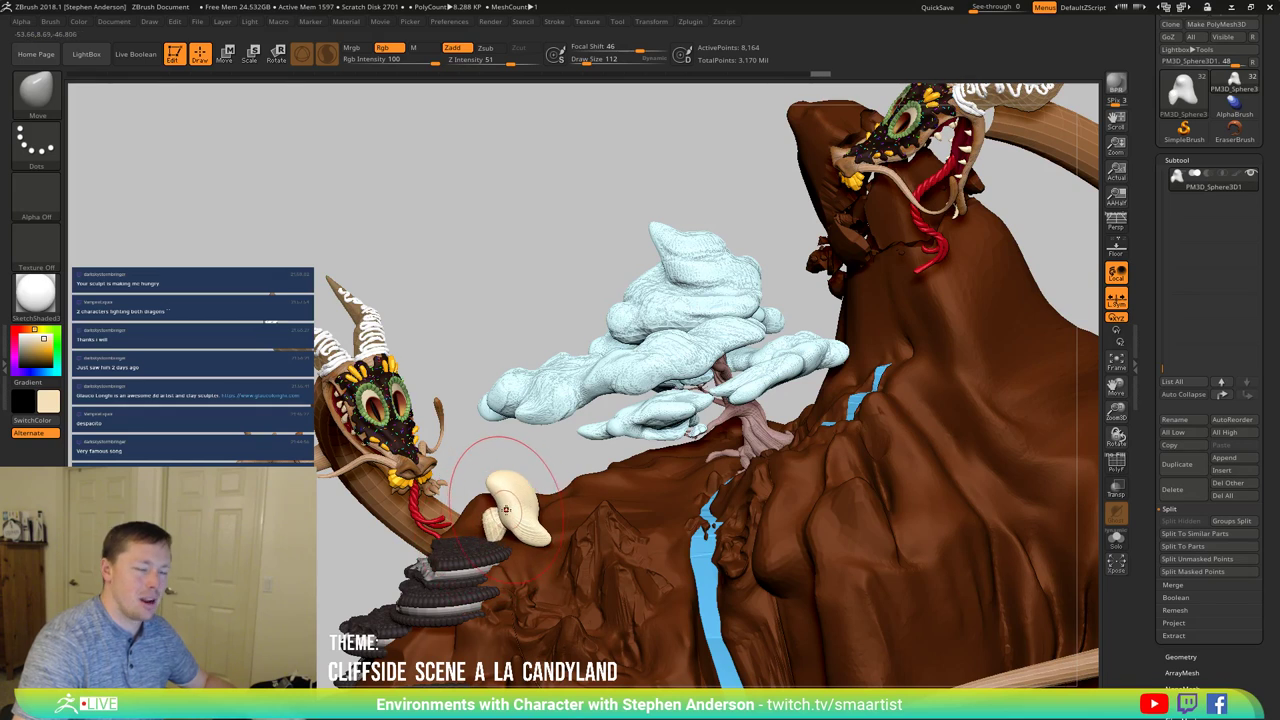
pyautogui.press('s')
pyautogui.moveTo(509, 512); pyautogui.dragTo(503, 512)
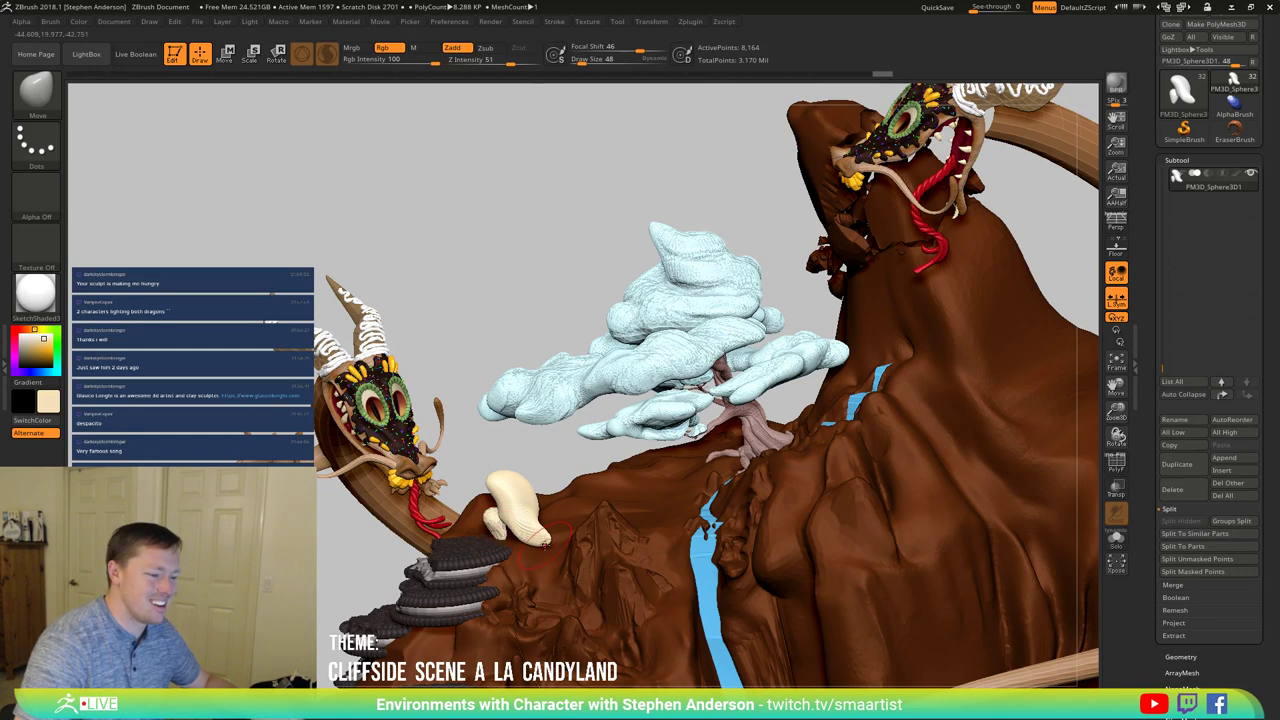
pyautogui.moveTo(565, 538)
pyautogui.mouseDown(button='right')
pyautogui.moveTo(600, 540)
pyautogui.moveTo(578, 588)
pyautogui.moveTo(563, 543)
pyautogui.mouseUp(button='right')
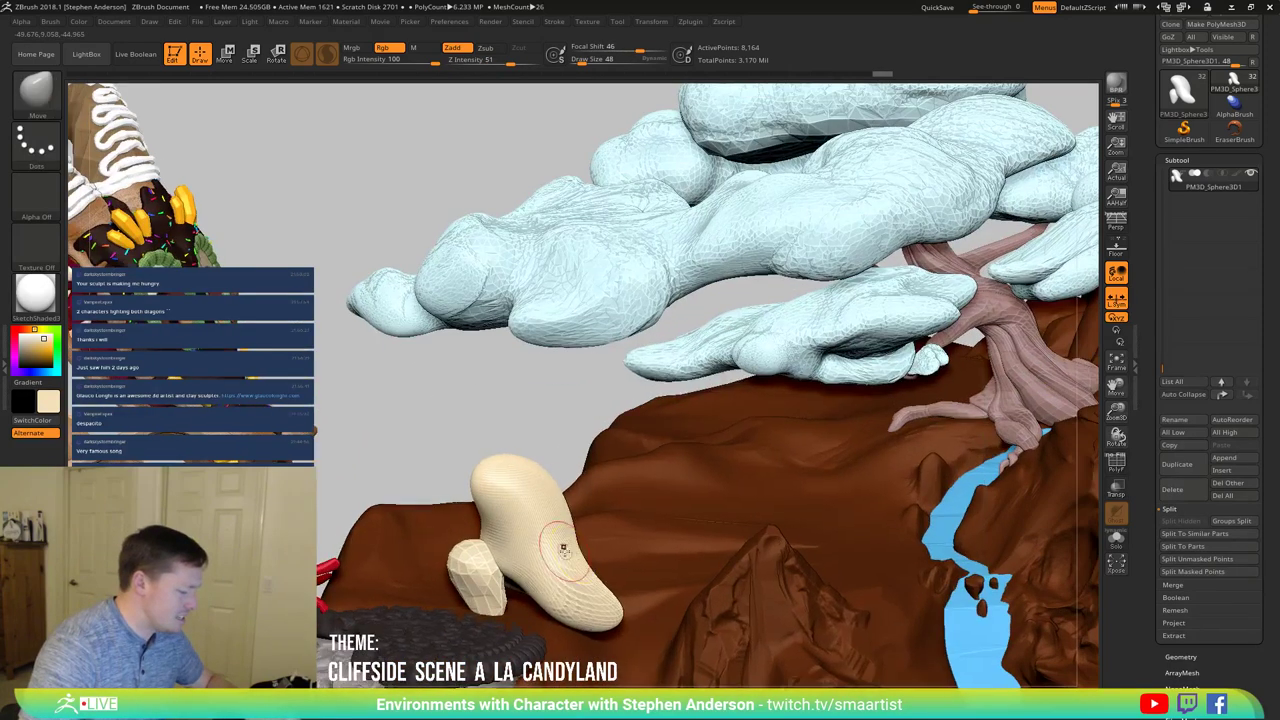
# Step: Insert a PolySphere from the IMM Primitives brush at the body's upper front as the head
pyautogui.press('b')
pyautogui.press('i')
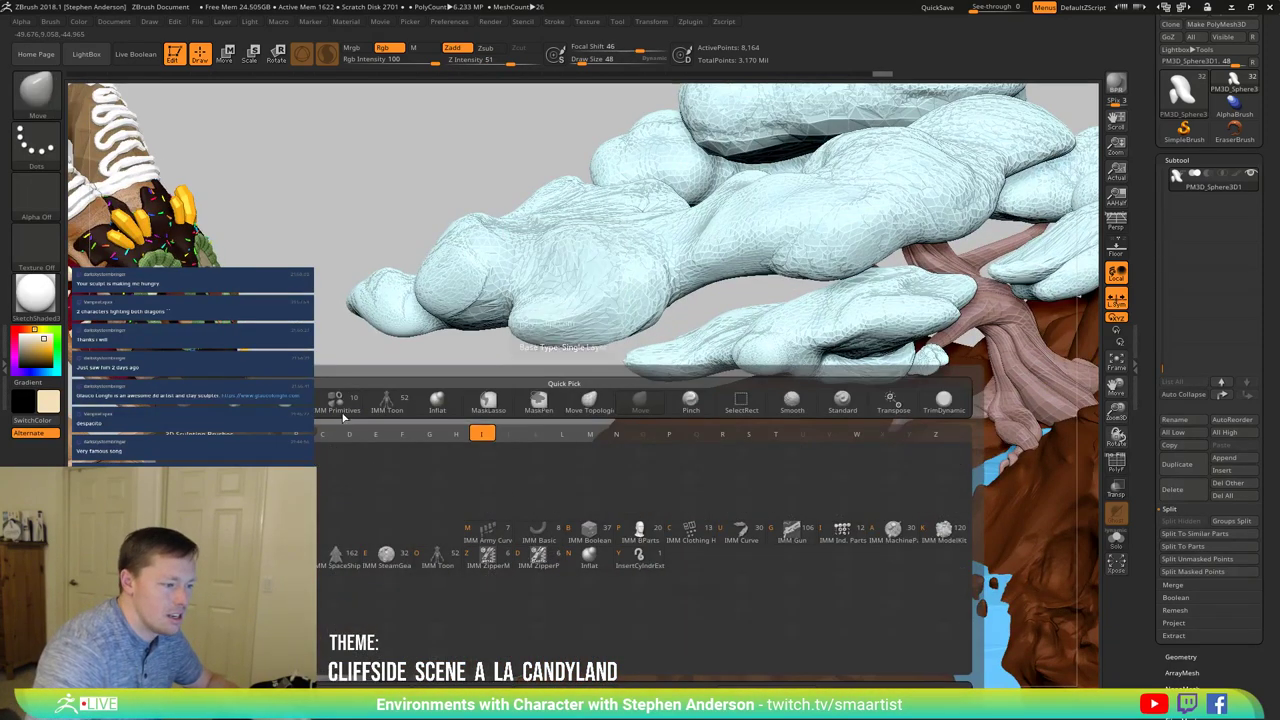
pyautogui.click(338, 403)
pyautogui.moveTo(519, 519); pyautogui.dragTo(448, 500, button='right')
pyautogui.moveTo(448, 500); pyautogui.dragTo(490, 551)
pyautogui.moveTo(447, 557); pyautogui.dragTo(364, 500, button='right')
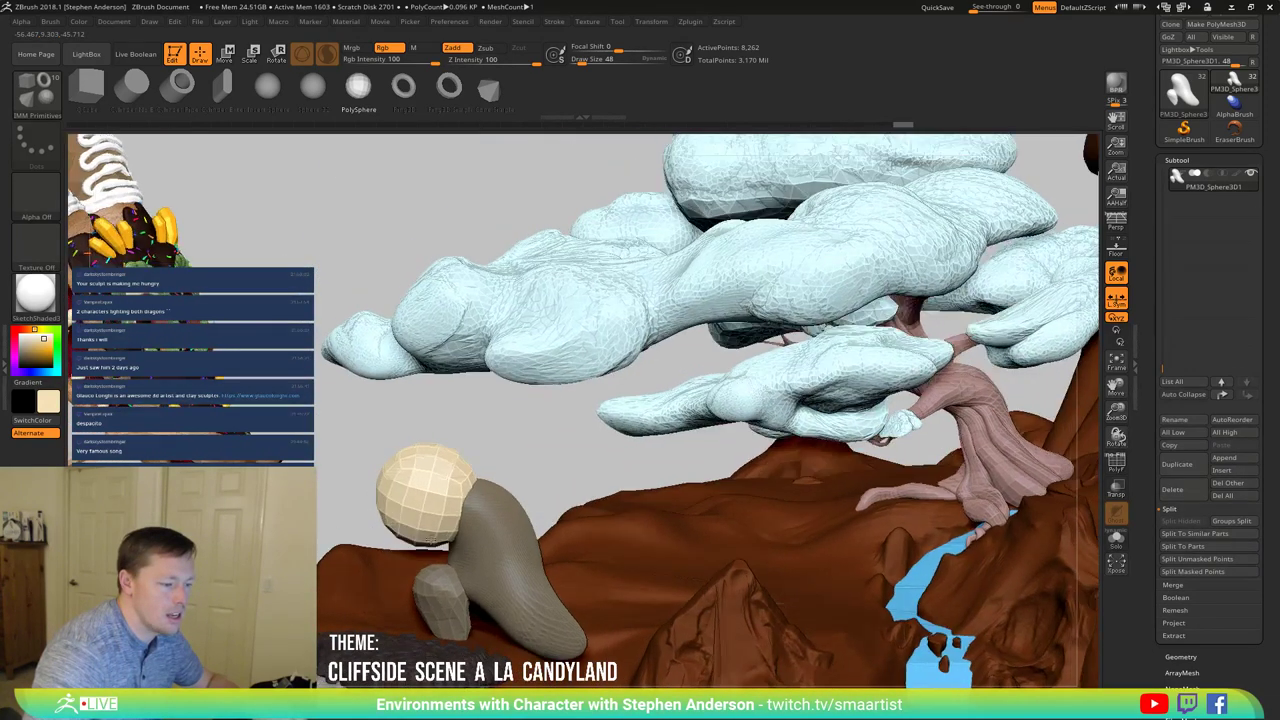
# Step: Turn on perspective, scale the head sphere down slightly, and move it forward in front of the body's top
pyautogui.press('r')
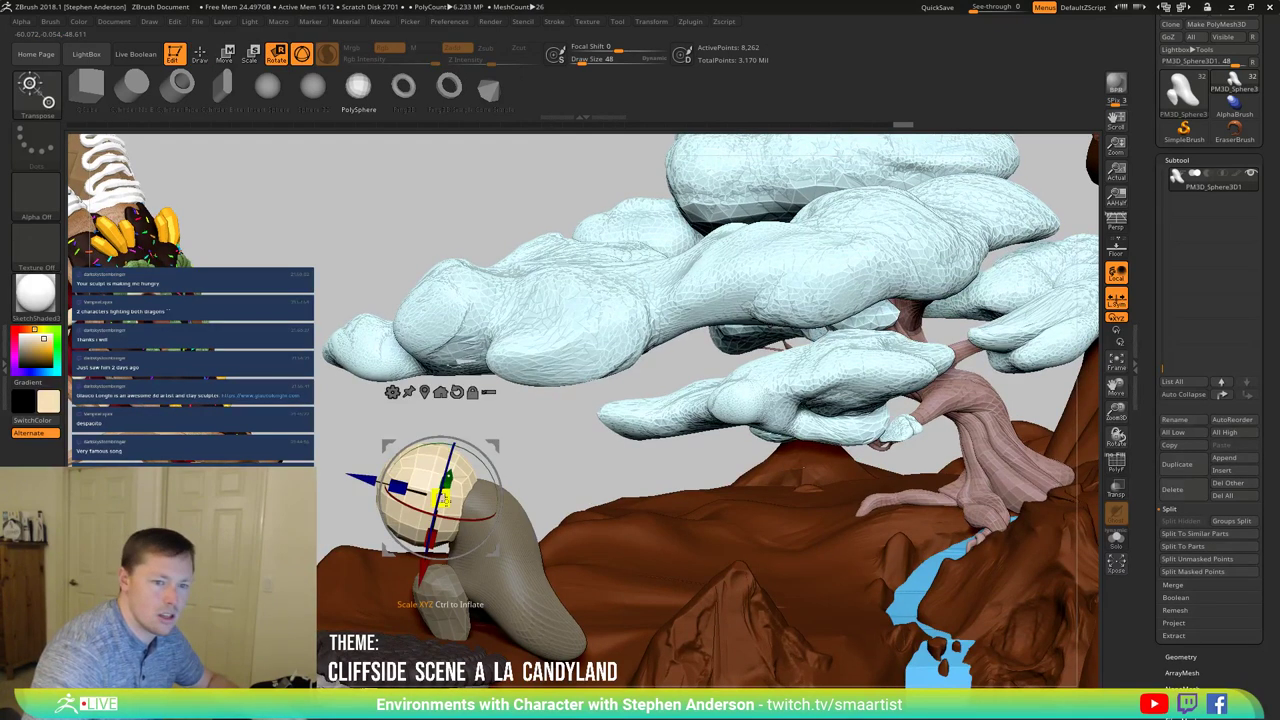
pyautogui.press('p')
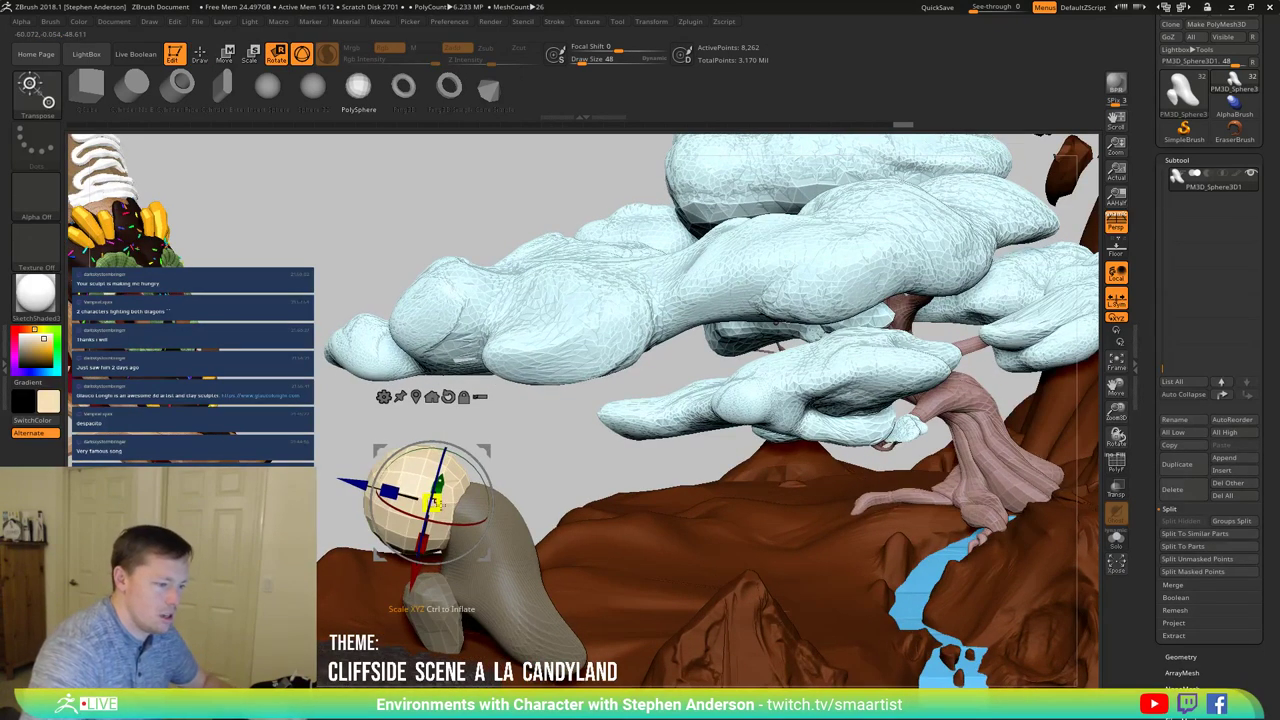
pyautogui.moveTo(436, 502); pyautogui.dragTo(434, 506)
pyautogui.moveTo(432, 507); pyautogui.dragTo(432, 509)
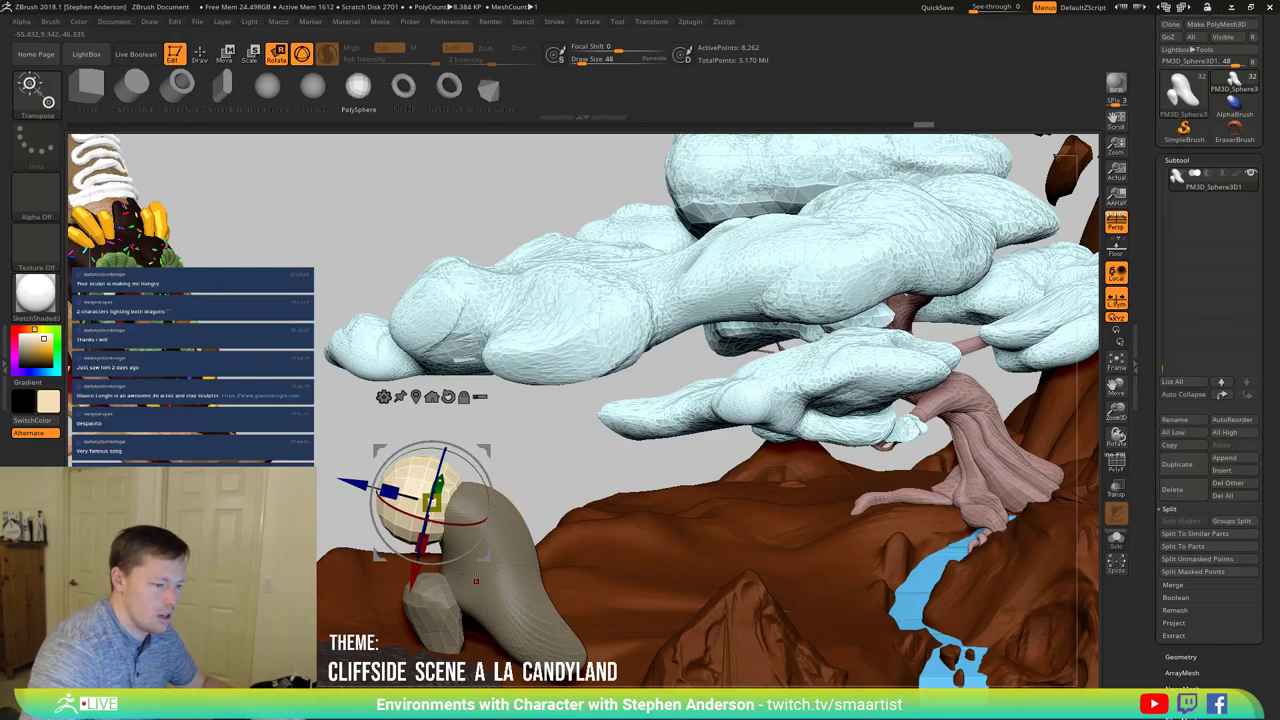
pyautogui.moveTo(540, 450); pyautogui.dragTo(640, 420)
pyautogui.moveTo(476, 562); pyautogui.dragTo(493, 565)
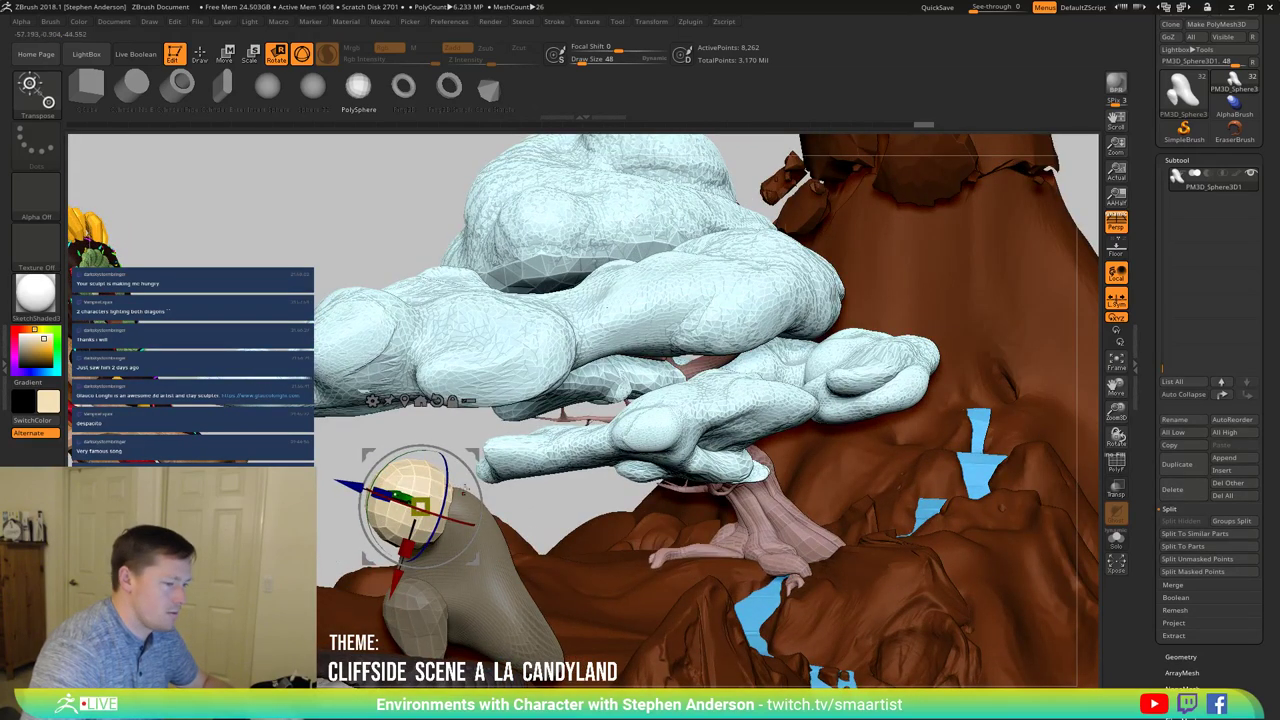
pyautogui.moveTo(339, 479); pyautogui.dragTo(461, 596)
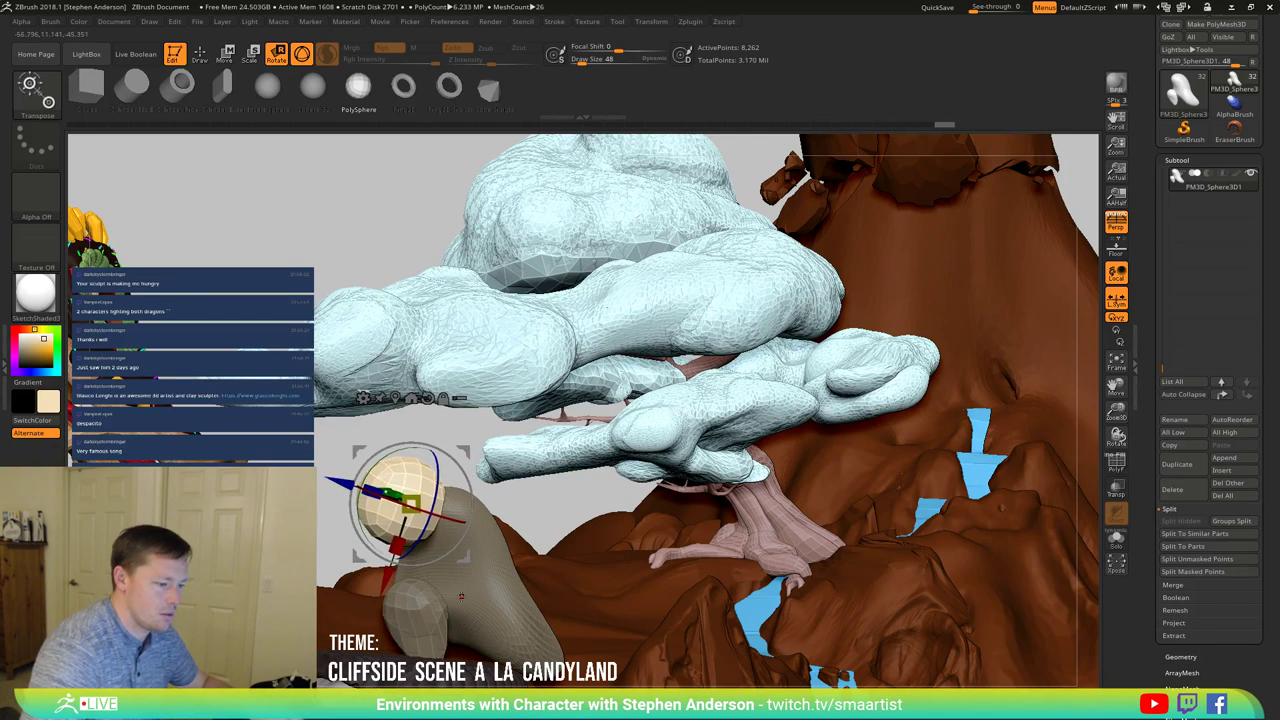
# Step: Invert the mask to protect the head and reshape the body with the Move Topological brush at draw size 124
pyautogui.press('q')
pyautogui.keyDown('ctrl'); pyautogui.click(358, 536); pyautogui.keyUp('ctrl')
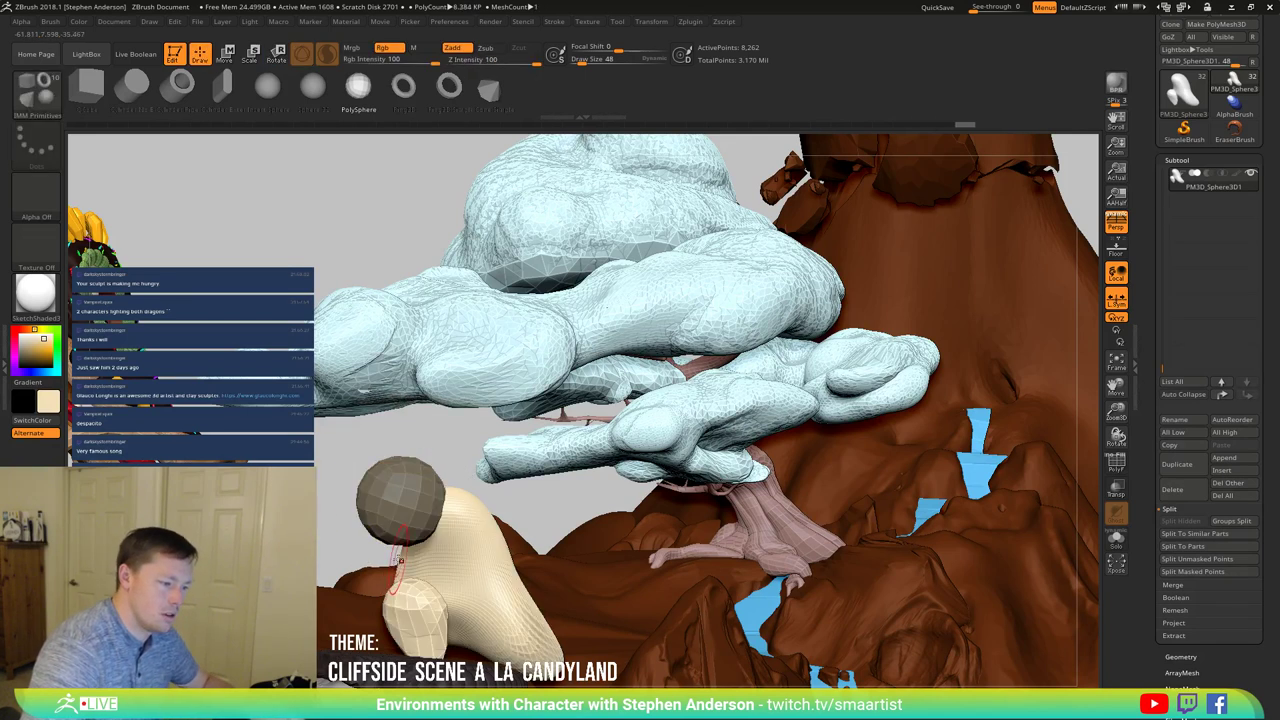
pyautogui.press('s')
pyautogui.moveTo(399, 562); pyautogui.dragTo(405, 562)
pyautogui.press('b')
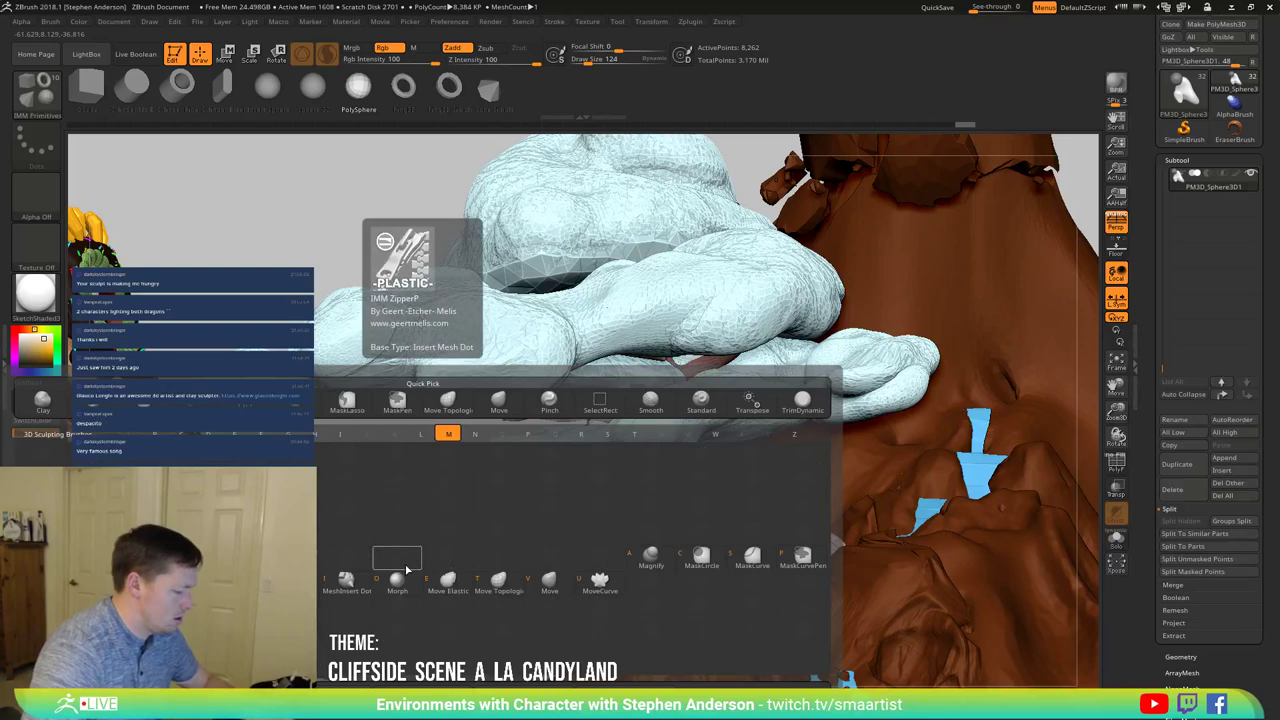
pyautogui.press('m')
pyautogui.press('t')
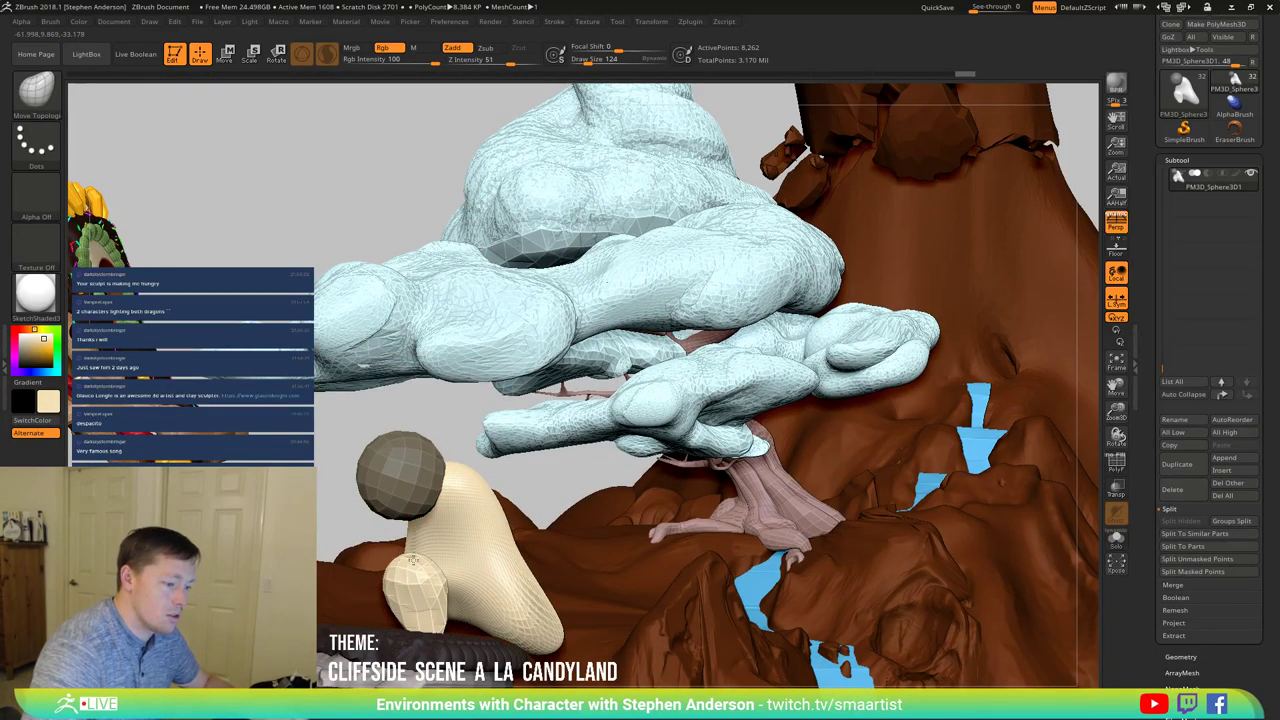
pyautogui.moveTo(472, 571); pyautogui.dragTo(367, 569, button='right')
pyautogui.moveTo(397, 573); pyautogui.dragTo(412, 571)
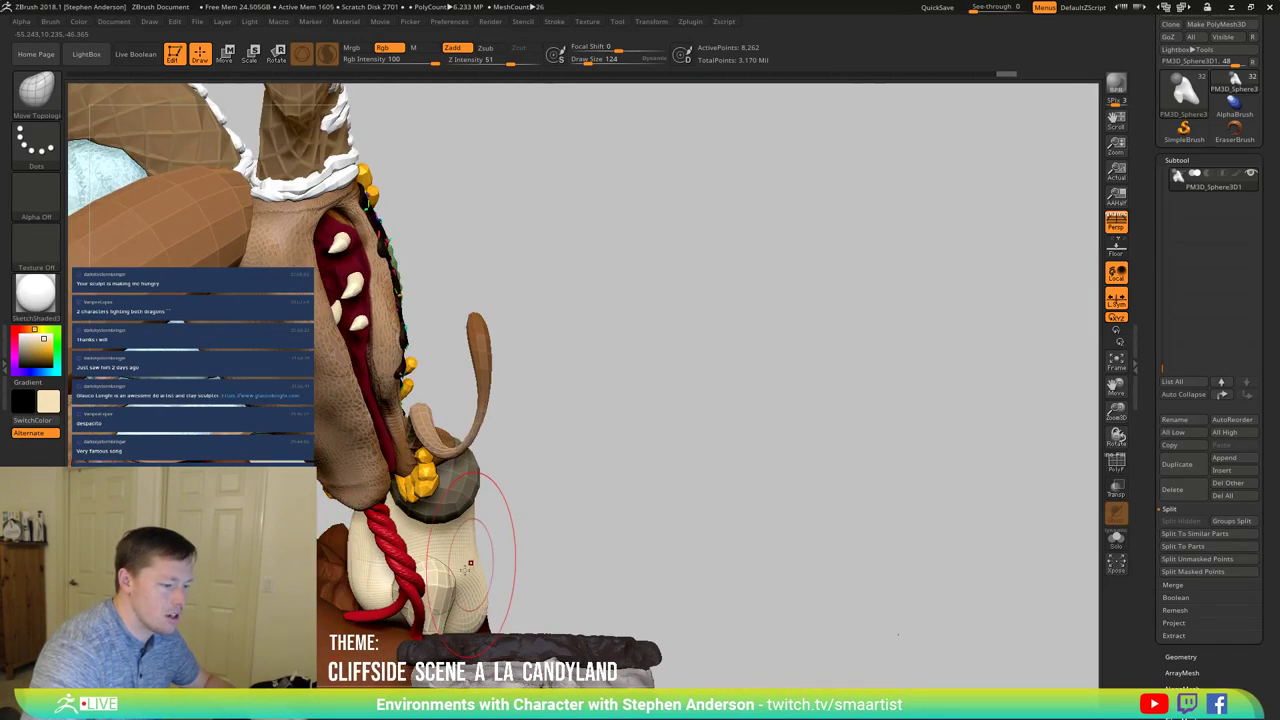
pyautogui.moveTo(530, 560)
pyautogui.mouseDown(button='right')
pyautogui.moveTo(463, 581)
pyautogui.moveTo(400, 575)
pyautogui.mouseUp(button='right')
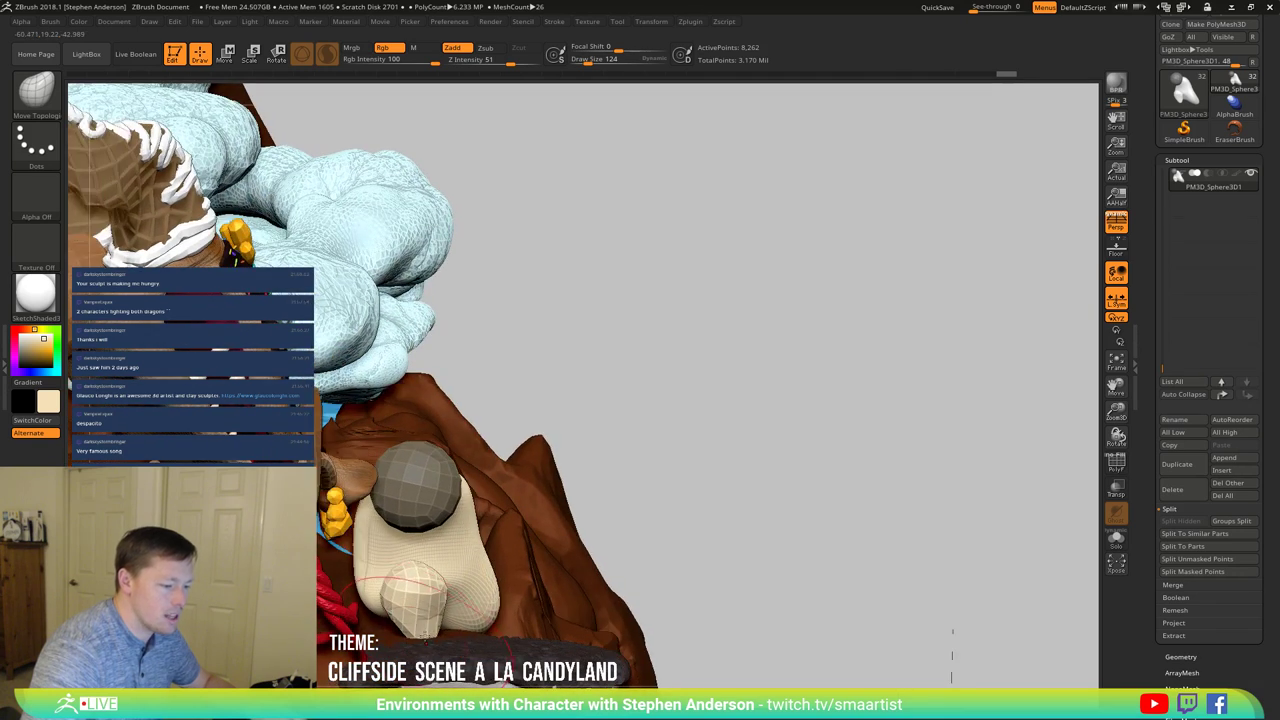
# Step: Isolate the character mesh and adjust the body's shape from the front, back and side with the Move Topological brush
pyautogui.click(1117, 545)
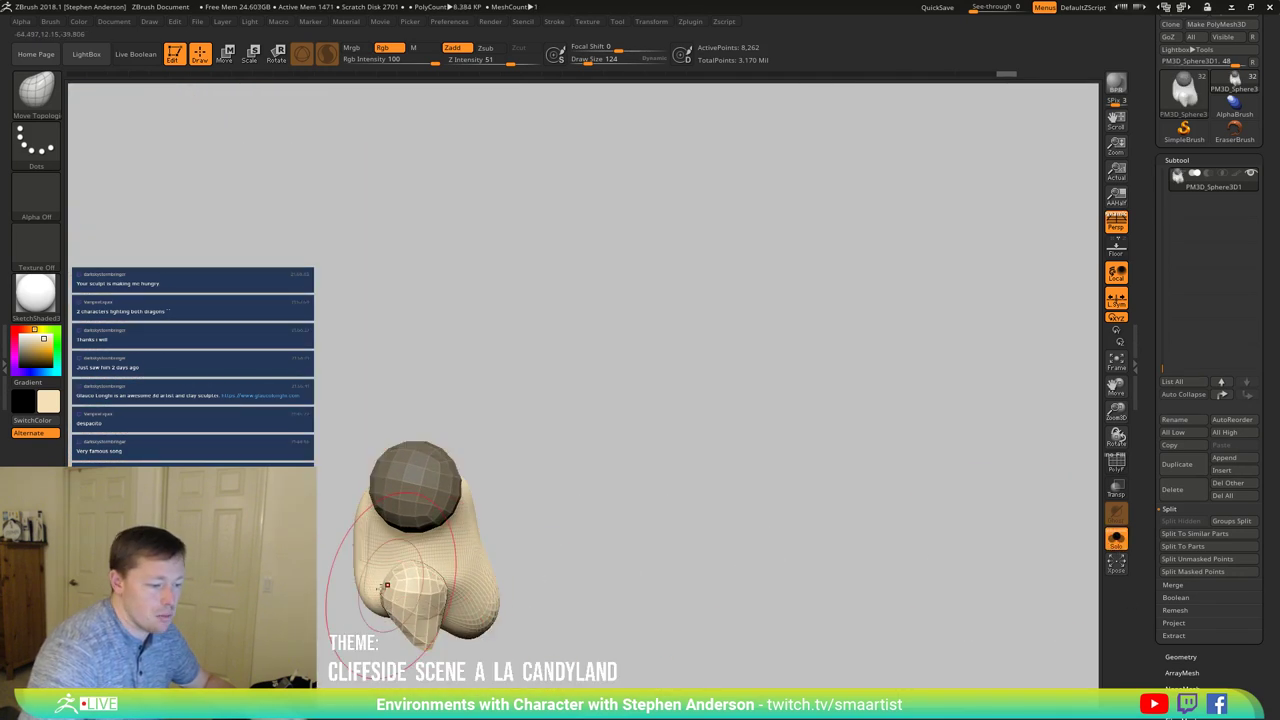
pyautogui.moveTo(400, 640)
pyautogui.mouseDown(button='right')
pyautogui.moveTo(420, 656)
pyautogui.moveTo(457, 629)
pyautogui.moveTo(530, 487)
pyautogui.moveTo(524, 462)
pyautogui.moveTo(463, 531)
pyautogui.moveTo(498, 556)
pyautogui.moveTo(443, 514)
pyautogui.moveTo(614, 486)
pyautogui.mouseUp(button='right')
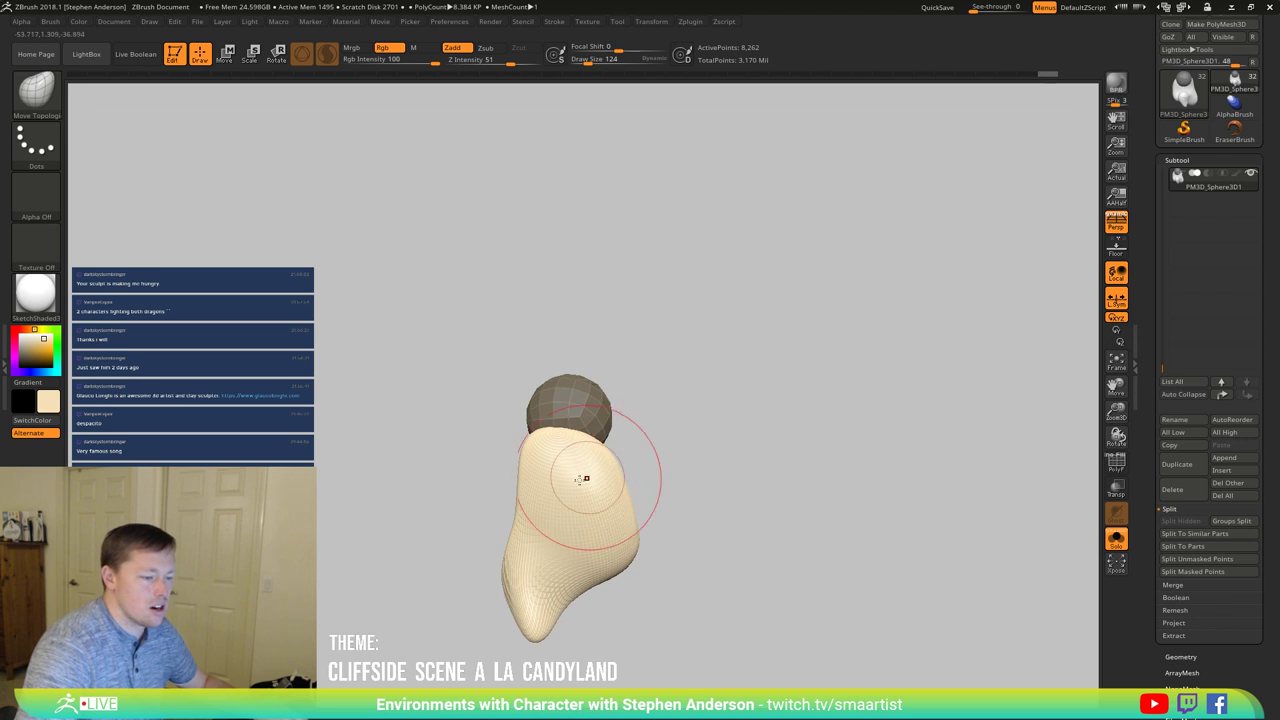
pyautogui.moveTo(523, 491)
pyautogui.mouseDown(button='right')
pyautogui.moveTo(555, 498)
pyautogui.moveTo(600, 480)
pyautogui.mouseUp(button='right')
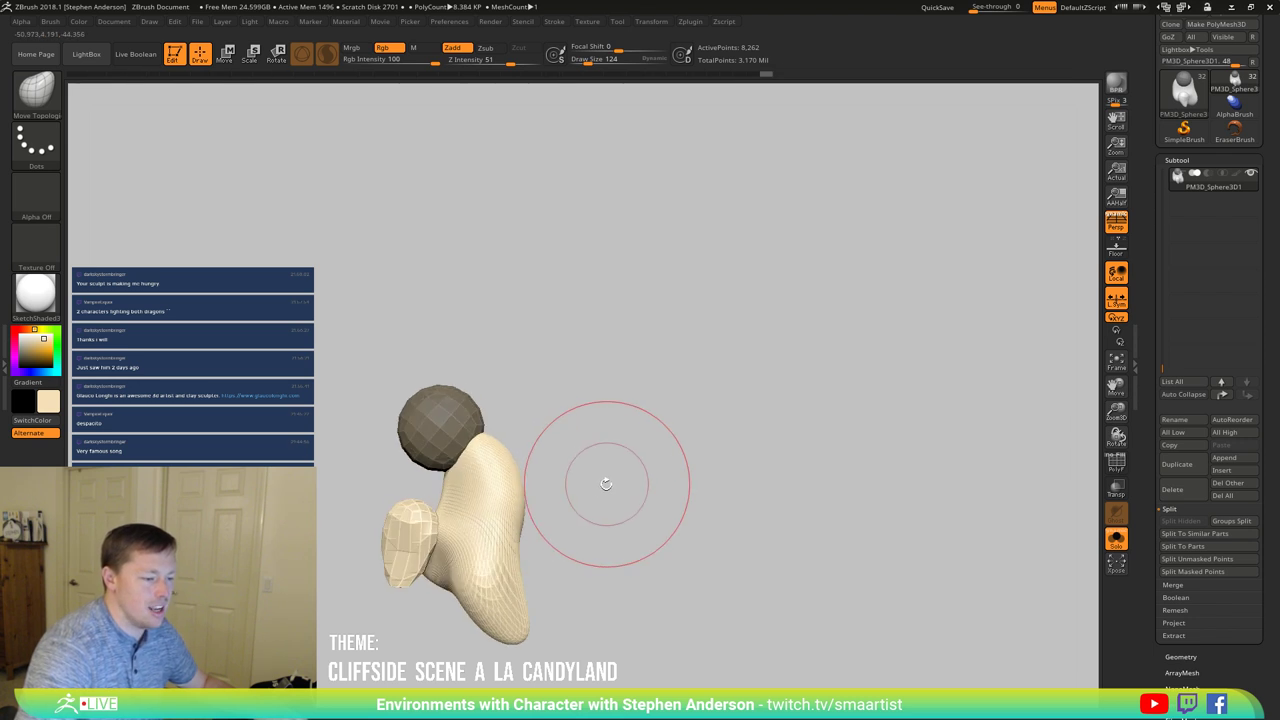
# Step: Insert a PolySphere at the body's shoulder and stretch it into an elongated upper arm
pyautogui.press('b')
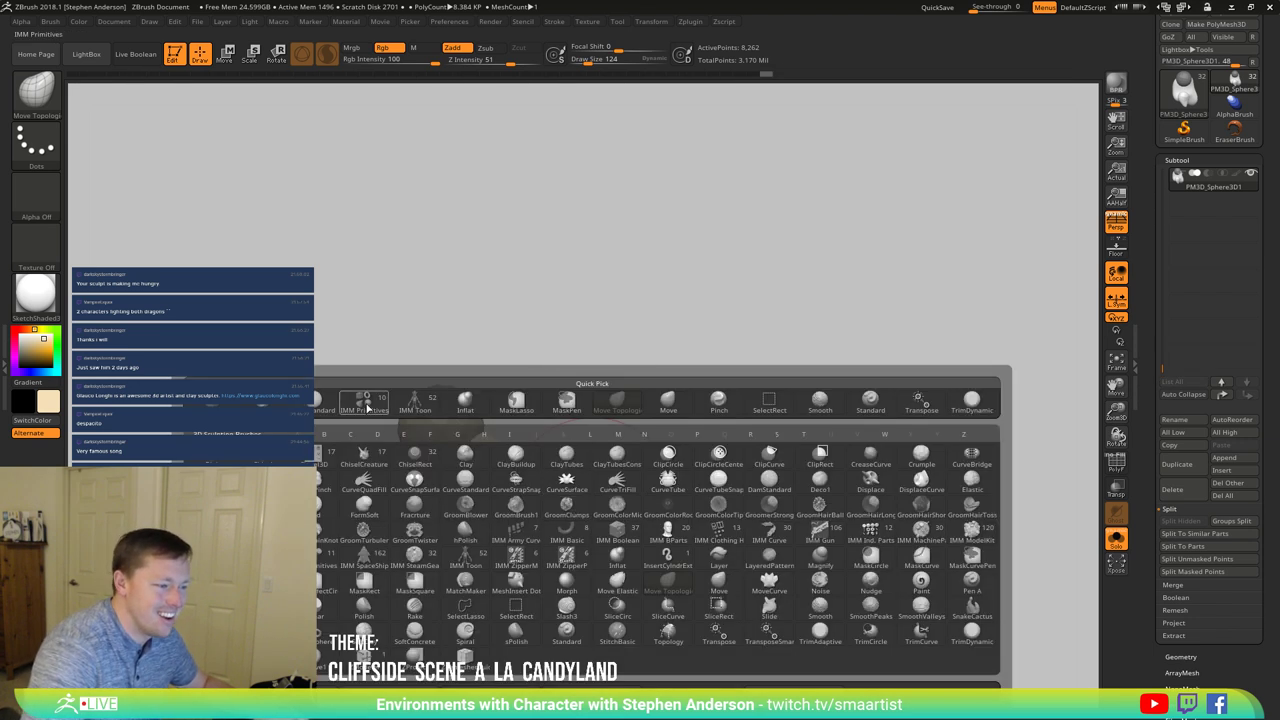
pyautogui.click(364, 402)
pyautogui.moveTo(486, 504); pyautogui.dragTo(500, 493, button='right')
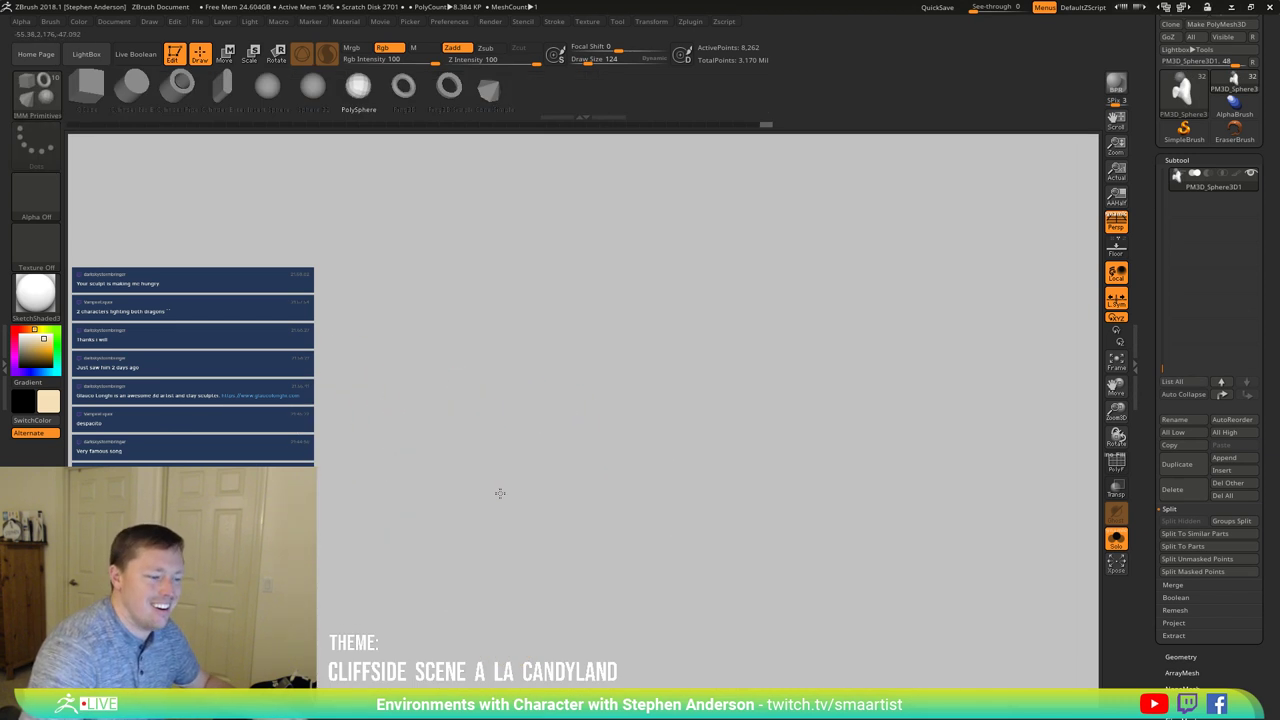
pyautogui.press('w')
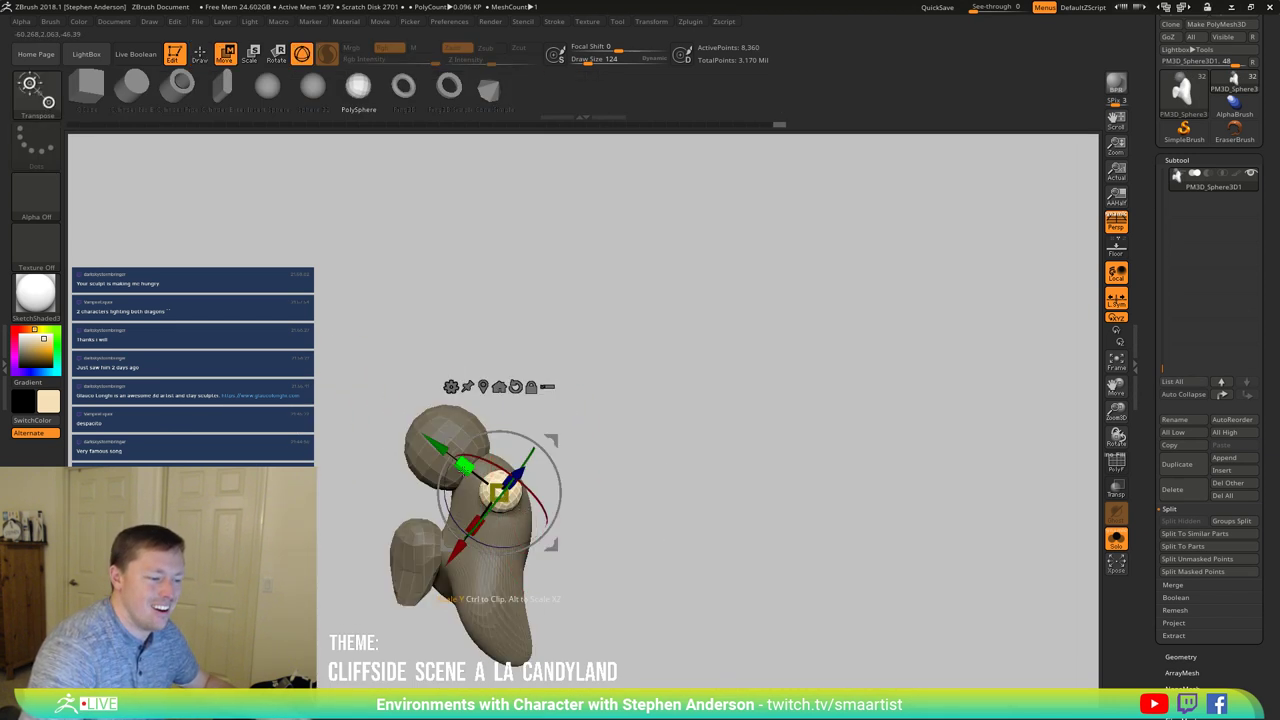
pyautogui.moveTo(590, 455)
pyautogui.mouseDown()
pyautogui.moveTo(634, 449)
pyautogui.moveTo(612, 448)
pyautogui.mouseUp()
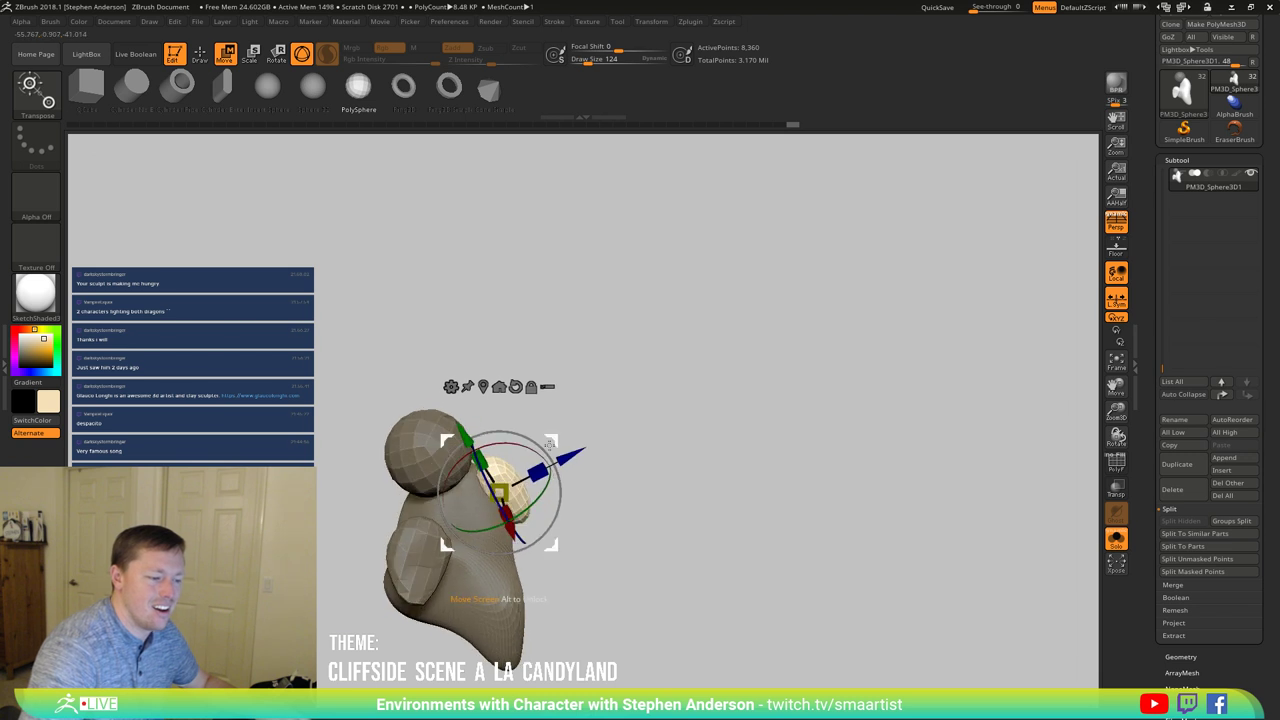
pyautogui.moveTo(509, 451); pyautogui.dragTo(560, 489)
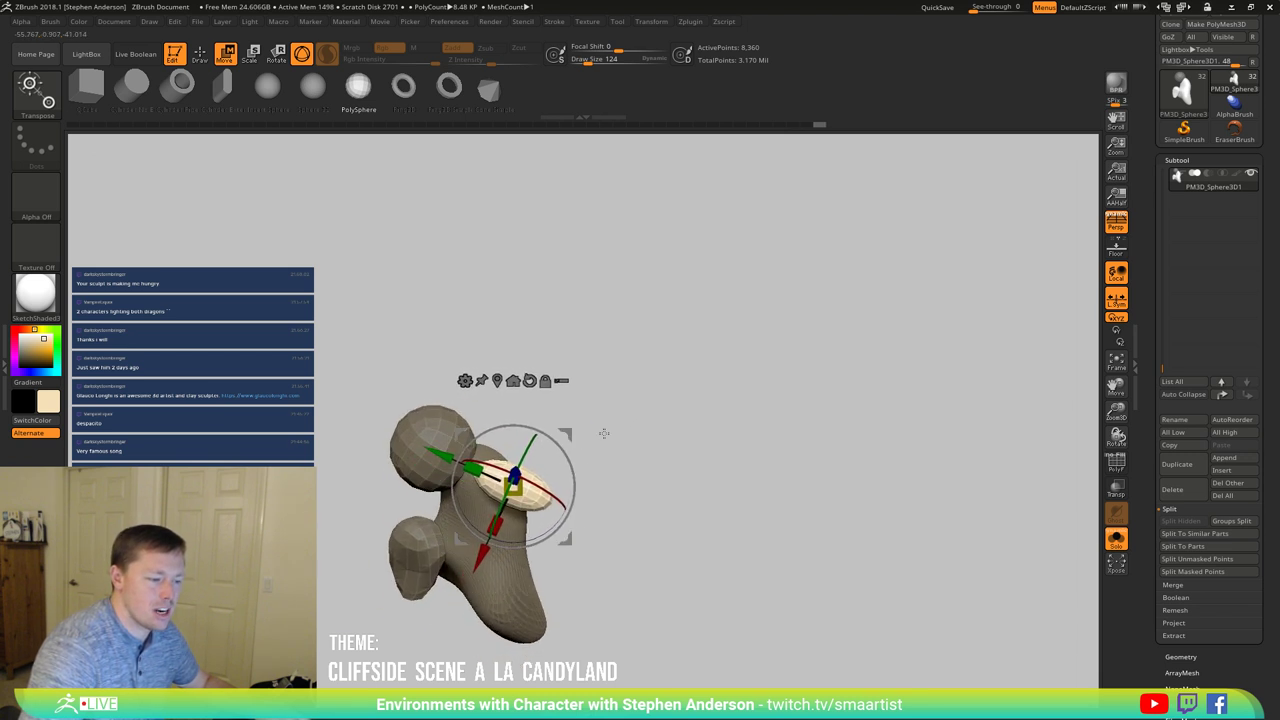
# Step: Duplicate the upper arm as a forearm and rotate it downward at the elbow
pyautogui.moveTo(600, 431); pyautogui.dragTo(627, 441)
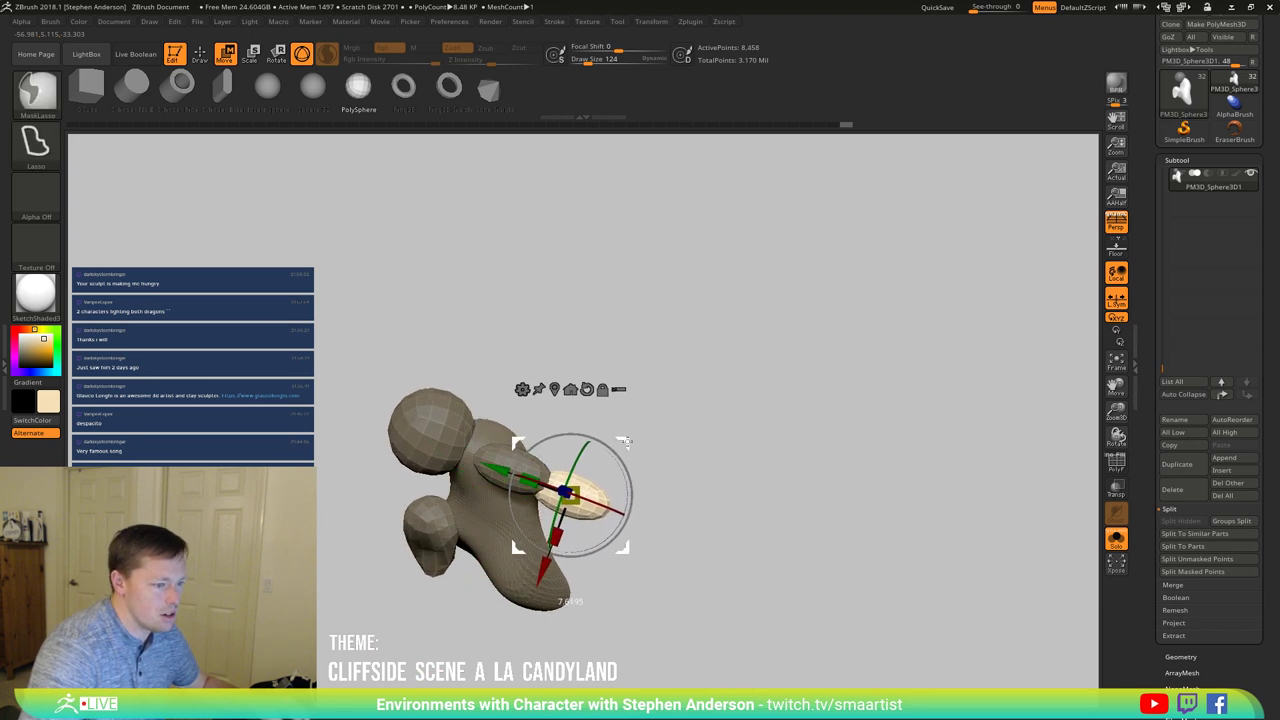
pyautogui.moveTo(577, 534); pyautogui.dragTo(572, 534)
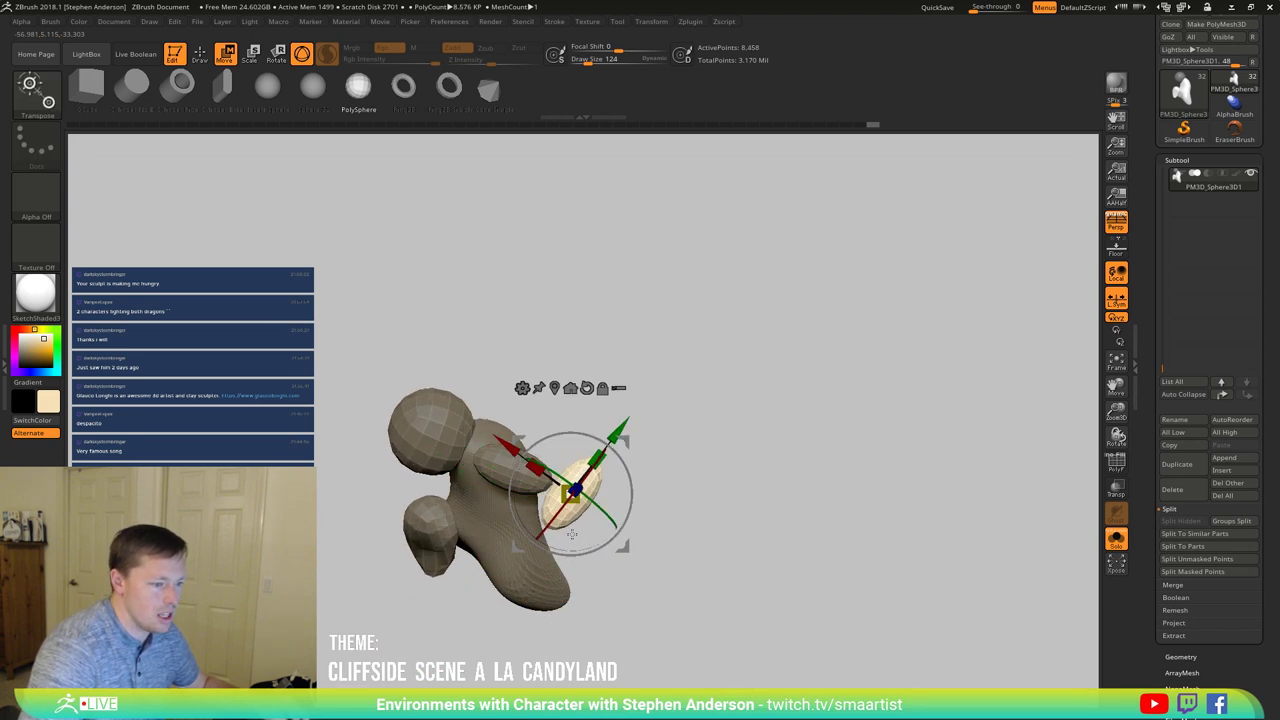
pyautogui.moveTo(665, 465)
pyautogui.mouseDown()
pyautogui.moveTo(657, 386)
pyautogui.moveTo(646, 420)
pyautogui.moveTo(597, 443)
pyautogui.moveTo(651, 451)
pyautogui.moveTo(706, 523)
pyautogui.moveTo(628, 537)
pyautogui.mouseUp()
# Step: Reshape the forearm with the Move brush at draw size 269 so it meets the elbow, and clear the mask
pyautogui.press('b')
pyautogui.press('m')
pyautogui.press('v')
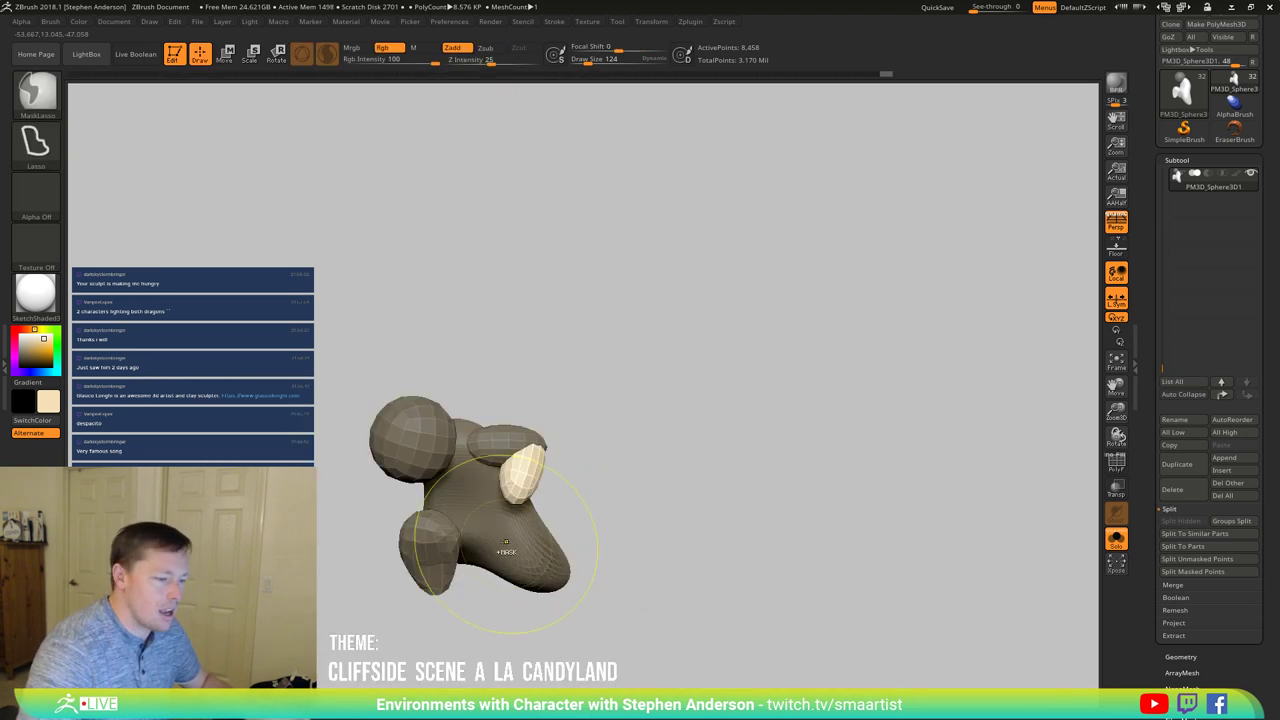
pyautogui.moveTo(486, 552)
pyautogui.keyDown('ctrl'); pyautogui.mouseDown(button='right')
pyautogui.moveTo(568, 556)
pyautogui.moveTo(556, 535)
pyautogui.mouseUp(button='right'); pyautogui.keyUp('ctrl')
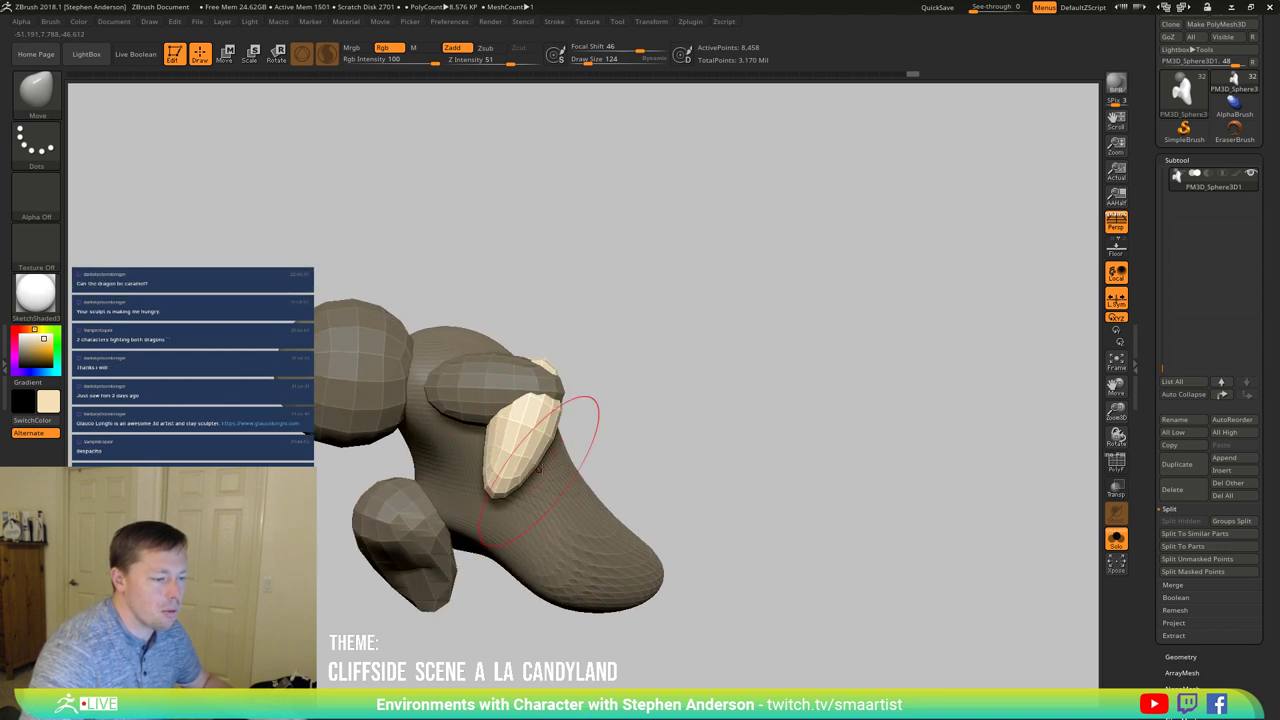
pyautogui.press('s')
pyautogui.moveTo(542, 362); pyautogui.dragTo(550, 362)
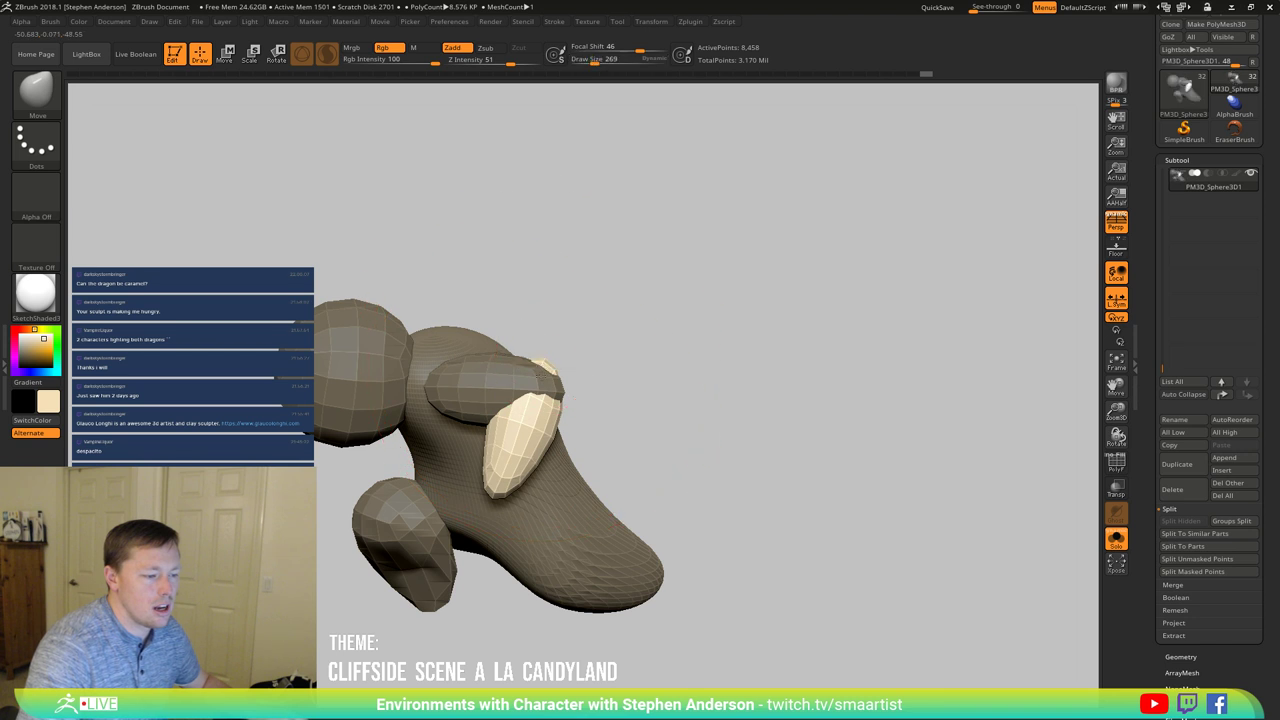
pyautogui.moveTo(508, 427); pyautogui.dragTo(522, 455)
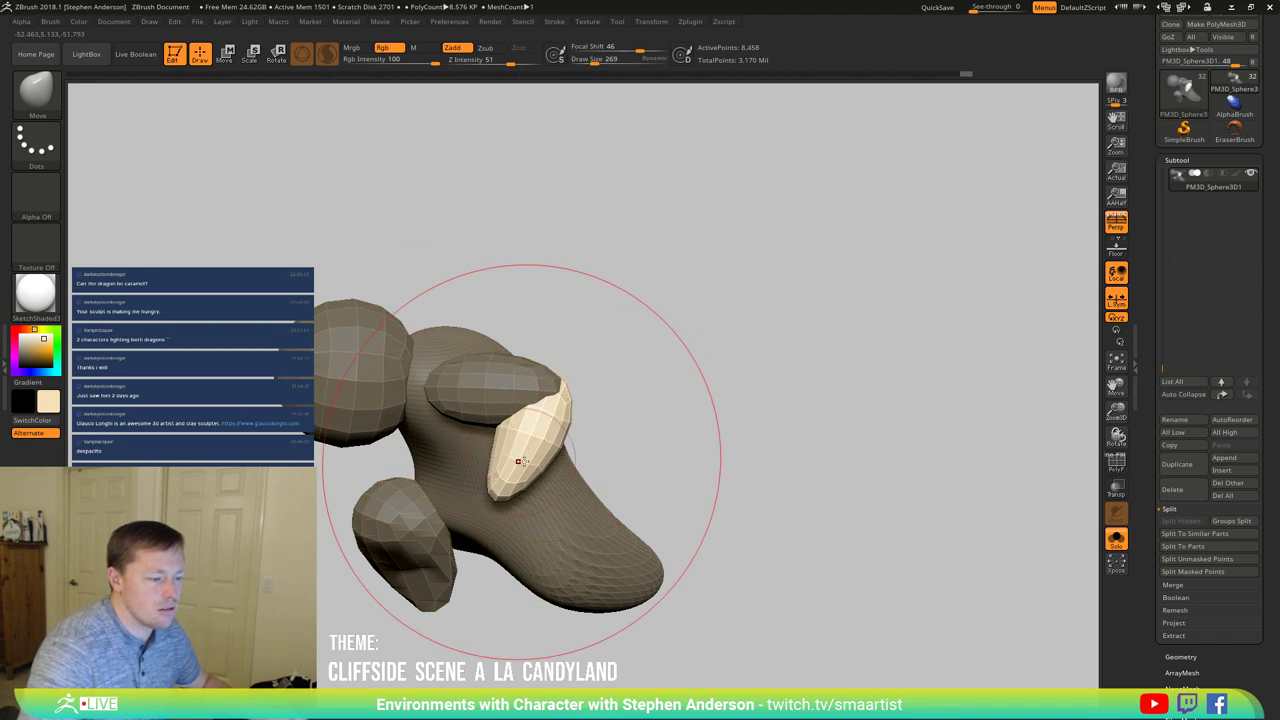
pyautogui.moveTo(523, 457)
pyautogui.mouseDown(button='right')
pyautogui.moveTo(568, 477)
pyautogui.moveTo(557, 452)
pyautogui.moveTo(569, 484)
pyautogui.mouseUp(button='right')
pyautogui.moveTo(568, 483); pyautogui.dragTo(643, 491)
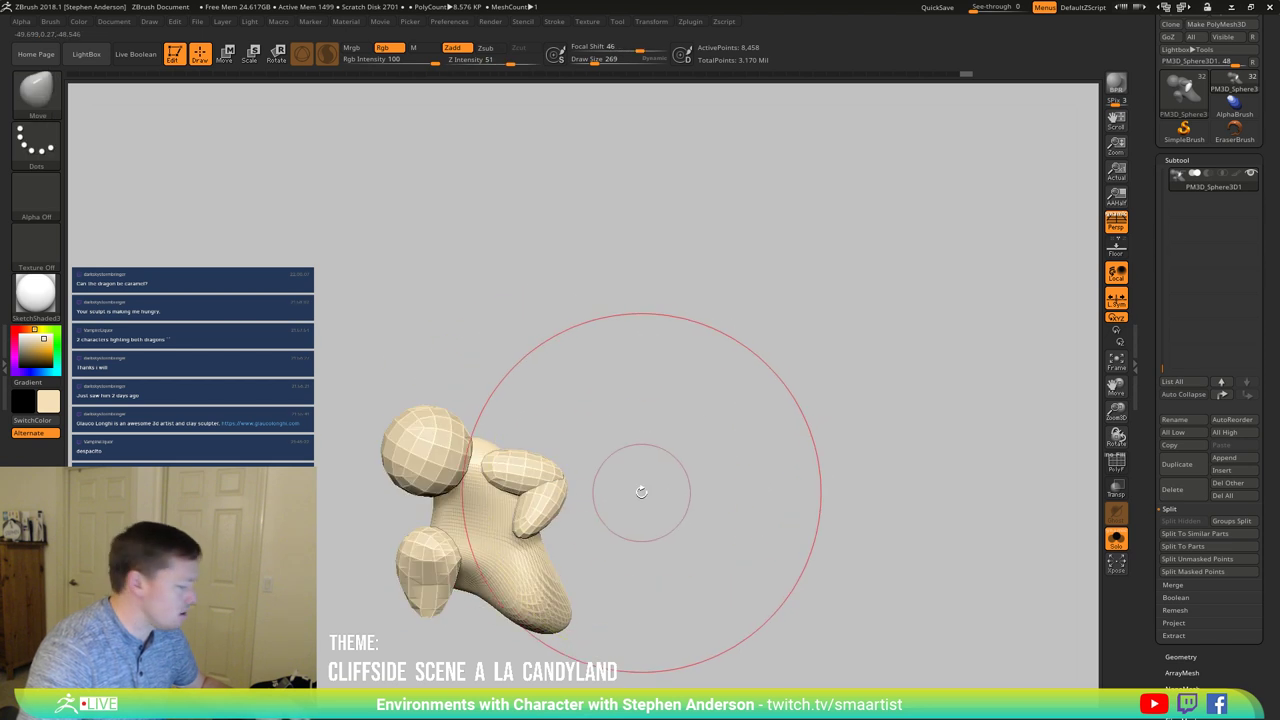
# Step: Mask the body and set the ZModeler brush's polygon action to PolyGroup with the Island target
pyautogui.press('w')
pyautogui.keyDown('alt'); pyautogui.moveTo(587, 548); pyautogui.dragTo(748, 479); pyautogui.keyUp('alt')
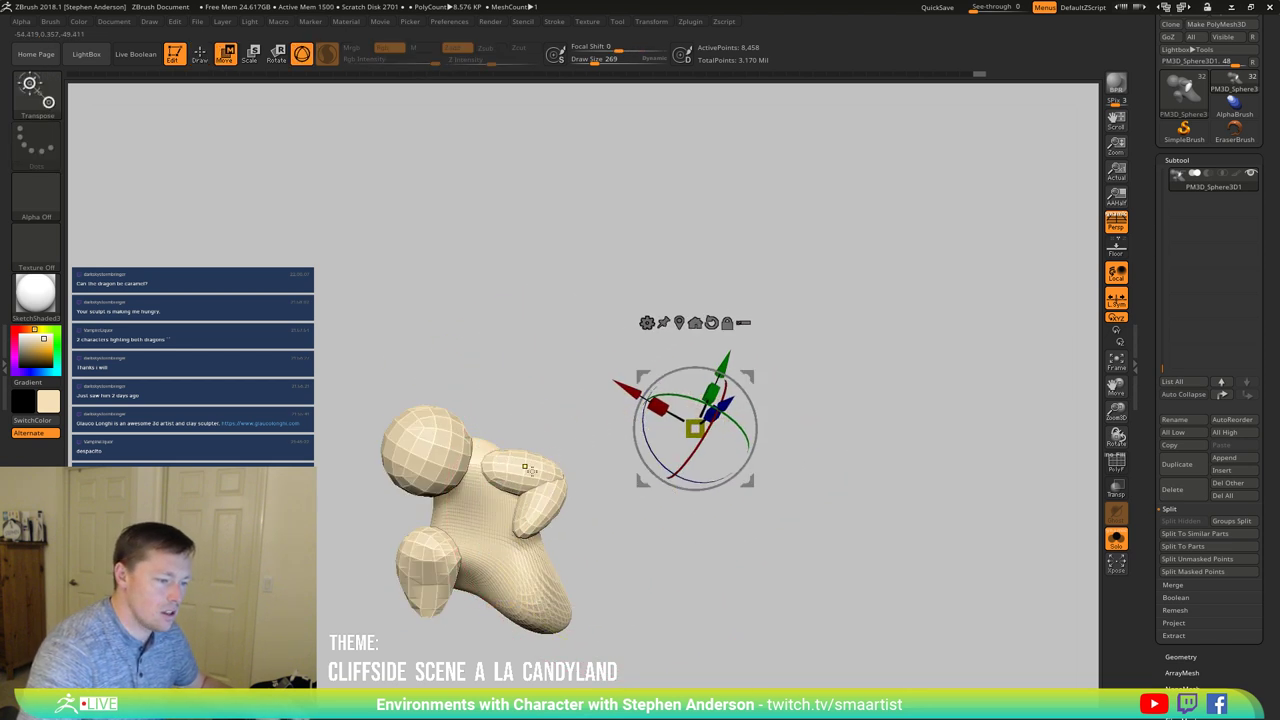
pyautogui.keyDown('ctrl'); pyautogui.click(544, 503); pyautogui.keyUp('ctrl')
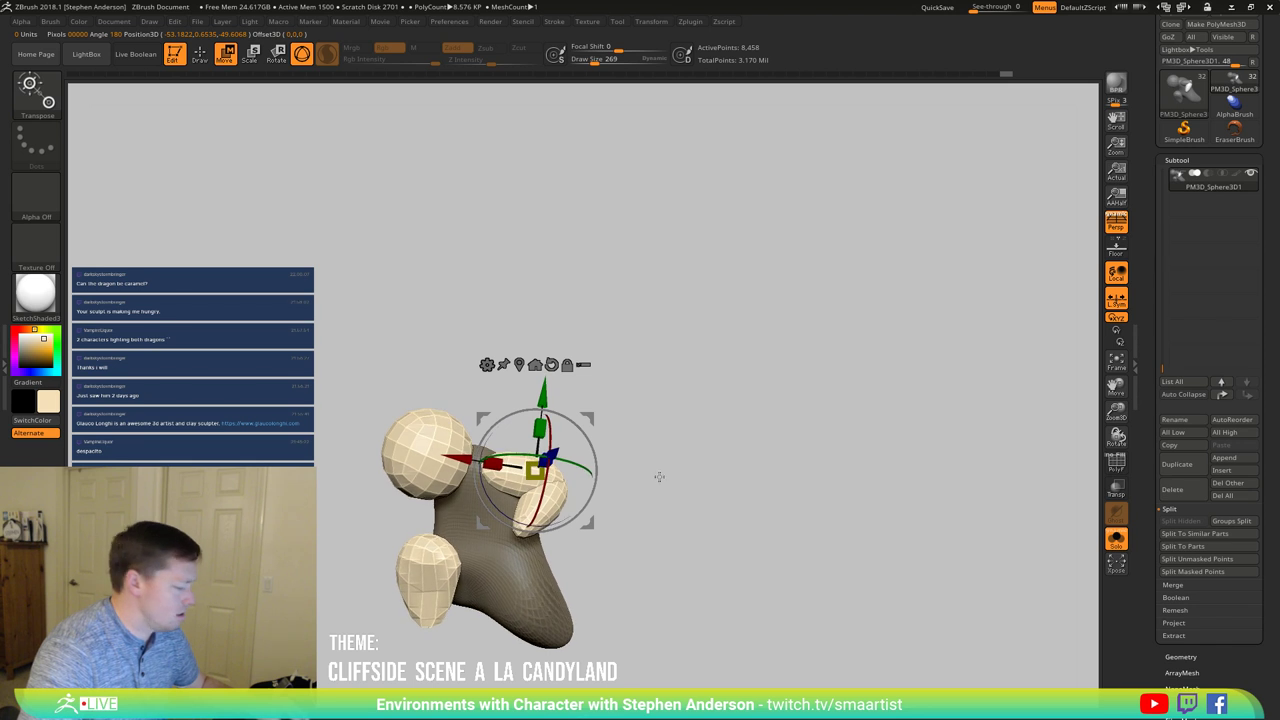
pyautogui.press('q')
pyautogui.press('b')
pyautogui.press('z')
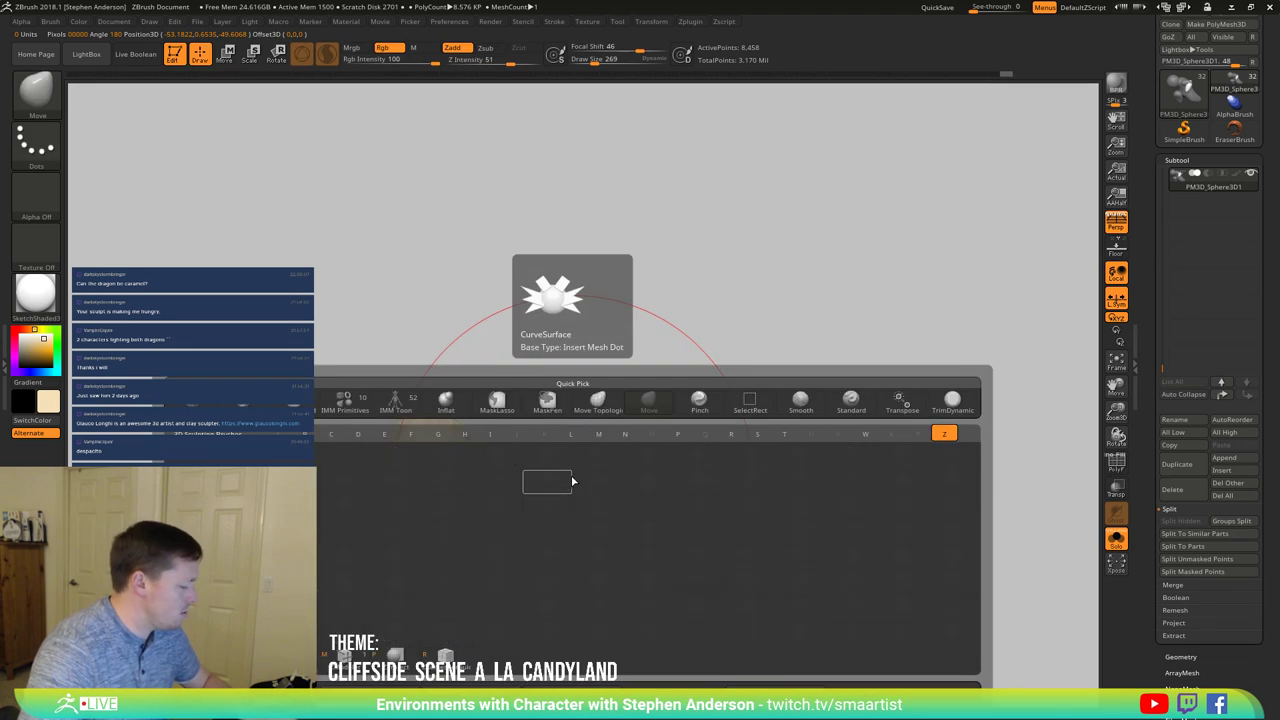
pyautogui.press('m')
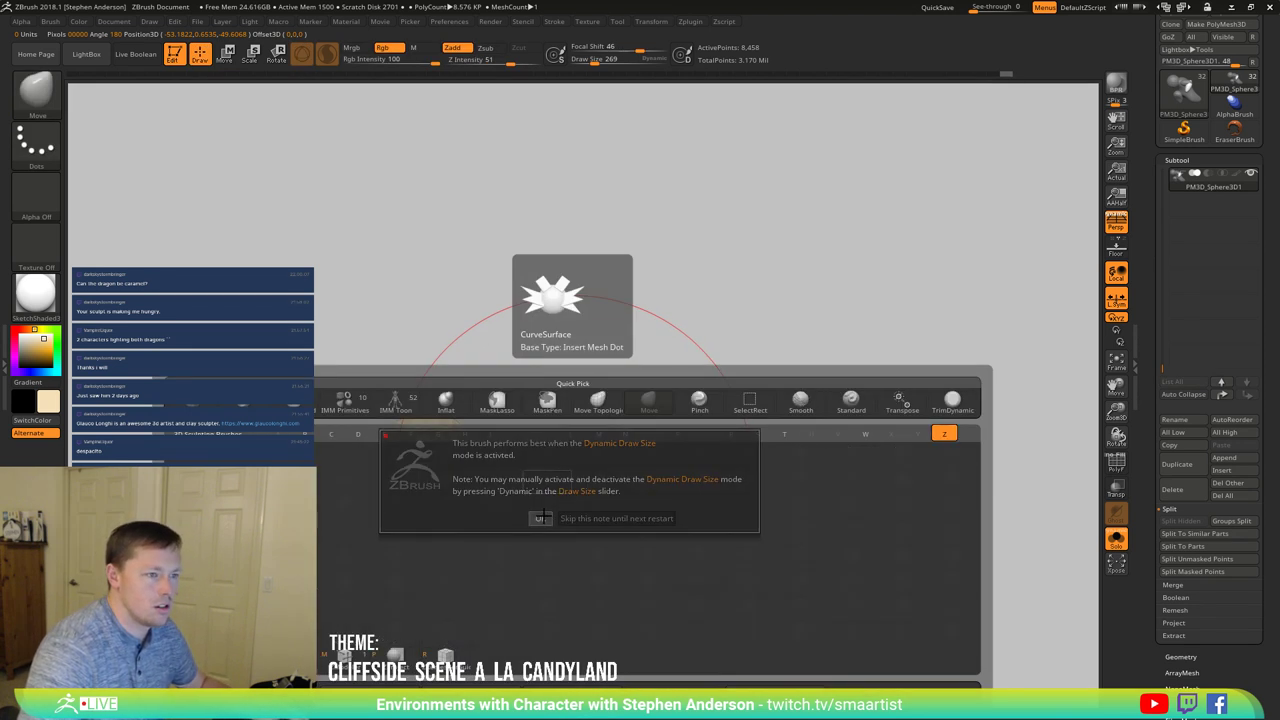
pyautogui.click(540, 518)
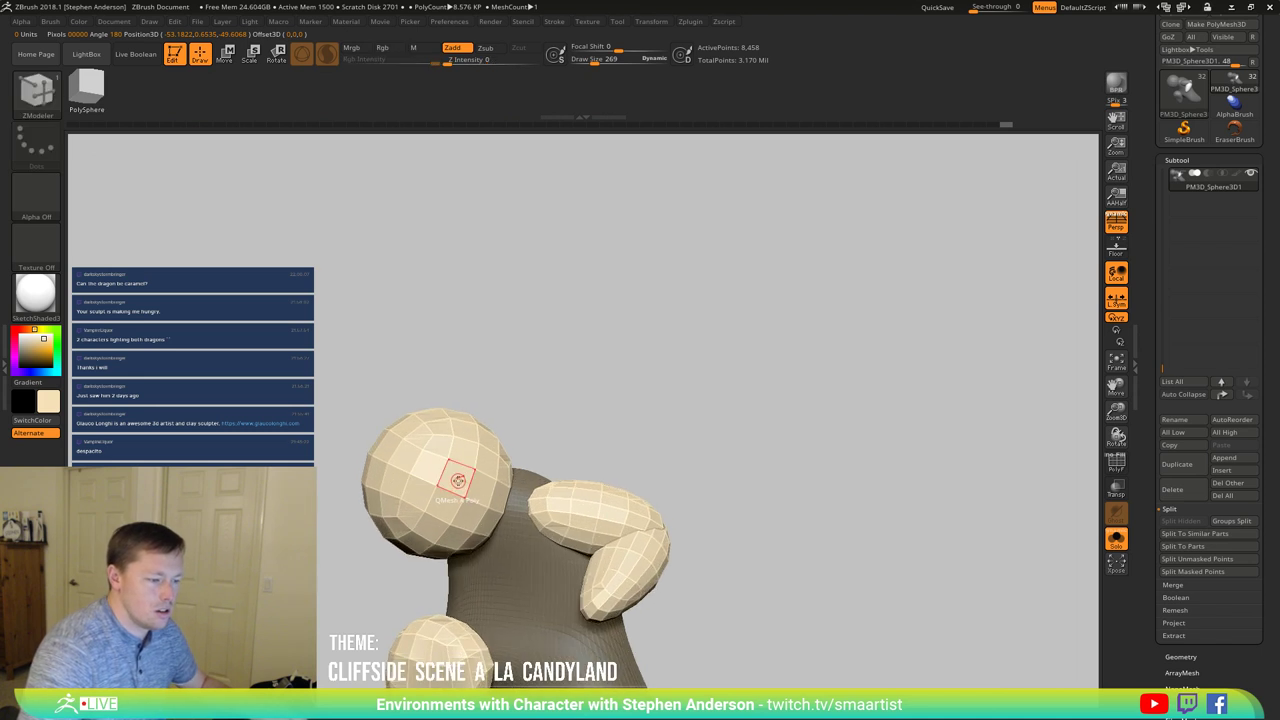
pyautogui.press('space')
pyautogui.click(440, 365)
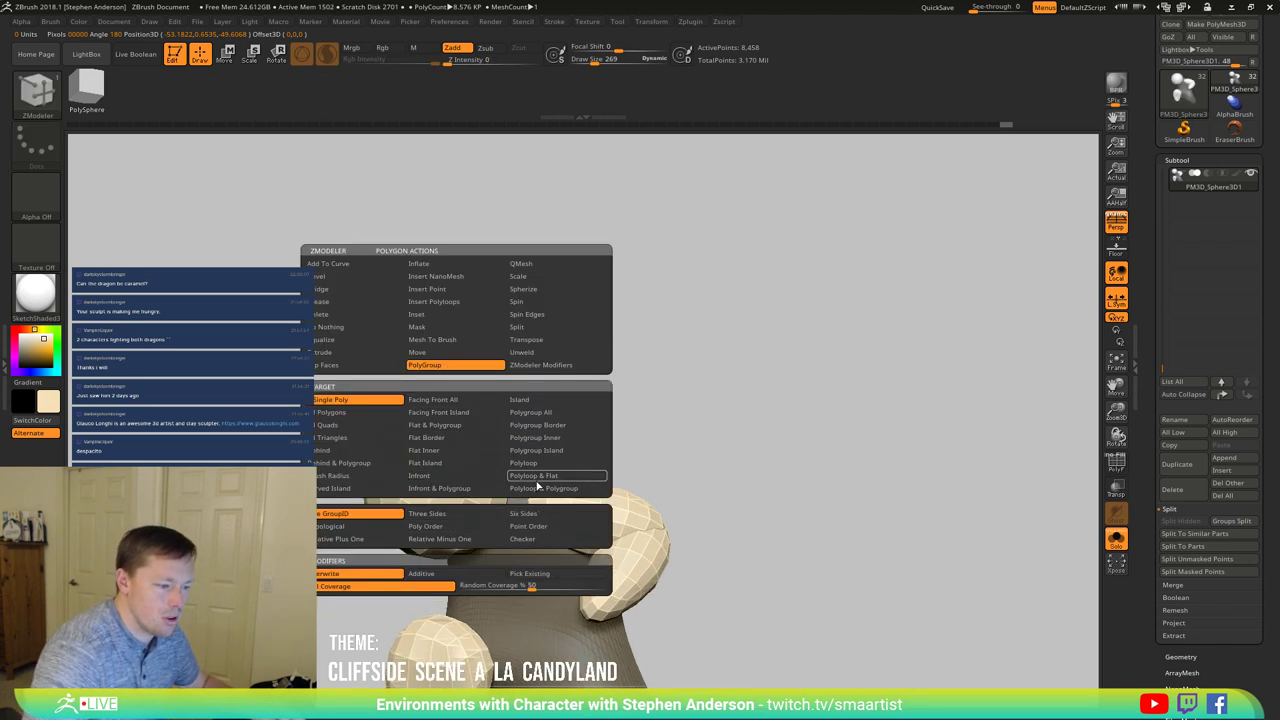
pyautogui.click(539, 400)
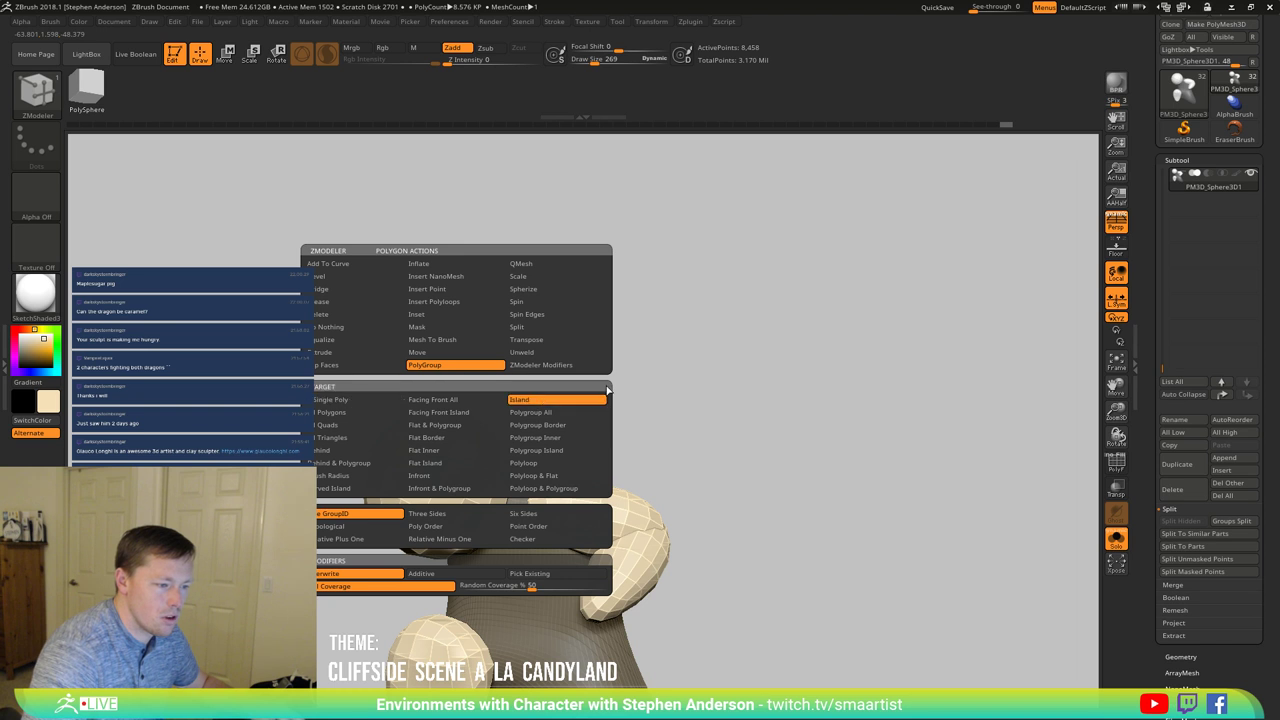
# Step: Turn on the polyframe display and assign the head and the leg their own polygroups
pyautogui.hotkey('shift', 'f')
pyautogui.click(456, 484)
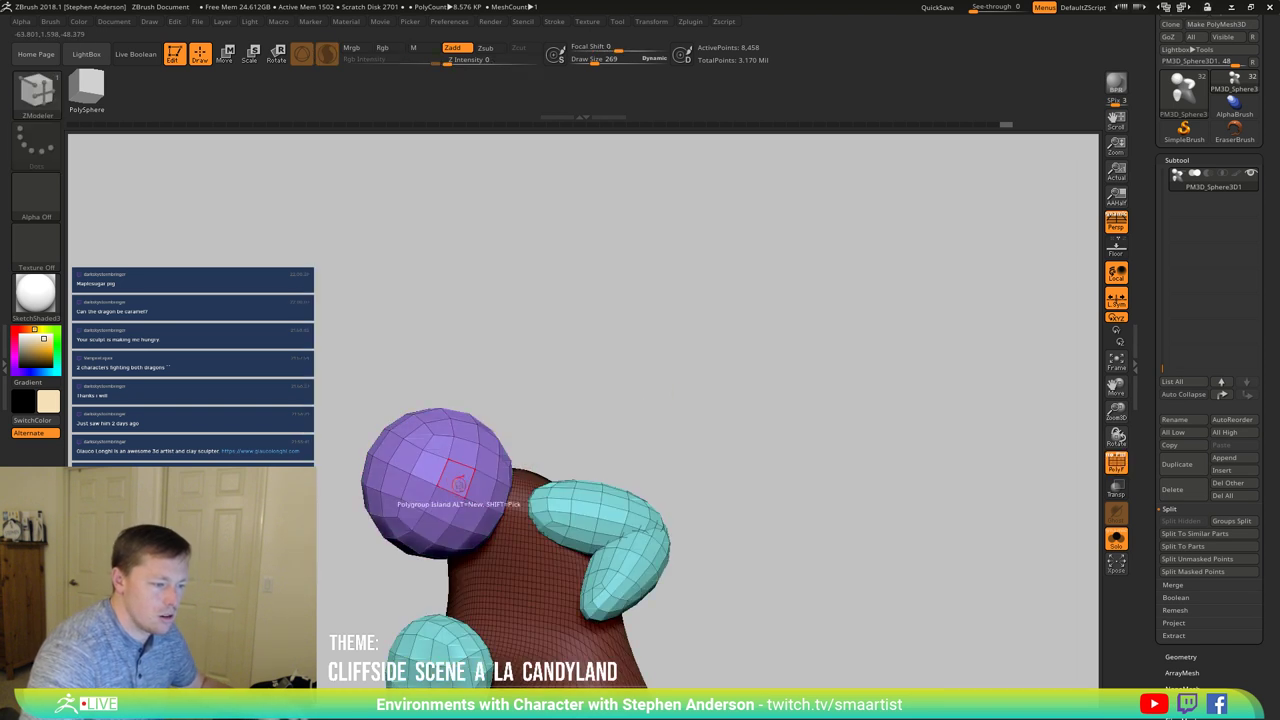
pyautogui.click(439, 653)
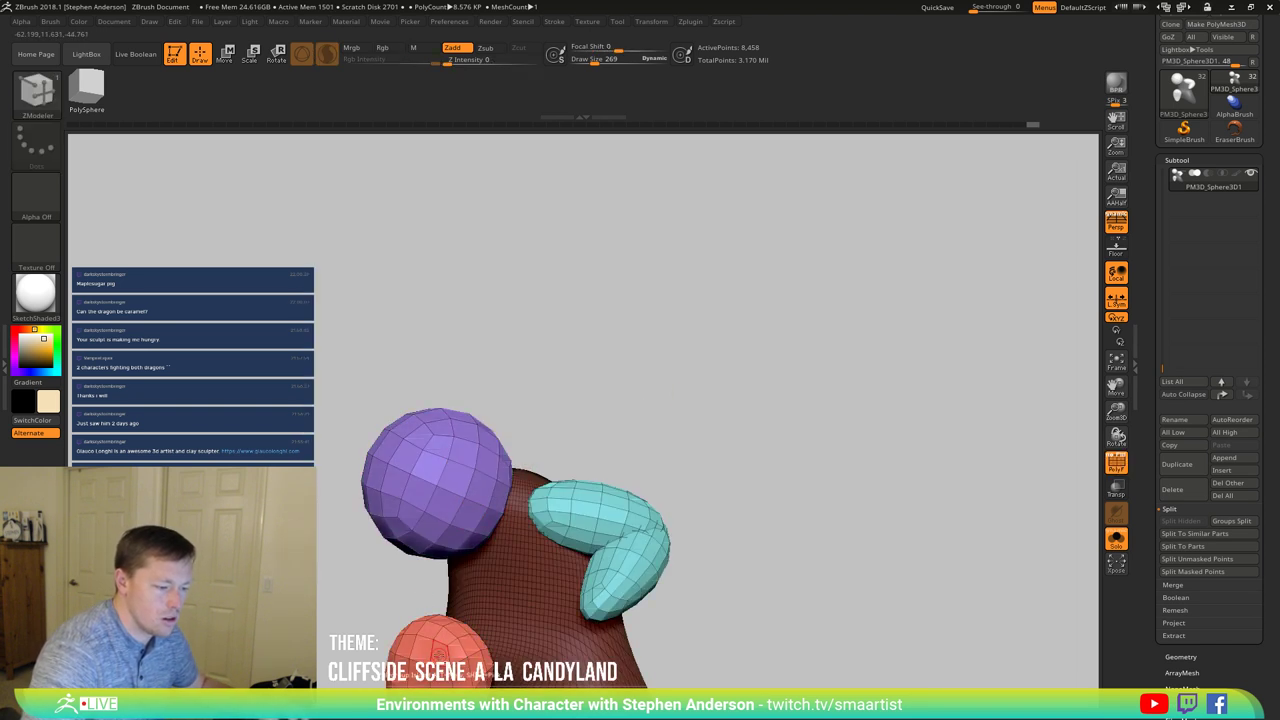
pyautogui.moveTo(470, 647)
pyautogui.keyDown('ctrl'); pyautogui.mouseDown(button='right')
pyautogui.moveTo(470, 585)
pyautogui.moveTo(507, 488)
pyautogui.mouseUp(button='right'); pyautogui.keyUp('ctrl')
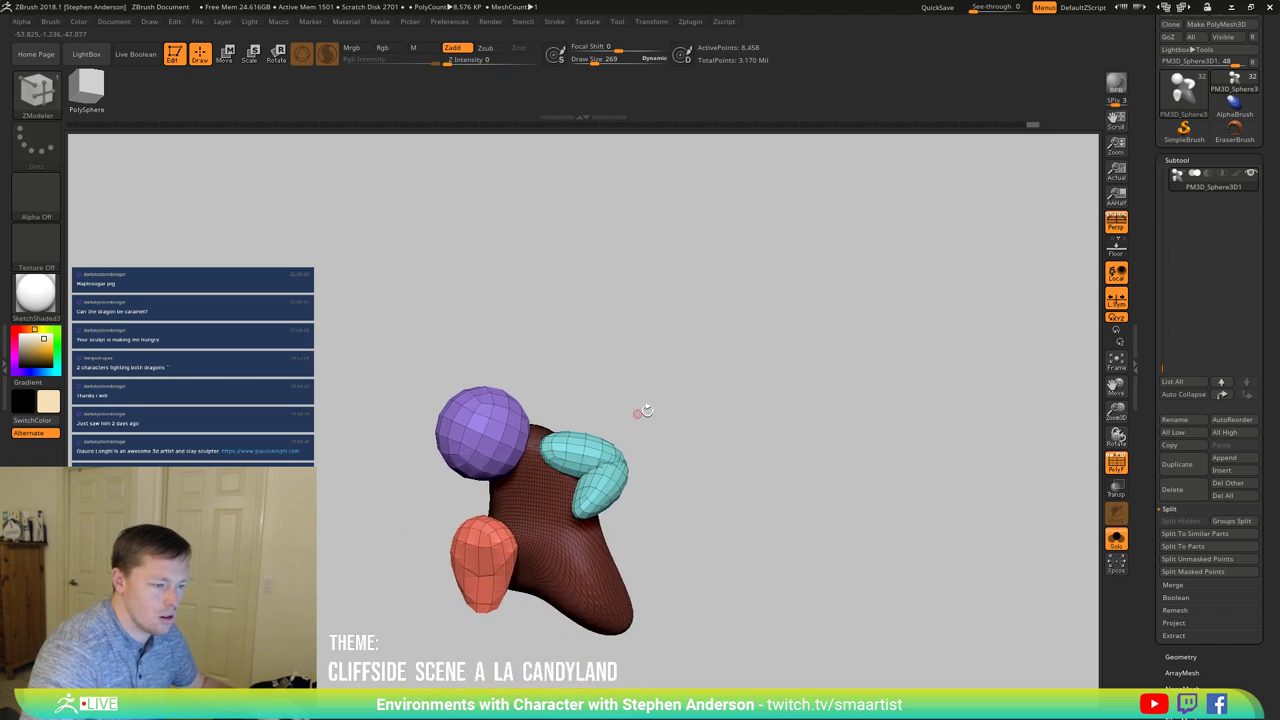
# Step: Mask everything except the arm and give the forearm its own polygroup with ZModeler
pyautogui.press('w')
pyautogui.keyDown('alt'); pyautogui.moveTo(650, 404); pyautogui.dragTo(904, 337); pyautogui.keyUp('alt')
pyautogui.keyDown('ctrl'); pyautogui.click(607, 482); pyautogui.keyUp('ctrl')
pyautogui.press('b')
pyautogui.press('z')
pyautogui.press('m')
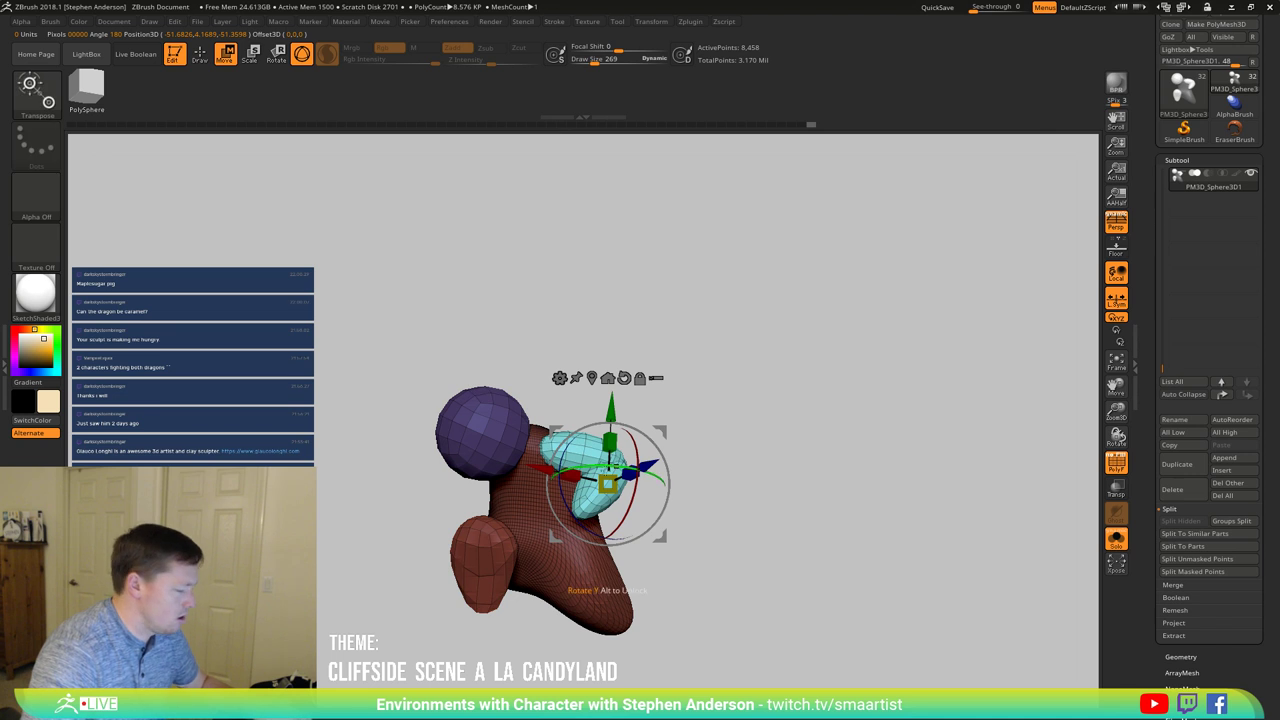
pyautogui.press('q')
pyautogui.click(598, 497)
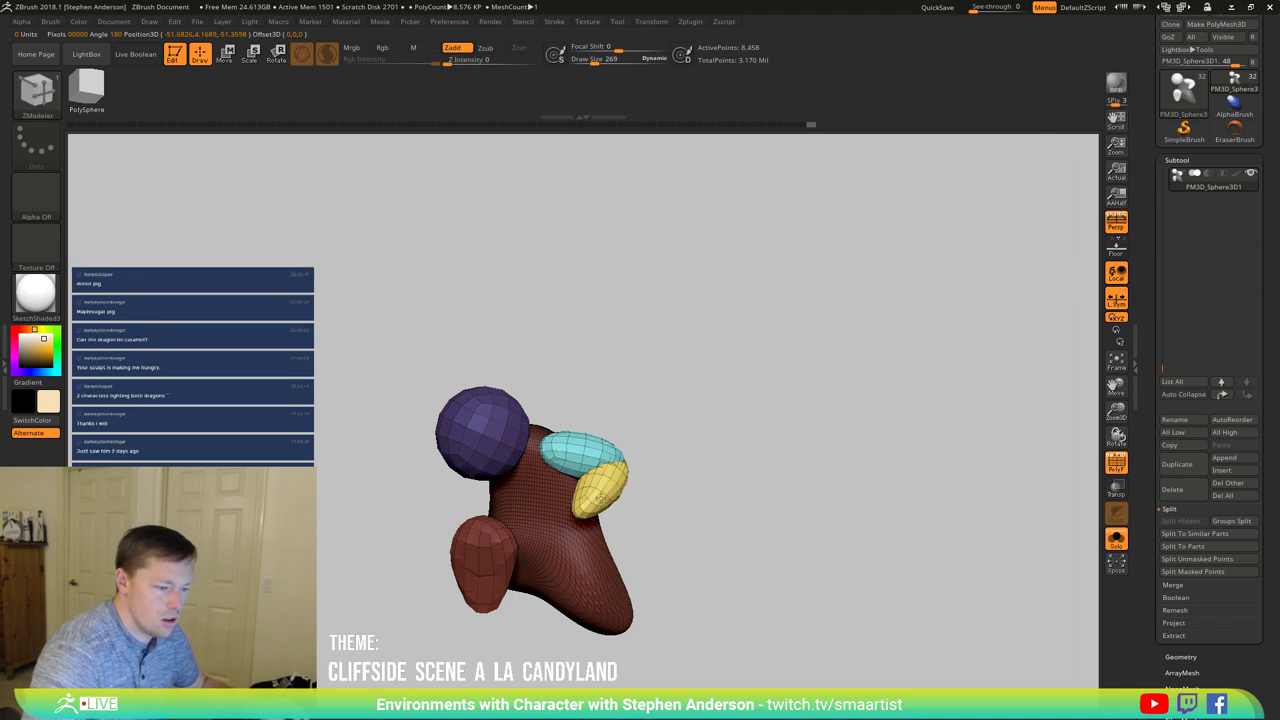
# Step: Duplicate the whole arm and place the copy at the opposite shoulder, turned outward from the body
pyautogui.moveTo(649, 473)
pyautogui.mouseDown()
pyautogui.moveTo(691, 434)
pyautogui.moveTo(746, 437)
pyautogui.moveTo(510, 460)
pyautogui.mouseUp()
pyautogui.press('w')
pyautogui.moveTo(622, 446)
pyautogui.mouseDown()
pyautogui.moveTo(686, 437)
pyautogui.moveTo(645, 443)
pyautogui.mouseUp()
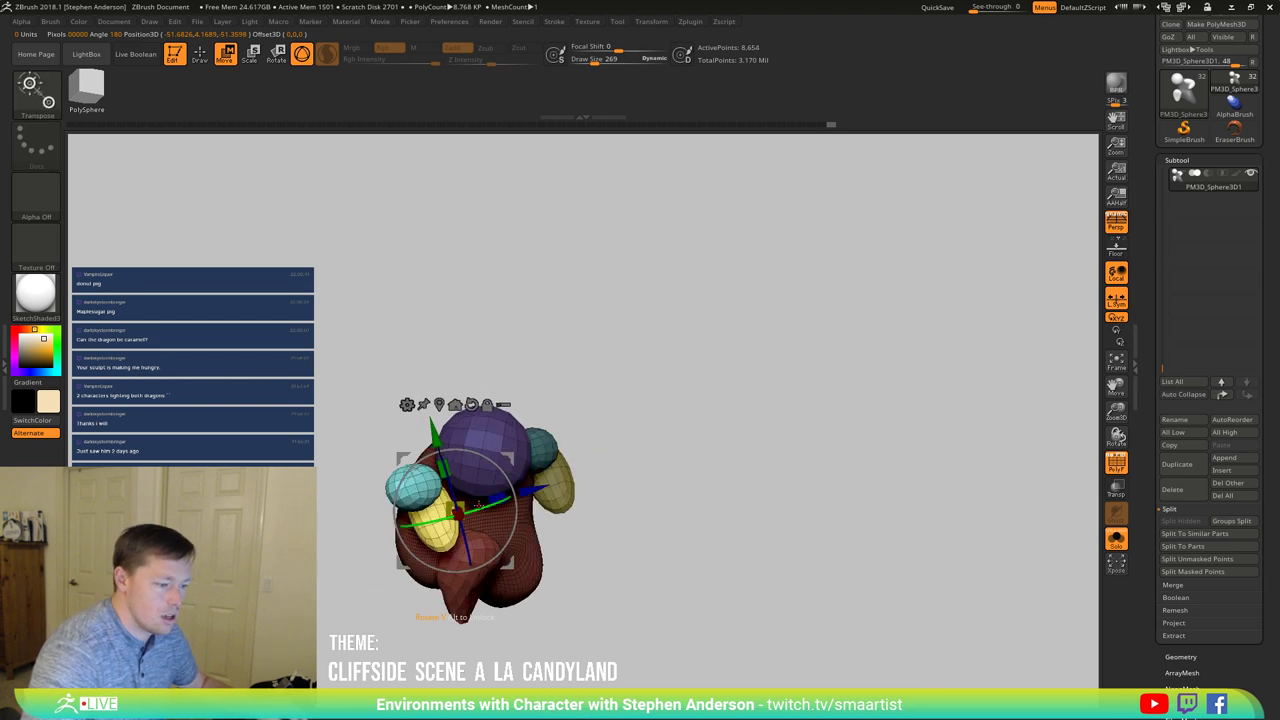
pyautogui.moveTo(478, 506); pyautogui.dragTo(606, 447)
pyautogui.moveTo(506, 462); pyautogui.dragTo(428, 493)
pyautogui.moveTo(600, 450)
pyautogui.mouseDown()
pyautogui.moveTo(580, 448)
pyautogui.moveTo(640, 442)
pyautogui.moveTo(625, 455)
pyautogui.mouseUp()
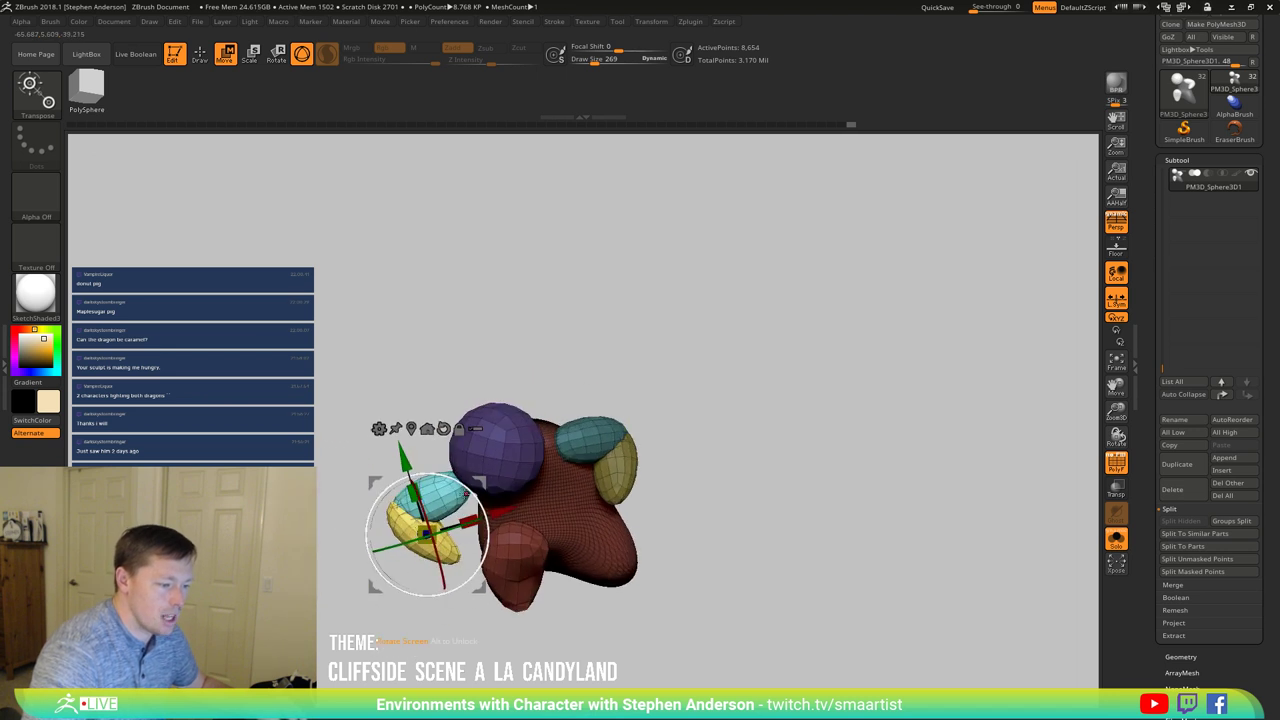
pyautogui.moveTo(466, 493); pyautogui.dragTo(506, 450)
pyautogui.moveTo(520, 385); pyautogui.dragTo(542, 402)
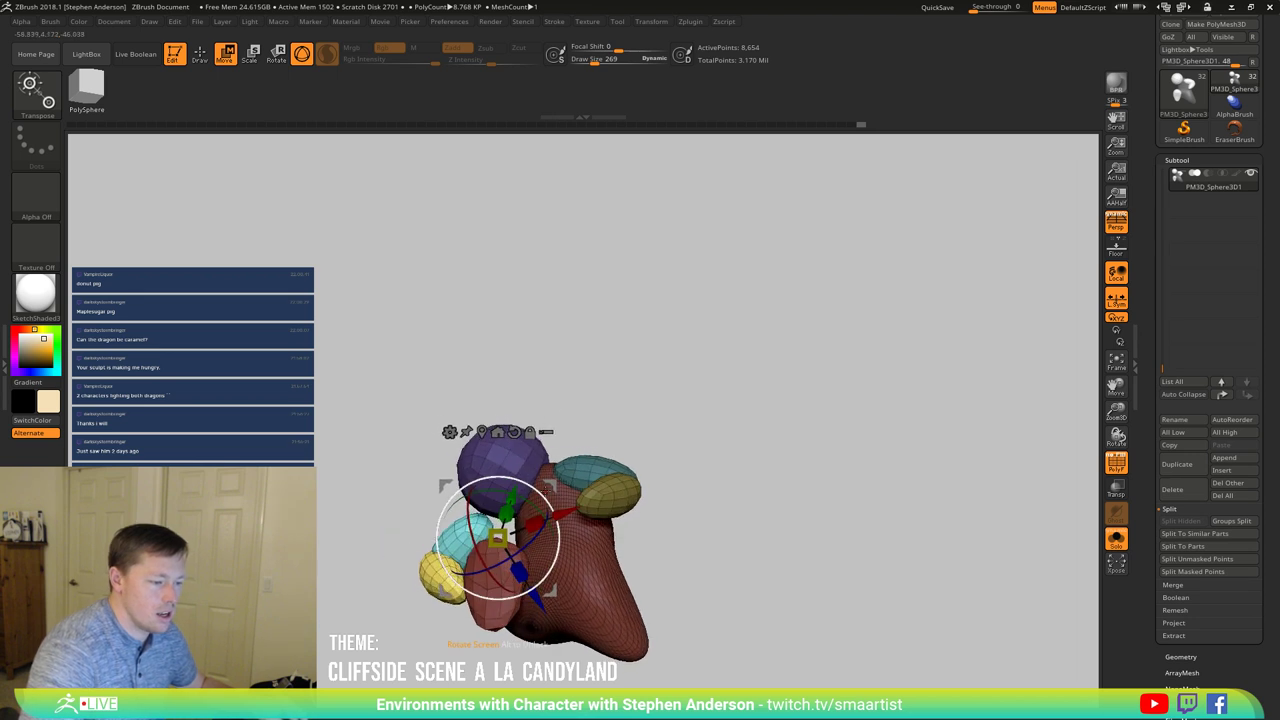
pyautogui.moveTo(535, 500); pyautogui.dragTo(604, 515)
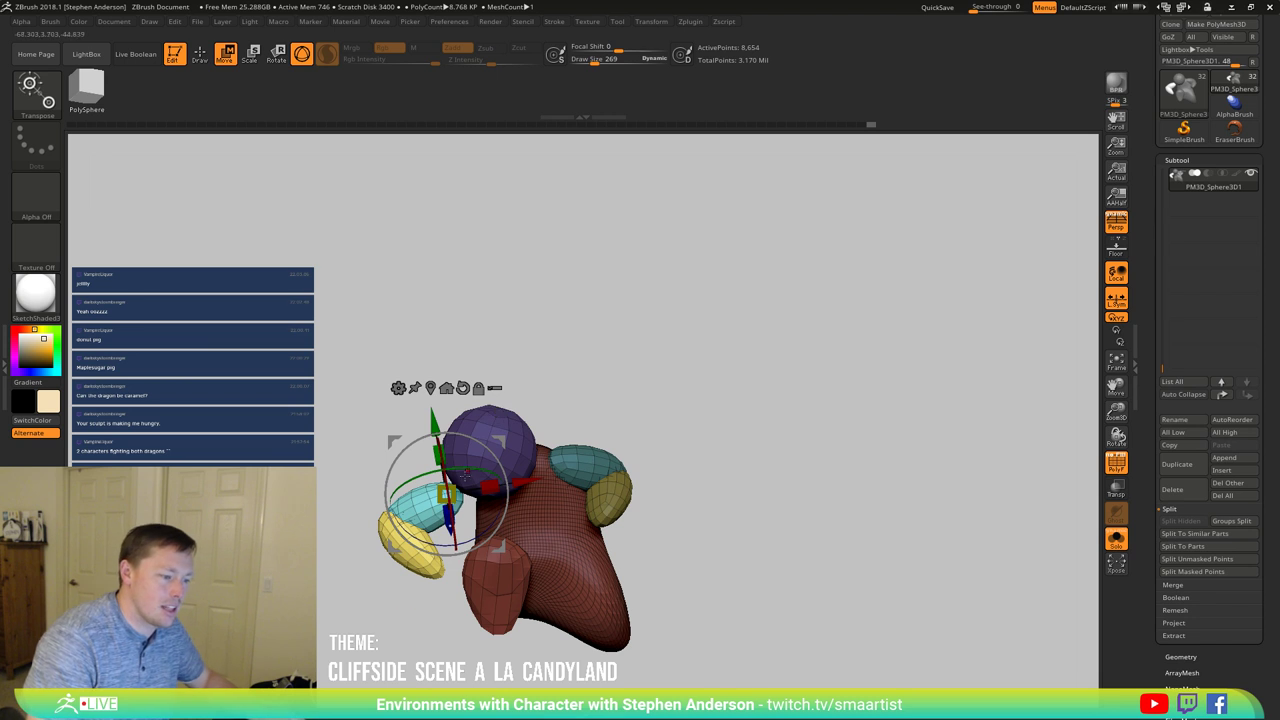
# Step: Rotate and move the copied arm so it hangs below the head with its forearm crossing the front of the body
pyautogui.rightClick(472, 532)
pyautogui.moveTo(728, 402); pyautogui.dragTo(714, 394)
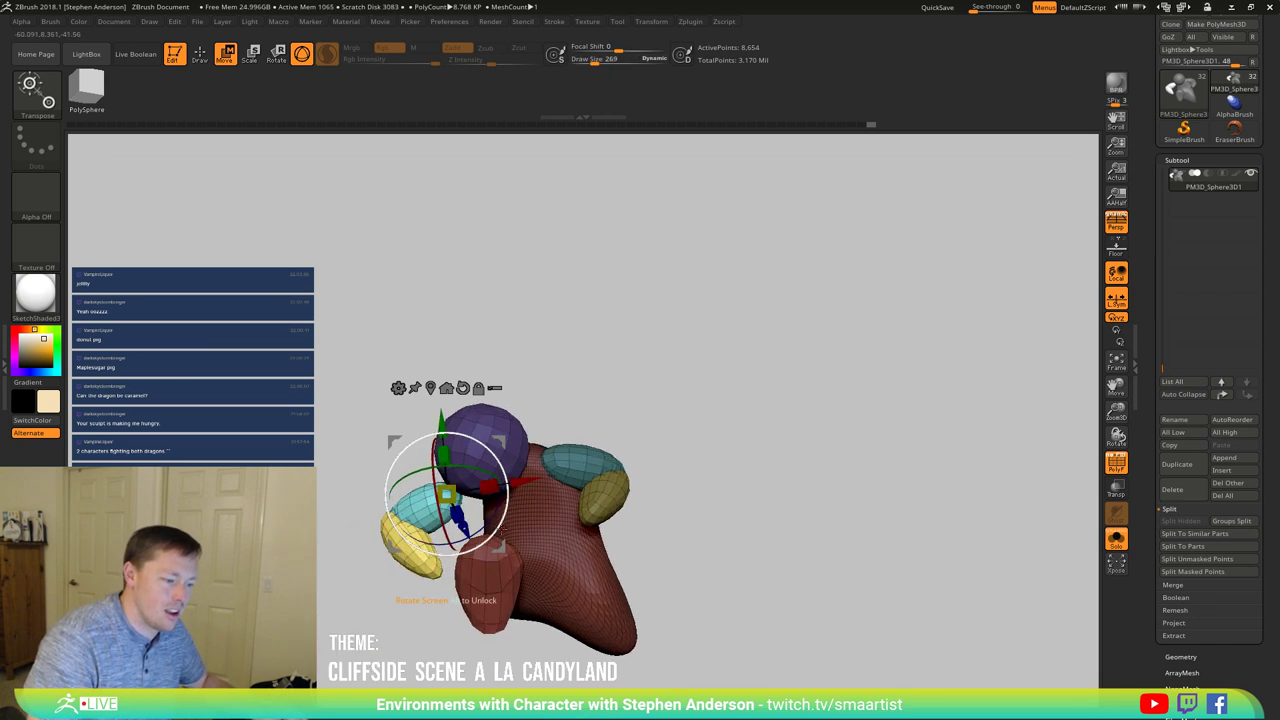
pyautogui.moveTo(484, 529); pyautogui.dragTo(504, 486)
pyautogui.moveTo(712, 480)
pyautogui.mouseDown()
pyautogui.moveTo(675, 483)
pyautogui.moveTo(711, 469)
pyautogui.moveTo(700, 472)
pyautogui.mouseUp()
pyautogui.moveTo(508, 490); pyautogui.dragTo(488, 538)
pyautogui.moveTo(505, 443); pyautogui.dragTo(545, 441)
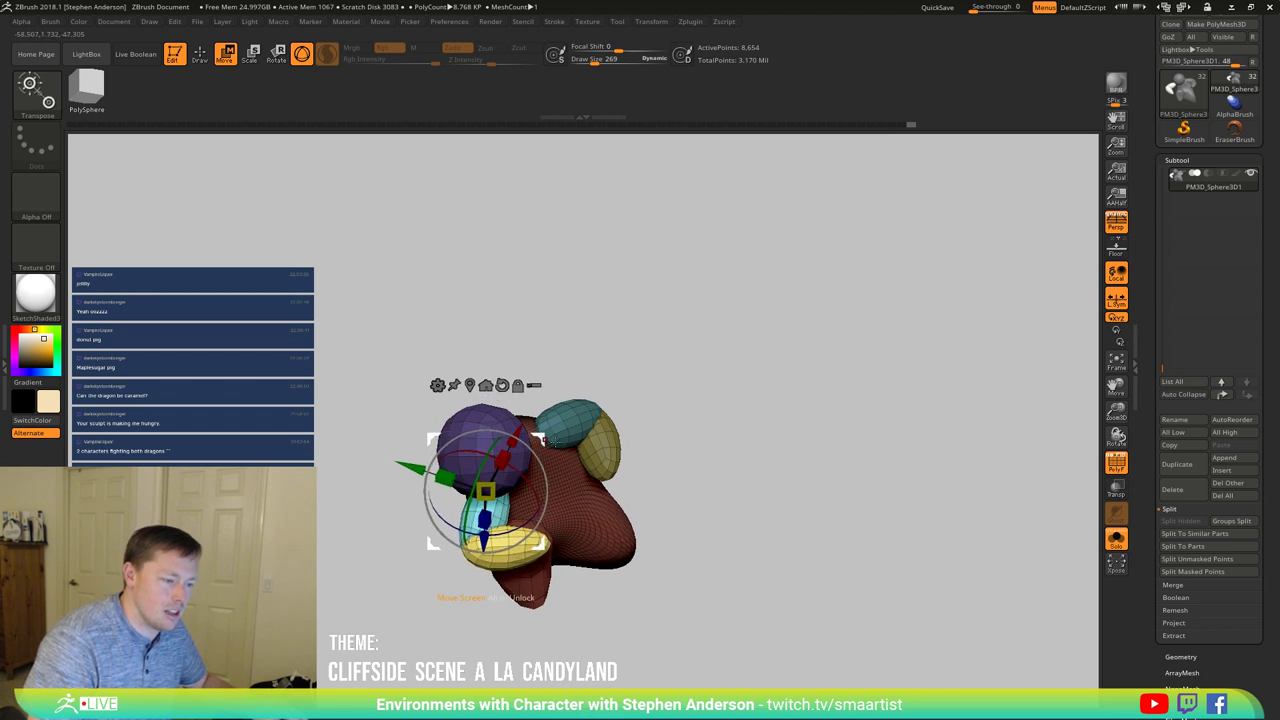
pyautogui.moveTo(641, 438)
pyautogui.mouseDown()
pyautogui.moveTo(663, 434)
pyautogui.moveTo(619, 451)
pyautogui.mouseUp()
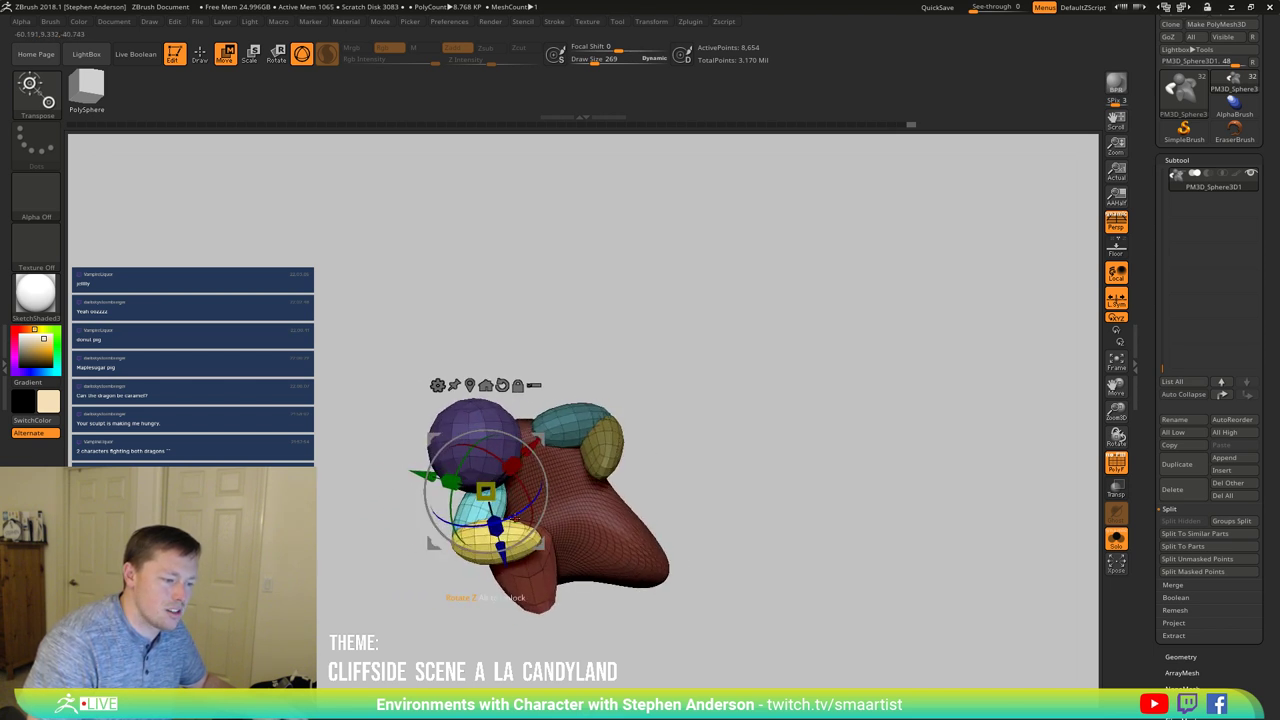
pyautogui.moveTo(522, 511); pyautogui.dragTo(540, 491)
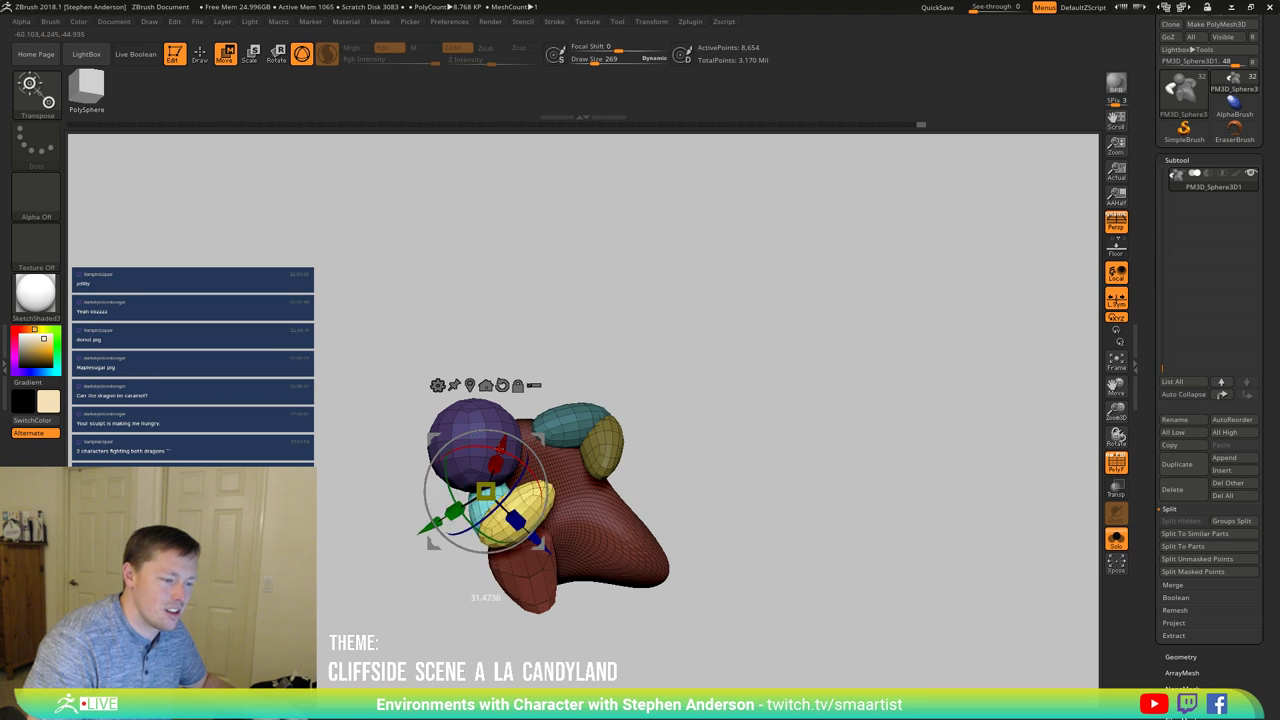
pyautogui.moveTo(587, 437); pyautogui.dragTo(594, 411)
# Step: Clear the mask and adjust the shape of the arms with the Move Topological brush at draw size 2514
pyautogui.press('b')
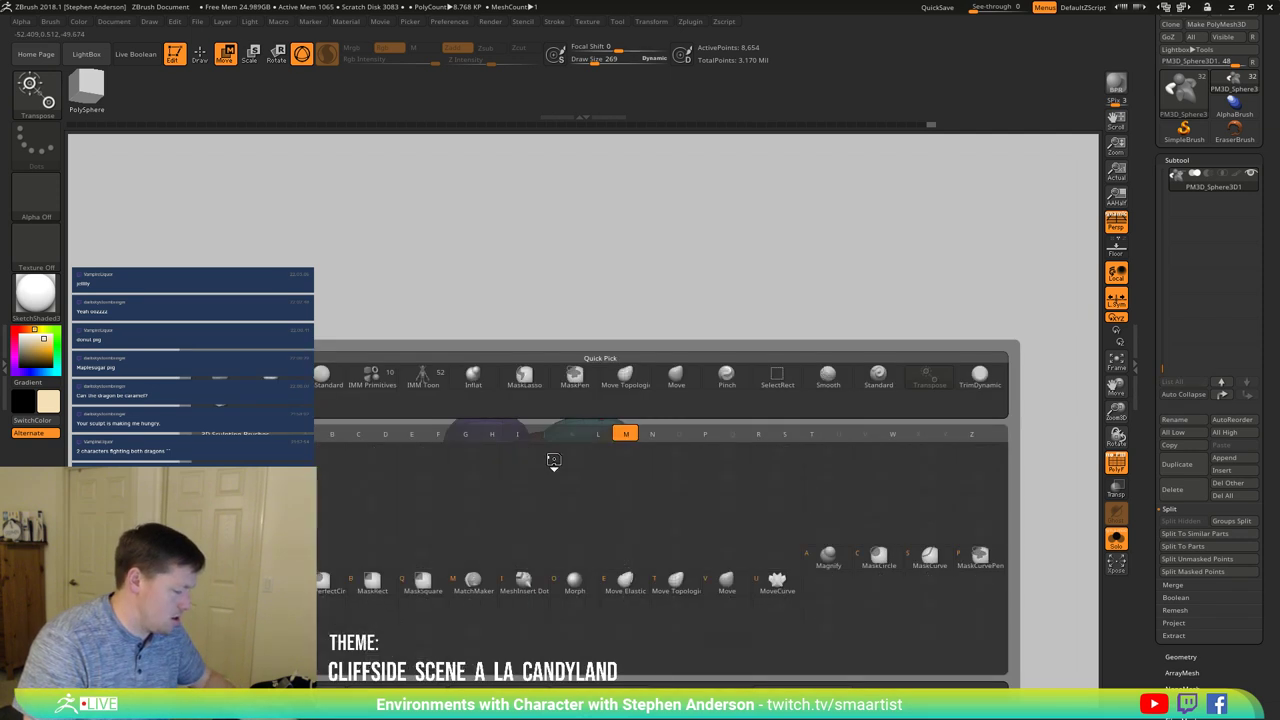
pyautogui.press('m')
pyautogui.press('v')
pyautogui.press('s')
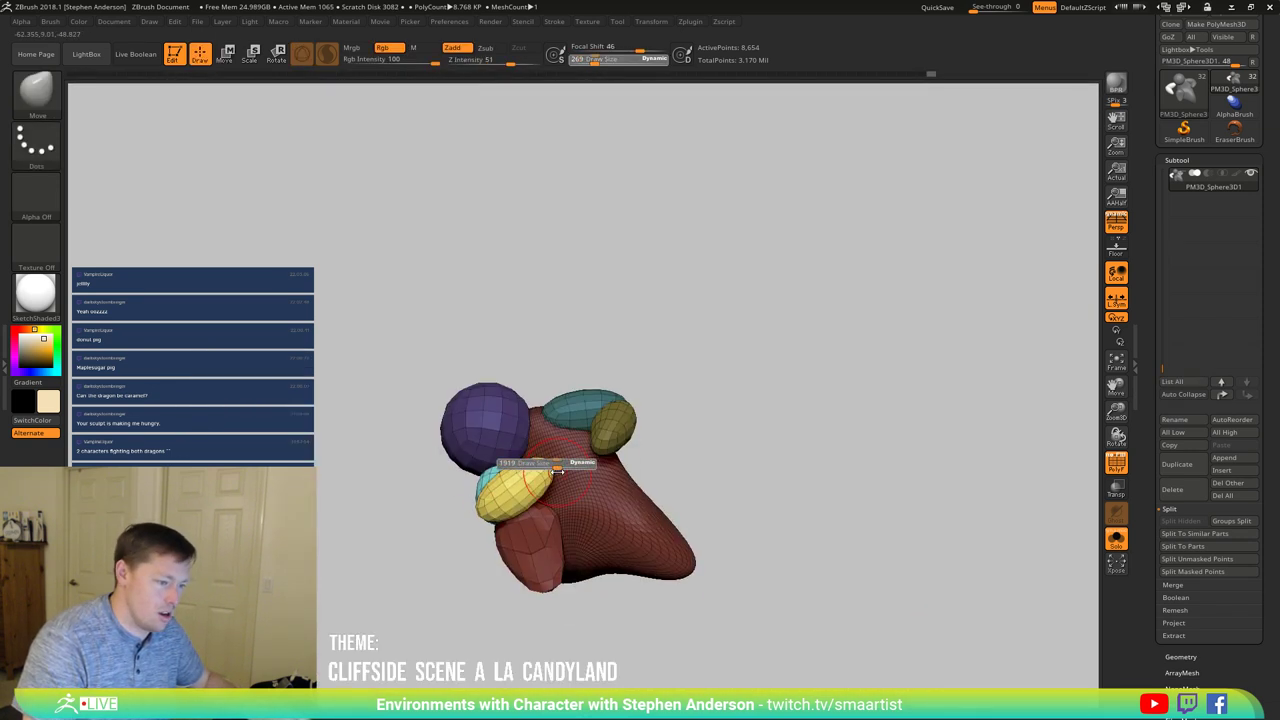
pyautogui.click(557, 471)
pyautogui.press('b')
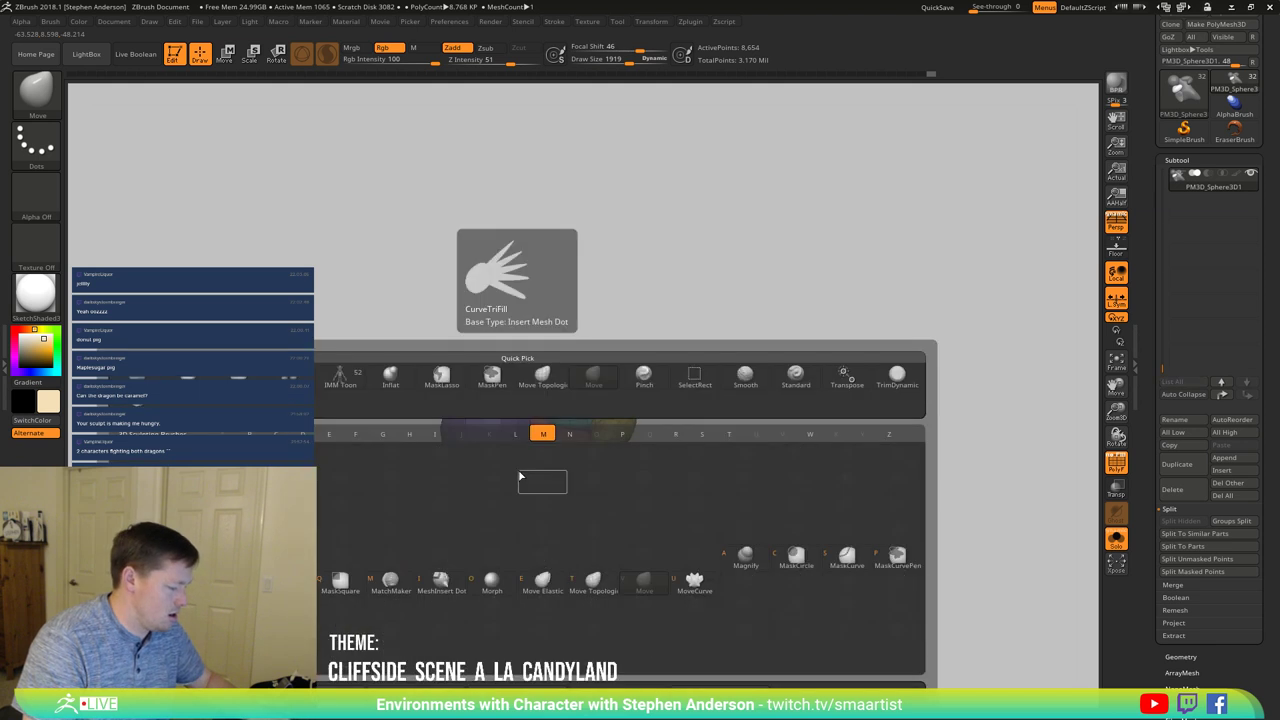
pyautogui.press('m')
pyautogui.press('t')
pyautogui.press('s')
pyautogui.moveTo(518, 466); pyautogui.dragTo(537, 485)
pyautogui.moveTo(765, 431); pyautogui.dragTo(708, 441)
pyautogui.moveTo(742, 433); pyautogui.dragTo(707, 419)
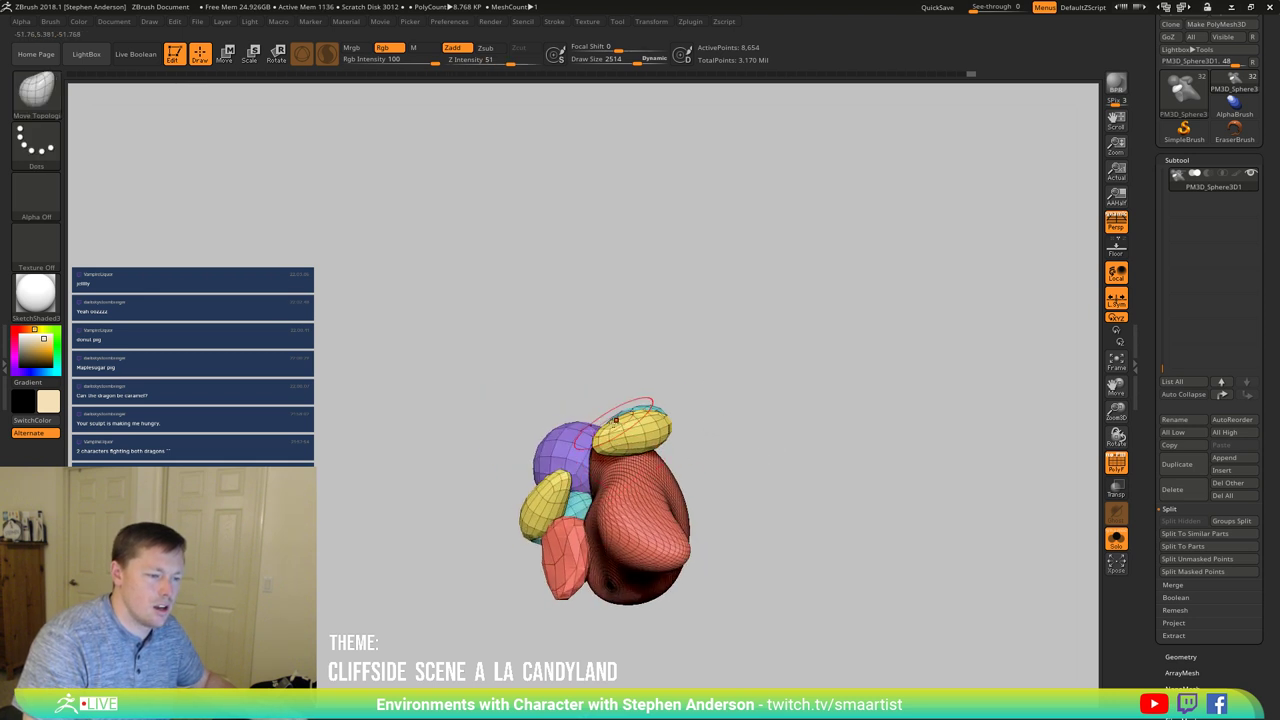
pyautogui.moveTo(615, 436); pyautogui.dragTo(619, 462)
# Step: Mask everything except the head, centre the gizmo on it and flatten the head vertically
pyautogui.press('w')
pyautogui.keyDown('ctrl'); pyautogui.click(500, 347); pyautogui.keyUp('ctrl')
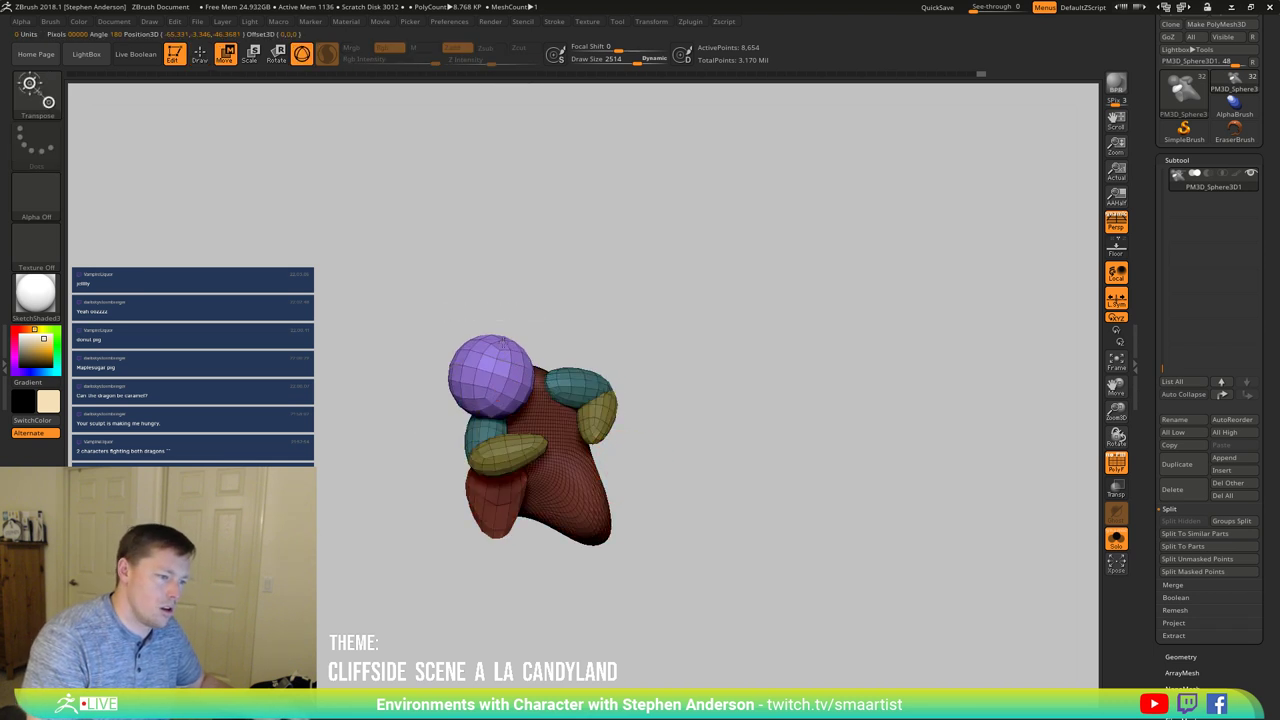
pyautogui.moveTo(672, 331); pyautogui.dragTo(609, 286)
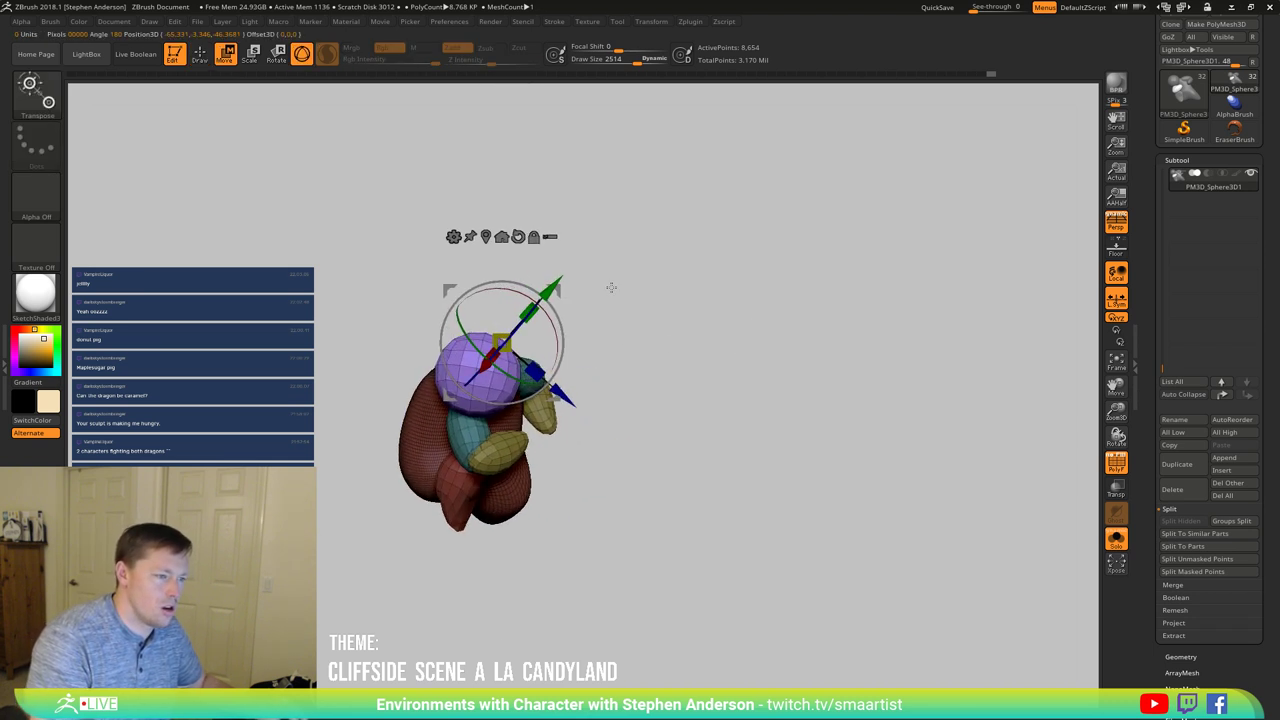
pyautogui.click(486, 237)
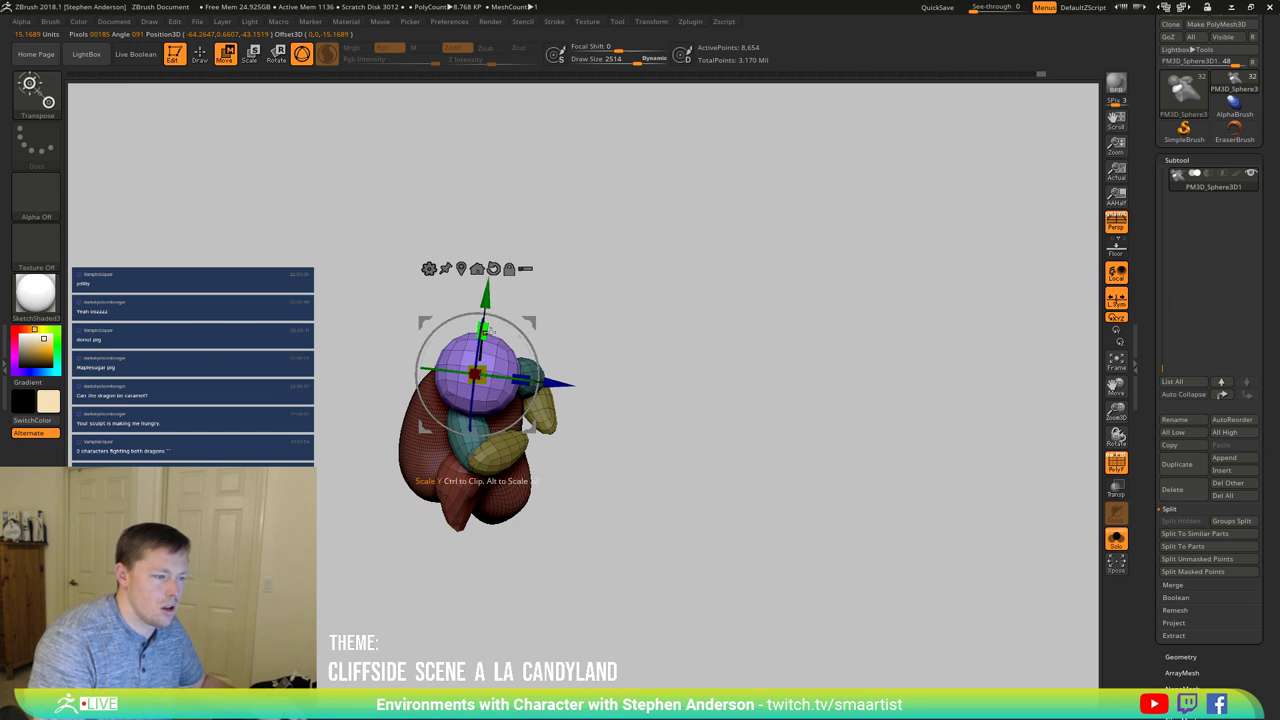
pyautogui.moveTo(587, 306); pyautogui.dragTo(623, 294)
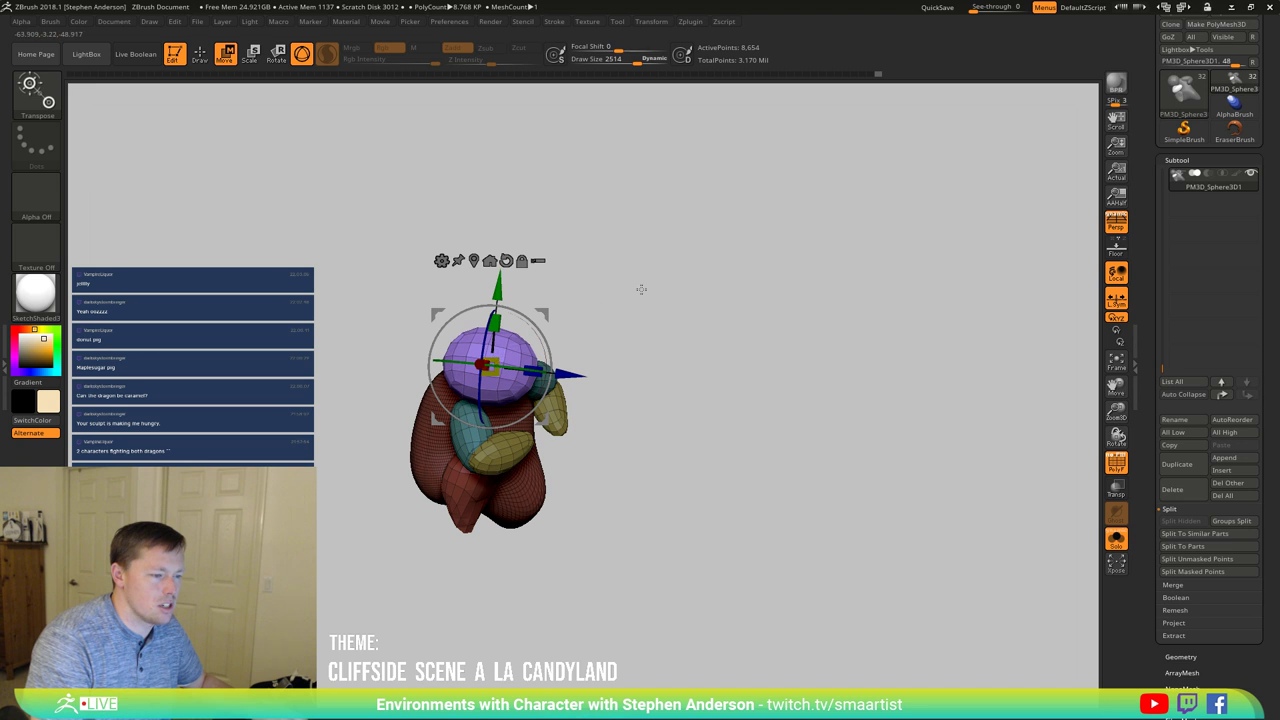
# Step: Clear the mask and set the Move Topological brush to focal shift 32 and draw size 81
pyautogui.moveTo(620, 290)
pyautogui.mouseDown()
pyautogui.moveTo(586, 287)
pyautogui.moveTo(550, 307)
pyautogui.moveTo(587, 326)
pyautogui.moveTo(594, 294)
pyautogui.moveTo(565, 379)
pyautogui.moveTo(591, 363)
pyautogui.moveTo(575, 350)
pyautogui.mouseUp()
pyautogui.press('q')
pyautogui.press('s')
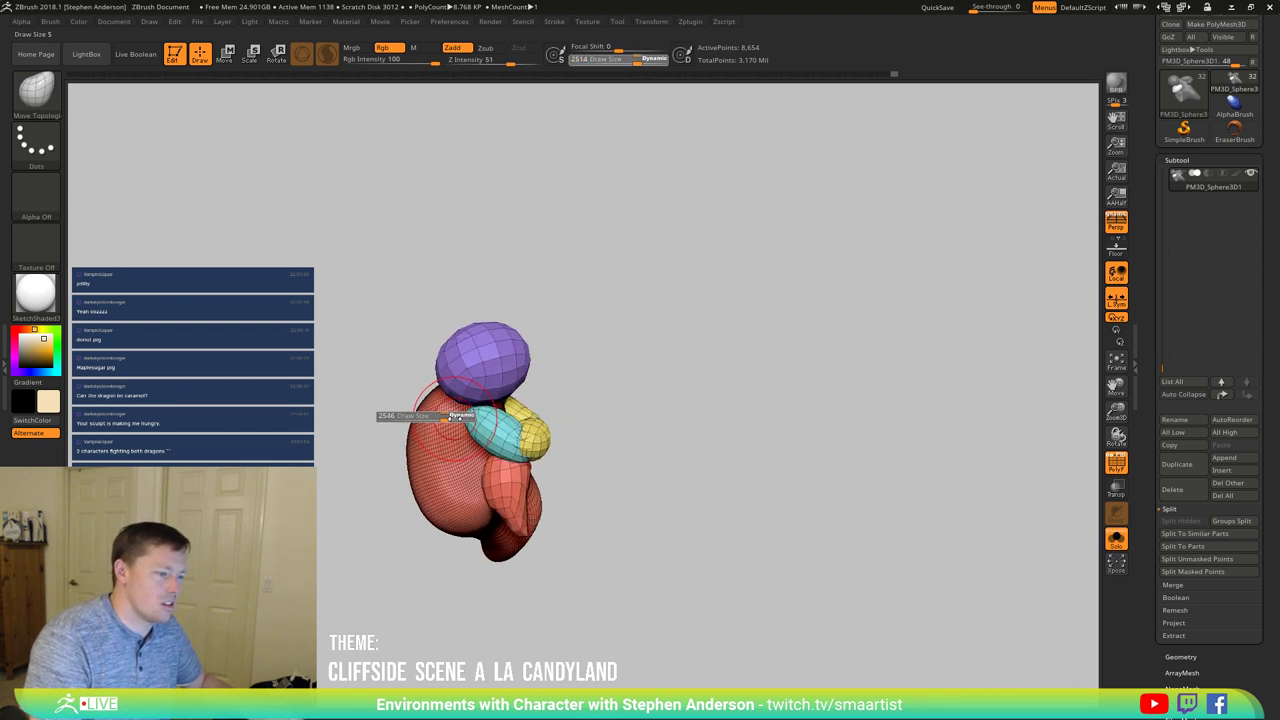
pyautogui.moveTo(455, 418); pyautogui.dragTo(467, 419)
pyautogui.moveTo(618, 49); pyautogui.dragTo(651, 62)
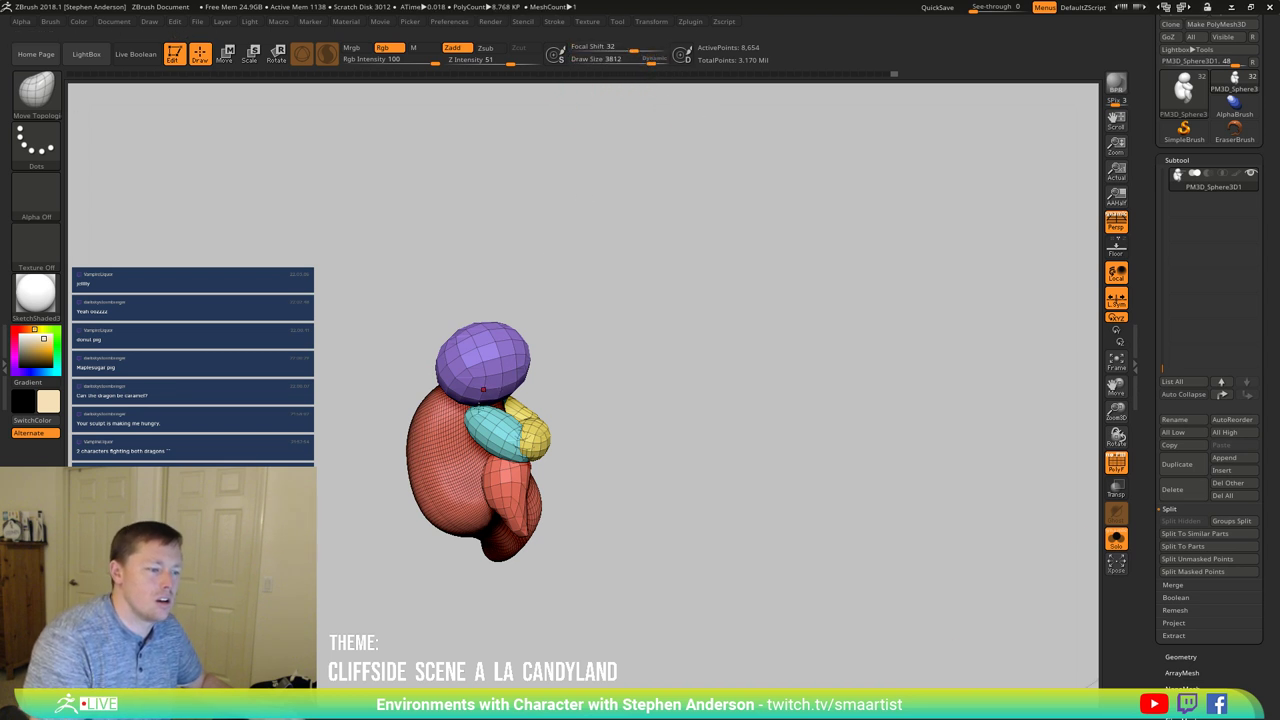
pyautogui.press('s')
pyautogui.moveTo(386, 423); pyautogui.dragTo(398, 425)
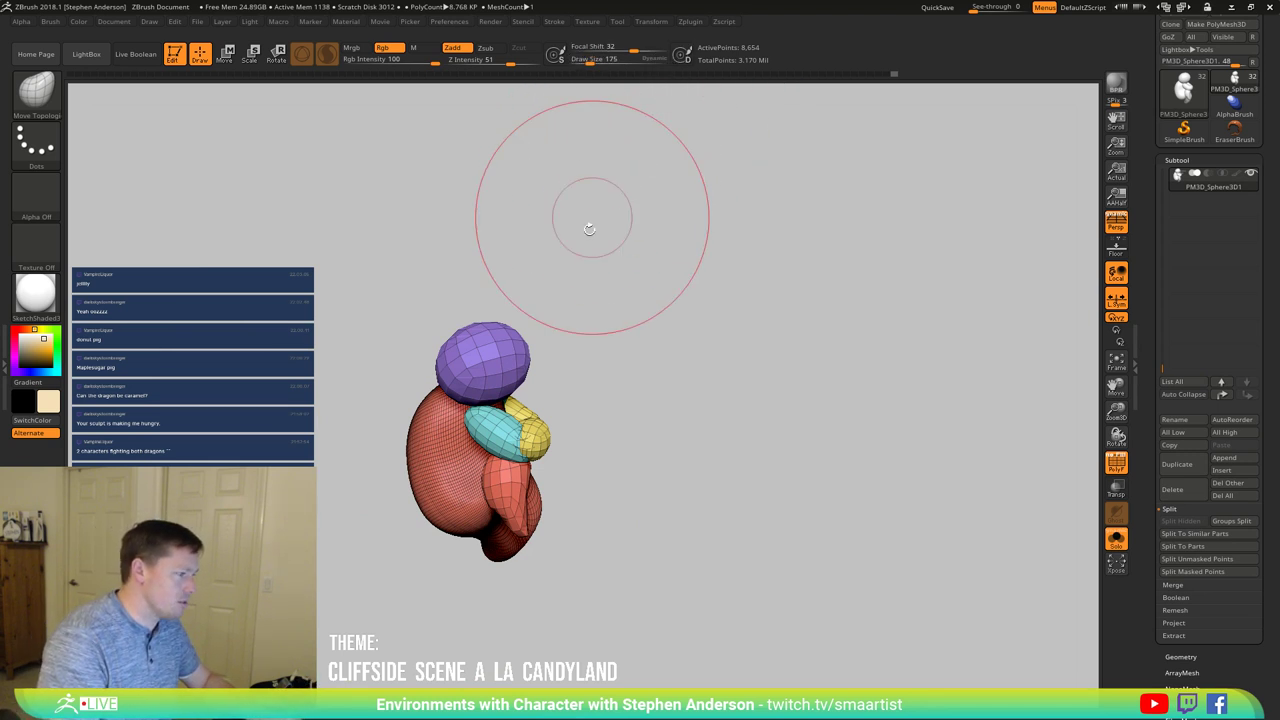
pyautogui.moveTo(556, 353); pyautogui.dragTo(495, 350)
pyautogui.press('s')
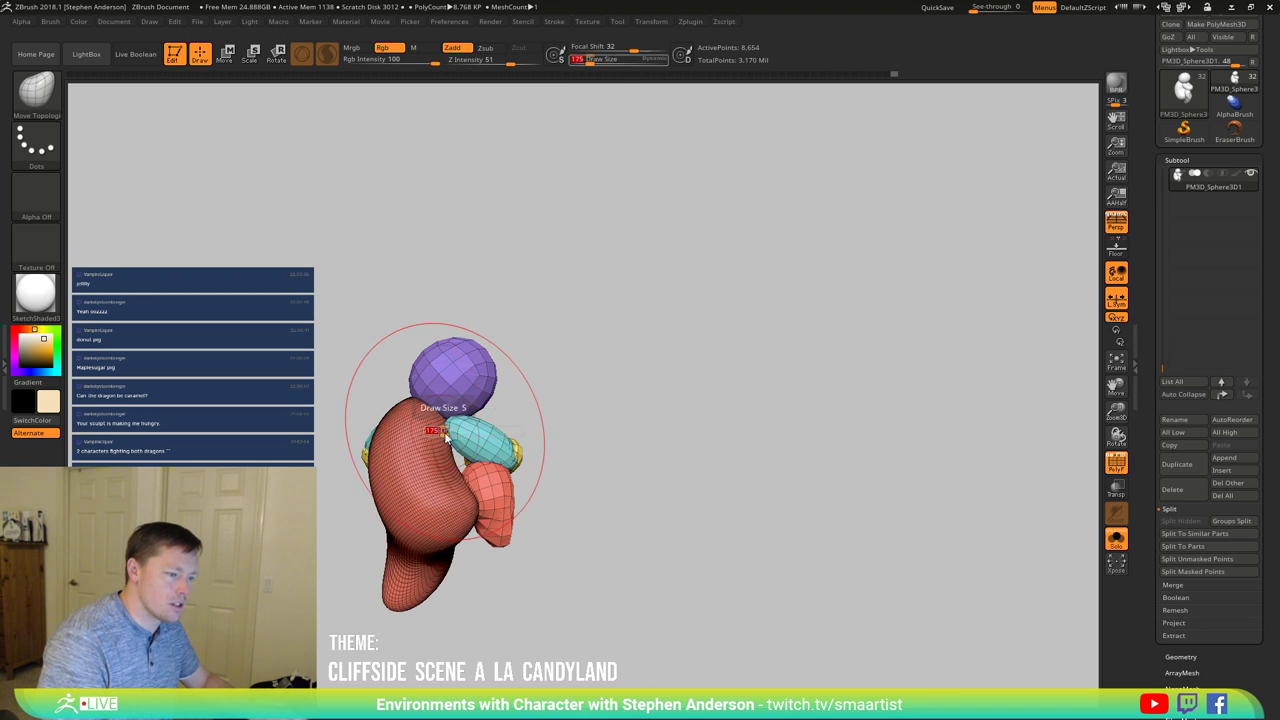
pyautogui.moveTo(446, 437)
pyautogui.mouseDown()
pyautogui.moveTo(432, 434)
pyautogui.moveTo(444, 433)
pyautogui.mouseUp()
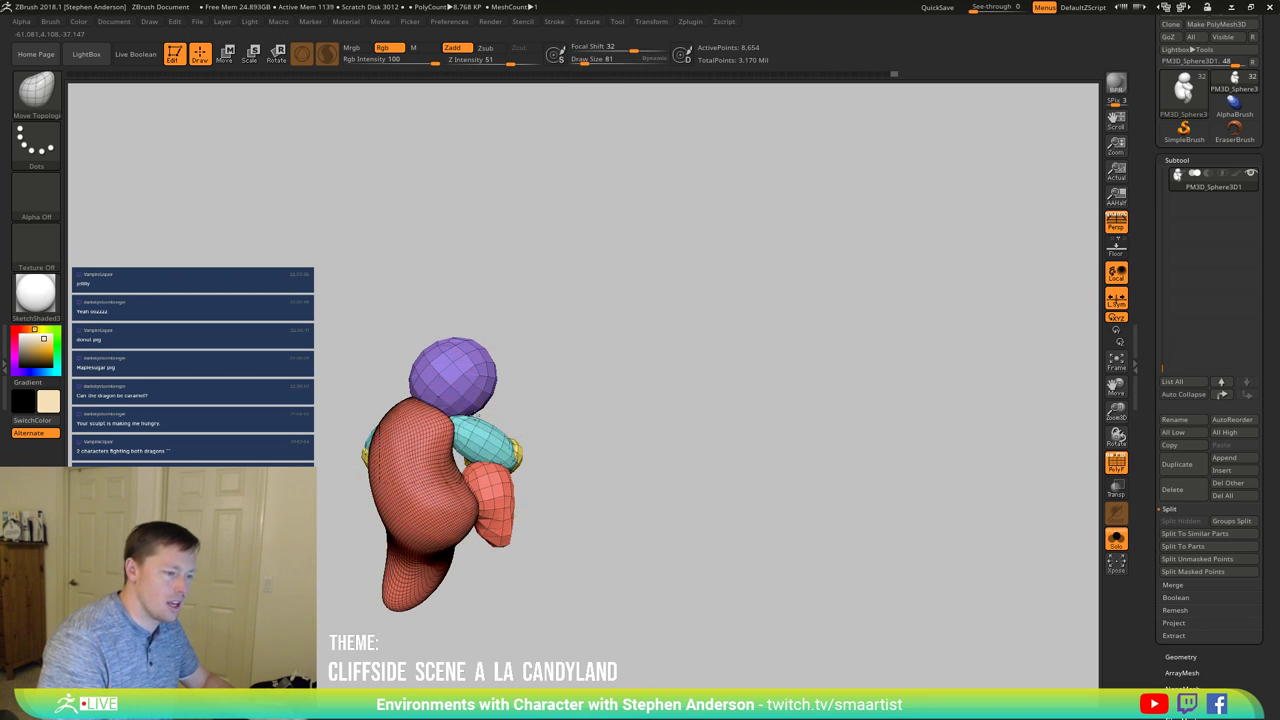
# Step: Adjust the shape of the body with the Move Topological brush, working from several sides
pyautogui.moveTo(506, 397); pyautogui.dragTo(376, 482)
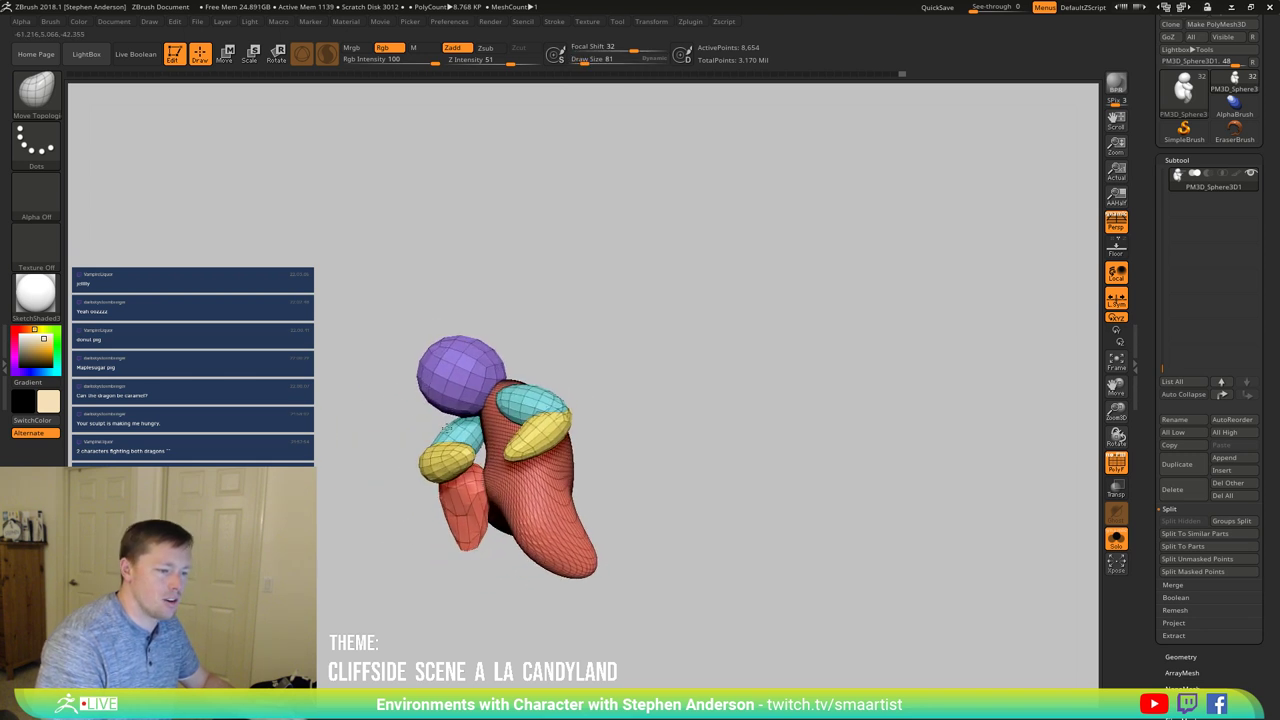
pyautogui.moveTo(447, 428); pyautogui.dragTo(604, 432)
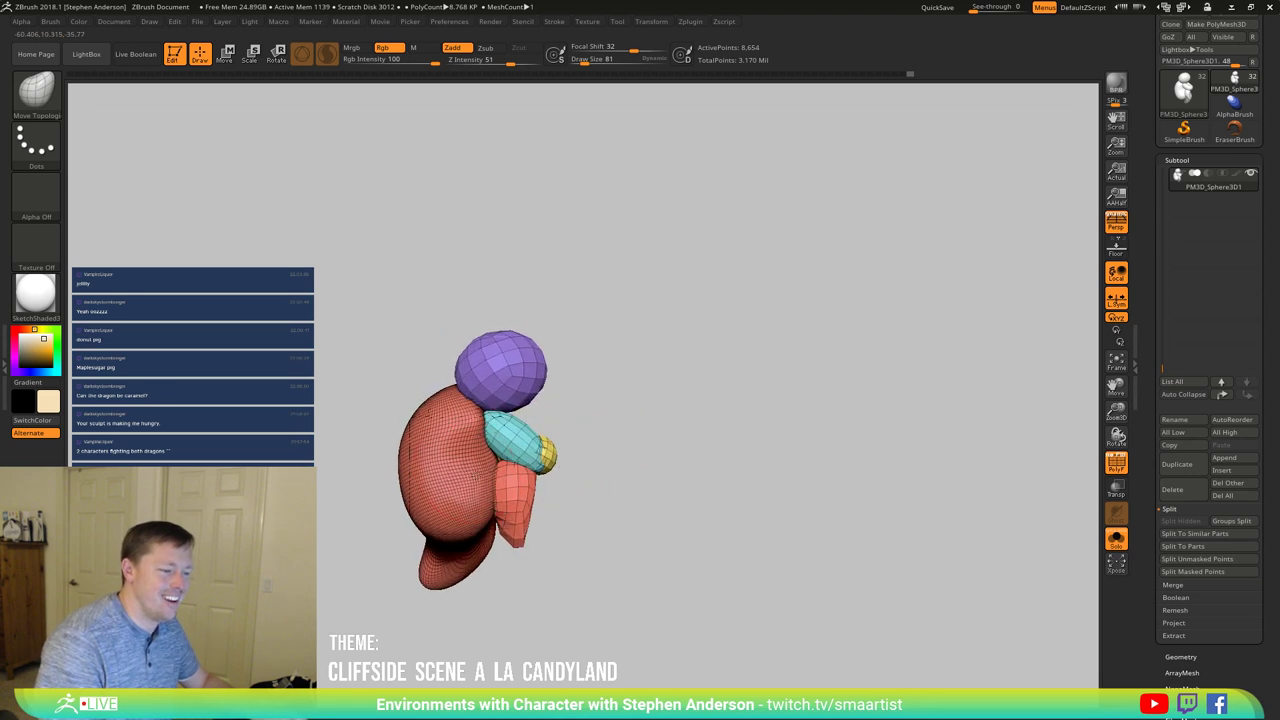
pyautogui.moveTo(468, 462)
pyautogui.mouseDown()
pyautogui.moveTo(456, 474)
pyautogui.moveTo(480, 494)
pyautogui.mouseUp()
pyautogui.moveTo(372, 486); pyautogui.dragTo(541, 479)
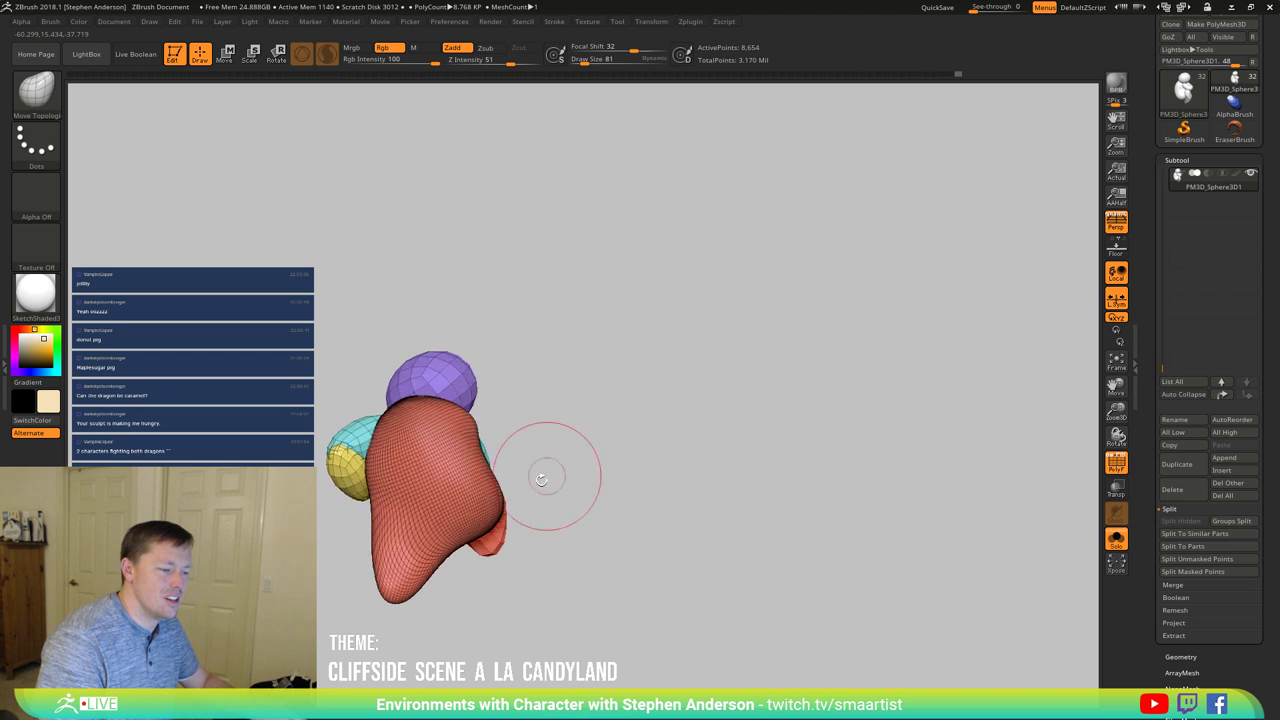
pyautogui.moveTo(455, 498); pyautogui.dragTo(462, 504)
pyautogui.moveTo(372, 522)
pyautogui.mouseDown()
pyautogui.moveTo(514, 524)
pyautogui.moveTo(620, 660)
pyautogui.mouseUp()
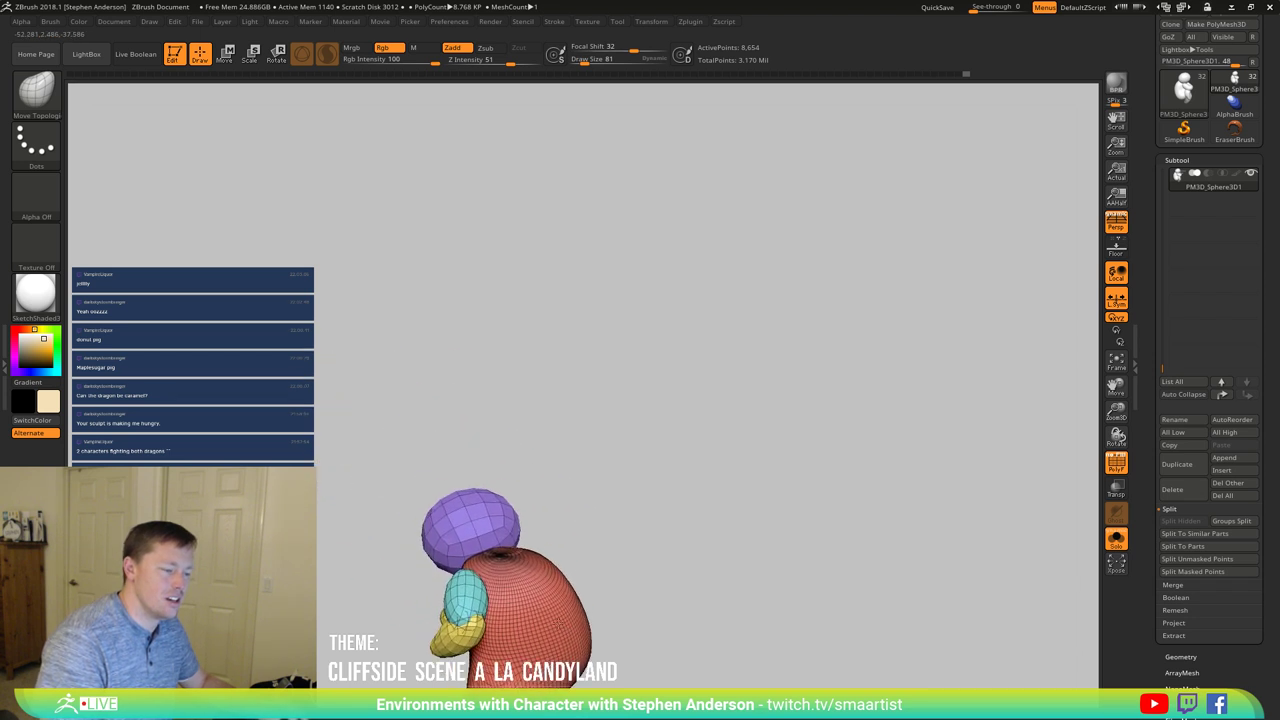
# Step: Turn off the polyframe display and pick a dusty pink (R 199, G 151, B 151) as the current colour
pyautogui.moveTo(600, 540)
pyautogui.mouseDown()
pyautogui.moveTo(517, 497)
pyautogui.moveTo(503, 513)
pyautogui.moveTo(565, 532)
pyautogui.mouseUp()
pyautogui.hotkey('shift', 'f')
pyautogui.keyDown('alt'); pyautogui.moveTo(565, 532); pyautogui.dragTo(631, 482); pyautogui.keyUp('alt')
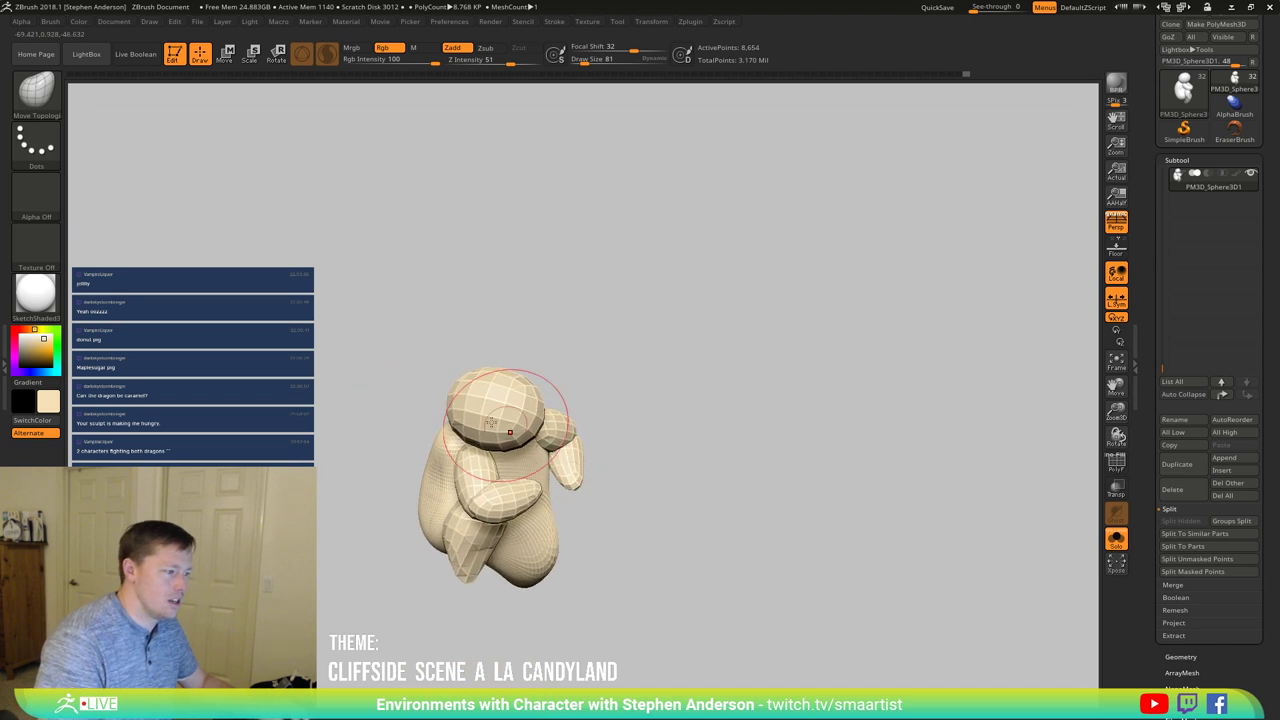
pyautogui.click(23, 342)
pyautogui.click(26, 330)
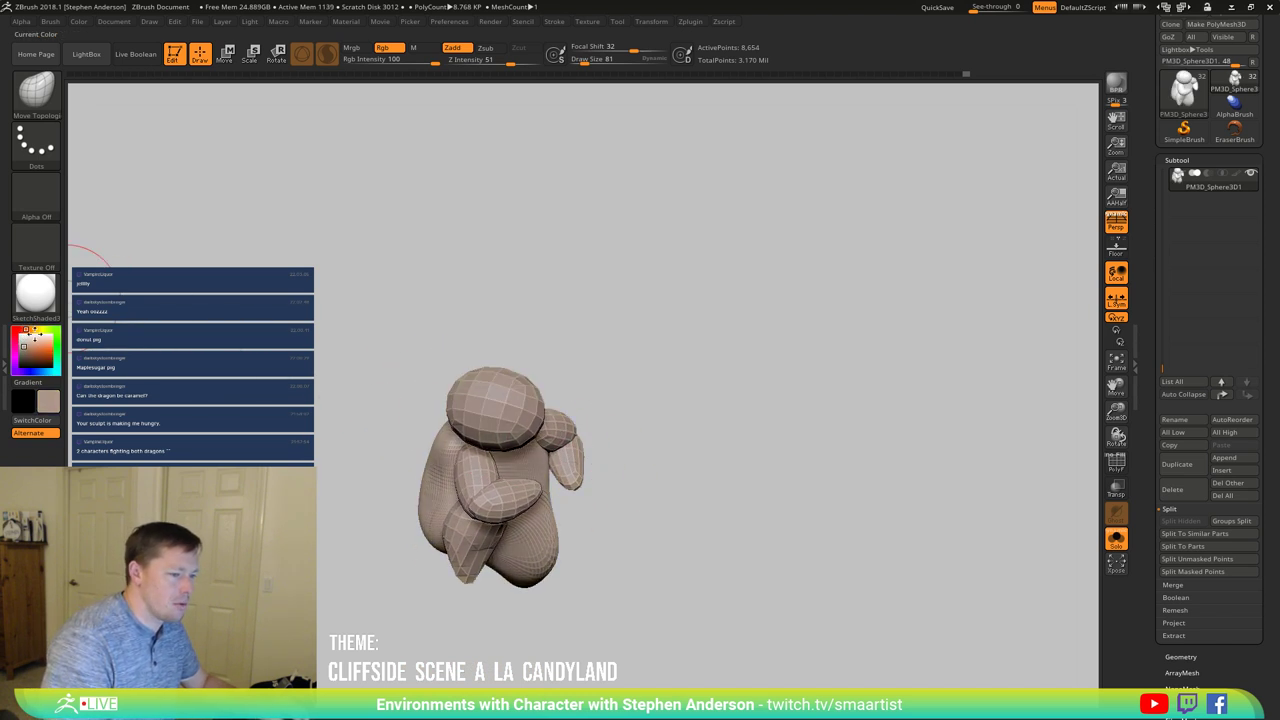
pyautogui.click(27, 340)
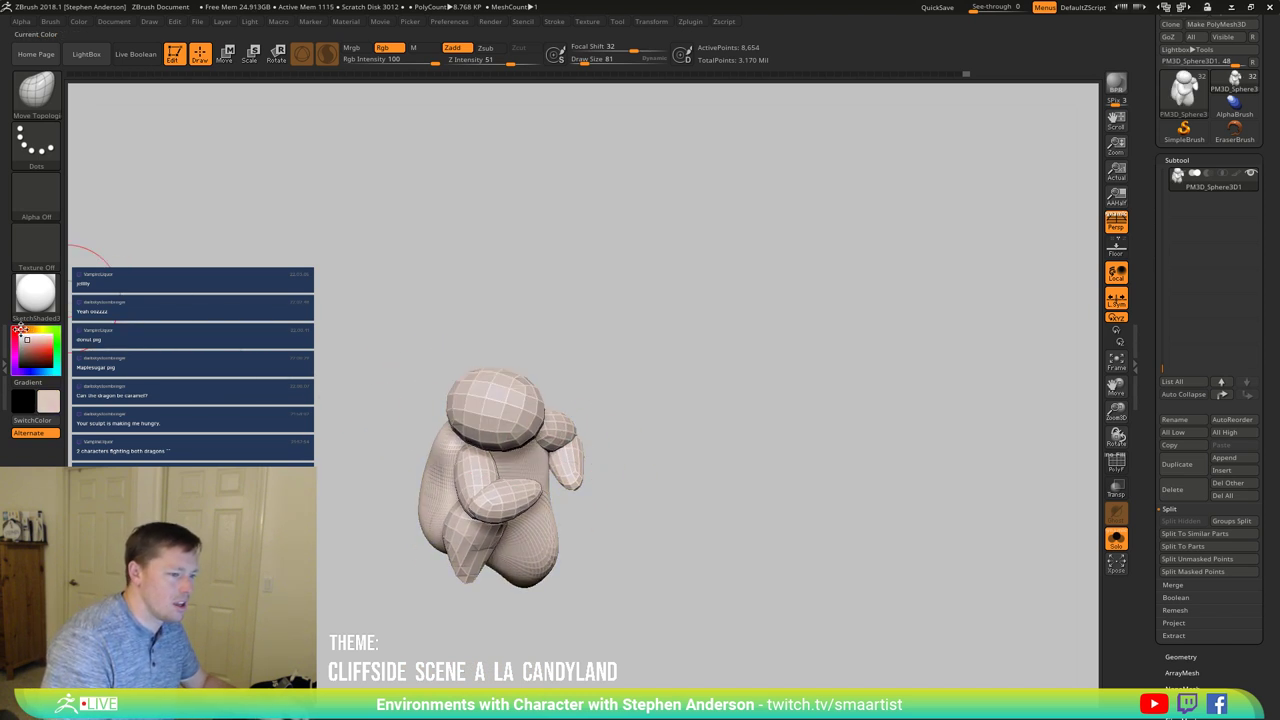
pyautogui.click(28, 344)
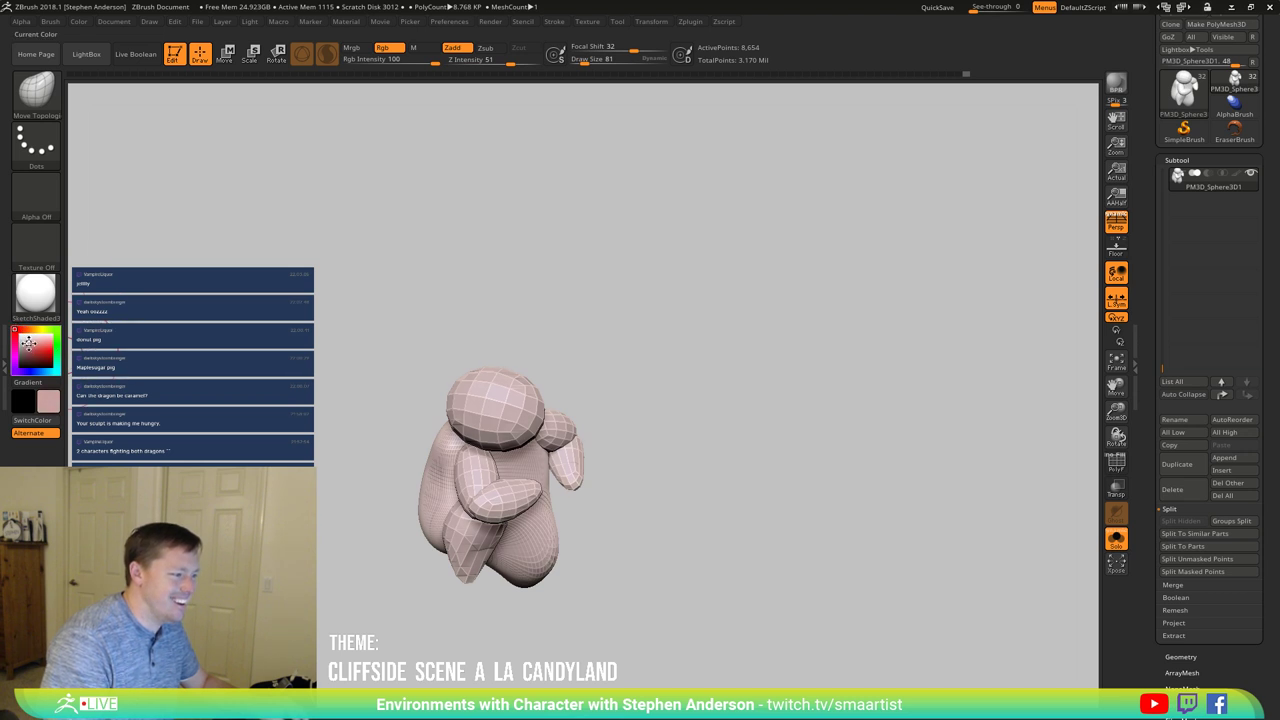
# Step: Fill the whole character with the current pink in Mrgb mode
pyautogui.moveTo(385, 381); pyautogui.dragTo(634, 414)
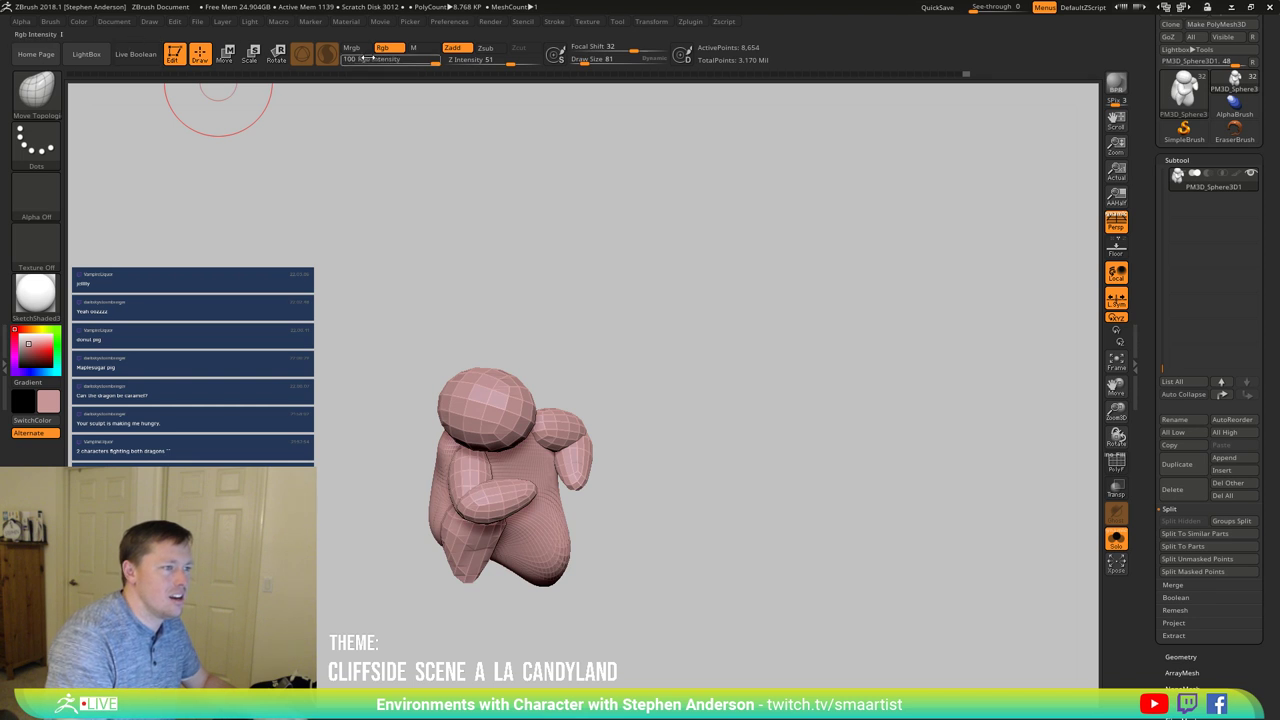
pyautogui.click(205, 77)
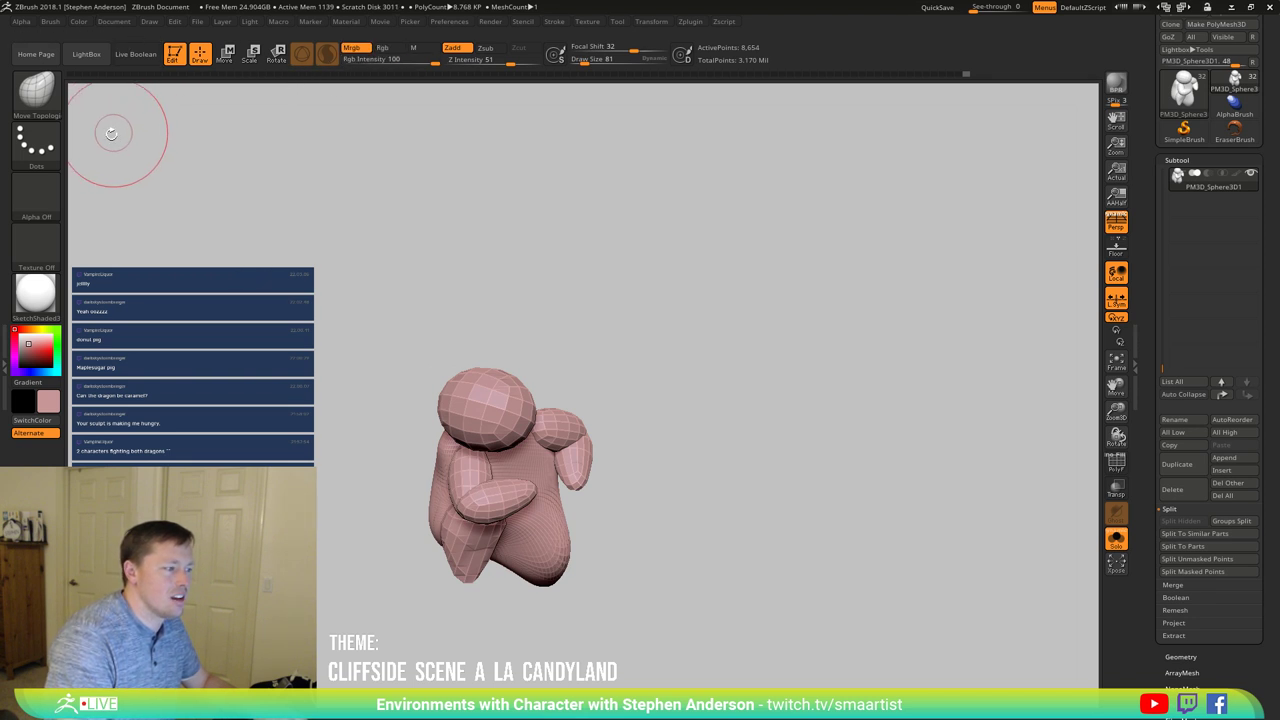
pyautogui.click(80, 22)
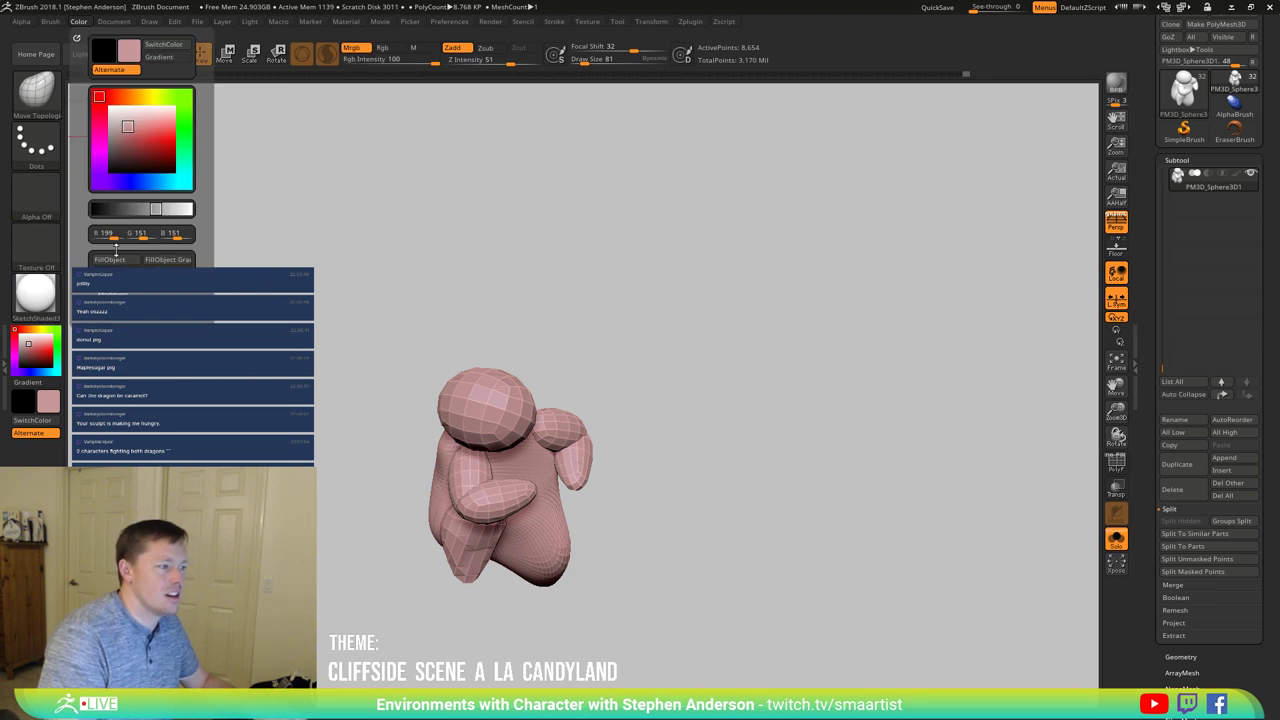
pyautogui.moveTo(770, 485)
pyautogui.mouseDown()
pyautogui.moveTo(693, 468)
pyautogui.moveTo(734, 468)
pyautogui.mouseUp()
pyautogui.moveTo(734, 468)
pyautogui.keyDown('ctrl'); pyautogui.mouseDown(button='right')
pyautogui.moveTo(473, 465)
pyautogui.moveTo(463, 450)
pyautogui.mouseUp(button='right'); pyautogui.keyUp('ctrl')
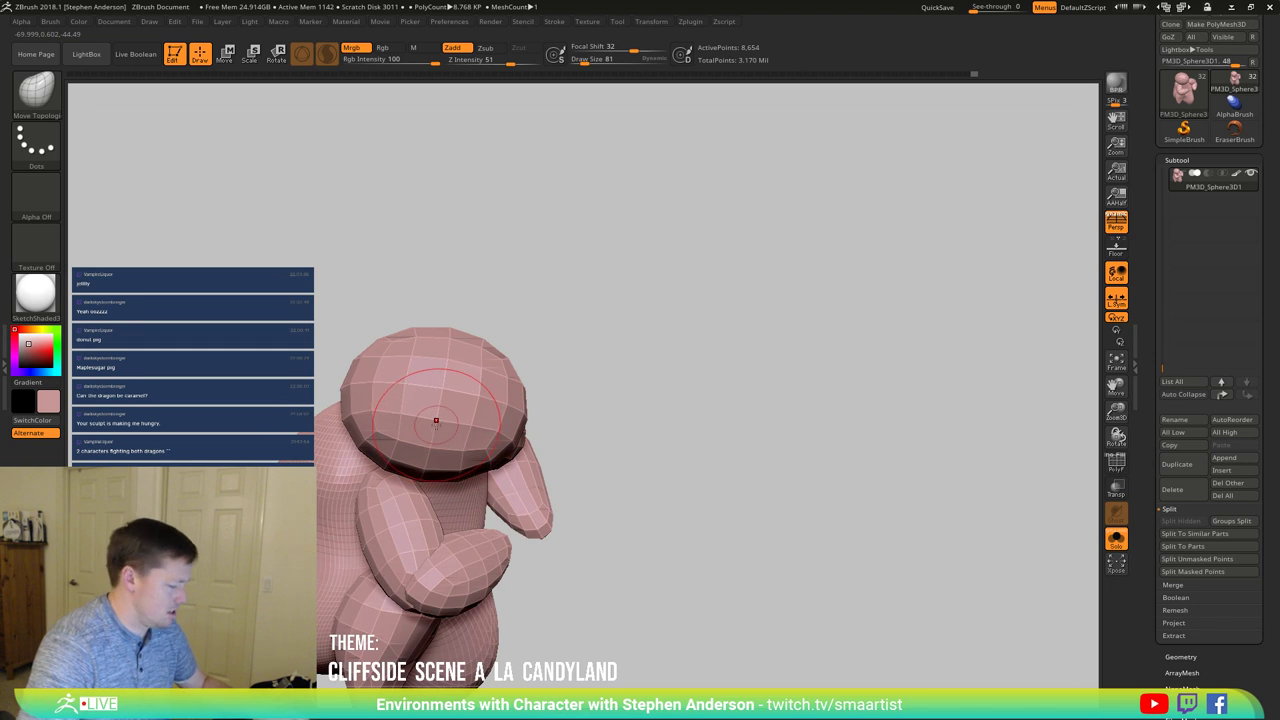
pyautogui.press('w')
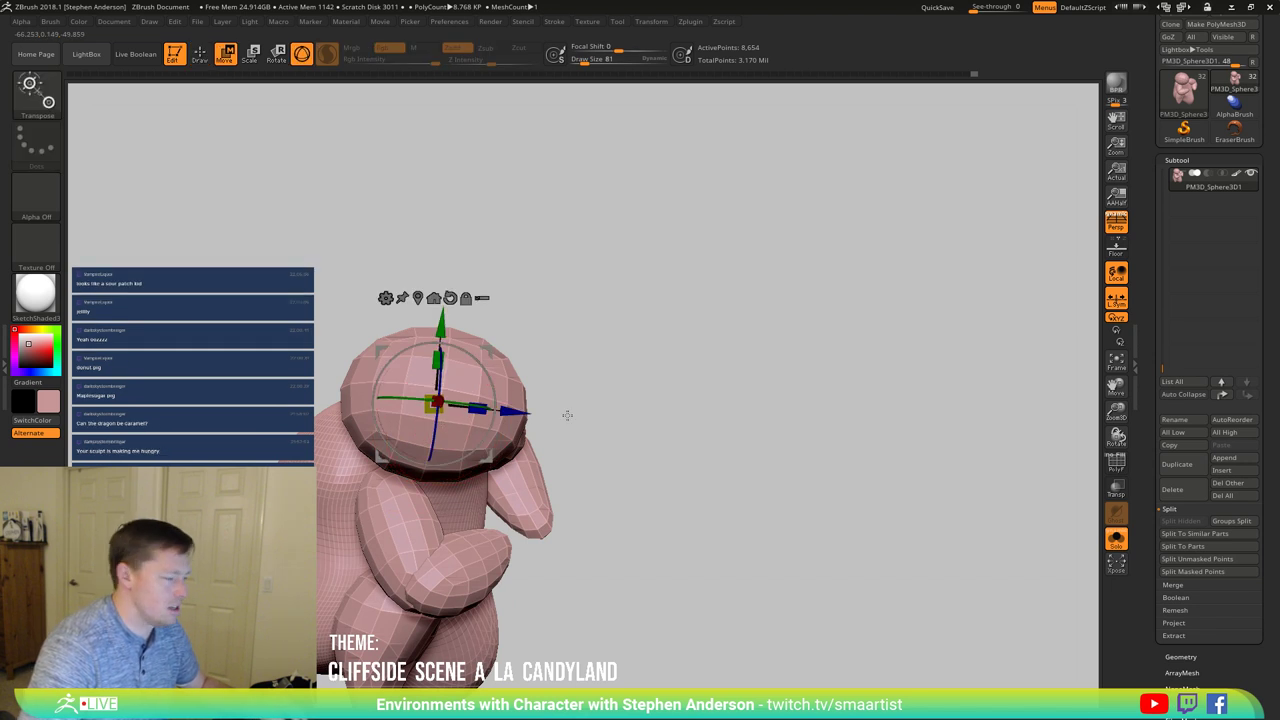
pyautogui.press('b')
pyautogui.press('m')
pyautogui.press('t')
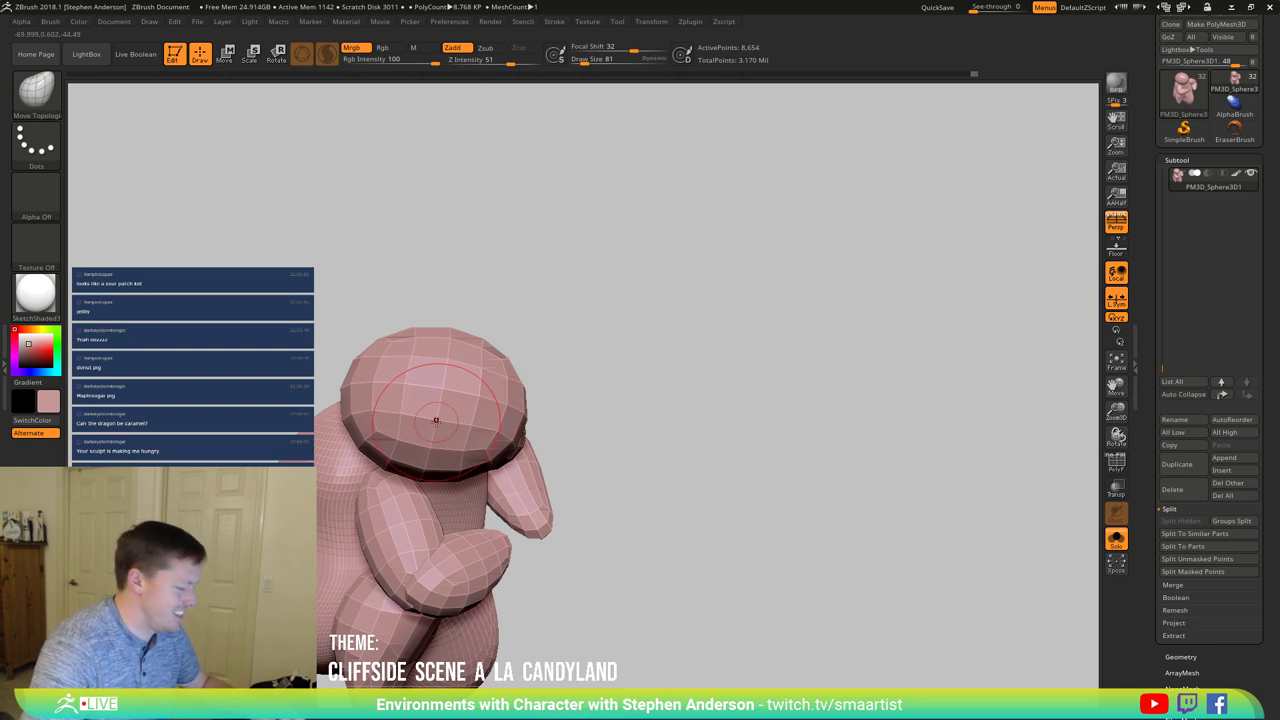
# Step: Insert a cylinder from the IMM Primitives brush on the front of the head as a snout and scale it
pyautogui.press('b')
pyautogui.press('i')
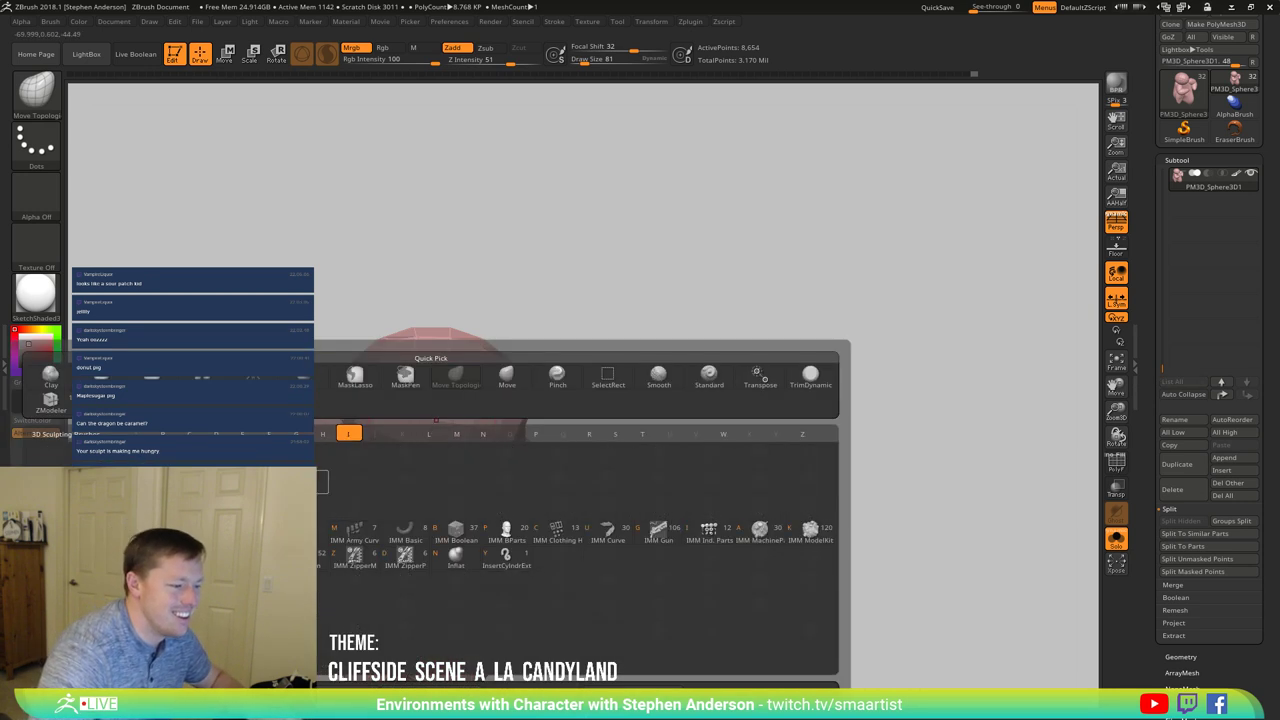
pyautogui.press('p')
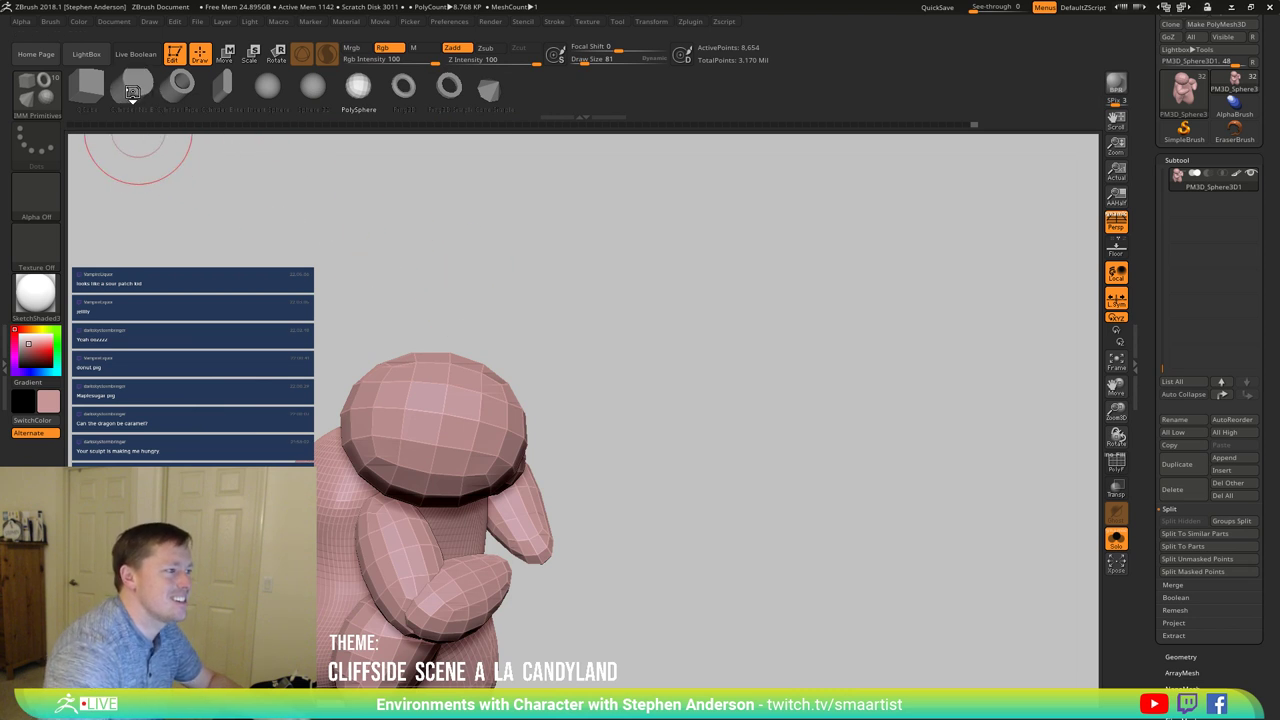
pyautogui.click(132, 91)
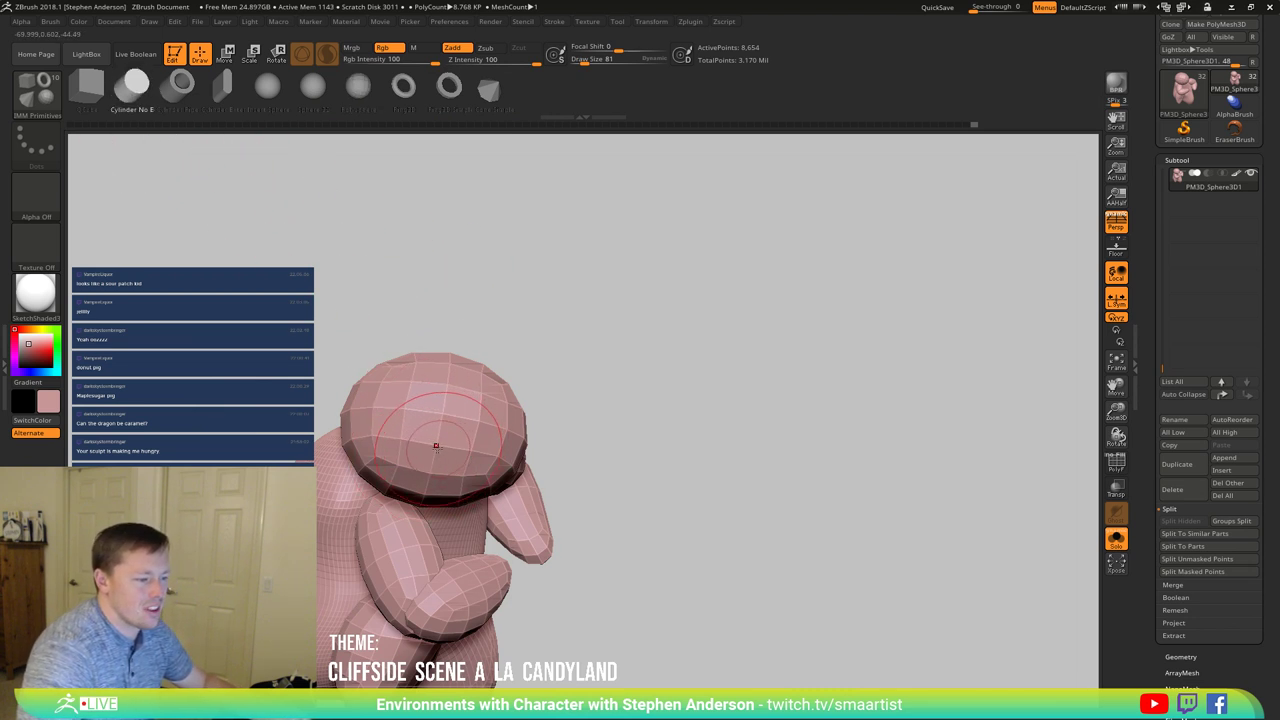
pyautogui.moveTo(434, 446); pyautogui.dragTo(449, 479)
pyautogui.moveTo(568, 490); pyautogui.dragTo(505, 450)
pyautogui.press('w')
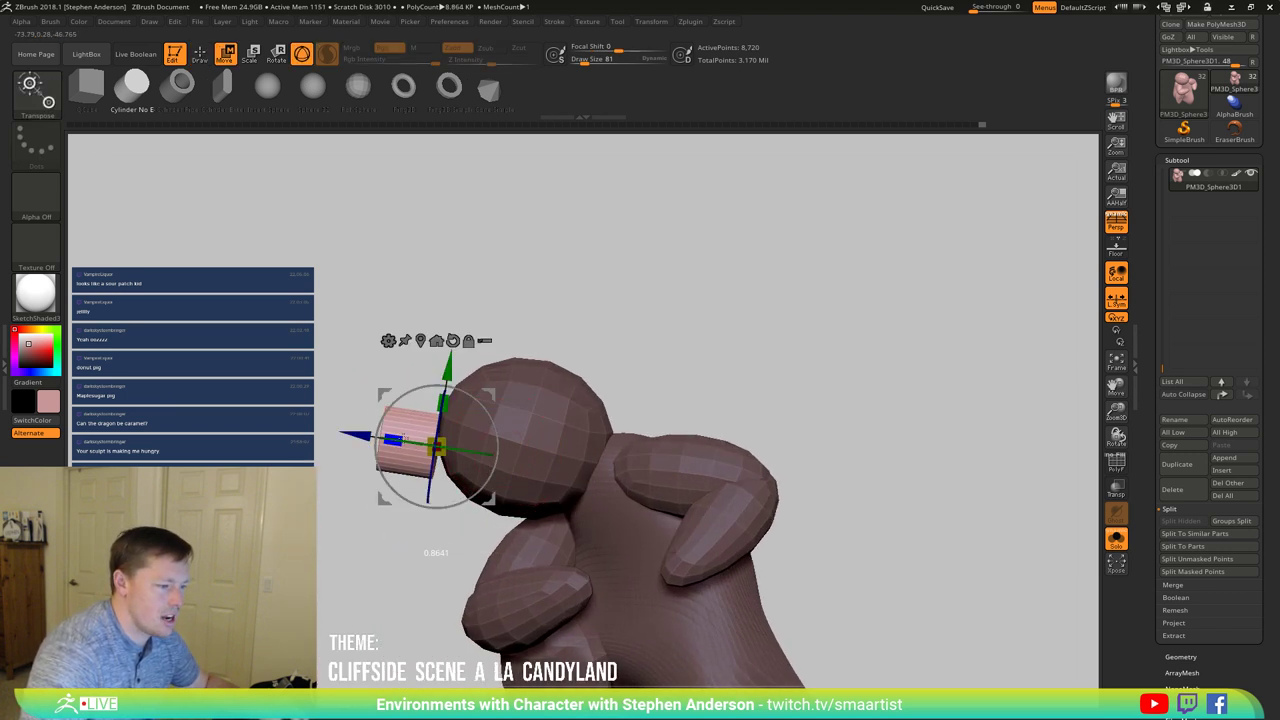
# Step: Pull the snout's front face into a rounded triangle, narrower at the top, with the Move brush at draw size 56
pyautogui.press('b')
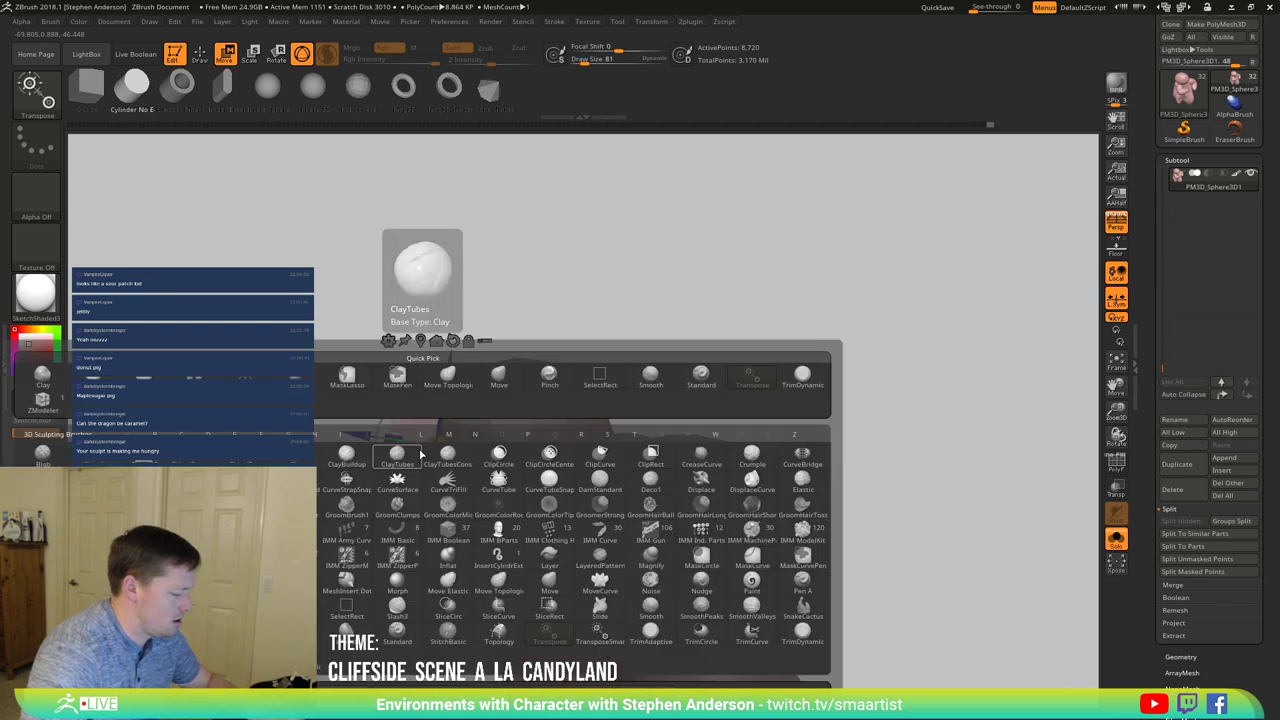
pyautogui.press('m')
pyautogui.press('v')
pyautogui.moveTo(401, 490); pyautogui.dragTo(414, 331)
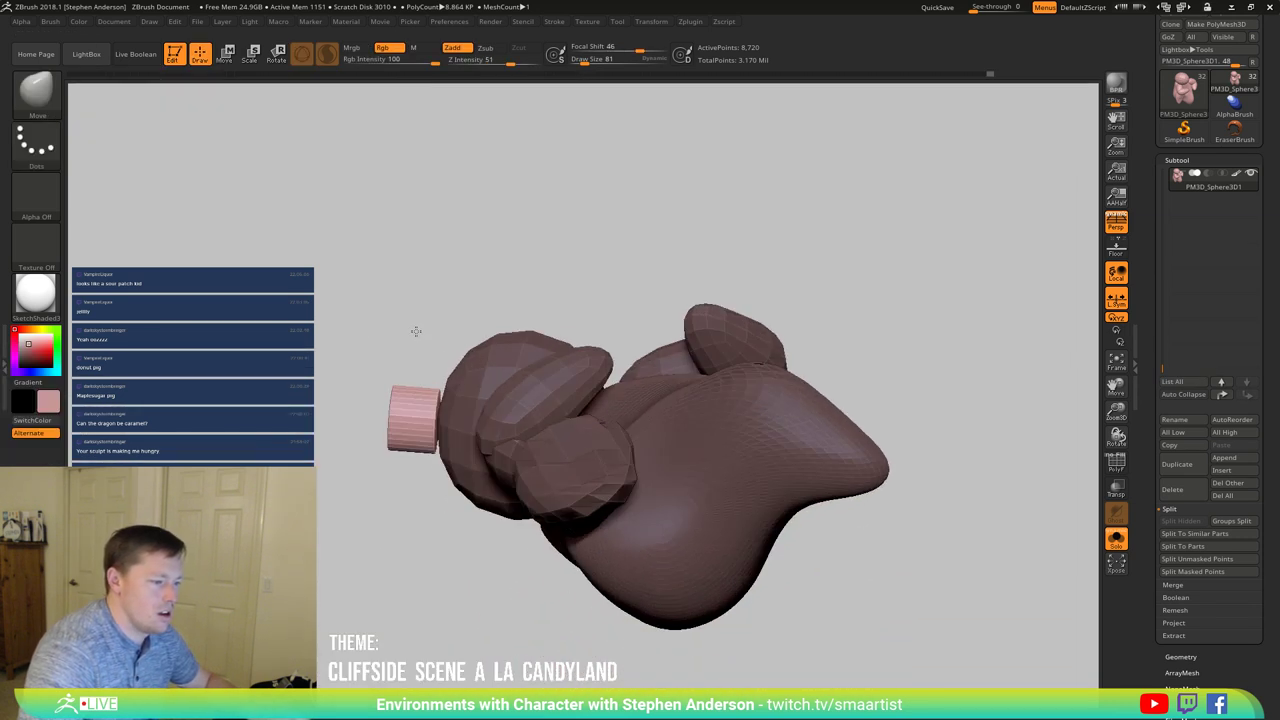
pyautogui.press('s')
pyautogui.moveTo(421, 421)
pyautogui.mouseDown()
pyautogui.moveTo(448, 427)
pyautogui.moveTo(429, 362)
pyautogui.mouseUp()
pyautogui.press('s')
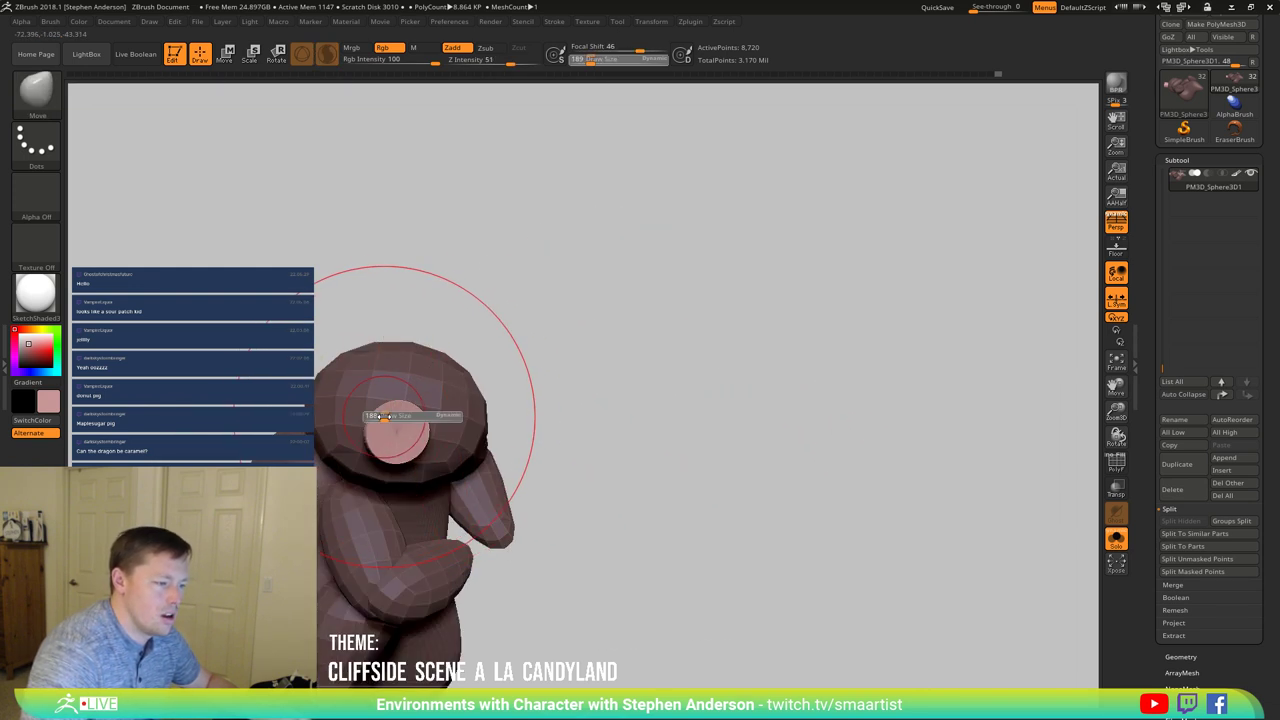
pyautogui.moveTo(400, 417)
pyautogui.mouseDown()
pyautogui.moveTo(371, 417)
pyautogui.moveTo(366, 404)
pyautogui.mouseUp()
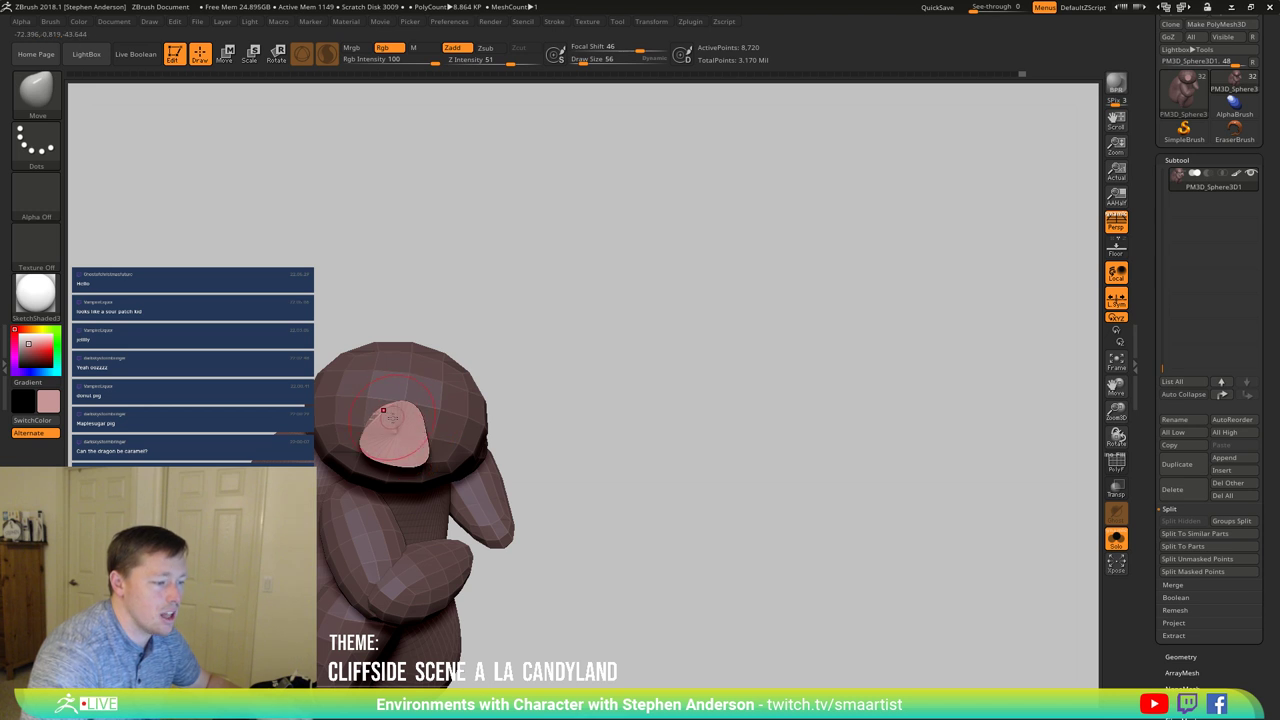
pyautogui.moveTo(412, 405)
pyautogui.mouseDown(button='right')
pyautogui.moveTo(310, 405)
pyautogui.moveTo(411, 420)
pyautogui.mouseUp(button='right')
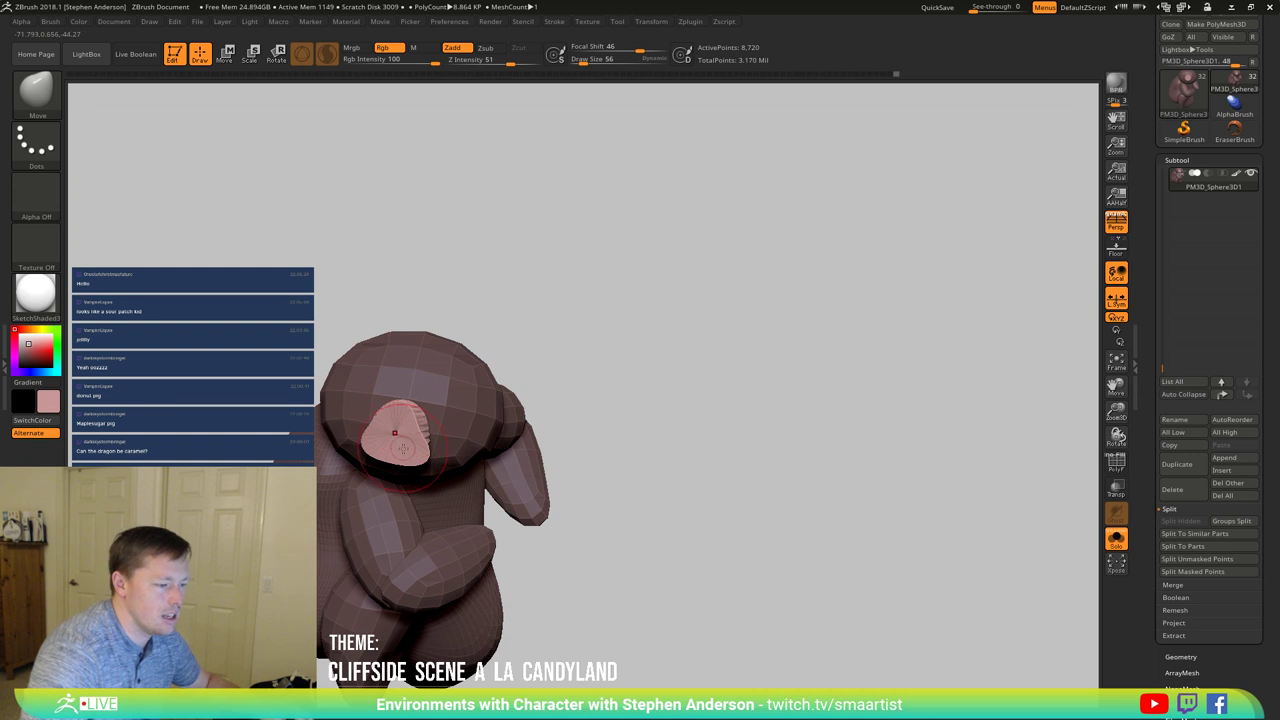
pyautogui.rightClick(403, 449)
pyautogui.moveTo(480, 418); pyautogui.dragTo(490, 366, button='right')
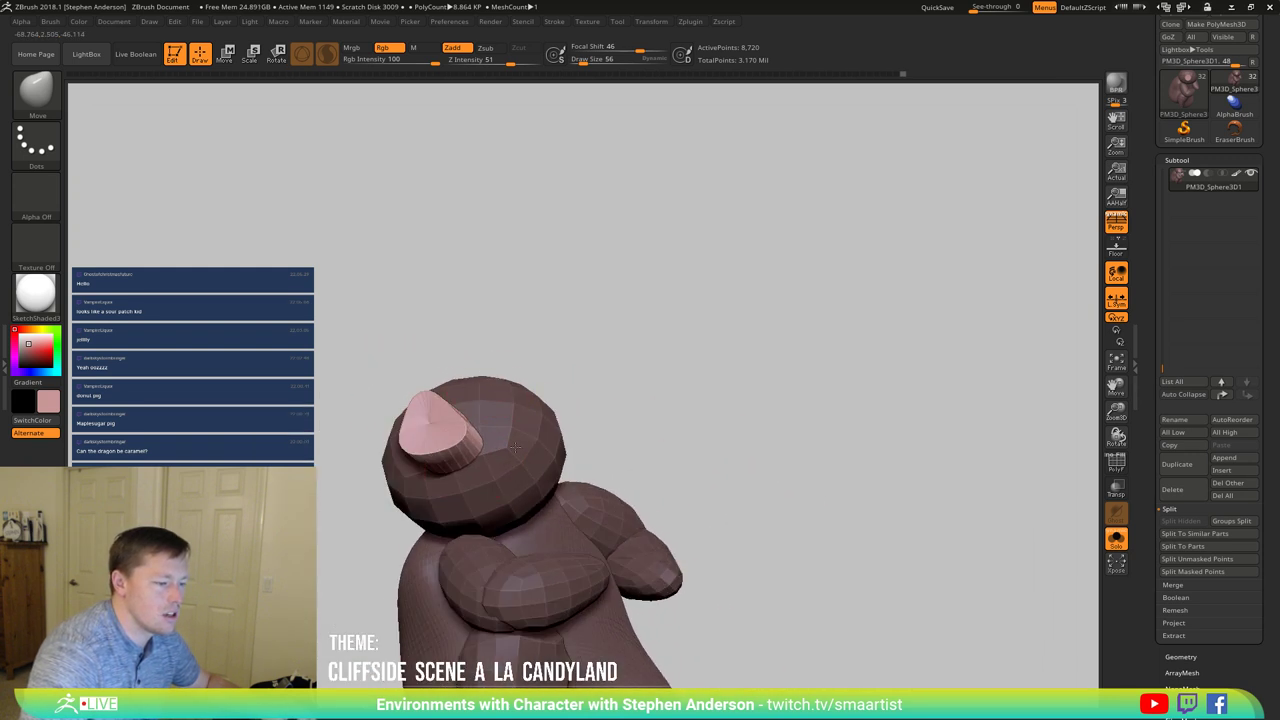
pyautogui.moveTo(515, 447); pyautogui.dragTo(469, 470, button='right')
# Step: Adjust the snout's front end with the Move brush at draw size 204, showing the polyframe only while working
pyautogui.hotkey('shift', 'f')
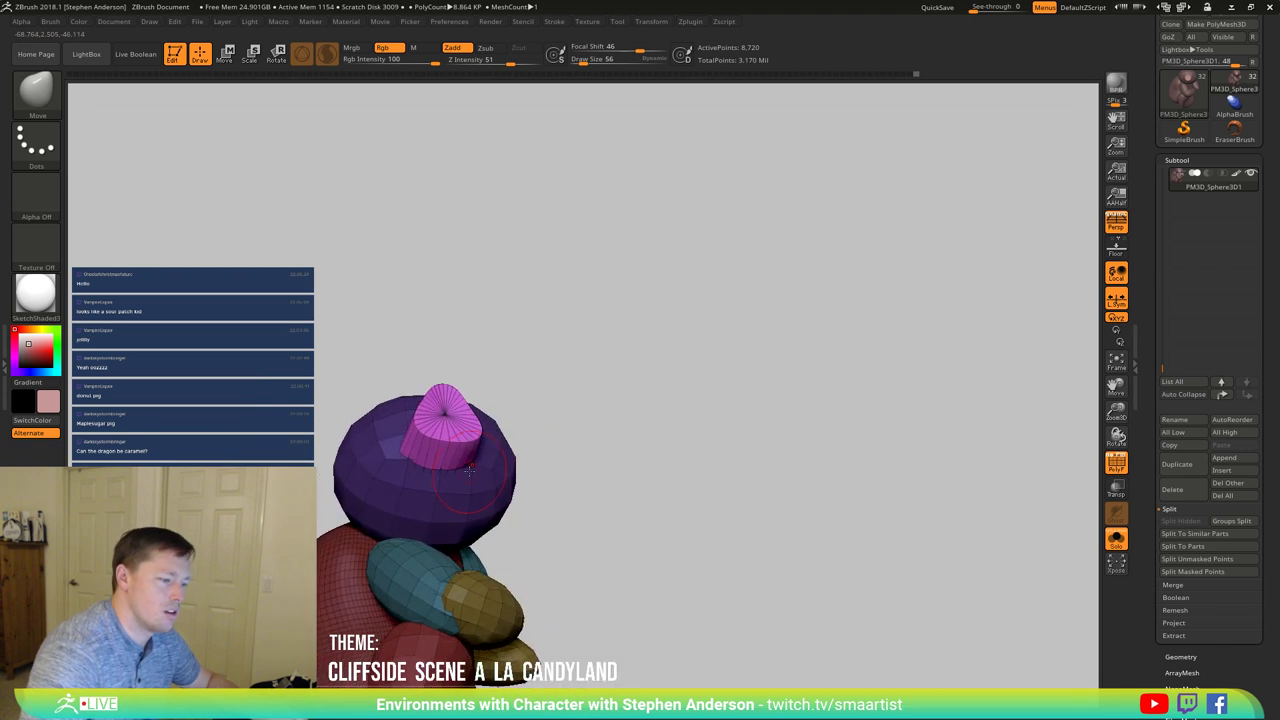
pyautogui.press('s')
pyautogui.moveTo(469, 470); pyautogui.dragTo(481, 471)
pyautogui.moveTo(481, 471); pyautogui.dragTo(460, 400, button='right')
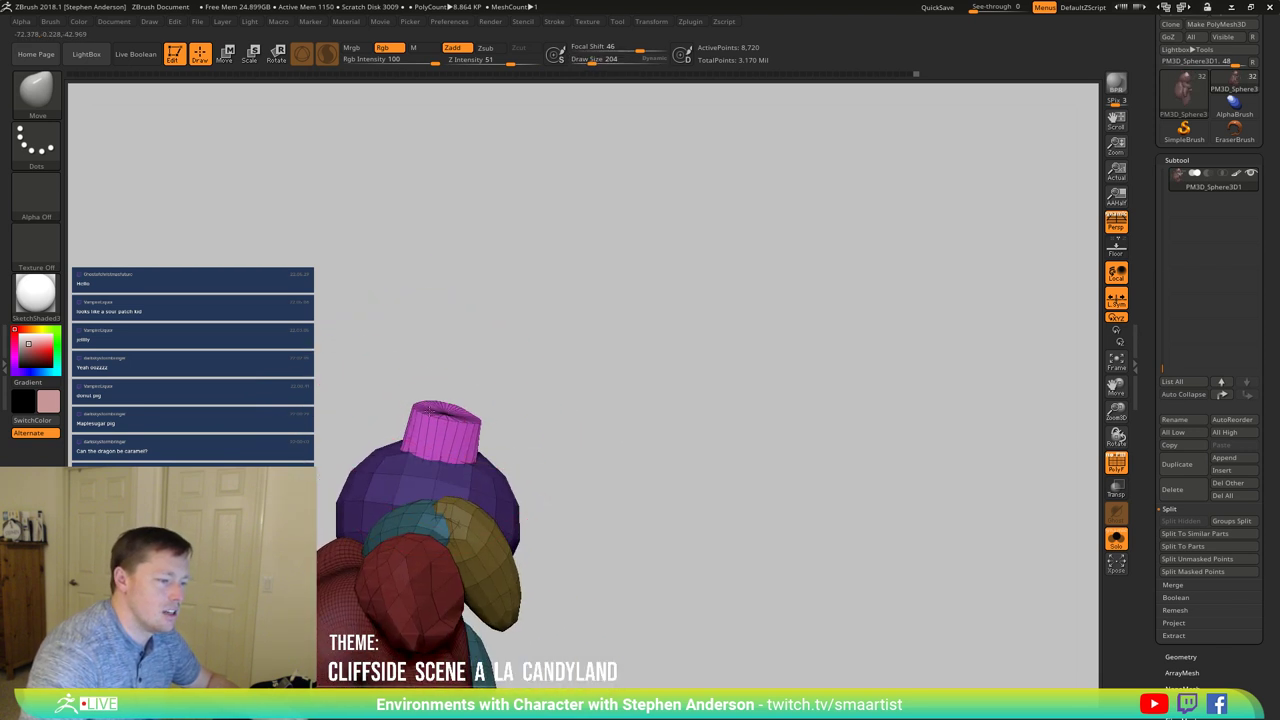
pyautogui.moveTo(439, 426)
pyautogui.mouseDown()
pyautogui.moveTo(455, 439)
pyautogui.moveTo(434, 431)
pyautogui.mouseUp()
pyautogui.press('s')
pyautogui.hotkey('shift', 'f')
# Step: Adjust the snout's shape from the side with the Move brush, setting the draw size to 516 and down to 161
pyautogui.moveTo(514, 427); pyautogui.dragTo(388, 474, button='right')
pyautogui.moveTo(464, 428); pyautogui.dragTo(423, 457, button='right')
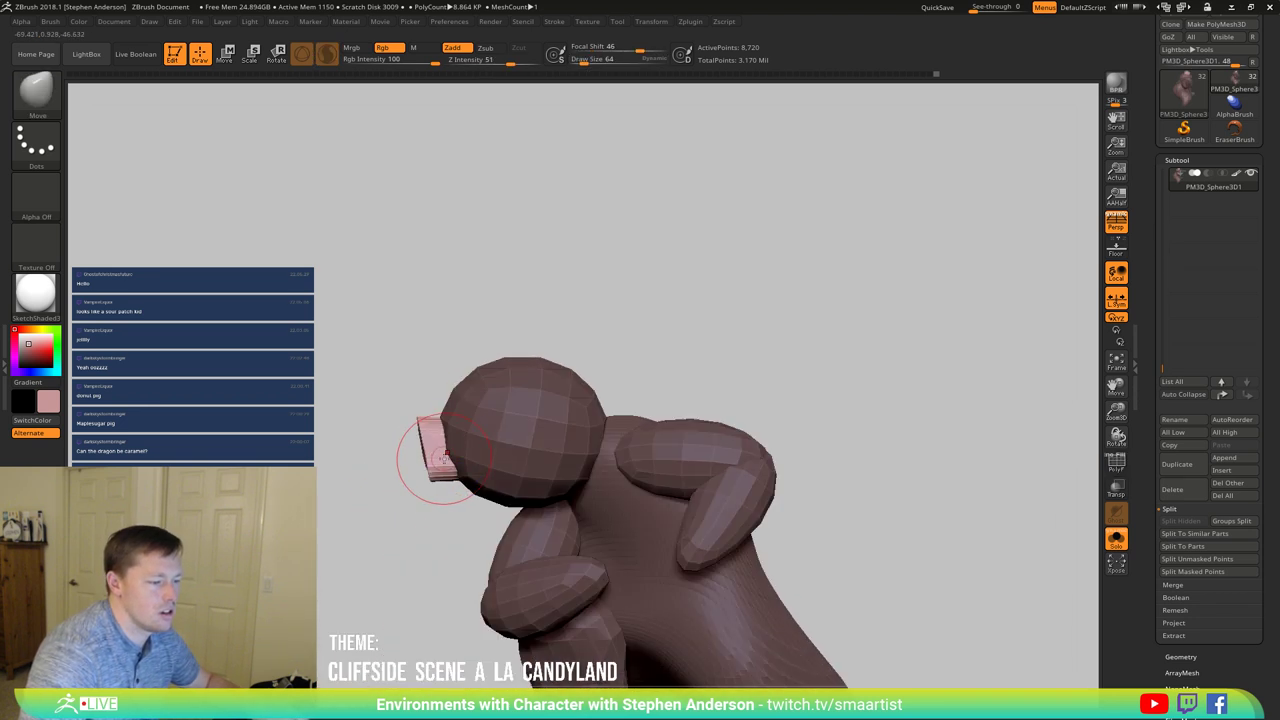
pyautogui.press('s')
pyautogui.moveTo(423, 457)
pyautogui.mouseDown()
pyautogui.moveTo(465, 462)
pyautogui.moveTo(450, 486)
pyautogui.mouseUp()
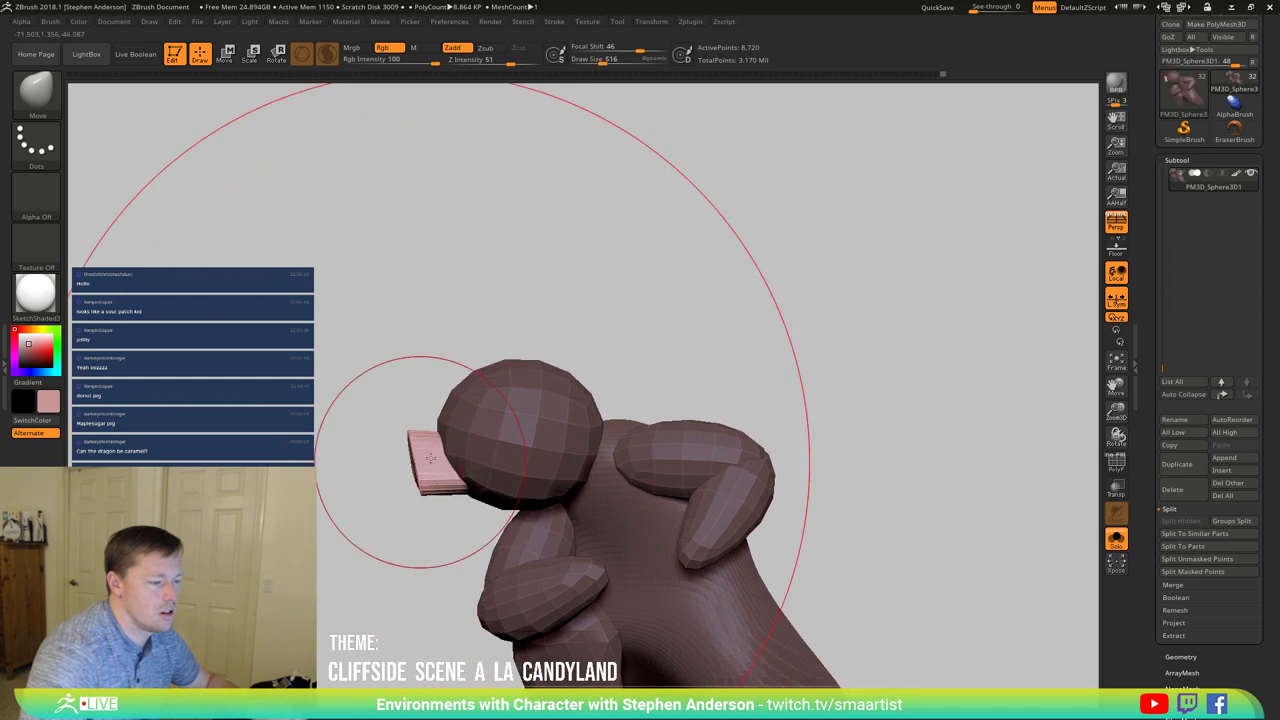
pyautogui.moveTo(429, 457); pyautogui.dragTo(437, 455, button='right')
pyautogui.moveTo(370, 456)
pyautogui.mouseDown()
pyautogui.moveTo(385, 447)
pyautogui.moveTo(391, 463)
pyautogui.mouseUp()
pyautogui.press('s')
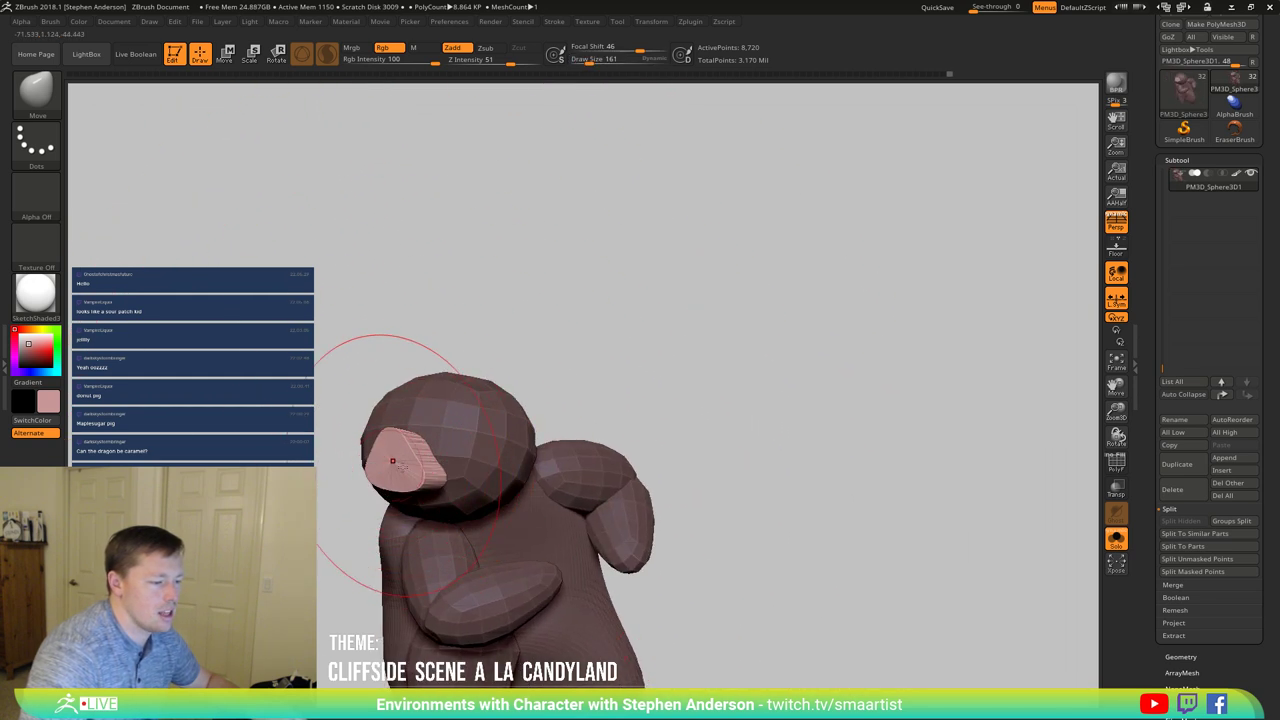
# Step: Rotate the unmasked snout slightly on the front of the head with the transform gizmo
pyautogui.moveTo(394, 461); pyautogui.dragTo(373, 466, button='right')
pyautogui.press('w')
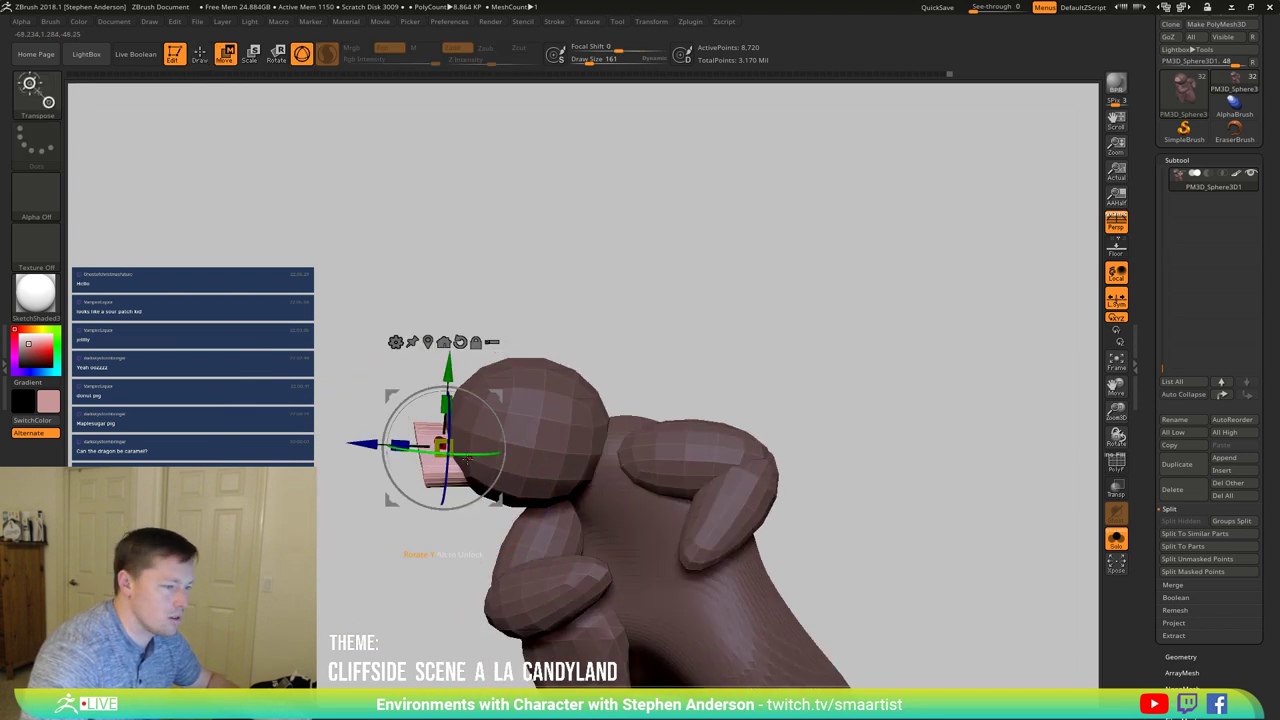
pyautogui.moveTo(481, 406); pyautogui.dragTo(474, 420)
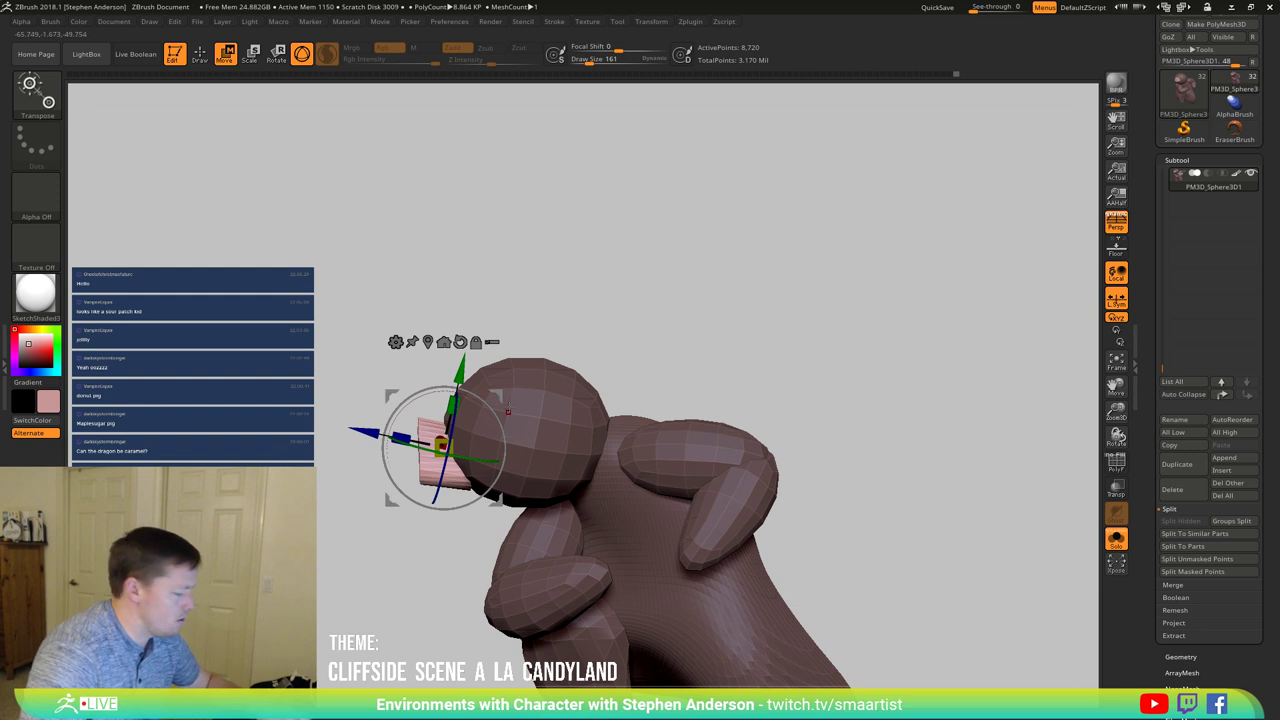
# Step: Pull the snout's base into the head with the Move brush at draw size 161 and clear the mask
pyautogui.press('b')
pyautogui.press('m')
pyautogui.press('v')
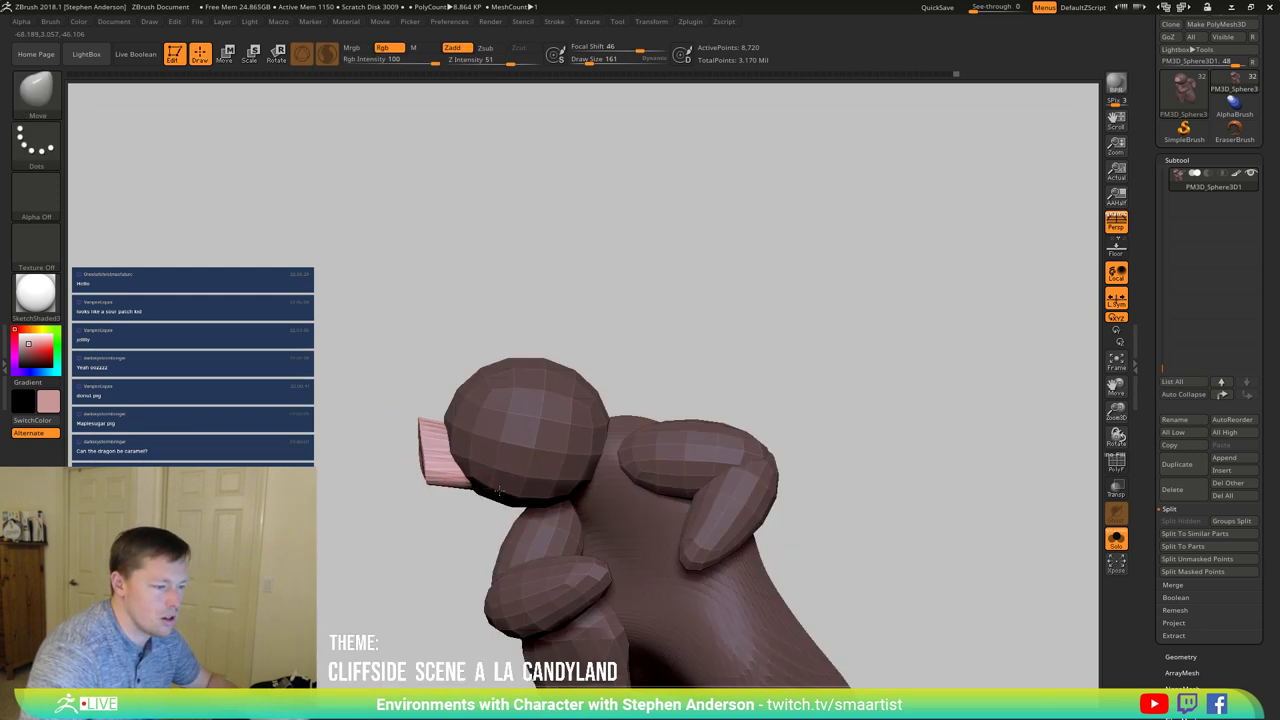
pyautogui.moveTo(499, 491); pyautogui.dragTo(495, 490)
pyautogui.moveTo(395, 520)
pyautogui.mouseDown()
pyautogui.moveTo(614, 440)
pyautogui.moveTo(577, 446)
pyautogui.mouseUp()
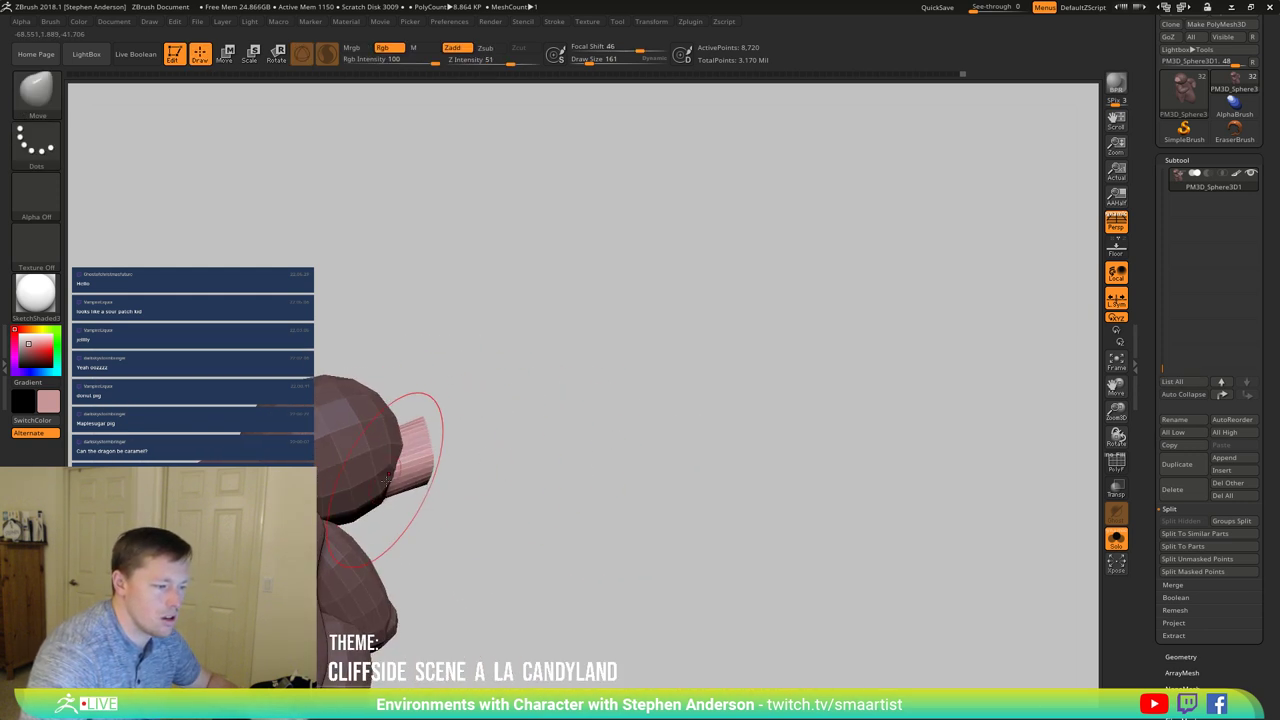
pyautogui.moveTo(386, 480); pyautogui.dragTo(562, 477)
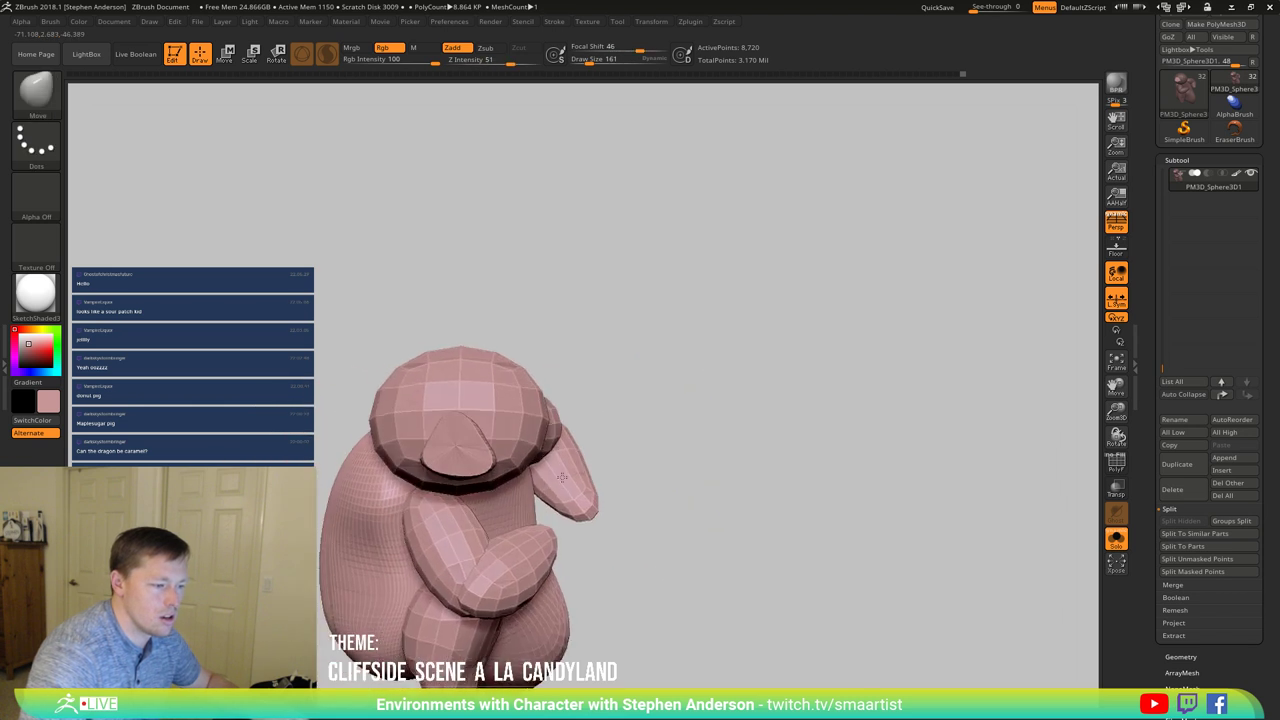
# Step: Push in the face above the snout with the Move brush at draw size 29 to start the eye sockets
pyautogui.moveTo(562, 477)
pyautogui.keyDown('ctrl'); pyautogui.mouseDown(button='right')
pyautogui.moveTo(556, 405)
pyautogui.moveTo(492, 428)
pyautogui.moveTo(507, 414)
pyautogui.moveTo(490, 484)
pyautogui.moveTo(520, 466)
pyautogui.moveTo(500, 440)
pyautogui.moveTo(440, 490)
pyautogui.moveTo(445, 468)
pyautogui.mouseUp(button='right'); pyautogui.keyUp('ctrl')
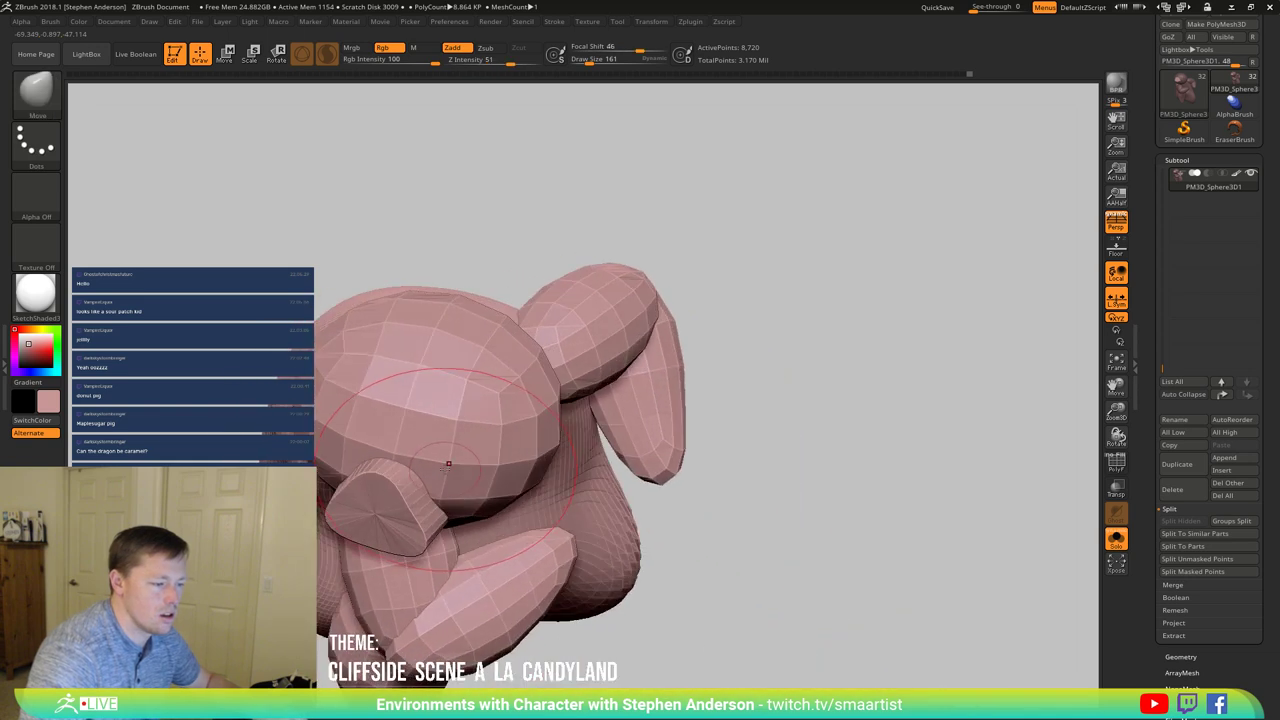
pyautogui.press('s')
pyautogui.moveTo(450, 463); pyautogui.dragTo(442, 463)
pyautogui.moveTo(446, 462); pyautogui.dragTo(393, 441, button='right')
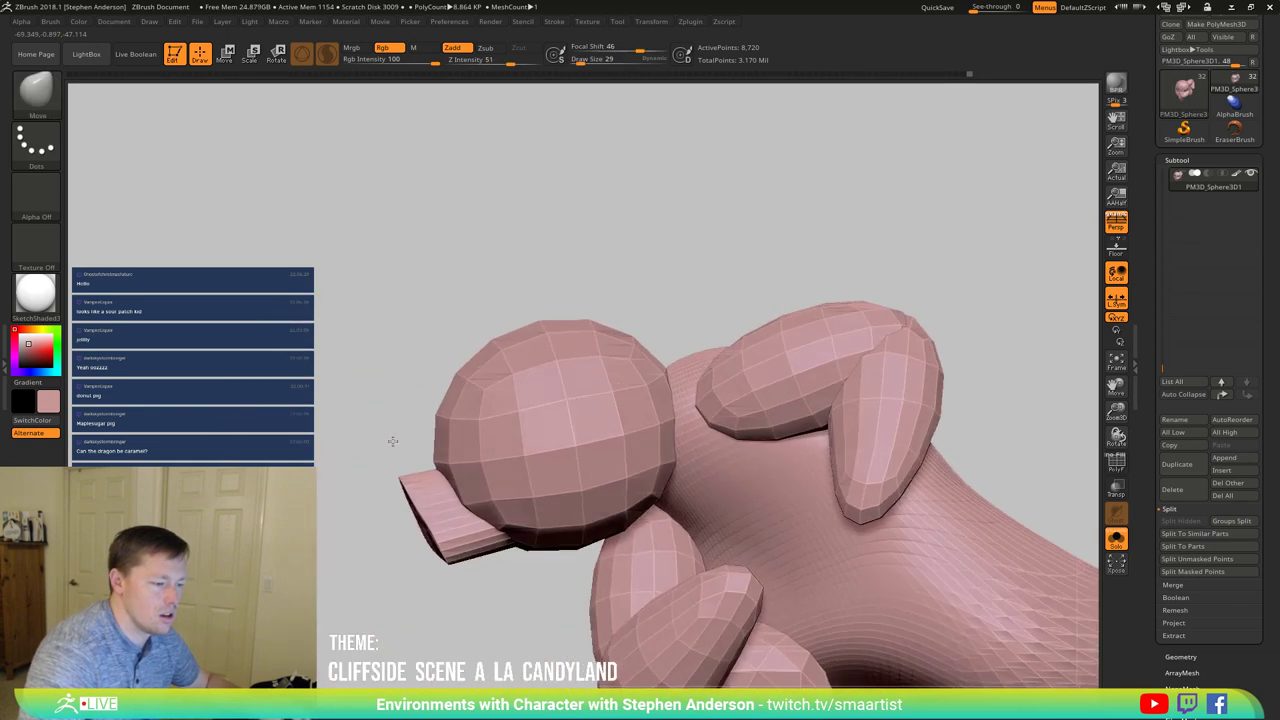
pyautogui.moveTo(465, 458)
pyautogui.mouseDown(button='right')
pyautogui.moveTo(557, 474)
pyautogui.moveTo(485, 454)
pyautogui.moveTo(507, 454)
pyautogui.moveTo(514, 476)
pyautogui.moveTo(530, 446)
pyautogui.moveTo(506, 466)
pyautogui.moveTo(572, 518)
pyautogui.moveTo(523, 486)
pyautogui.moveTo(535, 492)
pyautogui.mouseUp(button='right')
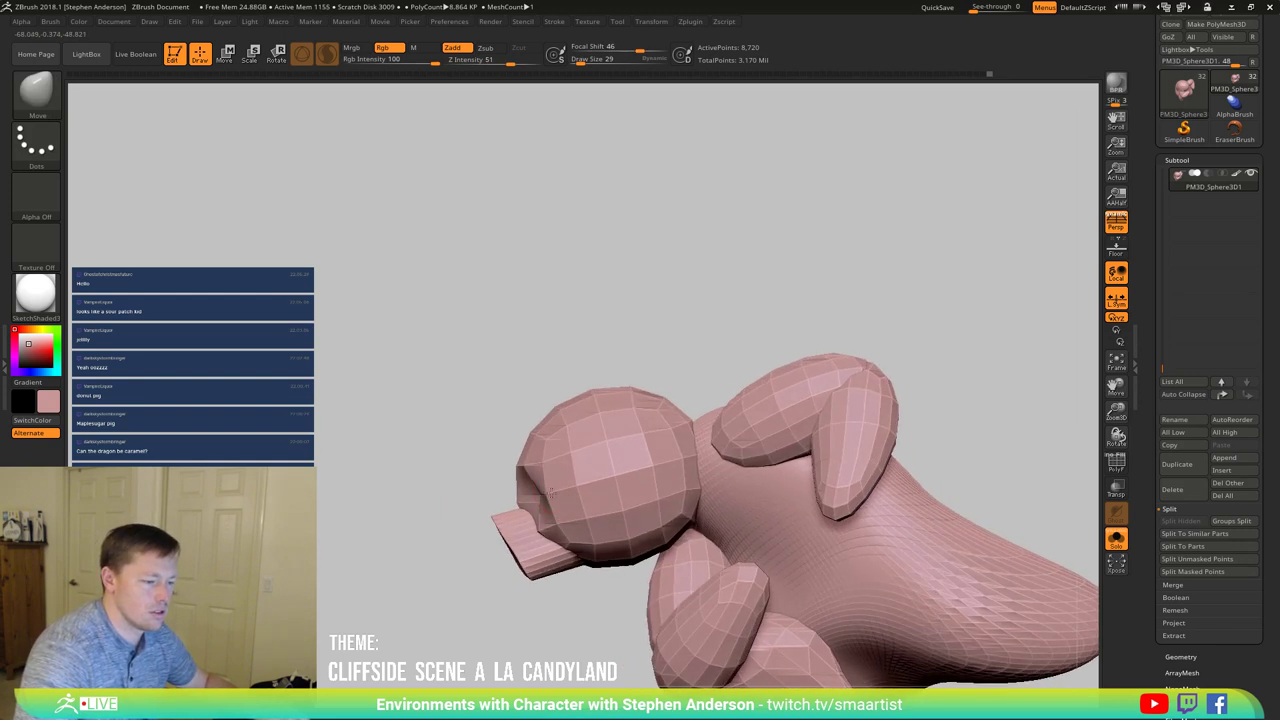
pyautogui.moveTo(535, 495); pyautogui.dragTo(664, 477, button='right')
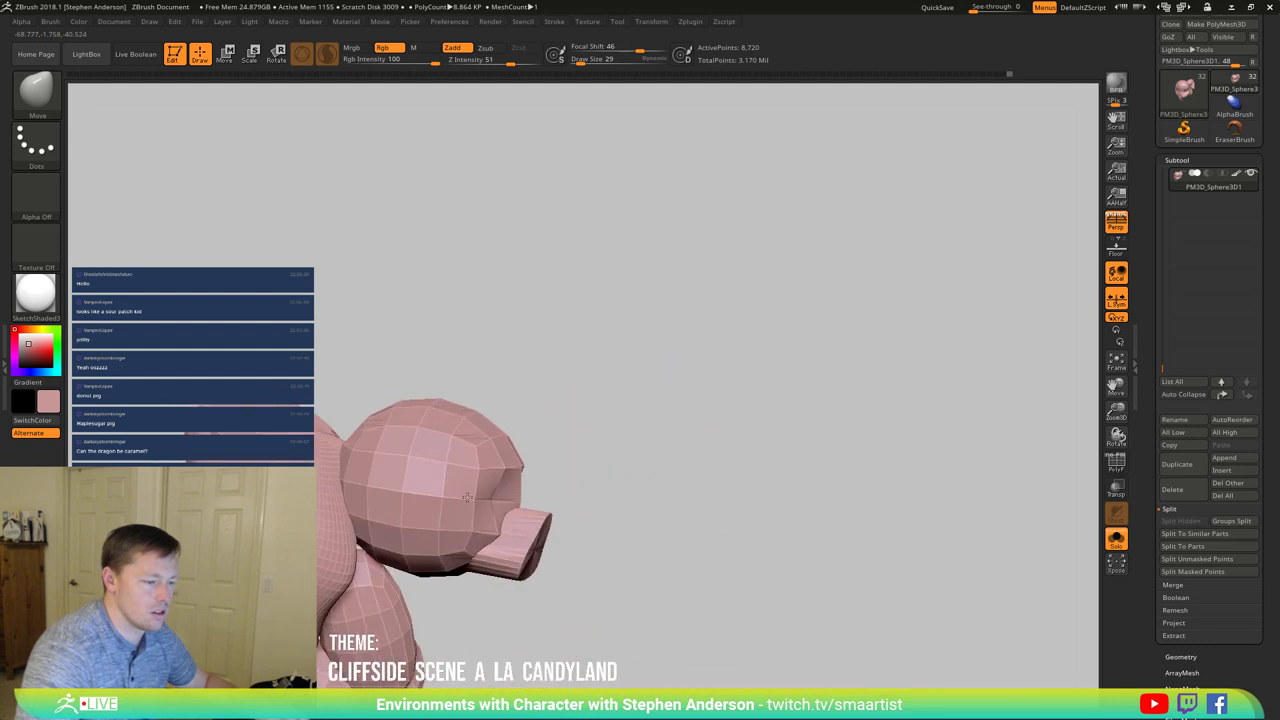
# Step: Form a horizontal brow crease across the face above the snout with the Move brush, using draw sizes 64 and 29
pyautogui.moveTo(511, 481); pyautogui.dragTo(523, 470, button='right')
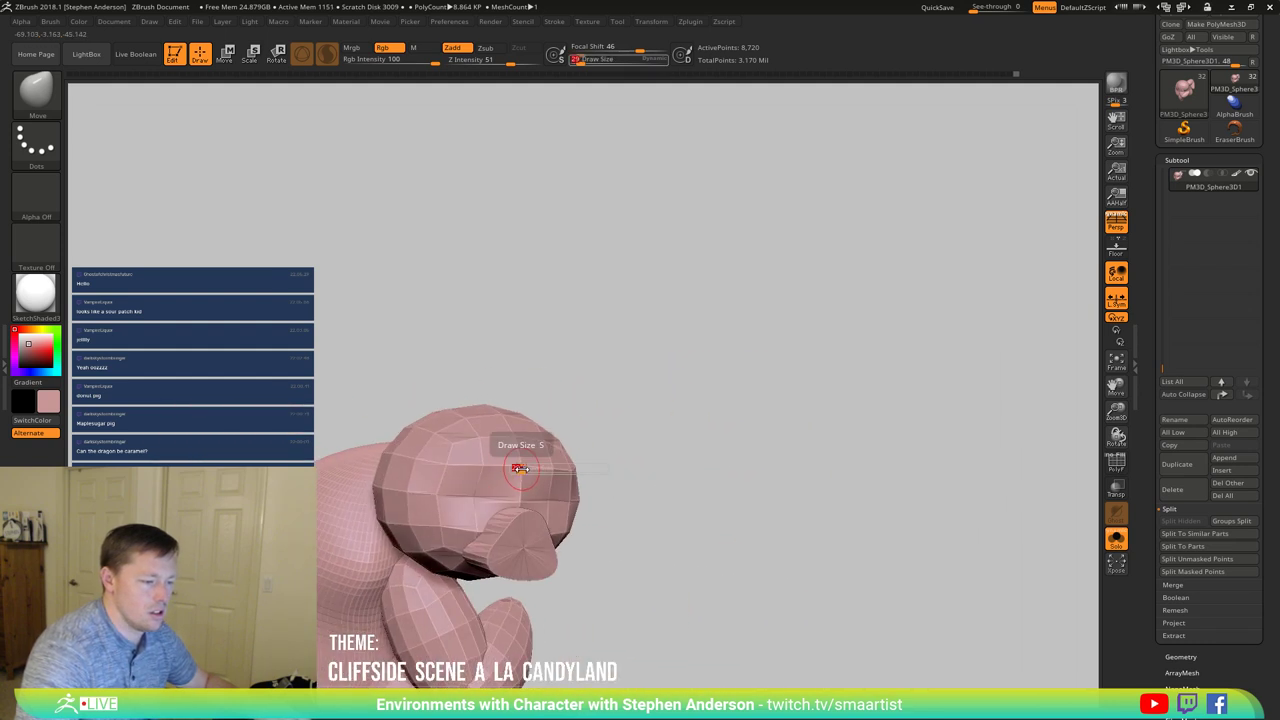
pyautogui.moveTo(521, 469); pyautogui.dragTo(526, 468)
pyautogui.moveTo(523, 463); pyautogui.dragTo(510, 482, button='right')
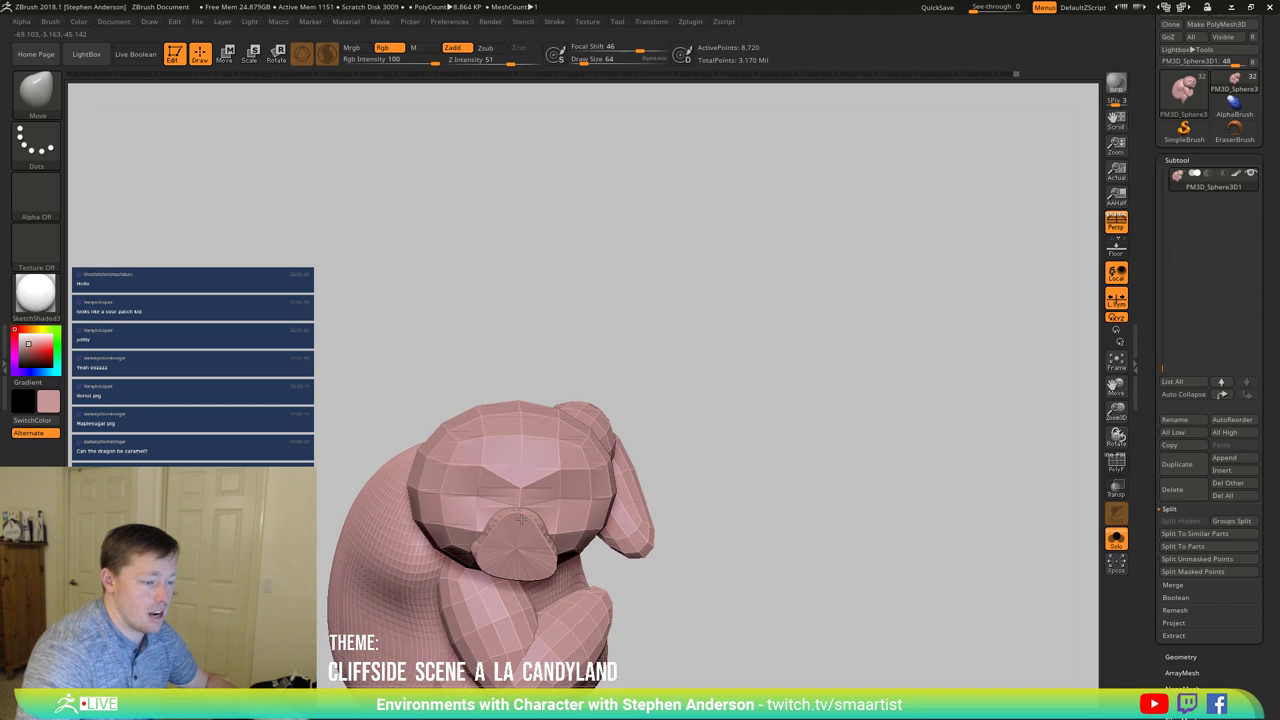
pyautogui.moveTo(521, 519); pyautogui.dragTo(521, 517)
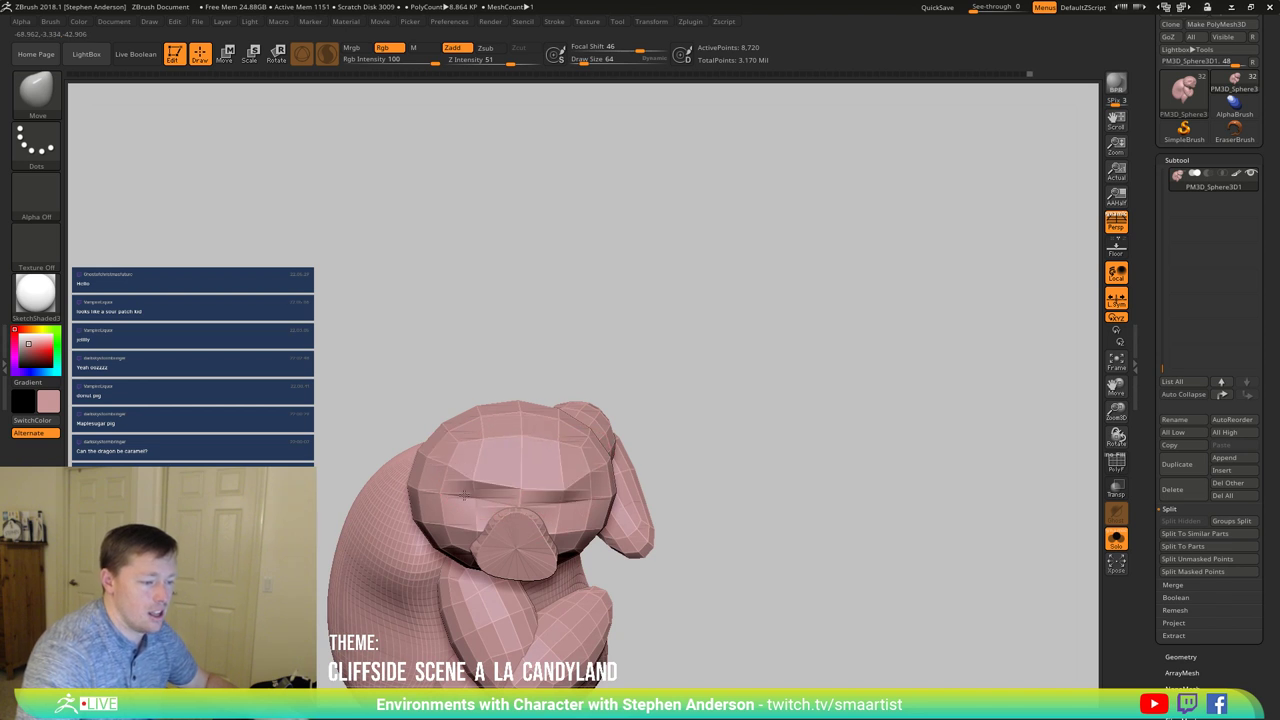
pyautogui.moveTo(521, 485)
pyautogui.mouseDown(button='right')
pyautogui.moveTo(569, 491)
pyautogui.moveTo(519, 487)
pyautogui.moveTo(539, 481)
pyautogui.mouseUp(button='right')
pyautogui.press('s')
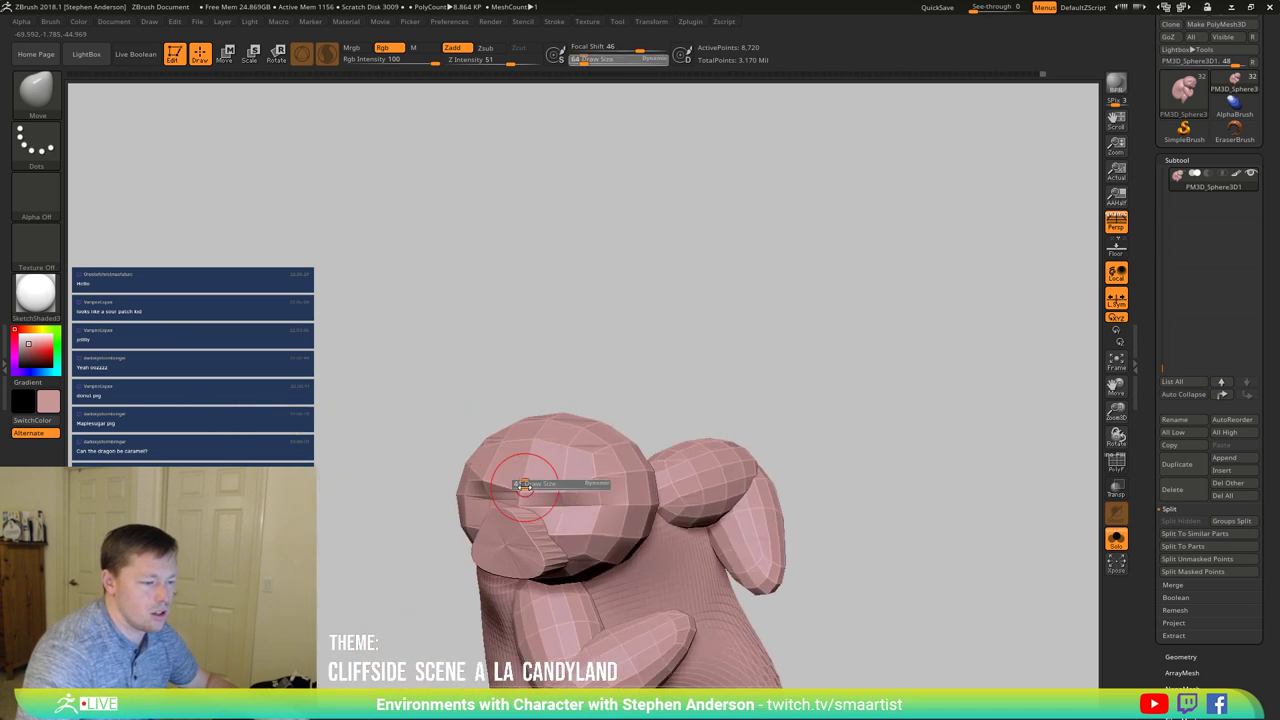
pyautogui.moveTo(527, 486); pyautogui.dragTo(522, 489)
pyautogui.moveTo(518, 500)
pyautogui.mouseDown(button='right')
pyautogui.moveTo(487, 499)
pyautogui.moveTo(566, 519)
pyautogui.moveTo(564, 537)
pyautogui.moveTo(476, 418)
pyautogui.moveTo(488, 412)
pyautogui.moveTo(565, 480)
pyautogui.moveTo(562, 428)
pyautogui.moveTo(582, 462)
pyautogui.mouseUp(button='right')
pyautogui.moveTo(582, 462)
pyautogui.keyDown('ctrl'); pyautogui.mouseDown(button='right')
pyautogui.moveTo(596, 520)
pyautogui.moveTo(571, 509)
pyautogui.moveTo(632, 506)
pyautogui.moveTo(588, 498)
pyautogui.moveTo(556, 523)
pyautogui.moveTo(609, 484)
pyautogui.mouseUp(button='right'); pyautogui.keyUp('ctrl')
pyautogui.press('w')
pyautogui.moveTo(573, 535); pyautogui.dragTo(596, 460, button='right')
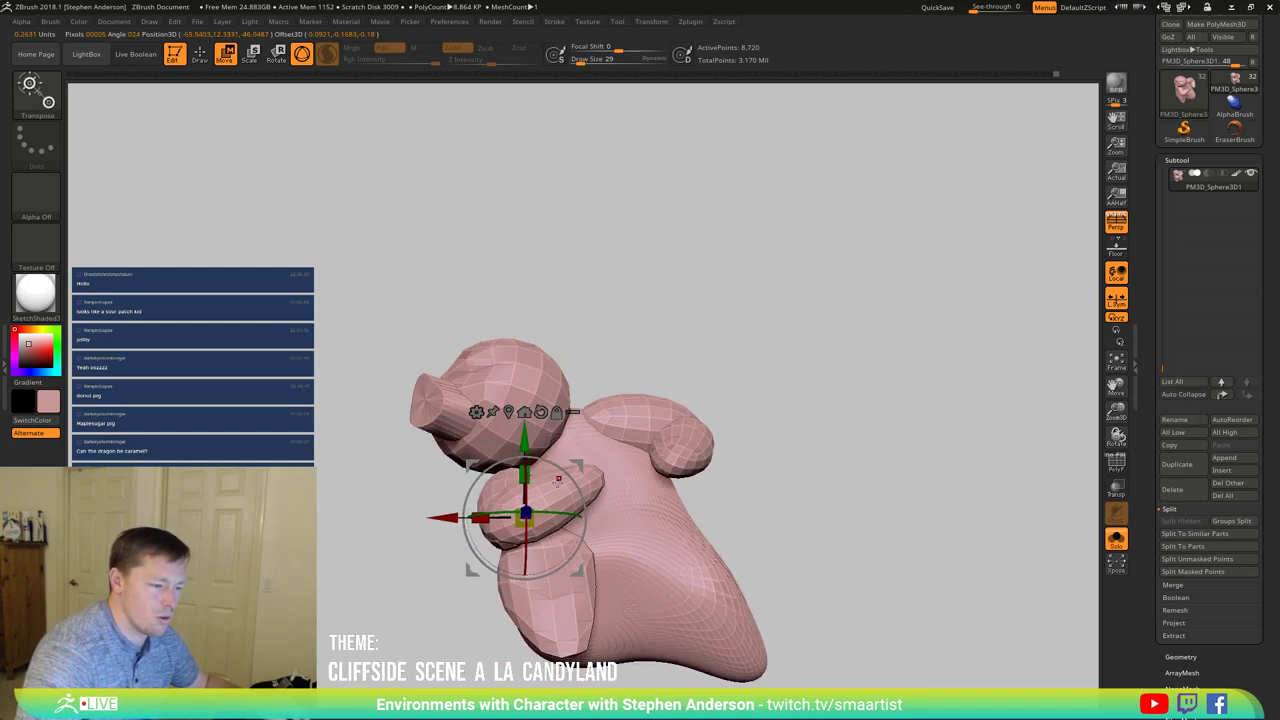
pyautogui.moveTo(567, 477); pyautogui.dragTo(546, 464)
pyautogui.moveTo(464, 558); pyautogui.dragTo(667, 490, button='right')
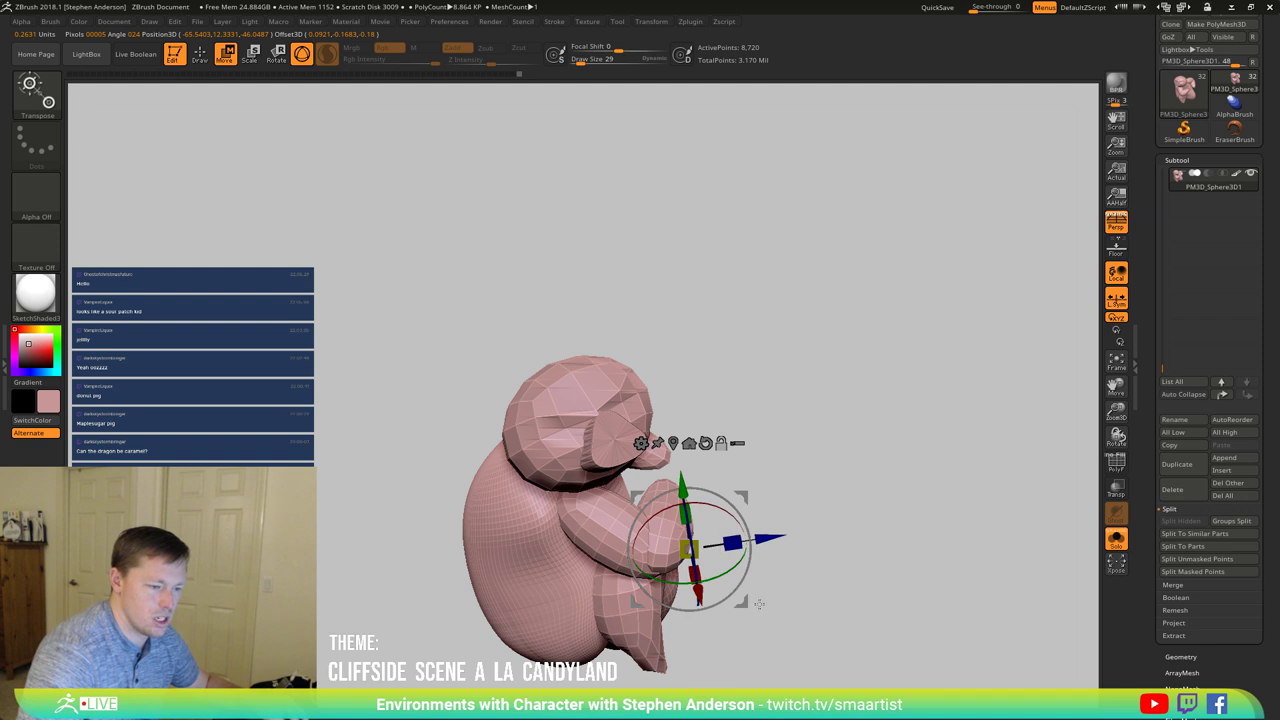
pyautogui.press('q')
# Step: Switch to the IMM Primitives brush with its cylinder mesh and face the character's hand
pyautogui.moveTo(846, 568)
pyautogui.mouseDown(button='right')
pyautogui.moveTo(700, 495)
pyautogui.moveTo(692, 470)
pyautogui.moveTo(747, 562)
pyautogui.moveTo(688, 500)
pyautogui.mouseUp(button='right')
pyautogui.press('b')
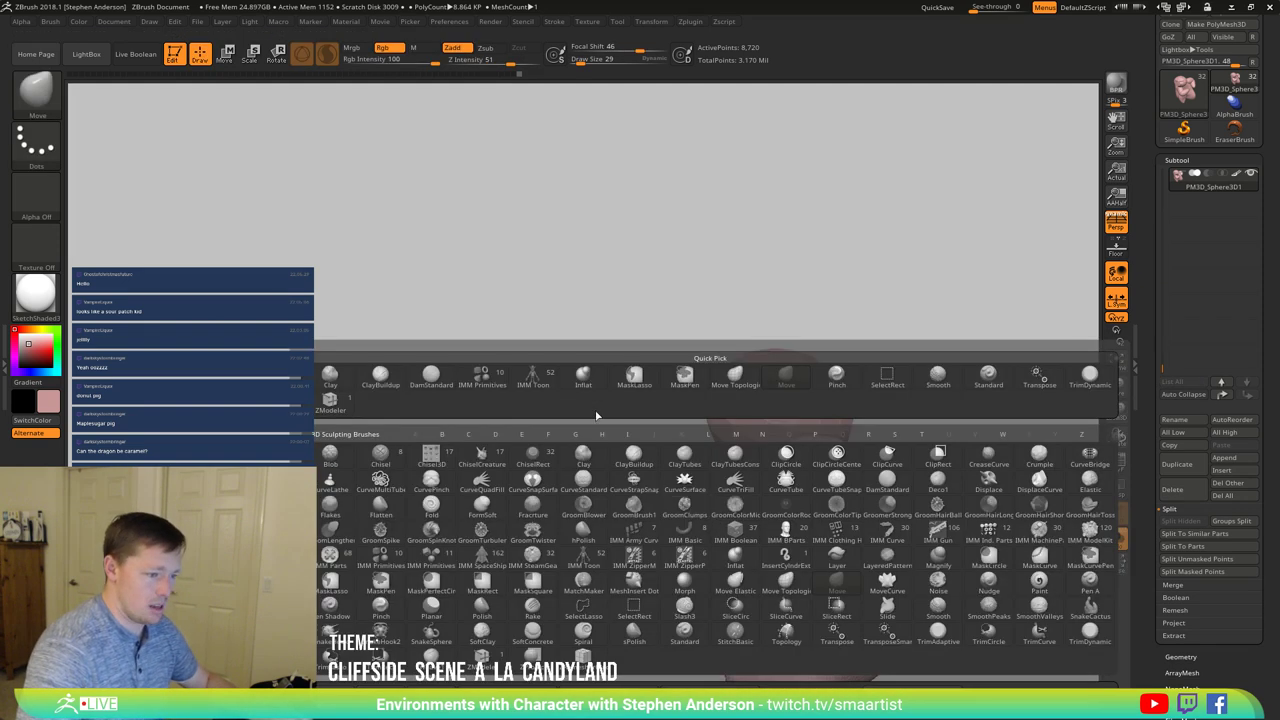
pyautogui.click(481, 377)
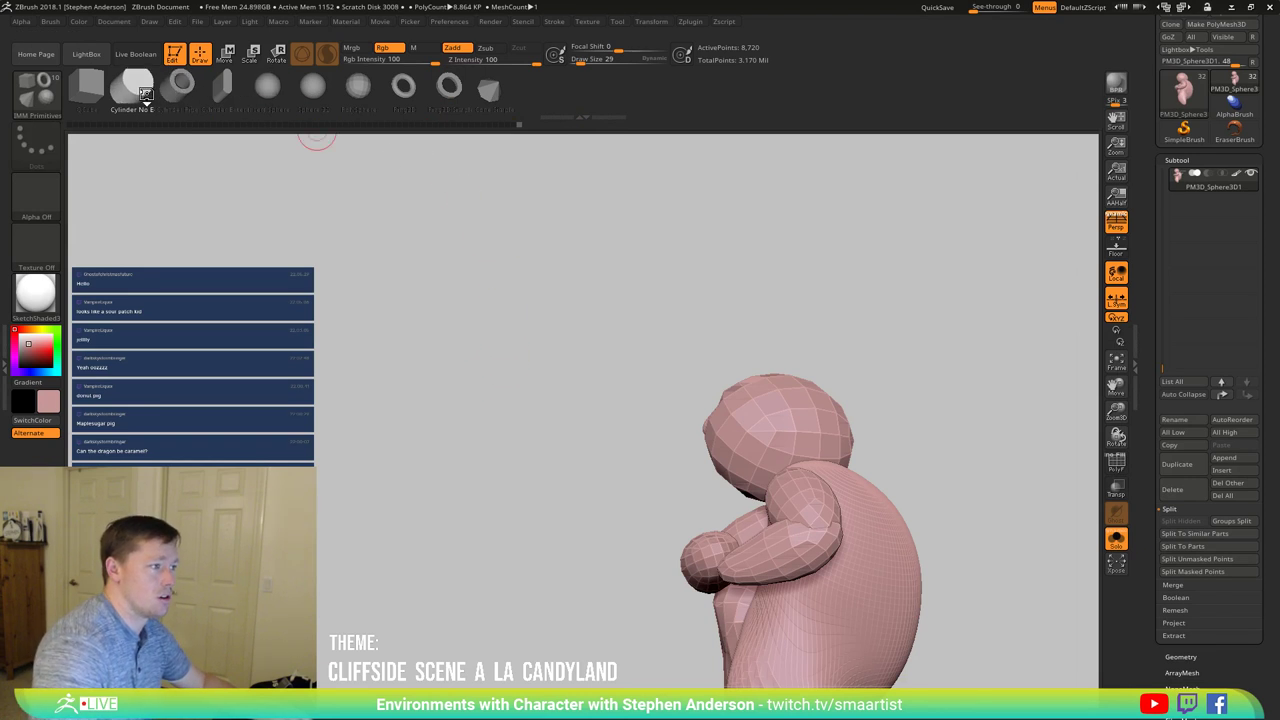
pyautogui.moveTo(614, 429); pyautogui.dragTo(748, 570, button='right')
pyautogui.moveTo(716, 560); pyautogui.dragTo(766, 594)
pyautogui.moveTo(745, 591); pyautogui.dragTo(714, 554, button='right')
pyautogui.hotkey('ctrl', 'z')
# Step: Insert a thin cylinder at the character's hand as the shaft of a held weapon
pyautogui.moveTo(704, 548); pyautogui.dragTo(708, 553)
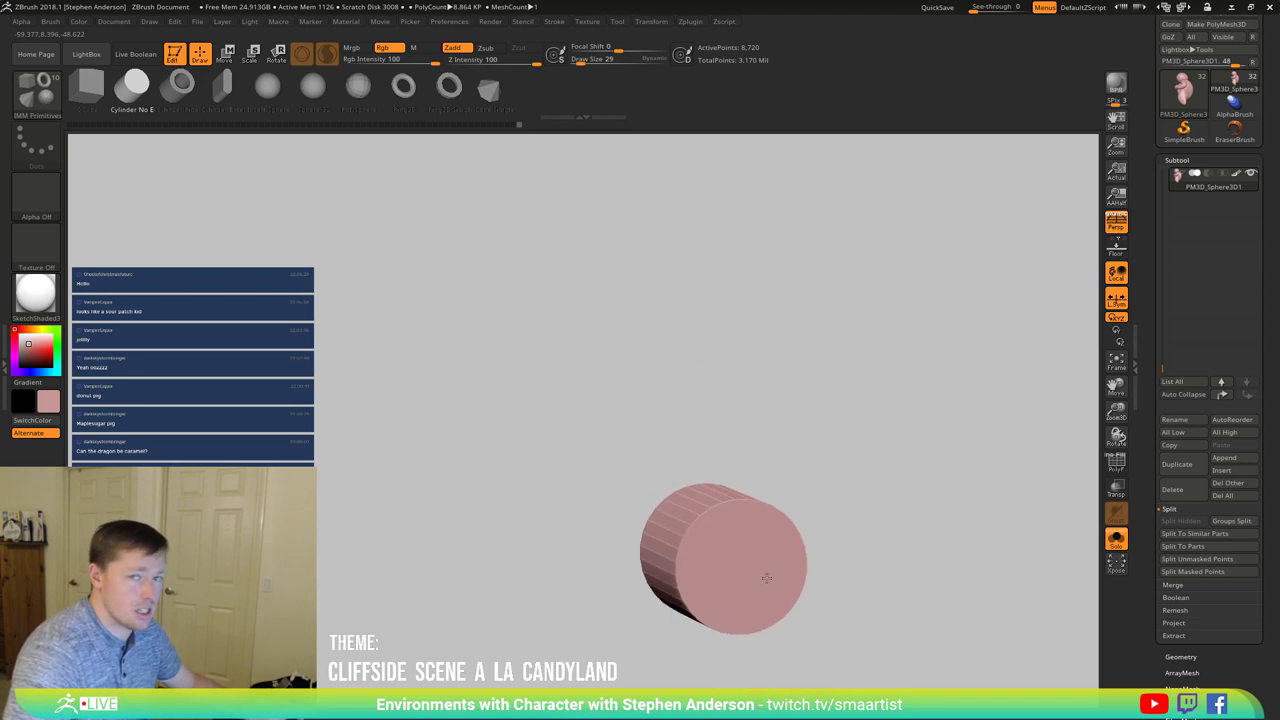
pyautogui.moveTo(772, 579)
pyautogui.mouseDown()
pyautogui.moveTo(800, 589)
pyautogui.moveTo(782, 582)
pyautogui.mouseUp()
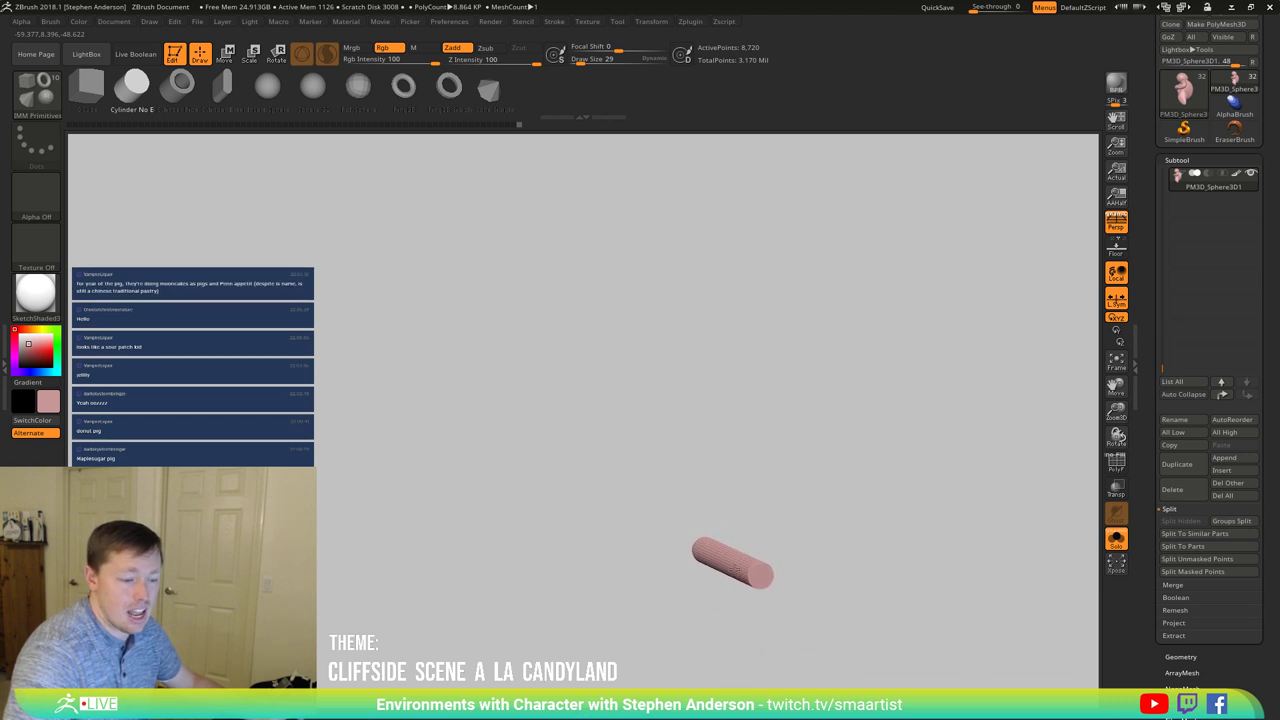
pyautogui.moveTo(738, 566)
pyautogui.mouseDown()
pyautogui.moveTo(818, 592)
pyautogui.moveTo(724, 570)
pyautogui.mouseUp()
# Step: Stretch the thin cylinder into a long pole and move it so its lower end sits at the front hand
pyautogui.moveTo(748, 580); pyautogui.dragTo(809, 566, button='right')
pyautogui.press('w')
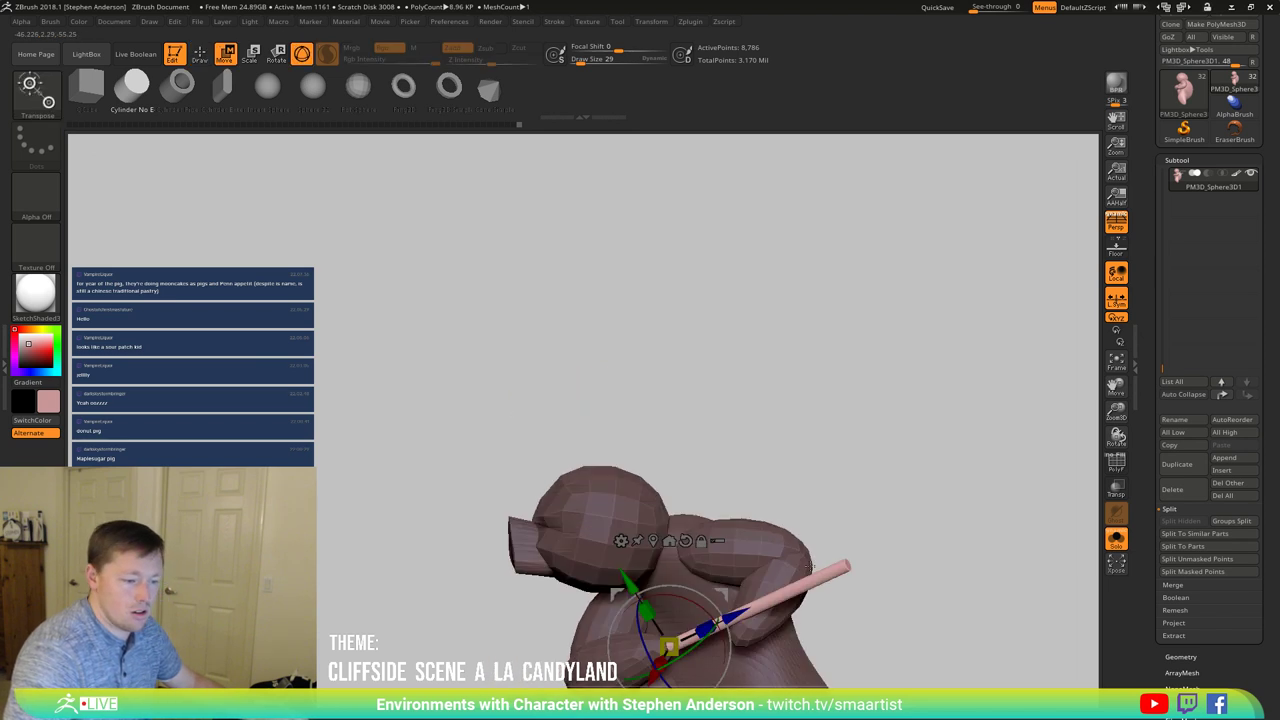
pyautogui.moveTo(705, 629); pyautogui.dragTo(817, 596)
pyautogui.keyDown('ctrl'); pyautogui.moveTo(817, 592); pyautogui.dragTo(771, 512, button='right'); pyautogui.keyUp('ctrl')
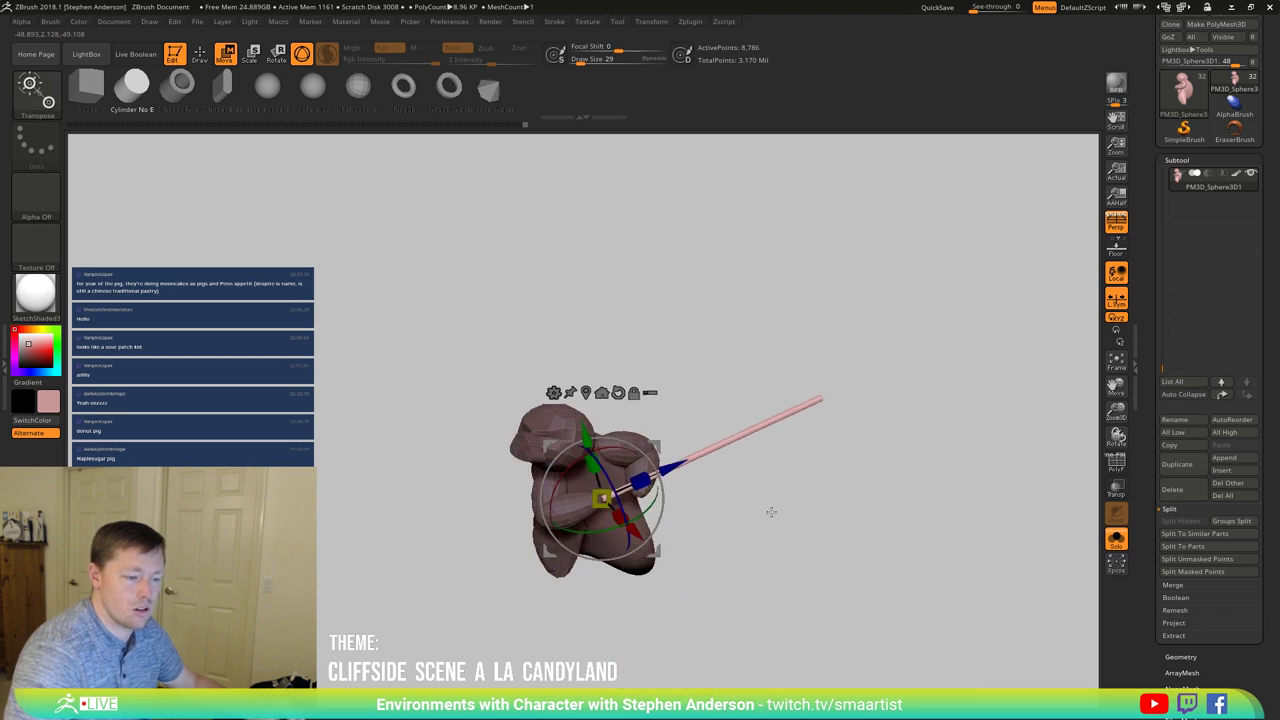
pyautogui.moveTo(771, 512); pyautogui.dragTo(740, 491)
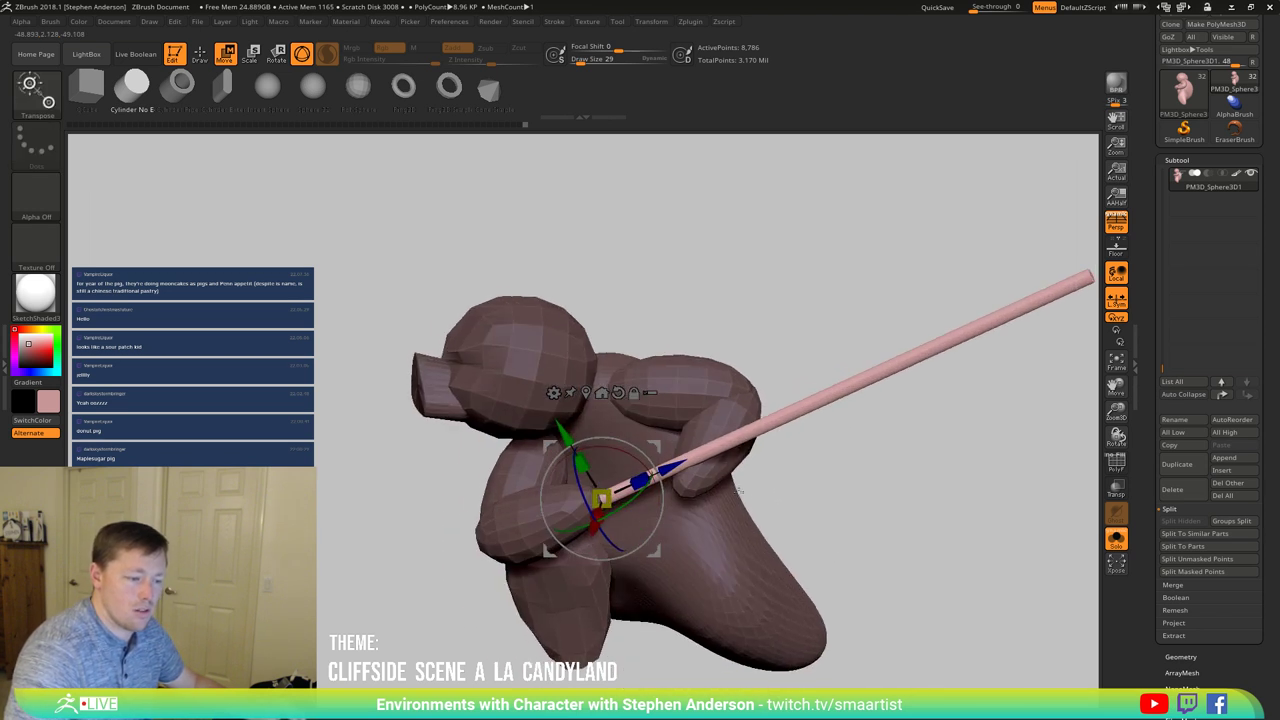
pyautogui.moveTo(601, 497); pyautogui.dragTo(555, 547)
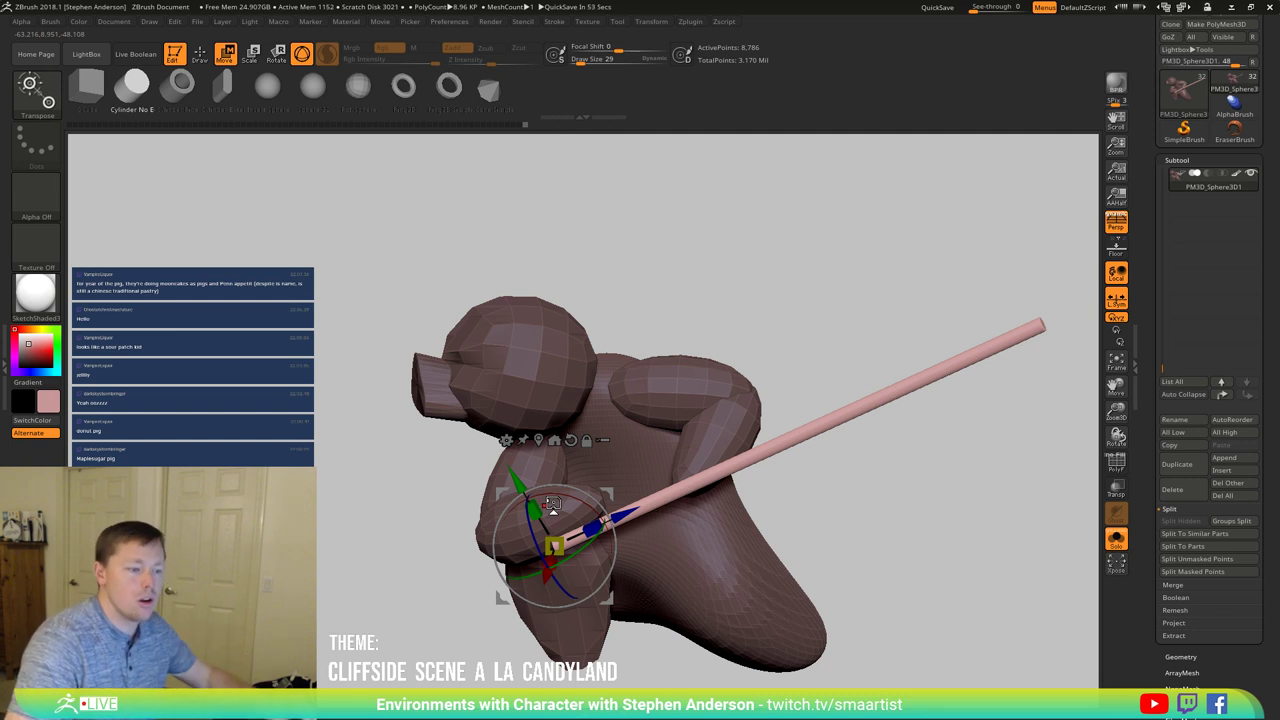
# Step: Return to draw mode and clear the mask from the character
pyautogui.moveTo(696, 471)
pyautogui.mouseDown(button='right')
pyautogui.moveTo(729, 537)
pyautogui.moveTo(743, 509)
pyautogui.moveTo(708, 464)
pyautogui.moveTo(744, 477)
pyautogui.mouseUp(button='right')
pyautogui.press('q')
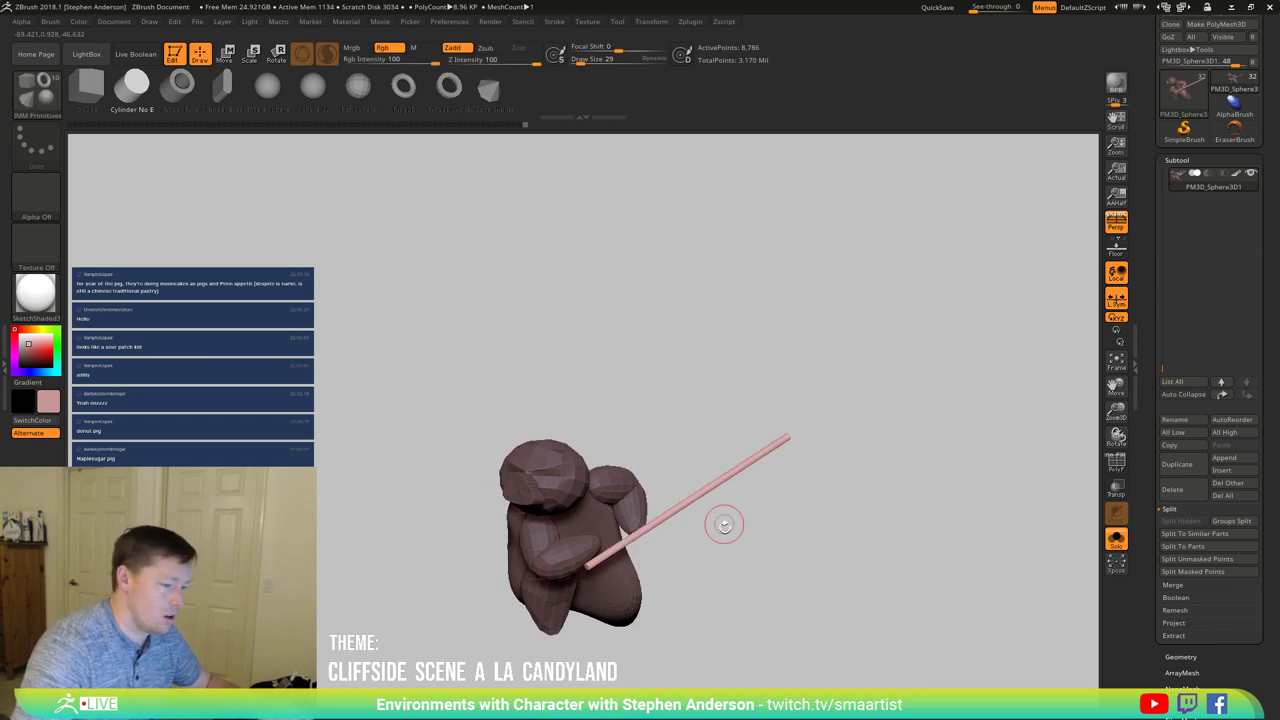
pyautogui.moveTo(781, 540)
pyautogui.keyDown('ctrl'); pyautogui.mouseDown()
pyautogui.moveTo(797, 582)
pyautogui.moveTo(780, 588)
pyautogui.mouseUp(); pyautogui.keyUp('ctrl')
pyautogui.moveTo(747, 585); pyautogui.dragTo(688, 556, button='right')
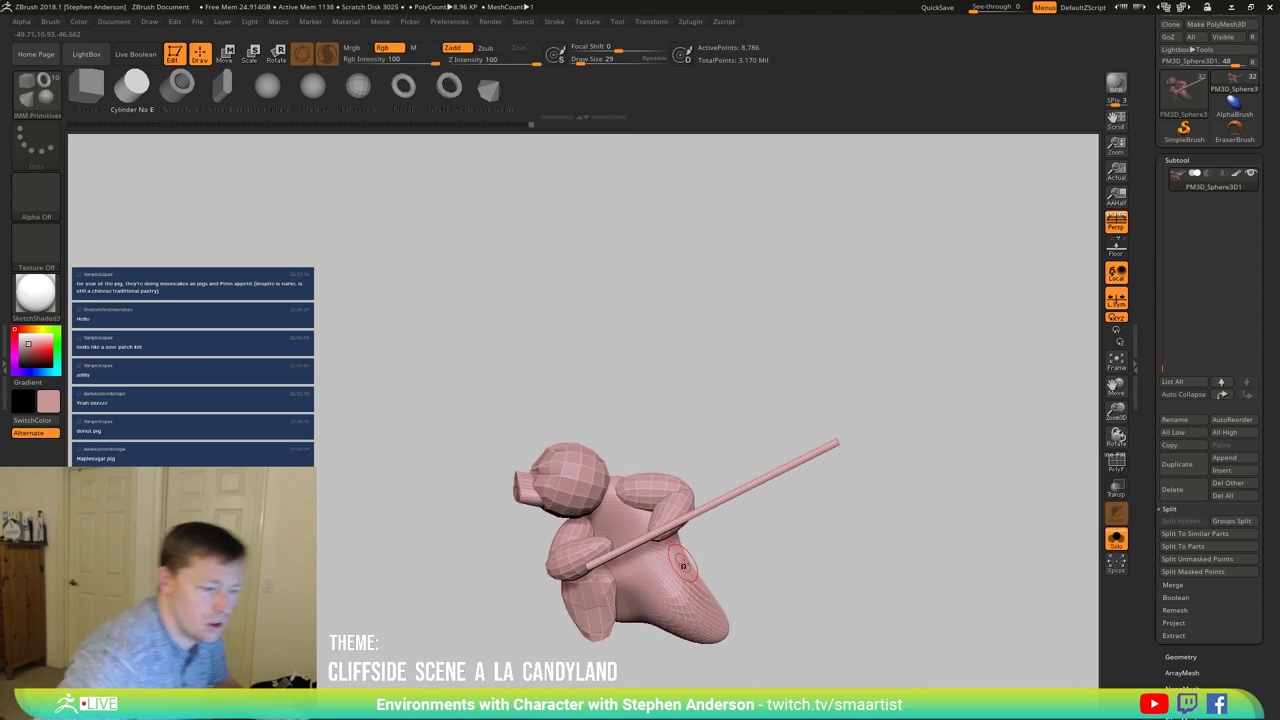
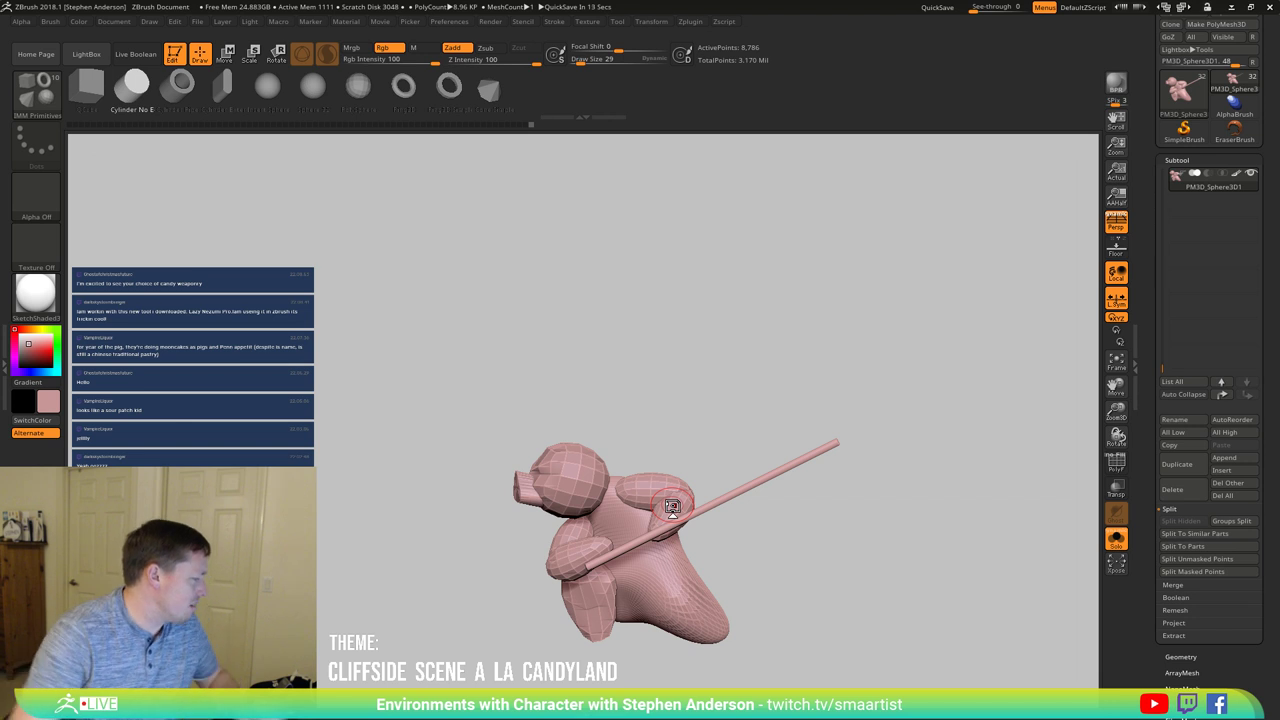
# Step: Insert a QCube from the IMM Primitives brush over the pole's lower end beside the front hand
pyautogui.moveTo(636, 502); pyautogui.dragTo(671, 518, button='right')
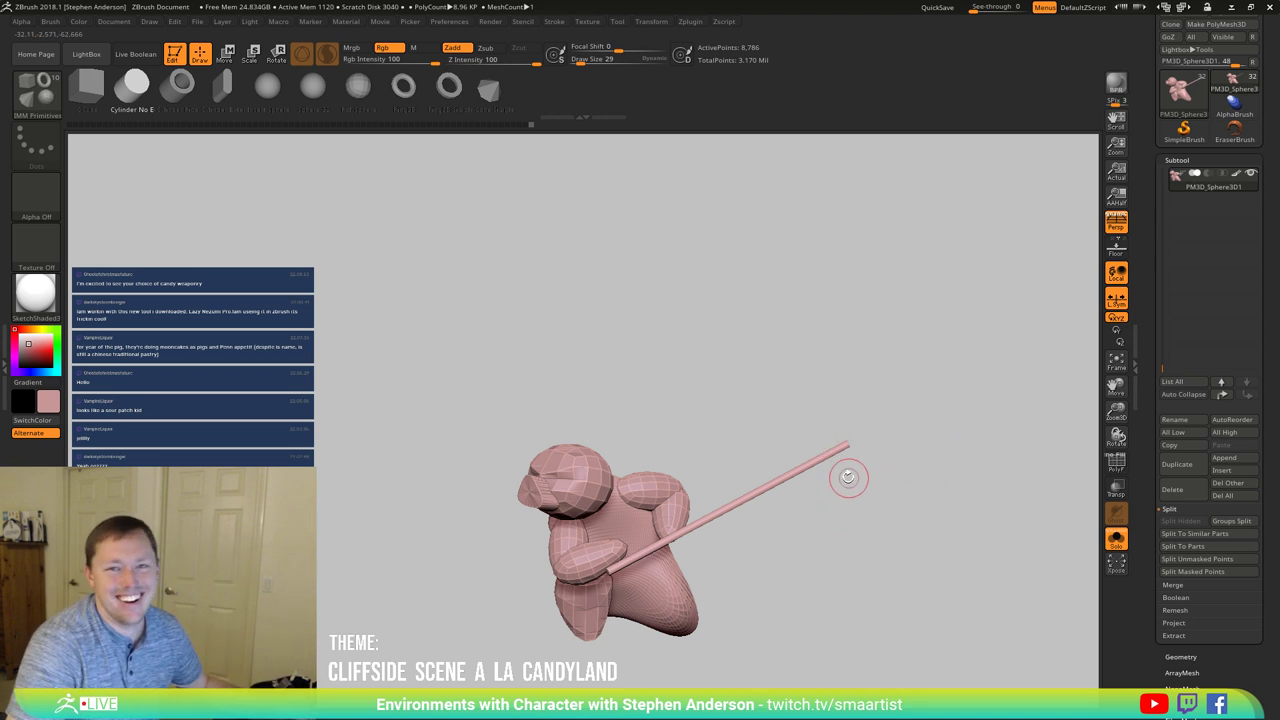
pyautogui.moveTo(811, 466)
pyautogui.mouseDown()
pyautogui.moveTo(810, 522)
pyautogui.moveTo(720, 505)
pyautogui.moveTo(627, 538)
pyautogui.mouseUp()
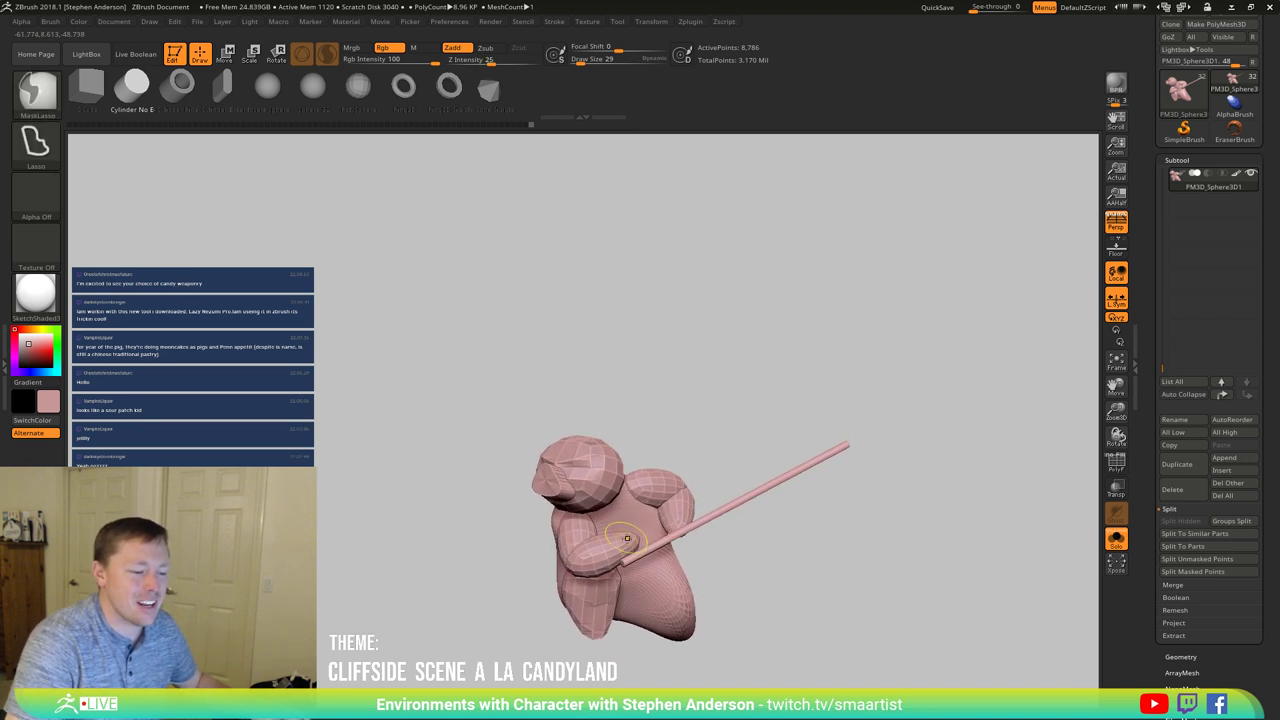
pyautogui.keyDown('ctrl'); pyautogui.moveTo(627, 538); pyautogui.dragTo(674, 594, button='right'); pyautogui.keyUp('ctrl')
pyautogui.moveTo(642, 541); pyautogui.dragTo(626, 541, button='right')
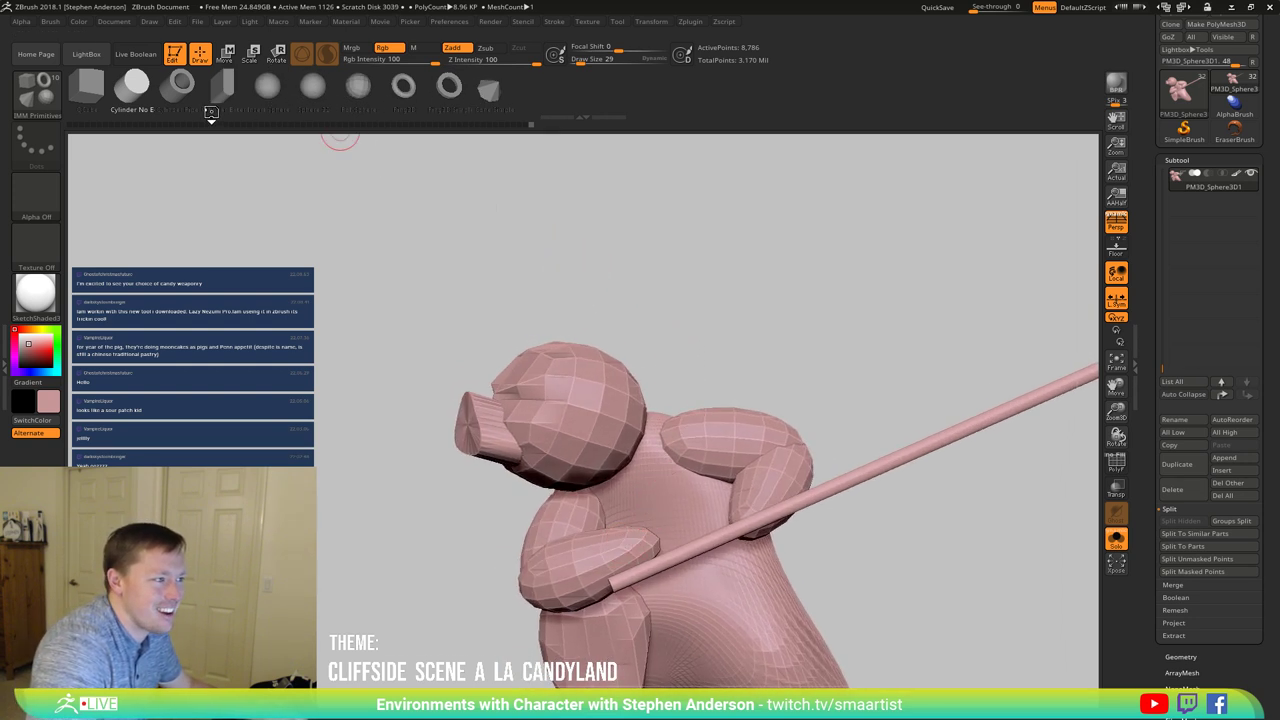
pyautogui.click(90, 88)
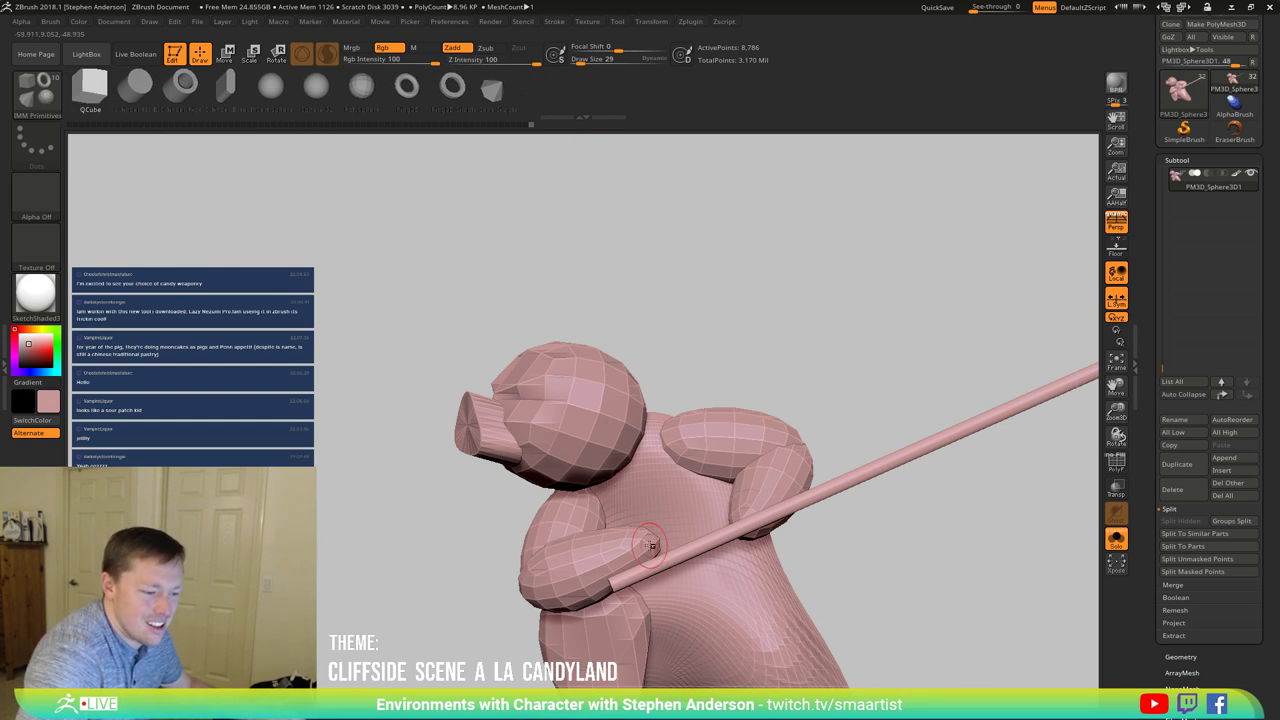
pyautogui.moveTo(650, 545); pyautogui.dragTo(652, 548)
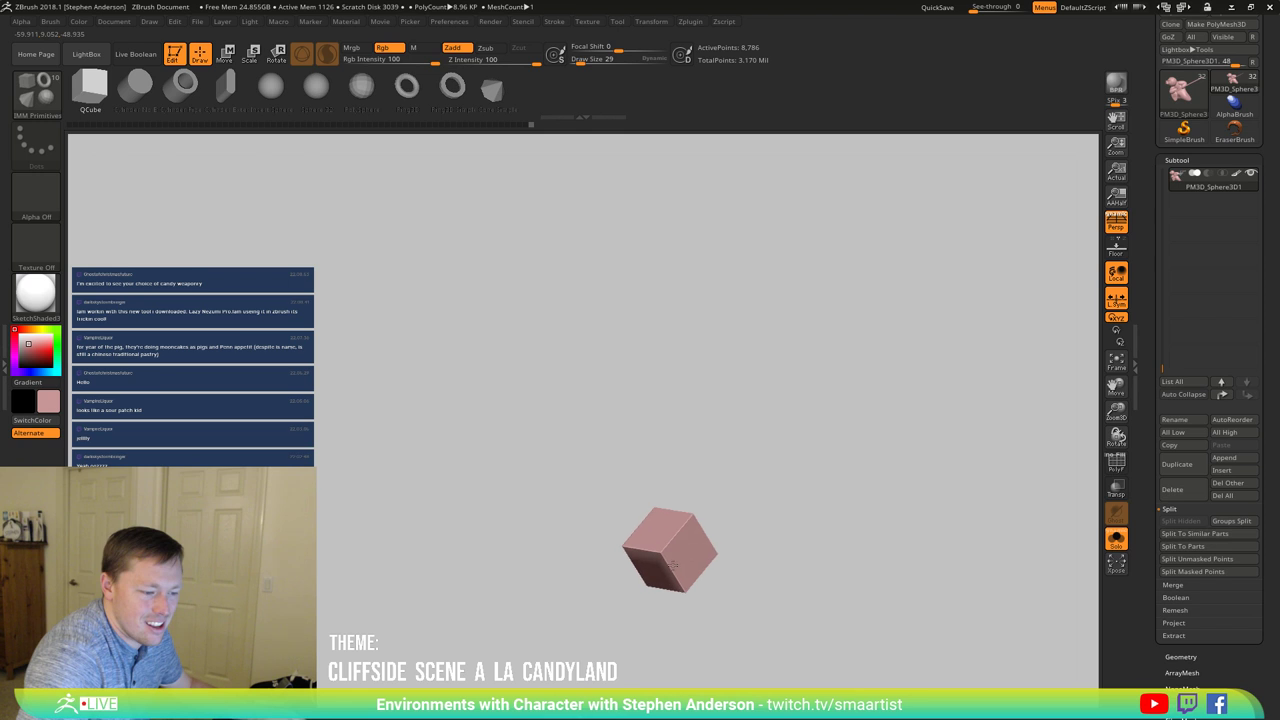
pyautogui.keyDown('ctrl'); pyautogui.keyDown('shift'); pyautogui.click(690, 572); pyautogui.keyUp('shift'); pyautogui.keyUp('ctrl')
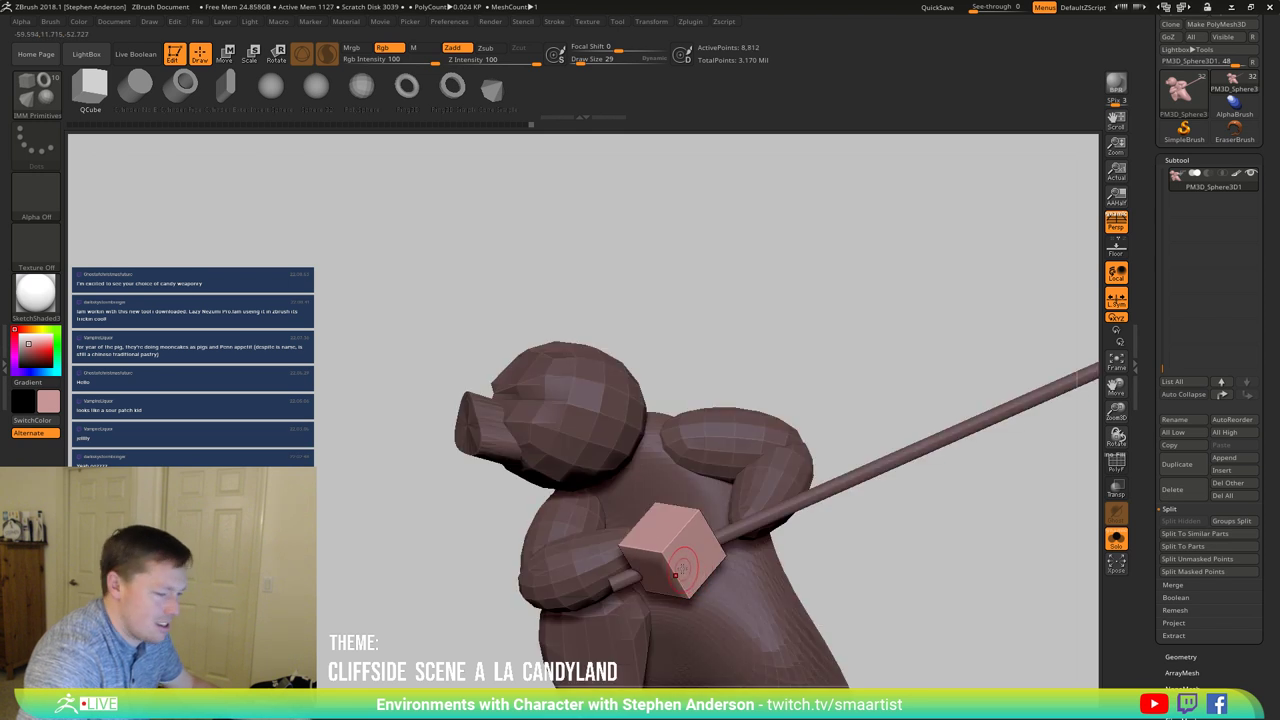
# Step: Rotate the cube at the pole's lower end to angle it with the front forearm and the pole
pyautogui.press('r')
pyautogui.moveTo(683, 569); pyautogui.dragTo(724, 556, button='right')
pyautogui.moveTo(676, 552); pyautogui.dragTo(671, 550)
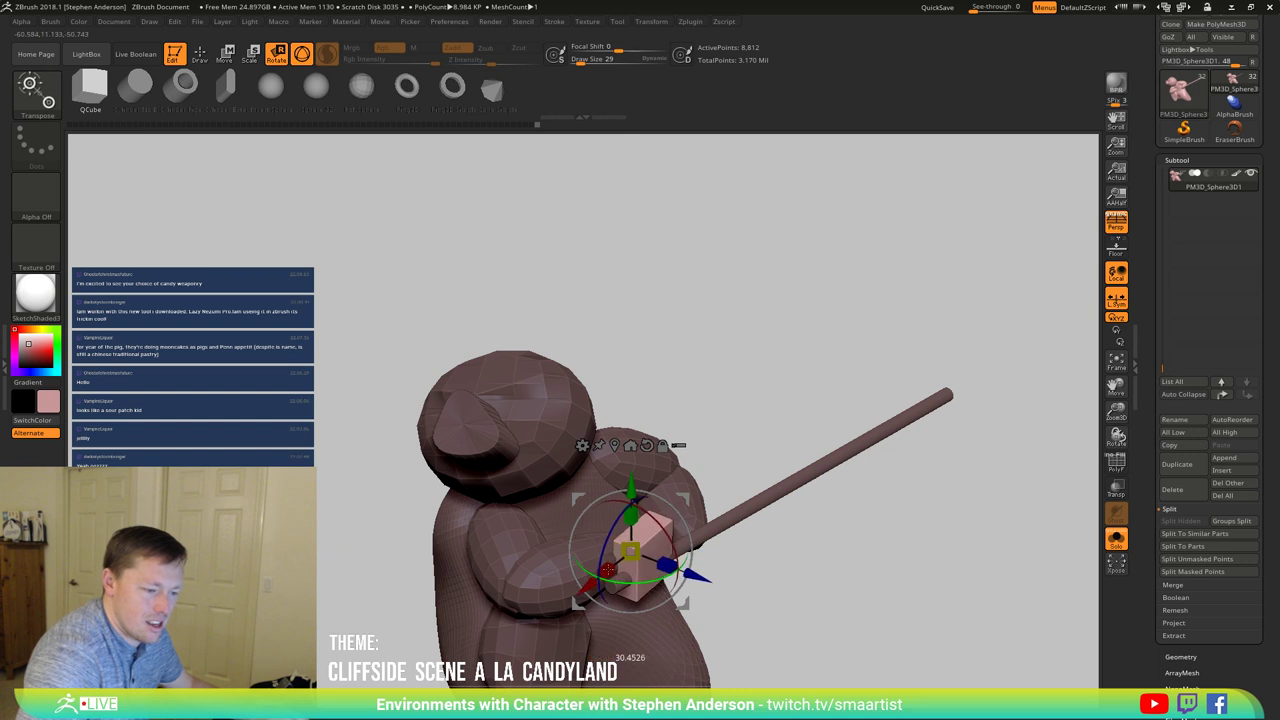
pyautogui.moveTo(568, 579); pyautogui.dragTo(670, 534, button='right')
pyautogui.moveTo(662, 540); pyautogui.dragTo(646, 512)
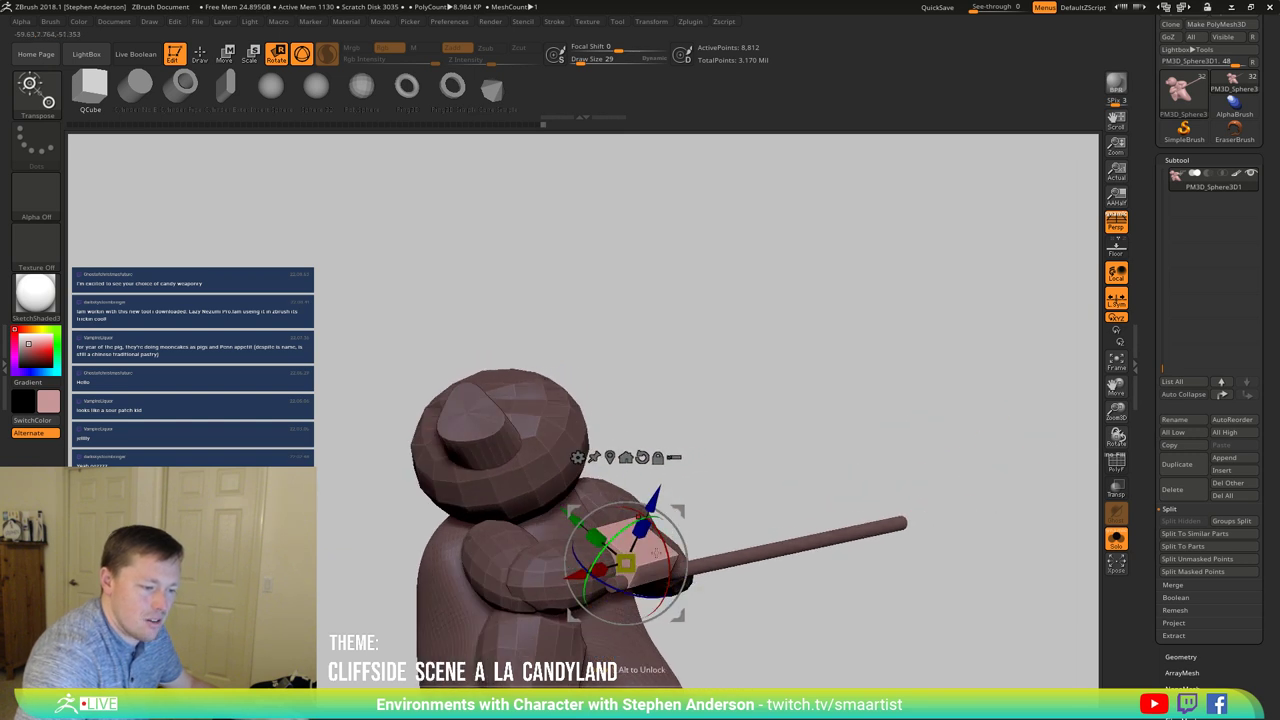
pyautogui.moveTo(716, 556); pyautogui.dragTo(668, 578, button='right')
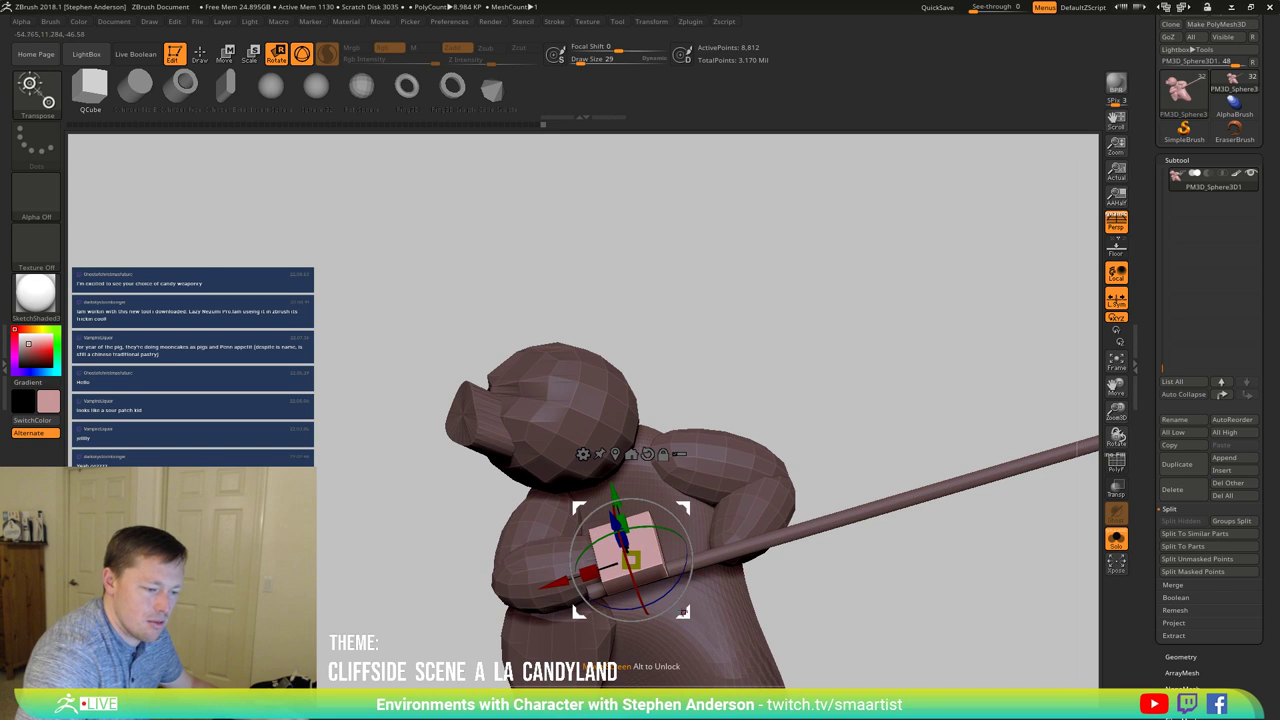
pyautogui.moveTo(679, 601); pyautogui.dragTo(697, 575)
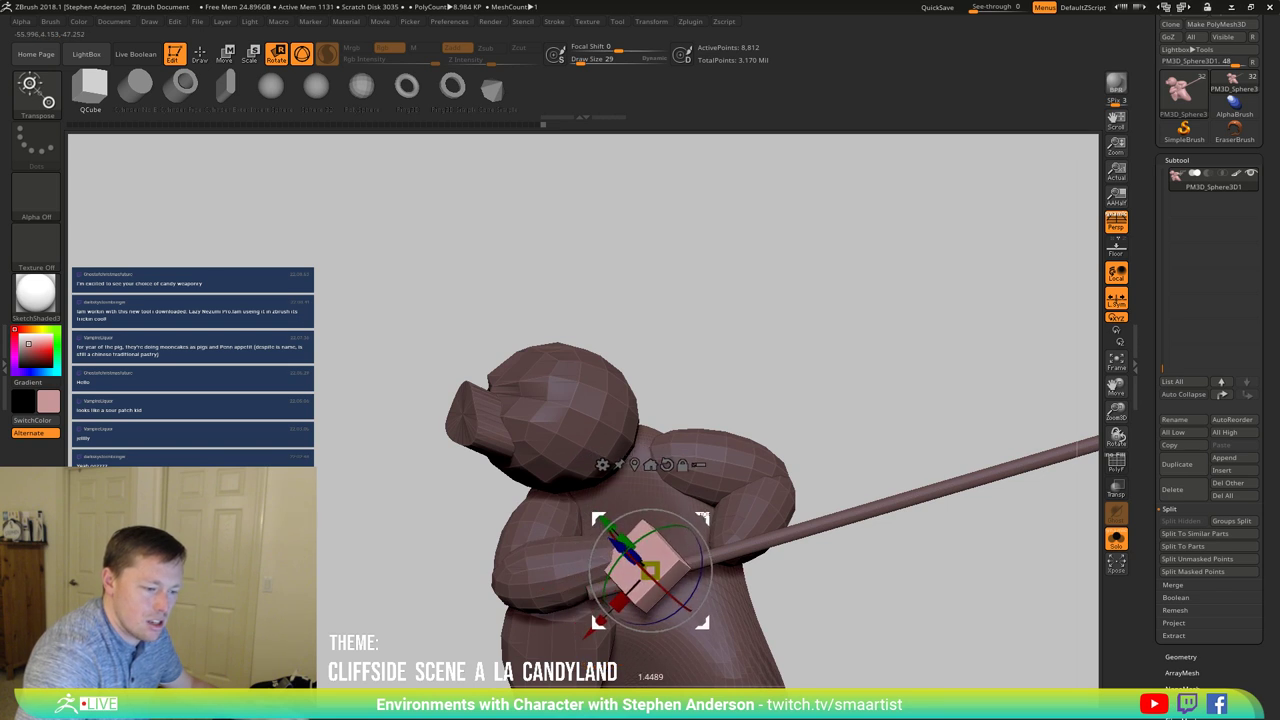
# Step: Flatten and stretch the cube against the pole with the Move brush to form the front hand, reducing the draw size to 112
pyautogui.press('q')
pyautogui.moveTo(657, 555); pyautogui.dragTo(611, 543, button='right')
pyautogui.press('s')
pyautogui.moveTo(668, 519); pyautogui.dragTo(684, 519)
pyautogui.moveTo(686, 517); pyautogui.dragTo(677, 503, button='right')
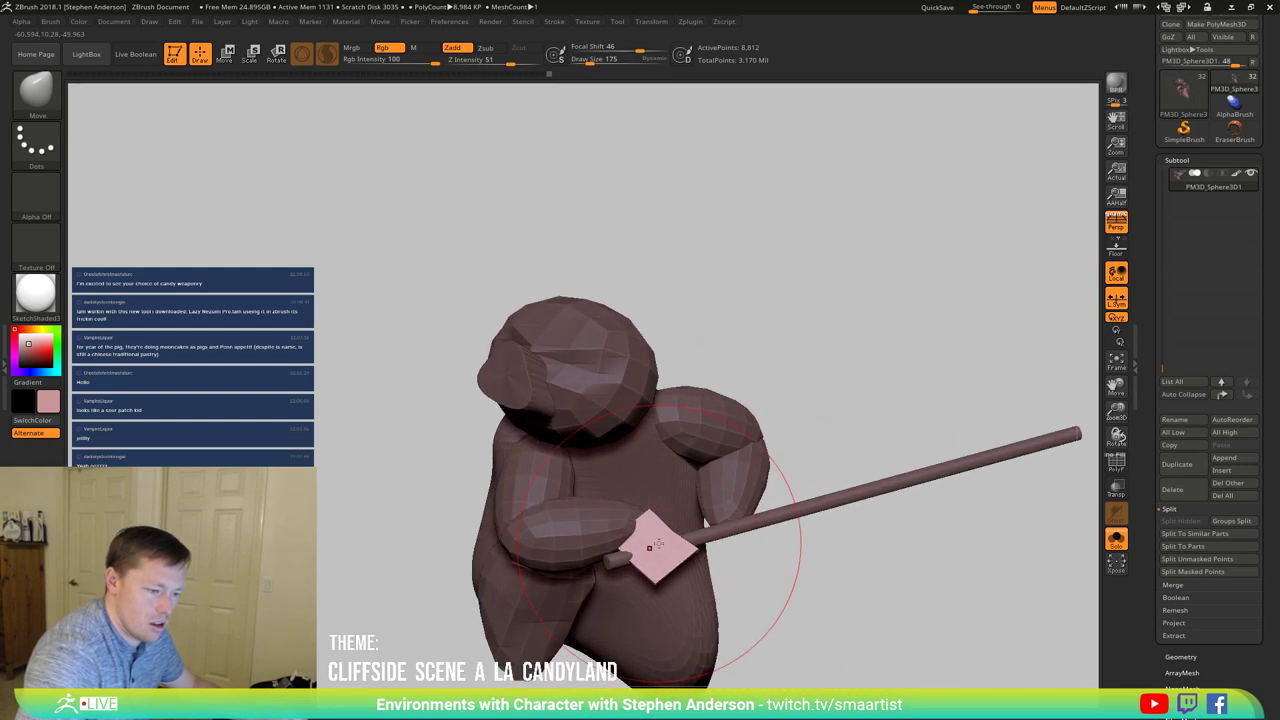
pyautogui.press('s')
pyautogui.moveTo(651, 543); pyautogui.dragTo(652, 543)
pyautogui.moveTo(655, 540); pyautogui.dragTo(668, 453, button='right')
pyautogui.press('s')
pyautogui.moveTo(623, 575); pyautogui.dragTo(624, 575)
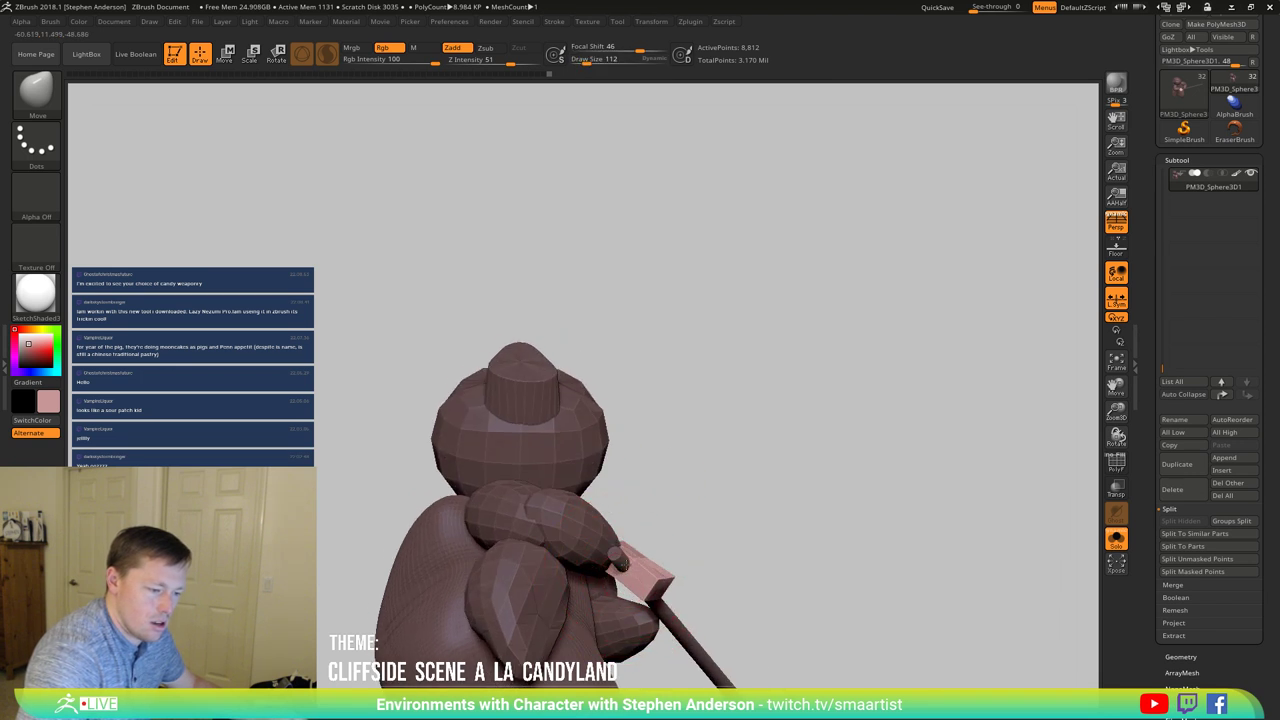
# Step: Bend the front hand block around the pole with the Move brush at draw size 96
pyautogui.moveTo(641, 538)
pyautogui.mouseDown(button='right')
pyautogui.moveTo(650, 596)
pyautogui.moveTo(686, 615)
pyautogui.moveTo(665, 611)
pyautogui.mouseUp(button='right')
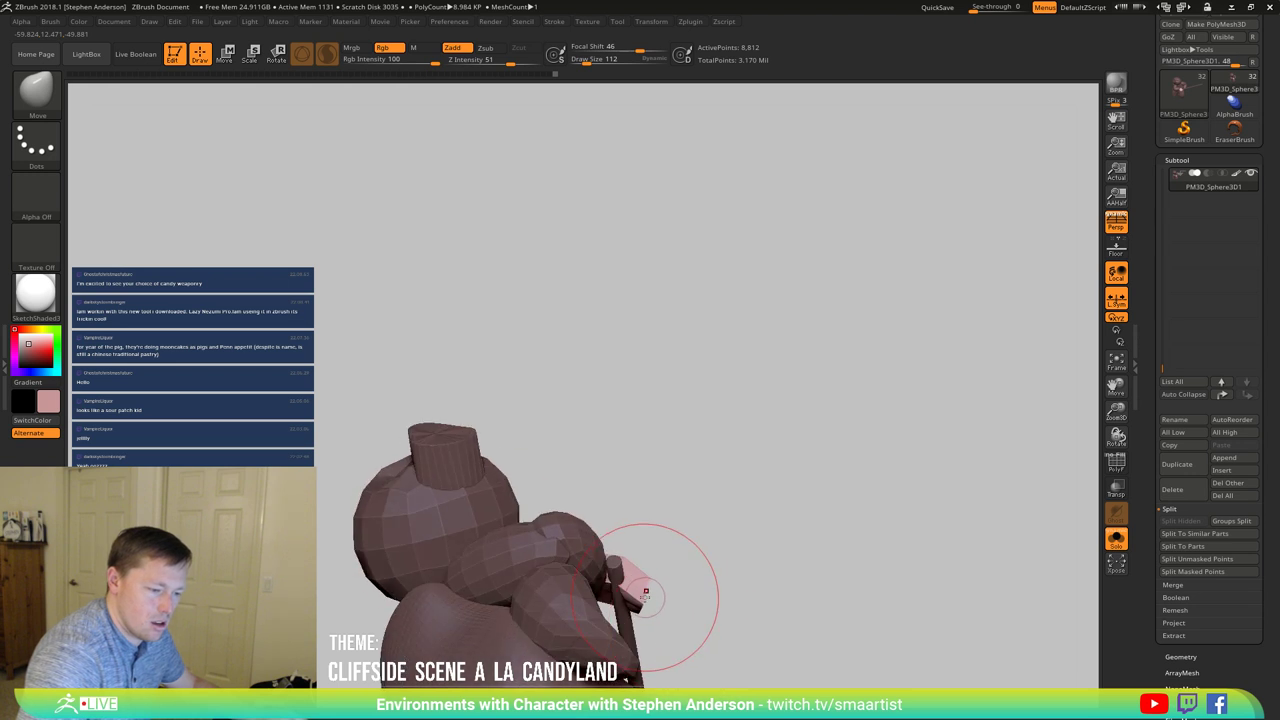
pyautogui.moveTo(619, 575)
pyautogui.mouseDown(button='right')
pyautogui.moveTo(668, 600)
pyautogui.moveTo(630, 588)
pyautogui.moveTo(599, 534)
pyautogui.moveTo(605, 558)
pyautogui.moveTo(577, 531)
pyautogui.mouseUp(button='right')
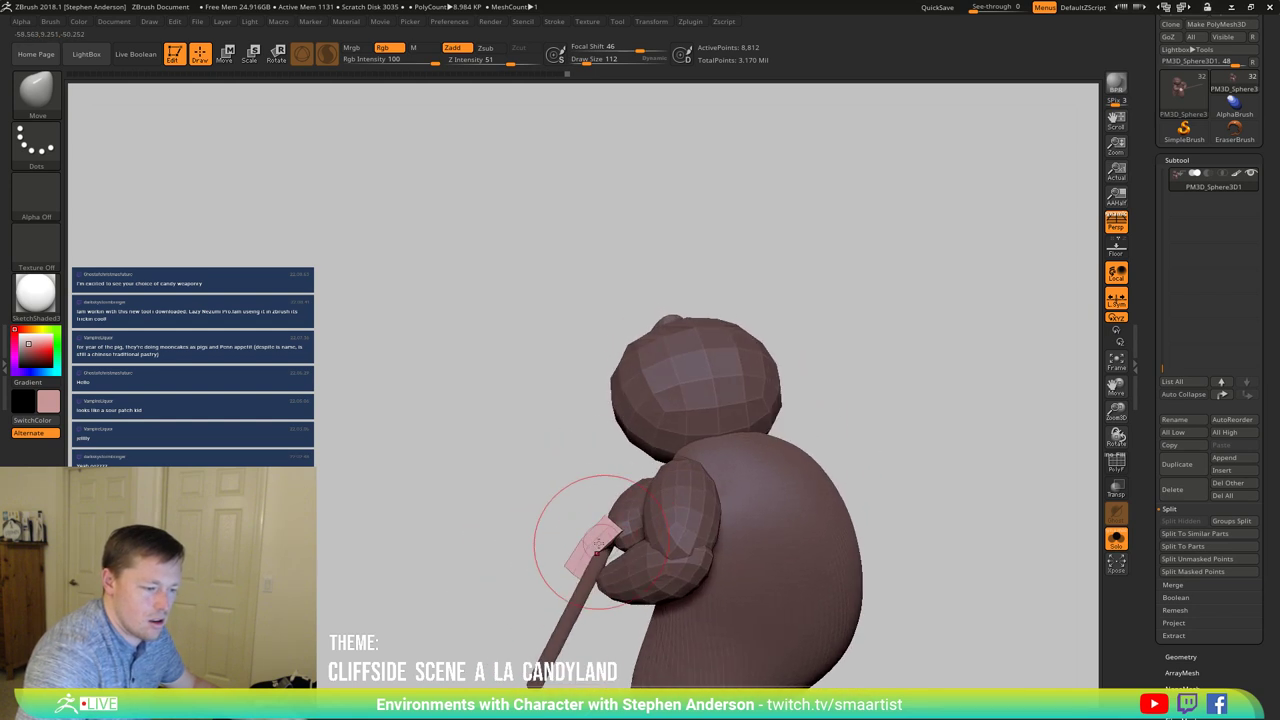
pyautogui.press('s')
pyautogui.moveTo(580, 546); pyautogui.dragTo(564, 566)
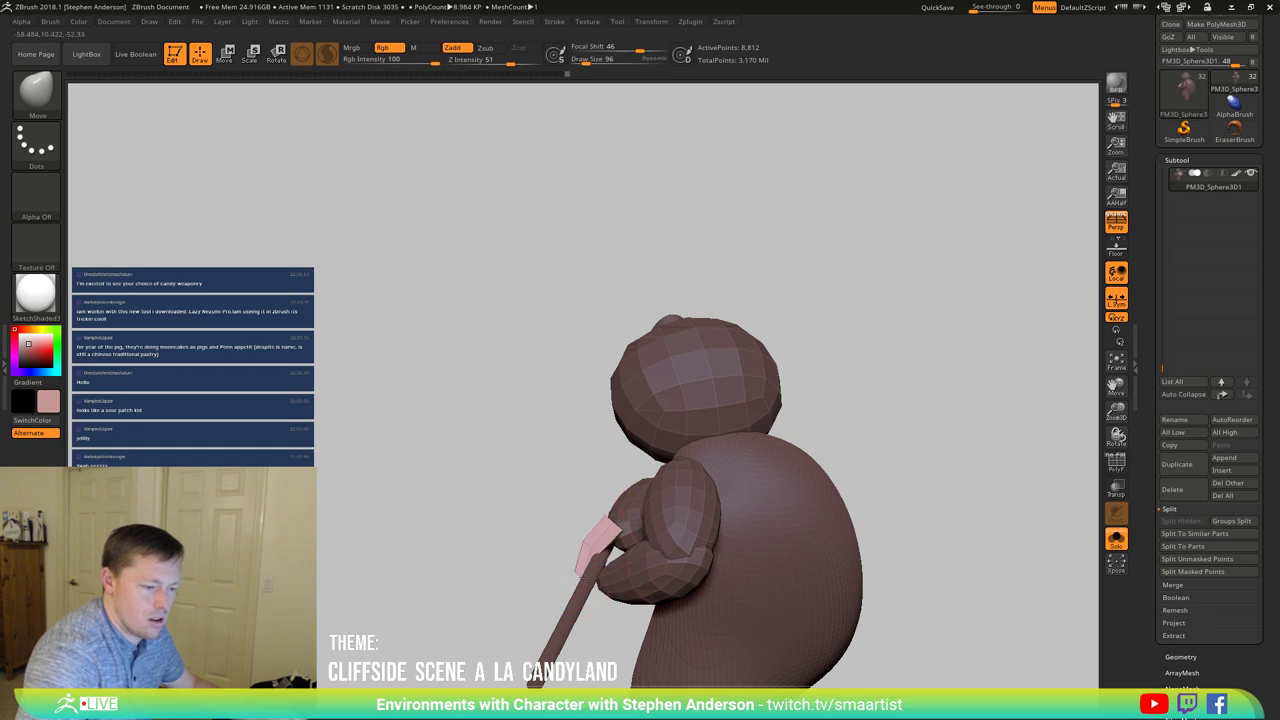
pyautogui.moveTo(578, 572)
pyautogui.mouseDown(button='right')
pyautogui.moveTo(522, 590)
pyautogui.moveTo(545, 565)
pyautogui.moveTo(634, 631)
pyautogui.moveTo(651, 606)
pyautogui.moveTo(603, 503)
pyautogui.moveTo(588, 498)
pyautogui.mouseUp(button='right')
# Step: Duplicate the hand block, then move and rotate the copy onto the pole at the rear arm's end
pyautogui.press('w')
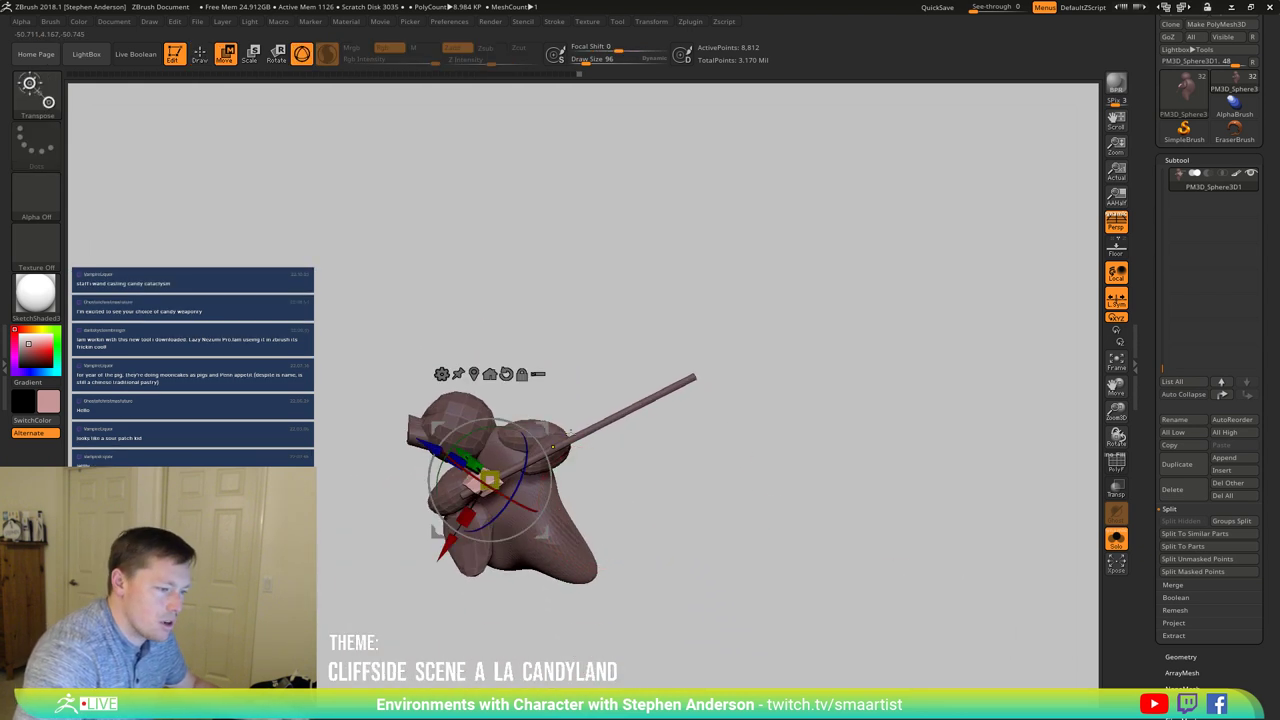
pyautogui.keyDown('ctrl'); pyautogui.moveTo(543, 427); pyautogui.dragTo(597, 421); pyautogui.keyUp('ctrl')
pyautogui.keyDown('ctrl'); pyautogui.moveTo(612, 370); pyautogui.dragTo(622, 402); pyautogui.keyUp('ctrl')
pyautogui.moveTo(622, 402); pyautogui.dragTo(616, 453, button='right')
pyautogui.moveTo(583, 432); pyautogui.dragTo(389, 425)
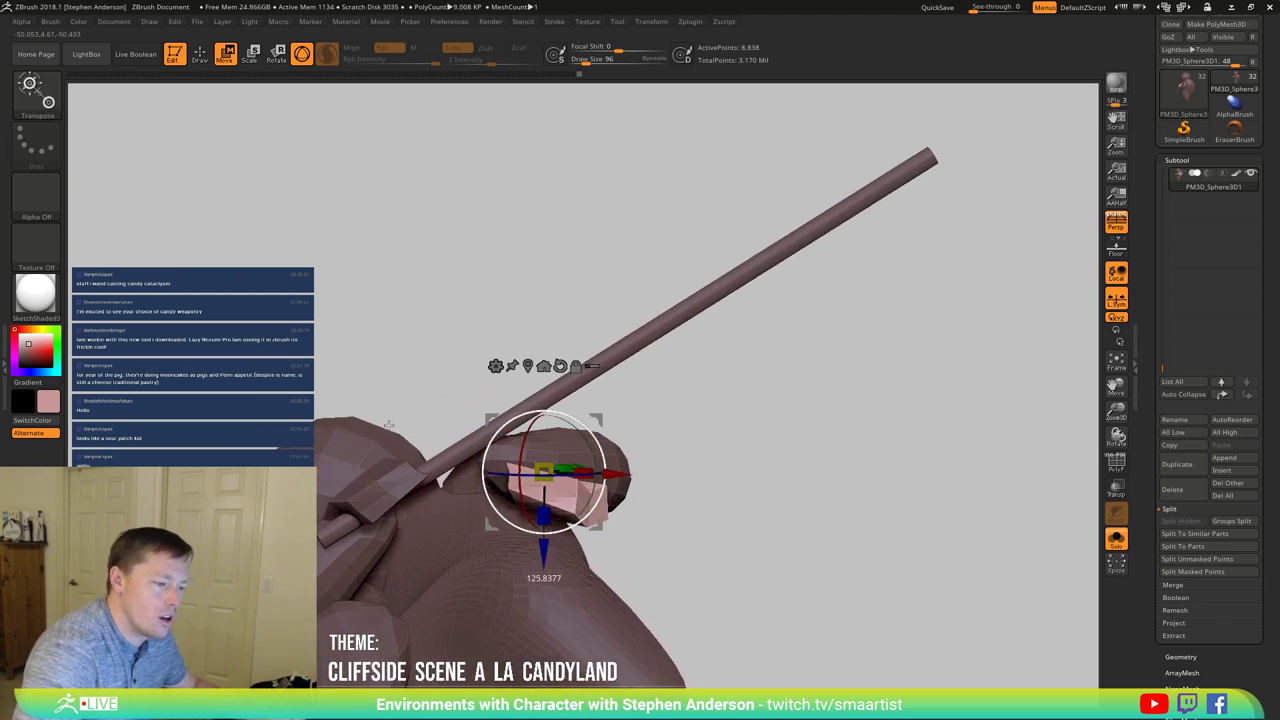
pyautogui.moveTo(545, 470); pyautogui.dragTo(445, 432)
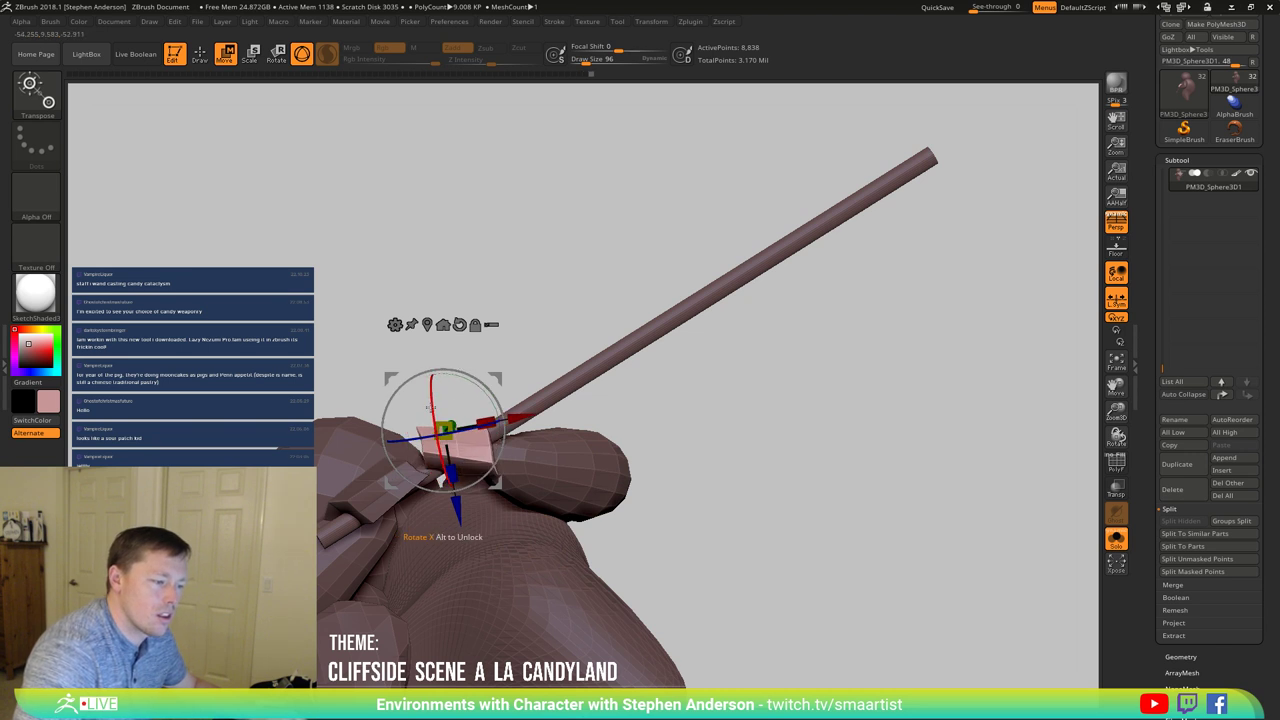
pyautogui.moveTo(541, 333); pyautogui.dragTo(544, 328, button='right')
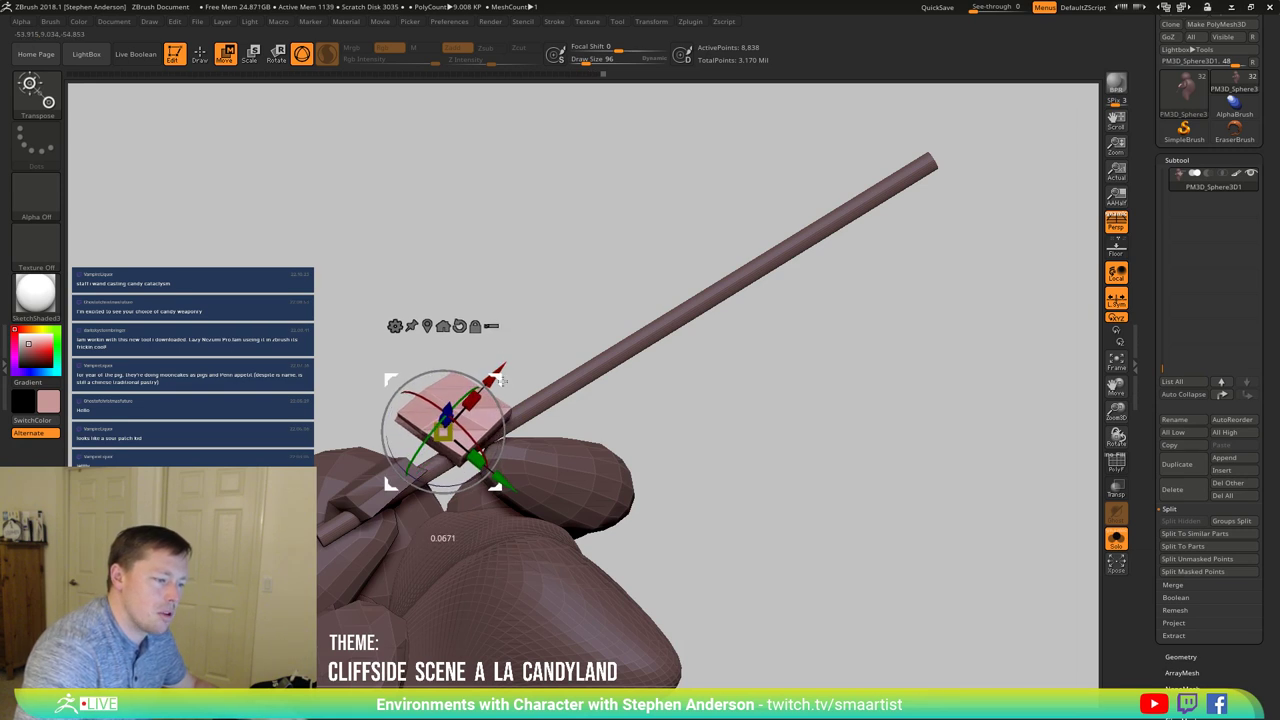
pyautogui.moveTo(520, 405); pyautogui.dragTo(519, 362, button='right')
pyautogui.moveTo(461, 435)
pyautogui.mouseDown(button='right')
pyautogui.moveTo(465, 528)
pyautogui.moveTo(424, 366)
pyautogui.moveTo(392, 376)
pyautogui.moveTo(428, 415)
pyautogui.moveTo(485, 435)
pyautogui.moveTo(434, 415)
pyautogui.moveTo(414, 441)
pyautogui.moveTo(454, 441)
pyautogui.mouseUp(button='right')
# Step: Shape the rear hand block around the pole with the Move brush, reducing the draw size to 68, and smooth it lightly
pyautogui.press('q')
pyautogui.moveTo(405, 405)
pyautogui.mouseDown(button='right')
pyautogui.moveTo(420, 400)
pyautogui.moveTo(465, 440)
pyautogui.moveTo(430, 420)
pyautogui.moveTo(378, 425)
pyautogui.mouseUp(button='right')
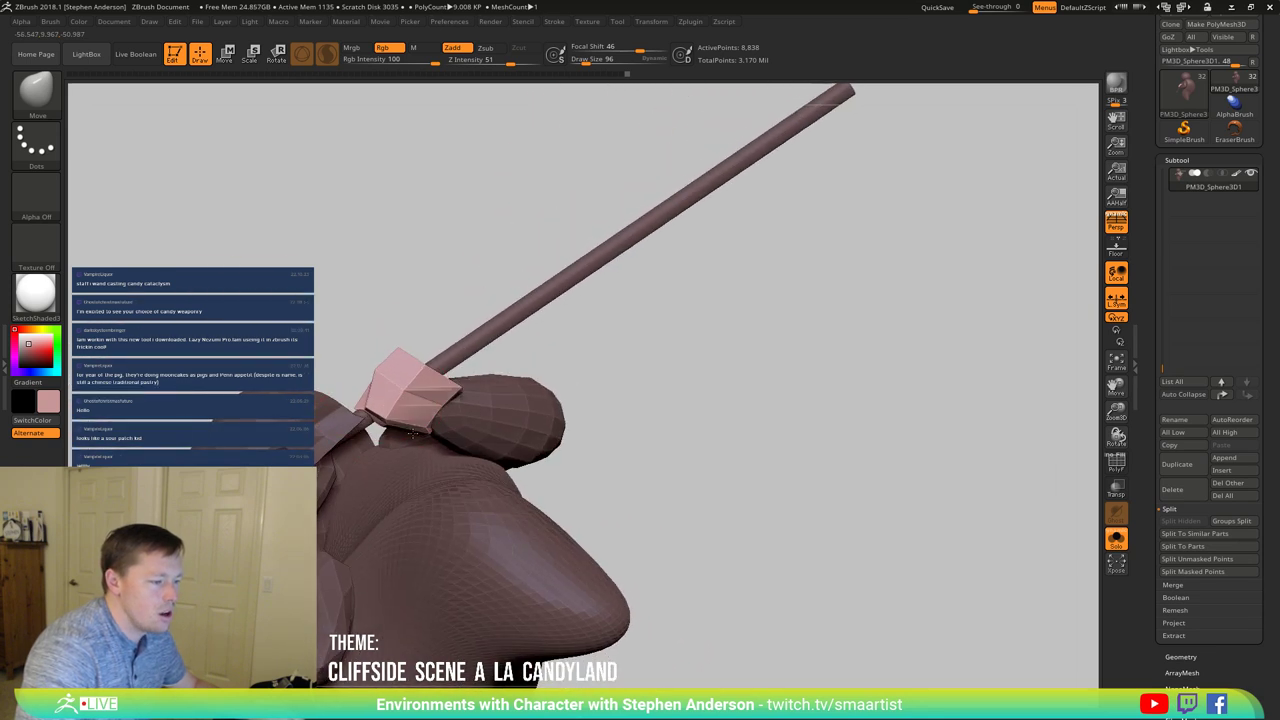
pyautogui.moveTo(428, 372)
pyautogui.mouseDown(button='right')
pyautogui.moveTo(410, 385)
pyautogui.moveTo(371, 371)
pyautogui.mouseUp(button='right')
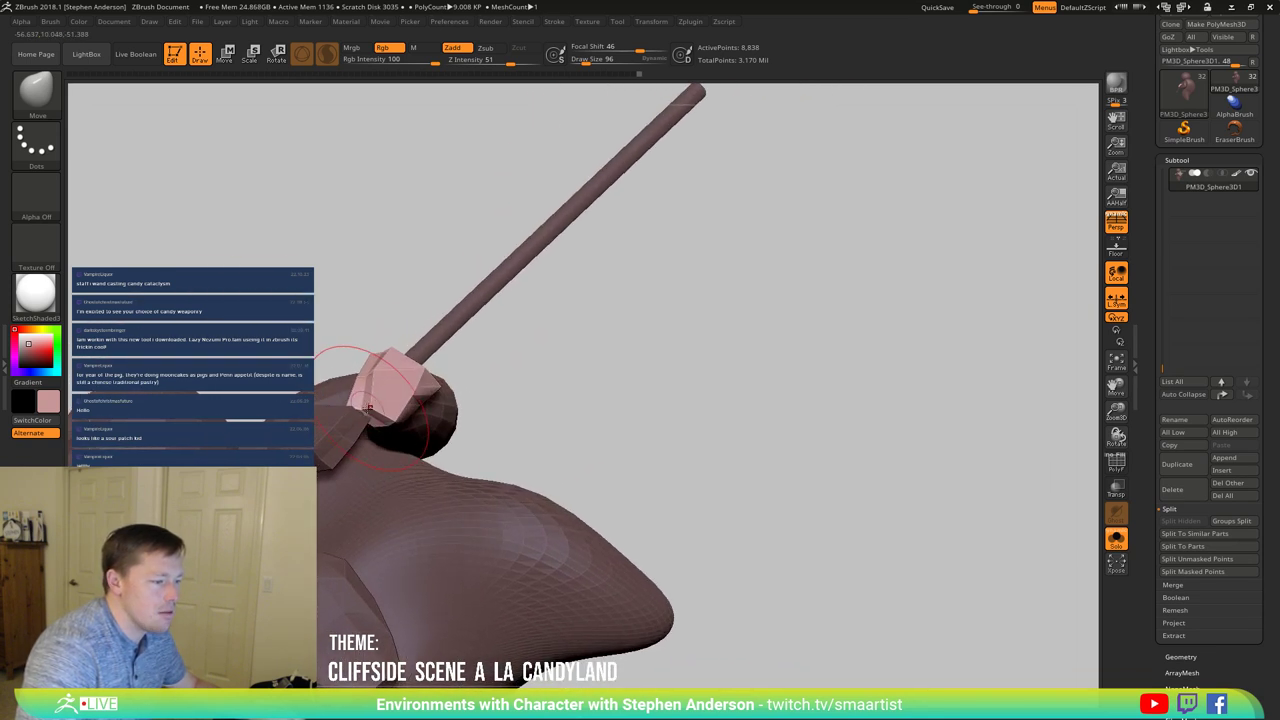
pyautogui.press('s')
pyautogui.moveTo(334, 405); pyautogui.dragTo(361, 410)
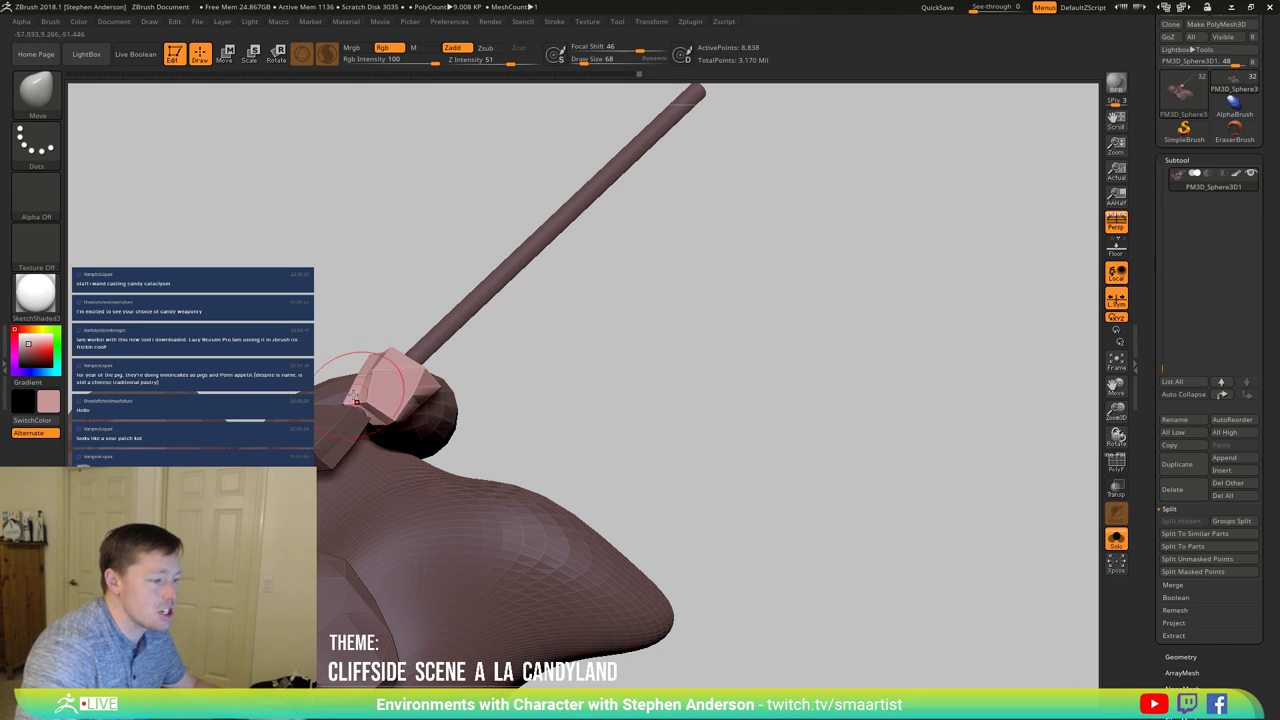
pyautogui.moveTo(357, 402)
pyautogui.mouseDown(button='right')
pyautogui.moveTo(397, 420)
pyautogui.moveTo(370, 412)
pyautogui.mouseUp(button='right')
pyautogui.keyDown('shift'); pyautogui.moveTo(366, 400); pyautogui.dragTo(380, 408); pyautogui.keyUp('shift')
pyautogui.moveTo(380, 408); pyautogui.dragTo(365, 420, button='right')
pyautogui.press('shift')
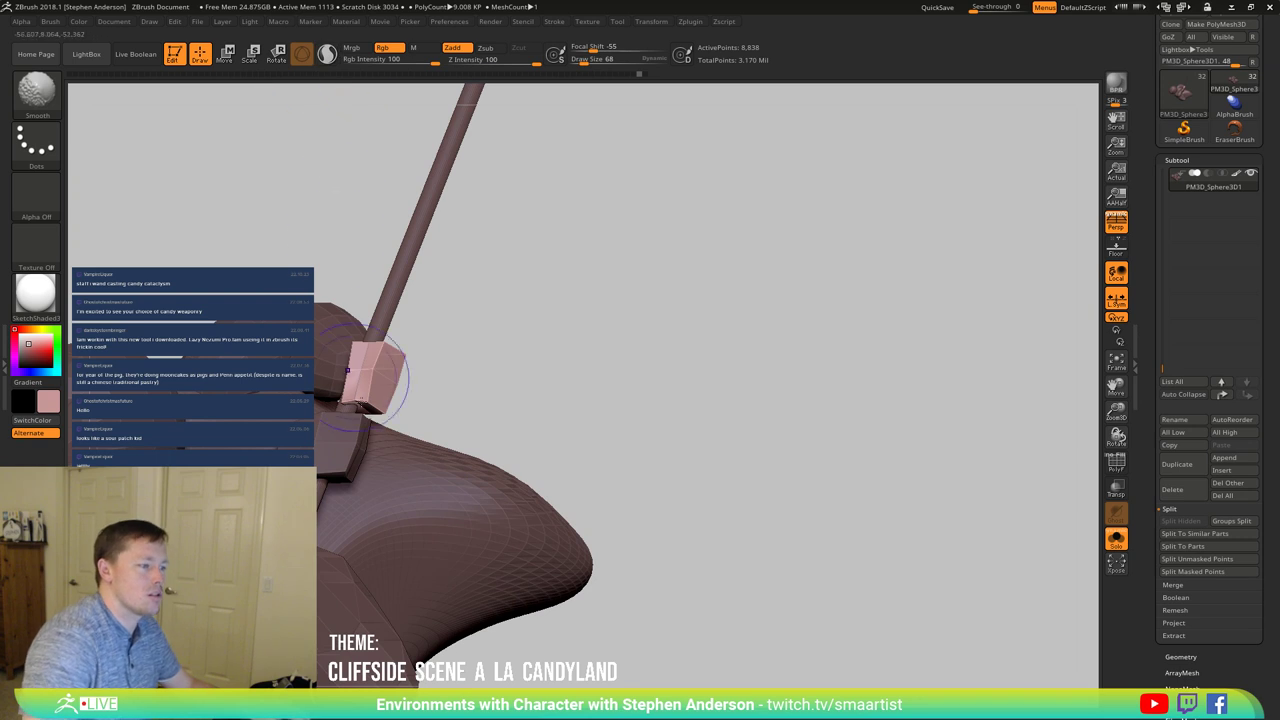
pyautogui.moveTo(346, 403)
pyautogui.mouseDown(button='right')
pyautogui.moveTo(420, 443)
pyautogui.moveTo(425, 360)
pyautogui.moveTo(411, 333)
pyautogui.moveTo(412, 459)
pyautogui.moveTo(363, 440)
pyautogui.moveTo(362, 332)
pyautogui.mouseUp(button='right')
# Step: Clear the mask from the character and insert a QCube from the IMM Primitives brush on top of the head
pyautogui.keyDown('ctrl'); pyautogui.moveTo(482, 586); pyautogui.dragTo(473, 582); pyautogui.keyUp('ctrl')
pyautogui.moveTo(472, 583)
pyautogui.mouseDown(button='right')
pyautogui.moveTo(454, 531)
pyautogui.moveTo(477, 569)
pyautogui.moveTo(529, 546)
pyautogui.moveTo(488, 532)
pyautogui.moveTo(620, 584)
pyautogui.moveTo(517, 466)
pyautogui.moveTo(512, 438)
pyautogui.moveTo(549, 386)
pyautogui.mouseUp(button='right')
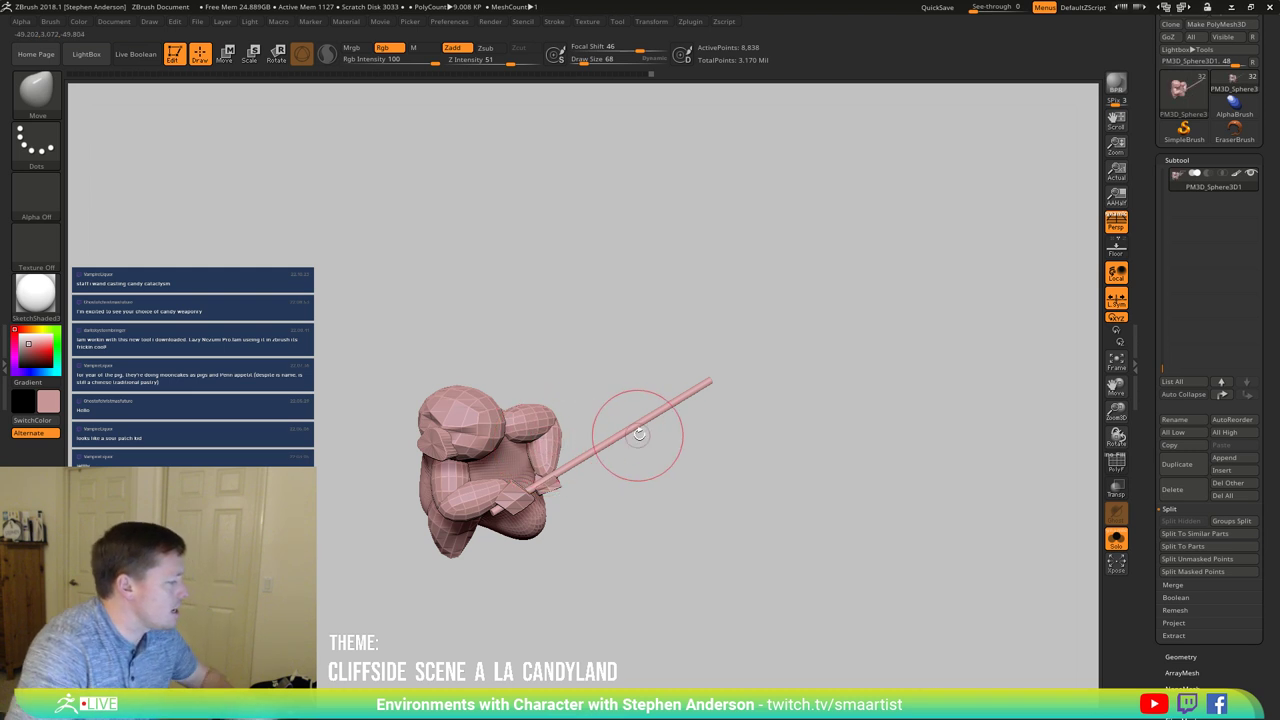
pyautogui.moveTo(632, 458)
pyautogui.mouseDown()
pyautogui.moveTo(594, 443)
pyautogui.moveTo(557, 474)
pyautogui.mouseUp()
pyautogui.moveTo(460, 371)
pyautogui.keyDown('alt'); pyautogui.mouseDown(button='right')
pyautogui.moveTo(598, 509)
pyautogui.moveTo(580, 448)
pyautogui.moveTo(556, 423)
pyautogui.moveTo(572, 452)
pyautogui.moveTo(545, 469)
pyautogui.mouseUp(button='right'); pyautogui.keyUp('alt')
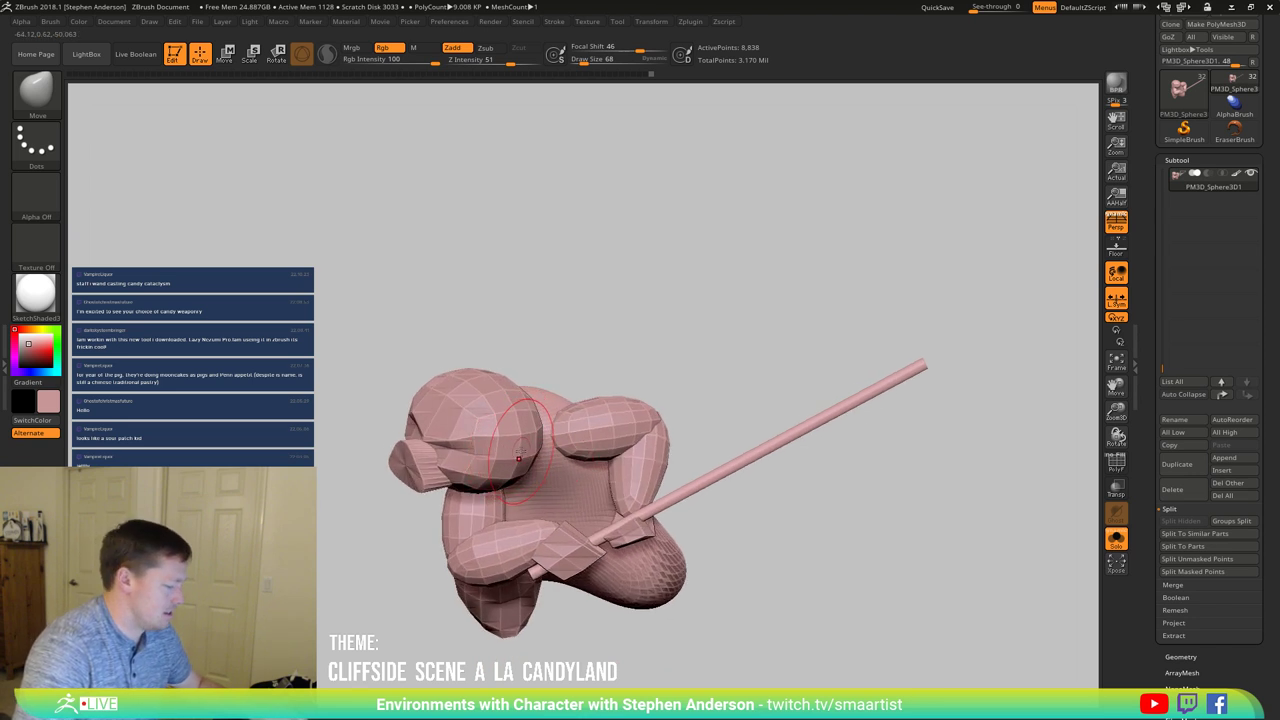
pyautogui.press('b')
pyautogui.click(323, 365)
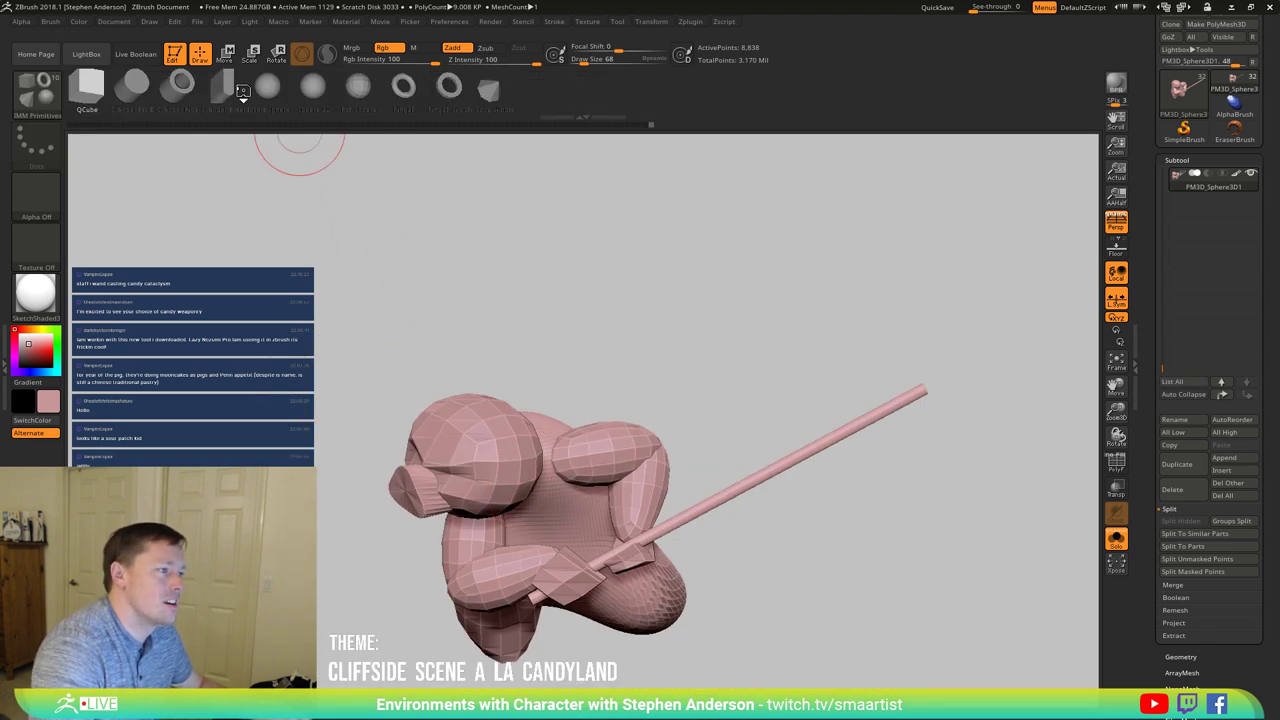
pyautogui.moveTo(408, 266)
pyautogui.mouseDown()
pyautogui.moveTo(527, 452)
pyautogui.moveTo(490, 443)
pyautogui.moveTo(494, 464)
pyautogui.mouseUp()
pyautogui.moveTo(494, 464)
pyautogui.mouseDown(button='right')
pyautogui.moveTo(508, 383)
pyautogui.moveTo(491, 354)
pyautogui.mouseUp(button='right')
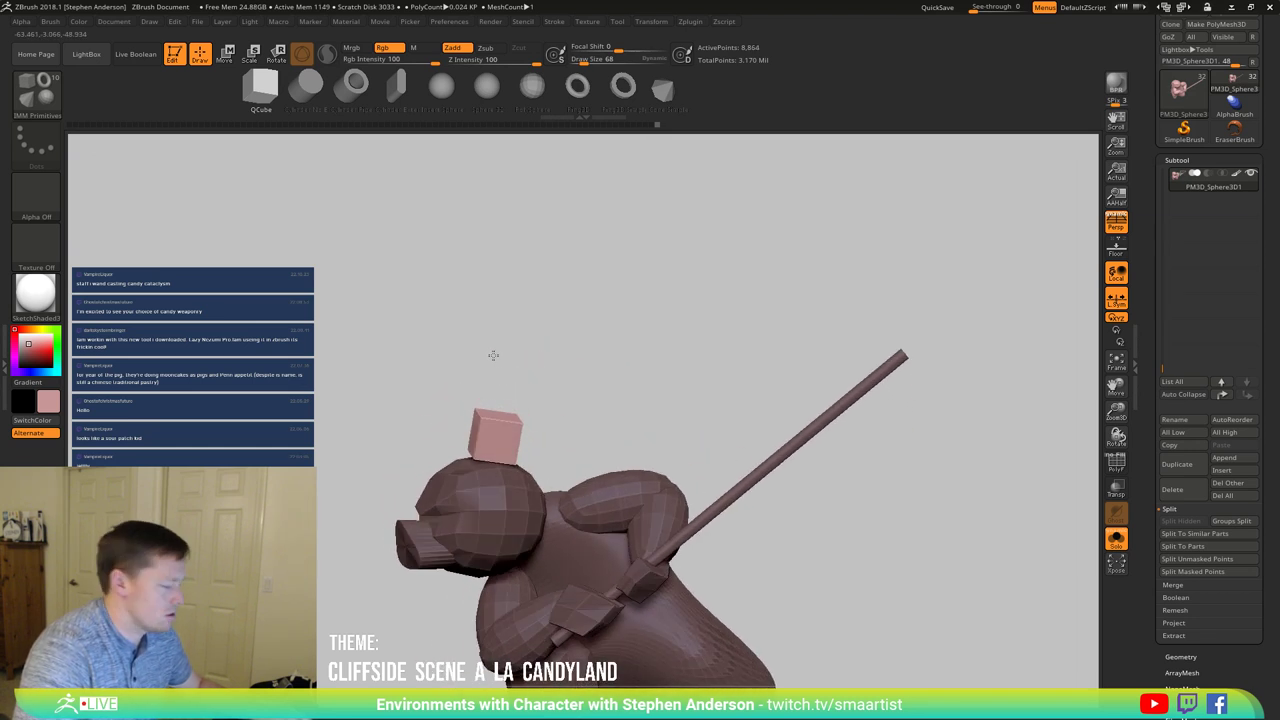
# Step: Pull the head cube's upper front edge outward into an overhanging flap with the Move brush at draw size 68
pyautogui.press('w')
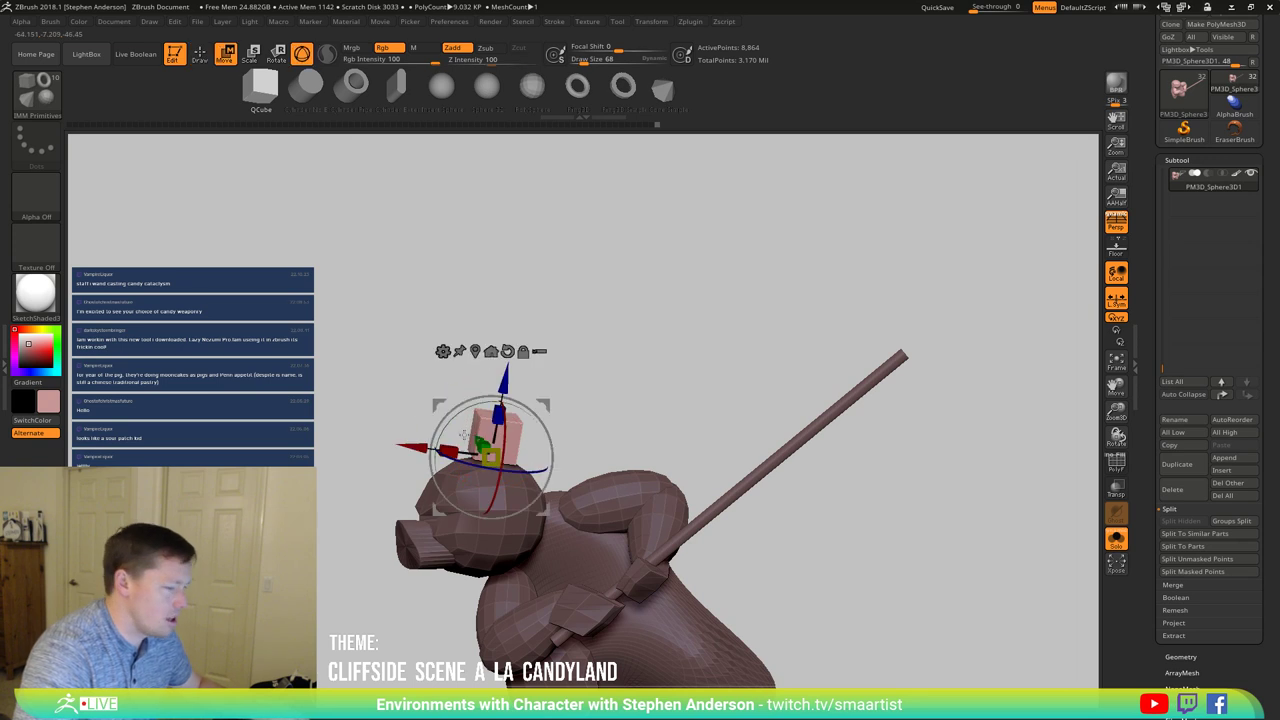
pyautogui.keyDown('ctrl'); pyautogui.moveTo(485, 441); pyautogui.dragTo(494, 561, button='right'); pyautogui.keyUp('ctrl')
pyautogui.press('b')
pyautogui.press('m')
pyautogui.press('v')
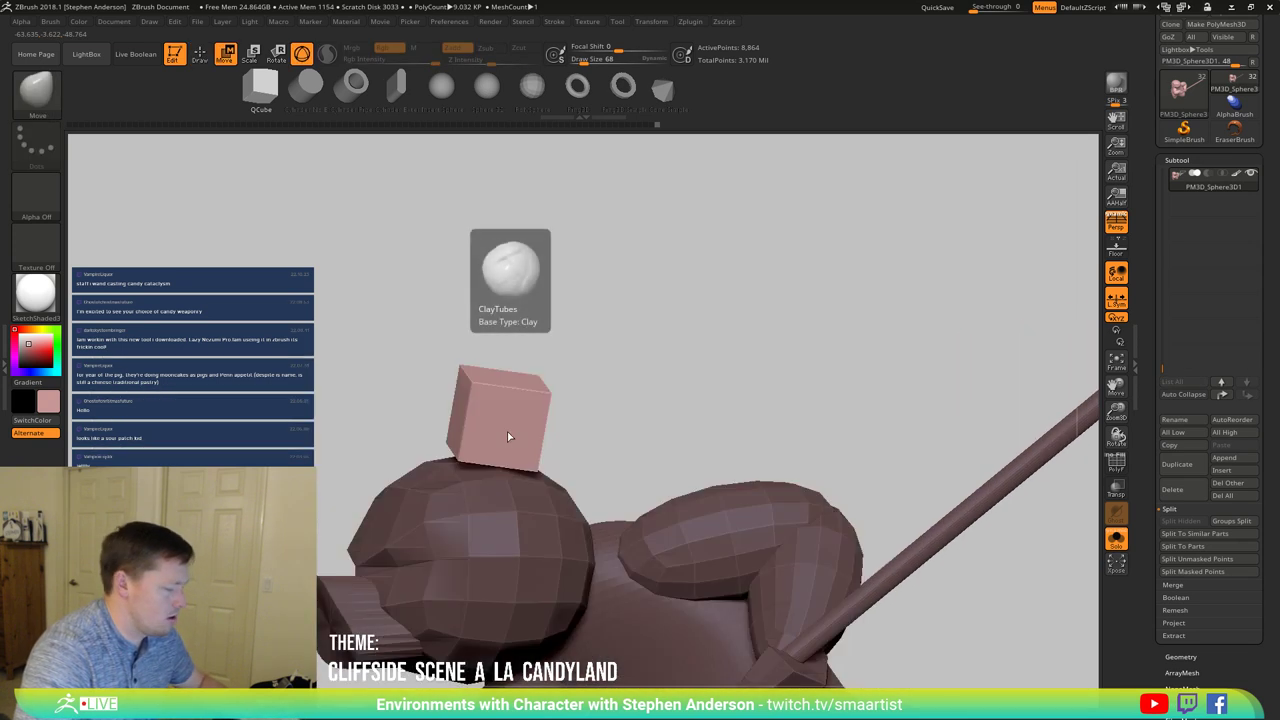
pyautogui.moveTo(508, 437)
pyautogui.mouseDown(button='right')
pyautogui.moveTo(492, 468)
pyautogui.moveTo(450, 450)
pyautogui.moveTo(445, 432)
pyautogui.mouseUp(button='right')
pyautogui.moveTo(467, 421)
pyautogui.mouseDown()
pyautogui.moveTo(497, 388)
pyautogui.moveTo(616, 376)
pyautogui.mouseUp()
pyautogui.moveTo(598, 377)
pyautogui.mouseDown(button='right')
pyautogui.moveTo(604, 401)
pyautogui.moveTo(535, 413)
pyautogui.moveTo(582, 405)
pyautogui.mouseUp(button='right')
pyautogui.moveTo(508, 399); pyautogui.dragTo(442, 382)
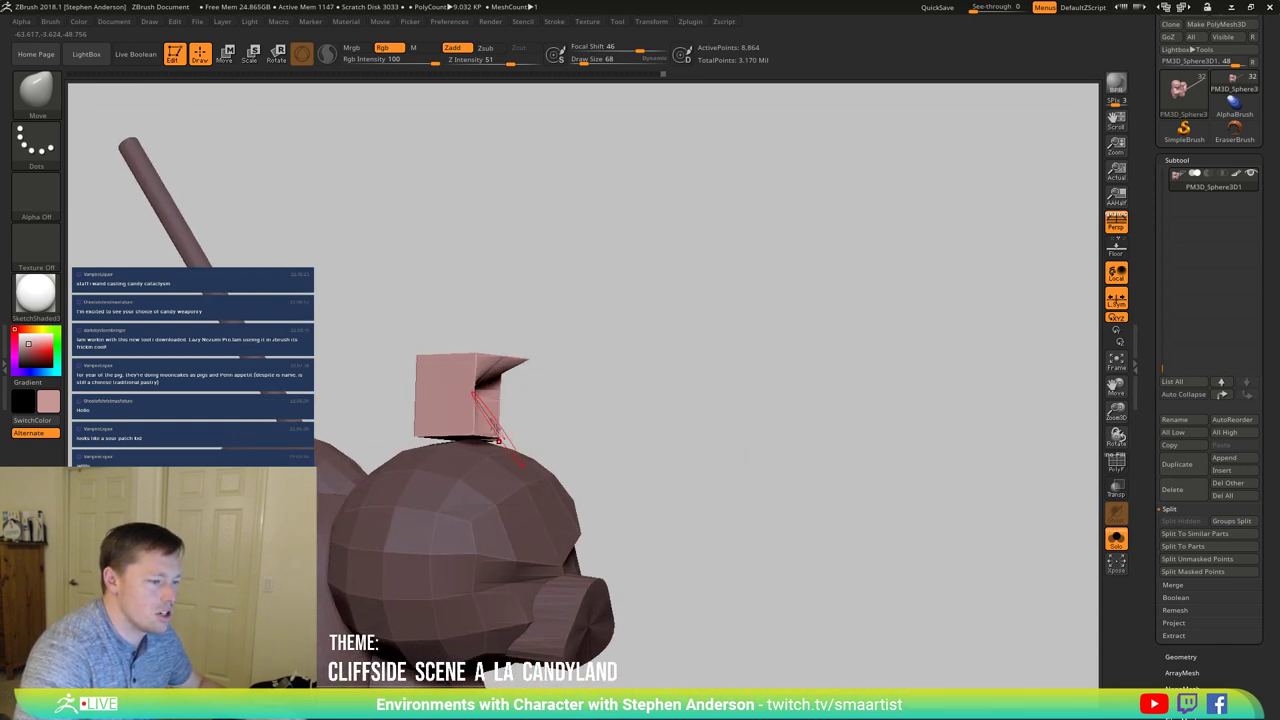
pyautogui.moveTo(476, 353); pyautogui.dragTo(492, 364, button='right')
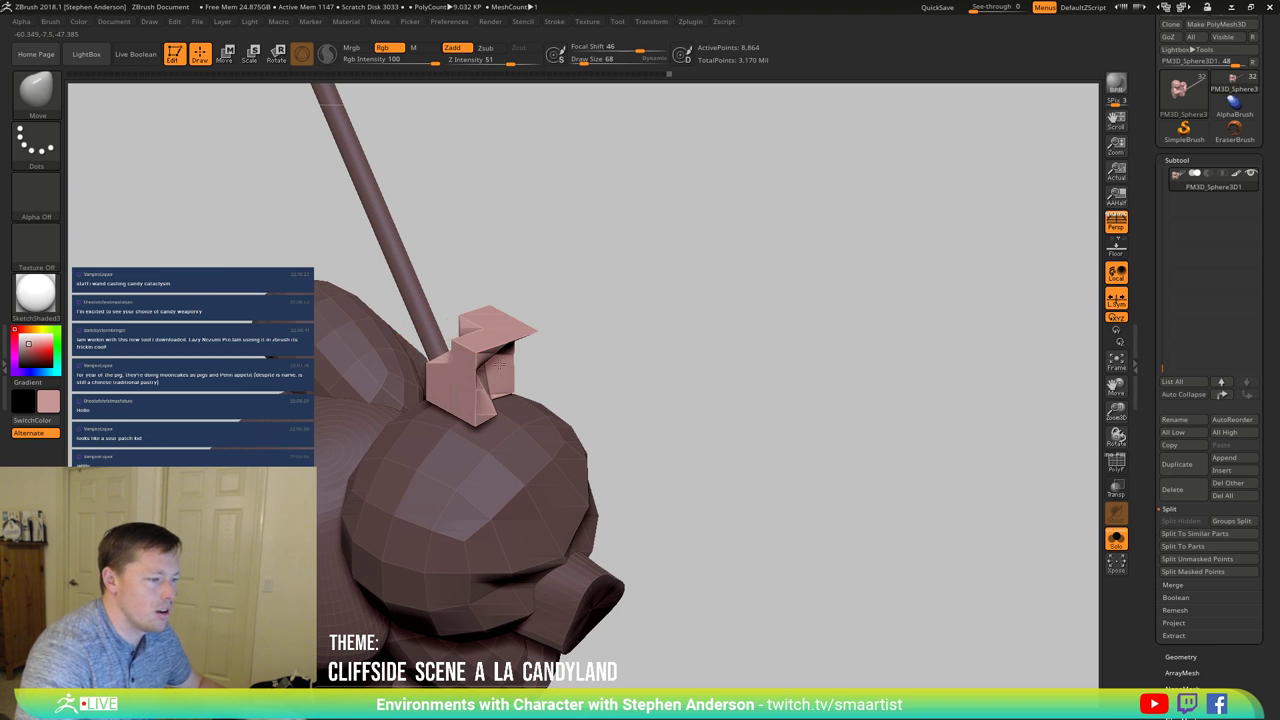
# Step: Hollow the front of the head block and push its sides inward to thin it into an ear
pyautogui.moveTo(465, 315); pyautogui.dragTo(459, 337)
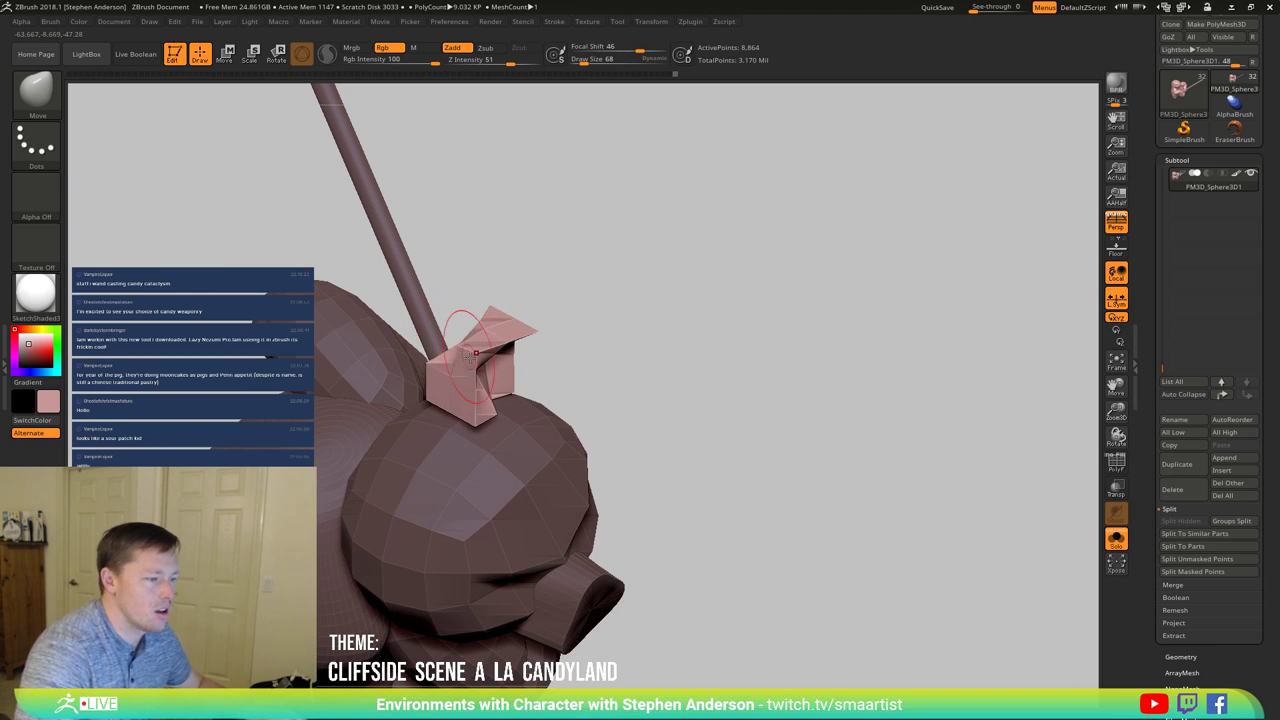
pyautogui.moveTo(428, 365); pyautogui.dragTo(482, 476, button='right')
pyautogui.moveTo(541, 385)
pyautogui.mouseDown()
pyautogui.moveTo(500, 404)
pyautogui.moveTo(520, 477)
pyautogui.moveTo(486, 372)
pyautogui.moveTo(456, 416)
pyautogui.mouseUp()
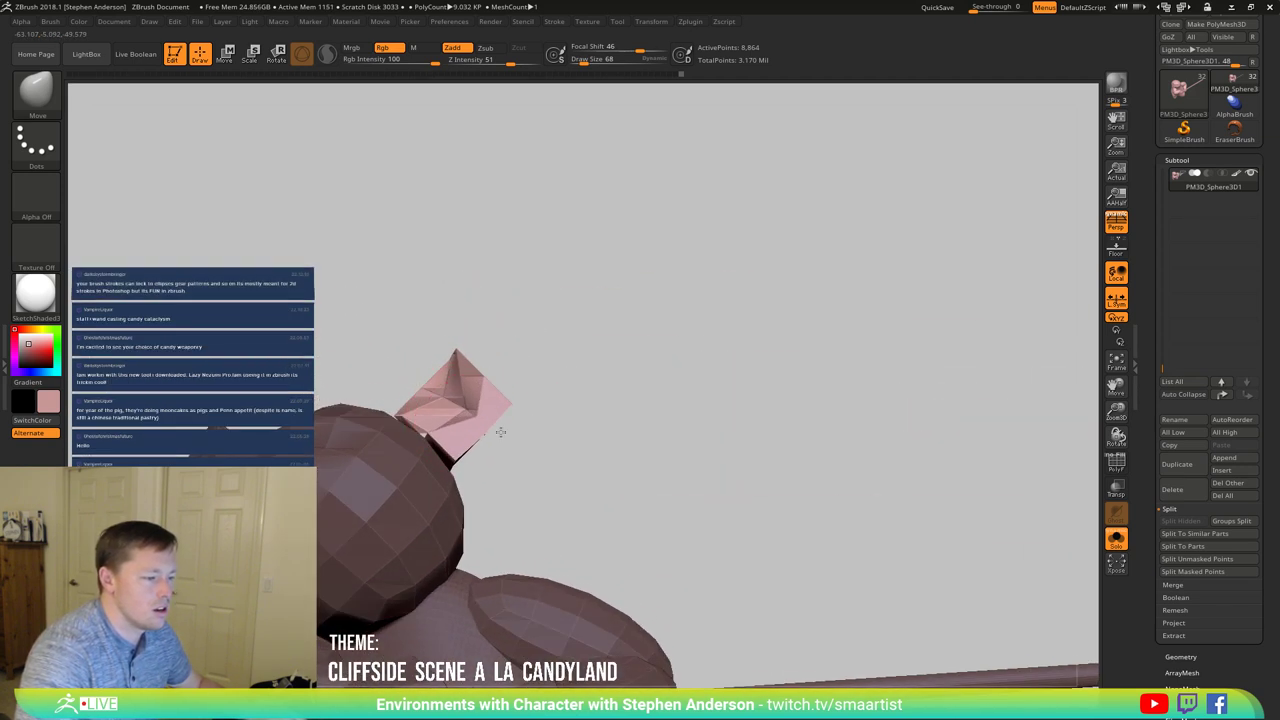
pyautogui.moveTo(545, 555); pyautogui.dragTo(500, 485)
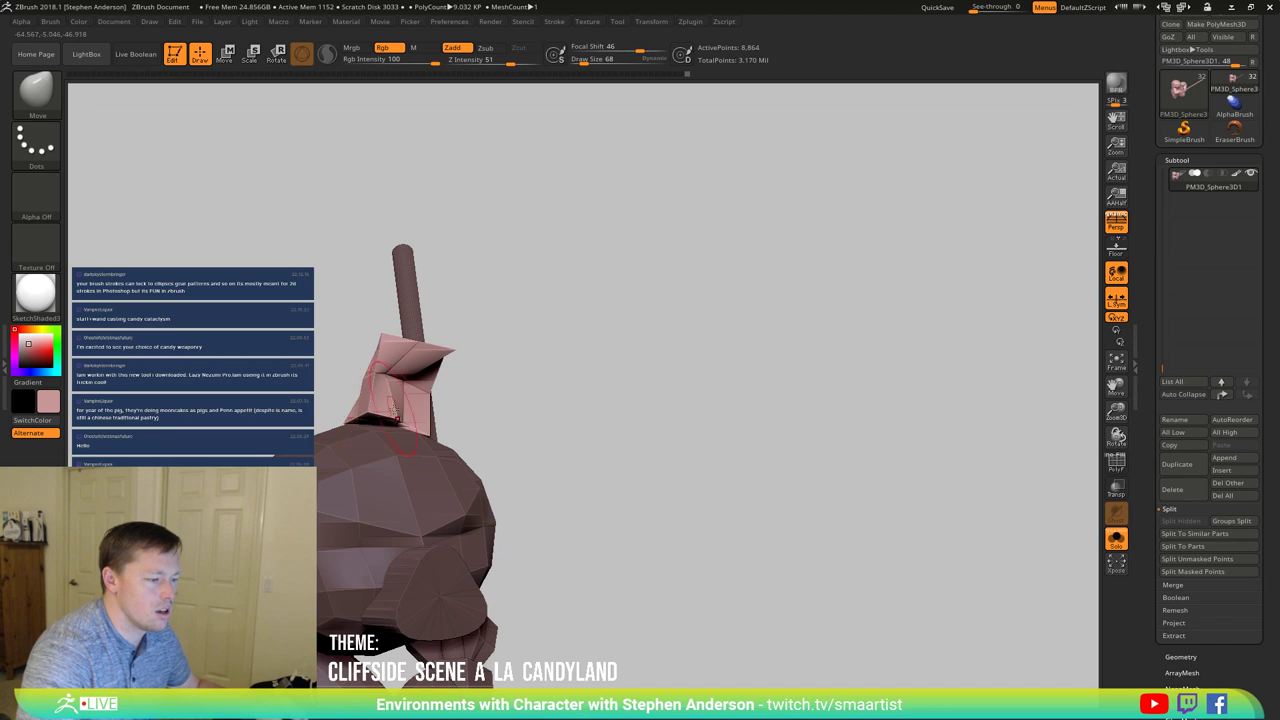
pyautogui.moveTo(385, 415)
pyautogui.mouseDown(button='right')
pyautogui.moveTo(398, 438)
pyautogui.moveTo(389, 471)
pyautogui.mouseUp(button='right')
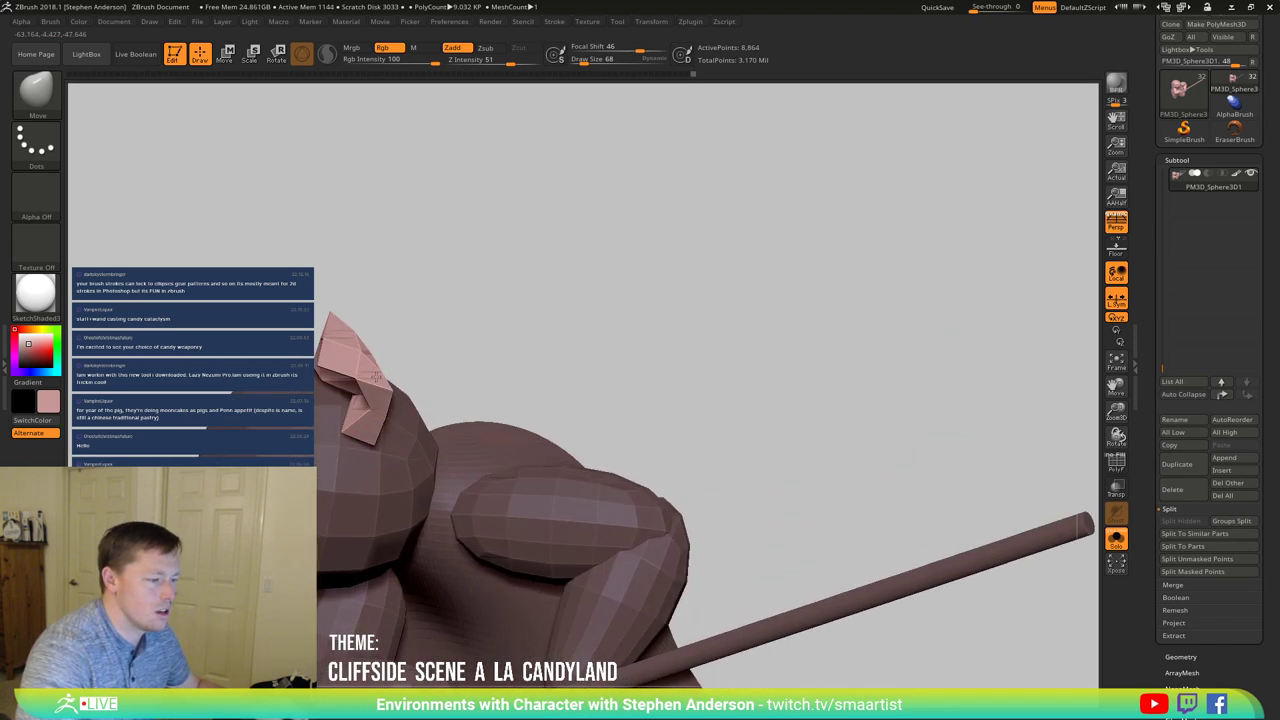
pyautogui.moveTo(378, 428); pyautogui.dragTo(405, 387, button='right')
# Step: Shape the ear block into a folded-over flap with the Move brush at draw size 64
pyautogui.press('s')
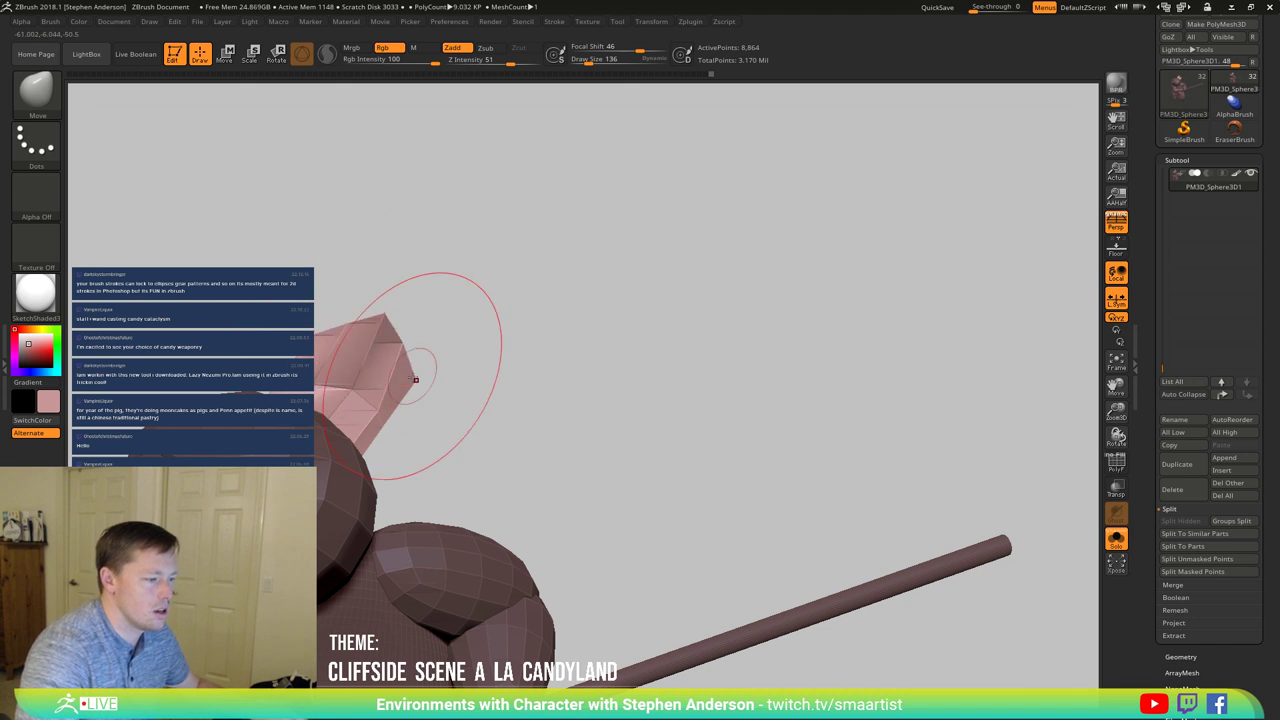
pyautogui.moveTo(375, 443)
pyautogui.mouseDown()
pyautogui.moveTo(379, 315)
pyautogui.moveTo(337, 365)
pyautogui.mouseUp()
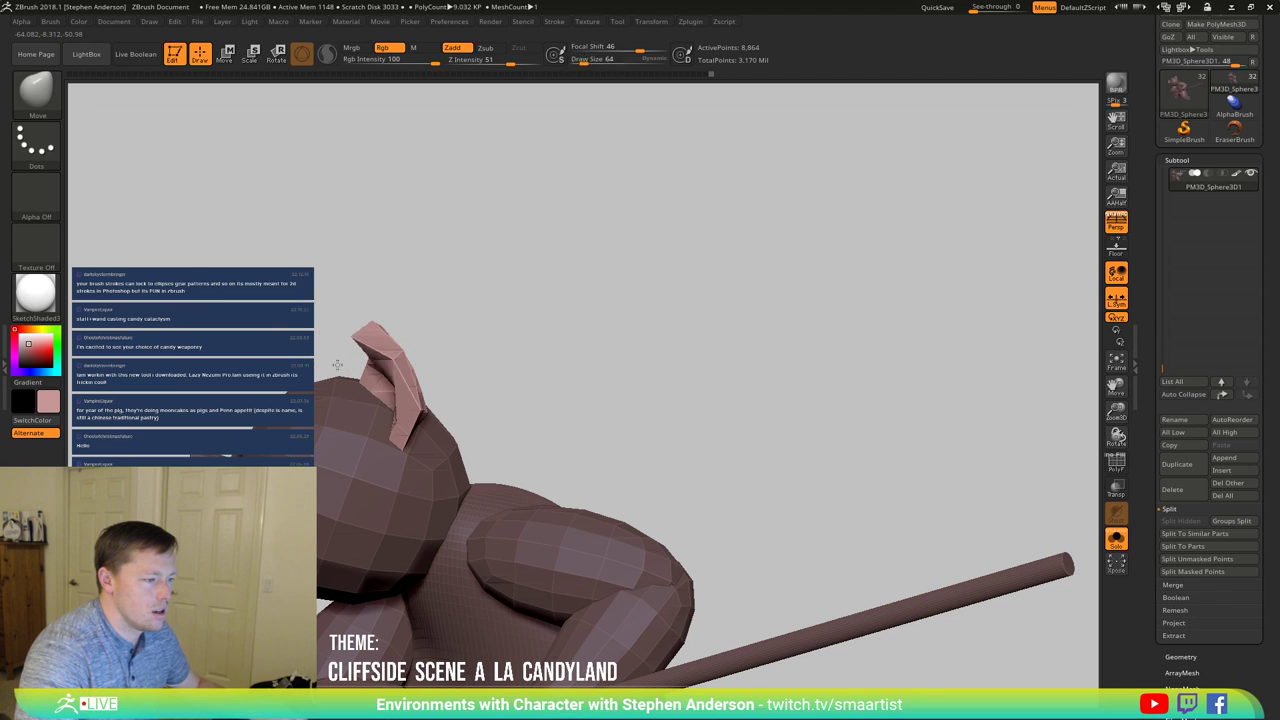
pyautogui.moveTo(440, 335)
pyautogui.mouseDown()
pyautogui.moveTo(456, 358)
pyautogui.moveTo(460, 336)
pyautogui.mouseUp()
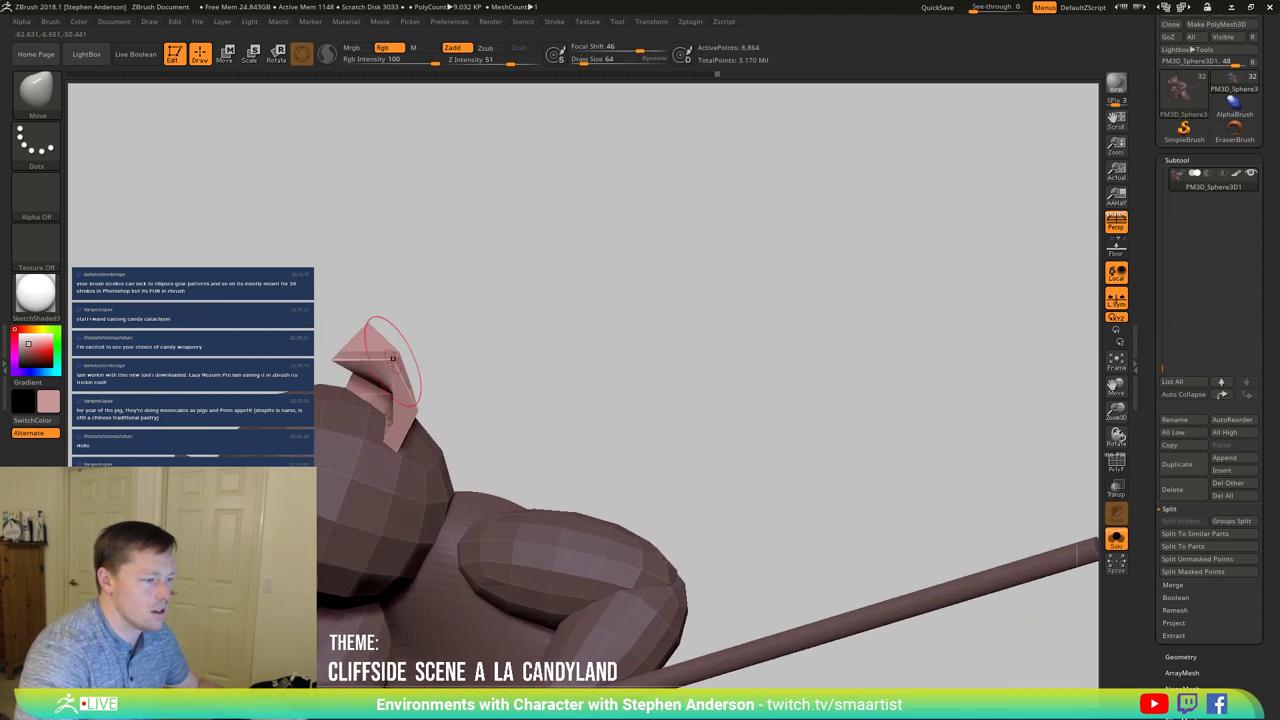
pyautogui.moveTo(360, 345); pyautogui.dragTo(420, 392)
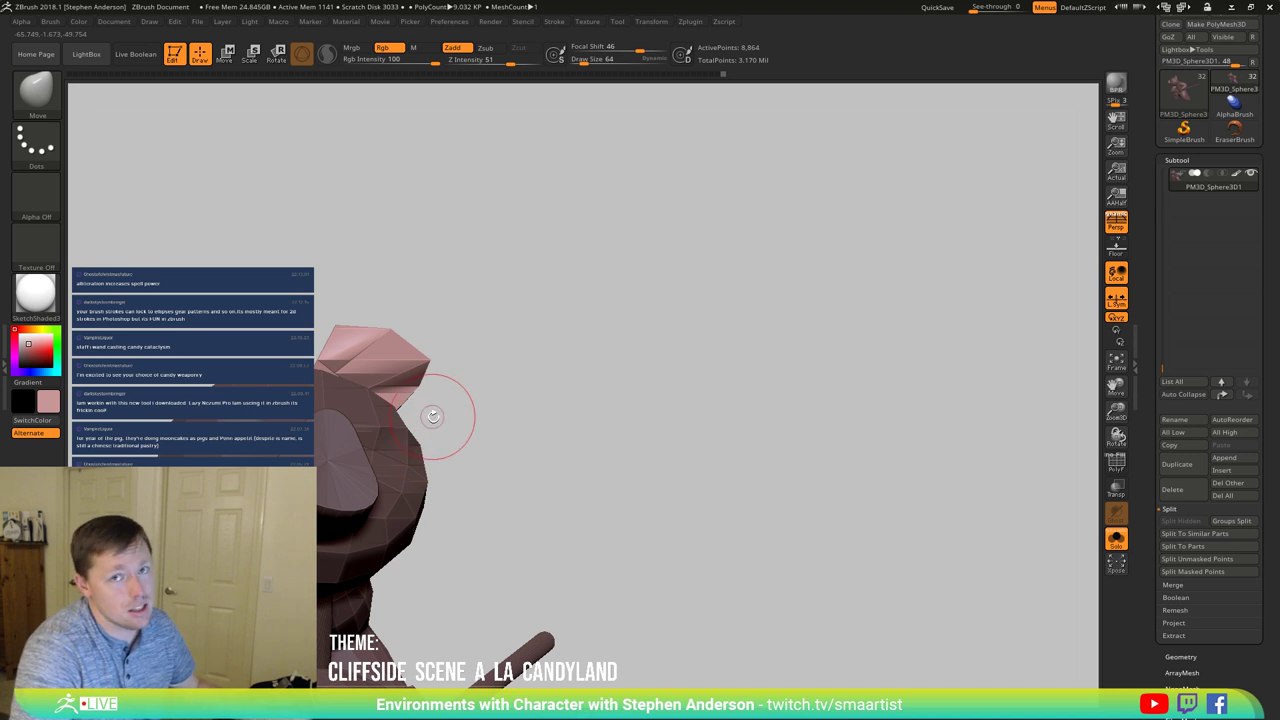
pyautogui.moveTo(426, 440)
pyautogui.mouseDown()
pyautogui.moveTo(383, 449)
pyautogui.moveTo(381, 391)
pyautogui.mouseUp()
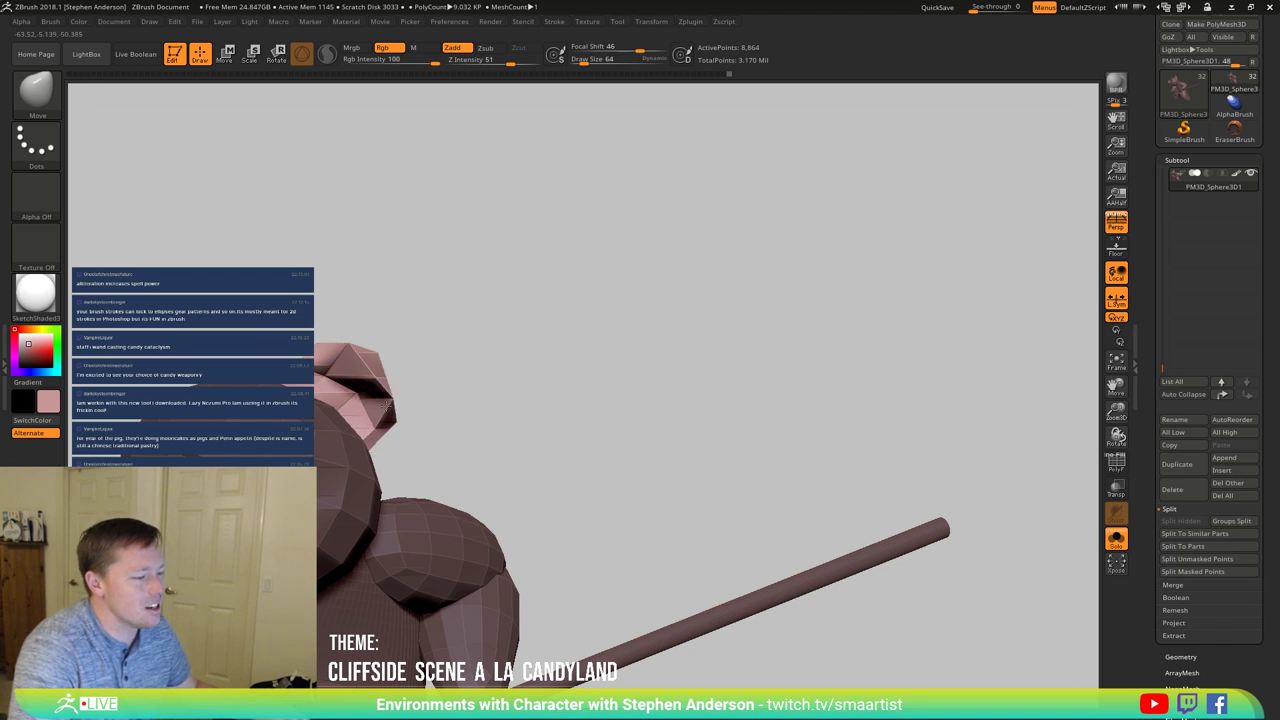
# Step: Adjust the ear's outer edge and overall form against the head with the Move brush, enlarging the draw size to 219
pyautogui.moveTo(323, 371)
pyautogui.mouseDown()
pyautogui.moveTo(333, 380)
pyautogui.moveTo(330, 348)
pyautogui.moveTo(320, 377)
pyautogui.moveTo(334, 343)
pyautogui.moveTo(334, 366)
pyautogui.moveTo(397, 443)
pyautogui.moveTo(434, 397)
pyautogui.moveTo(417, 326)
pyautogui.moveTo(417, 391)
pyautogui.moveTo(427, 350)
pyautogui.moveTo(346, 371)
pyautogui.moveTo(345, 397)
pyautogui.moveTo(353, 385)
pyautogui.moveTo(333, 395)
pyautogui.moveTo(329, 368)
pyautogui.mouseUp()
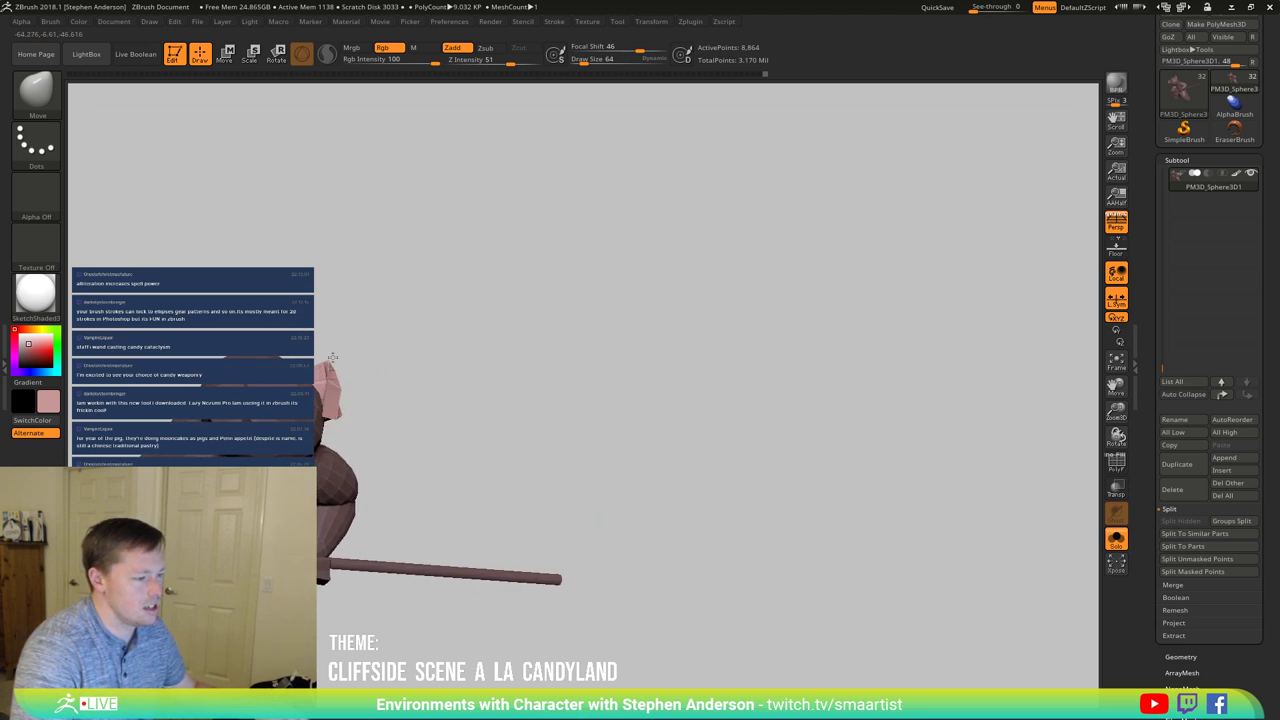
pyautogui.moveTo(336, 418)
pyautogui.mouseDown()
pyautogui.moveTo(366, 466)
pyautogui.moveTo(380, 408)
pyautogui.mouseUp()
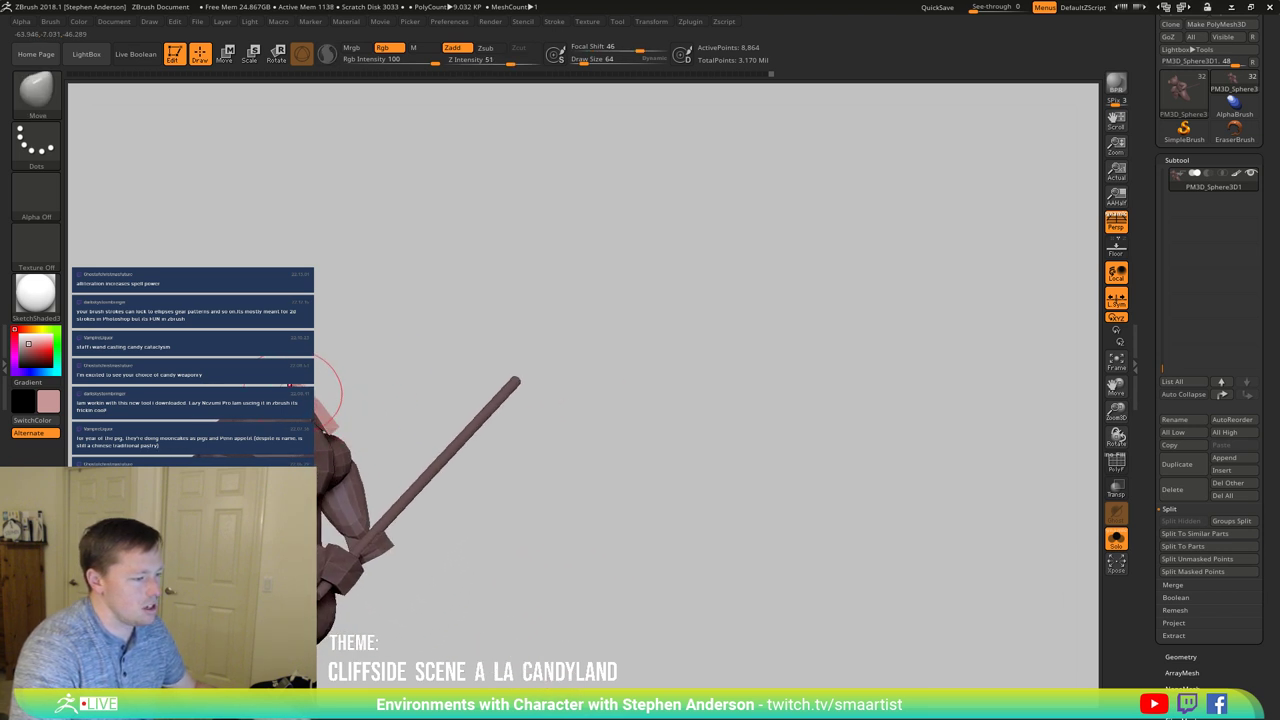
pyautogui.press('s')
pyautogui.moveTo(311, 386)
pyautogui.mouseDown()
pyautogui.moveTo(322, 387)
pyautogui.moveTo(305, 420)
pyautogui.mouseUp()
pyautogui.moveTo(400, 430)
pyautogui.mouseDown()
pyautogui.moveTo(438, 438)
pyautogui.moveTo(398, 402)
pyautogui.moveTo(414, 394)
pyautogui.mouseUp()
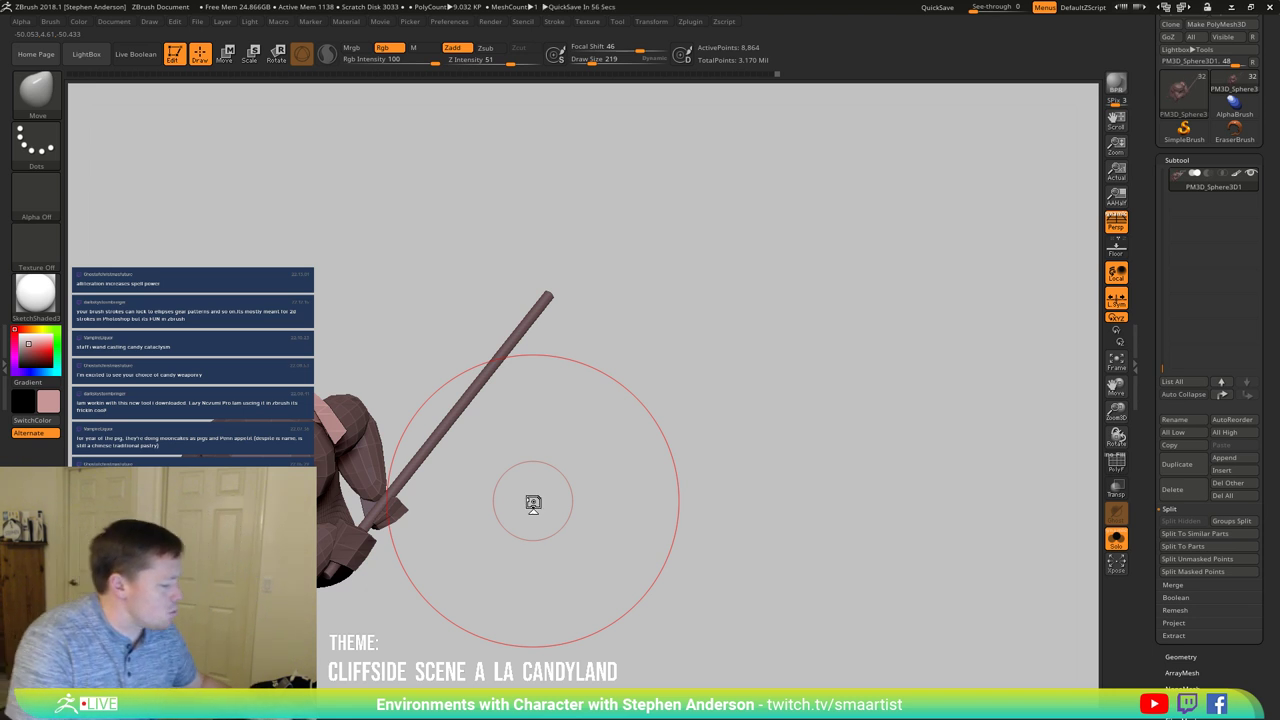
# Step: Duplicate the ear with the gizmo and position the copy on the opposite side of the head
pyautogui.press('w')
pyautogui.moveTo(428, 480); pyautogui.dragTo(376, 448)
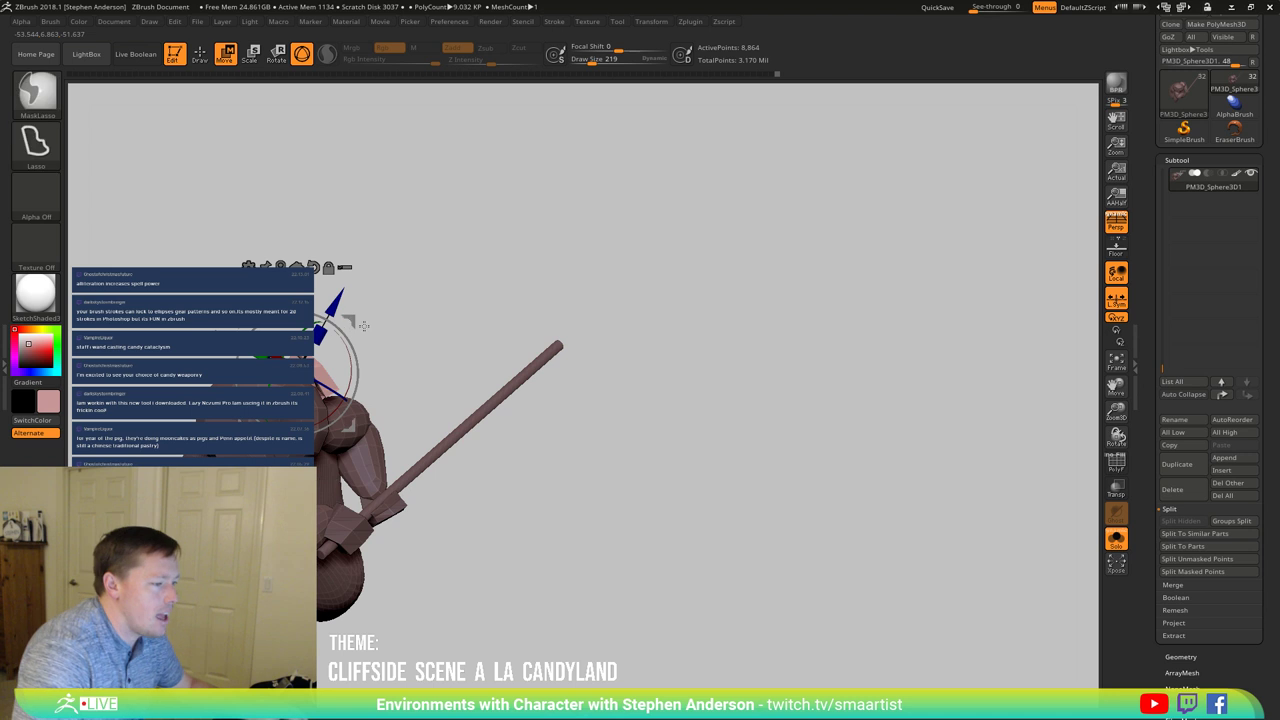
pyautogui.keyDown('ctrl'); pyautogui.moveTo(348, 321); pyautogui.dragTo(285, 307); pyautogui.keyUp('ctrl')
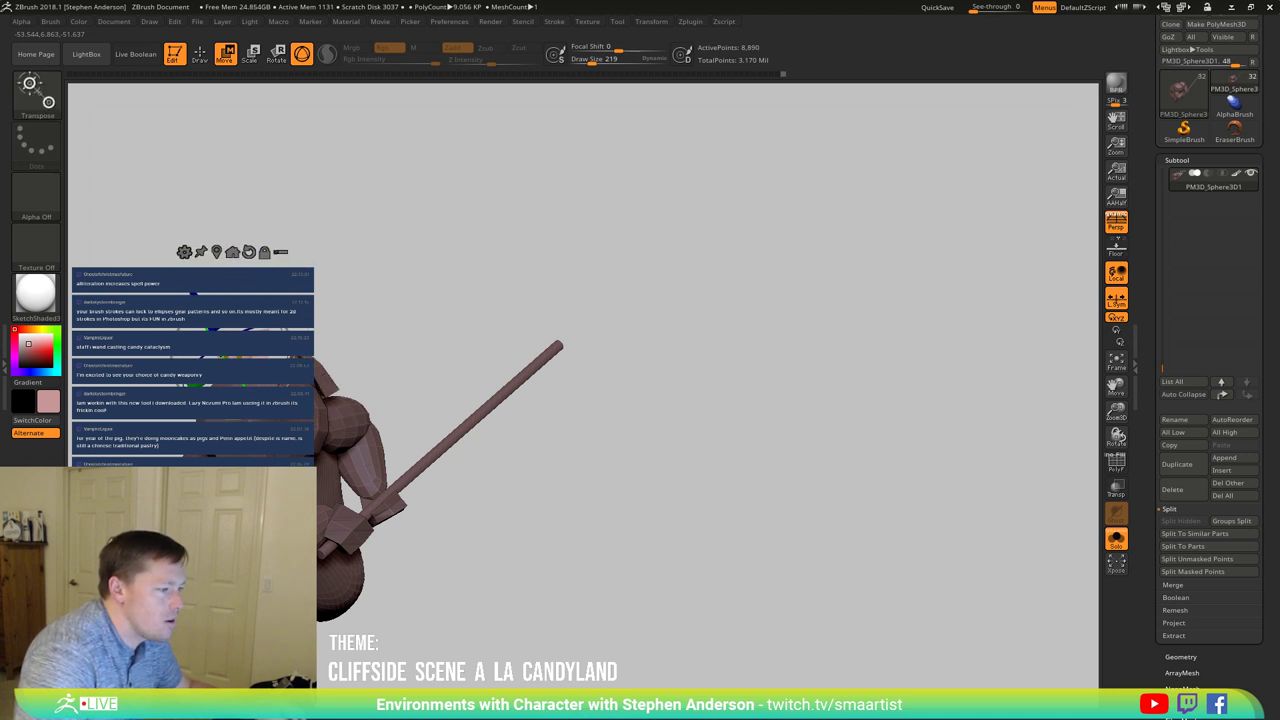
pyautogui.moveTo(232, 342); pyautogui.dragTo(223, 356)
pyautogui.moveTo(480, 480); pyautogui.dragTo(347, 525)
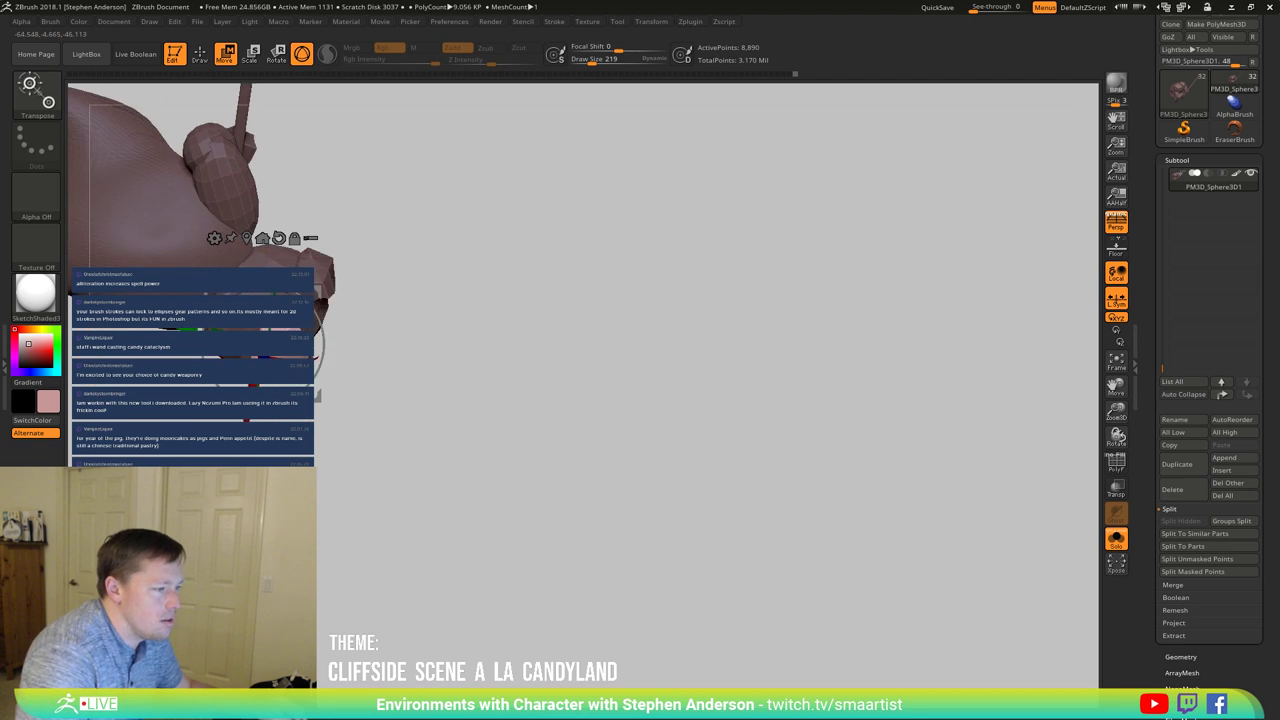
pyautogui.moveTo(249, 340); pyautogui.dragTo(237, 331)
pyautogui.moveTo(351, 309); pyautogui.dragTo(440, 300)
pyautogui.moveTo(548, 345)
pyautogui.mouseDown()
pyautogui.moveTo(508, 362)
pyautogui.moveTo(534, 346)
pyautogui.mouseUp()
pyautogui.press('q')
pyautogui.moveTo(548, 405)
pyautogui.mouseDown()
pyautogui.moveTo(596, 372)
pyautogui.moveTo(574, 346)
pyautogui.moveTo(537, 529)
pyautogui.moveTo(549, 531)
pyautogui.moveTo(571, 389)
pyautogui.moveTo(531, 457)
pyautogui.moveTo(514, 434)
pyautogui.moveTo(531, 460)
pyautogui.mouseUp()
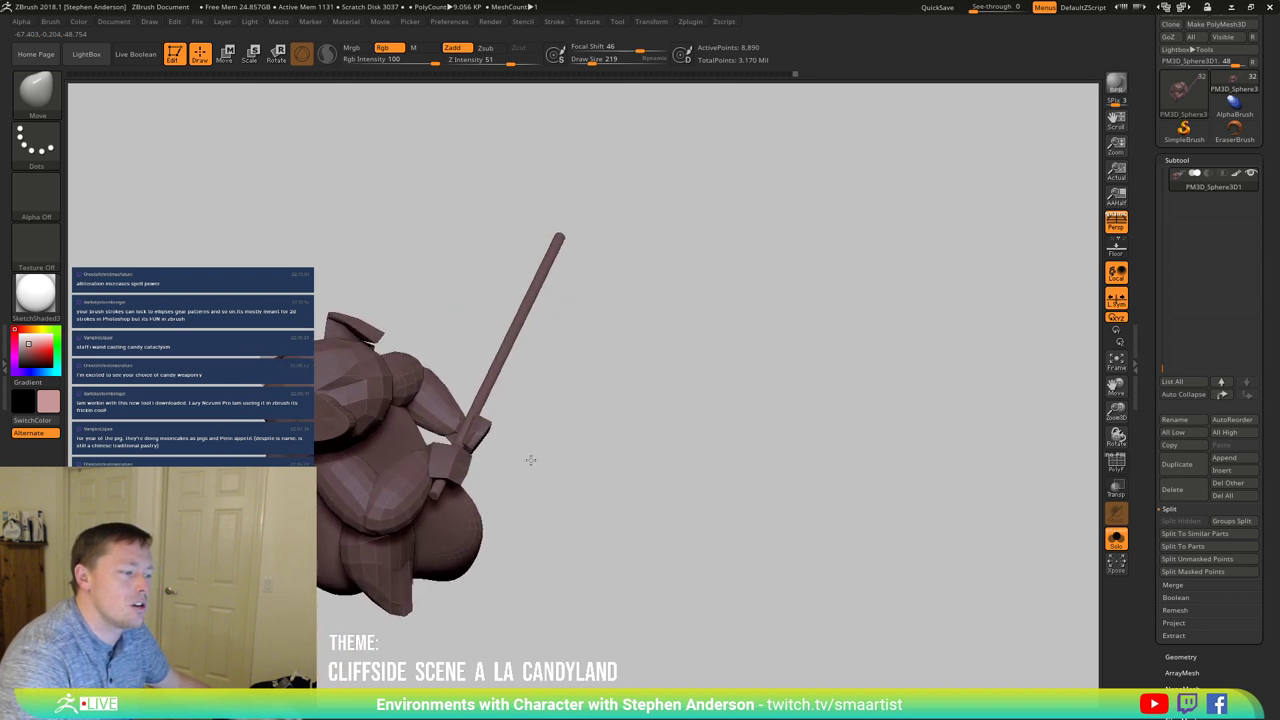
# Step: Reshape the second ear with the Move brush at draw size 91 so it folds outward from the head
pyautogui.moveTo(531, 460)
pyautogui.mouseDown(button='right')
pyautogui.moveTo(526, 480)
pyautogui.moveTo(453, 438)
pyautogui.mouseUp(button='right')
pyautogui.keyDown('ctrl'); pyautogui.moveTo(325, 335); pyautogui.dragTo(317, 385, button='right'); pyautogui.keyUp('ctrl')
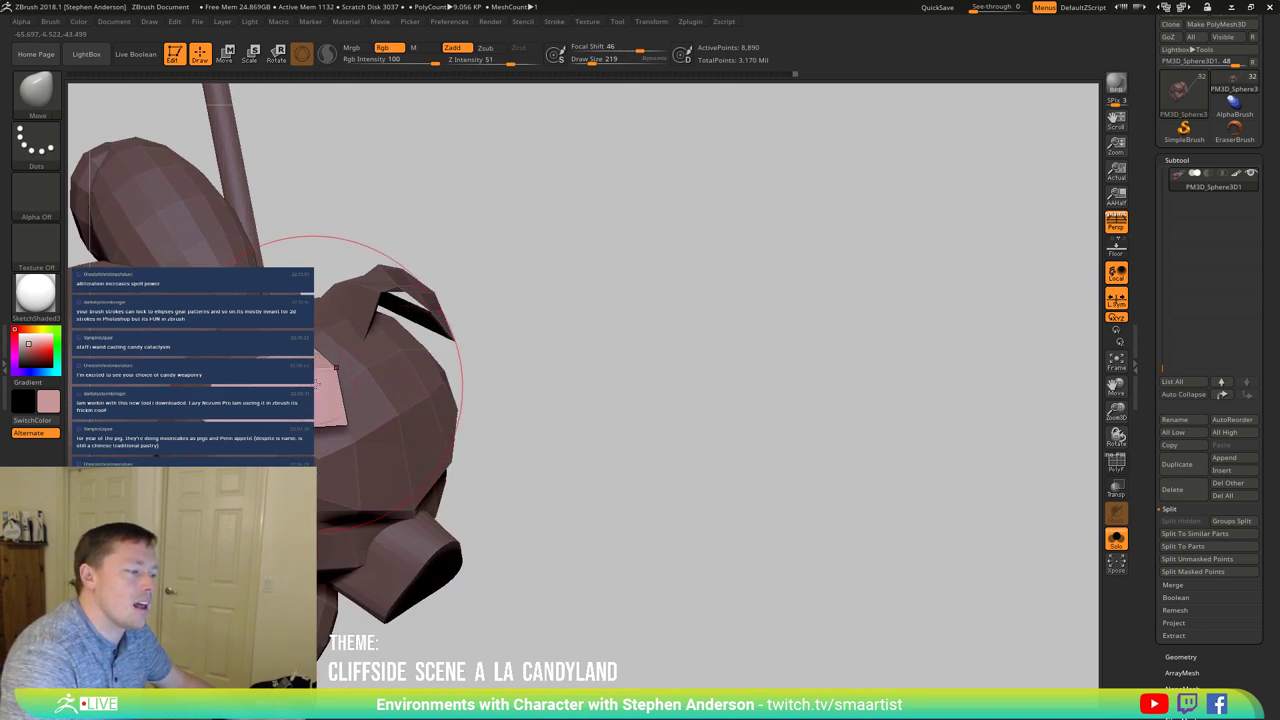
pyautogui.moveTo(317, 384); pyautogui.dragTo(330, 368)
pyautogui.press('s')
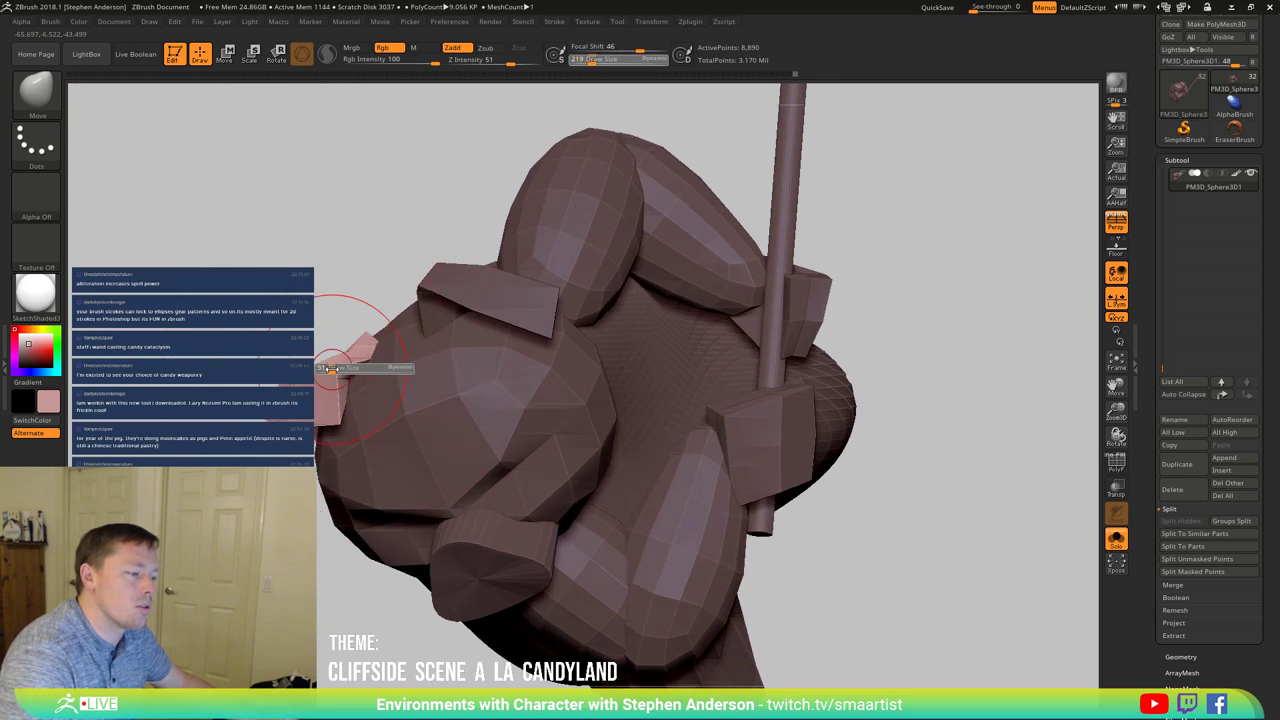
pyautogui.click(331, 369)
pyautogui.moveTo(329, 321)
pyautogui.mouseDown()
pyautogui.moveTo(348, 335)
pyautogui.moveTo(376, 262)
pyautogui.moveTo(394, 268)
pyautogui.mouseUp()
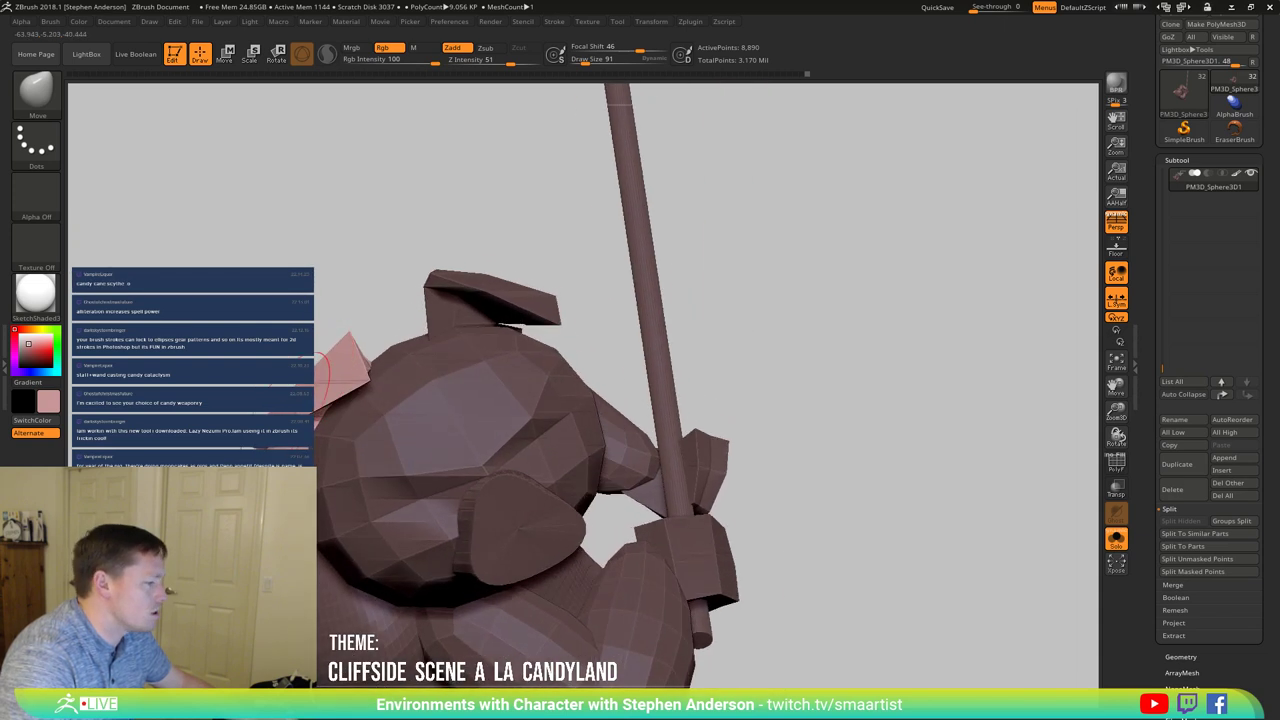
pyautogui.moveTo(322, 444); pyautogui.dragTo(326, 421)
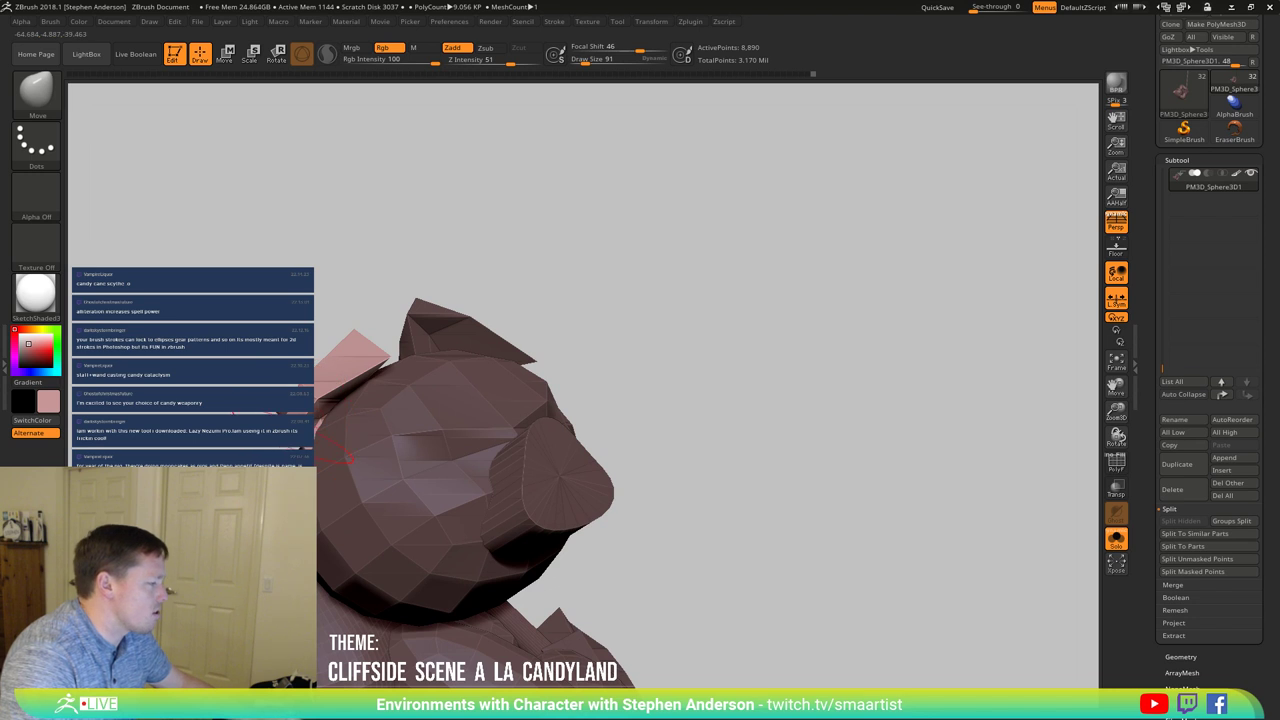
pyautogui.moveTo(290, 408)
pyautogui.mouseDown()
pyautogui.moveTo(262, 402)
pyautogui.moveTo(405, 385)
pyautogui.moveTo(347, 397)
pyautogui.moveTo(393, 352)
pyautogui.moveTo(458, 339)
pyautogui.mouseUp()
# Step: Display the polygroup wireframe and refine the second ear's corners with the Move brush at draw size 44
pyautogui.hotkey('shift', 'f')
pyautogui.moveTo(458, 339)
pyautogui.mouseDown(button='right')
pyautogui.moveTo(473, 340)
pyautogui.moveTo(458, 404)
pyautogui.mouseUp(button='right')
pyautogui.press('s')
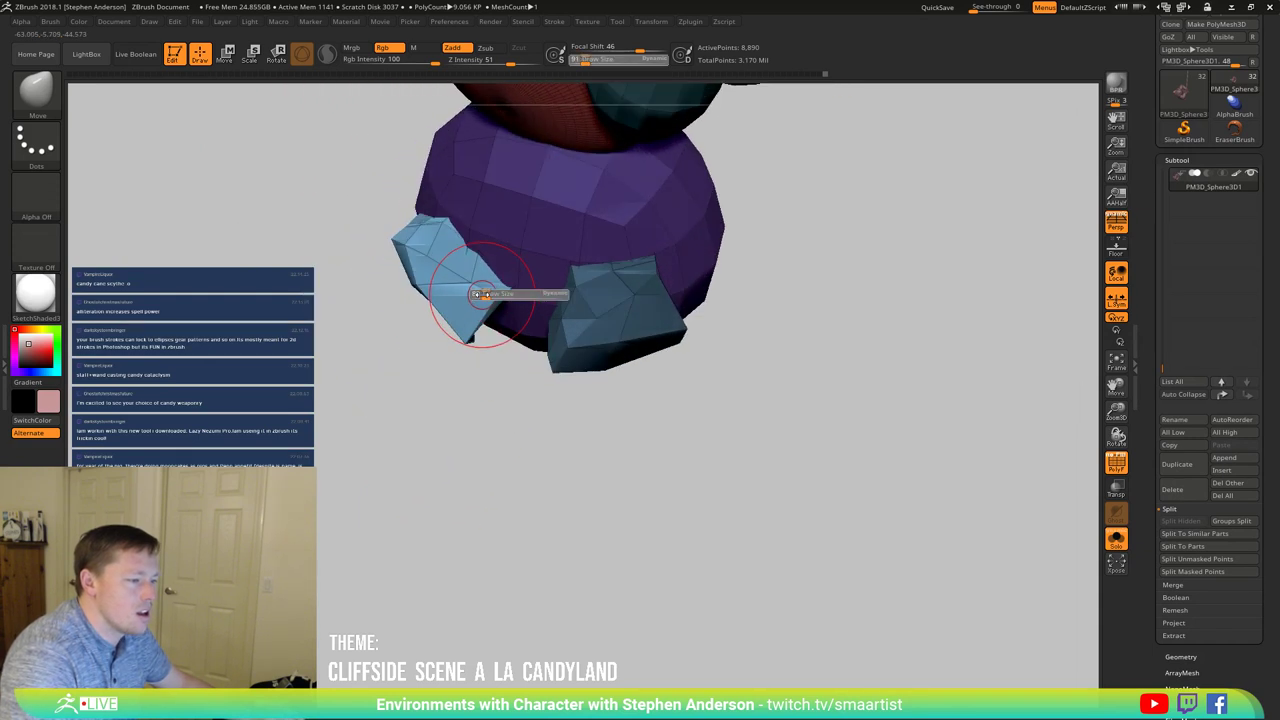
pyautogui.moveTo(408, 291); pyautogui.dragTo(390, 291)
pyautogui.moveTo(503, 297)
pyautogui.mouseDown(button='right')
pyautogui.moveTo(491, 277)
pyautogui.moveTo(437, 282)
pyautogui.moveTo(456, 278)
pyautogui.mouseUp(button='right')
pyautogui.moveTo(440, 268); pyautogui.dragTo(490, 308)
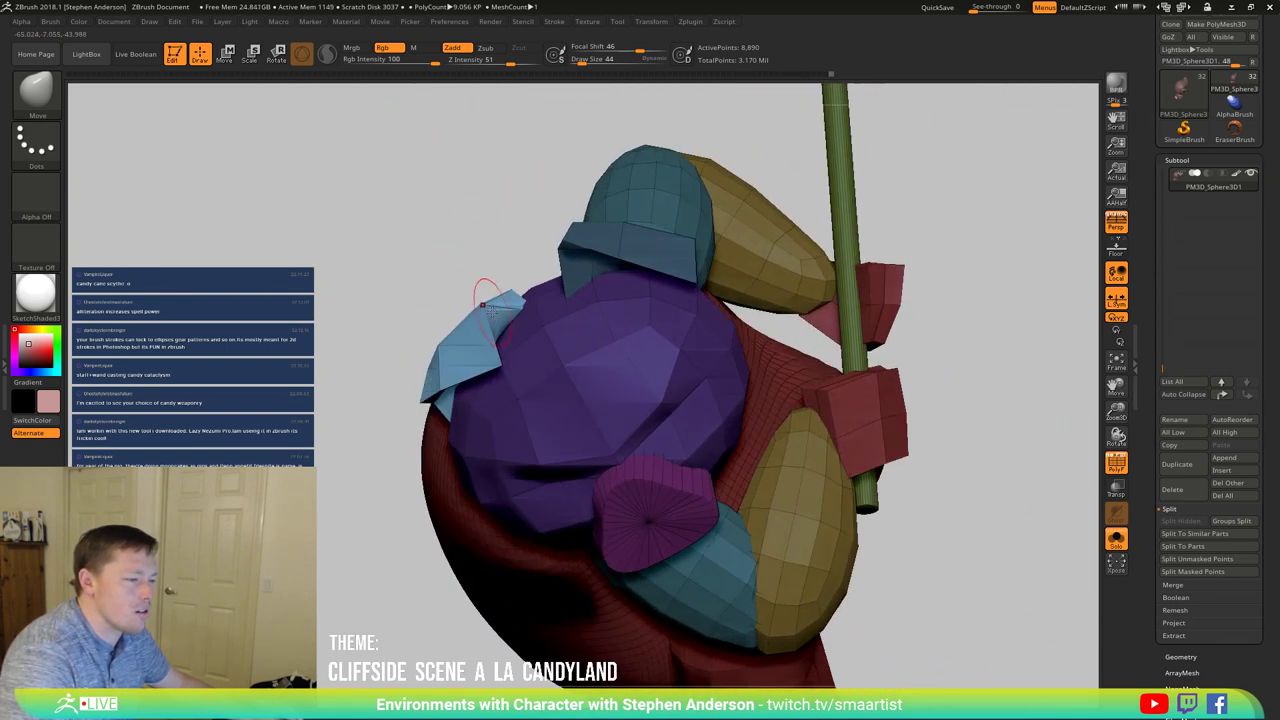
pyautogui.moveTo(528, 299)
pyautogui.mouseDown(button='right')
pyautogui.moveTo(514, 271)
pyautogui.moveTo(492, 295)
pyautogui.moveTo(468, 270)
pyautogui.mouseUp(button='right')
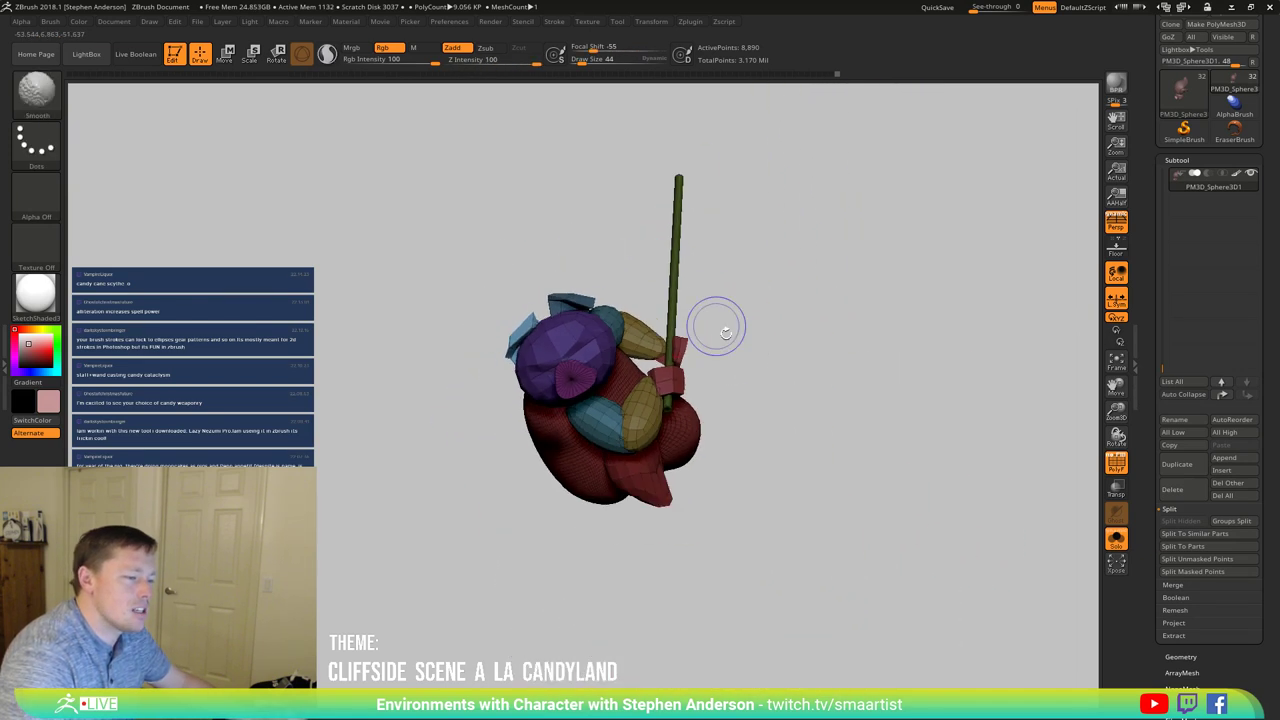
# Step: Combine the character's parts into a single polygroup without the wireframe display and bring back the rest of the scene
pyautogui.hotkey('shift', 'f')
pyautogui.moveTo(723, 369)
pyautogui.mouseDown(button='right')
pyautogui.moveTo(668, 341)
pyautogui.moveTo(676, 412)
pyautogui.moveTo(703, 358)
pyautogui.mouseUp(button='right')
pyautogui.hotkey('ctrl', 'w')
pyautogui.moveTo(703, 357); pyautogui.dragTo(797, 380)
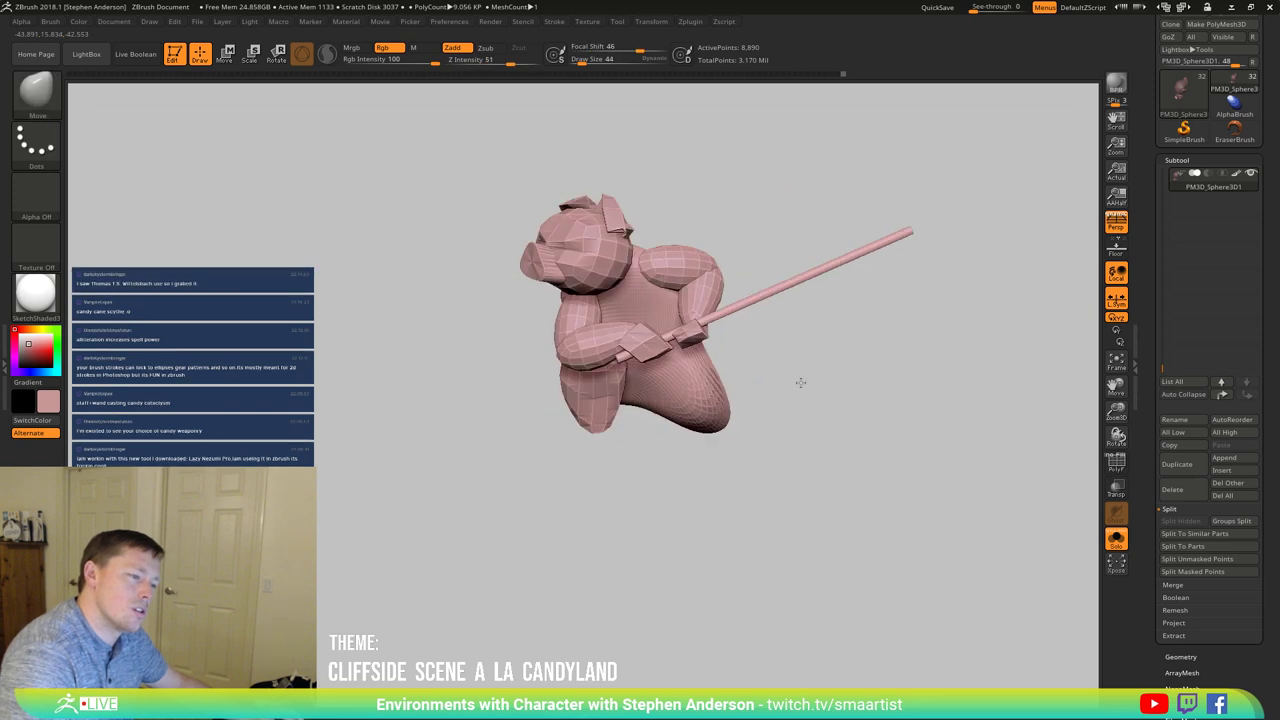
pyautogui.click(1116, 539)
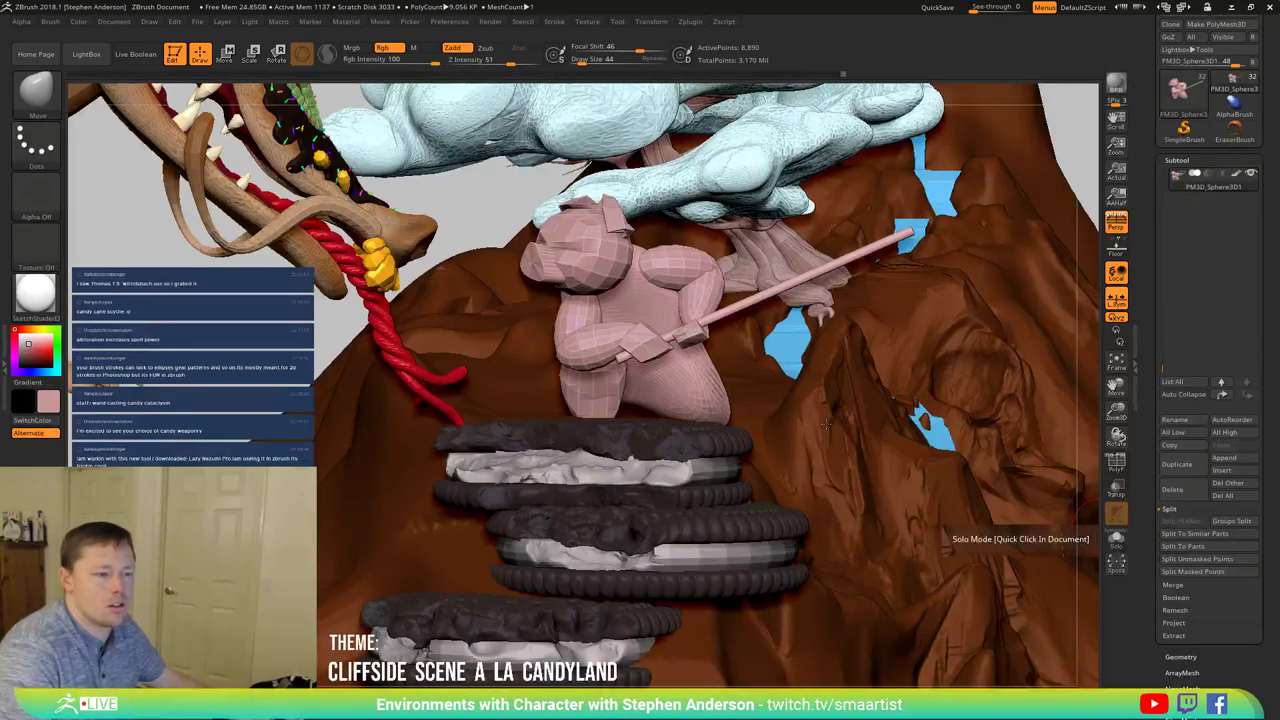
pyautogui.keyDown('ctrl'); pyautogui.moveTo(812, 440); pyautogui.dragTo(717, 392, button='right'); pyautogui.keyUp('ctrl')
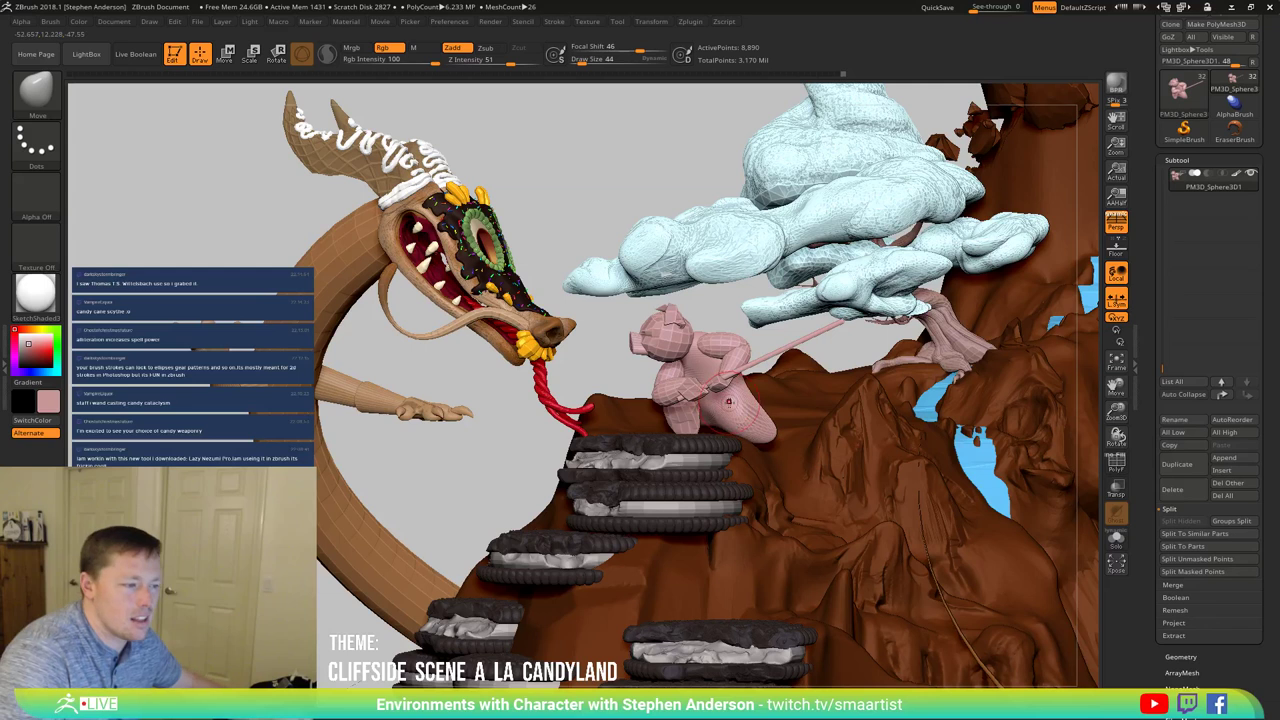
# Step: Lower the pig character with the gizmo and tilt it to stand on the ledge behind the top cookie stack
pyautogui.press('r')
pyautogui.moveTo(712, 284); pyautogui.dragTo(760, 346)
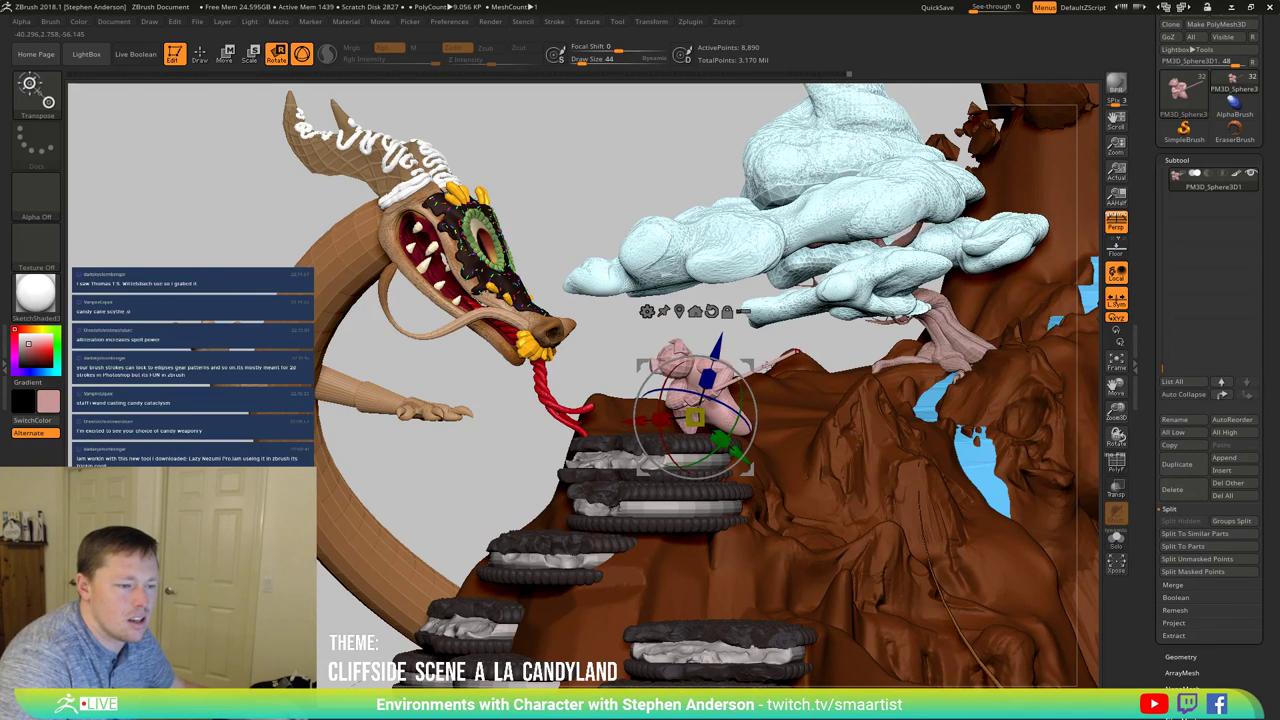
pyautogui.moveTo(766, 370); pyautogui.dragTo(770, 371)
pyautogui.moveTo(868, 400); pyautogui.dragTo(705, 513, button='right')
pyautogui.moveTo(1050, 392); pyautogui.dragTo(1070, 394)
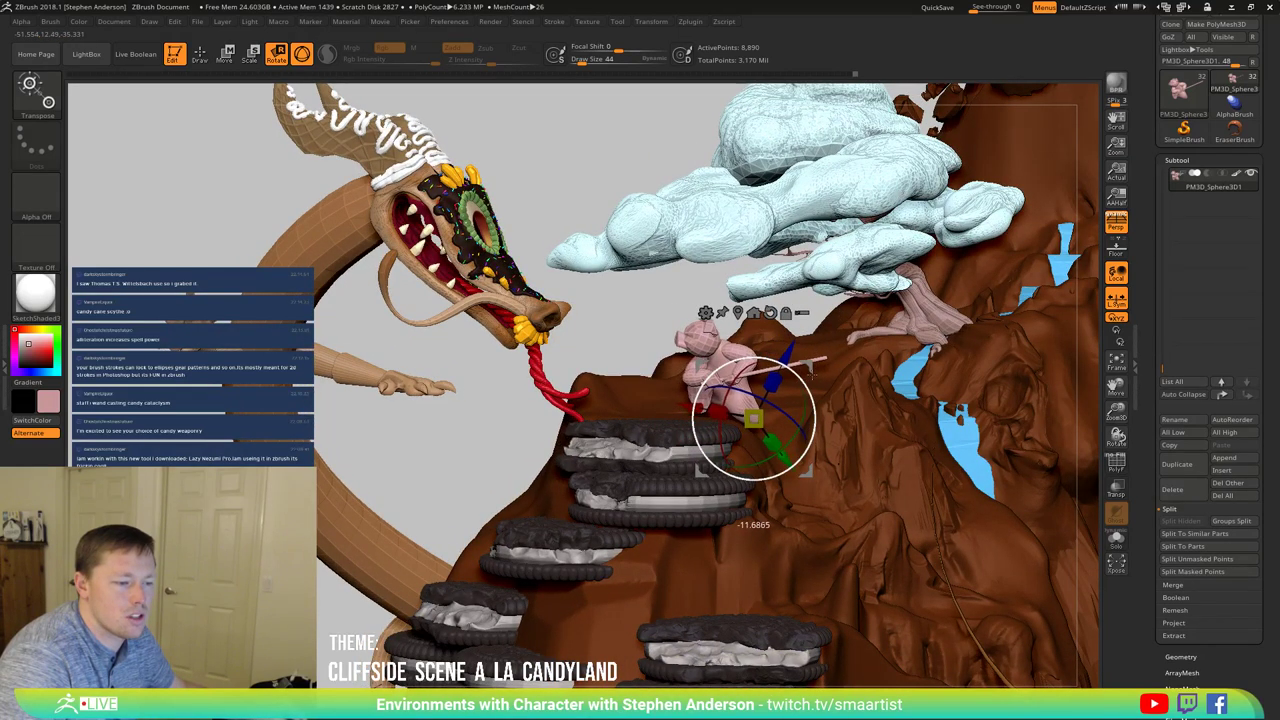
pyautogui.moveTo(782, 405); pyautogui.dragTo(841, 436)
pyautogui.press('q')
# Step: Select the Mountain_77 subtool and isolate it with its polygroup wireframe displayed
pyautogui.moveTo(838, 438)
pyautogui.keyDown('ctrl'); pyautogui.mouseDown(button='right')
pyautogui.moveTo(922, 408)
pyautogui.moveTo(708, 418)
pyautogui.mouseUp(button='right'); pyautogui.keyUp('ctrl')
pyautogui.moveTo(706, 420); pyautogui.dragTo(757, 420)
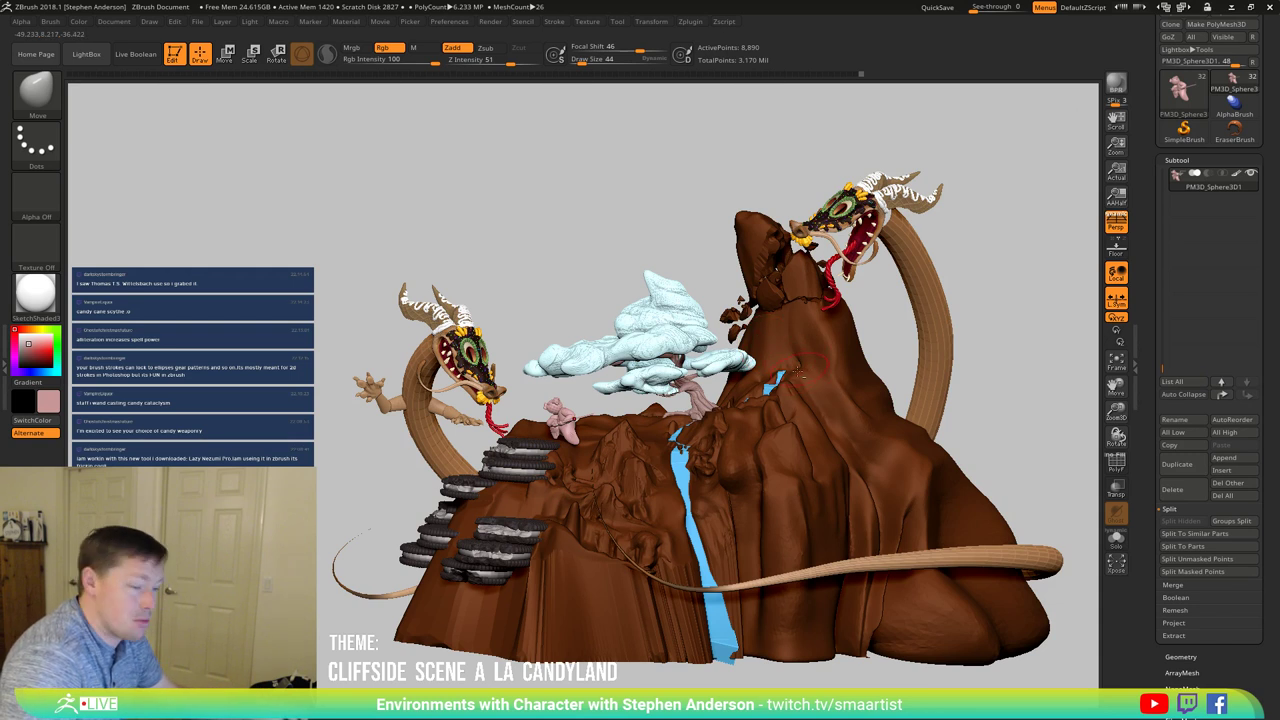
pyautogui.keyDown('alt'); pyautogui.moveTo(798, 372); pyautogui.dragTo(758, 426, button='right'); pyautogui.keyUp('alt')
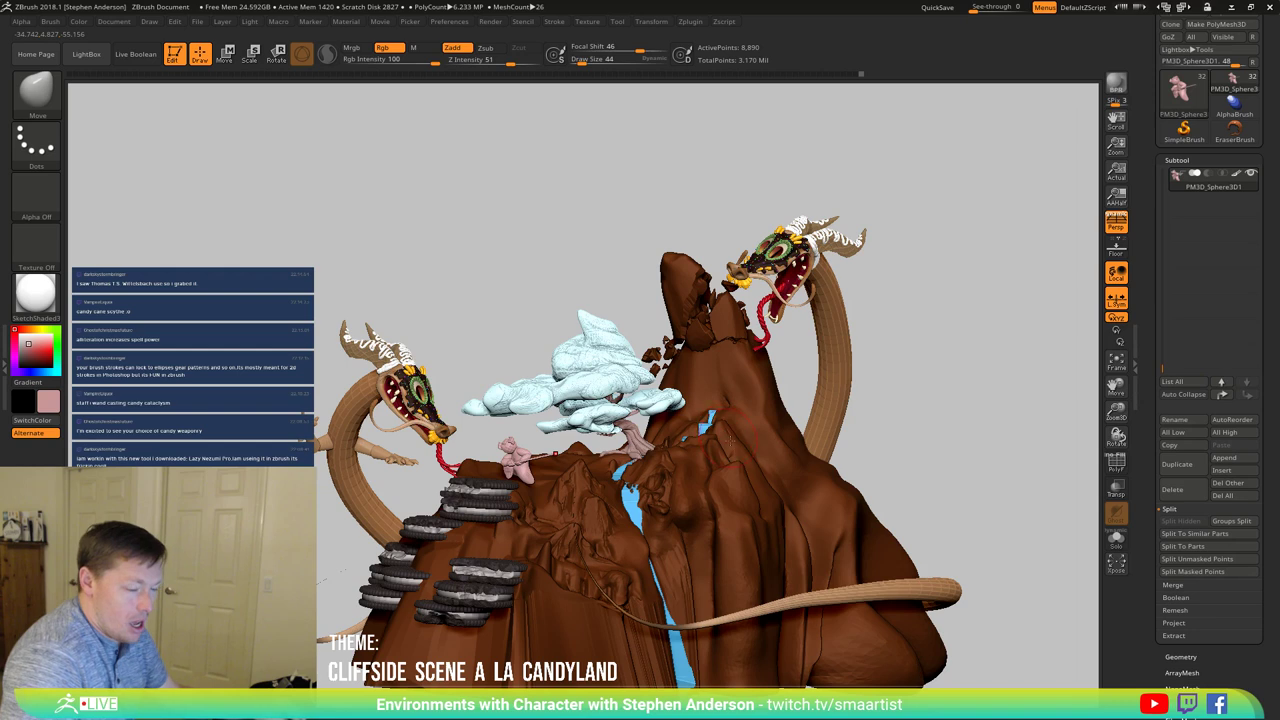
pyautogui.keyDown('alt'); pyautogui.click(735, 479); pyautogui.keyUp('alt')
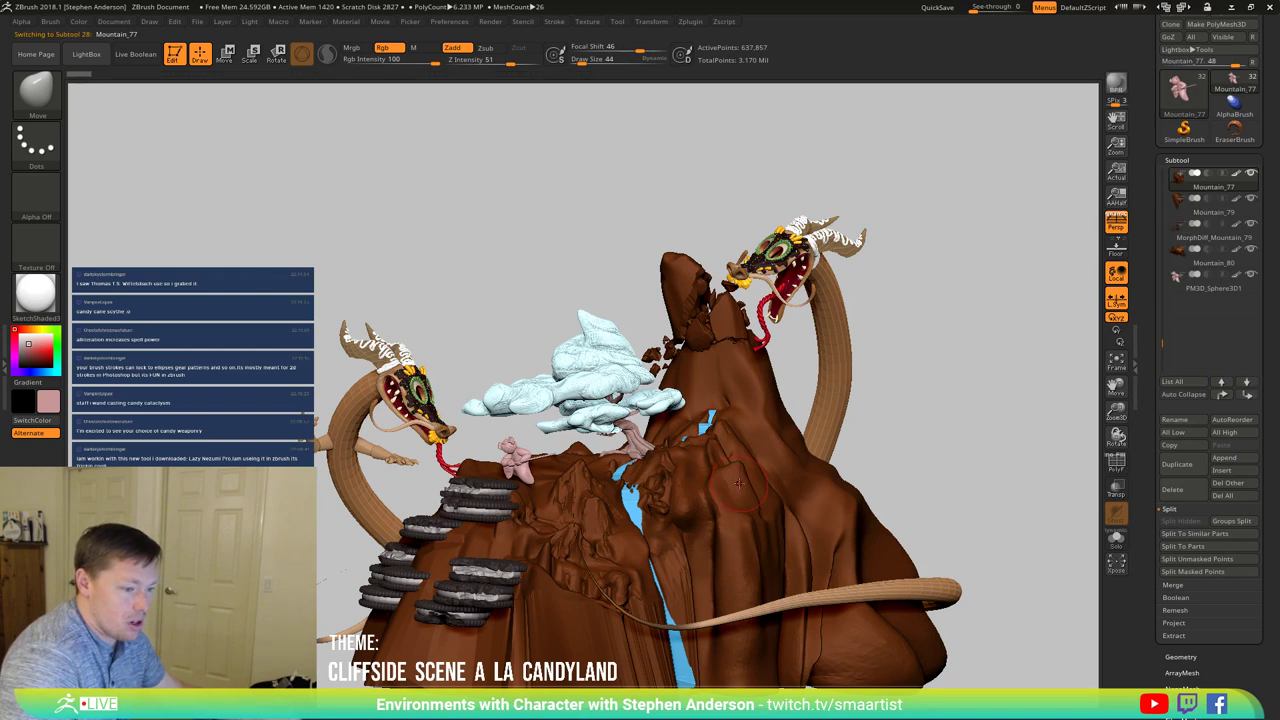
pyautogui.moveTo(716, 470); pyautogui.dragTo(723, 561, button='right')
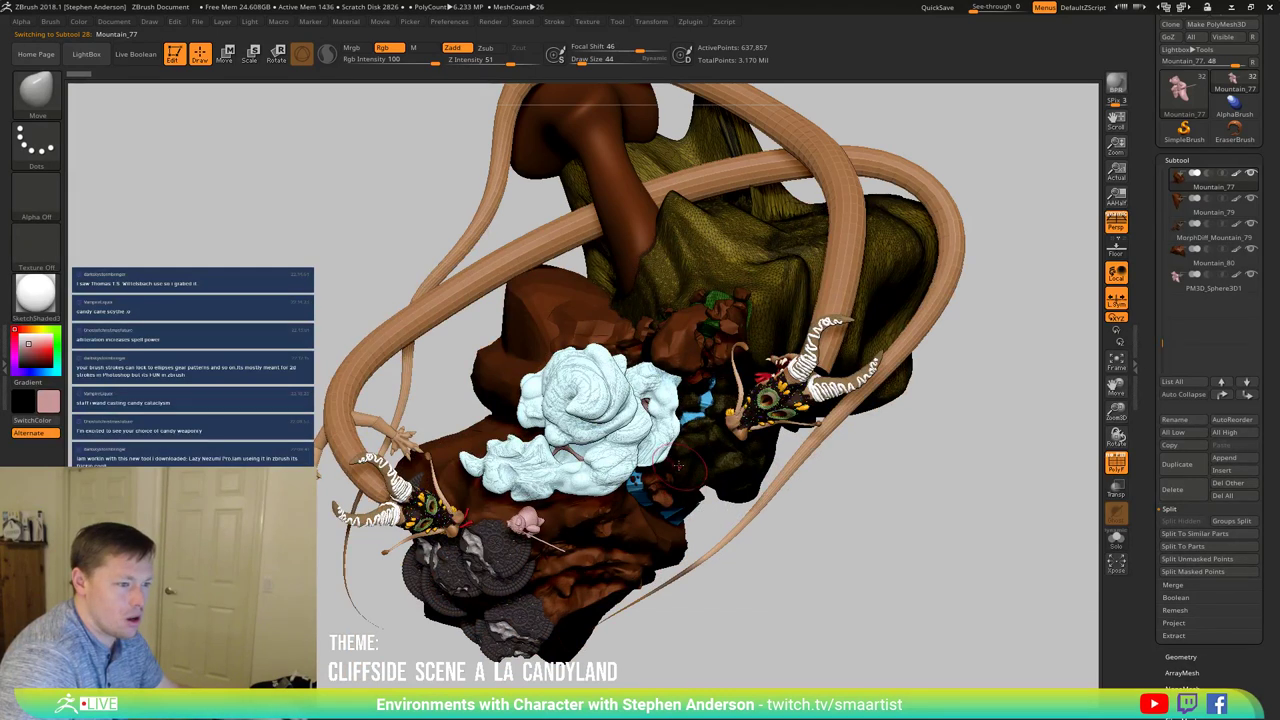
pyautogui.moveTo(971, 380)
pyautogui.mouseDown(button='right')
pyautogui.moveTo(934, 380)
pyautogui.moveTo(934, 457)
pyautogui.mouseUp(button='right')
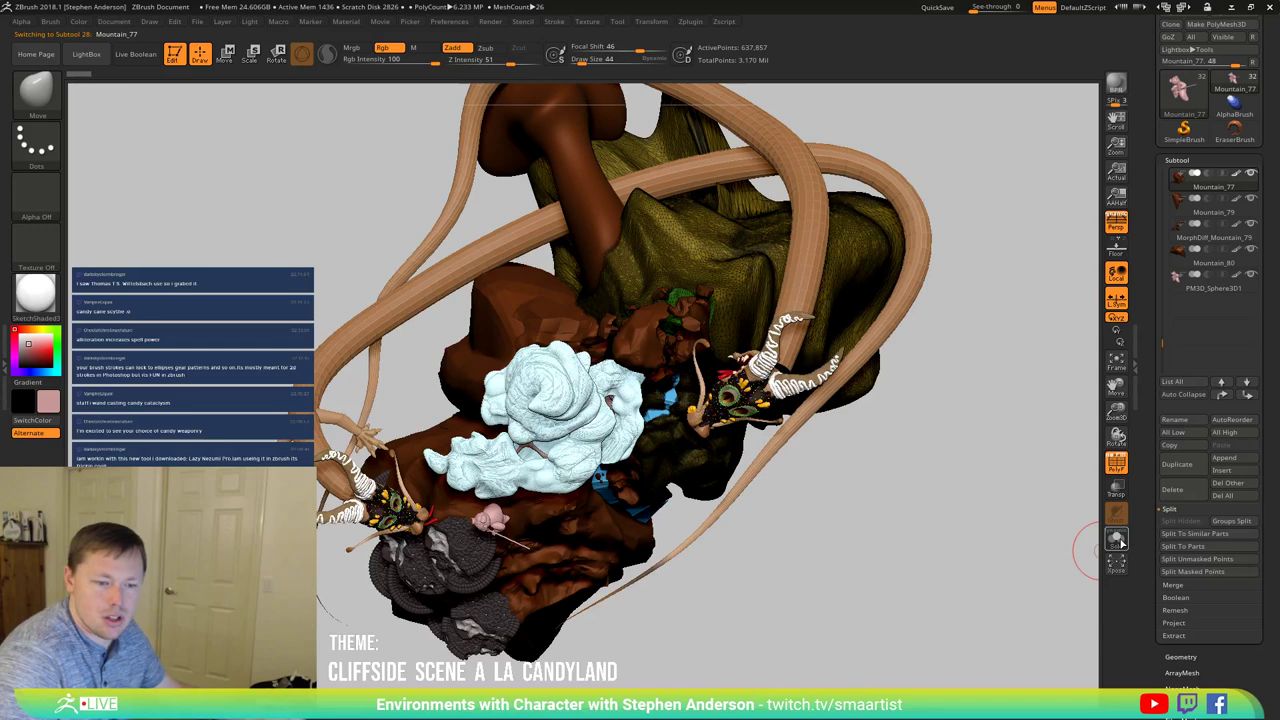
pyautogui.click(1116, 540)
# Step: Hide the green polygroup in the middle of the mountain and turn off the polygroup wireframe
pyautogui.moveTo(702, 390)
pyautogui.mouseDown(button='right')
pyautogui.moveTo(648, 398)
pyautogui.moveTo(700, 394)
pyautogui.mouseUp(button='right')
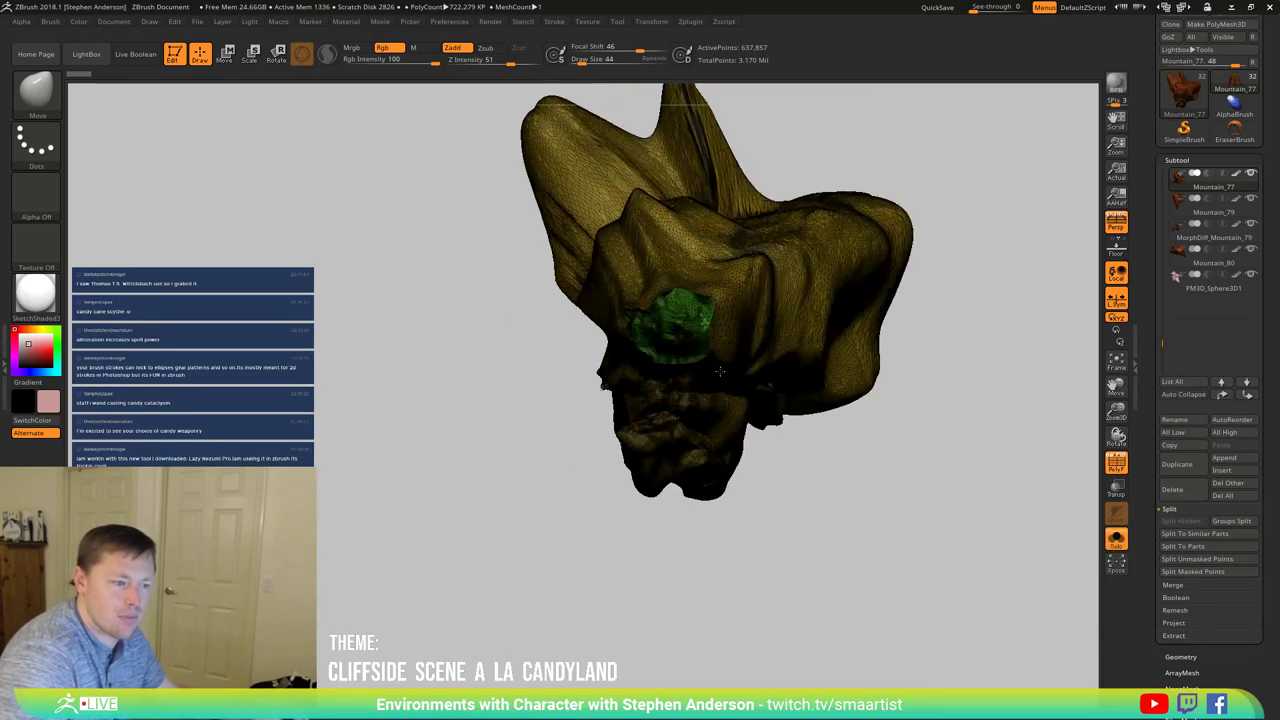
pyautogui.keyDown('ctrl'); pyautogui.keyDown('shift'); pyautogui.click(741, 346); pyautogui.keyUp('shift'); pyautogui.keyUp('ctrl')
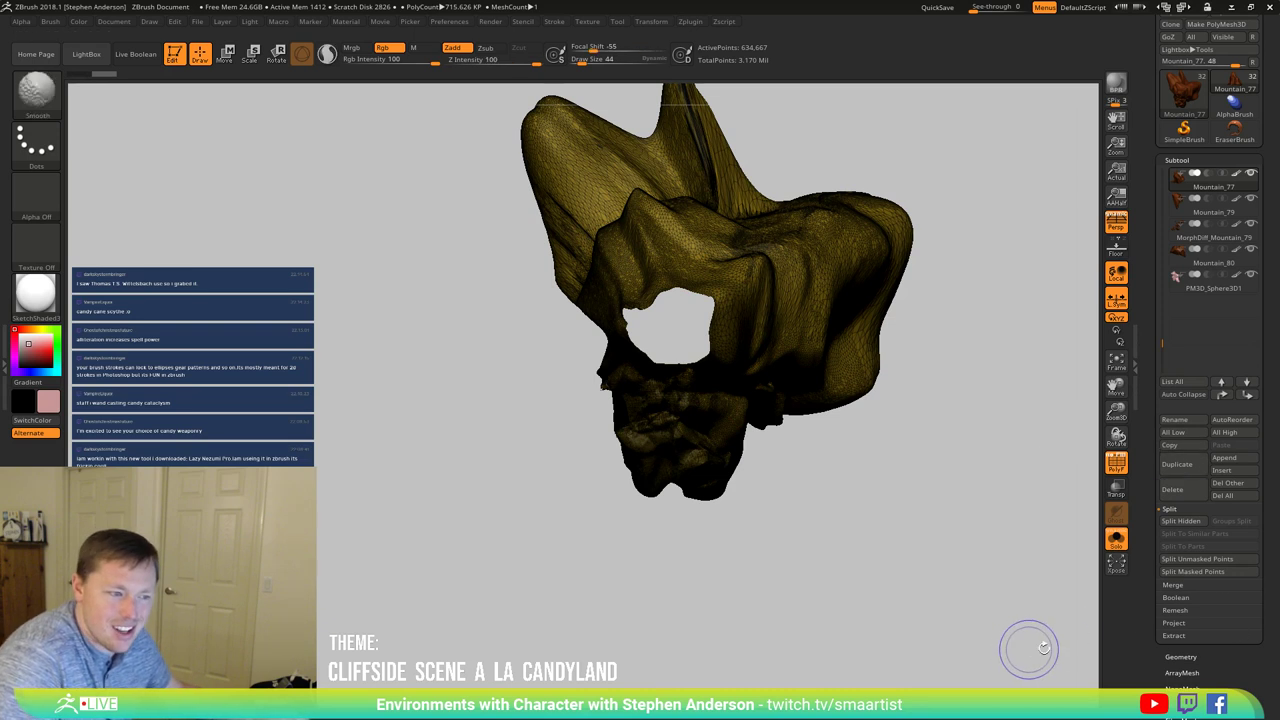
pyautogui.hotkey('shift', 'f')
# Step: Open the Masking settings with the Apply options for the mountain and show the full scene again
pyautogui.scroll(-3, 1221, 614)
pyautogui.scroll(-1, 1221, 614)
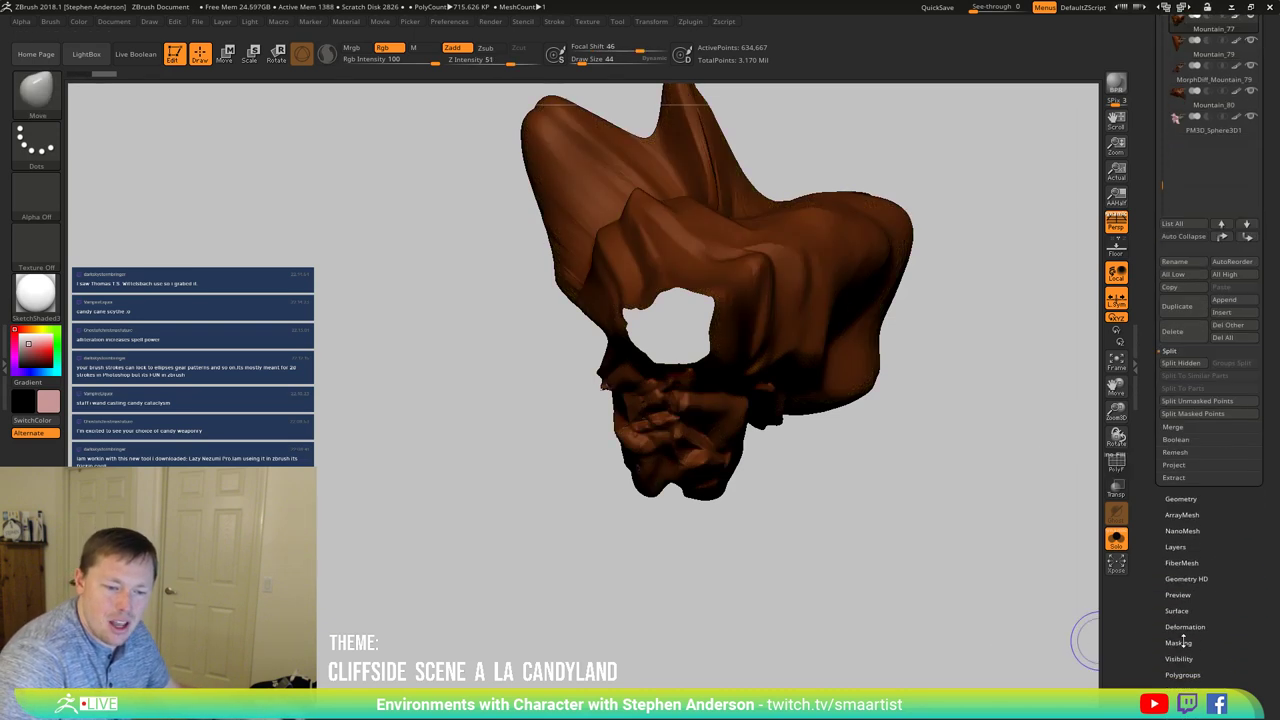
pyautogui.click(1182, 642)
pyautogui.scroll(2, 1266, 427)
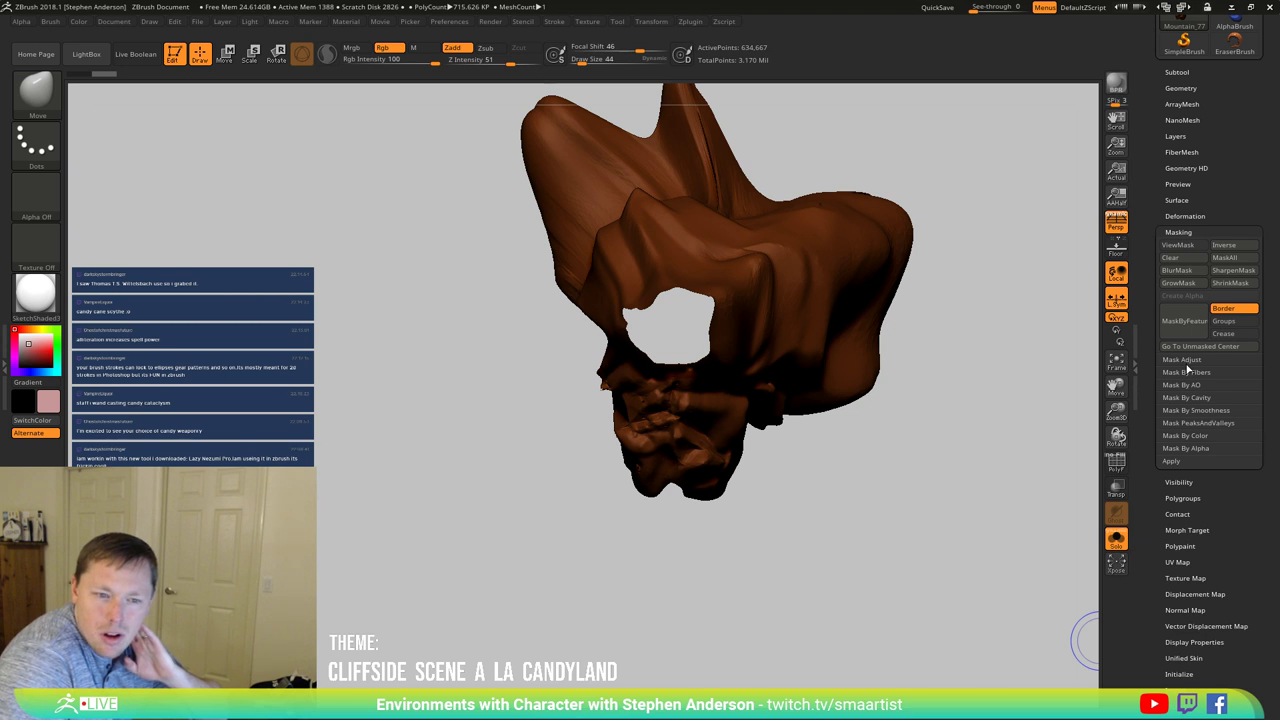
pyautogui.click(1190, 448)
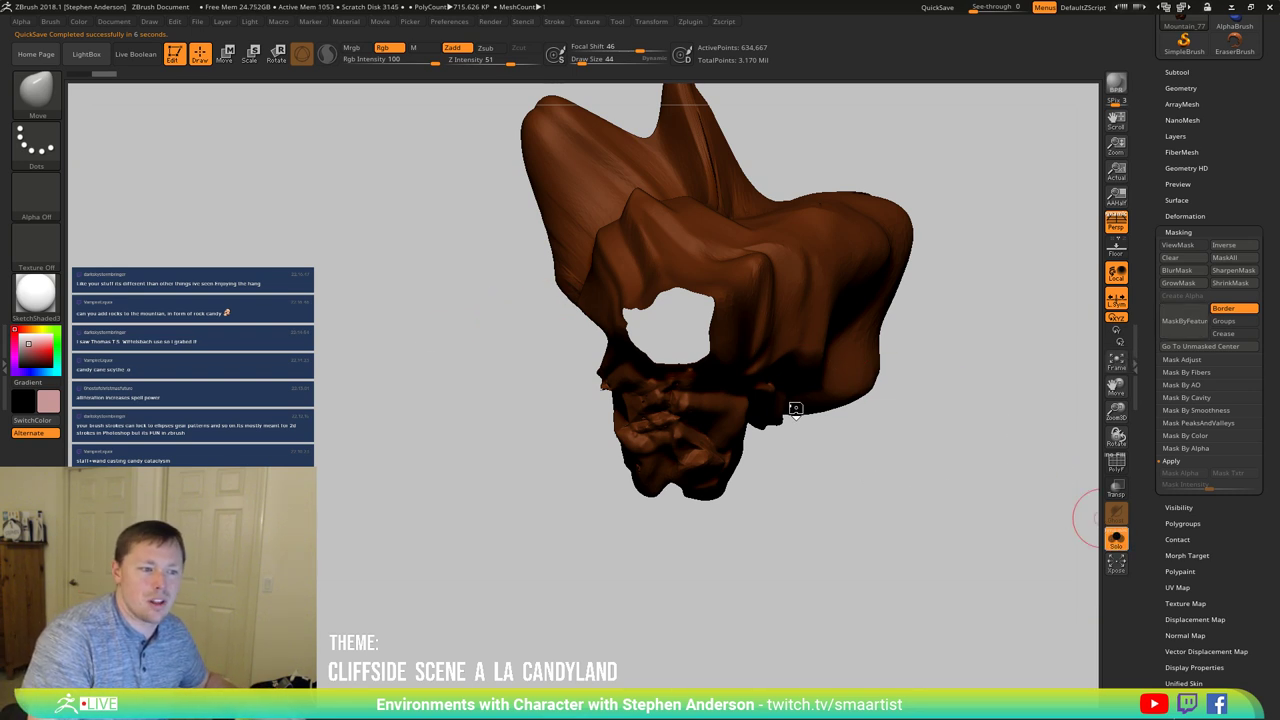
pyautogui.click(1115, 540)
pyautogui.moveTo(706, 293); pyautogui.dragTo(726, 317)
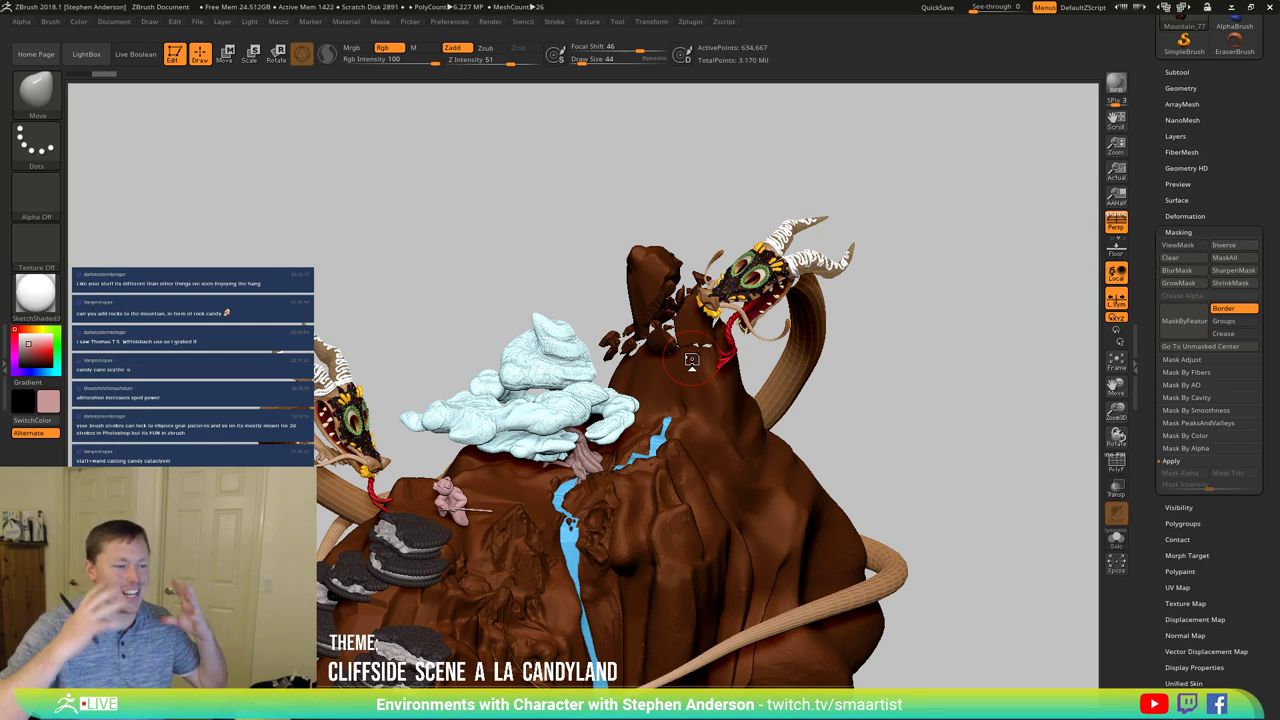
# Step: Select every subtool for the gizmo and try scaling the whole scene down uniformly, then undo the scaling
pyautogui.moveTo(842, 484); pyautogui.dragTo(840, 452)
pyautogui.moveTo(869, 482)
pyautogui.keyDown('ctrl'); pyautogui.mouseDown(button='right')
pyautogui.moveTo(860, 449)
pyautogui.moveTo(840, 442)
pyautogui.mouseUp(button='right'); pyautogui.keyUp('ctrl')
pyautogui.press('w')
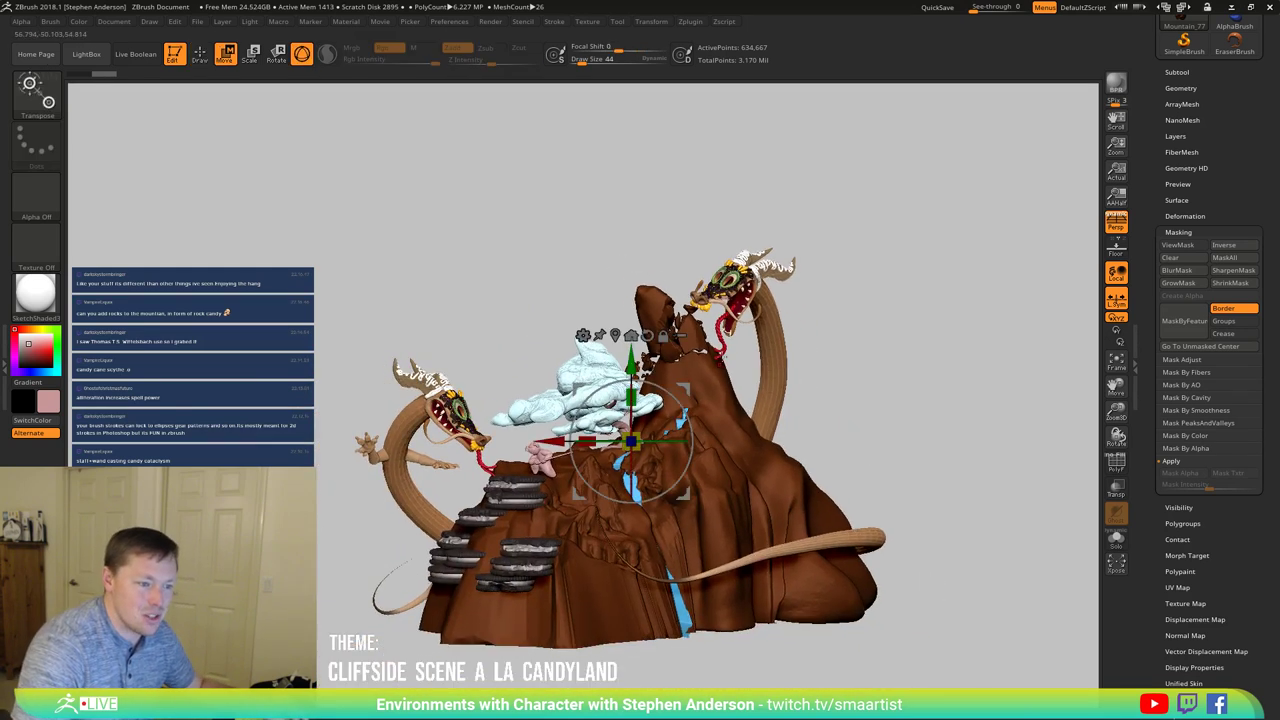
pyautogui.click(681, 336)
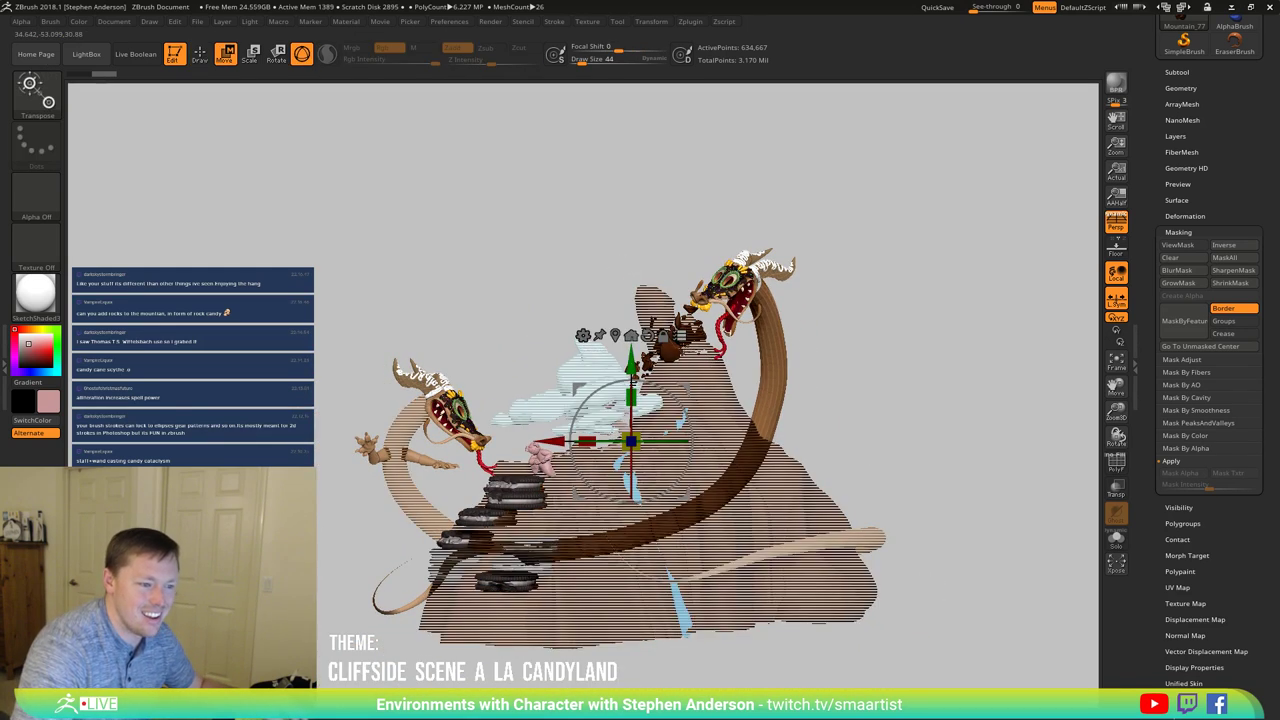
pyautogui.keyDown('ctrl'); pyautogui.keyDown('shift'); pyautogui.moveTo(906, 337); pyautogui.dragTo(942, 397); pyautogui.keyUp('shift'); pyautogui.keyUp('ctrl')
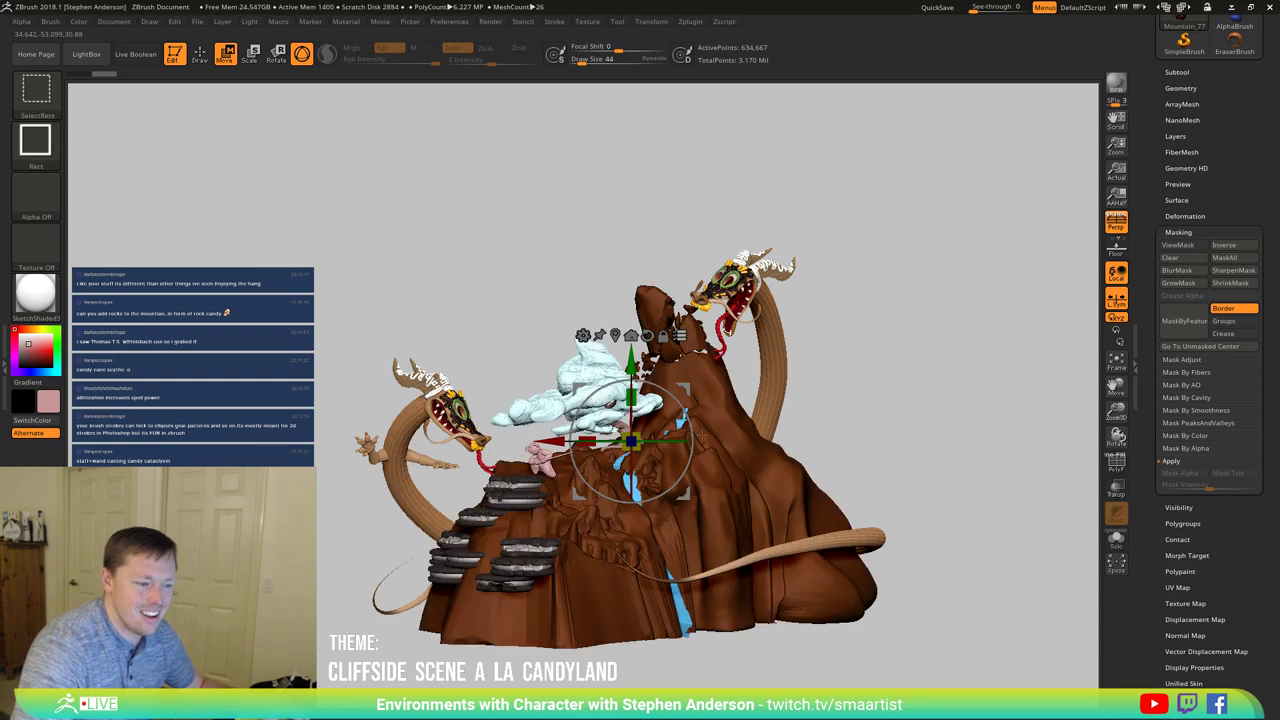
pyautogui.moveTo(631, 441); pyautogui.dragTo(600, 431)
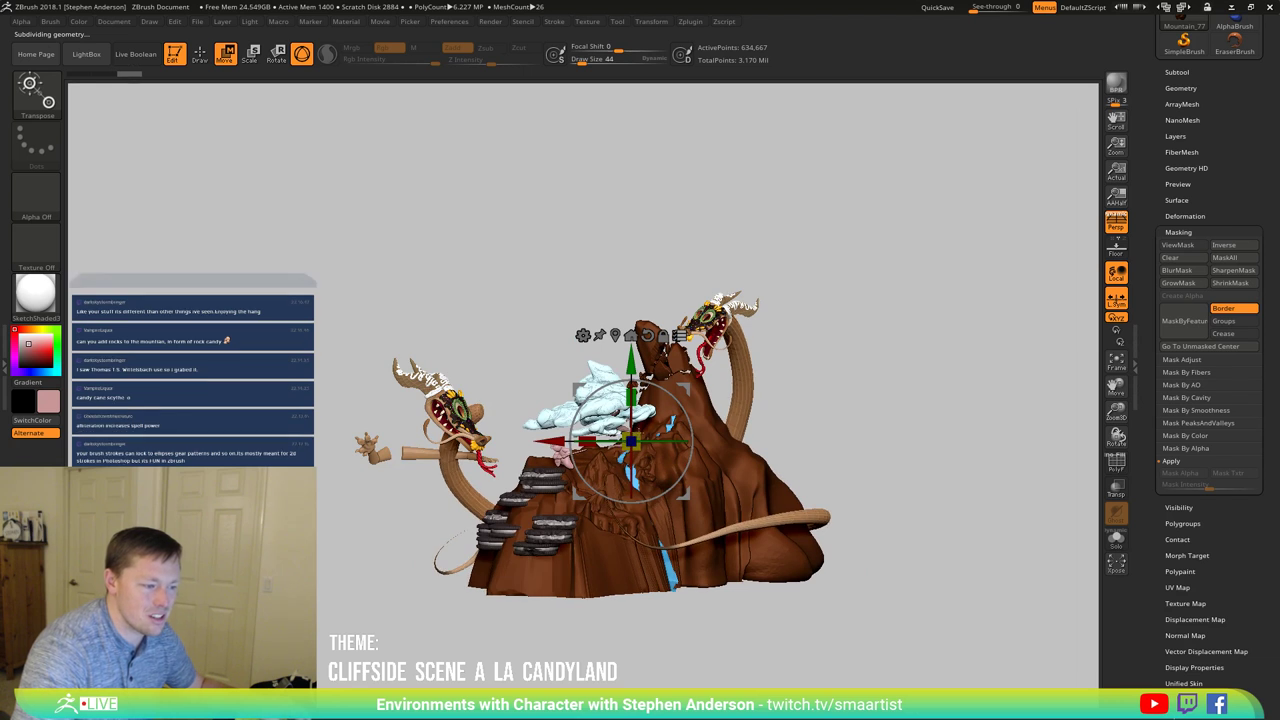
pyautogui.hotkey('ctrl', 'z')
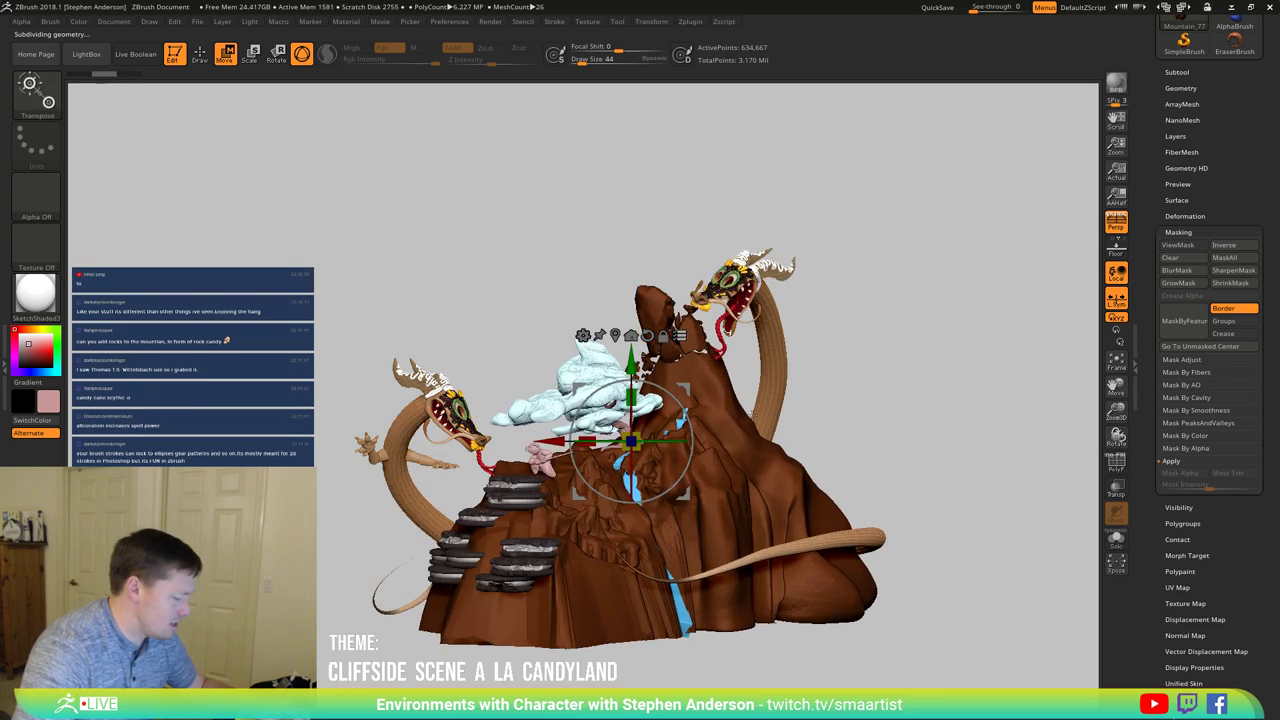
# Step: Select the Merged_DragonHead1_1 subtool and reposition the gizmo over the front of the chocolate mountain
pyautogui.press('n')
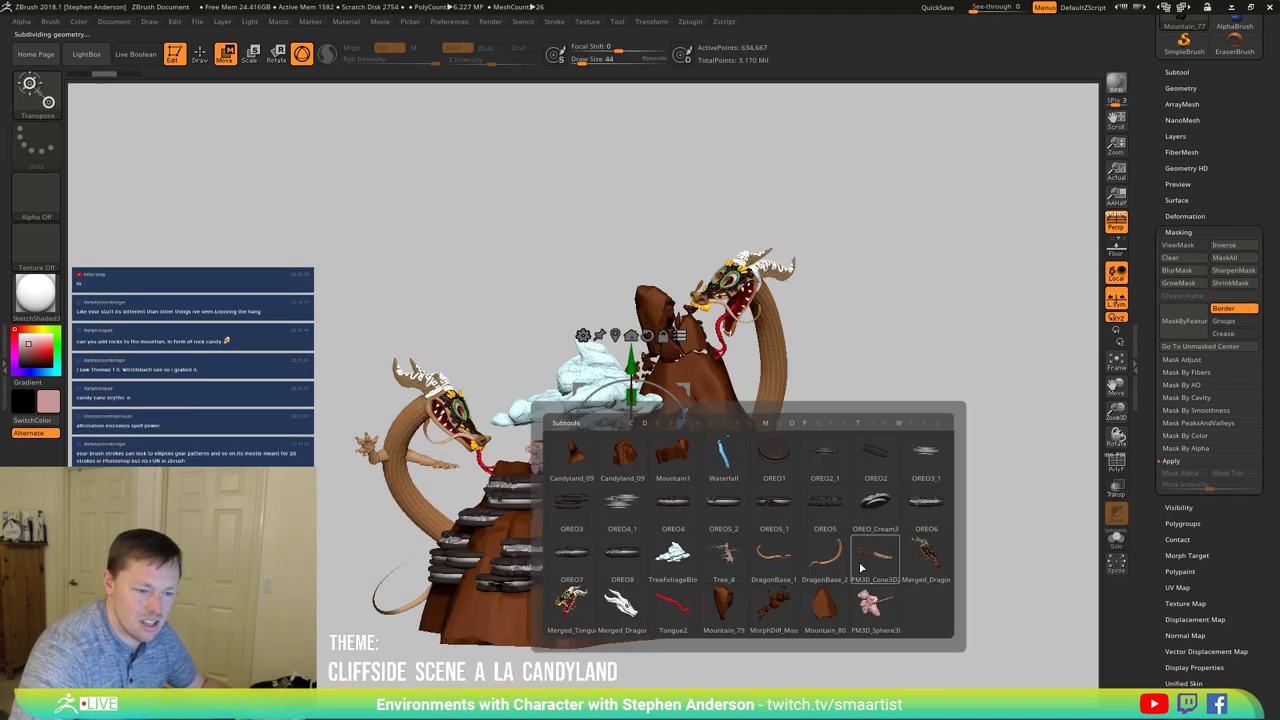
pyautogui.click(868, 566)
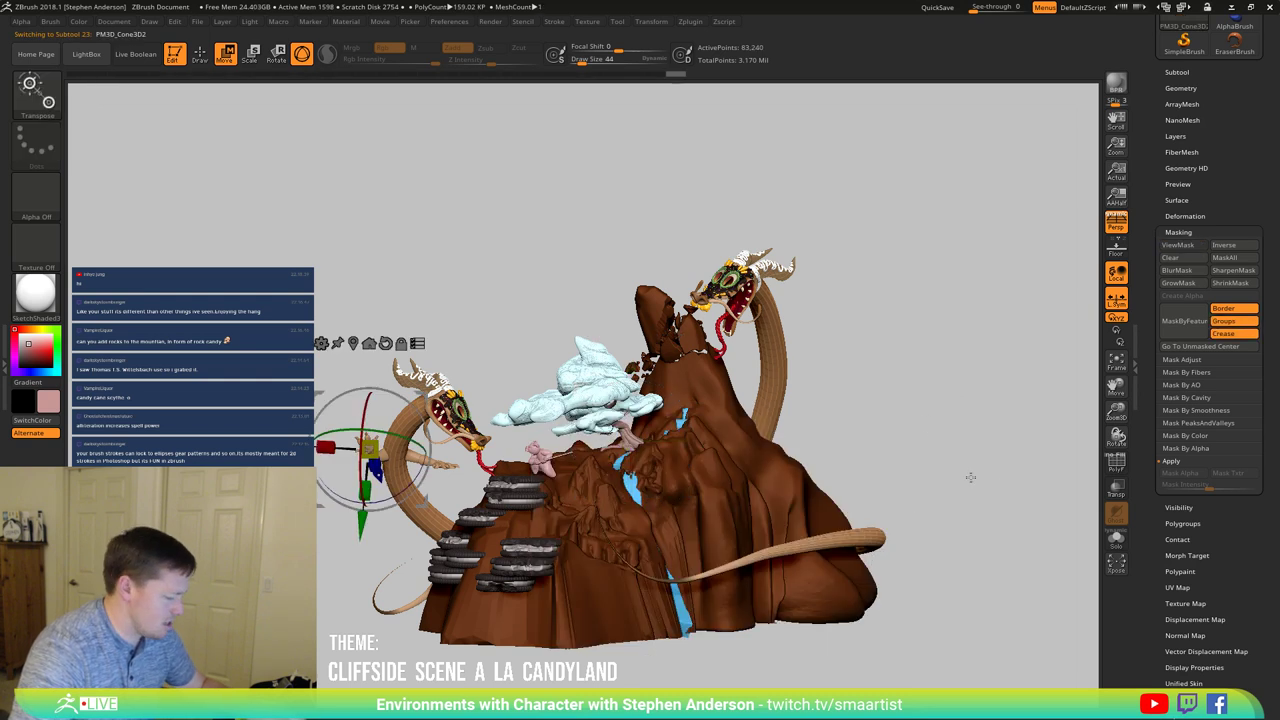
pyautogui.press('n')
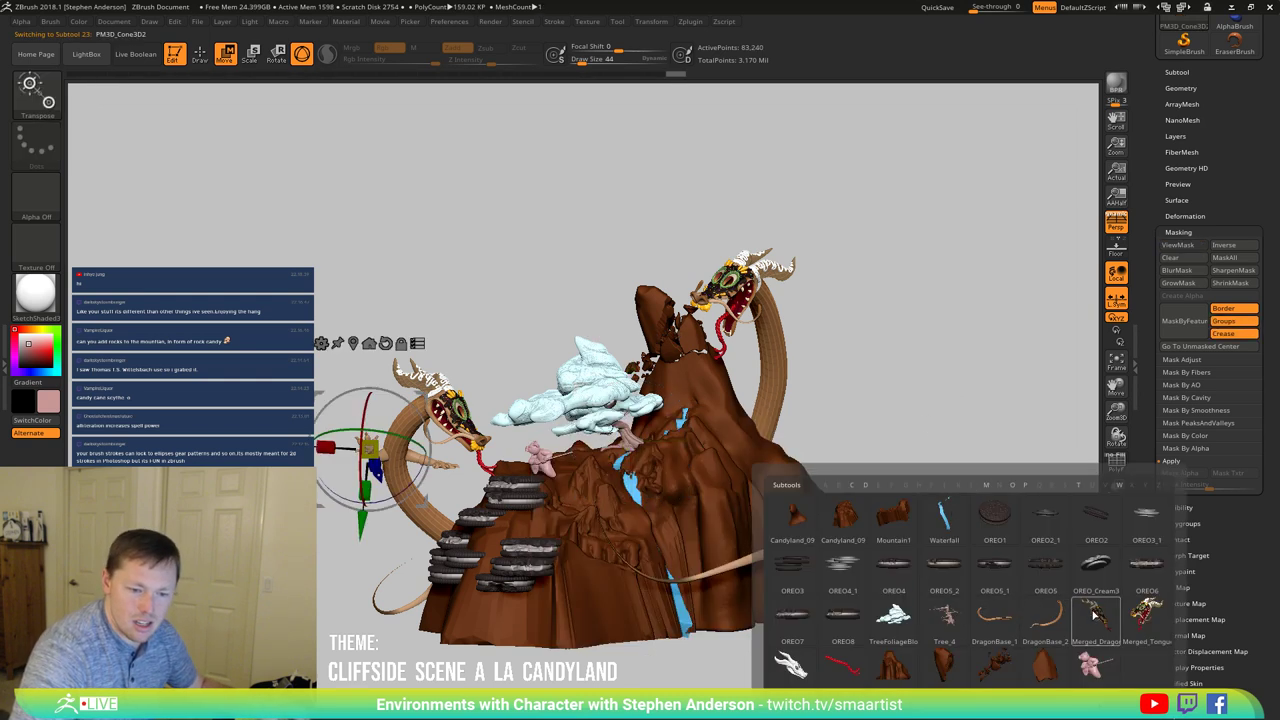
pyautogui.click(1094, 616)
pyautogui.hotkey('ctrl', 'h')
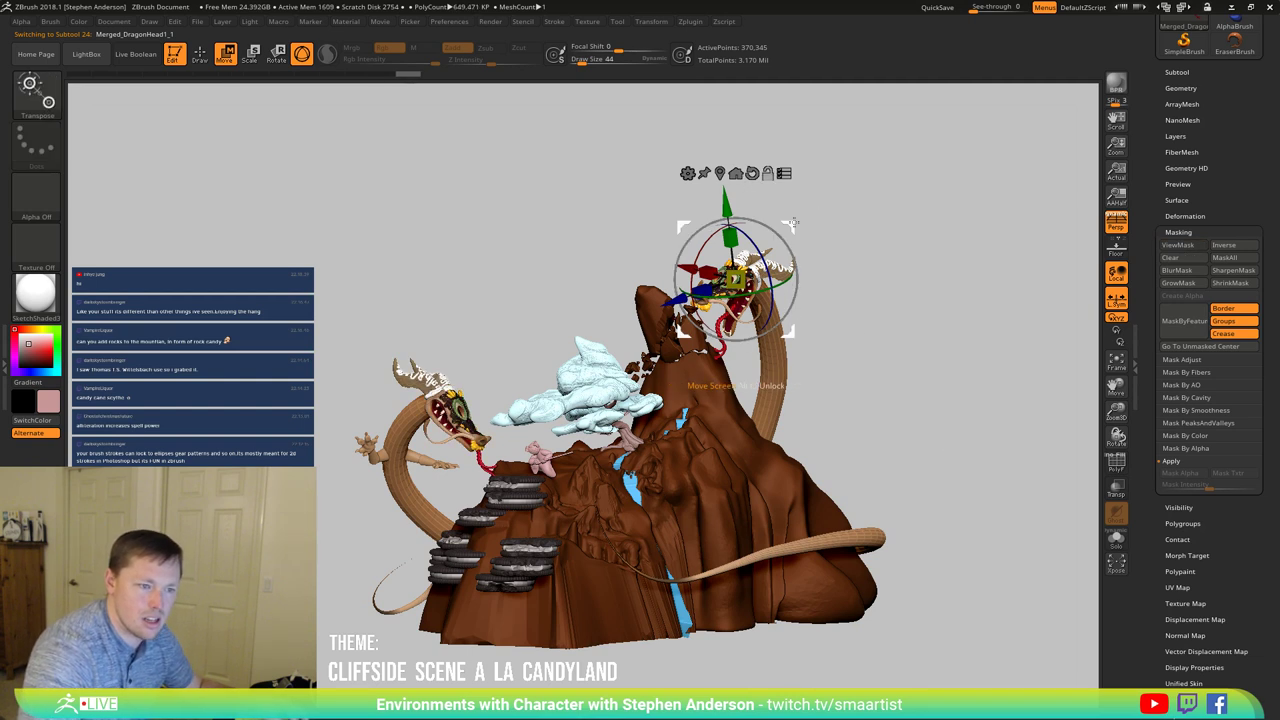
pyautogui.keyDown('alt'); pyautogui.moveTo(790, 227); pyautogui.dragTo(674, 464); pyautogui.keyUp('alt')
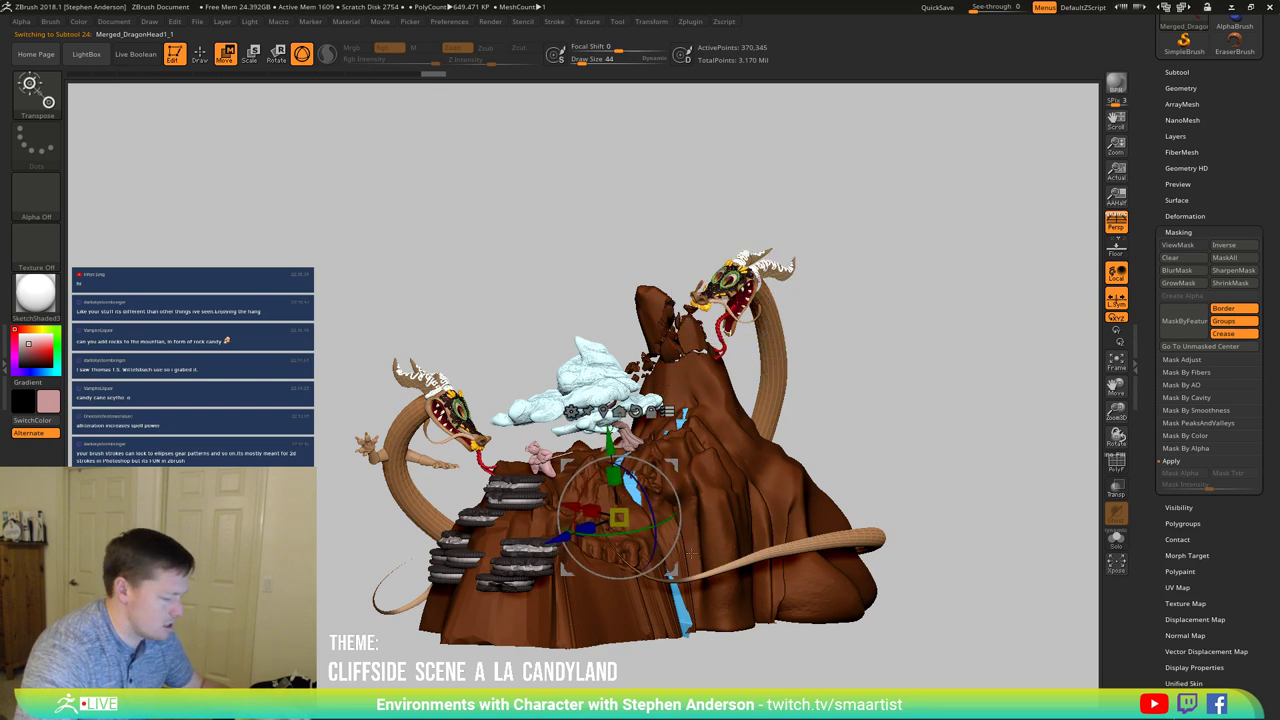
# Step: Select the Candyland_09 mountain front, place the gizmo near its base, and scale the whole scene down uniformly
pyautogui.press('n')
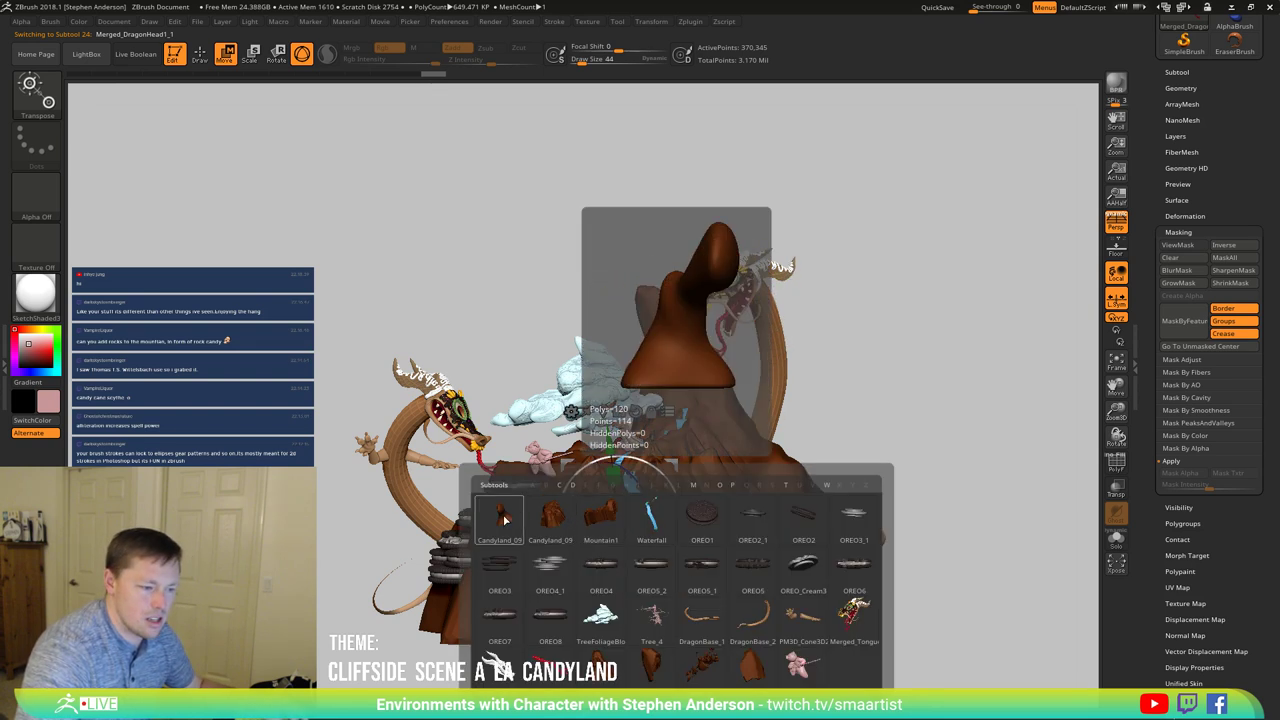
pyautogui.click(552, 515)
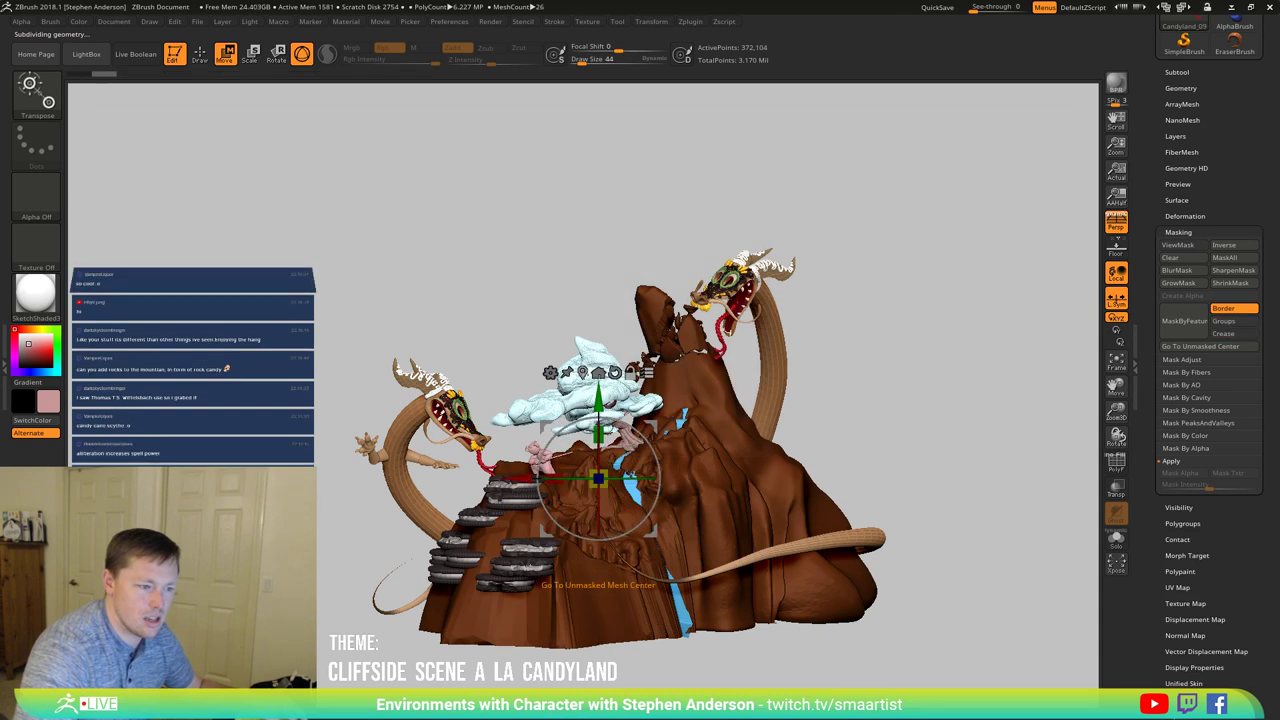
pyautogui.keyDown('alt'); pyautogui.click(556, 586); pyautogui.keyUp('alt')
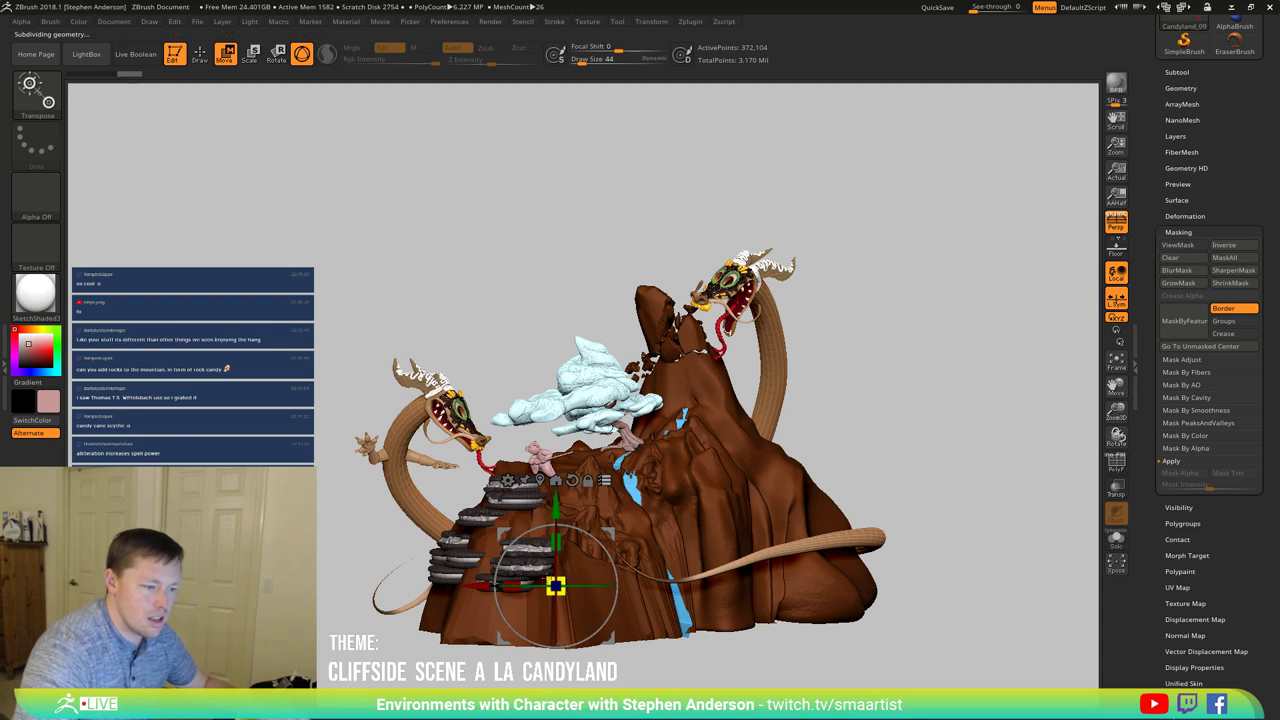
pyautogui.keyDown('ctrl'); pyautogui.moveTo(546, 580); pyautogui.dragTo(540, 579, button='right'); pyautogui.keyUp('ctrl')
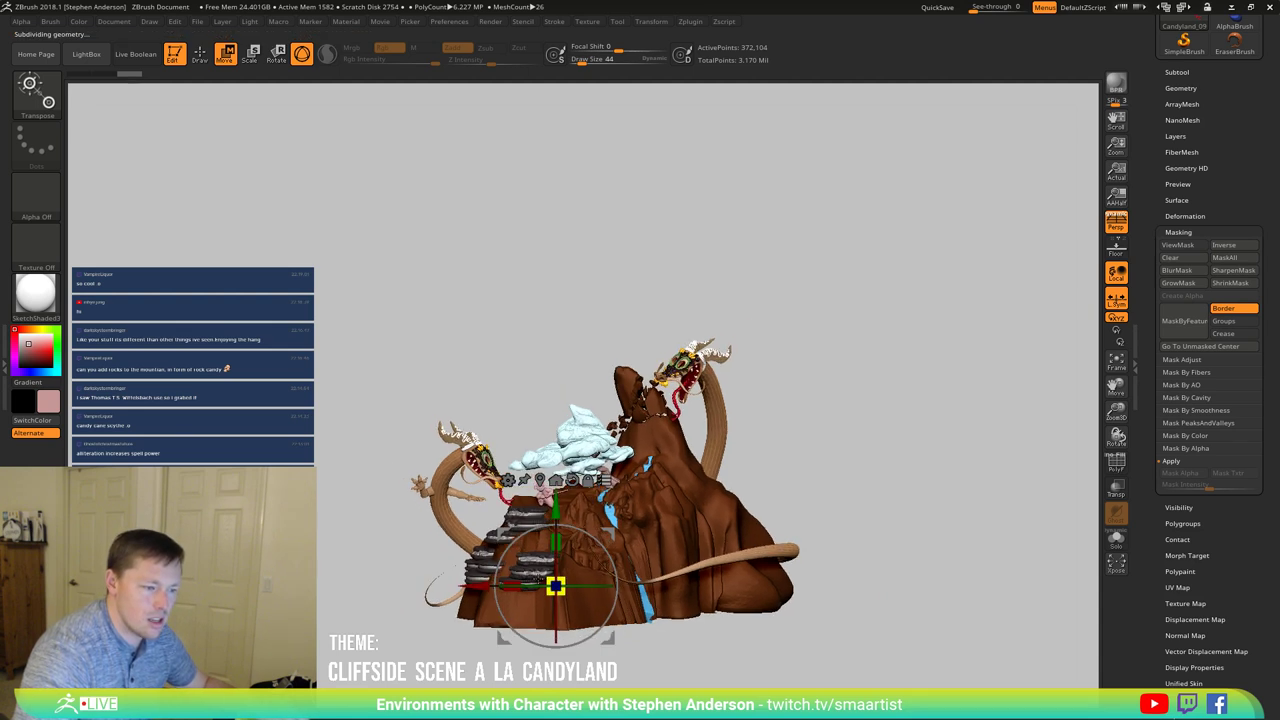
pyautogui.moveTo(541, 580); pyautogui.dragTo(526, 580)
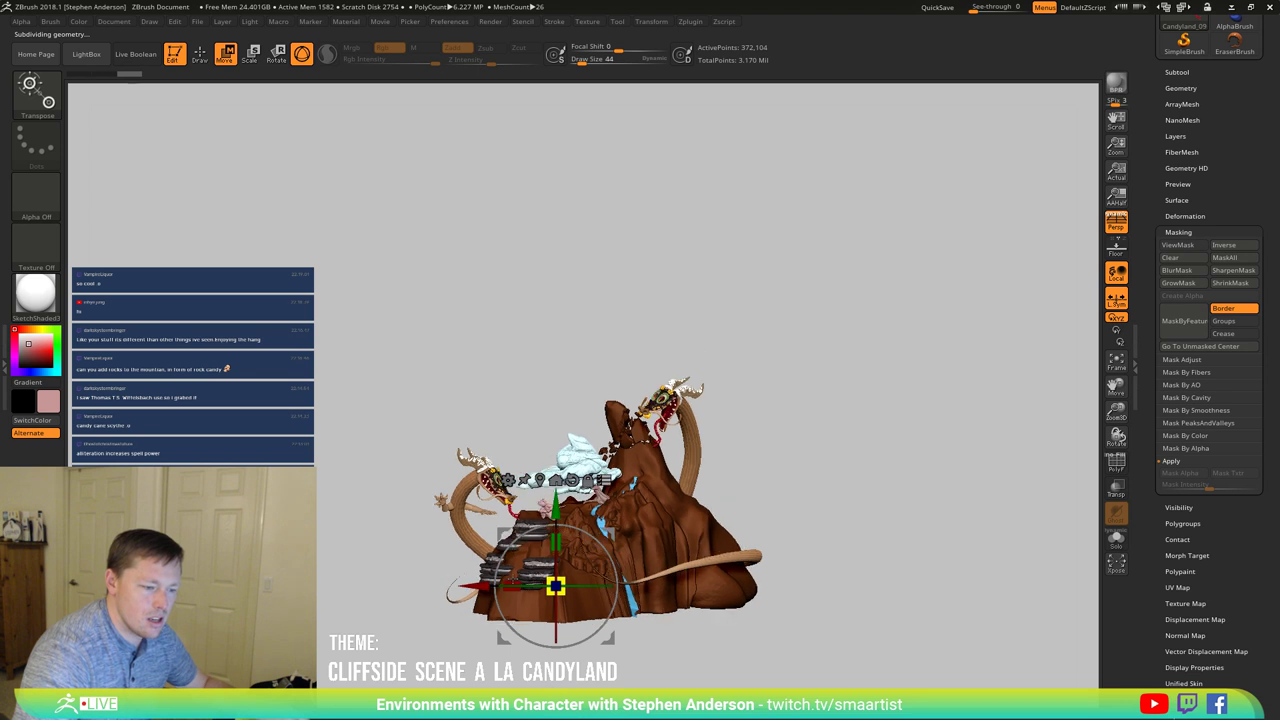
pyautogui.keyDown('ctrl'); pyautogui.moveTo(514, 580); pyautogui.dragTo(506, 580, button='right'); pyautogui.keyUp('ctrl')
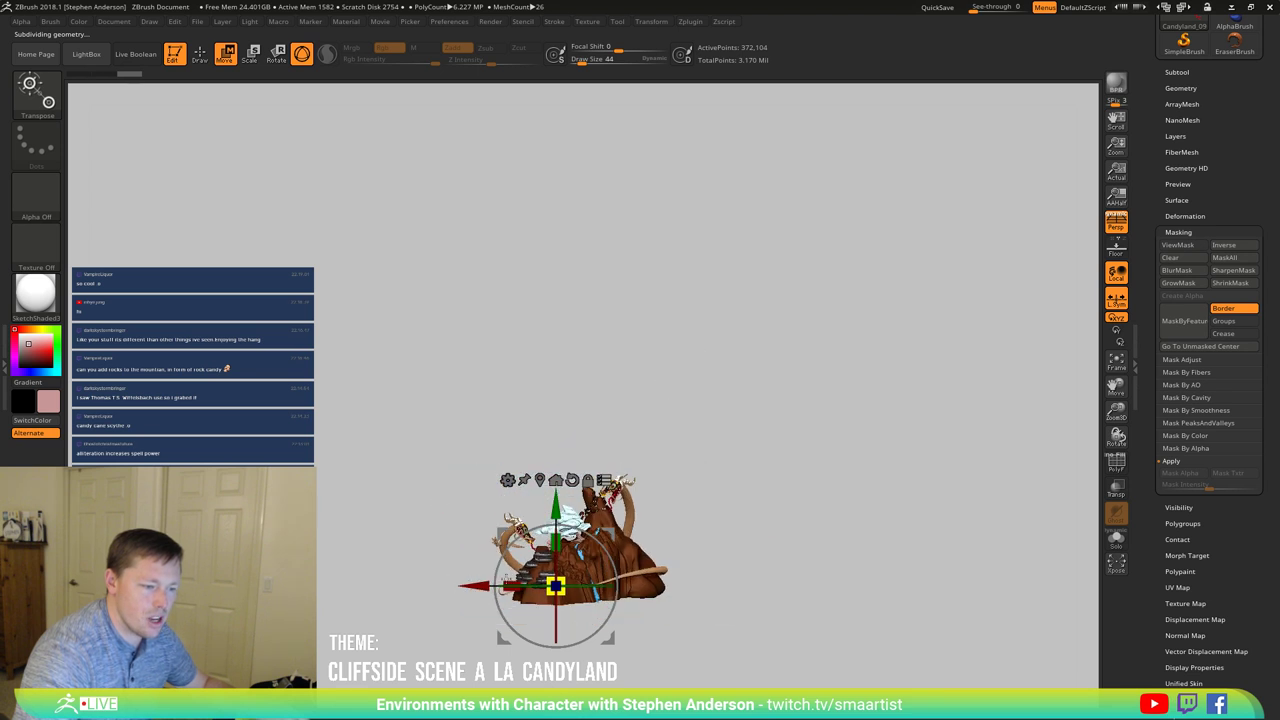
pyautogui.moveTo(508, 578); pyautogui.dragTo(510, 578)
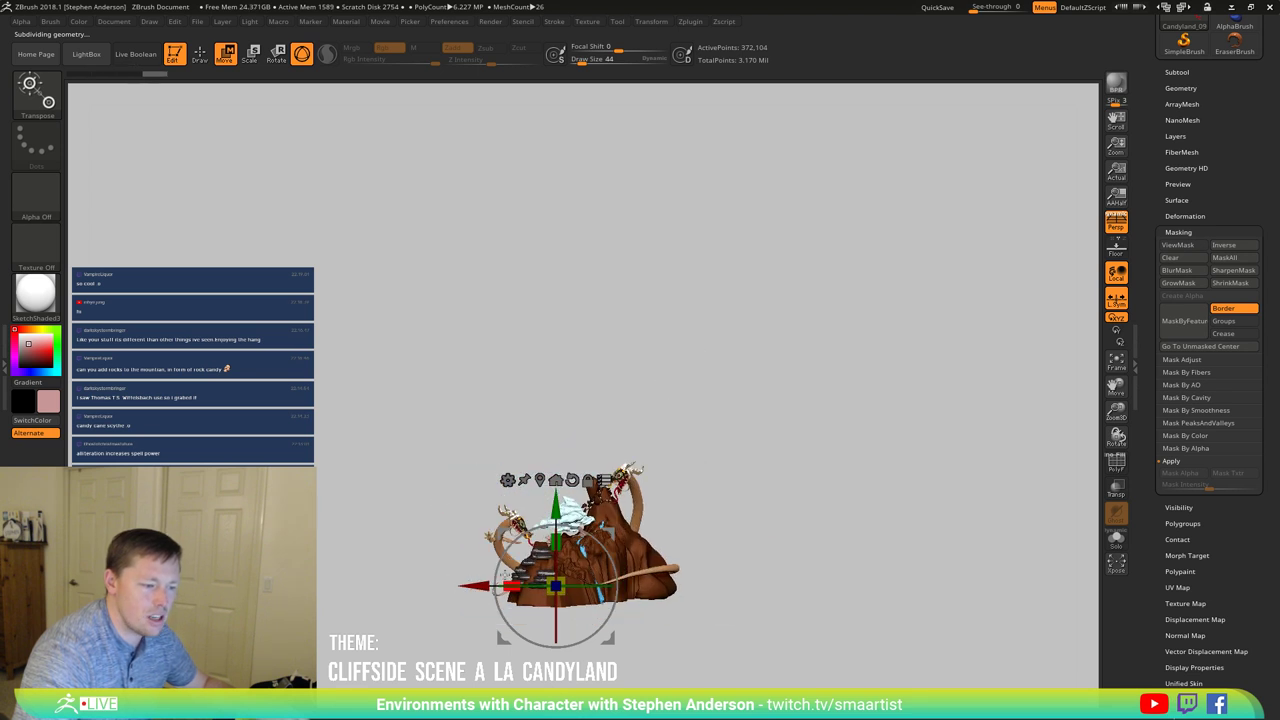
pyautogui.moveTo(677, 492)
pyautogui.mouseDown()
pyautogui.moveTo(749, 486)
pyautogui.moveTo(711, 503)
pyautogui.moveTo(671, 497)
pyautogui.mouseUp()
pyautogui.keyDown('ctrl'); pyautogui.moveTo(671, 497); pyautogui.dragTo(818, 516, button='right'); pyautogui.keyUp('ctrl')
# Step: Switch to the Move brush and examine the scaled scene from the front, side and back
pyautogui.press('b')
pyautogui.press('m')
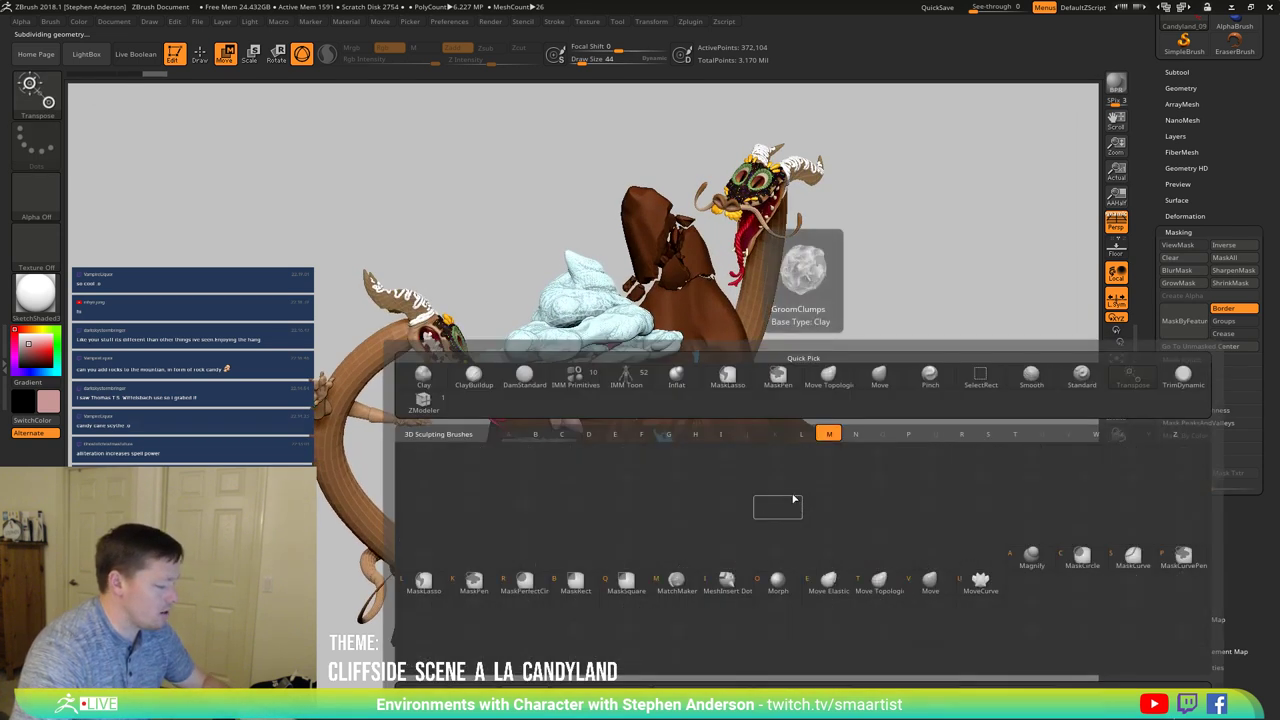
pyautogui.press('v')
pyautogui.moveTo(679, 428); pyautogui.dragTo(709, 431)
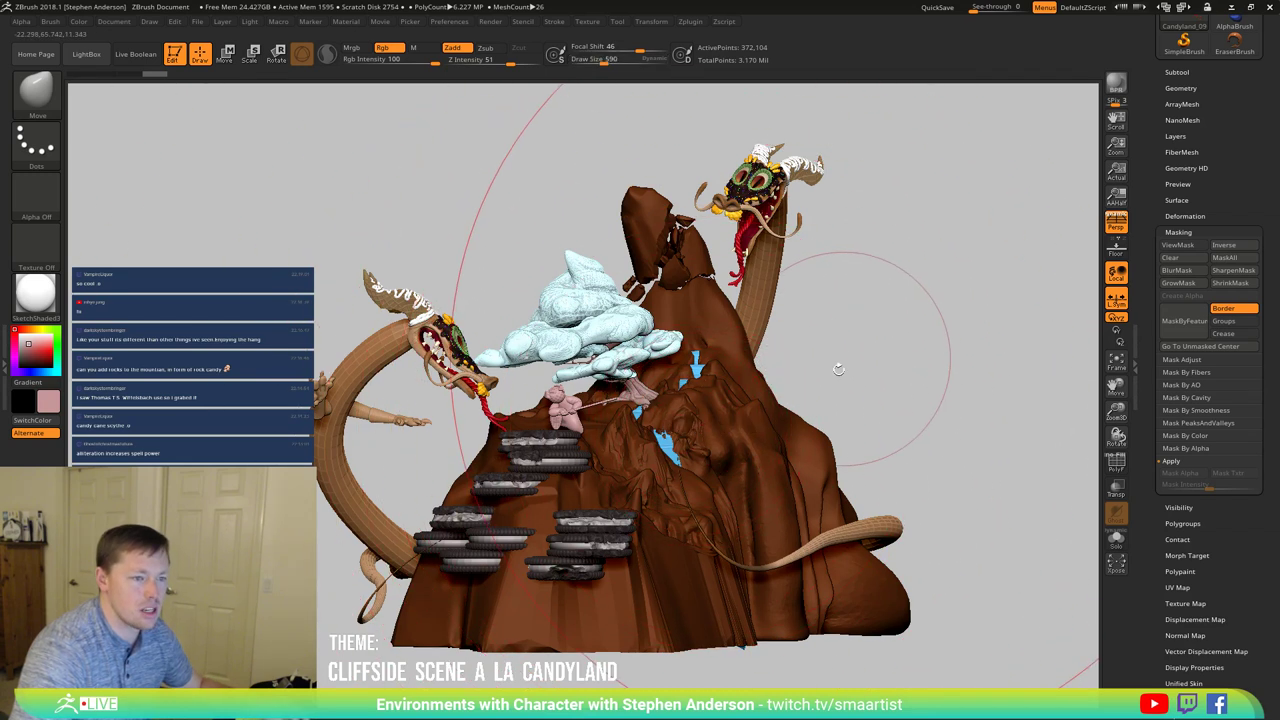
pyautogui.moveTo(838, 365)
pyautogui.keyDown('alt'); pyautogui.mouseDown()
pyautogui.moveTo(790, 445)
pyautogui.moveTo(769, 437)
pyautogui.mouseUp(); pyautogui.keyUp('alt')
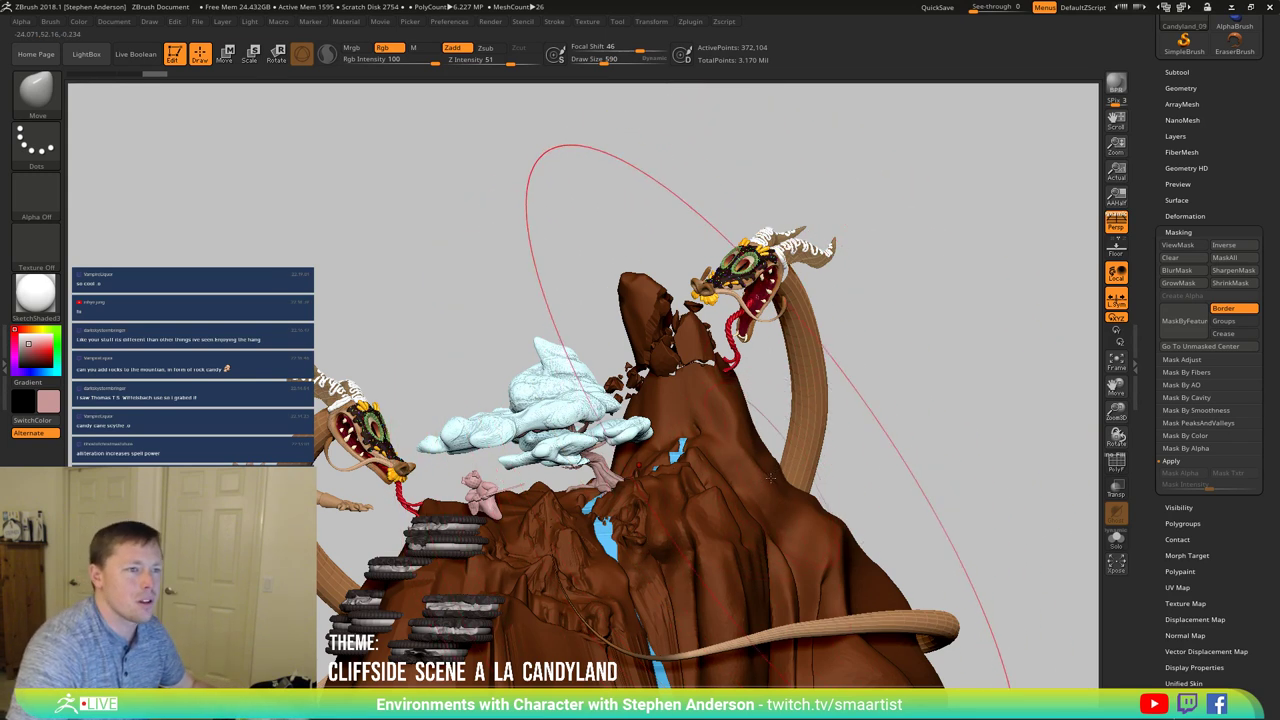
pyautogui.press('ctrl')
pyautogui.keyDown('ctrl'); pyautogui.moveTo(756, 468); pyautogui.dragTo(781, 461, button='right'); pyautogui.keyUp('ctrl')
pyautogui.moveTo(781, 461)
pyautogui.mouseDown()
pyautogui.moveTo(866, 460)
pyautogui.moveTo(540, 440)
pyautogui.mouseUp()
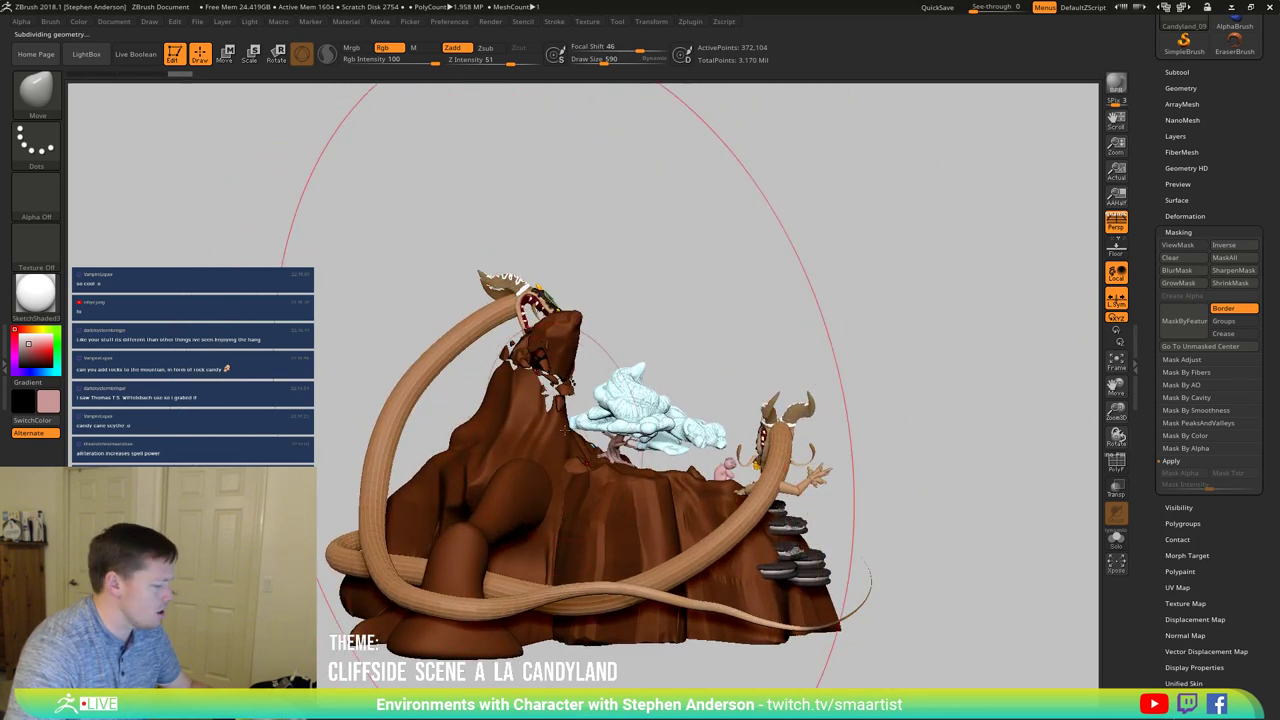
# Step: Select Mountain_77 and try revealing its hidden geometry, then undo both the reveal and the scene scaling
pyautogui.press('w')
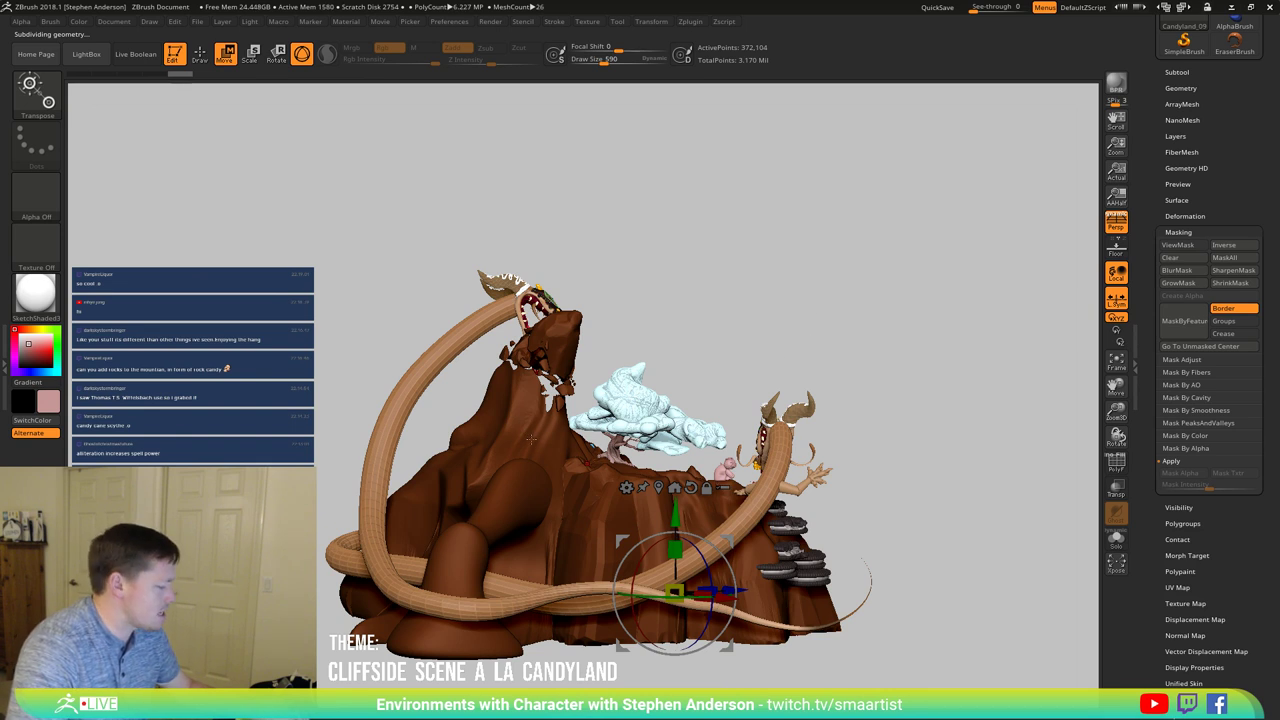
pyautogui.press('q')
pyautogui.keyDown('alt'); pyautogui.click(640, 385); pyautogui.keyUp('alt')
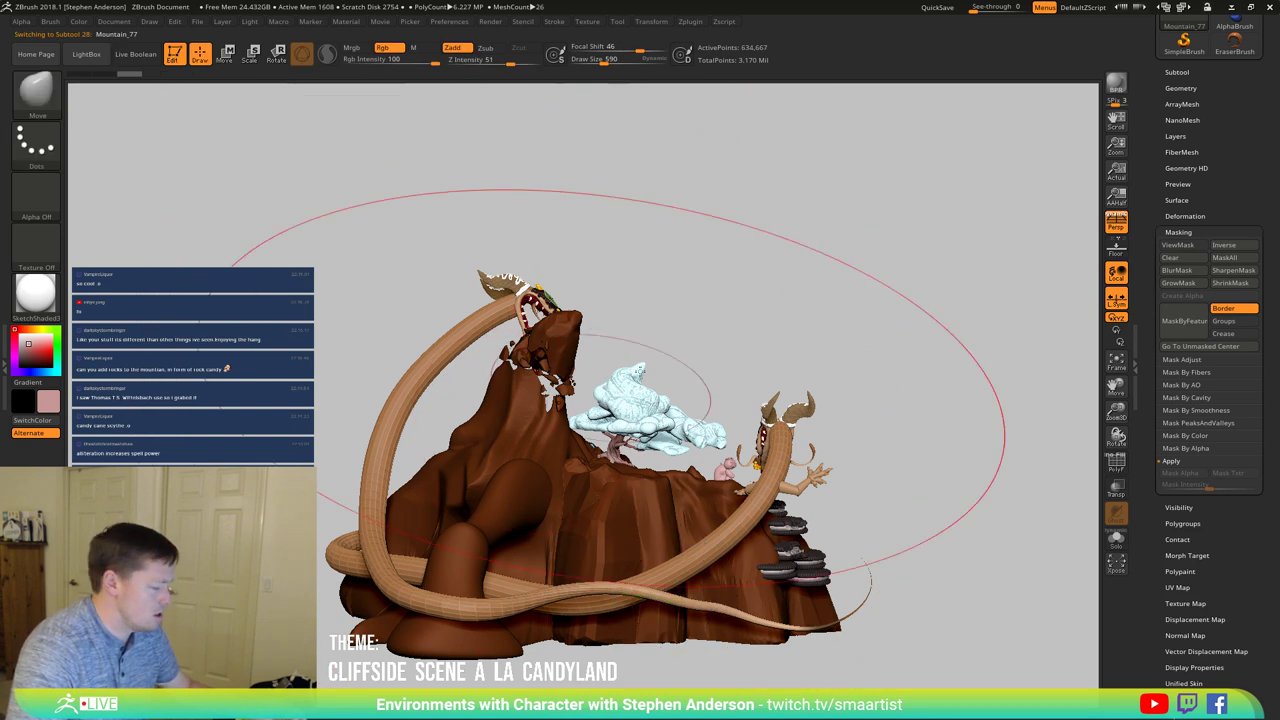
pyautogui.keyDown('ctrl'); pyautogui.keyDown('shift'); pyautogui.click(862, 325); pyautogui.keyUp('shift'); pyautogui.keyUp('ctrl')
pyautogui.moveTo(868, 325); pyautogui.dragTo(737, 289)
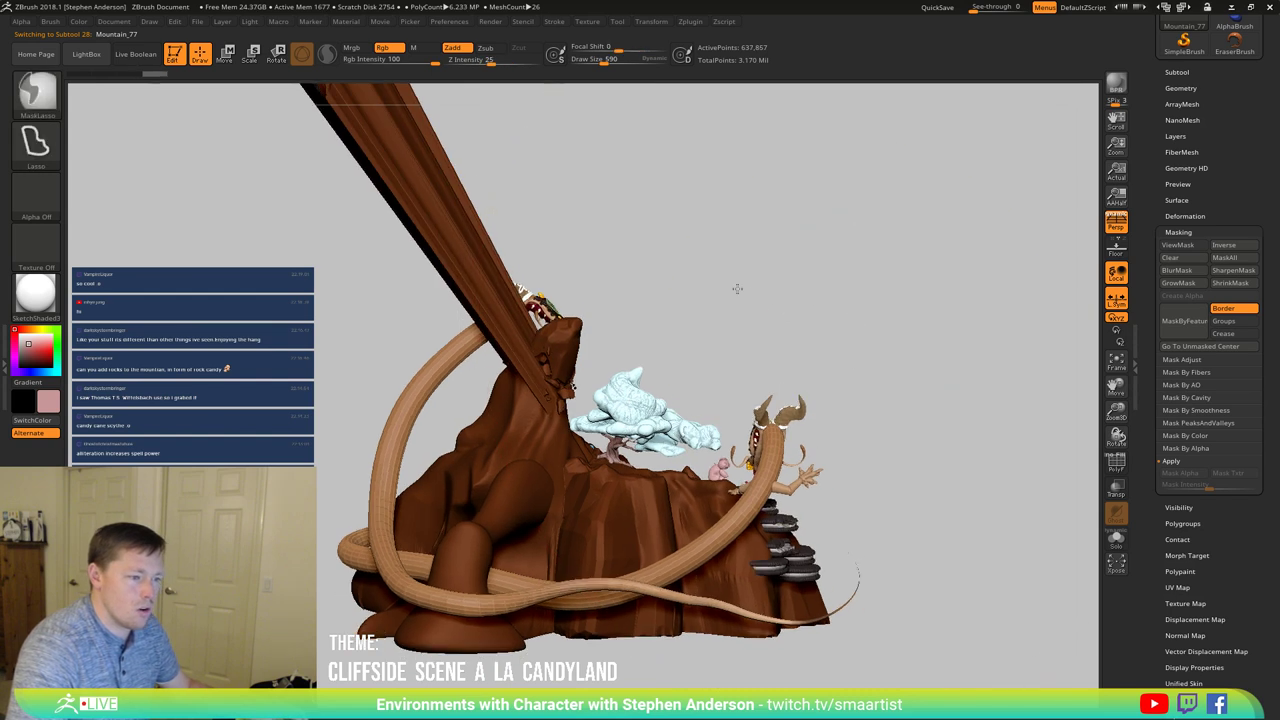
pyautogui.moveTo(737, 289)
pyautogui.keyDown('ctrl'); pyautogui.mouseDown(button='right')
pyautogui.moveTo(620, 348)
pyautogui.moveTo(535, 365)
pyautogui.mouseUp(button='right'); pyautogui.keyUp('ctrl')
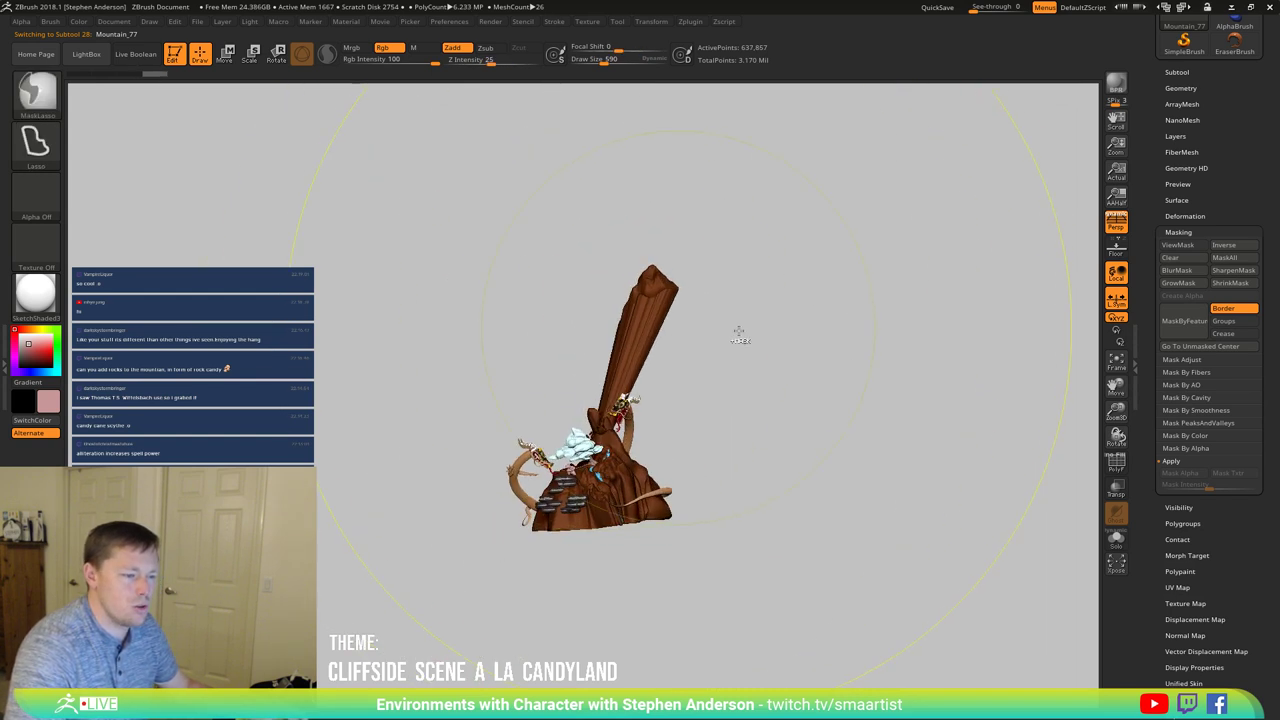
pyautogui.hotkey('ctrl', 'z')
pyautogui.press('f')
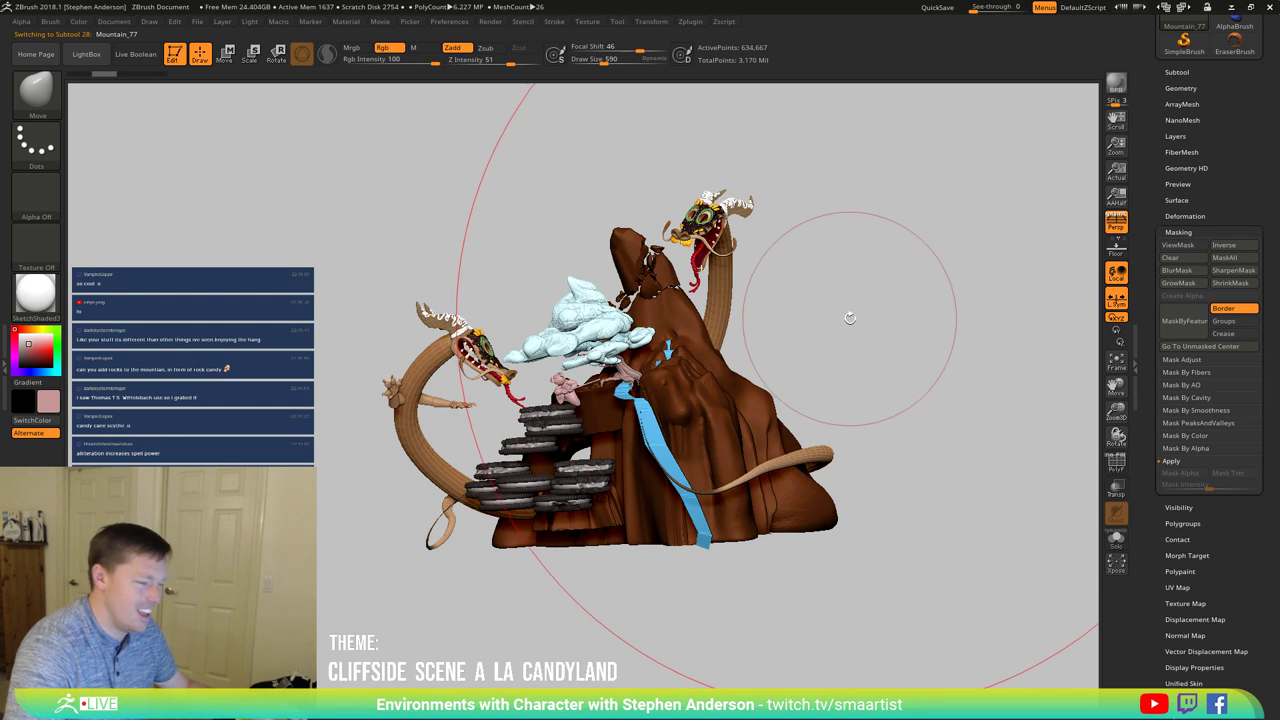
# Step: Reveal the hidden geometry of Mountain_77 and scale the whole scene down uniformly with the gizmo
pyautogui.hotkey('ctrl', 'shift')
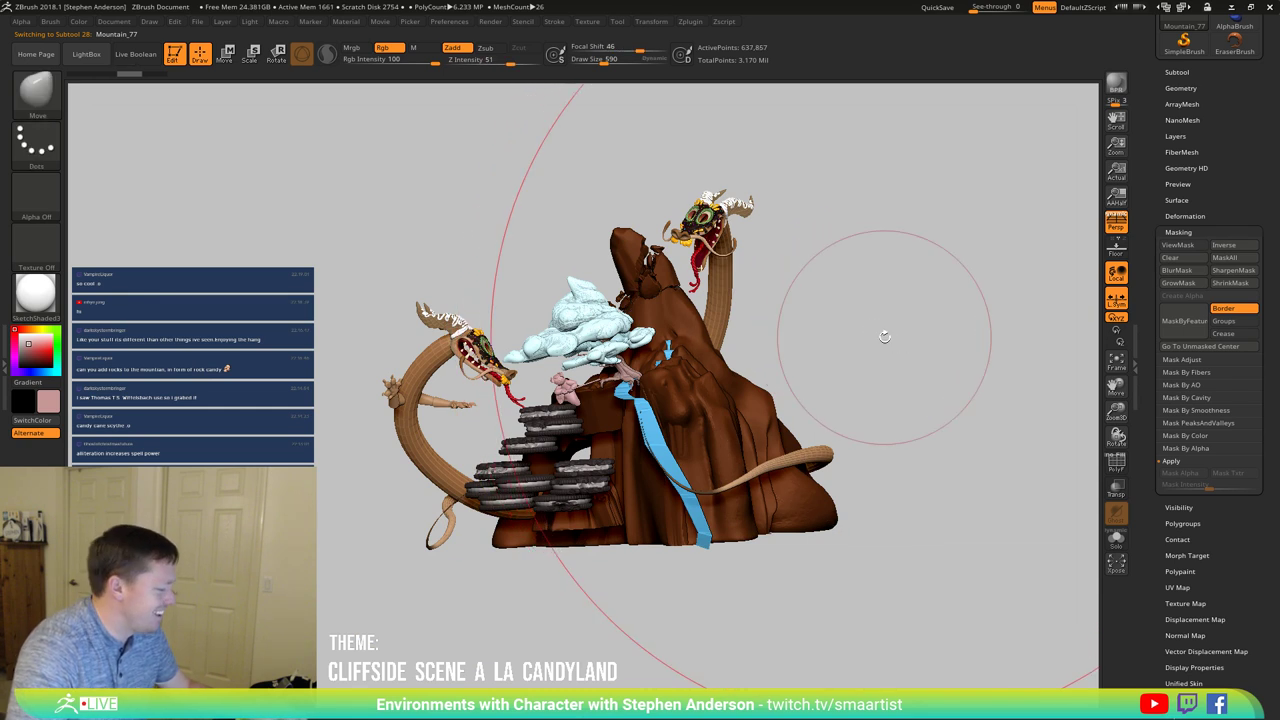
pyautogui.press('w')
pyautogui.moveTo(630, 377); pyautogui.dragTo(566, 384)
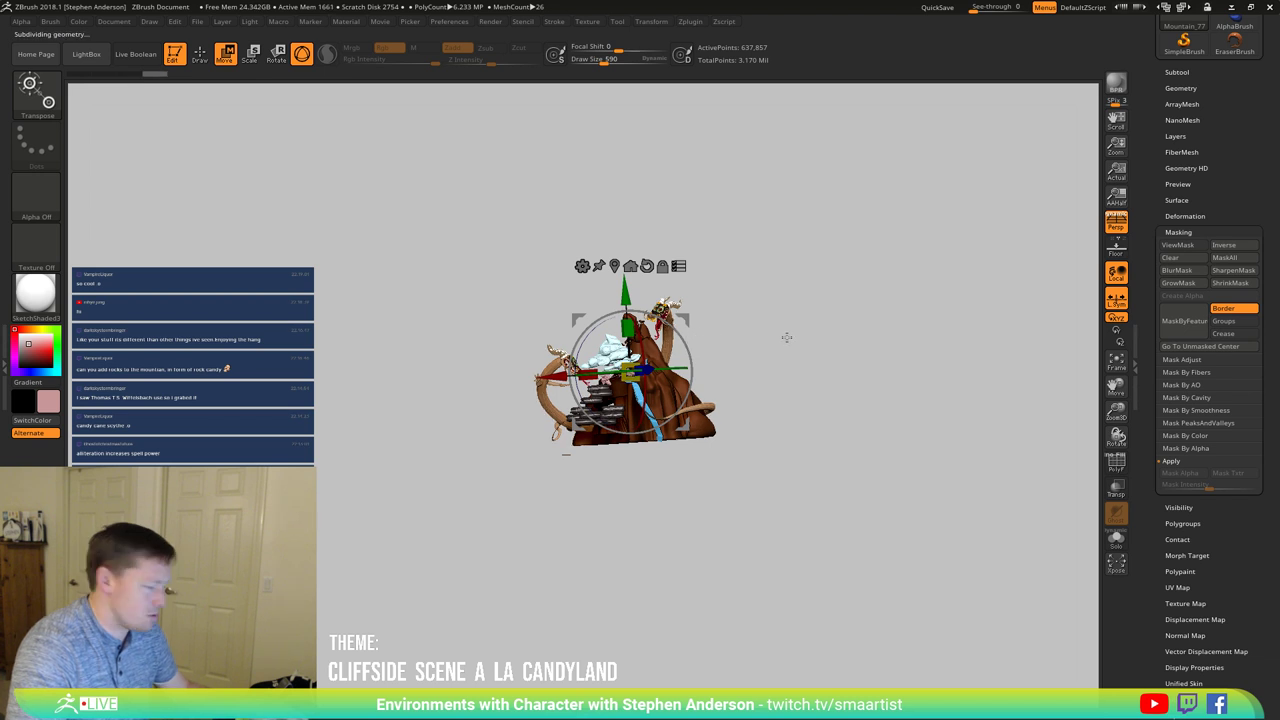
pyautogui.press('q')
pyautogui.moveTo(751, 323)
pyautogui.keyDown('ctrl'); pyautogui.mouseDown(button='right')
pyautogui.moveTo(803, 357)
pyautogui.moveTo(719, 391)
pyautogui.mouseUp(button='right'); pyautogui.keyUp('ctrl')
pyautogui.moveTo(718, 390)
pyautogui.mouseDown()
pyautogui.moveTo(737, 391)
pyautogui.moveTo(694, 394)
pyautogui.moveTo(778, 360)
pyautogui.moveTo(729, 377)
pyautogui.moveTo(717, 397)
pyautogui.moveTo(740, 402)
pyautogui.mouseUp()
# Step: Undo the last uniform scaling of the scene while keeping the full Mountain_77 geometry shown
pyautogui.hotkey('ctrl', 'shift')
pyautogui.press('ctrl')
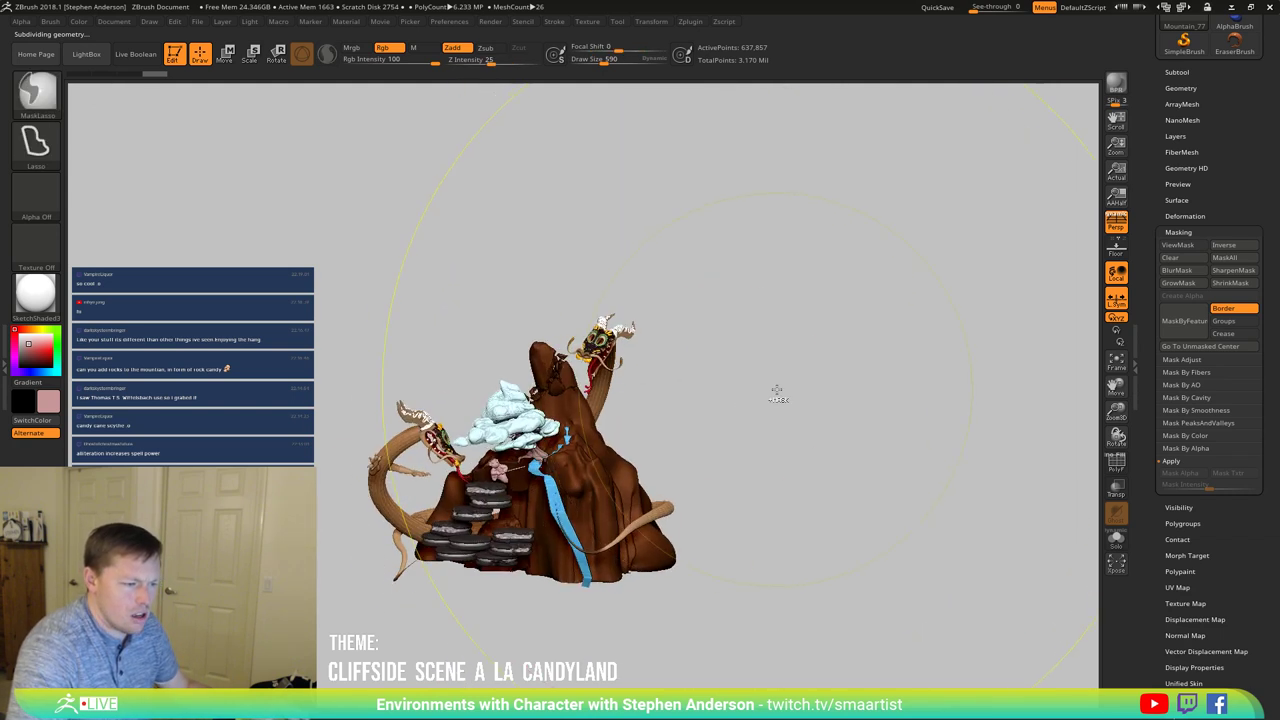
pyautogui.moveTo(774, 394)
pyautogui.keyDown('ctrl'); pyautogui.mouseDown(button='right')
pyautogui.moveTo(715, 356)
pyautogui.moveTo(737, 389)
pyautogui.moveTo(721, 384)
pyautogui.mouseUp(button='right'); pyautogui.keyUp('ctrl')
pyautogui.moveTo(720, 384); pyautogui.dragTo(736, 395)
pyautogui.press('ctrl')
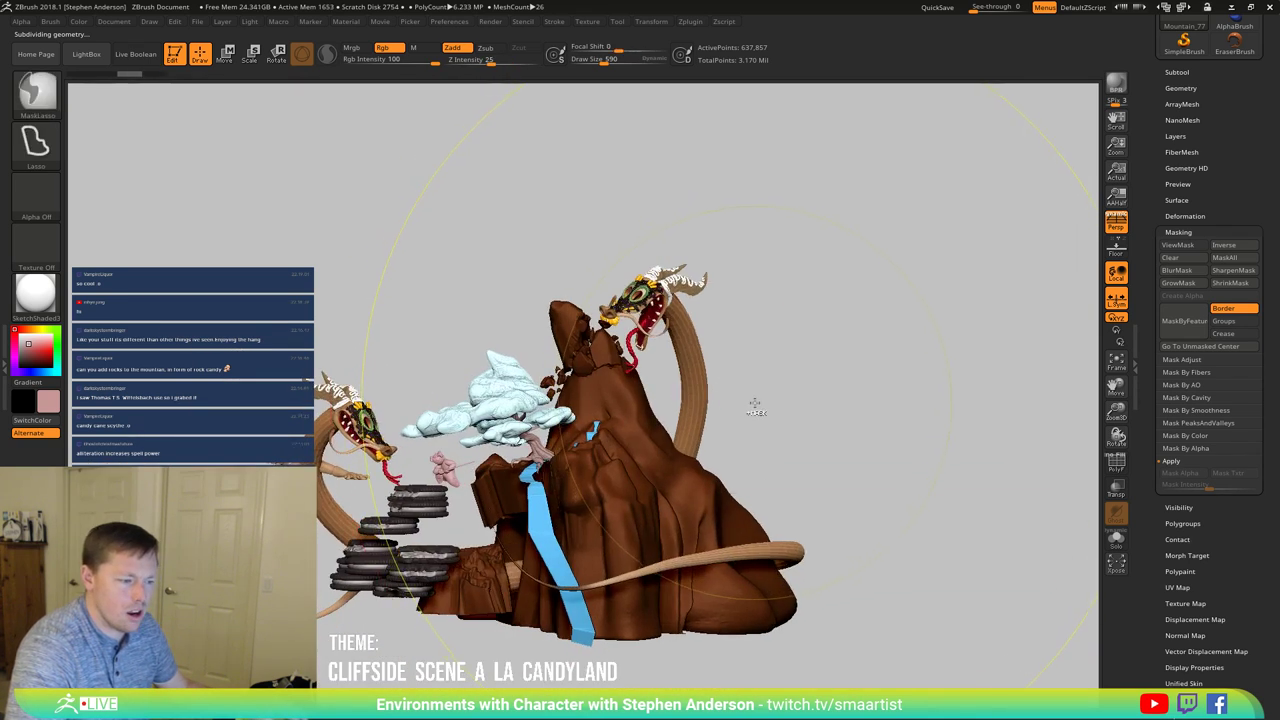
pyautogui.hotkey('ctrl', 'shift', 'z')
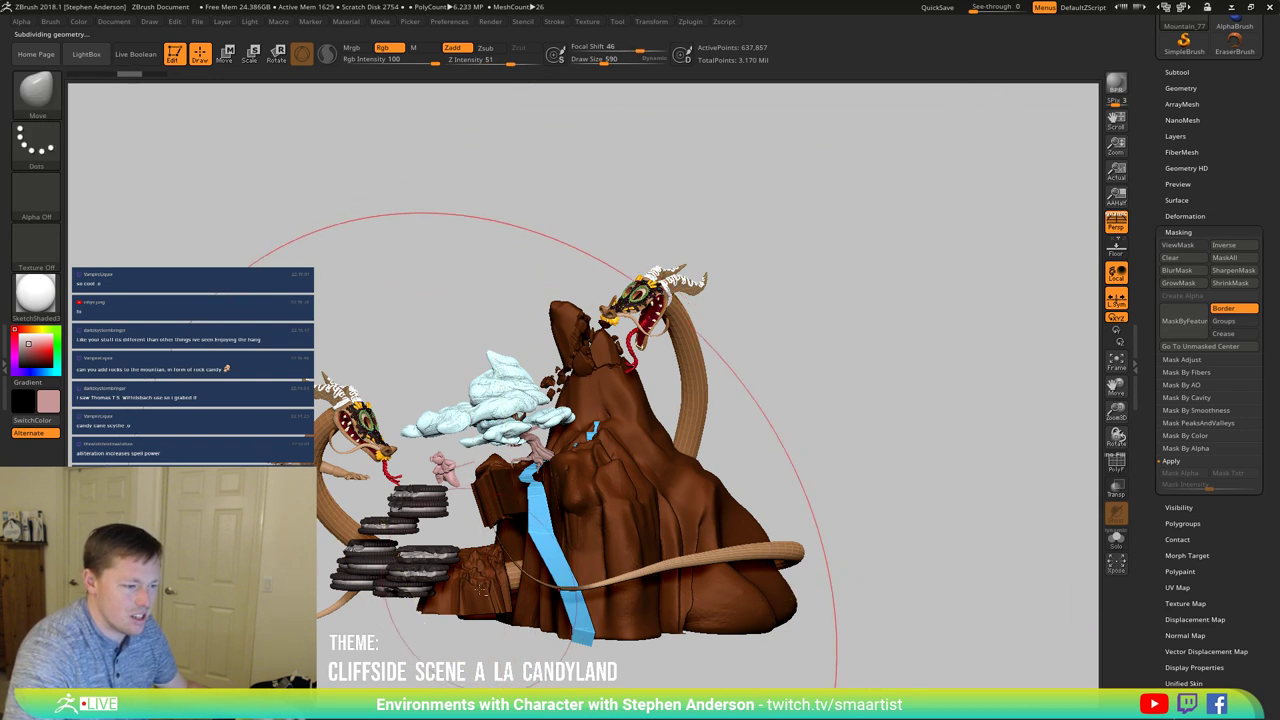
# Step: Select the Candyland_09 mountain front and step through its history to restore its complete shape behind the cookies
pyautogui.keyDown('alt'); pyautogui.click(457, 606); pyautogui.keyUp('alt')
pyautogui.hotkey('ctrl', 'shift', 'z')
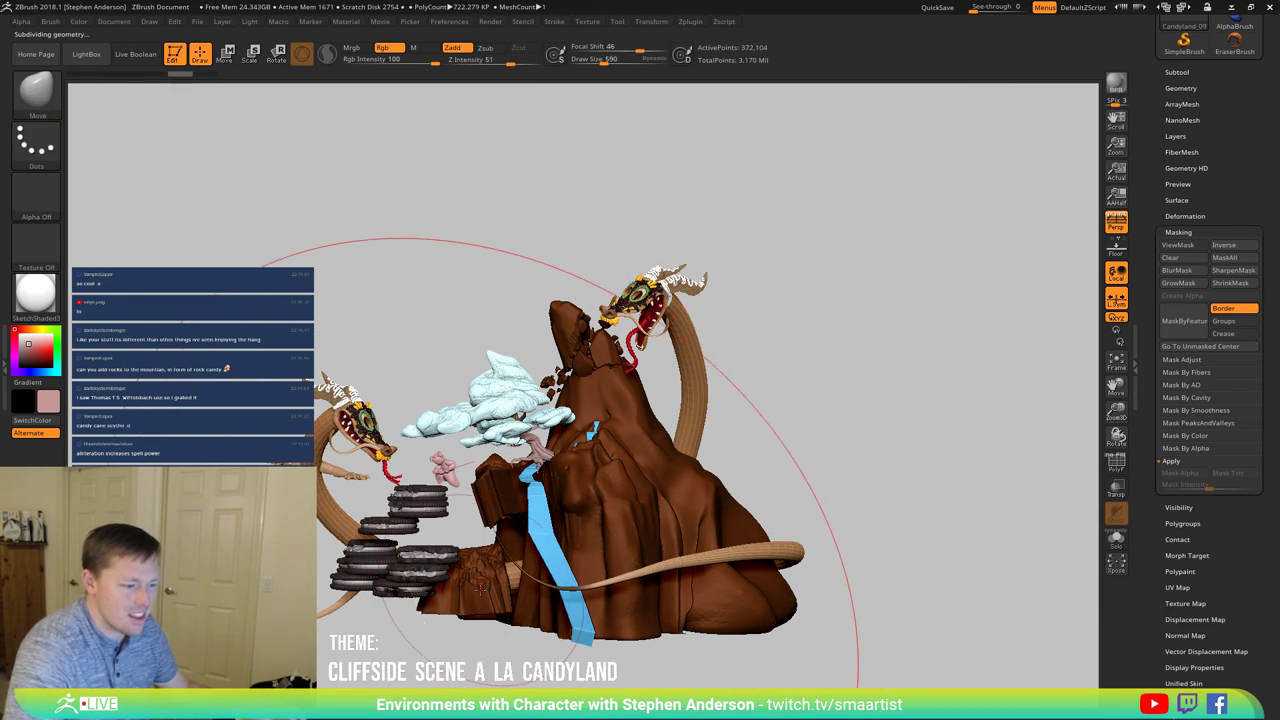
pyautogui.moveTo(470, 603); pyautogui.dragTo(502, 596, button='right')
pyautogui.press('ctrl')
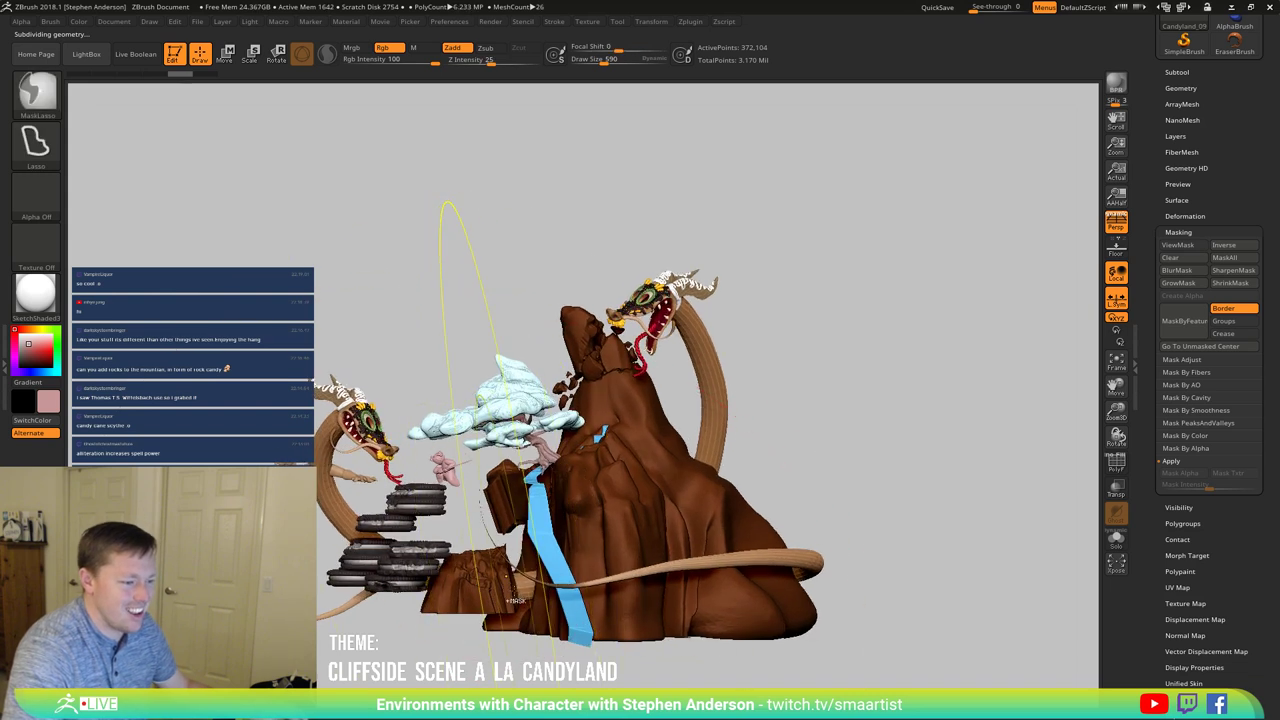
pyautogui.hotkey('ctrl', 'shift', 'z')
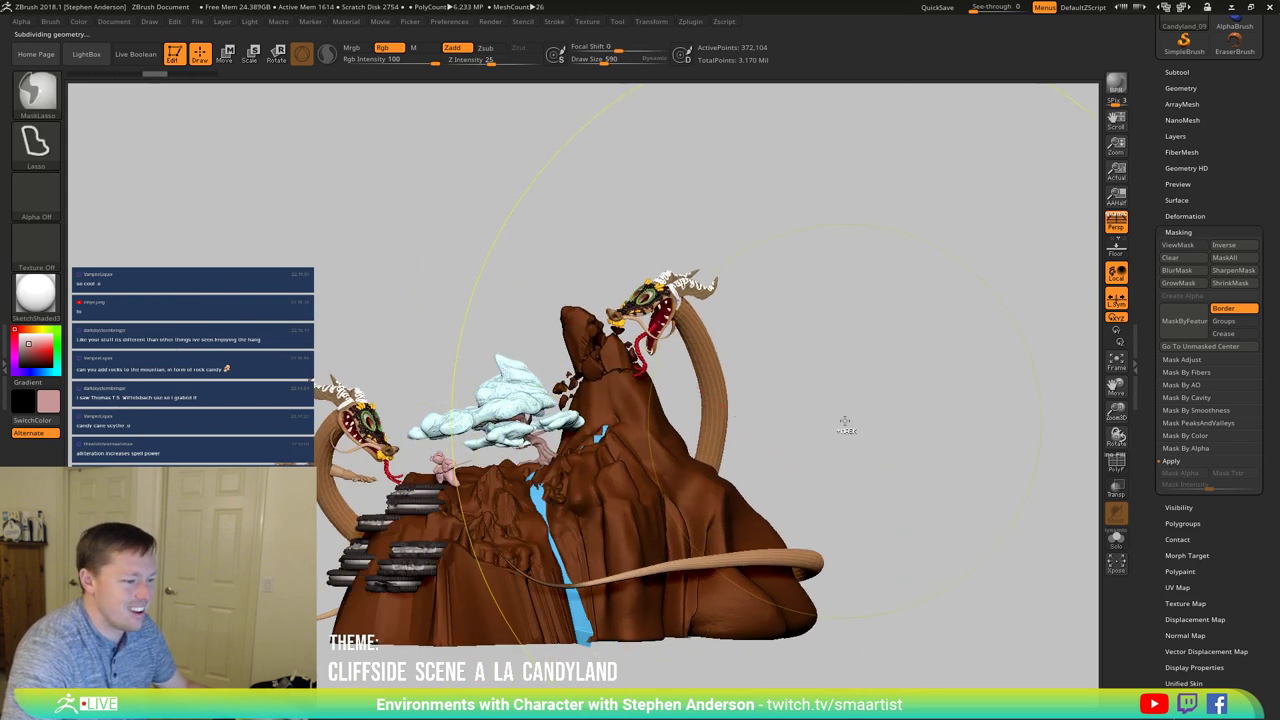
pyautogui.moveTo(848, 408)
pyautogui.mouseDown()
pyautogui.moveTo(869, 423)
pyautogui.moveTo(860, 414)
pyautogui.mouseUp()
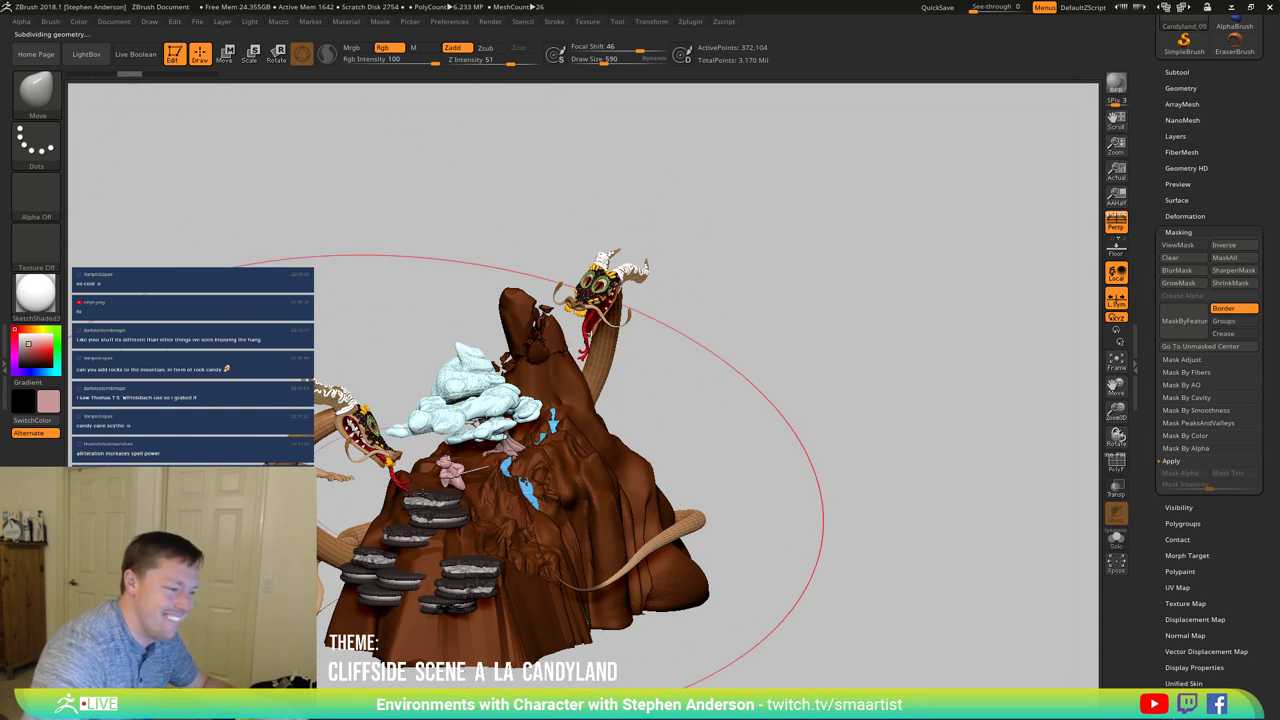
# Step: Try scaling the whole scene down uniformly to a factor of about 0.4, then undo the scaling
pyautogui.moveTo(700, 460)
pyautogui.mouseDown()
pyautogui.moveTo(482, 496)
pyautogui.moveTo(592, 462)
pyautogui.moveTo(680, 472)
pyautogui.moveTo(628, 470)
pyautogui.mouseUp()
pyautogui.moveTo(585, 453); pyautogui.dragTo(540, 442, button='right')
pyautogui.press('w')
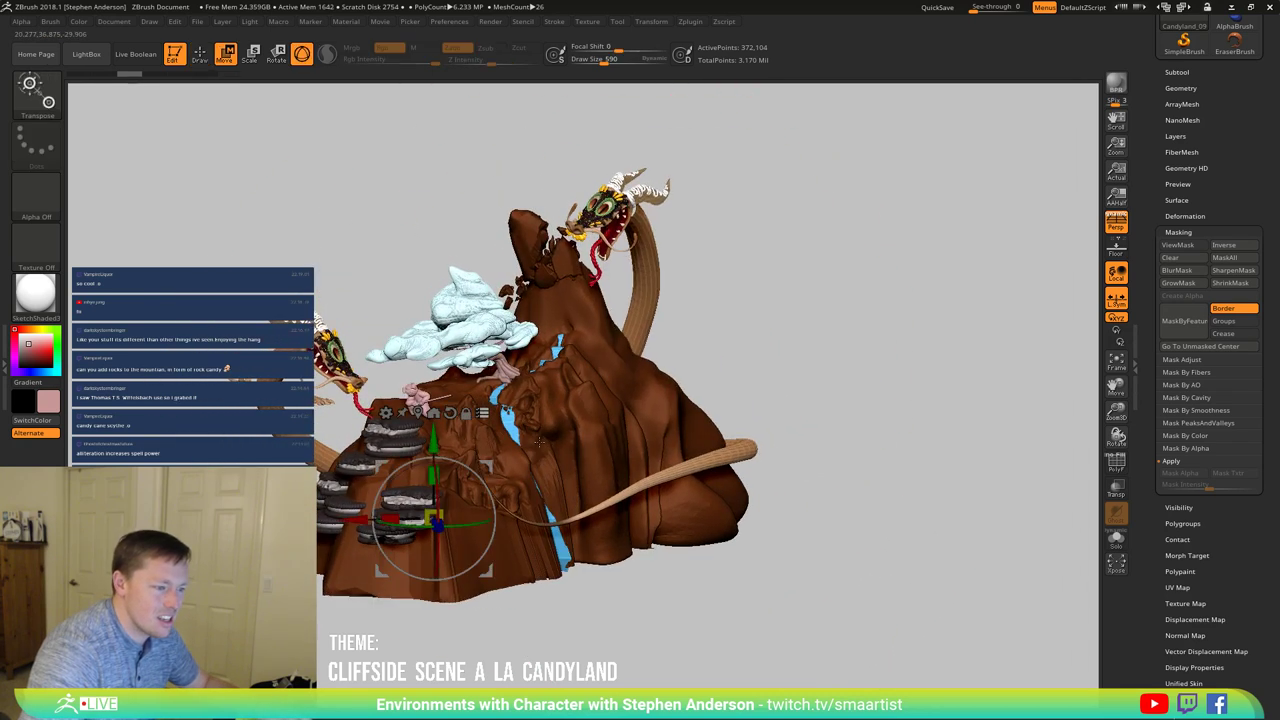
pyautogui.moveTo(540, 445); pyautogui.dragTo(483, 478)
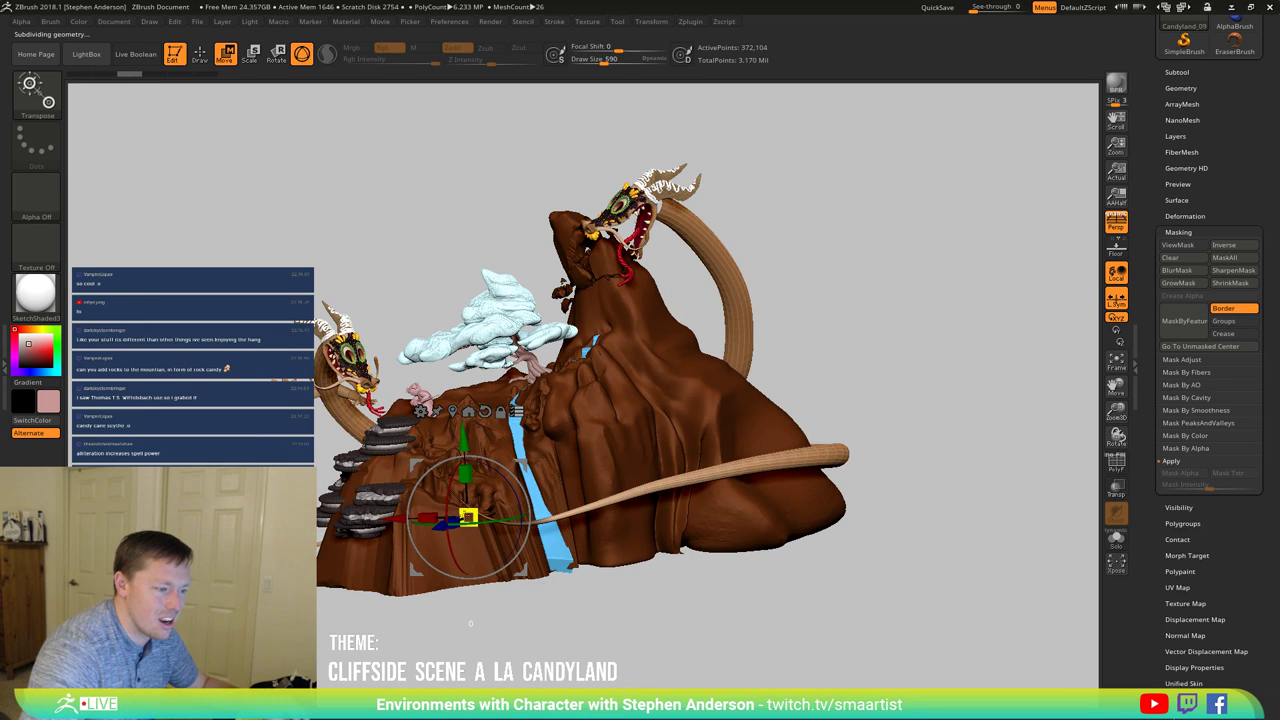
pyautogui.moveTo(443, 516); pyautogui.dragTo(409, 518)
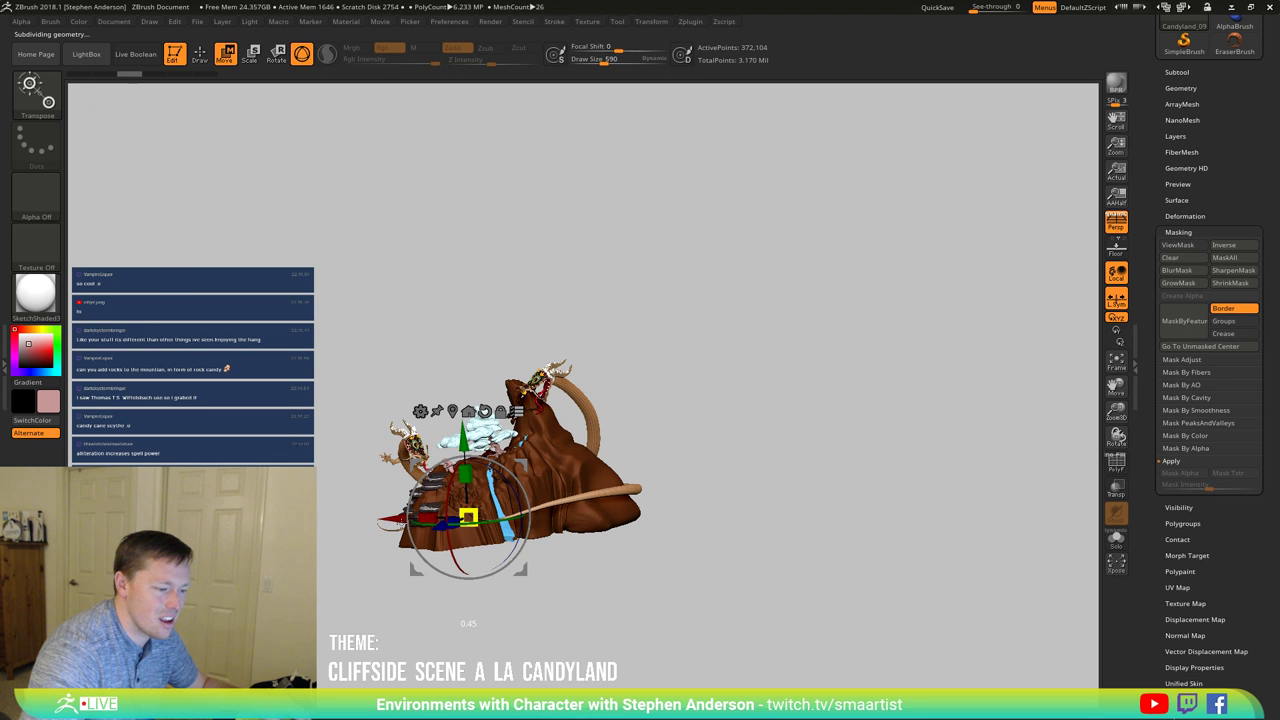
pyautogui.moveTo(409, 518); pyautogui.dragTo(404, 518)
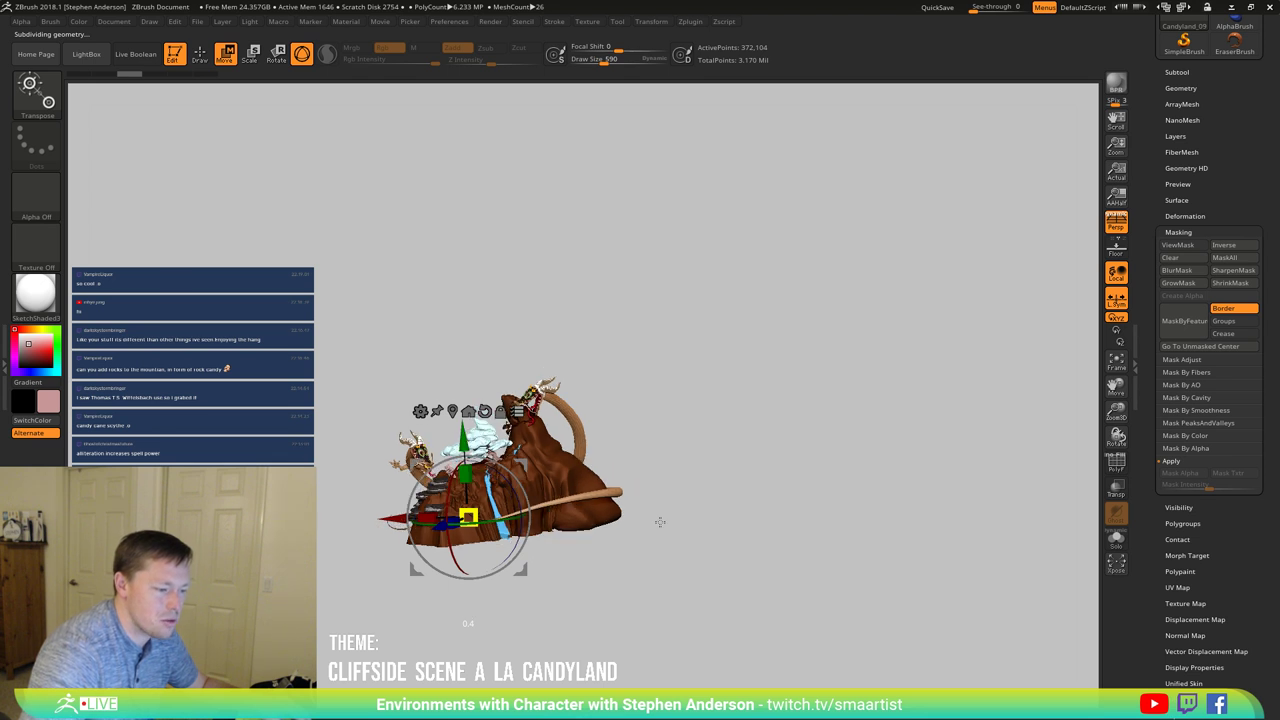
pyautogui.press('ctrl')
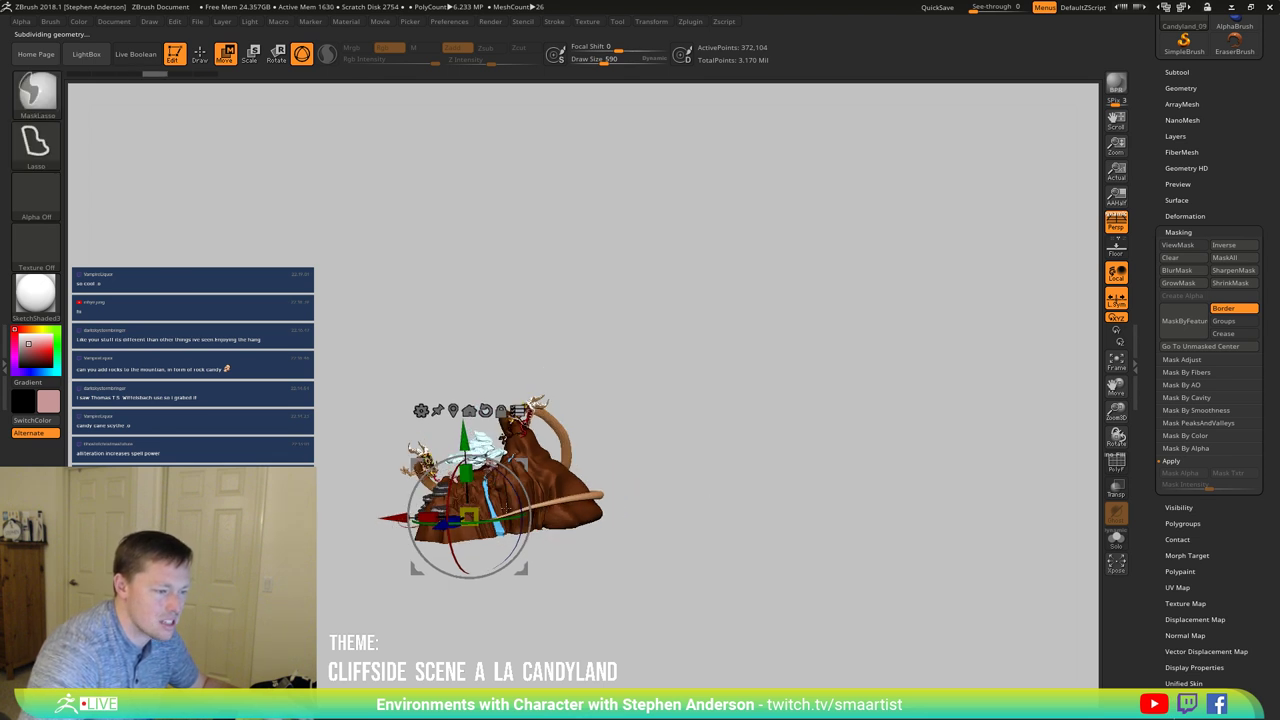
pyautogui.hotkey('ctrl', 'z')
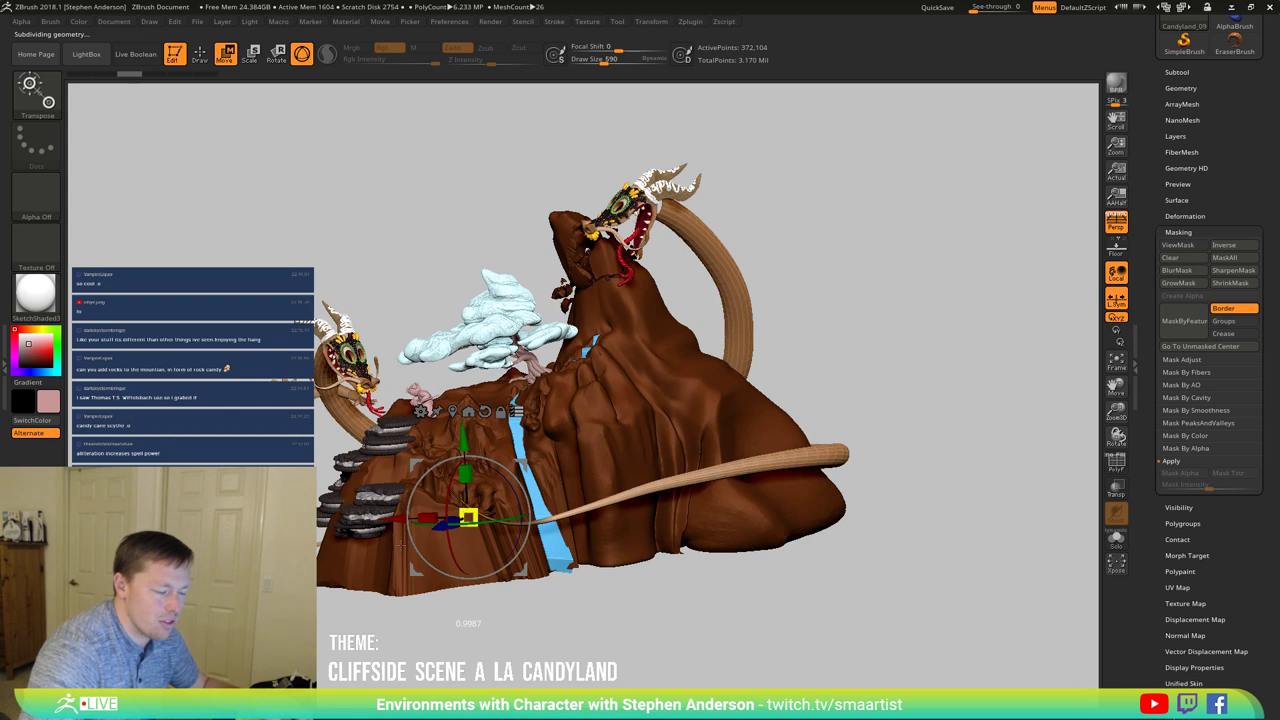
# Step: Scale the whole scene down uniformly to about 0.4 with the gizmo, reframe it and show the floor grid
pyautogui.moveTo(401, 545); pyautogui.dragTo(398, 547)
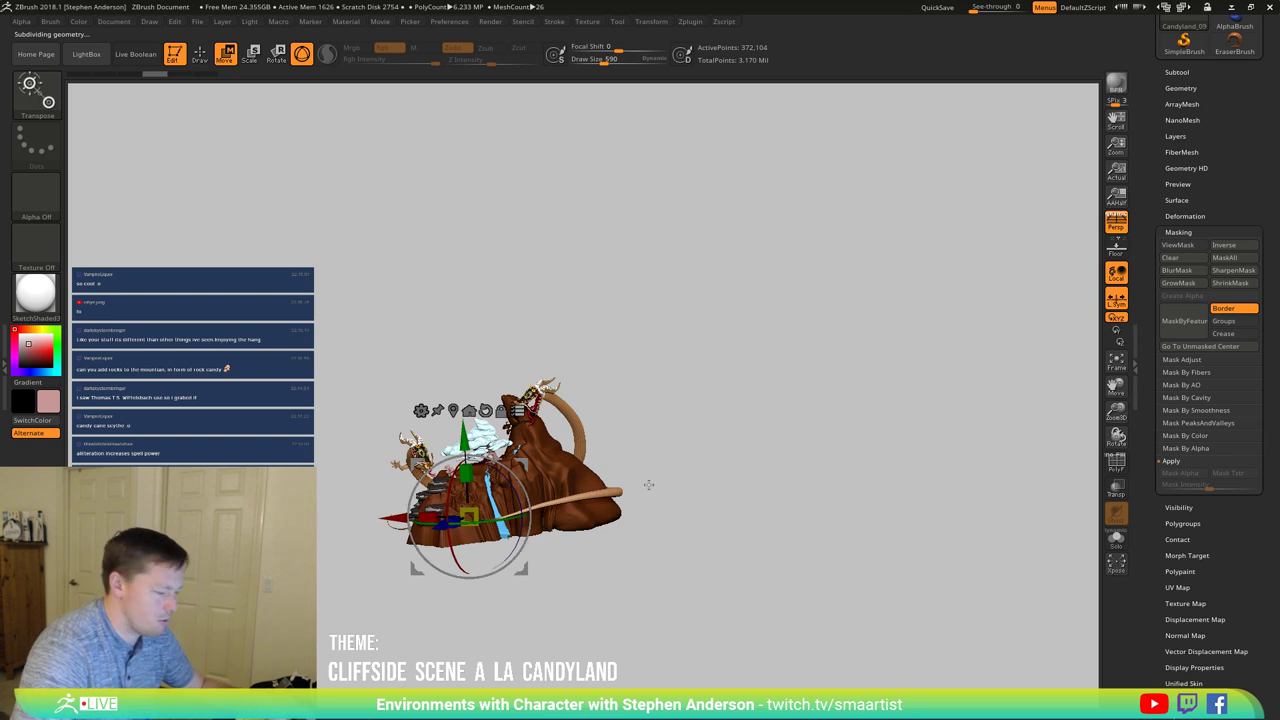
pyautogui.press('f')
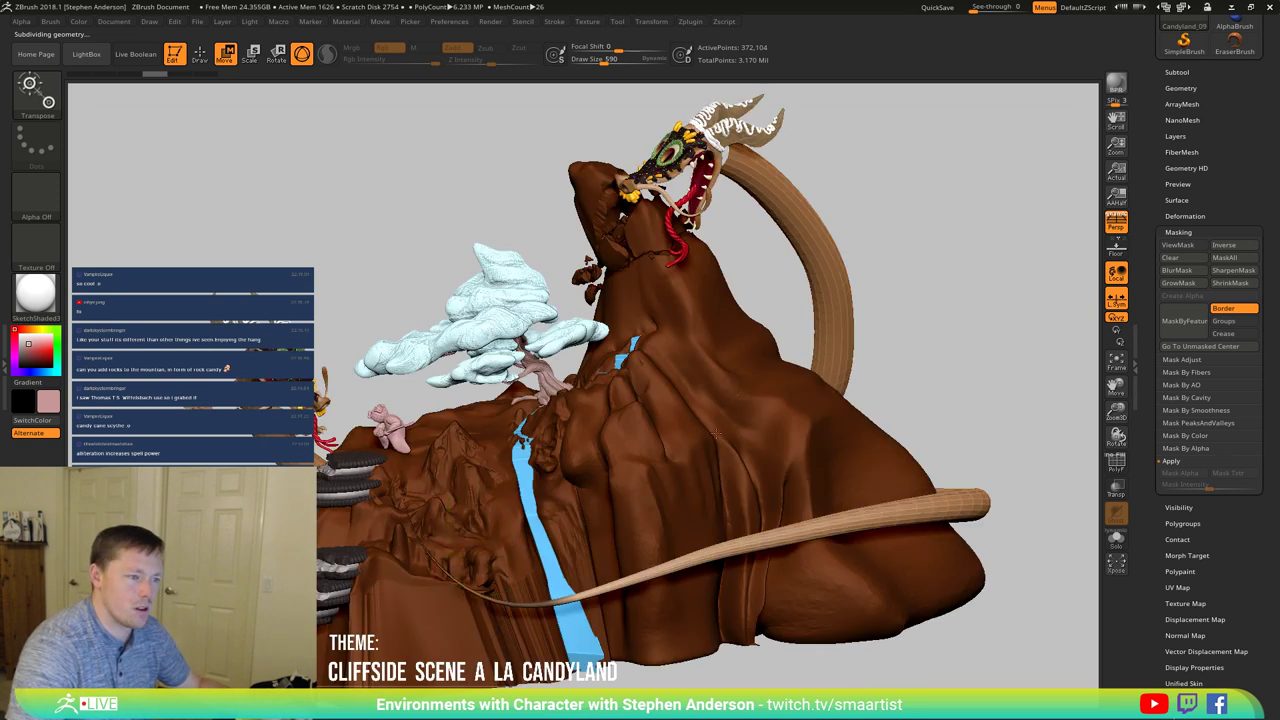
pyautogui.moveTo(681, 484)
pyautogui.mouseDown(button='right')
pyautogui.moveTo(724, 431)
pyautogui.moveTo(749, 426)
pyautogui.mouseUp(button='right')
pyautogui.moveTo(748, 425)
pyautogui.mouseDown()
pyautogui.moveTo(737, 426)
pyautogui.moveTo(720, 369)
pyautogui.moveTo(679, 333)
pyautogui.mouseUp()
pyautogui.keyDown('ctrl'); pyautogui.moveTo(679, 333); pyautogui.dragTo(711, 446, button='right'); pyautogui.keyUp('ctrl')
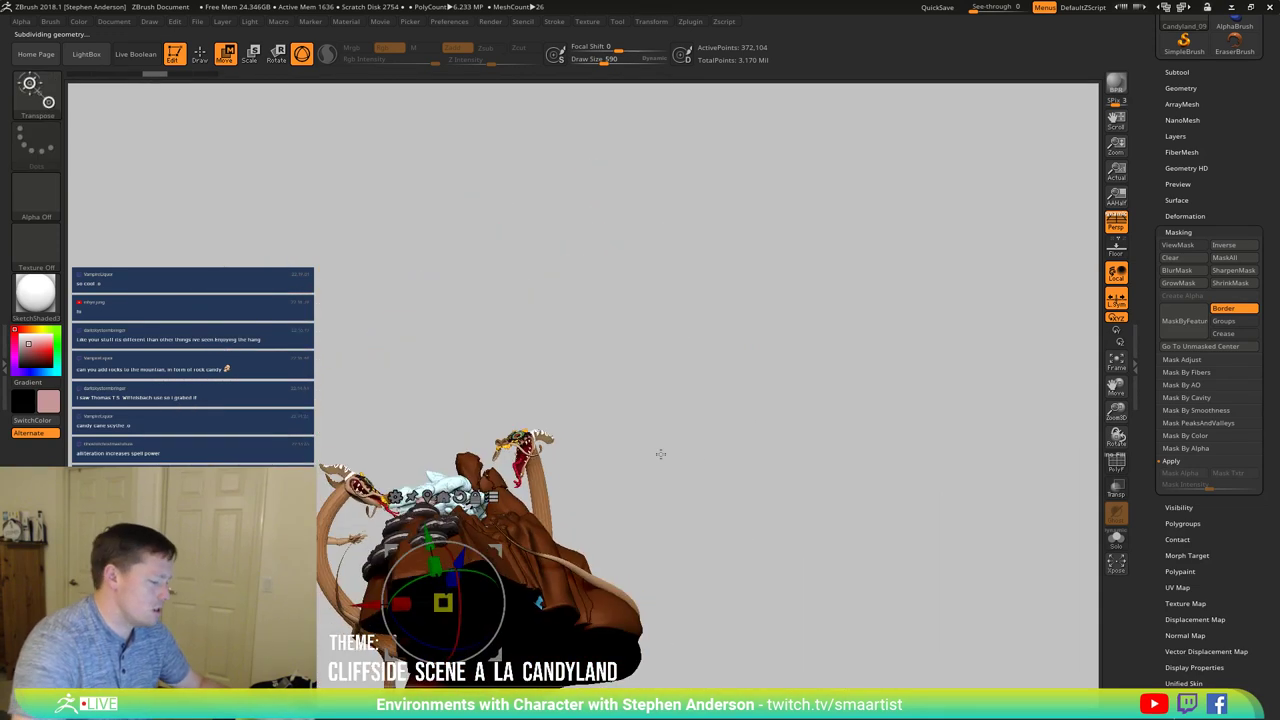
pyautogui.moveTo(520, 407)
pyautogui.mouseDown()
pyautogui.moveTo(491, 423)
pyautogui.moveTo(491, 403)
pyautogui.moveTo(534, 374)
pyautogui.moveTo(440, 416)
pyautogui.moveTo(420, 364)
pyautogui.moveTo(406, 365)
pyautogui.mouseUp()
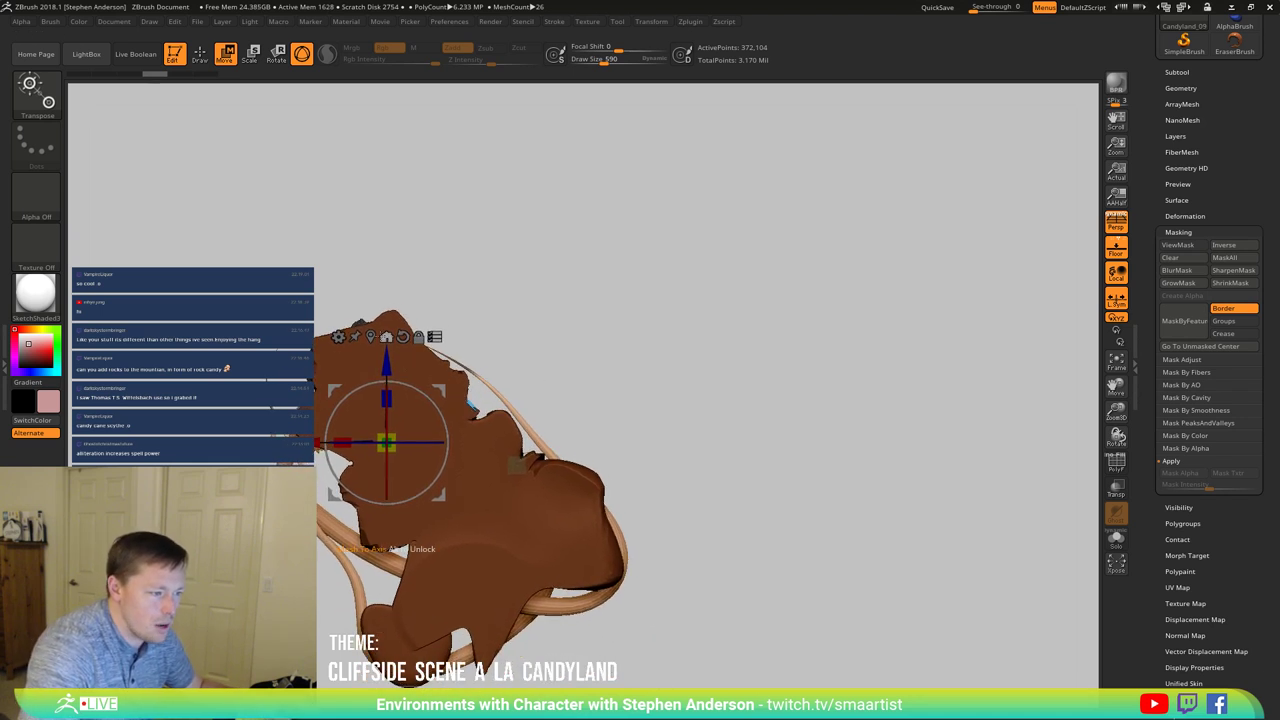
pyautogui.moveTo(511, 359)
pyautogui.mouseDown()
pyautogui.moveTo(580, 362)
pyautogui.moveTo(508, 359)
pyautogui.mouseUp()
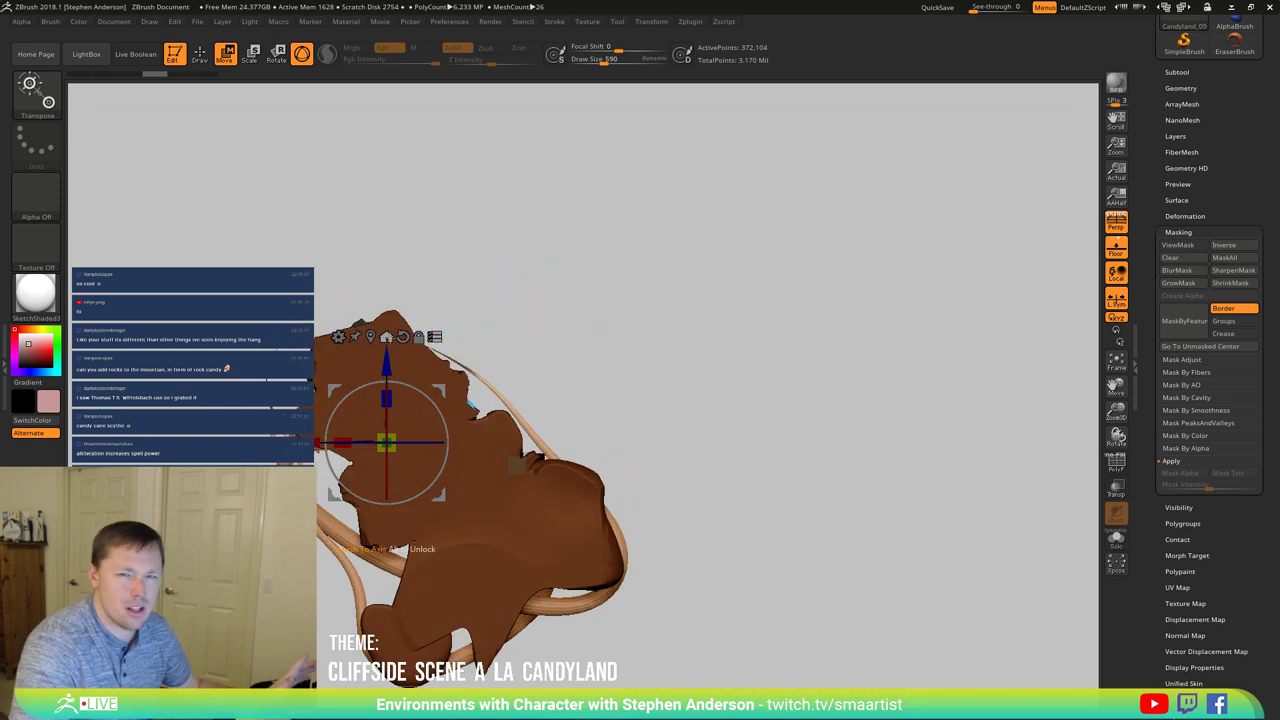
# Step: Try to shift the whole scene sideways while viewed from below, then undo the move
pyautogui.moveTo(387, 442); pyautogui.dragTo(523, 457)
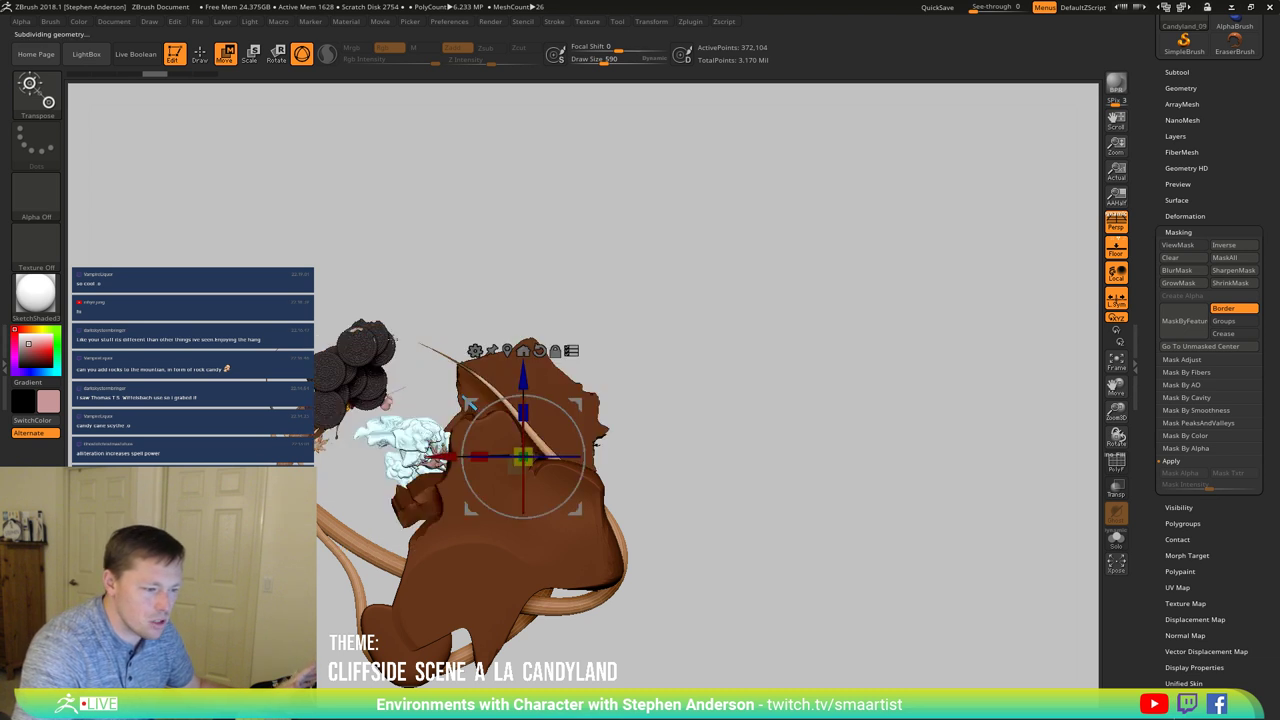
pyautogui.press('ctrl')
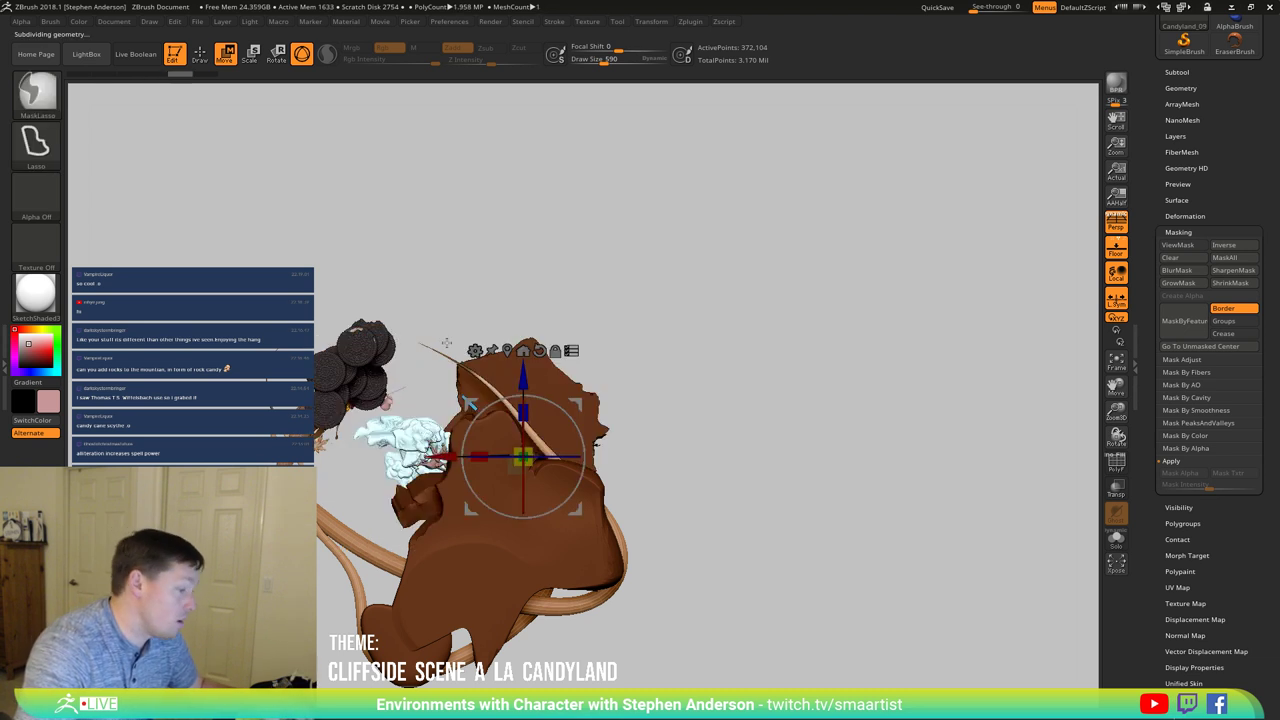
pyautogui.hotkey('ctrl', 'z')
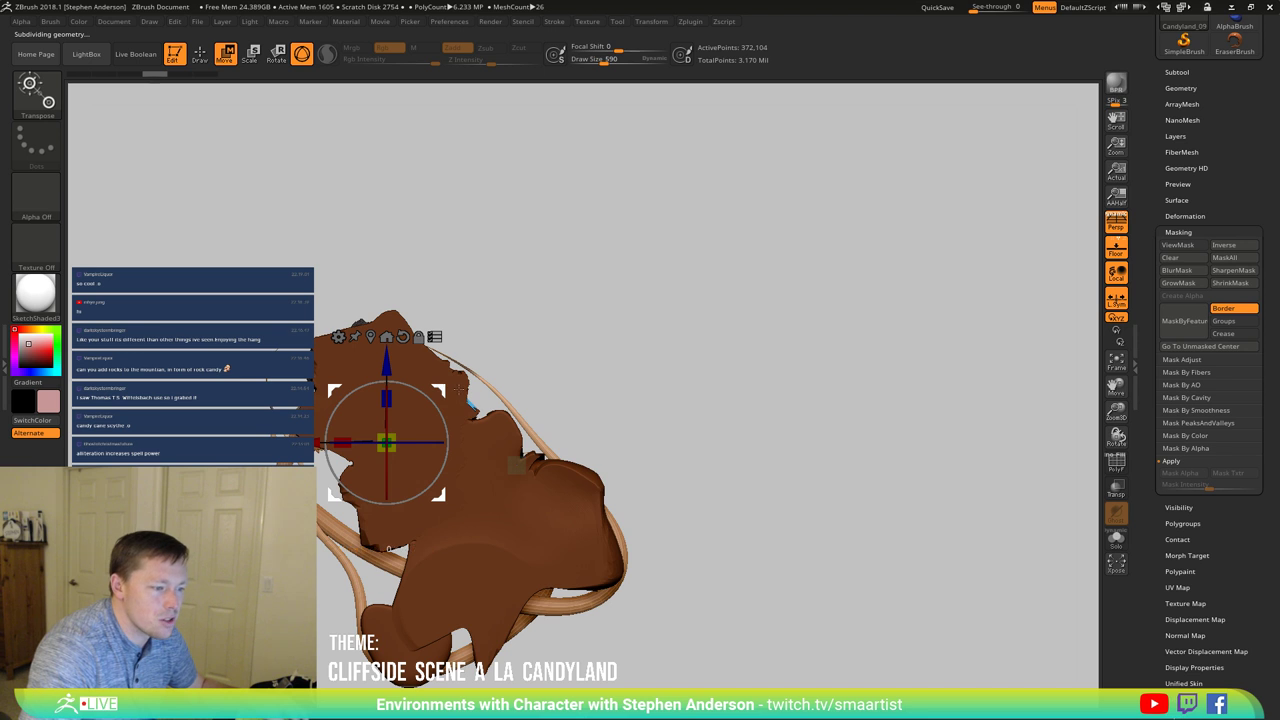
# Step: Raise the whole scene about 44 units along the vertical axis, above the floor grid
pyautogui.moveTo(500, 391); pyautogui.dragTo(527, 398)
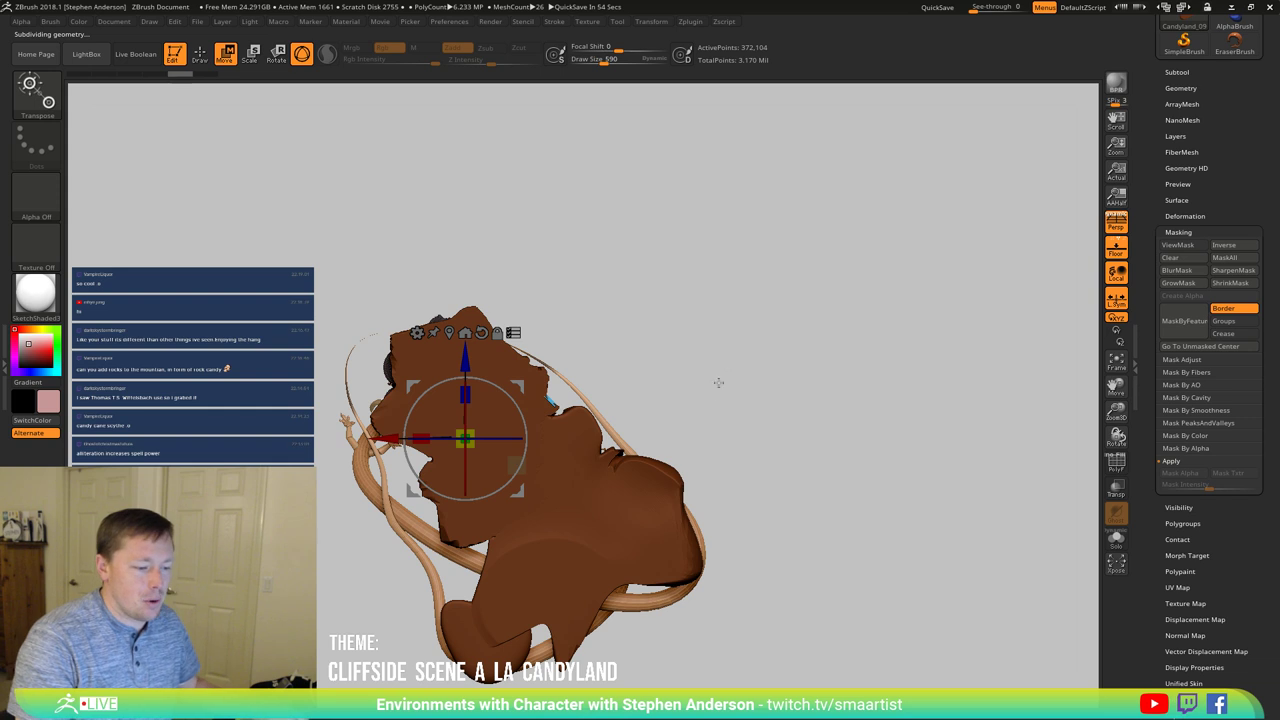
pyautogui.moveTo(718, 382); pyautogui.dragTo(672, 410)
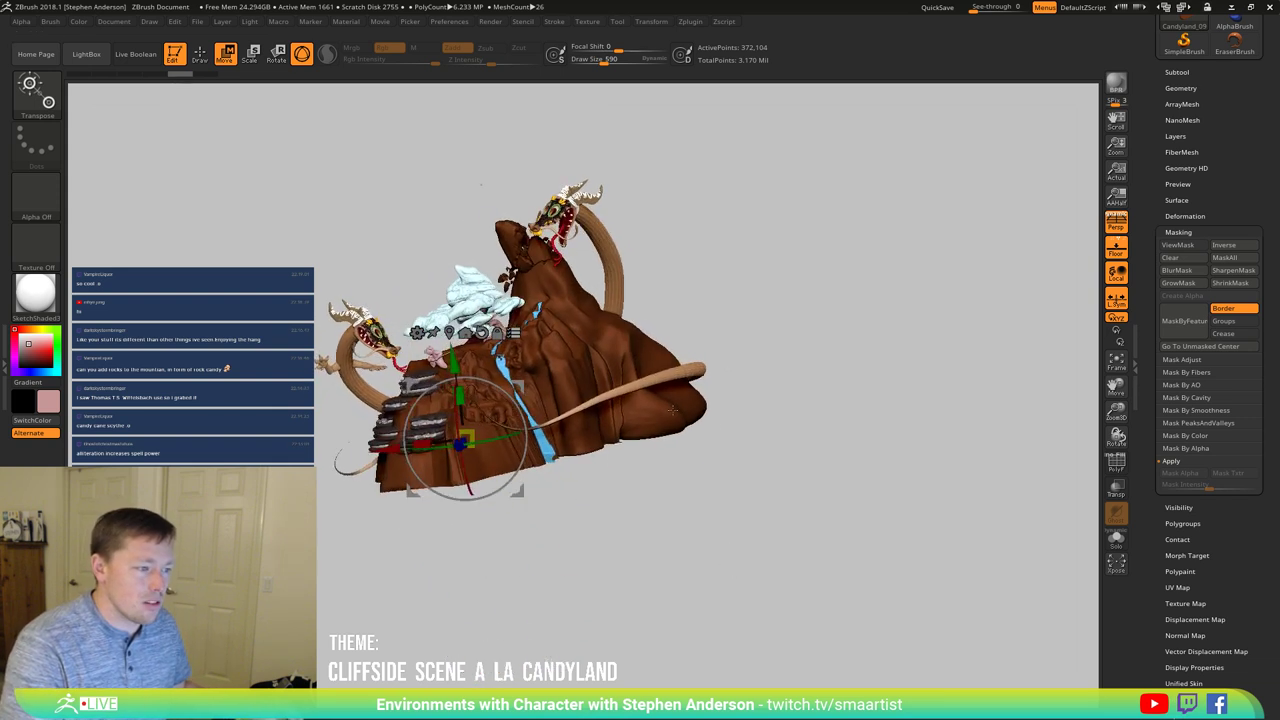
pyautogui.moveTo(672, 410); pyautogui.dragTo(662, 340, button='right')
pyautogui.keyDown('alt'); pyautogui.moveTo(514, 501); pyautogui.dragTo(557, 645, button='right'); pyautogui.keyUp('alt')
pyautogui.keyDown('ctrl'); pyautogui.moveTo(591, 468); pyautogui.dragTo(582, 392, button='right'); pyautogui.keyUp('ctrl')
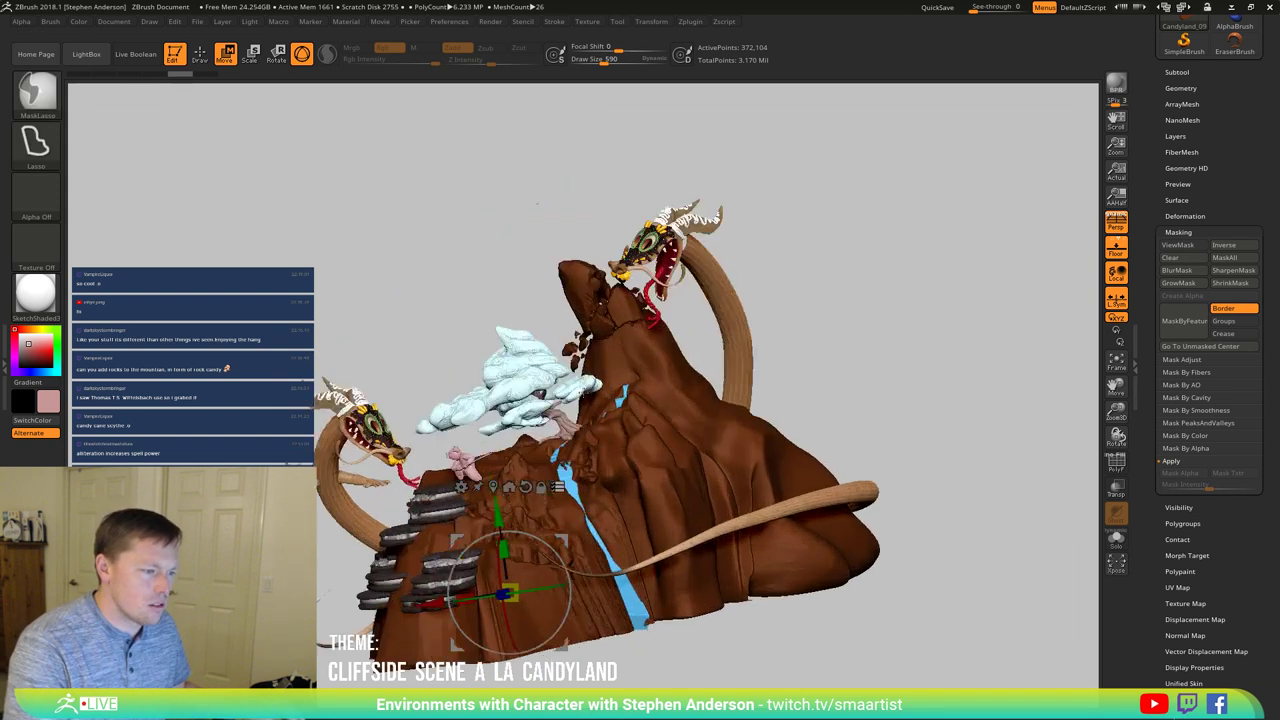
pyautogui.moveTo(537, 204)
pyautogui.mouseDown()
pyautogui.moveTo(561, 154)
pyautogui.moveTo(552, 171)
pyautogui.moveTo(577, 174)
pyautogui.mouseUp()
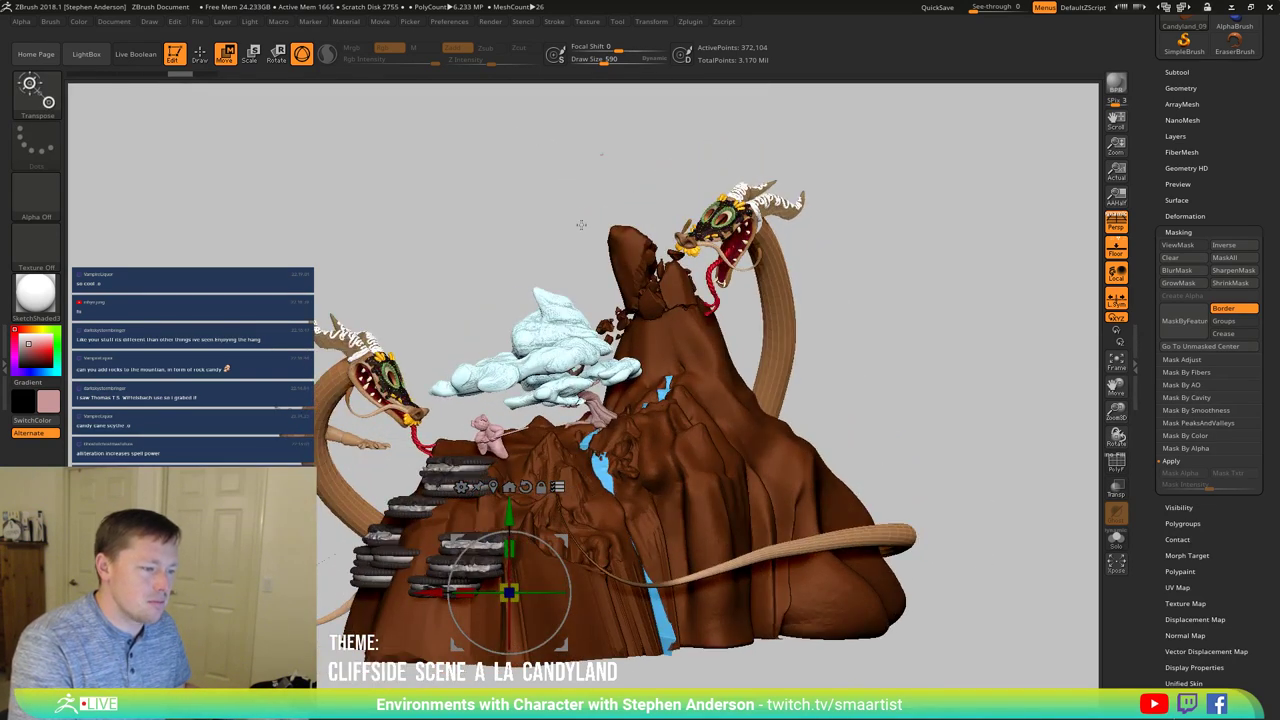
pyautogui.moveTo(581, 225); pyautogui.dragTo(586, 226)
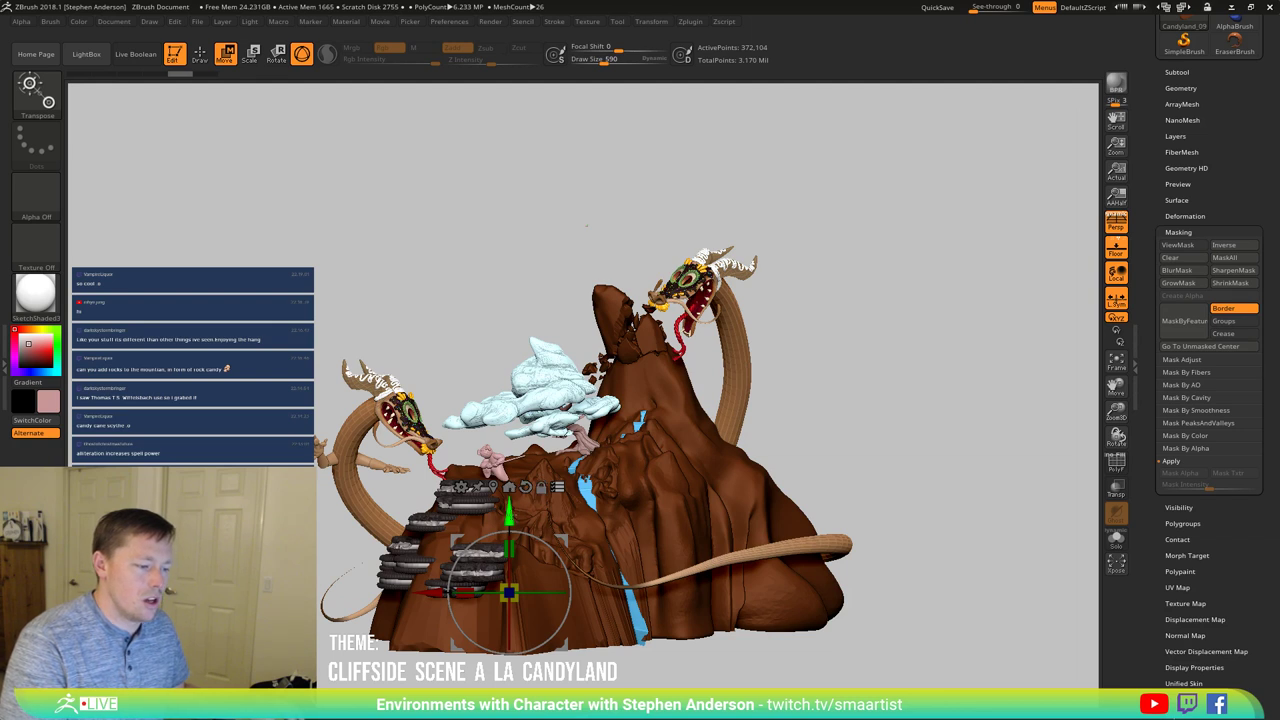
pyautogui.moveTo(510, 513)
pyautogui.mouseDown()
pyautogui.moveTo(524, 397)
pyautogui.moveTo(516, 315)
pyautogui.mouseUp()
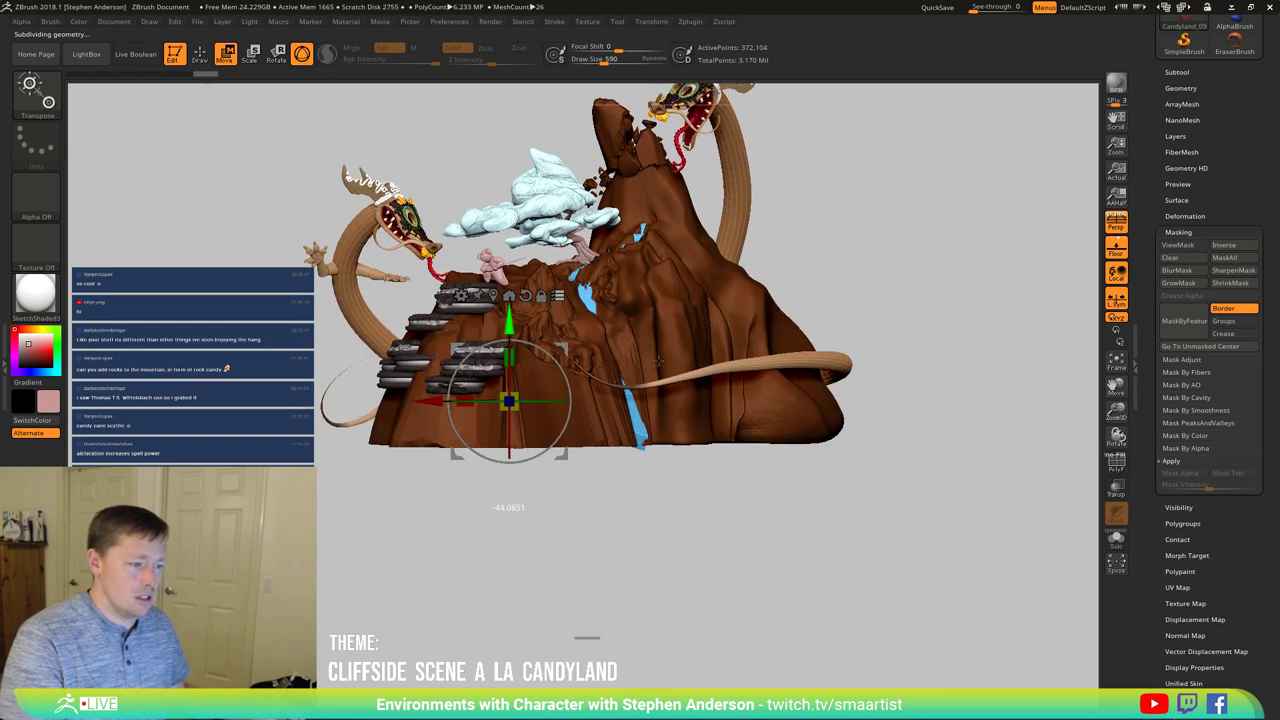
pyautogui.keyDown('ctrl'); pyautogui.moveTo(648, 342); pyautogui.dragTo(724, 343, button='right'); pyautogui.keyUp('ctrl')
pyautogui.moveTo(723, 342); pyautogui.dragTo(713, 337)
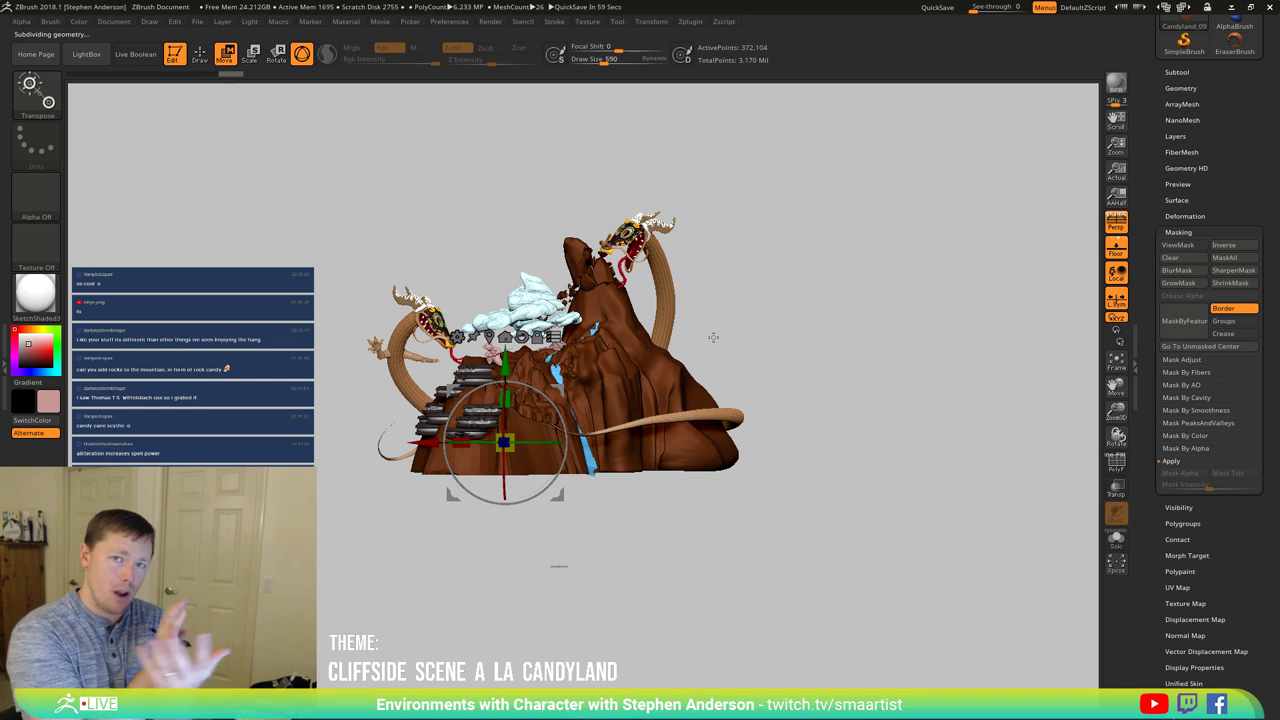
# Step: Return to Draw mode with the Move brush and set the draw size to 252
pyautogui.press('q')
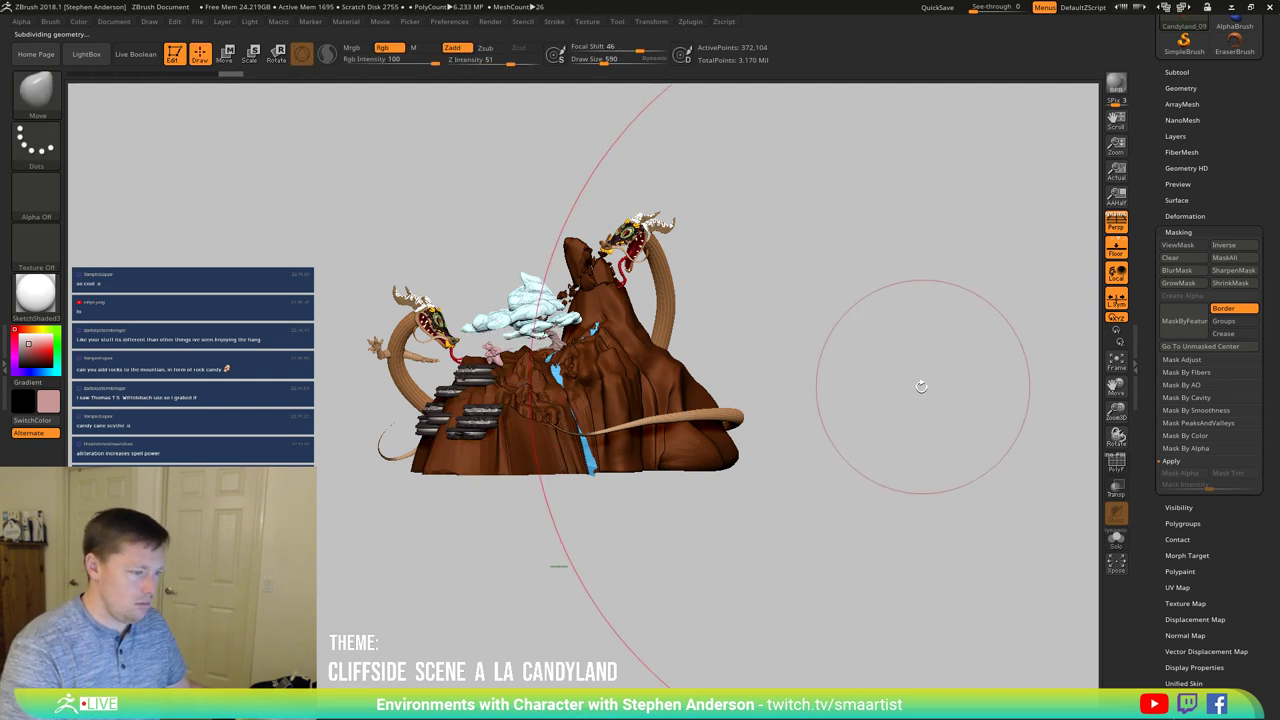
pyautogui.moveTo(846, 380)
pyautogui.mouseDown()
pyautogui.moveTo(823, 379)
pyautogui.moveTo(830, 398)
pyautogui.moveTo(829, 380)
pyautogui.mouseUp()
pyautogui.press('s')
pyautogui.press('shift')
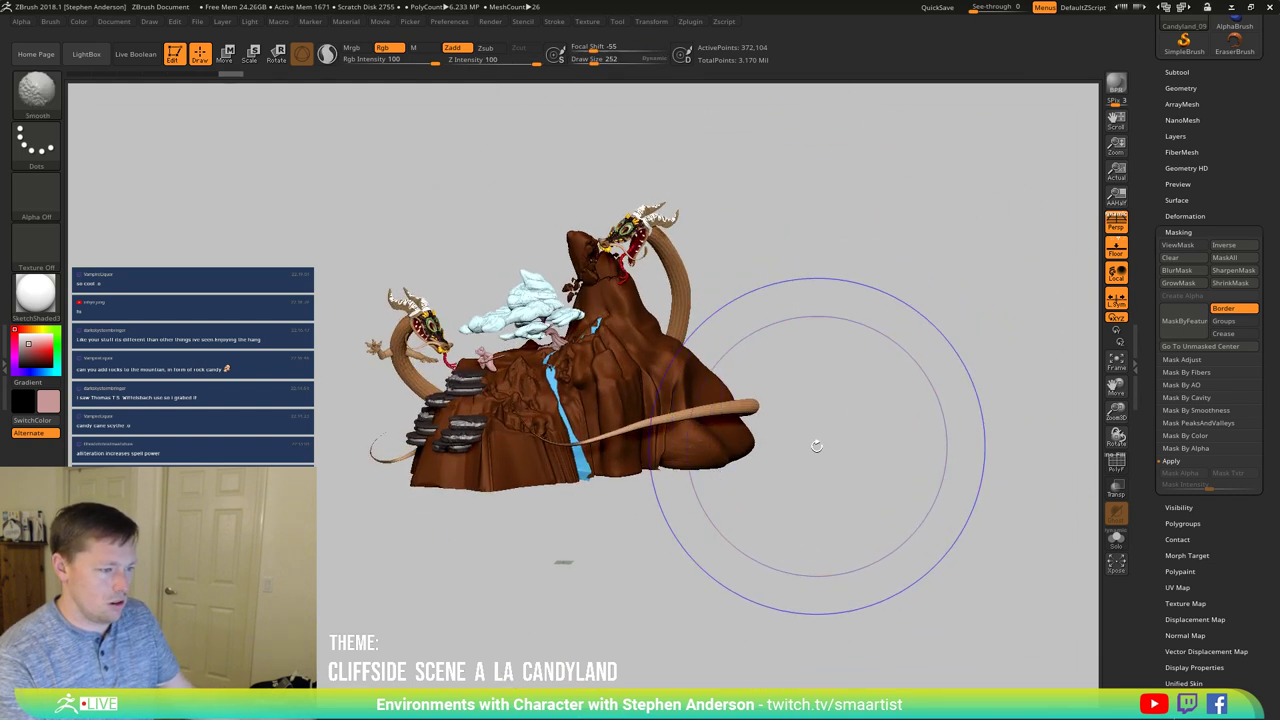
pyautogui.moveTo(814, 443); pyautogui.dragTo(840, 410)
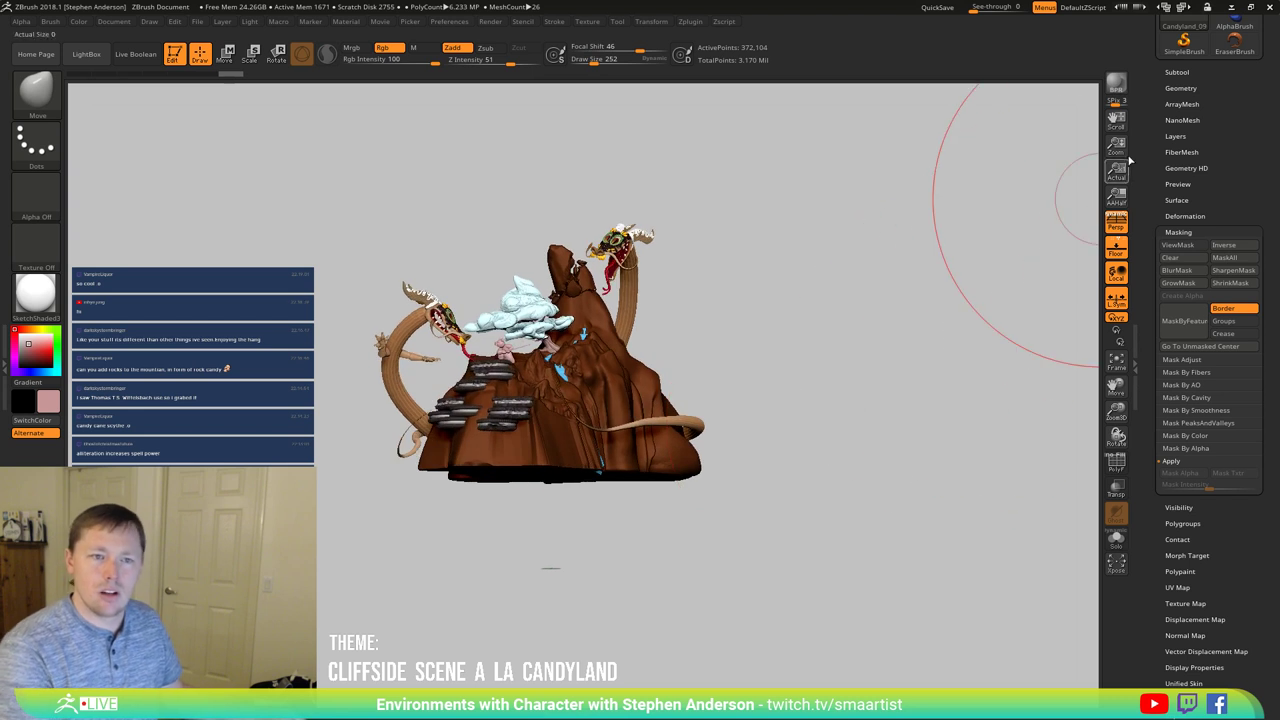
# Step: Expand the subtool list, select the hidden OREO1 subtool and save the file
pyautogui.click(1177, 71)
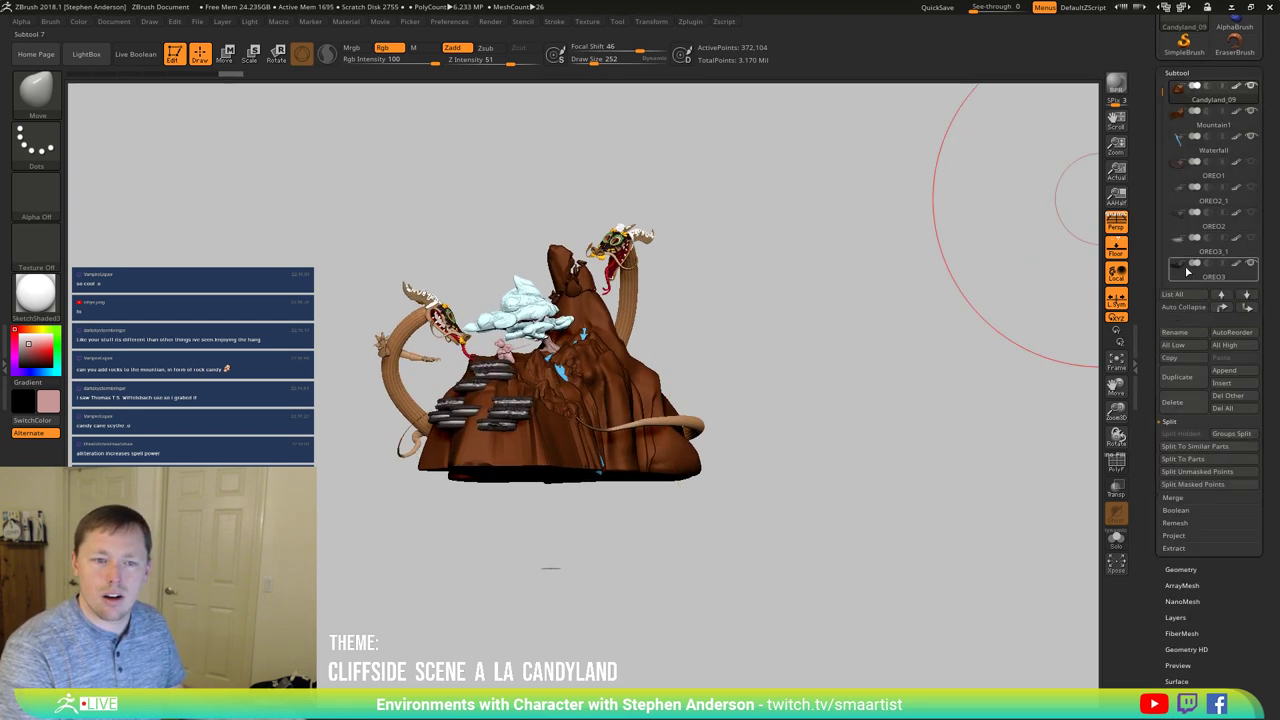
pyautogui.click(1193, 230)
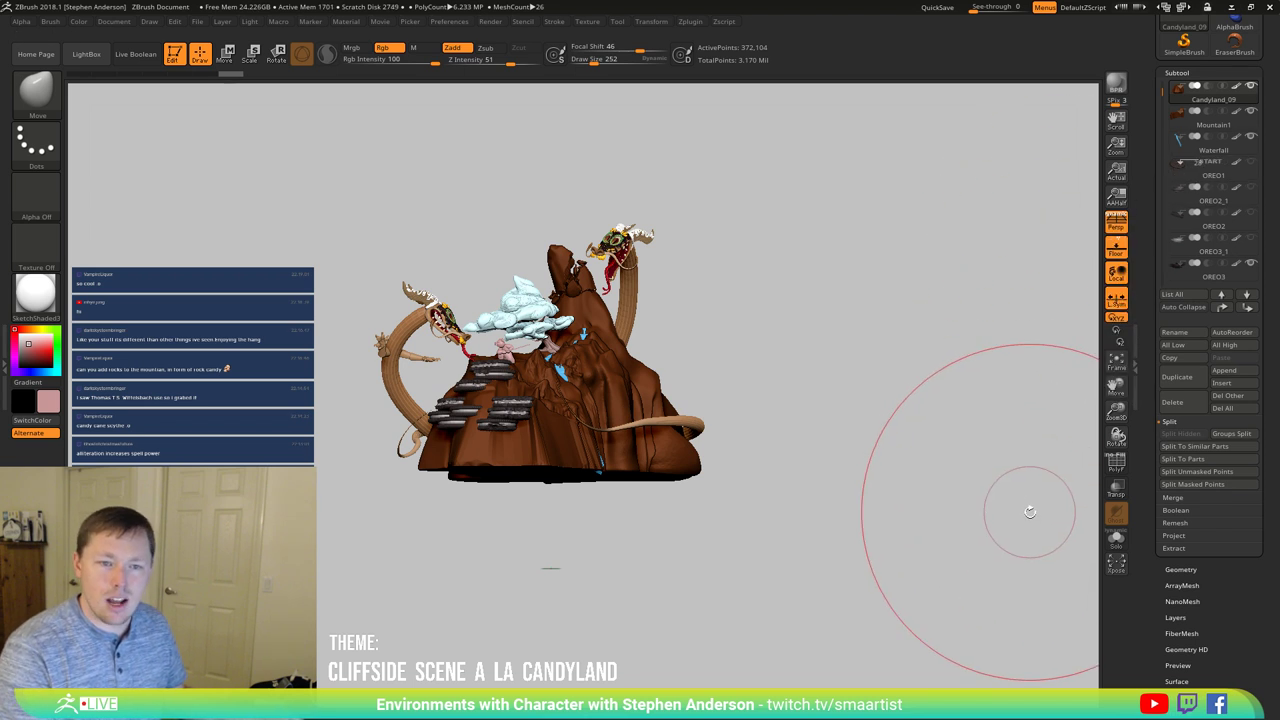
pyautogui.click(1212, 168)
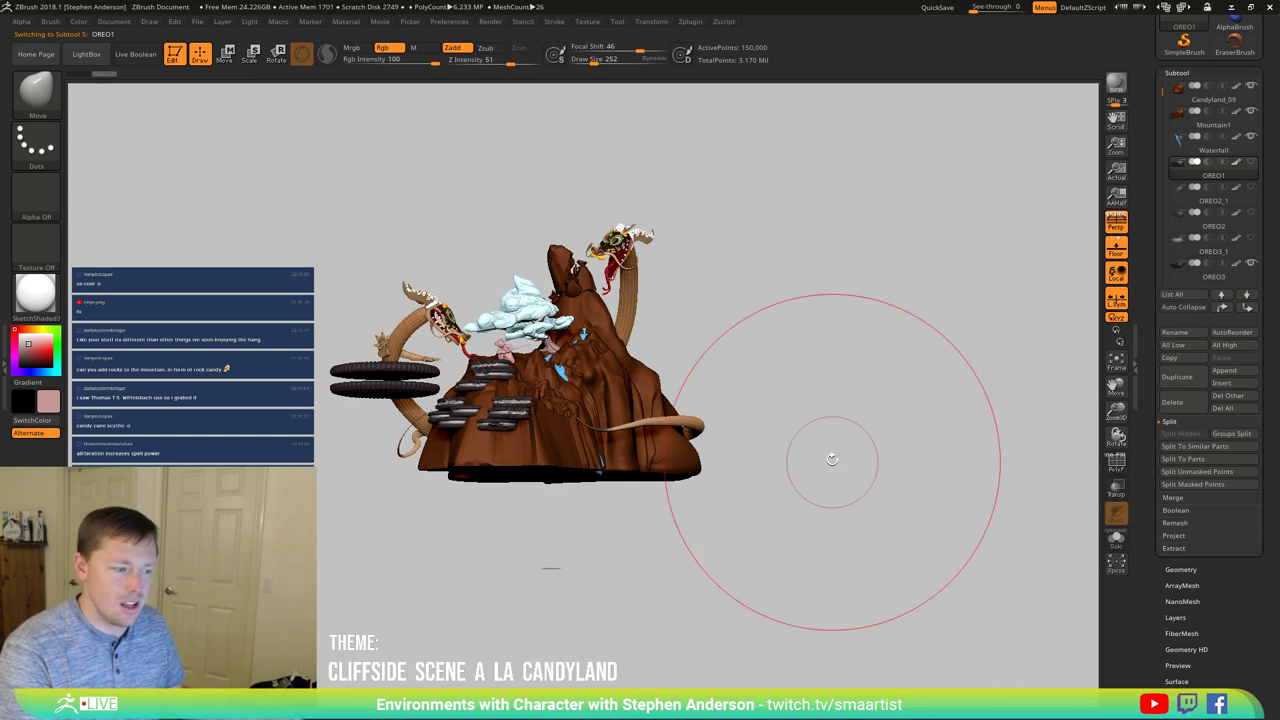
pyautogui.moveTo(829, 457); pyautogui.dragTo(880, 460)
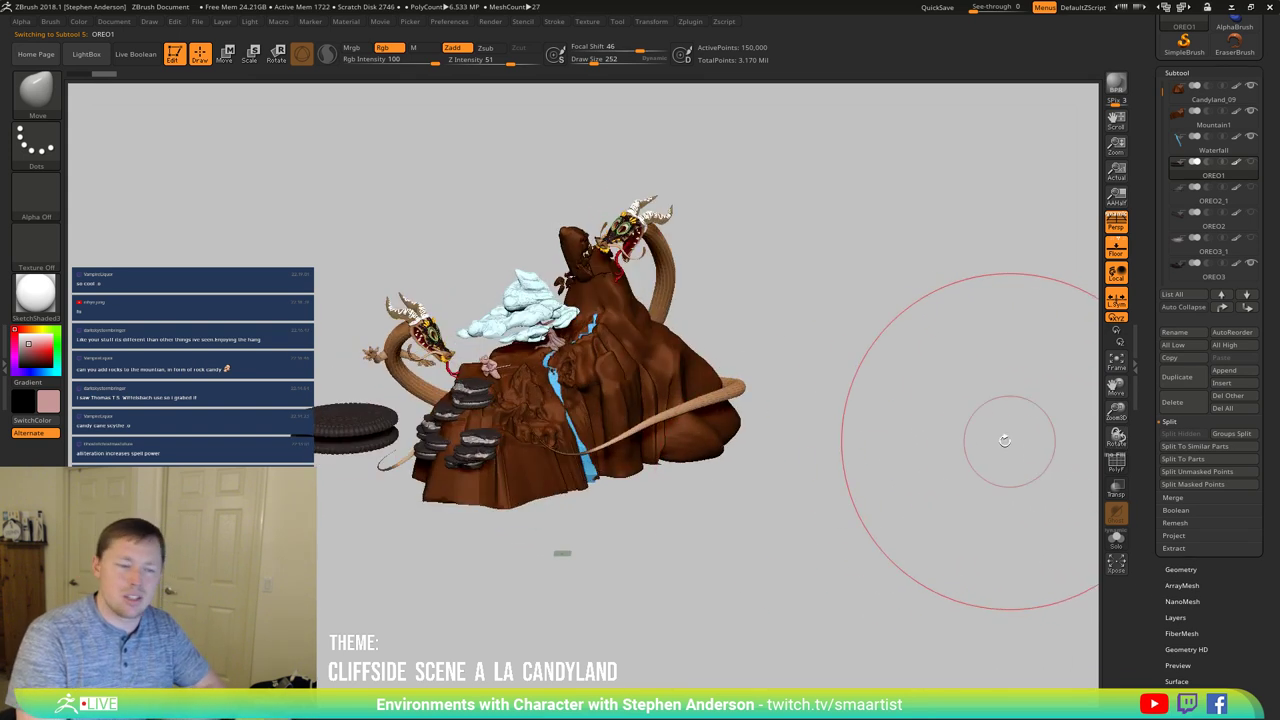
pyautogui.press('ctrl')
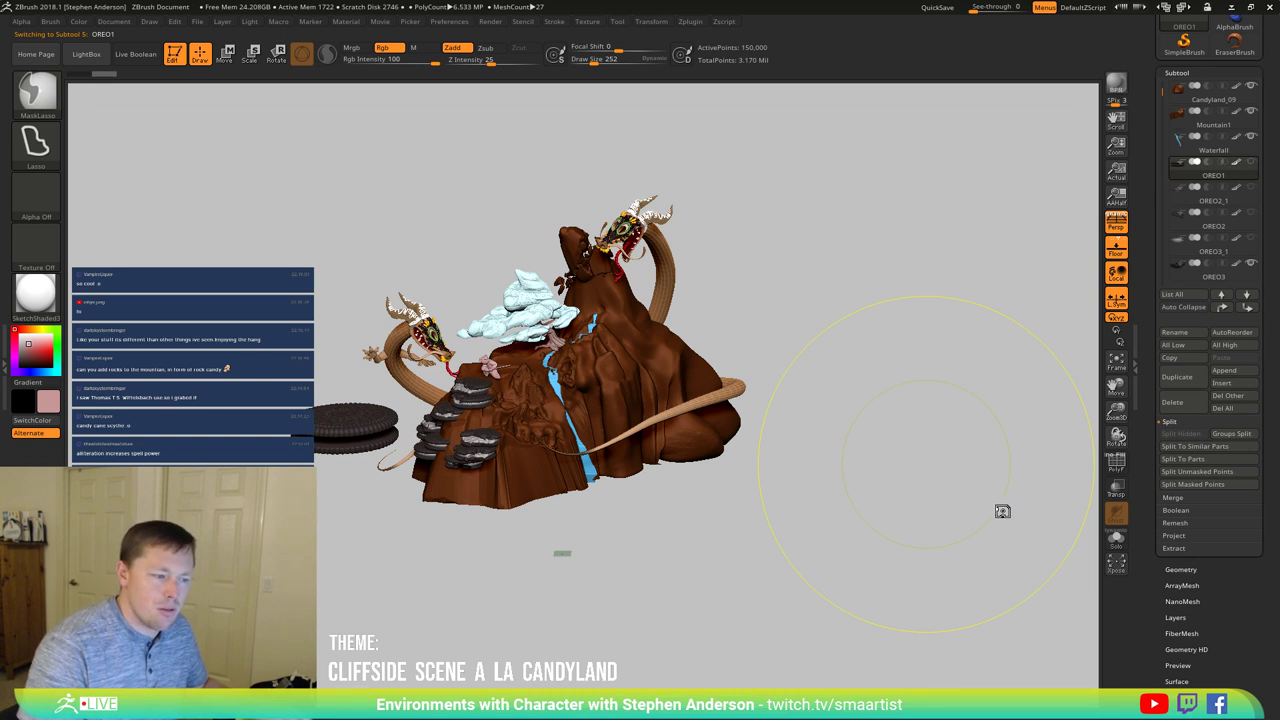
pyautogui.press('ctrl')
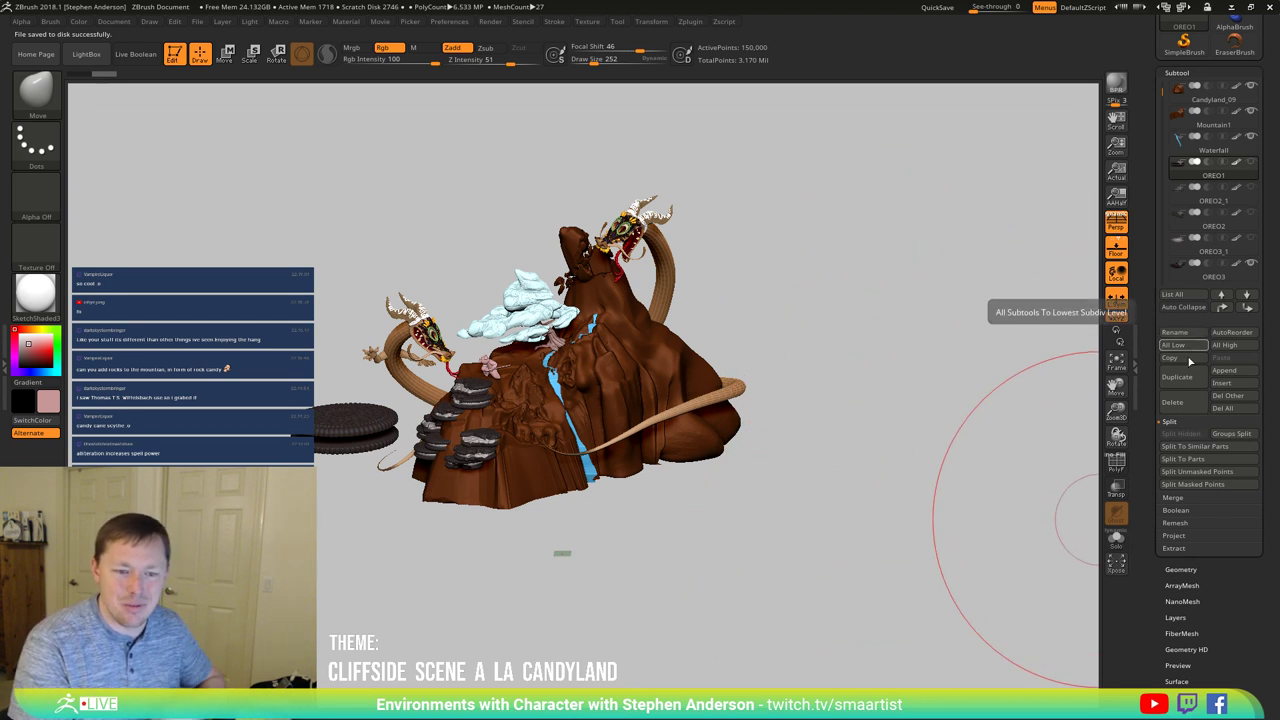
# Step: Delete the unused hidden cookie subtools OREO1, OREO2_1, OREO2 and OREO3_1, suppressing the confirmation note until restart
pyautogui.click(1175, 403)
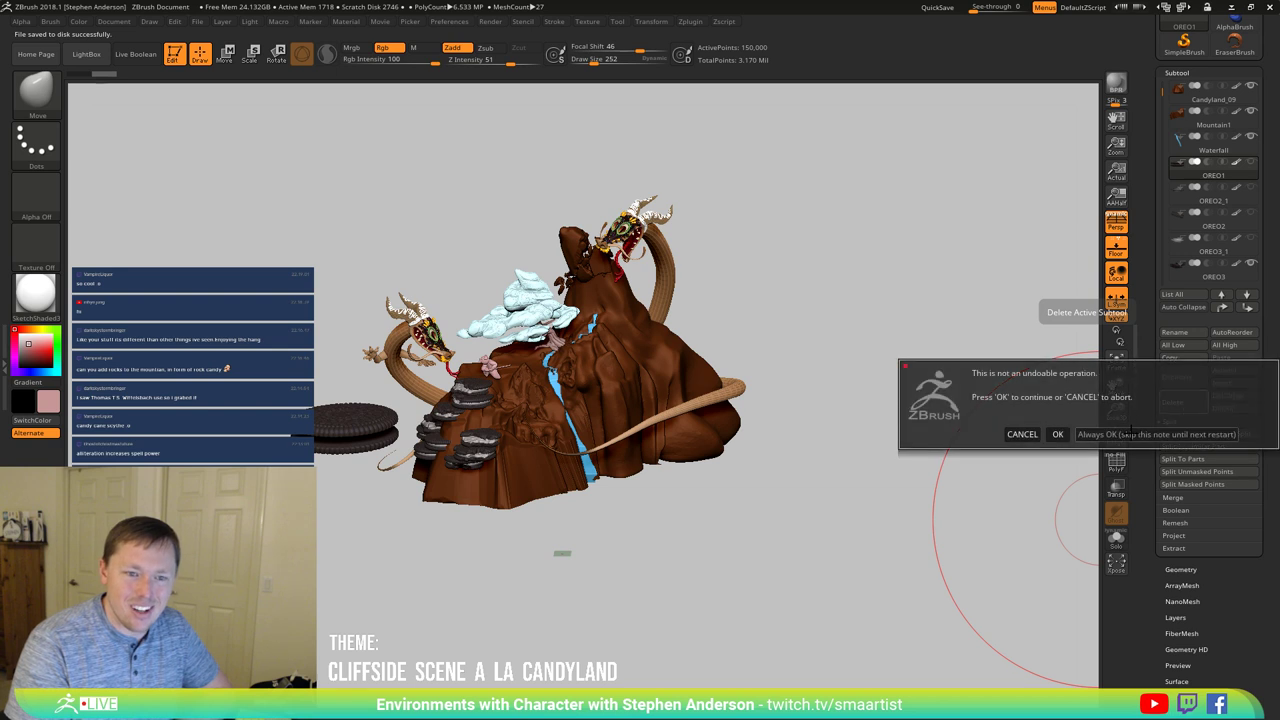
pyautogui.click(1130, 433)
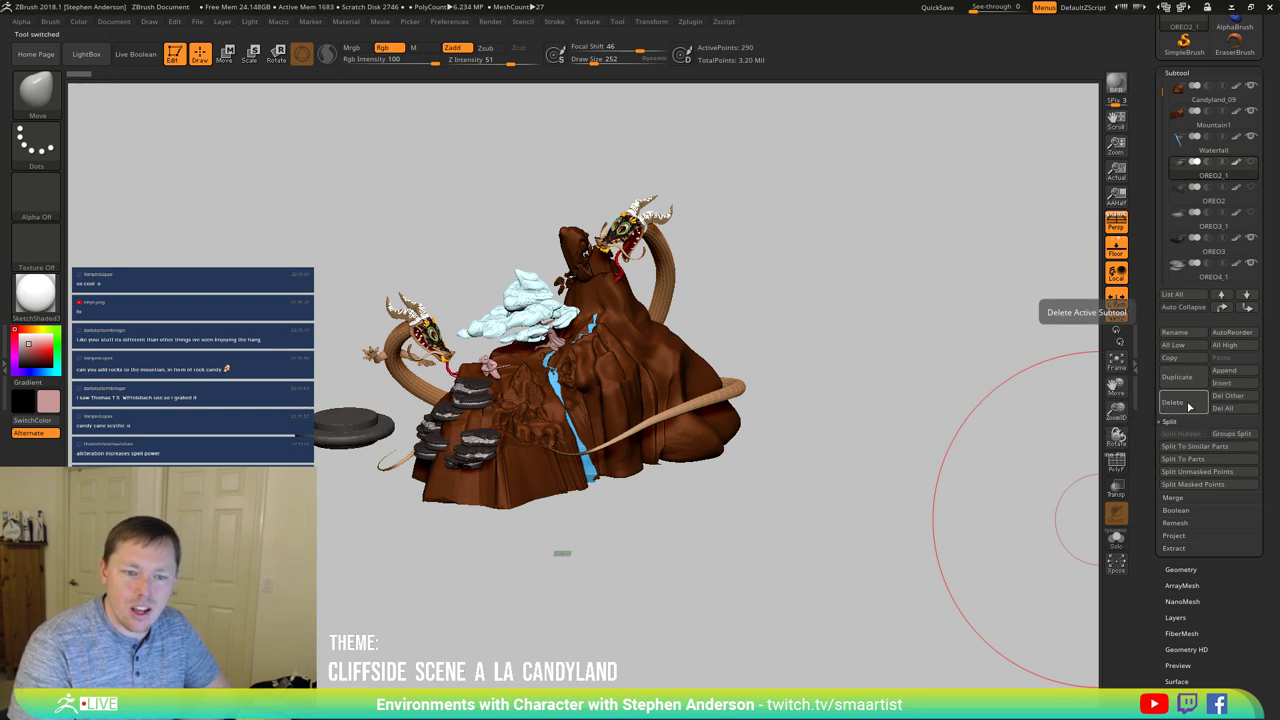
pyautogui.click(1188, 401)
pyautogui.click(1188, 403)
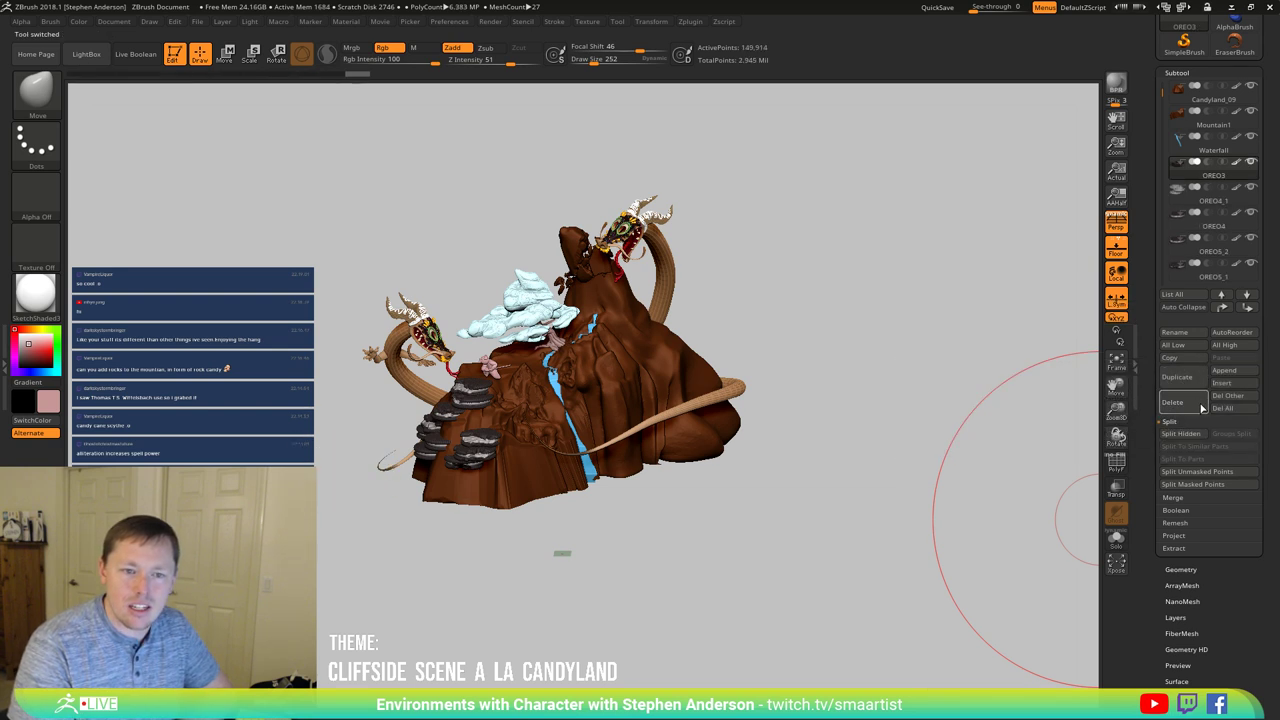
# Step: Delete the unused hidden dragon subtools Merged_DragonHead1 and Tongue2
pyautogui.moveTo(1163, 92); pyautogui.dragTo(1157, 197)
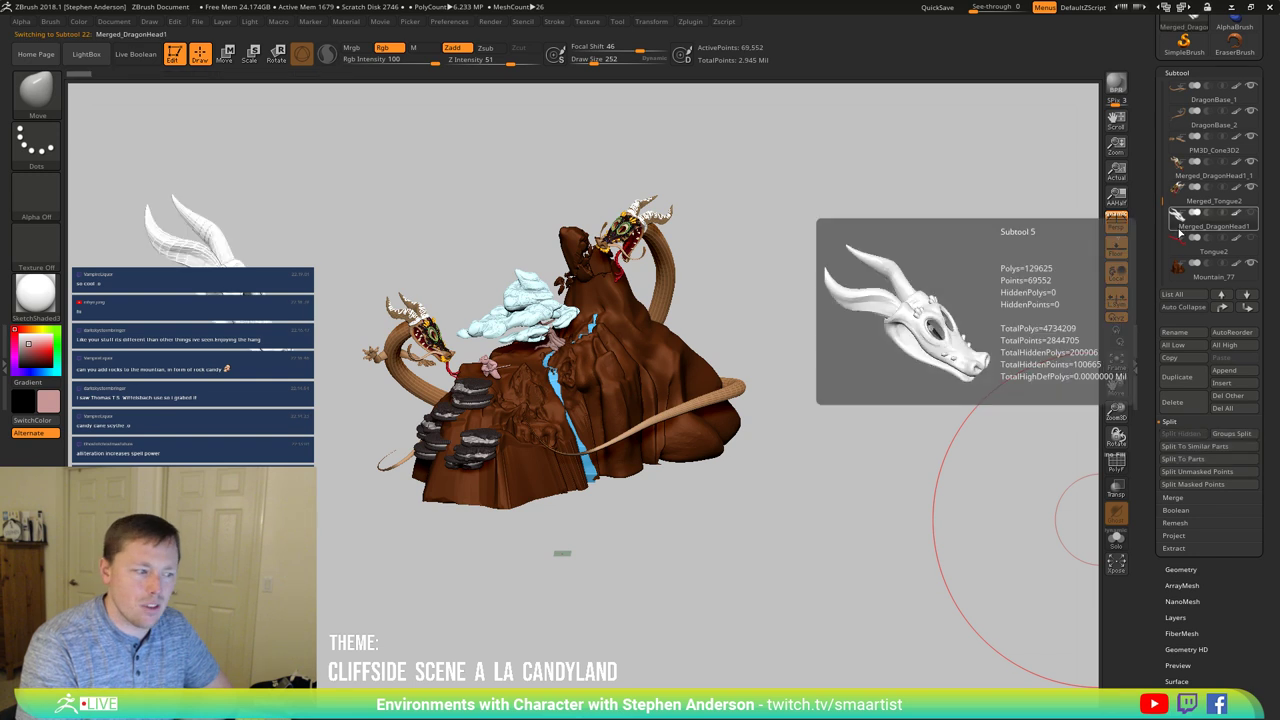
pyautogui.click(1181, 229)
pyautogui.moveTo(240, 330); pyautogui.dragTo(358, 354)
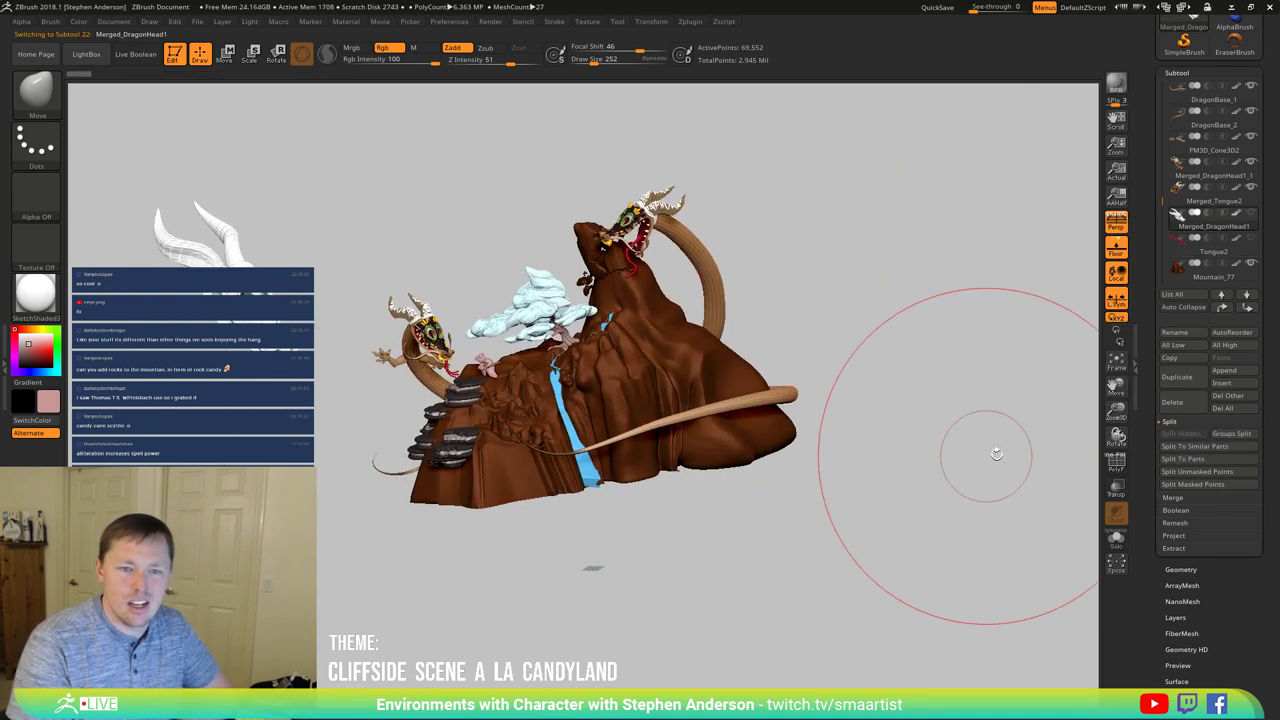
pyautogui.click(1172, 401)
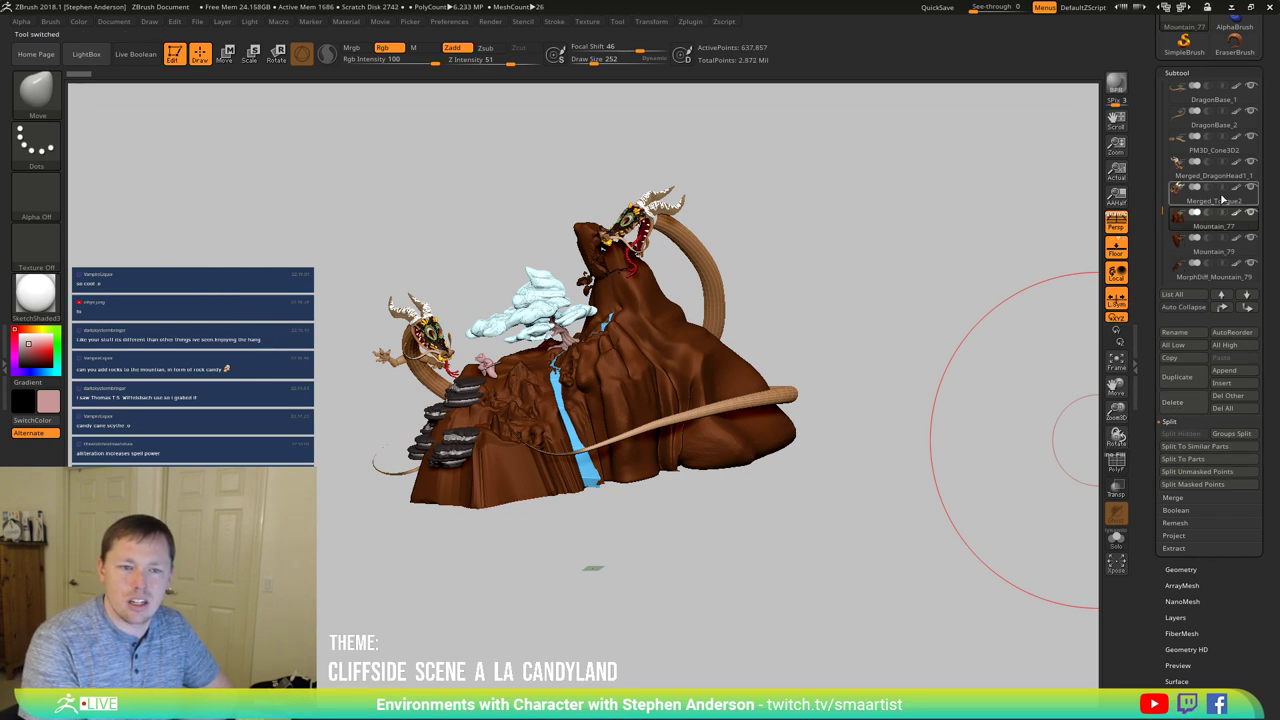
# Step: Inspect the remaining subtools and the whole candyland scene from several angles, including a close-up of the mountain
pyautogui.moveTo(1162, 212); pyautogui.dragTo(1180, 145)
pyautogui.moveTo(909, 371)
pyautogui.mouseDown()
pyautogui.moveTo(923, 371)
pyautogui.moveTo(897, 357)
pyautogui.mouseUp()
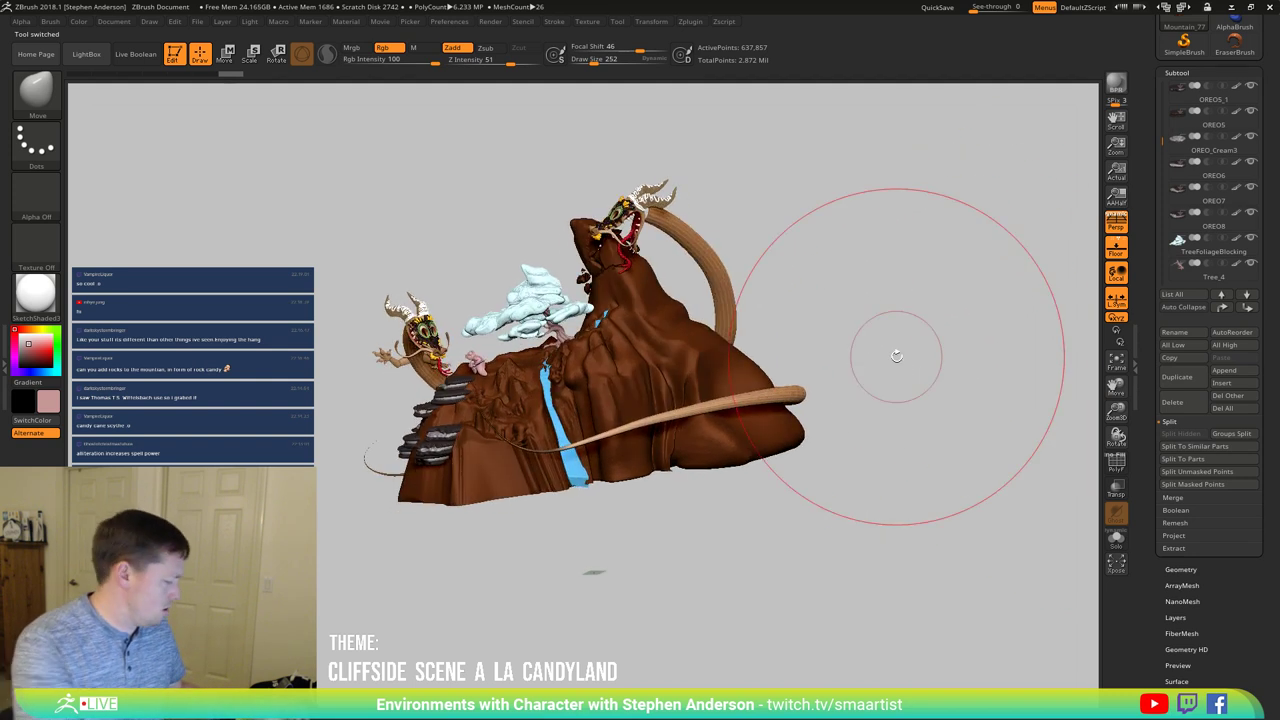
pyautogui.press('shift')
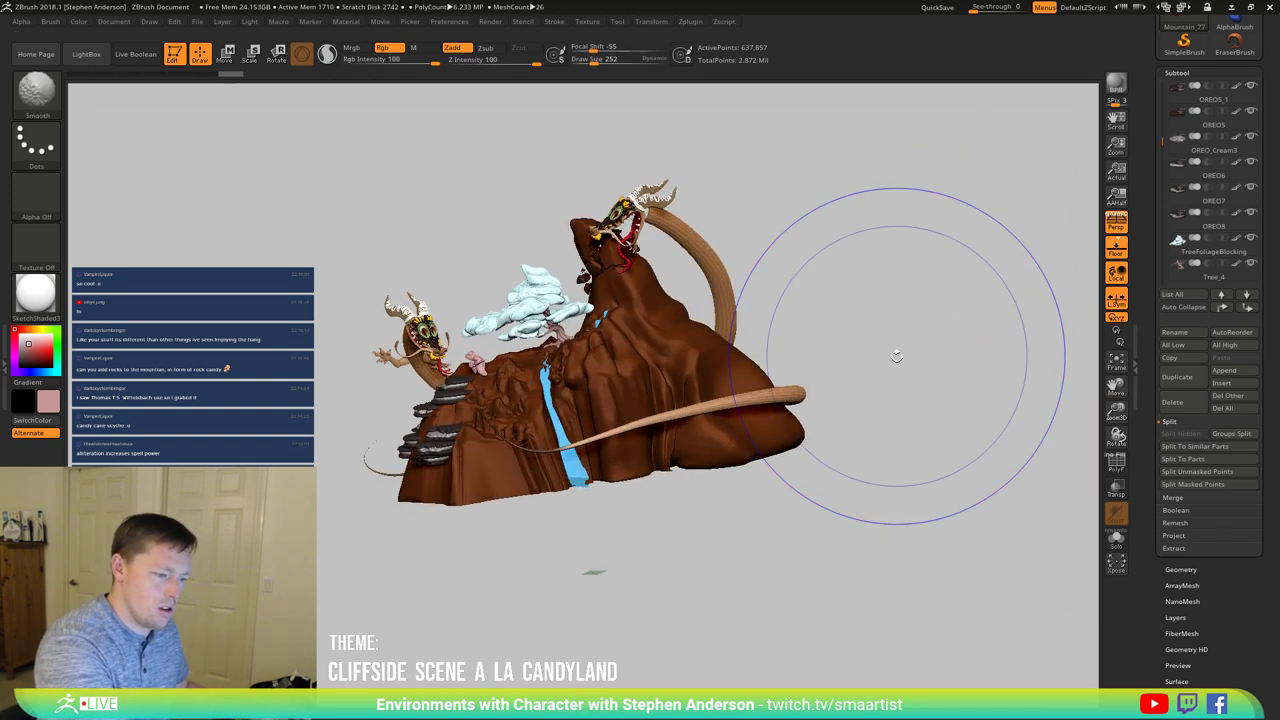
pyautogui.moveTo(638, 450)
pyautogui.mouseDown(button='right')
pyautogui.moveTo(630, 400)
pyautogui.moveTo(628, 446)
pyautogui.mouseUp(button='right')
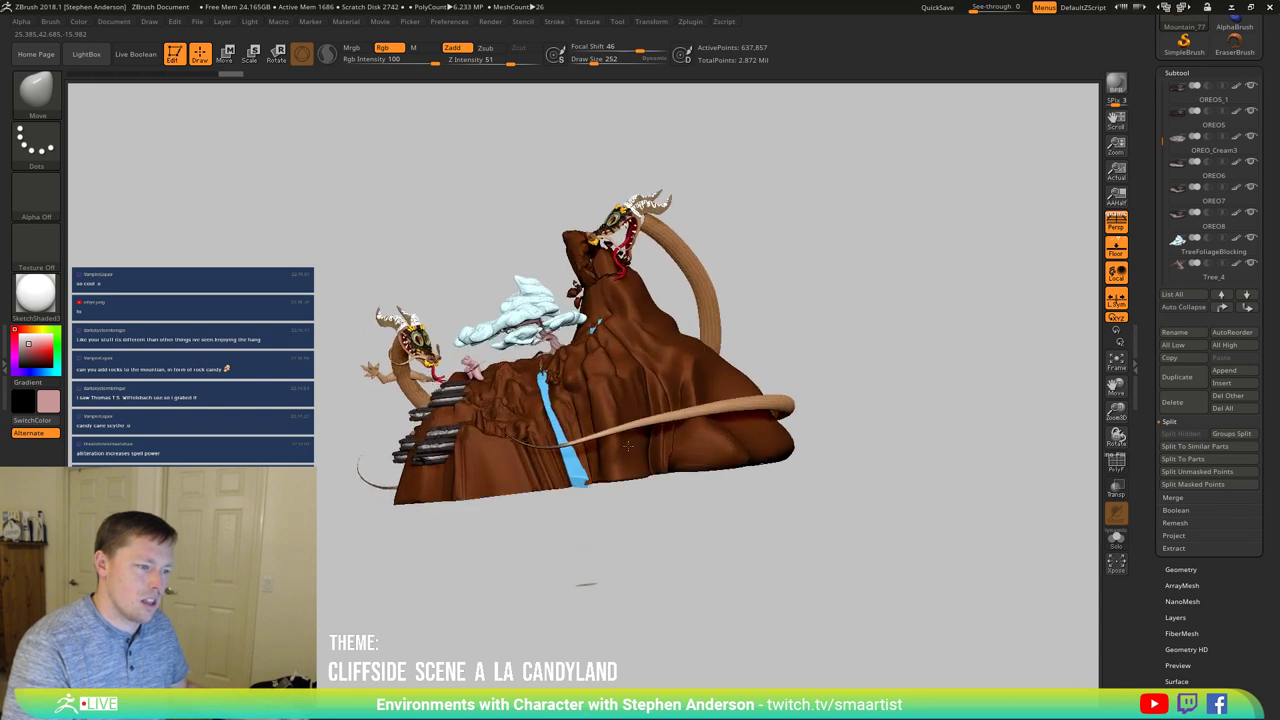
pyautogui.moveTo(628, 446); pyautogui.dragTo(572, 483)
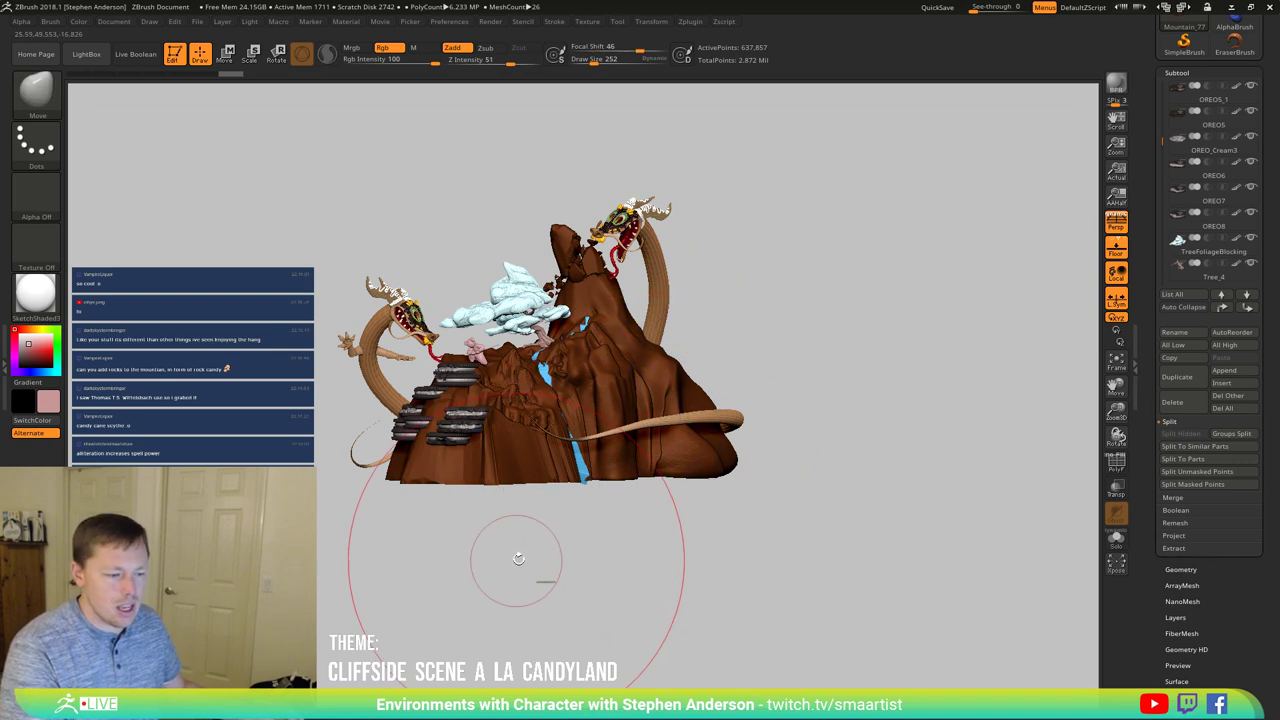
pyautogui.moveTo(586, 557)
pyautogui.mouseDown()
pyautogui.moveTo(678, 556)
pyautogui.moveTo(586, 559)
pyautogui.mouseUp()
pyautogui.press('f')
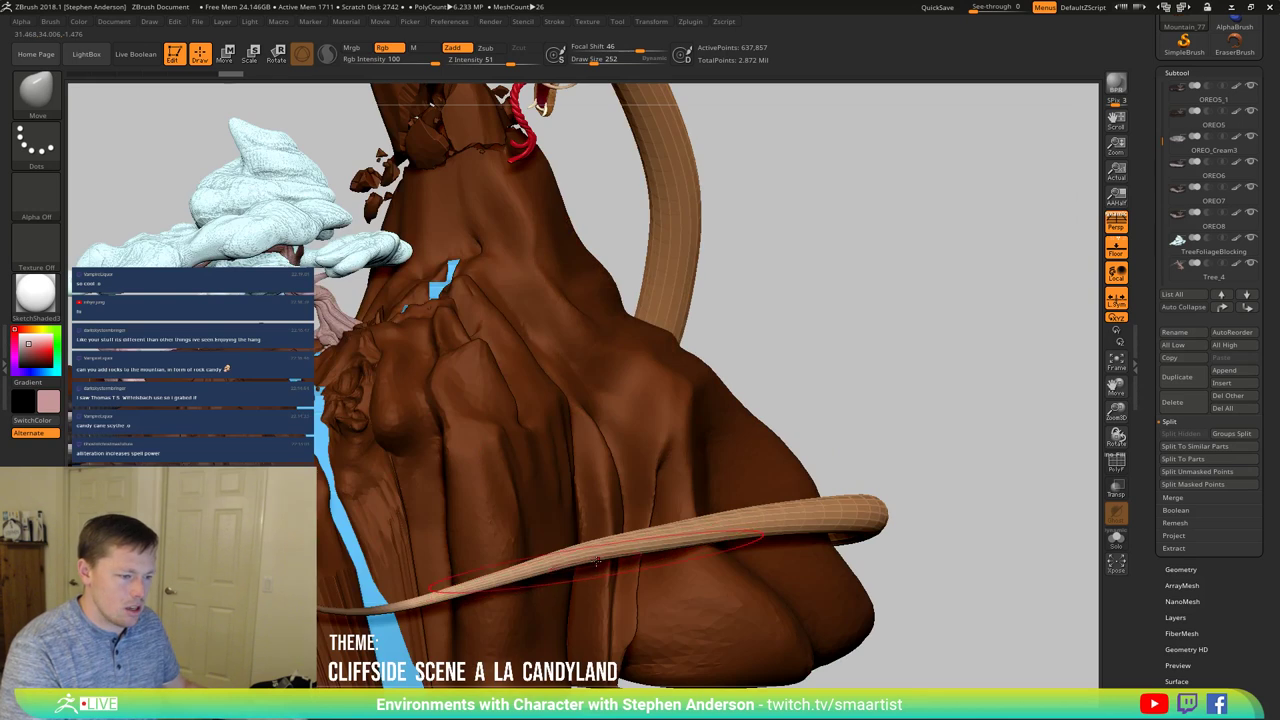
pyautogui.press('f')
pyautogui.keyDown('ctrl'); pyautogui.moveTo(619, 517); pyautogui.dragTo(581, 596, button='right'); pyautogui.keyUp('ctrl')
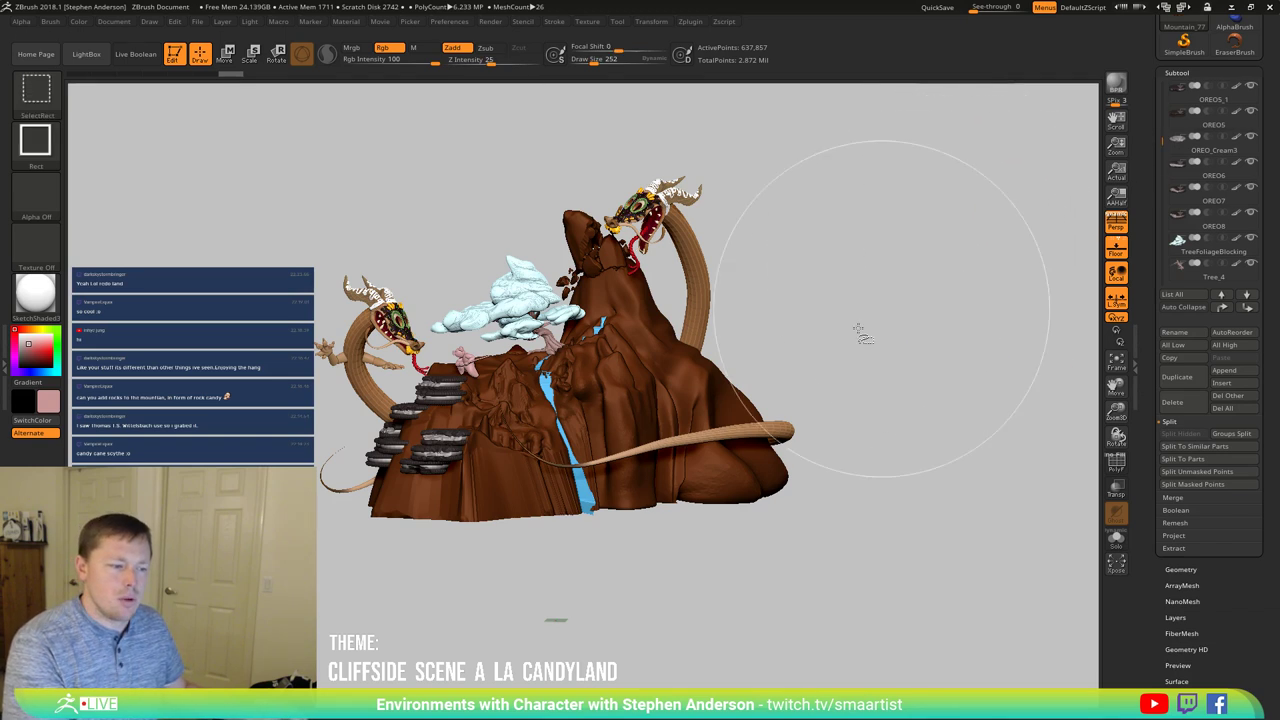
pyautogui.moveTo(871, 430)
pyautogui.mouseDown()
pyautogui.moveTo(889, 417)
pyautogui.moveTo(880, 397)
pyautogui.moveTo(925, 416)
pyautogui.moveTo(803, 432)
pyautogui.moveTo(918, 396)
pyautogui.mouseUp()
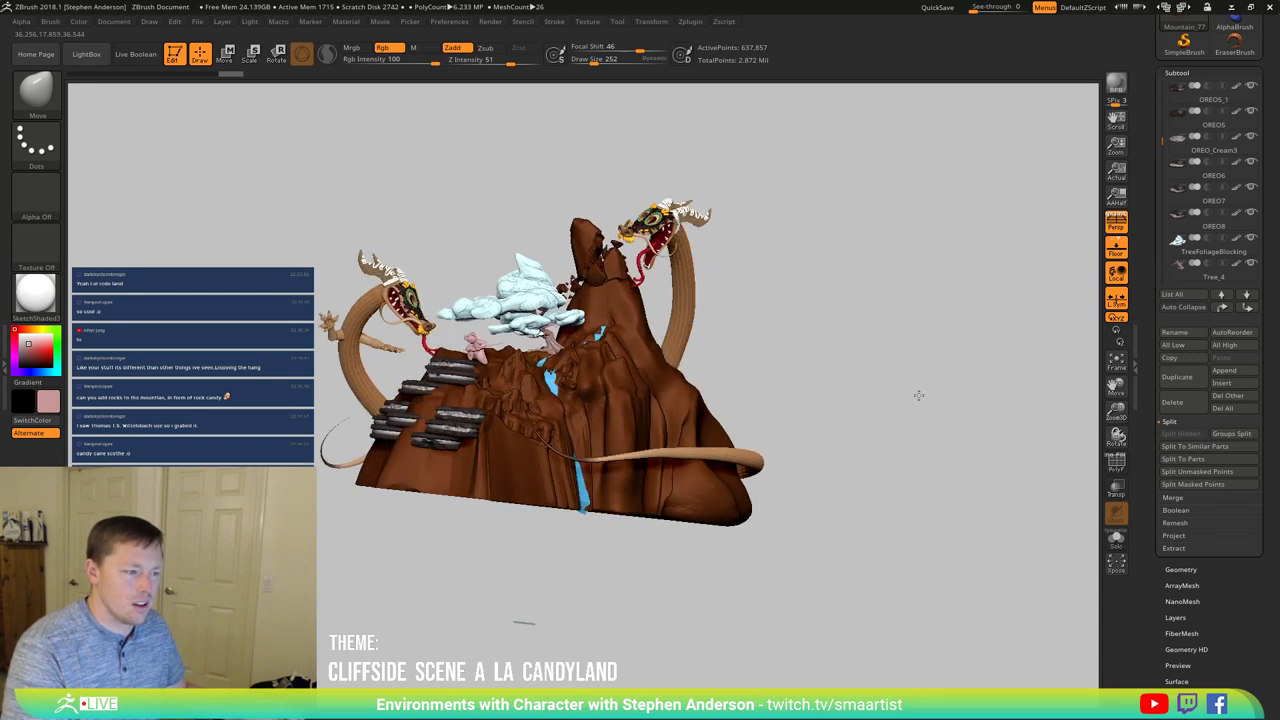
# Step: Select the pink pig subtool PM3D_Sphere3D1 and rename it Pig_01
pyautogui.moveTo(838, 376)
pyautogui.keyDown('alt'); pyautogui.mouseDown(button='right')
pyautogui.moveTo(879, 430)
pyautogui.moveTo(900, 420)
pyautogui.mouseUp(button='right'); pyautogui.keyUp('alt')
pyautogui.keyDown('ctrl'); pyautogui.moveTo(526, 376); pyautogui.dragTo(576, 468, button='right'); pyautogui.keyUp('ctrl')
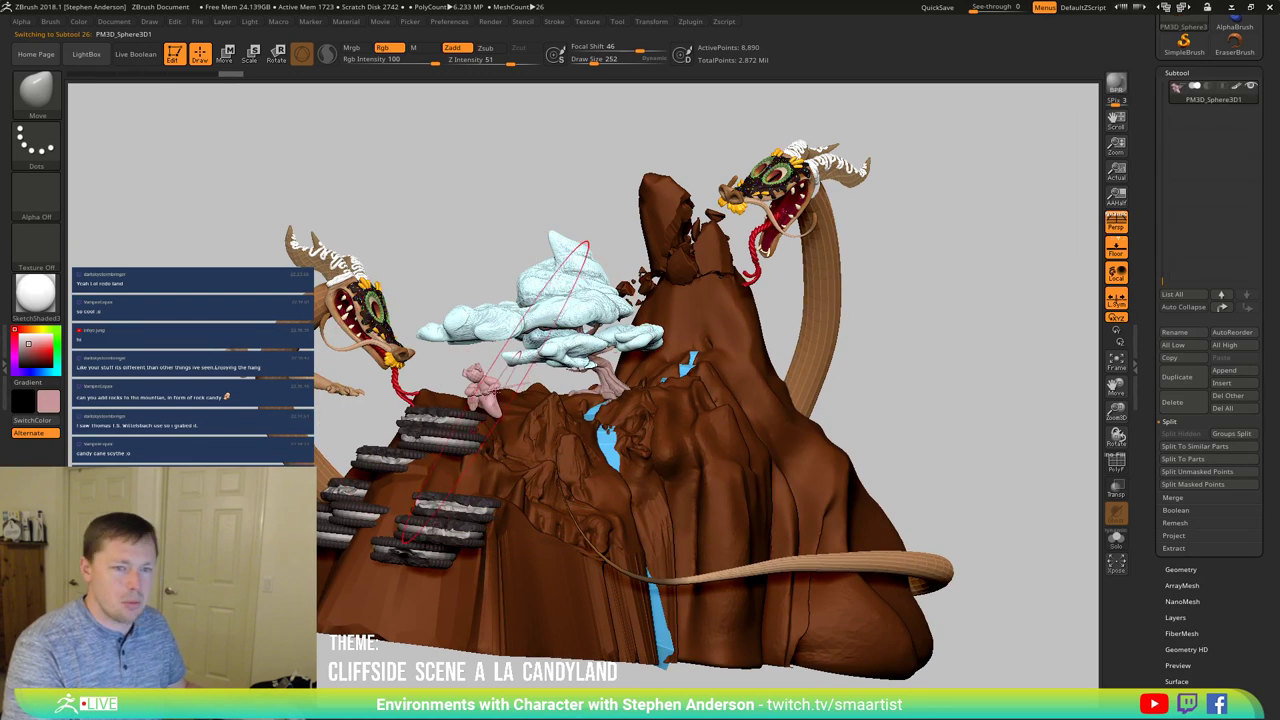
pyautogui.click(1184, 330)
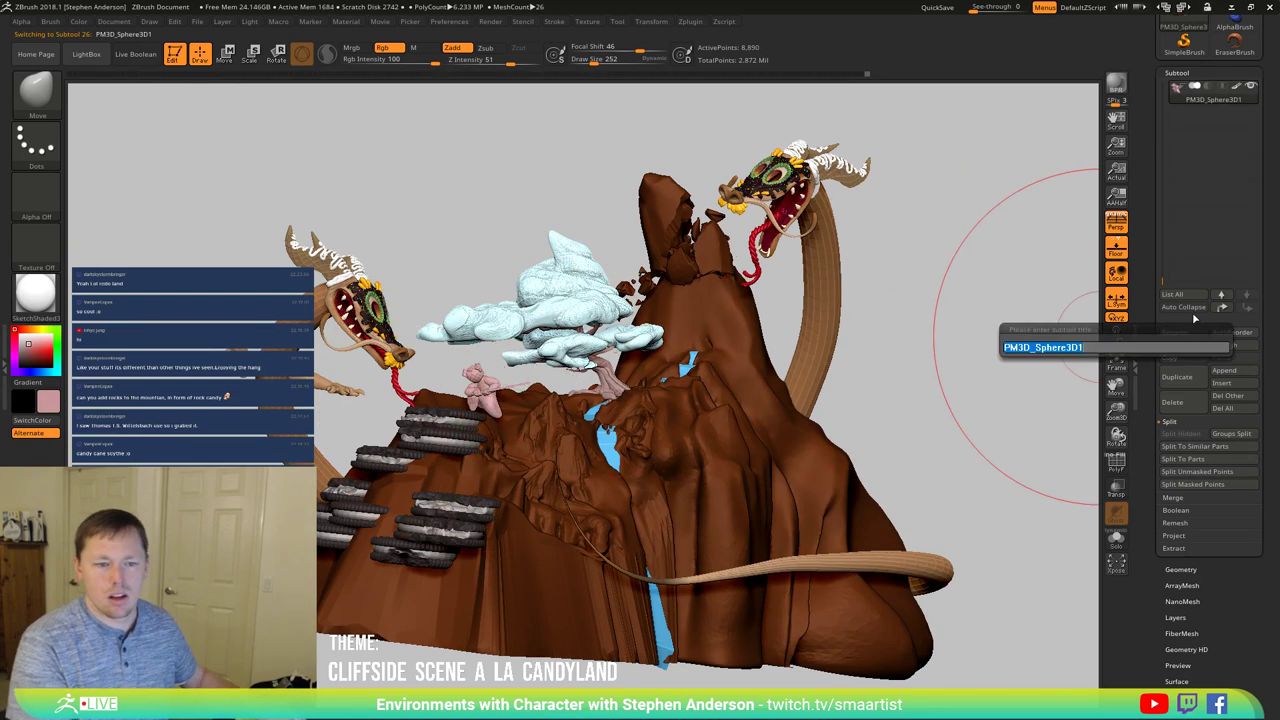
pyautogui.write('Pig')
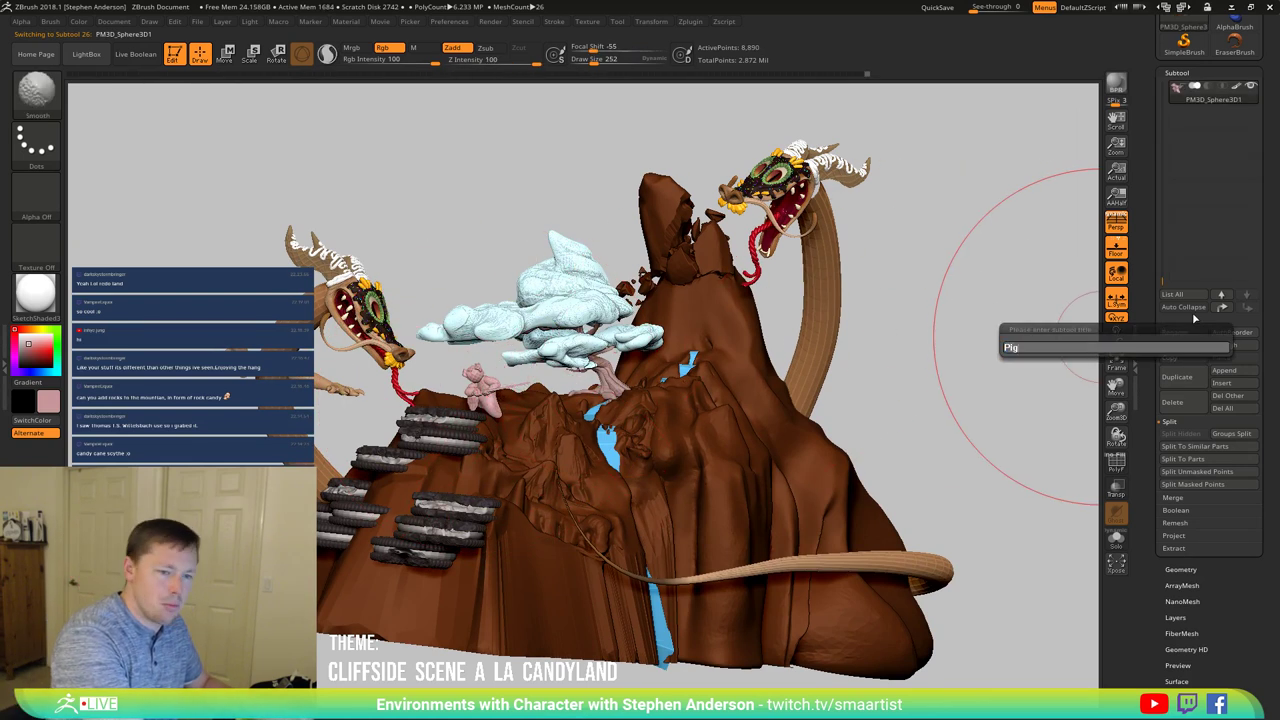
pyautogui.write('_01')
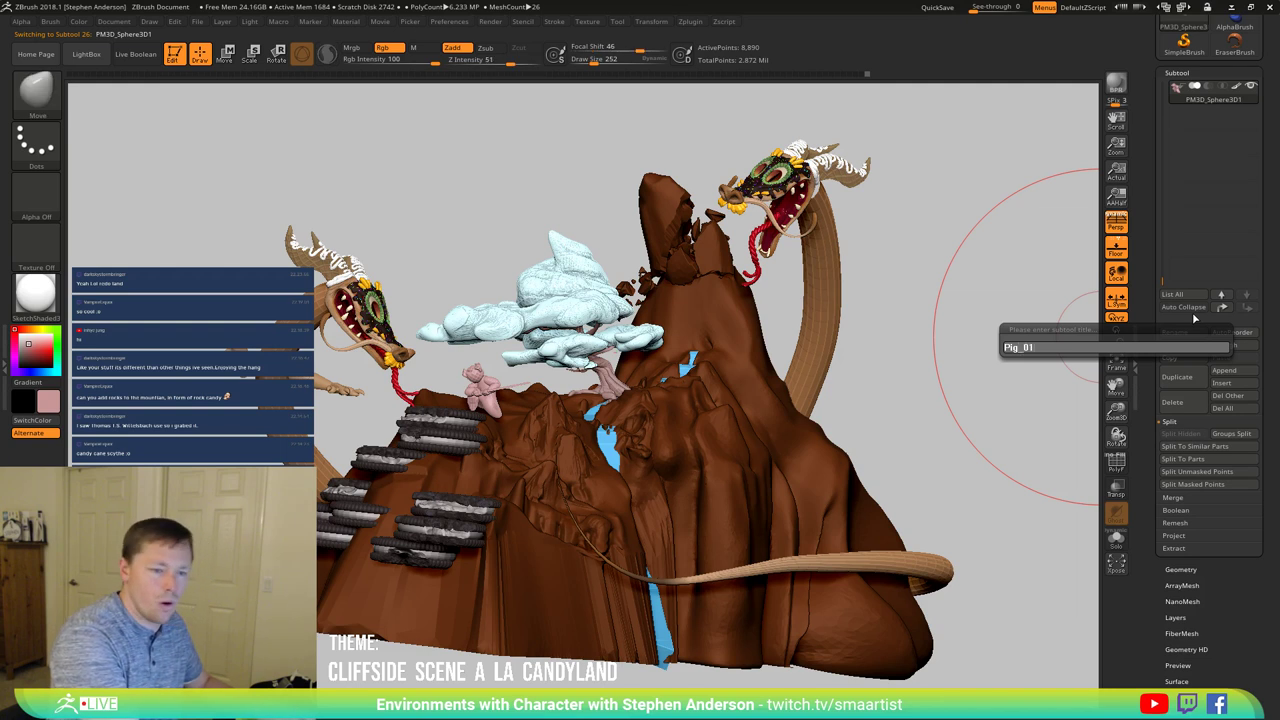
pyautogui.press('Return')
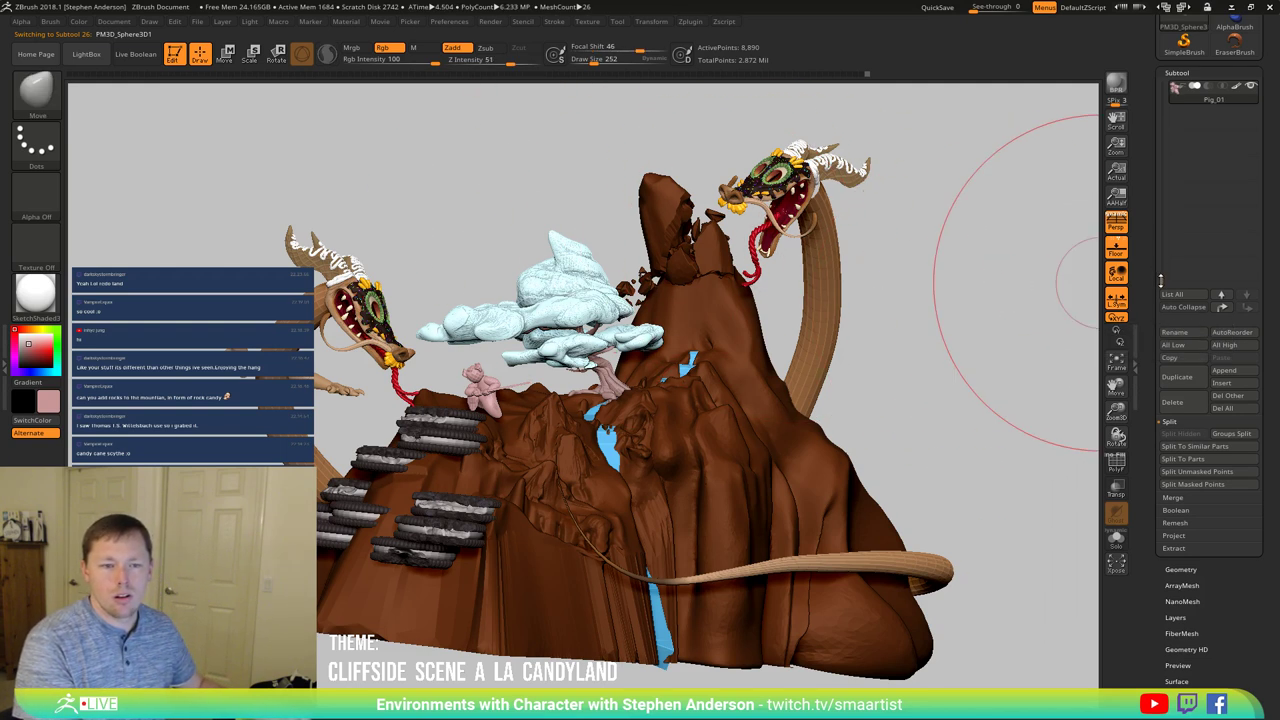
# Step: Select the Candyland_09 cliff subtool after checking its neighbours' previews, and turn on the polyframe display
pyautogui.moveTo(1164, 275); pyautogui.dragTo(1180, 108)
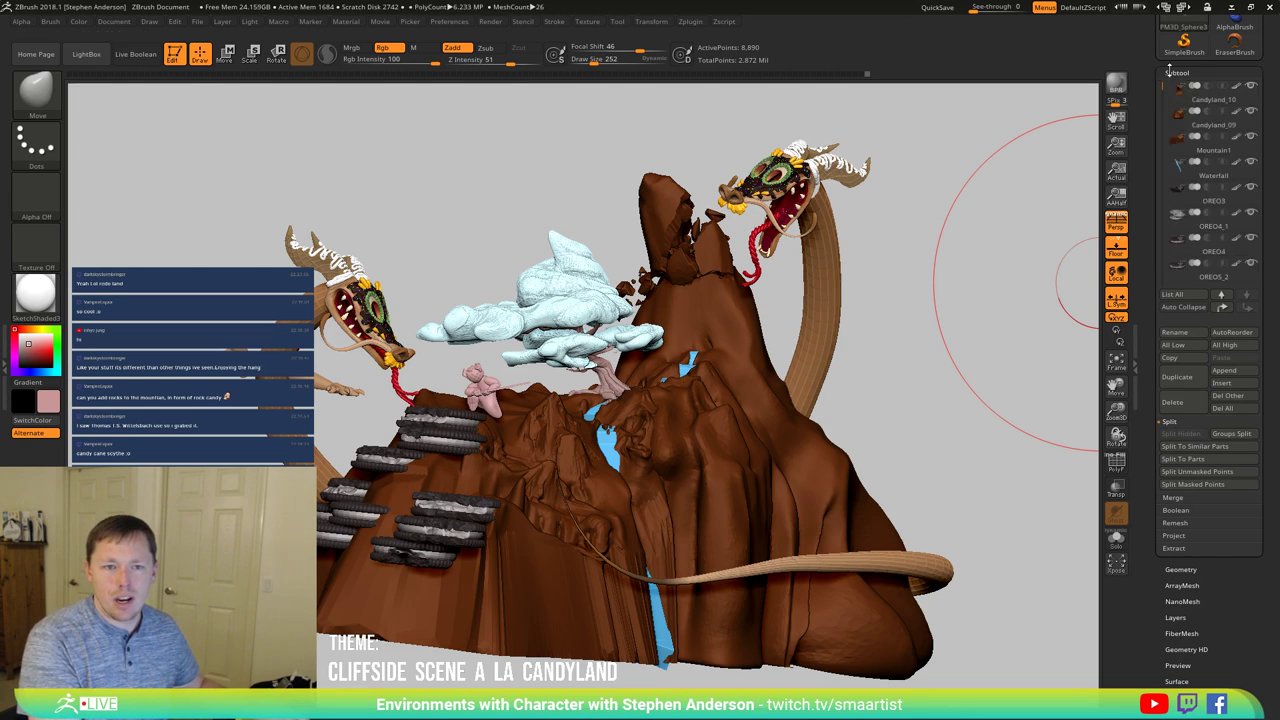
pyautogui.moveTo(1182, 119)
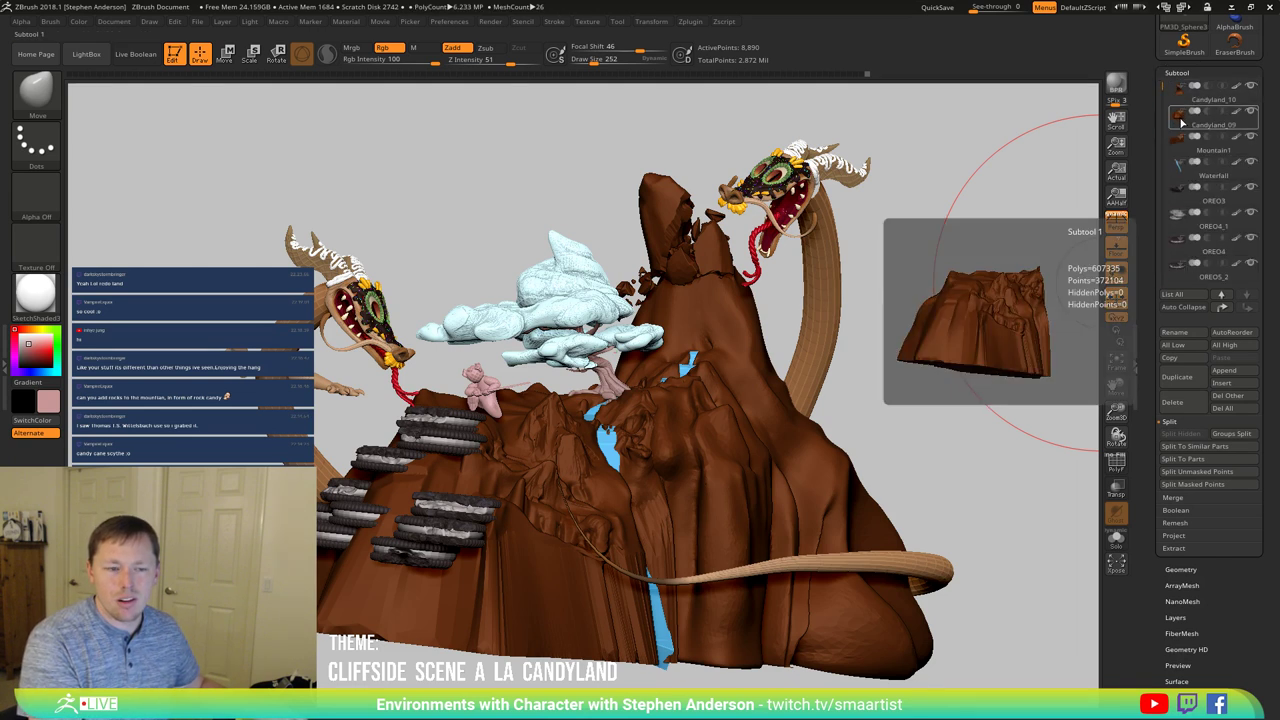
pyautogui.moveTo(1182, 147)
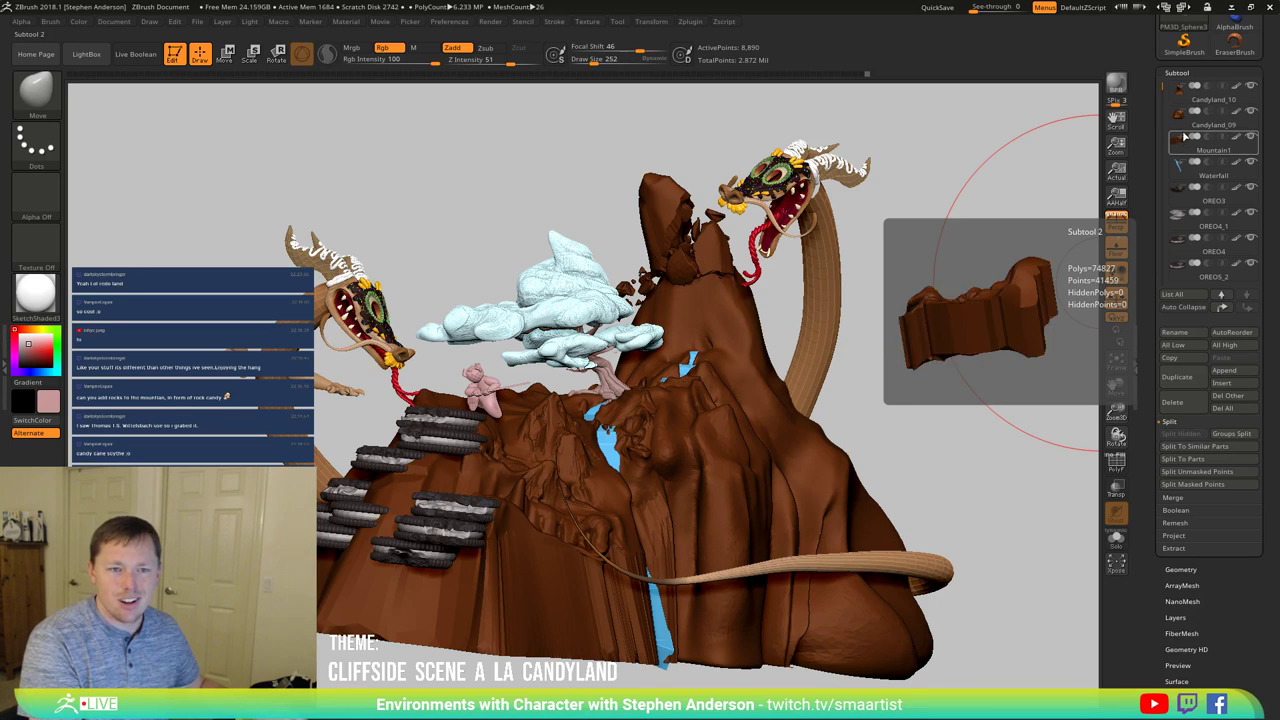
pyautogui.click(1180, 94)
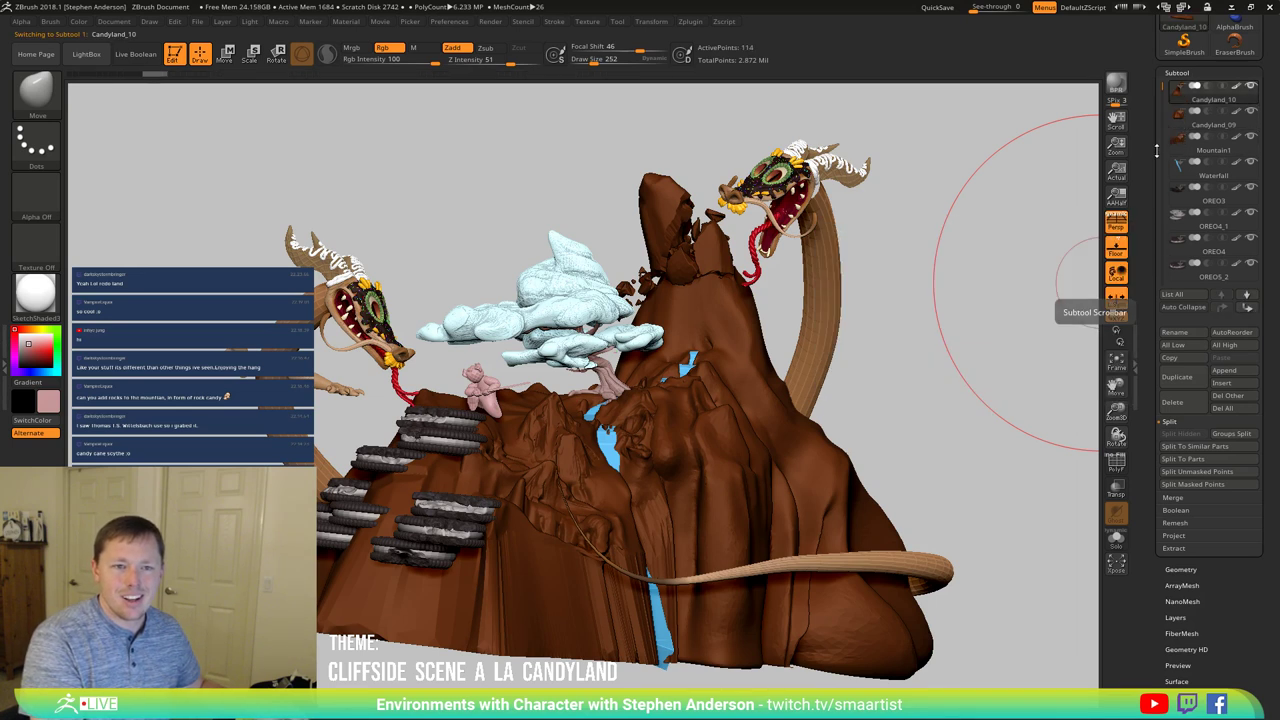
pyautogui.click(1181, 123)
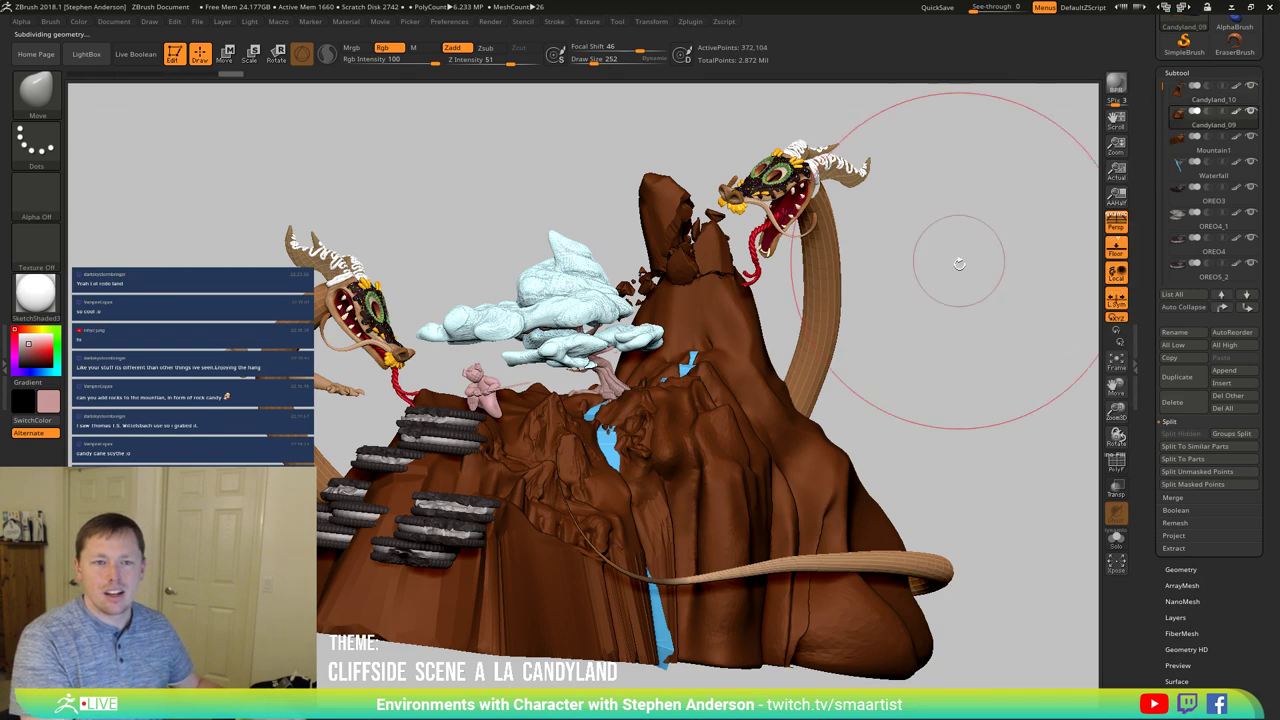
pyautogui.moveTo(909, 321); pyautogui.dragTo(917, 320)
pyautogui.hotkey('shift', 'f')
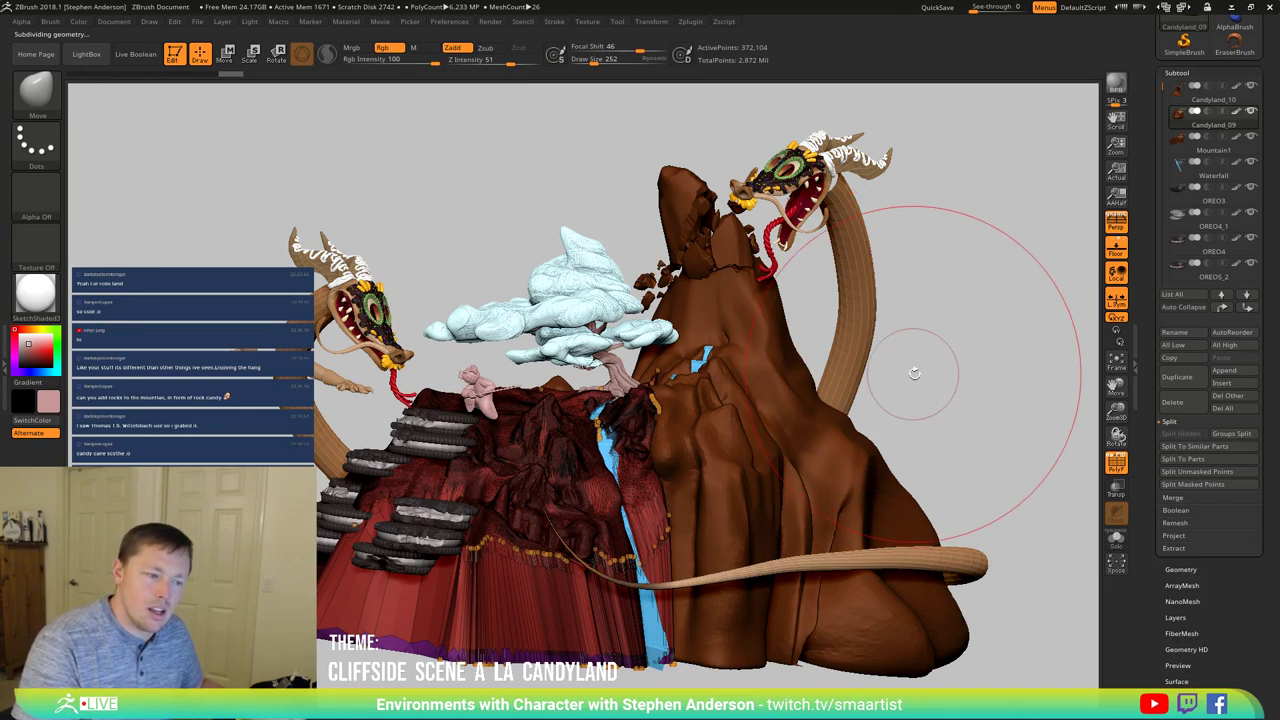
# Step: Rename the Candyland_09 subtool as Moutain_01 and copy that name
pyautogui.click(1175, 333)
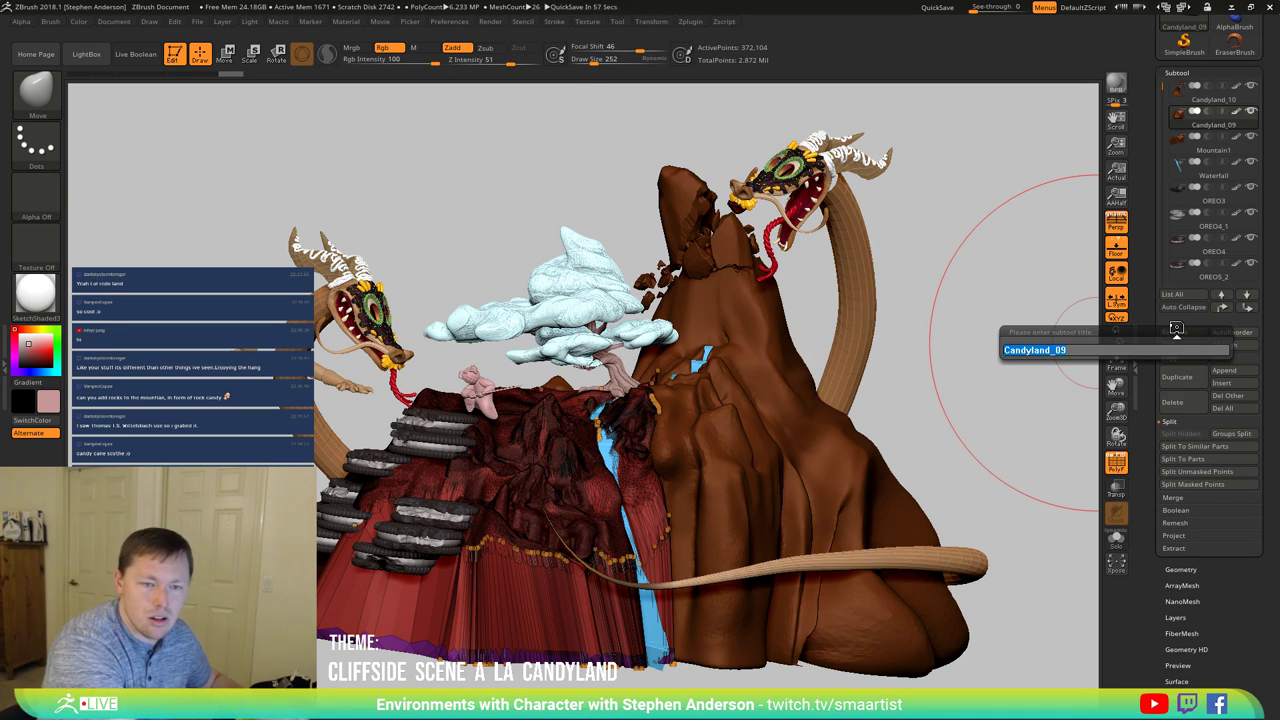
pyautogui.write('Moutain_01')
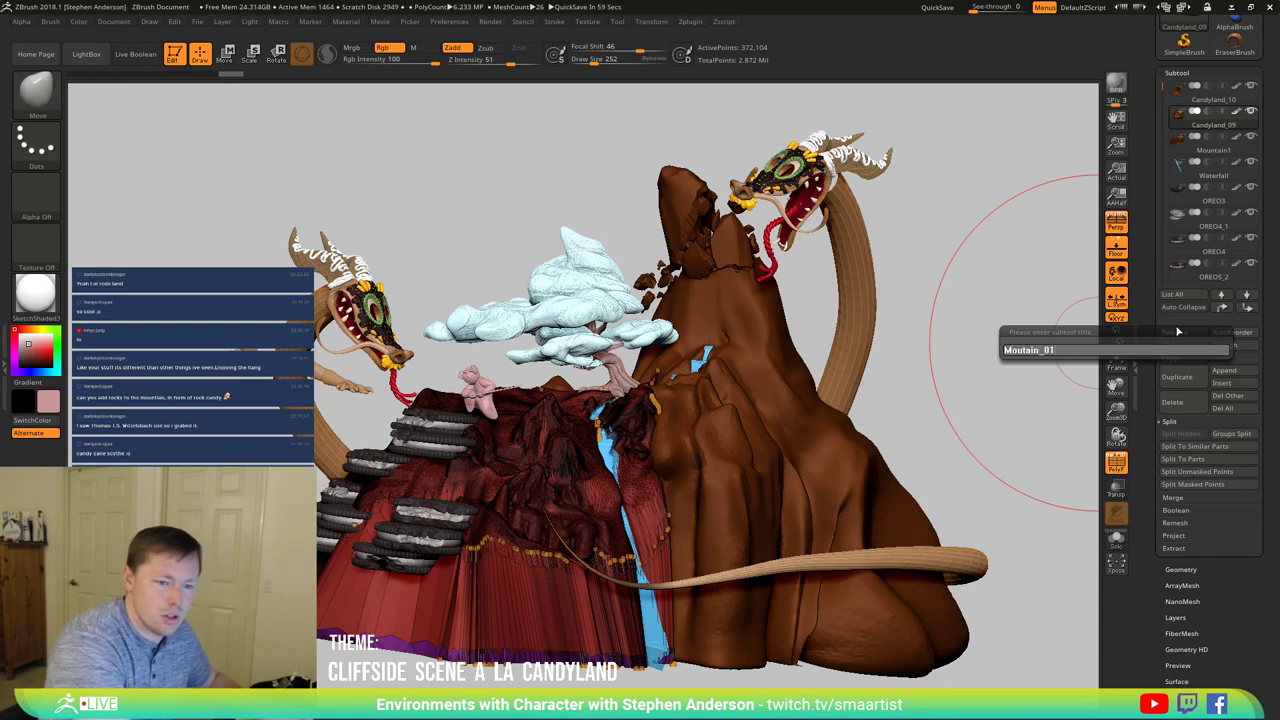
pyautogui.hotkey('ctrl', 'shift')
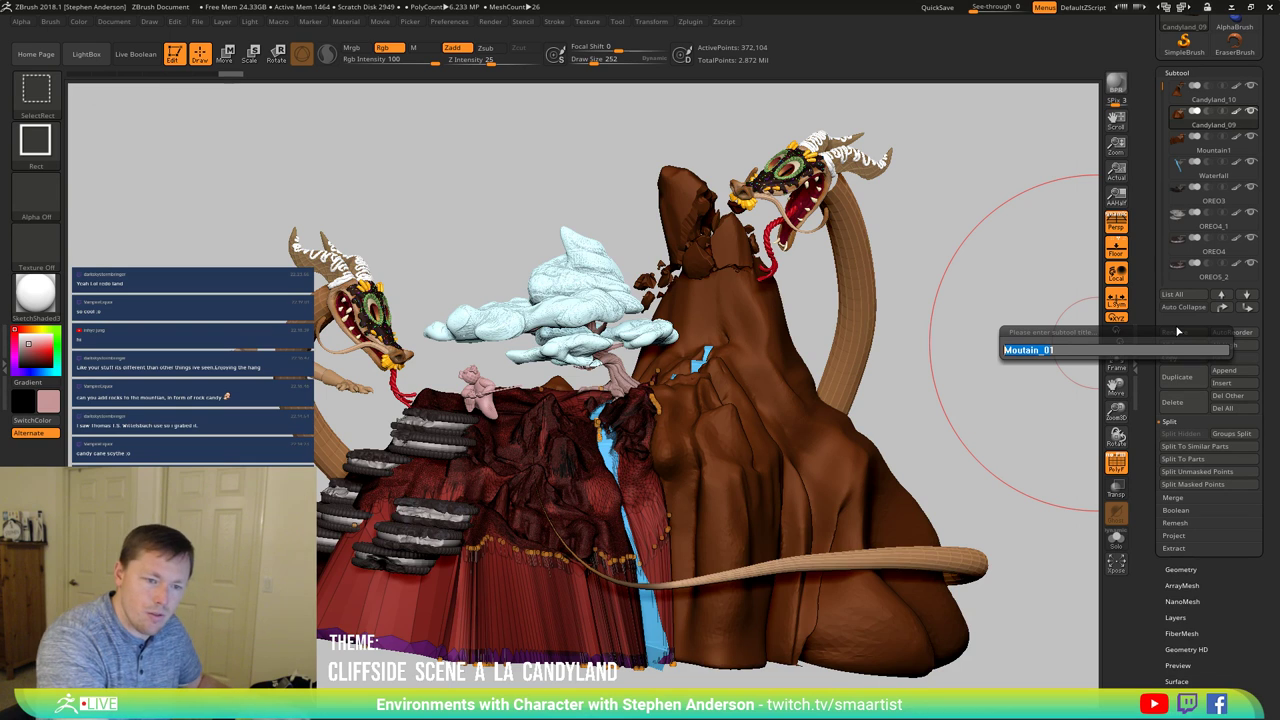
pyautogui.hotkey('ctrl', 'c')
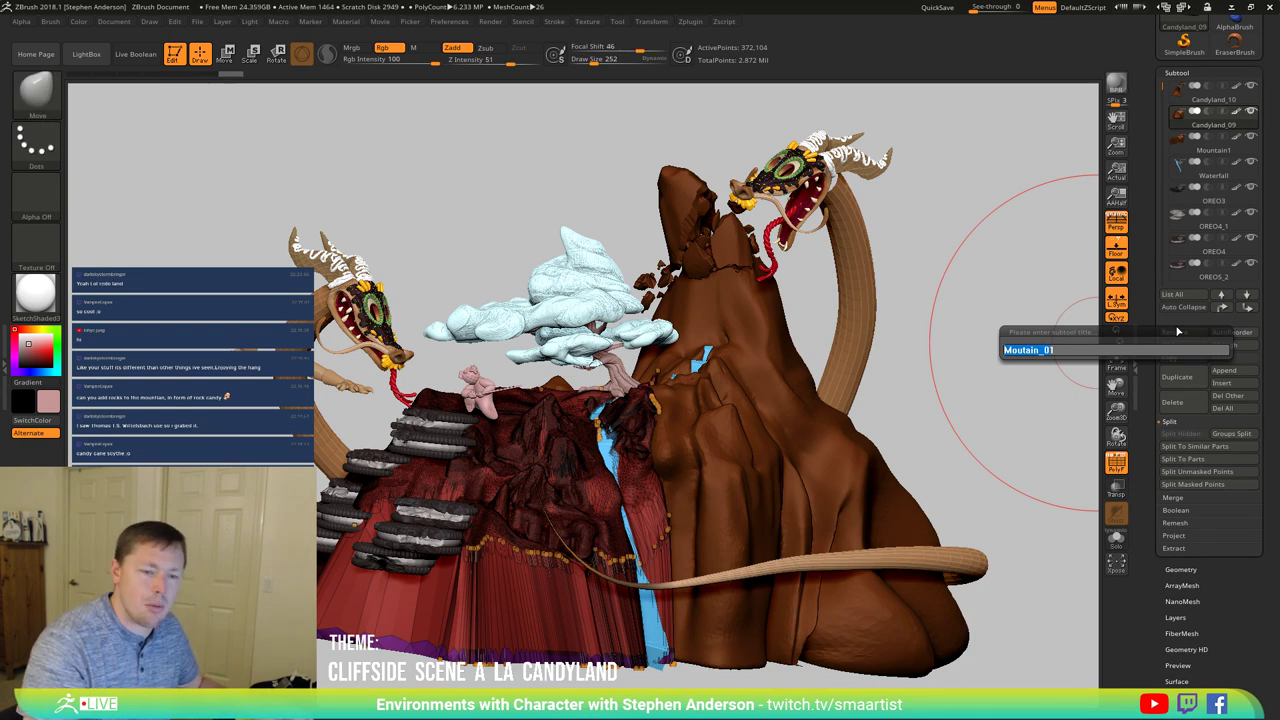
# Step: Select the Mountain1 subtool and check the previews of the cookie, tree and dragon subtools against their names
pyautogui.click(1180, 151)
pyautogui.moveTo(1165, 100); pyautogui.dragTo(1166, 128)
pyautogui.scroll(-2, 1165, 145)
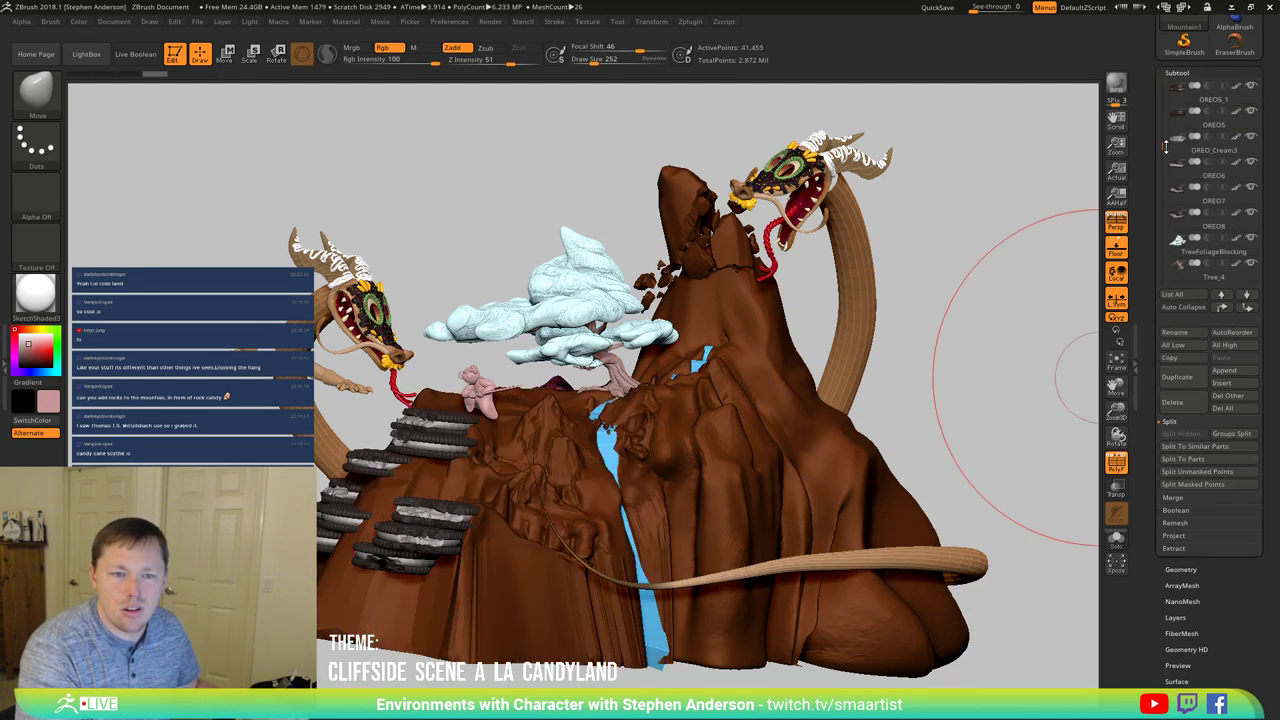
pyautogui.scroll(-1, 1165, 150)
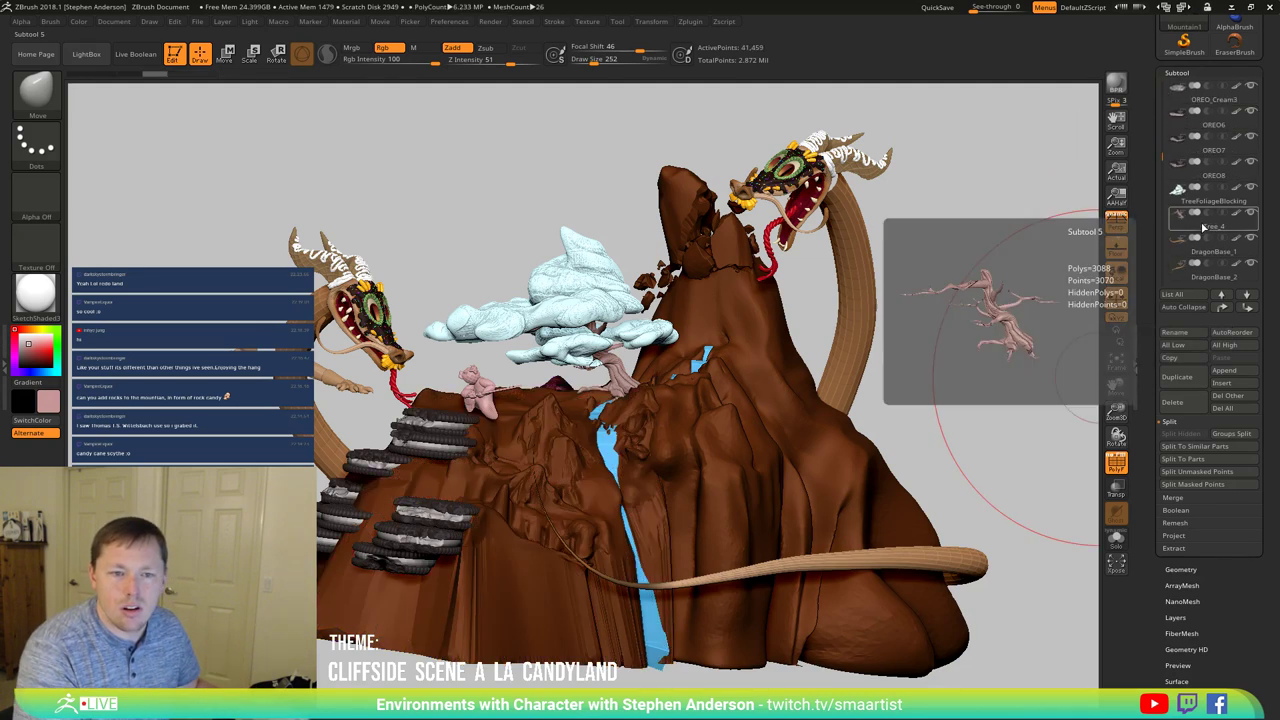
pyautogui.moveTo(1187, 203)
pyautogui.moveTo(1190, 225)
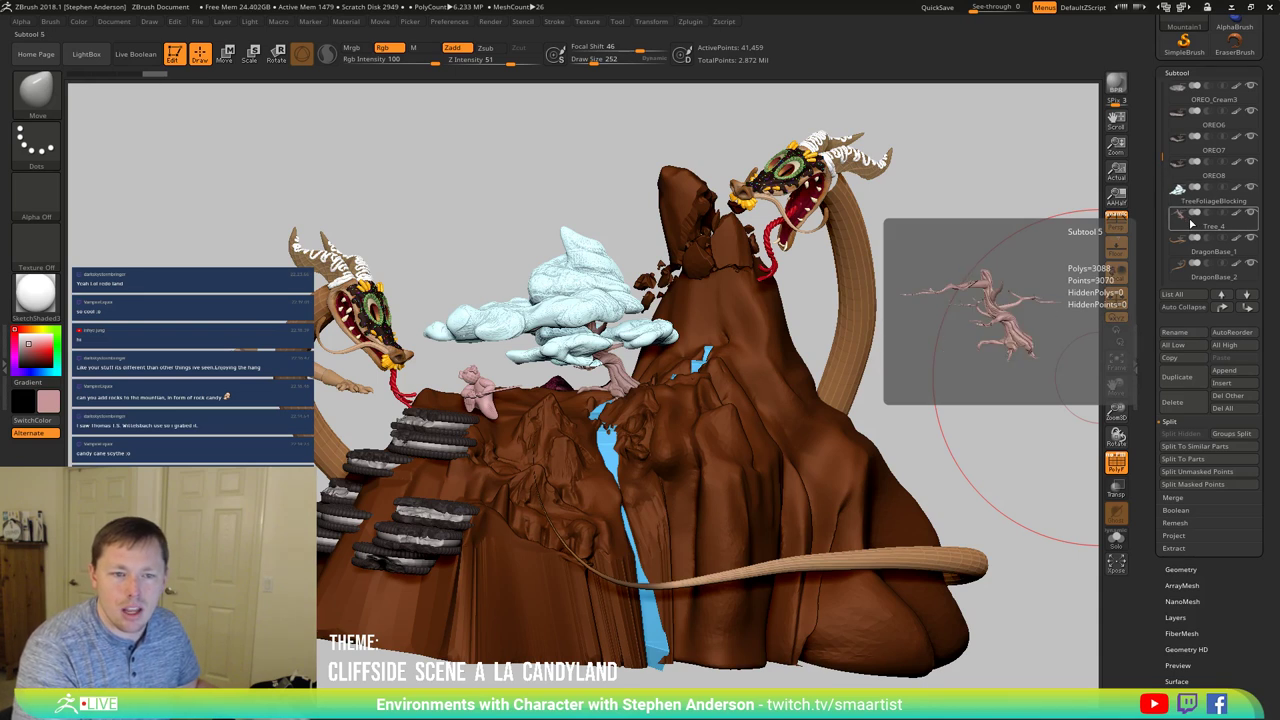
pyautogui.moveTo(1192, 252)
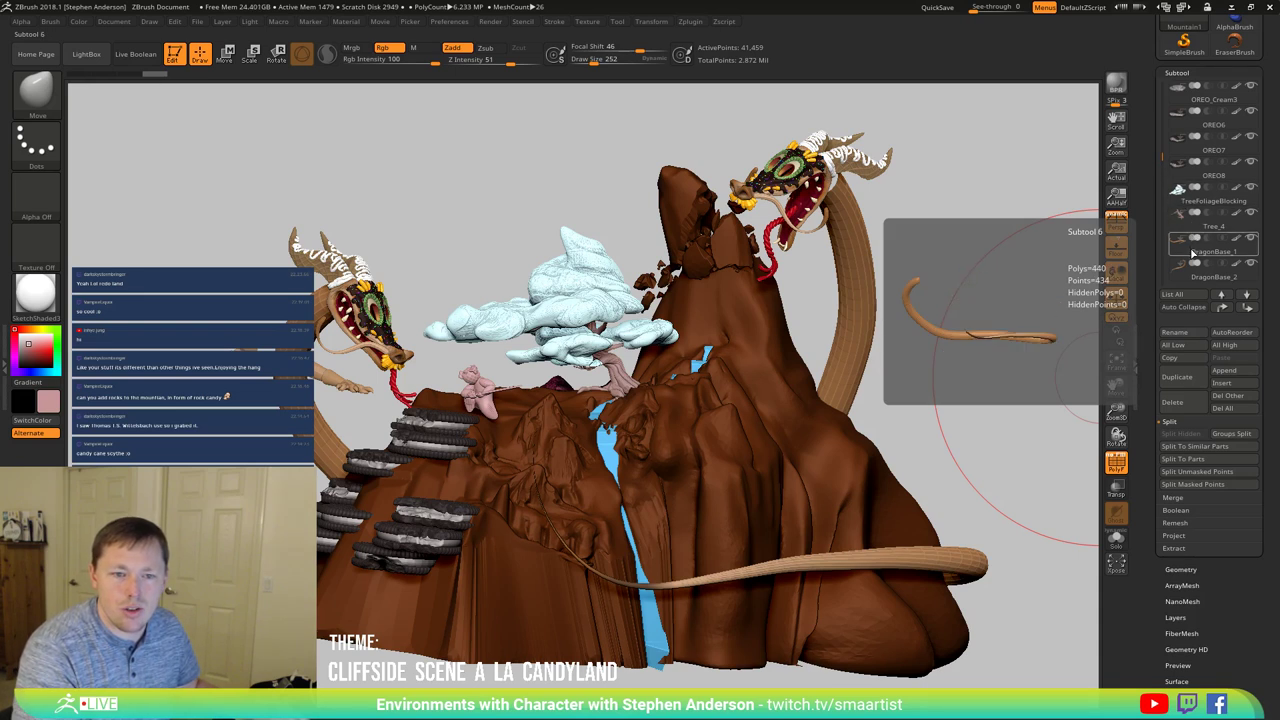
pyautogui.moveTo(1198, 276)
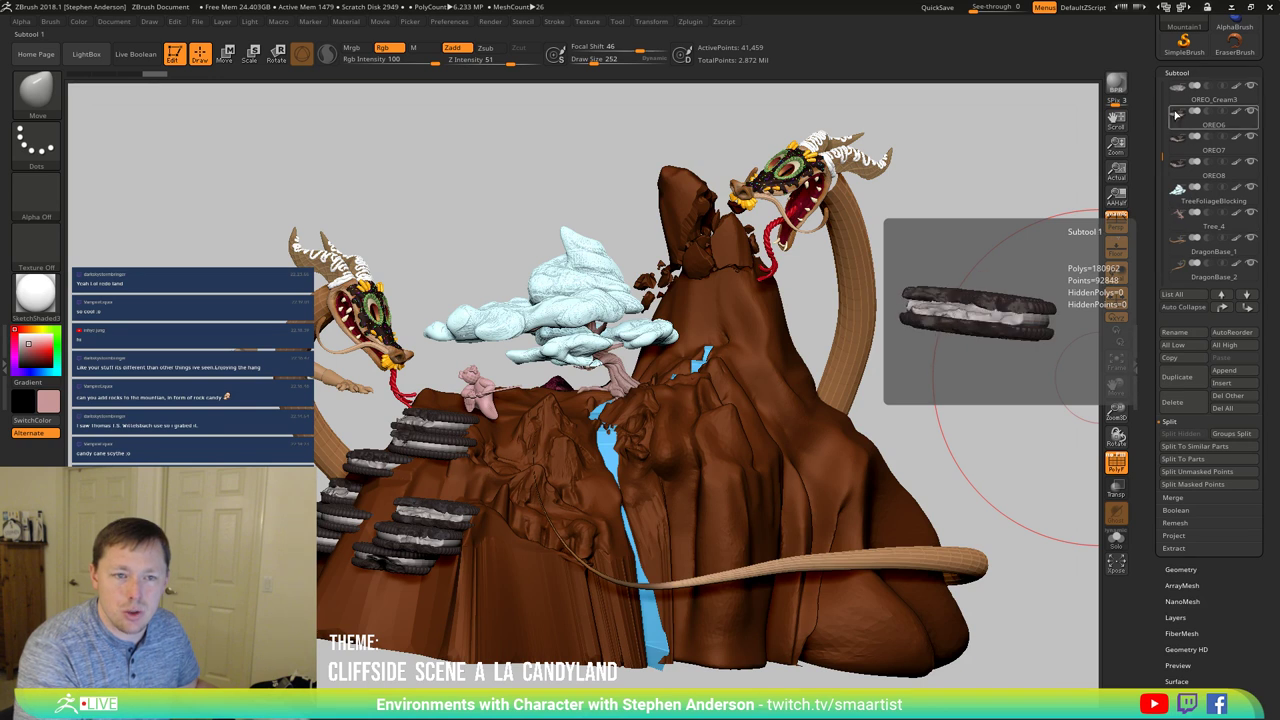
# Step: Select the dragon arms subtool PM3D_Cone3D2 and rename it DragonArms_01
pyautogui.moveTo(1163, 157); pyautogui.dragTo(1163, 198)
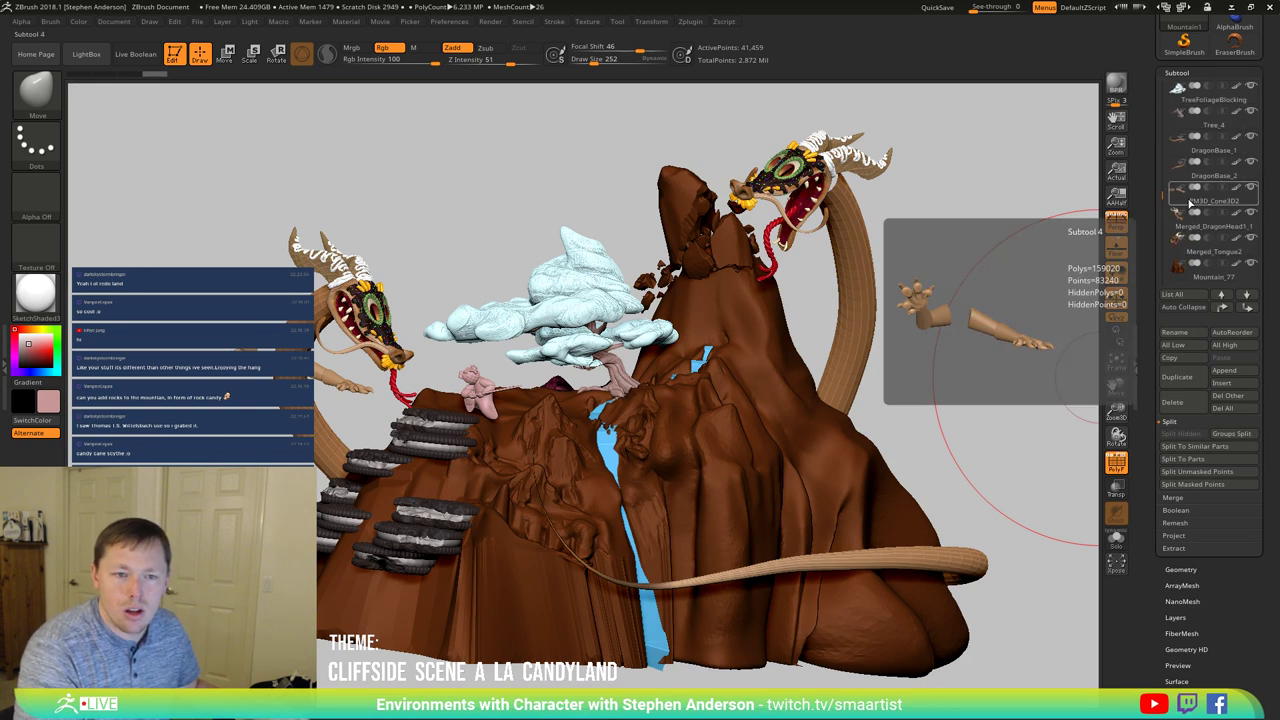
pyautogui.click(1190, 203)
pyautogui.click(1182, 331)
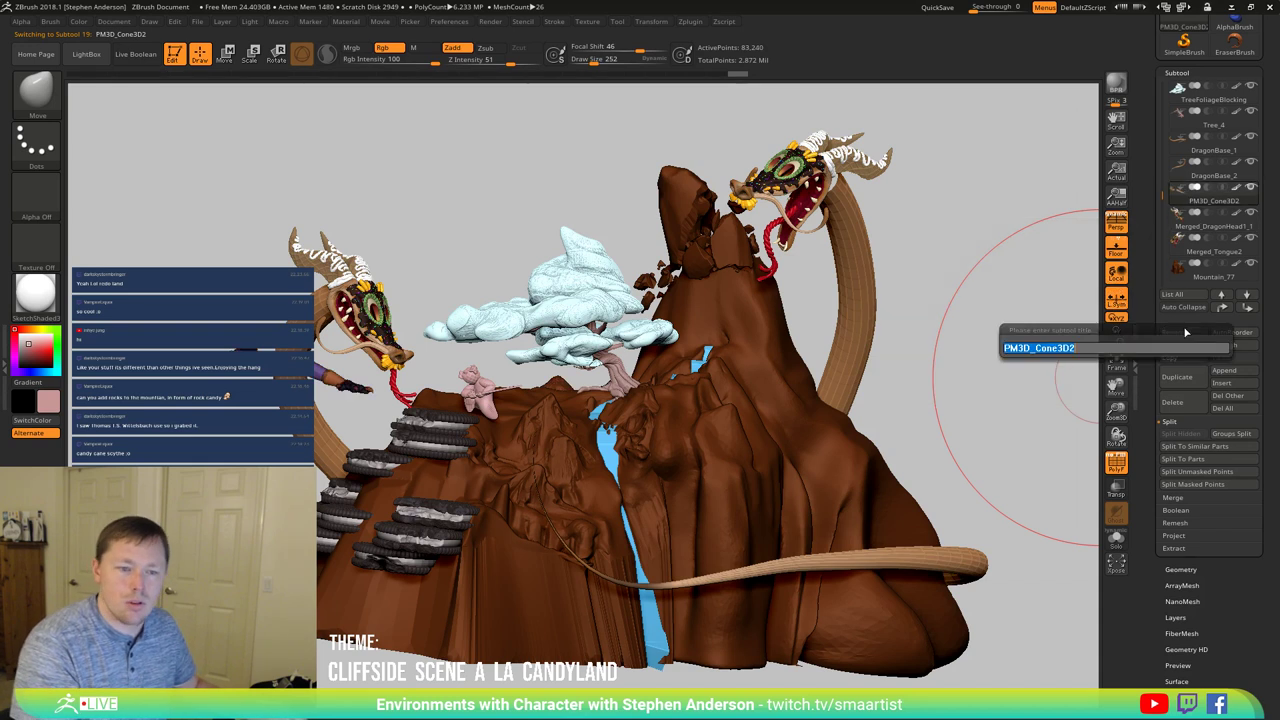
pyautogui.write('Dragon')
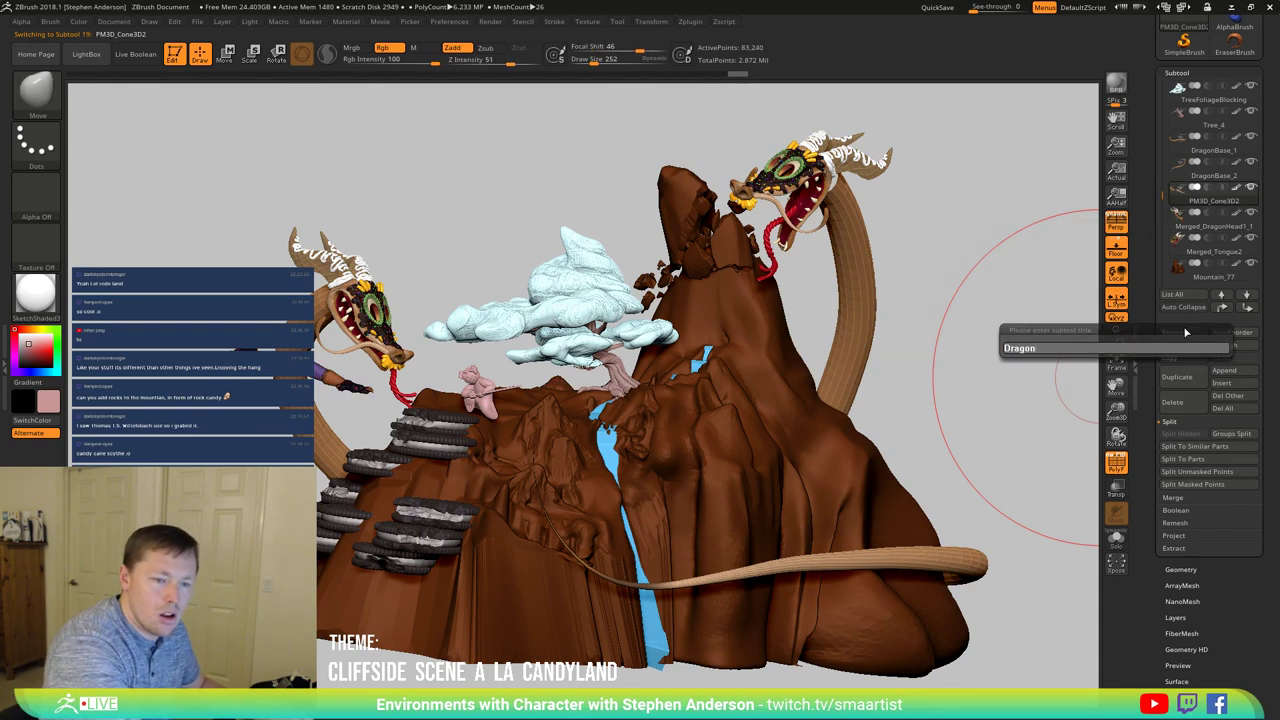
pyautogui.write('Arms')
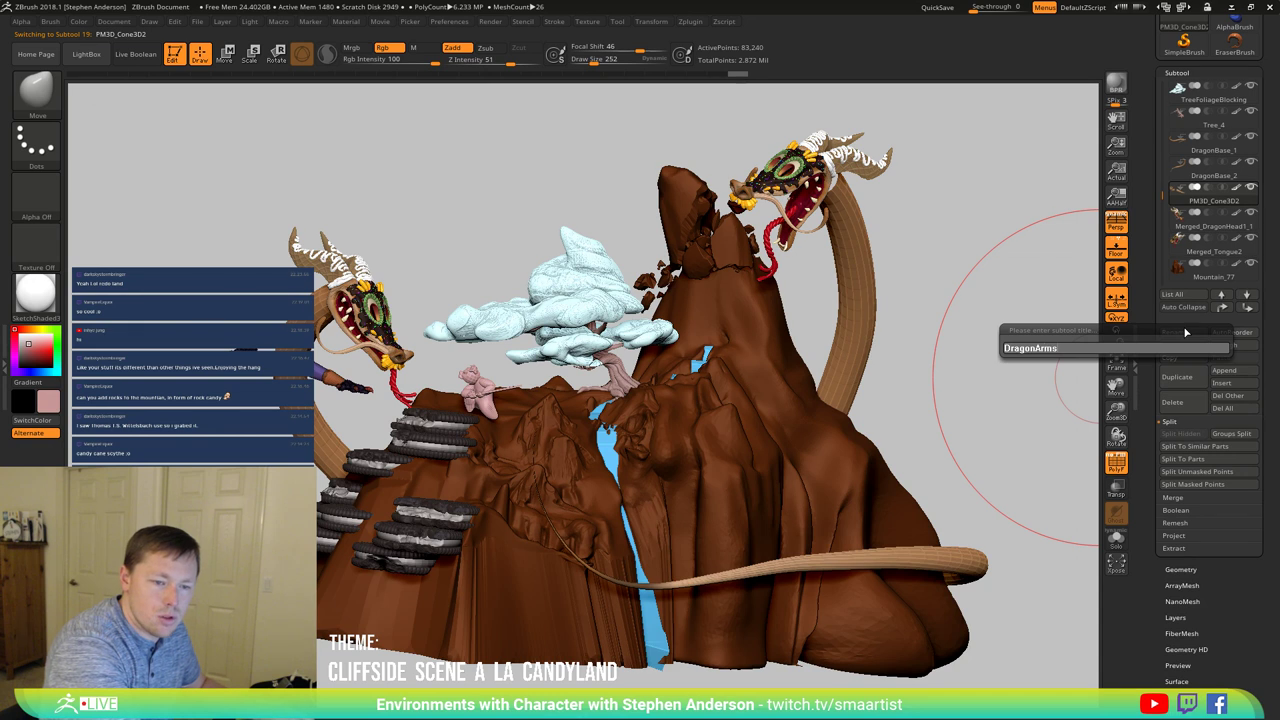
pyautogui.write('1')
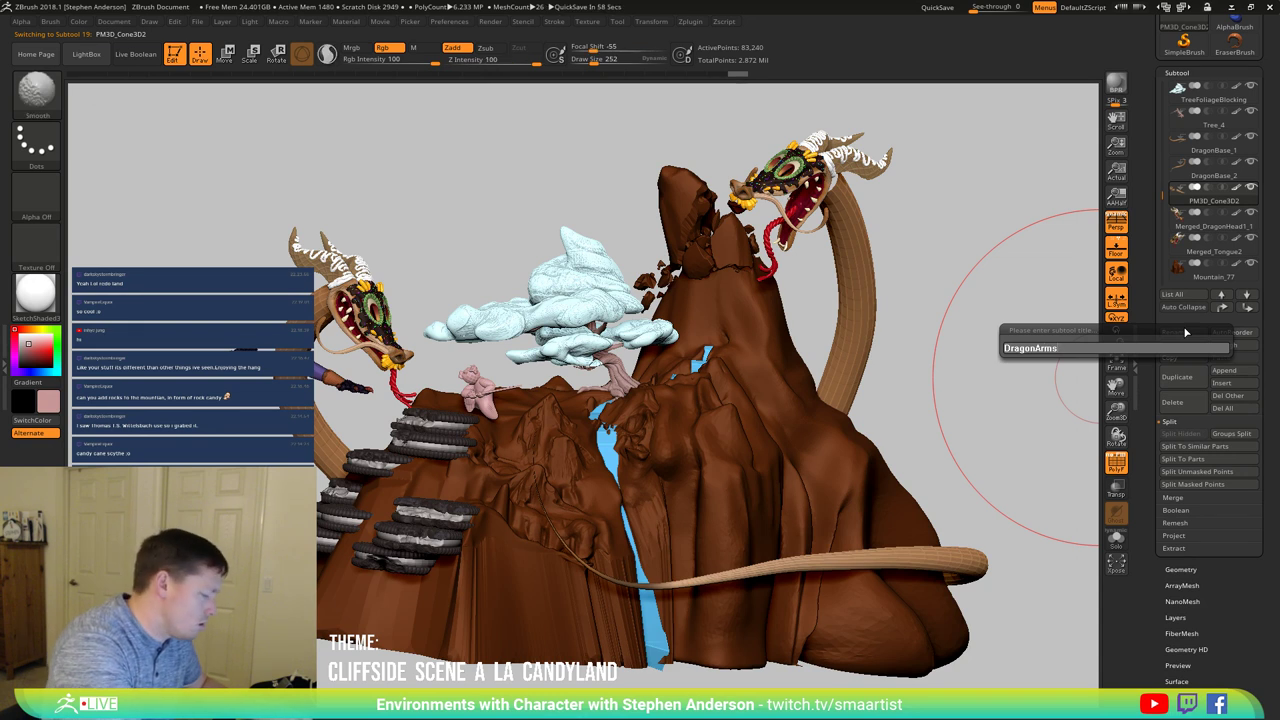
pyautogui.write('01')
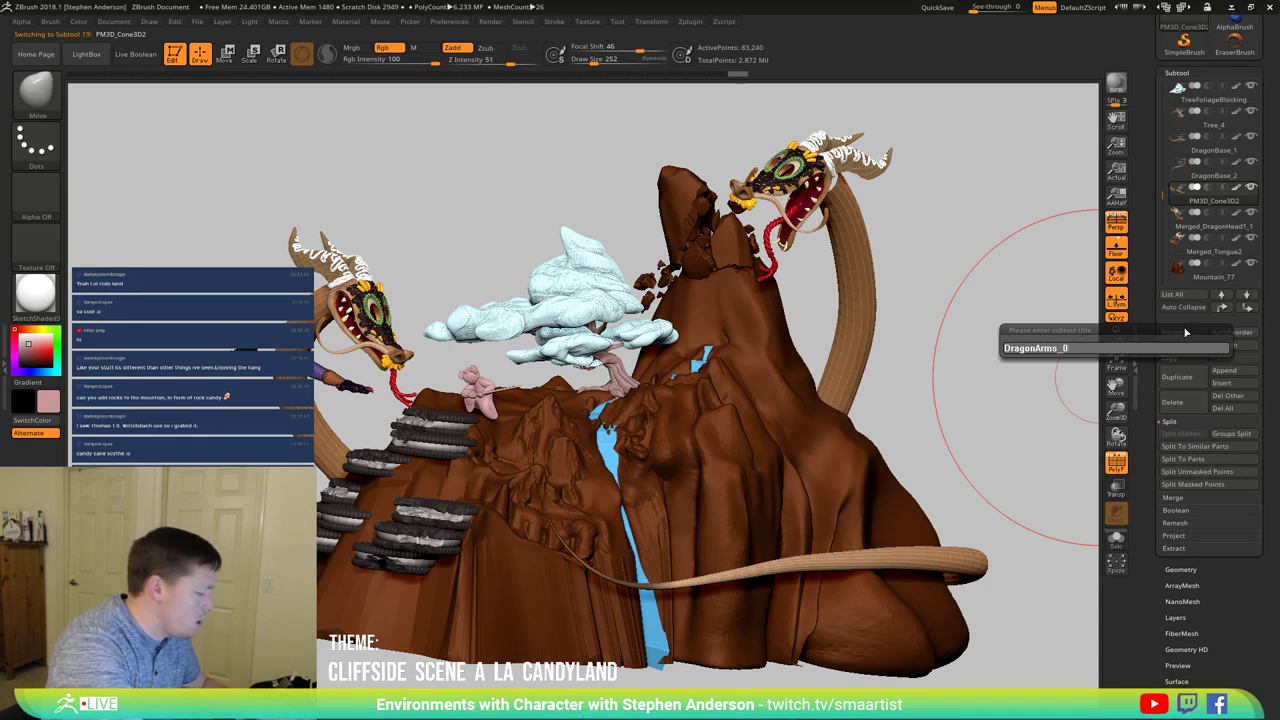
pyautogui.press('Return')
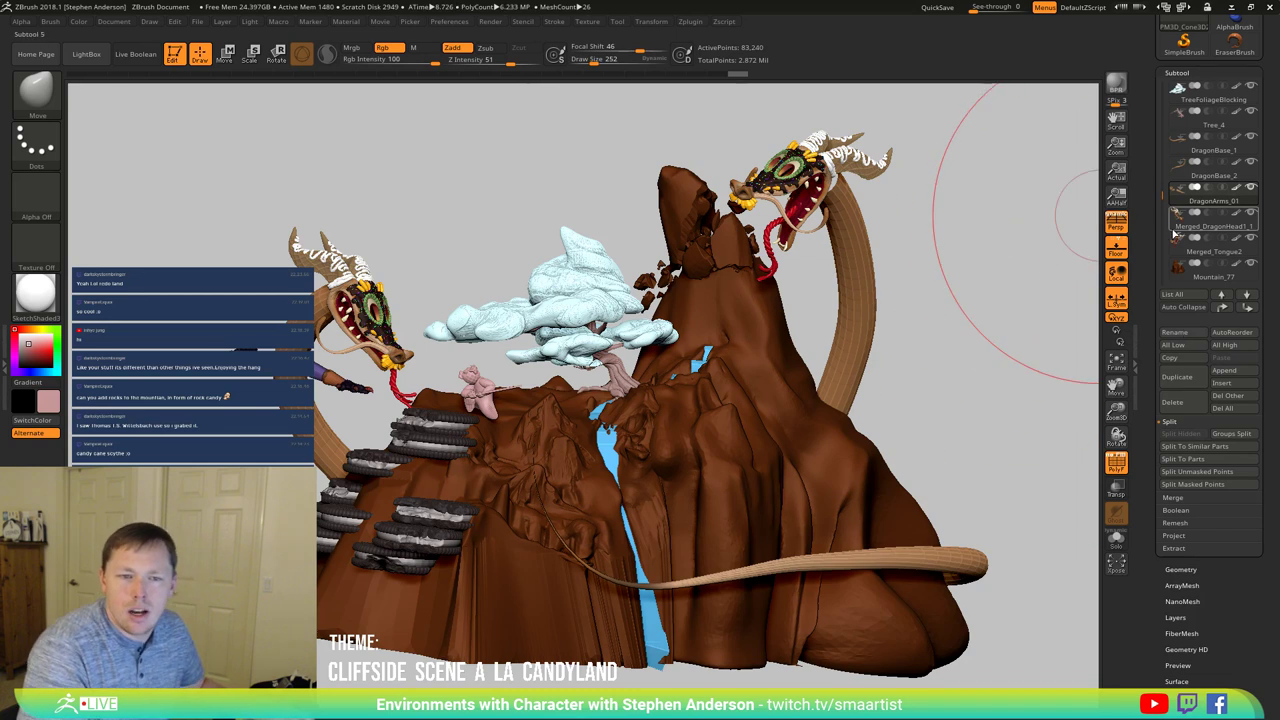
# Step: Select the Merged_DragonHead1_1 subtool, turn off the polyframe display and rename the subtool DragonHead_01
pyautogui.click(1184, 227)
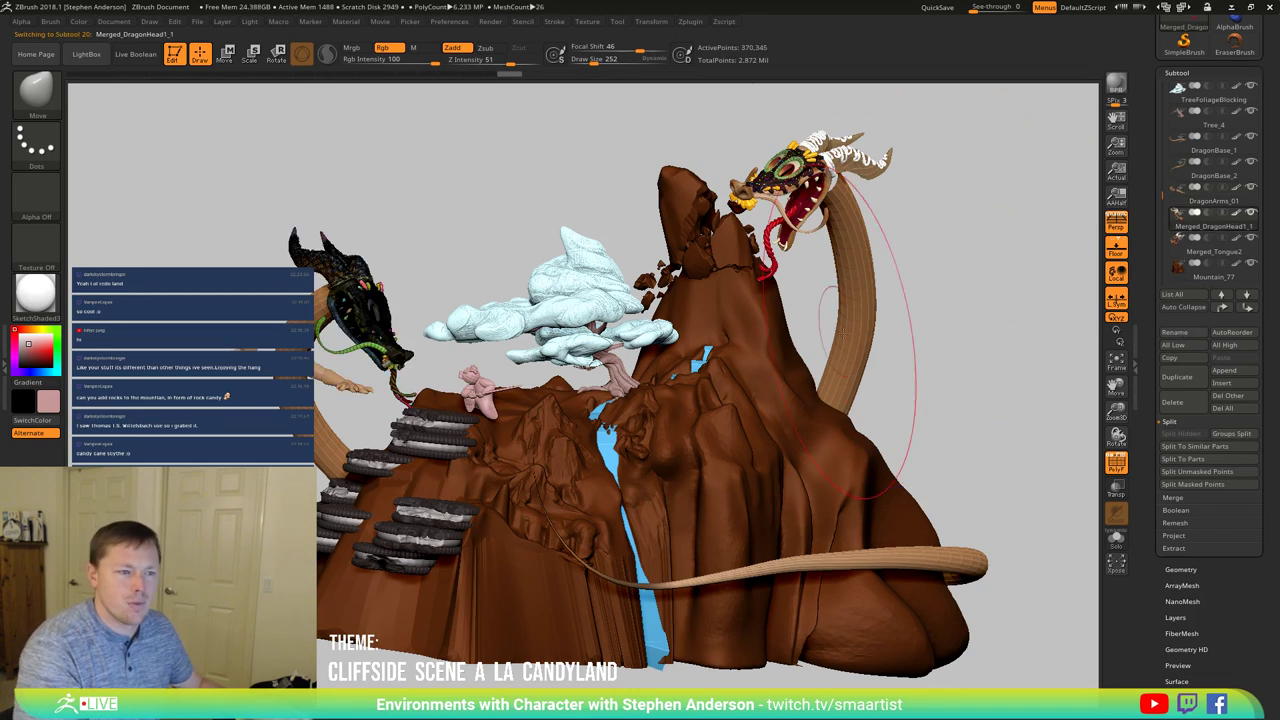
pyautogui.press('shift')
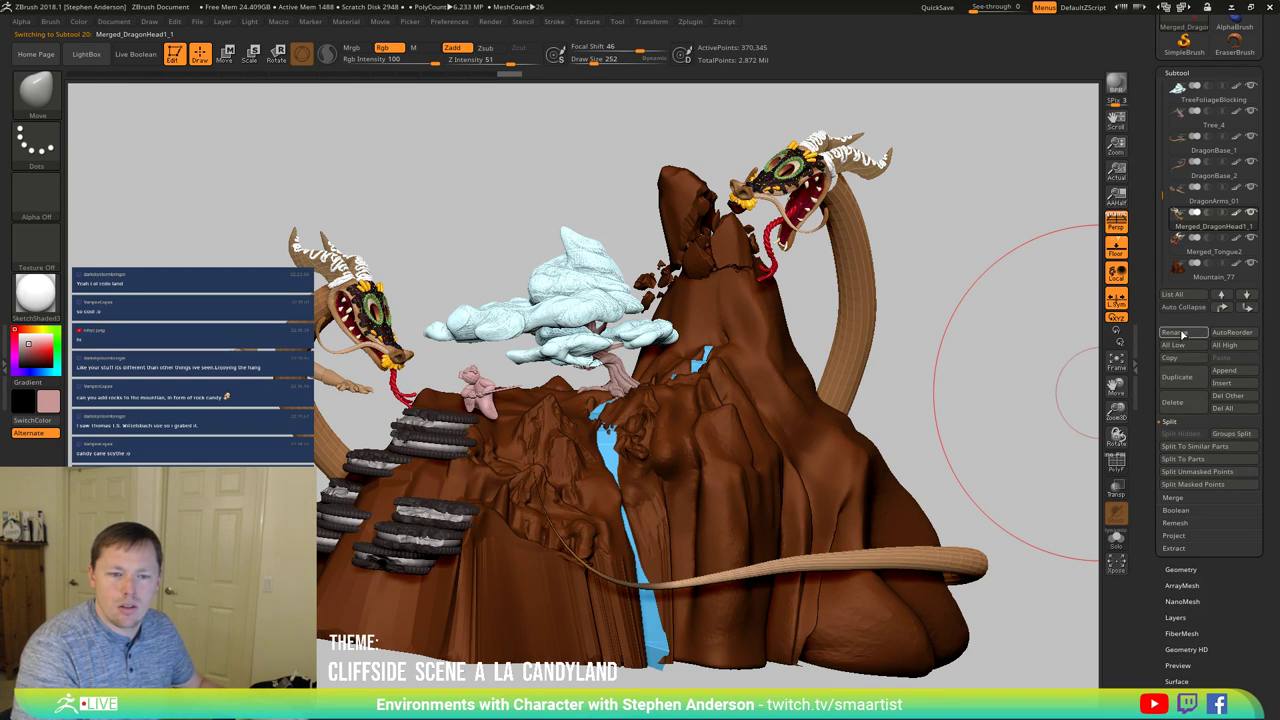
pyautogui.click(1183, 333)
pyautogui.write('Dragon')
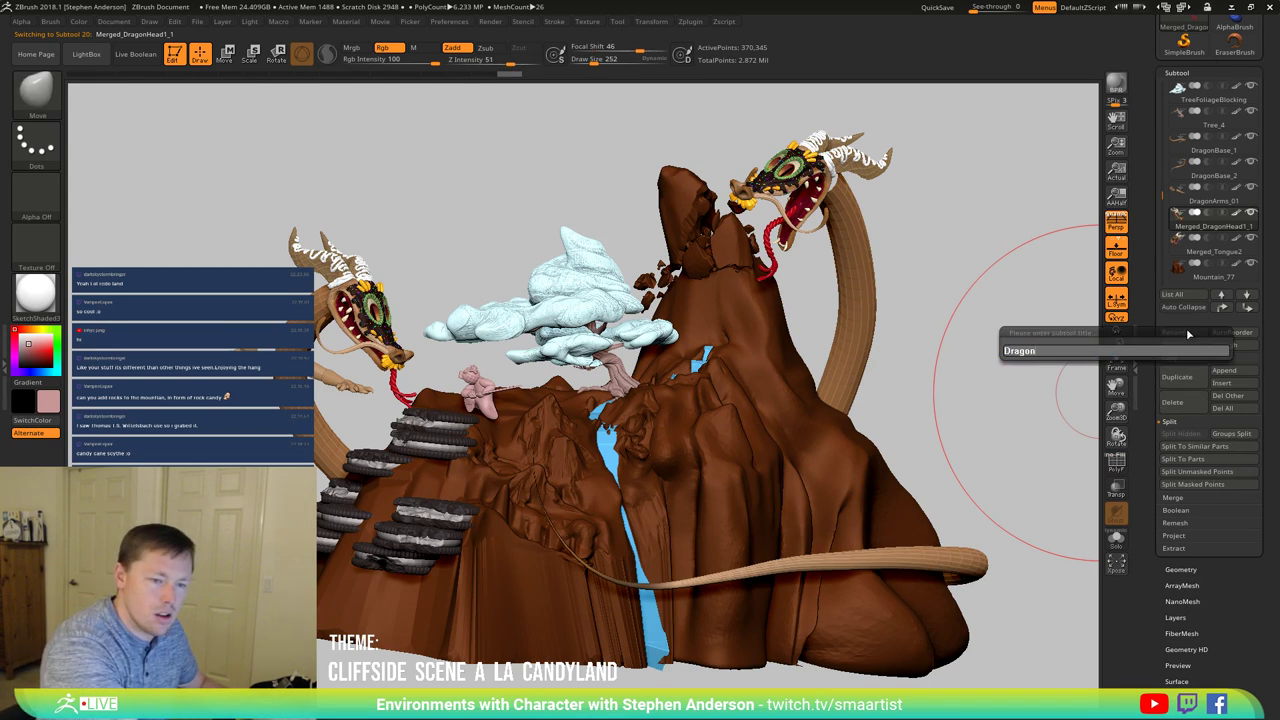
pyautogui.write('_01')
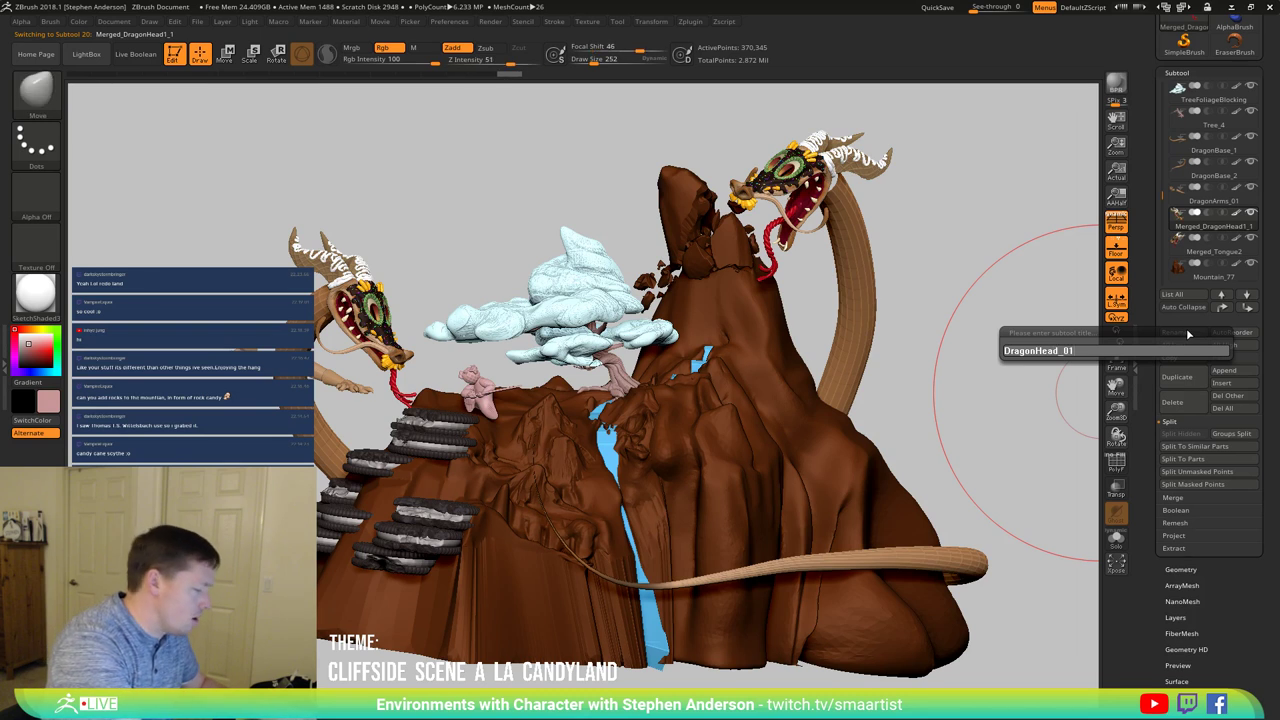
pyautogui.press('Return')
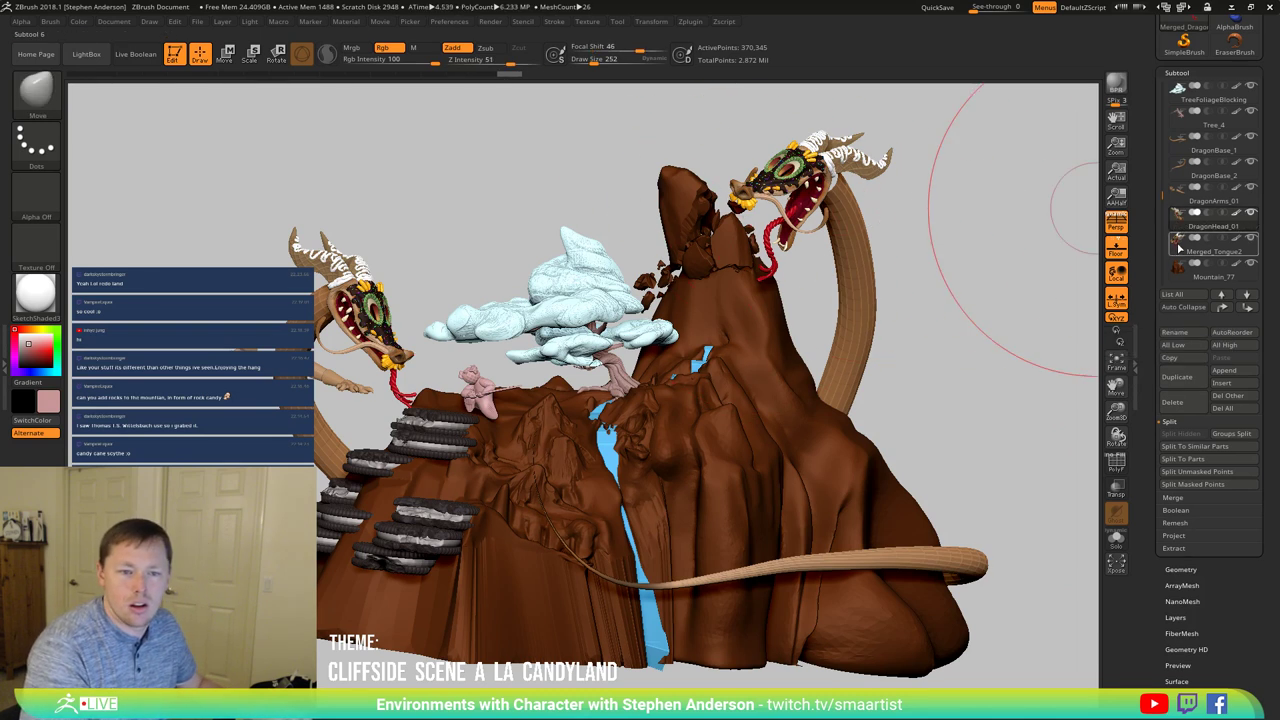
# Step: Select the Merged_Tongue2 subtool and rename it DragonHead_02
pyautogui.click(1182, 251)
pyautogui.click(1176, 332)
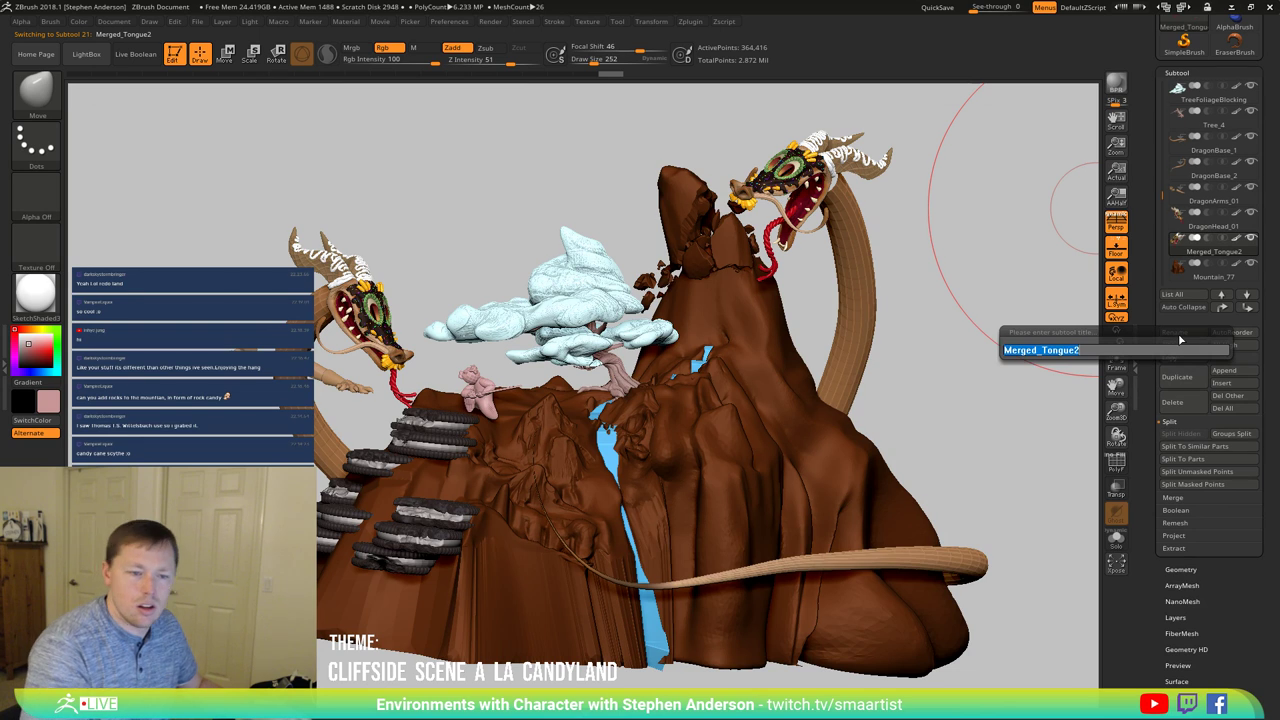
pyautogui.write('DragonHead_02')
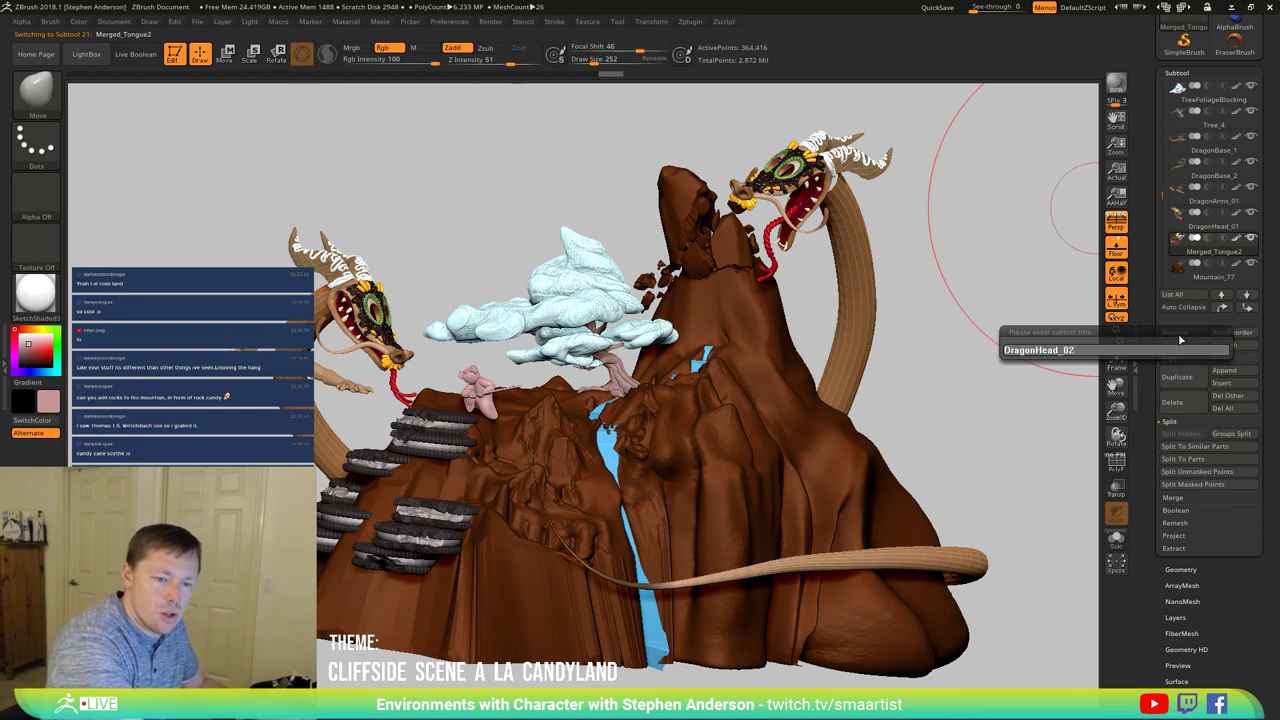
pyautogui.press('Return')
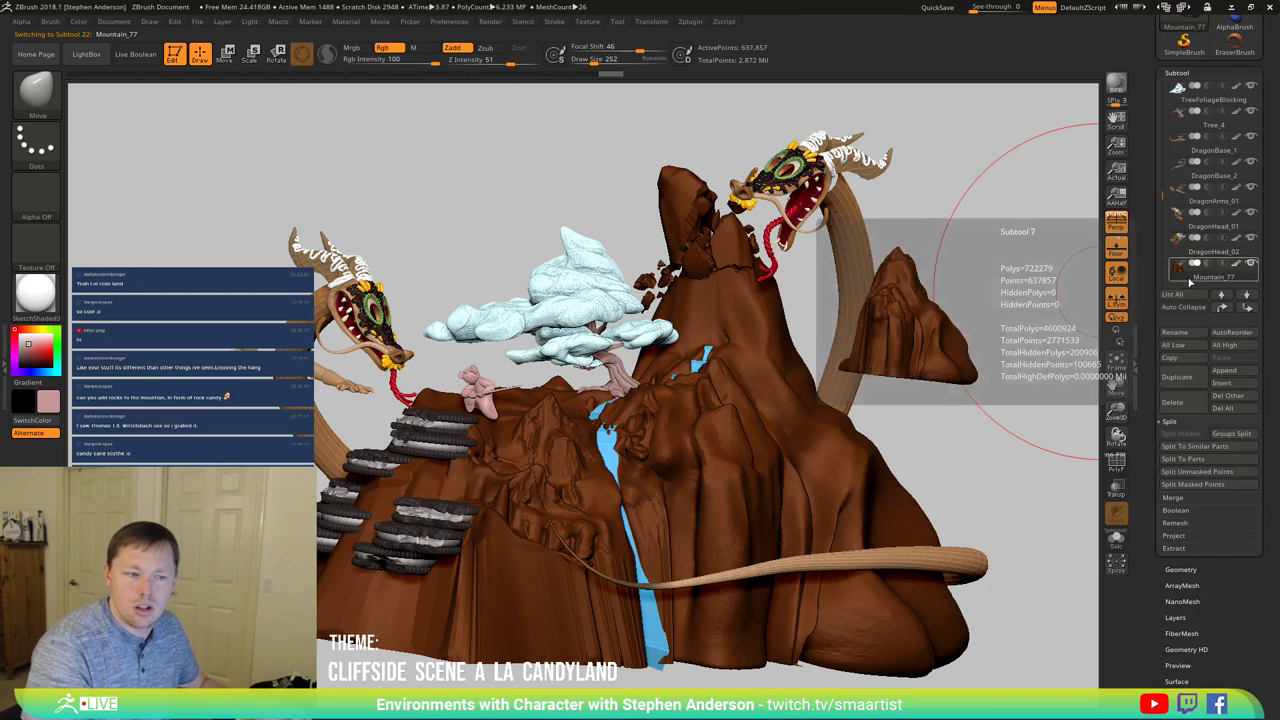
# Step: Select the Mountain_77 subtool and move it up the subtool order to directly below Moutain_02
pyautogui.click(1181, 278)
pyautogui.hotkey('shift', 'f')
pyautogui.hotkey('shift', 'f')
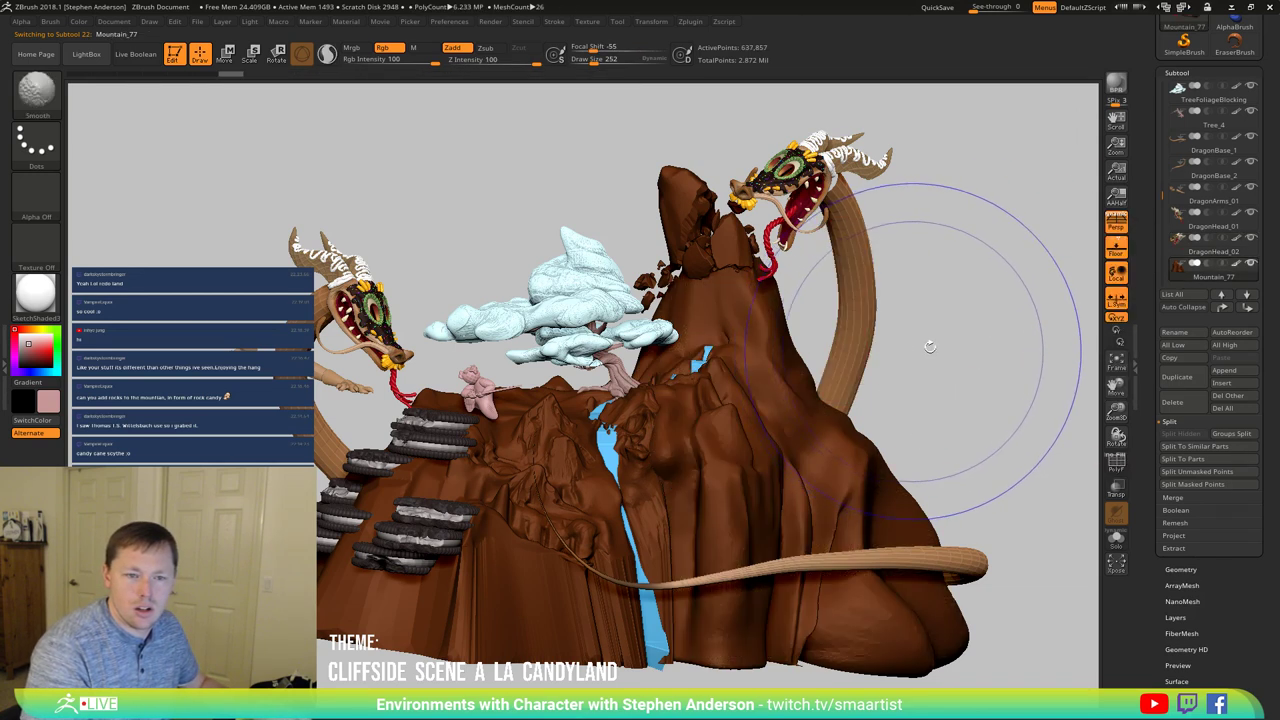
pyautogui.click(1249, 310)
pyautogui.click(1249, 310)
pyautogui.click(1249, 310)
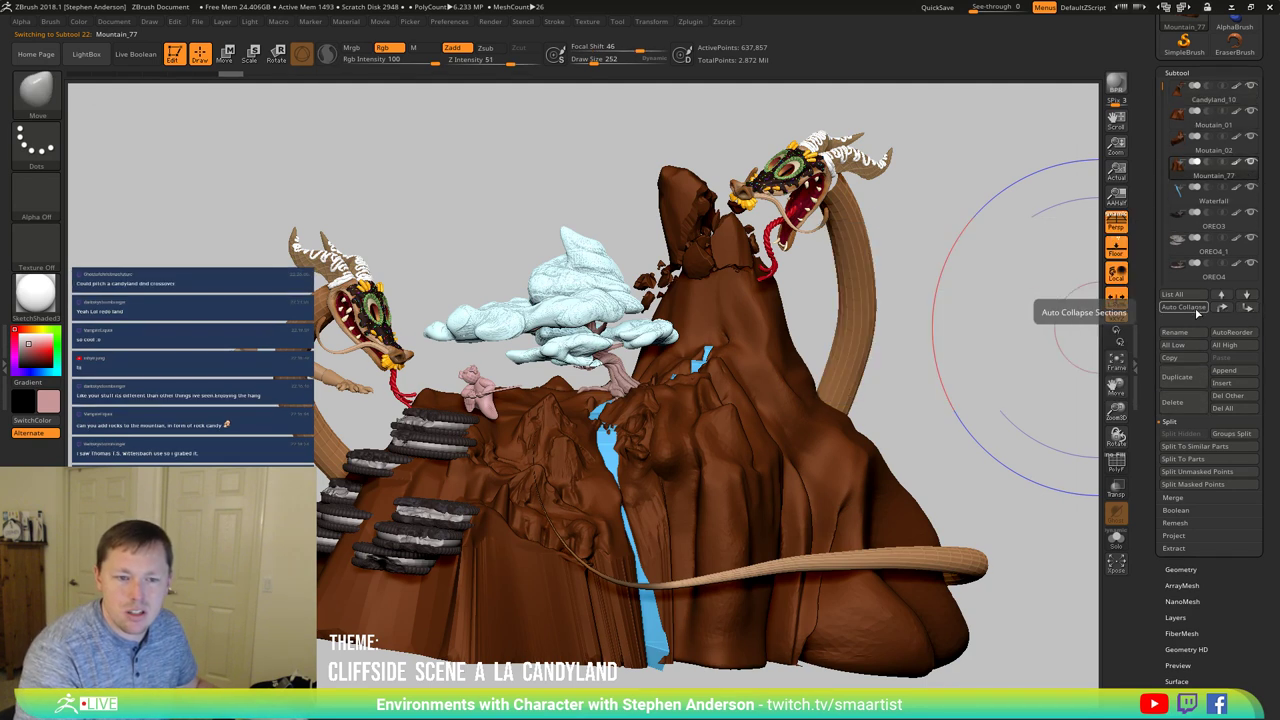
# Step: Rename the Mountain_77 subtool as Mountain_03
pyautogui.click(1175, 332)
pyautogui.click(1090, 352)
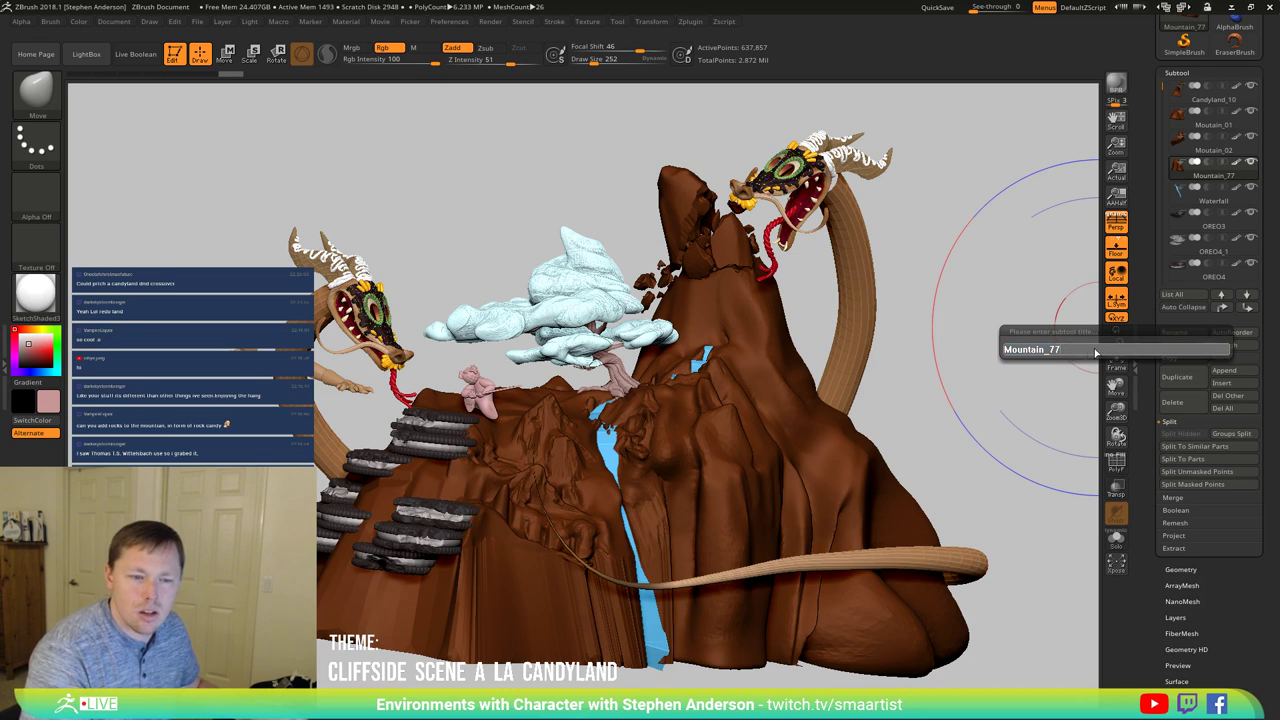
pyautogui.press('BackSpace')
pyautogui.write('0')
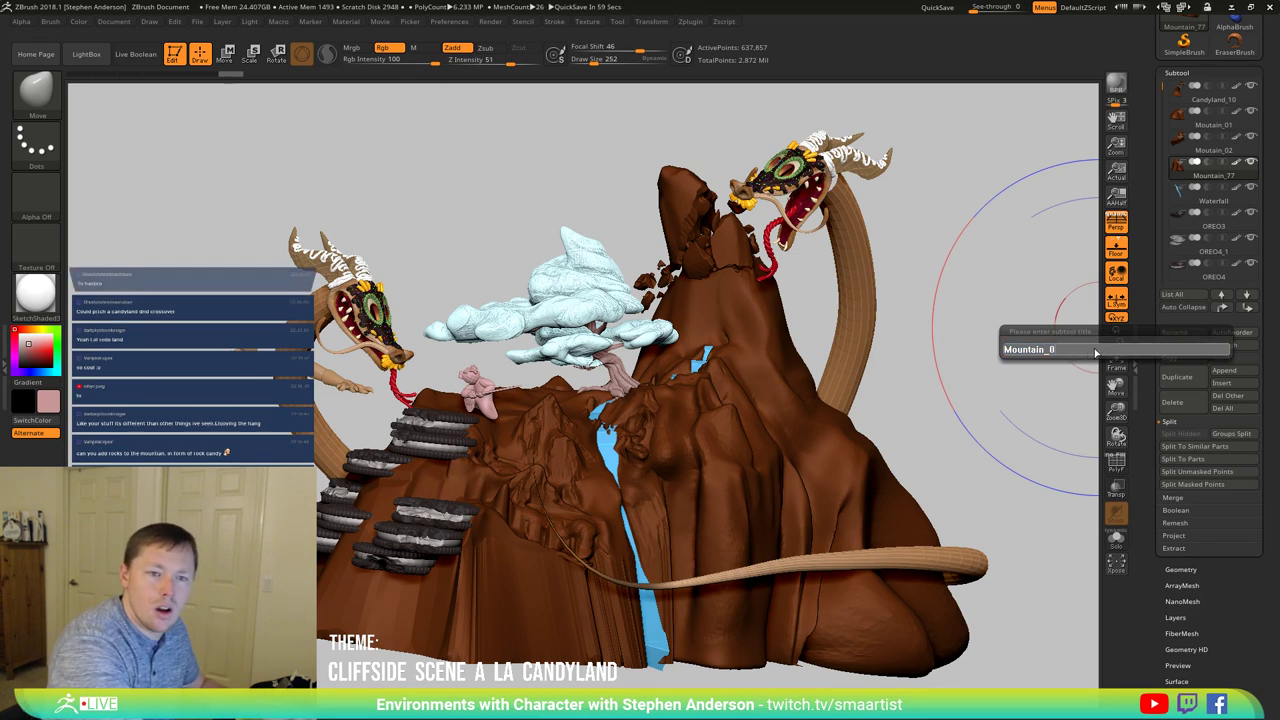
pyautogui.write('3')
pyautogui.press('Return')
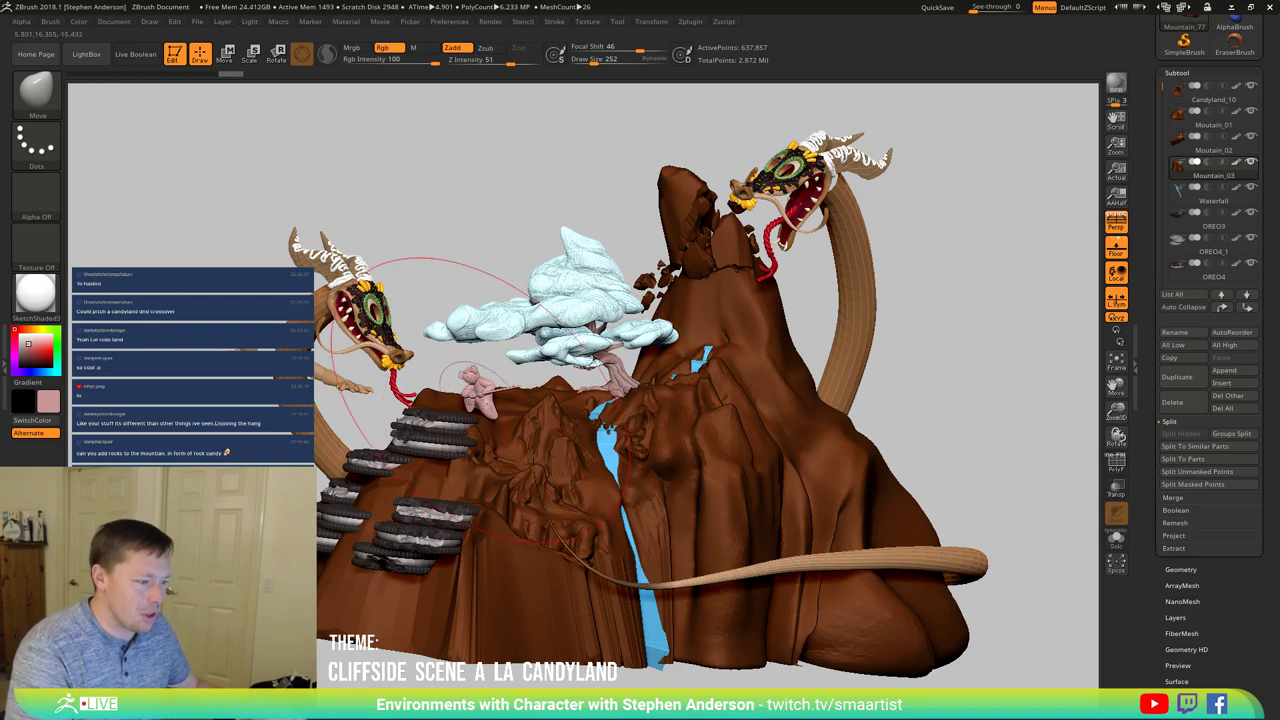
# Step: Select the broken peak subtool Mountain_79 and place it between Moutain_02 and Mountain_03 in the subtool order
pyautogui.moveTo(482, 400)
pyautogui.mouseDown(button='right')
pyautogui.moveTo(504, 417)
pyautogui.moveTo(446, 415)
pyautogui.mouseUp(button='right')
pyautogui.moveTo(690, 251)
pyautogui.keyDown('alt'); pyautogui.mouseDown(button='right')
pyautogui.moveTo(678, 291)
pyautogui.moveTo(660, 301)
pyautogui.mouseUp(button='right'); pyautogui.keyUp('alt')
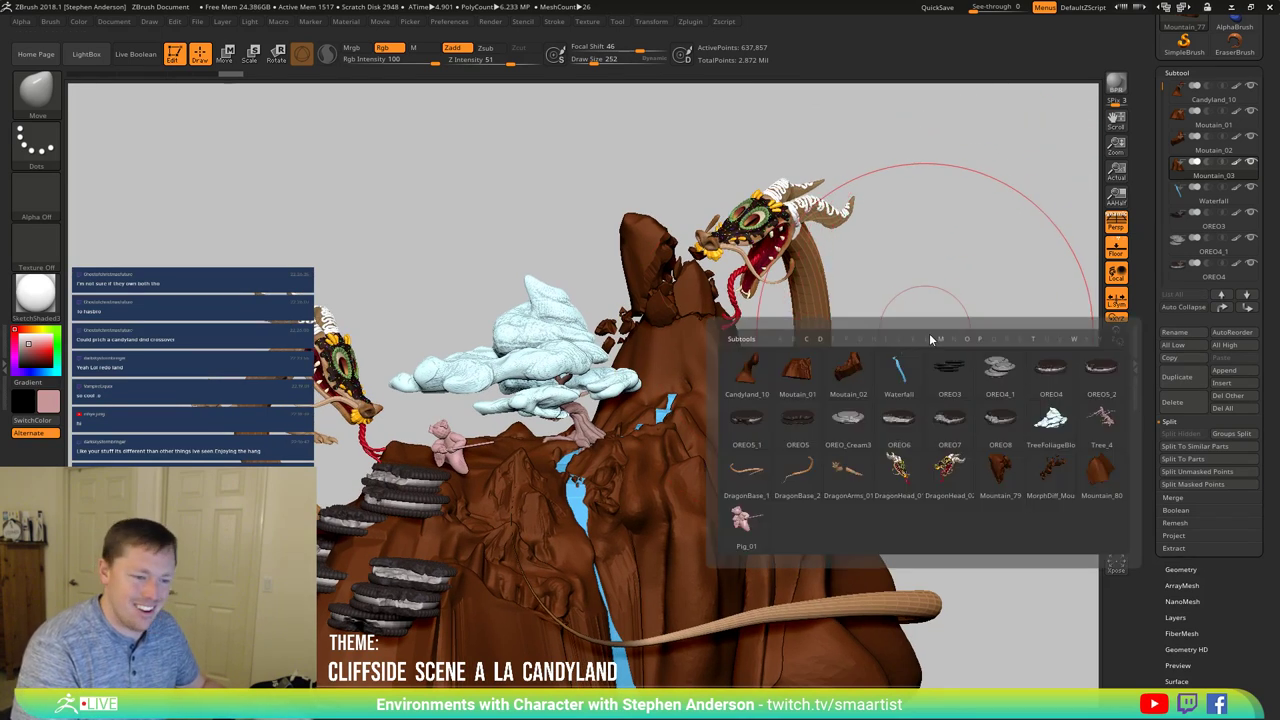
pyautogui.press('n')
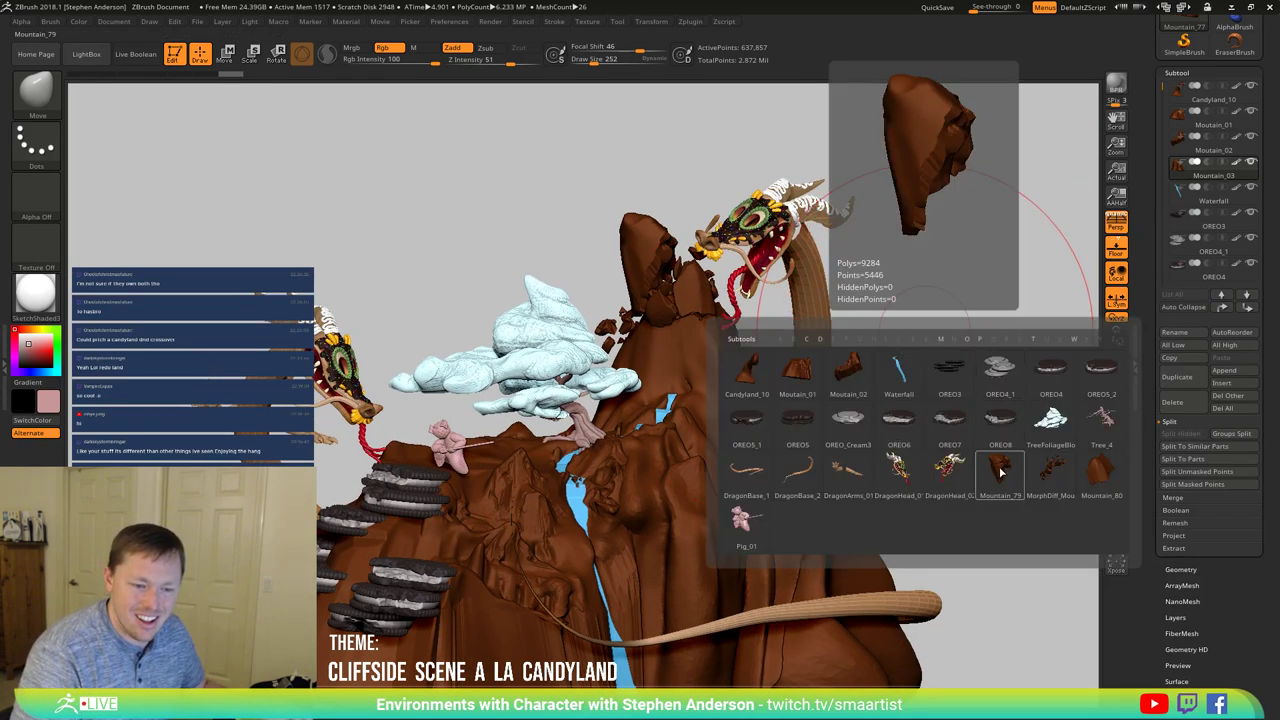
pyautogui.click(1002, 470)
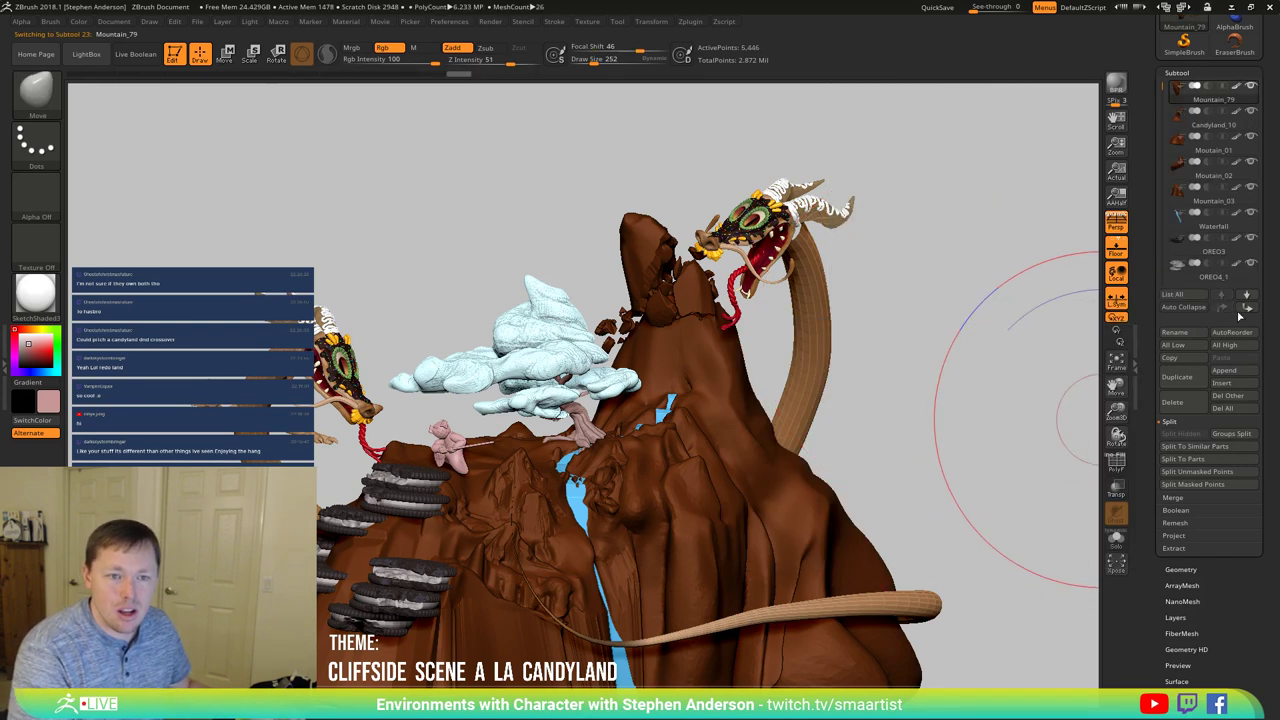
pyautogui.click(1224, 309)
pyautogui.moveTo(1181, 203)
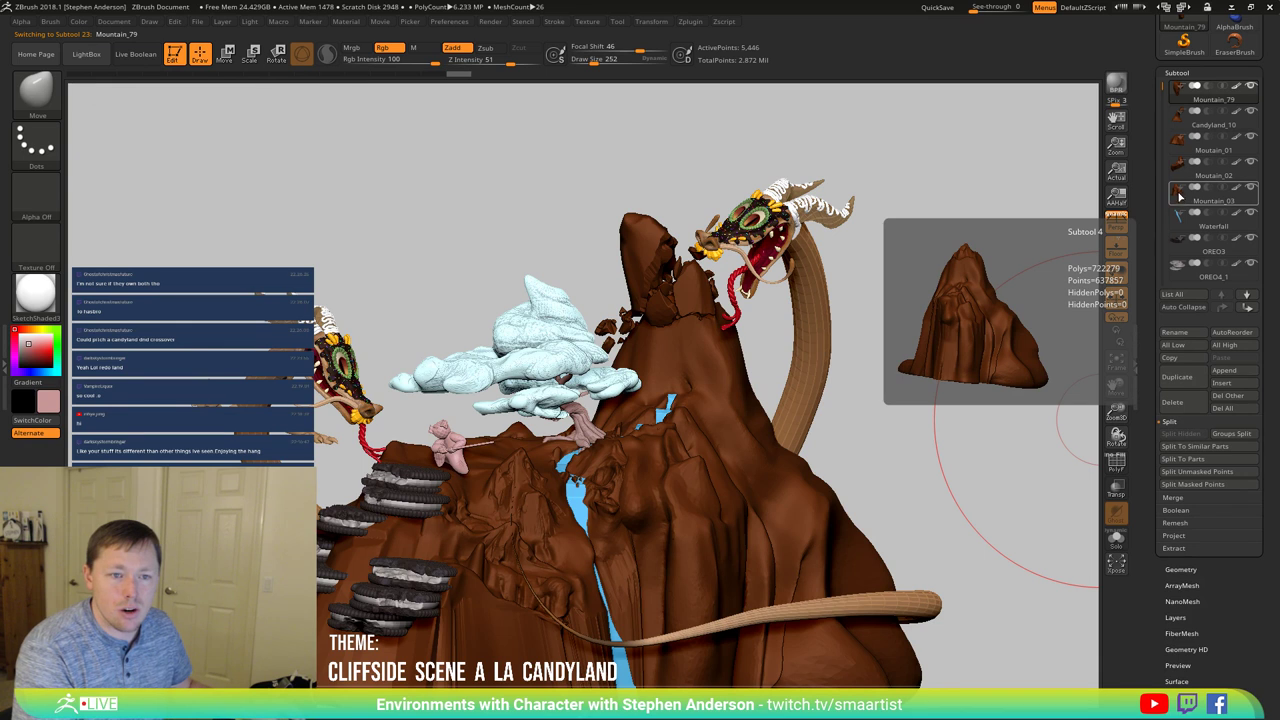
pyautogui.moveTo(1177, 142)
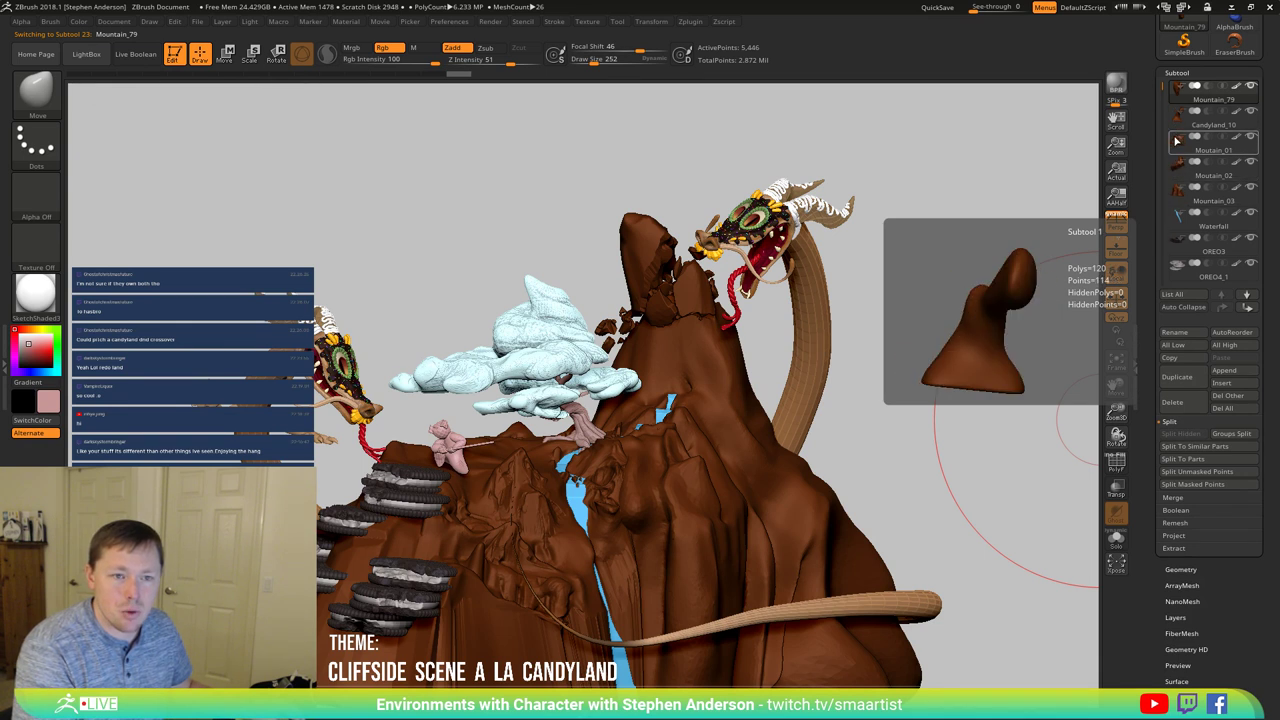
pyautogui.click(1249, 310)
pyautogui.click(1249, 310)
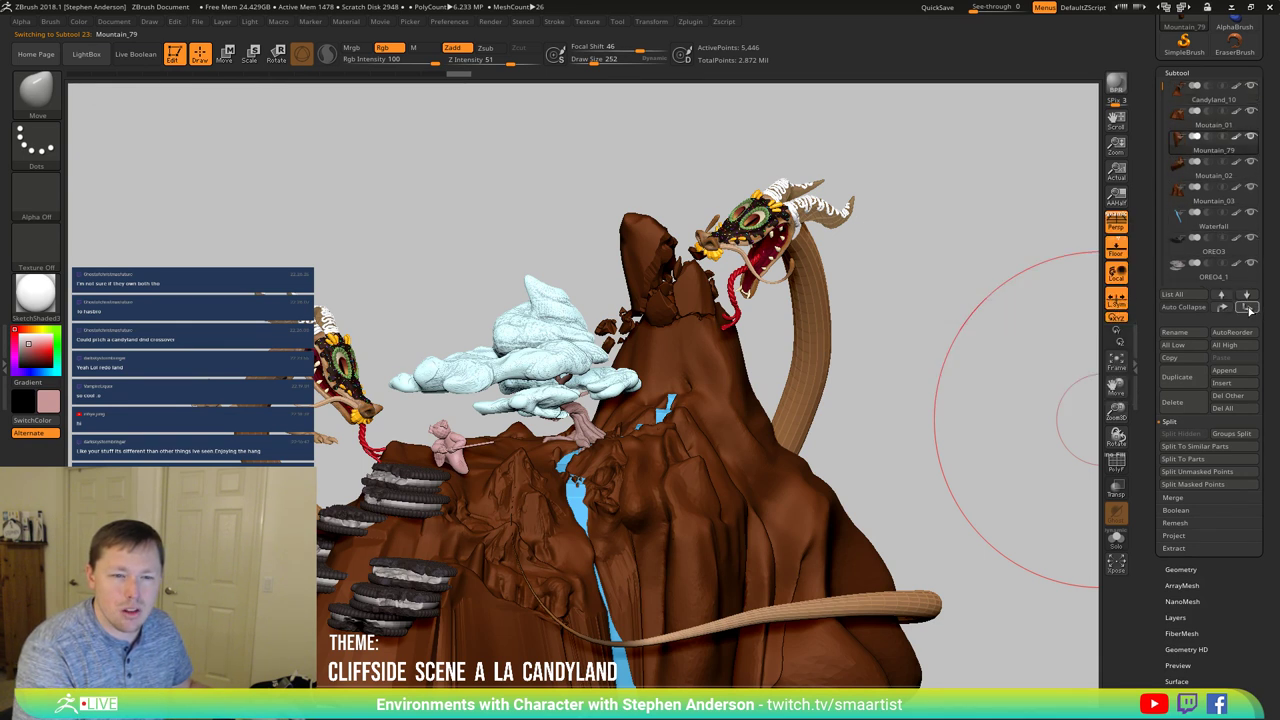
pyautogui.click(1249, 310)
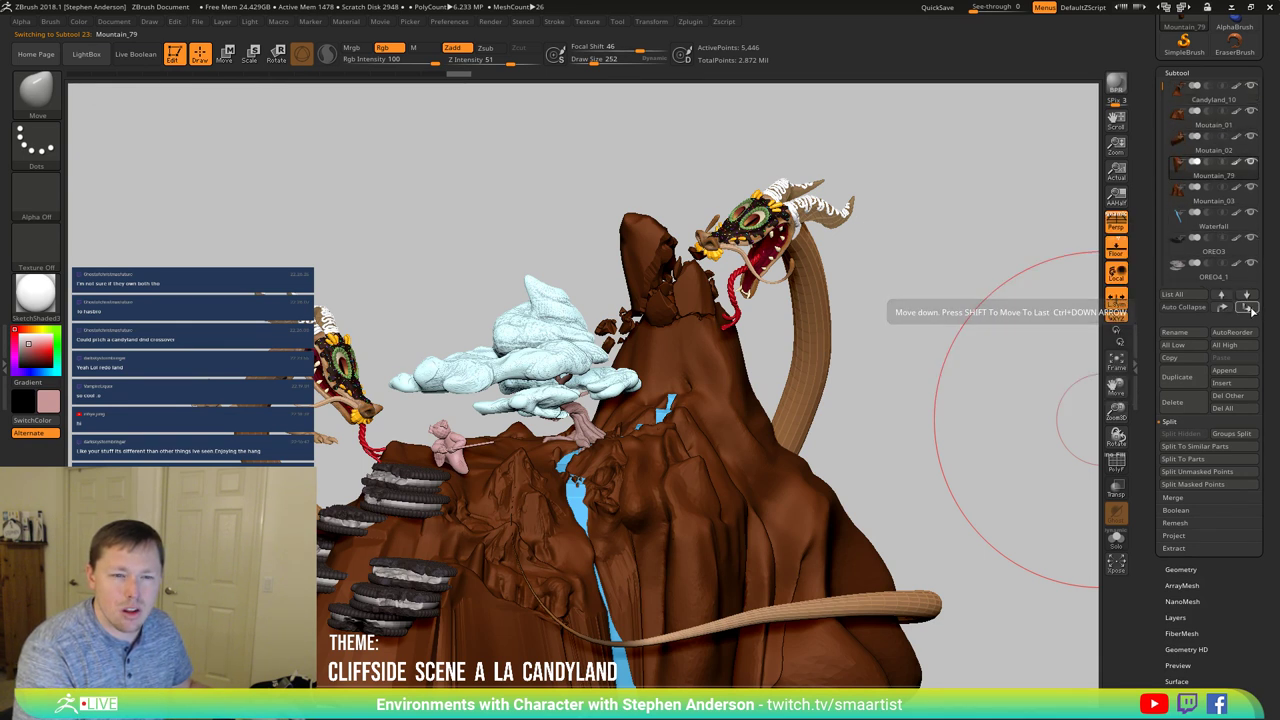
# Step: Turn on the polyframe display, rename the Mountain_79 subtool as MountainBroken_02 and copy that name
pyautogui.click(1180, 200)
pyautogui.hotkey('shift', 'f')
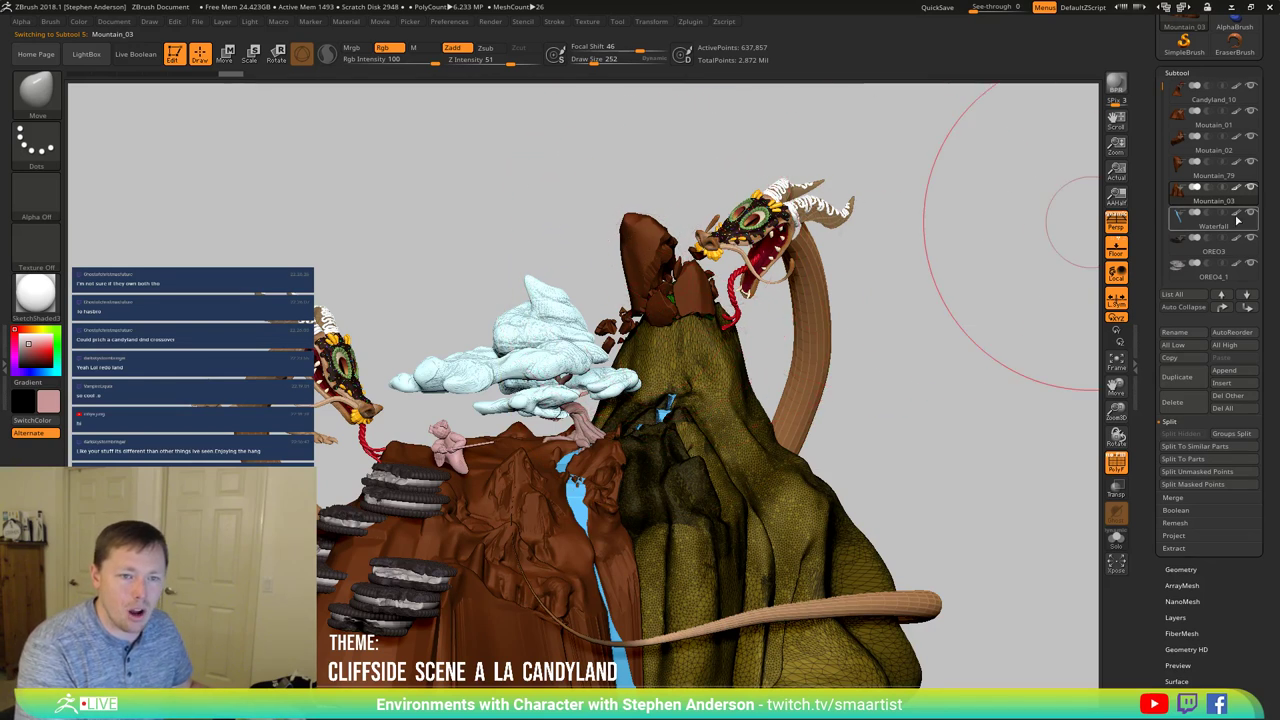
pyautogui.click(1195, 170)
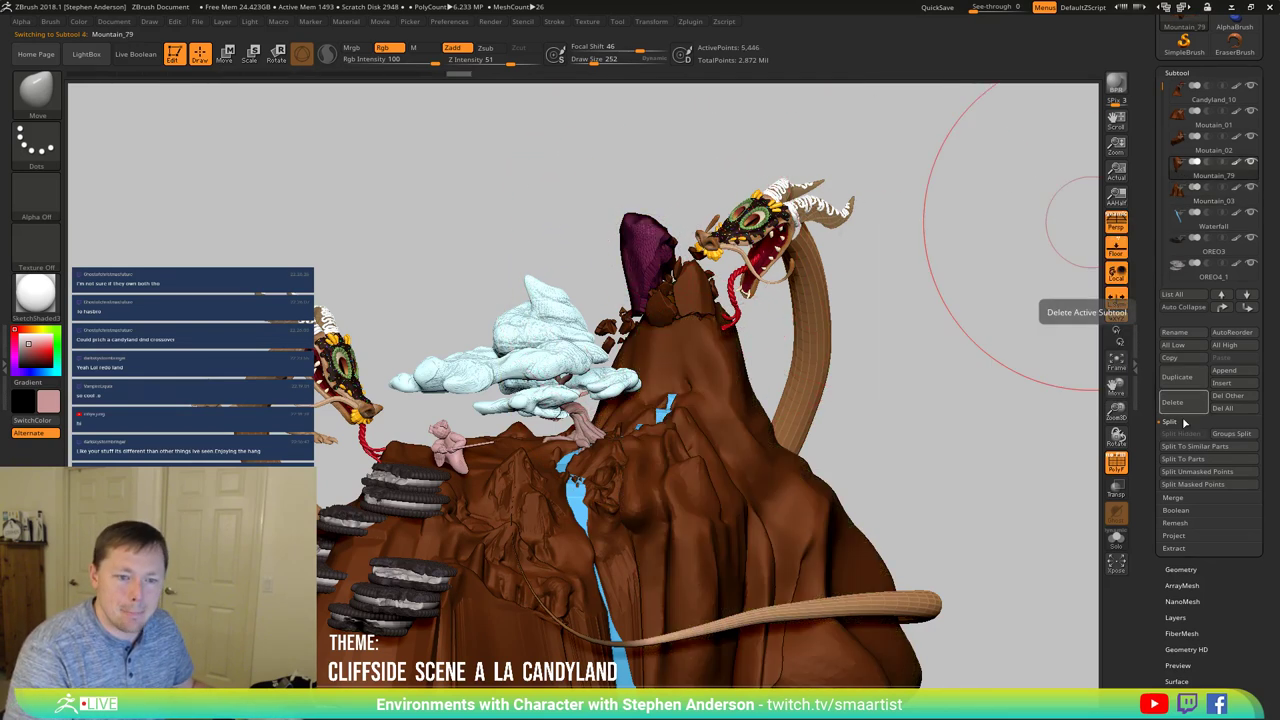
pyautogui.click(1176, 334)
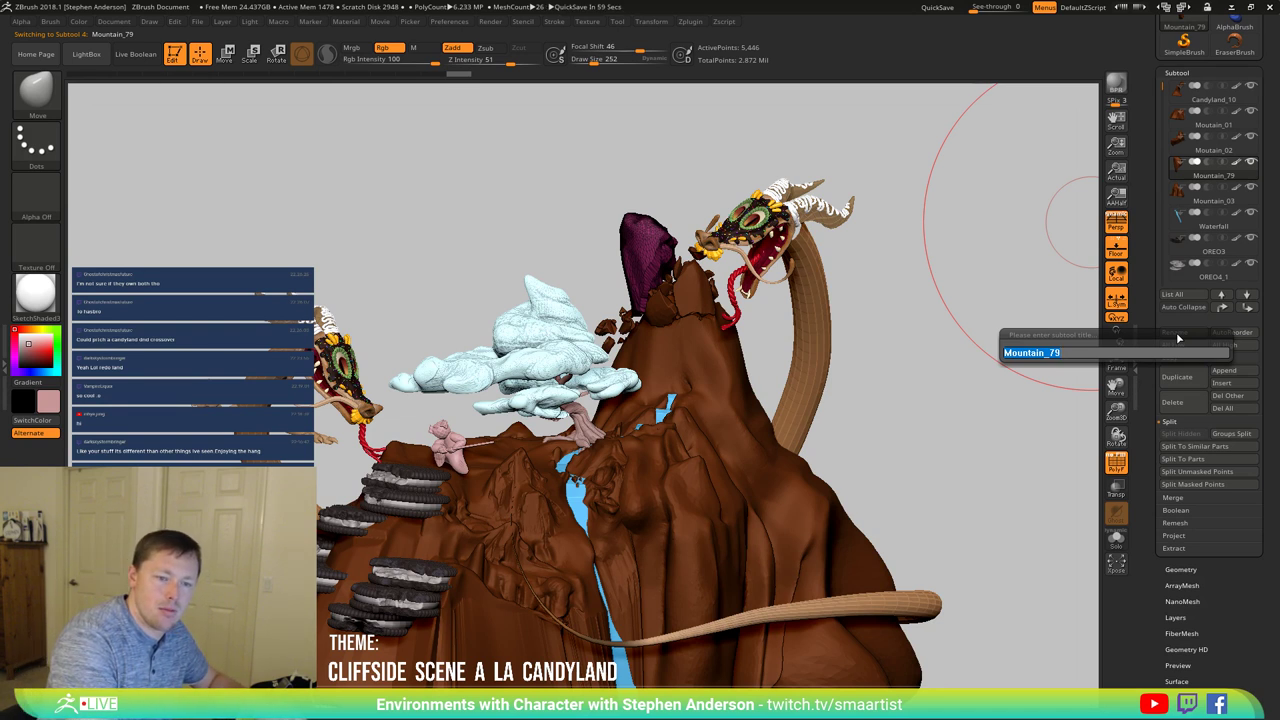
pyautogui.press('Right')
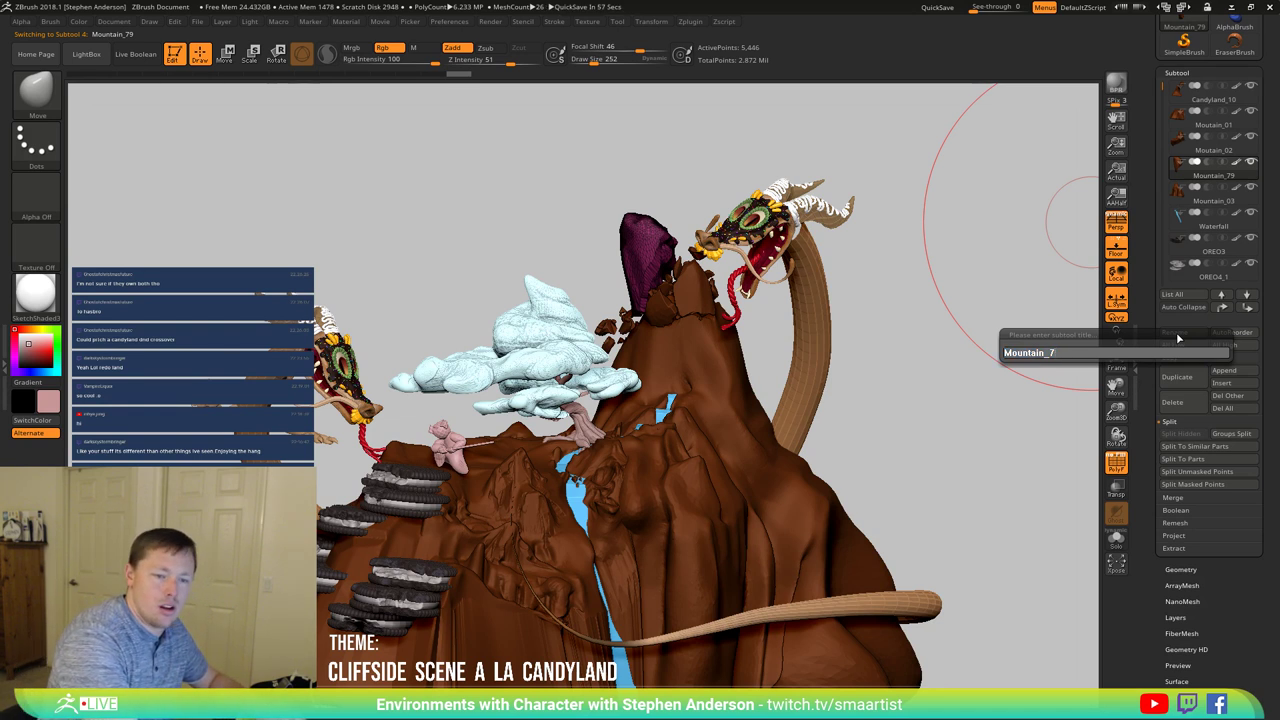
pyautogui.press('BackSpace')
pyautogui.press('BackSpace')
pyautogui.press('BackSpace')
pyautogui.write('Brok')
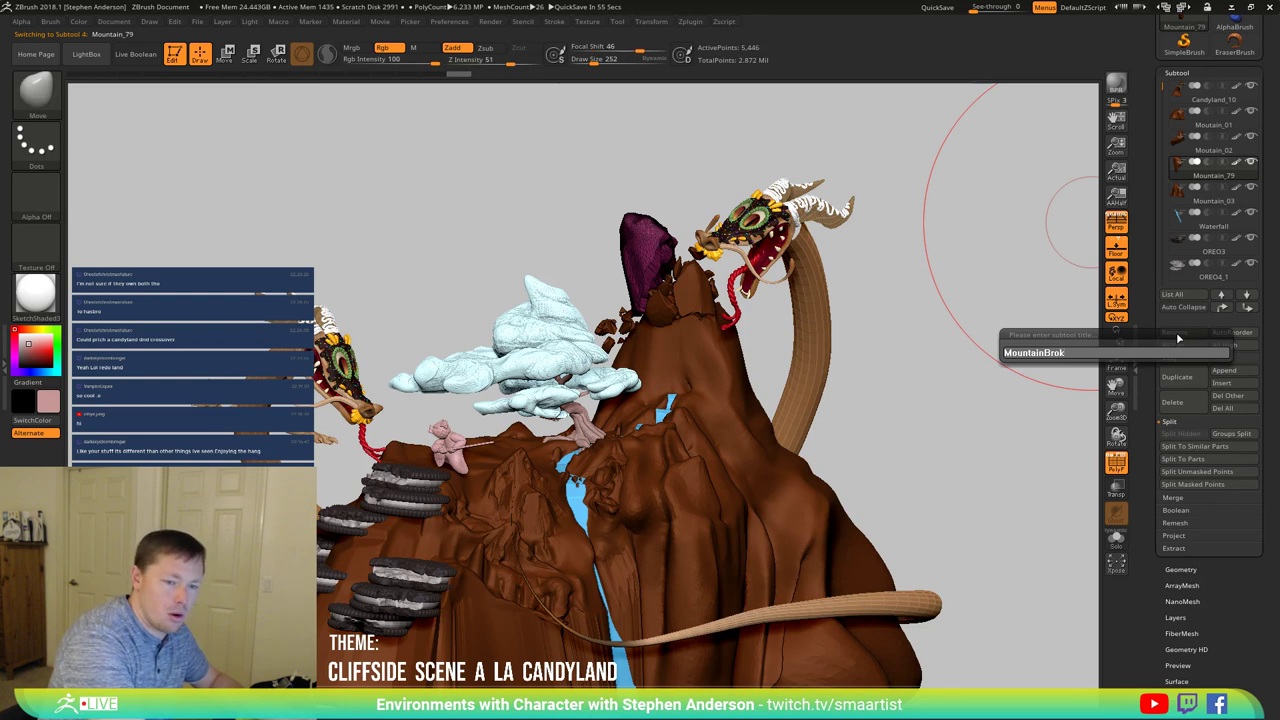
pyautogui.write('en_')
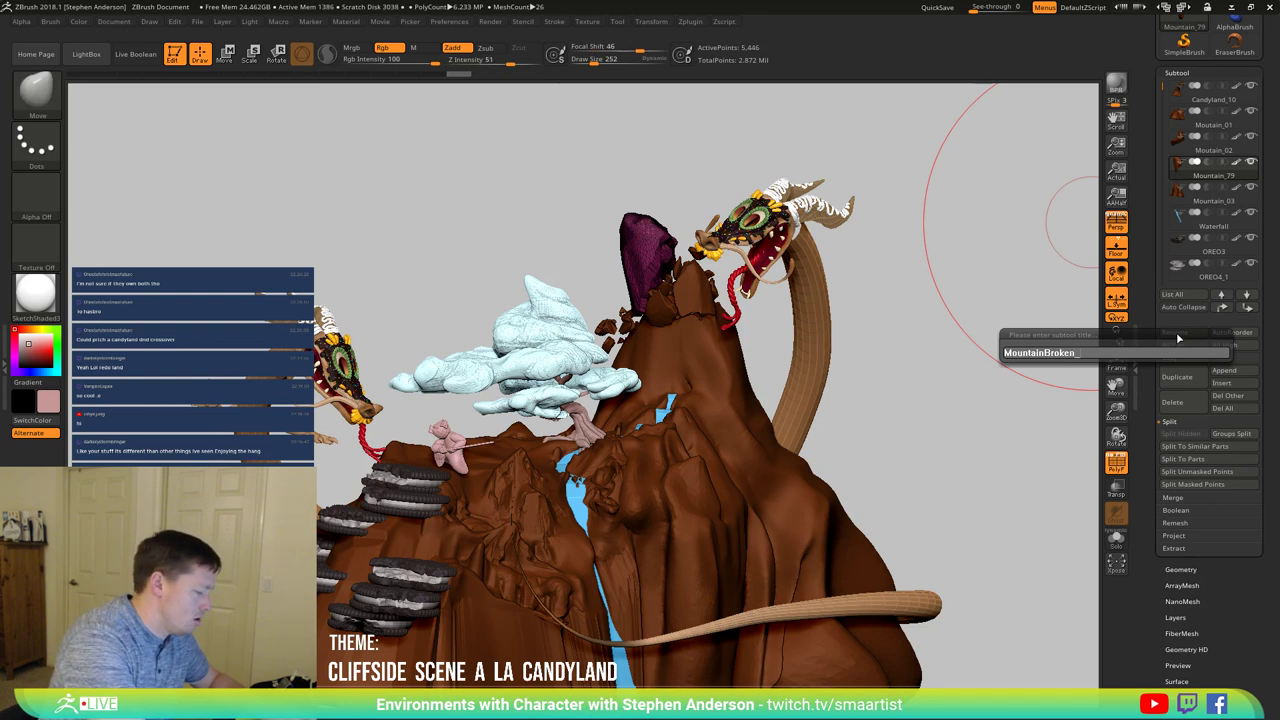
pyautogui.write('0')
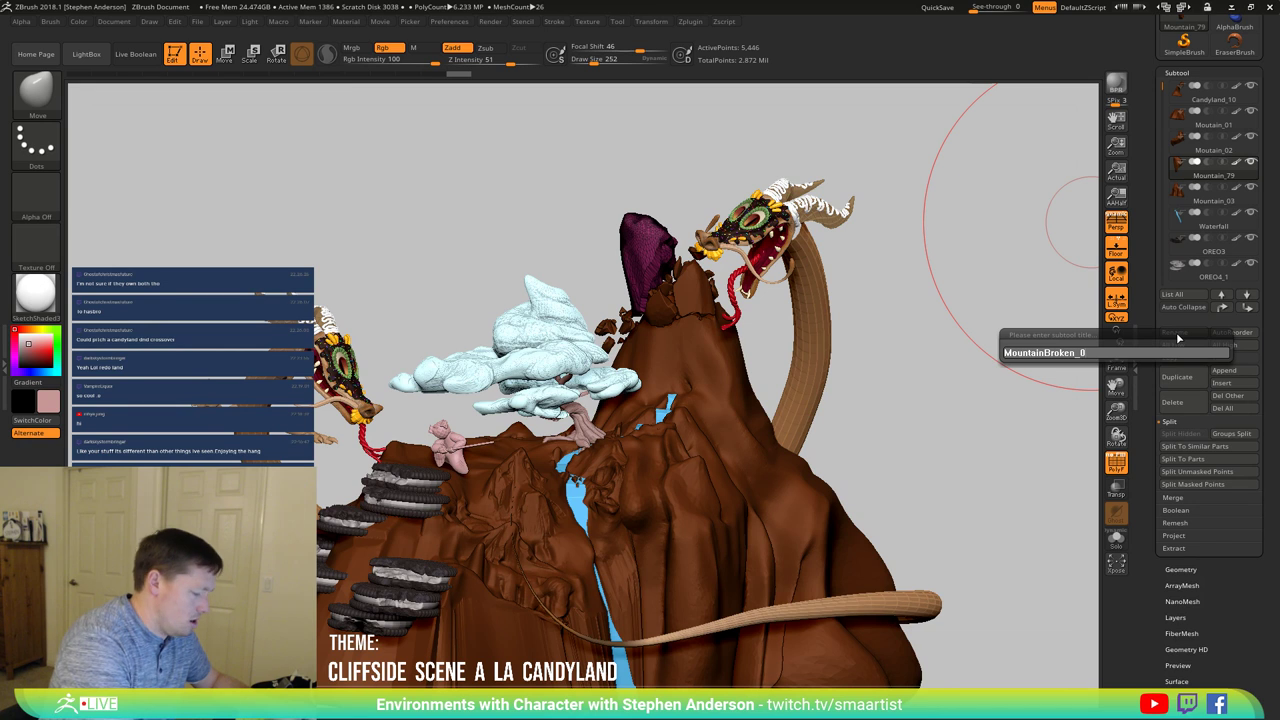
pyautogui.write('2')
pyautogui.hotkey('ctrl', 'a')
pyautogui.hotkey('ctrl', 'c')
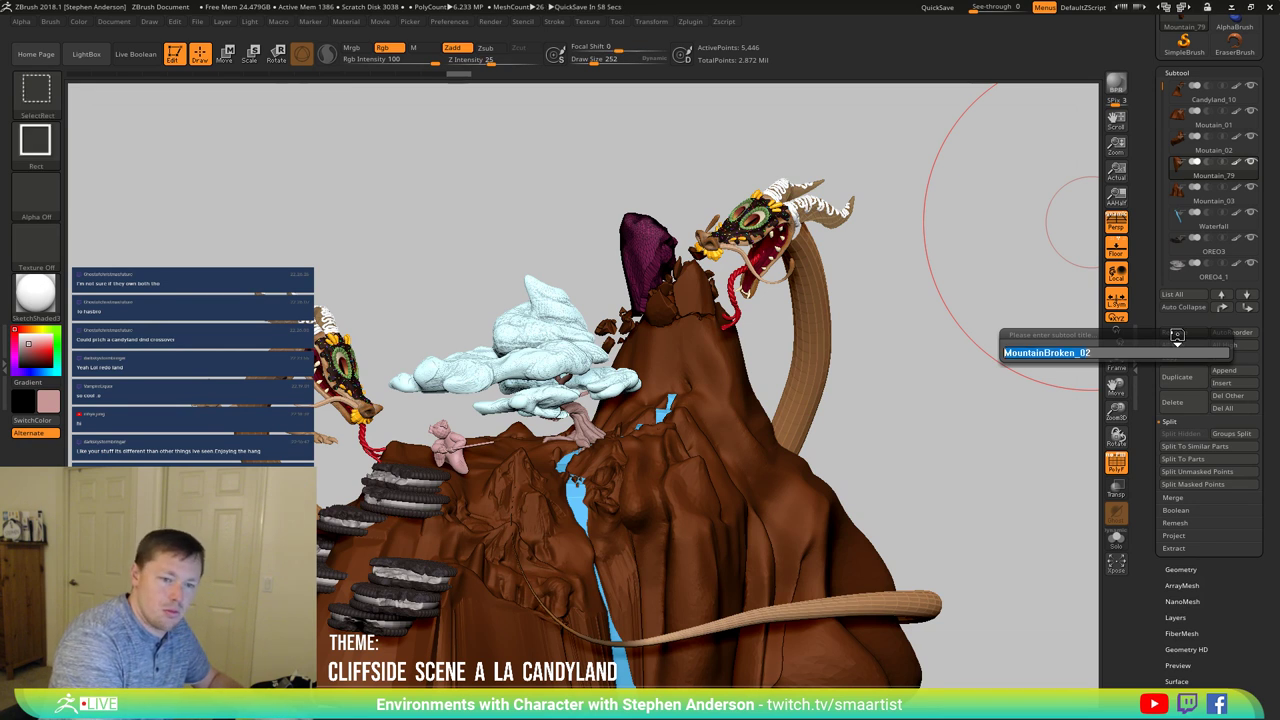
pyautogui.press('Return')
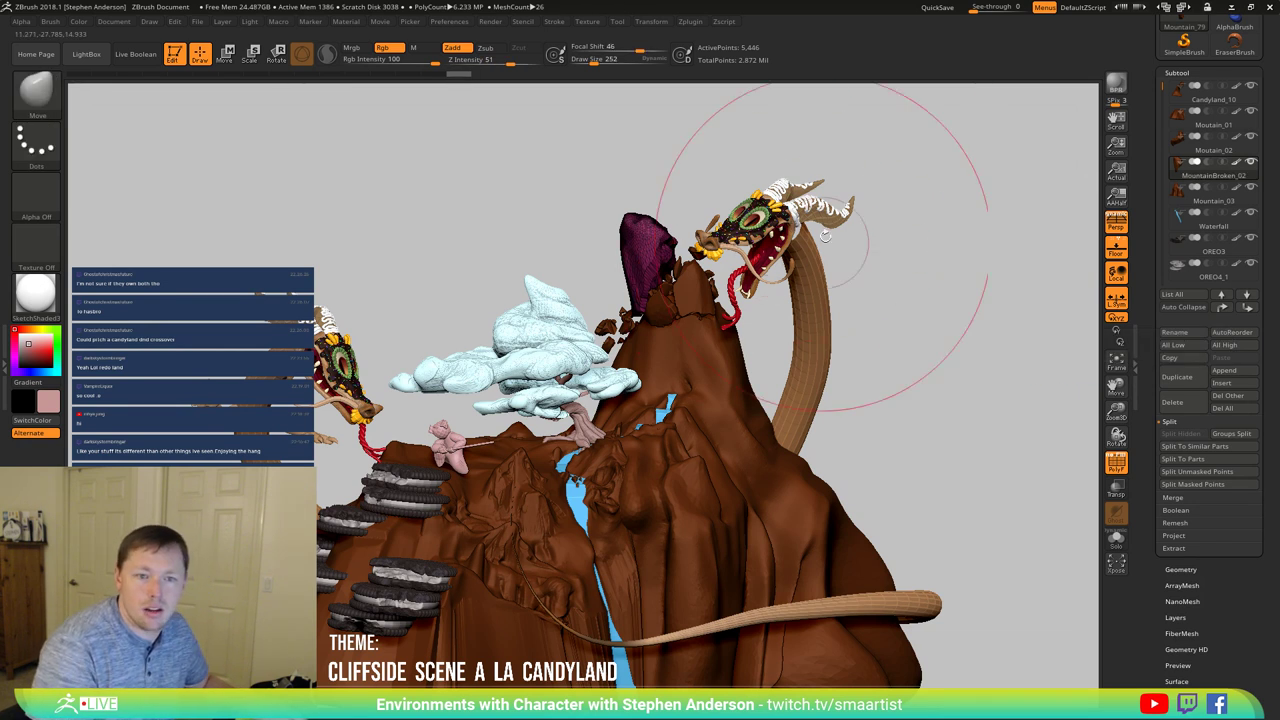
# Step: Rename the Mountain_03 subtool as MountainBroken_01, reusing the copied name
pyautogui.click(1183, 201)
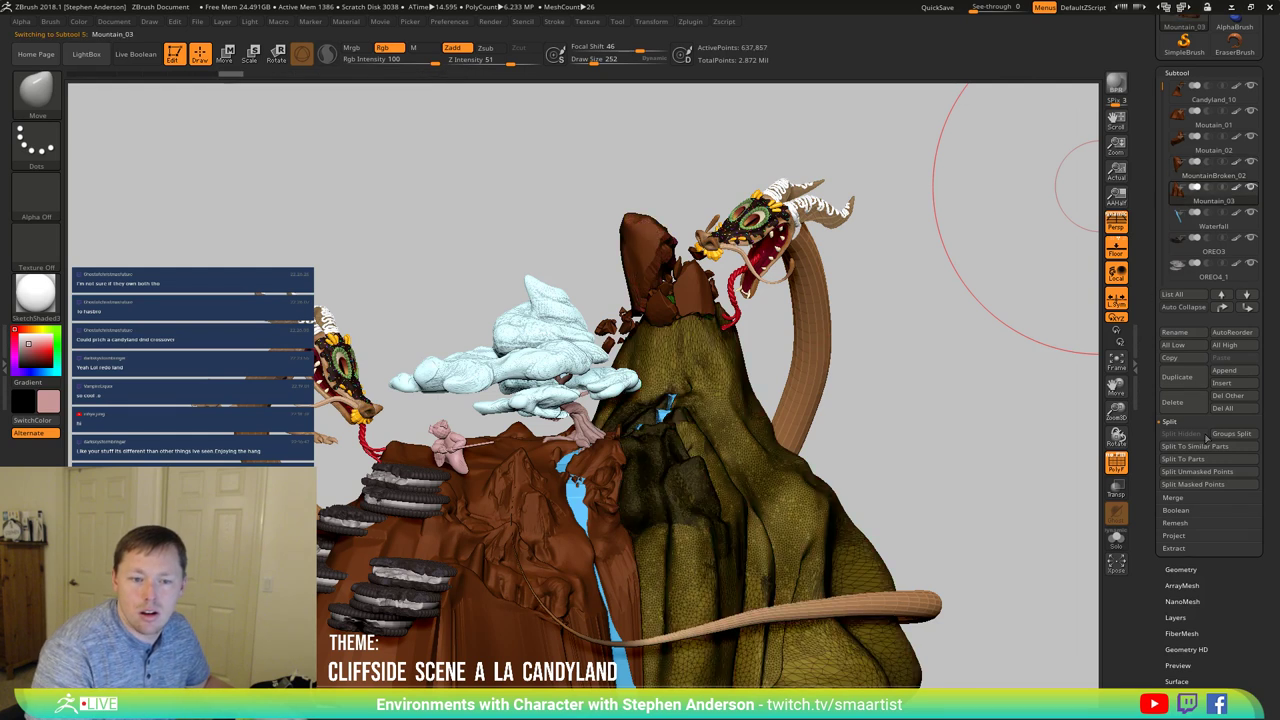
pyautogui.click(1190, 335)
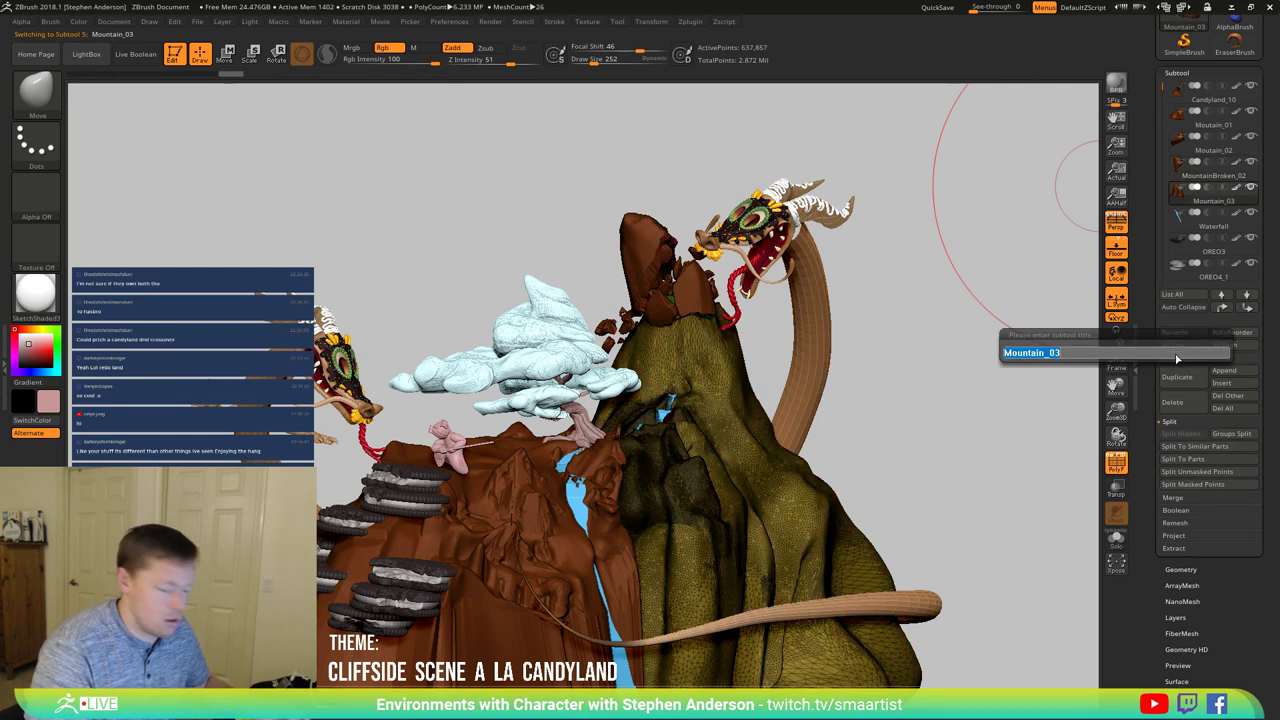
pyautogui.press('ctrl')
pyautogui.hotkey('ctrl', 'v')
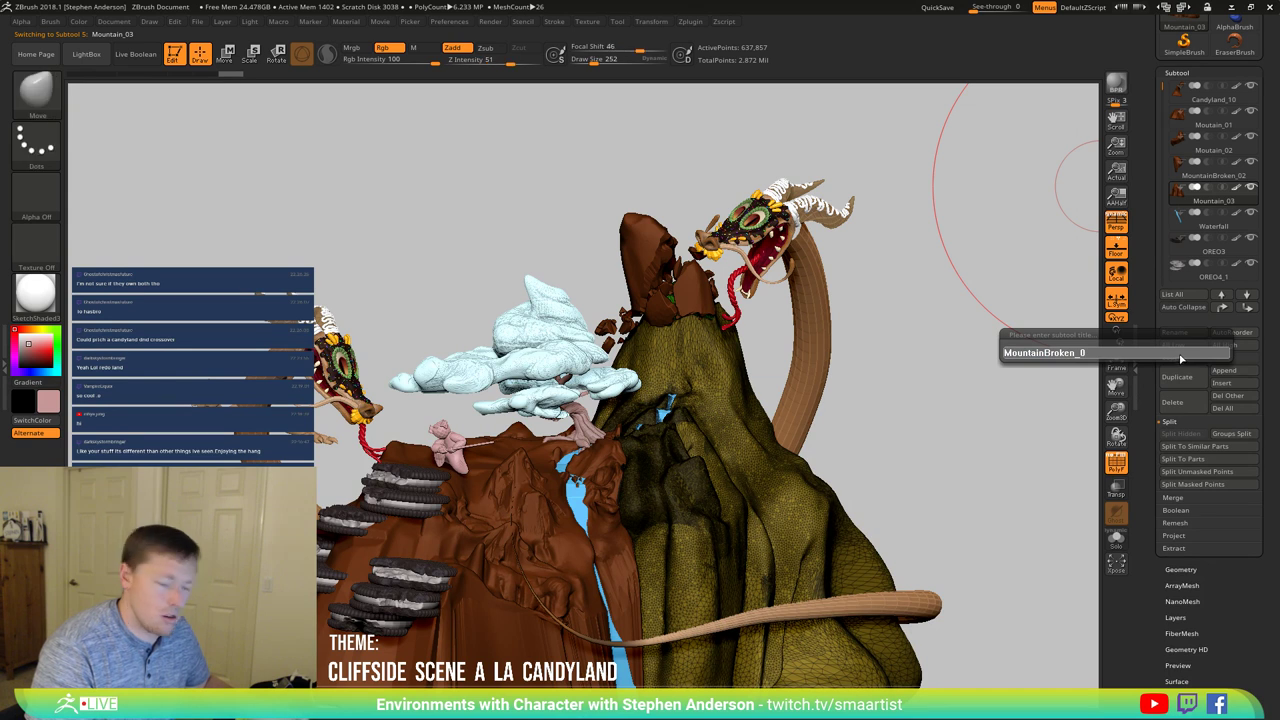
pyautogui.write('1')
pyautogui.press('Return')
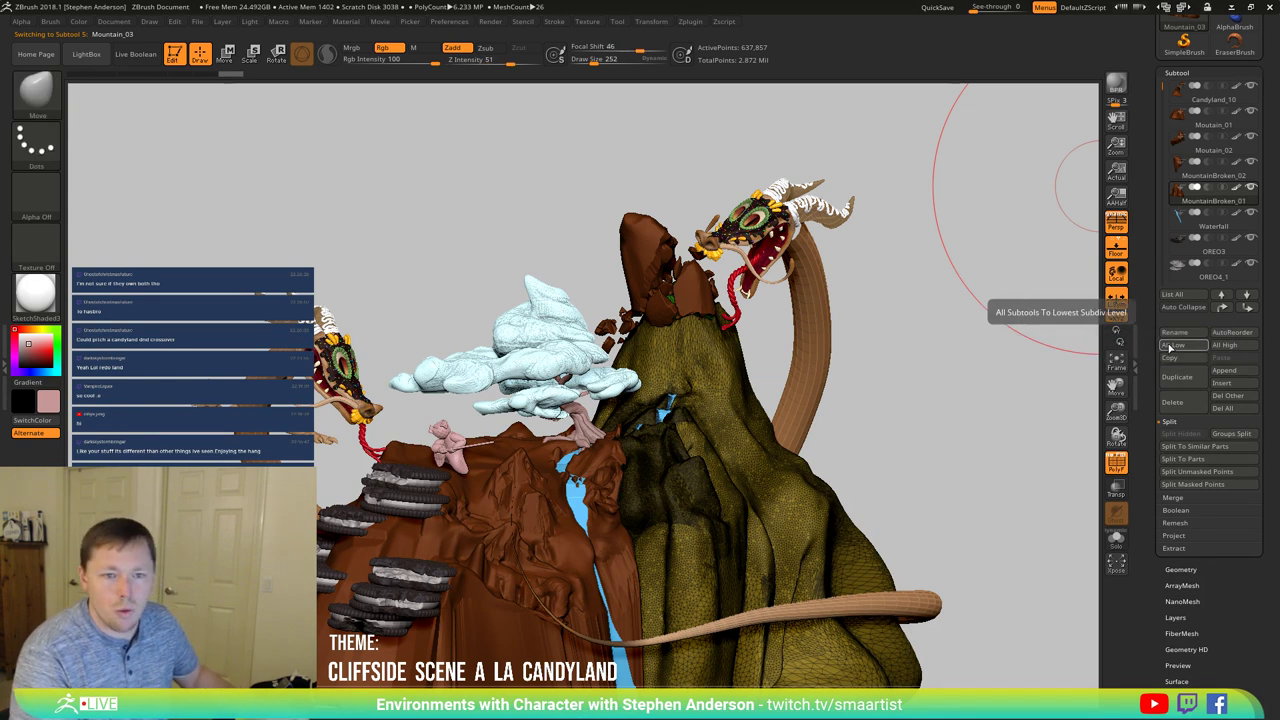
# Step: Rename the MountainBroken_02 subtool as MountainBroken_04
pyautogui.click(1214, 172)
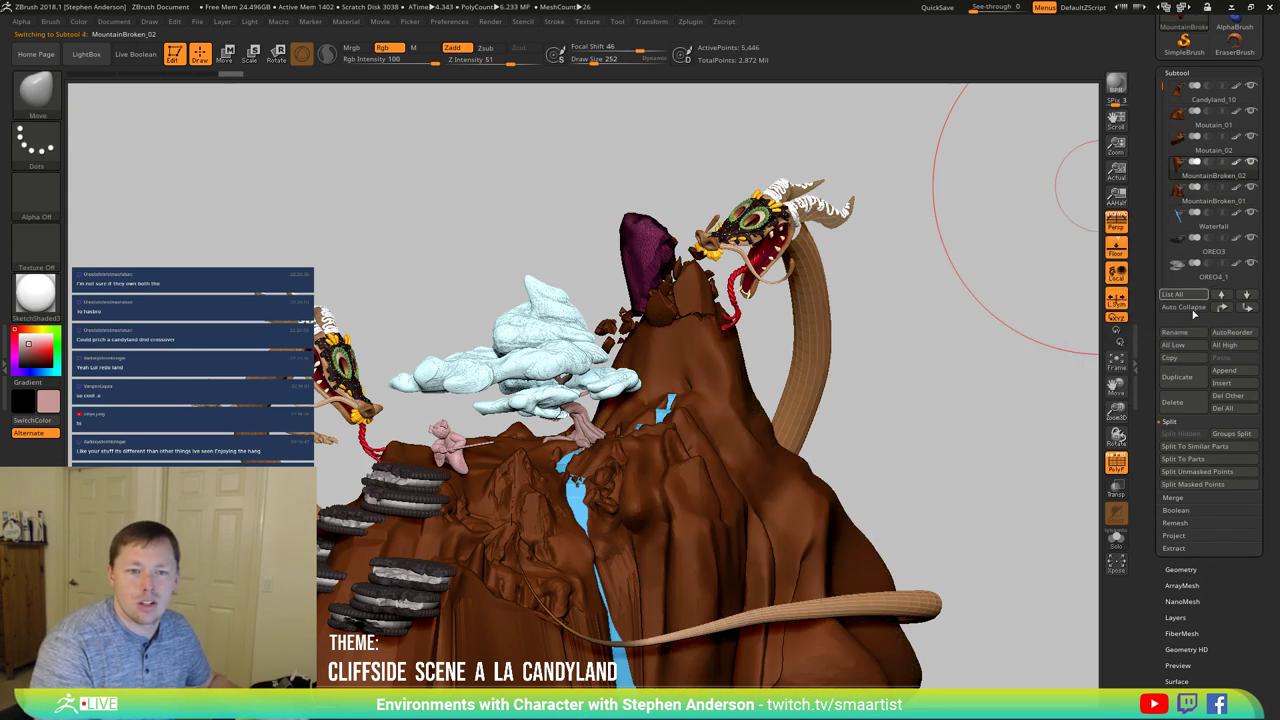
pyautogui.click(1176, 332)
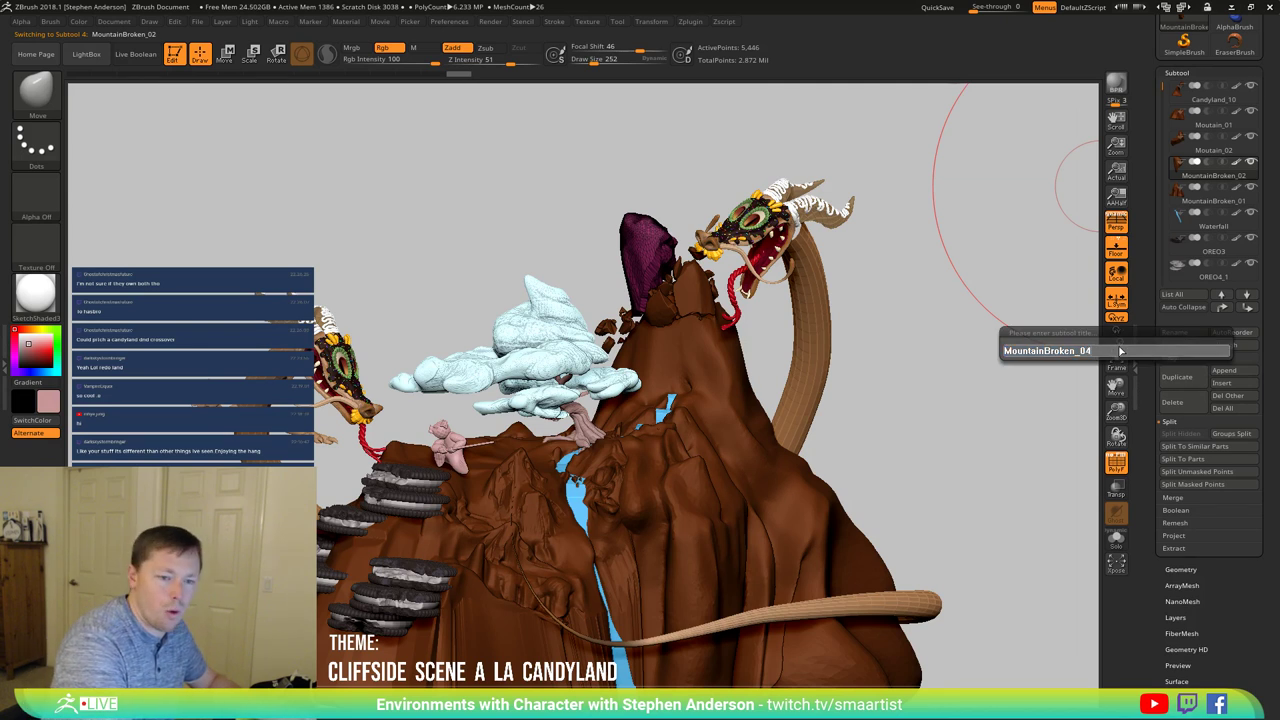
pyautogui.press('Return')
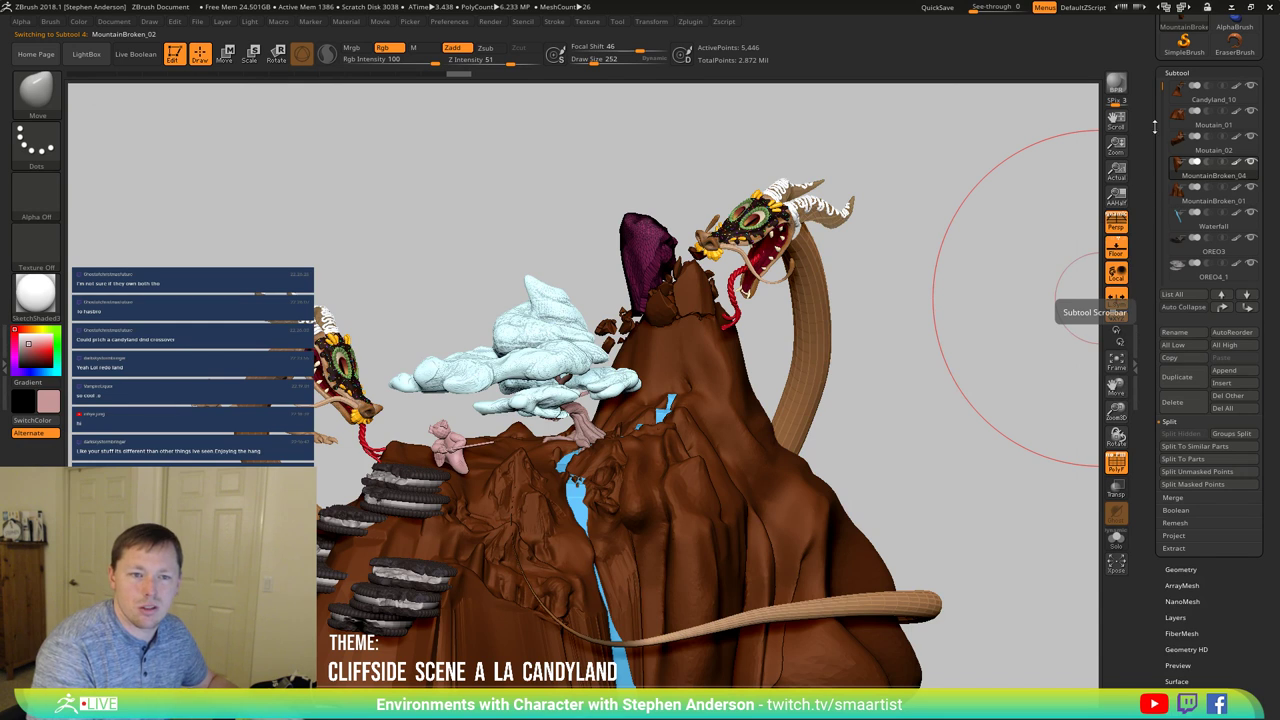
# Step: Merge the MorphDiff_Mountain_79 rock-fragment subtool down with the Mountain_80 subtool below it
pyautogui.moveTo(1154, 126); pyautogui.dragTo(1154, 236)
pyautogui.moveTo(1180, 175)
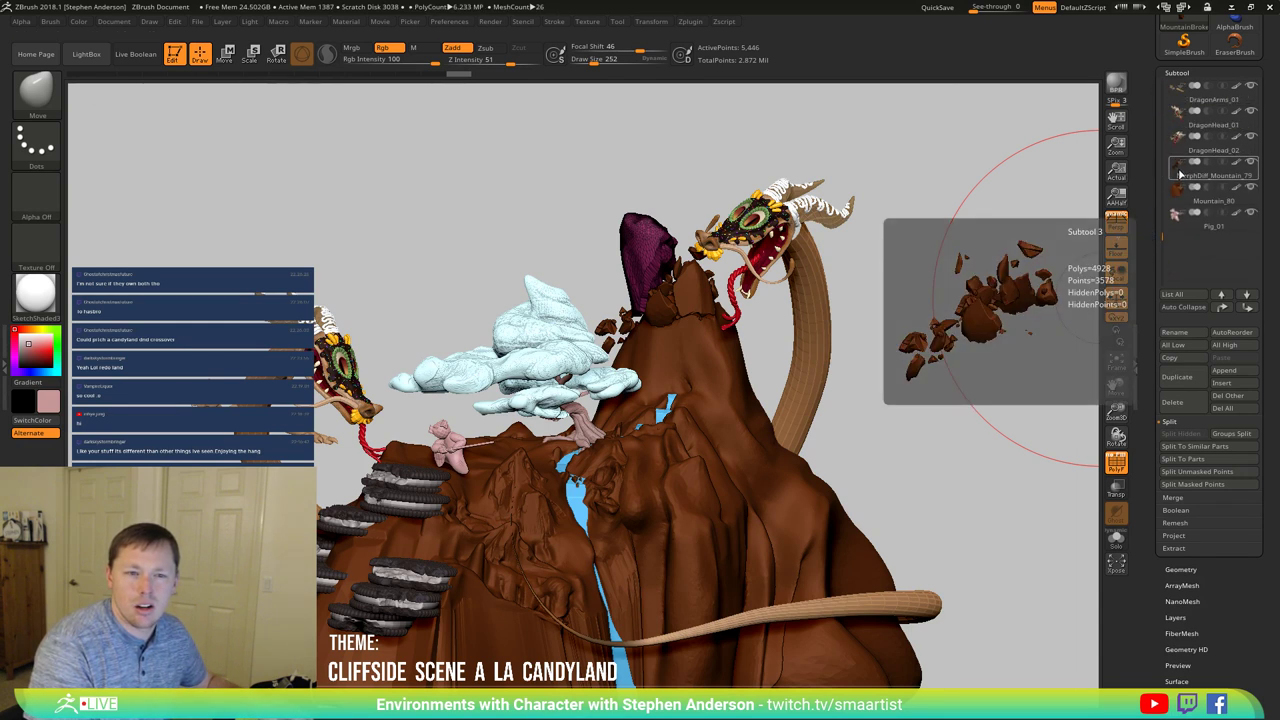
pyautogui.moveTo(1182, 198)
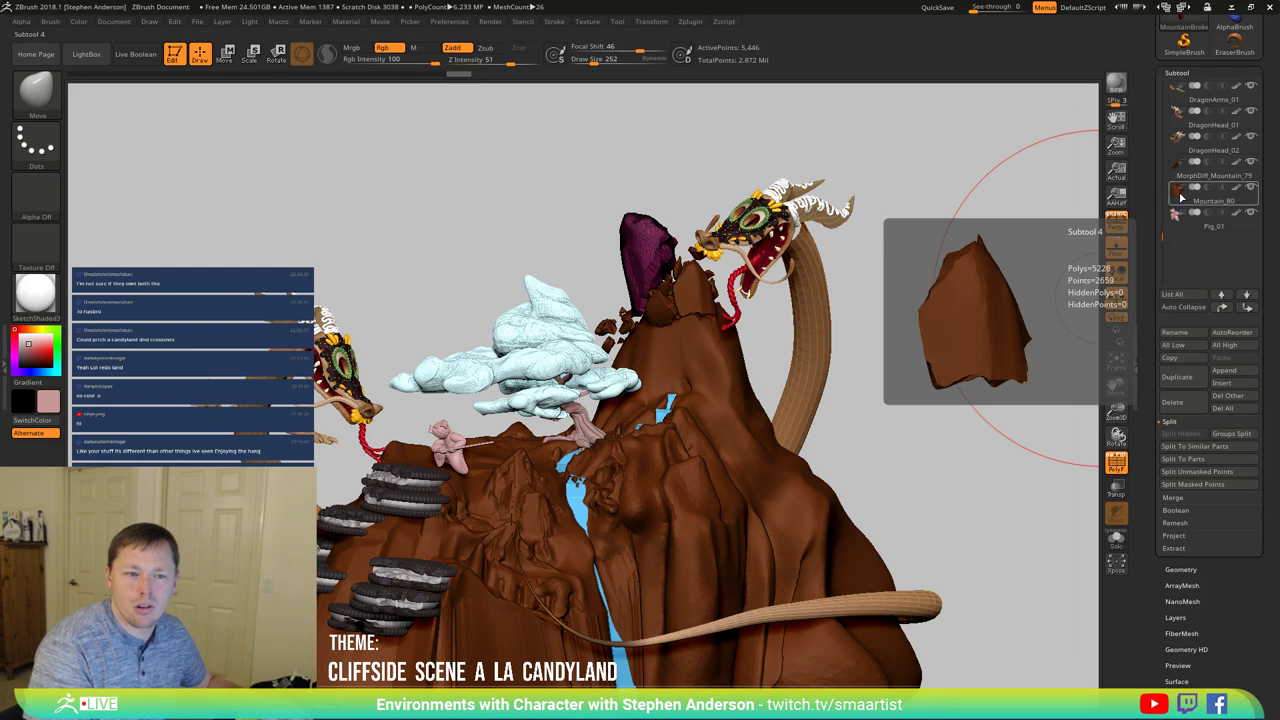
pyautogui.click(1180, 176)
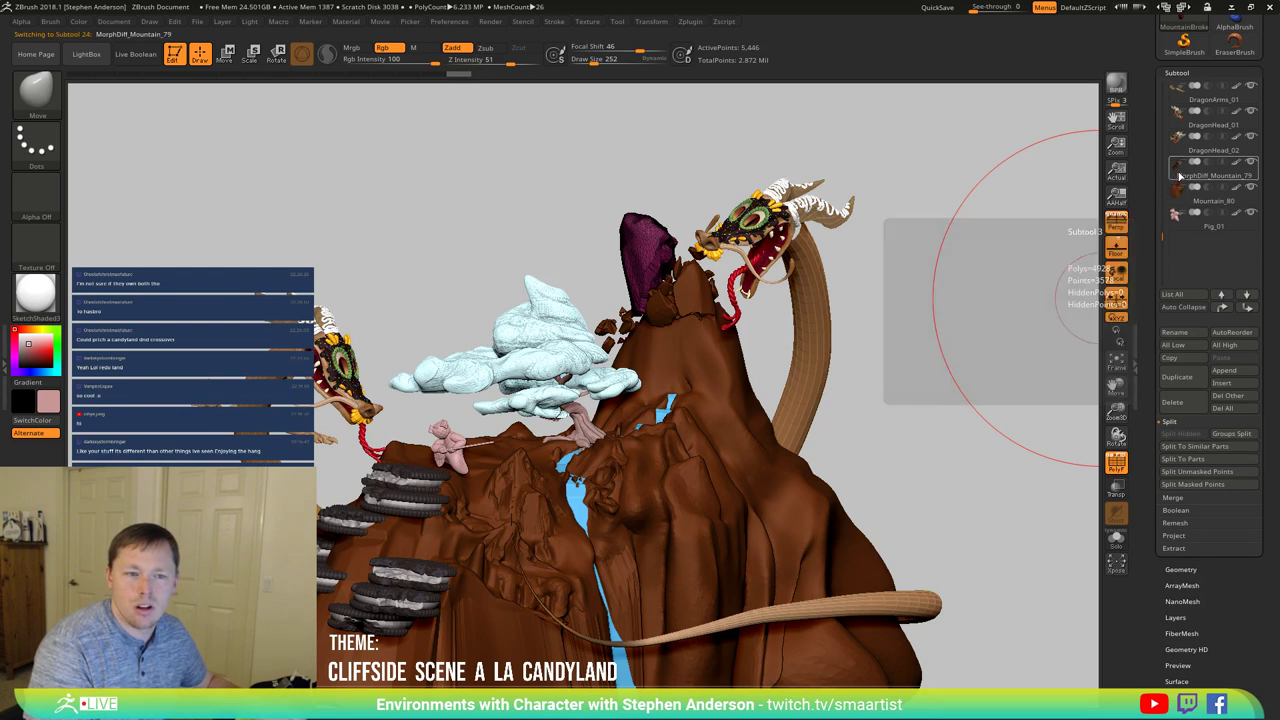
pyautogui.click(1172, 497)
pyautogui.click(1182, 446)
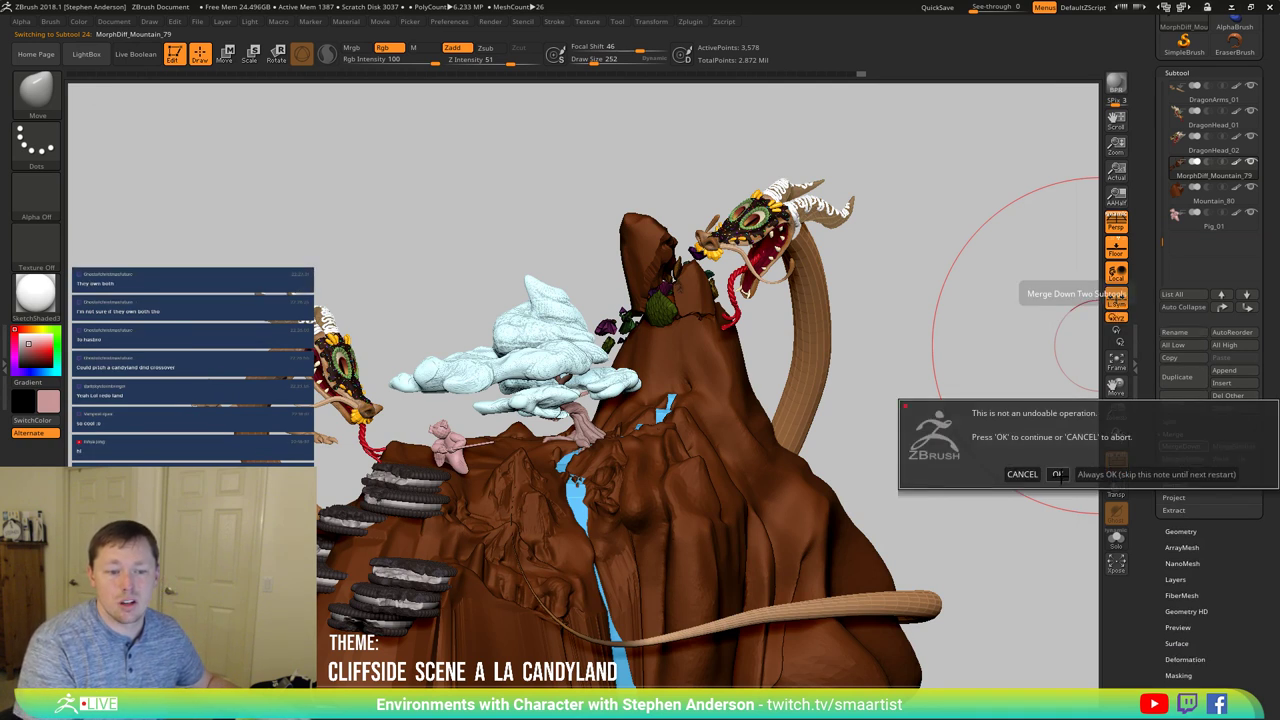
pyautogui.click(1057, 474)
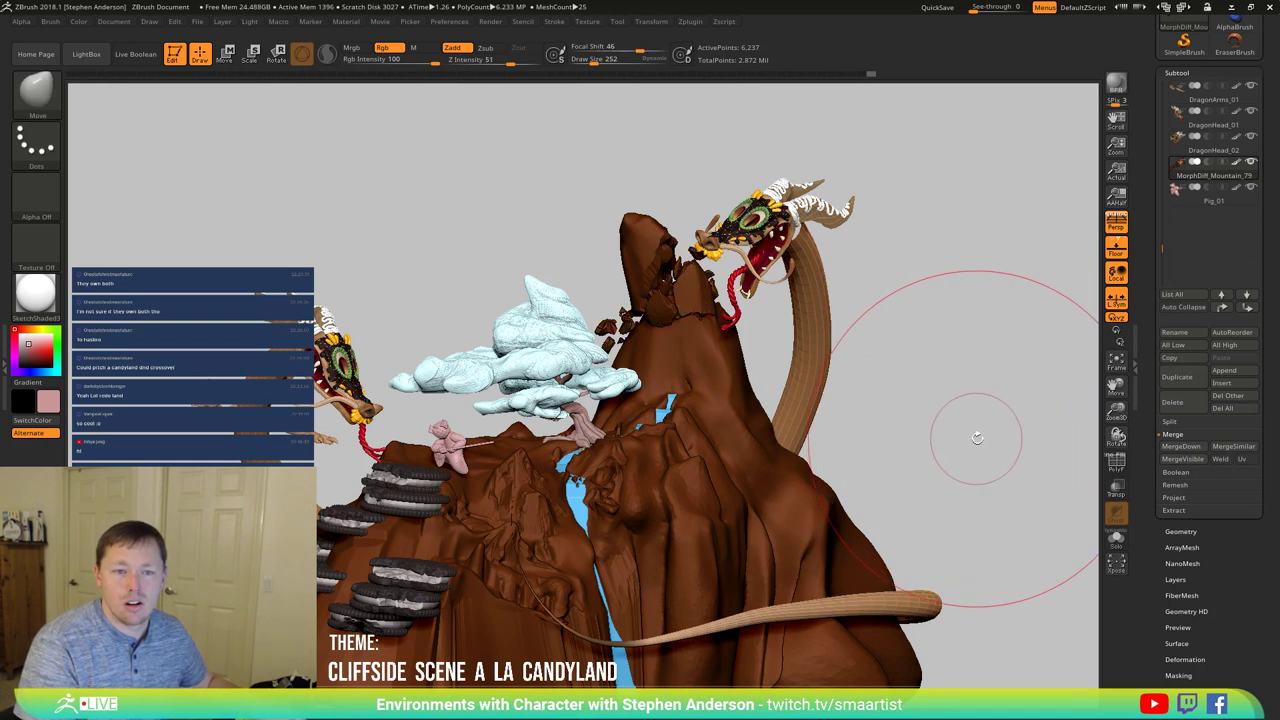
# Step: Reorder the merged rock subtool so it sits directly below MountainBroken_04 in the subtool list
pyautogui.keyDown('shift'); pyautogui.click(1222, 307); pyautogui.keyUp('shift')
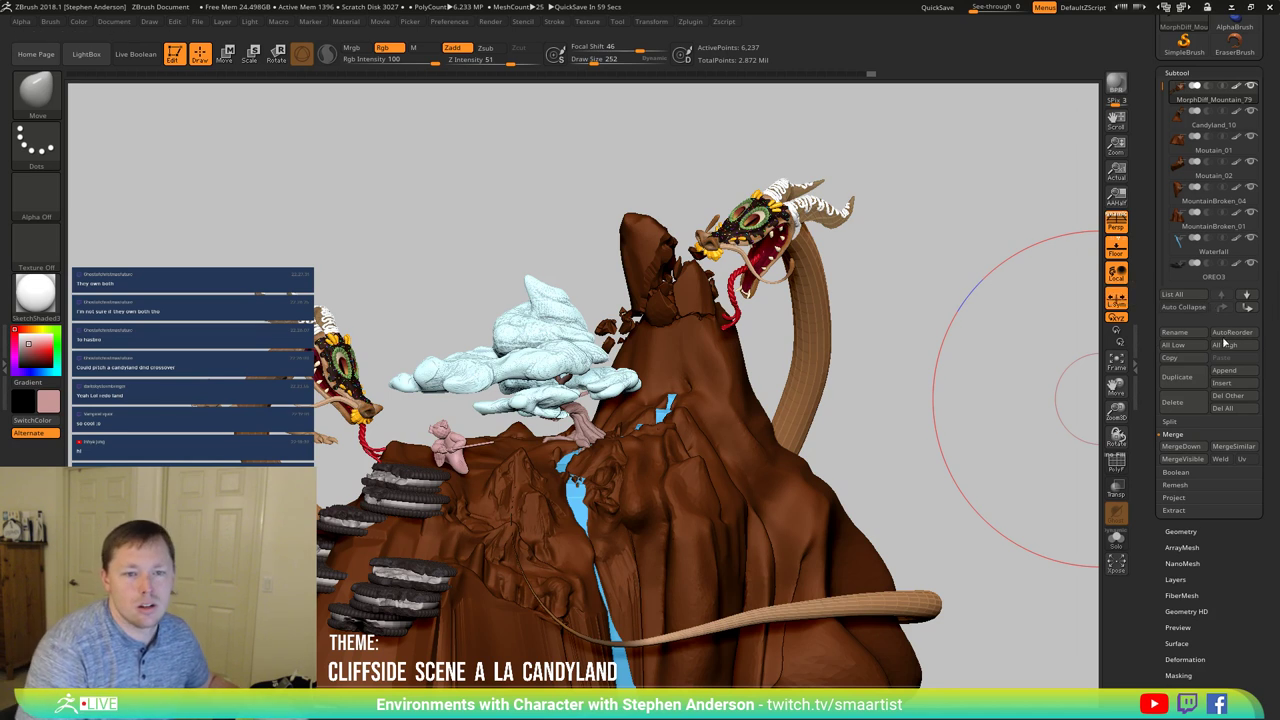
pyautogui.click(1247, 308)
pyautogui.click(1247, 308)
pyautogui.click(1247, 308)
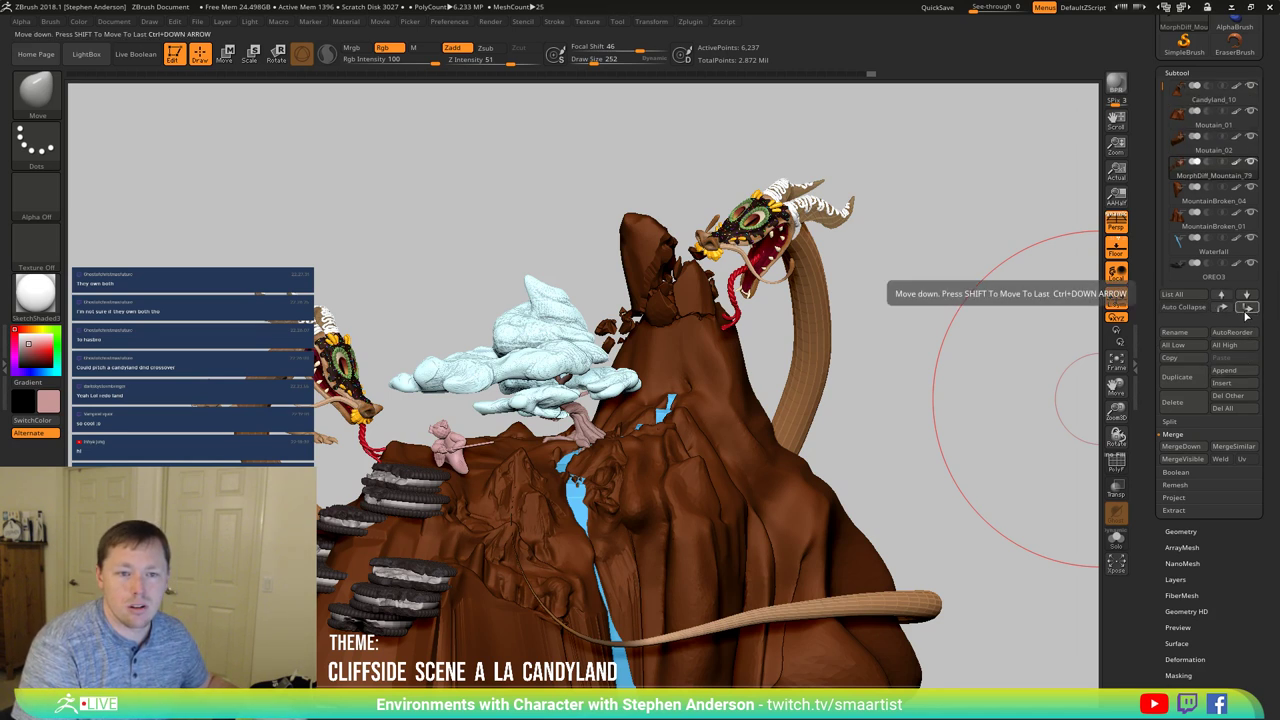
pyautogui.click(1247, 310)
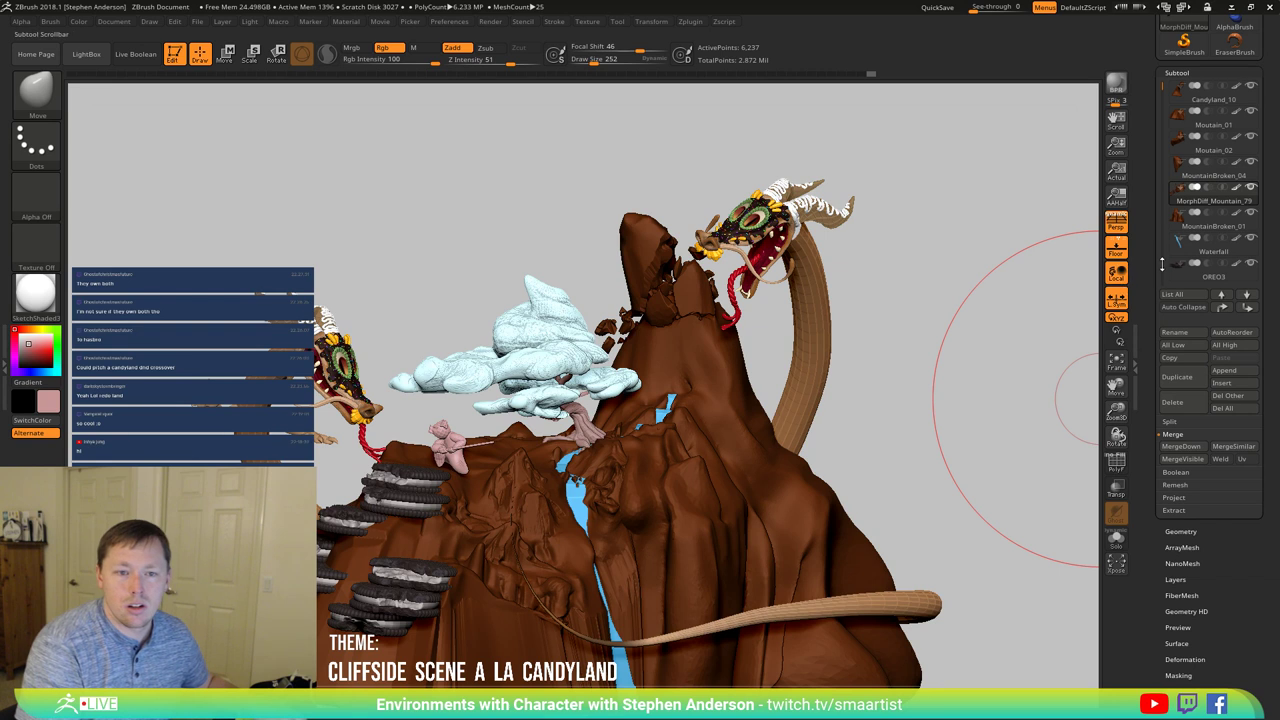
# Step: Rename the merged rock subtool MountainBroken_02
pyautogui.click(1180, 335)
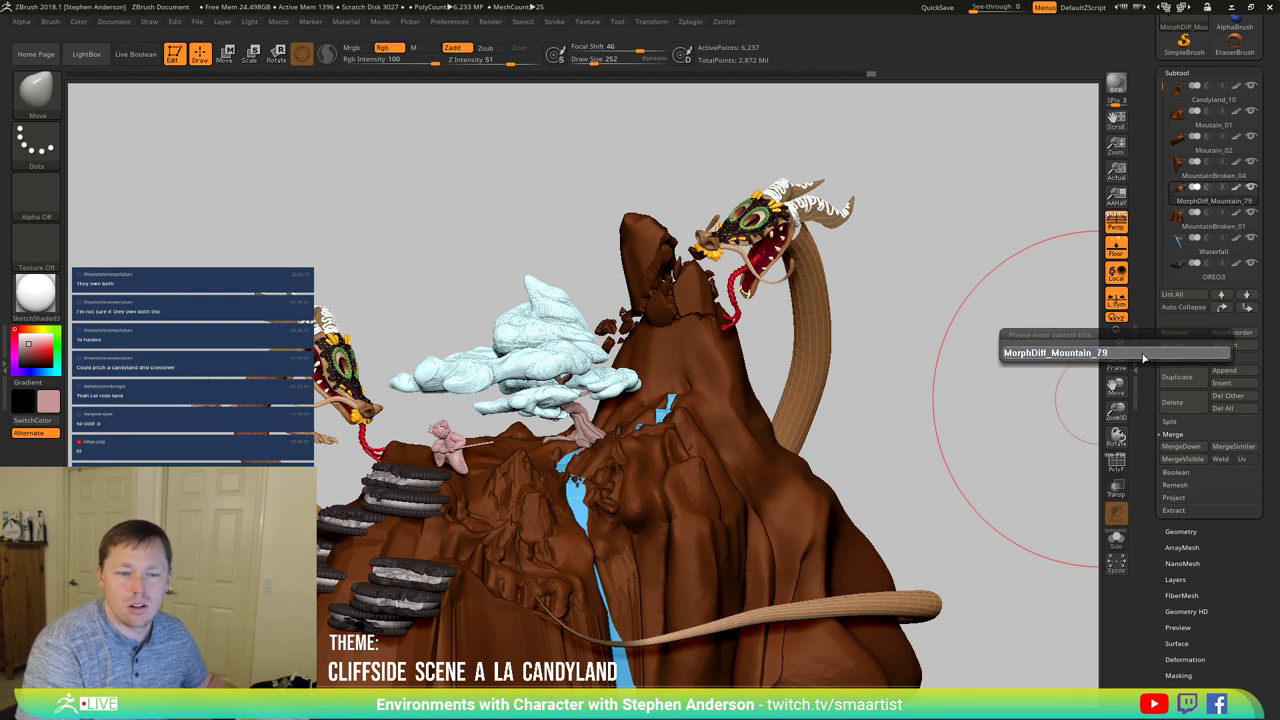
pyautogui.hotkey('ctrl', 'c')
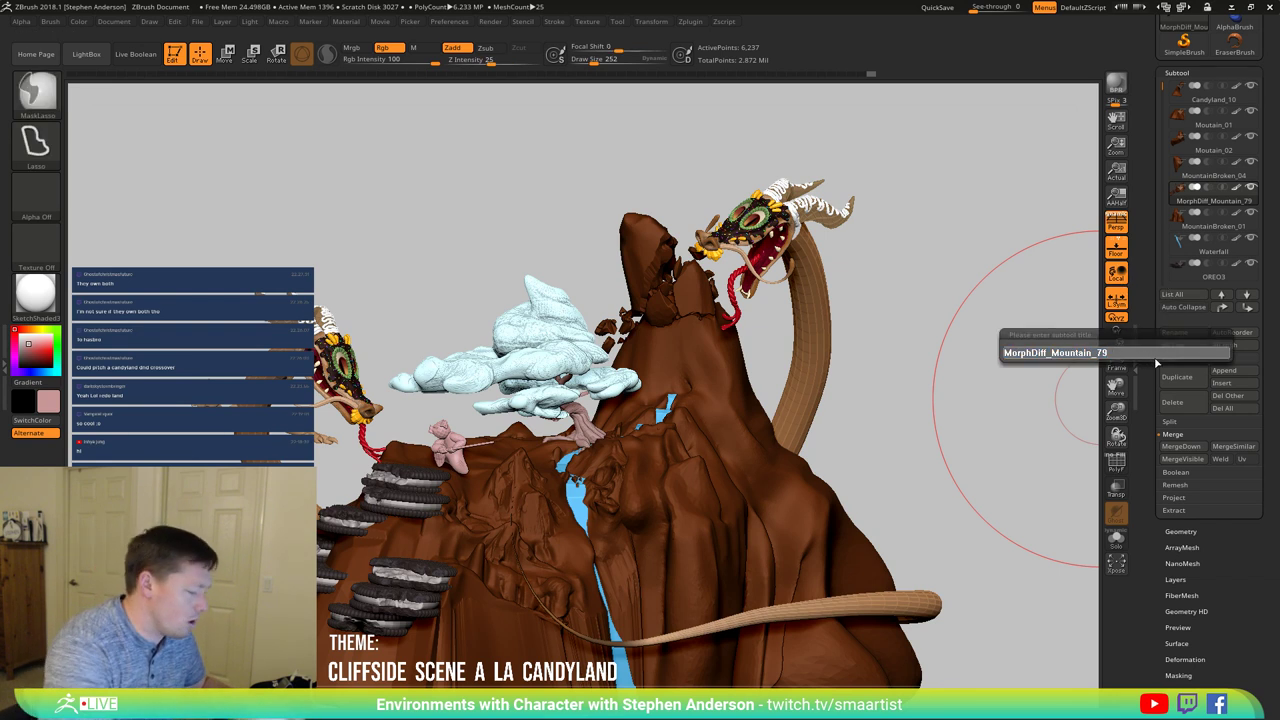
pyautogui.hotkey('ctrl', 'v')
pyautogui.press('ctrl')
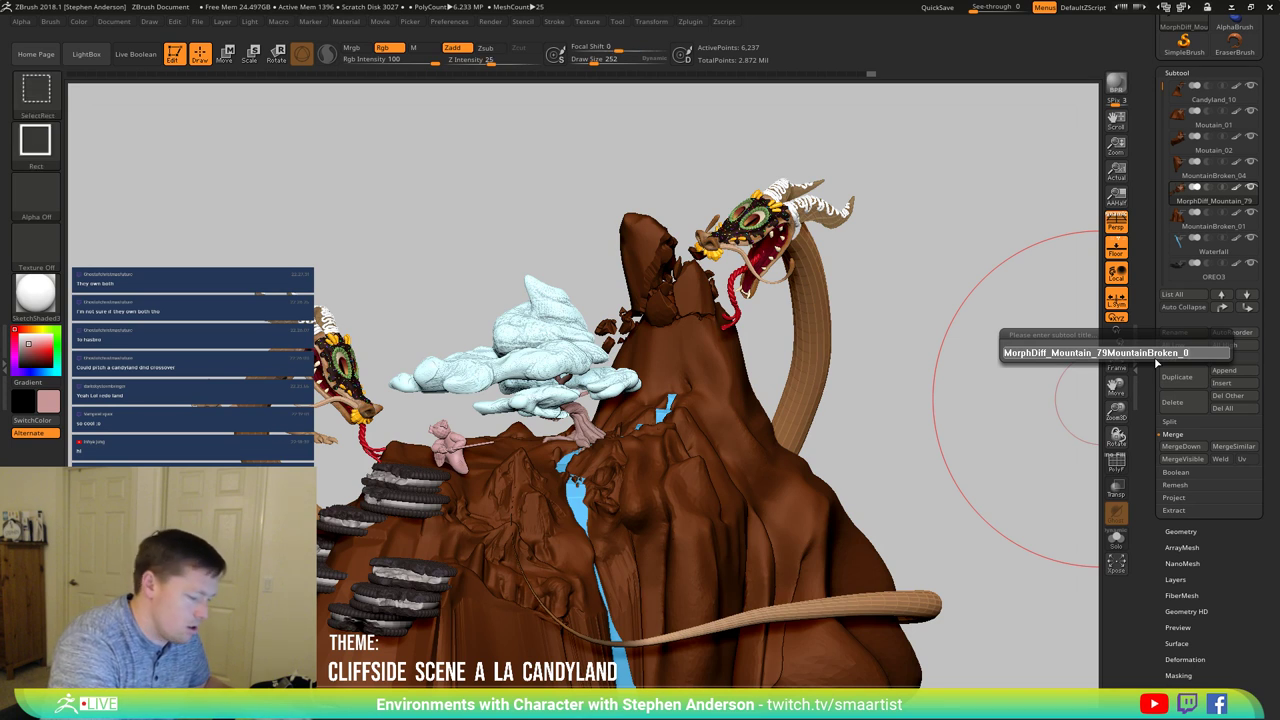
pyautogui.hotkey('ctrl', 'shift', 'Home')
pyautogui.hotkey('ctrl', 'v')
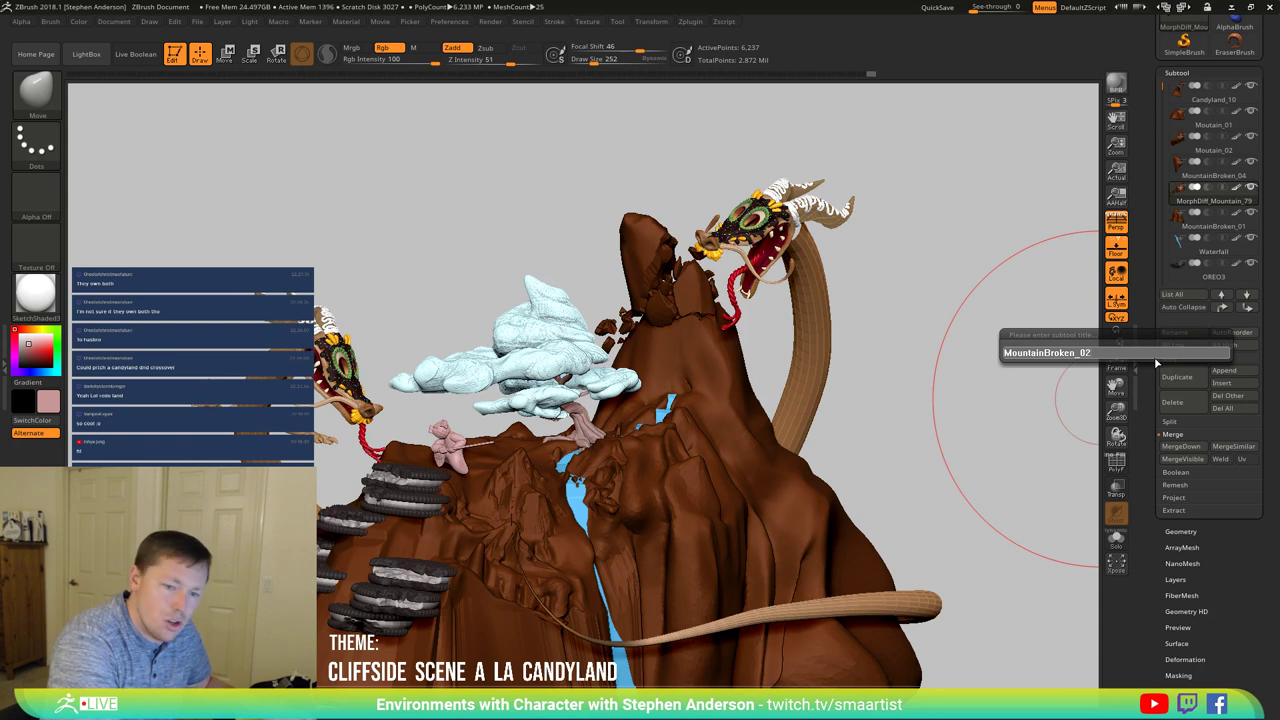
pyautogui.write('2')
pyautogui.press('Return')
# Step: Rename the MountainBroken_04 subtool MountainBroken_03
pyautogui.click(1180, 176)
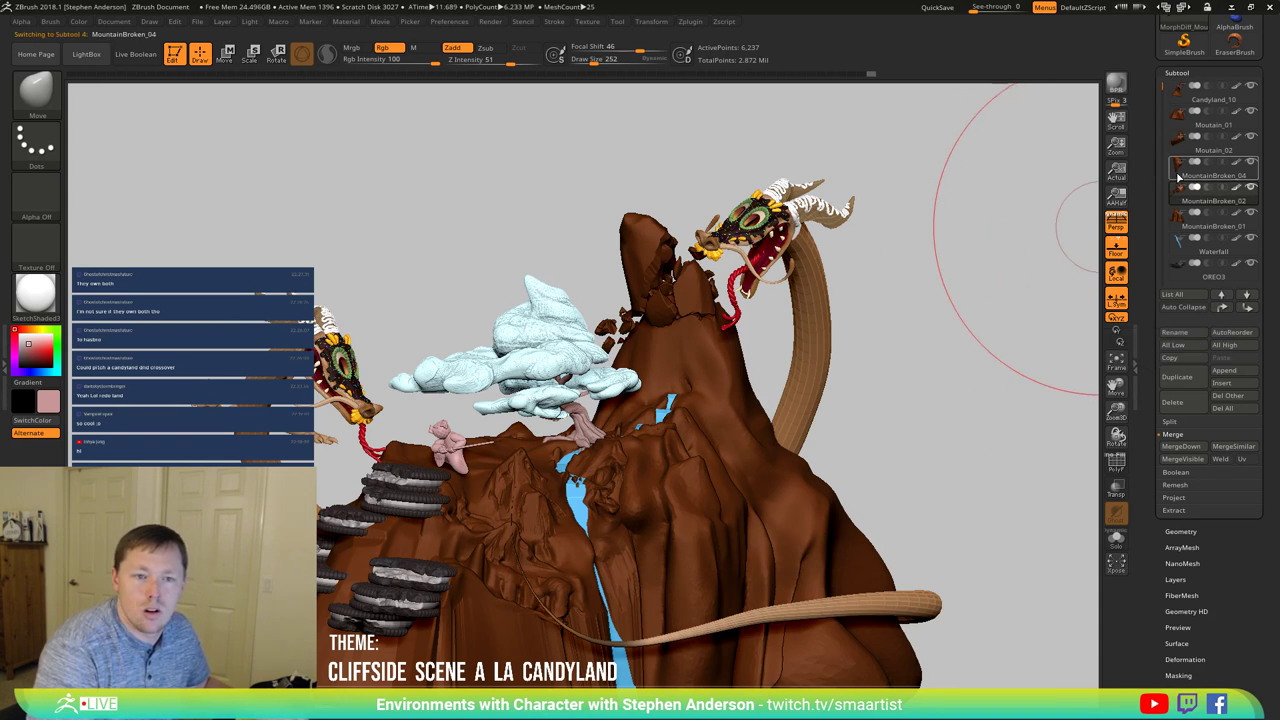
pyautogui.click(1175, 332)
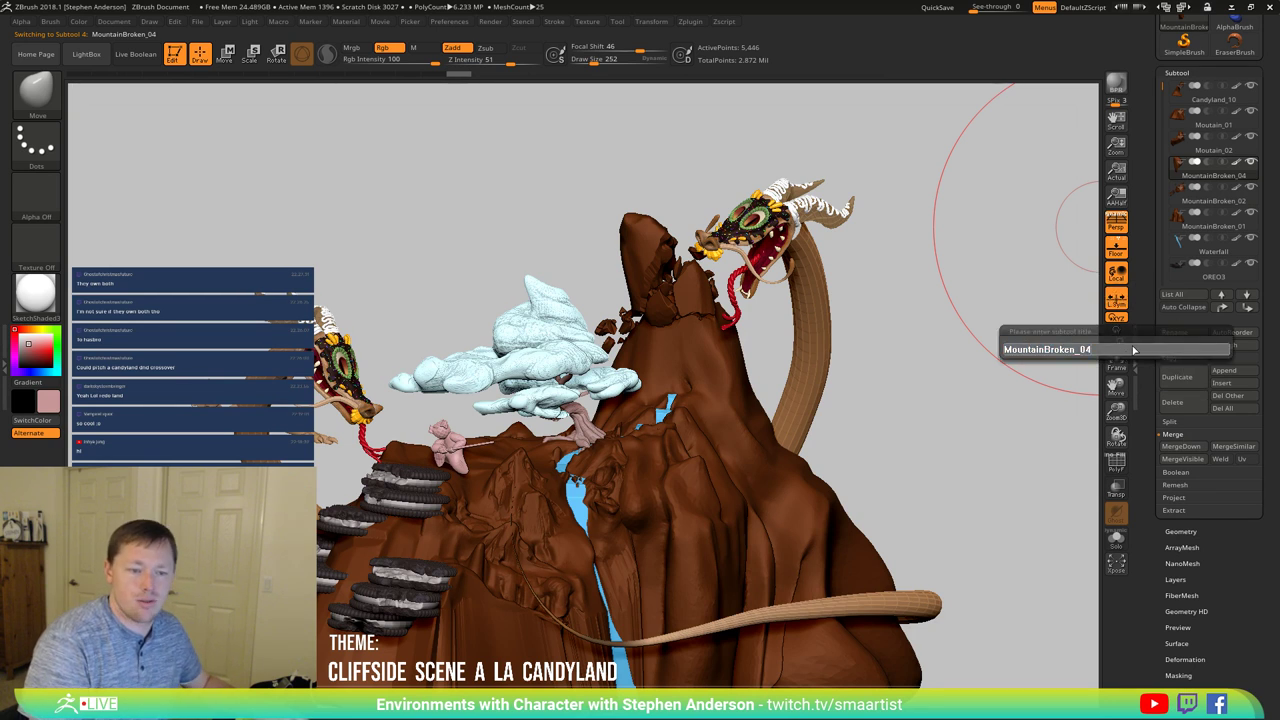
pyautogui.press('BackSpace')
pyautogui.write('3')
pyautogui.press('Return')
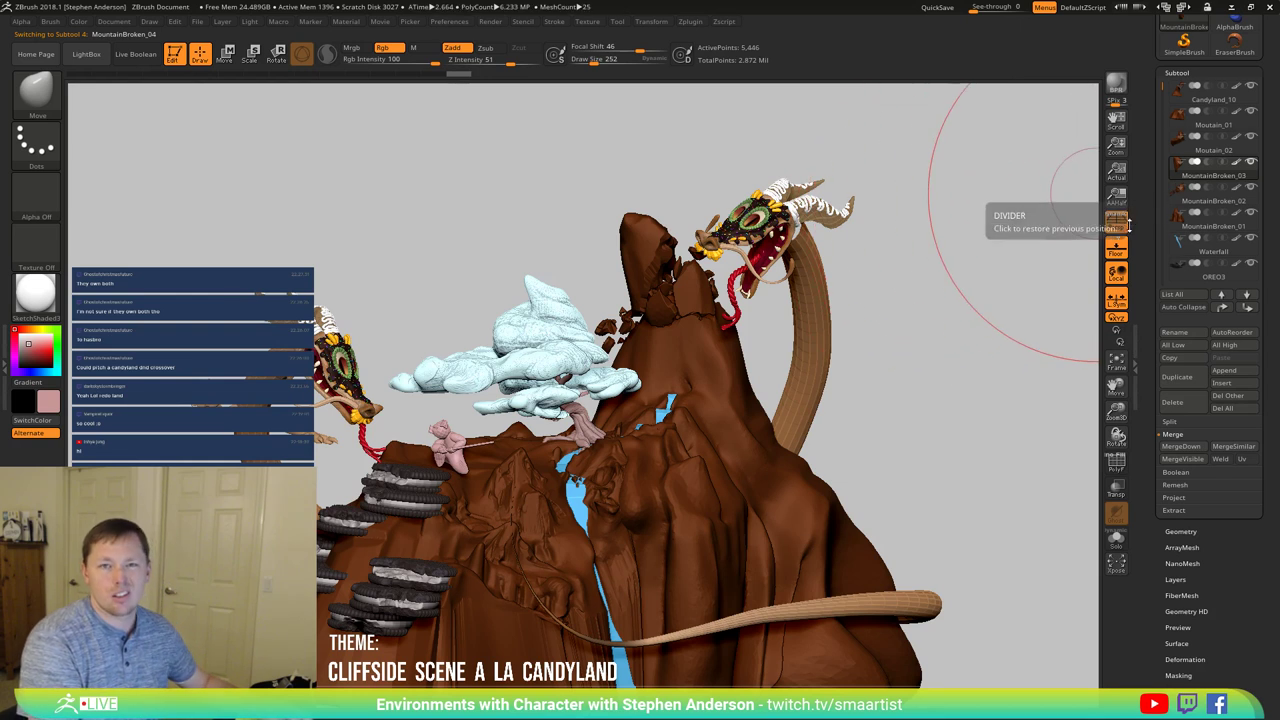
# Step: Look over the candyland scene and review the subtool list from the mountain pieces through the tree to the dragon parts
pyautogui.moveTo(1203, 195)
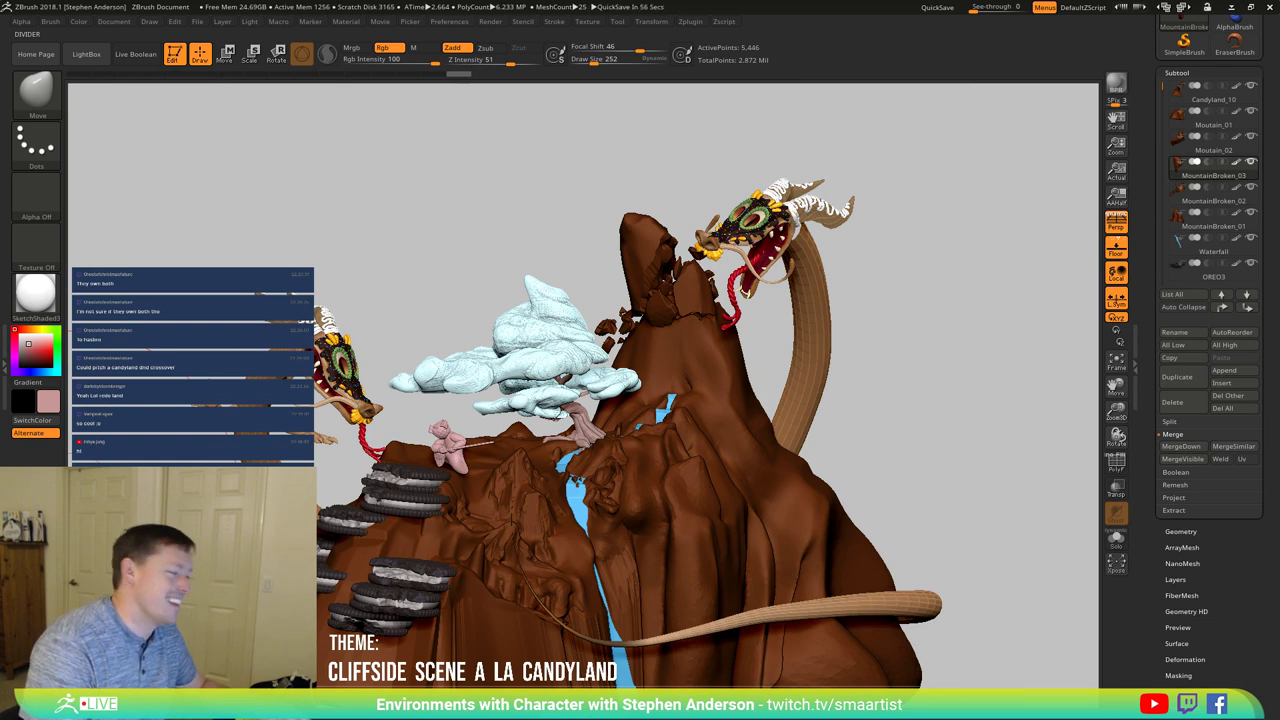
pyautogui.moveTo(887, 315); pyautogui.dragTo(912, 310)
pyautogui.press('shift')
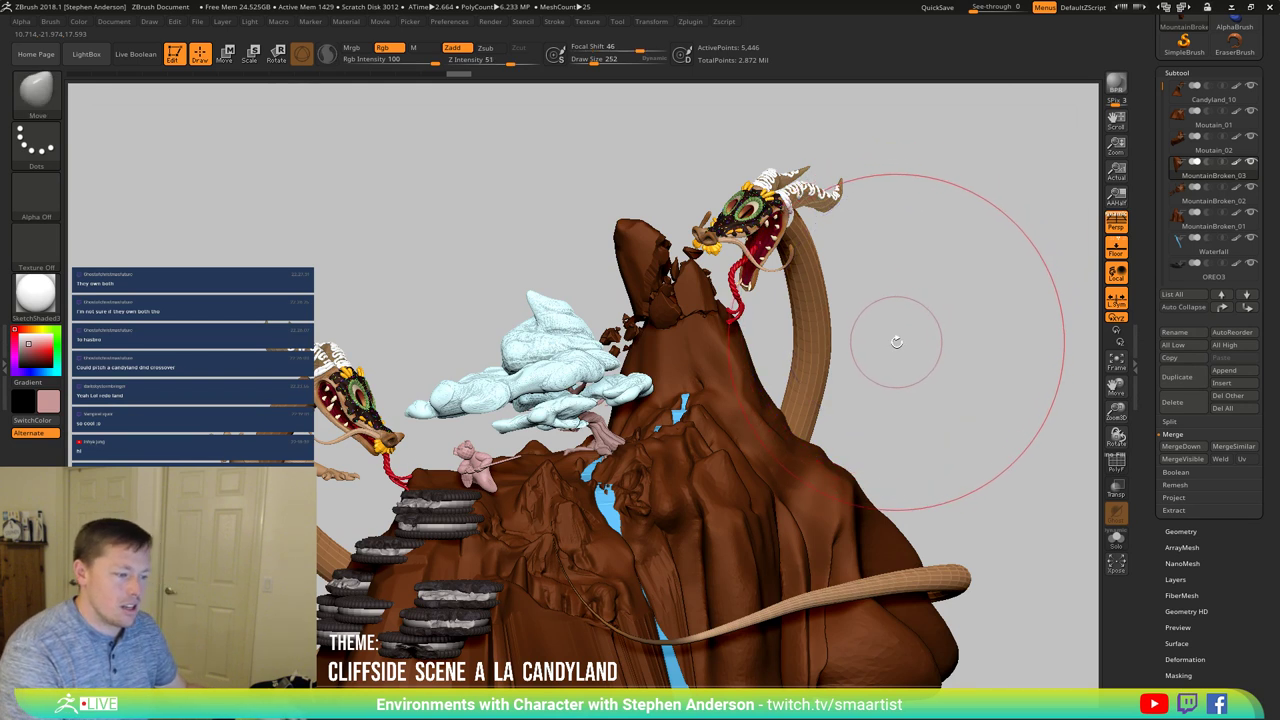
pyautogui.moveTo(900, 357); pyautogui.dragTo(931, 323)
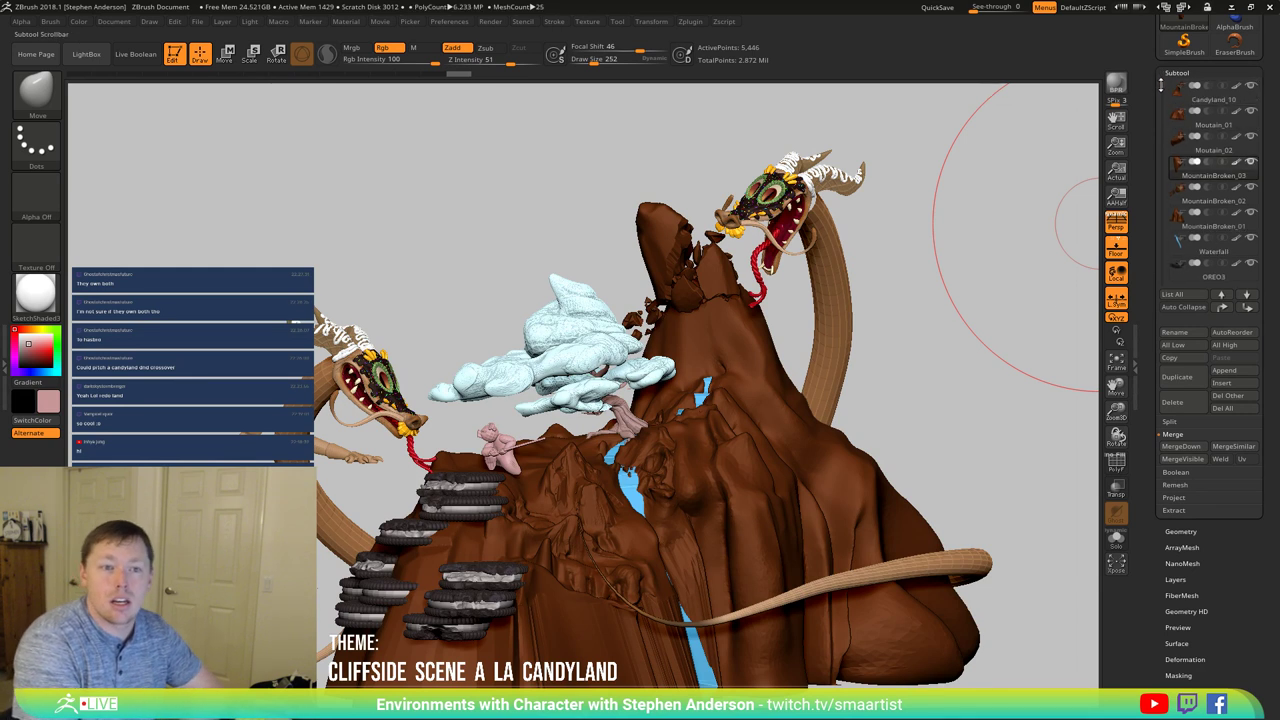
pyautogui.moveTo(1161, 86); pyautogui.dragTo(1172, 133)
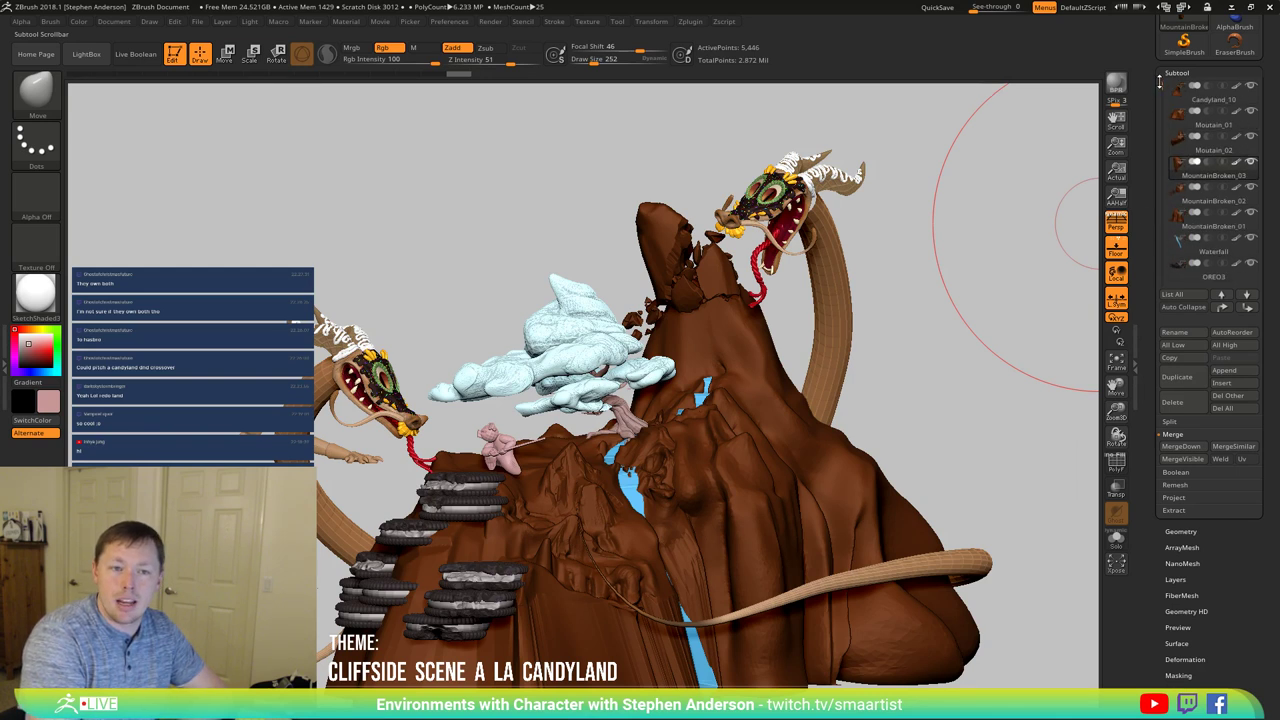
pyautogui.click(1184, 146)
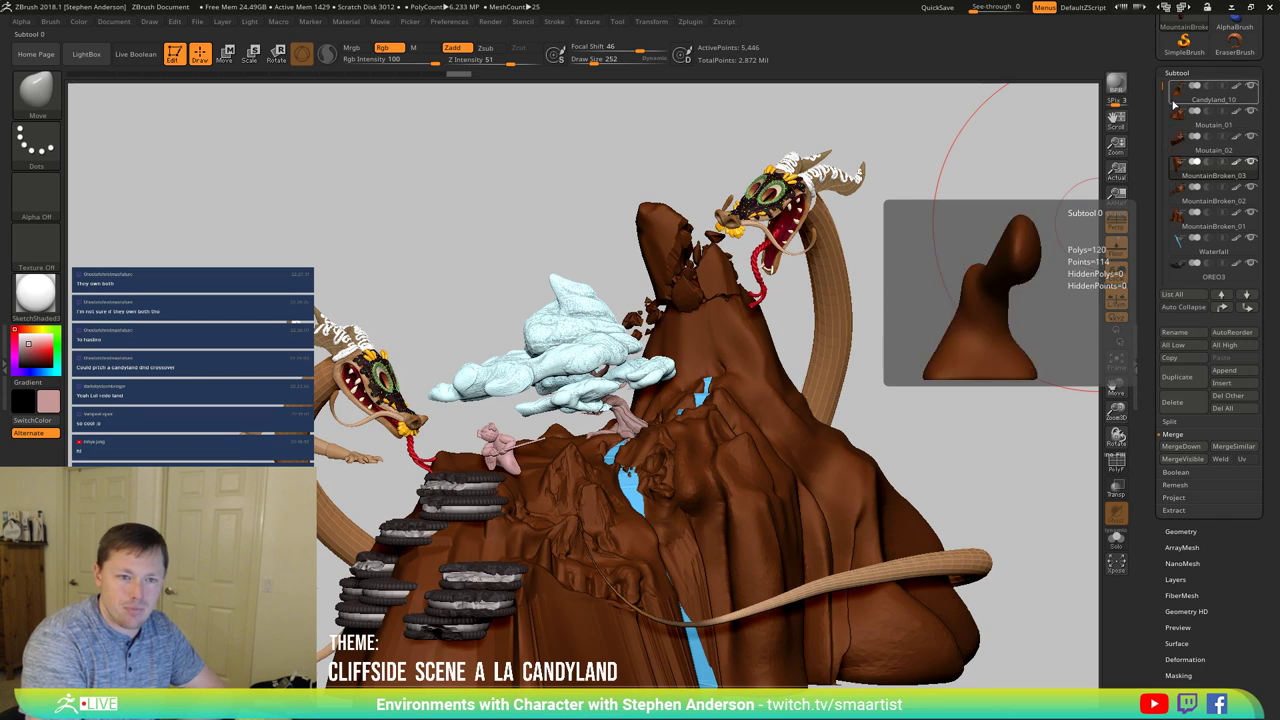
pyautogui.press('shift')
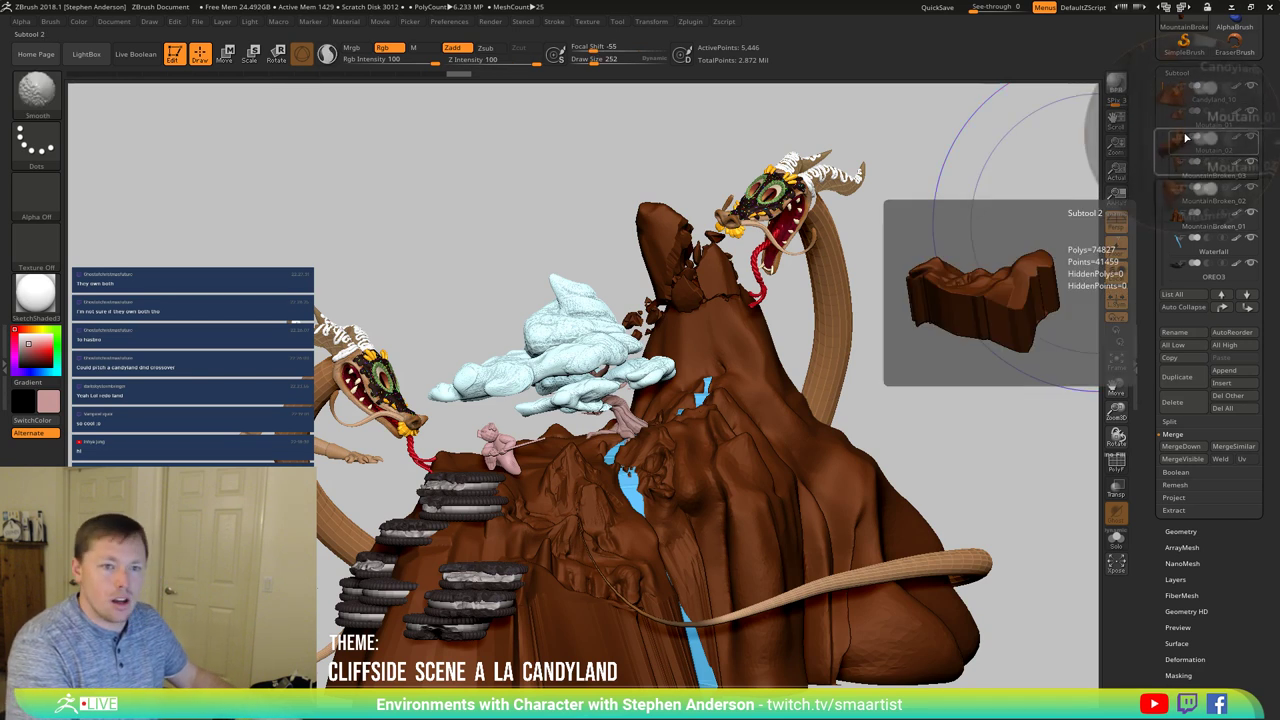
pyautogui.click(1185, 125)
pyautogui.click(1181, 103)
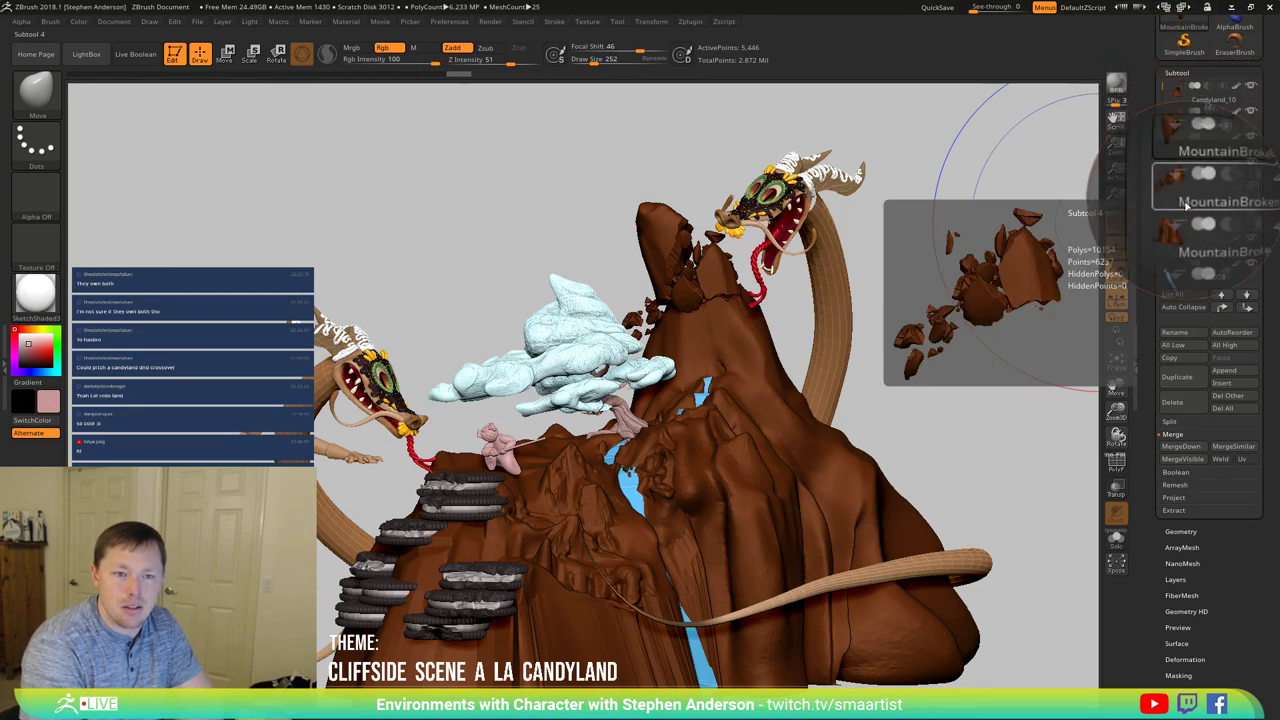
pyautogui.click(1182, 230)
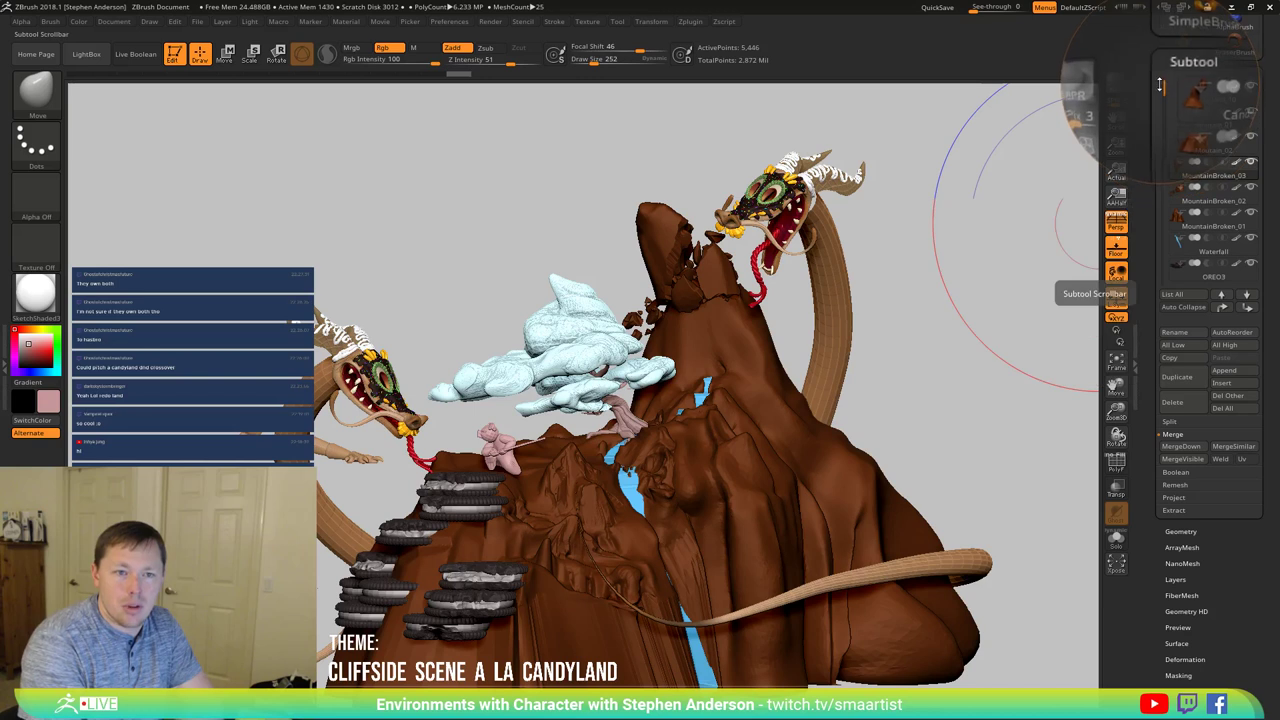
pyautogui.moveTo(1163, 87); pyautogui.dragTo(1166, 130)
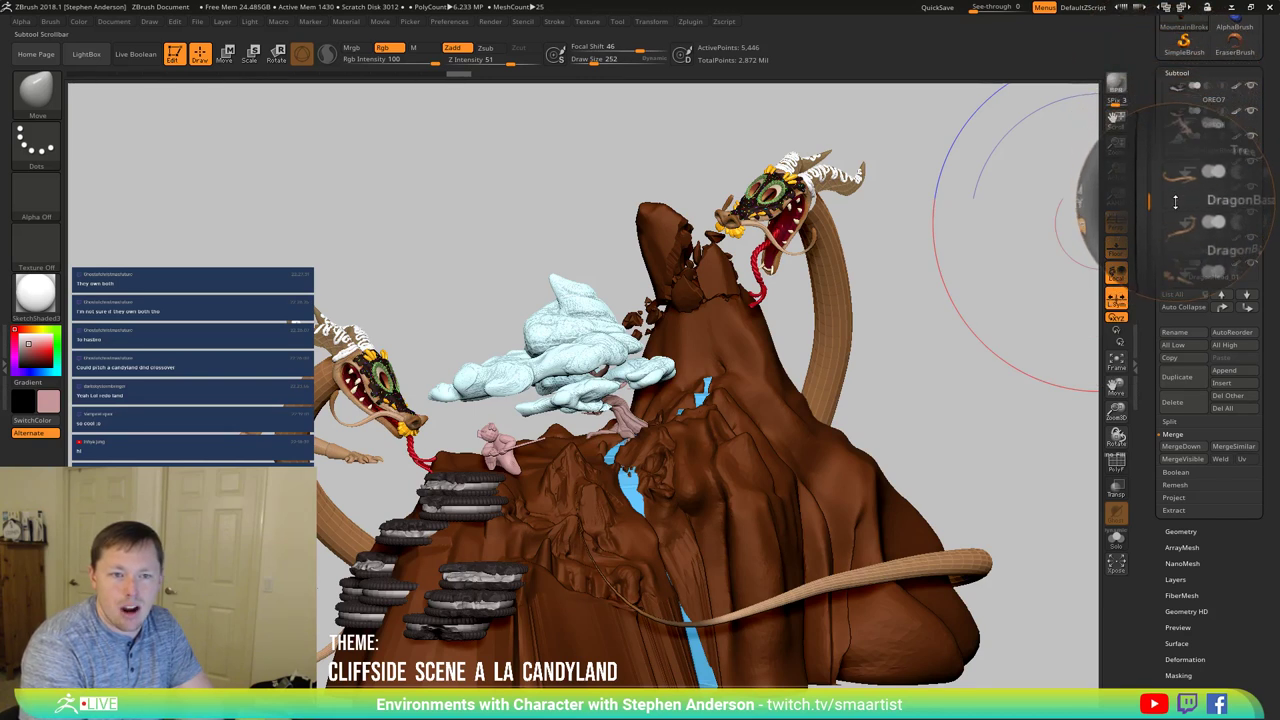
pyautogui.moveTo(1182, 207)
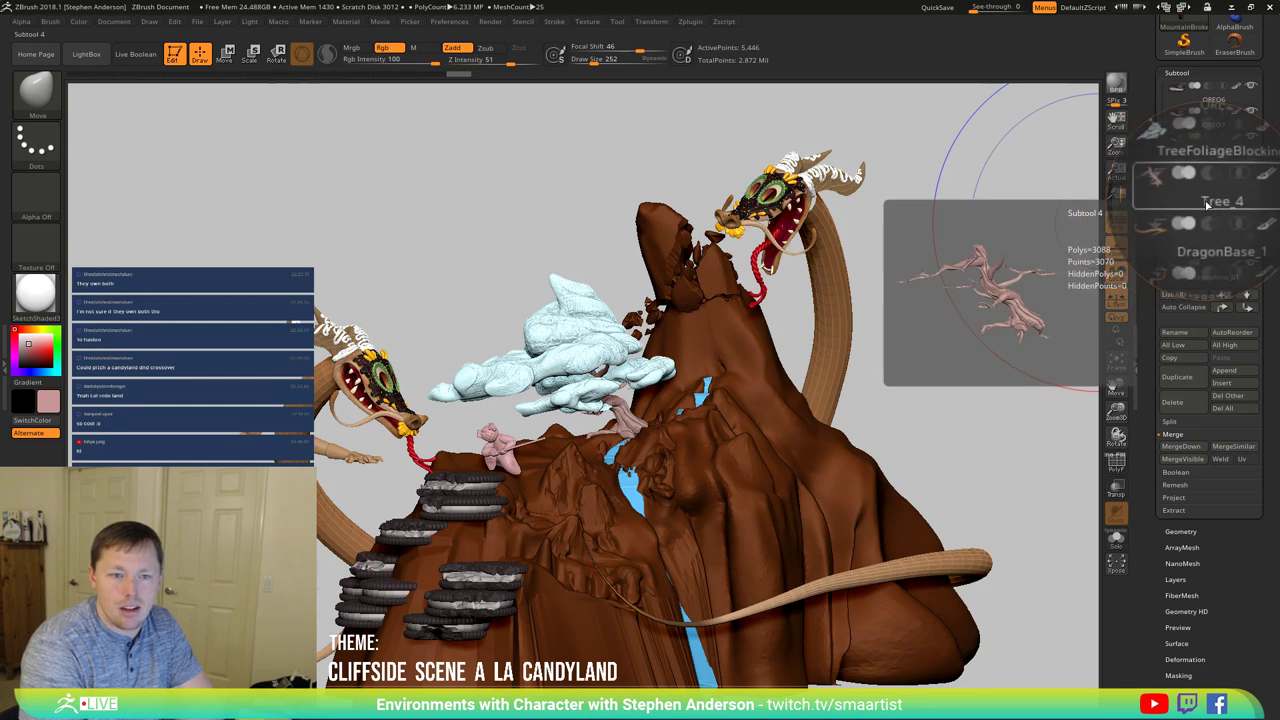
pyautogui.moveTo(1203, 228)
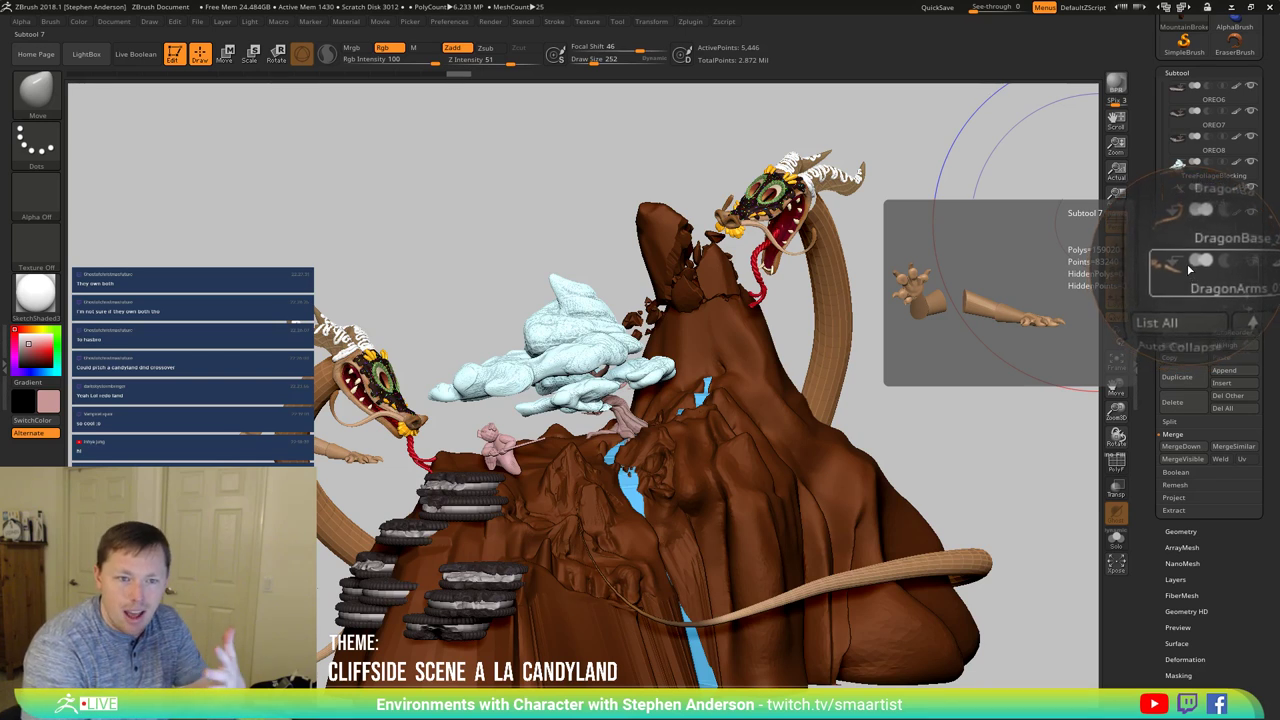
pyautogui.moveTo(1160, 196); pyautogui.dragTo(1161, 232)
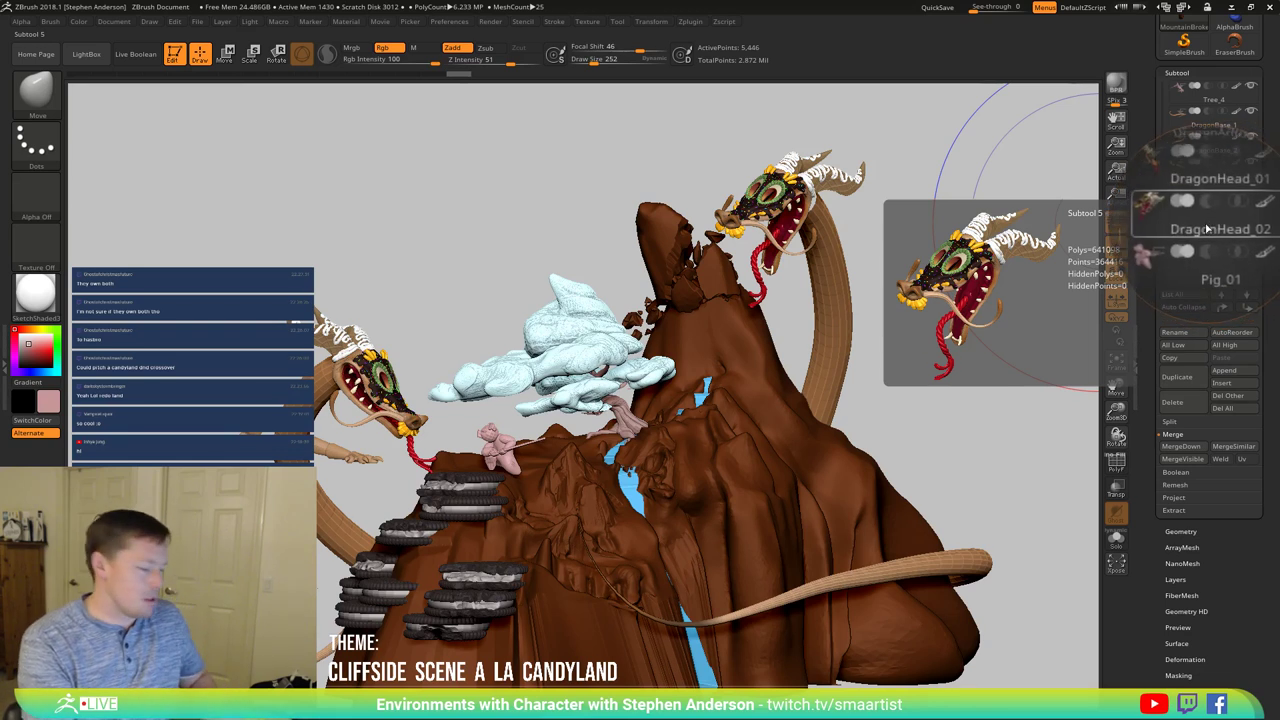
# Step: Reduce the Draw Size to 72 and examine the upper dragon's head under magnification
pyautogui.press('shift')
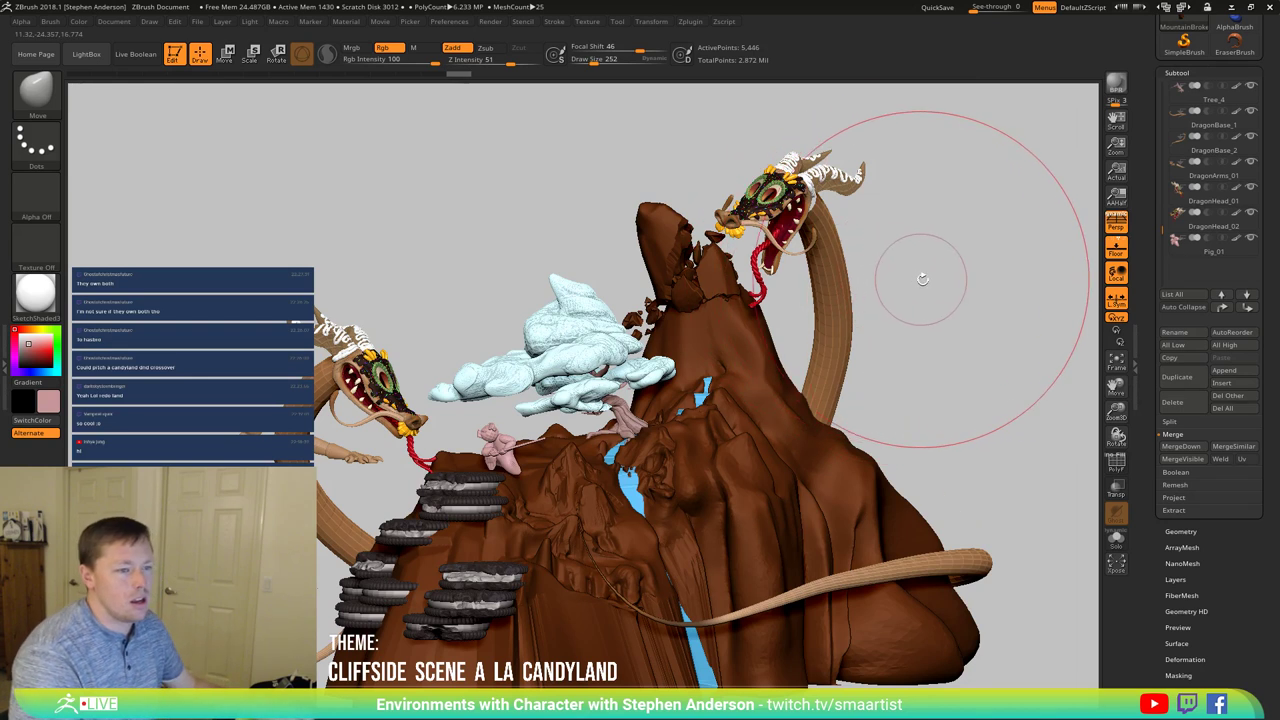
pyautogui.press('s')
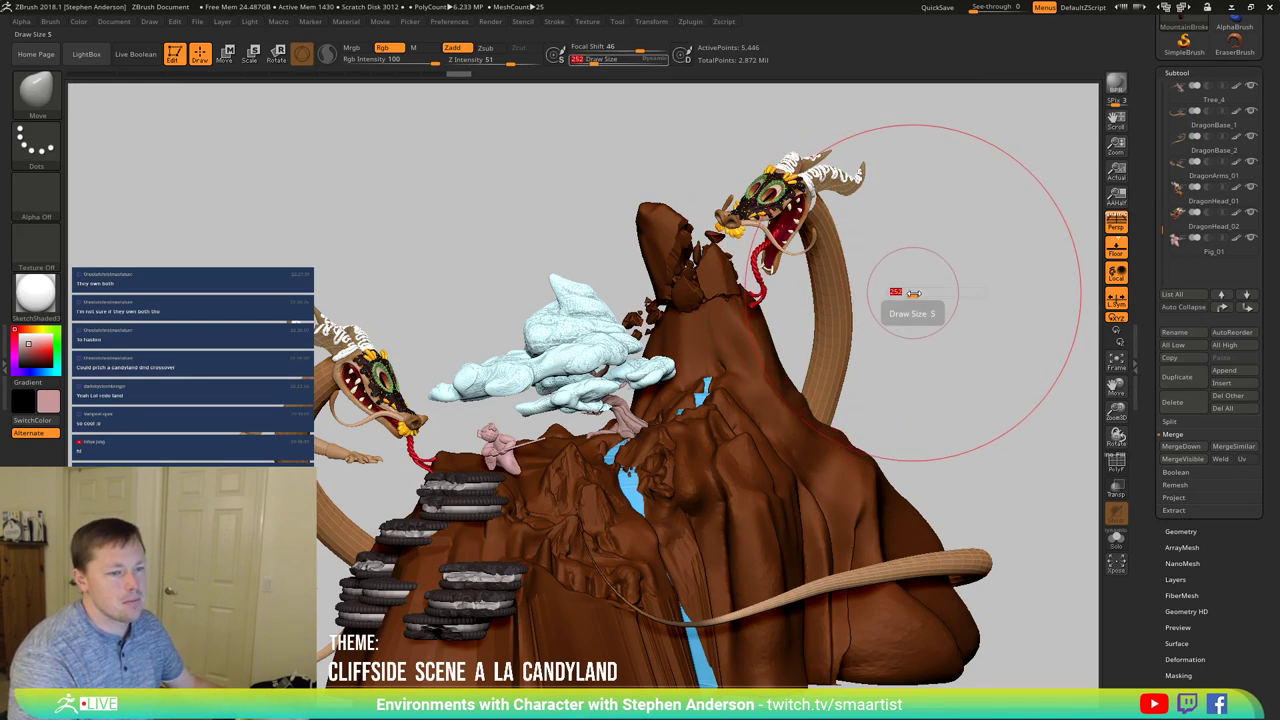
pyautogui.moveTo(913, 292); pyautogui.dragTo(904, 293)
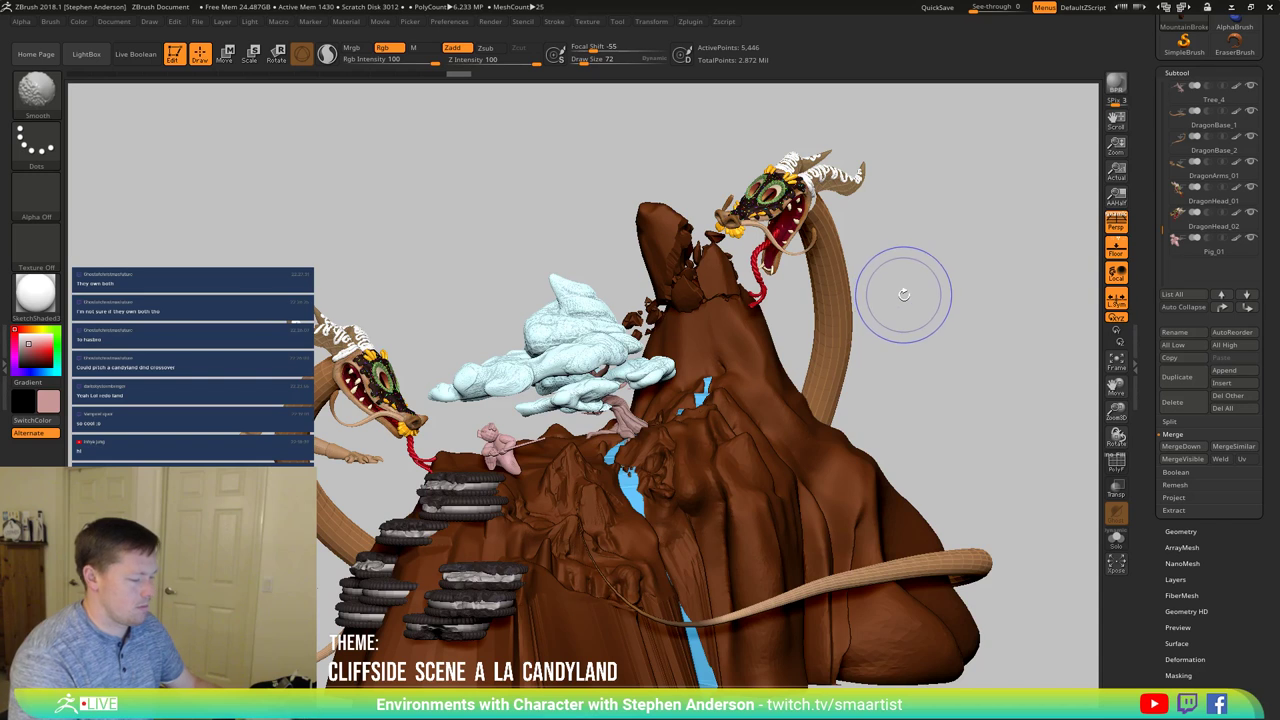
pyautogui.hotkey('shift', 'z')
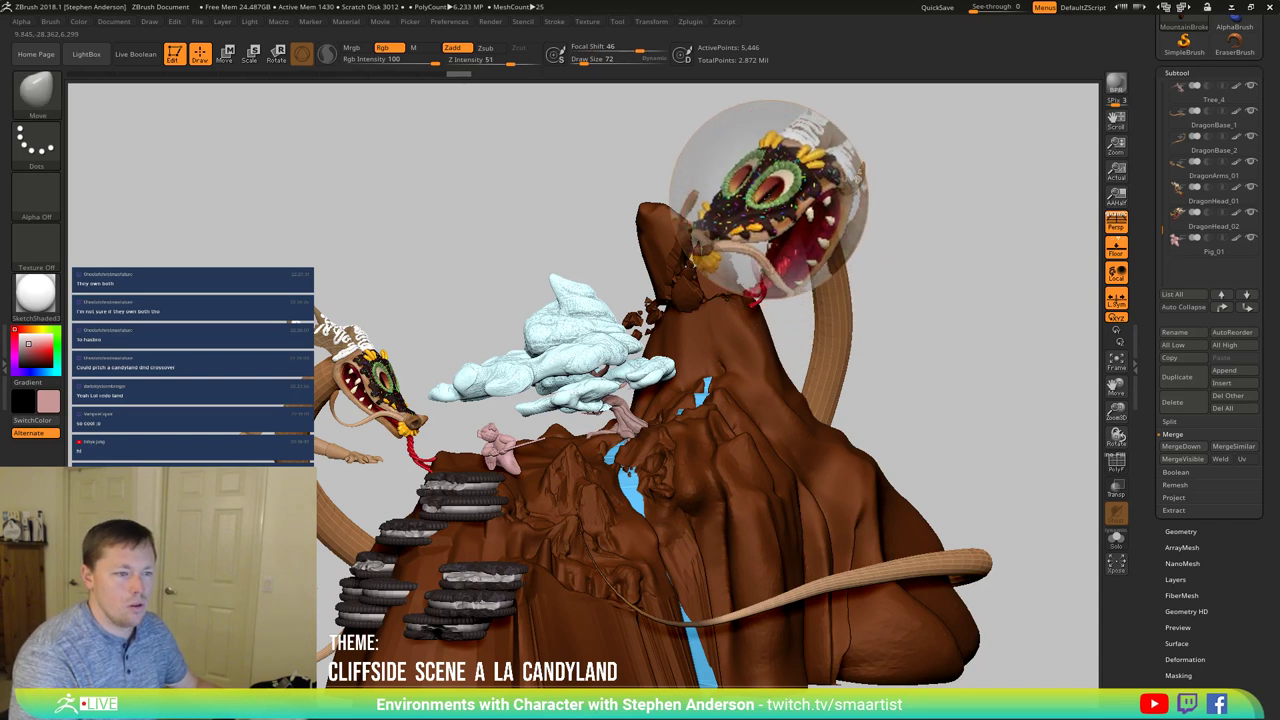
pyautogui.moveTo(738, 213)
pyautogui.mouseDown()
pyautogui.moveTo(768, 258)
pyautogui.moveTo(770, 215)
pyautogui.mouseUp()
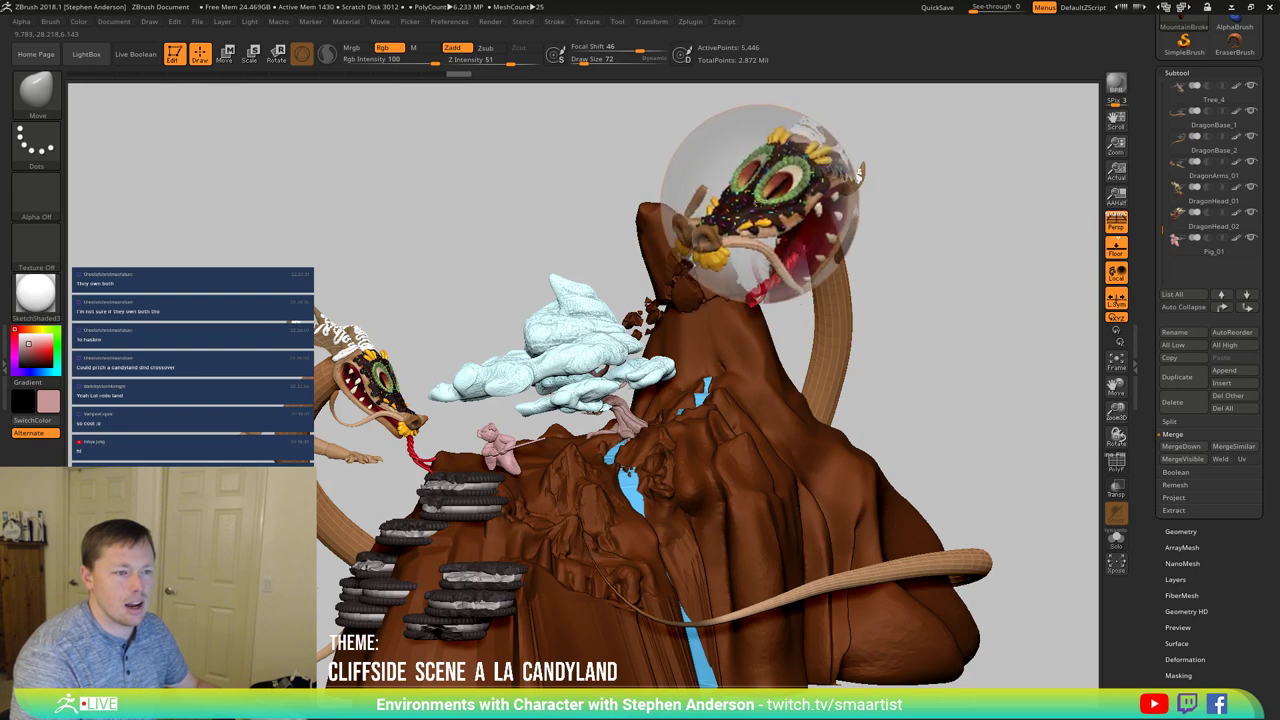
pyautogui.press('shift')
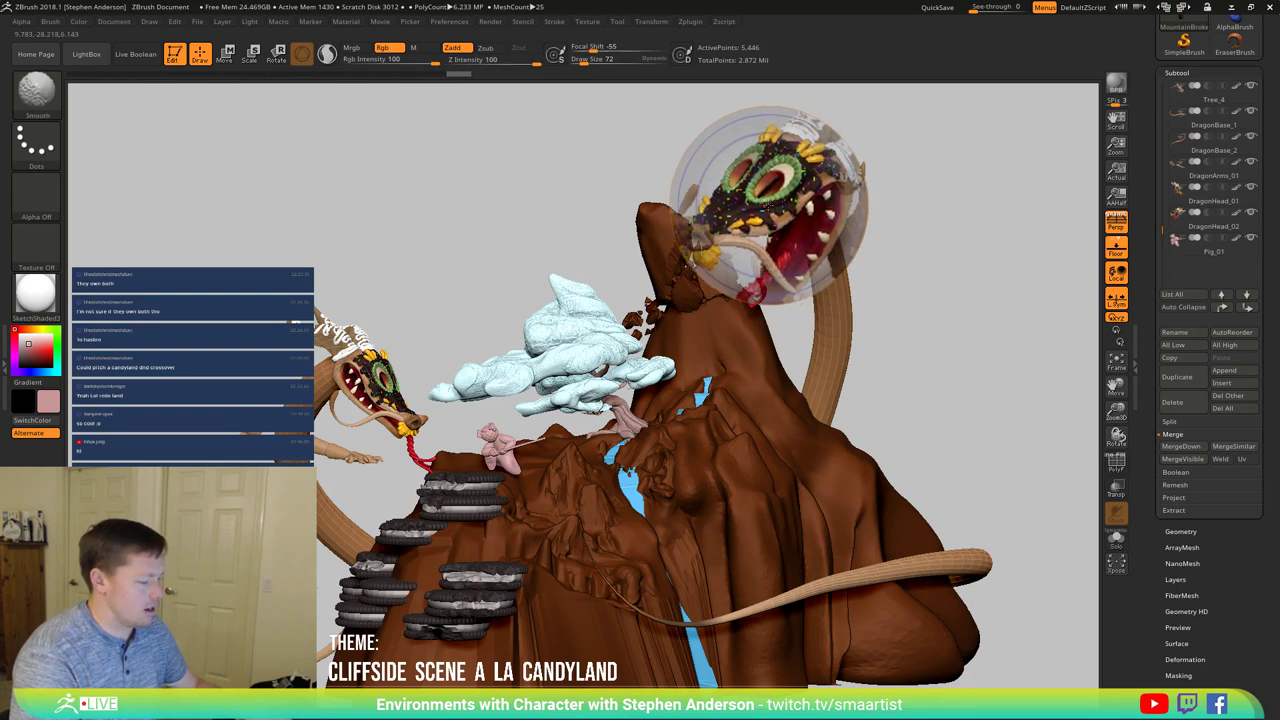
# Step: Inspect the upper dragon's head and the broken peak up close, and set the Draw Size to 136
pyautogui.keyDown('ctrl'); pyautogui.moveTo(862, 242); pyautogui.dragTo(864, 342, button='right'); pyautogui.keyUp('ctrl')
pyautogui.keyDown('alt'); pyautogui.moveTo(872, 239); pyautogui.dragTo(860, 301, button='right'); pyautogui.keyUp('alt')
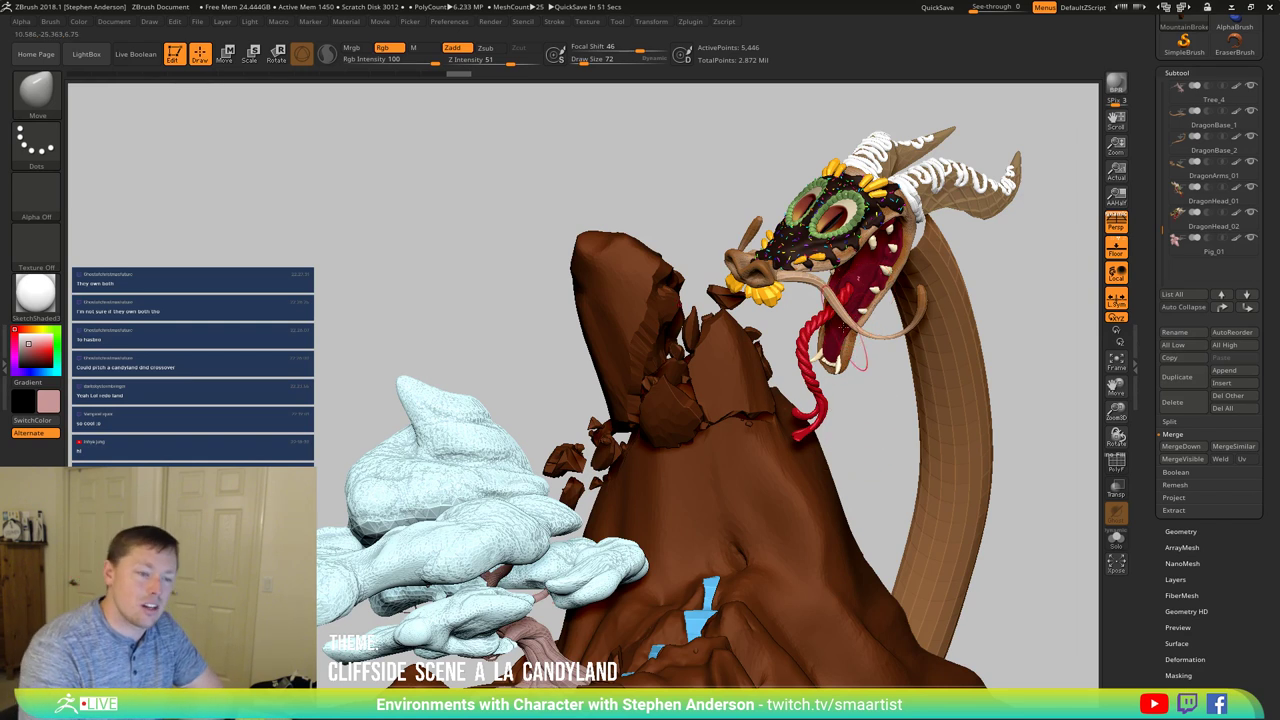
pyautogui.keyDown('ctrl'); pyautogui.moveTo(887, 443); pyautogui.dragTo(878, 315, button='right'); pyautogui.keyUp('ctrl')
pyautogui.press('space')
pyautogui.moveTo(831, 339); pyautogui.dragTo(929, 294)
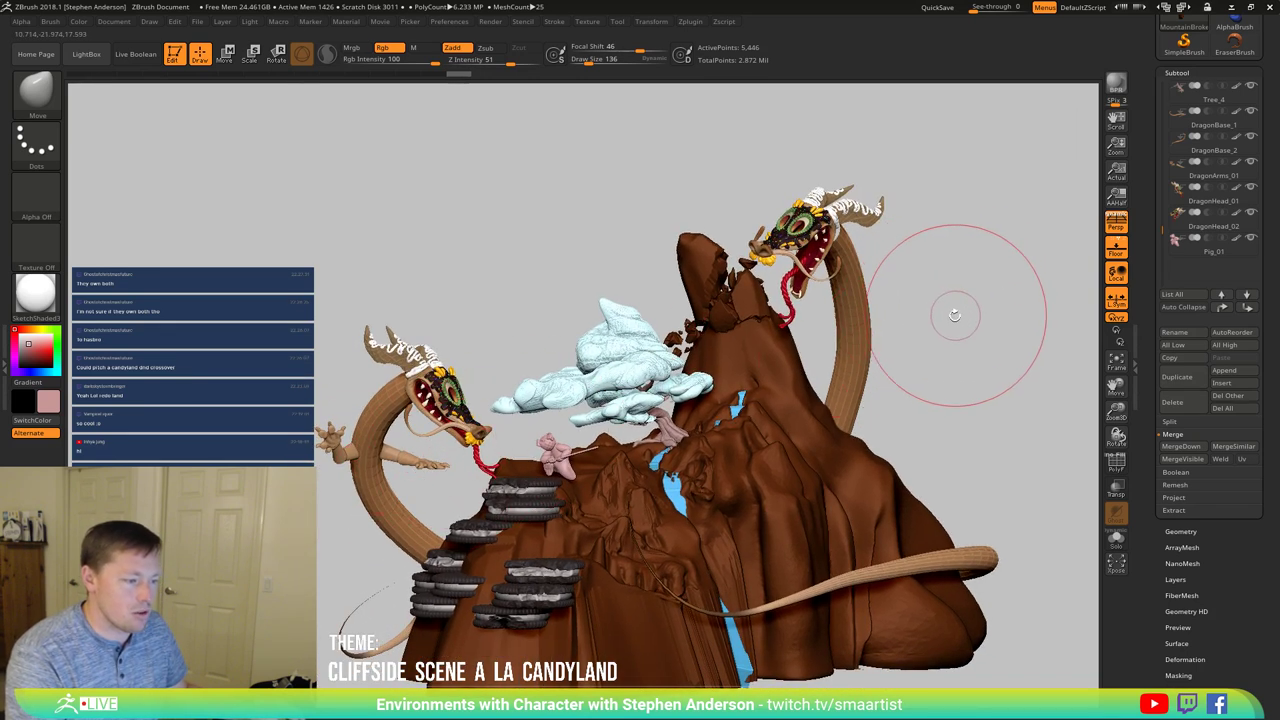
# Step: Isolate the DragonArms_01 subtool with polygroups displayed, mask everything except the near forearm and hand, and bring the scene back
pyautogui.moveTo(935, 328); pyautogui.dragTo(877, 348)
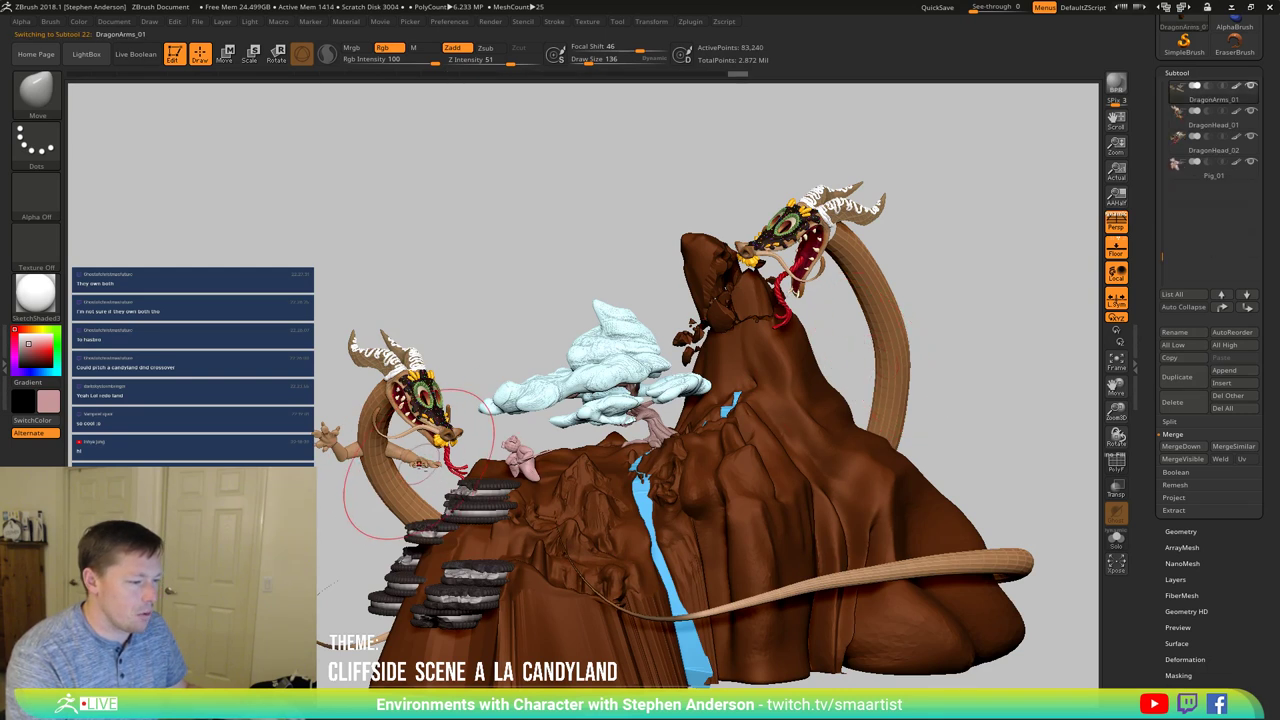
pyautogui.hotkey('shift', 'f')
pyautogui.keyDown('ctrl'); pyautogui.moveTo(512, 448); pyautogui.dragTo(592, 580, button='right'); pyautogui.keyUp('ctrl')
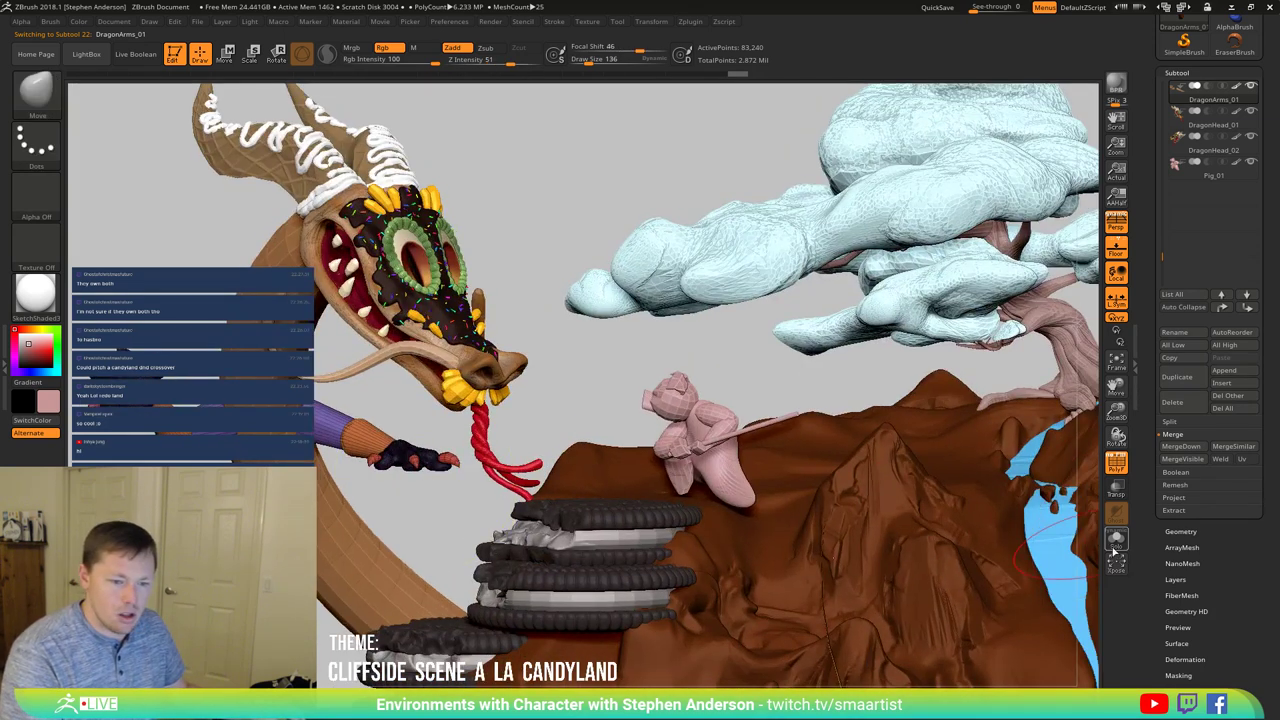
pyautogui.click(1114, 549)
pyautogui.moveTo(871, 500)
pyautogui.mouseDown(button='right')
pyautogui.moveTo(606, 397)
pyautogui.moveTo(590, 414)
pyautogui.moveTo(566, 396)
pyautogui.moveTo(577, 385)
pyautogui.moveTo(564, 387)
pyautogui.mouseUp(button='right')
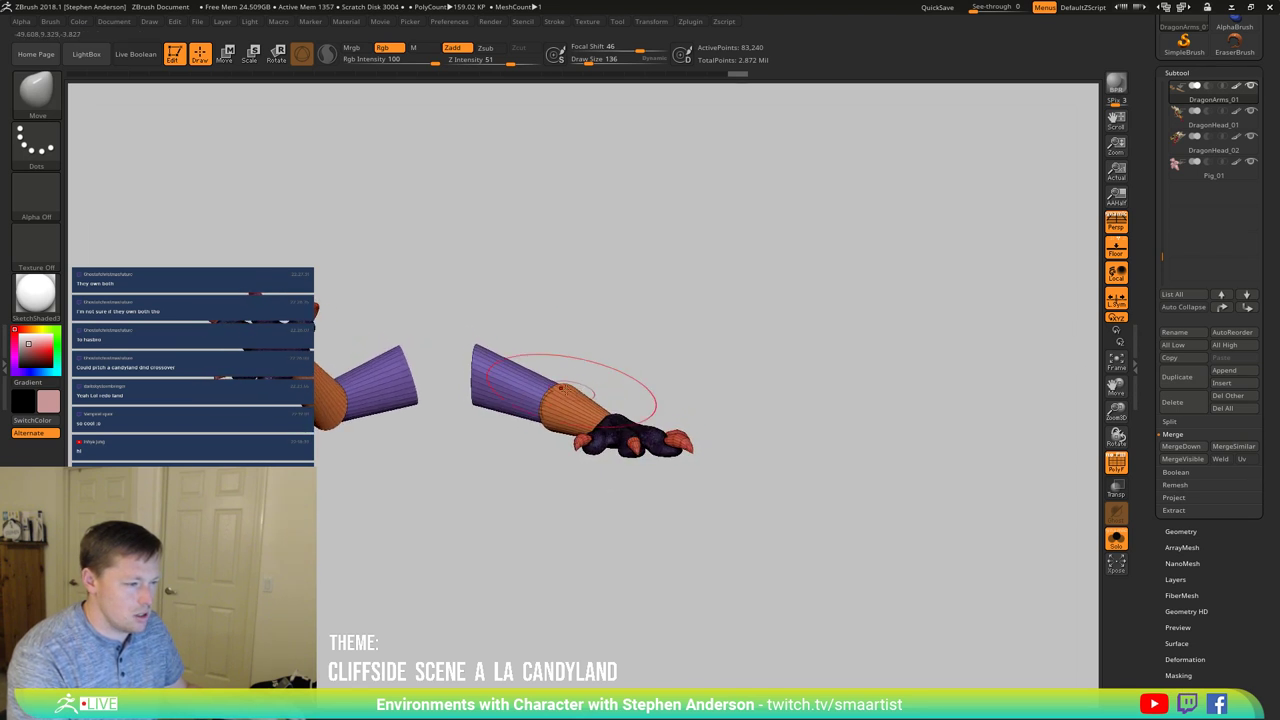
pyautogui.press('ctrl')
pyautogui.moveTo(328, 220)
pyautogui.keyDown('ctrl'); pyautogui.mouseDown()
pyautogui.moveTo(72, 300)
pyautogui.moveTo(469, 558)
pyautogui.moveTo(526, 294)
pyautogui.moveTo(432, 205)
pyautogui.mouseUp(); pyautogui.keyUp('ctrl')
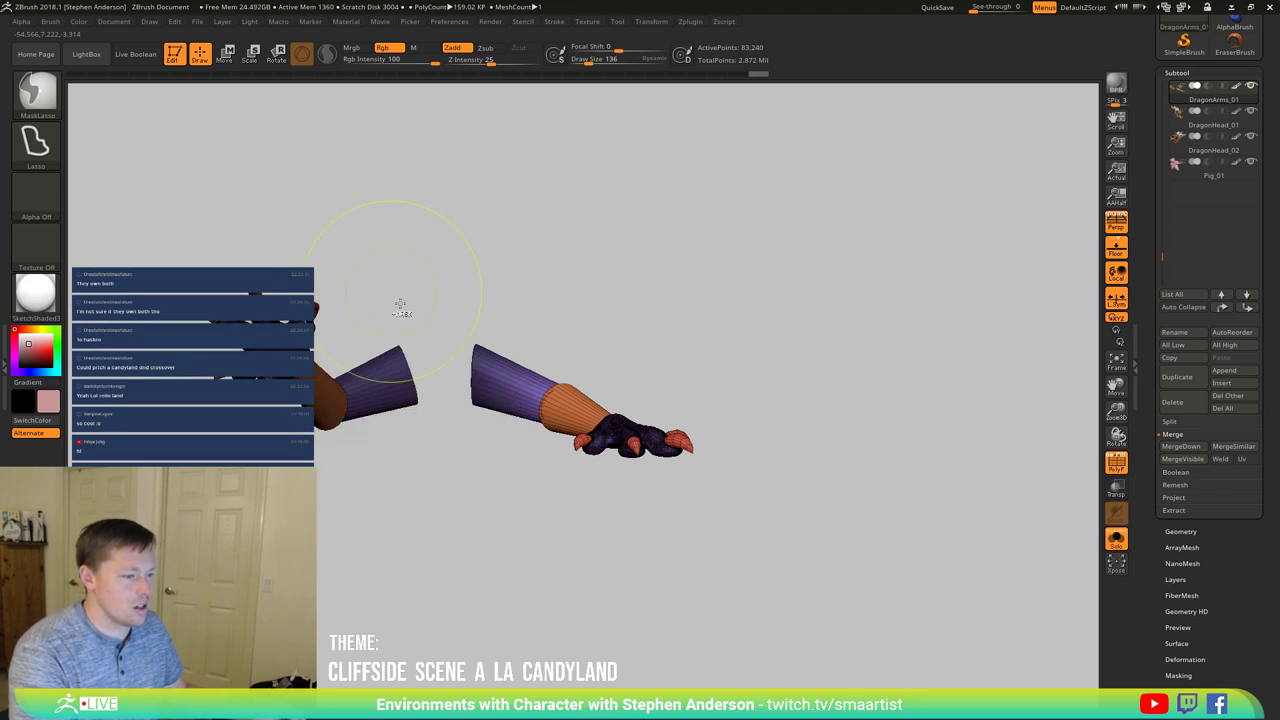
pyautogui.click(1117, 540)
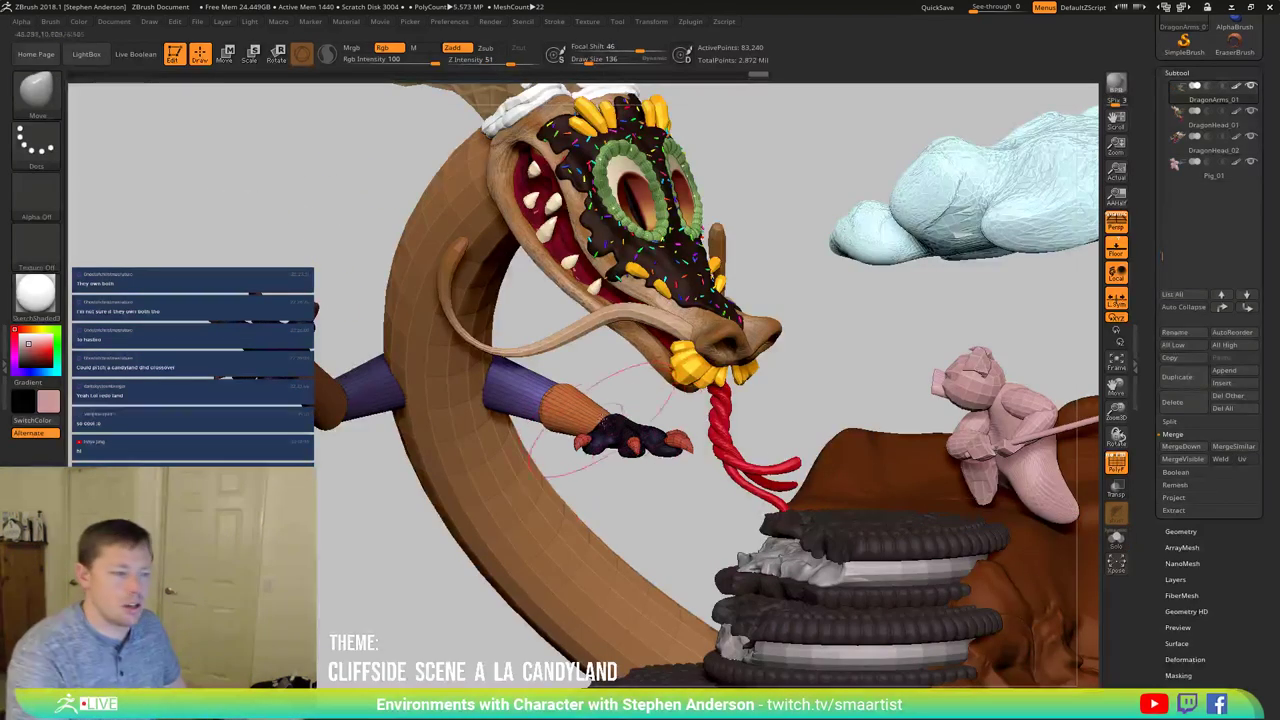
# Step: Place the transform gizmo at the elbow of the lower dragon's near arm and rotate the unmasked forearm
pyautogui.moveTo(576, 403)
pyautogui.mouseDown(button='right')
pyautogui.moveTo(612, 396)
pyautogui.moveTo(558, 370)
pyautogui.mouseUp(button='right')
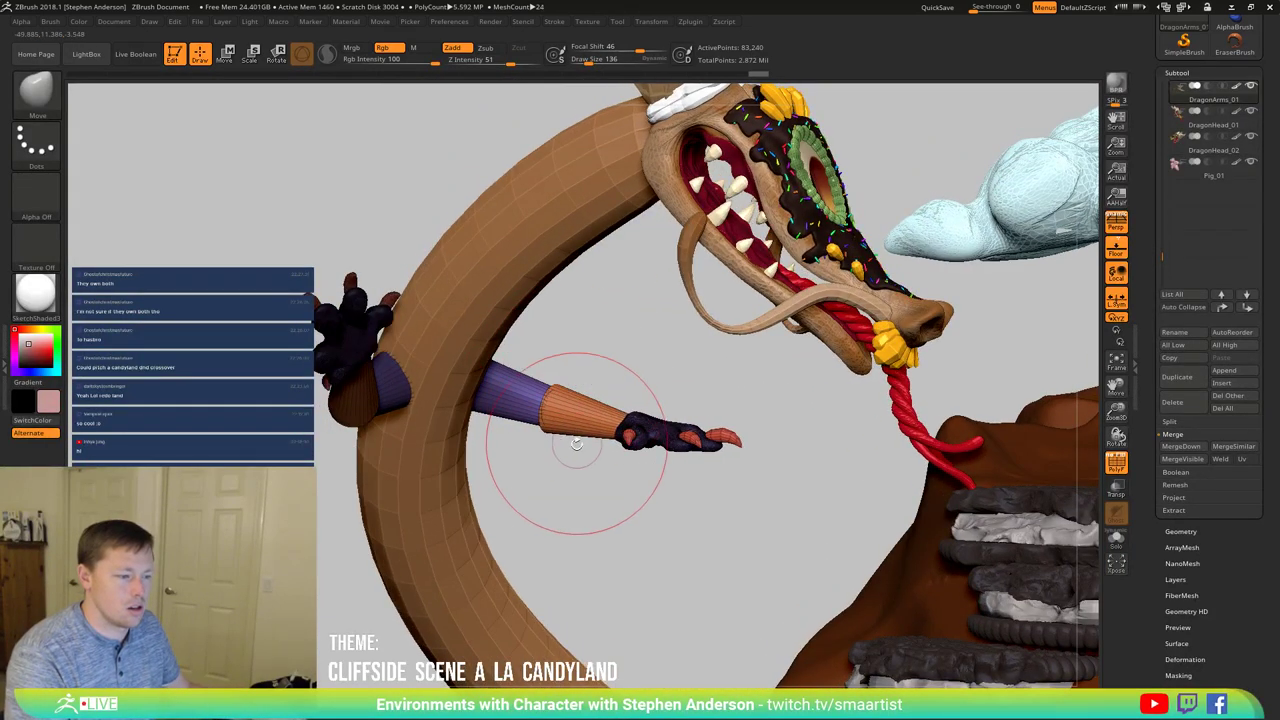
pyautogui.press('e')
pyautogui.moveTo(573, 451)
pyautogui.mouseDown()
pyautogui.moveTo(580, 360)
pyautogui.moveTo(555, 228)
pyautogui.mouseUp()
pyautogui.keyDown('alt'); pyautogui.click(540, 224); pyautogui.keyUp('alt')
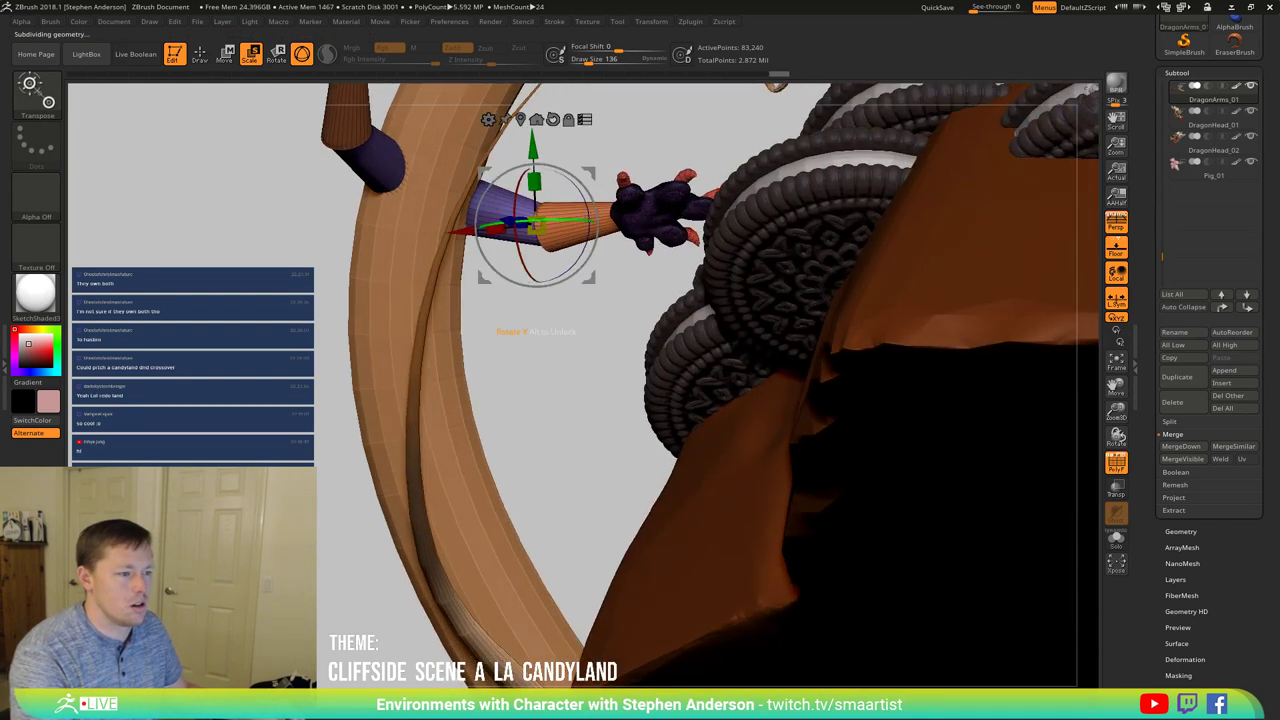
pyautogui.moveTo(592, 219); pyautogui.dragTo(562, 222)
pyautogui.moveTo(562, 345); pyautogui.dragTo(648, 342)
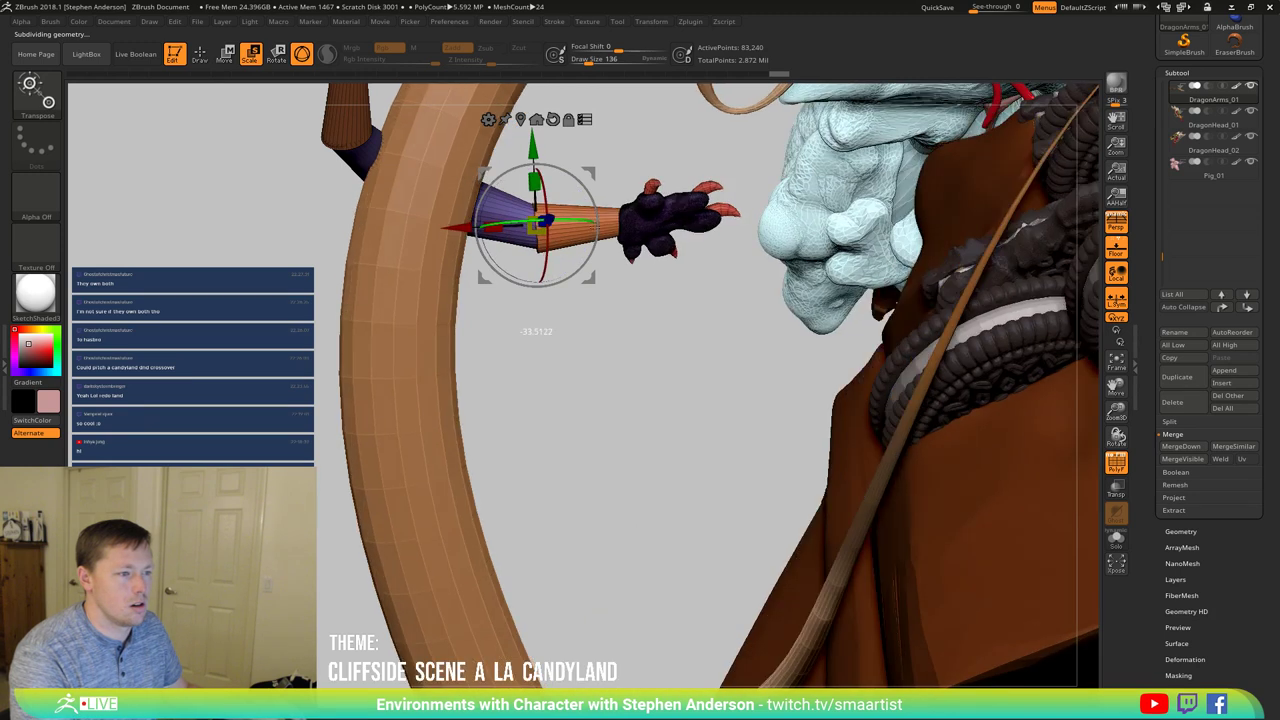
pyautogui.moveTo(578, 206); pyautogui.dragTo(594, 131)
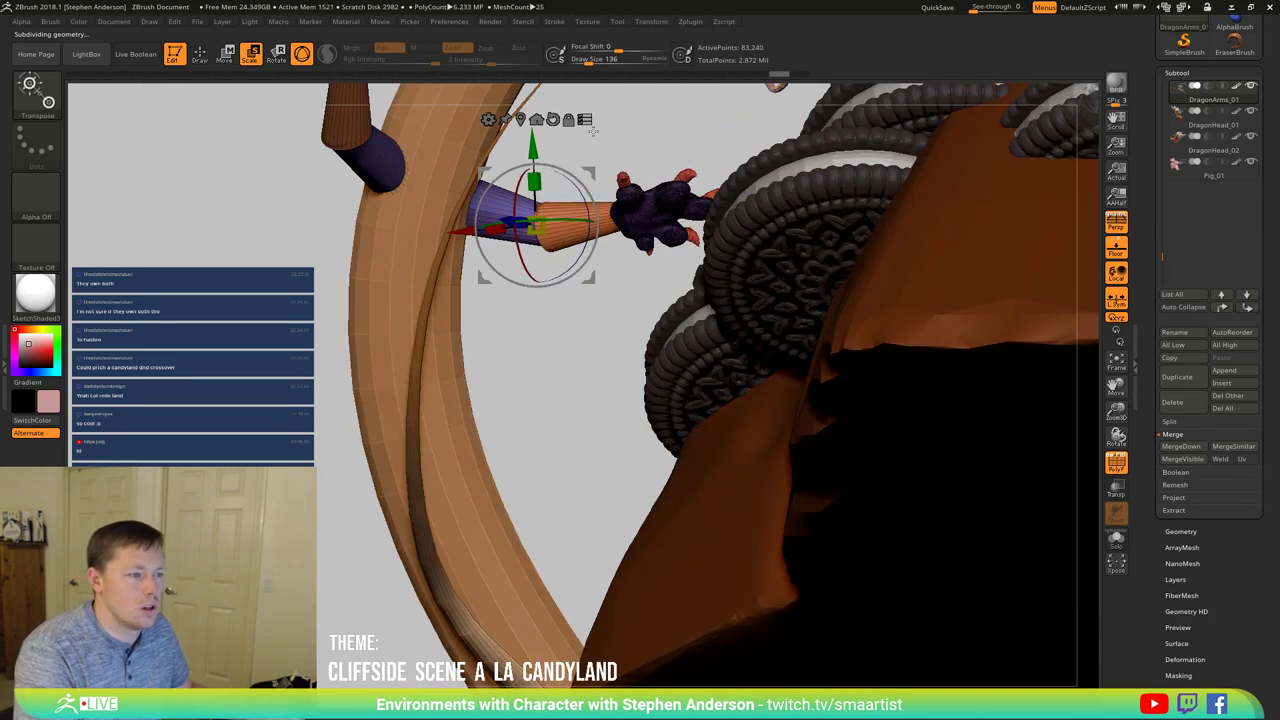
# Step: Bend the lower dragon's near forearm upward at the elbow, judging the pose against the whole scene
pyautogui.keyDown('ctrl'); pyautogui.moveTo(583, 160); pyautogui.dragTo(772, 298, button='right'); pyautogui.keyUp('ctrl')
pyautogui.keyDown('alt'); pyautogui.moveTo(772, 298); pyautogui.dragTo(662, 580, button='right'); pyautogui.keyUp('alt')
pyautogui.moveTo(662, 580); pyautogui.dragTo(616, 446, button='right')
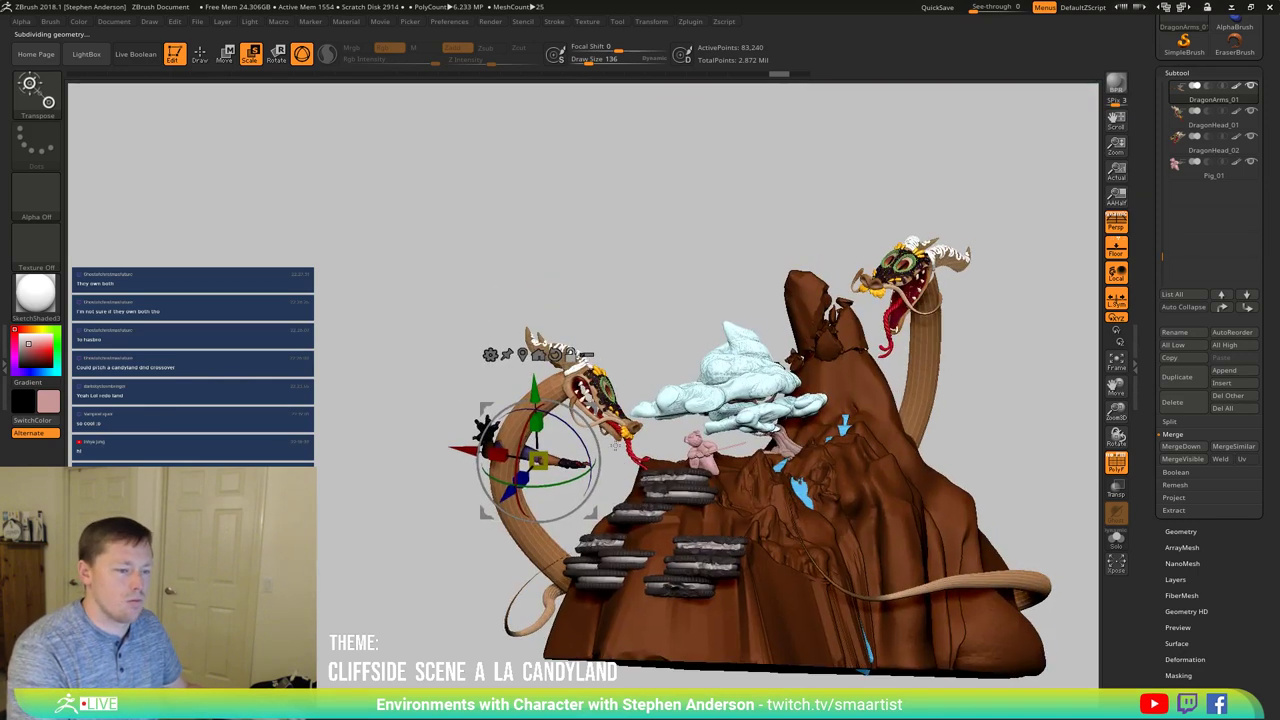
pyautogui.moveTo(570, 354); pyautogui.dragTo(566, 512, button='right')
pyautogui.moveTo(515, 479); pyautogui.dragTo(537, 412)
pyautogui.moveTo(455, 448); pyautogui.dragTo(462, 472)
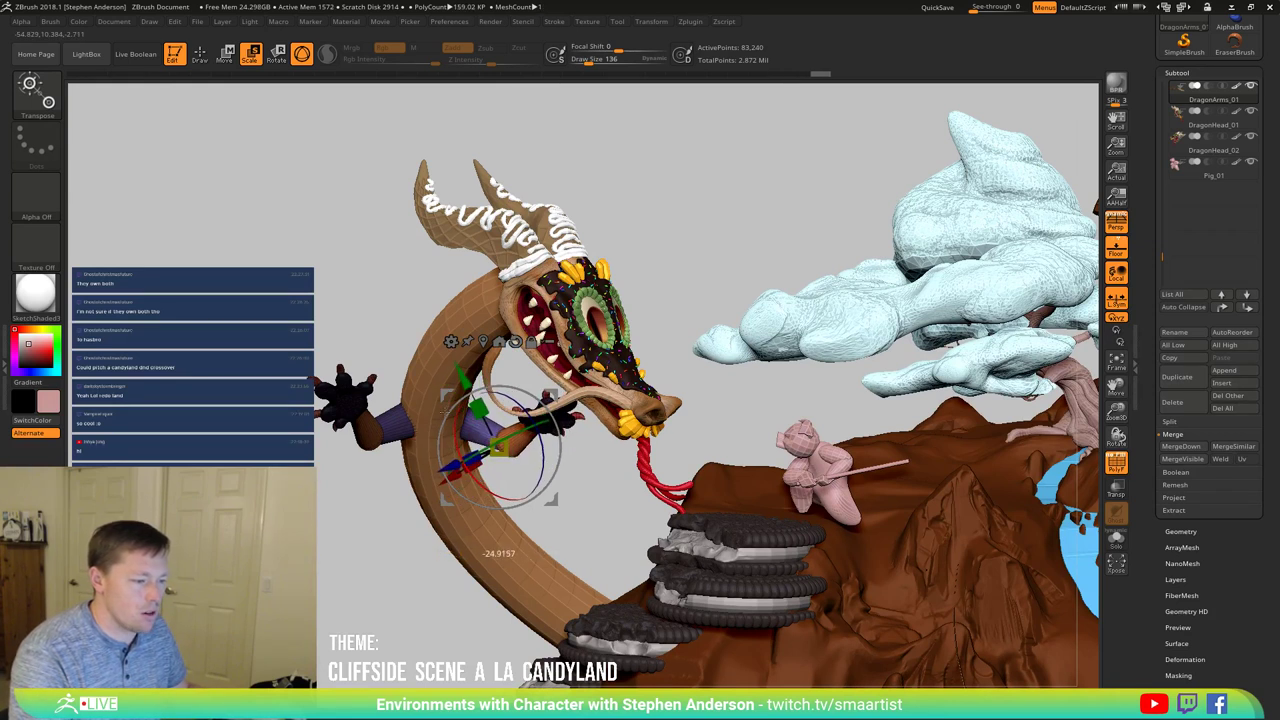
pyautogui.moveTo(447, 408); pyautogui.dragTo(448, 410)
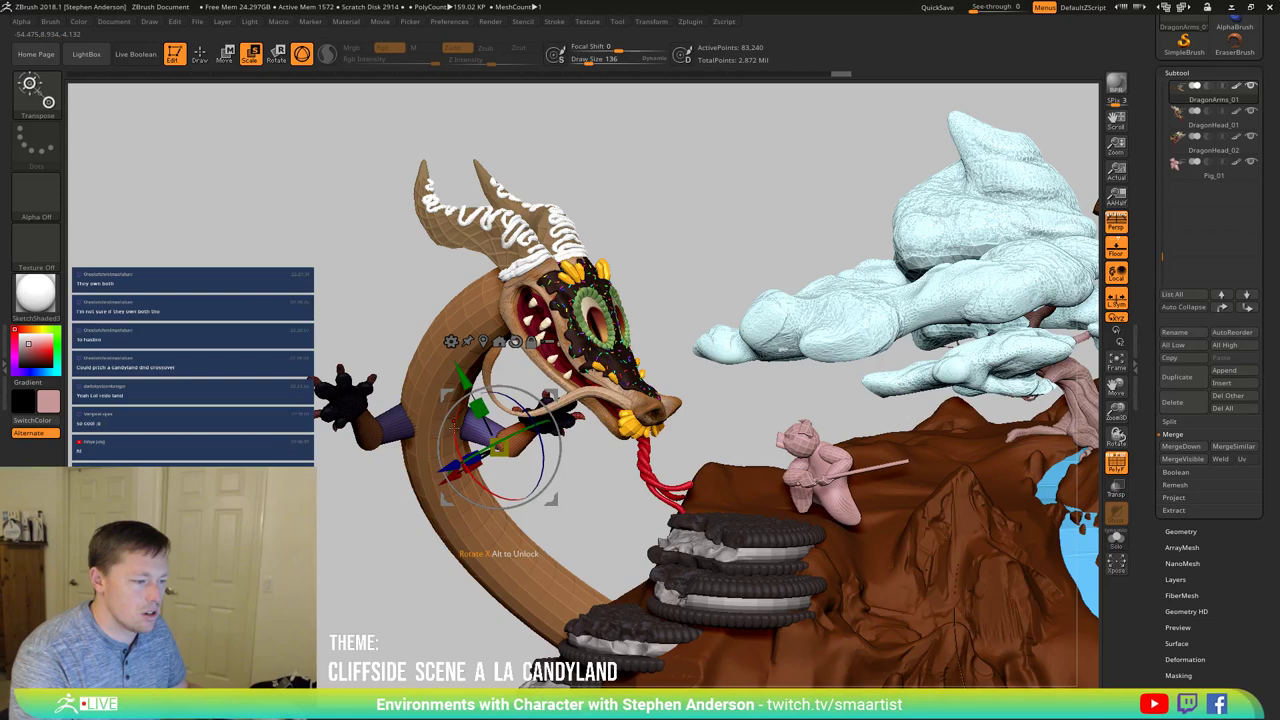
# Step: Rotate the near hand at the wrist so its claws point upward, and nudge it slightly into place
pyautogui.moveTo(617, 461)
pyautogui.keyDown('alt'); pyautogui.mouseDown()
pyautogui.moveTo(538, 490)
pyautogui.moveTo(390, 595)
pyautogui.moveTo(393, 340)
pyautogui.moveTo(420, 326)
pyautogui.mouseUp(); pyautogui.keyUp('alt')
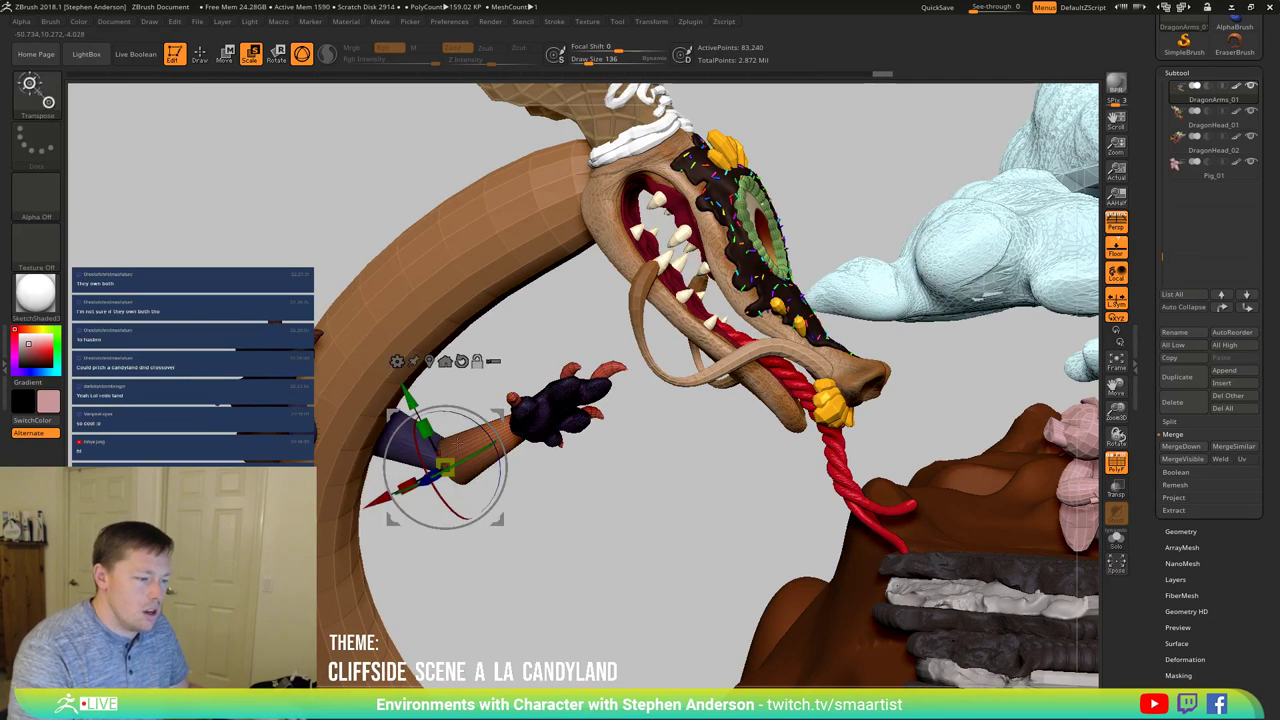
pyautogui.keyDown('alt'); pyautogui.moveTo(385, 497); pyautogui.dragTo(460, 460); pyautogui.keyUp('alt')
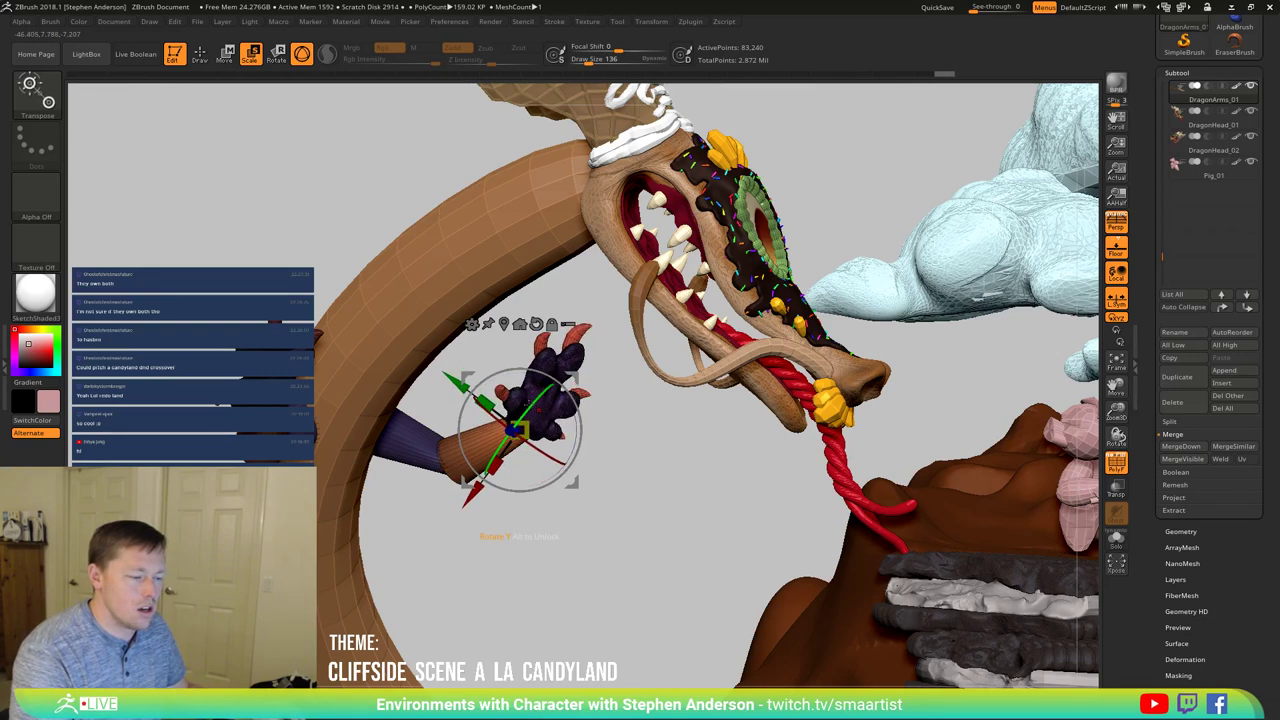
pyautogui.moveTo(538, 408); pyautogui.dragTo(458, 404, button='right')
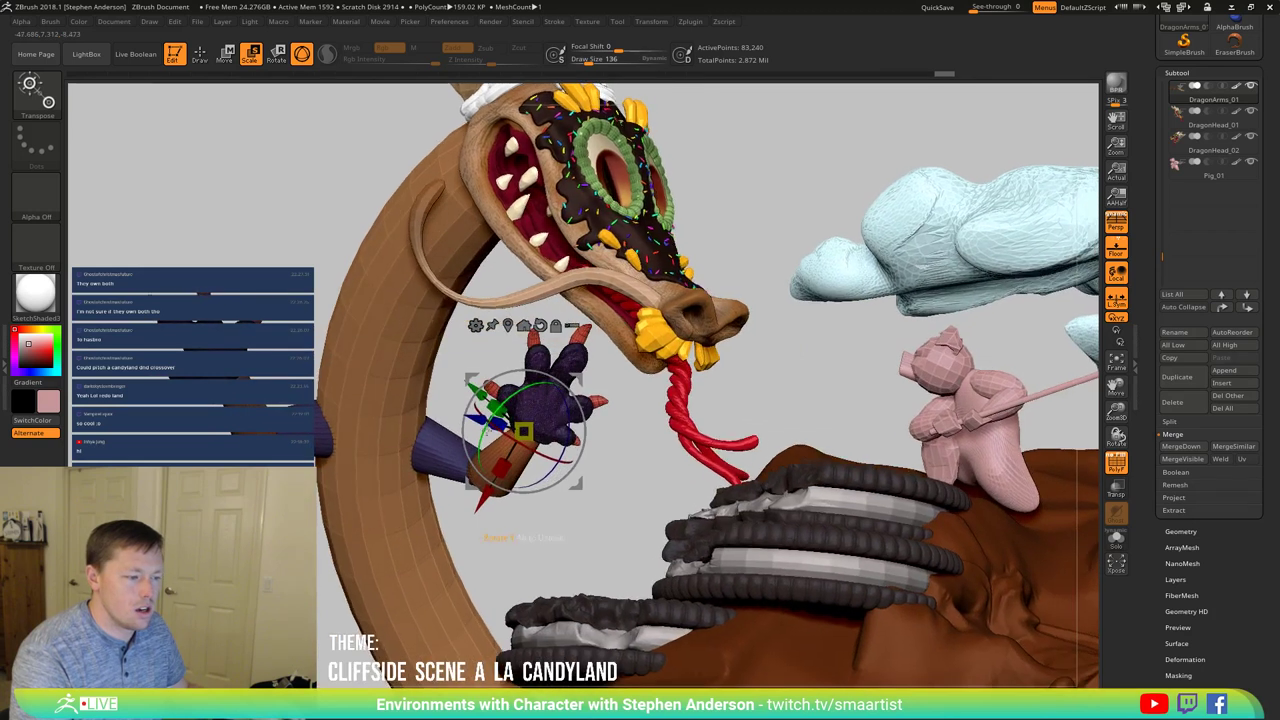
pyautogui.moveTo(432, 588); pyautogui.dragTo(424, 589)
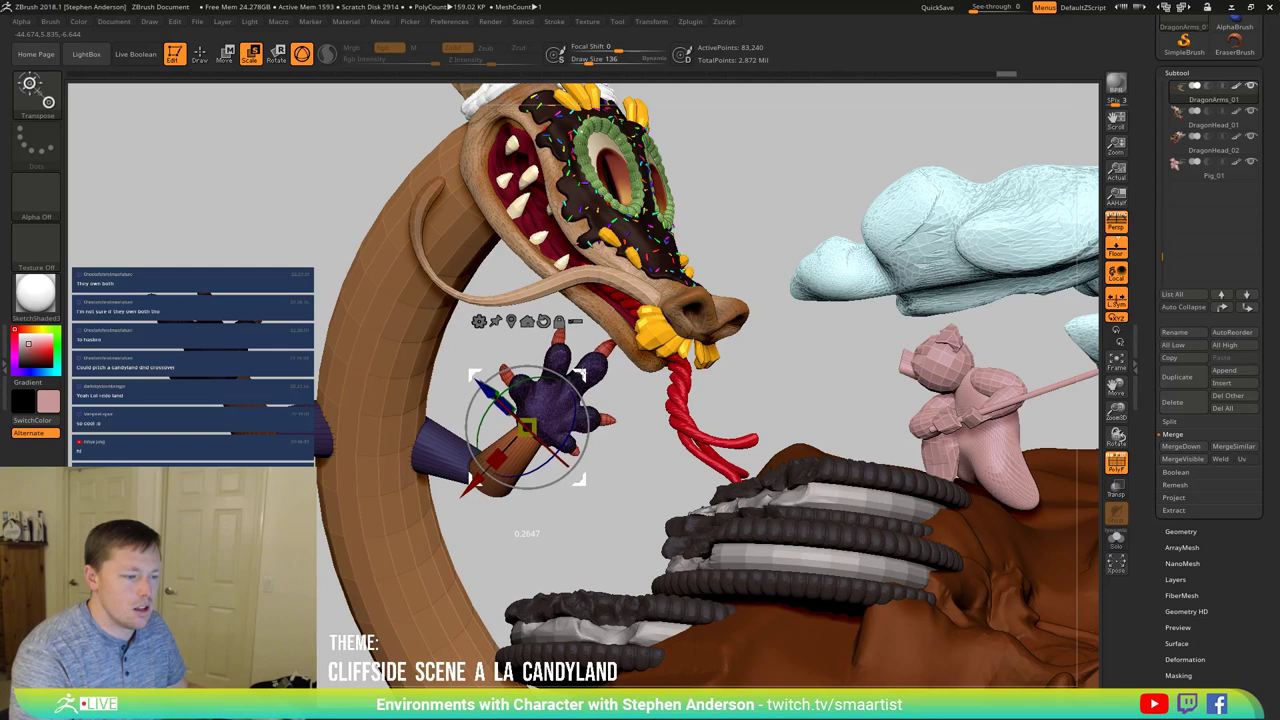
# Step: Check the reposed dragon hand from several angles with the Move brush active and clear the arm mask
pyautogui.press('q')
pyautogui.moveTo(620, 434)
pyautogui.mouseDown(button='right')
pyautogui.moveTo(643, 440)
pyautogui.moveTo(573, 438)
pyautogui.moveTo(657, 457)
pyautogui.mouseUp(button='right')
pyautogui.moveTo(597, 412); pyautogui.dragTo(648, 355, button='right')
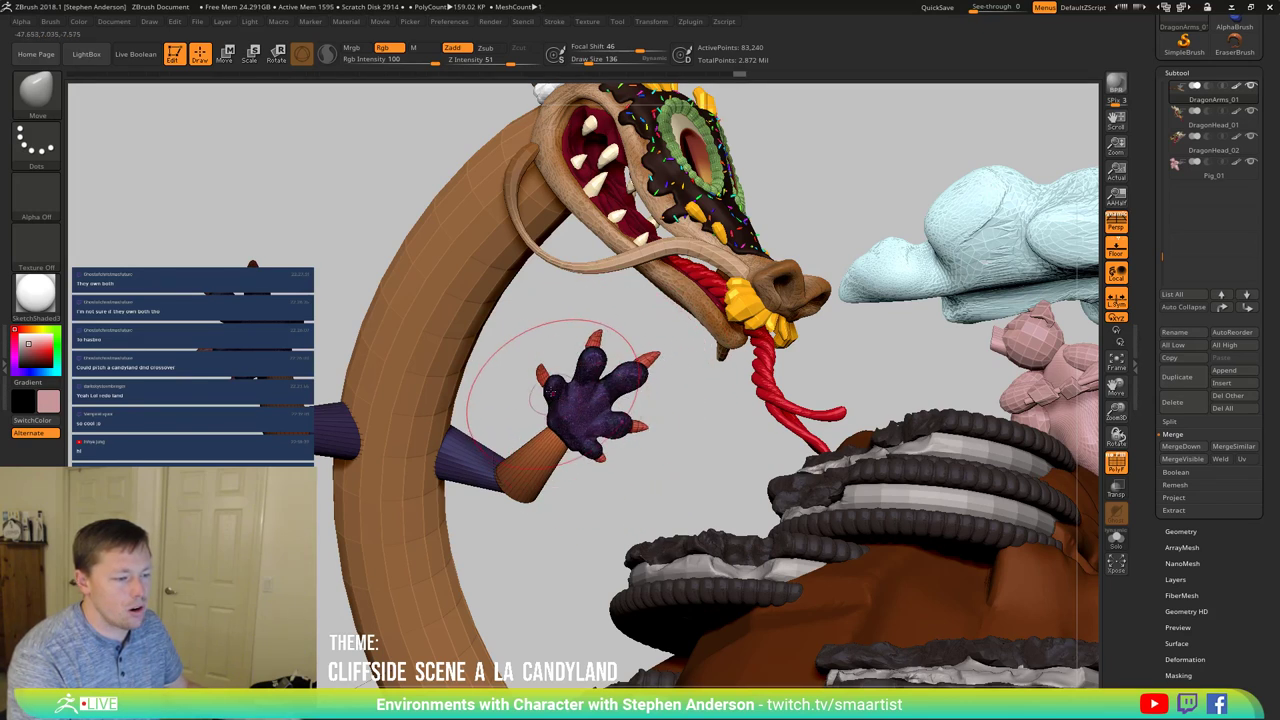
pyautogui.moveTo(560, 405)
pyautogui.mouseDown(button='right')
pyautogui.moveTo(690, 240)
pyautogui.moveTo(713, 183)
pyautogui.mouseUp(button='right')
pyautogui.keyDown('ctrl'); pyautogui.moveTo(705, 275); pyautogui.dragTo(702, 290); pyautogui.keyUp('ctrl')
# Step: Review the whole candyland composition, including the dragon poses, the broken peak and the chocolate mountain
pyautogui.moveTo(644, 260)
pyautogui.keyDown('ctrl'); pyautogui.mouseDown(button='right')
pyautogui.moveTo(668, 307)
pyautogui.moveTo(803, 310)
pyautogui.moveTo(771, 314)
pyautogui.moveTo(730, 273)
pyautogui.moveTo(777, 283)
pyautogui.moveTo(851, 263)
pyautogui.moveTo(880, 286)
pyautogui.moveTo(837, 303)
pyautogui.moveTo(936, 243)
pyautogui.mouseUp(button='right'); pyautogui.keyUp('ctrl')
pyautogui.press('ctrl')
pyautogui.moveTo(779, 252); pyautogui.dragTo(838, 240)
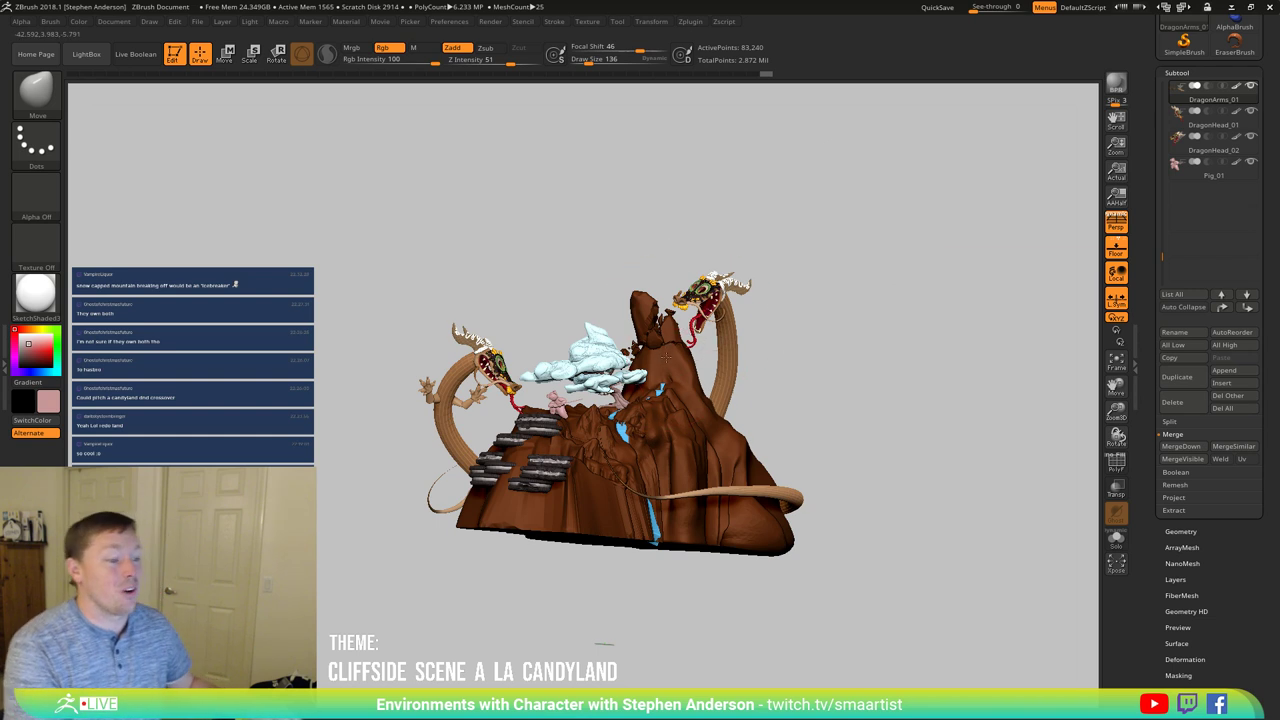
pyautogui.moveTo(672, 342); pyautogui.dragTo(687, 378, button='right')
pyautogui.keyDown('ctrl'); pyautogui.moveTo(661, 311); pyautogui.dragTo(647, 418, button='right'); pyautogui.keyUp('ctrl')
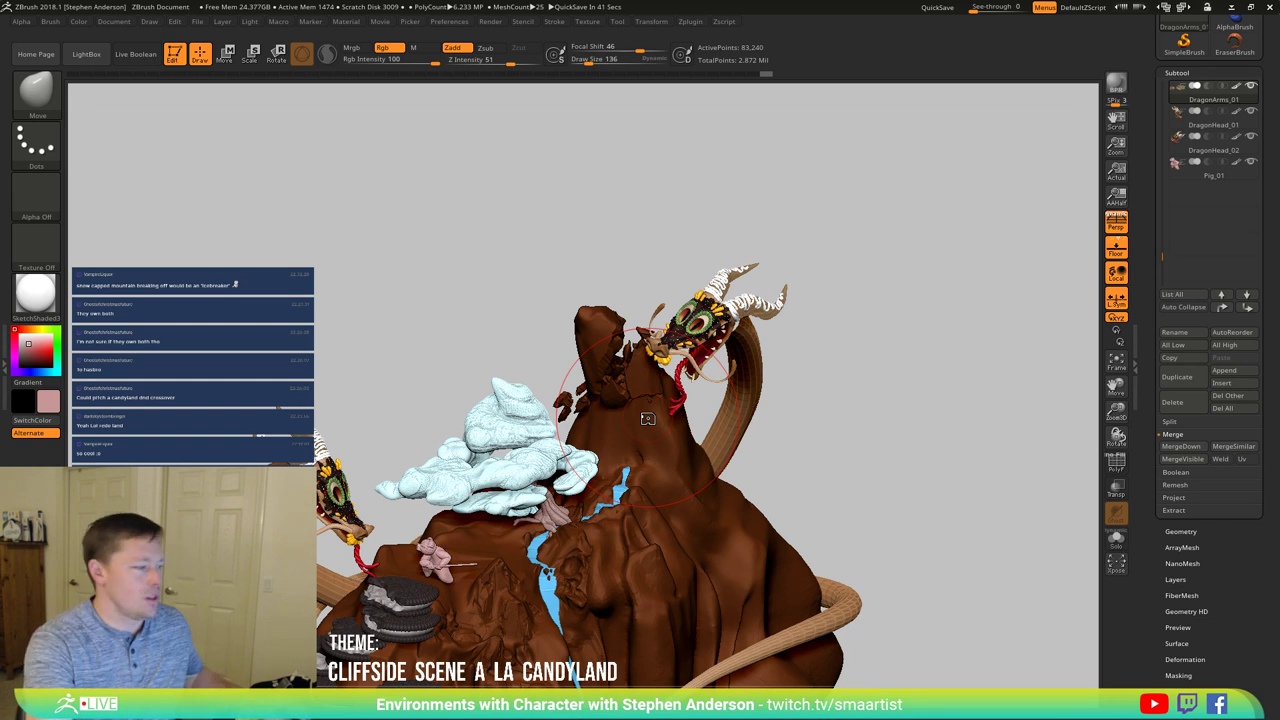
pyautogui.keyDown('alt'); pyautogui.moveTo(715, 516); pyautogui.dragTo(738, 468, button='right'); pyautogui.keyUp('alt')
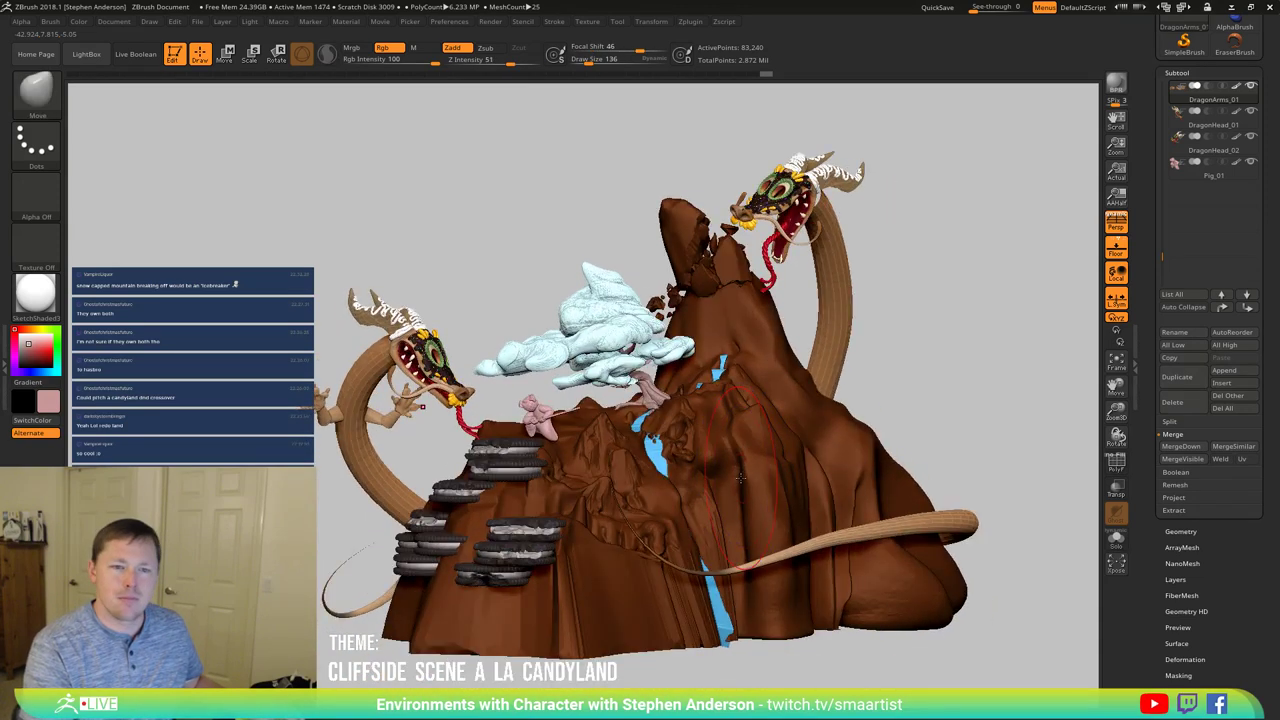
# Step: Duplicate the Pig_01 subtool and mirror the copy to the other side of the mountain
pyautogui.click(1170, 173)
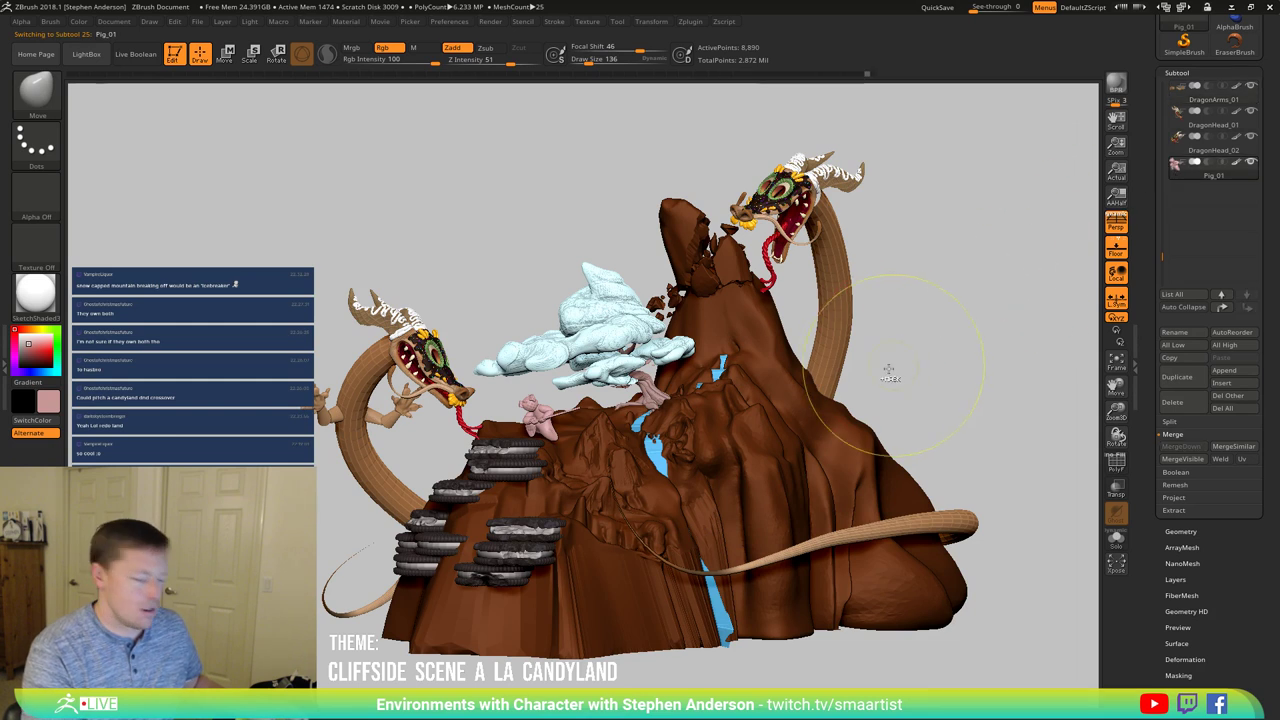
pyautogui.hotkey('ctrl', 'shift', 'd')
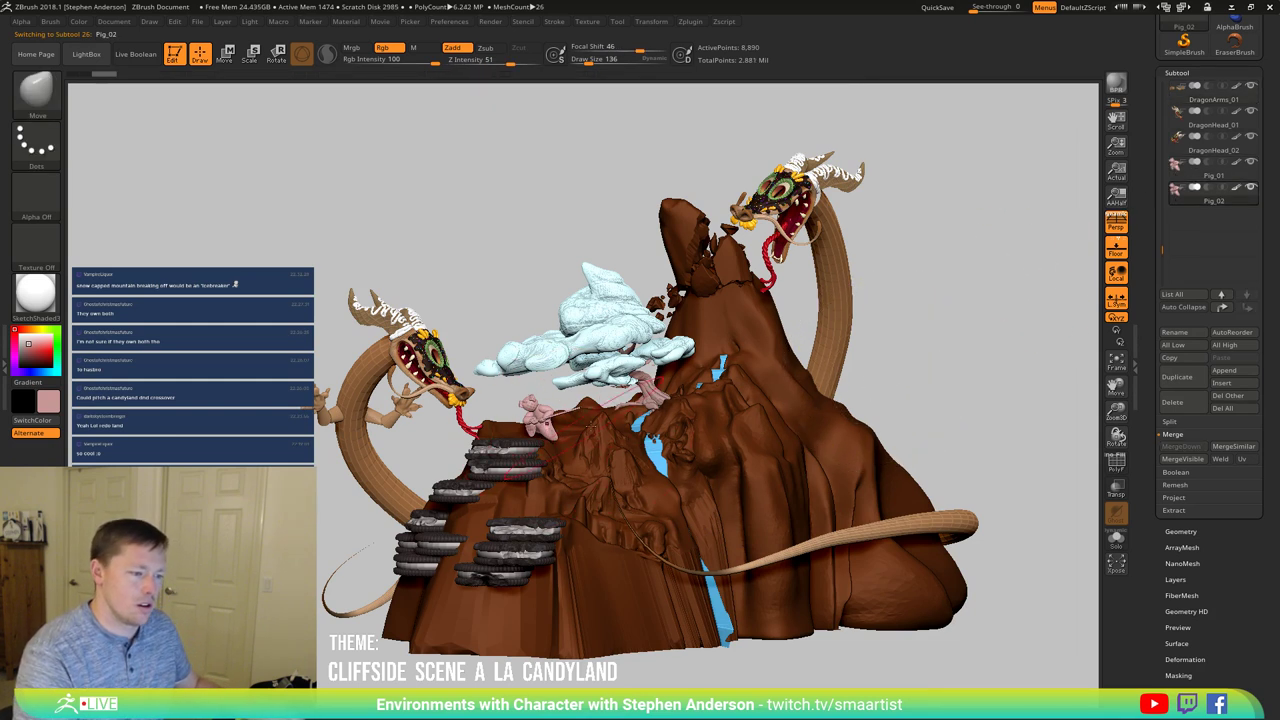
pyautogui.click(1190, 658)
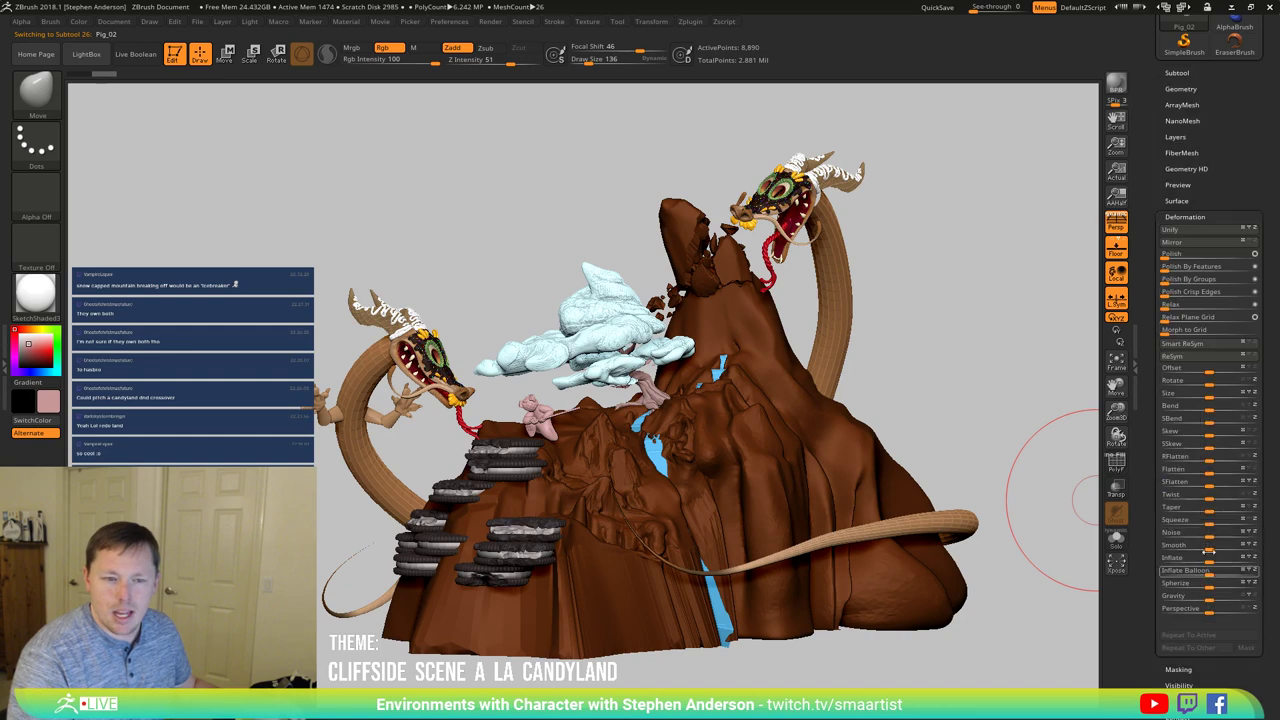
pyautogui.click(1194, 246)
# Step: Center the gizmo on the mirrored pig, turn it around, and move it onto the cotton-candy tree
pyautogui.moveTo(924, 378); pyautogui.dragTo(895, 449)
pyautogui.press('e')
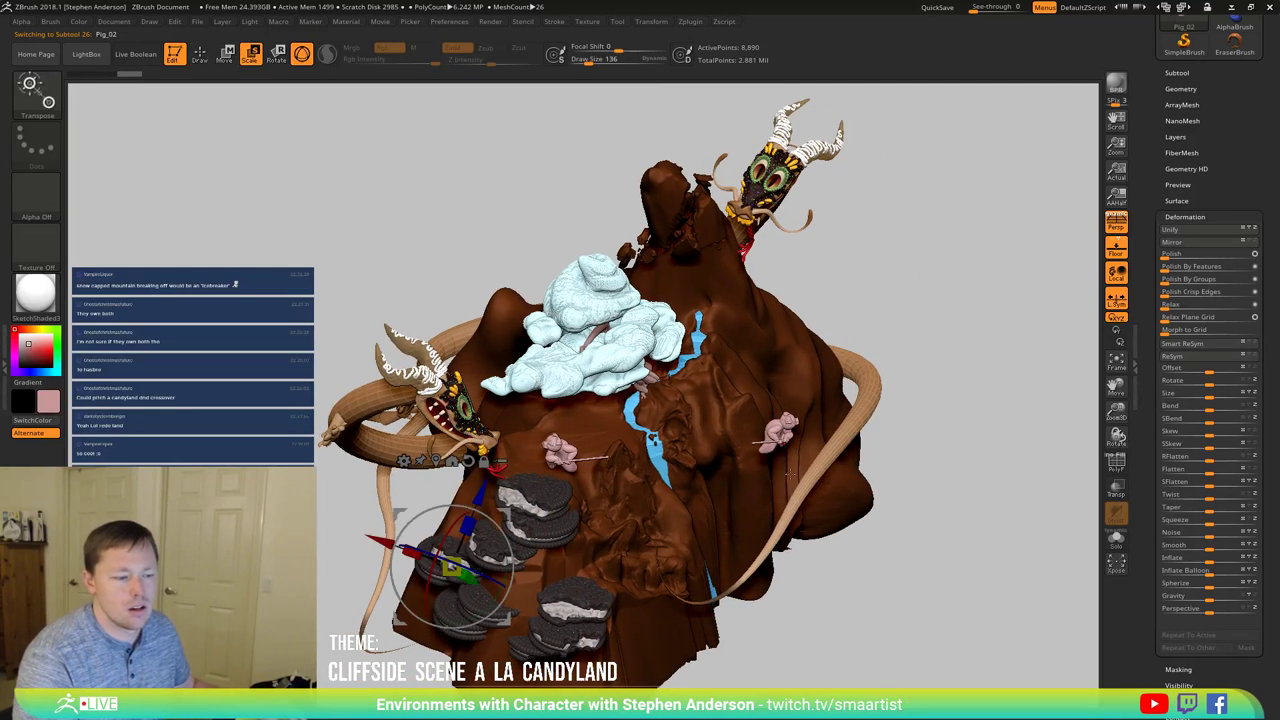
pyautogui.click(436, 462)
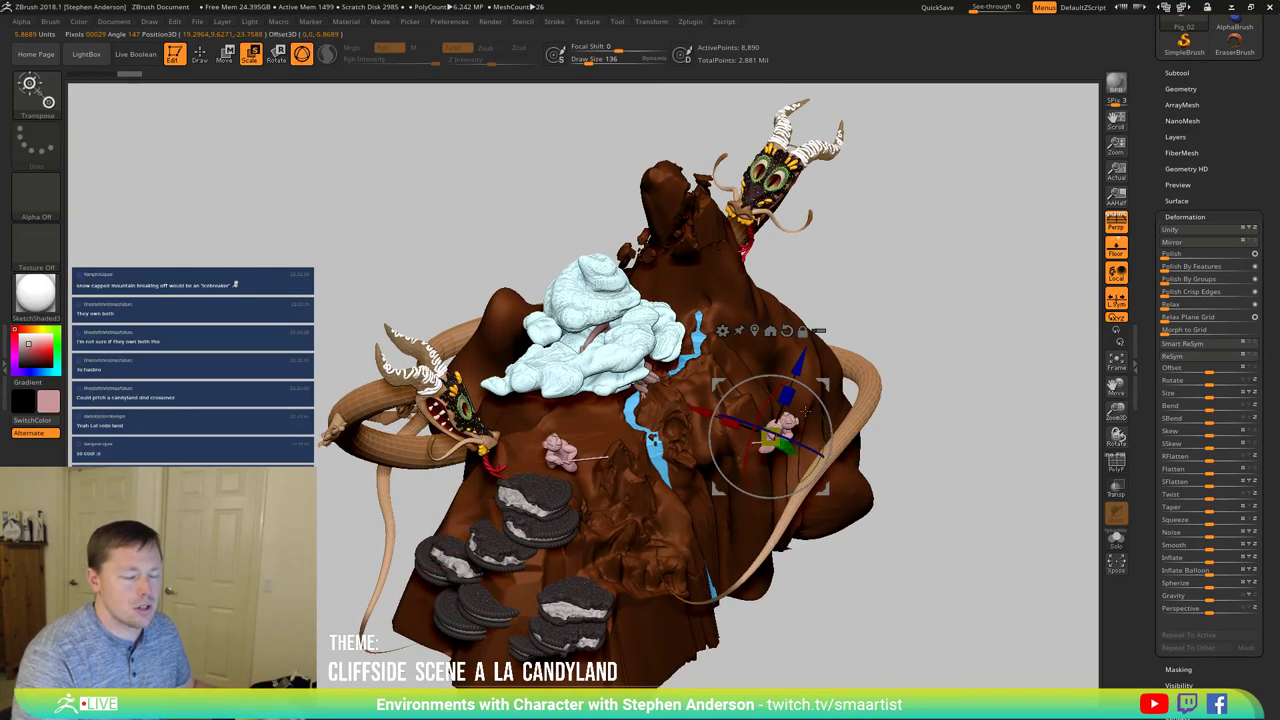
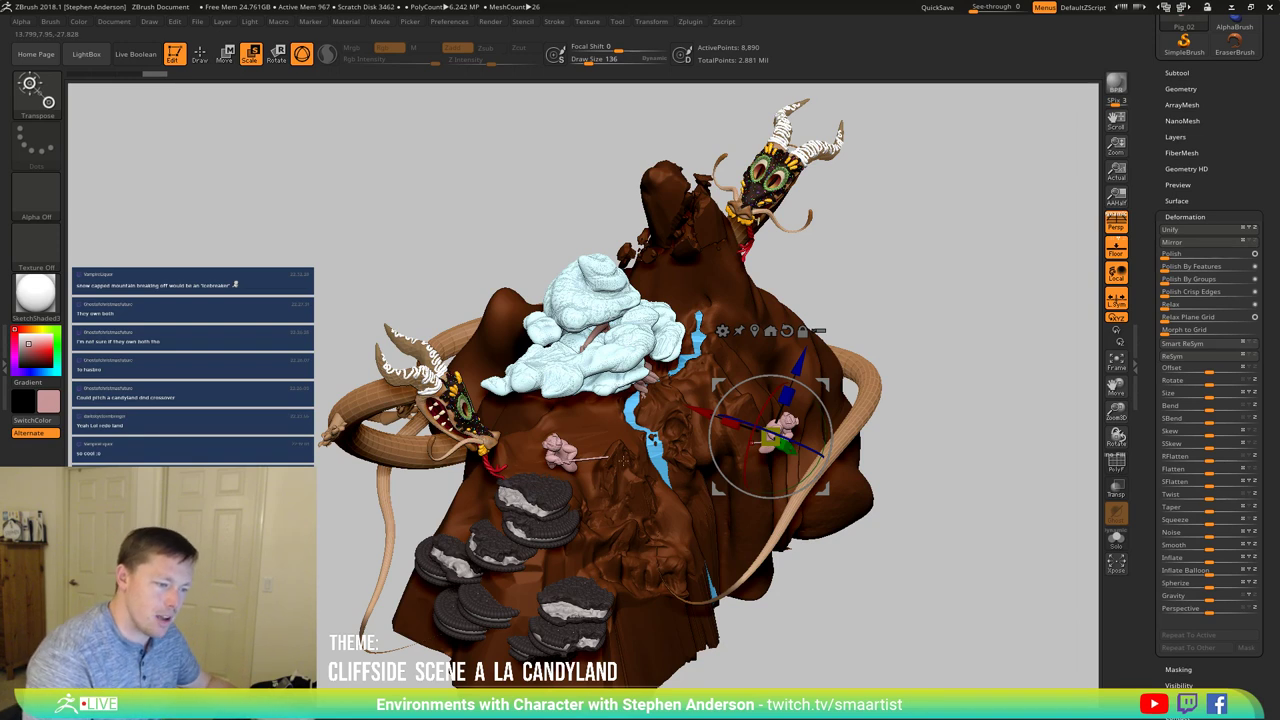
pyautogui.moveTo(582, 425); pyautogui.dragTo(908, 483, button='right')
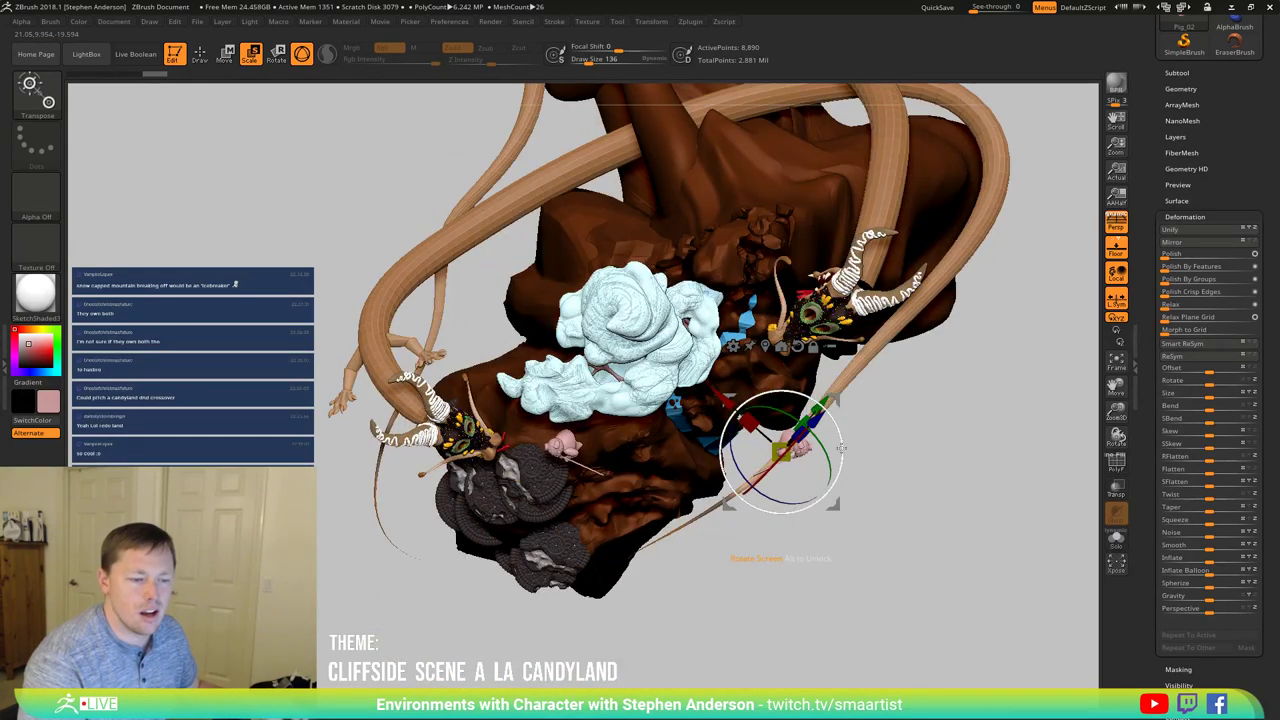
pyautogui.moveTo(842, 448)
pyautogui.mouseDown()
pyautogui.moveTo(856, 430)
pyautogui.moveTo(839, 472)
pyautogui.mouseUp()
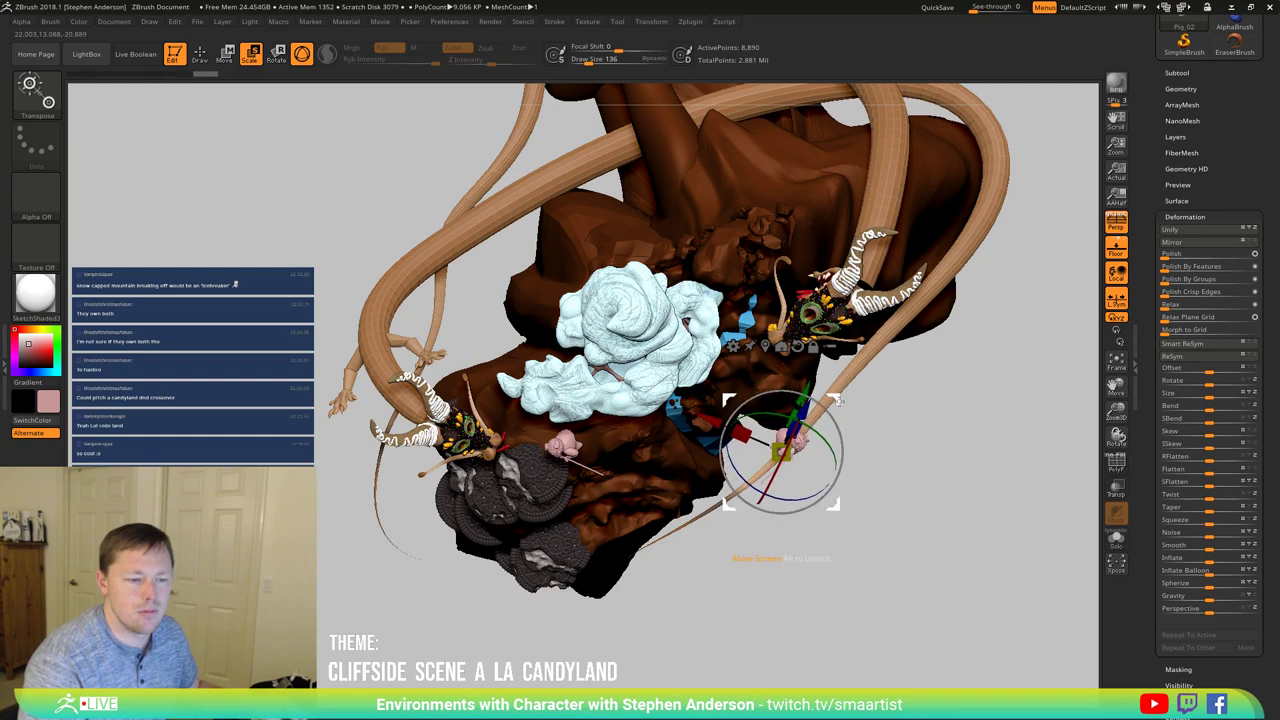
pyautogui.moveTo(840, 401); pyautogui.dragTo(784, 348)
pyautogui.moveTo(930, 600); pyautogui.dragTo(747, 258)
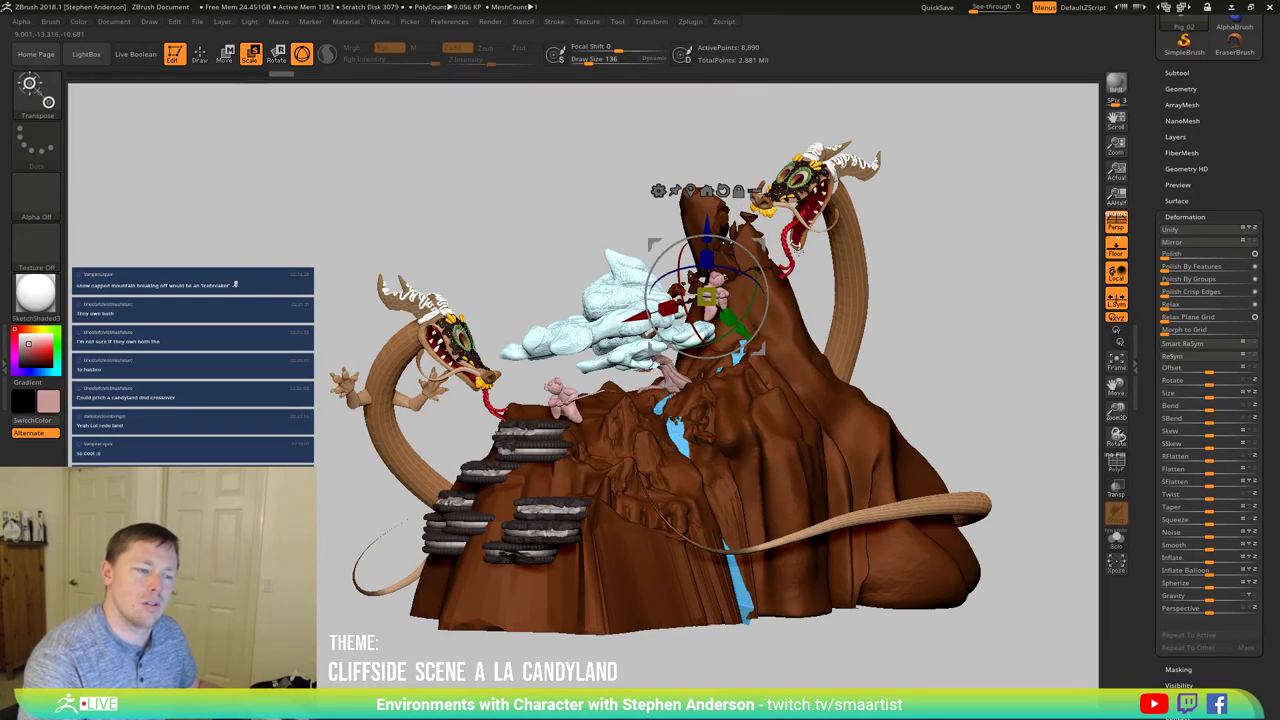
pyautogui.moveTo(925, 254); pyautogui.dragTo(787, 267)
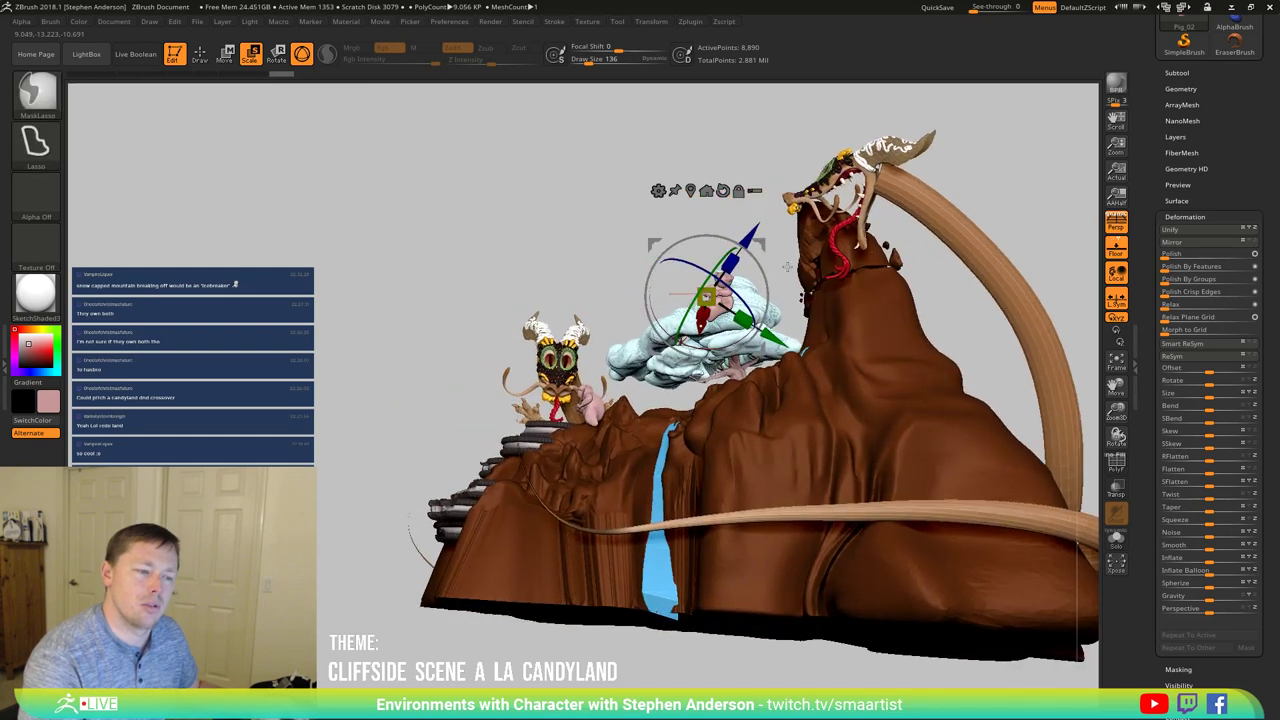
# Step: Isolate the duplicated pig on the tree with its polygroups displayed and hide its head, ears and snout
pyautogui.moveTo(787, 267)
pyautogui.keyDown('ctrl'); pyautogui.mouseDown(button='right')
pyautogui.moveTo(805, 304)
pyautogui.moveTo(846, 318)
pyautogui.moveTo(830, 289)
pyautogui.mouseUp(button='right'); pyautogui.keyUp('ctrl')
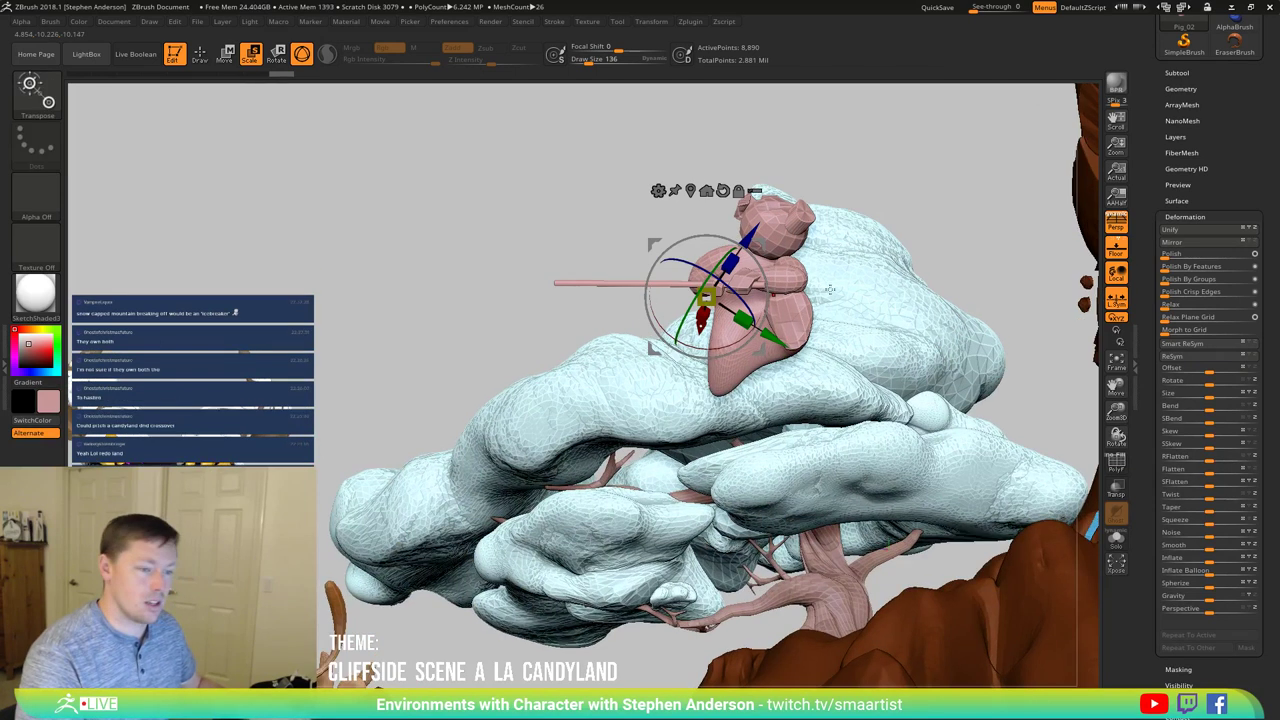
pyautogui.press('q')
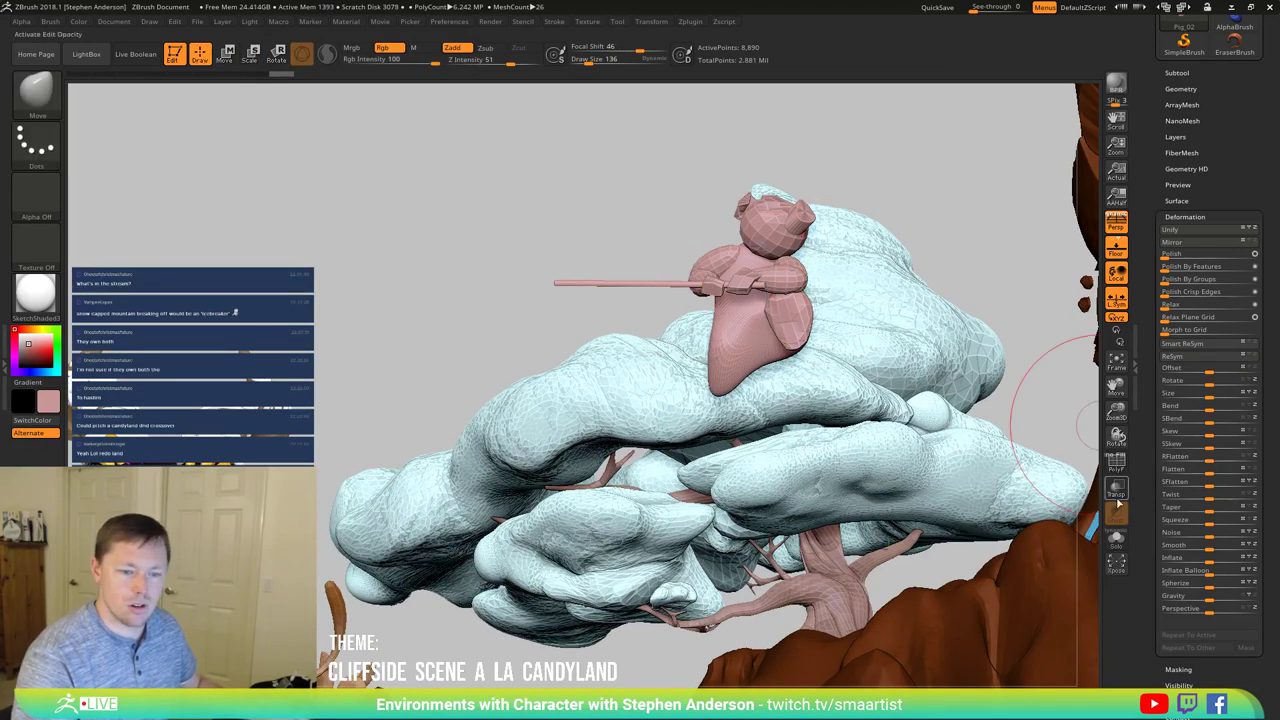
pyautogui.click(1116, 540)
pyautogui.hotkey('shift', 'f')
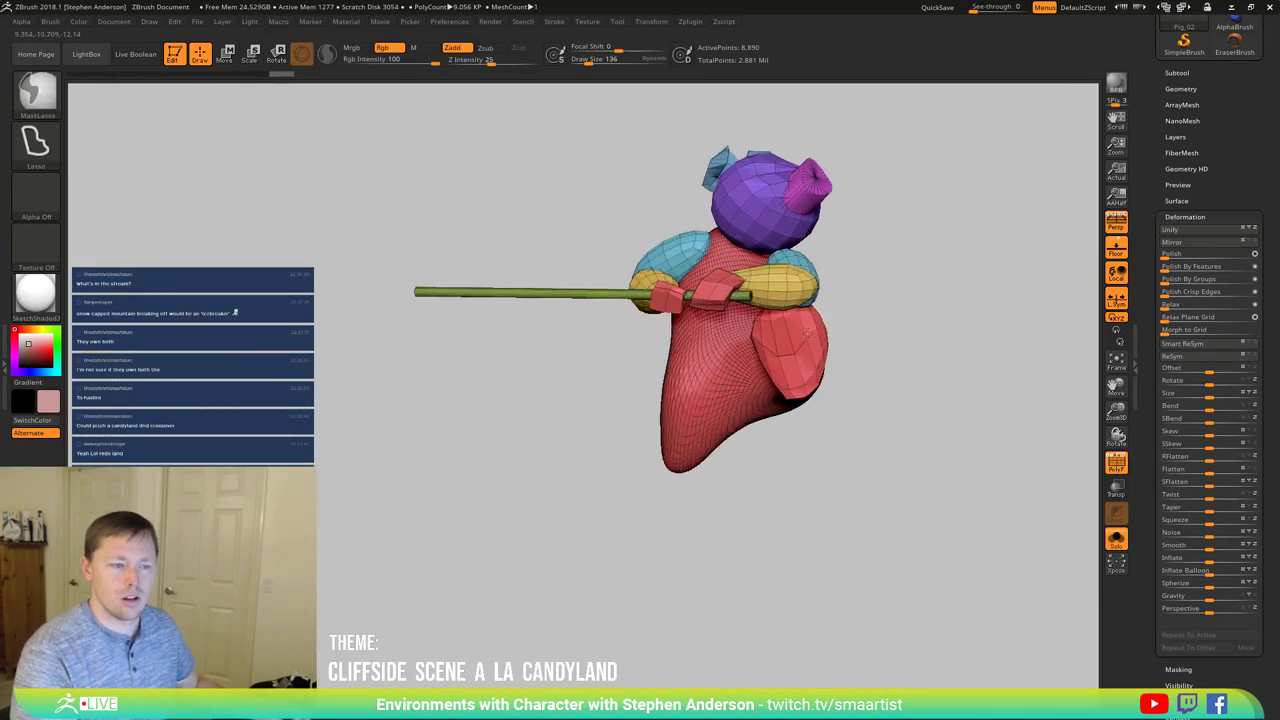
pyautogui.keyDown('ctrl'); pyautogui.moveTo(807, 334); pyautogui.dragTo(813, 338, button='right'); pyautogui.keyUp('ctrl')
pyautogui.moveTo(813, 338)
pyautogui.keyDown('alt'); pyautogui.mouseDown(button='right')
pyautogui.moveTo(756, 436)
pyautogui.moveTo(705, 454)
pyautogui.moveTo(746, 417)
pyautogui.moveTo(777, 432)
pyautogui.mouseUp(button='right'); pyautogui.keyUp('alt')
pyautogui.moveTo(740, 370); pyautogui.dragTo(774, 334, button='right')
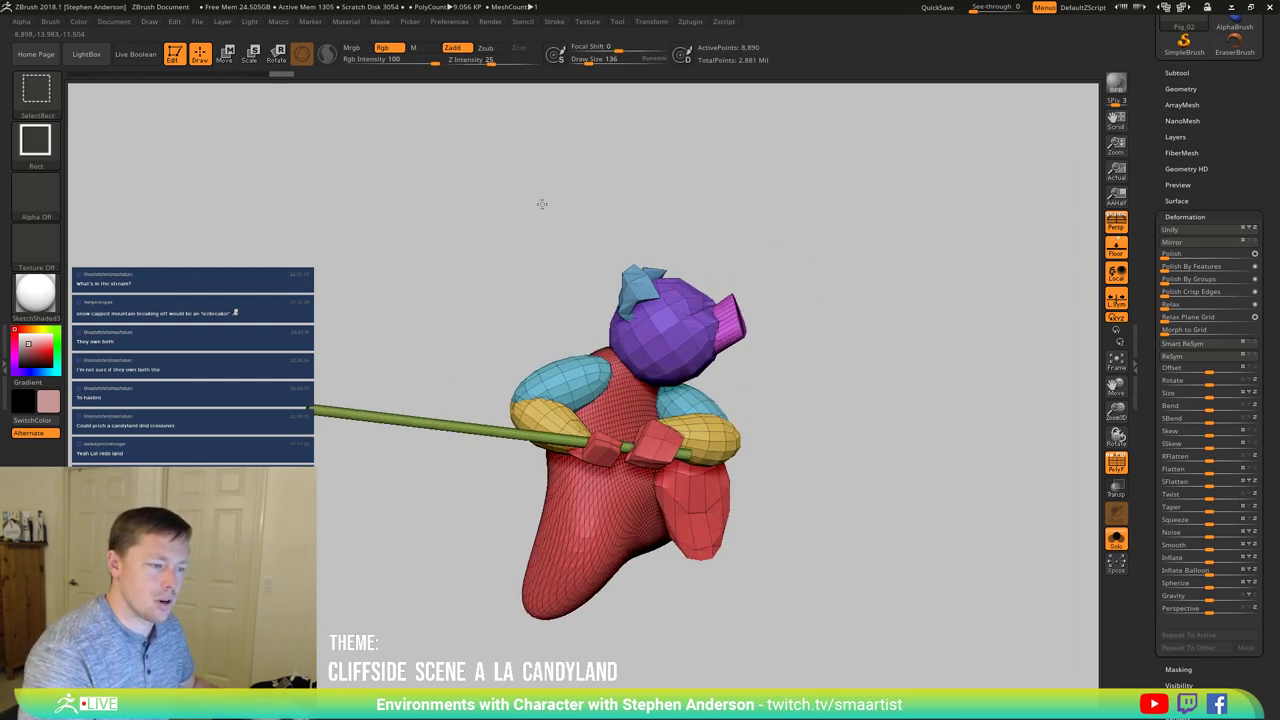
pyautogui.moveTo(542, 204)
pyautogui.keyDown('ctrl'); pyautogui.keyDown('shift'); pyautogui.mouseDown()
pyautogui.moveTo(846, 354)
pyautogui.moveTo(823, 323)
pyautogui.moveTo(889, 323)
pyautogui.mouseUp(); pyautogui.keyUp('shift'); pyautogui.keyUp('ctrl')
pyautogui.hotkey('ctrl', 'shift')
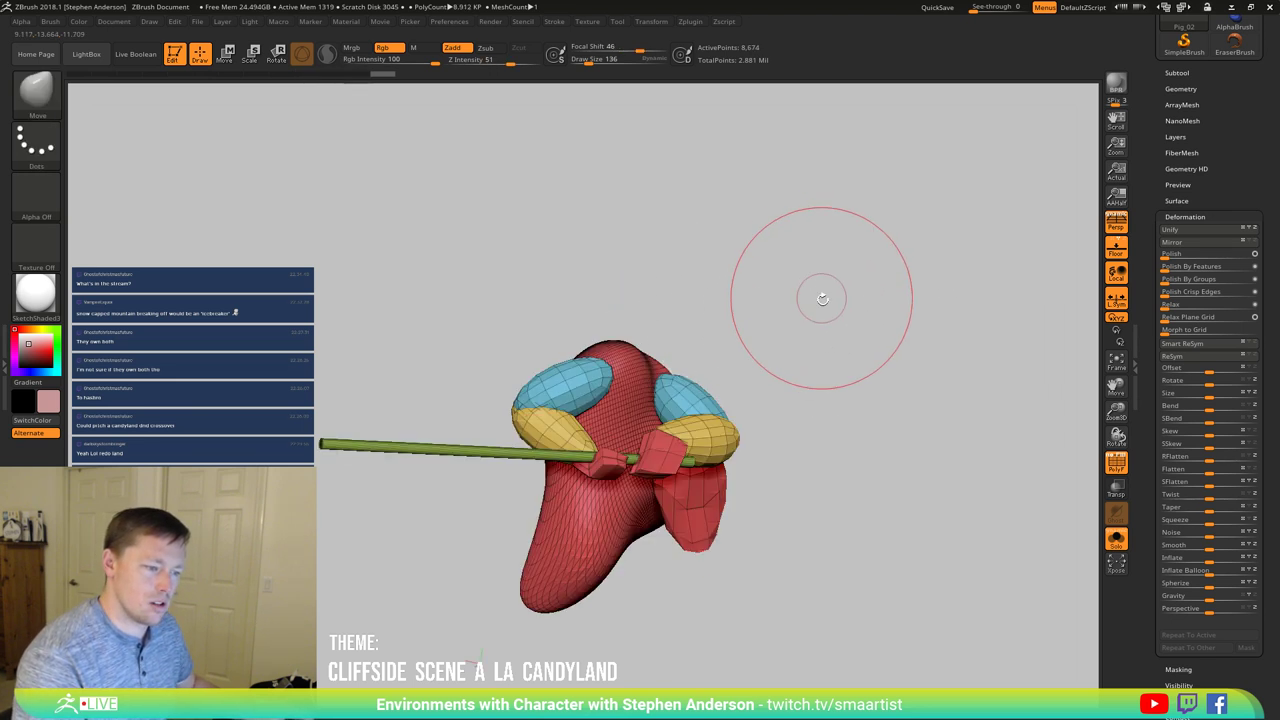
# Step: Mask the pig's head, ears and snout, and bring the whole model back into view
pyautogui.press('ctrl')
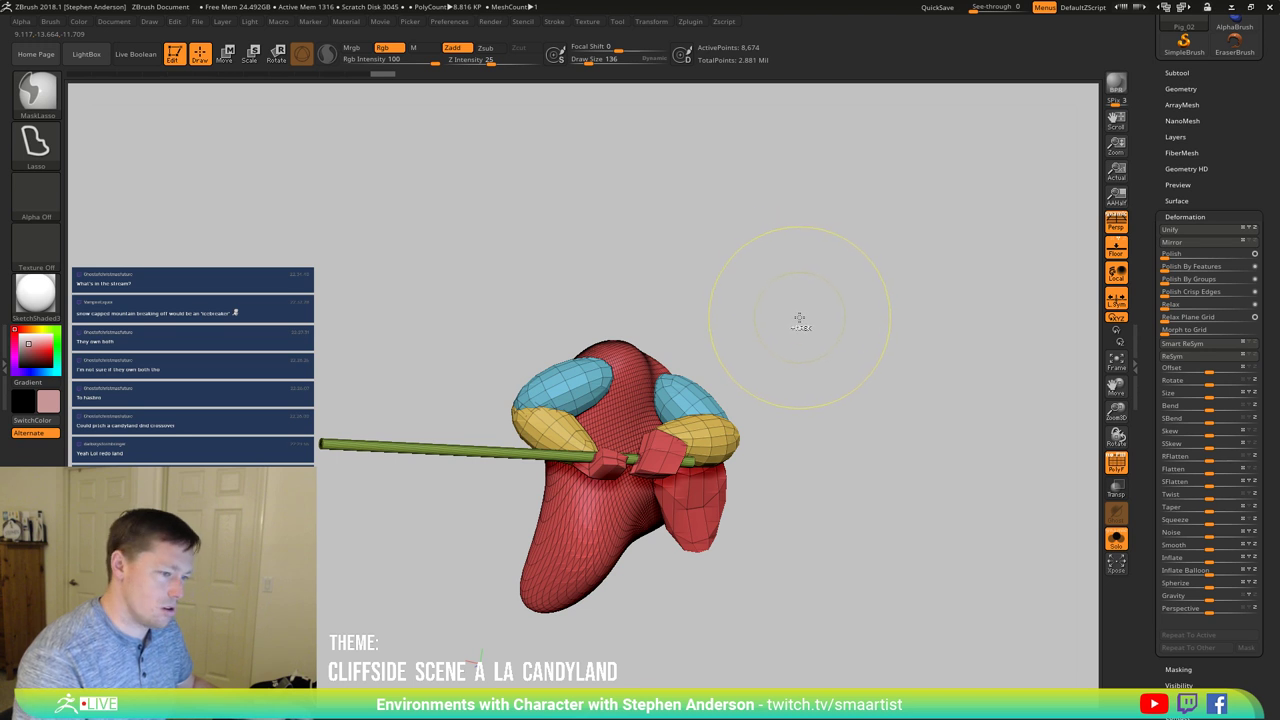
pyautogui.moveTo(814, 324)
pyautogui.keyDown('ctrl'); pyautogui.keyDown('shift'); pyautogui.mouseDown()
pyautogui.moveTo(881, 361)
pyautogui.moveTo(742, 318)
pyautogui.mouseUp(); pyautogui.keyUp('shift'); pyautogui.keyUp('ctrl')
pyautogui.keyDown('ctrl'); pyautogui.keyDown('shift'); pyautogui.click(870, 347); pyautogui.keyUp('shift'); pyautogui.keyUp('ctrl')
pyautogui.press('e')
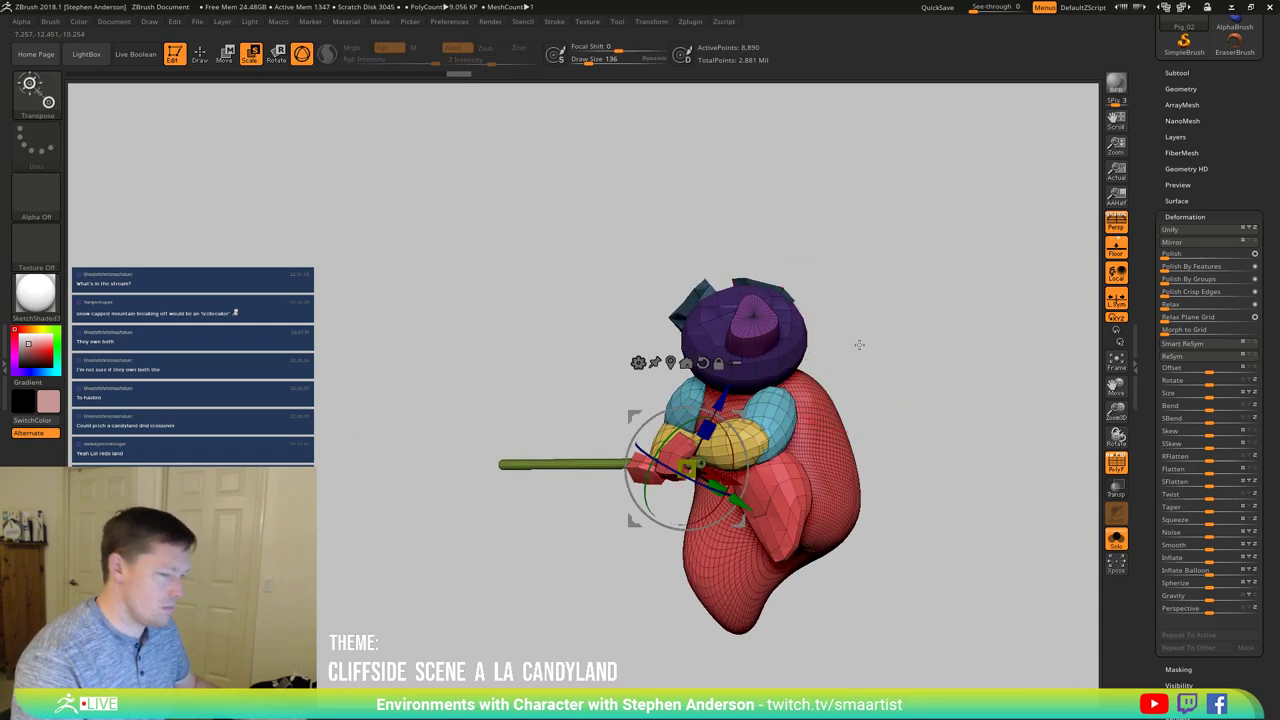
# Step: Reposition the transform gizmo from the pig's hands to the back of its neck
pyautogui.moveTo(858, 346)
pyautogui.mouseDown()
pyautogui.moveTo(887, 317)
pyautogui.moveTo(888, 331)
pyautogui.mouseUp()
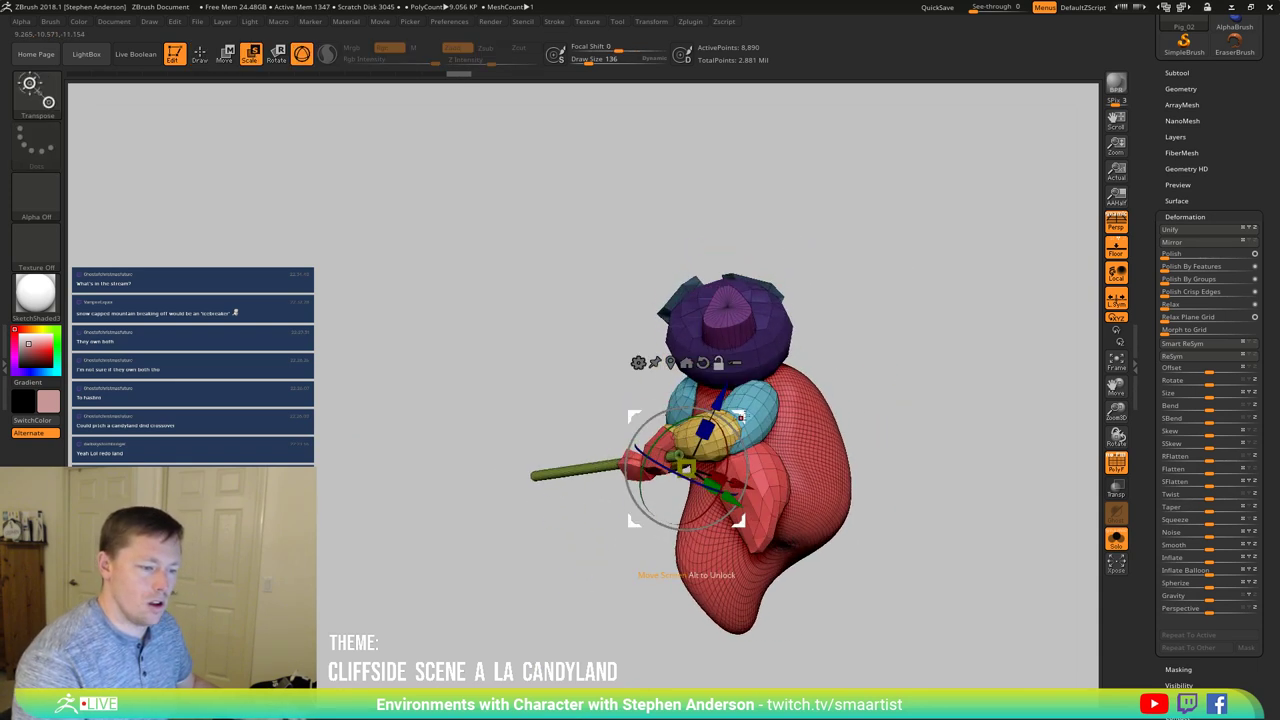
pyautogui.keyDown('alt'); pyautogui.moveTo(747, 414); pyautogui.dragTo(803, 316); pyautogui.keyUp('alt')
pyautogui.keyDown('alt'); pyautogui.moveTo(788, 336); pyautogui.dragTo(744, 347); pyautogui.keyUp('alt')
pyautogui.moveTo(756, 344)
pyautogui.mouseDown(button='right')
pyautogui.moveTo(793, 321)
pyautogui.moveTo(773, 332)
pyautogui.mouseUp(button='right')
pyautogui.moveTo(774, 356); pyautogui.dragTo(932, 309)
pyautogui.keyDown('alt'); pyautogui.moveTo(932, 309); pyautogui.dragTo(837, 378, button='right'); pyautogui.keyUp('alt')
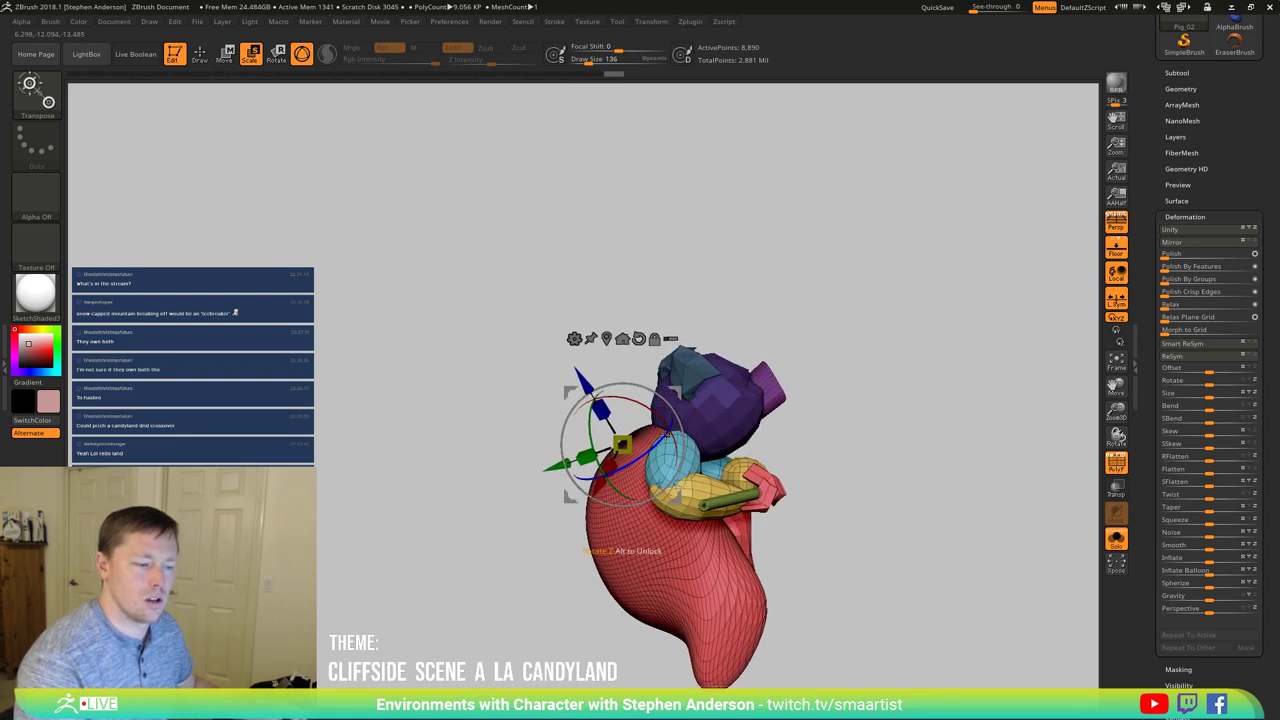
# Step: Rotate the pig's unmasked body around the neck and shift it beneath the masked head
pyautogui.moveTo(562, 455); pyautogui.dragTo(747, 371)
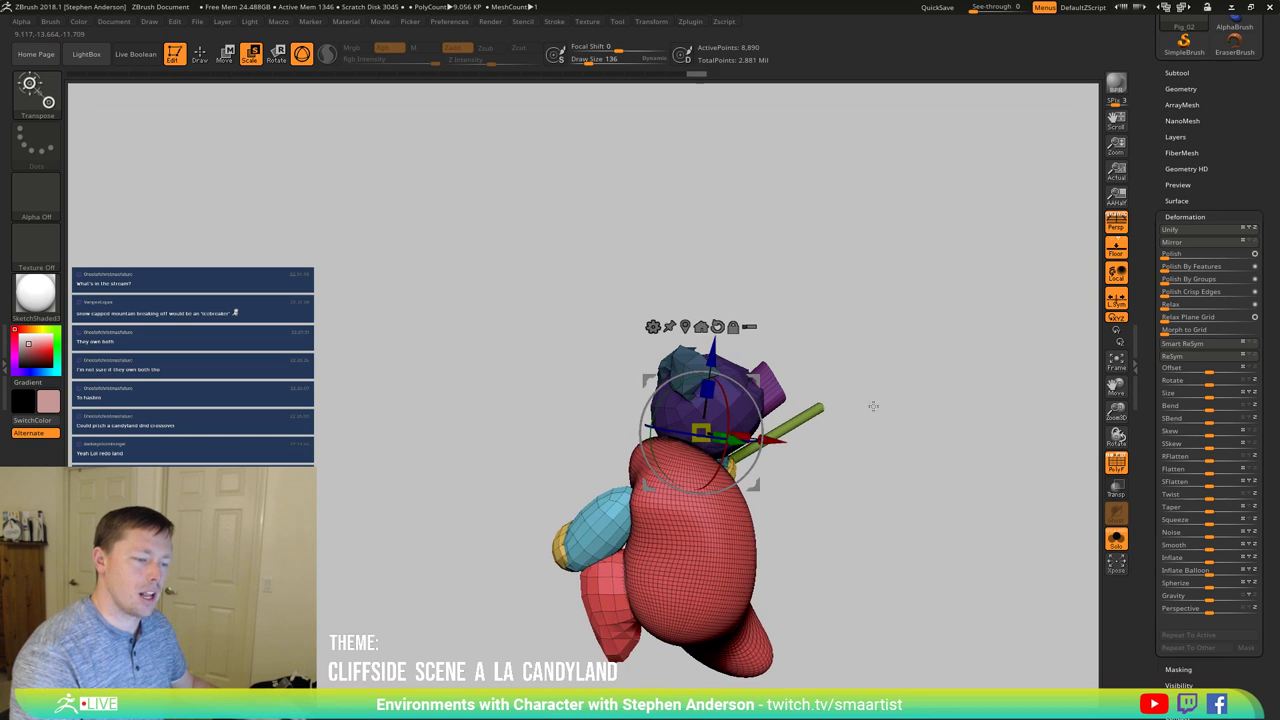
pyautogui.moveTo(874, 406)
pyautogui.mouseDown()
pyautogui.moveTo(940, 400)
pyautogui.moveTo(857, 414)
pyautogui.mouseUp()
pyautogui.moveTo(754, 382); pyautogui.dragTo(706, 379)
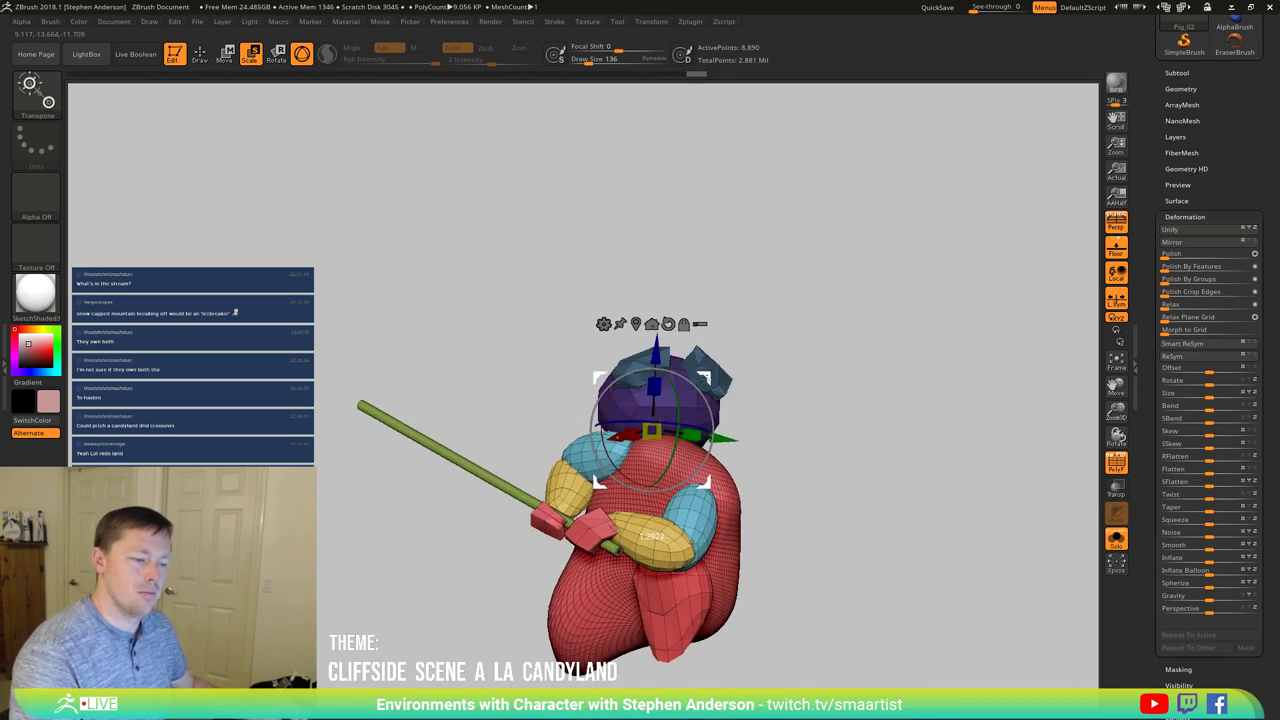
pyautogui.moveTo(860, 400); pyautogui.dragTo(751, 378)
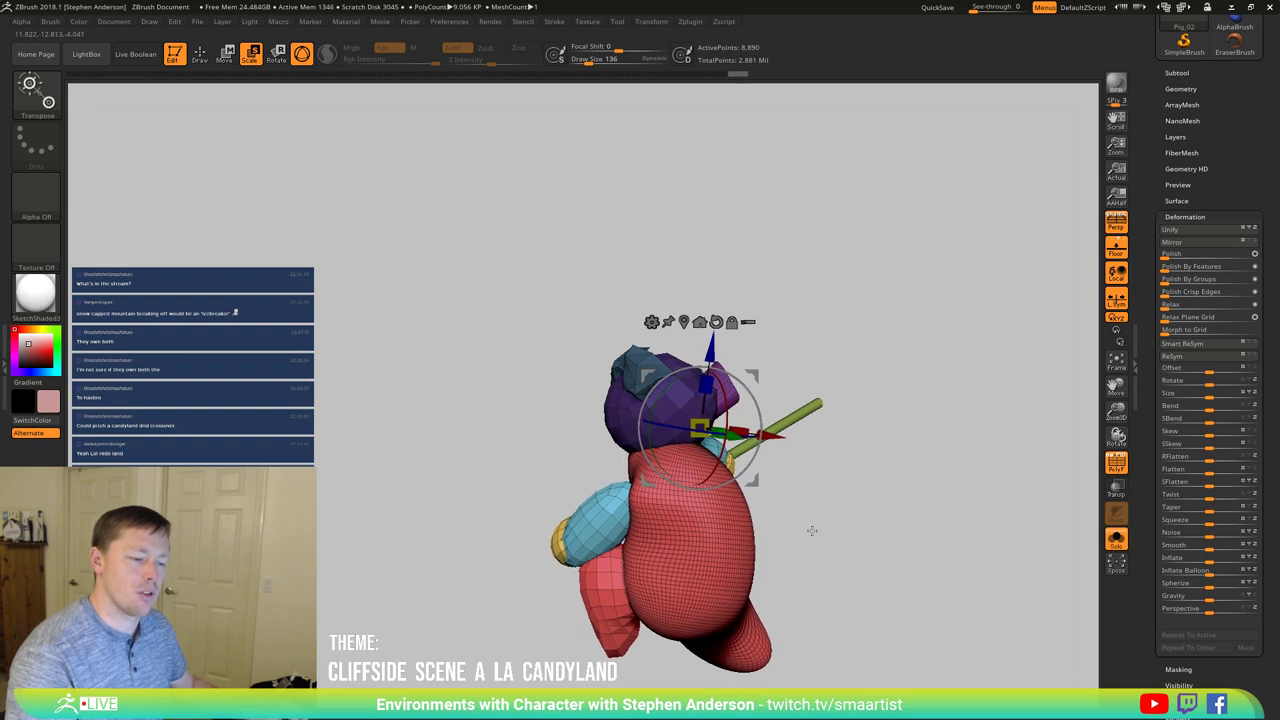
pyautogui.keyDown('alt'); pyautogui.moveTo(812, 531); pyautogui.dragTo(717, 452); pyautogui.keyUp('alt')
# Step: Refine the body's turn and offset under the masked head so the pig looks back over its shoulder
pyautogui.press('b')
pyautogui.press('m')
pyautogui.press('v')
pyautogui.moveTo(720, 511)
pyautogui.mouseDown()
pyautogui.moveTo(717, 454)
pyautogui.moveTo(694, 506)
pyautogui.moveTo(683, 429)
pyautogui.moveTo(690, 440)
pyautogui.mouseUp()
pyautogui.press('shift')
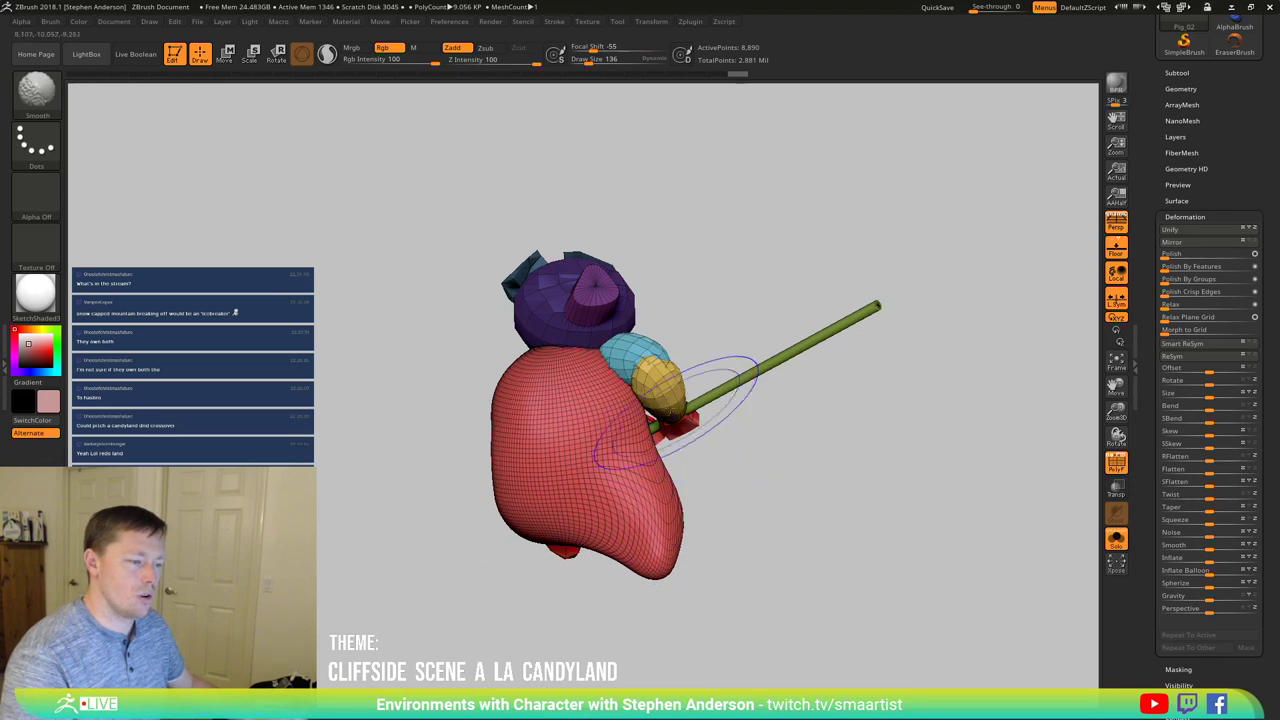
pyautogui.press('w')
pyautogui.moveTo(728, 318); pyautogui.dragTo(646, 272)
pyautogui.moveTo(627, 331); pyautogui.dragTo(657, 326)
pyautogui.moveTo(646, 282); pyautogui.dragTo(666, 292)
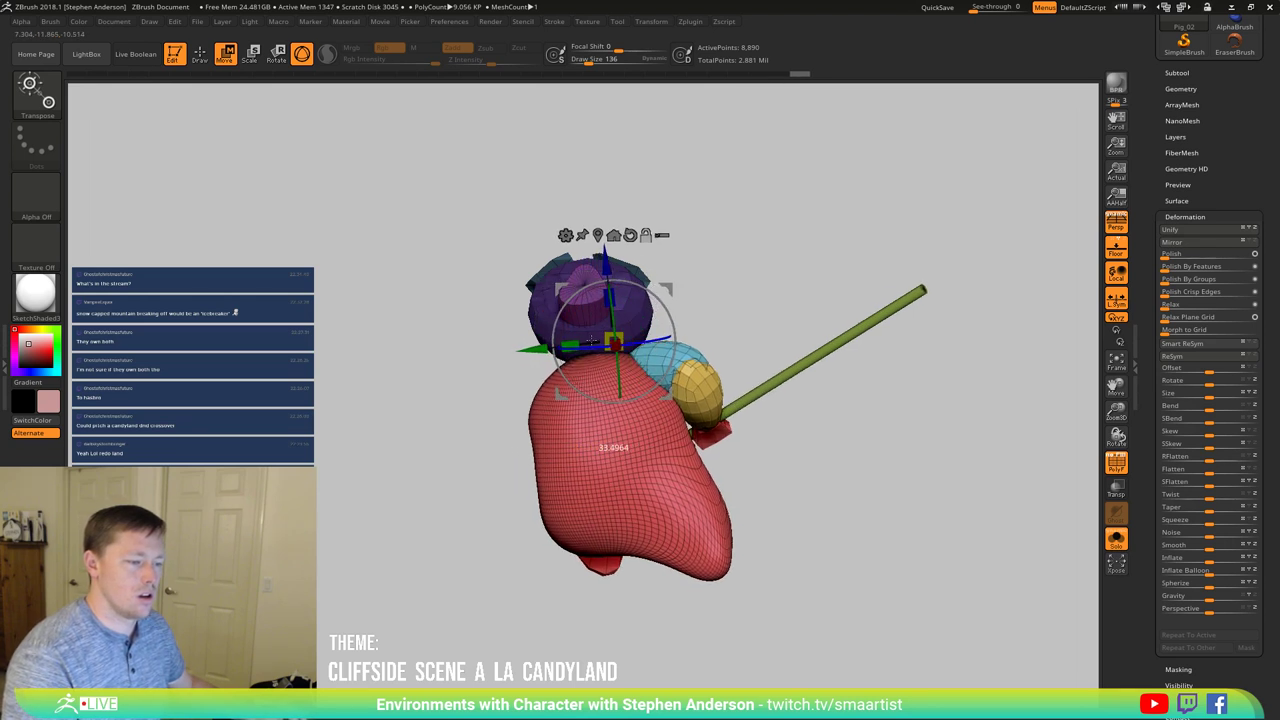
pyautogui.moveTo(592, 341); pyautogui.dragTo(566, 342)
pyautogui.moveTo(596, 376); pyautogui.dragTo(592, 455)
pyautogui.moveTo(683, 311); pyautogui.dragTo(820, 291)
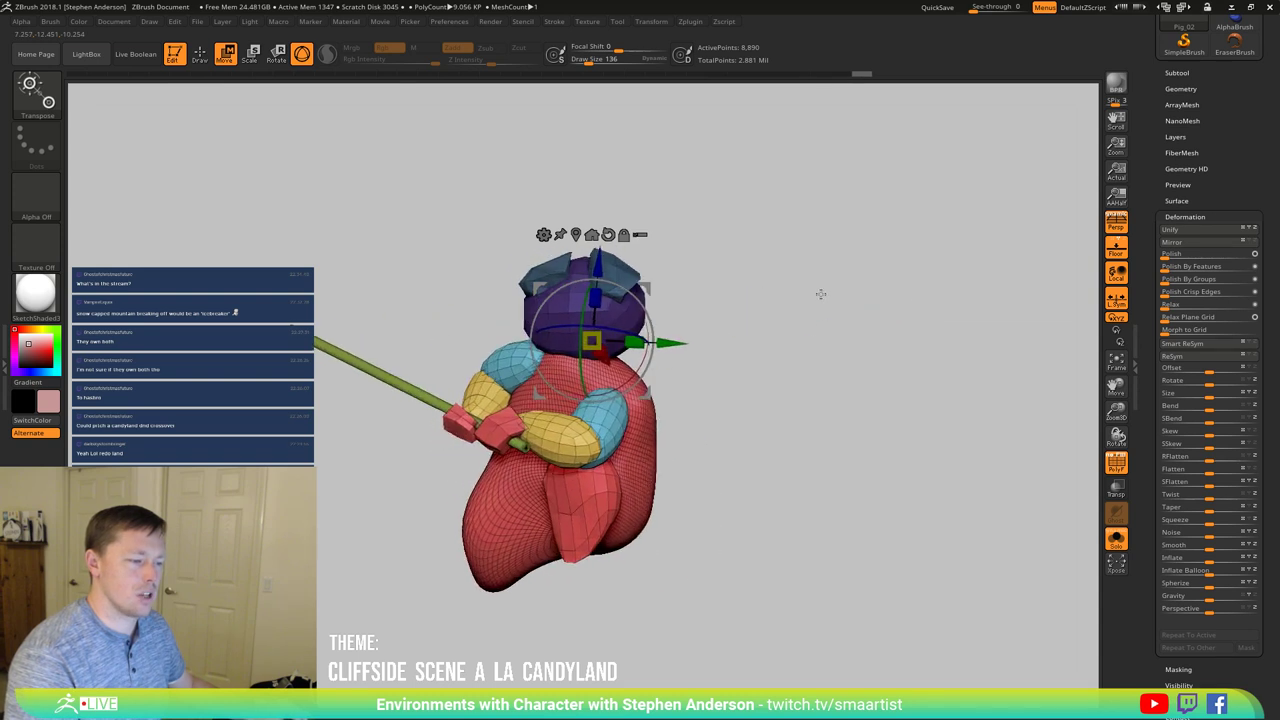
# Step: Give the near arm's upper arm, forearm and hand one new polygroup with ZModeler's Polygroup Island action
pyautogui.press('q')
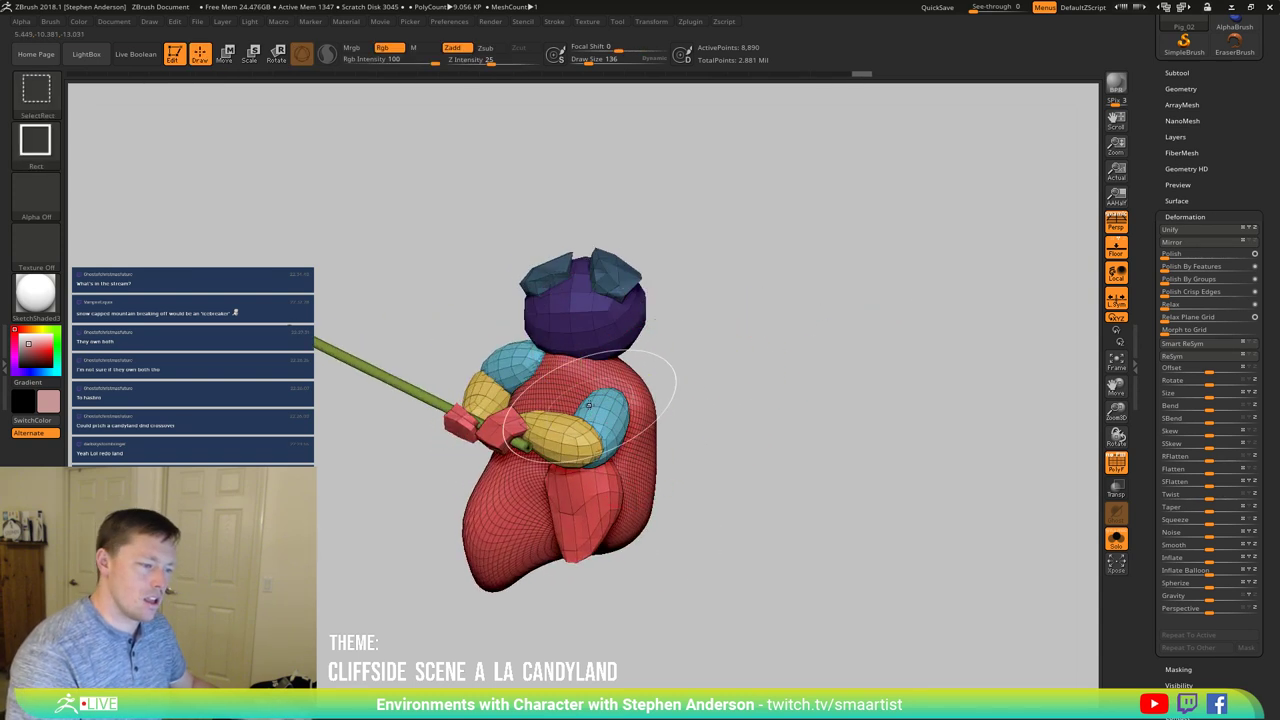
pyautogui.moveTo(625, 400)
pyautogui.mouseDown(button='right')
pyautogui.moveTo(640, 430)
pyautogui.moveTo(614, 436)
pyautogui.moveTo(616, 422)
pyautogui.mouseUp(button='right')
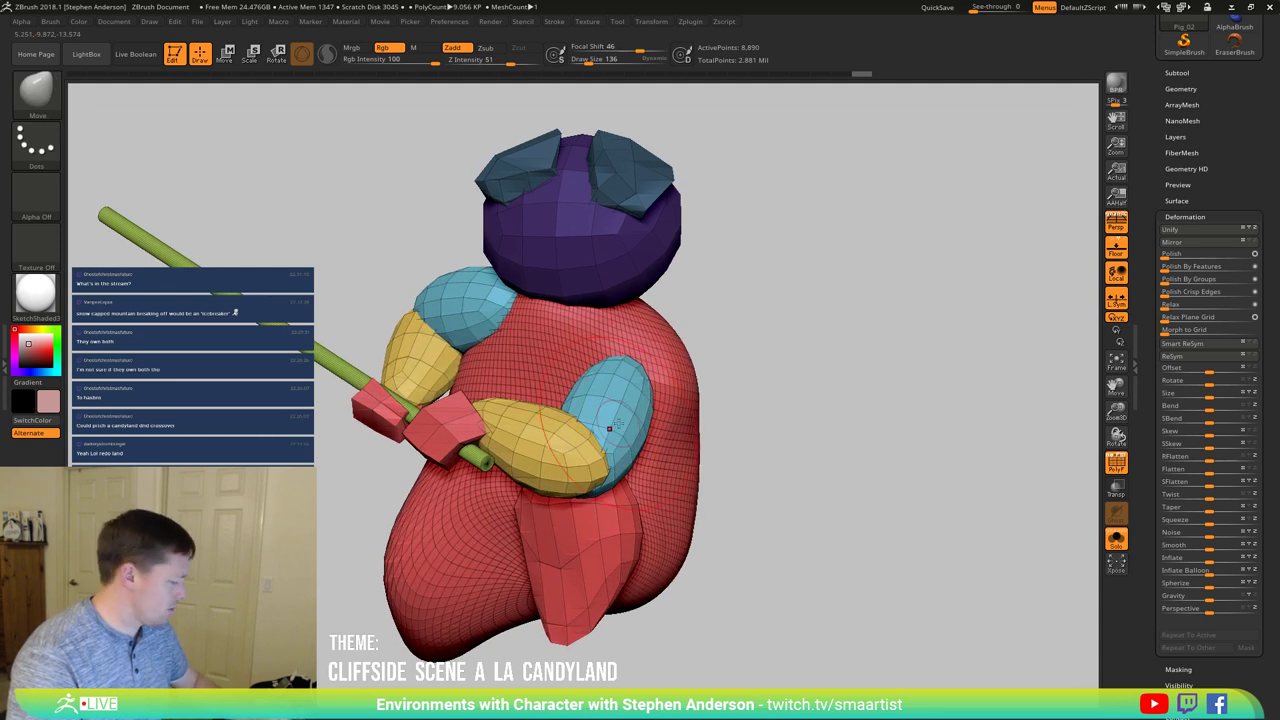
pyautogui.press('b')
pyautogui.press('z')
pyautogui.press('m')
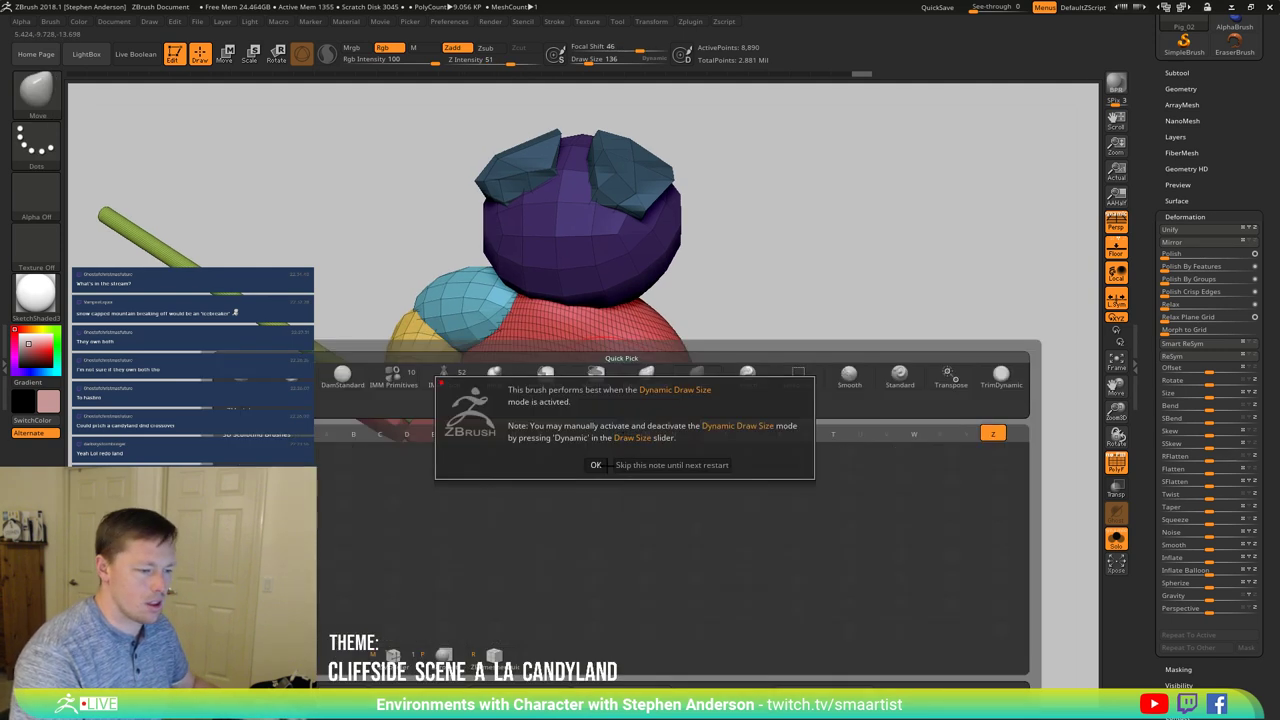
pyautogui.click(597, 465)
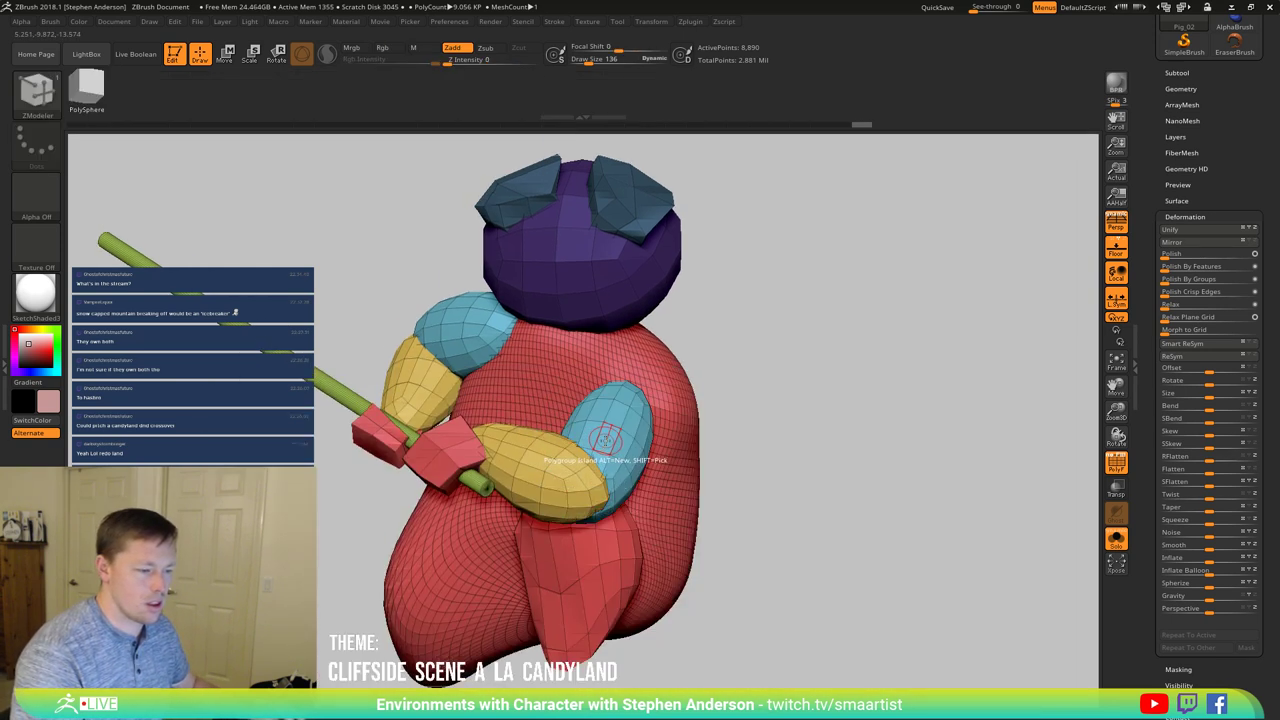
pyautogui.click(607, 437)
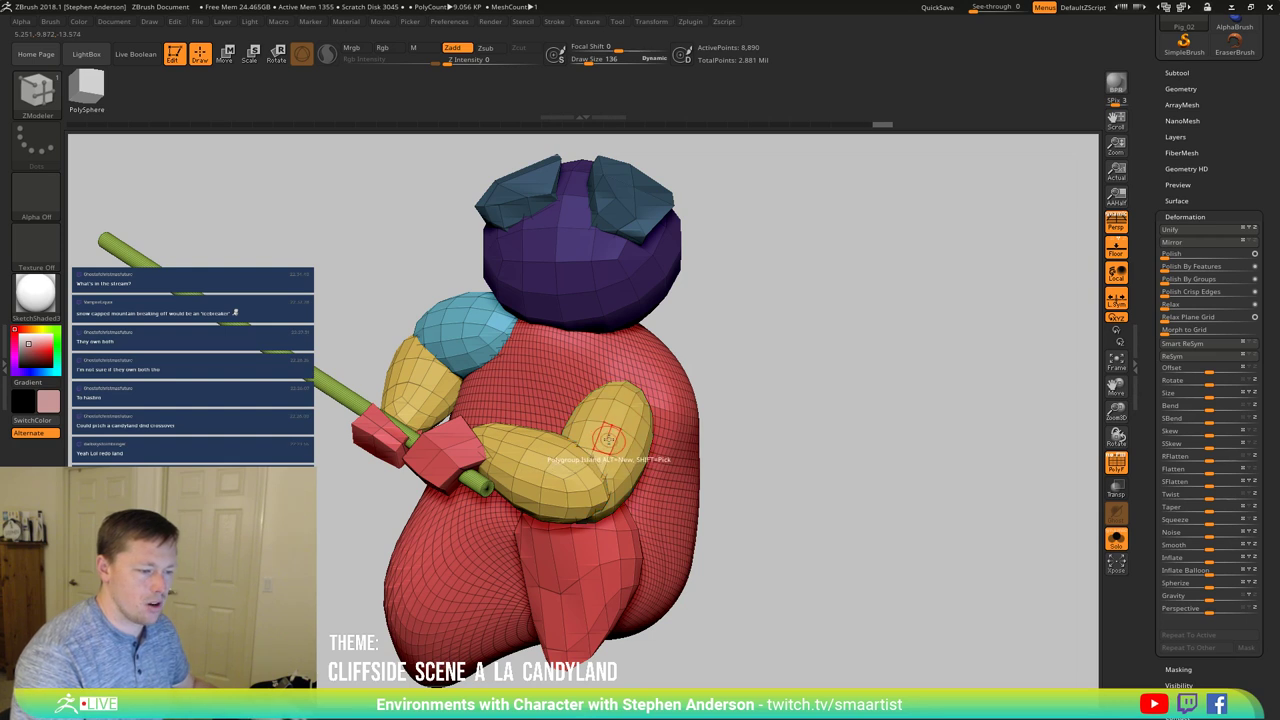
pyautogui.keyDown('alt'); pyautogui.click(607, 438); pyautogui.keyUp('alt')
pyautogui.keyDown('alt'); pyautogui.click(553, 457); pyautogui.keyUp('alt')
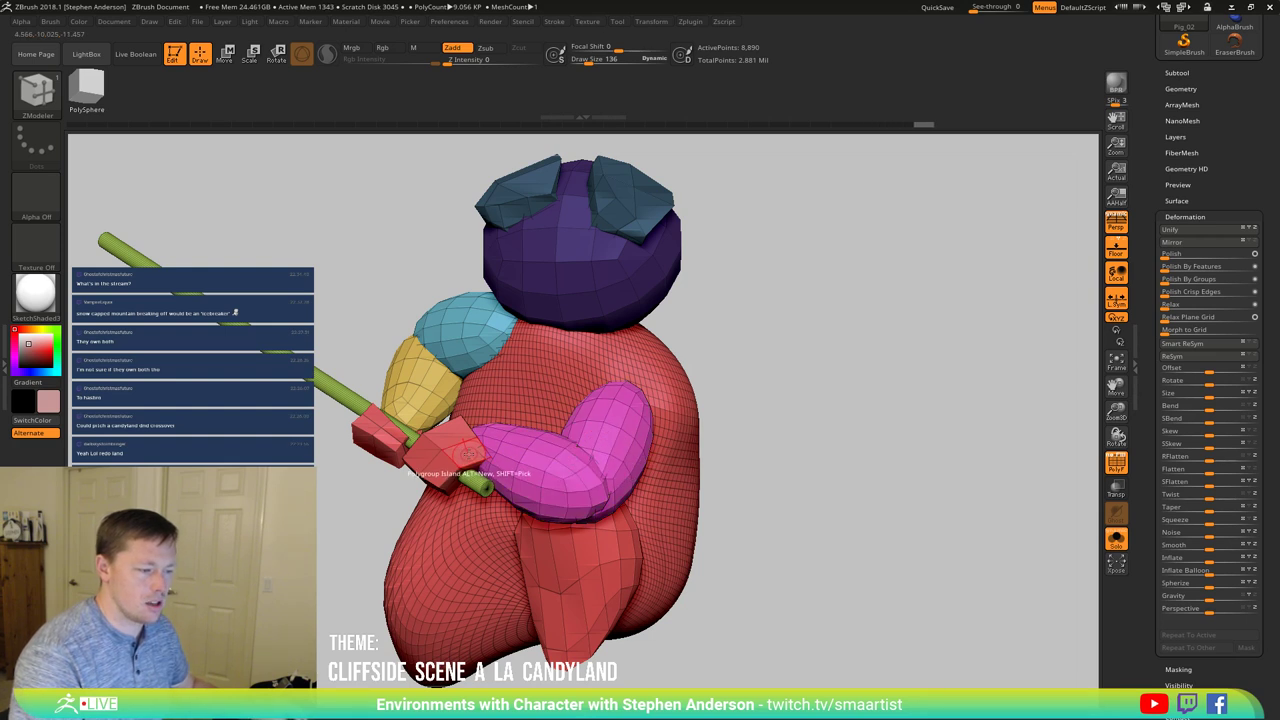
# Step: Assign the far arm's upper arm, forearm and hand to a second new polygroup
pyautogui.keyDown('alt'); pyautogui.click(478, 316); pyautogui.keyUp('alt')
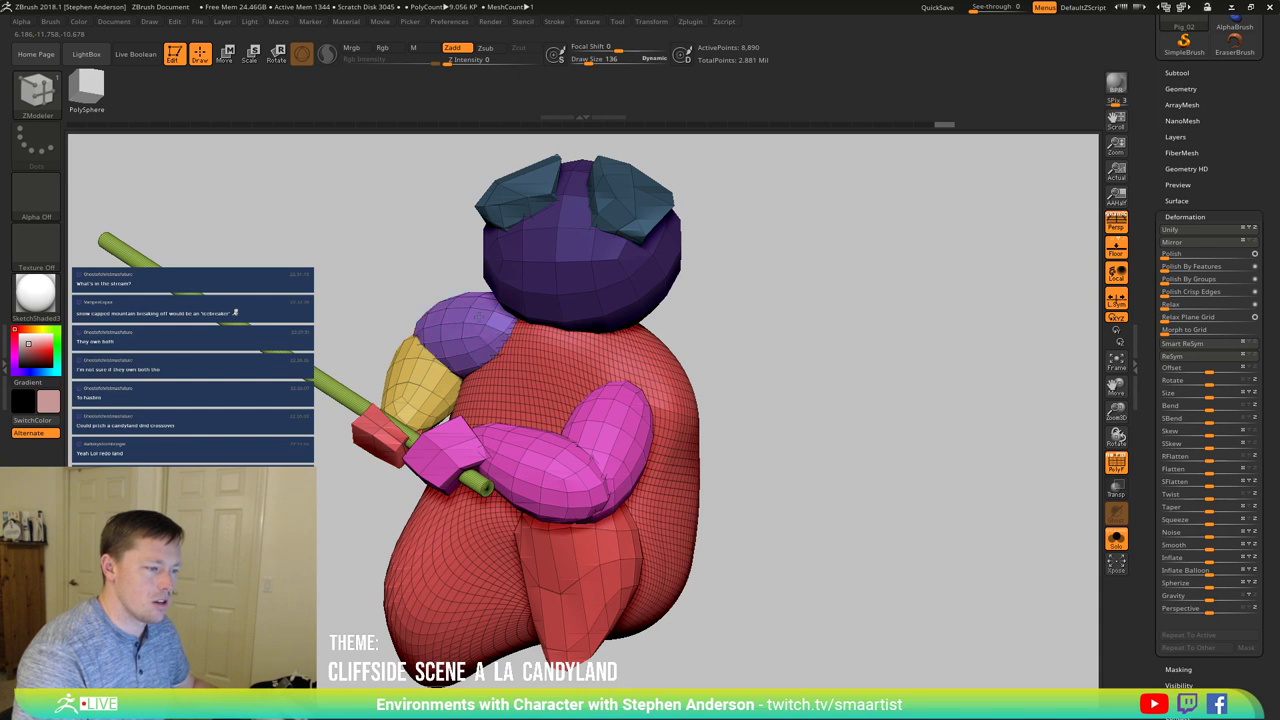
pyautogui.click(431, 375)
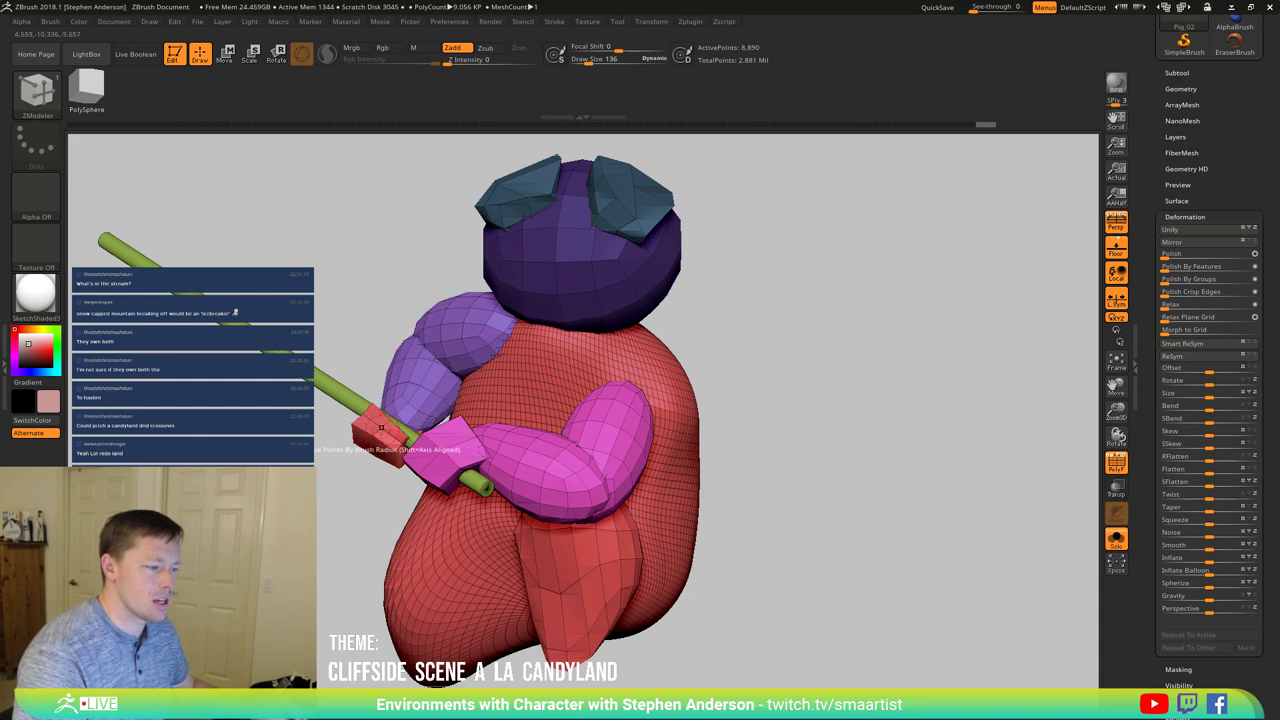
pyautogui.moveTo(385, 438); pyautogui.dragTo(310, 400, button='right')
pyautogui.moveTo(489, 395); pyautogui.dragTo(425, 456, button='right')
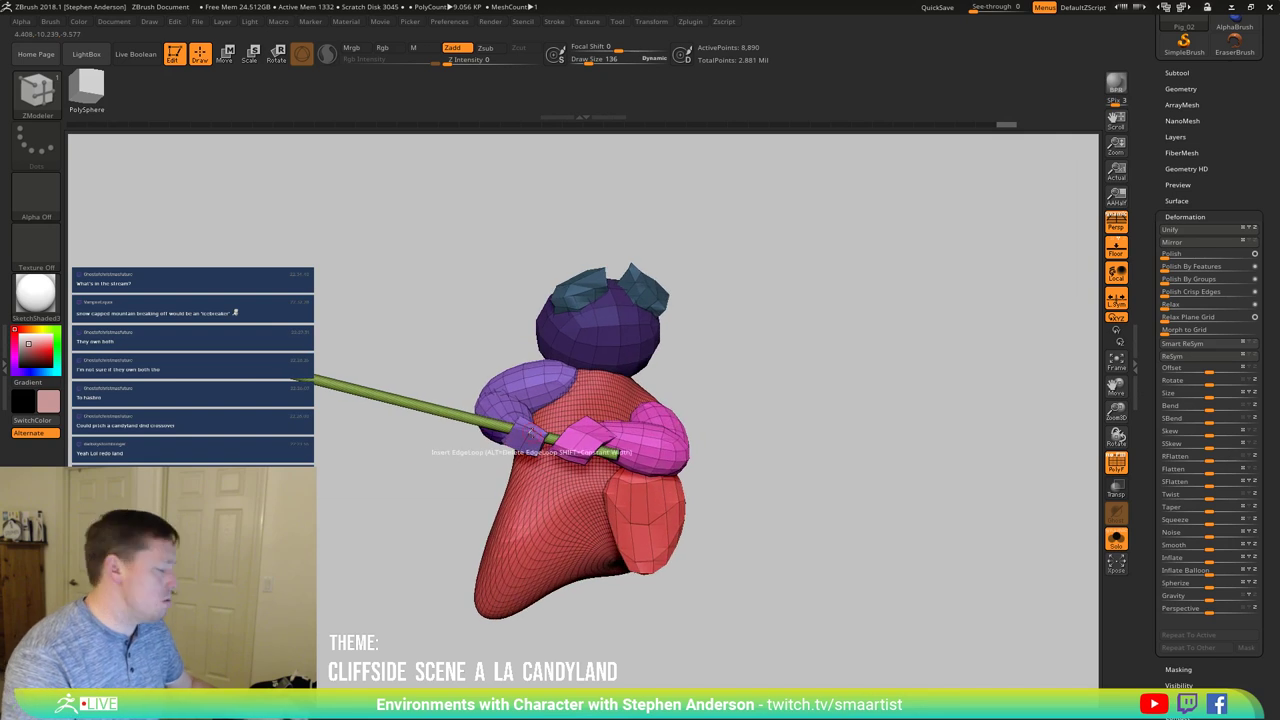
# Step: Mask everything except the magenta arm, move the arm up to the shoulder, and swing it outward
pyautogui.moveTo(495, 429); pyautogui.dragTo(408, 434, button='right')
pyautogui.moveTo(568, 415)
pyautogui.mouseDown(button='right')
pyautogui.moveTo(523, 417)
pyautogui.moveTo(636, 398)
pyautogui.moveTo(567, 408)
pyautogui.mouseUp(button='right')
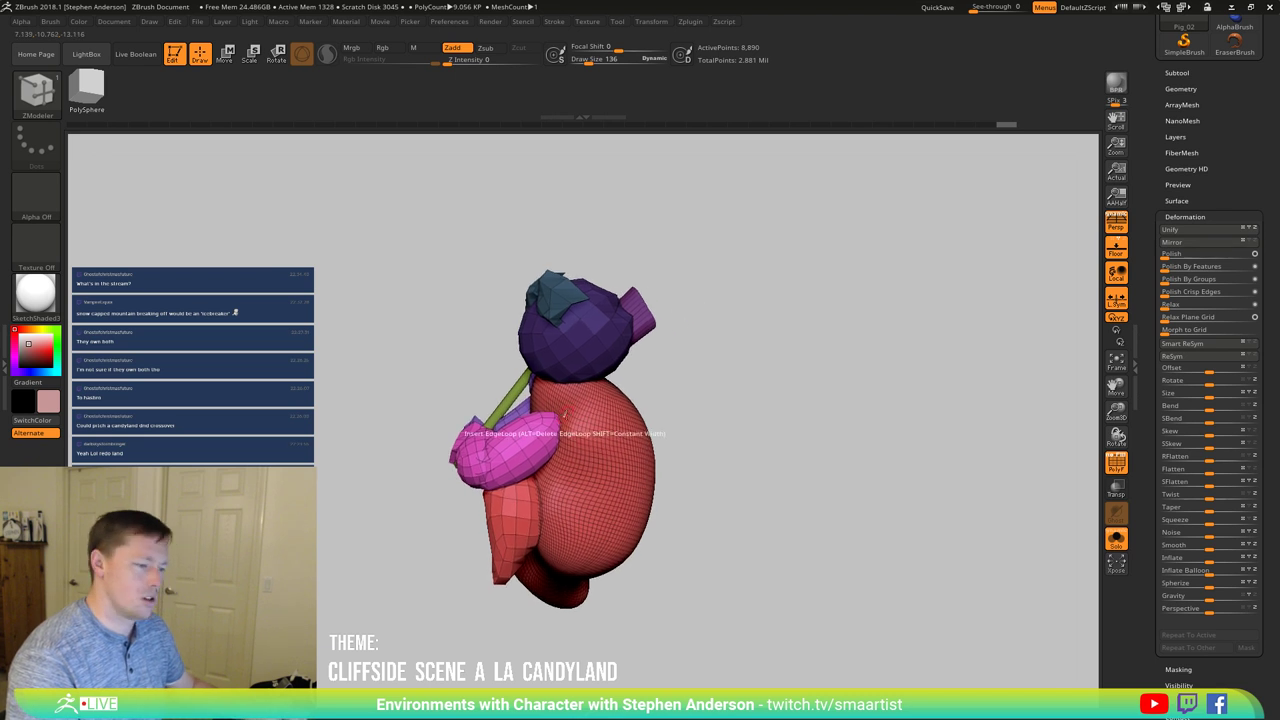
pyautogui.press('w')
pyautogui.keyDown('ctrl'); pyautogui.click(512, 441); pyautogui.keyUp('ctrl')
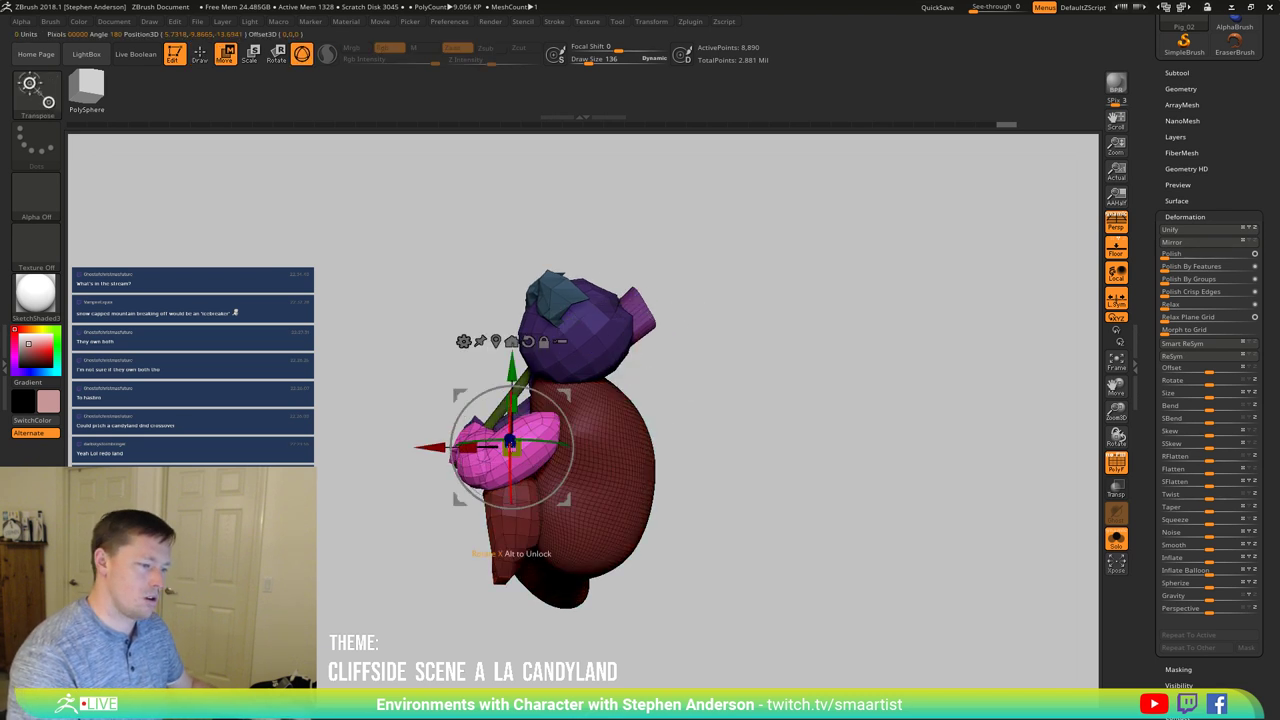
pyautogui.moveTo(565, 397); pyautogui.dragTo(643, 361)
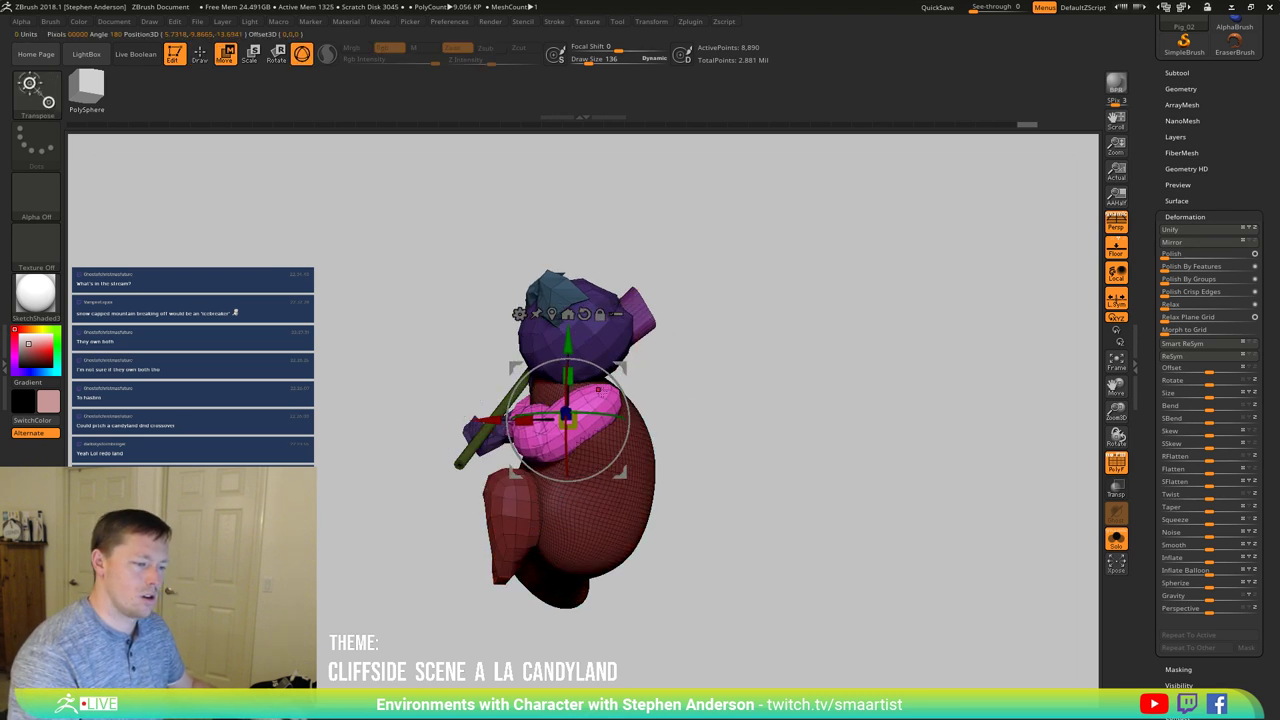
pyautogui.moveTo(689, 373); pyautogui.dragTo(621, 380, button='right')
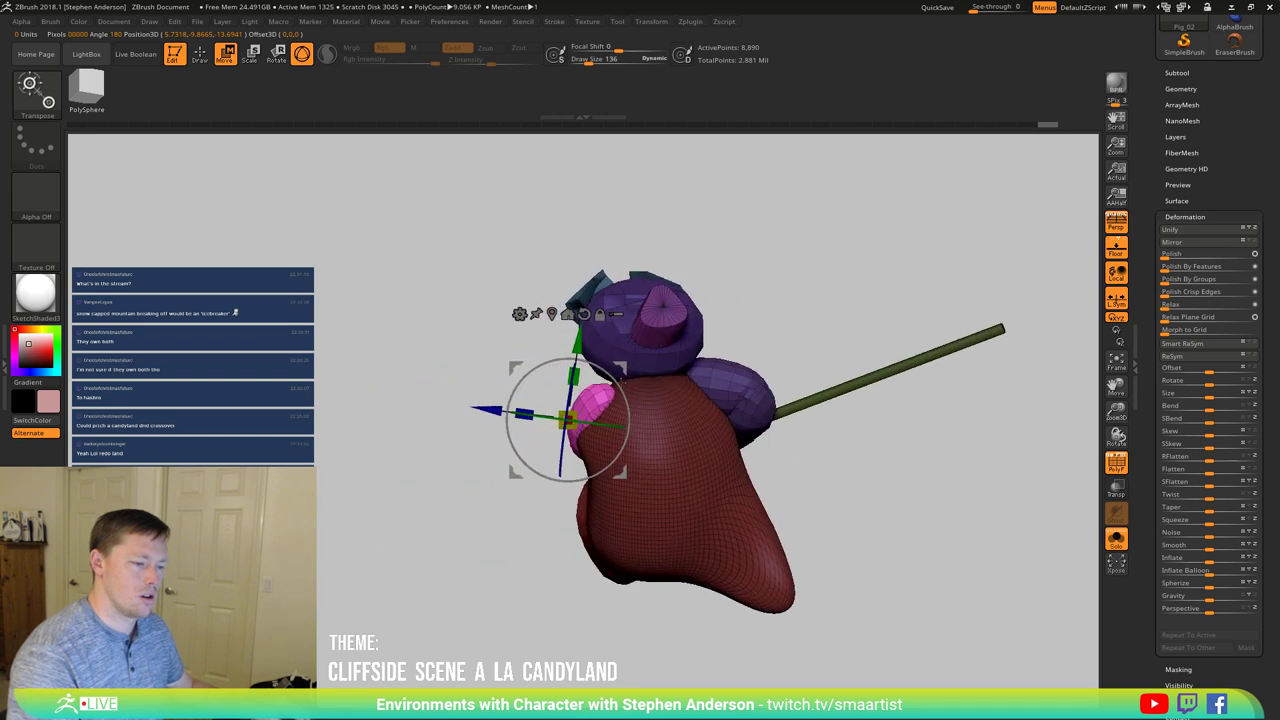
pyautogui.moveTo(583, 425); pyautogui.dragTo(609, 421)
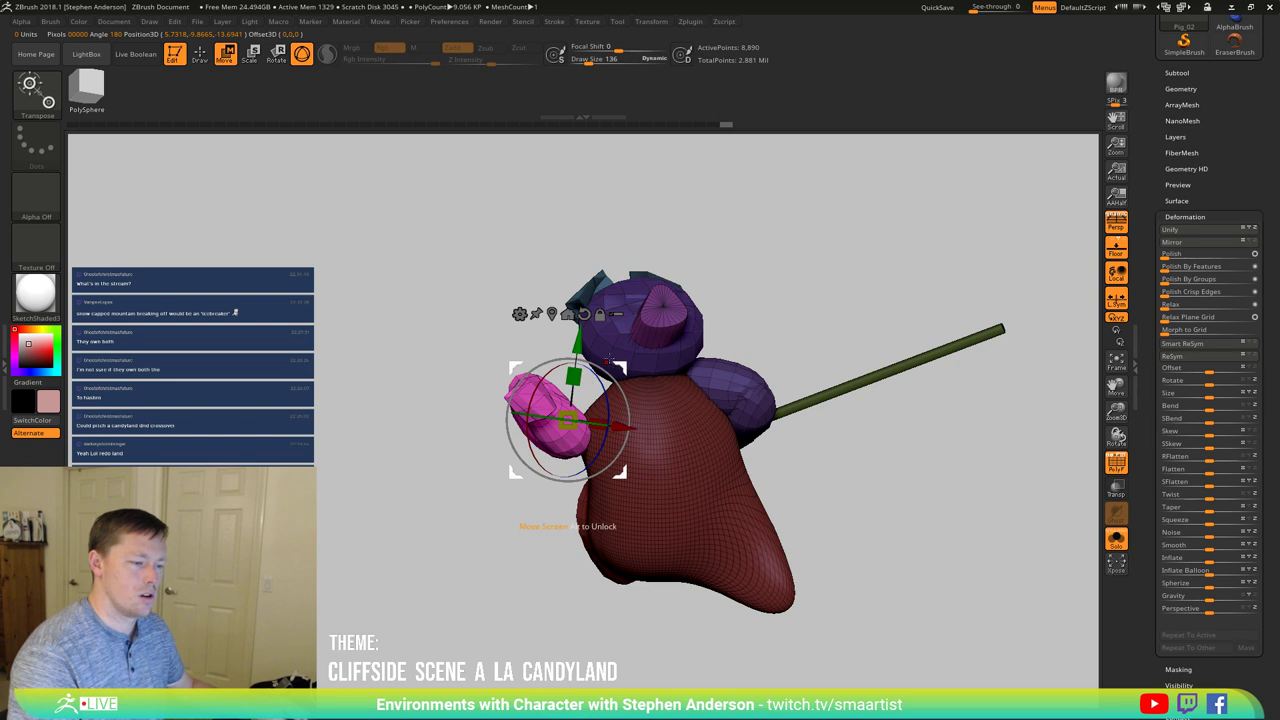
pyautogui.moveTo(617, 360); pyautogui.dragTo(784, 316)
# Step: Rotate the magenta arm further so that it bends up beside the pig's head
pyautogui.moveTo(784, 316); pyautogui.dragTo(840, 342, button='right')
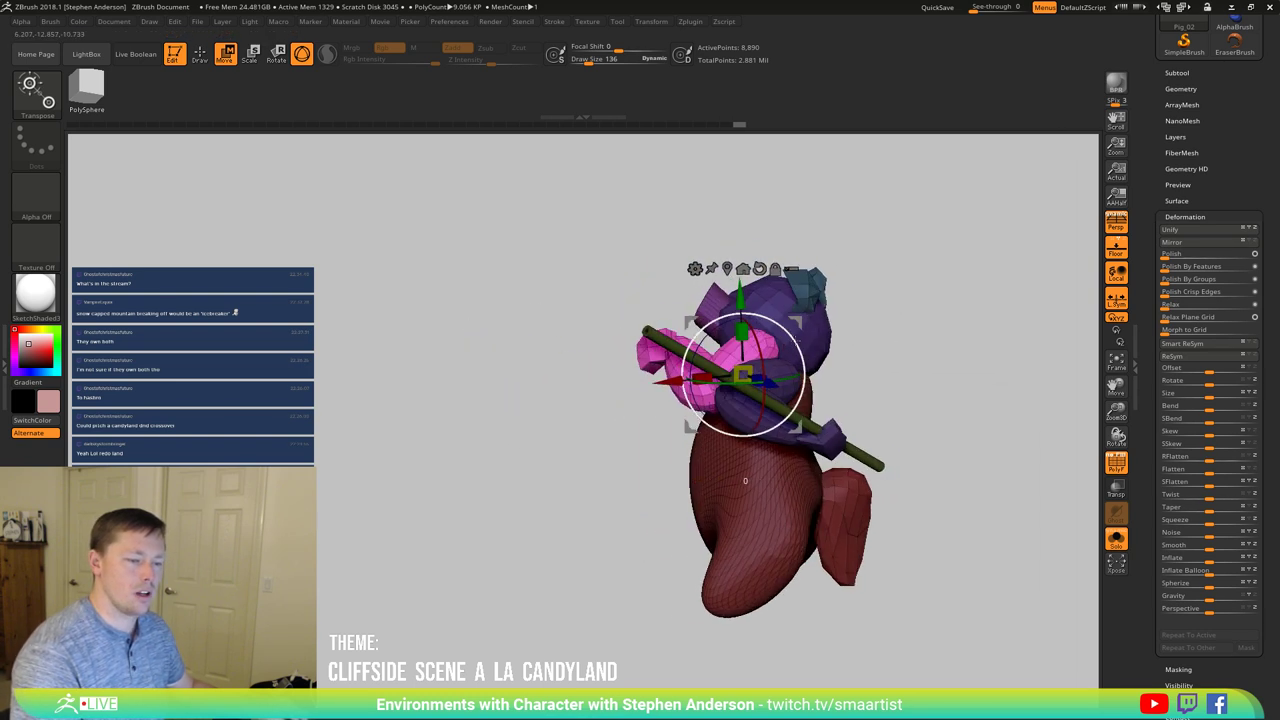
pyautogui.moveTo(760, 430); pyautogui.dragTo(794, 422)
pyautogui.moveTo(922, 369); pyautogui.dragTo(871, 344, button='right')
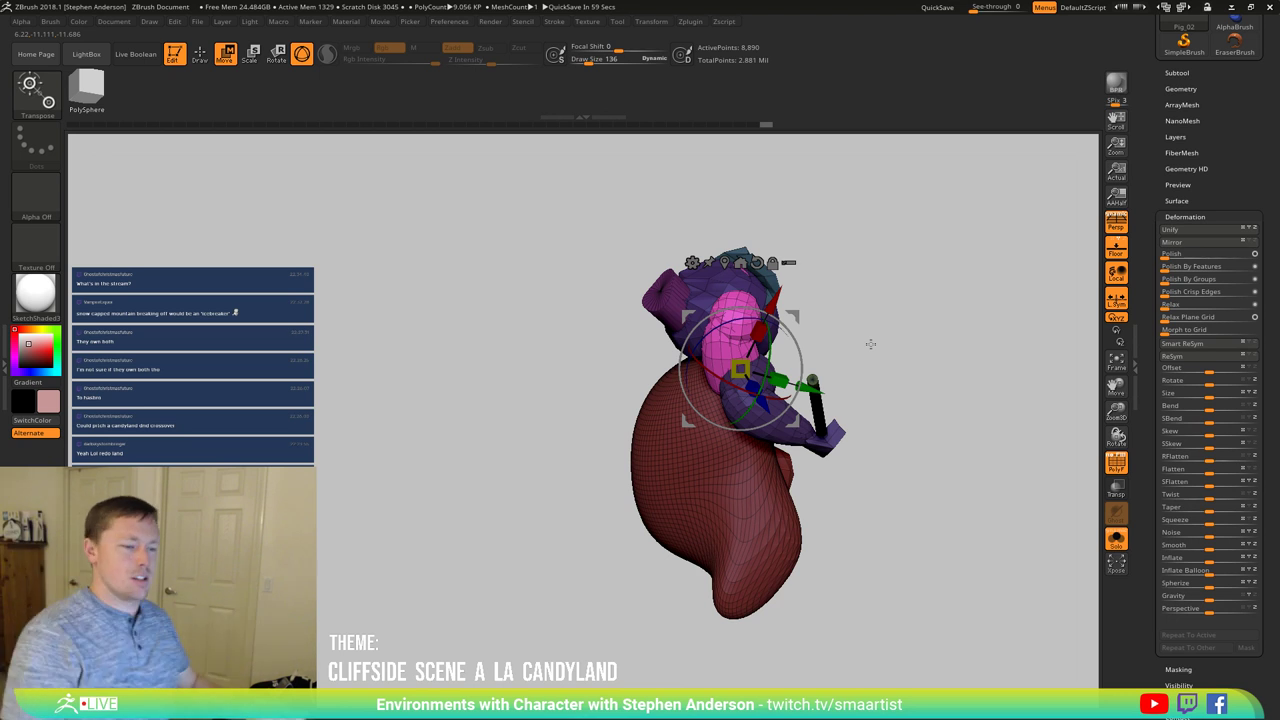
pyautogui.moveTo(861, 295); pyautogui.dragTo(817, 331, button='right')
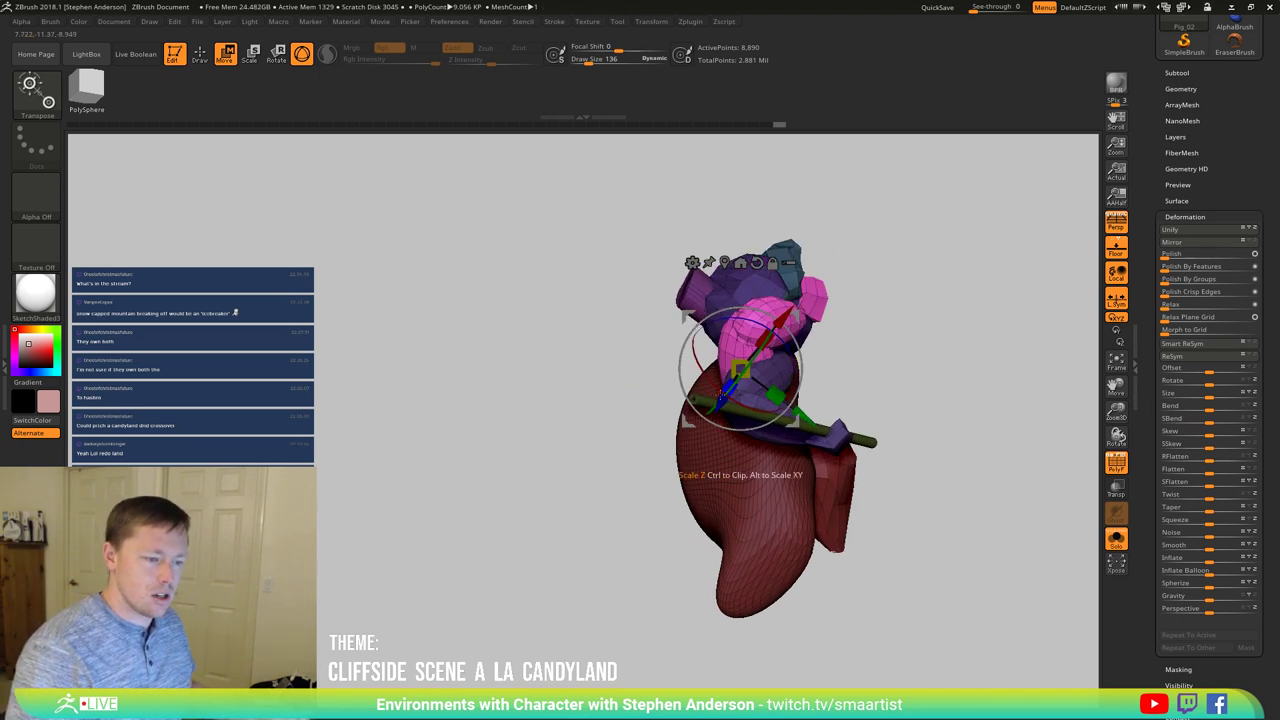
pyautogui.moveTo(790, 375); pyautogui.dragTo(822, 396, button='right')
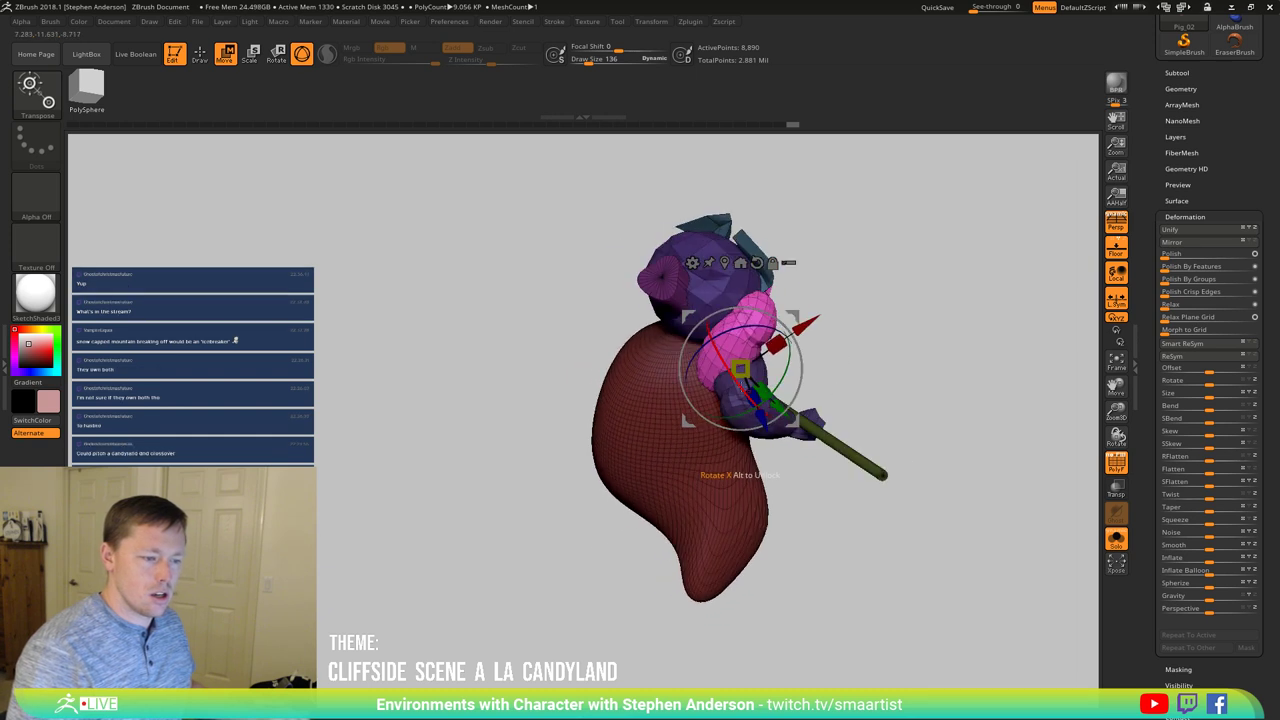
pyautogui.moveTo(880, 308); pyautogui.dragTo(814, 294, button='right')
# Step: Mask everything except the purple arm, lift it off the stick to the other shoulder, and rotate it upward
pyautogui.keyDown('ctrl'); pyautogui.click(702, 366); pyautogui.keyUp('ctrl')
pyautogui.moveTo(880, 316); pyautogui.dragTo(891, 306)
pyautogui.moveTo(748, 312); pyautogui.dragTo(882, 312)
pyautogui.moveTo(881, 313); pyautogui.dragTo(947, 330, button='right')
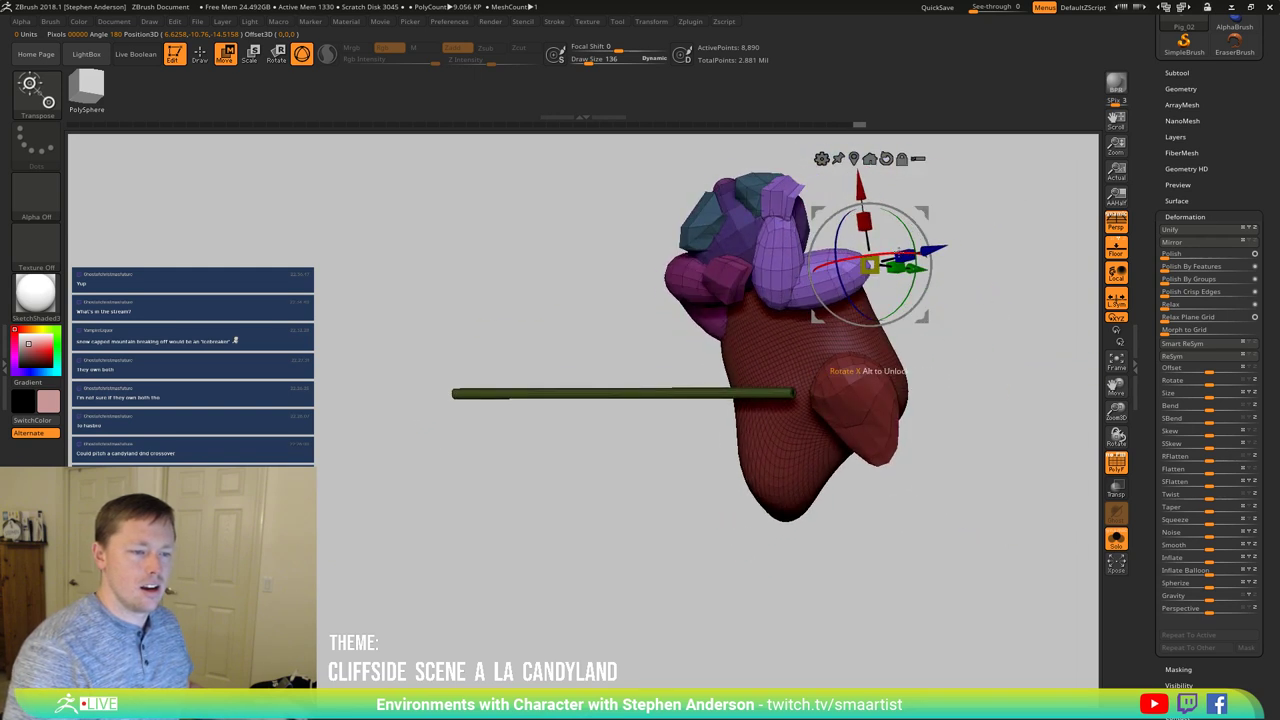
pyautogui.moveTo(904, 256); pyautogui.dragTo(1000, 245)
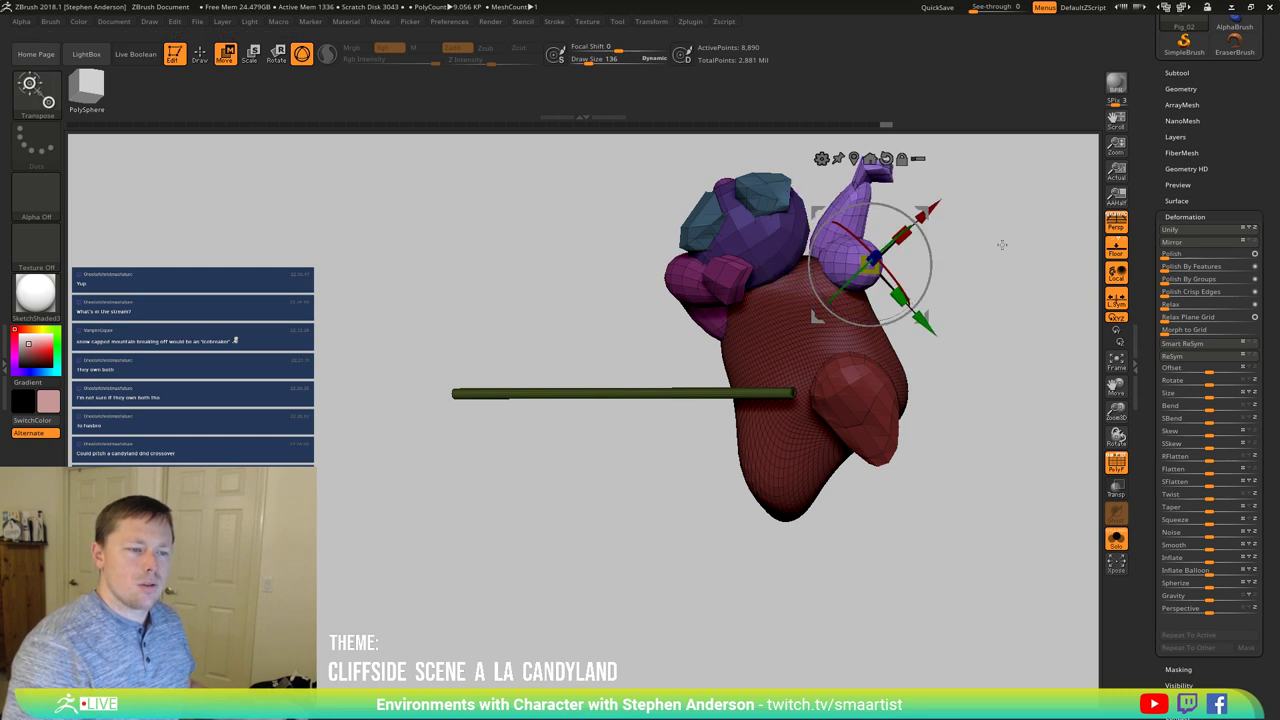
# Step: Rotate and move the purple arm until its hand sits in front of the pig near the other hand
pyautogui.moveTo(1003, 246); pyautogui.dragTo(920, 357, button='right')
pyautogui.moveTo(974, 281); pyautogui.dragTo(990, 246, button='right')
pyautogui.moveTo(762, 330); pyautogui.dragTo(612, 307)
pyautogui.moveTo(731, 274); pyautogui.dragTo(673, 321)
pyautogui.moveTo(655, 325); pyautogui.dragTo(815, 299, button='right')
pyautogui.moveTo(815, 298); pyautogui.dragTo(1085, 300)
pyautogui.moveTo(998, 424); pyautogui.dragTo(698, 455, button='right')
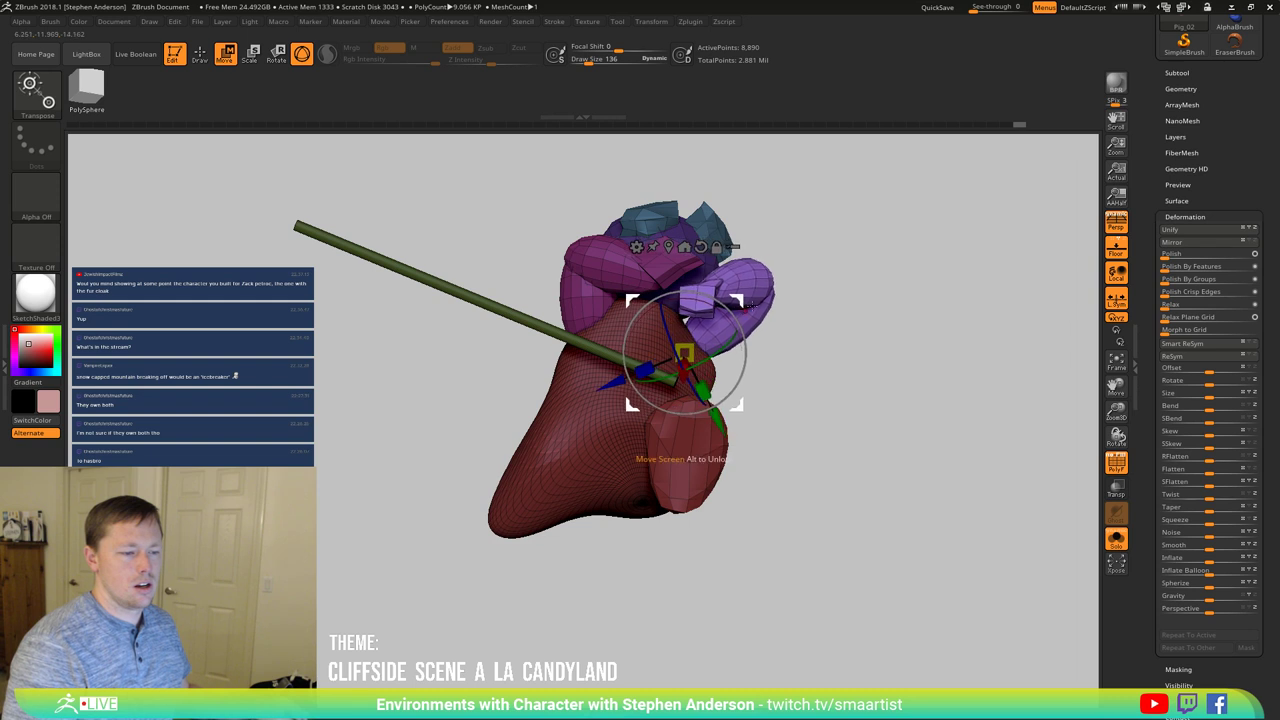
pyautogui.moveTo(751, 306)
pyautogui.mouseDown(button='right')
pyautogui.moveTo(616, 306)
pyautogui.moveTo(775, 249)
pyautogui.moveTo(898, 320)
pyautogui.mouseUp(button='right')
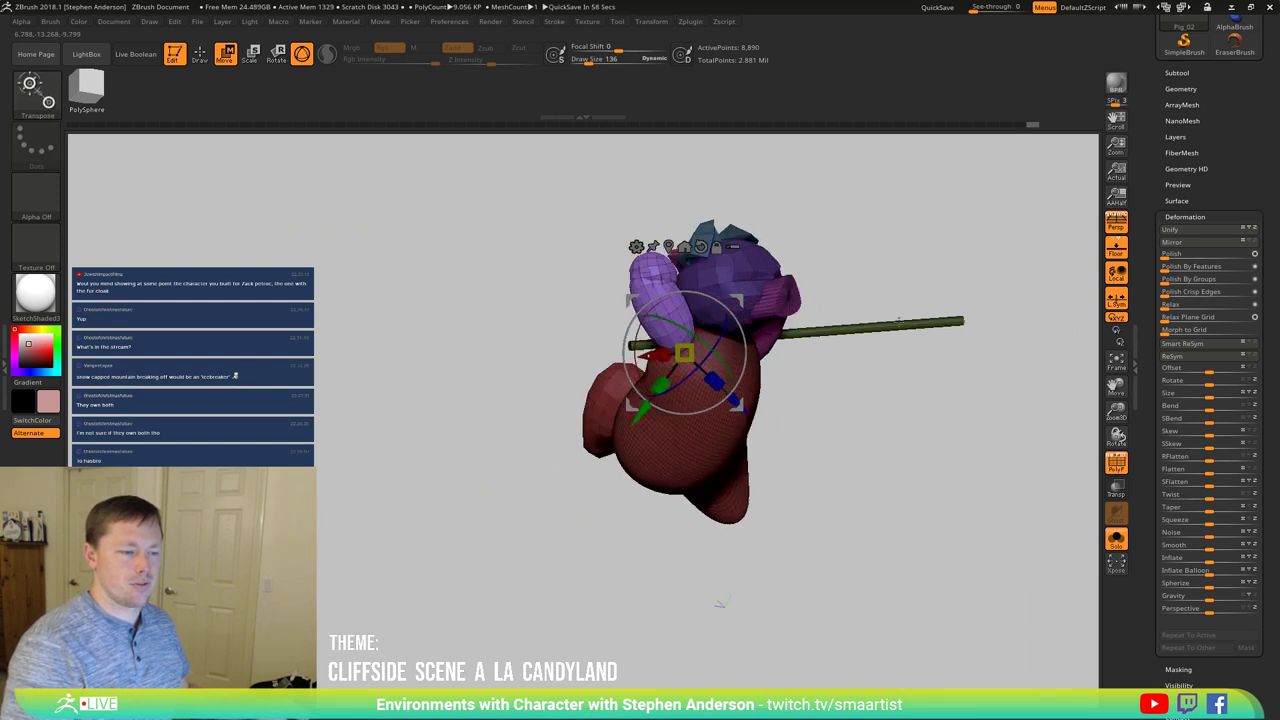
# Step: Mask everything except the green stick and move it up to the pig's raised hands
pyautogui.moveTo(718, 603); pyautogui.dragTo(515, 340)
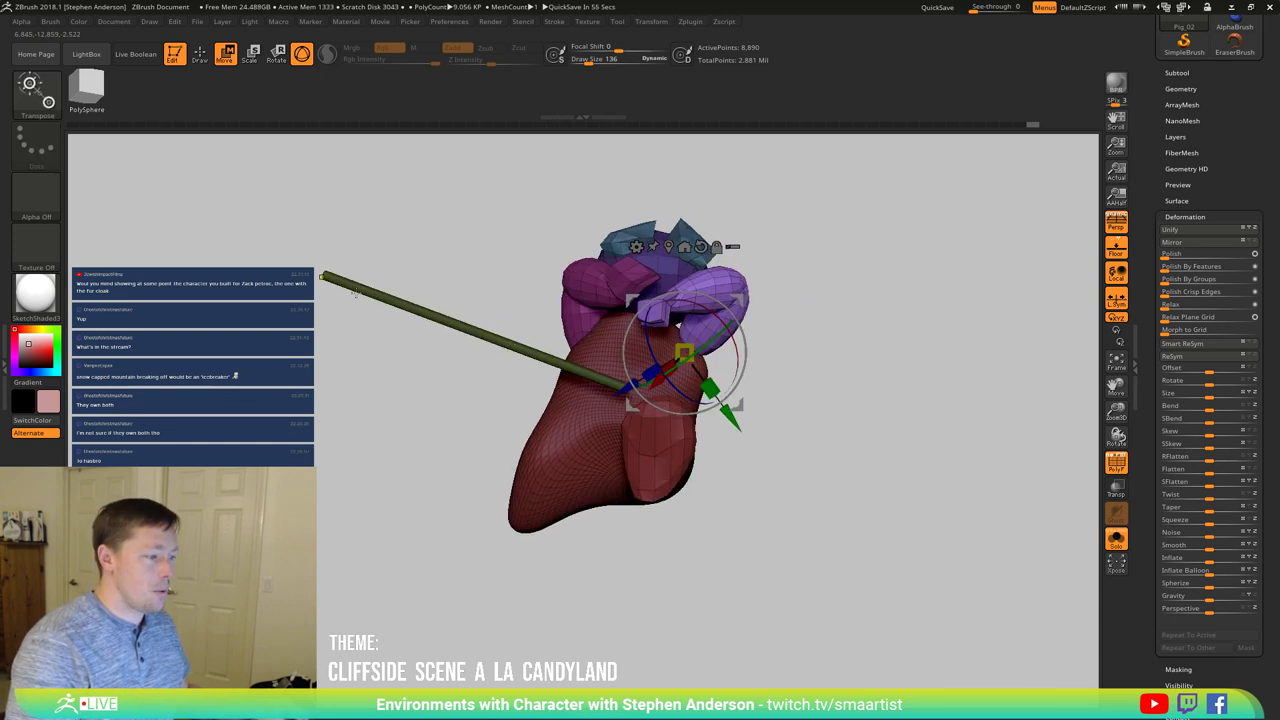
pyautogui.keyDown('ctrl'); pyautogui.click(324, 275); pyautogui.keyUp('ctrl')
pyautogui.moveTo(494, 306); pyautogui.dragTo(553, 366, button='right')
pyautogui.moveTo(552, 366); pyautogui.dragTo(475, 298)
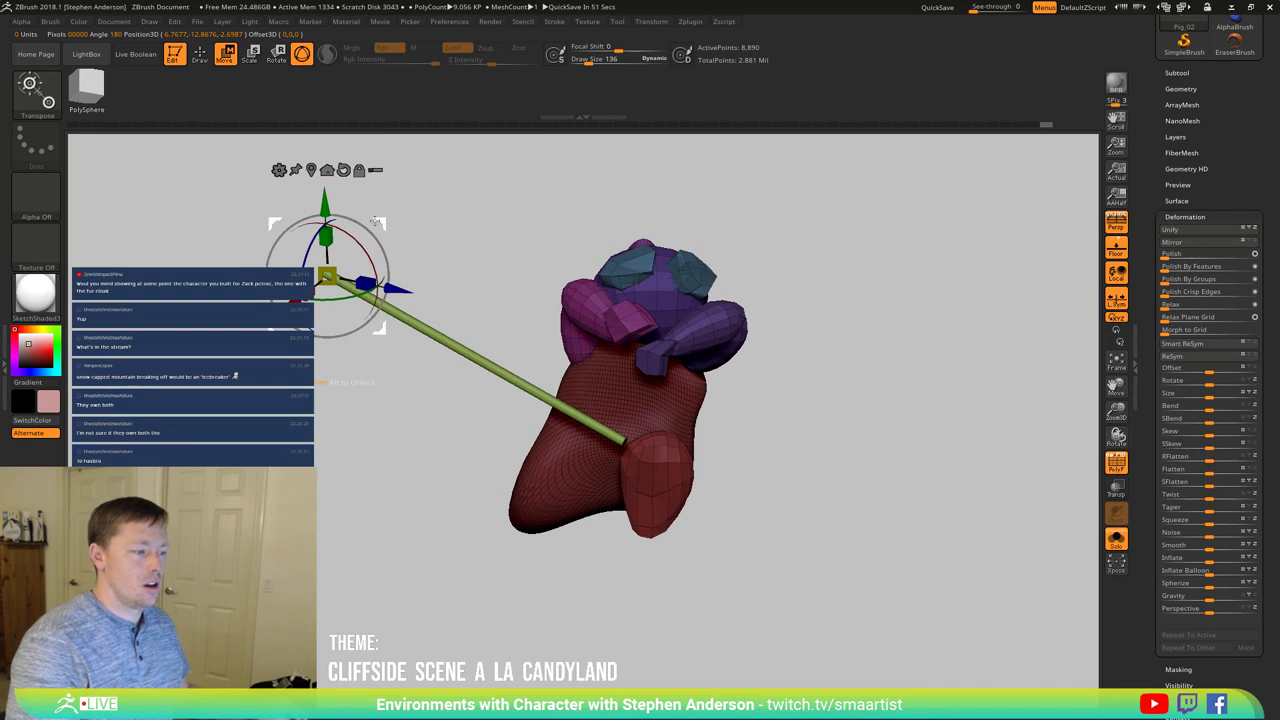
pyautogui.moveTo(375, 222); pyautogui.dragTo(566, 244)
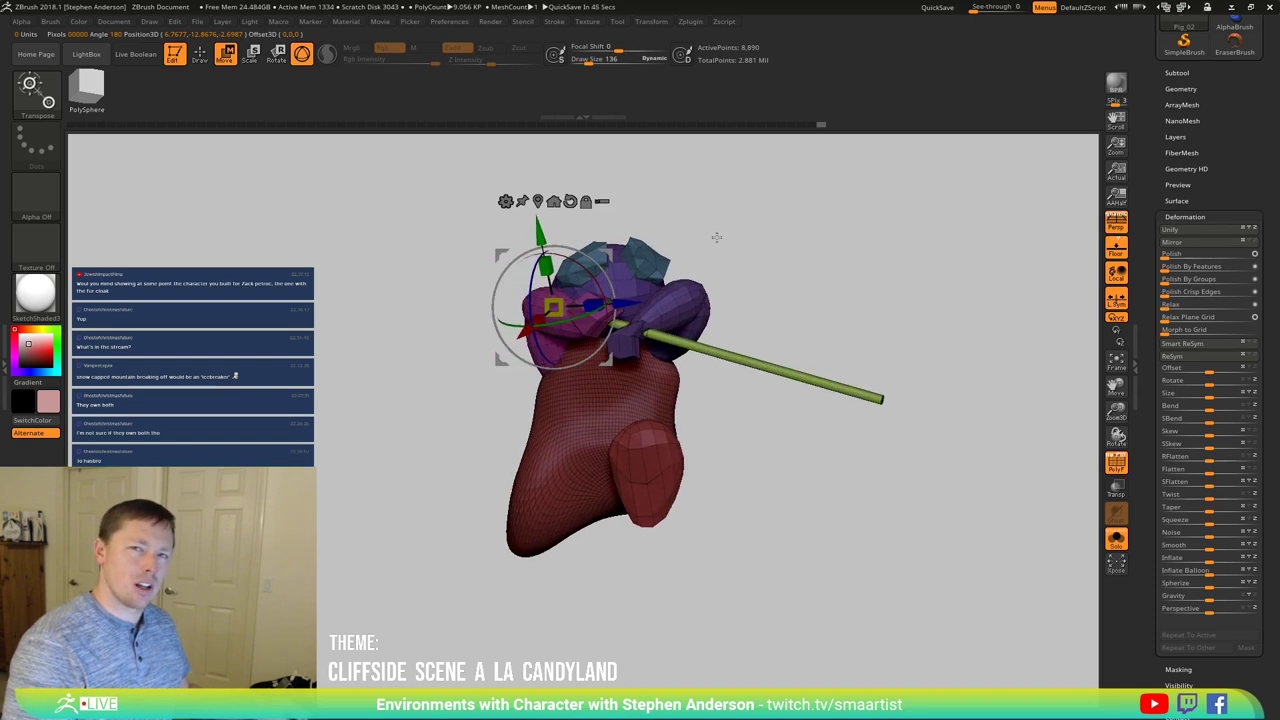
# Step: Rotate and shift the green stick so that it passes through the pig's hands and slants downward, and clear the mask
pyautogui.moveTo(716, 237)
pyautogui.mouseDown()
pyautogui.moveTo(720, 331)
pyautogui.moveTo(697, 244)
pyautogui.mouseUp()
pyautogui.moveTo(600, 347); pyautogui.dragTo(700, 140)
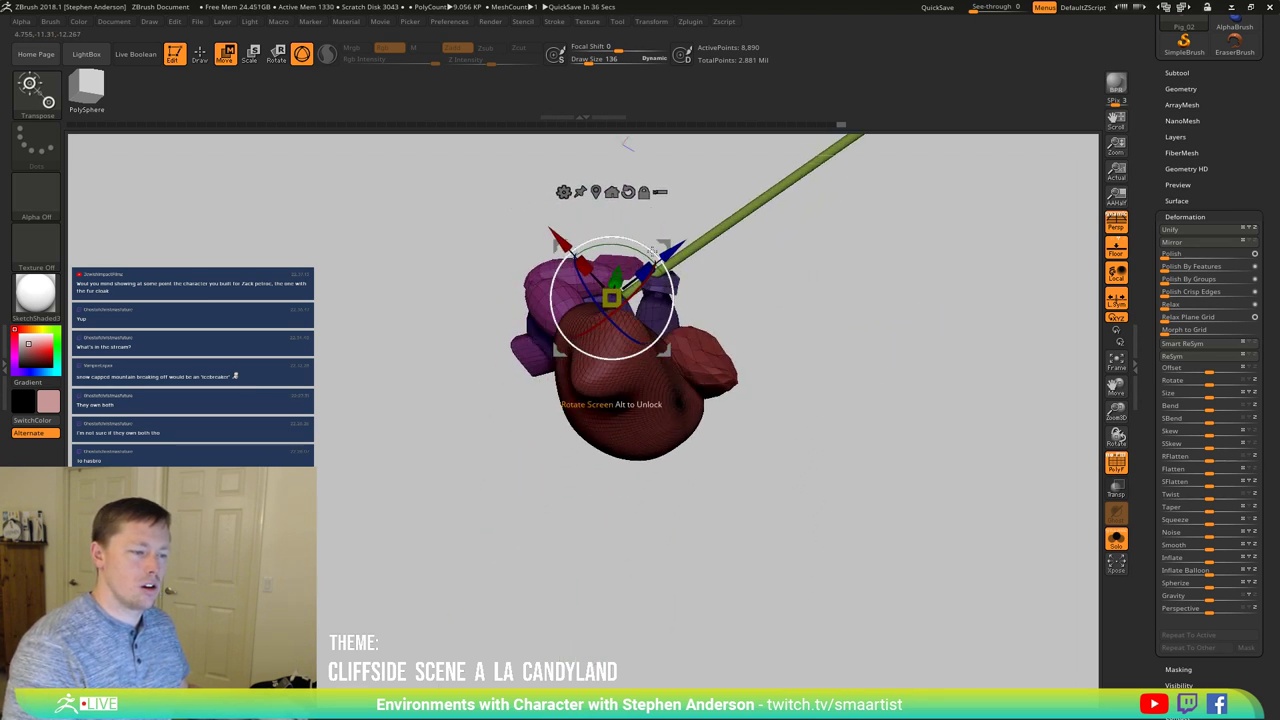
pyautogui.moveTo(652, 251); pyautogui.dragTo(607, 350)
pyautogui.moveTo(664, 233)
pyautogui.mouseDown(button='right')
pyautogui.moveTo(710, 250)
pyautogui.moveTo(686, 318)
pyautogui.mouseUp(button='right')
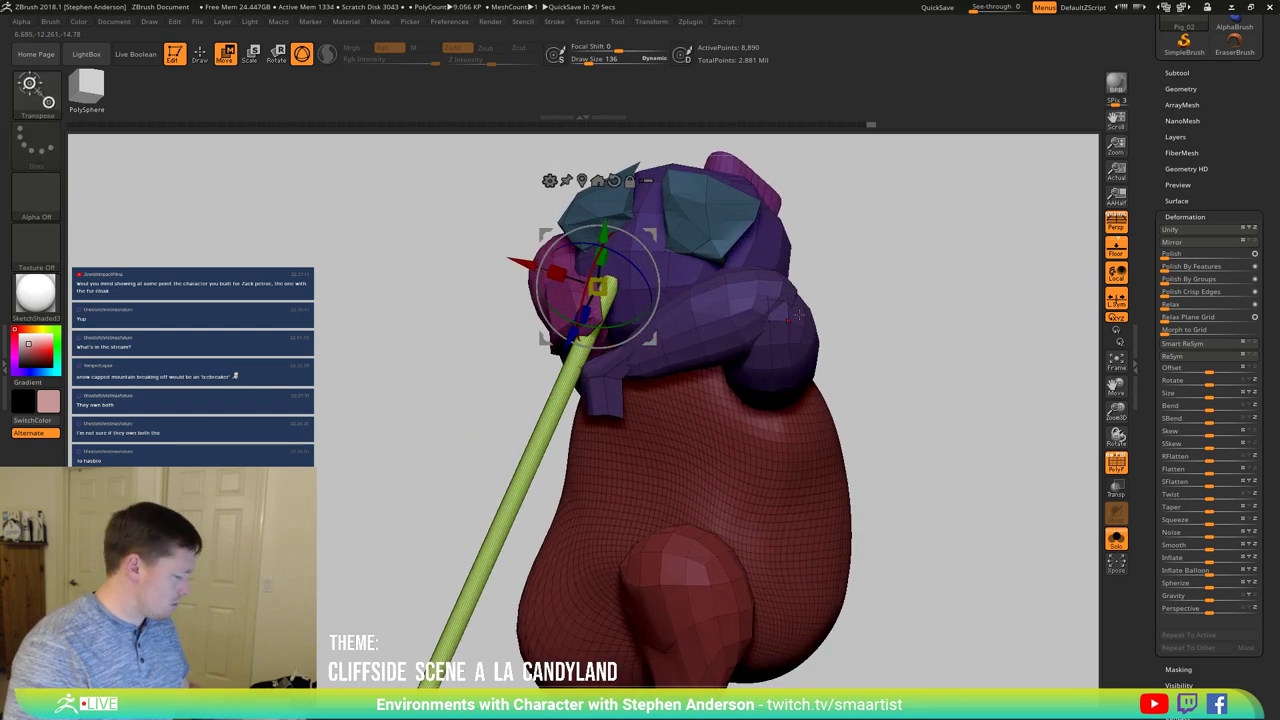
pyautogui.keyDown('ctrl'); pyautogui.moveTo(906, 311); pyautogui.dragTo(879, 330); pyautogui.keyUp('ctrl')
# Step: Reshape the purple arm's hand and wrist around the stick with the Move Topological brush
pyautogui.press('q')
pyautogui.press('b')
pyautogui.press('m')
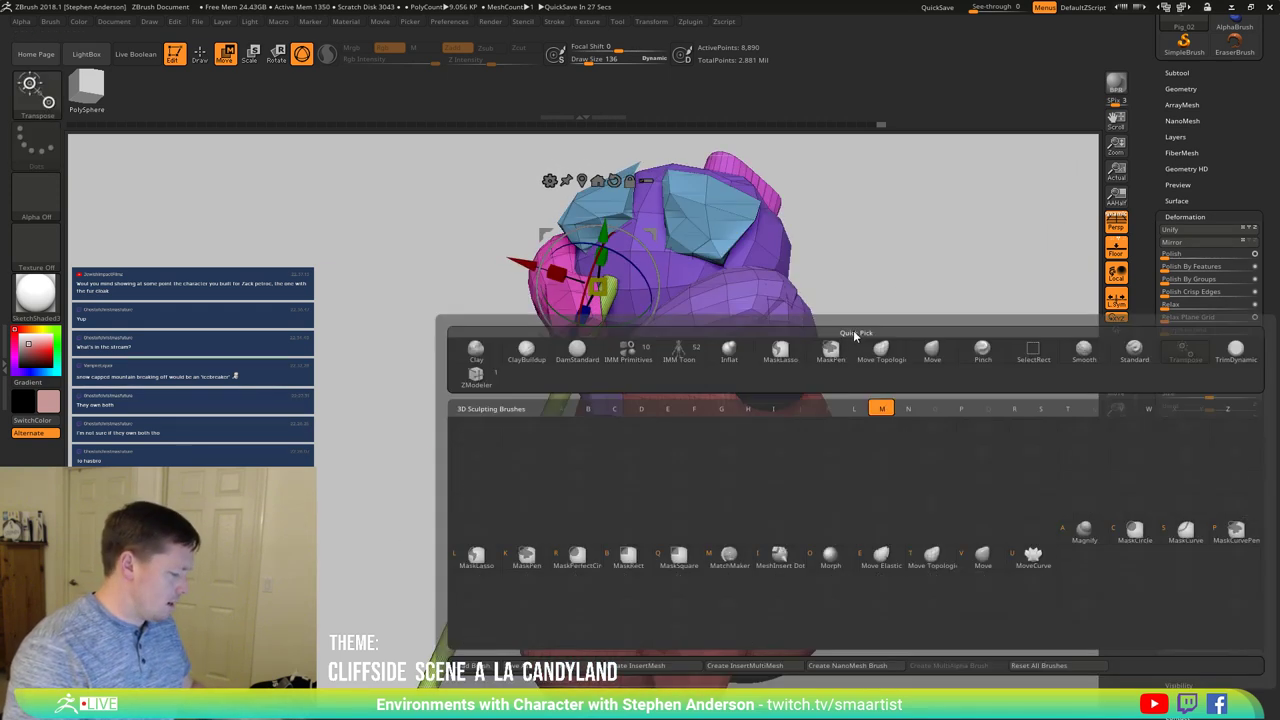
pyautogui.press('t')
pyautogui.moveTo(590, 350)
pyautogui.mouseDown(button='right')
pyautogui.moveTo(628, 322)
pyautogui.moveTo(614, 323)
pyautogui.mouseUp(button='right')
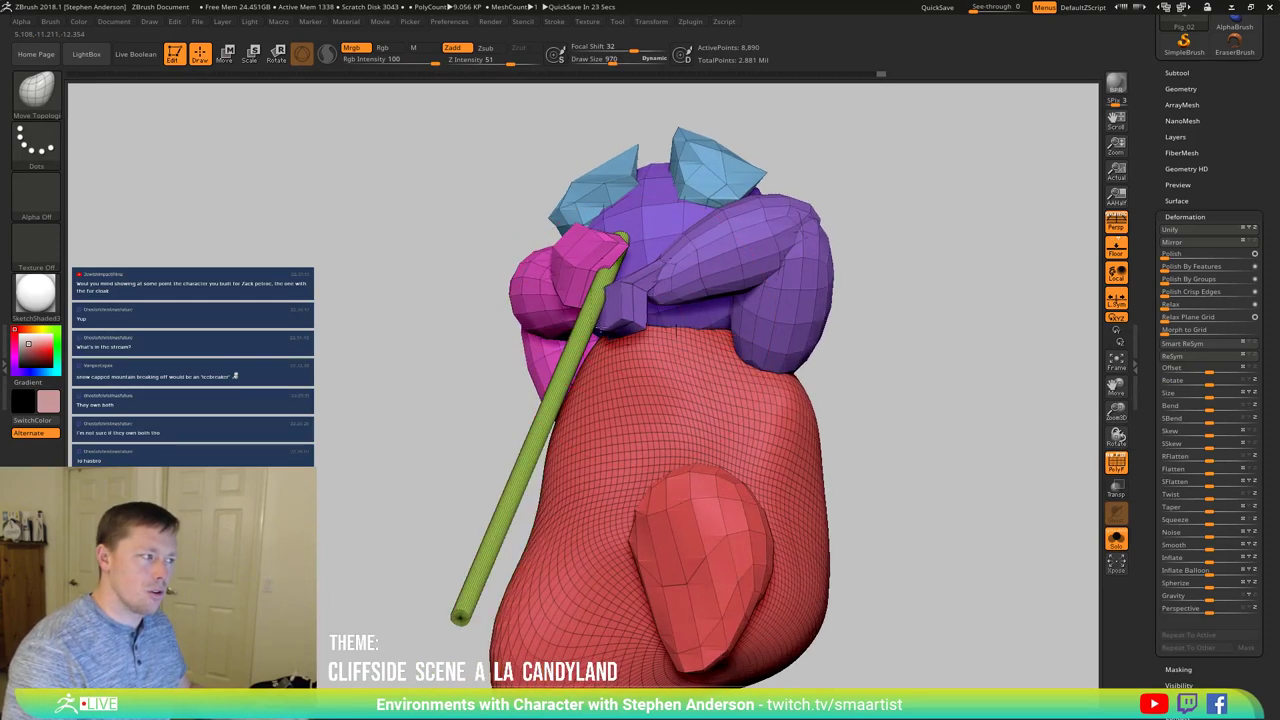
pyautogui.moveTo(590, 304)
pyautogui.mouseDown(button='right')
pyautogui.moveTo(643, 363)
pyautogui.moveTo(608, 304)
pyautogui.mouseUp(button='right')
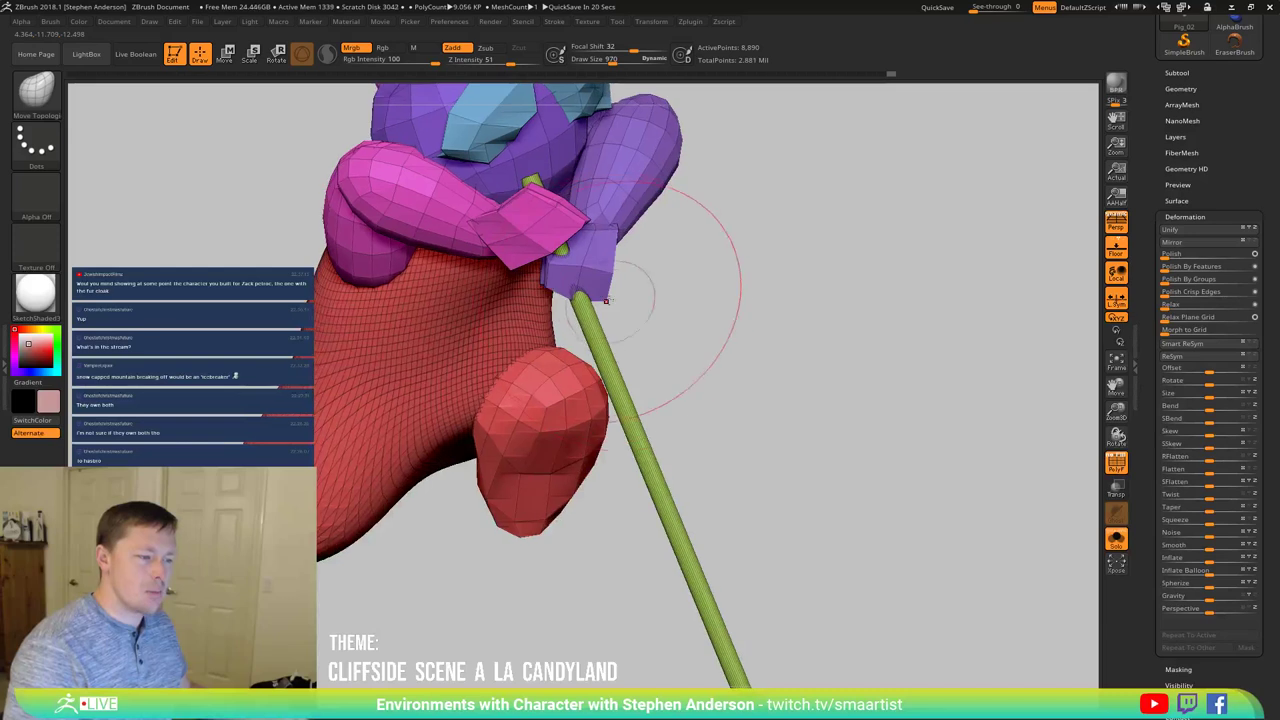
pyautogui.moveTo(476, 290); pyautogui.dragTo(479, 290)
pyautogui.moveTo(490, 300); pyautogui.dragTo(572, 312, button='right')
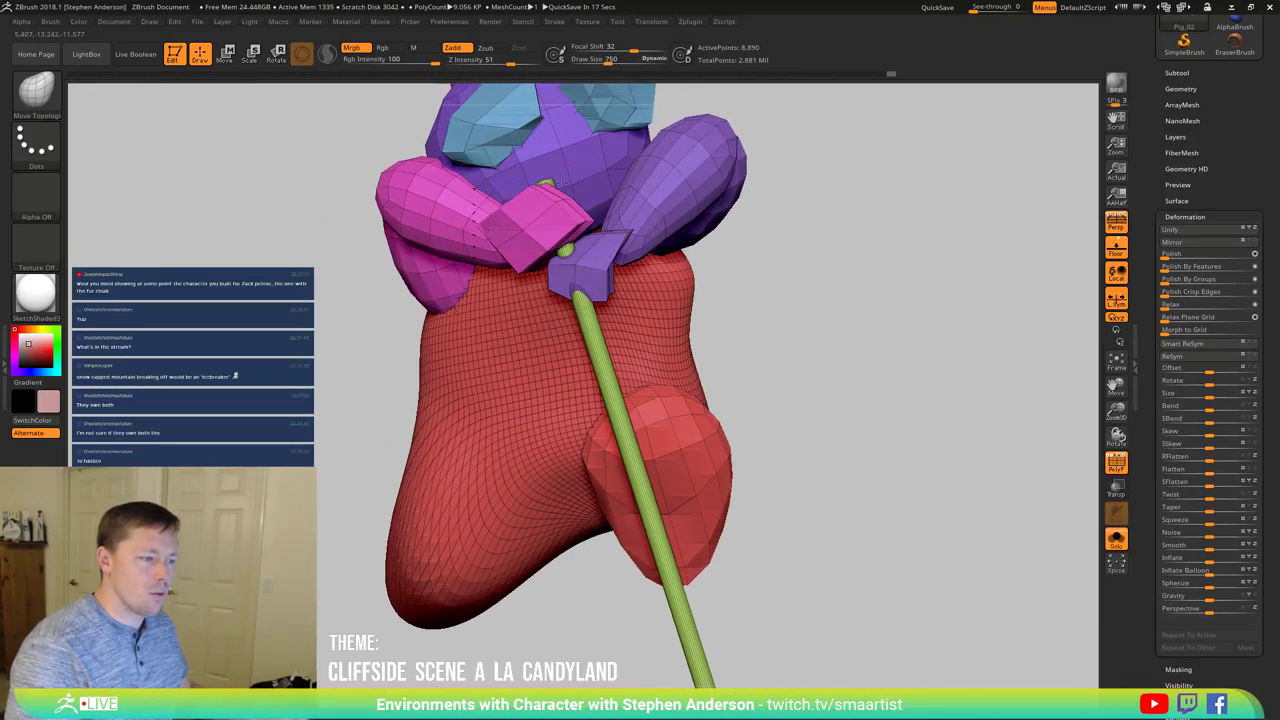
pyautogui.moveTo(618, 170); pyautogui.dragTo(630, 252, button='right')
pyautogui.moveTo(590, 276); pyautogui.dragTo(562, 212)
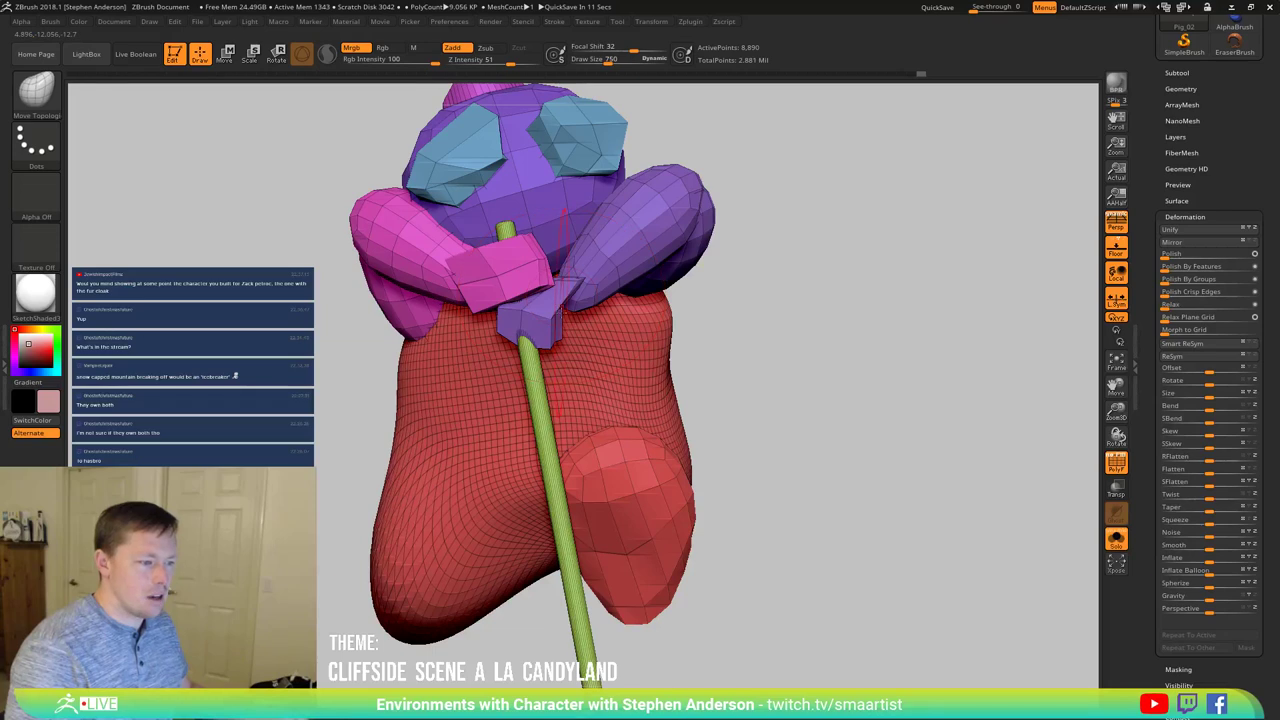
pyautogui.moveTo(591, 346); pyautogui.dragTo(566, 386, button='right')
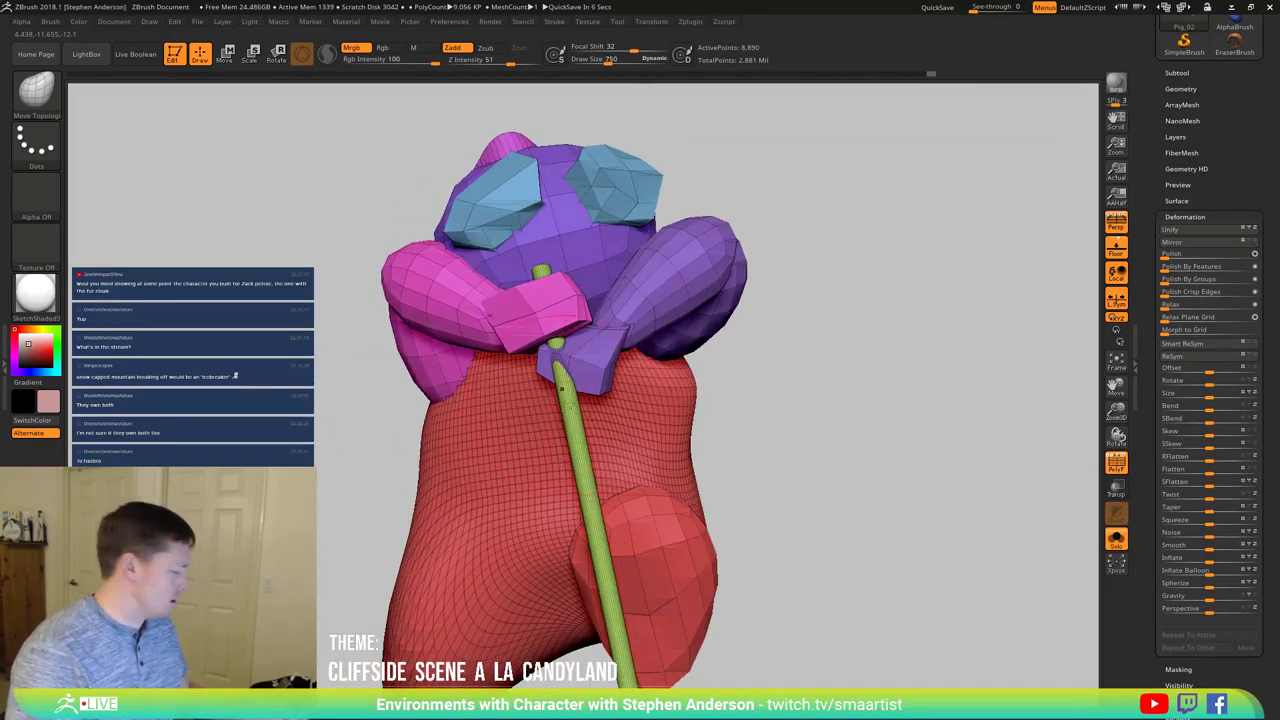
# Step: Give the purple arm's hand its own polygroup with the ZModeler Polygroup Island action
pyautogui.press('w')
pyautogui.press('q')
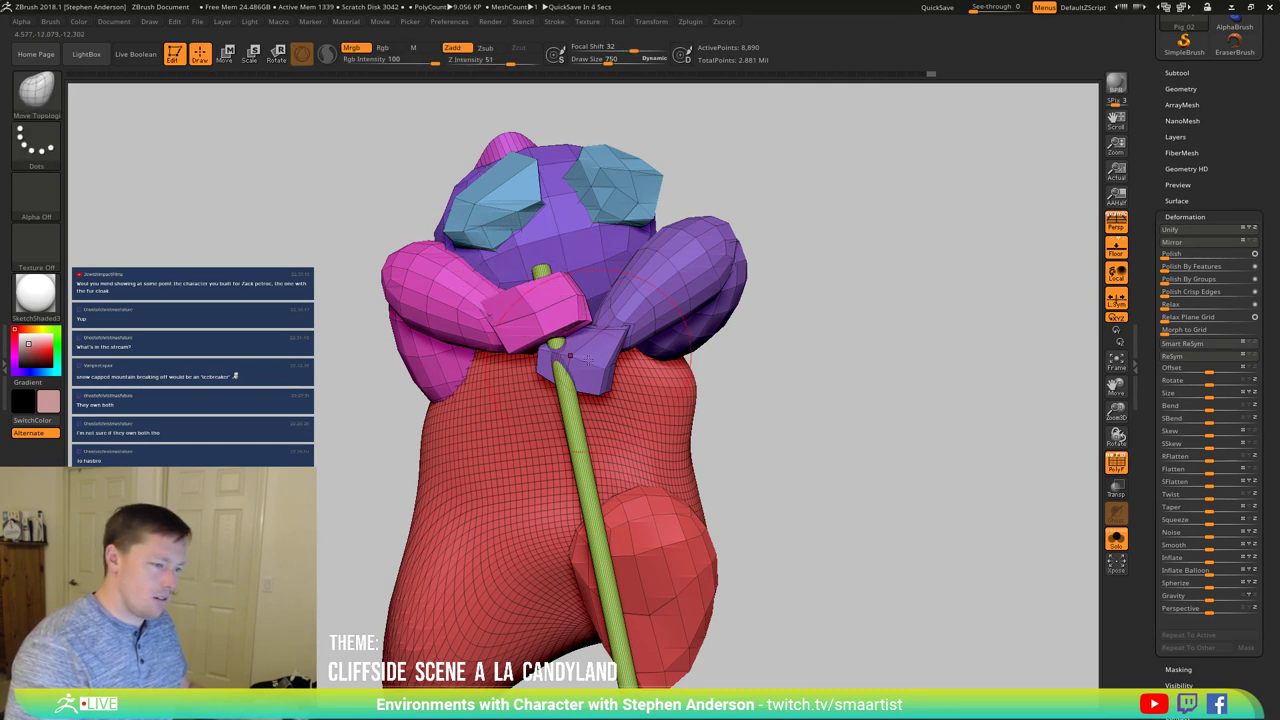
pyautogui.press('b')
pyautogui.press('z')
pyautogui.press('m')
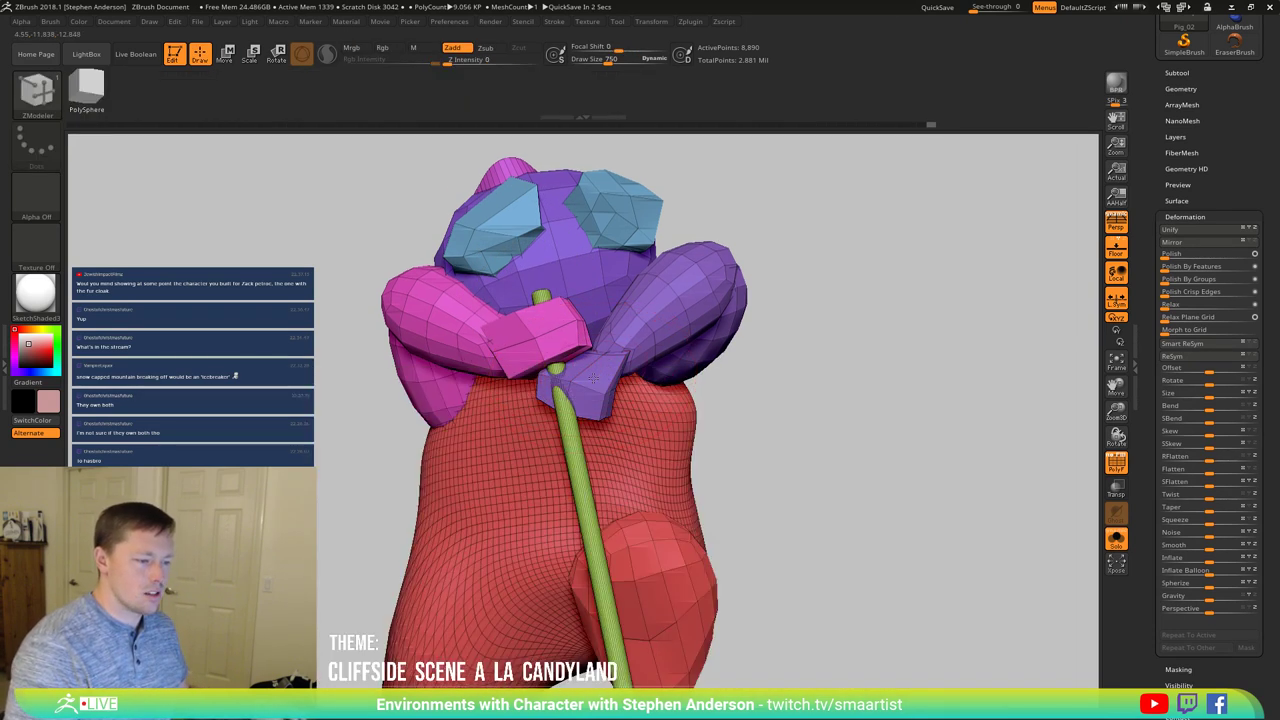
pyautogui.click(593, 378)
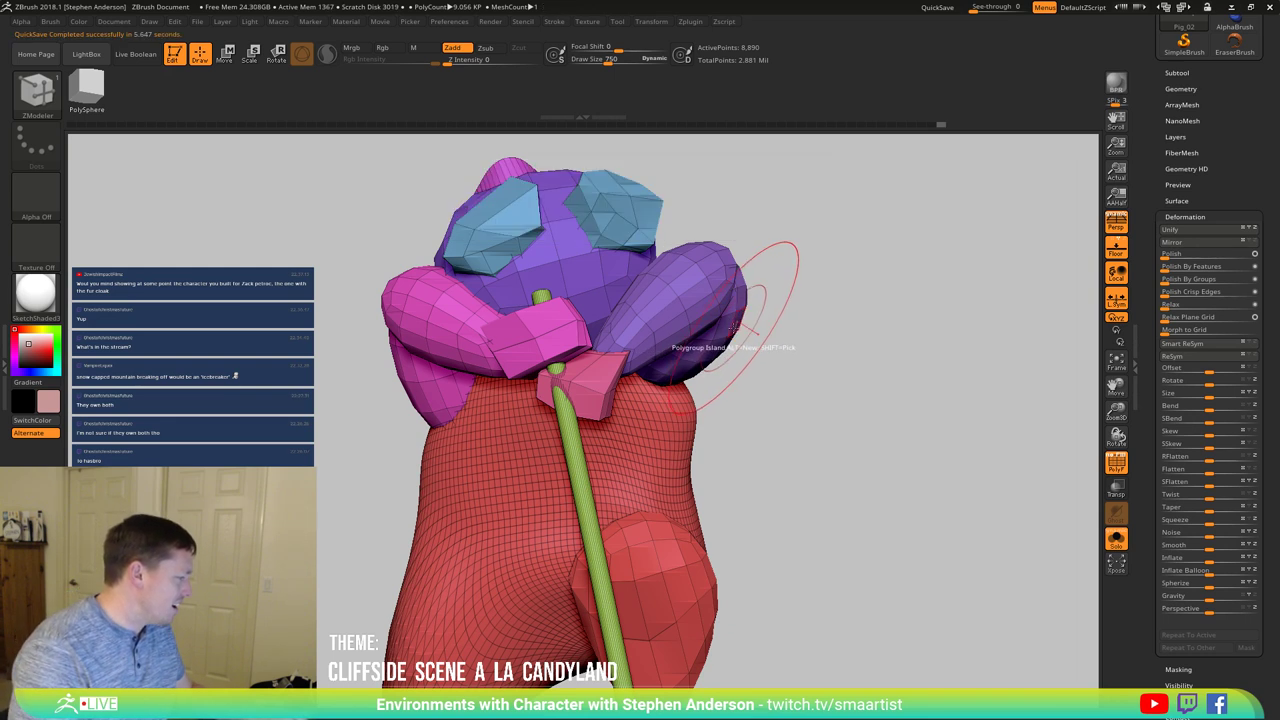
# Step: Assign separate polygroups to the purple arm's upper section and to the magenta arm's hand and upper section
pyautogui.moveTo(738, 326); pyautogui.dragTo(829, 289, button='right')
pyautogui.click(665, 290)
pyautogui.hotkey('ctrl', 'z')
pyautogui.click(763, 297)
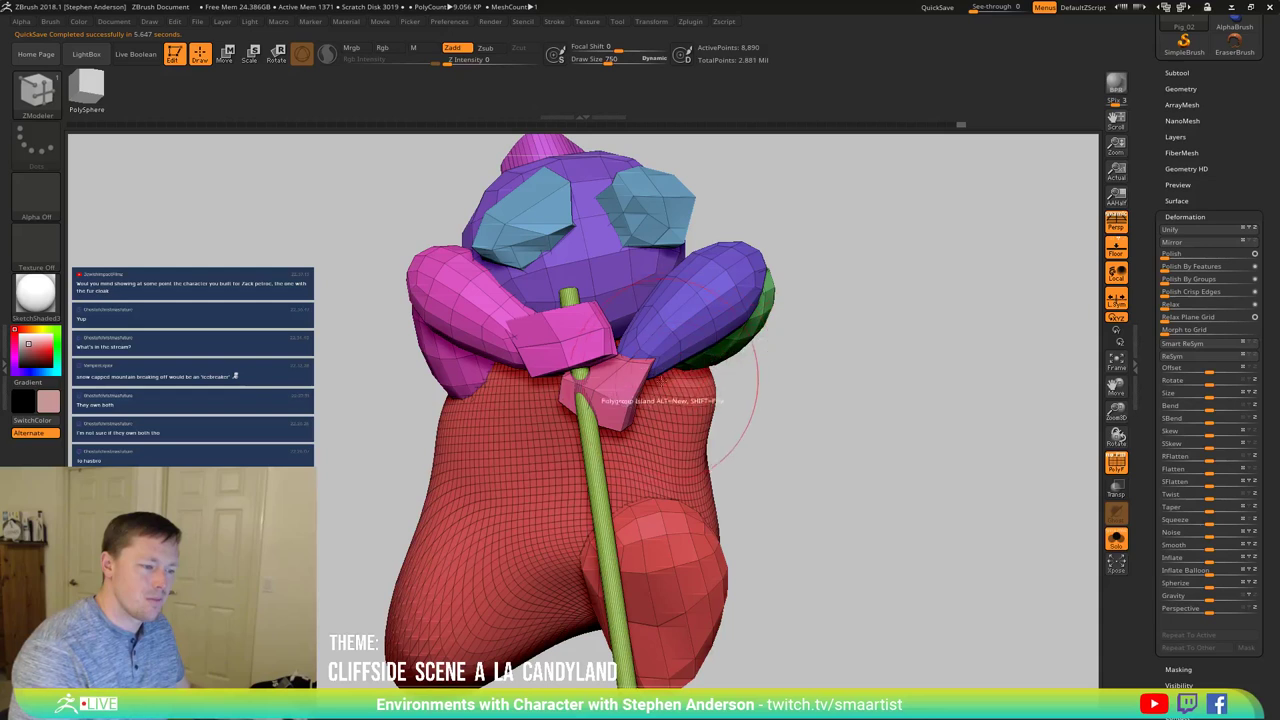
pyautogui.moveTo(553, 355); pyautogui.dragTo(520, 335, button='right')
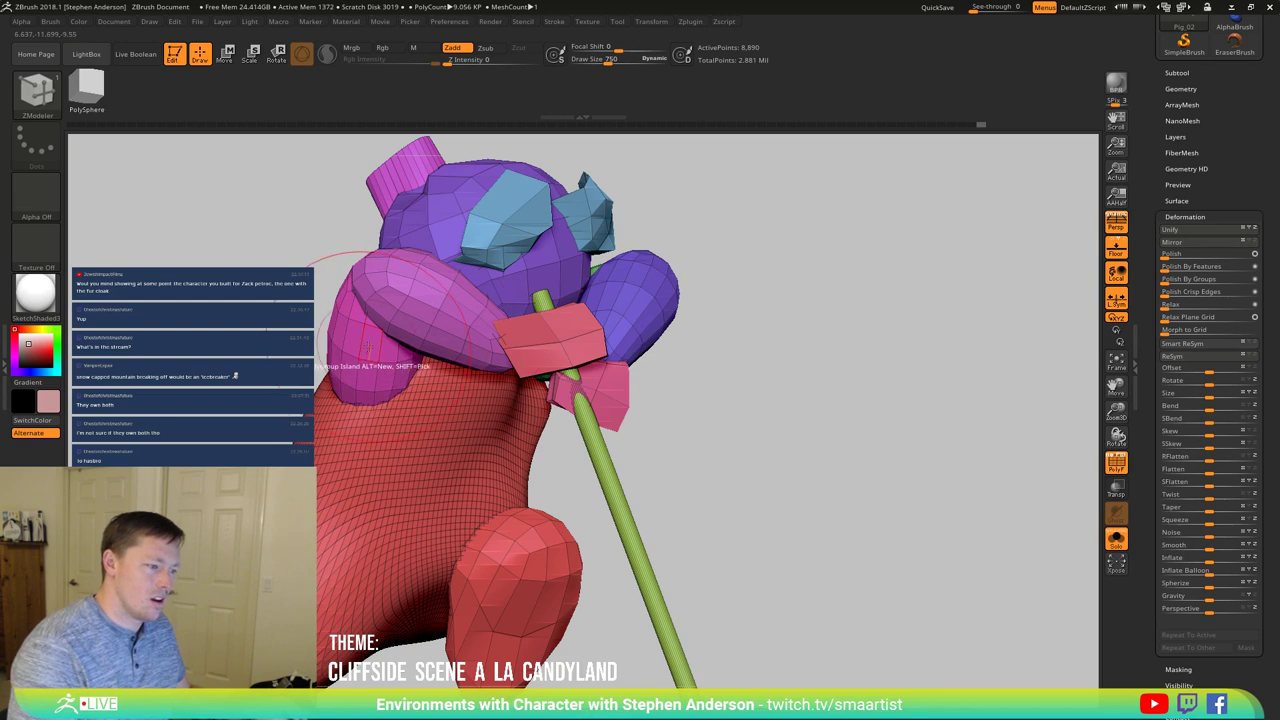
pyautogui.moveTo(560, 341); pyautogui.dragTo(630, 385, button='right')
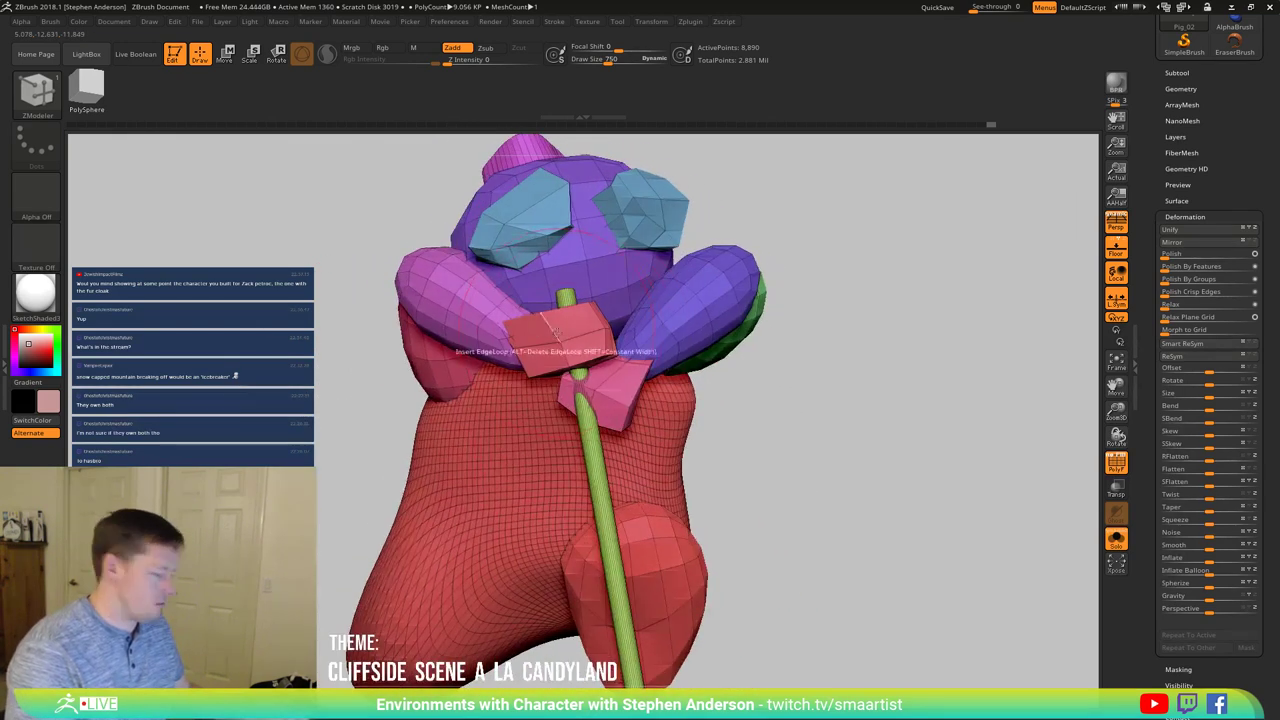
# Step: Mask everything except the lower pink hand and reposition it at the end of the blue-purple forearm
pyautogui.press('w')
pyautogui.keyDown('ctrl'); pyautogui.click(627, 384); pyautogui.keyUp('ctrl')
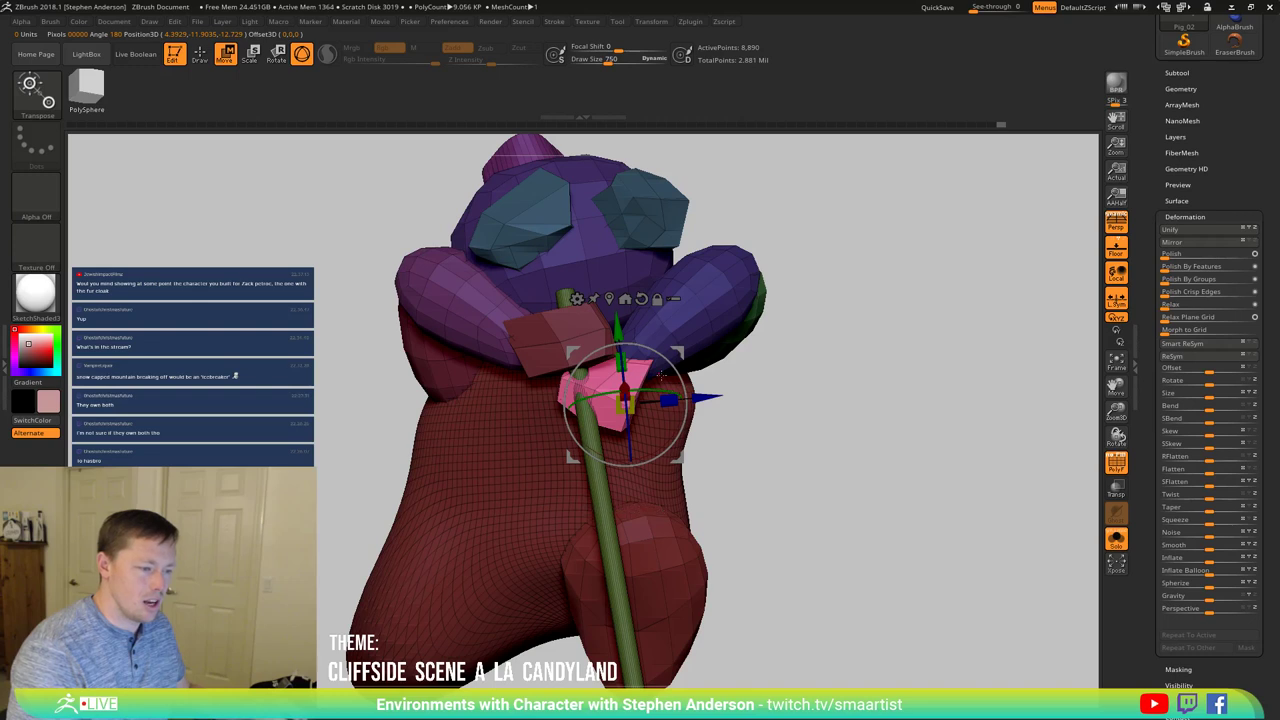
pyautogui.moveTo(618, 345); pyautogui.dragTo(616, 335)
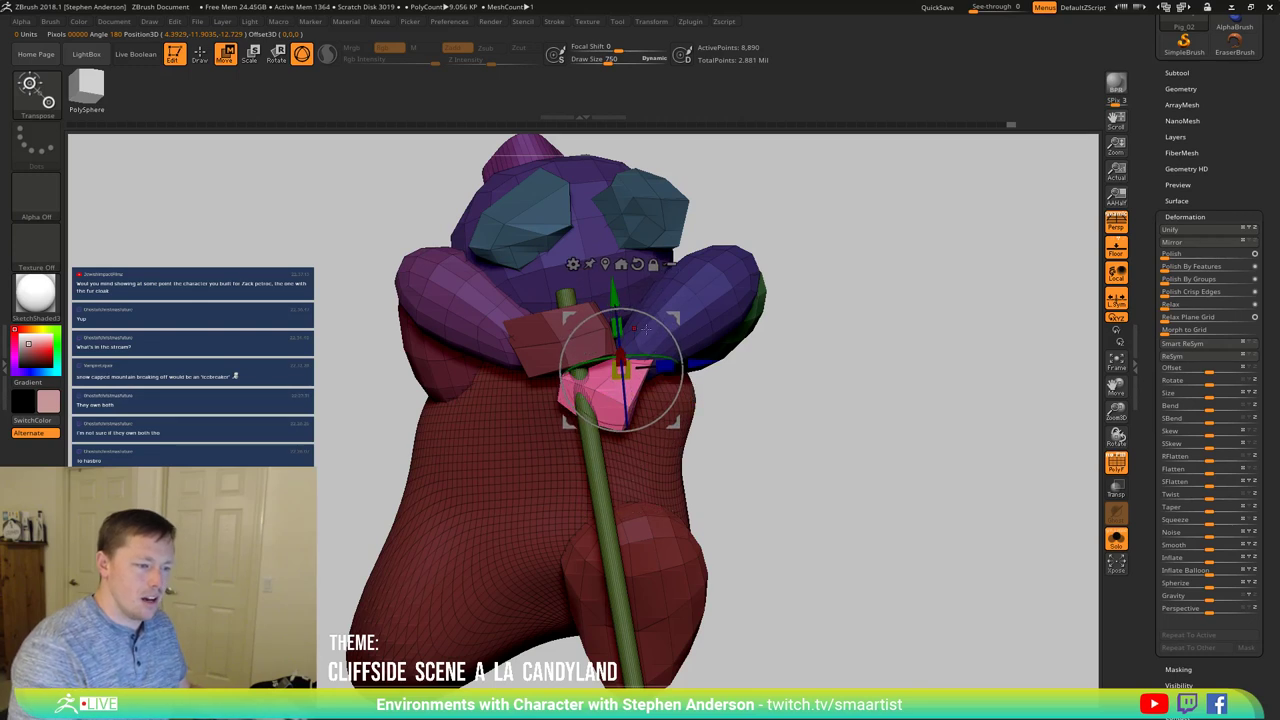
pyautogui.moveTo(698, 352); pyautogui.dragTo(652, 313, button='right')
# Step: Reshape the unmasked hand with the Move brush at draw size 429 so that it wraps around the stick
pyautogui.press('b')
pyautogui.press('m')
pyautogui.press('v')
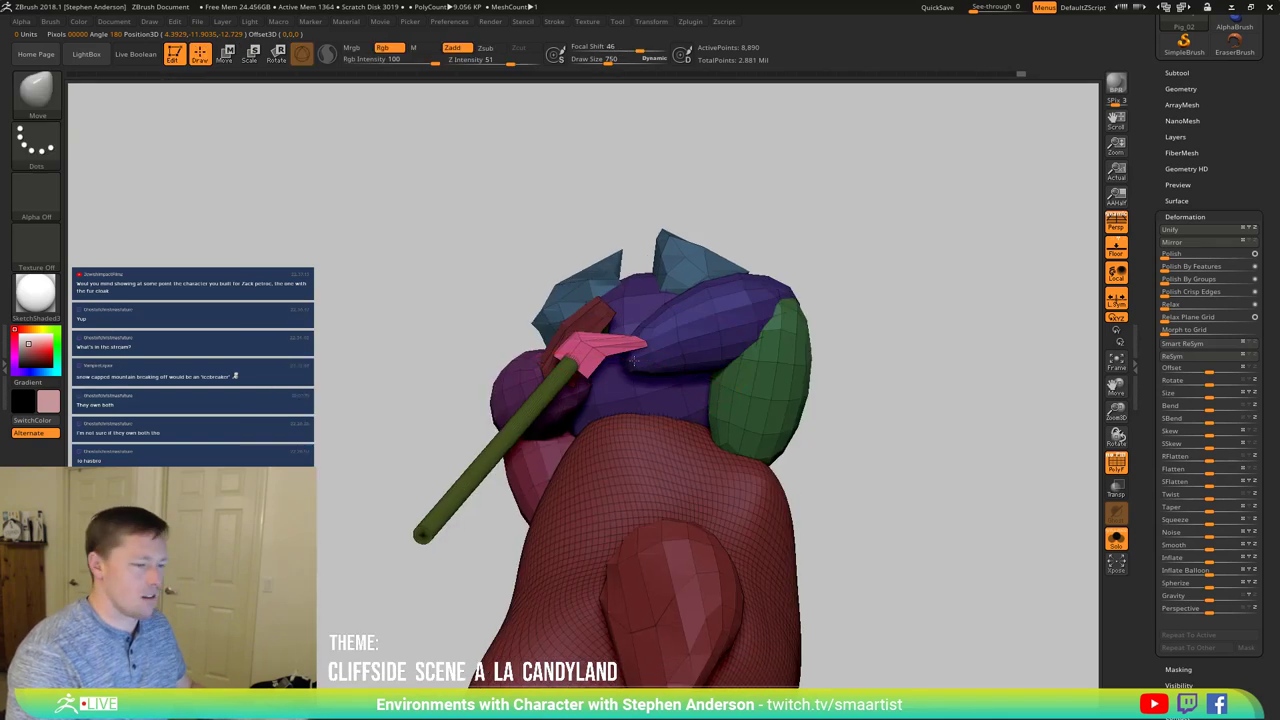
pyautogui.moveTo(596, 424)
pyautogui.mouseDown(button='right')
pyautogui.moveTo(612, 370)
pyautogui.moveTo(590, 365)
pyautogui.mouseUp(button='right')
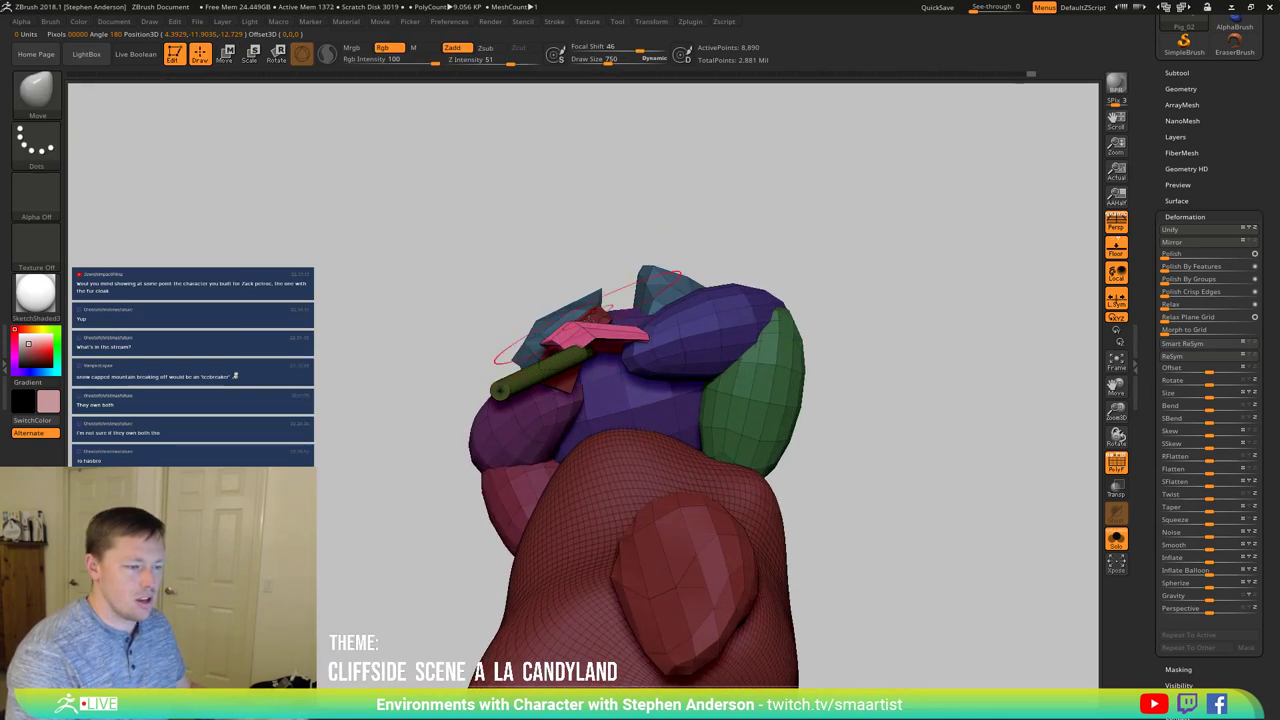
pyautogui.moveTo(575, 320); pyautogui.dragTo(621, 330, button='right')
pyautogui.moveTo(618, 328); pyautogui.dragTo(582, 325)
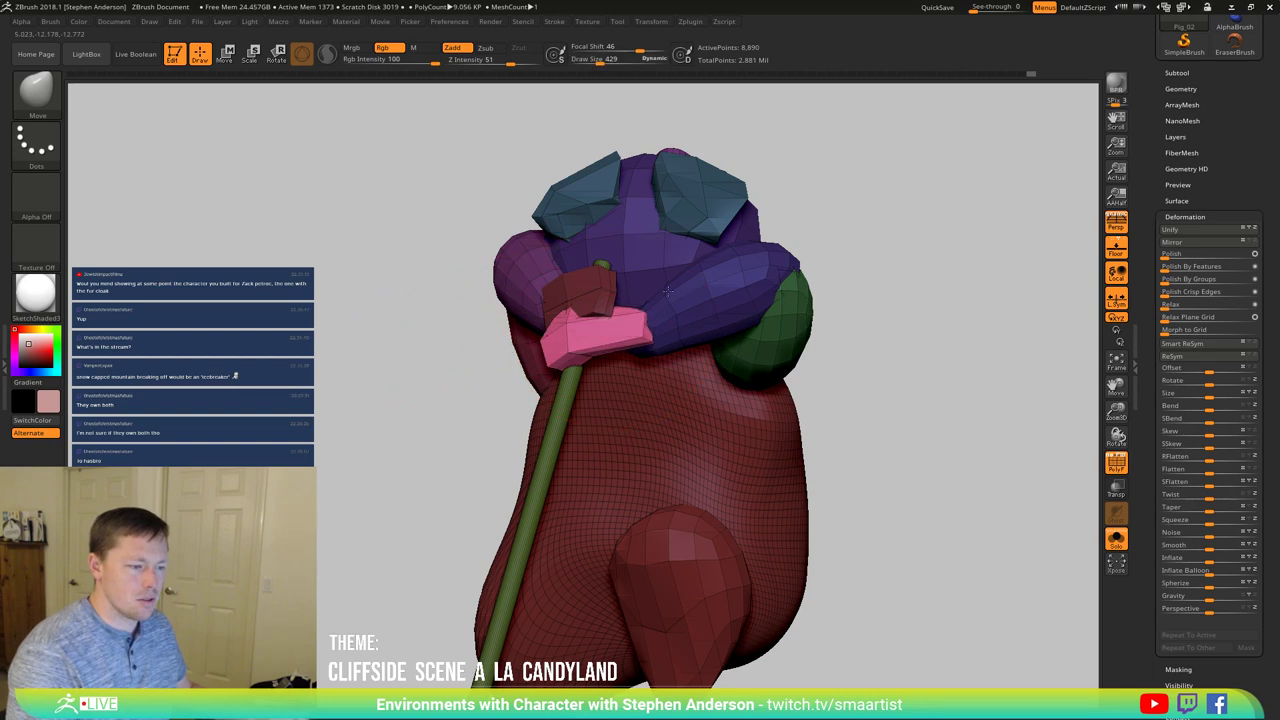
# Step: Clear the mask and pull the body's lower leg lobe into shape with the Move brush at draw size 1251
pyautogui.moveTo(667, 290)
pyautogui.mouseDown(button='right')
pyautogui.moveTo(618, 298)
pyautogui.moveTo(566, 352)
pyautogui.moveTo(537, 350)
pyautogui.moveTo(618, 358)
pyautogui.moveTo(583, 320)
pyautogui.moveTo(677, 388)
pyautogui.moveTo(719, 361)
pyautogui.moveTo(689, 434)
pyautogui.moveTo(749, 451)
pyautogui.moveTo(706, 423)
pyautogui.moveTo(713, 410)
pyautogui.moveTo(690, 372)
pyautogui.moveTo(706, 358)
pyautogui.moveTo(702, 336)
pyautogui.moveTo(667, 346)
pyautogui.moveTo(591, 314)
pyautogui.moveTo(519, 360)
pyautogui.moveTo(549, 350)
pyautogui.mouseUp(button='right')
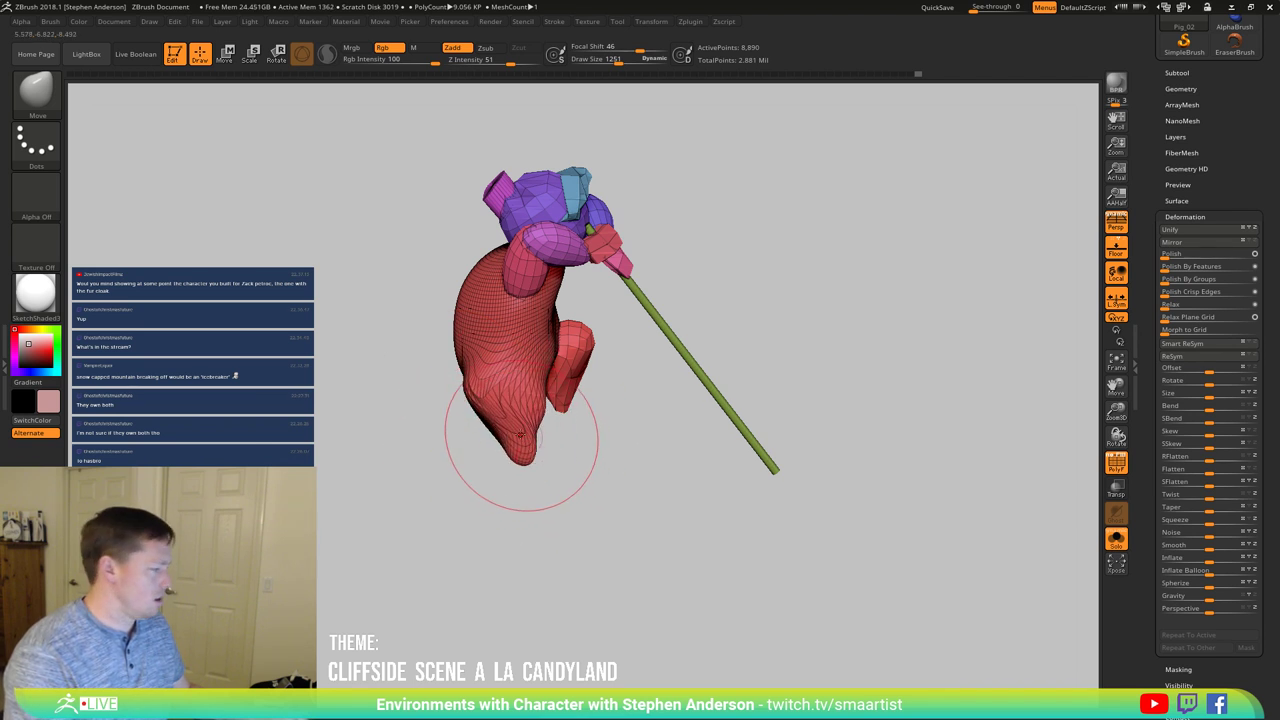
pyautogui.moveTo(490, 402)
pyautogui.mouseDown(button='right')
pyautogui.moveTo(478, 430)
pyautogui.moveTo(494, 403)
pyautogui.mouseUp(button='right')
pyautogui.moveTo(533, 406); pyautogui.dragTo(508, 423)
pyautogui.press('shift')
pyautogui.moveTo(500, 410); pyautogui.dragTo(550, 374, button='right')
pyautogui.moveTo(460, 424)
pyautogui.mouseDown(button='right')
pyautogui.moveTo(409, 443)
pyautogui.moveTo(471, 434)
pyautogui.moveTo(501, 405)
pyautogui.moveTo(429, 434)
pyautogui.moveTo(457, 460)
pyautogui.moveTo(448, 367)
pyautogui.moveTo(491, 386)
pyautogui.mouseUp(button='right')
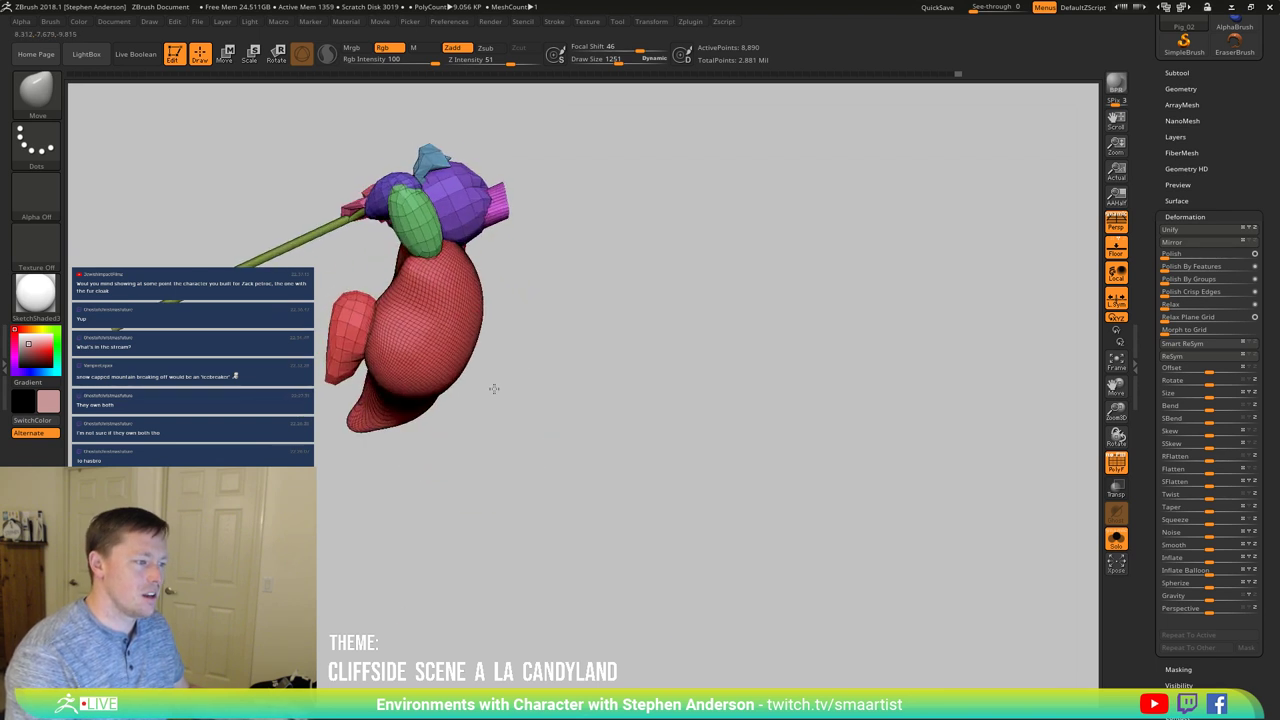
# Step: Mask everything except the separate leg, move it under the body's lower side and rotate it
pyautogui.press('w')
pyautogui.keyDown('ctrl'); pyautogui.click(343, 323); pyautogui.keyUp('ctrl')
pyautogui.moveTo(345, 323); pyautogui.dragTo(396, 285, button='right')
pyautogui.moveTo(398, 276); pyautogui.dragTo(457, 320)
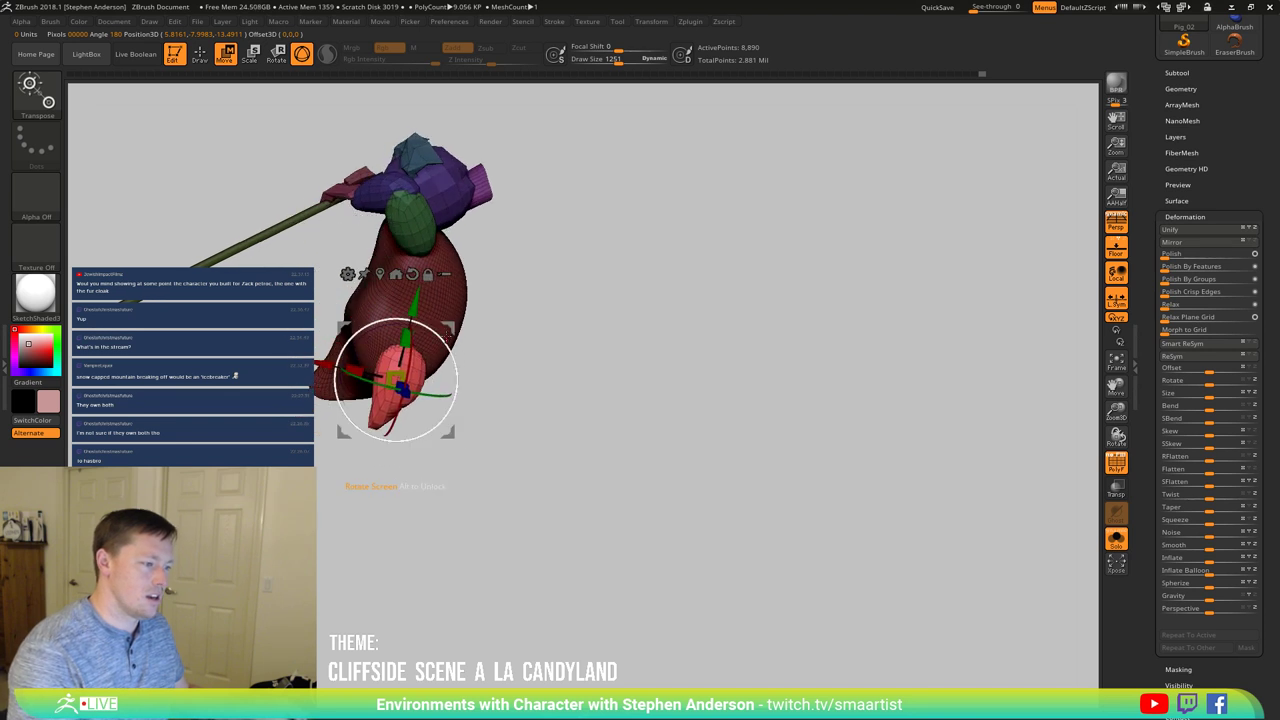
pyautogui.moveTo(398, 430)
pyautogui.mouseDown(button='right')
pyautogui.moveTo(410, 440)
pyautogui.moveTo(396, 418)
pyautogui.mouseUp(button='right')
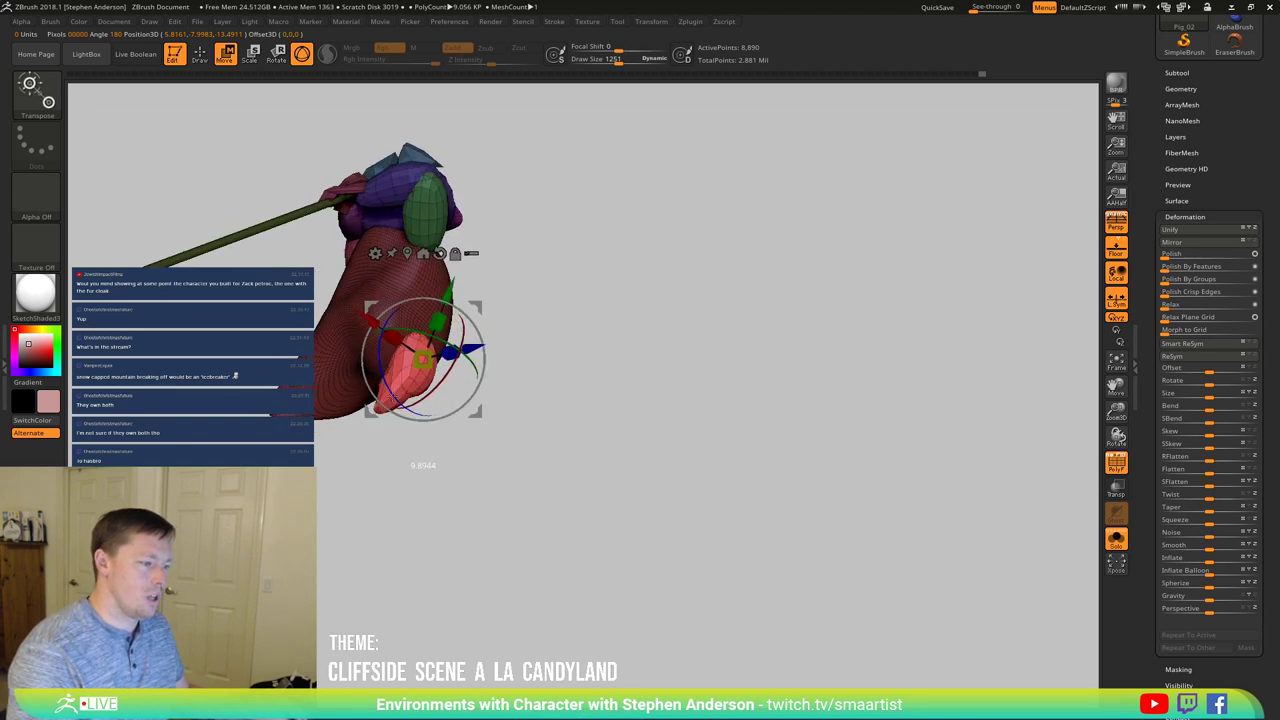
pyautogui.moveTo(361, 362); pyautogui.dragTo(500, 434, button='right')
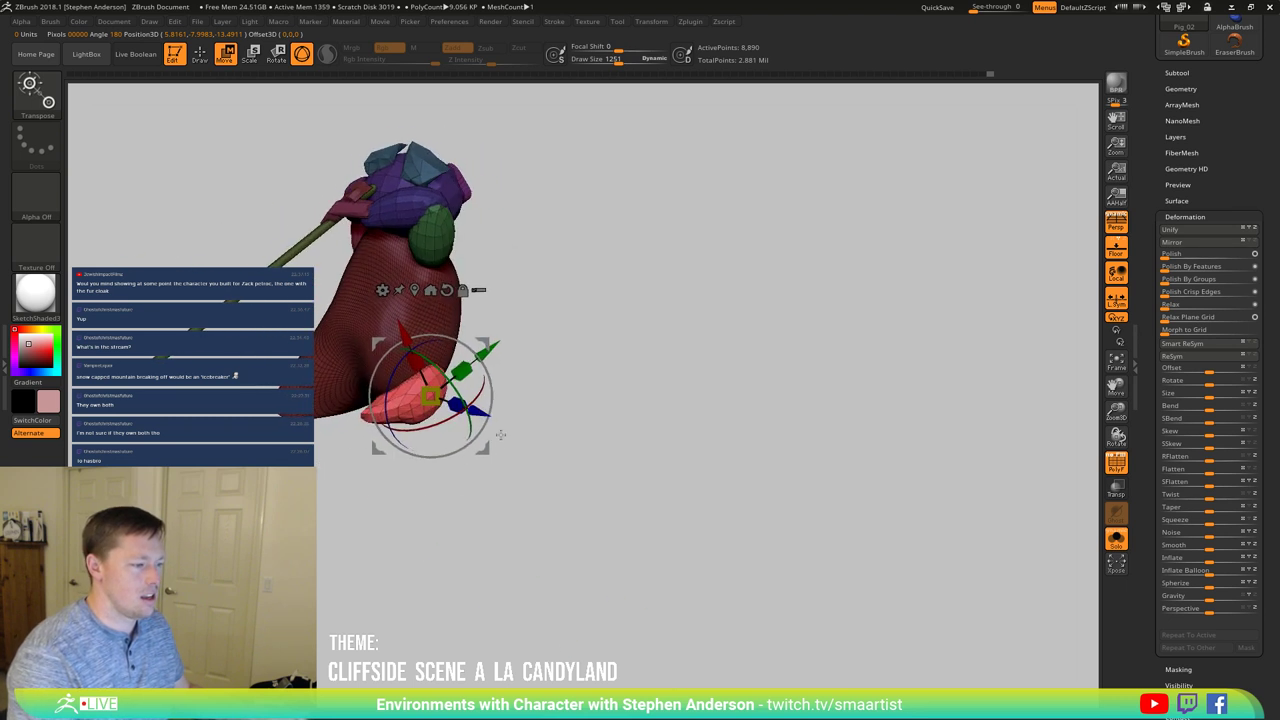
pyautogui.moveTo(459, 372); pyautogui.dragTo(487, 381, button='right')
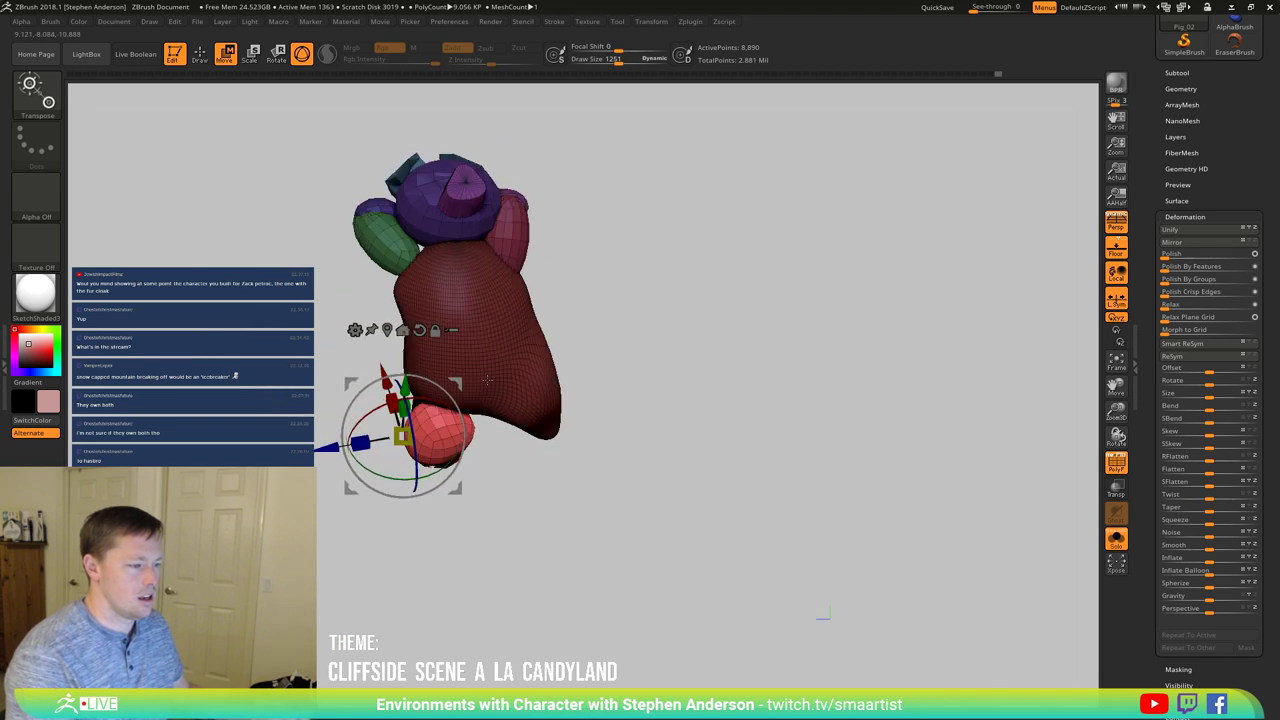
# Step: Clear the mask and reshape the body's leg lobe with the Move Topological brush at draw size 1828
pyautogui.press('q')
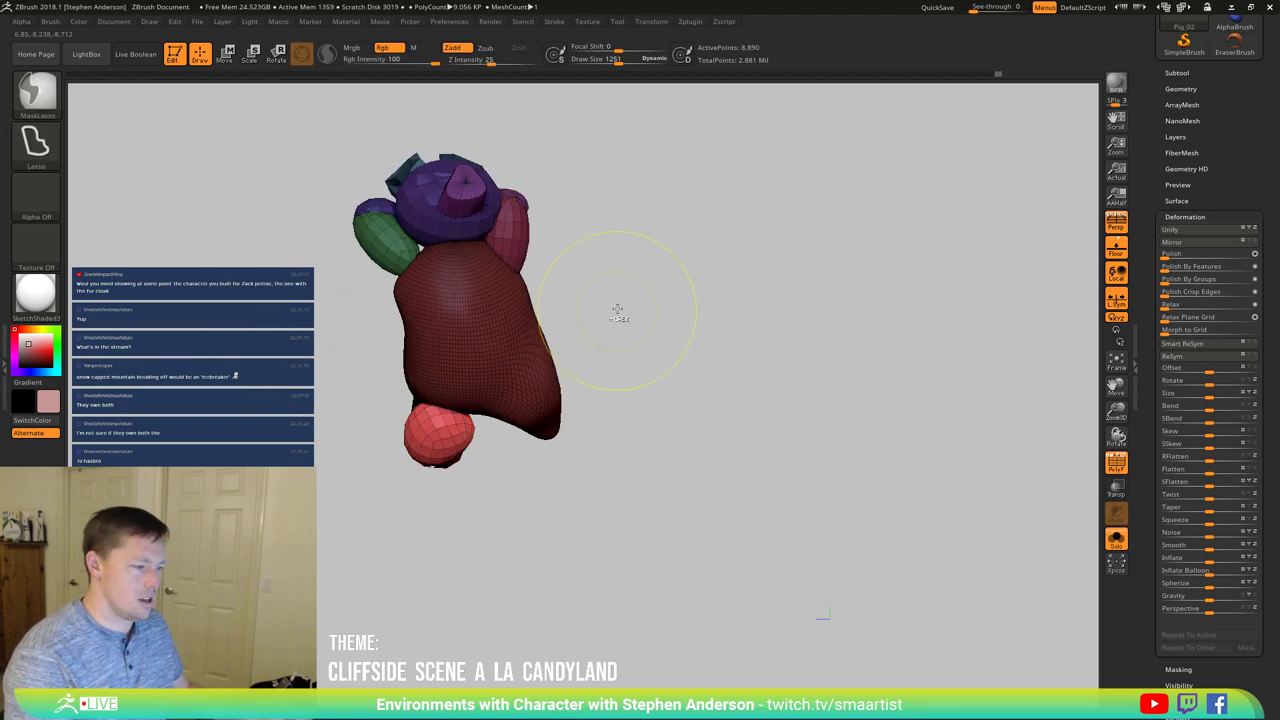
pyautogui.press('b')
pyautogui.press('m')
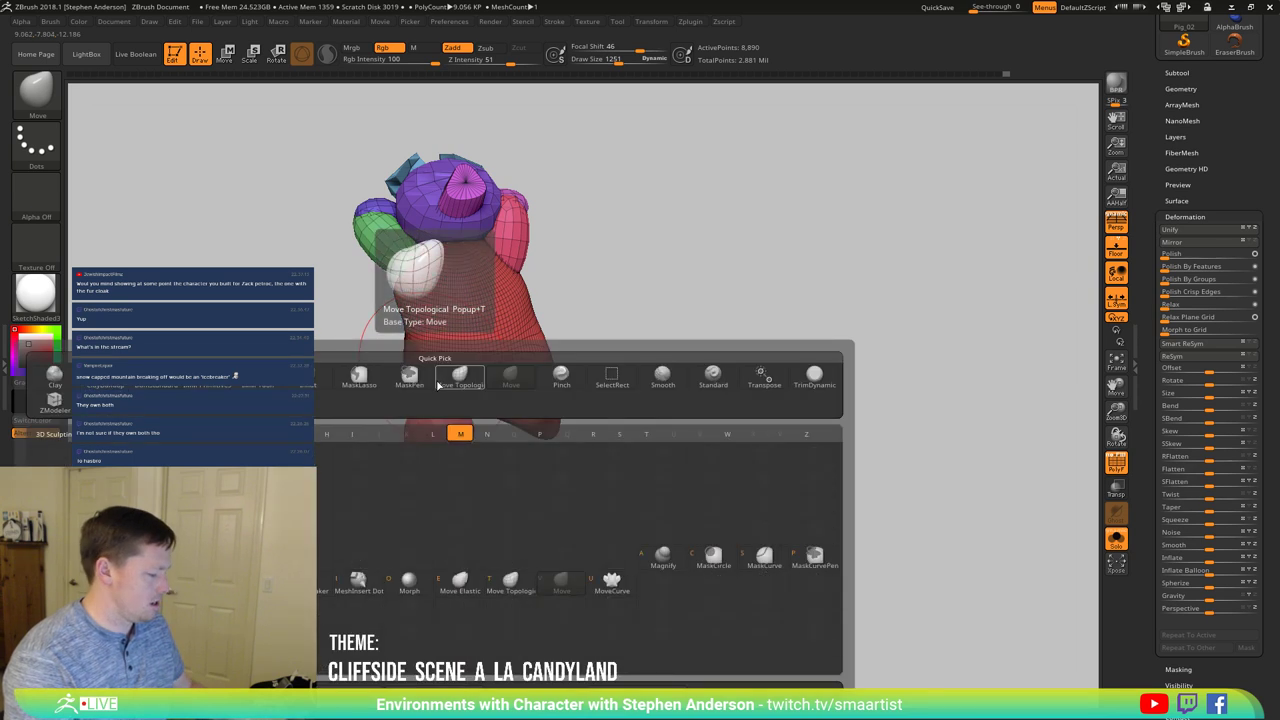
pyautogui.press('t')
pyautogui.moveTo(438, 380); pyautogui.dragTo(474, 366, button='right')
pyautogui.press('s')
pyautogui.moveTo(475, 365); pyautogui.dragTo(512, 366)
pyautogui.moveTo(480, 366)
pyautogui.mouseDown(button='right')
pyautogui.moveTo(400, 366)
pyautogui.moveTo(421, 368)
pyautogui.mouseUp(button='right')
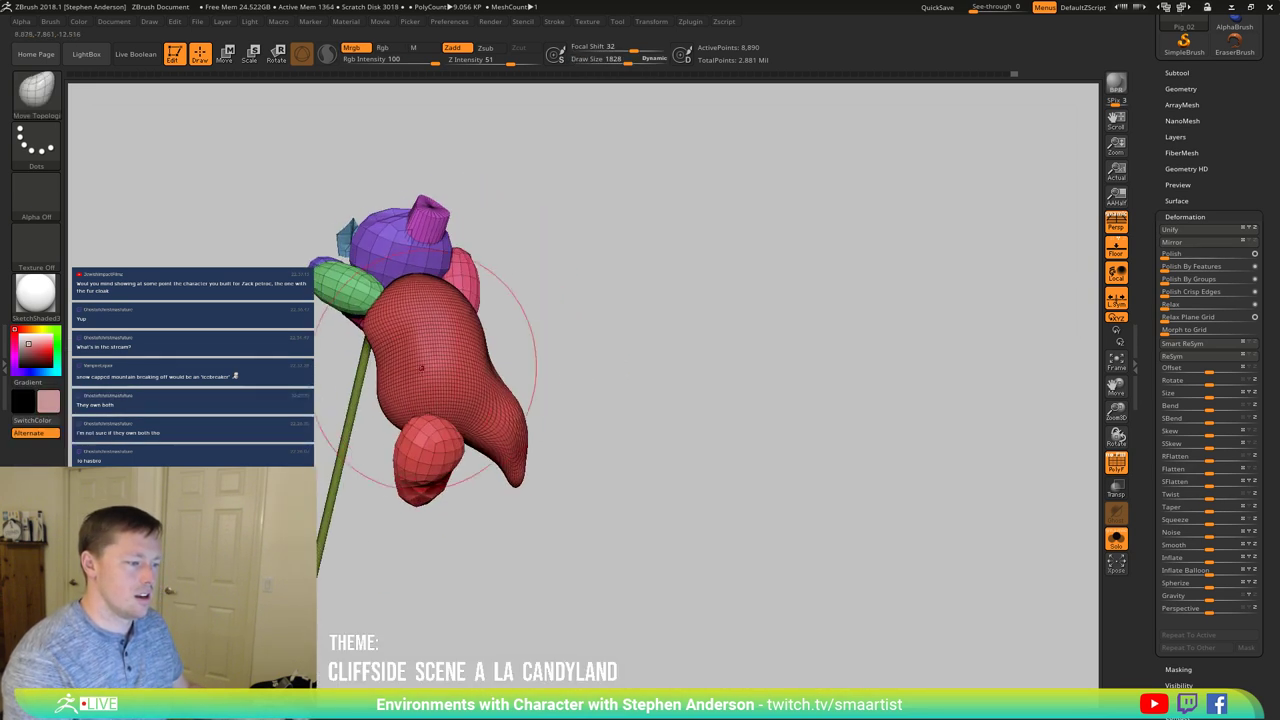
pyautogui.moveTo(512, 470); pyautogui.dragTo(495, 458)
pyautogui.moveTo(440, 395)
pyautogui.mouseDown(button='right')
pyautogui.moveTo(506, 400)
pyautogui.moveTo(471, 366)
pyautogui.moveTo(426, 407)
pyautogui.mouseUp(button='right')
pyautogui.moveTo(349, 440)
pyautogui.mouseDown()
pyautogui.moveTo(400, 420)
pyautogui.moveTo(486, 560)
pyautogui.moveTo(430, 450)
pyautogui.mouseUp()
# Step: Mask everything except the separate leg and rotate and move it to extend behind the pig's body
pyautogui.press('w')
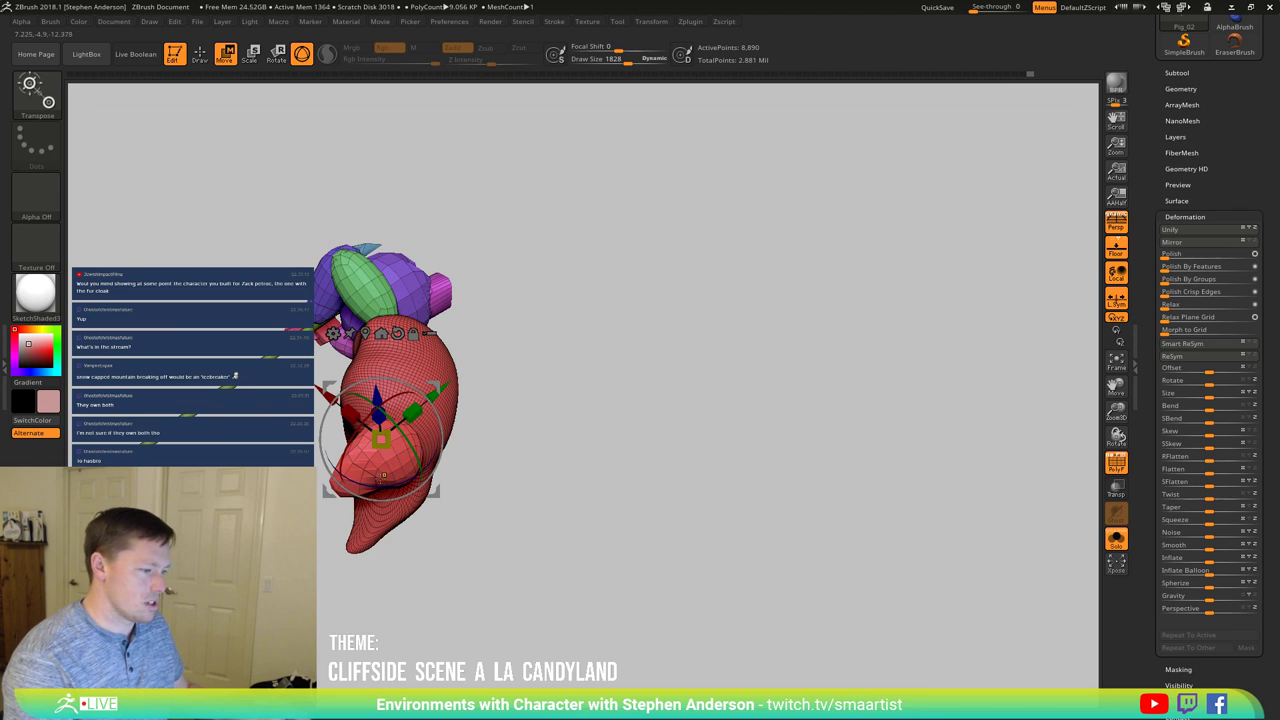
pyautogui.keyDown('alt'); pyautogui.moveTo(445, 387); pyautogui.dragTo(562, 303); pyautogui.keyUp('alt')
pyautogui.keyDown('ctrl'); pyautogui.click(406, 449); pyautogui.keyUp('ctrl')
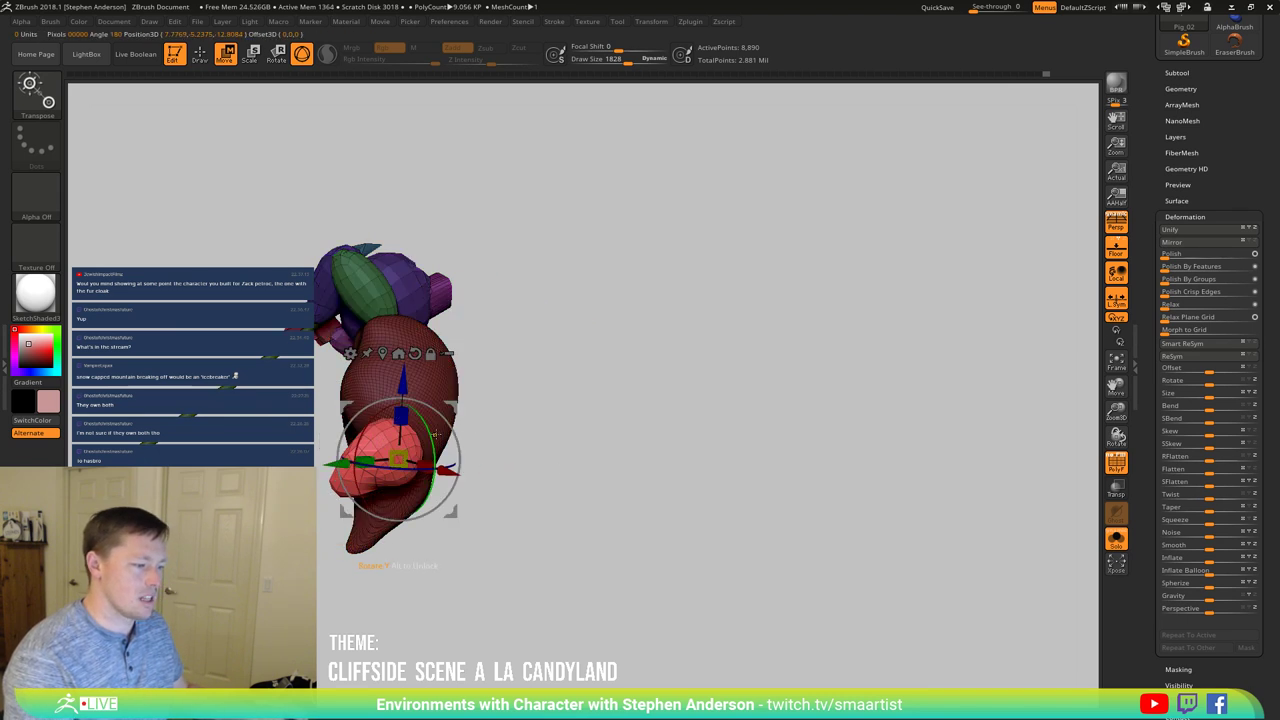
pyautogui.moveTo(453, 407); pyautogui.dragTo(390, 388)
pyautogui.moveTo(390, 388); pyautogui.dragTo(417, 387)
pyautogui.moveTo(402, 318); pyautogui.dragTo(546, 368)
pyautogui.moveTo(604, 435)
pyautogui.mouseDown()
pyautogui.moveTo(574, 406)
pyautogui.moveTo(692, 366)
pyautogui.moveTo(634, 391)
pyautogui.moveTo(654, 354)
pyautogui.mouseUp()
# Step: Invert the mask to protect the leg and reshape the body around it with Move Topological at draw size 754
pyautogui.press('q')
pyautogui.keyDown('alt'); pyautogui.click(606, 400); pyautogui.keyUp('alt')
pyautogui.moveTo(601, 403); pyautogui.dragTo(677, 409)
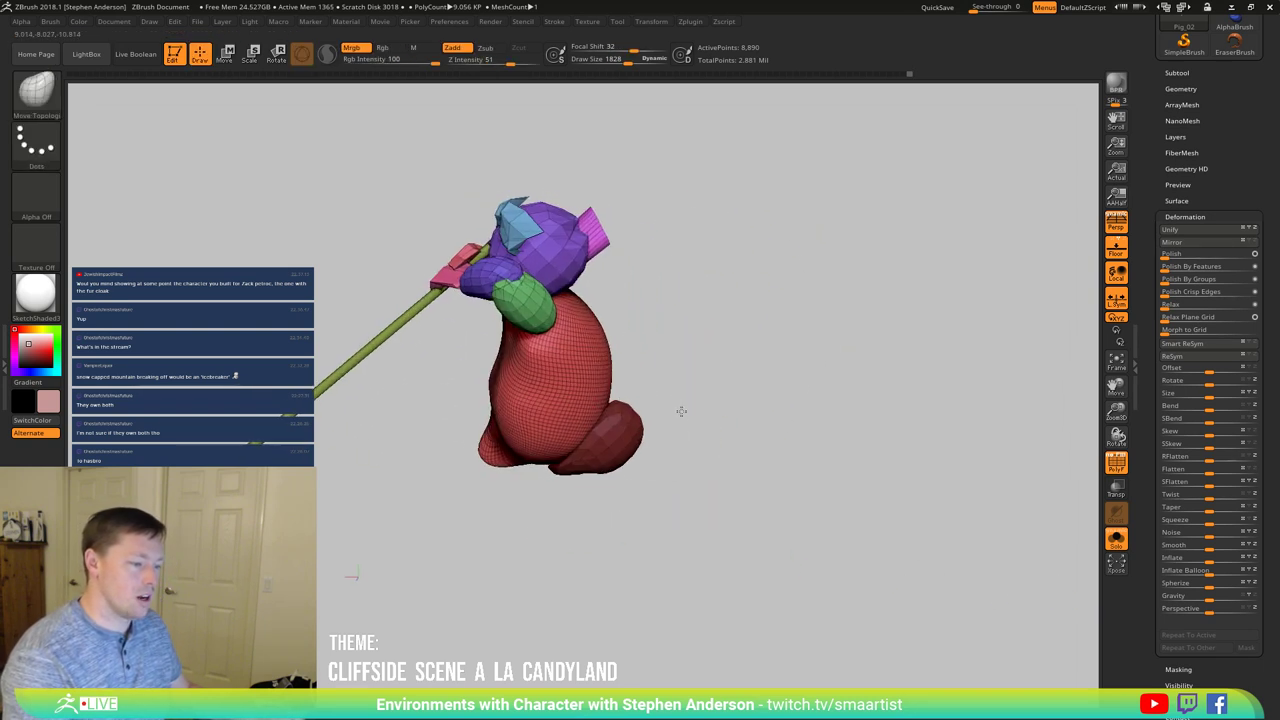
pyautogui.press('s')
pyautogui.moveTo(590, 416); pyautogui.dragTo(560, 416)
pyautogui.moveTo(662, 404); pyautogui.dragTo(778, 441)
pyautogui.press('shift')
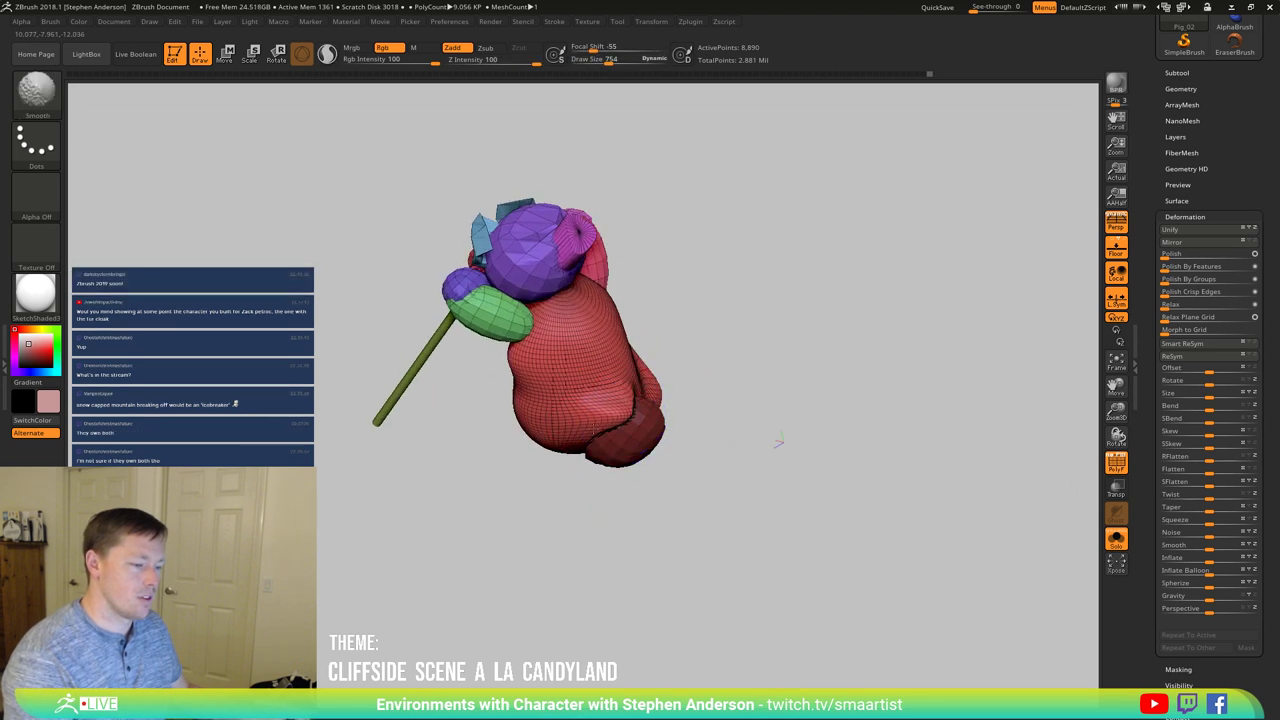
pyautogui.moveTo(766, 438)
pyautogui.mouseDown(button='right')
pyautogui.moveTo(494, 566)
pyautogui.moveTo(395, 650)
pyautogui.mouseUp(button='right')
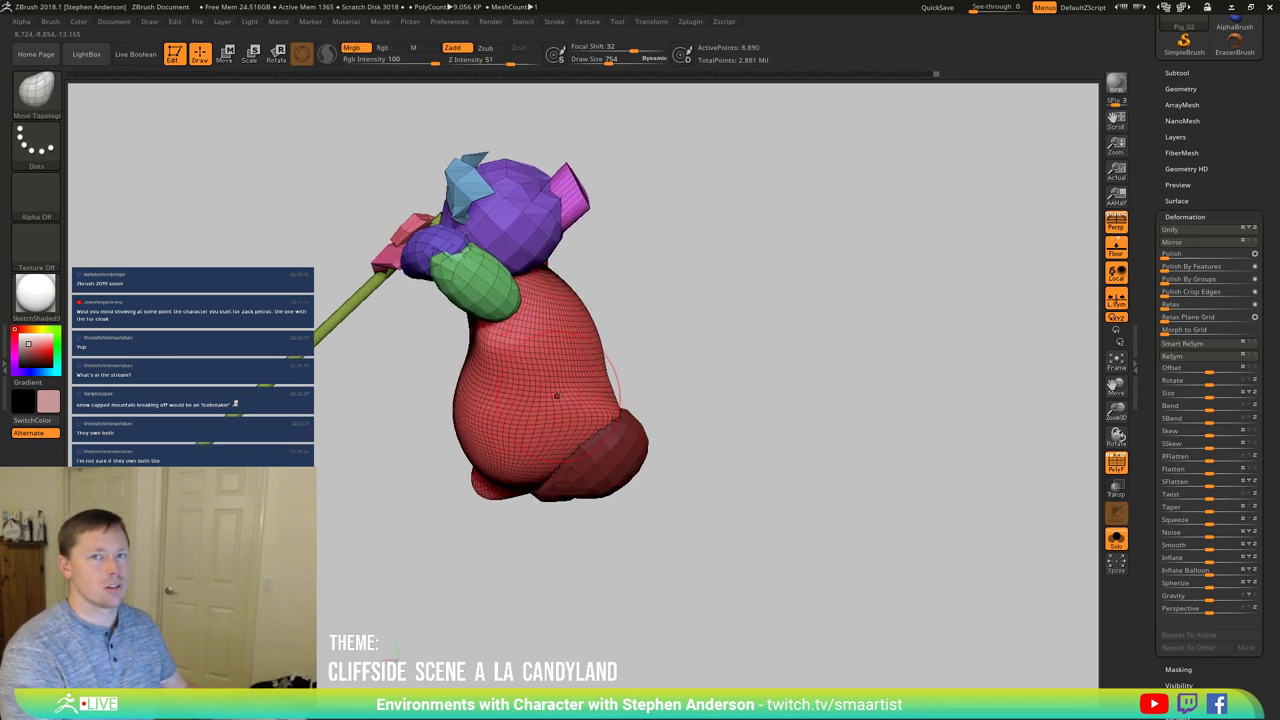
# Step: Carve the crease between the pig's body and the separate leg with the DamStandard brush at draw size 362, and hide the polyframe
pyautogui.moveTo(569, 417)
pyautogui.mouseDown(button='right')
pyautogui.moveTo(572, 431)
pyautogui.moveTo(617, 426)
pyautogui.moveTo(602, 404)
pyautogui.mouseUp(button='right')
pyautogui.press('b')
pyautogui.press('d')
pyautogui.press('s')
pyautogui.press('s')
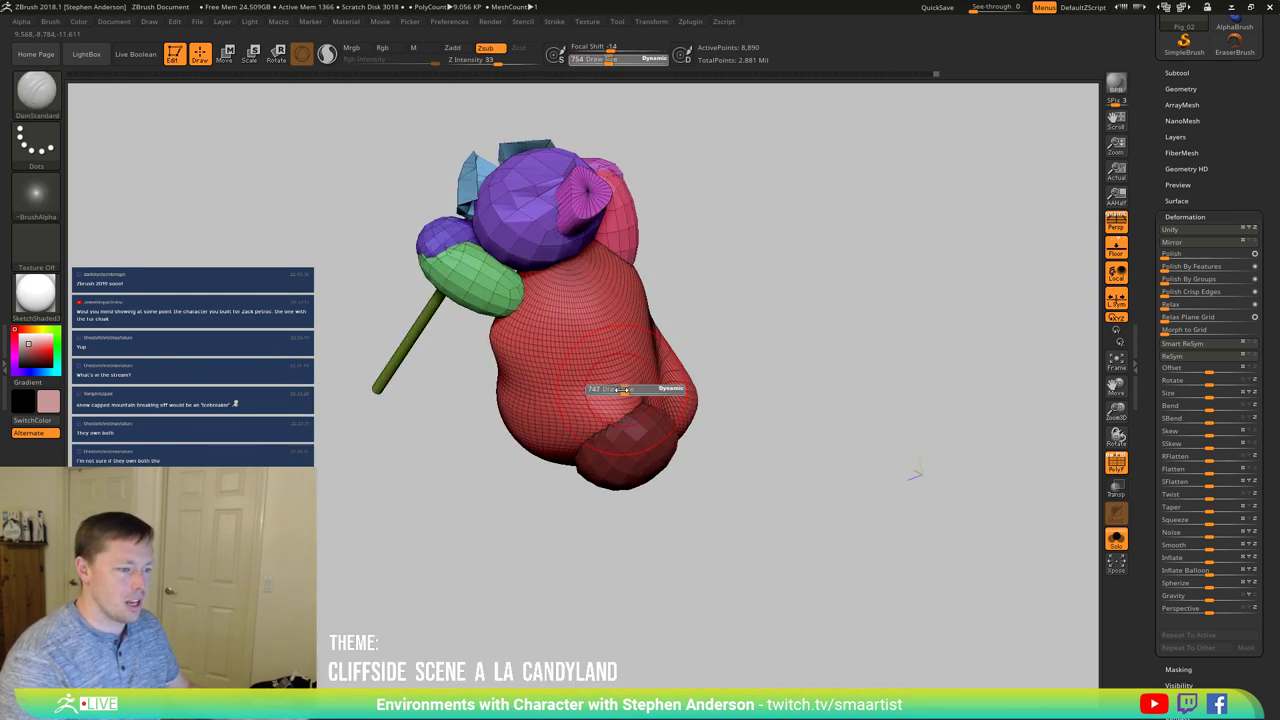
pyautogui.moveTo(612, 390); pyautogui.dragTo(684, 404, button='right')
pyautogui.hotkey('shift', 'f')
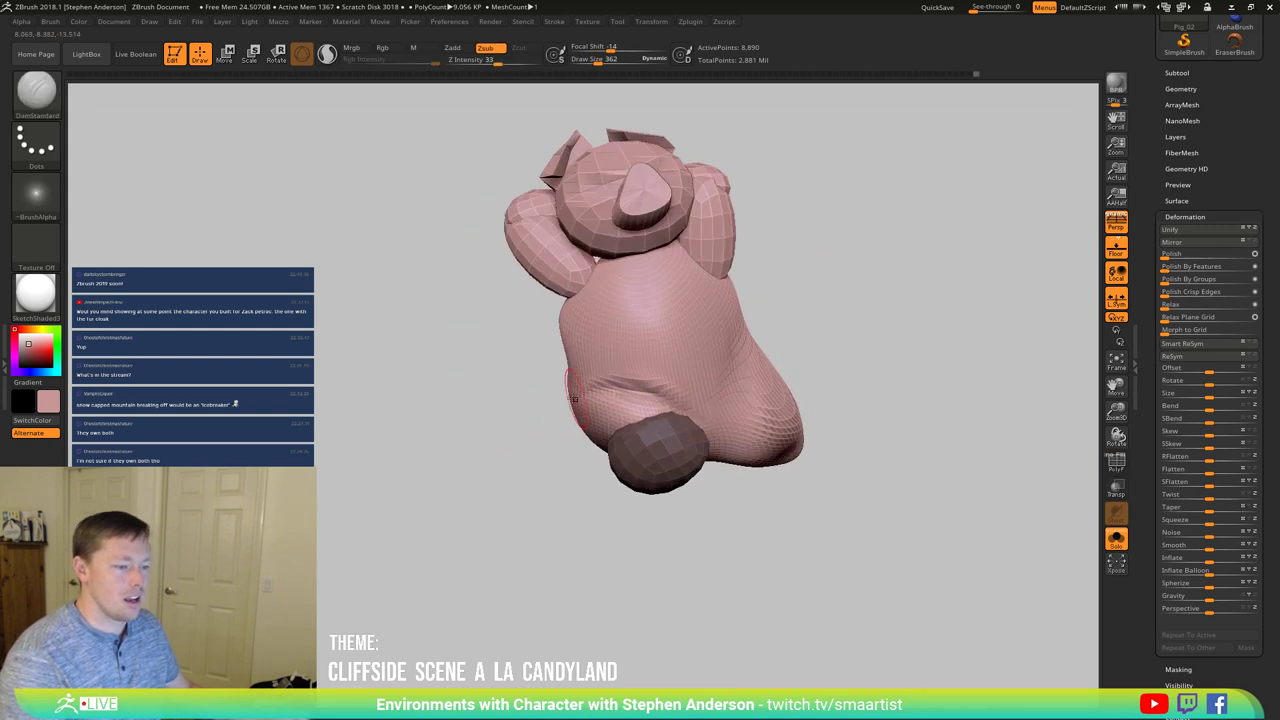
# Step: Build up volume on the back and hip side of the pig's body with ClayBuildup at draw size 590 and smooth it
pyautogui.moveTo(572, 398)
pyautogui.mouseDown(button='right')
pyautogui.moveTo(842, 392)
pyautogui.moveTo(768, 424)
pyautogui.moveTo(764, 400)
pyautogui.moveTo(784, 412)
pyautogui.mouseUp(button='right')
pyautogui.press('b')
pyautogui.press('c')
pyautogui.press('b')
pyautogui.press('s')
pyautogui.moveTo(765, 411); pyautogui.dragTo(798, 442)
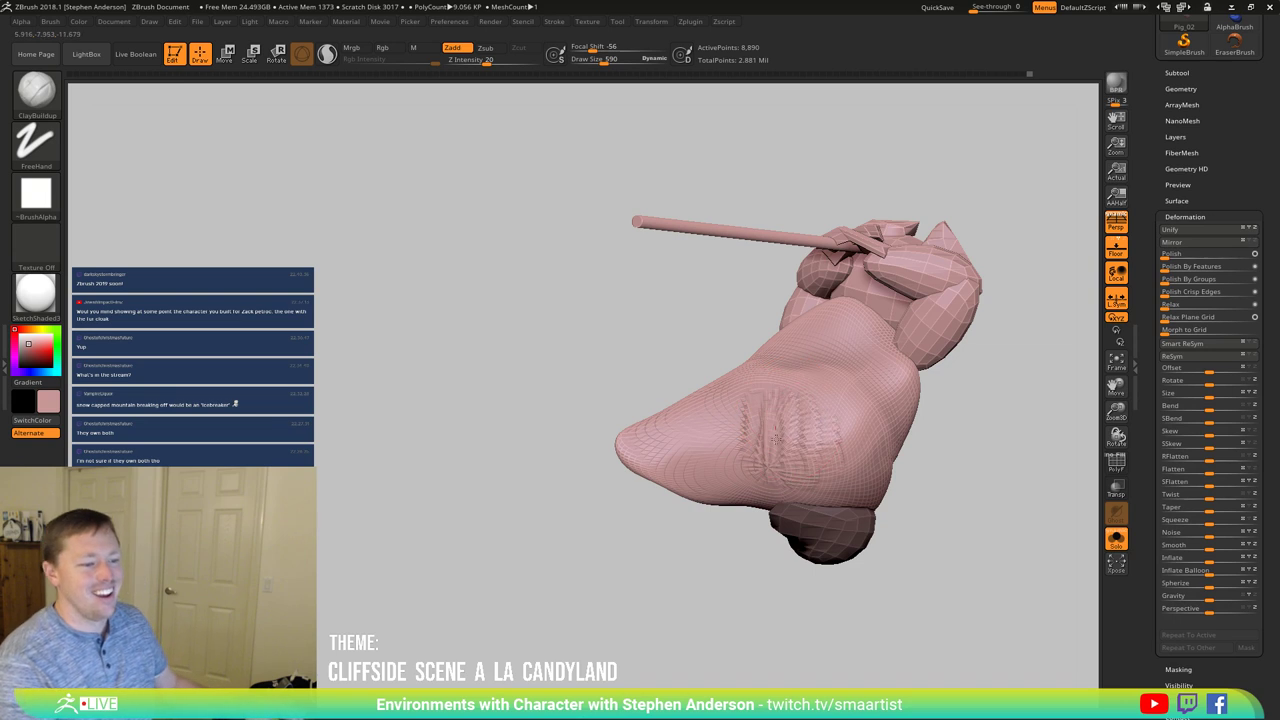
pyautogui.moveTo(747, 406); pyautogui.dragTo(777, 411)
pyautogui.moveTo(766, 413); pyautogui.dragTo(762, 446, button='right')
pyautogui.moveTo(762, 440)
pyautogui.keyDown('shift'); pyautogui.mouseDown()
pyautogui.moveTo(766, 425)
pyautogui.moveTo(770, 462)
pyautogui.mouseUp(); pyautogui.keyUp('shift')
pyautogui.moveTo(746, 434)
pyautogui.mouseDown(button='right')
pyautogui.moveTo(829, 443)
pyautogui.moveTo(668, 417)
pyautogui.moveTo(727, 471)
pyautogui.moveTo(621, 418)
pyautogui.mouseUp(button='right')
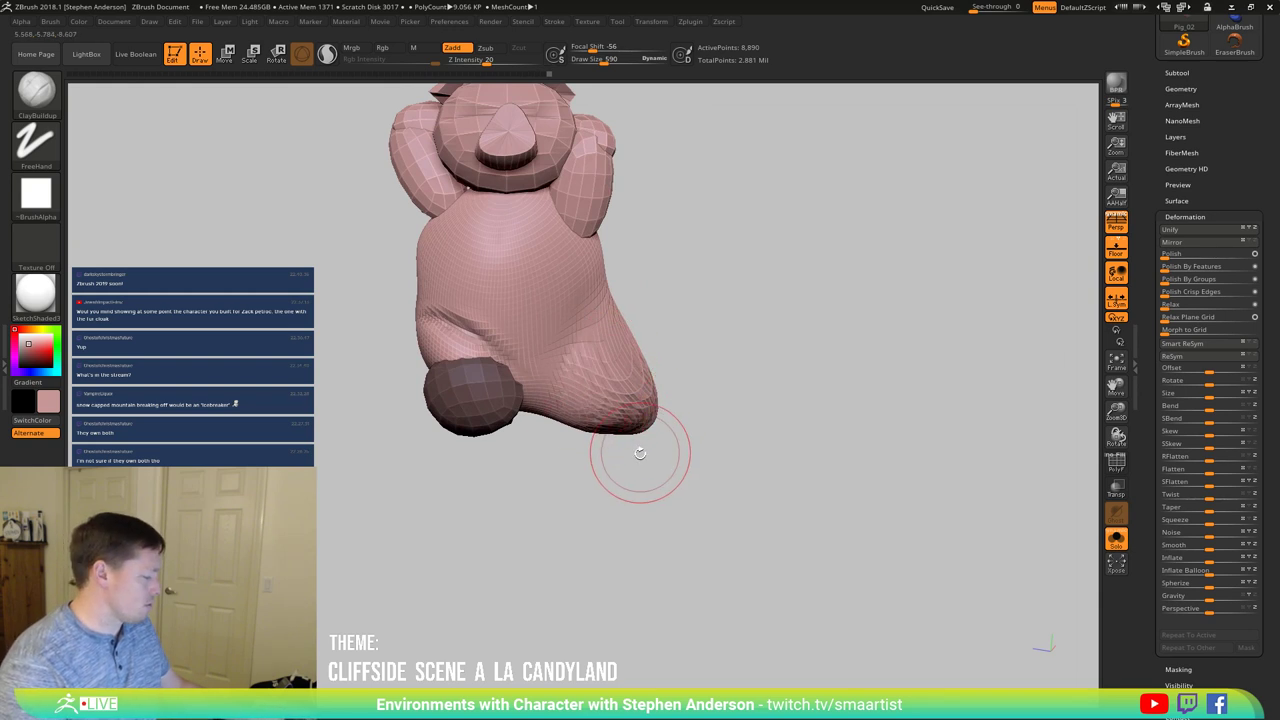
# Step: Switch to the browser, view the zbrushcentral.com home page in a new tab, and return to ZBrush
pyautogui.press('alt')
pyautogui.hotkey('alt', 'Tab')
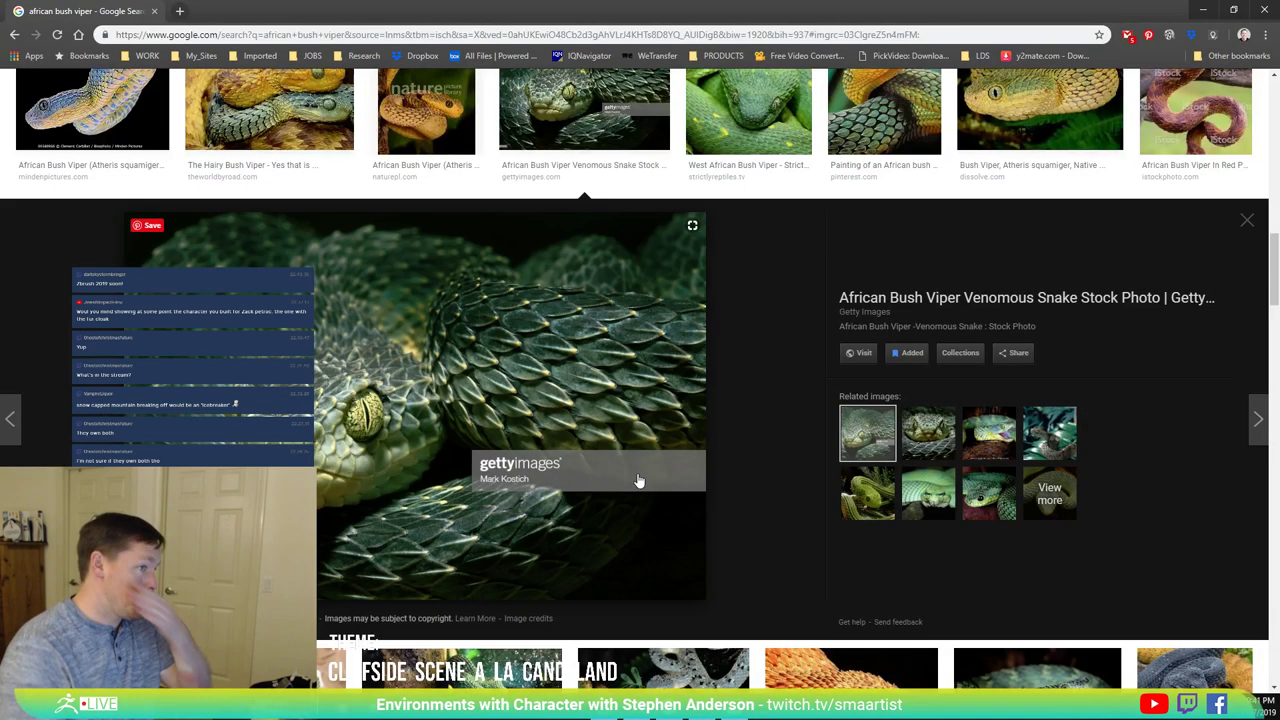
pyautogui.hotkey('ctrl', 't')
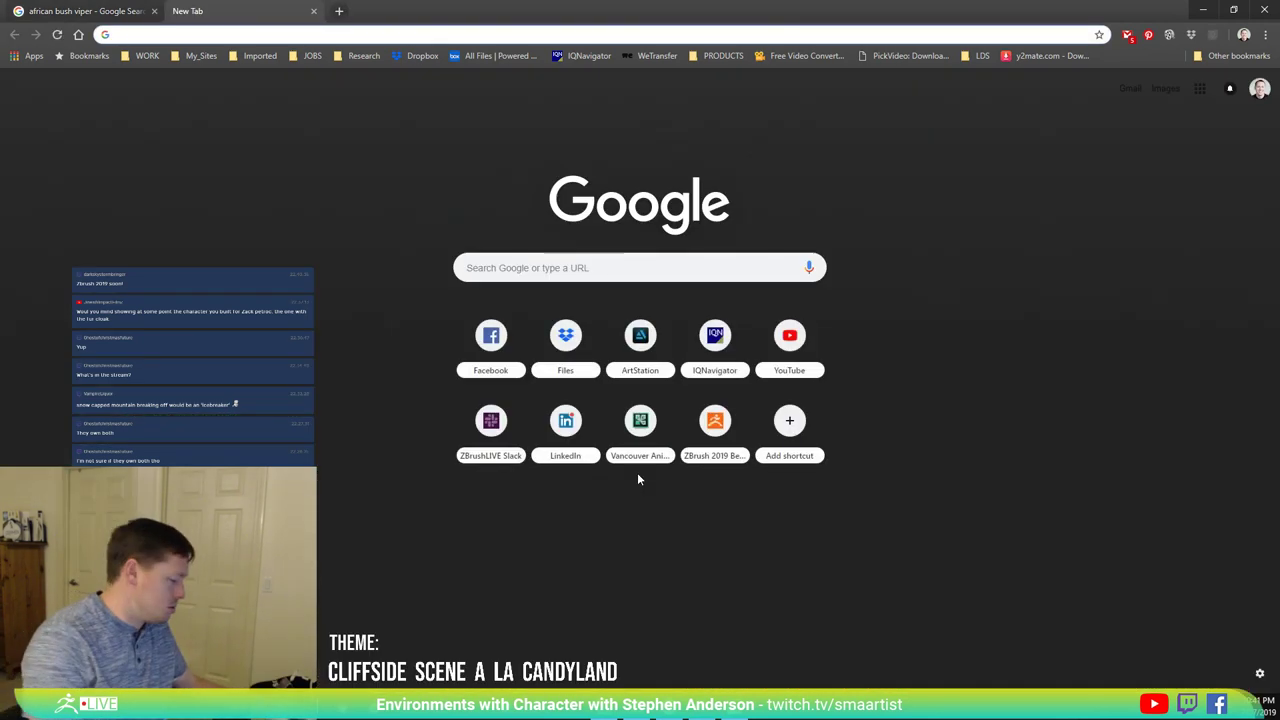
pyautogui.write('zbrush')
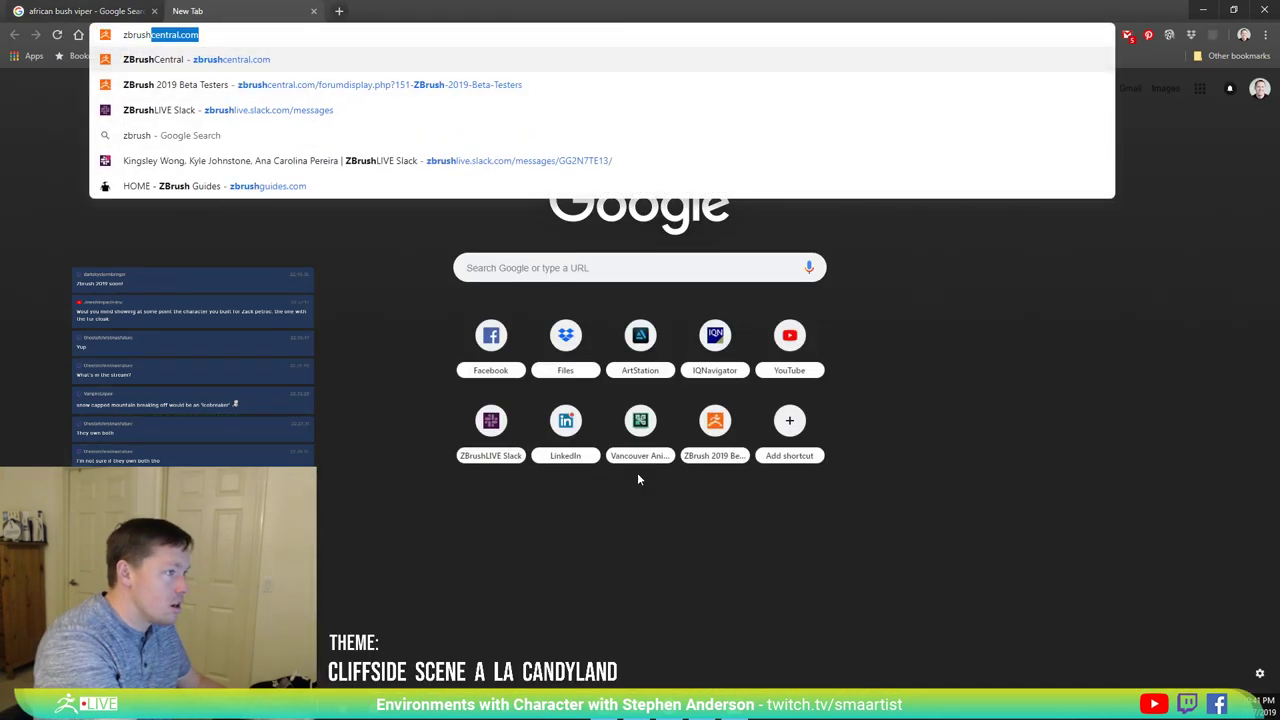
pyautogui.press('Return')
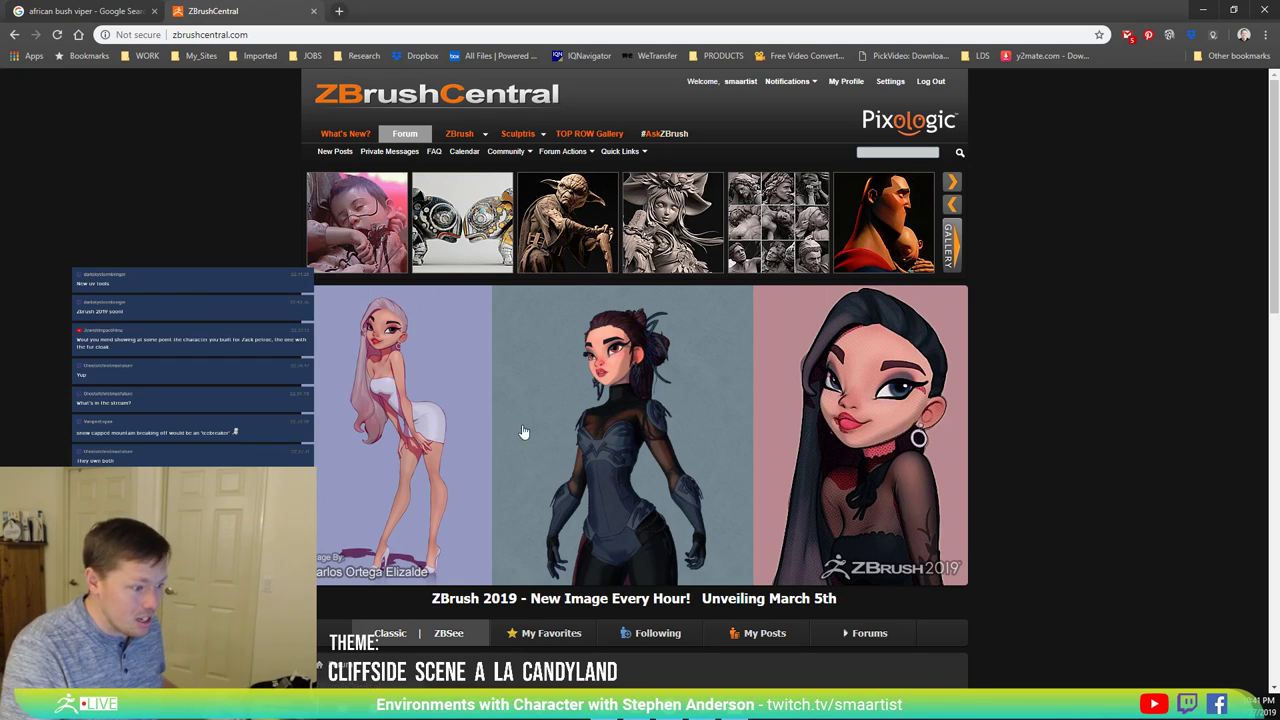
pyautogui.scroll(-3, 521, 428)
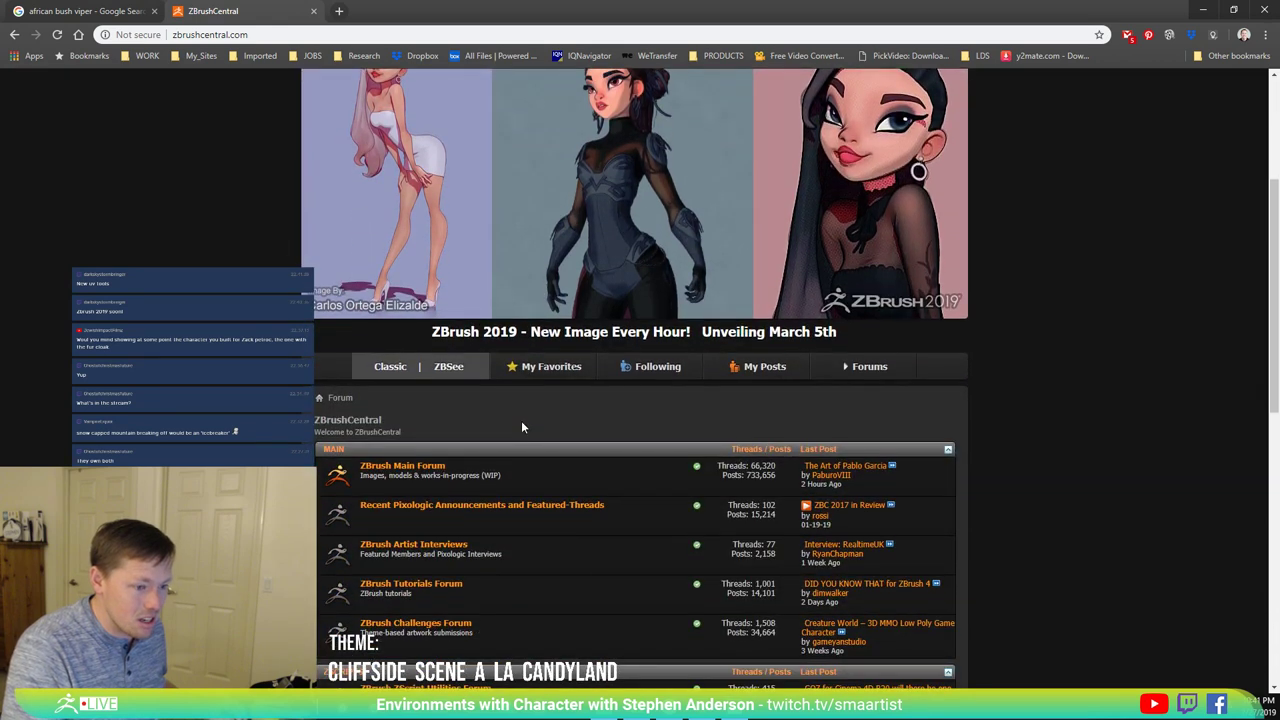
pyautogui.scroll(3, 521, 428)
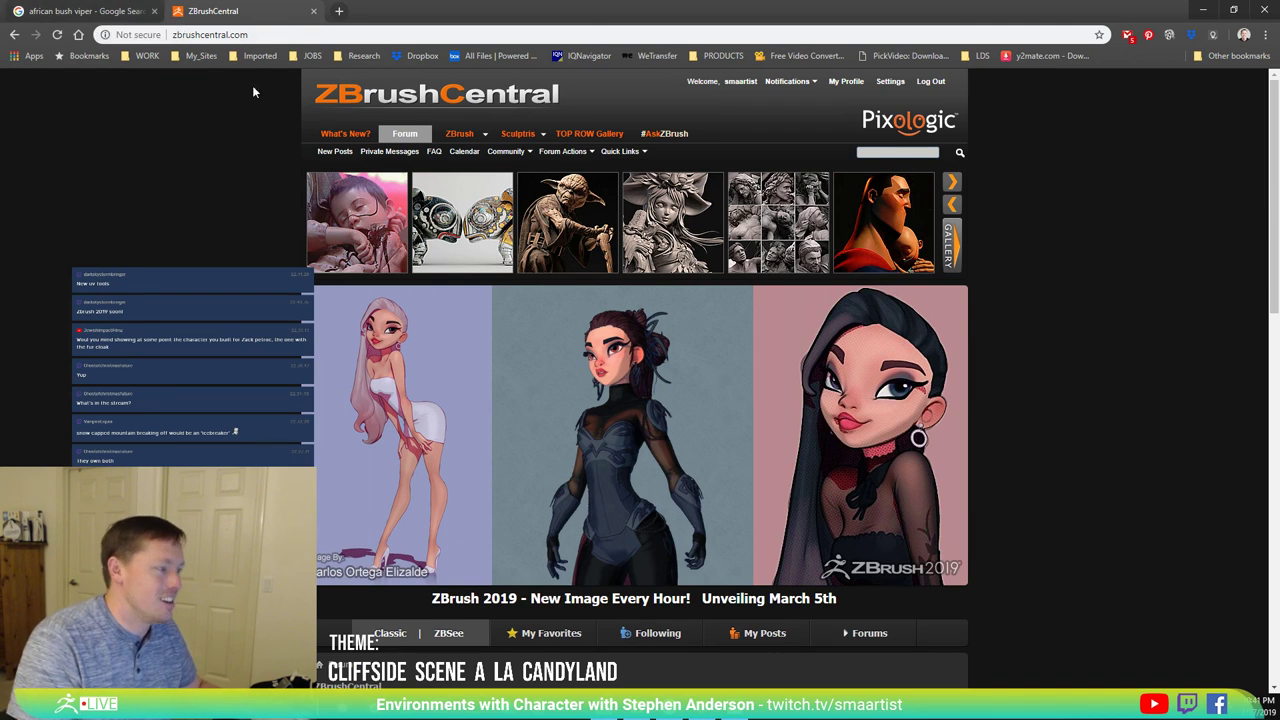
pyautogui.hotkey('alt', 'Tab')
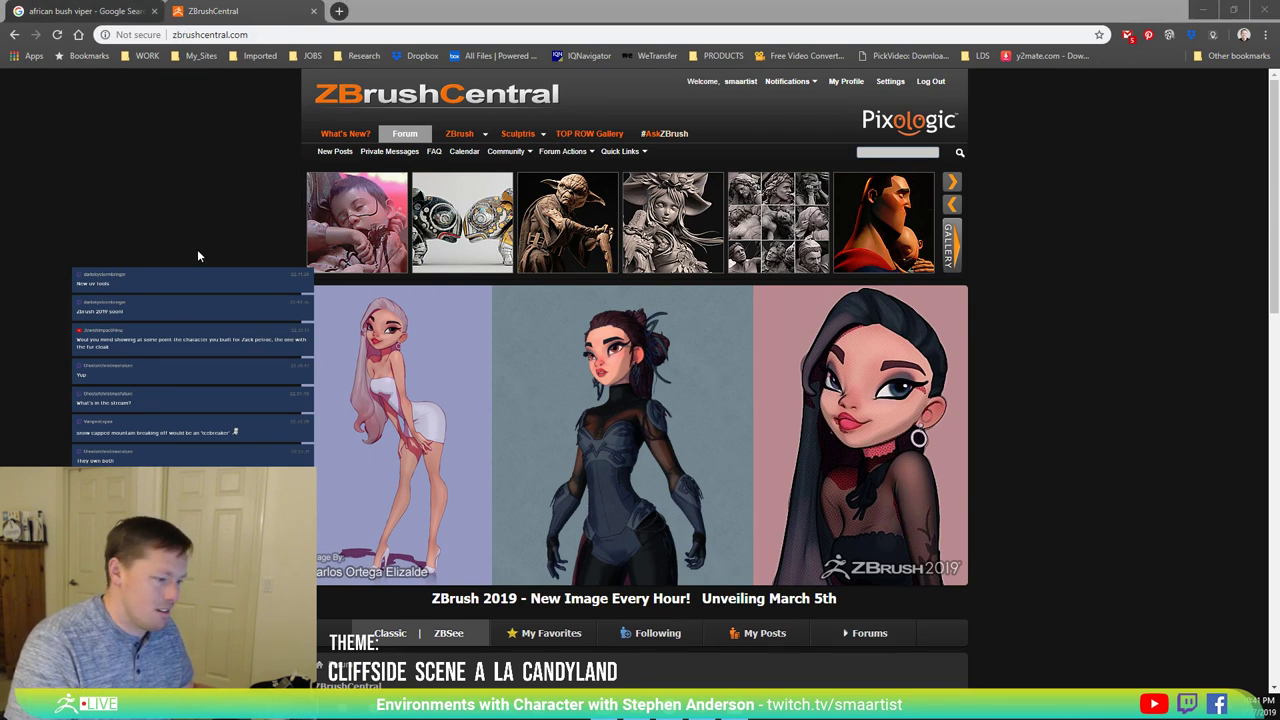
pyautogui.hotkey('alt', 'Tab')
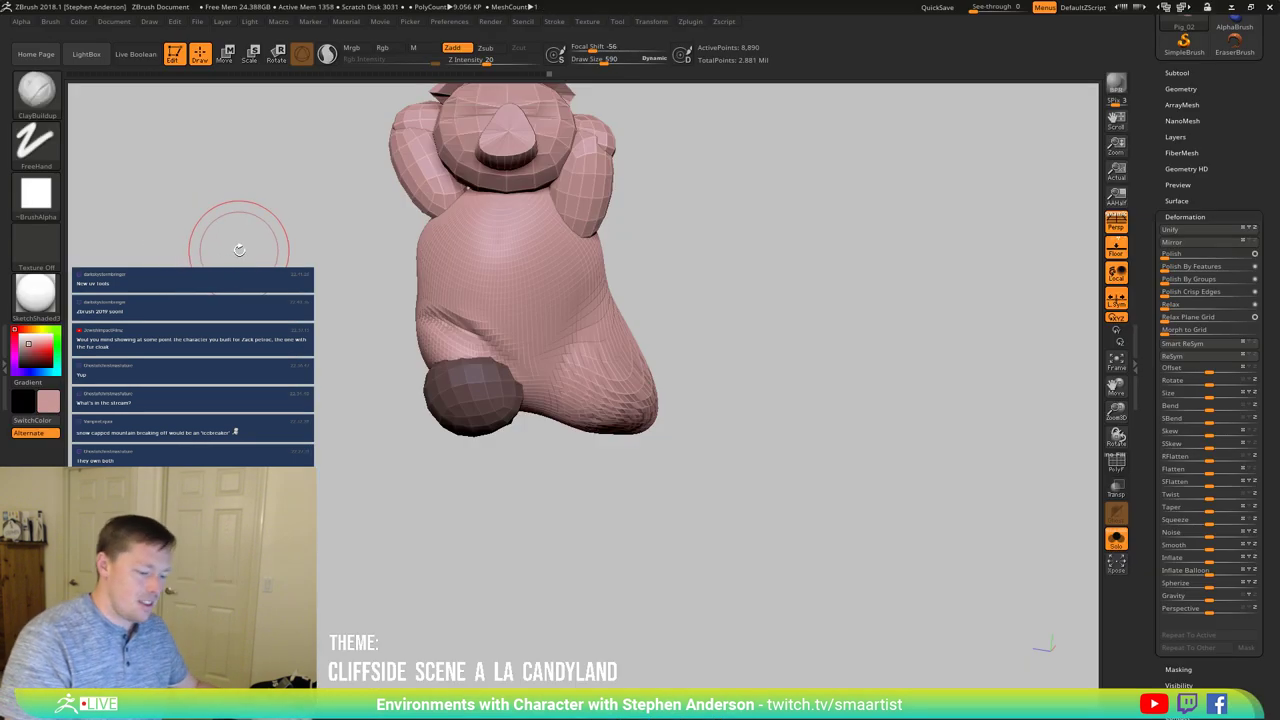
# Step: Reshape the pig's lower body around the separate leg with the Move brush at draw size 906
pyautogui.moveTo(370, 352); pyautogui.dragTo(600, 342)
pyautogui.keyDown('alt'); pyautogui.moveTo(800, 339); pyautogui.dragTo(604, 424); pyautogui.keyUp('alt')
pyautogui.moveTo(604, 424); pyautogui.dragTo(660, 422, button='right')
pyautogui.press('b')
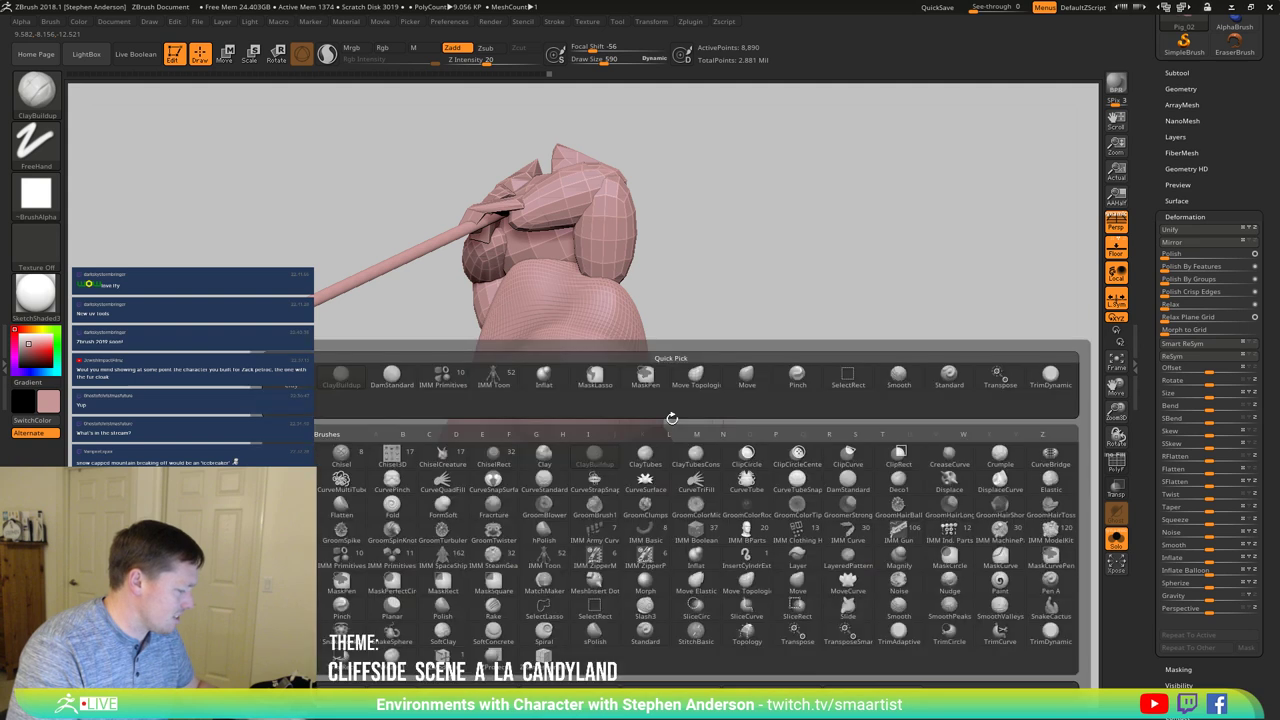
pyautogui.press('m')
pyautogui.press('v')
pyautogui.press('s')
pyautogui.moveTo(663, 419); pyautogui.dragTo(671, 421)
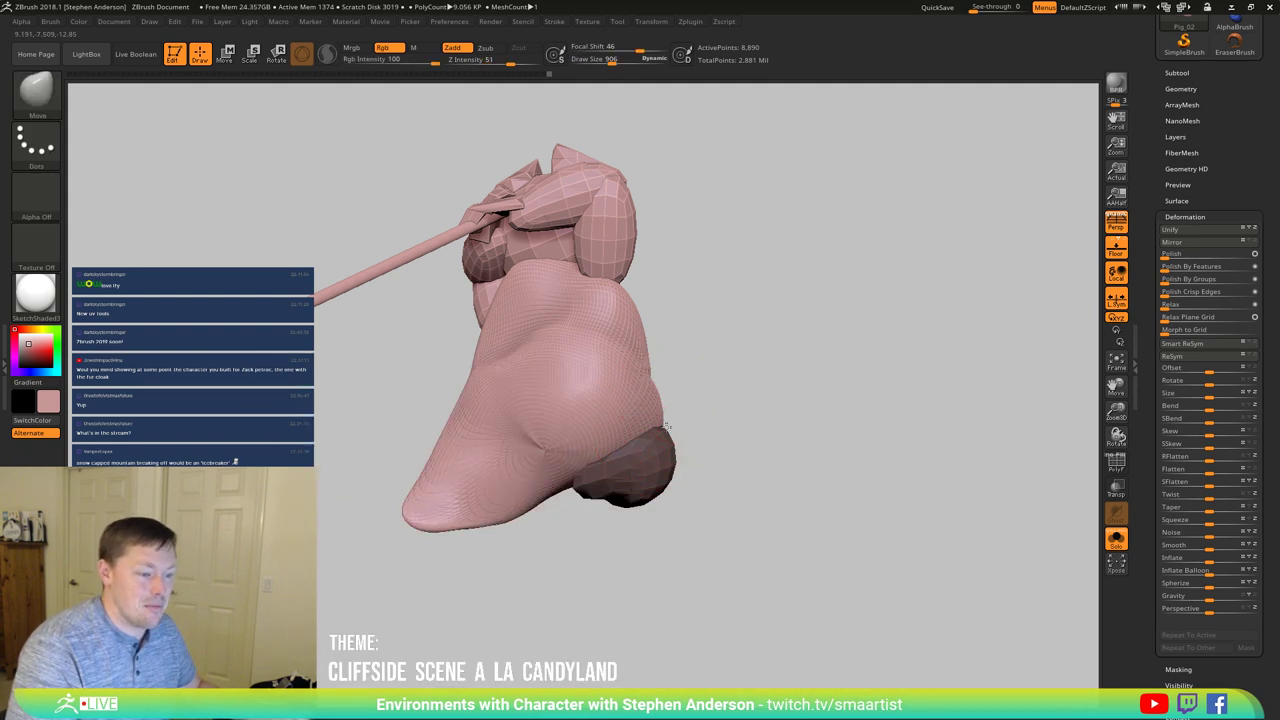
pyautogui.moveTo(680, 426)
pyautogui.mouseDown(button='right')
pyautogui.moveTo(705, 445)
pyautogui.moveTo(700, 470)
pyautogui.mouseUp(button='right')
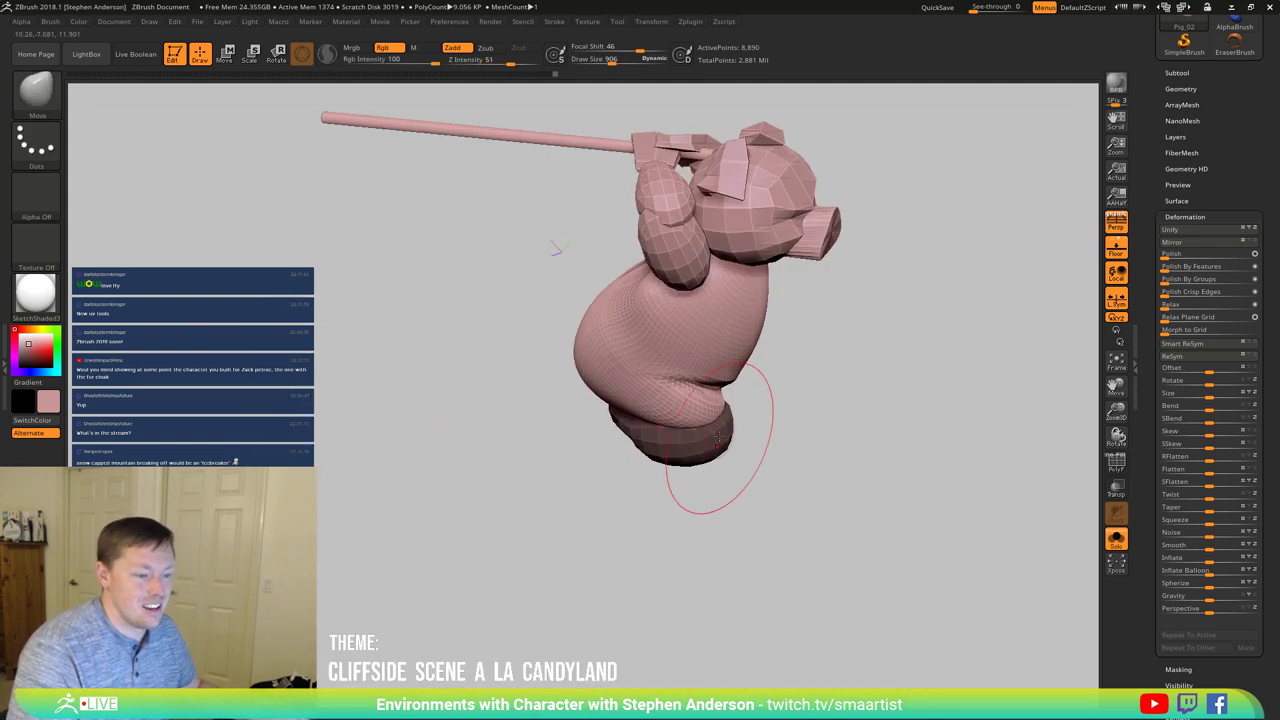
# Step: Adjust the belly fold above the separate leg with the Move brush at draw size 492 and smooth it
pyautogui.moveTo(734, 422)
pyautogui.mouseDown(button='right')
pyautogui.moveTo(700, 390)
pyautogui.moveTo(728, 415)
pyautogui.moveTo(709, 403)
pyautogui.moveTo(686, 430)
pyautogui.moveTo(745, 440)
pyautogui.moveTo(740, 360)
pyautogui.mouseUp(button='right')
pyautogui.press('[')
pyautogui.press('[')
pyautogui.press('[')
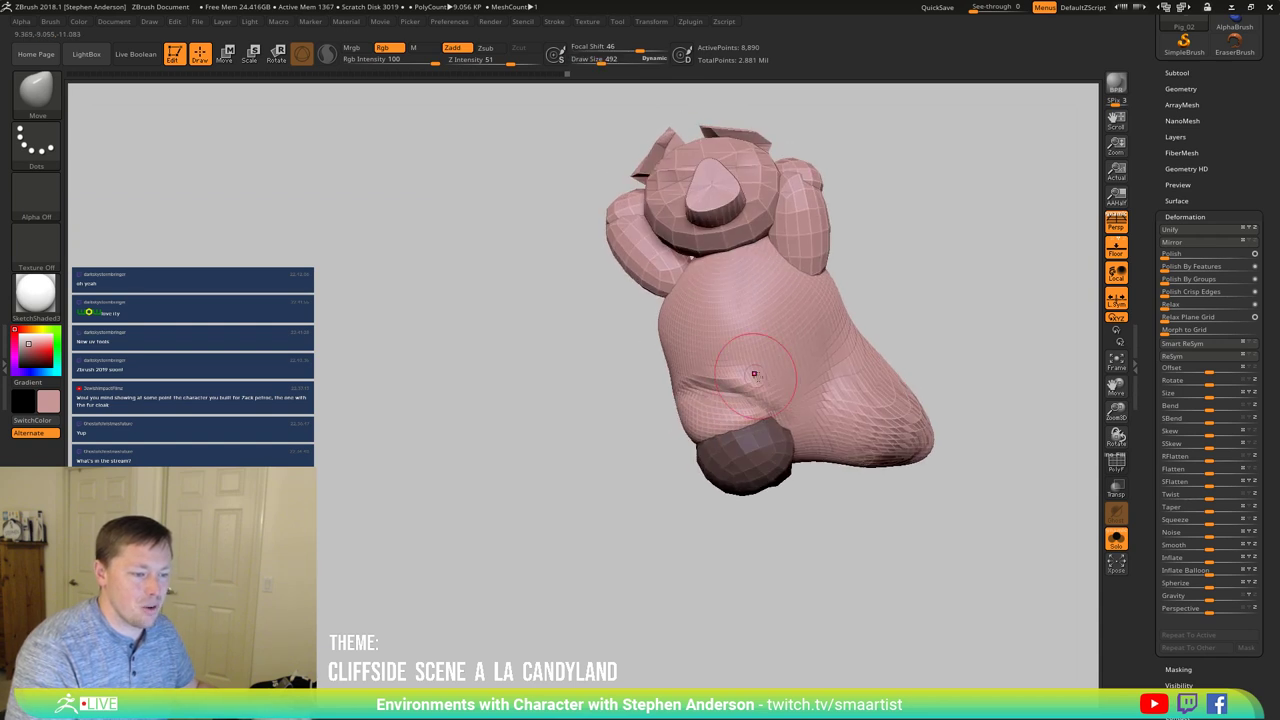
pyautogui.press('shift')
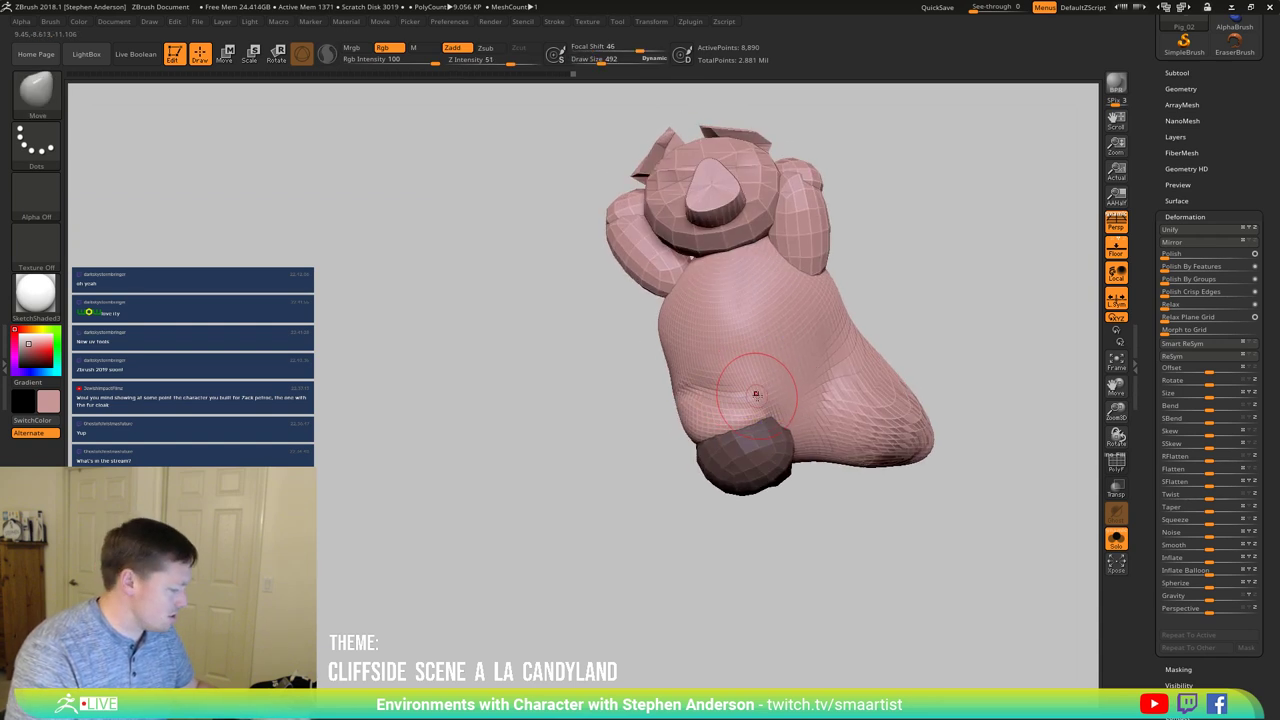
# Step: Tighten the crease between the pig's body and separate leg with the Pinch brush at draw size 304
pyautogui.press('b')
pyautogui.press('p')
pyautogui.press('i')
pyautogui.moveTo(764, 397)
pyautogui.mouseDown(button='right')
pyautogui.moveTo(735, 412)
pyautogui.moveTo(751, 409)
pyautogui.mouseUp(button='right')
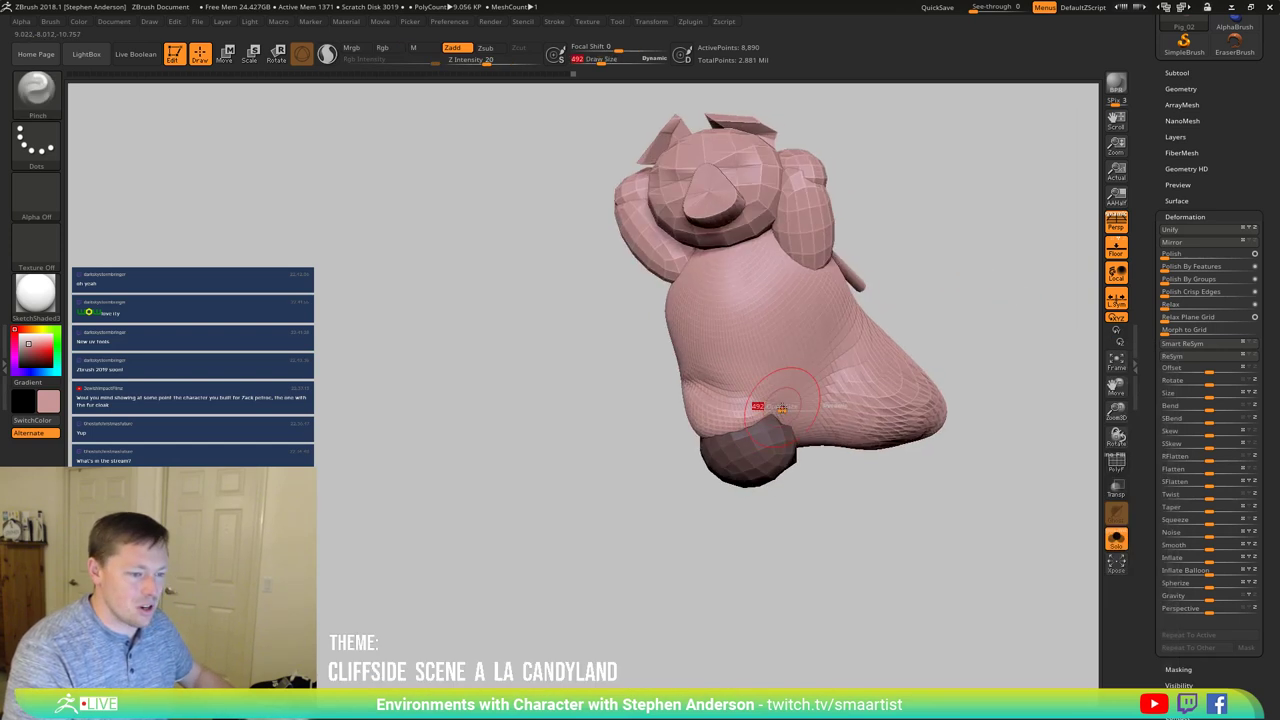
pyautogui.press('[')
pyautogui.press('[')
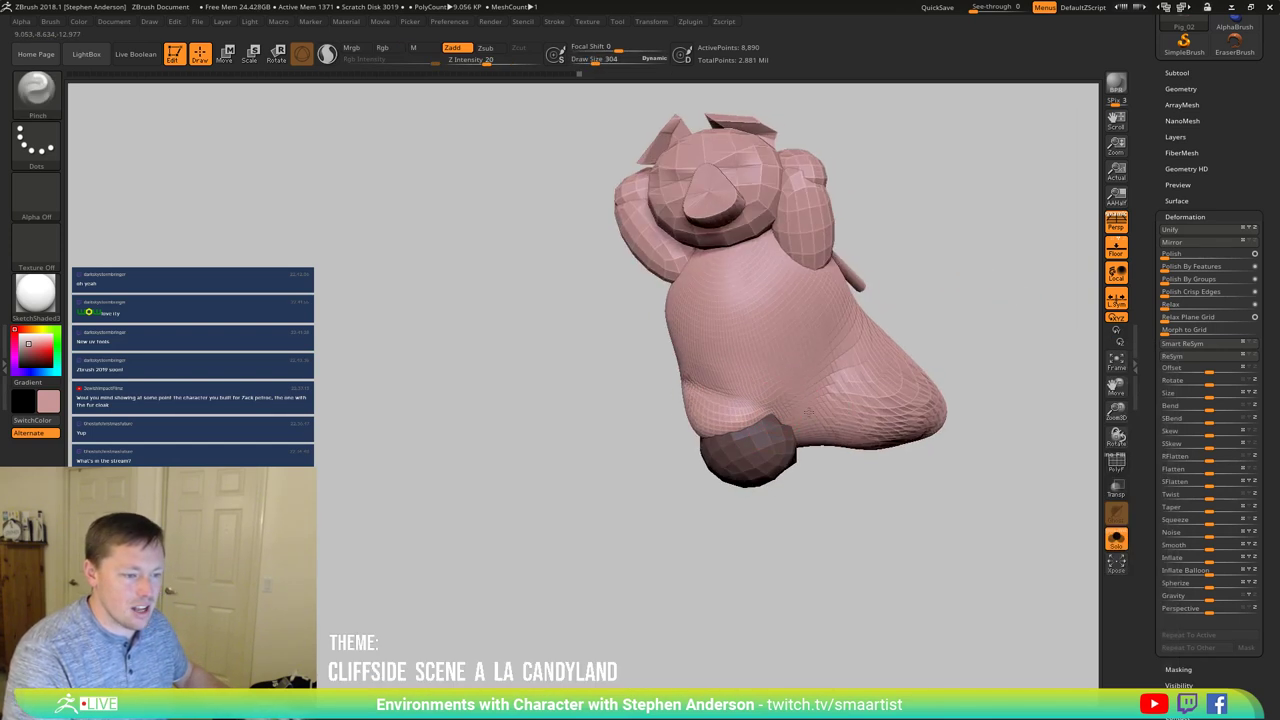
pyautogui.moveTo(785, 407)
pyautogui.mouseDown(button='right')
pyautogui.moveTo(771, 409)
pyautogui.moveTo(803, 407)
pyautogui.moveTo(770, 398)
pyautogui.moveTo(763, 375)
pyautogui.mouseUp(button='right')
# Step: Refine the folded thigh above the separate leg with the Move brush at draw size 492 and smooth the surface
pyautogui.press('b')
pyautogui.press('m')
pyautogui.press('v')
pyautogui.write('s')
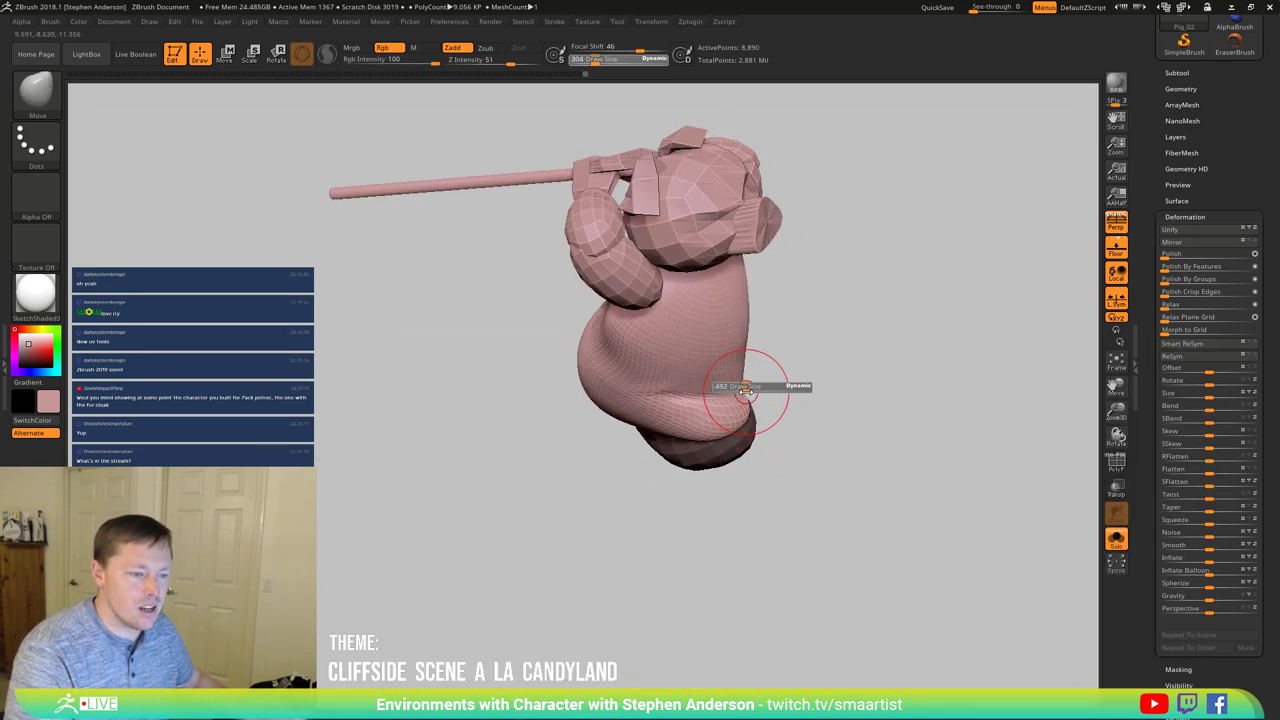
pyautogui.write('492')
pyautogui.press('Return')
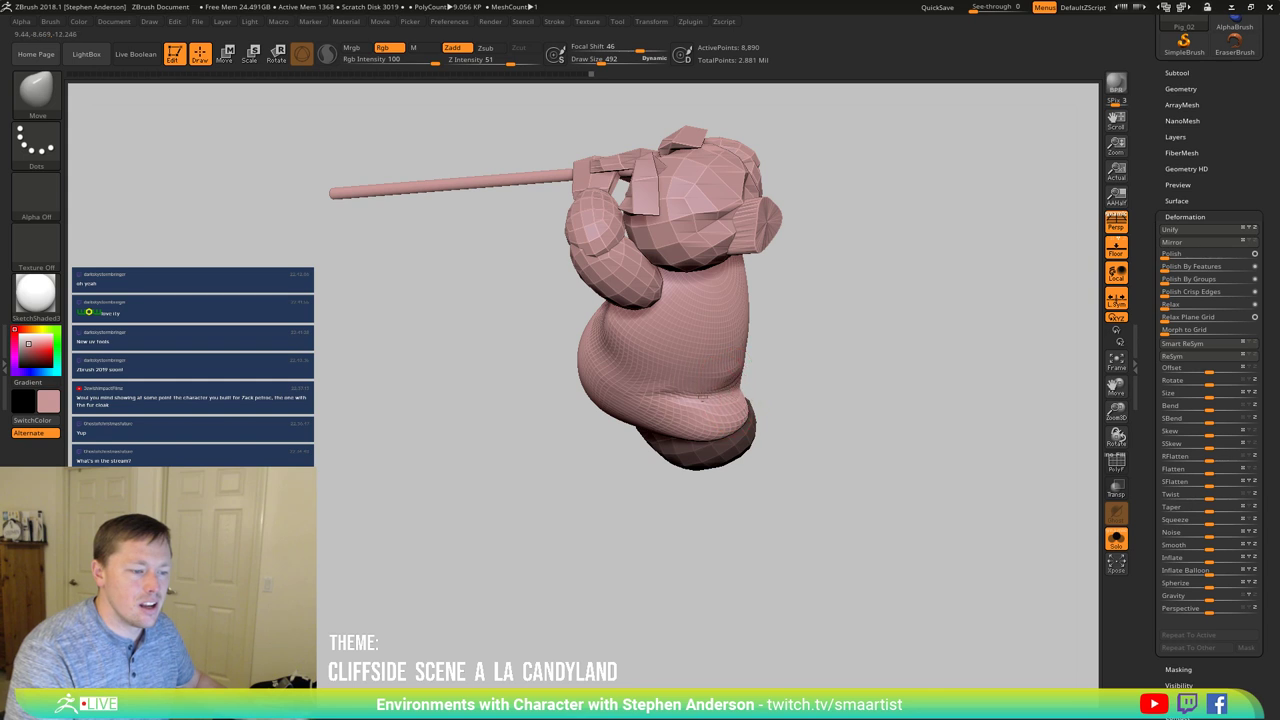
pyautogui.moveTo(745, 400); pyautogui.dragTo(725, 410, button='right')
pyautogui.moveTo(760, 428); pyautogui.dragTo(757, 380, button='right')
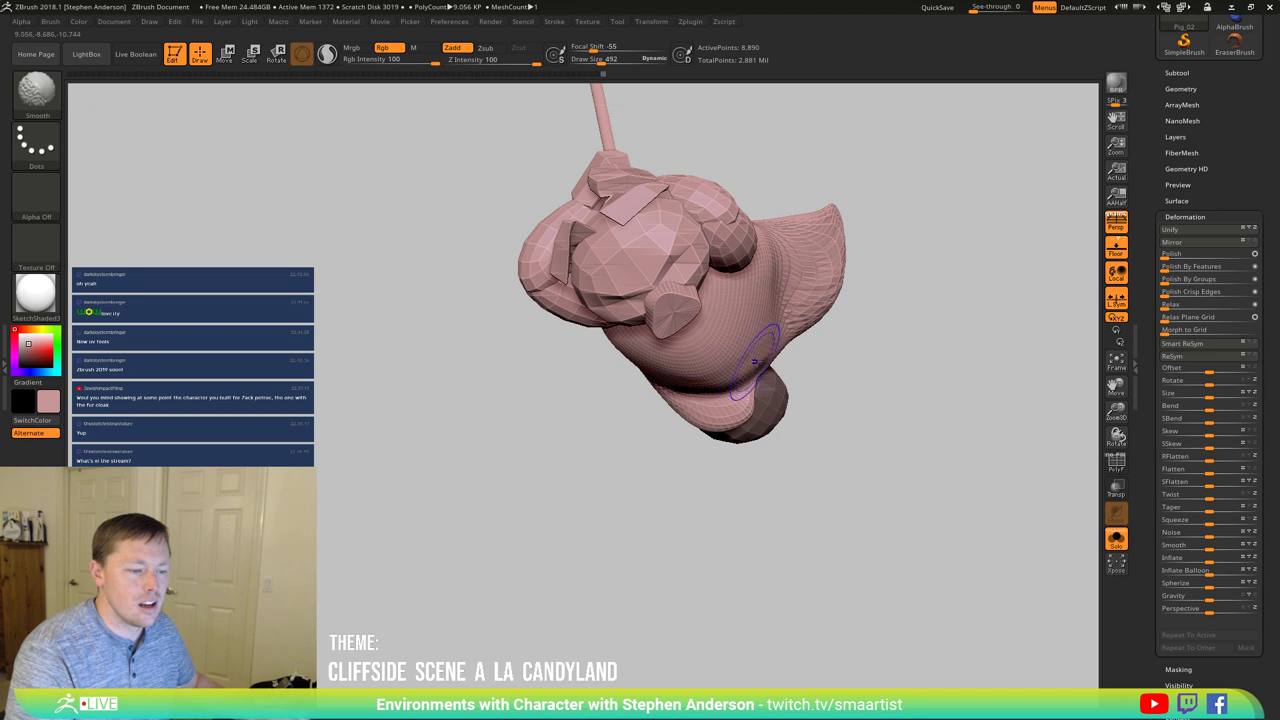
# Step: Invert the mask to free the separate leg, reshape it with the Move brush at draw size 1003, and clear the mask
pyautogui.moveTo(735, 397)
pyautogui.keyDown('ctrl'); pyautogui.mouseDown(button='right')
pyautogui.moveTo(745, 450)
pyautogui.moveTo(760, 400)
pyautogui.moveTo(786, 409)
pyautogui.moveTo(749, 486)
pyautogui.moveTo(726, 366)
pyautogui.mouseUp(button='right'); pyautogui.keyUp('ctrl')
pyautogui.keyDown('ctrl'); pyautogui.click(726, 366); pyautogui.keyUp('ctrl')
pyautogui.press('s')
pyautogui.moveTo(742, 442); pyautogui.dragTo(754, 443)
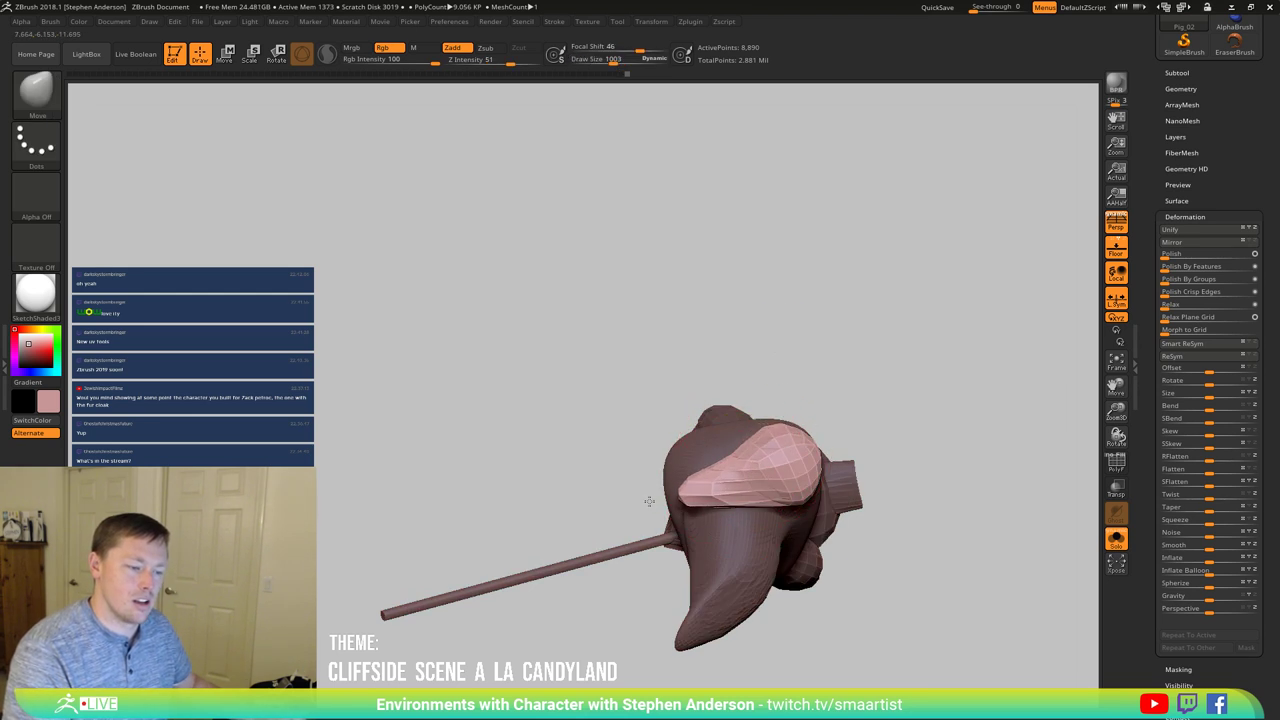
pyautogui.moveTo(773, 433)
pyautogui.mouseDown(button='right')
pyautogui.moveTo(737, 437)
pyautogui.moveTo(771, 449)
pyautogui.moveTo(785, 420)
pyautogui.mouseUp(button='right')
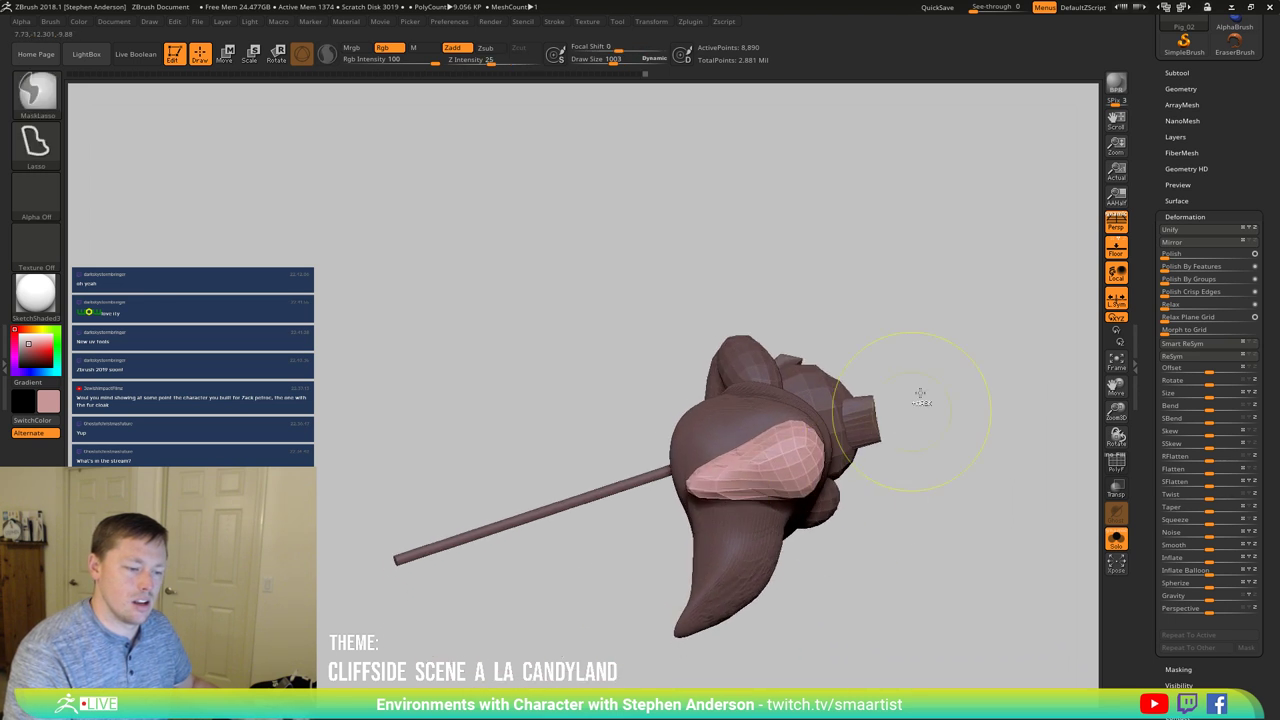
pyautogui.keyDown('ctrl'); pyautogui.moveTo(920, 394); pyautogui.dragTo(926, 404); pyautogui.keyUp('ctrl')
# Step: Turn off Solo to show the whole candyland scene and save the project
pyautogui.moveTo(922, 402)
pyautogui.keyDown('ctrl'); pyautogui.mouseDown(button='right')
pyautogui.moveTo(908, 340)
pyautogui.moveTo(882, 489)
pyautogui.moveTo(829, 428)
pyautogui.moveTo(914, 446)
pyautogui.moveTo(965, 405)
pyautogui.moveTo(1096, 343)
pyautogui.mouseUp(button='right'); pyautogui.keyUp('ctrl')
pyautogui.click(1117, 541)
pyautogui.keyDown('ctrl'); pyautogui.moveTo(920, 336); pyautogui.dragTo(945, 338, button='right'); pyautogui.keyUp('ctrl')
pyautogui.moveTo(941, 440); pyautogui.dragTo(824, 452, button='right')
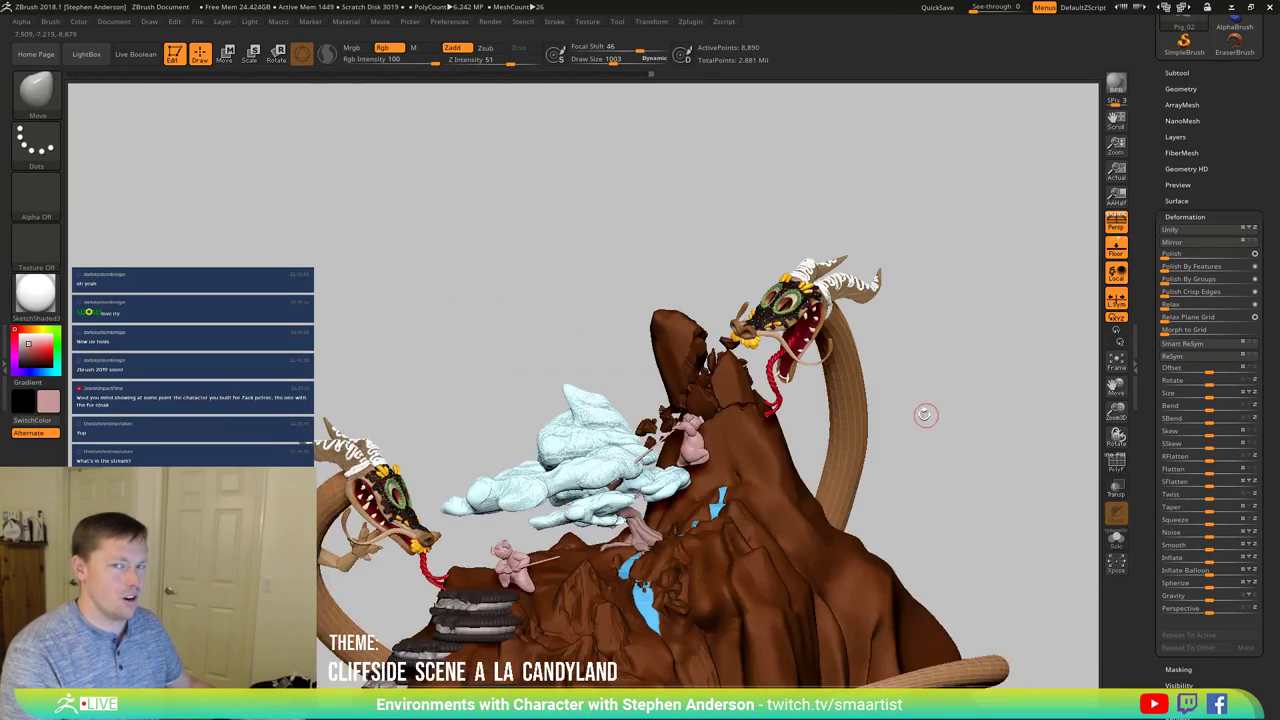
pyautogui.press('ctrl')
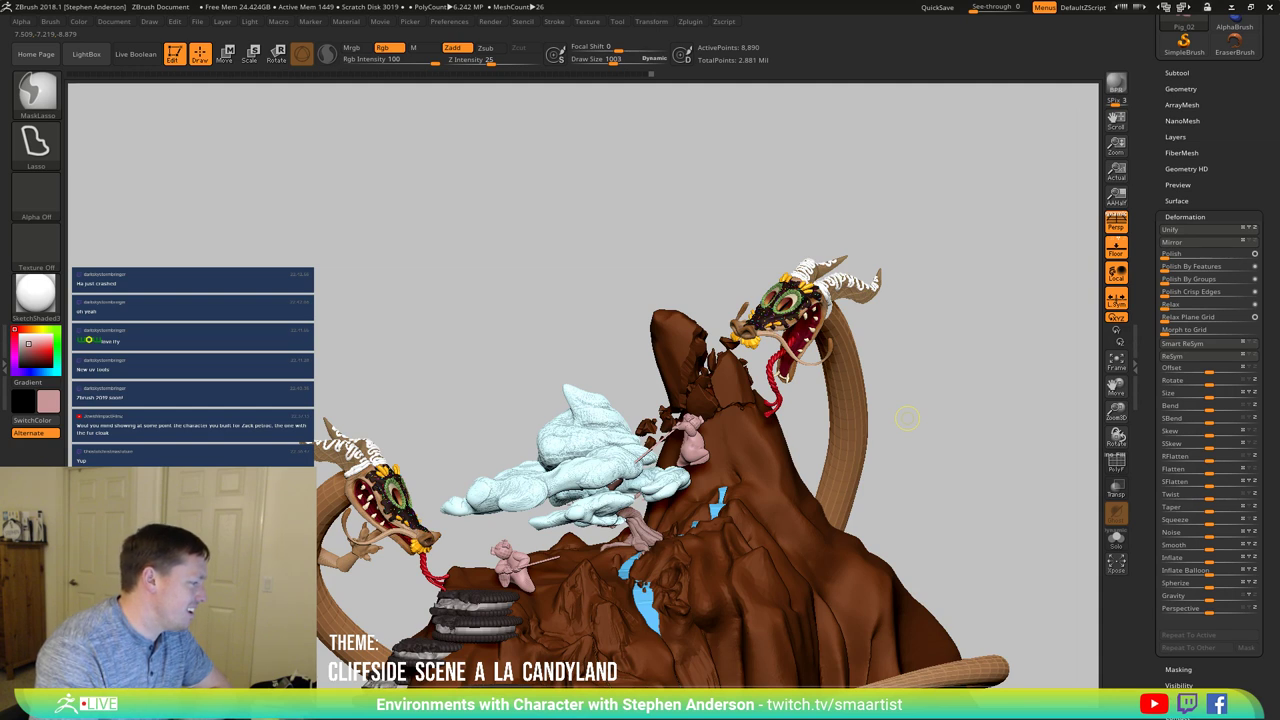
pyautogui.hotkey('ctrl', 's')
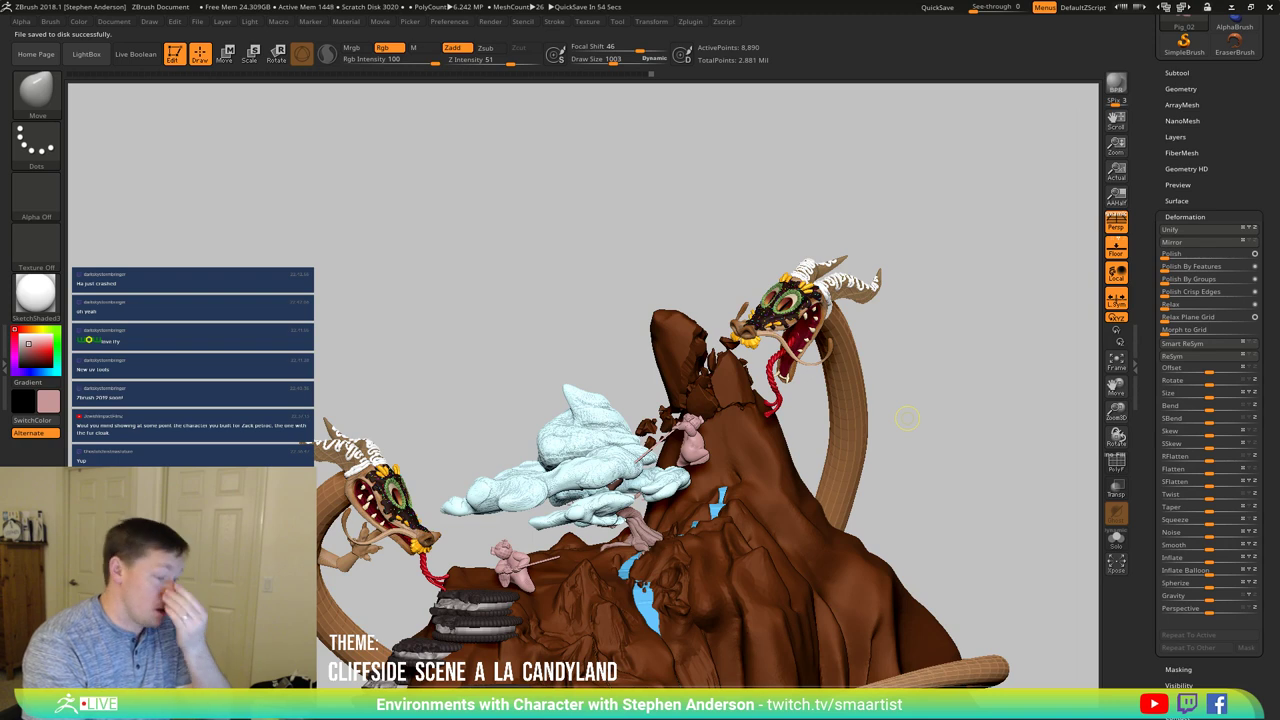
# Step: Move and rotate the reposed pig with the gizmo to place it above the cotton-candy tree in front of the upper dragon
pyautogui.moveTo(907, 418)
pyautogui.mouseDown()
pyautogui.moveTo(928, 416)
pyautogui.moveTo(615, 455)
pyautogui.moveTo(766, 480)
pyautogui.moveTo(672, 443)
pyautogui.moveTo(694, 446)
pyautogui.moveTo(650, 476)
pyautogui.mouseUp()
pyautogui.press('w')
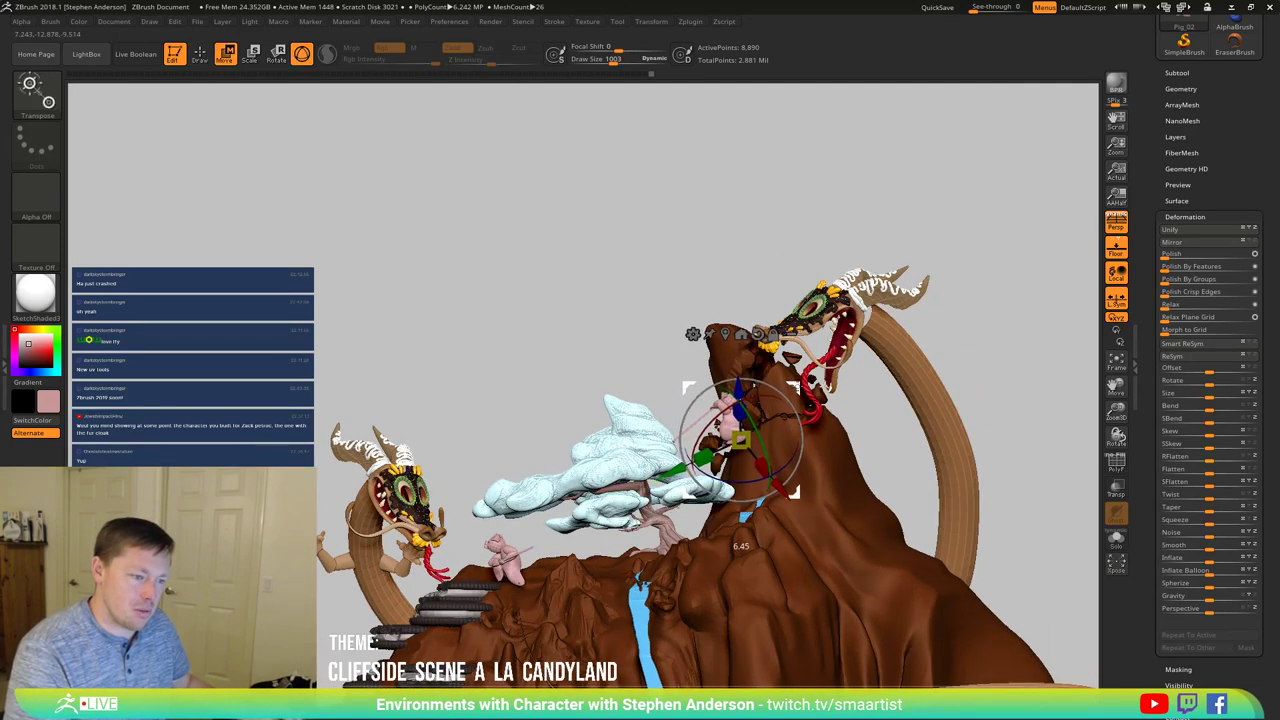
pyautogui.moveTo(672, 372); pyautogui.dragTo(862, 510)
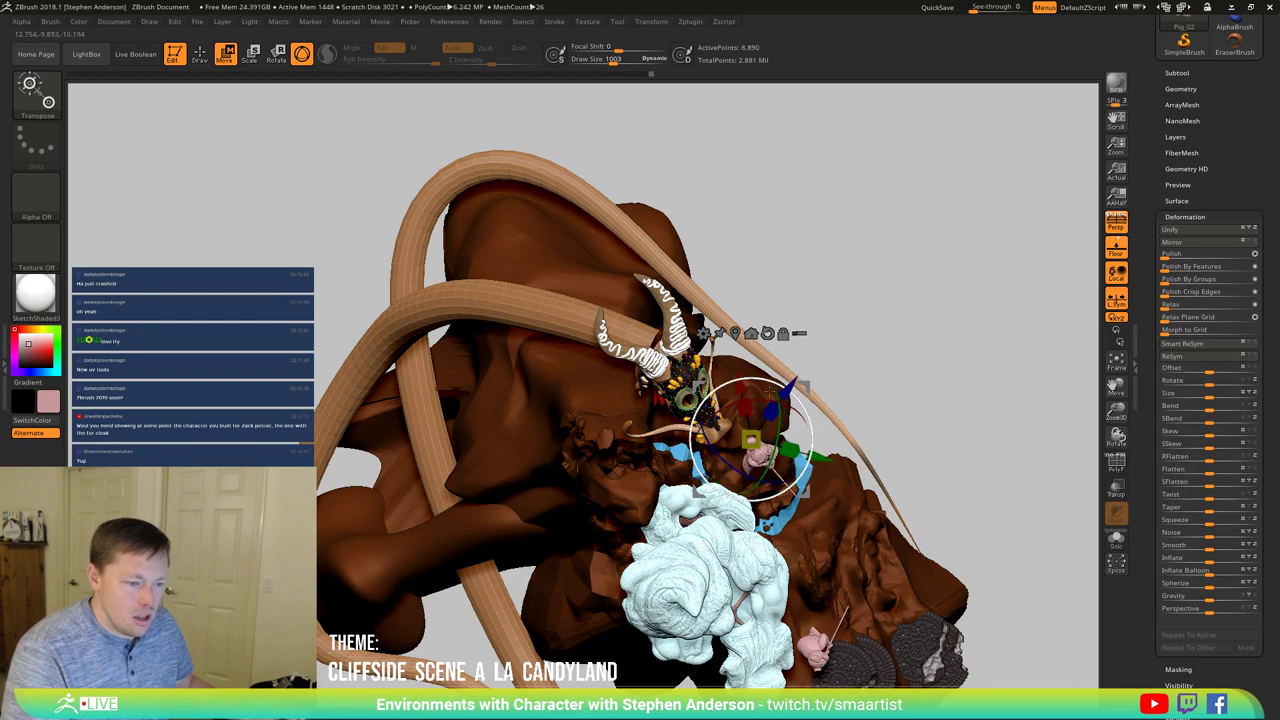
pyautogui.moveTo(816, 396); pyautogui.dragTo(870, 385)
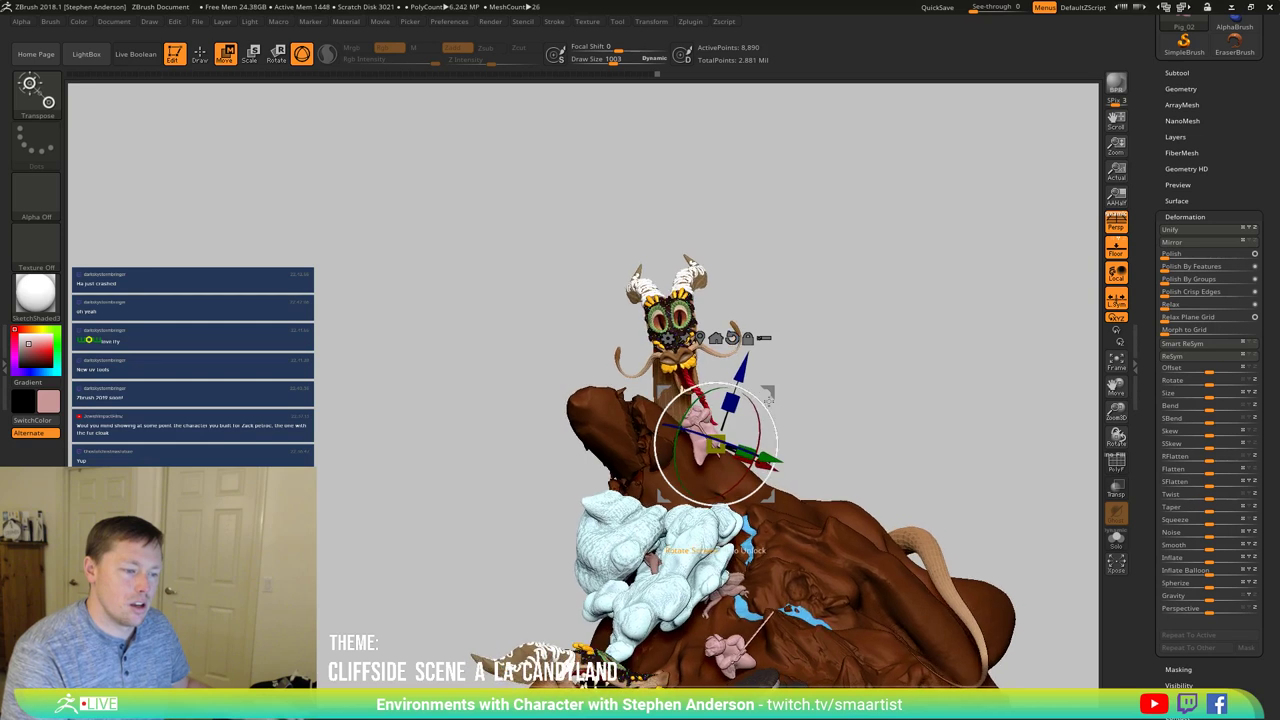
pyautogui.moveTo(770, 394); pyautogui.dragTo(763, 396)
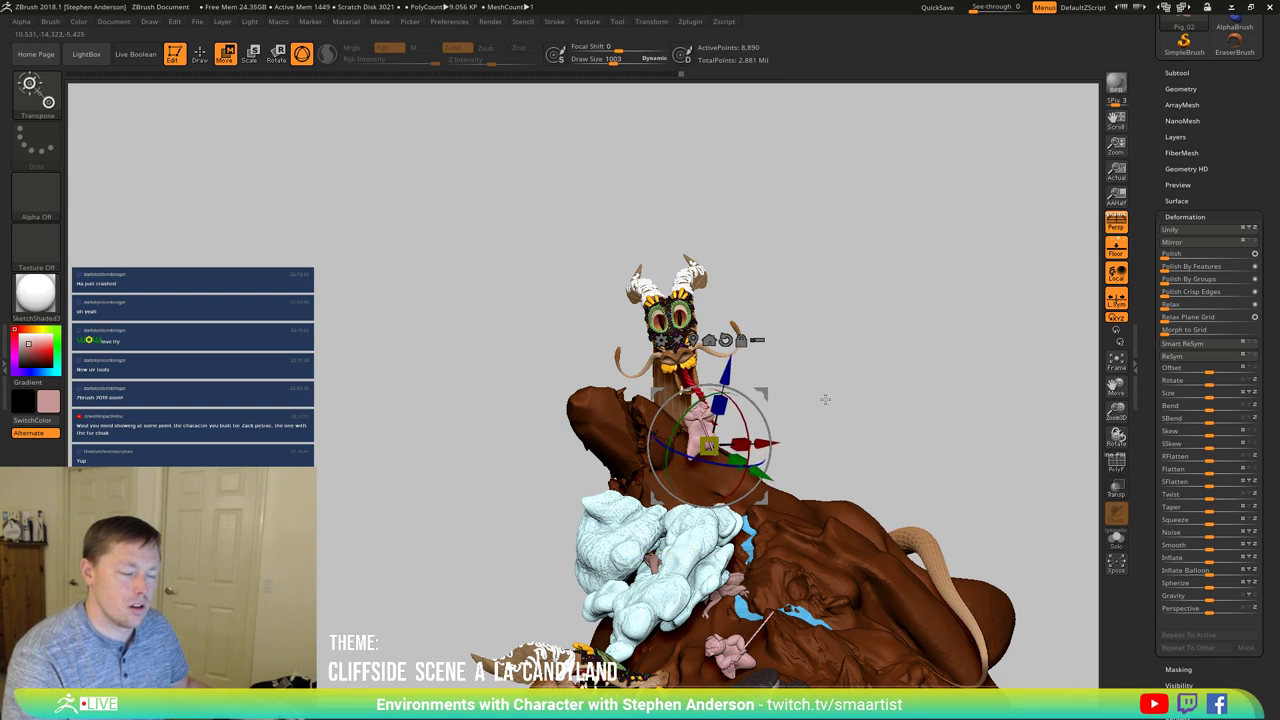
pyautogui.moveTo(826, 400); pyautogui.dragTo(821, 481)
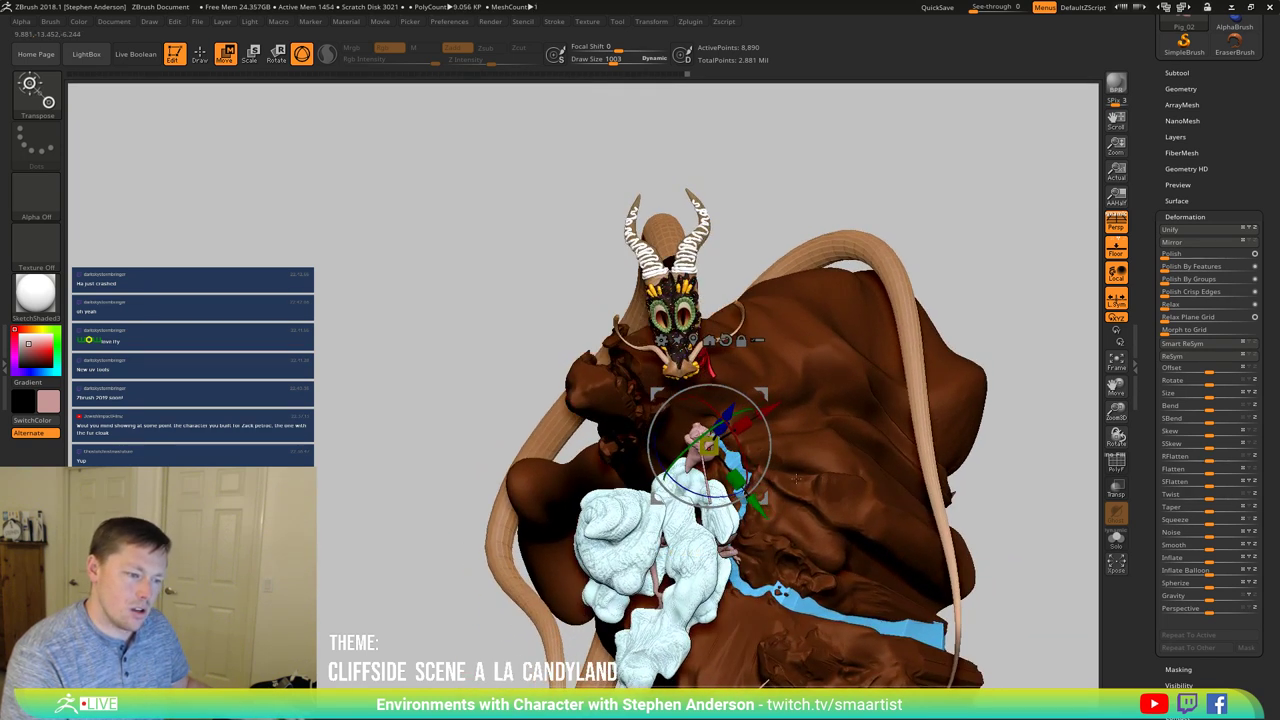
pyautogui.press('q')
pyautogui.moveTo(798, 502); pyautogui.dragTo(813, 401, button='right')
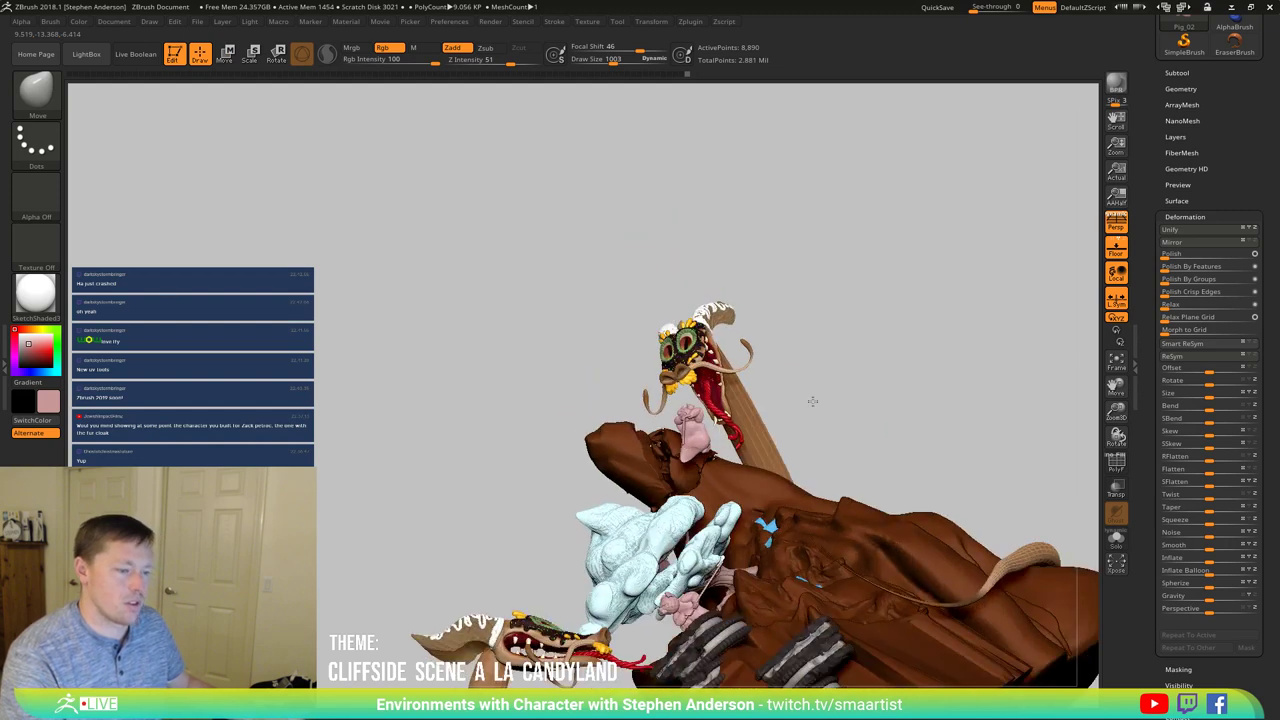
pyautogui.moveTo(813, 401)
pyautogui.mouseDown()
pyautogui.moveTo(680, 461)
pyautogui.moveTo(736, 496)
pyautogui.moveTo(796, 322)
pyautogui.mouseUp()
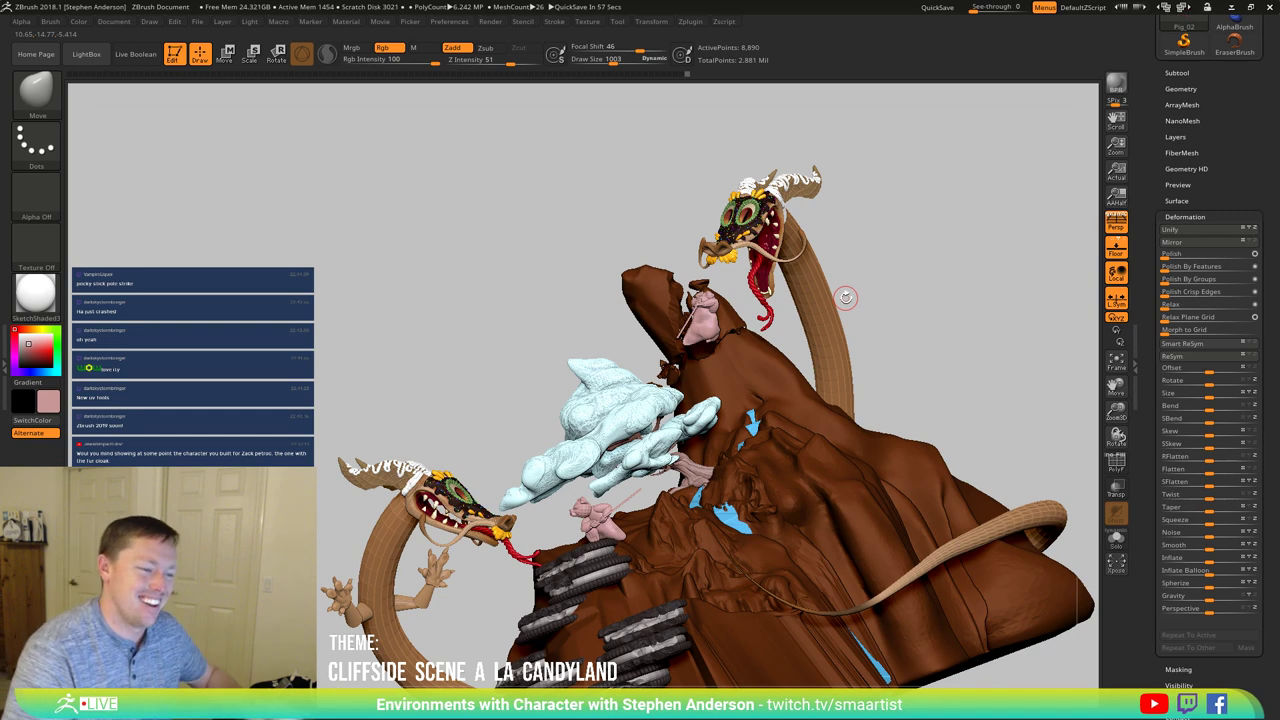
pyautogui.moveTo(757, 360)
pyautogui.mouseDown(button='right')
pyautogui.moveTo(716, 343)
pyautogui.moveTo(812, 273)
pyautogui.mouseUp(button='right')
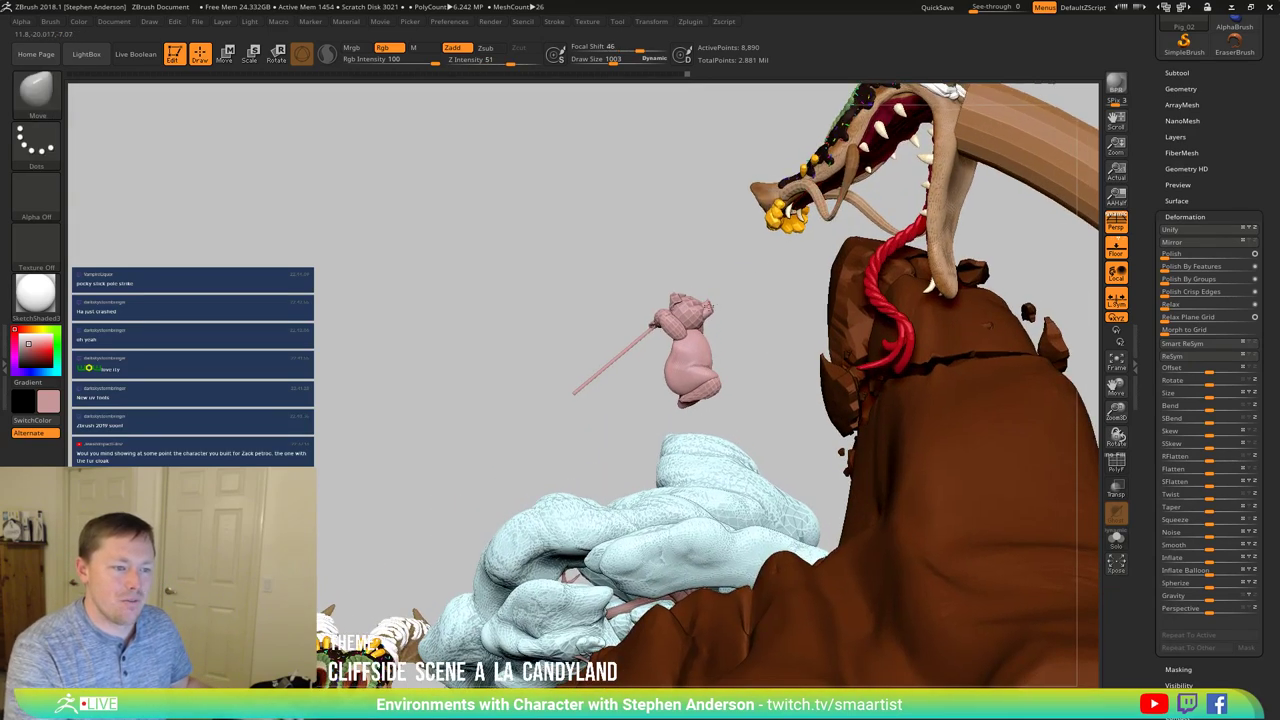
# Step: Expand the BPR Filters section of the Render palette and dock the palette in the side tray
pyautogui.keyDown('alt'); pyautogui.moveTo(709, 306); pyautogui.dragTo(600, 412, button='right'); pyautogui.keyUp('alt')
pyautogui.moveTo(750, 268)
pyautogui.mouseDown(button='right')
pyautogui.moveTo(849, 266)
pyautogui.moveTo(760, 258)
pyautogui.mouseUp(button='right')
pyautogui.moveTo(869, 257); pyautogui.dragTo(789, 268, button='right')
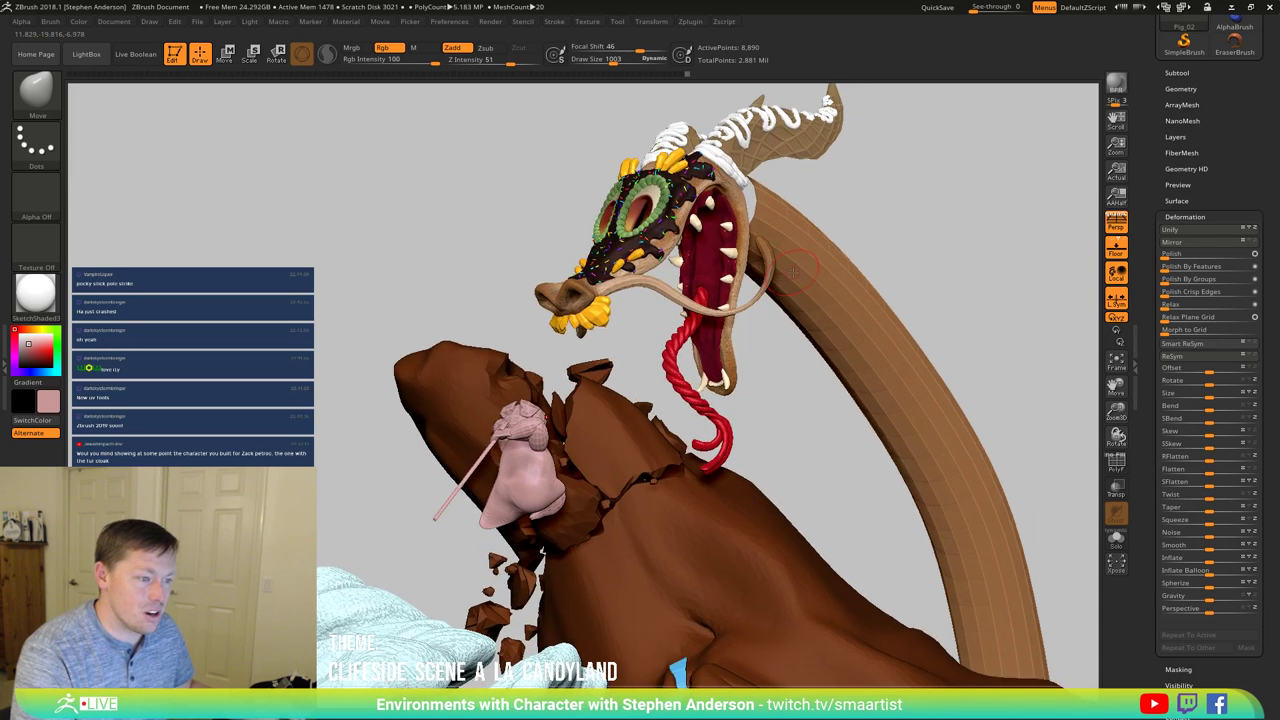
pyautogui.moveTo(886, 245); pyautogui.dragTo(888, 250, button='right')
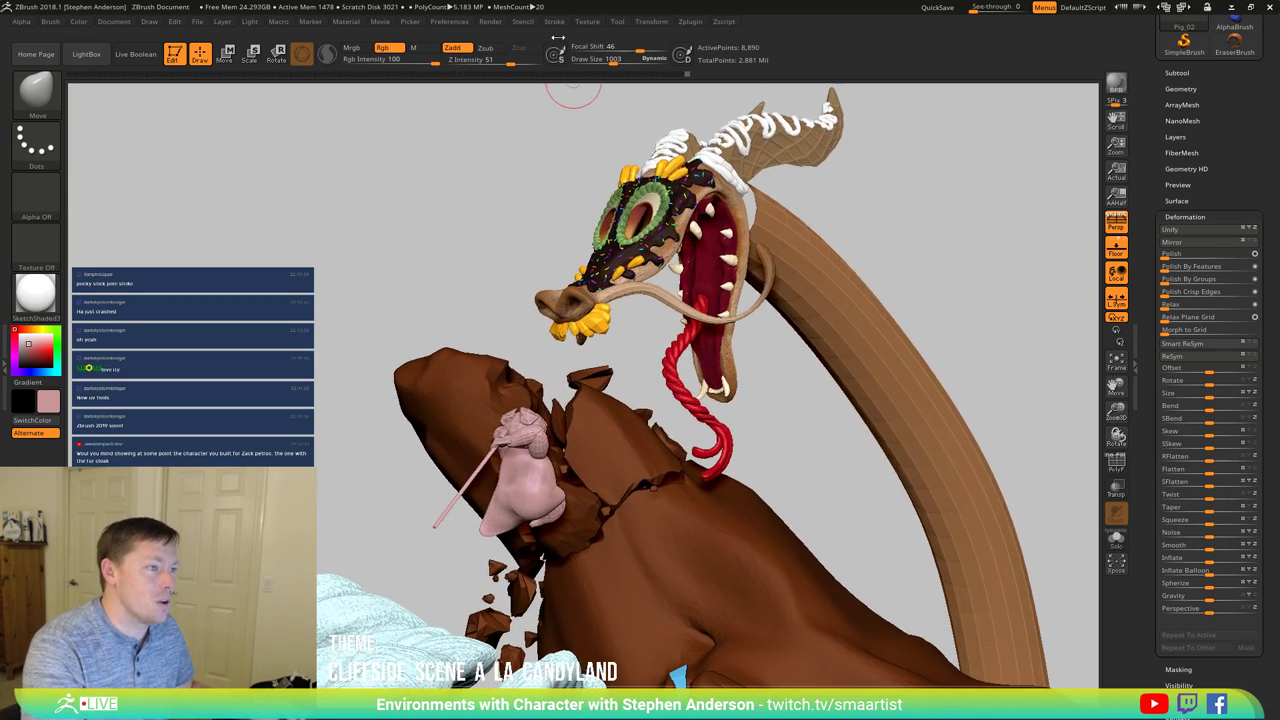
pyautogui.click(490, 22)
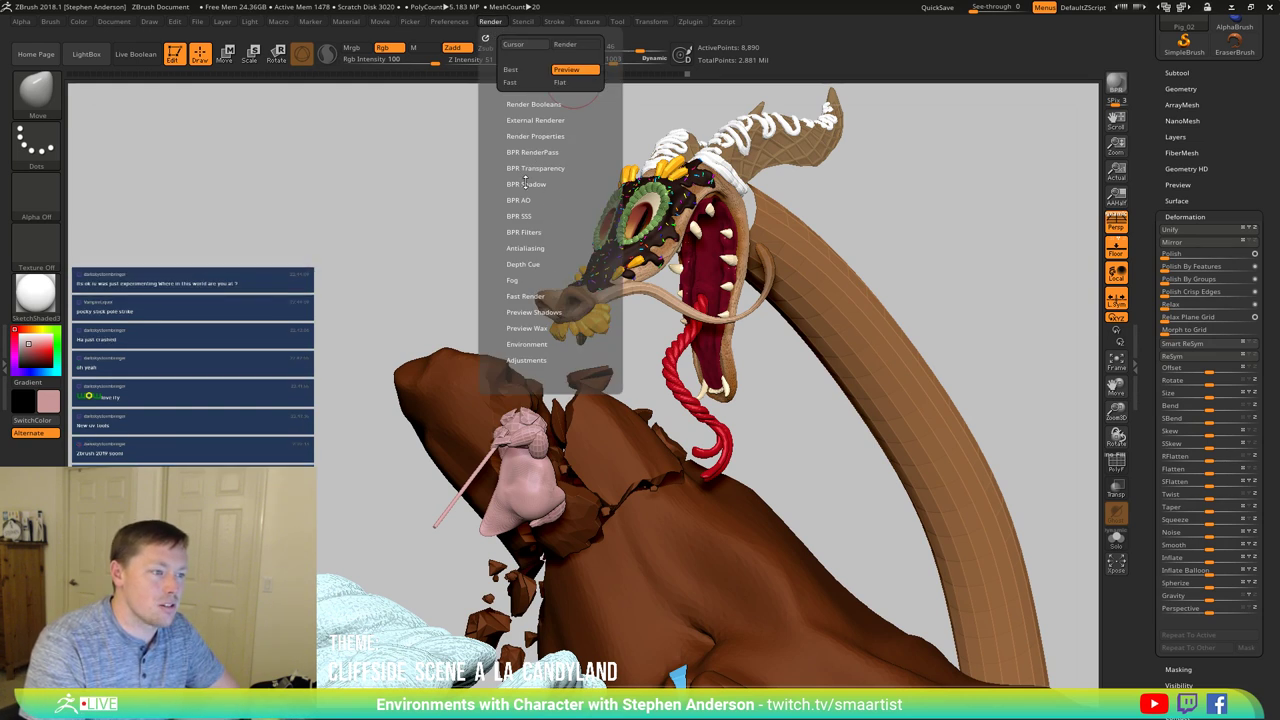
pyautogui.click(527, 232)
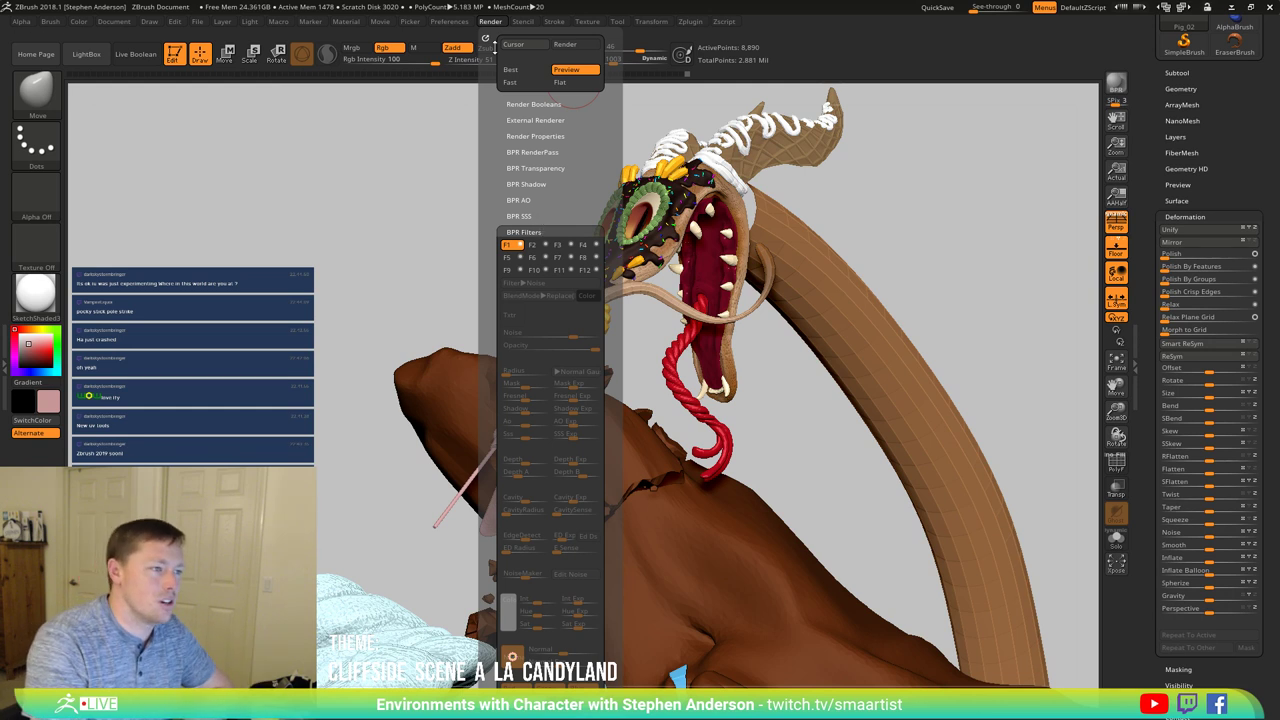
pyautogui.click(485, 37)
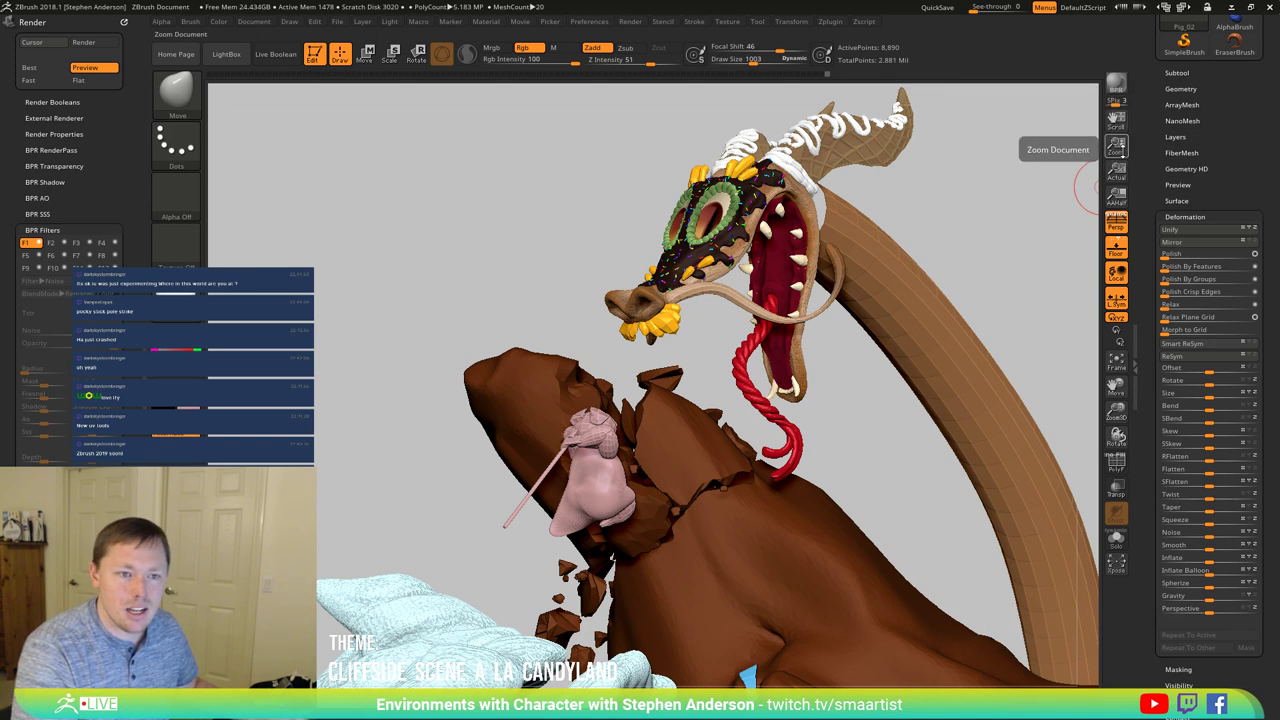
# Step: Zoom the document out to show the full canvas and frame the whole candyland scene in an angled view
pyautogui.moveTo(1116, 146); pyautogui.dragTo(866, 351)
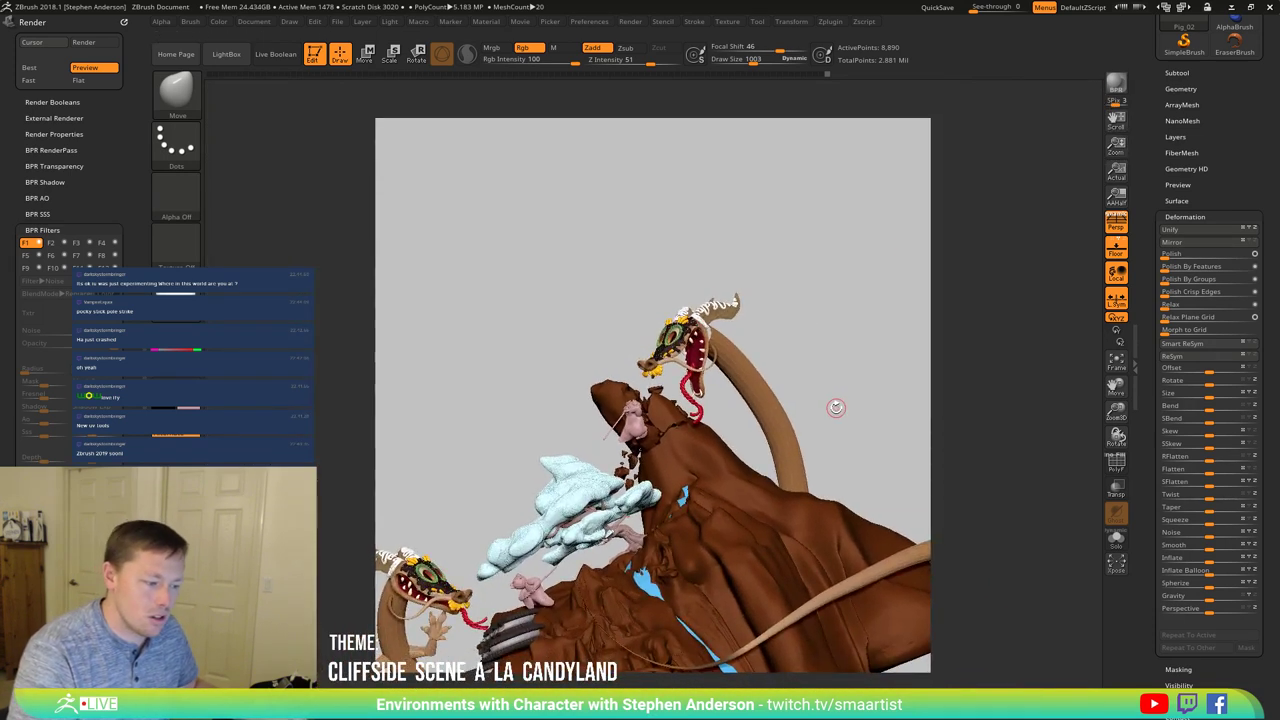
pyautogui.press('f')
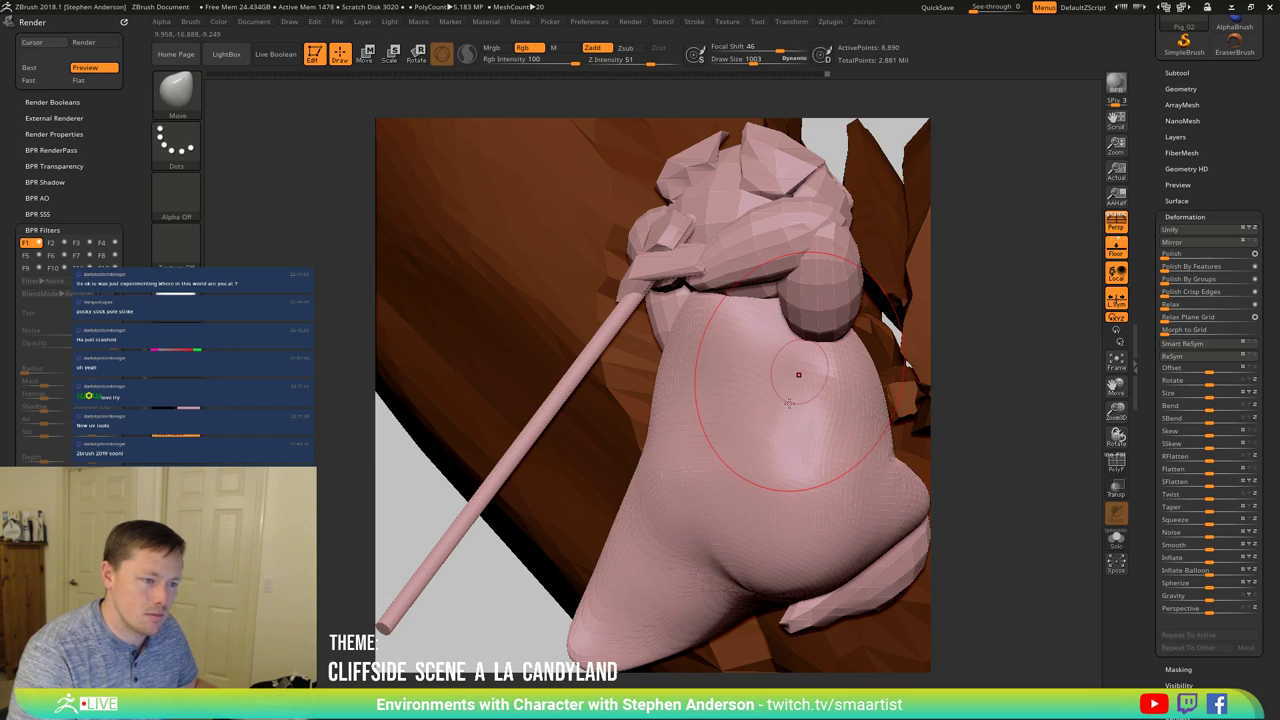
pyautogui.press('f')
pyautogui.moveTo(750, 393); pyautogui.dragTo(859, 334, button='right')
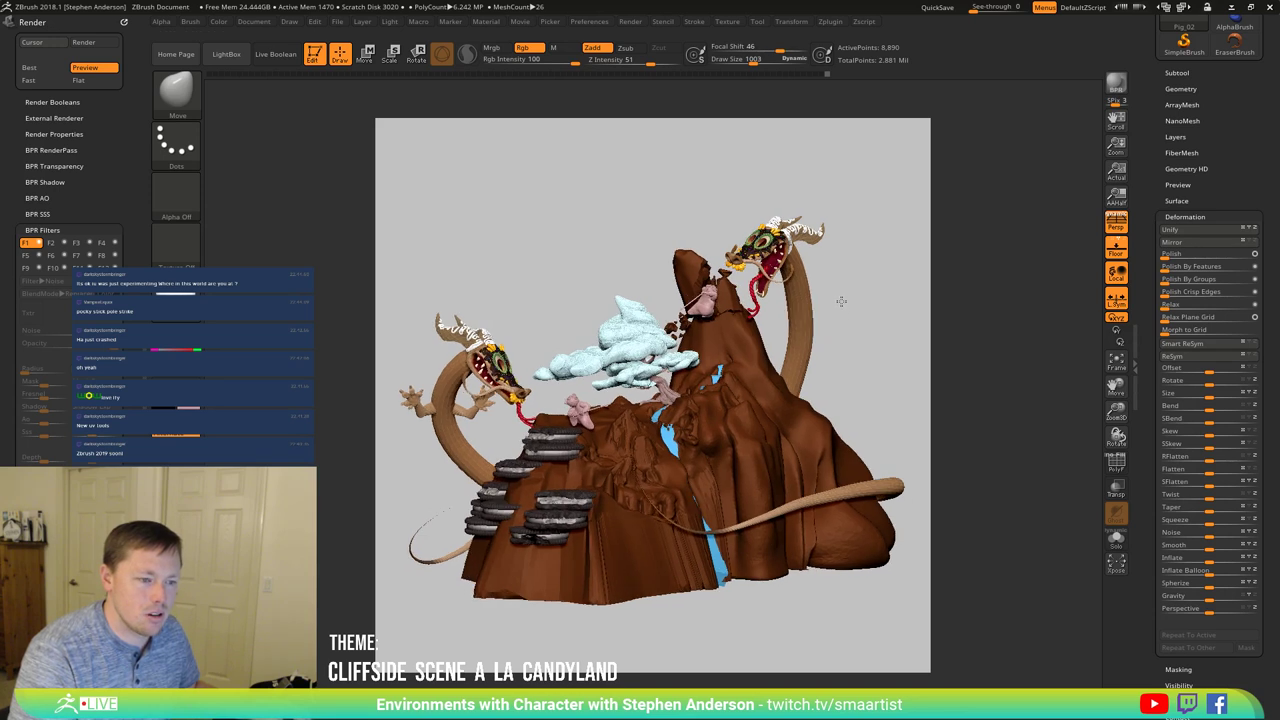
pyautogui.moveTo(851, 343); pyautogui.dragTo(854, 332, button='right')
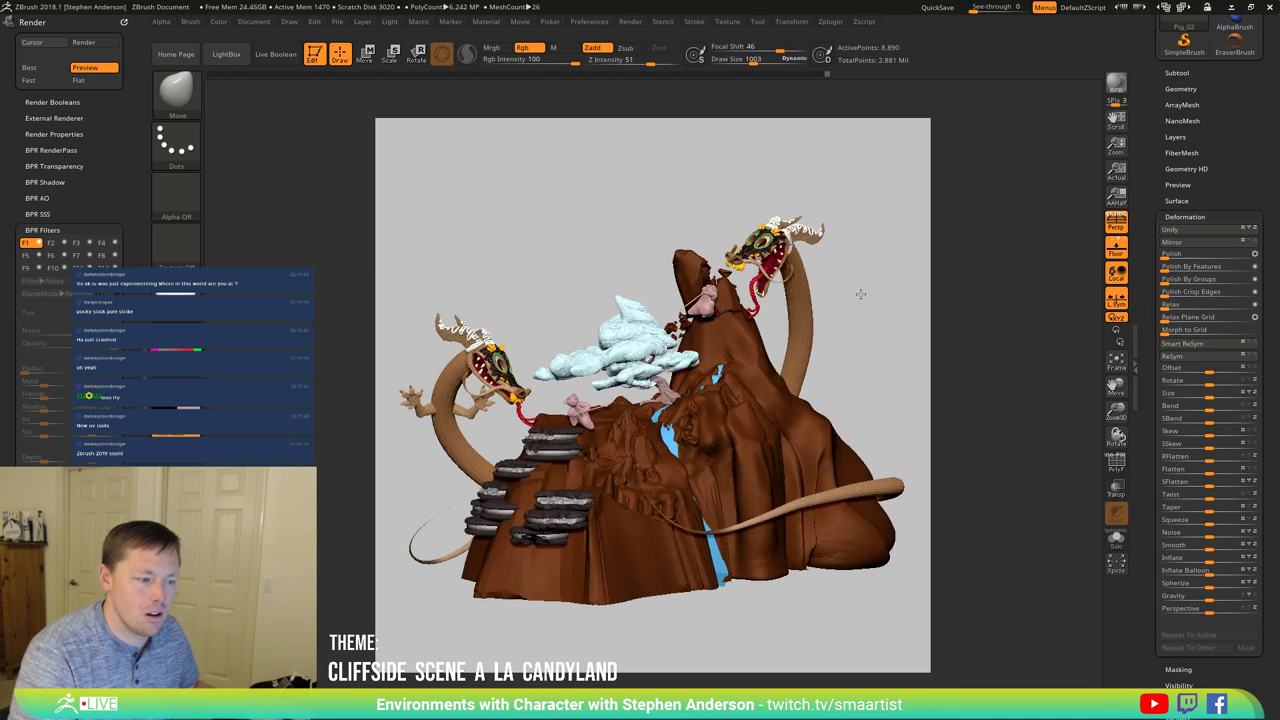
pyautogui.press('shift')
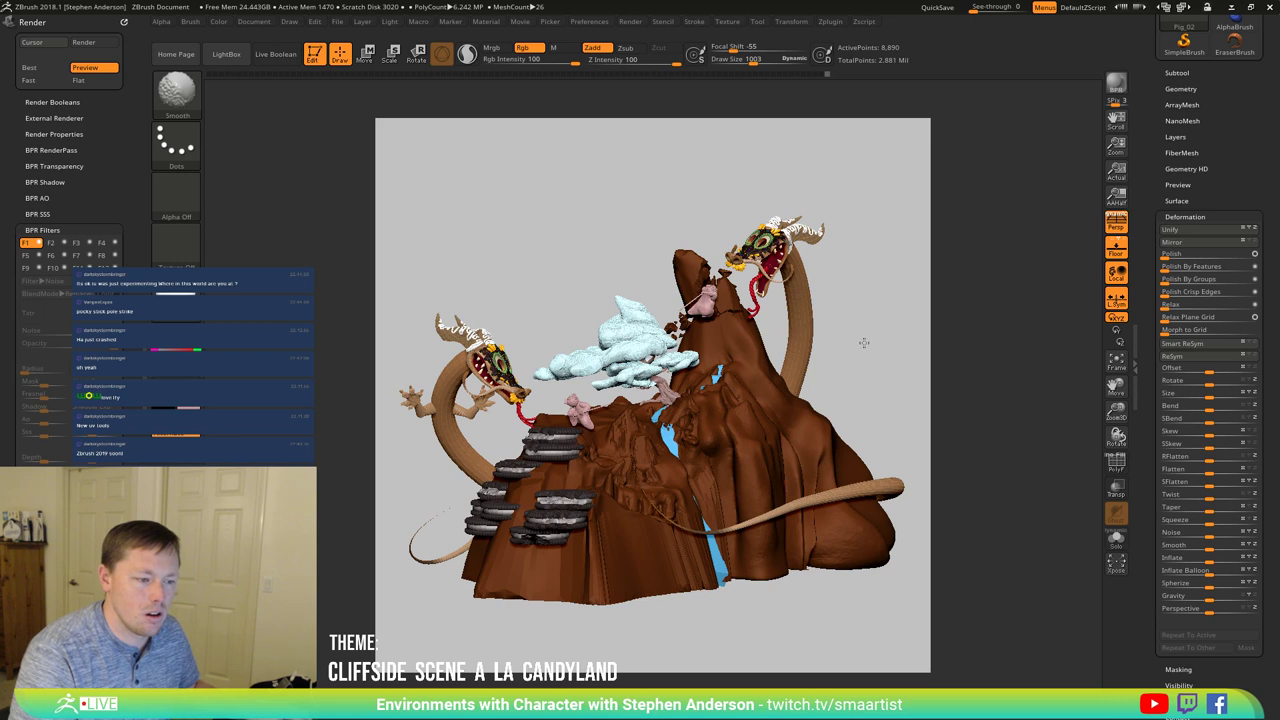
pyautogui.moveTo(862, 318); pyautogui.dragTo(860, 313, button='right')
pyautogui.keyDown('alt'); pyautogui.moveTo(868, 334); pyautogui.dragTo(816, 325); pyautogui.keyUp('alt')
pyautogui.moveTo(816, 325); pyautogui.dragTo(835, 292, button='right')
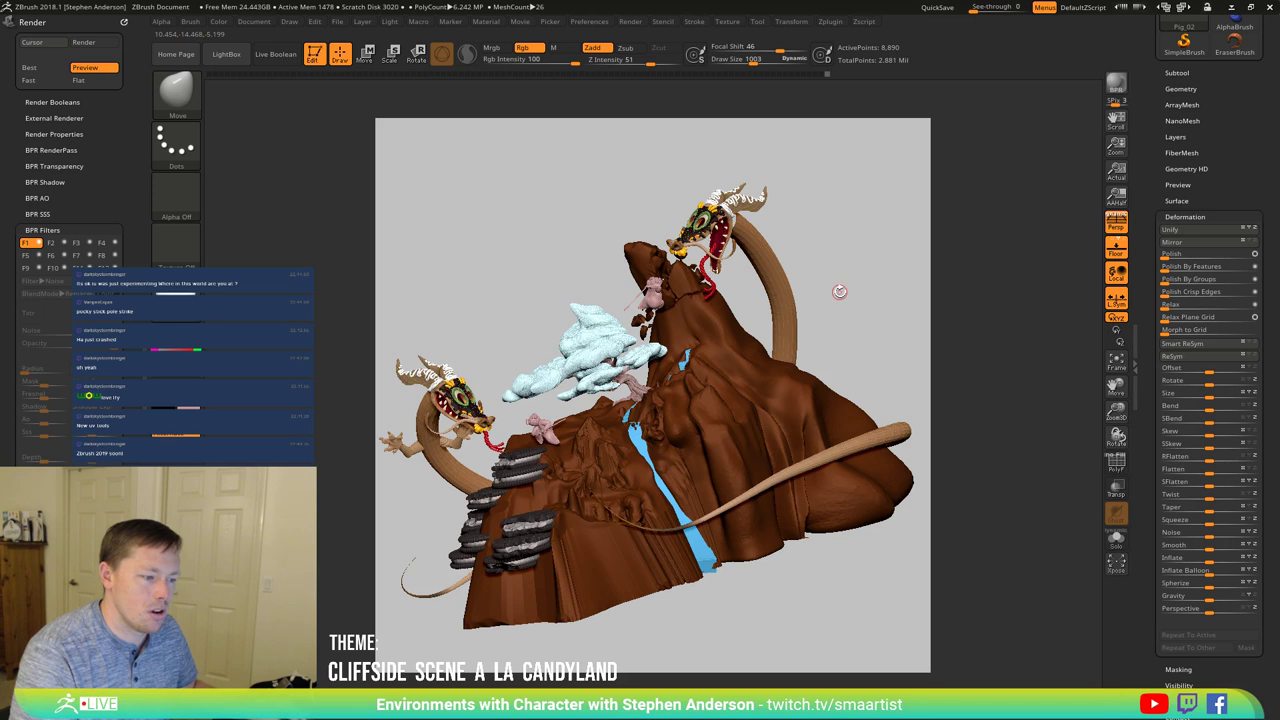
pyautogui.moveTo(844, 291); pyautogui.dragTo(854, 292)
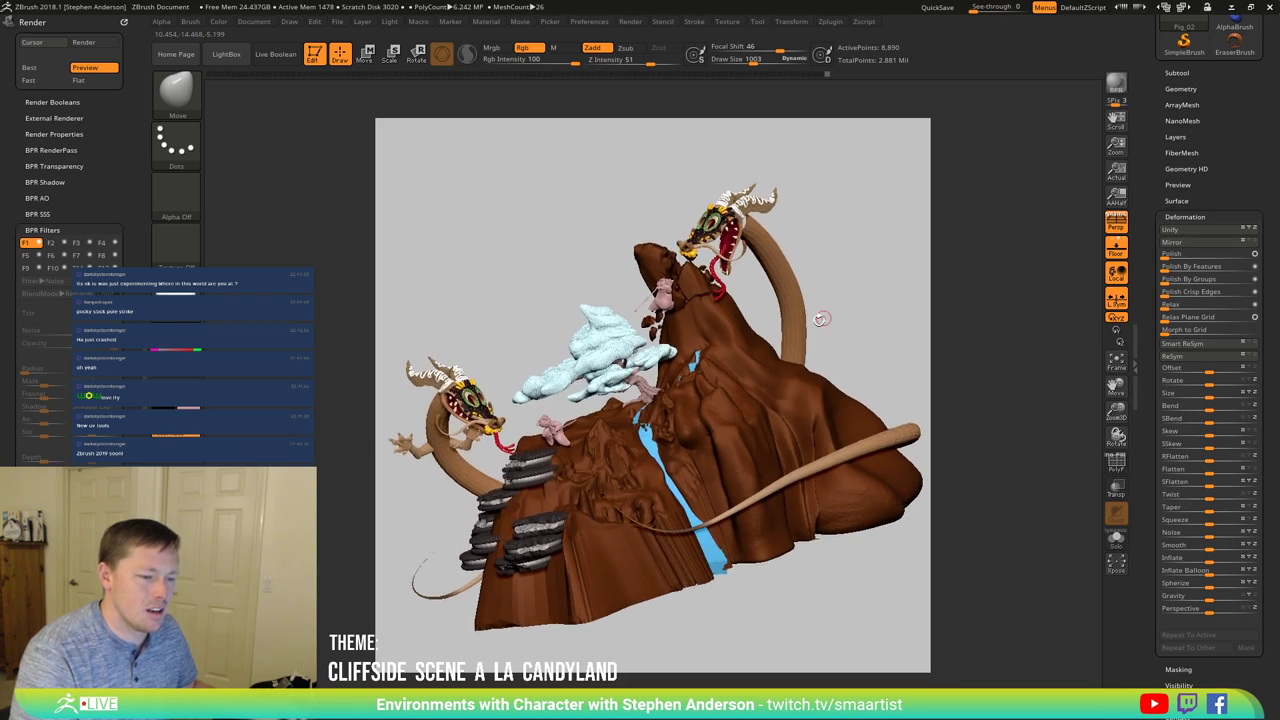
pyautogui.press('ctrl')
pyautogui.keyDown('ctrl'); pyautogui.moveTo(814, 417); pyautogui.dragTo(814, 435, button='right'); pyautogui.keyUp('ctrl')
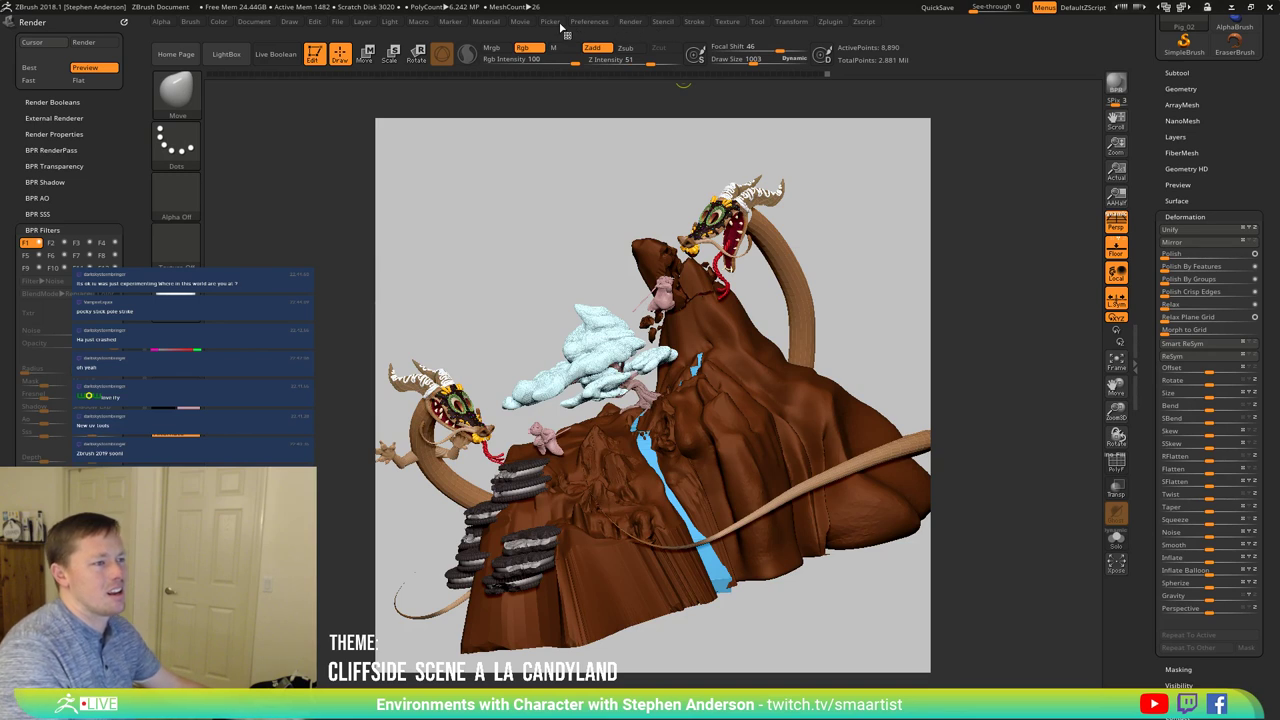
# Step: Load a saved TimeLine file and leave both the track and the document size unchanged
pyautogui.click(521, 21)
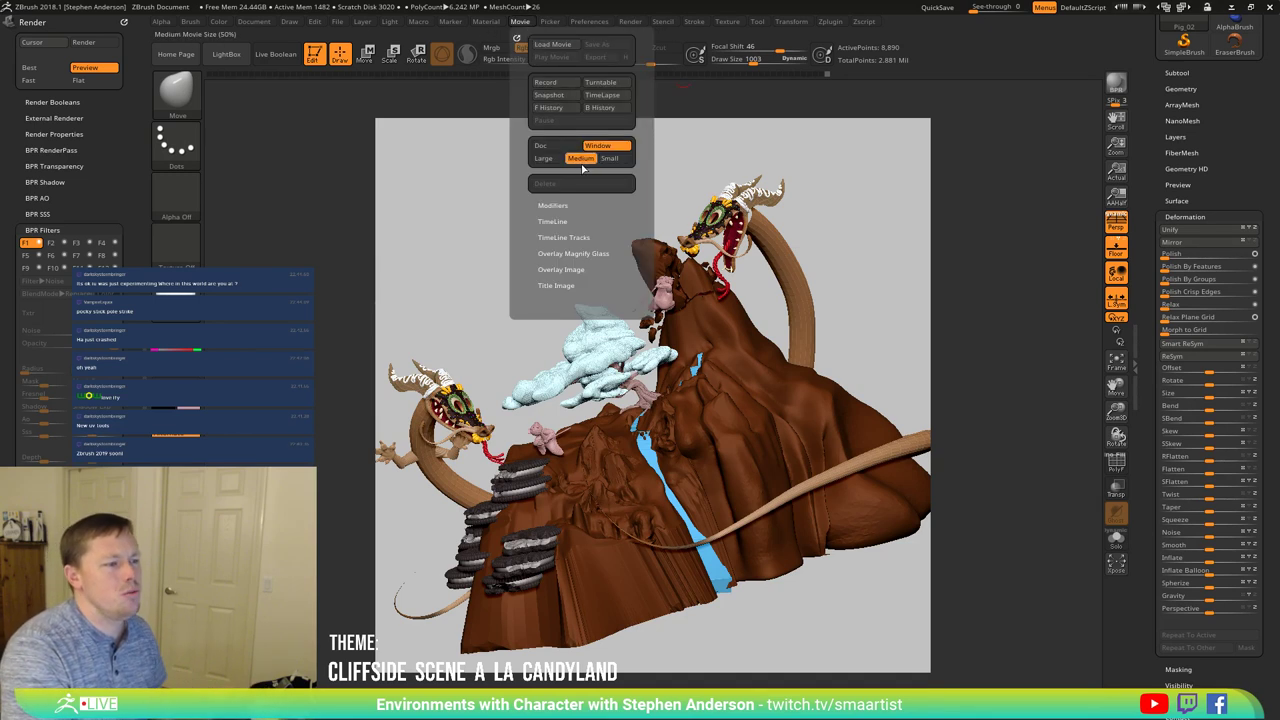
pyautogui.click(556, 221)
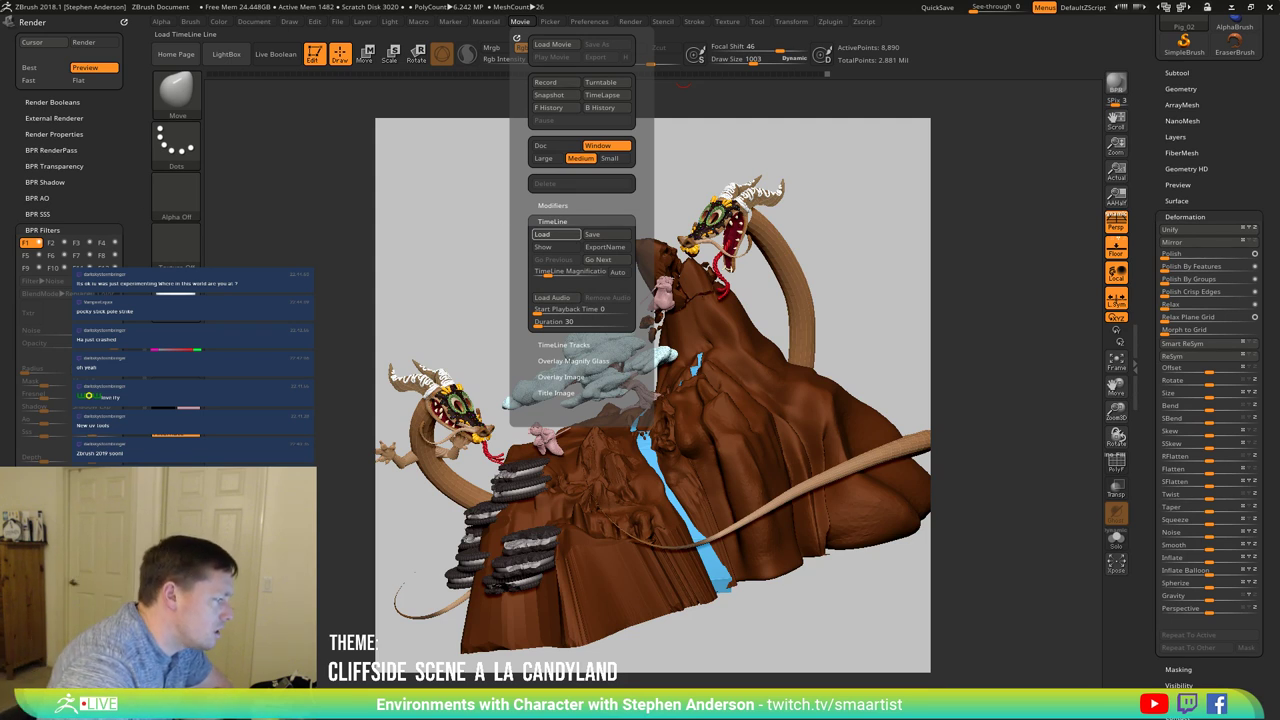
pyautogui.click(542, 234)
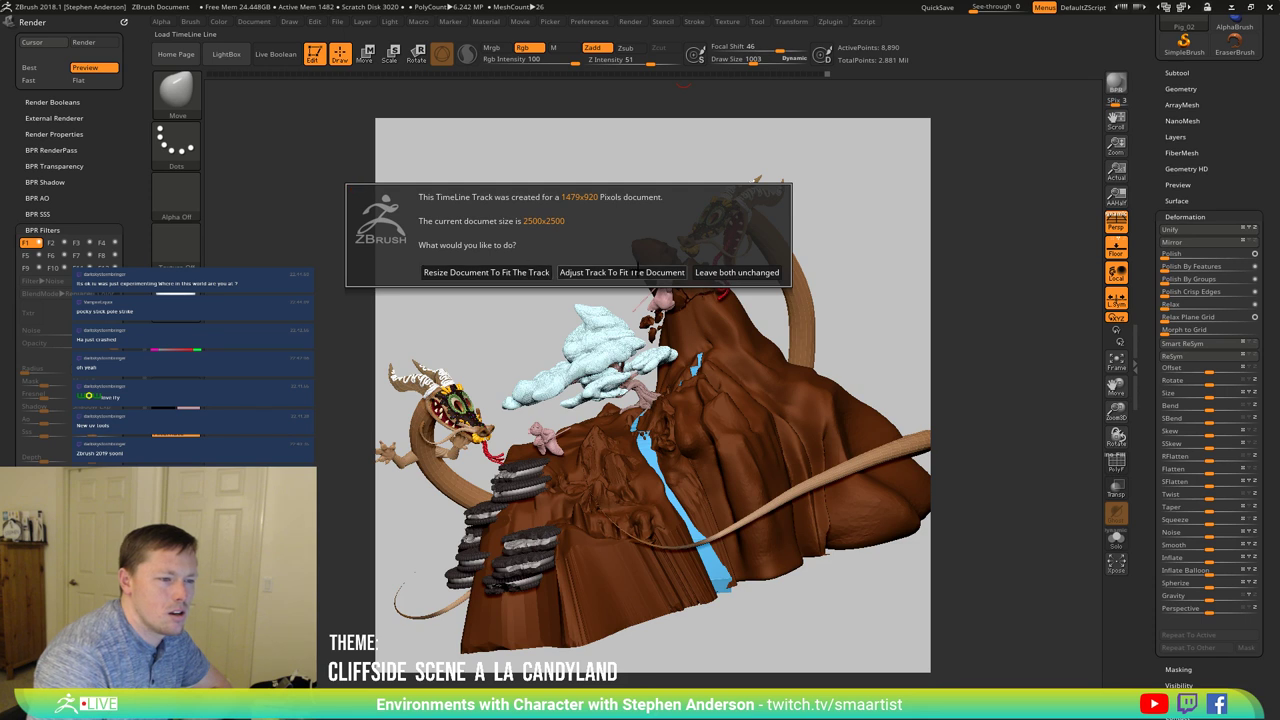
pyautogui.click(720, 272)
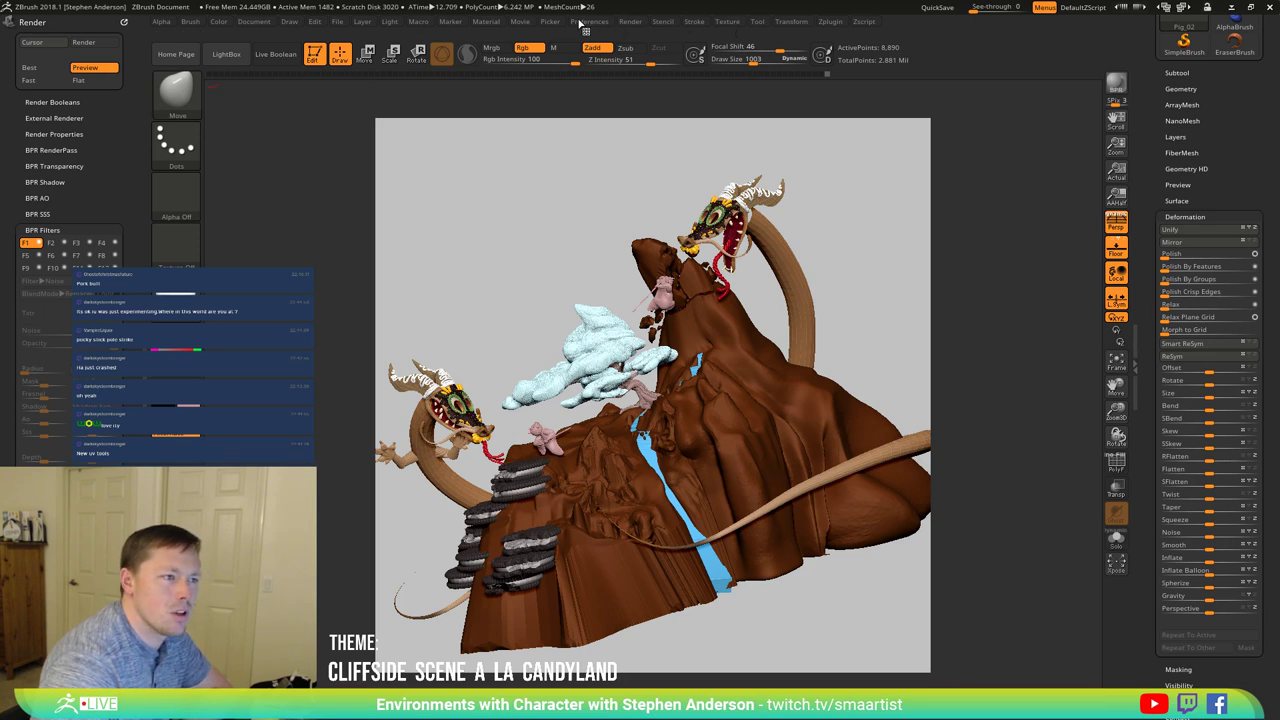
# Step: Show the TimeLine and store the current view as a camera keyframe at about 14.9 s
pyautogui.click(520, 22)
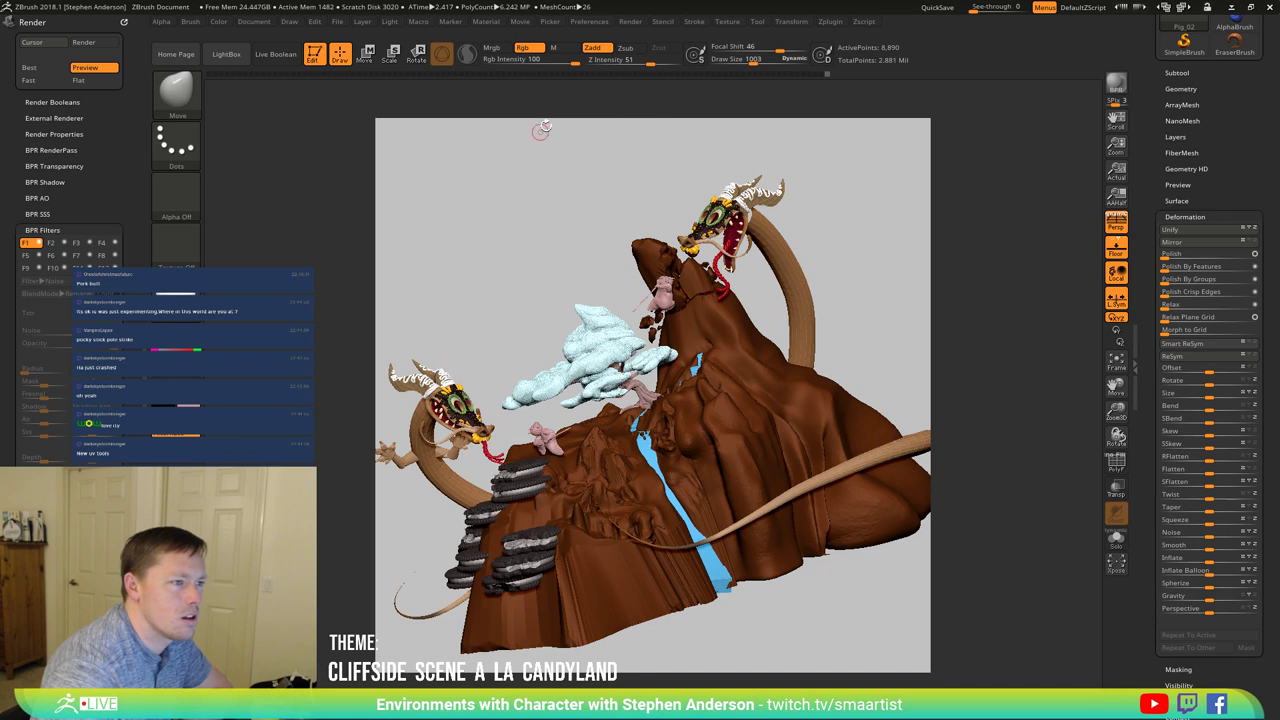
pyautogui.click(520, 22)
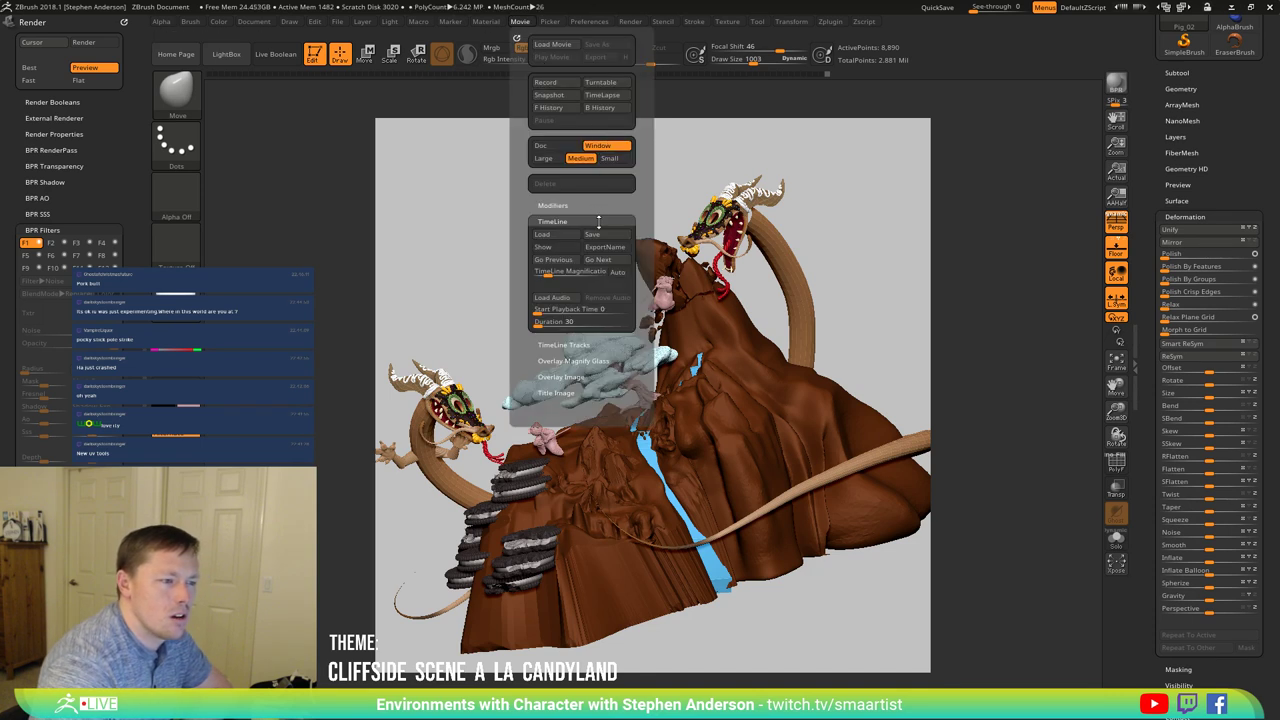
pyautogui.click(562, 250)
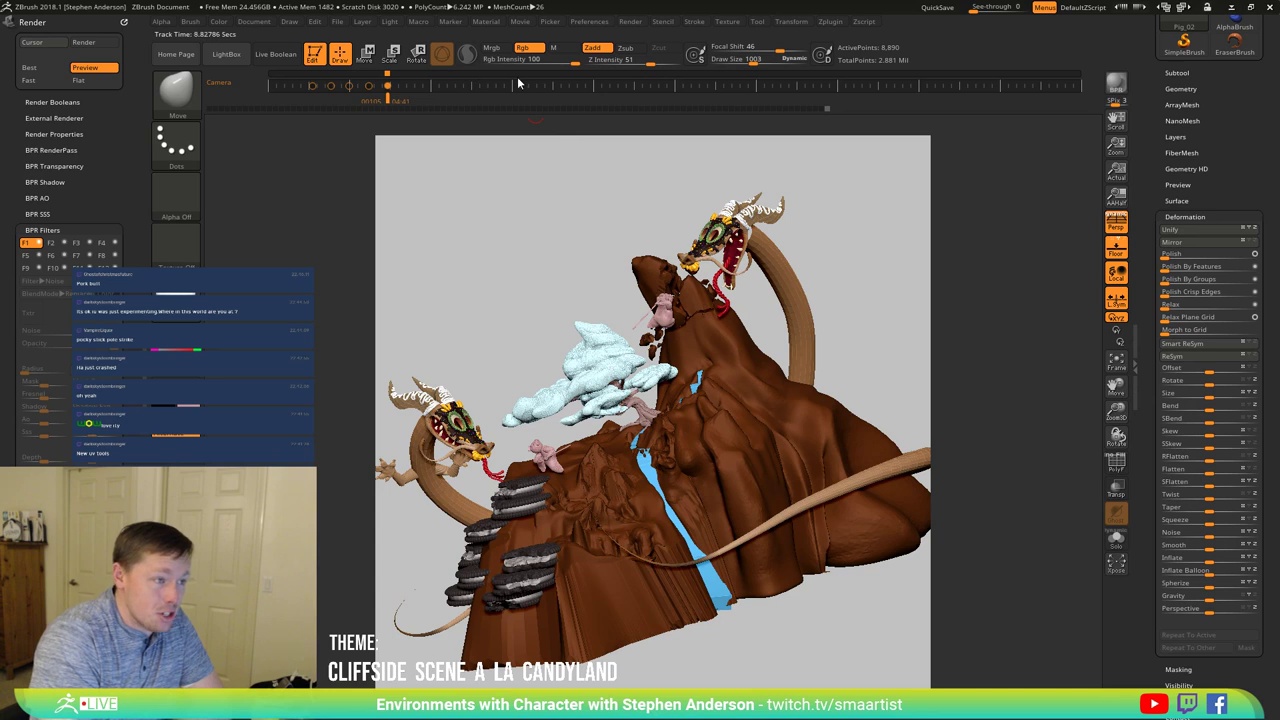
pyautogui.click(672, 86)
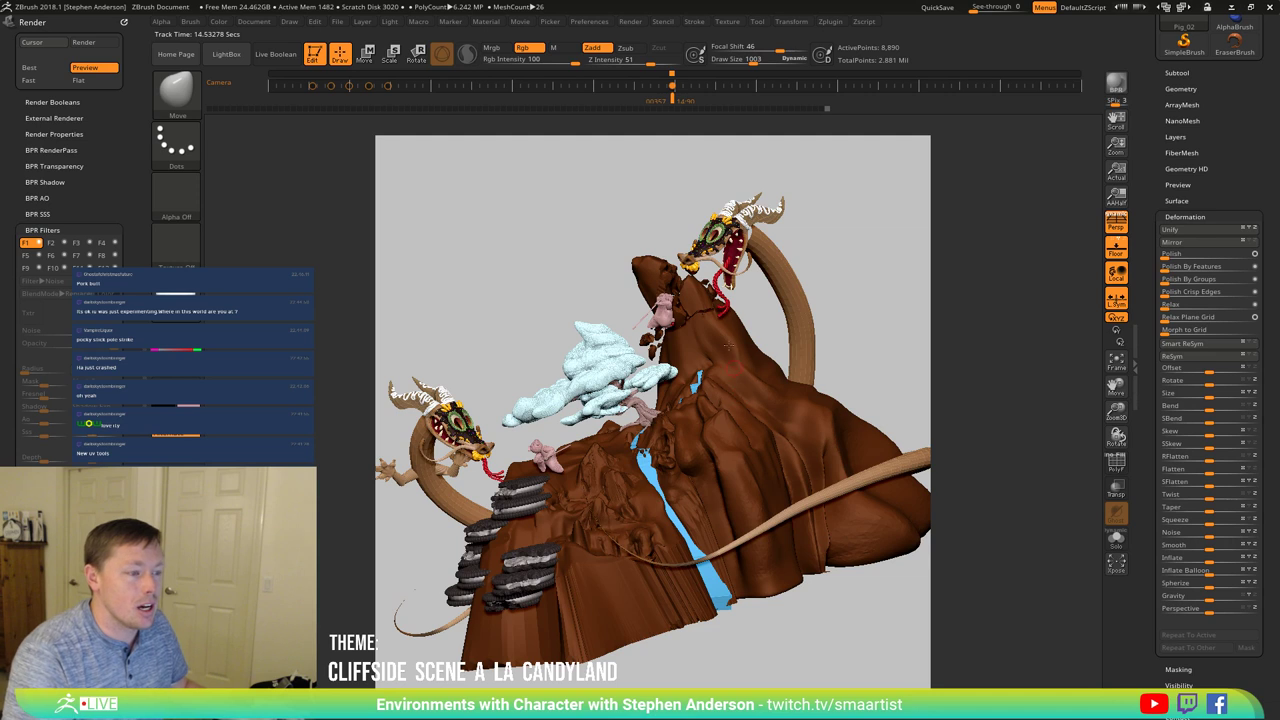
# Step: Return to the third camera keyframe at about 2.96 s and store its view as a new keyframe at about 14.1 s
pyautogui.press('Left')
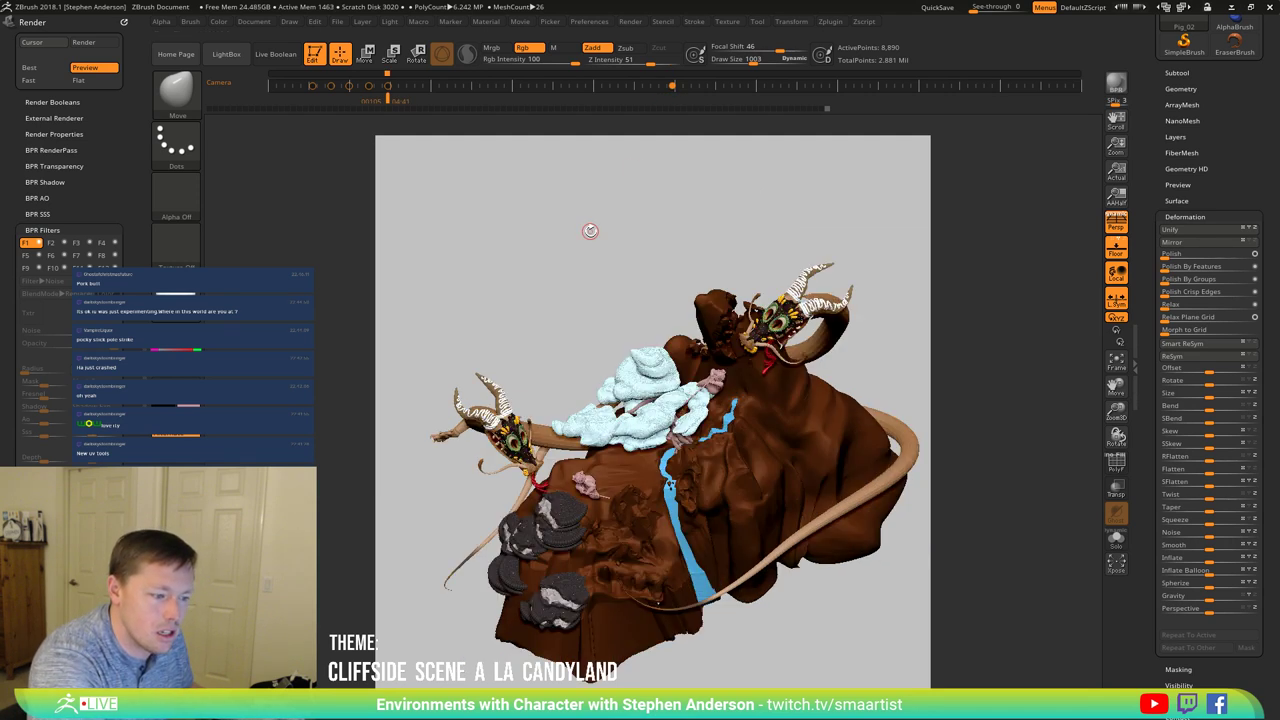
pyautogui.press('Left')
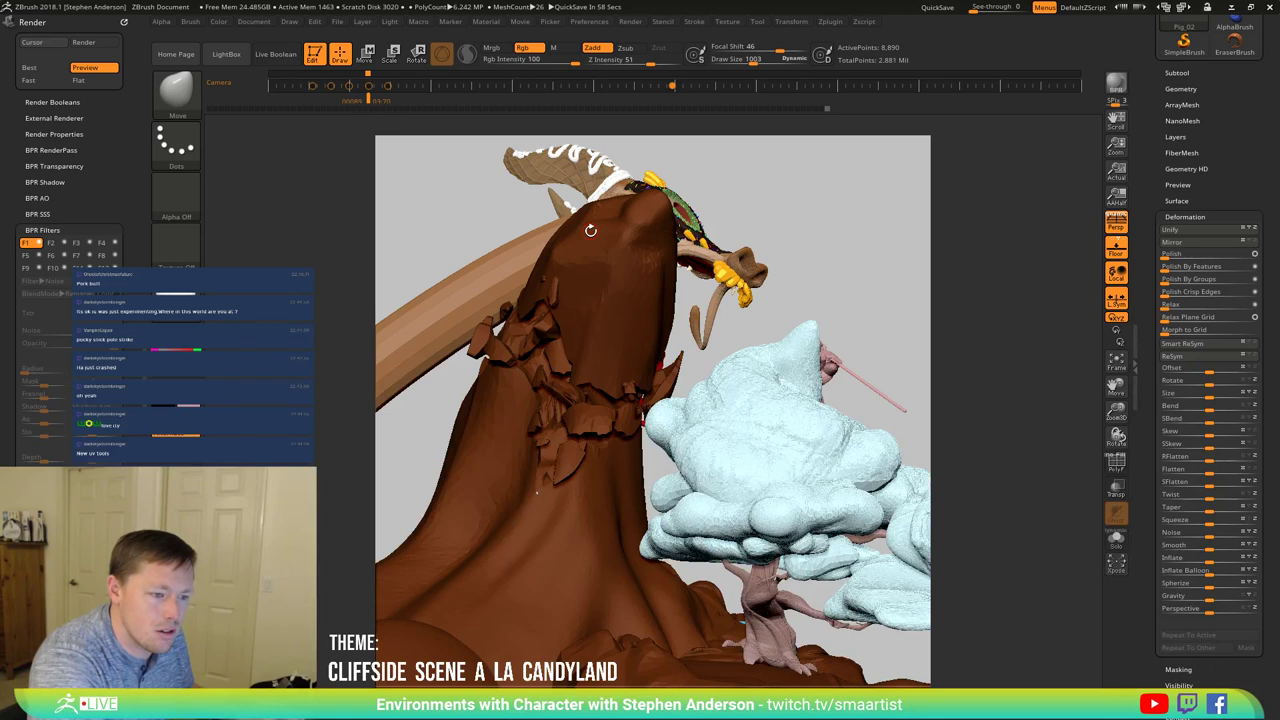
pyautogui.press('Left')
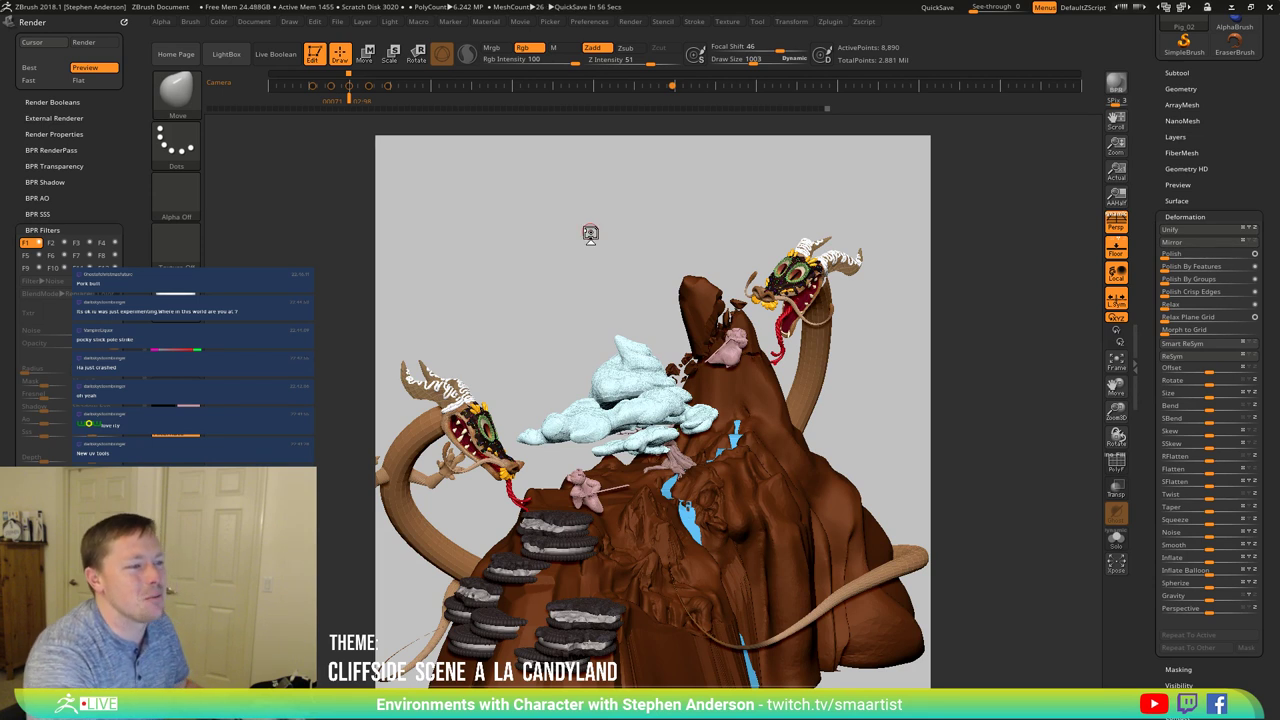
pyautogui.click(349, 87)
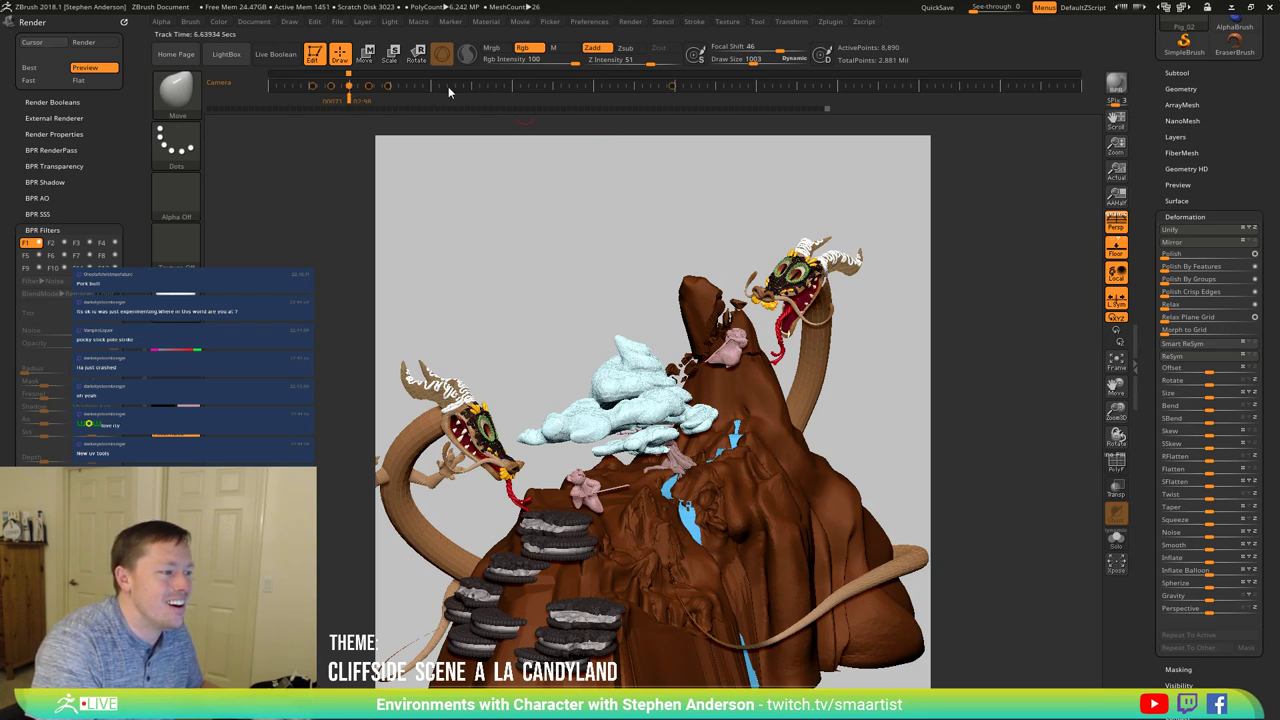
pyautogui.click(650, 85)
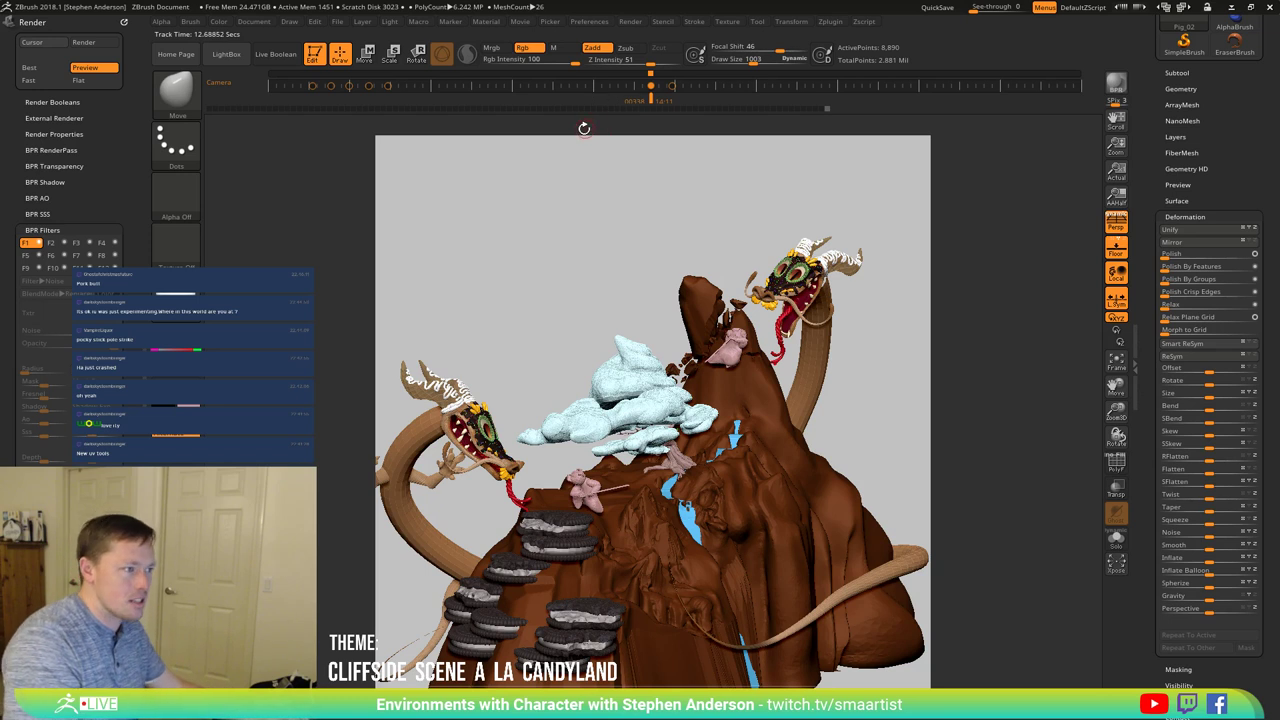
# Step: Review the close-up and overhead camera views stored in the earlier TimeLine keyframes
pyautogui.click(332, 86)
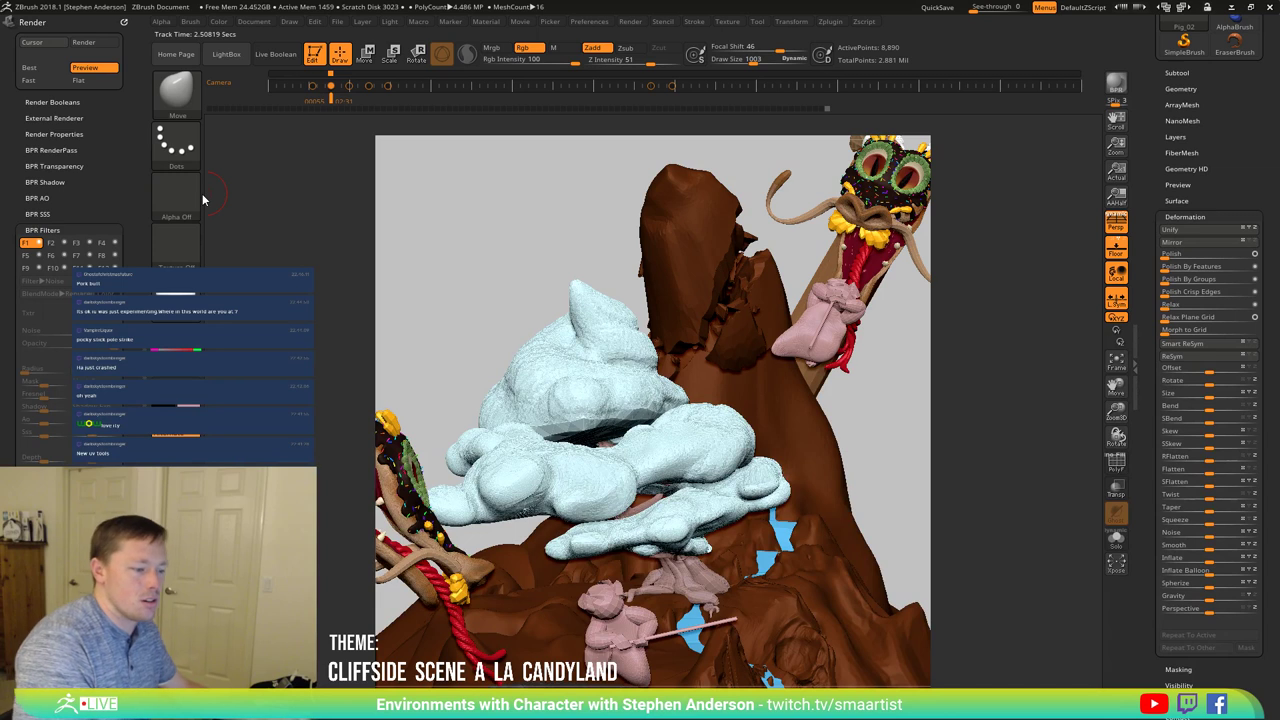
pyautogui.press('Left')
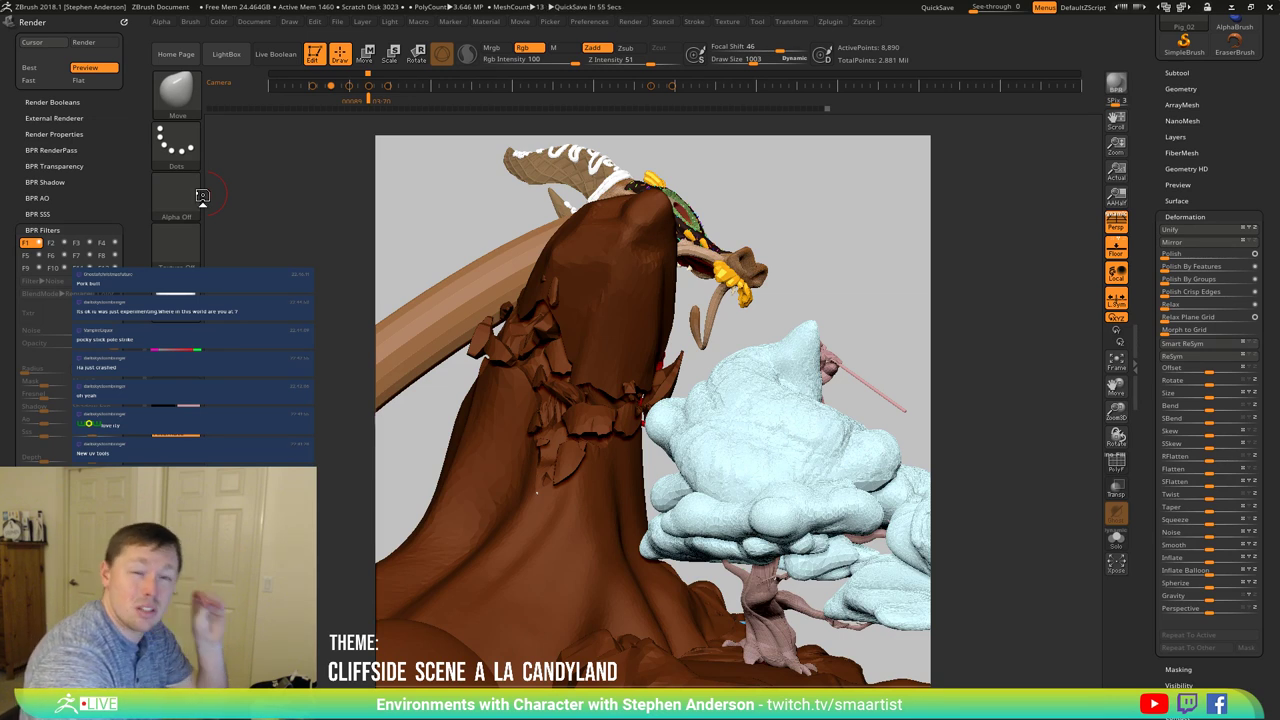
pyautogui.press('Right')
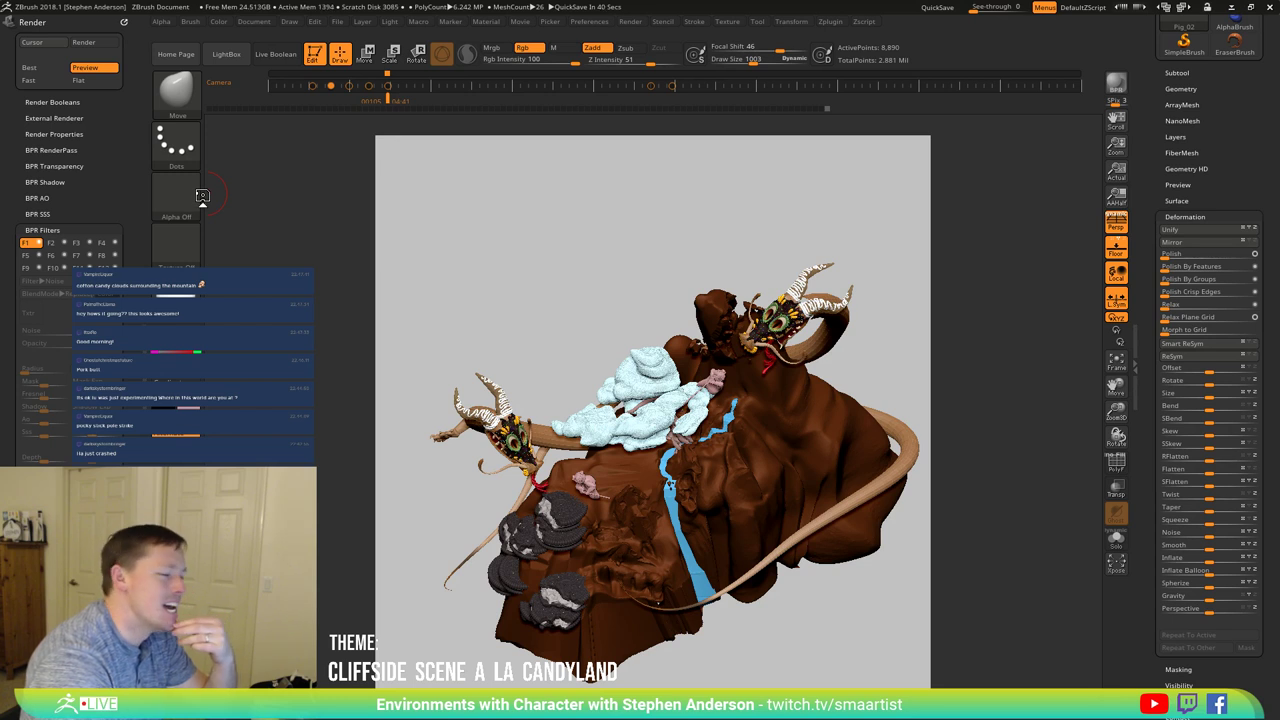
pyautogui.press('Left')
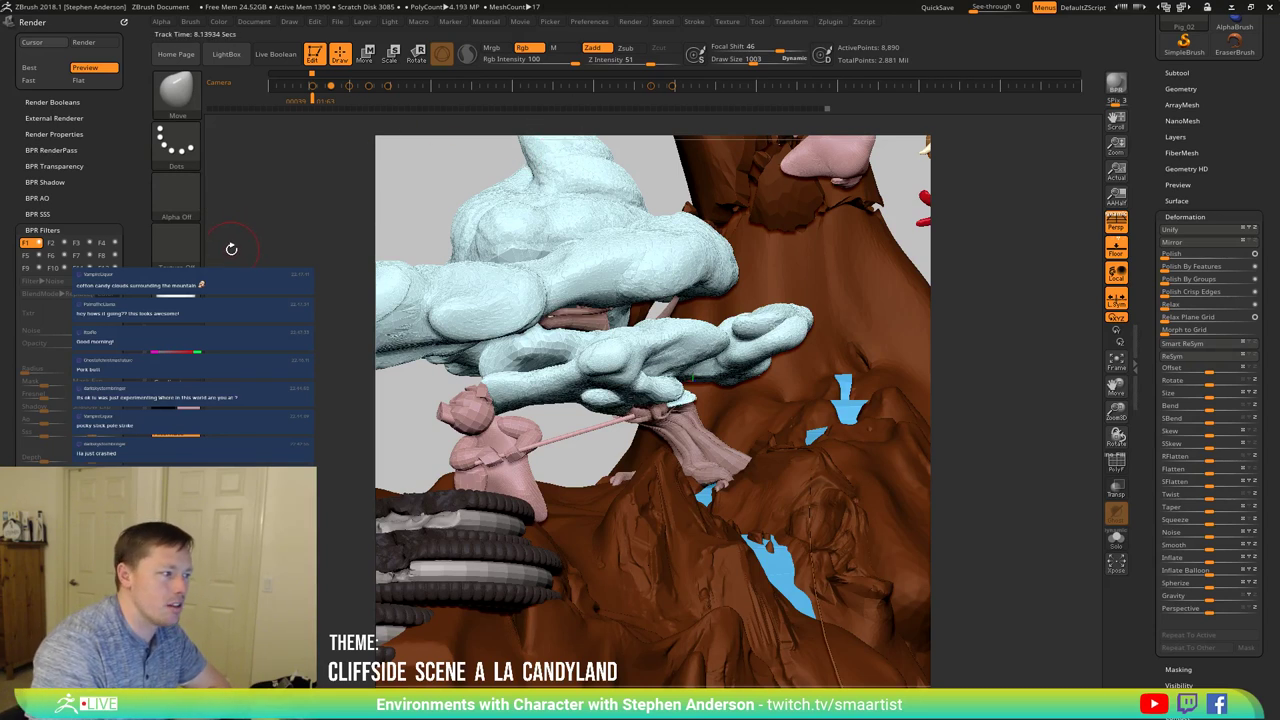
# Step: Reframe the front view from the 14.1 s keyframe, store it as a camera keyframe at about 8.9 s, and return to the 14.1 s keyframe
pyautogui.click(650, 88)
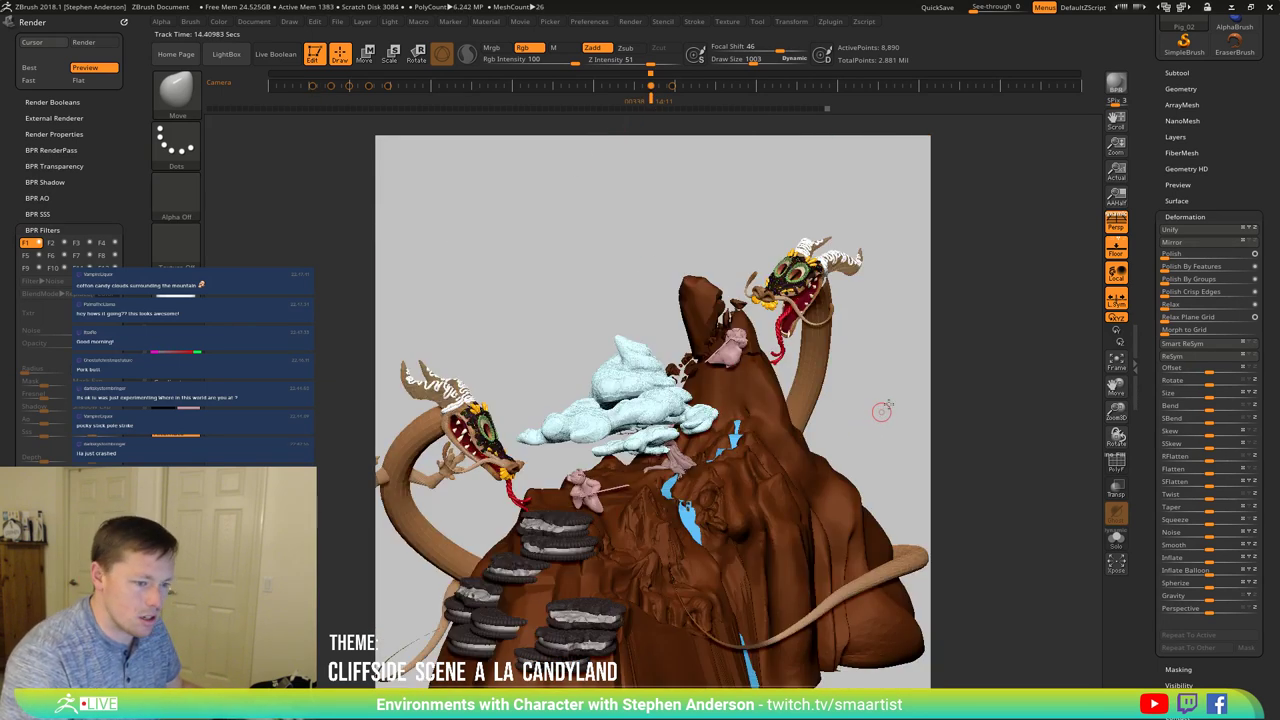
pyautogui.moveTo(886, 394); pyautogui.dragTo(908, 388)
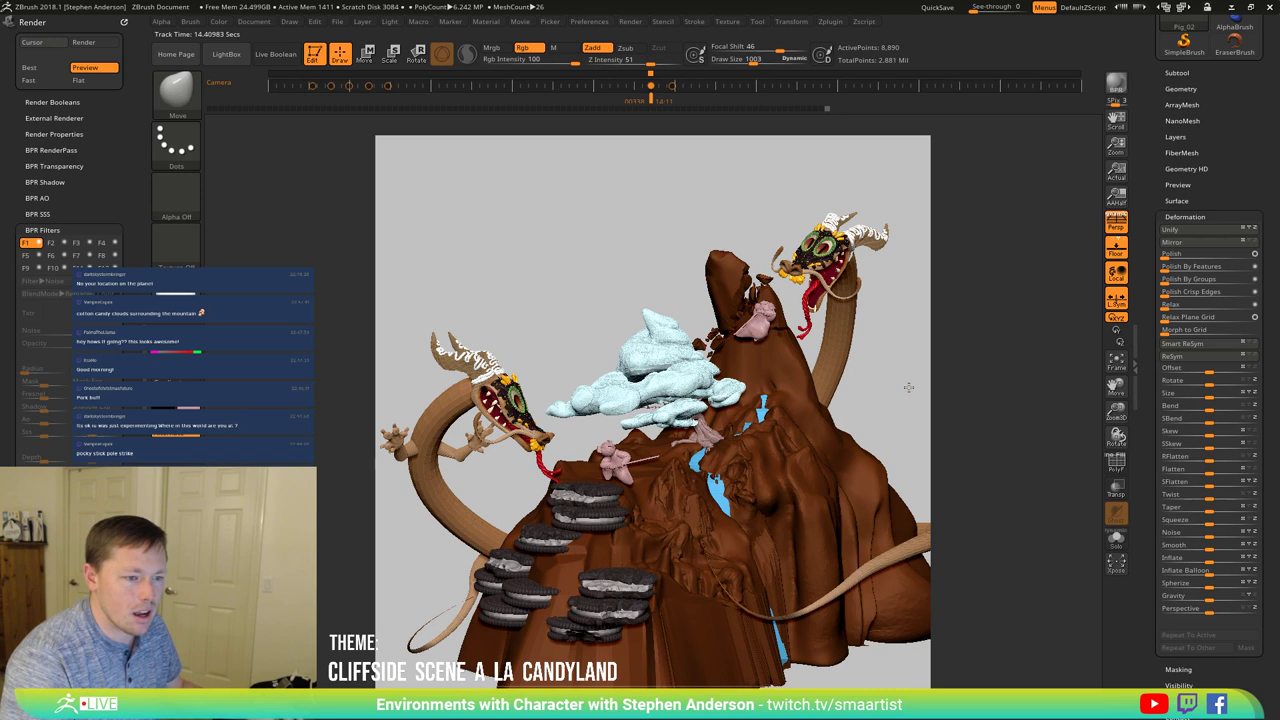
pyautogui.press('ctrl')
pyautogui.moveTo(906, 384); pyautogui.dragTo(908, 389)
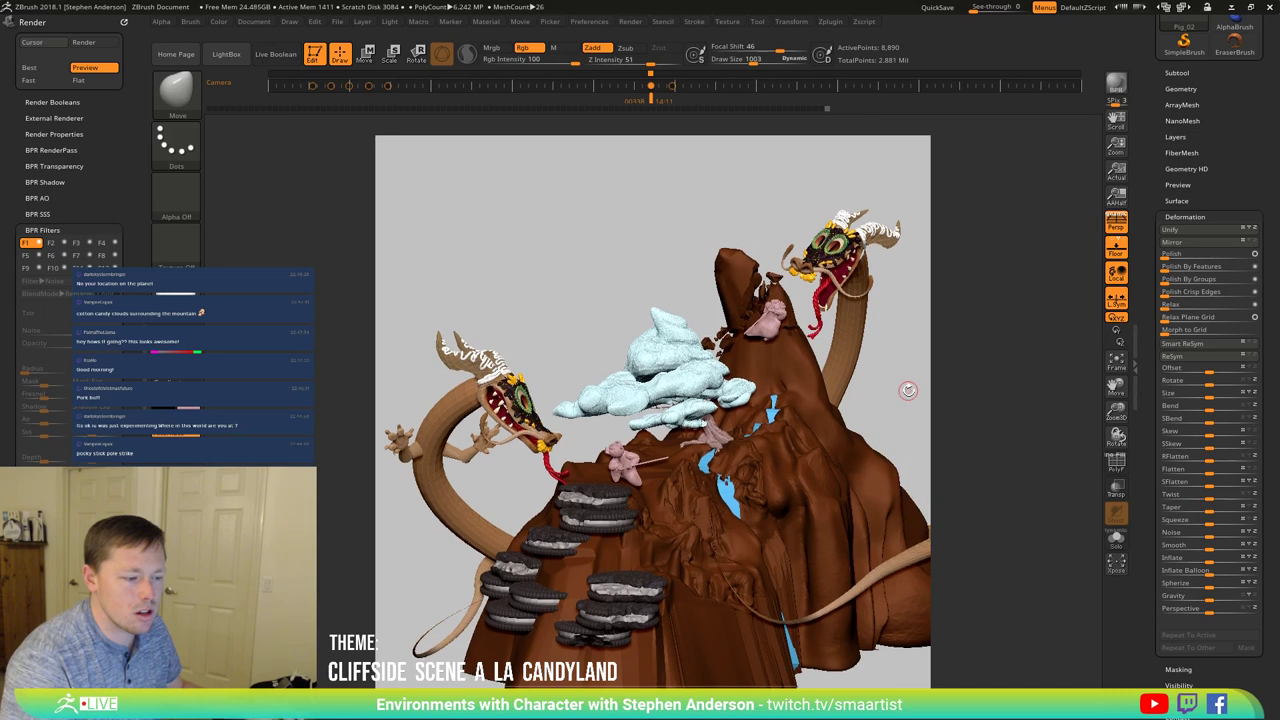
pyautogui.keyDown('ctrl'); pyautogui.moveTo(907, 394); pyautogui.dragTo(905, 389, button='right'); pyautogui.keyUp('ctrl')
pyautogui.moveTo(904, 389); pyautogui.dragTo(894, 390)
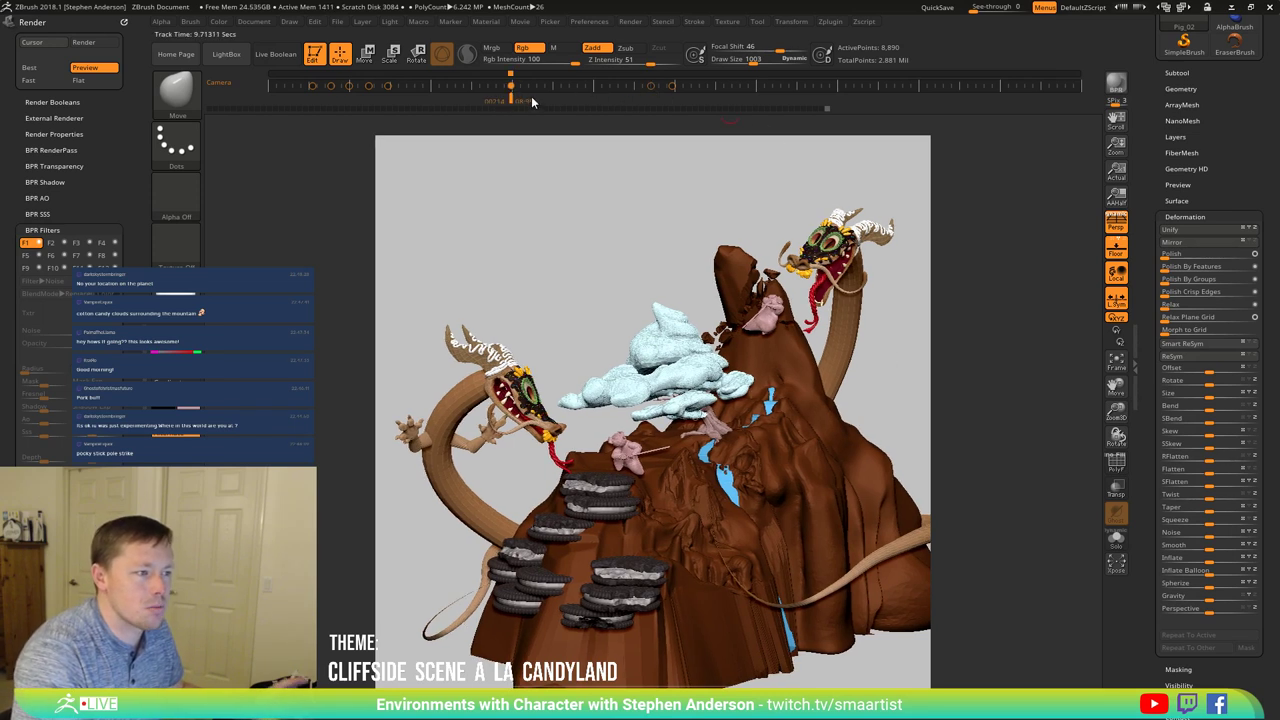
pyautogui.click(648, 88)
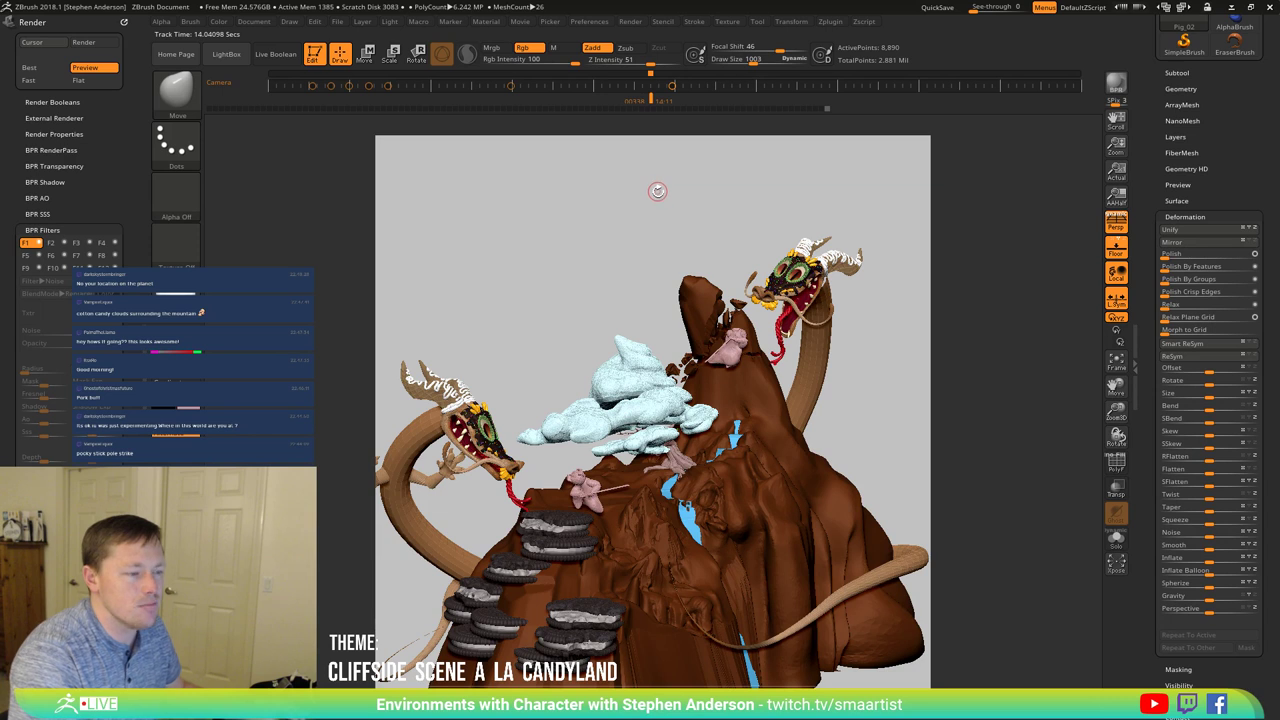
# Step: Reframe the view from the 14.9 s keyframe to shift and level the scene, and store it as a camera keyframe at about 14.2 s
pyautogui.press('Left')
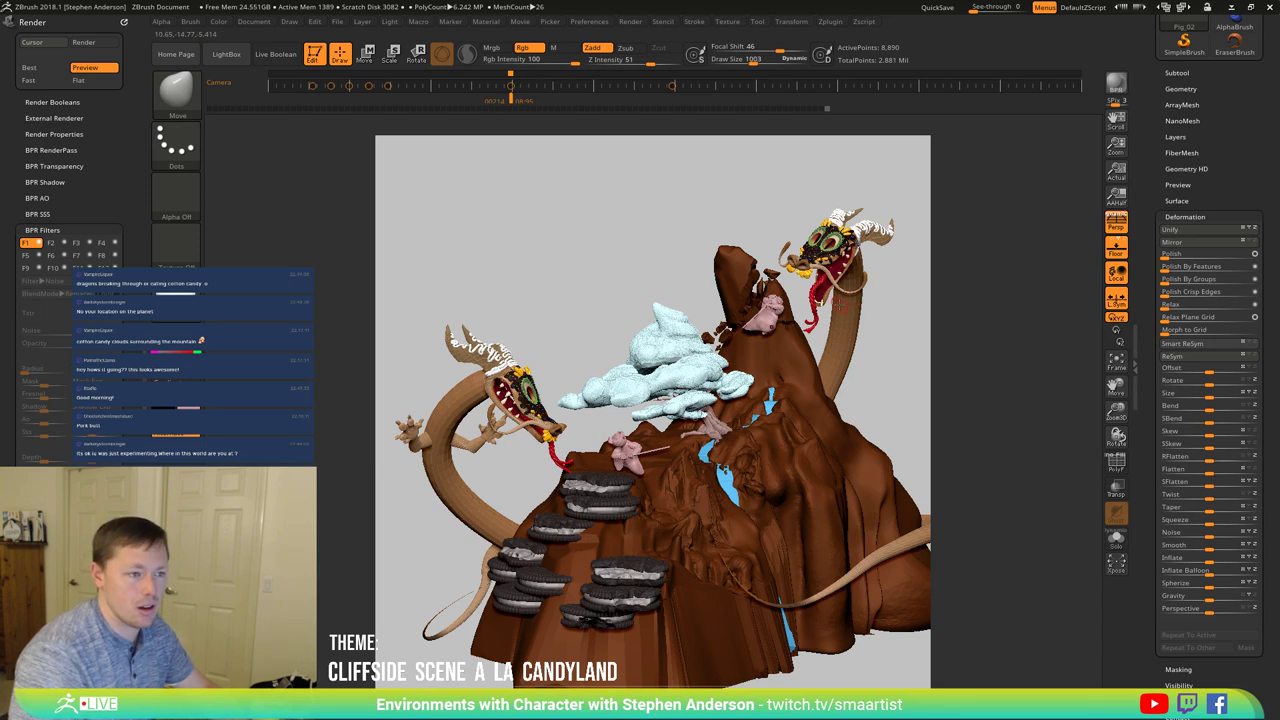
pyautogui.press('Right')
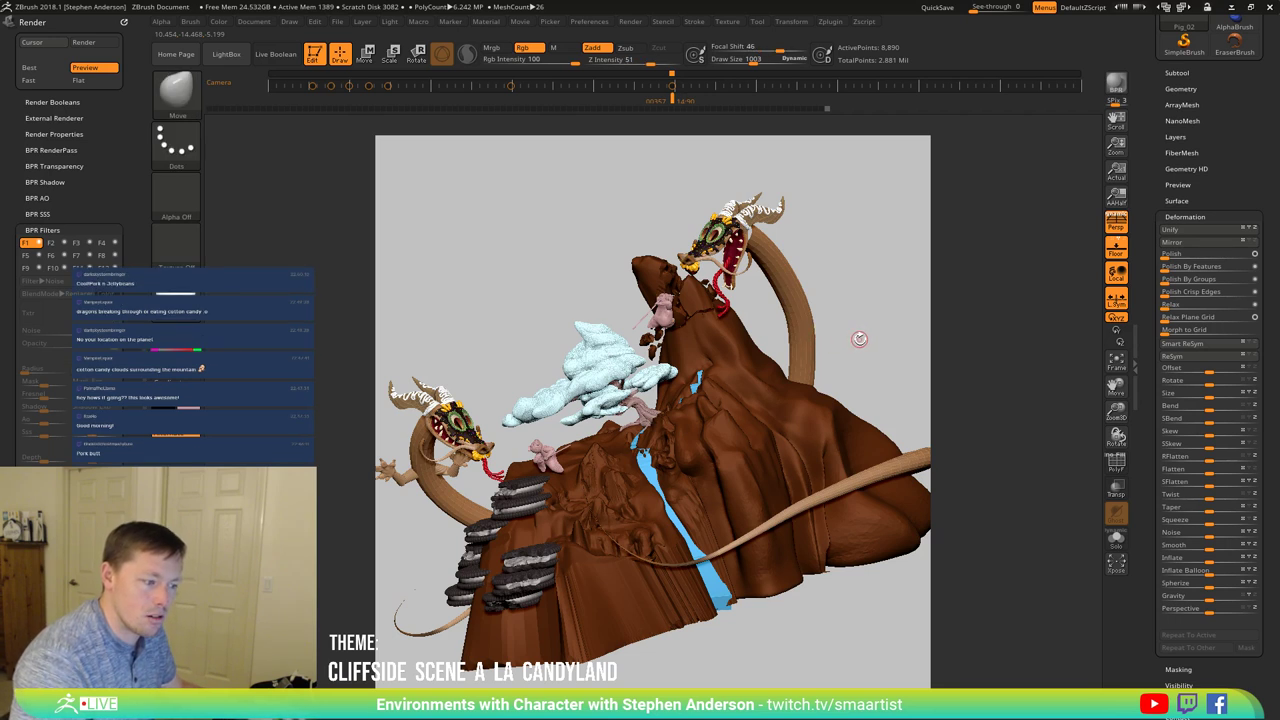
pyautogui.keyDown('alt'); pyautogui.moveTo(837, 345); pyautogui.dragTo(878, 333); pyautogui.keyUp('alt')
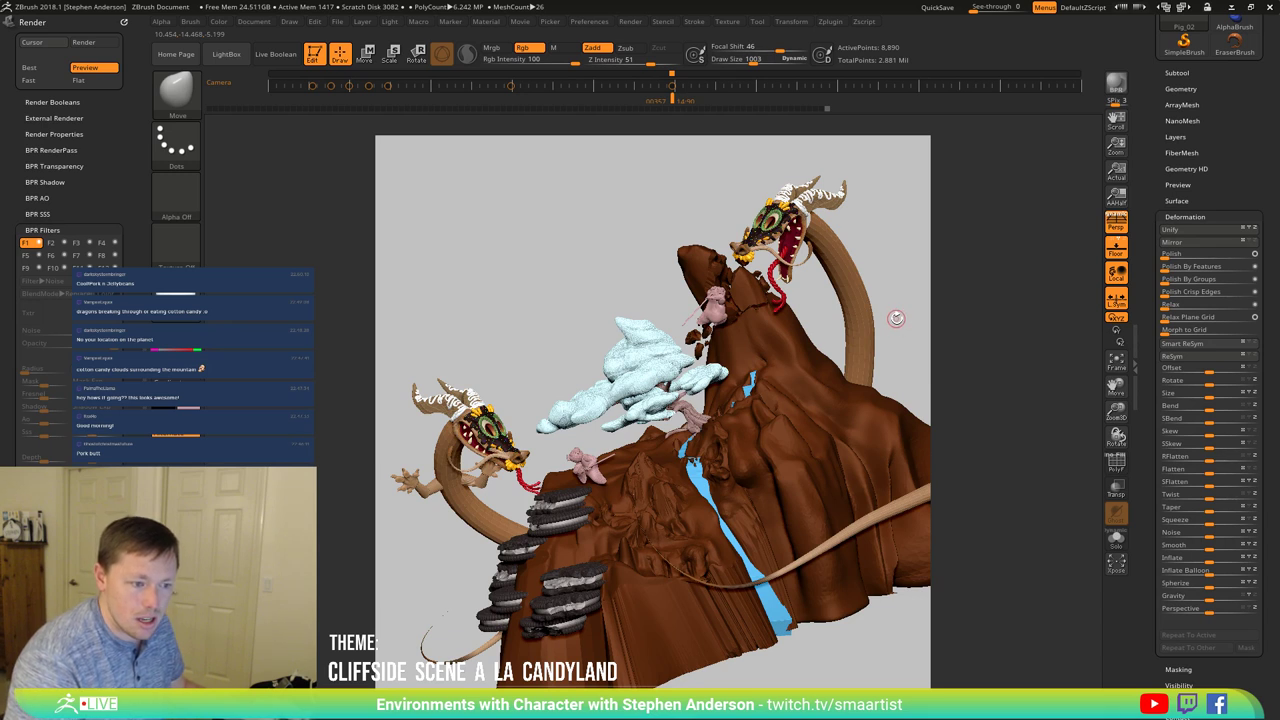
pyautogui.press('shift')
pyautogui.moveTo(900, 319)
pyautogui.mouseDown()
pyautogui.moveTo(880, 322)
pyautogui.moveTo(920, 332)
pyautogui.mouseUp()
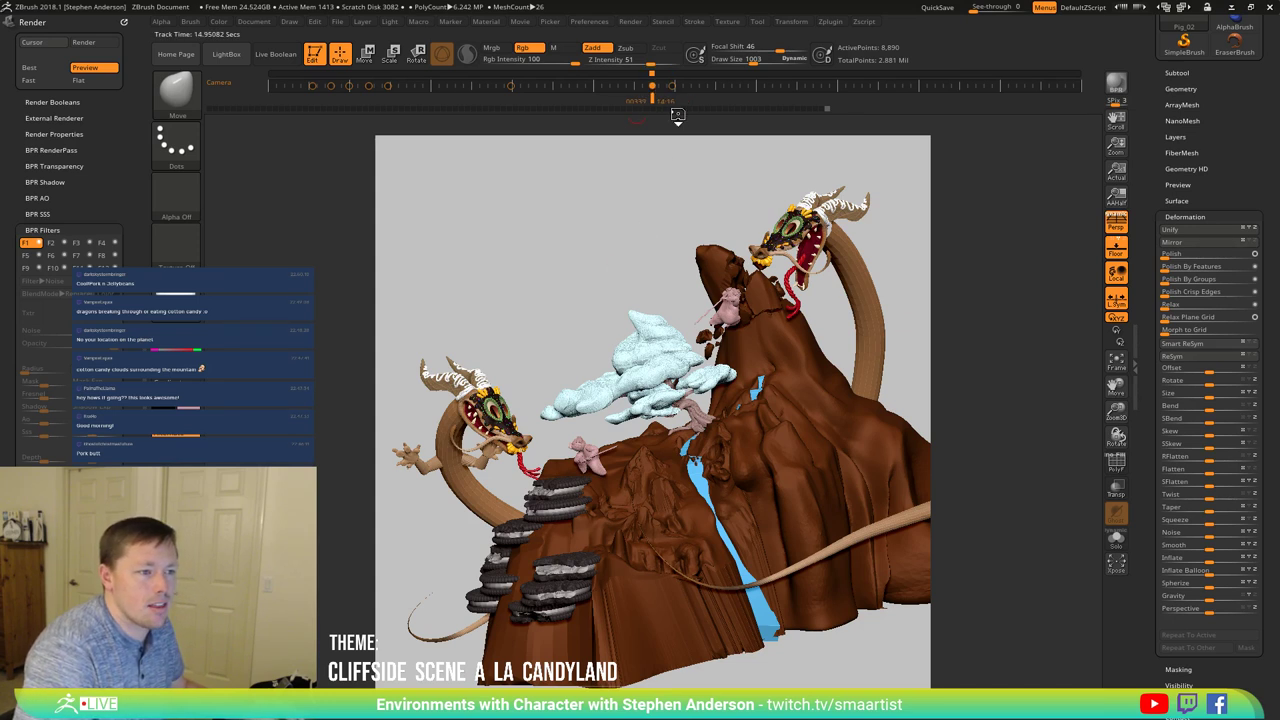
pyautogui.click(670, 120)
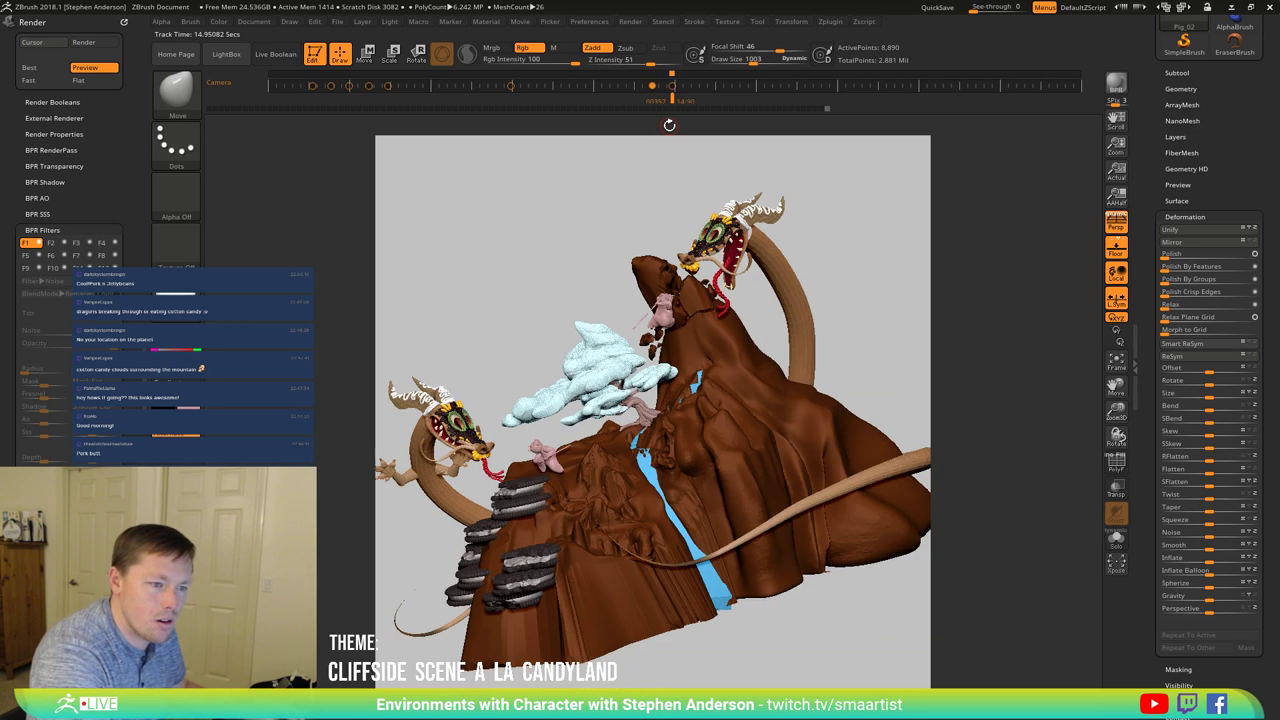
# Step: Compare the last two camera keyframes, remove the 14.9 s one, and move the reframed one to about 9.7 s
pyautogui.press('Left')
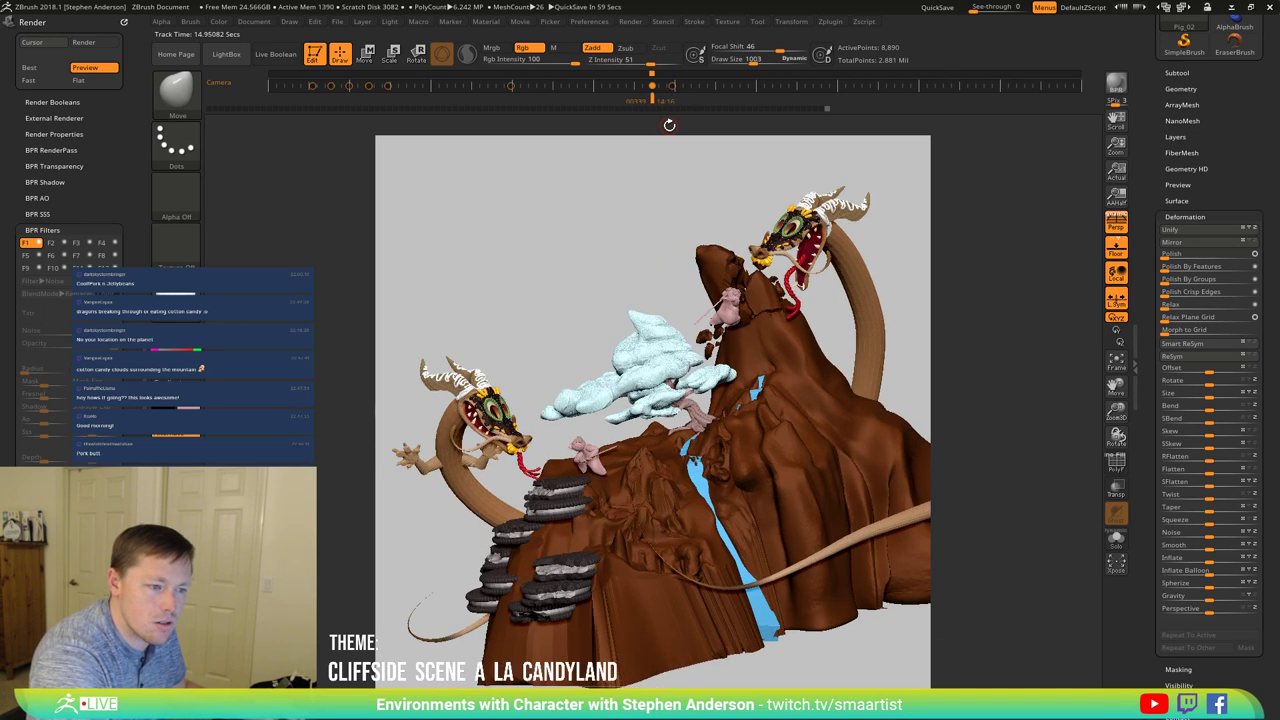
pyautogui.press('Right')
pyautogui.press('Left')
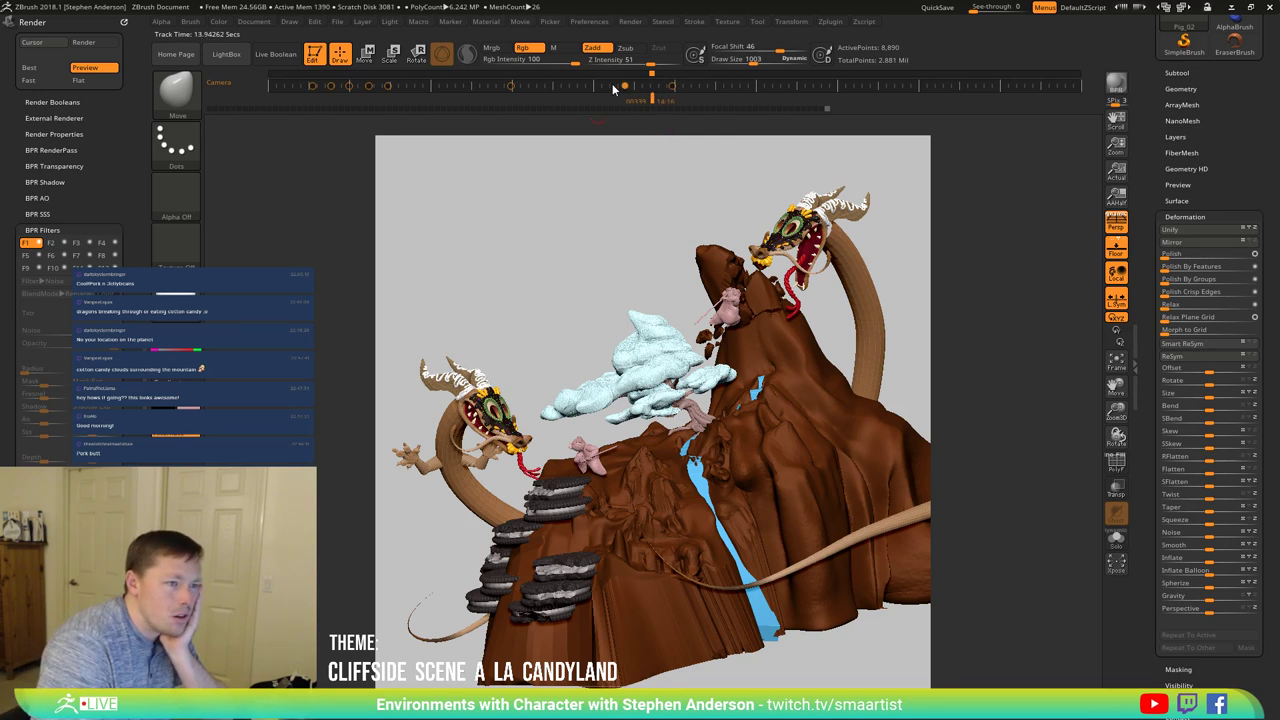
pyautogui.moveTo(671, 87); pyautogui.dragTo(658, 206)
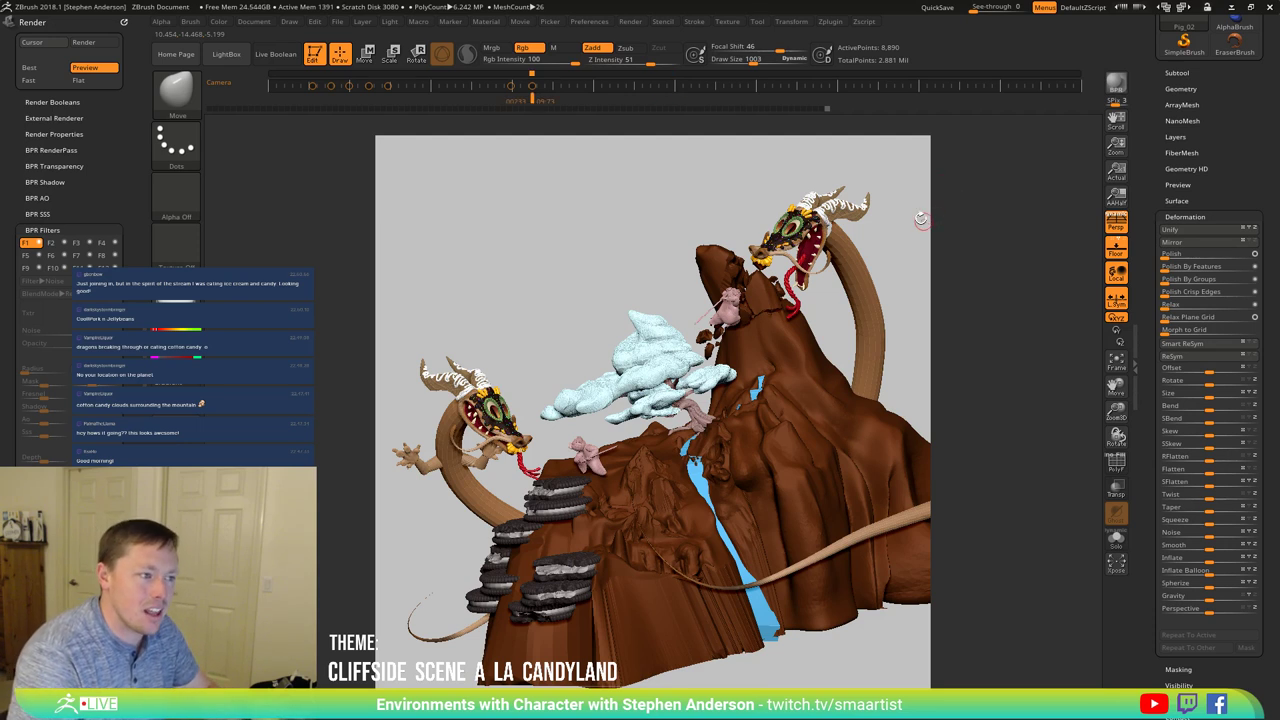
# Step: Return to the camera keyframe at about 8.9 s and save the TimeLine to a file
pyautogui.press('Left')
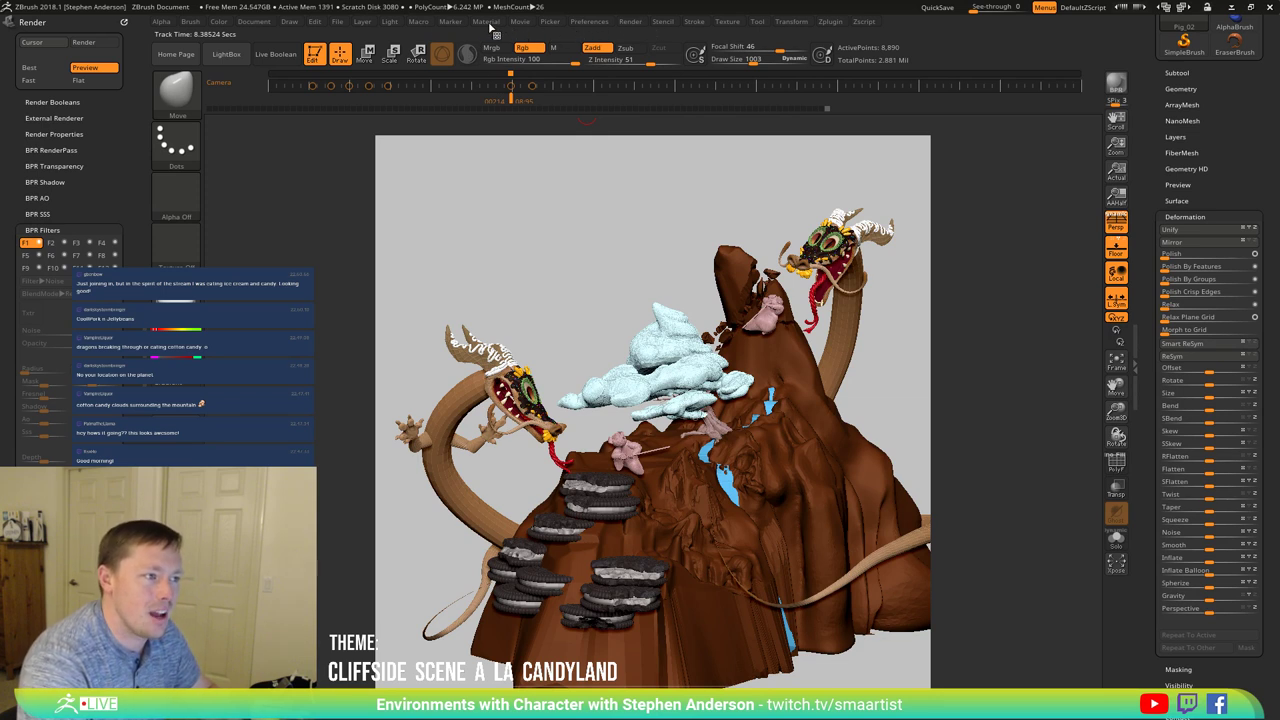
pyautogui.click(520, 21)
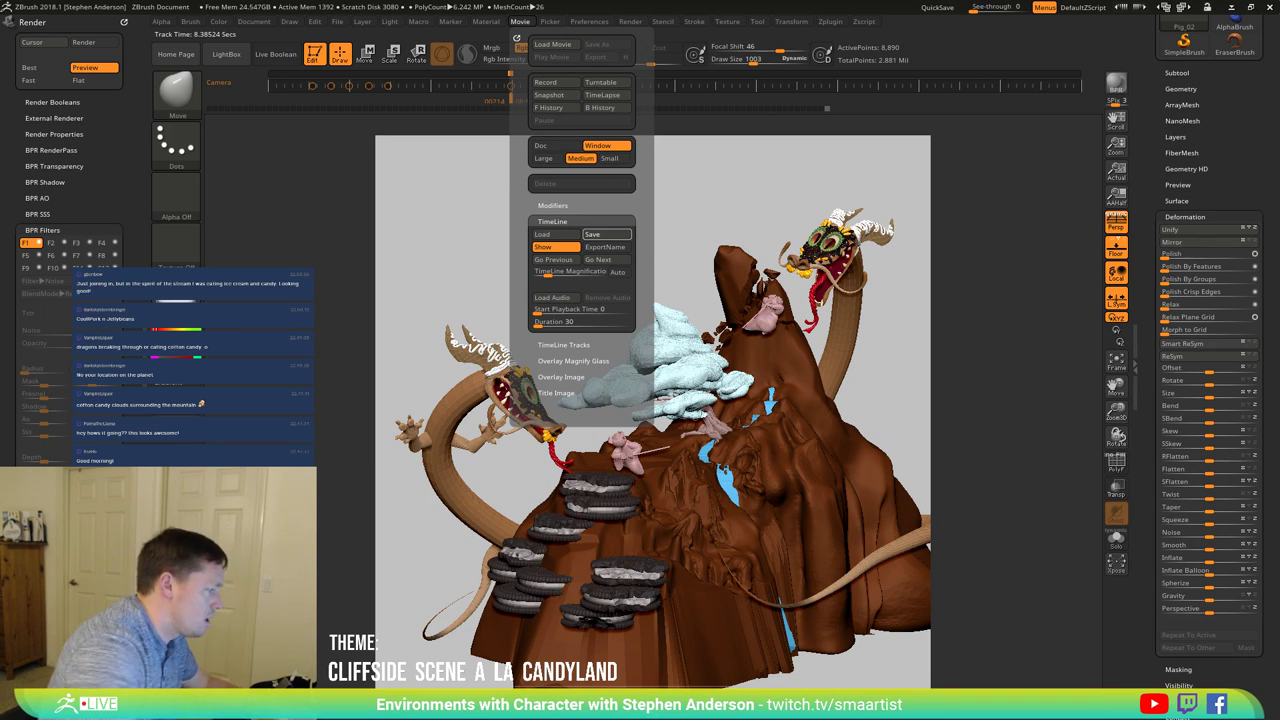
pyautogui.press('Return')
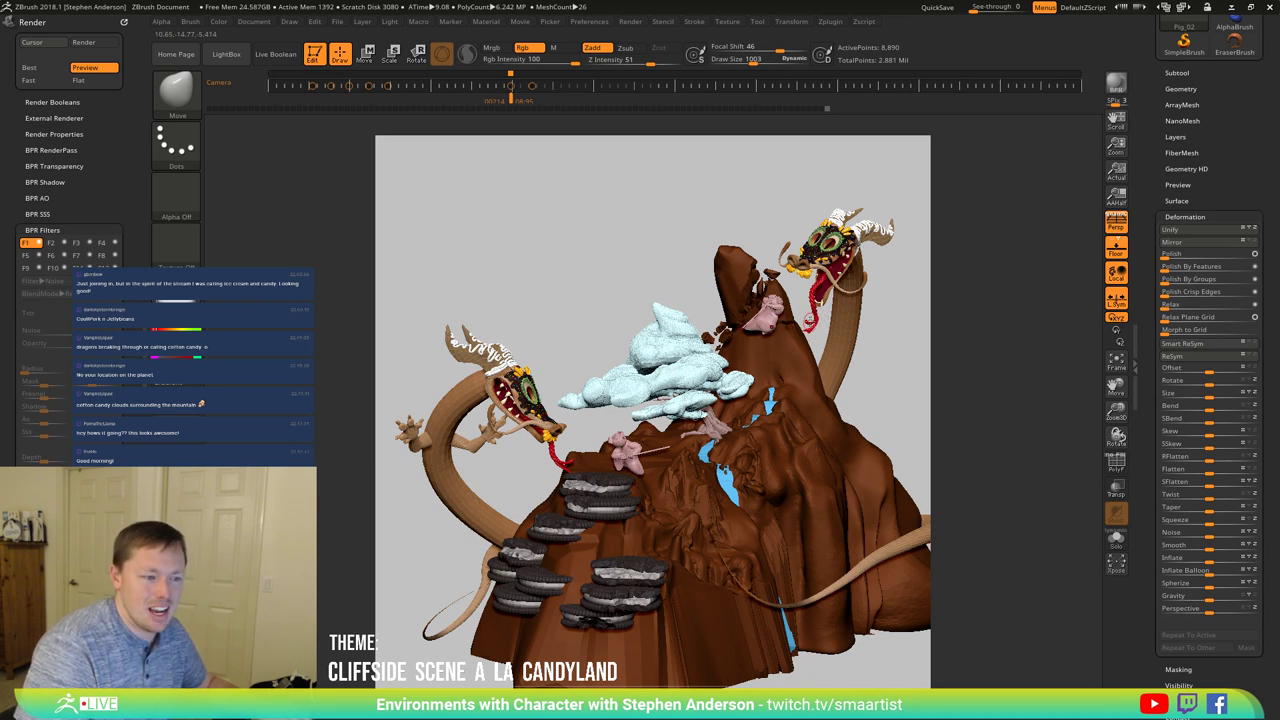
# Step: Set the document to actual size and adjust its zoom and scroll so the canvas fills the work area
pyautogui.click(1117, 170)
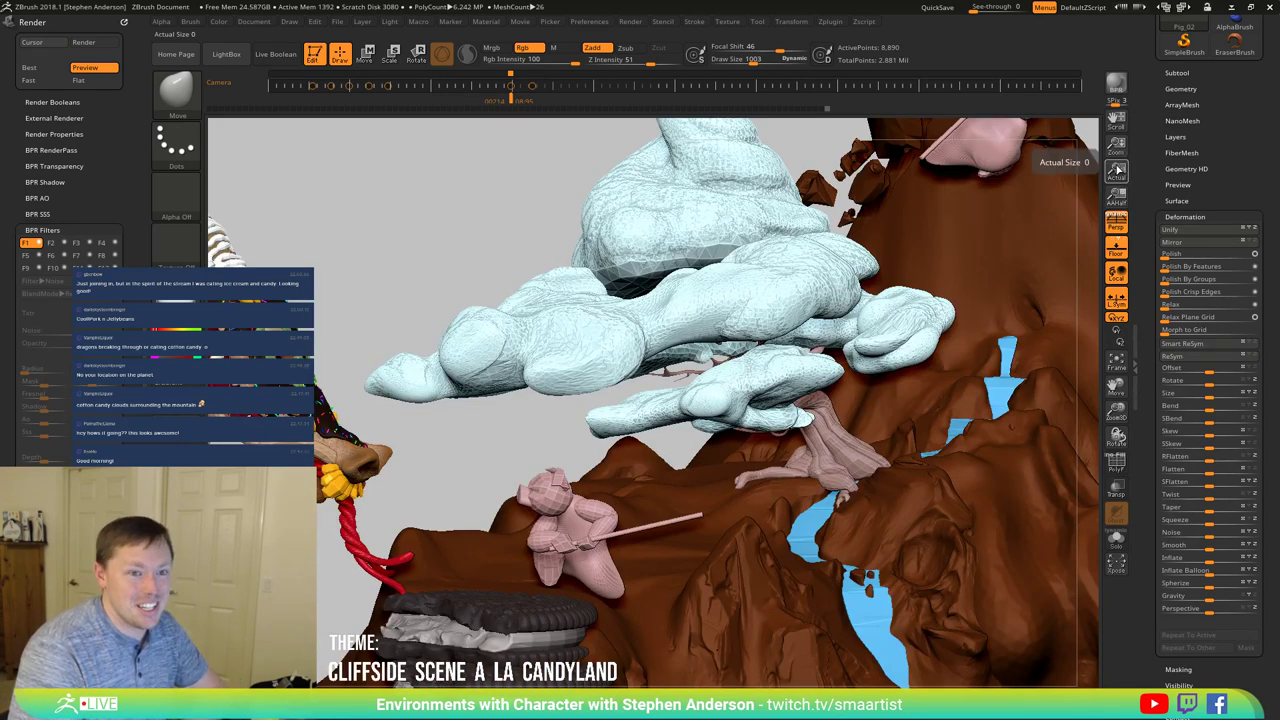
pyautogui.moveTo(1116, 145); pyautogui.dragTo(1102, 99)
pyautogui.moveTo(1112, 147); pyautogui.dragTo(1107, 166)
pyautogui.moveTo(1119, 115); pyautogui.dragTo(1117, 179)
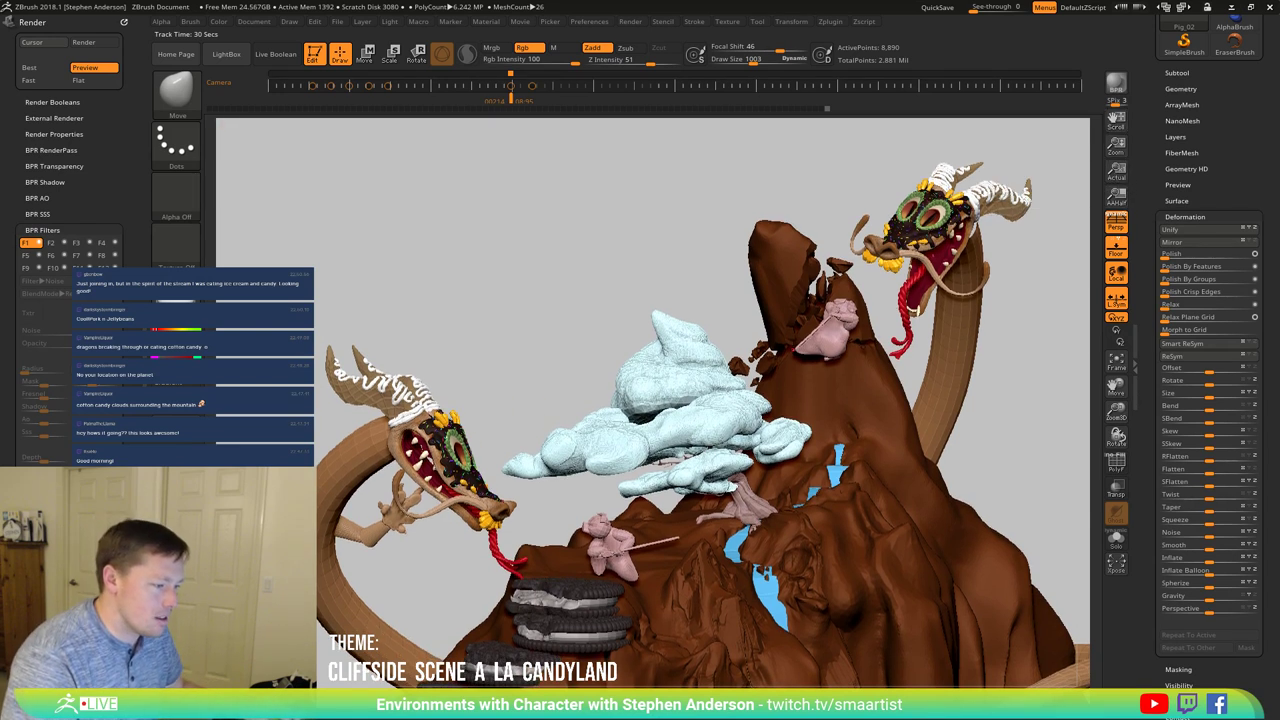
# Step: Duplicate the lower dragon's DragonArms_01 subtool and move the copy up beside the upper dragon
pyautogui.keyDown('alt'); pyautogui.click(396, 514); pyautogui.keyUp('alt')
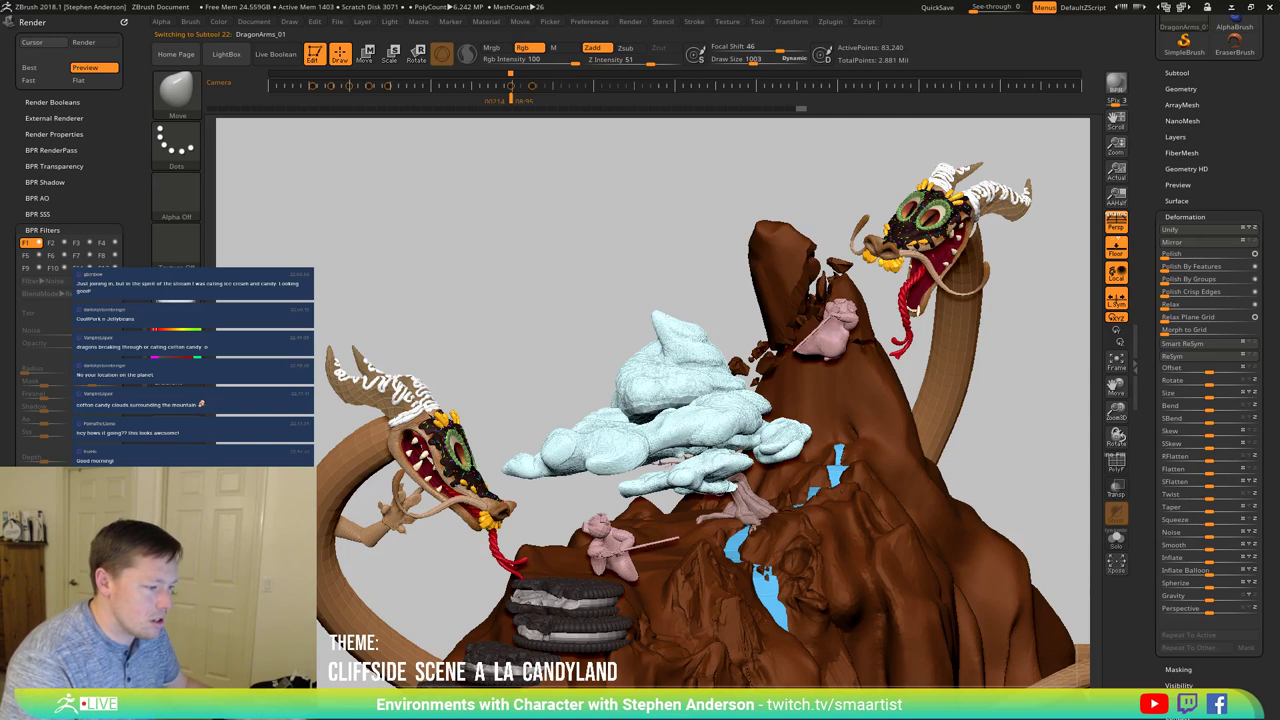
pyautogui.hotkey('ctrl', 'shift', 'd')
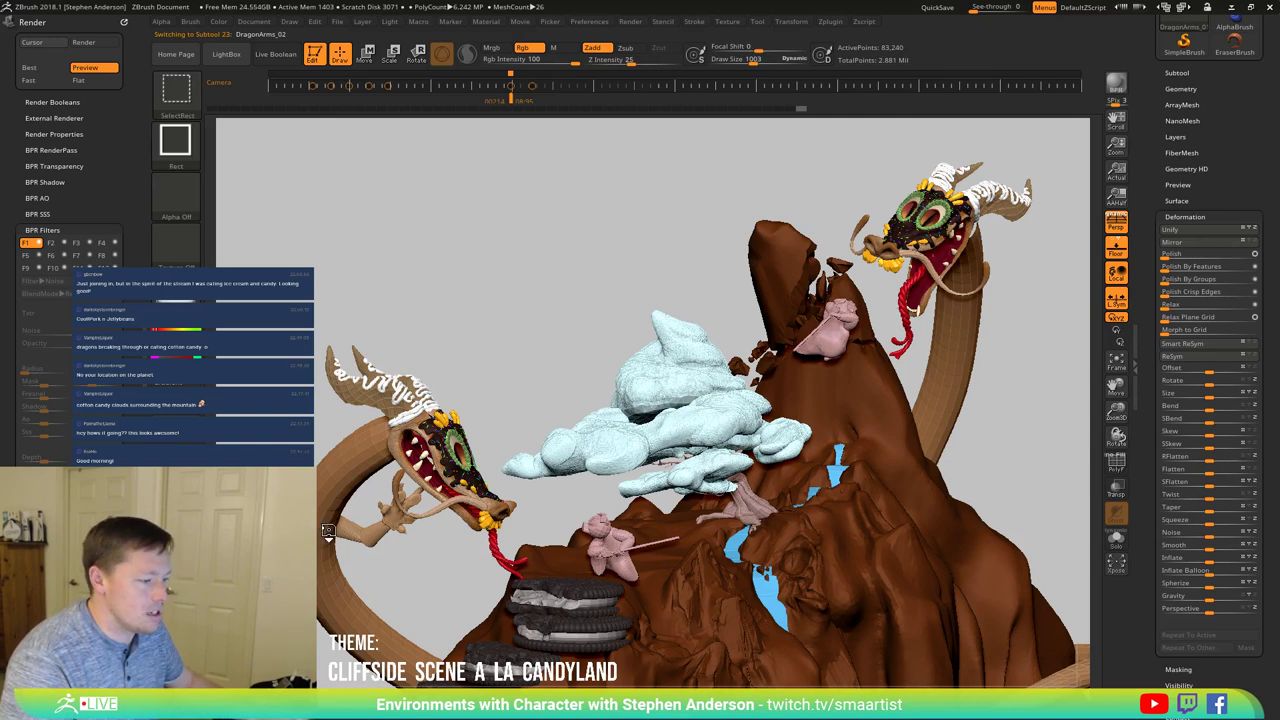
pyautogui.press('w')
pyautogui.moveTo(442, 471); pyautogui.dragTo(693, 388)
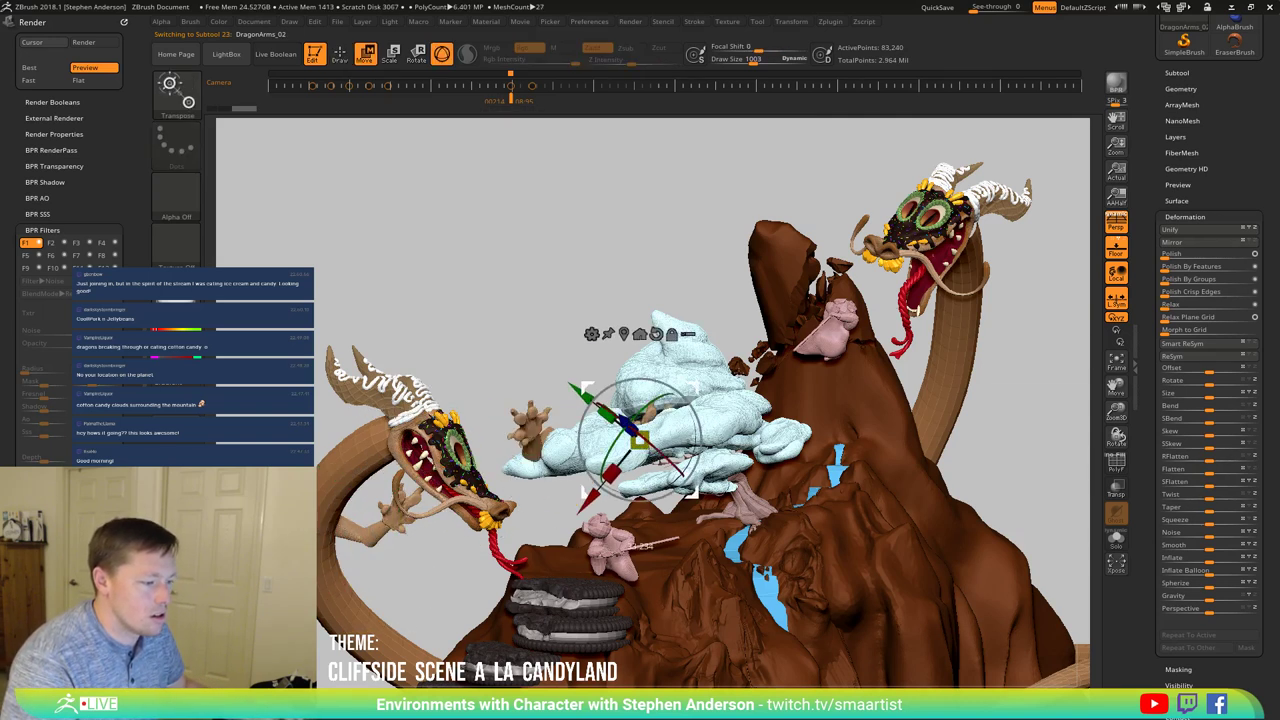
pyautogui.moveTo(632, 440); pyautogui.dragTo(1018, 294)
pyautogui.moveTo(1024, 355); pyautogui.dragTo(967, 378, button='right')
pyautogui.moveTo(700, 442); pyautogui.dragTo(599, 460, button='right')
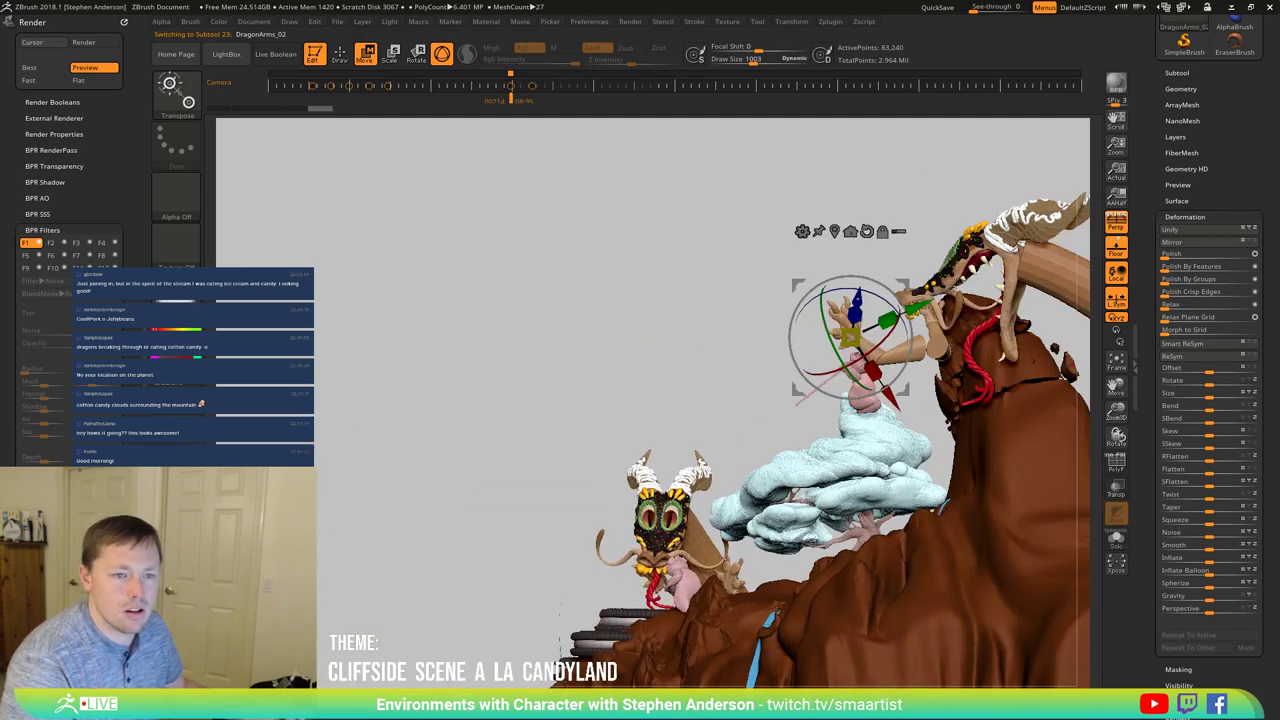
# Step: Move and rotate the duplicated arms so they sit against the upper dragon's neck
pyautogui.keyDown('alt'); pyautogui.moveTo(1110, 210); pyautogui.dragTo(990, 244, button='right'); pyautogui.keyUp('alt')
pyautogui.keyDown('ctrl'); pyautogui.moveTo(1098, 180); pyautogui.dragTo(1020, 228, button='right'); pyautogui.keyUp('ctrl')
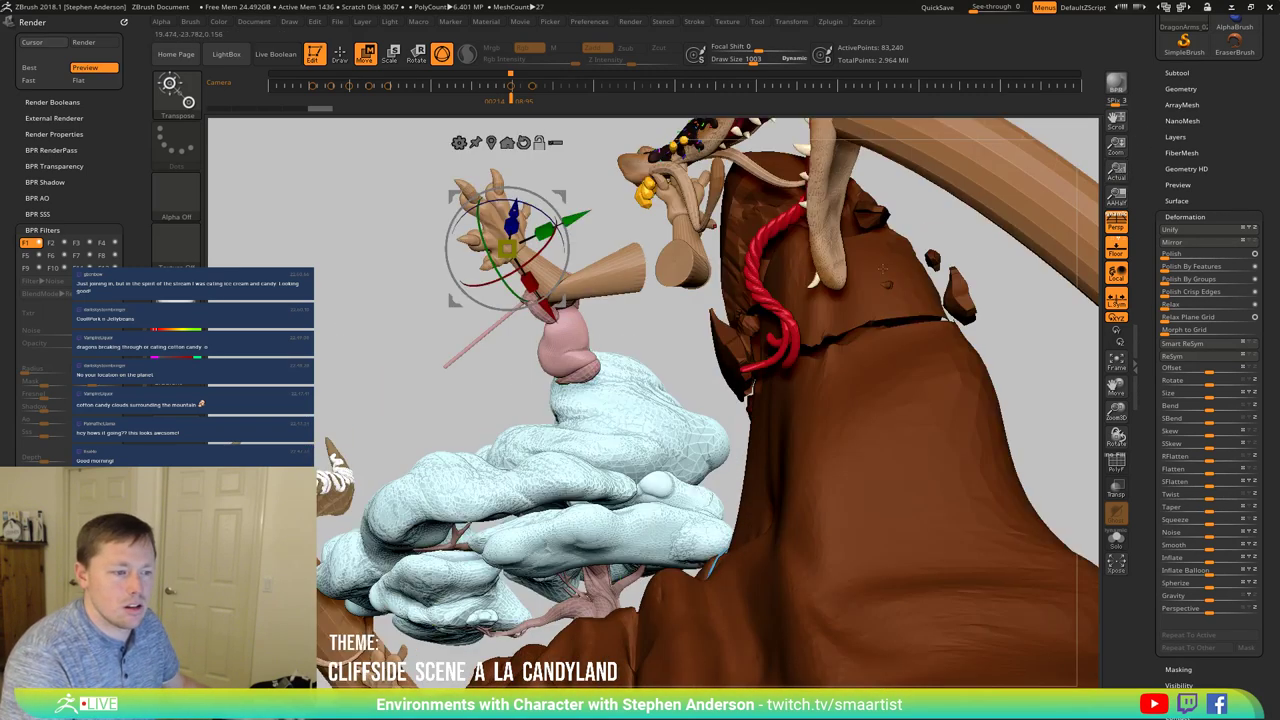
pyautogui.keyDown('alt'); pyautogui.moveTo(686, 418); pyautogui.dragTo(545, 548, button='right'); pyautogui.keyUp('alt')
pyautogui.keyDown('ctrl'); pyautogui.moveTo(650, 500); pyautogui.dragTo(643, 402, button='right'); pyautogui.keyUp('ctrl')
pyautogui.moveTo(545, 402); pyautogui.dragTo(506, 408, button='right')
pyautogui.moveTo(437, 342); pyautogui.dragTo(756, 313)
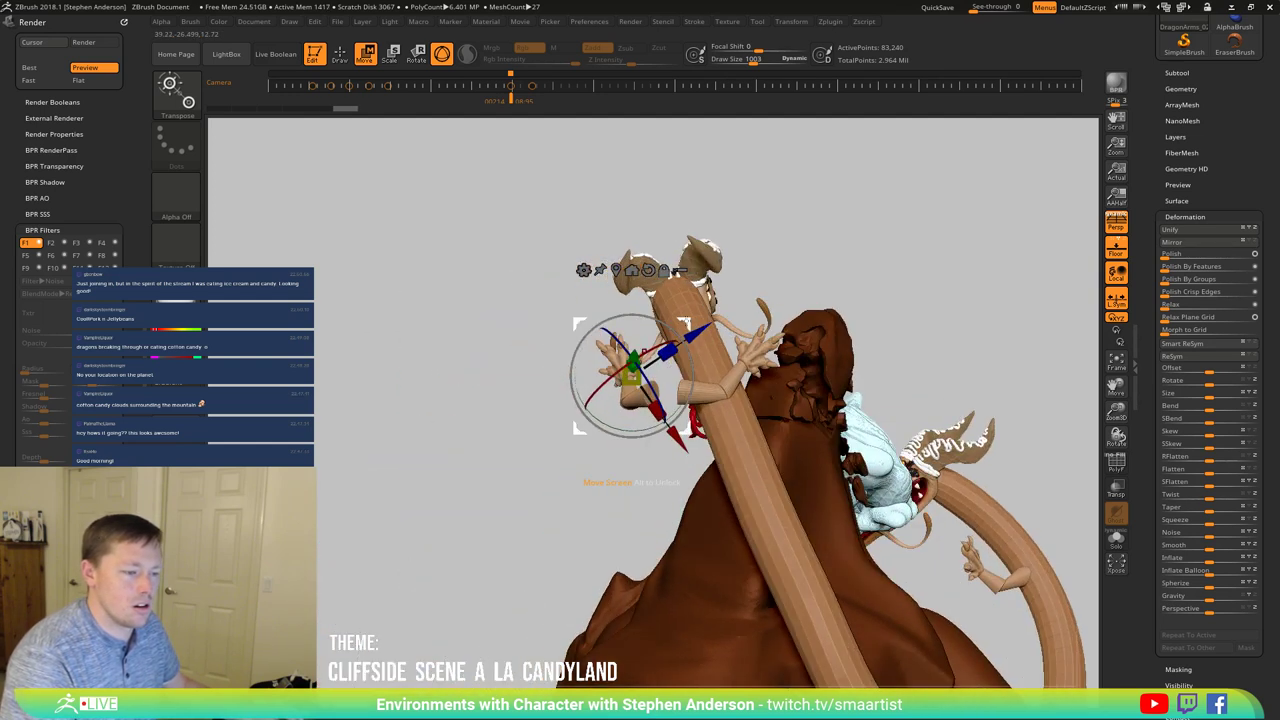
pyautogui.moveTo(630, 378); pyautogui.dragTo(685, 380)
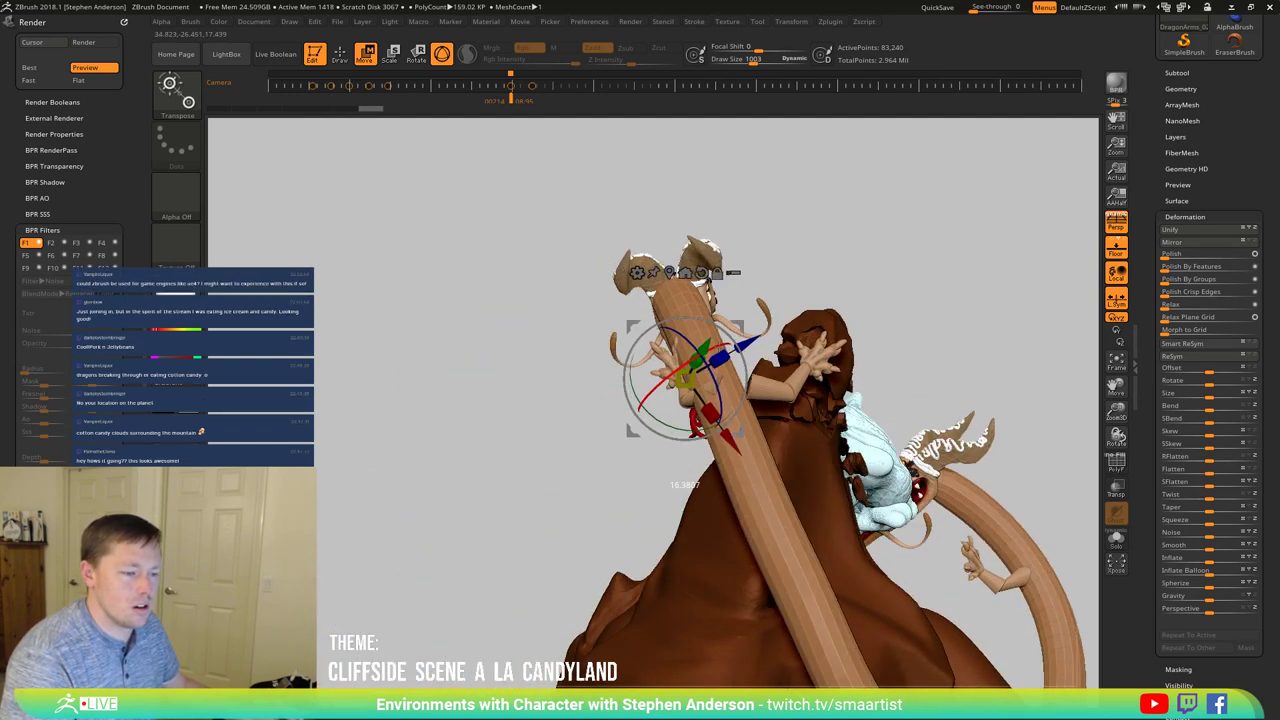
pyautogui.moveTo(746, 370); pyautogui.dragTo(746, 342)
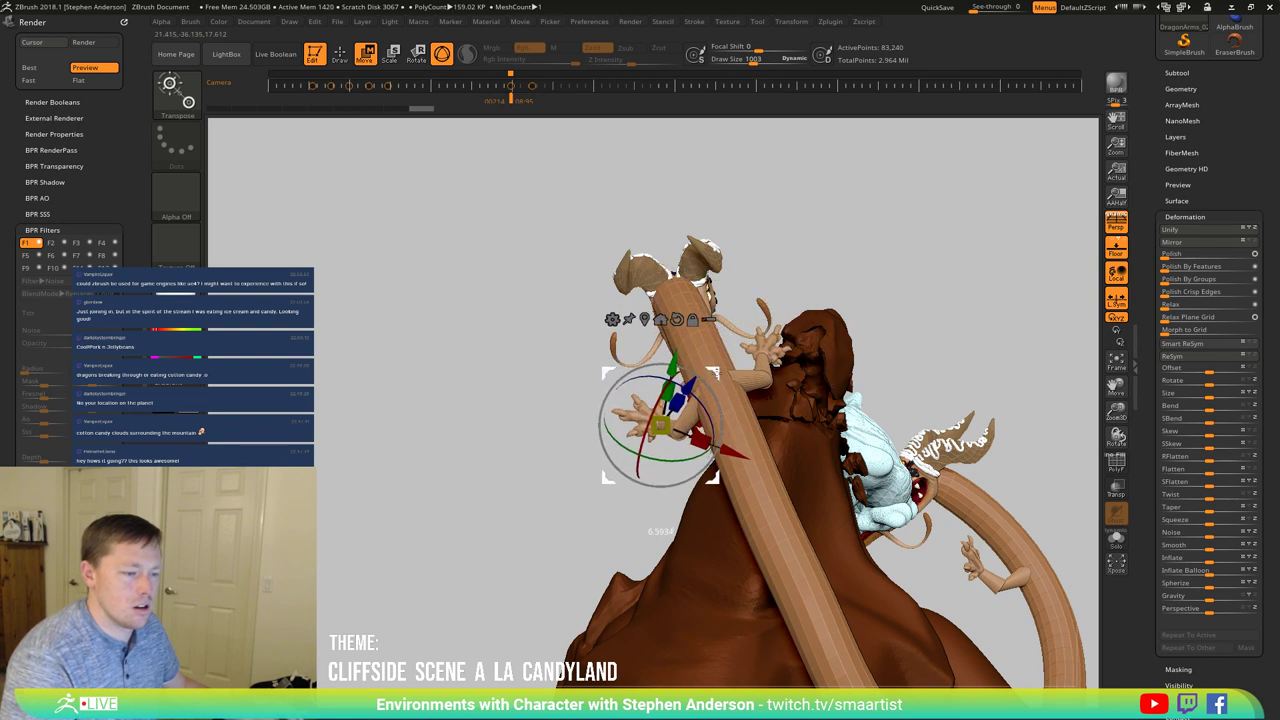
pyautogui.moveTo(768, 322); pyautogui.dragTo(938, 367)
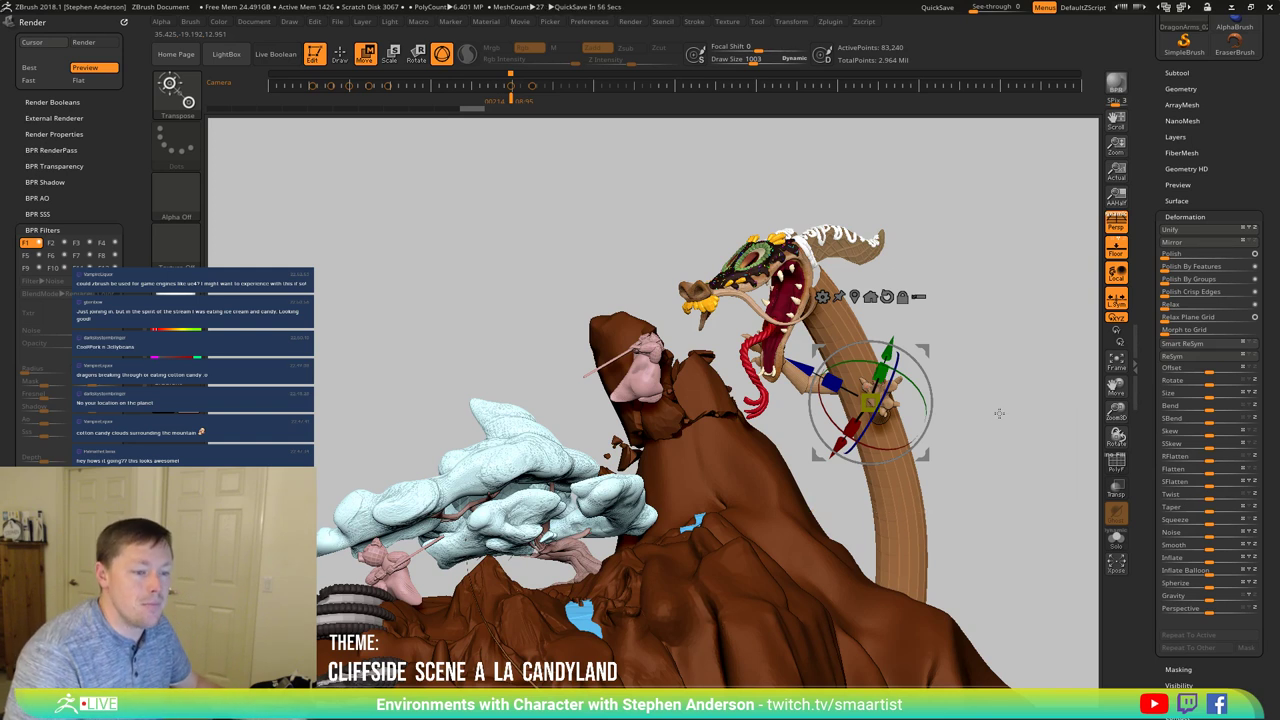
# Step: Refine the placement and rotation of DragonArms_02 around the upper dragon's neck, then leave transform mode
pyautogui.moveTo(982, 414); pyautogui.dragTo(984, 426)
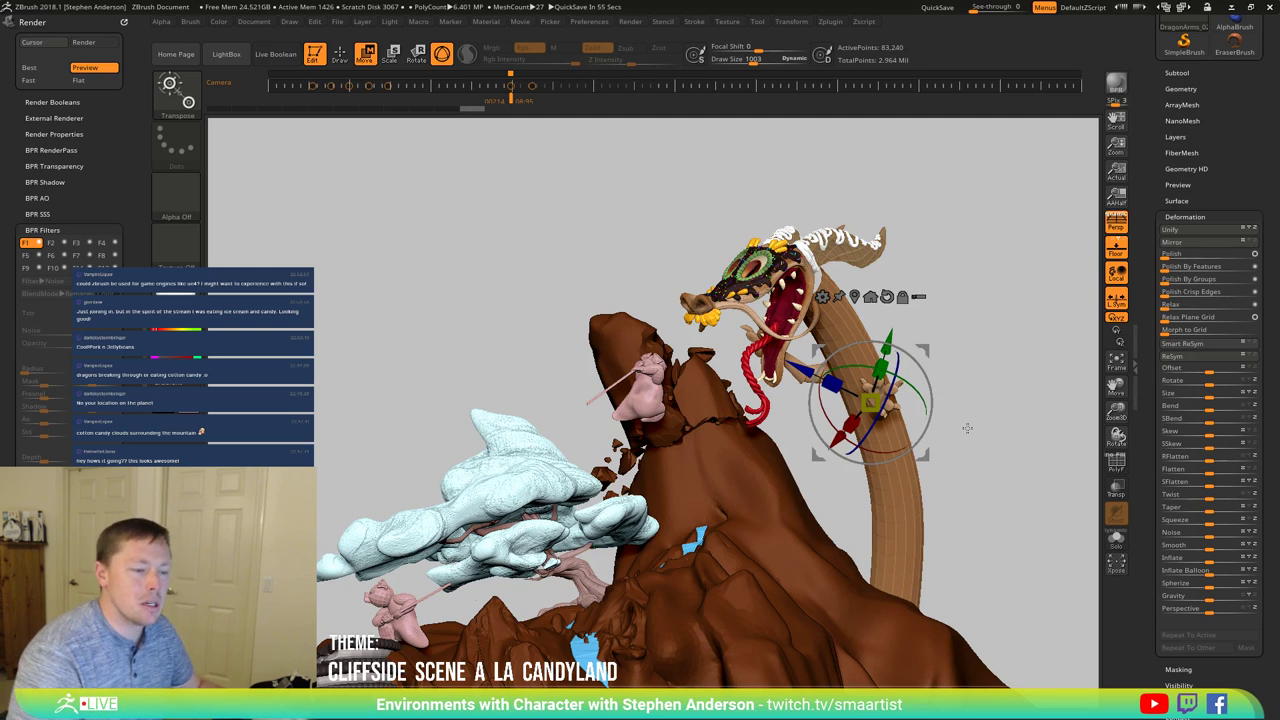
pyautogui.moveTo(975, 362)
pyautogui.mouseDown()
pyautogui.moveTo(995, 342)
pyautogui.moveTo(929, 397)
pyautogui.mouseUp()
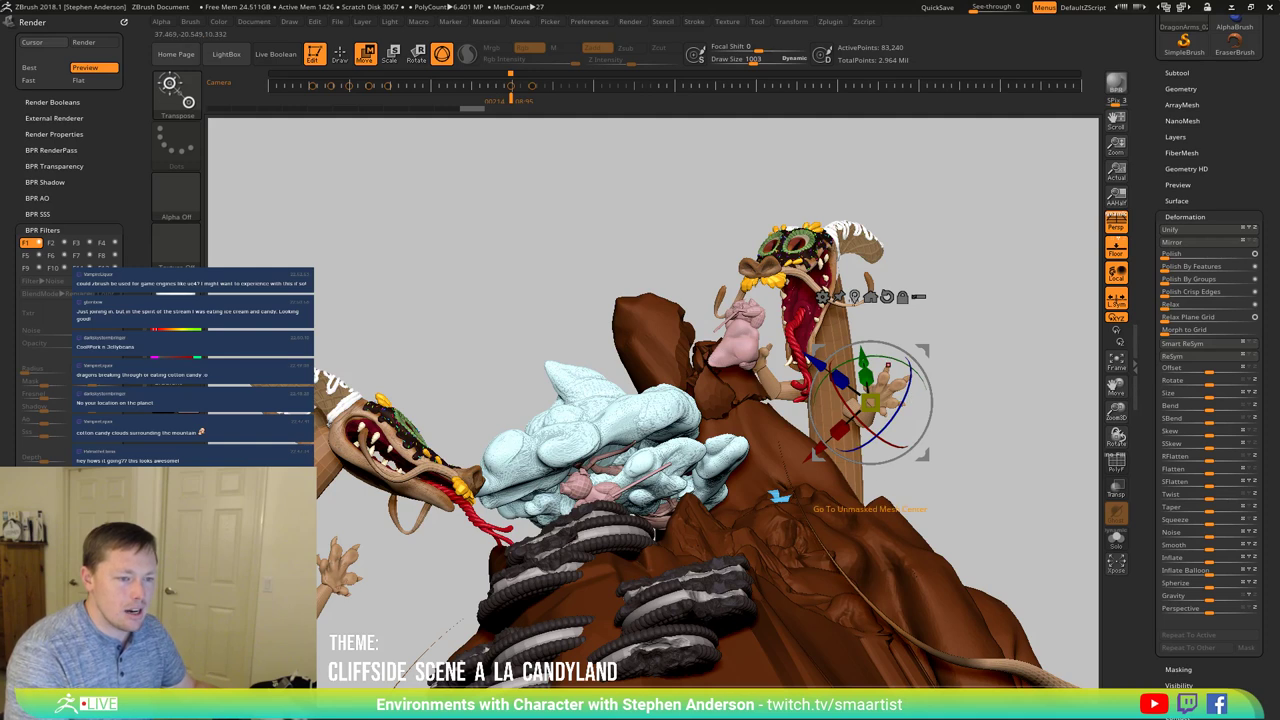
pyautogui.moveTo(944, 325); pyautogui.dragTo(990, 357)
pyautogui.keyDown('alt'); pyautogui.click(533, 325); pyautogui.keyUp('alt')
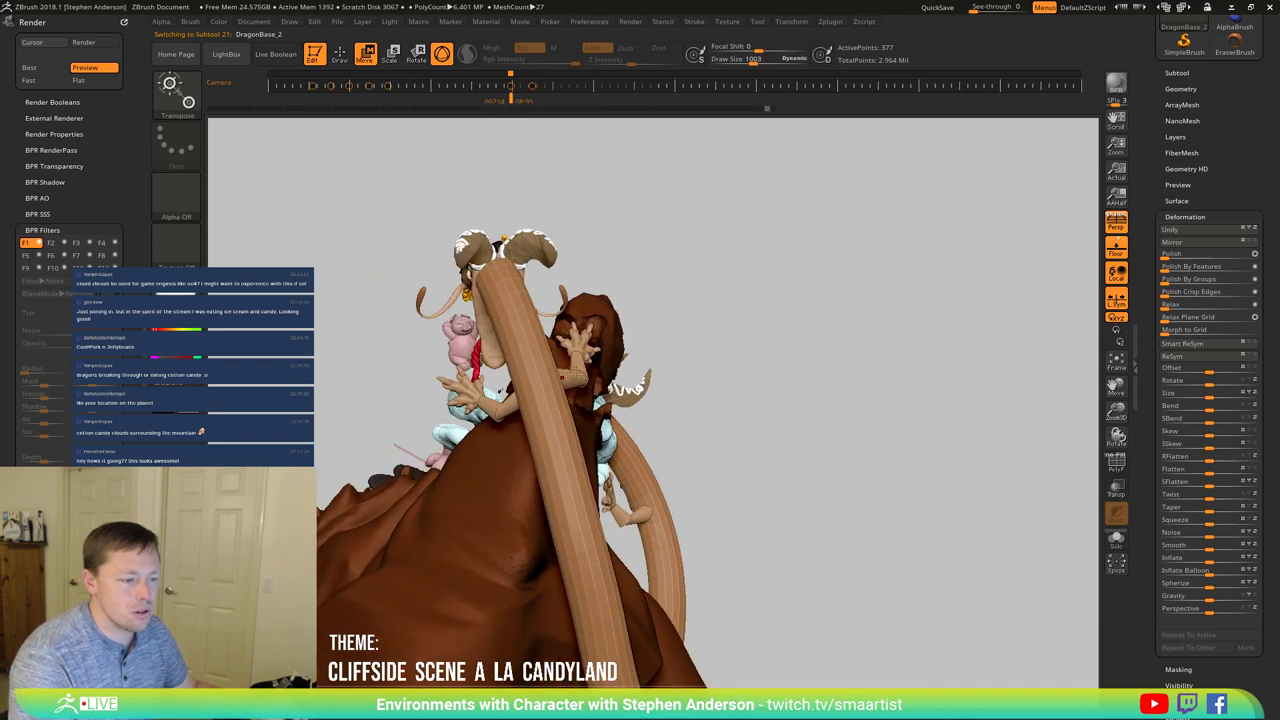
pyautogui.moveTo(538, 374); pyautogui.dragTo(507, 358, button='right')
pyautogui.keyDown('alt'); pyautogui.moveTo(519, 334); pyautogui.dragTo(574, 312); pyautogui.keyUp('alt')
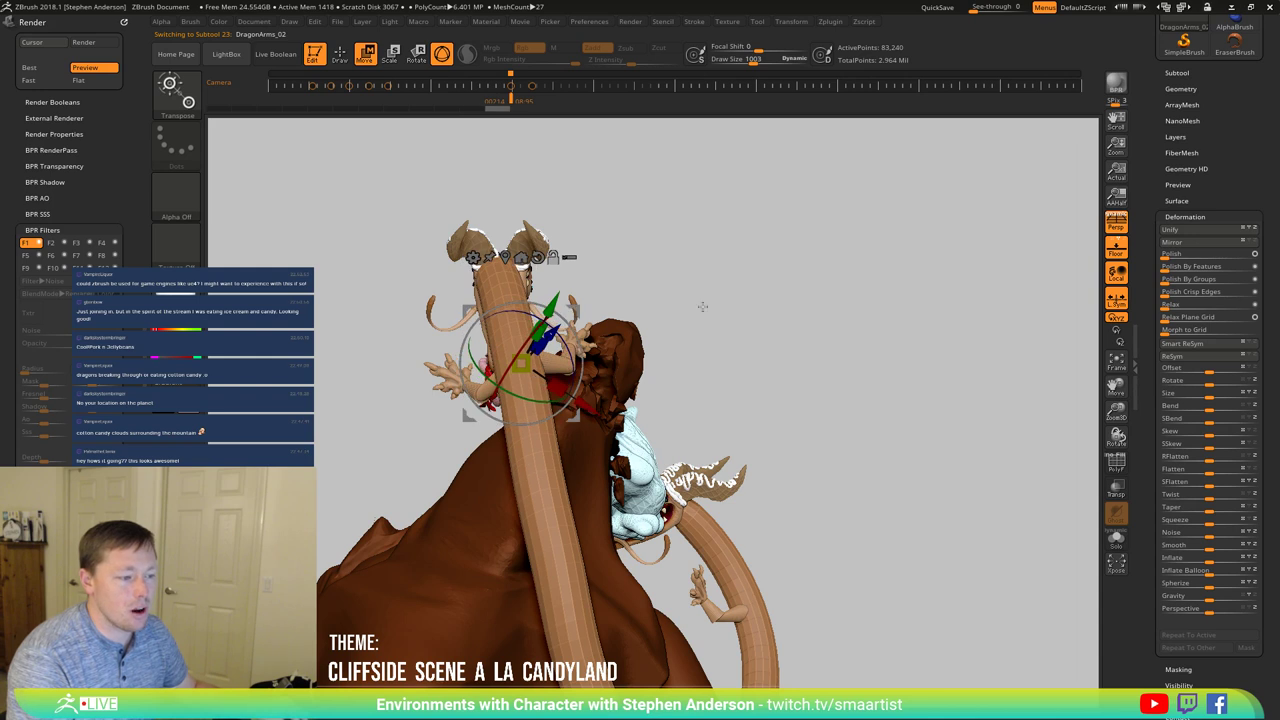
pyautogui.moveTo(753, 315); pyautogui.dragTo(610, 297)
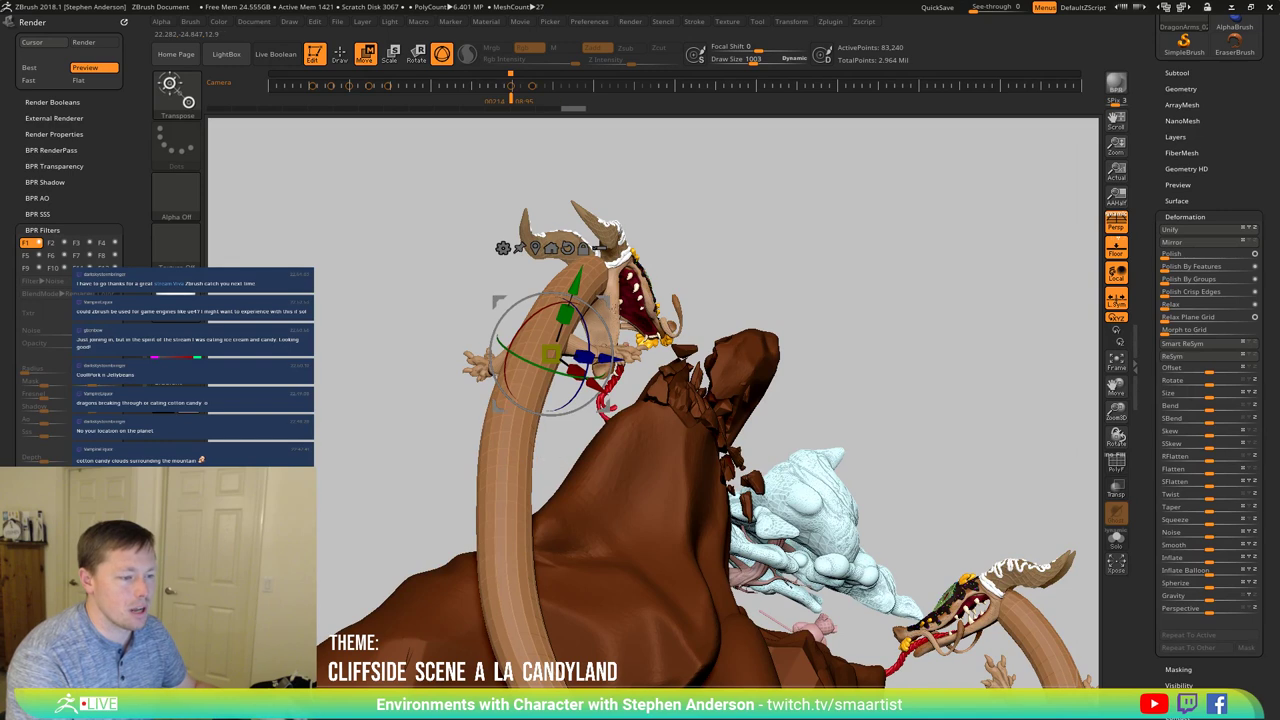
pyautogui.moveTo(690, 298)
pyautogui.mouseDown()
pyautogui.moveTo(492, 318)
pyautogui.moveTo(794, 289)
pyautogui.moveTo(733, 343)
pyautogui.moveTo(774, 289)
pyautogui.moveTo(793, 306)
pyautogui.moveTo(768, 318)
pyautogui.moveTo(841, 316)
pyautogui.moveTo(843, 350)
pyautogui.mouseUp()
pyautogui.press('q')
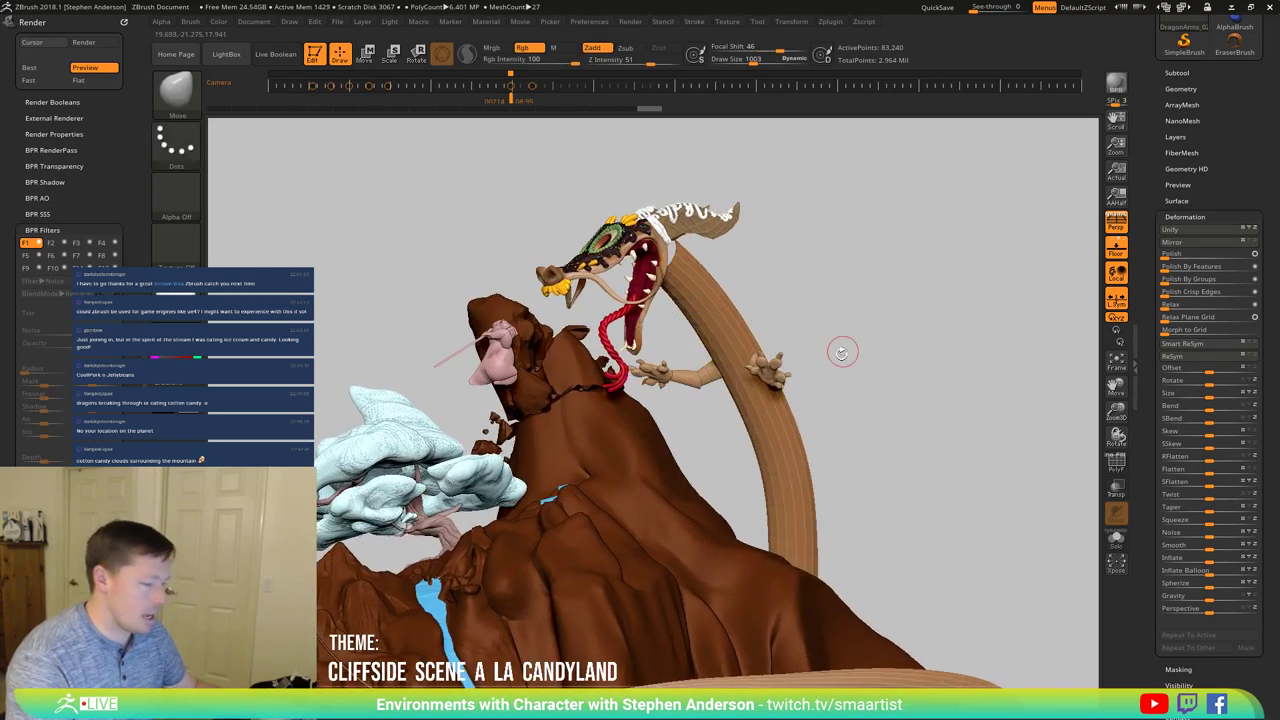
# Step: Examine the upper dragon's new arms within the whole scene from the front and sides
pyautogui.keyDown('ctrl'); pyautogui.moveTo(792, 350); pyautogui.dragTo(785, 345, button='right'); pyautogui.keyUp('ctrl')
pyautogui.moveTo(787, 344); pyautogui.dragTo(797, 362)
pyautogui.moveTo(797, 362)
pyautogui.keyDown('ctrl'); pyautogui.mouseDown(button='right')
pyautogui.moveTo(794, 325)
pyautogui.moveTo(725, 318)
pyautogui.moveTo(757, 322)
pyautogui.moveTo(733, 294)
pyautogui.mouseUp(button='right'); pyautogui.keyUp('ctrl')
pyautogui.moveTo(733, 293); pyautogui.dragTo(776, 349)
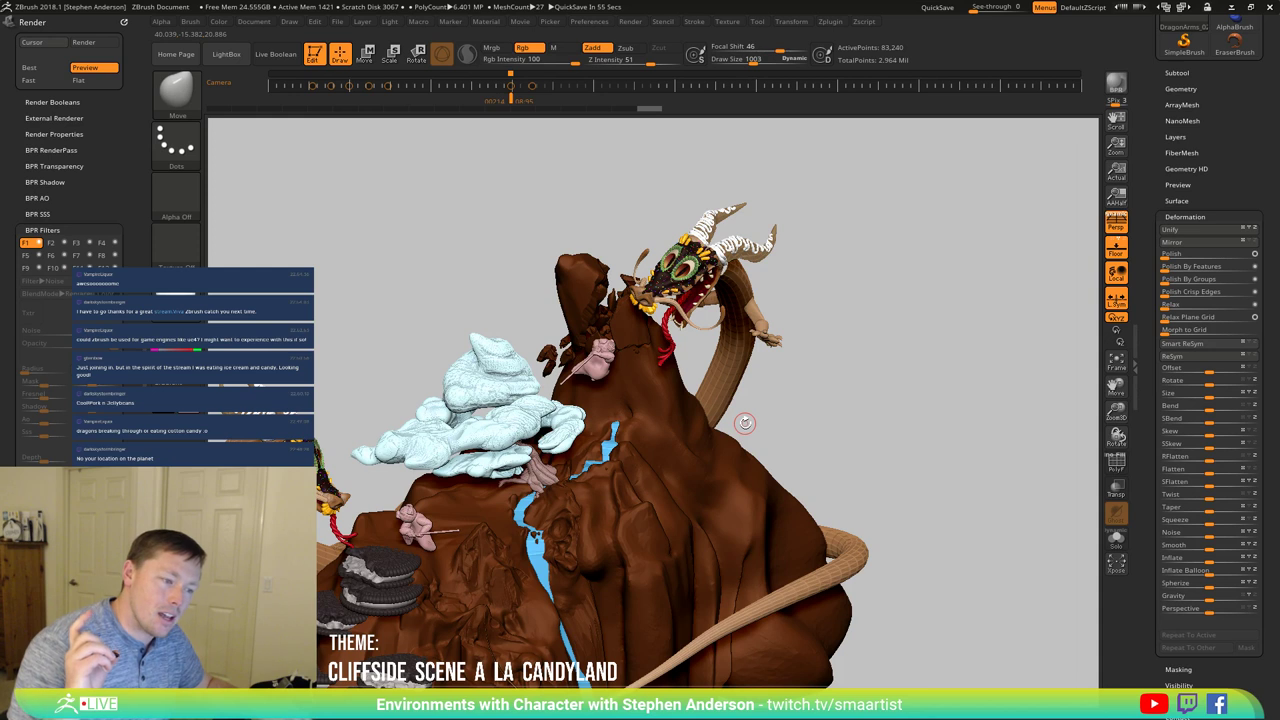
pyautogui.moveTo(617, 371); pyautogui.dragTo(538, 346, button='right')
pyautogui.keyDown('alt'); pyautogui.moveTo(655, 397); pyautogui.dragTo(722, 384, button='right'); pyautogui.keyUp('alt')
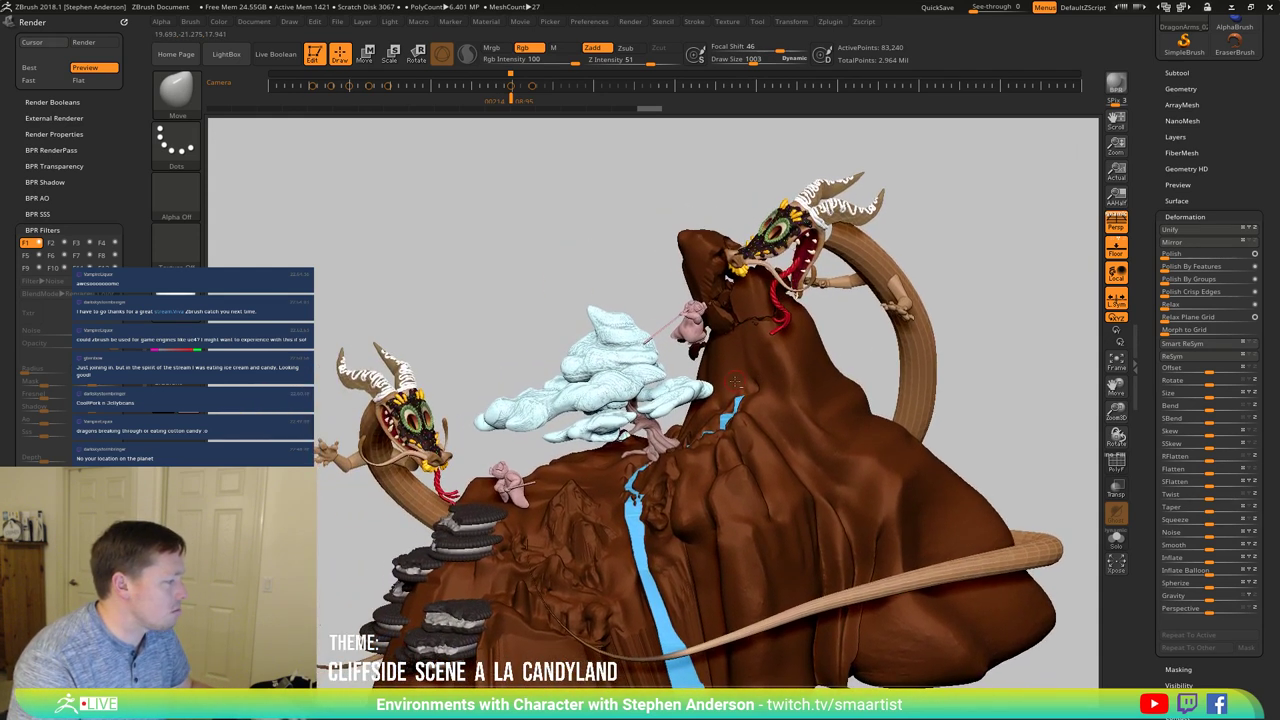
pyautogui.moveTo(137, 192); pyautogui.dragTo(138, 108)
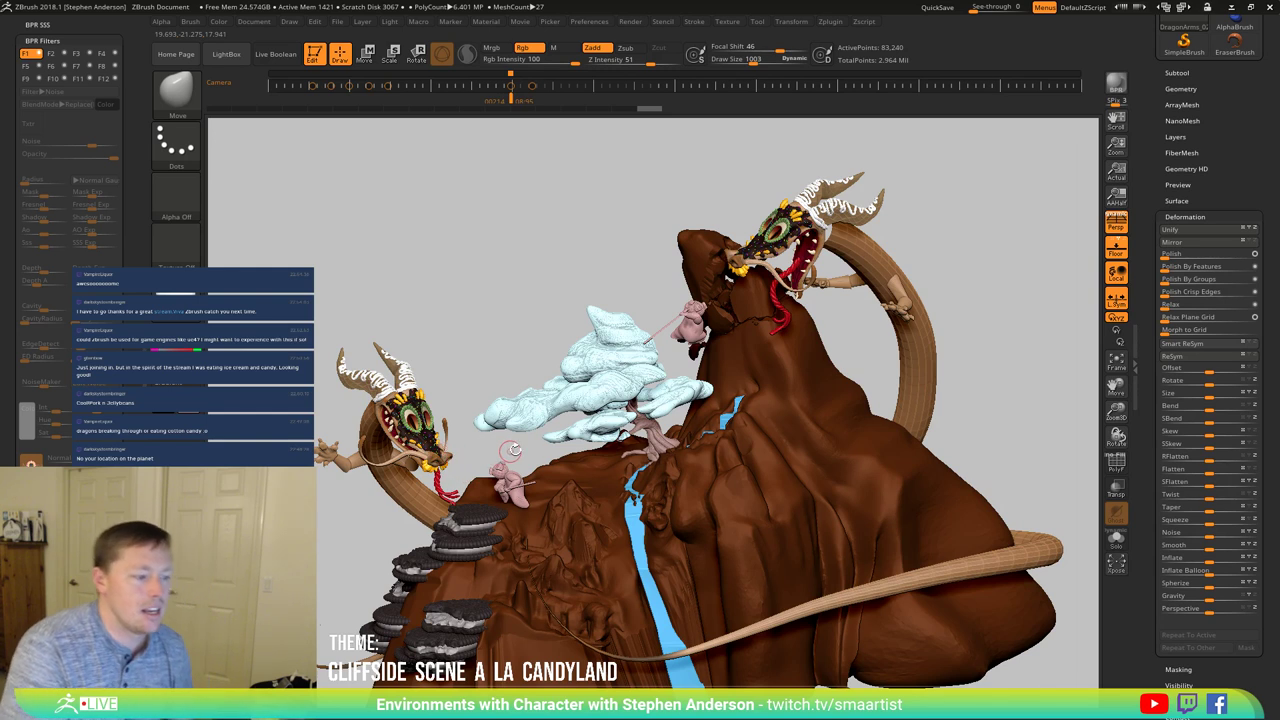
pyautogui.moveTo(706, 388); pyautogui.dragTo(711, 390, button='right')
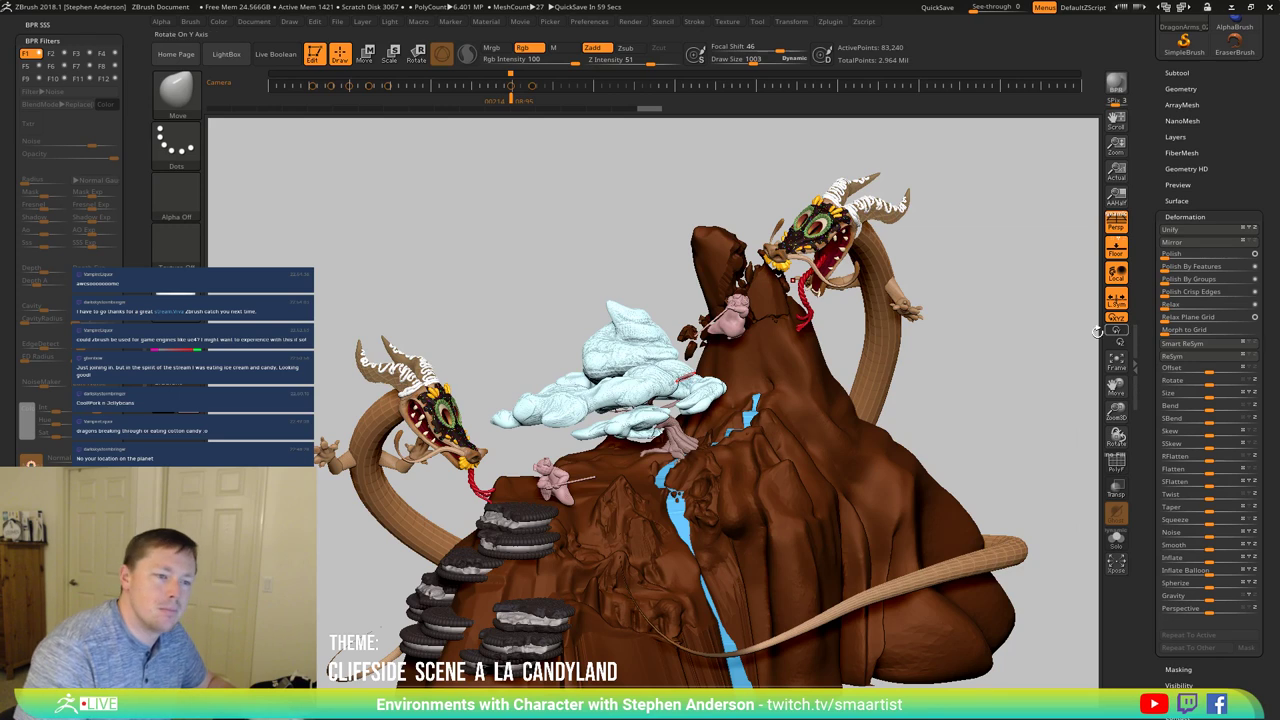
pyautogui.moveTo(935, 297)
pyautogui.mouseDown()
pyautogui.moveTo(946, 284)
pyautogui.moveTo(927, 288)
pyautogui.mouseUp()
pyautogui.moveTo(927, 287); pyautogui.dragTo(963, 286, button='right')
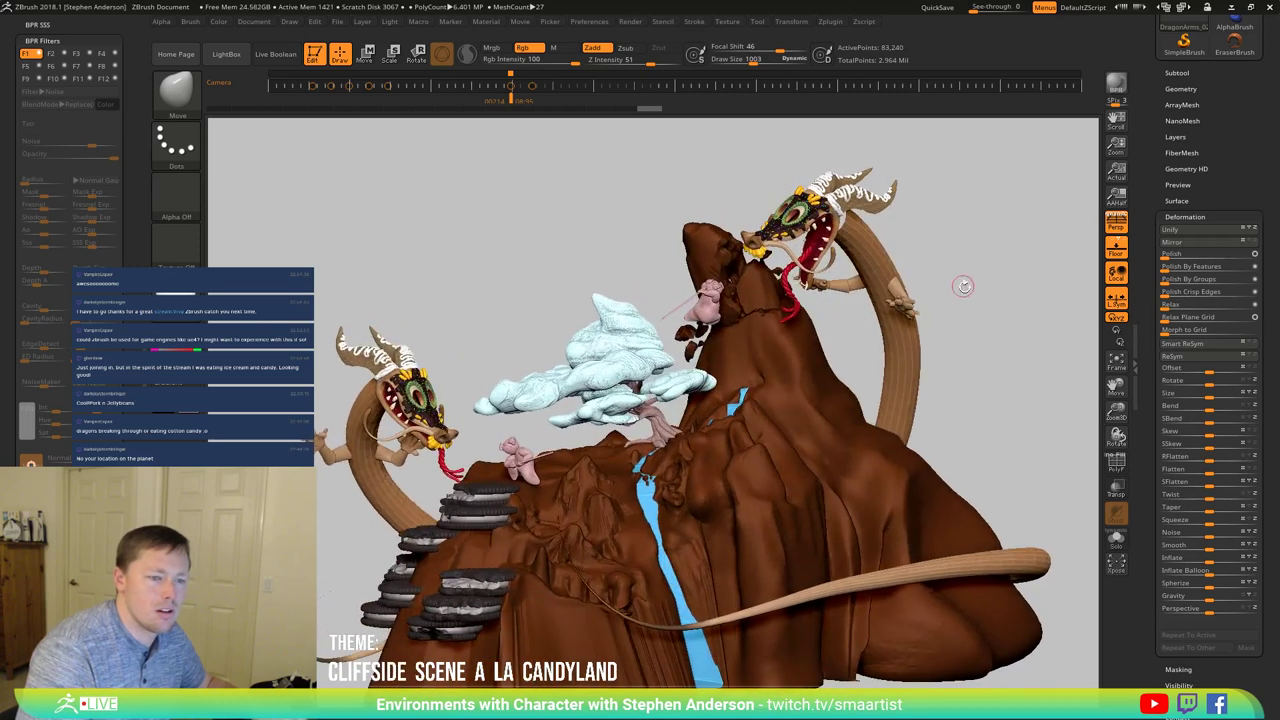
# Step: Restore the stored camera view from the keyframe at about 8.9 s
pyautogui.press('Left')
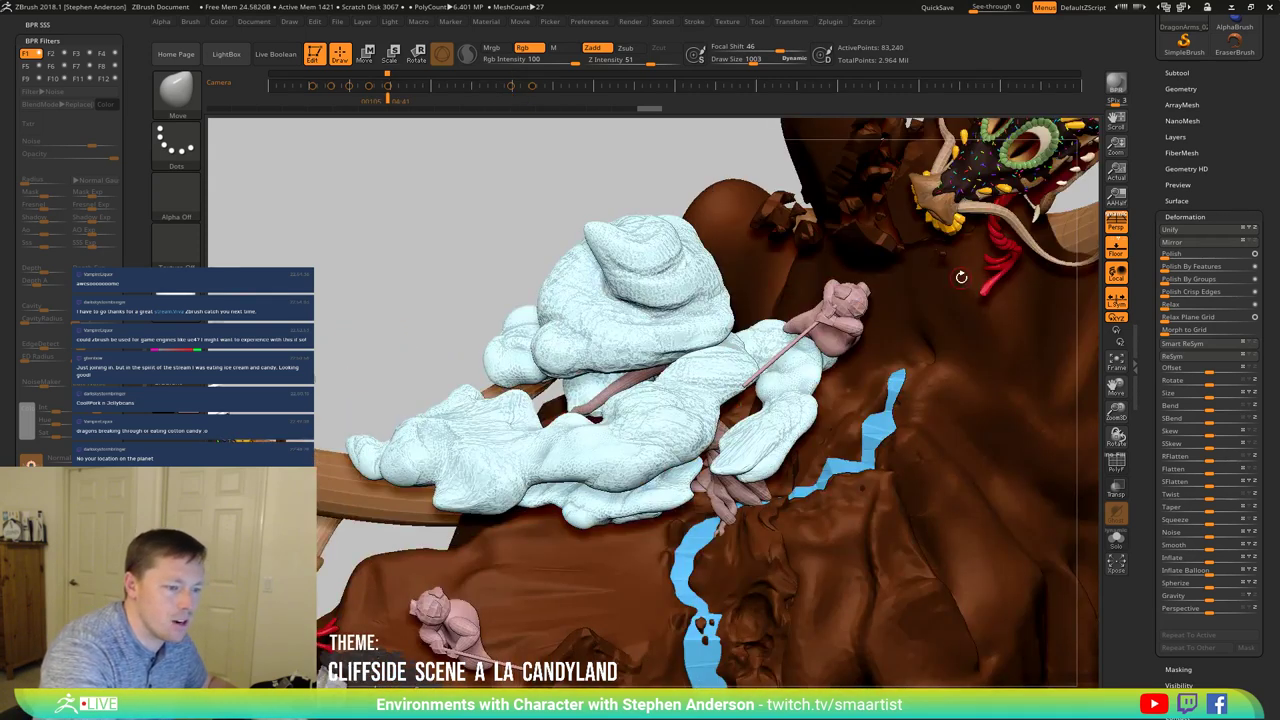
pyautogui.press('Right')
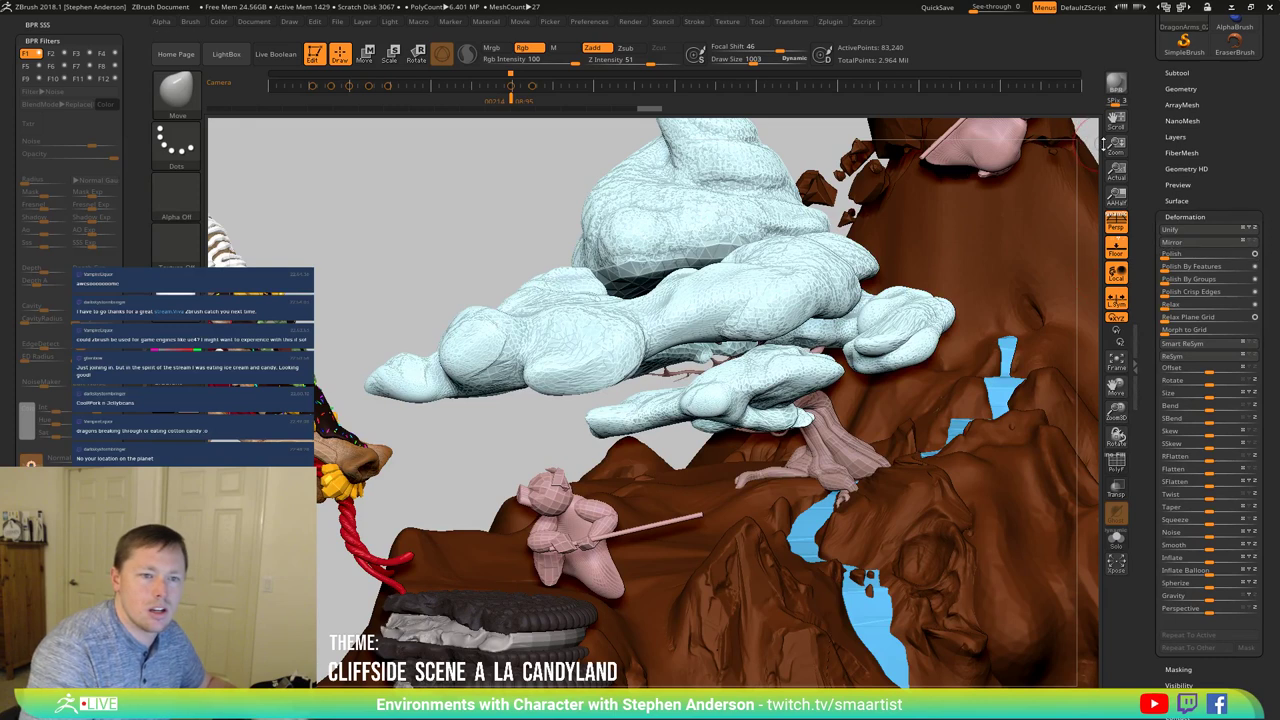
# Step: Zoom back out to frame the whole scene and save the project
pyautogui.moveTo(1116, 147); pyautogui.dragTo(836, 316)
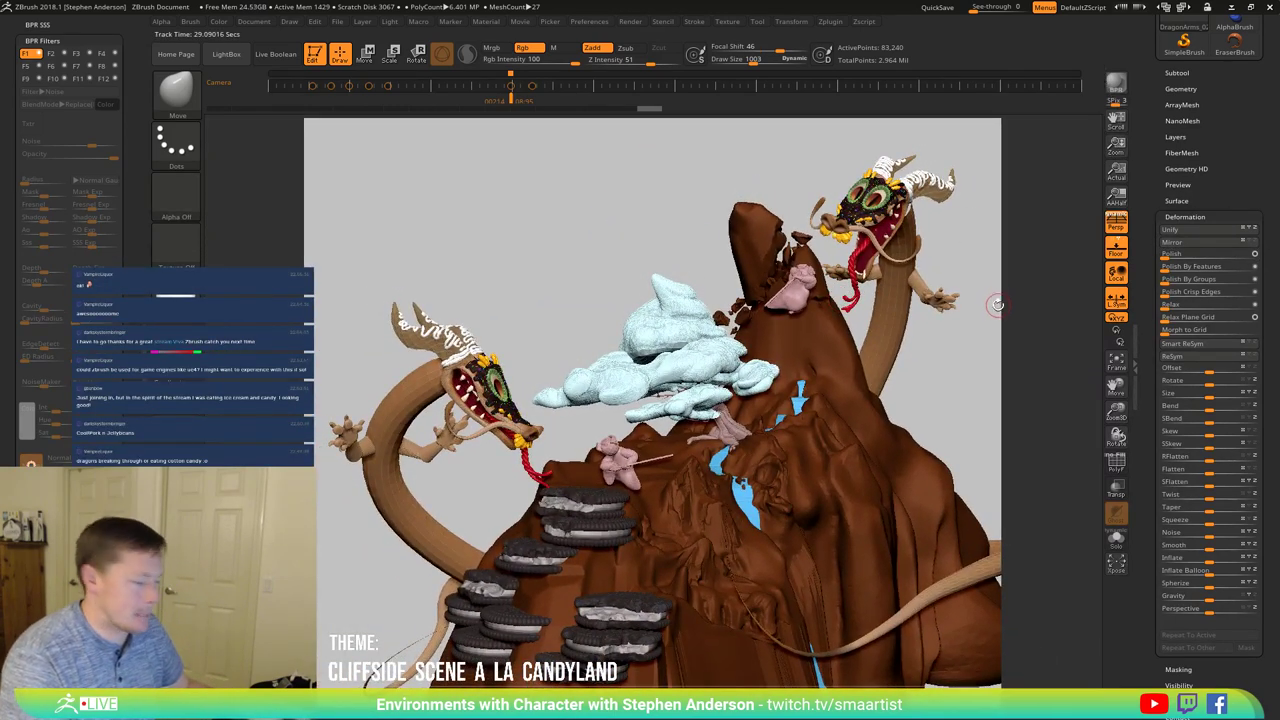
pyautogui.press('ctrl')
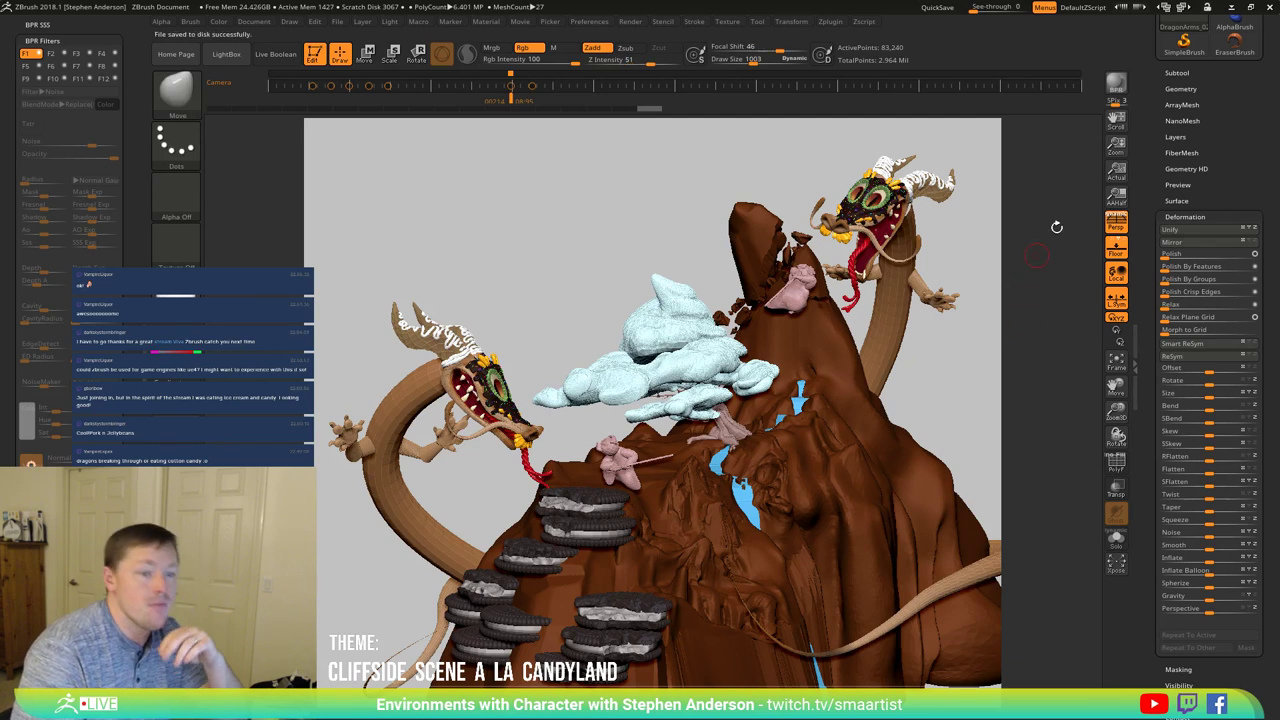
# Step: Configure the BPR shadows with floor strength about 0.53, global strength about 0.56, 44 rays and an angle of about 10.7
pyautogui.click(631, 23)
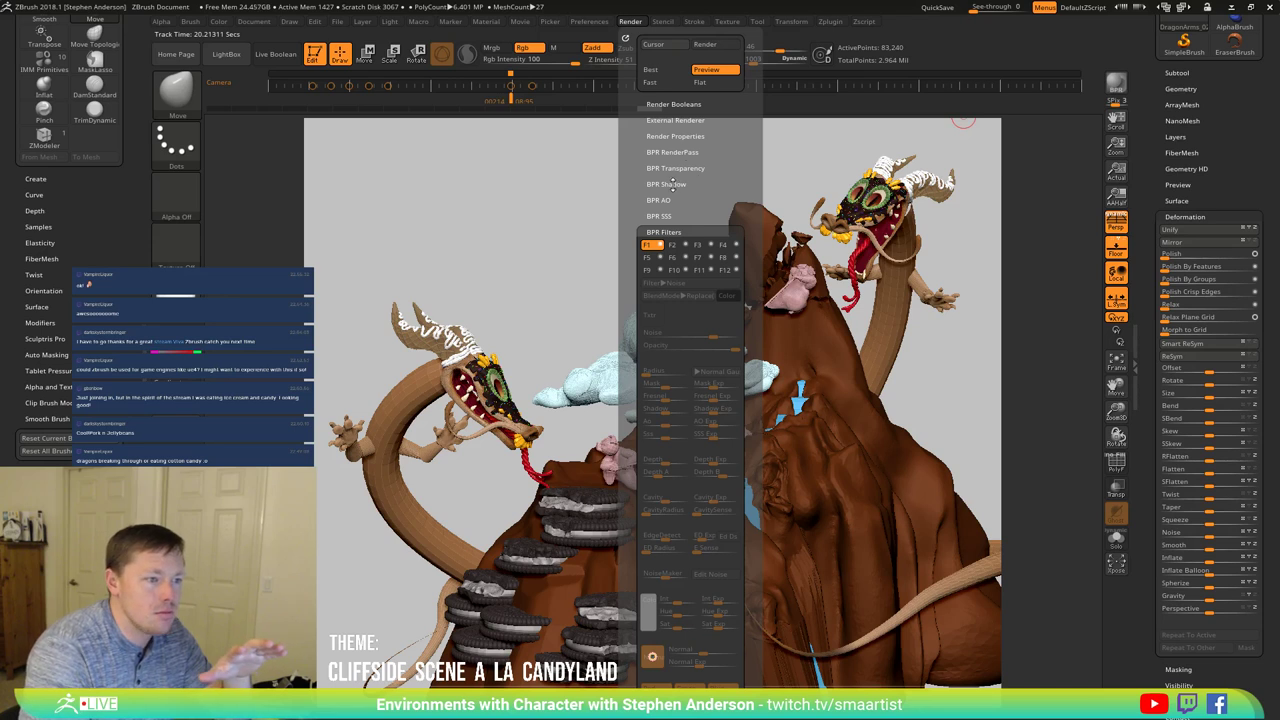
pyautogui.click(676, 184)
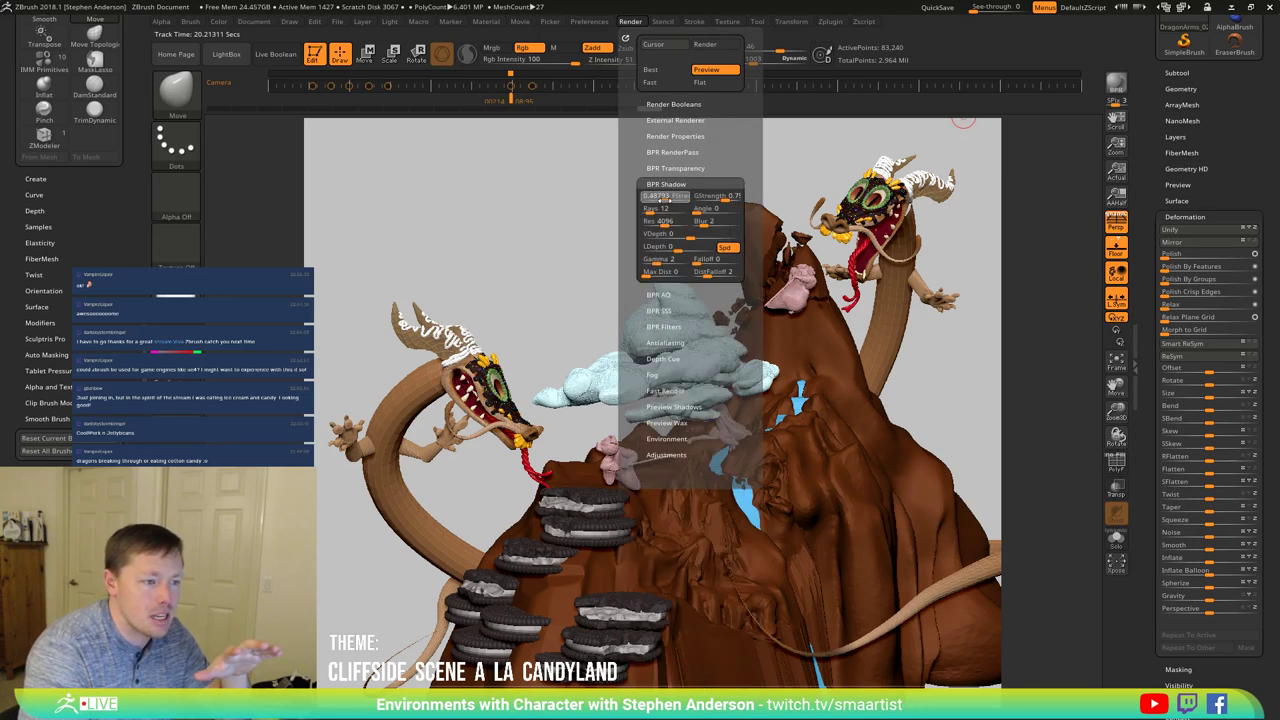
pyautogui.moveTo(664, 201)
pyautogui.mouseDown()
pyautogui.moveTo(720, 201)
pyautogui.moveTo(654, 212)
pyautogui.mouseUp()
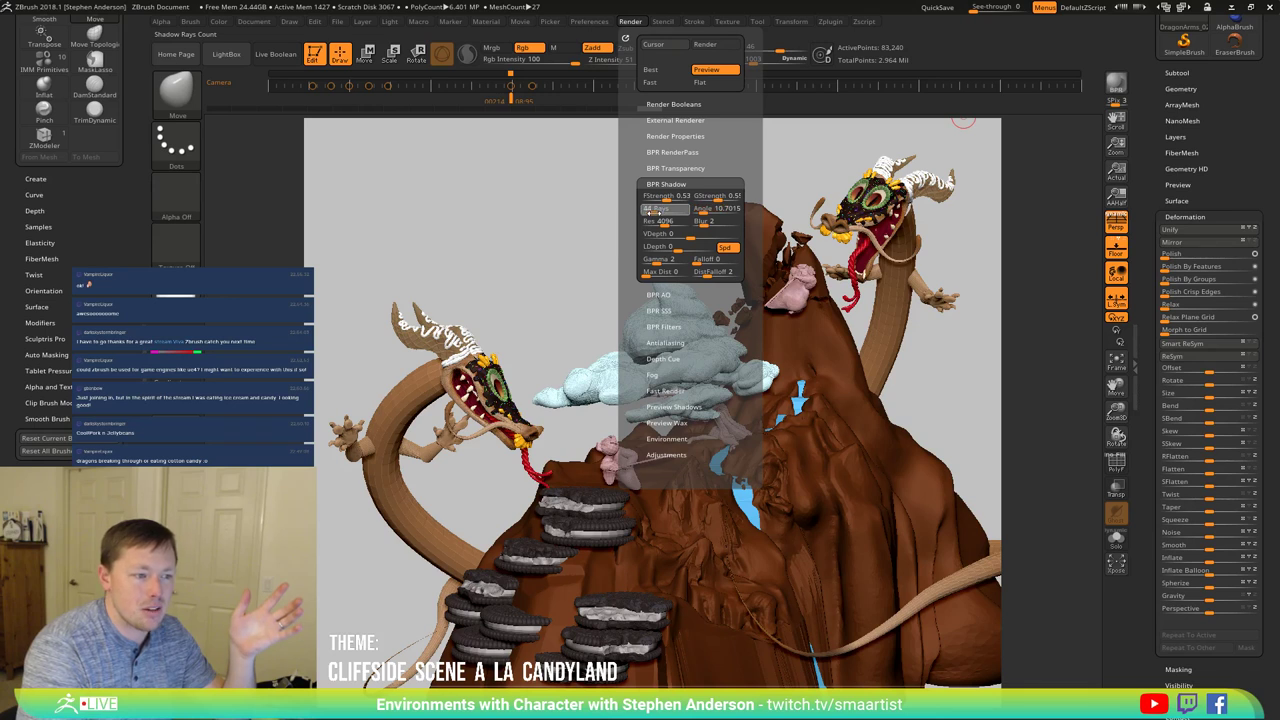
pyautogui.click(654, 211)
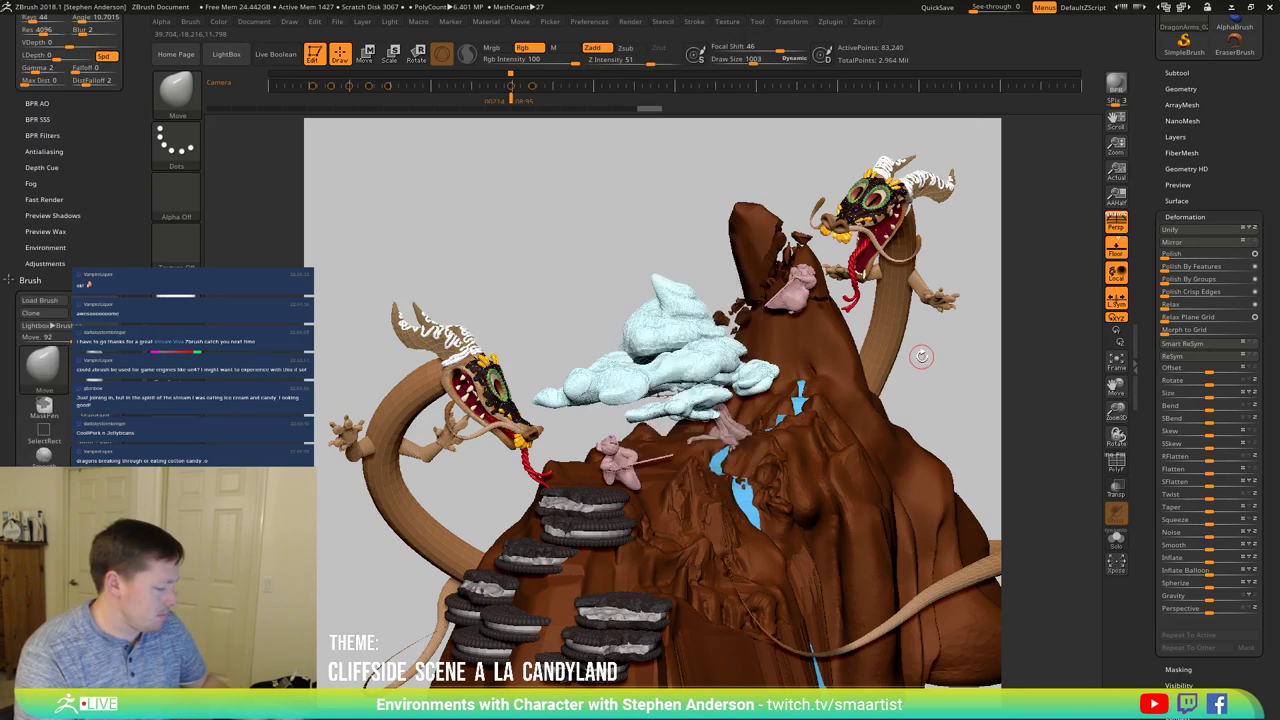
# Step: Set the dynamic subdivision's smooth level to 2 on both dragon bodies, DragonBase_1 and DragonBase_2
pyautogui.press('n')
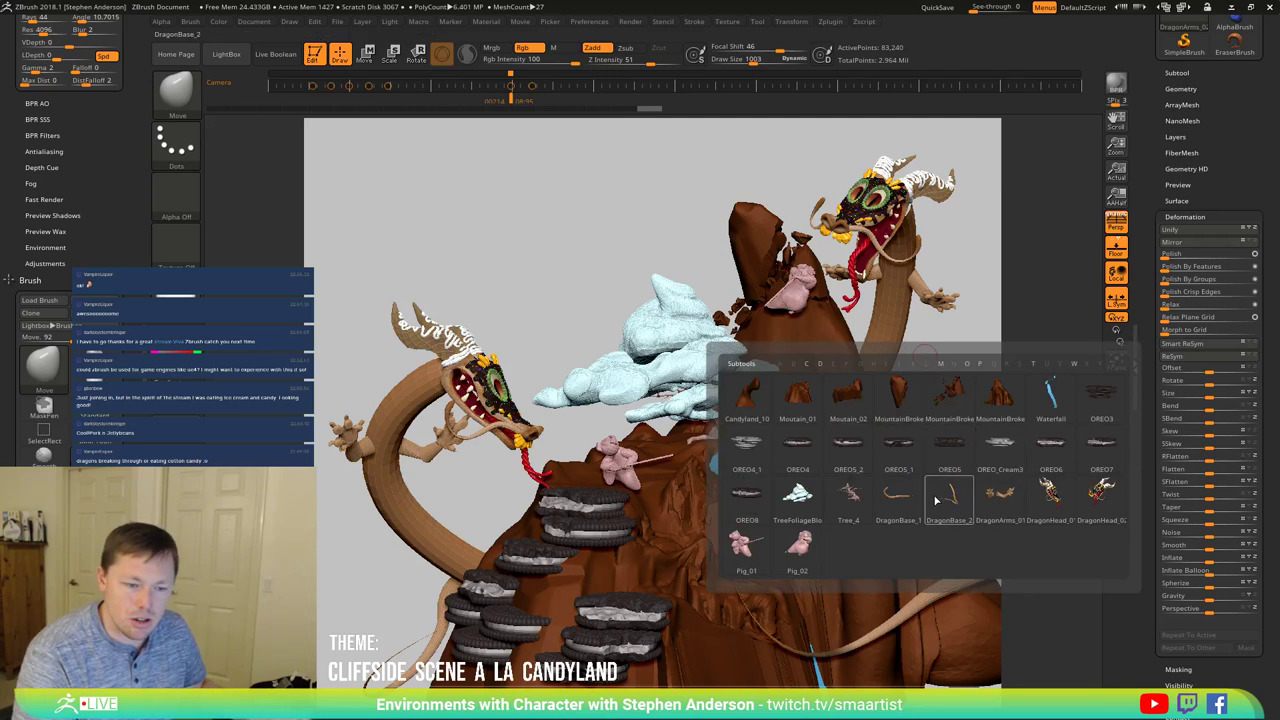
pyautogui.click(891, 495)
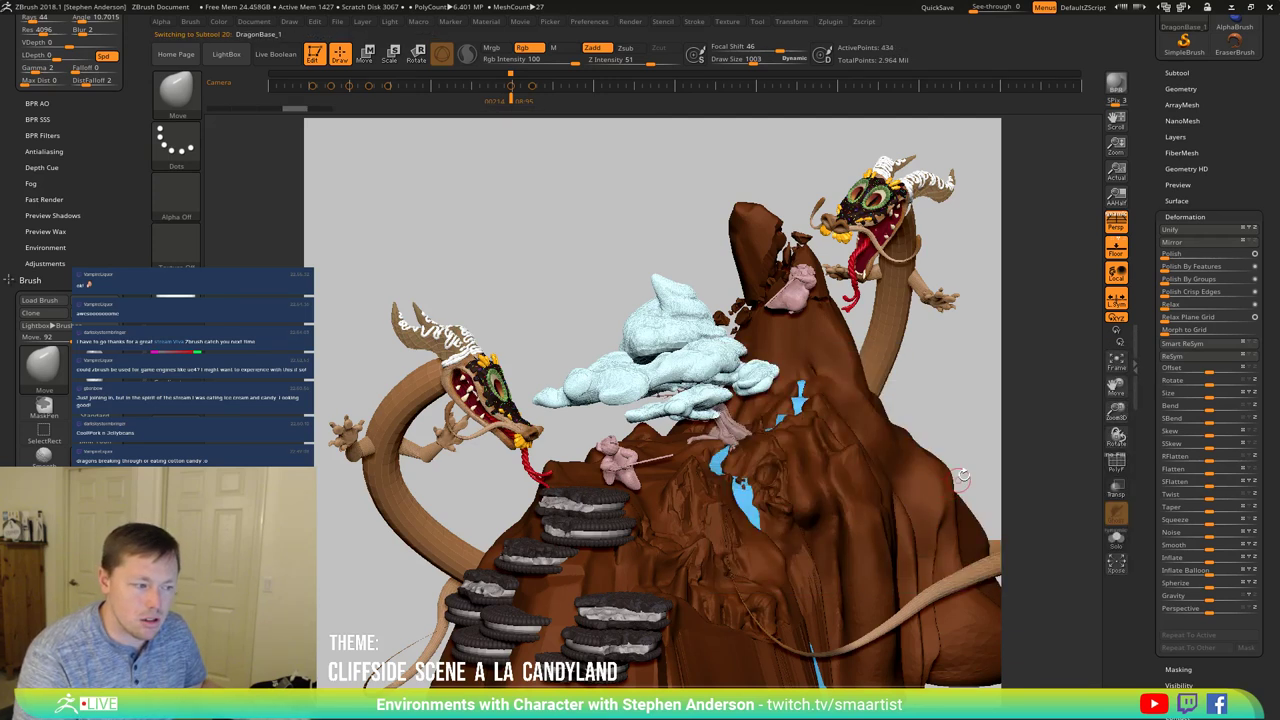
pyautogui.click(1181, 89)
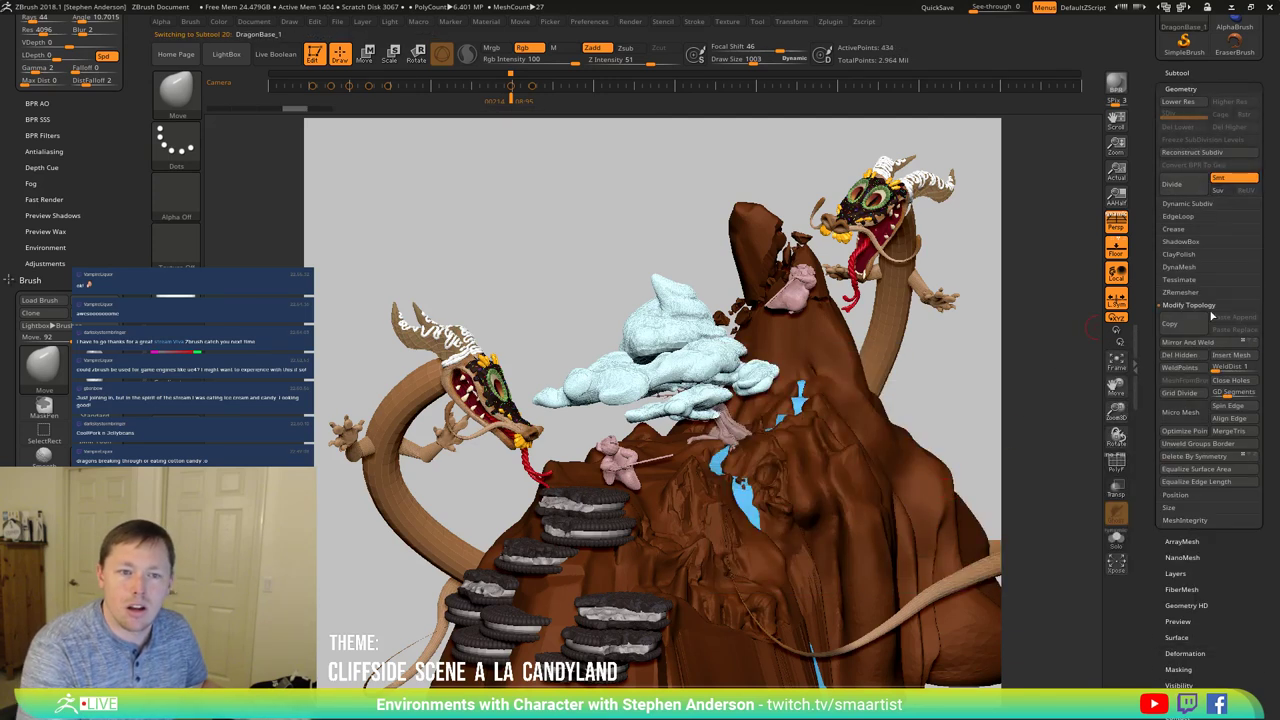
pyautogui.click(1187, 203)
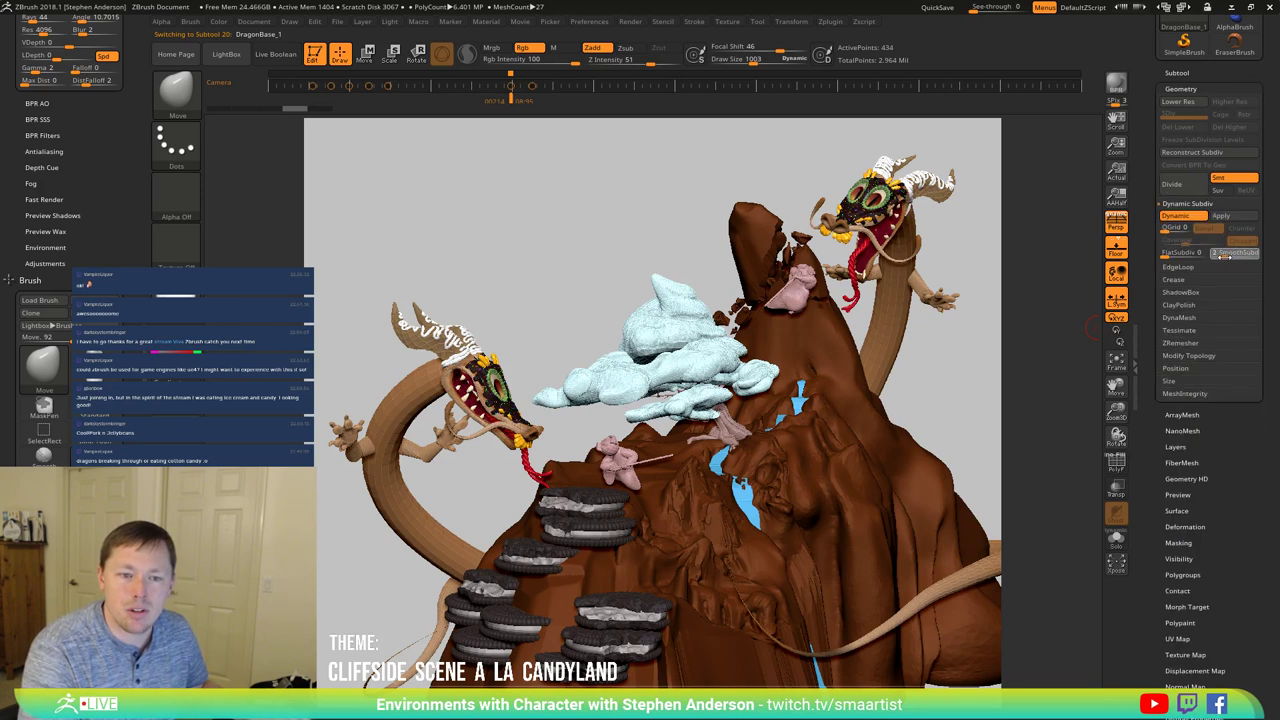
pyautogui.press('n')
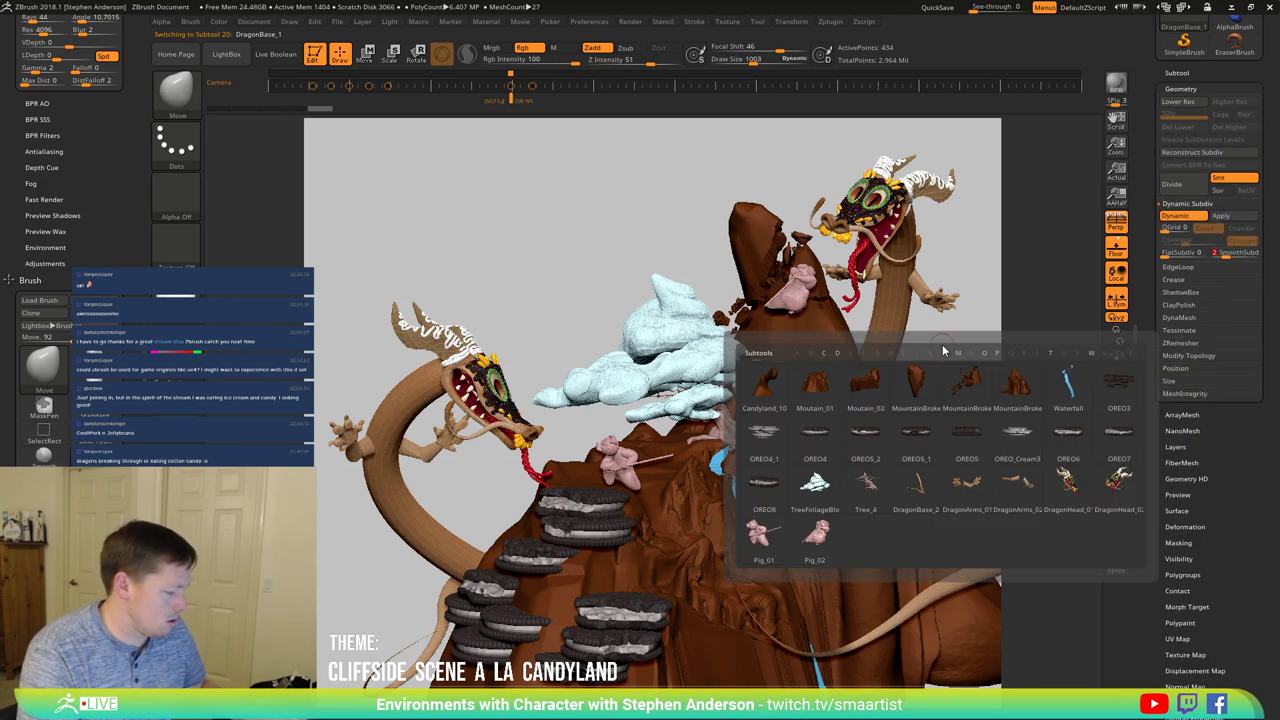
pyautogui.click(916, 484)
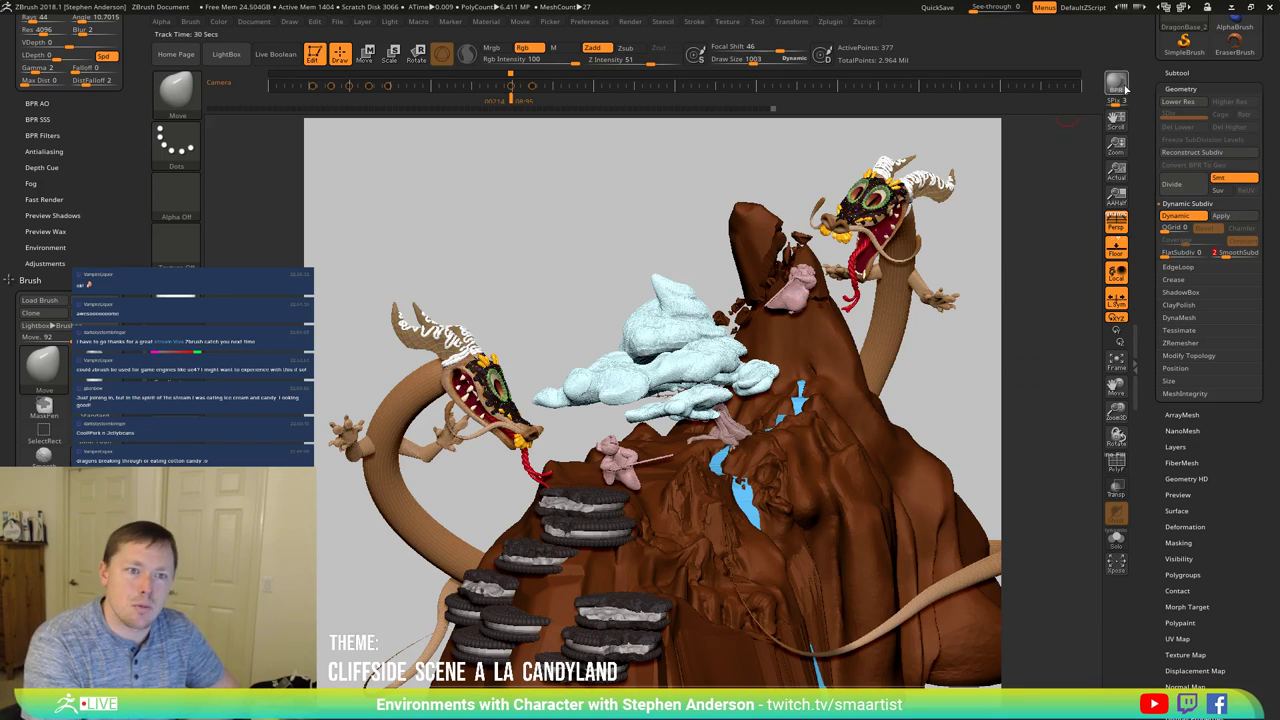
# Step: Save the project and run a BPR render of the framed scene
pyautogui.hotkey('ctrl', 'shift')
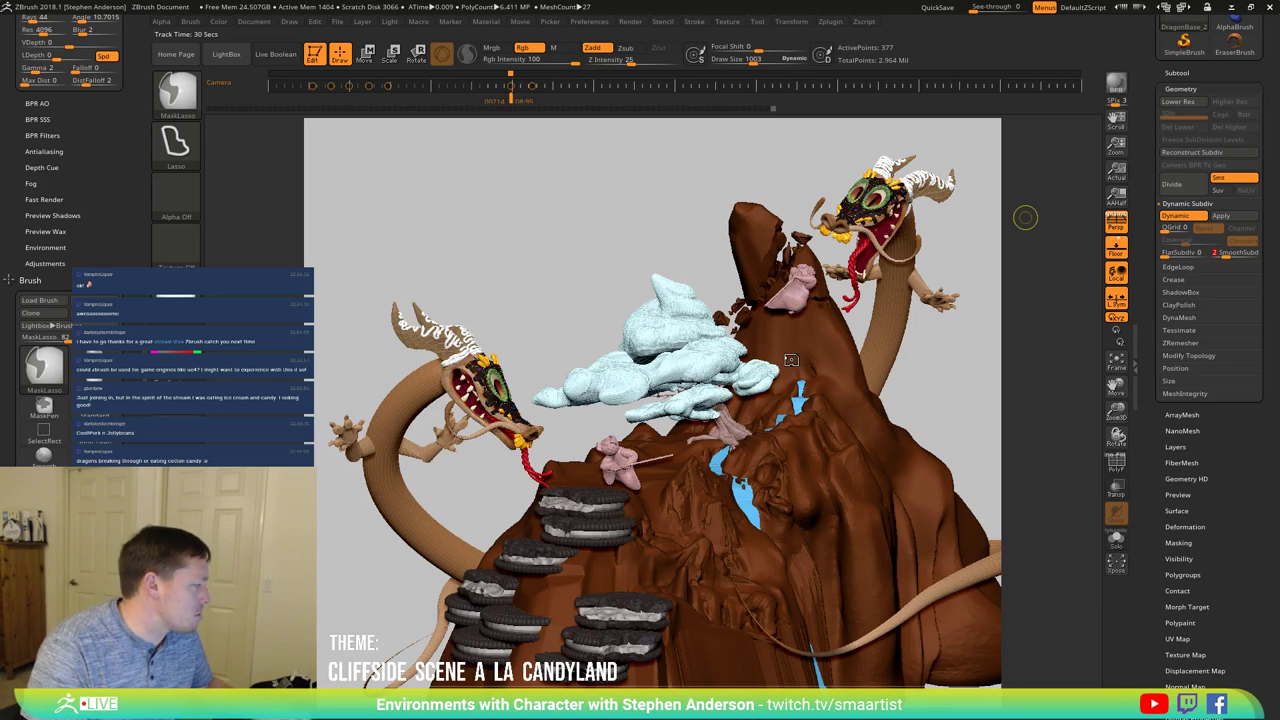
pyautogui.hotkey('ctrl', 's')
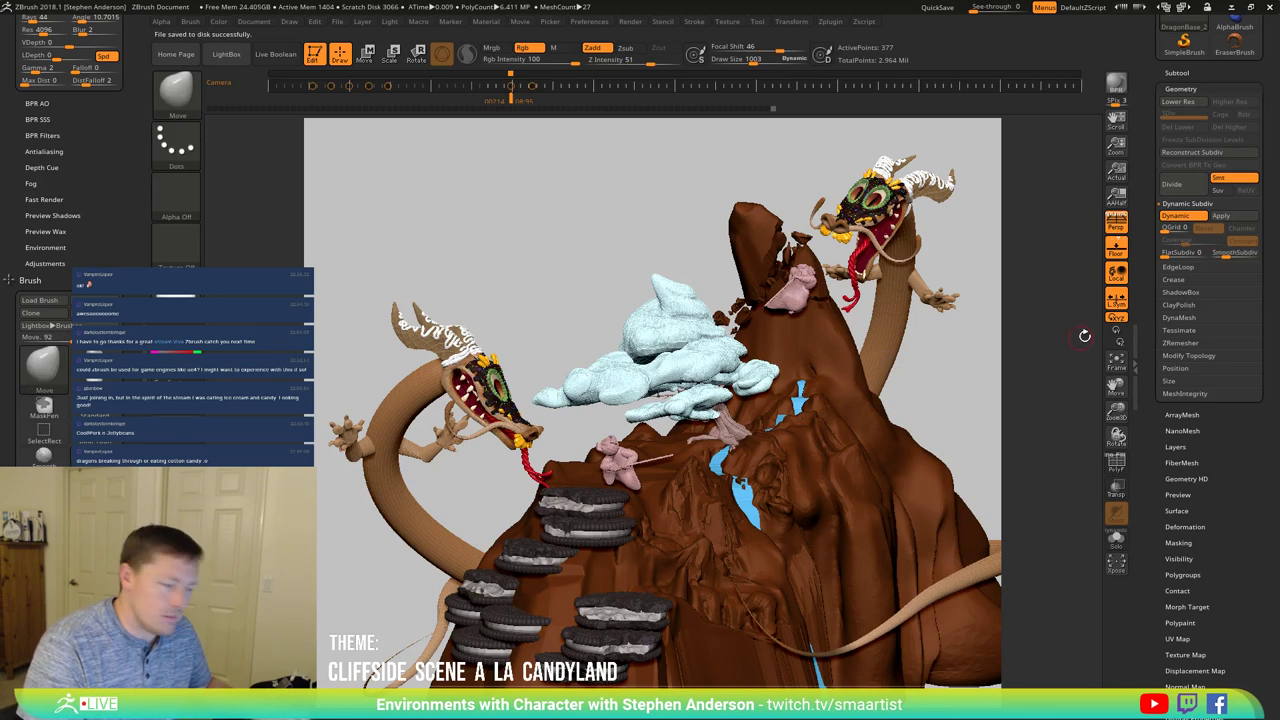
pyautogui.click(1117, 85)
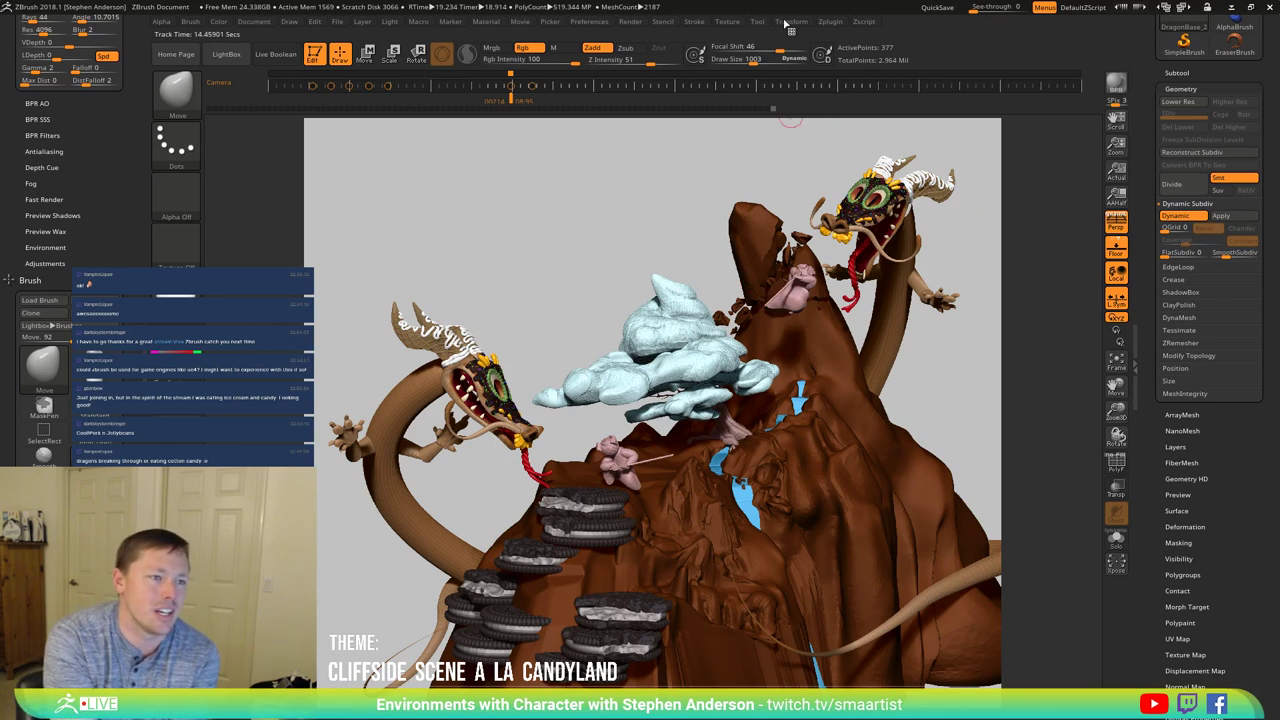
# Step: Lower the BPR global shadow strength to about 0.43 and floor shadow strength to about 0.44, and render the scene again
pyautogui.click(630, 21)
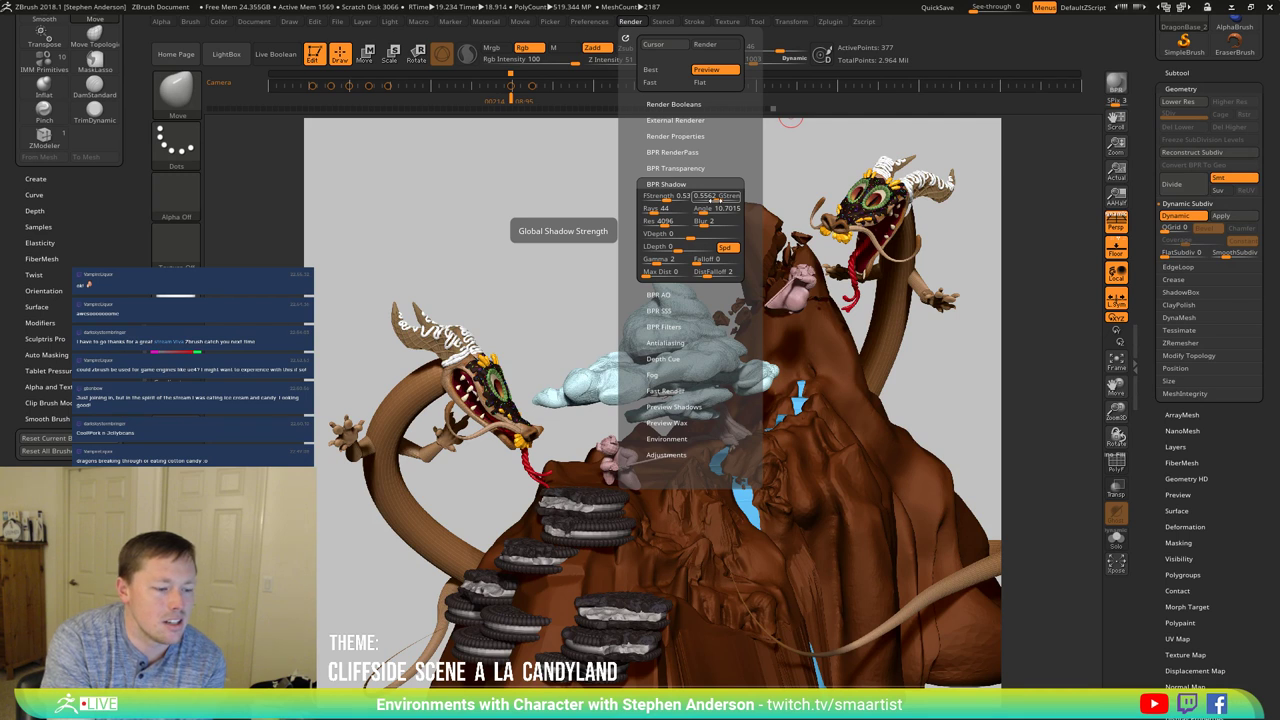
pyautogui.click(716, 199)
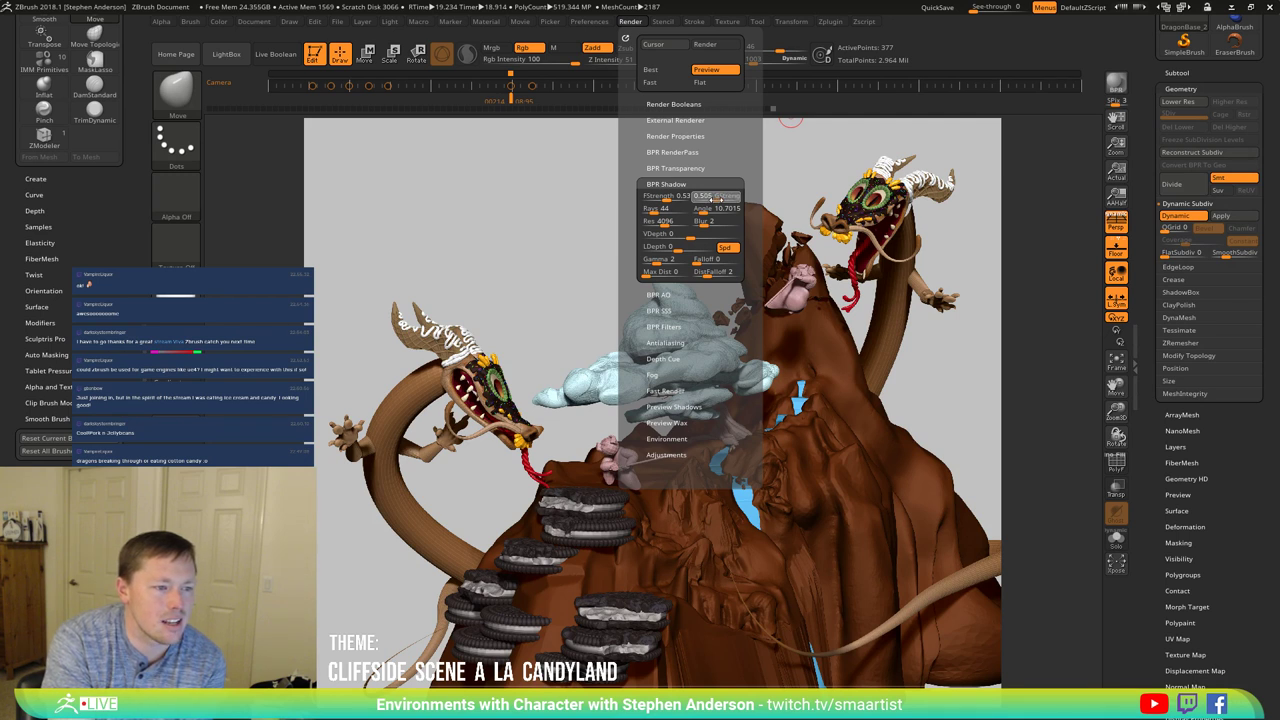
pyautogui.moveTo(665, 199); pyautogui.dragTo(668, 194)
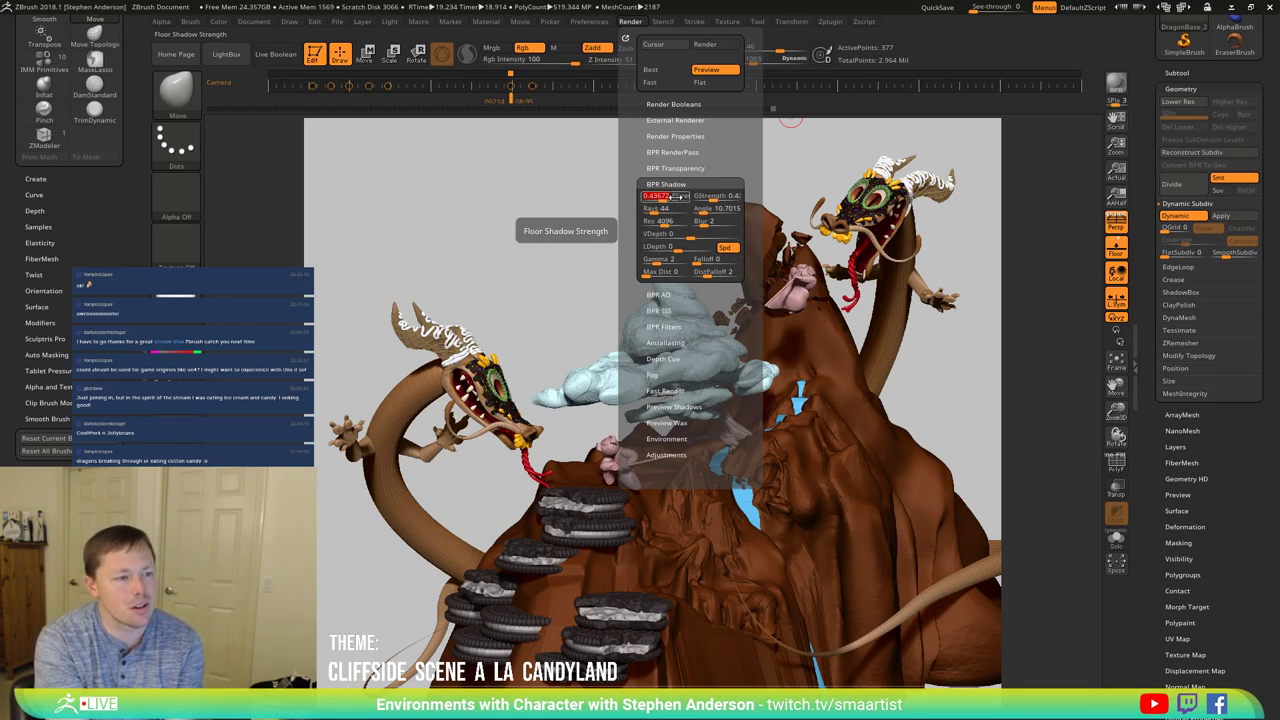
pyautogui.click(626, 38)
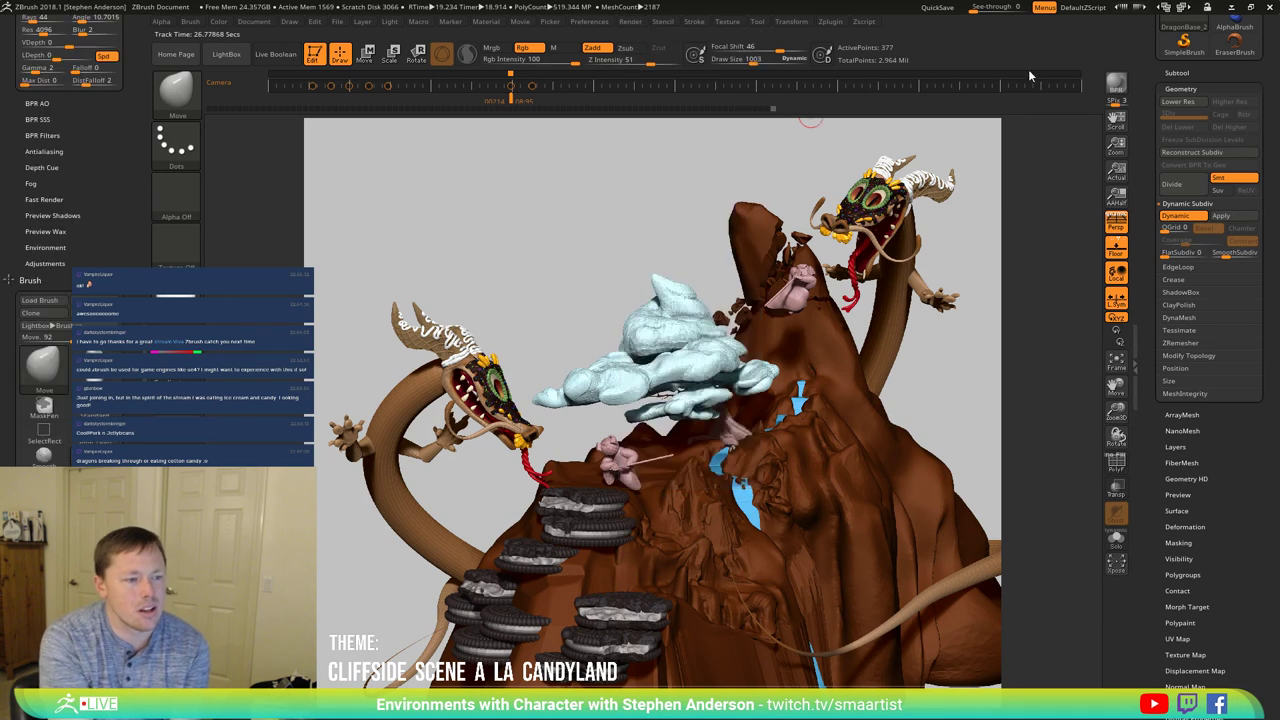
pyautogui.click(1114, 88)
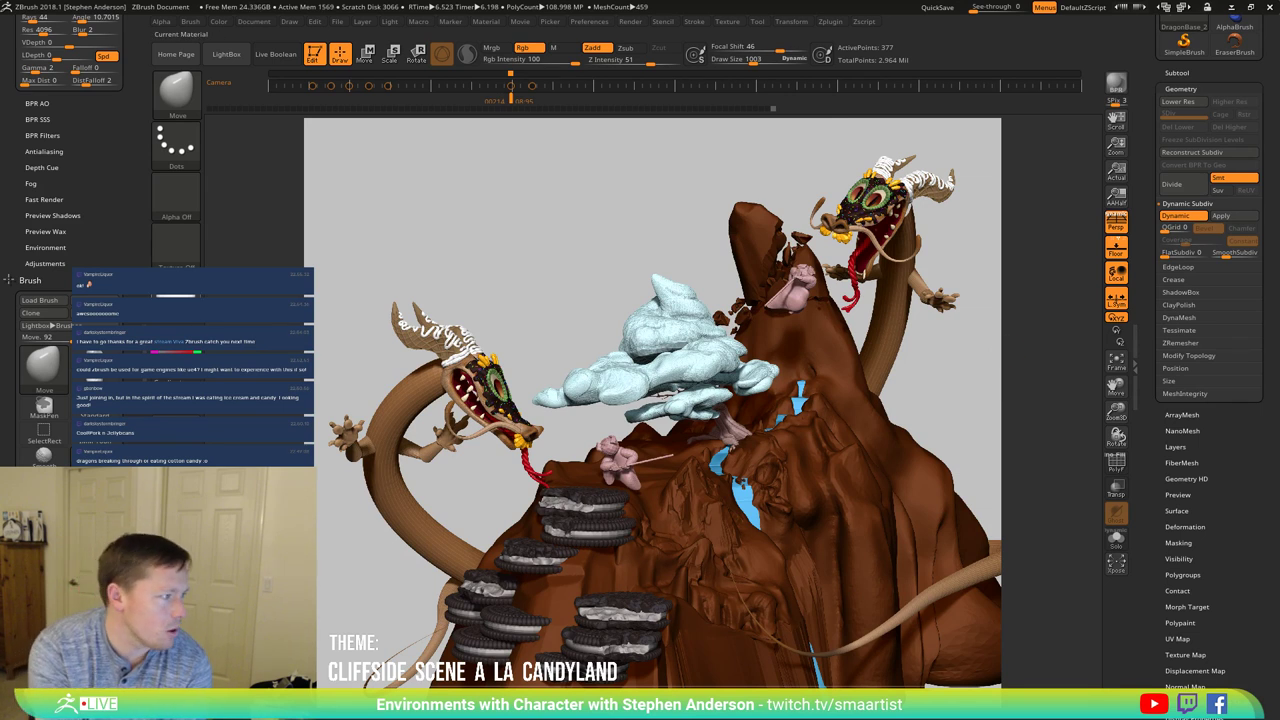
# Step: Enable BPR filter F1 as a Posterize filter with strength 100, toggling it off and on to compare the effect
pyautogui.scroll(4, 92, 146)
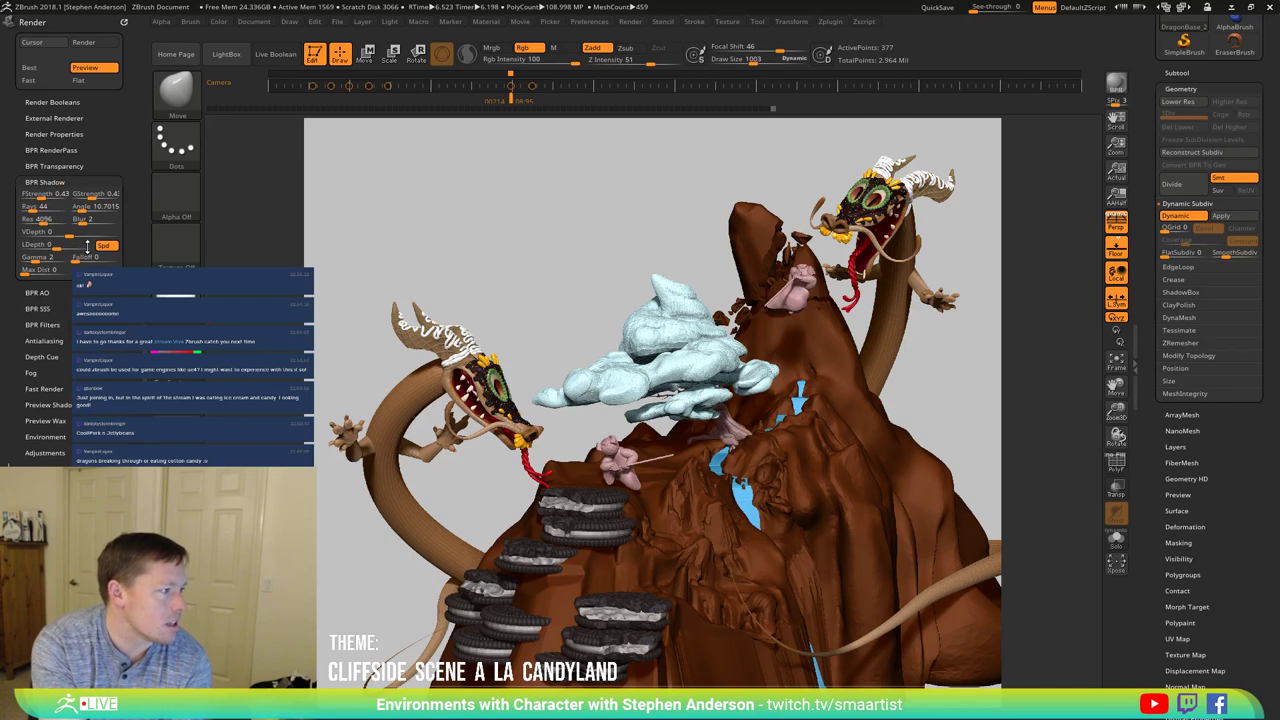
pyautogui.click(51, 325)
pyautogui.moveTo(105, 184); pyautogui.dragTo(109, 120)
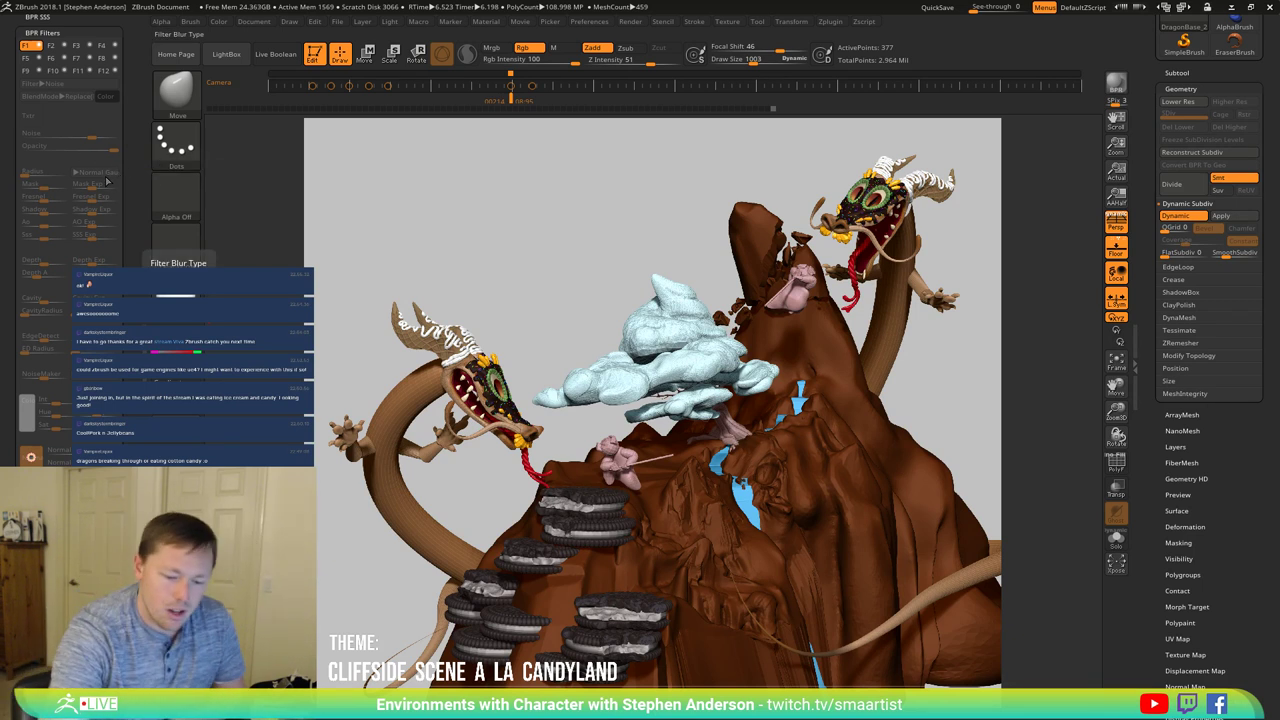
pyautogui.click(36, 46)
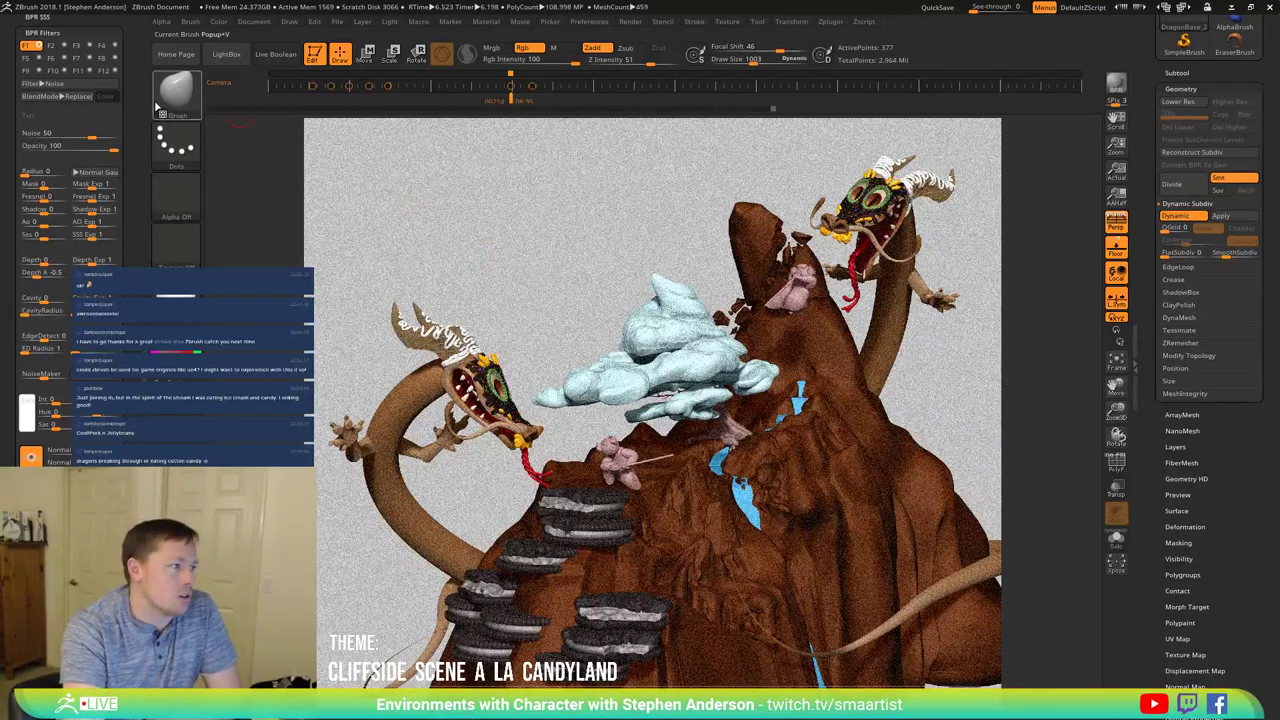
pyautogui.click(64, 87)
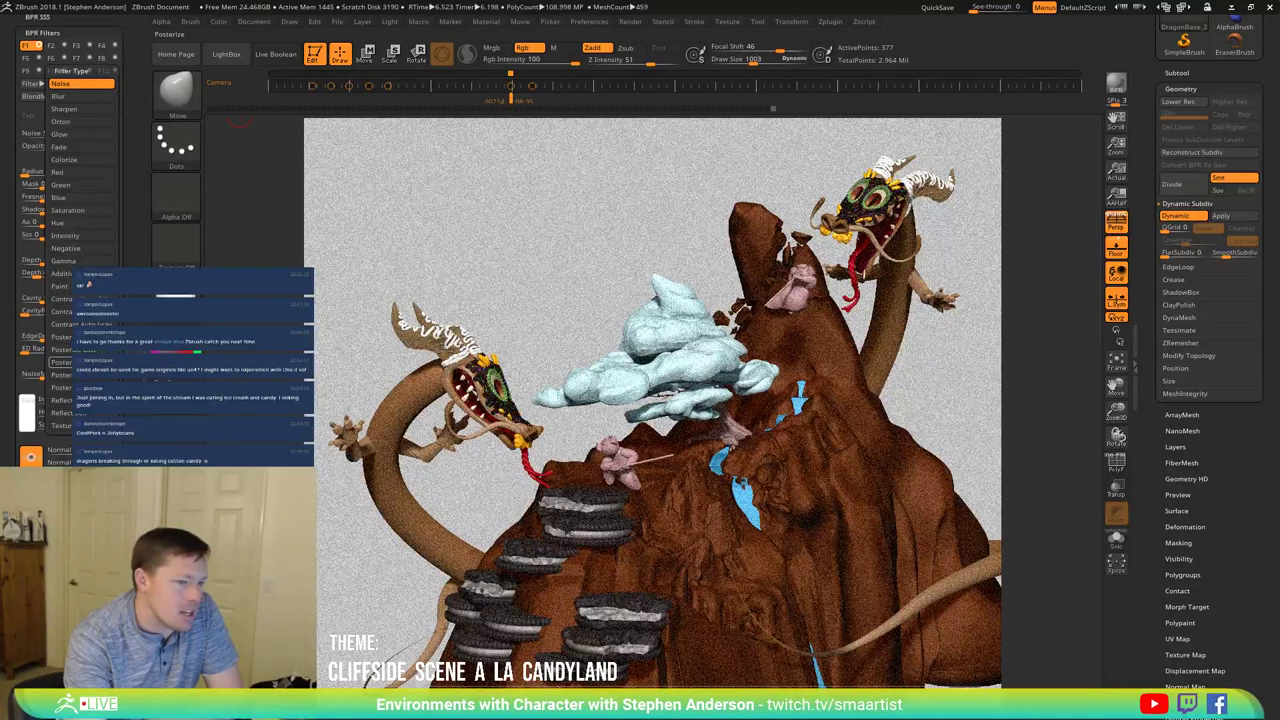
pyautogui.click(80, 84)
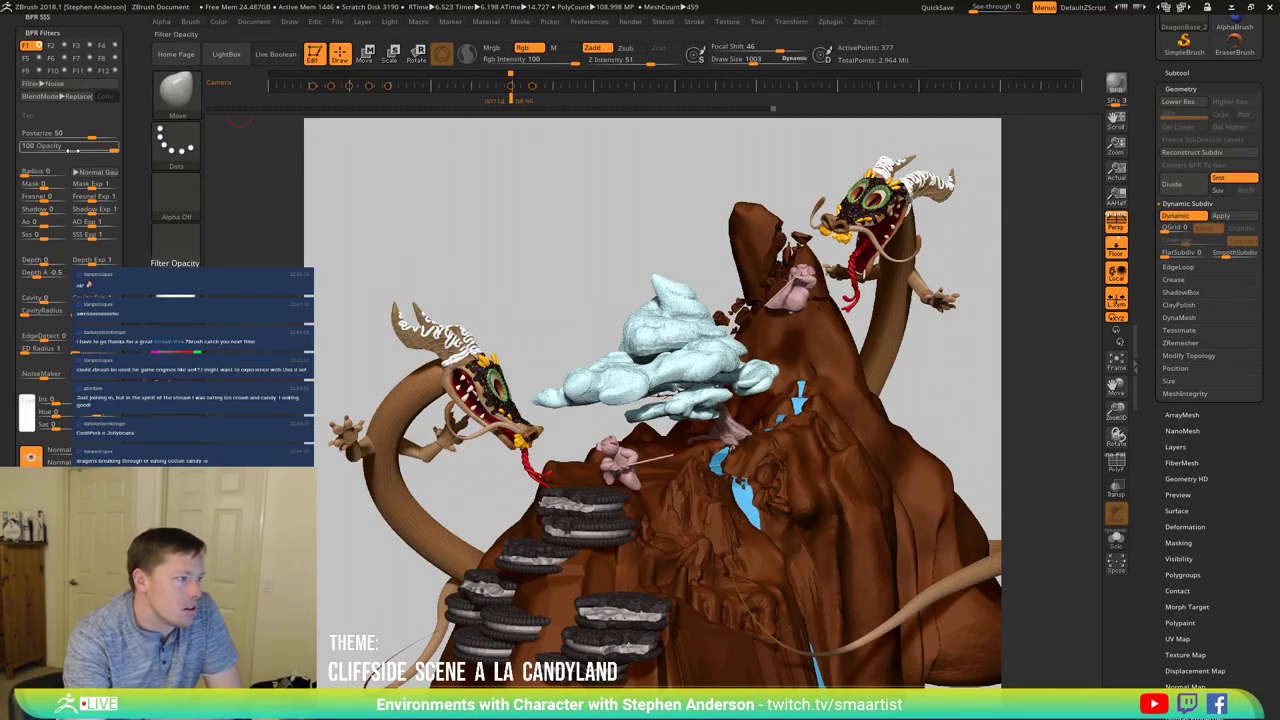
pyautogui.moveTo(90, 137); pyautogui.dragTo(127, 138)
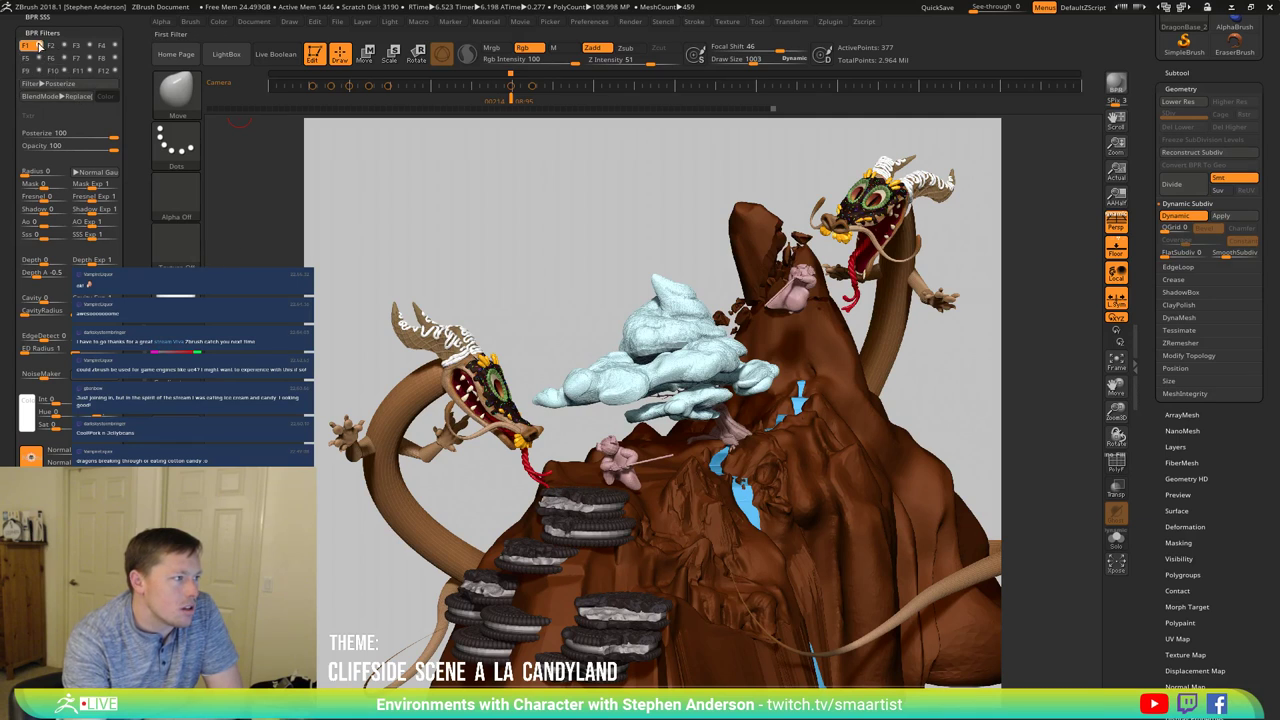
pyautogui.click(35, 46)
pyautogui.click(39, 47)
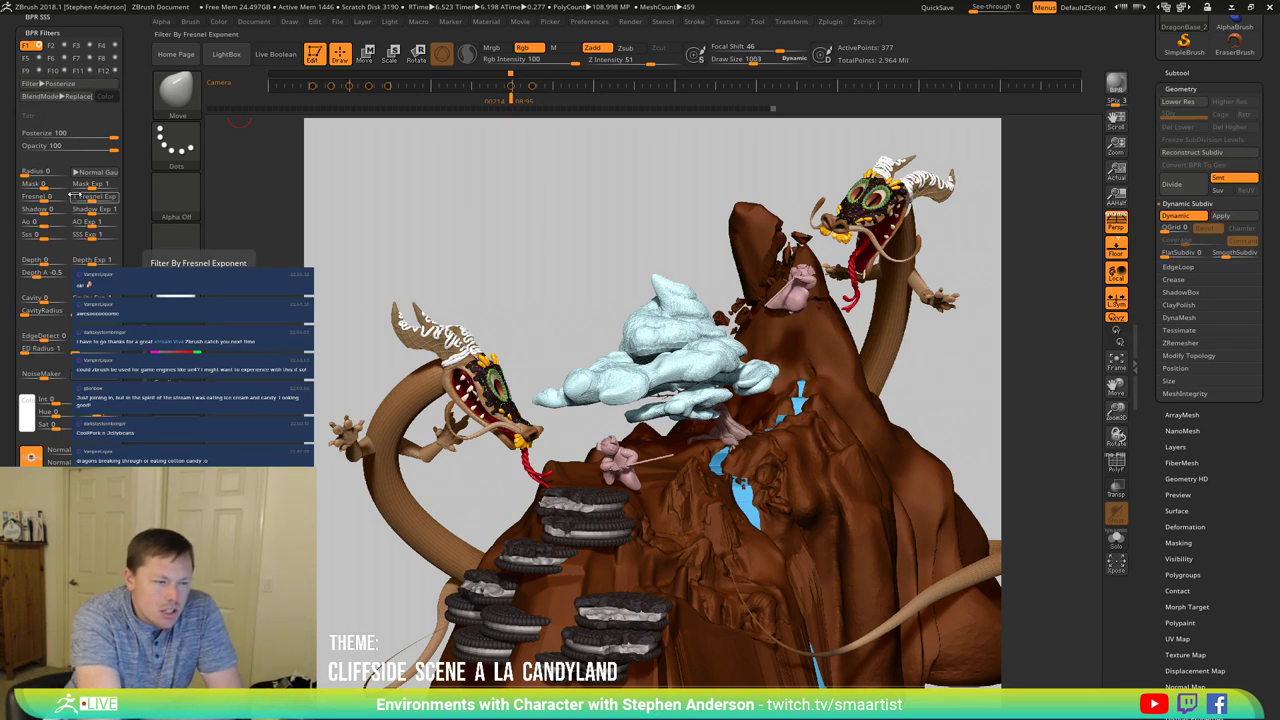
# Step: Switch filter F1 to Posterize XHigh and try different strengths and opacities, leaving both at 100
pyautogui.click(70, 84)
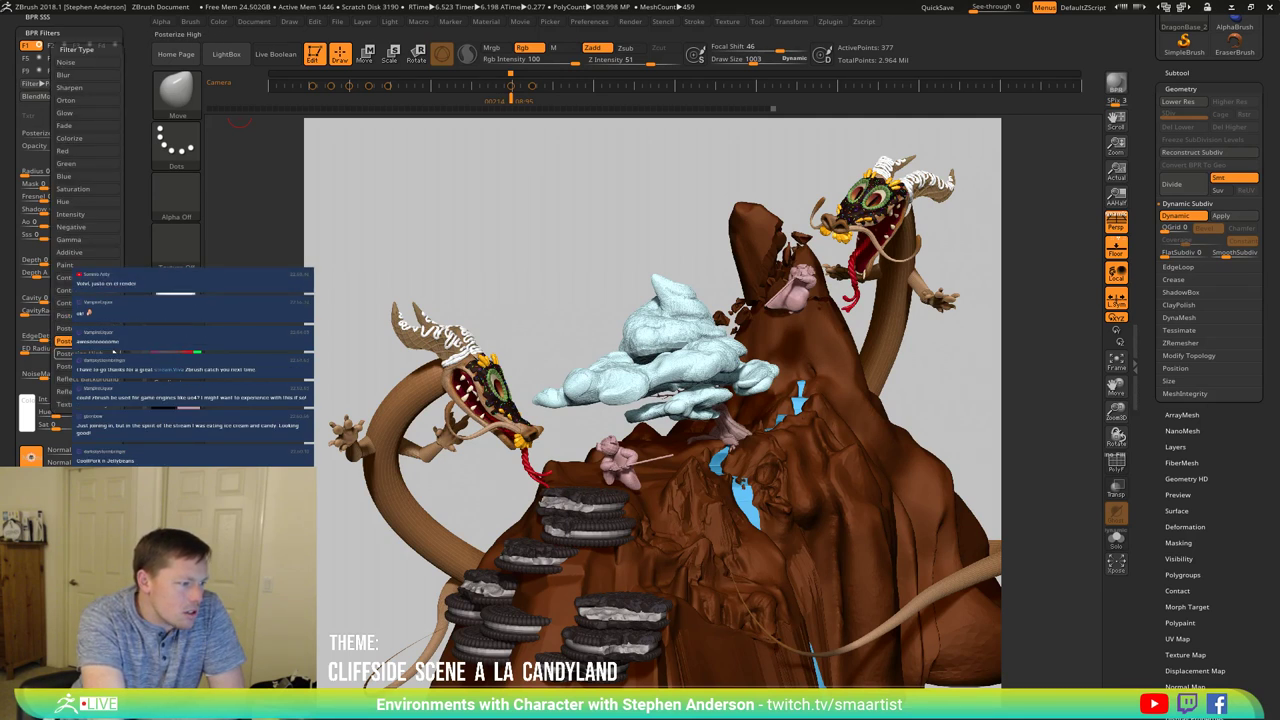
pyautogui.click(64, 341)
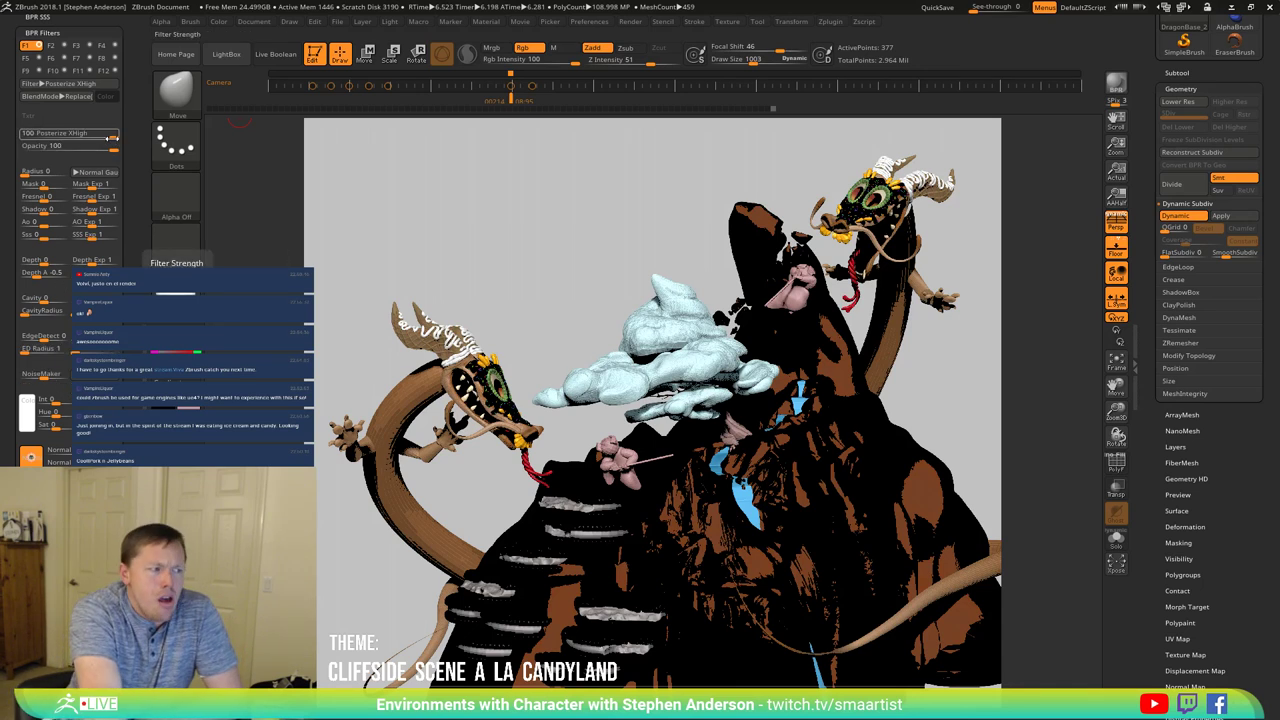
pyautogui.moveTo(104, 134); pyautogui.dragTo(87, 134)
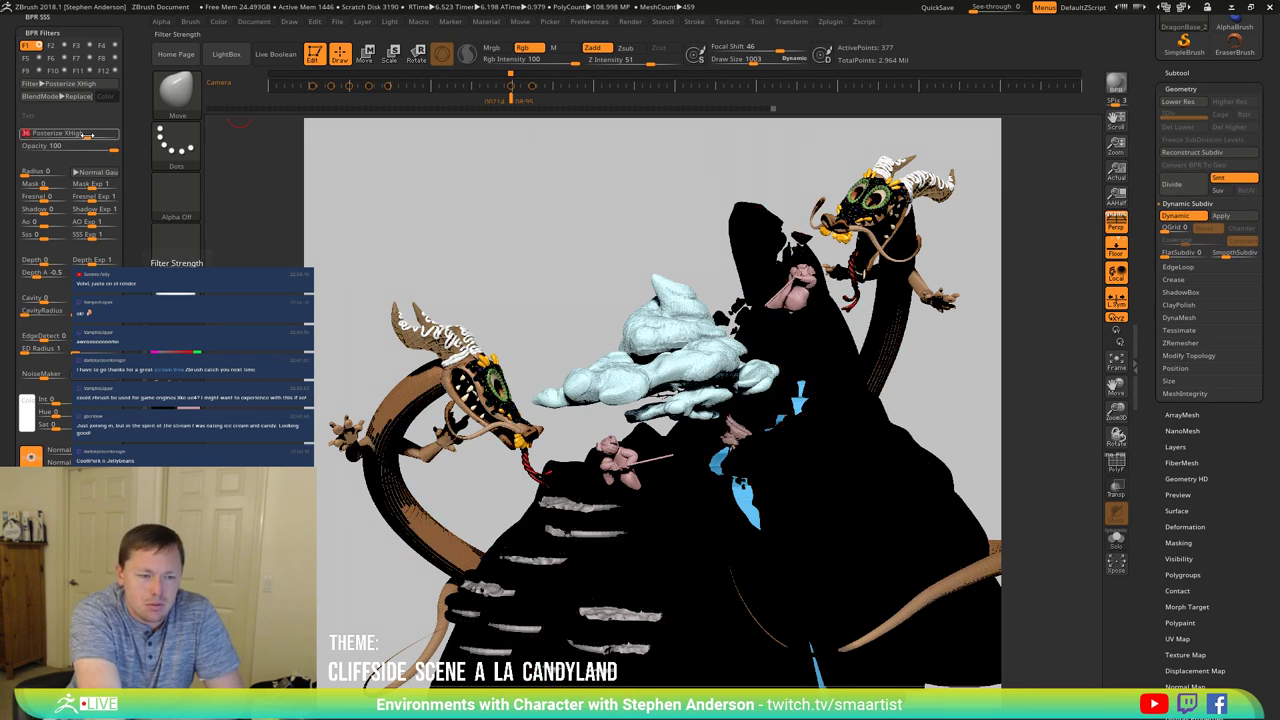
pyautogui.moveTo(83, 135); pyautogui.dragTo(41, 134)
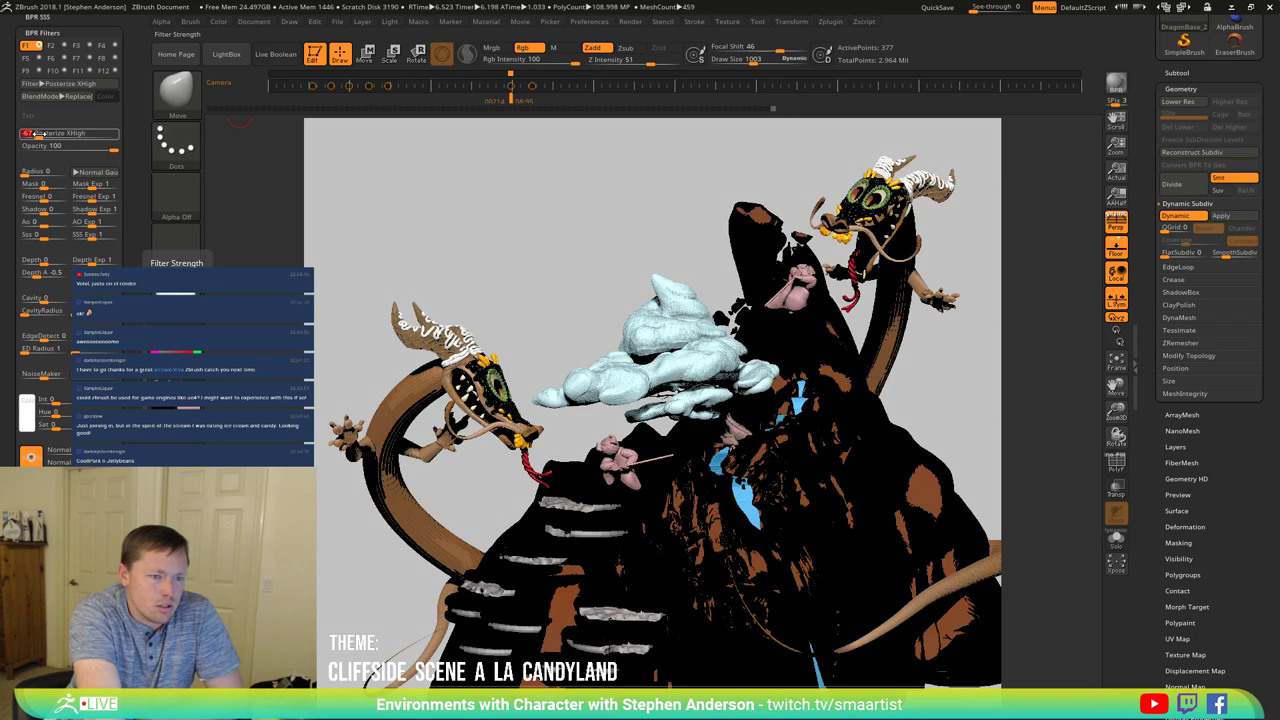
pyautogui.moveTo(39, 134); pyautogui.dragTo(12, 135)
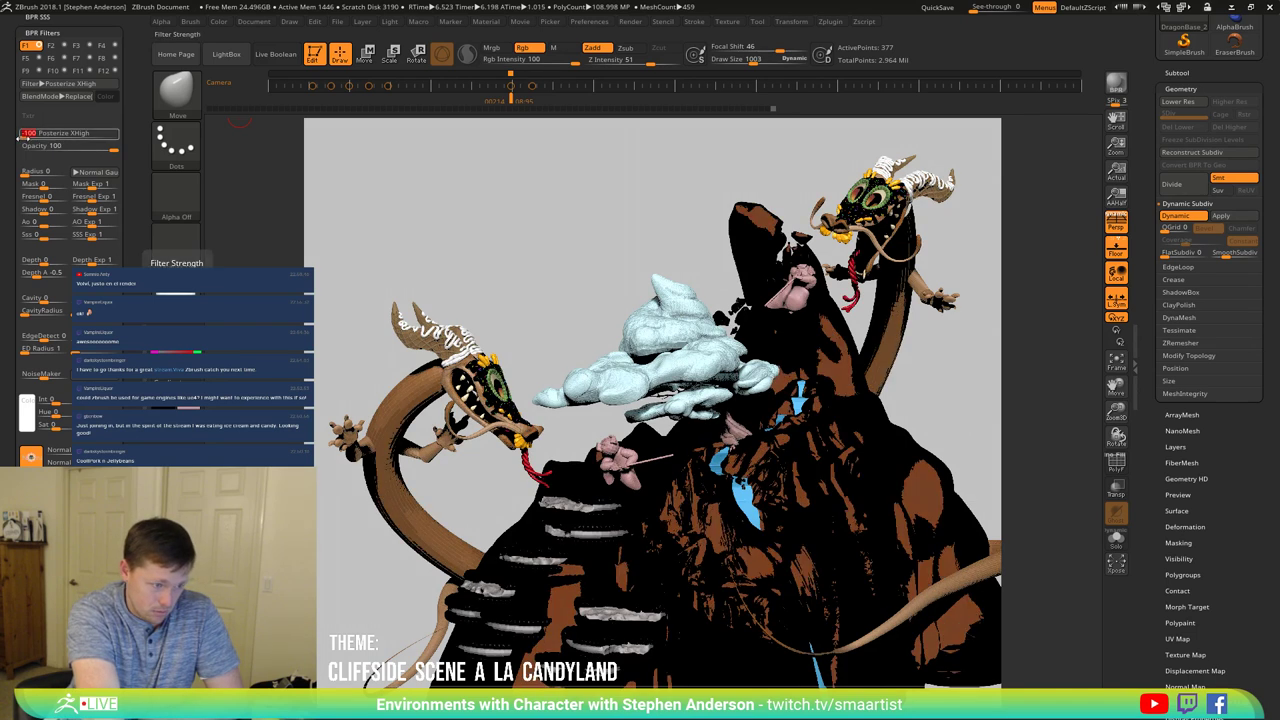
pyautogui.moveTo(24, 134); pyautogui.dragTo(124, 144)
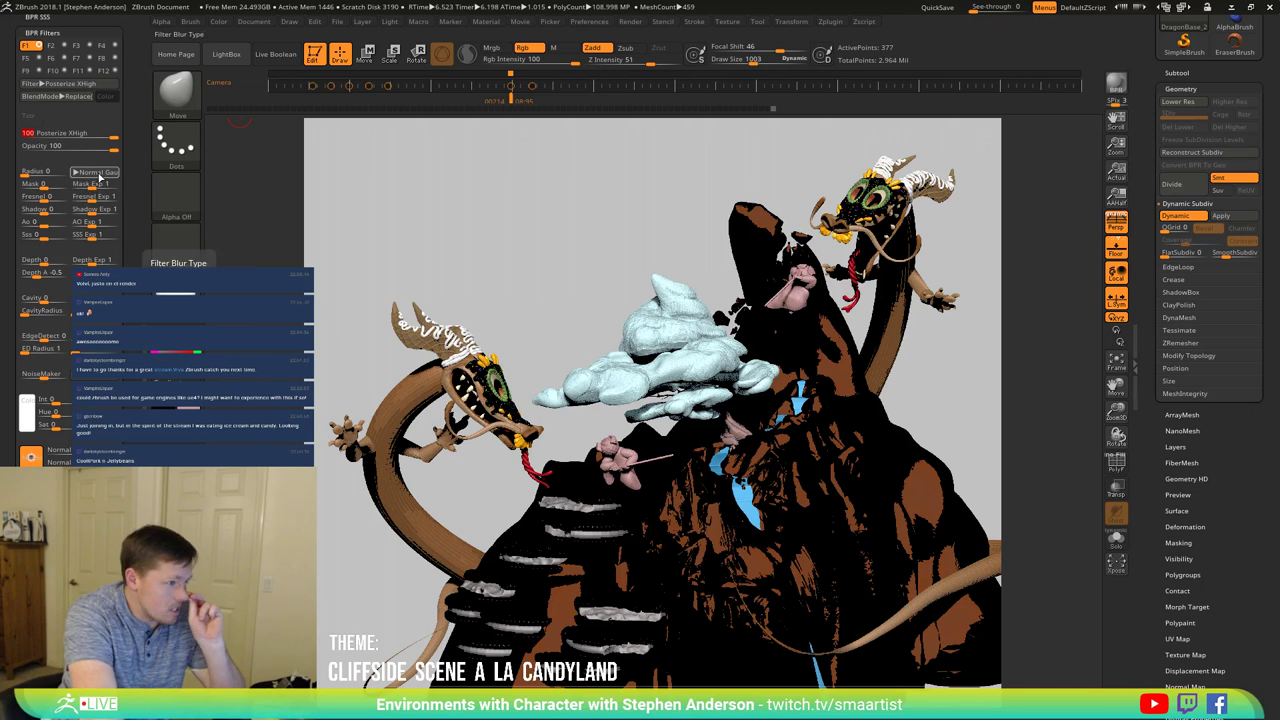
pyautogui.moveTo(82, 149); pyautogui.dragTo(65, 150)
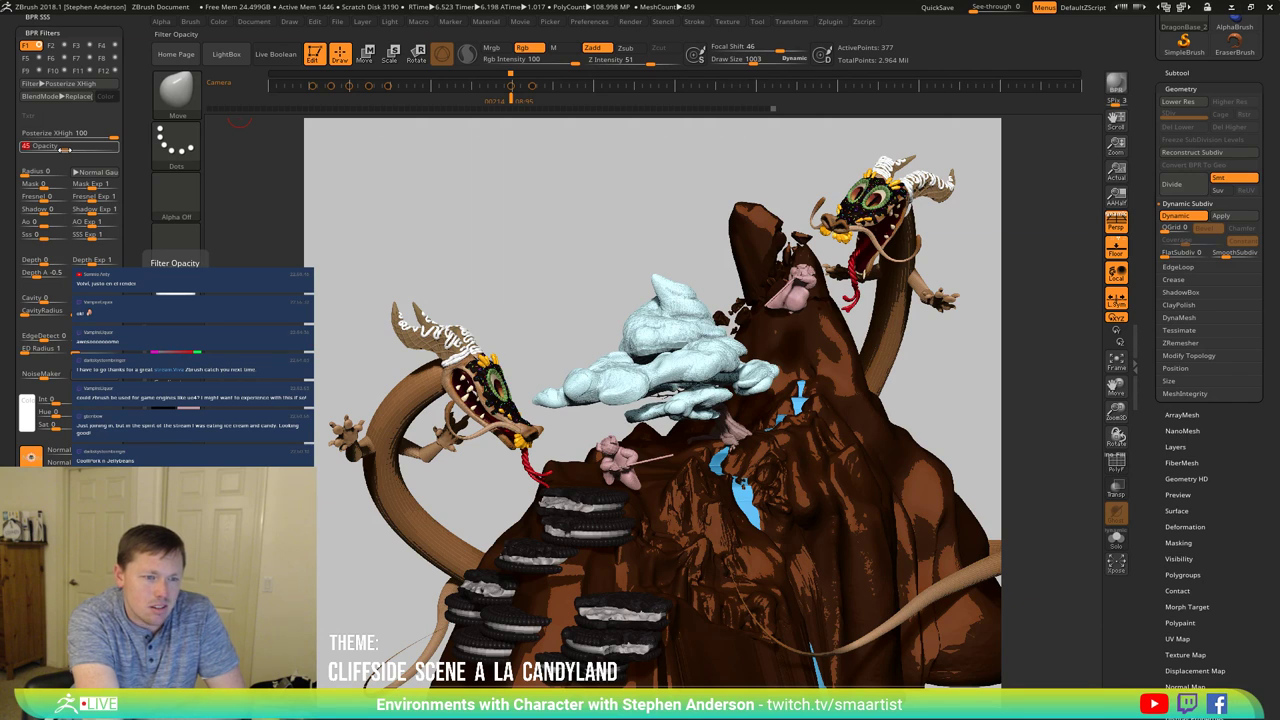
pyautogui.moveTo(65, 149); pyautogui.dragTo(124, 156)
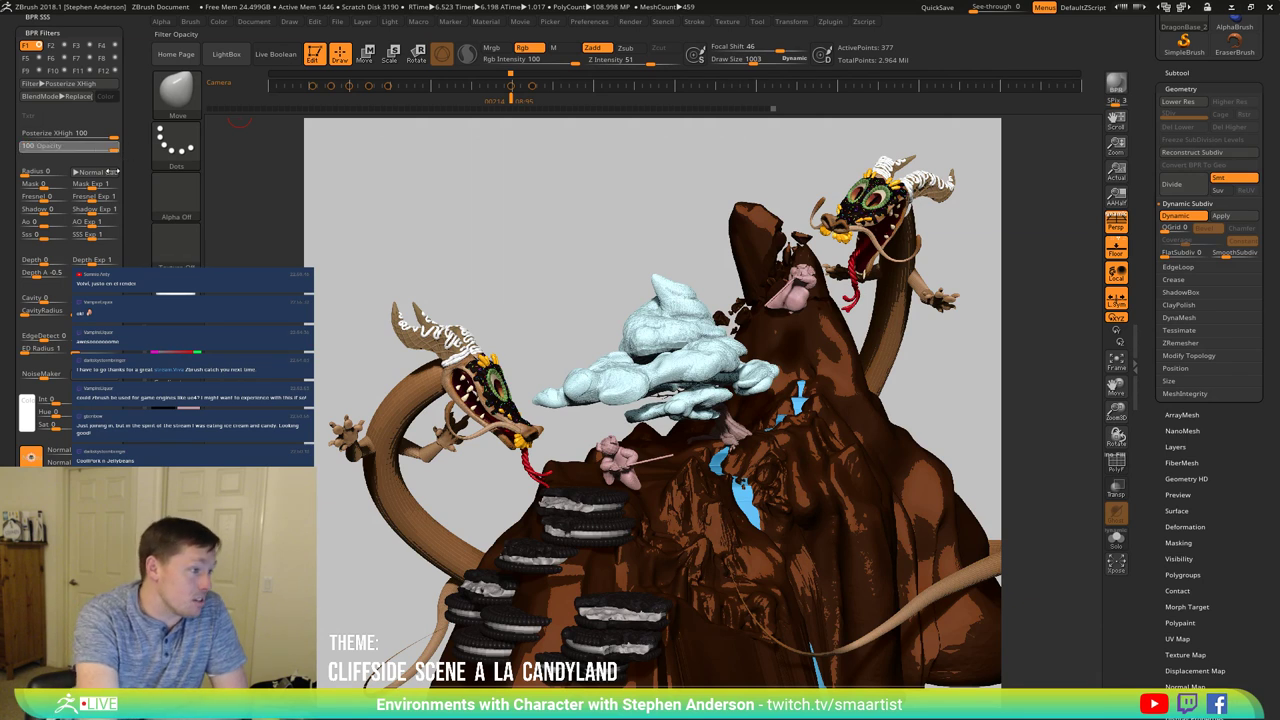
# Step: Switch BPR filter F1 to Blur and set its radius to 43
pyautogui.click(60, 83)
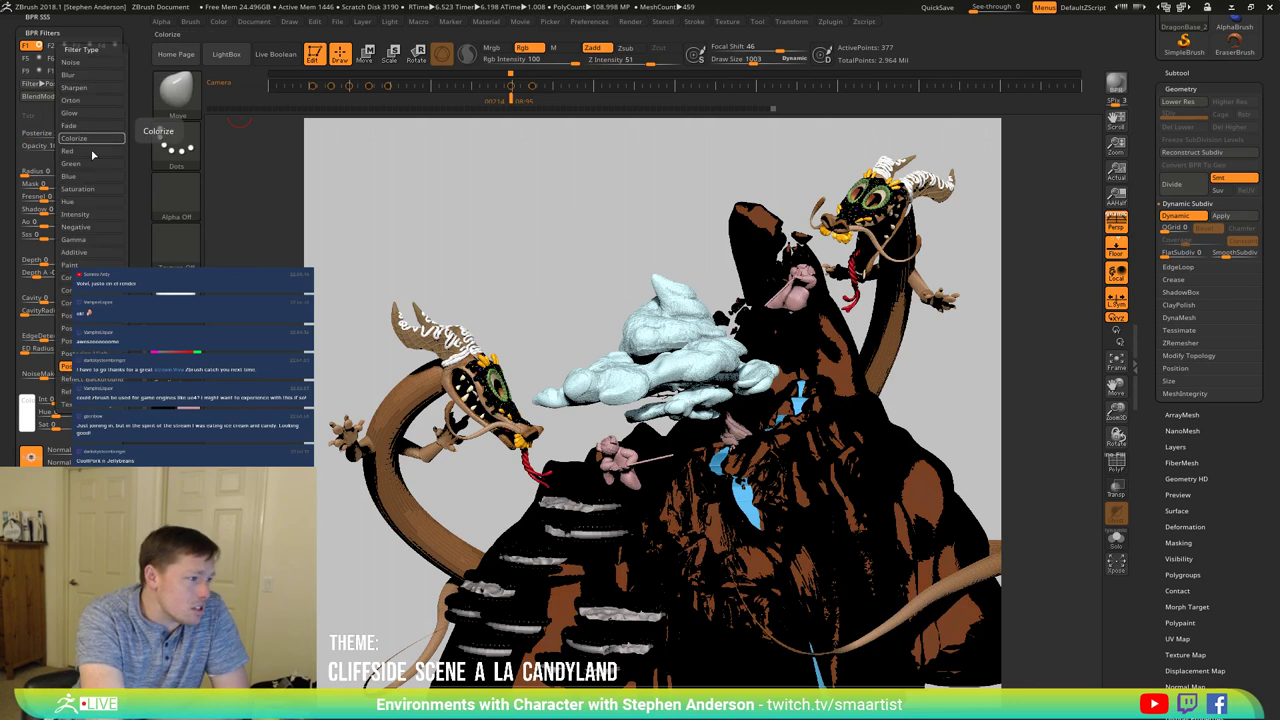
pyautogui.click(82, 76)
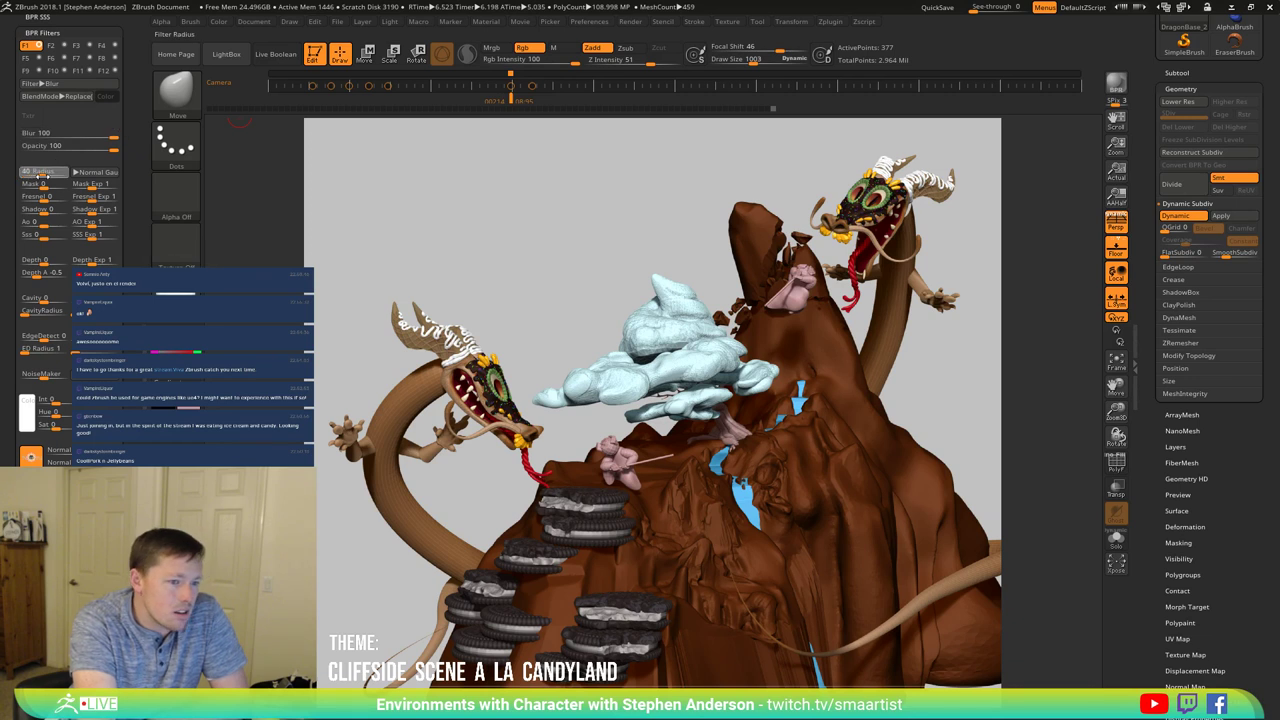
pyautogui.moveTo(40, 173); pyautogui.dragTo(42, 173)
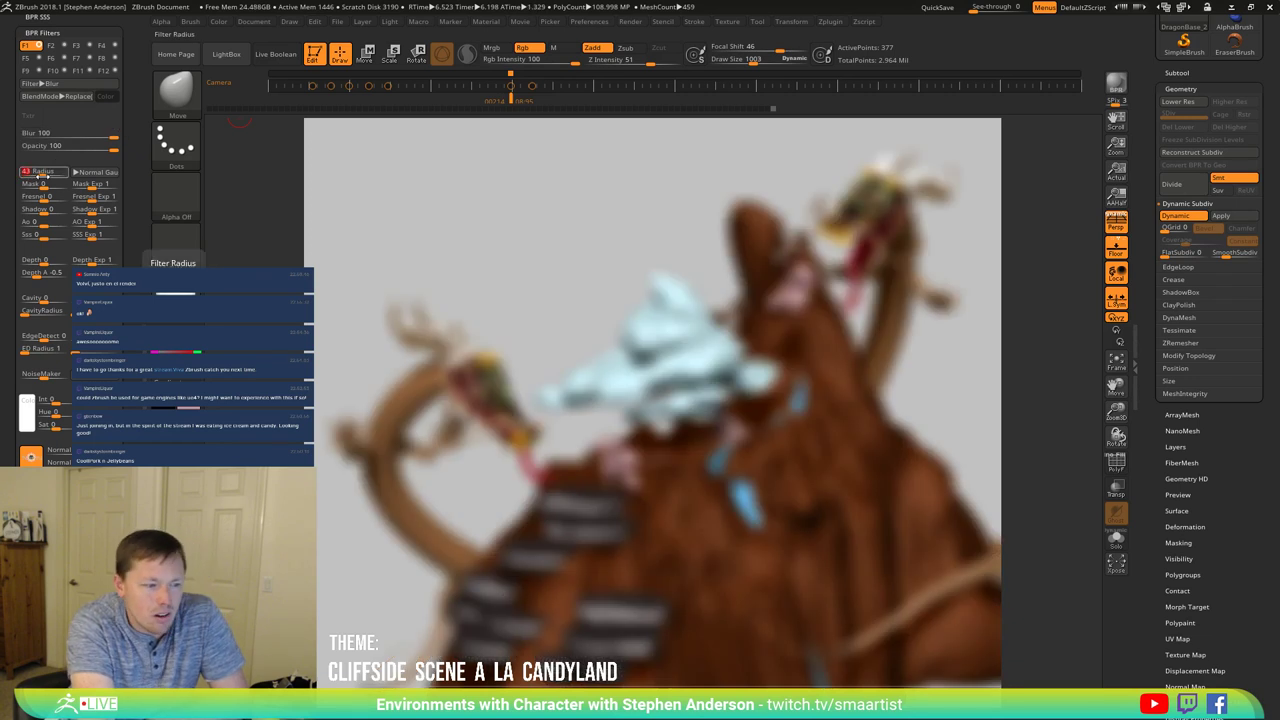
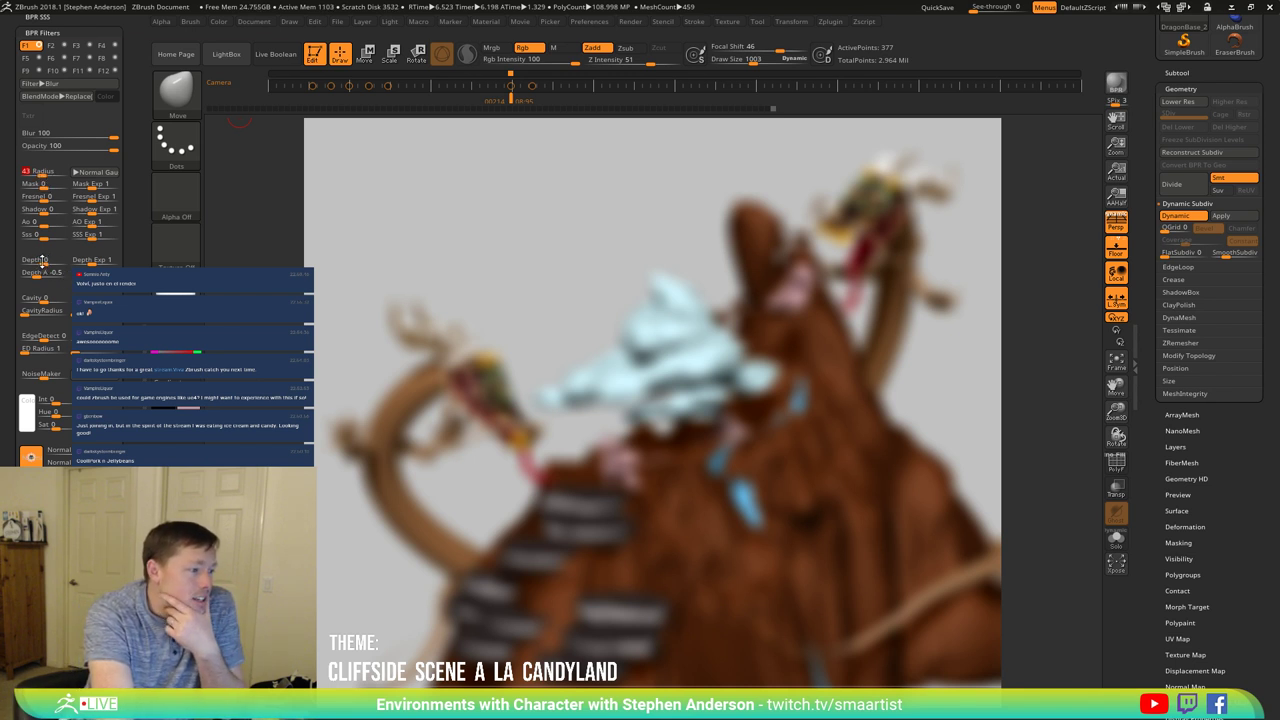
# Step: Modulate the Blur filter by depth, with a depth strength of about 0.58 and a depth exponent of about 8.2
pyautogui.moveTo(42, 261); pyautogui.dragTo(46, 262)
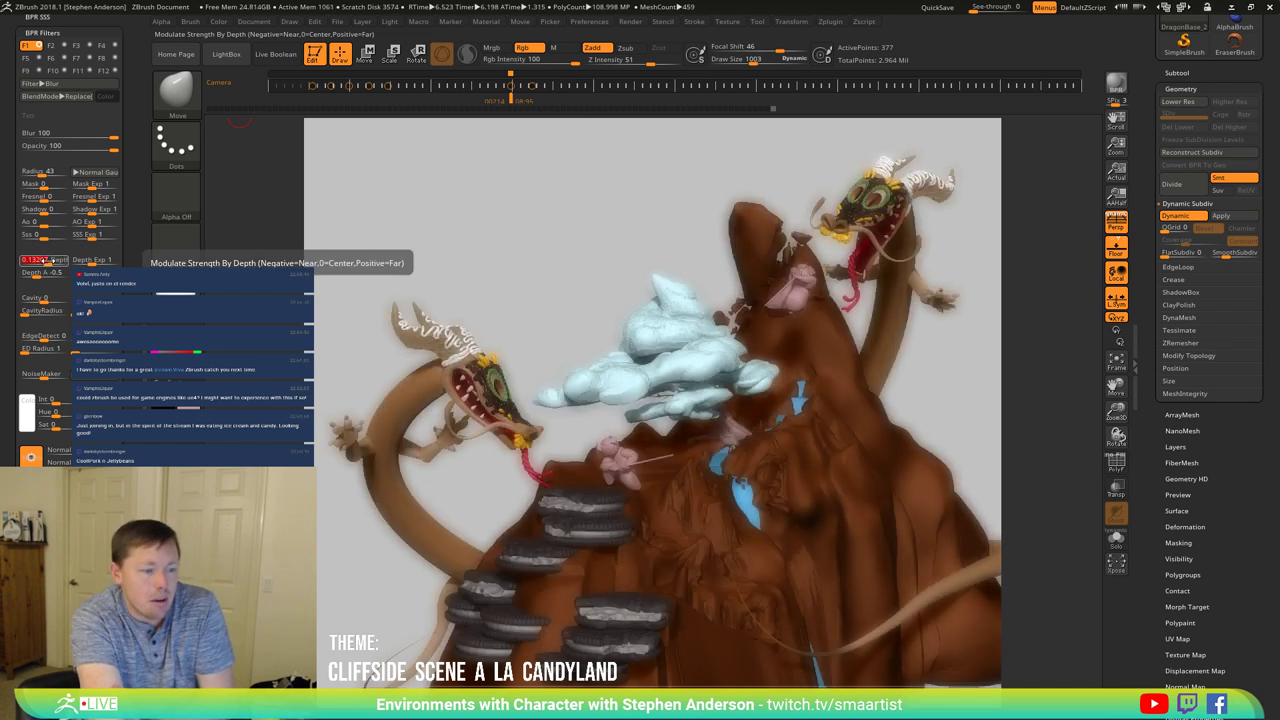
pyautogui.click(37, 277)
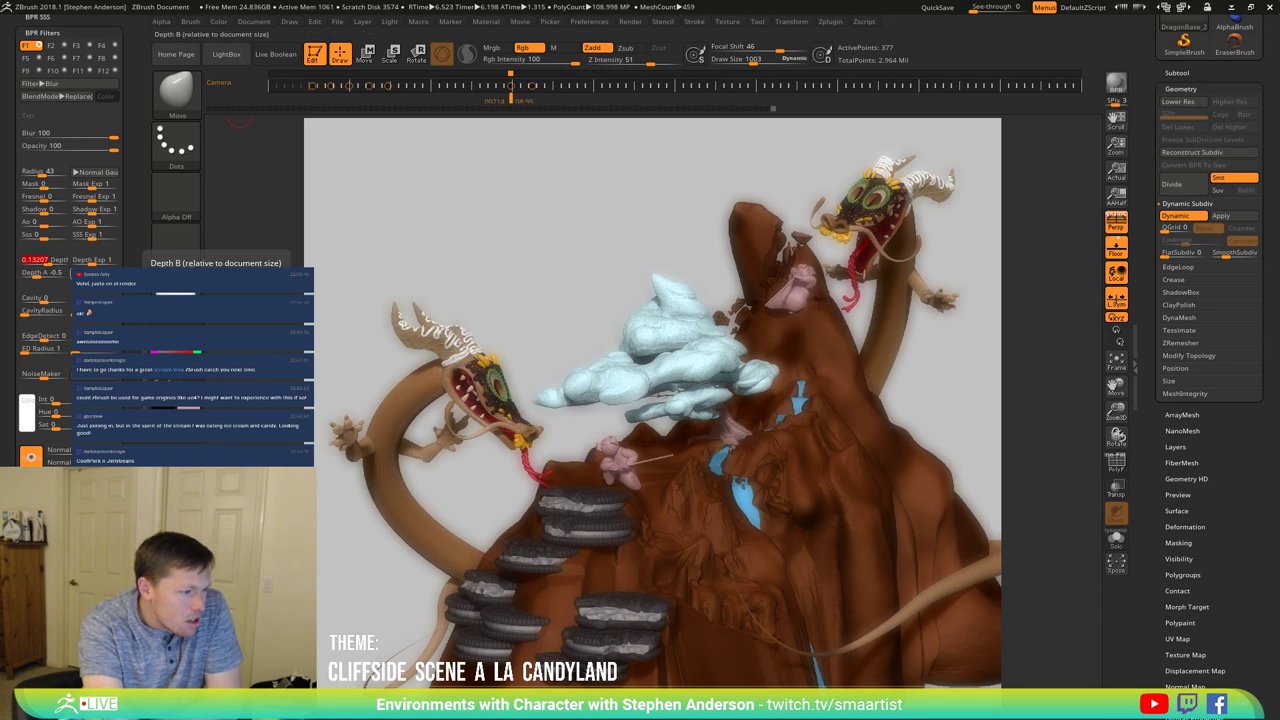
pyautogui.click(62, 273)
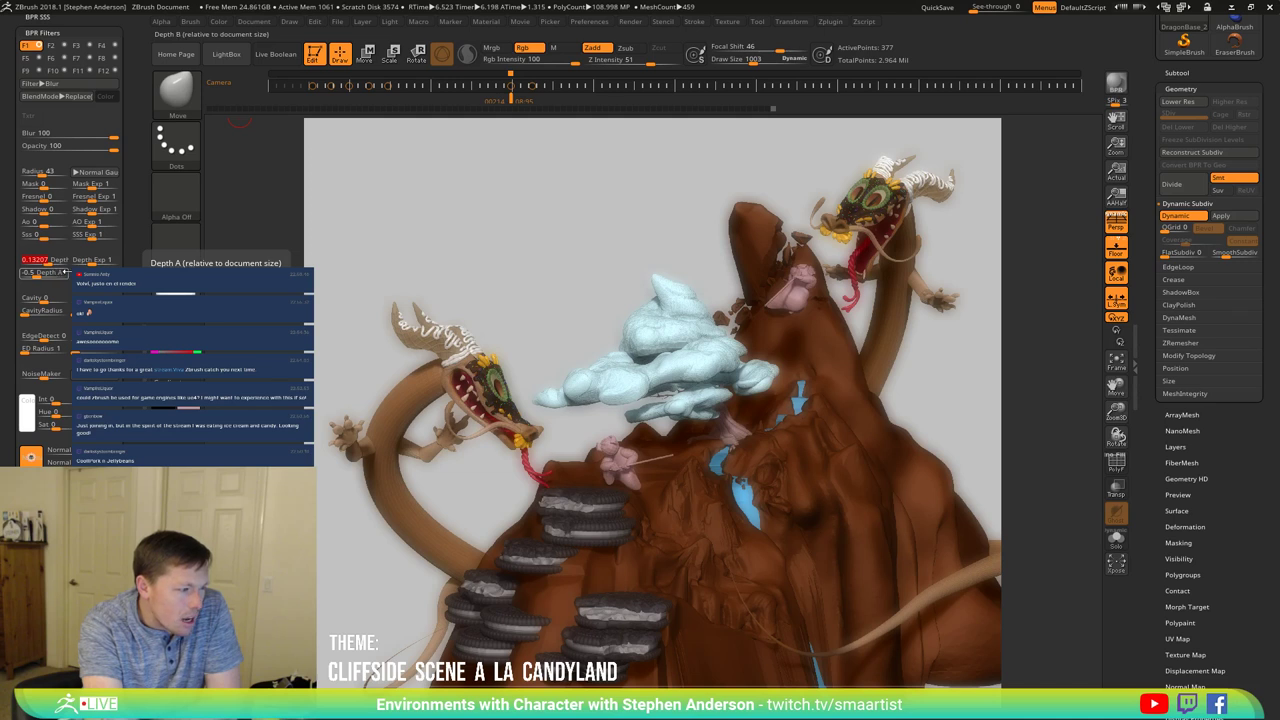
pyautogui.click(79, 260)
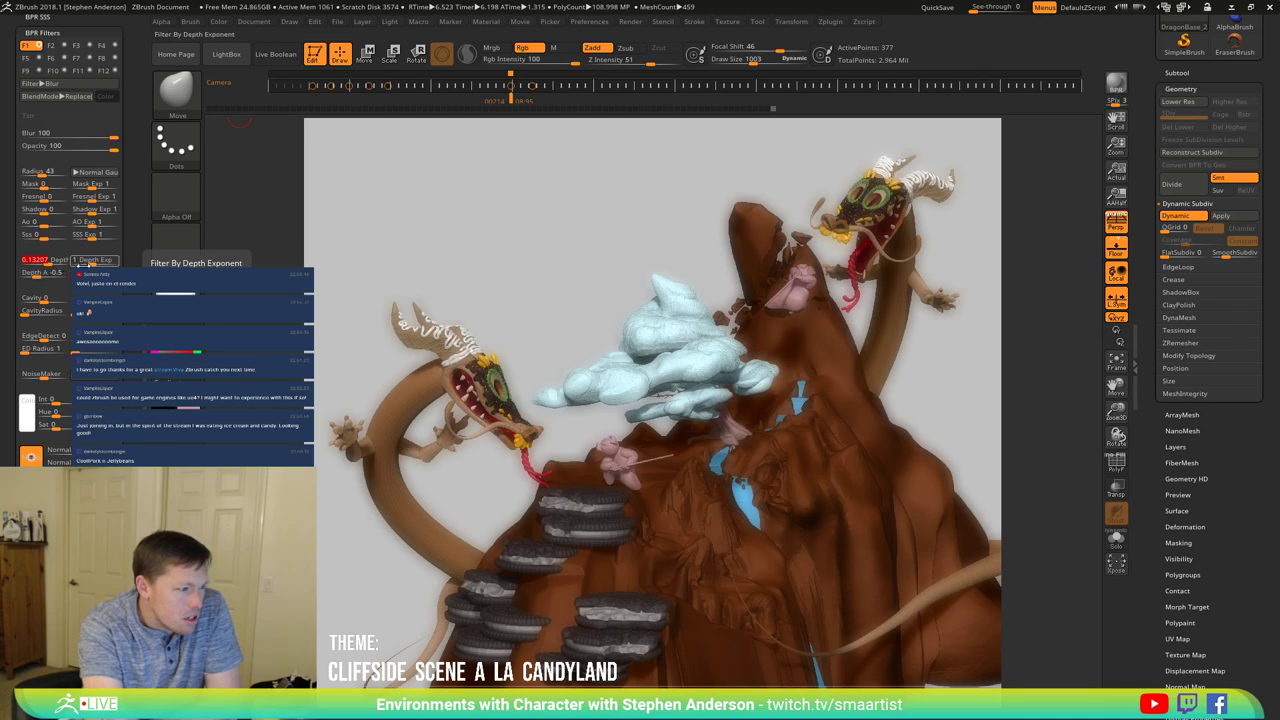
pyautogui.moveTo(91, 264); pyautogui.dragTo(58, 263)
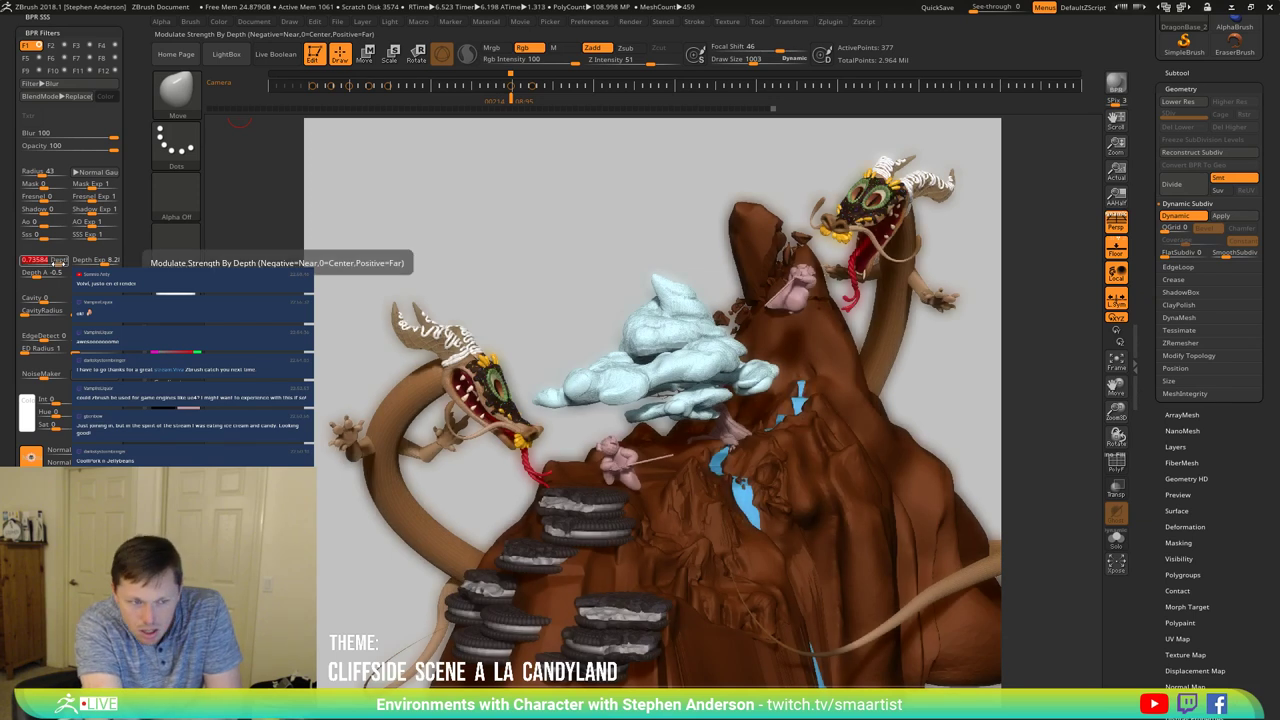
pyautogui.click(45, 261)
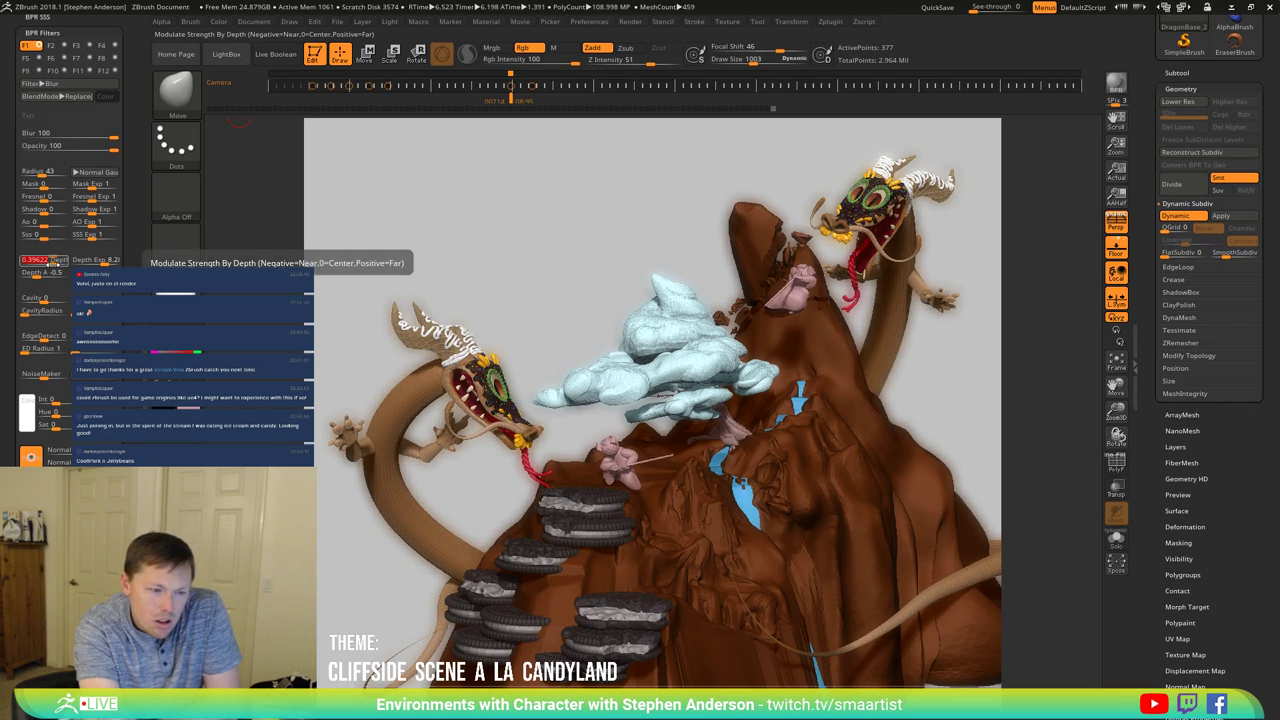
pyautogui.click(57, 262)
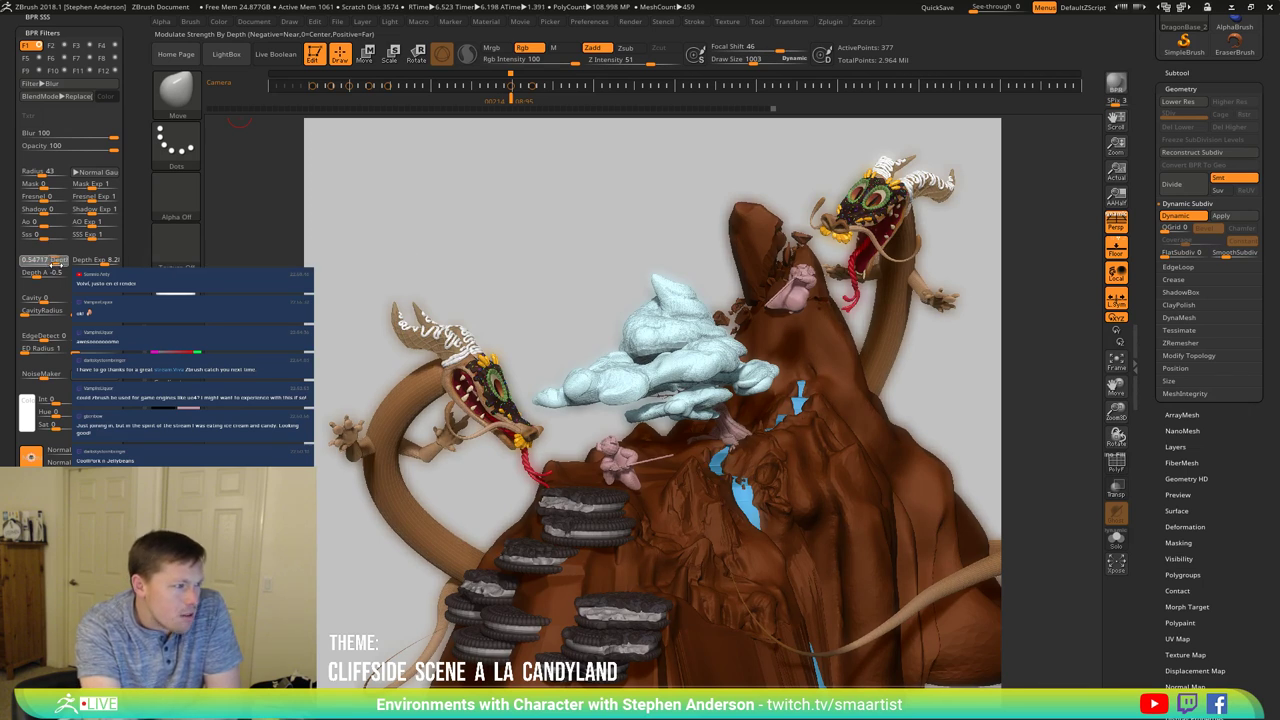
pyautogui.click(82, 97)
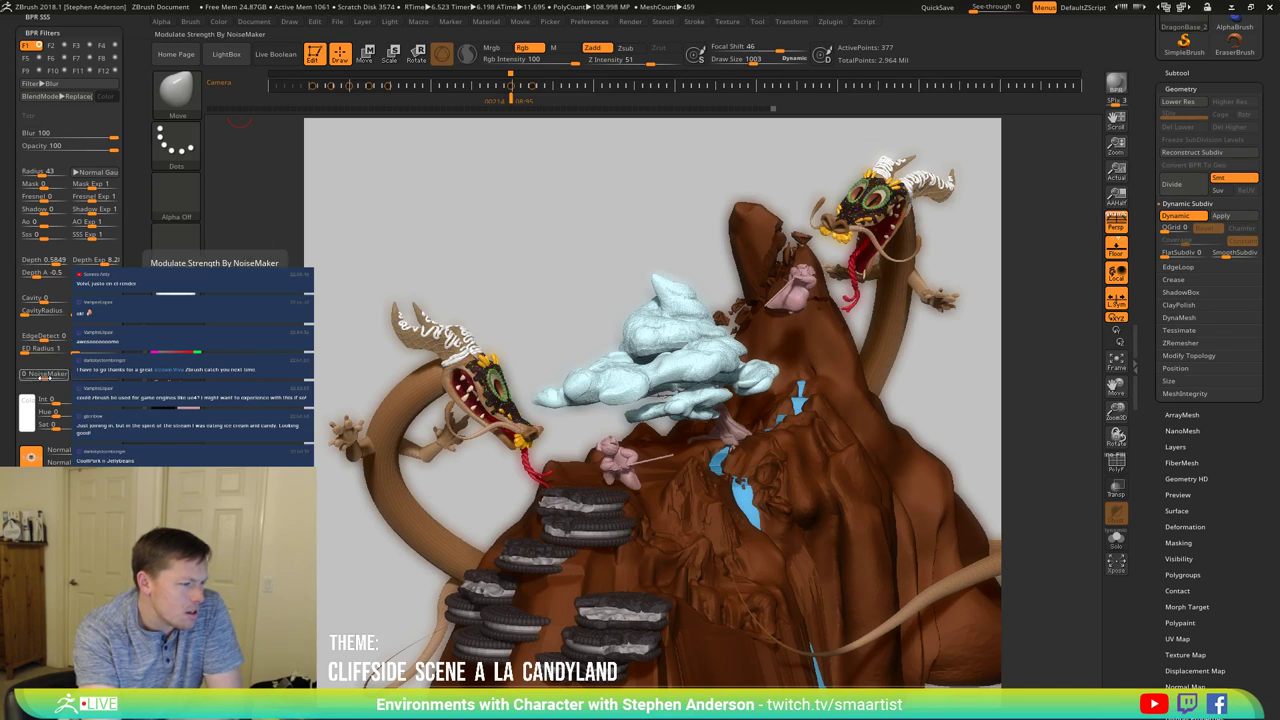
pyautogui.moveTo(44, 376)
pyautogui.mouseDown()
pyautogui.moveTo(60, 376)
pyautogui.moveTo(44, 378)
pyautogui.mouseUp()
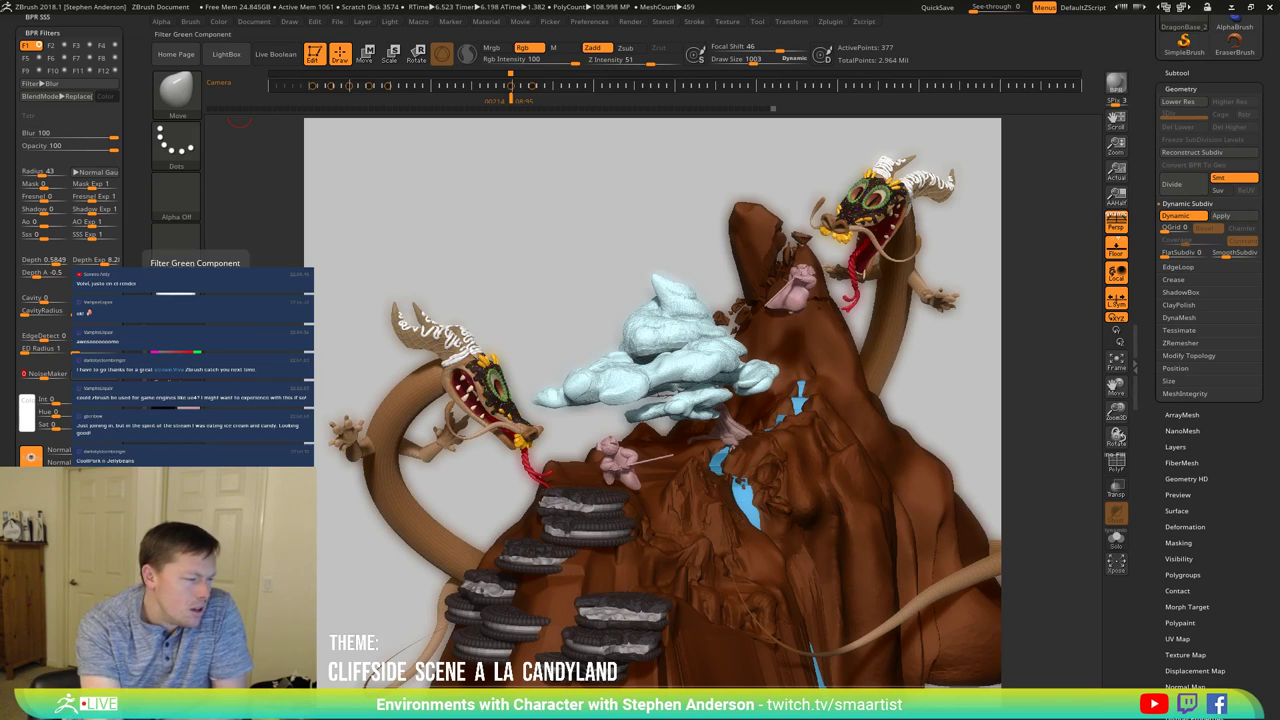
# Step: Change filter F1 to Fade, with a depth modulation of about -0.51 and a depth exponent of about 0.74
pyautogui.click(58, 85)
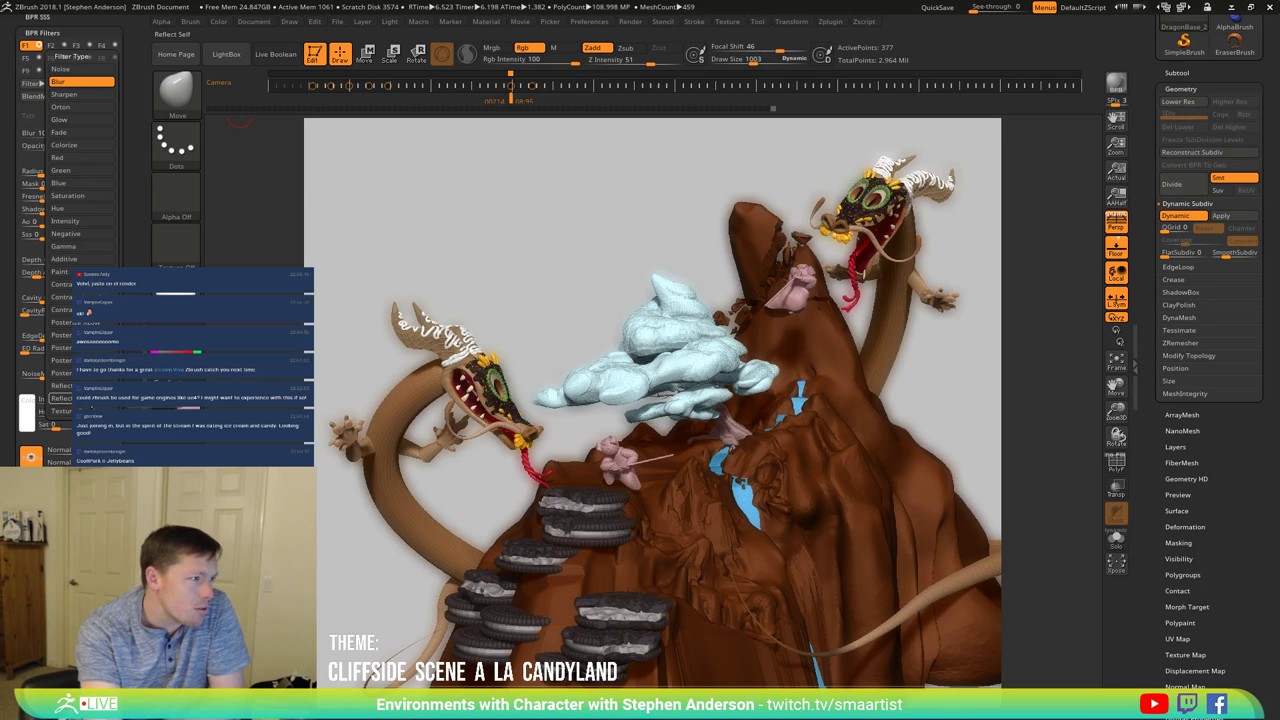
pyautogui.click(82, 135)
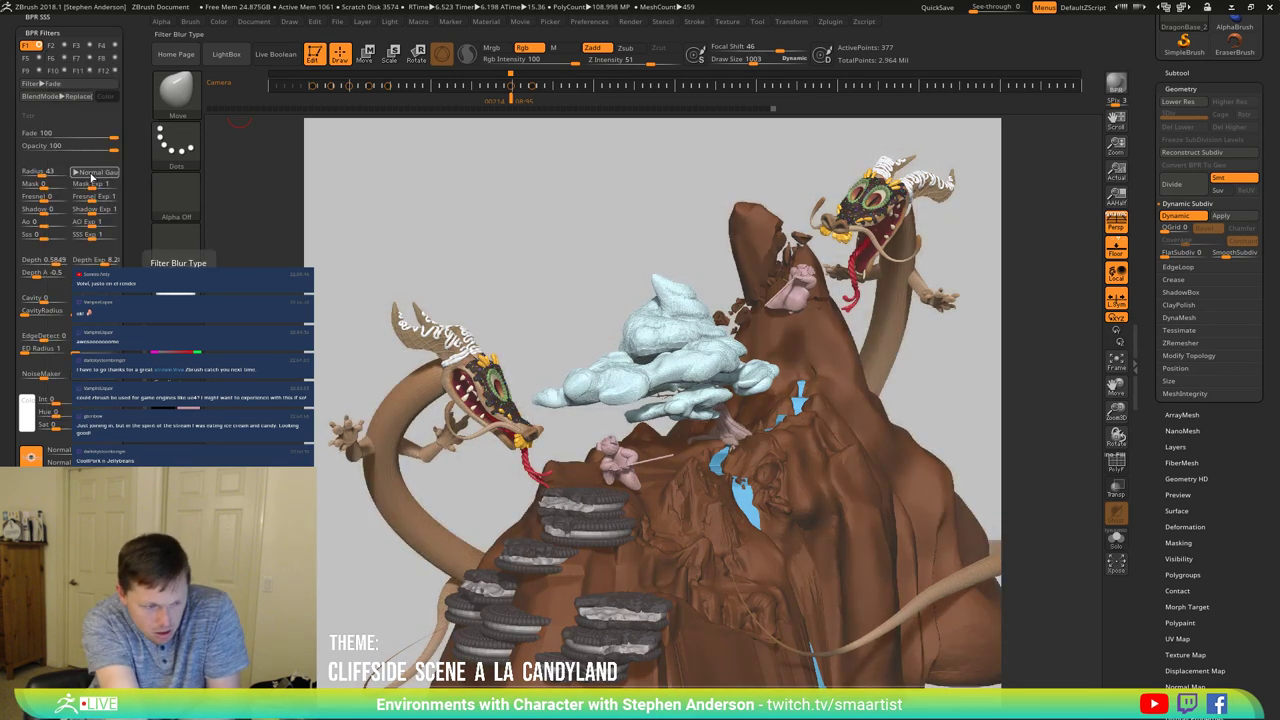
pyautogui.click(50, 260)
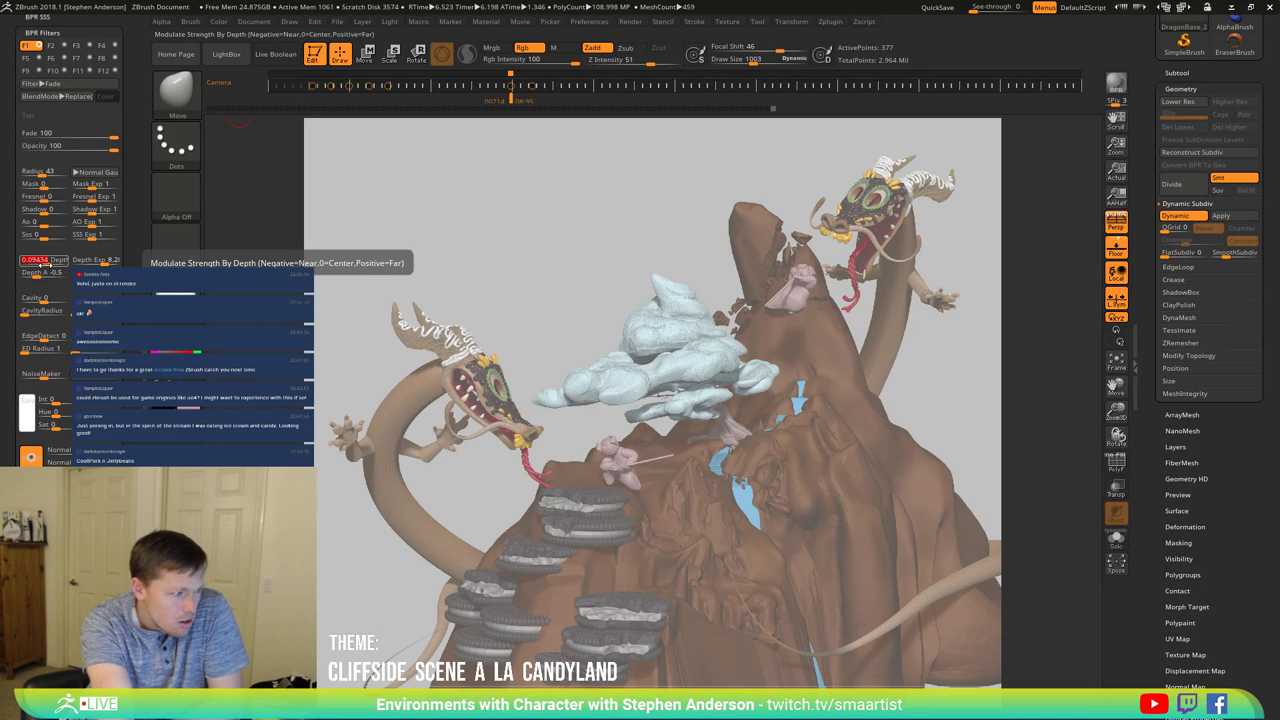
pyautogui.moveTo(45, 264); pyautogui.dragTo(33, 263)
pyautogui.press('Return')
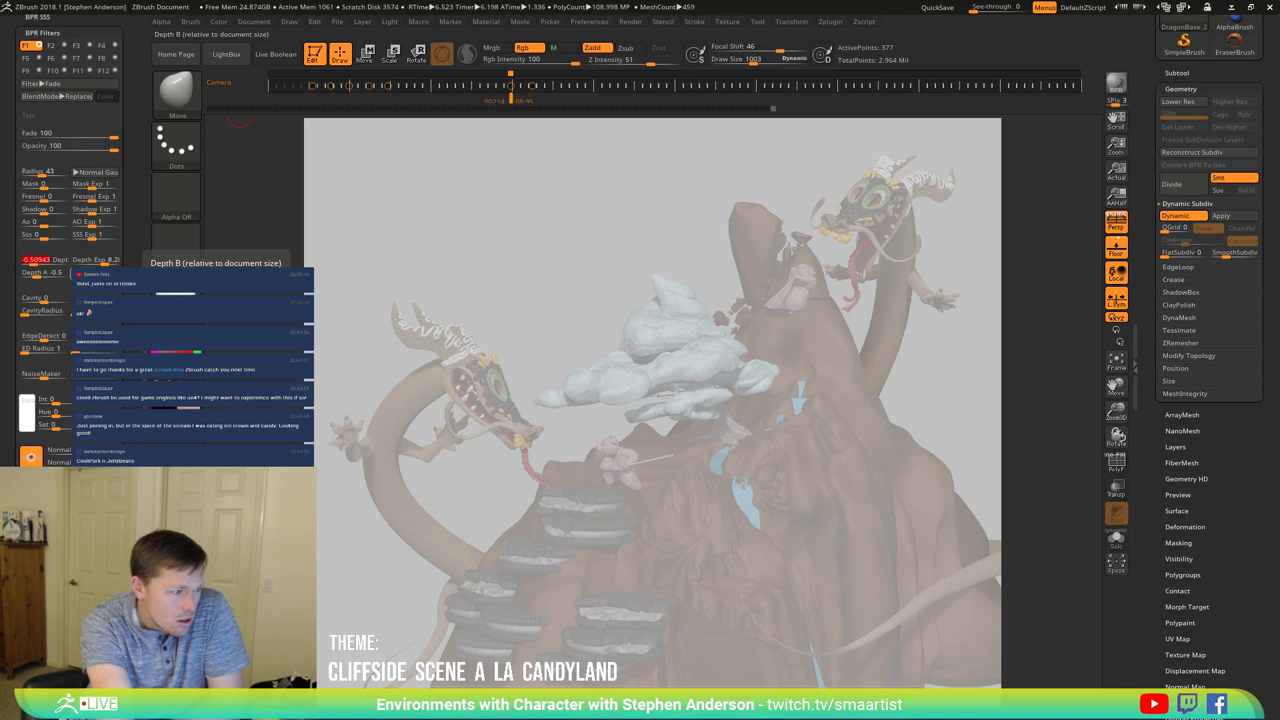
pyautogui.moveTo(105, 264); pyautogui.dragTo(91, 263)
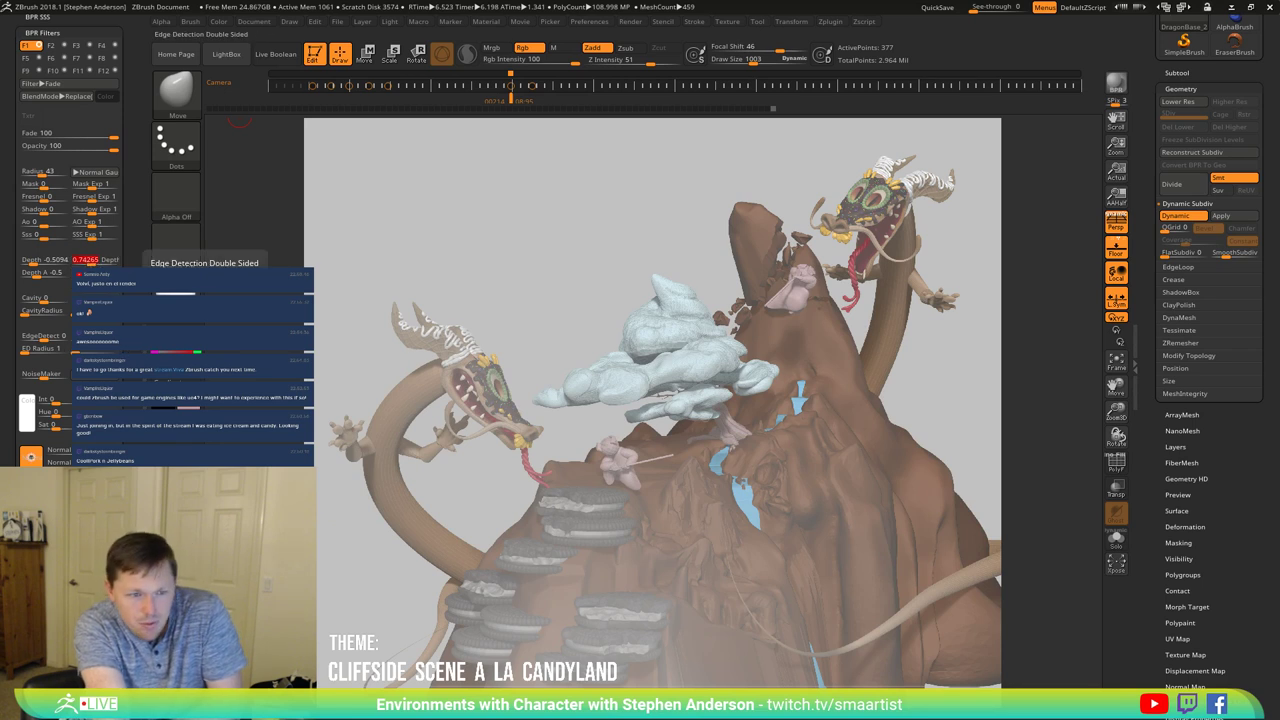
# Step: Adjust the Fade filter's depth range, lowering Depth A to about -30.92 and trying different Depth B values
pyautogui.click(96, 272)
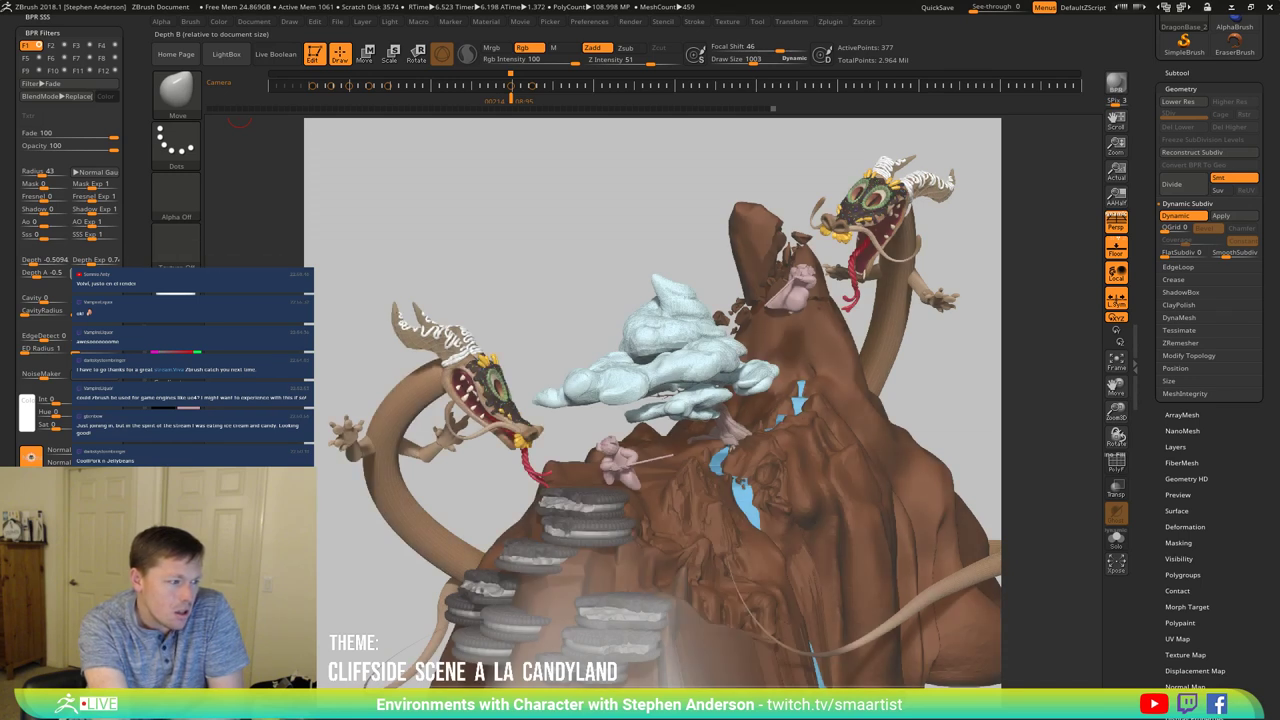
pyautogui.click(40, 275)
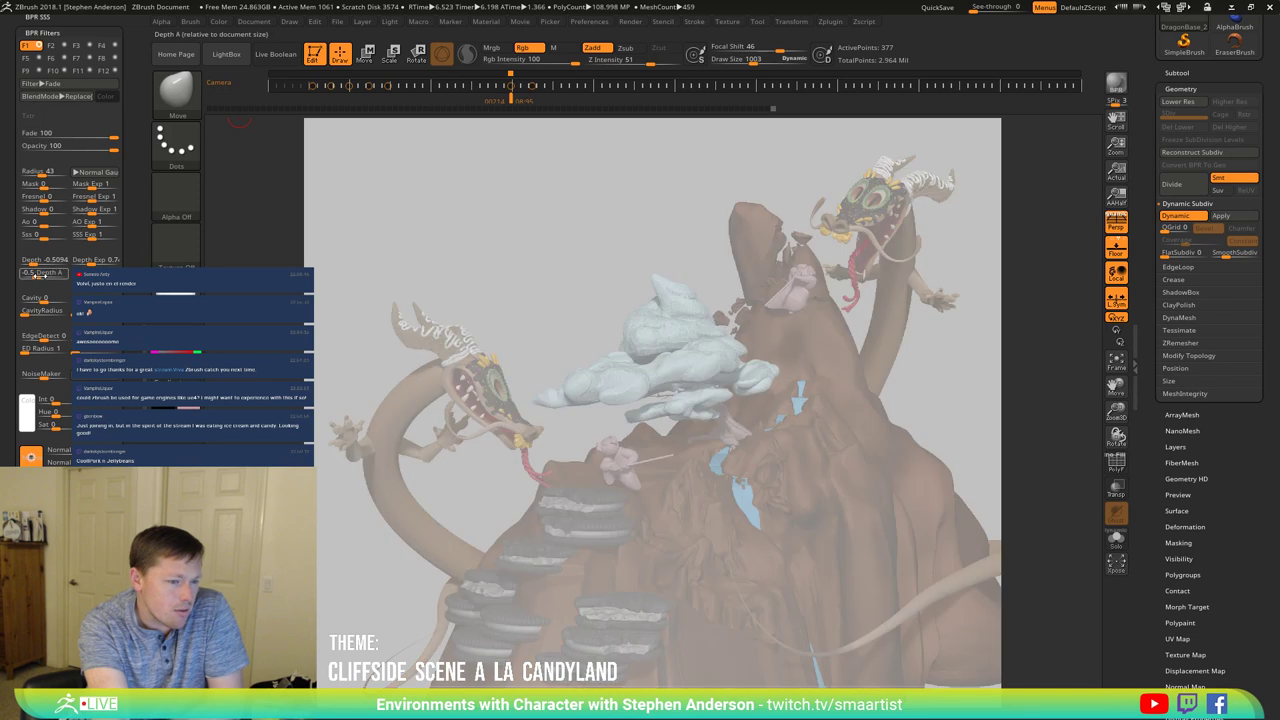
pyautogui.moveTo(40, 275); pyautogui.dragTo(22, 273)
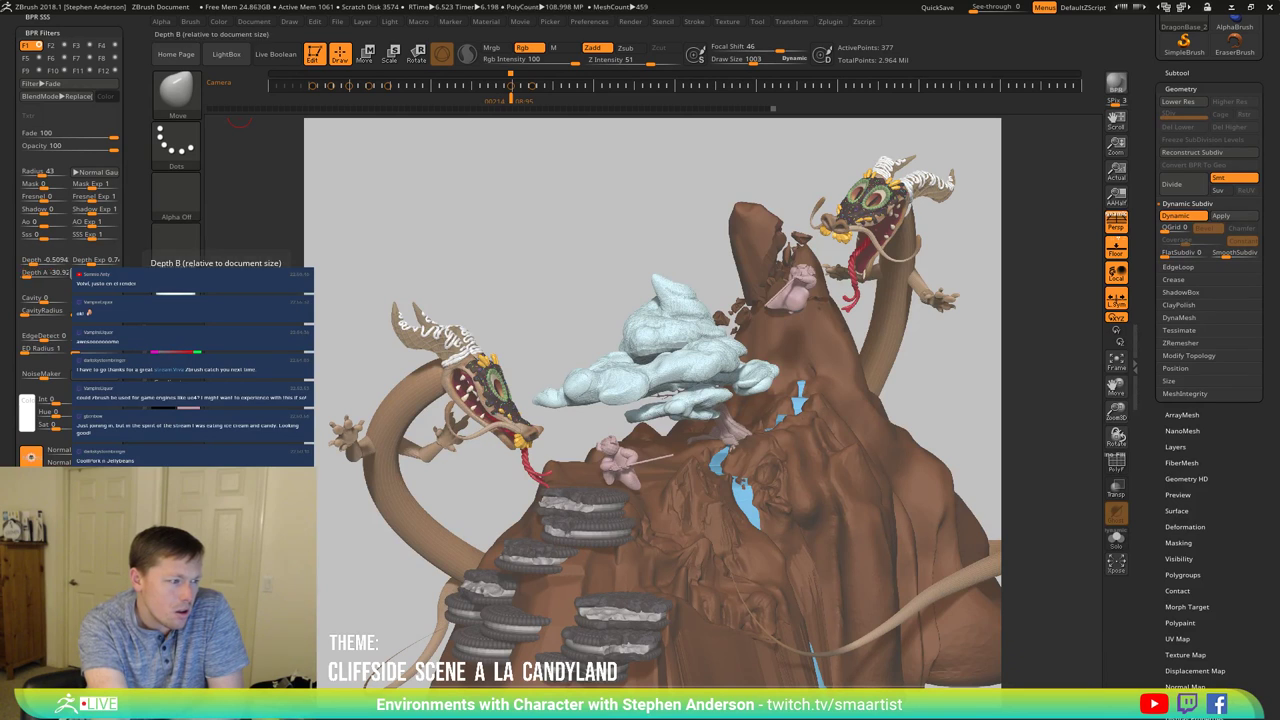
pyautogui.moveTo(98, 273); pyautogui.dragTo(102, 273)
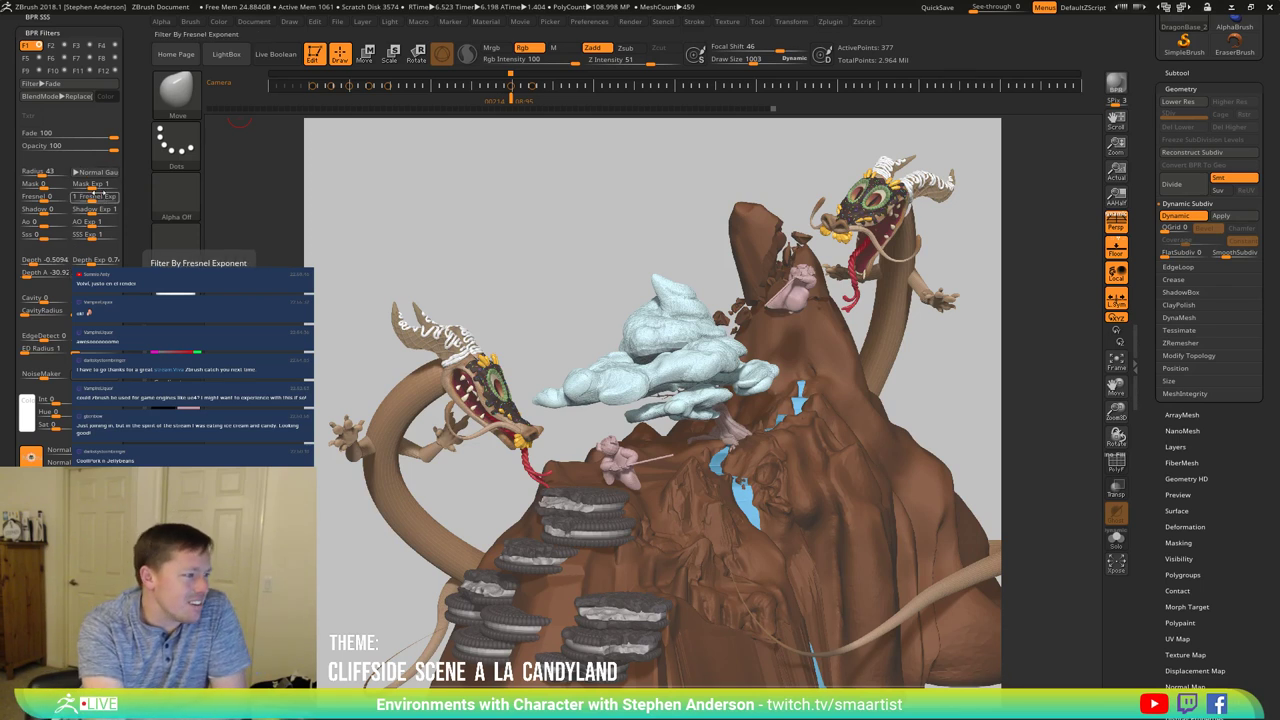
# Step: Turn off BPR filter F1 and enable filter F2 as a Sharpen filter
pyautogui.click(37, 46)
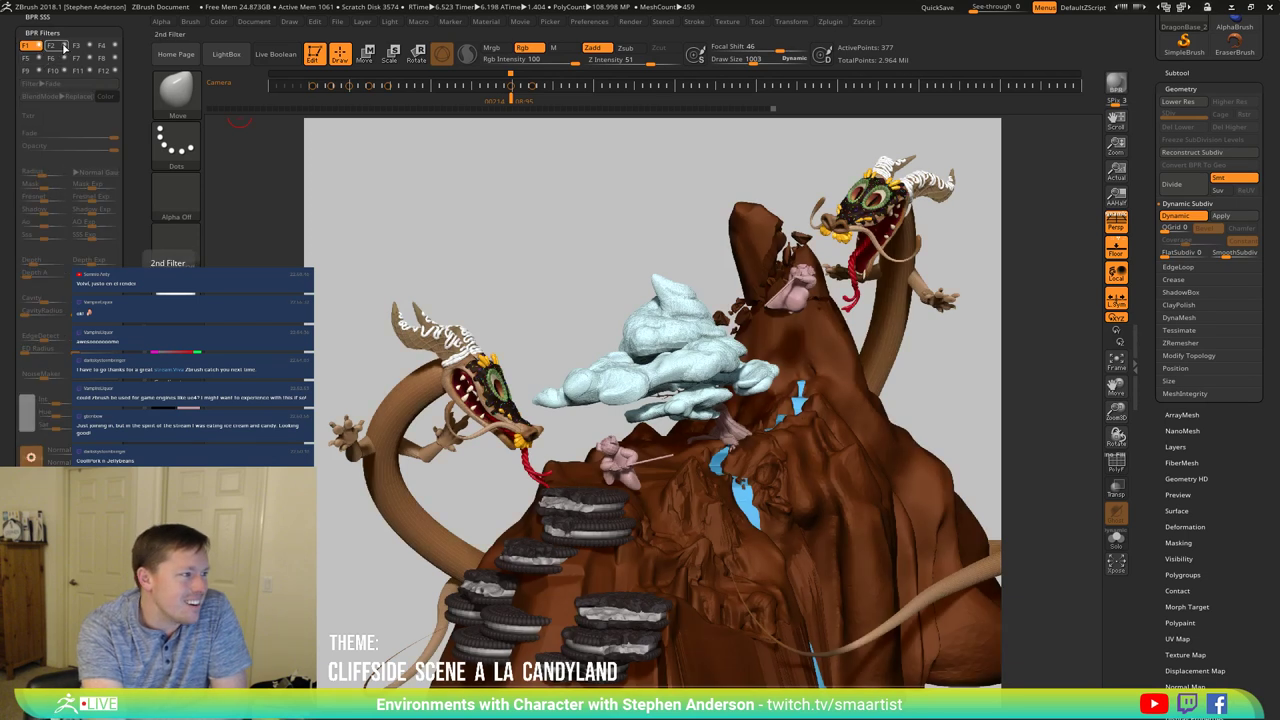
pyautogui.click(58, 47)
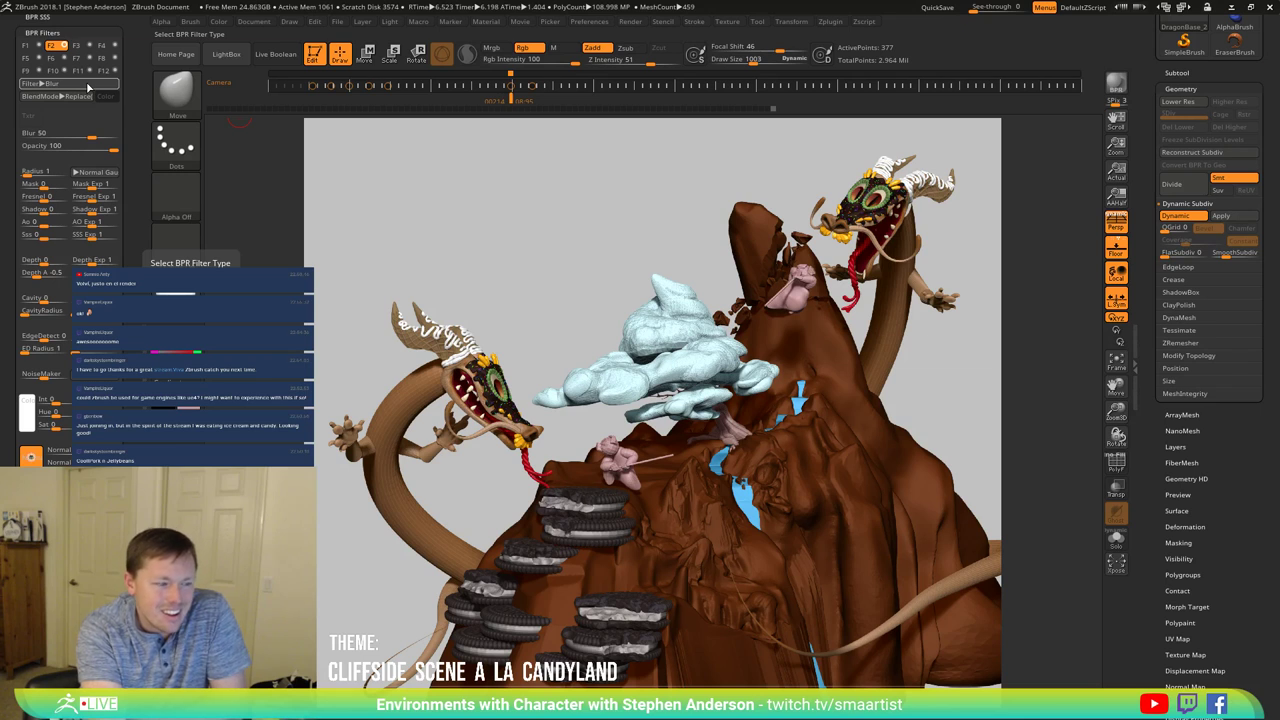
pyautogui.click(88, 85)
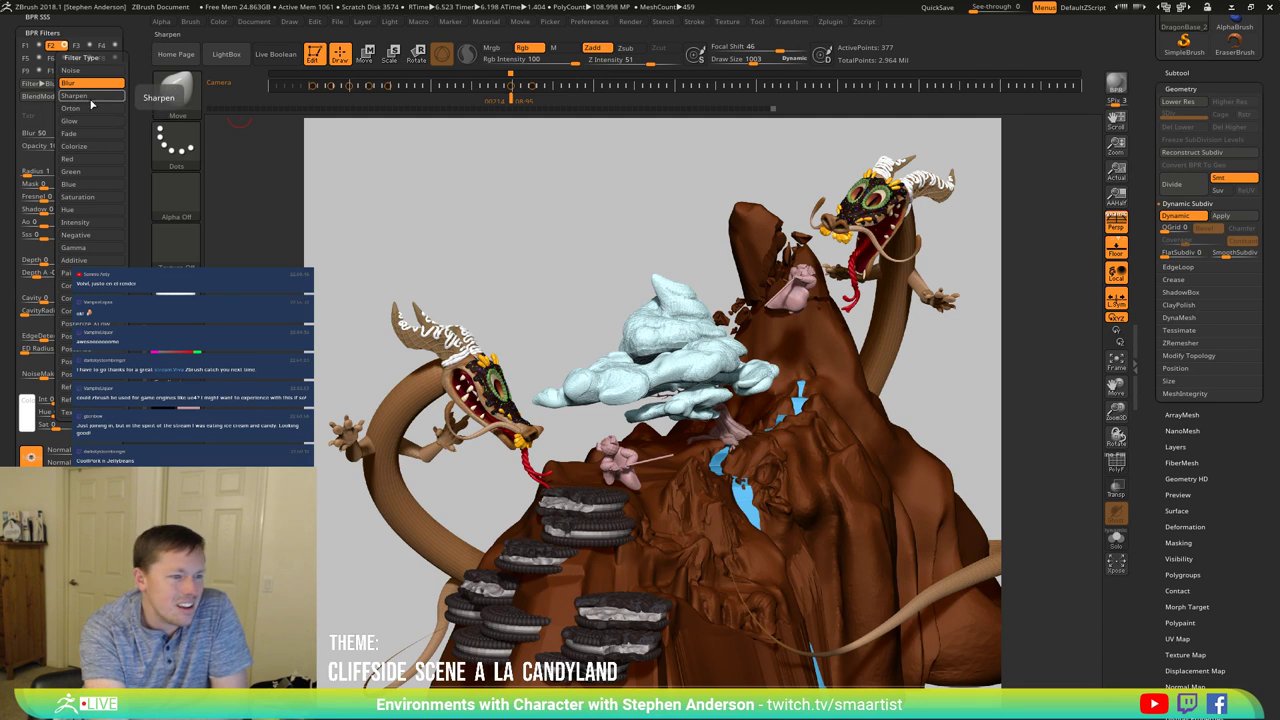
pyautogui.click(90, 96)
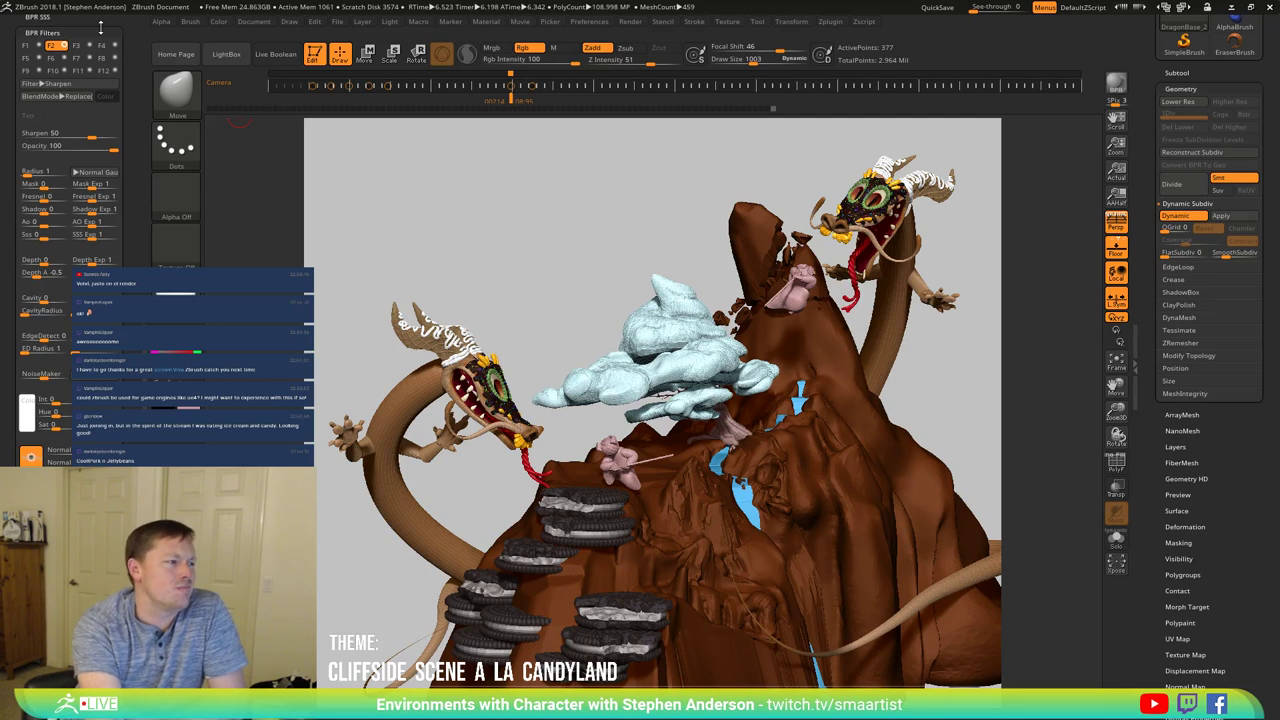
# Step: Return to the start of the docked Render palette and close it to clear the workspace
pyautogui.moveTo(100, 27); pyautogui.dragTo(100, 170)
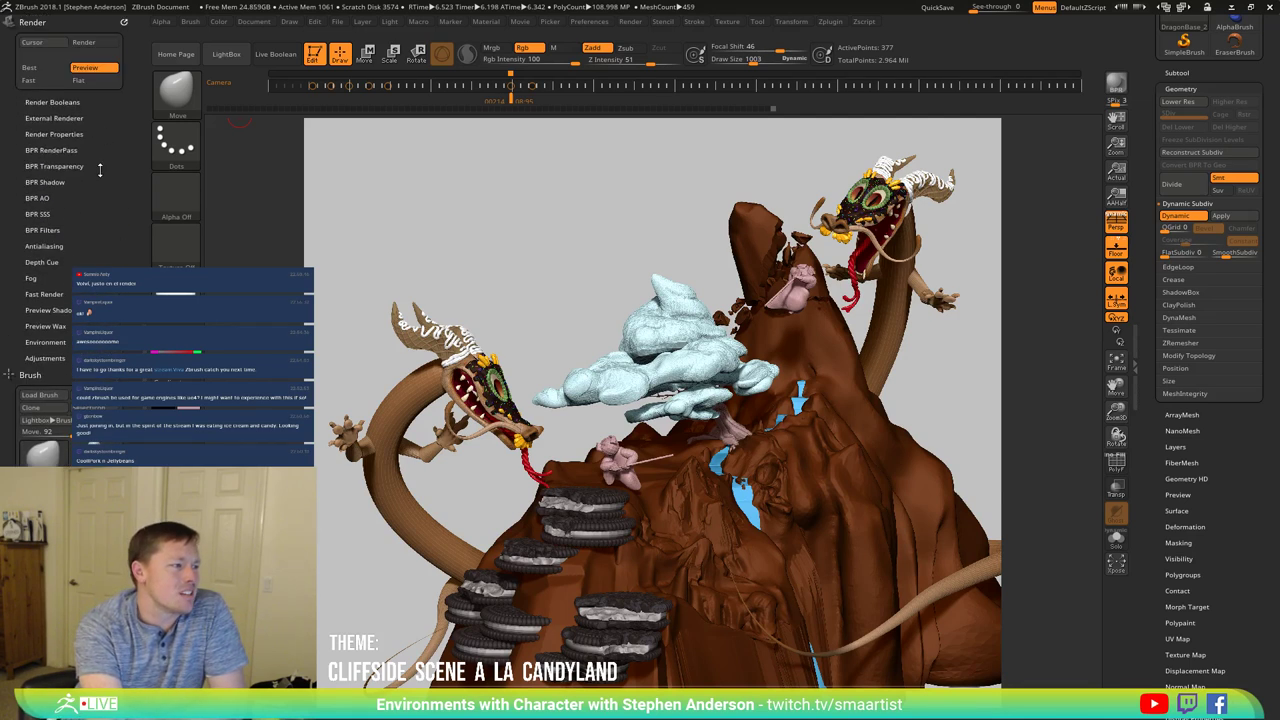
pyautogui.click(41, 25)
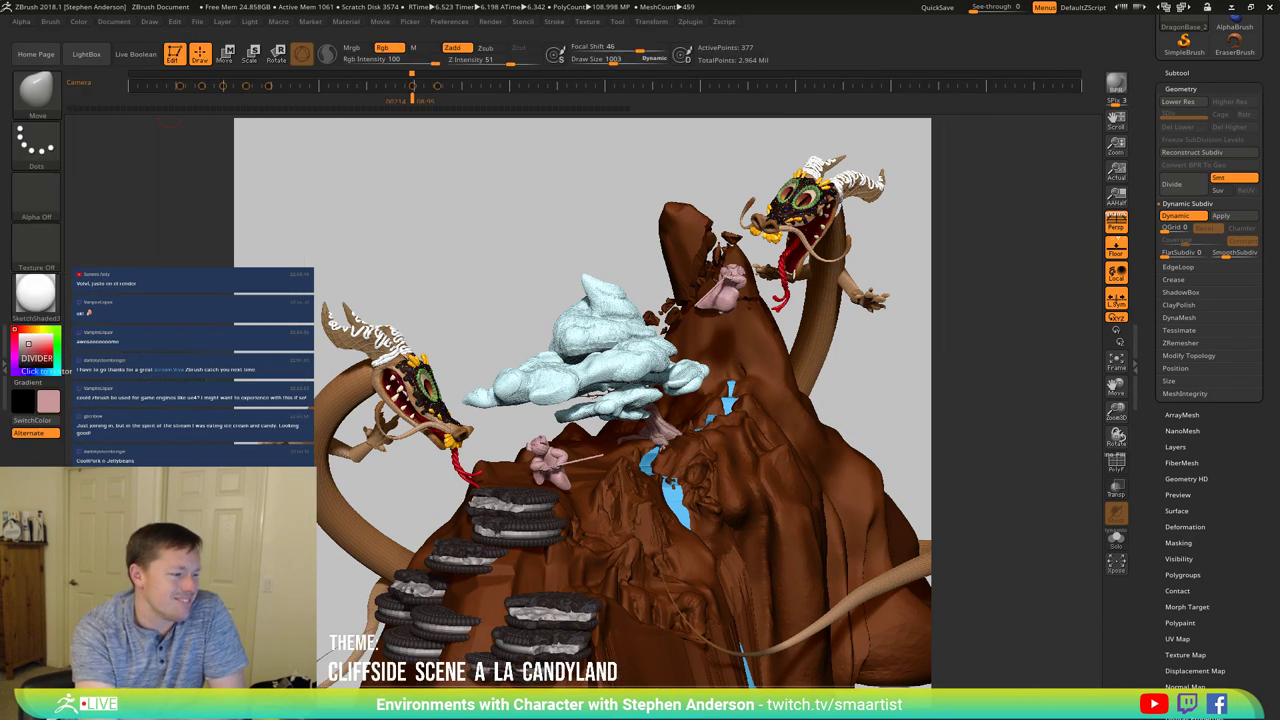
pyautogui.click(238, 122)
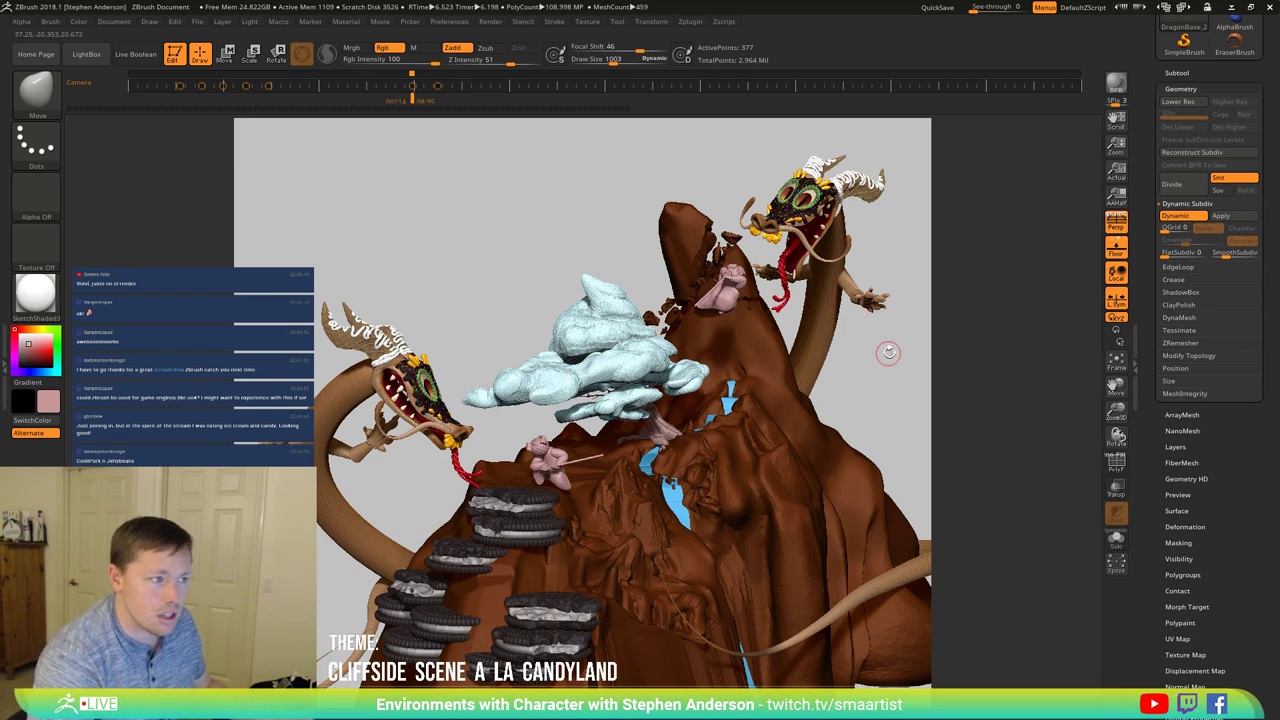
# Step: Save the camera timeline to disk
pyautogui.click(387, 86)
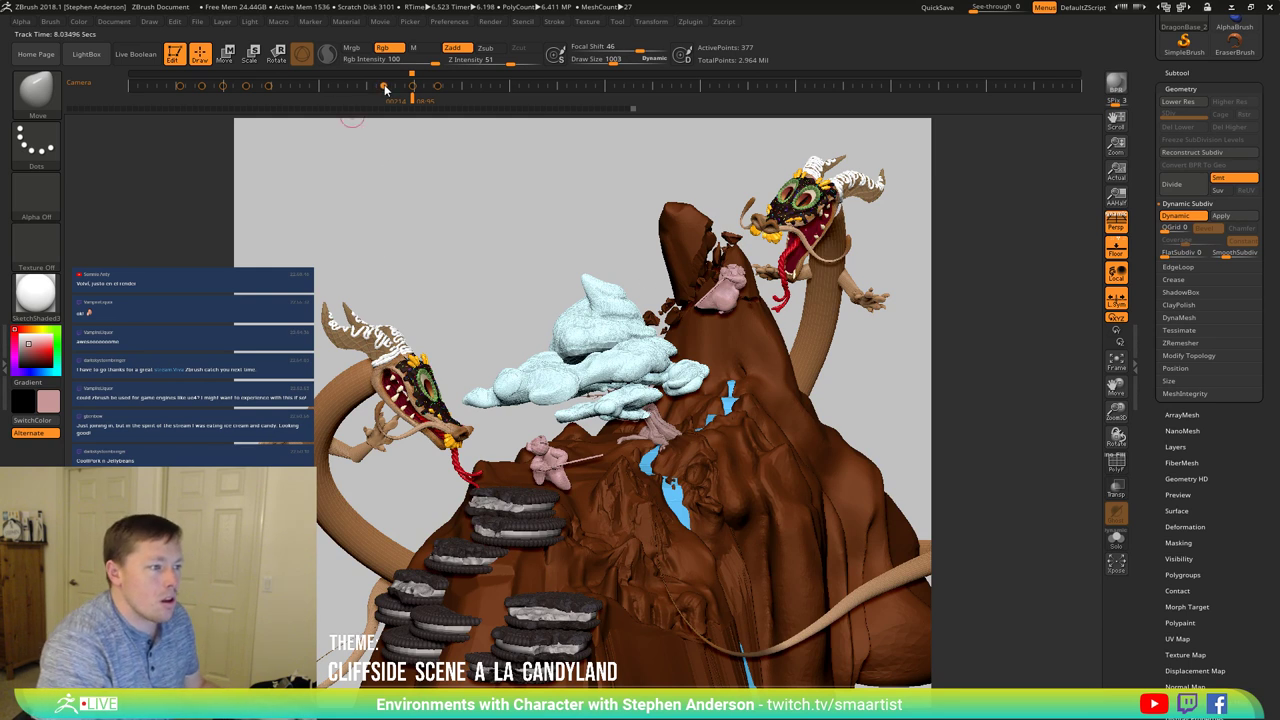
pyautogui.click(380, 21)
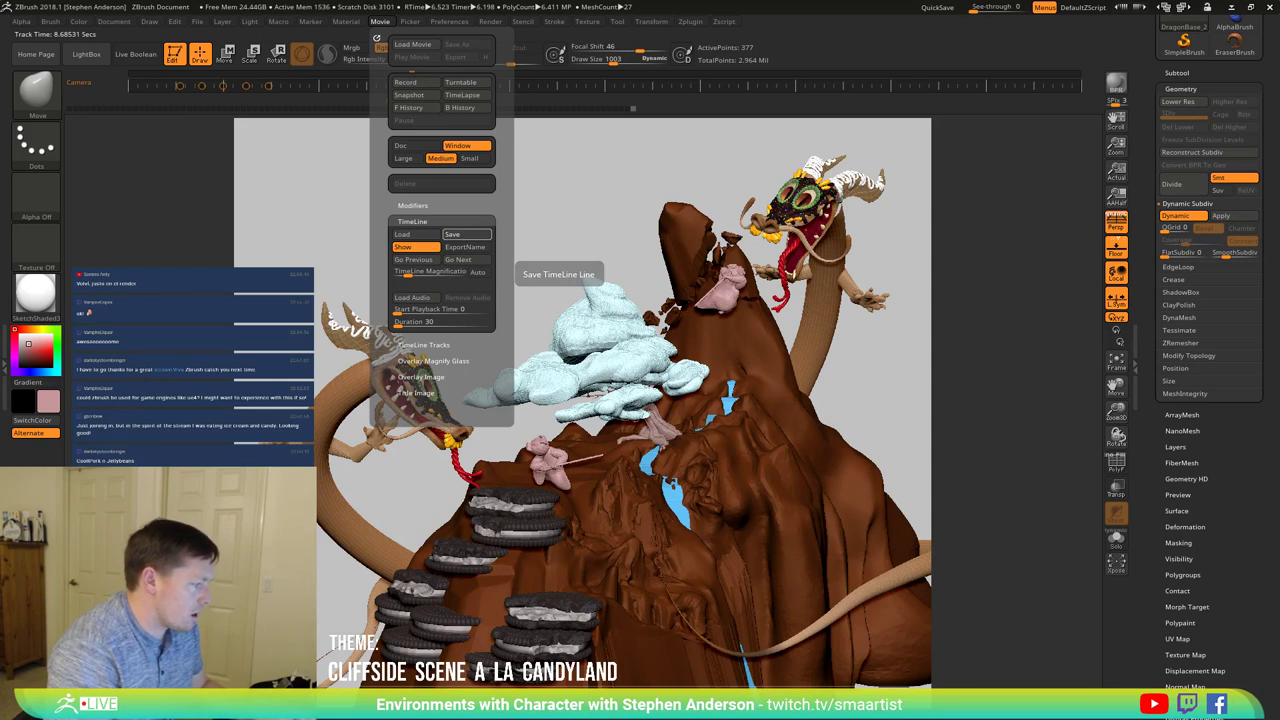
pyautogui.click(466, 234)
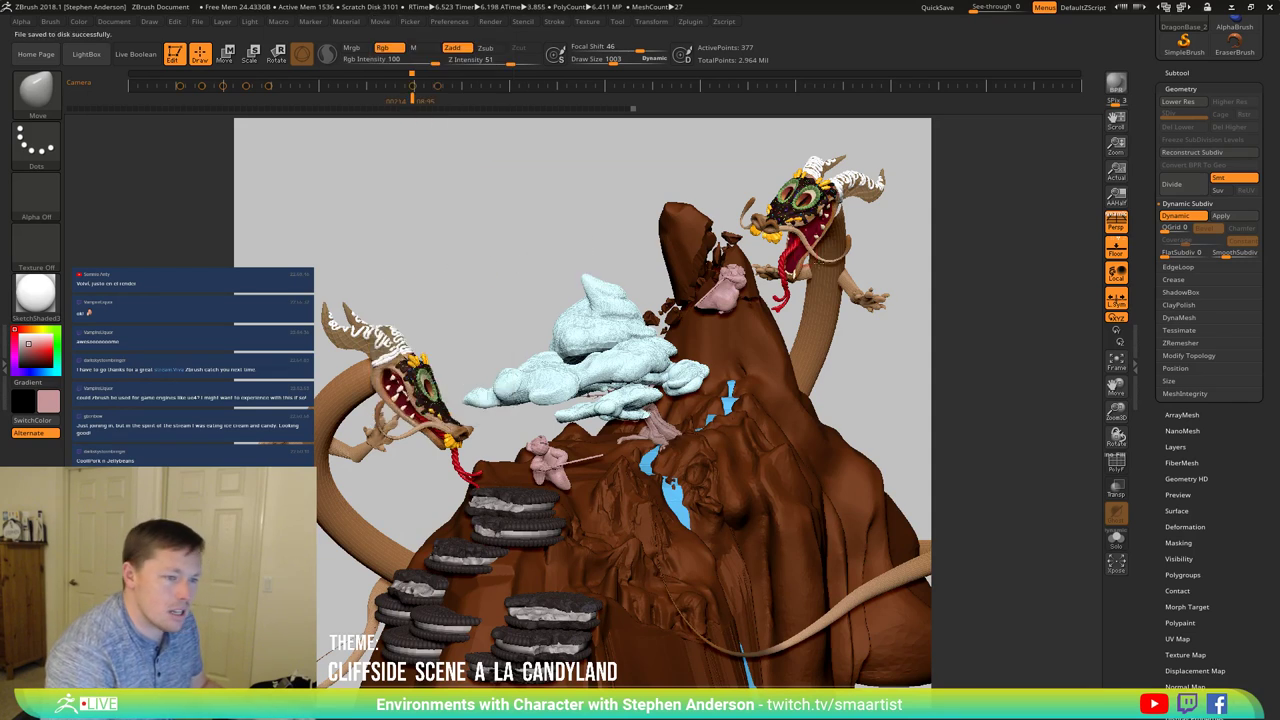
# Step: Turn off dynamic brush sizing, enlarge the Move brush to draw size 1214, and pull the second dragon's neck toward the cliff
pyautogui.moveTo(818, 330); pyautogui.dragTo(390, 370)
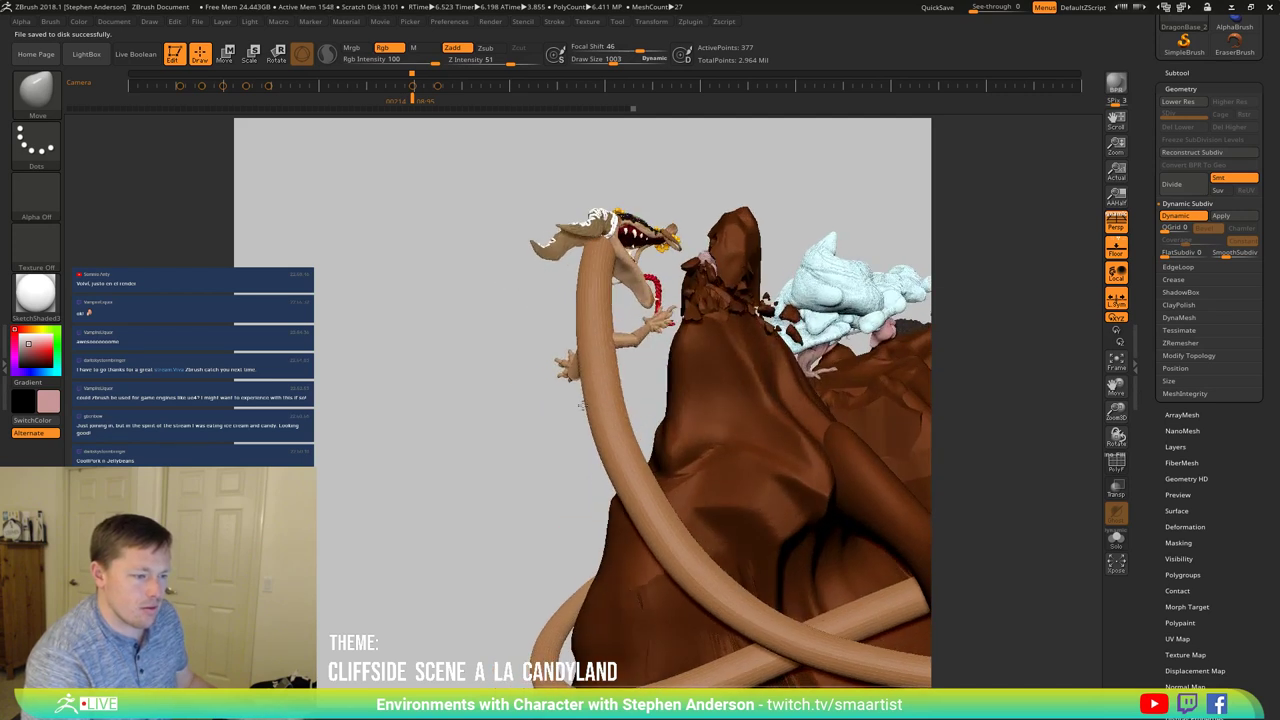
pyautogui.press('s')
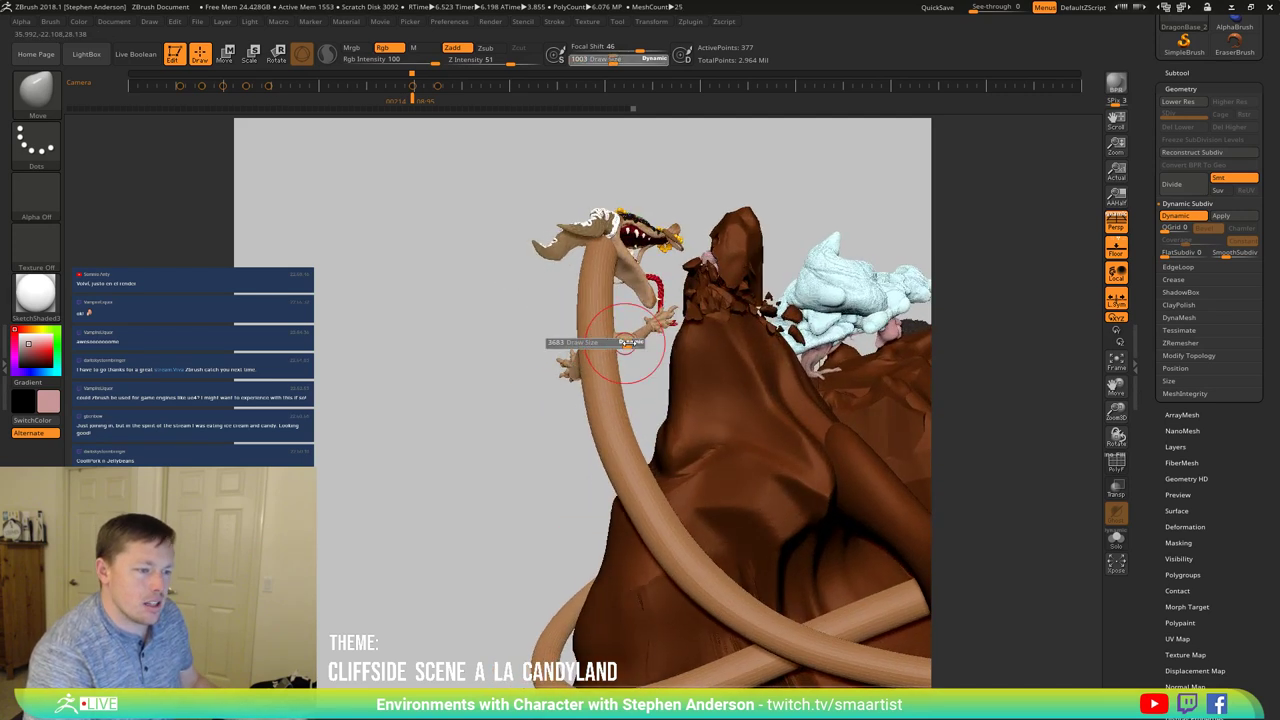
pyautogui.press('s')
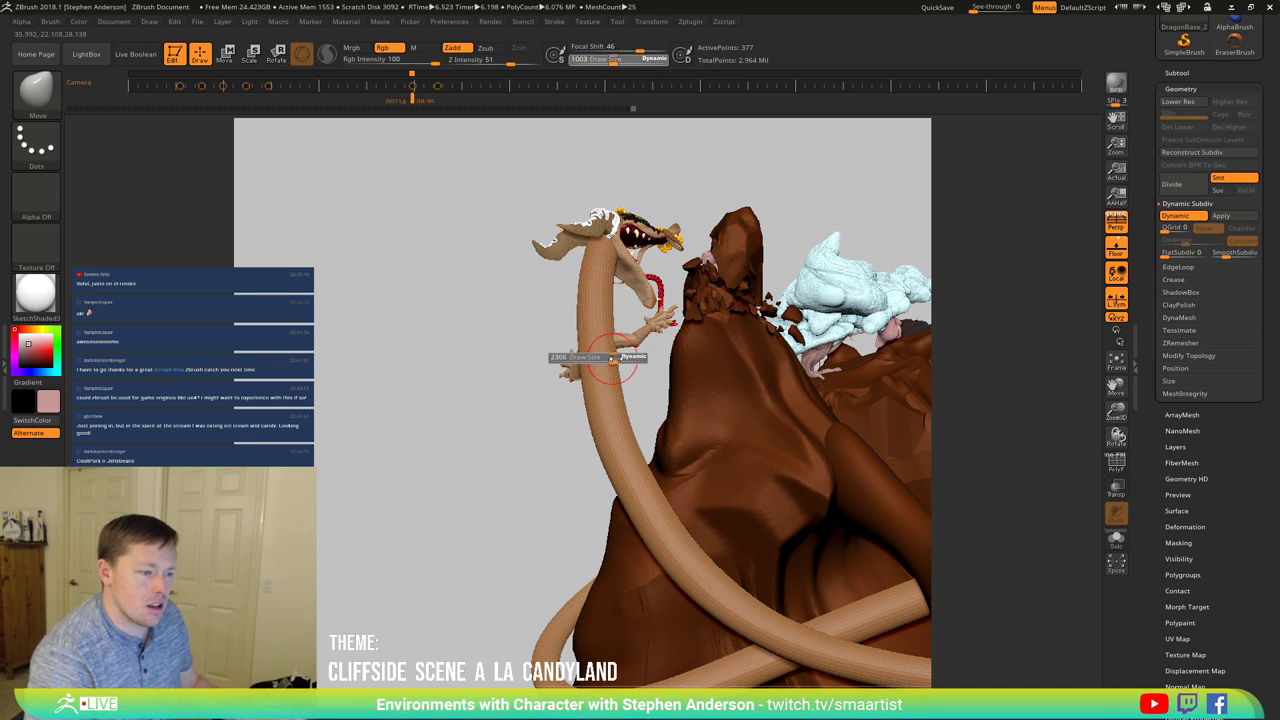
pyautogui.moveTo(613, 358); pyautogui.dragTo(634, 357)
pyautogui.click(657, 61)
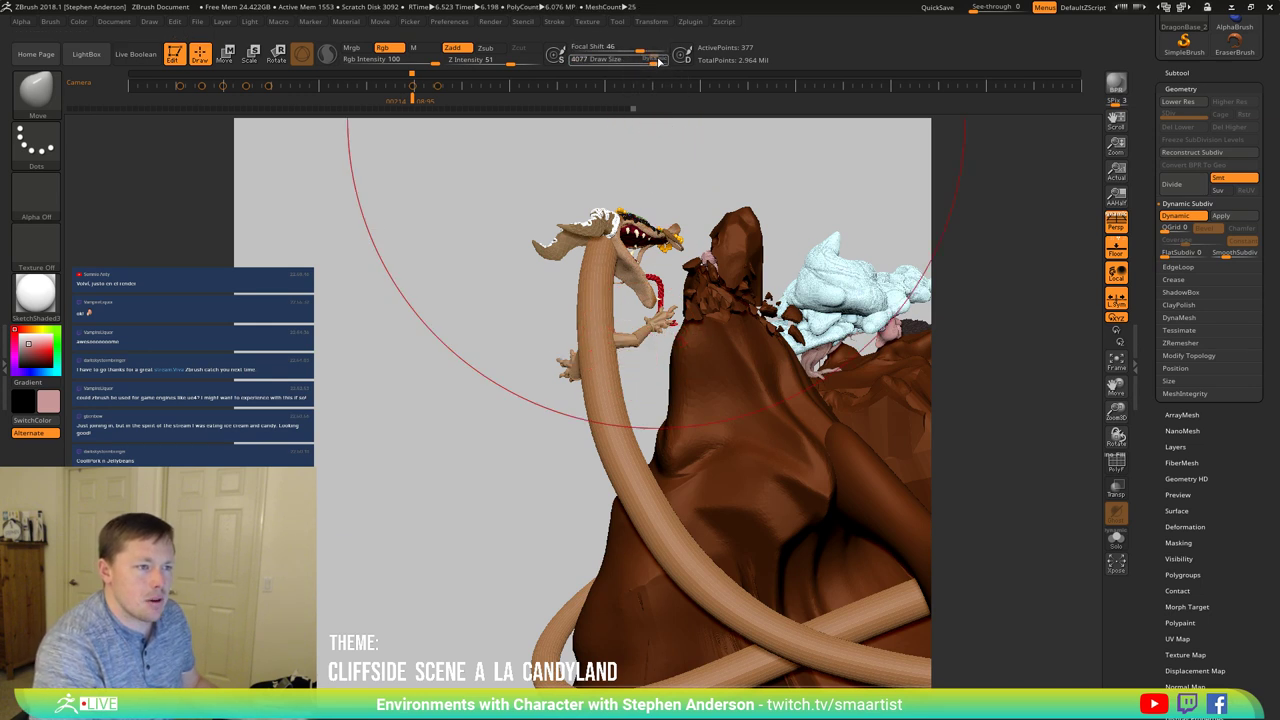
pyautogui.press('s')
pyautogui.moveTo(607, 340)
pyautogui.mouseDown()
pyautogui.moveTo(560, 339)
pyautogui.moveTo(640, 333)
pyautogui.mouseUp()
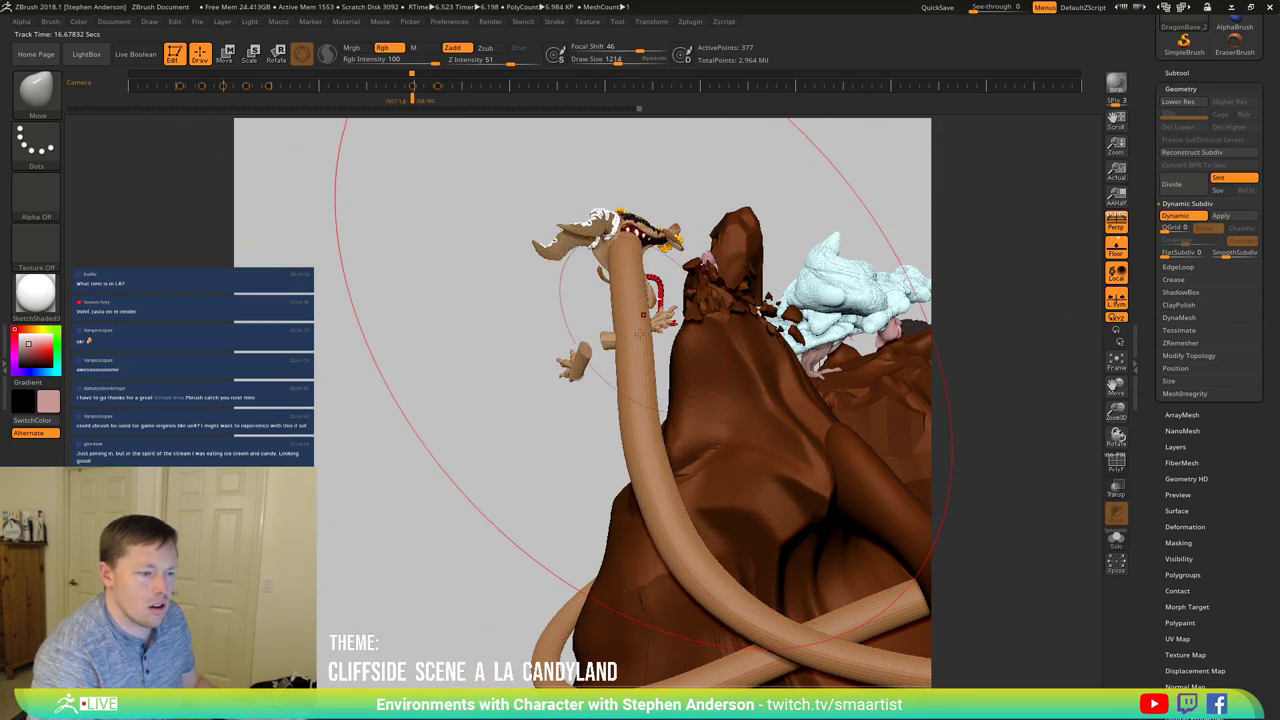
# Step: Reshape the second dragon's upper body with broad Move strokes from several angles so the neck sits under its head
pyautogui.moveTo(636, 405)
pyautogui.mouseDown(button='right')
pyautogui.moveTo(705, 418)
pyautogui.moveTo(638, 437)
pyautogui.mouseUp(button='right')
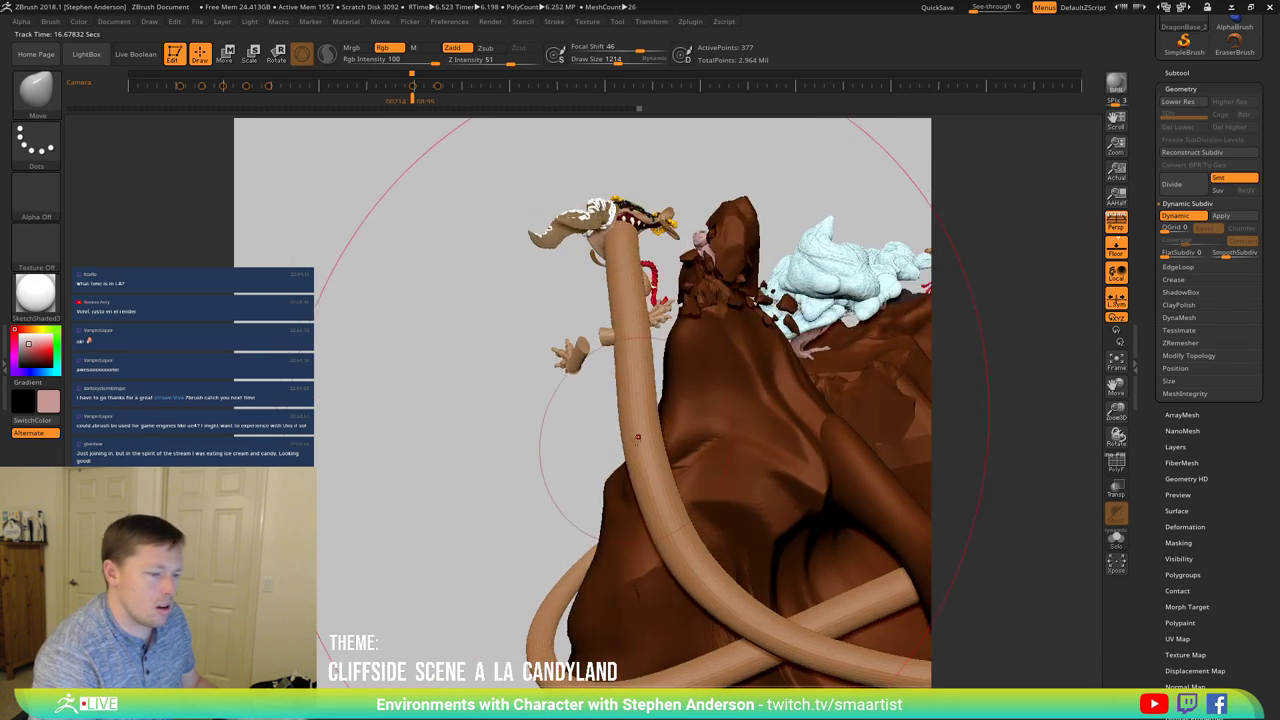
pyautogui.moveTo(638, 437); pyautogui.dragTo(653, 437)
pyautogui.keyDown('alt'); pyautogui.moveTo(635, 362); pyautogui.dragTo(593, 438, button='right'); pyautogui.keyUp('alt')
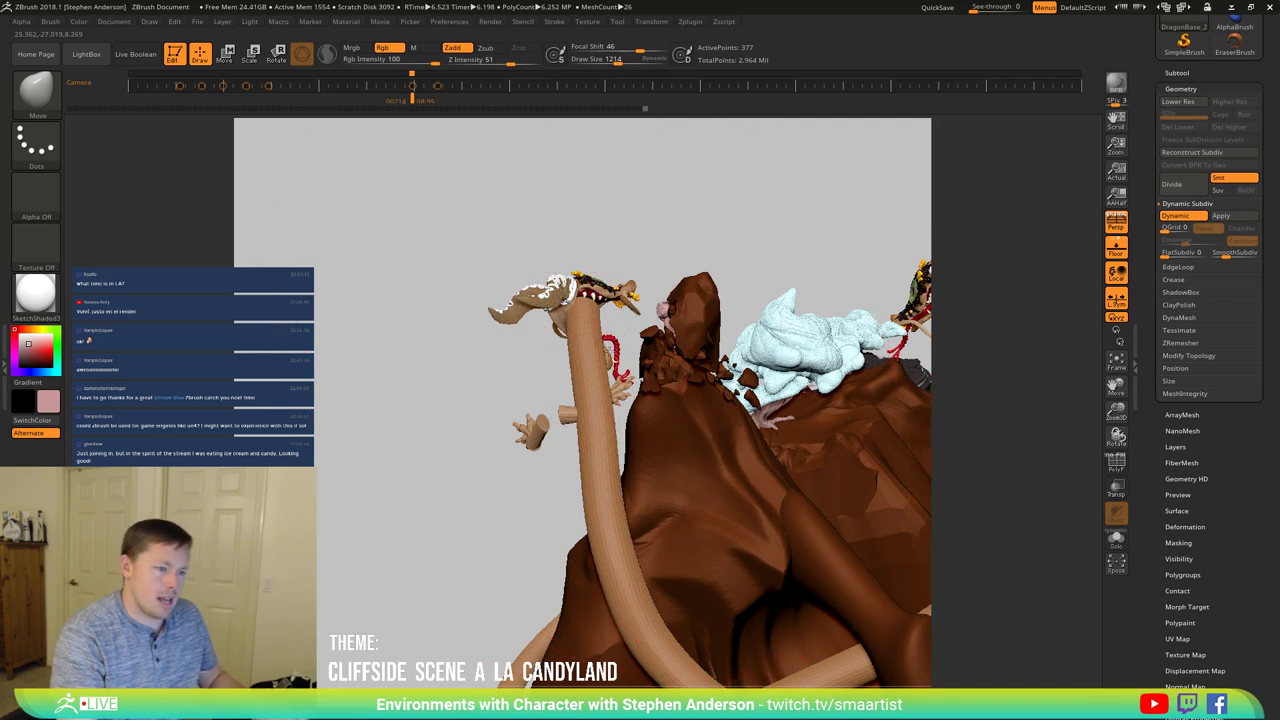
pyautogui.moveTo(588, 303)
pyautogui.mouseDown(button='right')
pyautogui.moveTo(648, 312)
pyautogui.moveTo(591, 320)
pyautogui.mouseUp(button='right')
pyautogui.moveTo(591, 320)
pyautogui.mouseDown()
pyautogui.moveTo(601, 323)
pyautogui.moveTo(595, 300)
pyautogui.moveTo(719, 307)
pyautogui.moveTo(614, 368)
pyautogui.moveTo(659, 382)
pyautogui.moveTo(642, 385)
pyautogui.mouseUp()
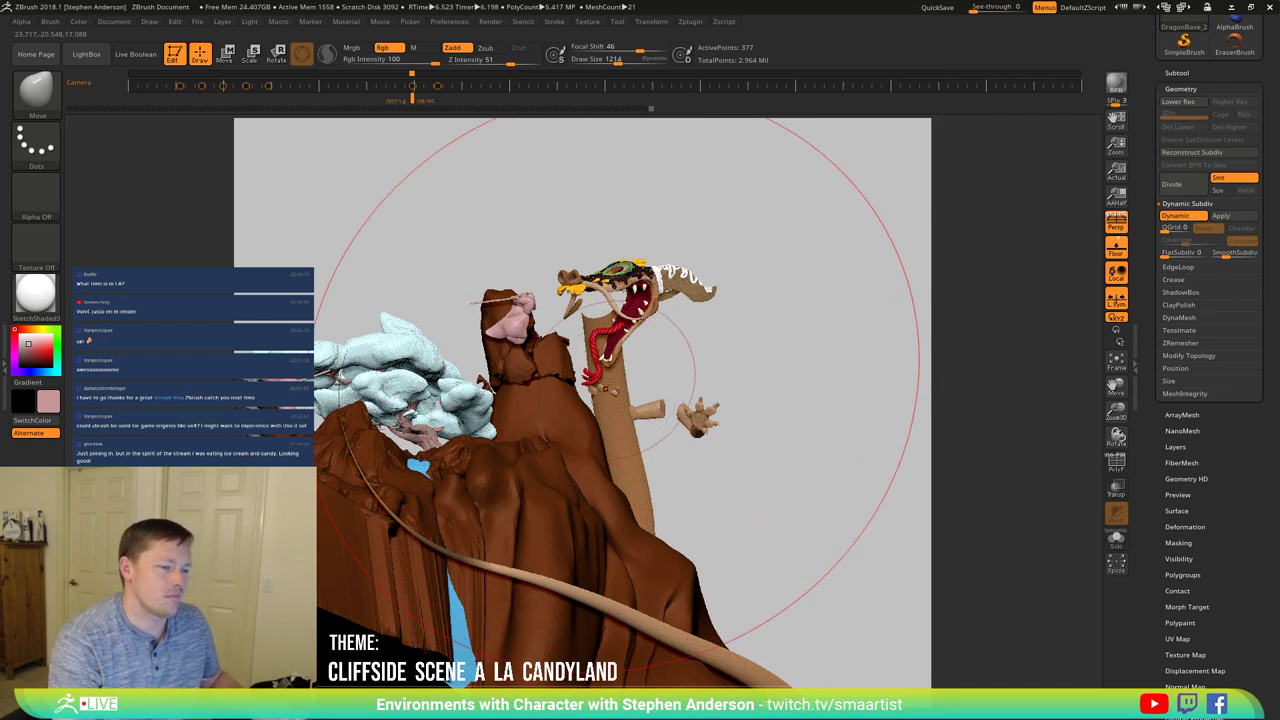
# Step: Select the DragonArms_02 subtool, mask the arm farther from the cliff, and activate the Move gizmo for the other arm
pyautogui.moveTo(690, 378); pyautogui.dragTo(605, 386)
pyautogui.keyDown('alt'); pyautogui.click(660, 410); pyautogui.keyUp('alt')
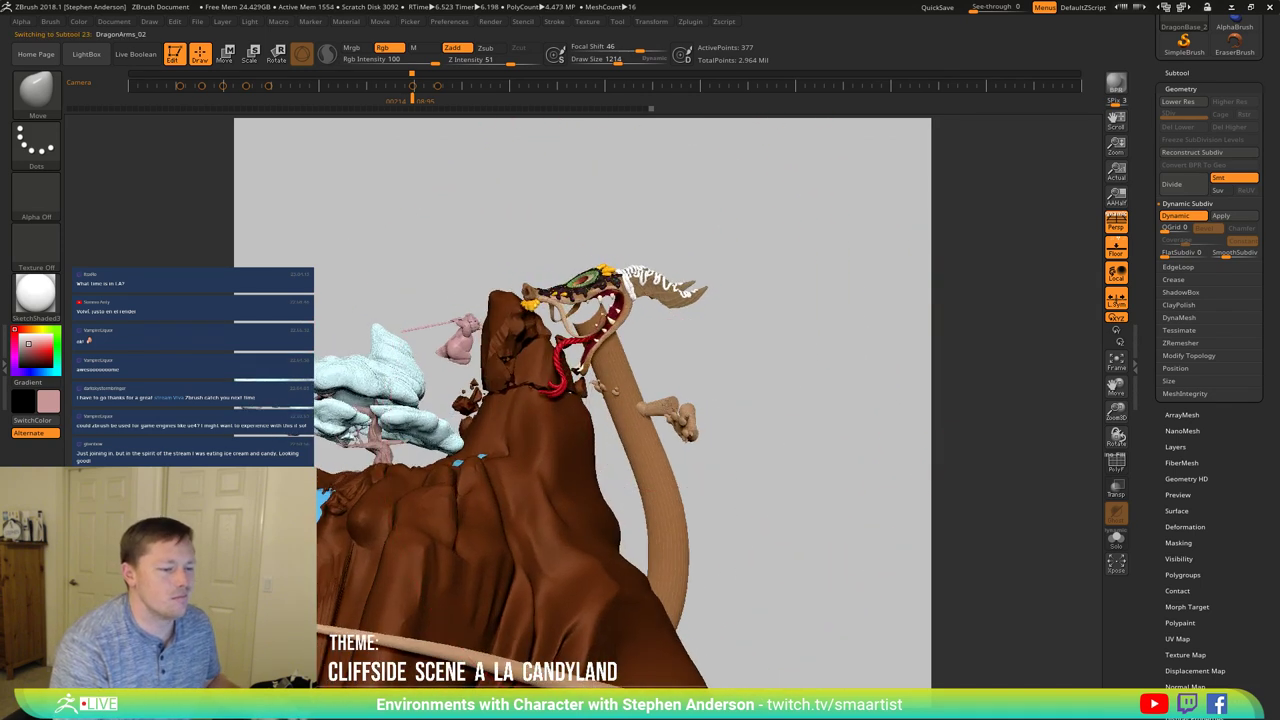
pyautogui.hotkey('ctrl', 'd')
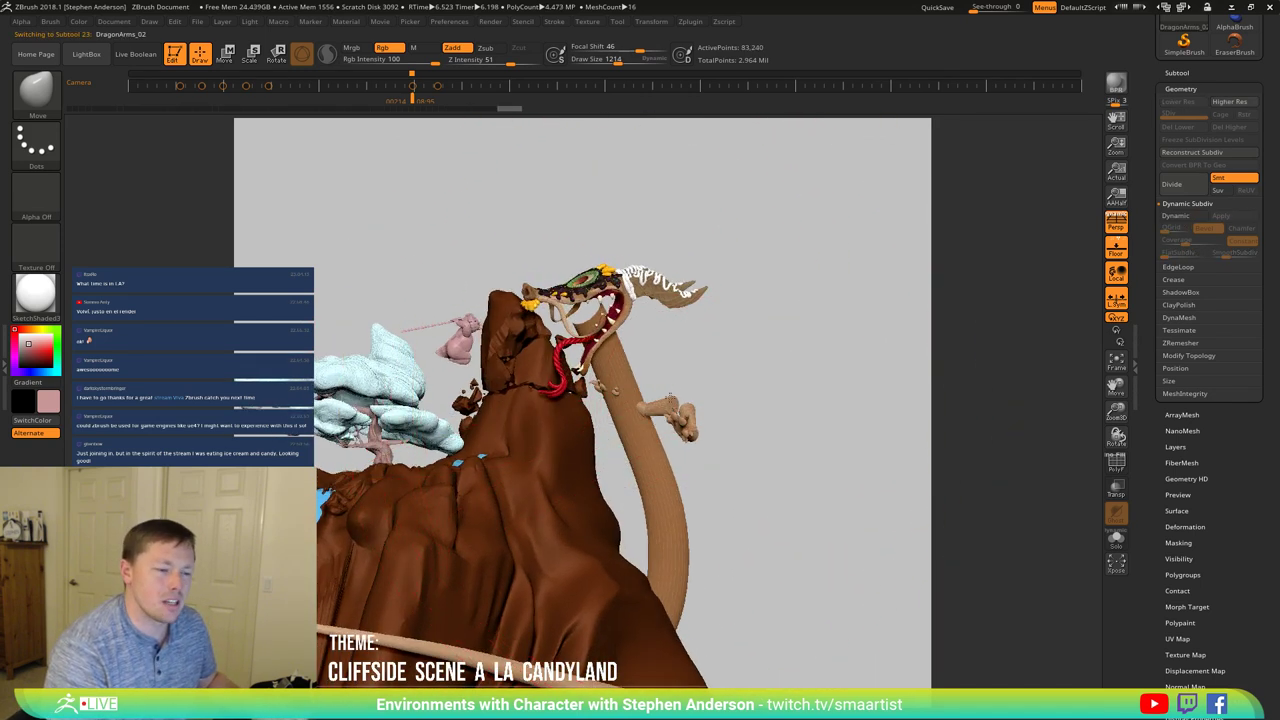
pyautogui.moveTo(671, 398); pyautogui.dragTo(612, 395)
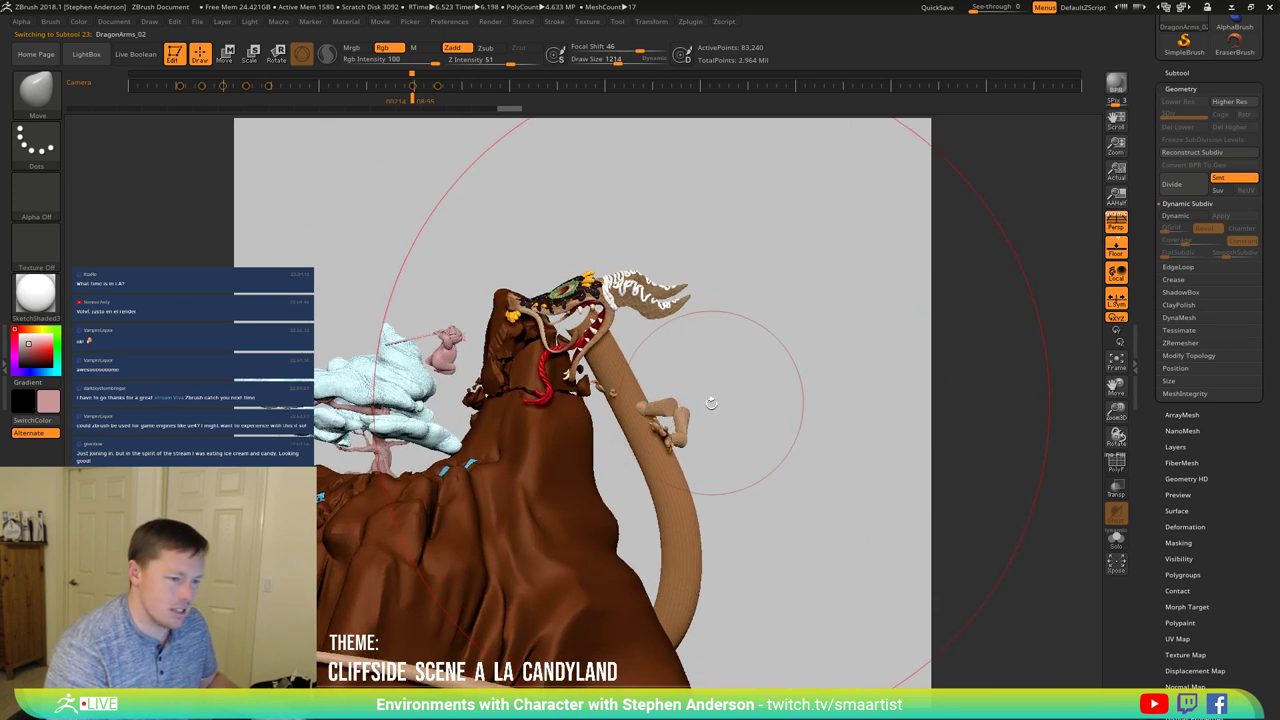
pyautogui.moveTo(711, 403)
pyautogui.mouseDown()
pyautogui.moveTo(751, 429)
pyautogui.moveTo(761, 420)
pyautogui.mouseUp()
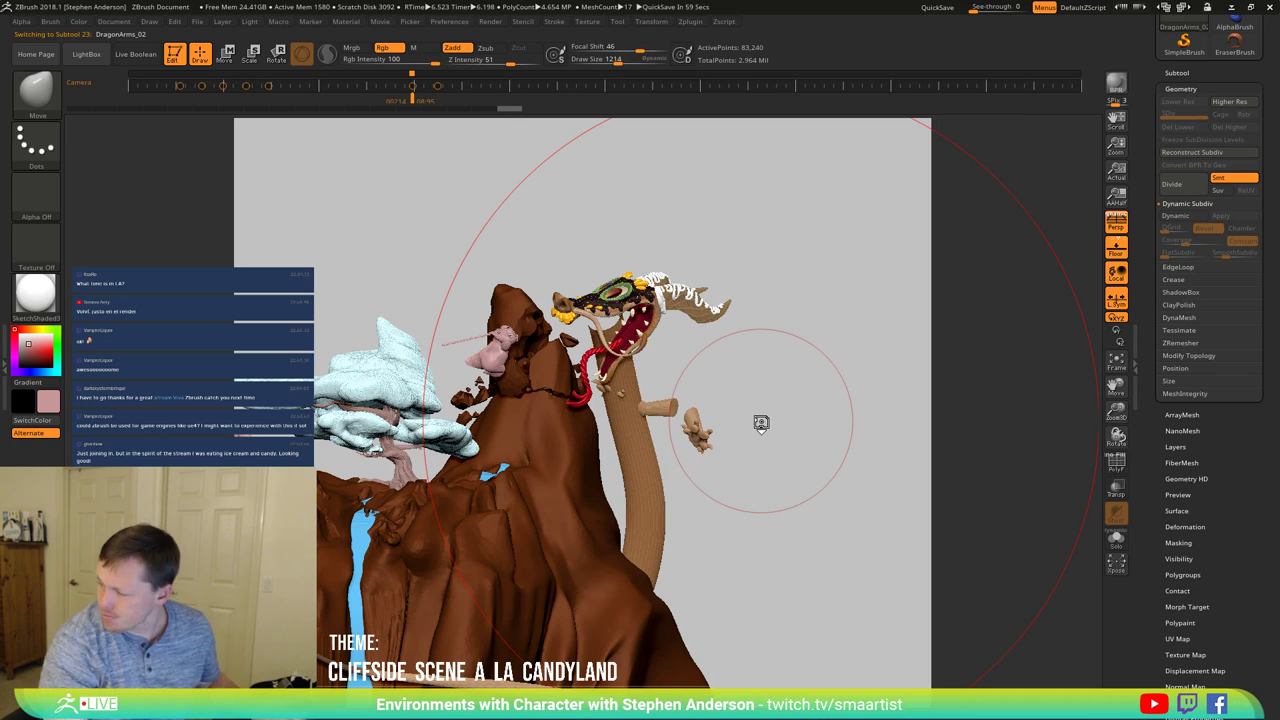
pyautogui.moveTo(711, 470); pyautogui.dragTo(735, 446)
pyautogui.moveTo(688, 389)
pyautogui.keyDown('ctrl'); pyautogui.mouseDown()
pyautogui.moveTo(765, 425)
pyautogui.moveTo(664, 456)
pyautogui.mouseUp(); pyautogui.keyUp('ctrl')
pyautogui.press('w')
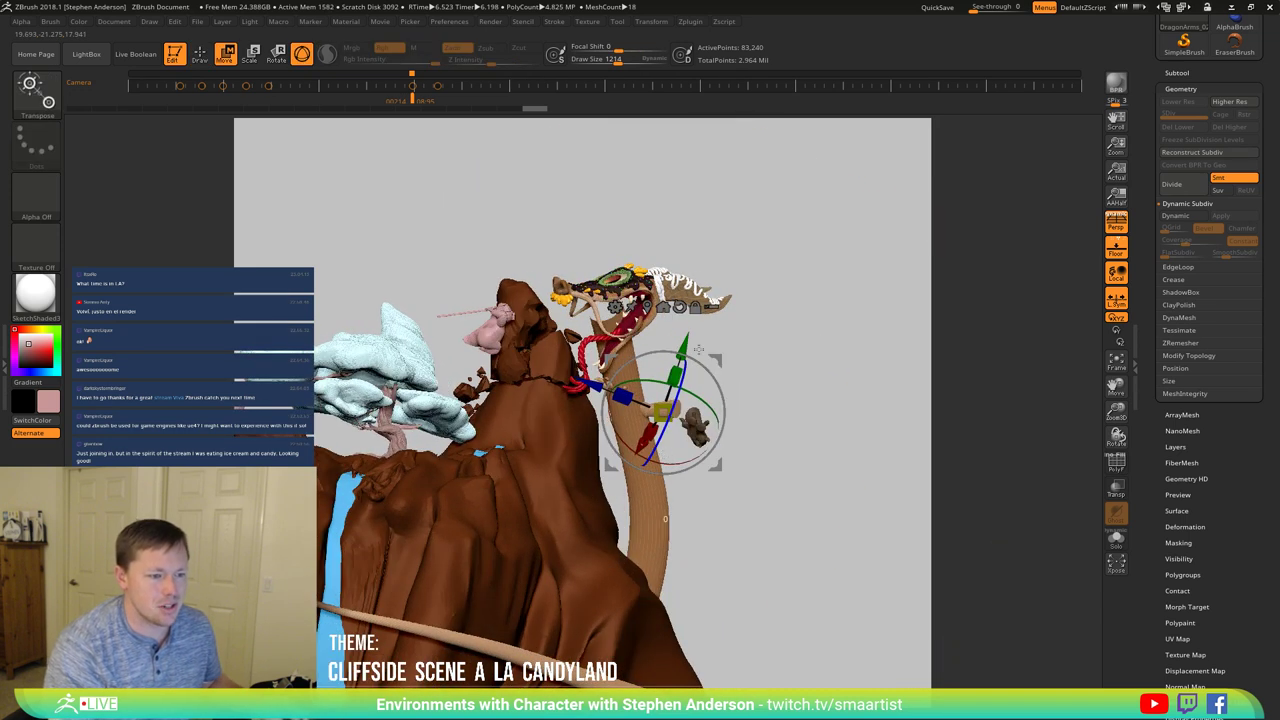
# Step: Move the second dragon's unmasked arm toward the cliff side of its neck, working from several angles
pyautogui.moveTo(727, 355)
pyautogui.mouseDown()
pyautogui.moveTo(679, 327)
pyautogui.moveTo(755, 400)
pyautogui.moveTo(754, 425)
pyautogui.moveTo(738, 335)
pyautogui.moveTo(630, 479)
pyautogui.moveTo(622, 446)
pyautogui.mouseUp()
pyautogui.press('q')
pyautogui.keyDown('alt'); pyautogui.moveTo(707, 562); pyautogui.dragTo(690, 645); pyautogui.keyUp('alt')
pyautogui.press('w')
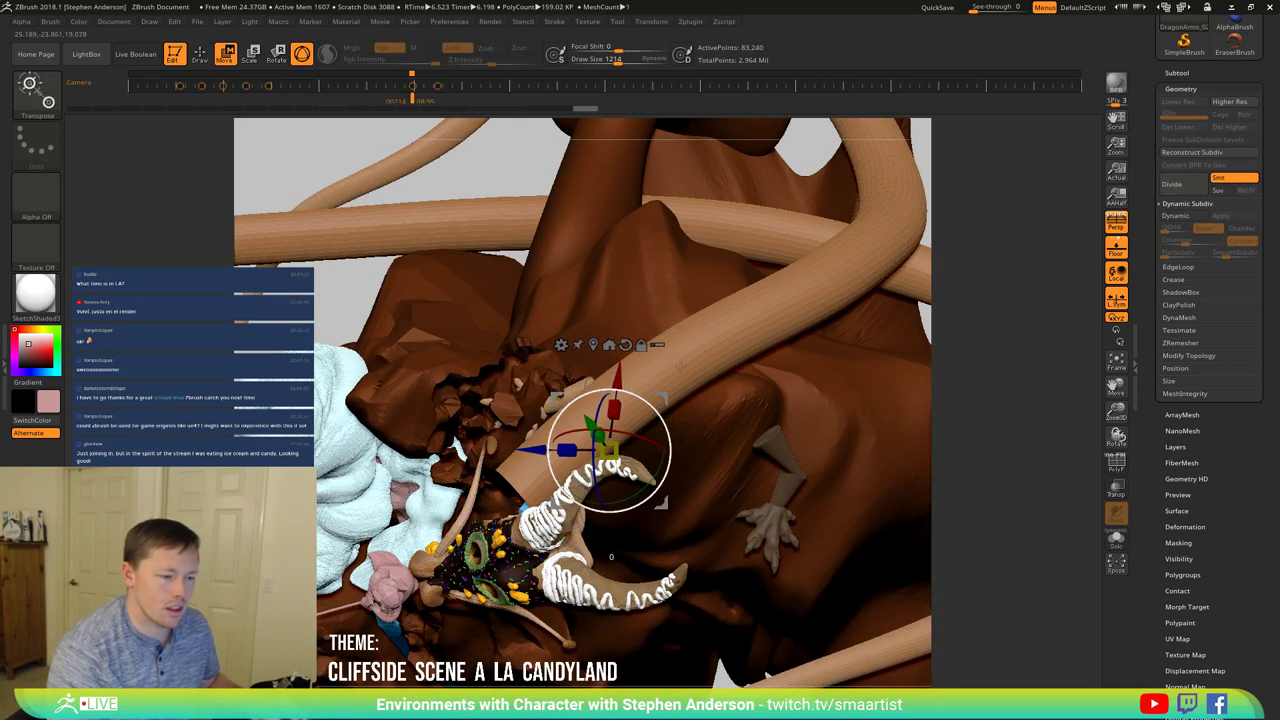
pyautogui.moveTo(680, 367); pyautogui.dragTo(676, 250)
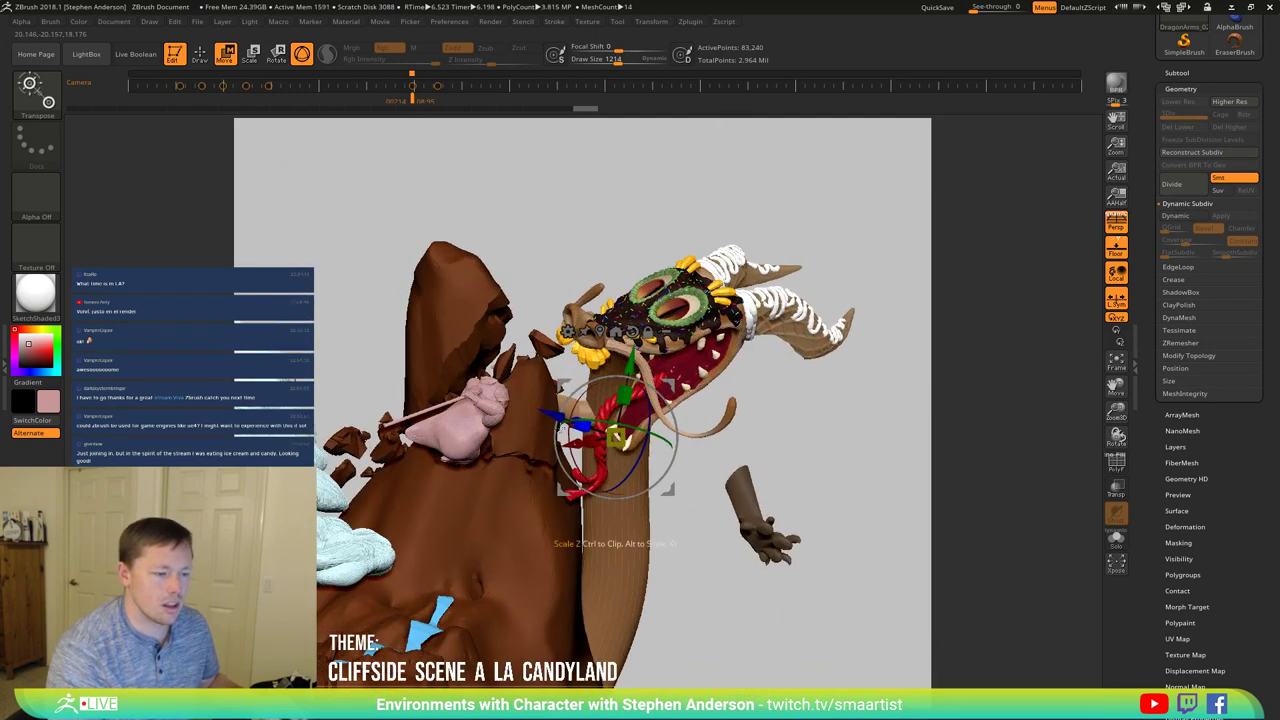
pyautogui.moveTo(616, 438); pyautogui.dragTo(518, 442, button='right')
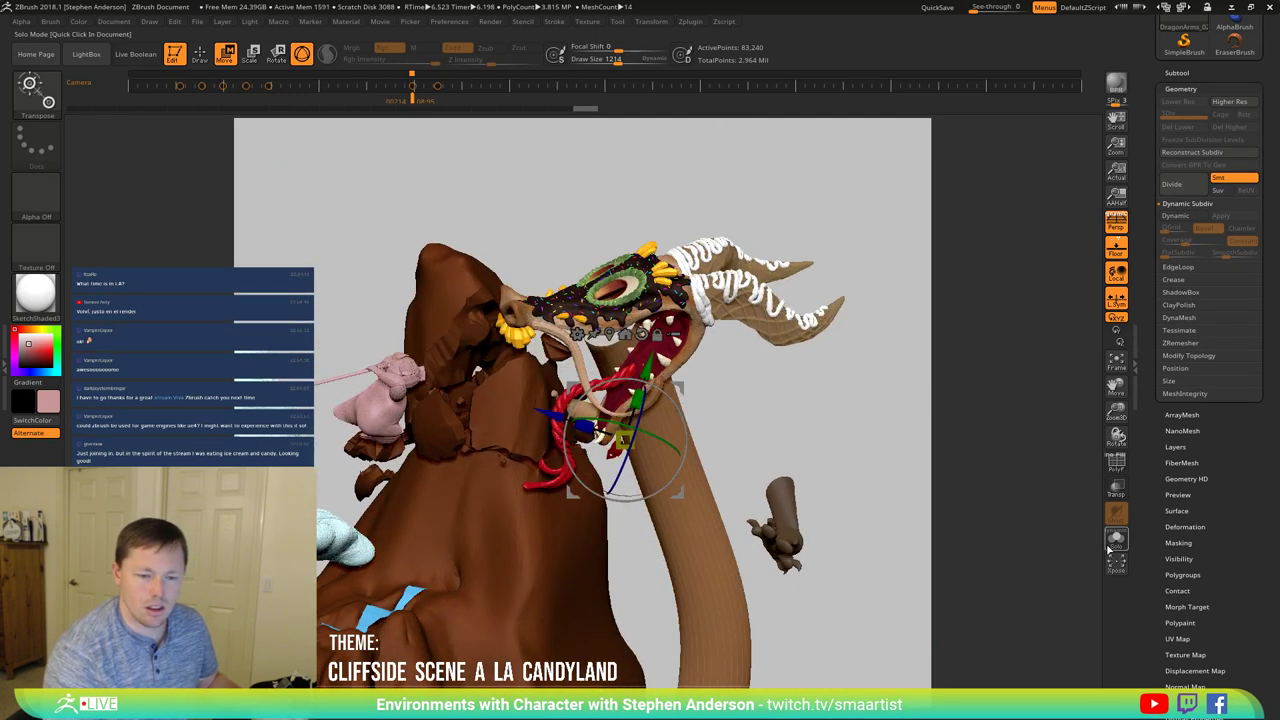
pyautogui.moveTo(692, 398); pyautogui.dragTo(597, 392, button='right')
pyautogui.moveTo(629, 547); pyautogui.dragTo(656, 410)
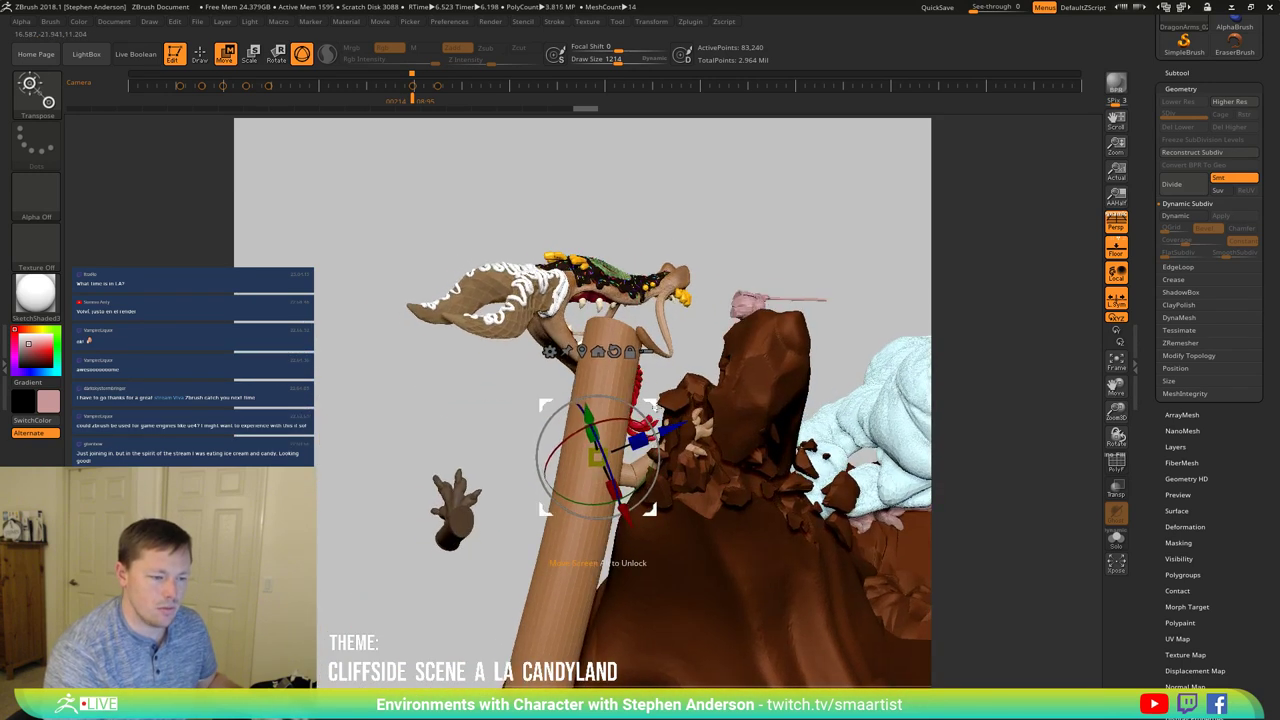
# Step: Rotate and reposition the unmasked arm so its shoulder meets the dragon's neck and its hand reaches the broken rock
pyautogui.moveTo(573, 452); pyautogui.dragTo(563, 452)
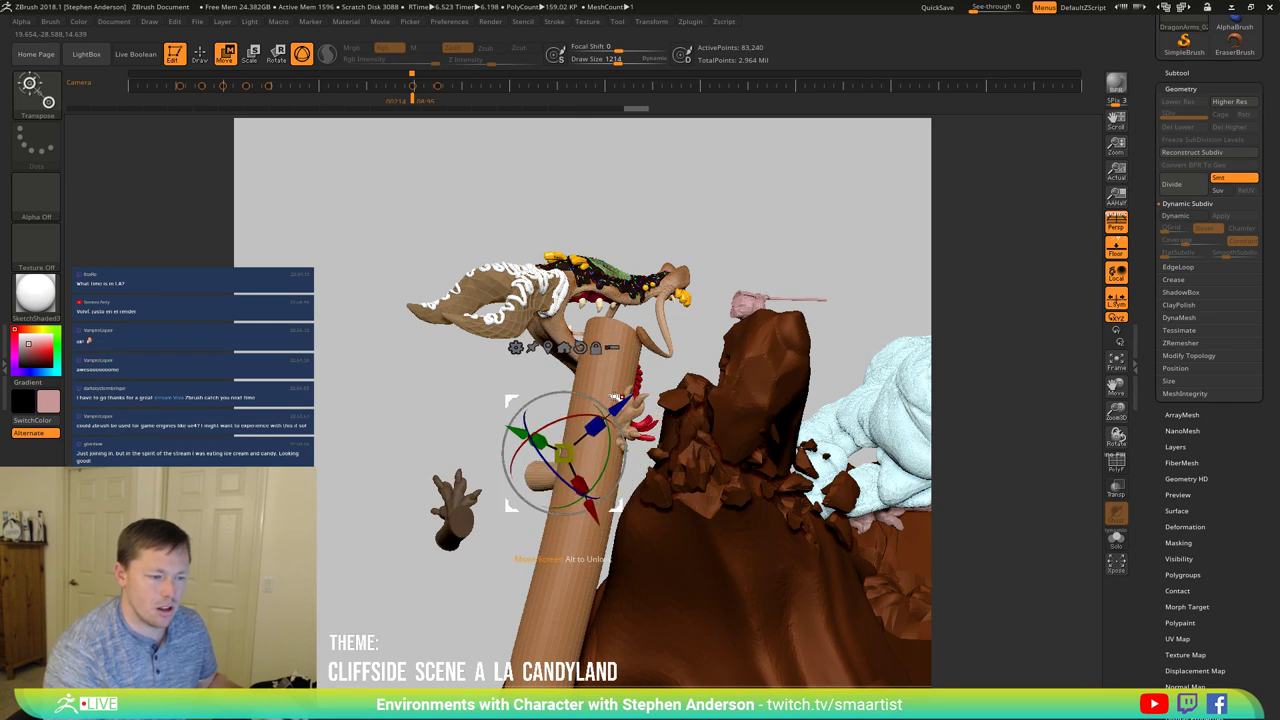
pyautogui.moveTo(660, 404); pyautogui.dragTo(794, 417)
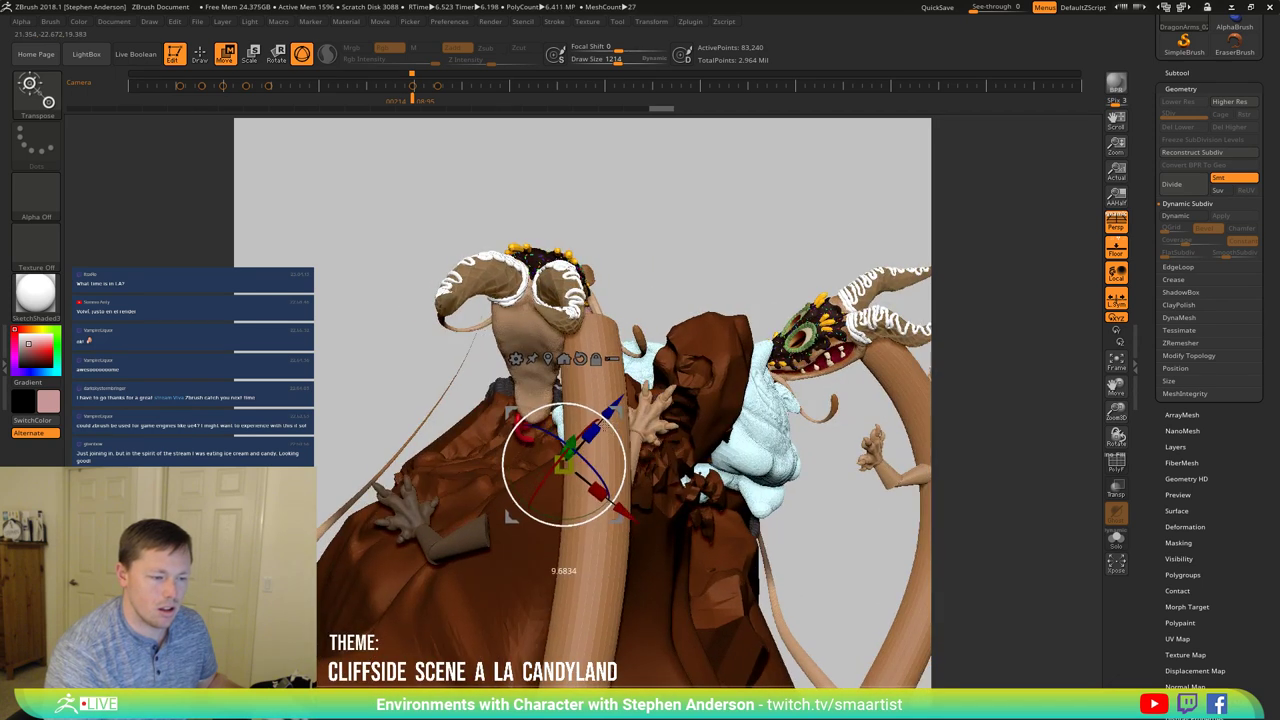
pyautogui.moveTo(618, 412); pyautogui.dragTo(686, 465)
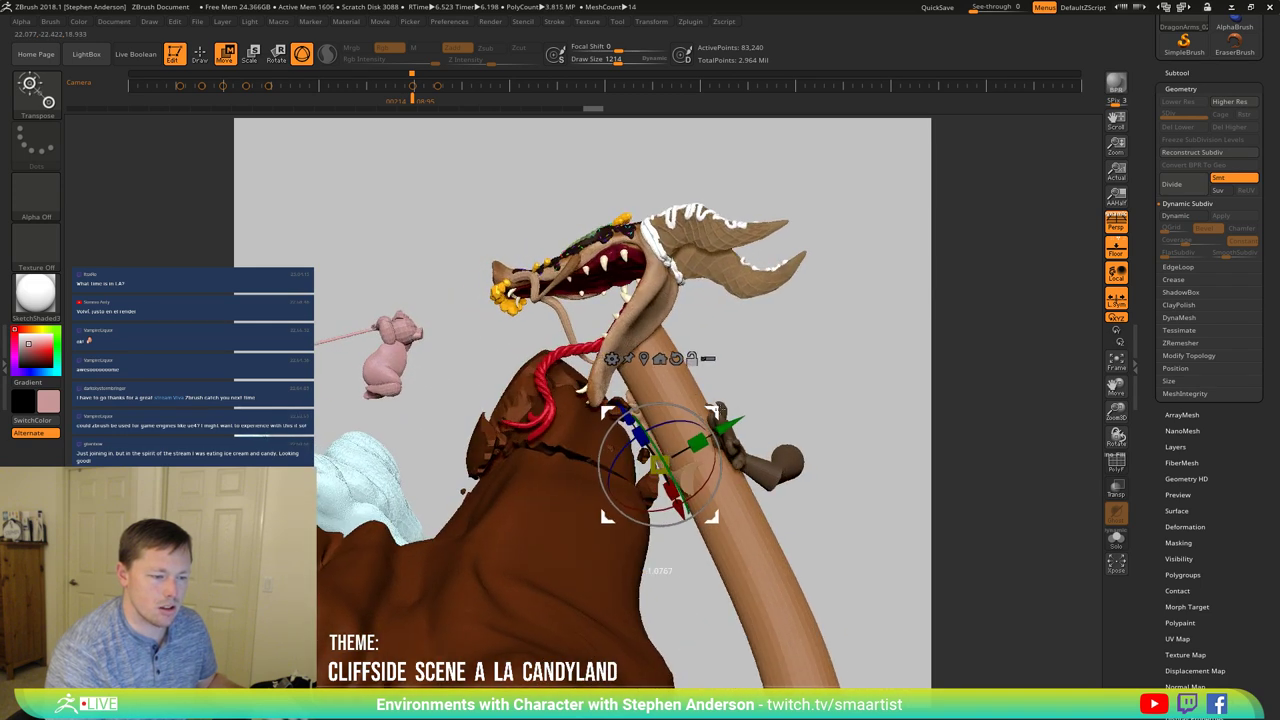
pyautogui.moveTo(718, 410); pyautogui.dragTo(733, 410)
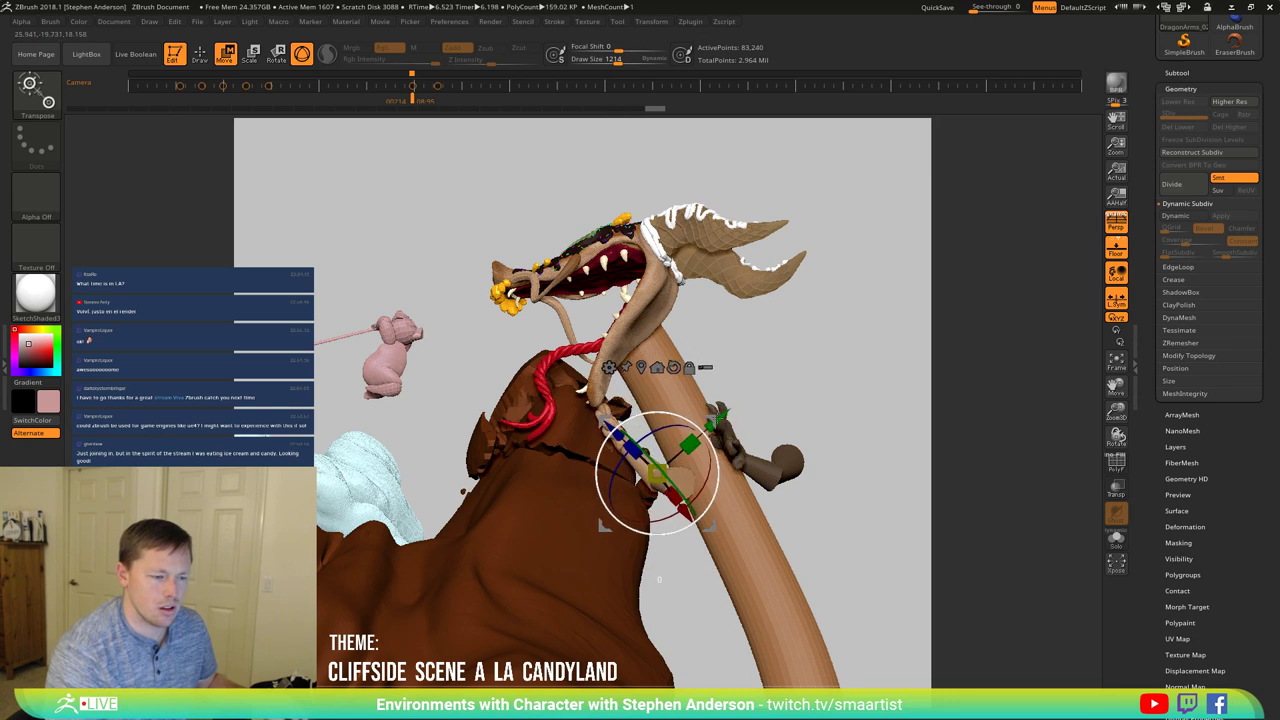
pyautogui.moveTo(720, 416)
pyautogui.mouseDown(button='right')
pyautogui.moveTo(672, 480)
pyautogui.moveTo(710, 502)
pyautogui.mouseUp(button='right')
# Step: Switch to the Move brush at draw size 492 and push the unmasked arm's hand toward the rocks
pyautogui.press('q')
pyautogui.press('b')
pyautogui.press('m')
pyautogui.press('v')
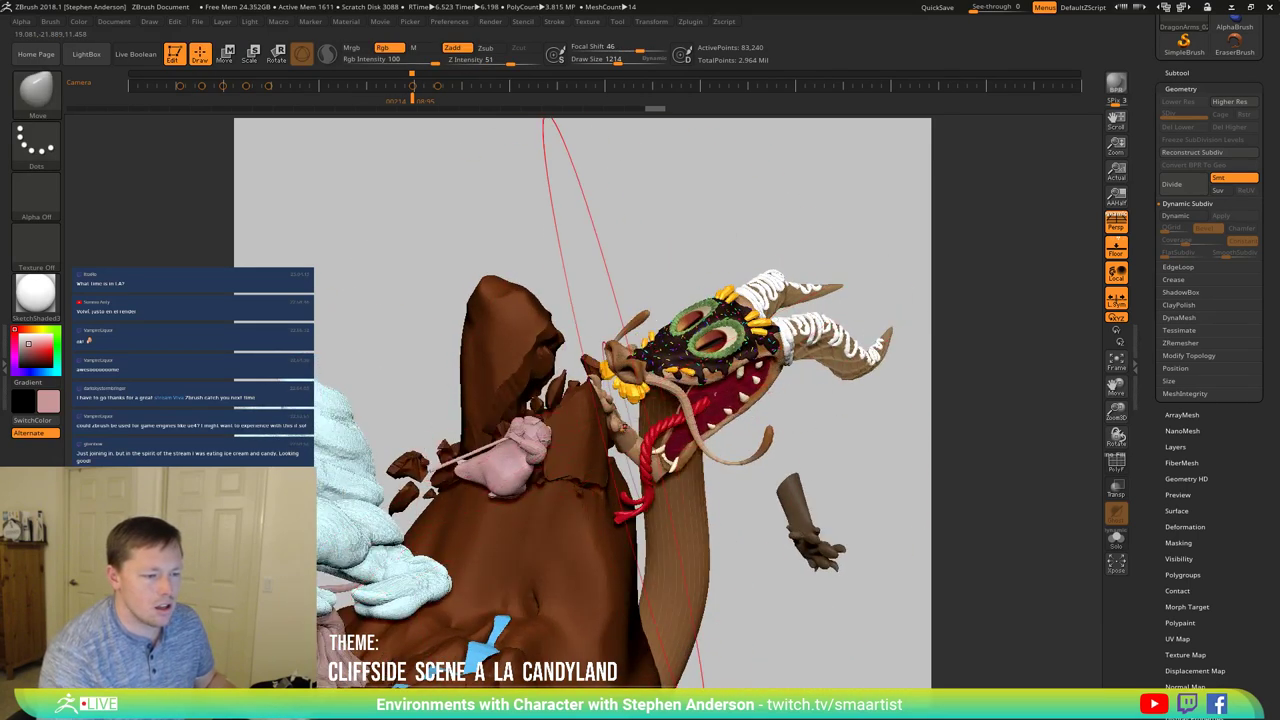
pyautogui.press('s')
pyautogui.moveTo(620, 428); pyautogui.dragTo(604, 428)
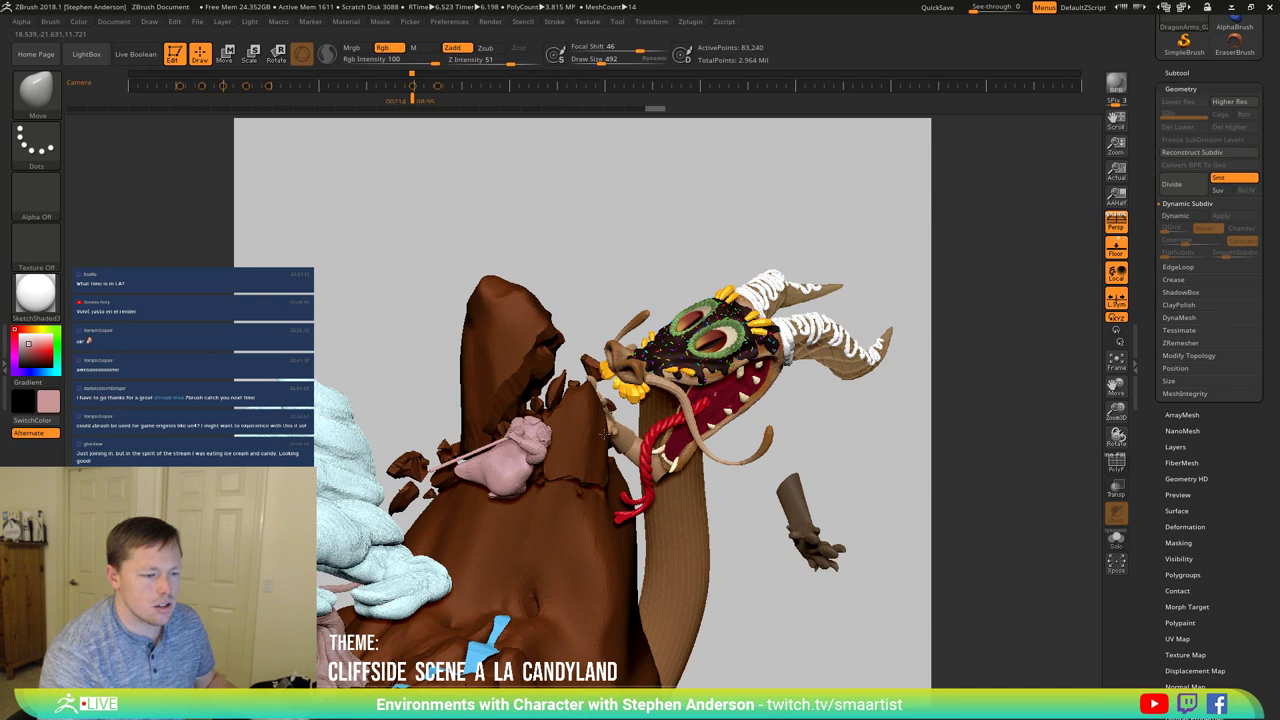
pyautogui.moveTo(604, 436); pyautogui.dragTo(622, 487, button='right')
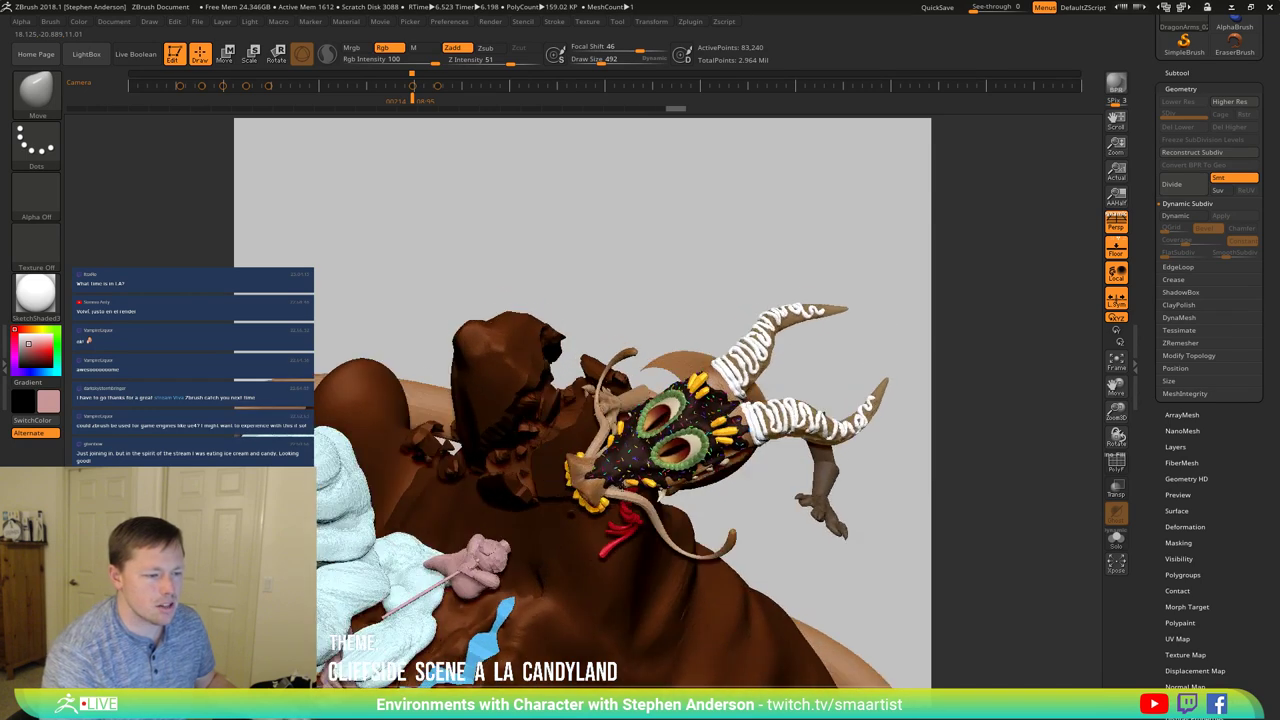
pyautogui.moveTo(447, 446); pyautogui.dragTo(398, 438)
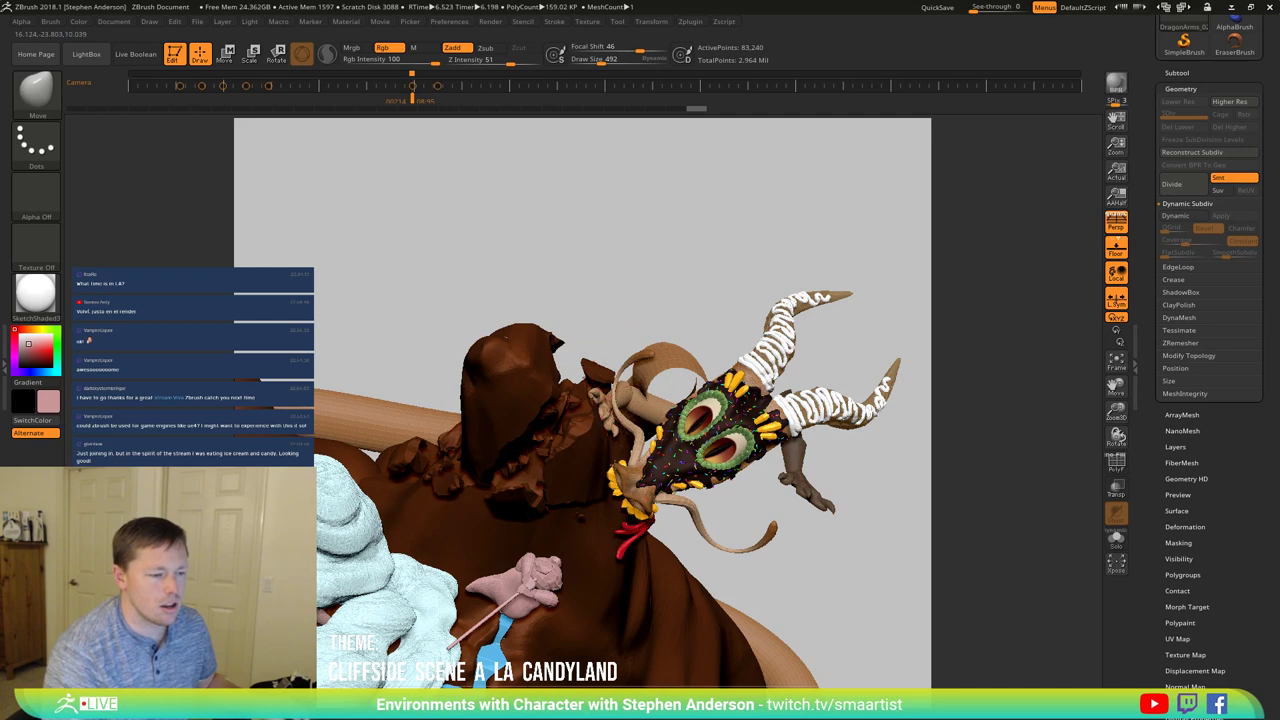
# Step: Reduce the Move brush to draw size 262 and refine how the hand grips the broken rock
pyautogui.moveTo(590, 225); pyautogui.dragTo(607, 362, button='right')
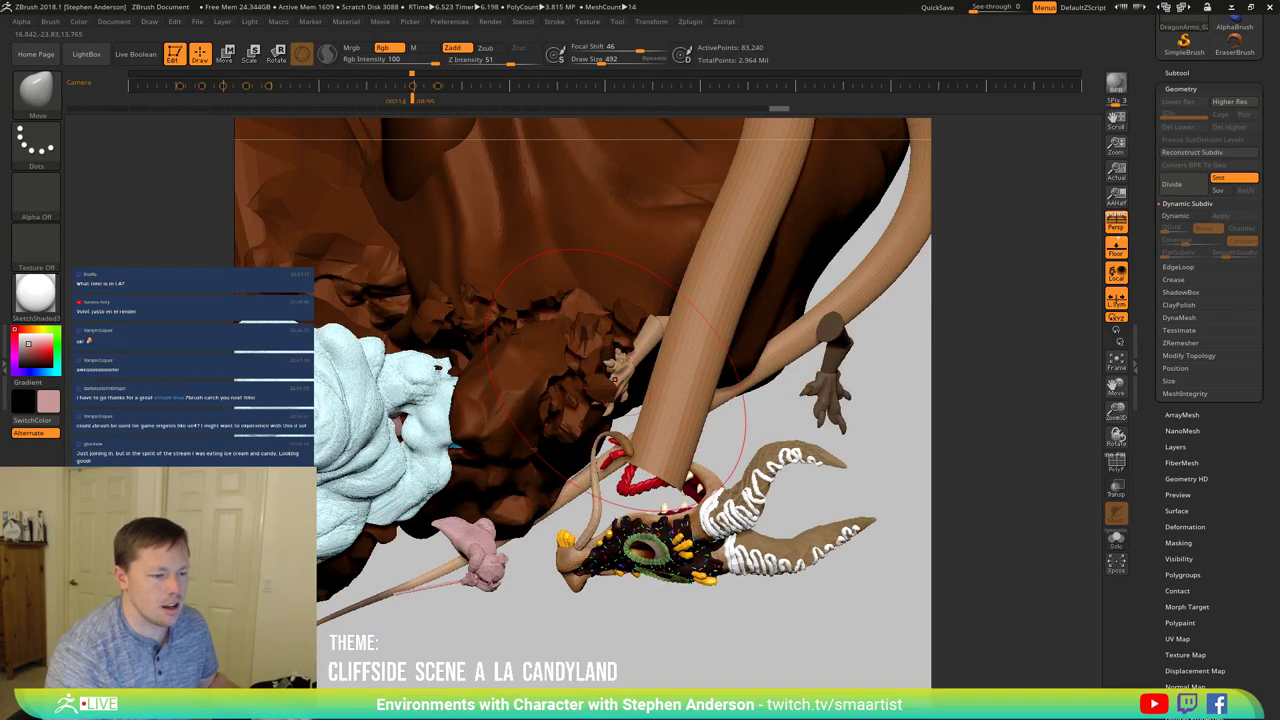
pyautogui.moveTo(613, 378)
pyautogui.mouseDown(button='right')
pyautogui.moveTo(652, 266)
pyautogui.moveTo(600, 352)
pyautogui.moveTo(603, 297)
pyautogui.moveTo(594, 419)
pyautogui.moveTo(610, 407)
pyautogui.mouseUp(button='right')
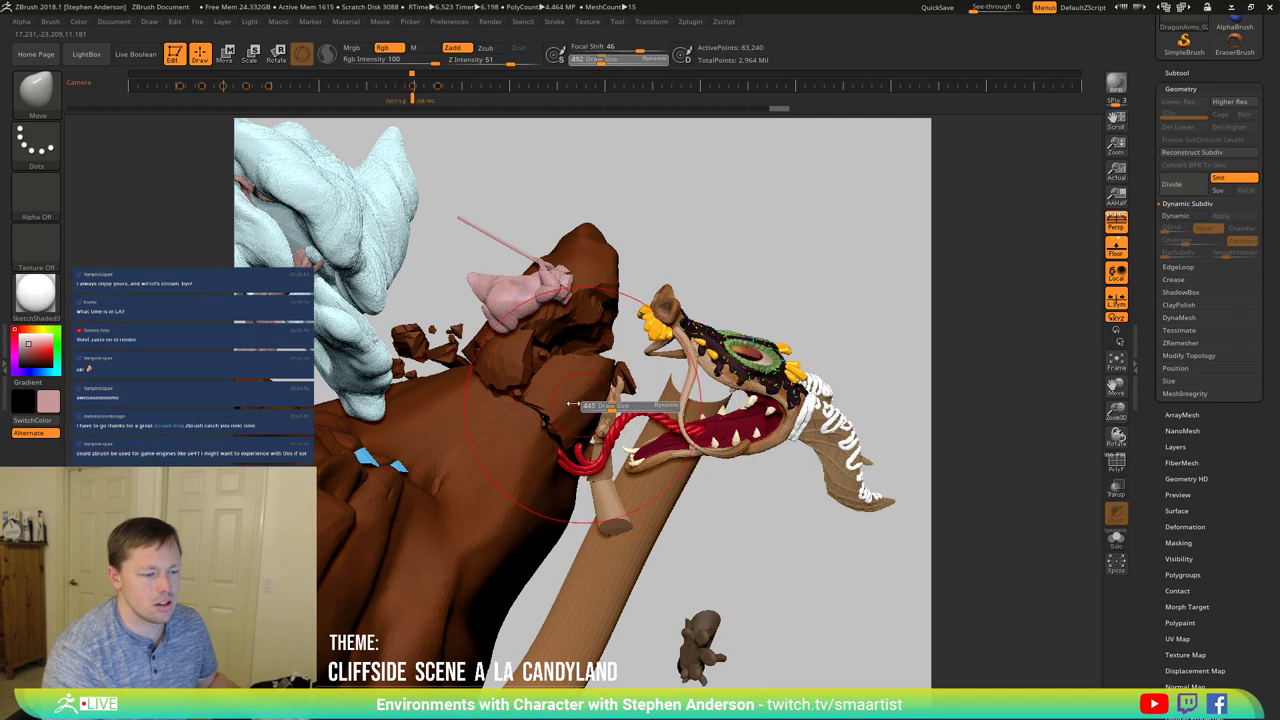
pyautogui.moveTo(480, 386); pyautogui.dragTo(467, 376)
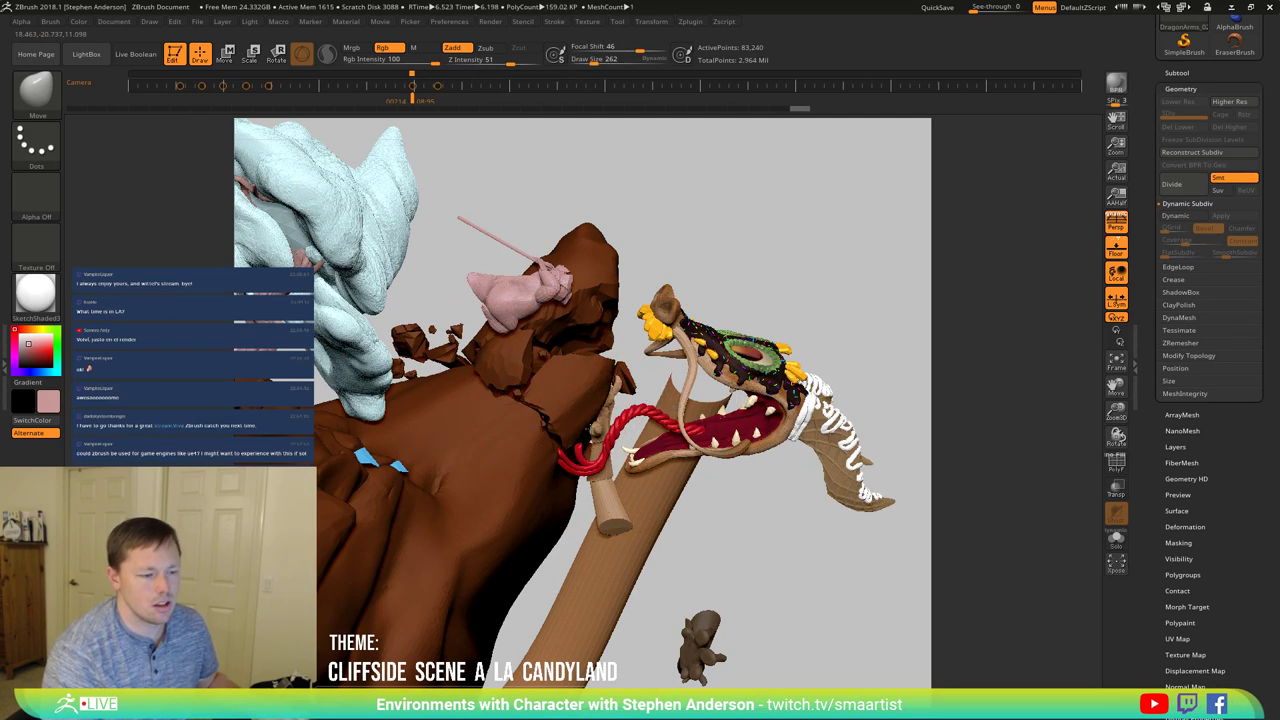
pyautogui.moveTo(580, 415)
pyautogui.mouseDown(button='right')
pyautogui.moveTo(604, 340)
pyautogui.moveTo(579, 365)
pyautogui.moveTo(600, 400)
pyautogui.moveTo(679, 408)
pyautogui.mouseUp(button='right')
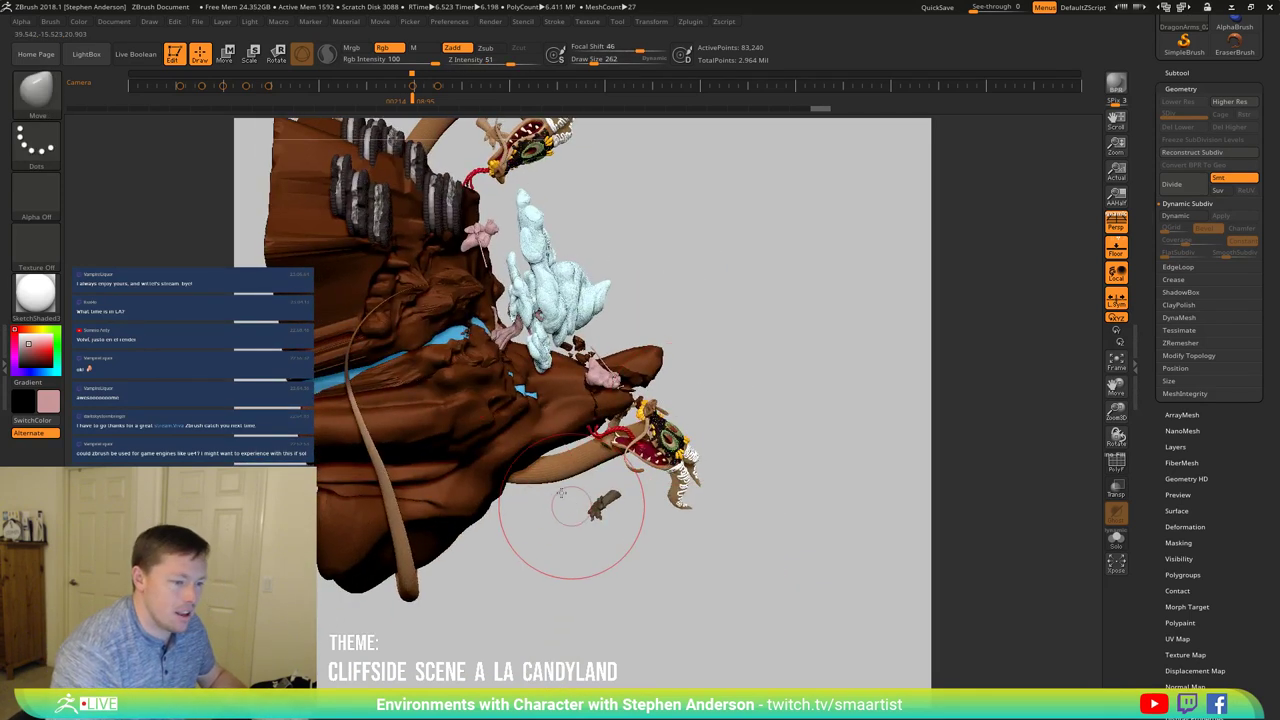
pyautogui.moveTo(561, 492); pyautogui.dragTo(582, 438, button='right')
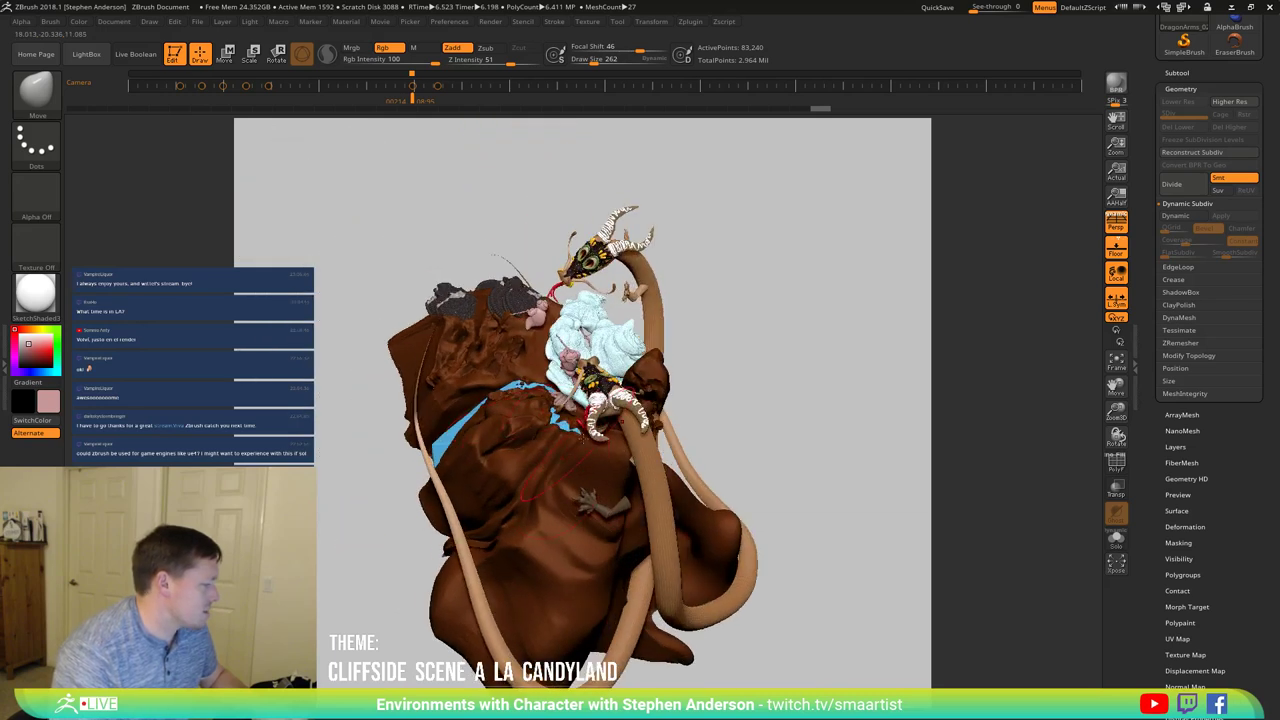
# Step: Select the DragonBase_2 body and adjust its neck around the arms with the Move brush at draw sizes 565 and 342
pyautogui.moveTo(538, 487)
pyautogui.mouseDown(button='right')
pyautogui.moveTo(545, 395)
pyautogui.moveTo(665, 405)
pyautogui.moveTo(607, 480)
pyautogui.moveTo(655, 456)
pyautogui.moveTo(705, 455)
pyautogui.mouseUp(button='right')
pyautogui.keyDown('alt'); pyautogui.click(627, 457); pyautogui.keyUp('alt')
pyautogui.press('s')
pyautogui.moveTo(606, 453); pyautogui.dragTo(616, 455)
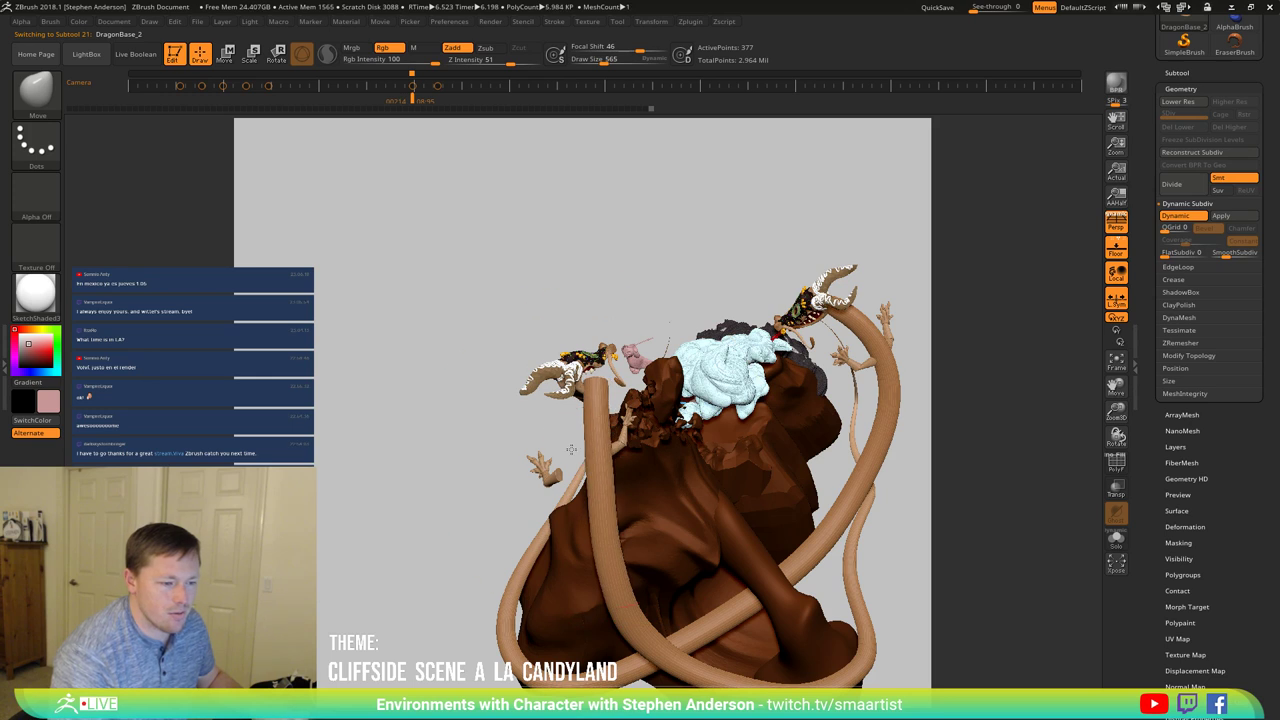
pyautogui.moveTo(600, 442)
pyautogui.mouseDown(button='right')
pyautogui.moveTo(572, 425)
pyautogui.moveTo(578, 415)
pyautogui.moveTo(680, 389)
pyautogui.moveTo(653, 430)
pyautogui.mouseUp(button='right')
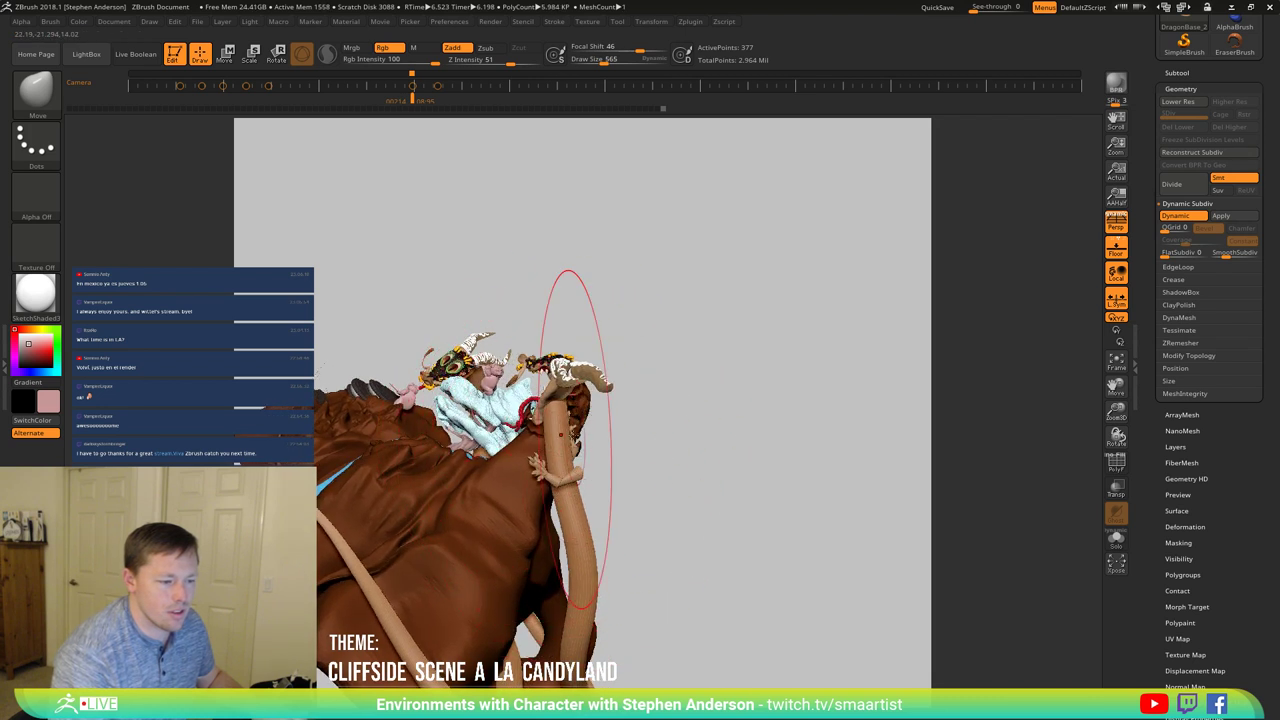
pyautogui.moveTo(629, 396); pyautogui.dragTo(636, 401)
pyautogui.press('s')
pyautogui.moveTo(554, 398); pyautogui.dragTo(548, 399)
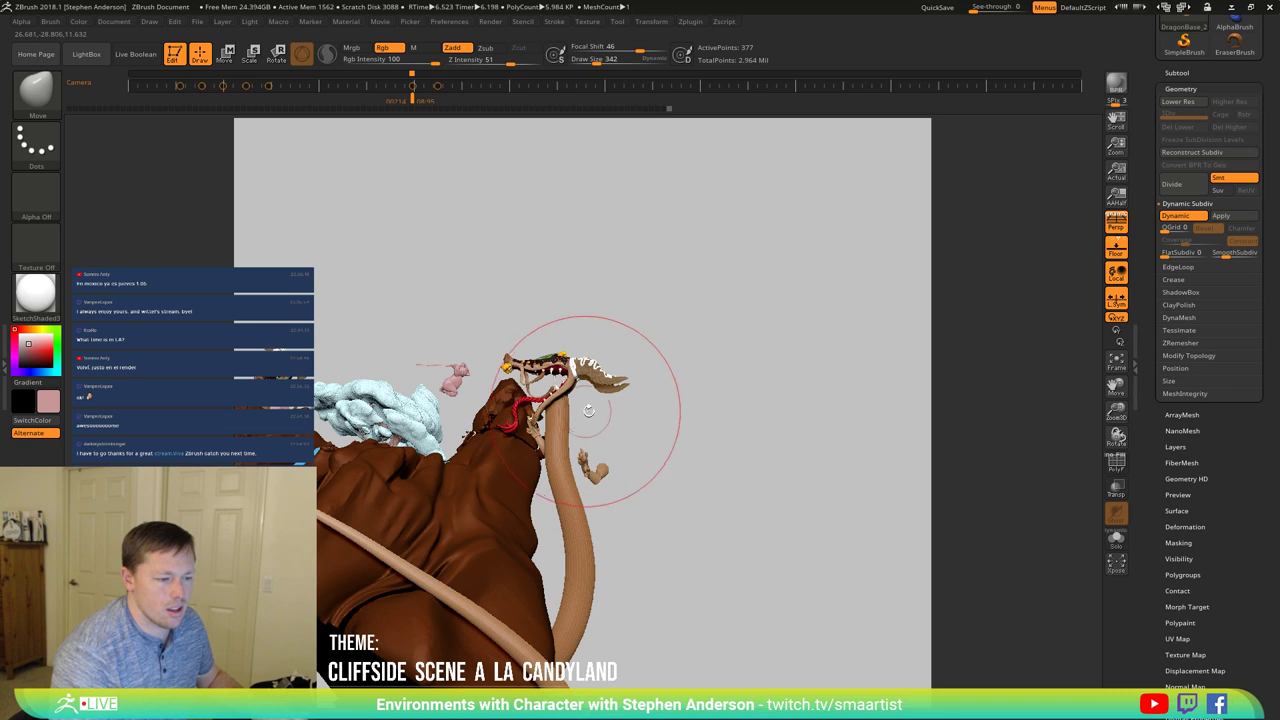
pyautogui.moveTo(588, 410)
pyautogui.mouseDown(button='right')
pyautogui.moveTo(562, 437)
pyautogui.moveTo(473, 451)
pyautogui.moveTo(530, 445)
pyautogui.mouseUp(button='right')
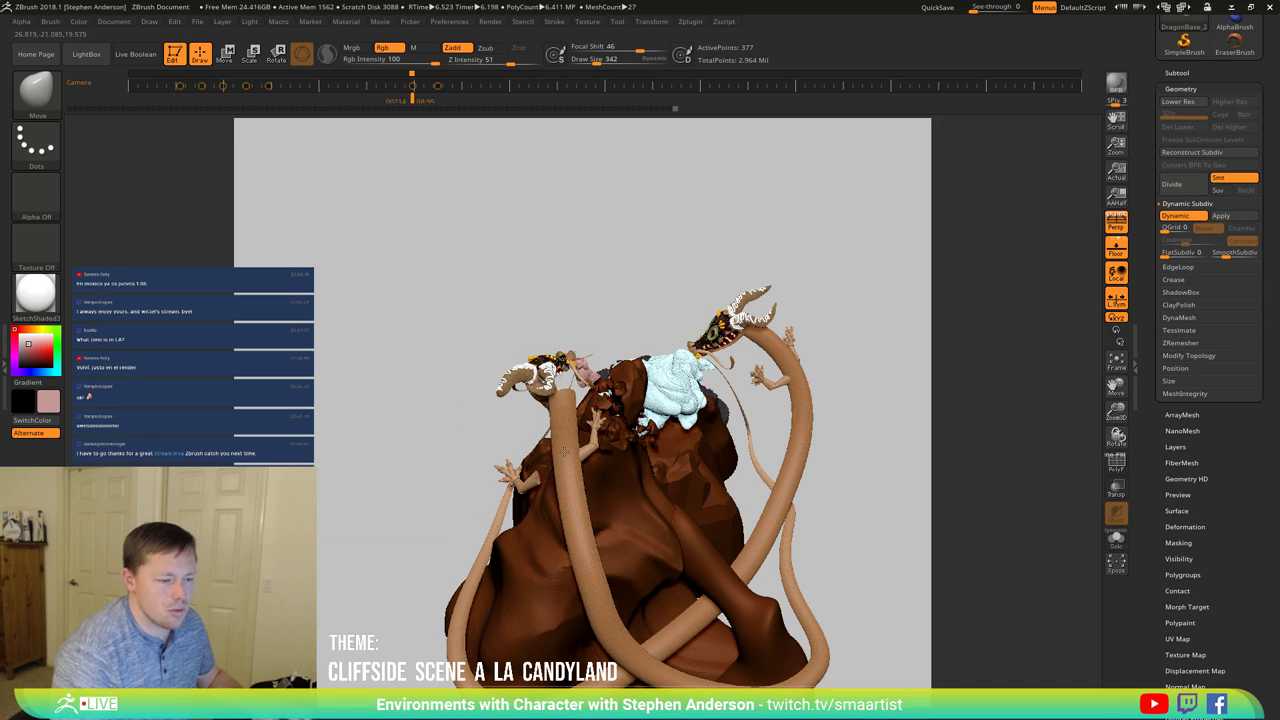
# Step: Select the DragonArms_02 arms, mask all but the upper arm beside the broken rock, and centre the gizmo on its elbow
pyautogui.keyDown('ctrl'); pyautogui.moveTo(608, 466); pyautogui.dragTo(630, 548, button='right'); pyautogui.keyUp('ctrl')
pyautogui.press('w')
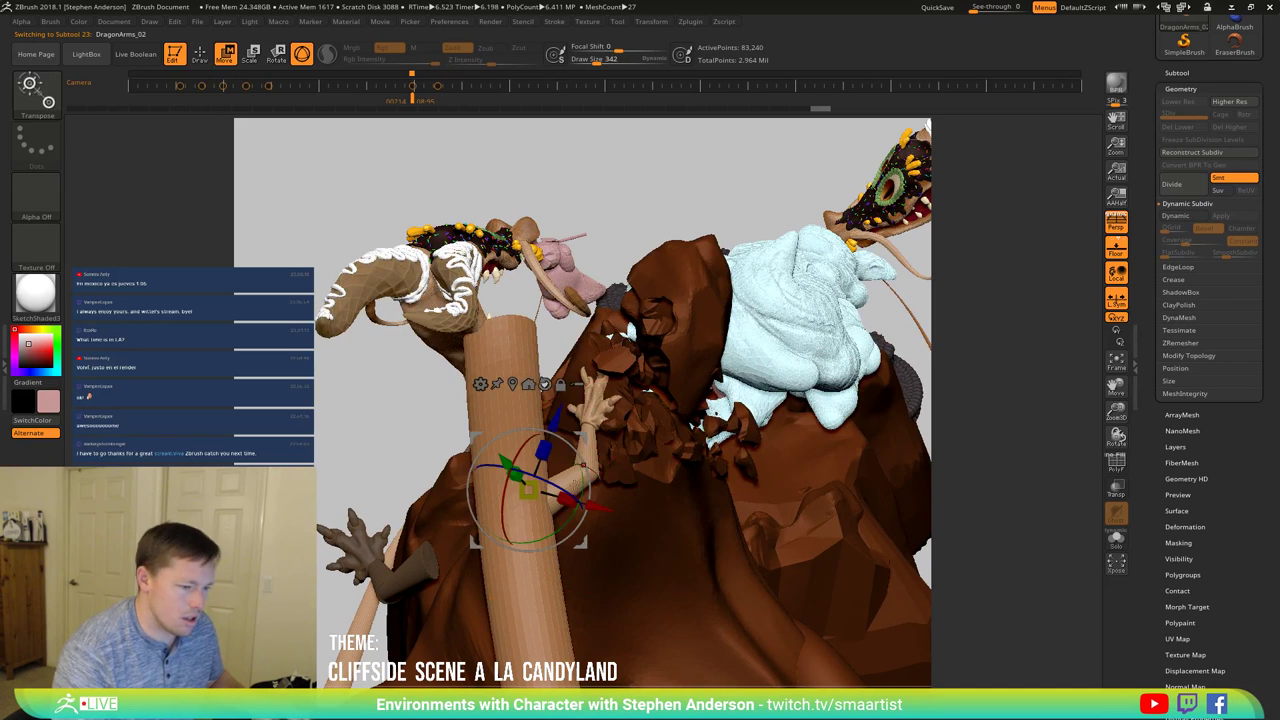
pyautogui.keyDown('alt'); pyautogui.moveTo(585, 435); pyautogui.dragTo(1048, 454); pyautogui.keyUp('alt')
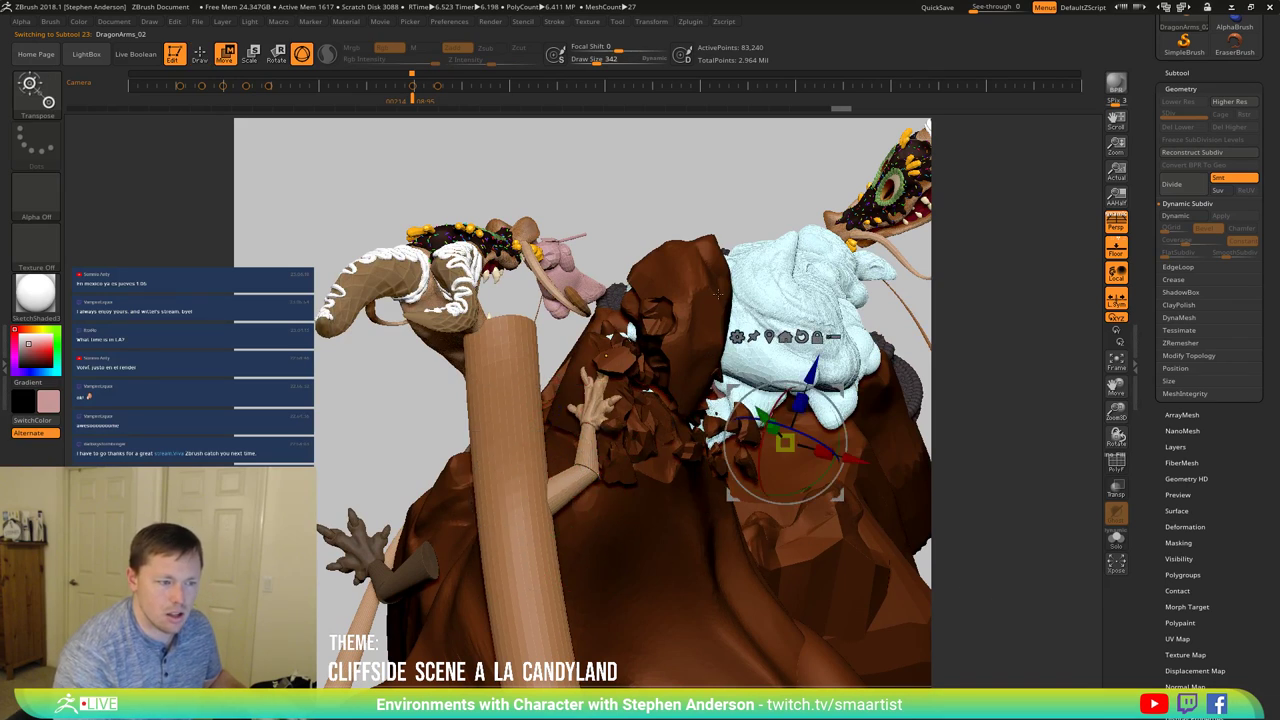
pyautogui.press('ctrl')
pyautogui.moveTo(410, 161)
pyautogui.keyDown('ctrl'); pyautogui.mouseDown()
pyautogui.moveTo(690, 470)
pyautogui.moveTo(628, 598)
pyautogui.moveTo(613, 500)
pyautogui.mouseUp(); pyautogui.keyUp('ctrl')
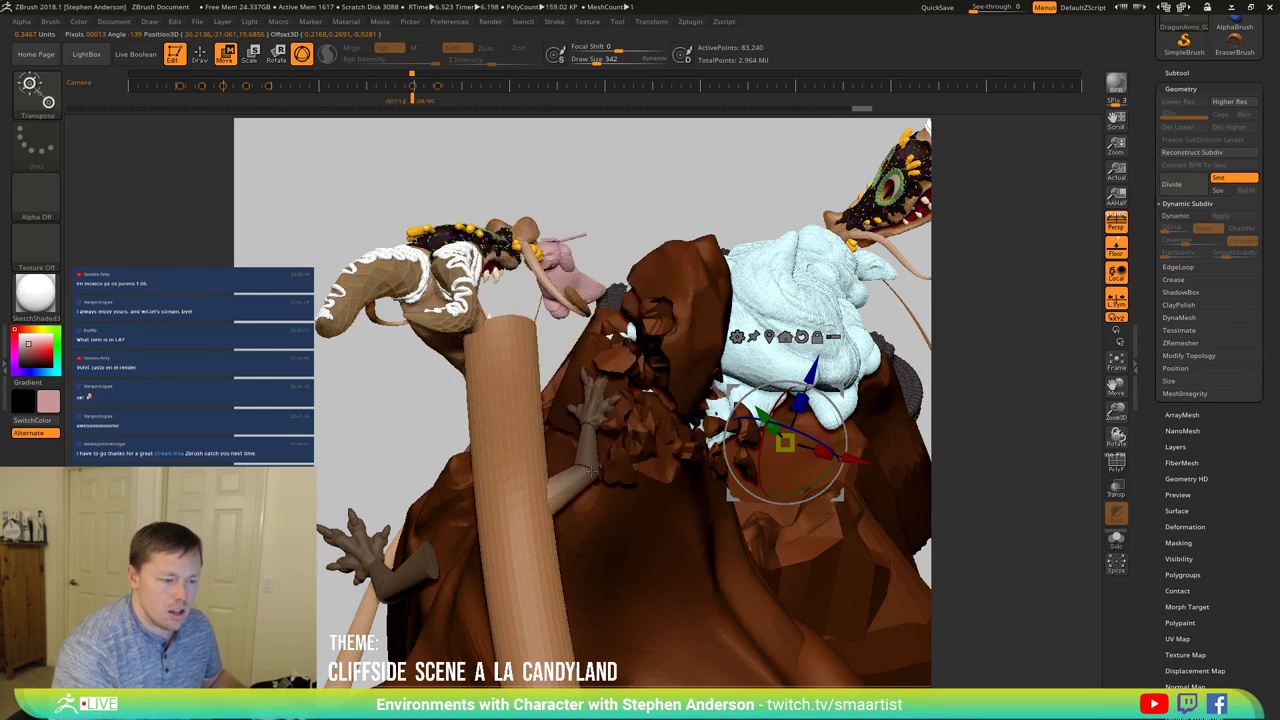
pyautogui.click(593, 470)
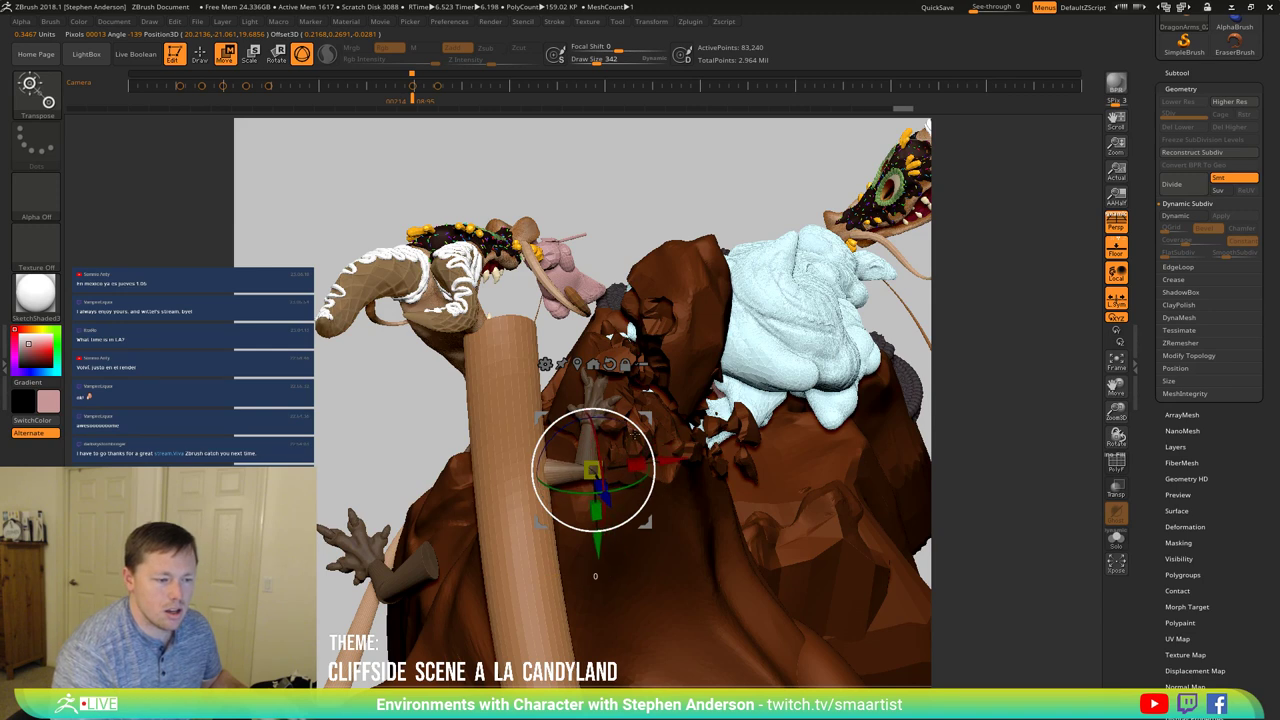
# Step: Clear the arm mask and adjust the rock-gripping arm's elbow and upper arm with the Move brush at draw size 189
pyautogui.moveTo(635, 433)
pyautogui.mouseDown(button='right')
pyautogui.moveTo(637, 450)
pyautogui.moveTo(637, 409)
pyautogui.moveTo(642, 552)
pyautogui.mouseUp(button='right')
pyautogui.press('q')
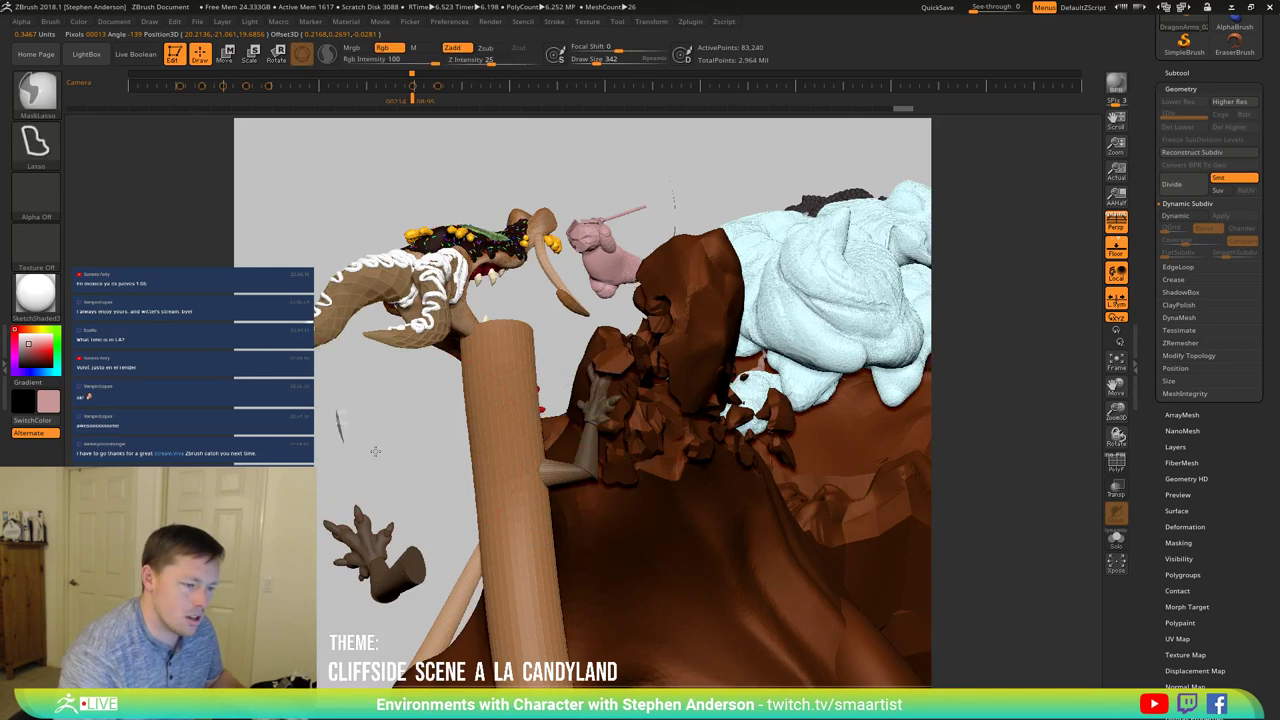
pyautogui.keyDown('ctrl'); pyautogui.moveTo(375, 452); pyautogui.dragTo(393, 453); pyautogui.keyUp('ctrl')
pyautogui.moveTo(573, 468); pyautogui.dragTo(559, 467)
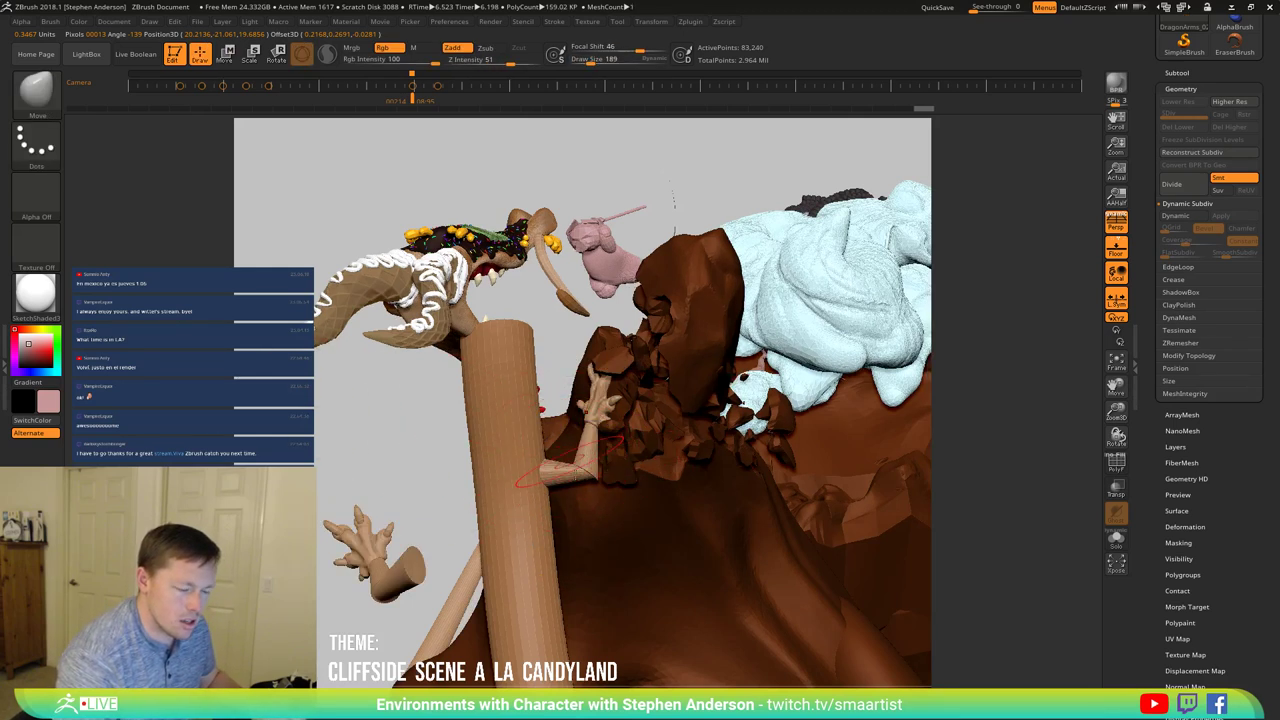
pyautogui.moveTo(572, 462); pyautogui.dragTo(586, 478, button='right')
pyautogui.moveTo(588, 478); pyautogui.dragTo(588, 471)
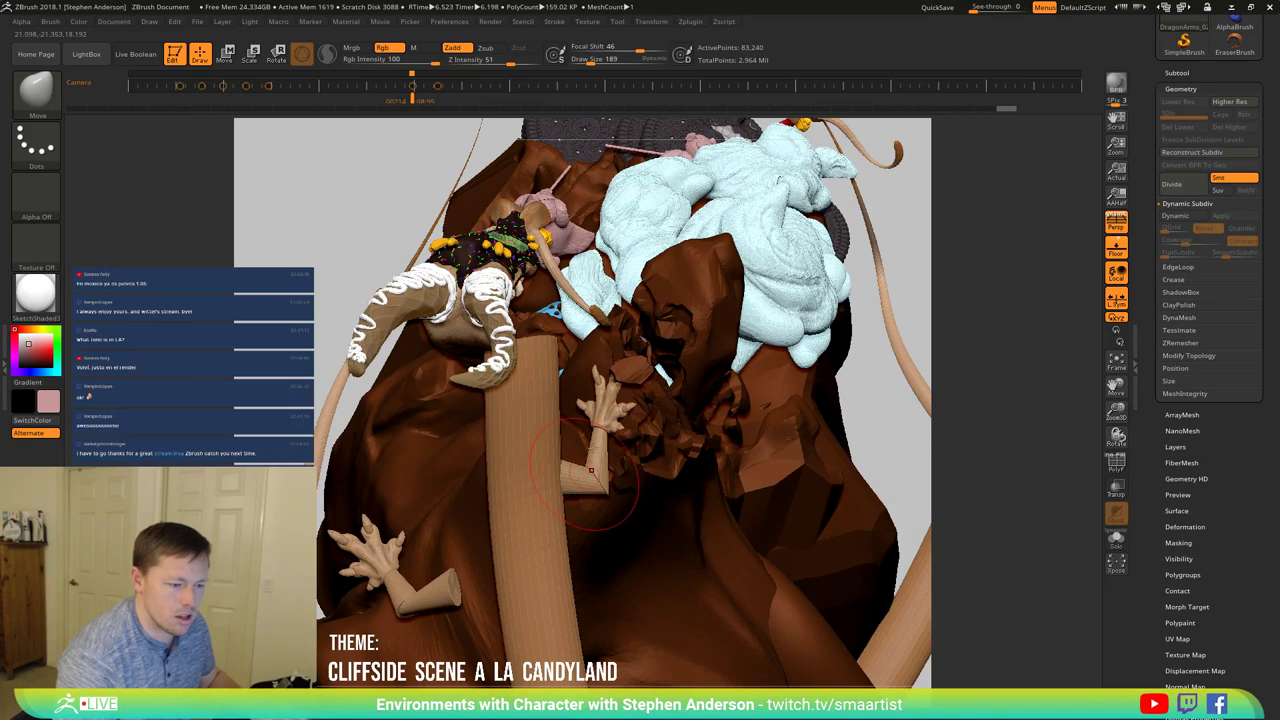
# Step: Mask the rock-gripping arm with a lasso and place the gizmo on the dragon's free arm
pyautogui.moveTo(591, 470)
pyautogui.mouseDown(button='right')
pyautogui.moveTo(572, 371)
pyautogui.moveTo(480, 400)
pyautogui.mouseUp(button='right')
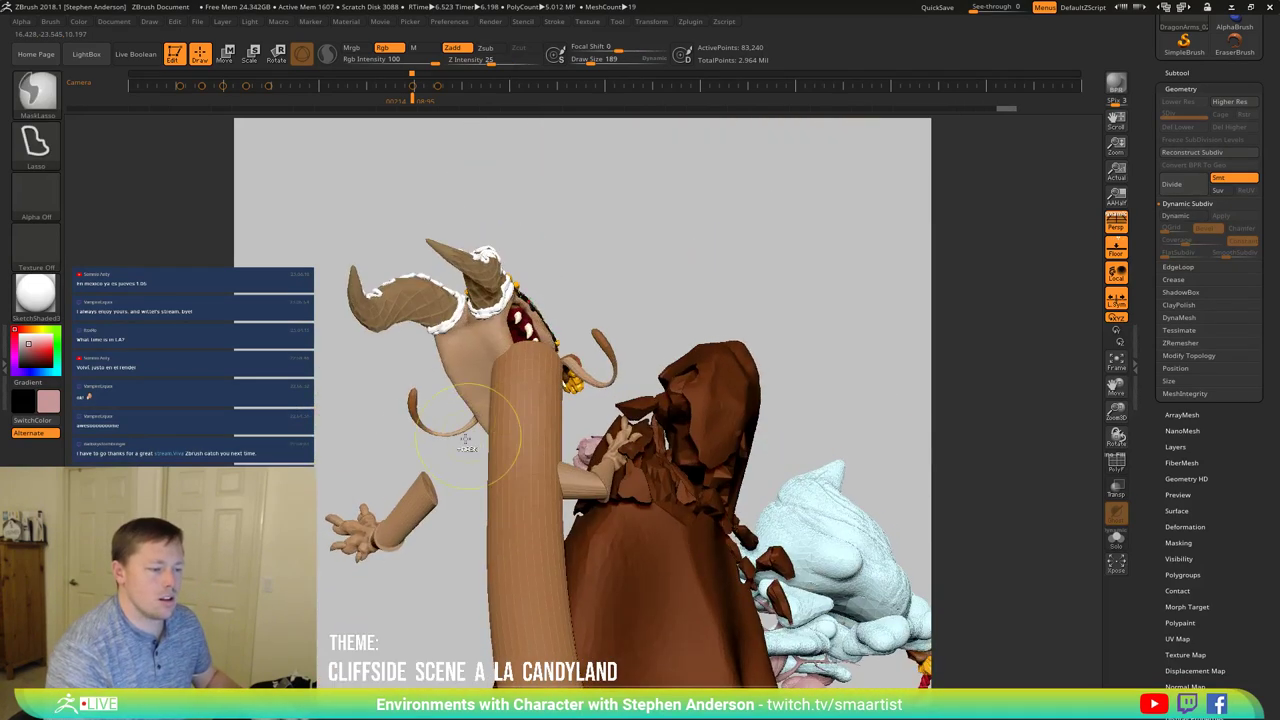
pyautogui.moveTo(316, 464)
pyautogui.keyDown('ctrl'); pyautogui.mouseDown()
pyautogui.moveTo(463, 528)
pyautogui.moveTo(290, 570)
pyautogui.moveTo(288, 540)
pyautogui.mouseUp(); pyautogui.keyUp('ctrl')
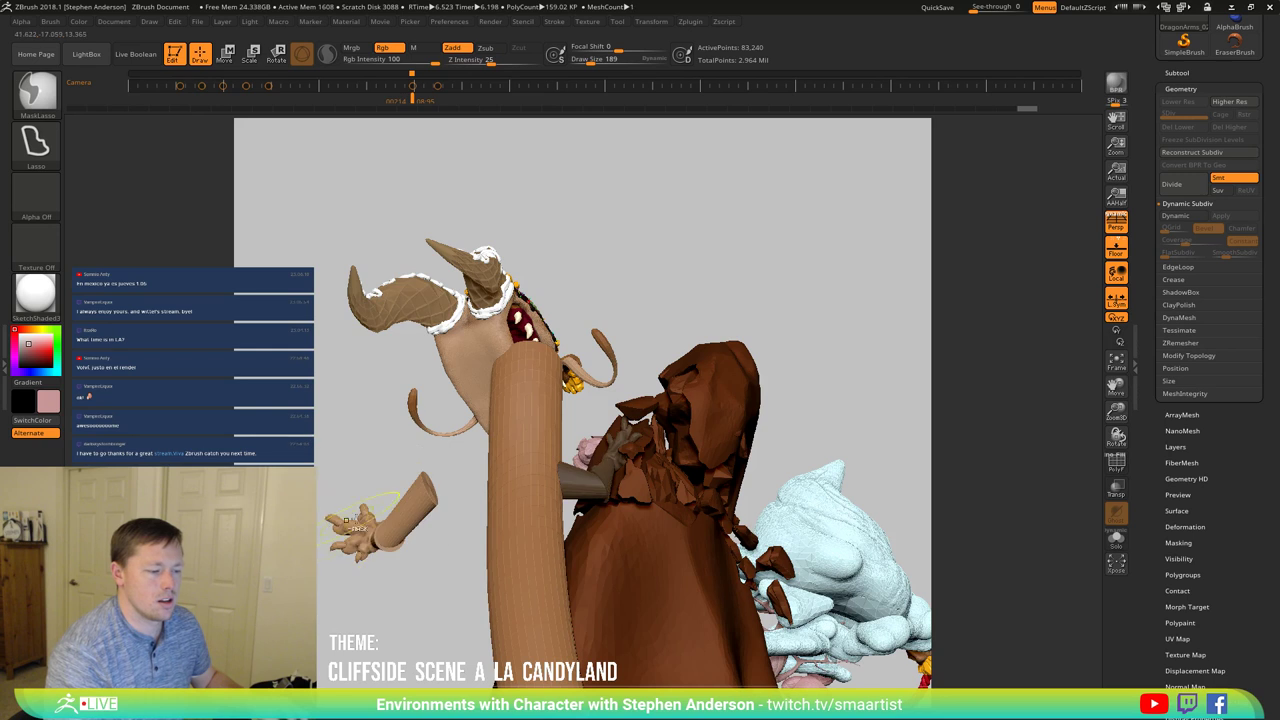
pyautogui.moveTo(434, 520)
pyautogui.mouseDown(button='right')
pyautogui.moveTo(486, 511)
pyautogui.moveTo(434, 454)
pyautogui.moveTo(388, 492)
pyautogui.moveTo(419, 451)
pyautogui.moveTo(399, 467)
pyautogui.mouseUp(button='right')
pyautogui.press('w')
pyautogui.click(373, 418)
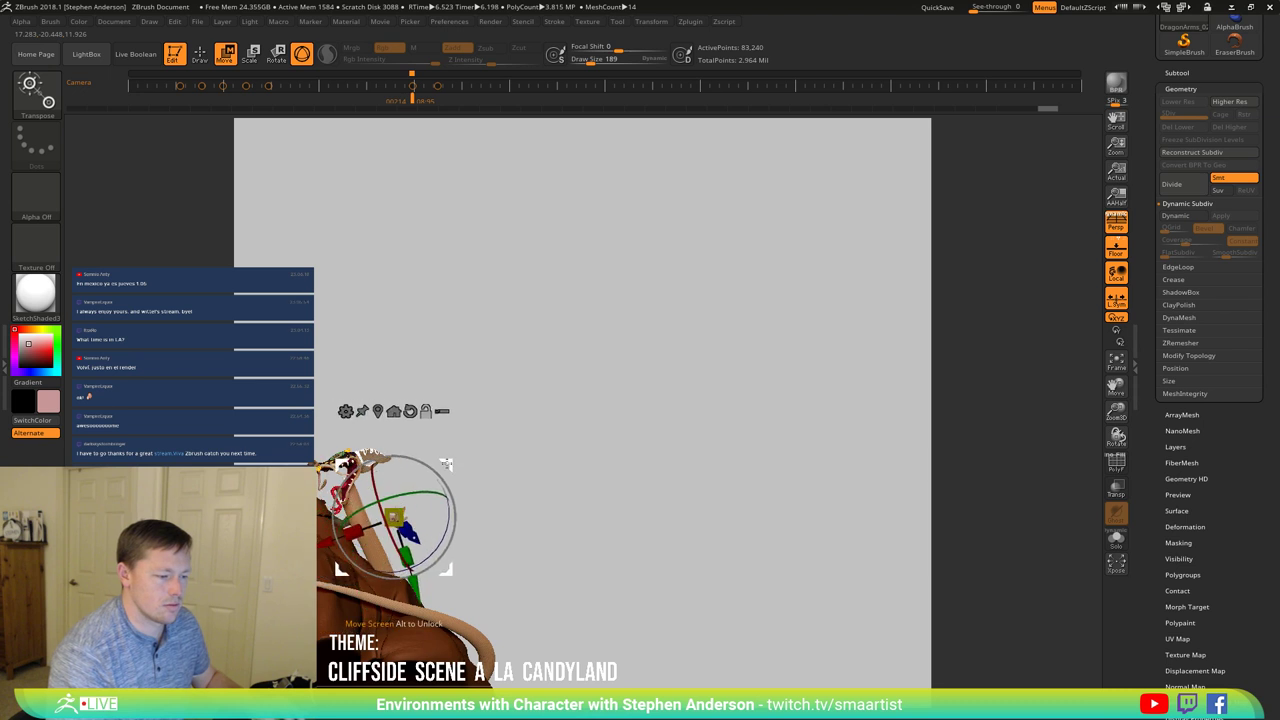
pyautogui.moveTo(436, 477); pyautogui.dragTo(464, 521)
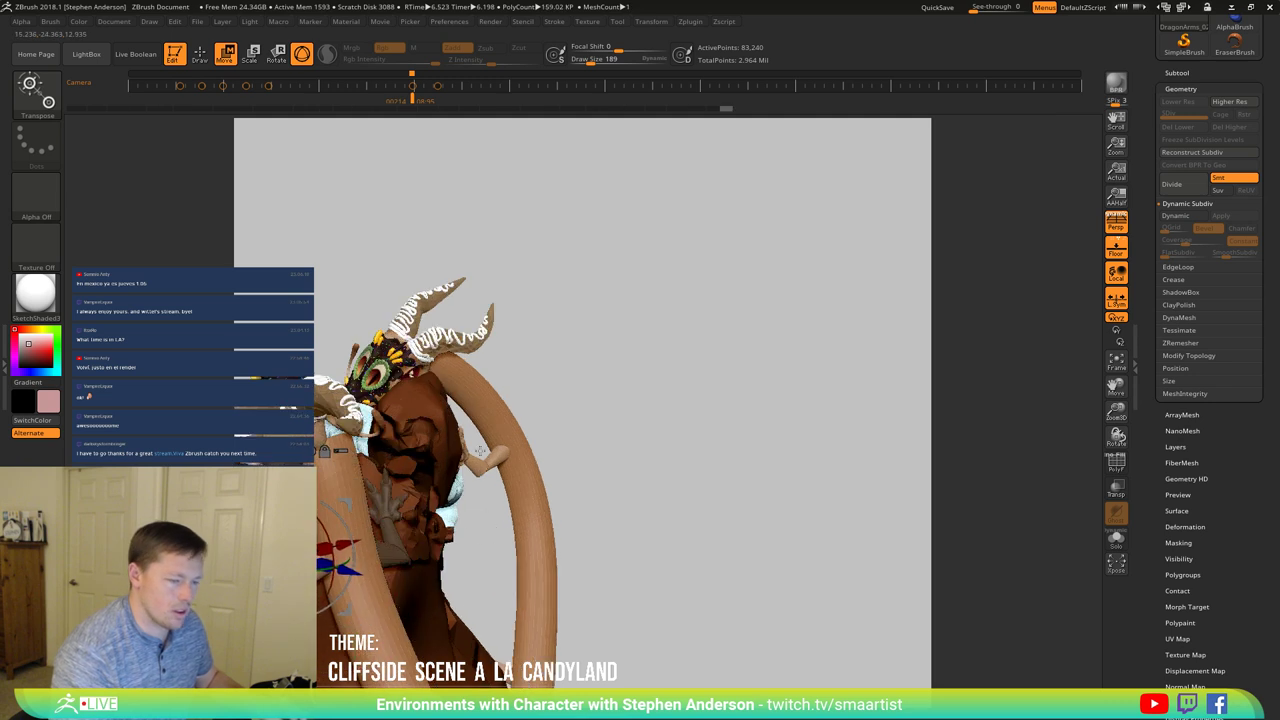
pyautogui.click(1120, 180)
pyautogui.press('f')
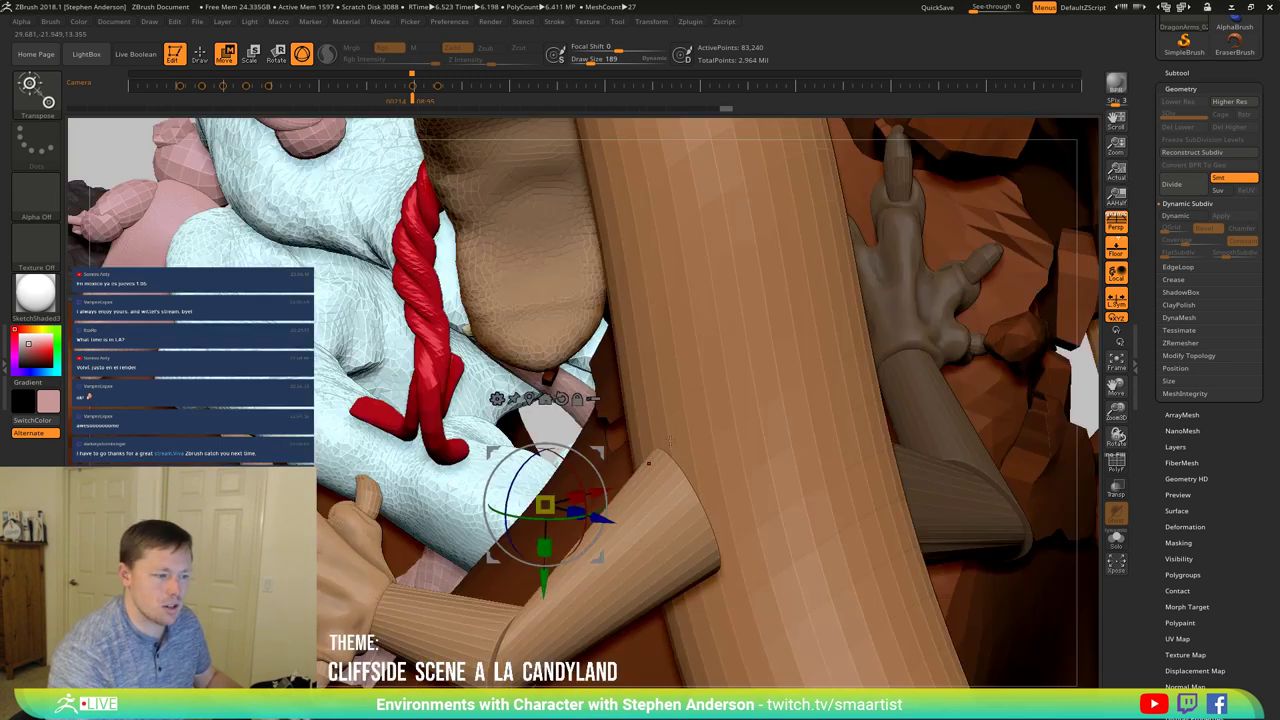
# Step: Reposition the unmasked free arm so its shoulder meets the side of the dragon's neck
pyautogui.keyDown('ctrl'); pyautogui.moveTo(716, 409); pyautogui.dragTo(872, 396, button='right'); pyautogui.keyUp('ctrl')
pyautogui.press('f')
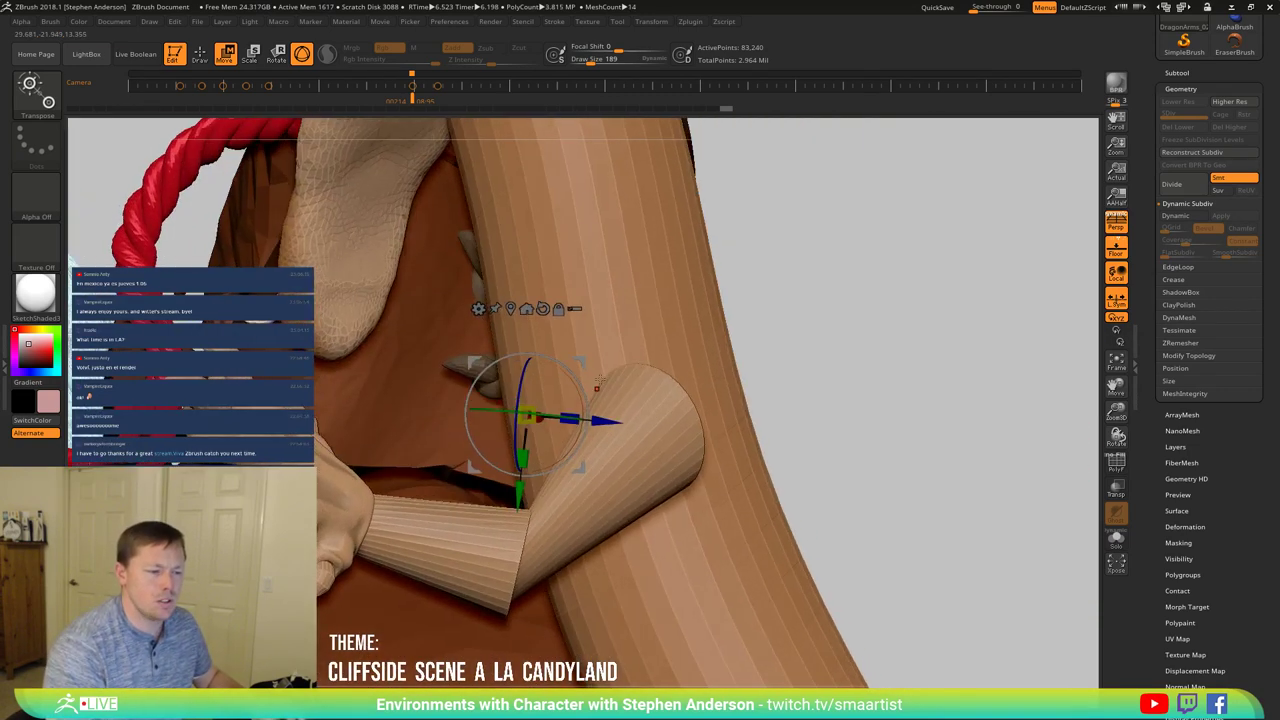
pyautogui.moveTo(597, 389); pyautogui.dragTo(489, 425)
pyautogui.moveTo(560, 395); pyautogui.dragTo(800, 360, button='right')
pyautogui.moveTo(600, 385); pyautogui.dragTo(632, 398, button='right')
pyautogui.moveTo(616, 393); pyautogui.dragTo(643, 387)
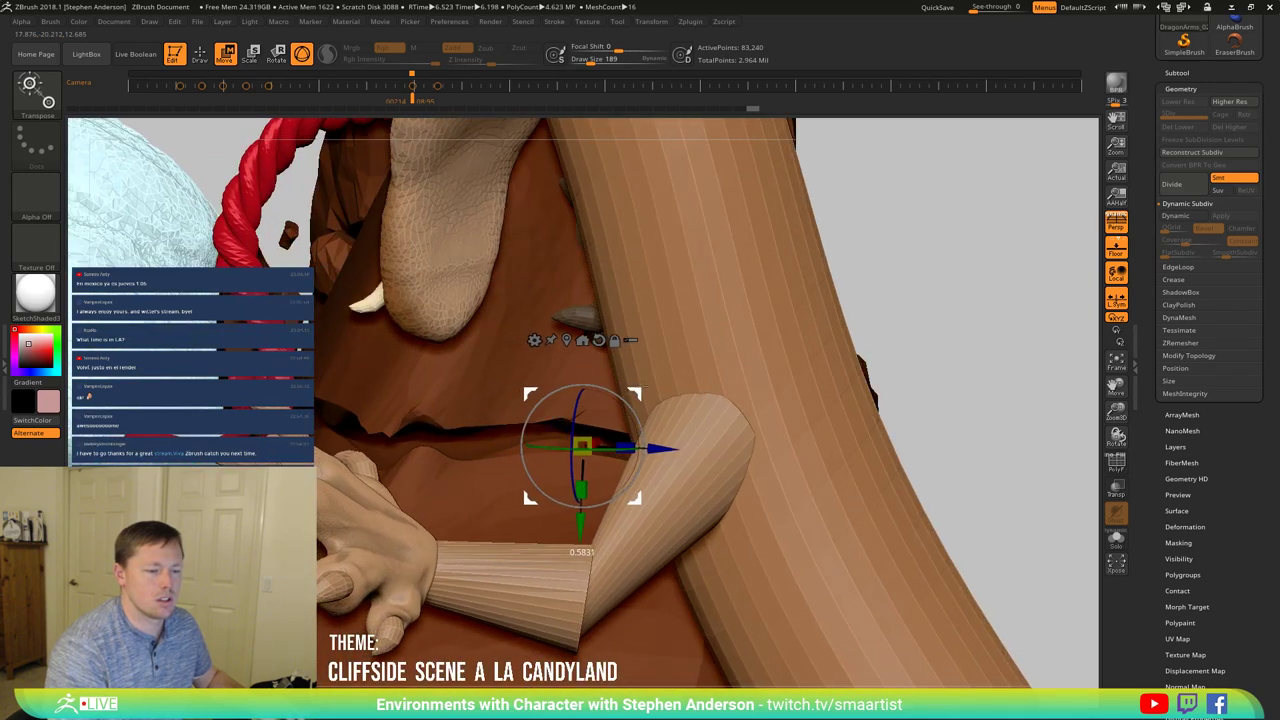
# Step: Select the DragonHead_02 head and move and rotate it to sit on the end of the neck
pyautogui.moveTo(741, 412)
pyautogui.keyDown('ctrl'); pyautogui.mouseDown(button='right')
pyautogui.moveTo(752, 407)
pyautogui.moveTo(723, 390)
pyautogui.moveTo(772, 383)
pyautogui.mouseUp(button='right'); pyautogui.keyUp('ctrl')
pyautogui.press('q')
pyautogui.keyDown('alt'); pyautogui.click(743, 262); pyautogui.keyUp('alt')
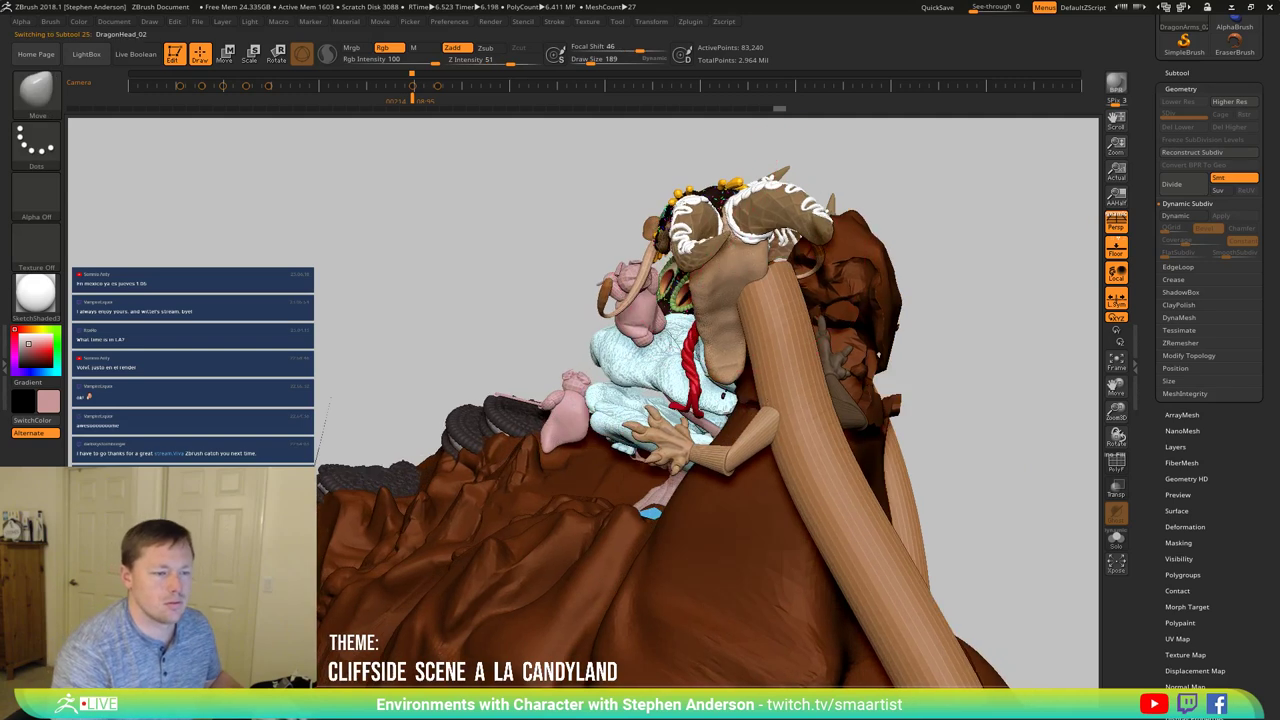
pyautogui.press('w')
pyautogui.moveTo(758, 285)
pyautogui.mouseDown(button='right')
pyautogui.moveTo(730, 294)
pyautogui.moveTo(763, 276)
pyautogui.moveTo(744, 253)
pyautogui.mouseUp(button='right')
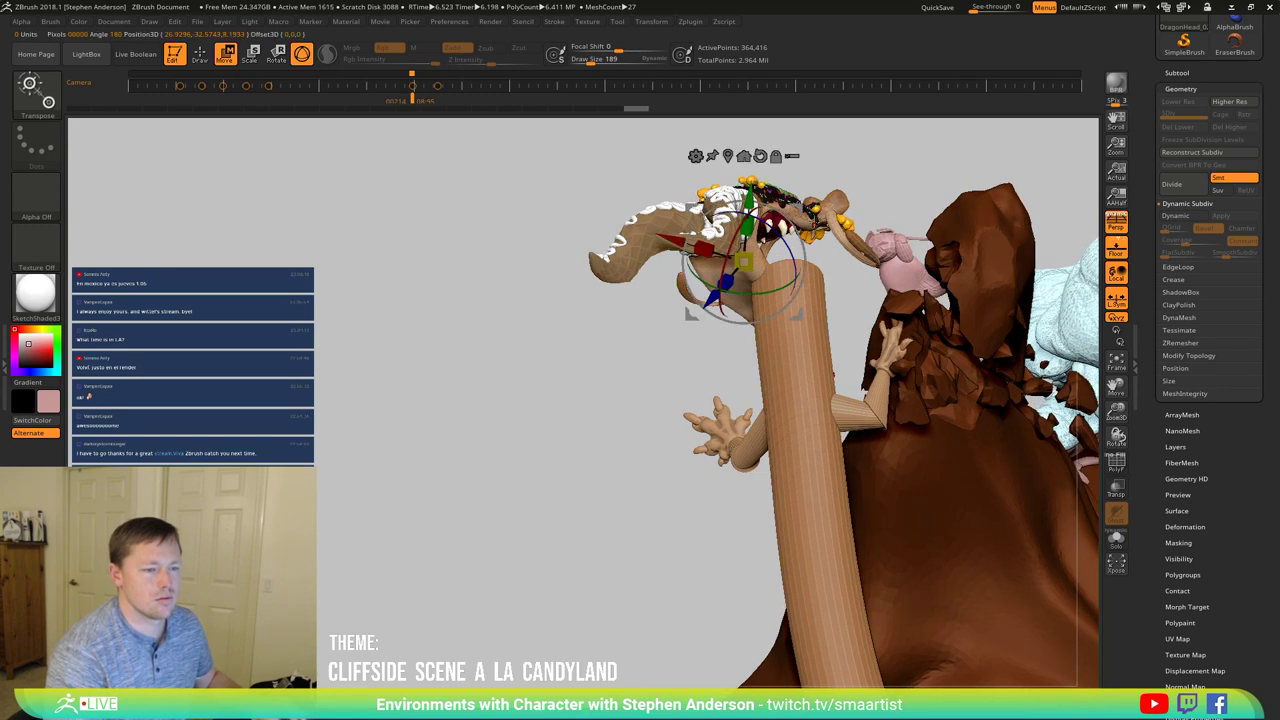
pyautogui.moveTo(744, 262); pyautogui.dragTo(782, 260)
pyautogui.moveTo(782, 262); pyautogui.dragTo(1030, 258, button='right')
pyautogui.moveTo(985, 316); pyautogui.dragTo(983, 228, button='right')
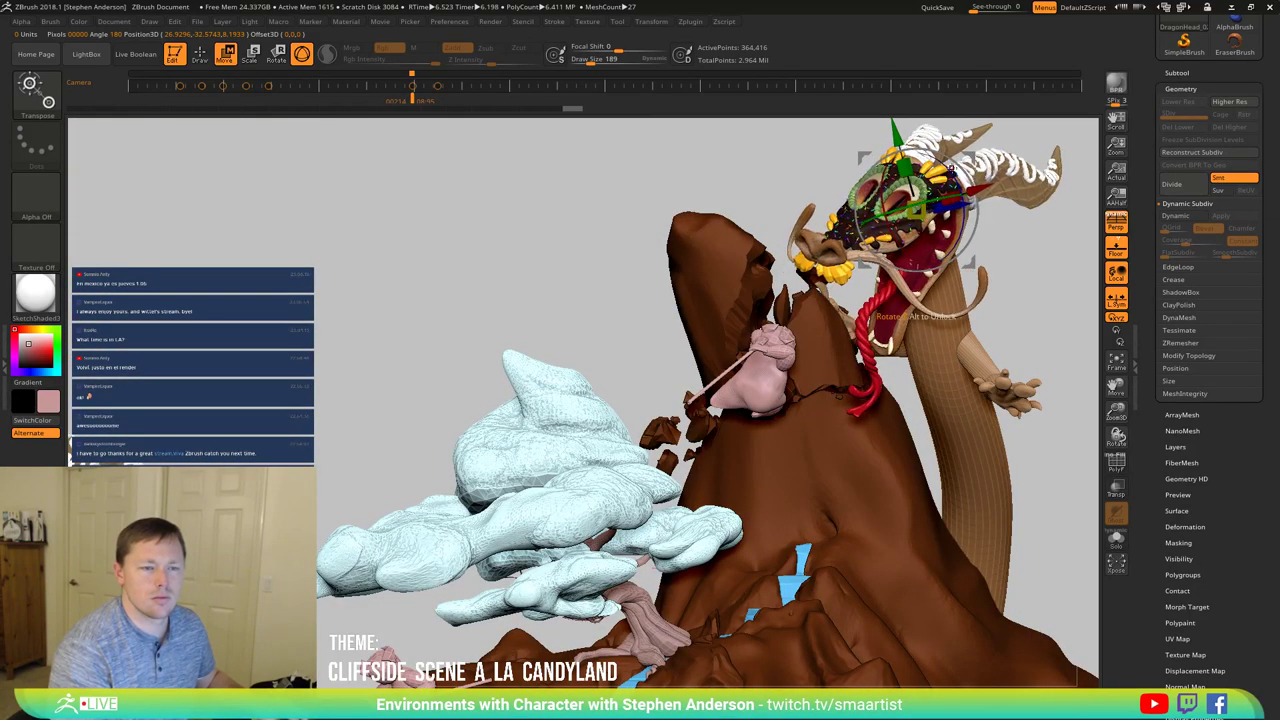
pyautogui.moveTo(958, 162); pyautogui.dragTo(959, 166)
pyautogui.moveTo(1040, 322)
pyautogui.mouseDown(button='right')
pyautogui.moveTo(932, 331)
pyautogui.moveTo(1032, 327)
pyautogui.moveTo(1018, 326)
pyautogui.mouseUp(button='right')
pyautogui.moveTo(945, 287); pyautogui.dragTo(985, 278, button='right')
pyautogui.moveTo(990, 175); pyautogui.dragTo(1002, 175)
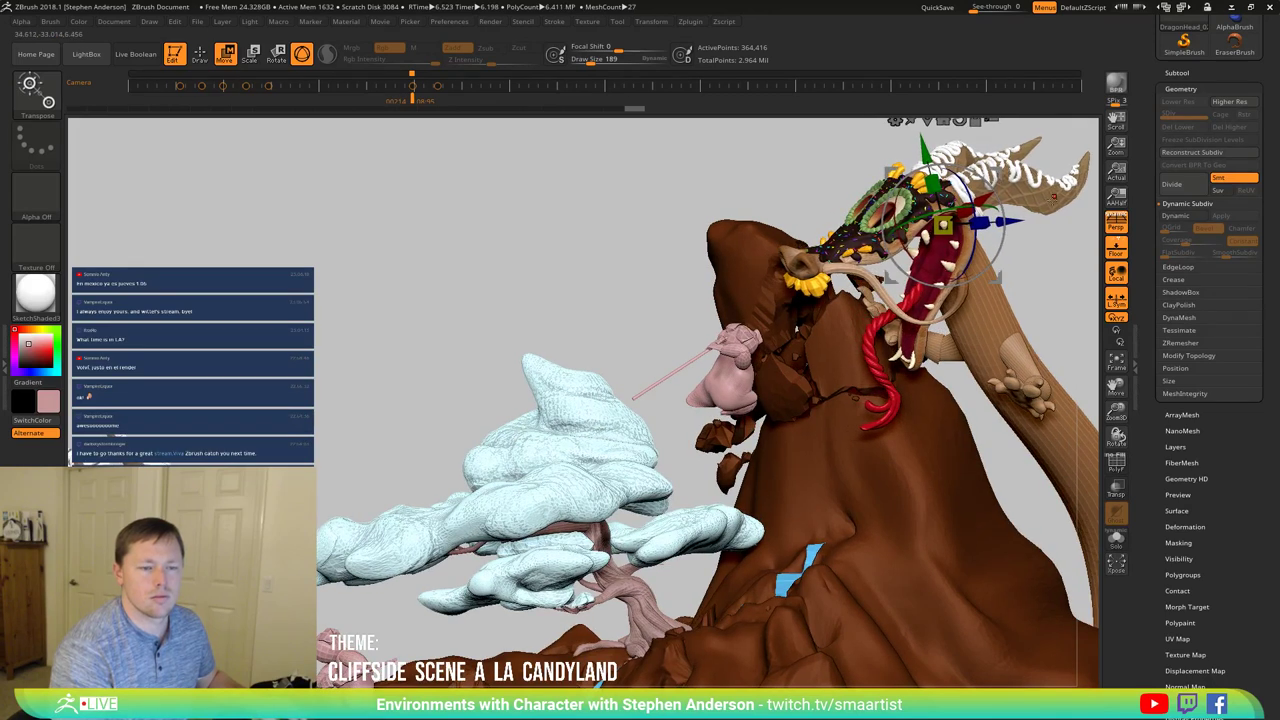
# Step: Select the DragonBase_2 body and fit its upper neck to the back of the head with the Move brush at draw size 189
pyautogui.keyDown('alt'); pyautogui.click(987, 335); pyautogui.keyUp('alt')
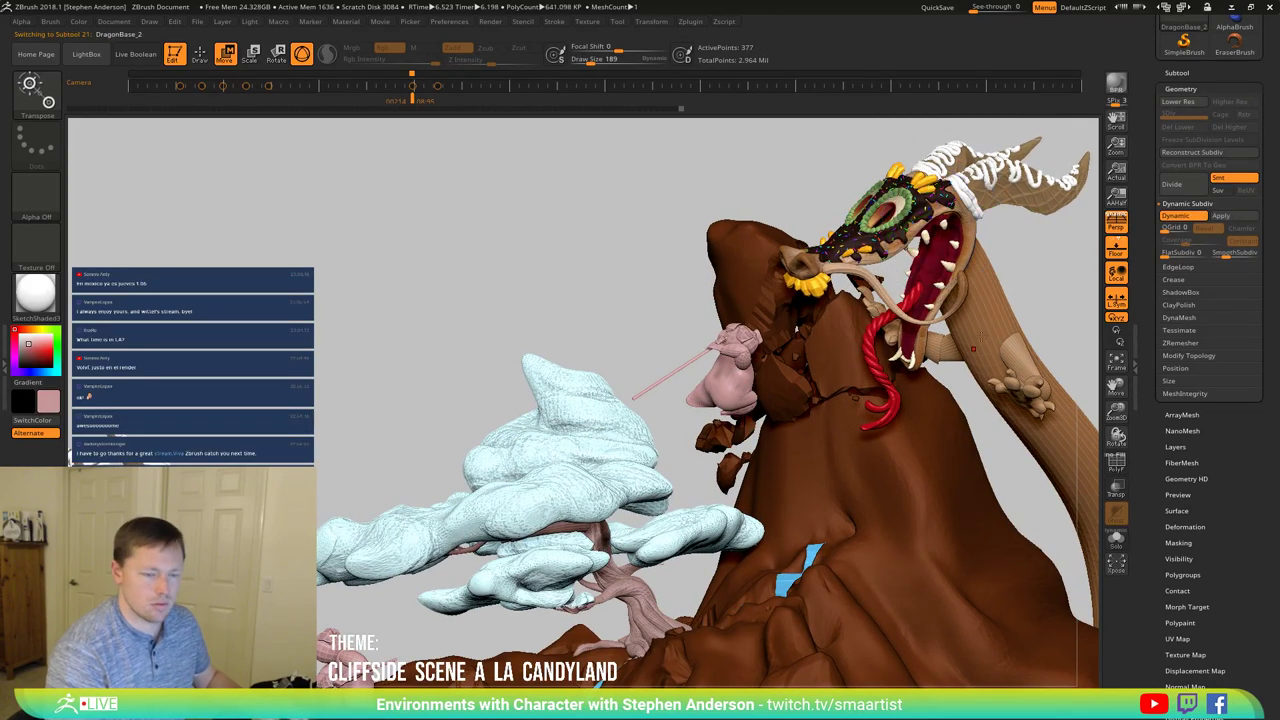
pyautogui.press('b')
pyautogui.press('v')
pyautogui.moveTo(975, 314); pyautogui.dragTo(968, 243, button='right')
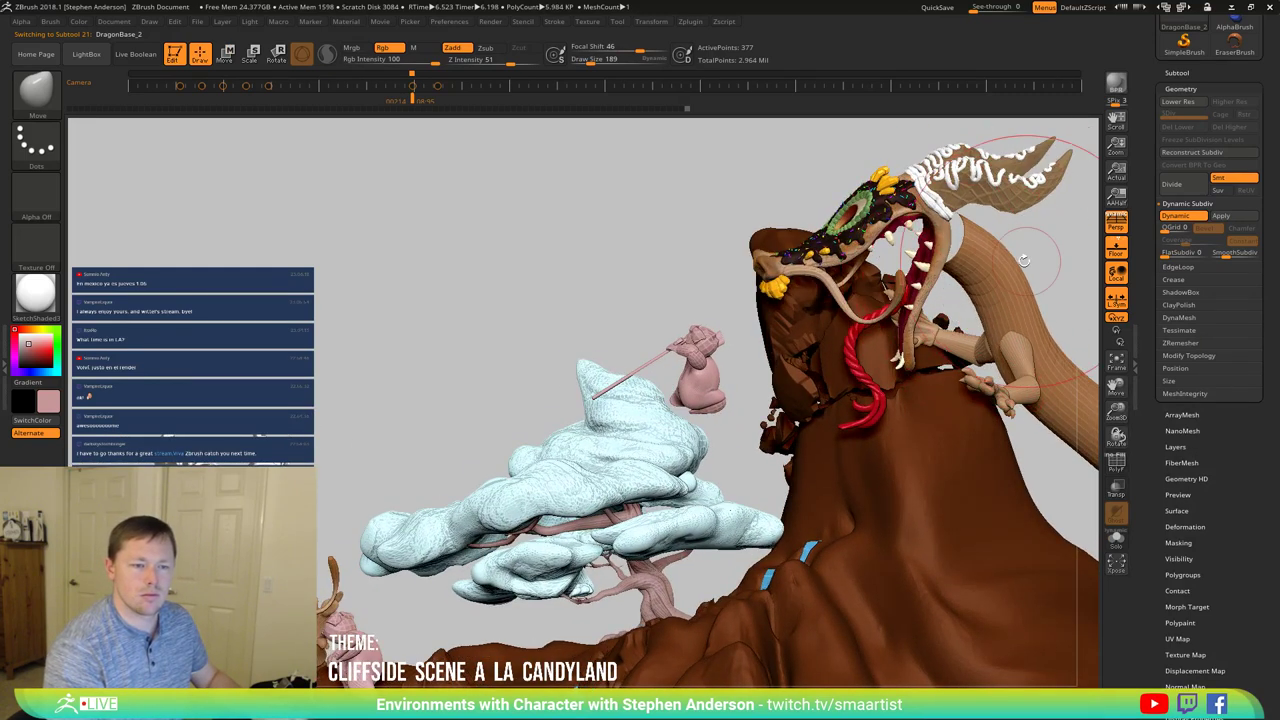
pyautogui.moveTo(1024, 260)
pyautogui.mouseDown(button='right')
pyautogui.moveTo(934, 251)
pyautogui.moveTo(1028, 237)
pyautogui.moveTo(988, 249)
pyautogui.mouseUp(button='right')
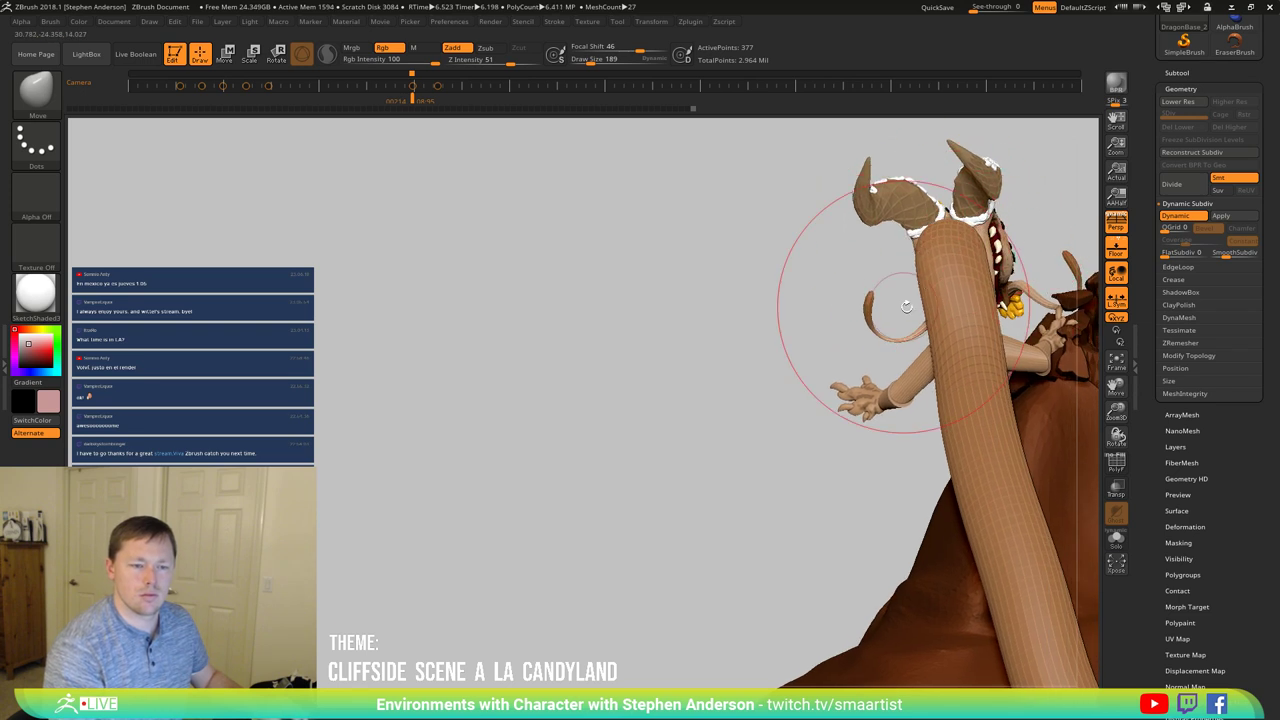
pyautogui.moveTo(906, 306)
pyautogui.mouseDown(button='right')
pyautogui.moveTo(982, 292)
pyautogui.moveTo(866, 344)
pyautogui.mouseUp(button='right')
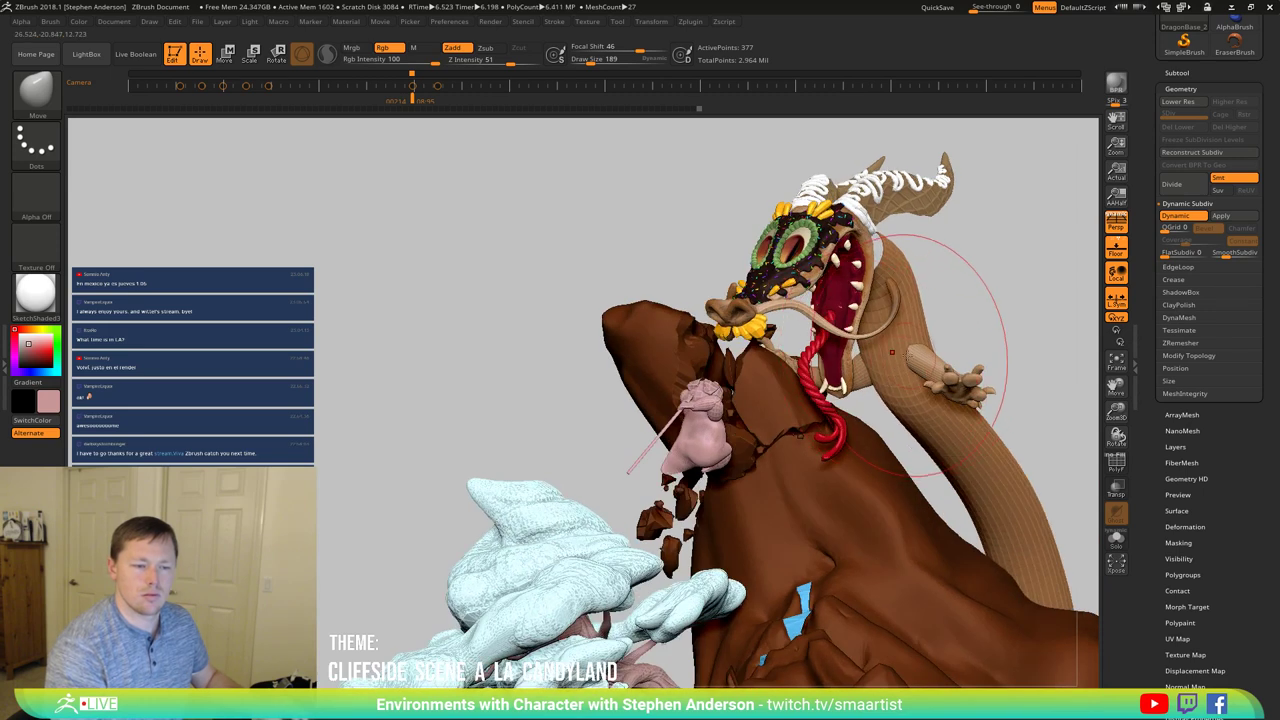
pyautogui.moveTo(927, 318); pyautogui.dragTo(812, 398, button='right')
pyautogui.moveTo(893, 390)
pyautogui.mouseDown(button='right')
pyautogui.moveTo(937, 352)
pyautogui.moveTo(1065, 311)
pyautogui.moveTo(940, 345)
pyautogui.mouseUp(button='right')
# Step: Adjust the free DragonArms_02 arm where it meets the neck with the Move brush at draw size 76
pyautogui.press('d')
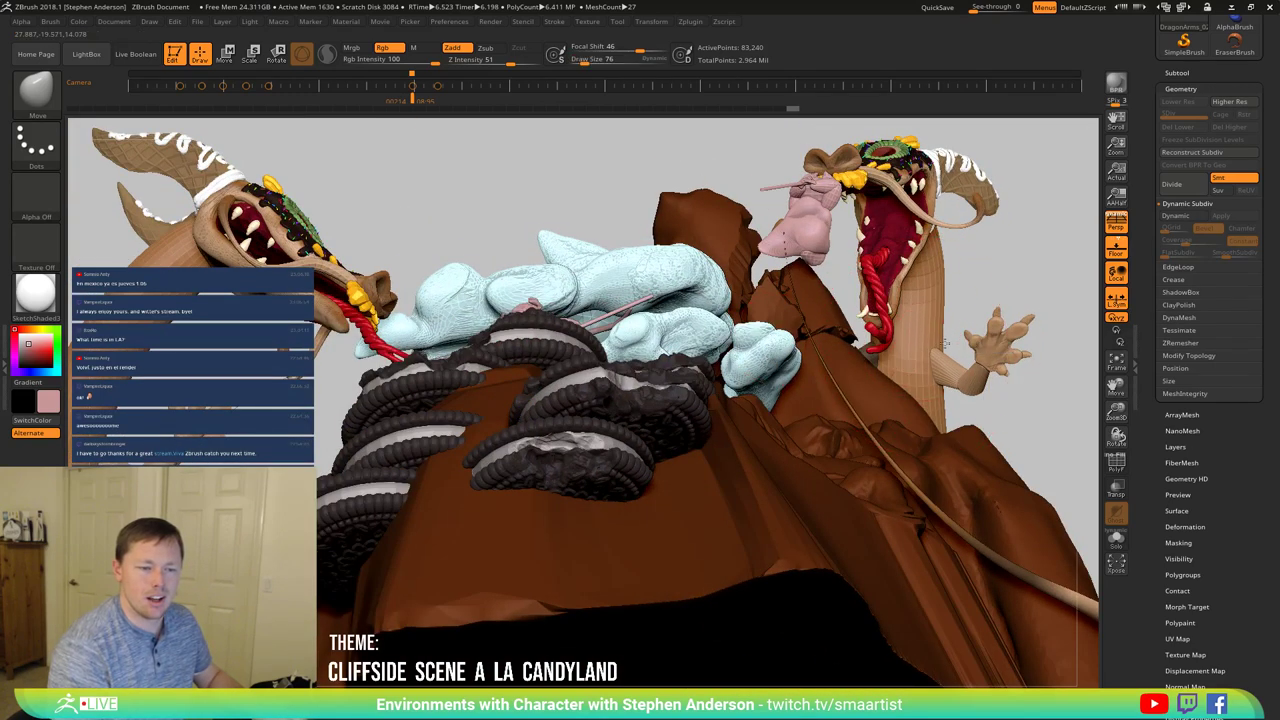
pyautogui.moveTo(926, 362); pyautogui.dragTo(922, 366, button='right')
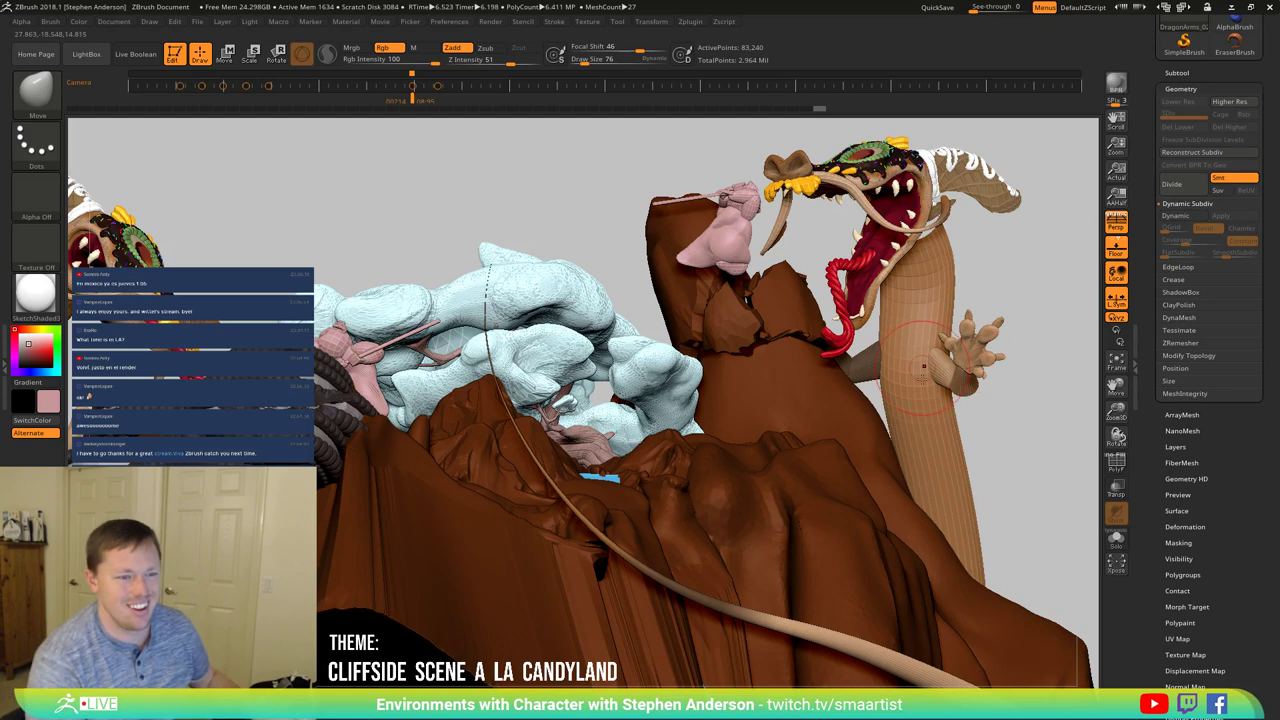
pyautogui.moveTo(925, 335)
pyautogui.mouseDown()
pyautogui.moveTo(947, 250)
pyautogui.moveTo(1045, 230)
pyautogui.moveTo(1075, 210)
pyautogui.moveTo(1072, 190)
pyautogui.mouseUp()
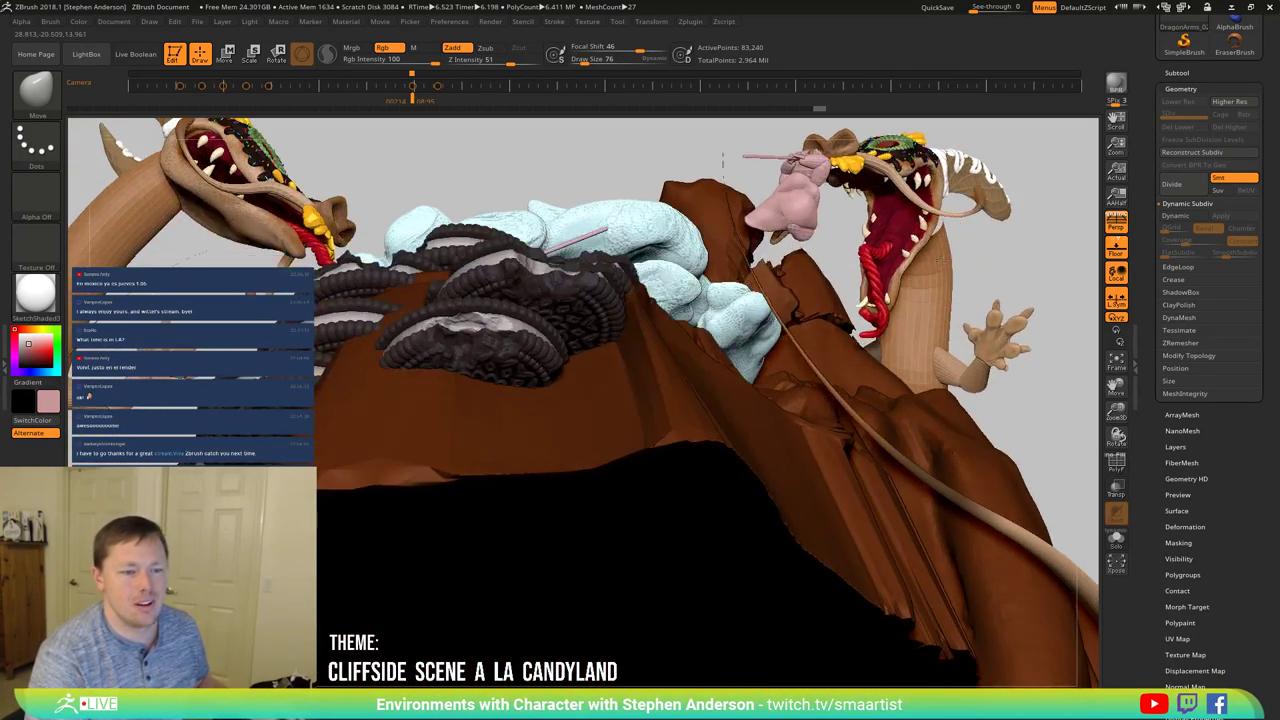
# Step: Reselect the DragonBase_2 body and reshape the neck behind the jaw with the Move brush at draw size 204
pyautogui.keyDown('alt'); pyautogui.click(921, 244); pyautogui.keyUp('alt')
pyautogui.press('s')
pyautogui.moveTo(943, 229); pyautogui.dragTo(955, 230)
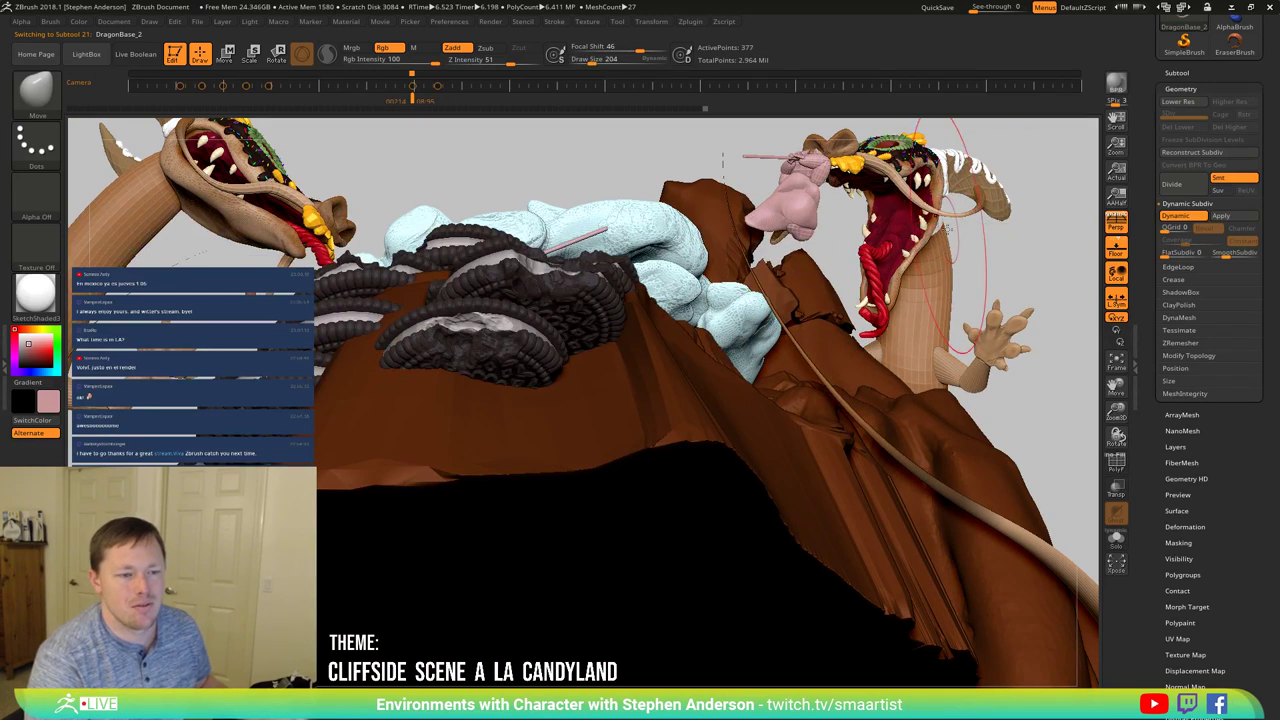
pyautogui.moveTo(911, 231)
pyautogui.mouseDown(button='right')
pyautogui.moveTo(943, 214)
pyautogui.moveTo(945, 226)
pyautogui.mouseUp(button='right')
pyautogui.moveTo(945, 226); pyautogui.dragTo(968, 206)
pyautogui.moveTo(968, 206)
pyautogui.mouseDown(button='right')
pyautogui.moveTo(1003, 206)
pyautogui.moveTo(926, 214)
pyautogui.moveTo(938, 189)
pyautogui.moveTo(776, 258)
pyautogui.mouseUp(button='right')
pyautogui.moveTo(908, 195)
pyautogui.mouseDown()
pyautogui.moveTo(939, 265)
pyautogui.moveTo(985, 230)
pyautogui.mouseUp()
pyautogui.moveTo(989, 228)
pyautogui.mouseDown(button='right')
pyautogui.moveTo(972, 229)
pyautogui.moveTo(984, 230)
pyautogui.moveTo(985, 262)
pyautogui.moveTo(940, 285)
pyautogui.moveTo(890, 305)
pyautogui.moveTo(846, 294)
pyautogui.mouseUp(button='right')
pyautogui.moveTo(846, 294); pyautogui.dragTo(858, 298)
# Step: Save the project, advance to the next camera keyframe on the timeline, and zoom the document out to show the whole scene
pyautogui.press('ctrl')
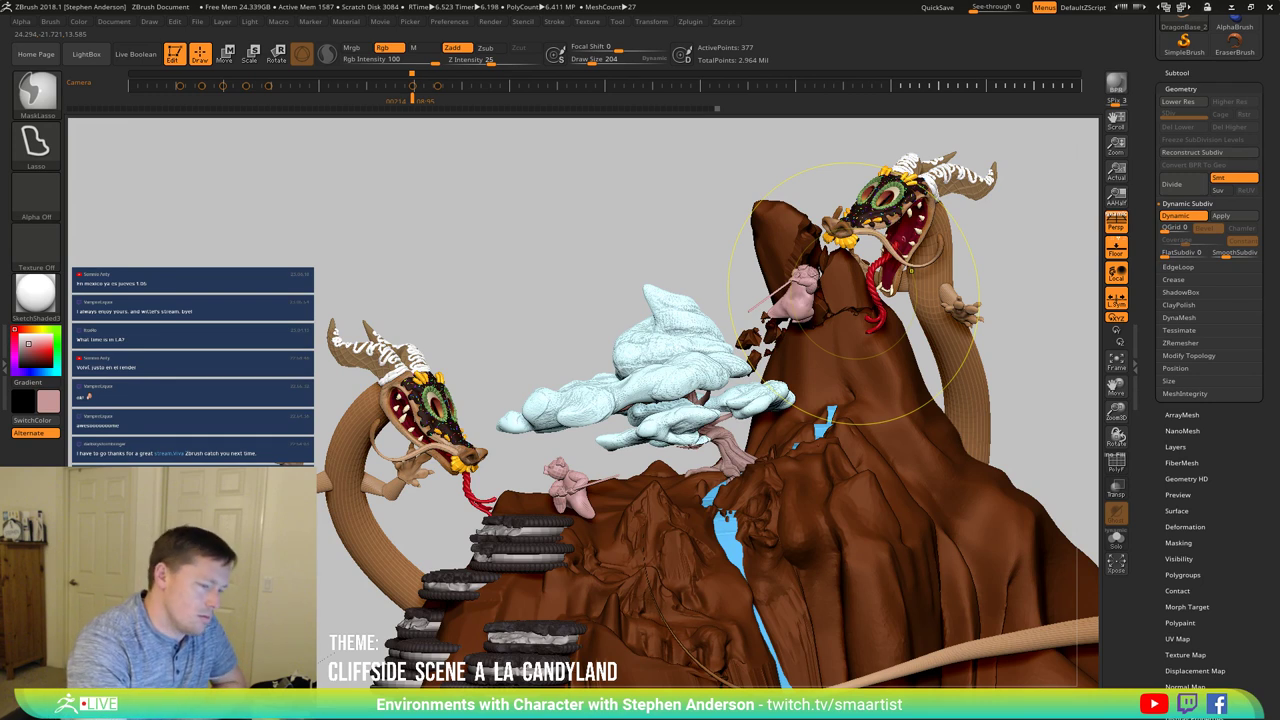
pyautogui.press('Right')
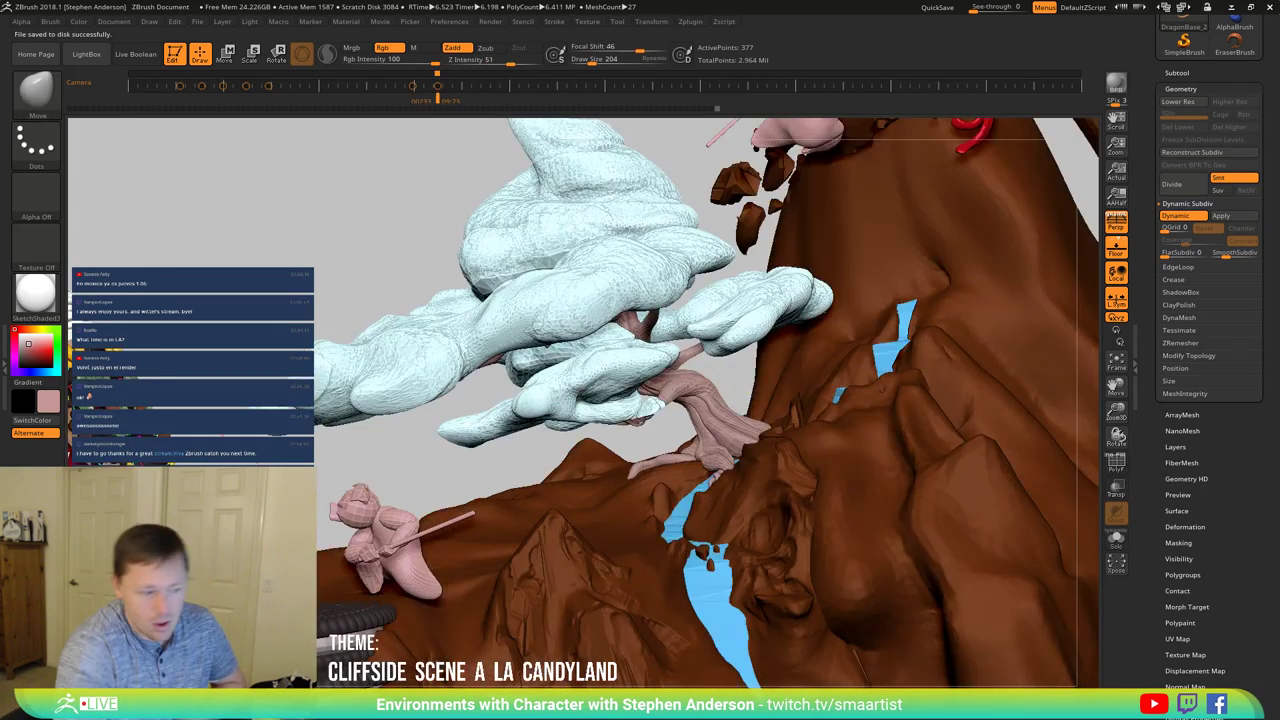
pyautogui.moveTo(1123, 150); pyautogui.dragTo(1006, 168)
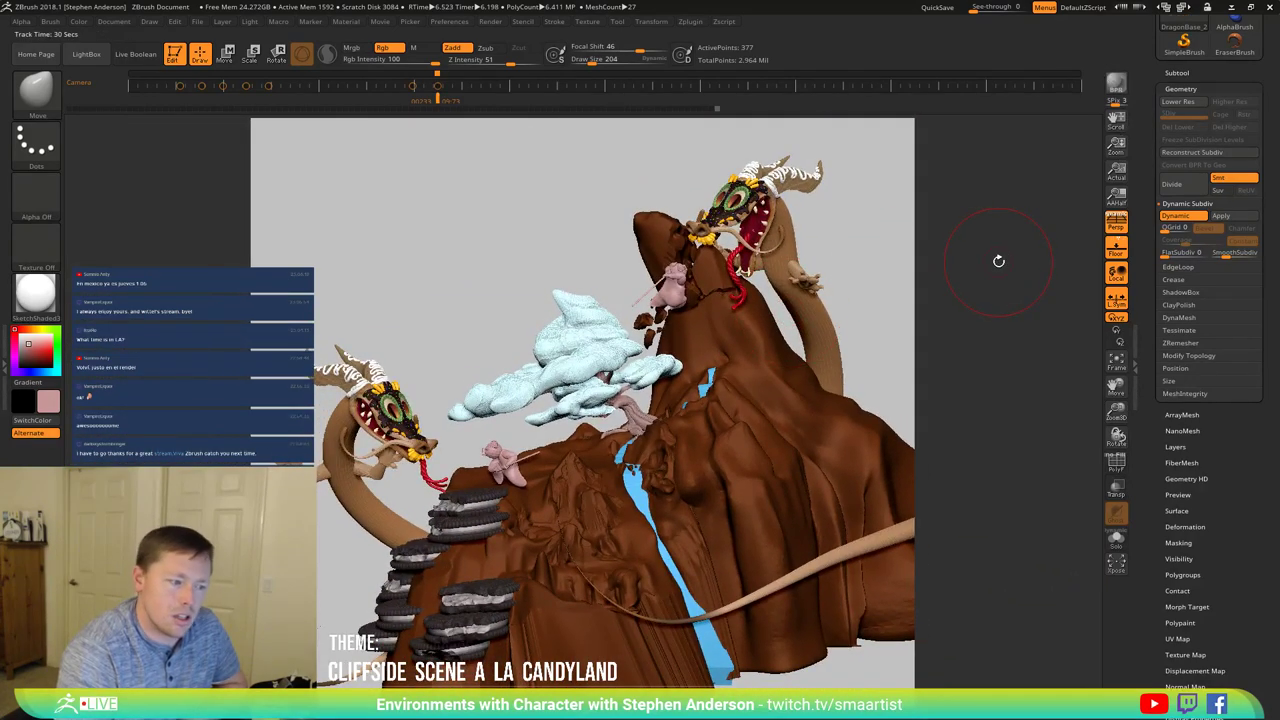